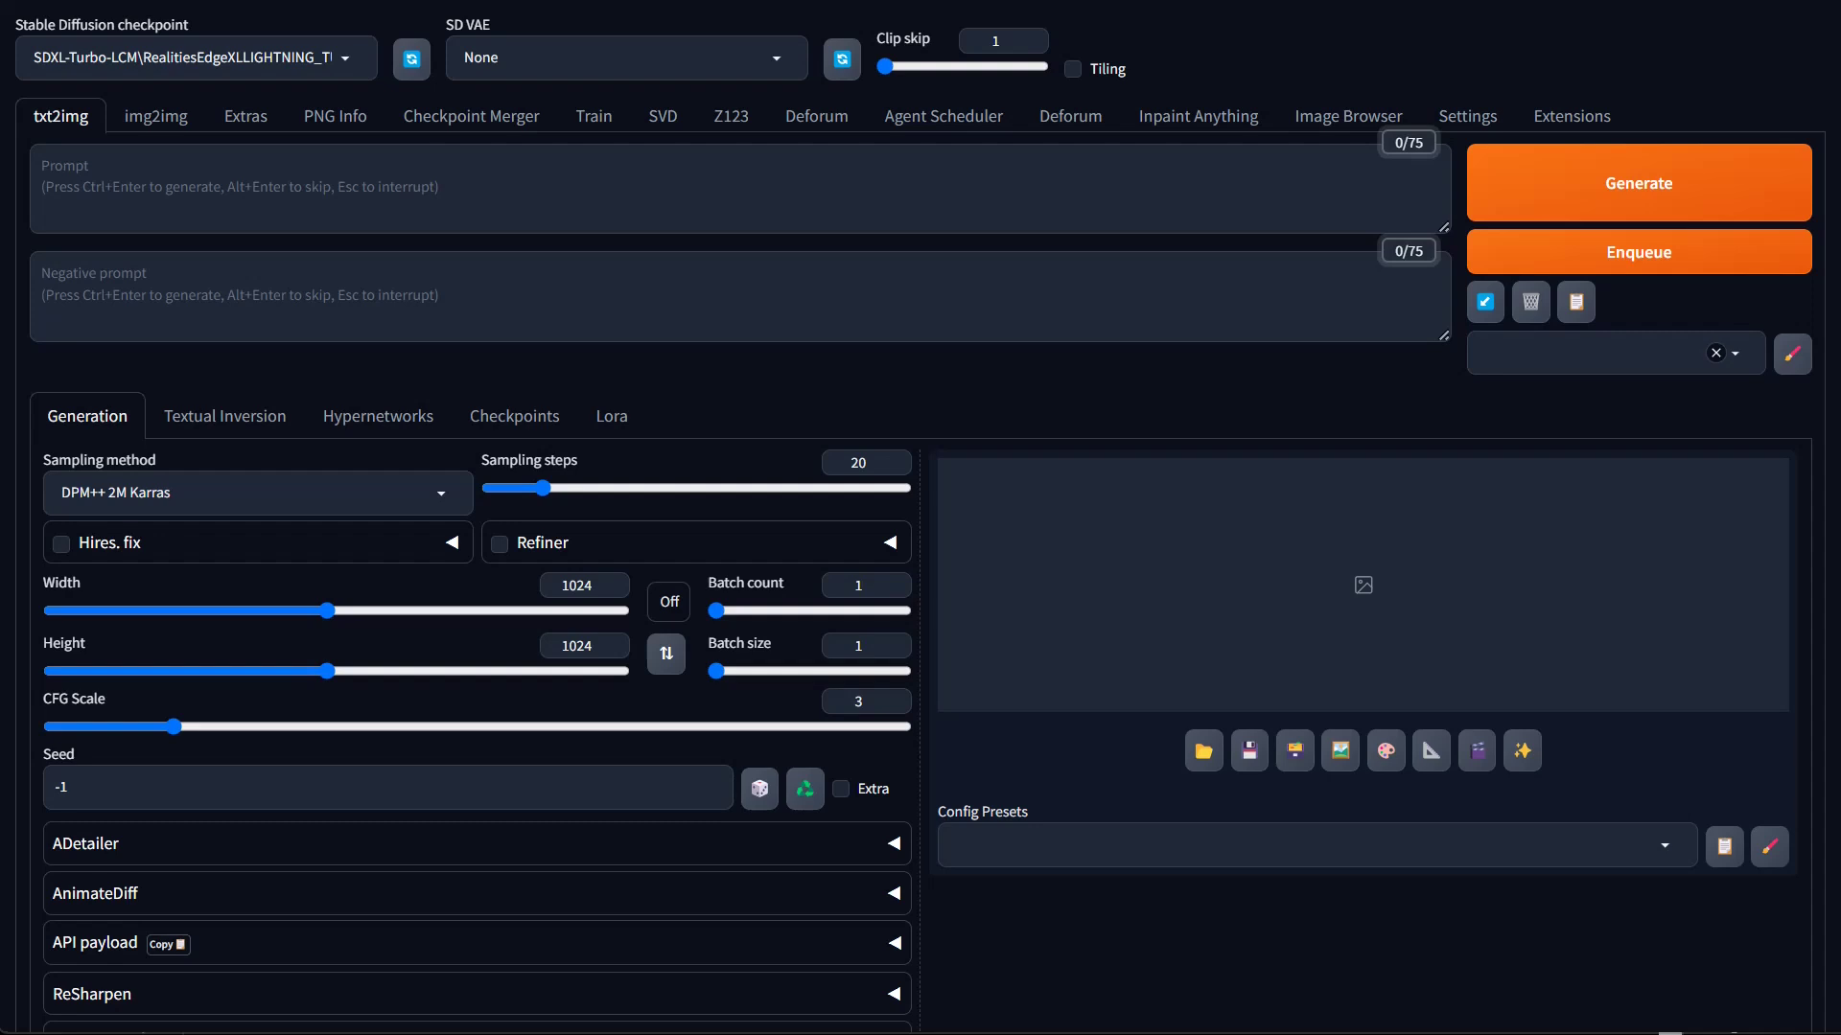
Switch to Stability Matrix, review the installable packages and the Stable Diffusion WebUI Forge install page, and return to the package list
mouse_move(1134, 1034)
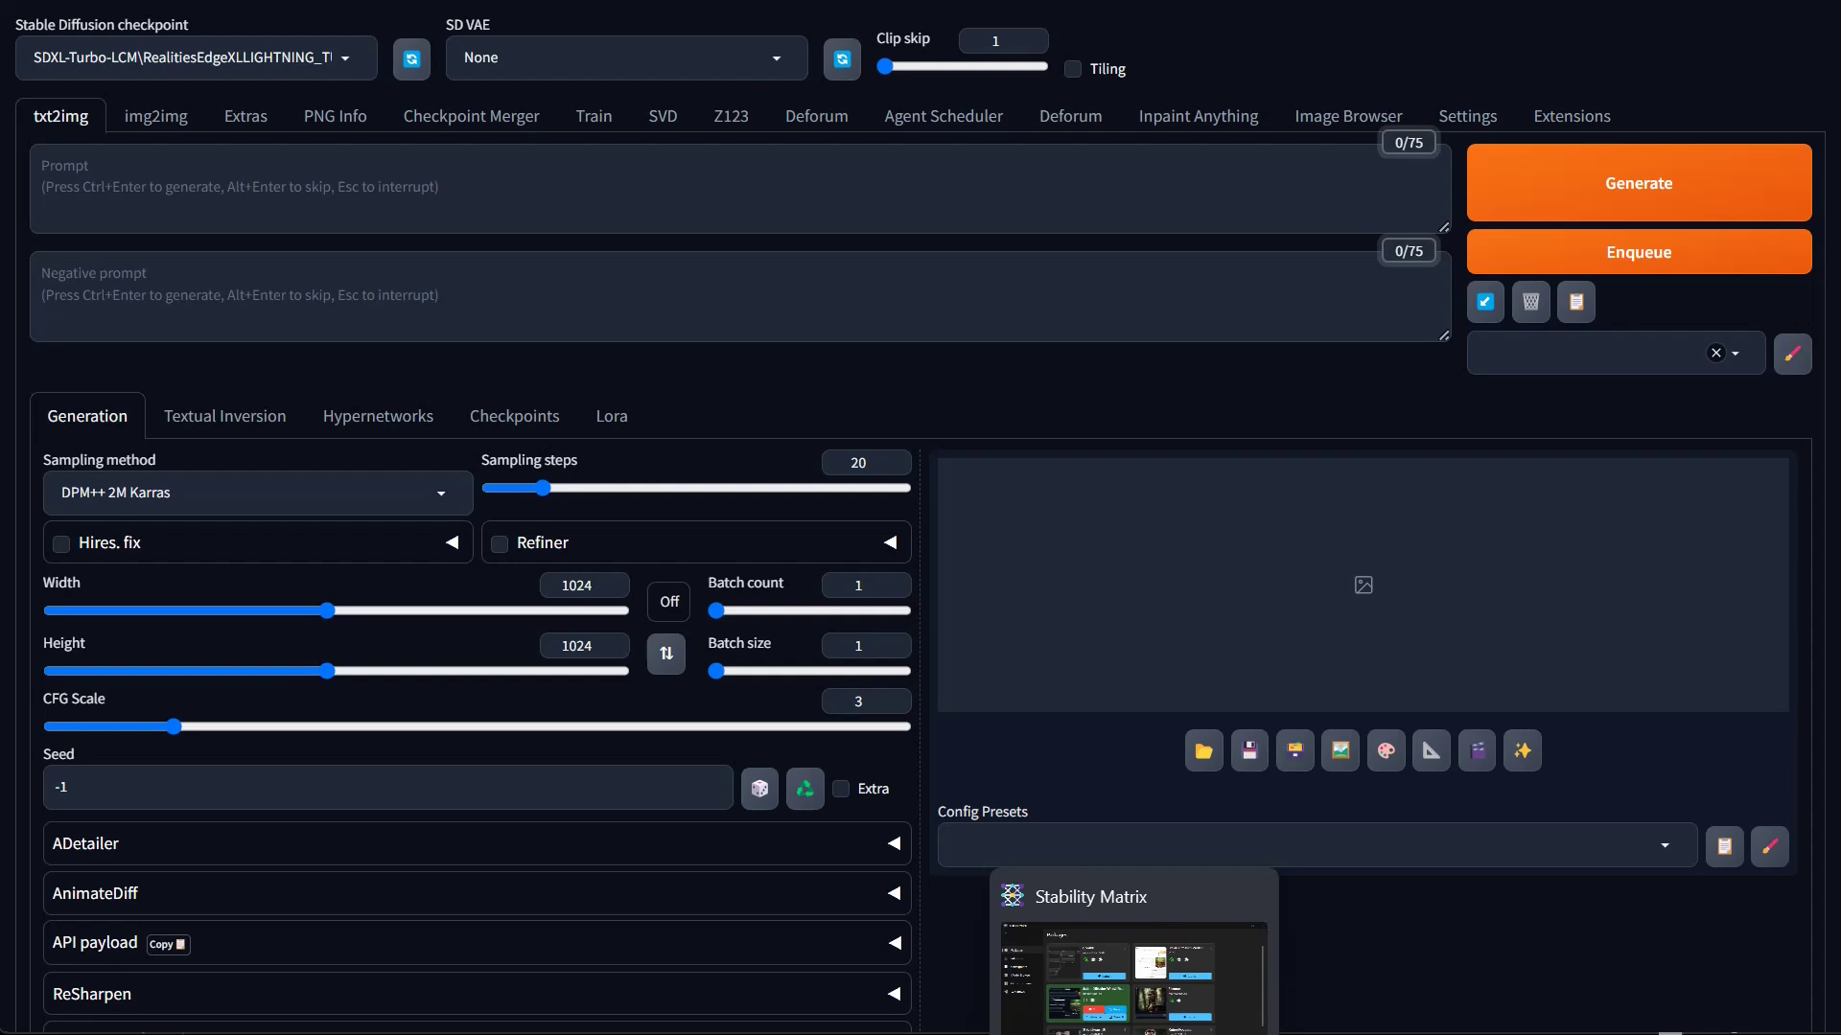
left_click(1132, 973)
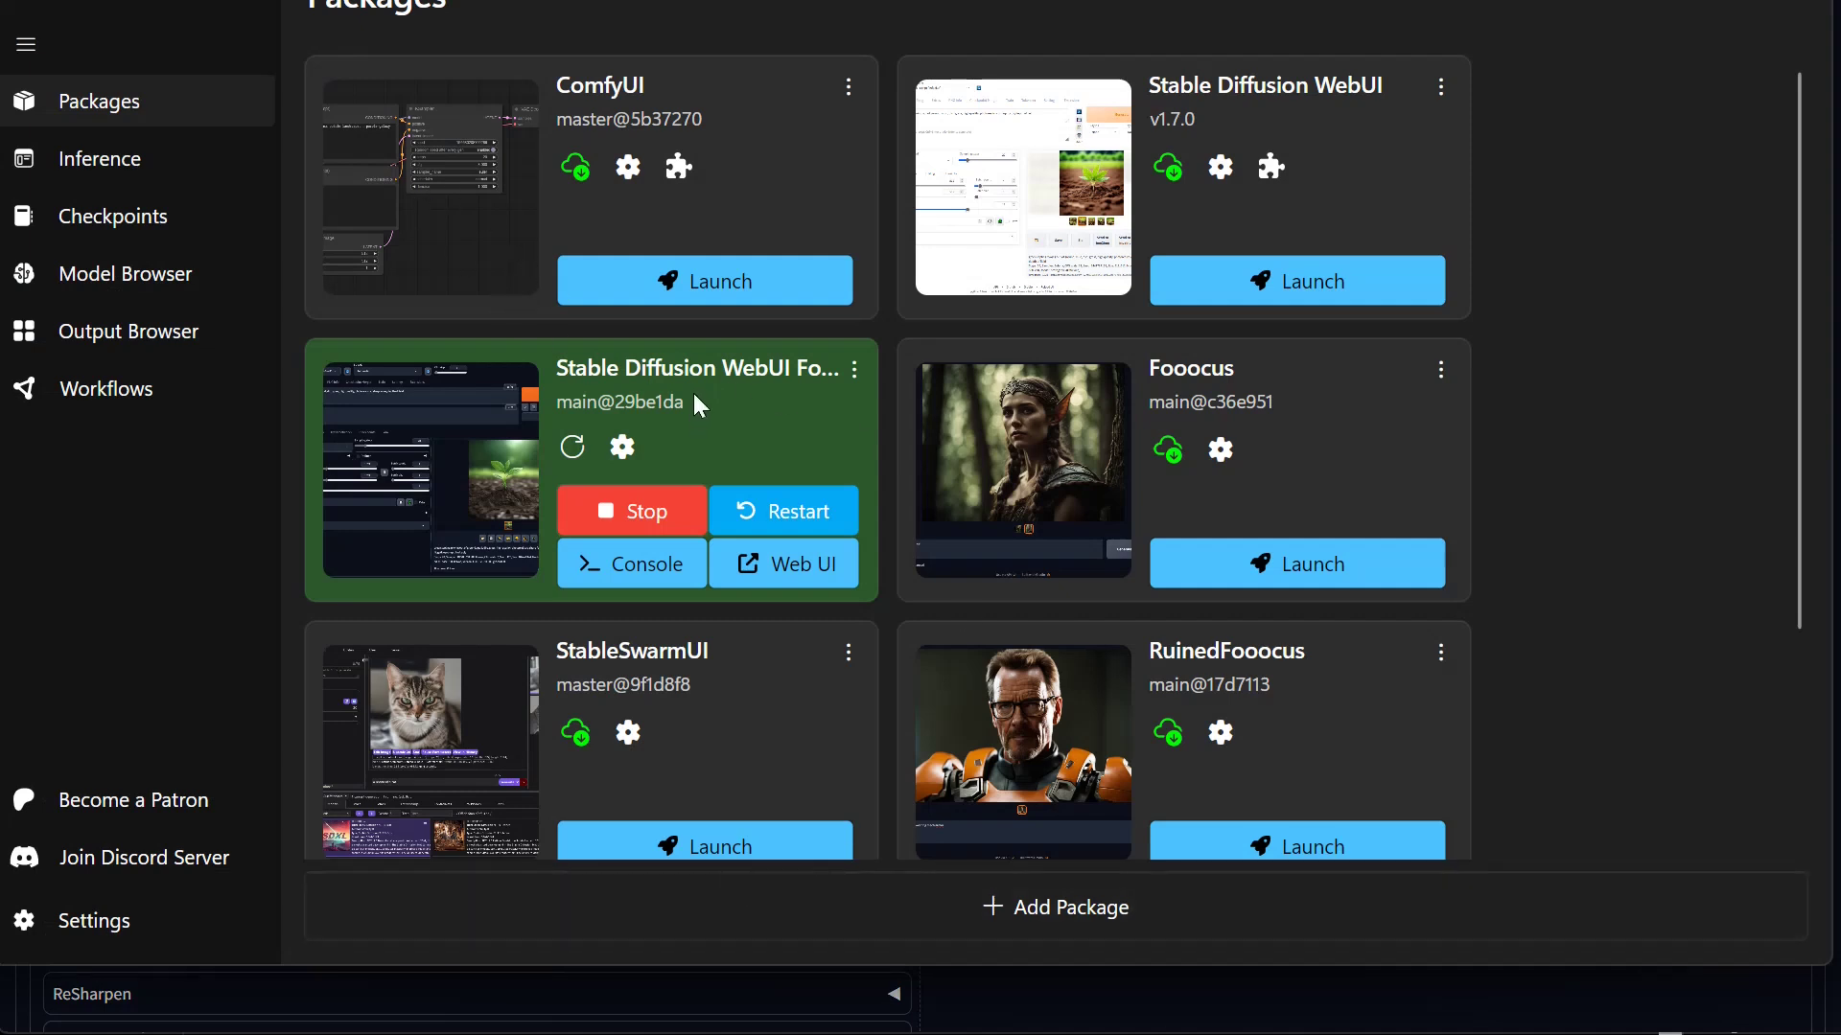
left_click(997, 907)
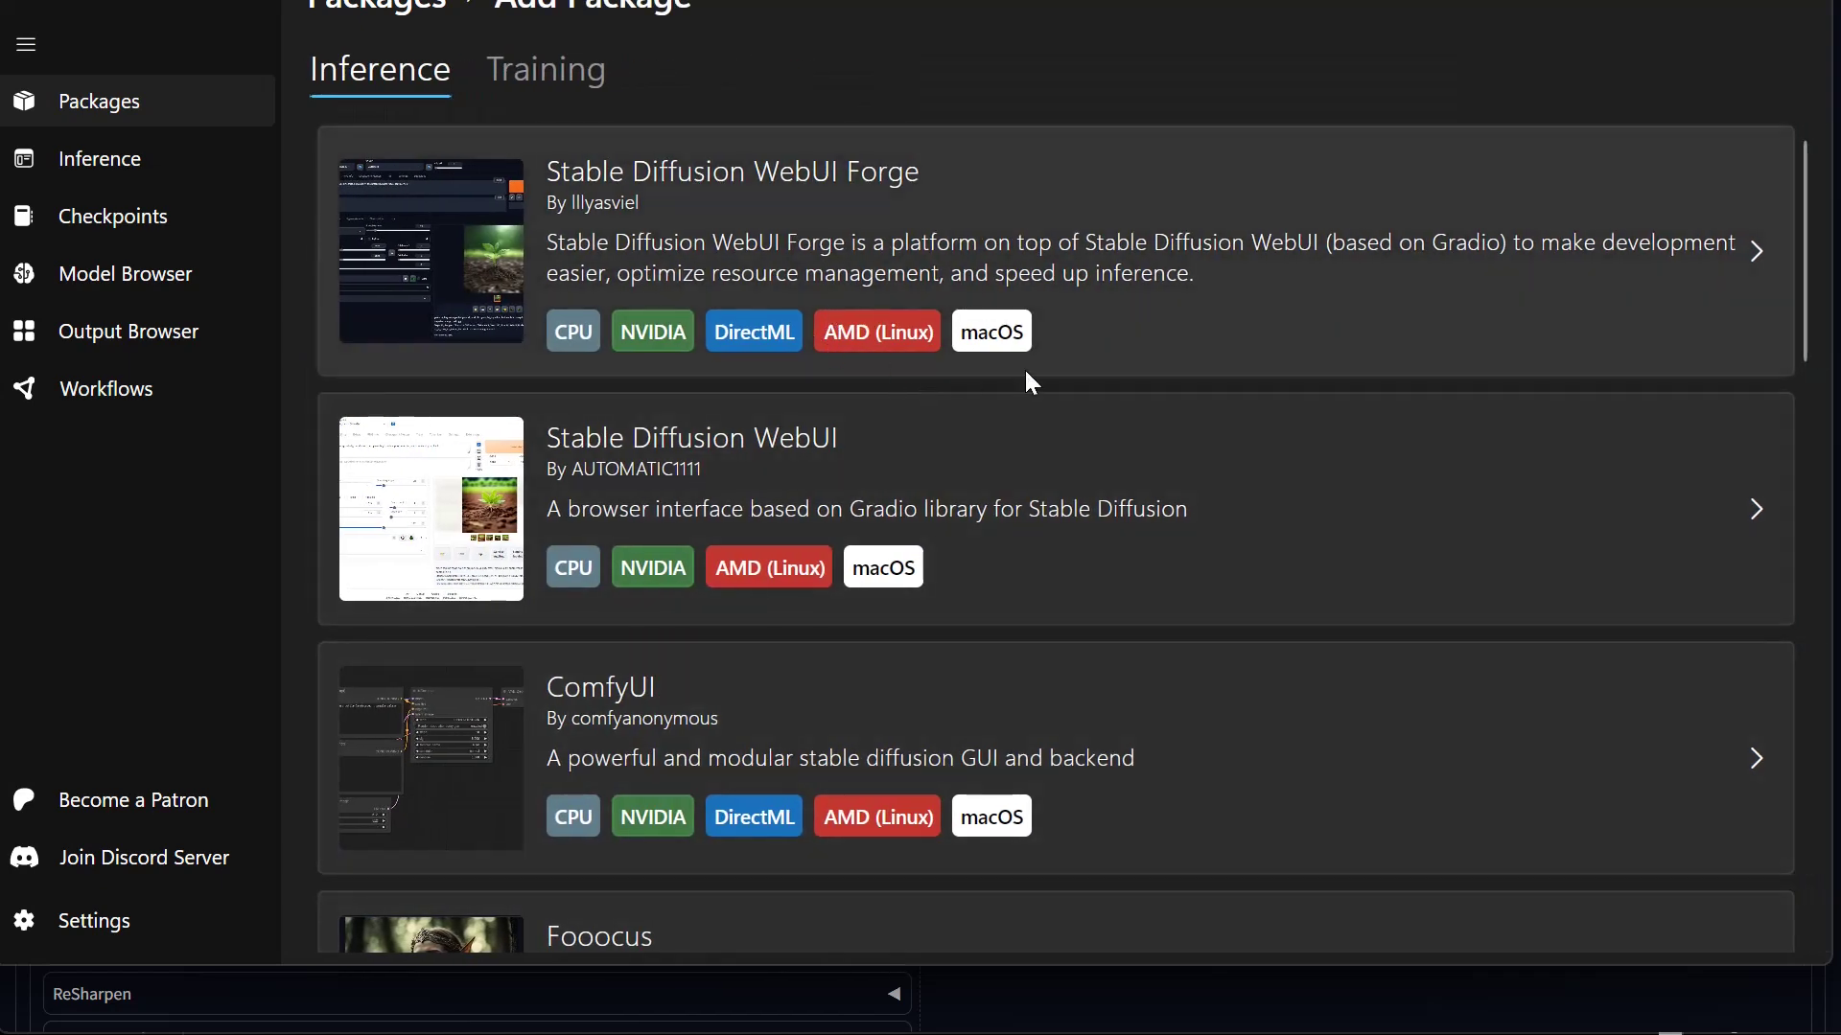
scroll(1031, 381, "down", 5)
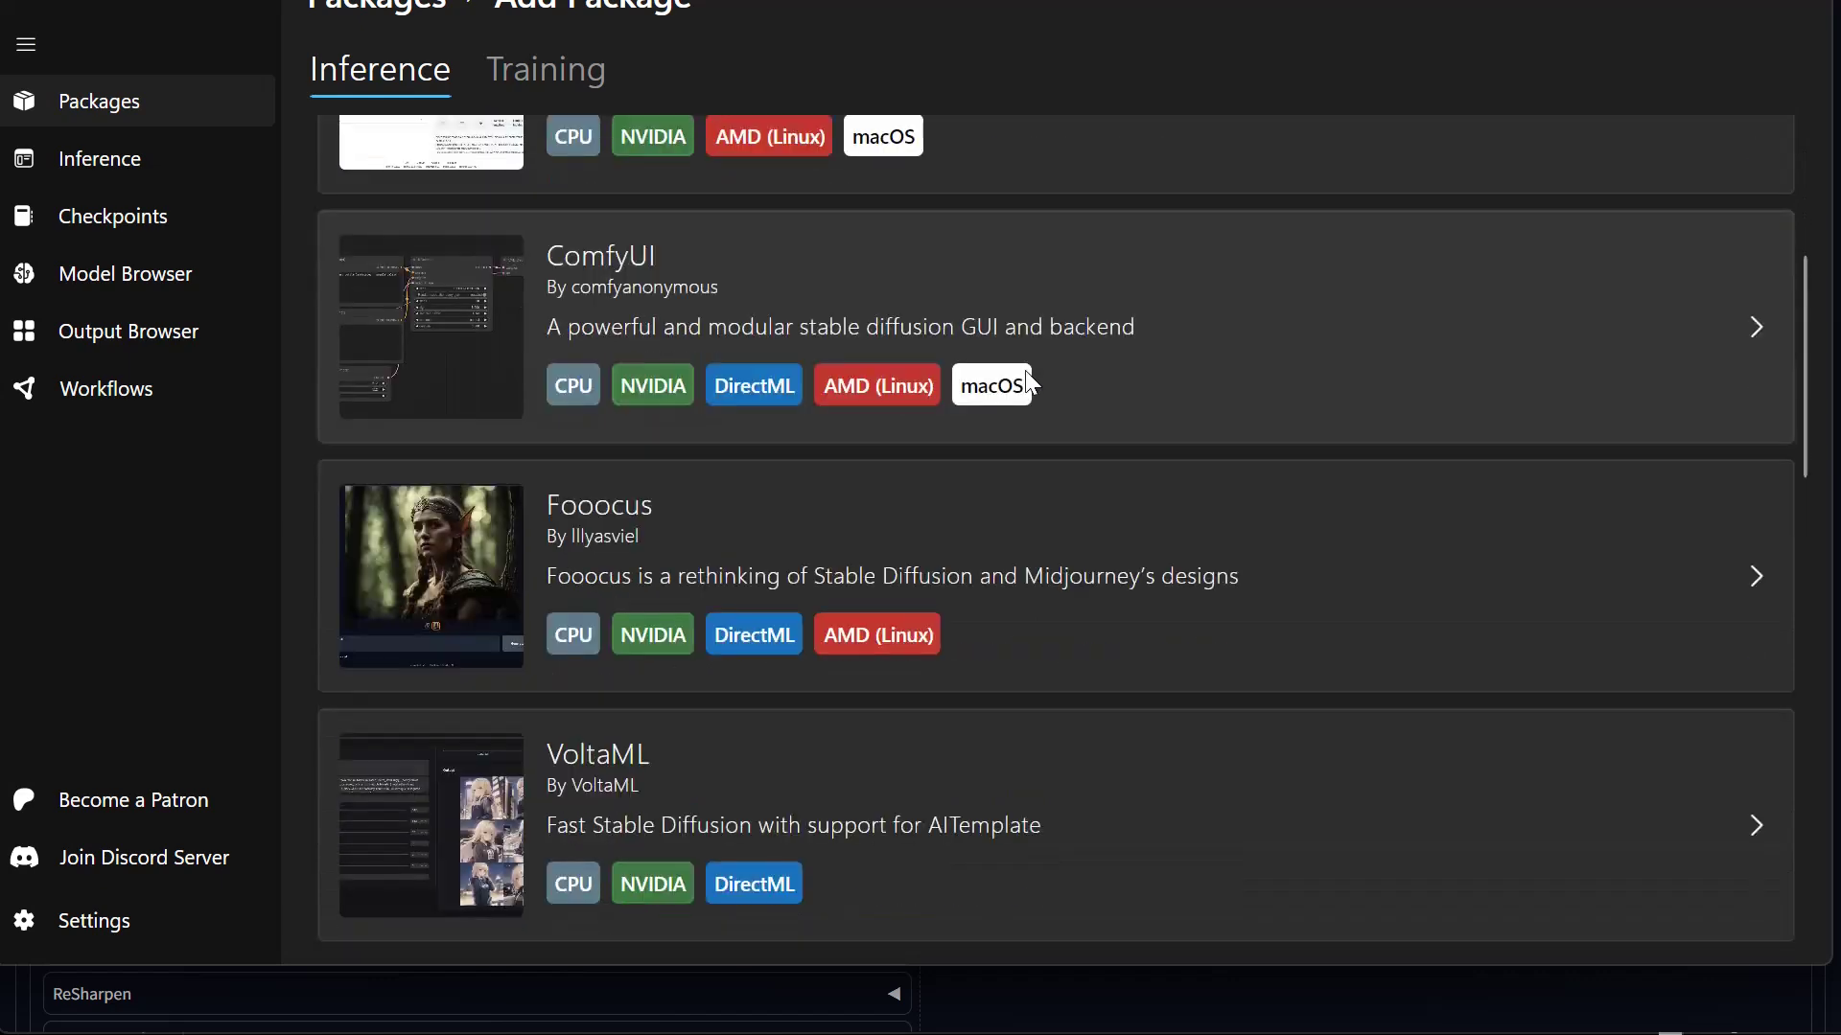
scroll(1027, 389, "up", 6)
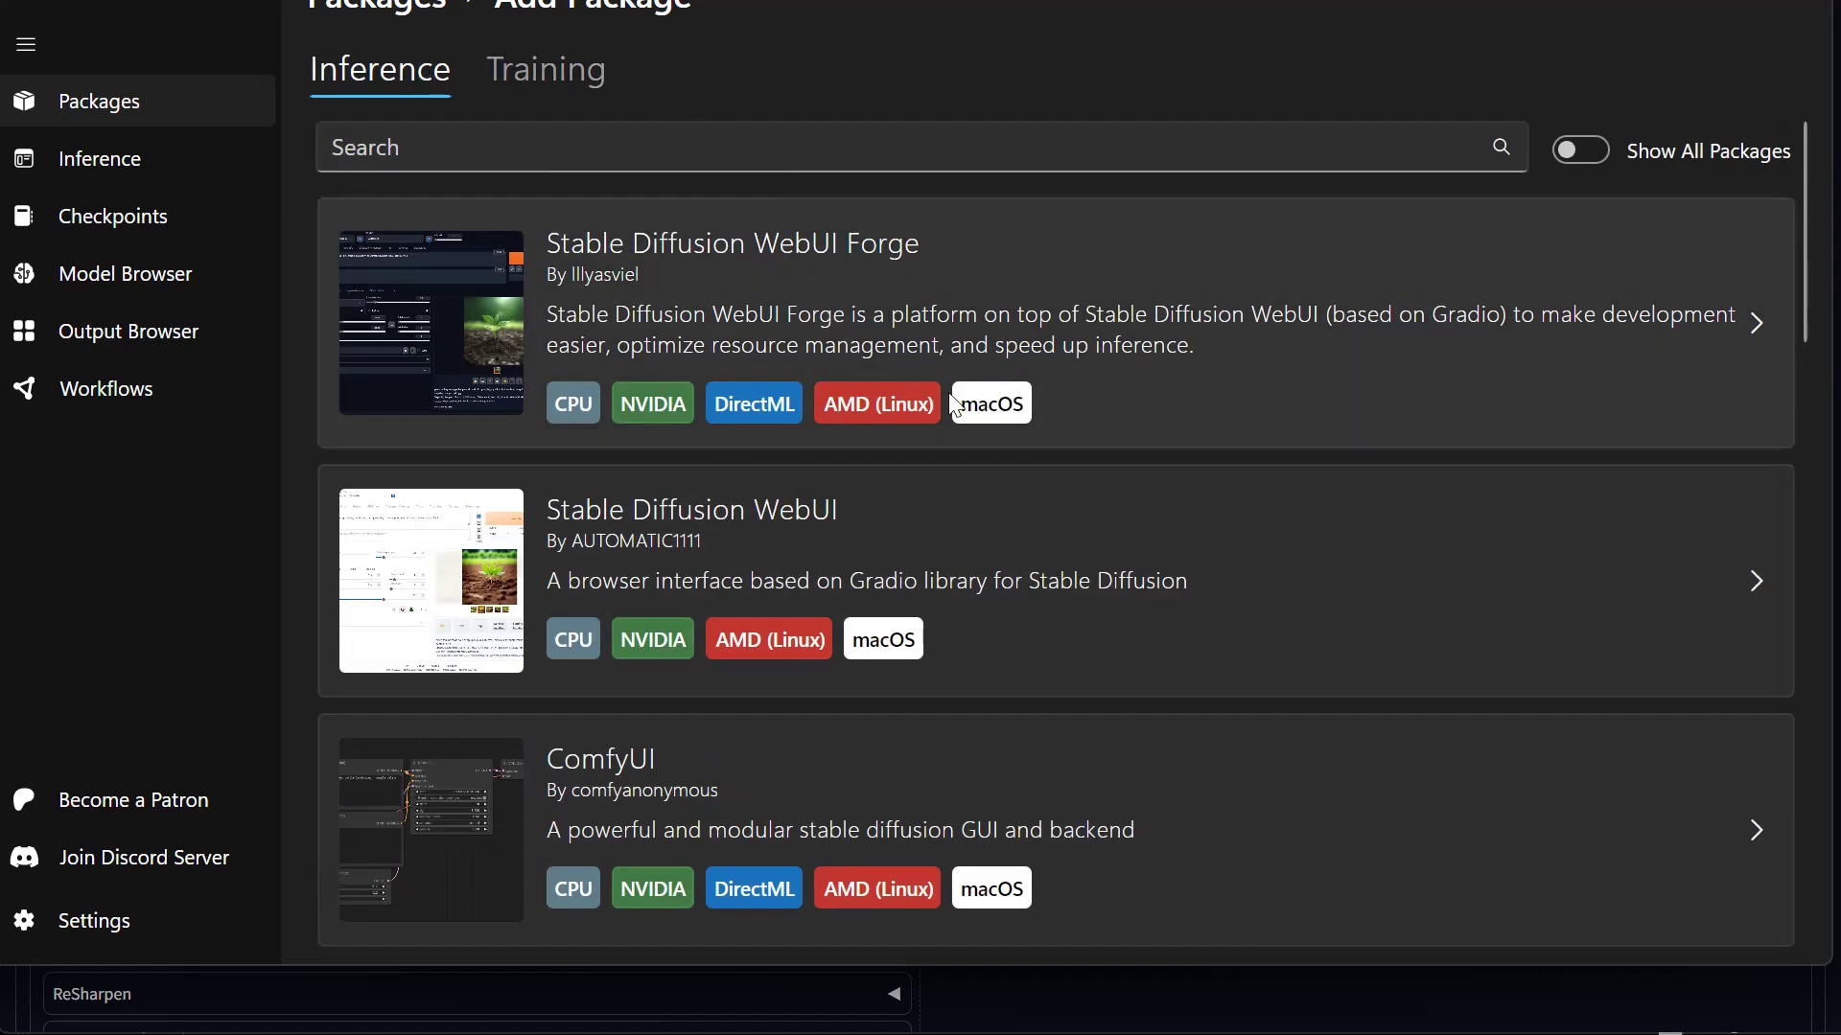
left_click(1420, 377)
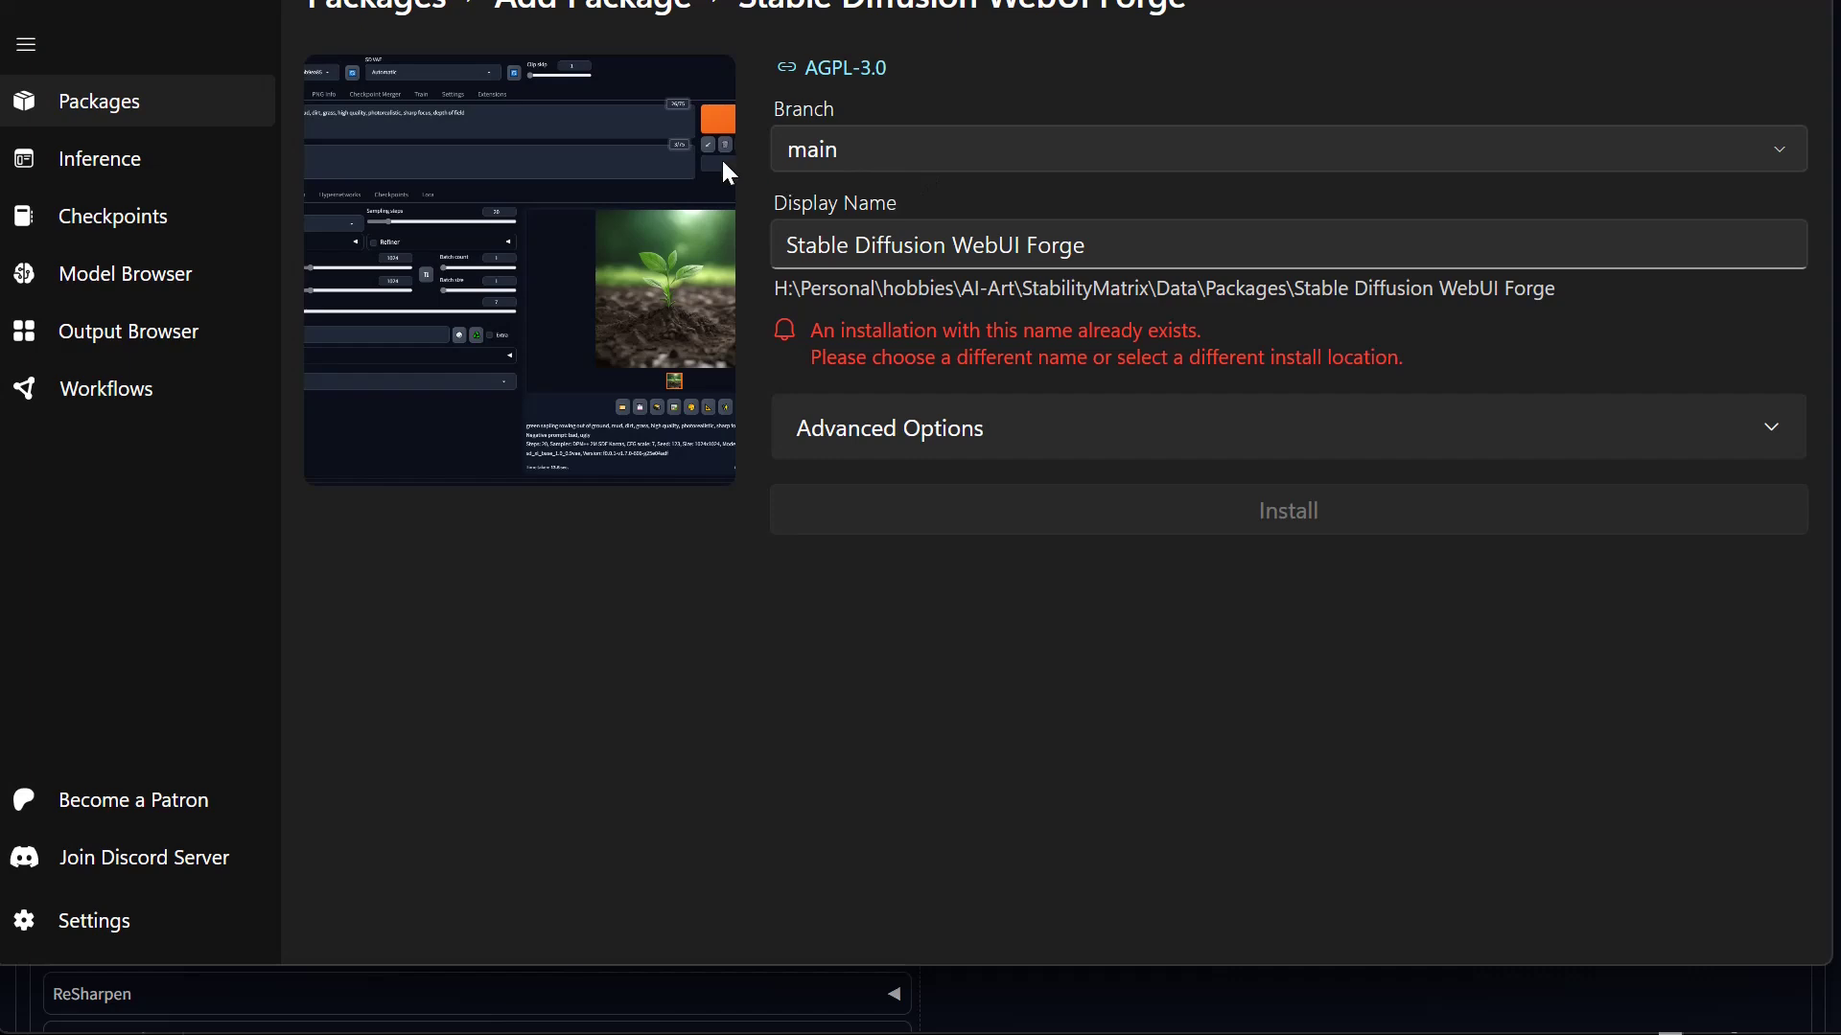
left_click(394, 7)
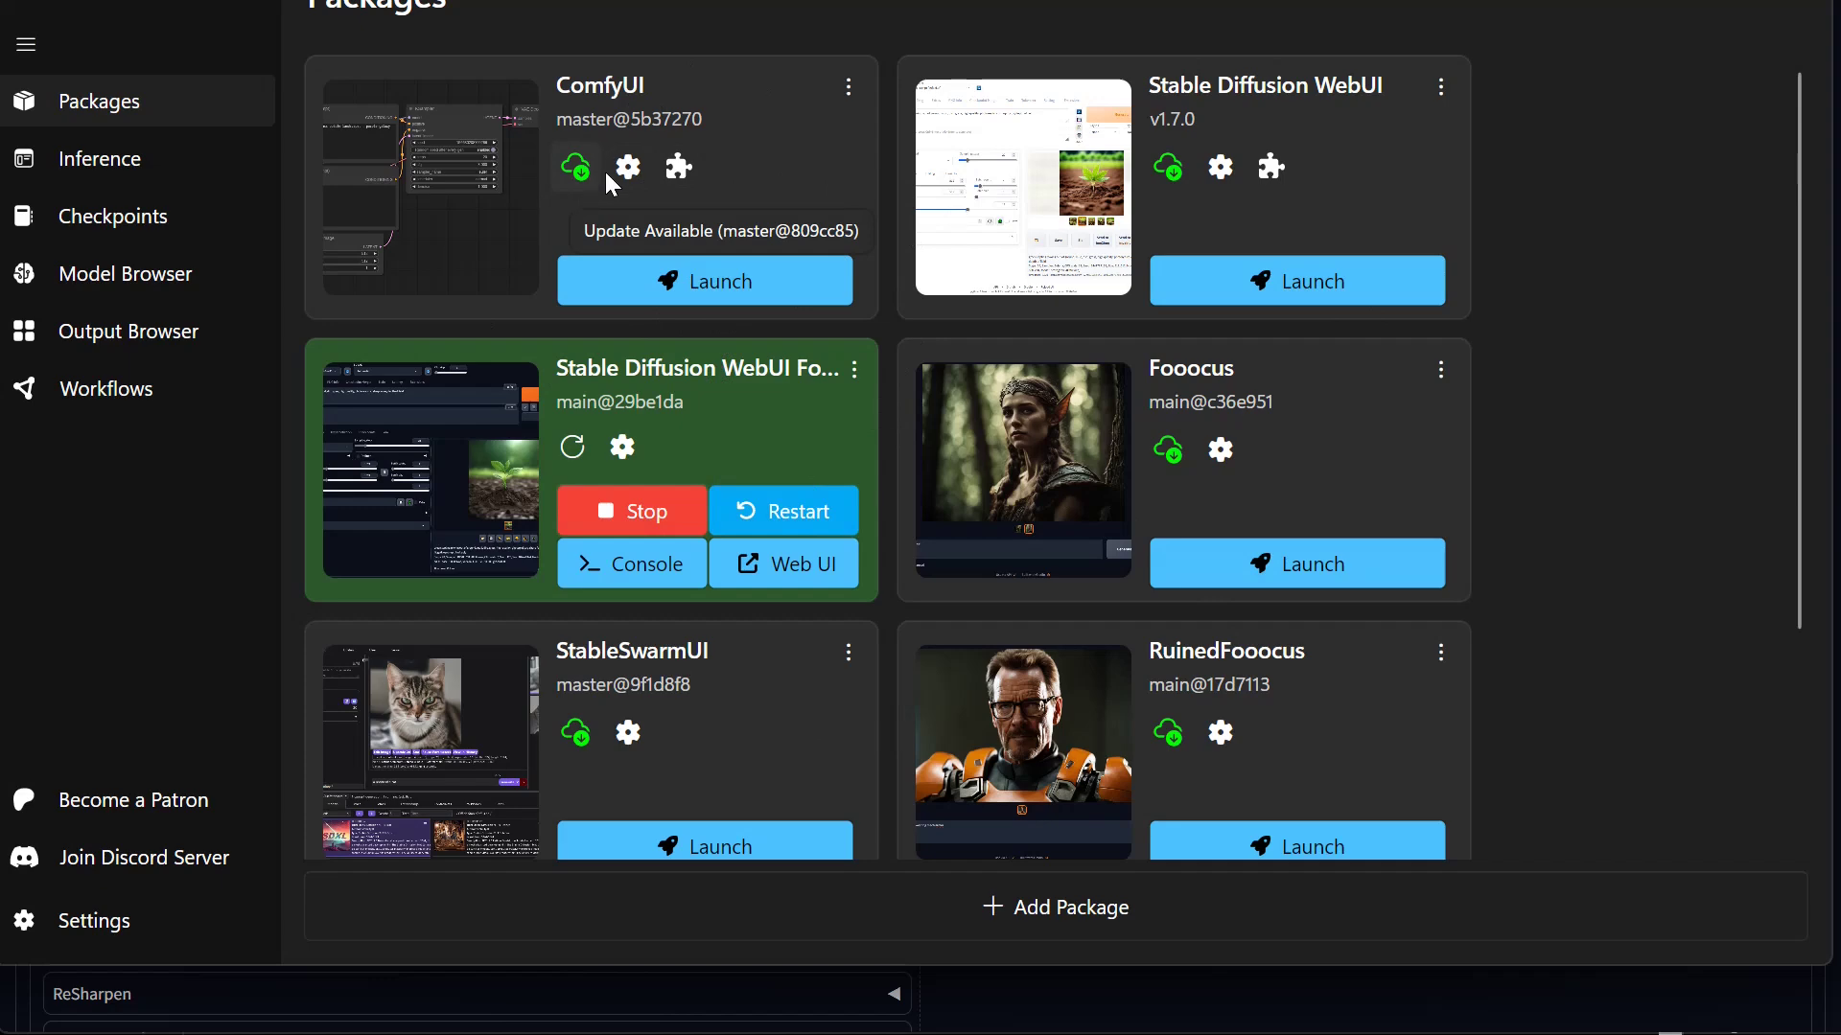
Review the launch options of the installed Stable Diffusion WebUI Forge package and close them without saving
left_click(623, 448)
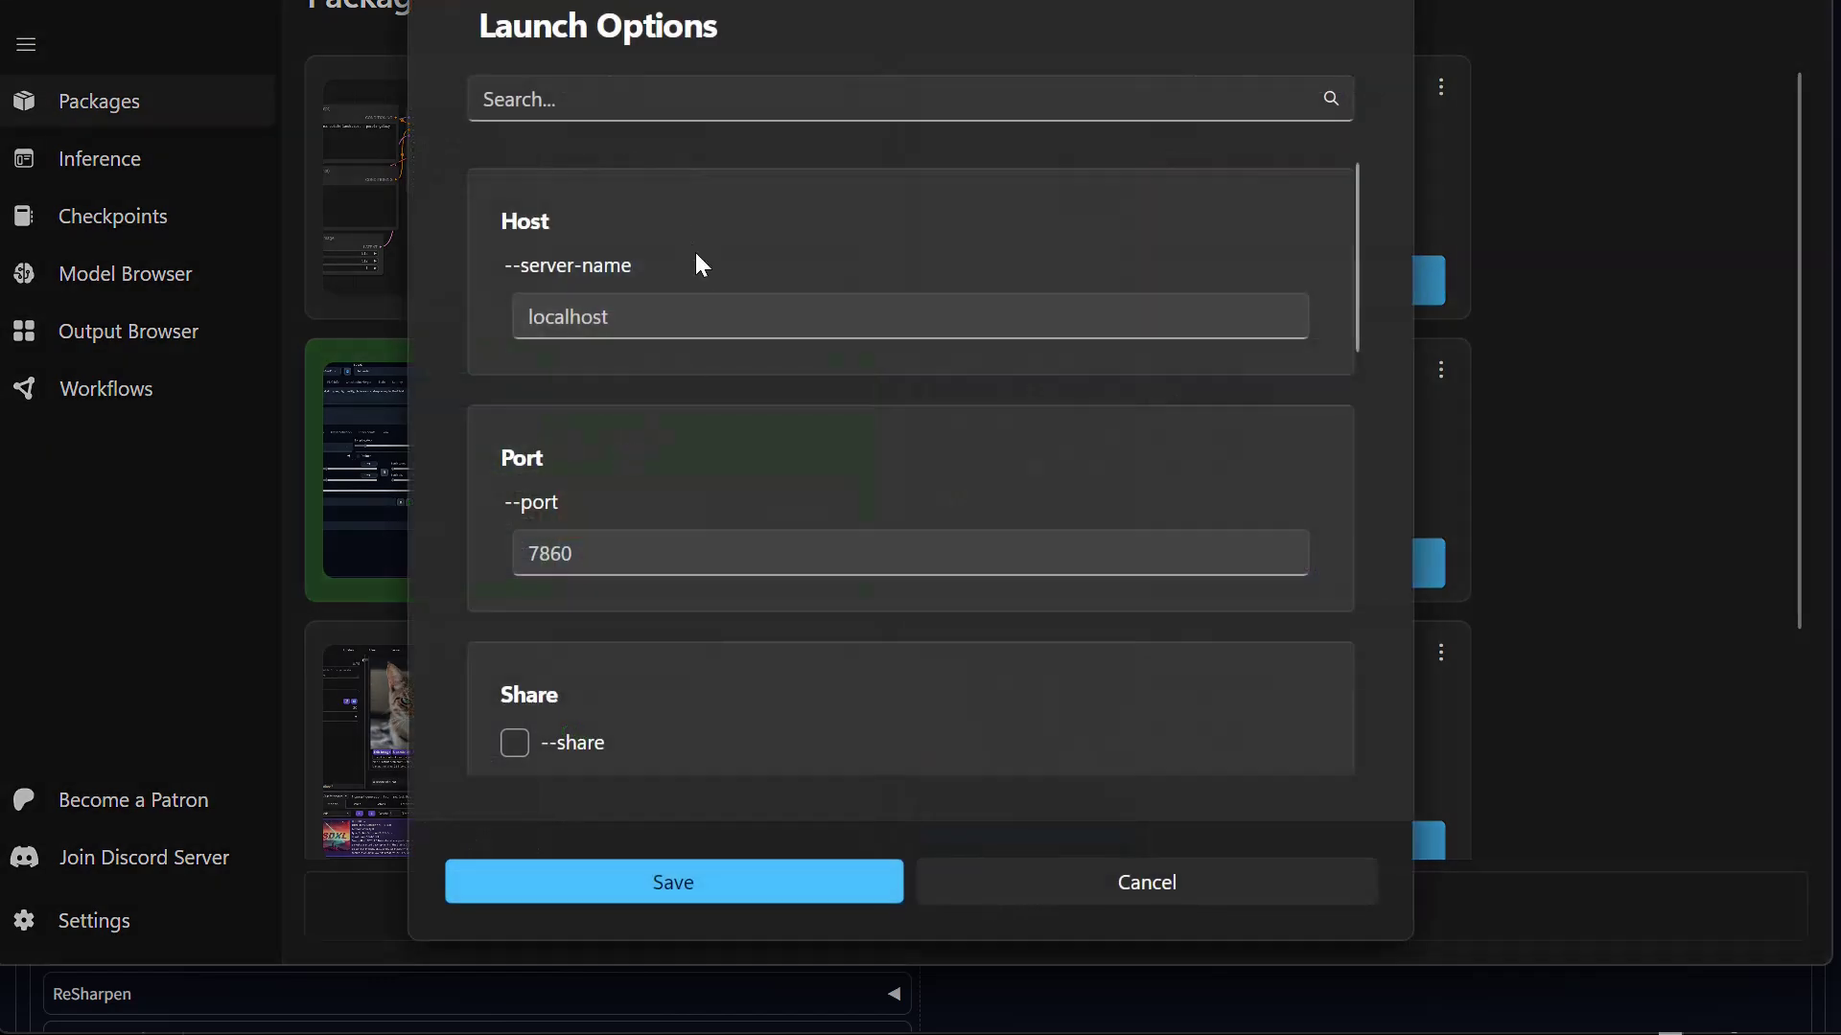
scroll(696, 255, "down", 3)
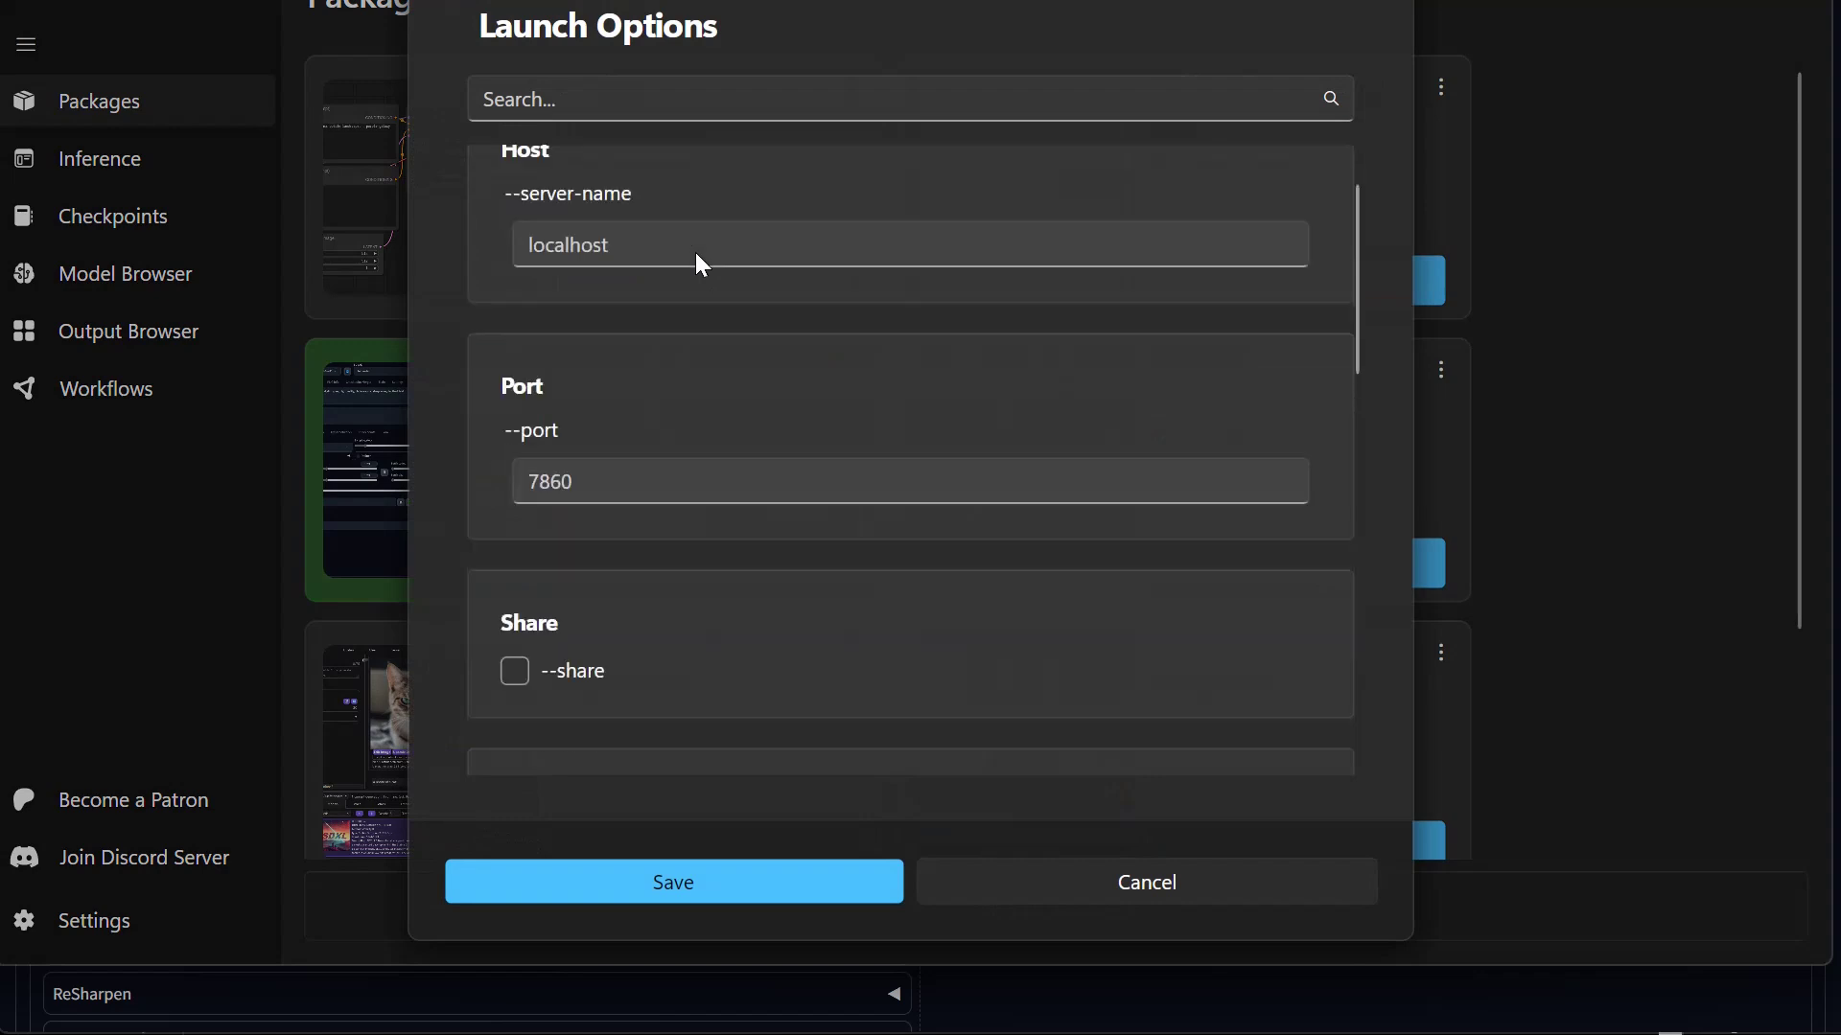
scroll(711, 319, "down", 1)
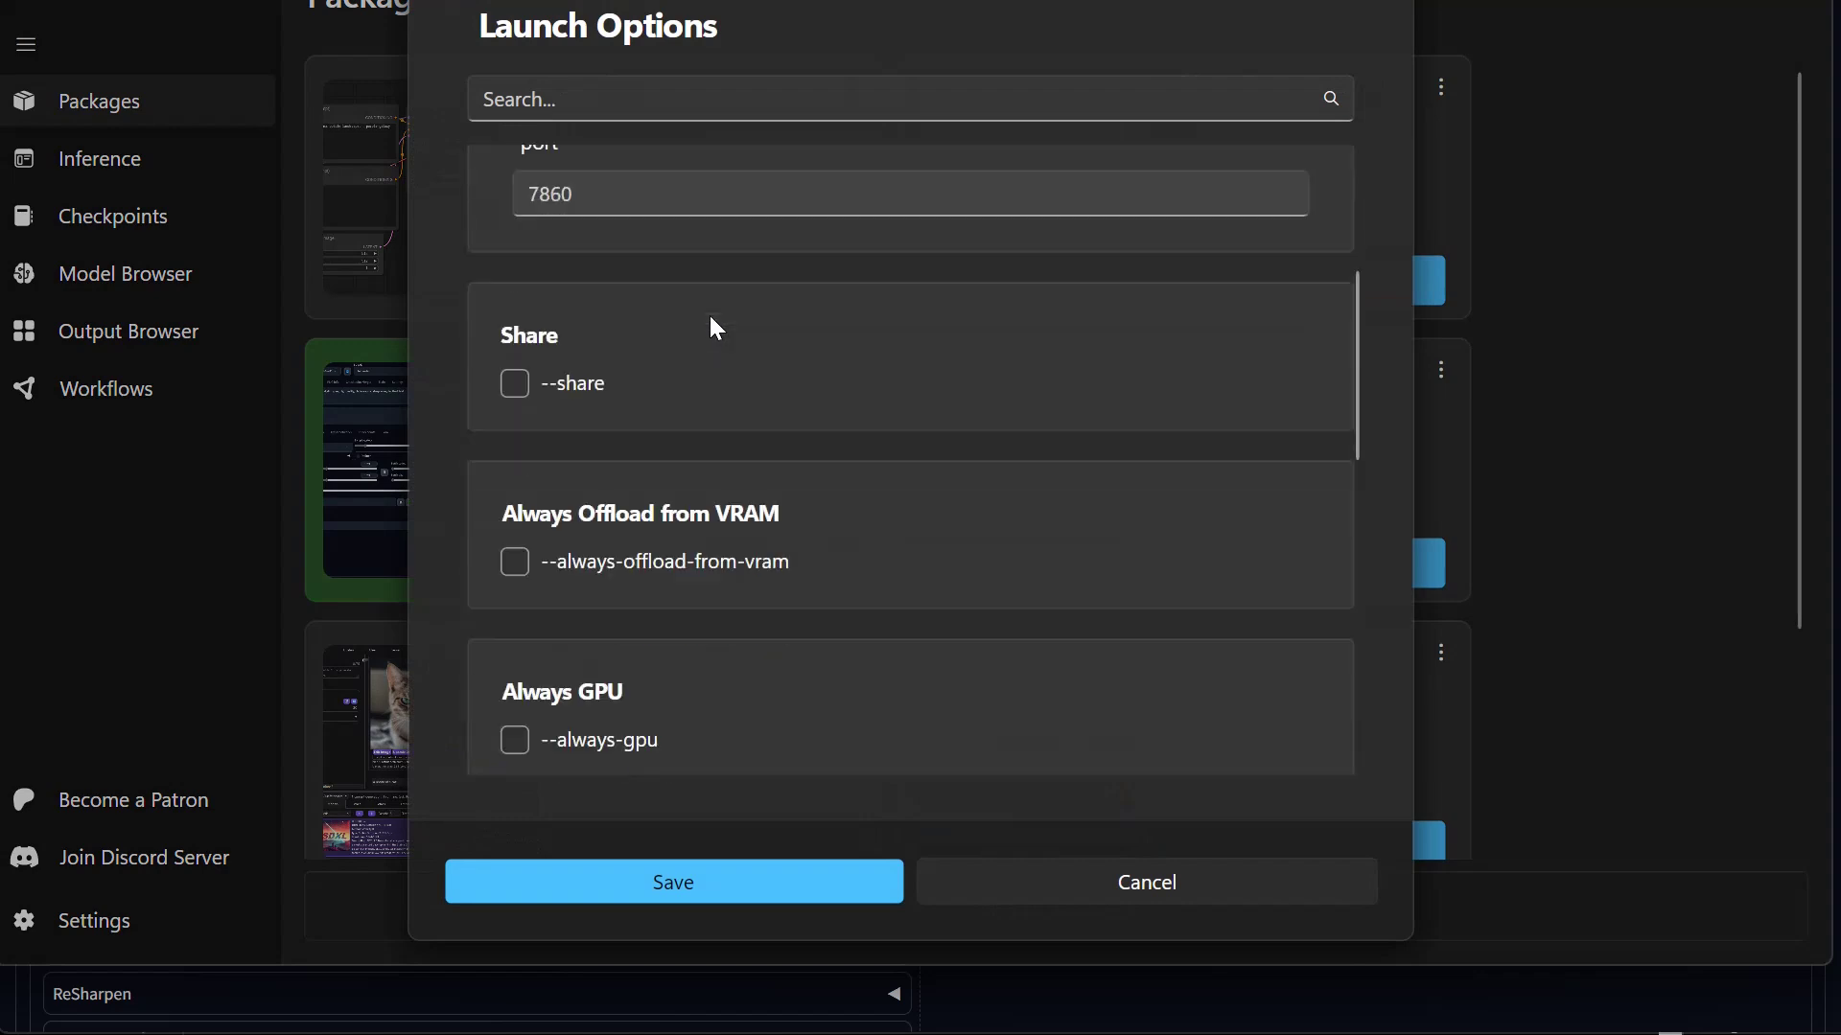
scroll(706, 415, "down", 3)
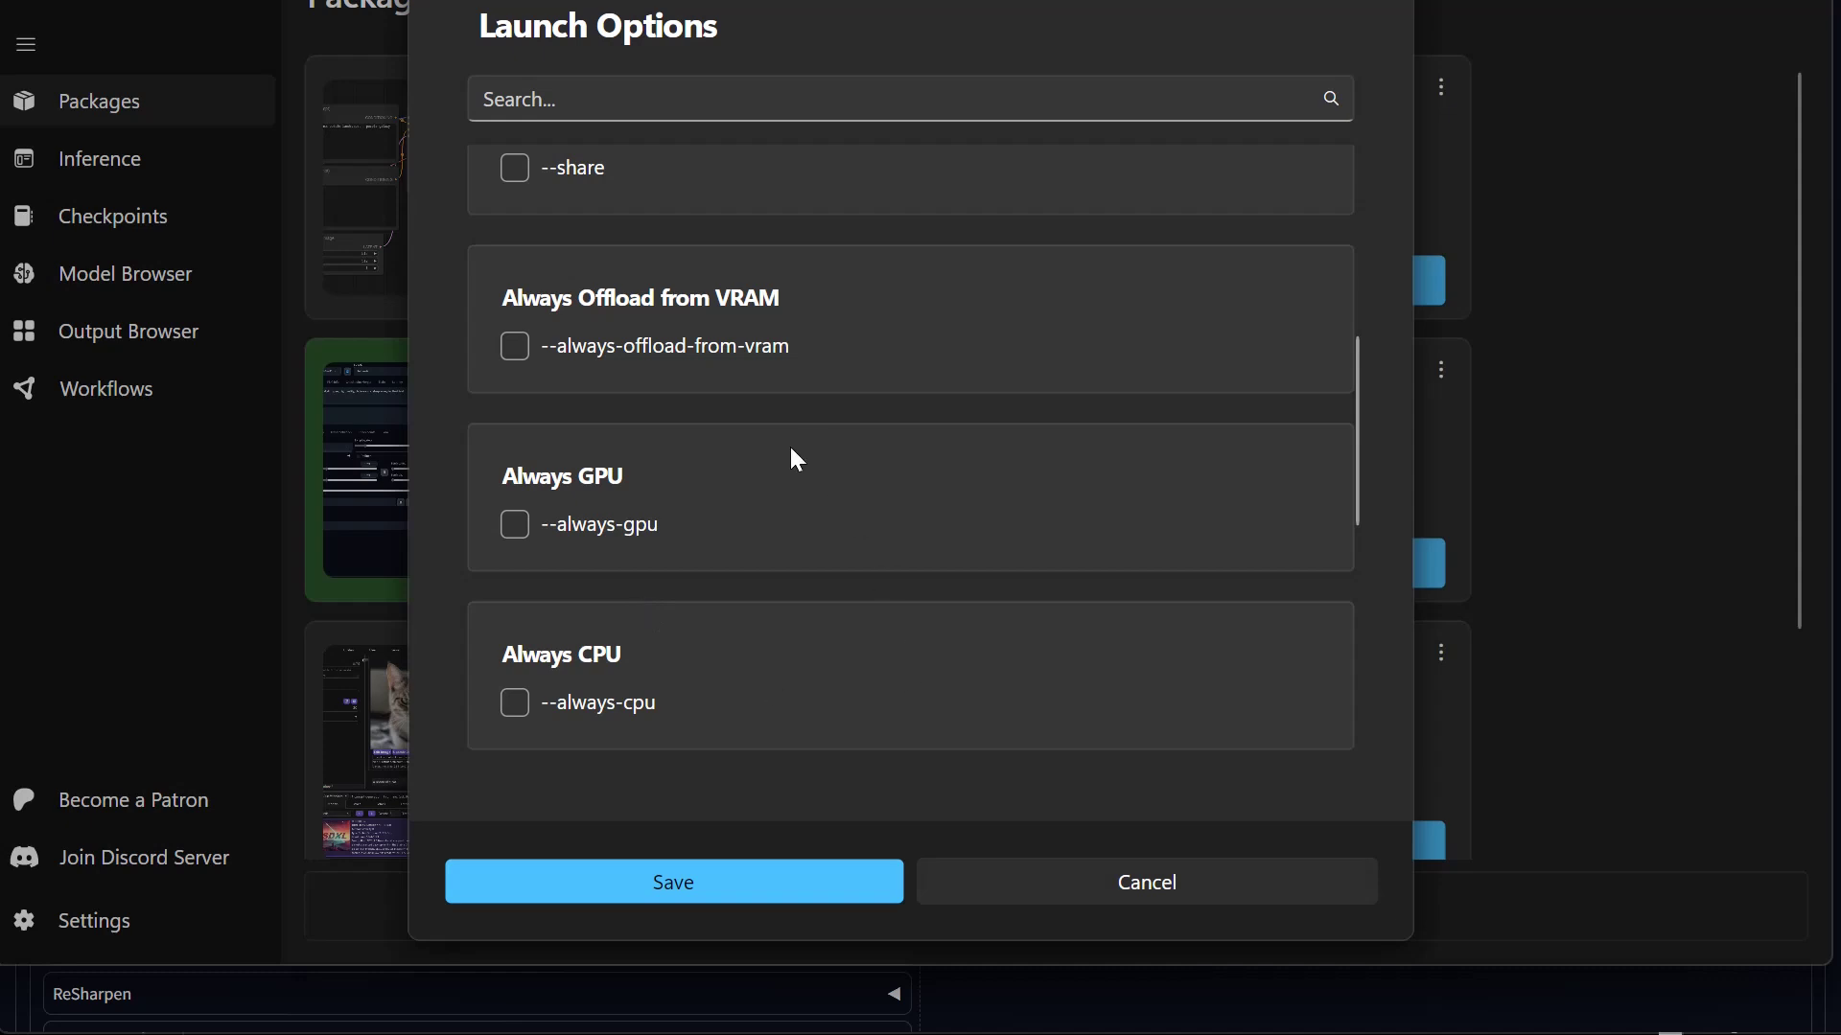
left_click(1105, 878)
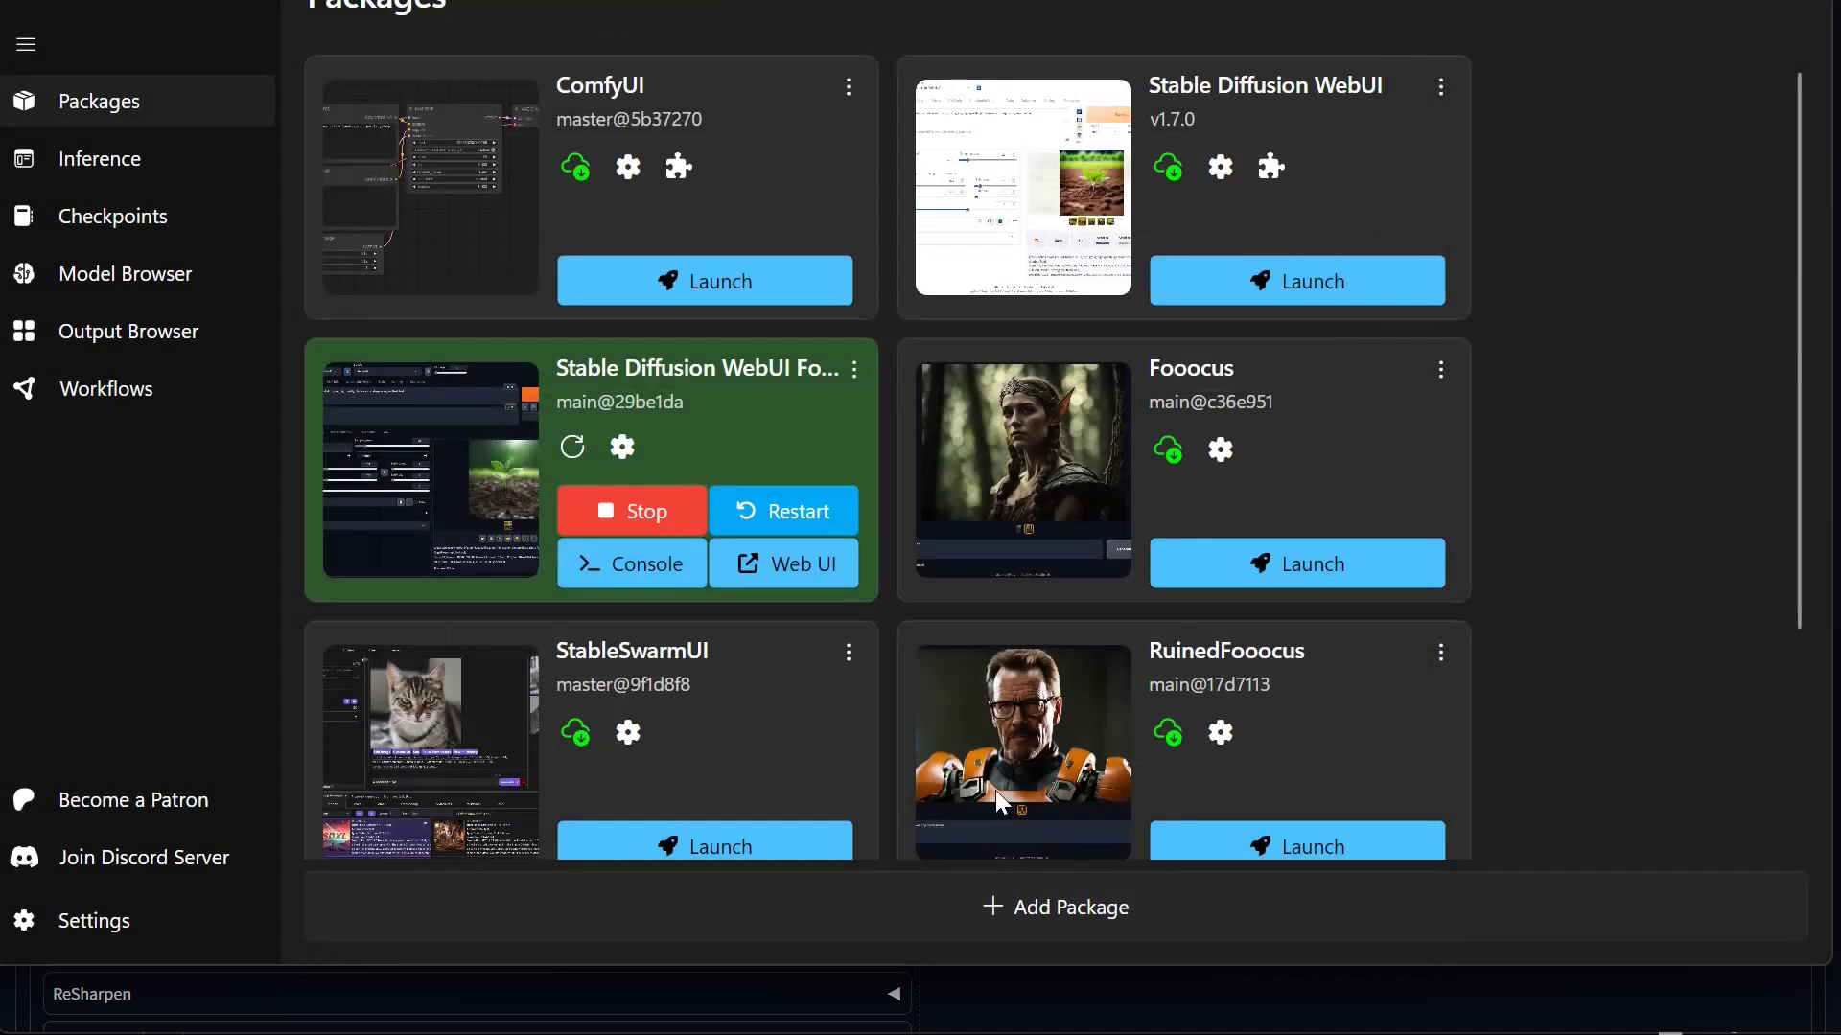
Look at the Inference workspace and the checkpoint categories, including the subfolders under StableDiffusion
left_click(134, 156)
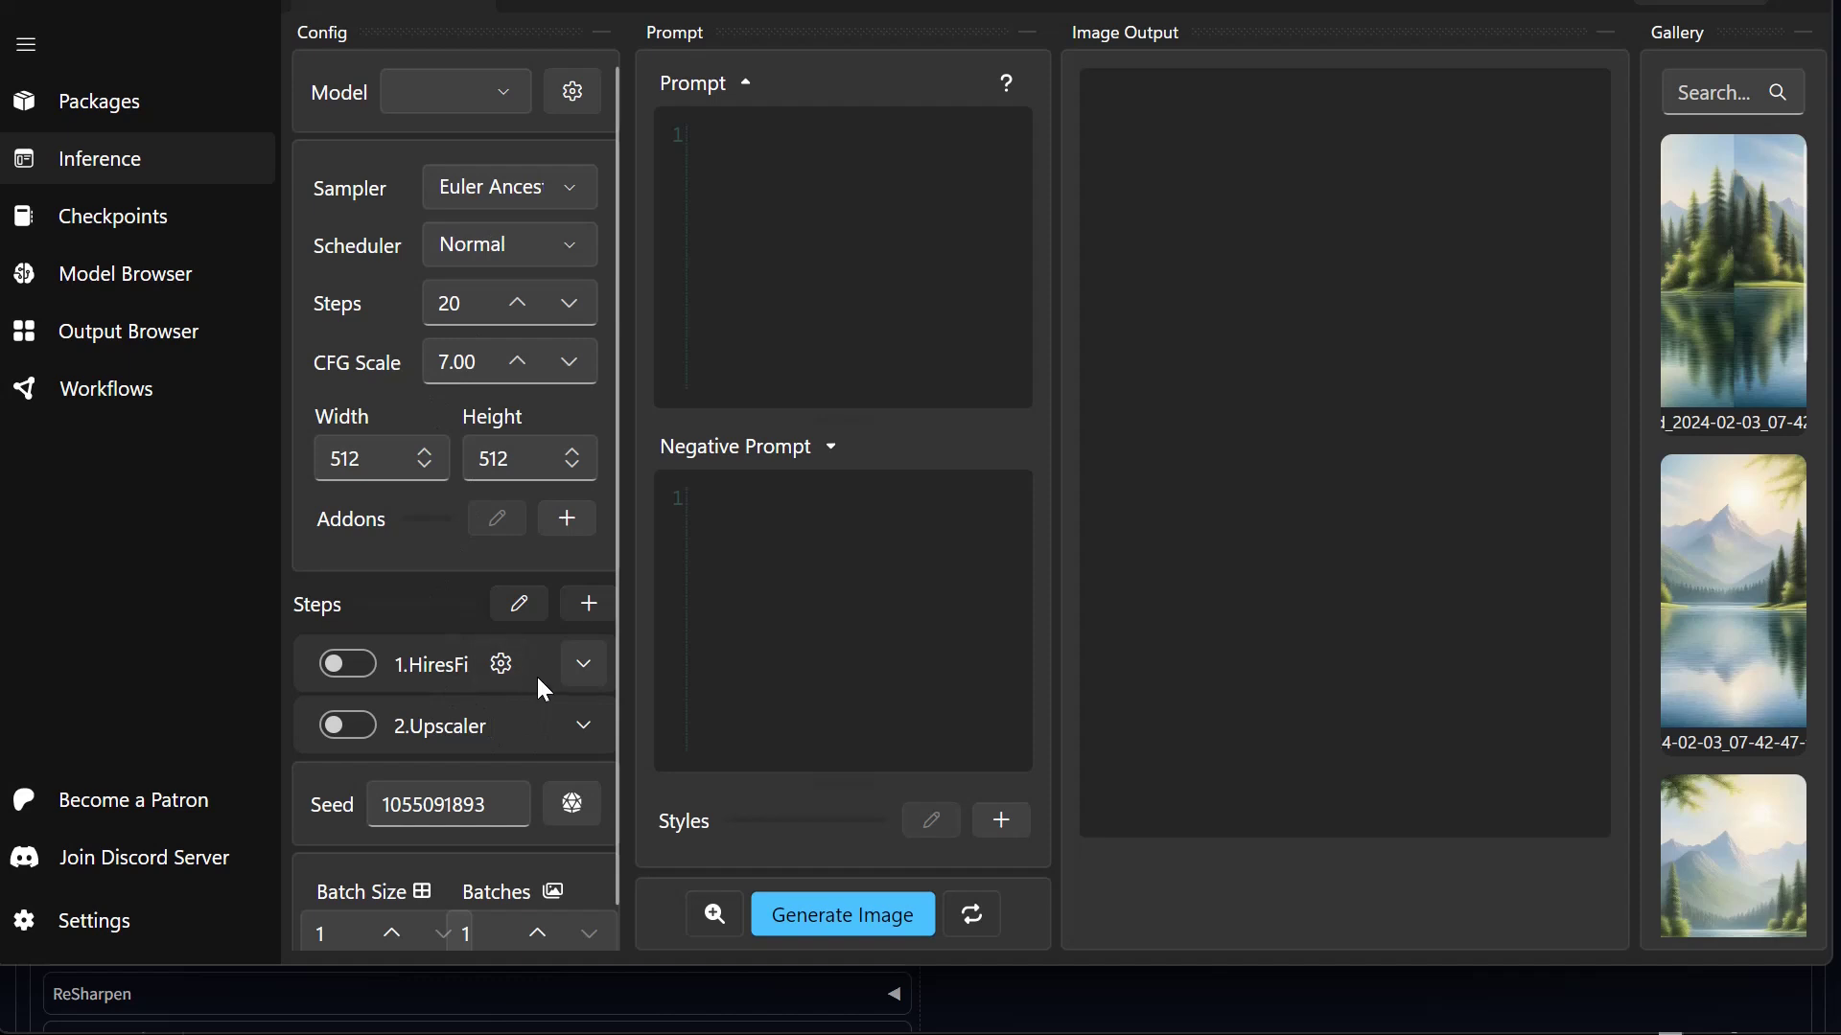
left_click(113, 219)
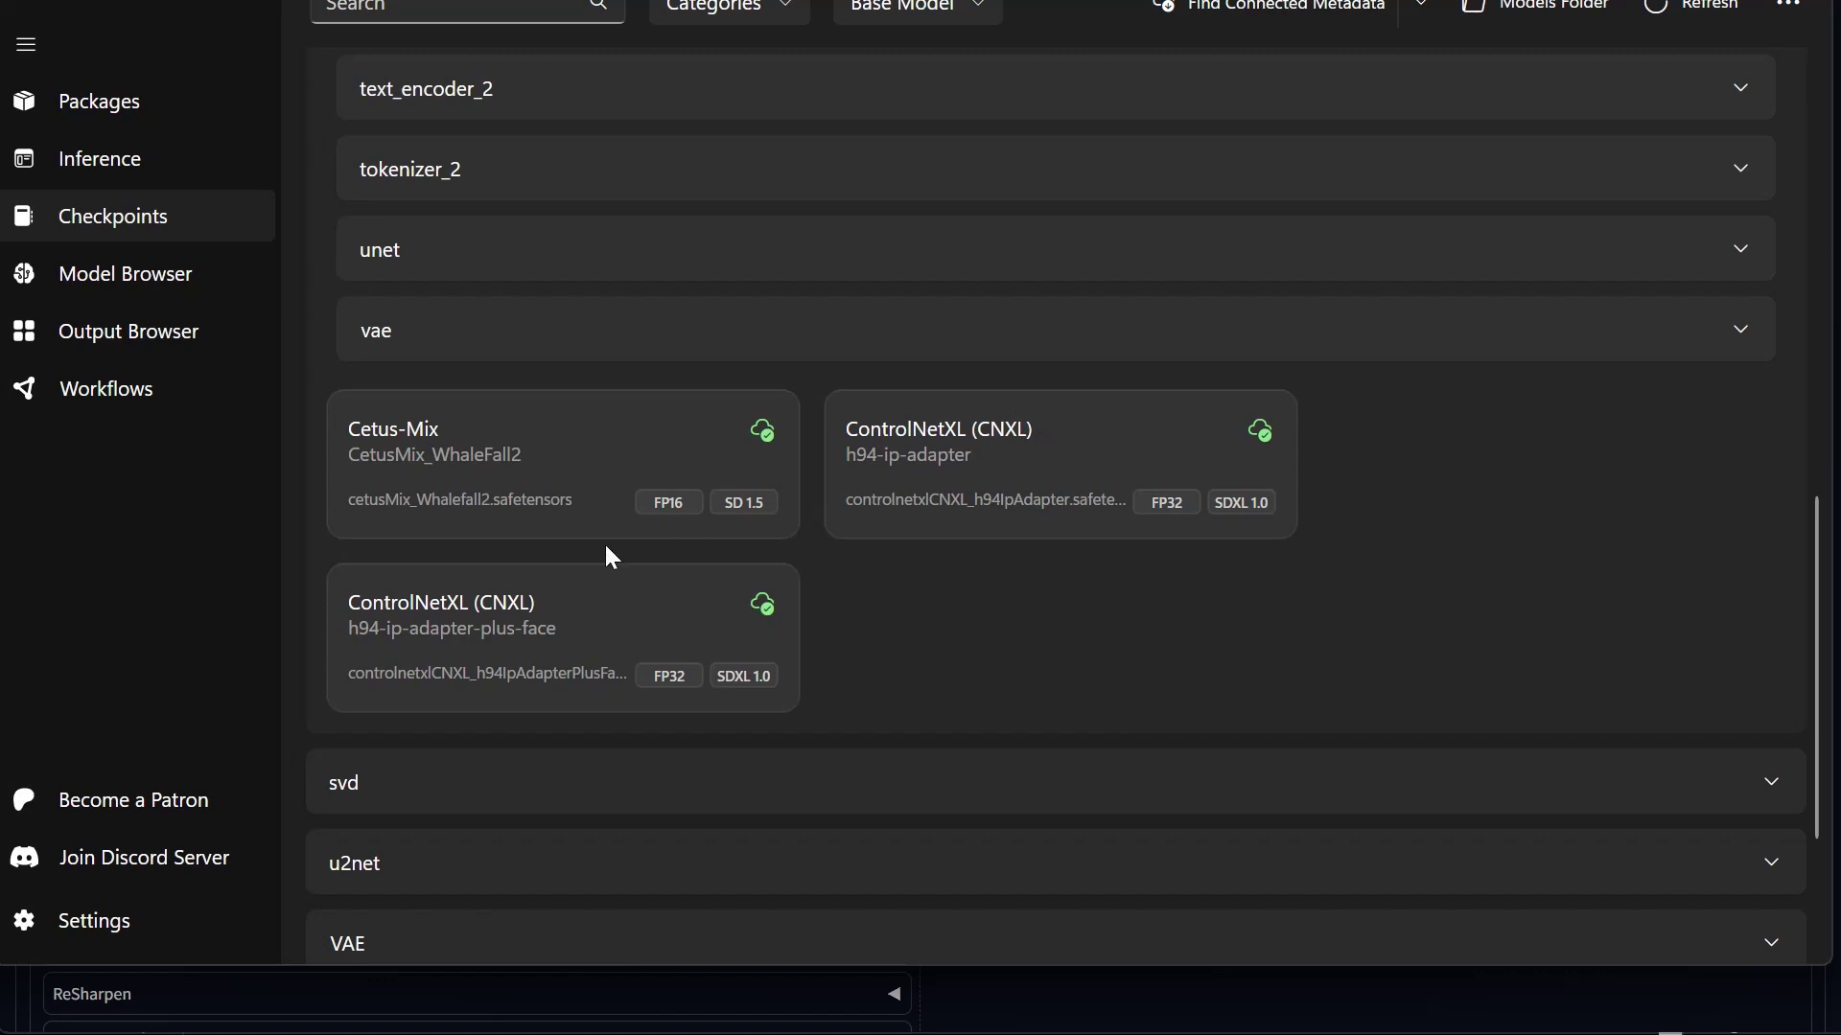
scroll(606, 547, "up", 10)
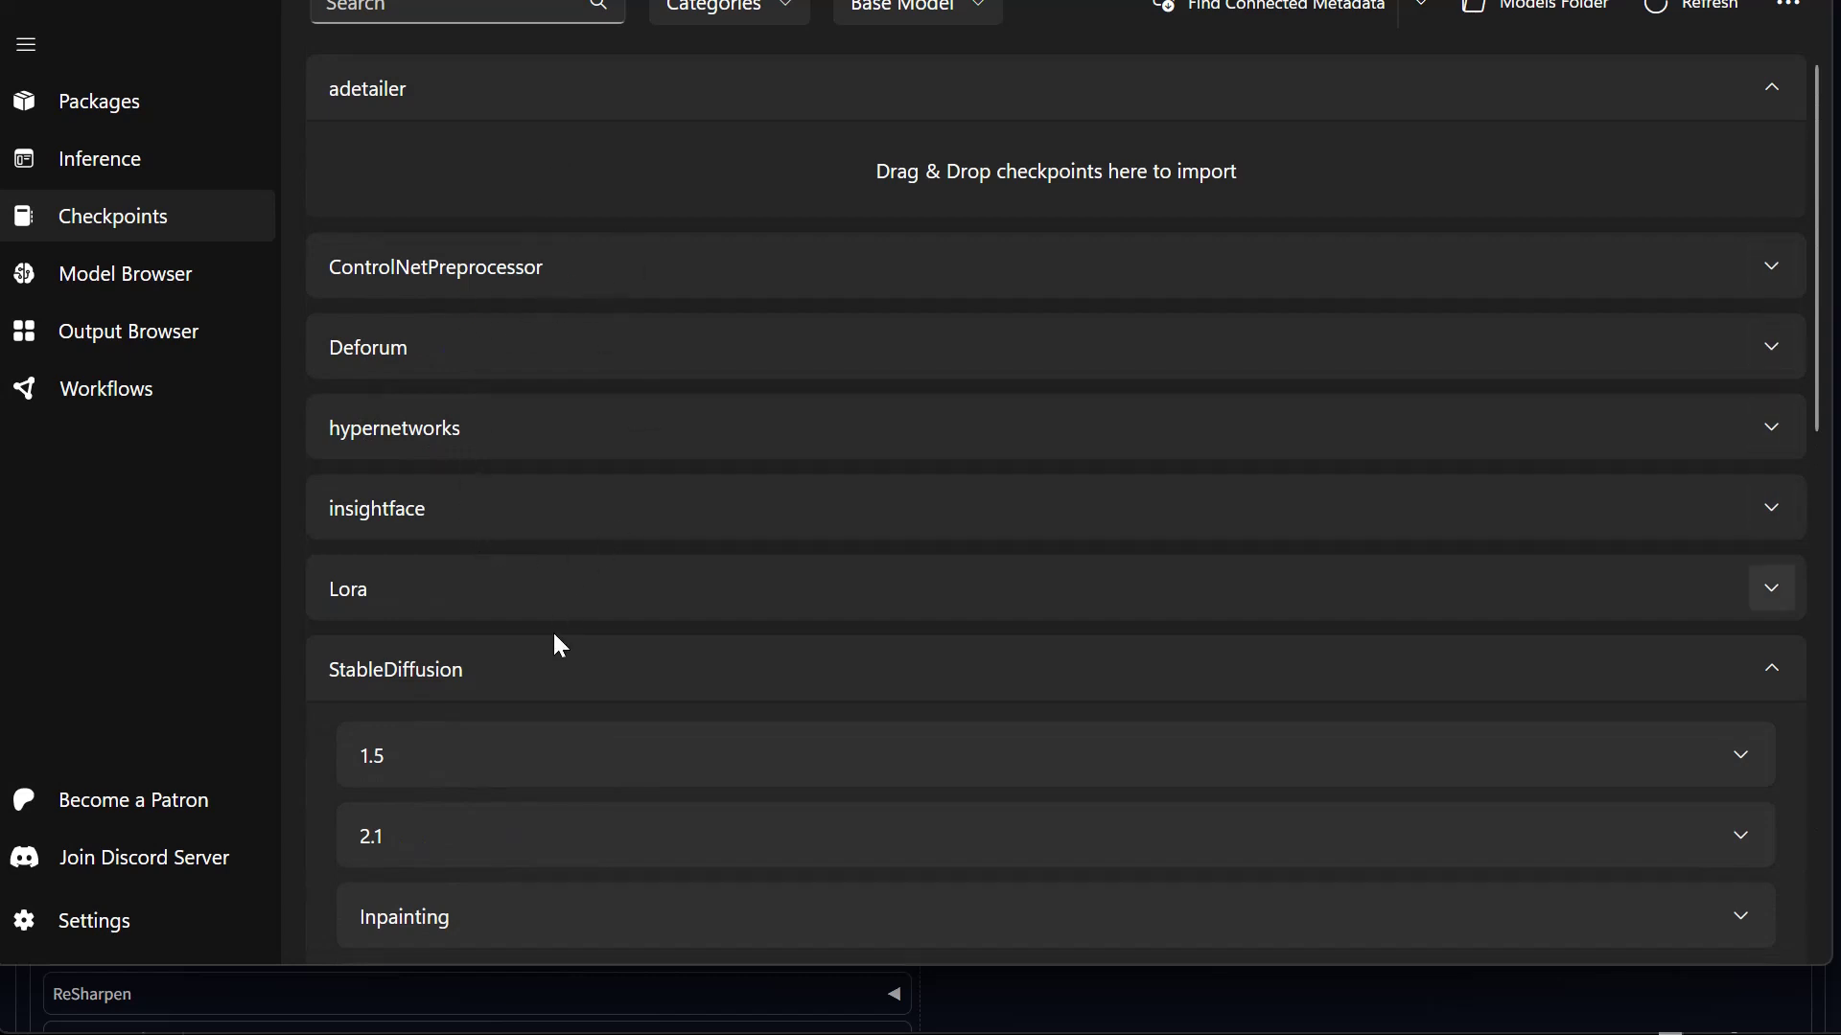
scroll(556, 637, "down", 3)
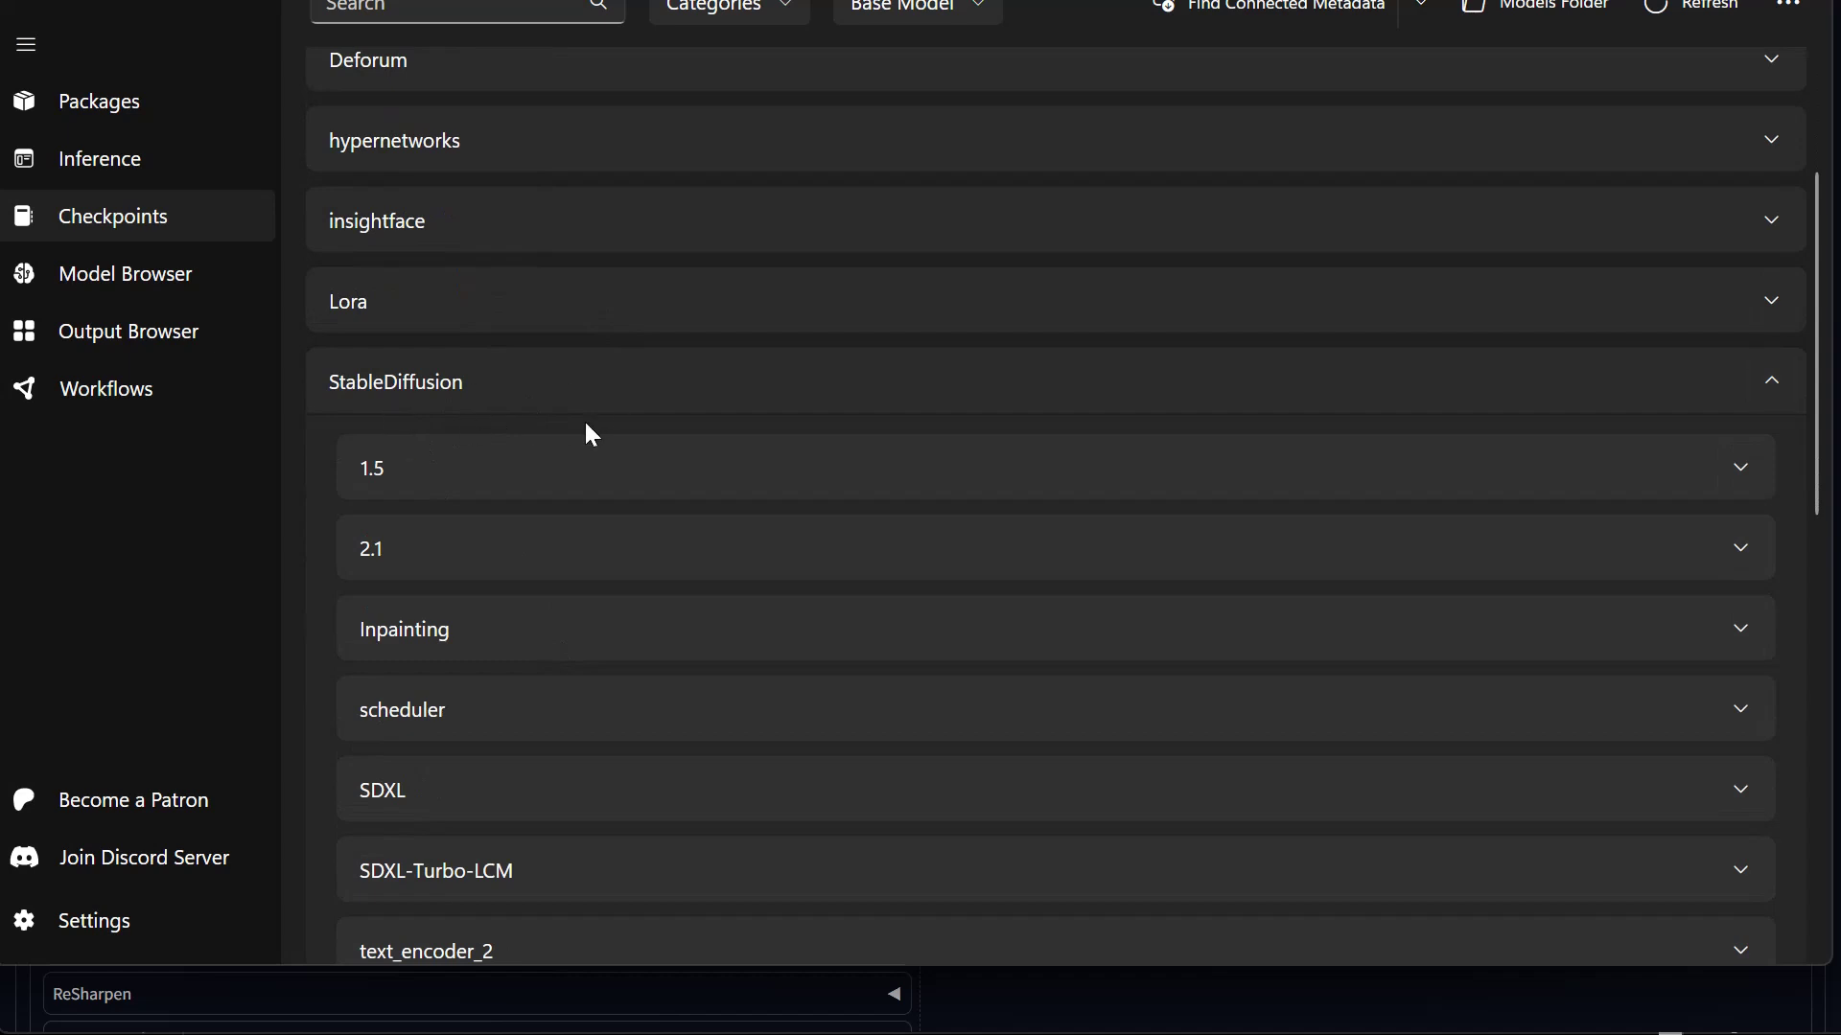
scroll(587, 462, "down", 2)
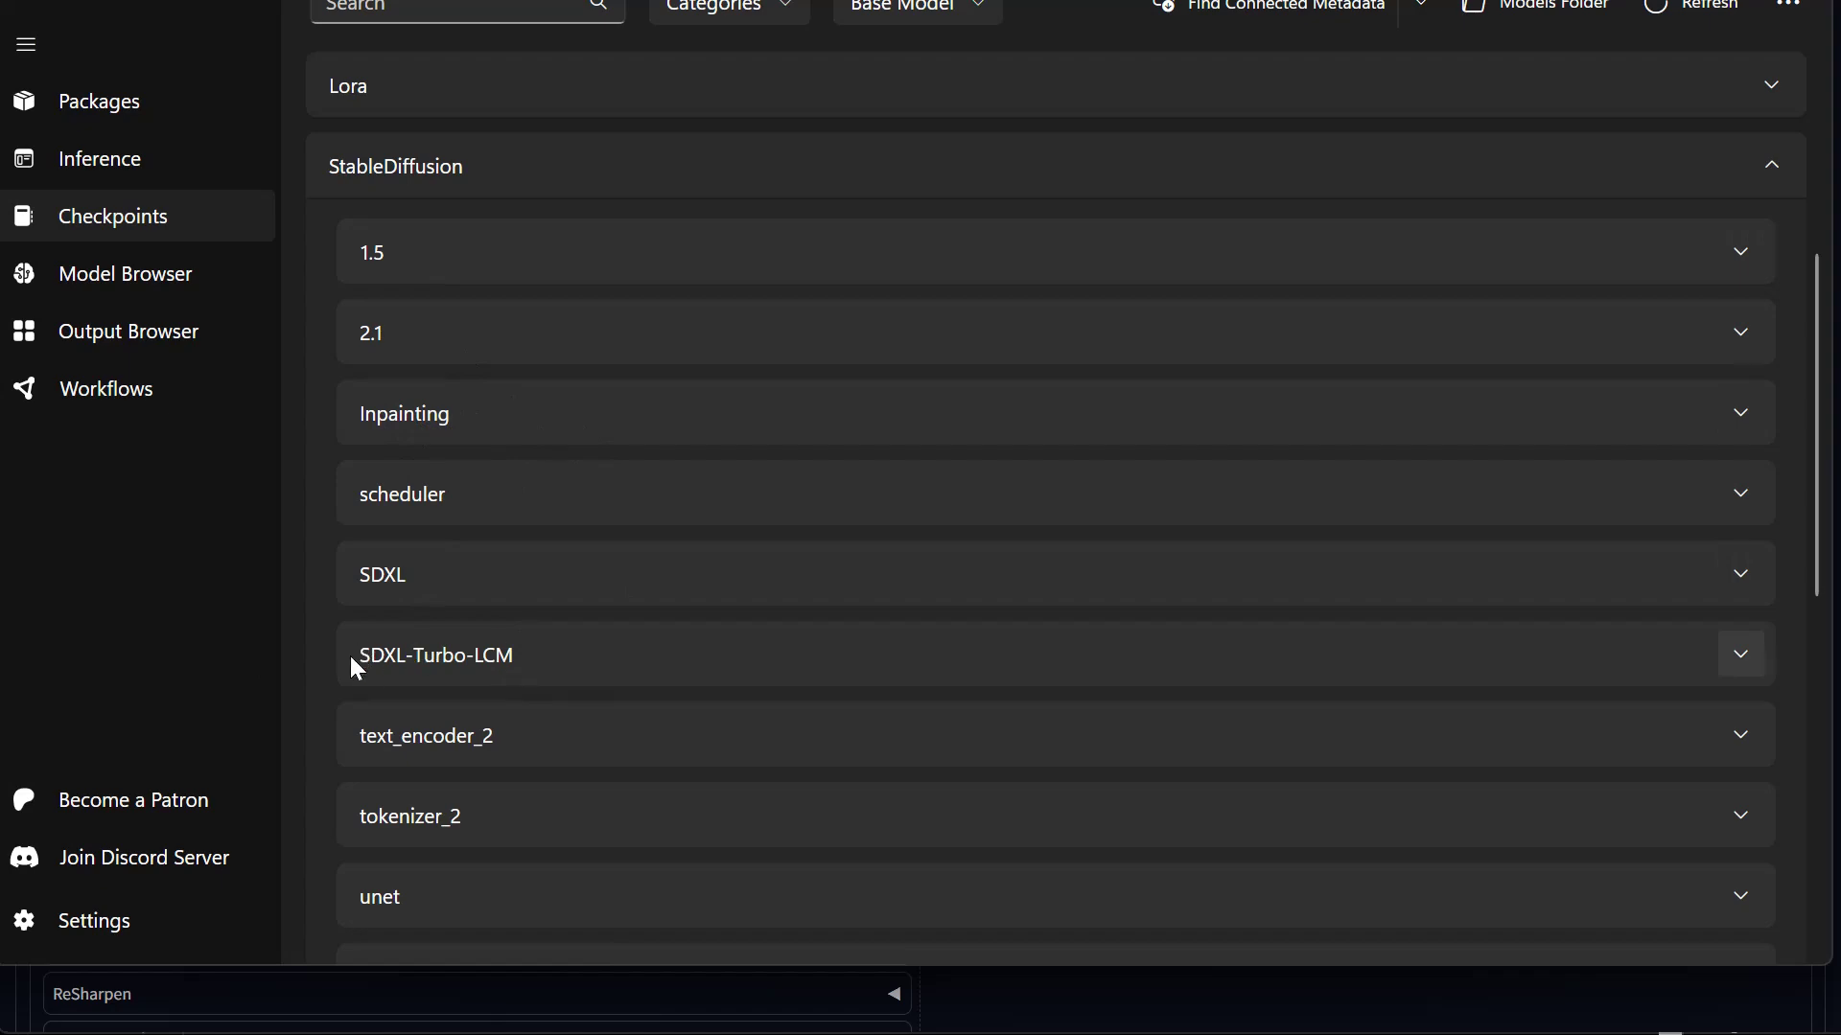
Expand the SDXL-Turbo-LCM checkpoint folder, look through its models, and collapse the folder
left_click(506, 665)
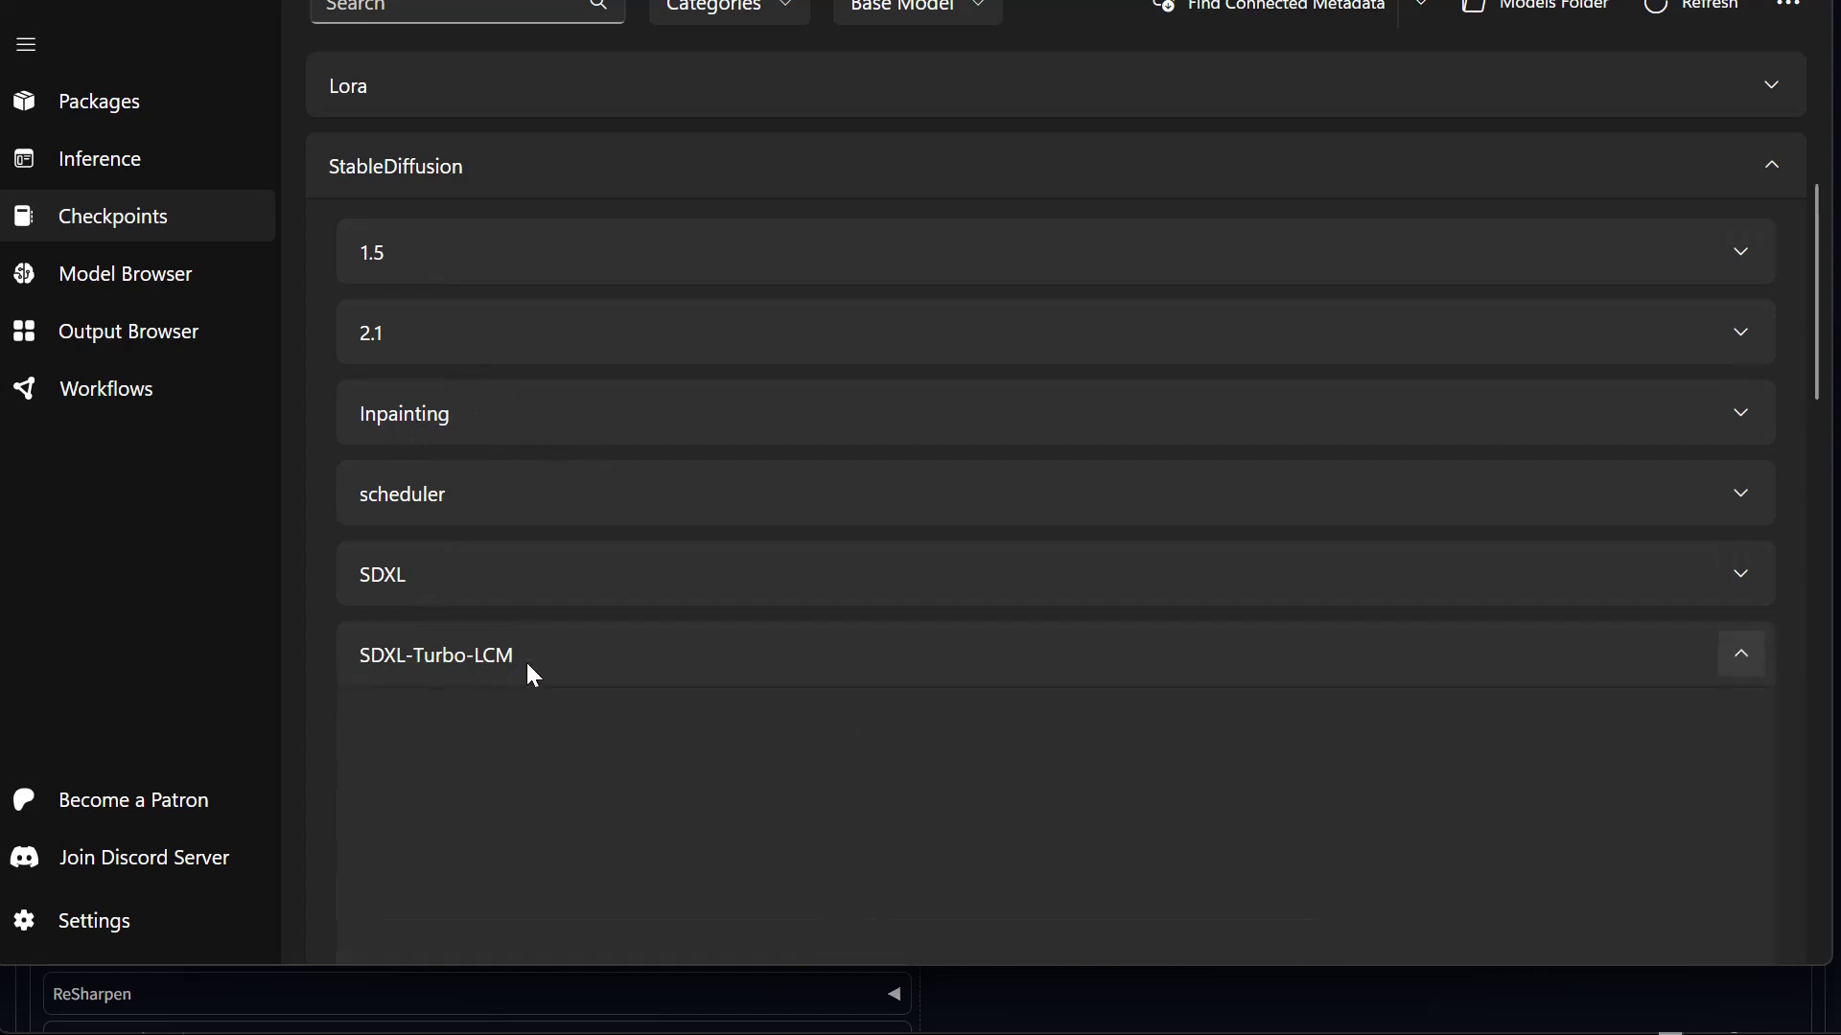
scroll(916, 645, "down", 5)
scroll(916, 644, "down", 4)
scroll(916, 645, "up", 5)
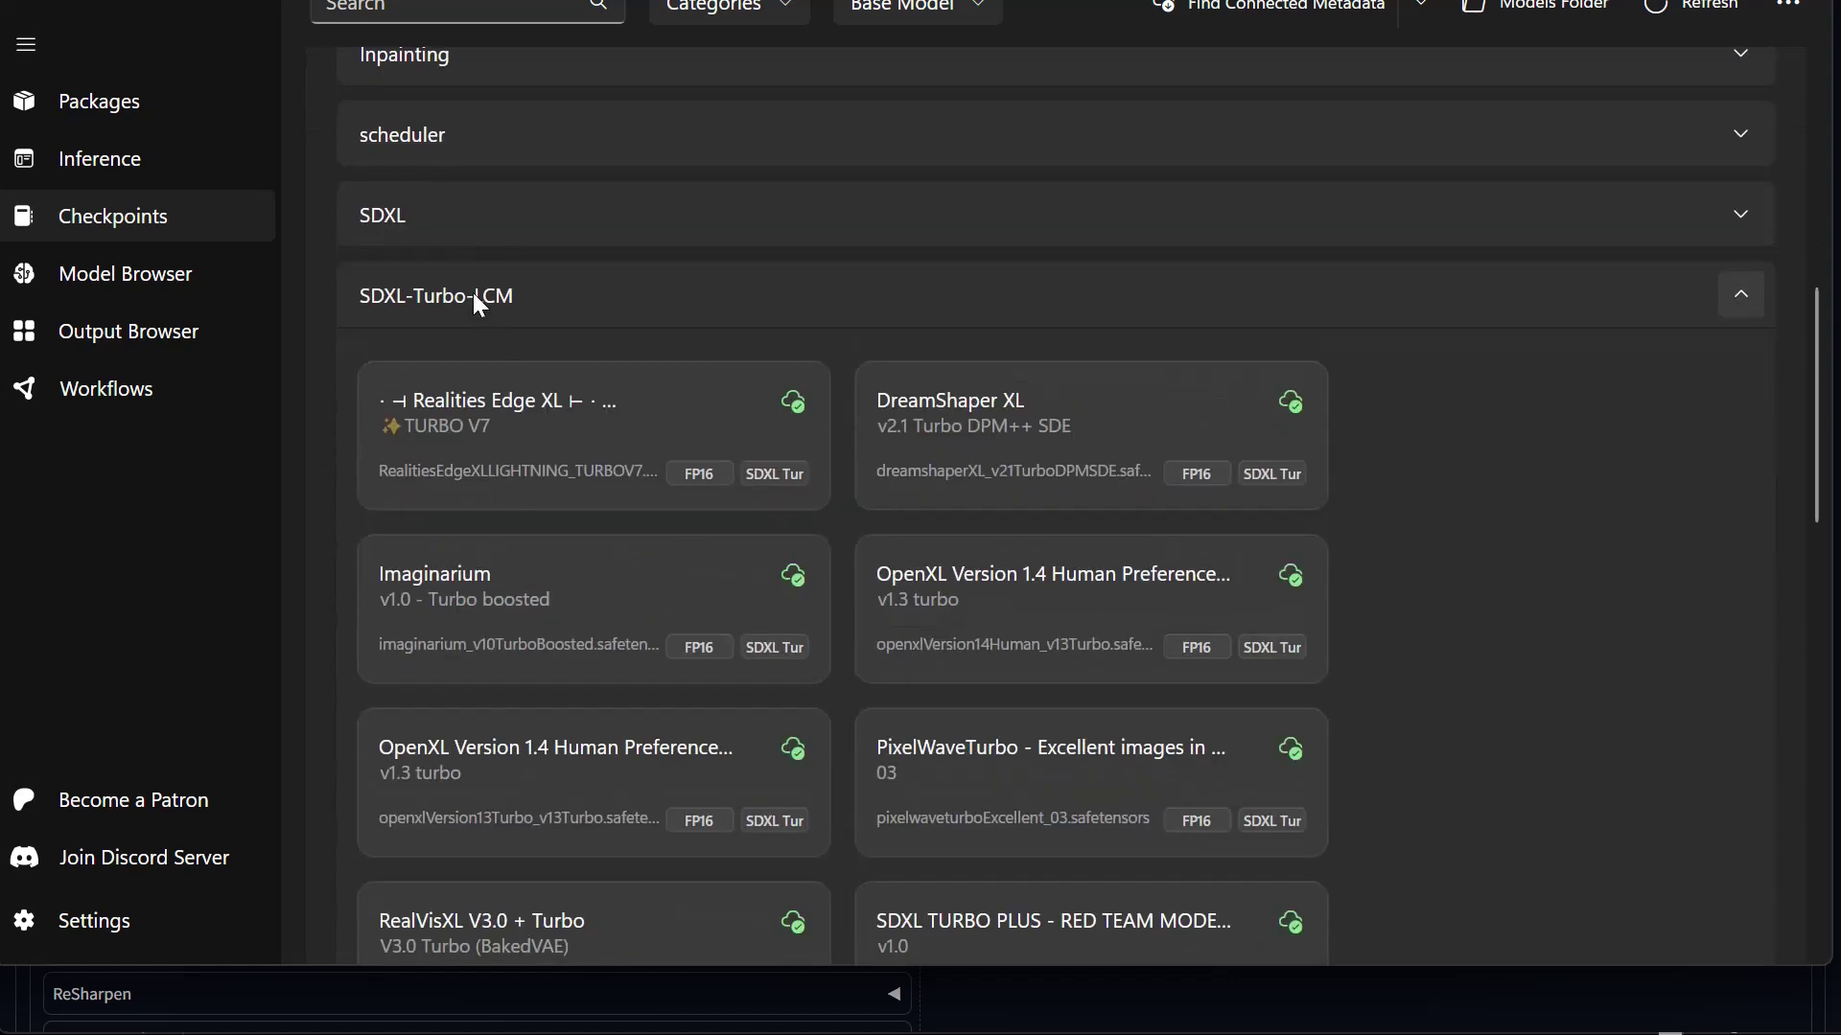
left_click(521, 296)
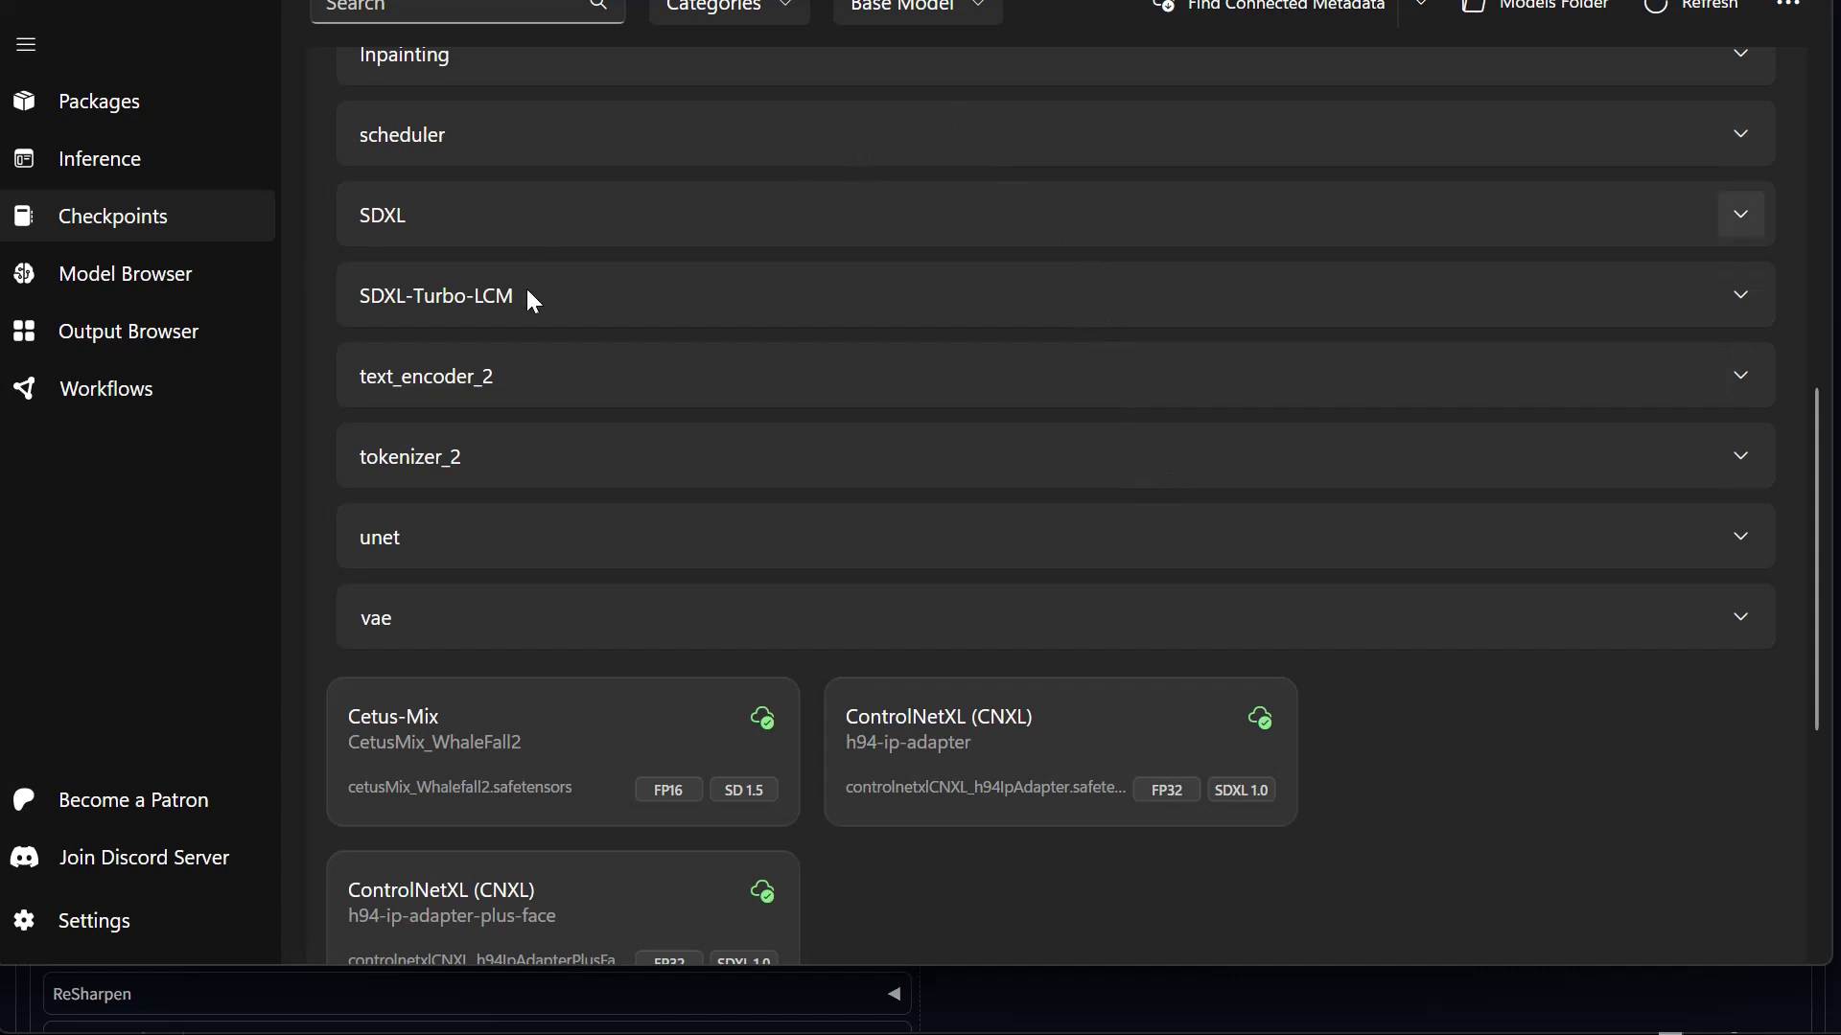
scroll(664, 476, "up", 4)
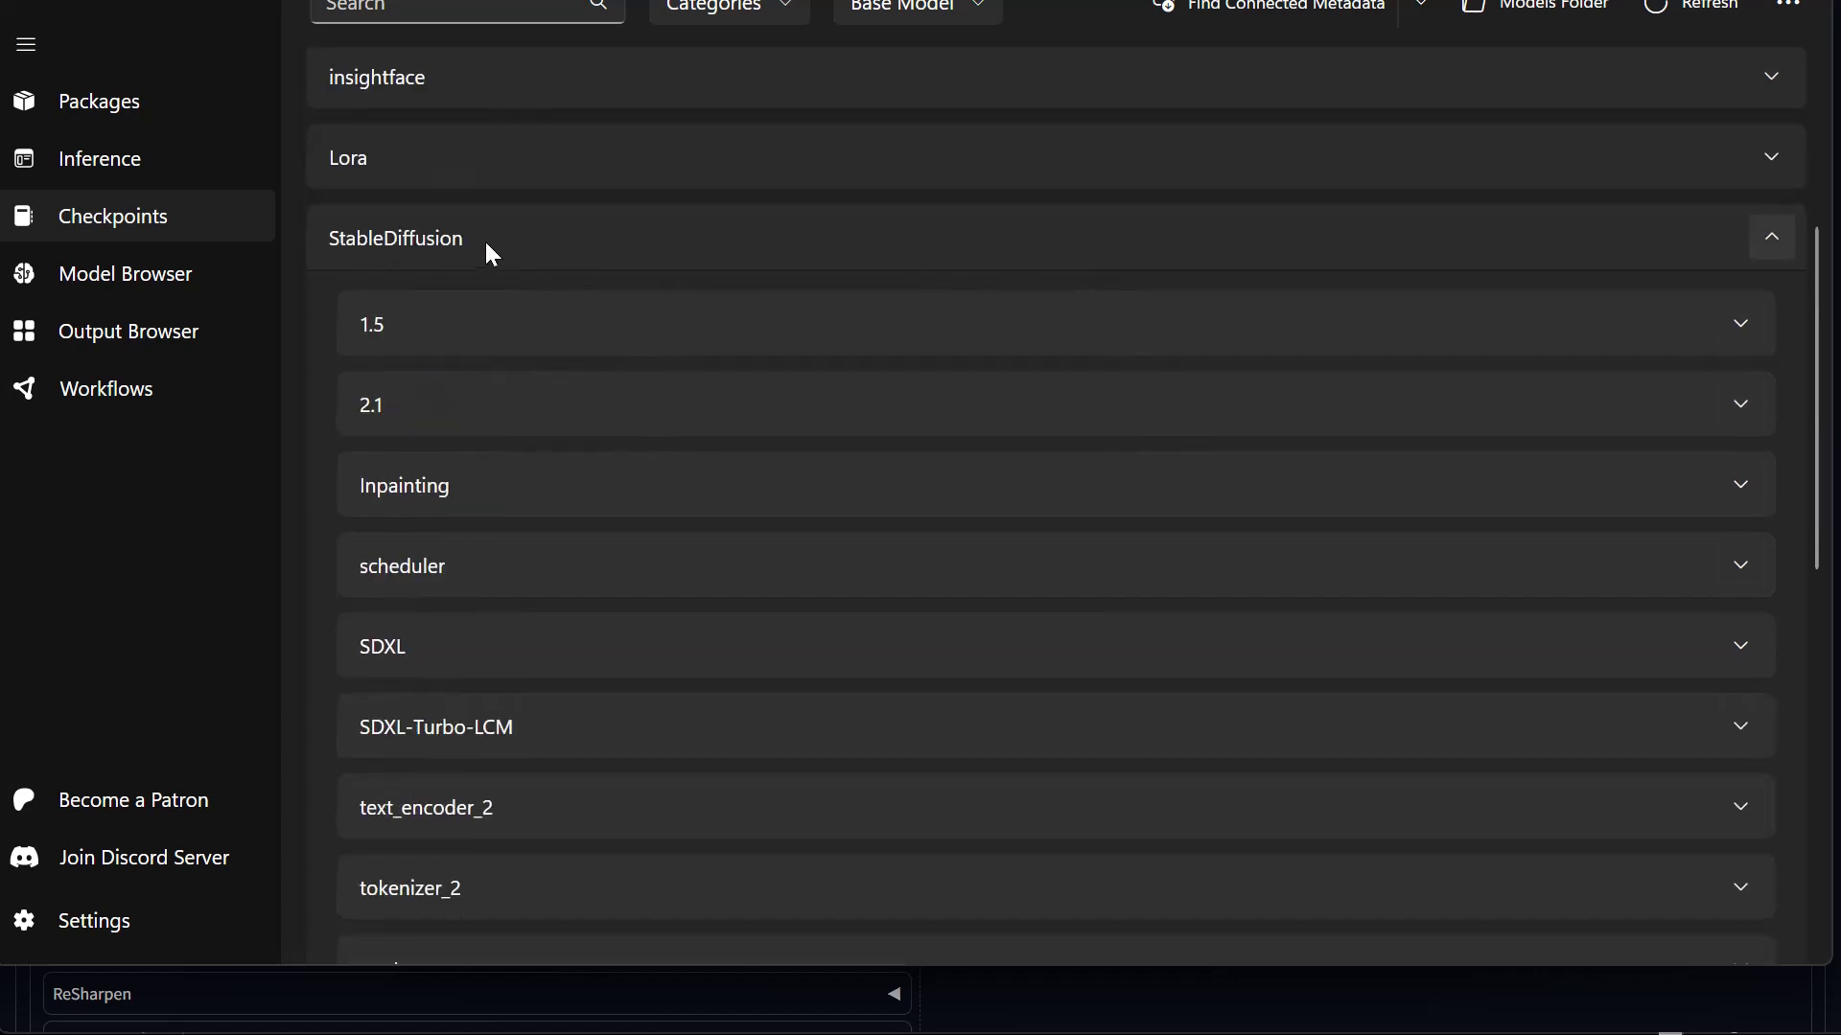
Collapse and re-expand the StableDiffusion category, view its folder options, and dismiss them
left_click(382, 249)
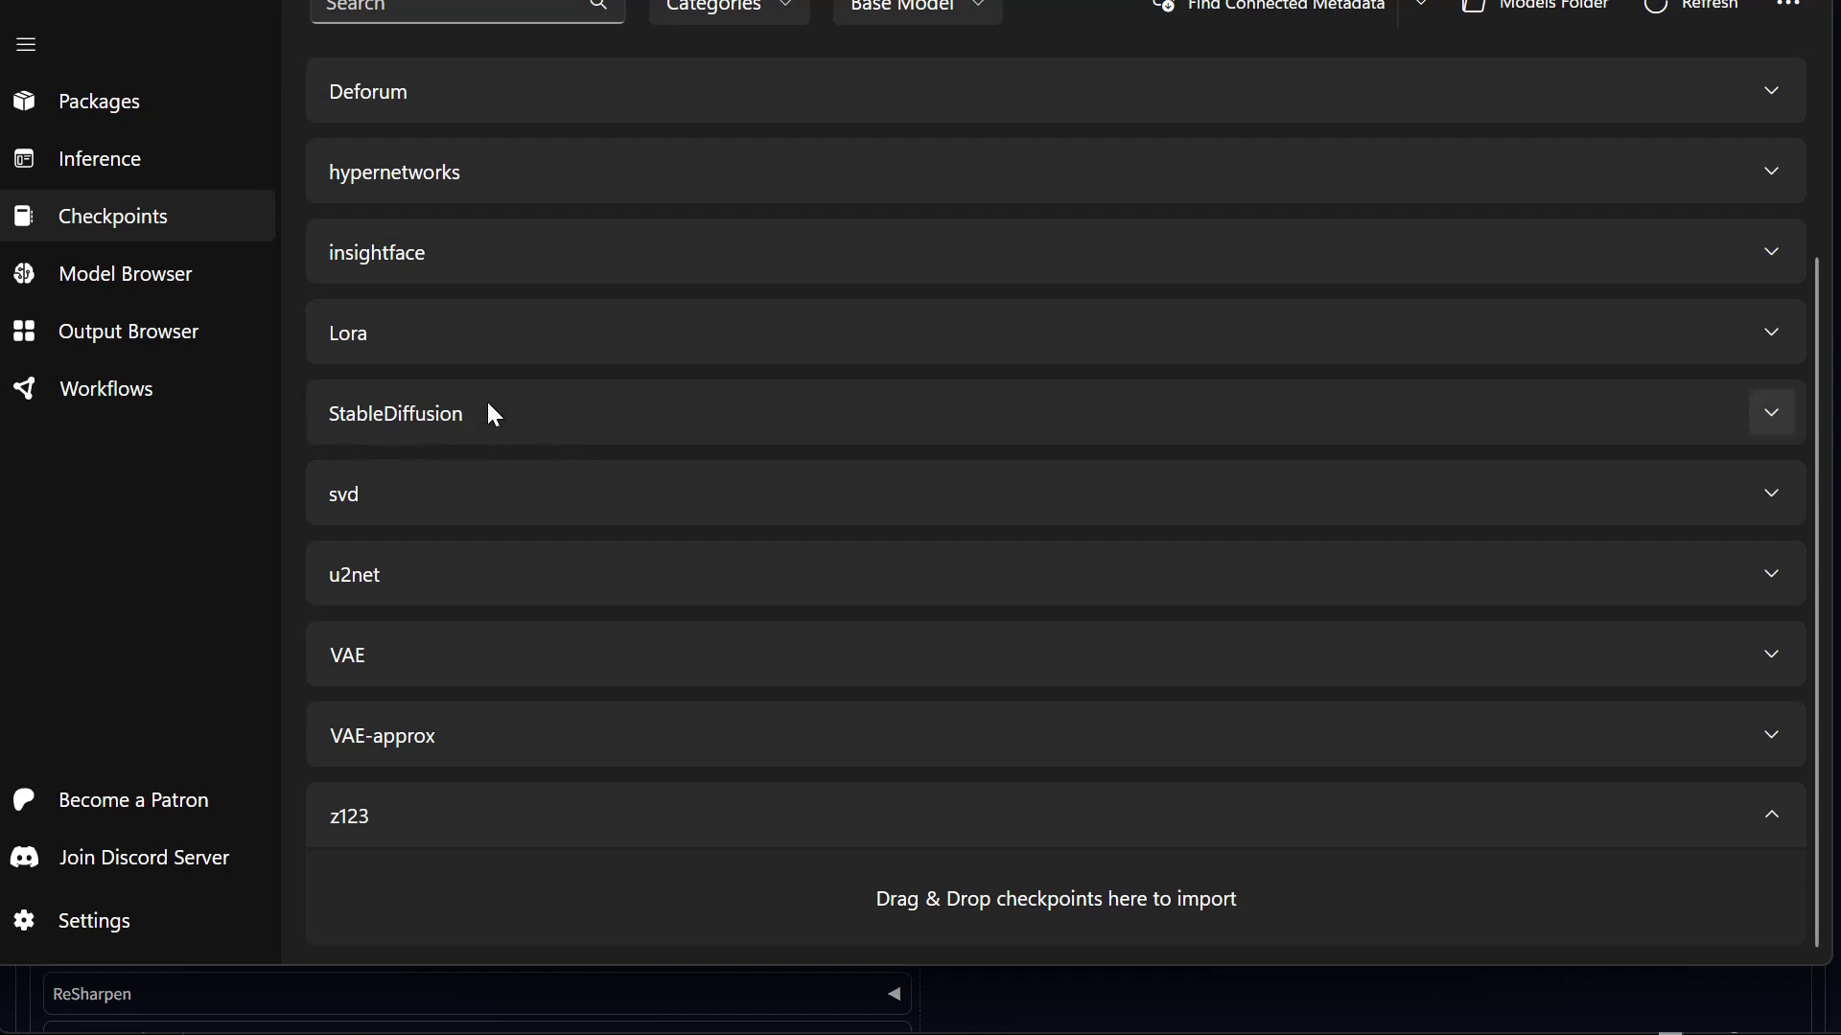
left_click(622, 420)
right_click(623, 420)
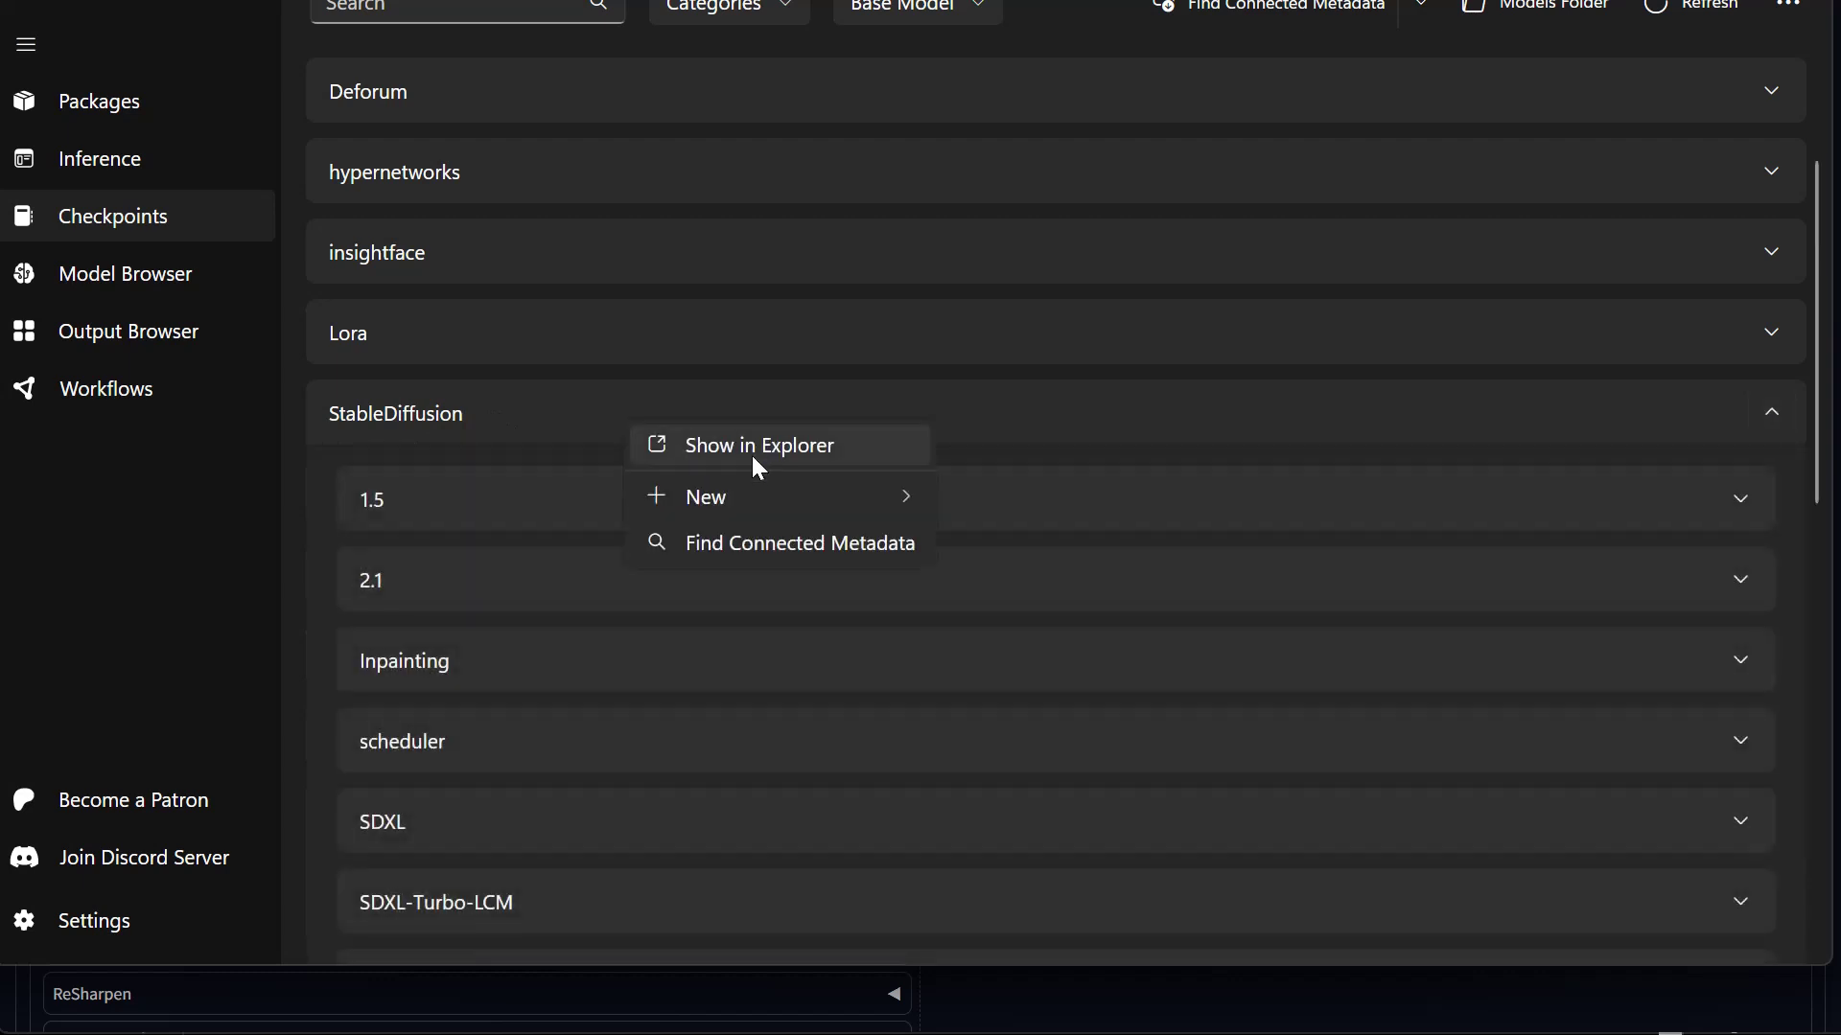
mouse_move(735, 493)
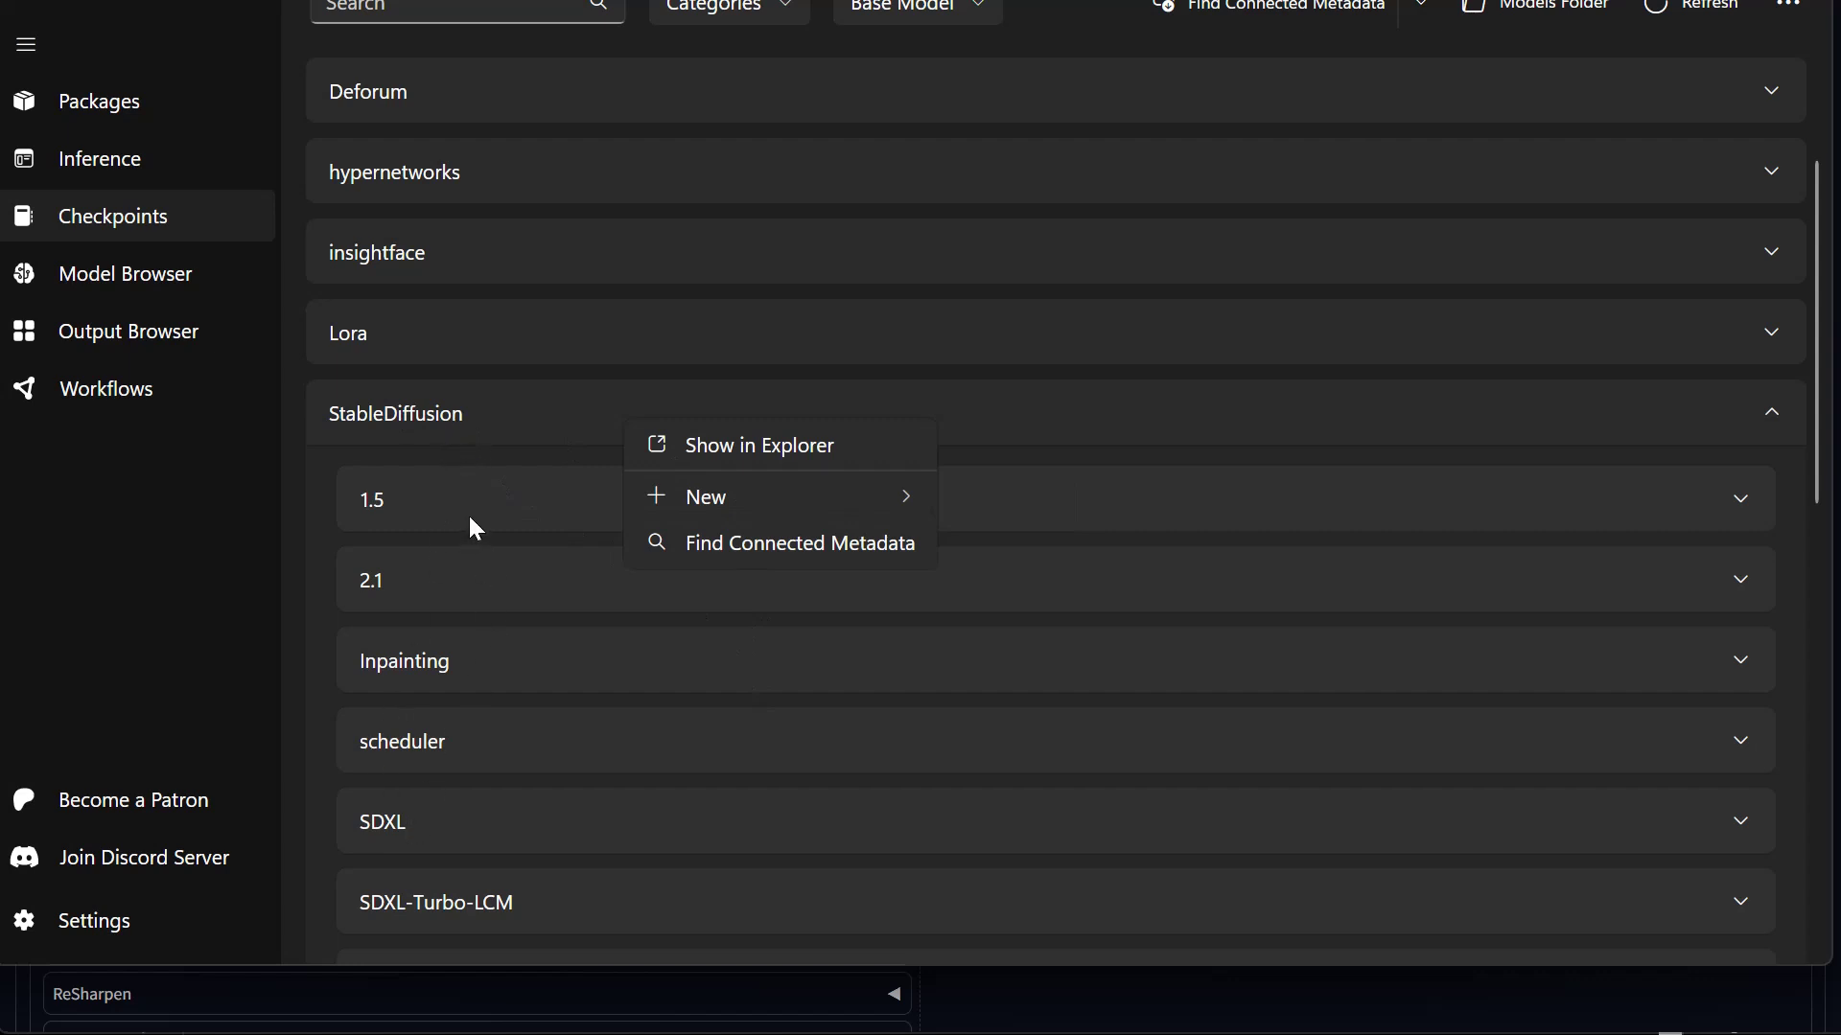
left_click(612, 855)
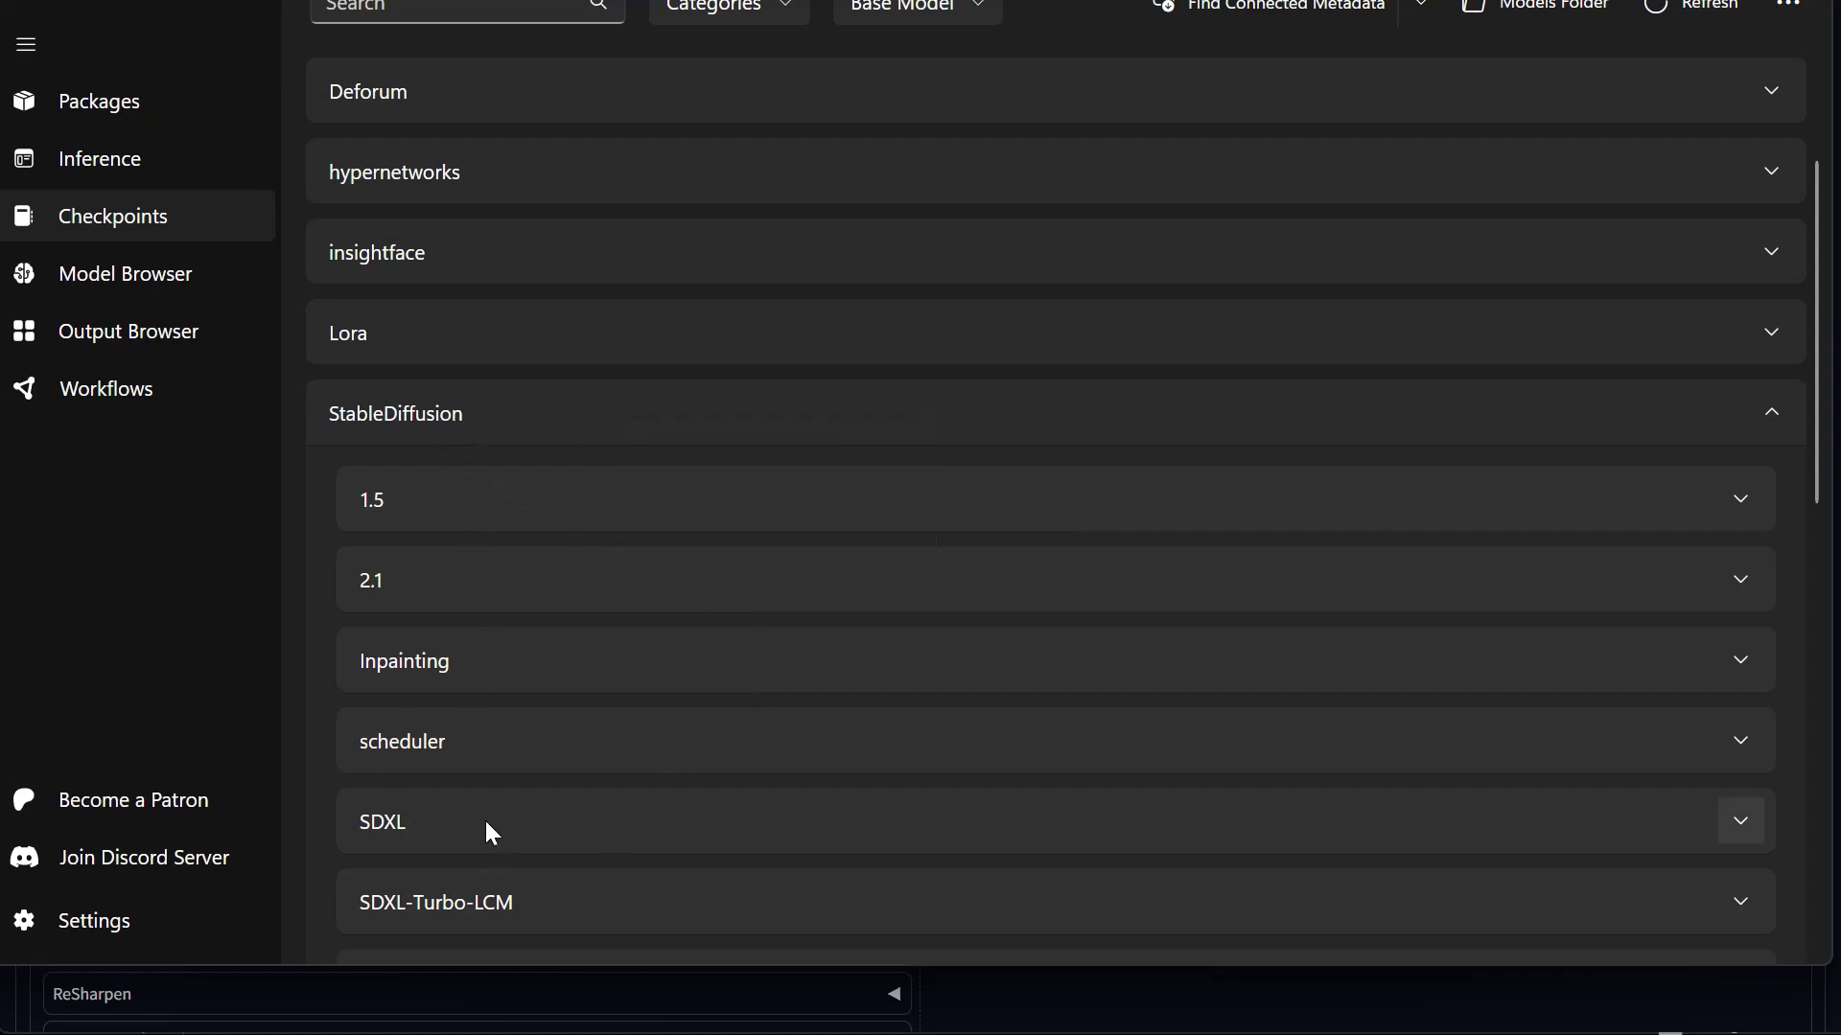
Expand the SDXL subfolder, view its option for creating a new folder, and collapse the subfolder
left_click(485, 818)
scroll(781, 774, "down", 2)
right_click(741, 682)
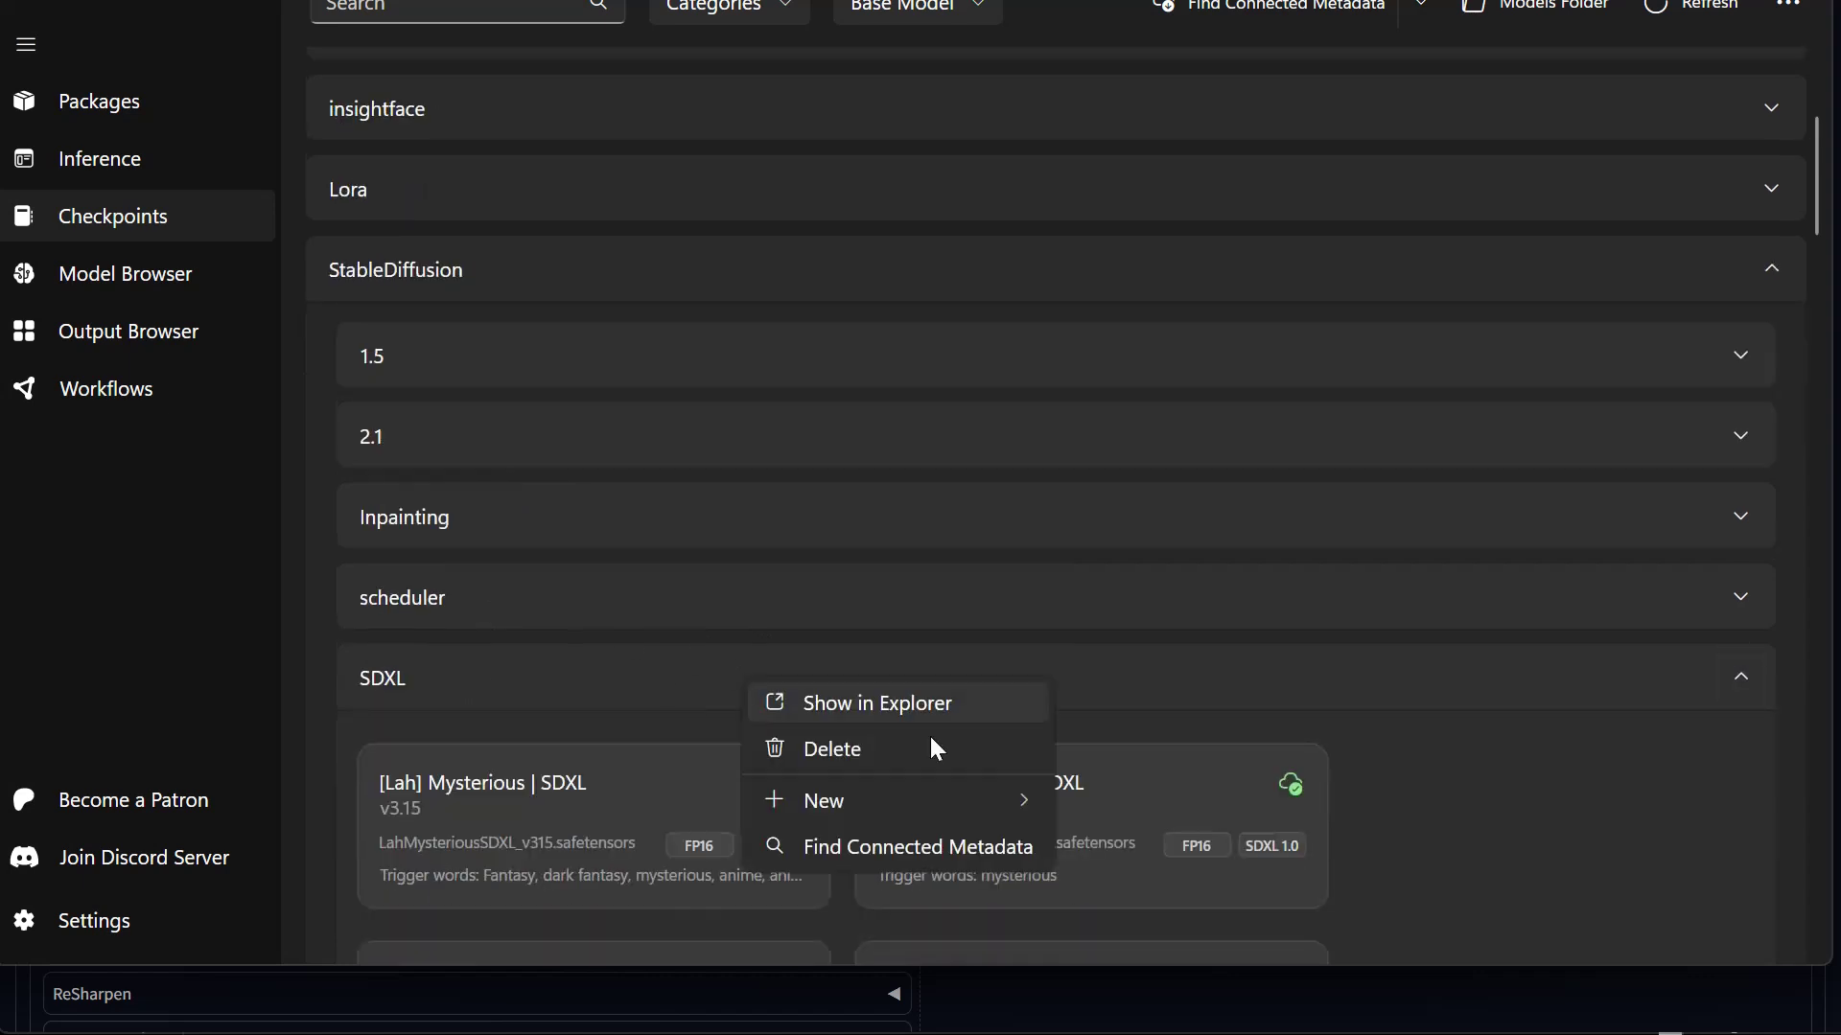
mouse_move(911, 816)
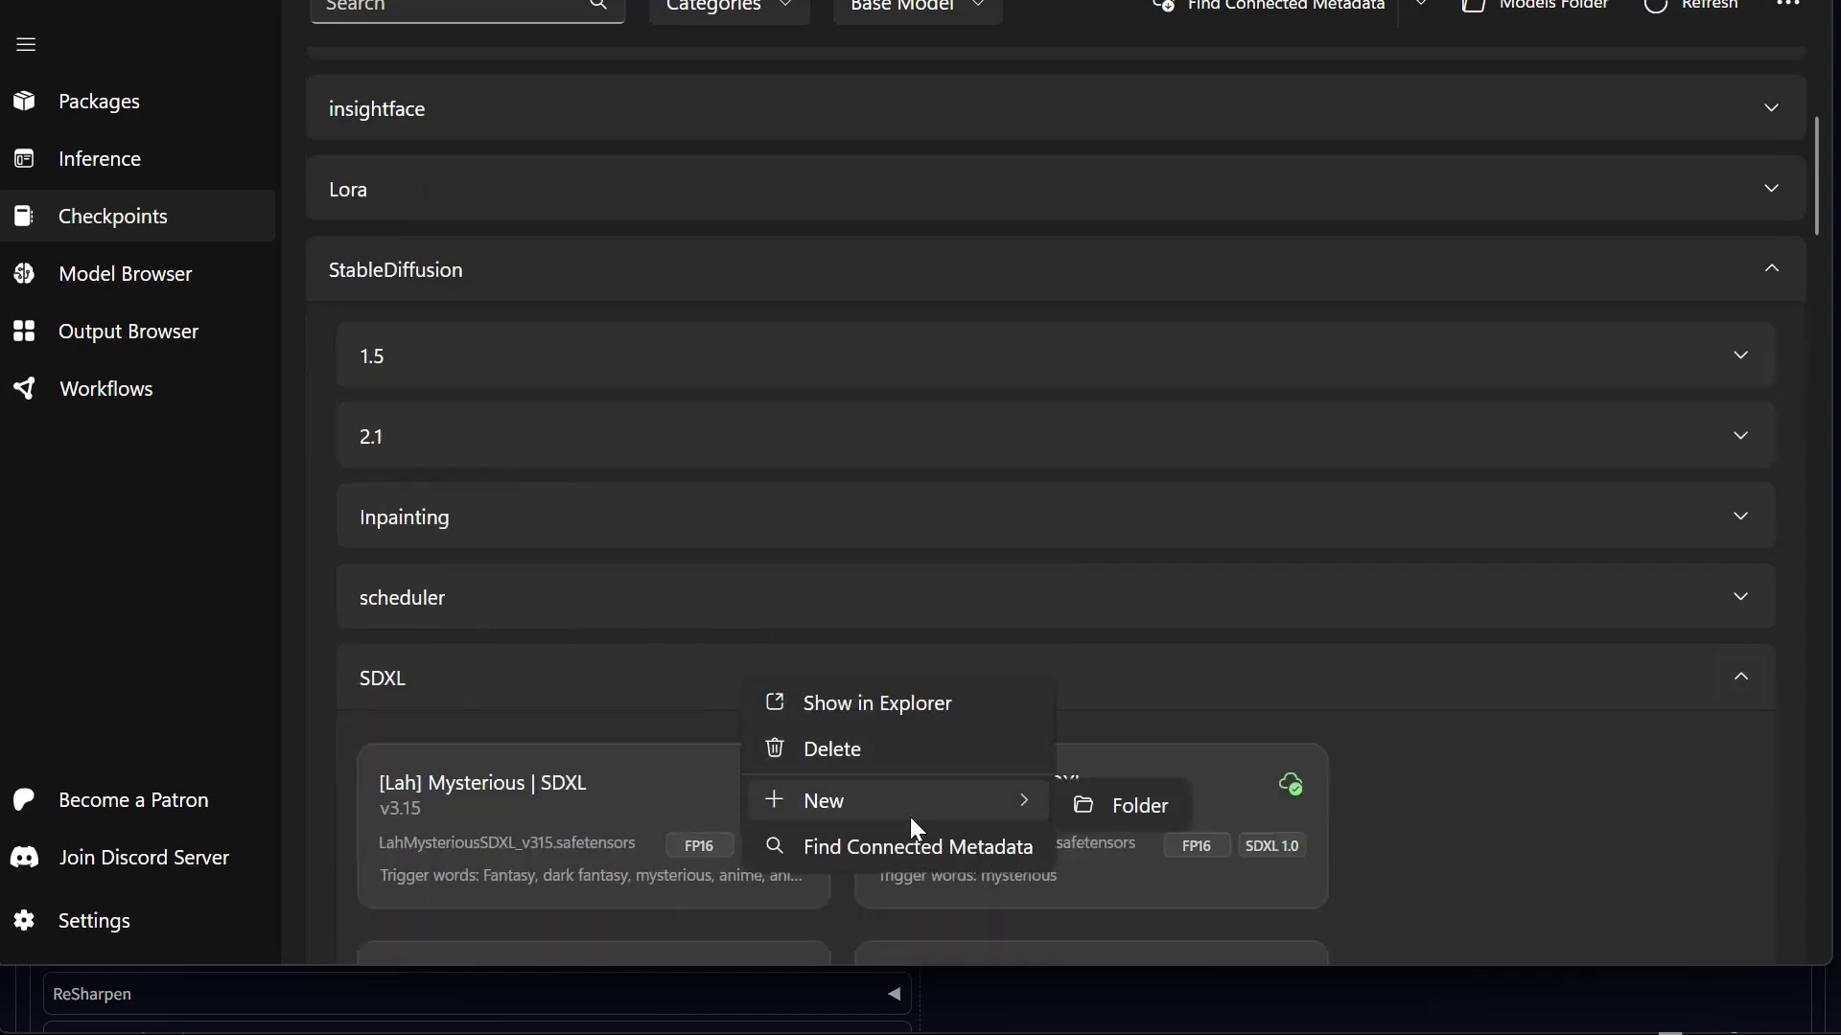
left_click(423, 686)
left_click(431, 675)
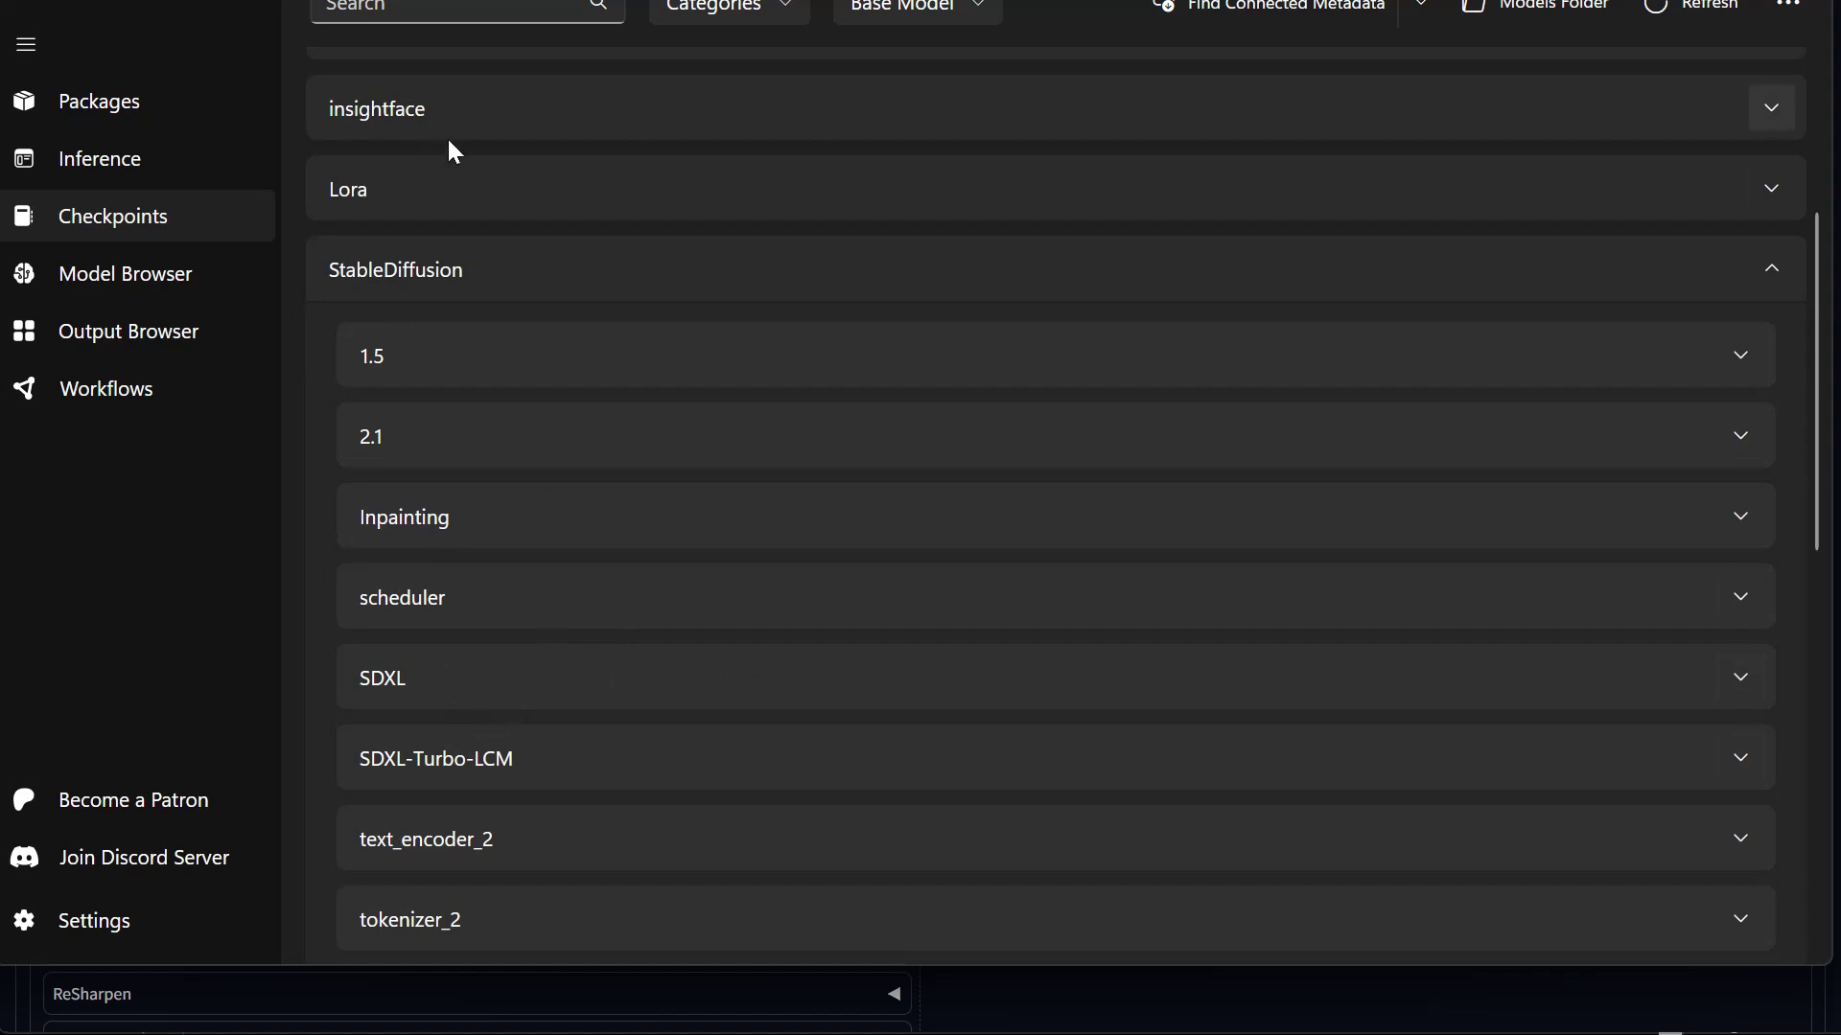
Switch back to the Stable Diffusion WebUI and browse the full list of available checkpoints
key("alt+Tab")
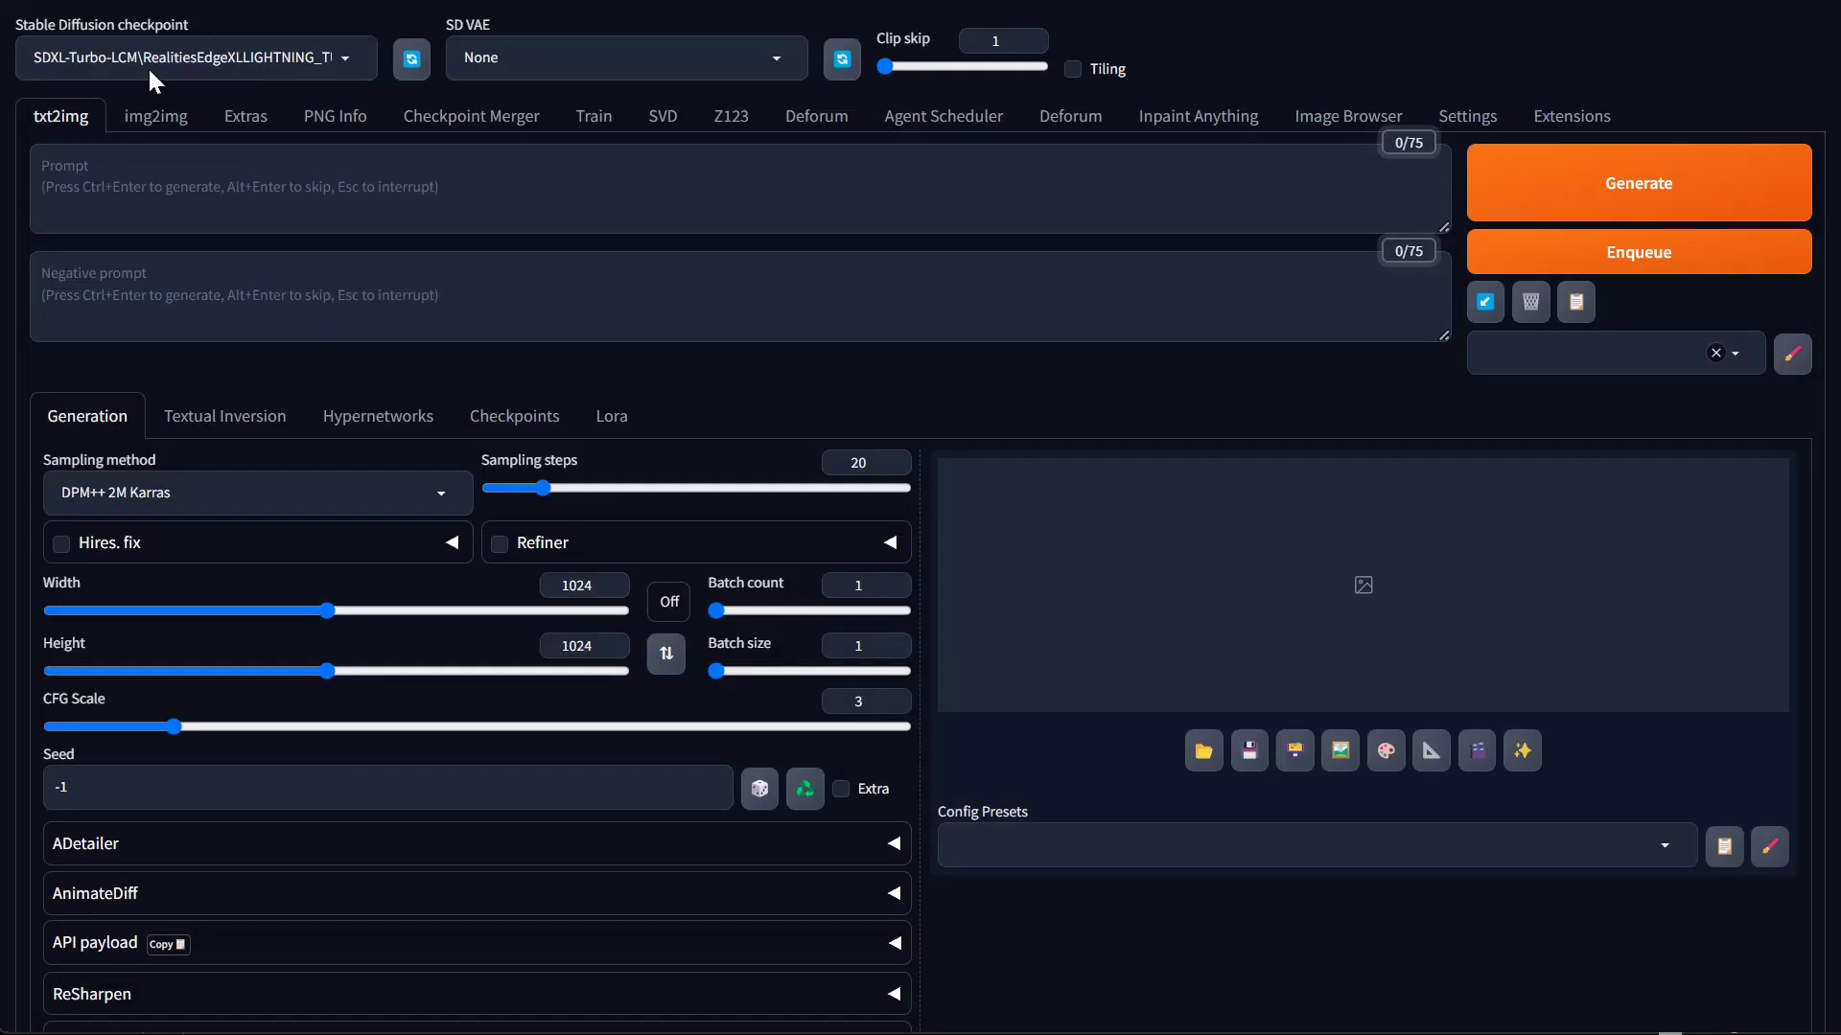
left_click(348, 55)
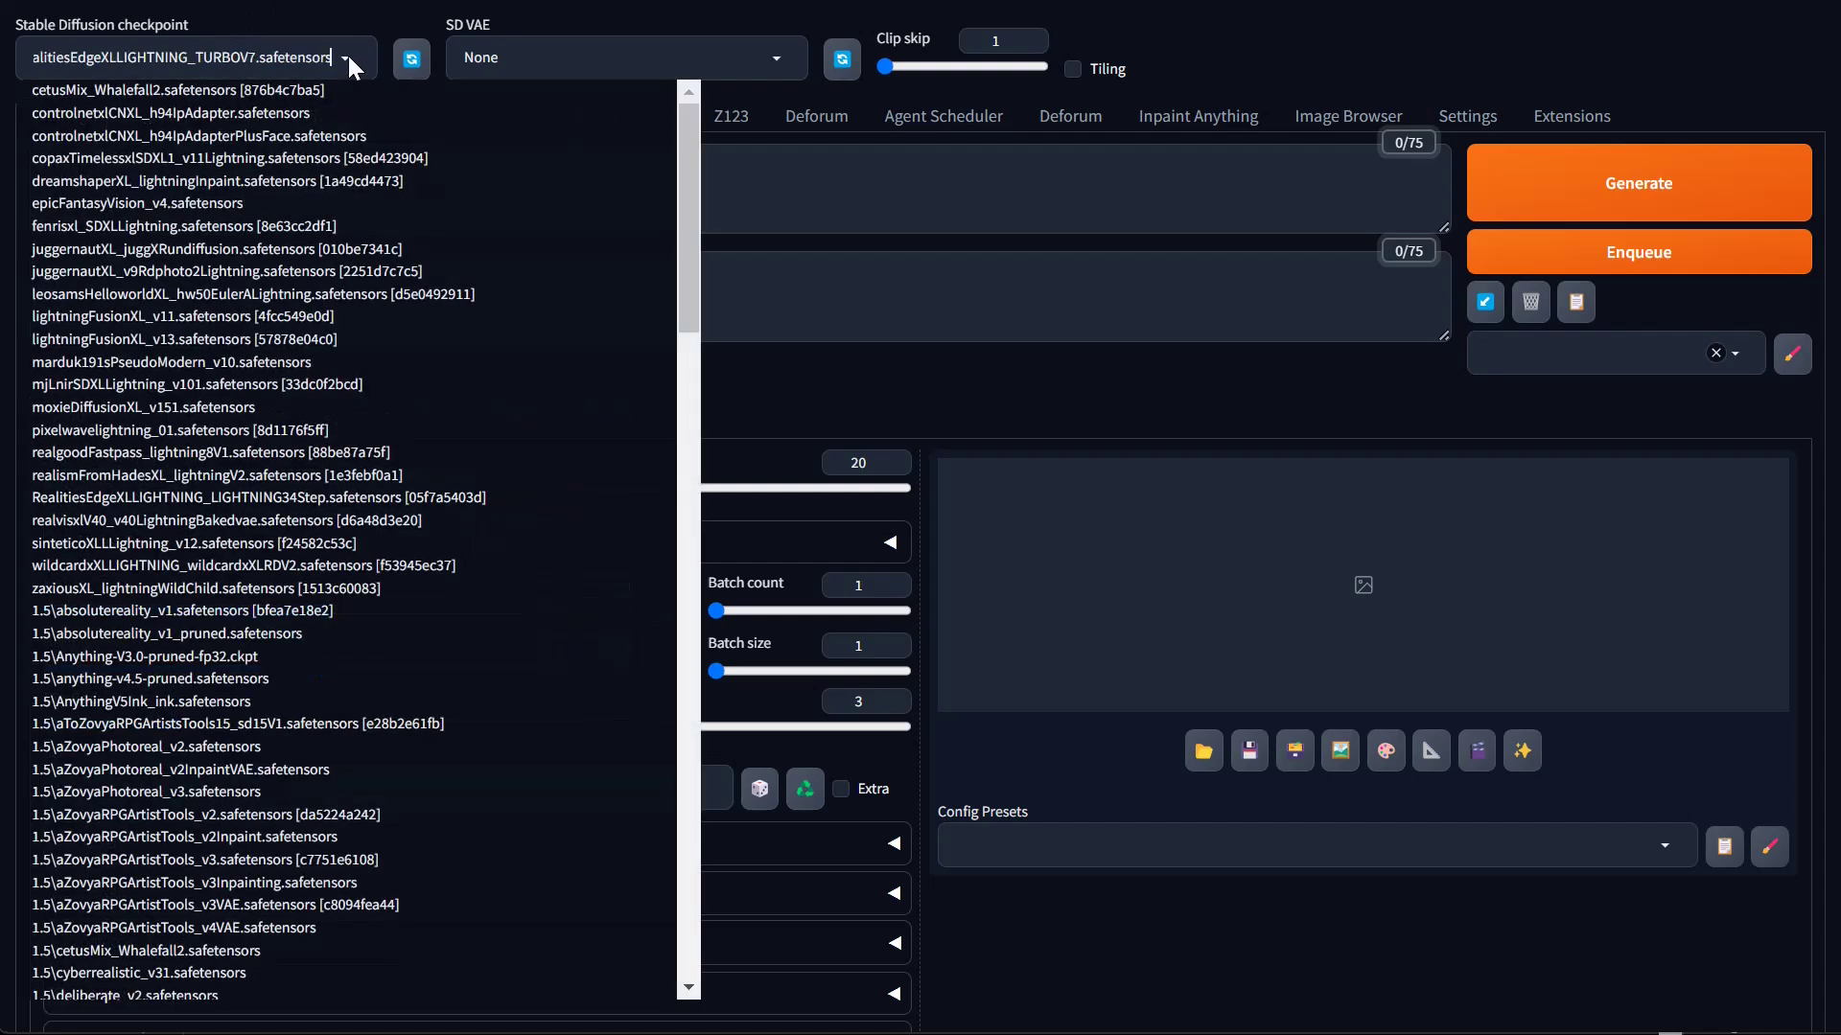
scroll(290, 226, "down", 20)
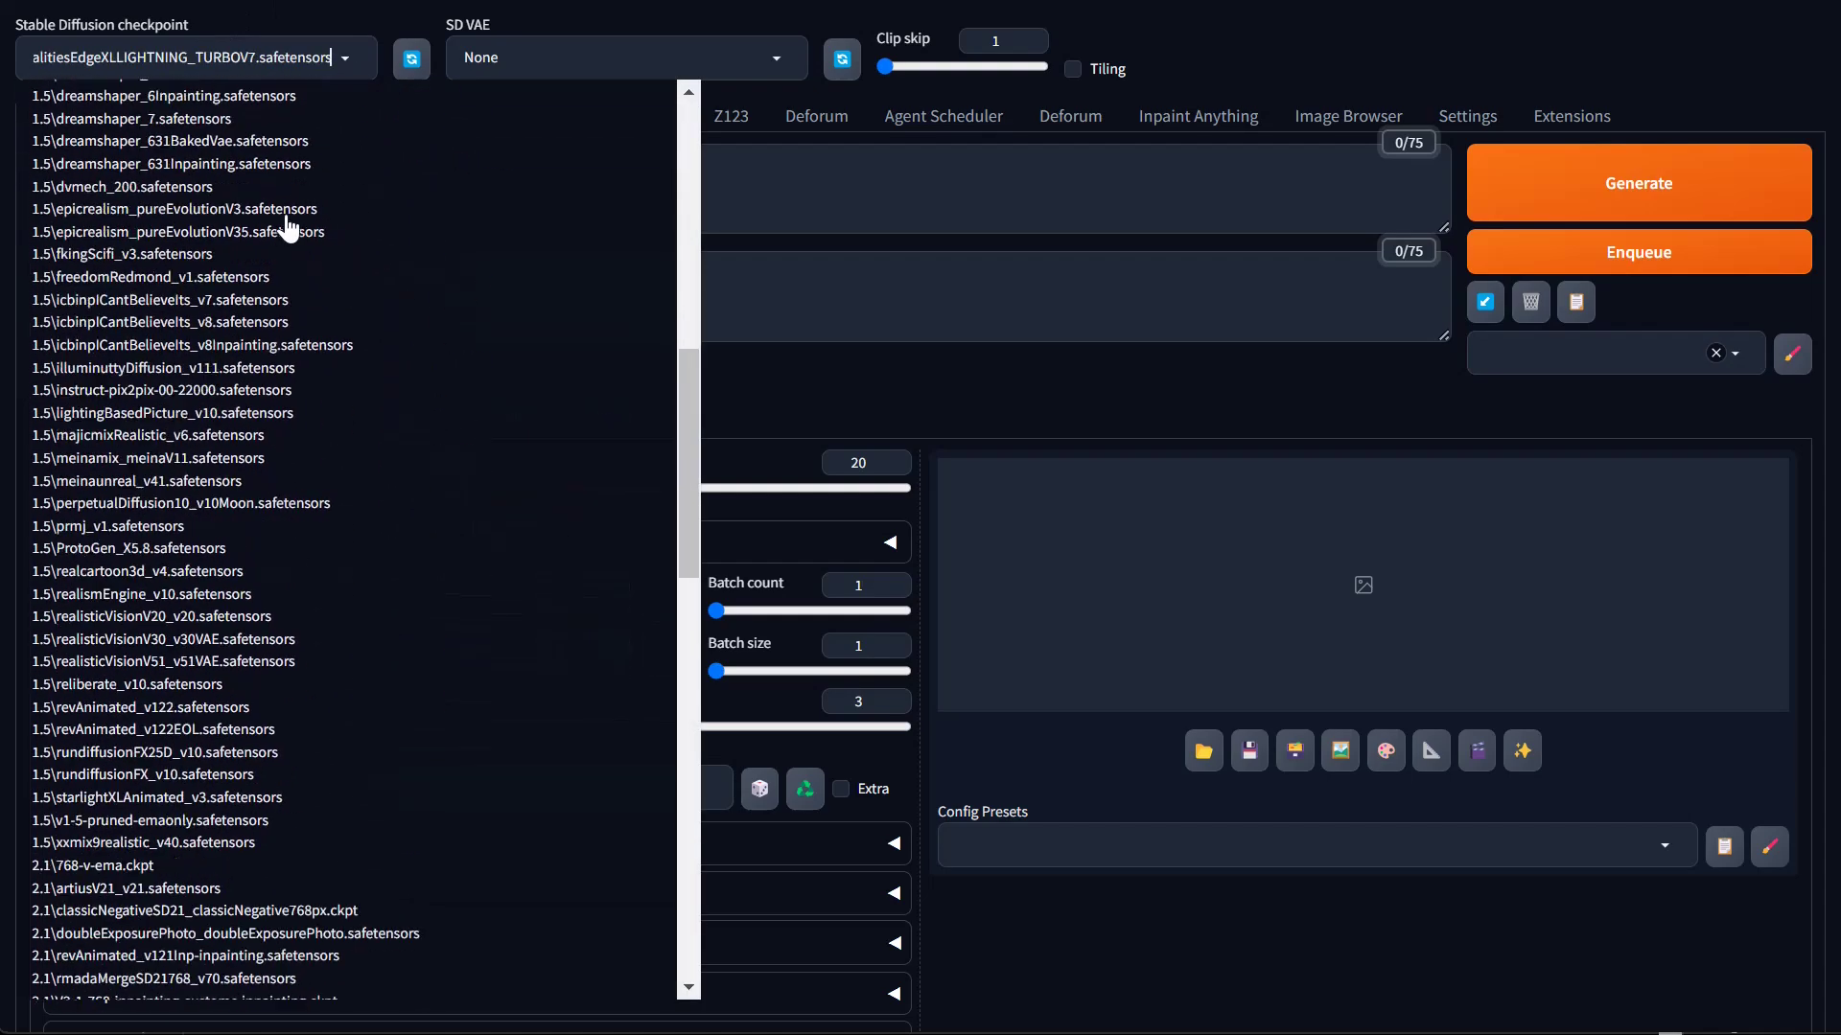
scroll(287, 227, "up", 20)
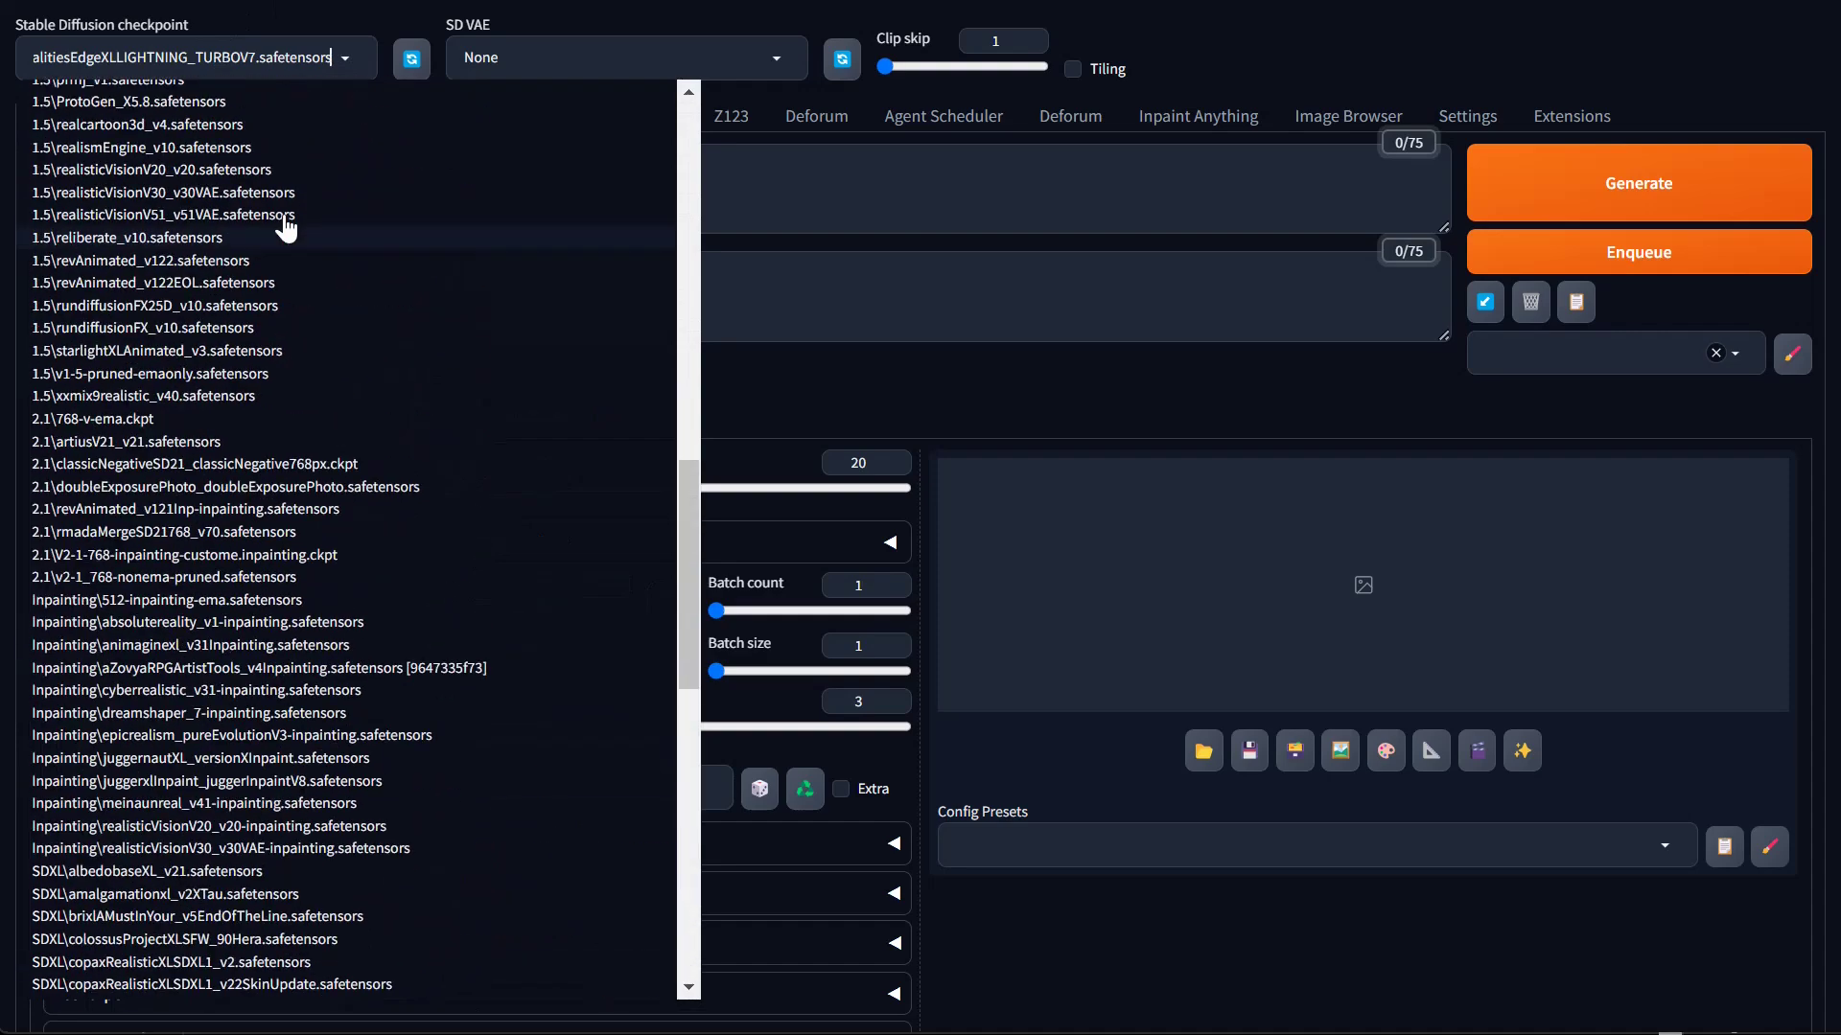
Reduce the checkpoint search text to "SDXL-Turbo-LCM\" to filter the list to that folder, and select the text
double_click(124, 56)
key("BackSpace")
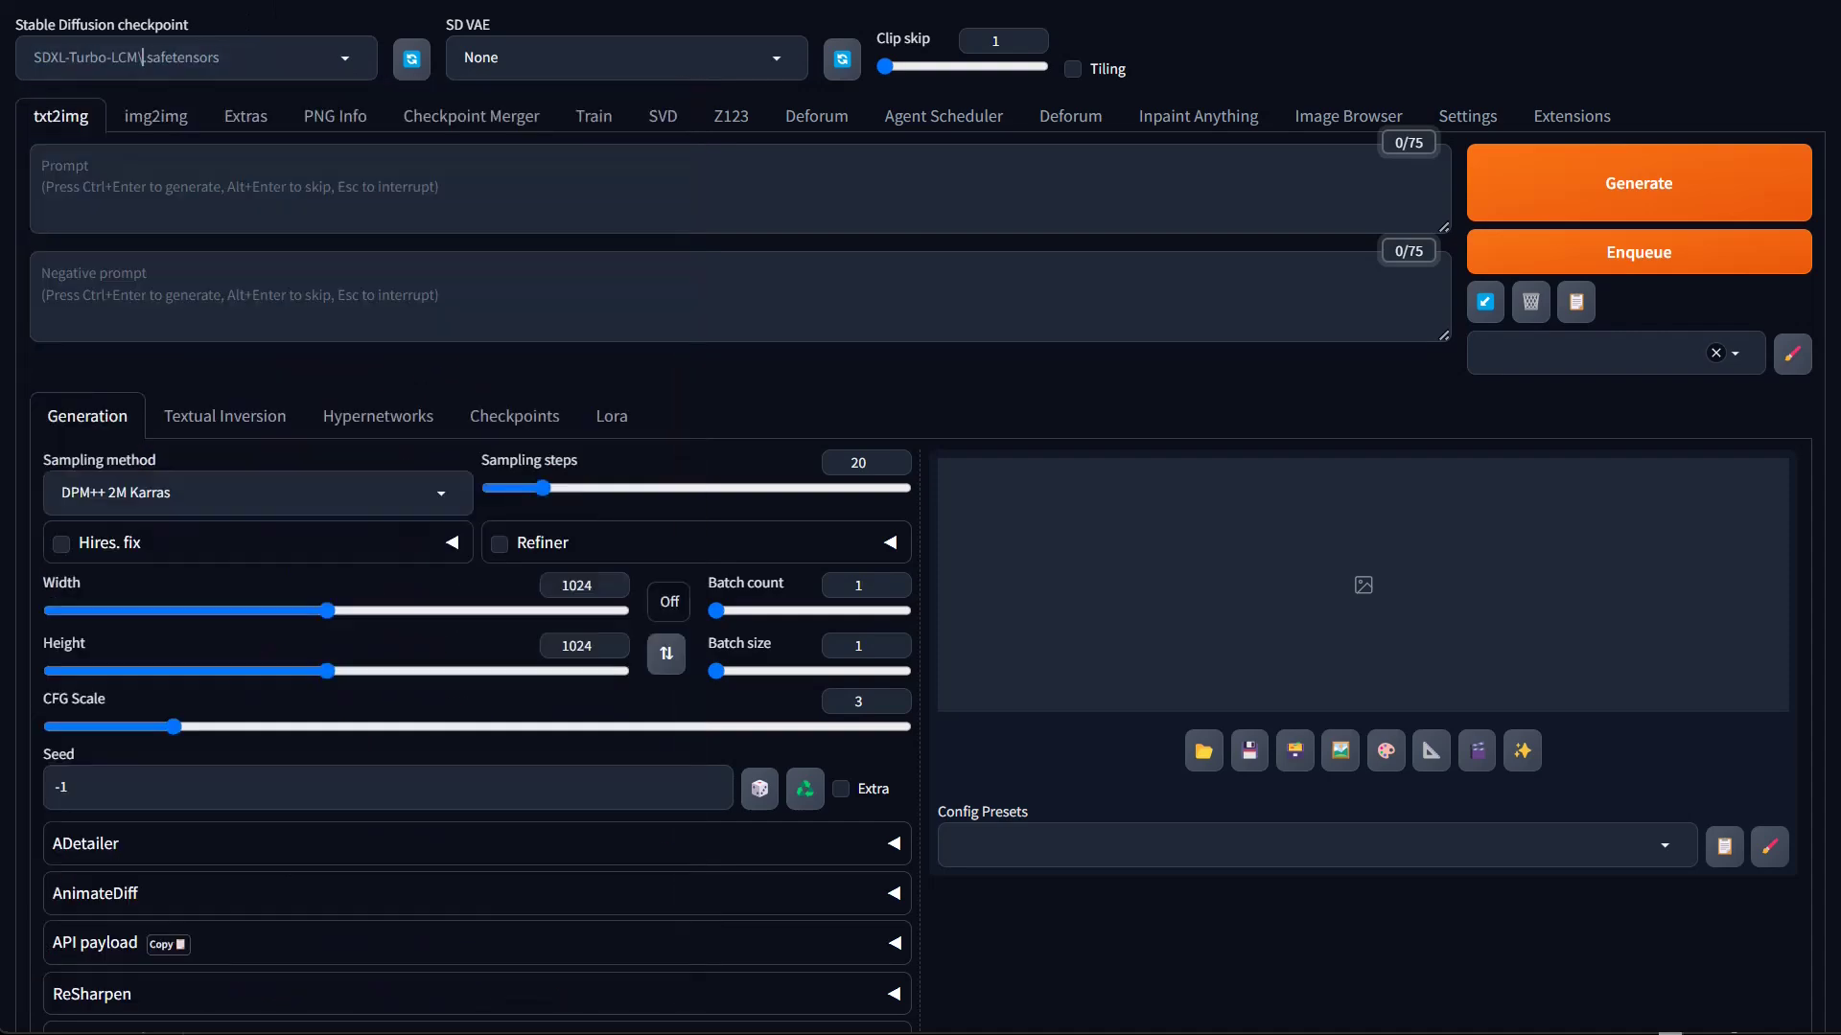
key("ctrl+Delete")
key("ctrl+shift+Left")
key("ctrl+shift+Left")
key("ctrl+shift+Left")
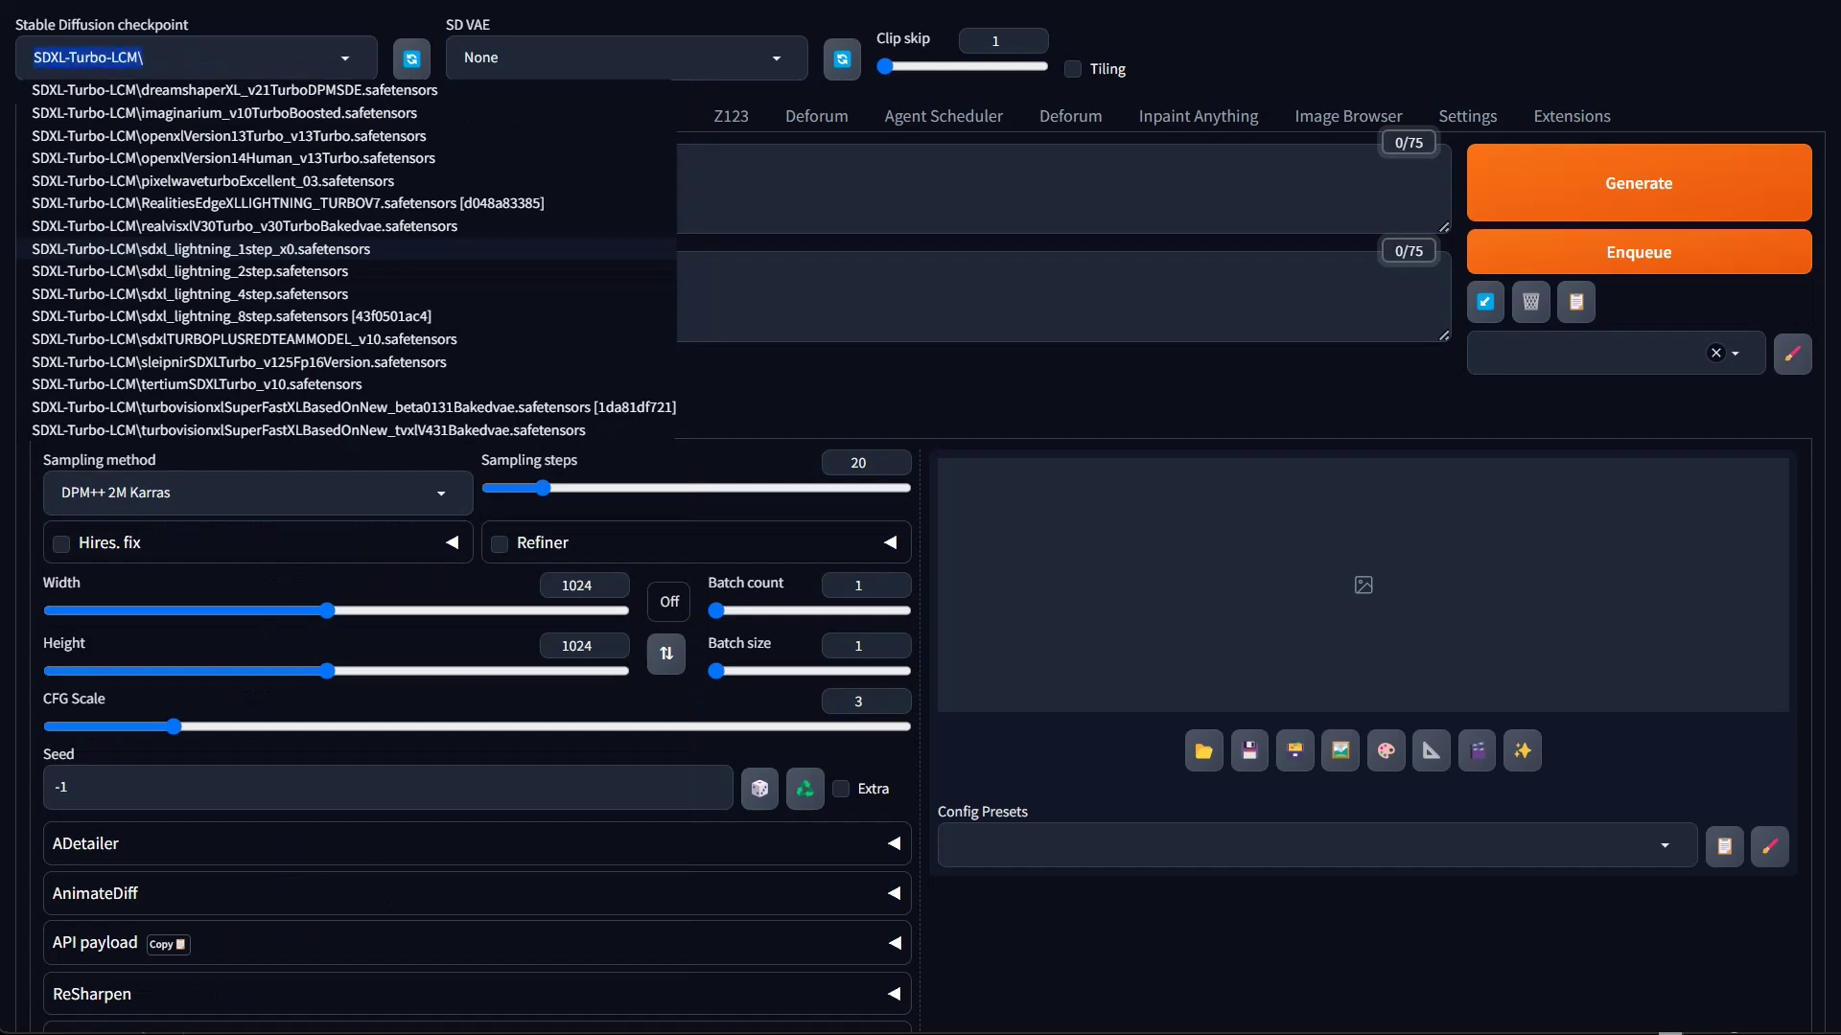
Search the checkpoint list for "lighting" and clear the search text
type("lighting")
key("BackSpace")
key("BackSpace")
key("BackSpace")
key("BackSpace")
key("BackSpace")
key("BackSpace")
key("BackSpace")
key("BackSpace")
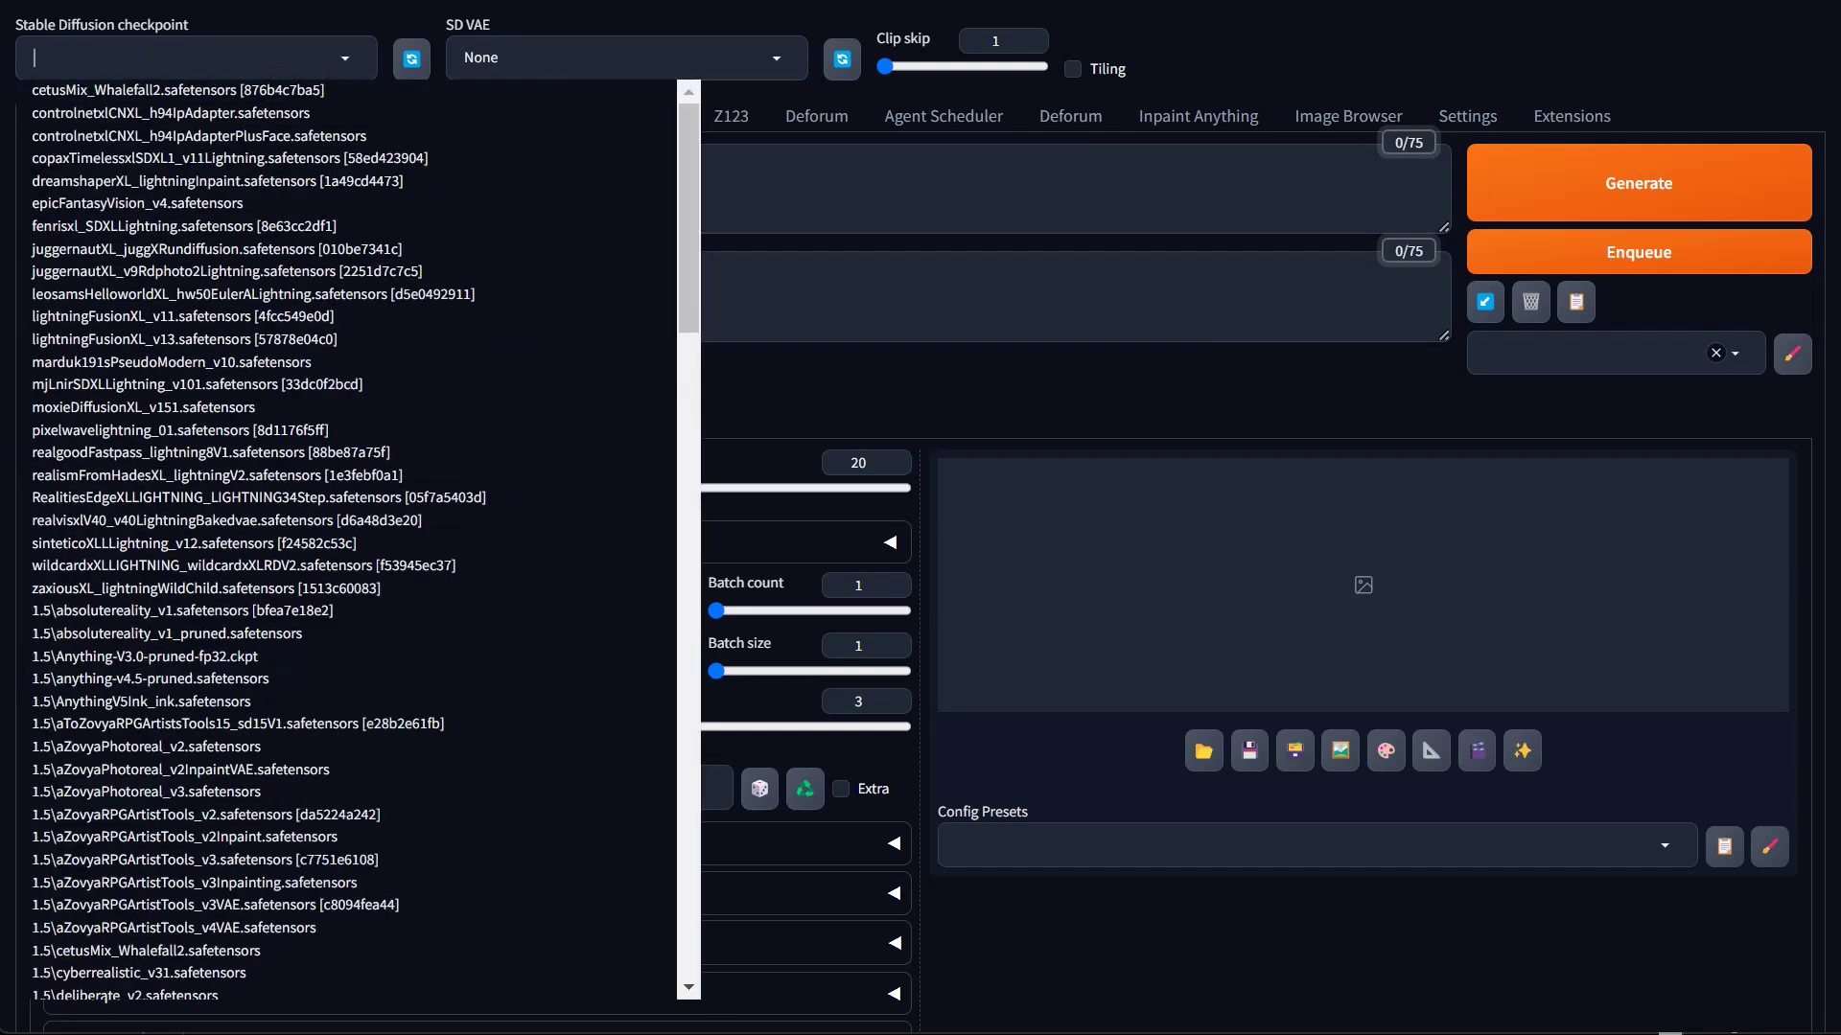
Search the checkpoint list for "turbo", clear that text, and search for "inpaint" instead
type("turbo")
key("BackSpace")
key("BackSpace")
key("BackSpace")
key("BackSpace")
key("BackSpace")
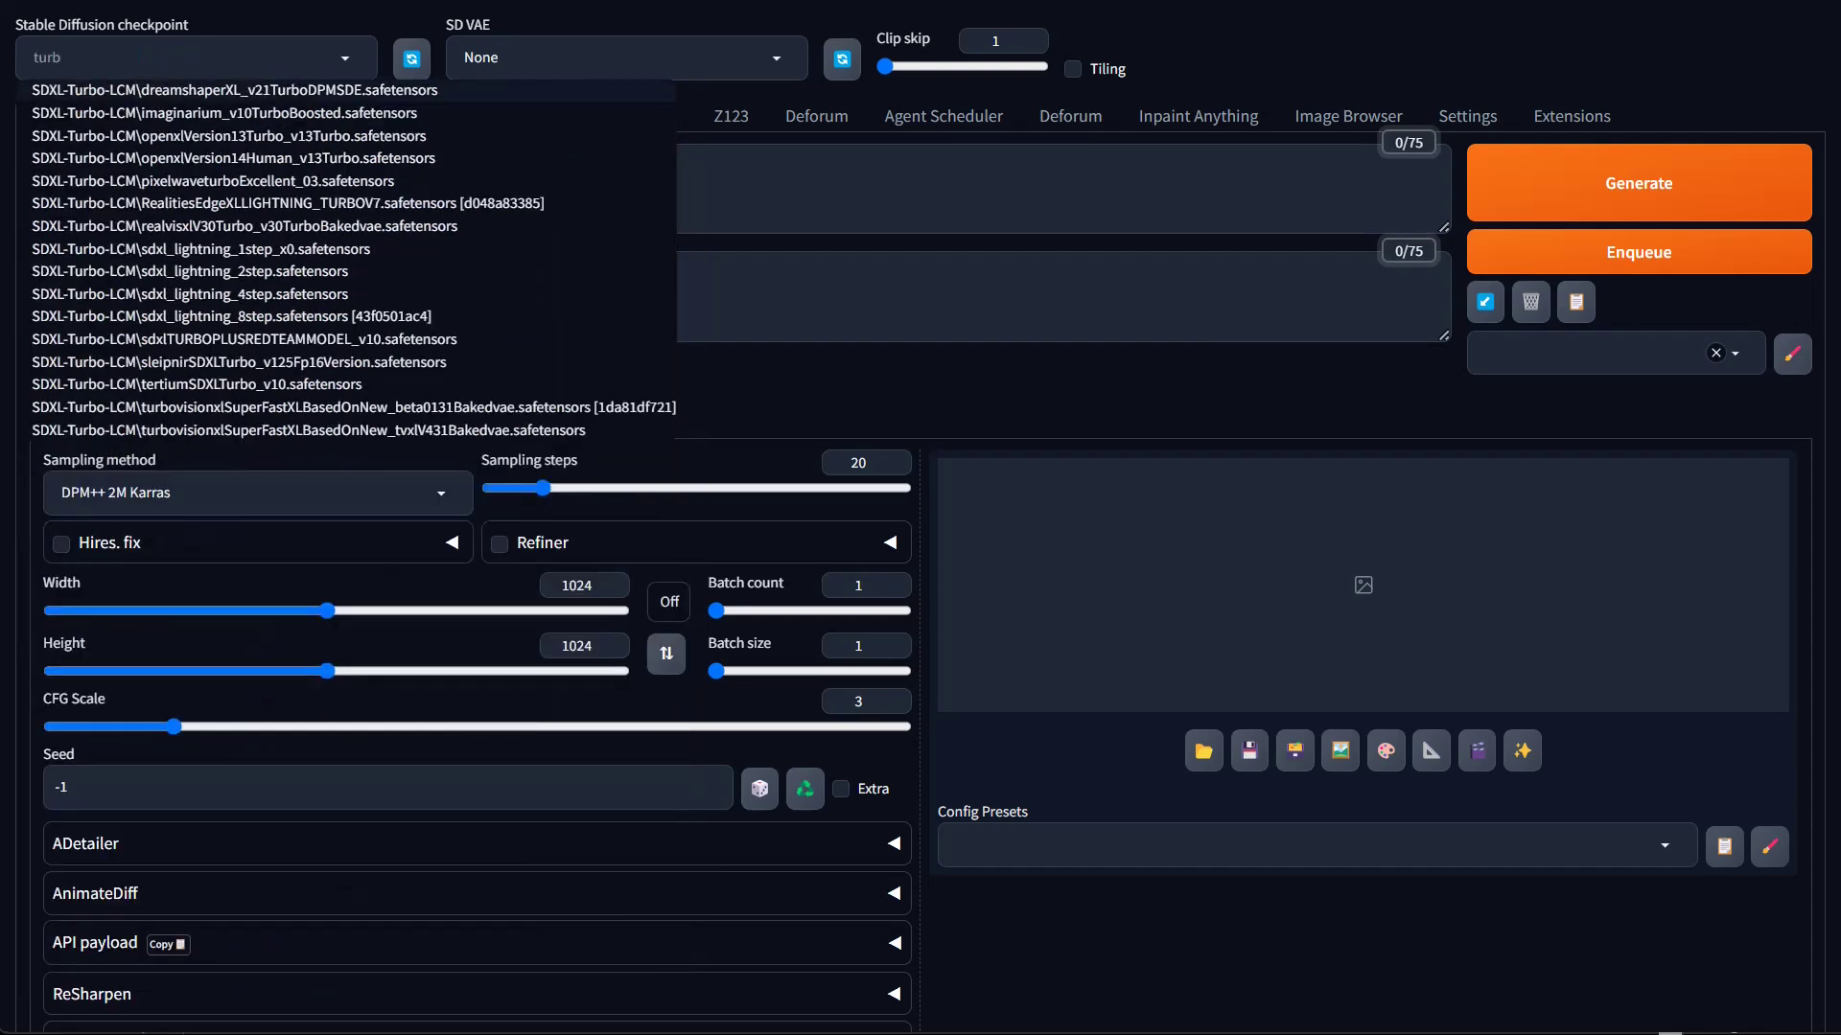
type("inpaint")
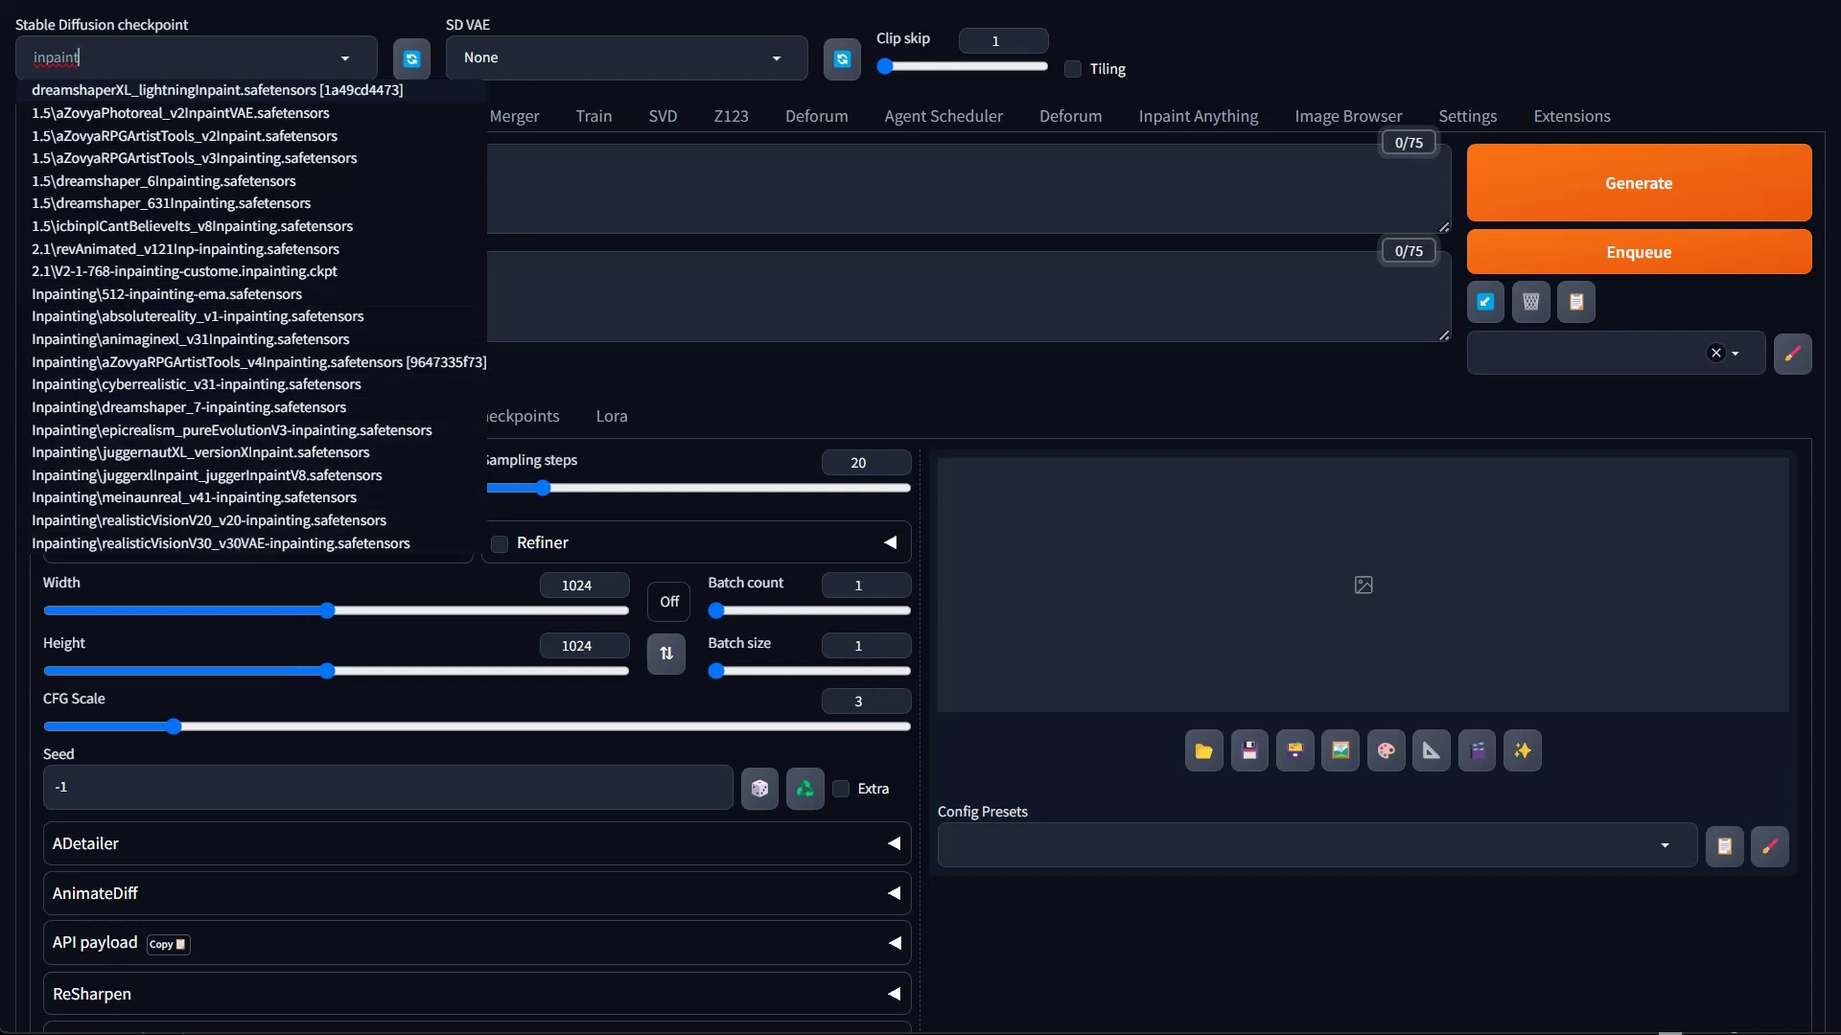
key("ctrl+a")
Switch to Stability Matrix and collapse the StableDiffusion checkpoint folder
key("alt+Tab")
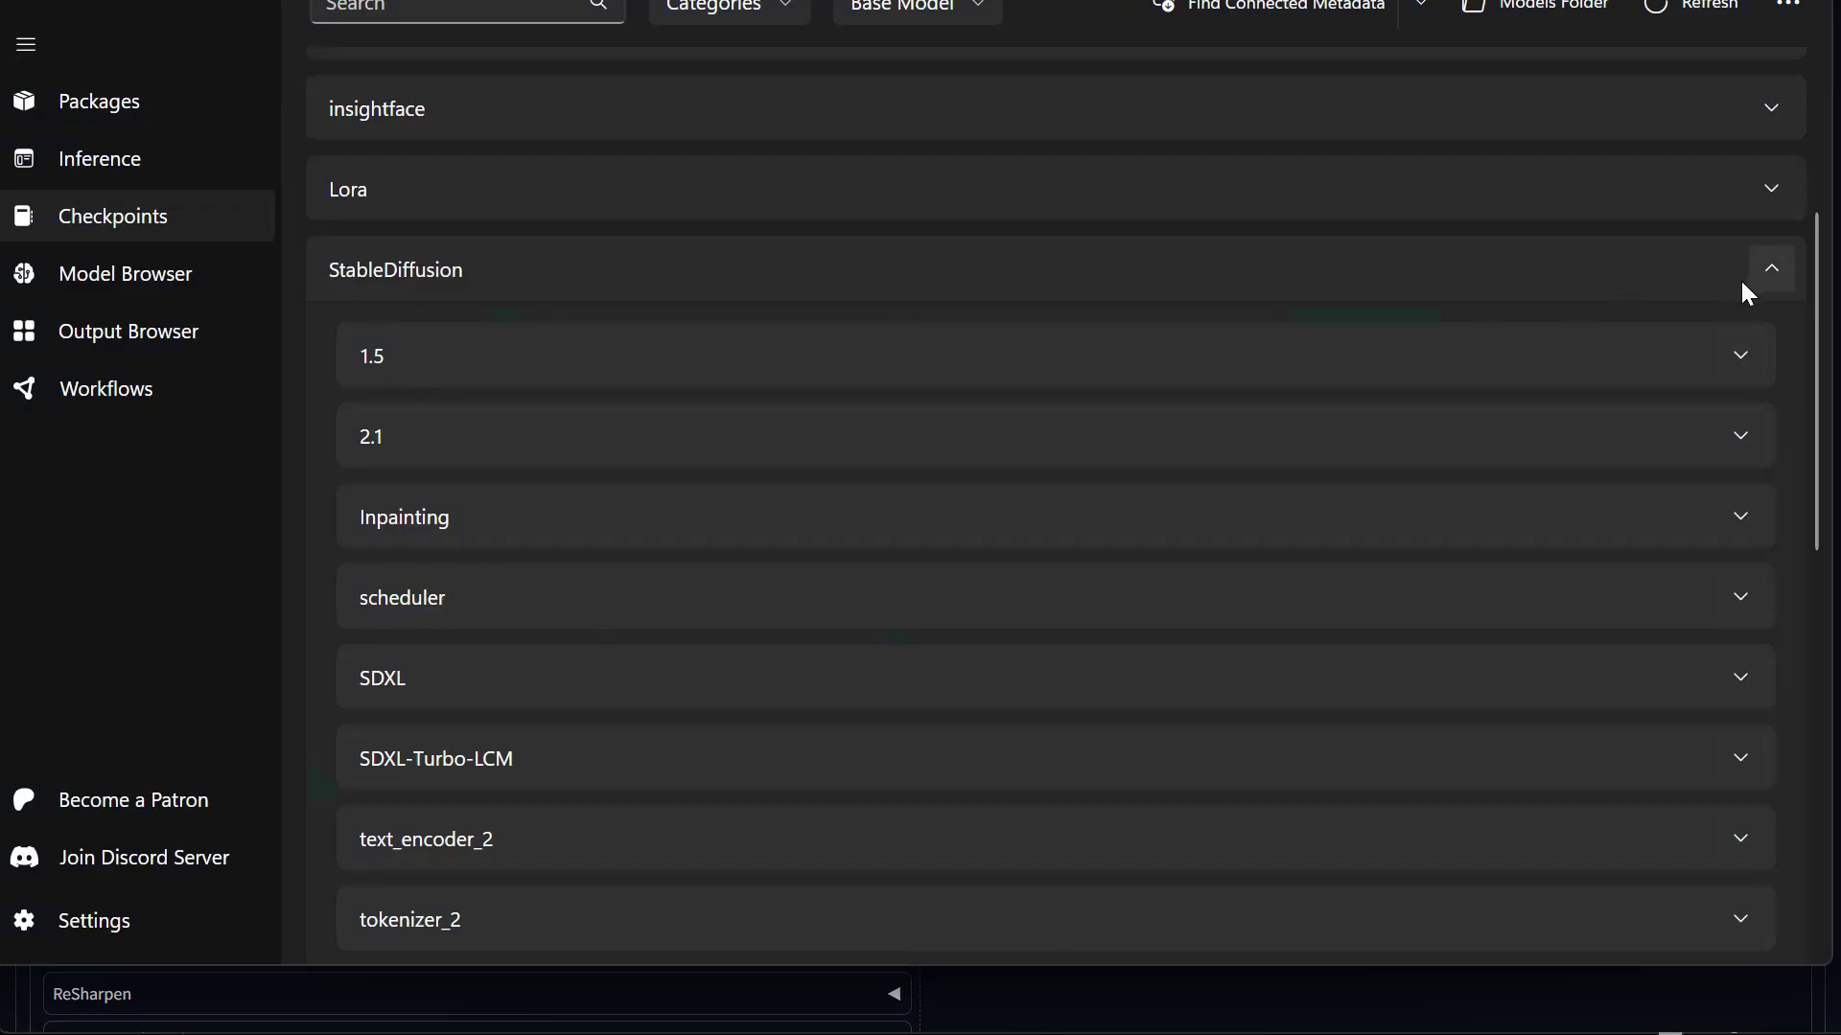
left_click(1775, 271)
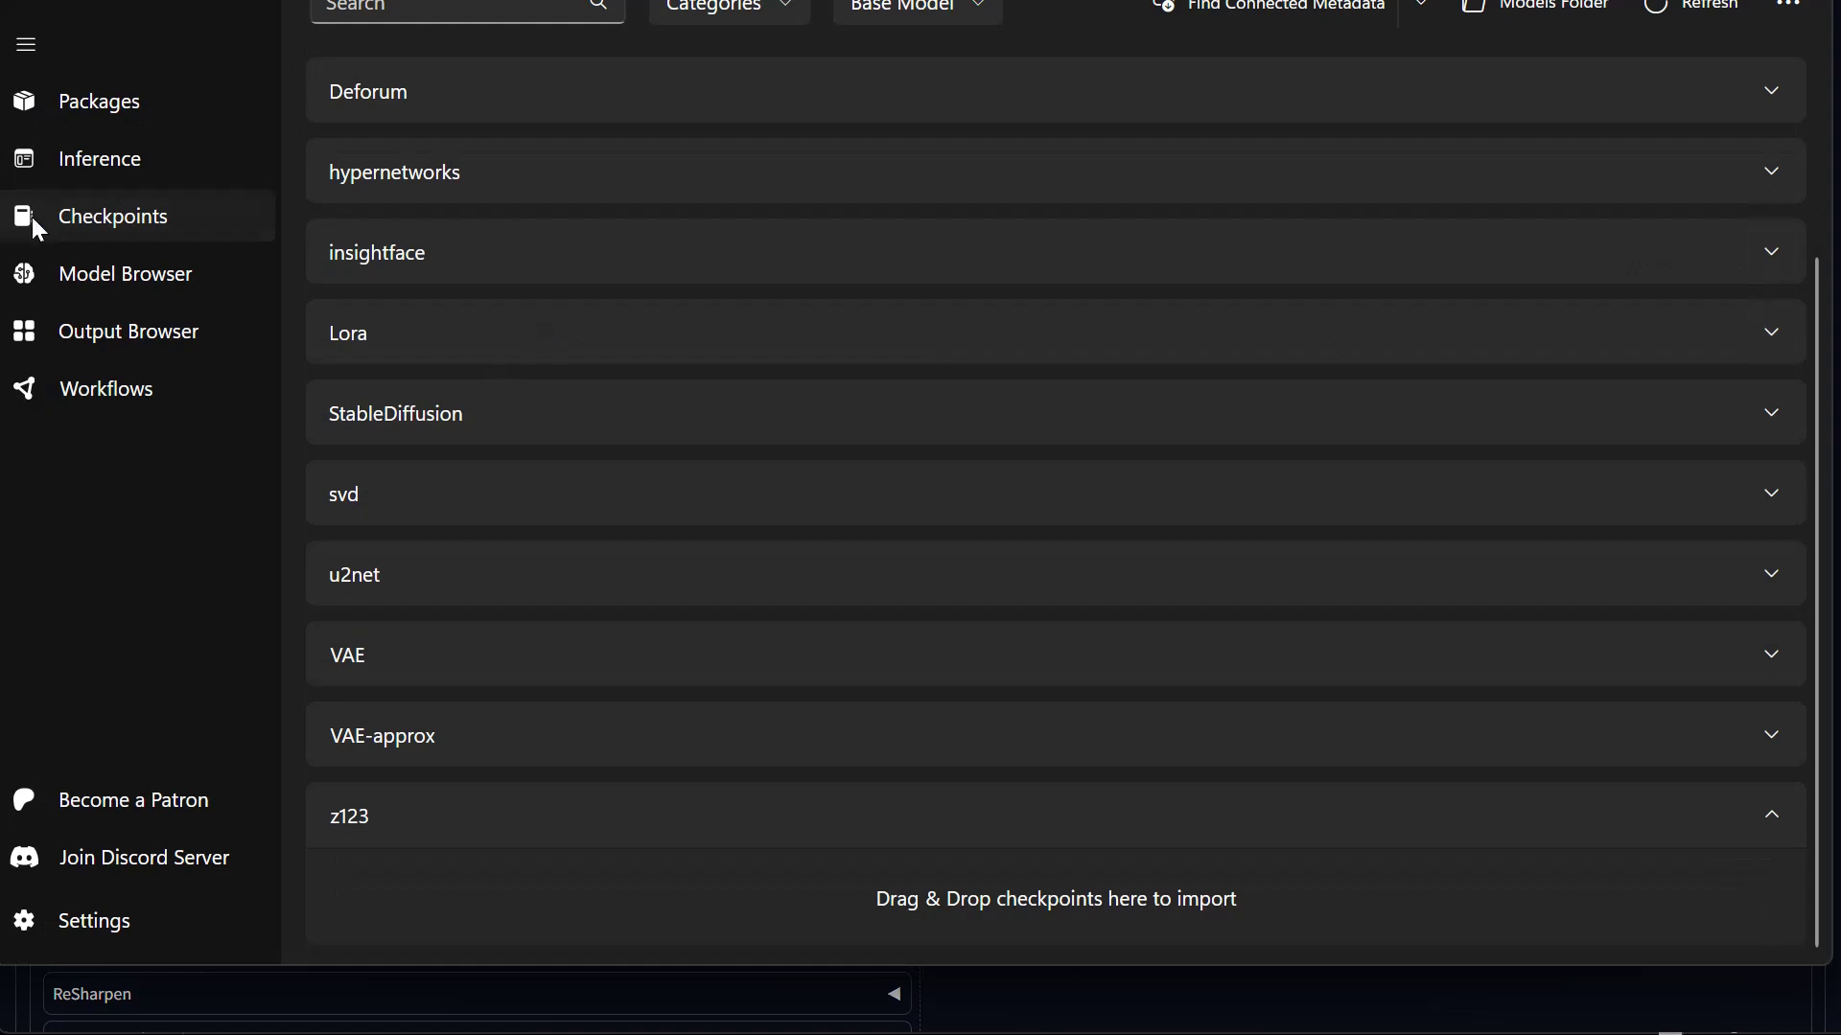
In the Model Browser, view the sort options and filter the CivitAI models to type Checkpoint and base model SDXL Lightning
left_click(128, 278)
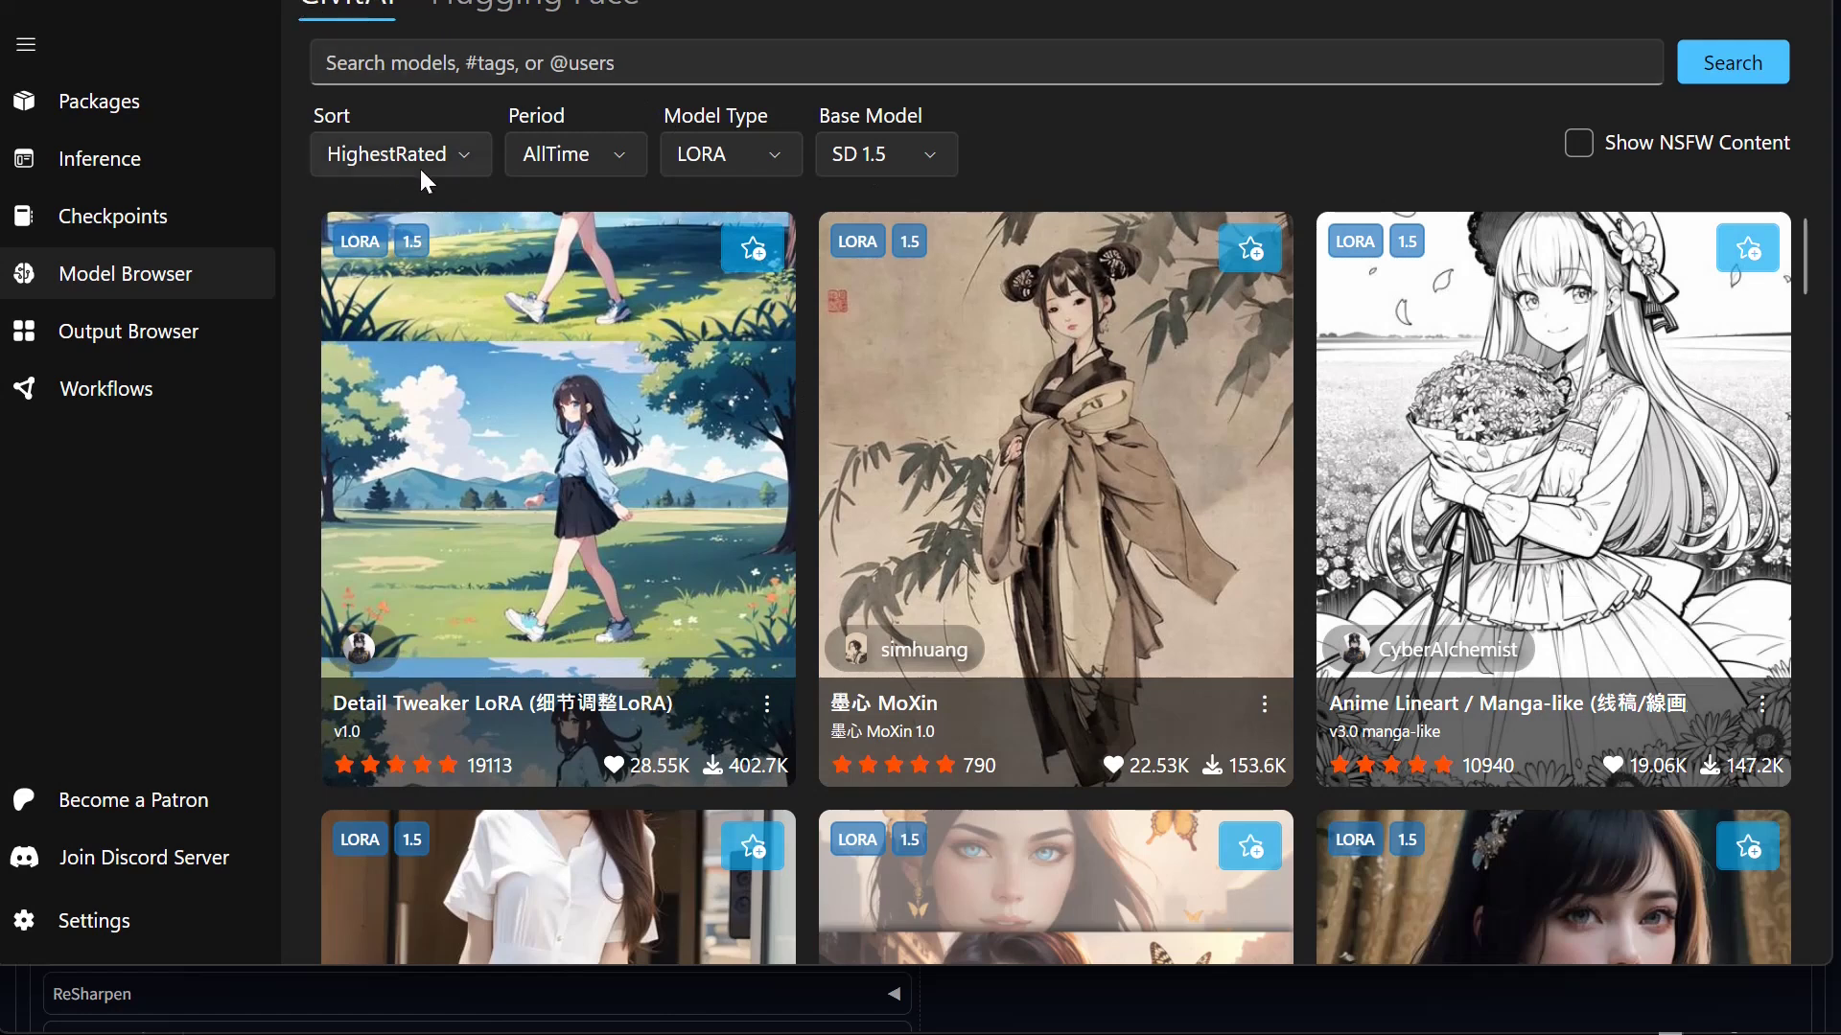
left_click(342, 157)
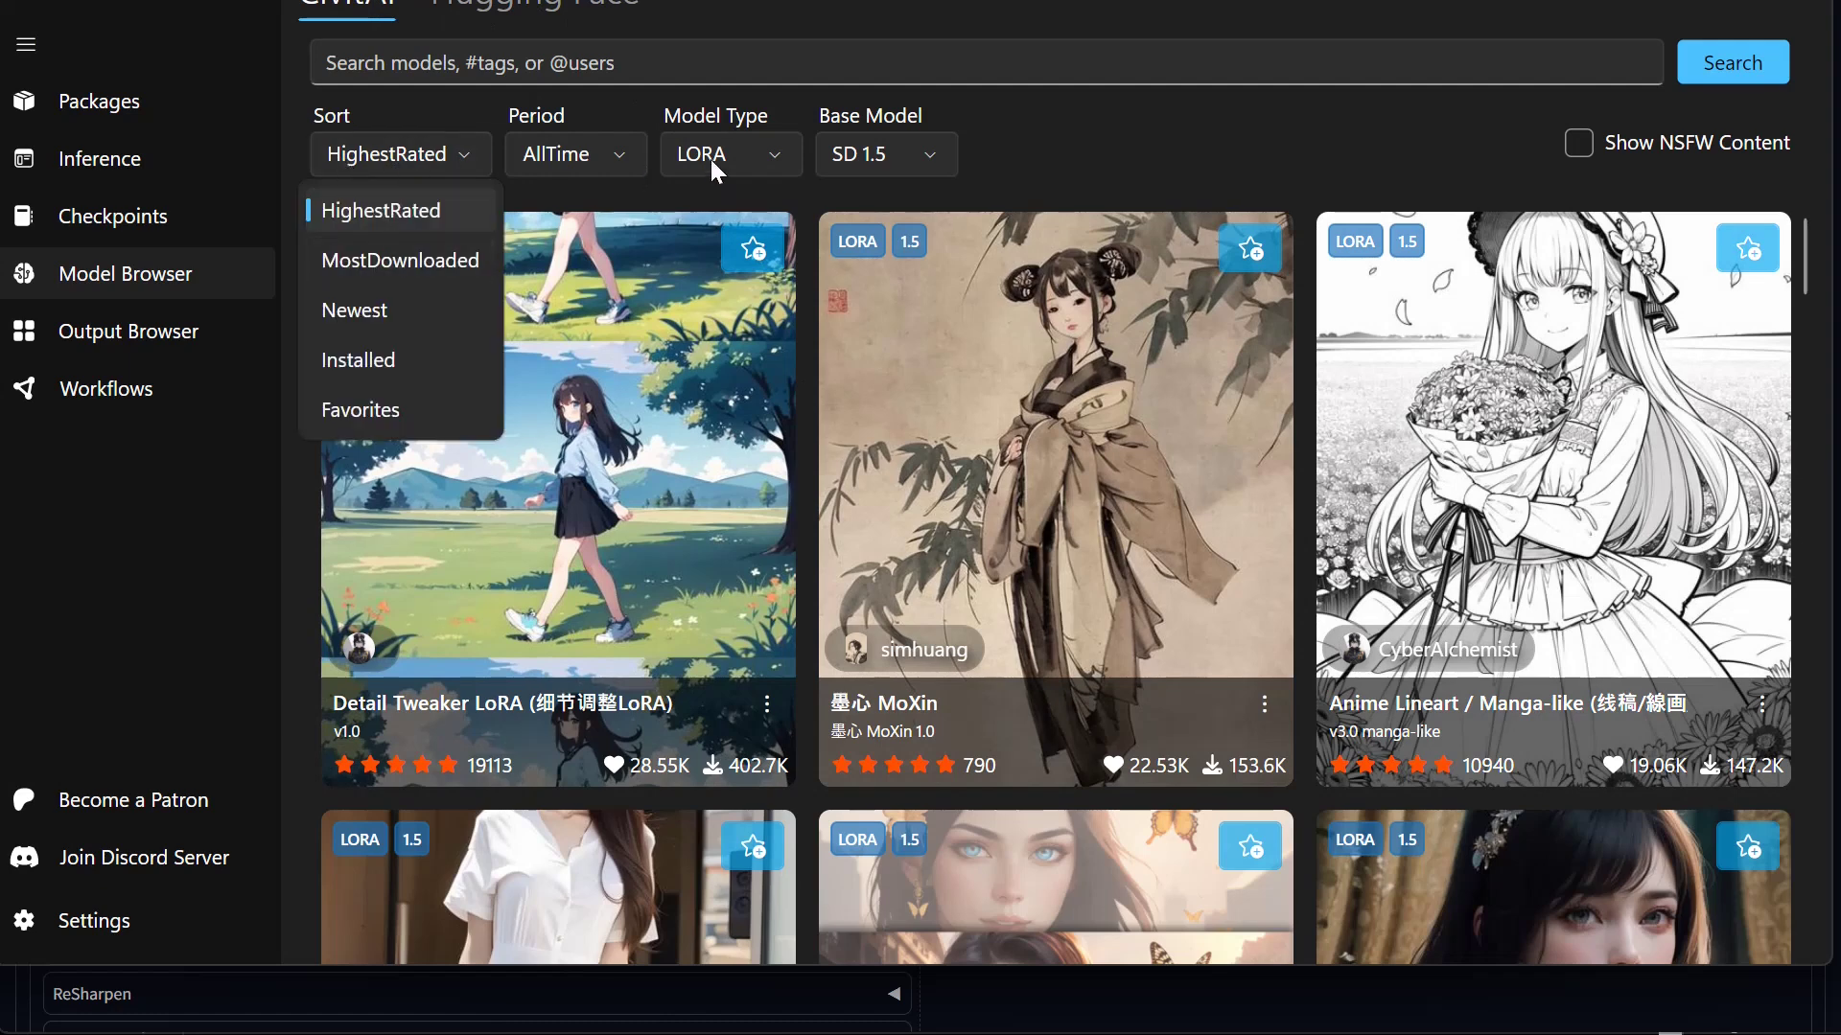
left_click(757, 159)
left_click(761, 156)
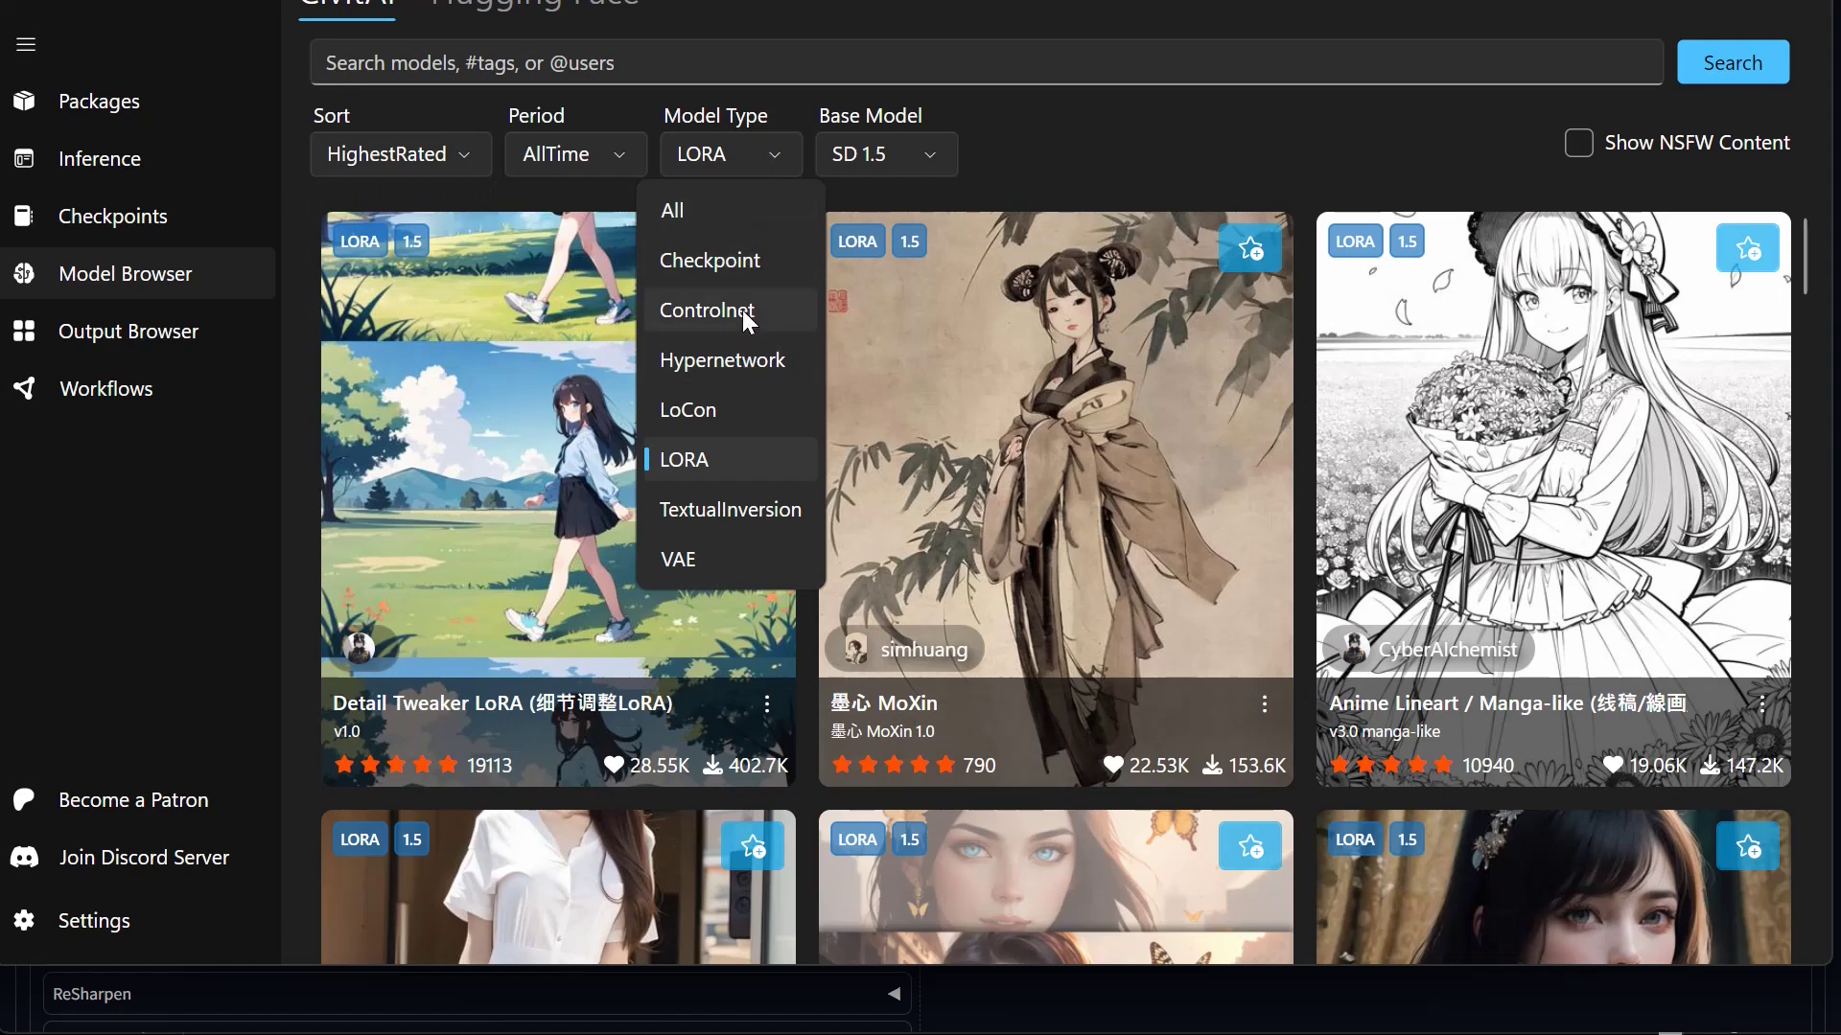
left_click(722, 273)
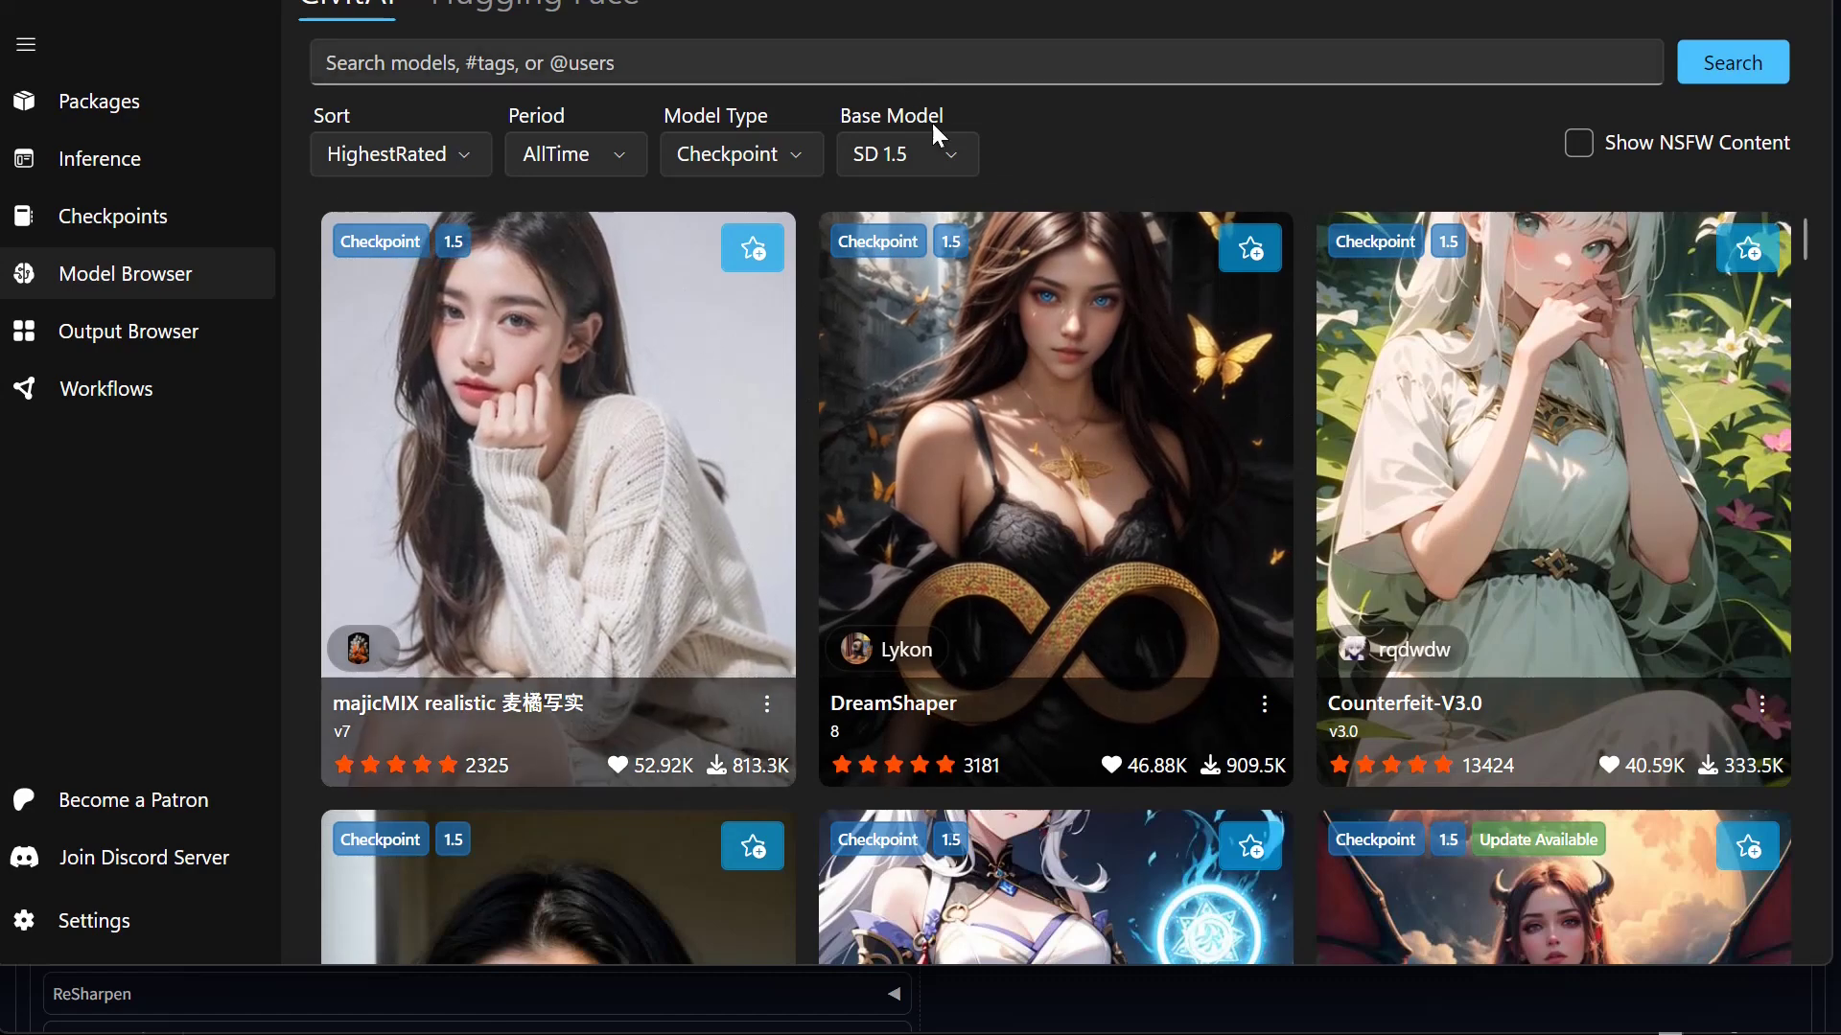
left_click(955, 163)
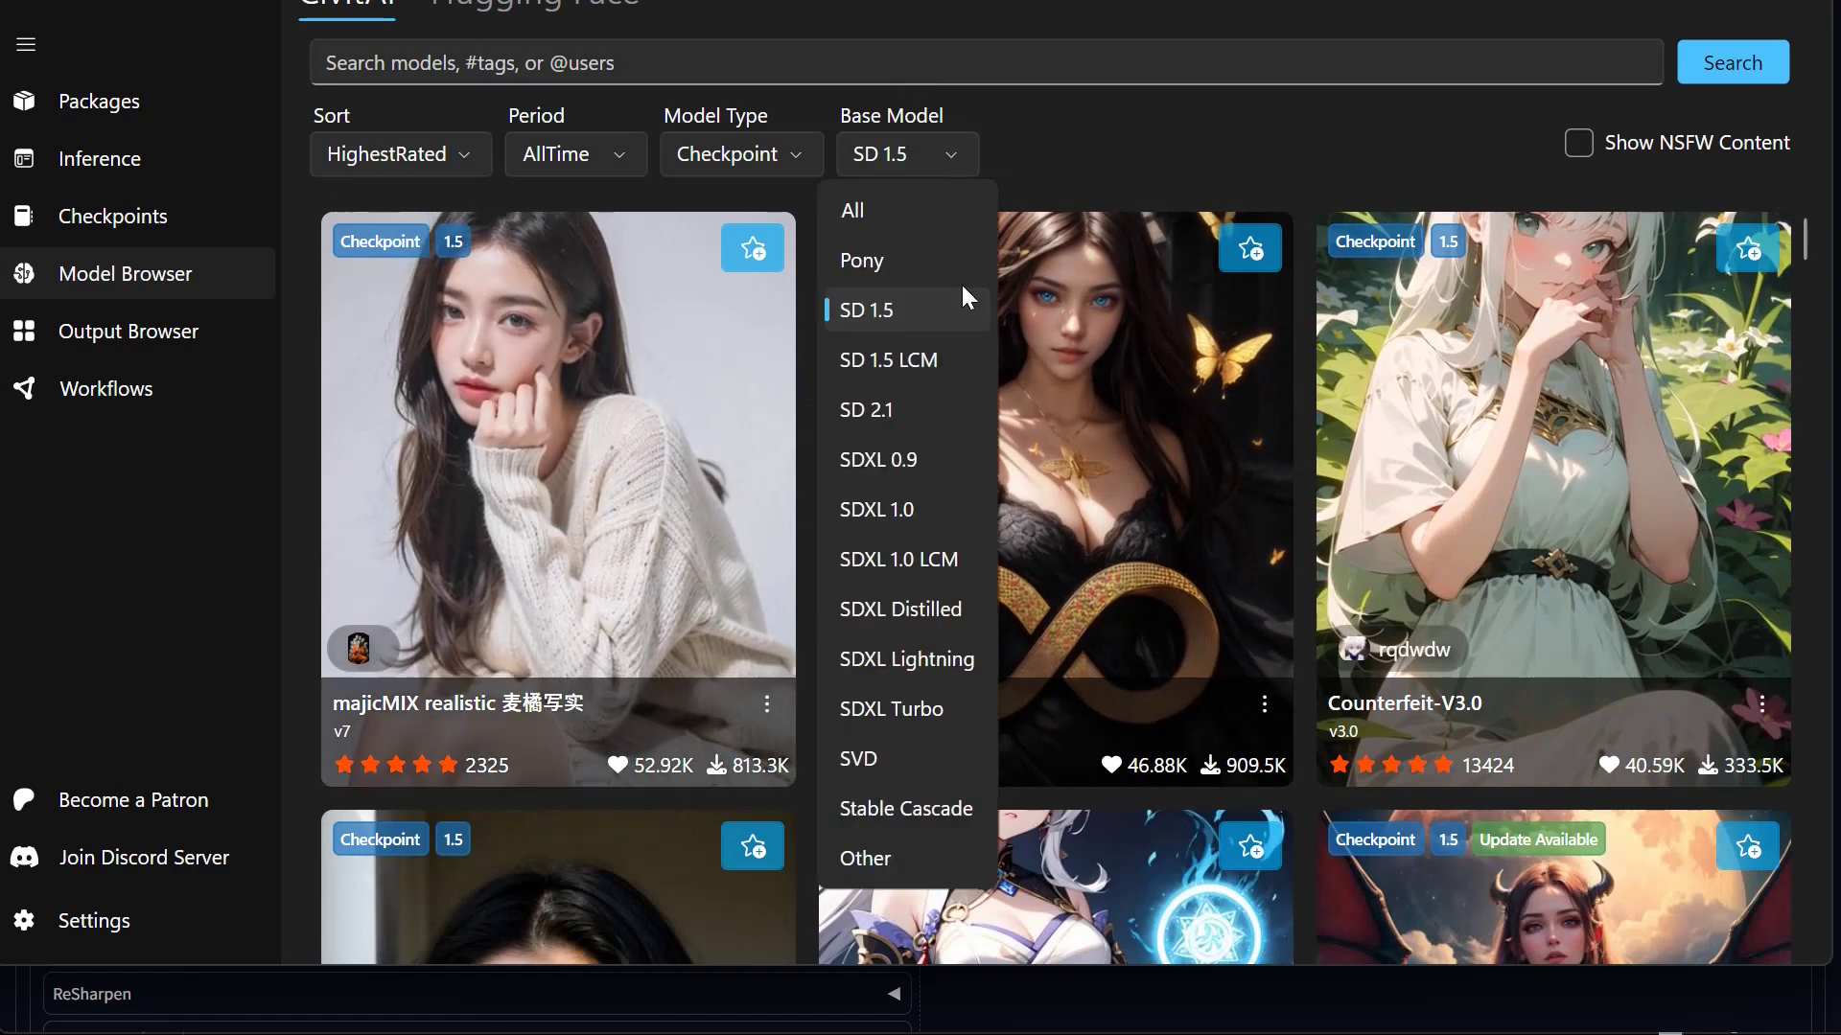
left_click(918, 663)
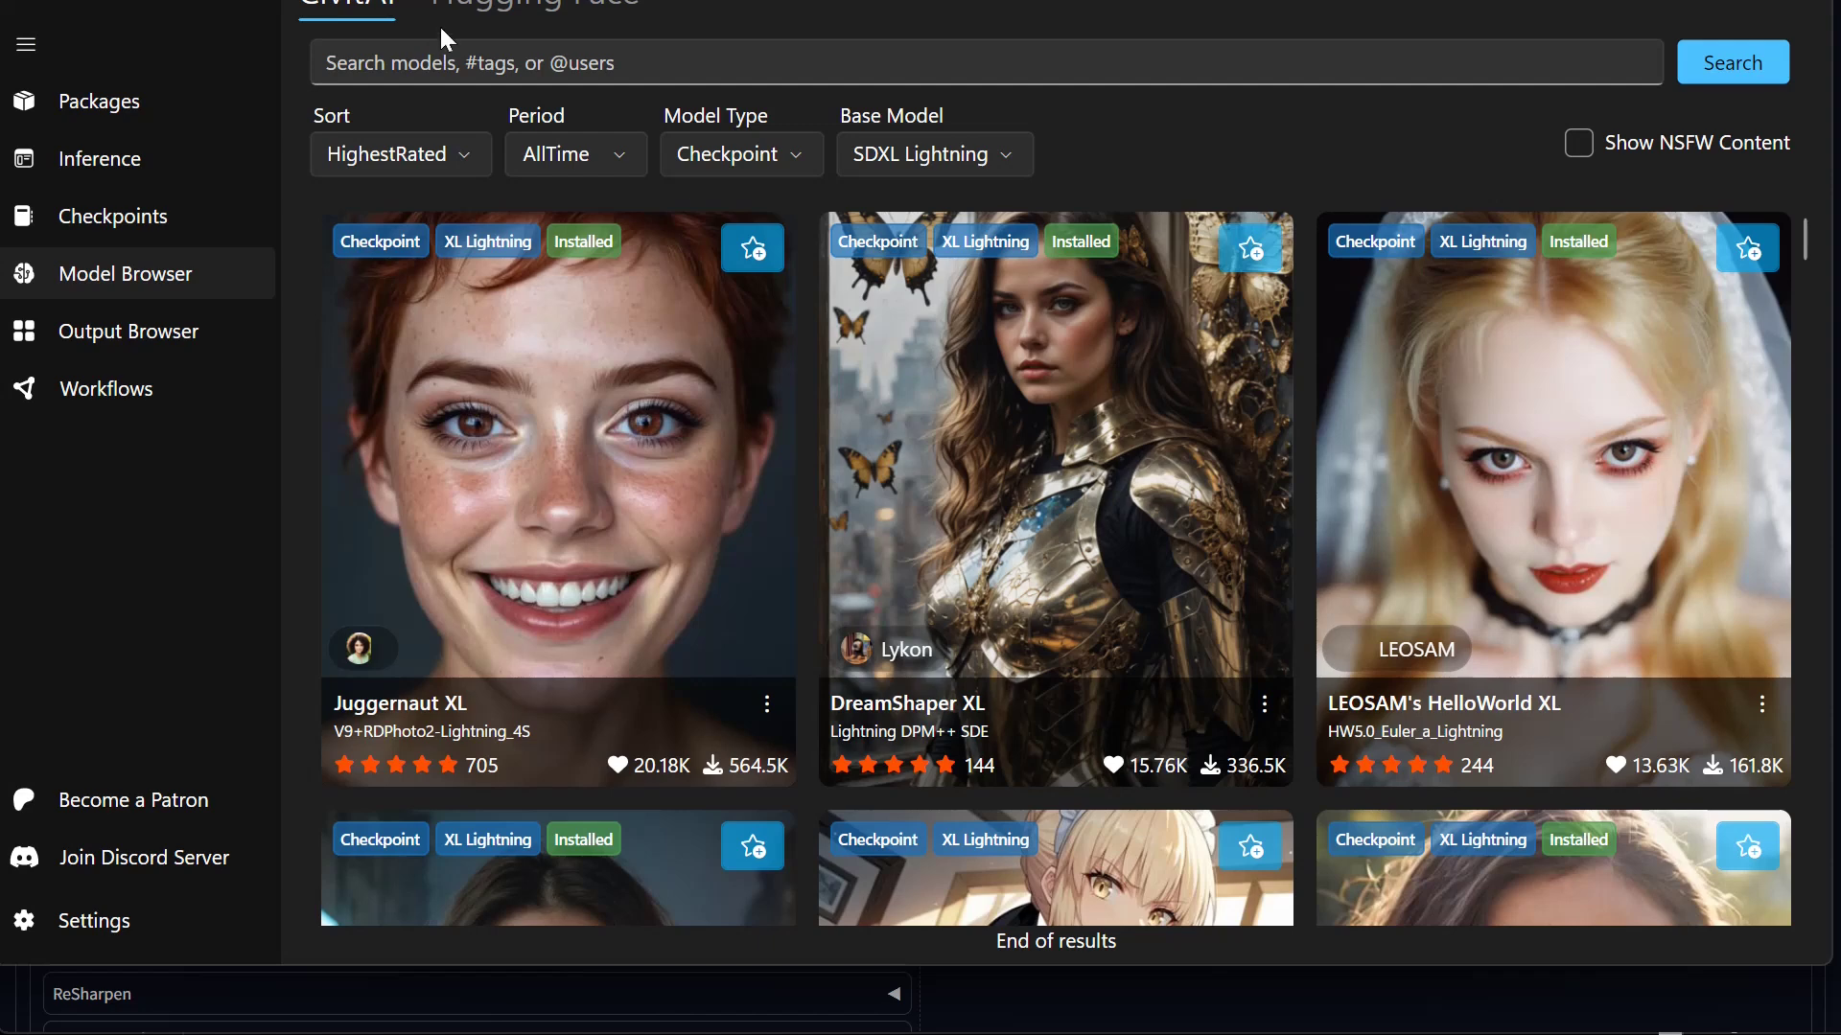
Try to search the SDXL Lightning checkpoints for "juggernaught"
left_click(411, 72)
type("jugg")
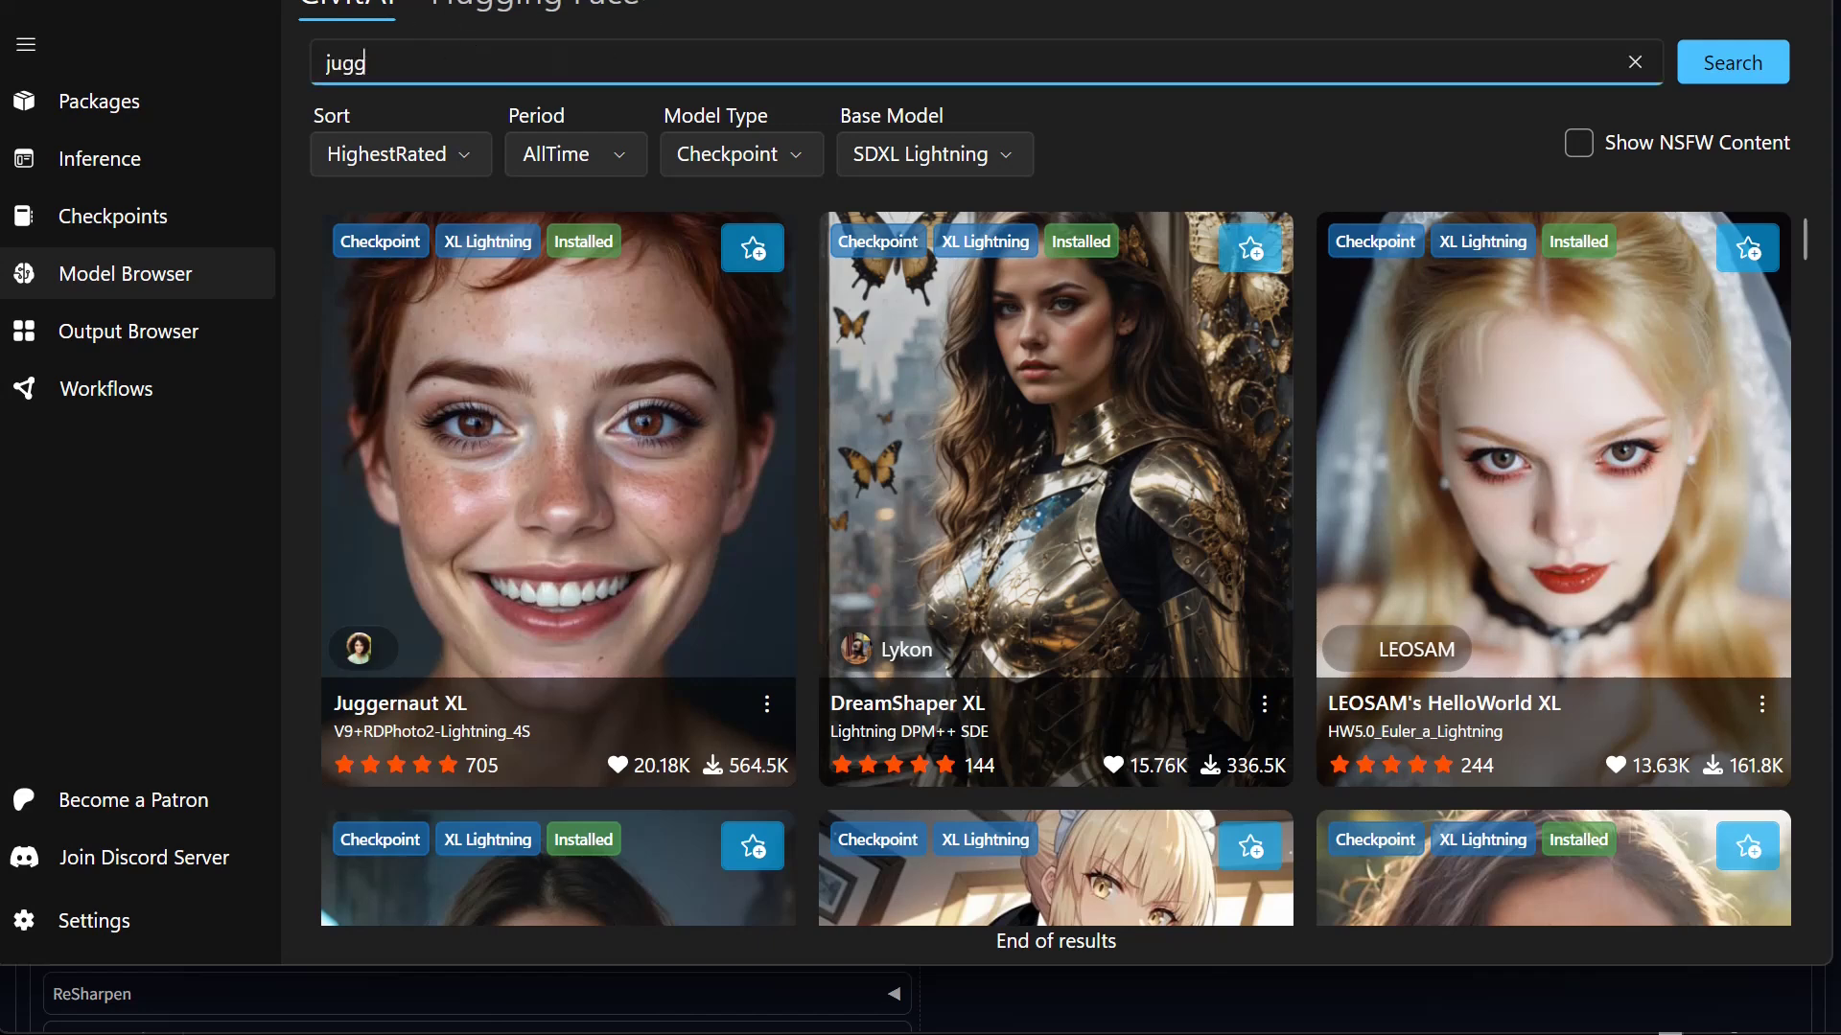
type("ernaught")
key("Return")
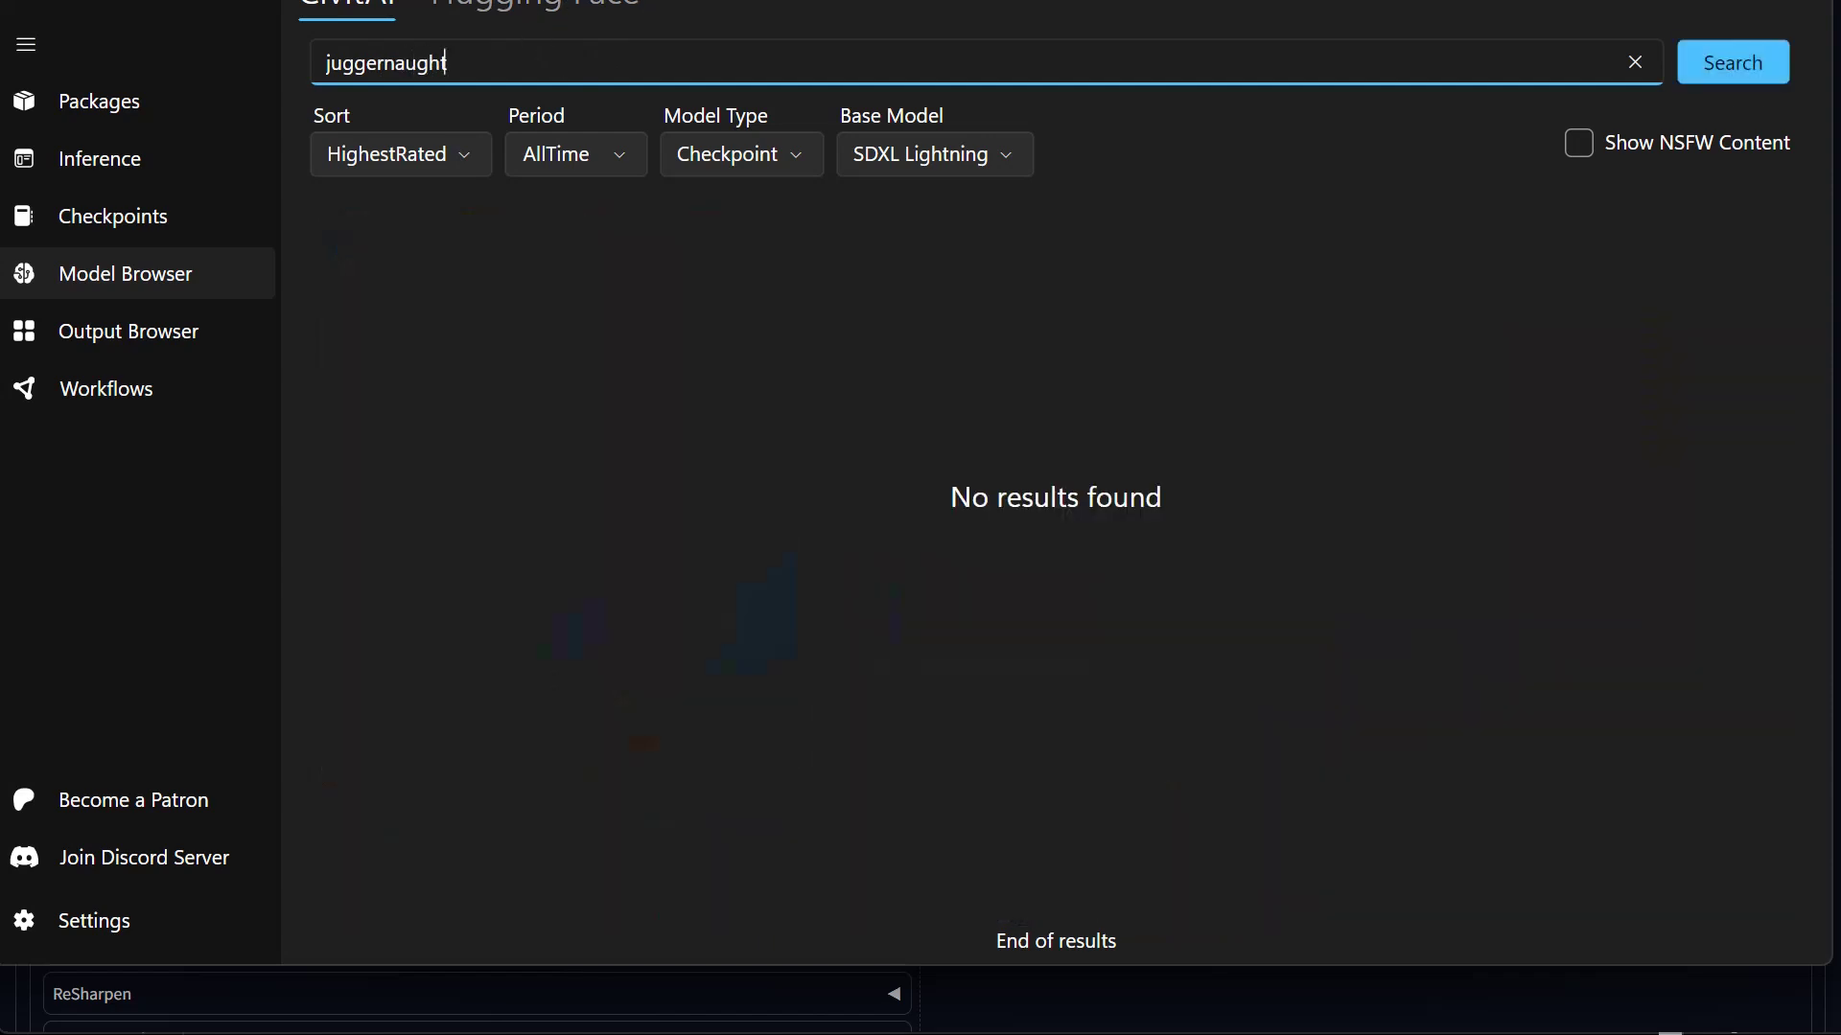
Shorten the model search text to "jugg" and run the search again
key("BackSpace")
key("BackSpace")
key("BackSpace")
key("BackSpace")
key("BackSpace")
key("BackSpace")
key("BackSpace")
key("BackSpace")
key("Return")
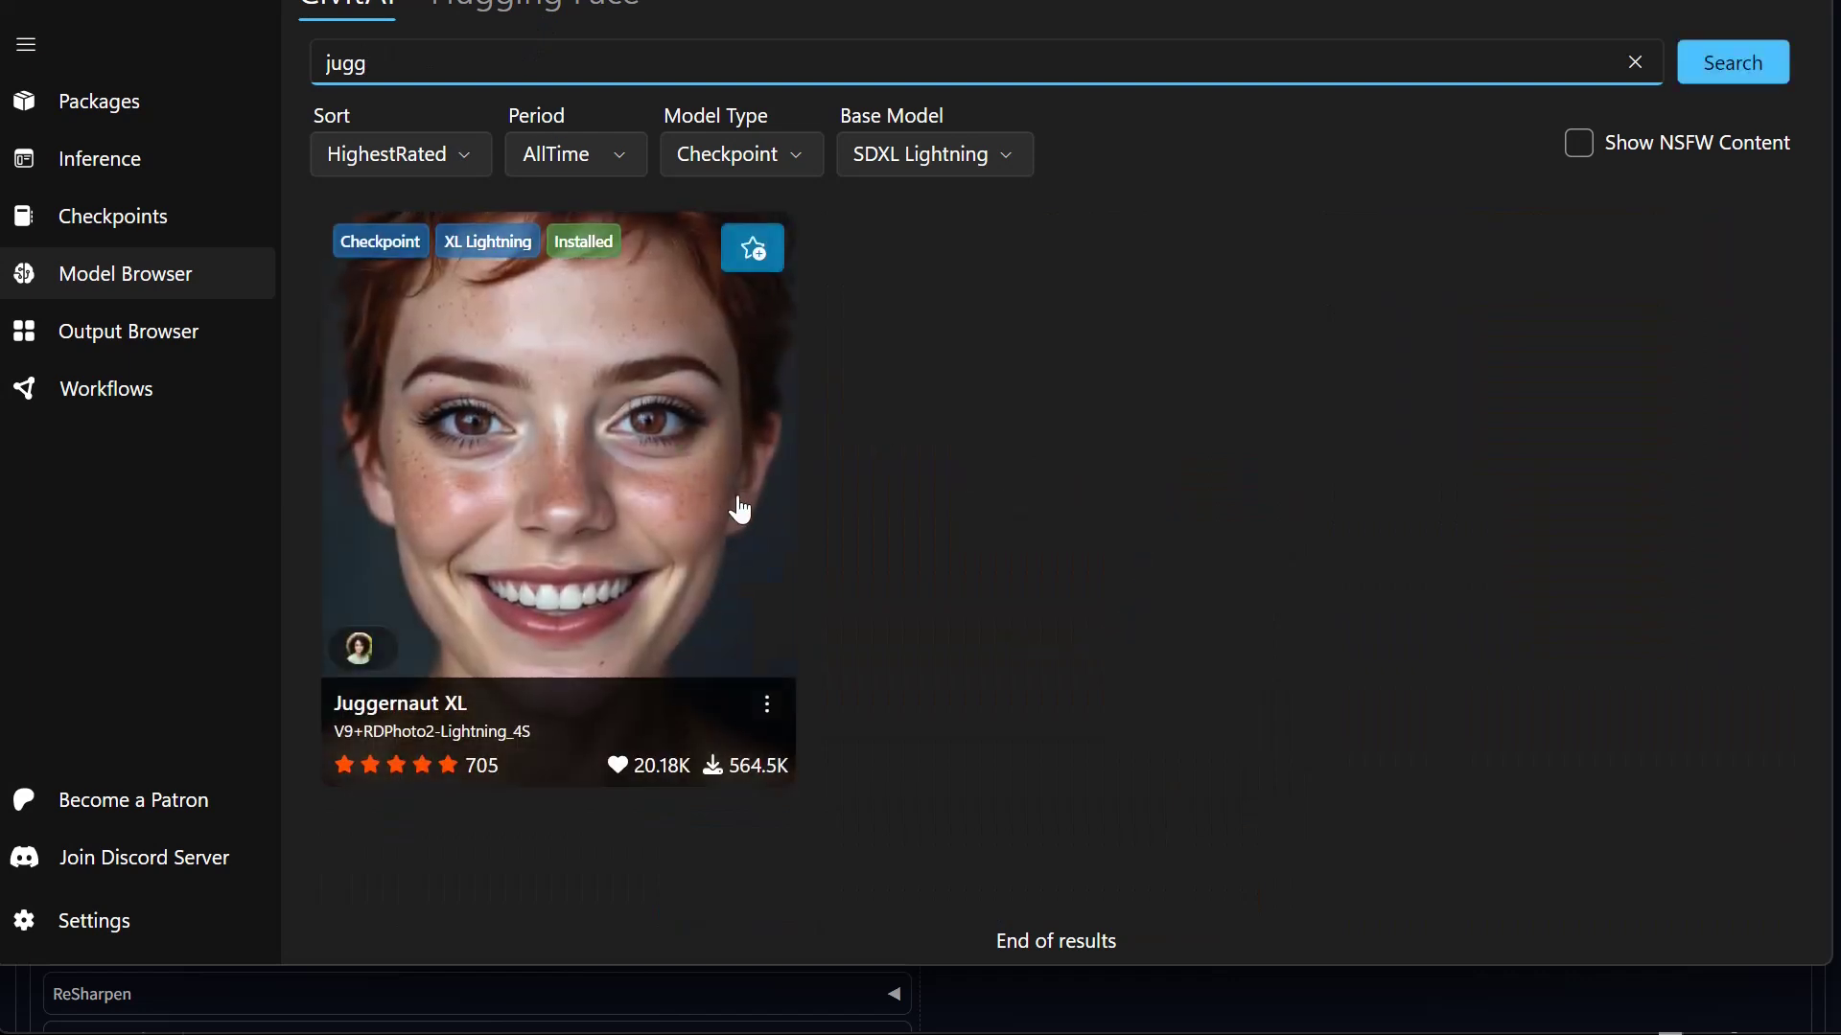
Clear the model search text, view the details of Juggernaut XL, and close them
double_click(347, 62)
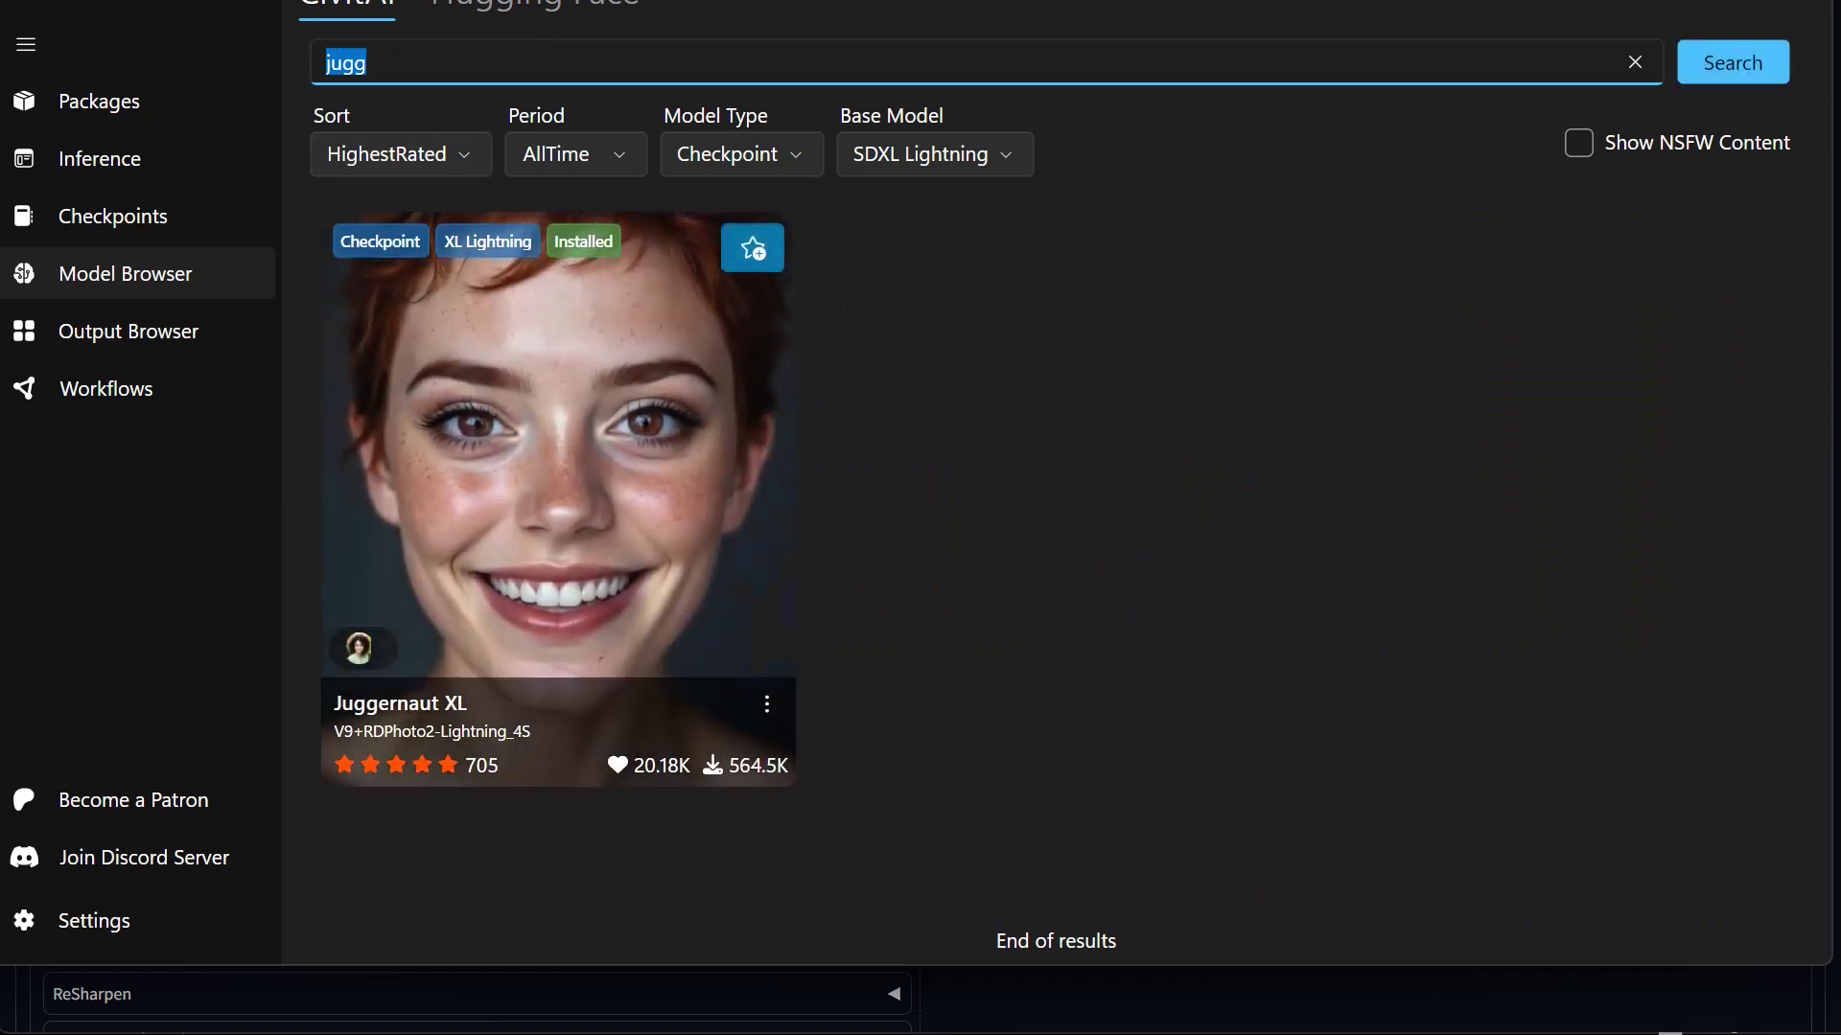
key("BackSpace")
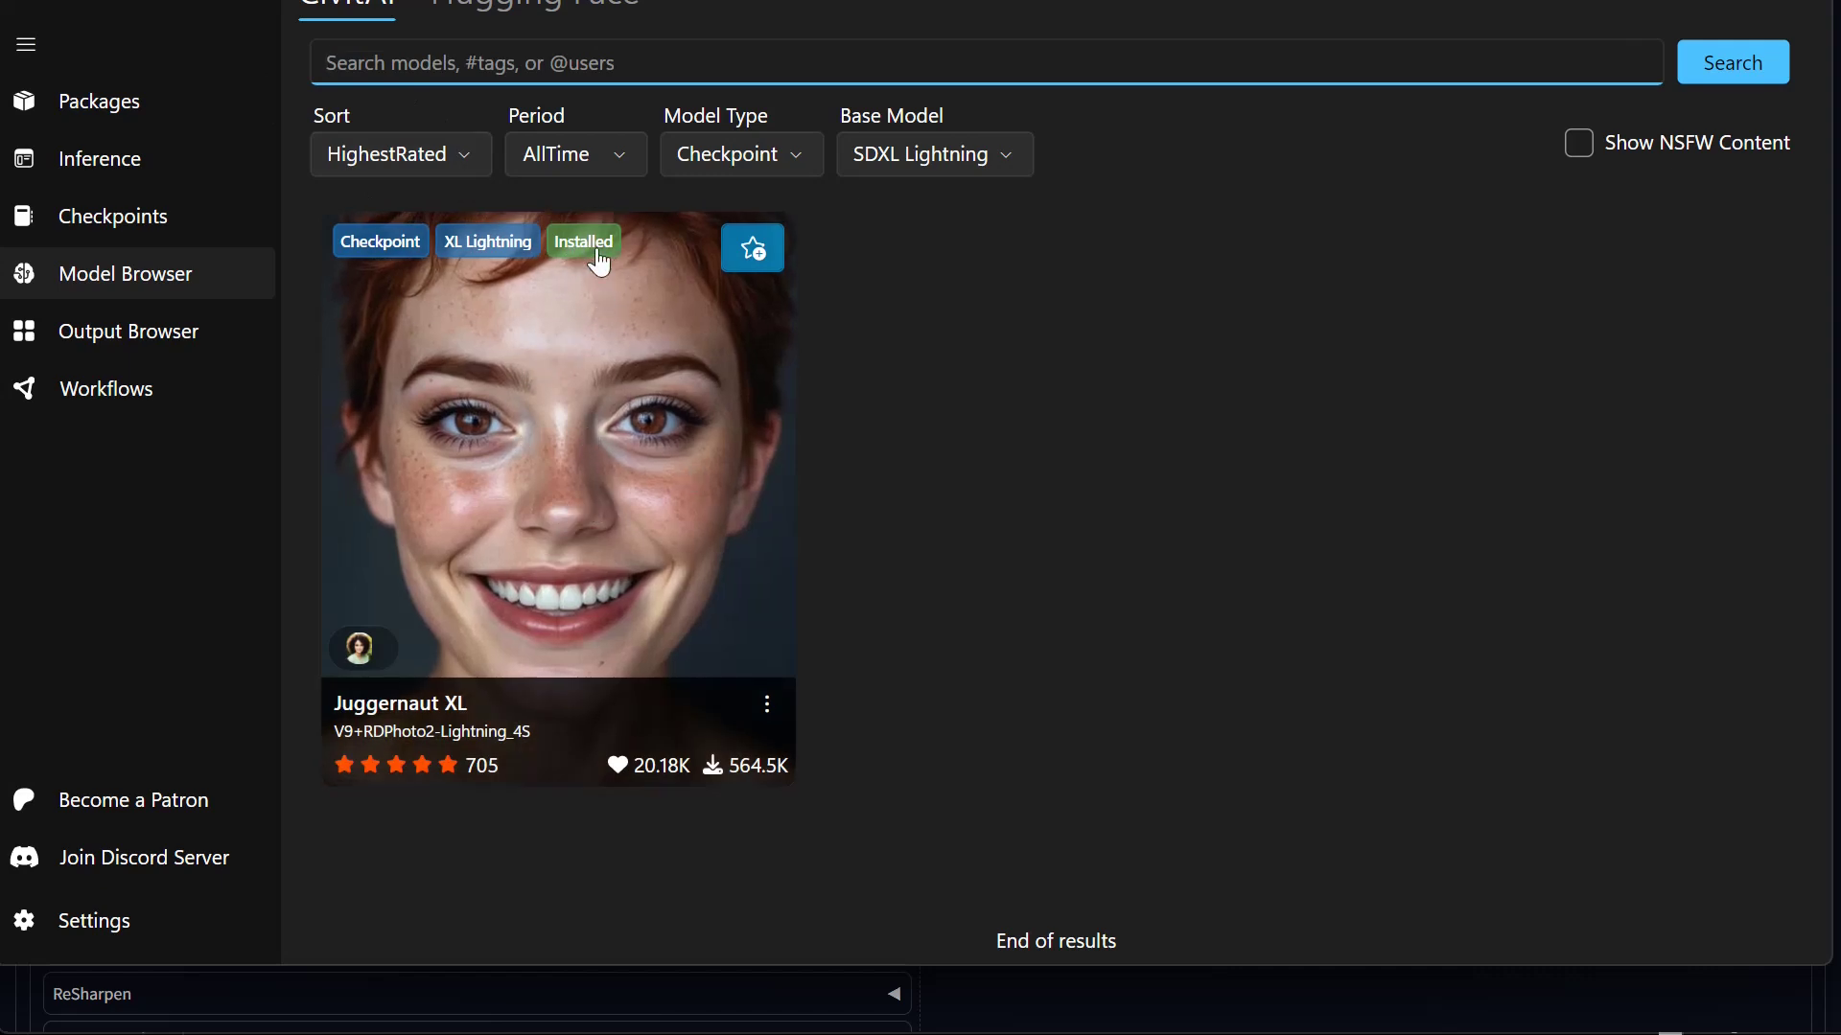
left_click(513, 462)
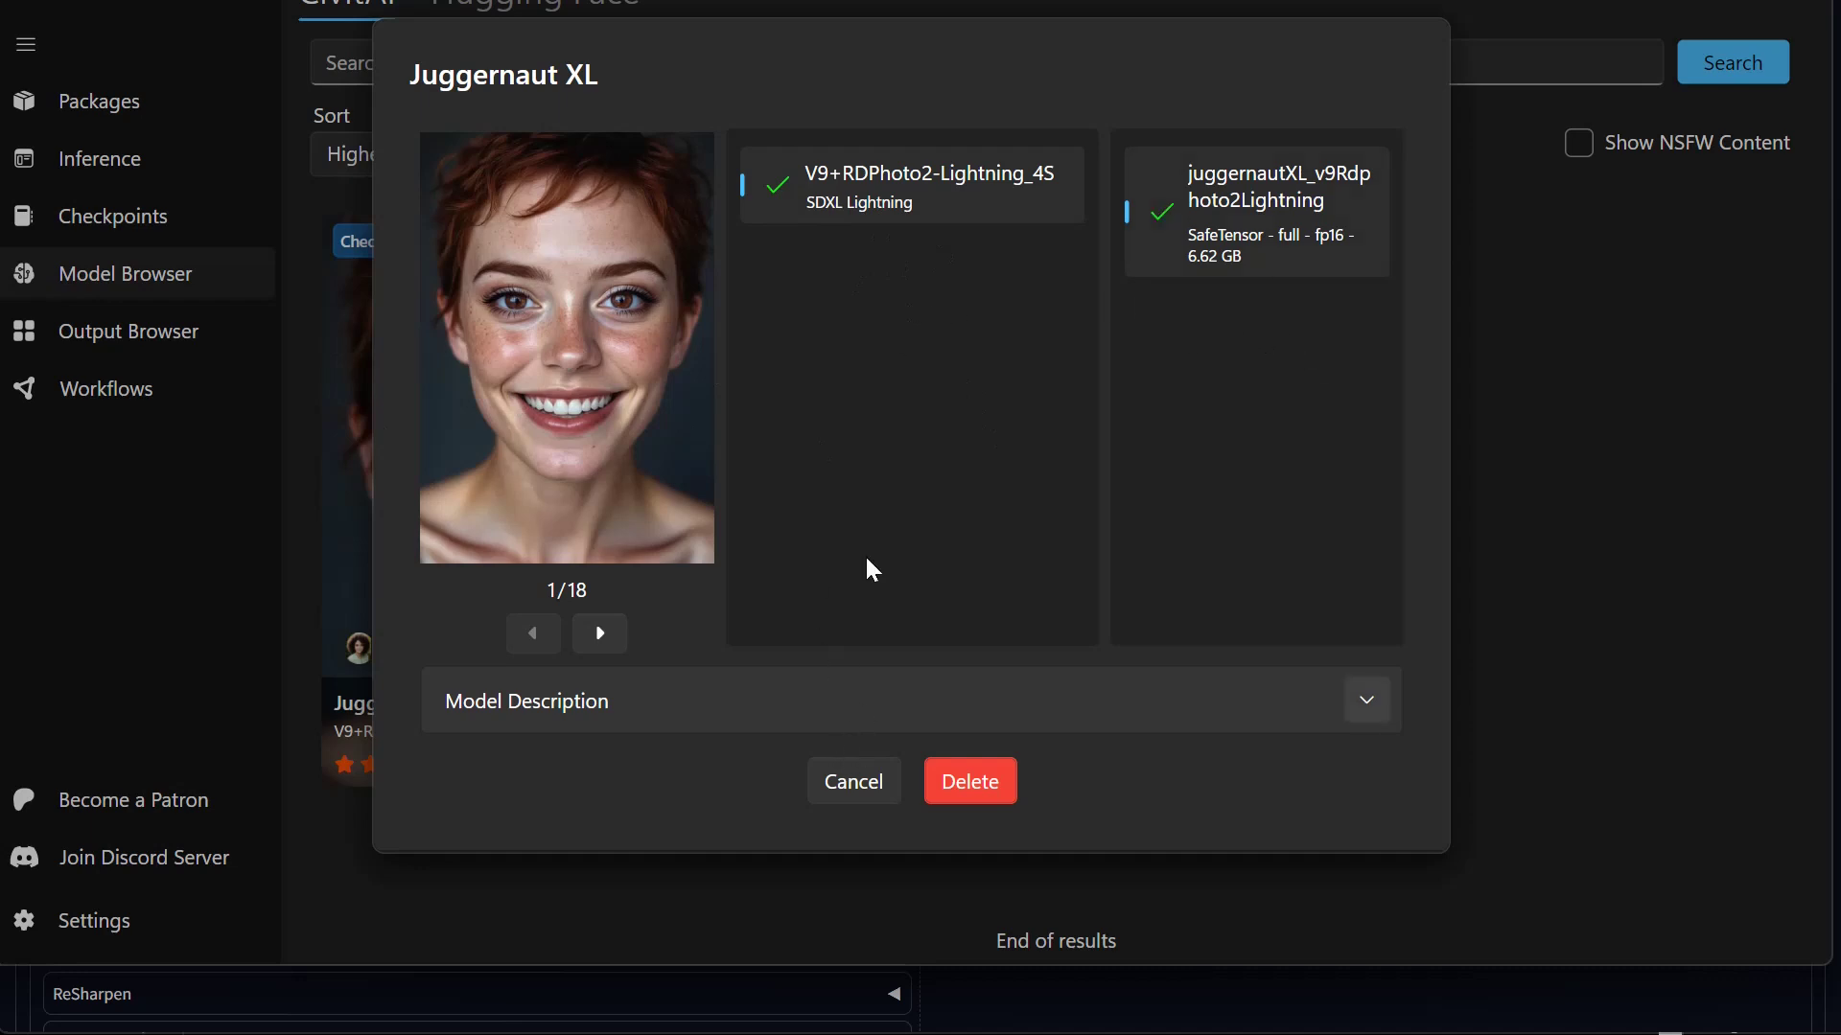
left_click(842, 791)
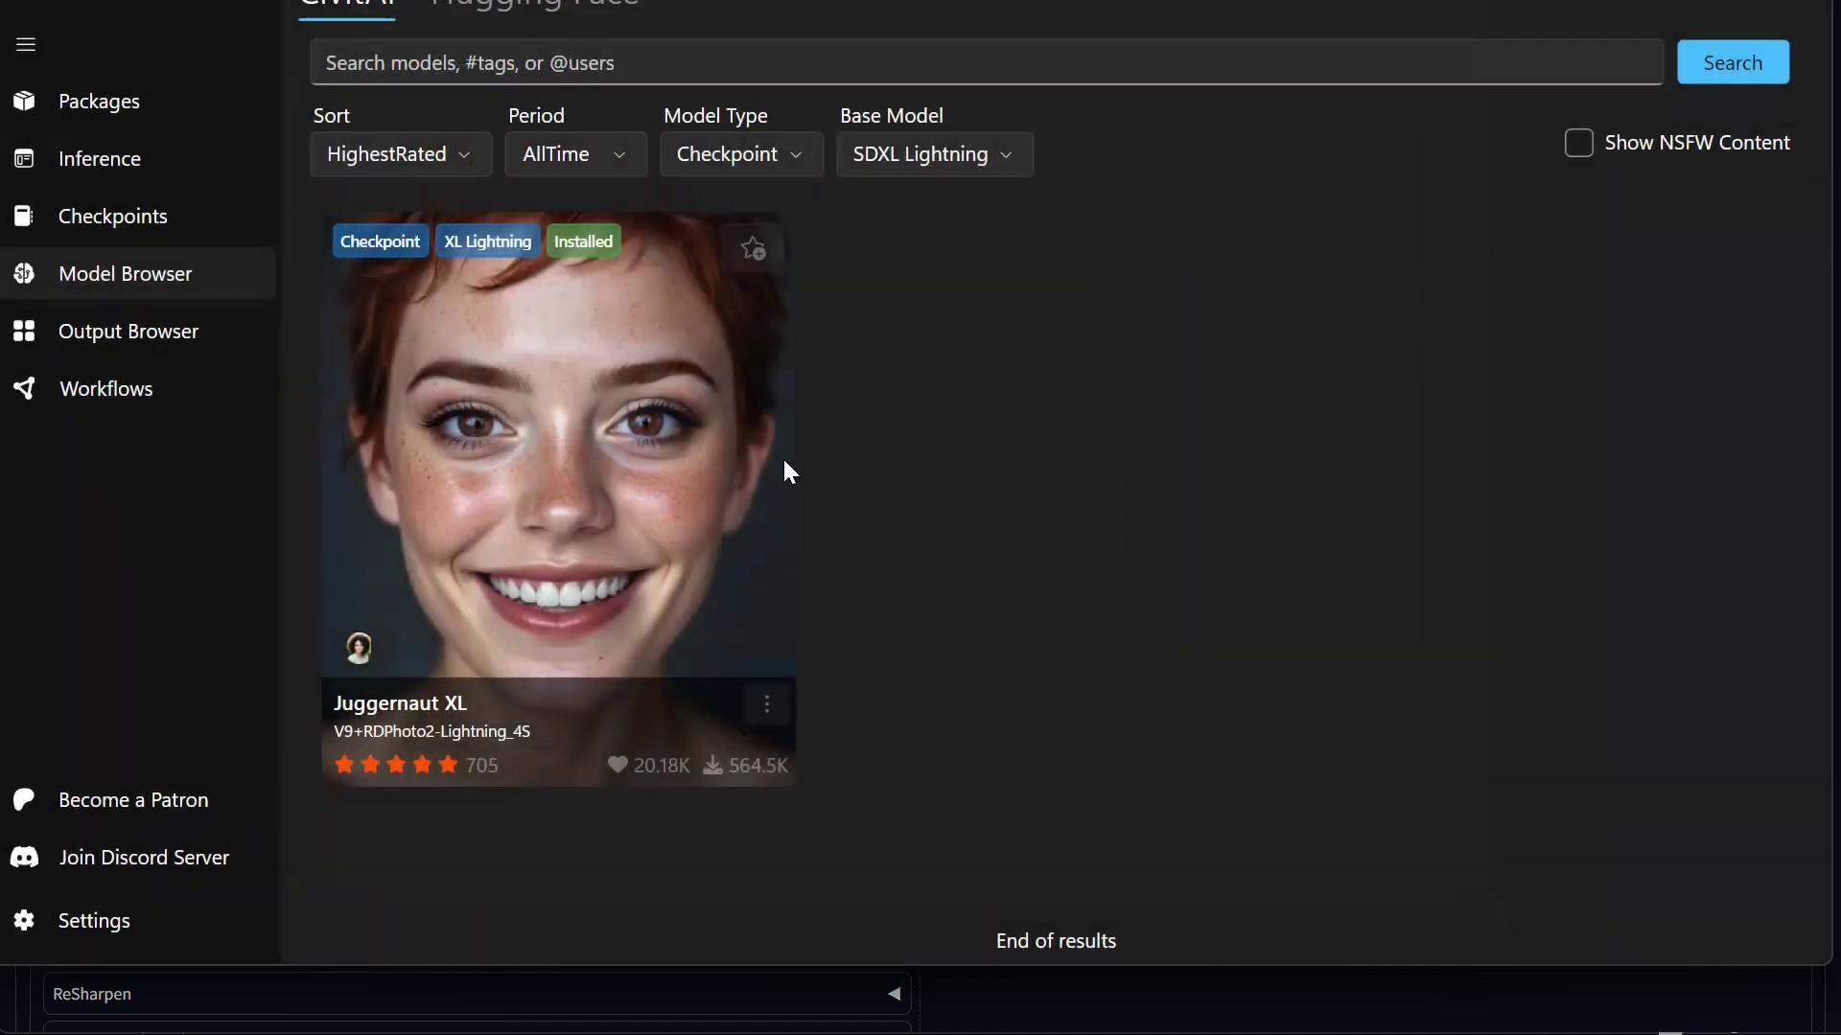
Reload the SDXL Lightning checkpoints without a search term, look through them, and set the sorting to Installed
left_click(1782, 63)
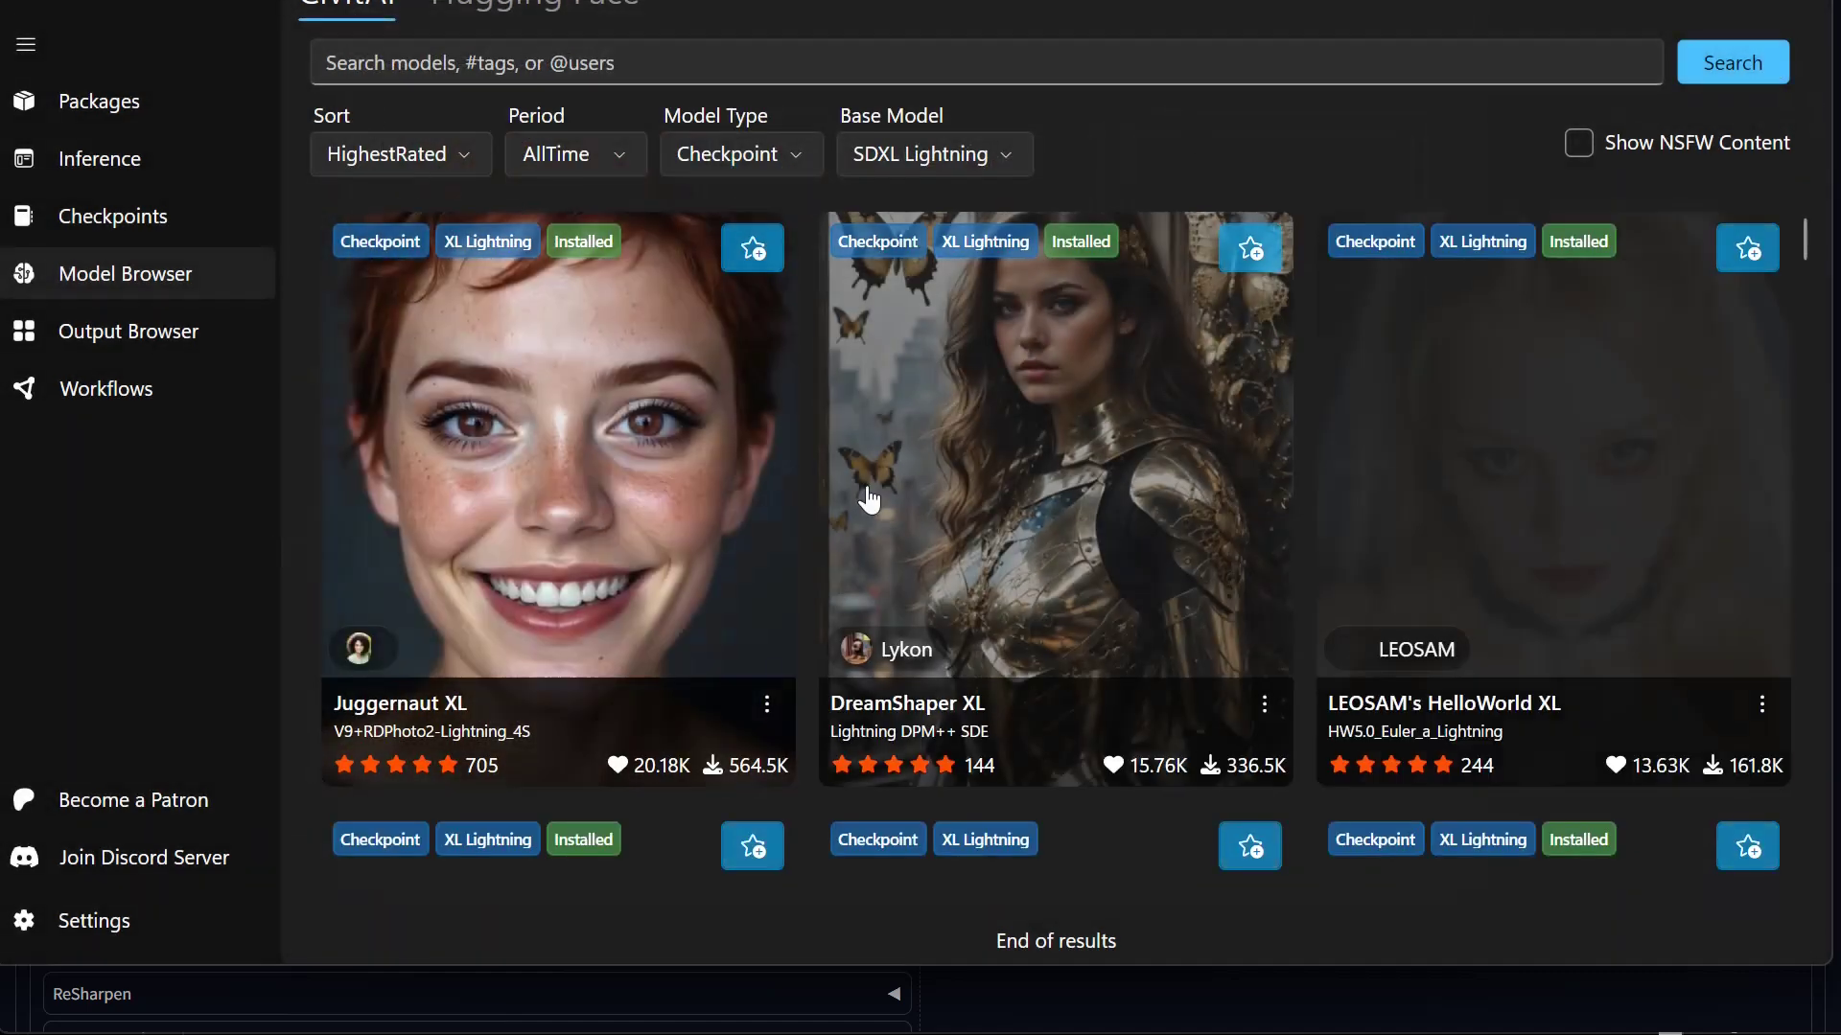
scroll(1122, 498, "down", 3)
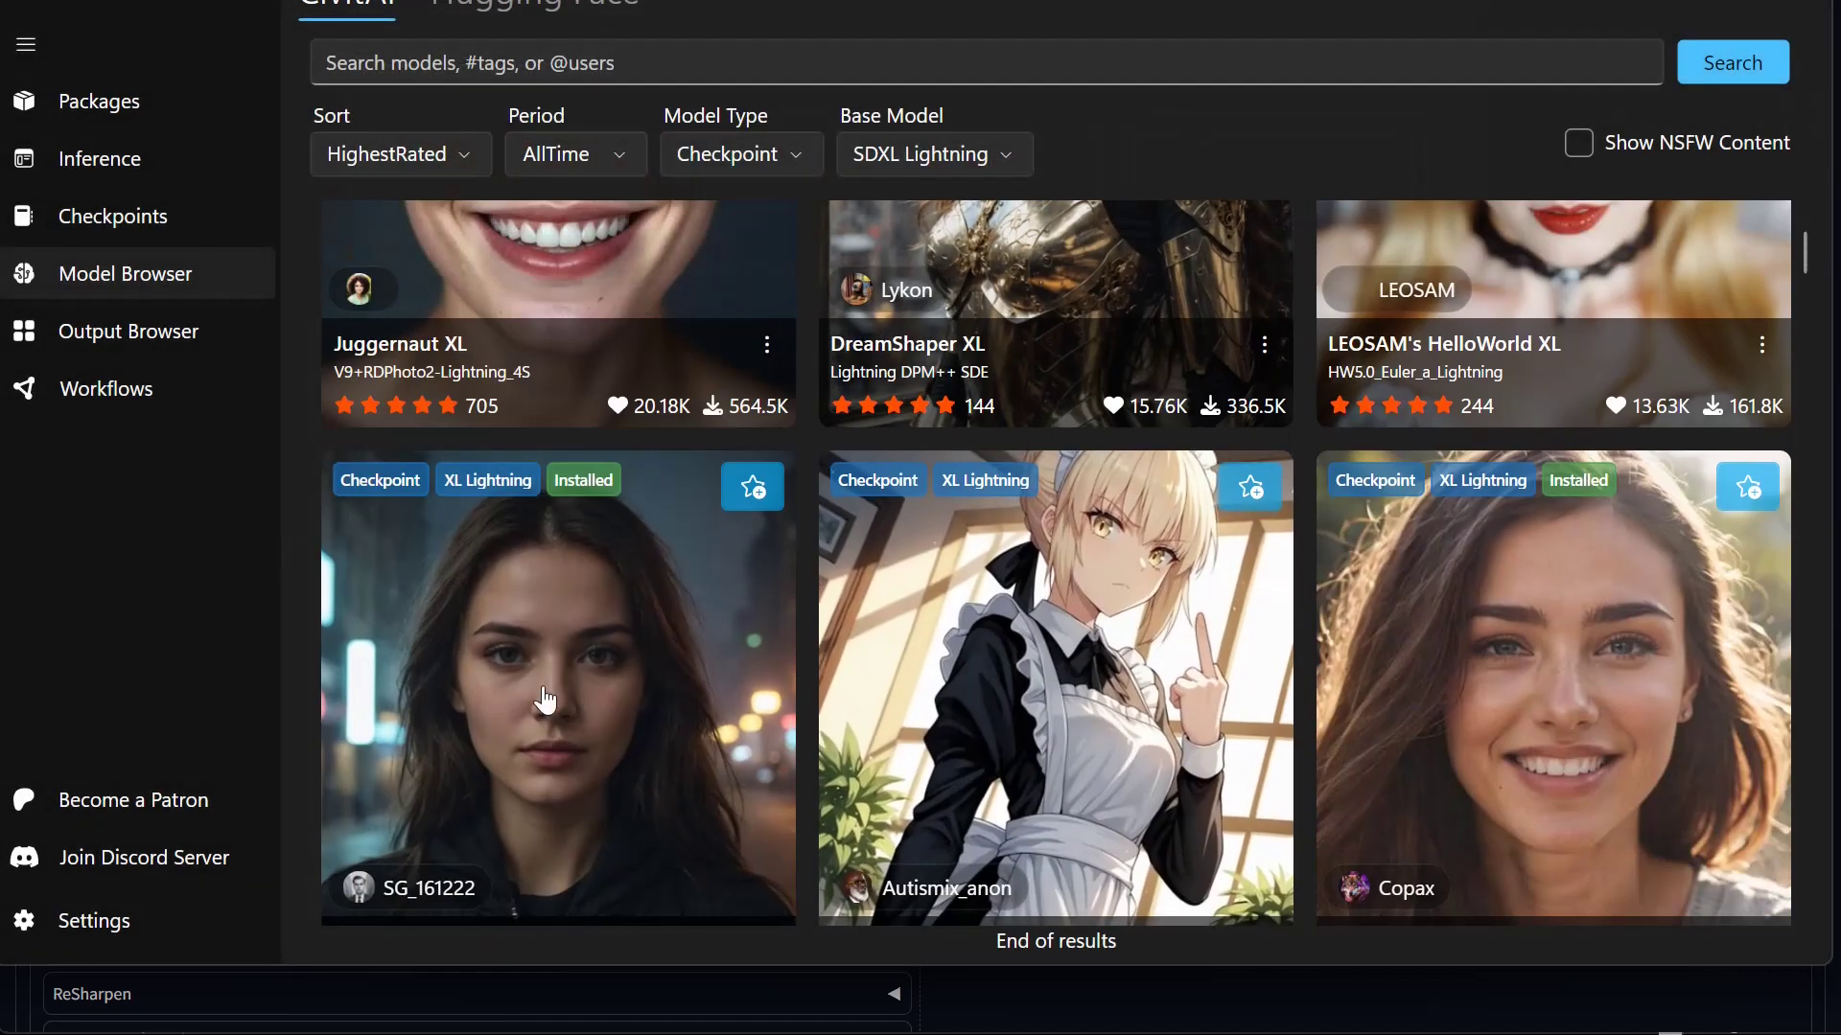
scroll(444, 645, "up", 3)
left_click(462, 156)
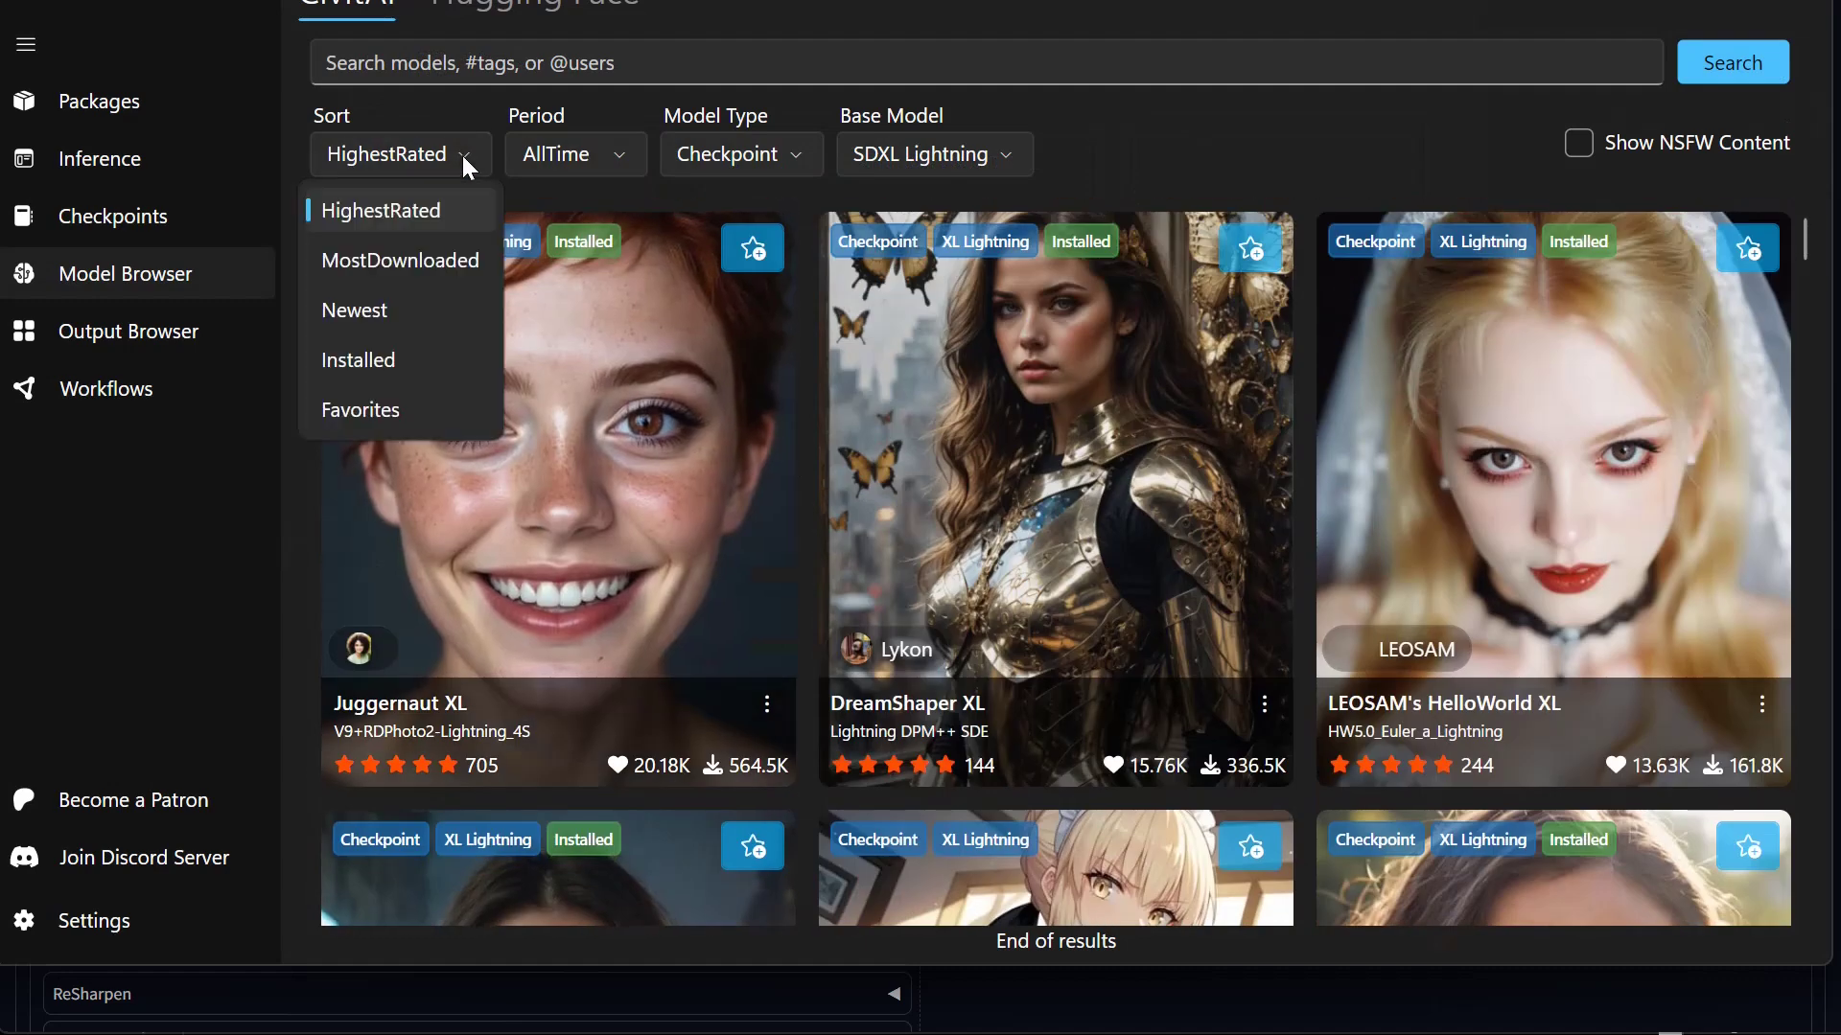
left_click(362, 359)
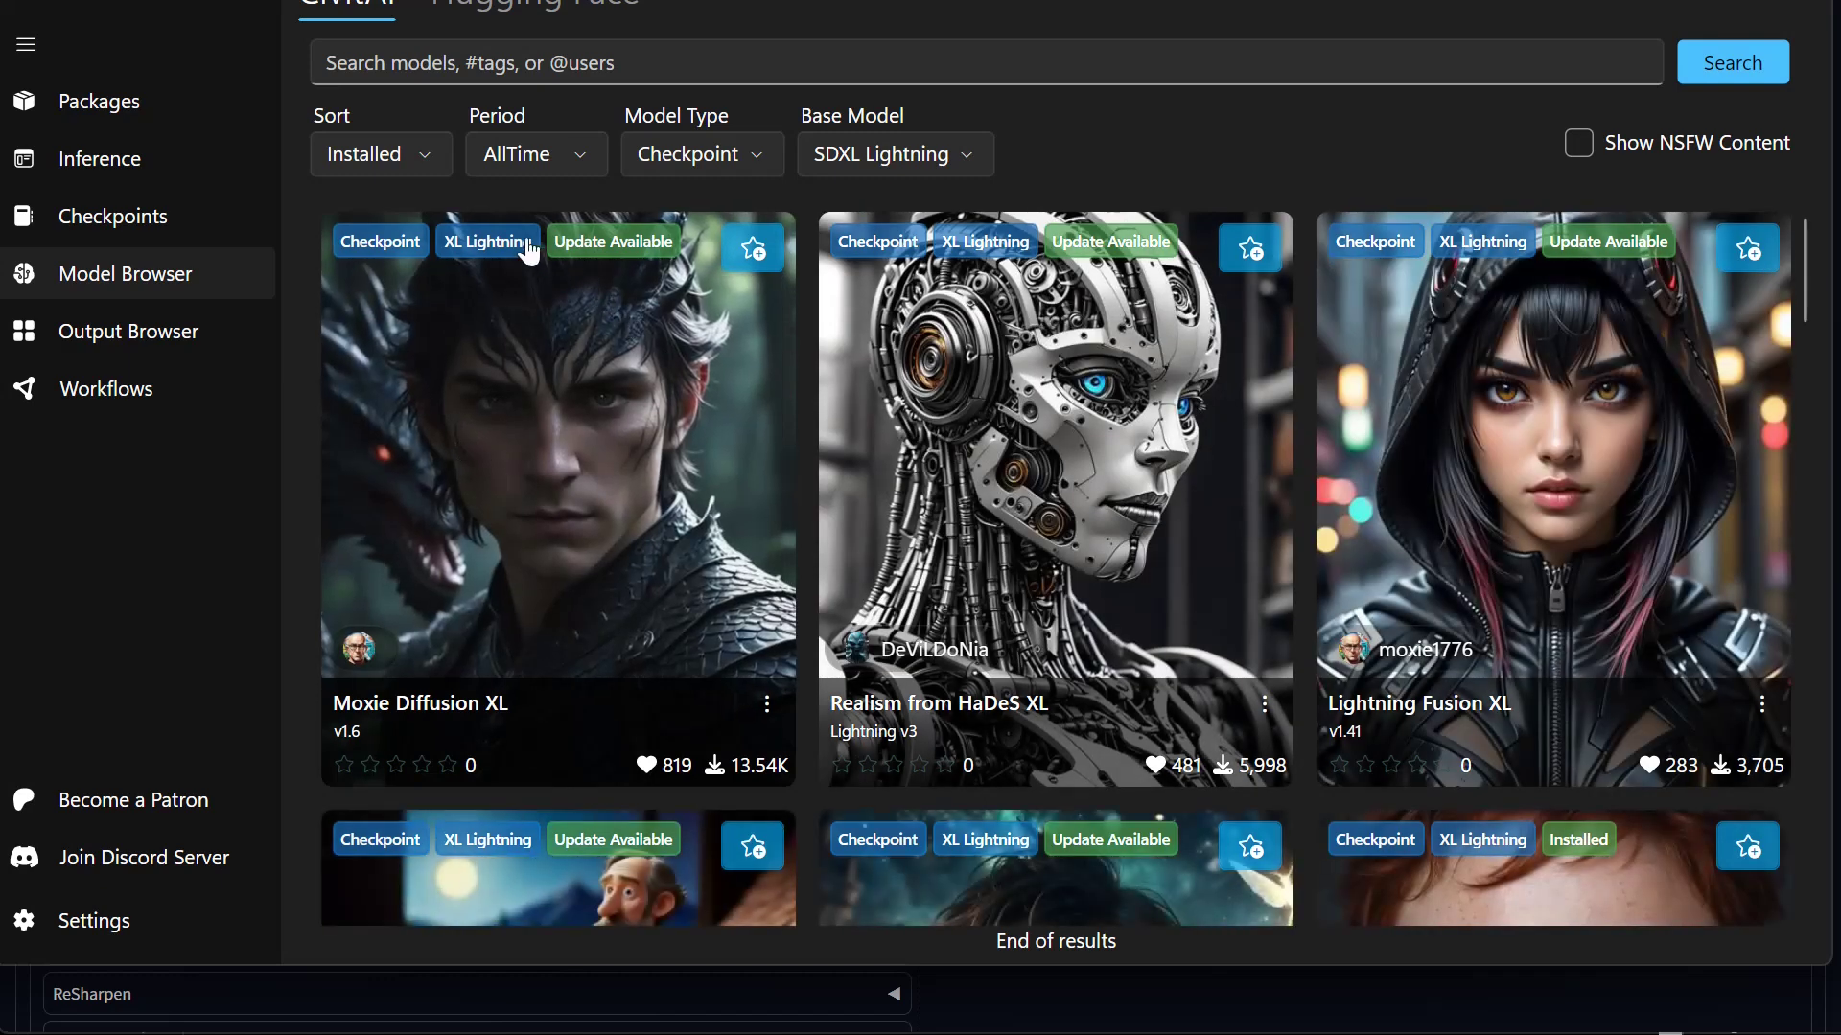
View the details of Moxie Diffusion XL and compare its versions v1.51 and v1.6
left_click(634, 395)
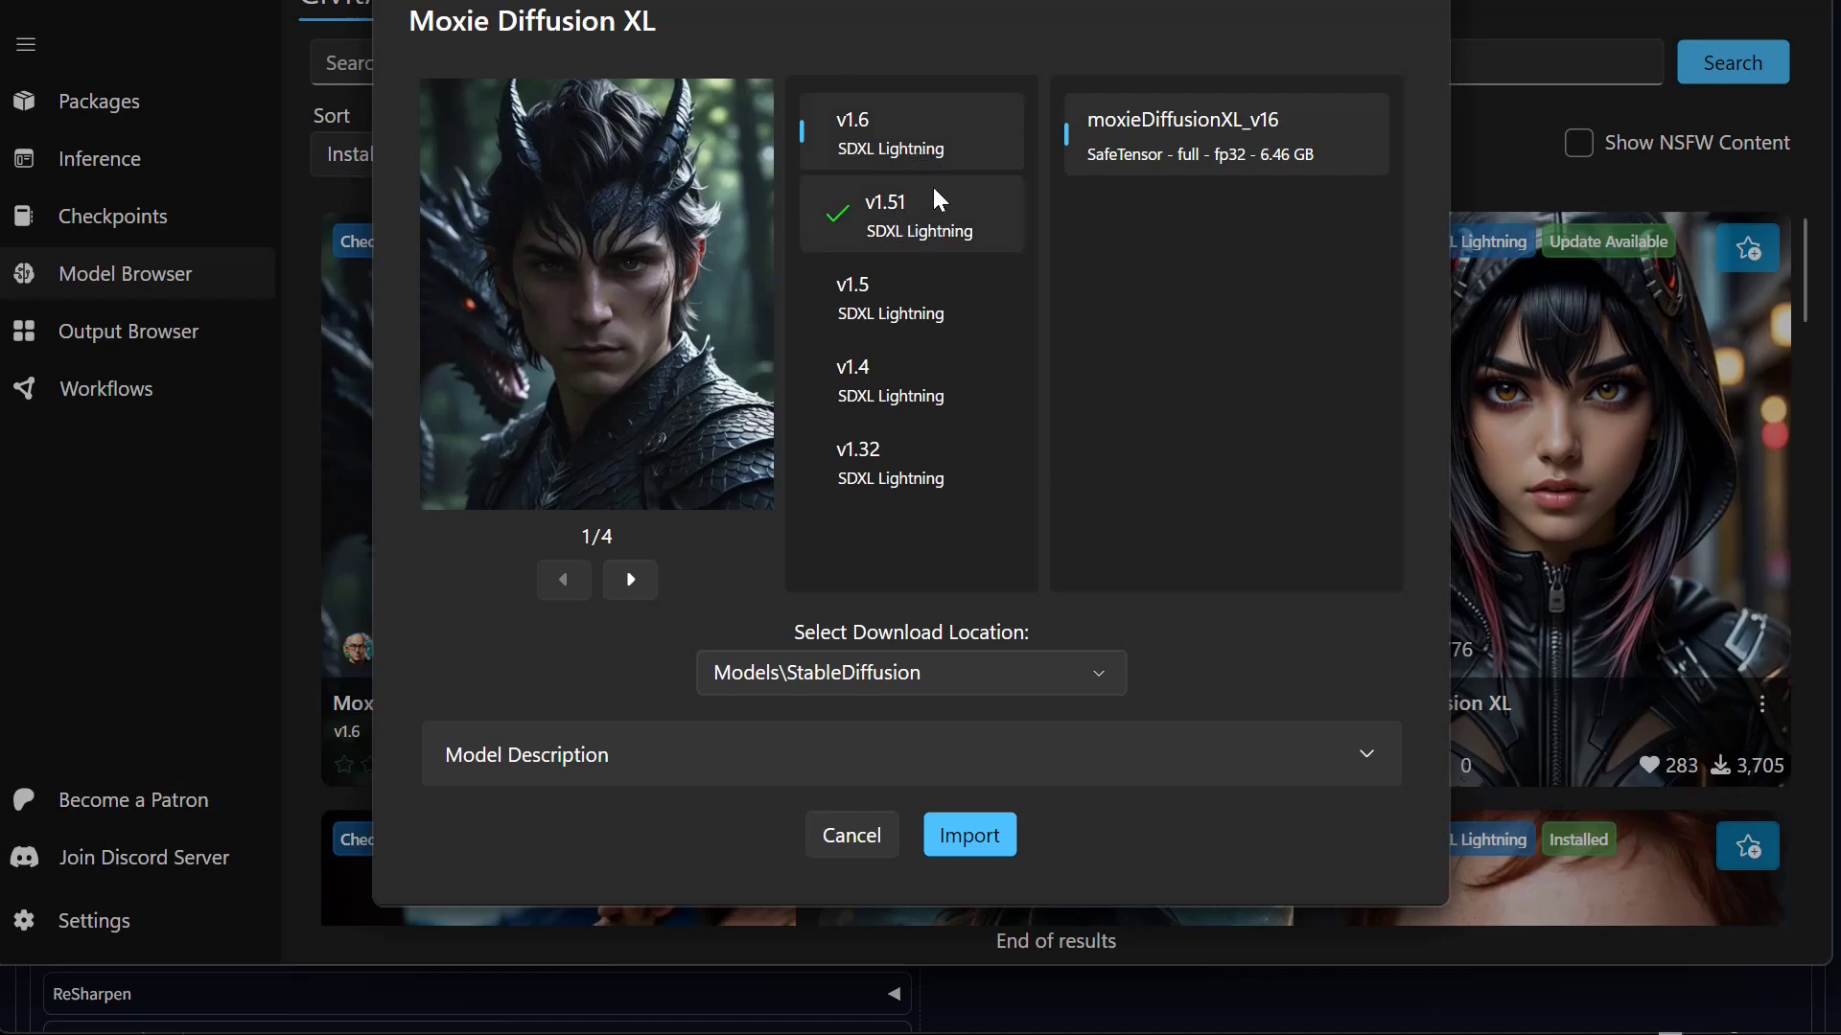
left_click(906, 235)
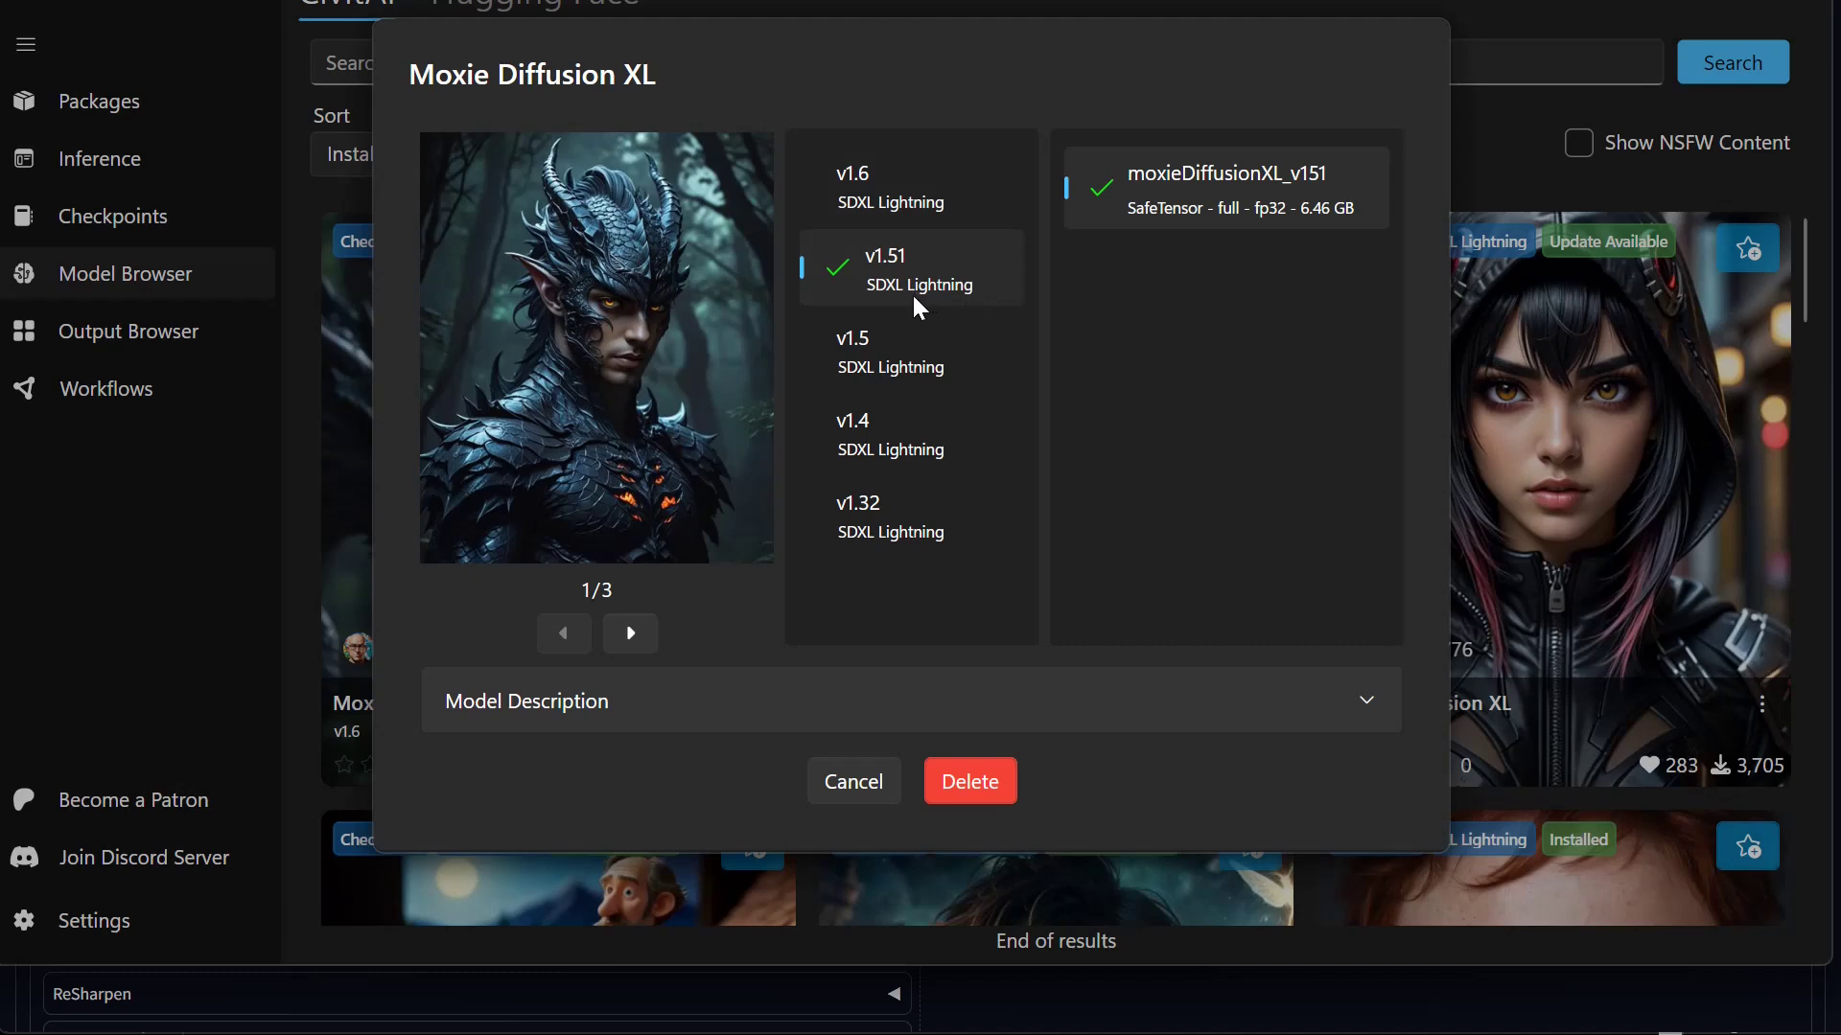
left_click(892, 215)
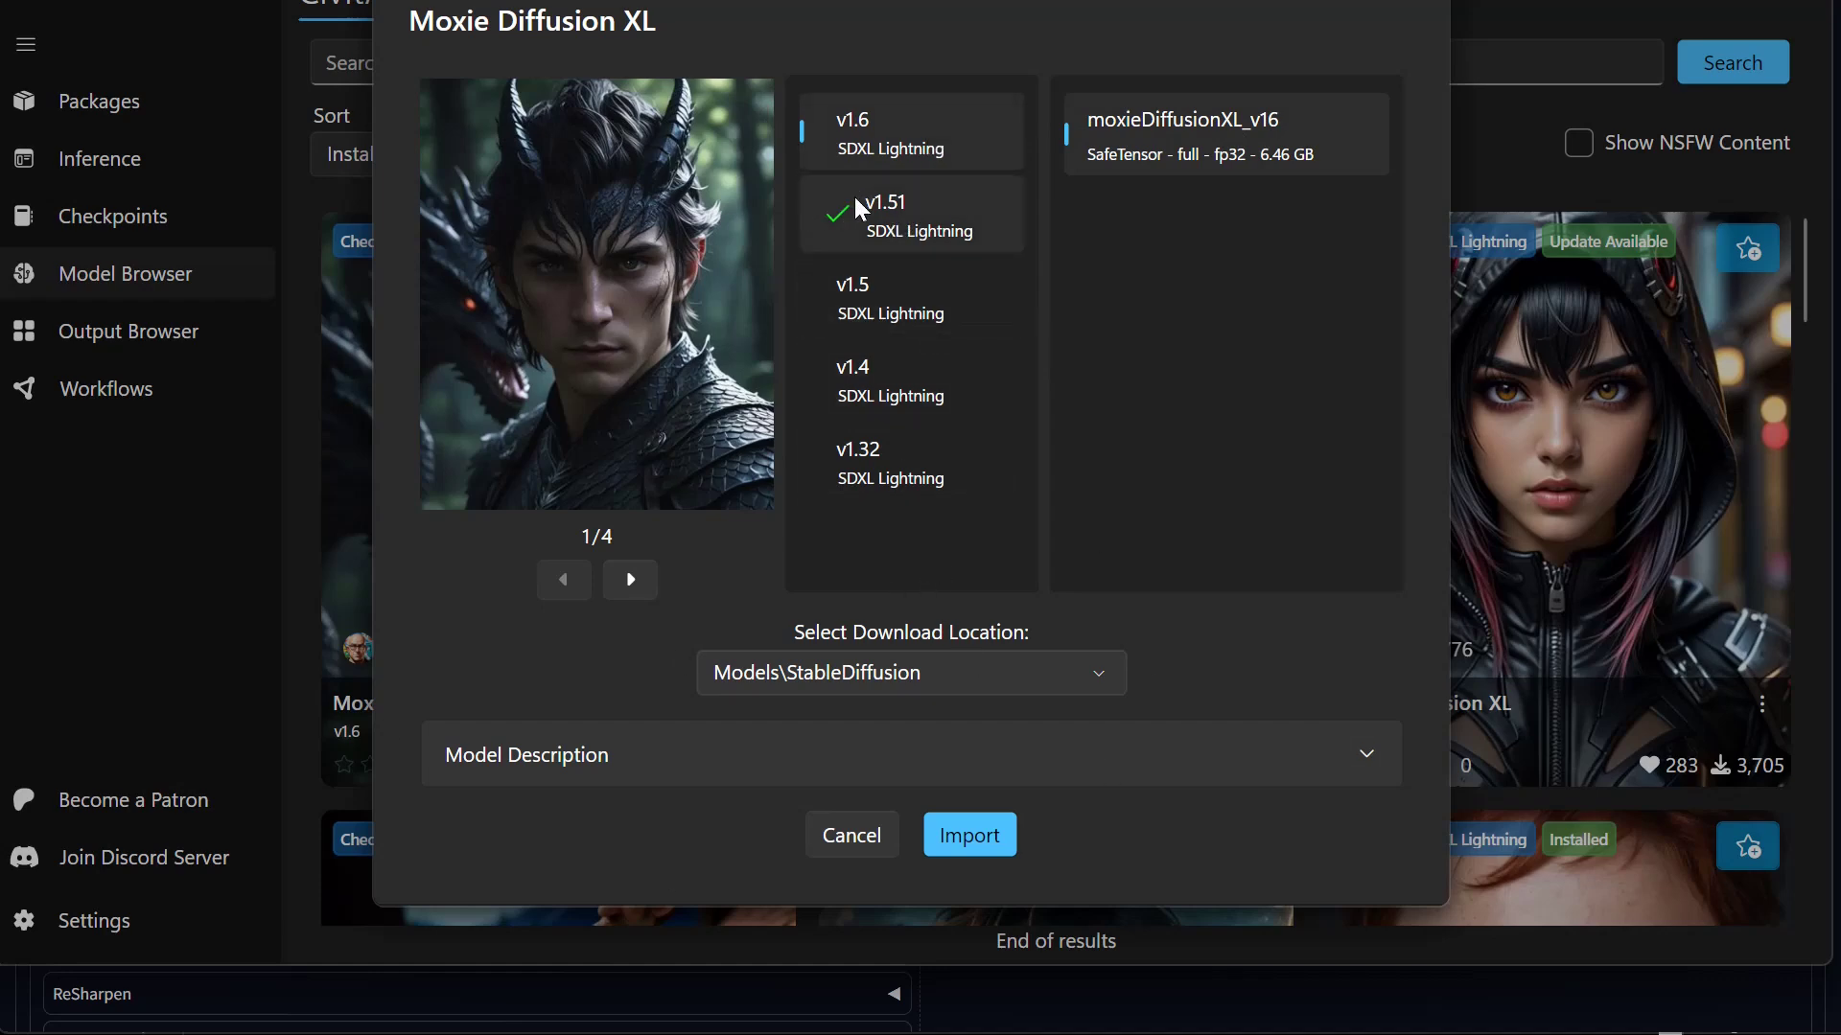
Choose Models\StableDiffusion\SDXL-Turbo-LCM as the download location for Moxie Diffusion XL v1.6, and close the details without importing
left_click(1102, 679)
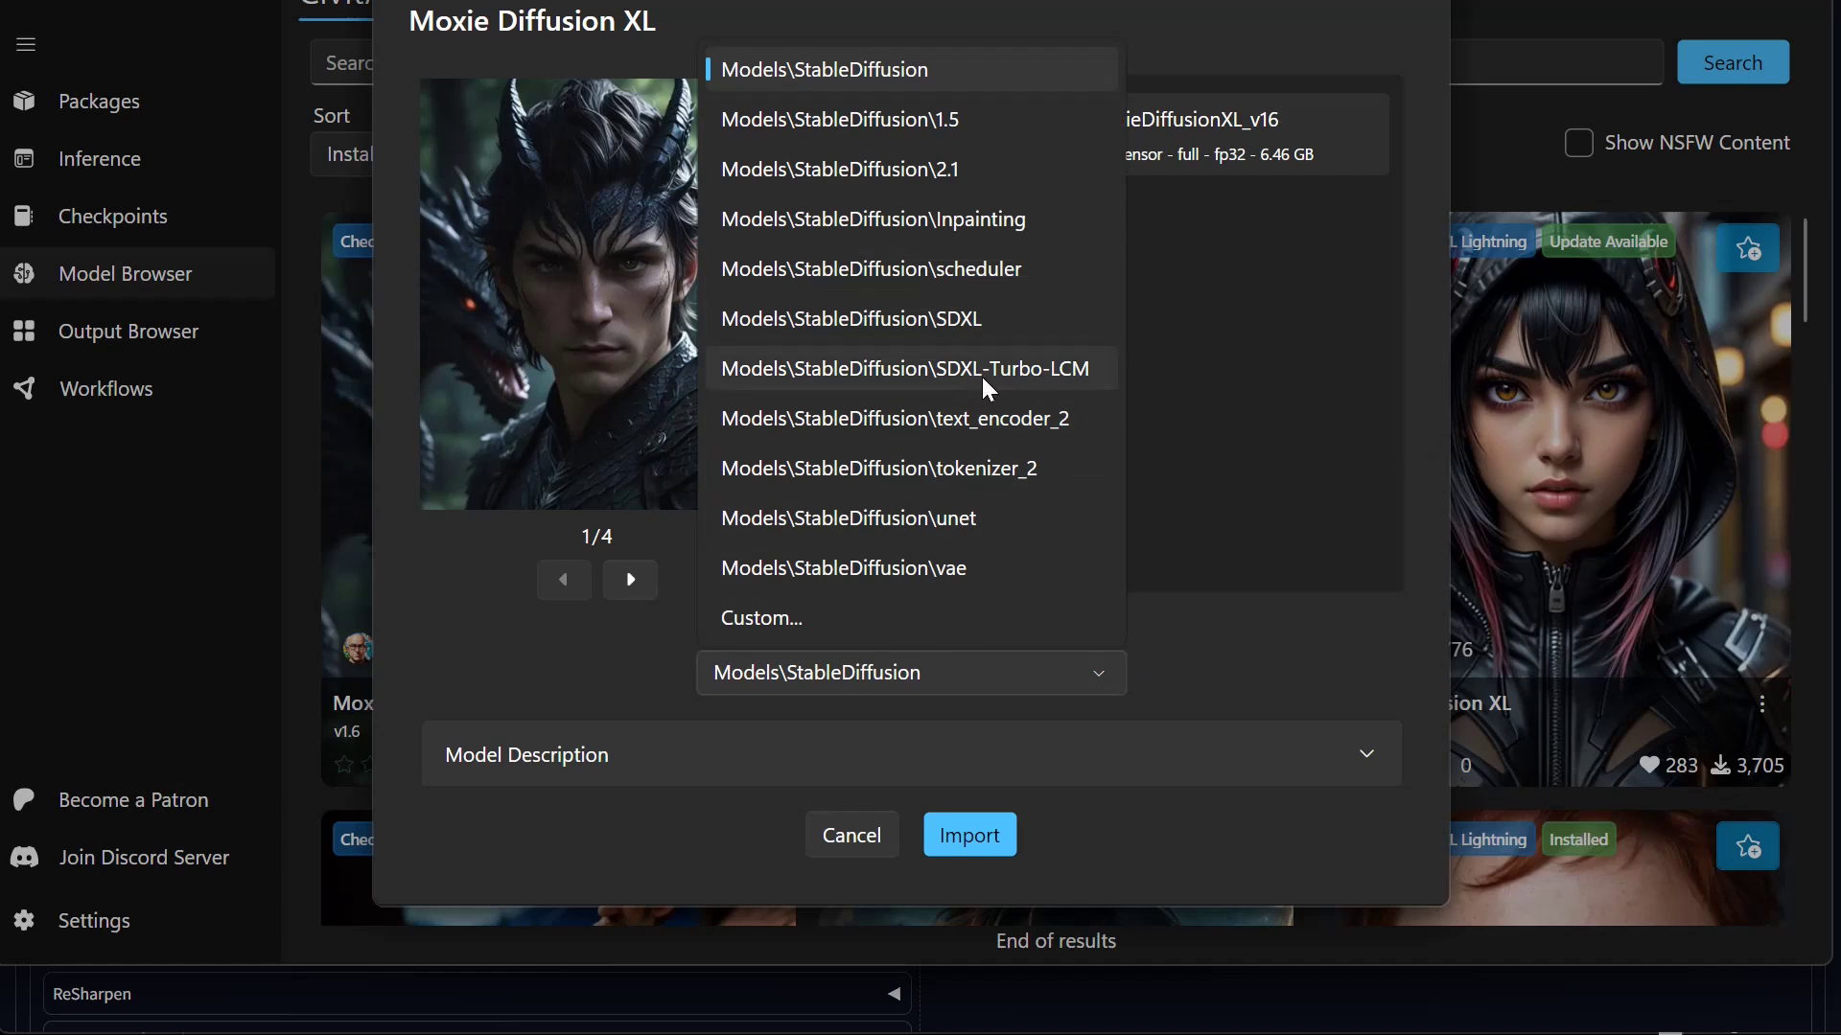
left_click(1020, 376)
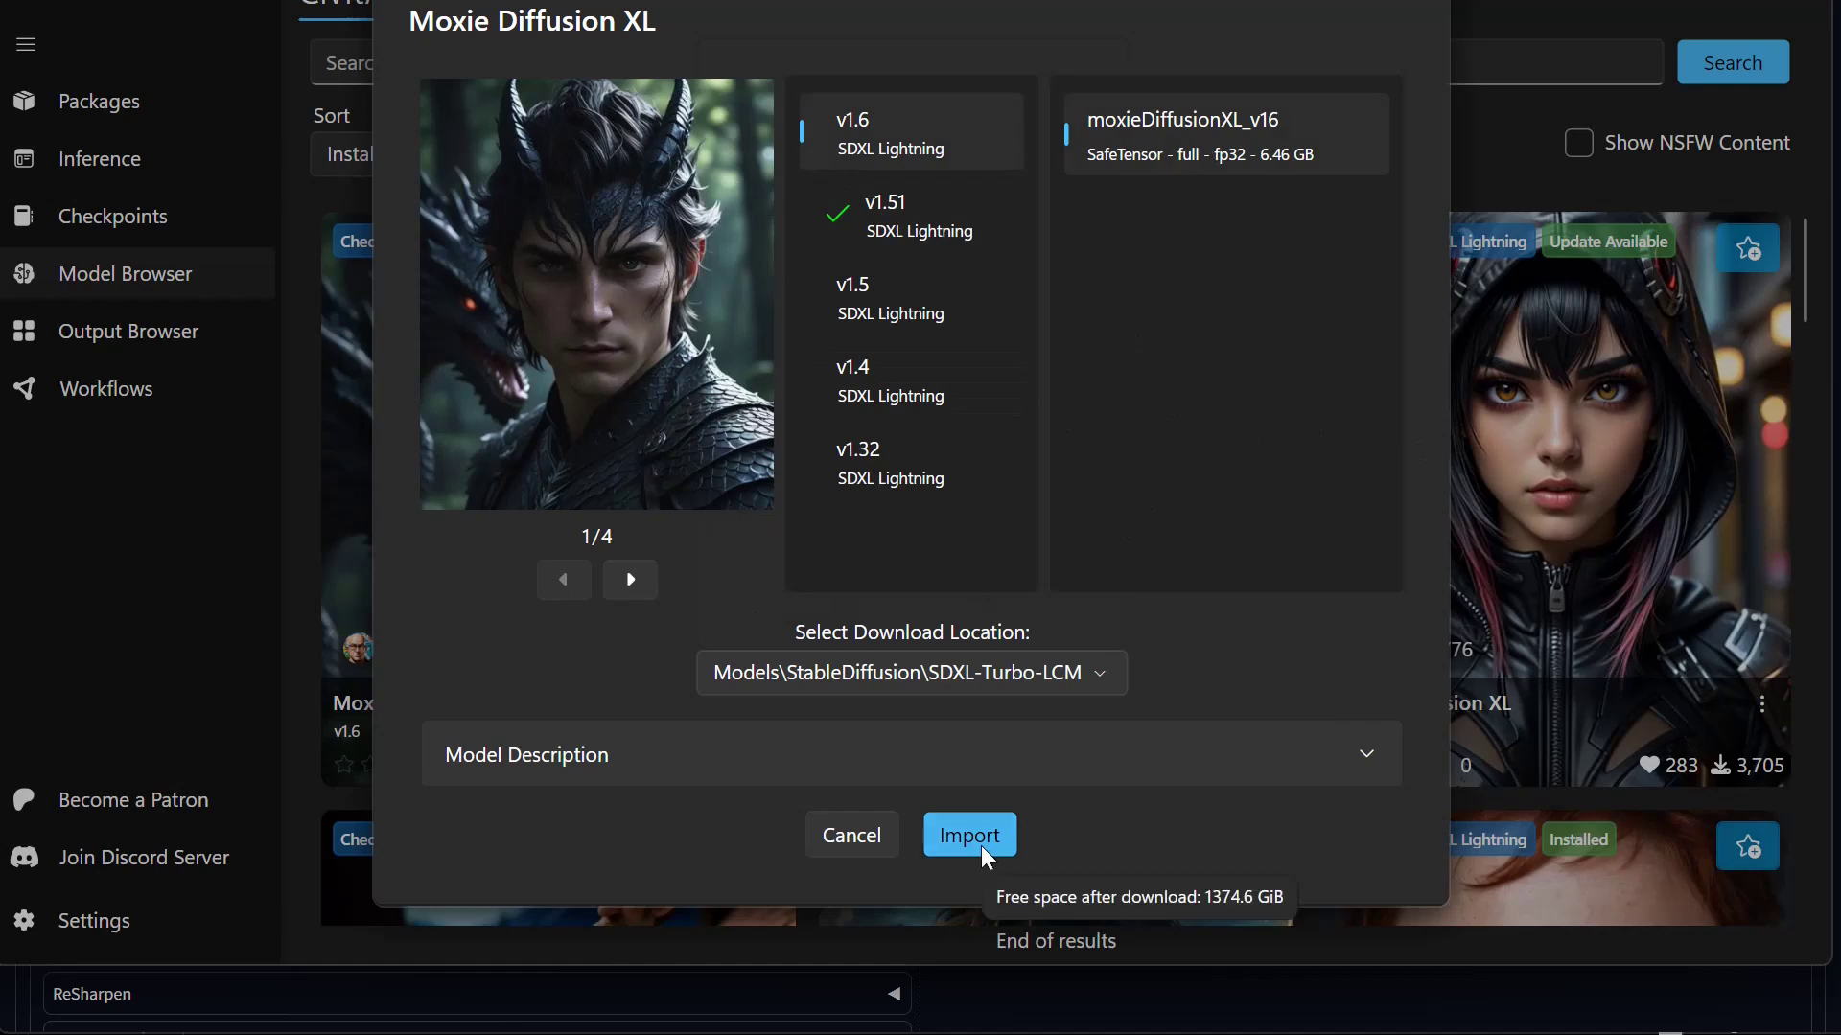
left_click(852, 836)
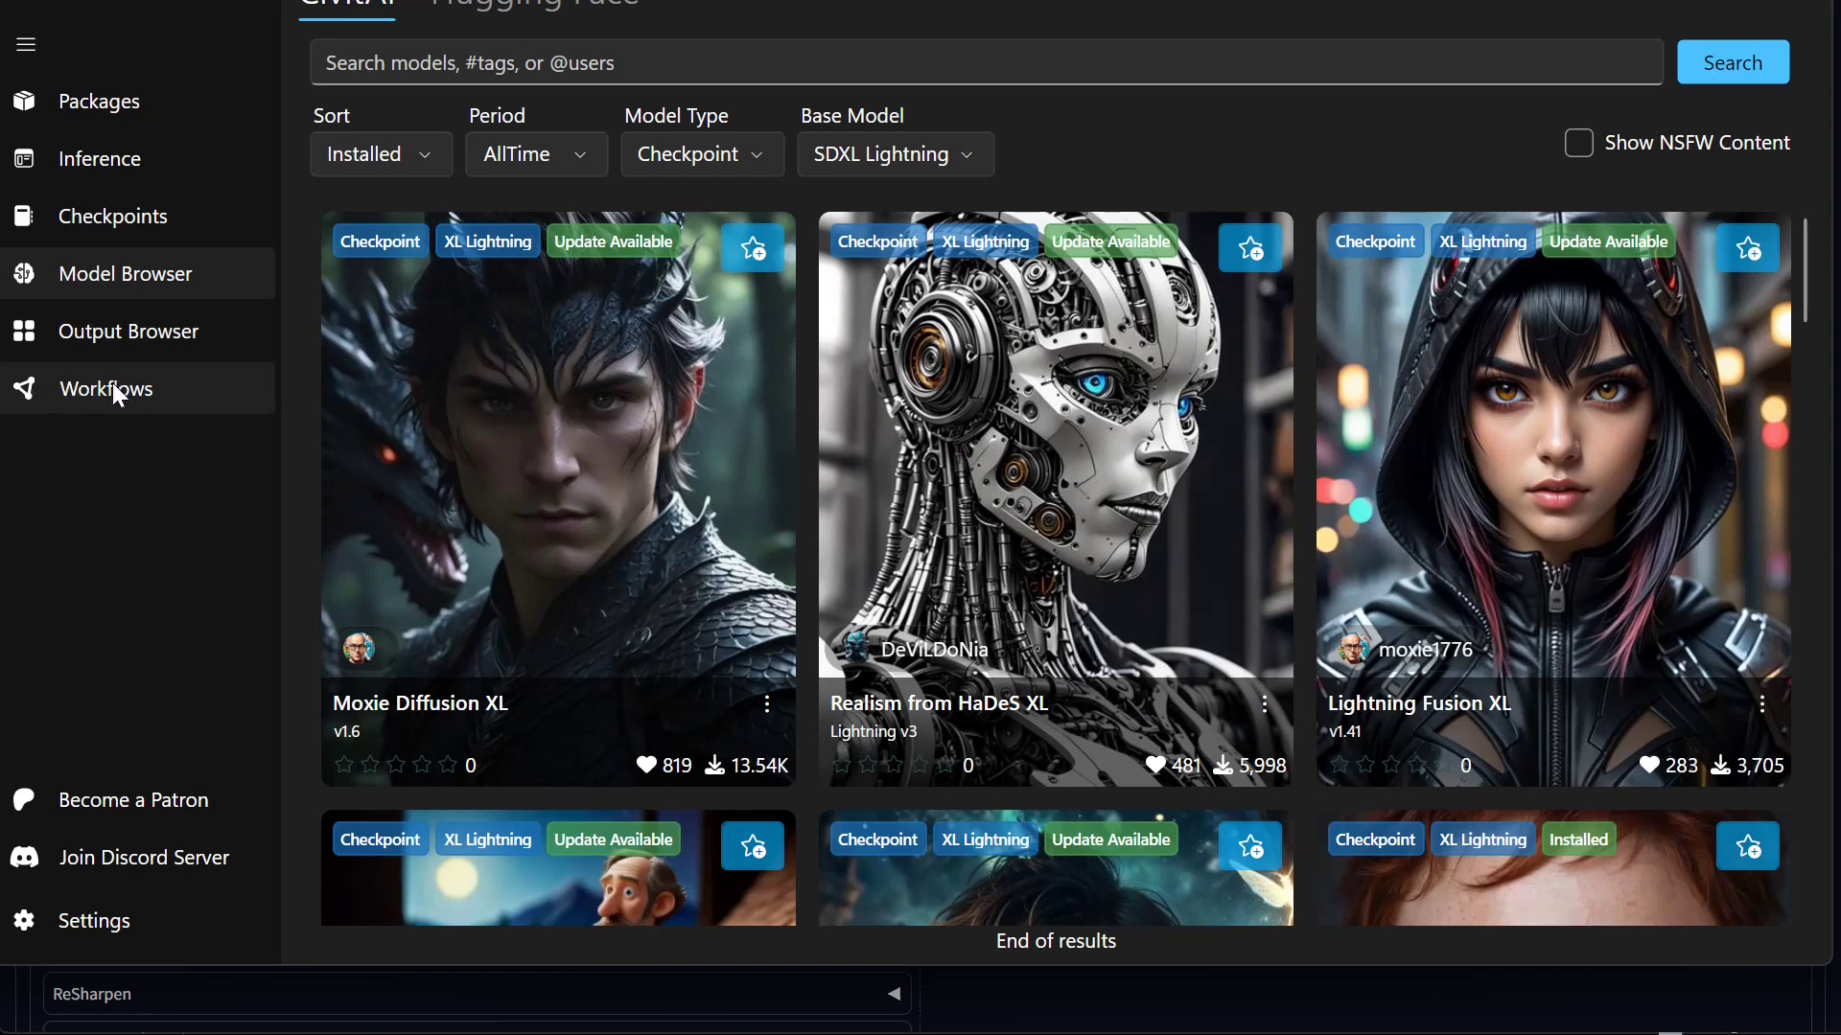
View the generated images and folders in the Output Browser, and view the trending OpenArt workflows
left_click(125, 331)
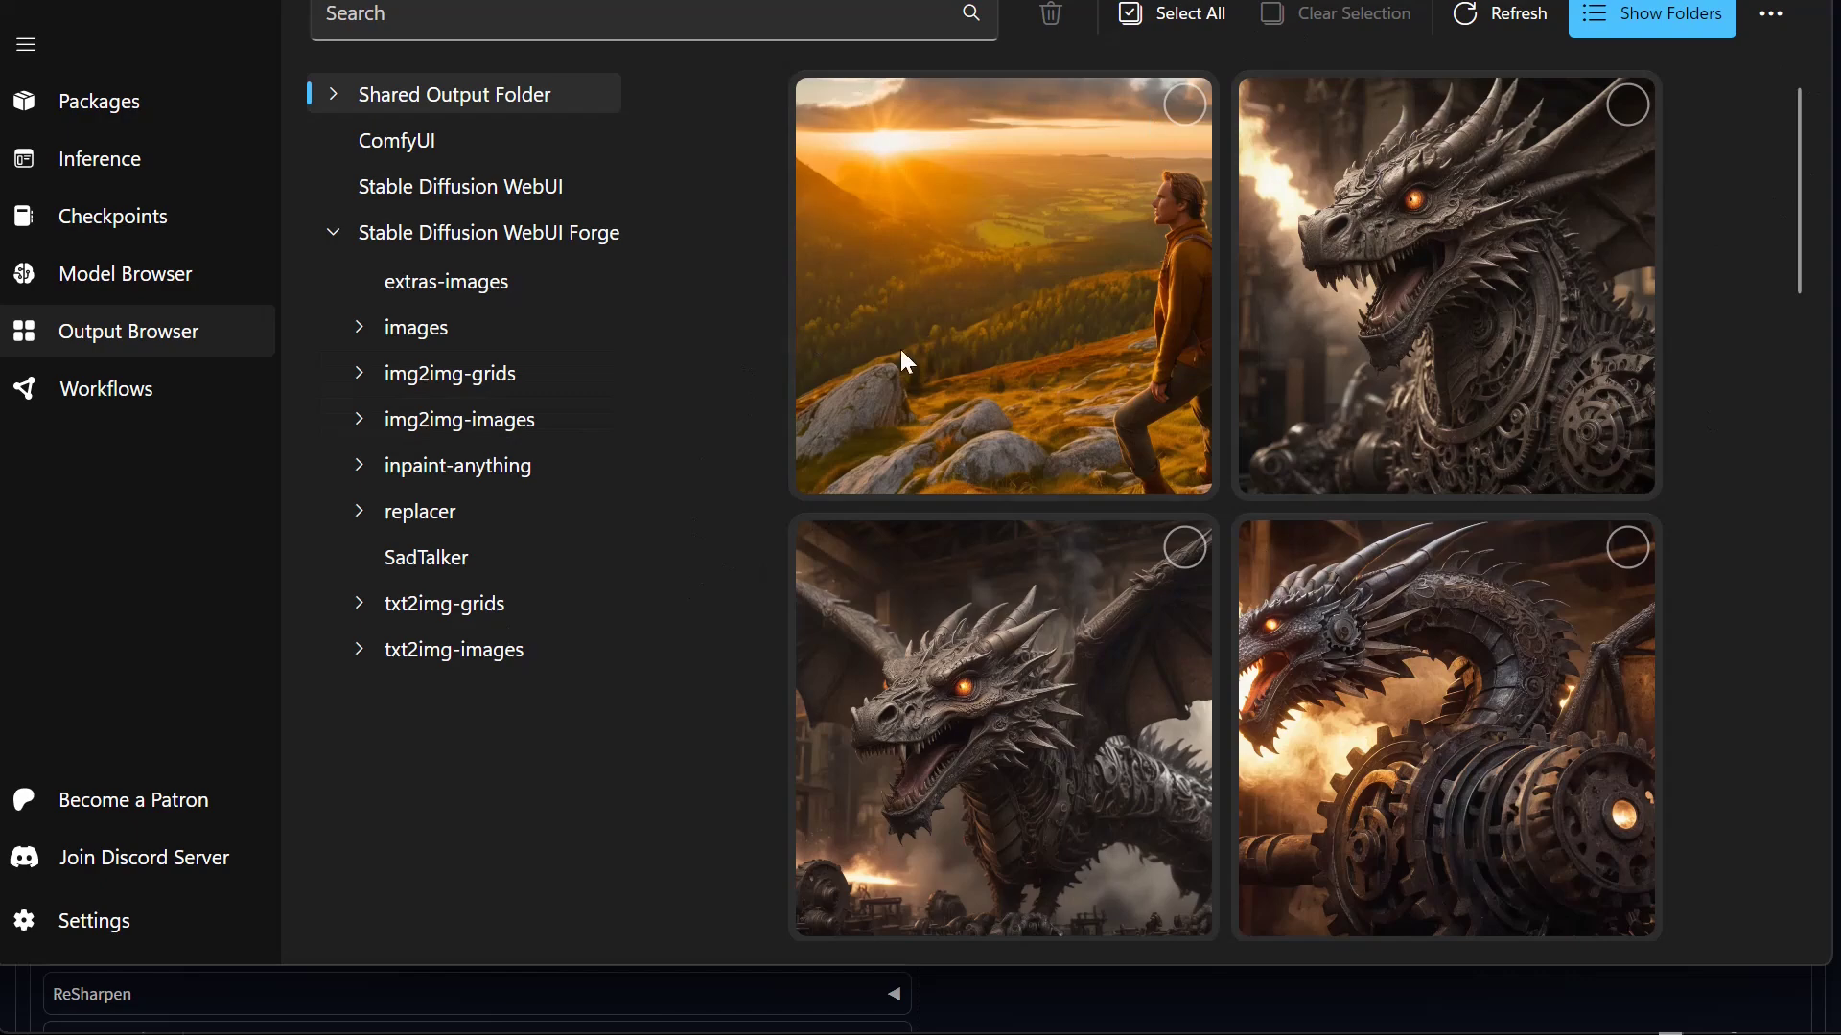
left_click(403, 17)
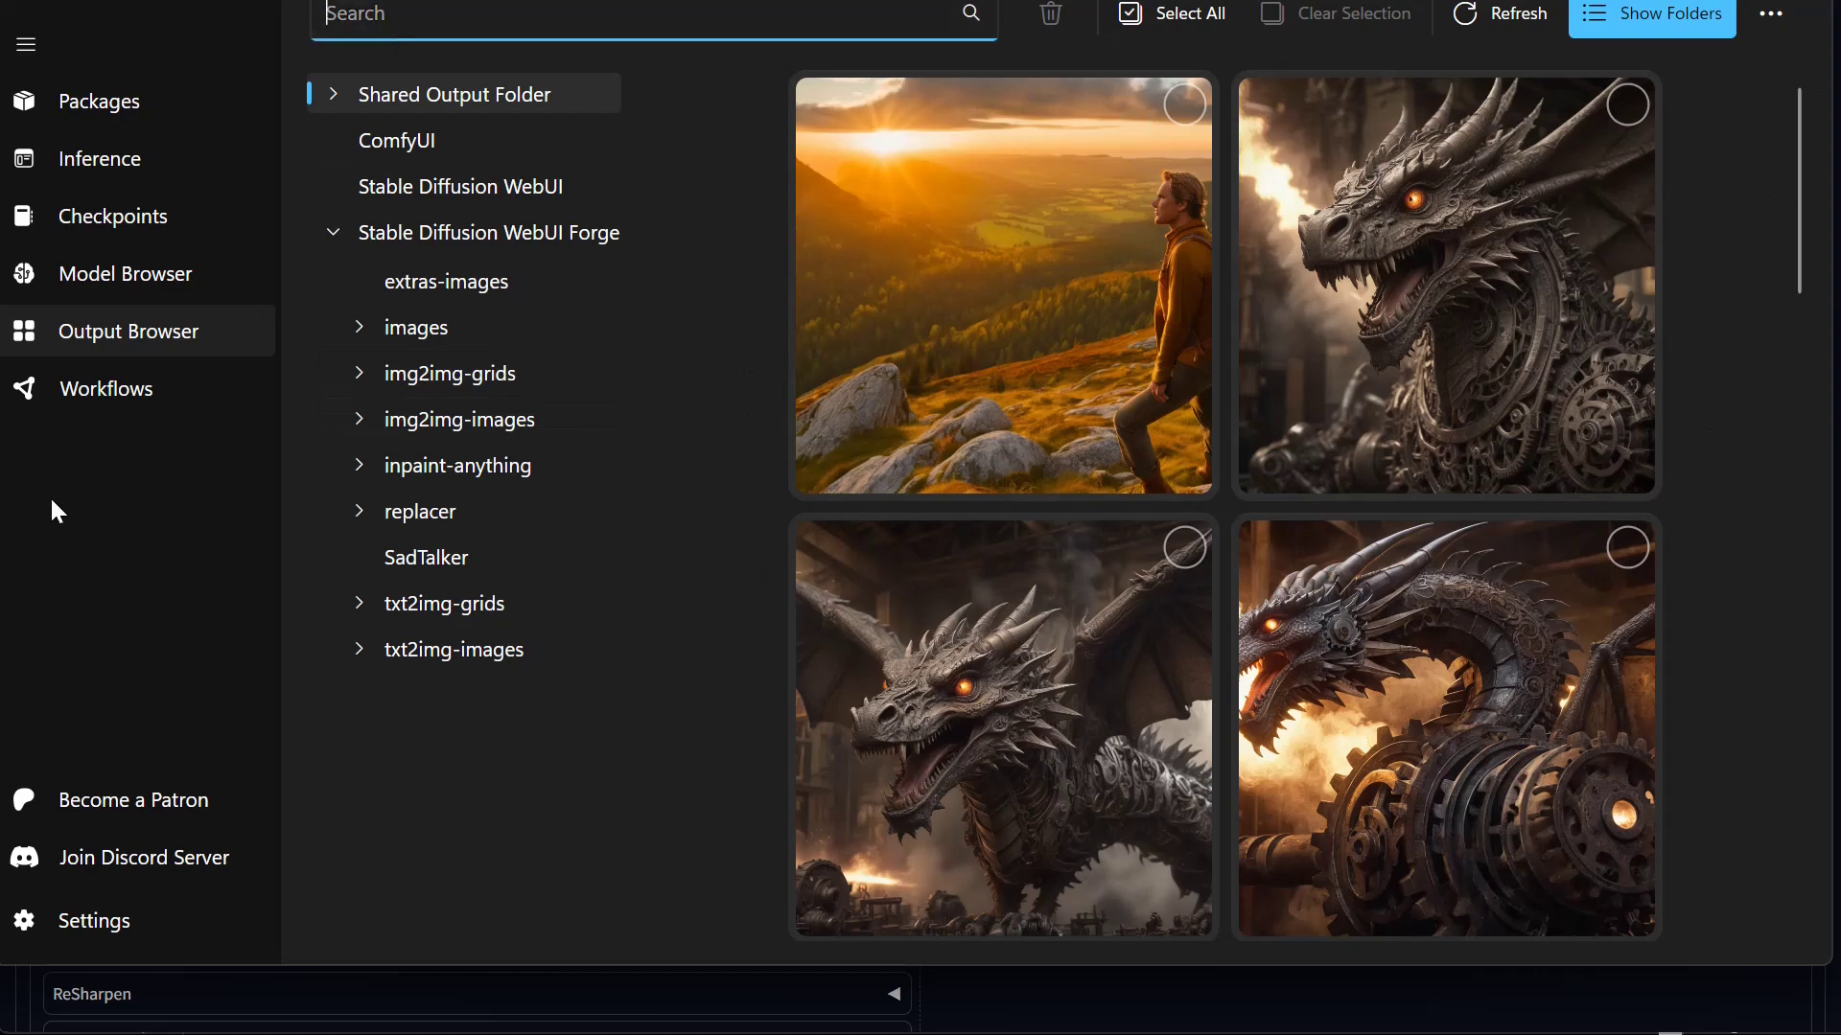
left_click(81, 401)
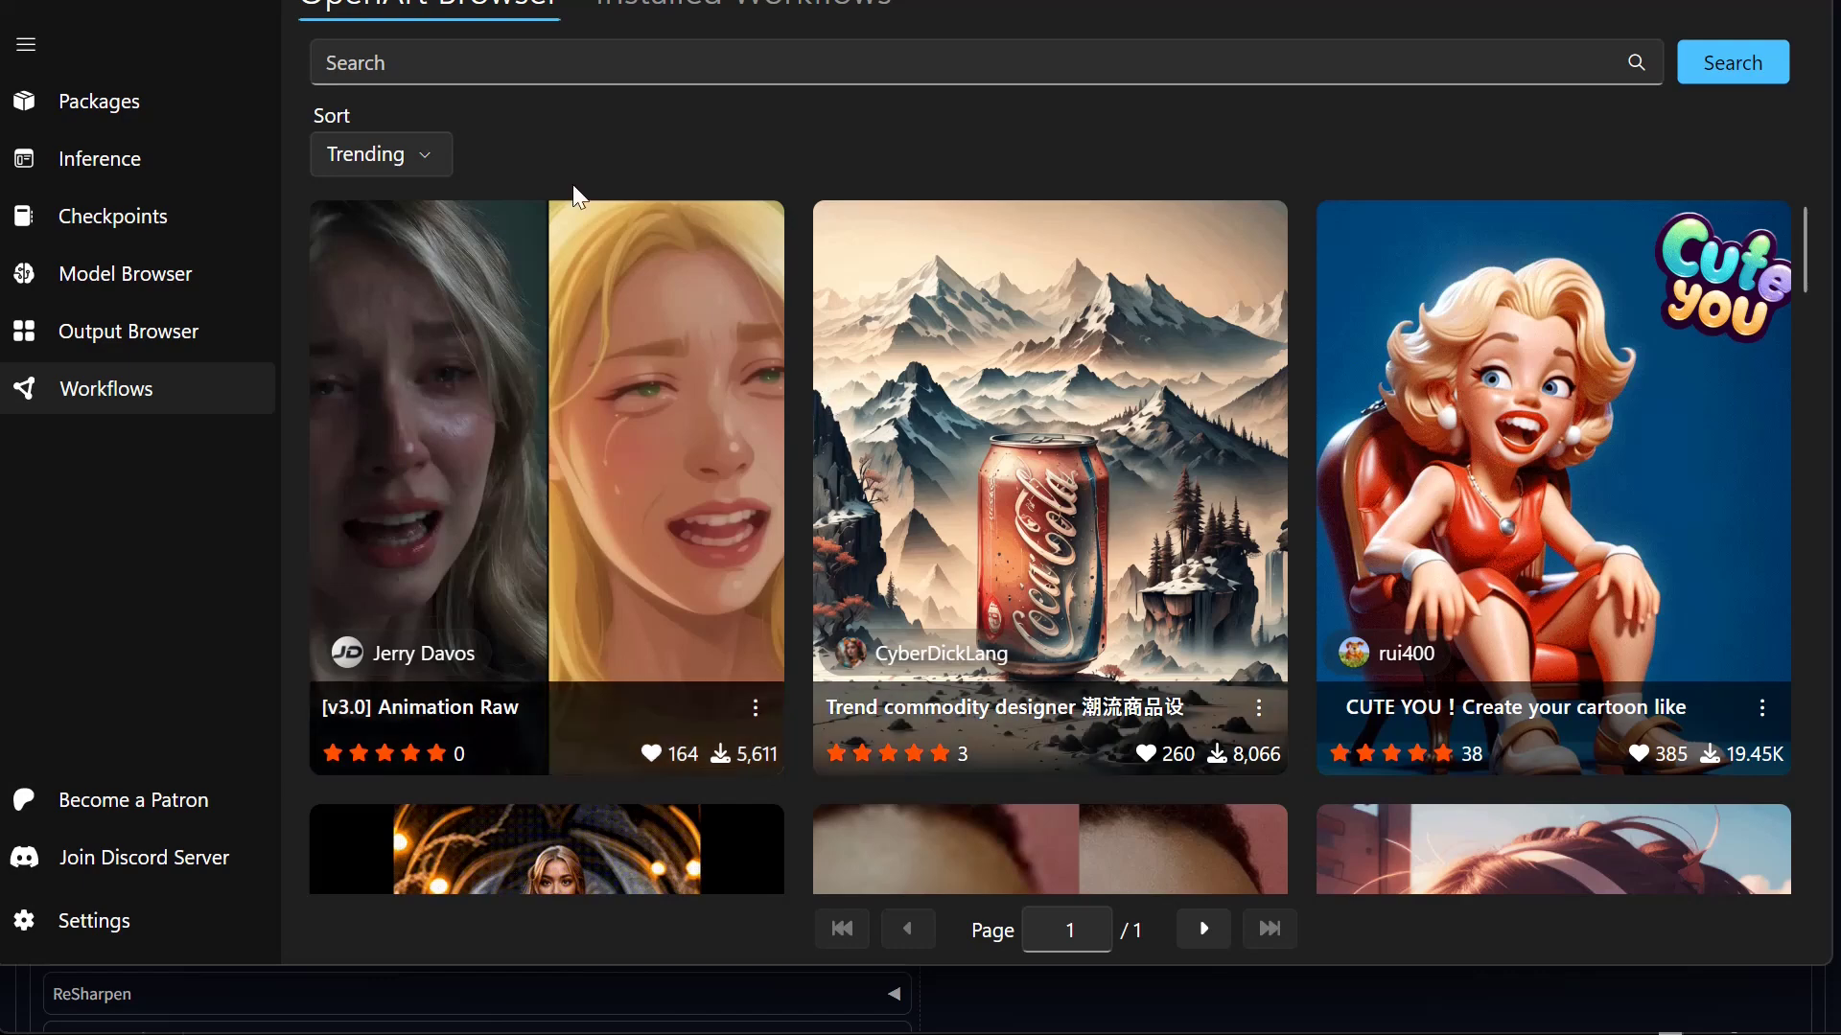
View the Inference and Packages pages, and return to the Checkpoints page
left_click(146, 157)
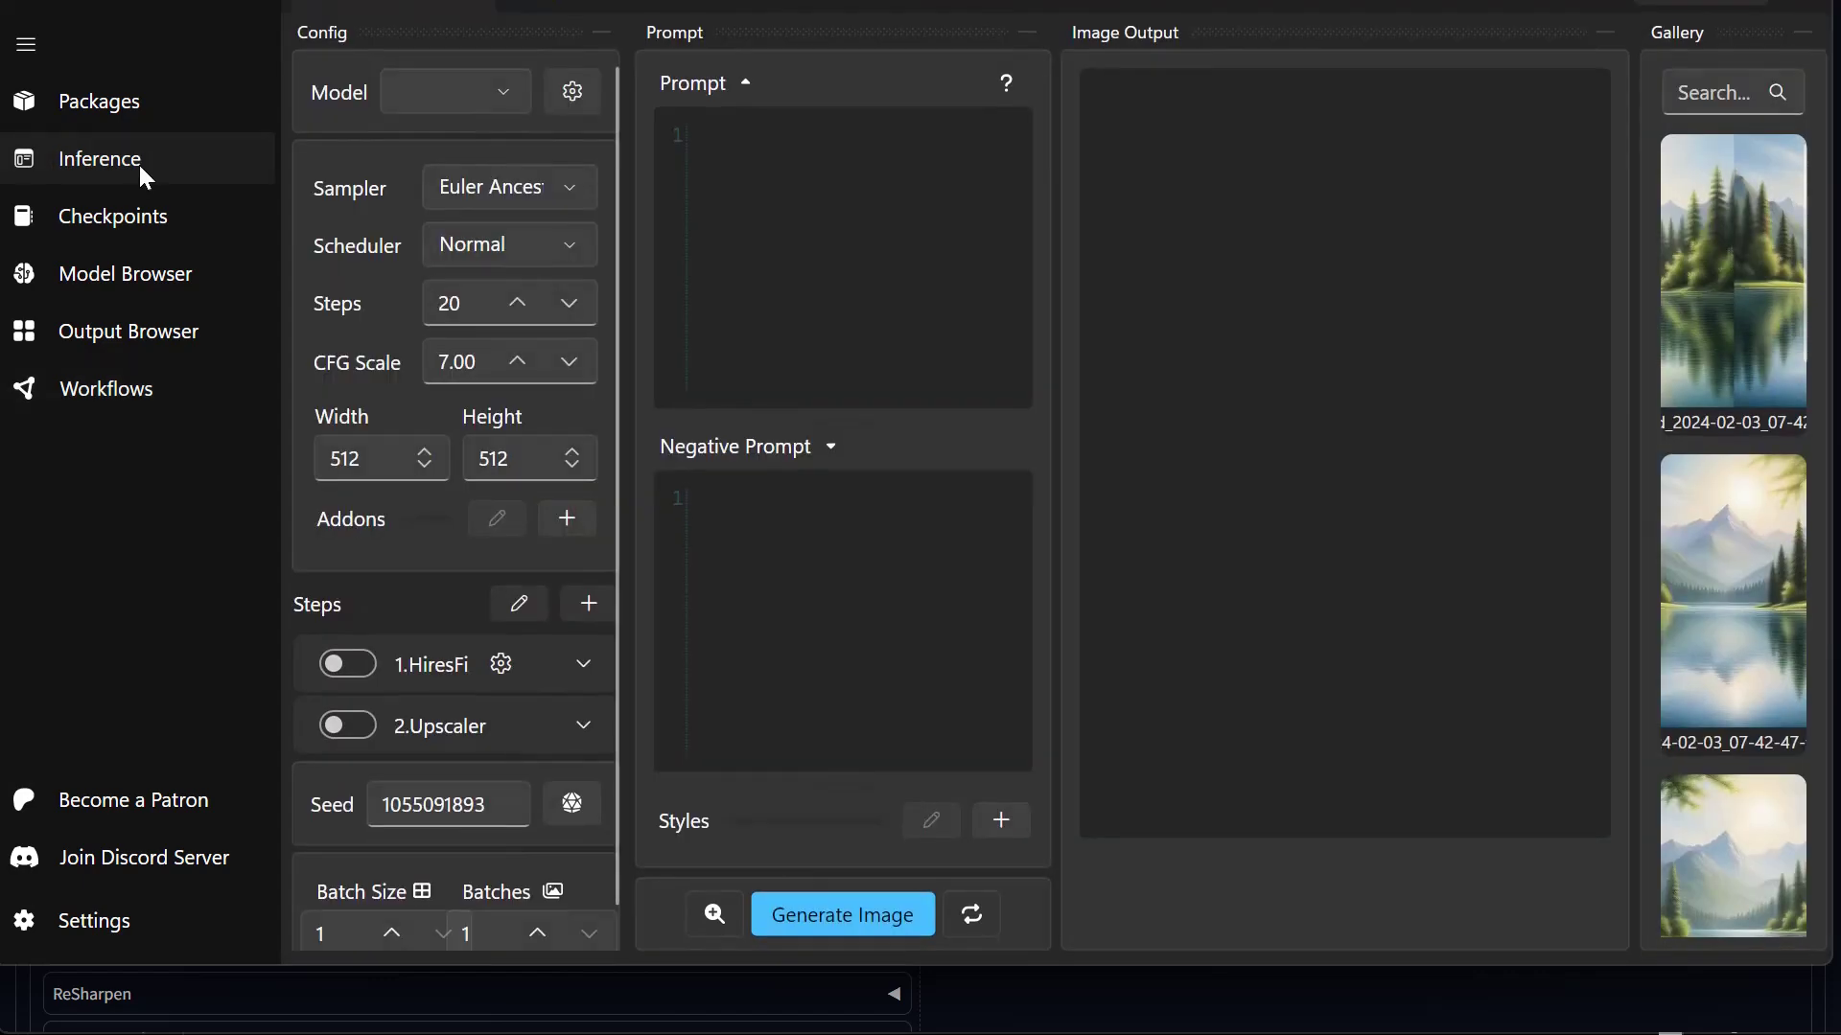
left_click(130, 100)
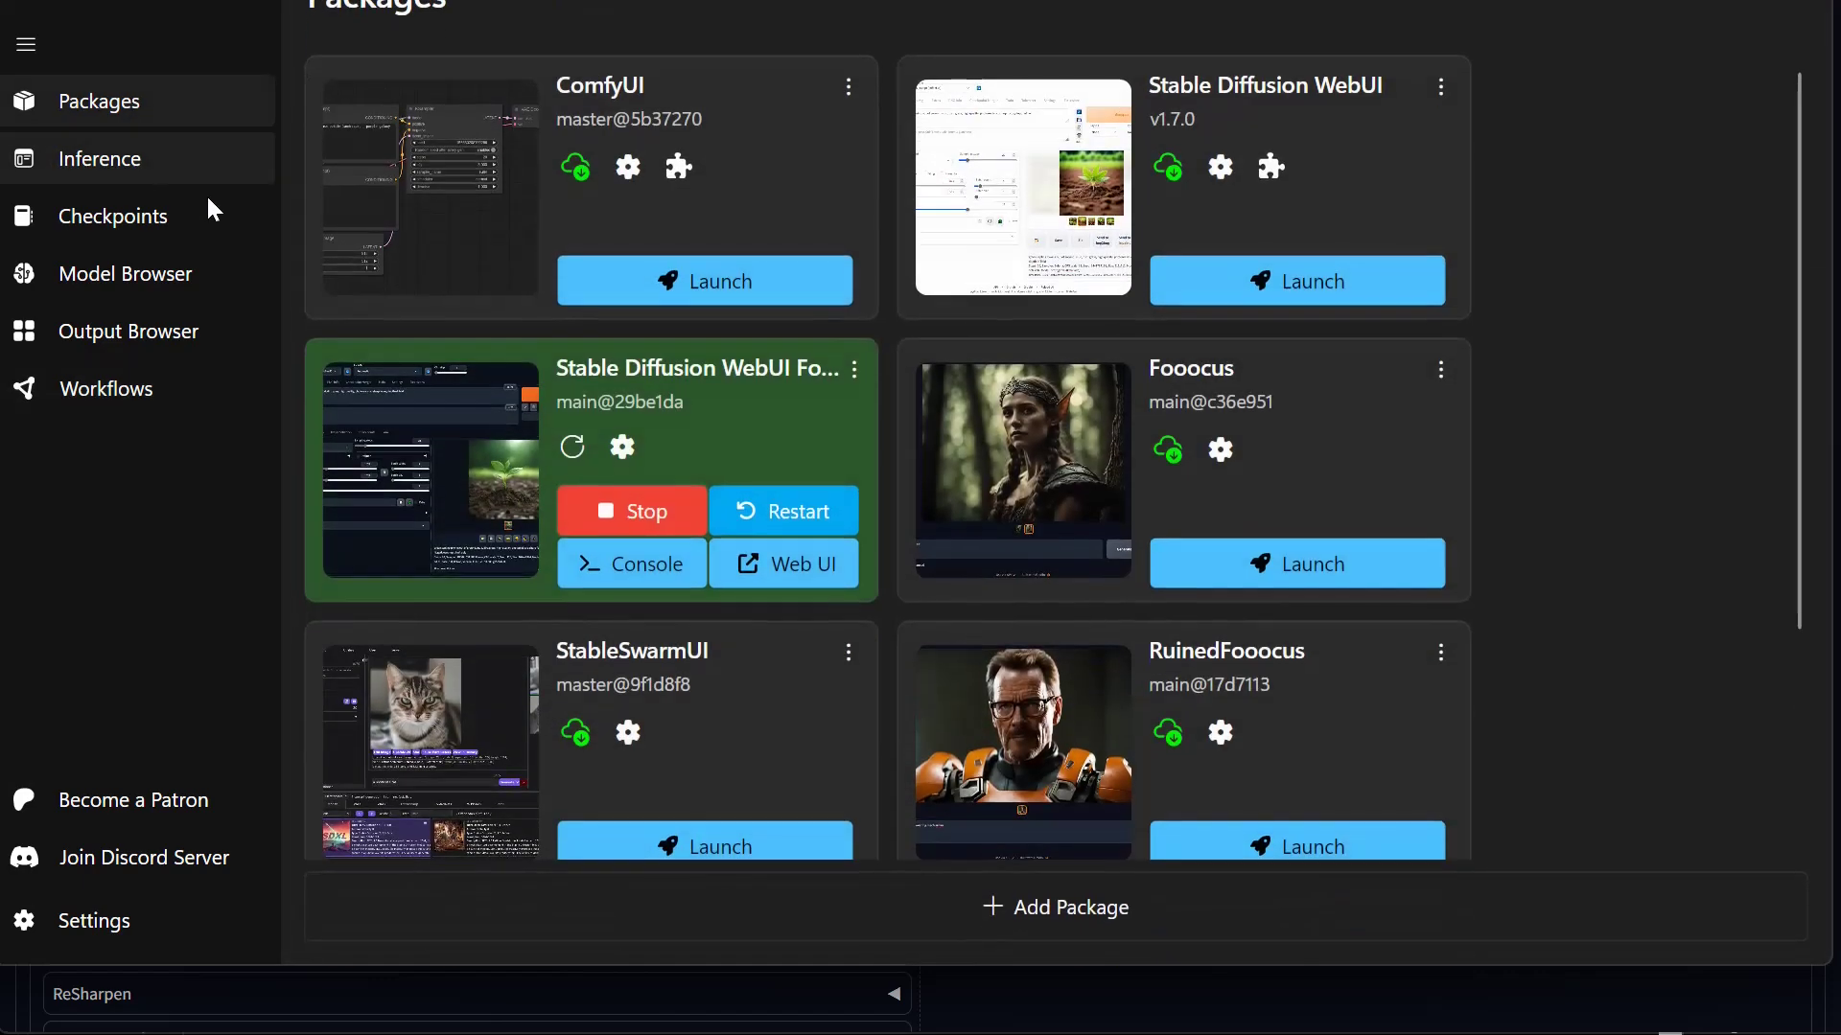
left_click(135, 222)
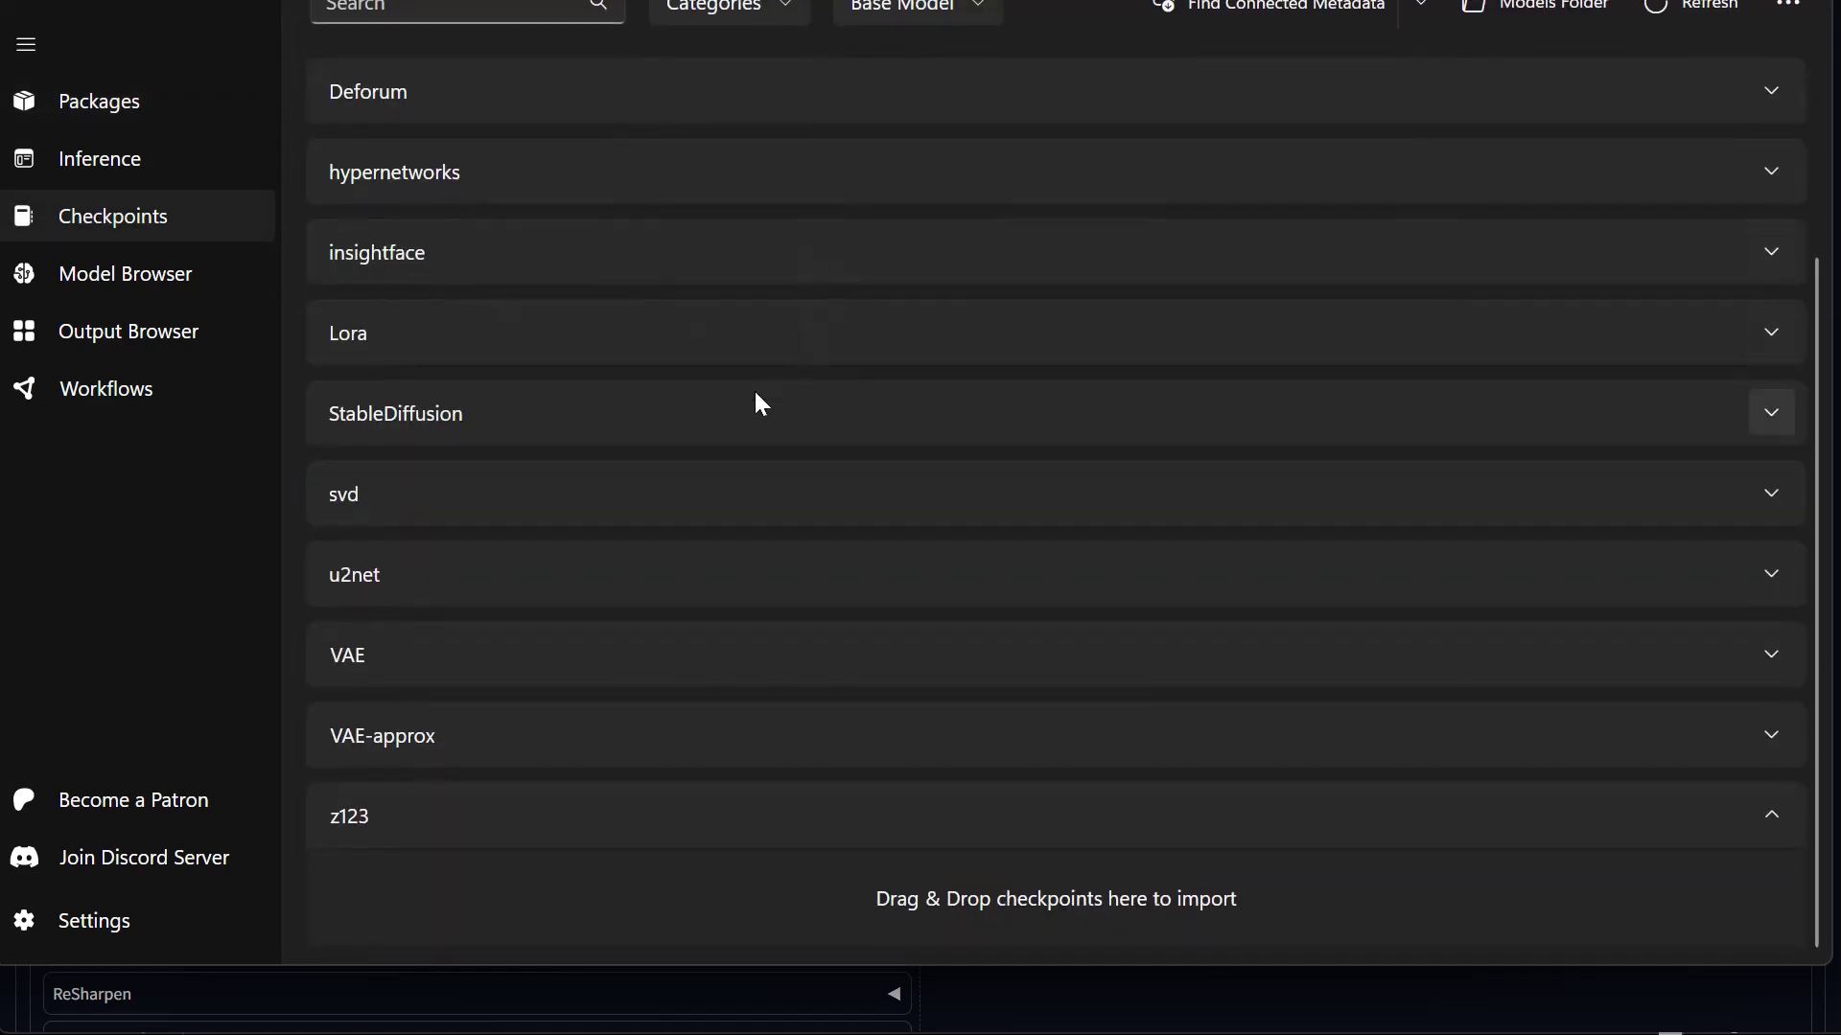
Switch to Stable Diffusion WebUI Forge and load the checkpoint SDXL-Turbo-LCM\RealitiesEdgeXLLIGHTNING_TURBOV7.safetensors
left_click(96, 115)
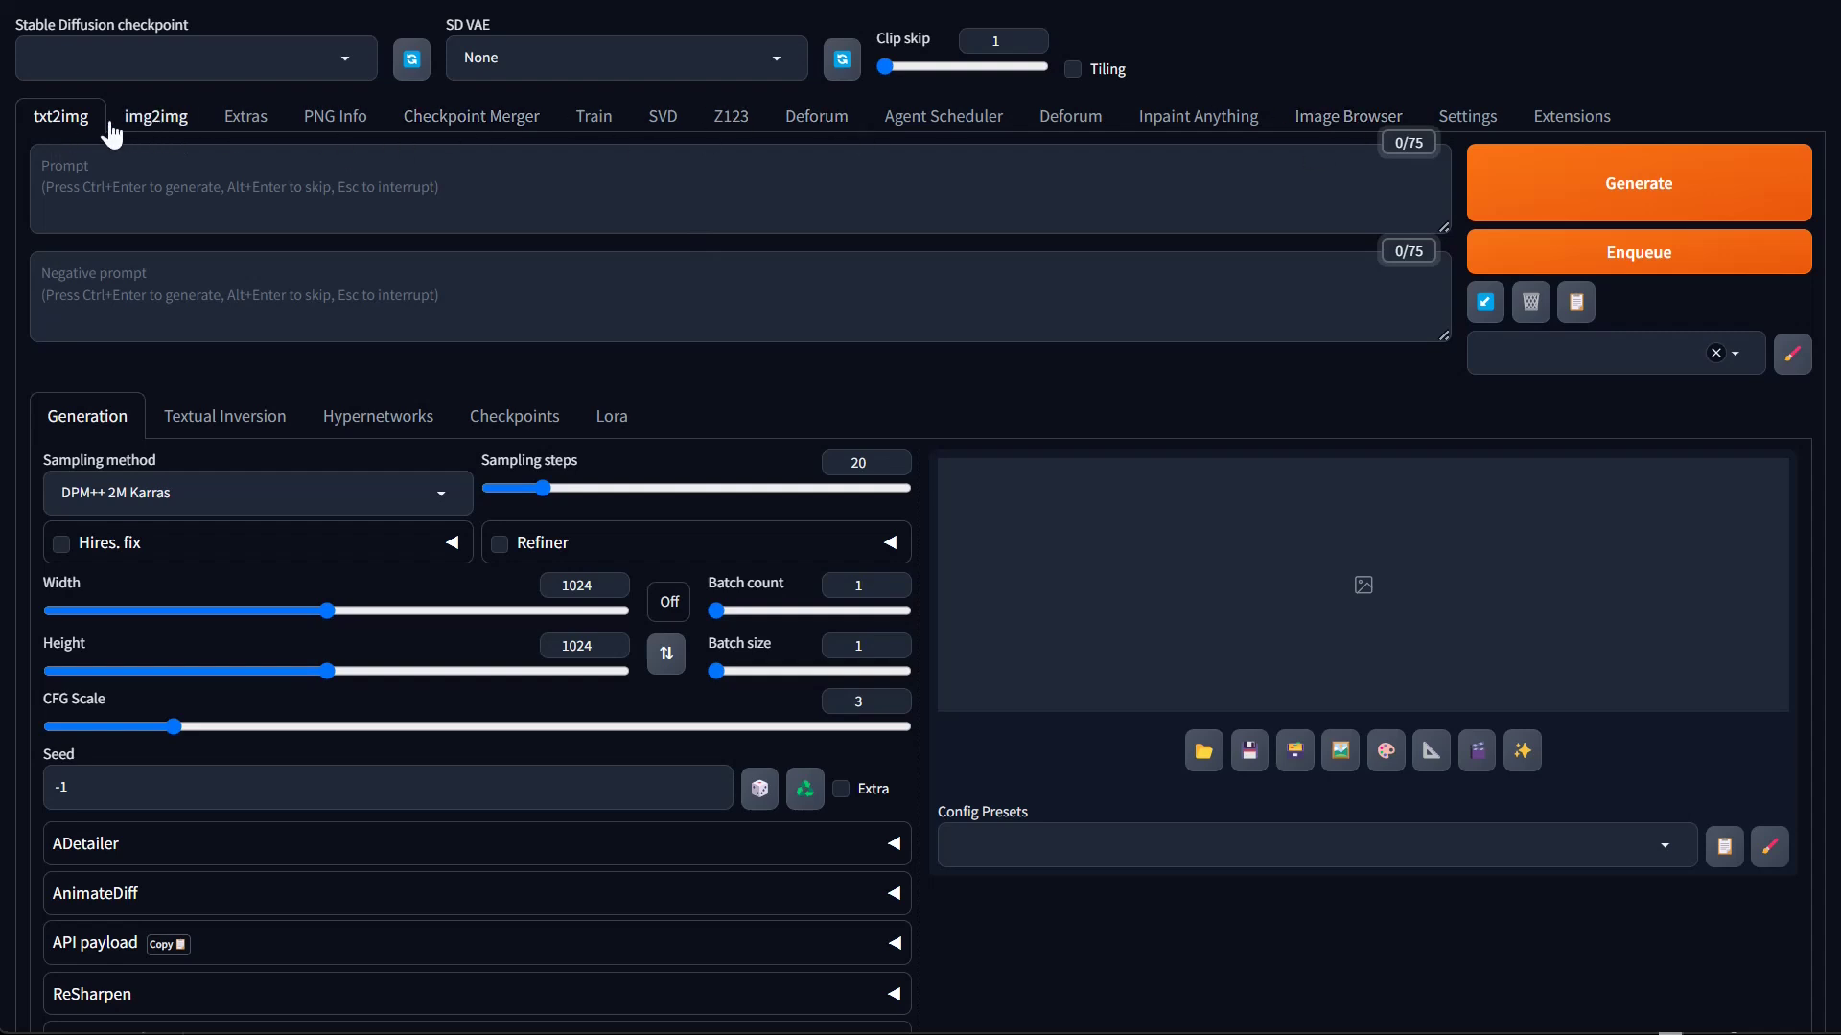
left_click(171, 74)
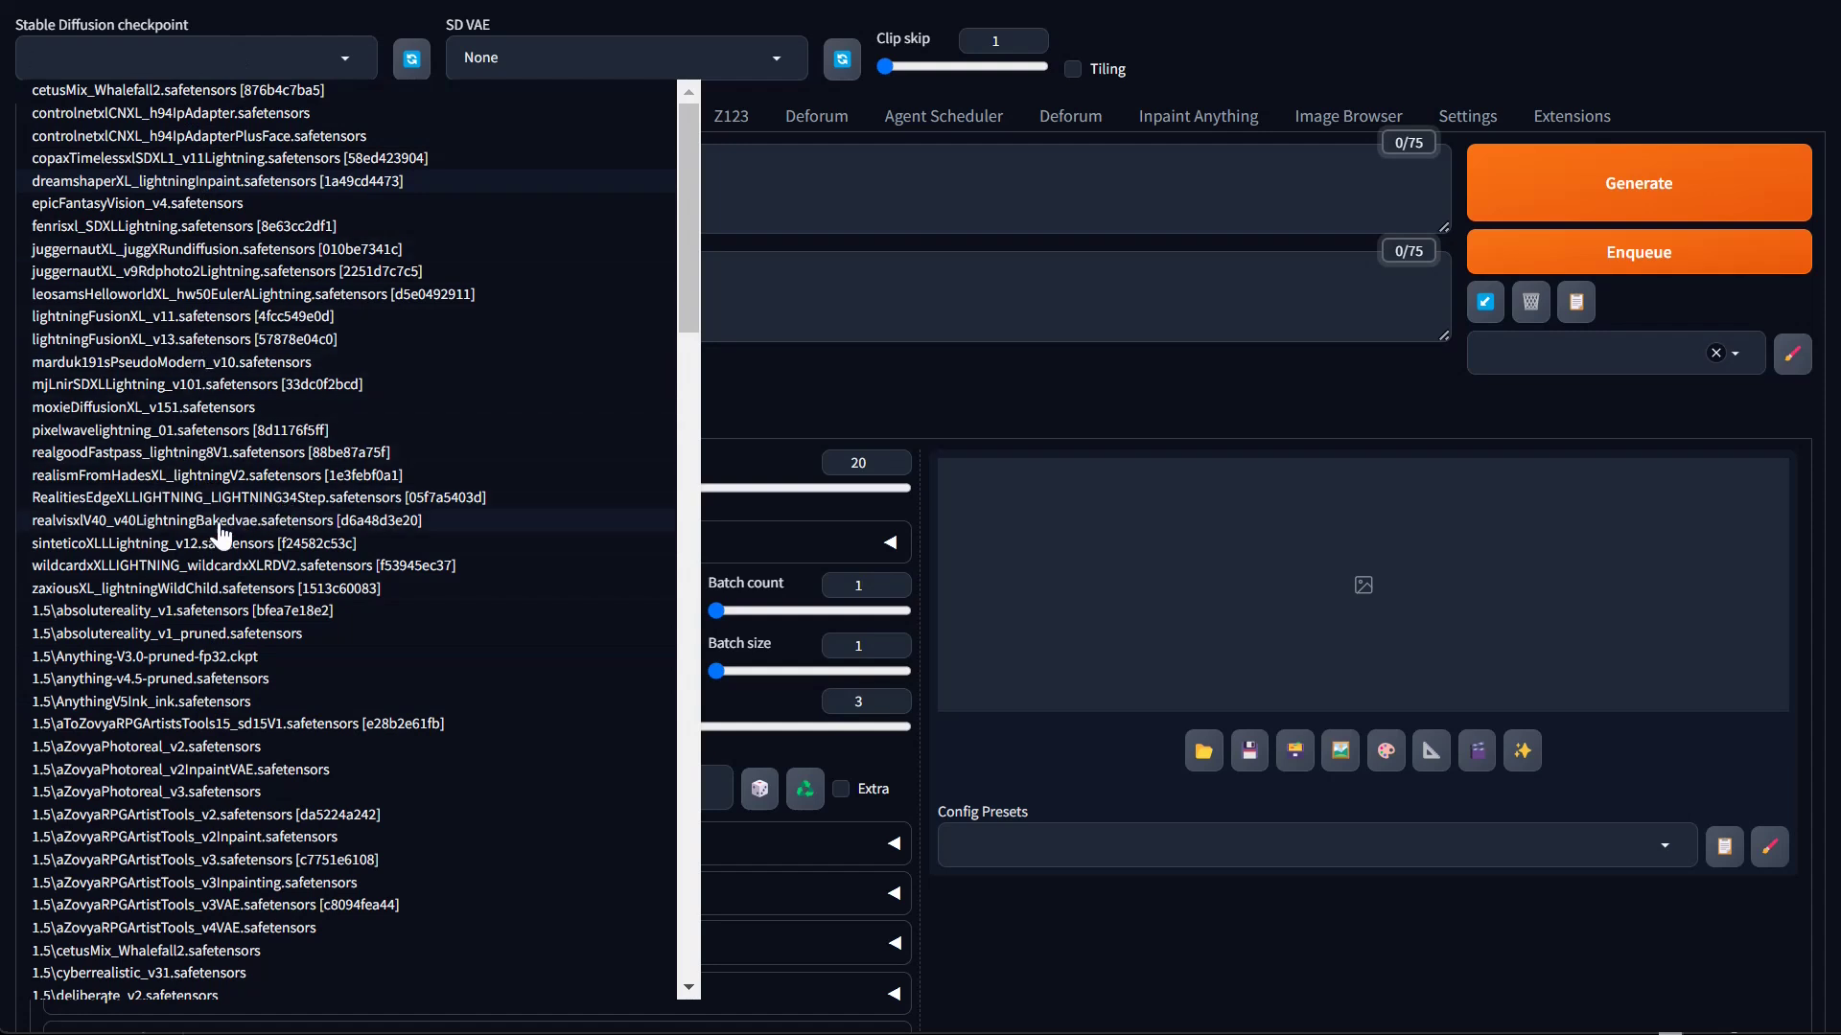
scroll(254, 604, "down", 15)
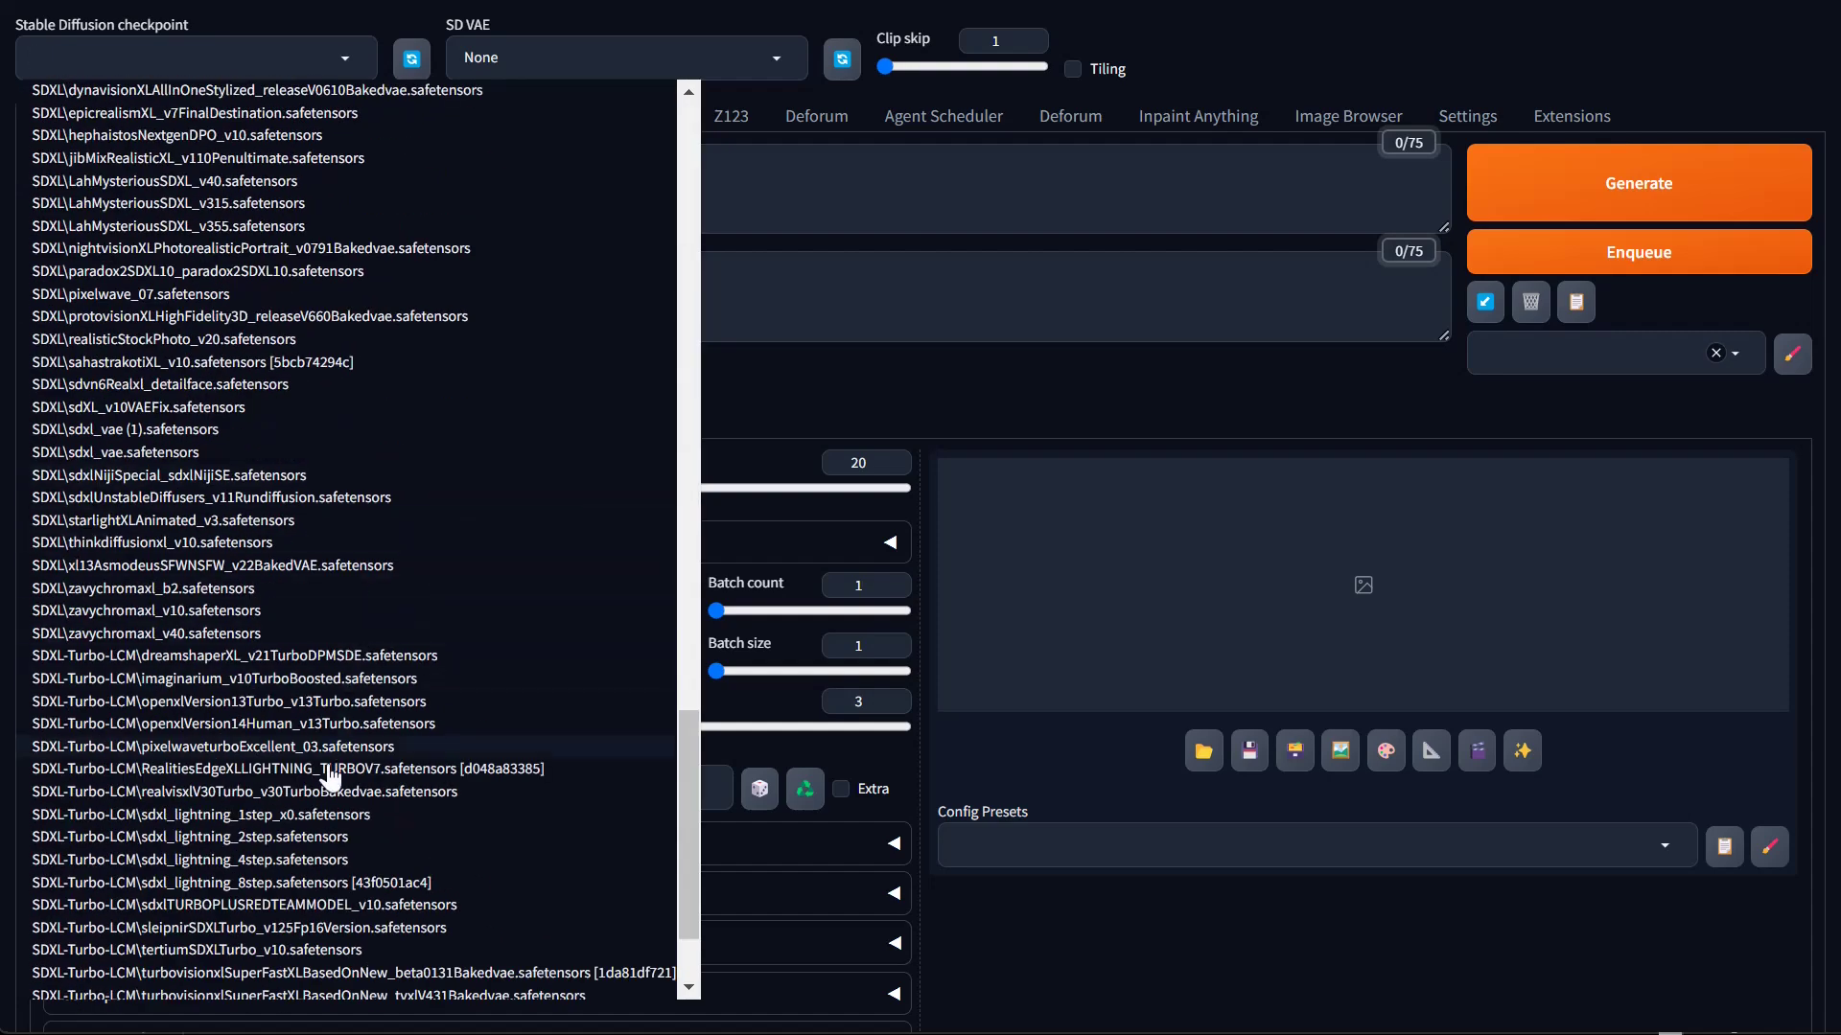
left_click(244, 770)
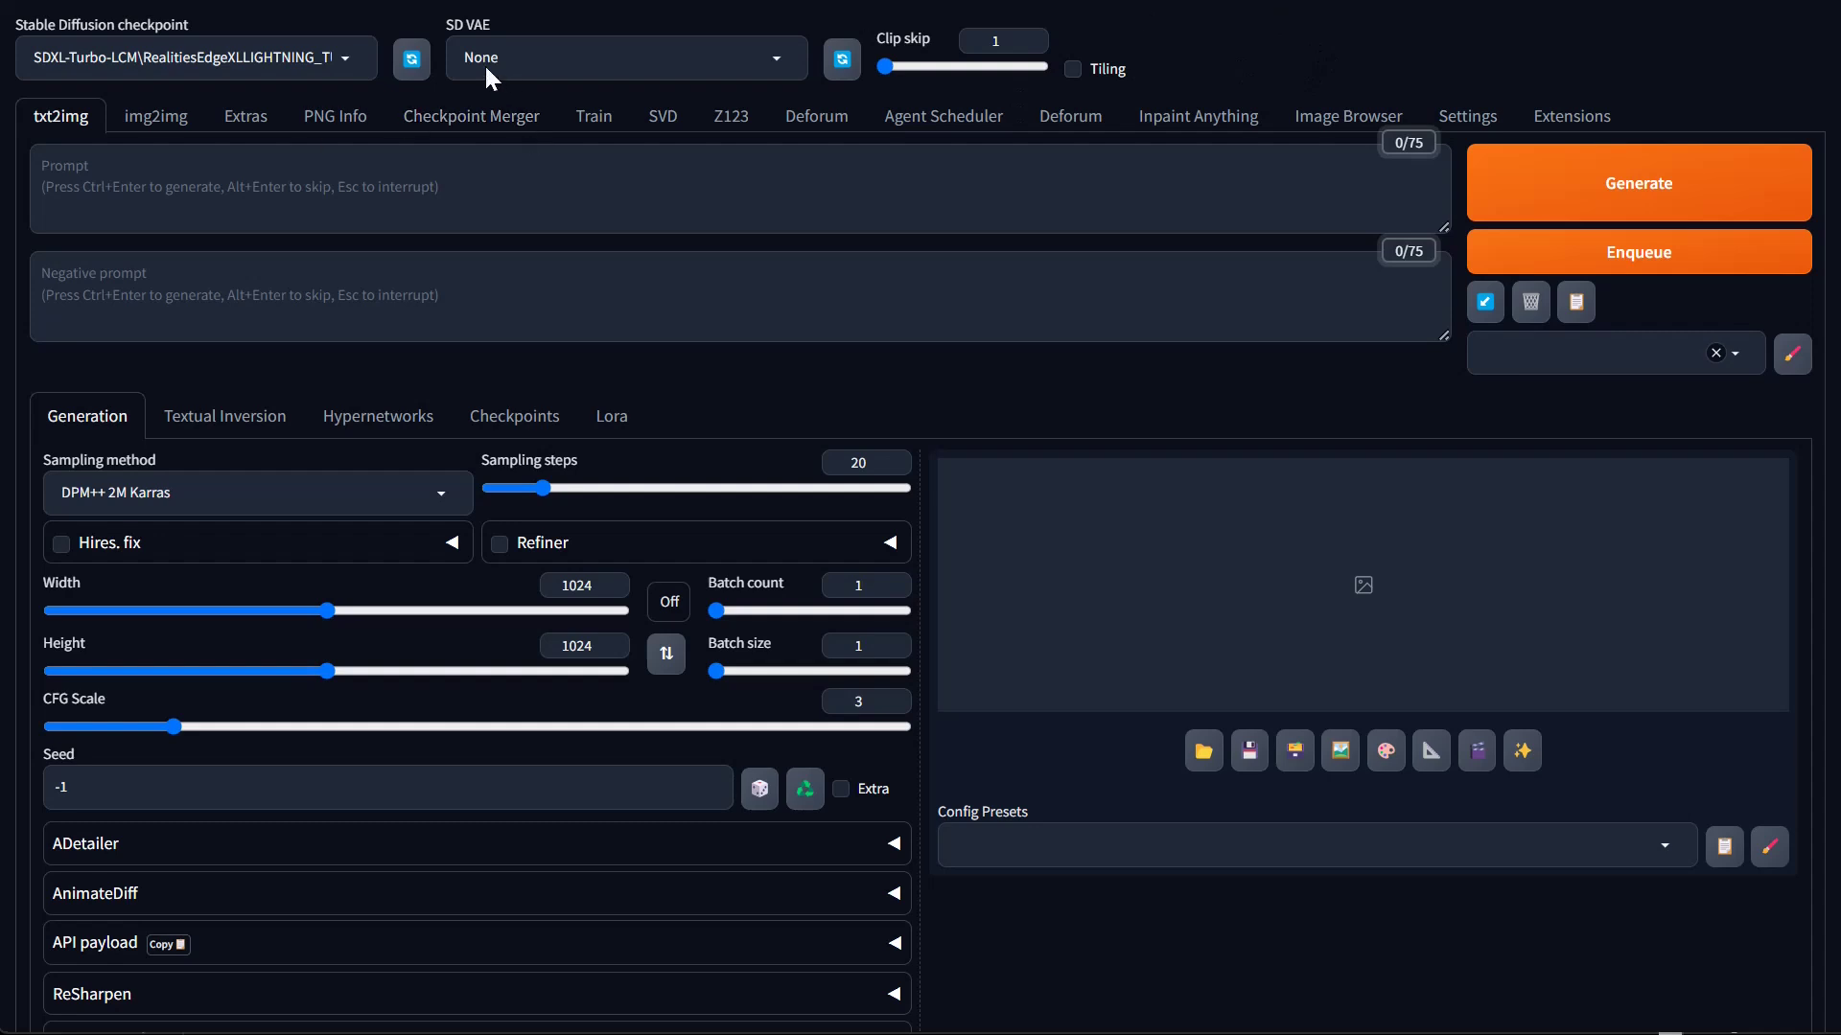
View the available SD VAE options and check the Clip skip control
left_click(777, 64)
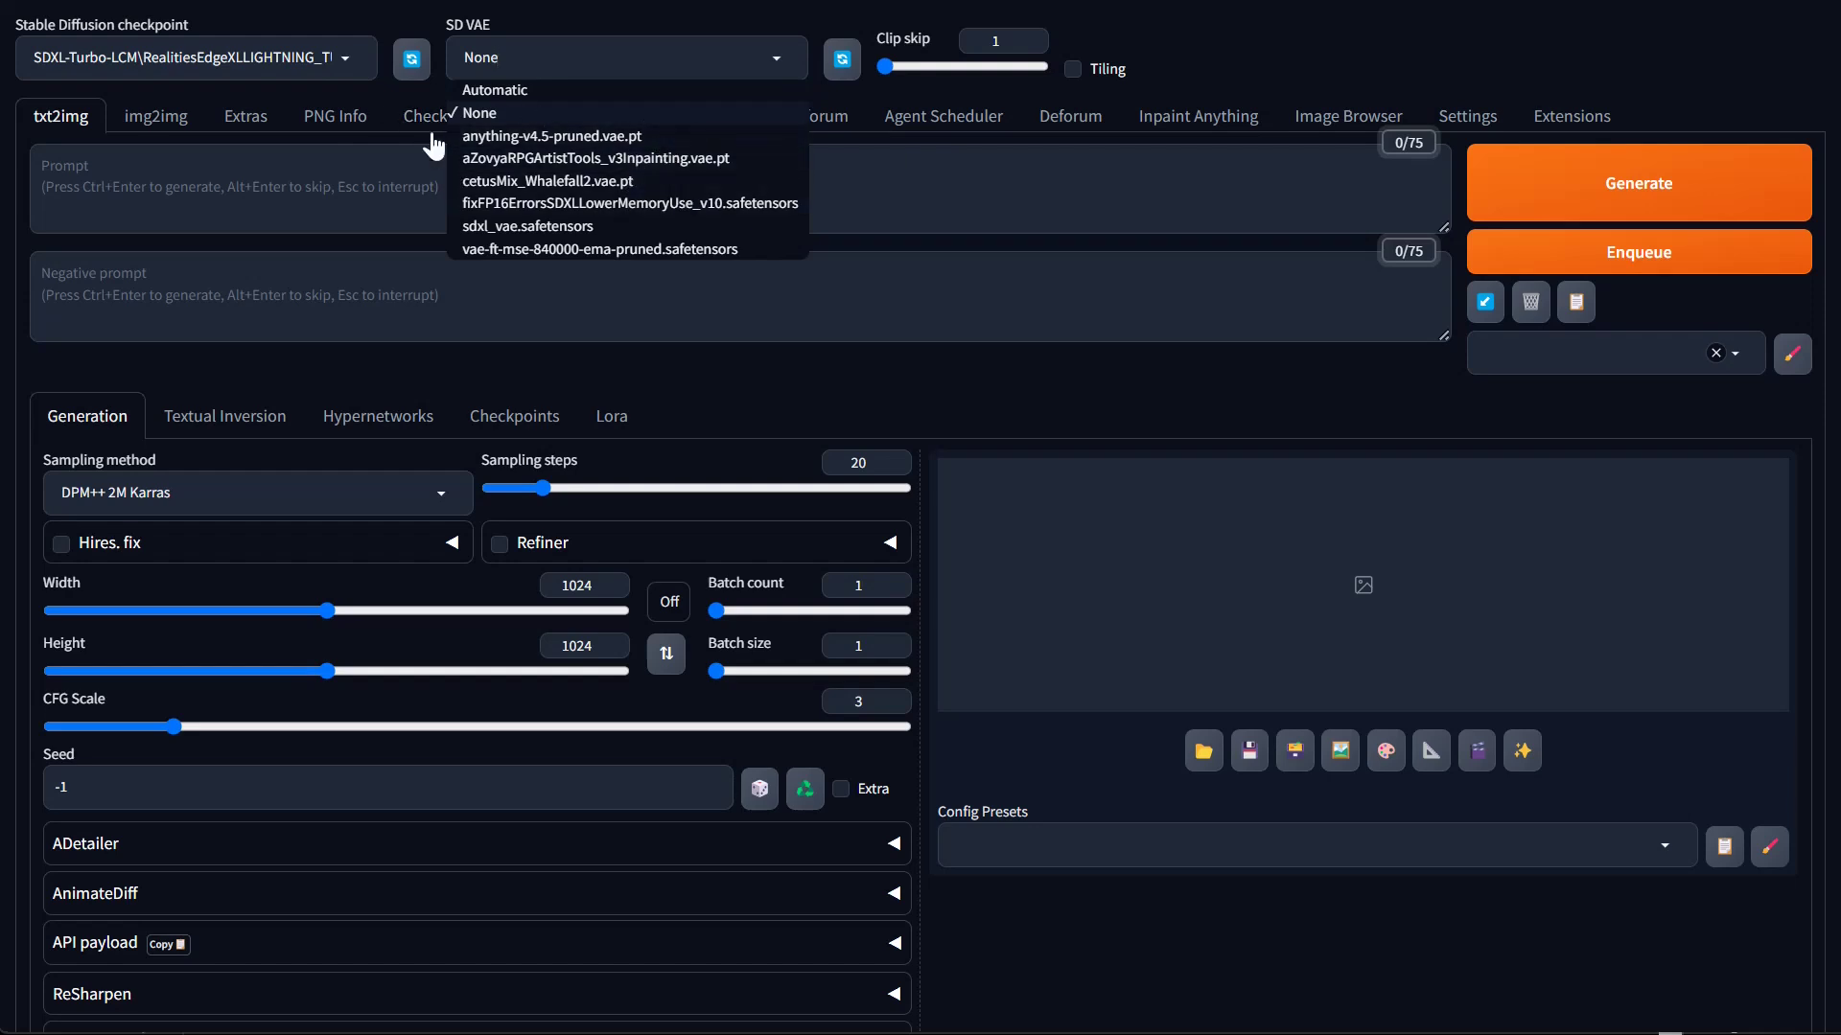
left_click(1317, 31)
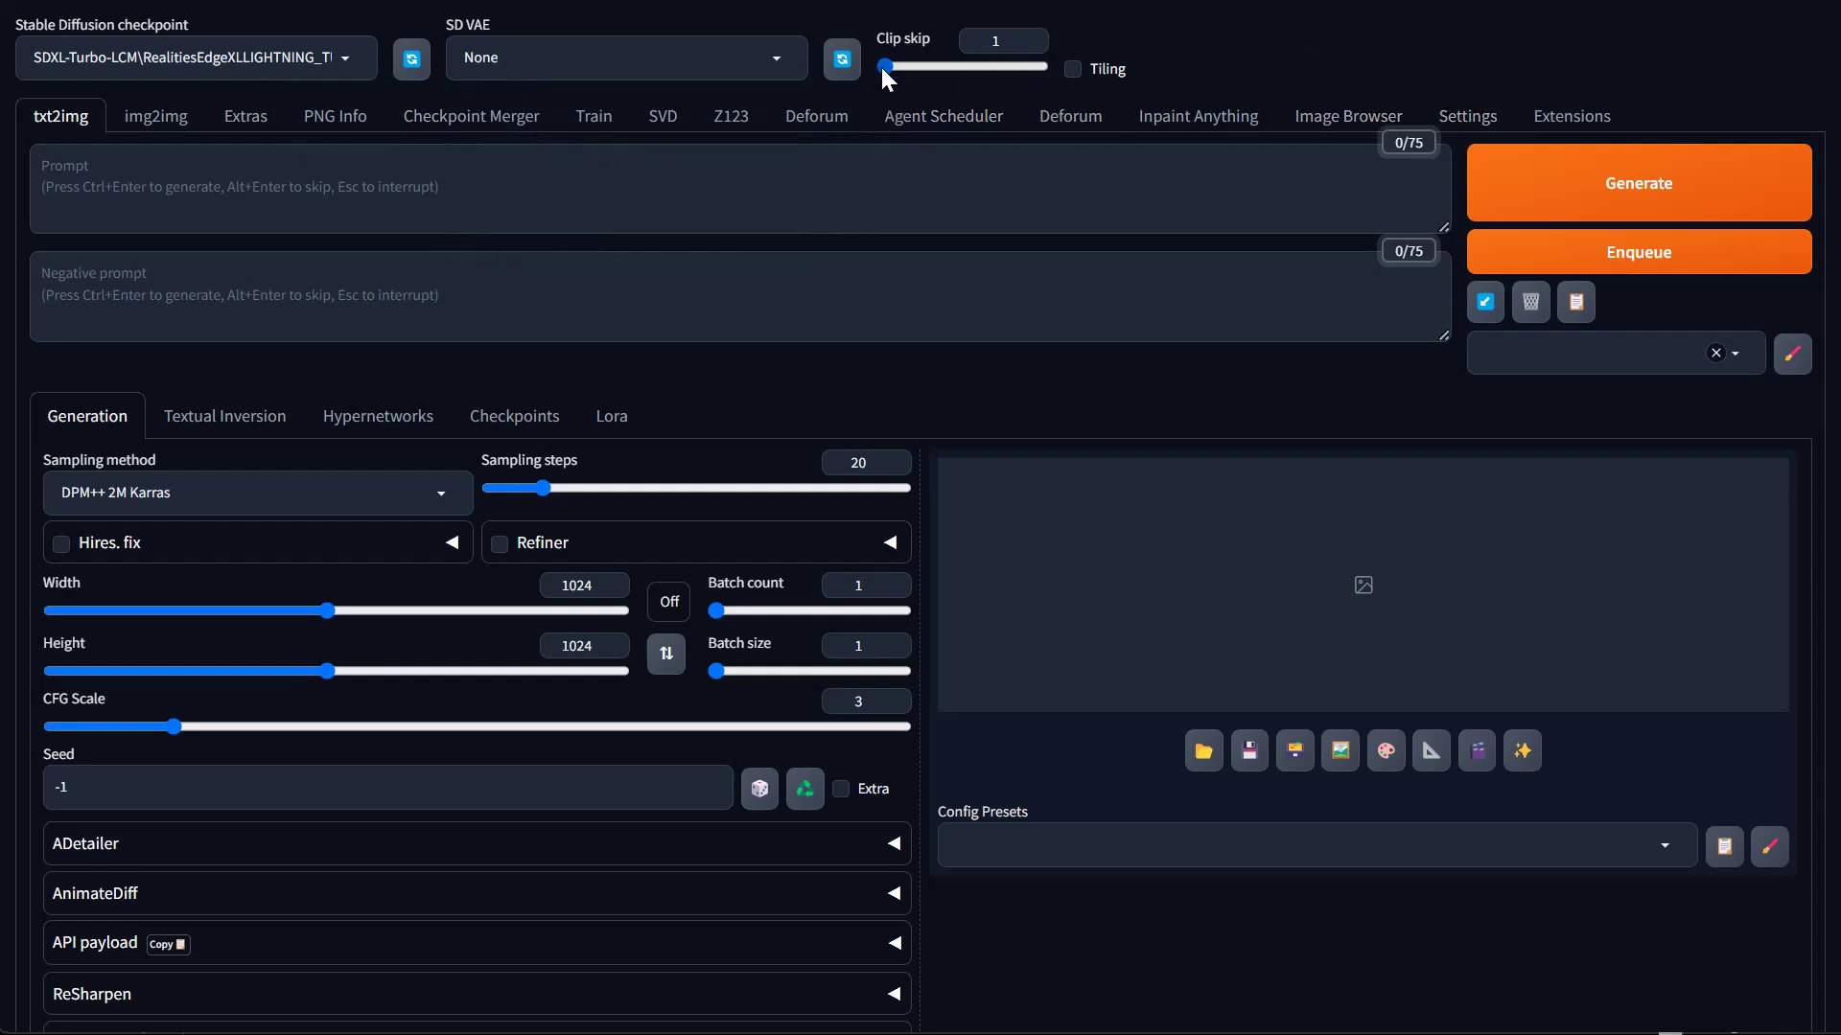
left_click_drag(884, 67, 899, 67)
Look over the prompt and negative prompt fields and view the list of saved styles
left_click(740, 189)
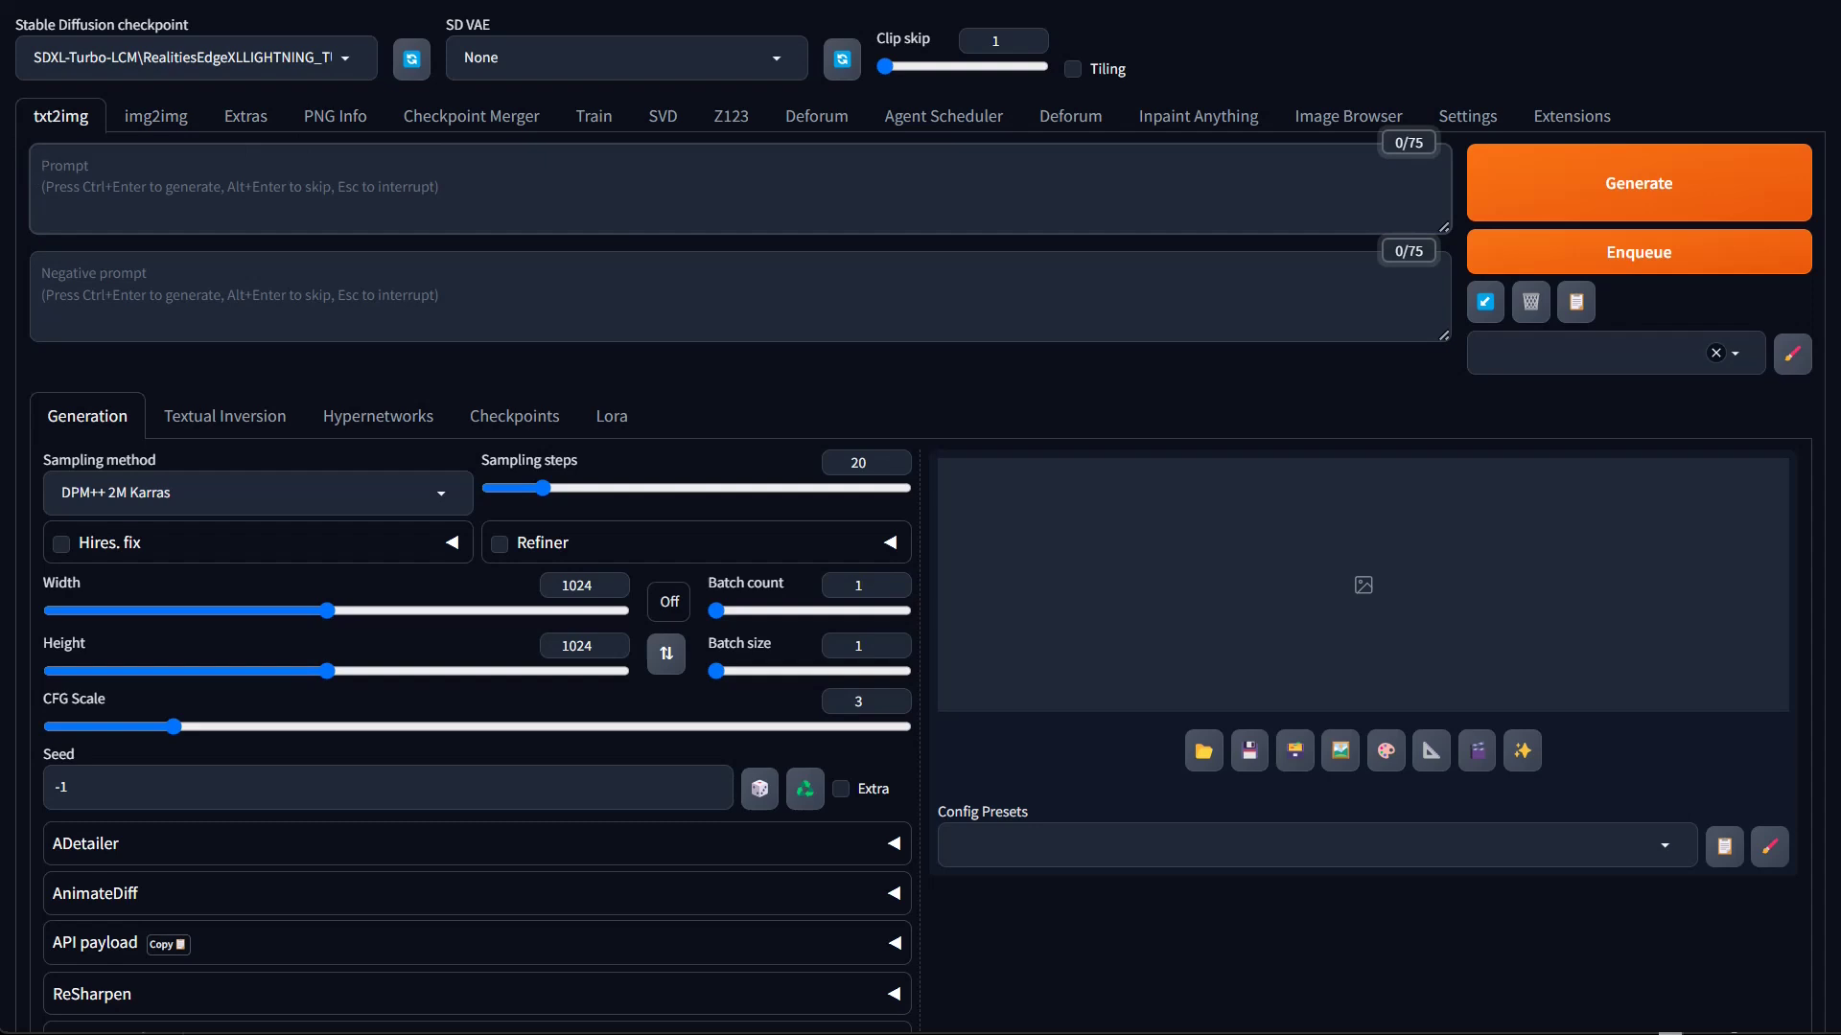
left_click(42, 274)
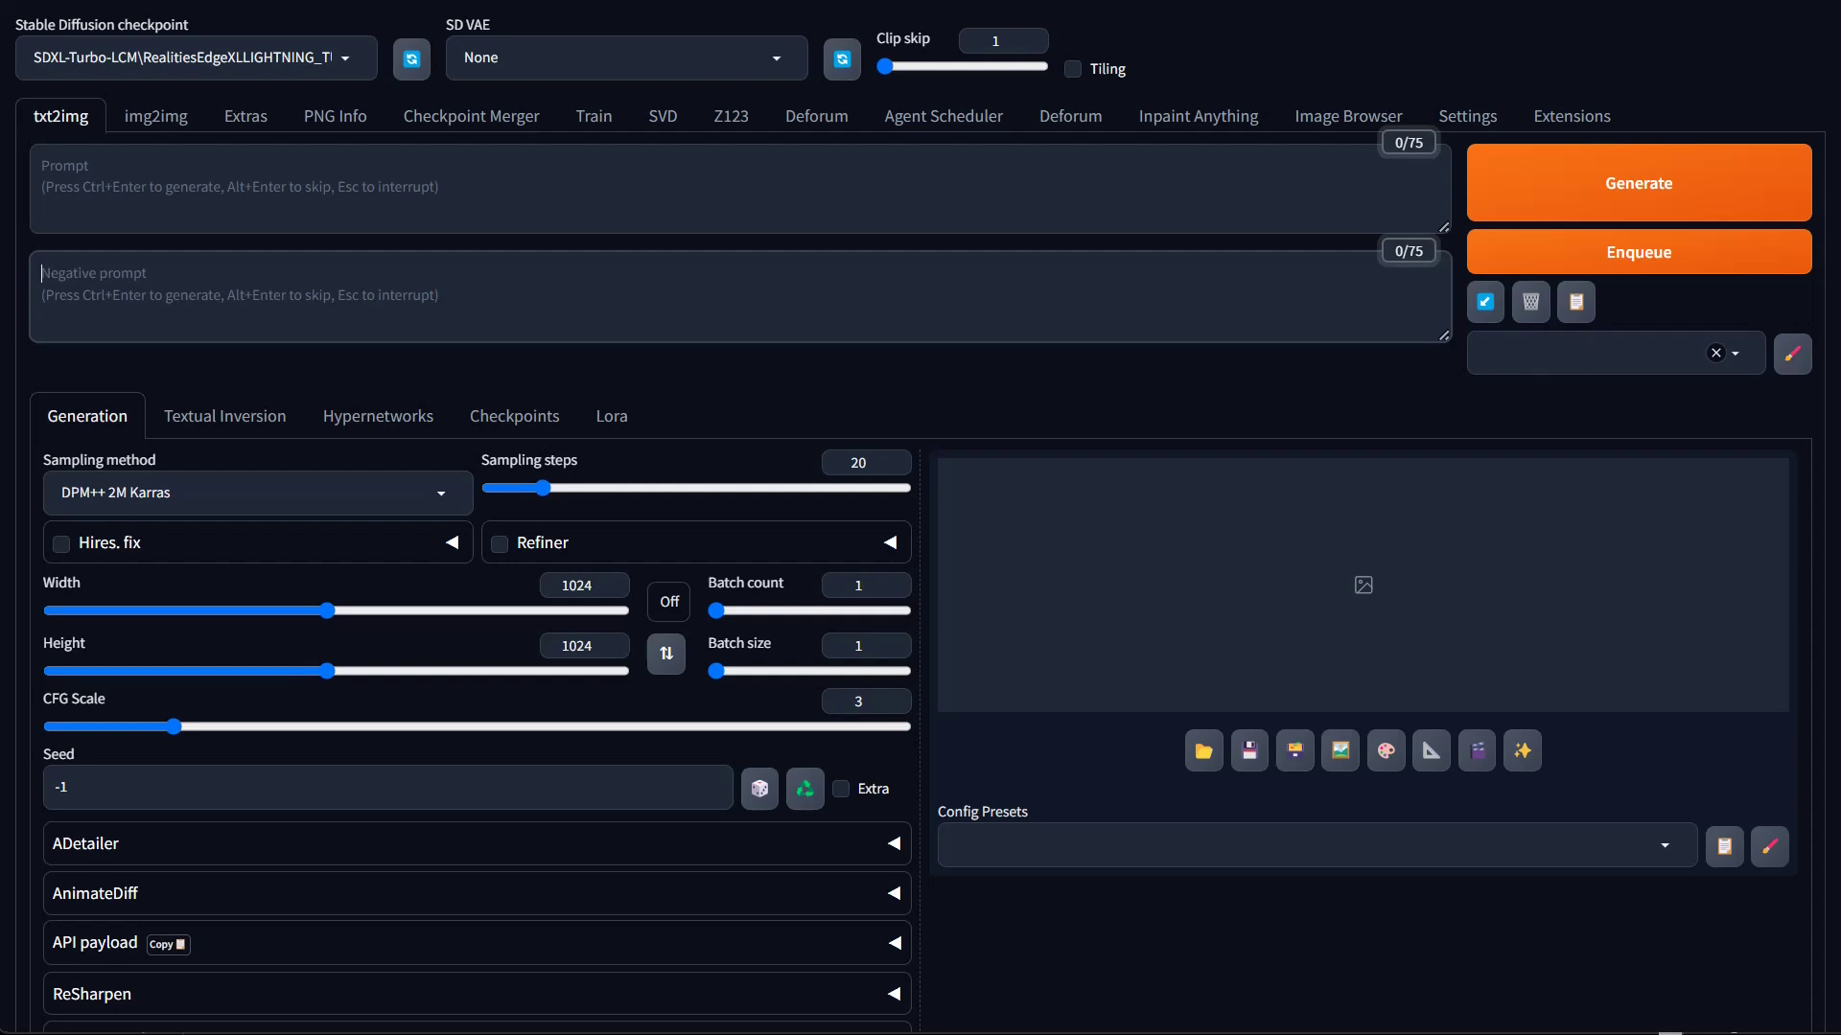
left_click(1572, 354)
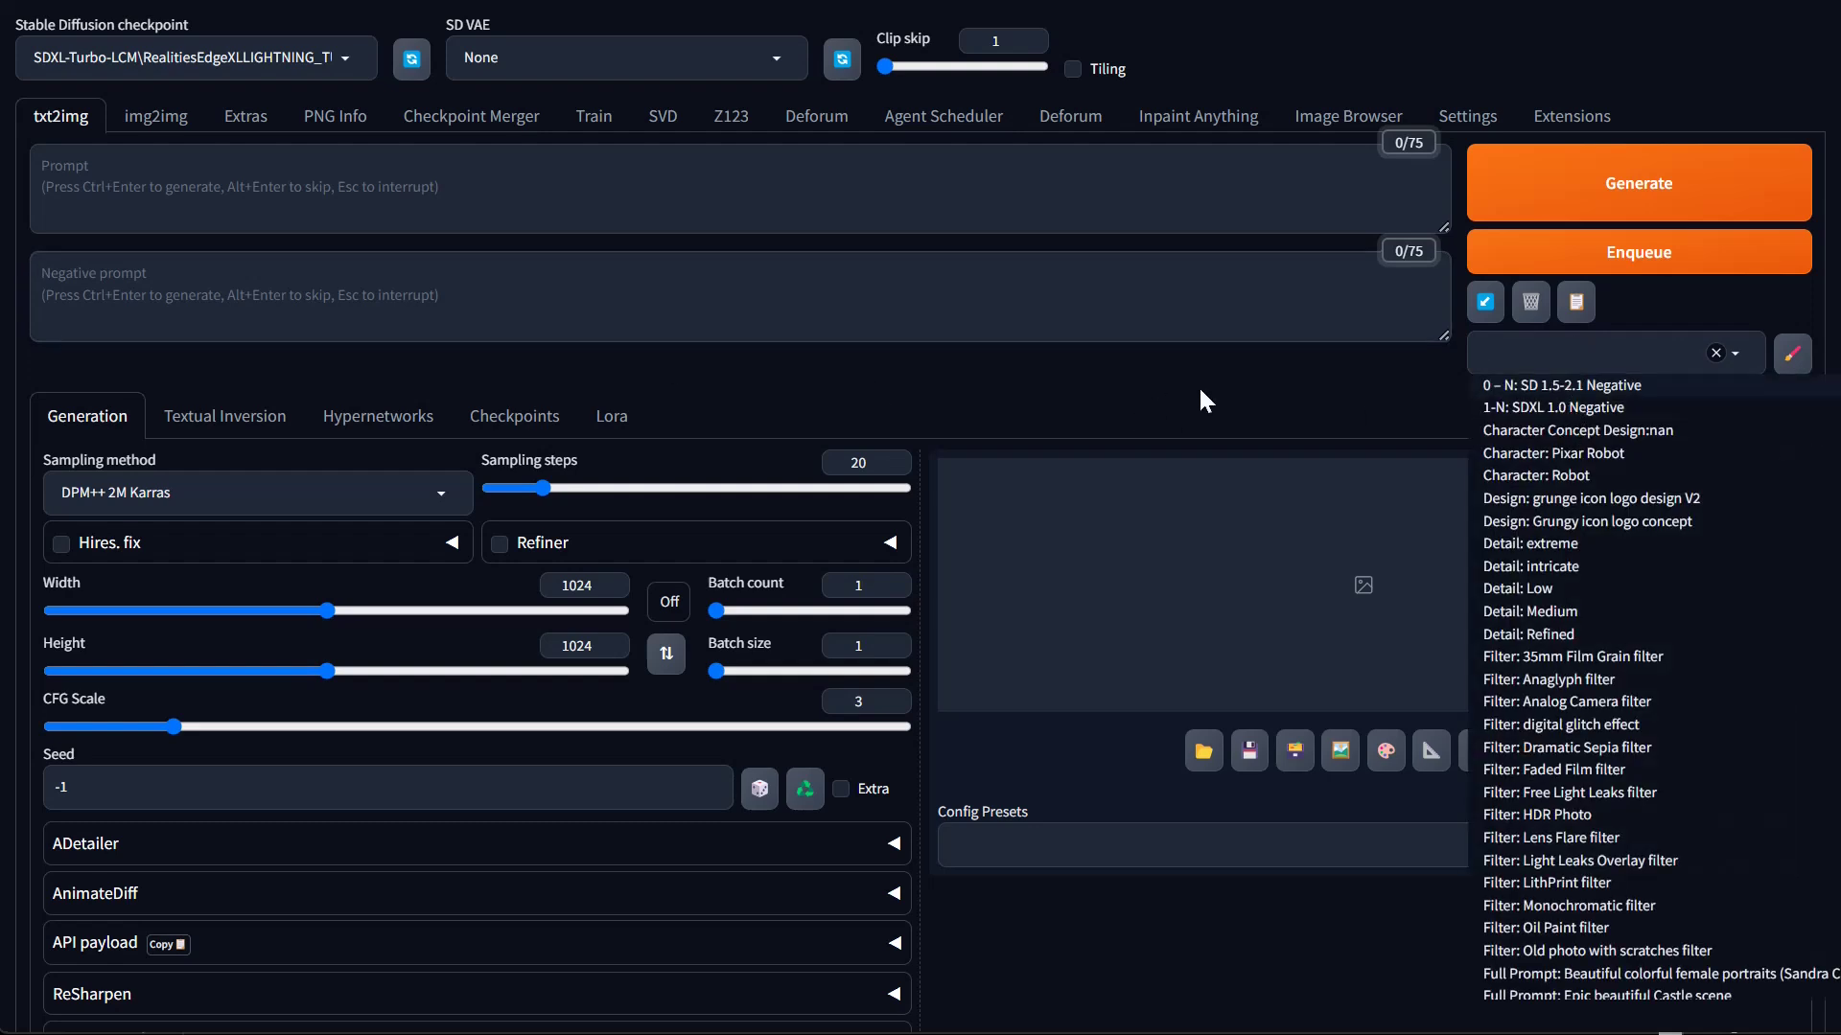
left_click(1351, 387)
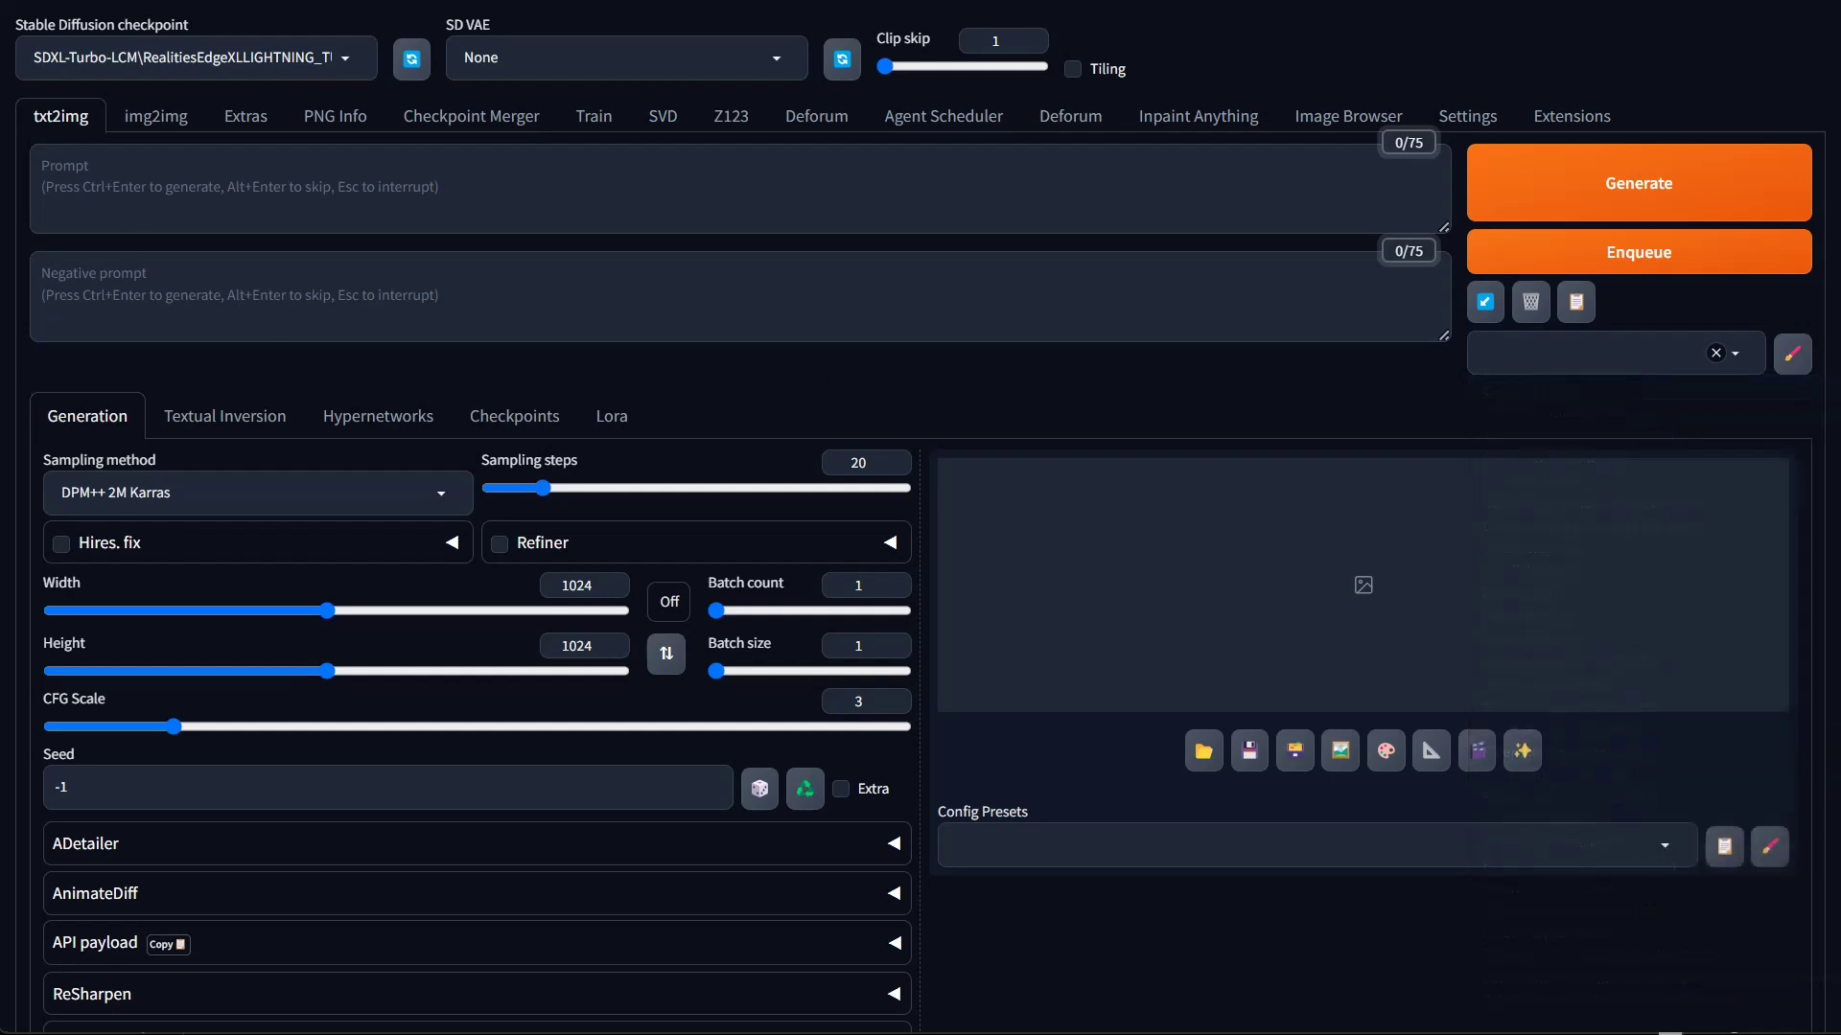
left_click(43, 166)
left_click(42, 273)
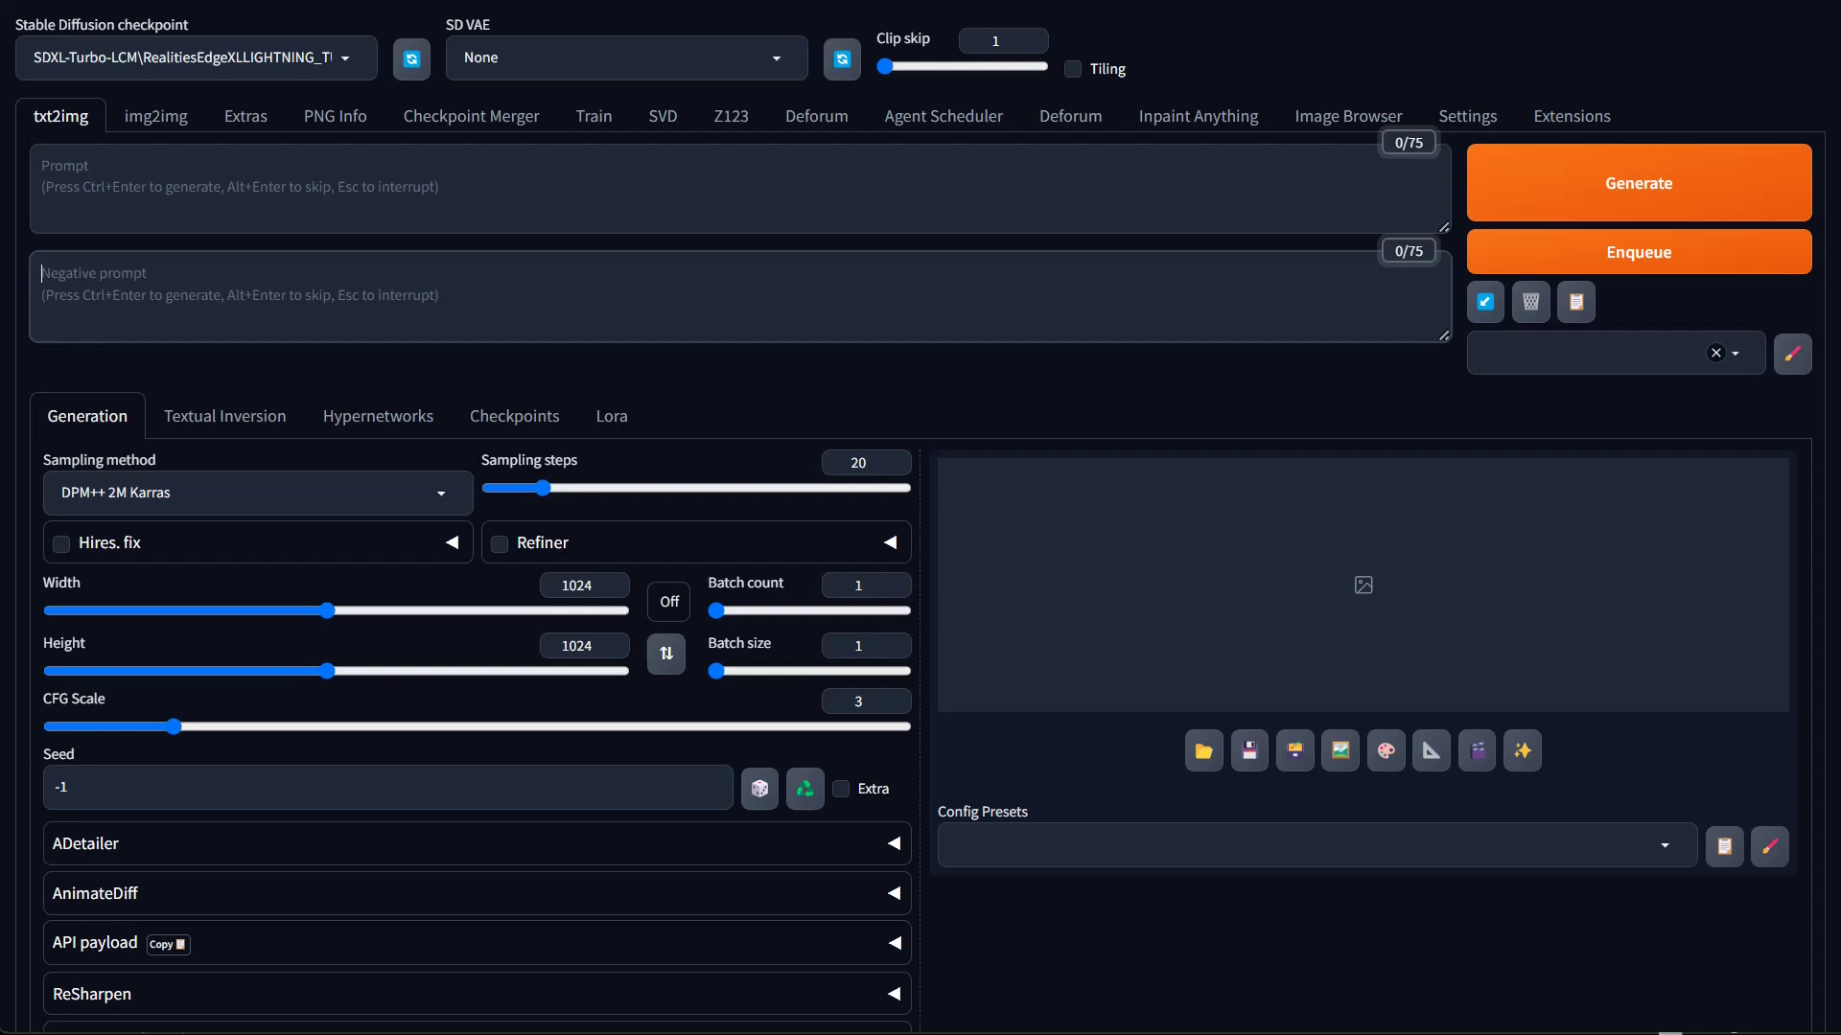
left_click(1582, 352)
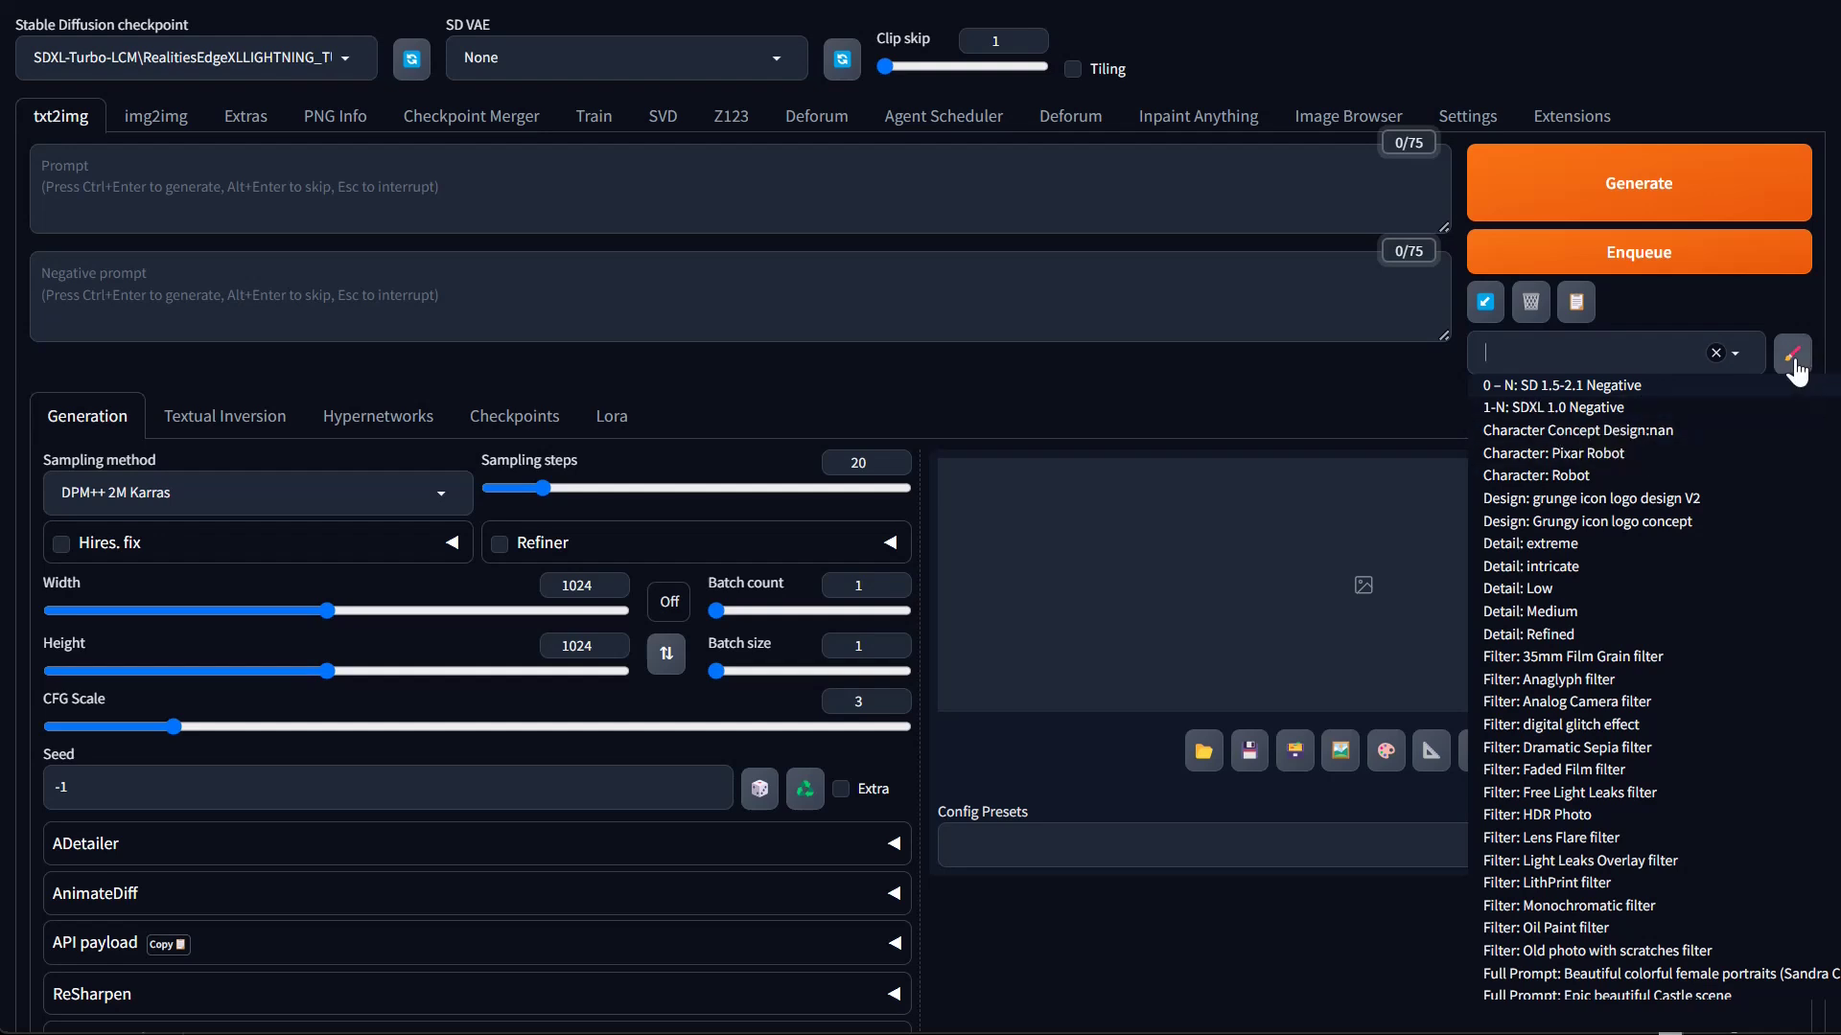
left_click(1773, 303)
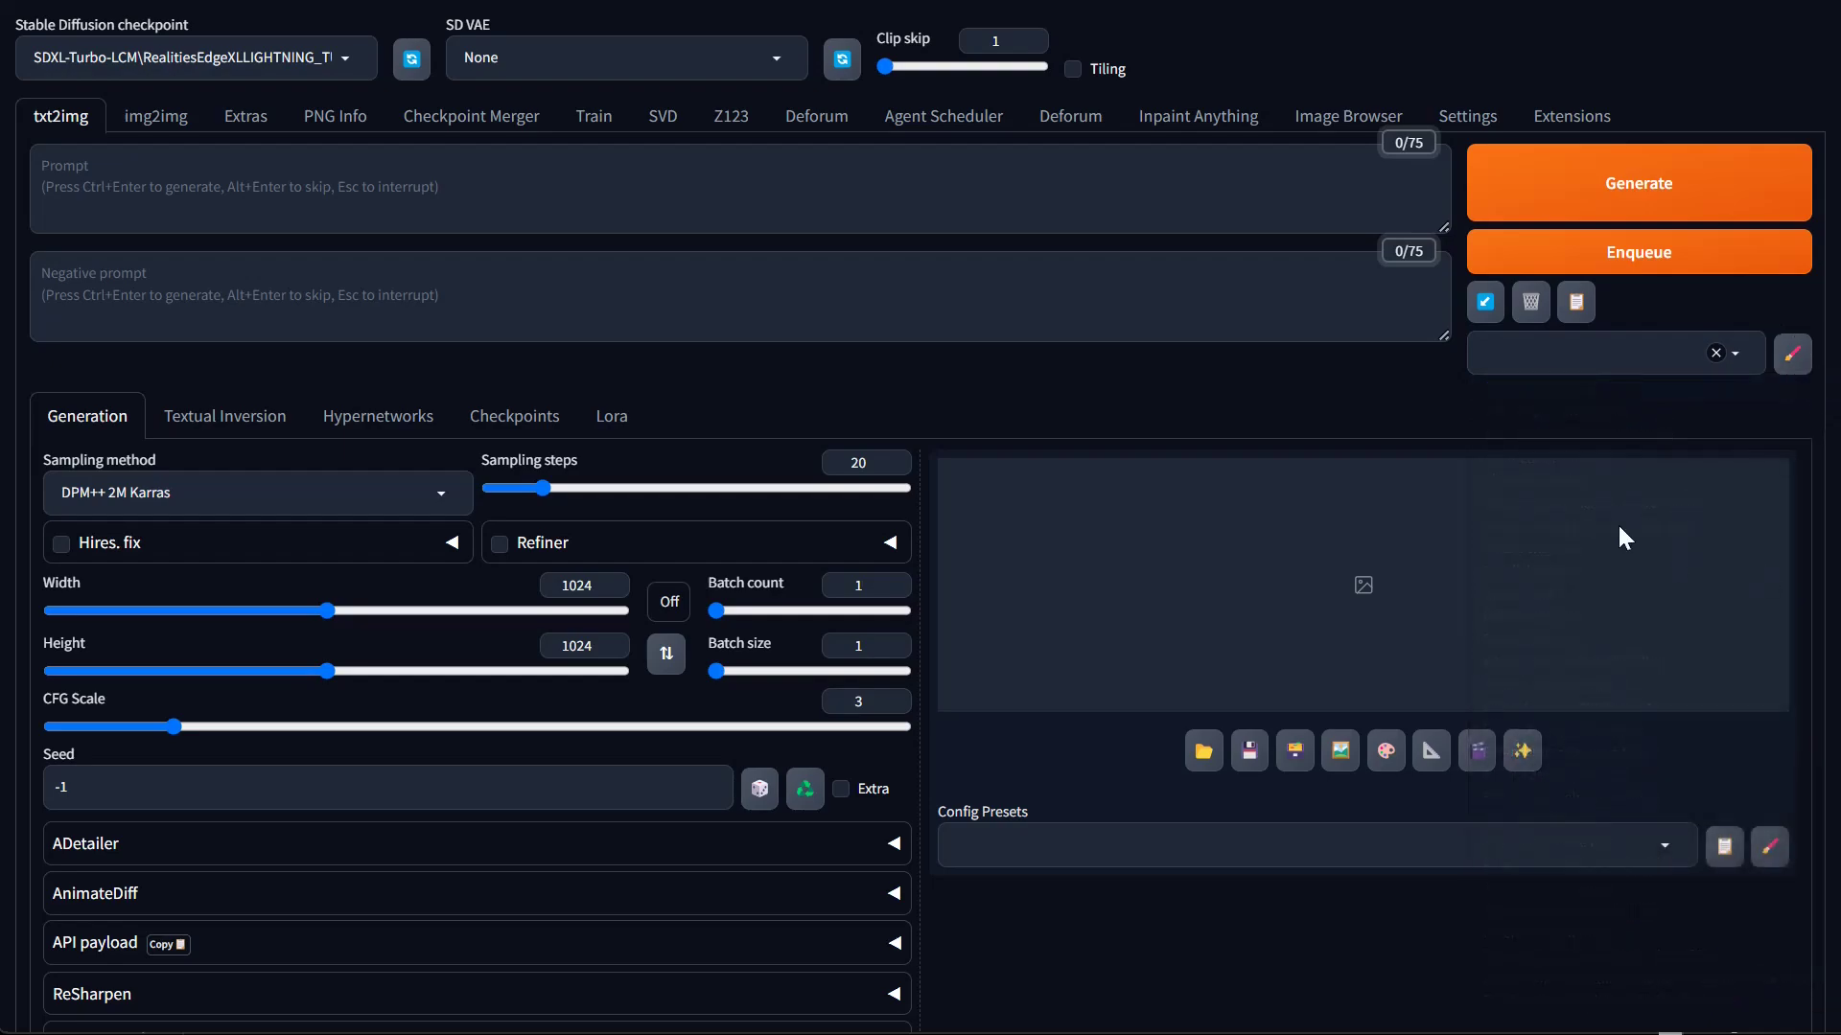
View the prompt text of Style: 1860s photo in the styles editor, and close the editor without saving
left_click(1792, 353)
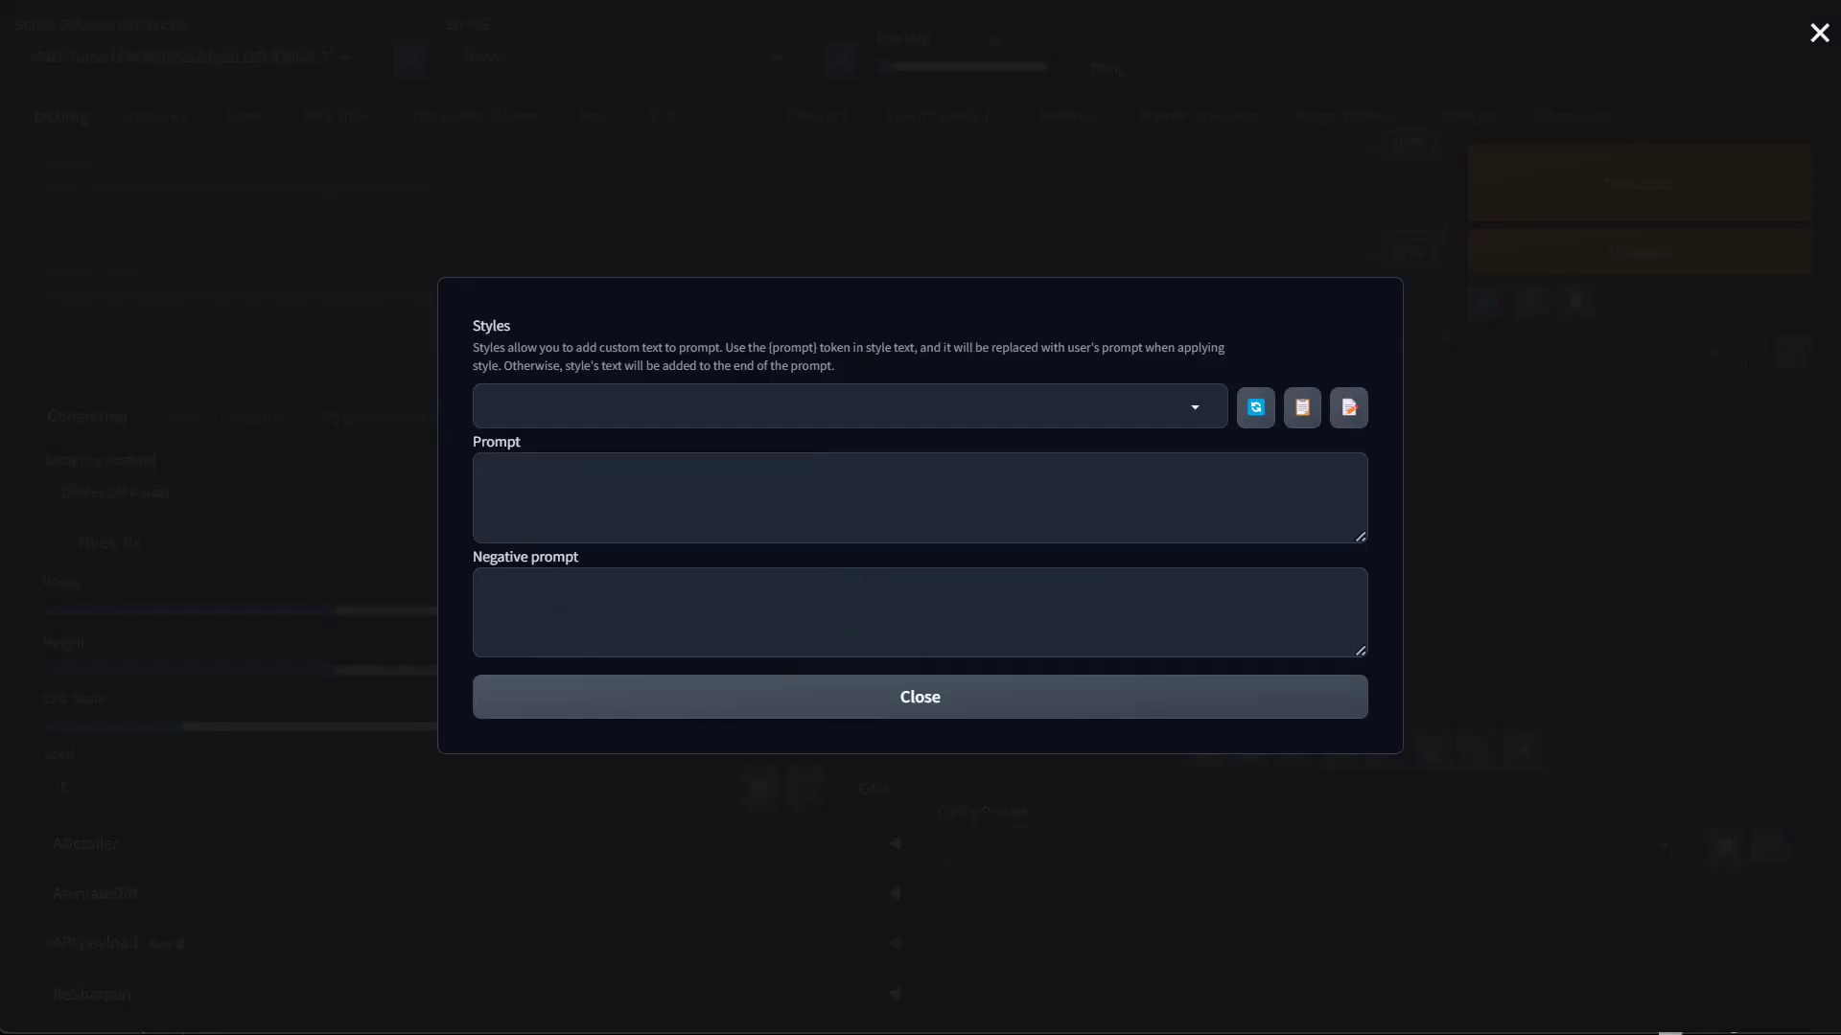
left_click(491, 406)
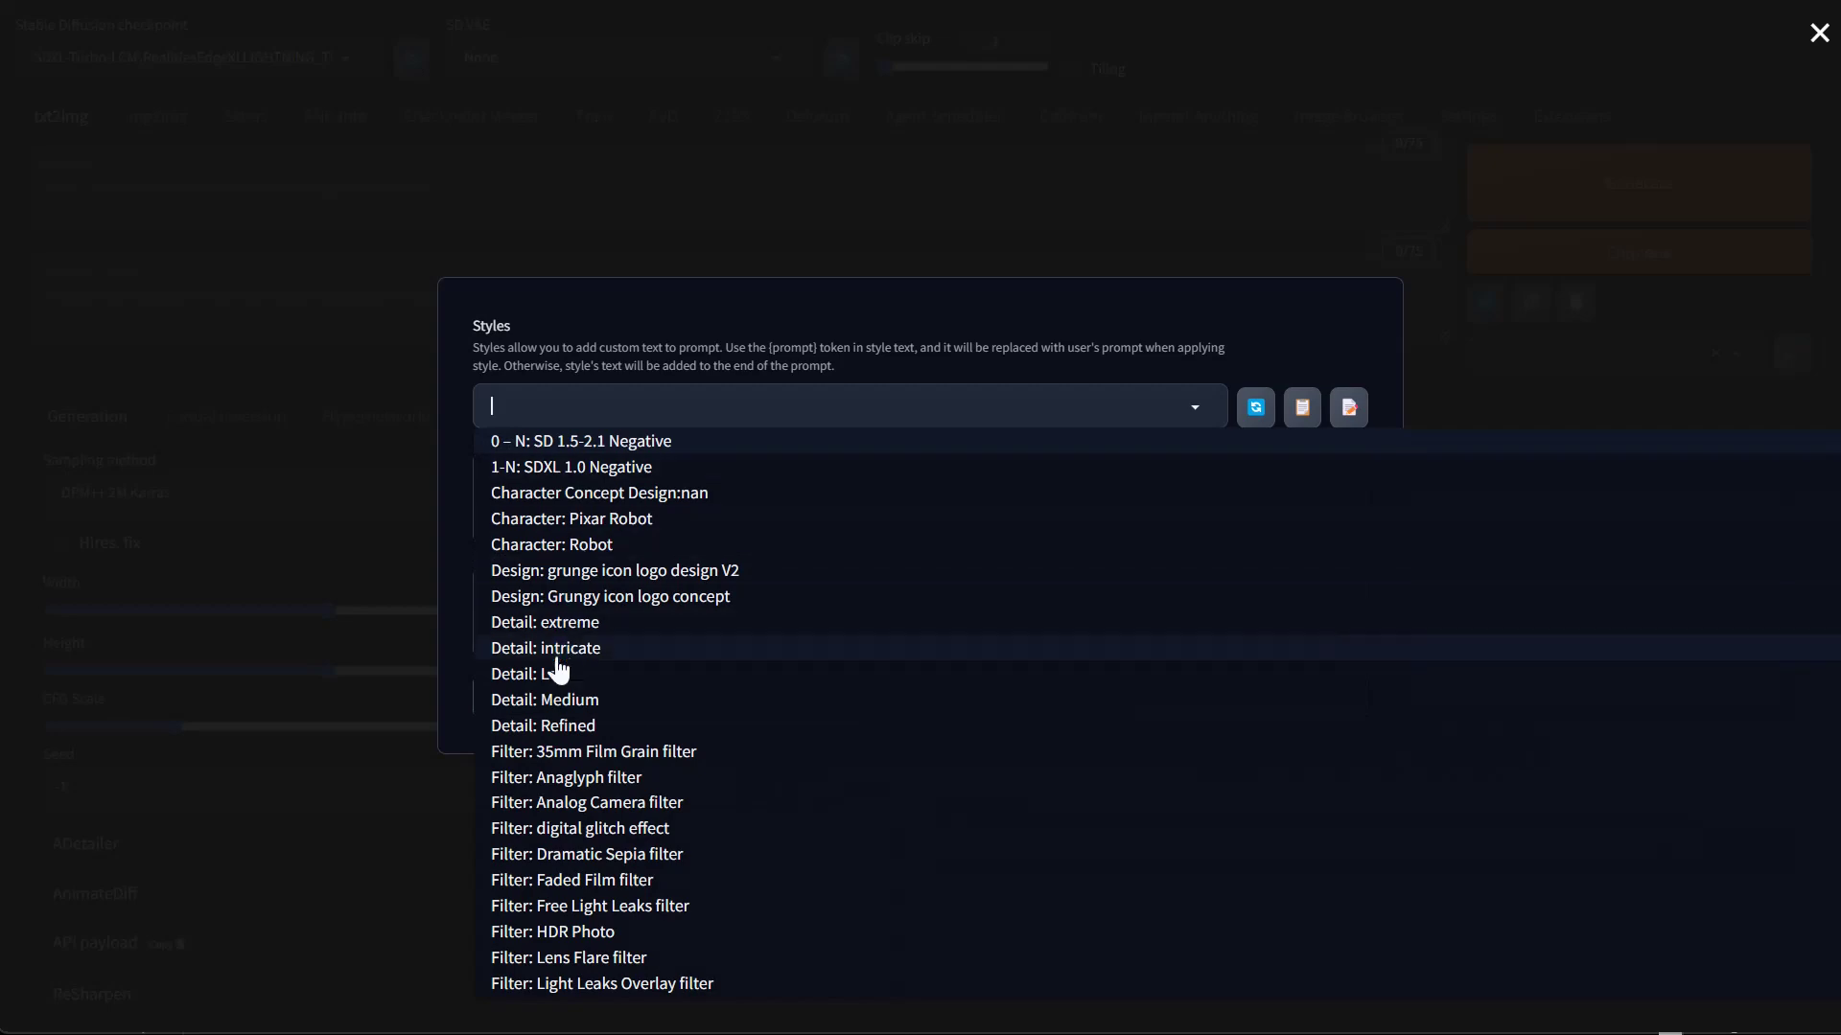
scroll(596, 877, "down", 10)
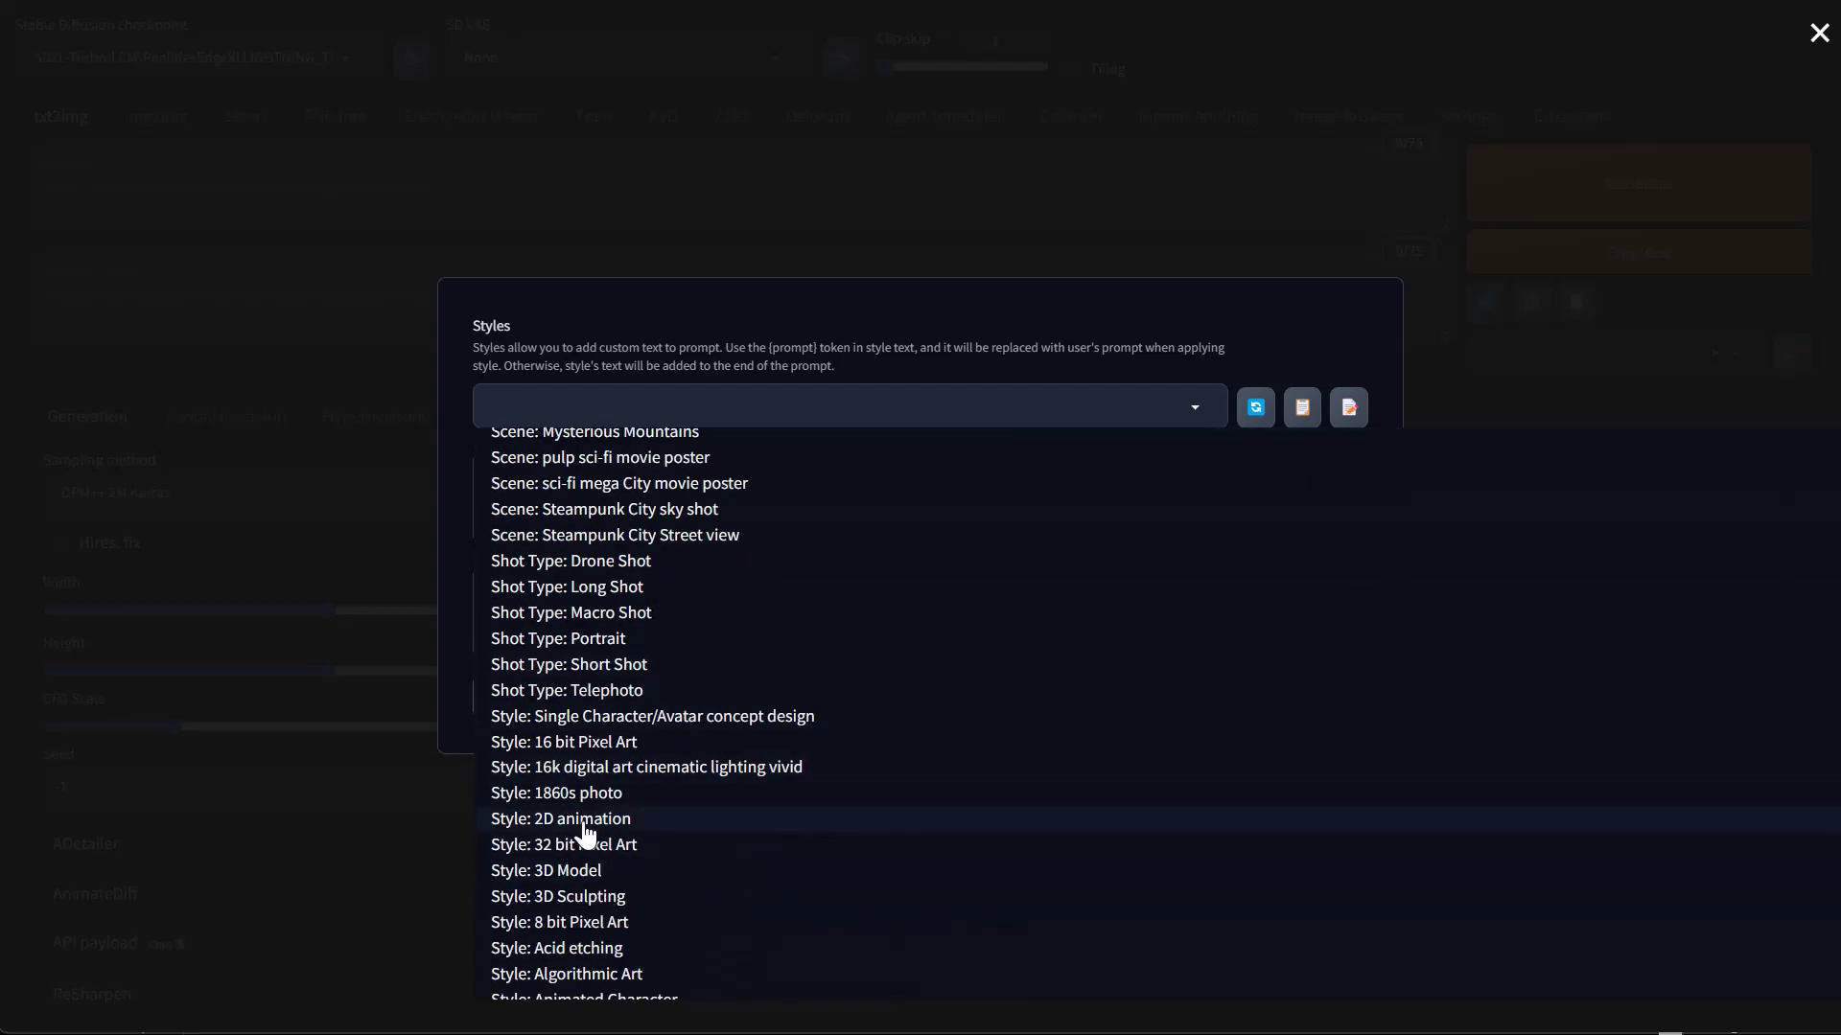
left_click(633, 798)
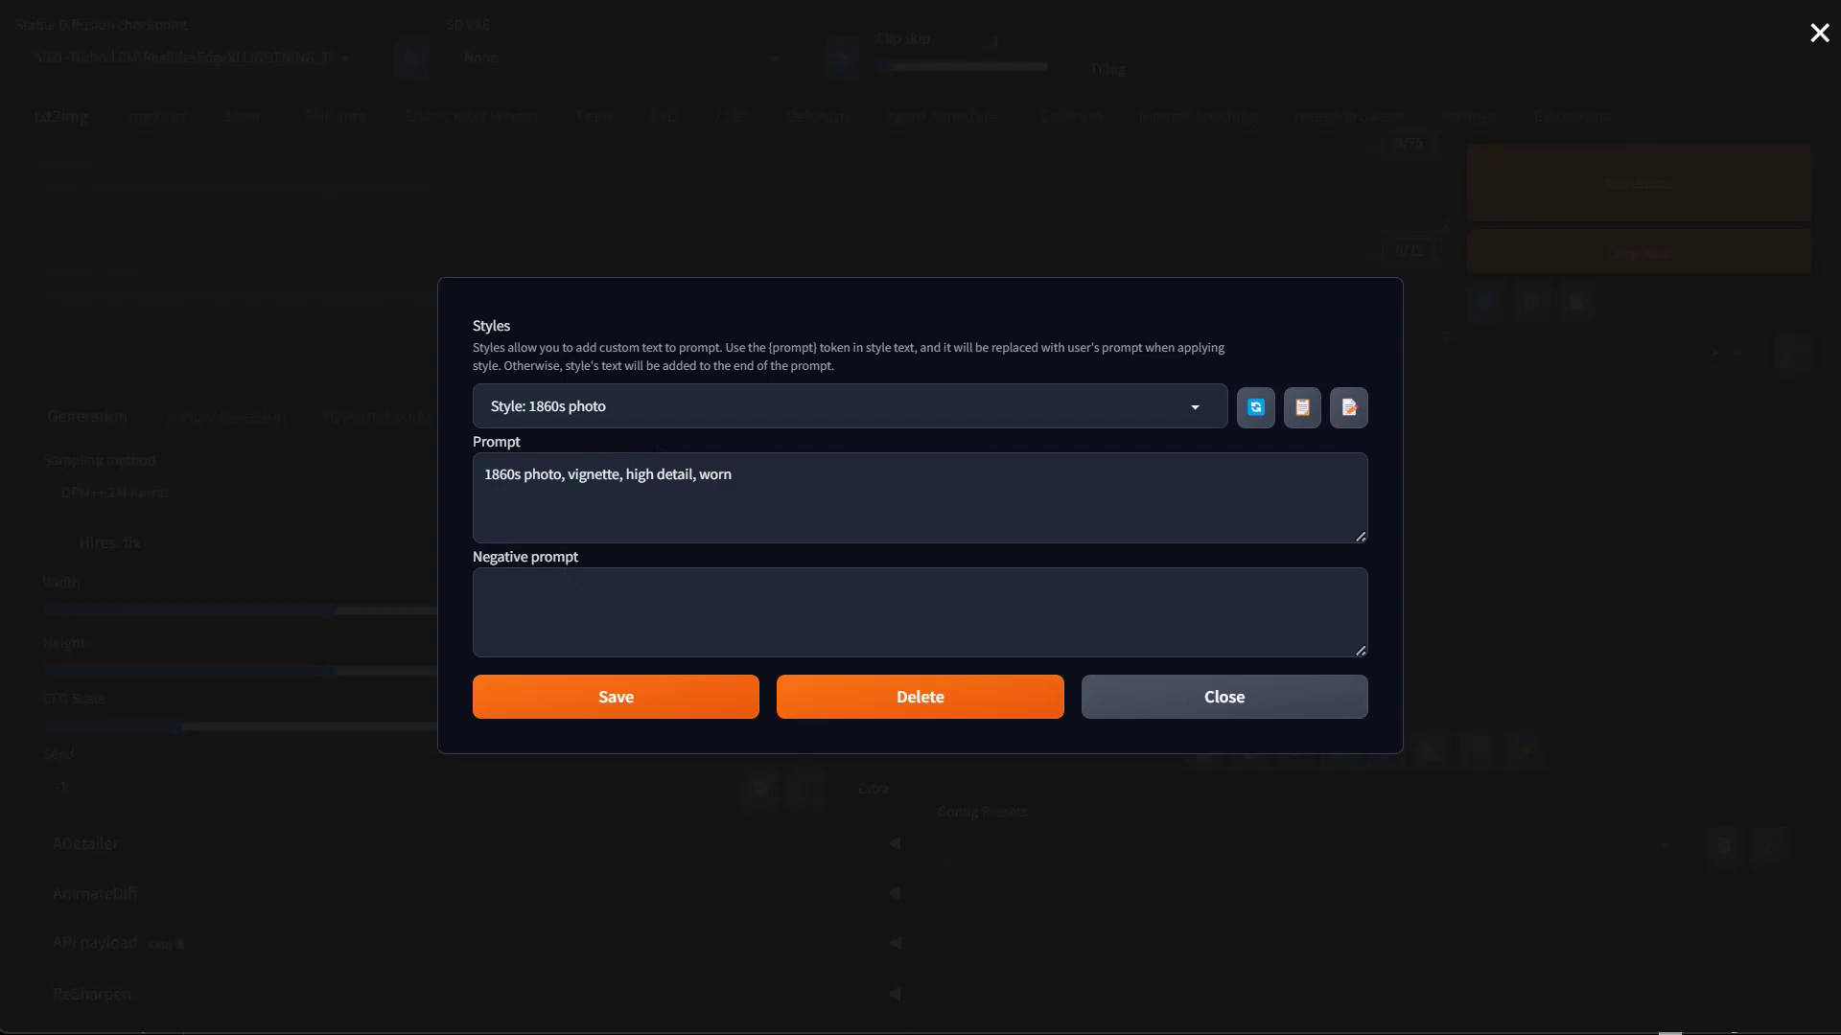
left_click(735, 475)
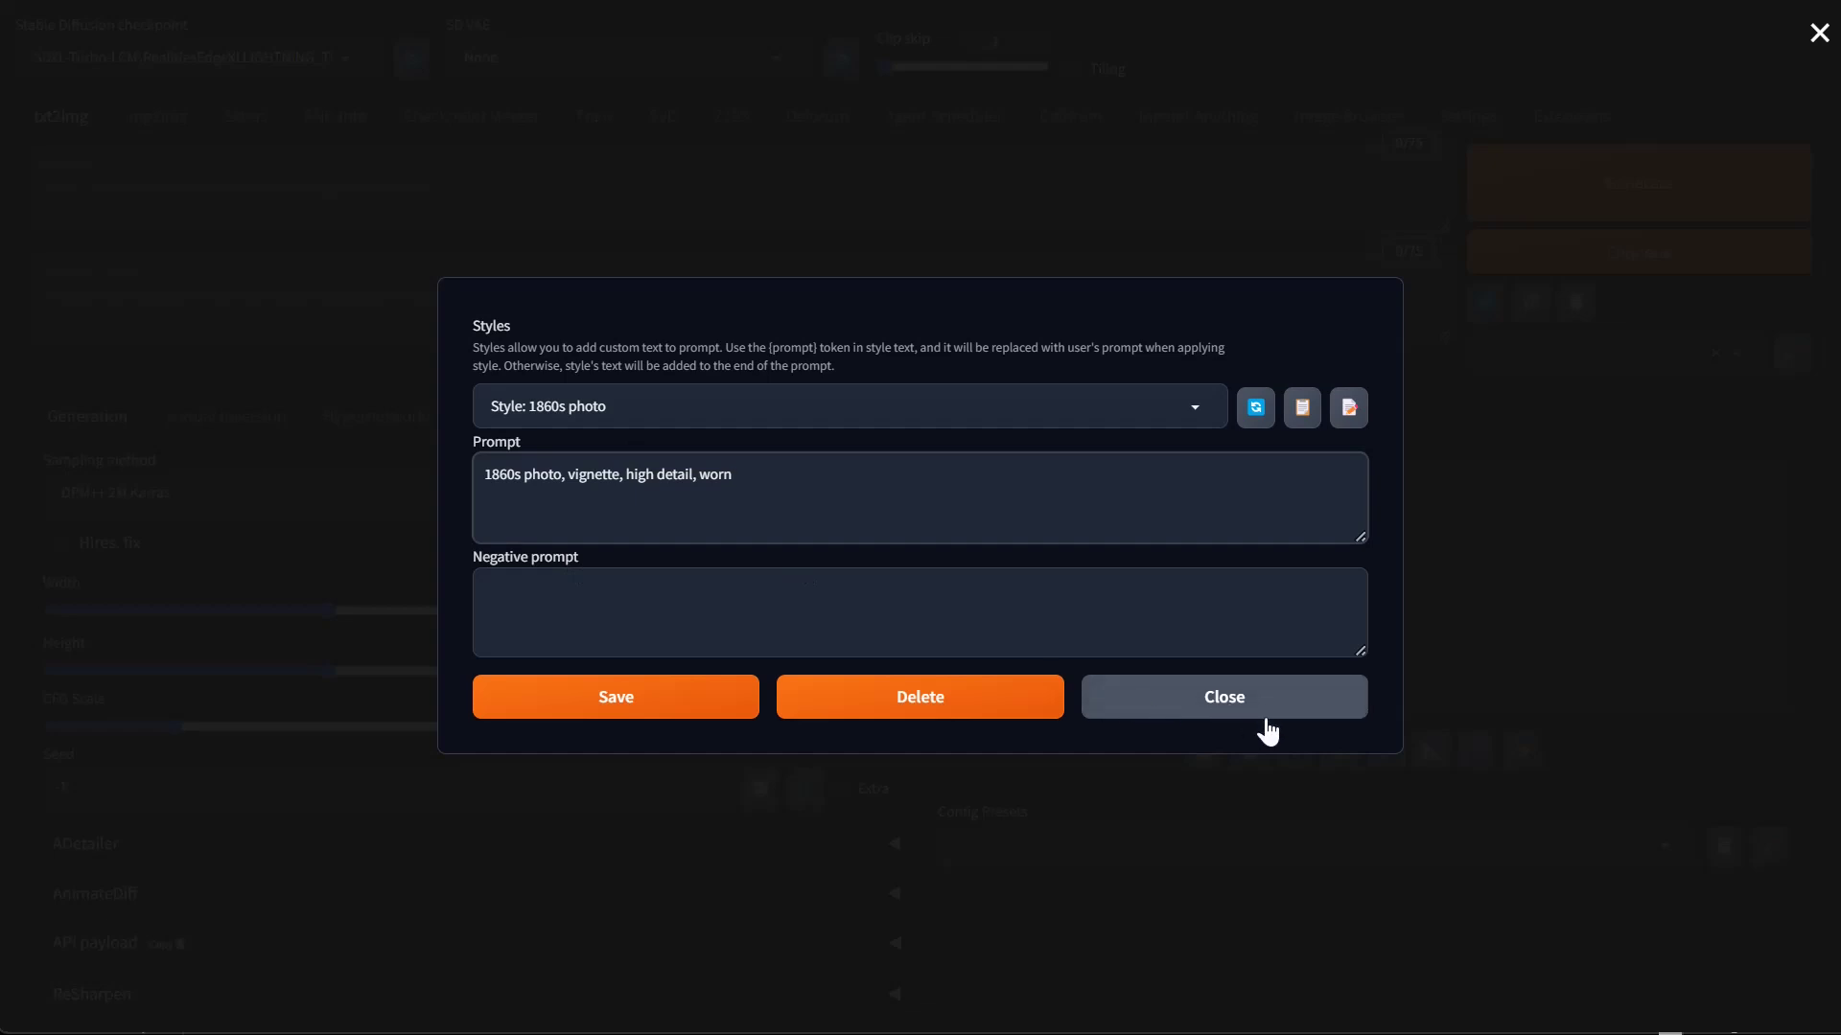
left_click(1216, 699)
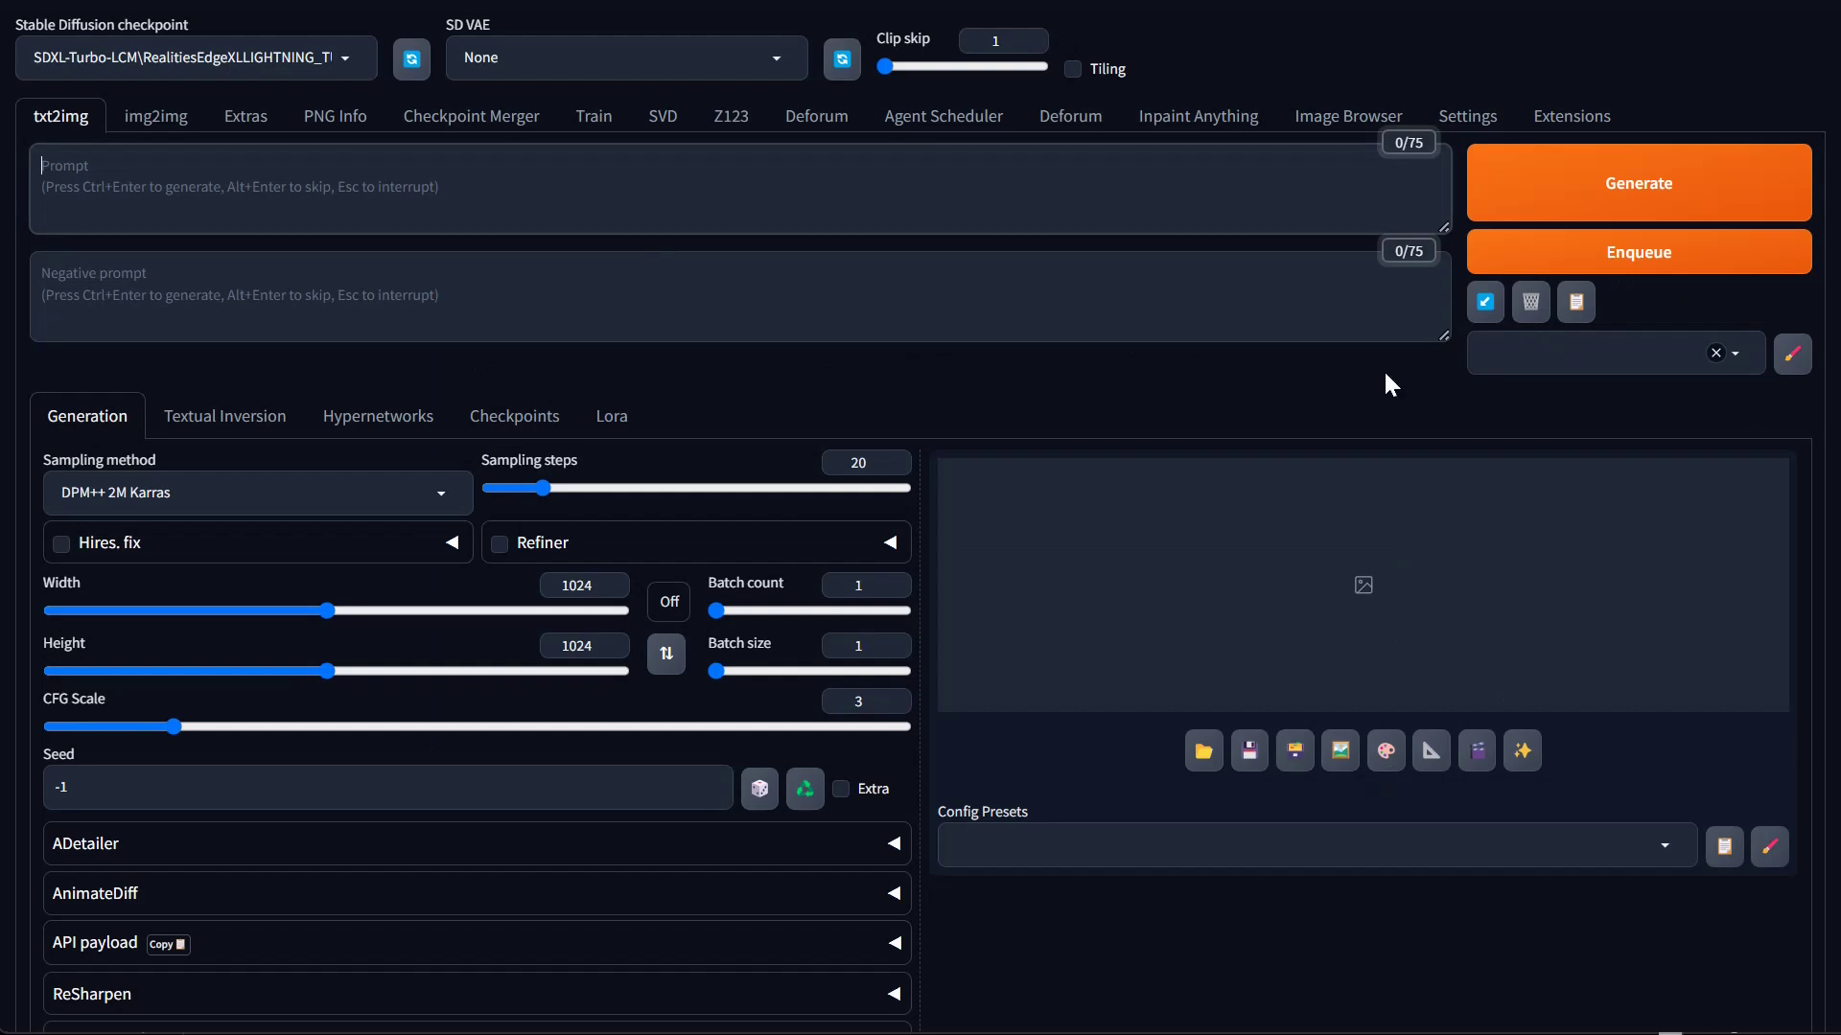
Try adding the styles Filter: HDR Photo and Filter: Analog Camera filter, and remove both again
left_click(1620, 368)
left_click(1563, 819)
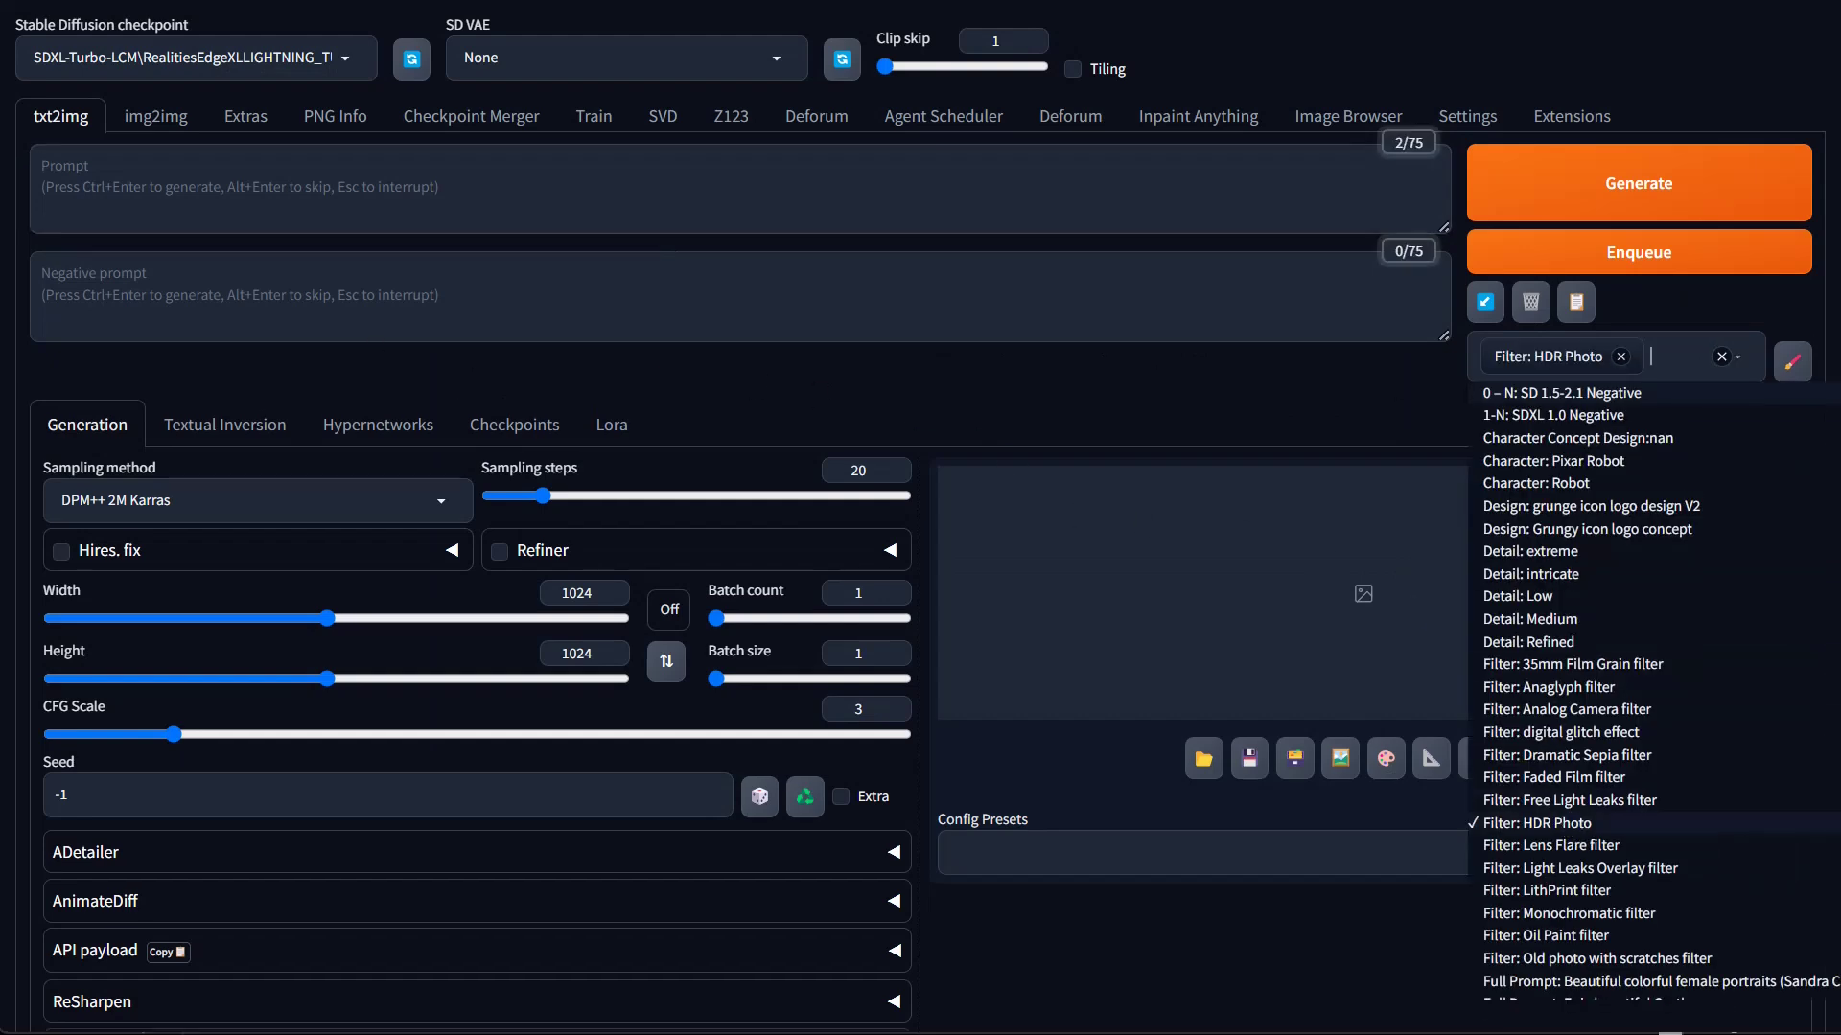
left_click(1168, 458)
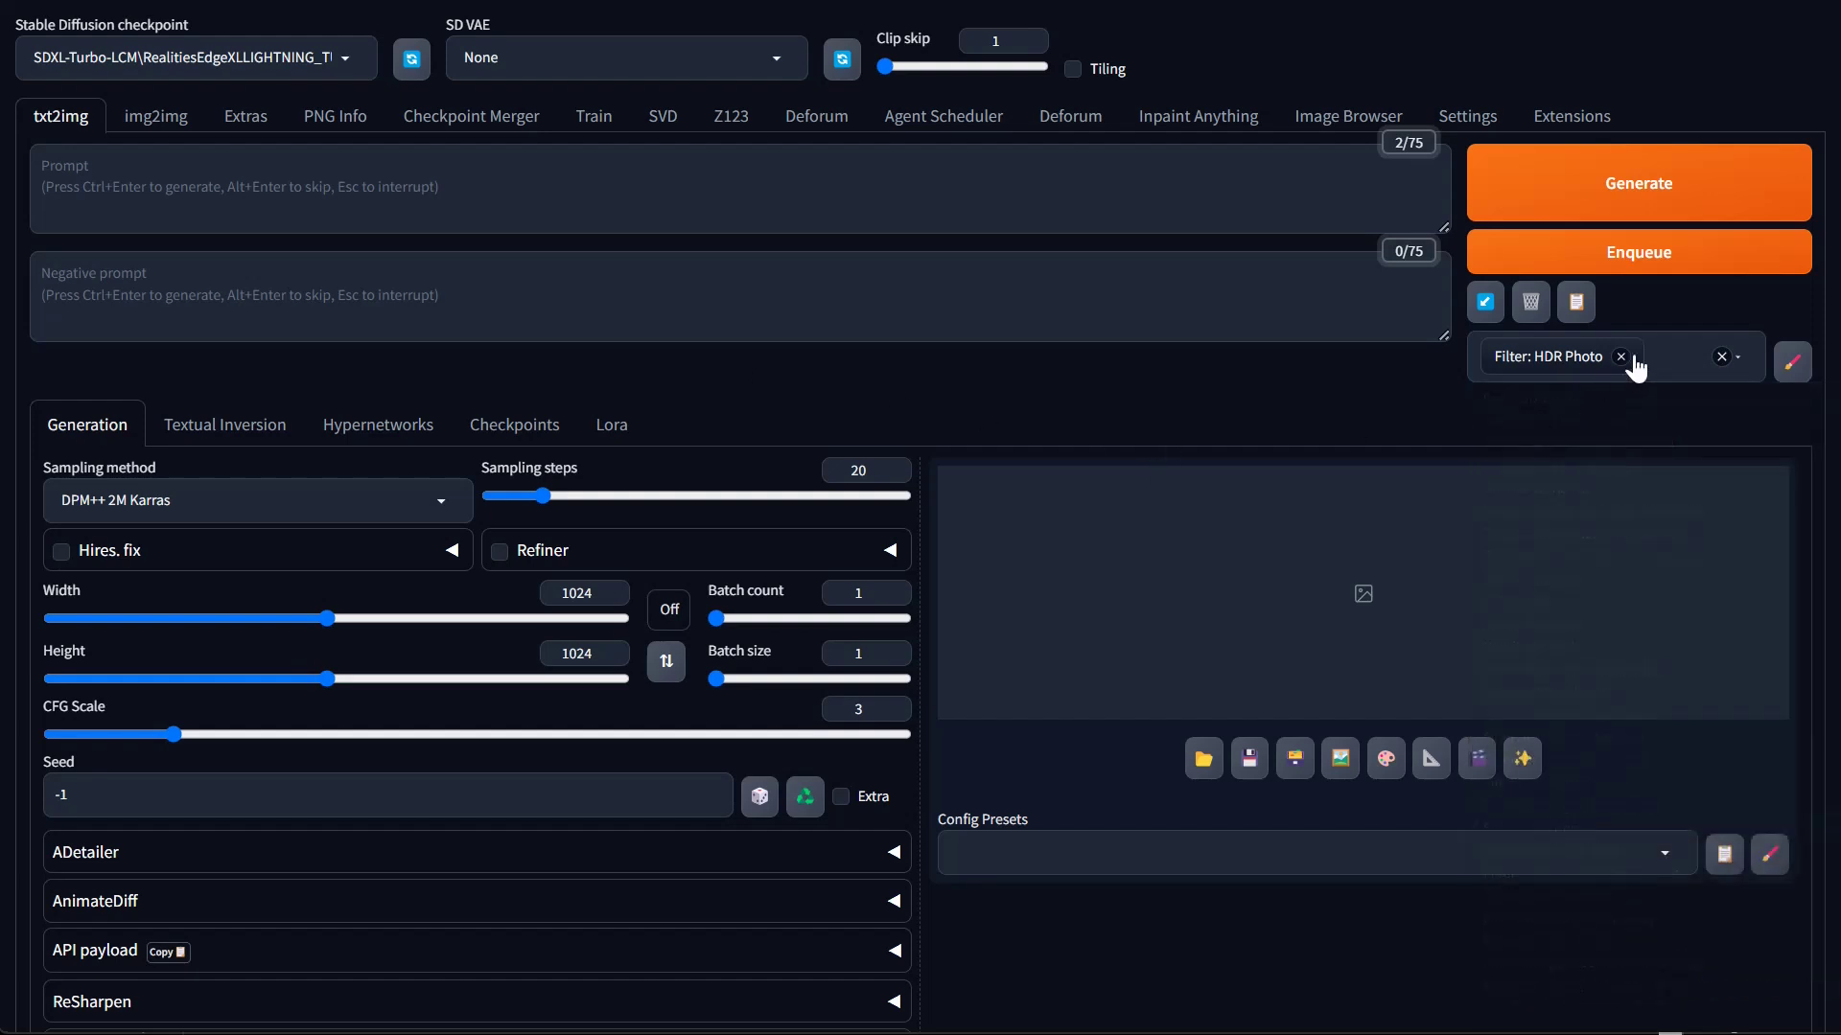
left_click(1669, 356)
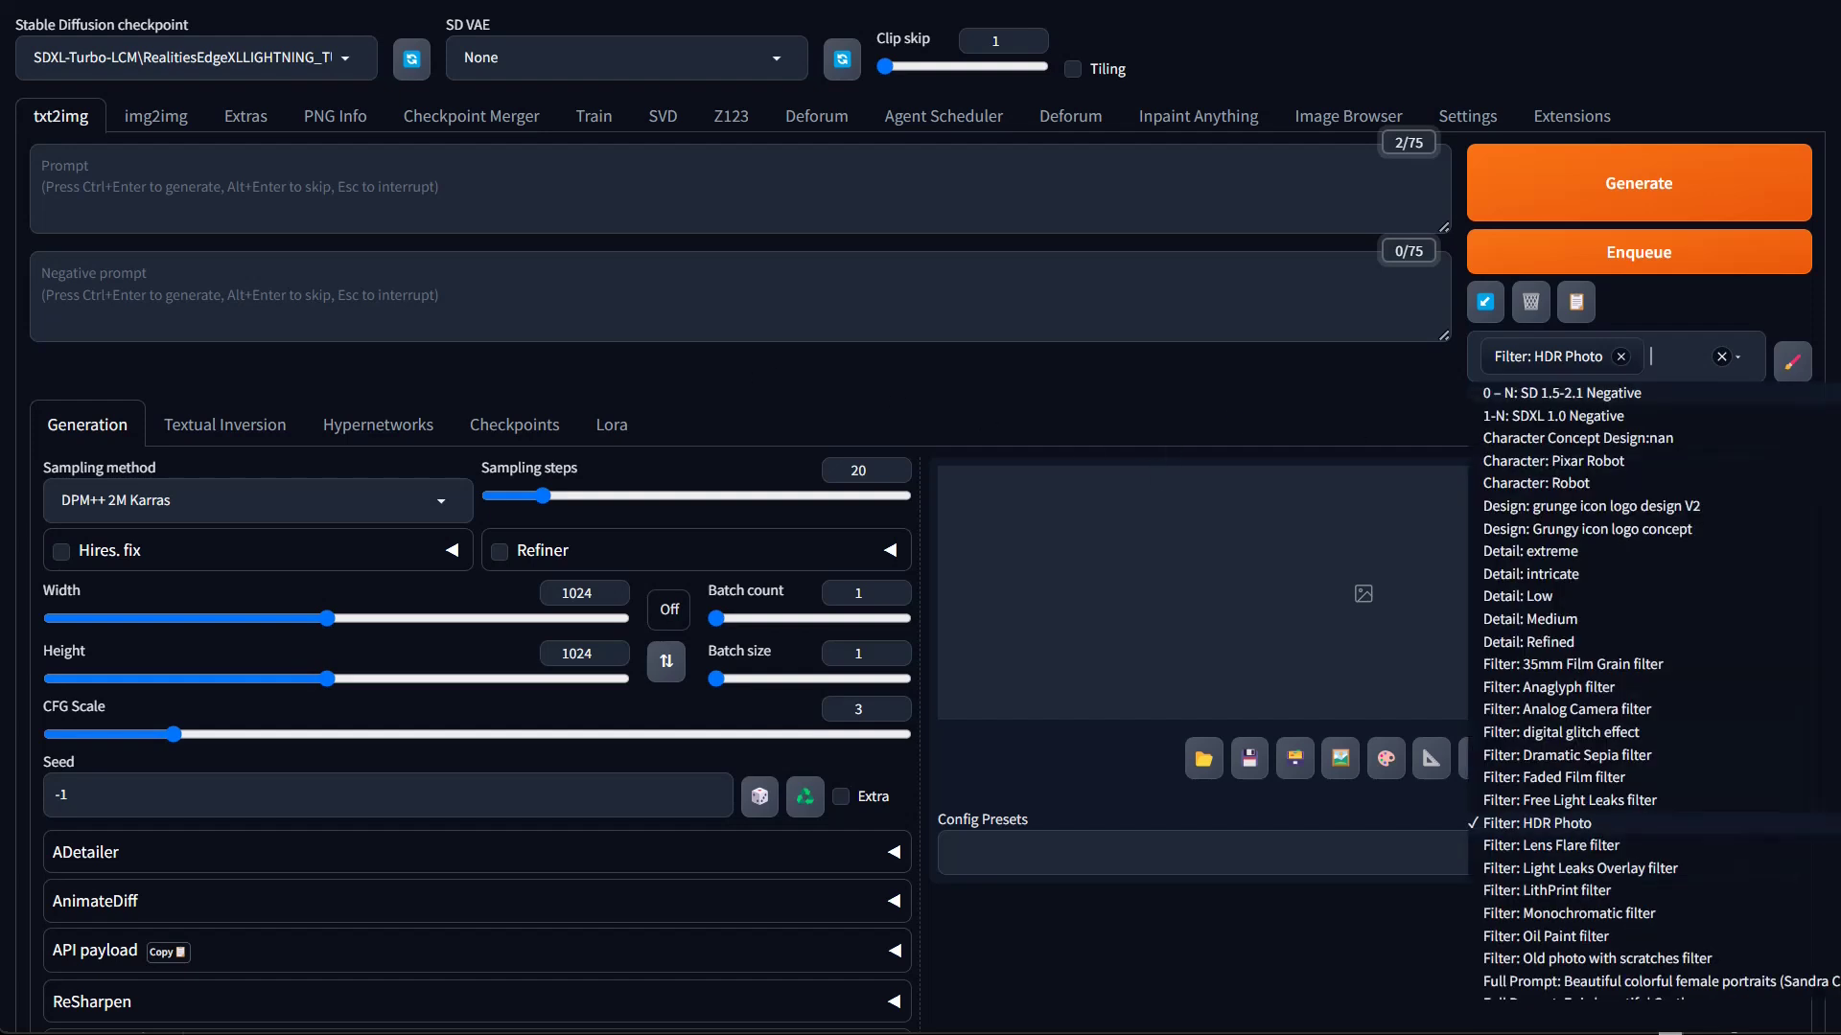
left_click(1651, 714)
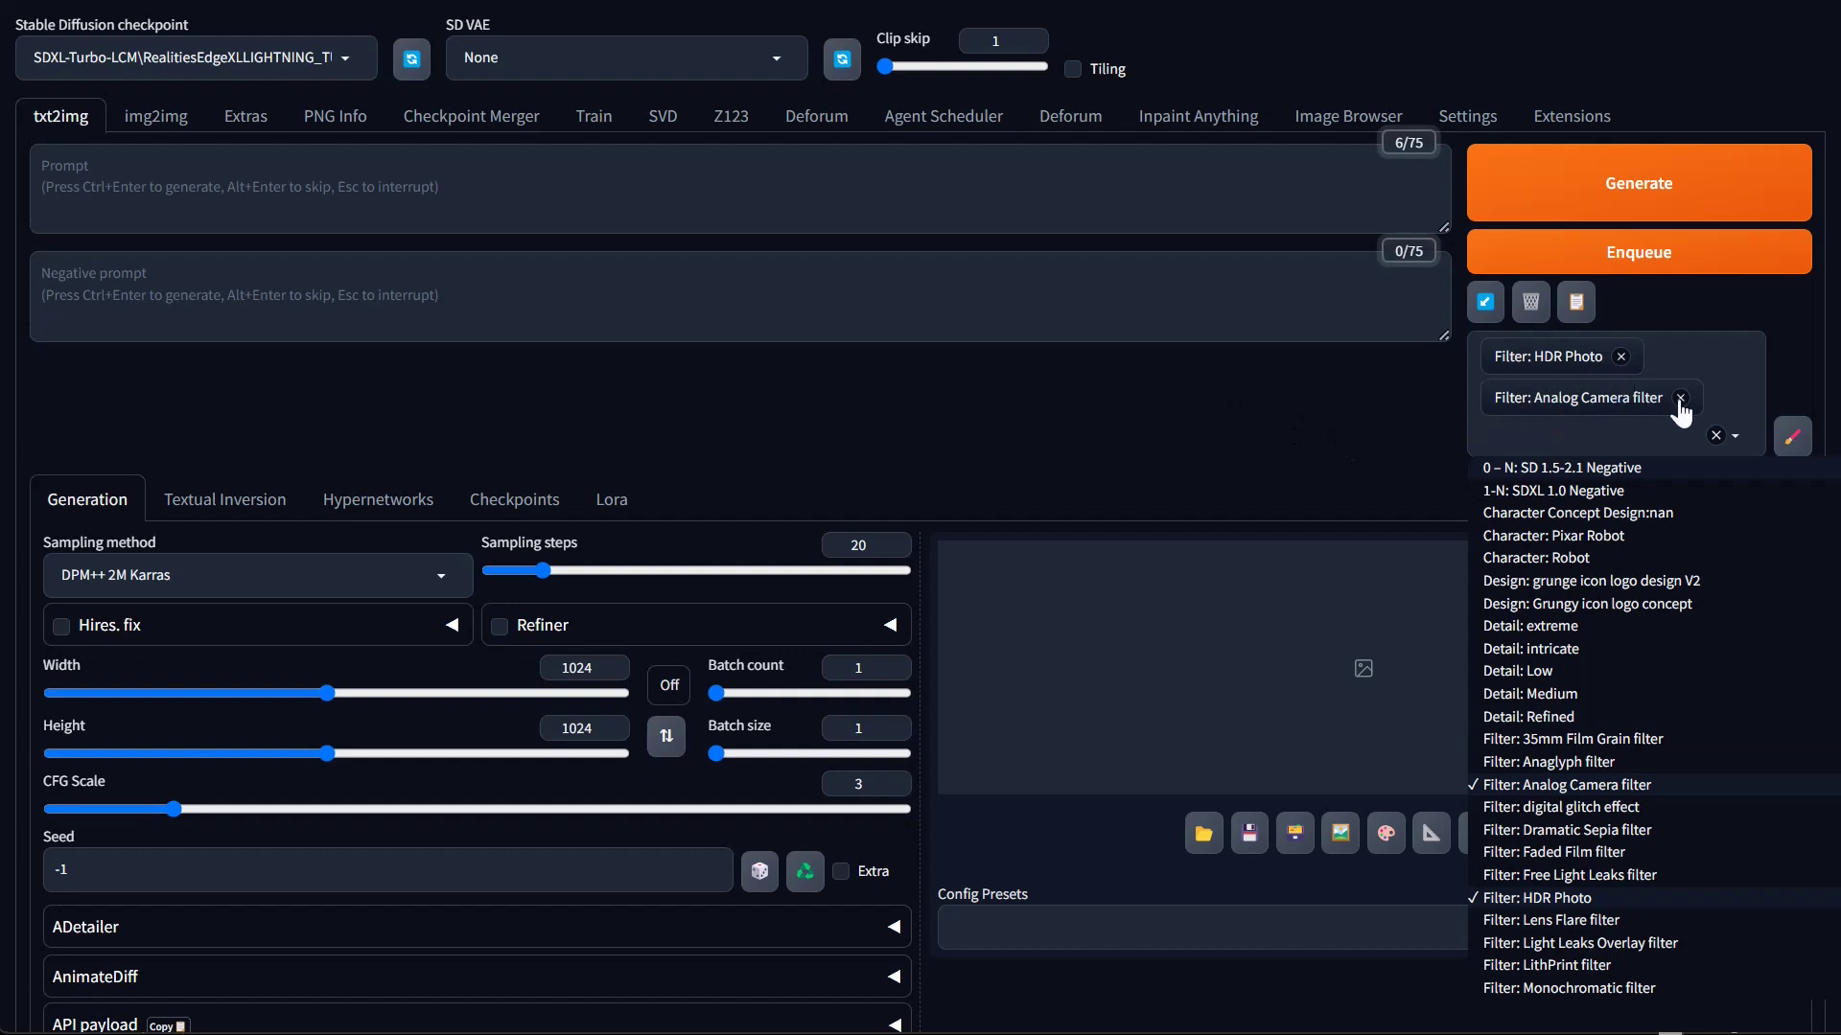
left_click(1304, 417)
left_click(1621, 356)
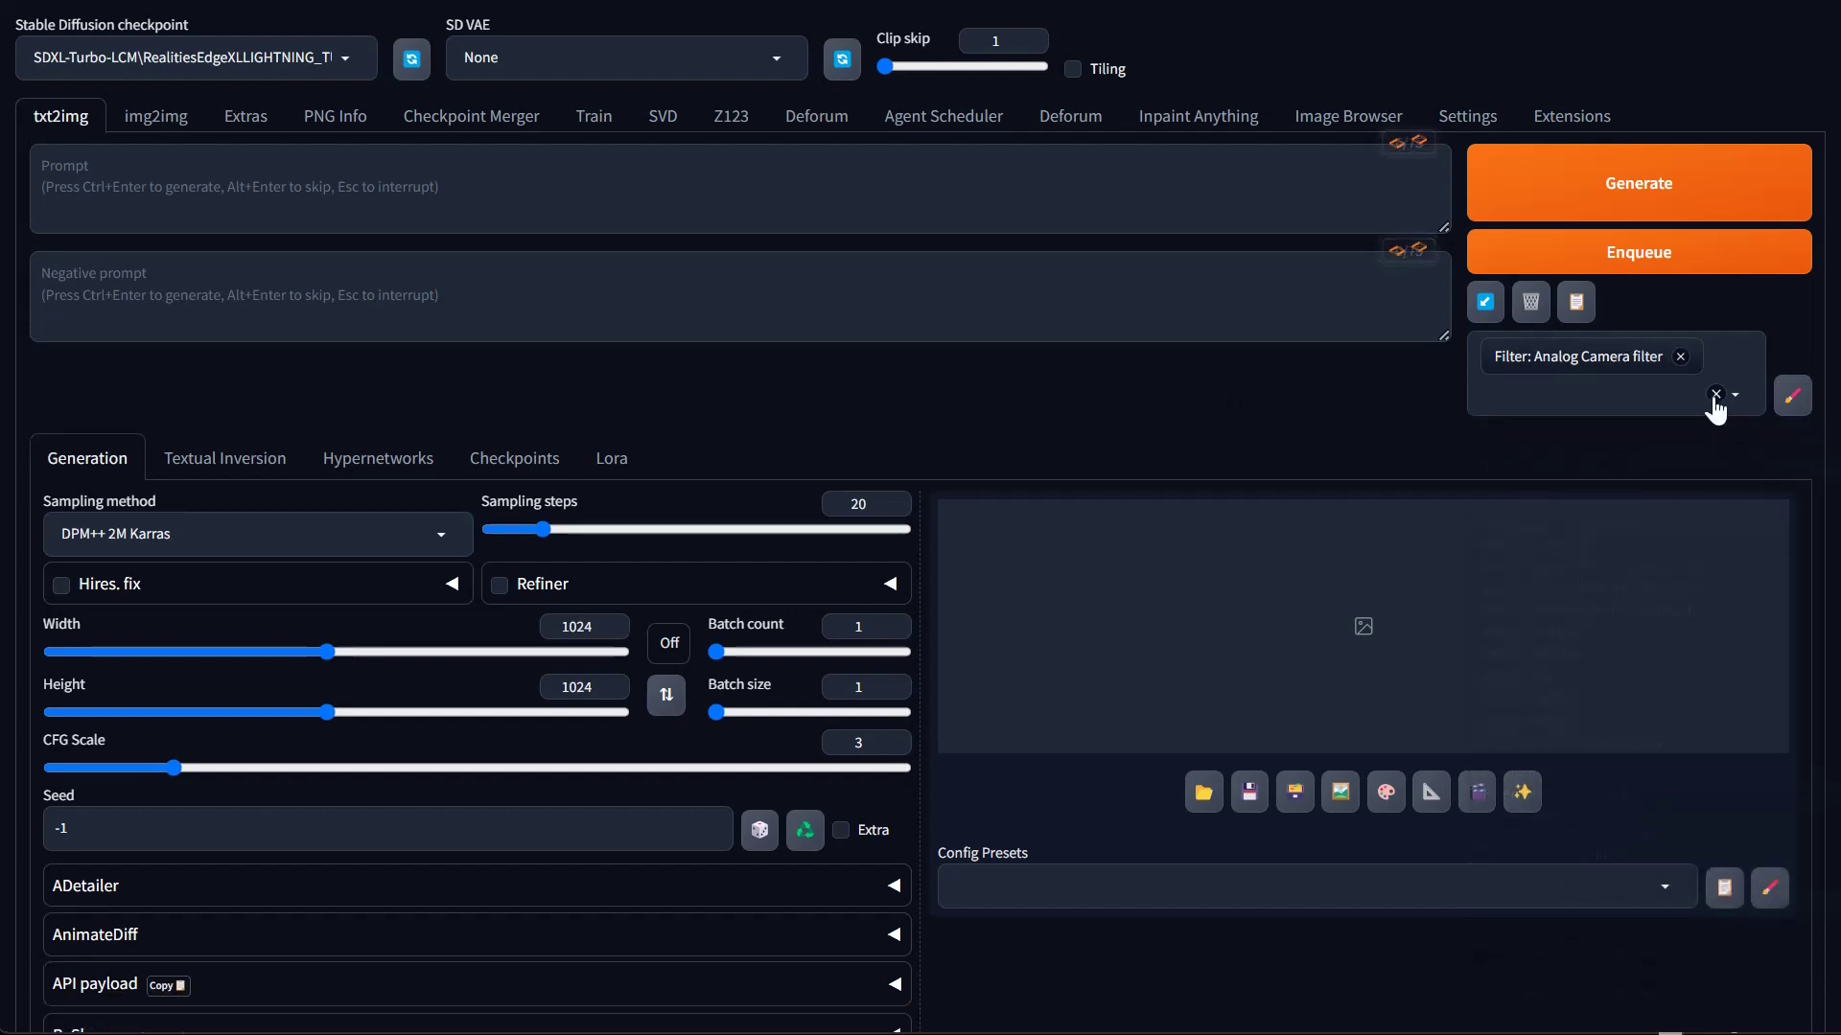
left_click(1679, 355)
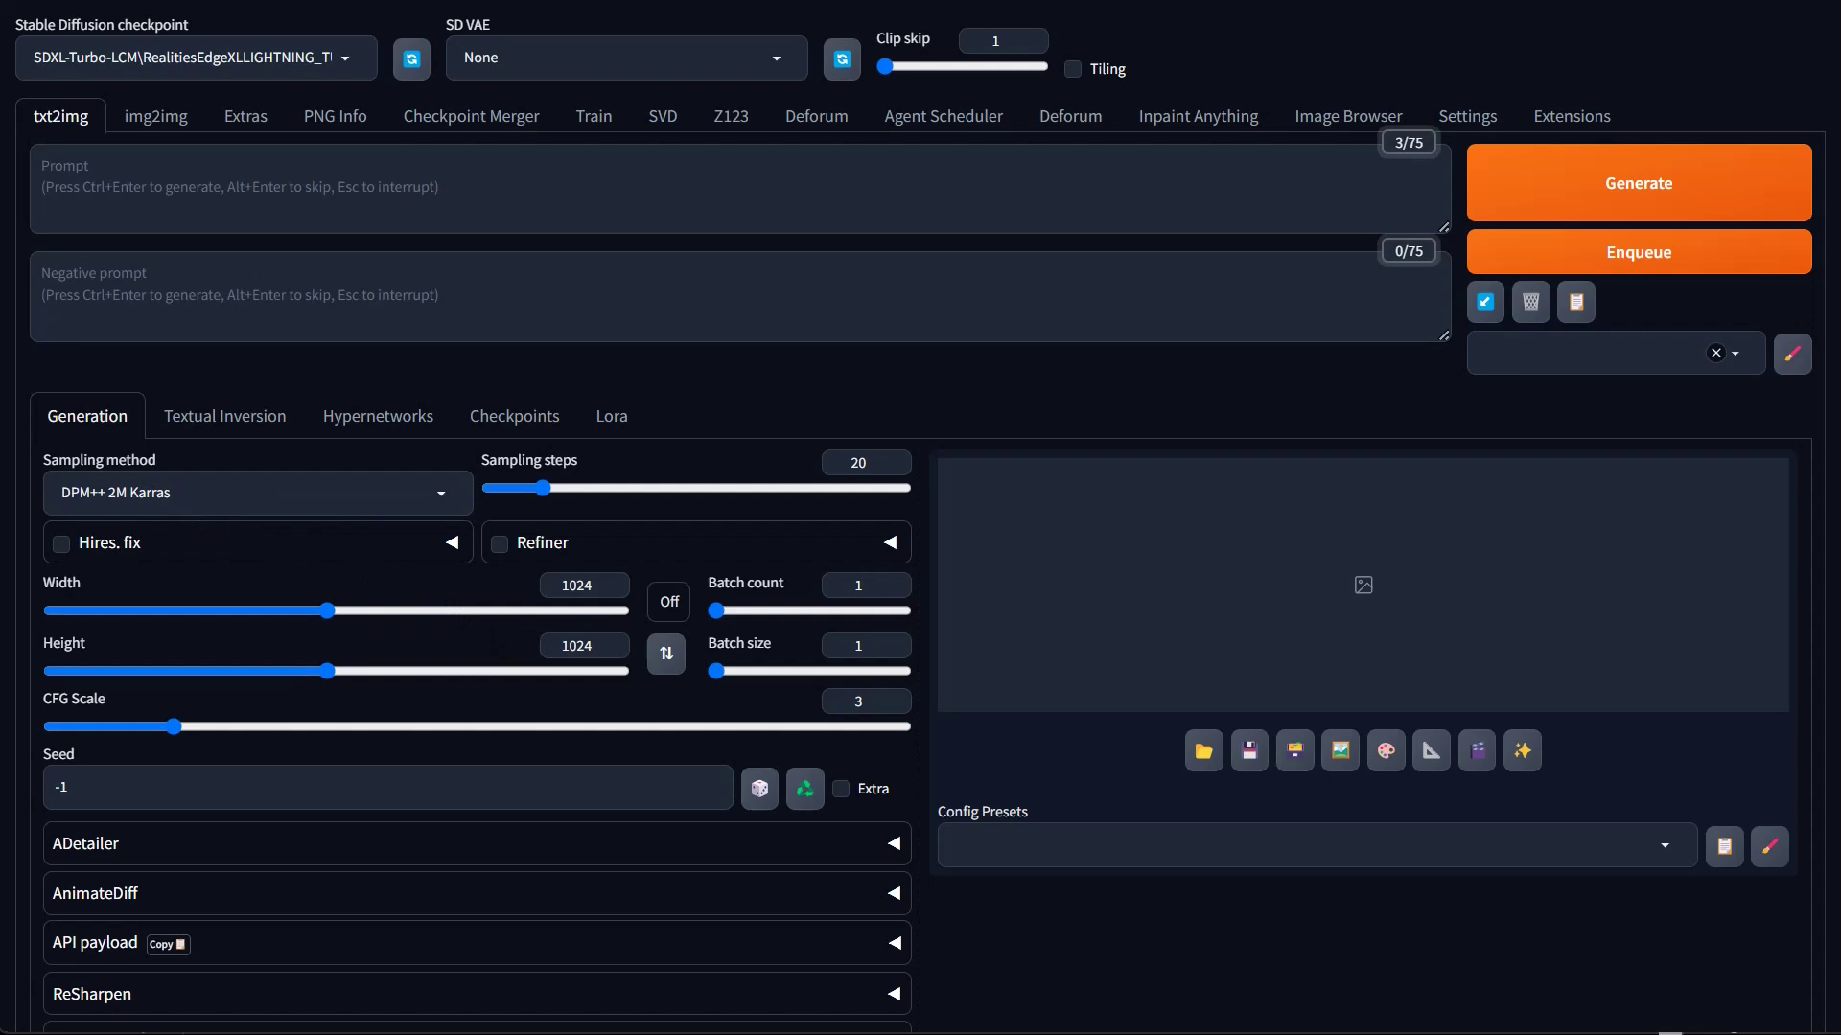
View the available sampling methods, including the Euler, LCM and Turbo variants, without choosing a different one
left_click(441, 493)
scroll(268, 686, "down", 3)
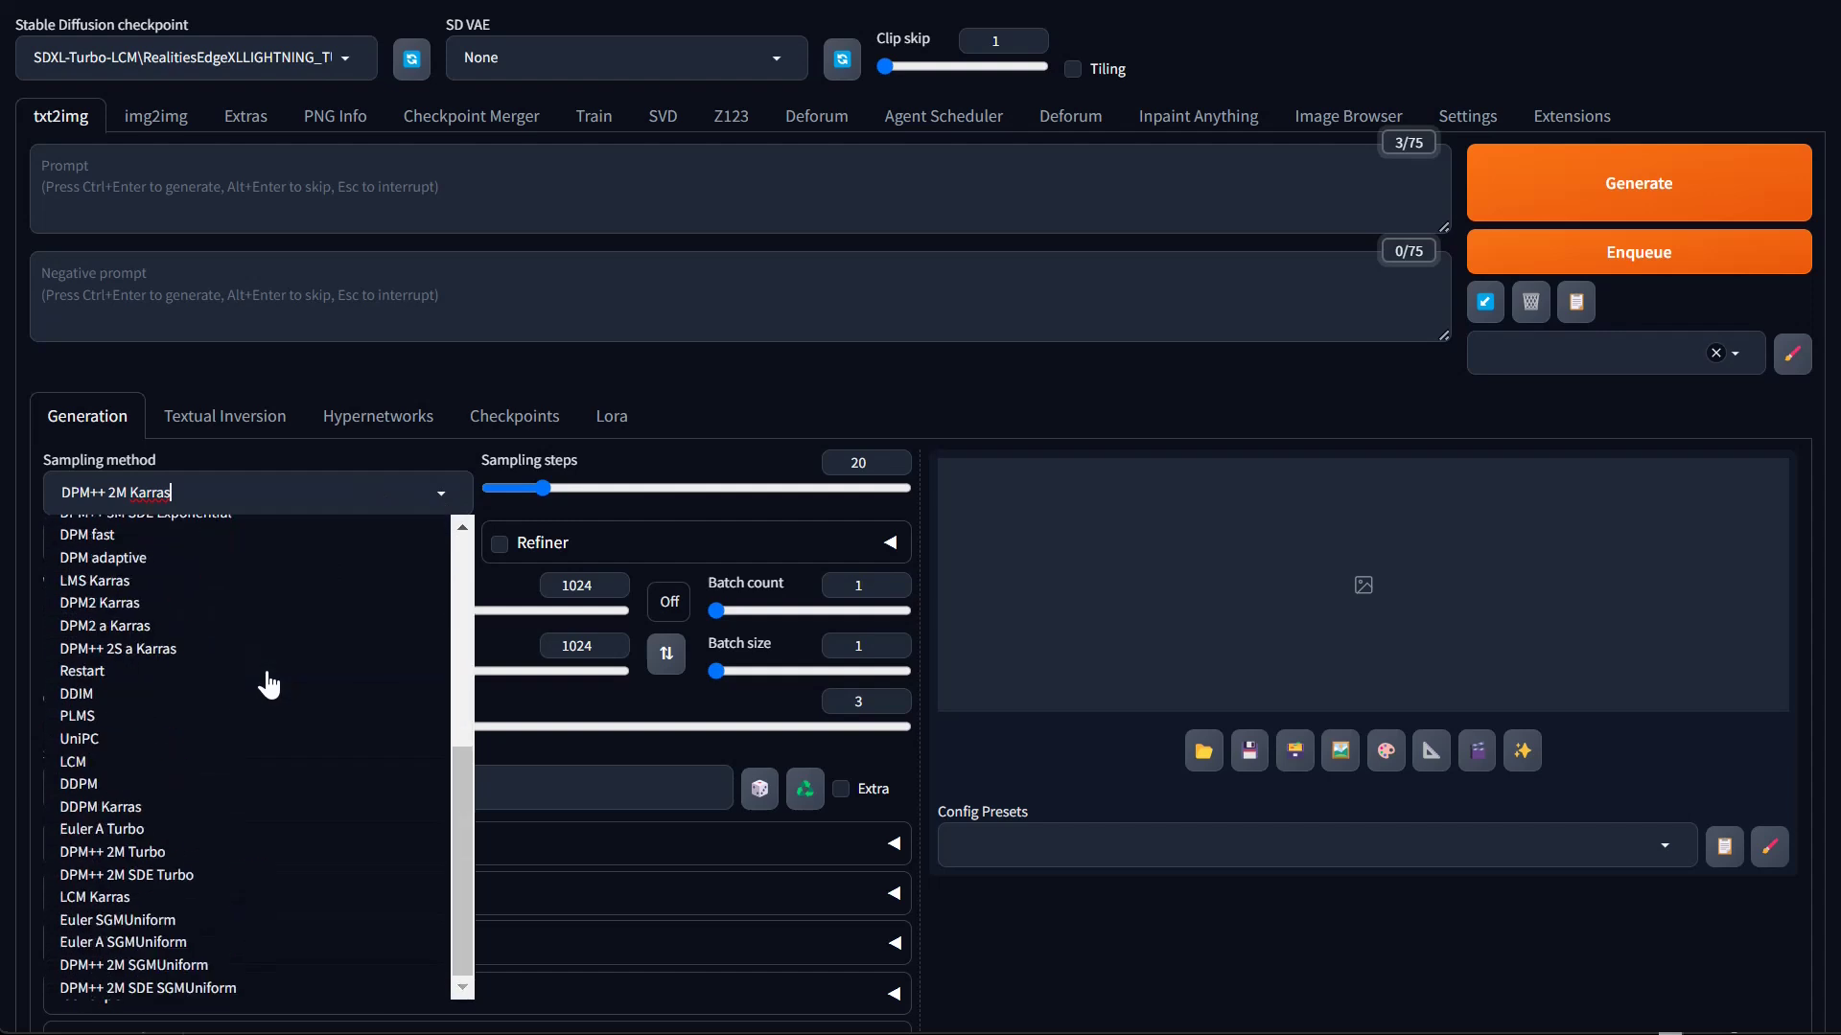
scroll(267, 686, "up", 3)
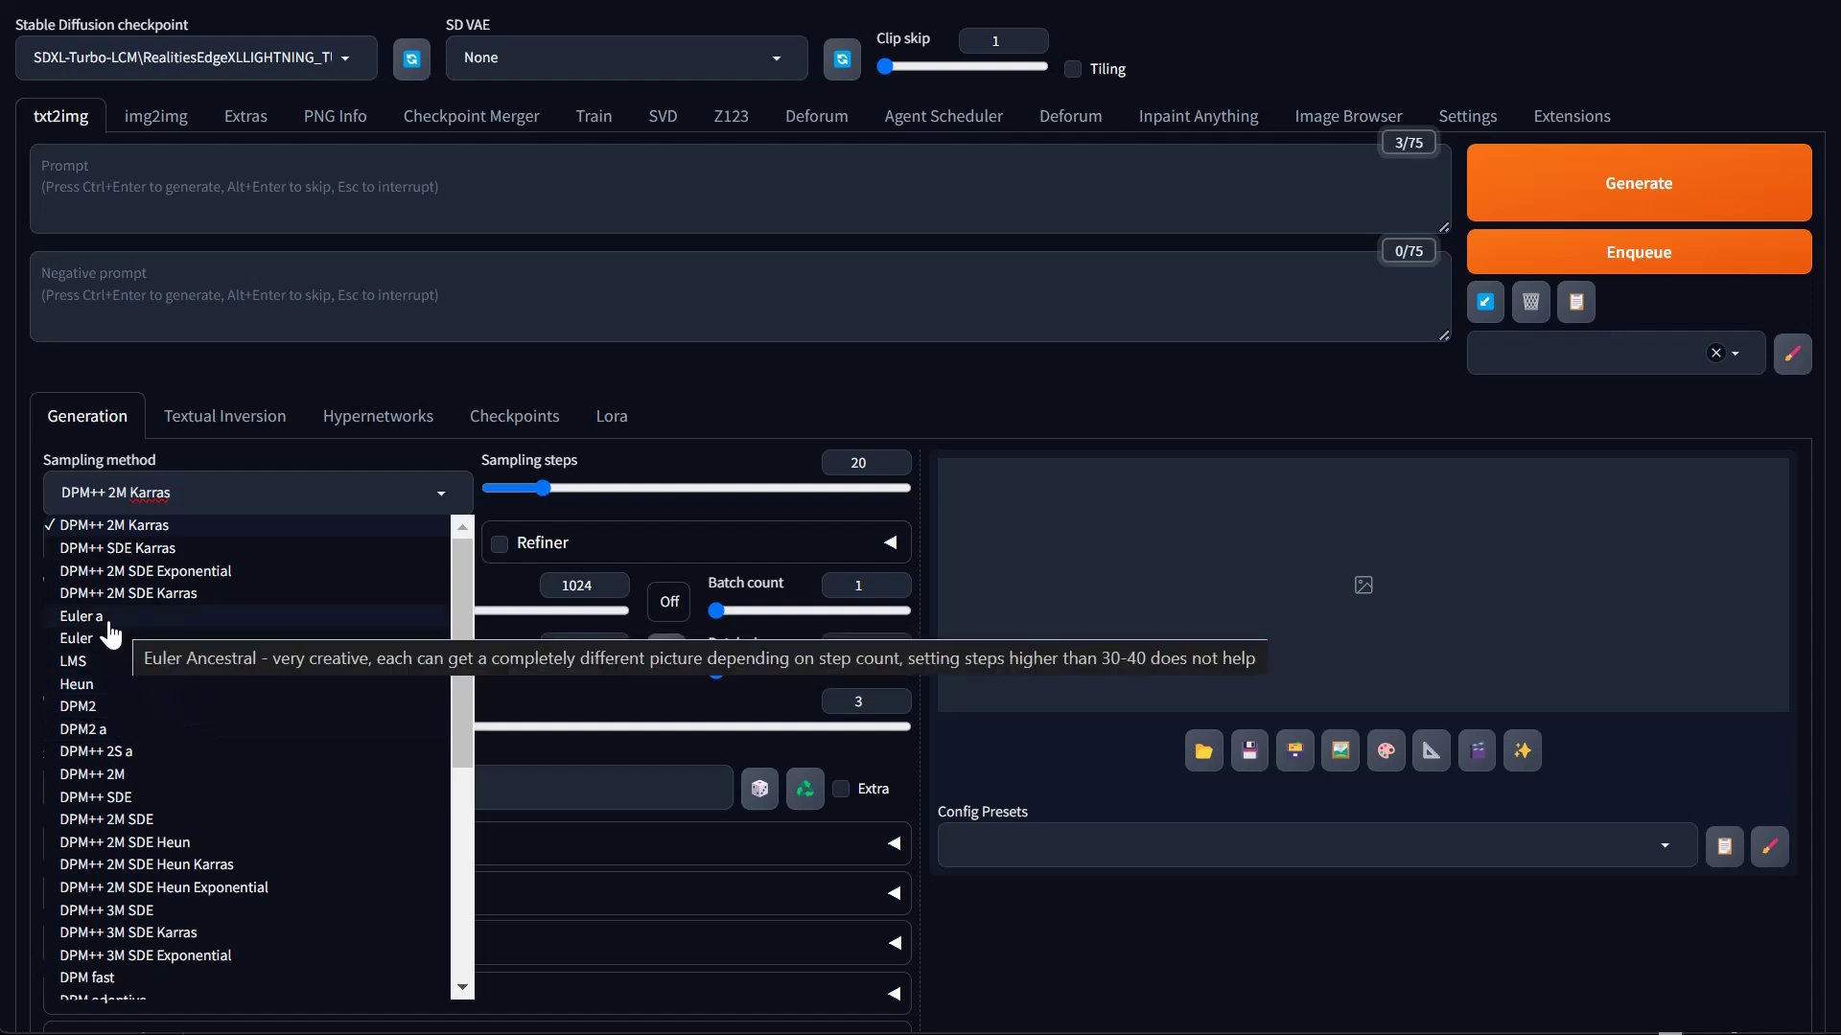
scroll(307, 801, "down", 5)
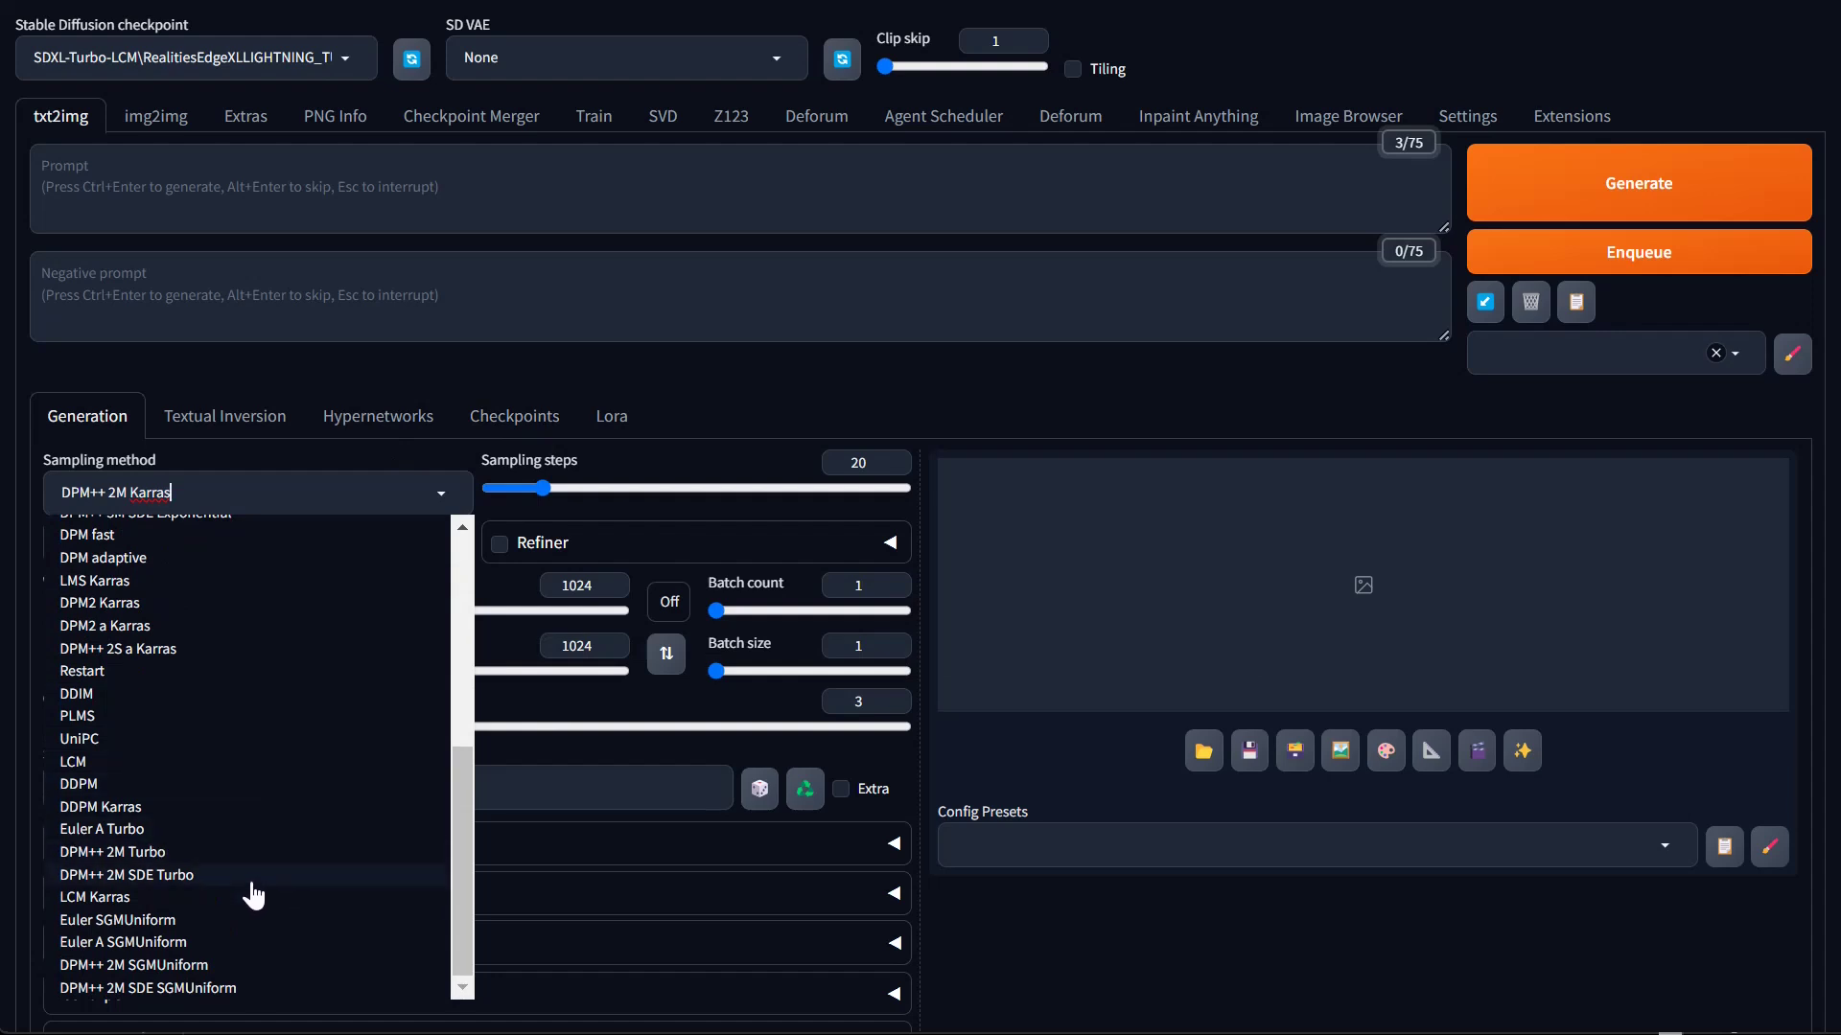
left_click(841, 380)
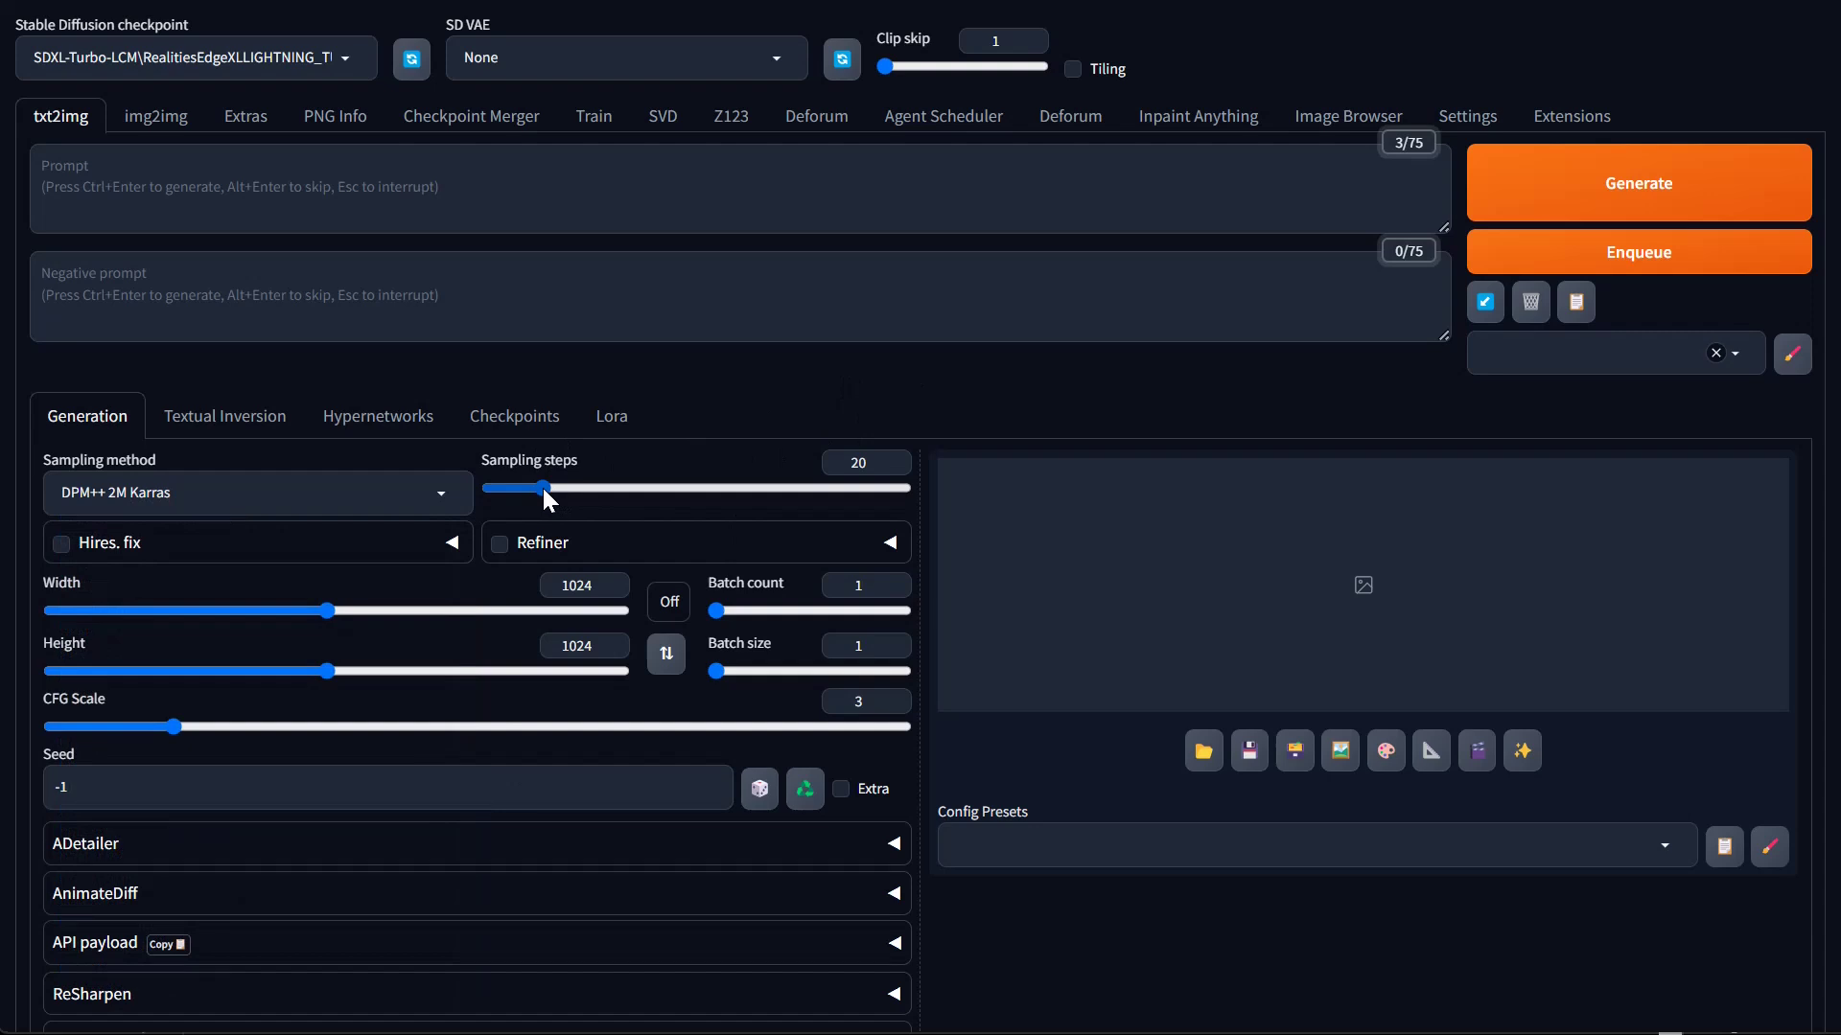
Set the sampling steps to 44
left_click_drag(542, 485, 502, 487)
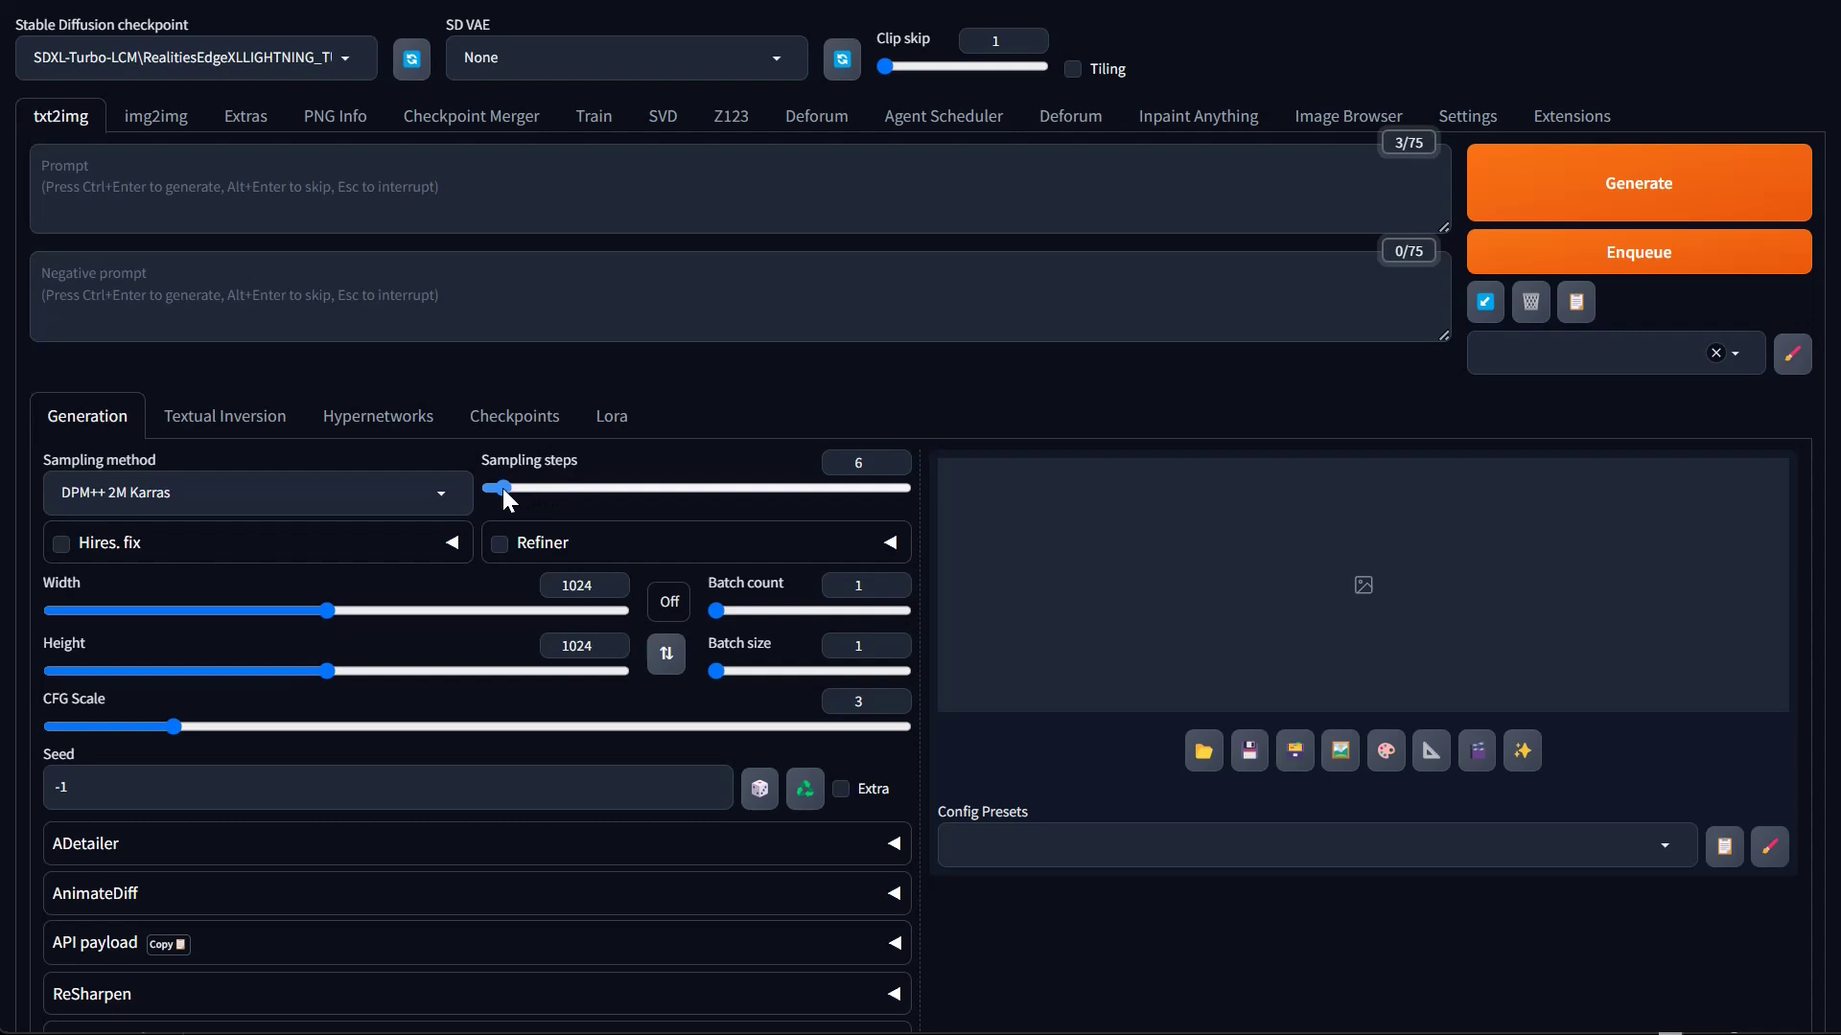
left_click_drag(503, 487, 551, 487)
left_click_drag(554, 489, 609, 479)
Try the Refiner with its Switch at value set to 0.66, and turn the Refiner off again
left_click(890, 543)
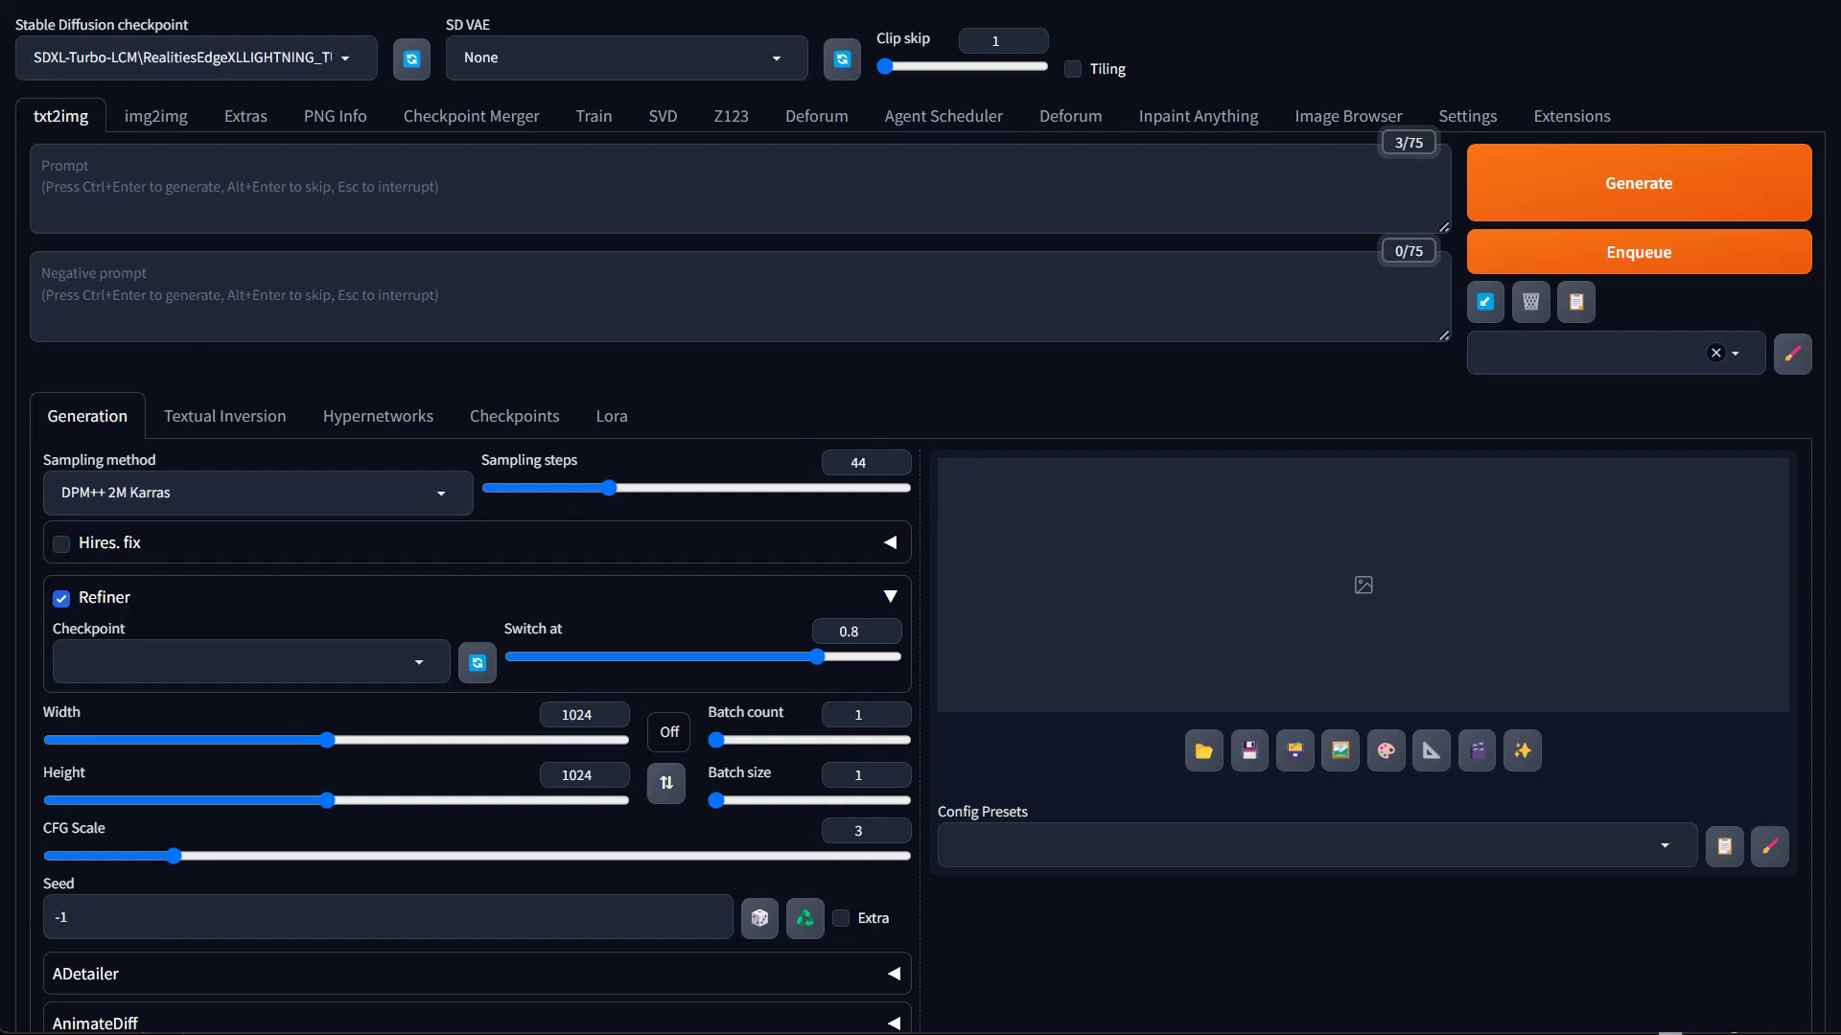
left_click(233, 685)
left_click(1074, 383)
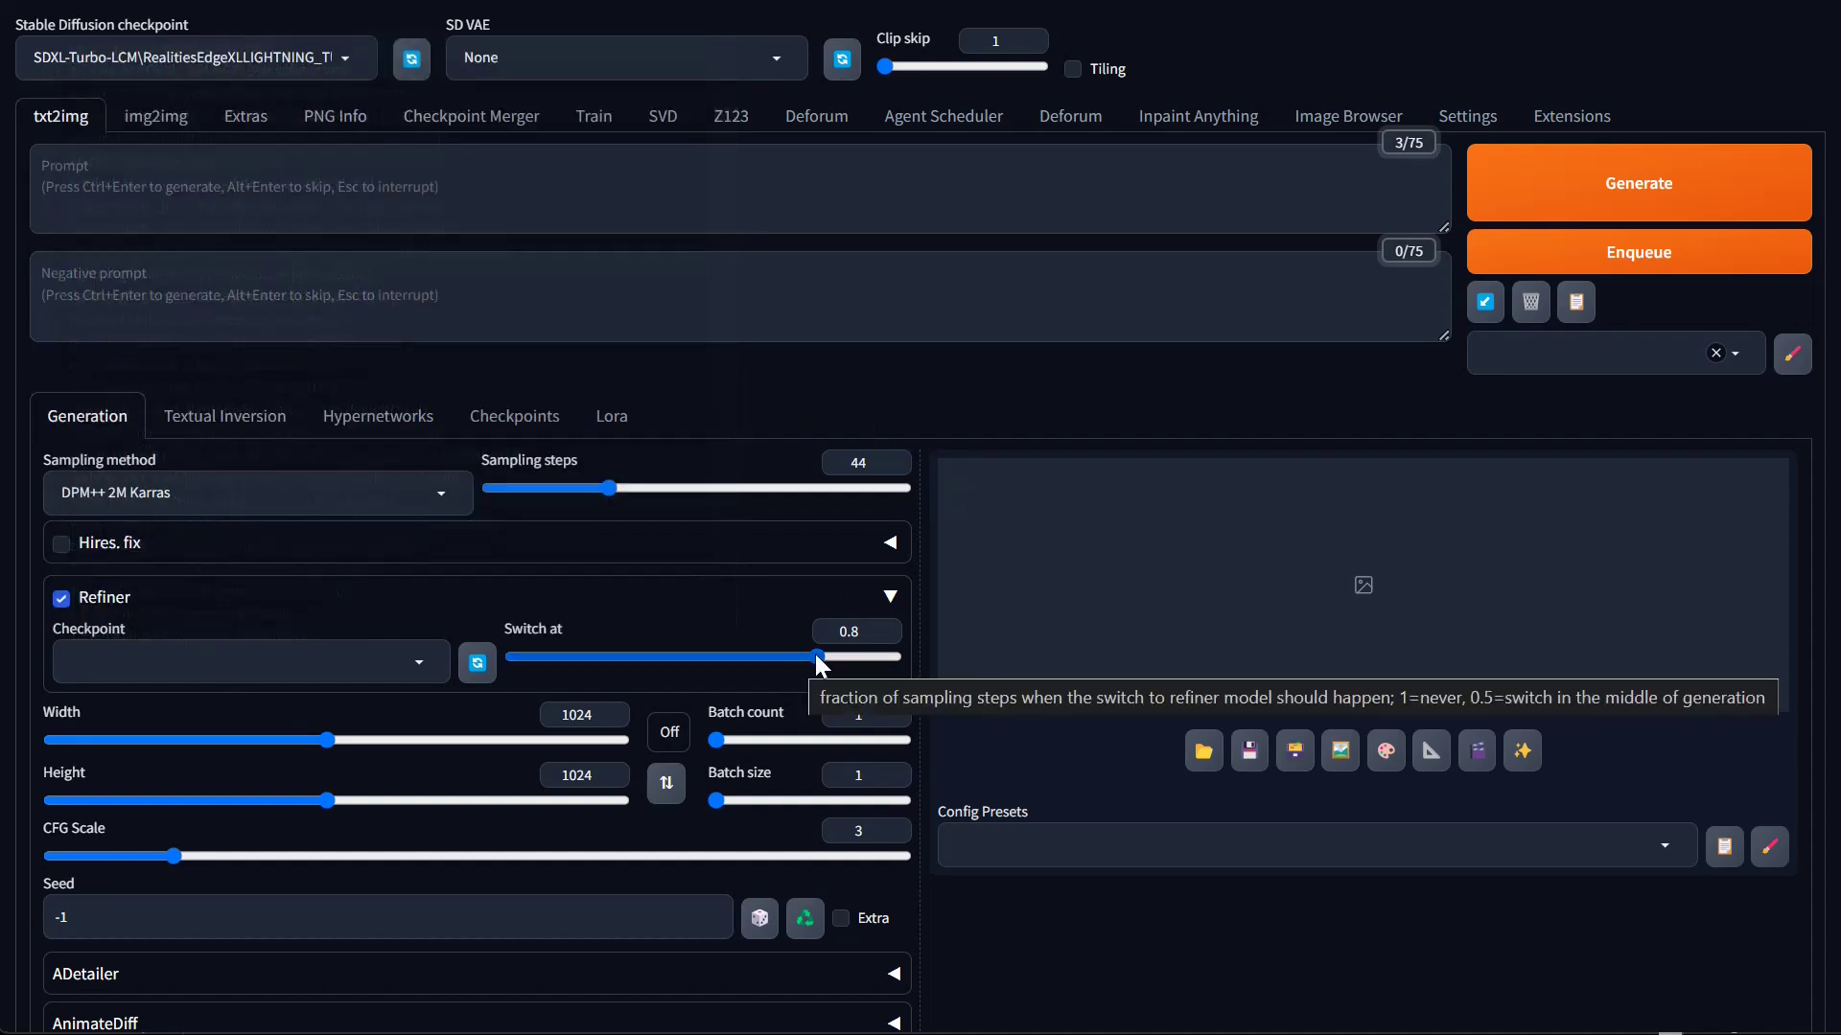
left_click_drag(816, 657, 772, 658)
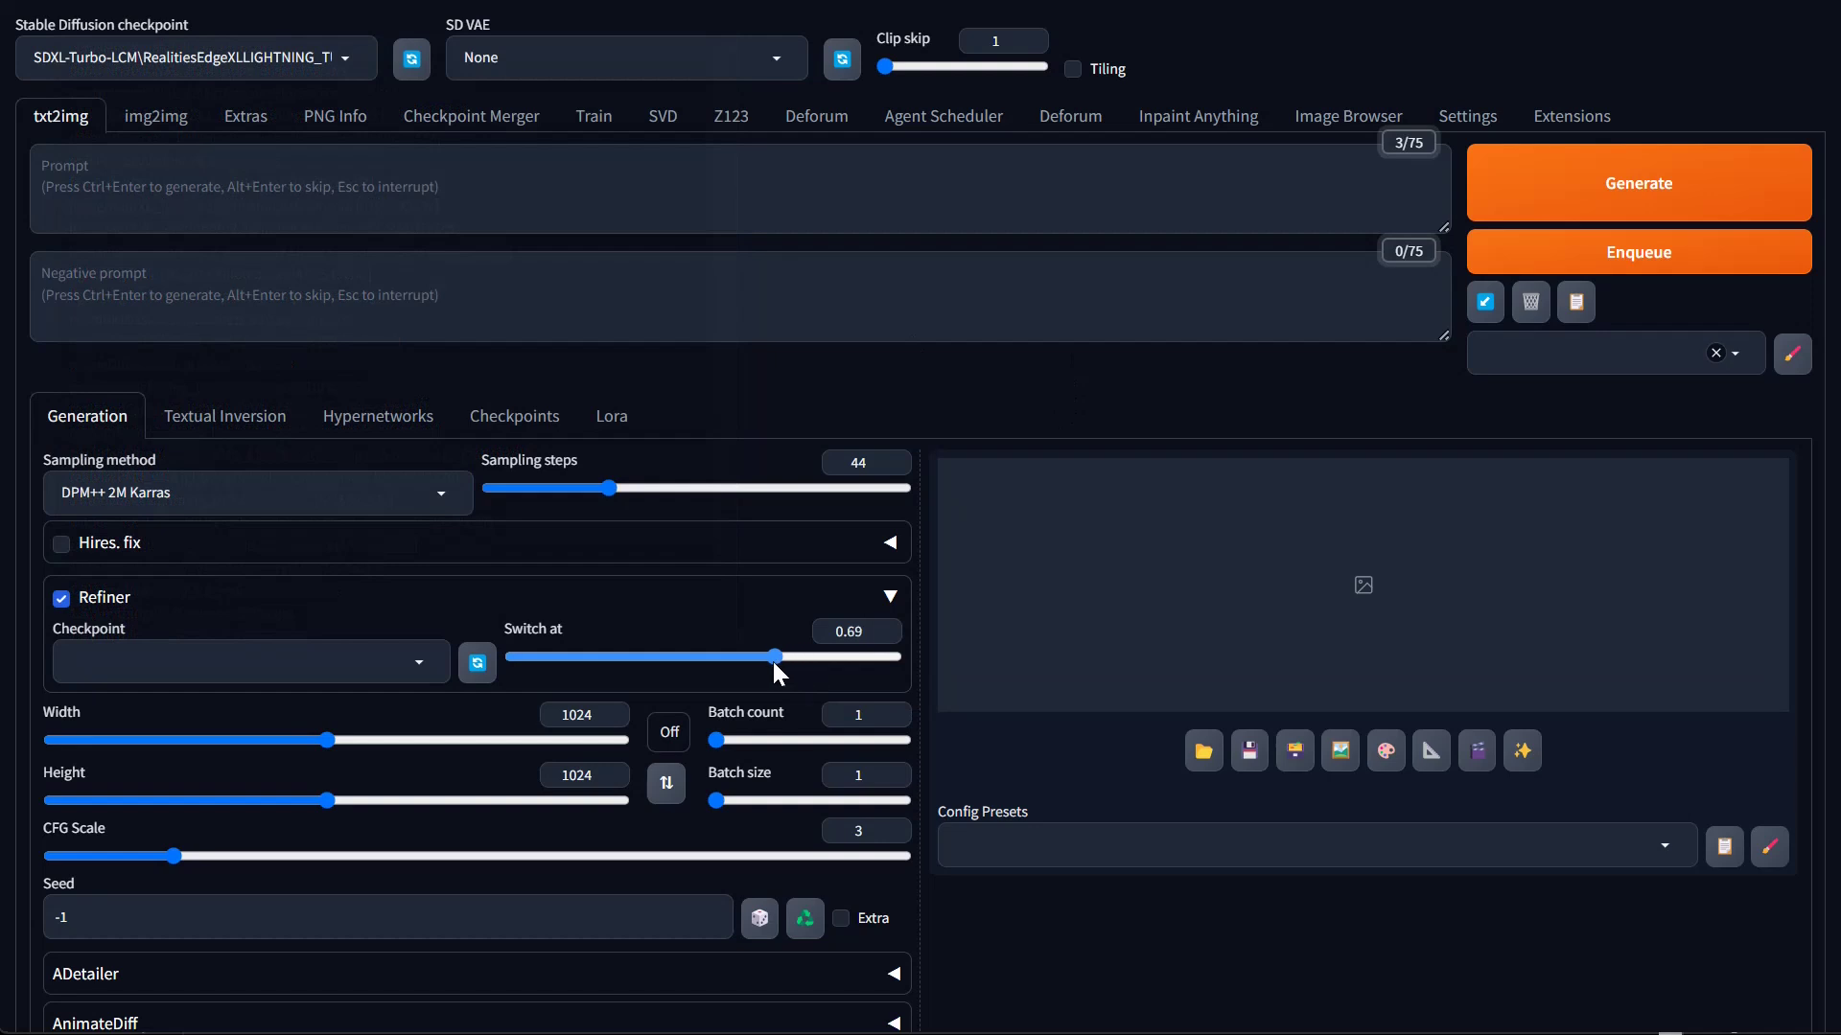
mouse_move(772, 664)
left_mouse_down()
mouse_move(637, 679)
mouse_move(756, 684)
left_mouse_up()
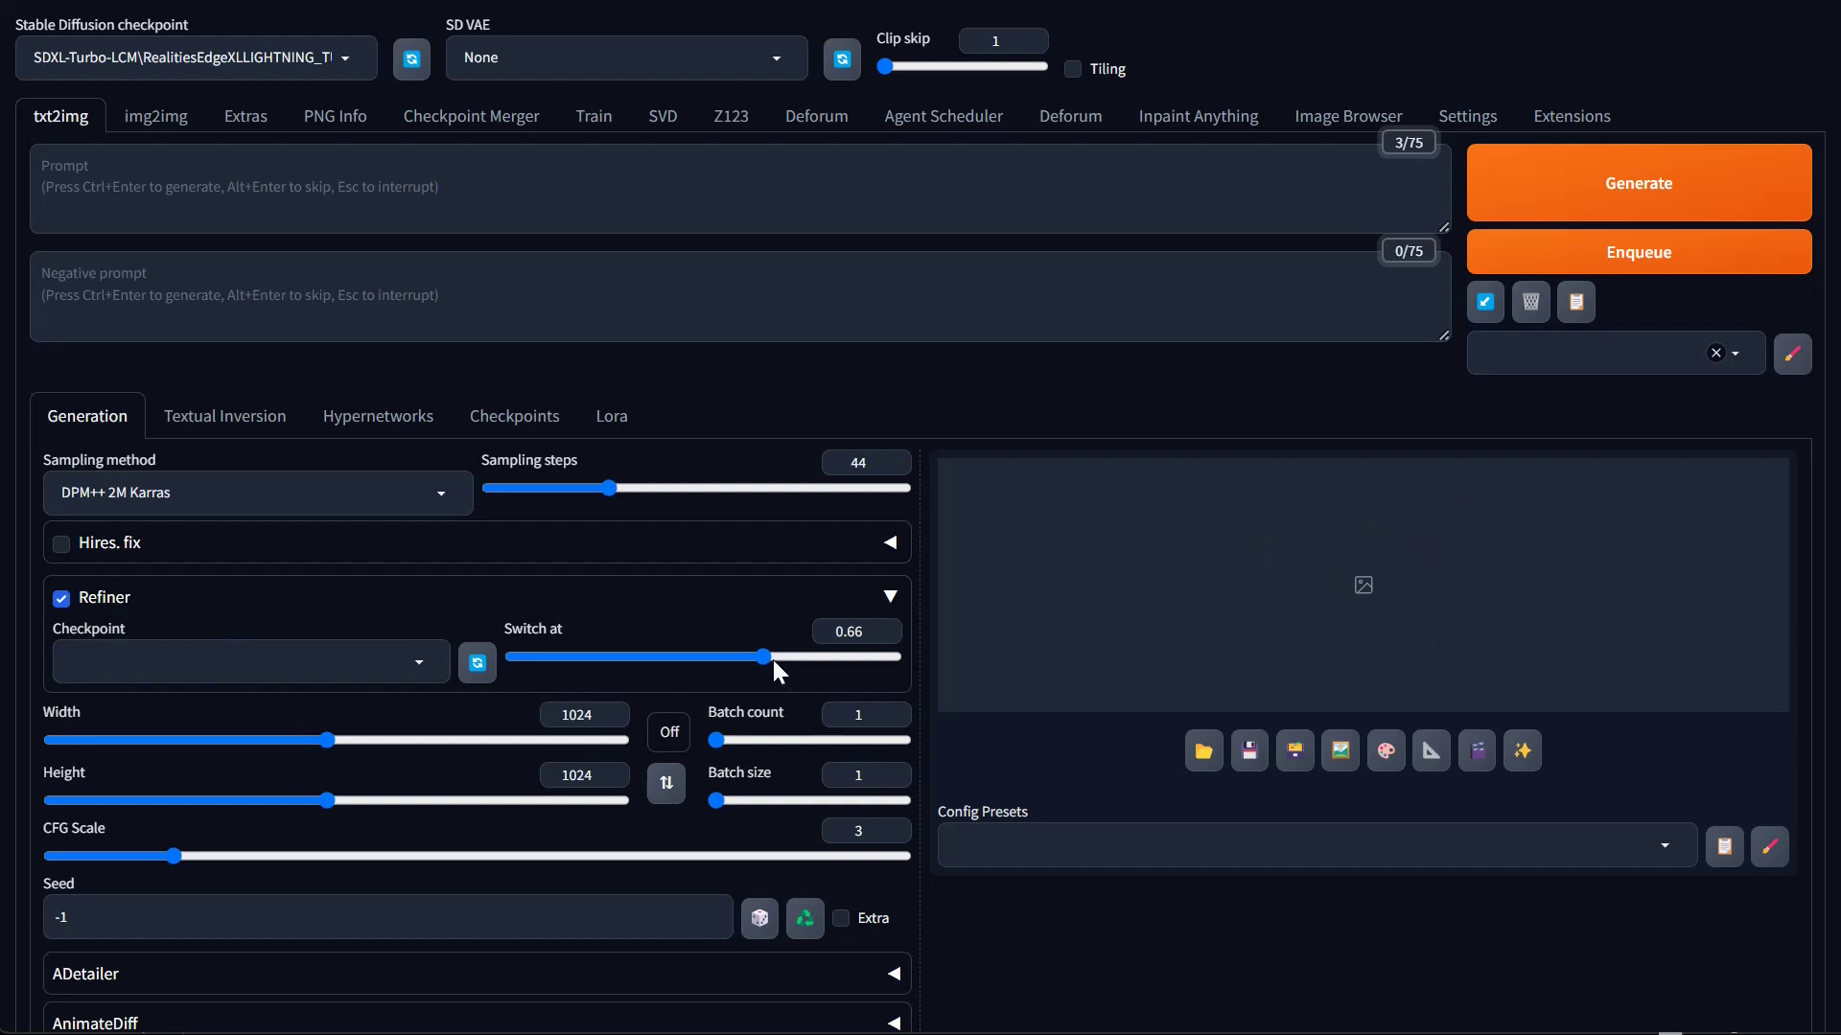
left_click(62, 598)
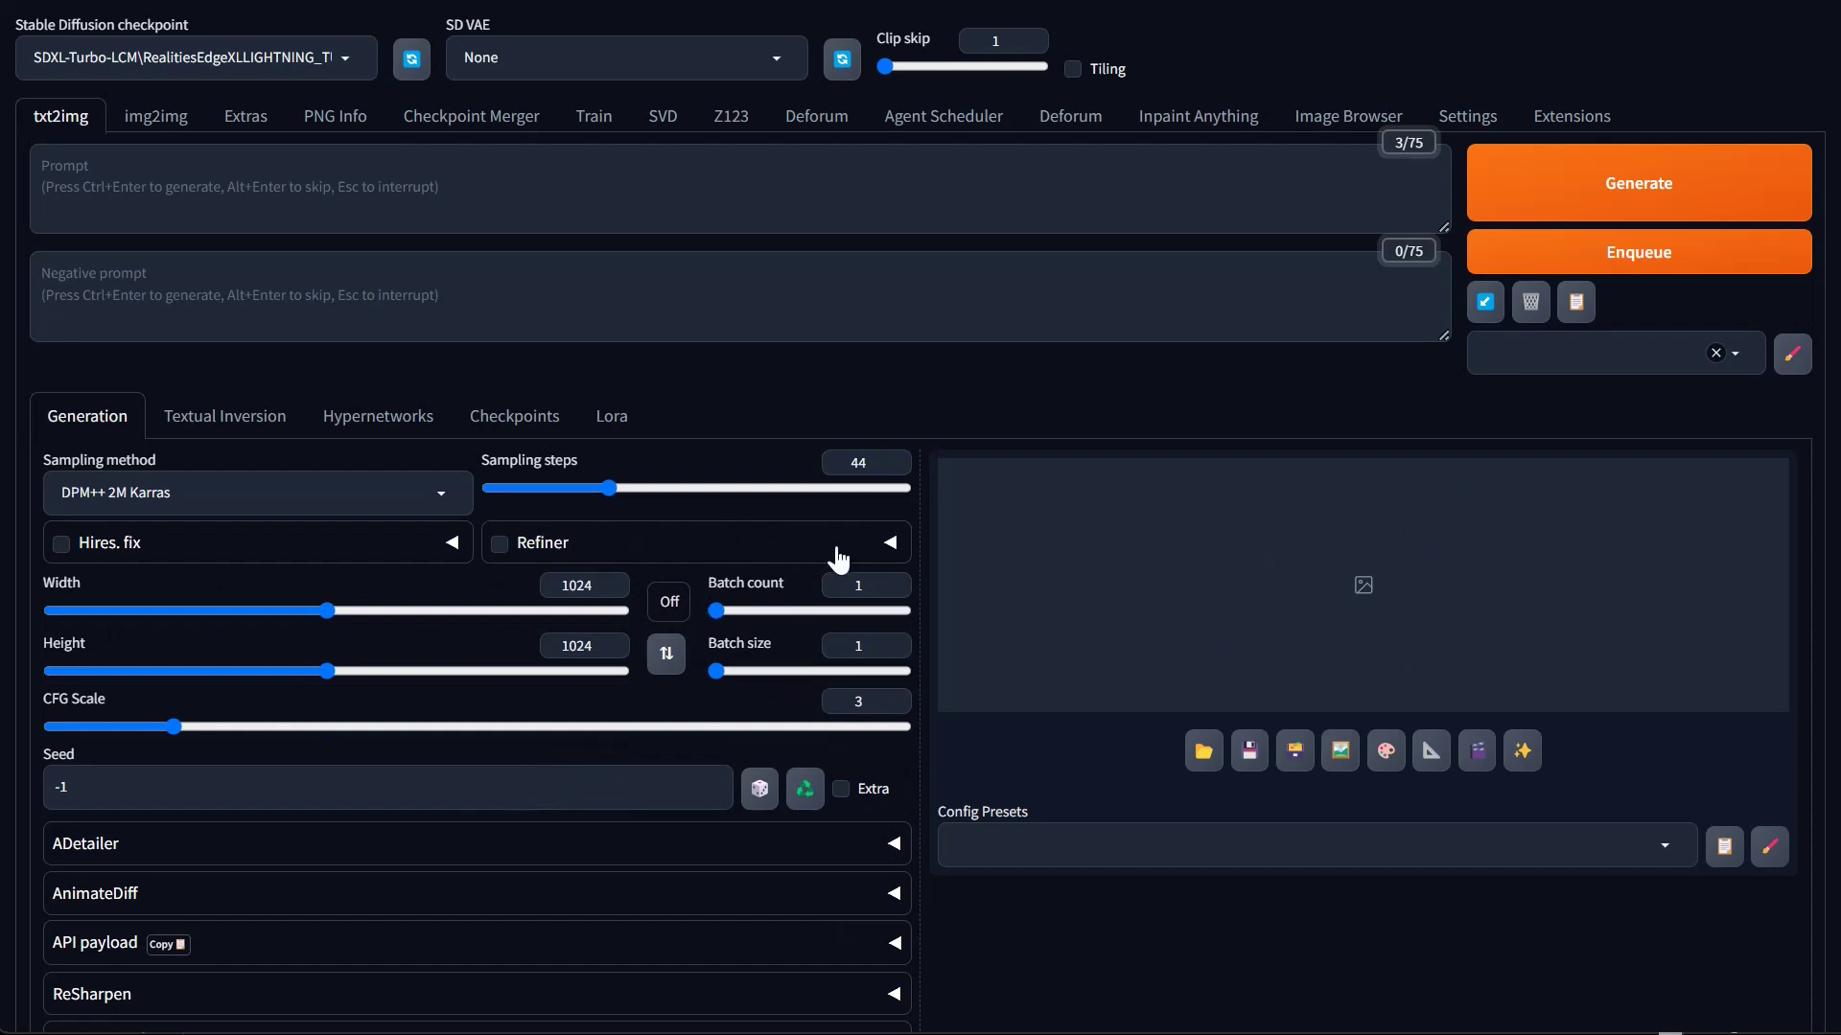
Try turning on Hires. fix and the Refiner to show their options, and turn both off again
left_click(892, 545)
left_click(892, 547)
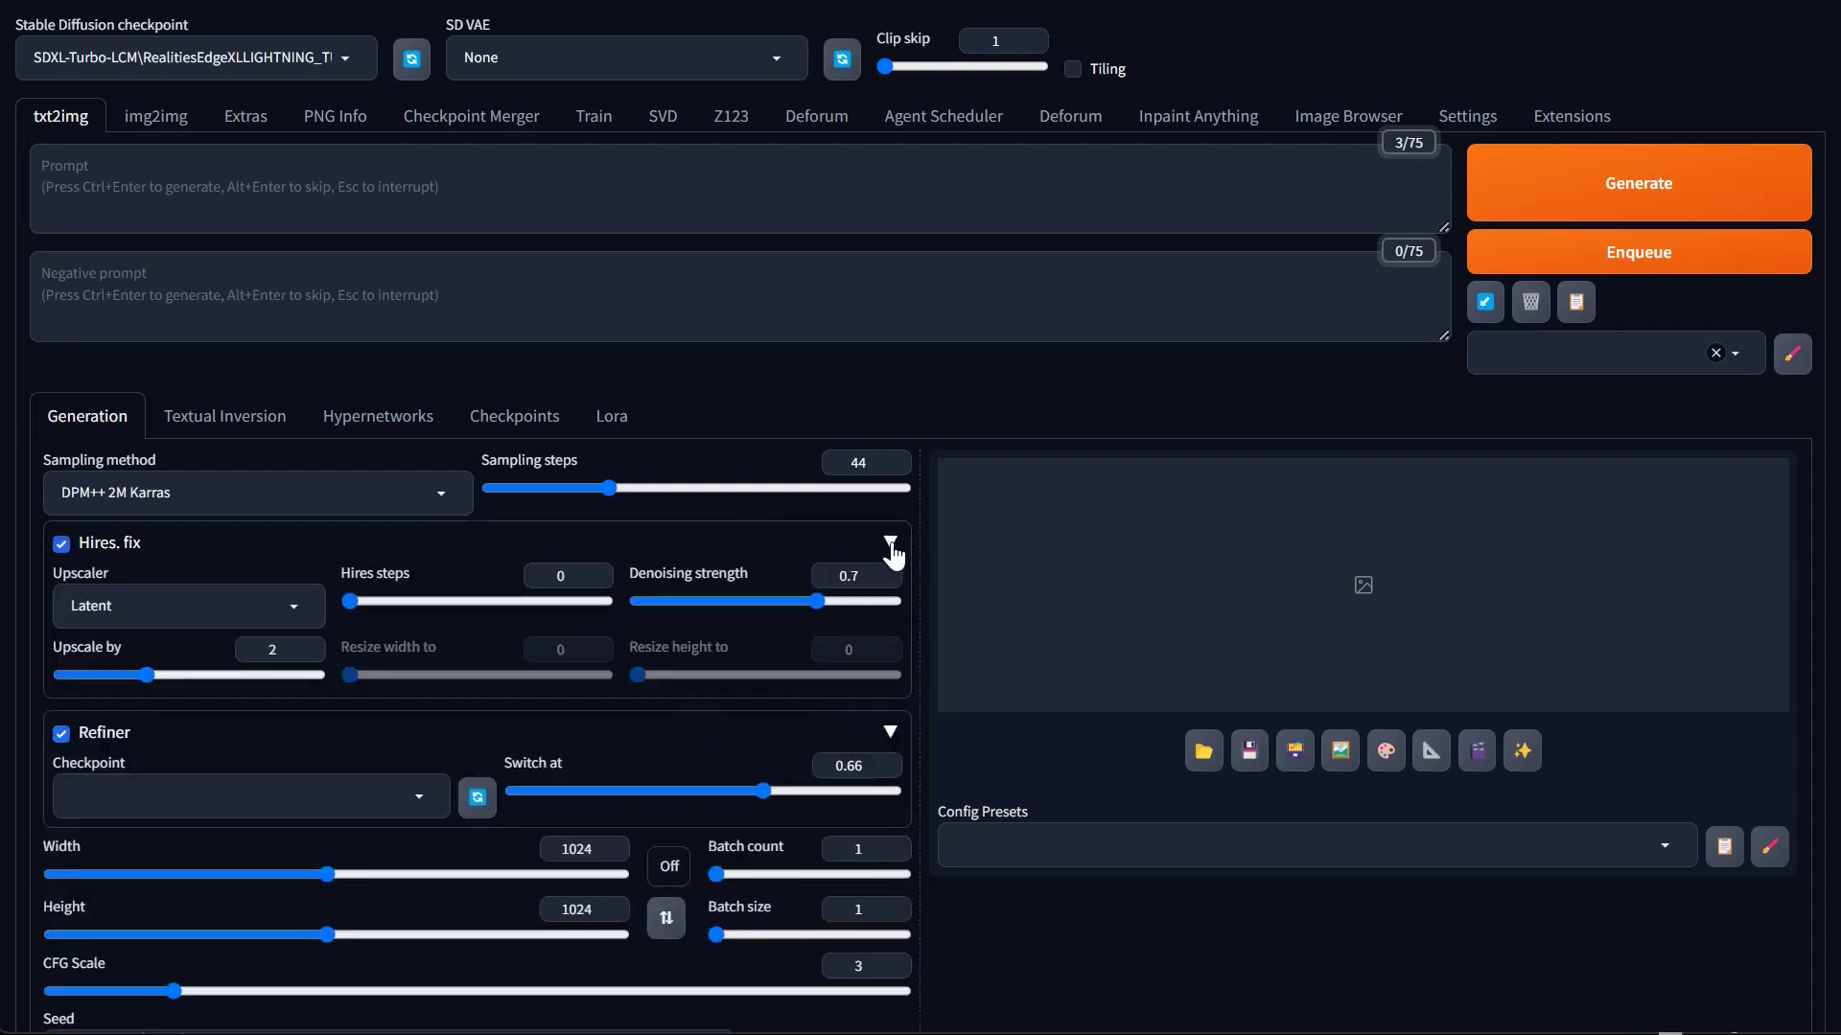
left_click(890, 547)
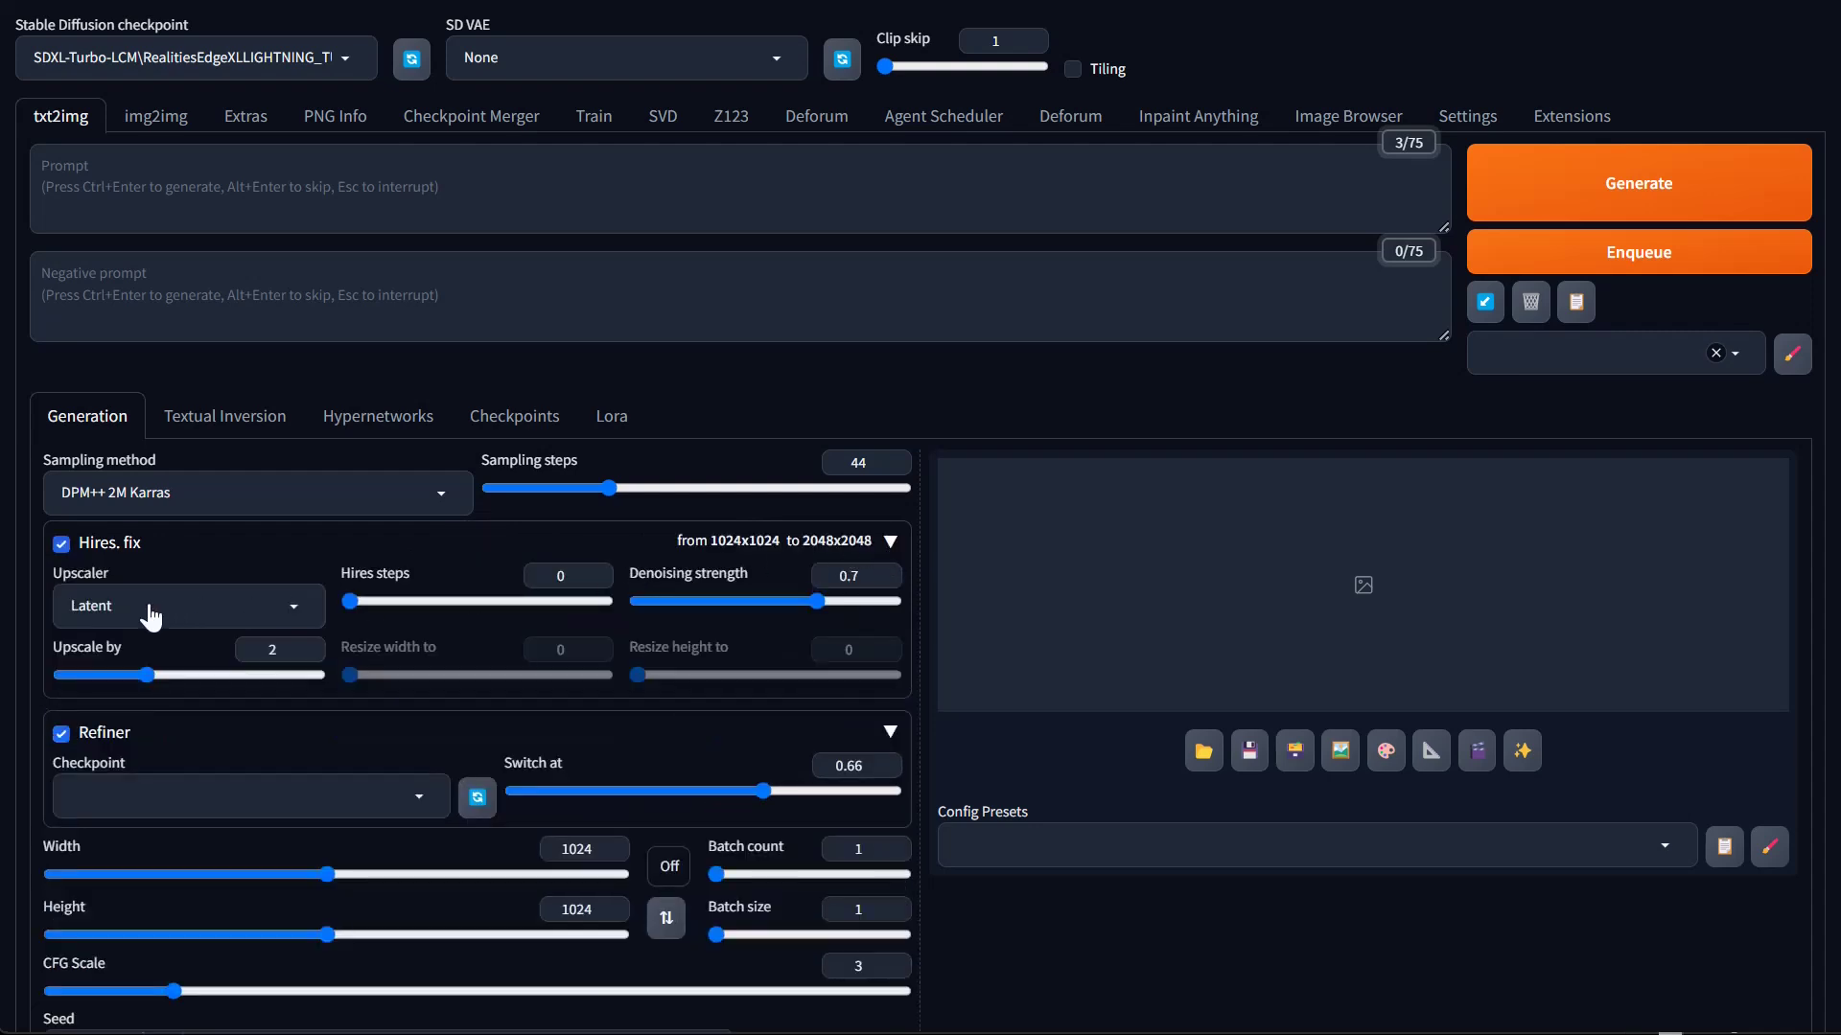
left_click(892, 602)
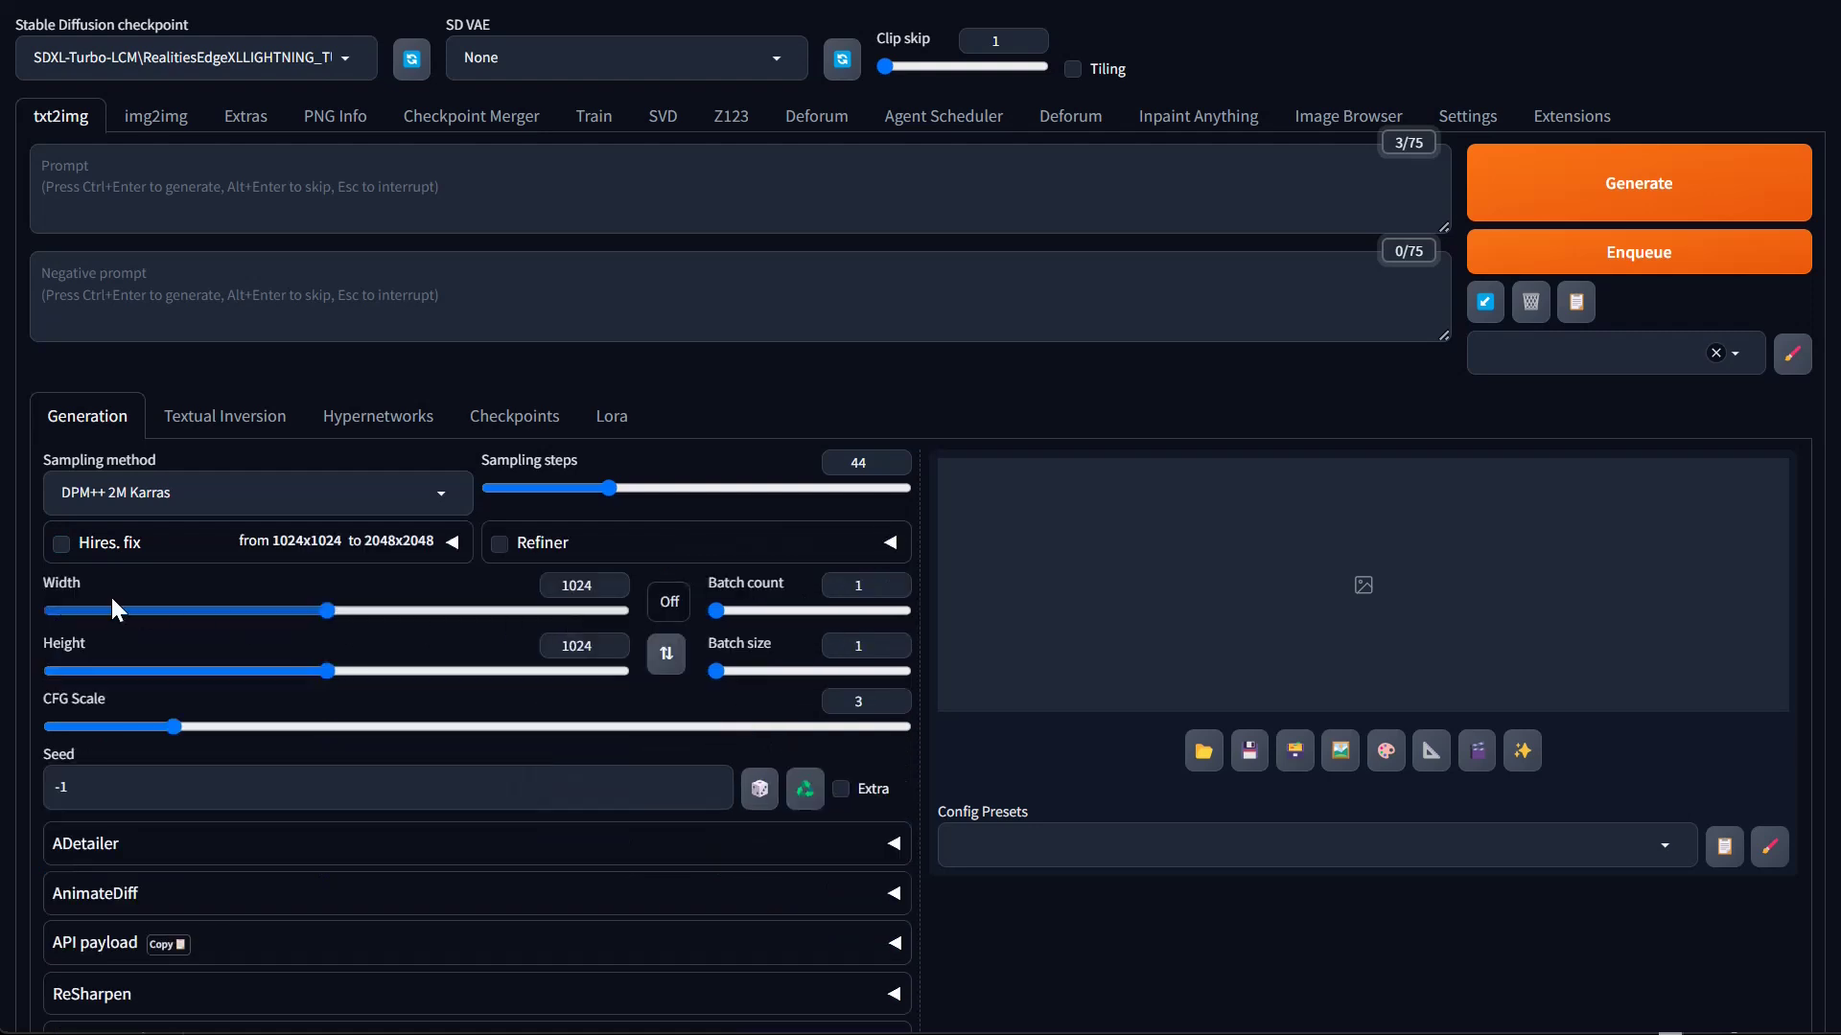
left_click(60, 543)
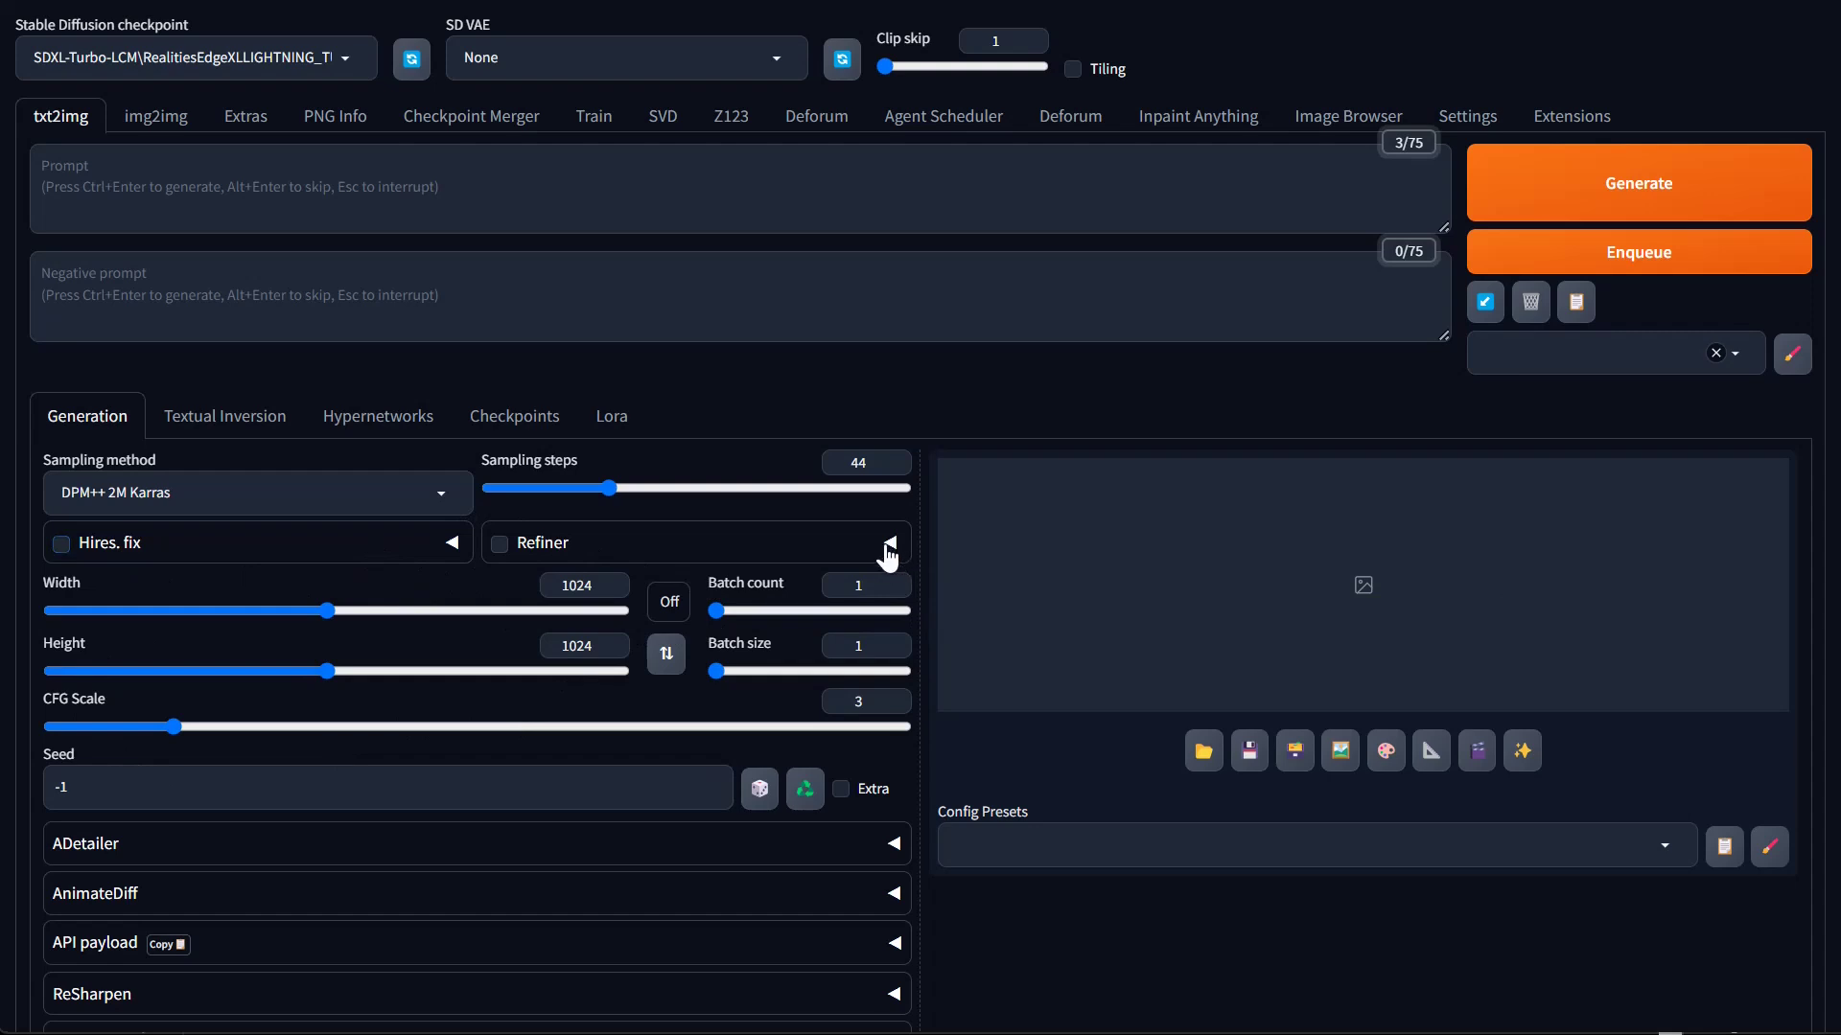
left_click(890, 544)
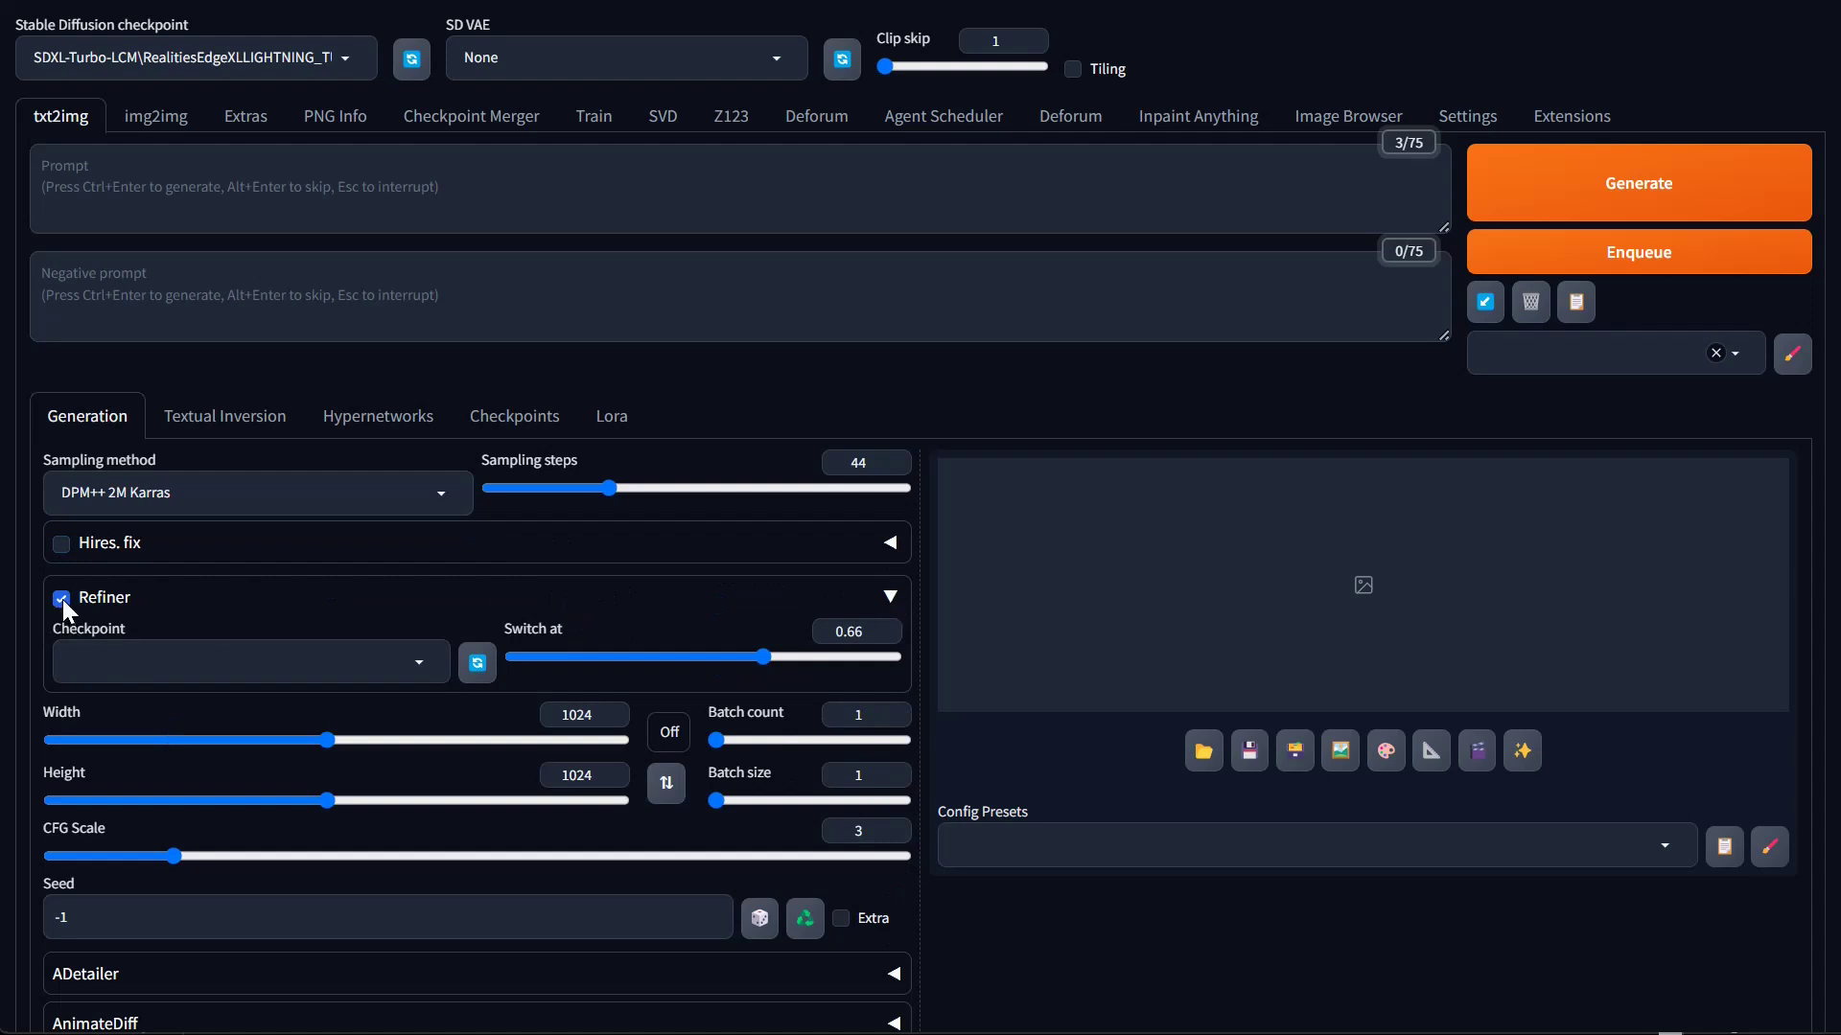
left_click(890, 598)
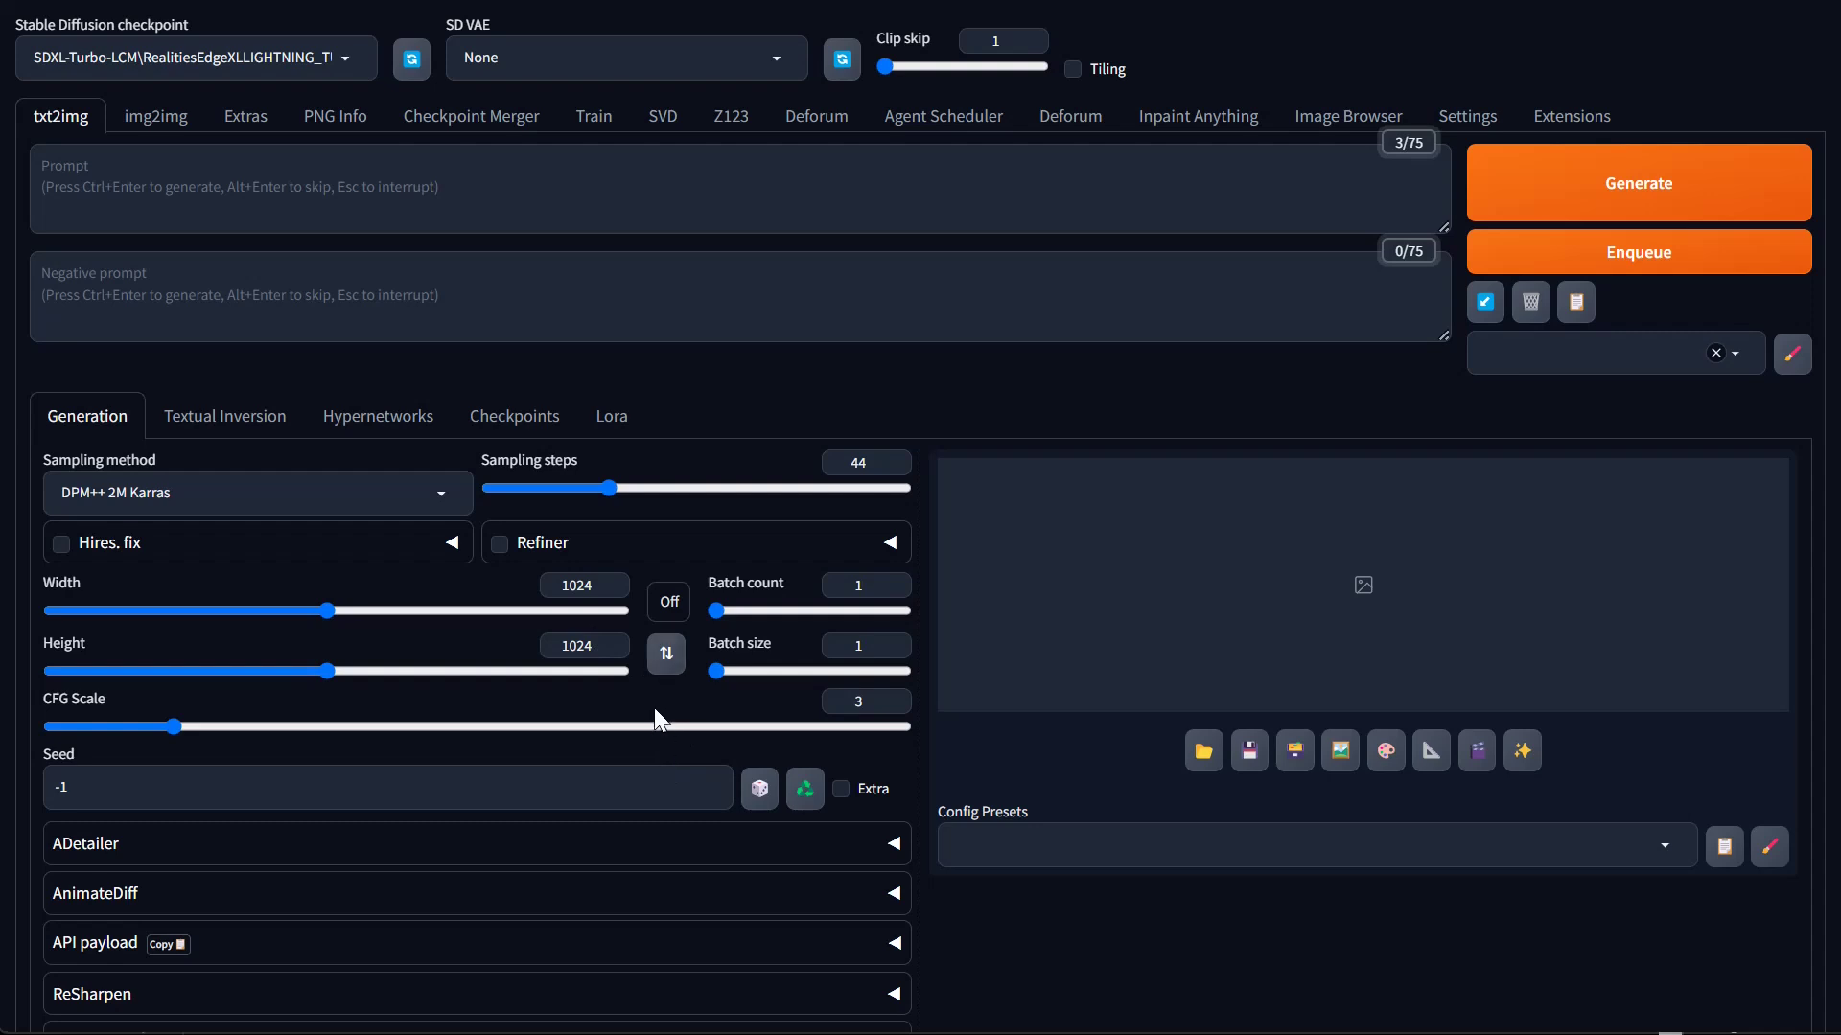
View the list of available Stable Diffusion checkpoints without choosing a different one
left_click(343, 57)
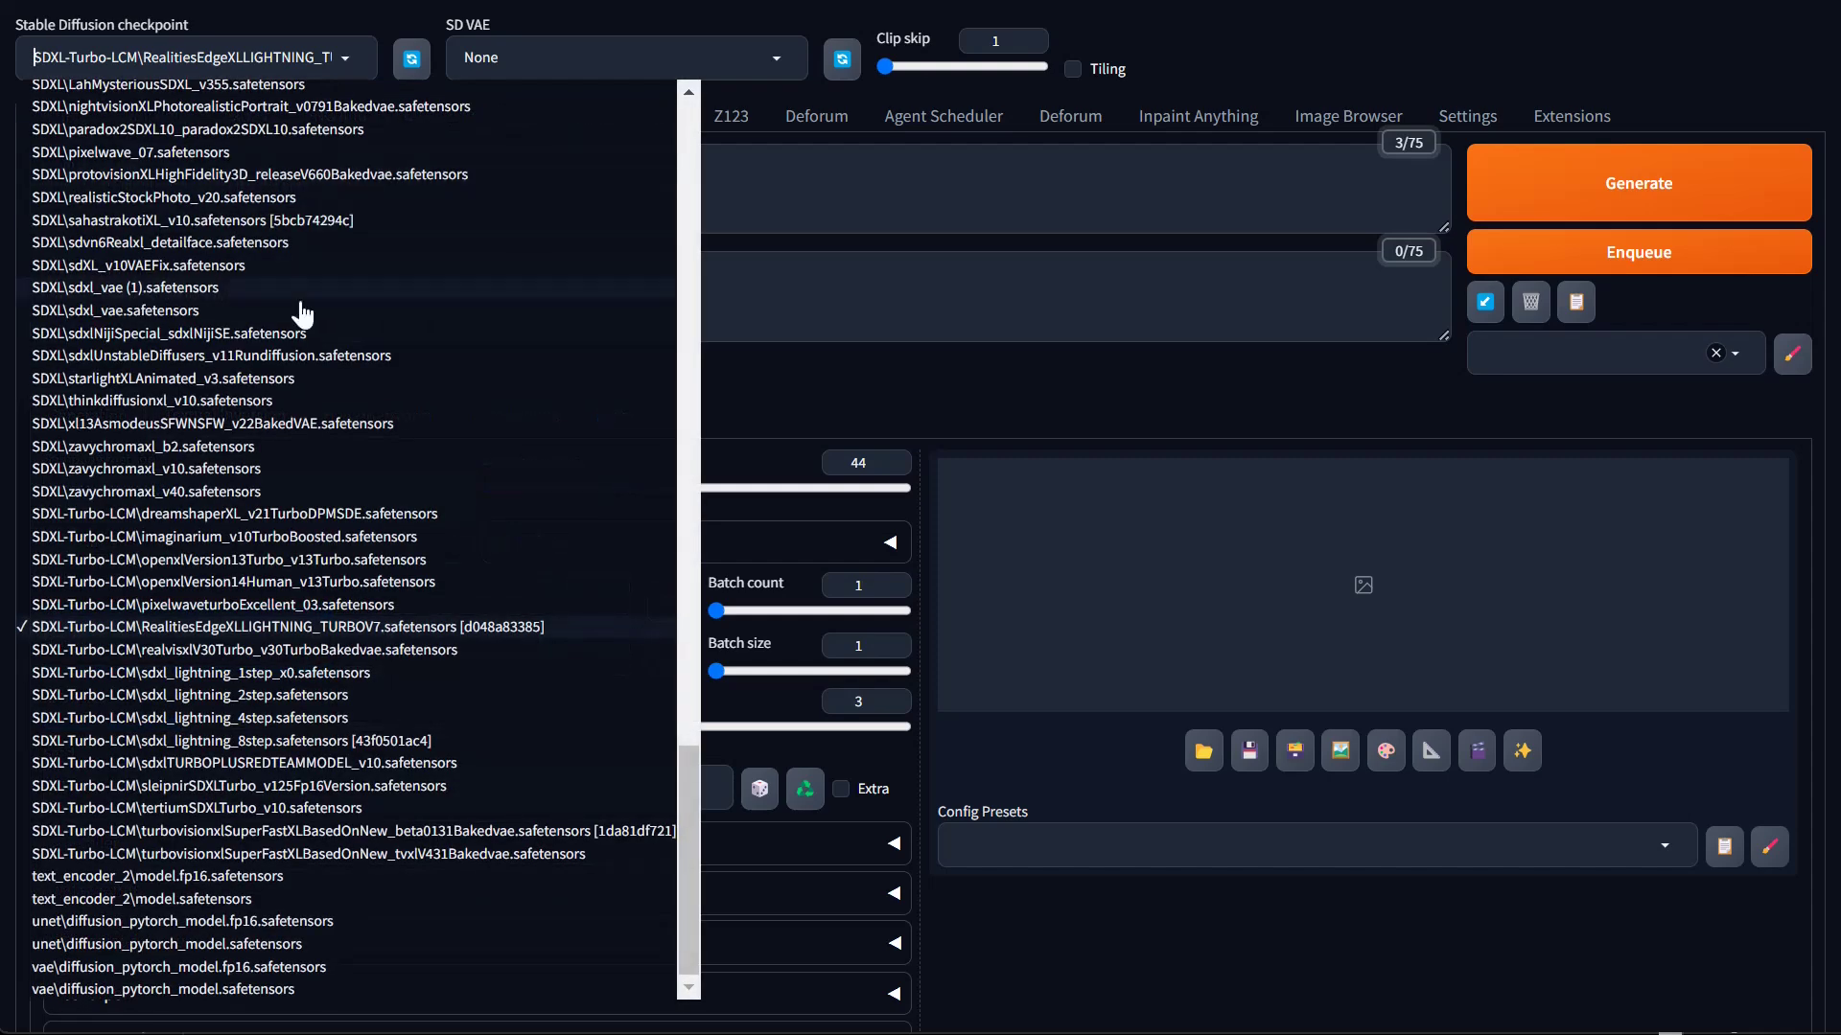
scroll(300, 391, "down", 5)
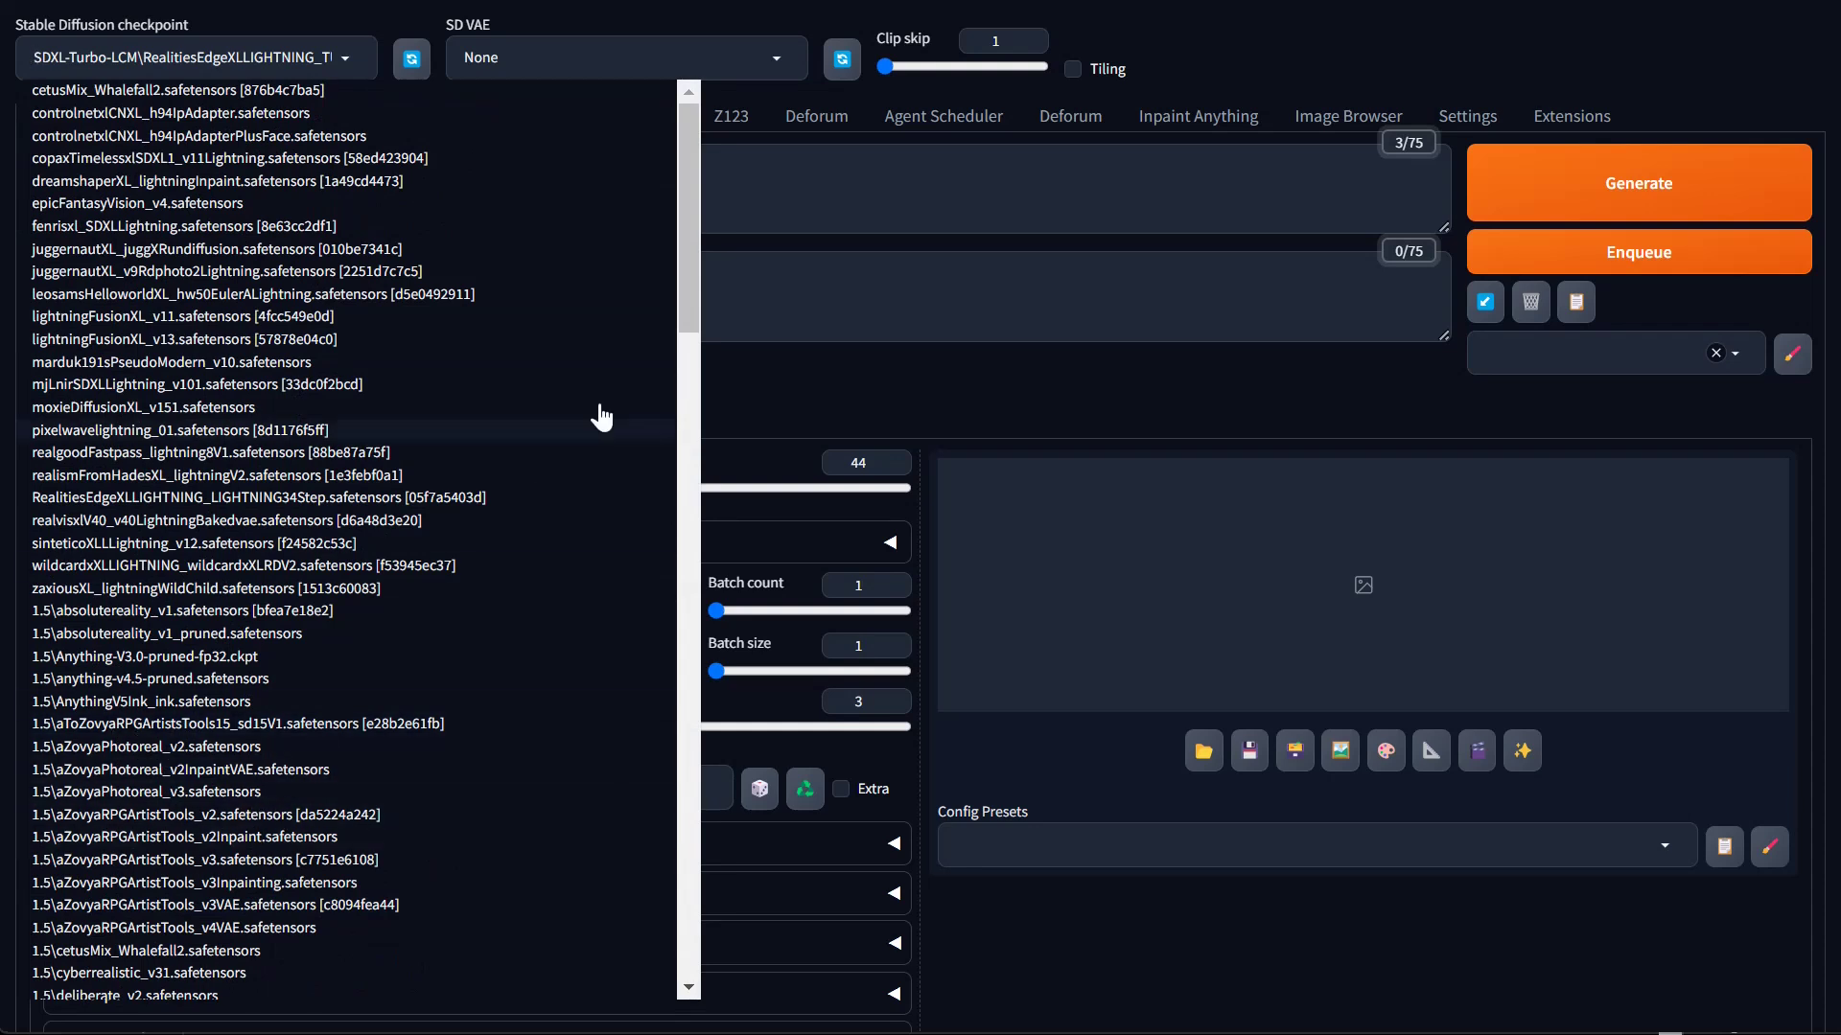
left_click(1378, 57)
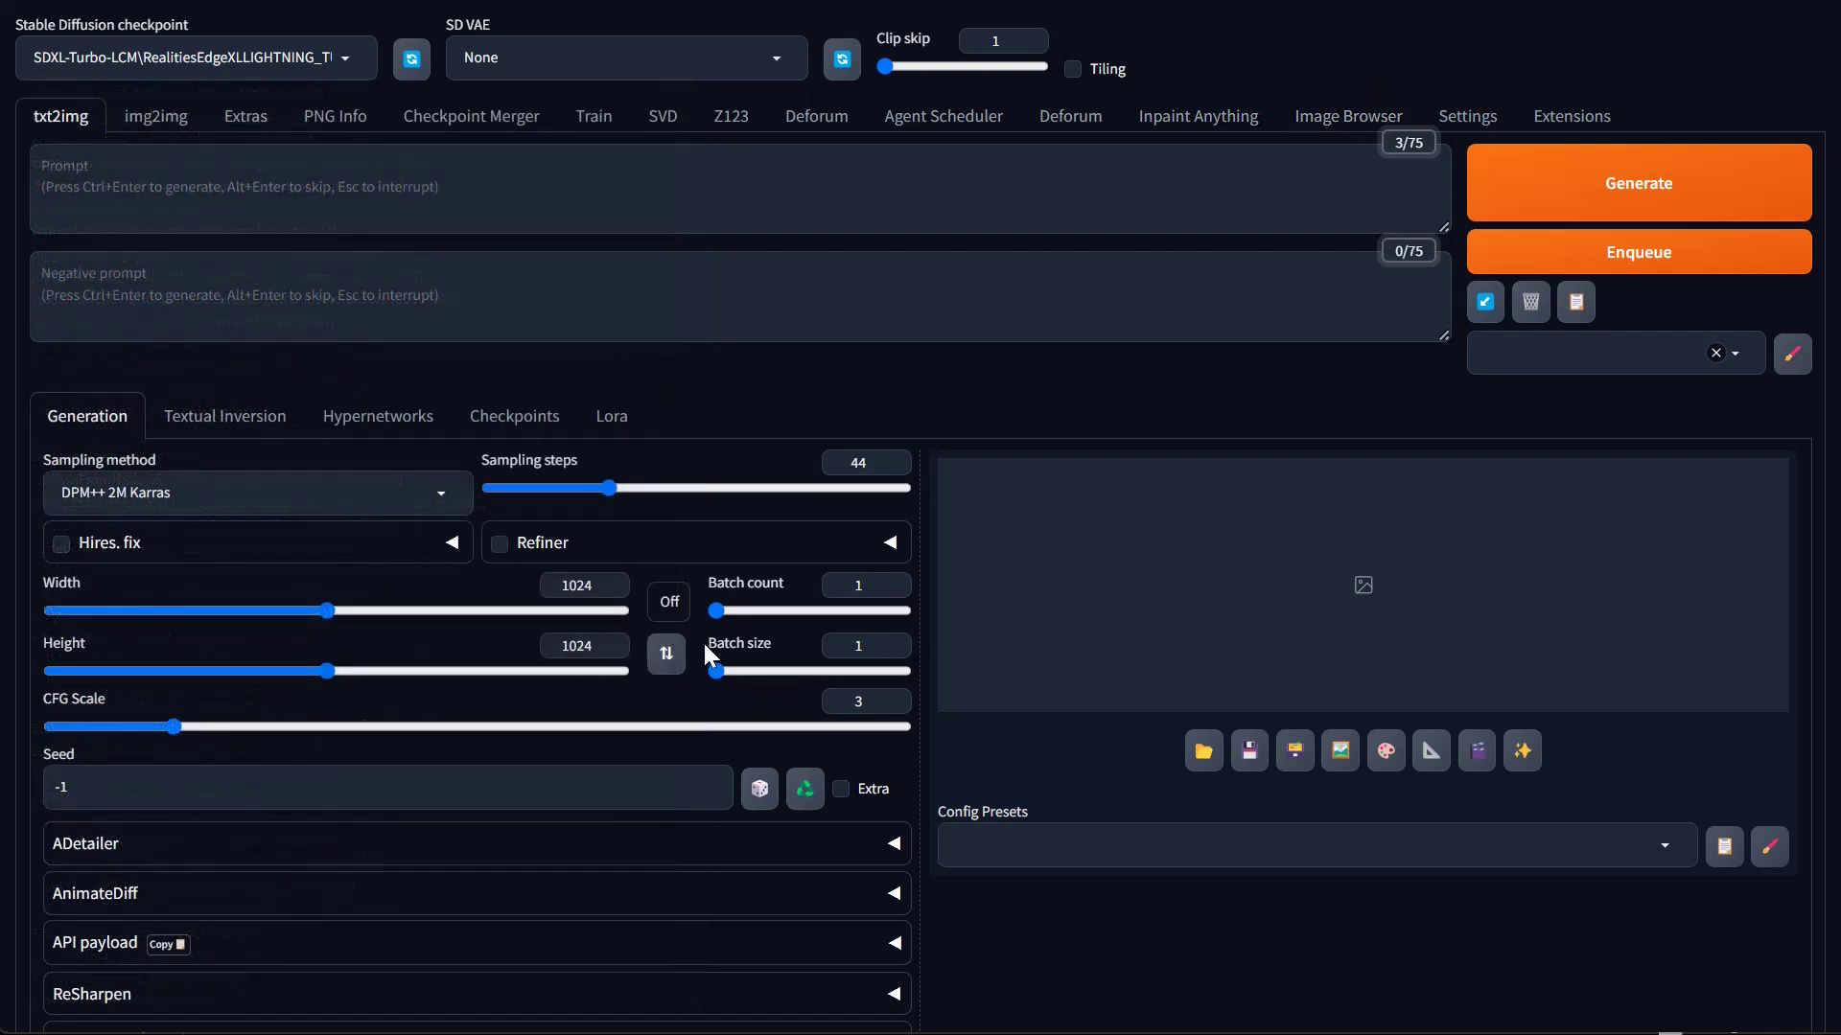
Set the aspect ratio to 16:9 for a 1024 by 576 image
left_click(668, 604)
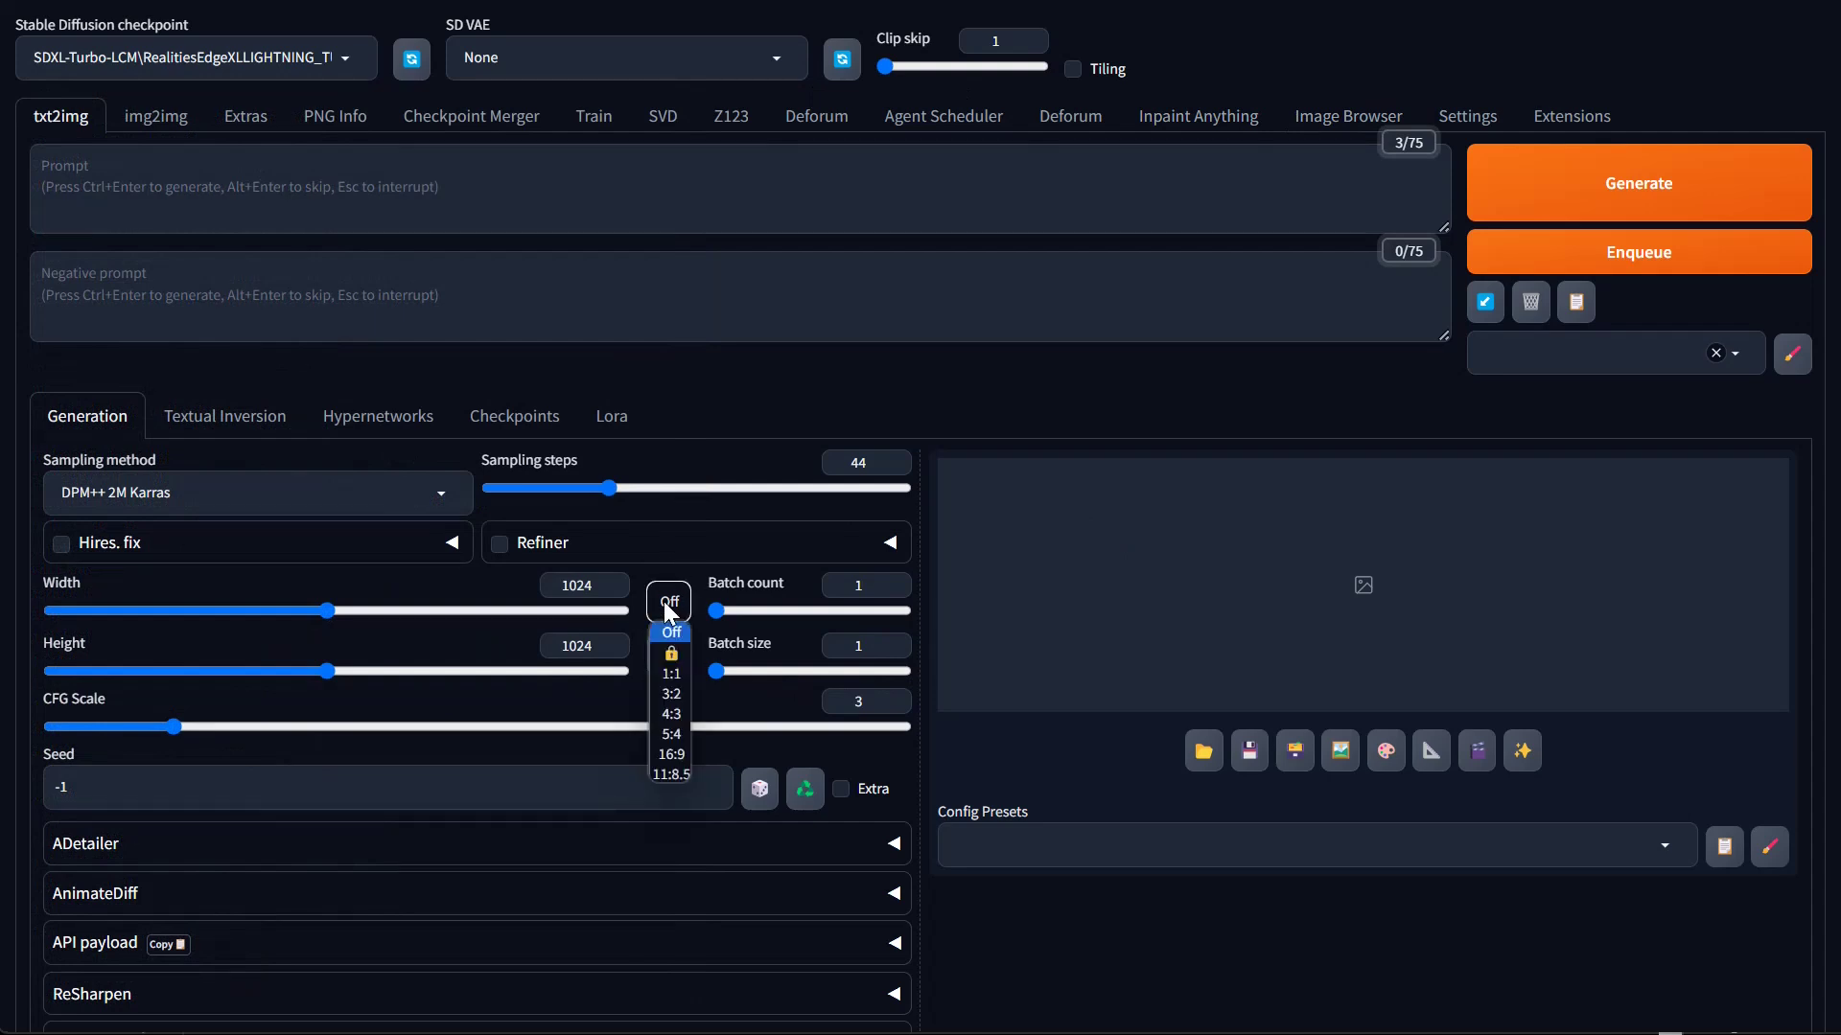
left_click(671, 754)
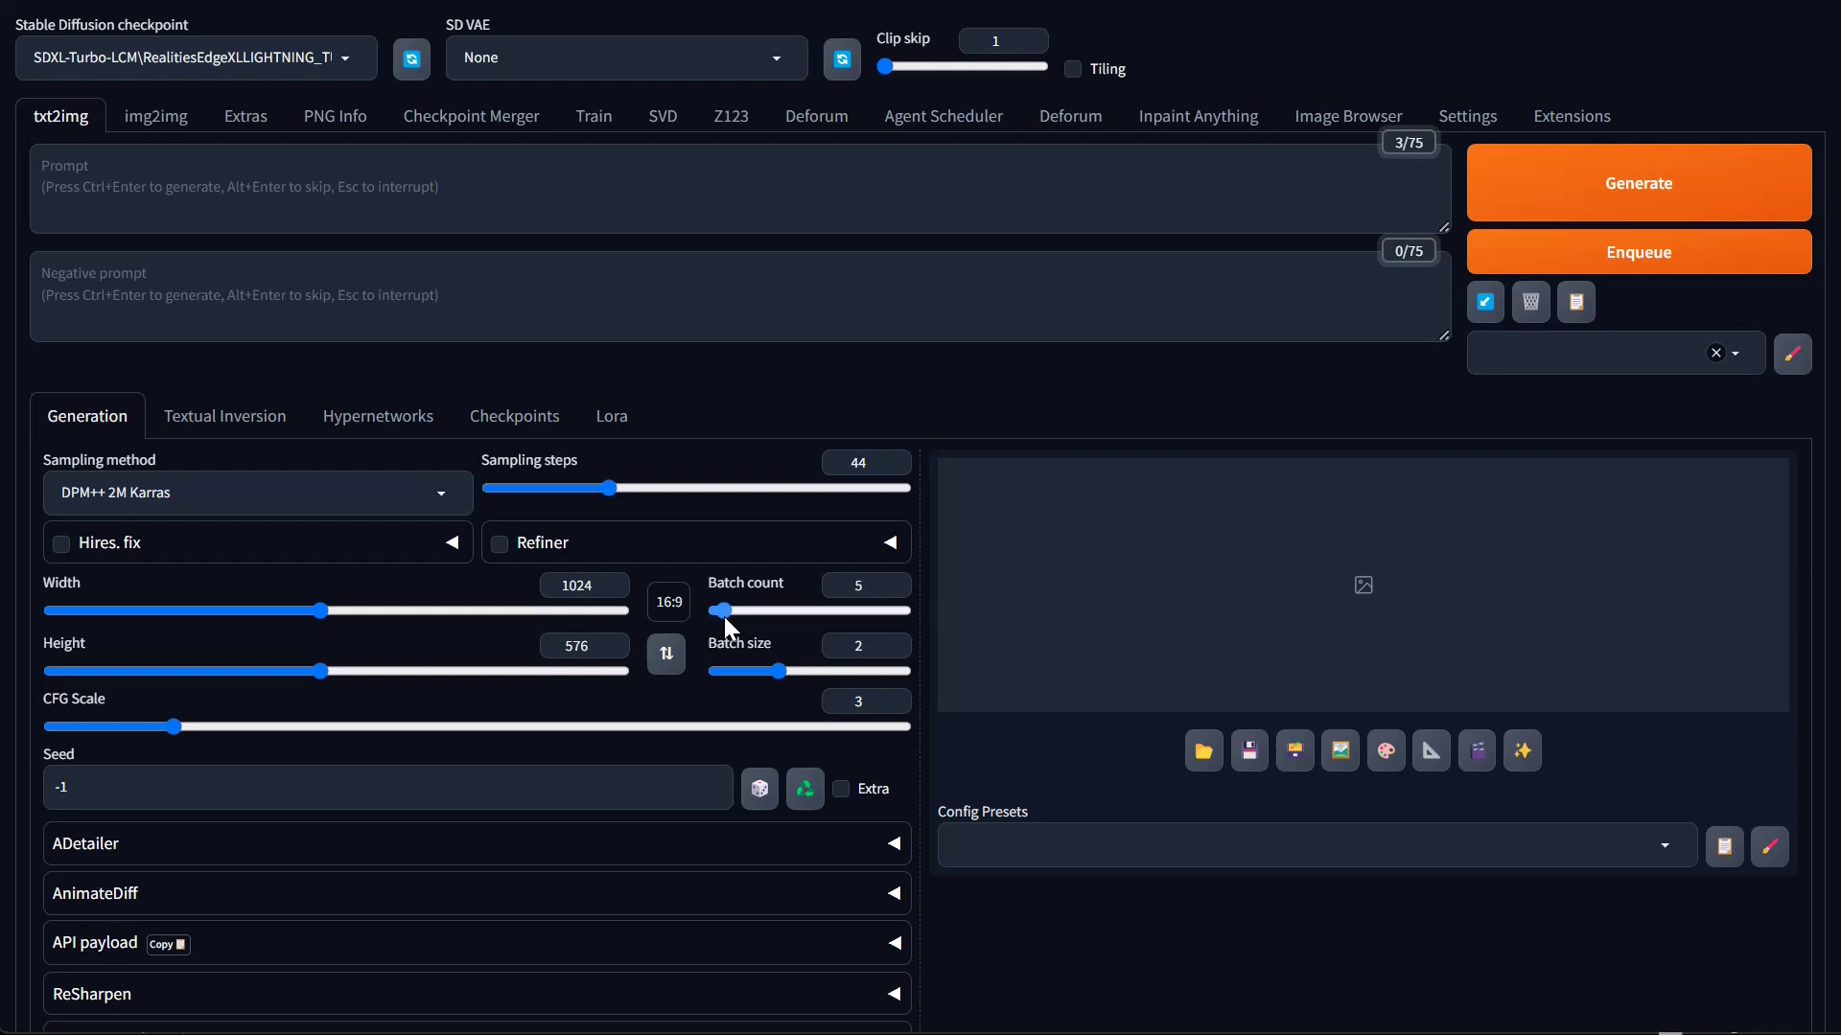
Try different batch counts and batch sizes, ending with a batch count of 5 and a batch size of 1
left_click(723, 617)
left_click(707, 611)
left_click_drag(782, 670, 690, 675)
left_click(747, 671)
left_click_drag(779, 671, 1032, 690)
left_click_drag(907, 671, 1061, 688)
key("Left")
key("Left")
key("Left")
left_click(727, 610)
left_click_drag(725, 611, 725, 608)
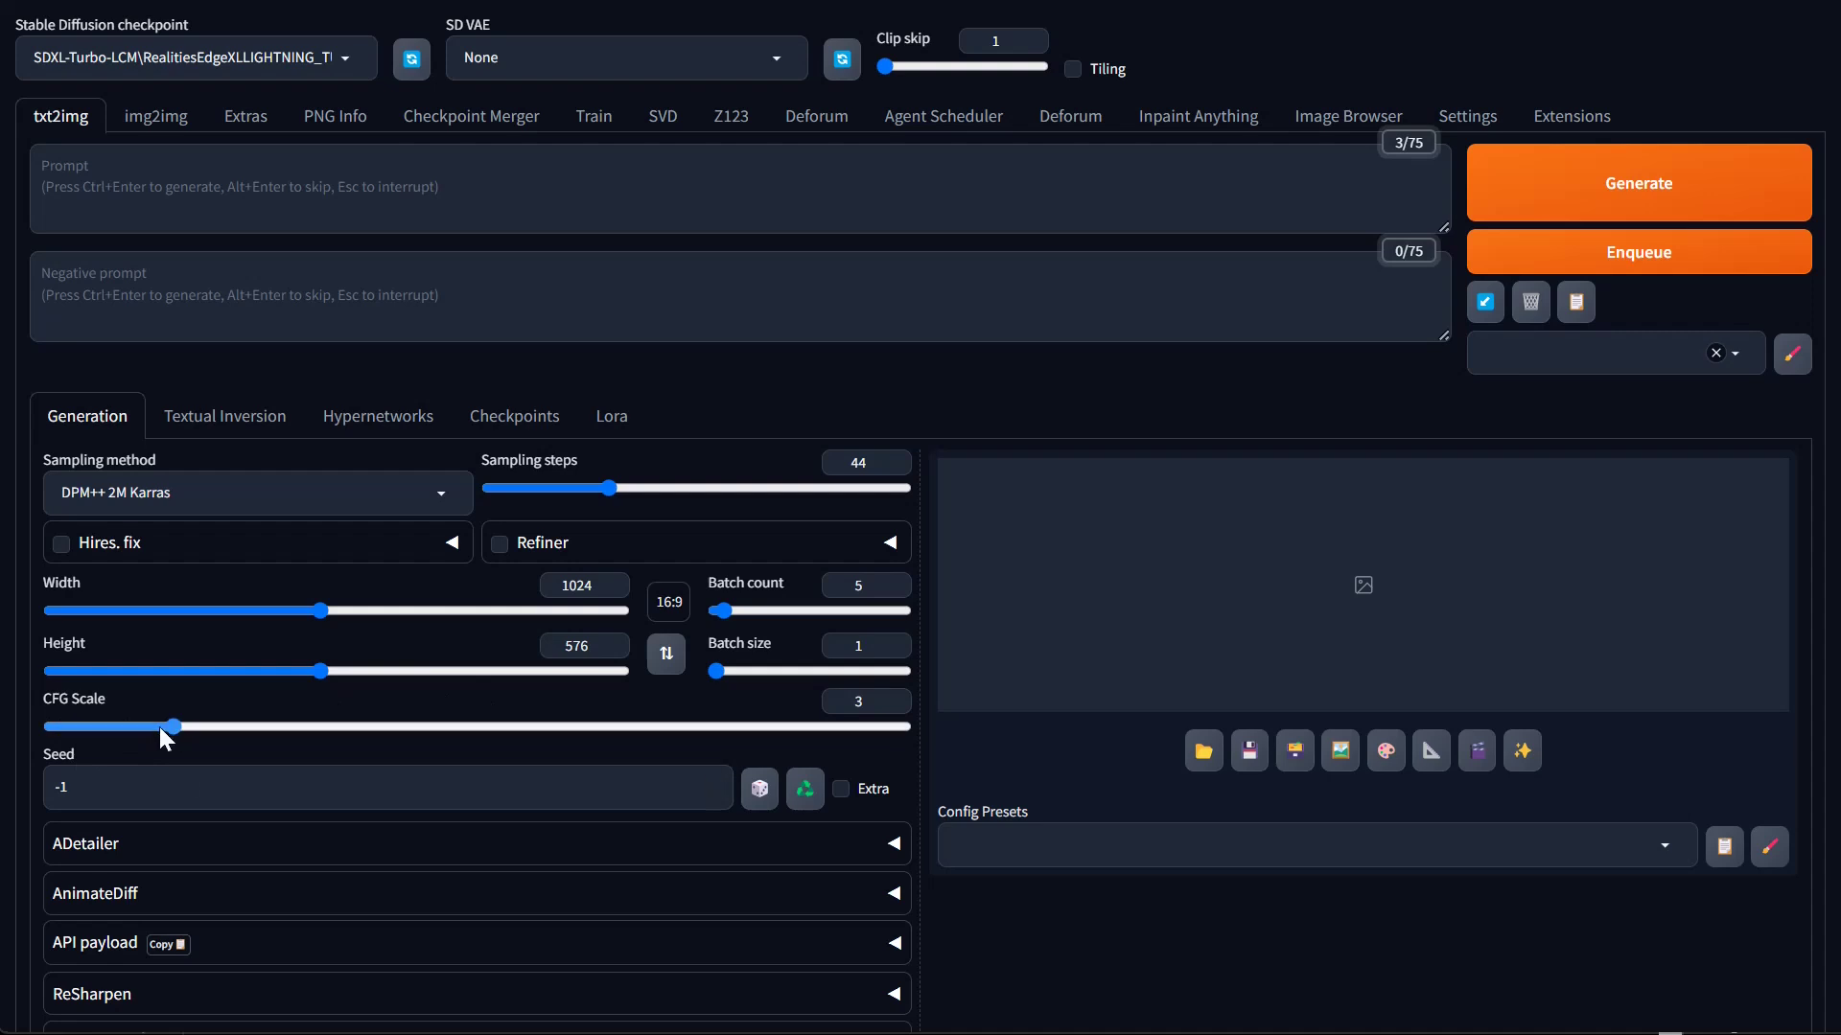
Try CFG Scale values between 1 and 15, and set the CFG Scale to 3.5
left_click_drag(159, 727, 393, 745)
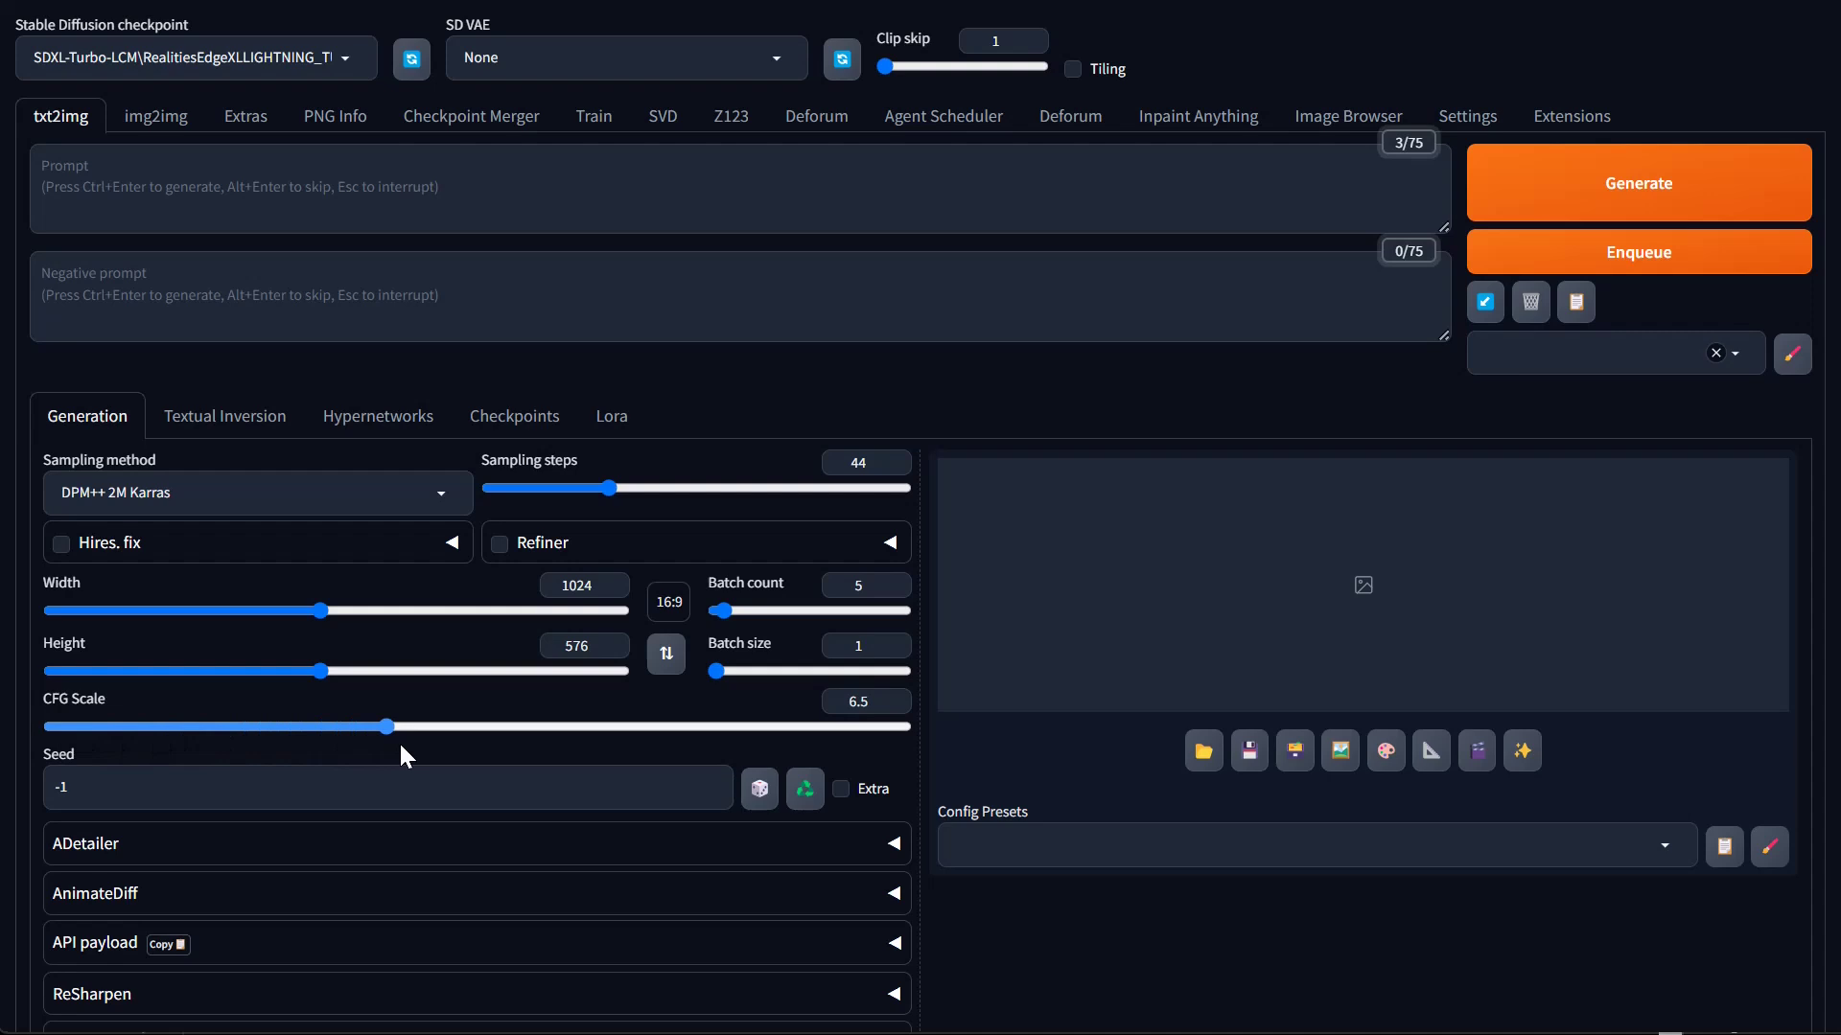
left_click_drag(401, 745, 357, 742)
left_click_drag(492, 742, 779, 742)
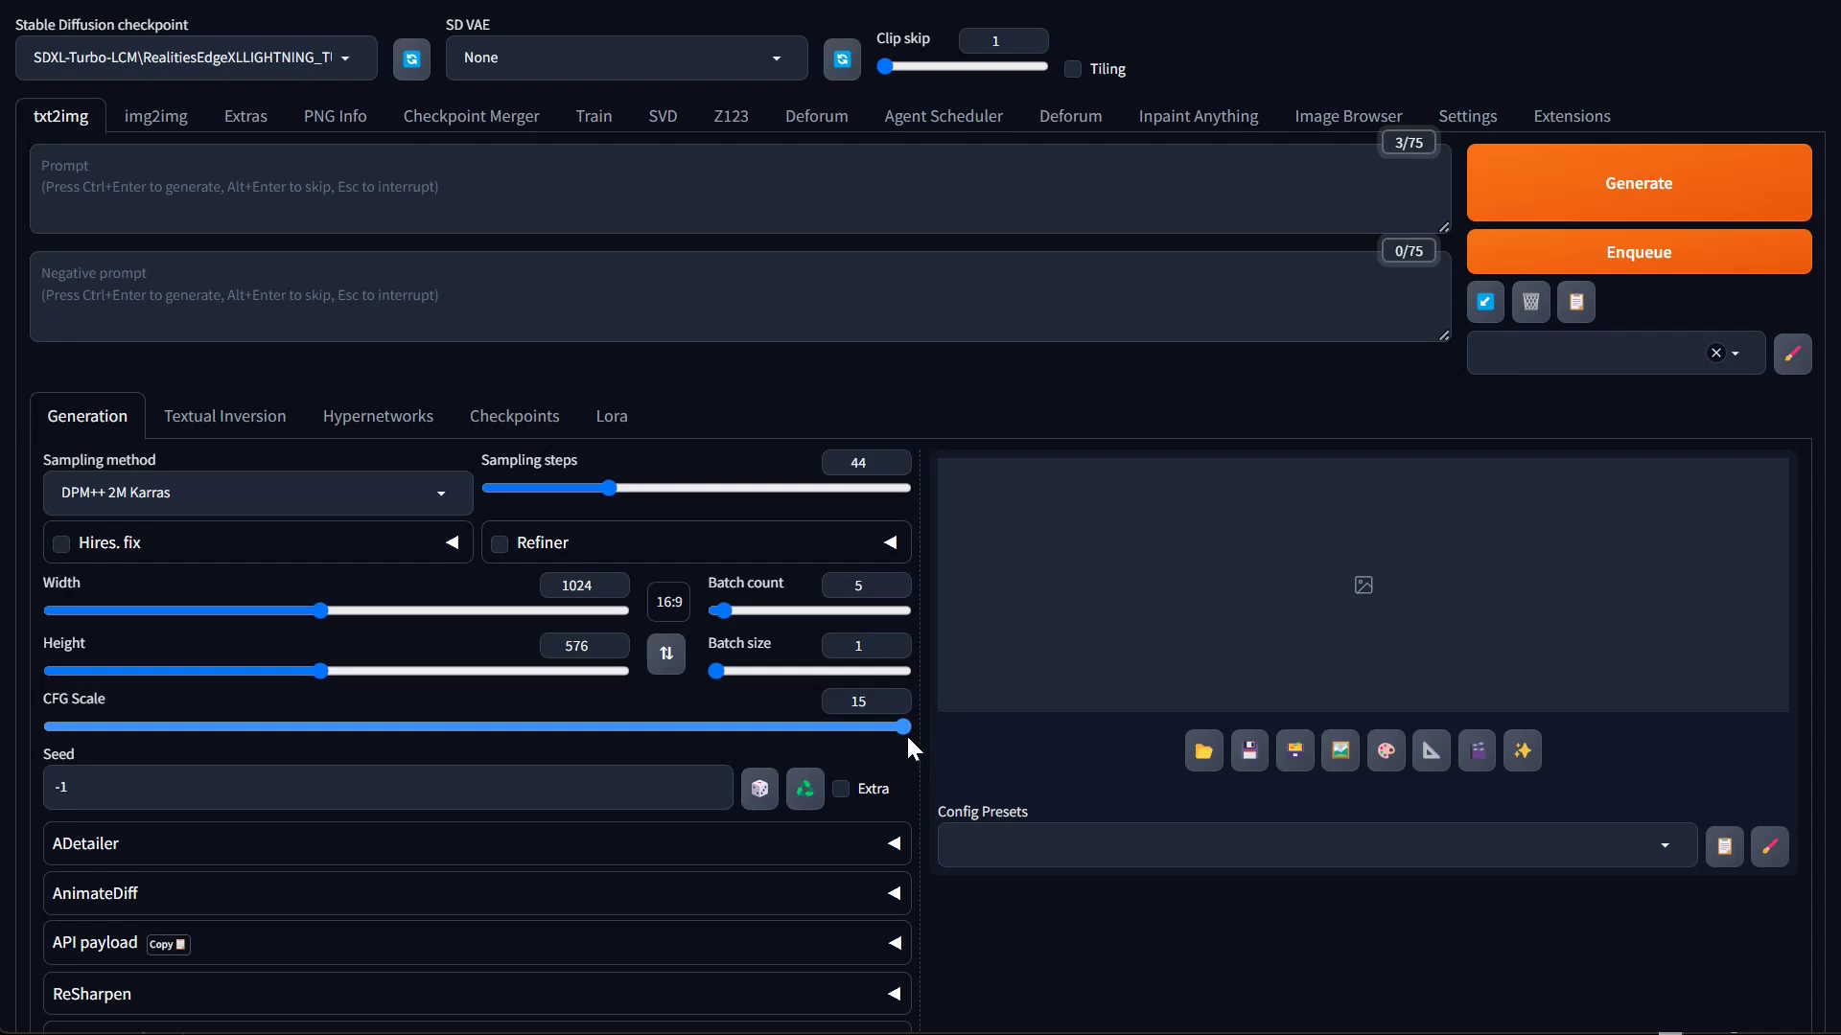
left_click_drag(906, 733, 38, 785)
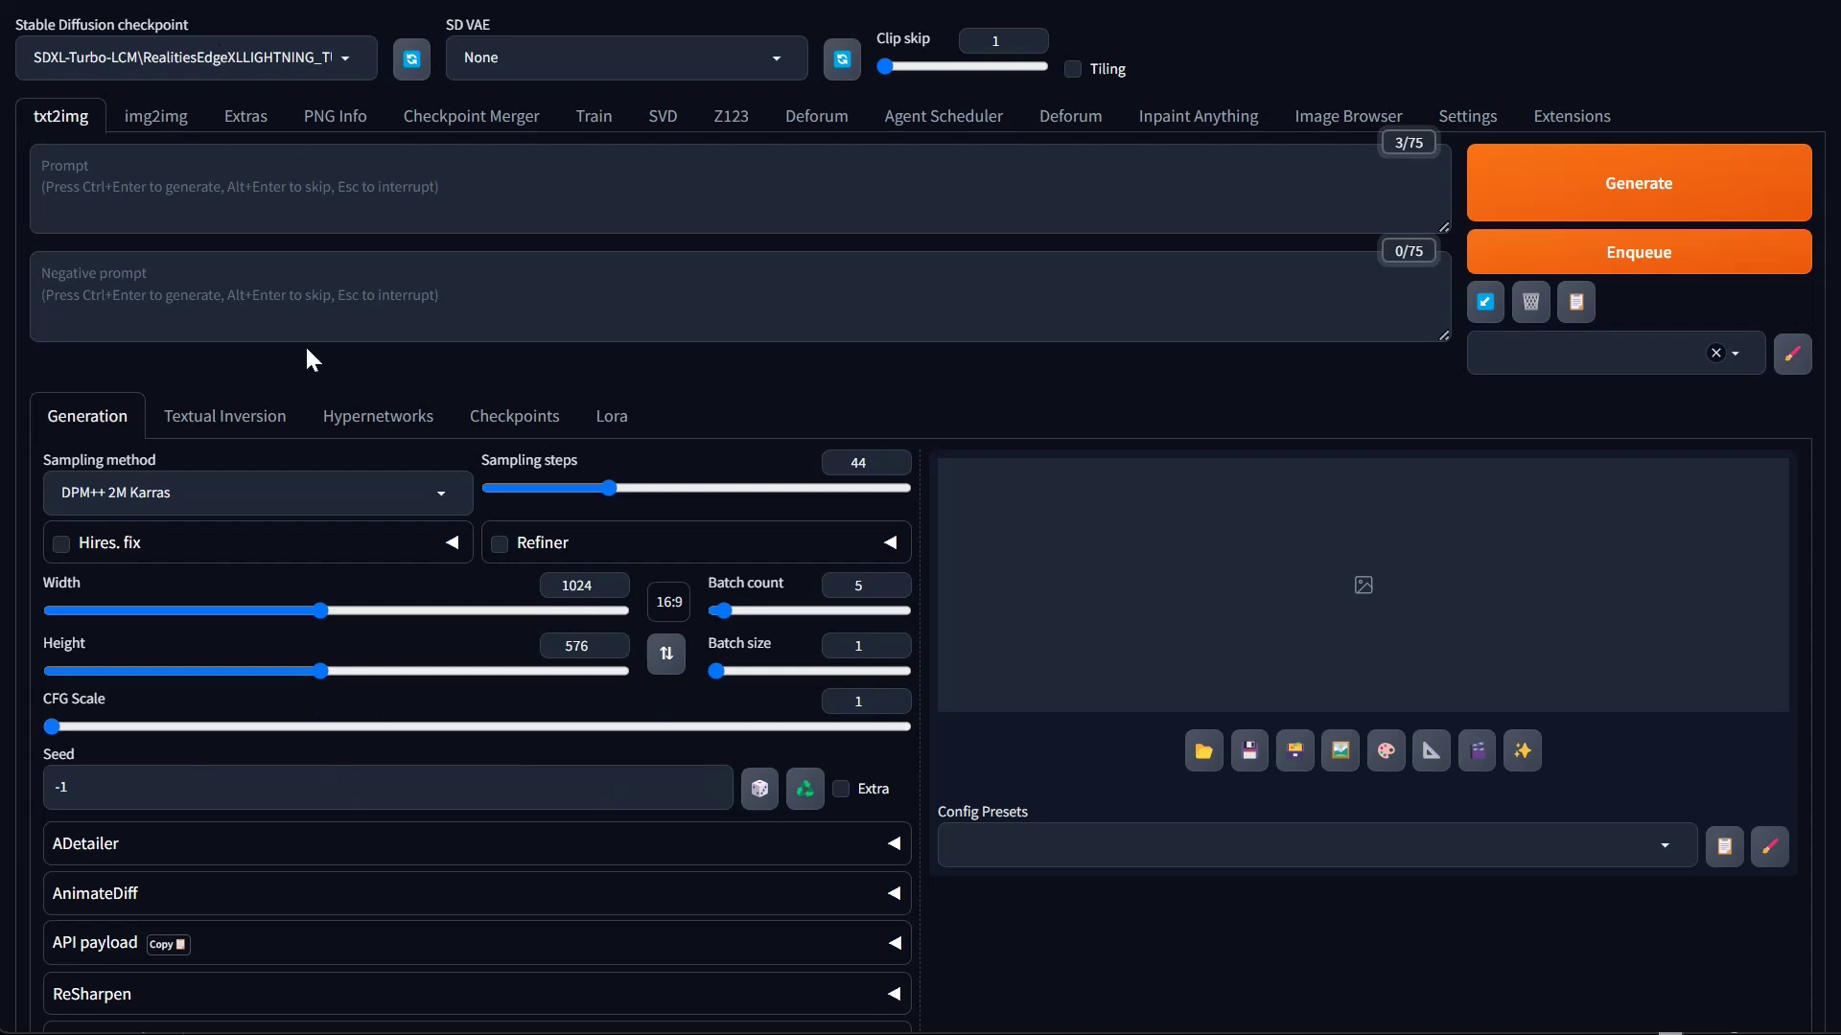
left_click_drag(42, 726, 102, 735)
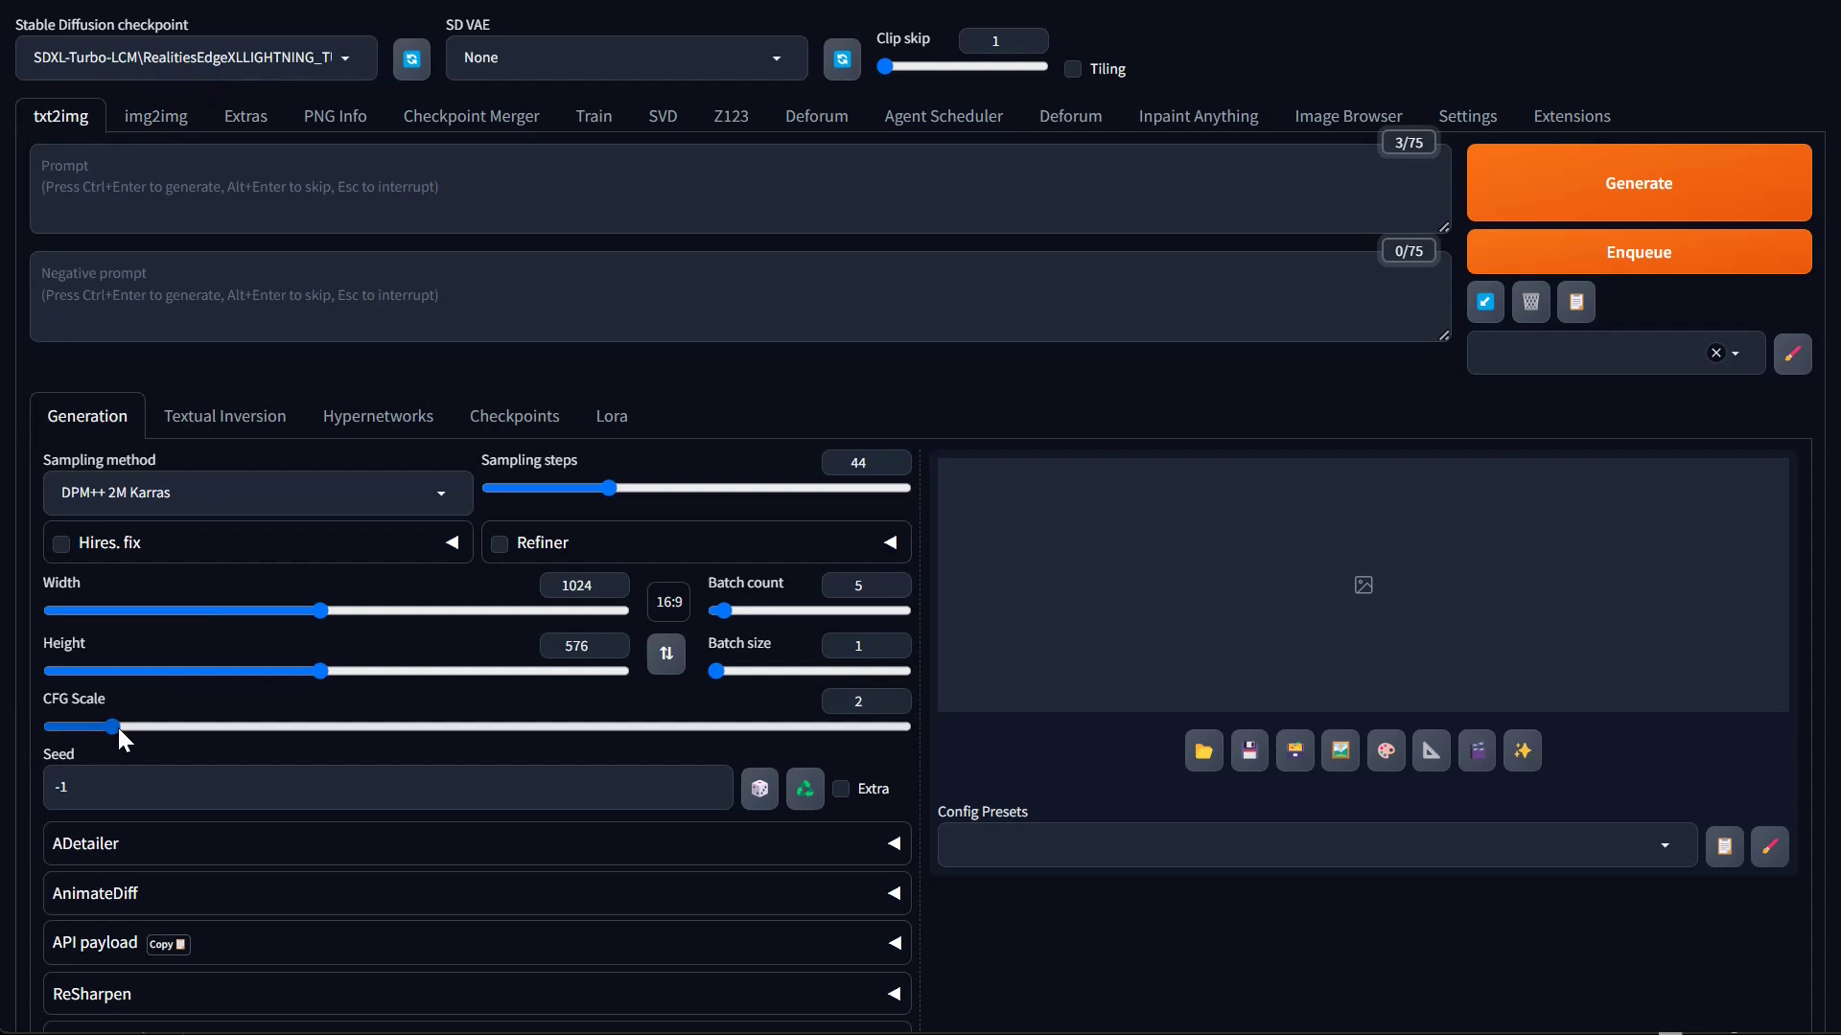
left_click_drag(118, 727, 163, 727)
left_click_drag(171, 727, 406, 763)
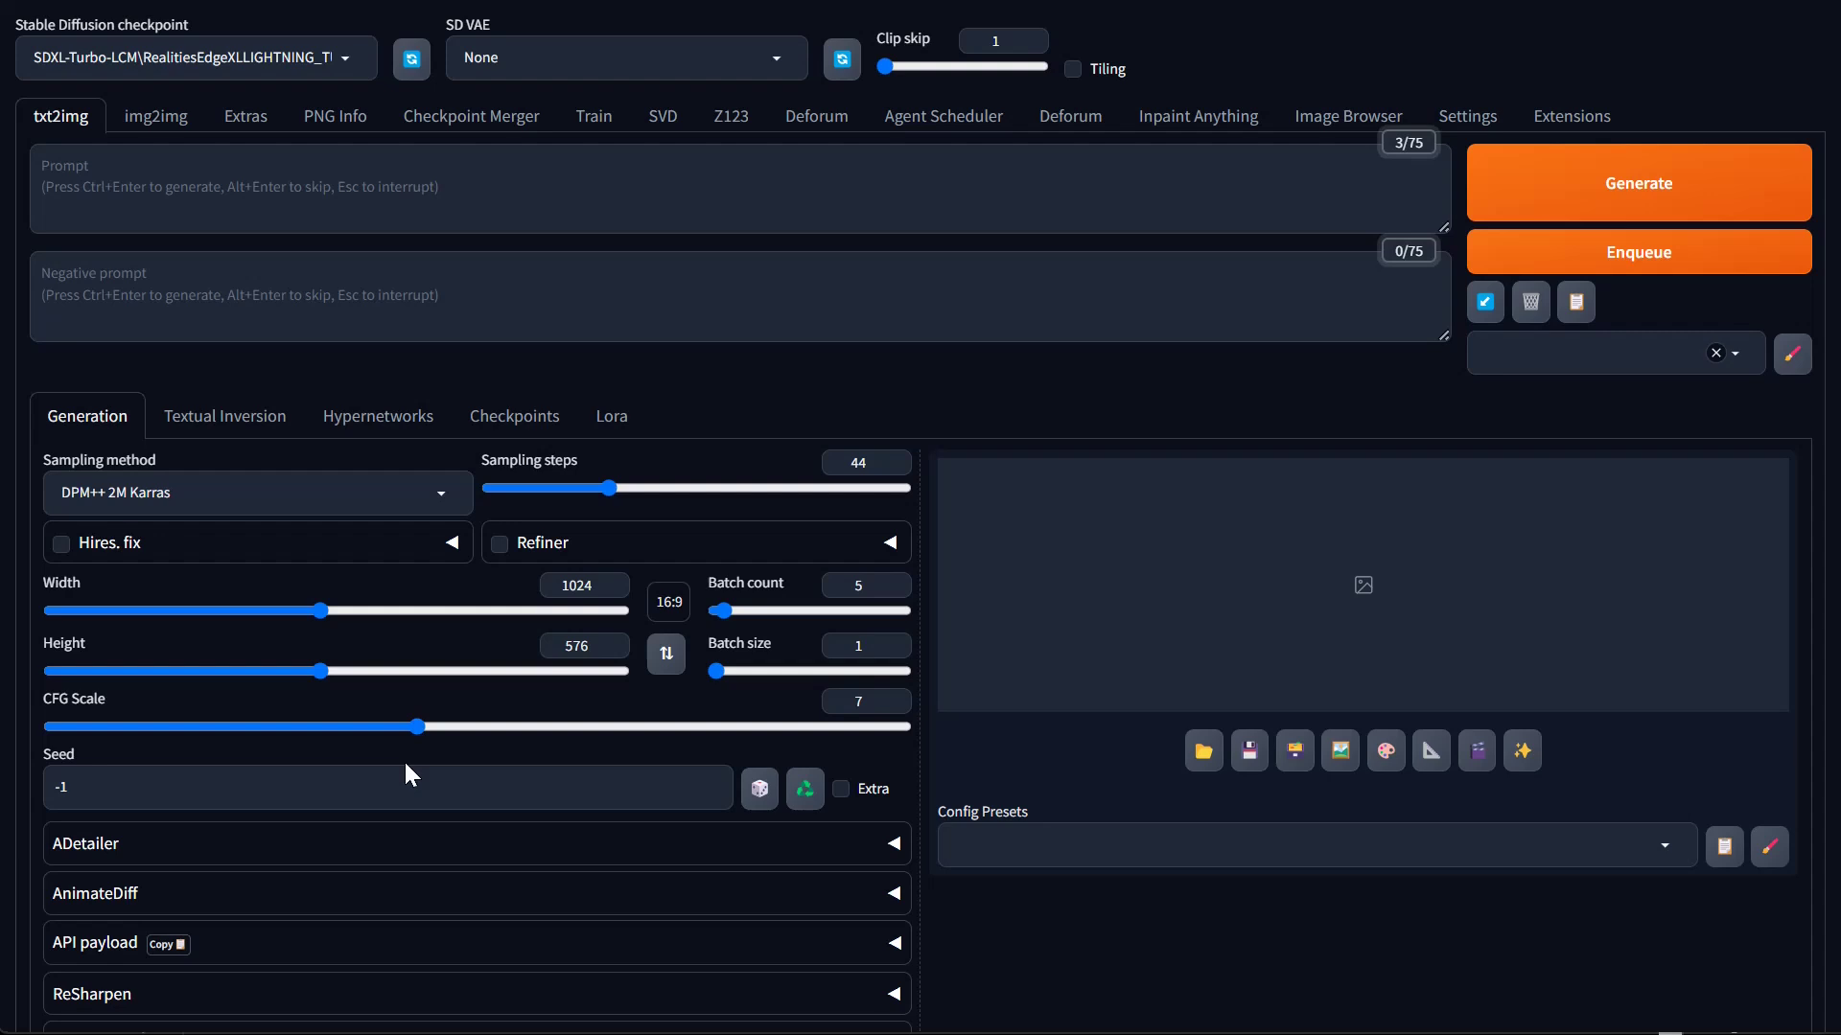
left_click_drag(417, 725, 214, 747)
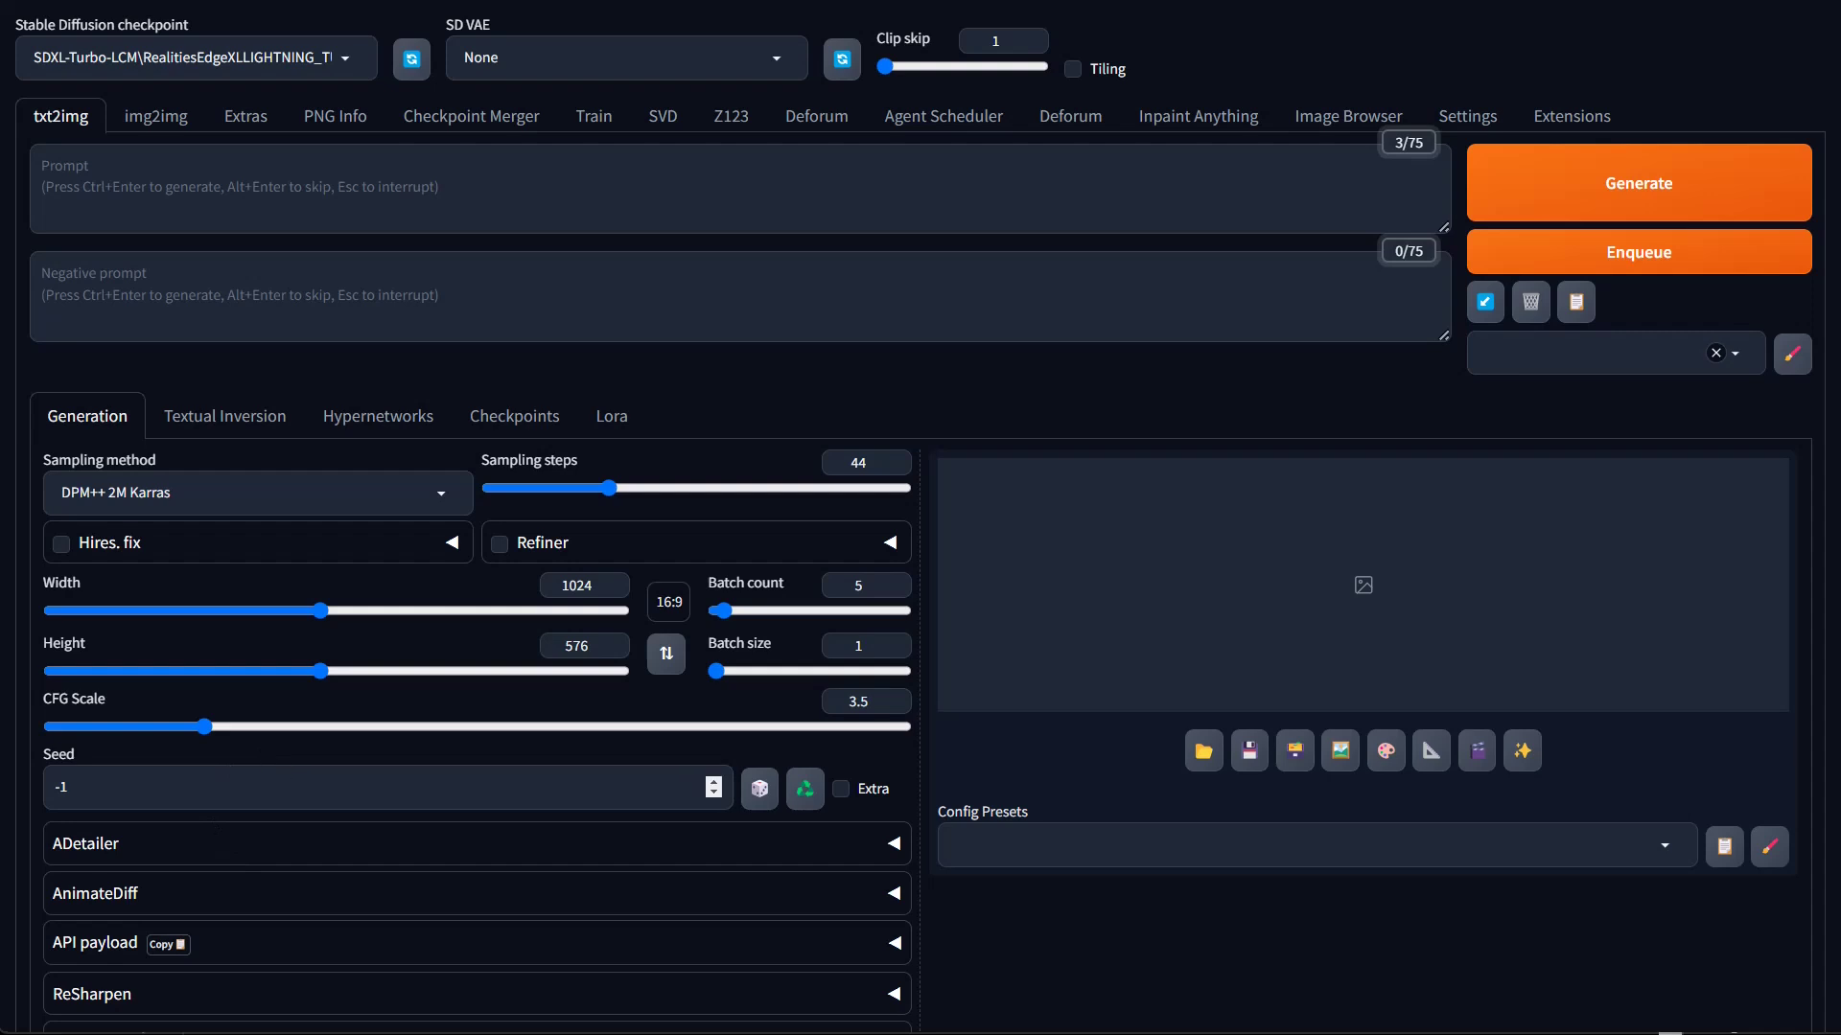
Set the seed to 23562345 and the batch count to 1
left_click_drag(115, 787, 13, 797)
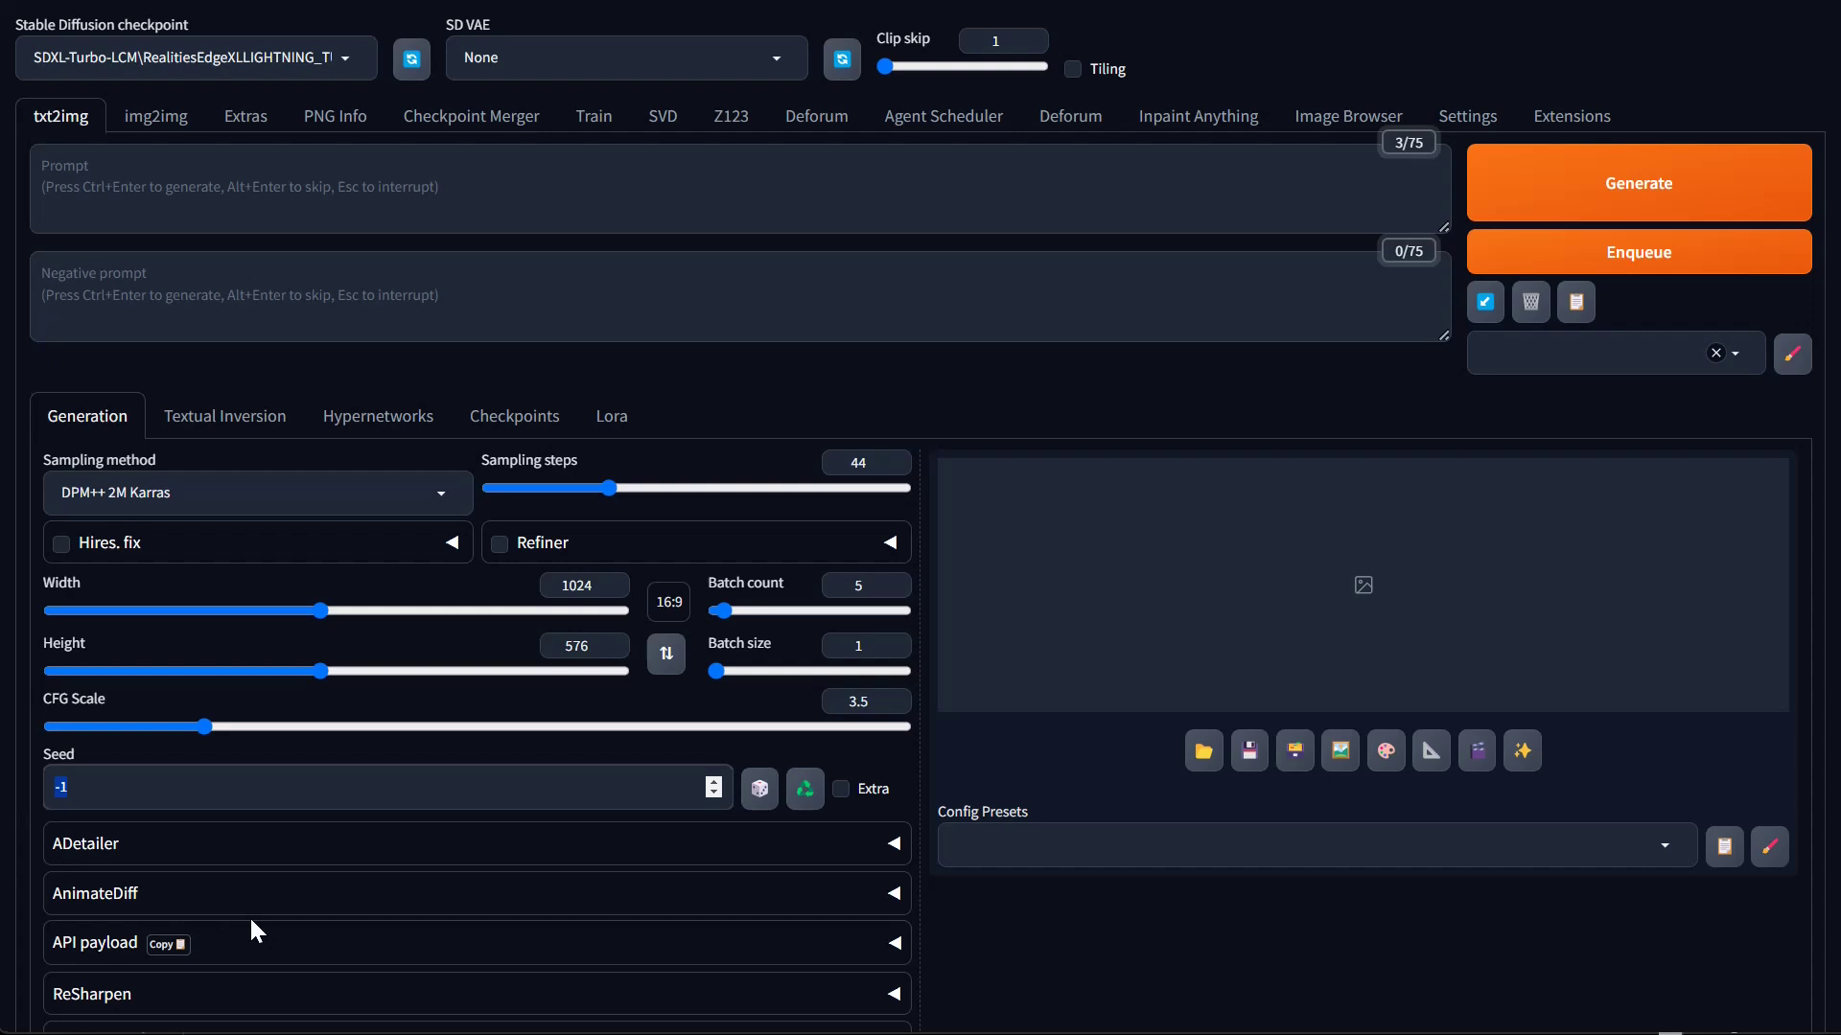
type("23562345")
left_click_drag(724, 611, 692, 608)
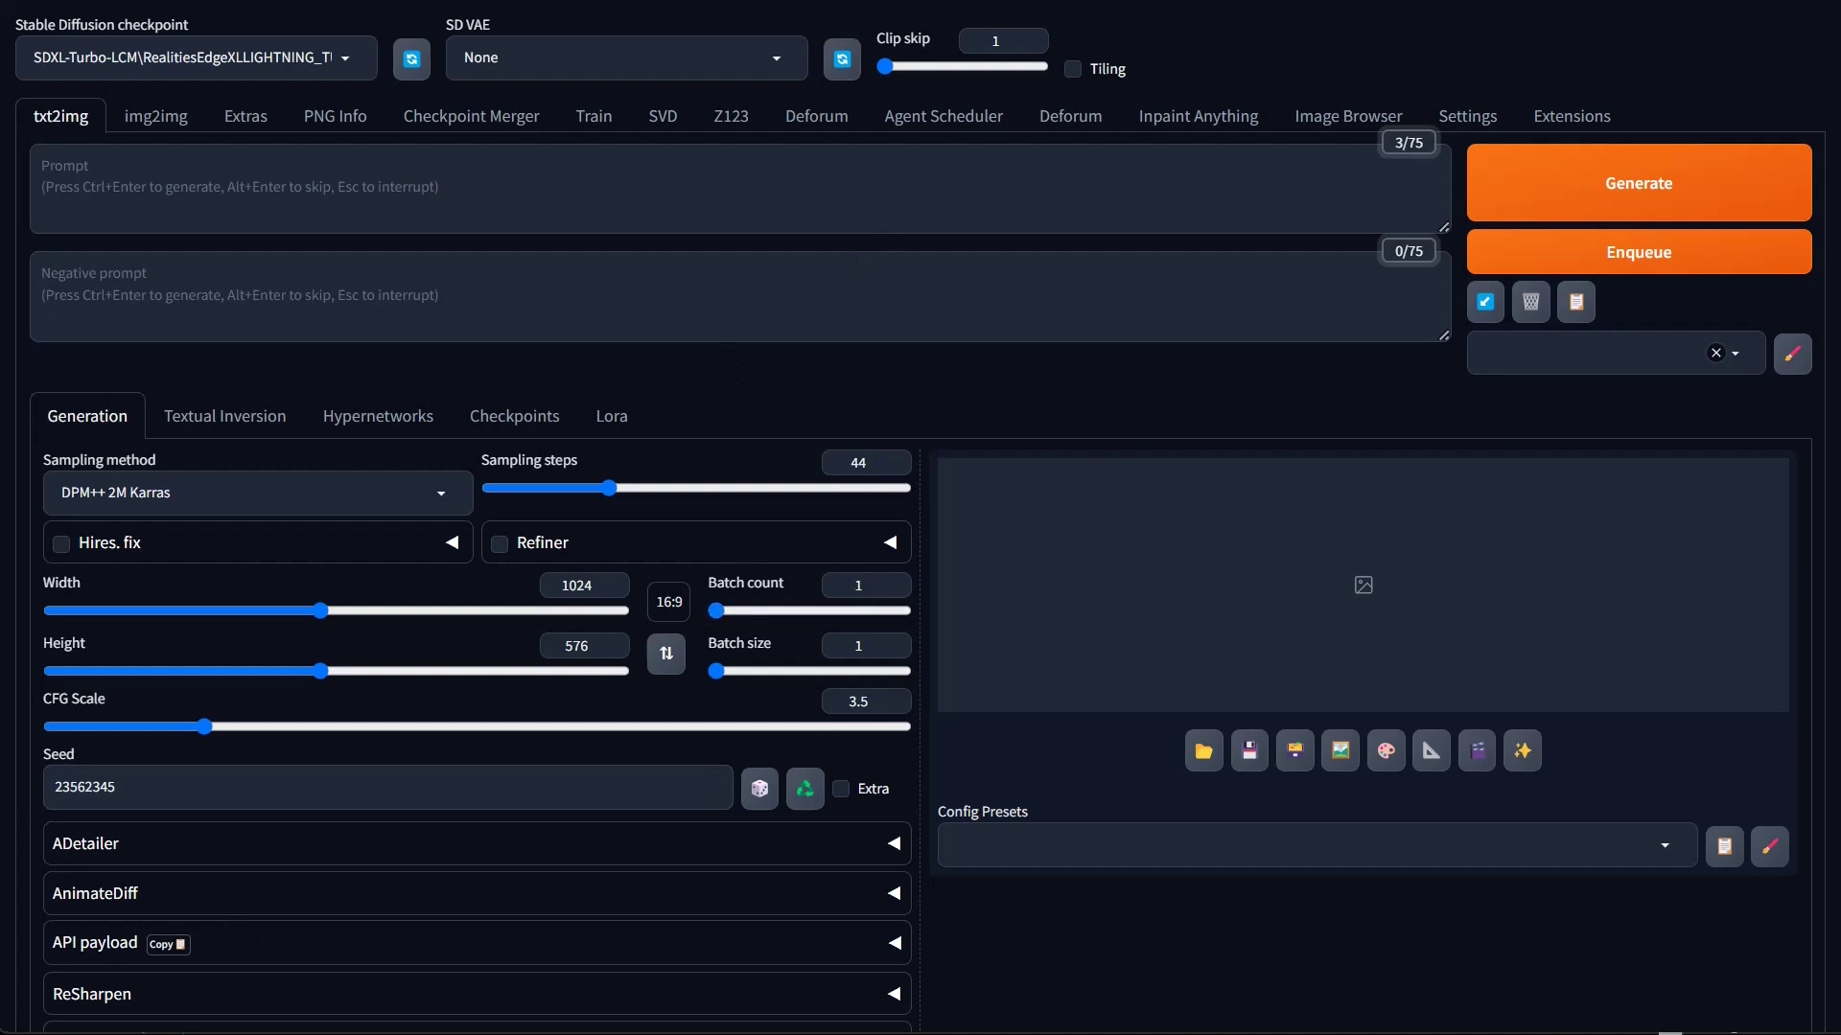
Enter the prompt "throne" and generate the image
left_click(368, 188)
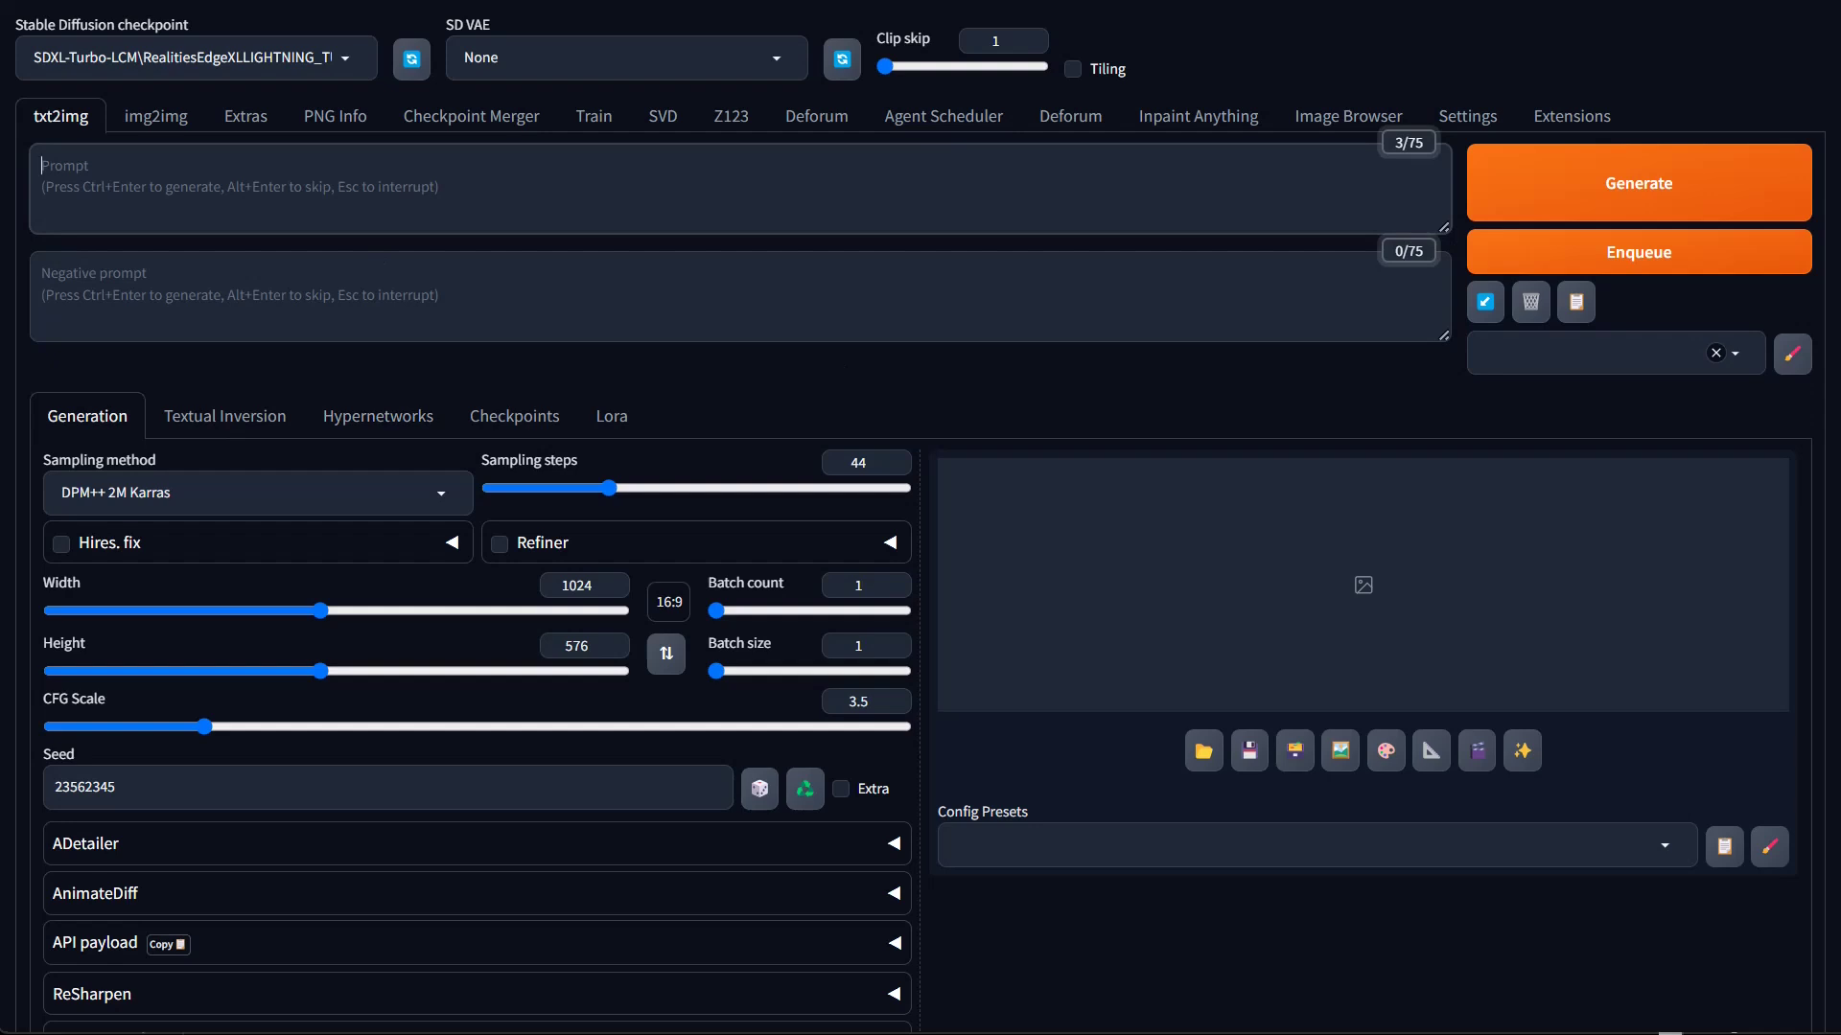
type("trh")
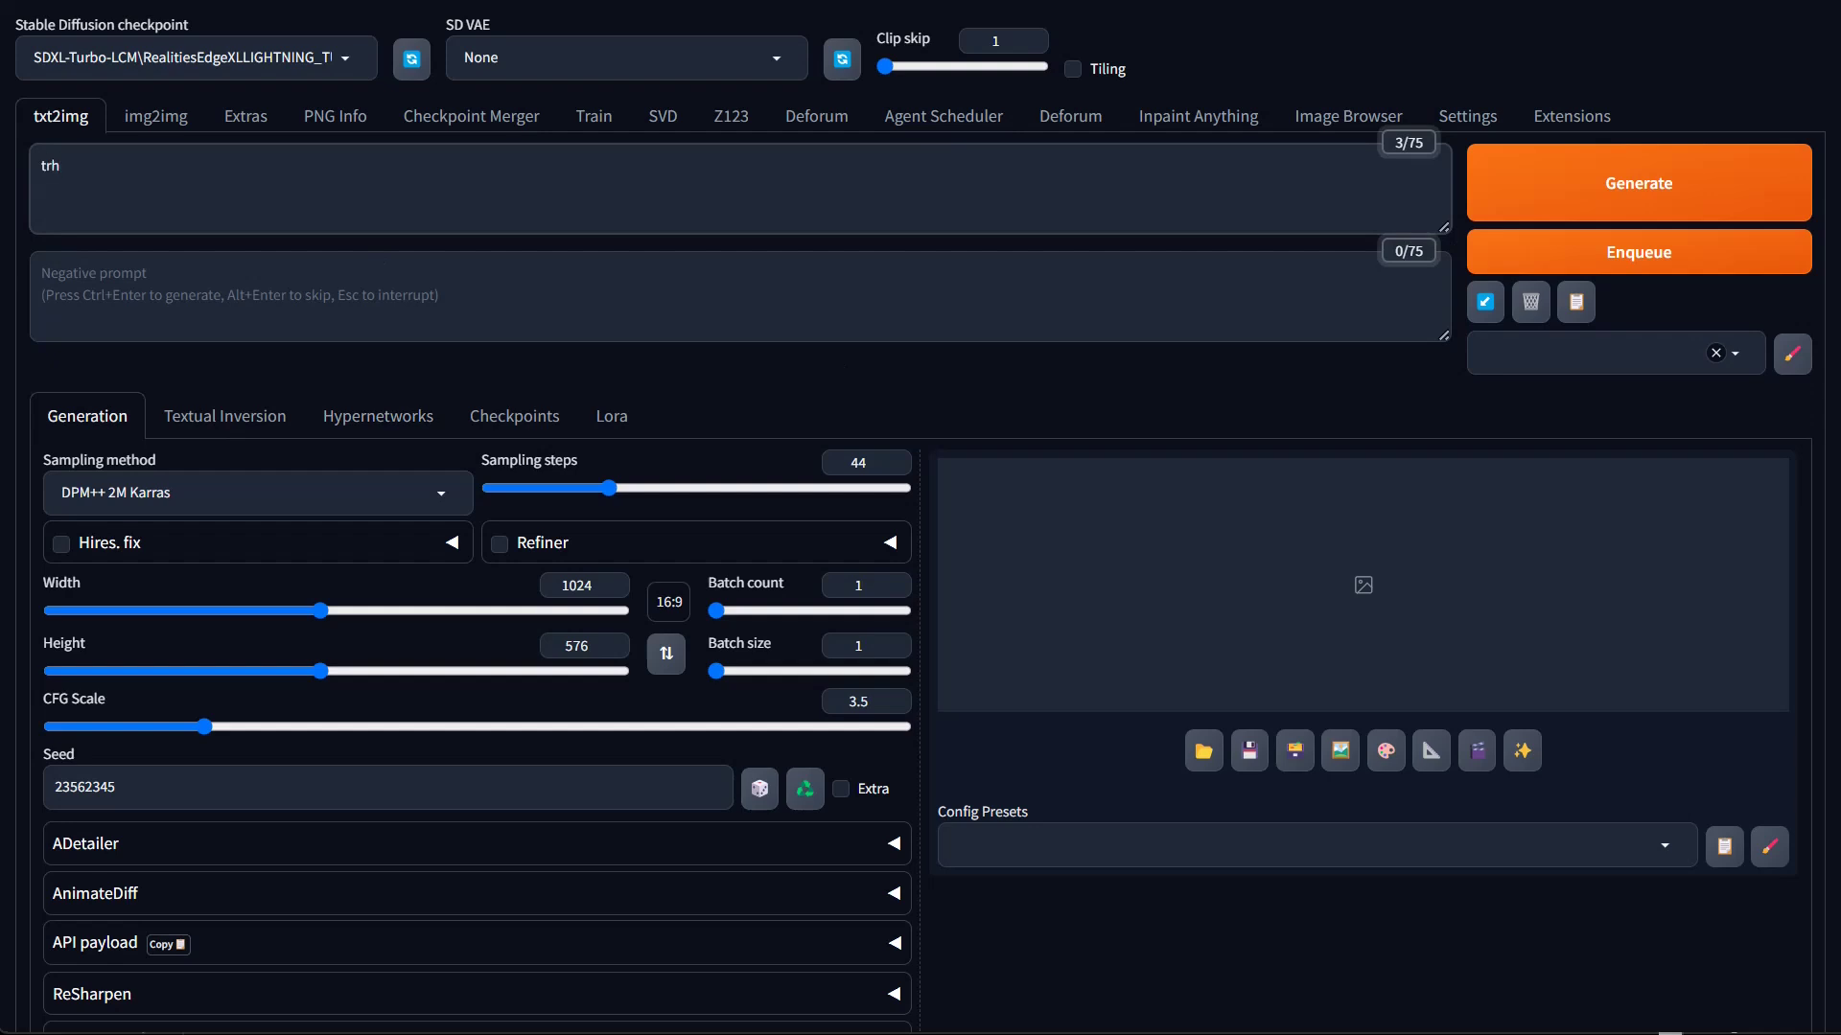
key("BackSpace")
key("BackSpace")
type("hrone")
left_click(1610, 192)
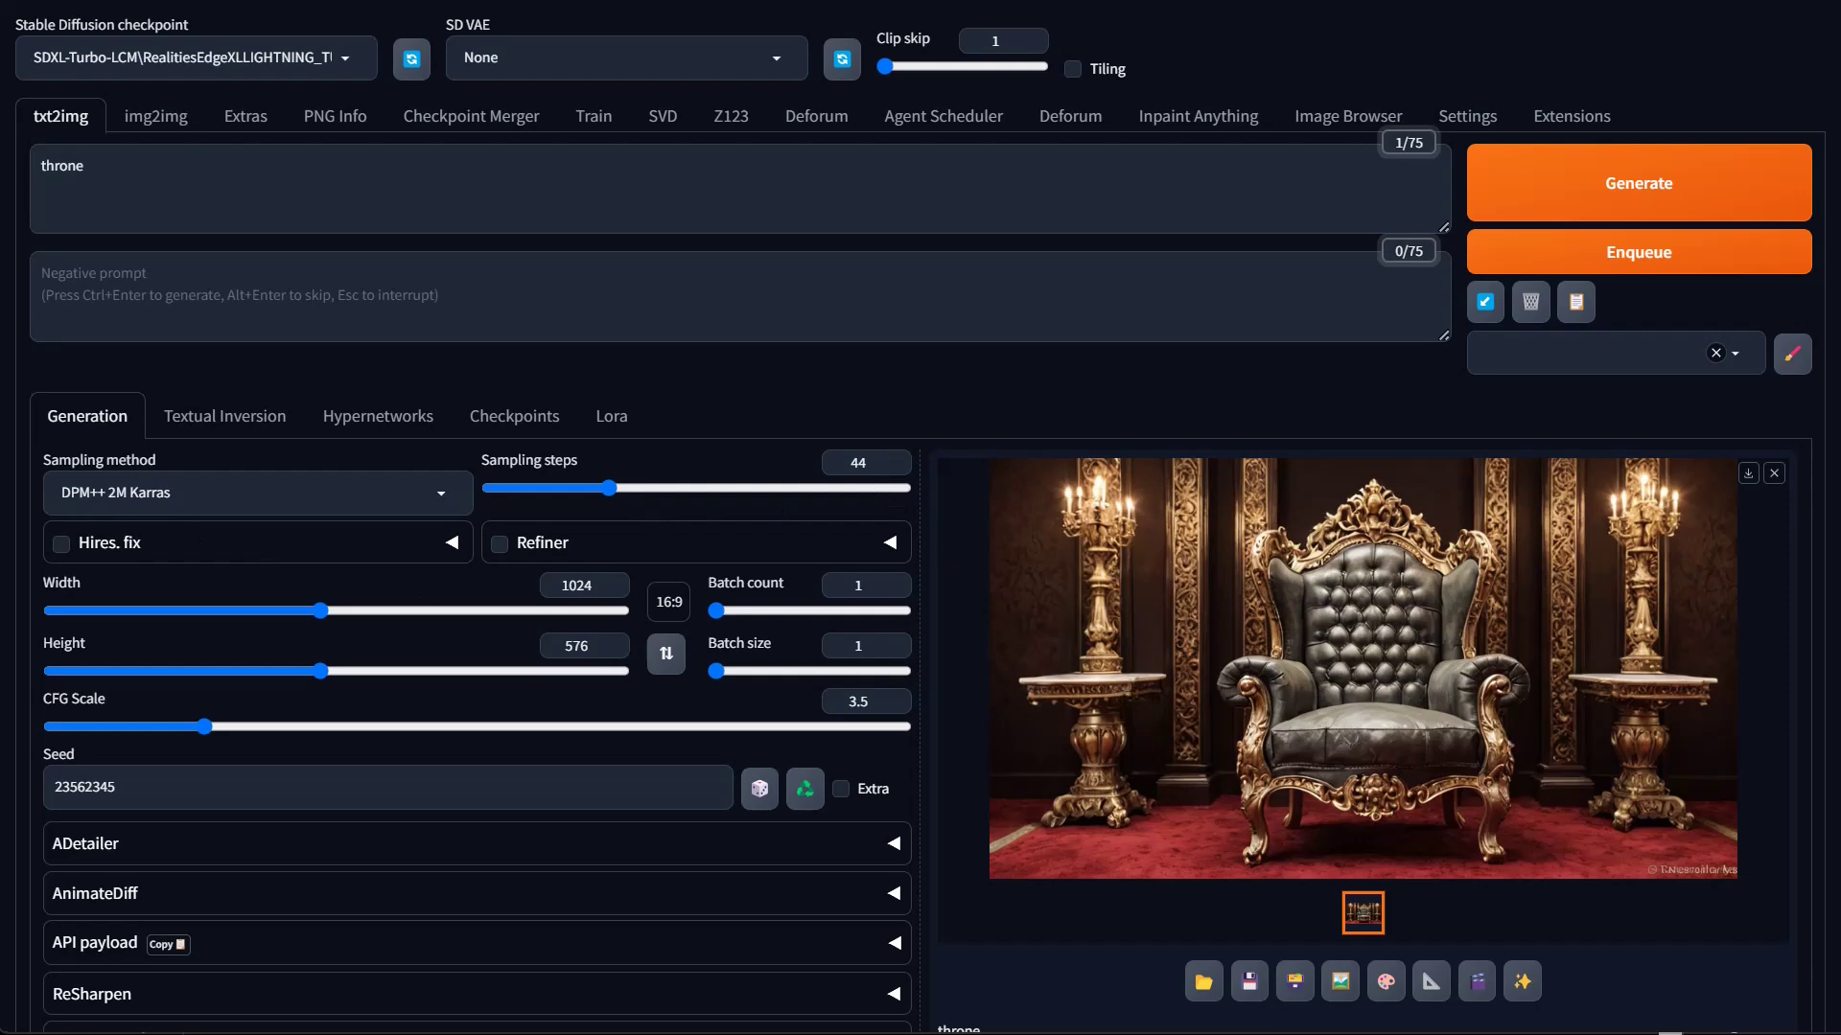
Regenerate the throne image with 9 sampling steps and the Euler A Turbo sampling method
left_click_drag(609, 488, 498, 491)
left_click_drag(508, 492, 513, 489)
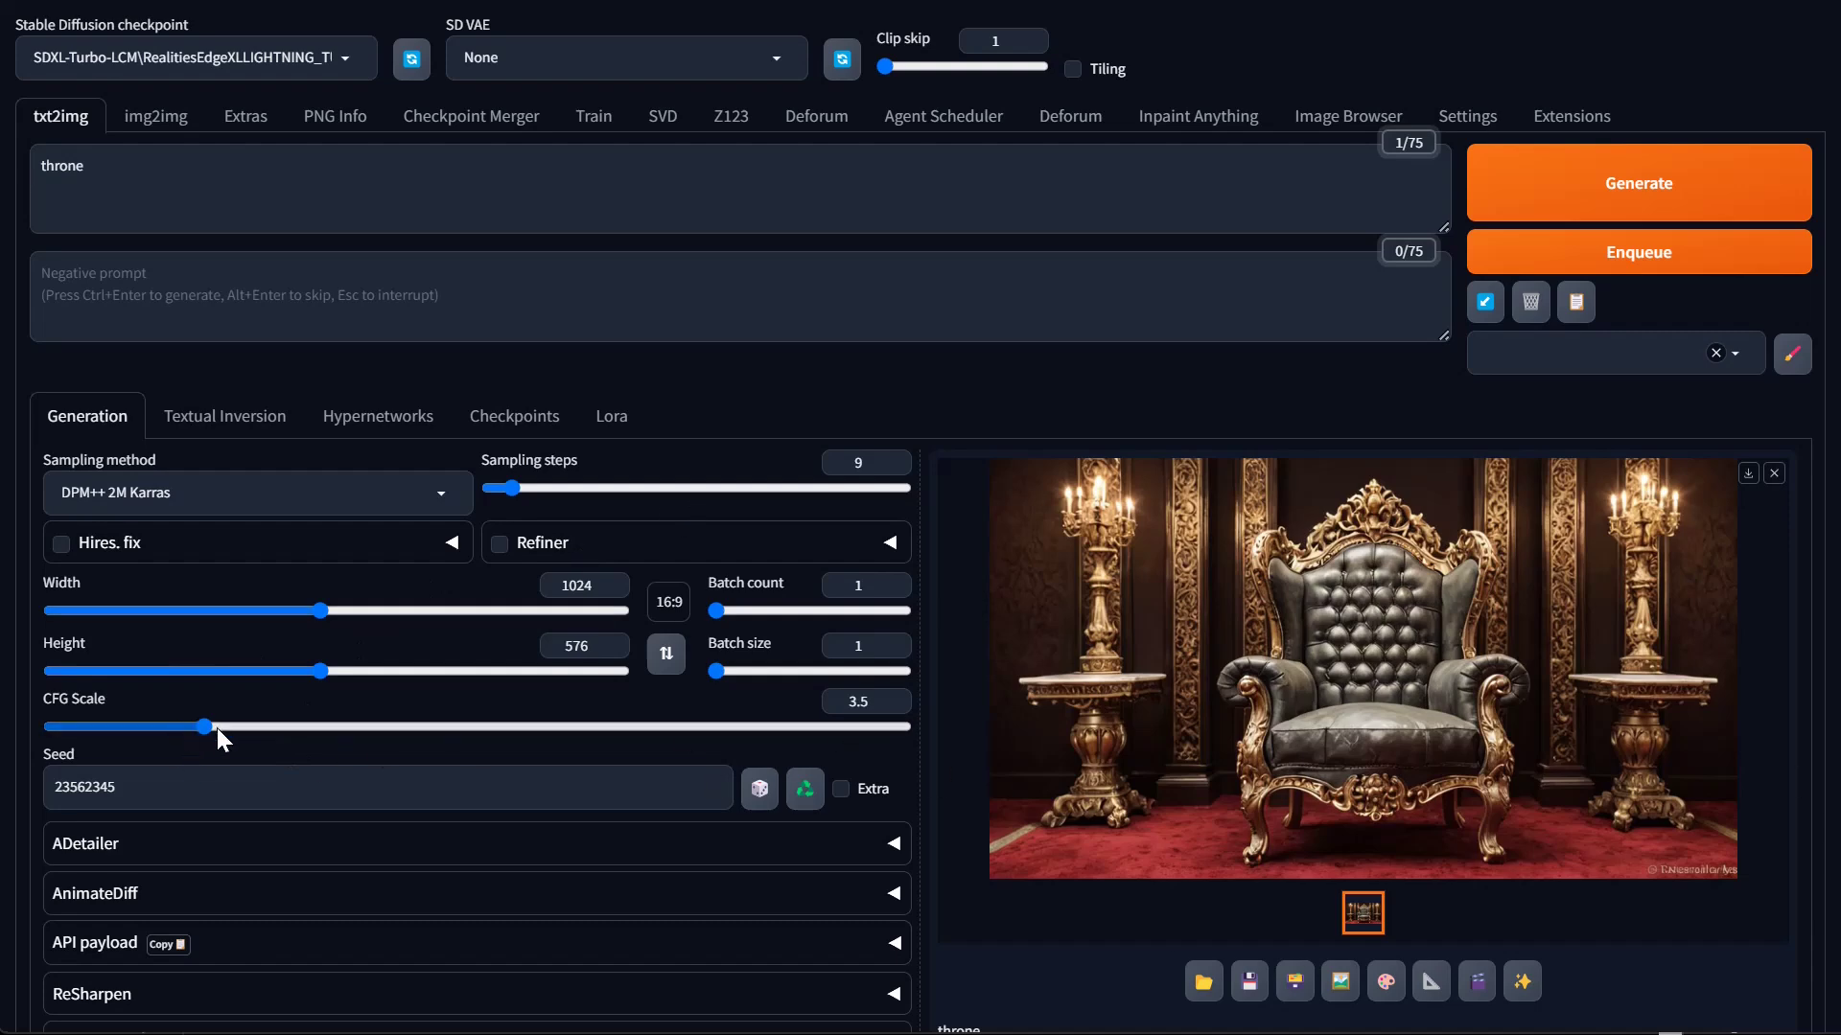
left_click(238, 492)
scroll(261, 819, "down", 5)
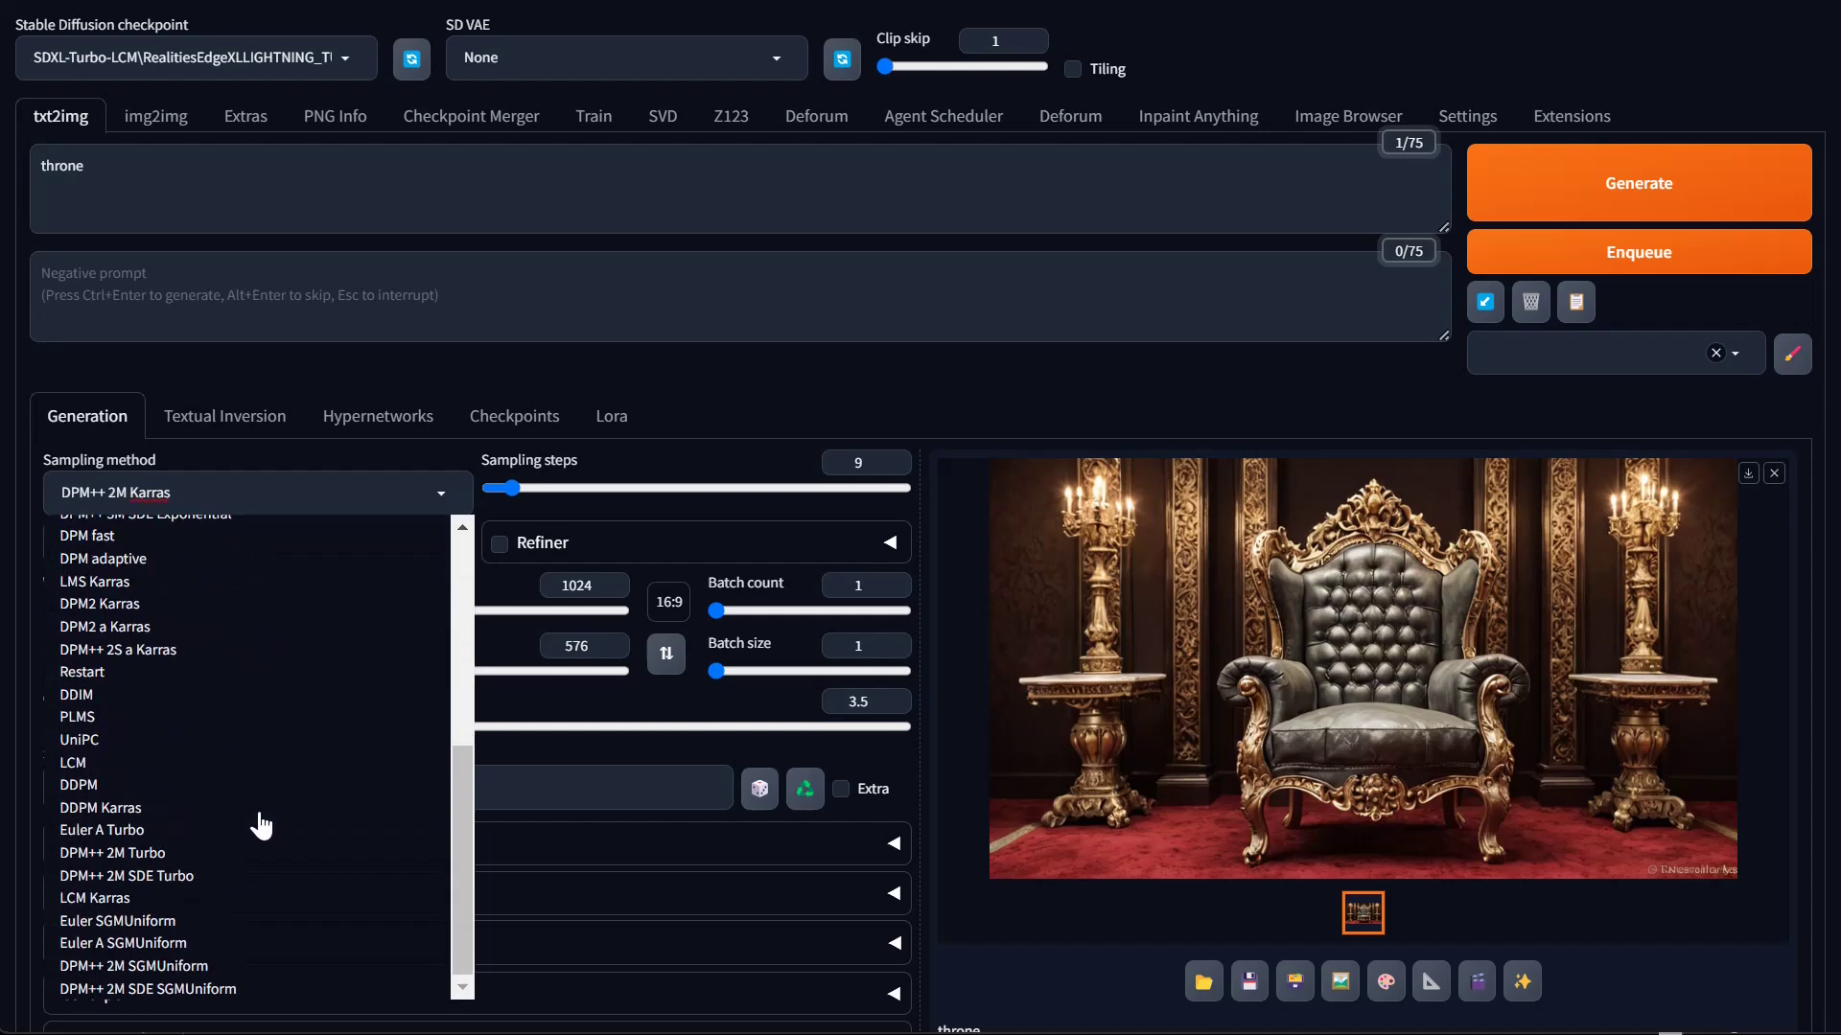
left_click(206, 831)
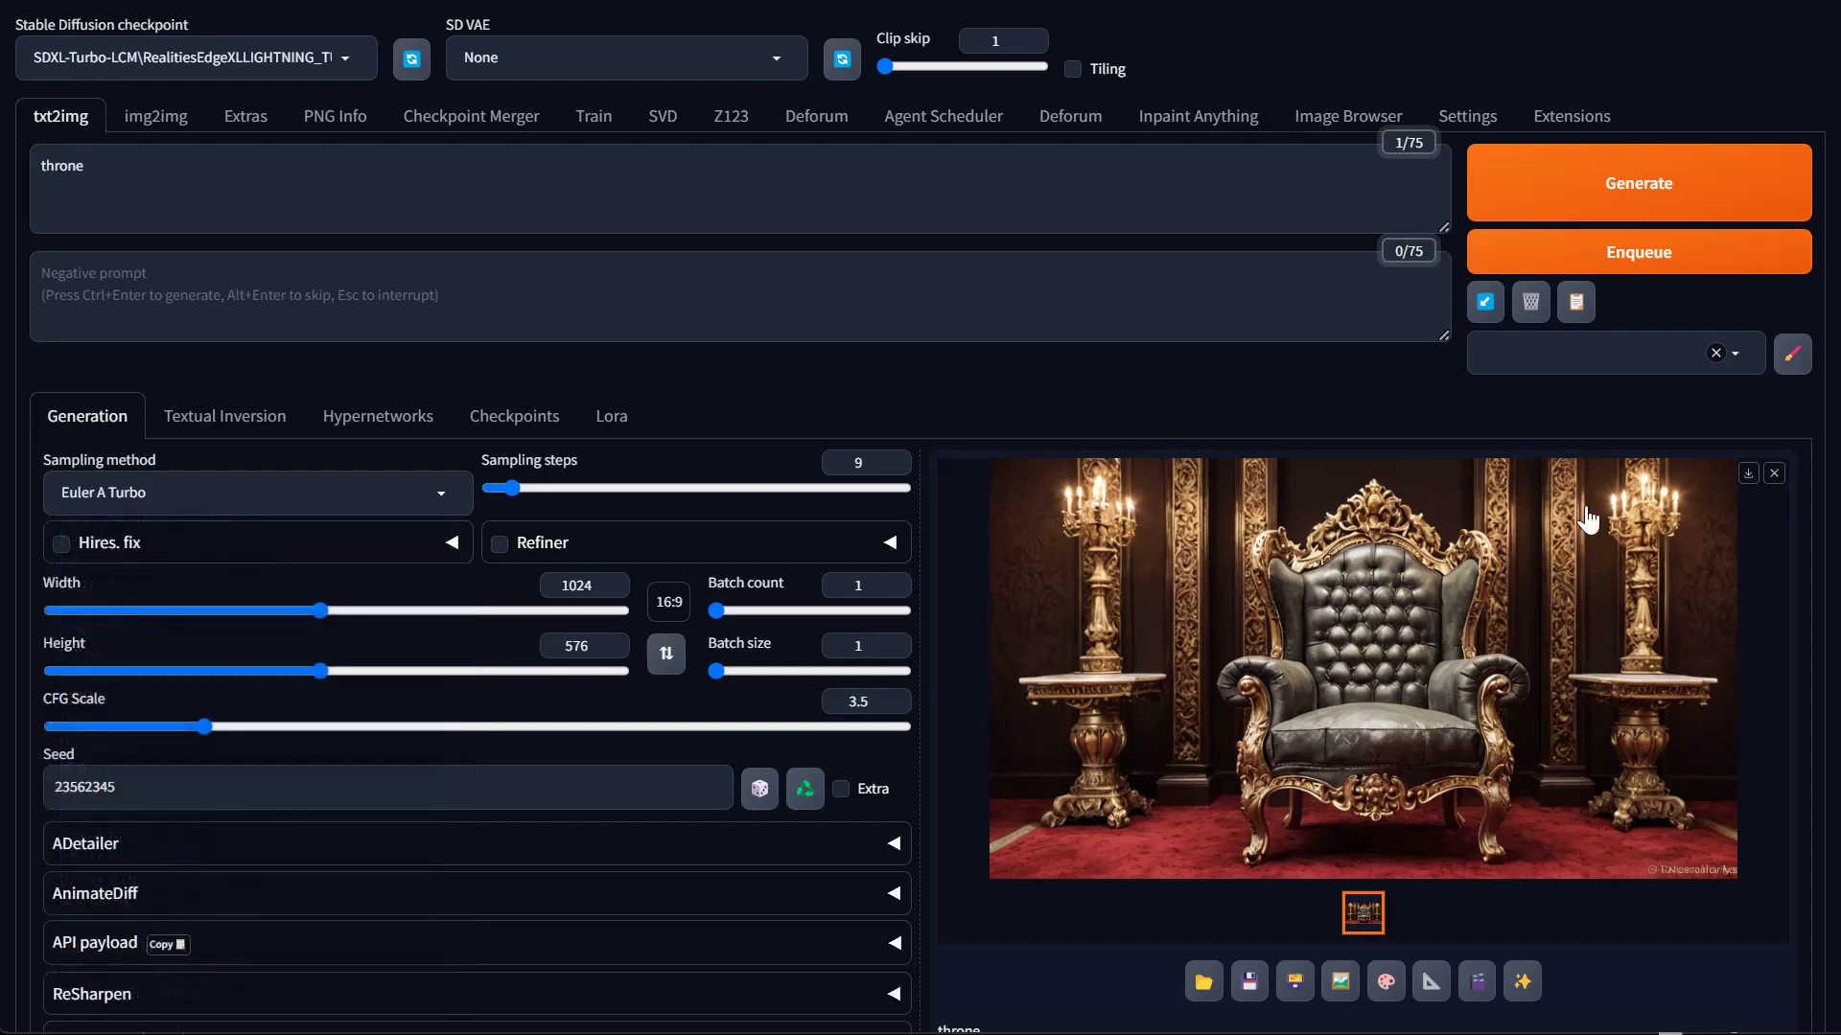
left_click(1588, 189)
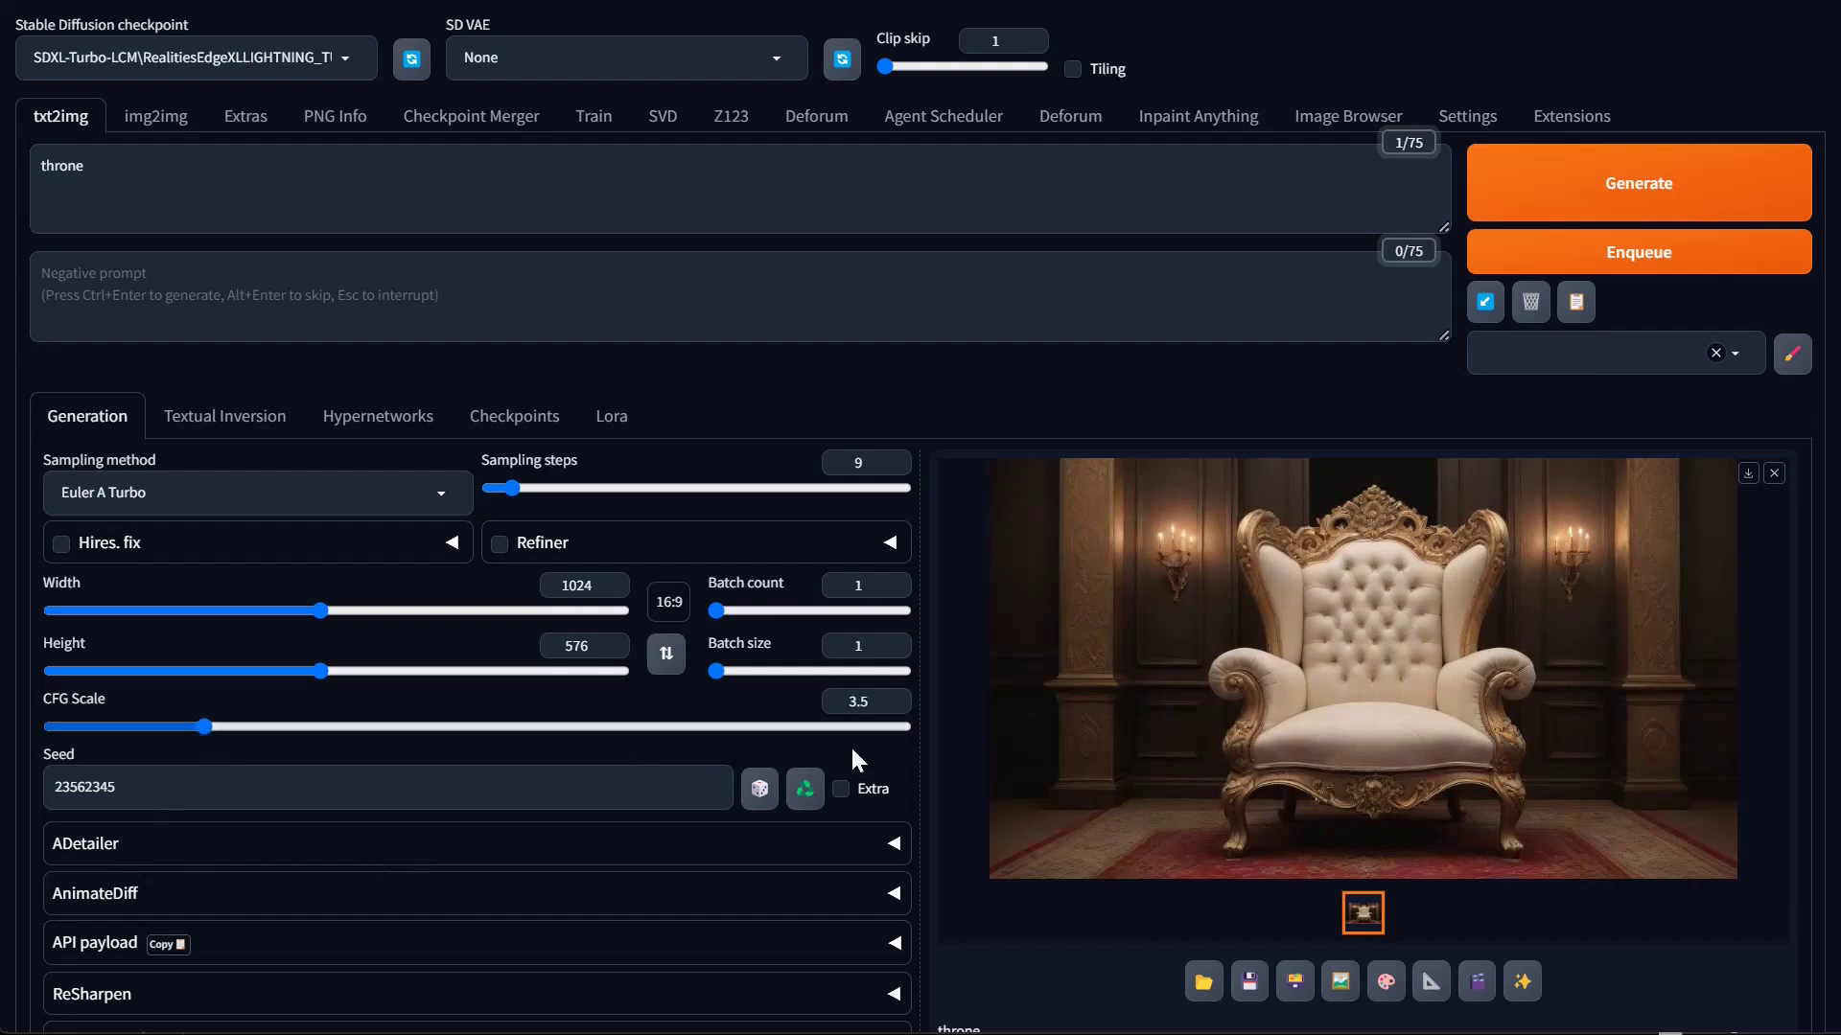
left_click(1639, 196)
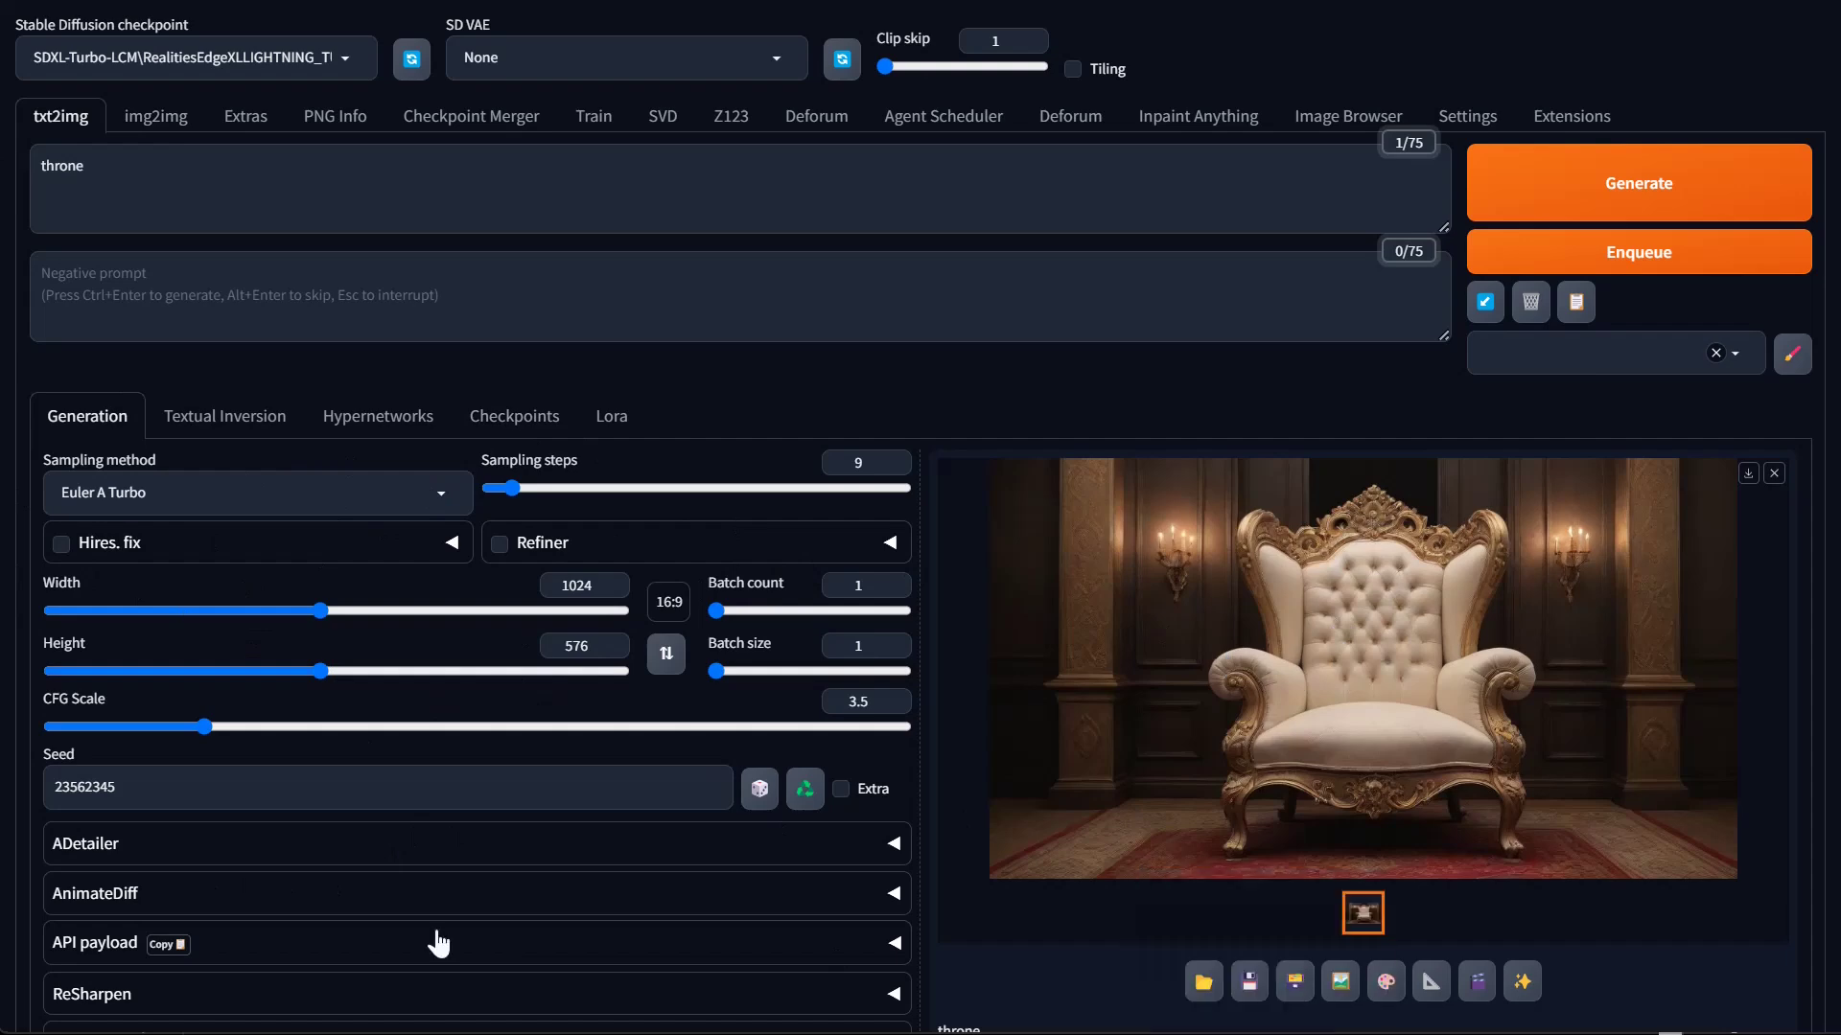
Examine the ADetailer options and its detector models, keeping face_yolov8n.pt as the detector
left_click(232, 862)
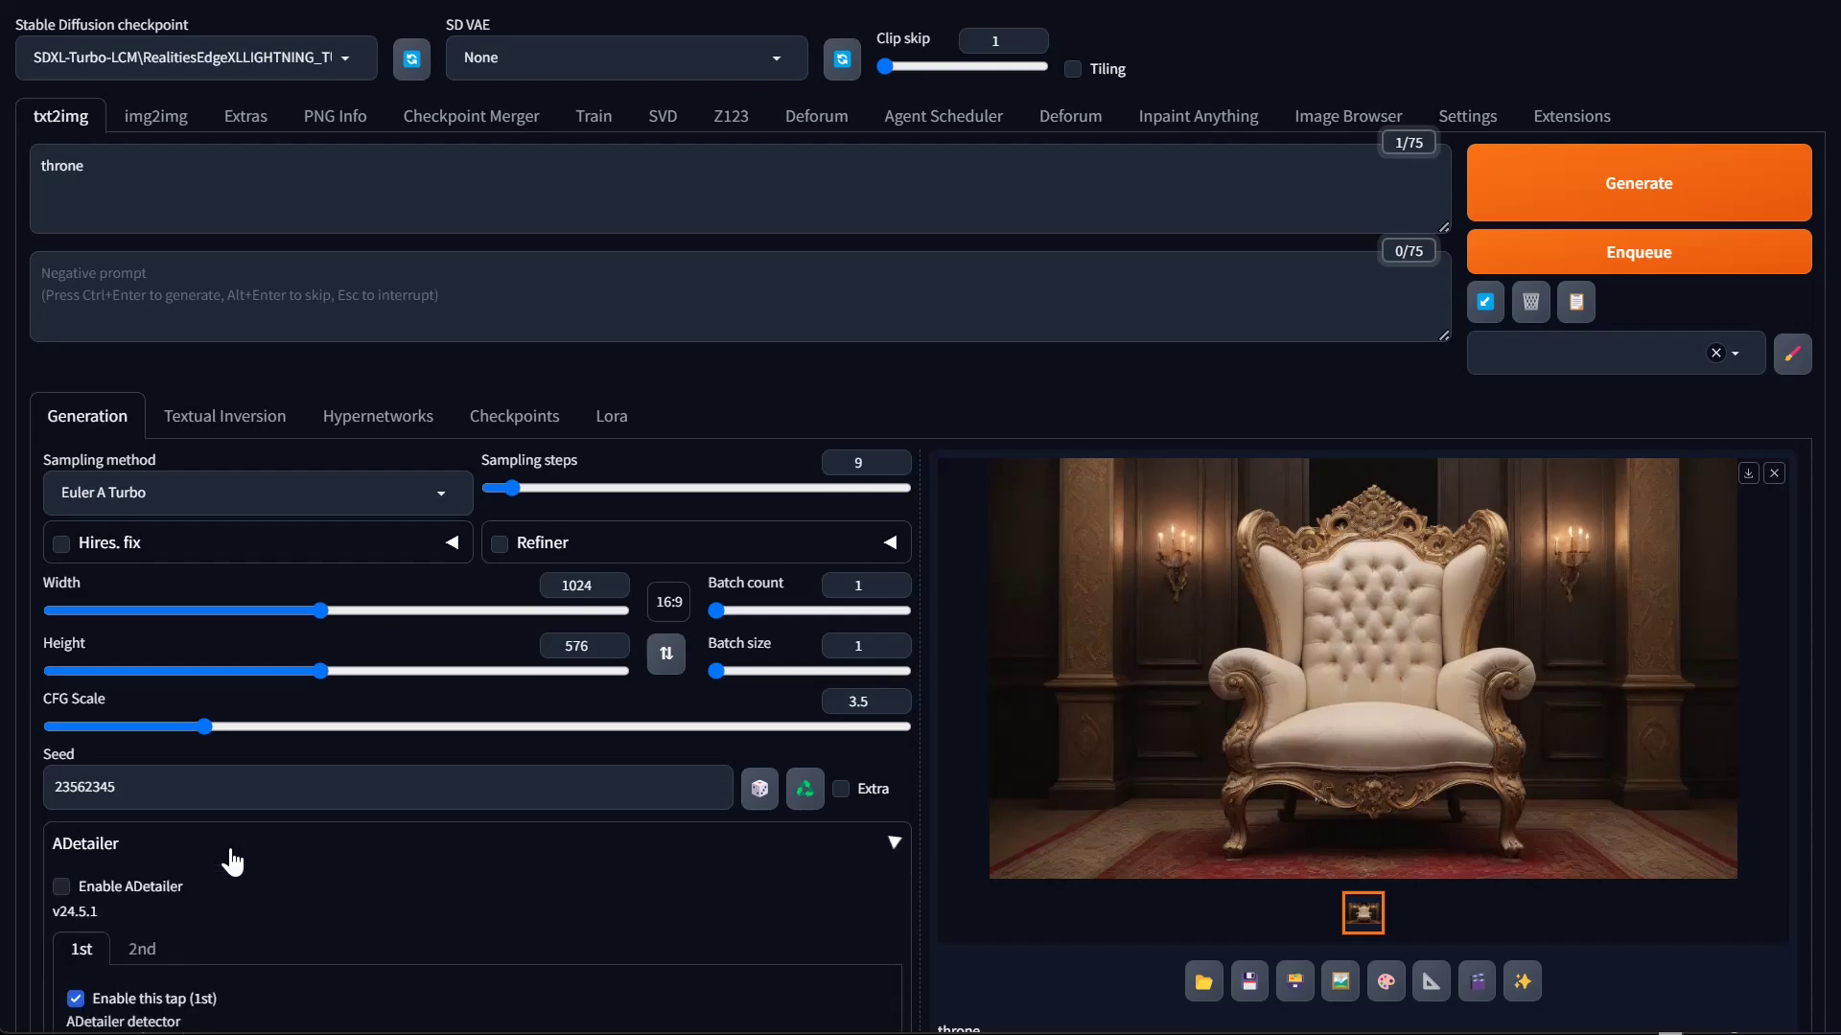
scroll(671, 868, "down", 5)
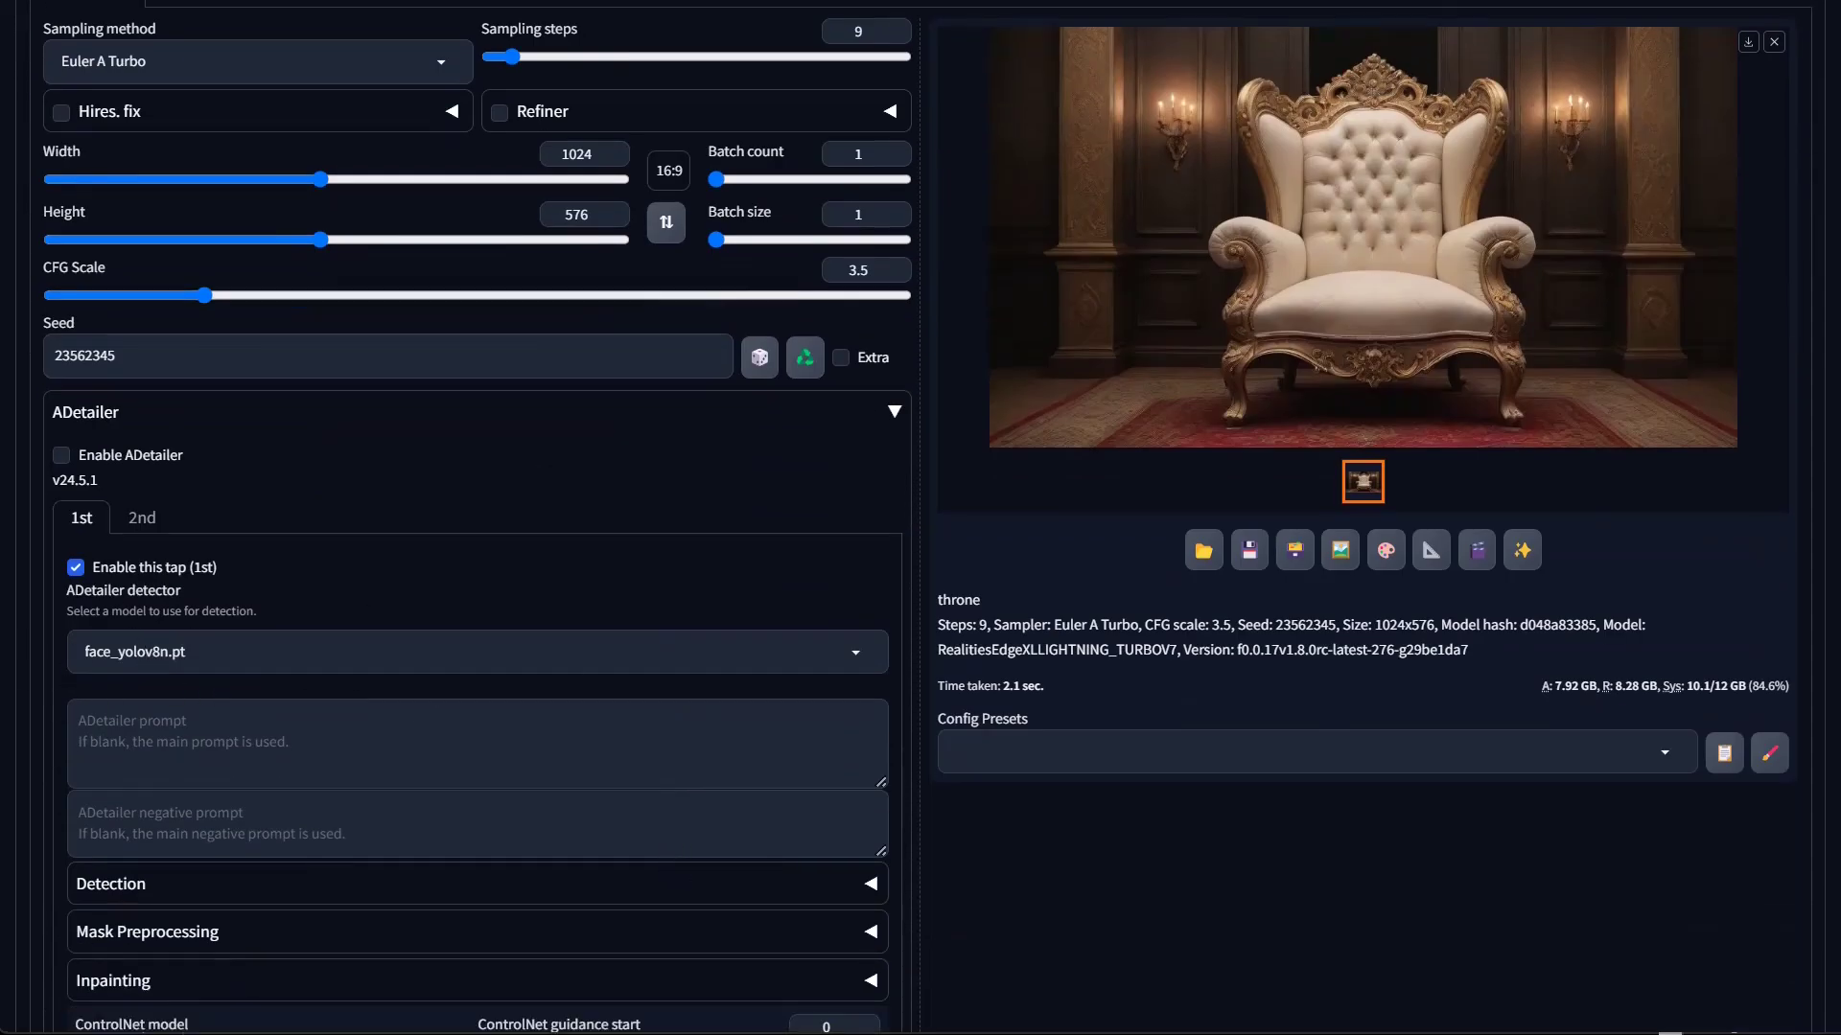
left_click(446, 668)
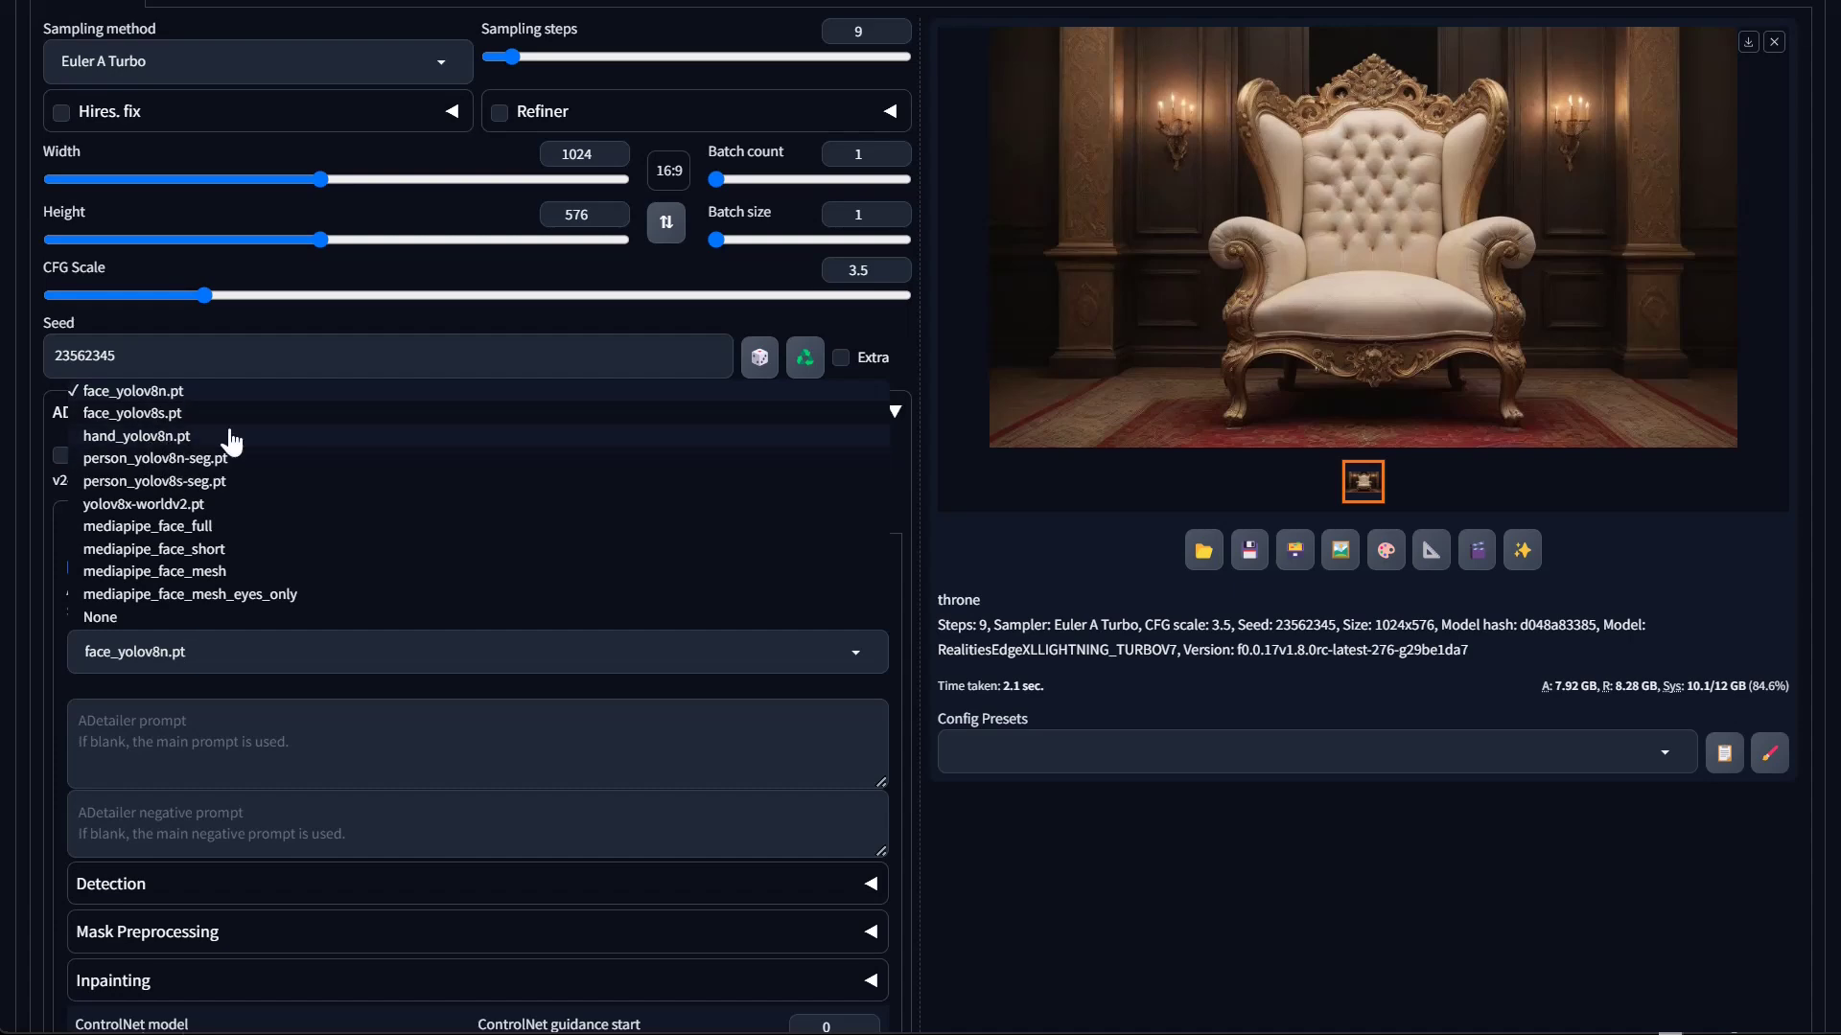
left_click(151, 391)
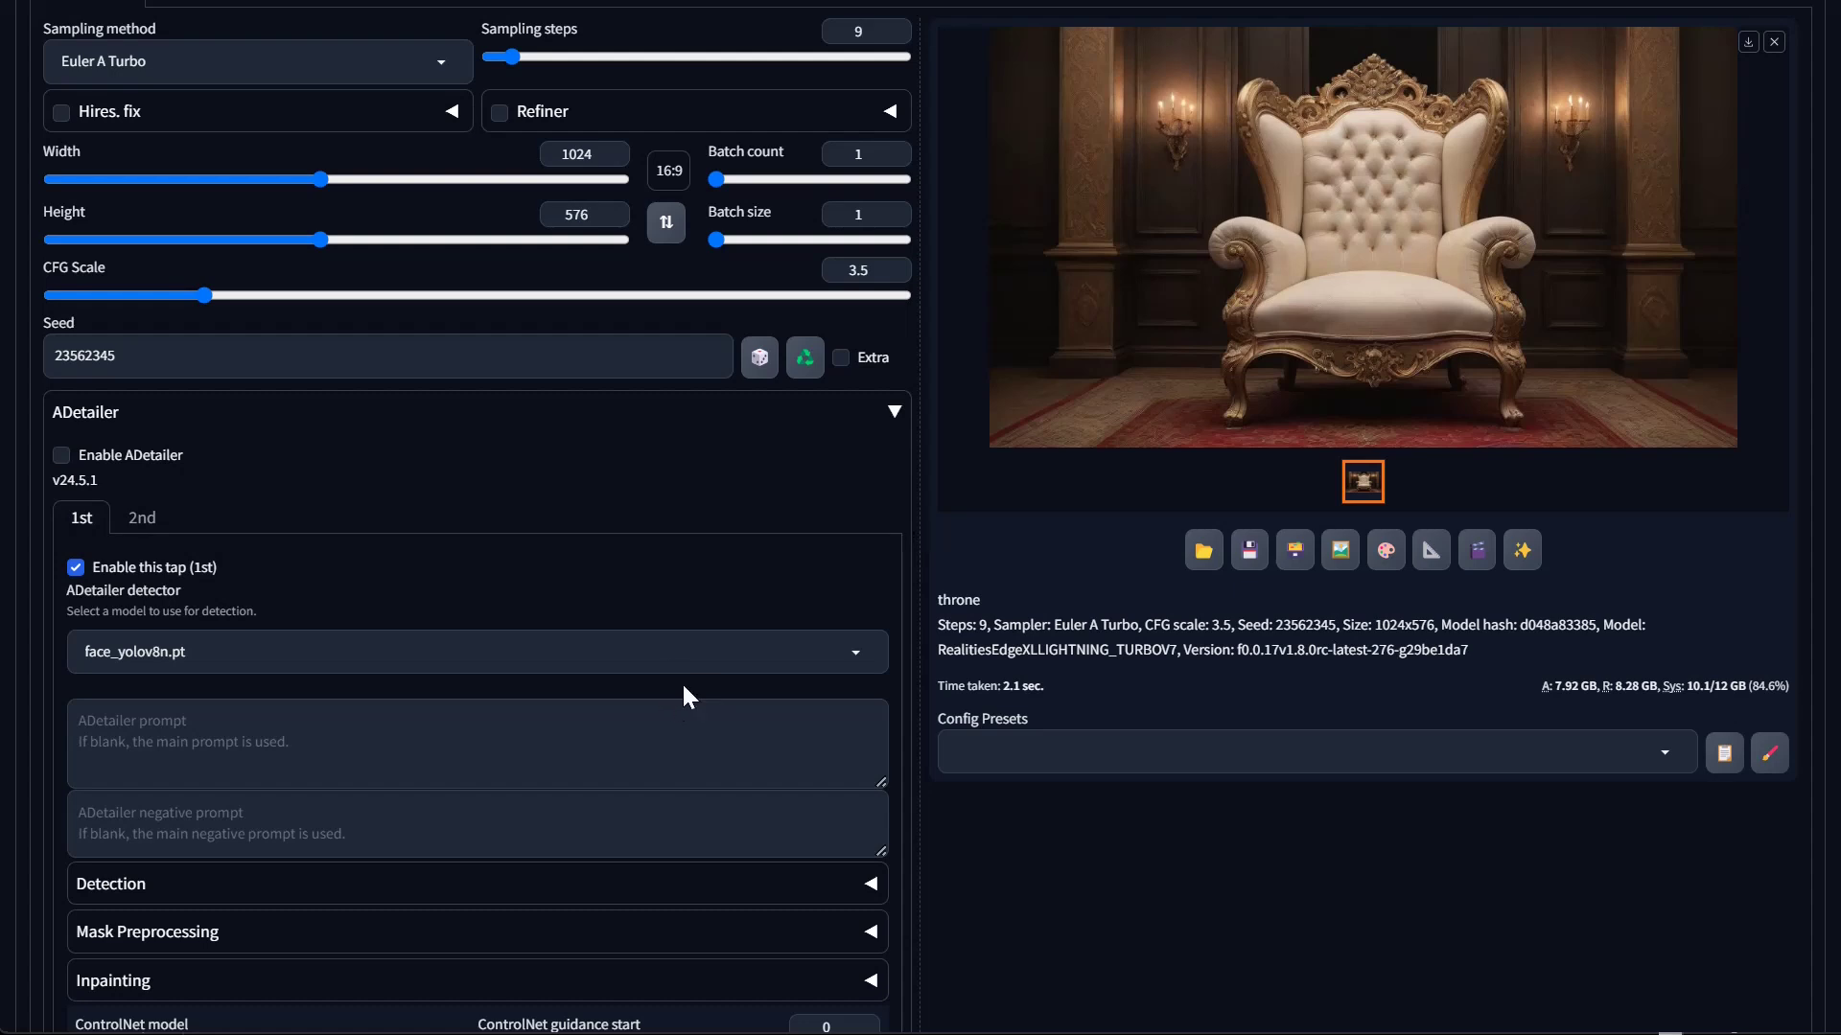
scroll(424, 660, "down", 5)
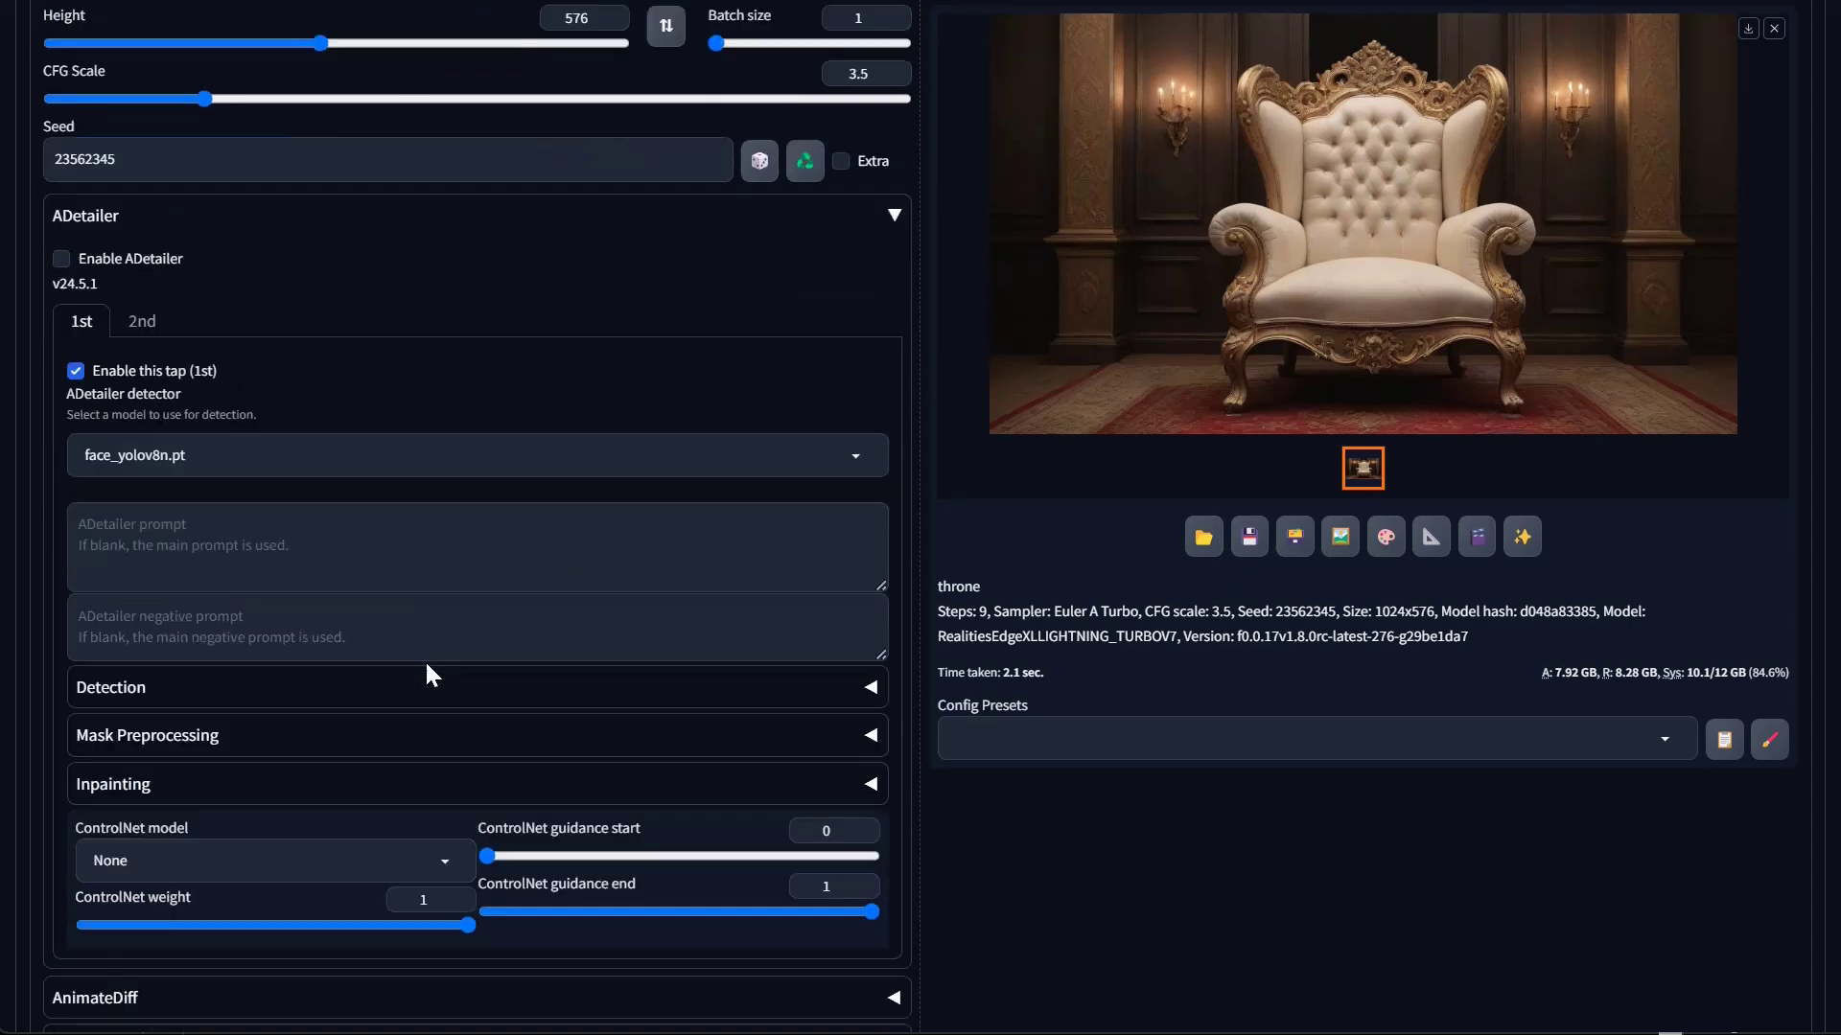
scroll(426, 664, "up", 5)
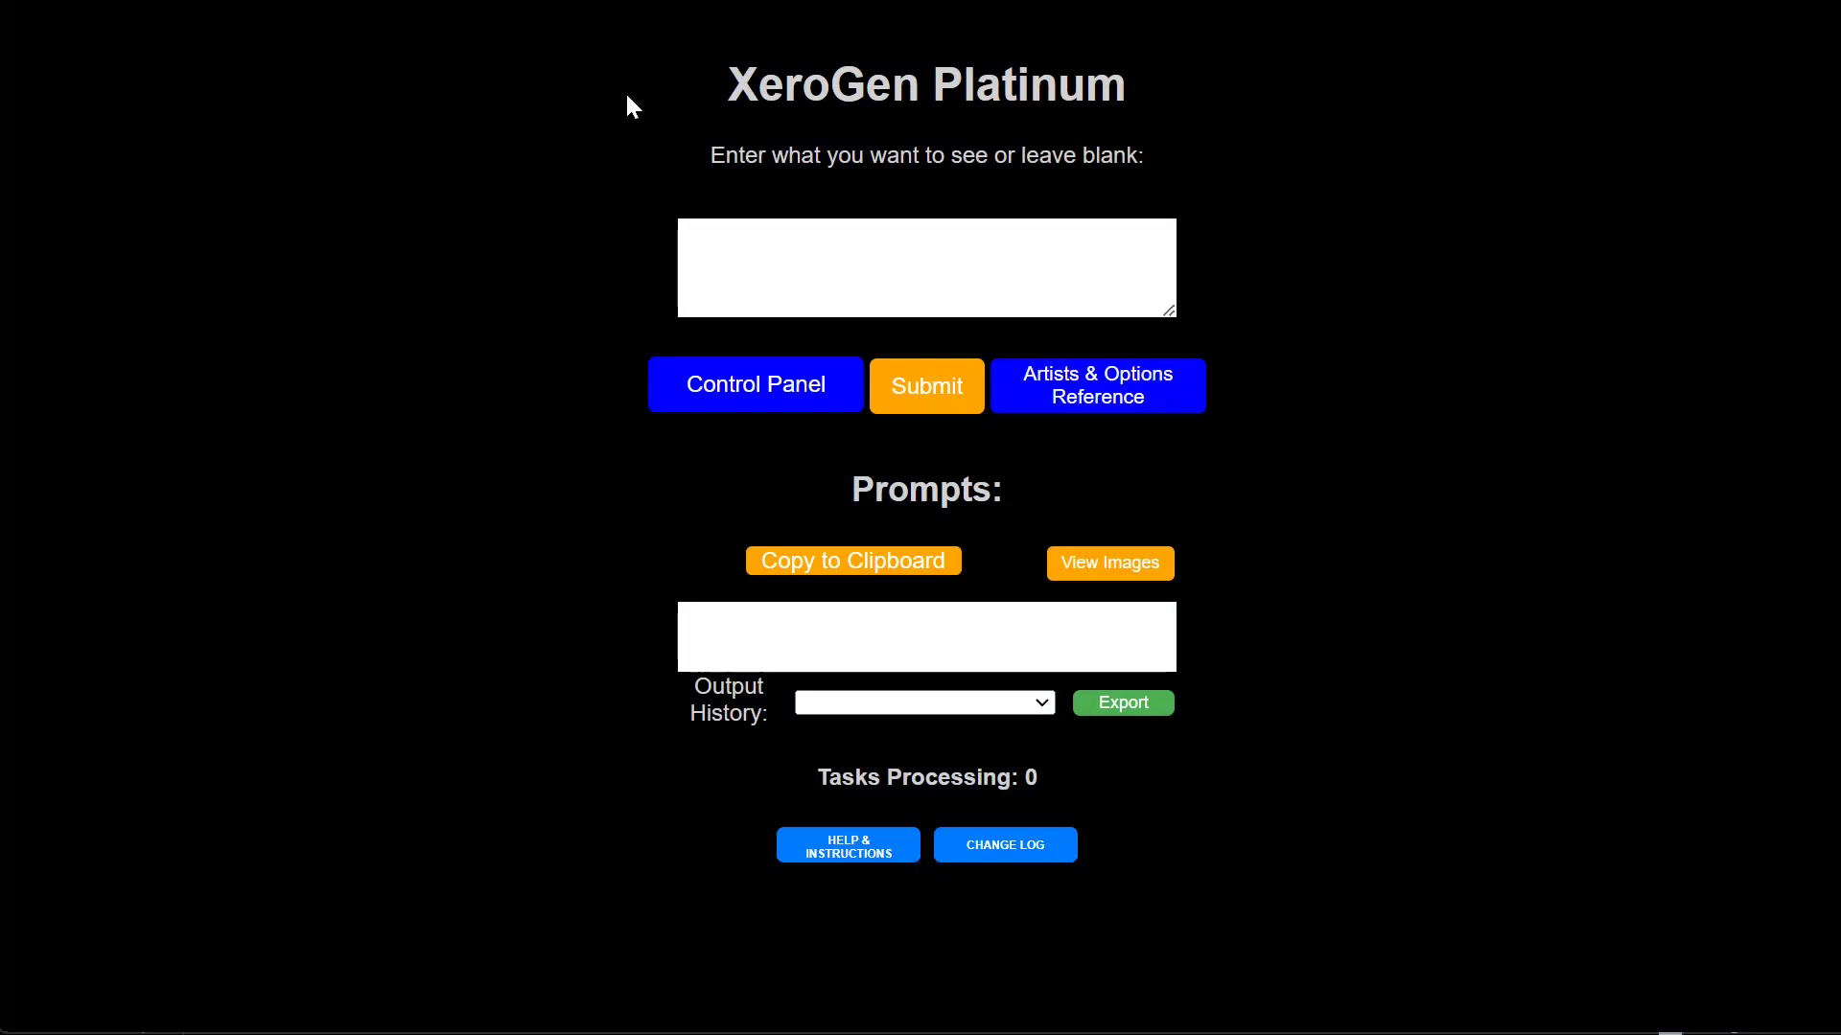
Enable ADetailer in the control panel's image generation settings and close the panel
left_click(759, 391)
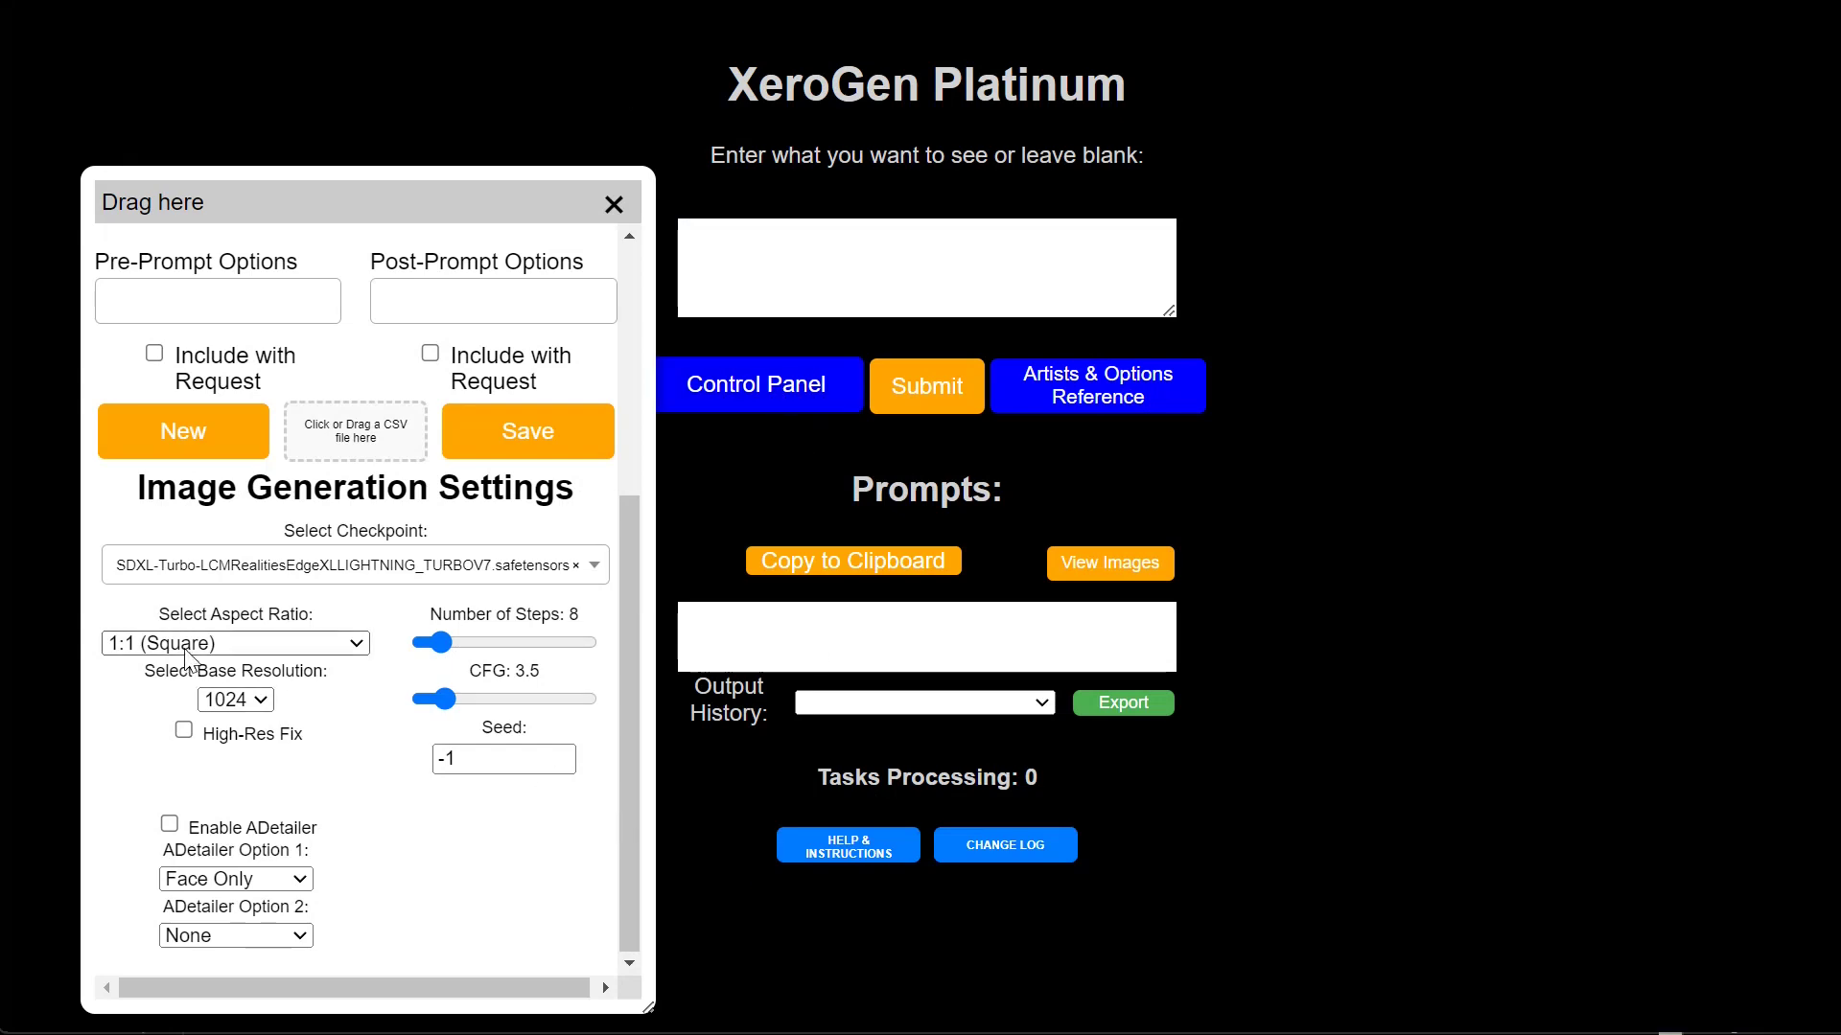
scroll(266, 452, "down", 5)
left_click(170, 393)
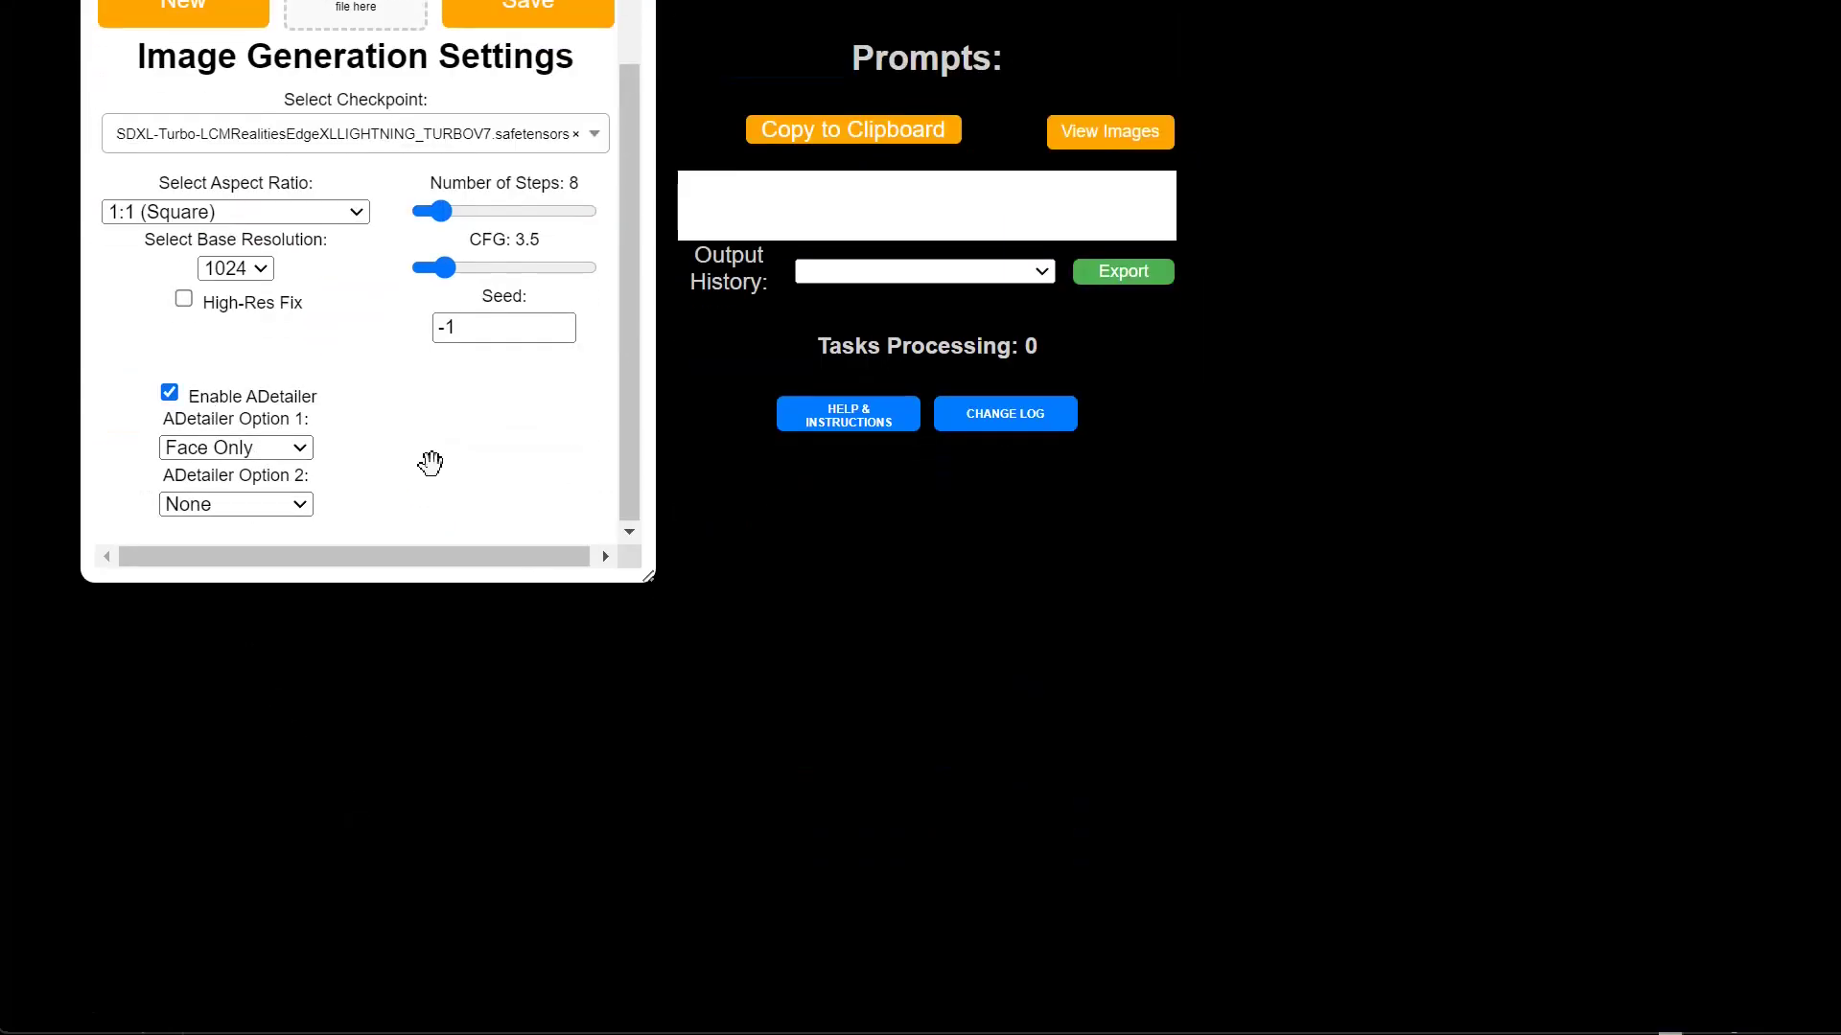
scroll(431, 460, "up", 10)
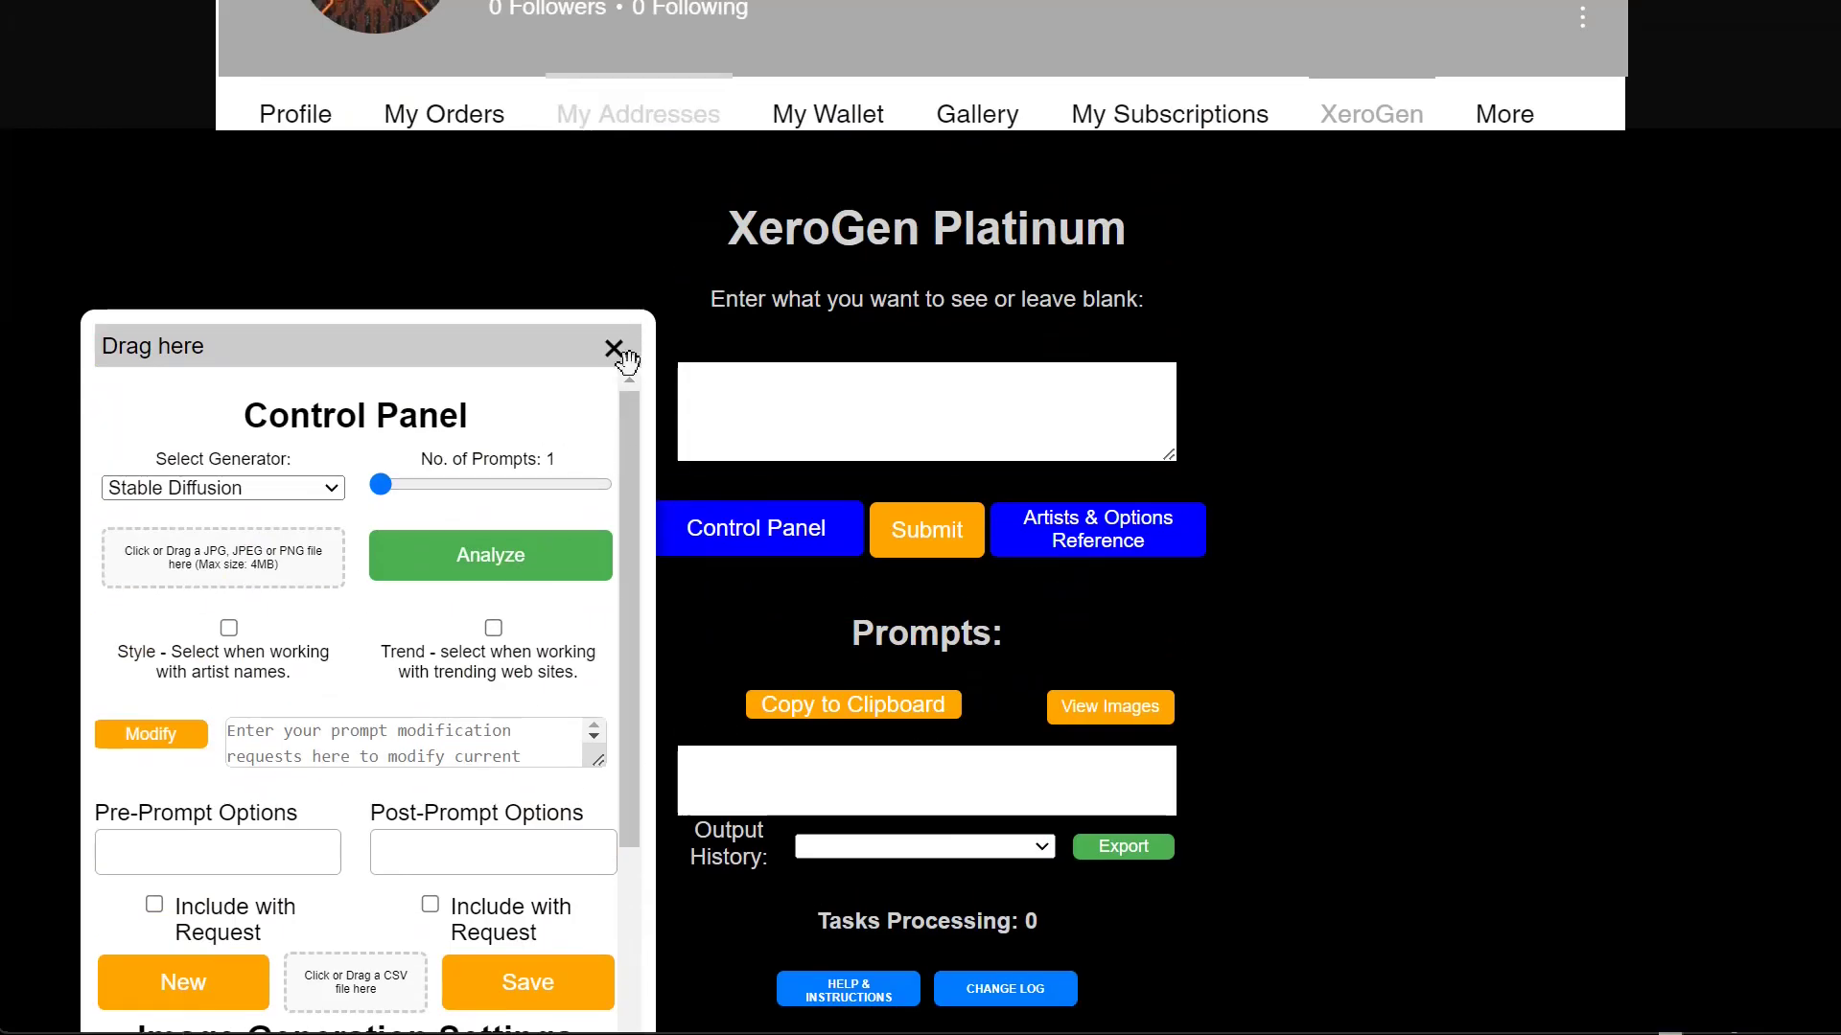
left_click(614, 349)
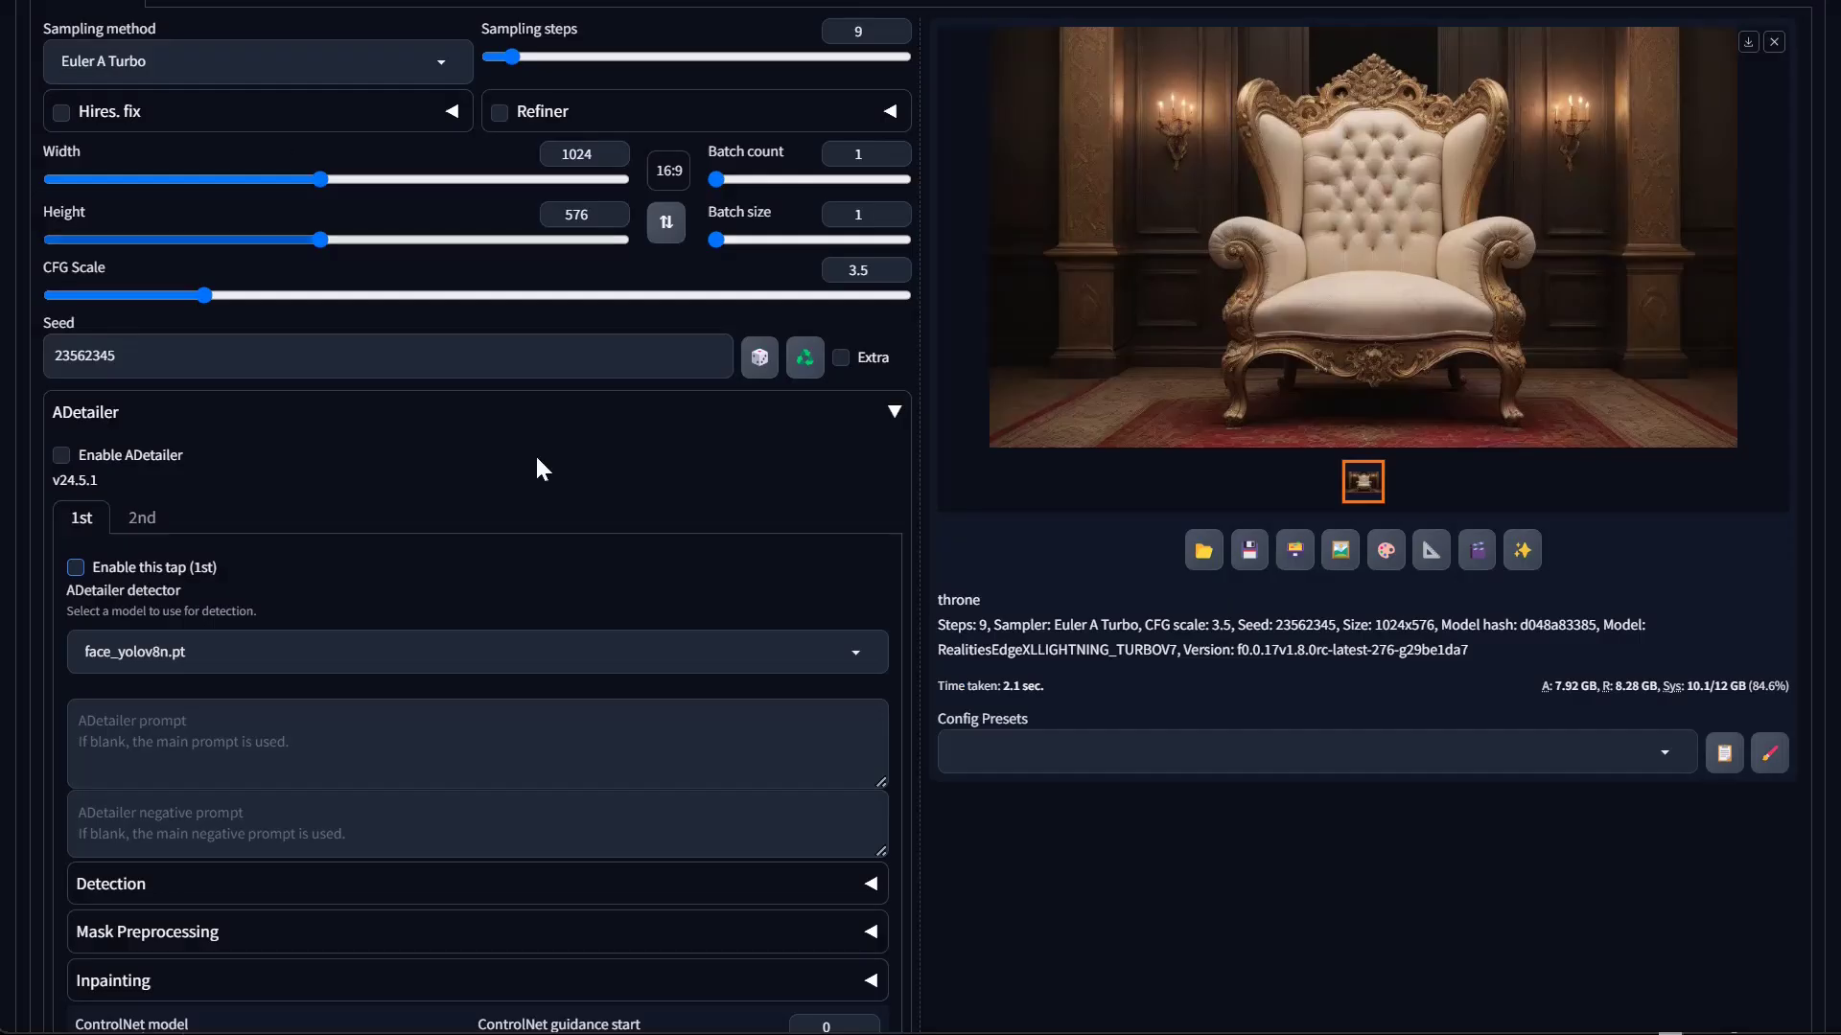
Switch to Stable Diffusion WebUI Forge, collapse ADetailer, and examine the ControlNet Integrated options and control types
left_click(123, 417)
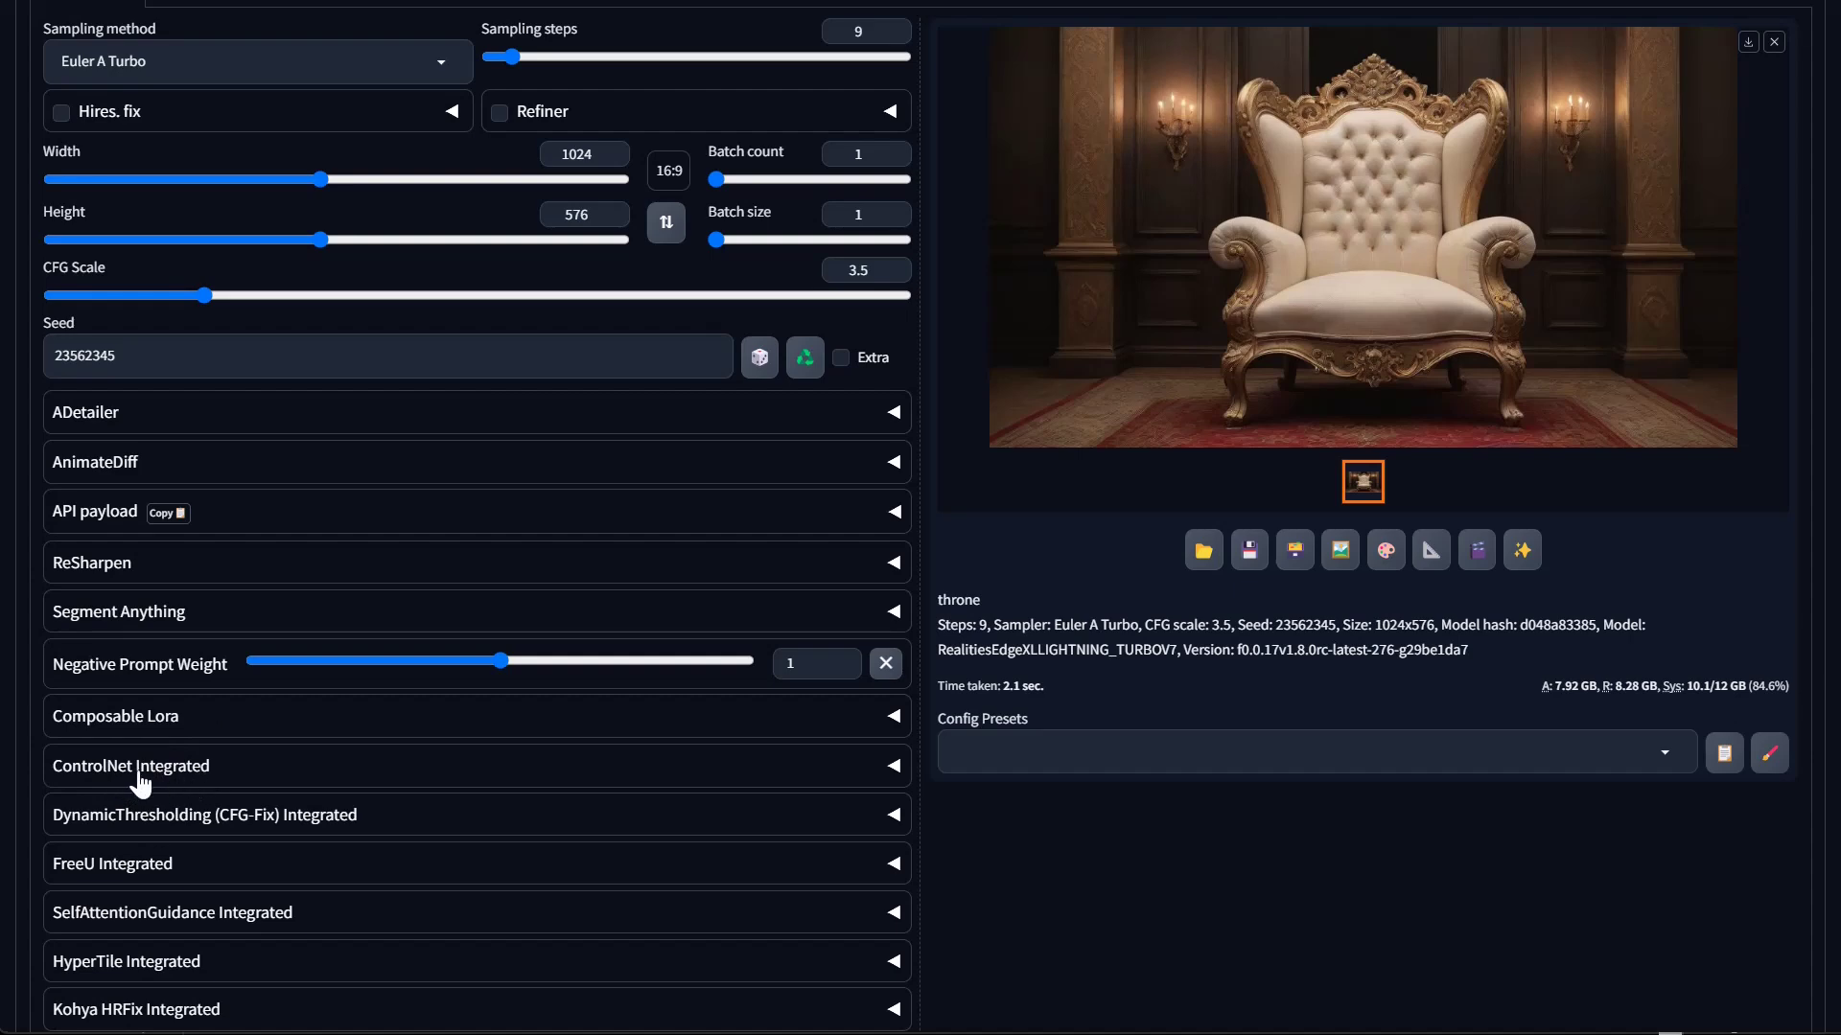
left_click(203, 785)
scroll(209, 796, "down", 5)
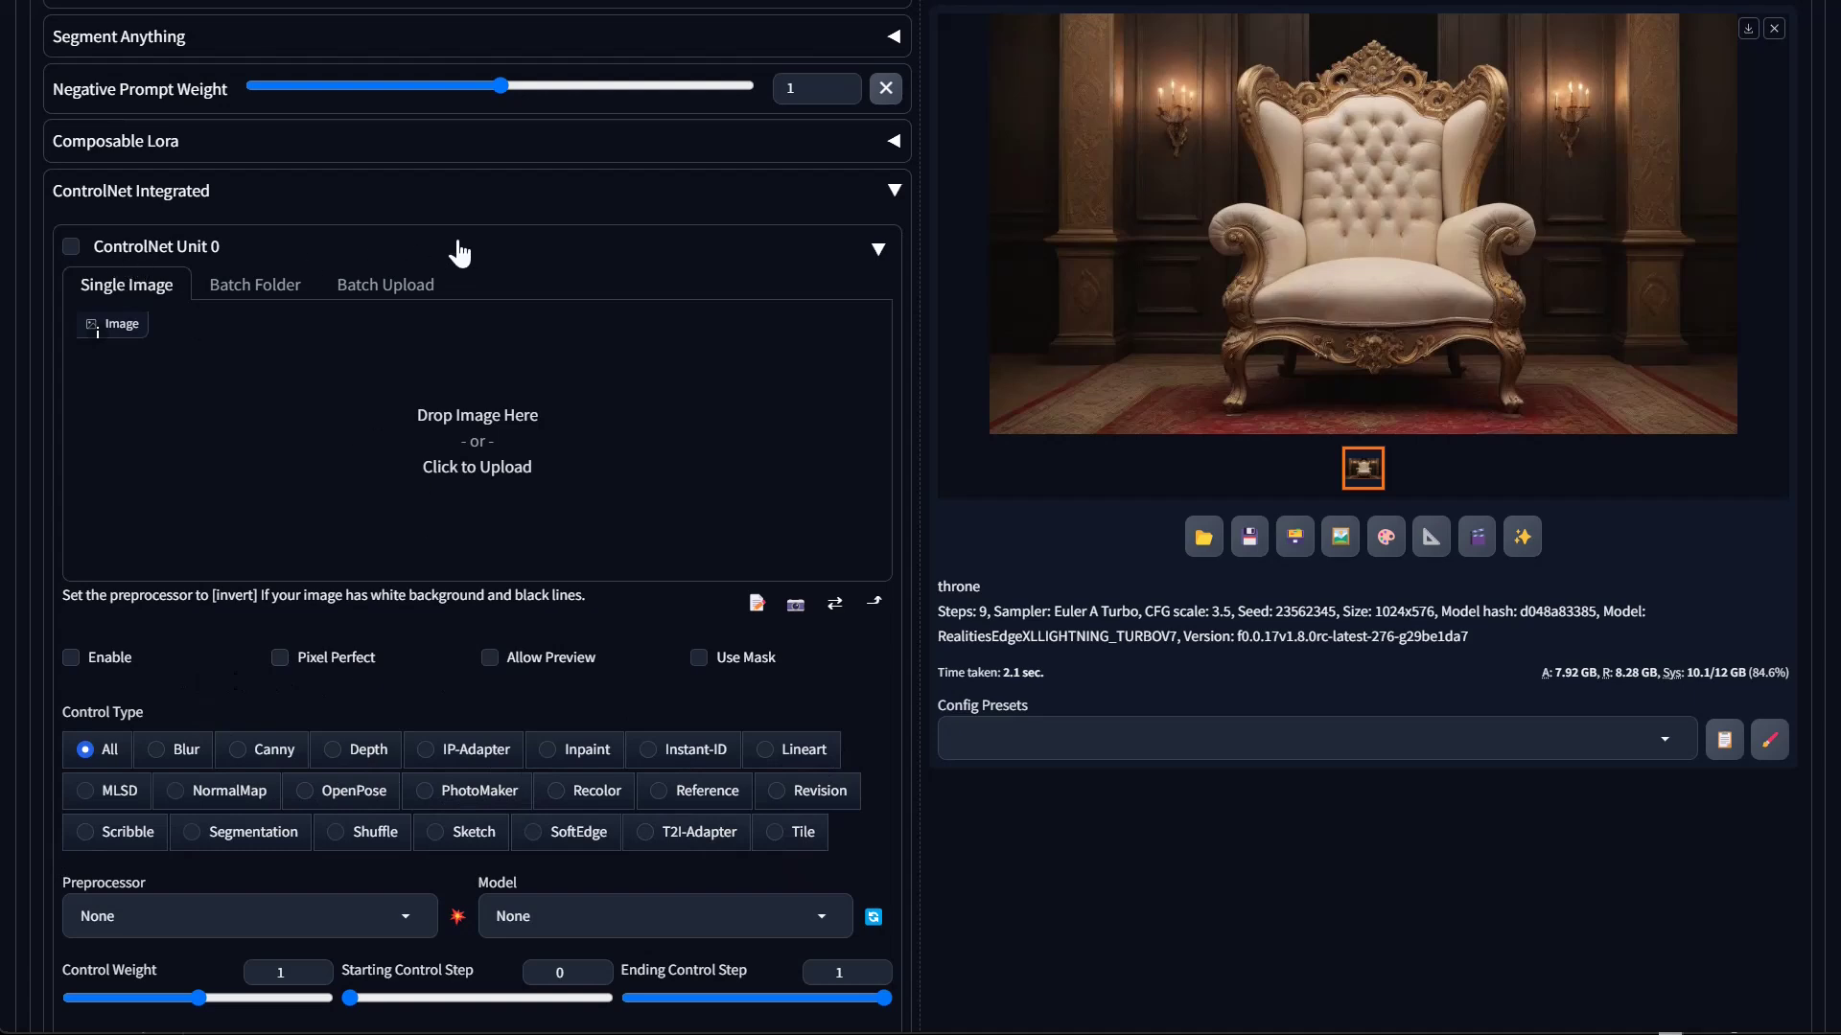
left_click(439, 196)
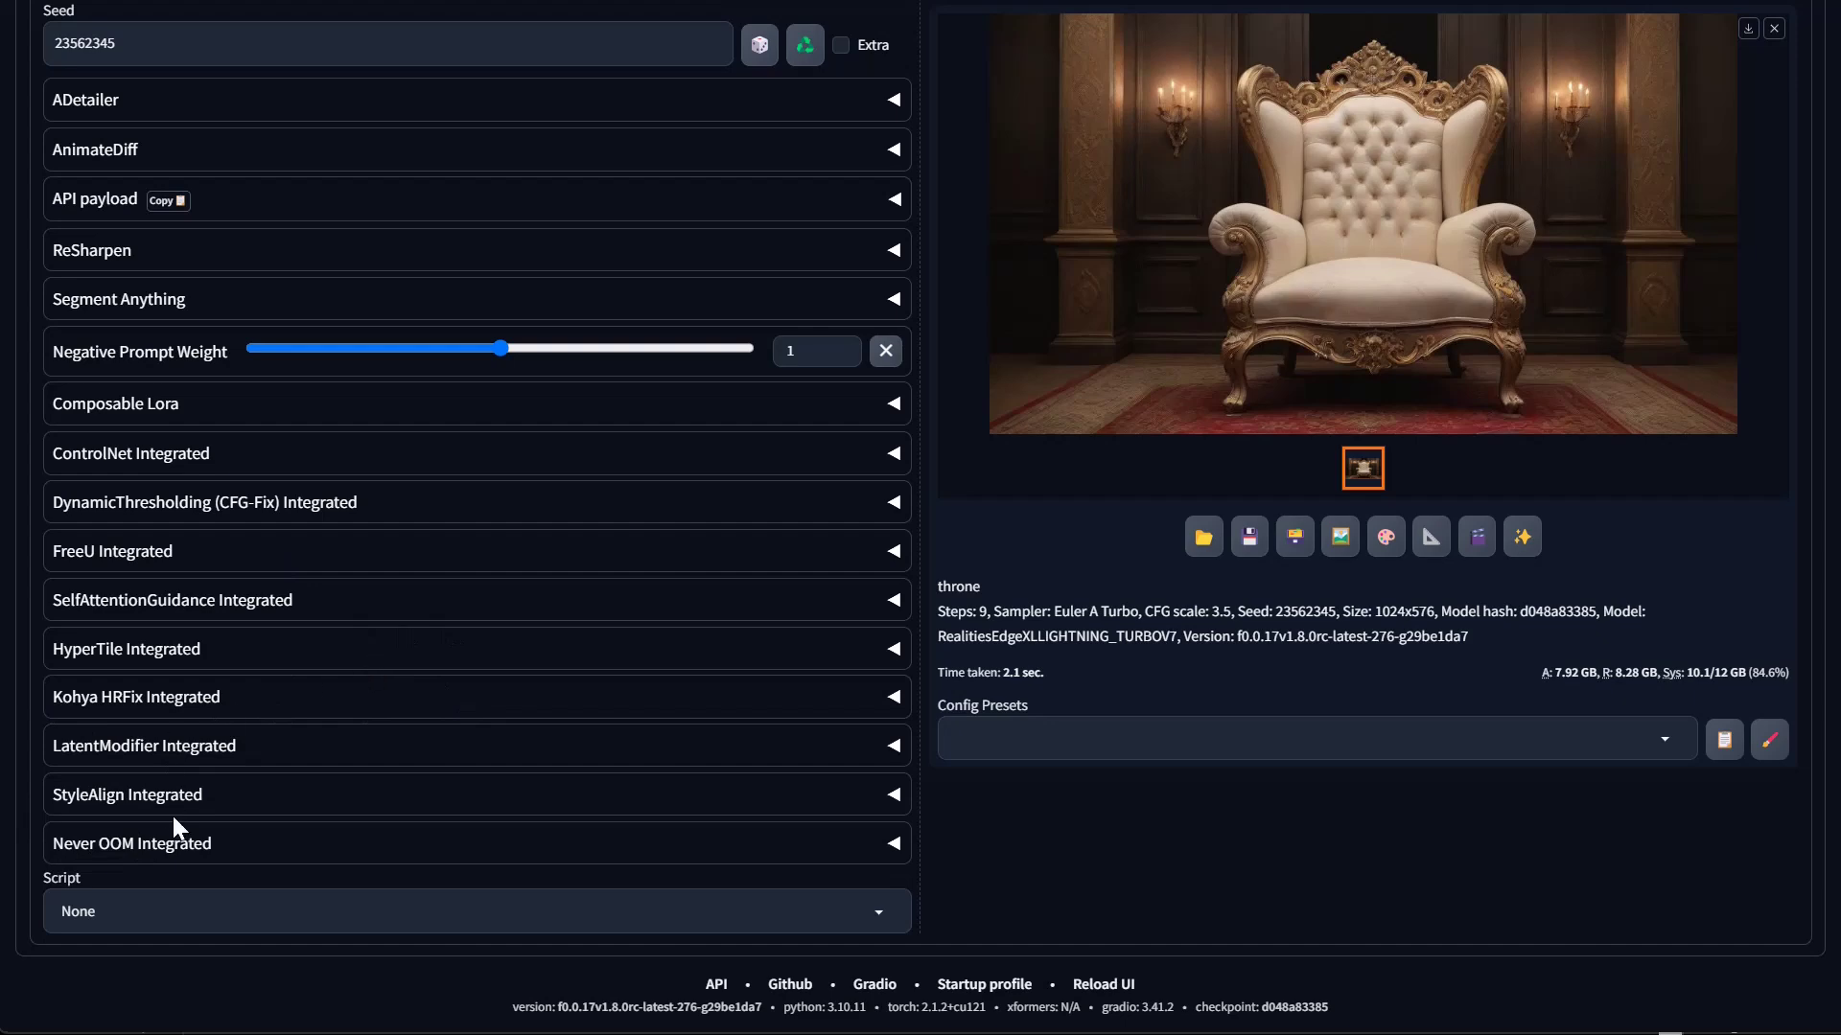
Set the generation script to Prompts from file or textbox and bring its options into view
left_click(201, 913)
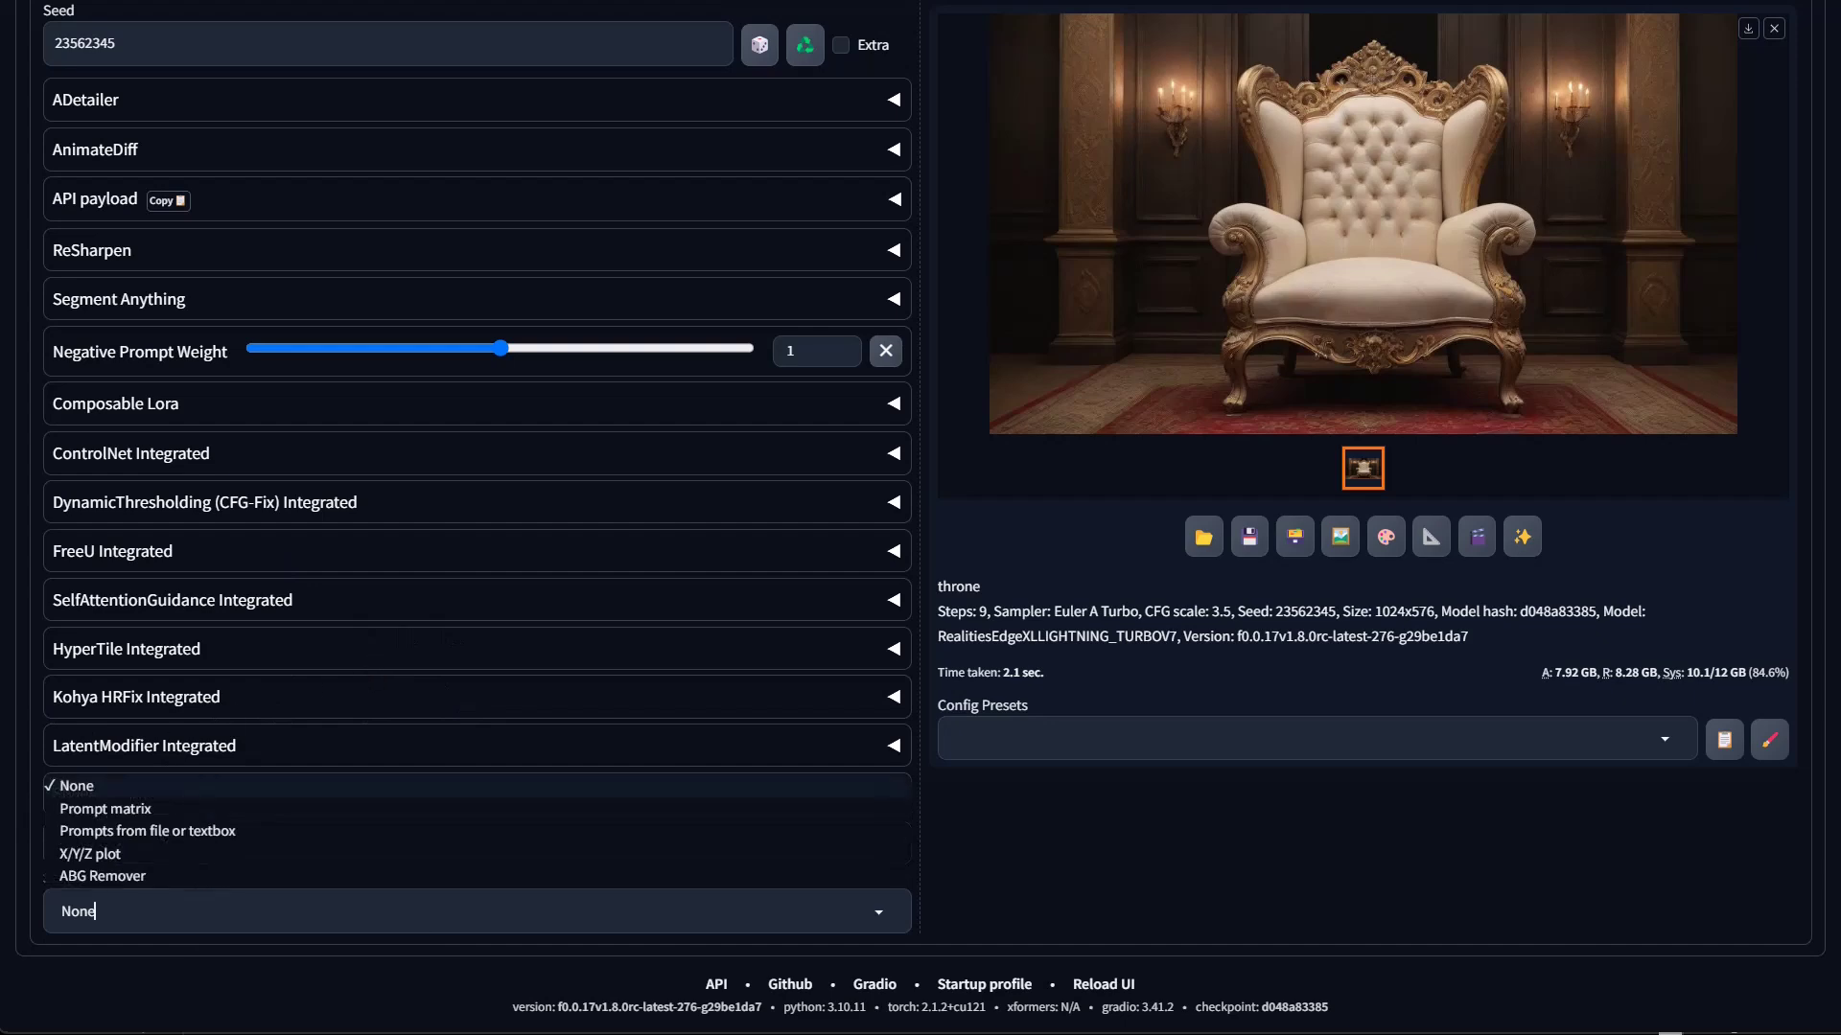
left_click(177, 834)
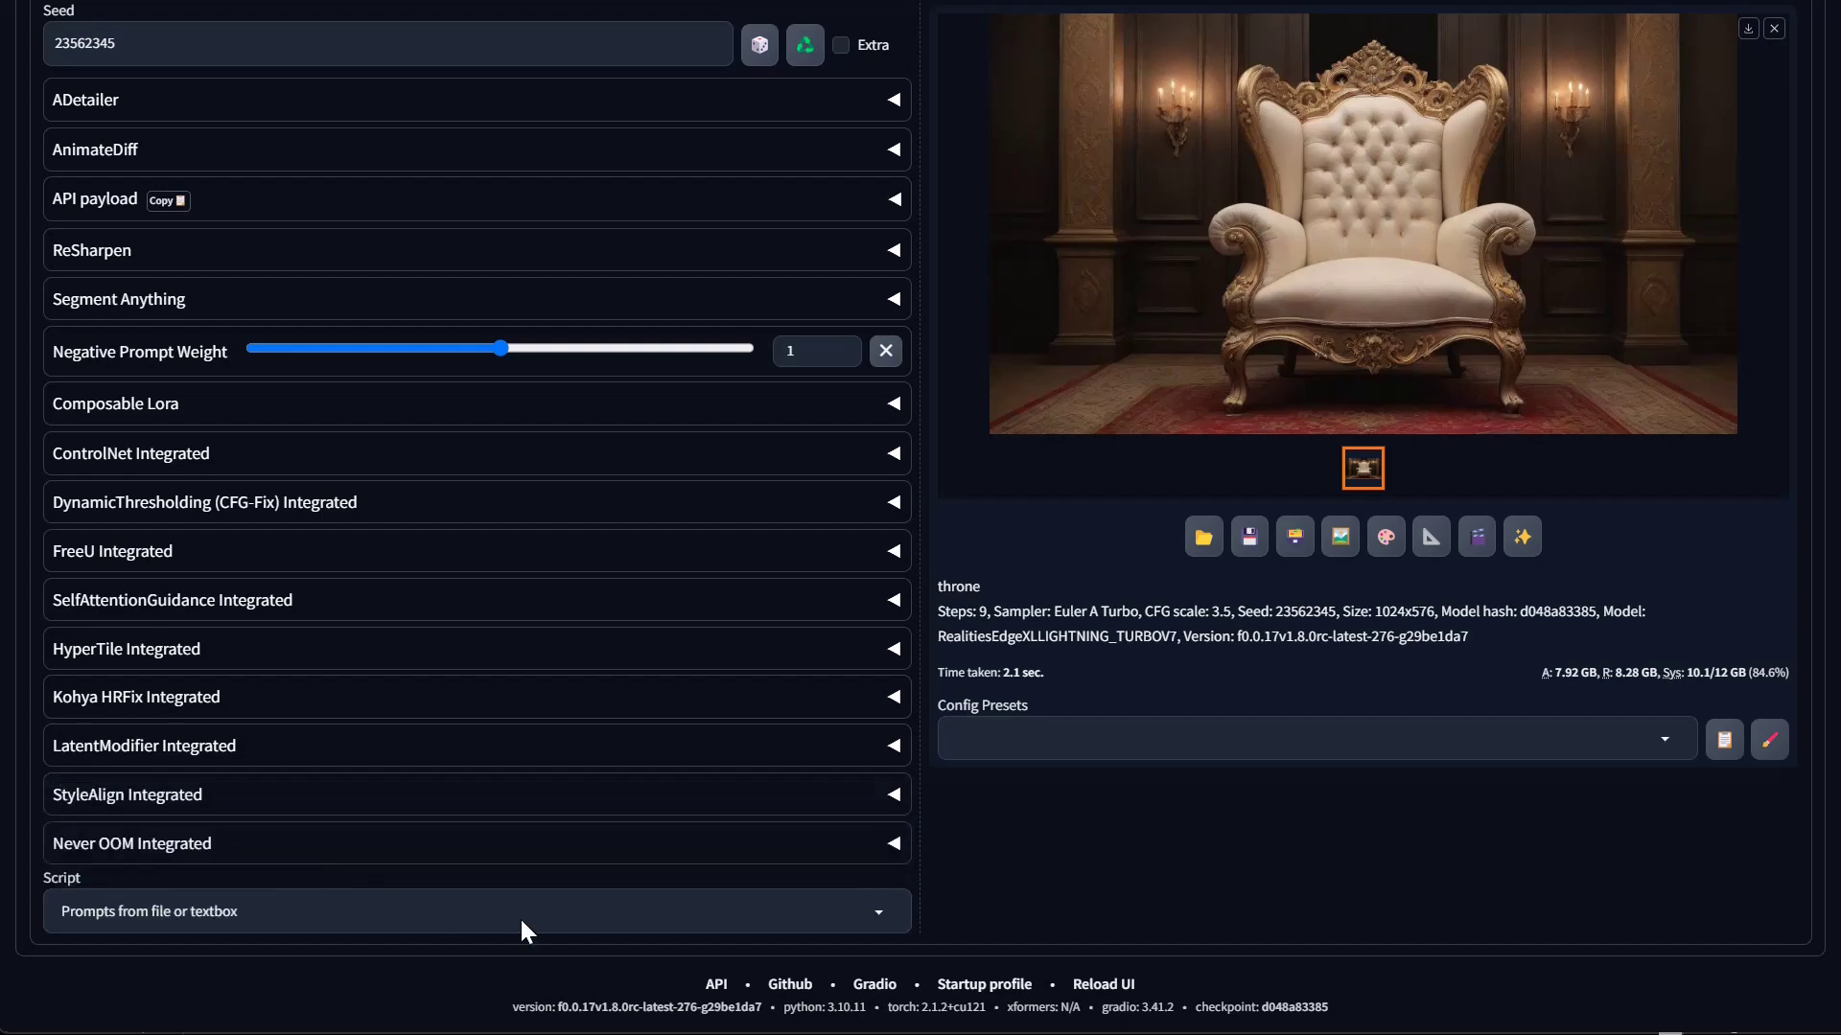
scroll(1027, 825, "down", 5)
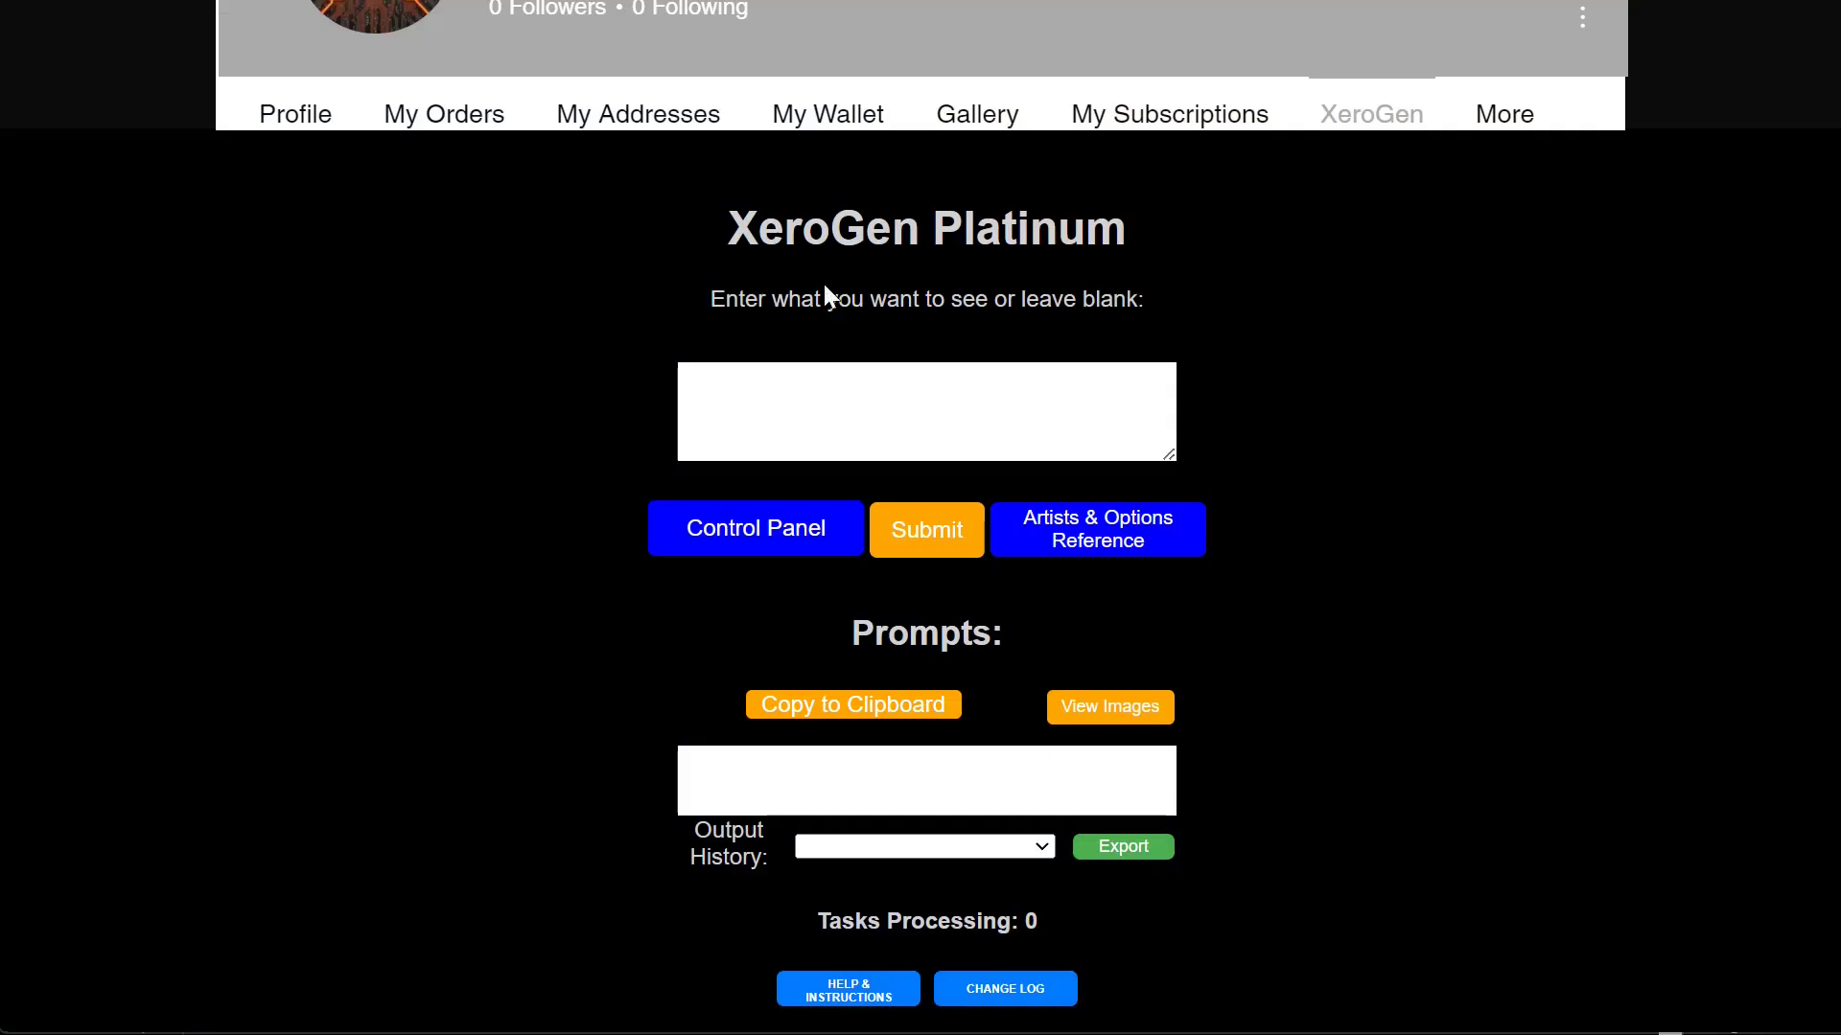
Switch to XeroGen Platinum and submit a request for 5 prompts about "cinematic photography"
left_click(692, 392)
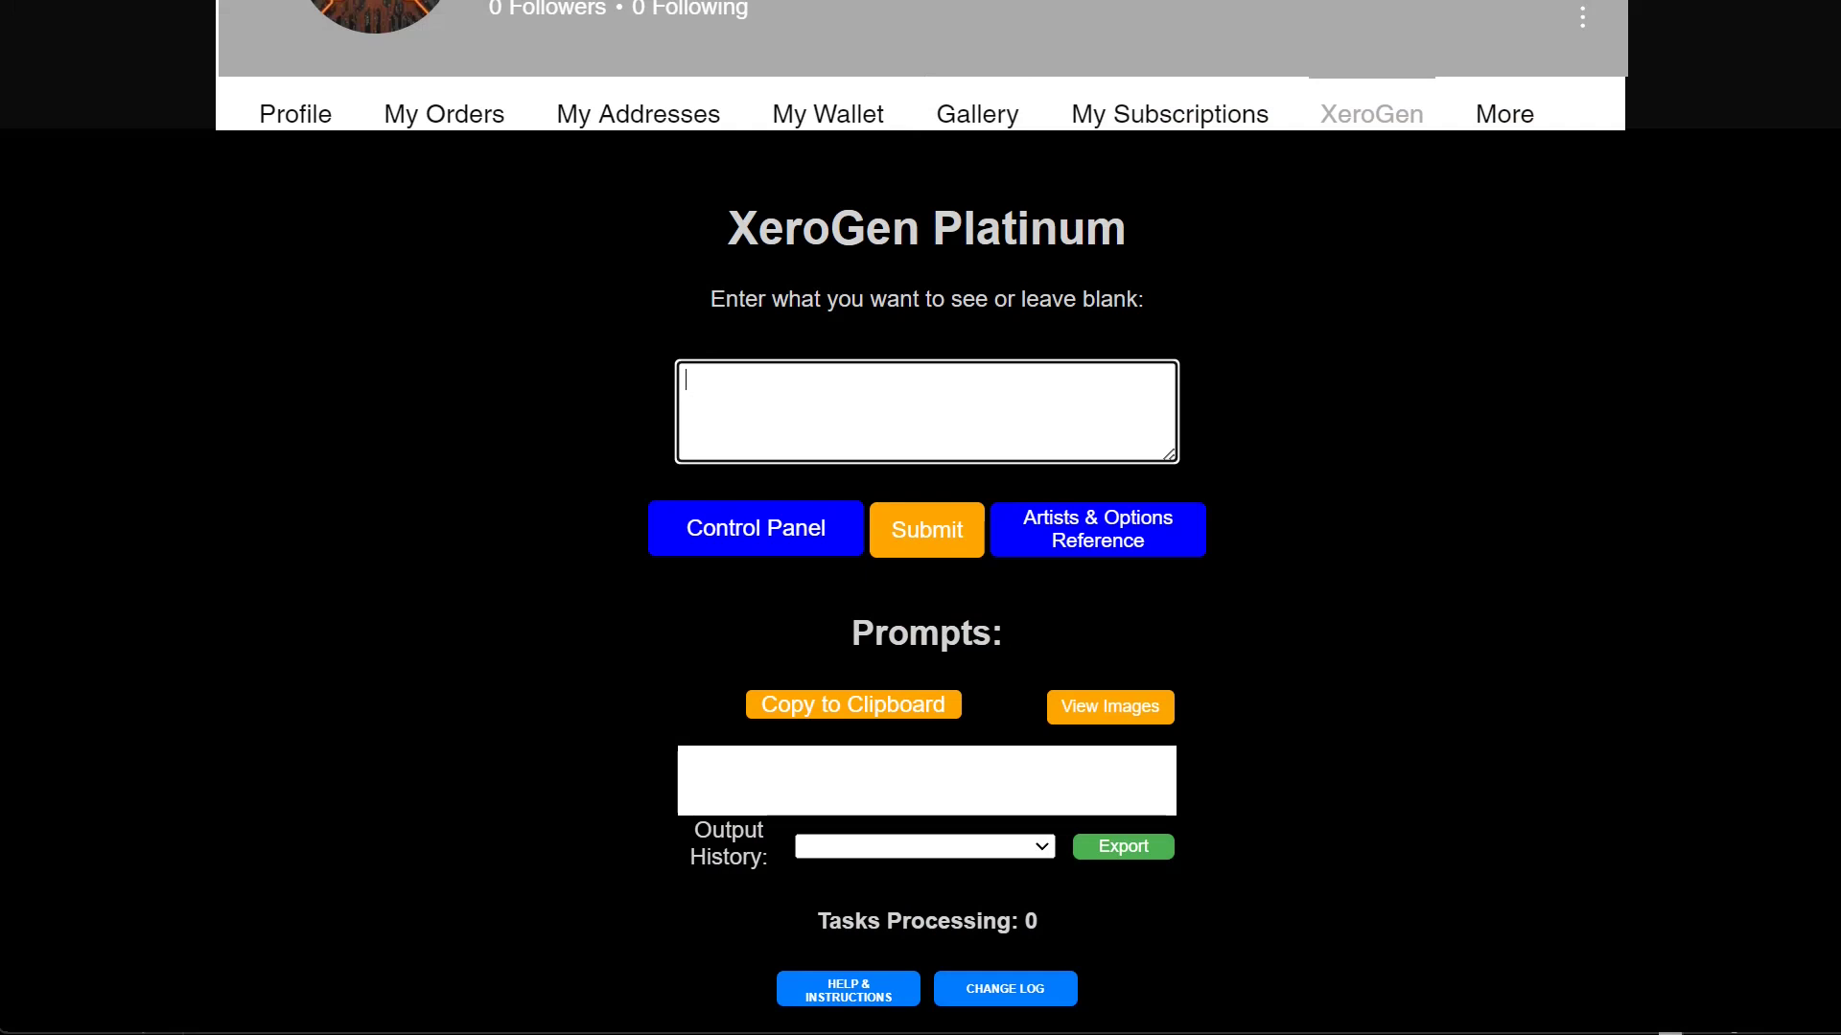
type("cinematic photography")
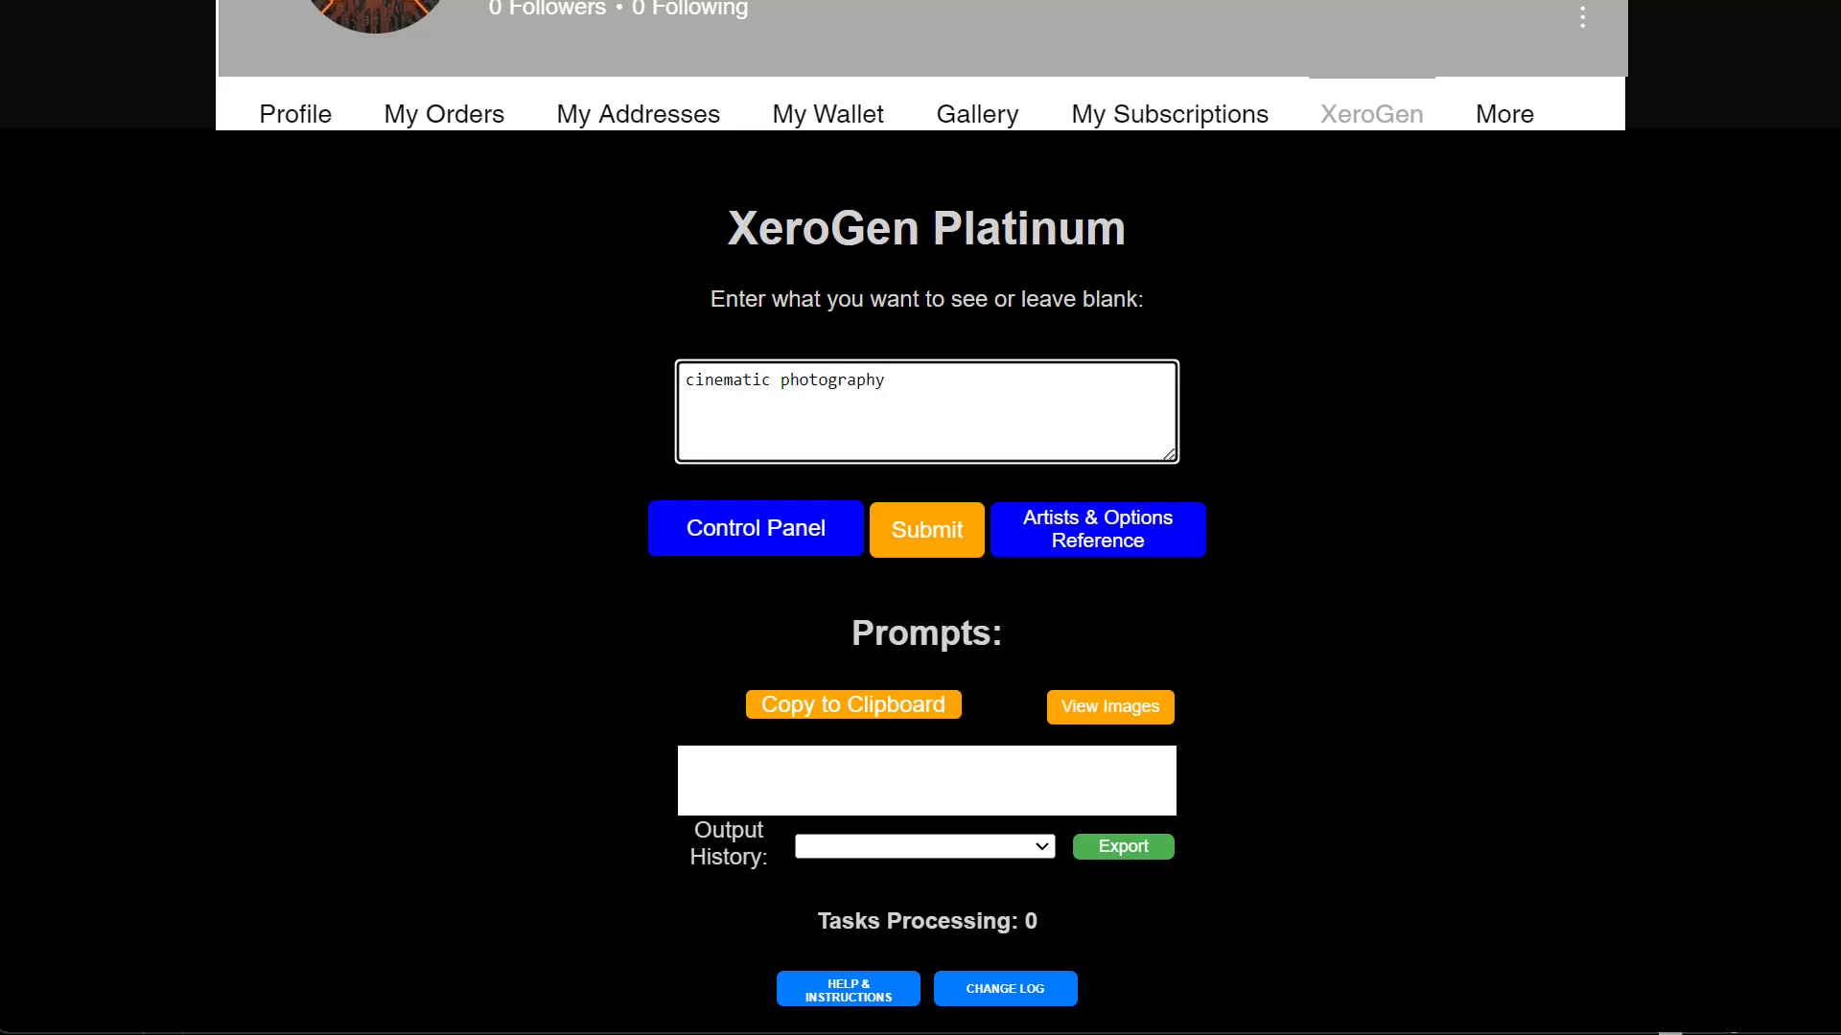
left_click(851, 544)
left_click(480, 486)
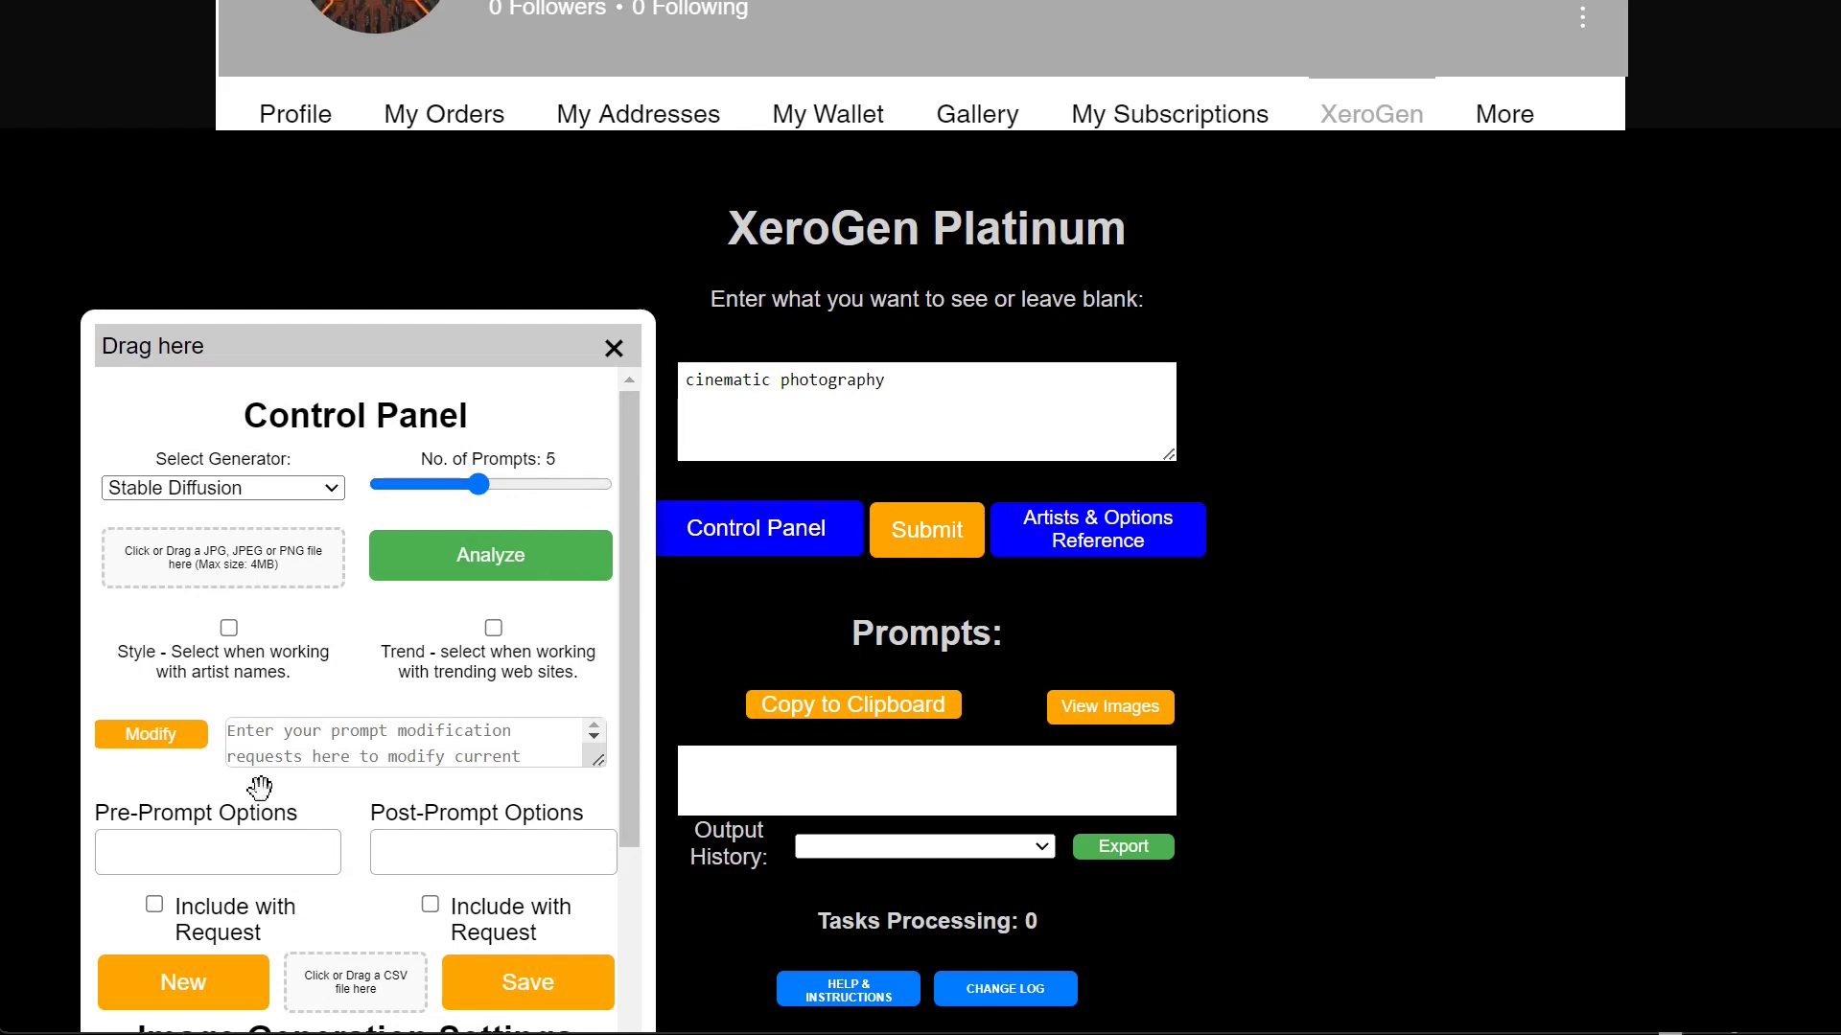
left_click(926, 535)
Move the control panel clear of the prompt area and copy all the generated prompts to the clipboard
left_click_drag(506, 345, 468, 299)
scroll(1381, 505, "down", 2)
scroll(1378, 498, "up", 1)
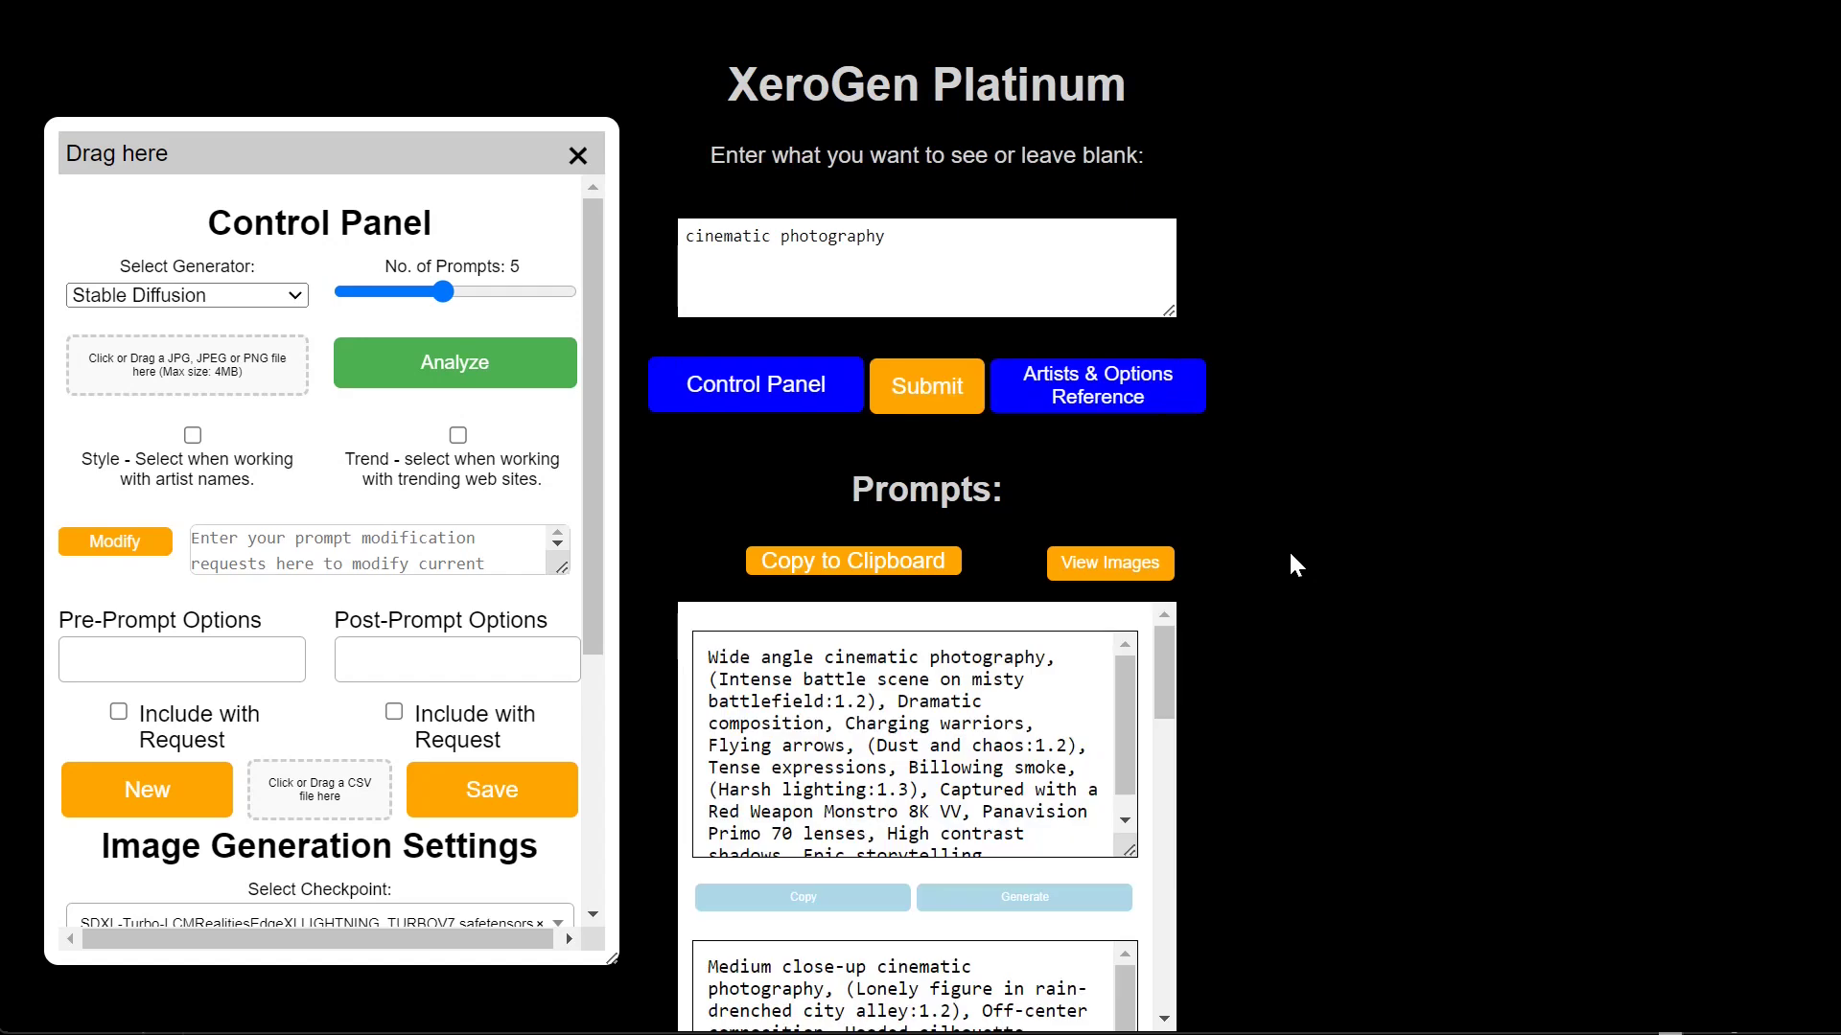
left_click_drag(1162, 692, 1169, 601)
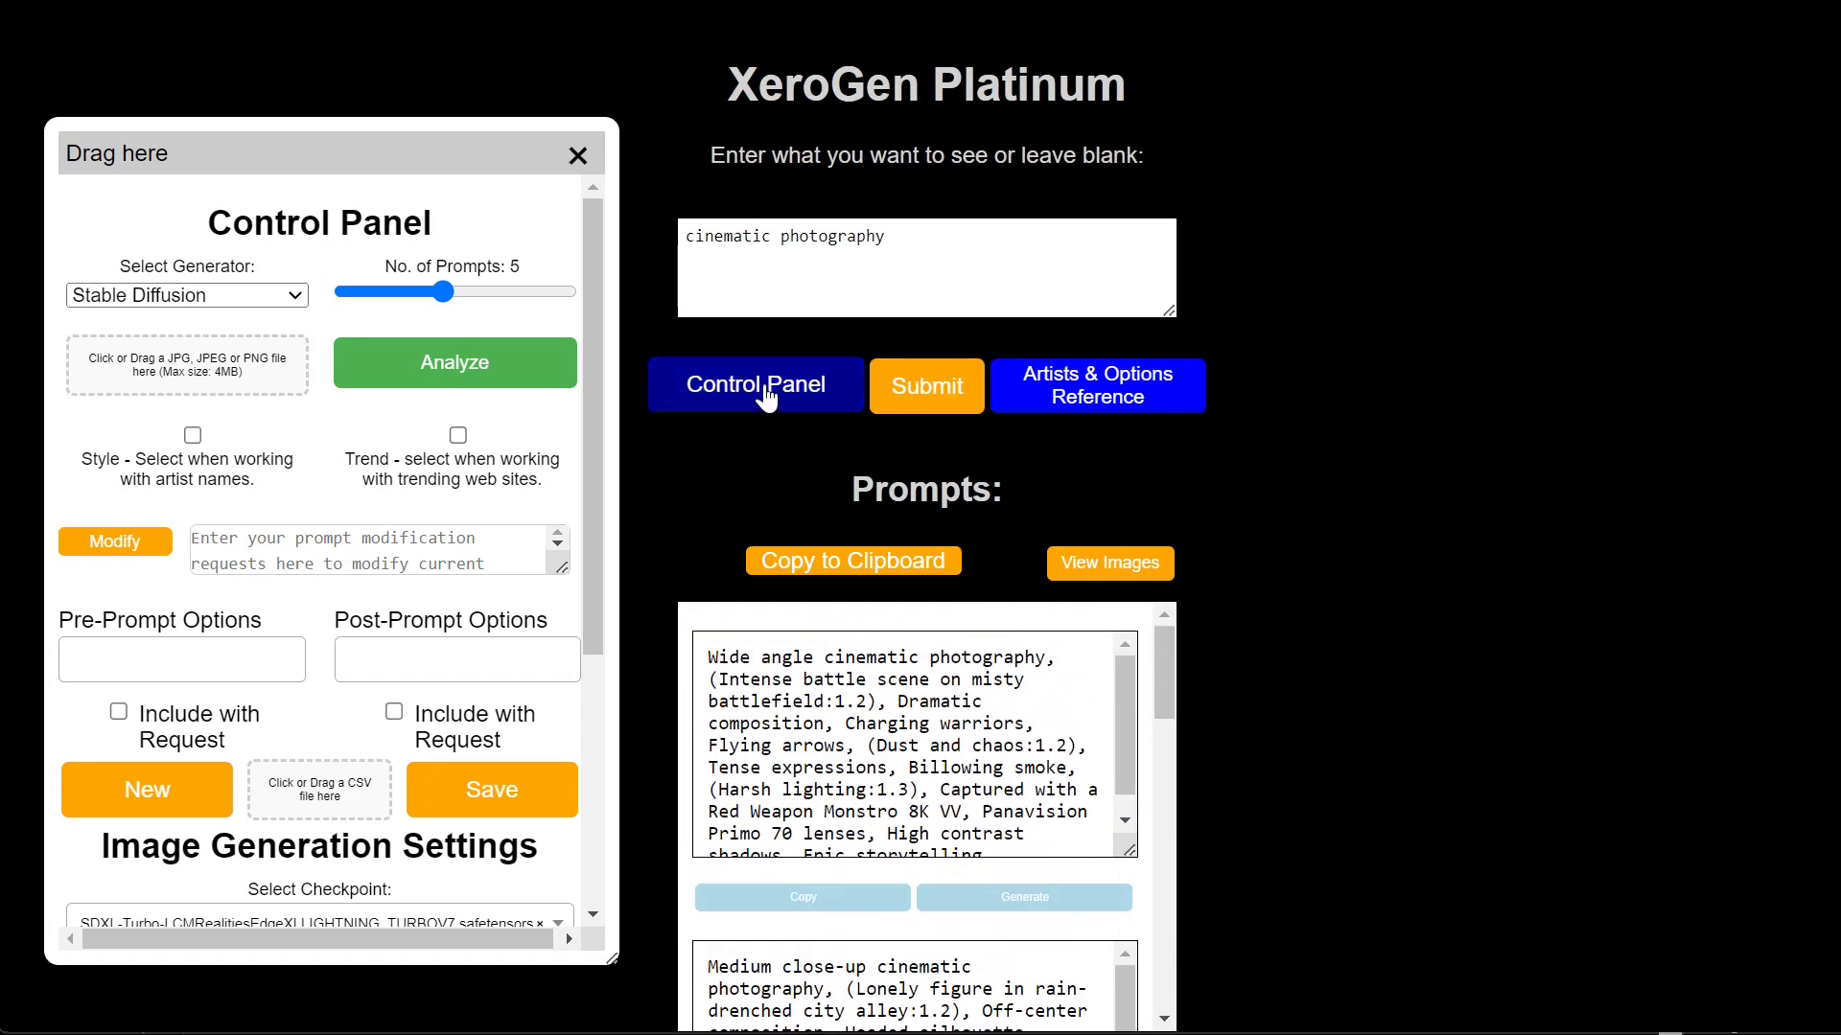
left_click(868, 564)
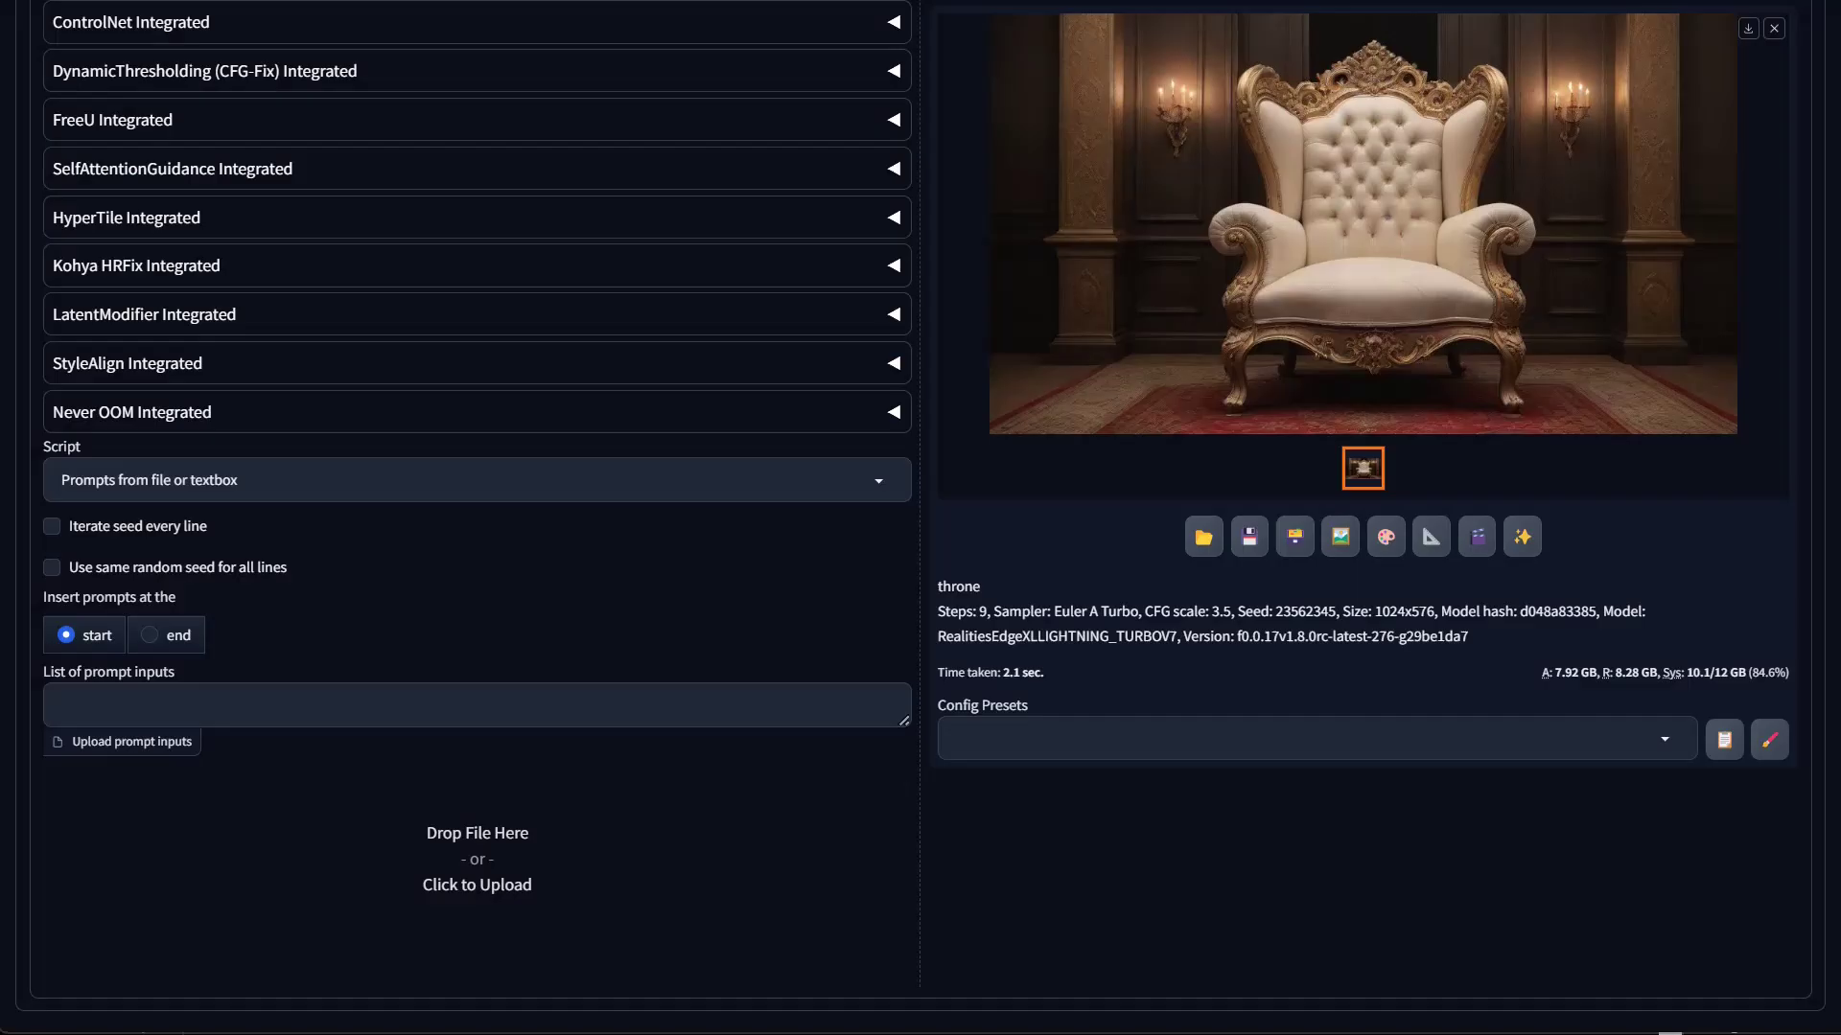
Paste the copied prompts into the list of prompt inputs in Stable Diffusion WebUI Forge
left_click(56, 705)
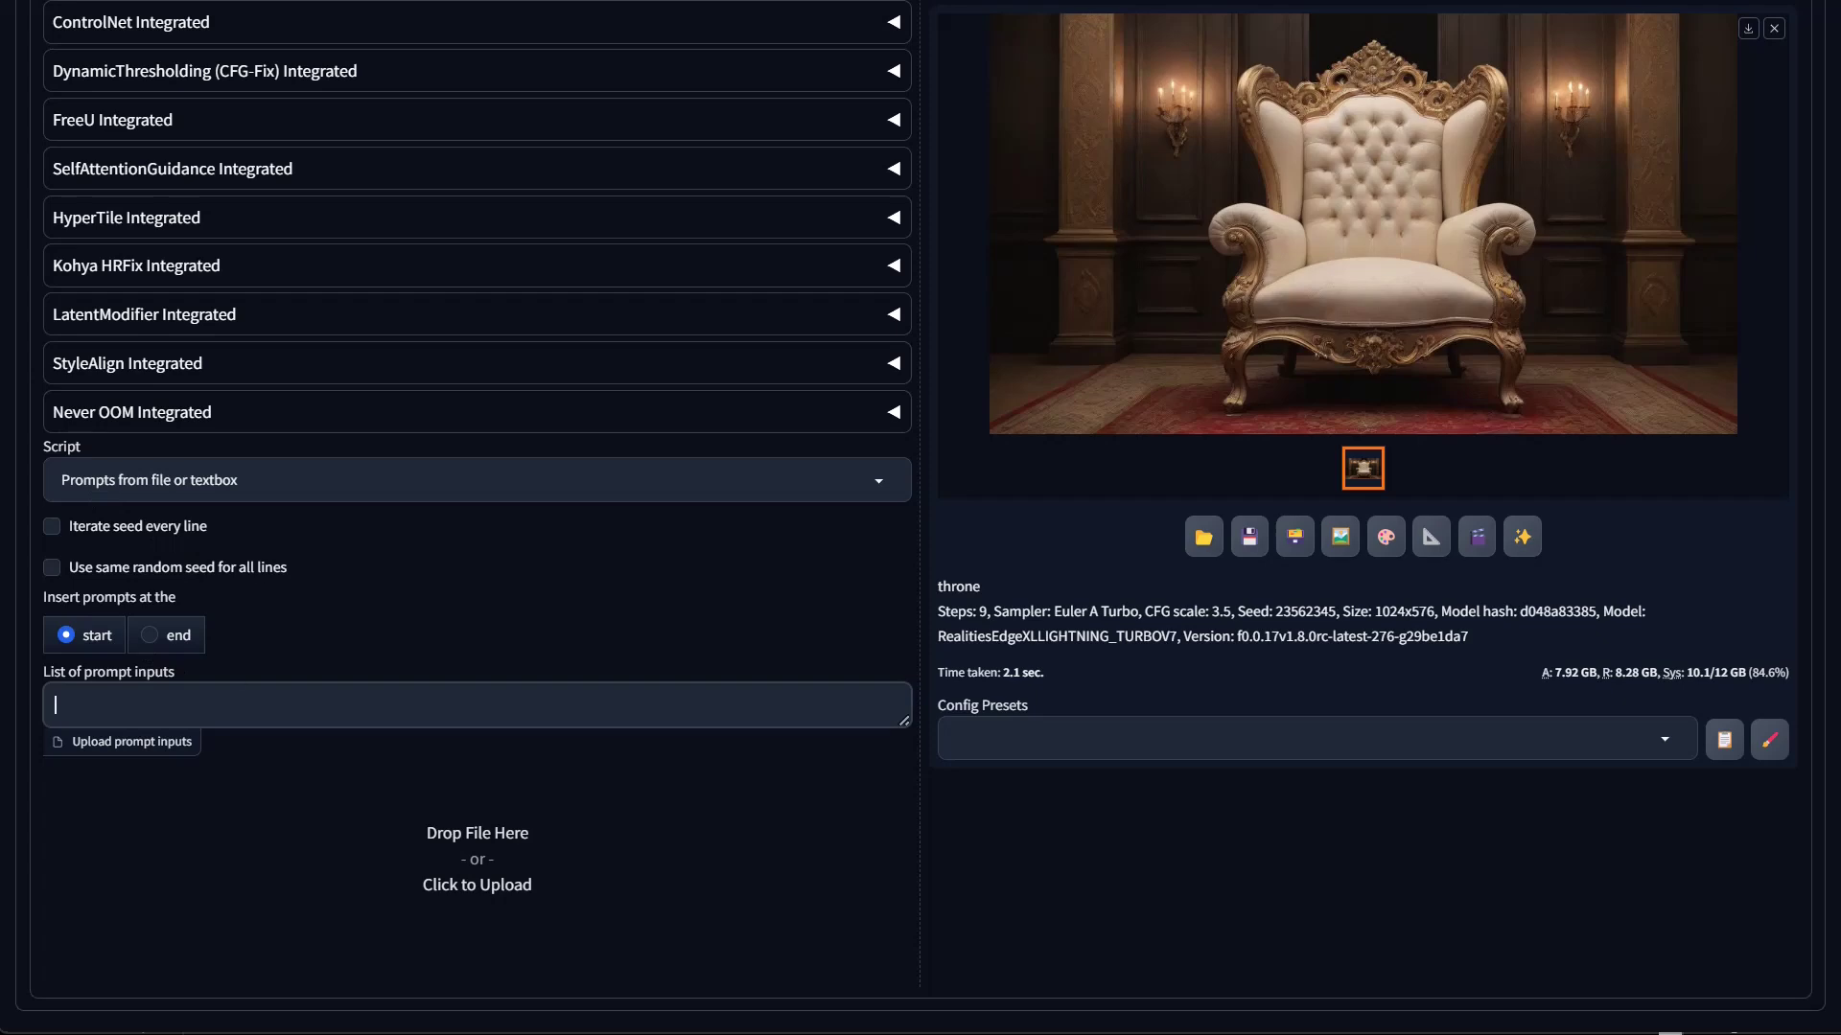
right_click(492, 704)
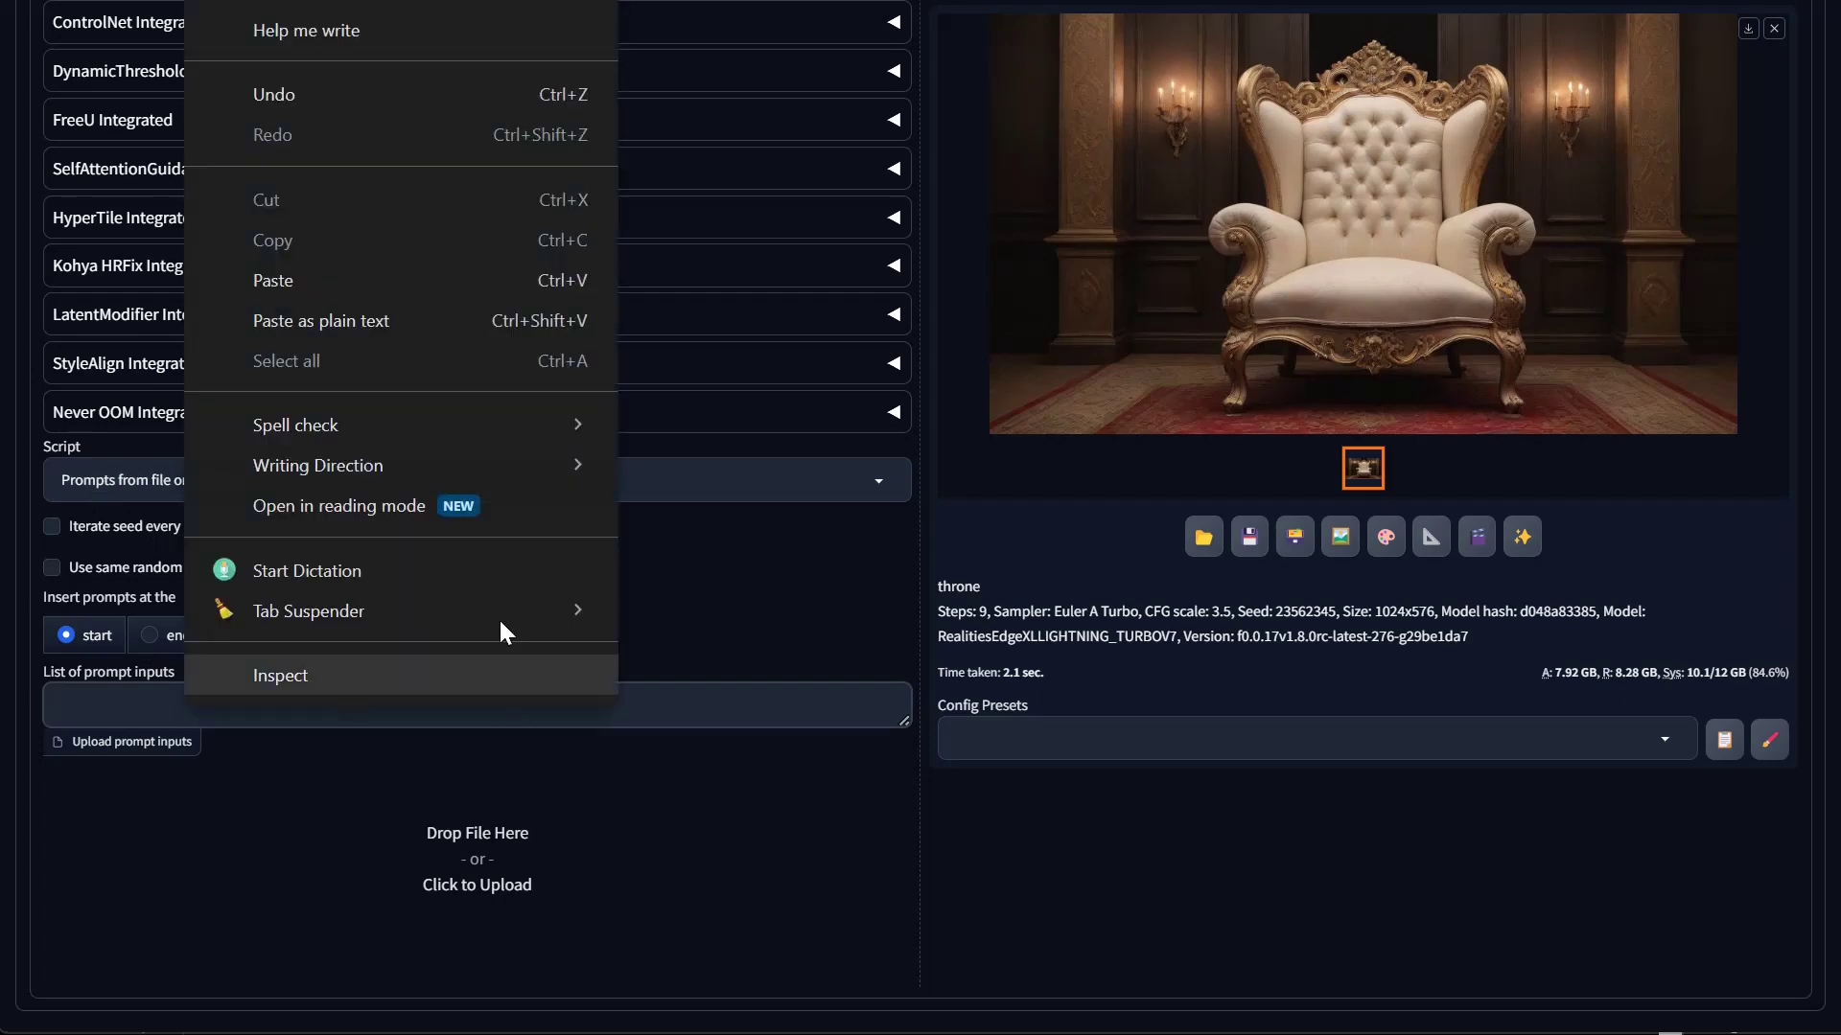
left_click(320, 296)
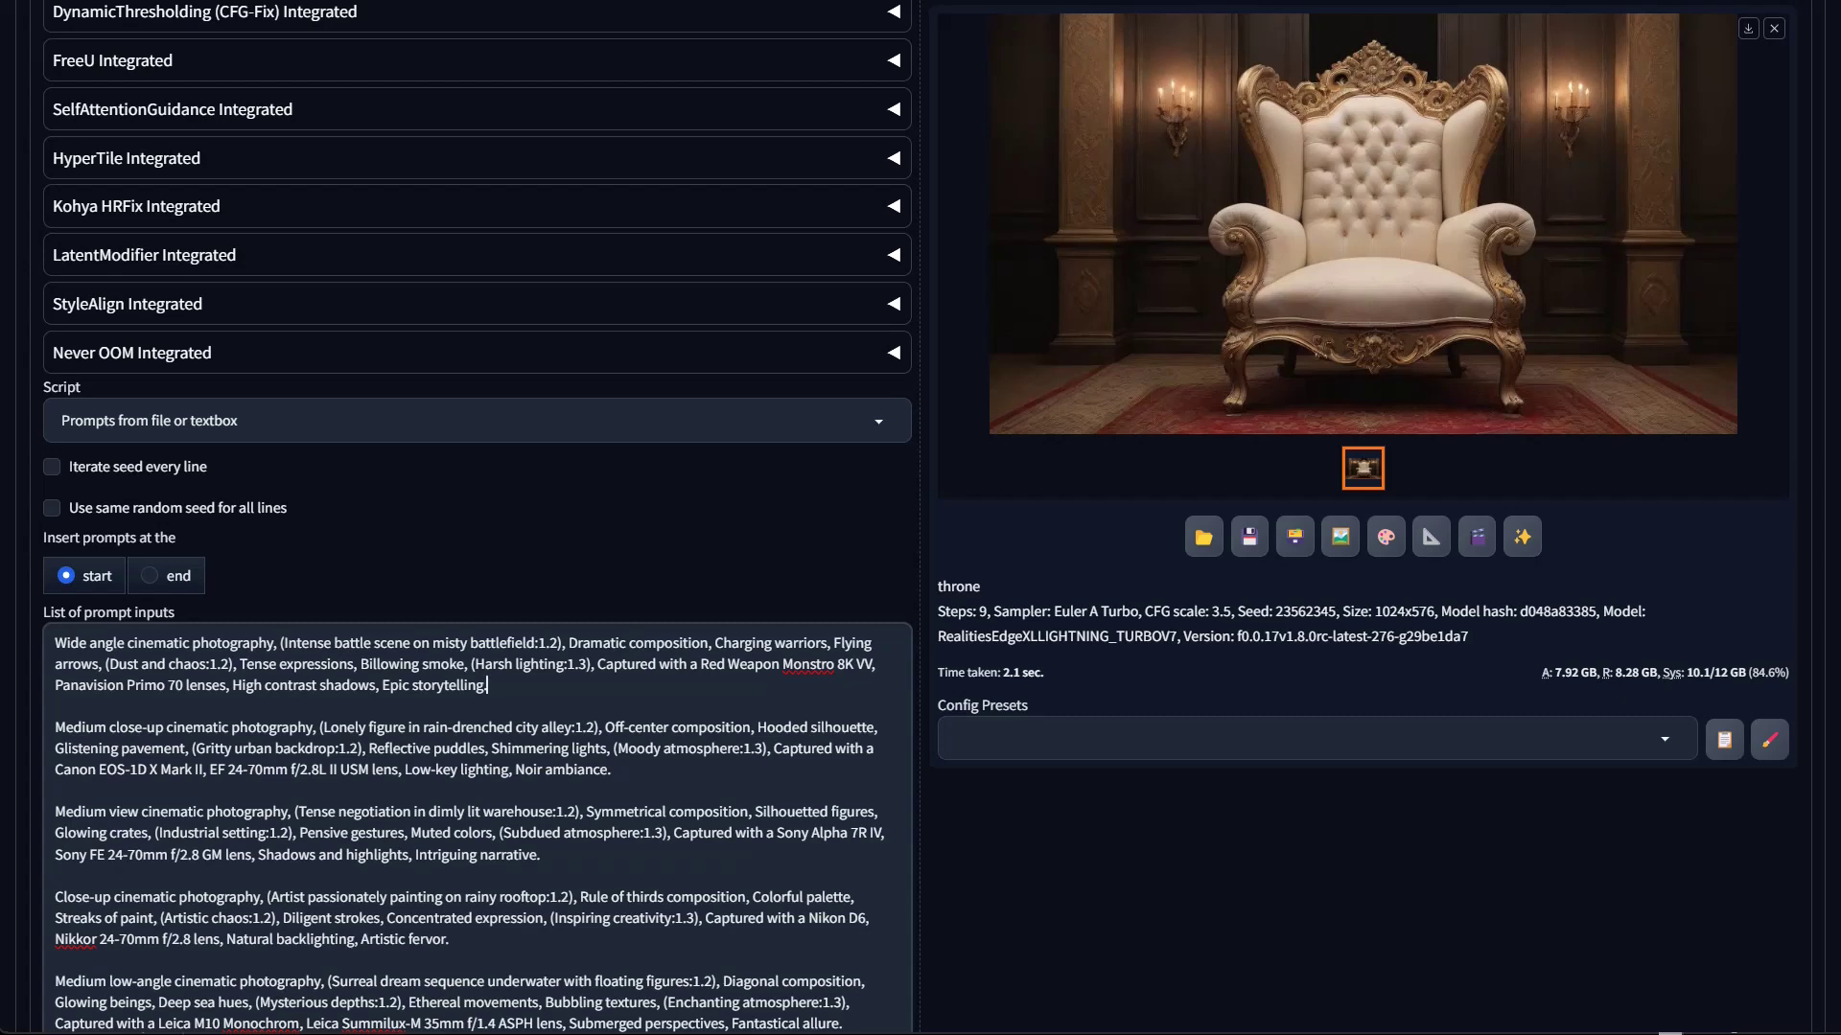
Try adding and removing line breaks between the first two prompts in the list, then restore the original spacing
key("Return")
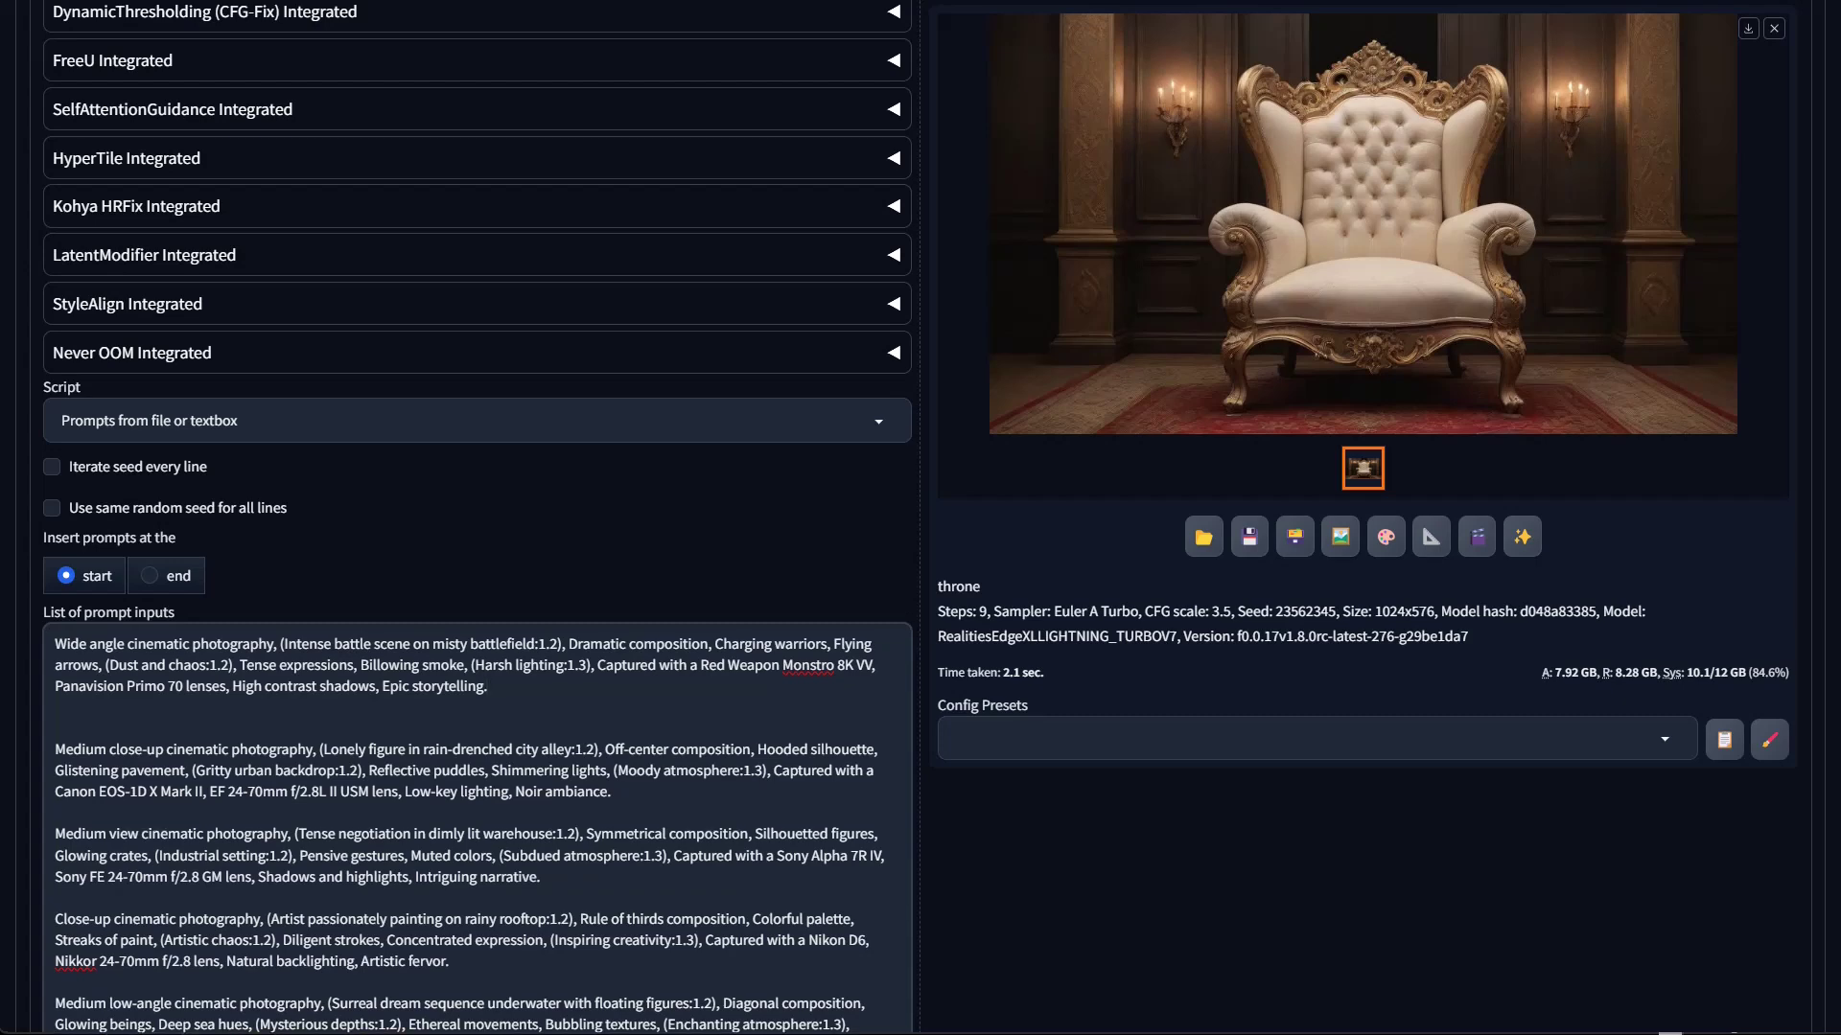
key("BackSpace")
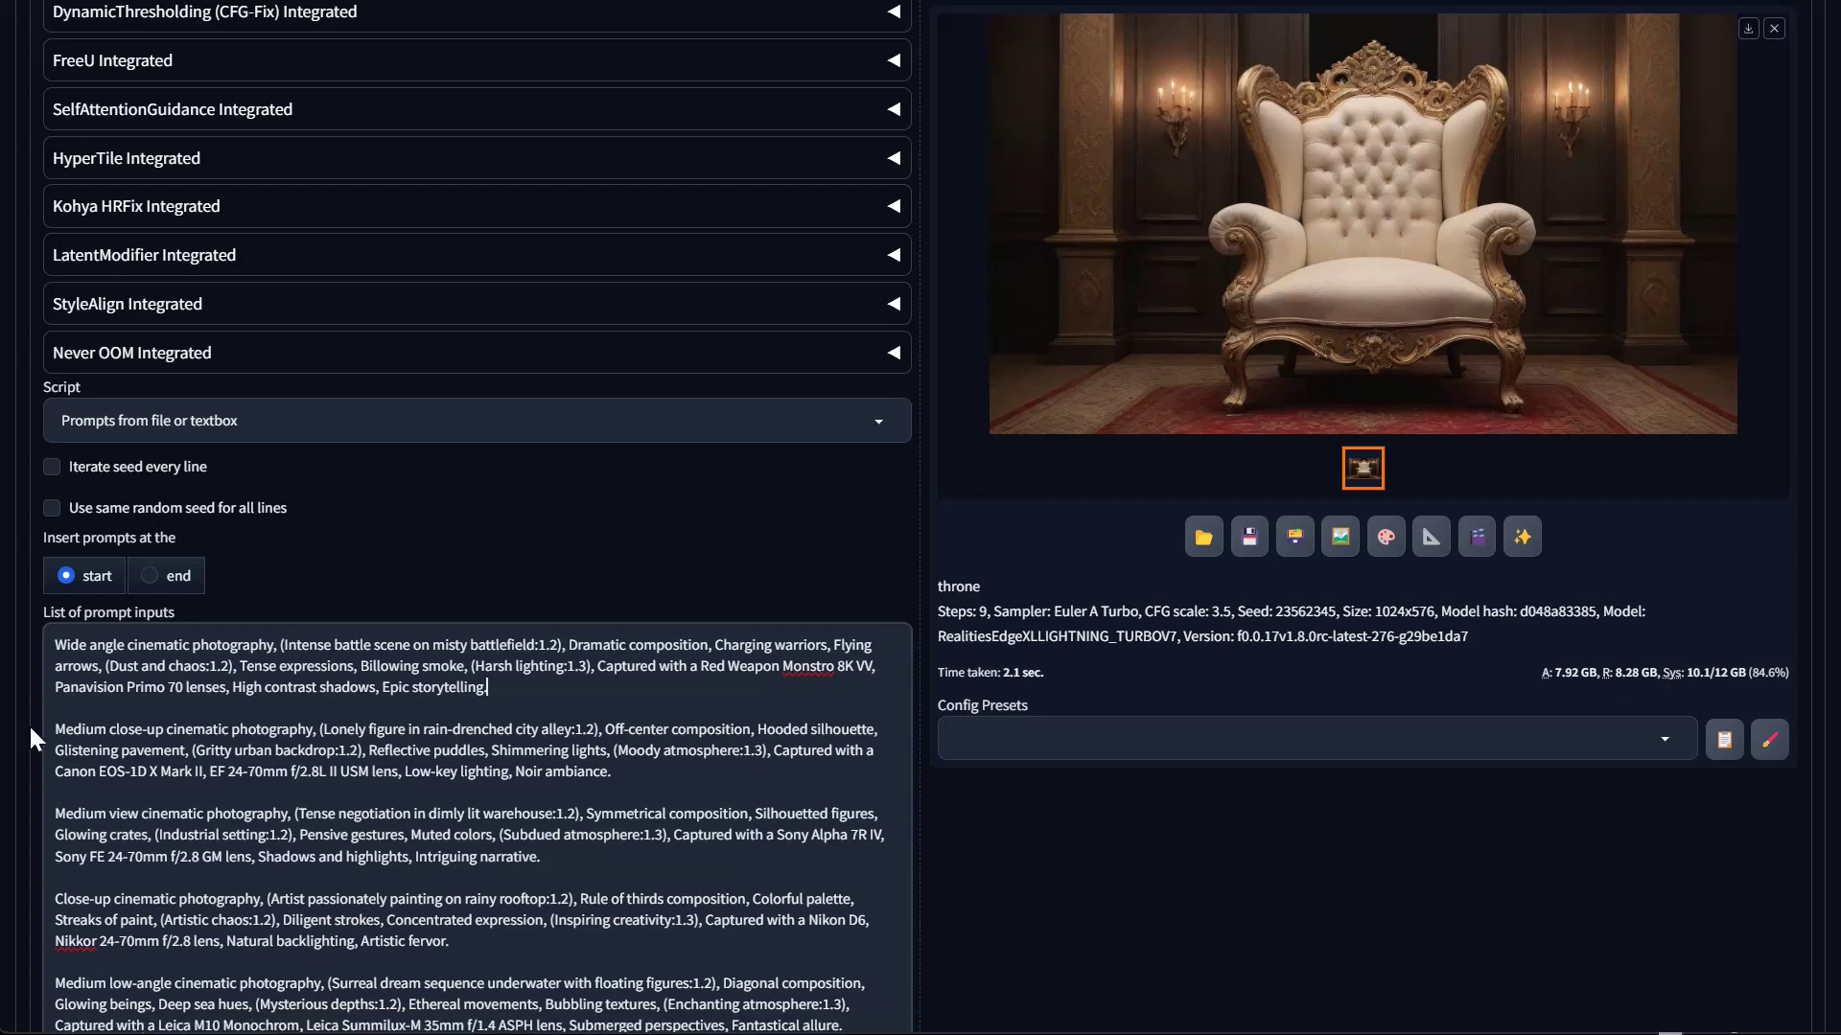
key("BackSpace")
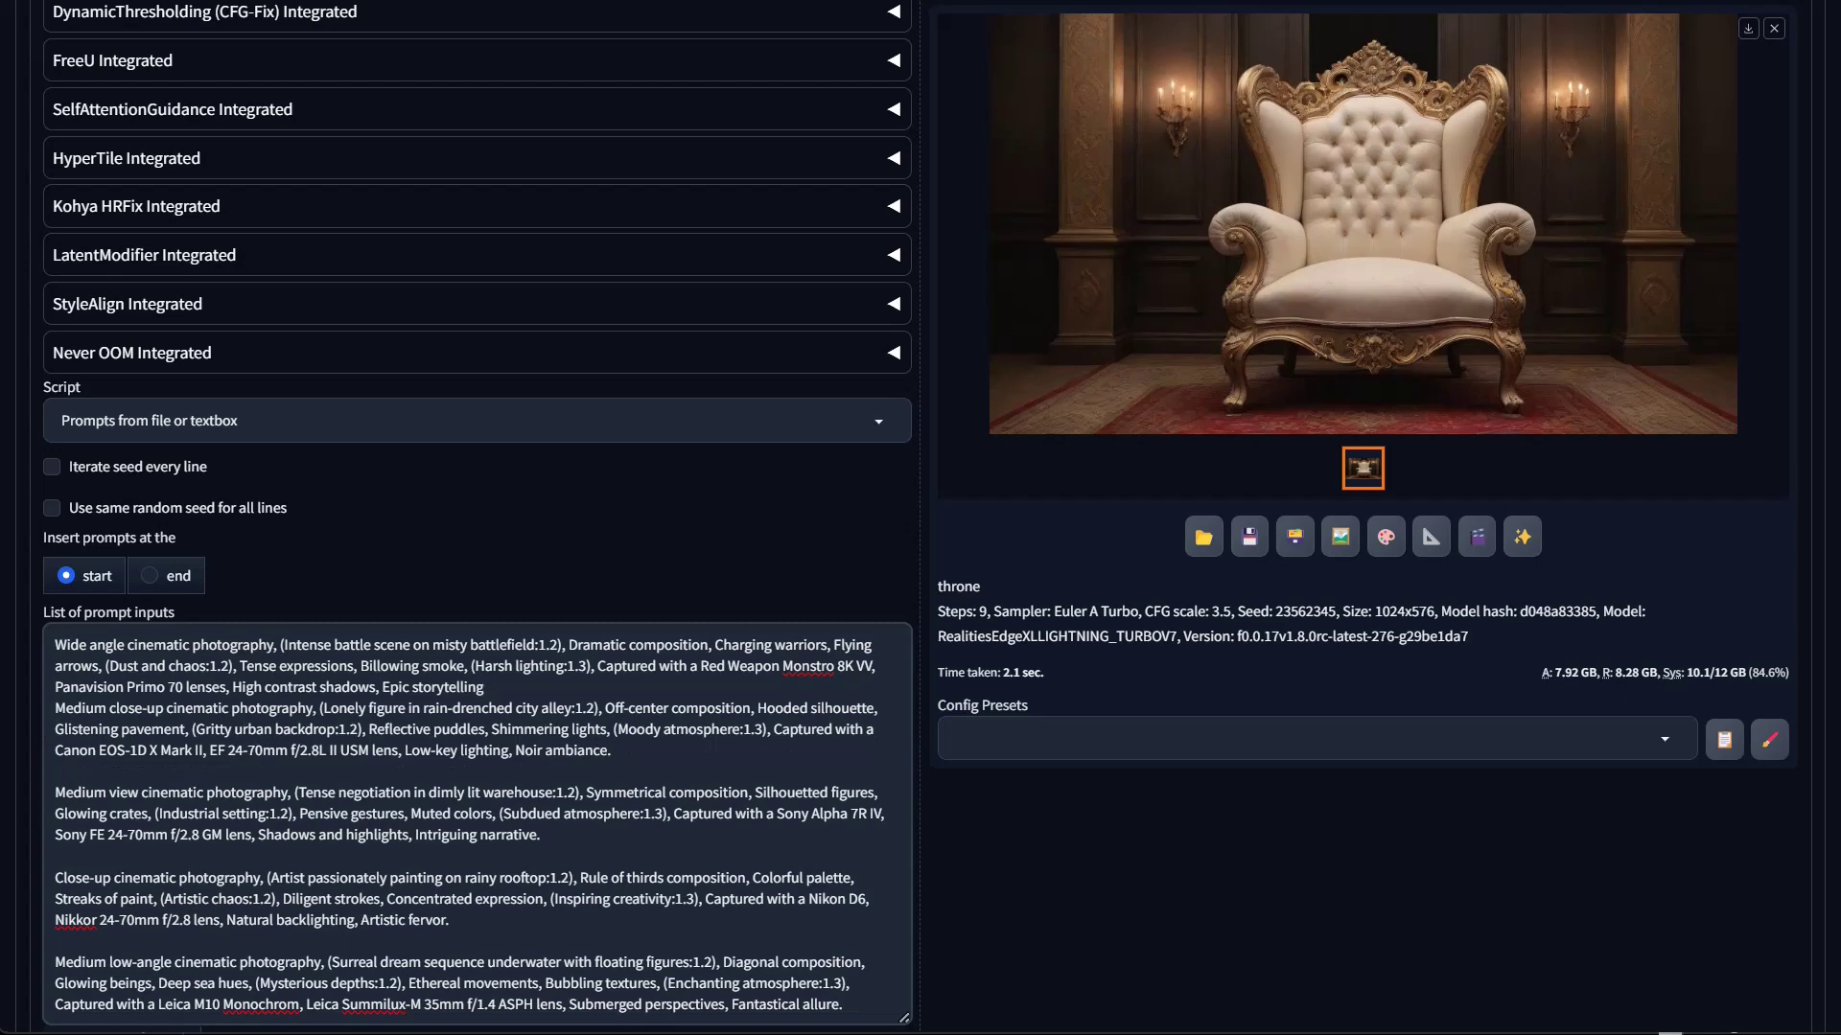
type(".")
key("Return")
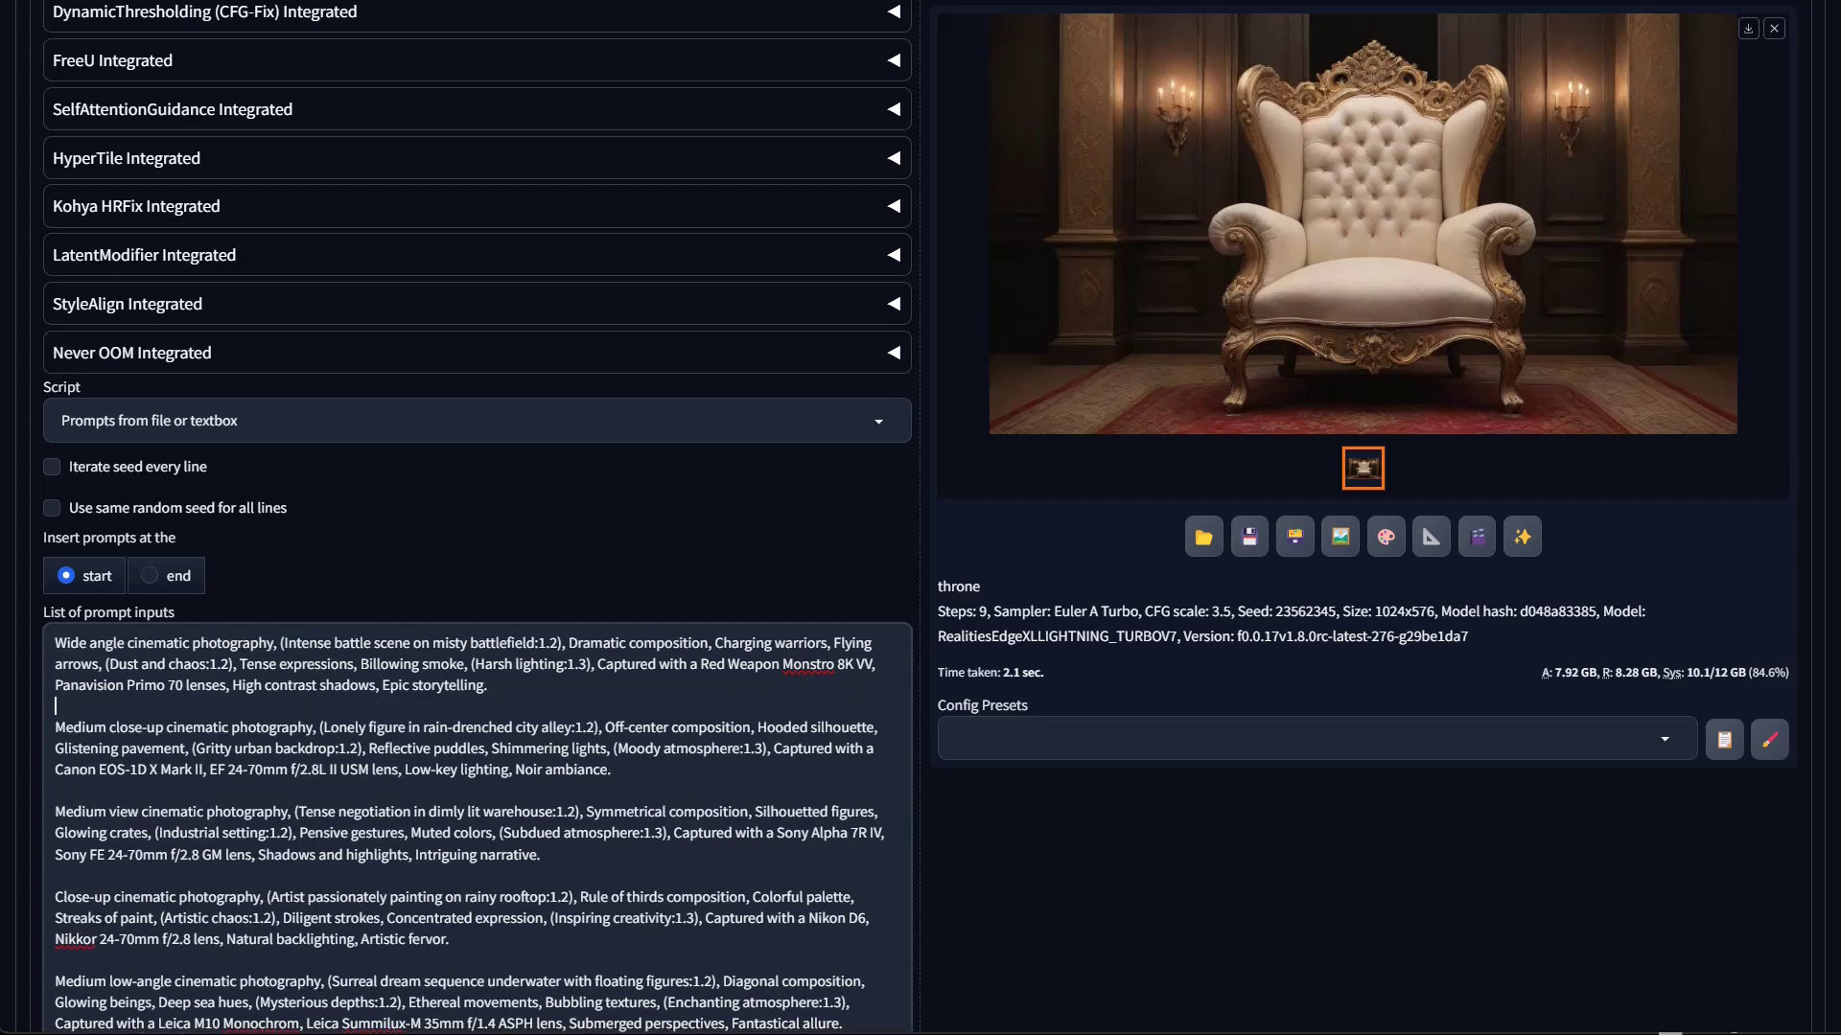
Generate the images for all prompts in the list of prompt inputs
scroll(104, 628, "up", 8)
scroll(994, 566, "up", 2)
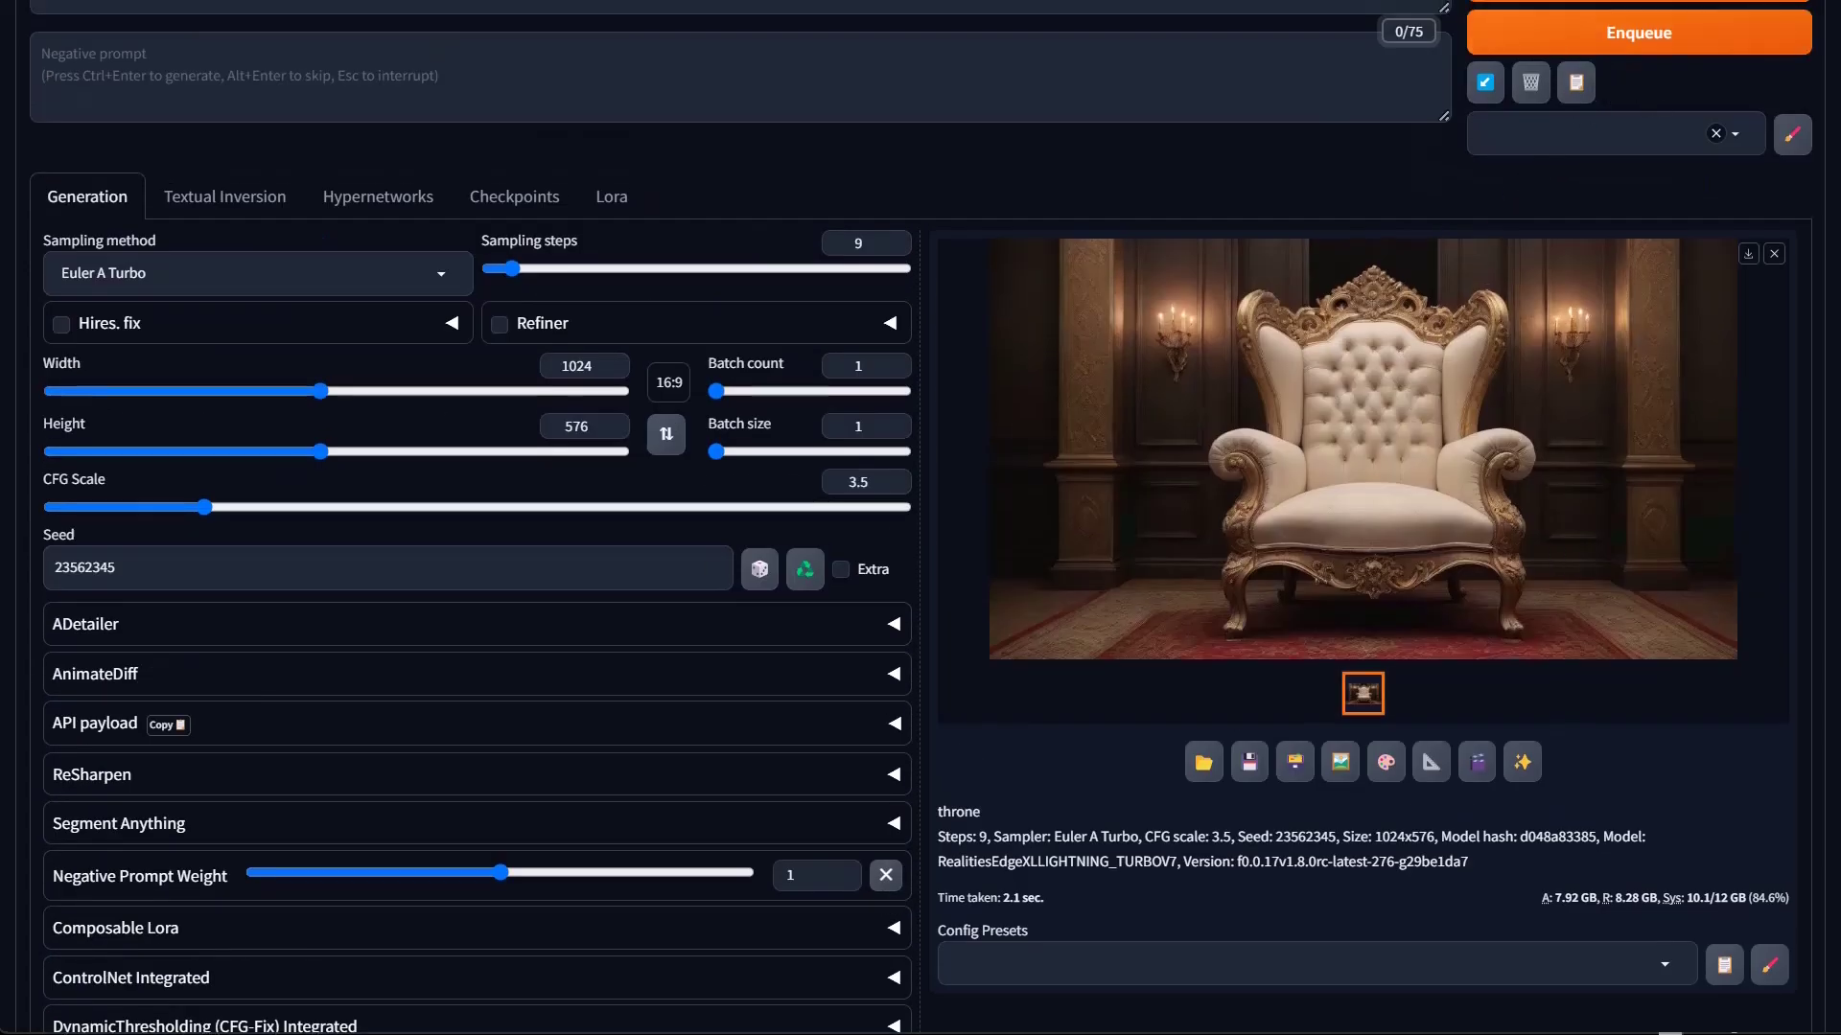
scroll(1611, 144, "up", 2)
key("ctrl+Return")
scroll(937, 949, "down", 10)
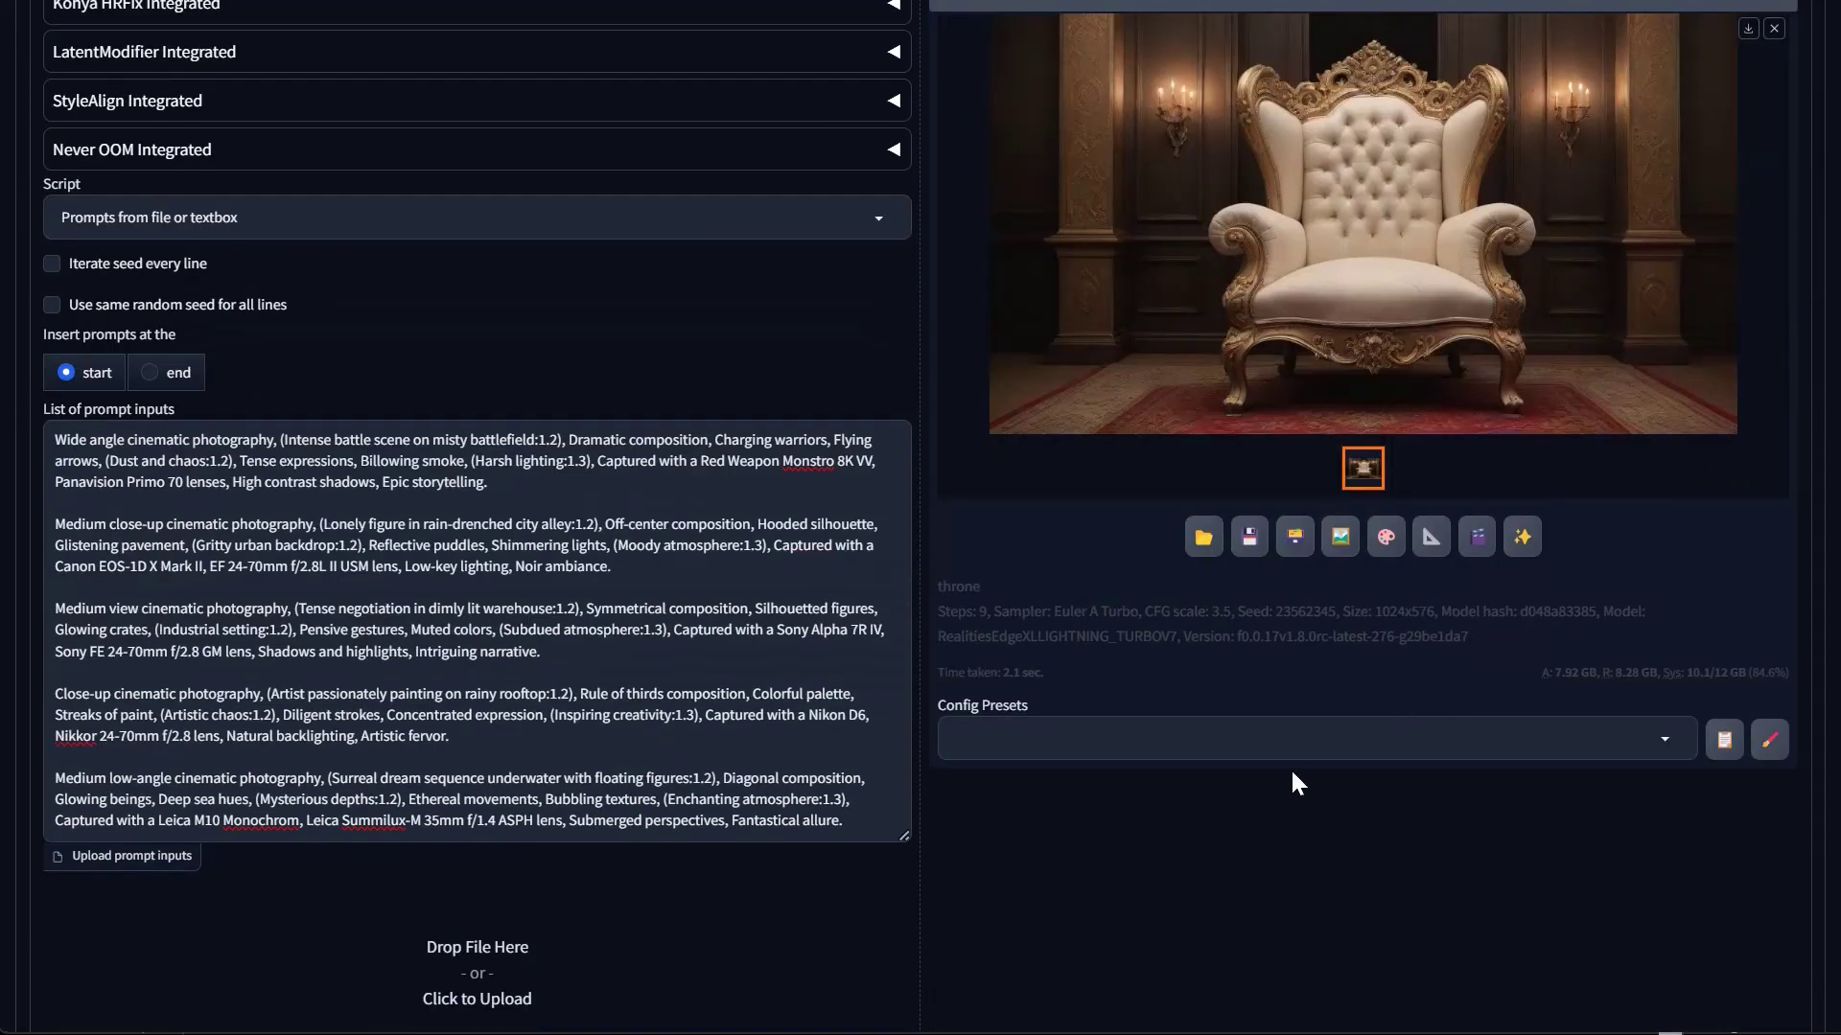
scroll(1334, 714, "up", 11)
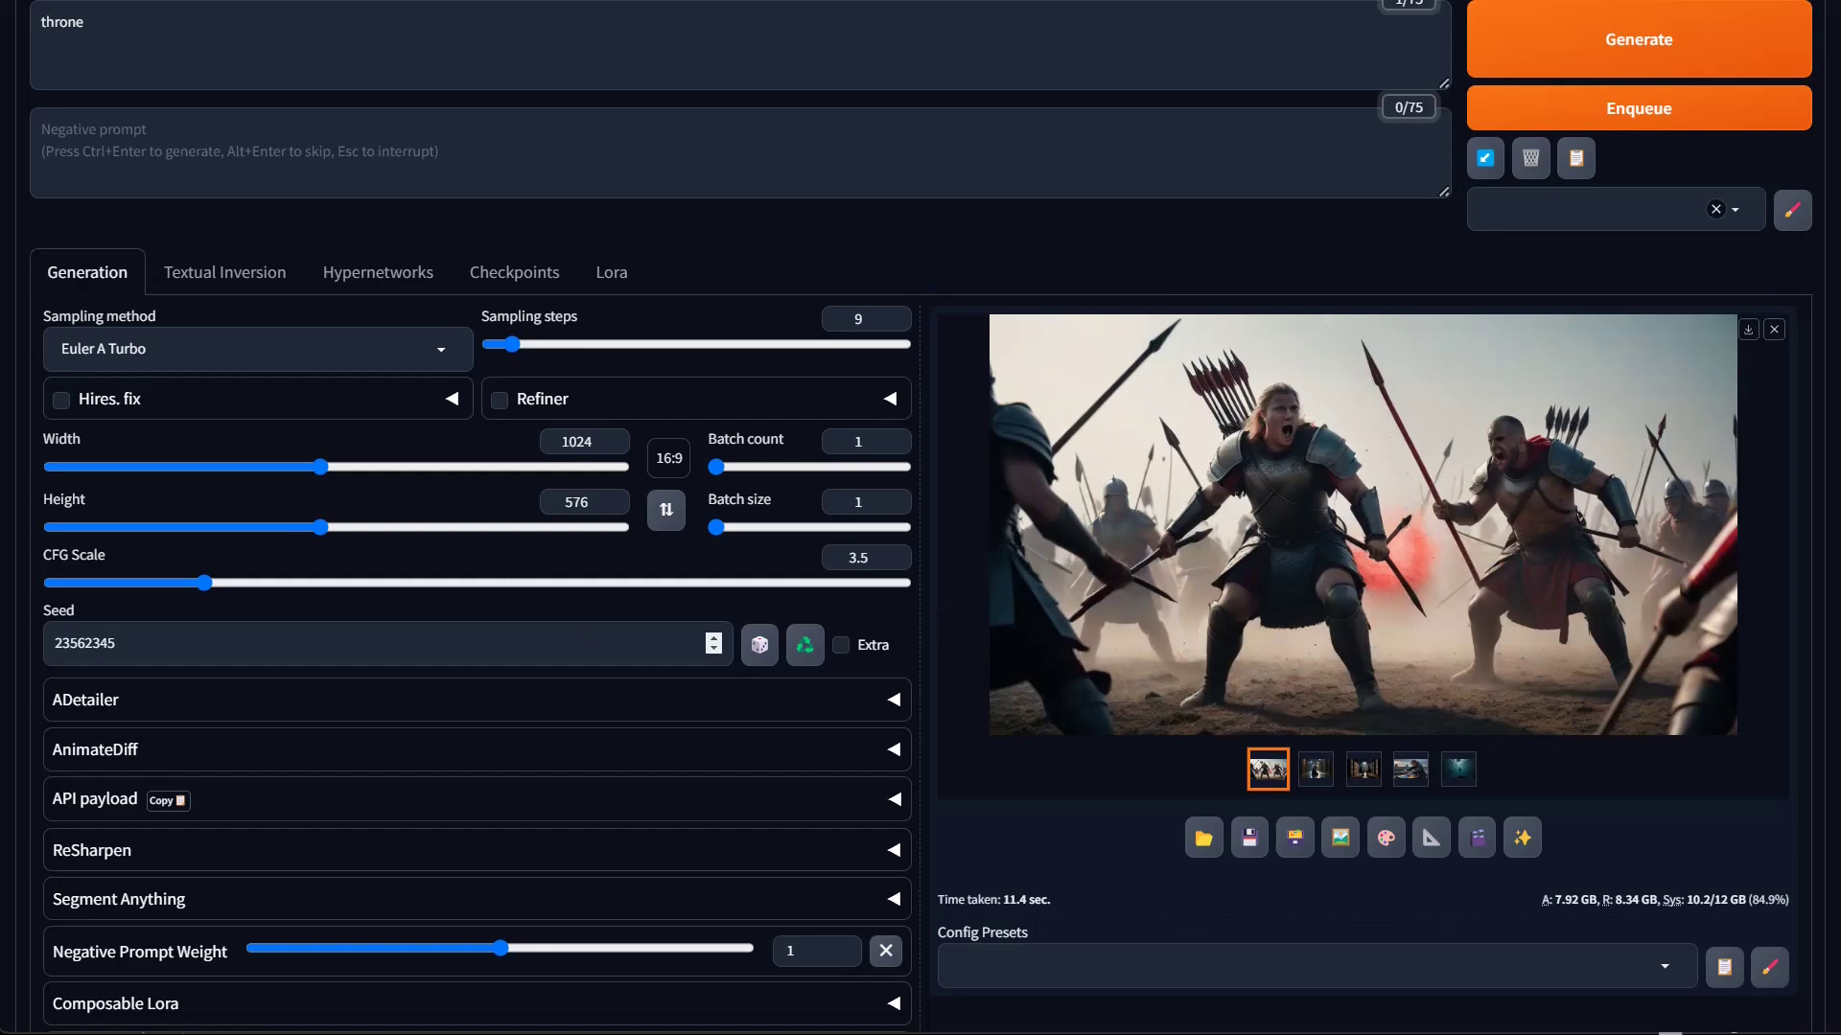
Change the script to X/Y/Z plot and set its X type to Checkpoint name
scroll(713, 644, "down", 10)
left_click(113, 370)
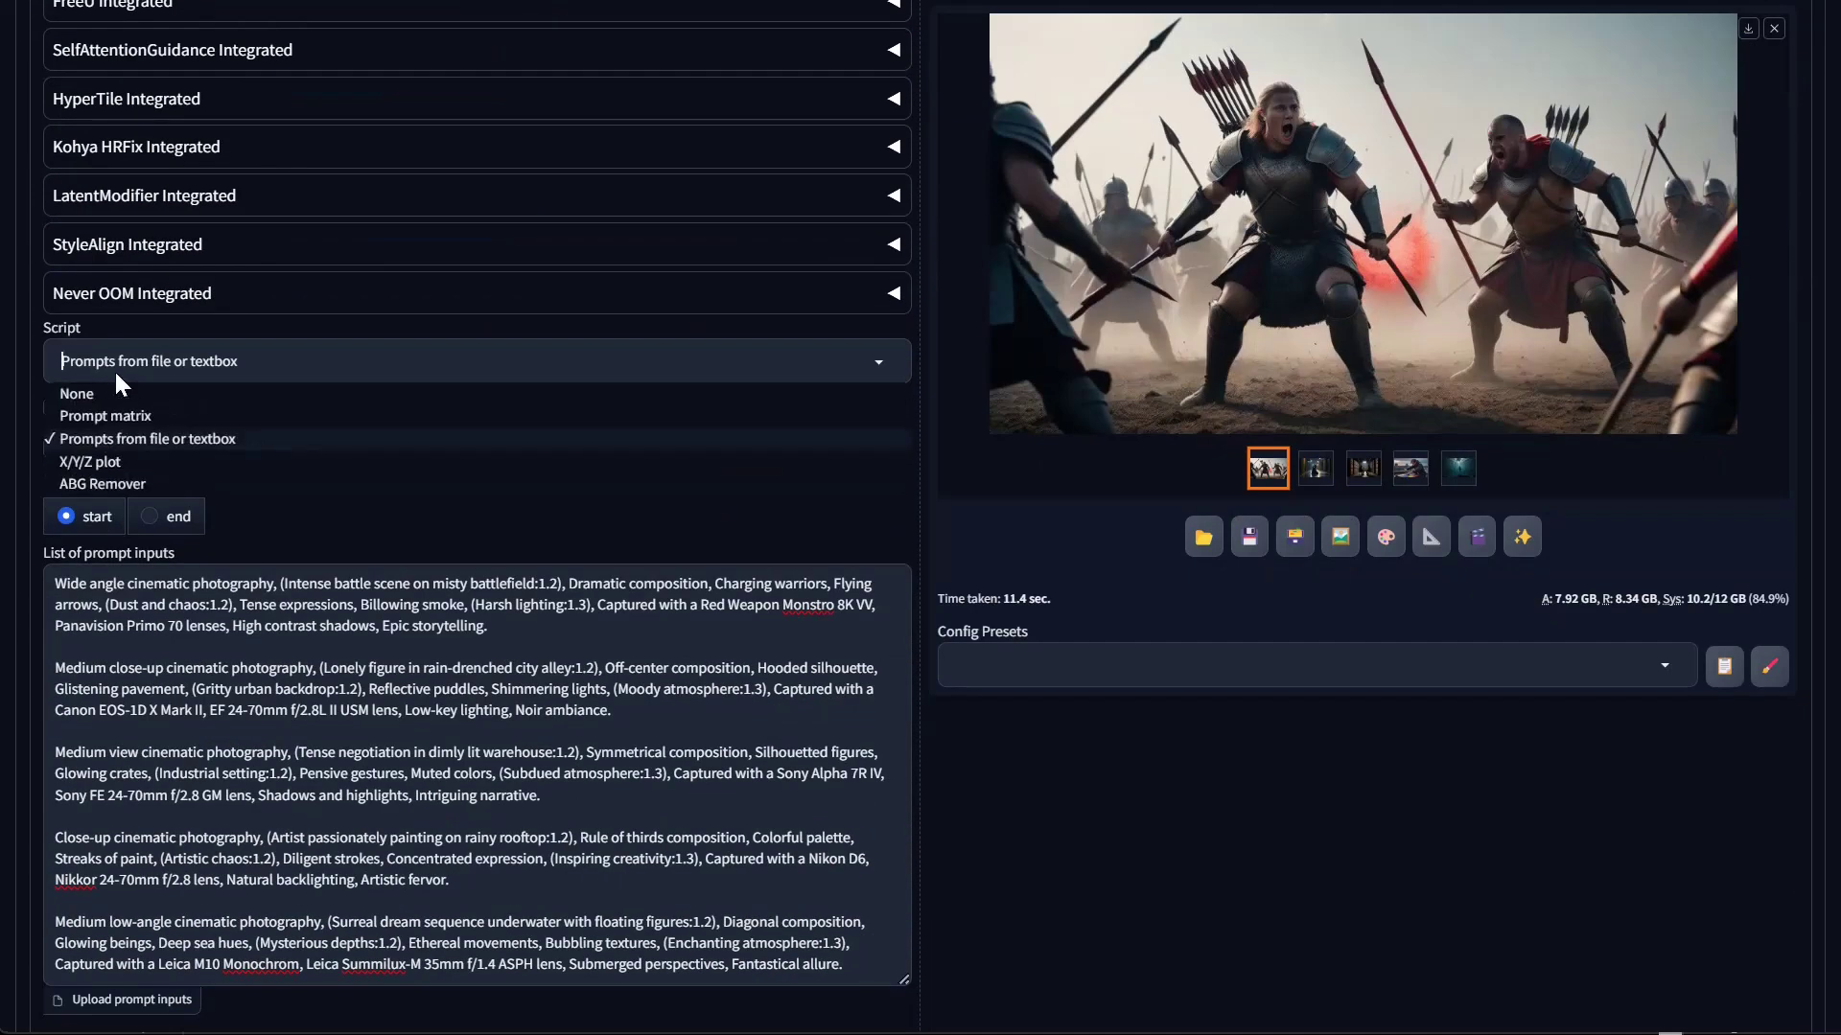
left_click(171, 464)
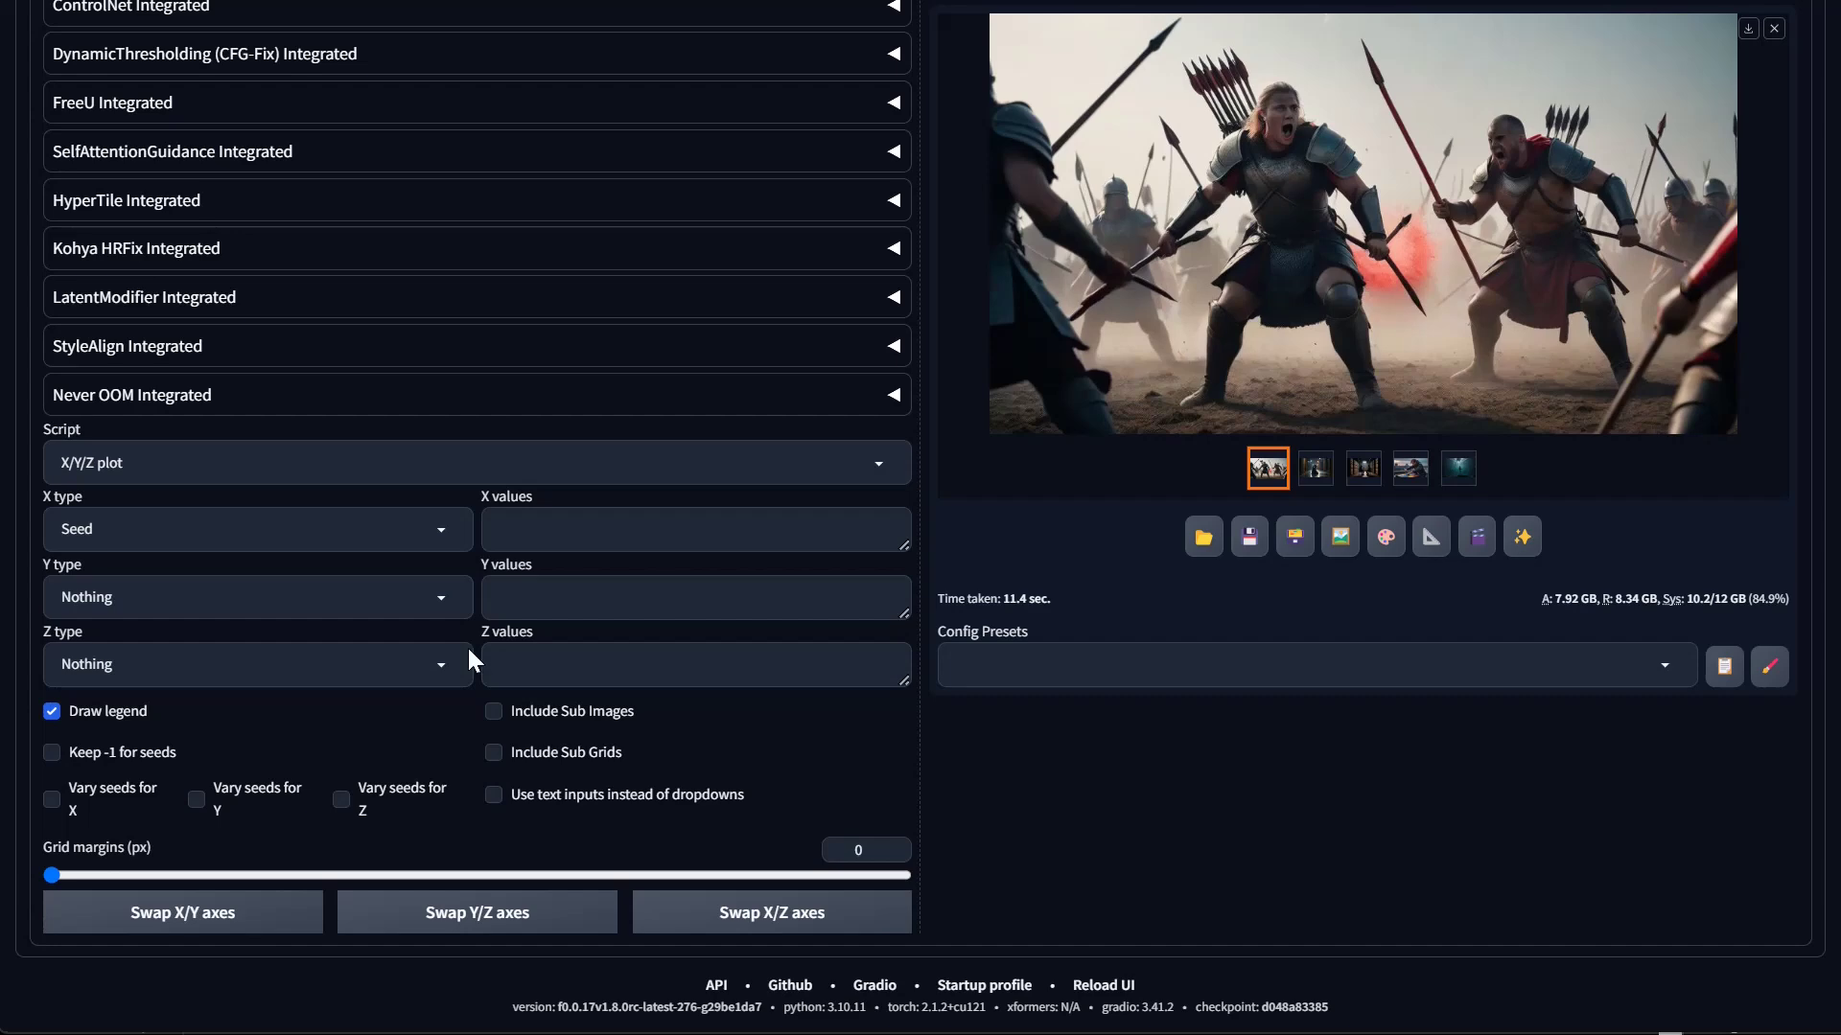
left_click(439, 533)
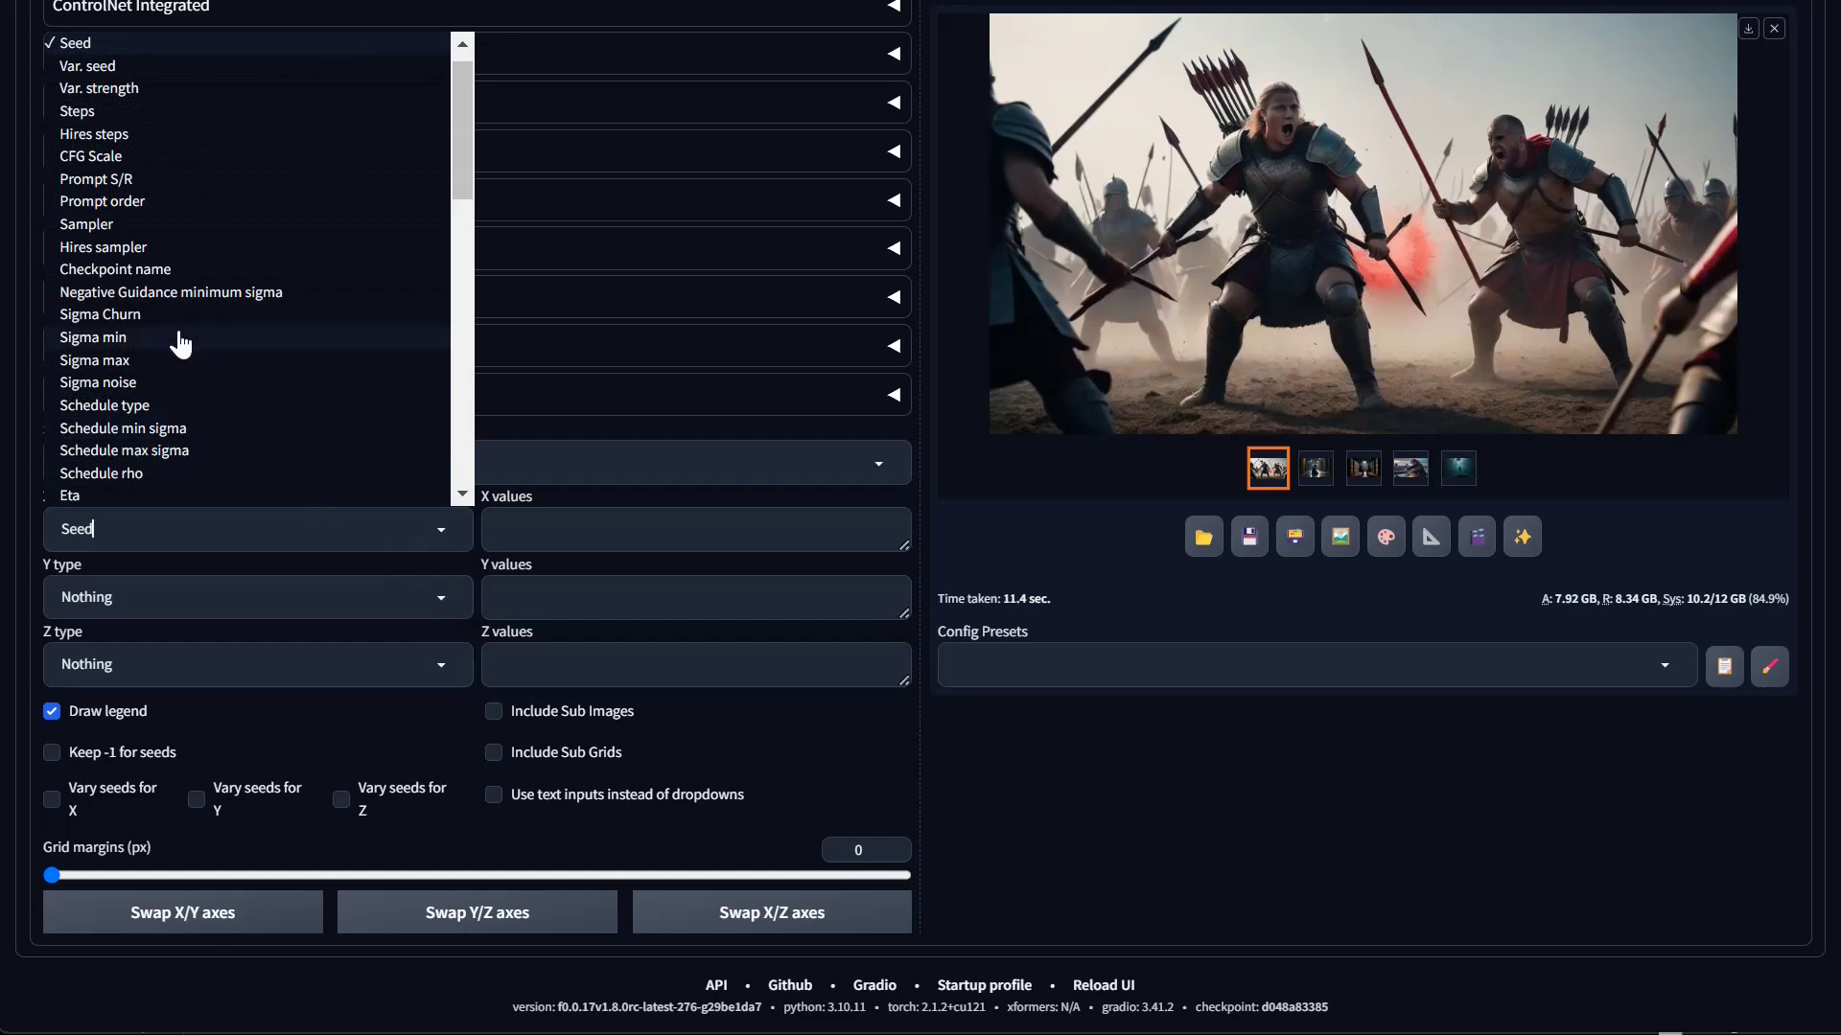
left_click(158, 269)
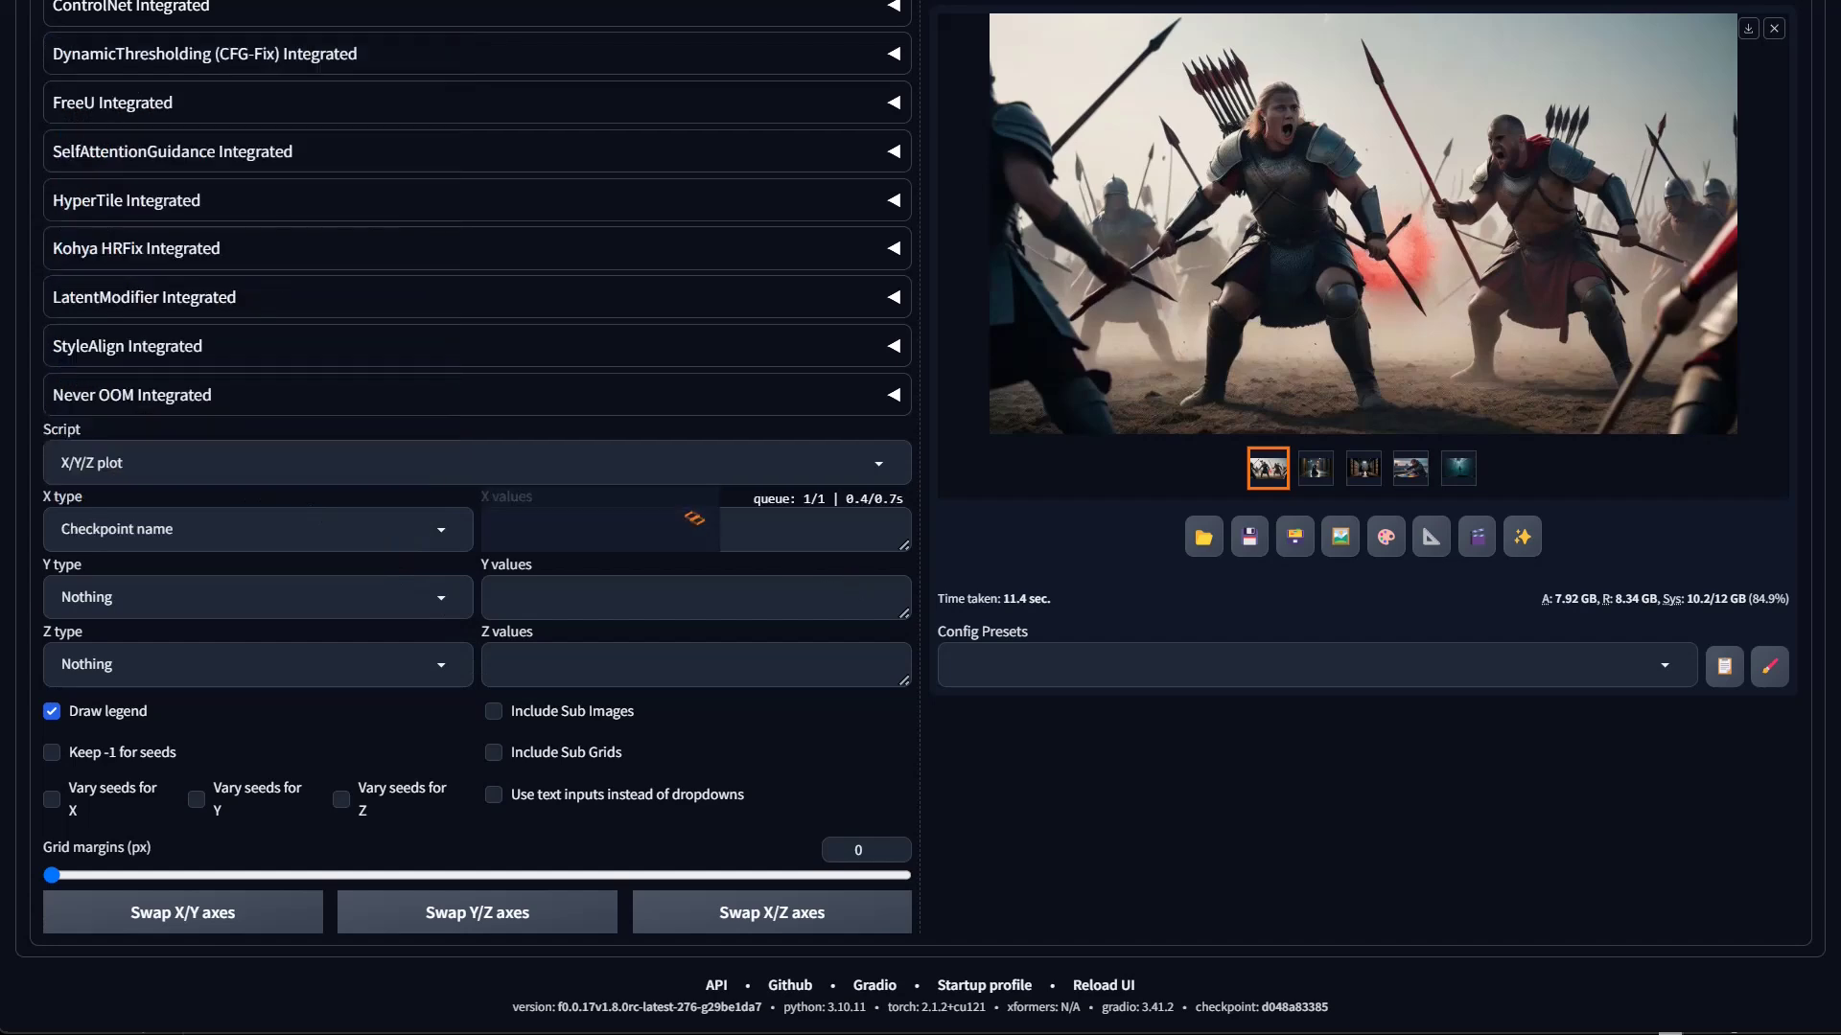
Add the checkpoints cetusMix_Whalefall2 (1.5), dreamlike-photoreal-2.0, realisticVisionV30_v30VAE-inpainting, pixelwavelightning_01 and dreamshaperXL_v21TurboDPMSDE as the X values
left_click(623, 531)
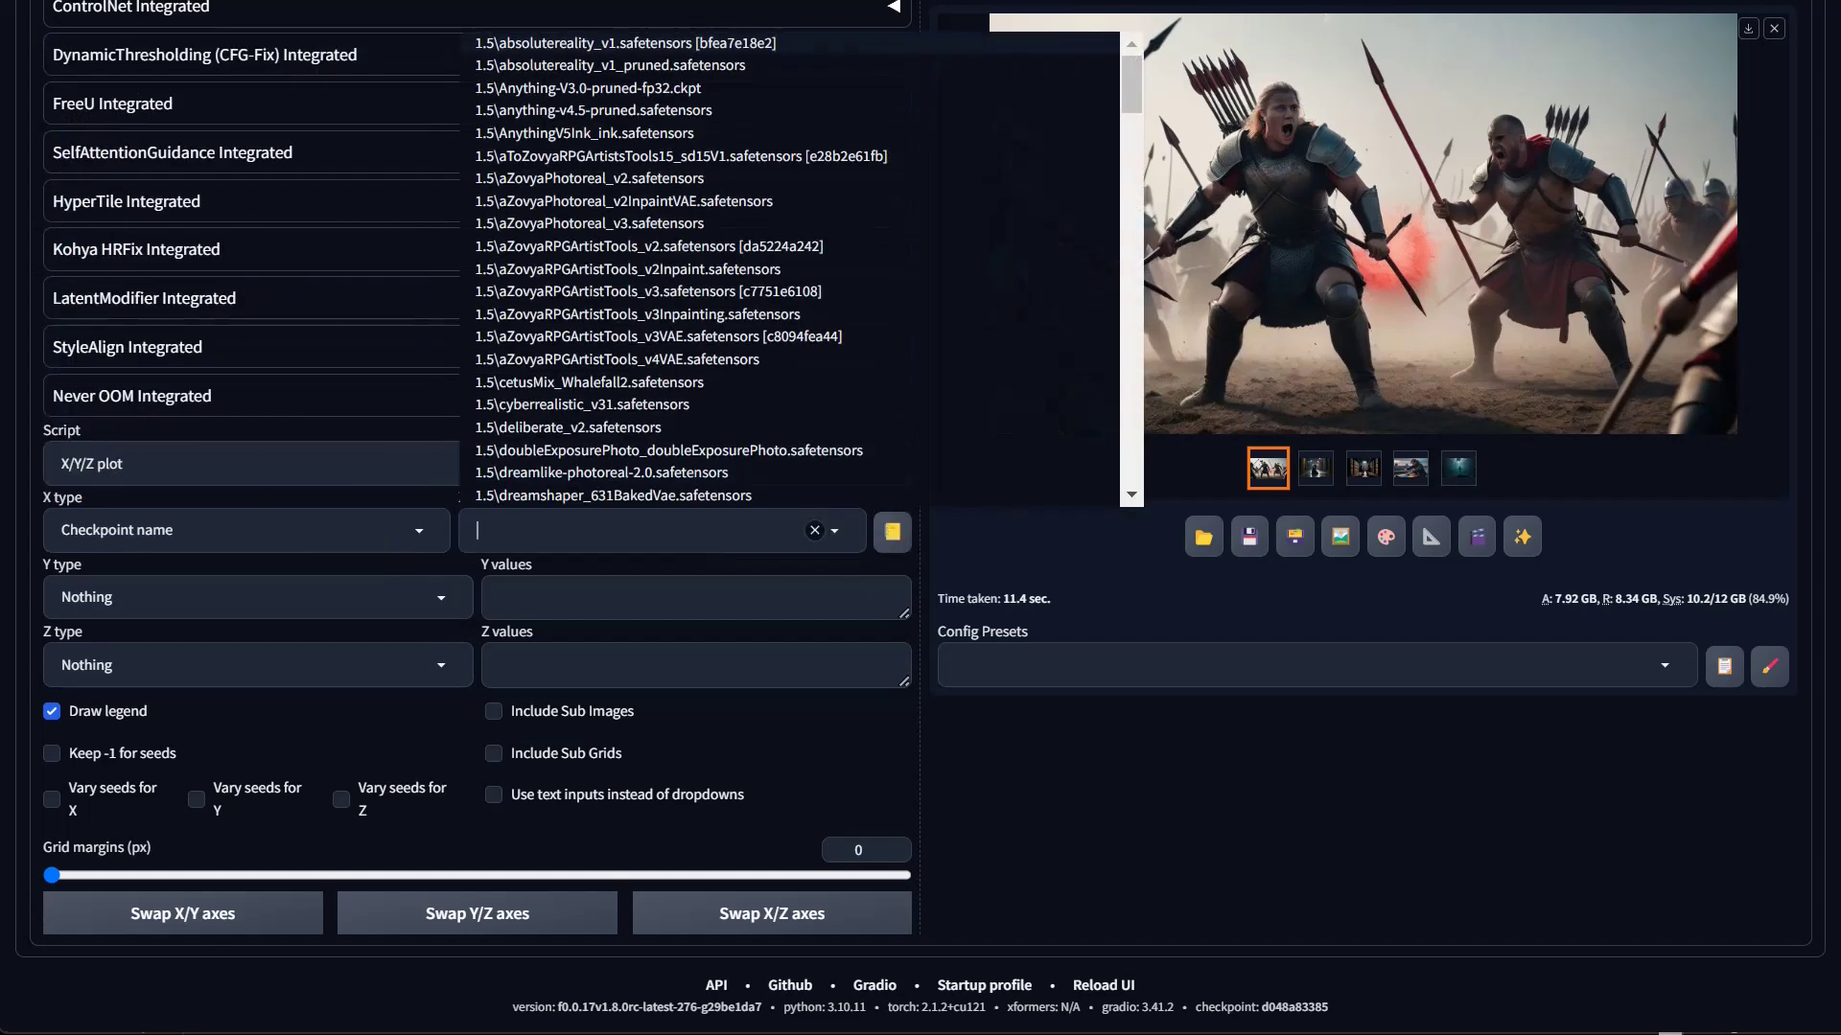
left_click(590, 381)
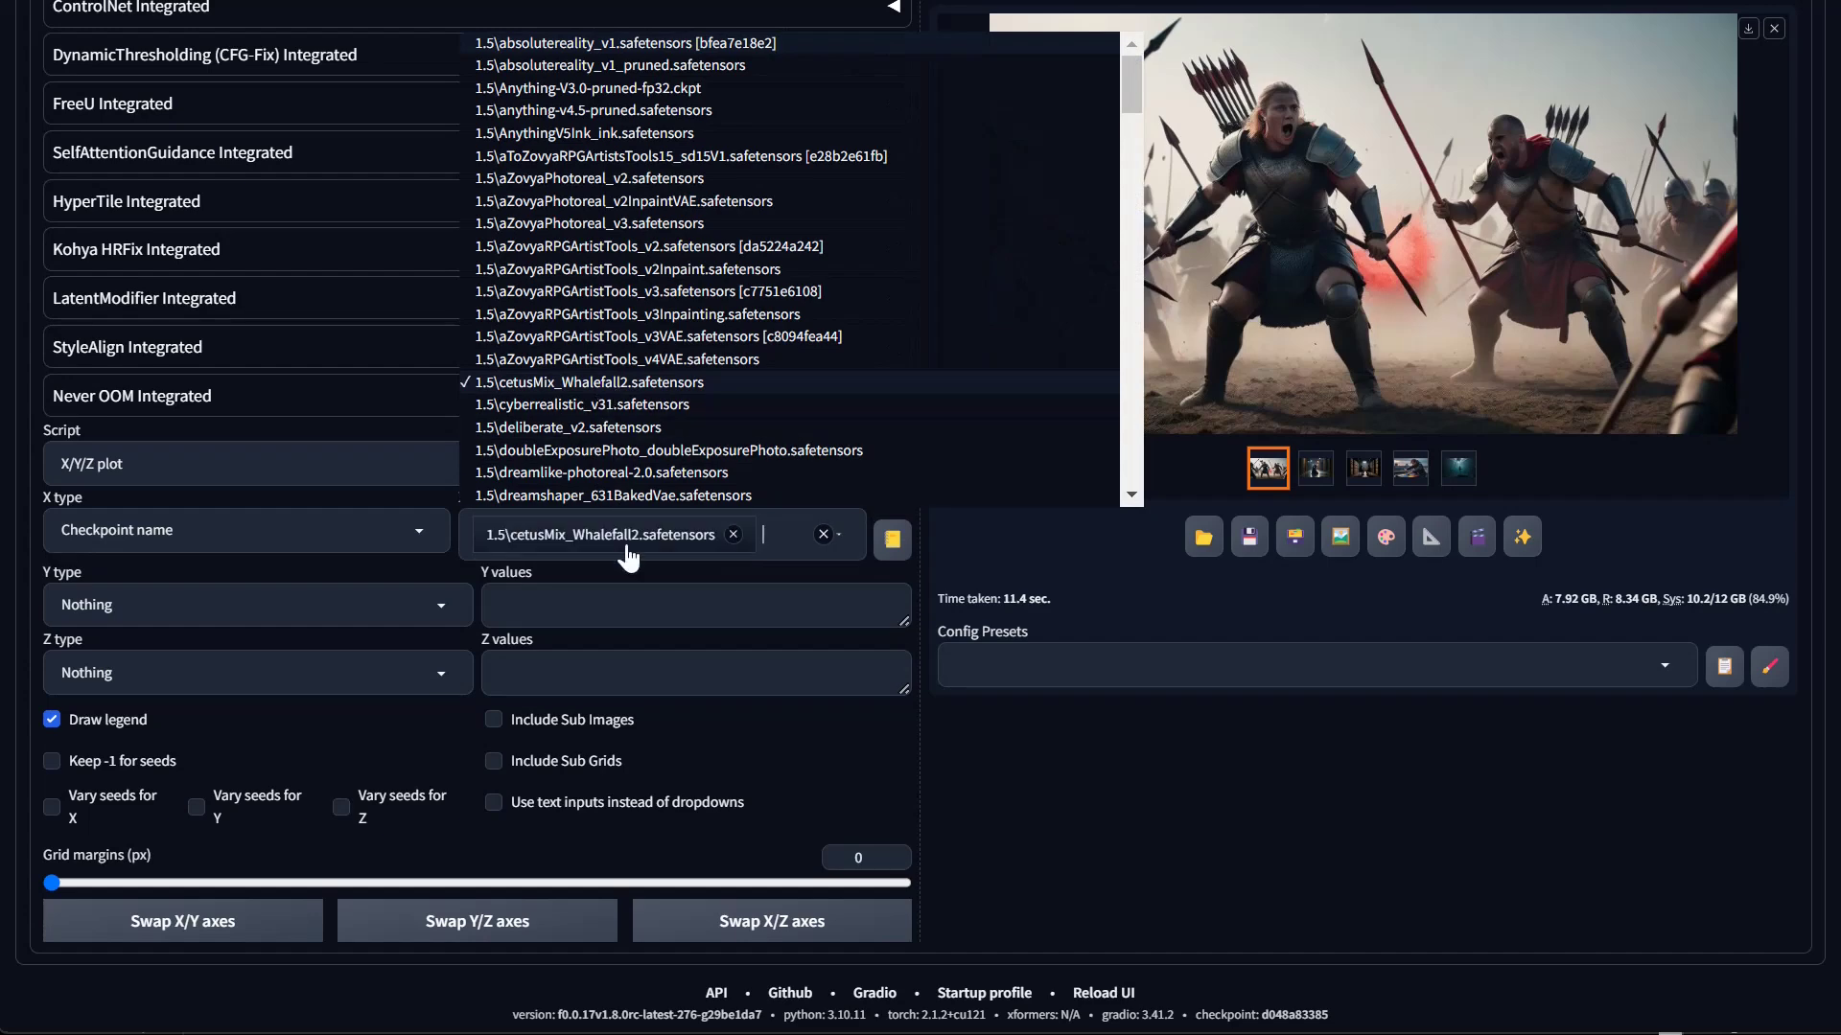
left_click(738, 472)
scroll(671, 402, "down", 3)
scroll(595, 326, "down", 10)
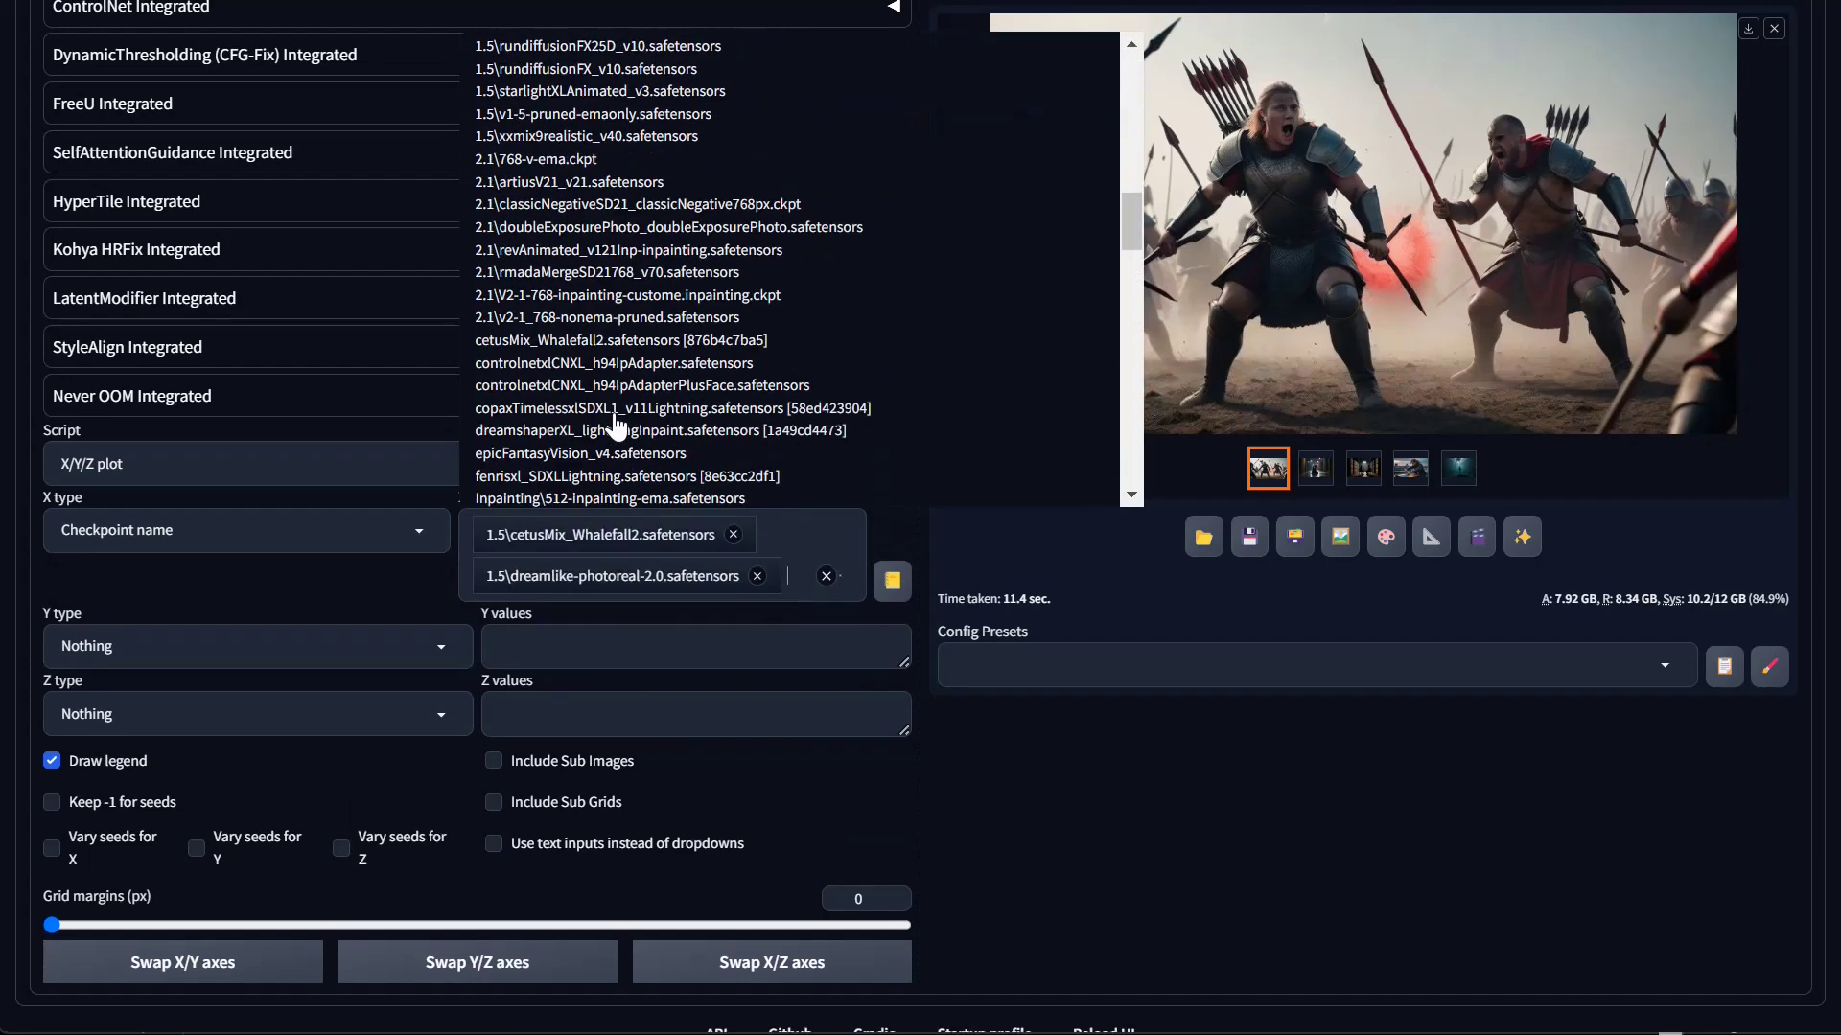
left_click(616, 151)
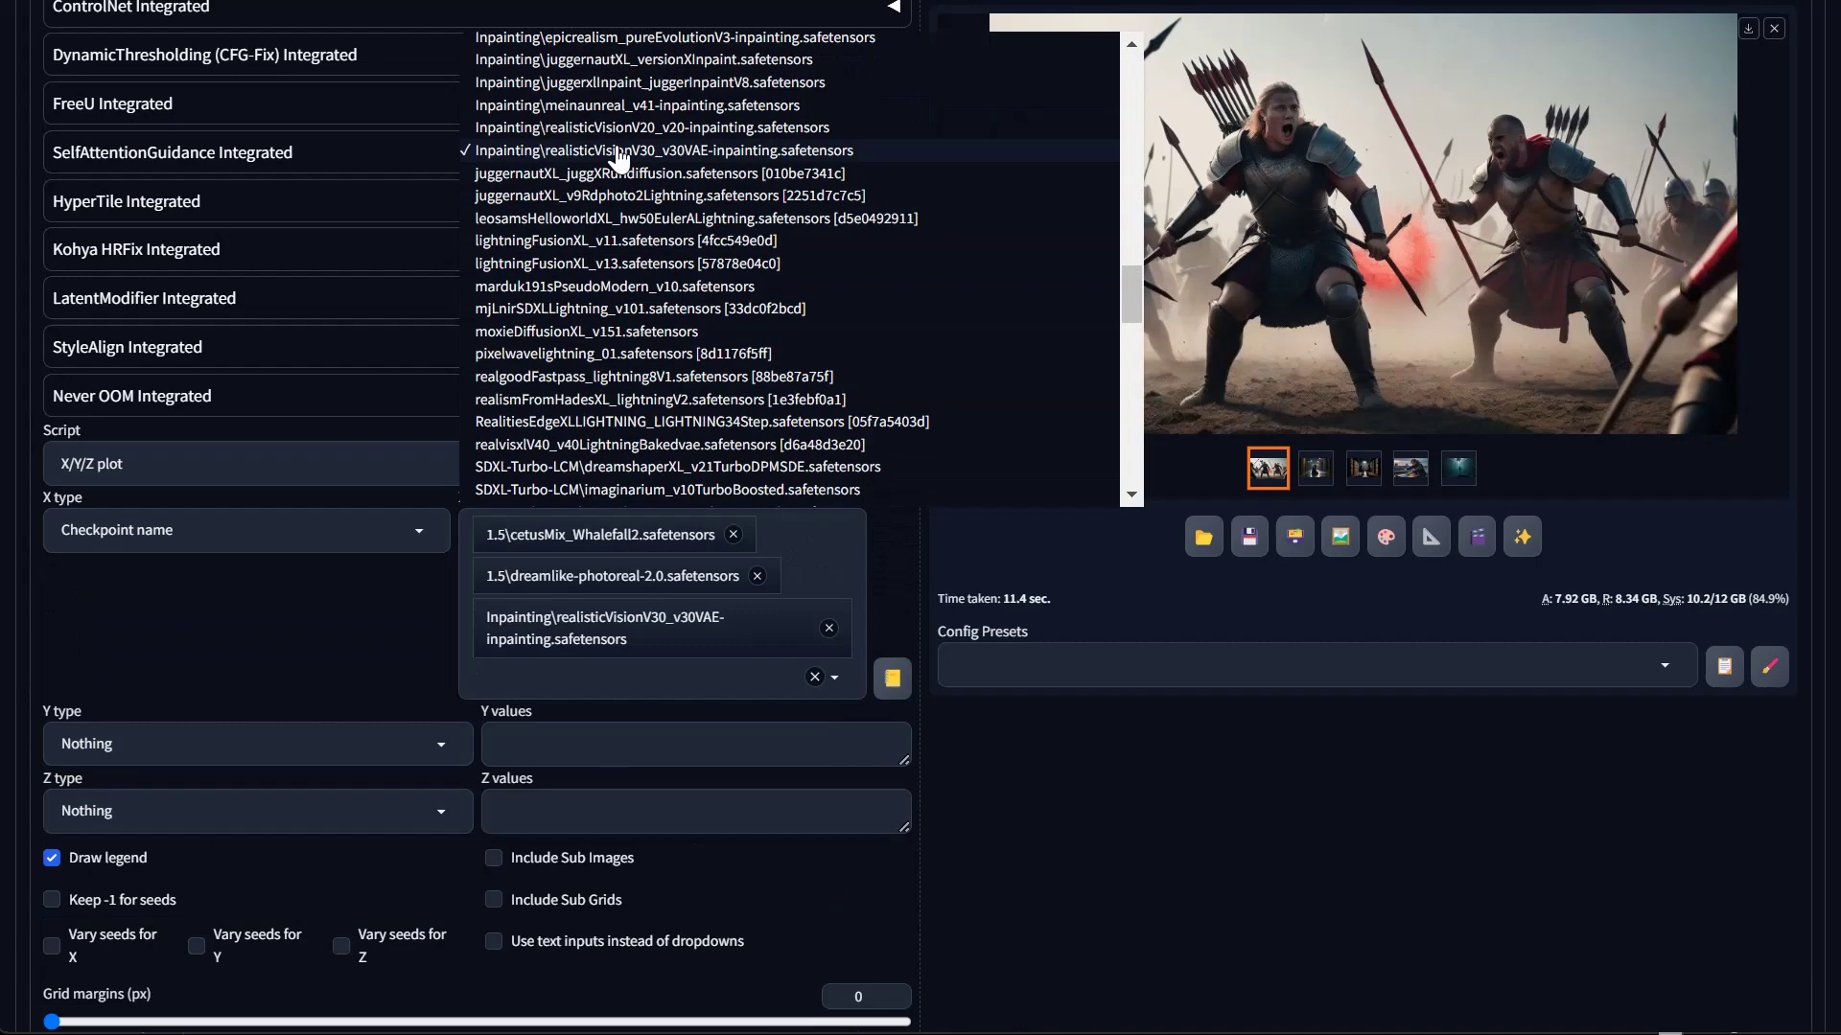
left_click(652, 353)
left_click(711, 472)
left_click(1227, 890)
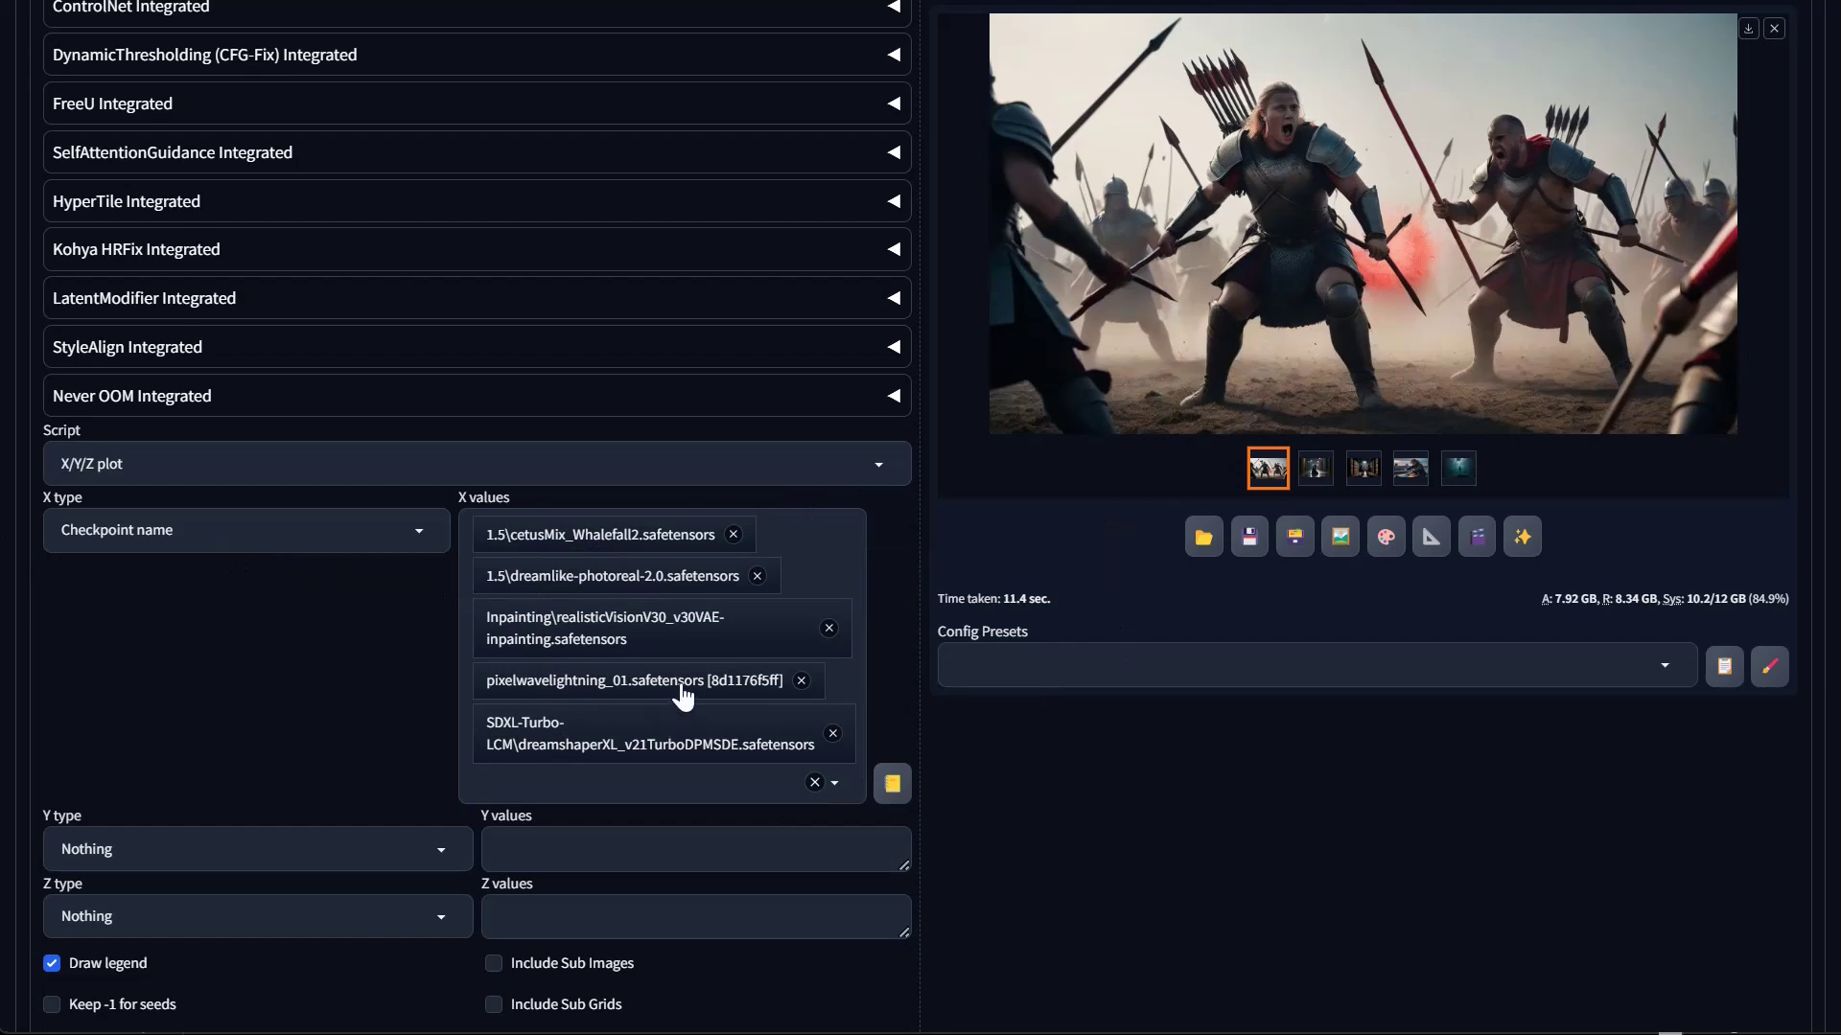
Set the seed to random (-1)
scroll(588, 710, "up", 3)
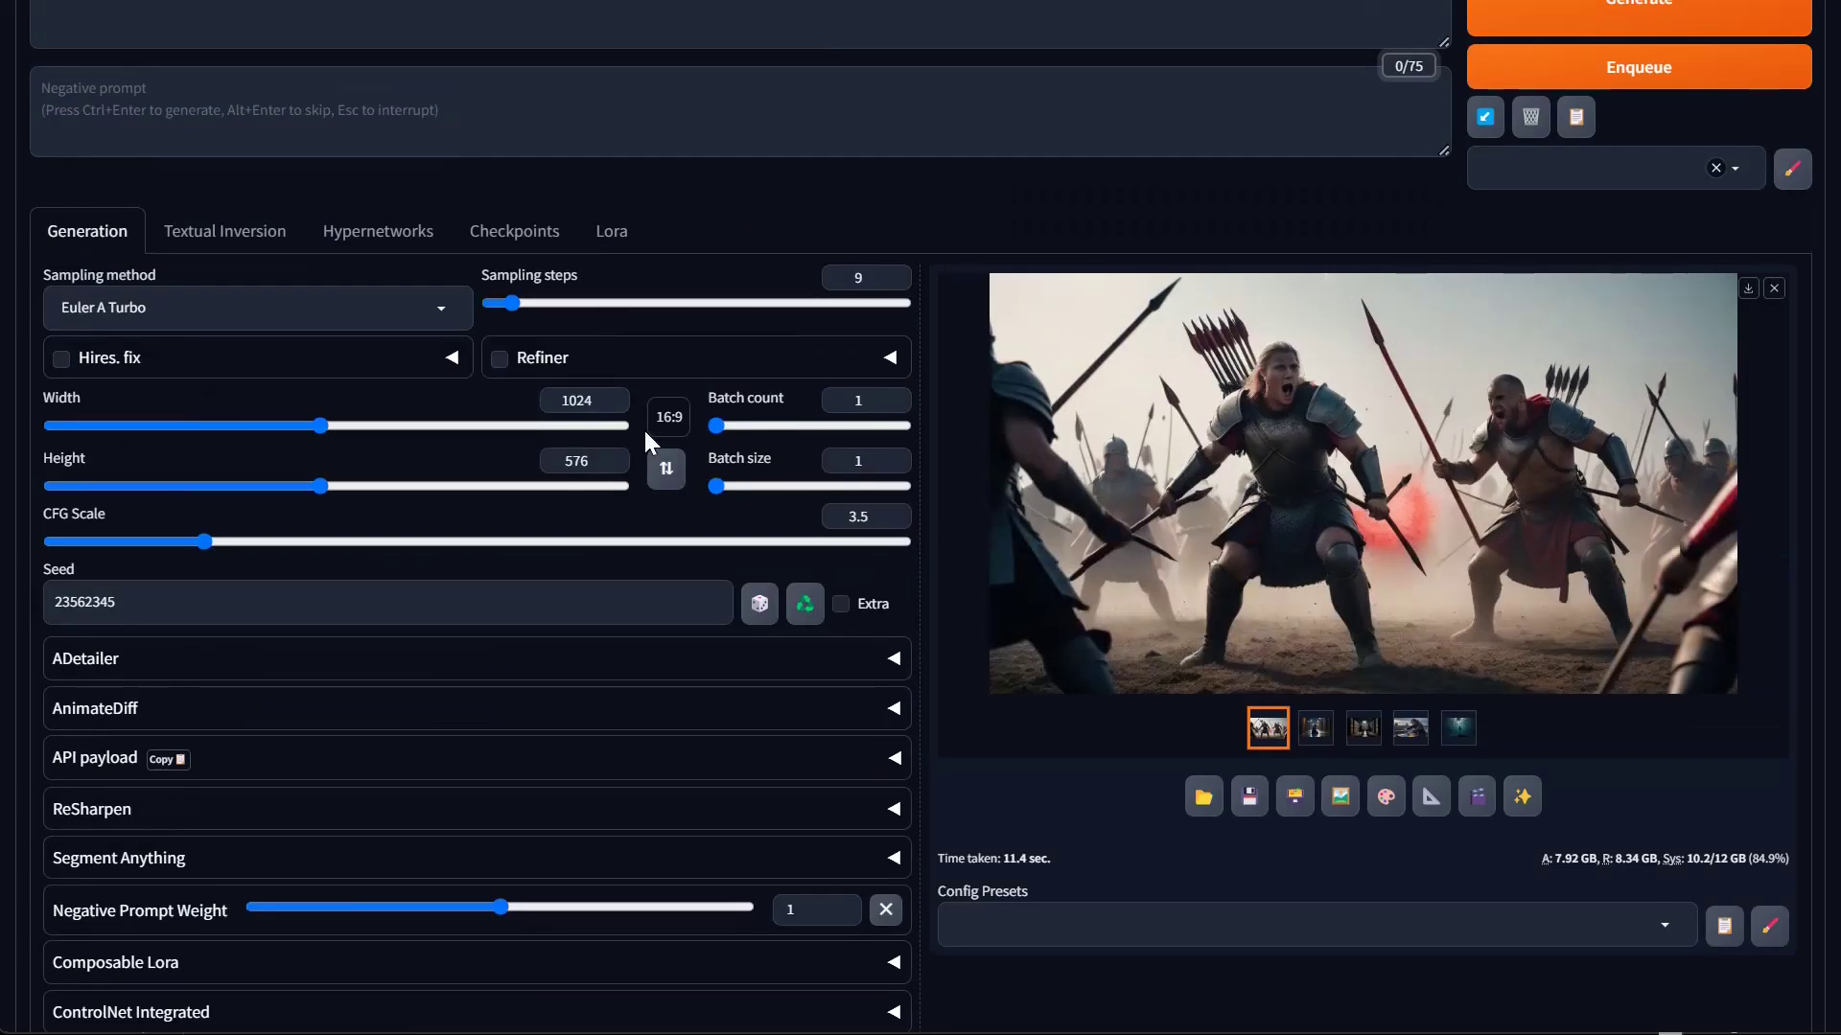
scroll(926, 569, "down", 10)
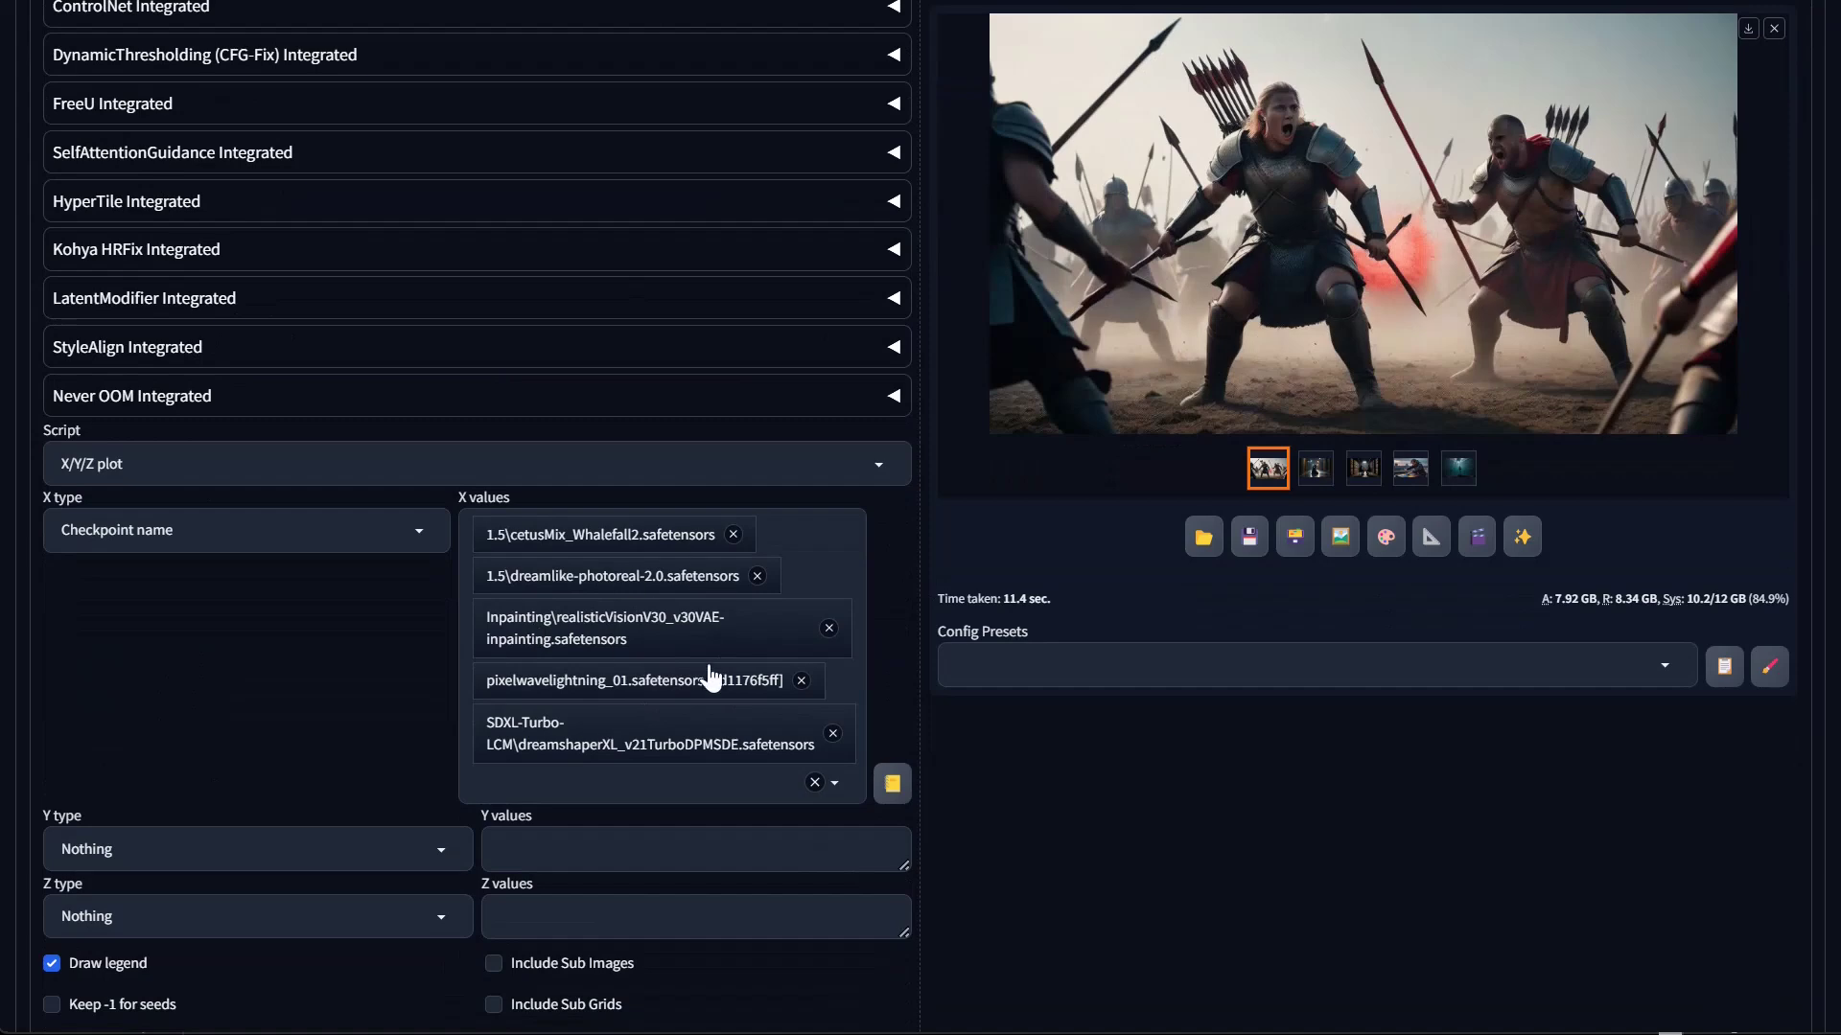
scroll(652, 661, "up", 9)
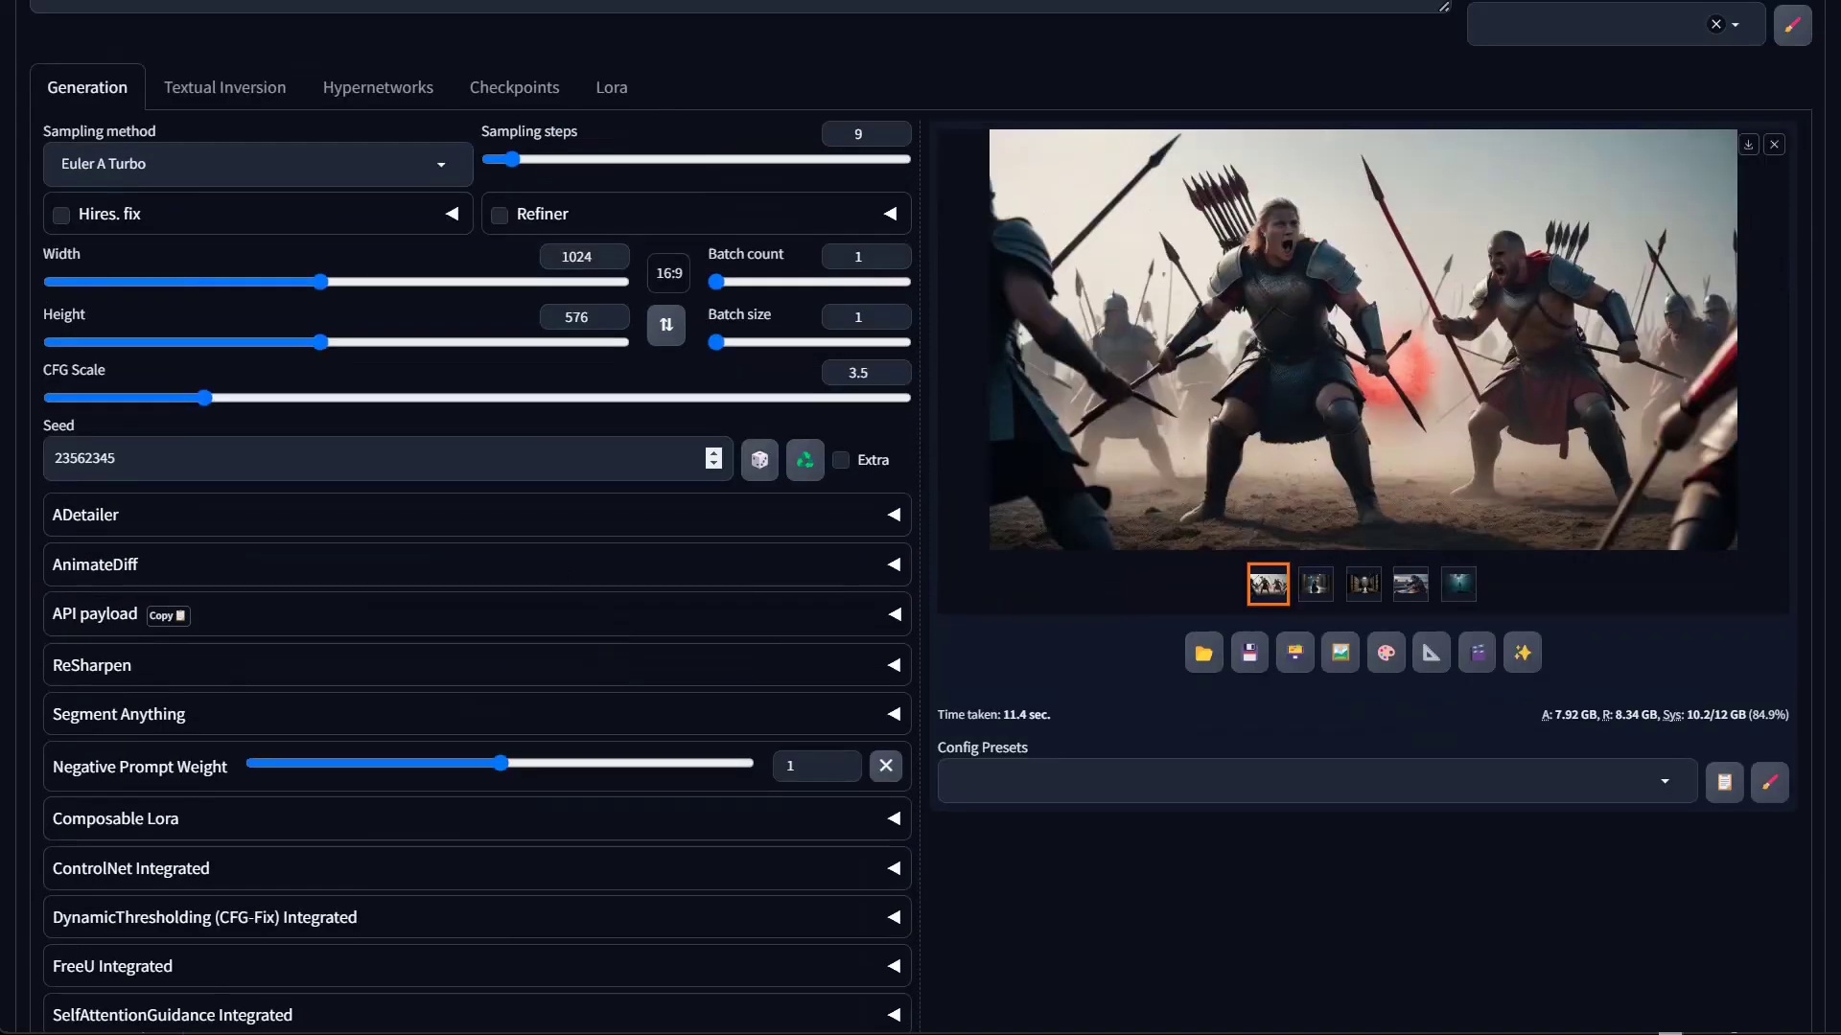
left_click(764, 464)
left_click(759, 462)
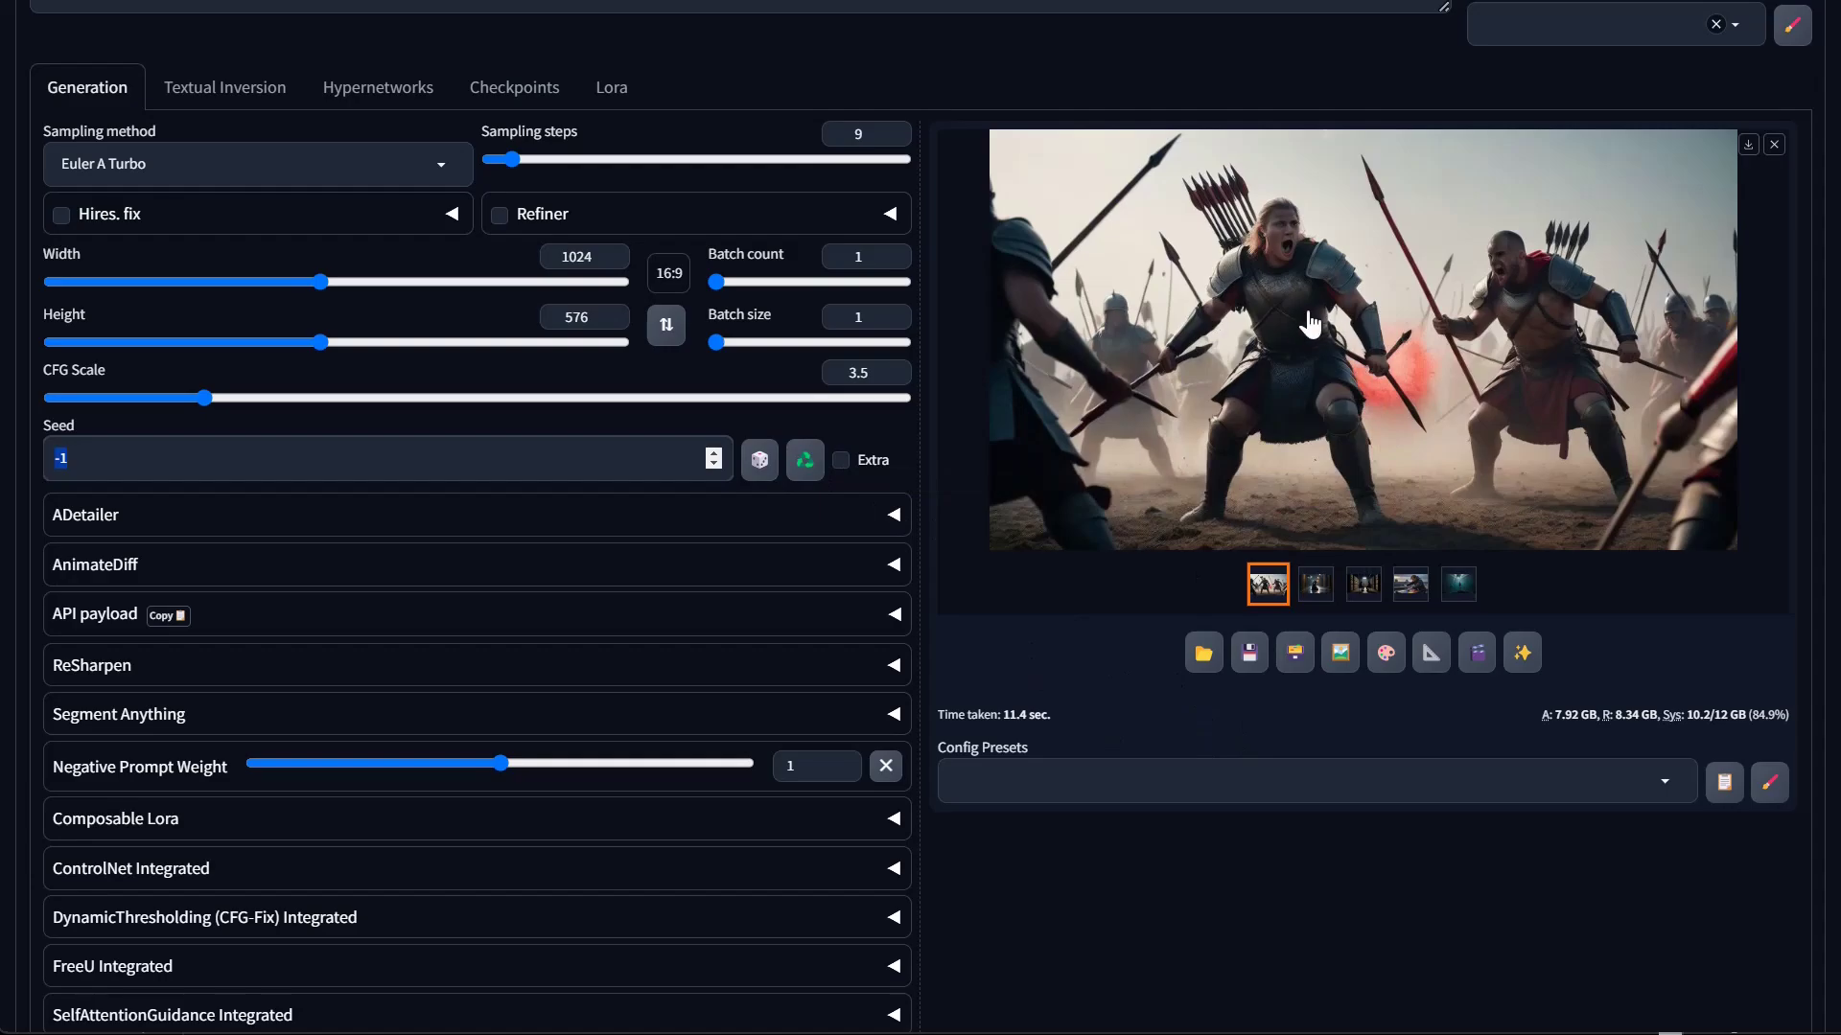
Enlarge the battle image, copy its seed 23562345 from the generation info into the seed setting, and reset the seed to random
left_click(1345, 342)
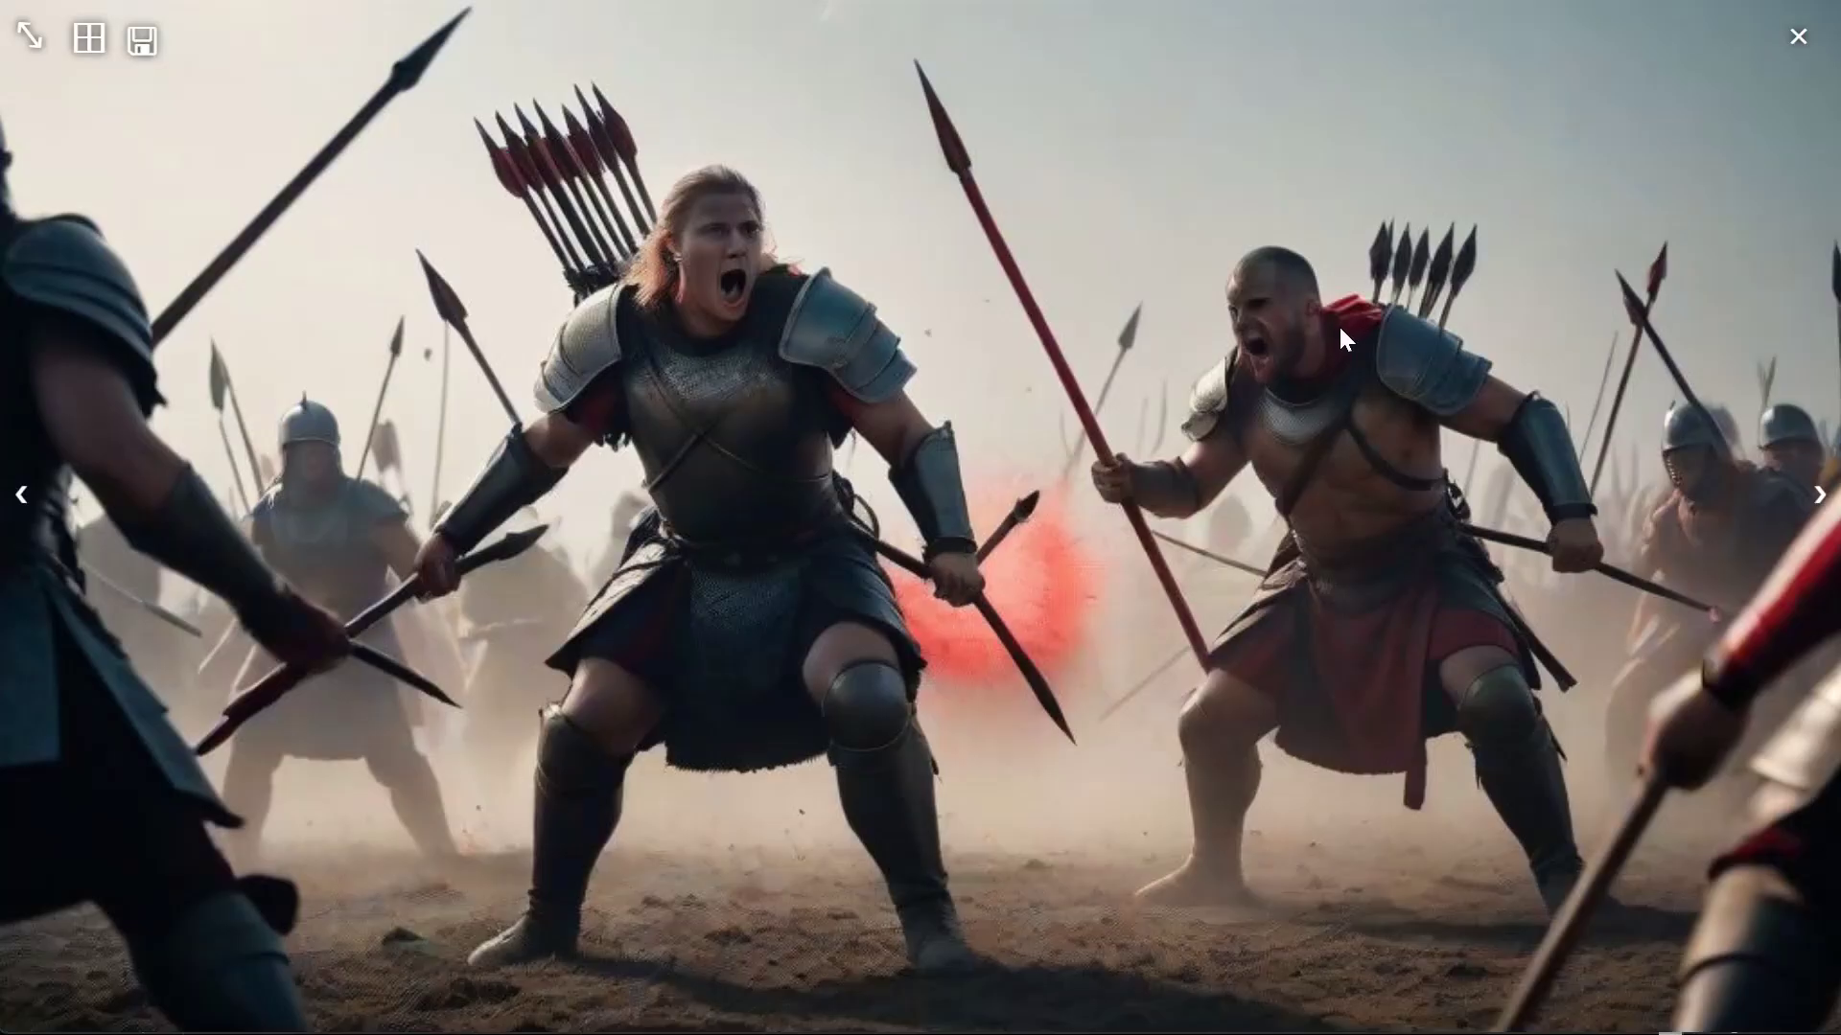
left_click(1269, 624)
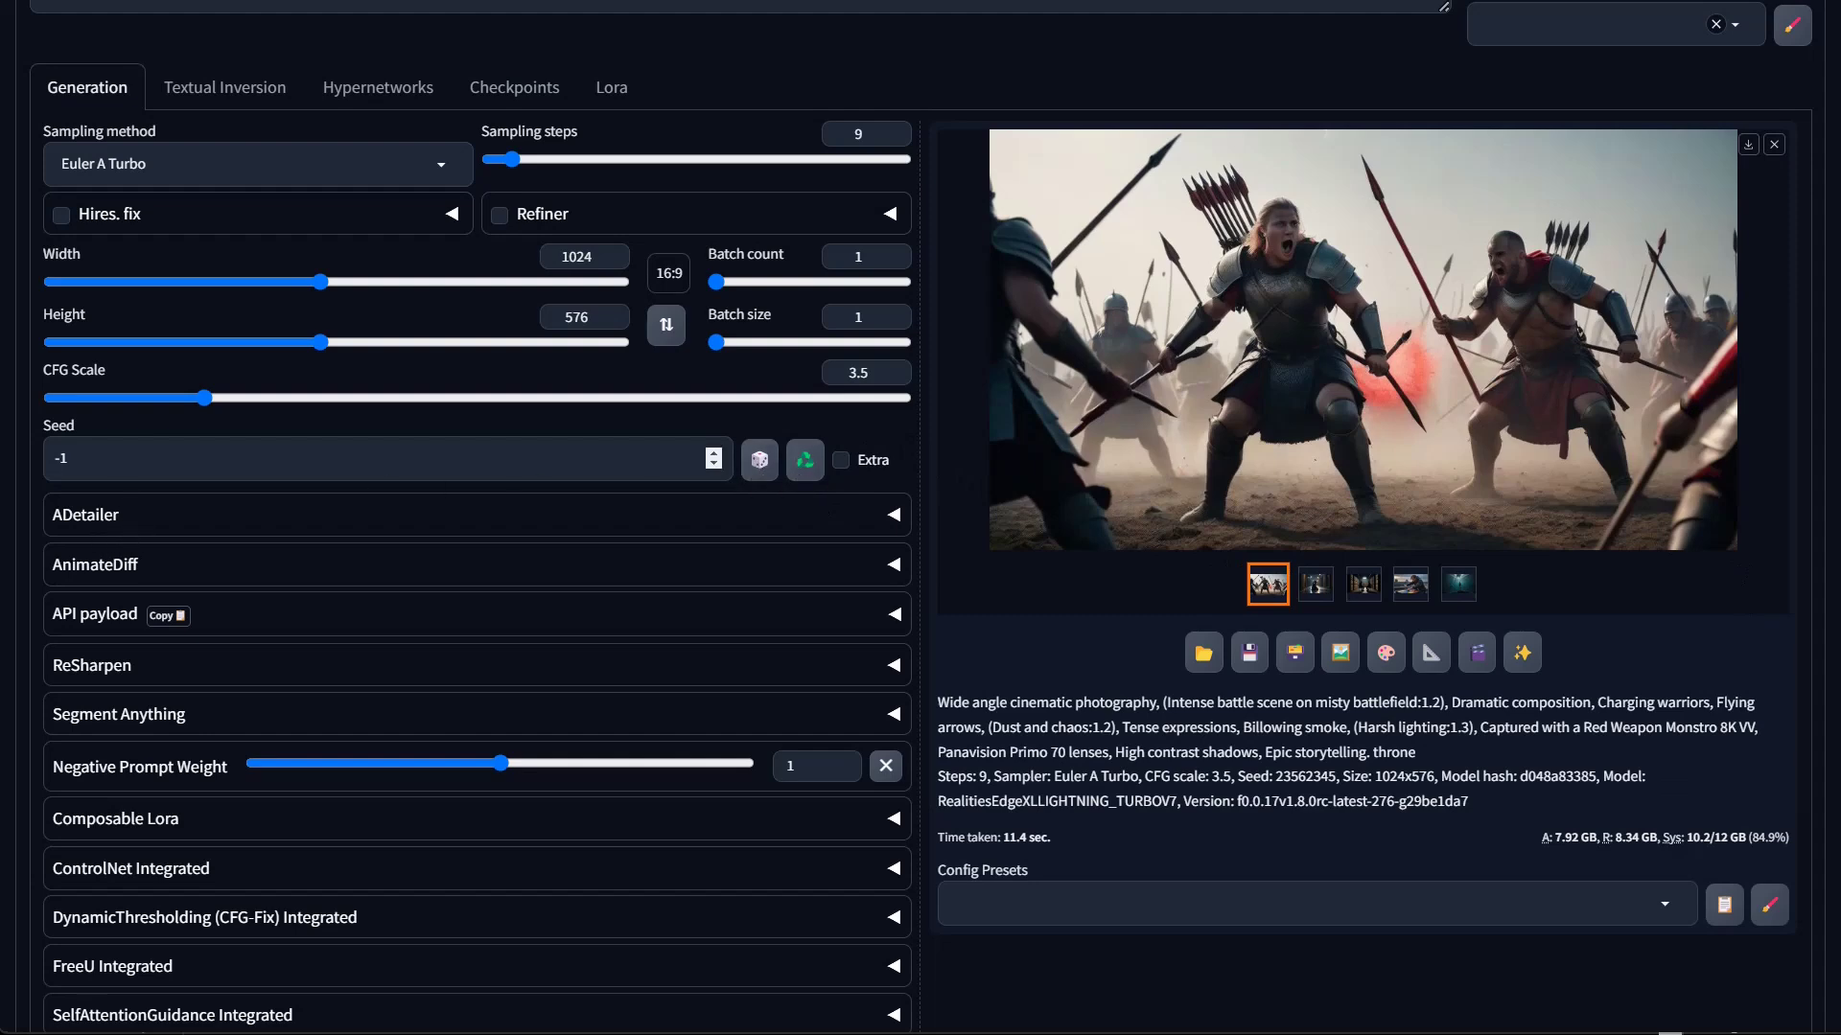
double_click(1305, 776)
key("ctrl+c")
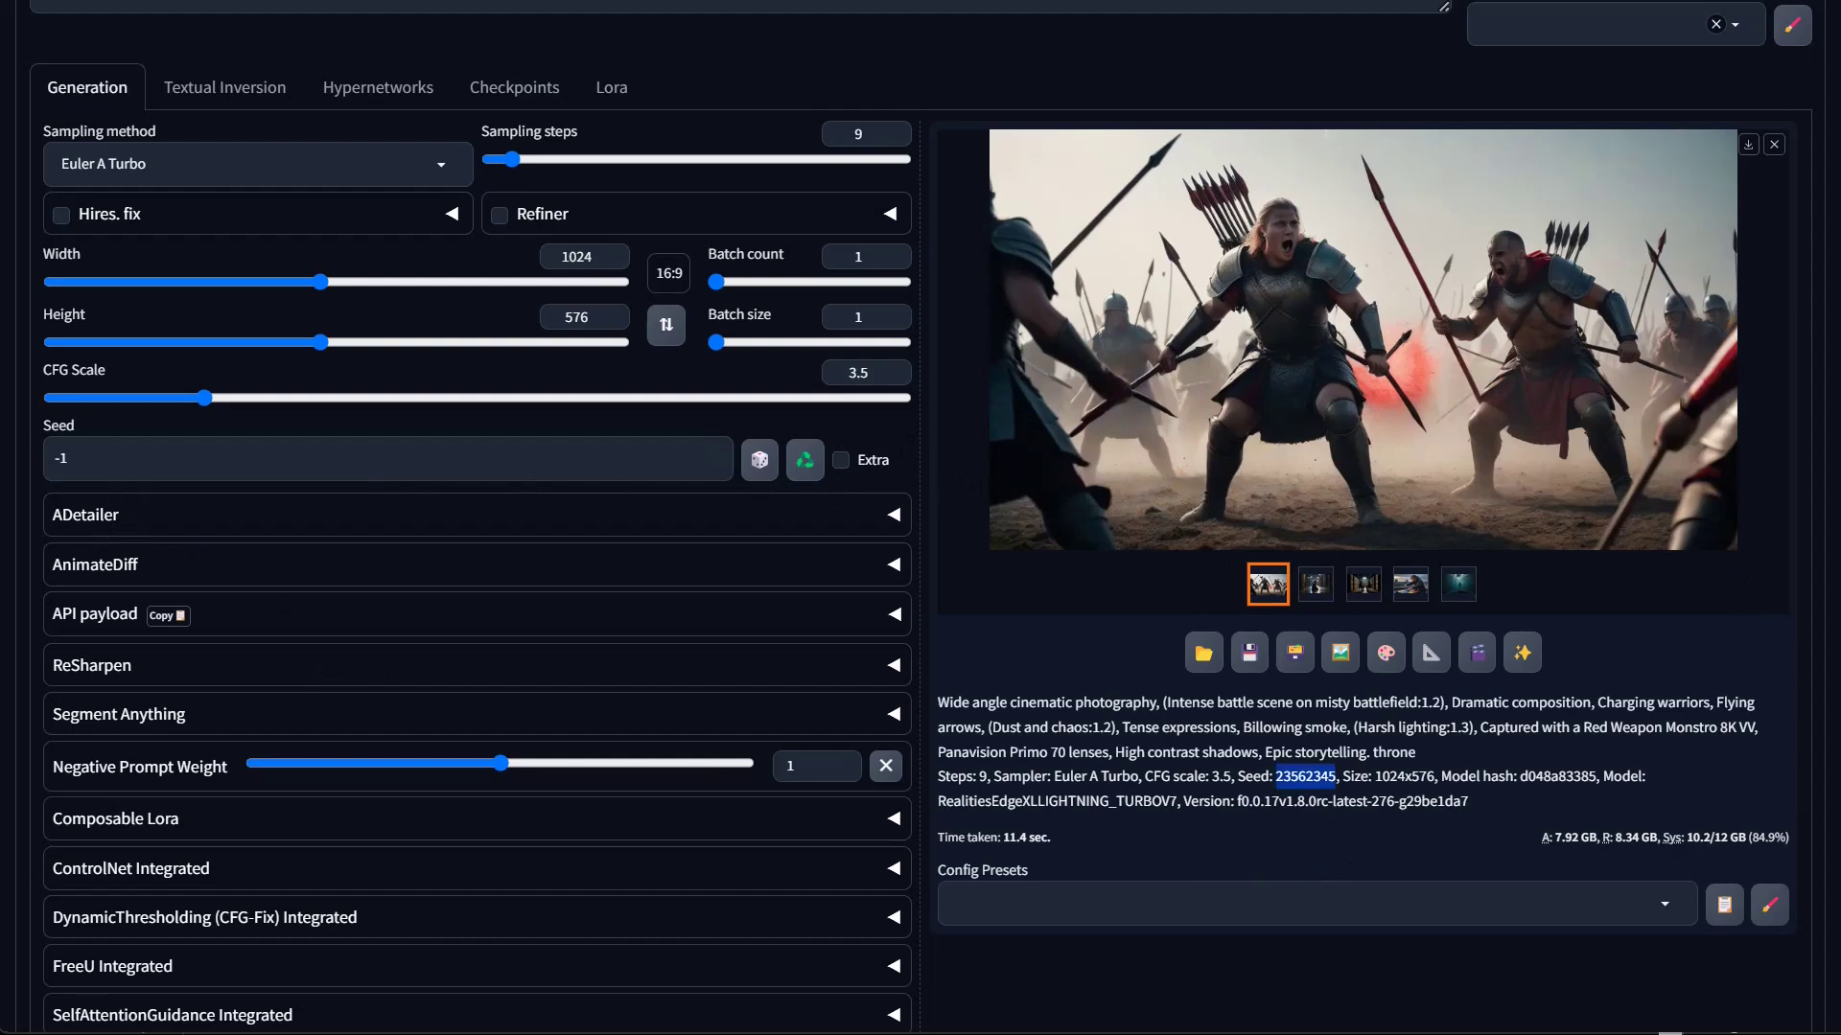
left_click(575, 458)
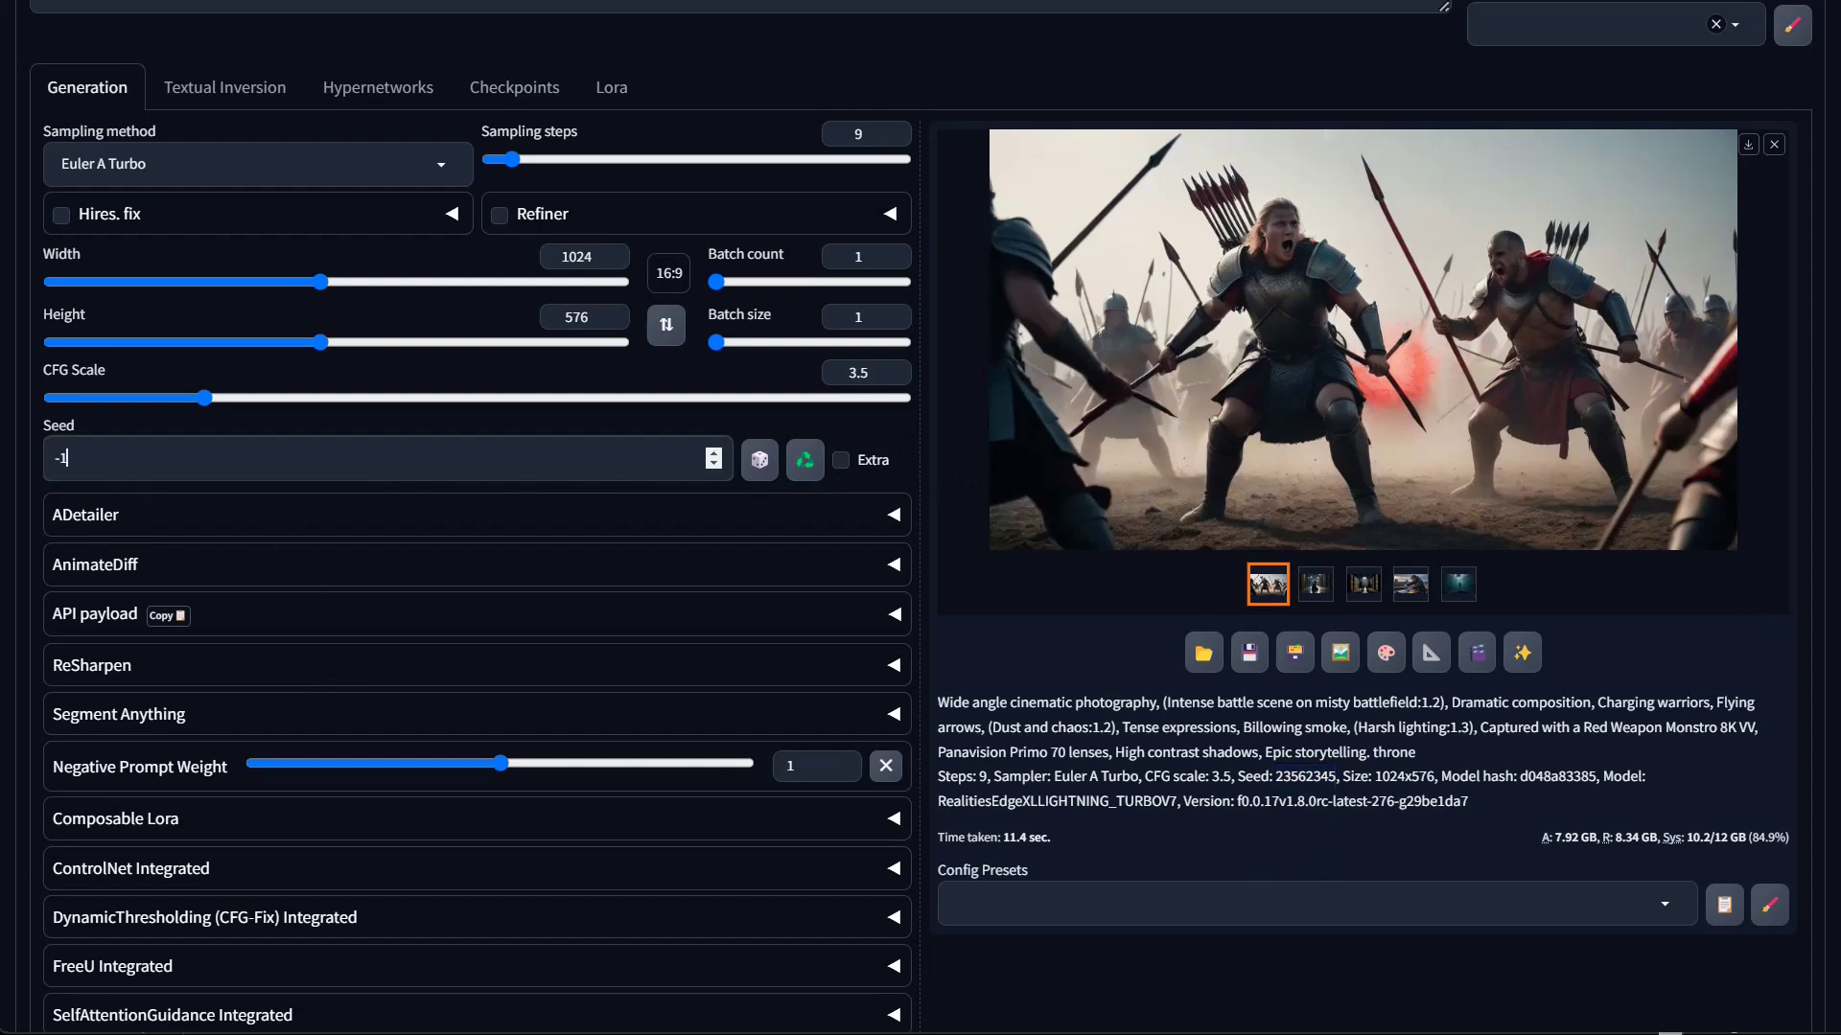
key("ctrl+a")
key("ctrl+v")
left_click(757, 462)
Look through the Y type options of the X/Y/Z plot and switch the script to ABG Remover
scroll(888, 784, "down", 10)
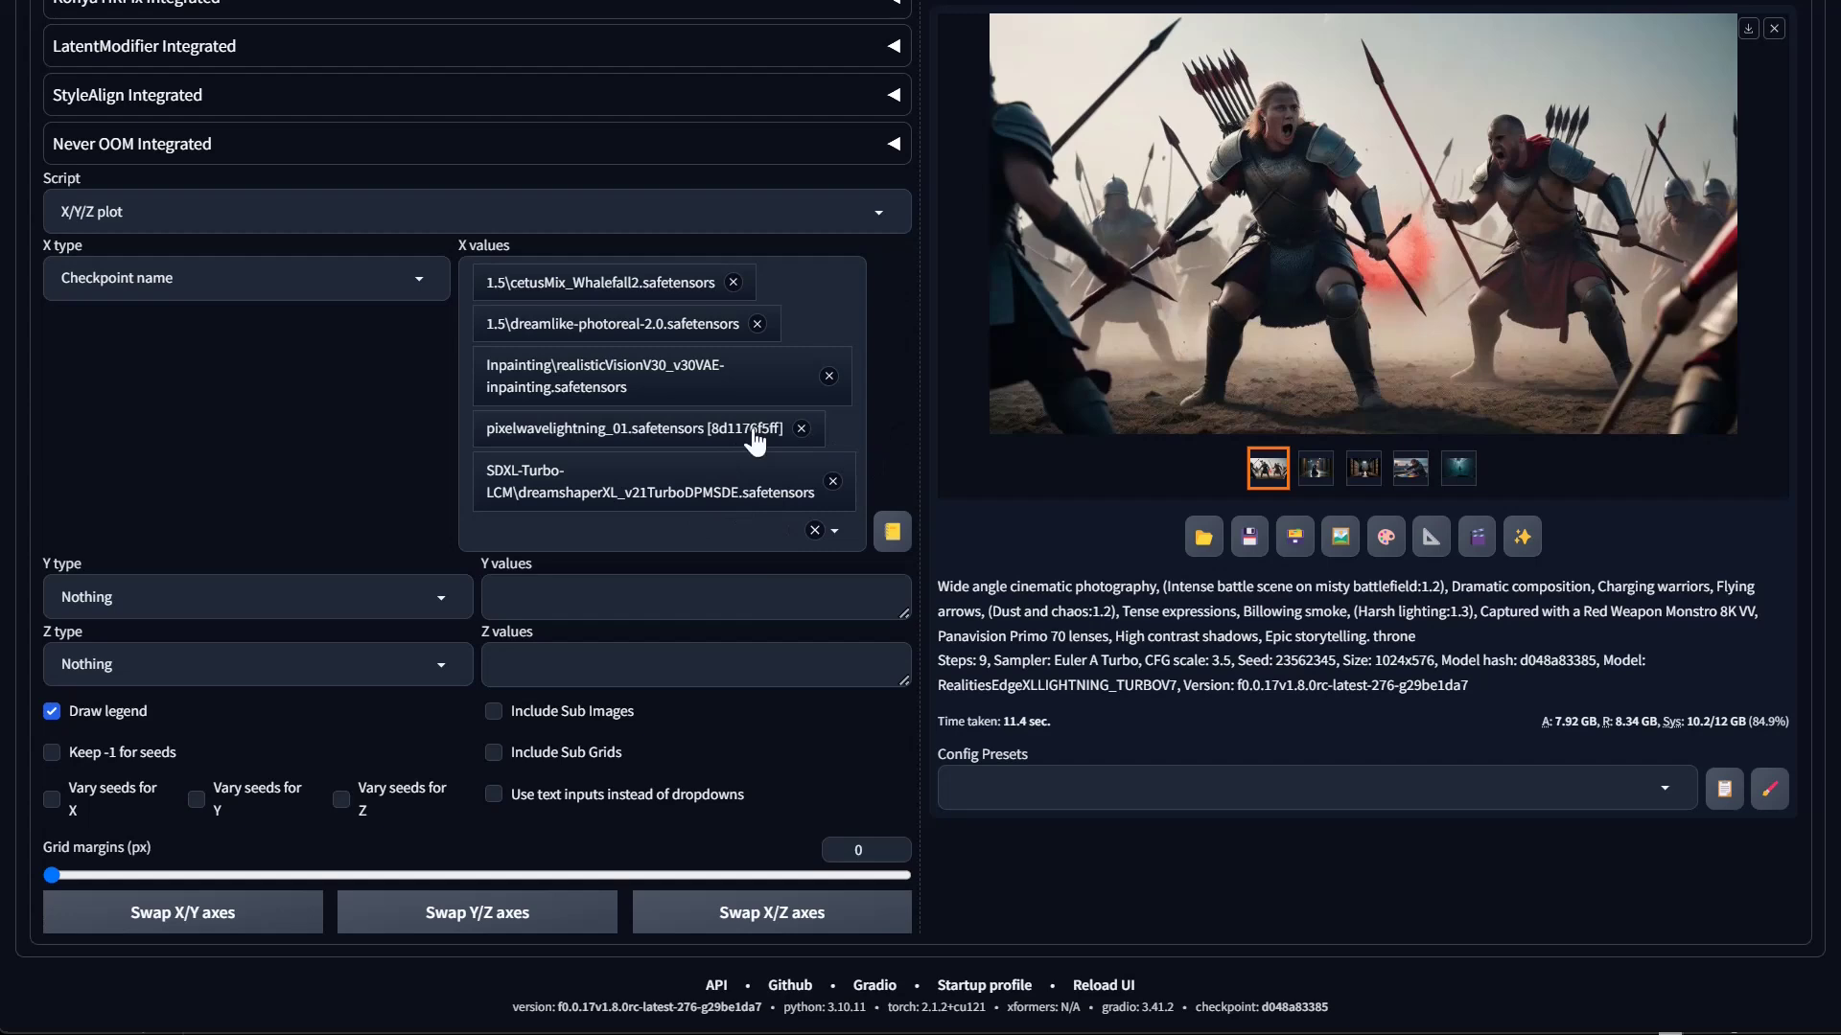
left_click(441, 596)
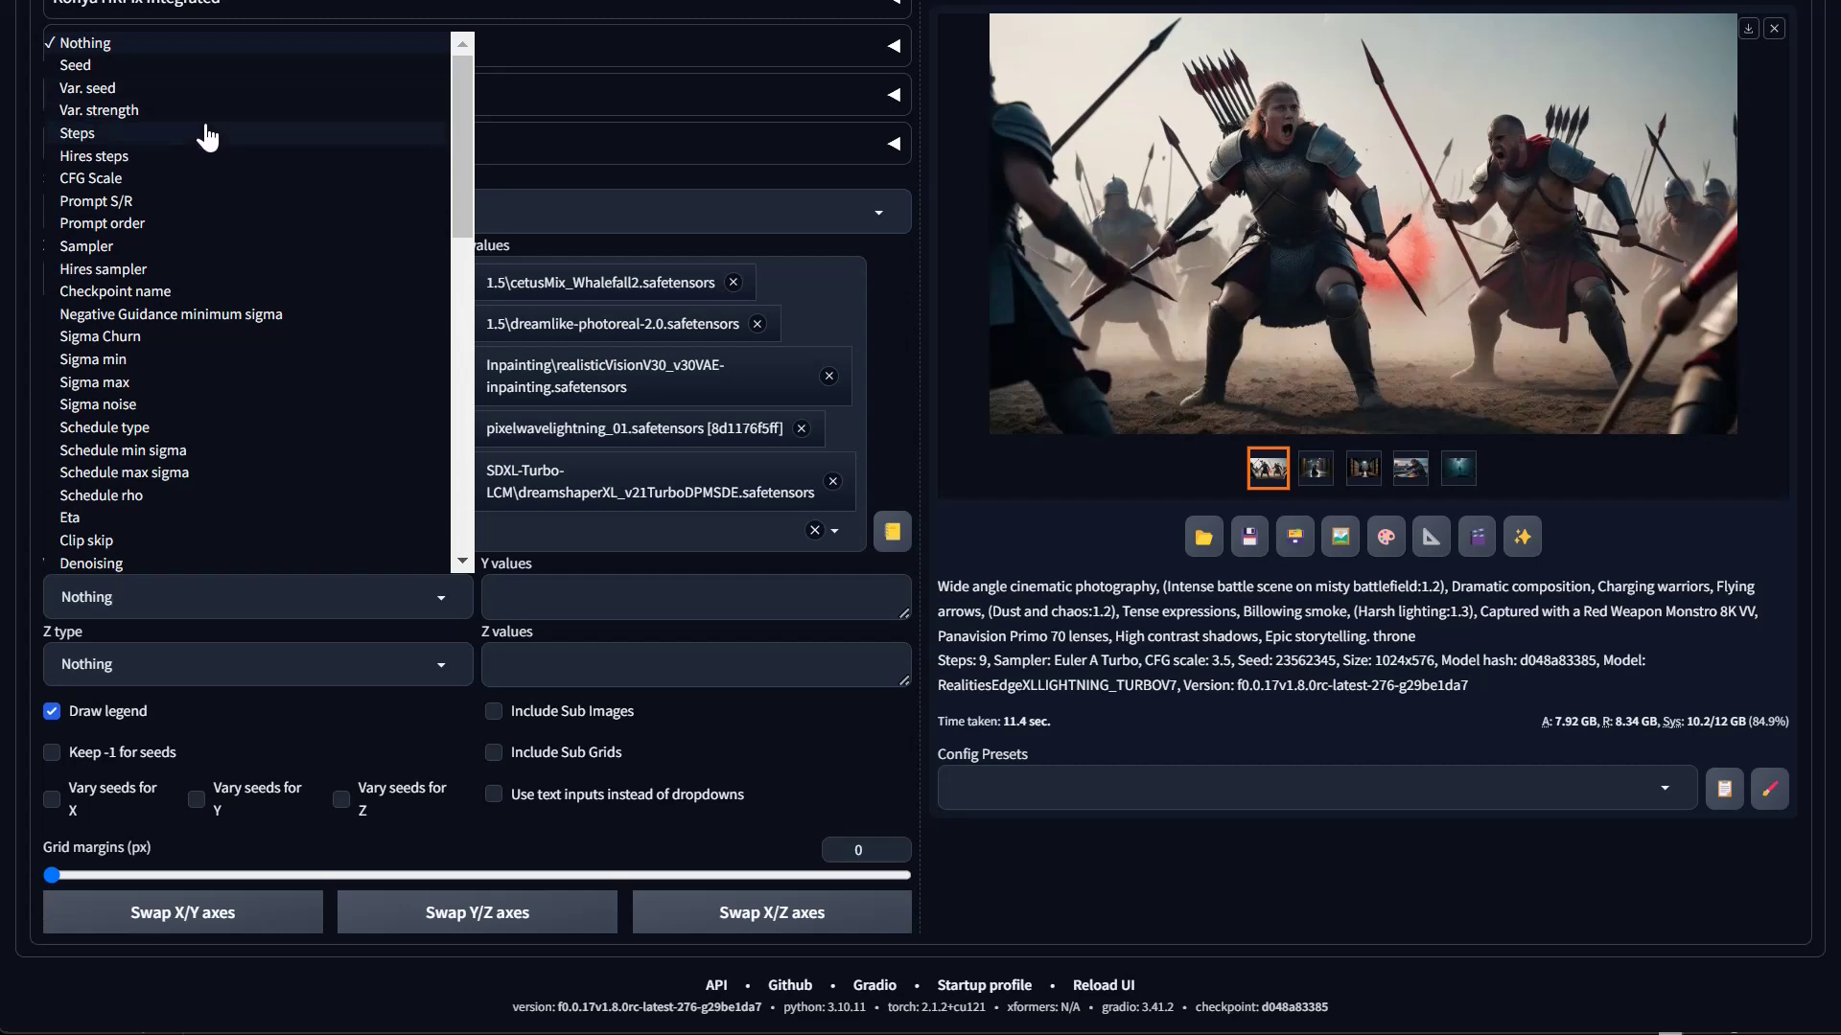
left_click(1101, 872)
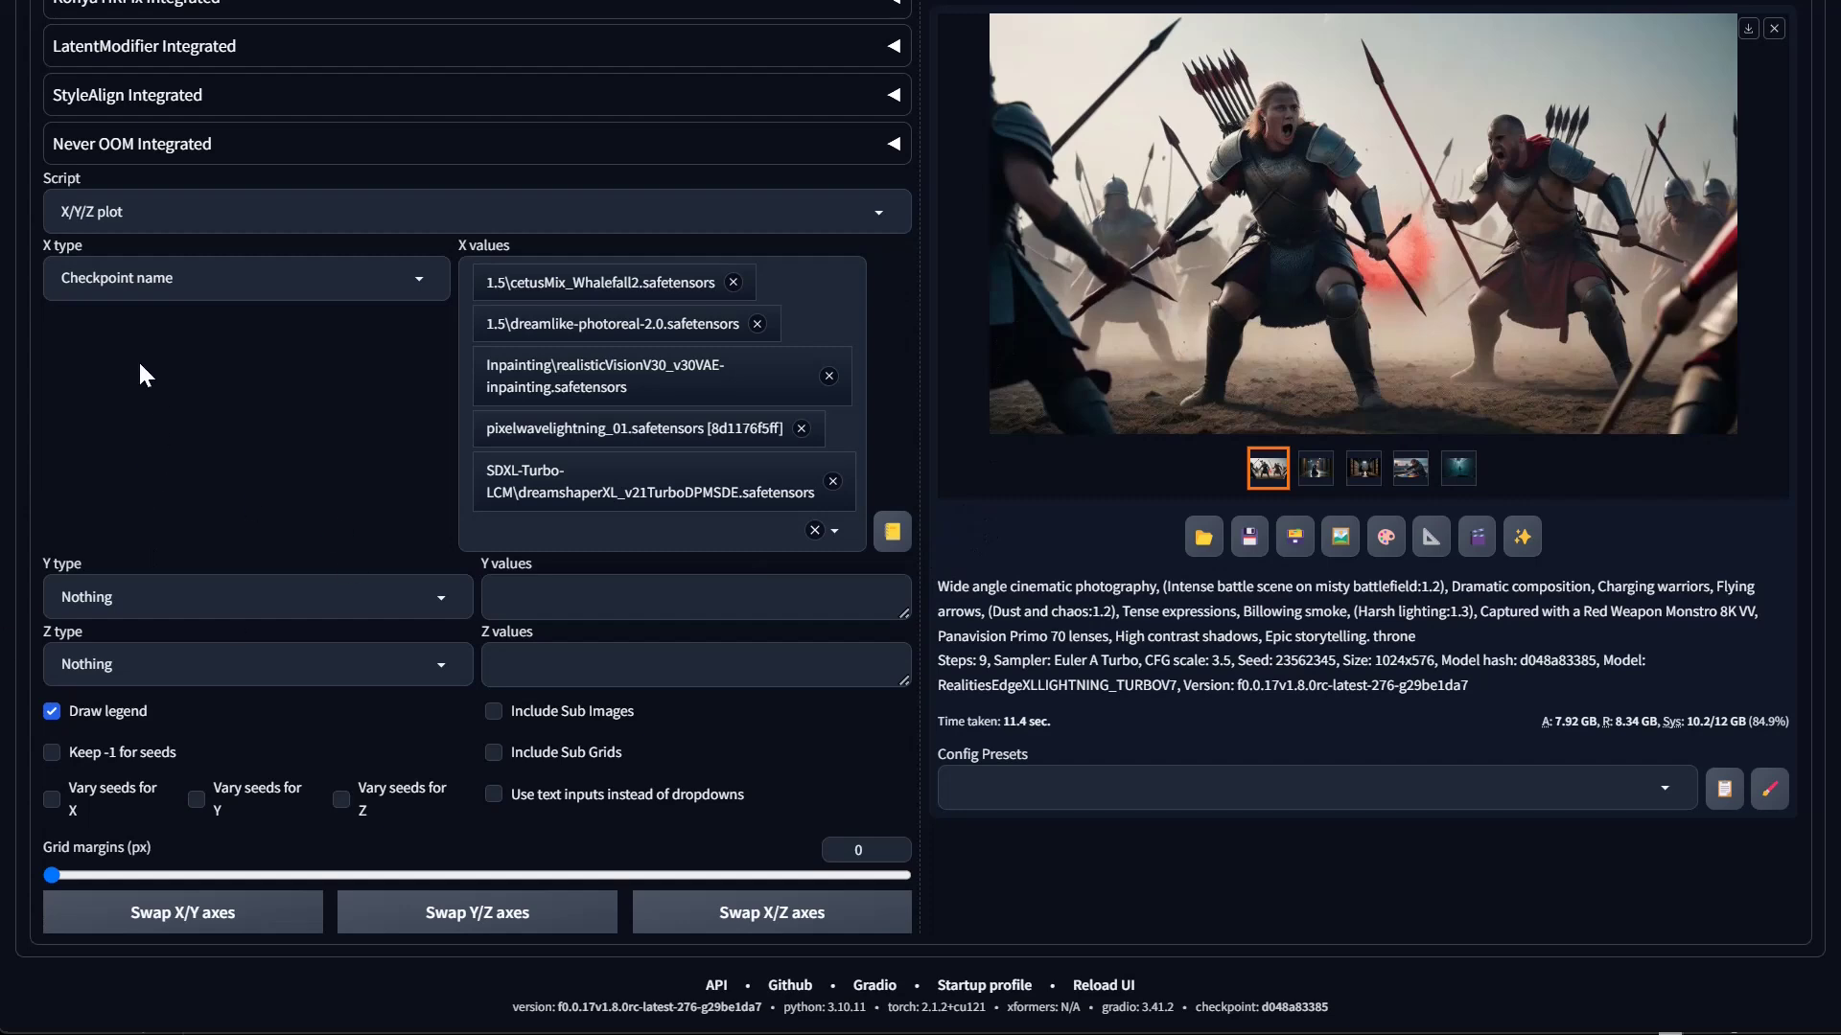
left_click(171, 212)
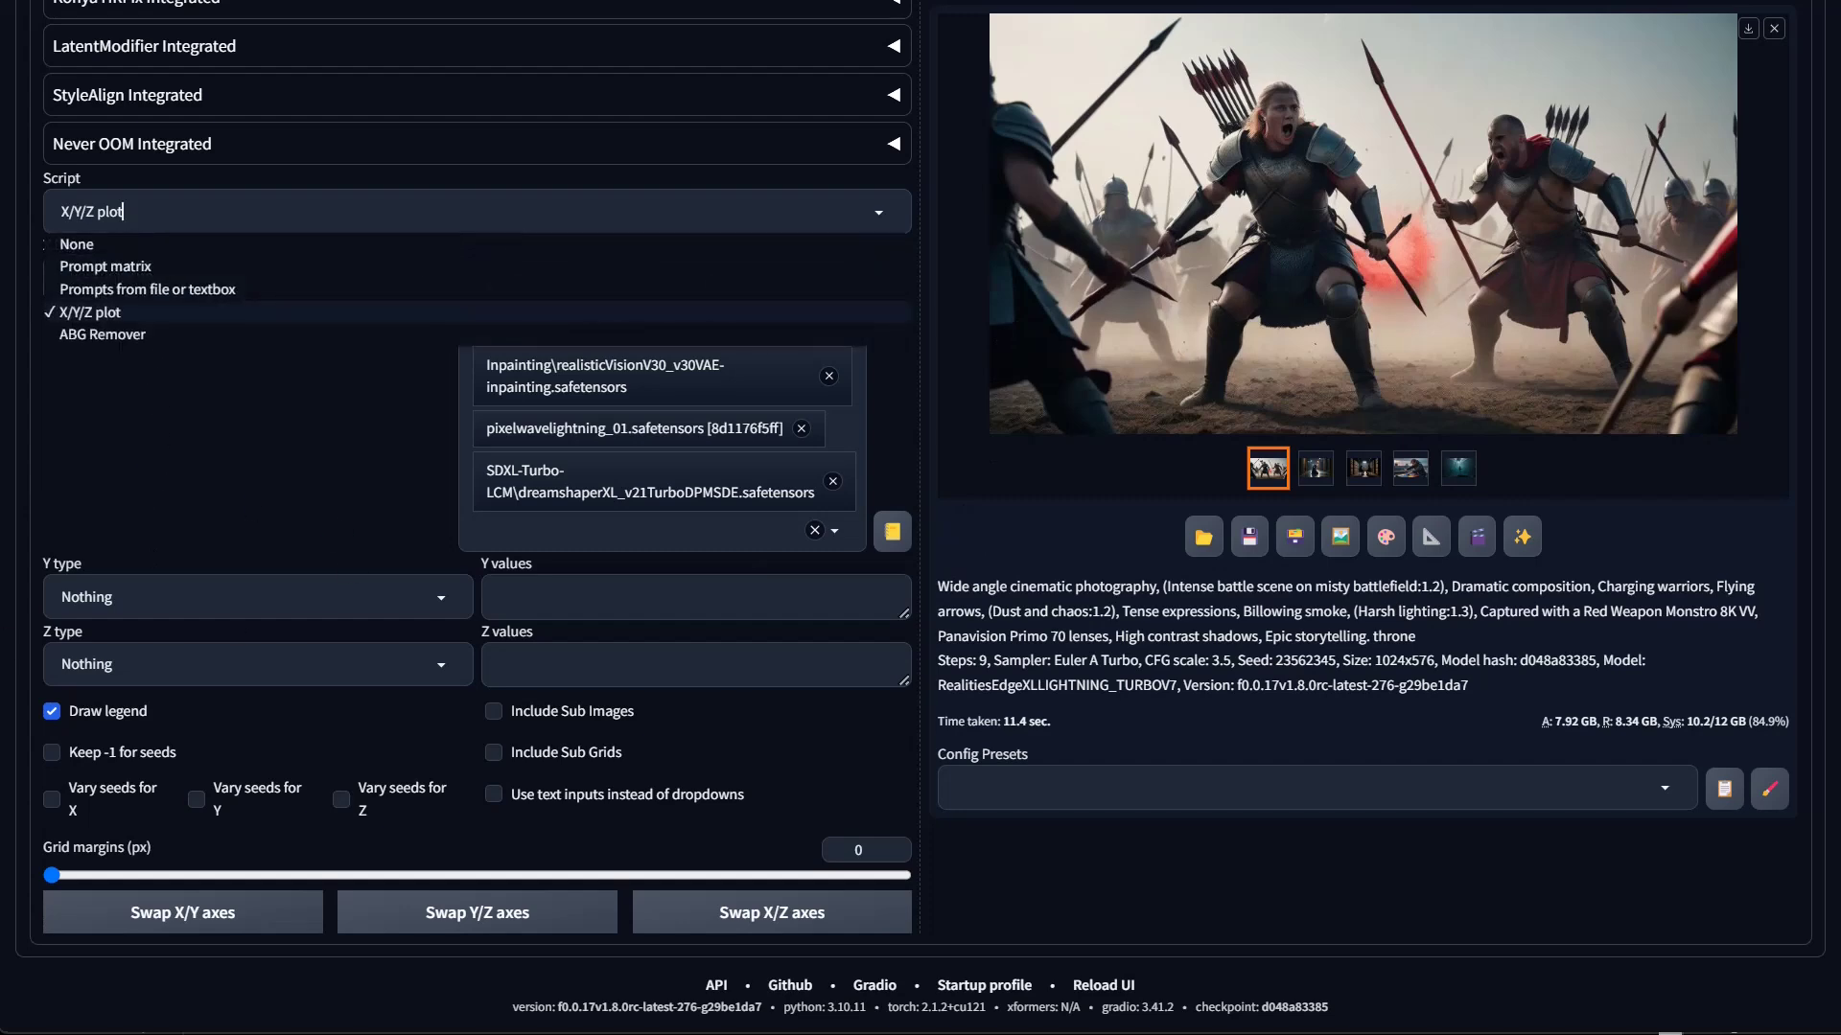
left_click(88, 338)
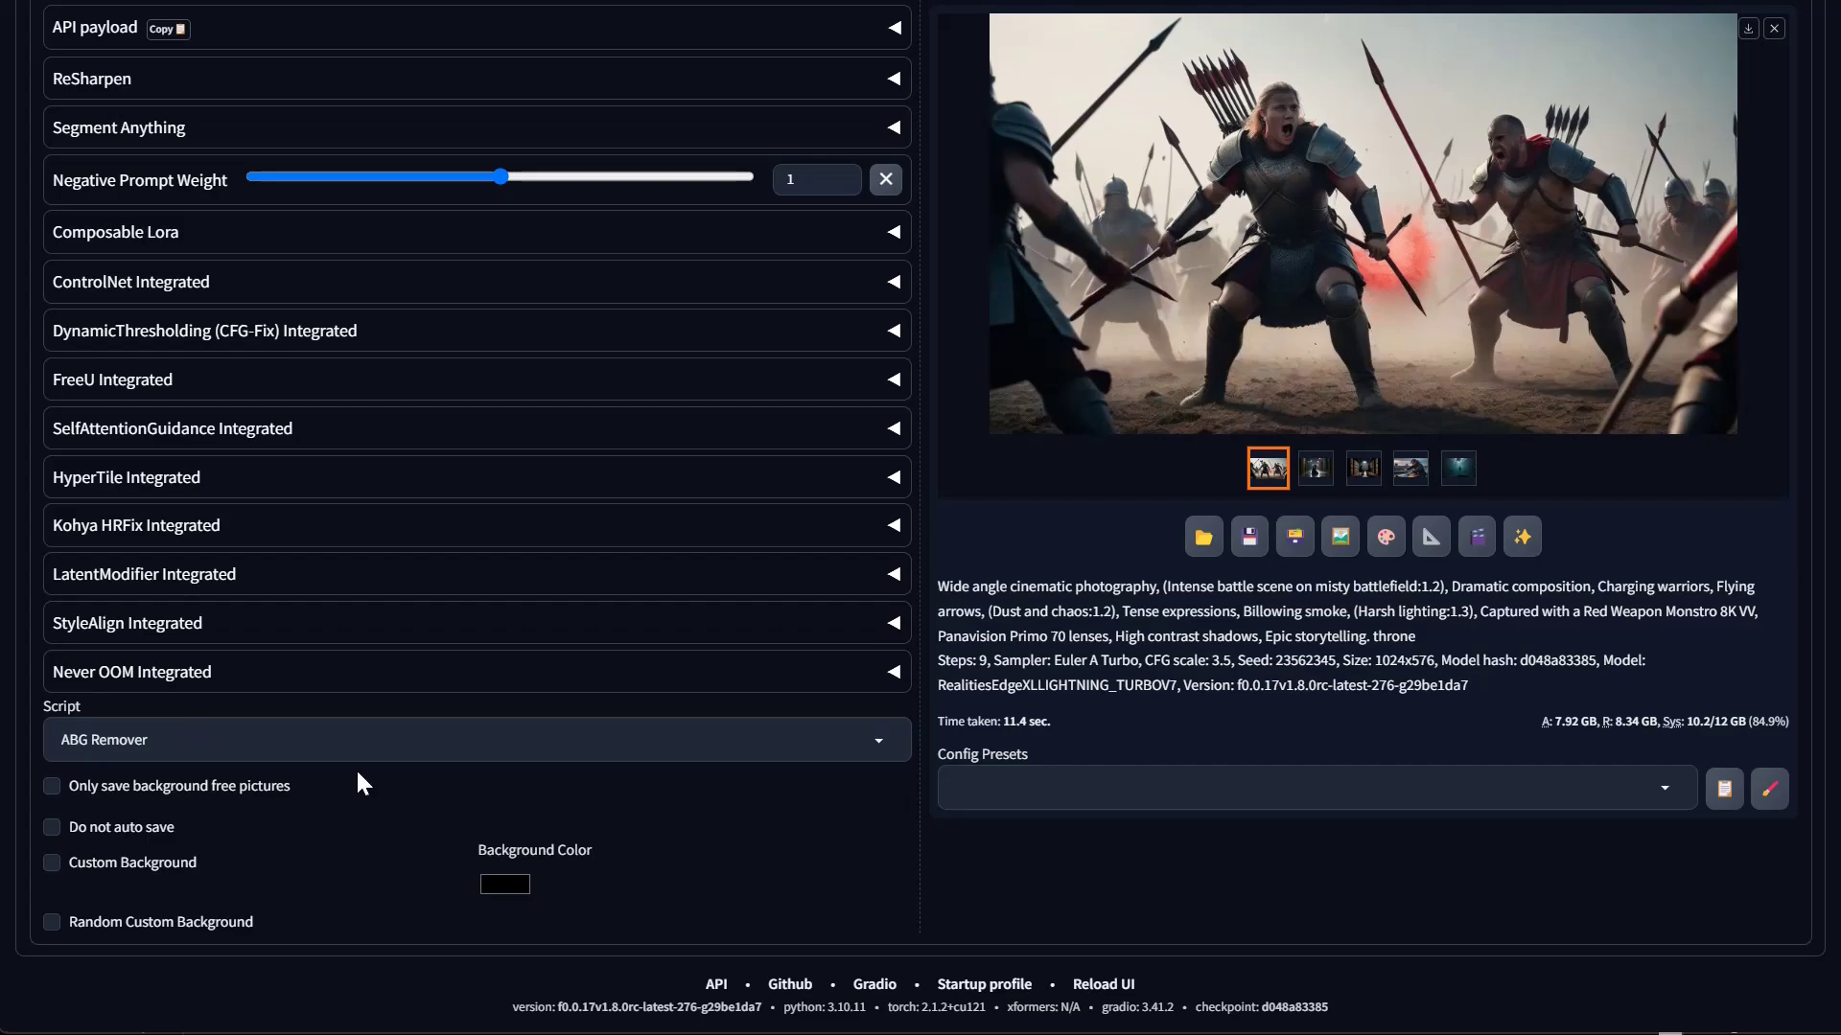
Replace the prompt with "portrait of a dog head on black background"
scroll(608, 709, "up", 10)
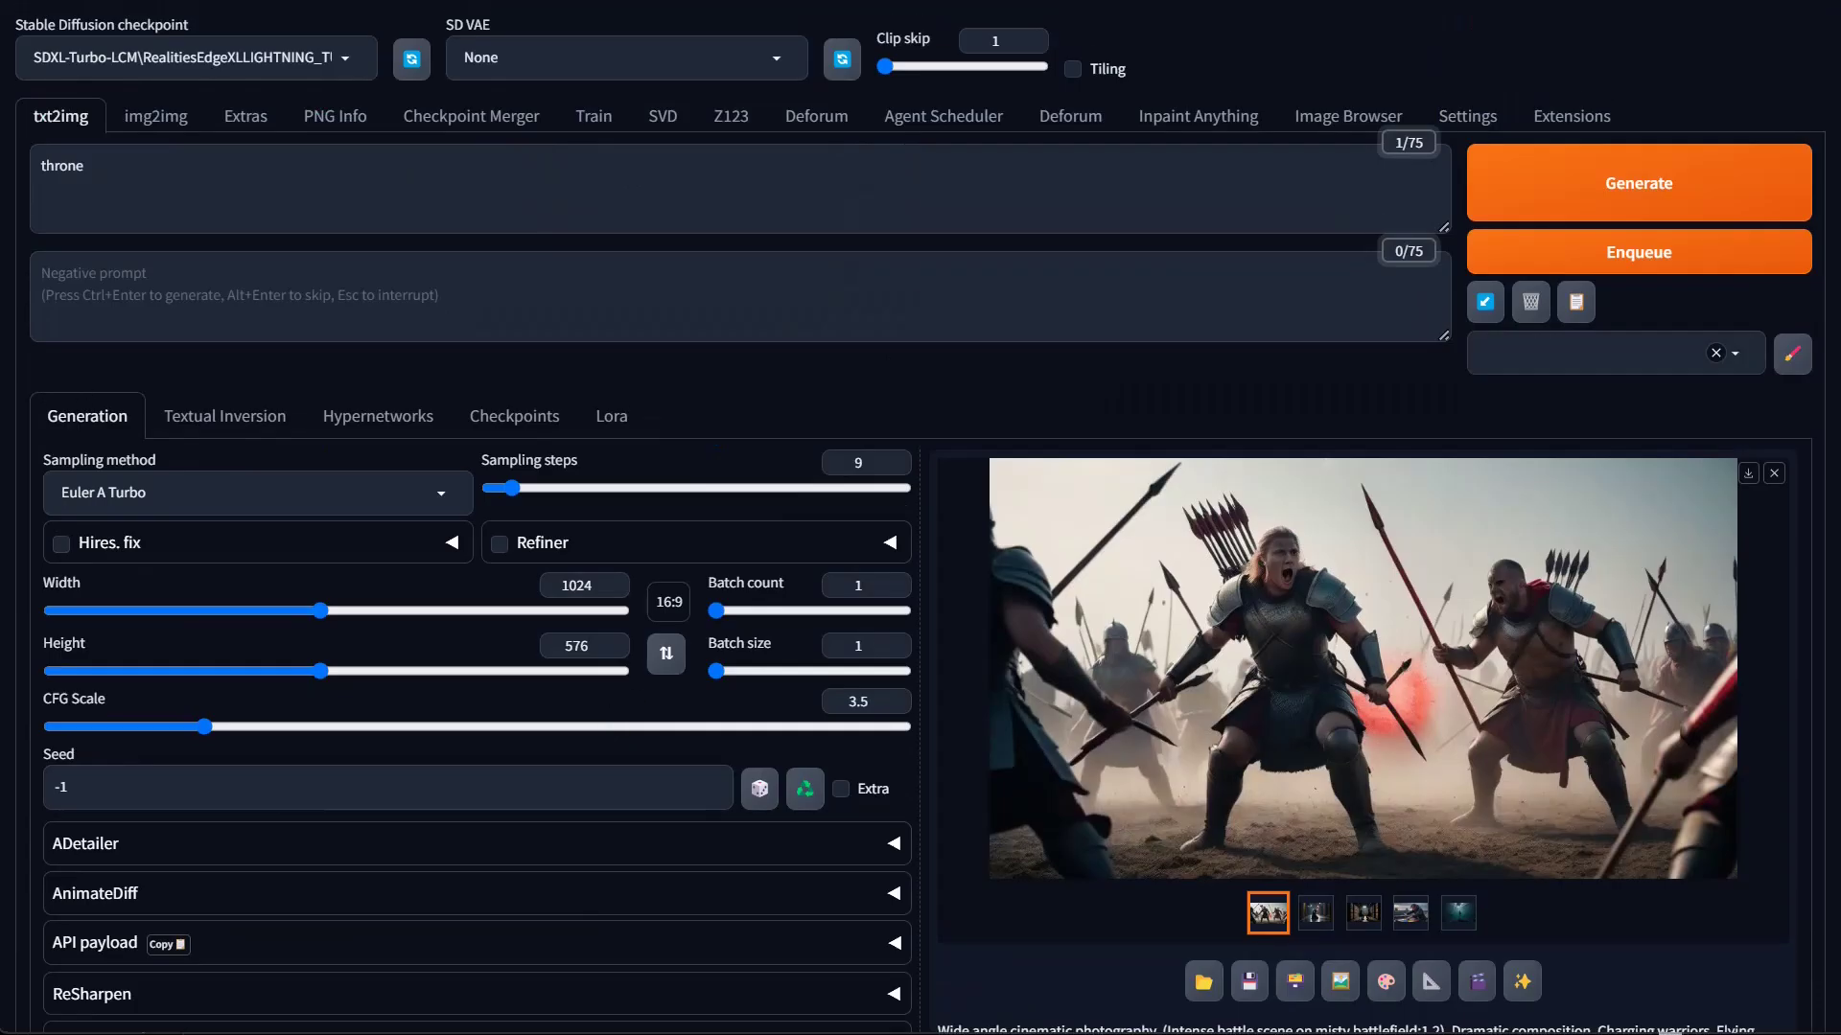
double_click(62, 166)
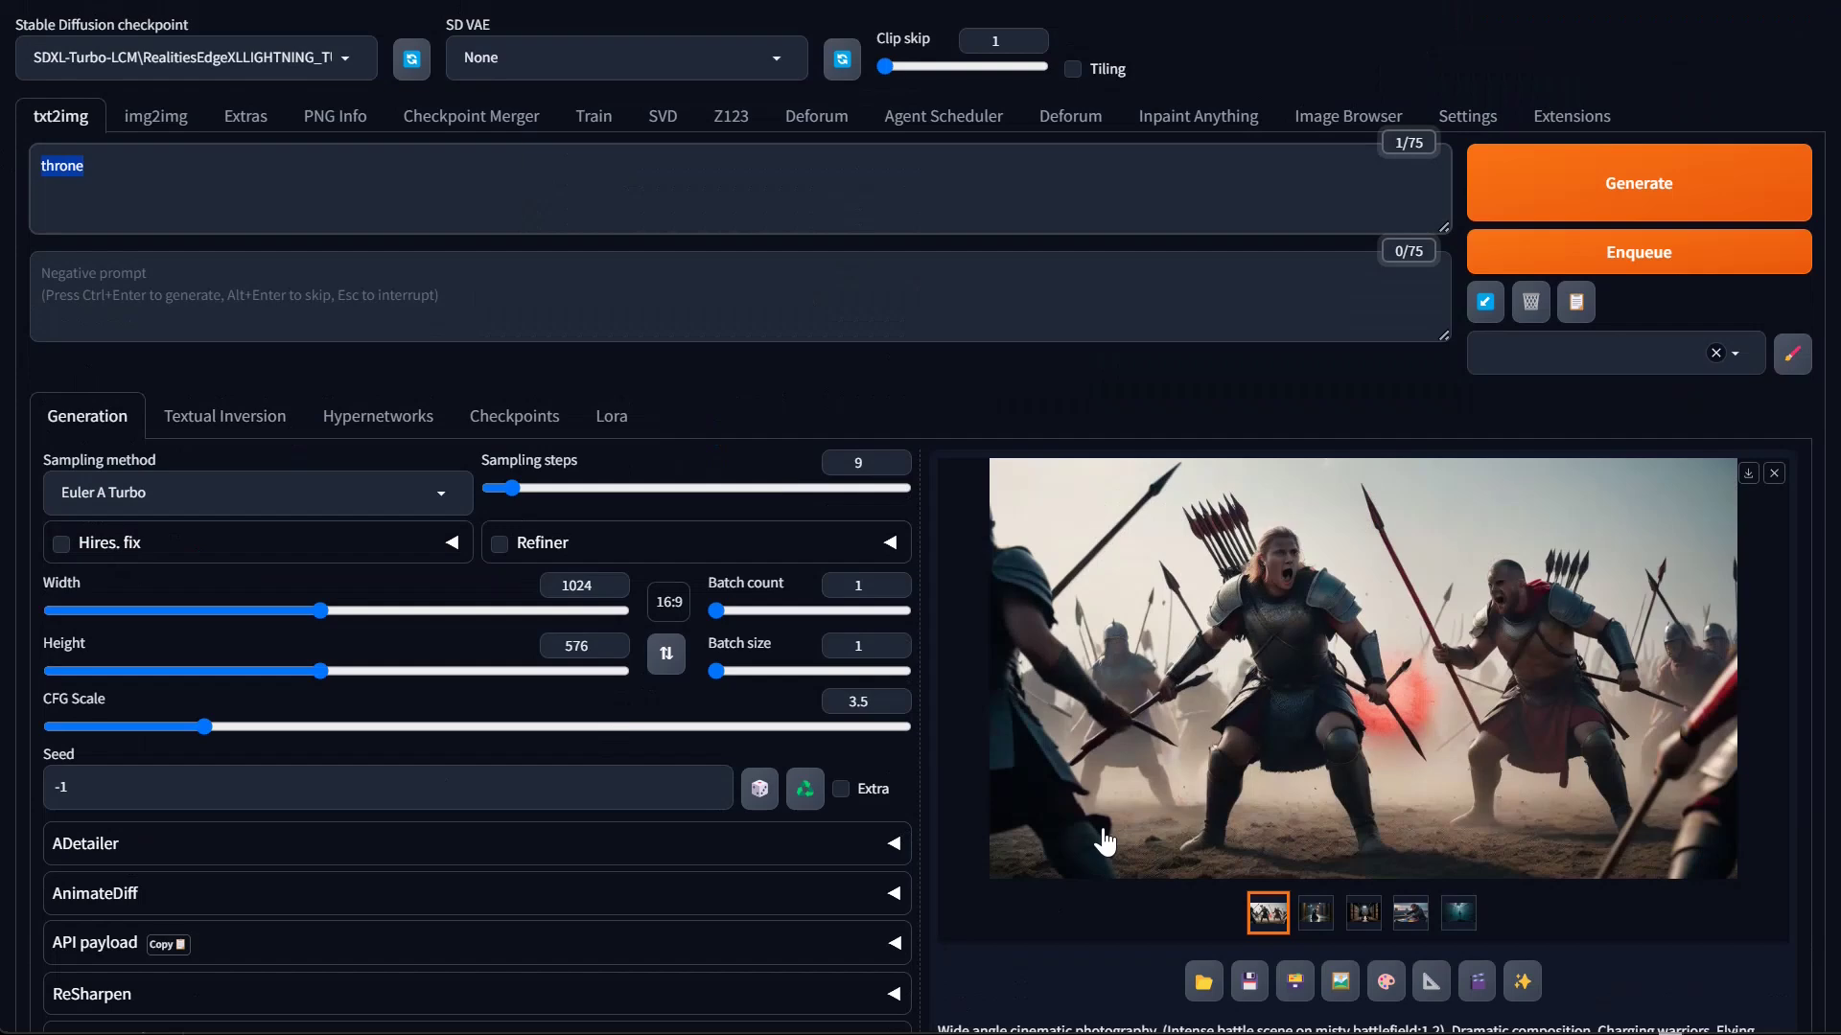
type("po")
key("BackSpace")
key("BackSpace")
key("BackSpace")
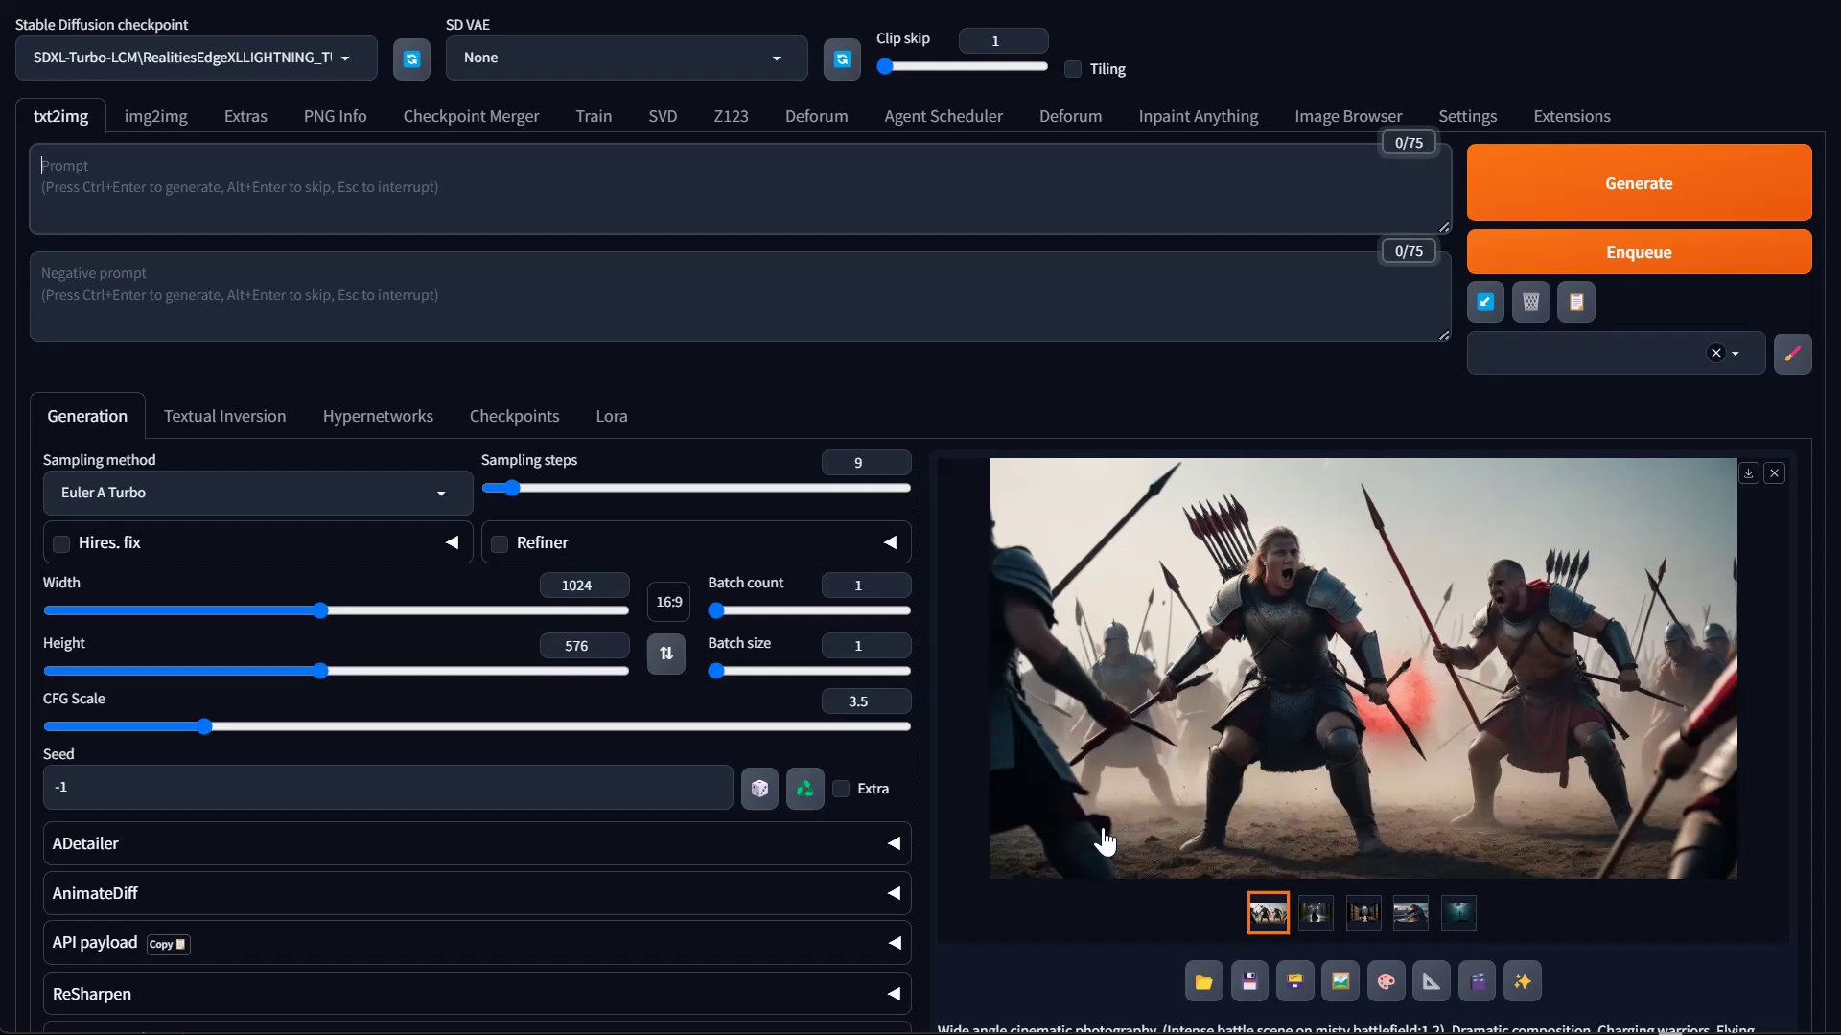
type("portrait")
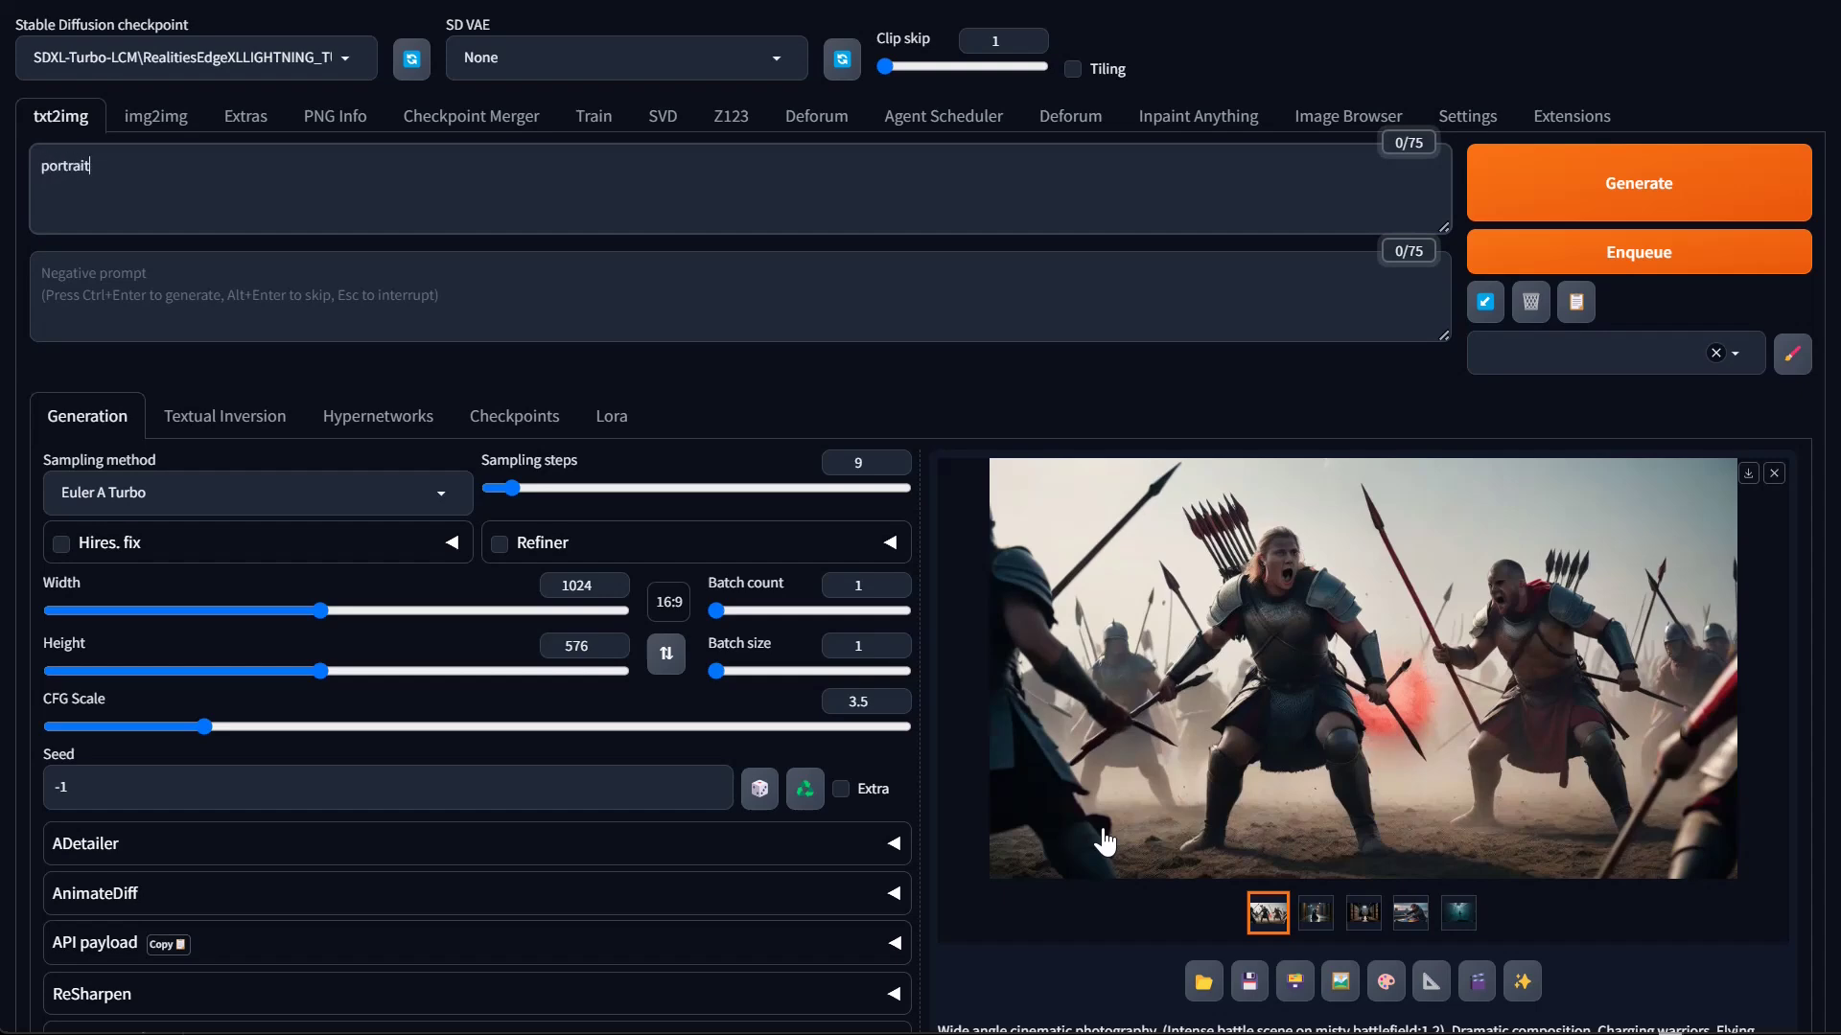
type("e ")
type(" on black background")
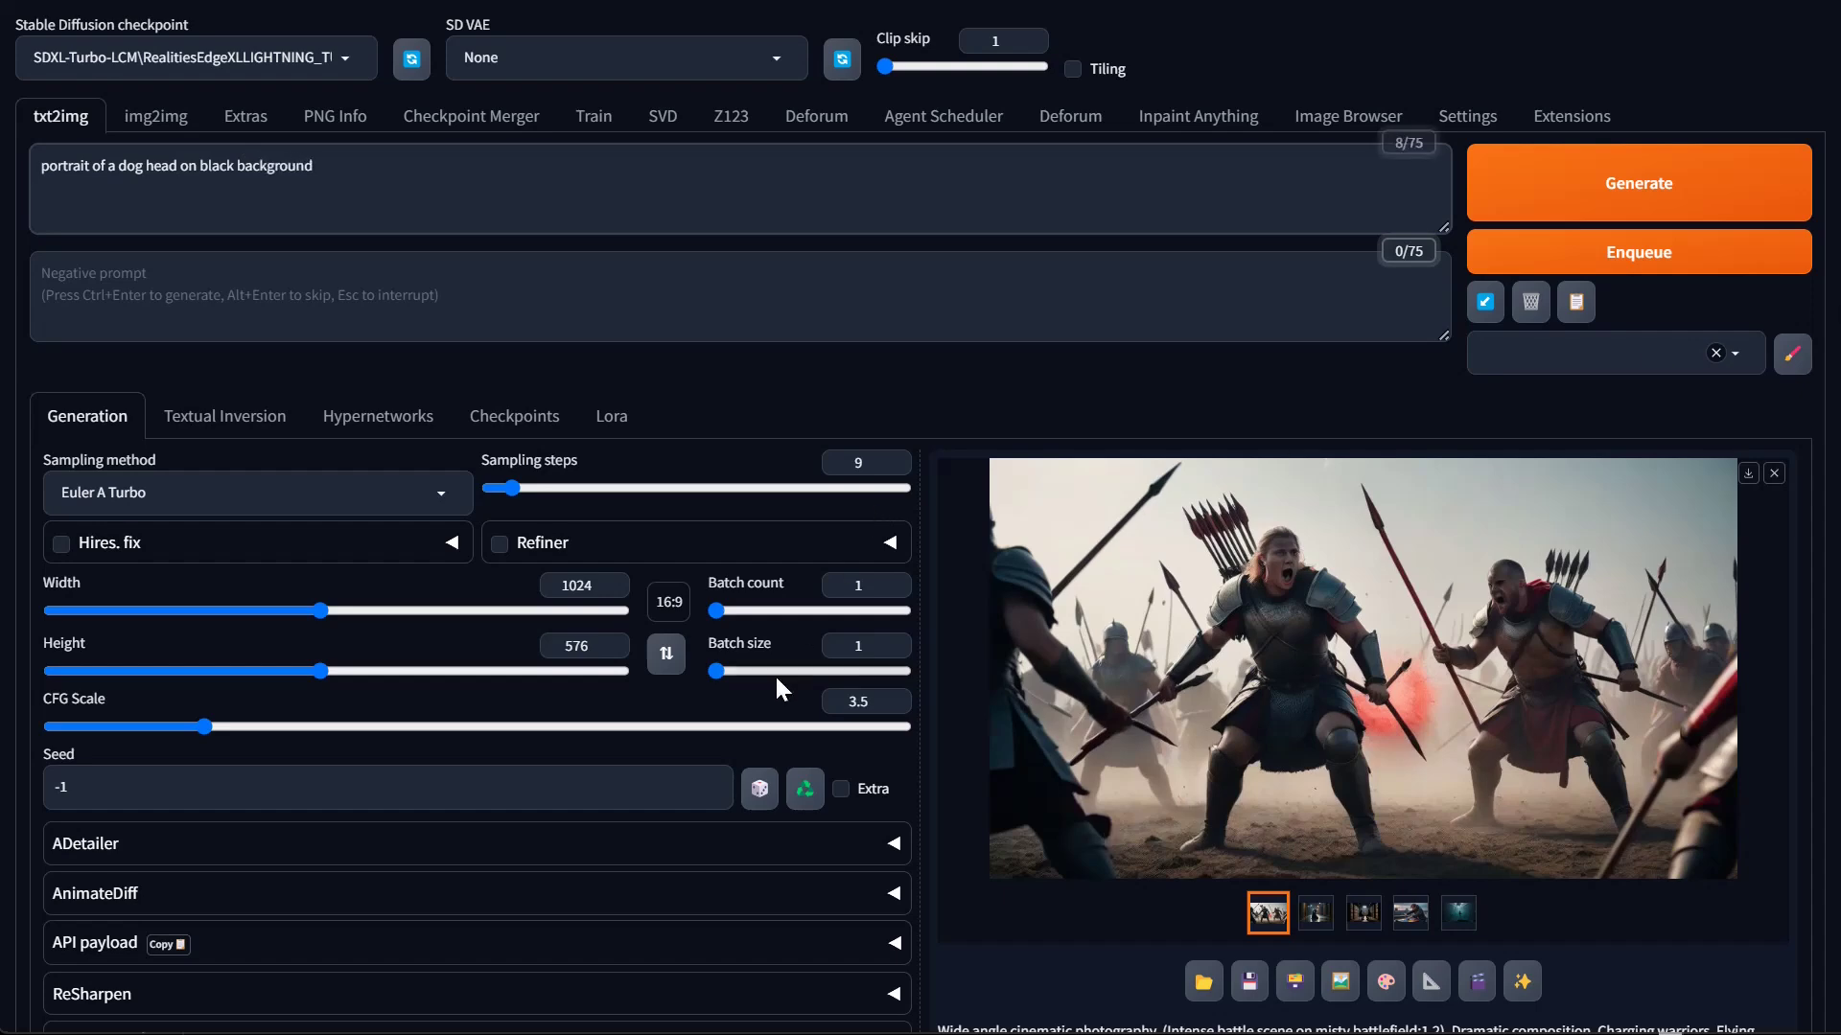
Set the aspect ratio to 4:5 with a size of 816 x 1024 and generate the image
left_click(681, 608)
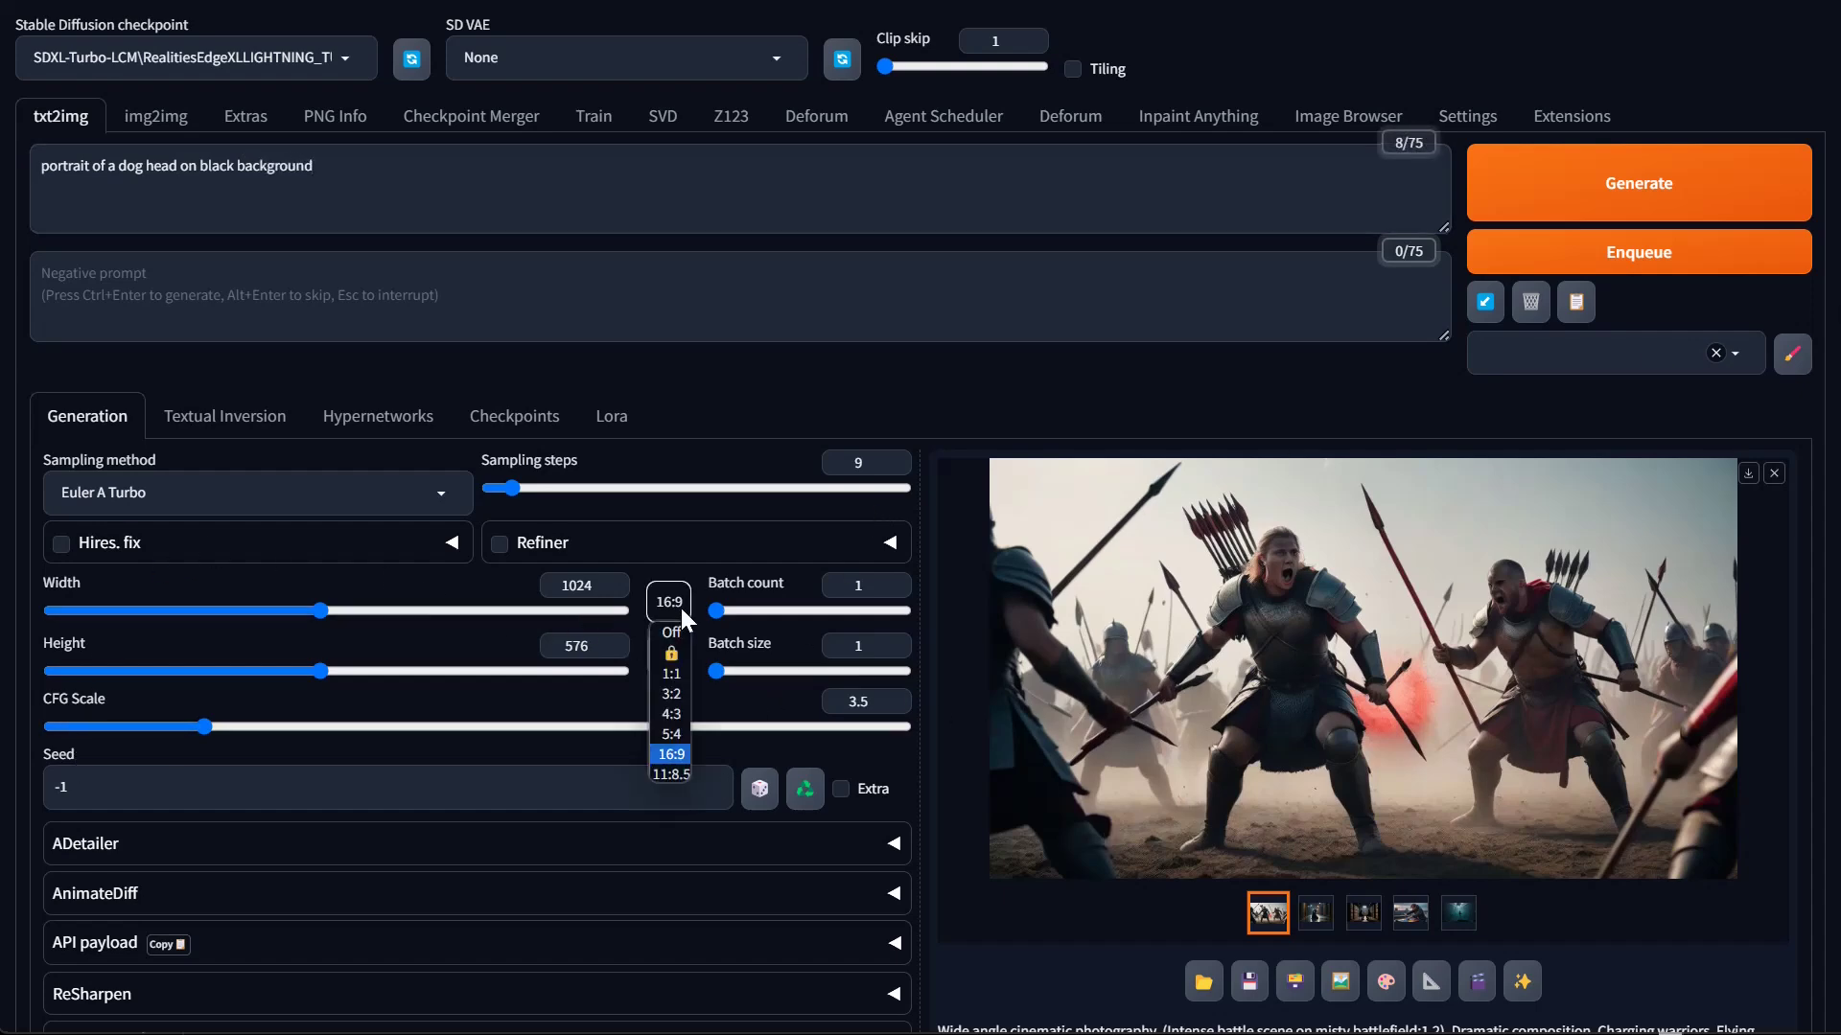
left_click(676, 734)
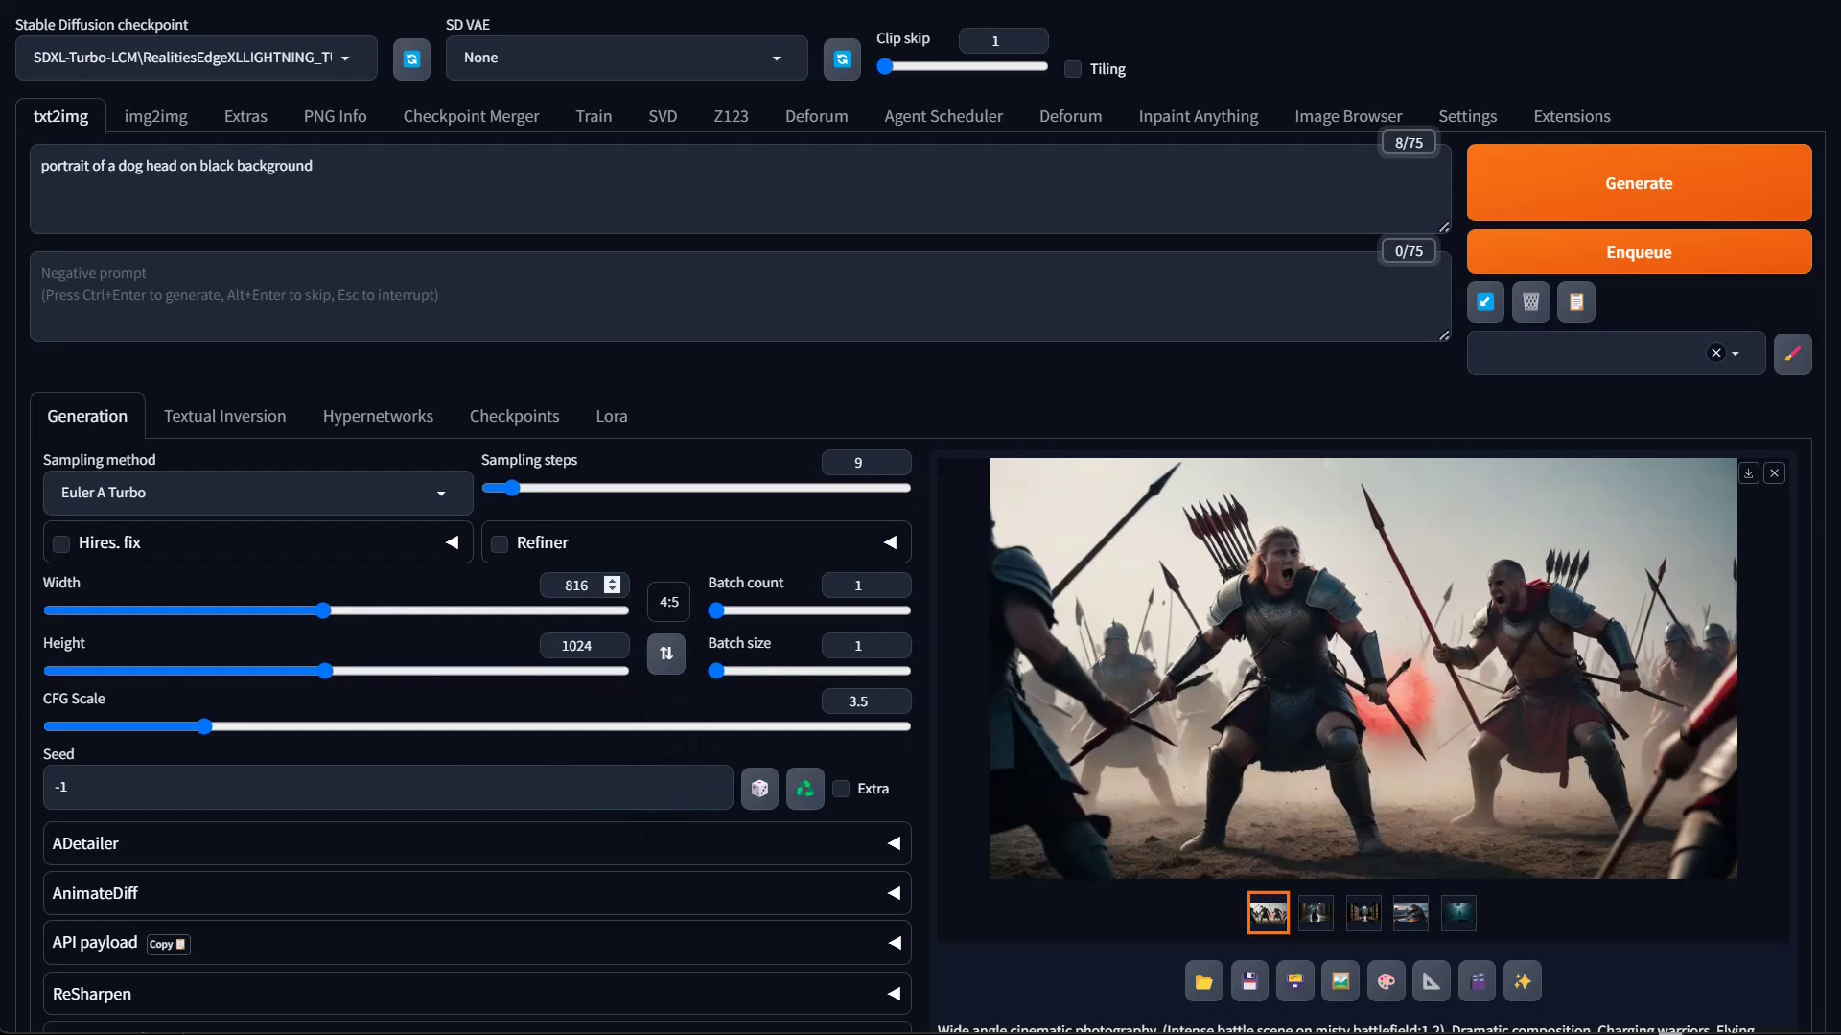
left_click(1601, 182)
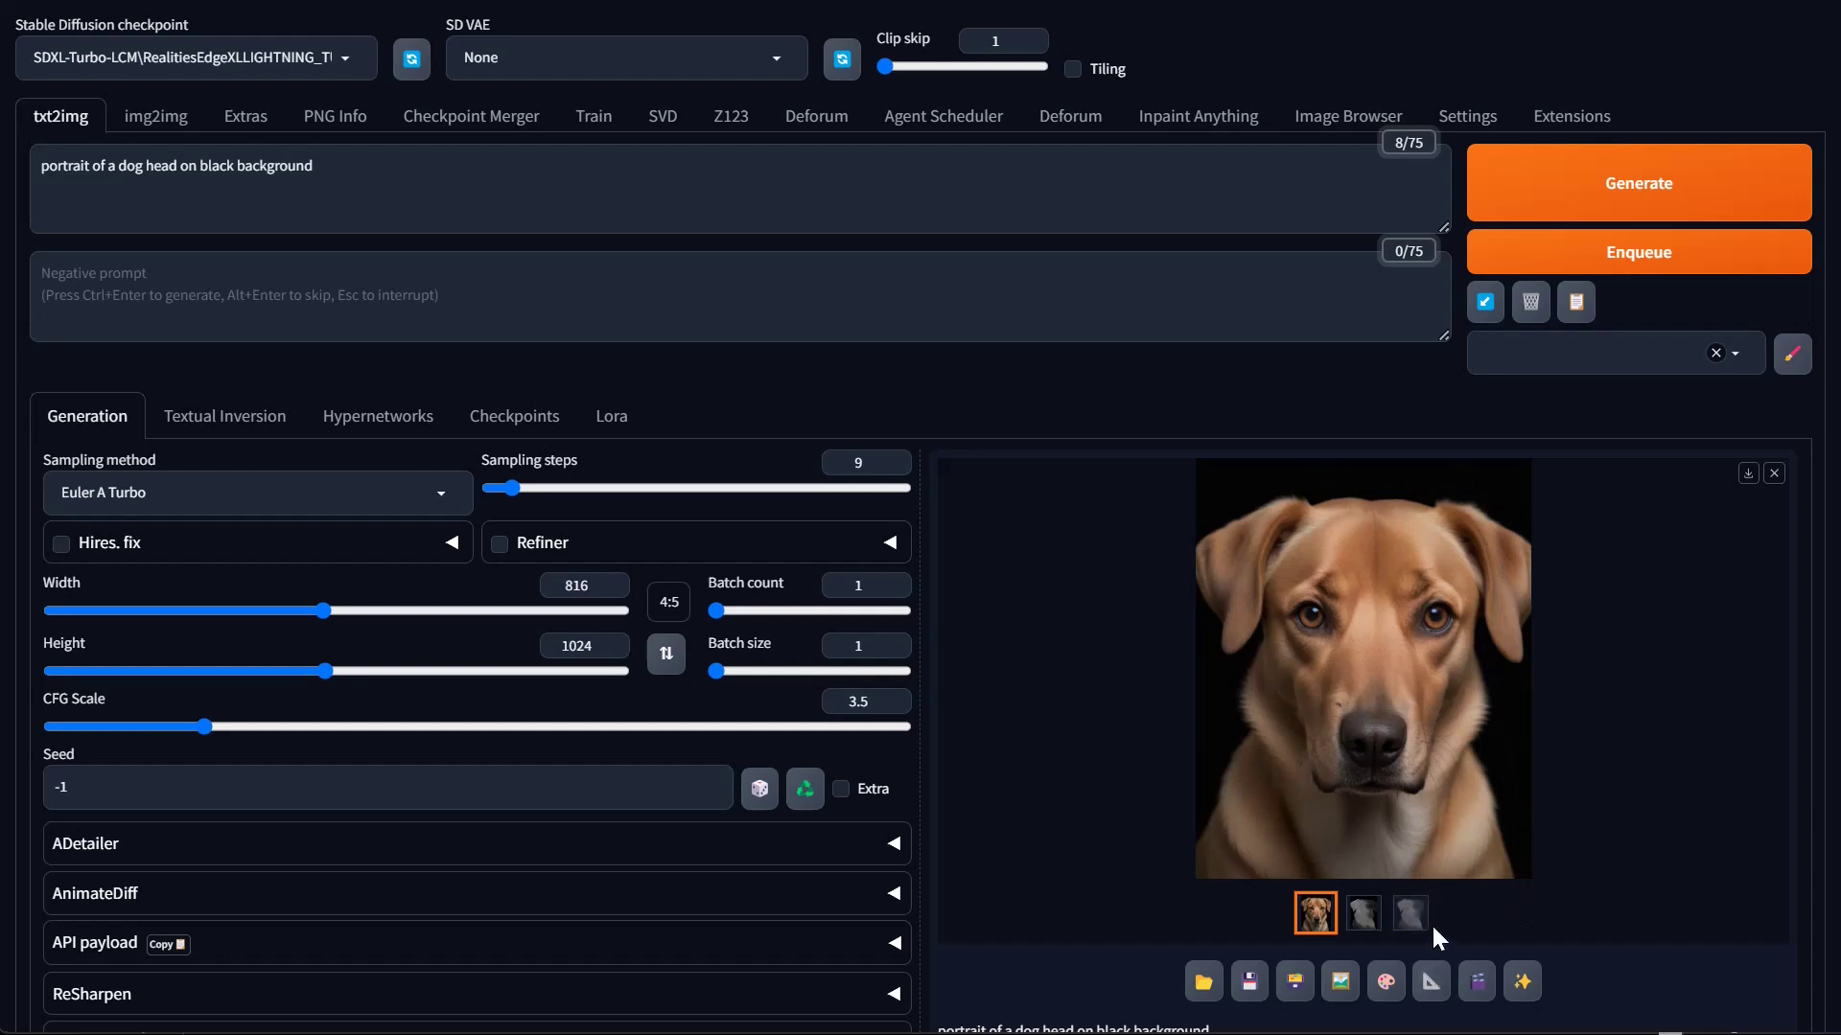
Compare the generated dog portrait with its background-removed version and its mask in the output gallery
left_click(1364, 920)
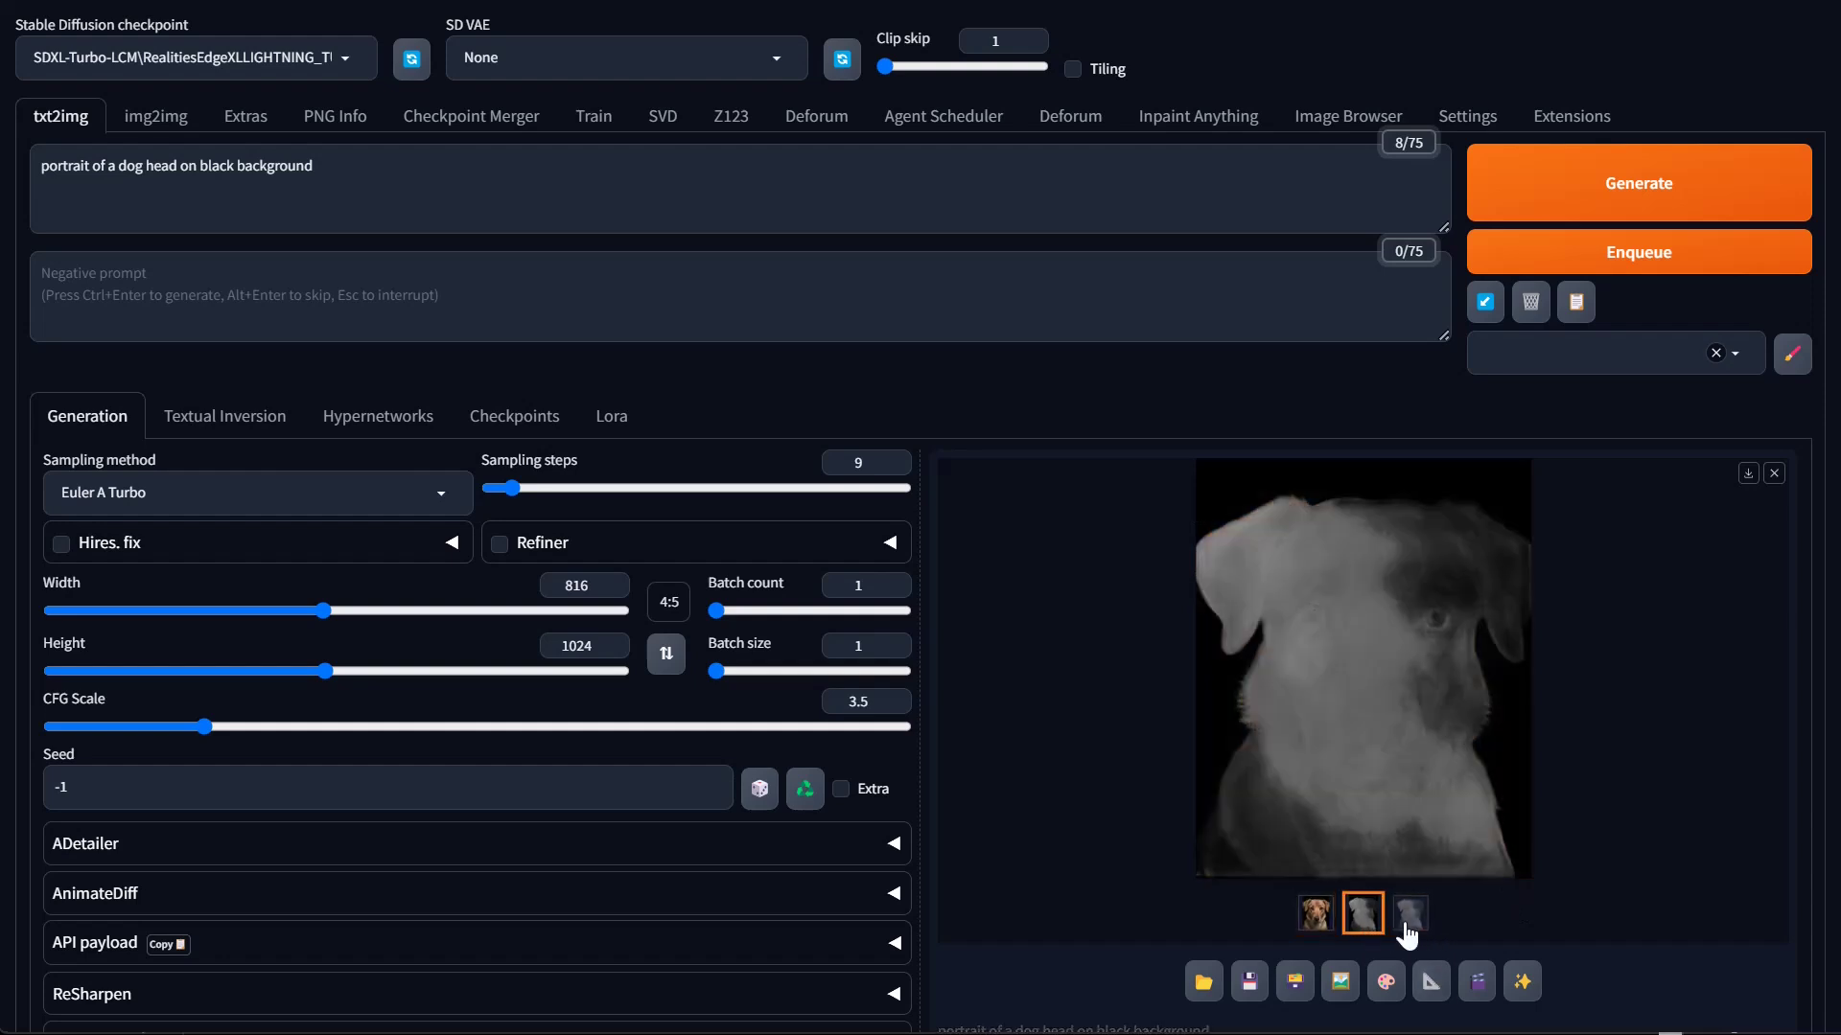
left_click(1409, 923)
left_click(1315, 915)
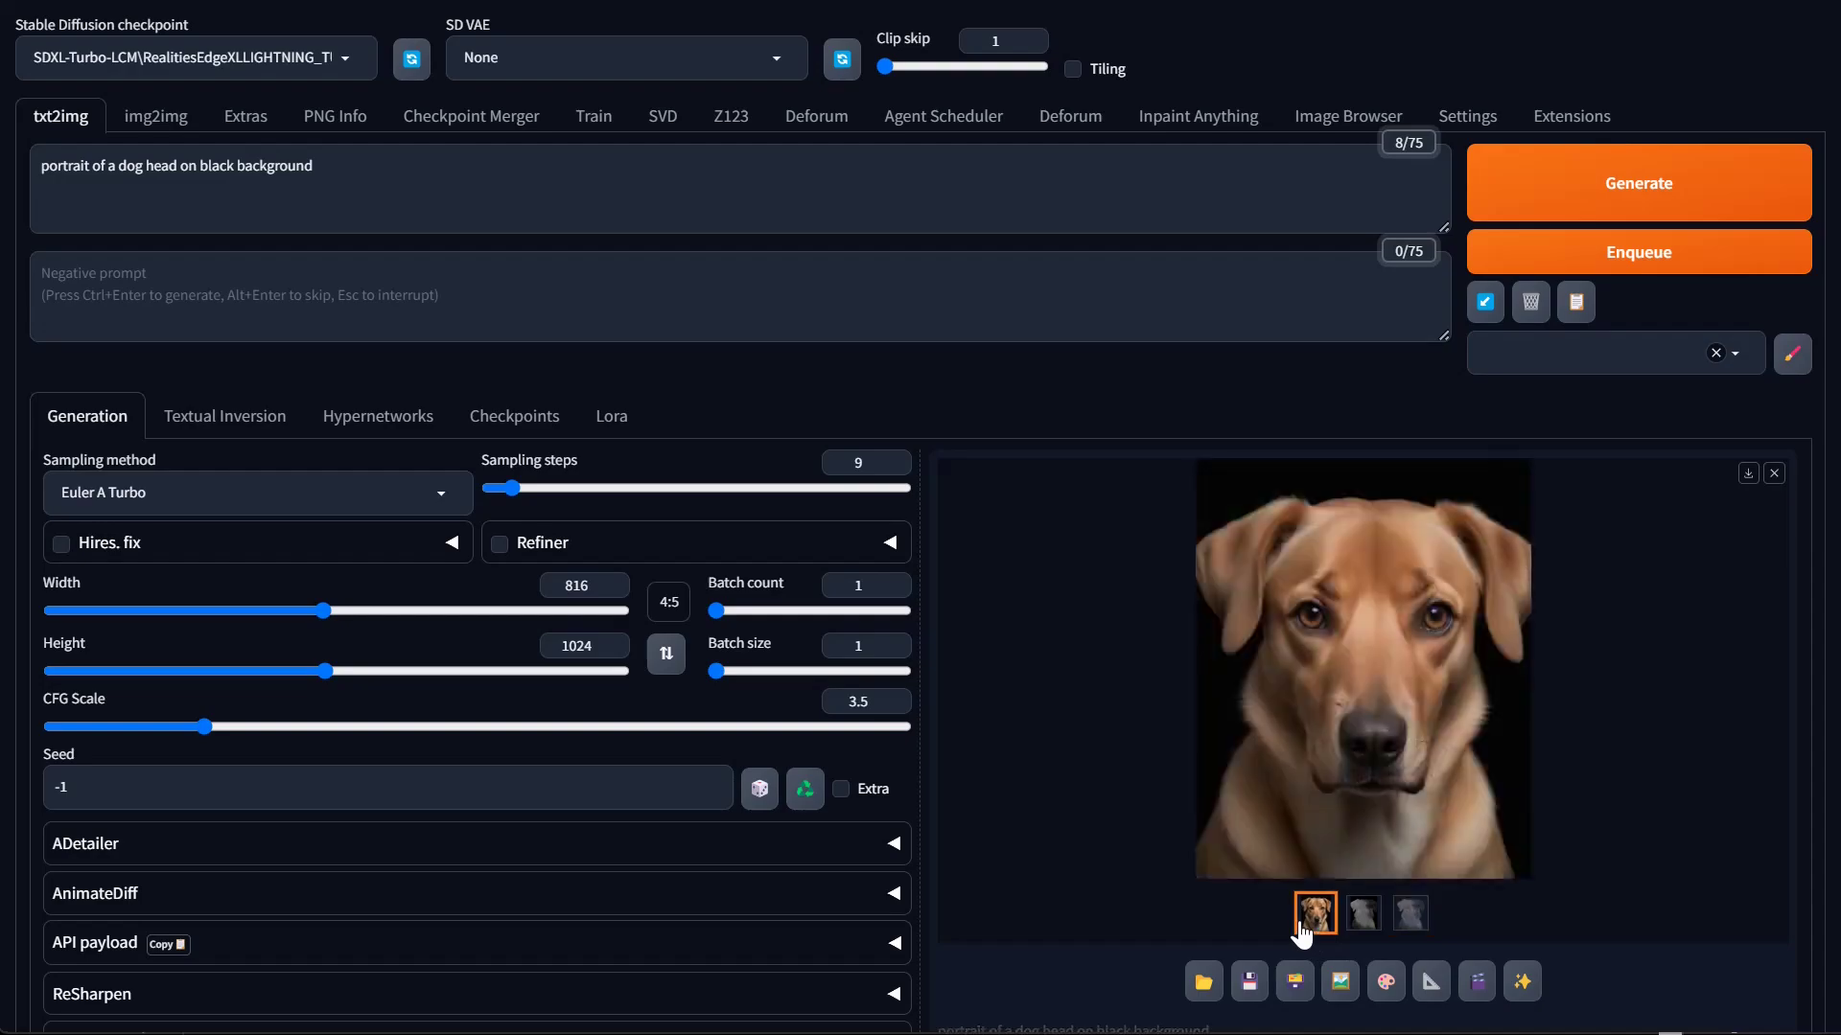
left_click(1376, 841)
left_click(861, 616)
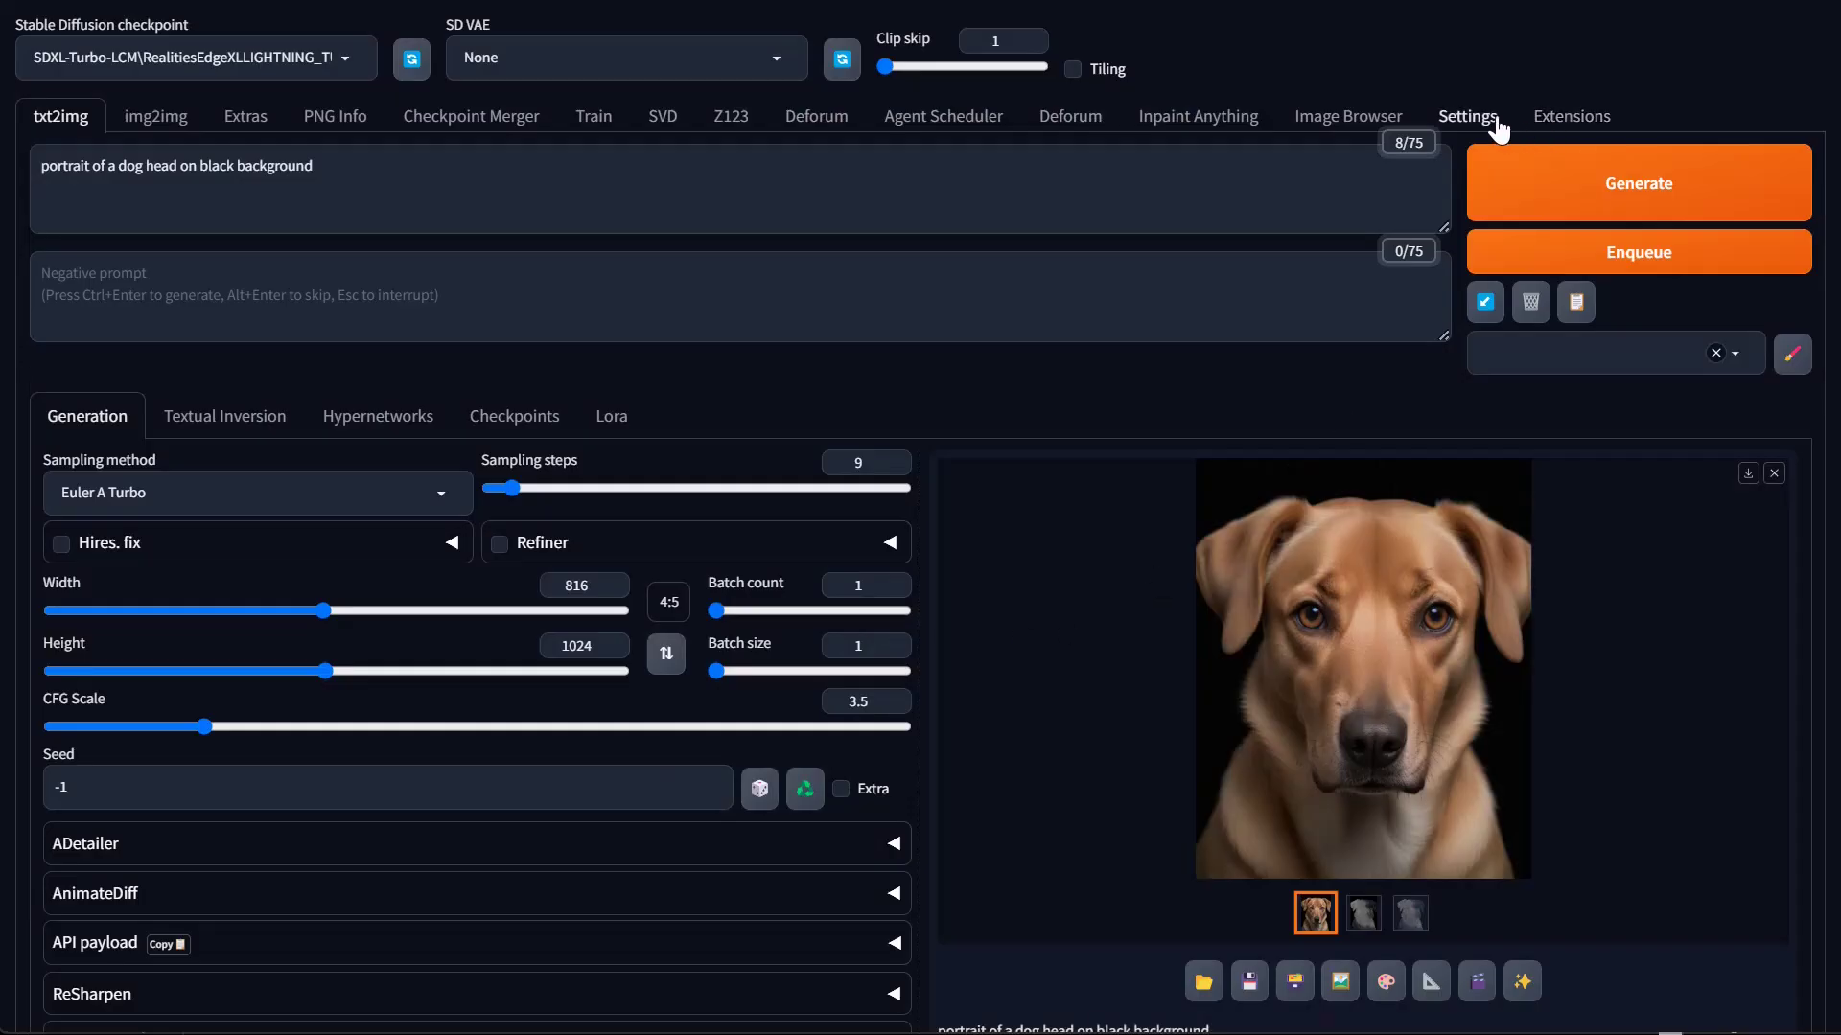
left_click(1369, 922)
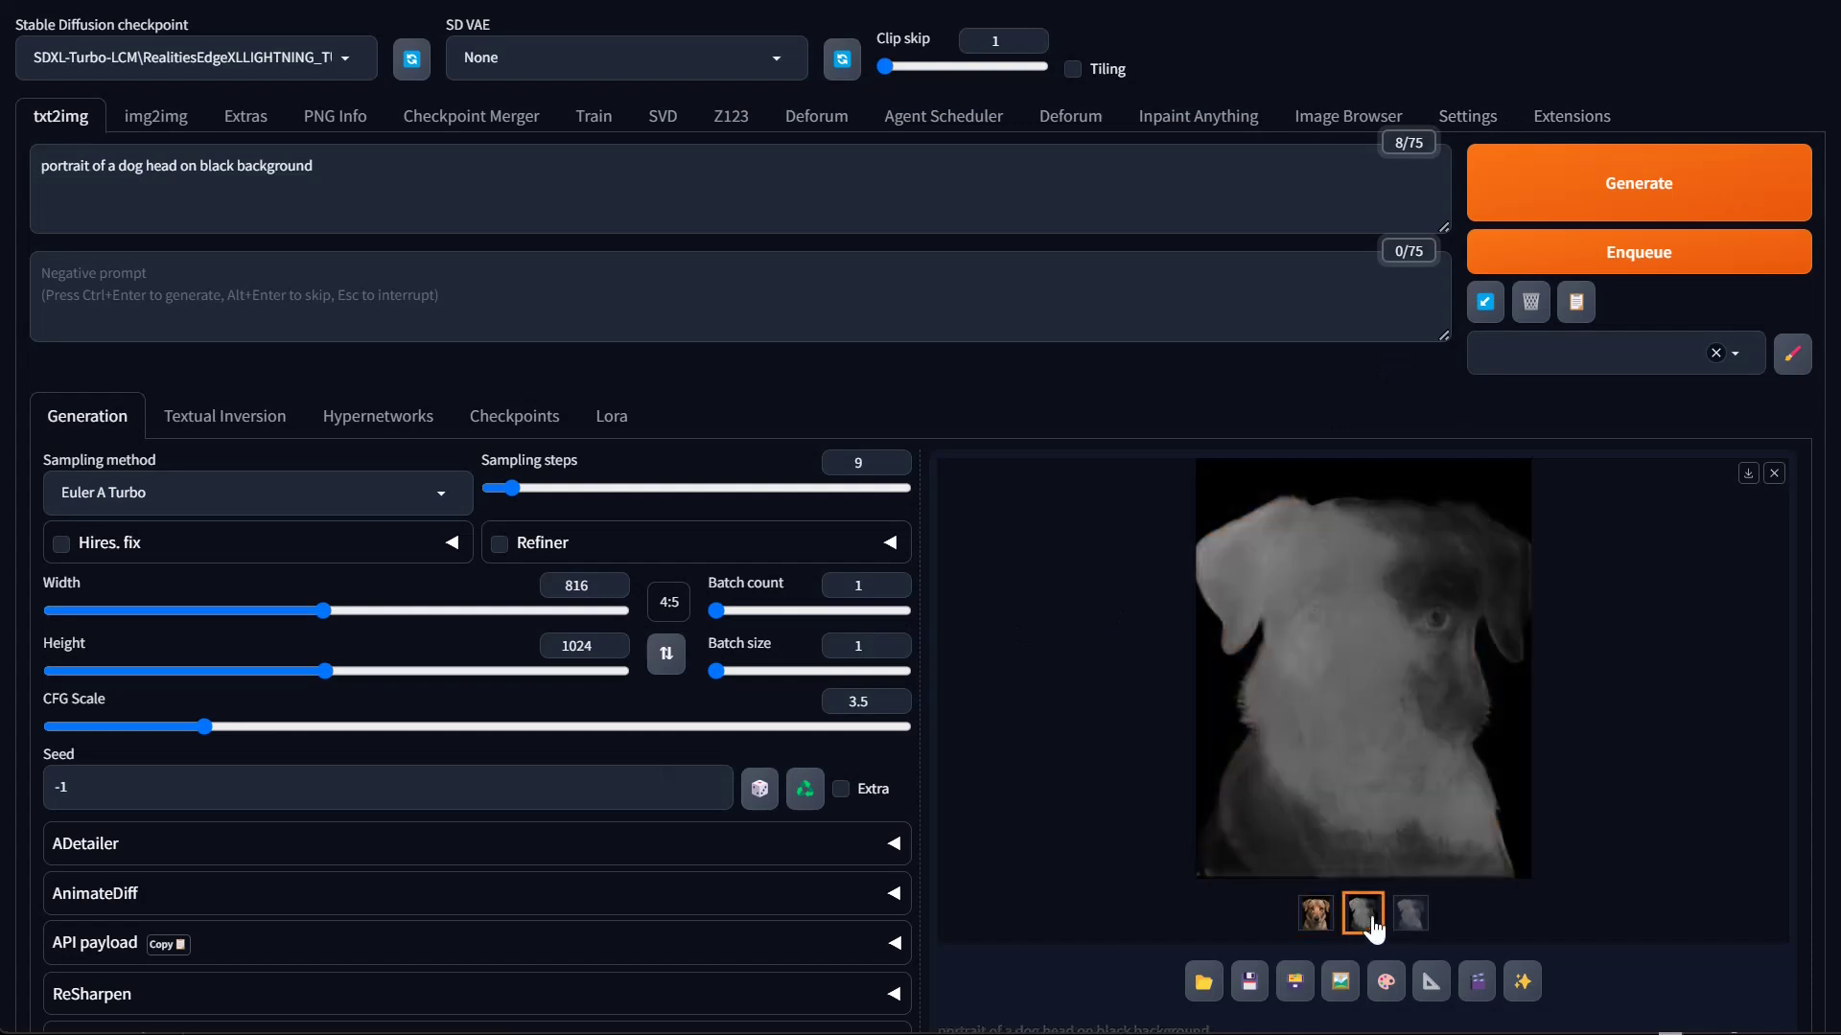
left_click(1409, 917)
left_click(1322, 916)
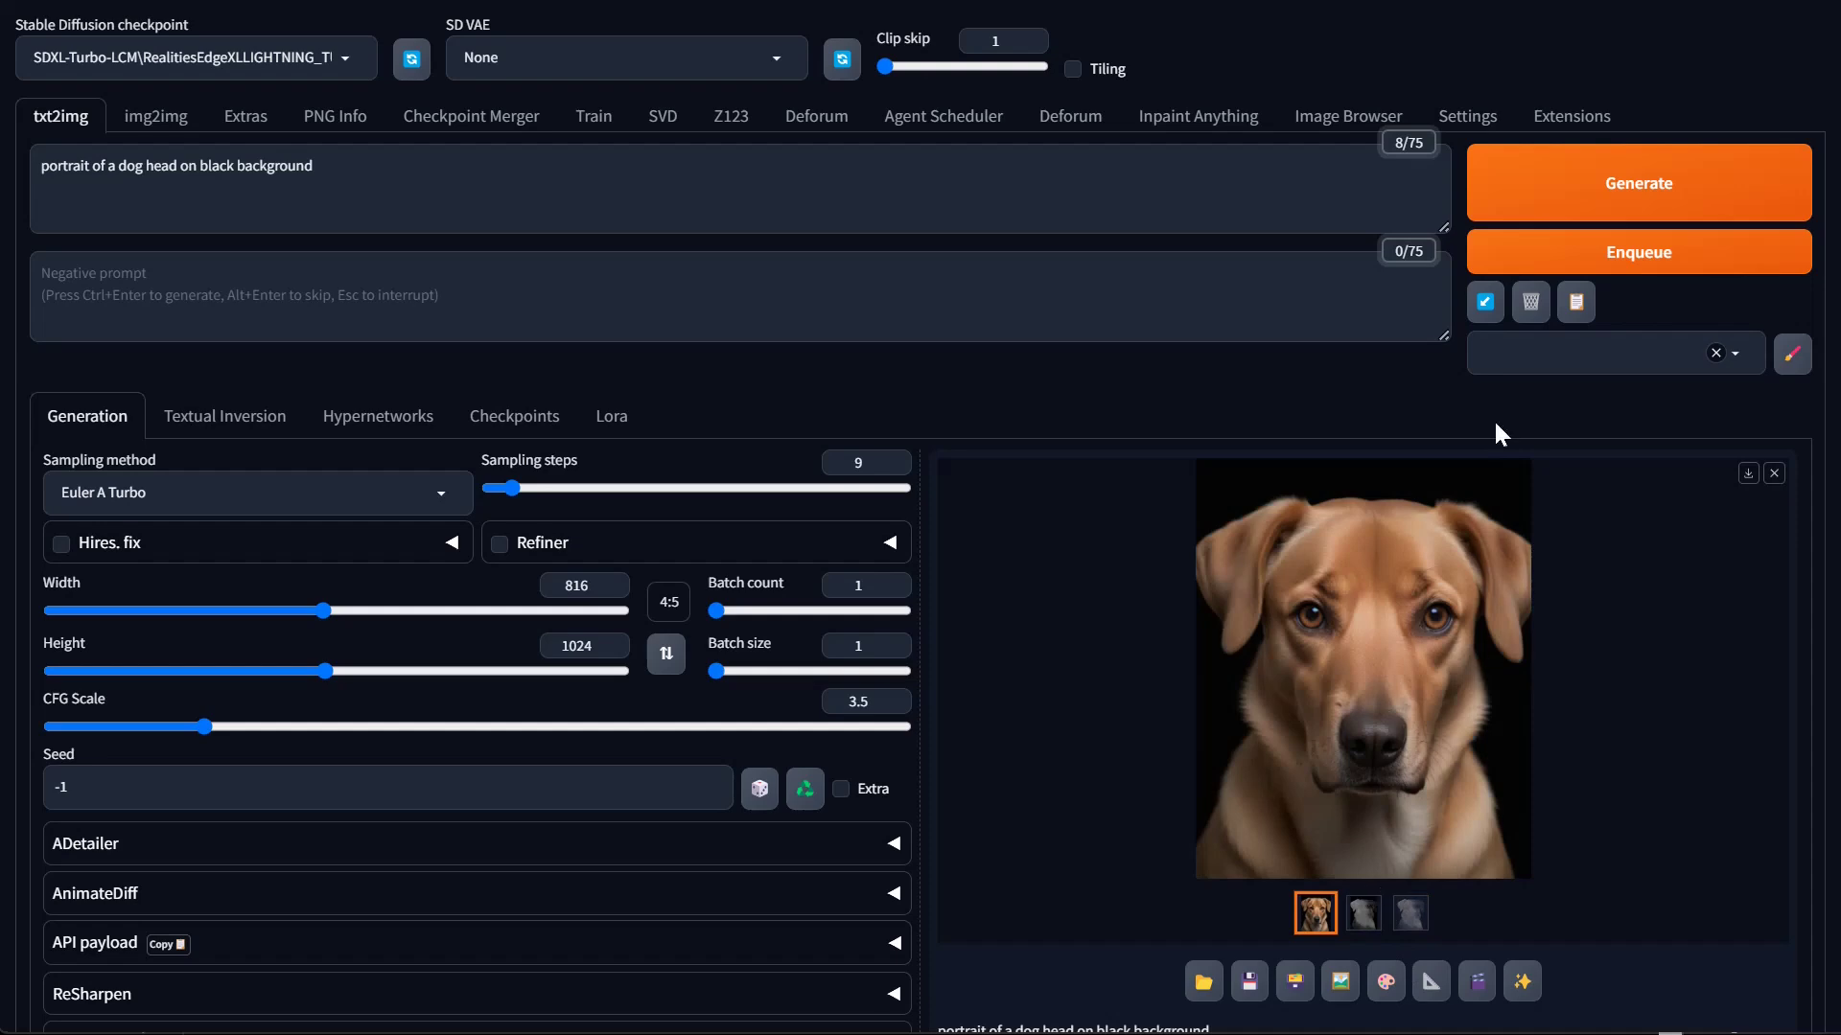
Check the file format for images in the Saving images/grids settings and return to txt2img
left_click(1467, 116)
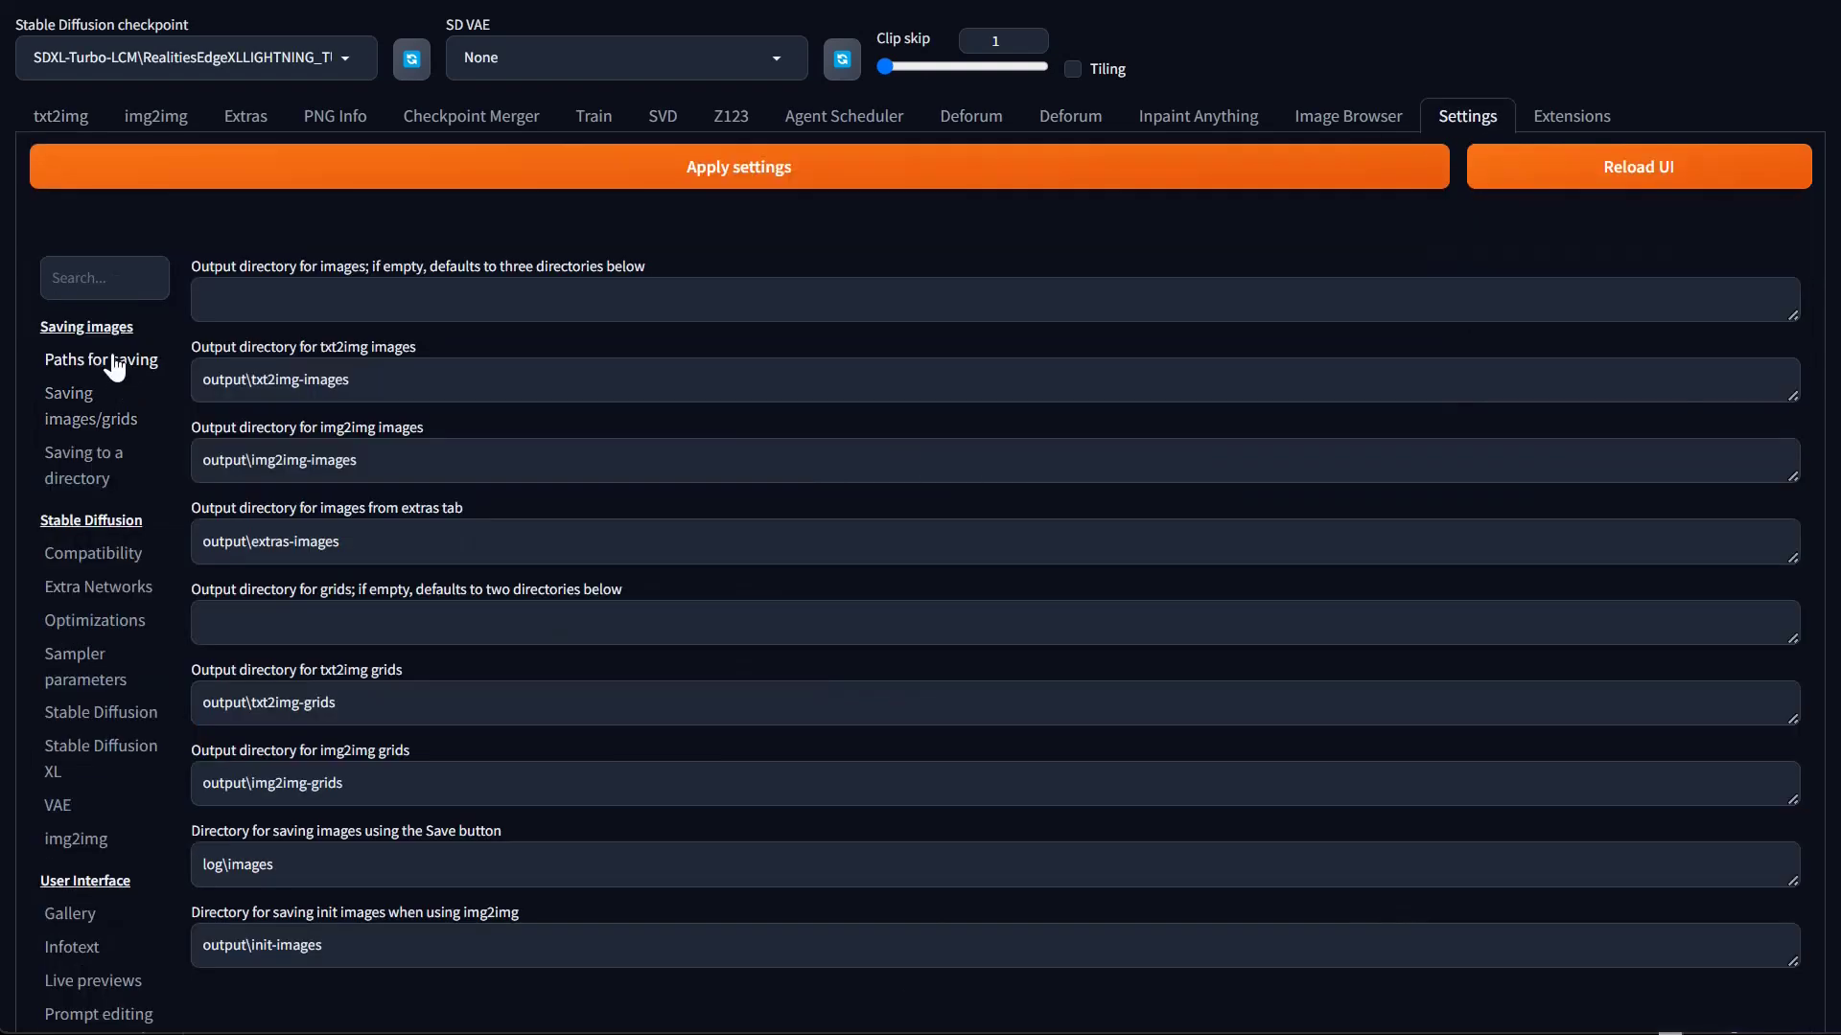
left_click(96, 406)
double_click(213, 336)
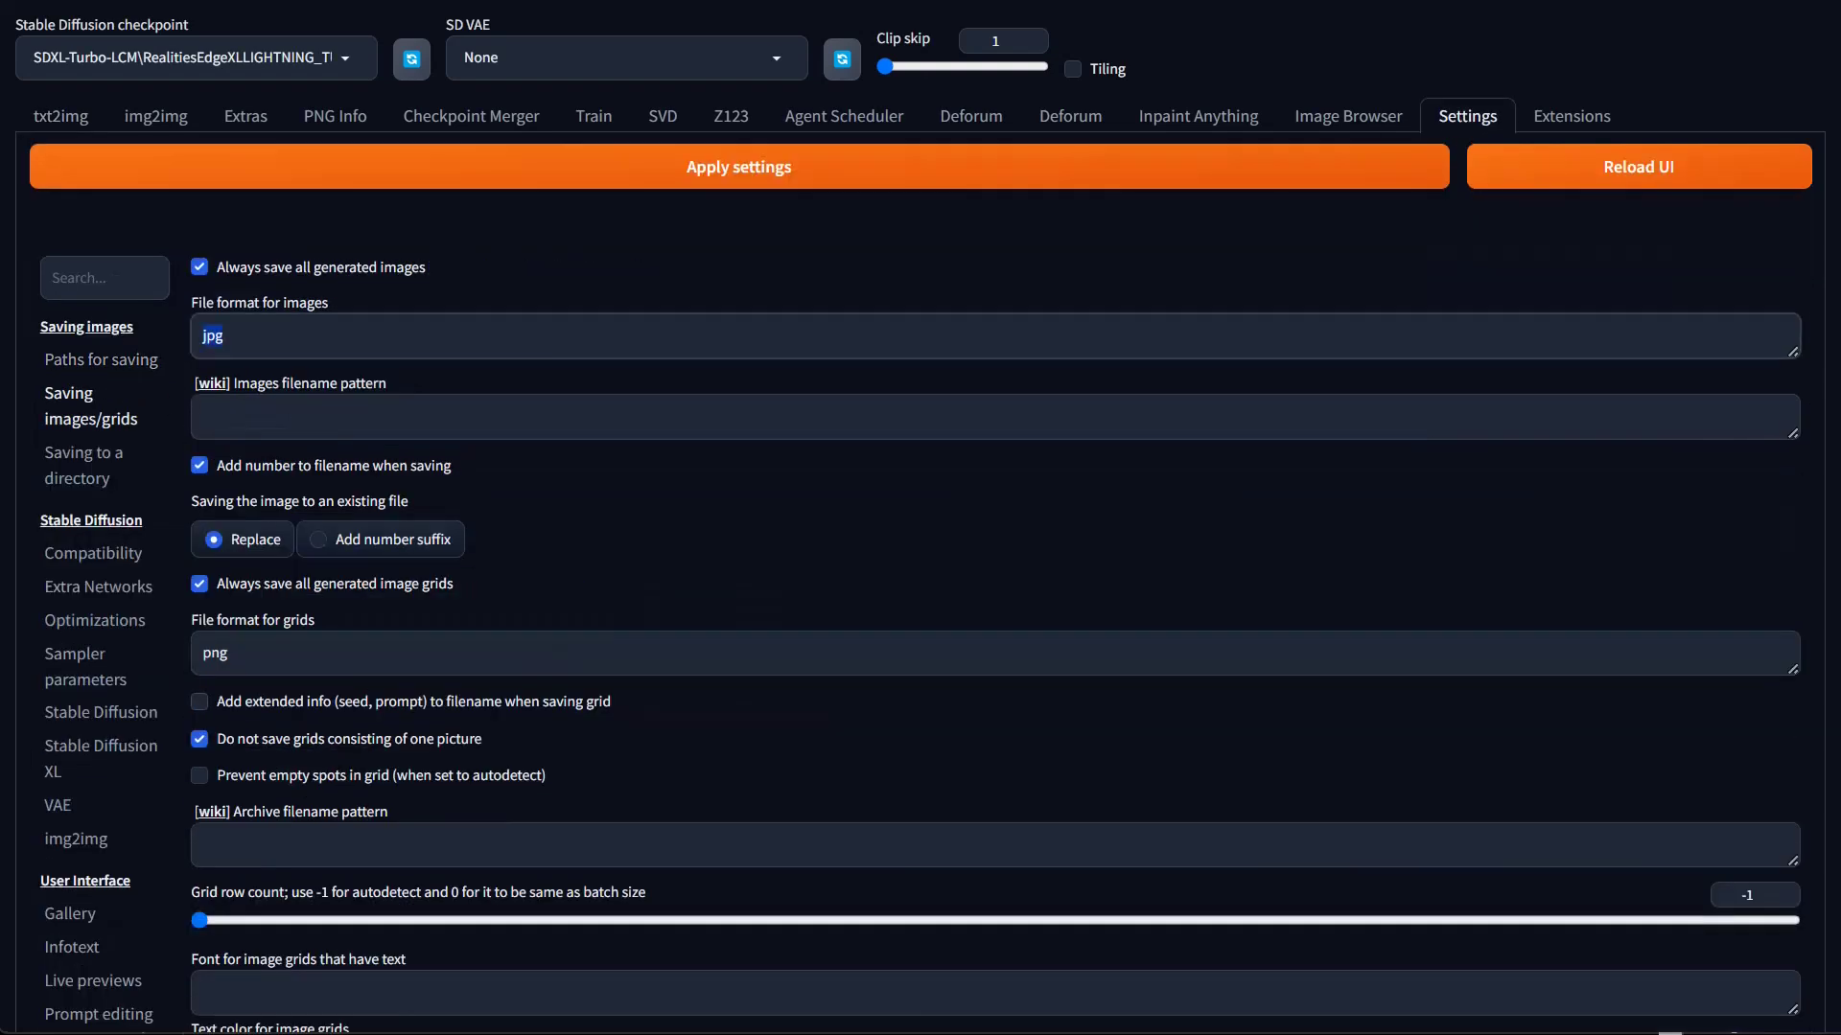
left_click(61, 120)
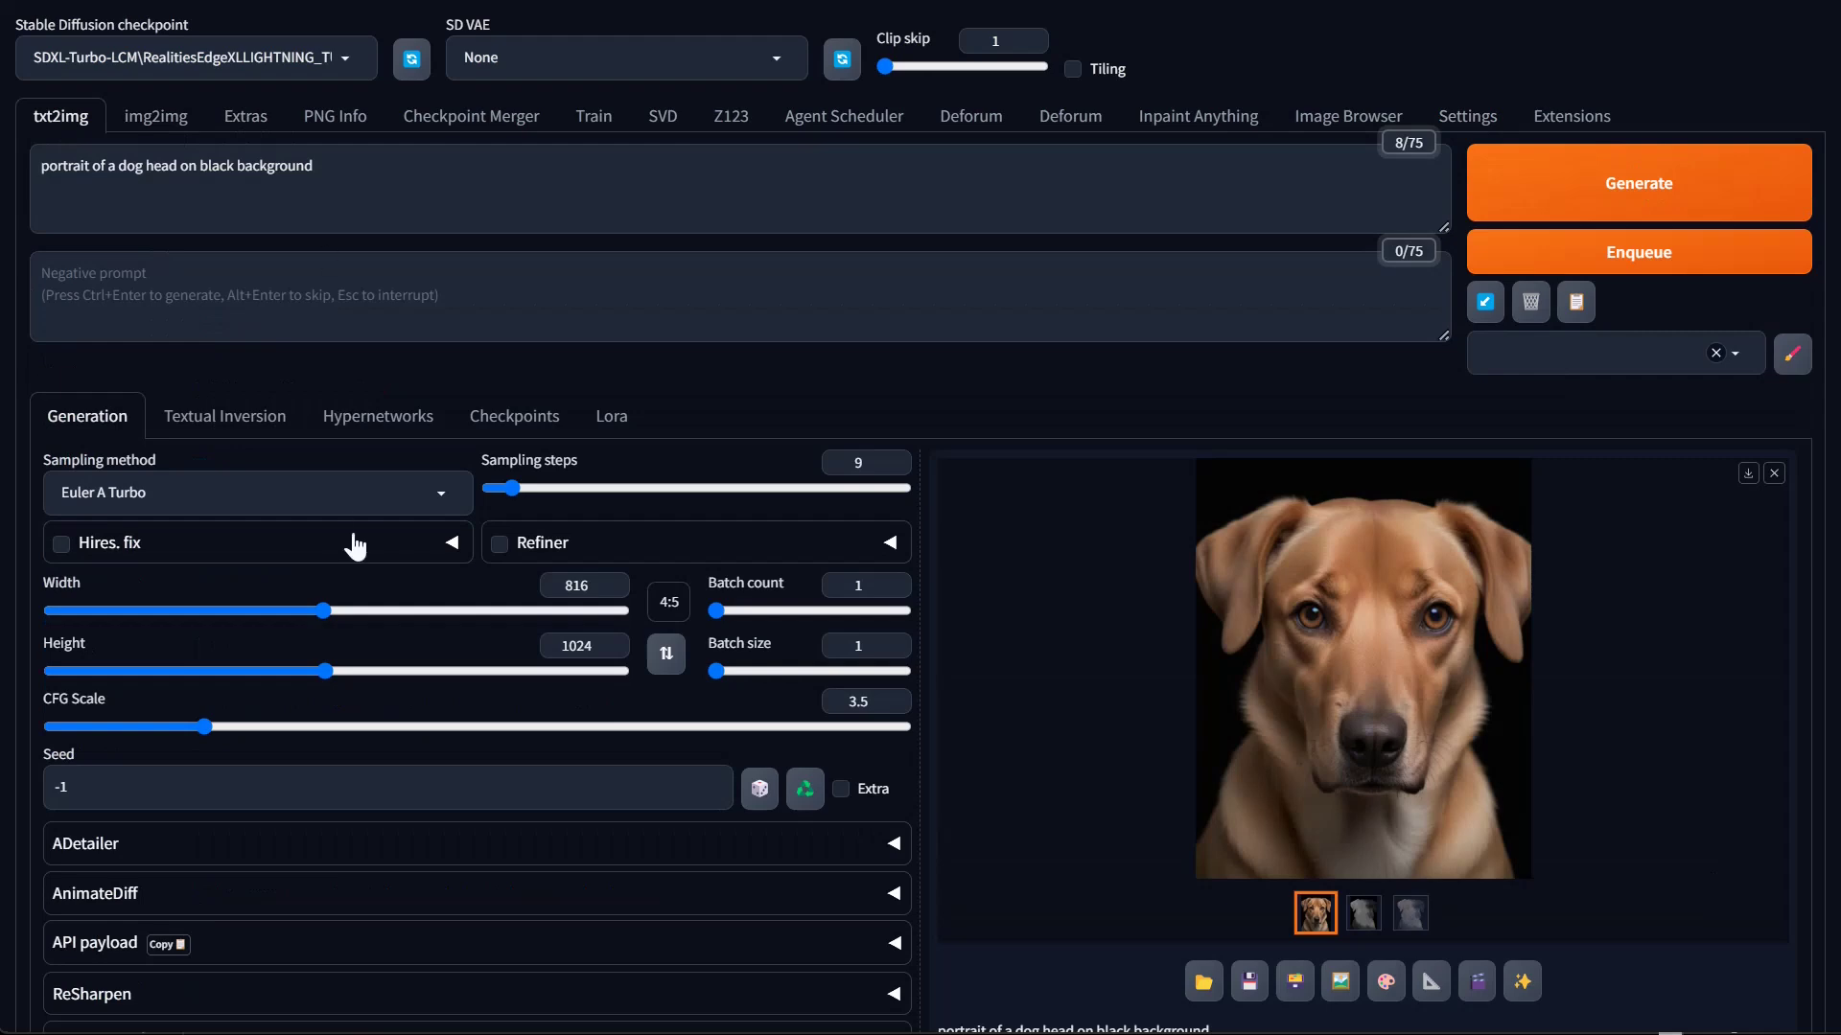
Set the script back to None
scroll(397, 556, "down", 10)
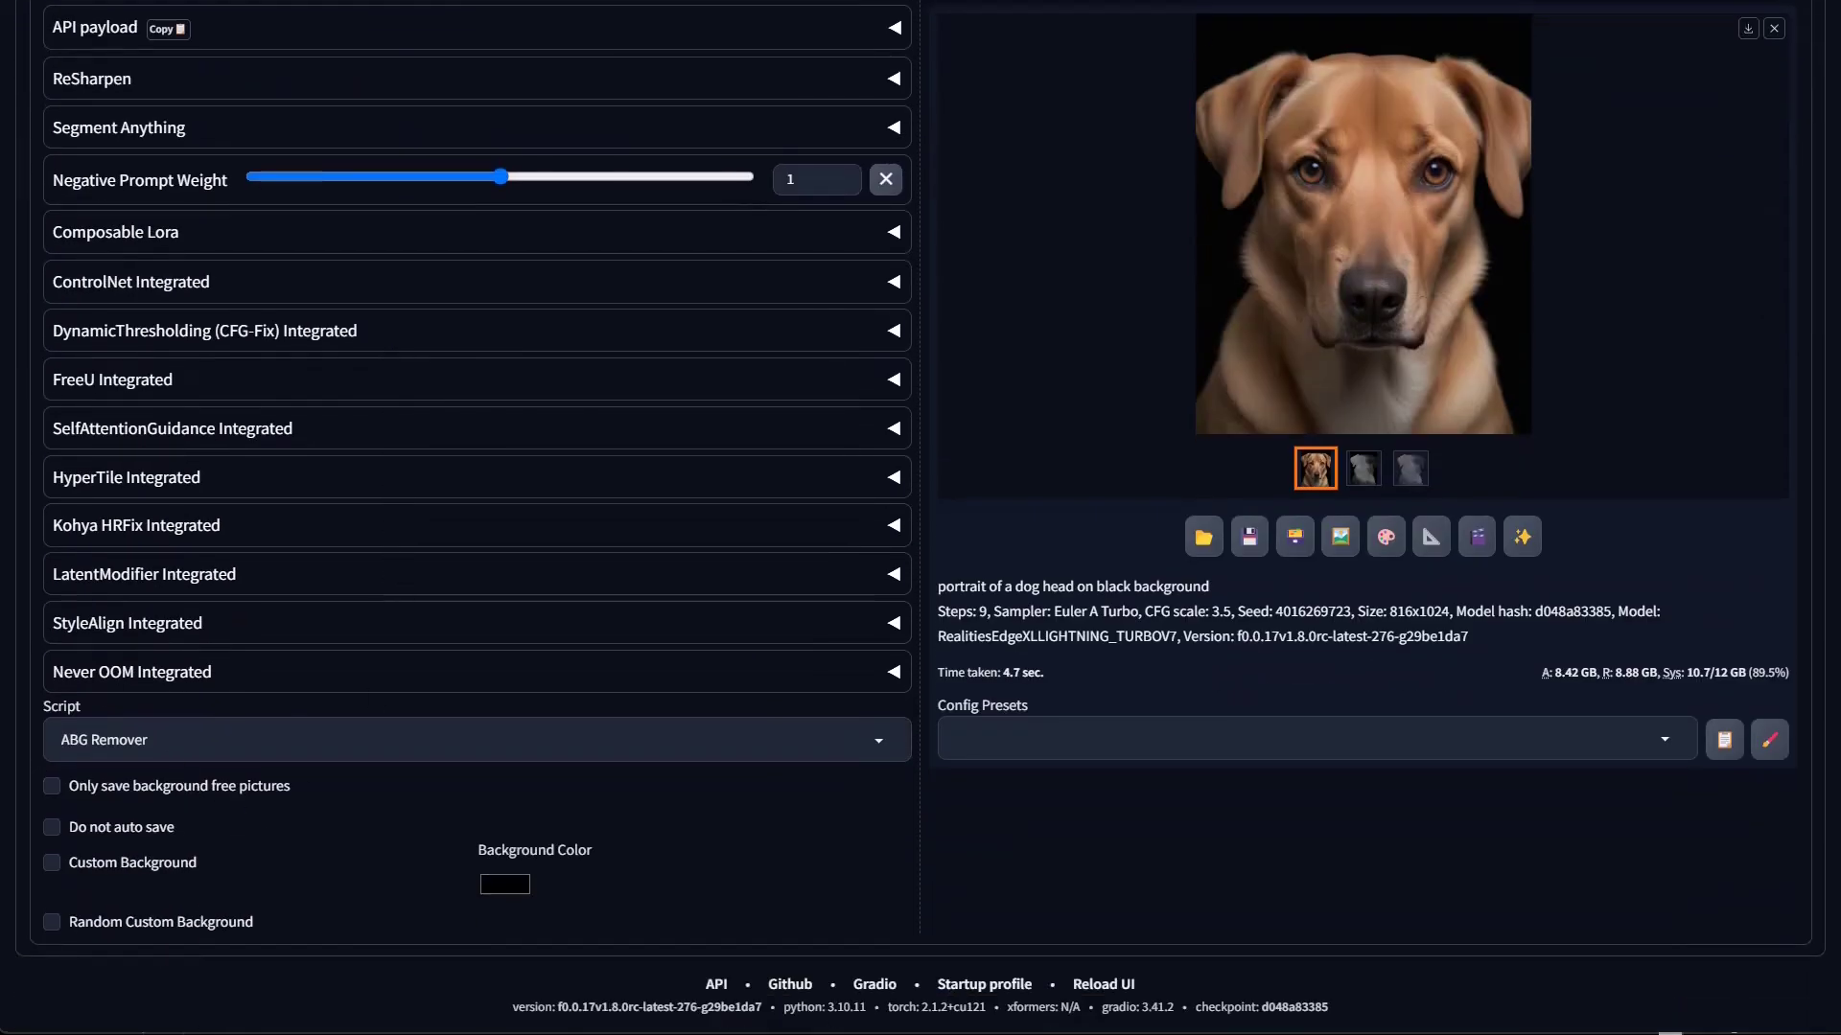
left_click(214, 736)
left_click(98, 621)
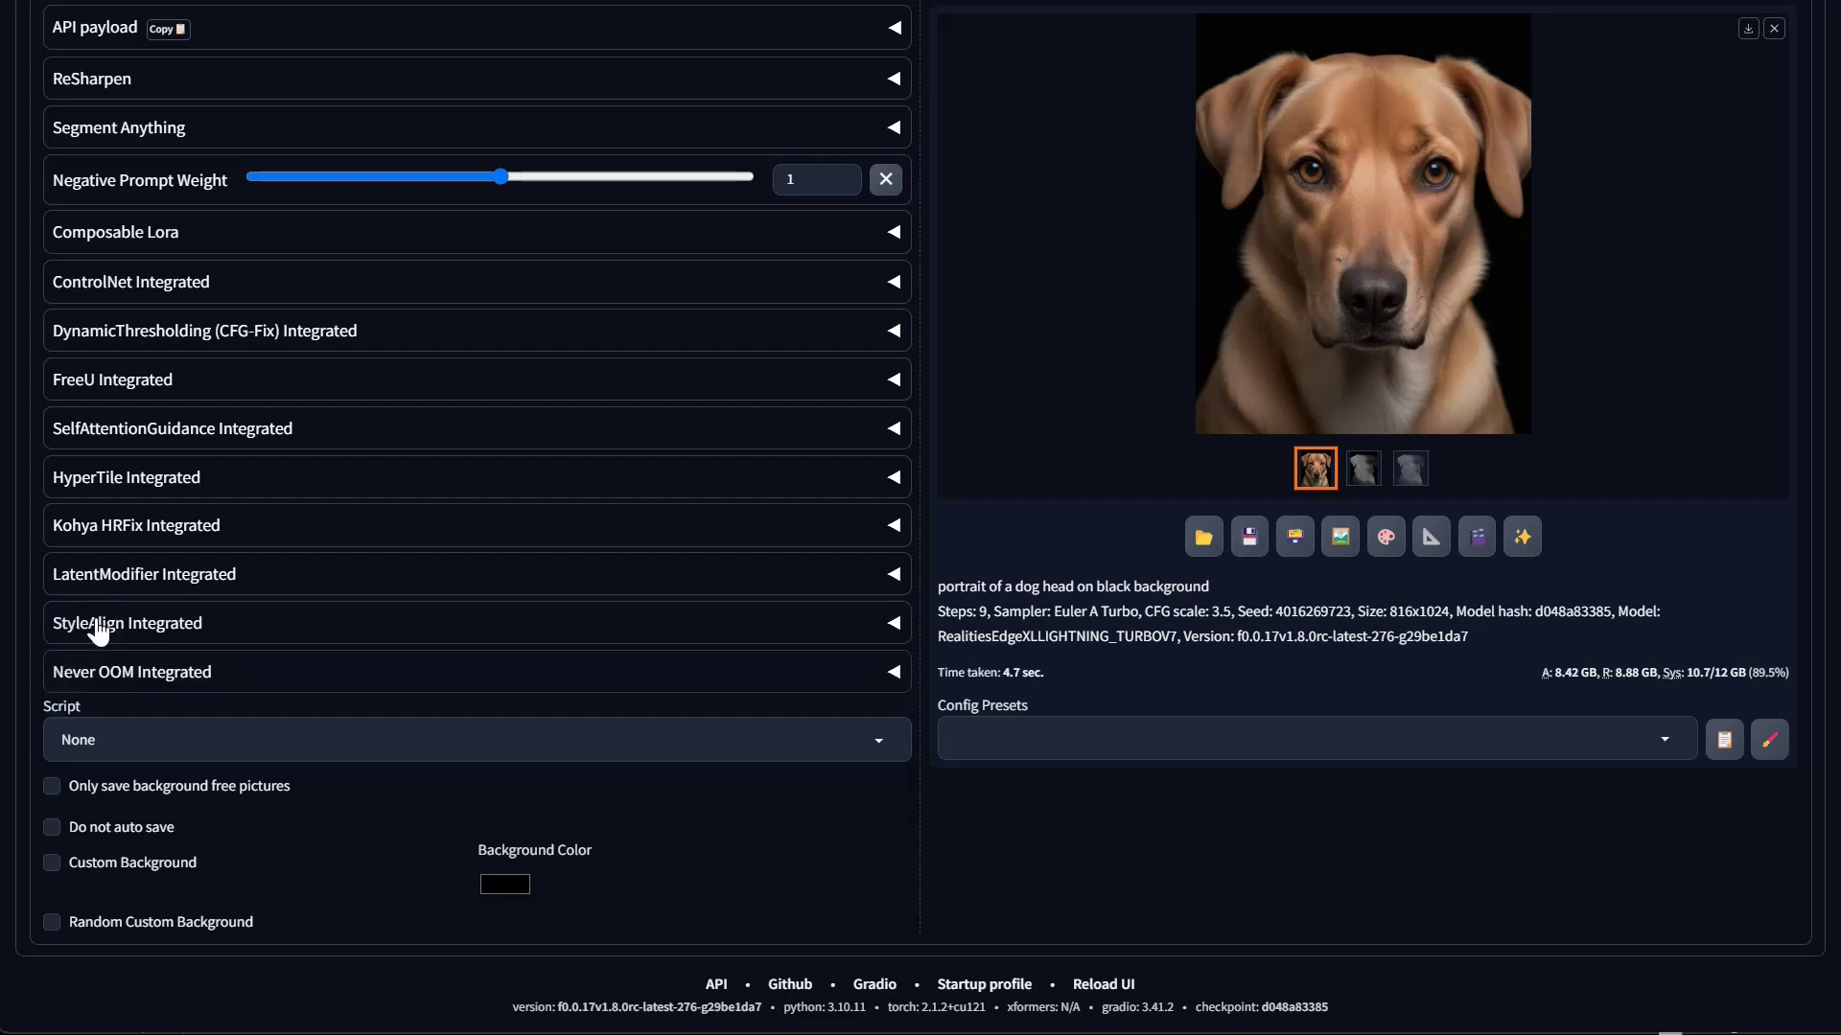
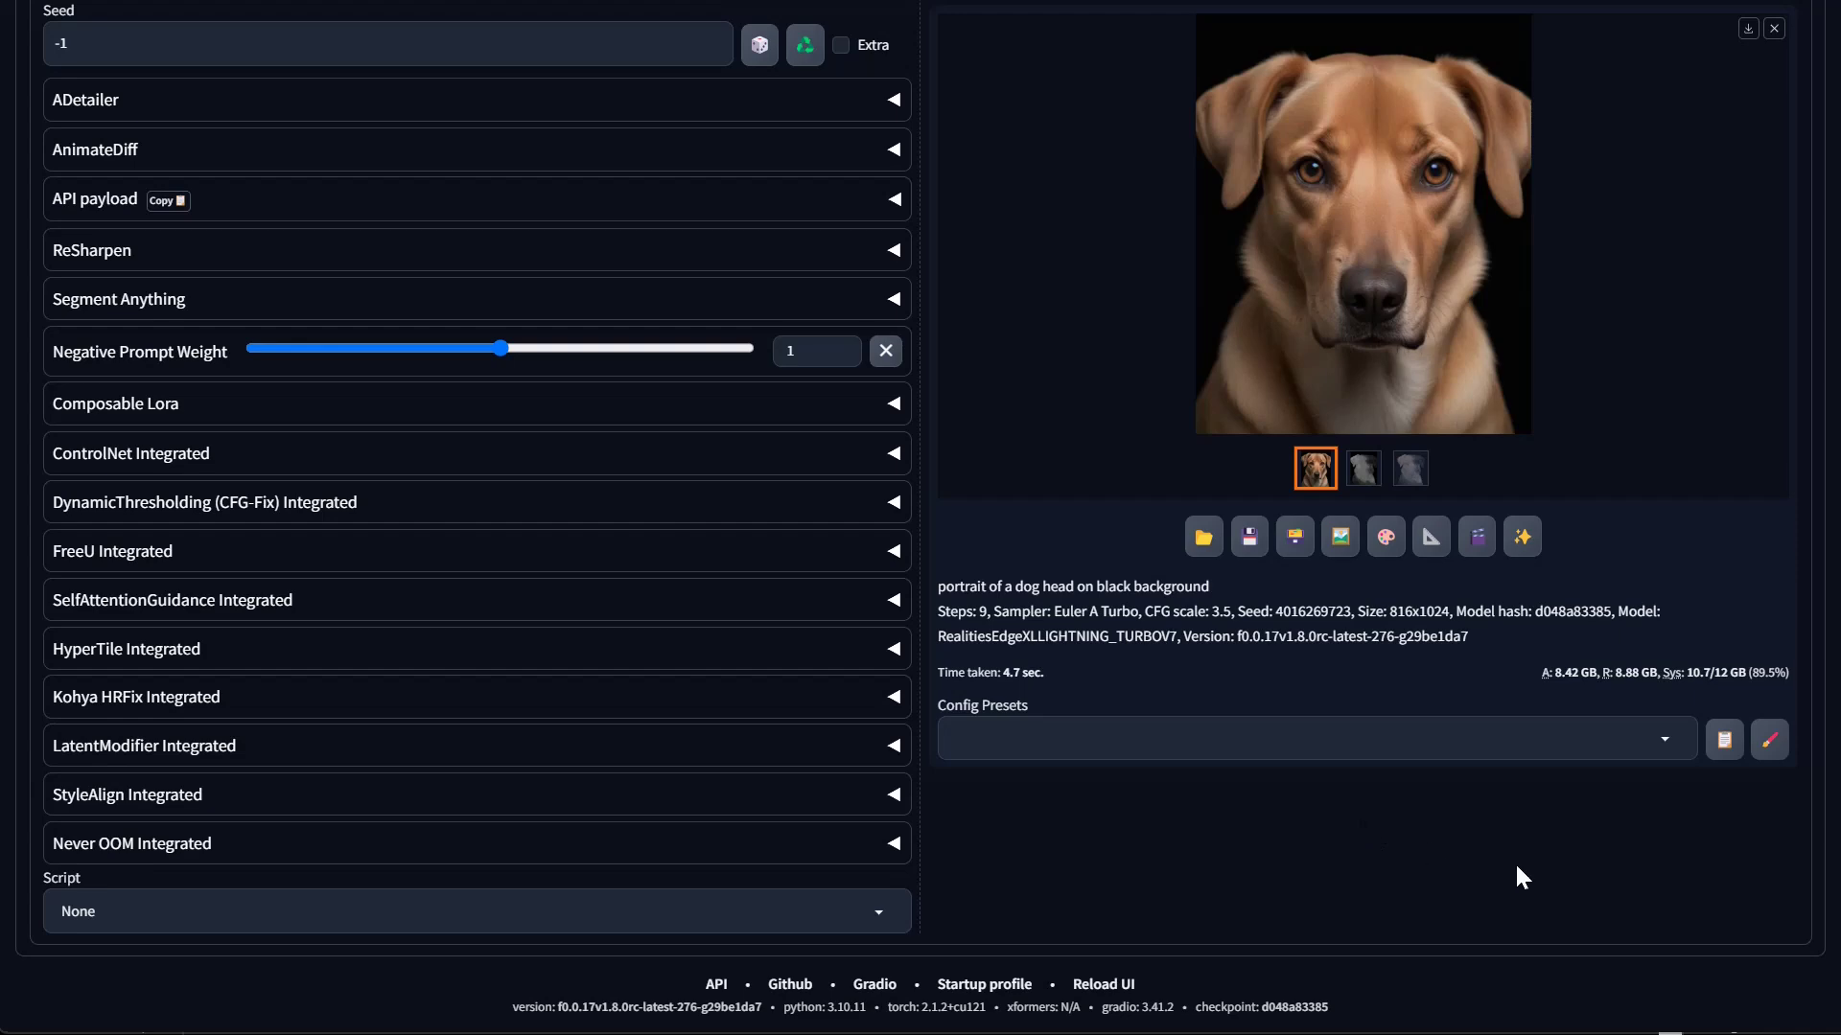
Review the available Config Presets without applying one
left_click(1227, 750)
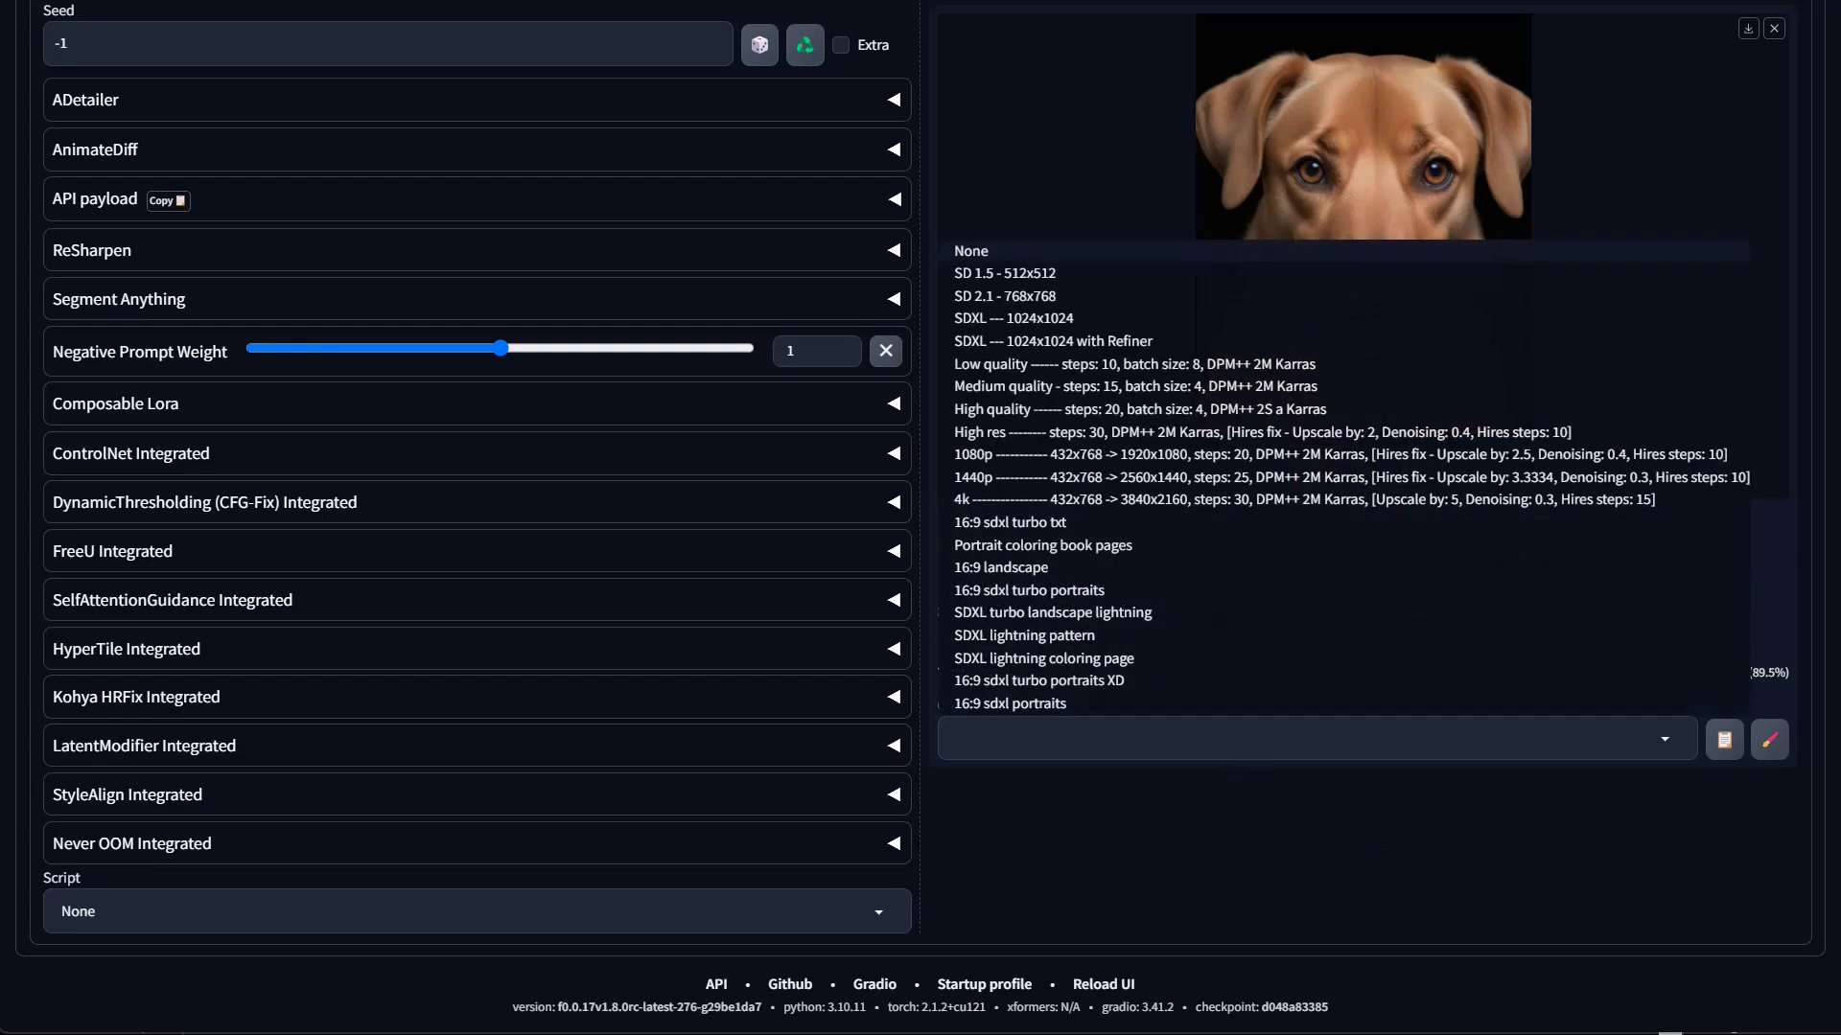
left_click(1101, 848)
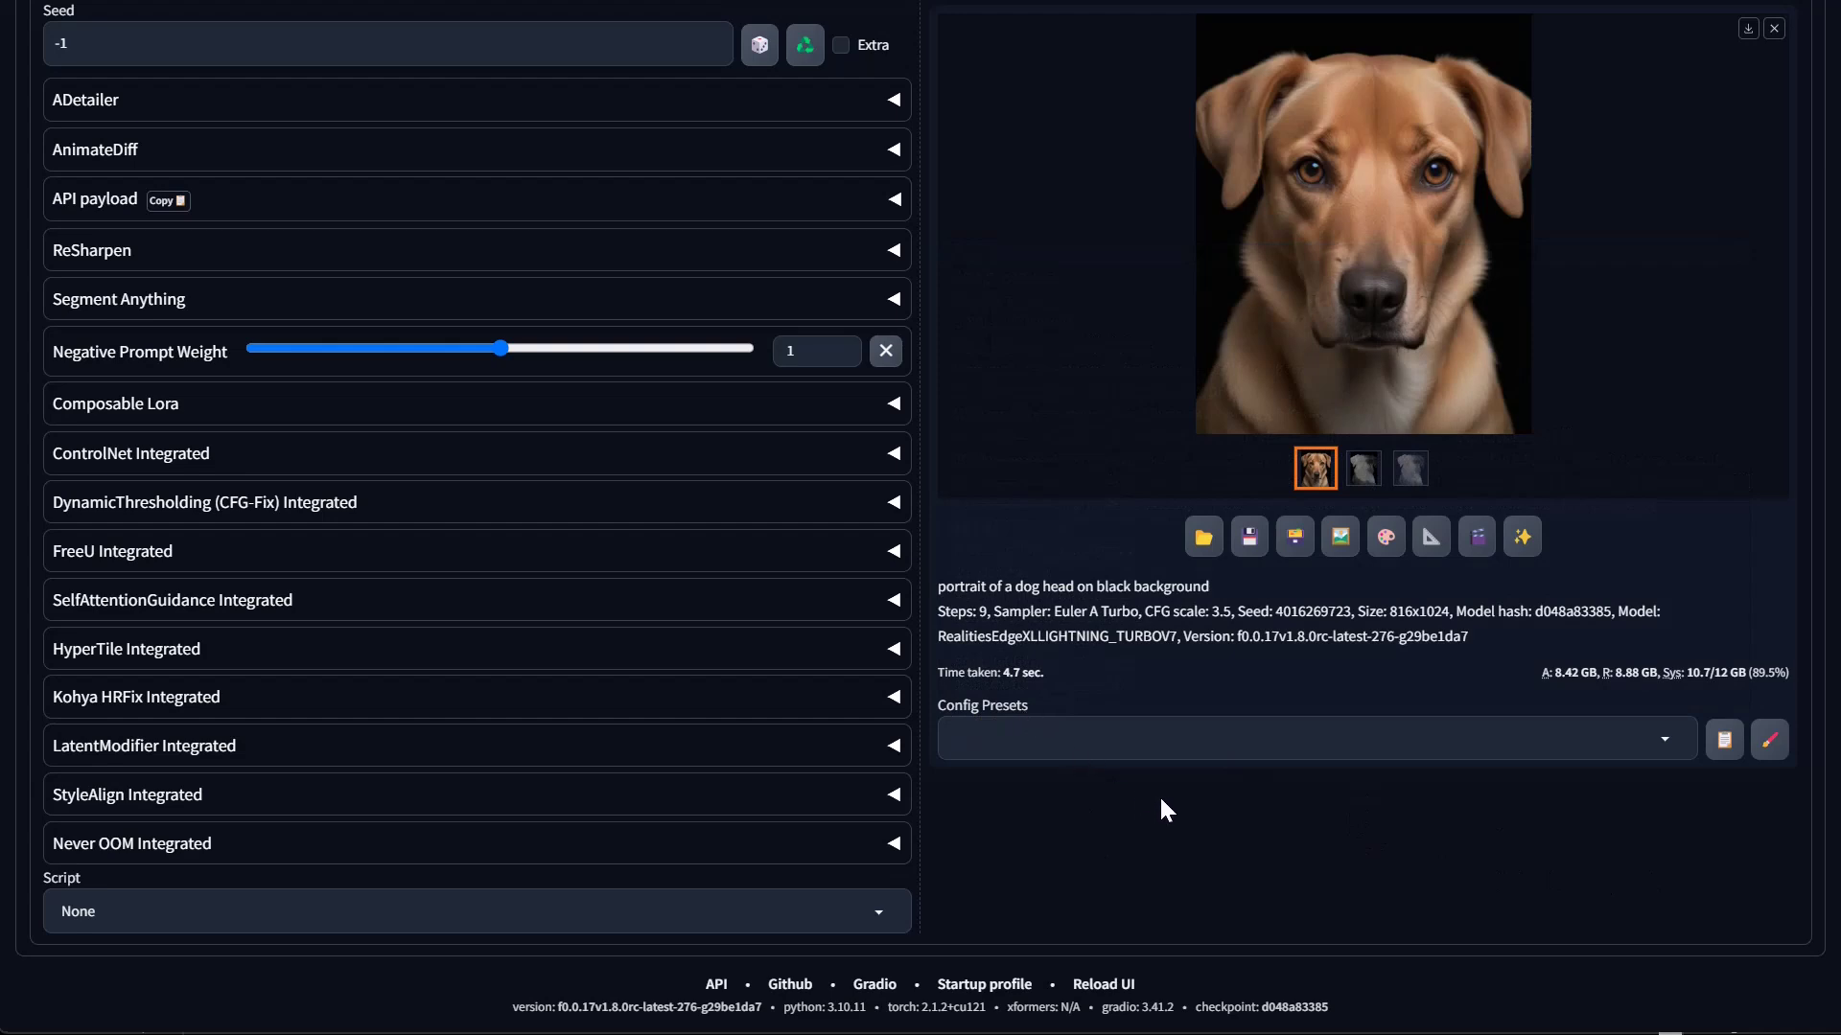
scroll(699, 683, "up", 8)
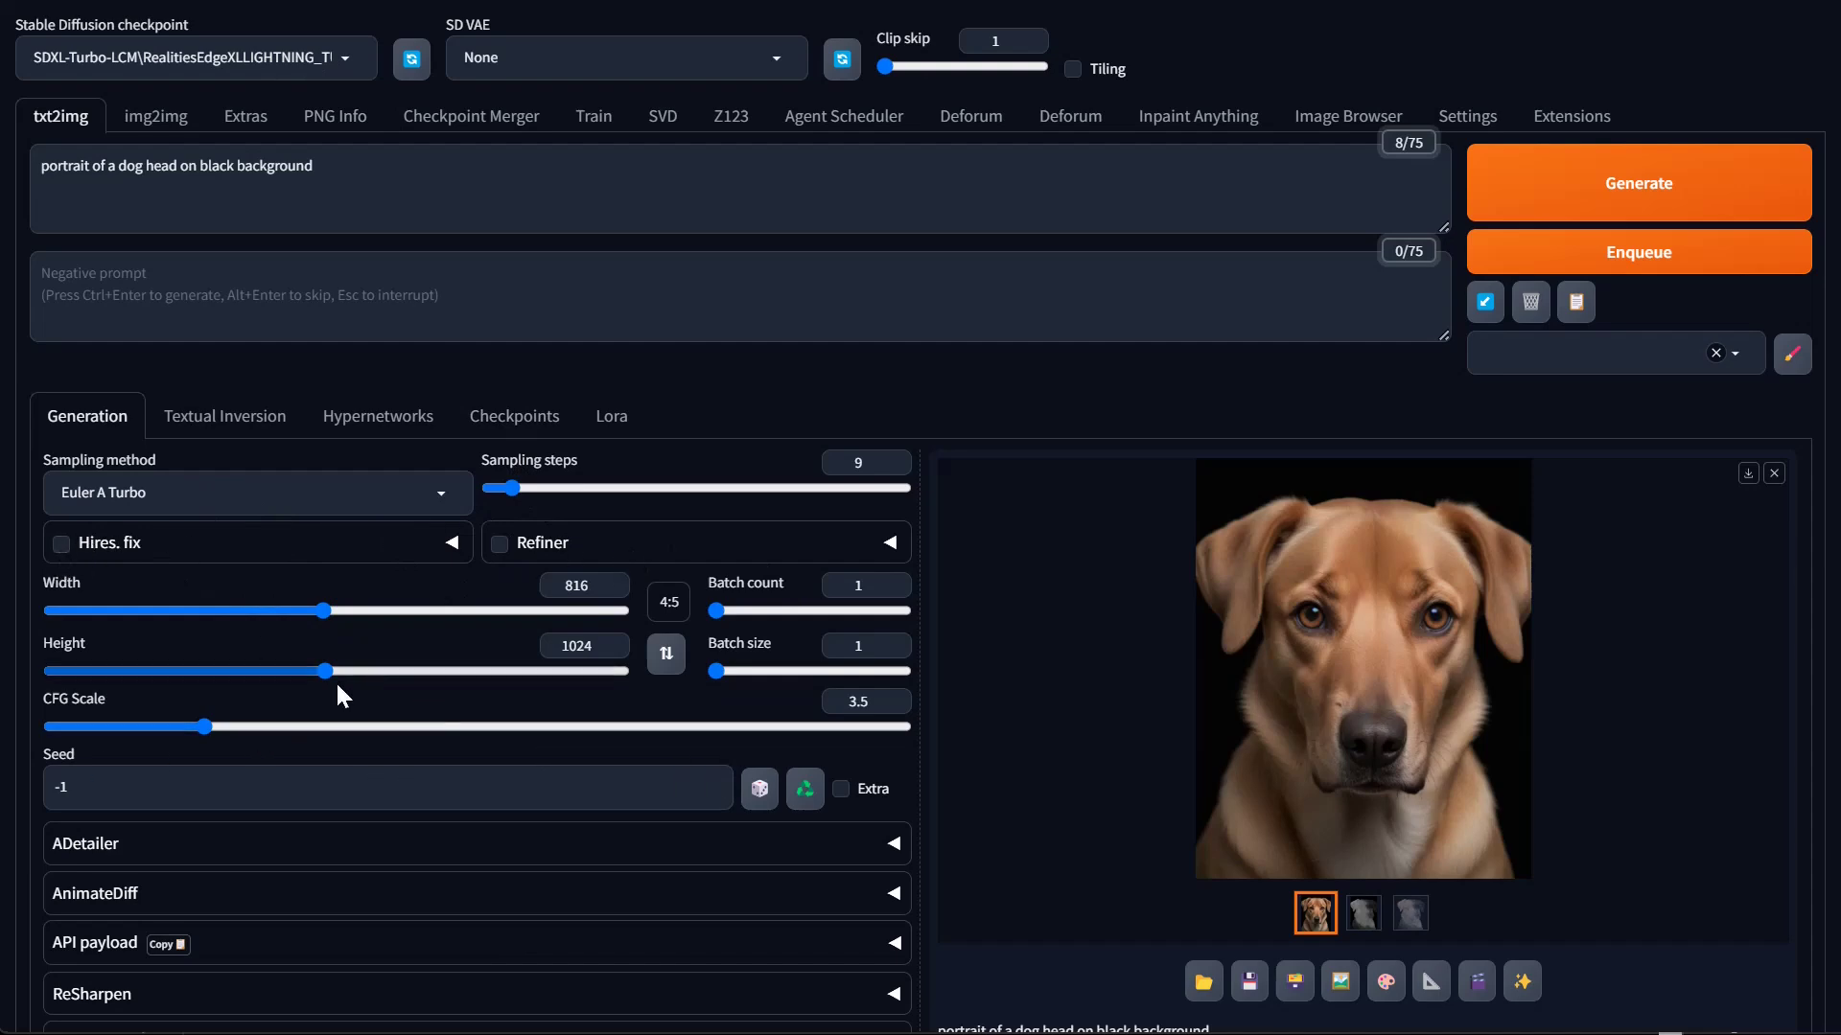
Expand the Config Presets editing options and review the list of available presets
scroll(785, 794, "down", 8)
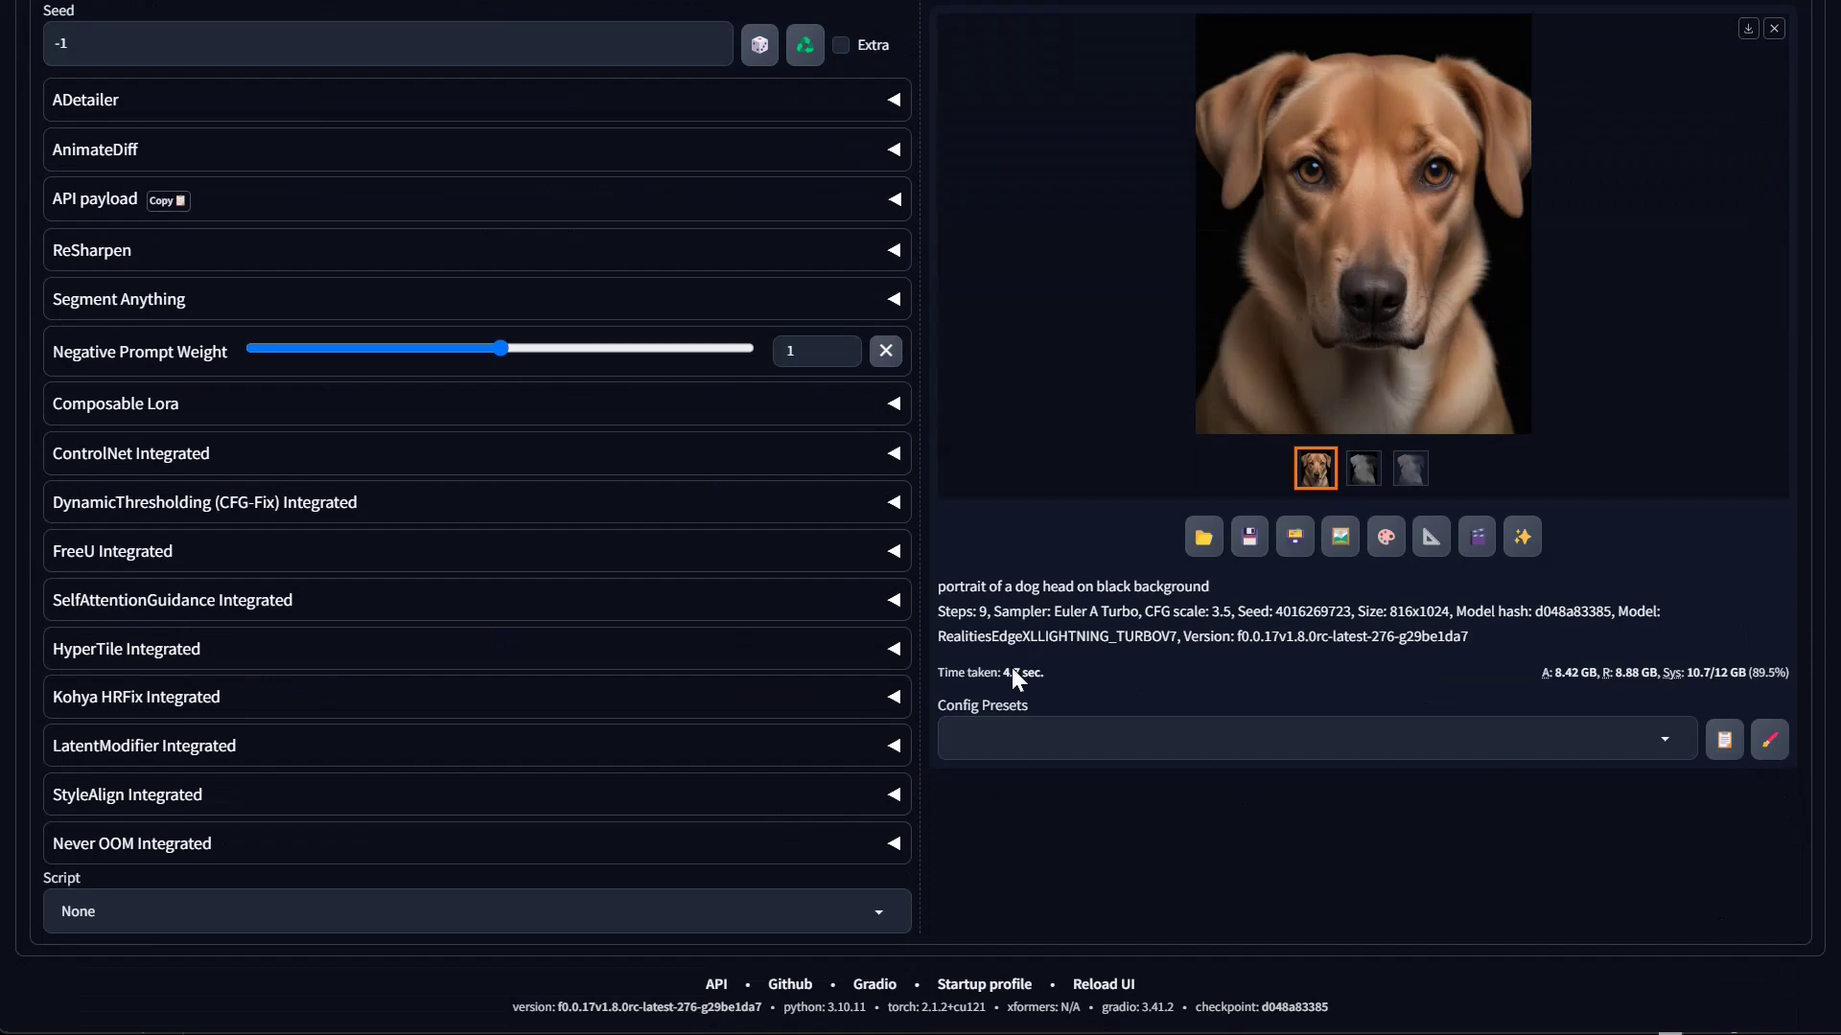
left_click(1014, 738)
left_click(1035, 604)
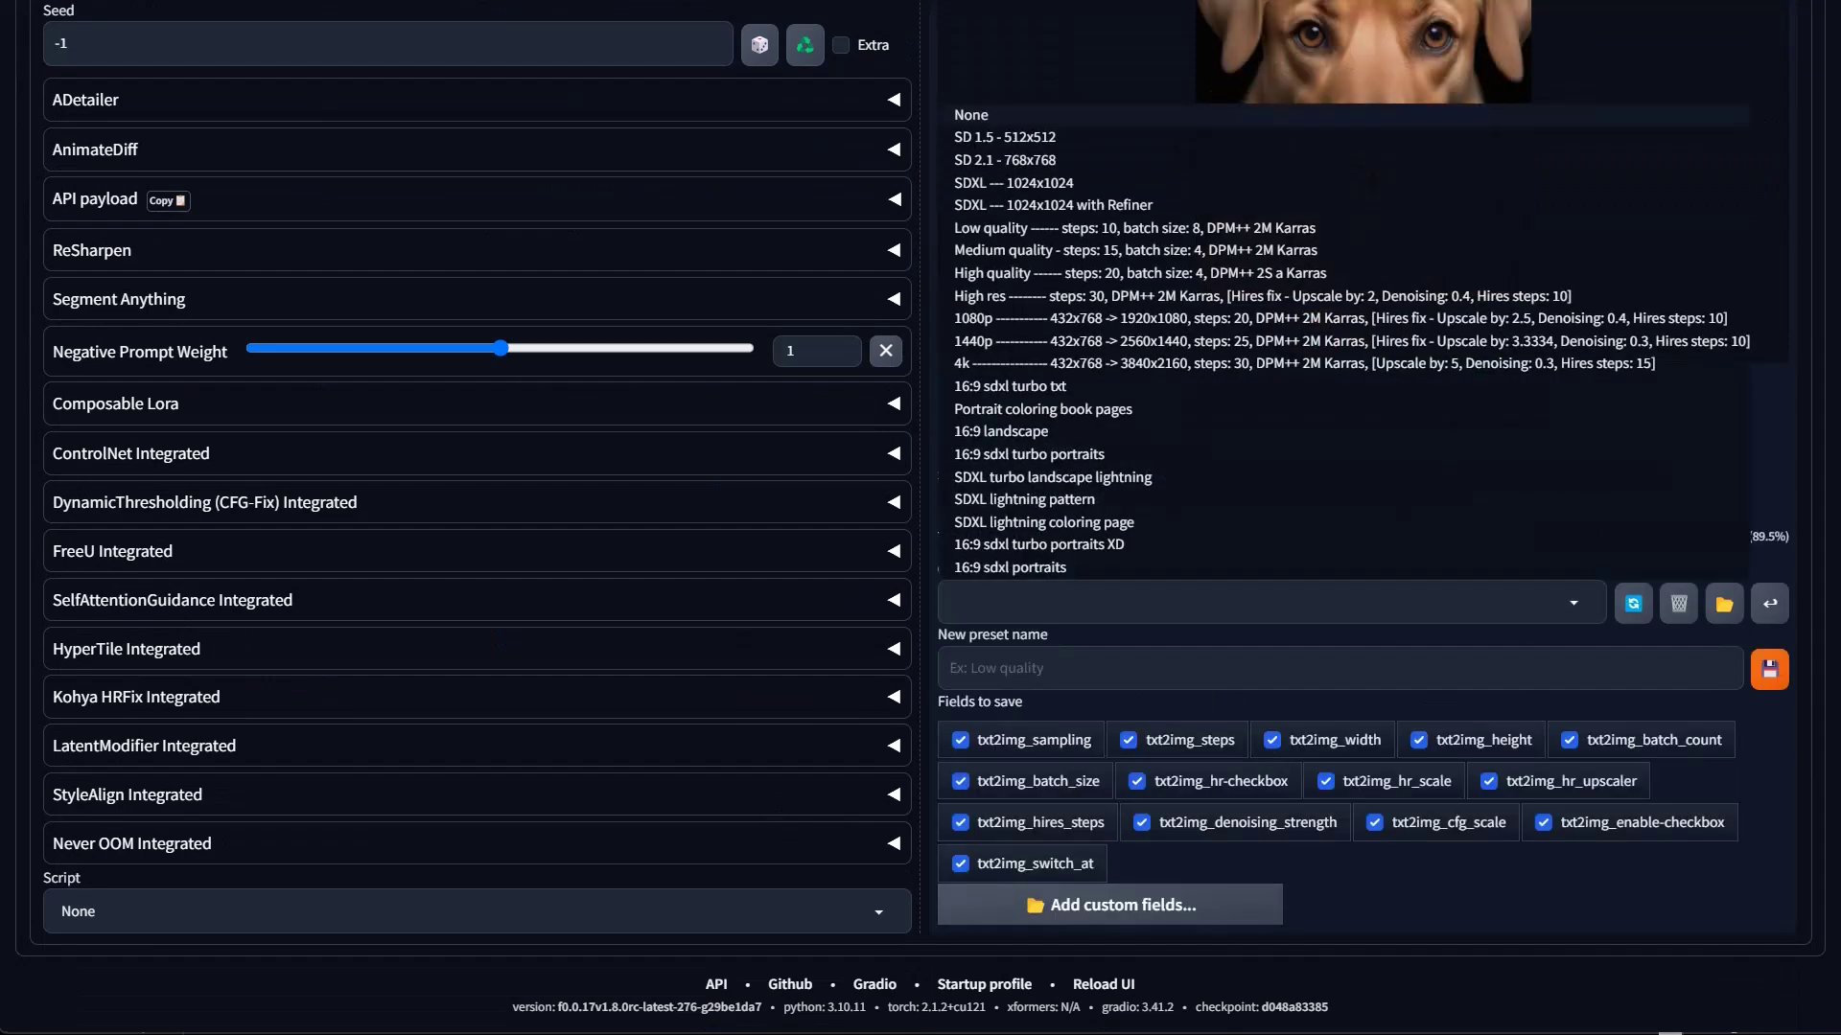
left_click(1794, 907)
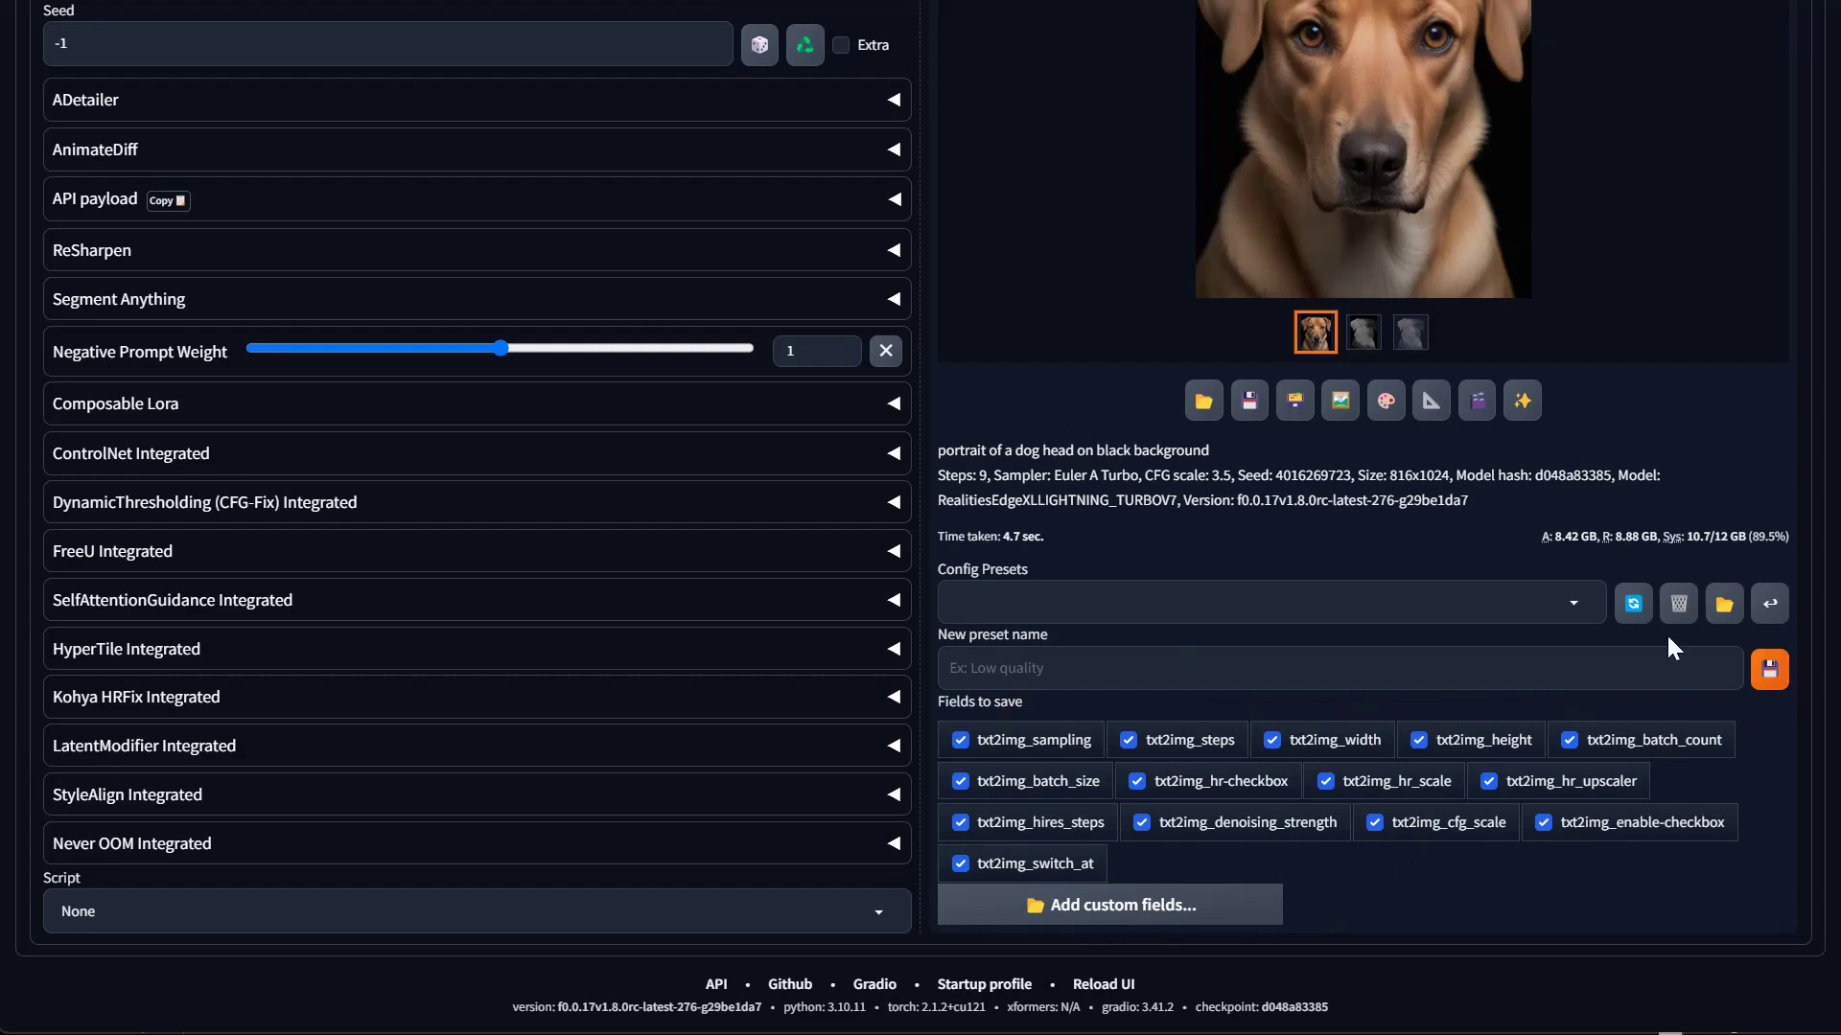
Apply the "16:9 sdxl turbo portraits" config preset and check the generation settings it loads
left_click(1581, 604)
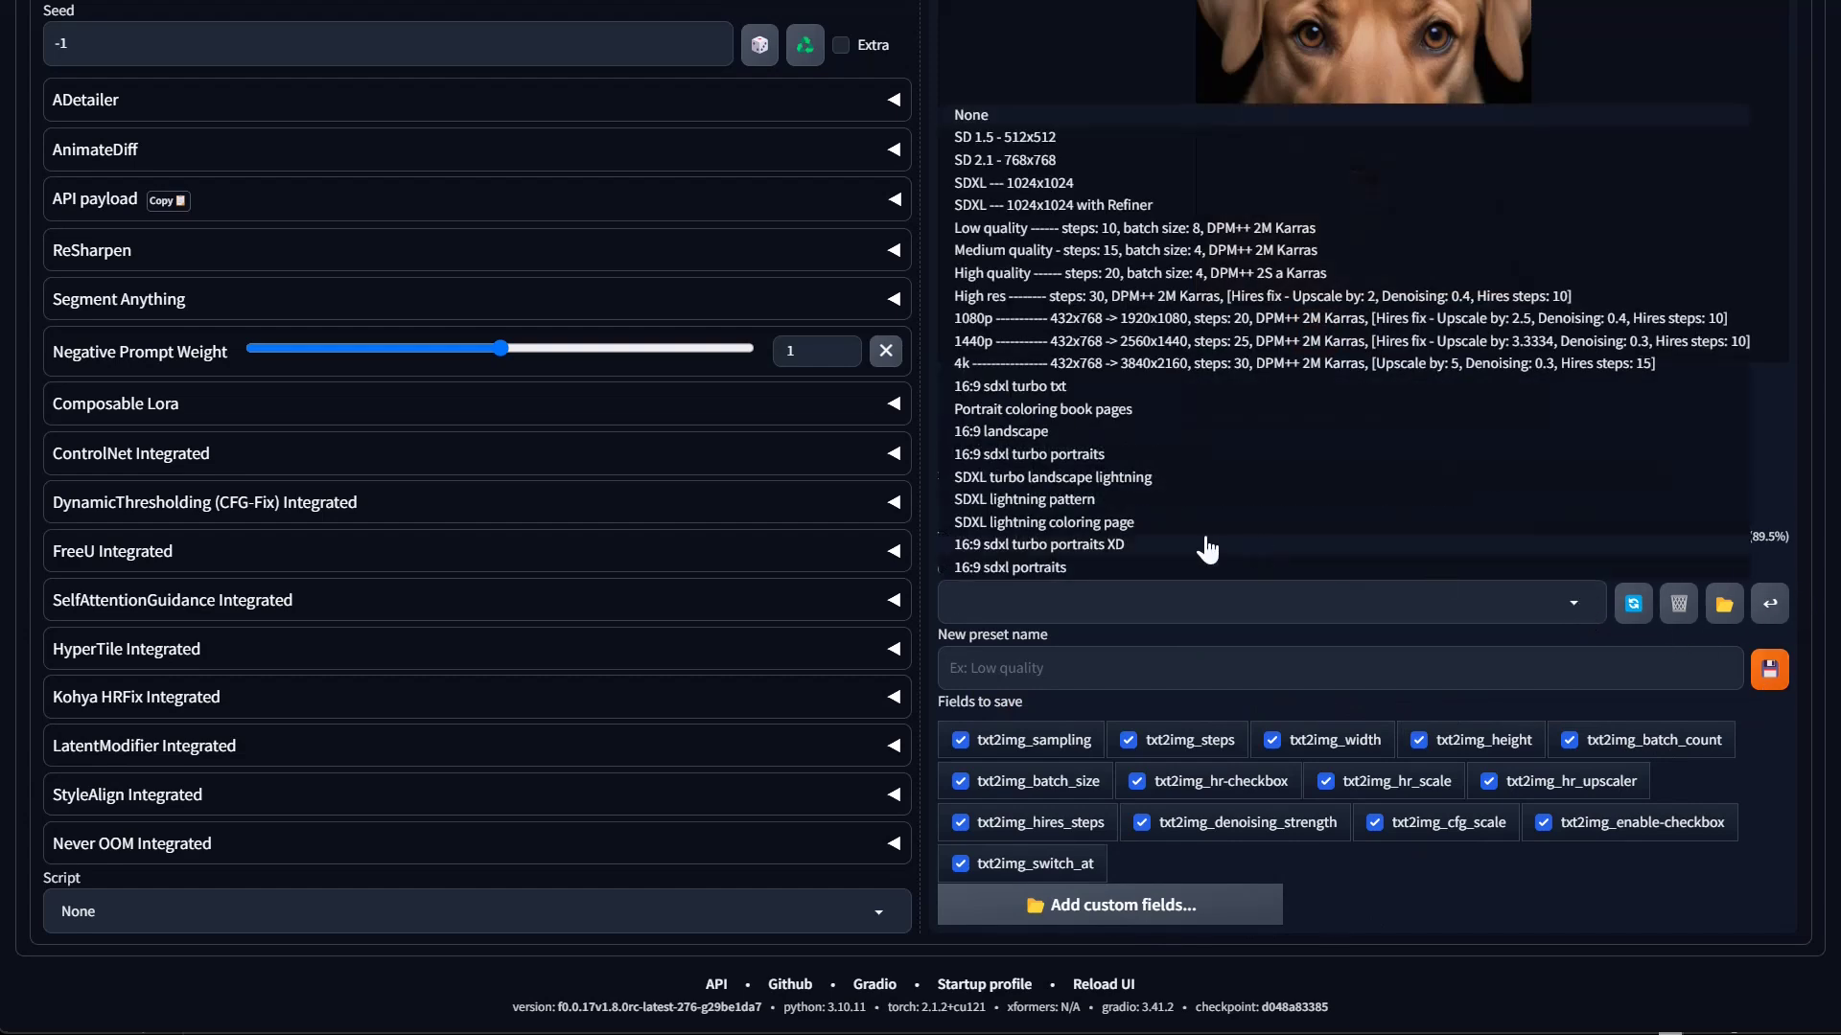
left_click(1143, 461)
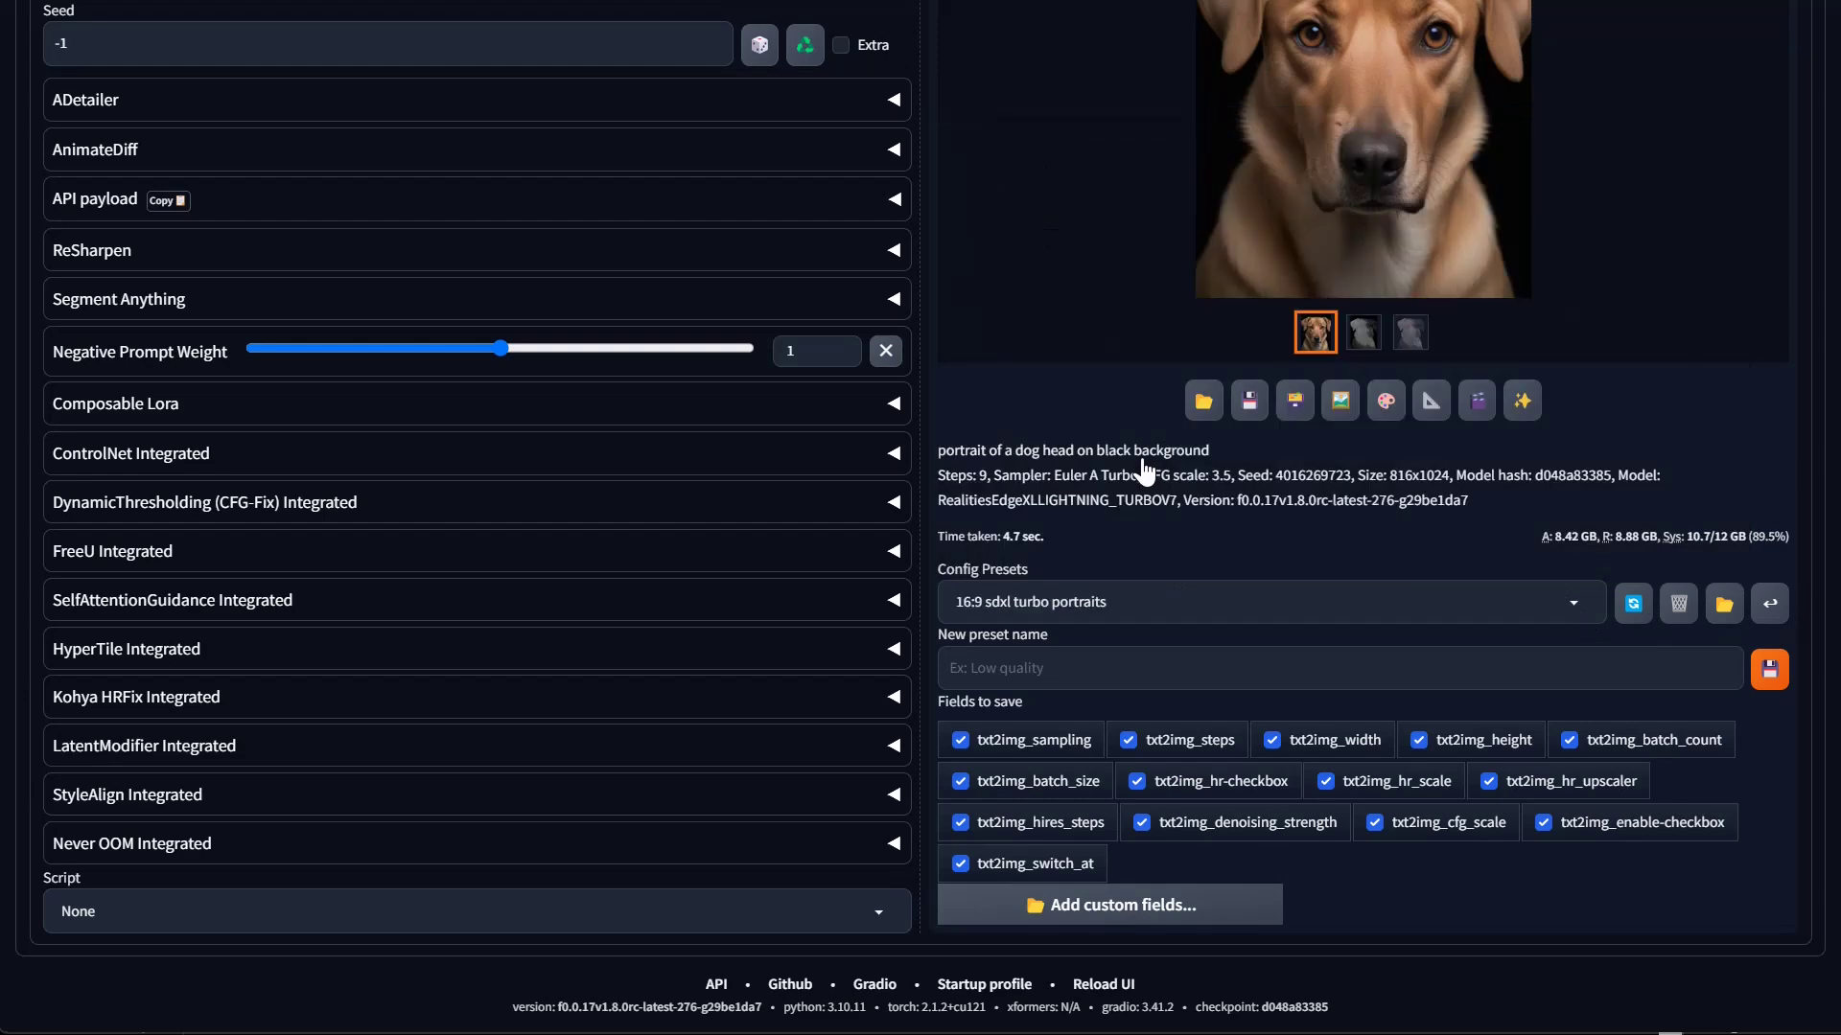
scroll(1010, 422, "up", 10)
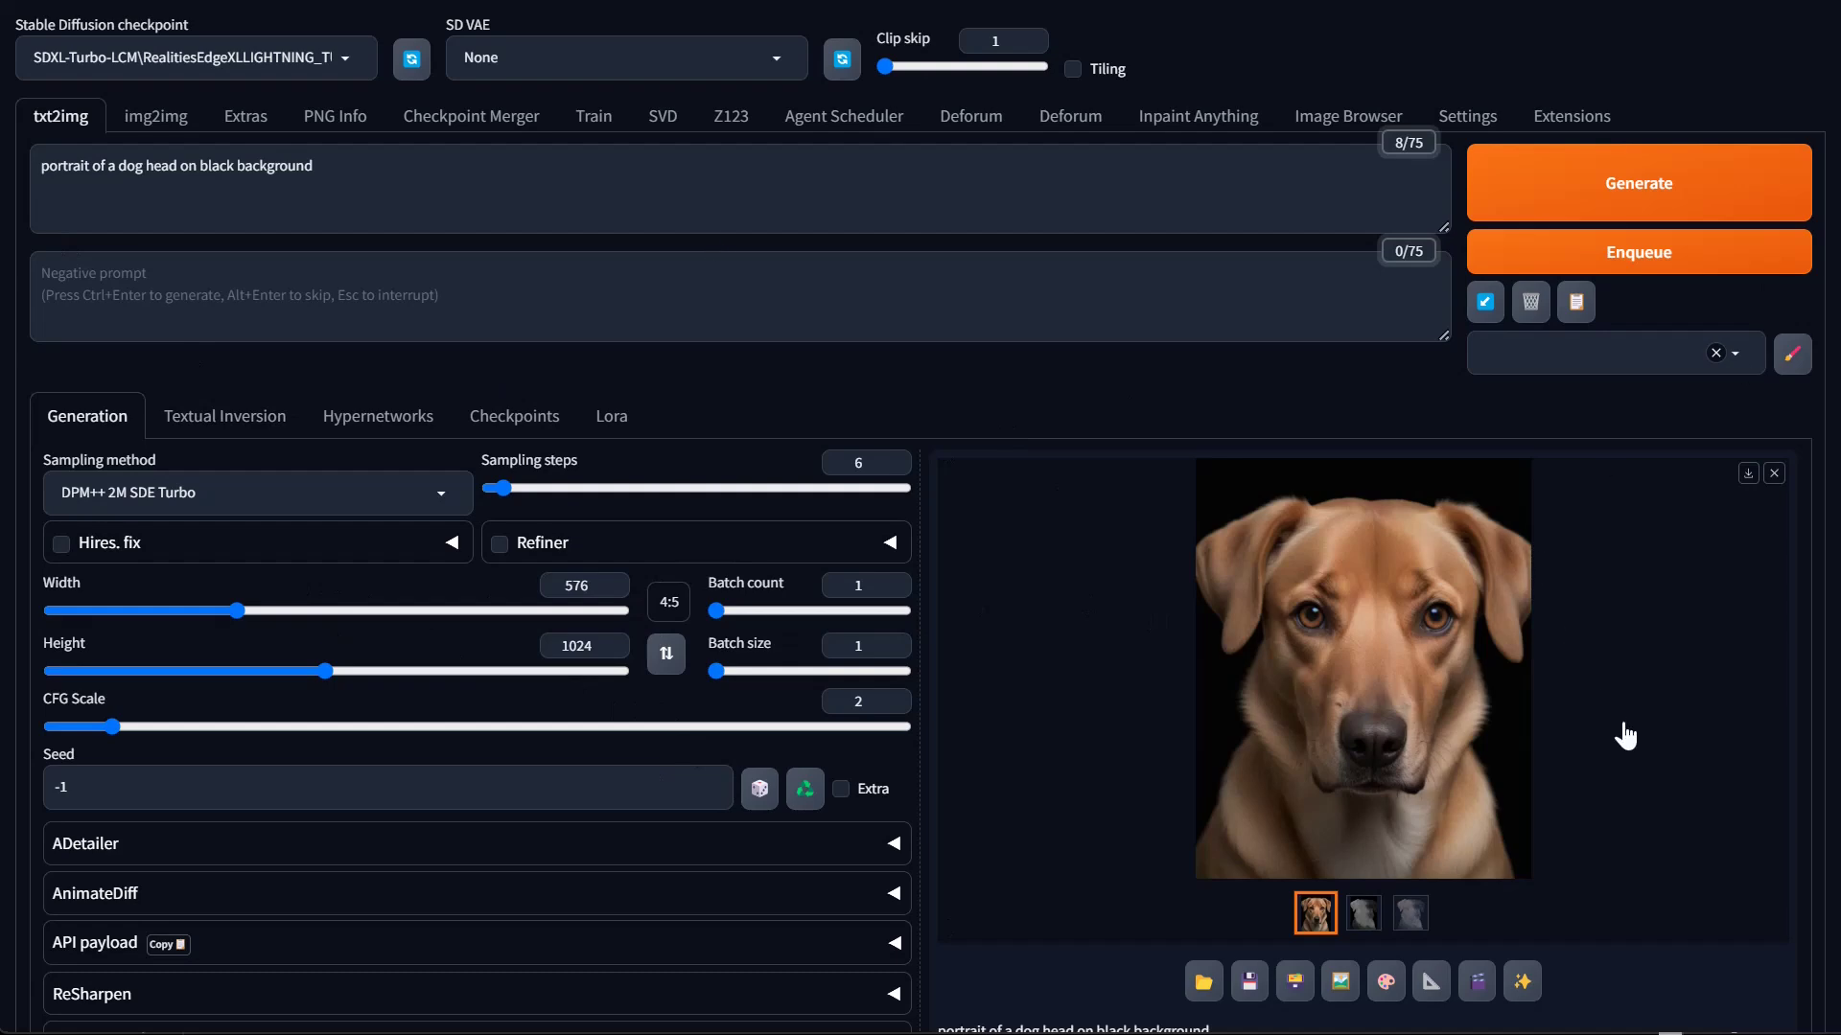
Apply the "SDXL turbo landscape lightning" config preset and check its generation settings
scroll(1630, 748, "down", 8)
left_click(1155, 606)
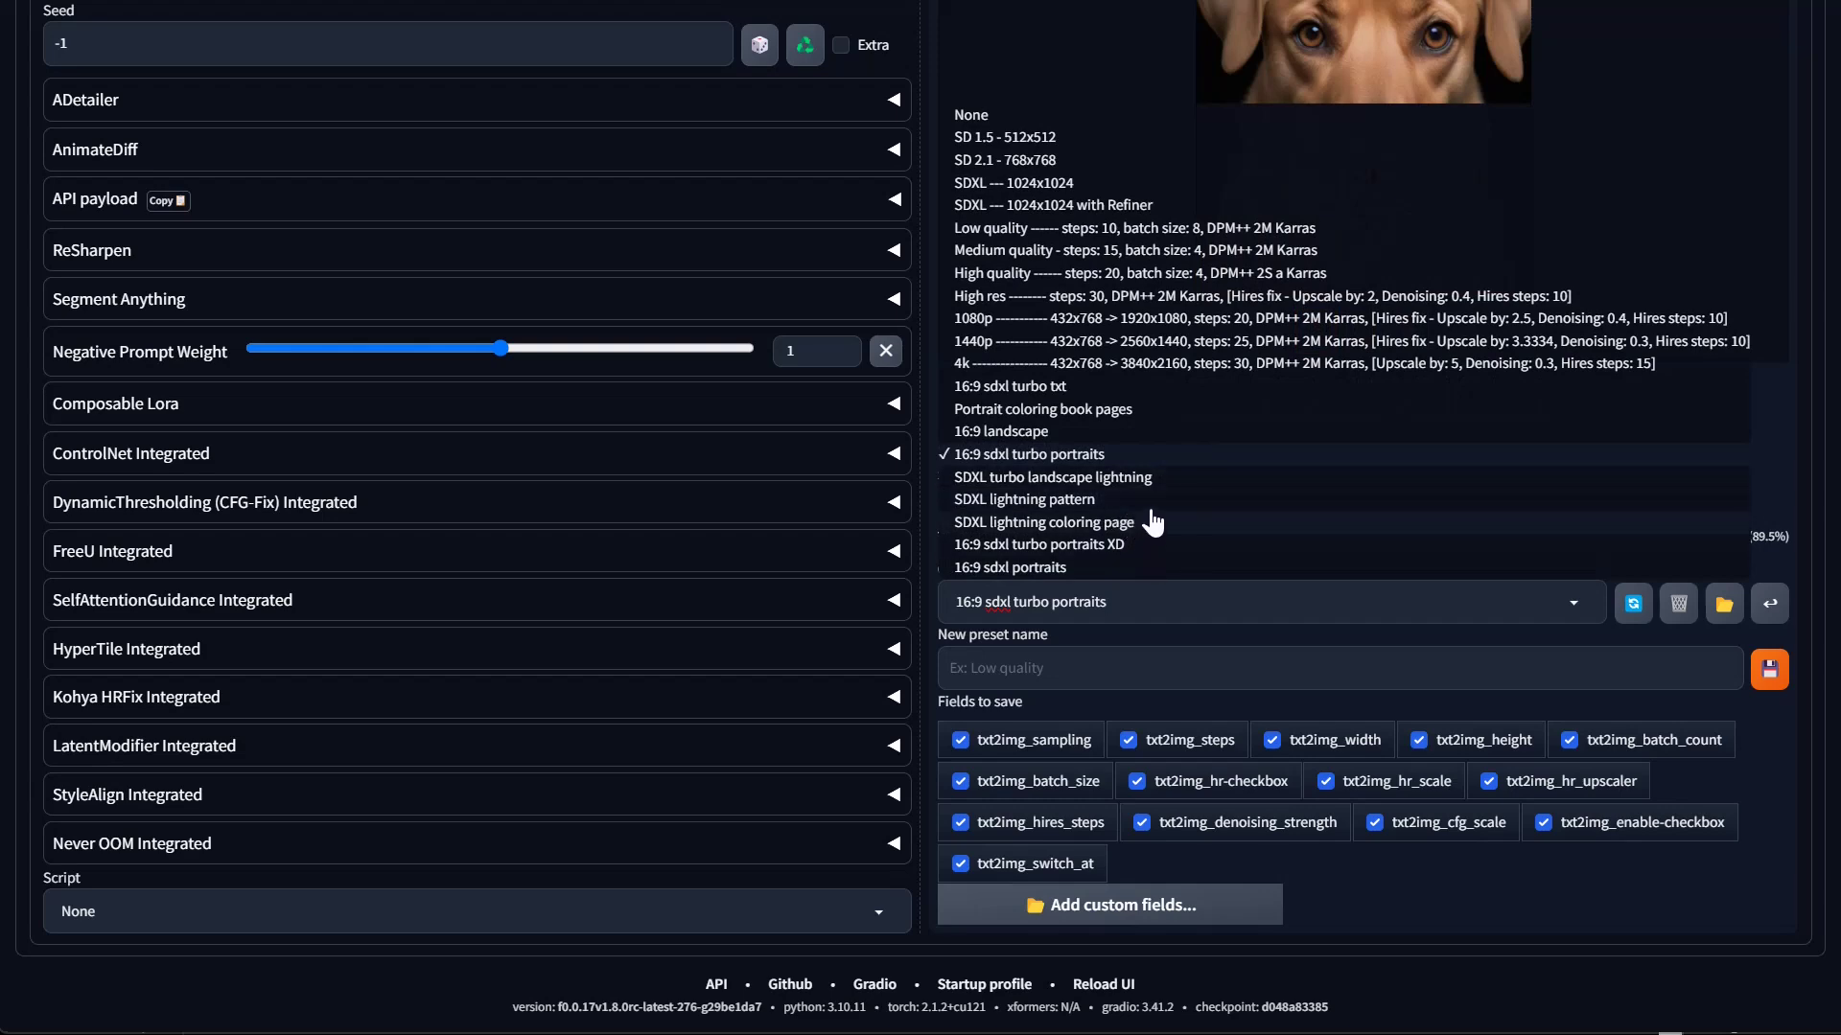
left_click(1123, 478)
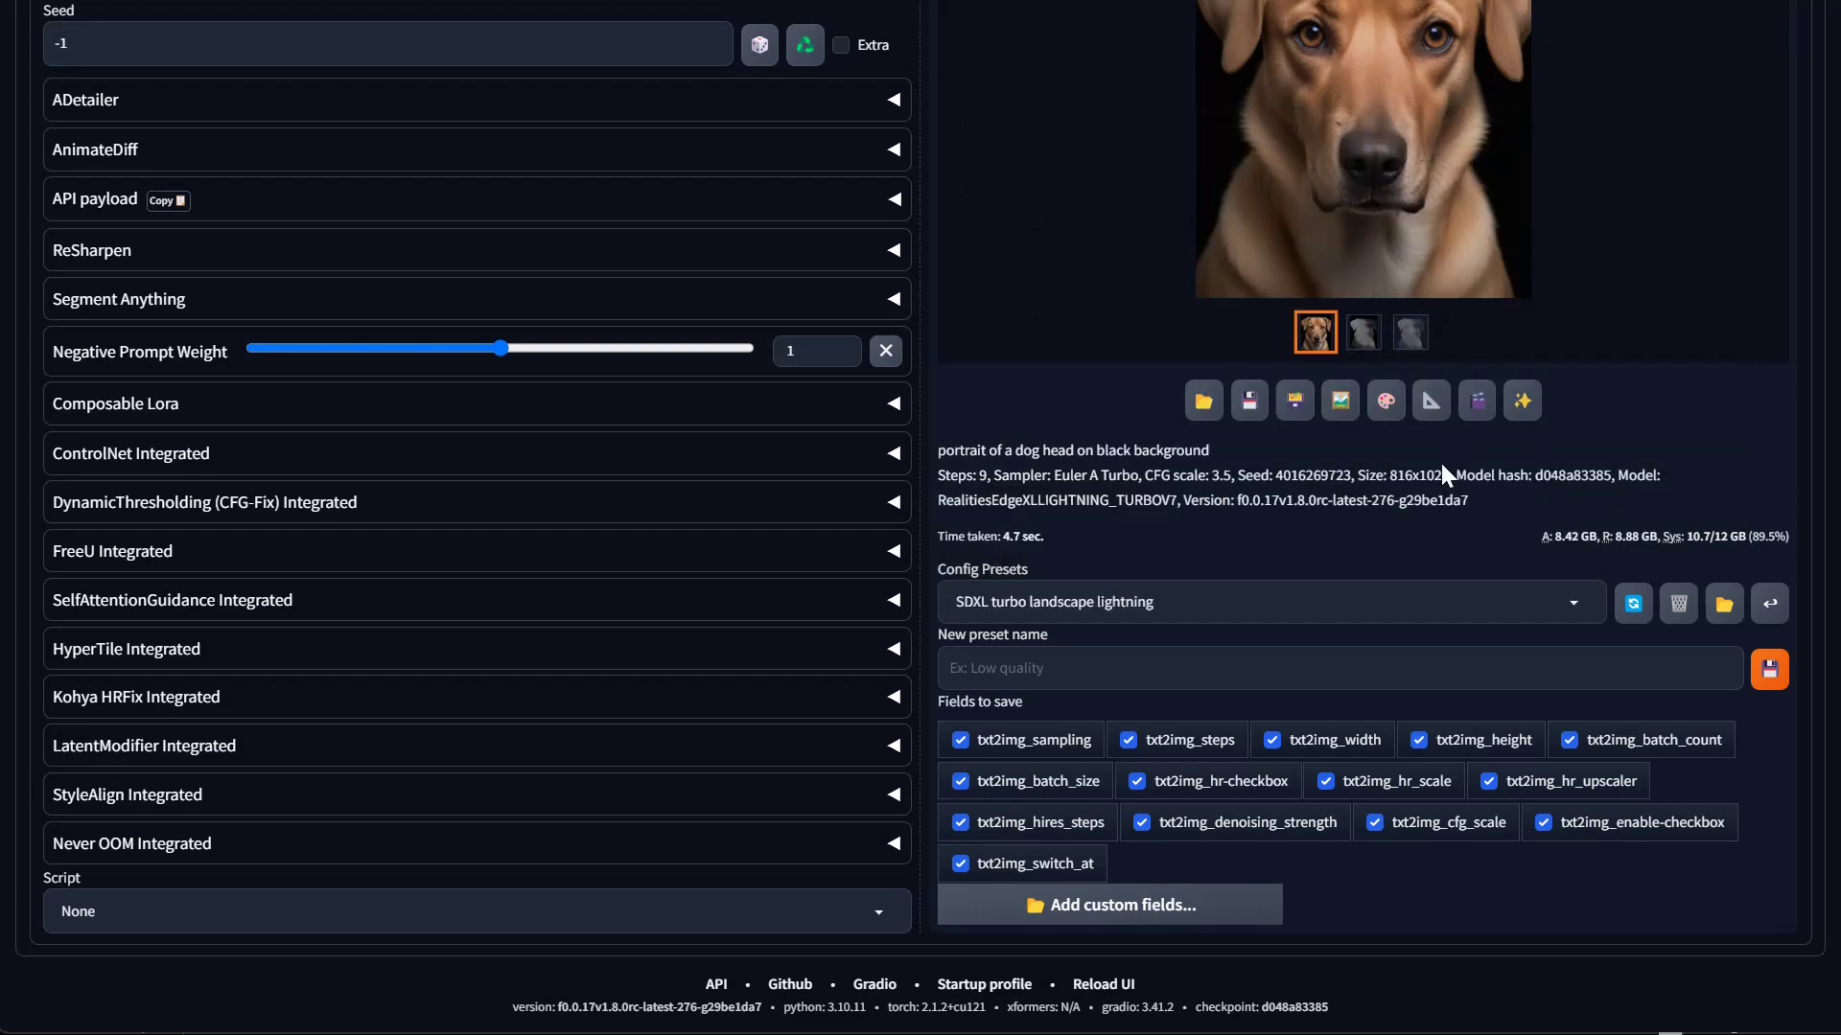
scroll(1275, 489, "up", 8)
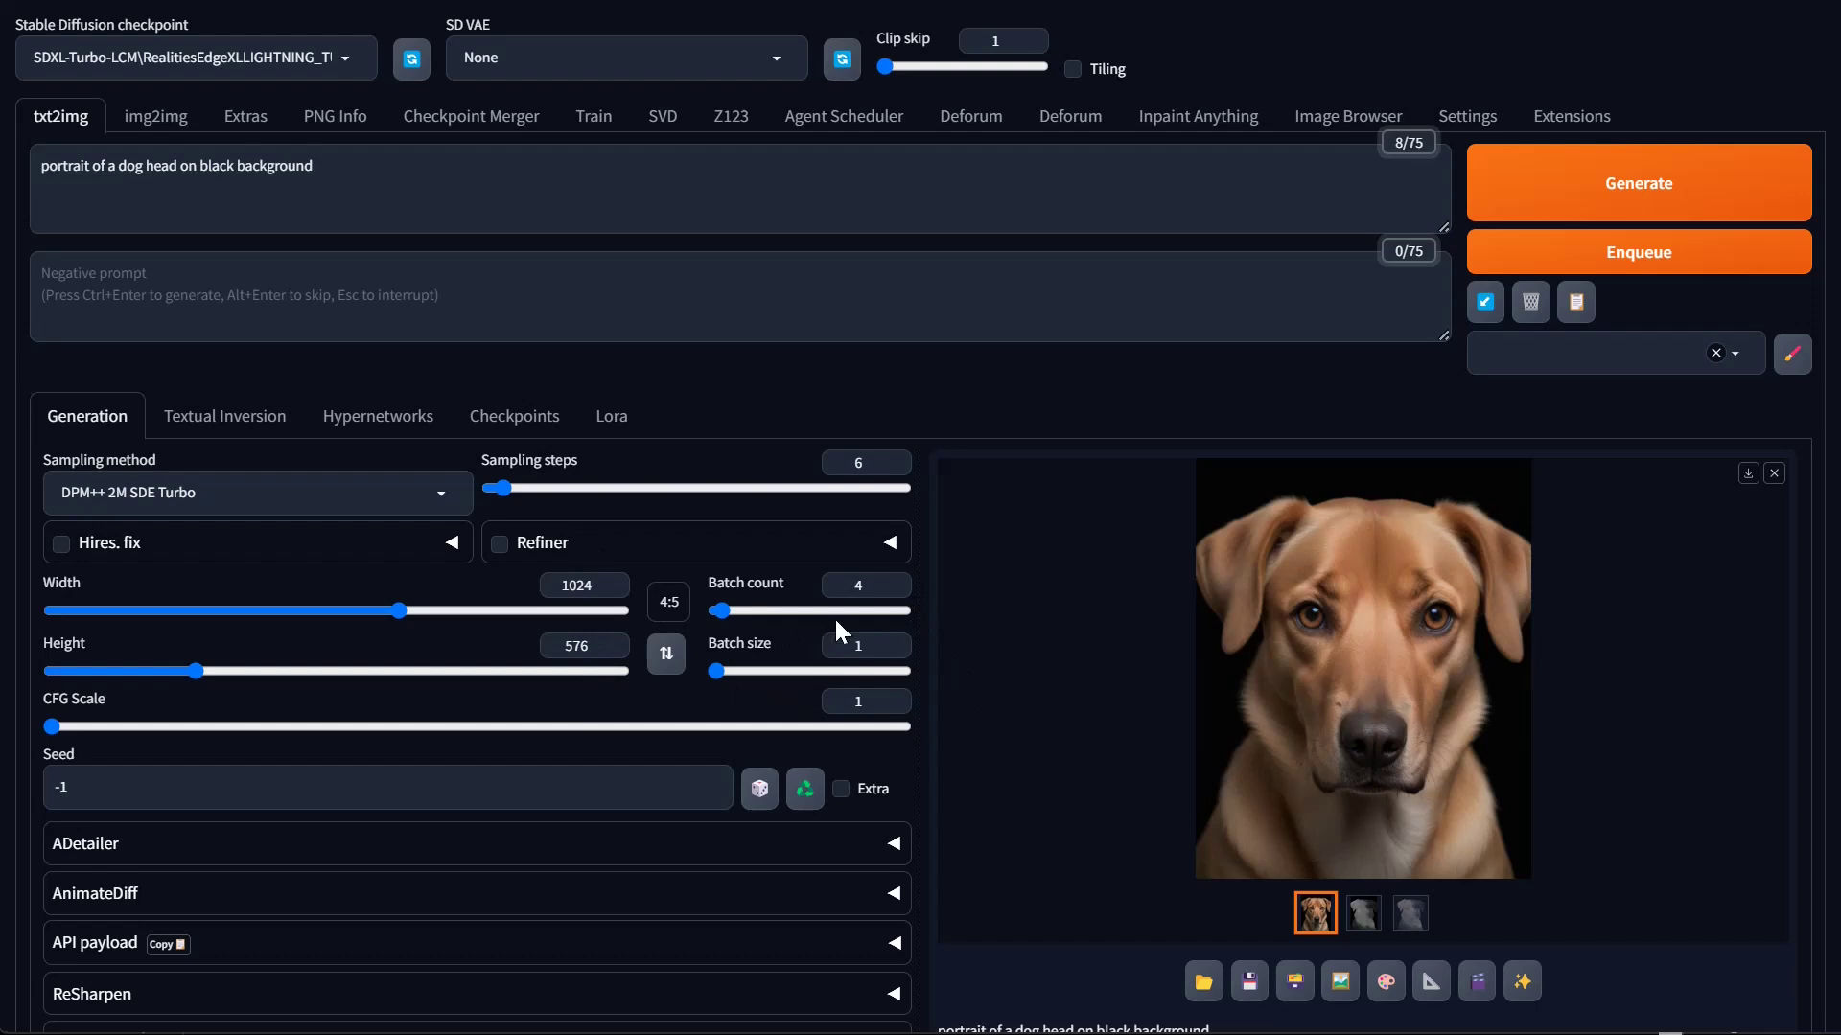
Set the CFG Scale to 3 and enter "SDXL turbo landscape lightning" as the new preset name
left_click(111, 726)
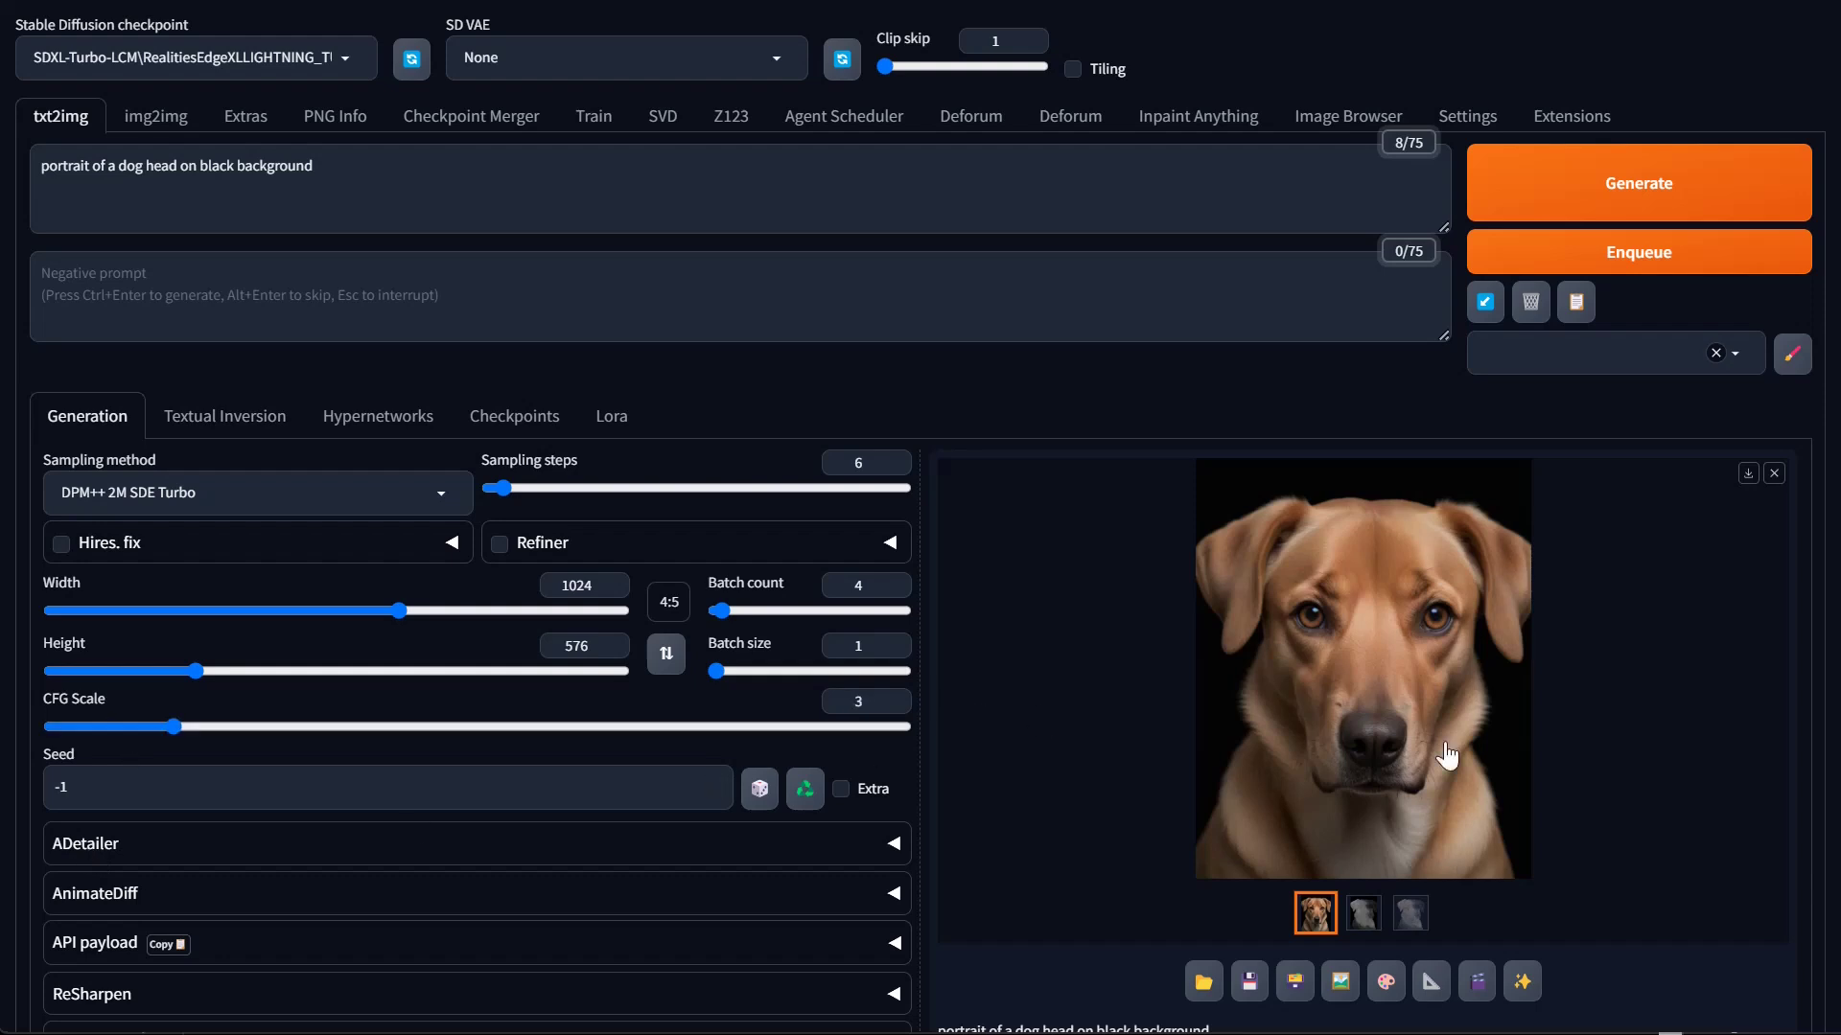
scroll(614, 633, "down", 8)
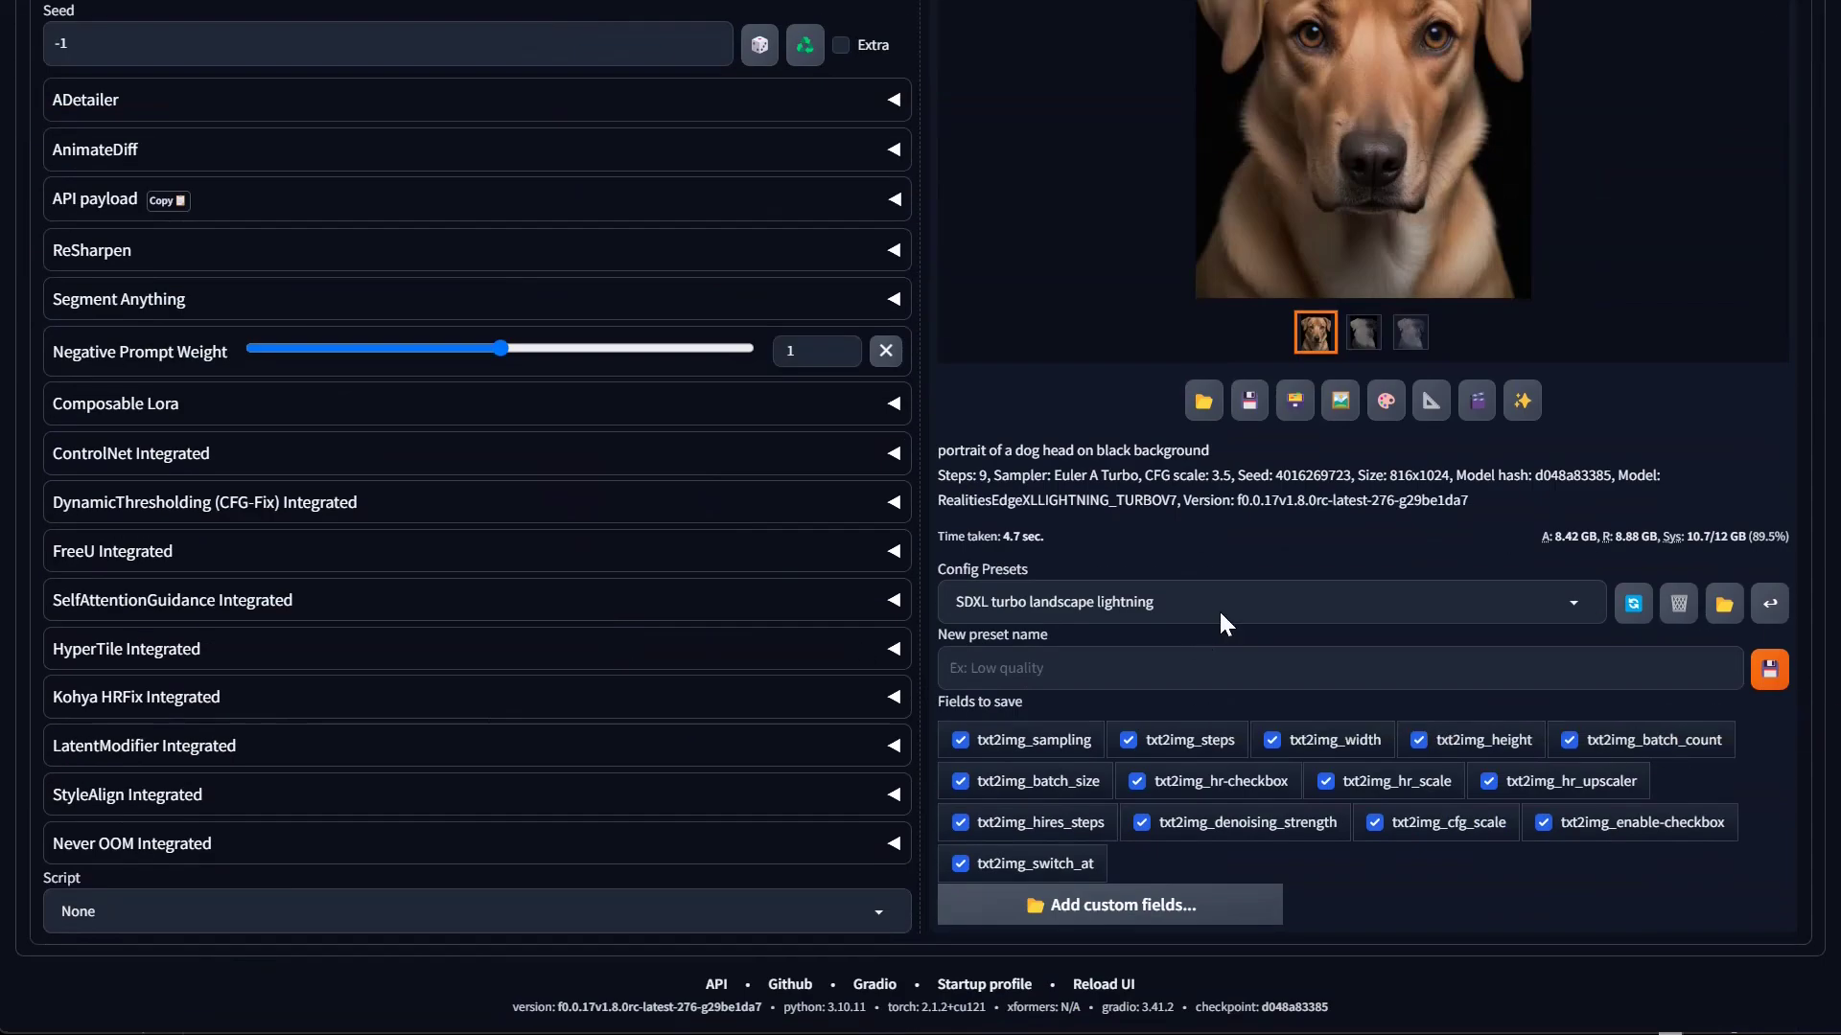
left_click_drag(1156, 603, 945, 595)
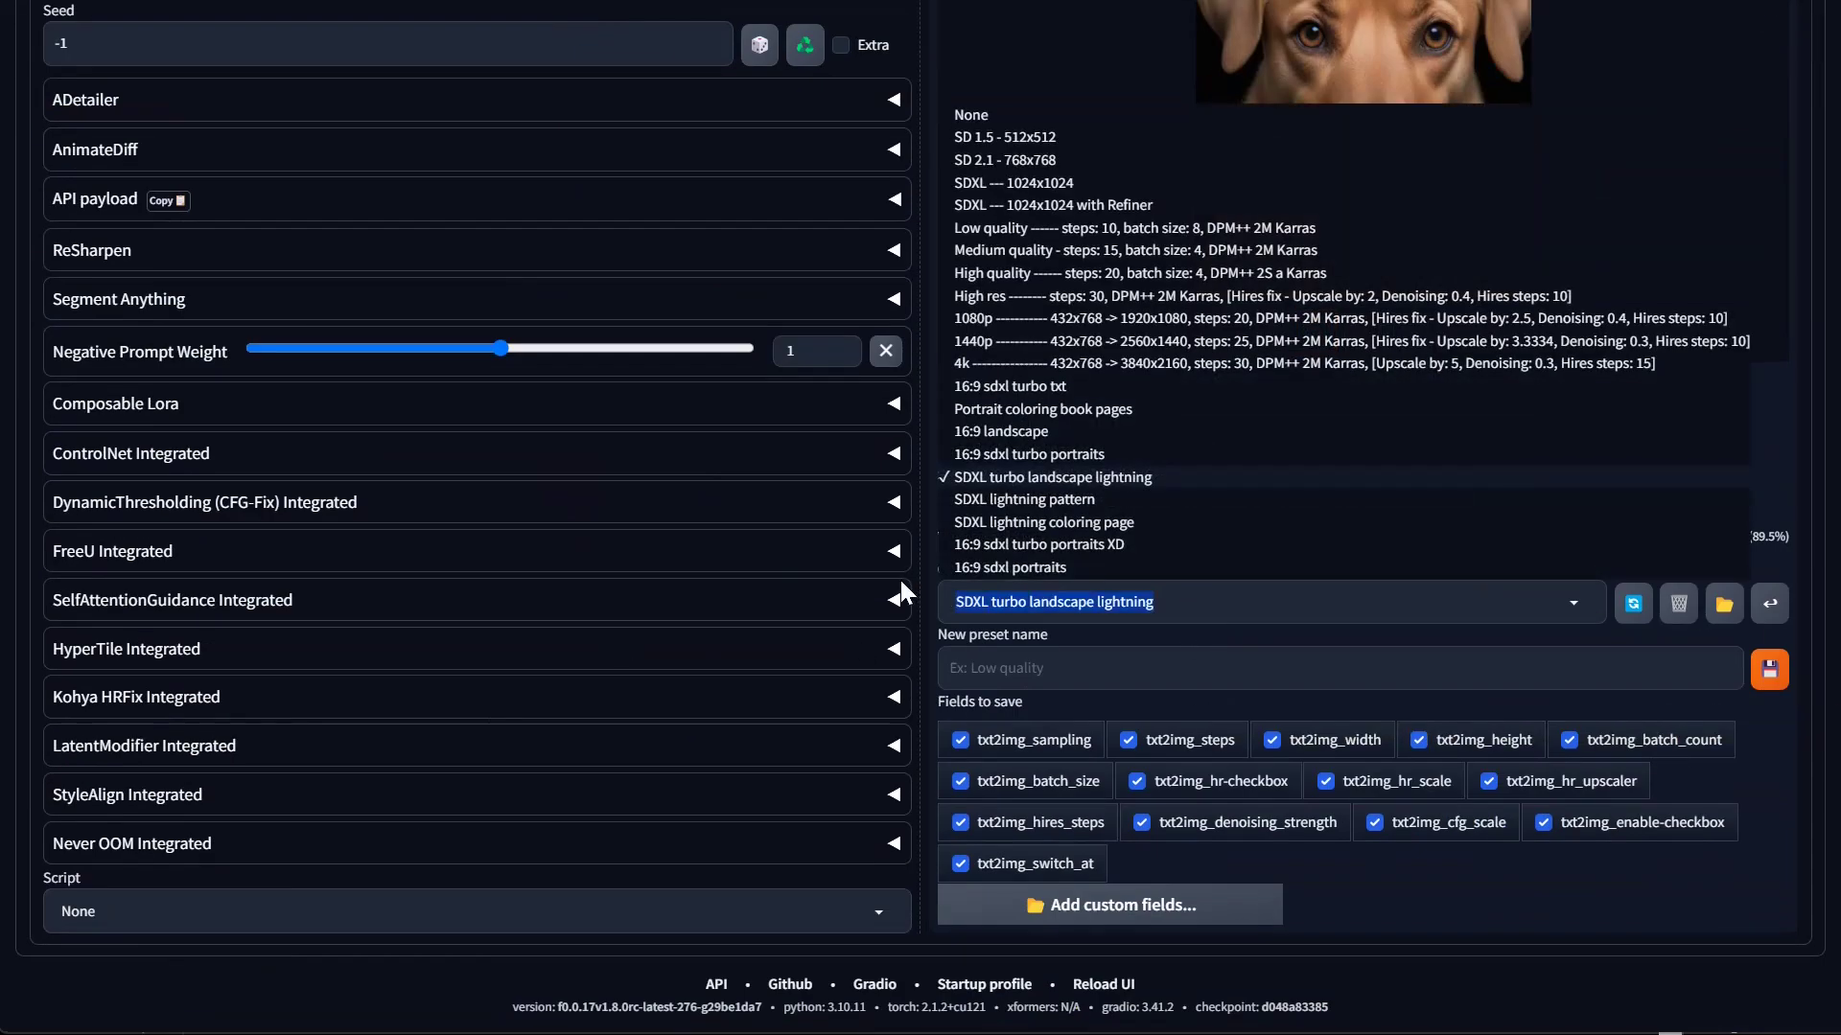
left_click(1066, 671)
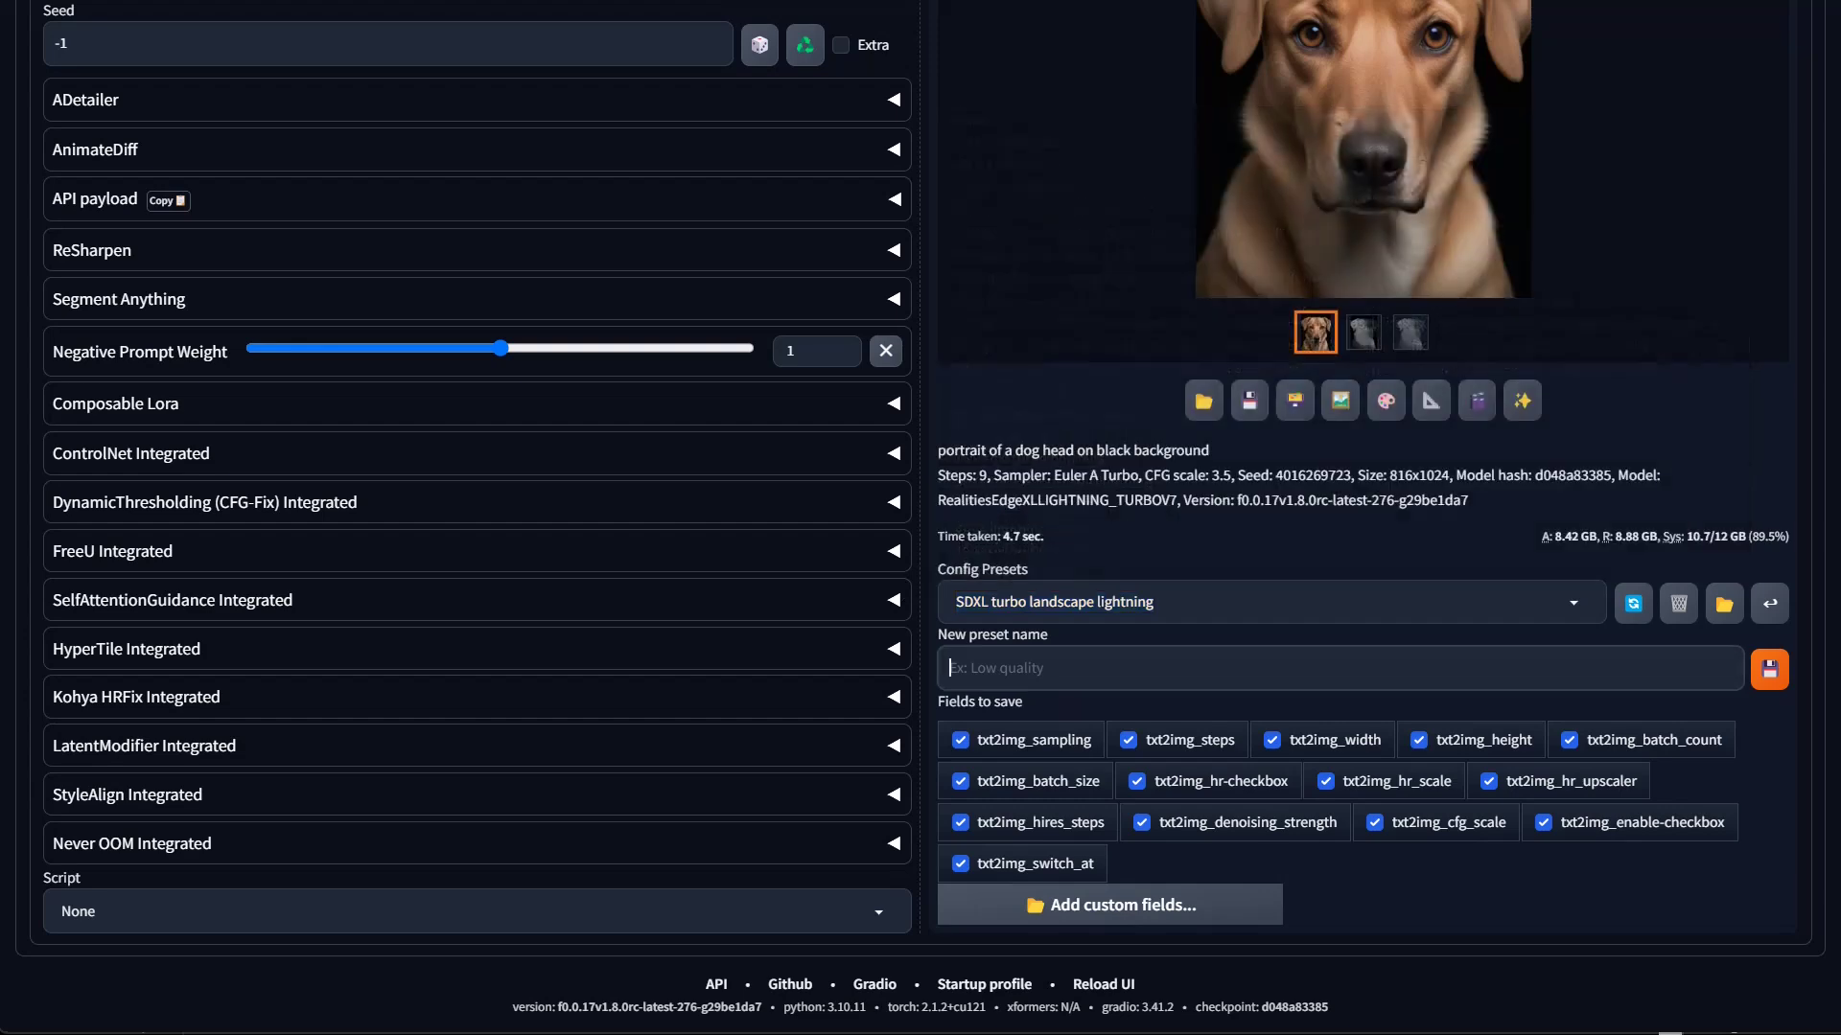
type("SDXL turbo landscape lightning")
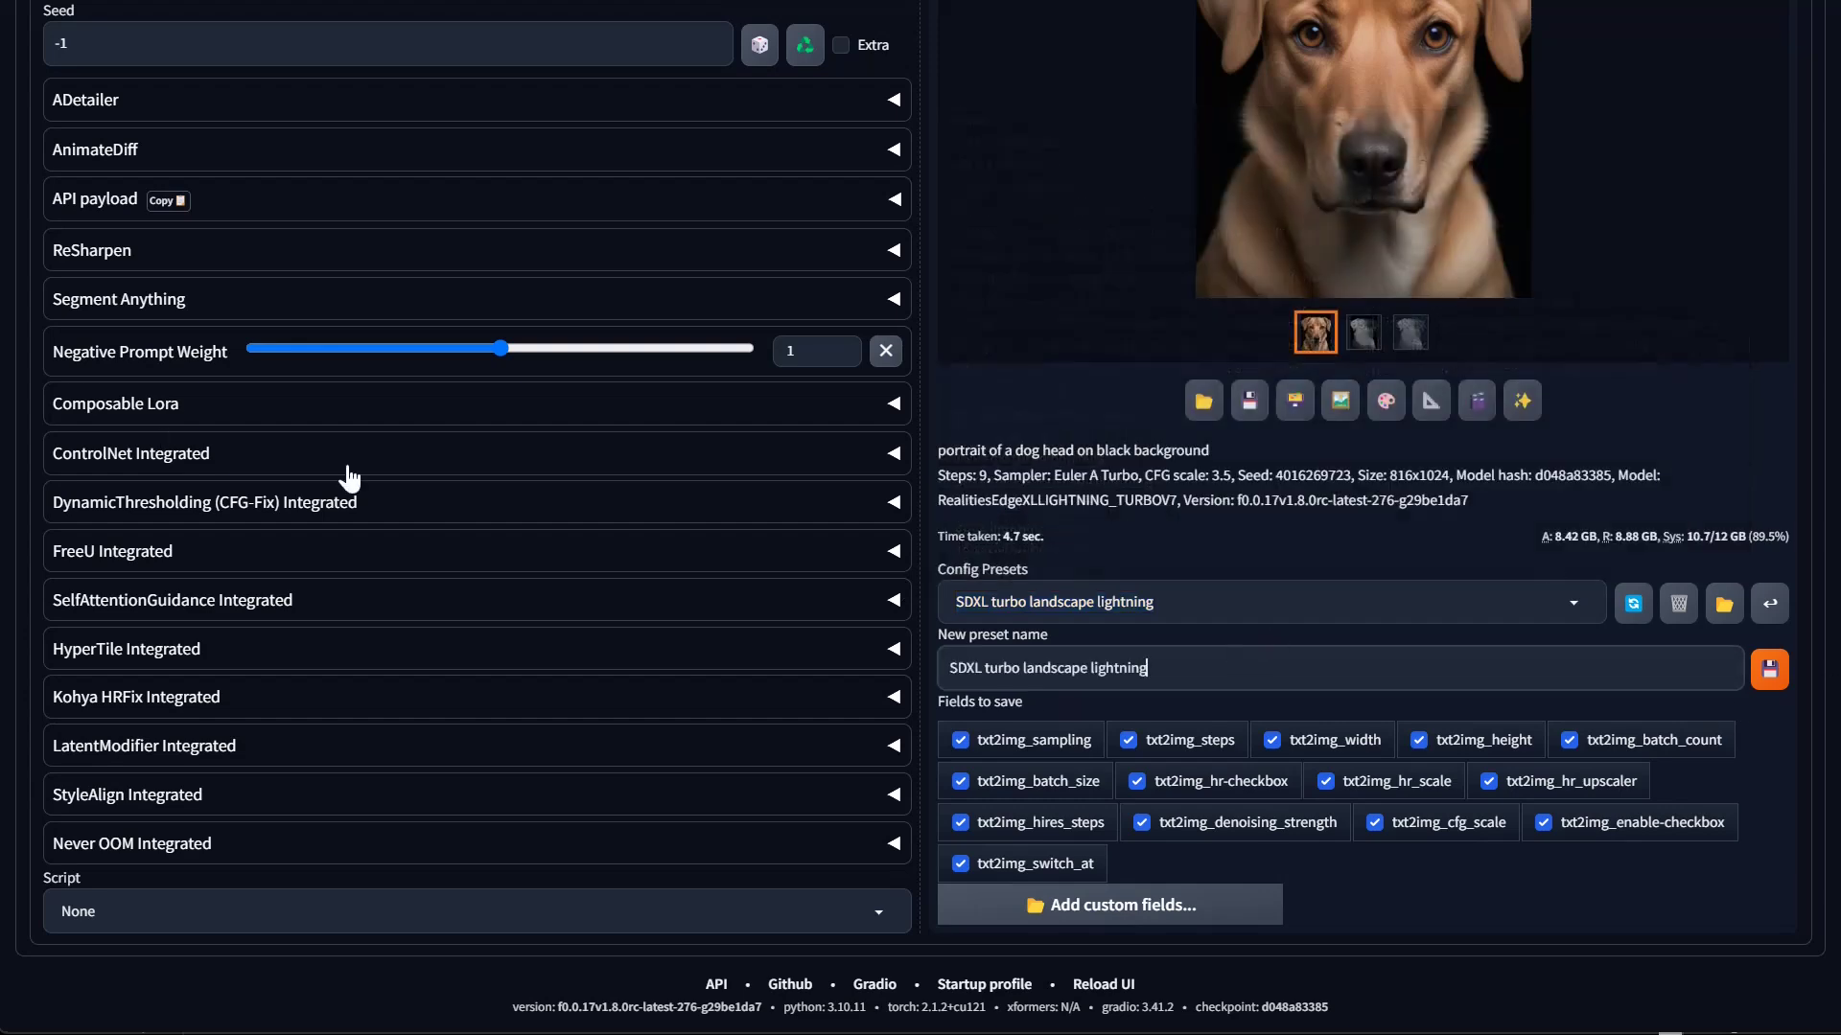
Set the batch count to 1 and save the current settings as the "SDXL turbo landscape lightning" preset
scroll(647, 602, "up", 8)
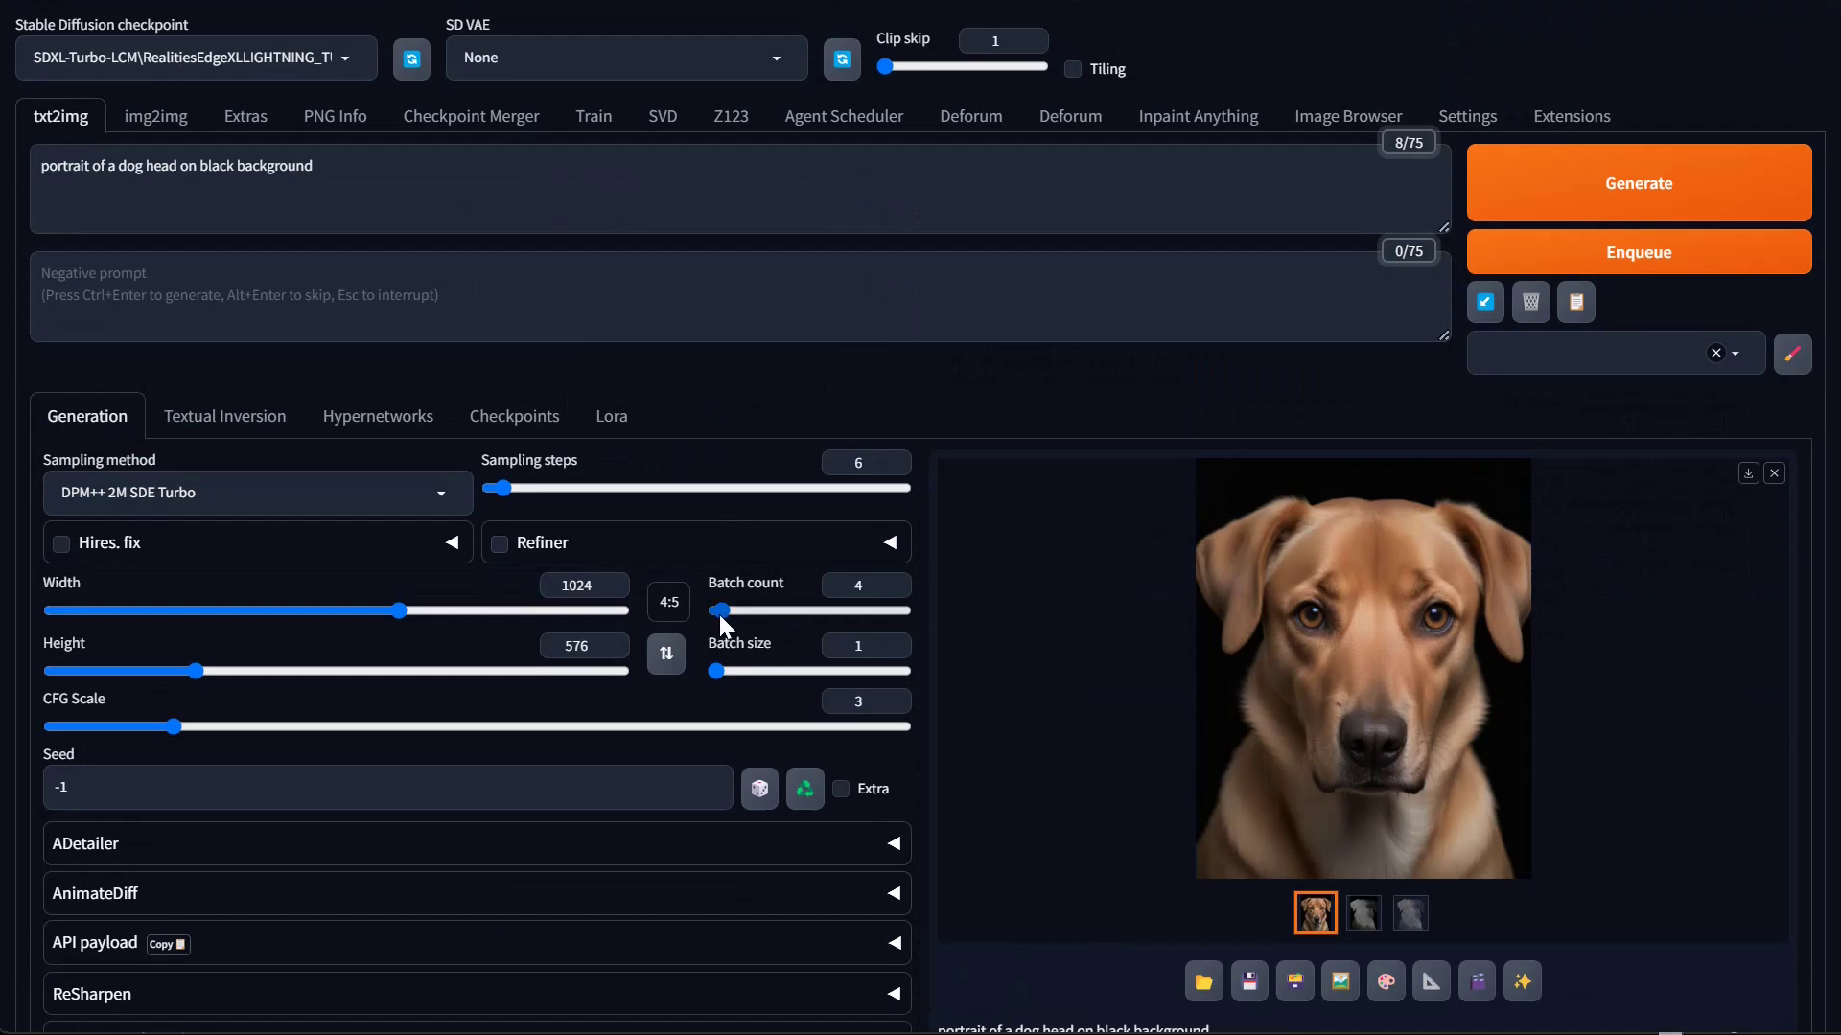
left_click_drag(719, 611, 707, 611)
scroll(1045, 822, "down", 5)
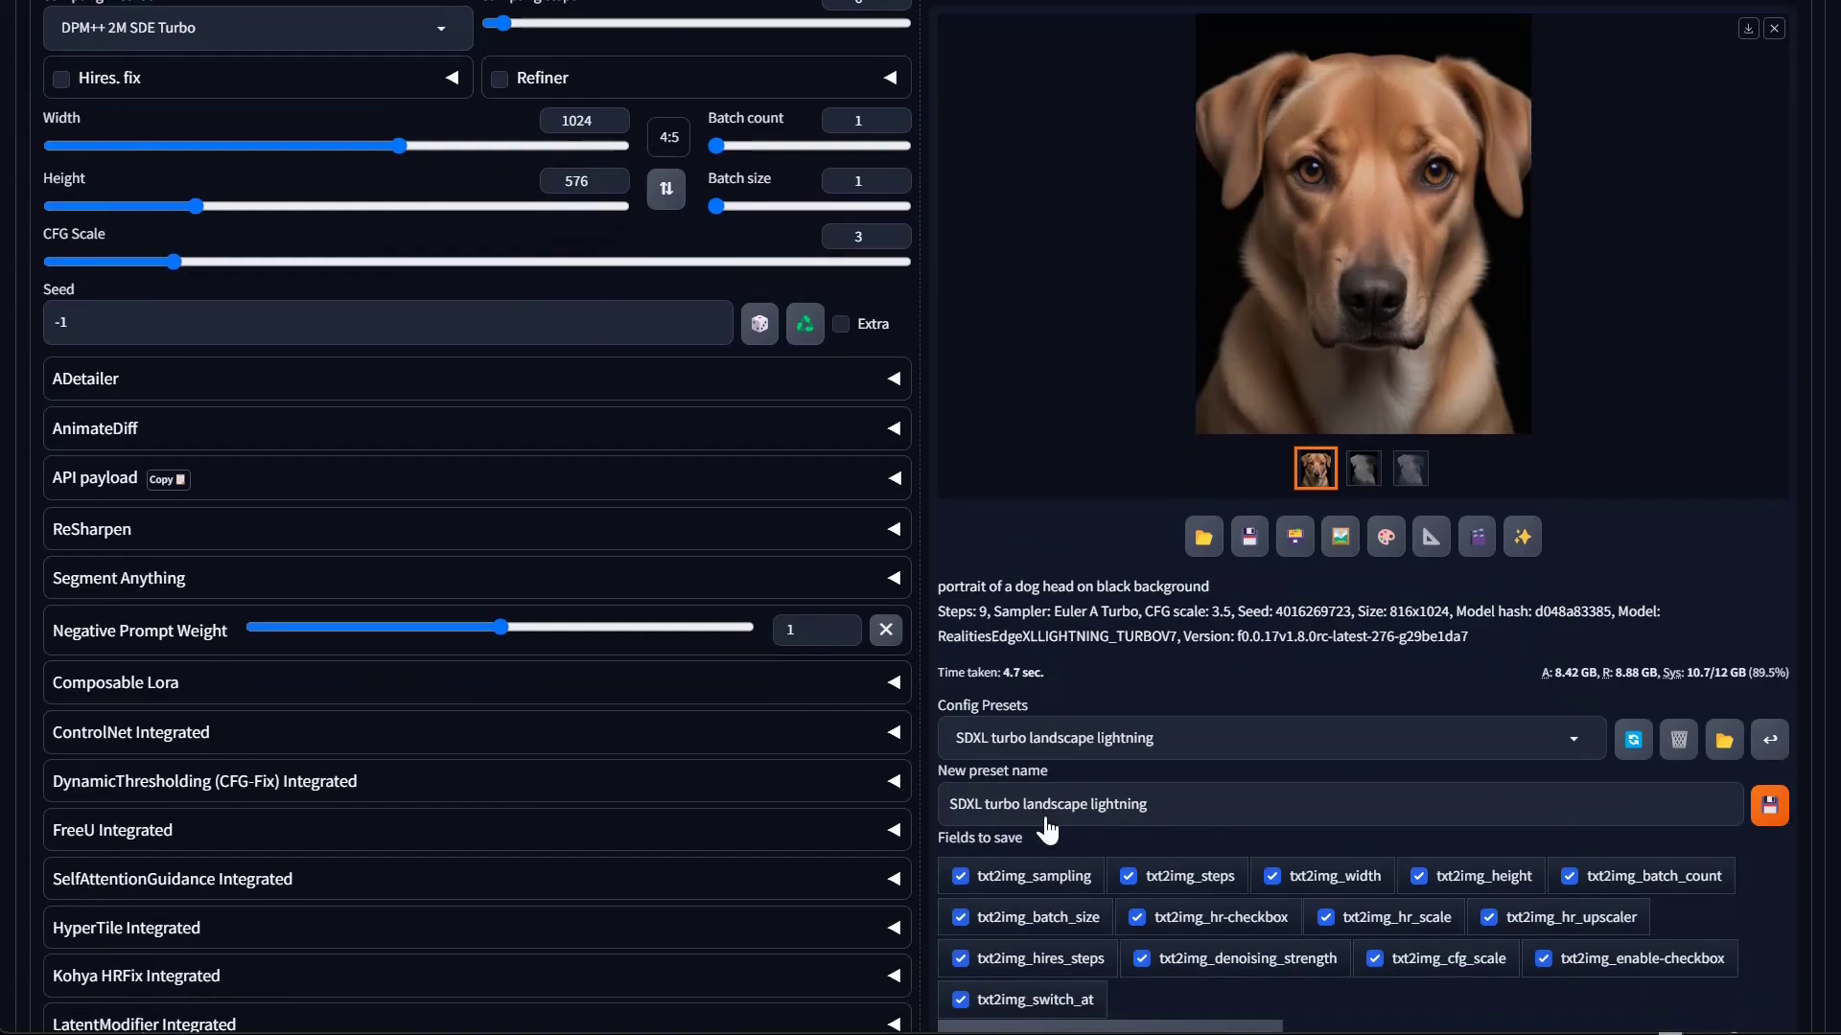
left_click(1771, 810)
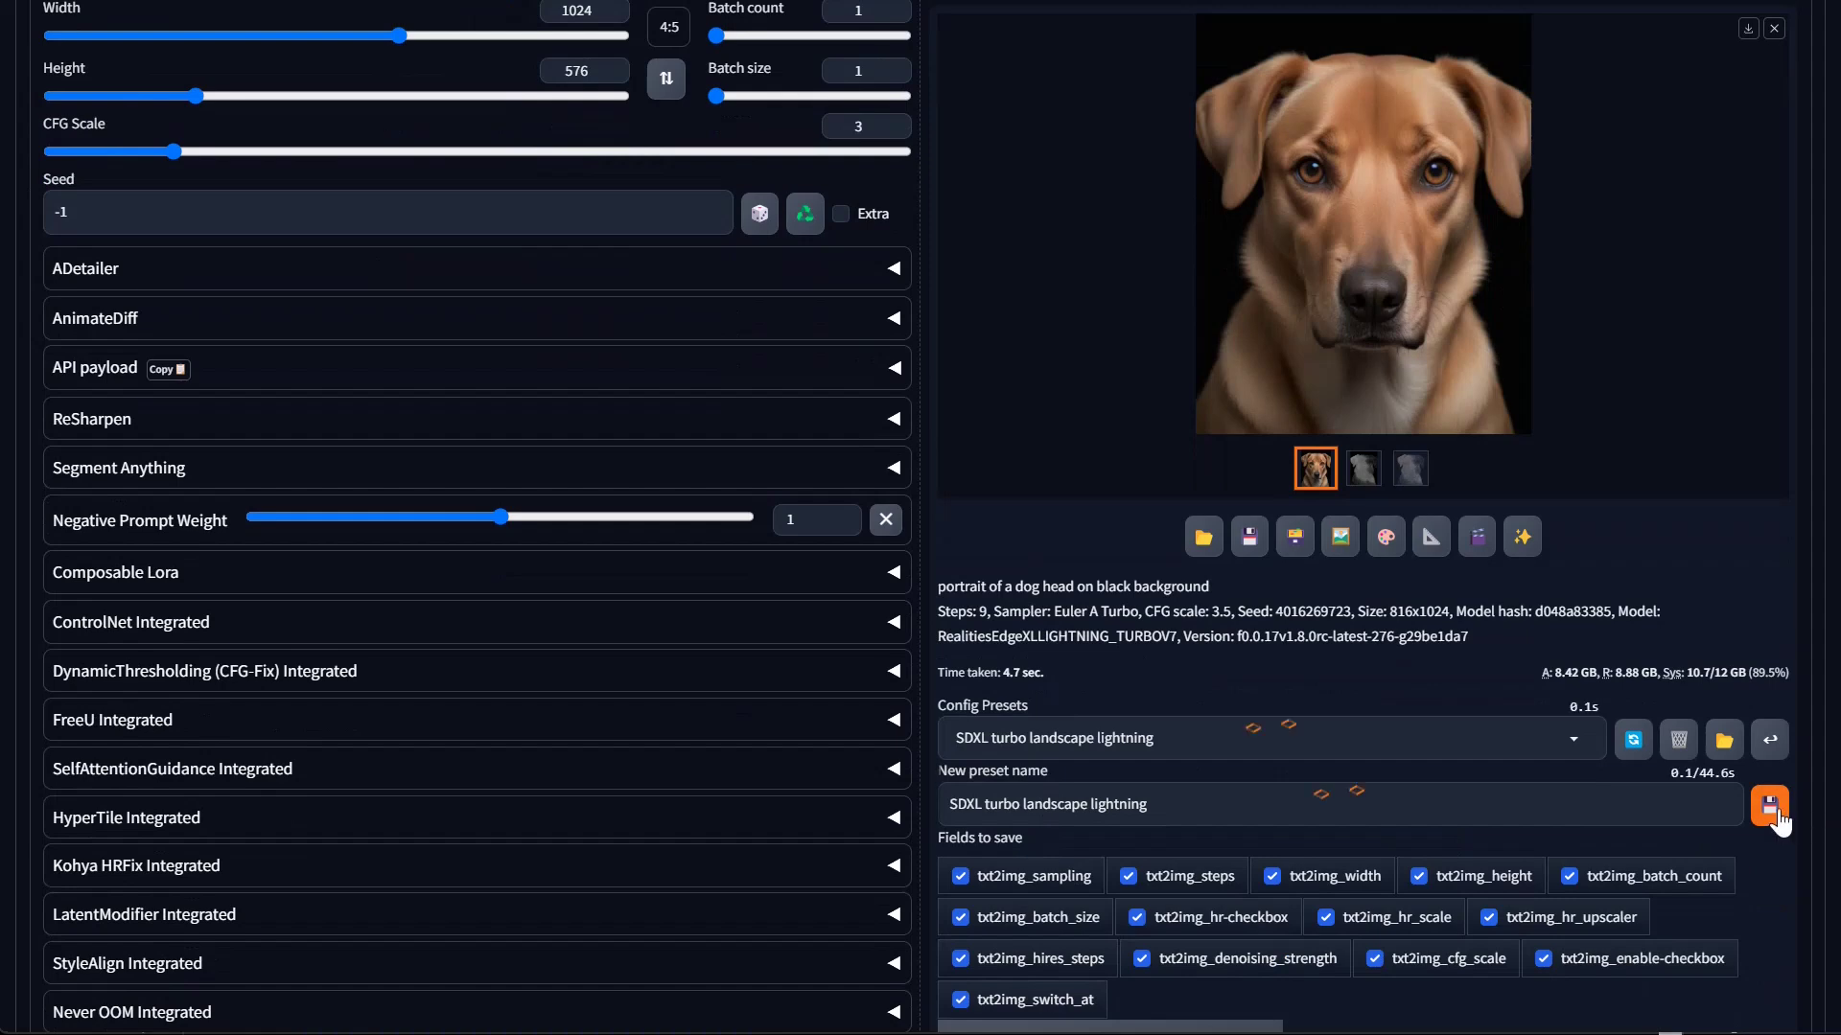
Check the Config Presets list for the saved "SDXL turbo landscape lightning" preset
left_click(1161, 750)
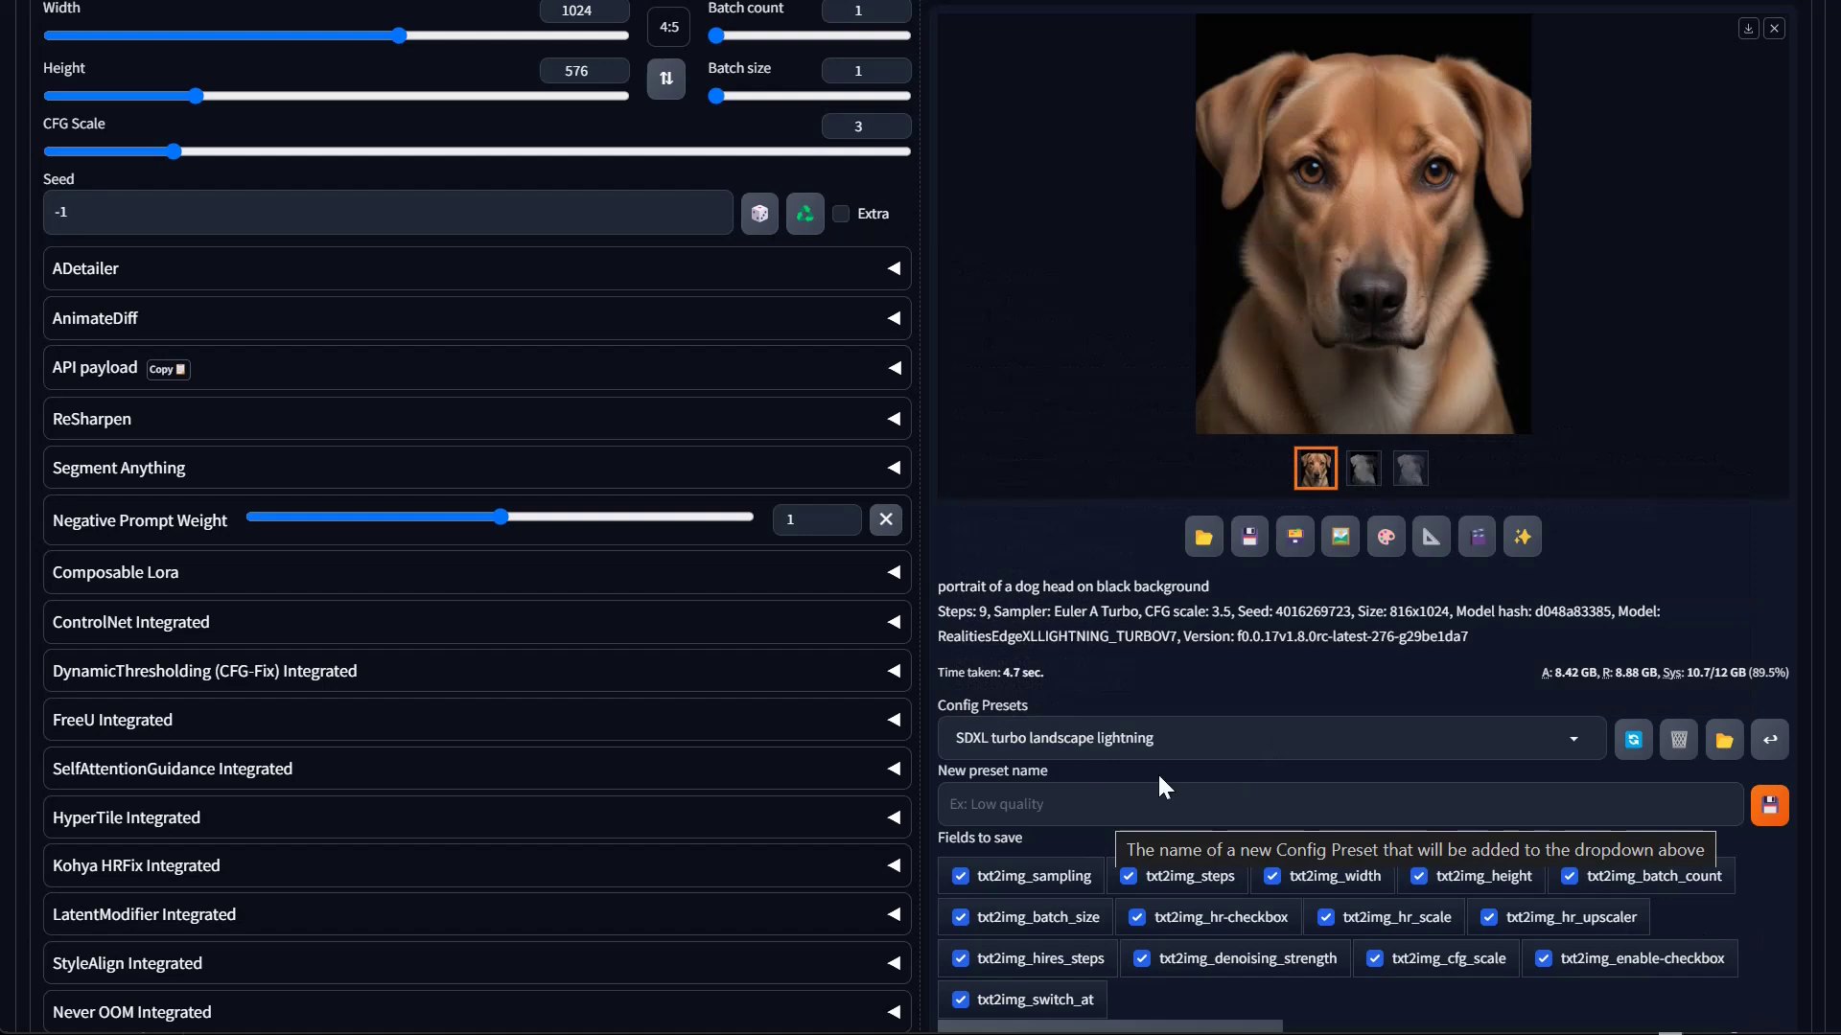
left_click(1577, 745)
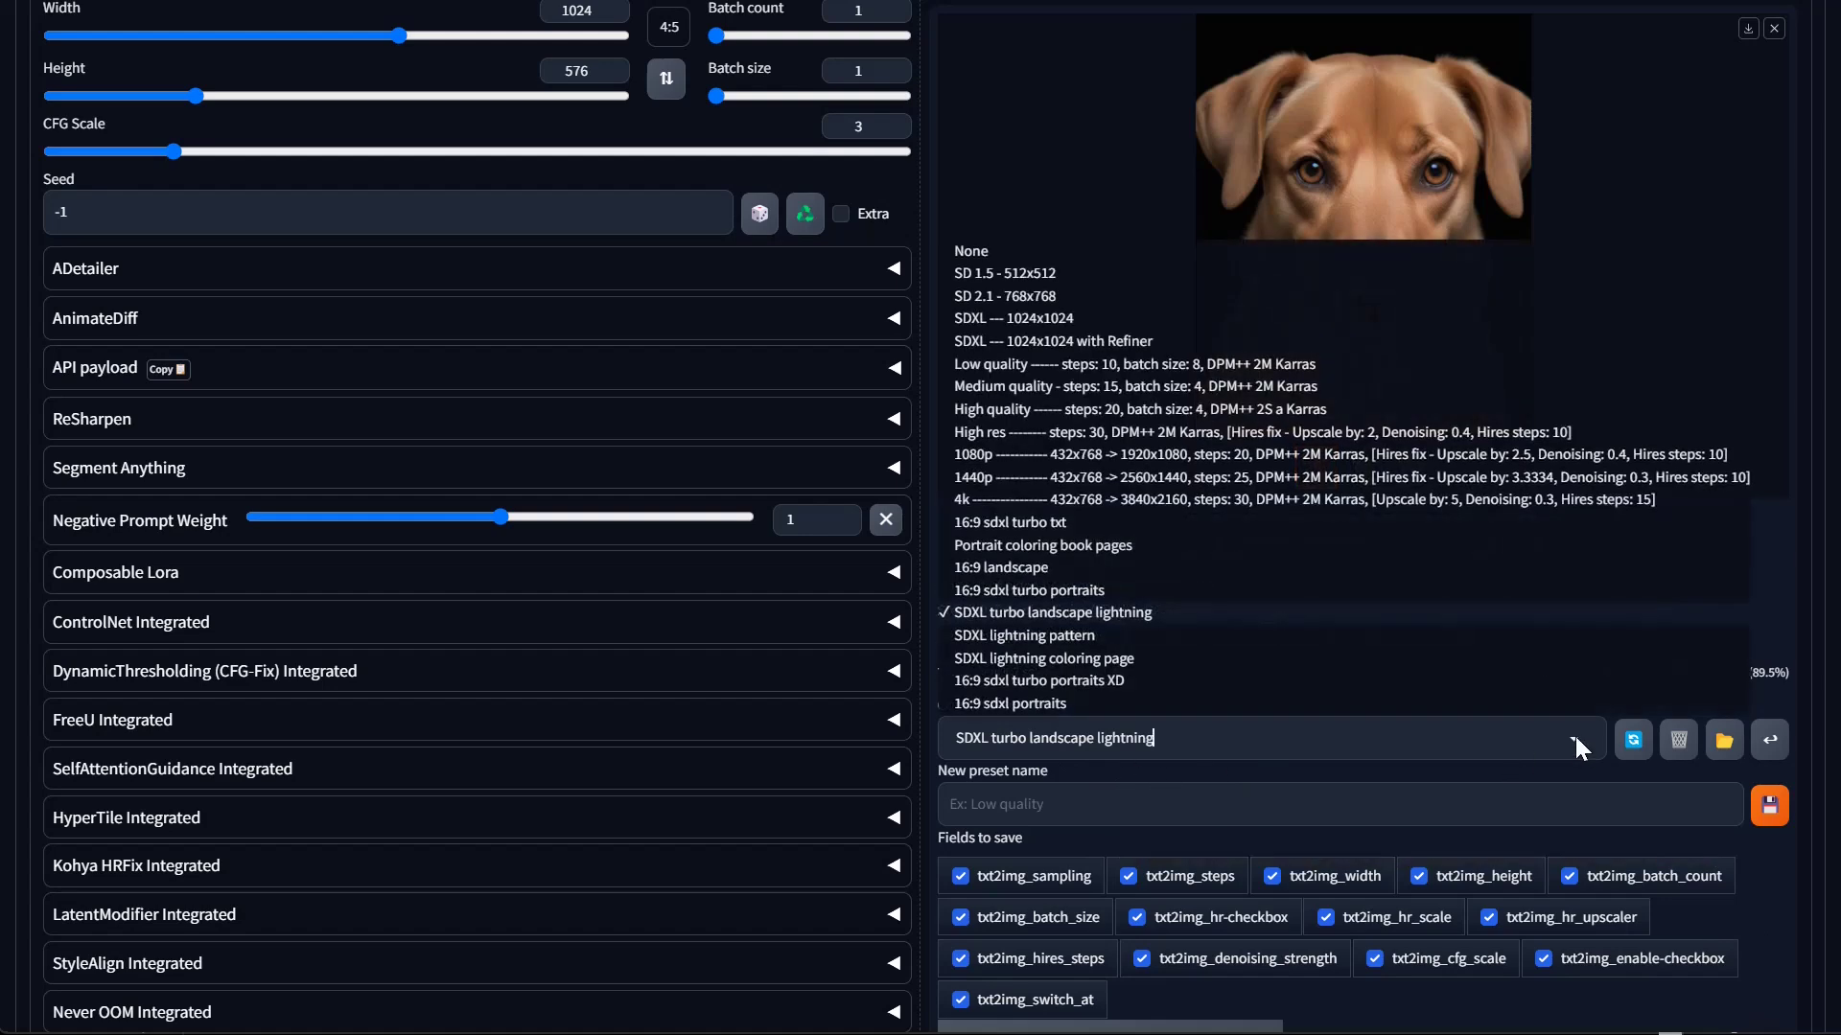
left_click(1799, 974)
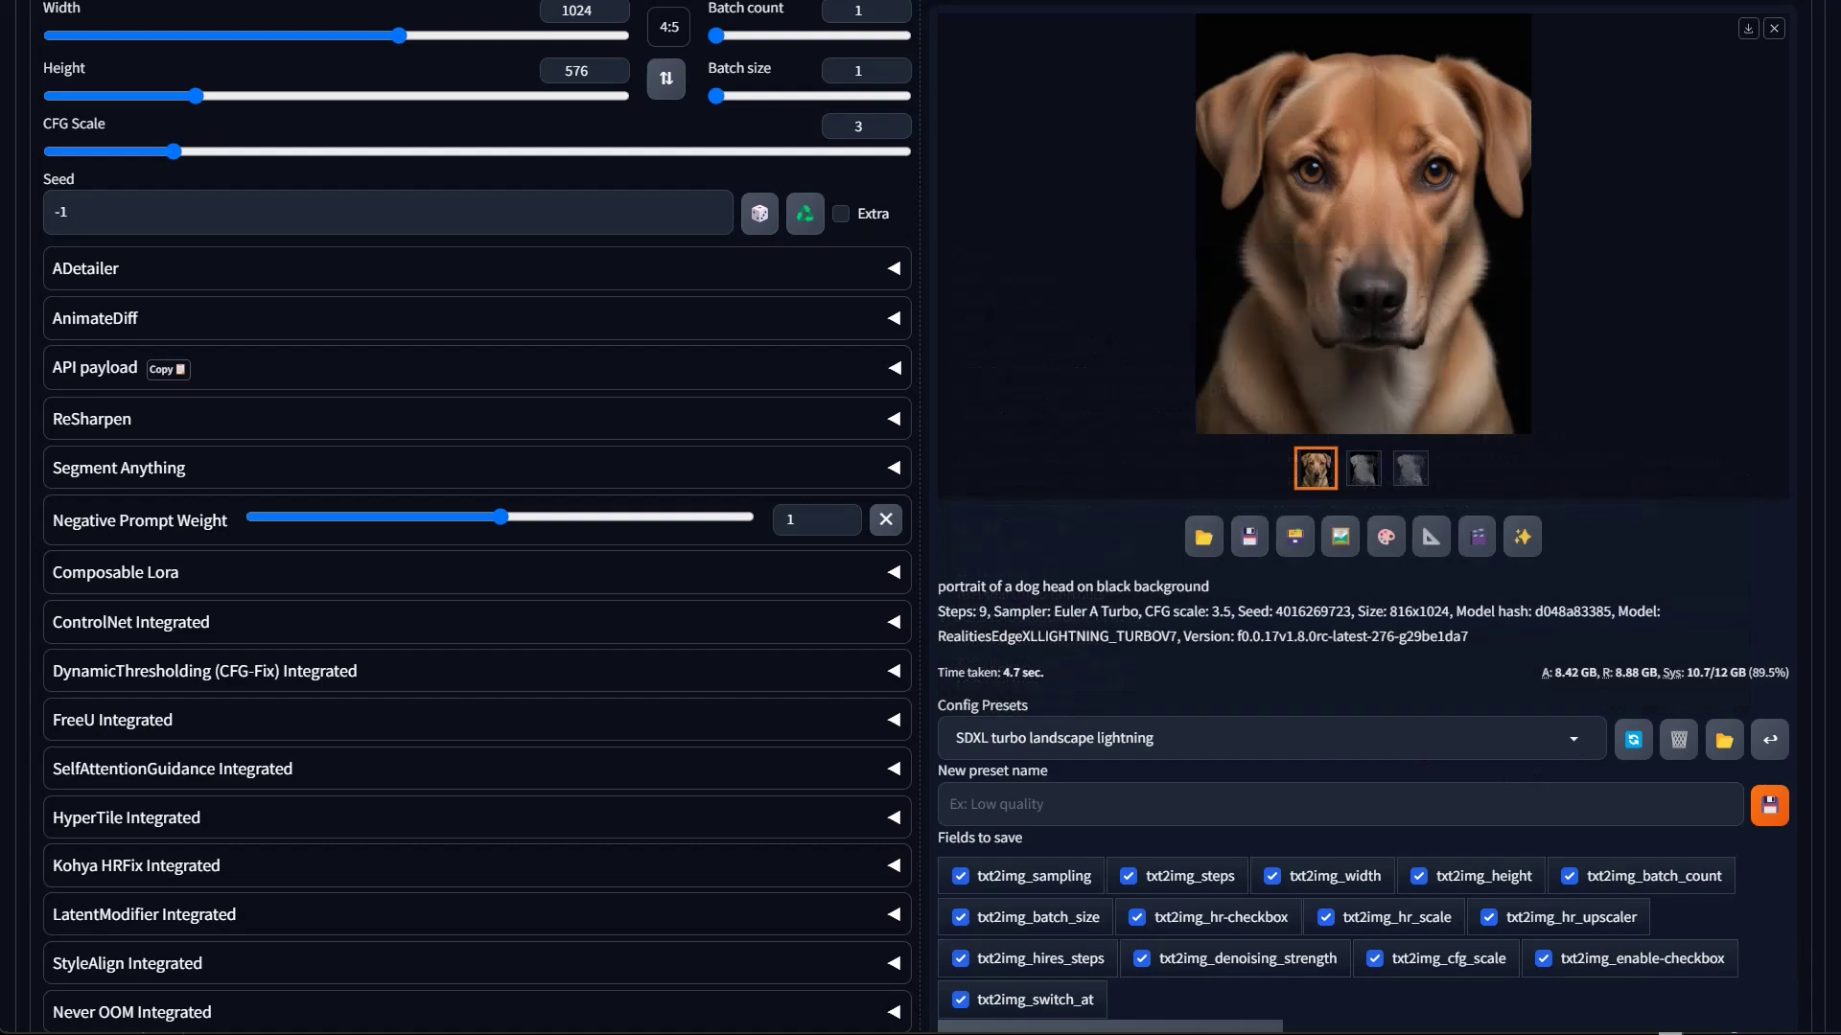
Take a brief look at the ADetailer options without enabling them, and collapse them again
scroll(920, 518, "up", 6)
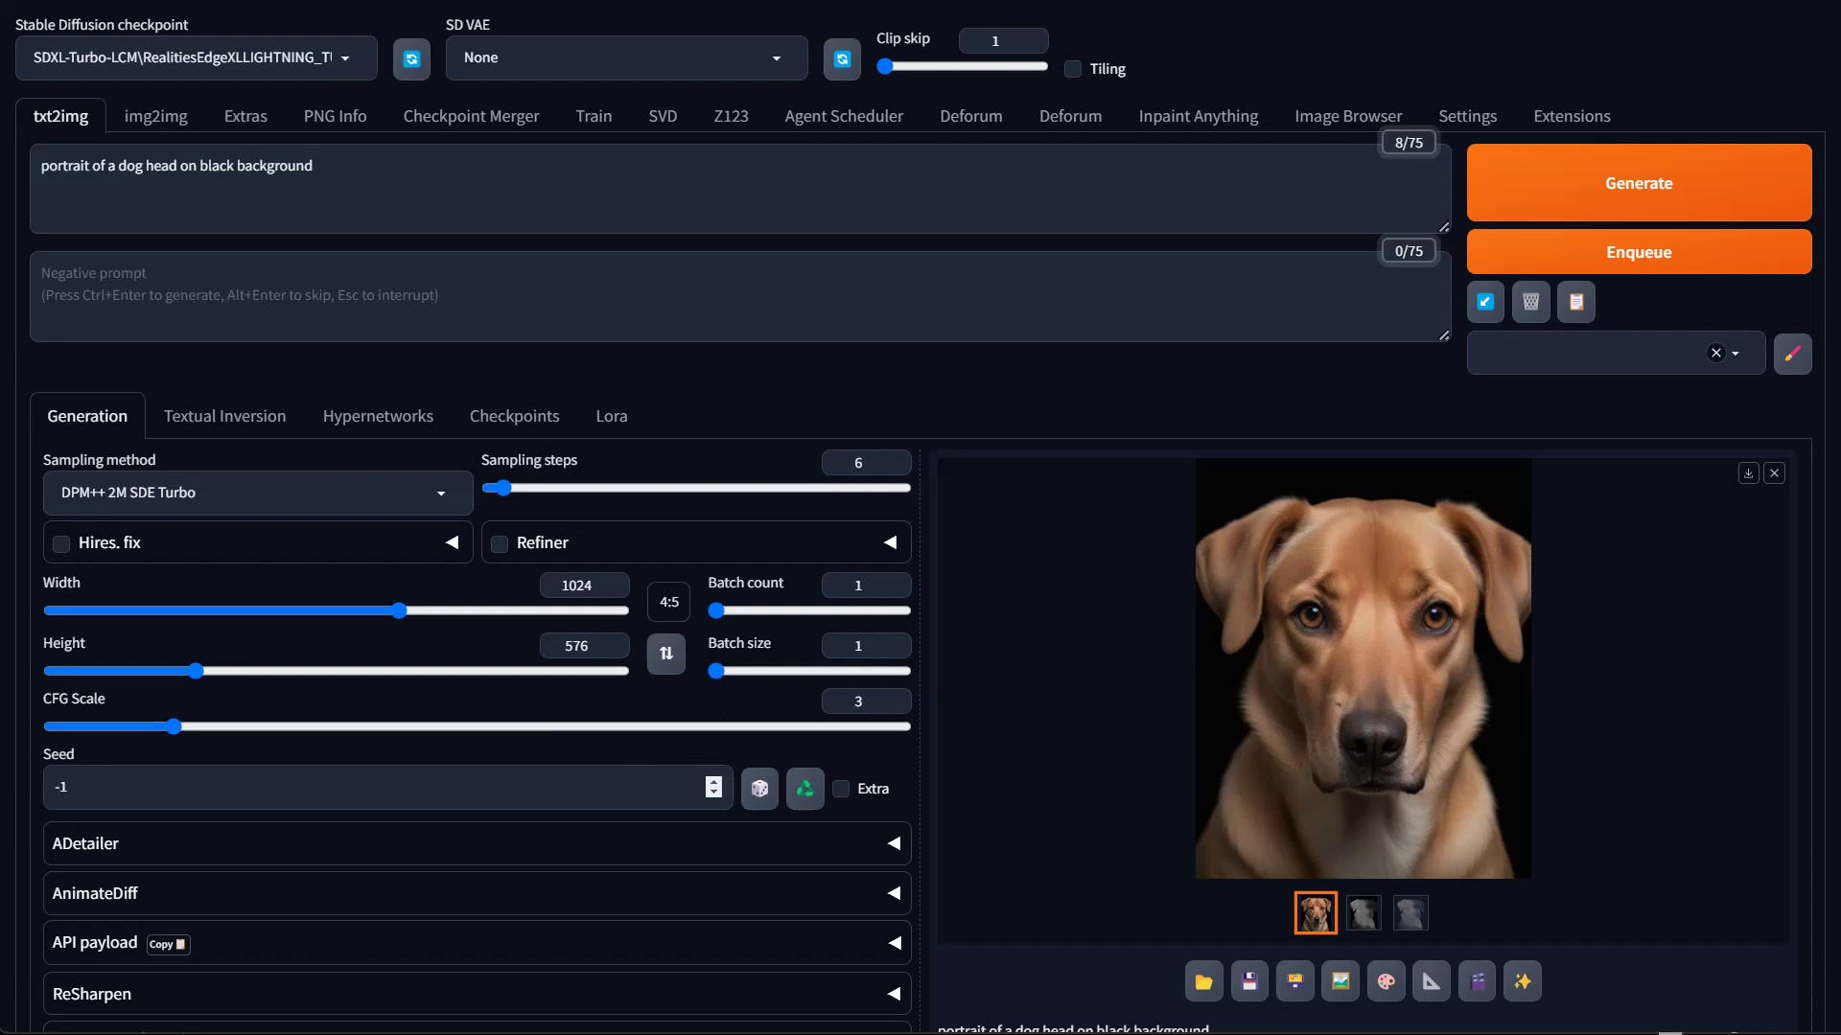
left_click(893, 857)
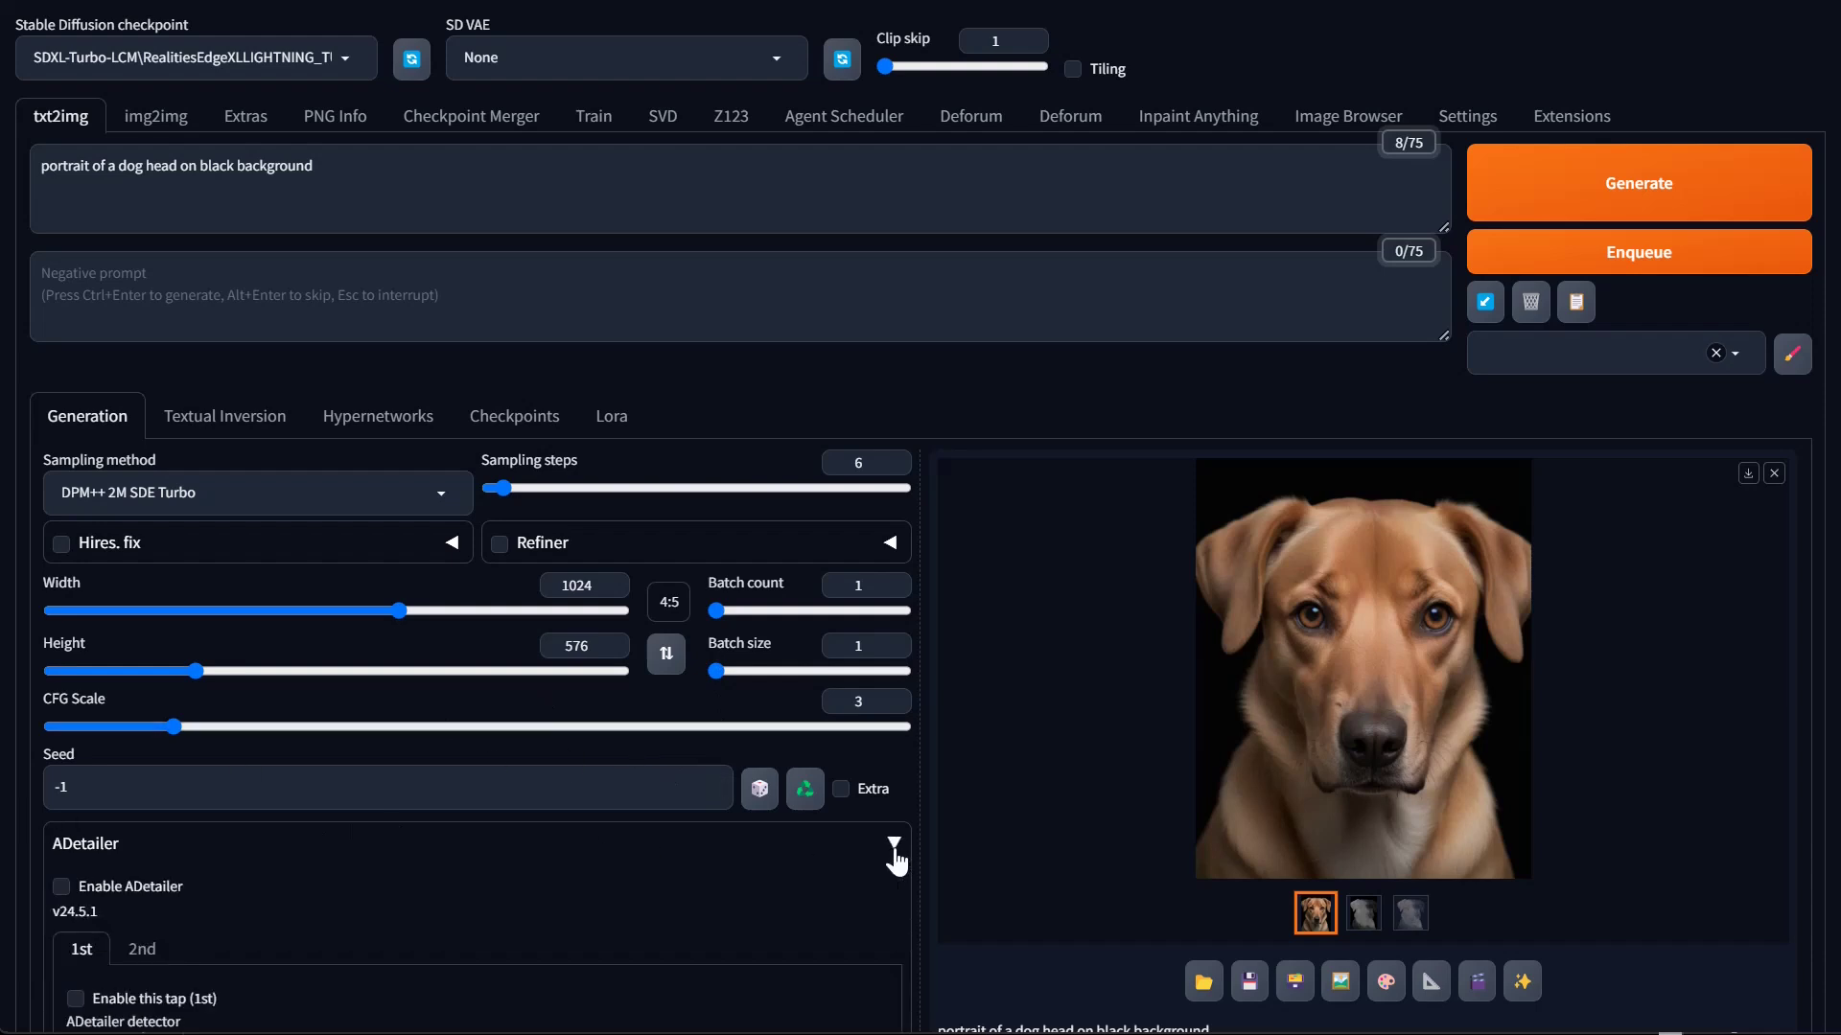
left_click(892, 850)
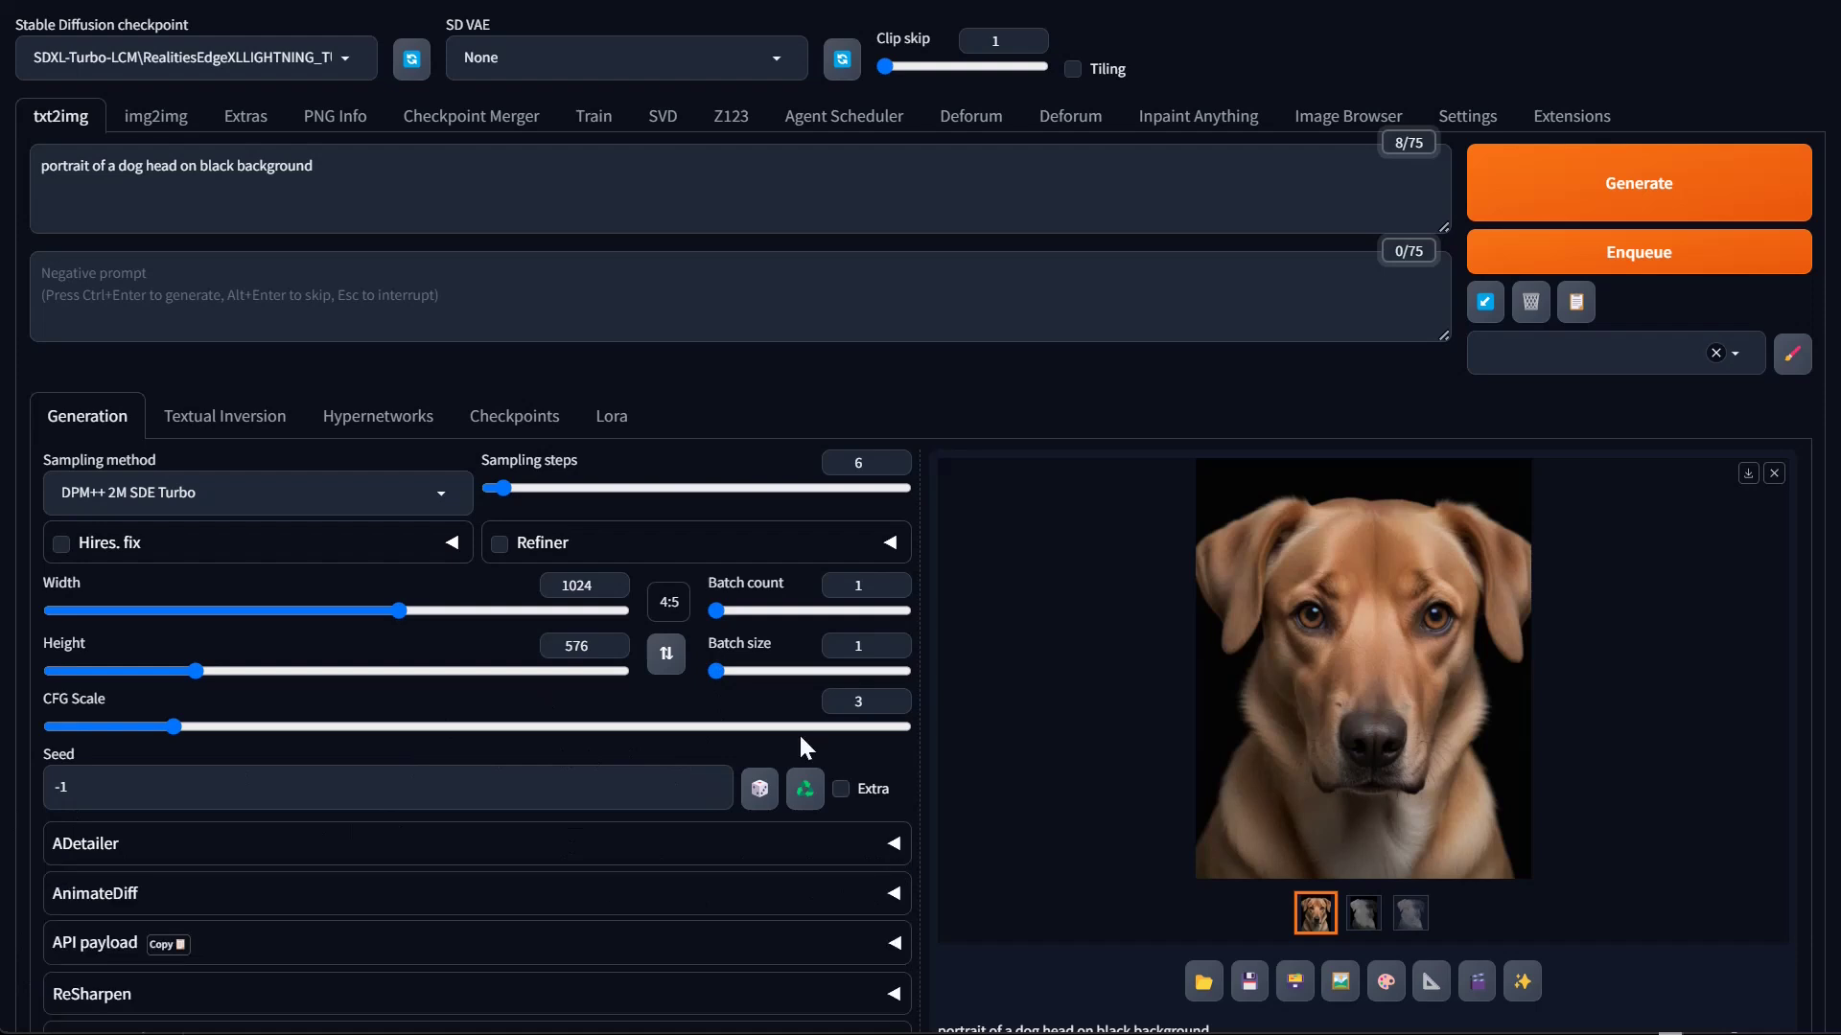
Choose the 3:2 aspect ratio and try switching width and height, leaving the image size at 1024 x 680
left_click(672, 605)
left_click(675, 697)
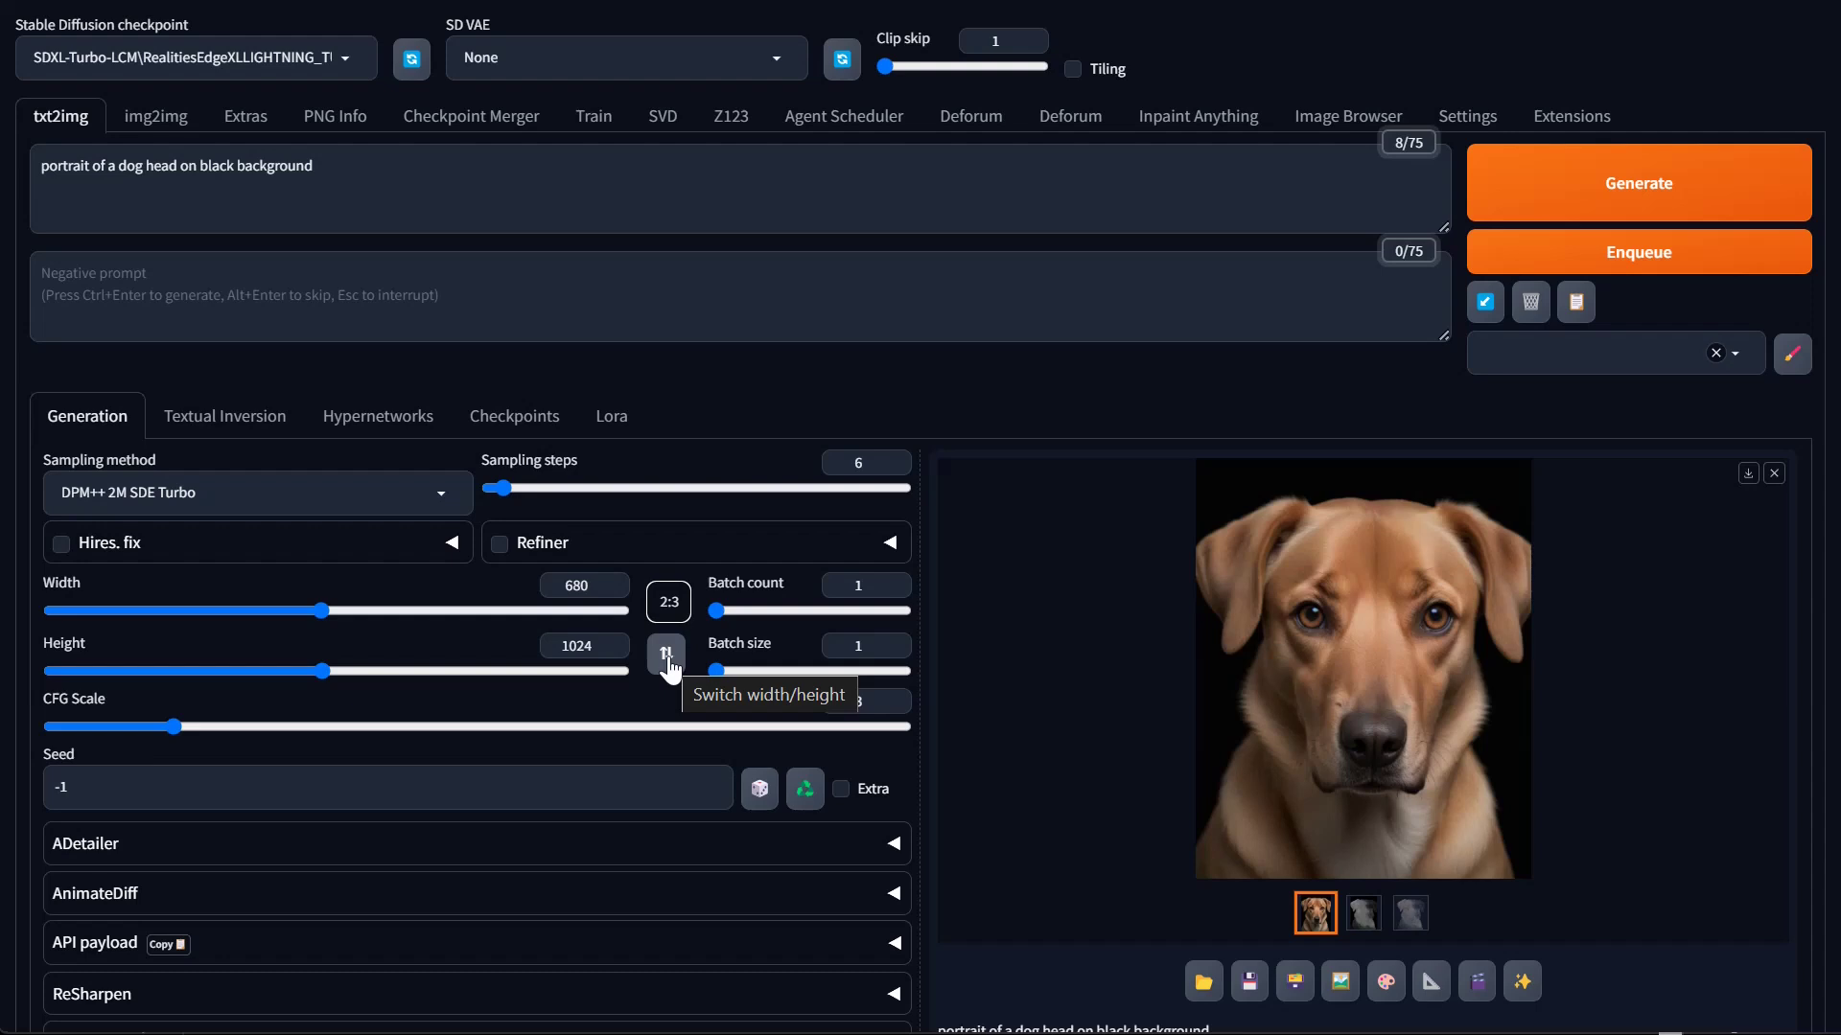
left_click(667, 656)
left_click(667, 656)
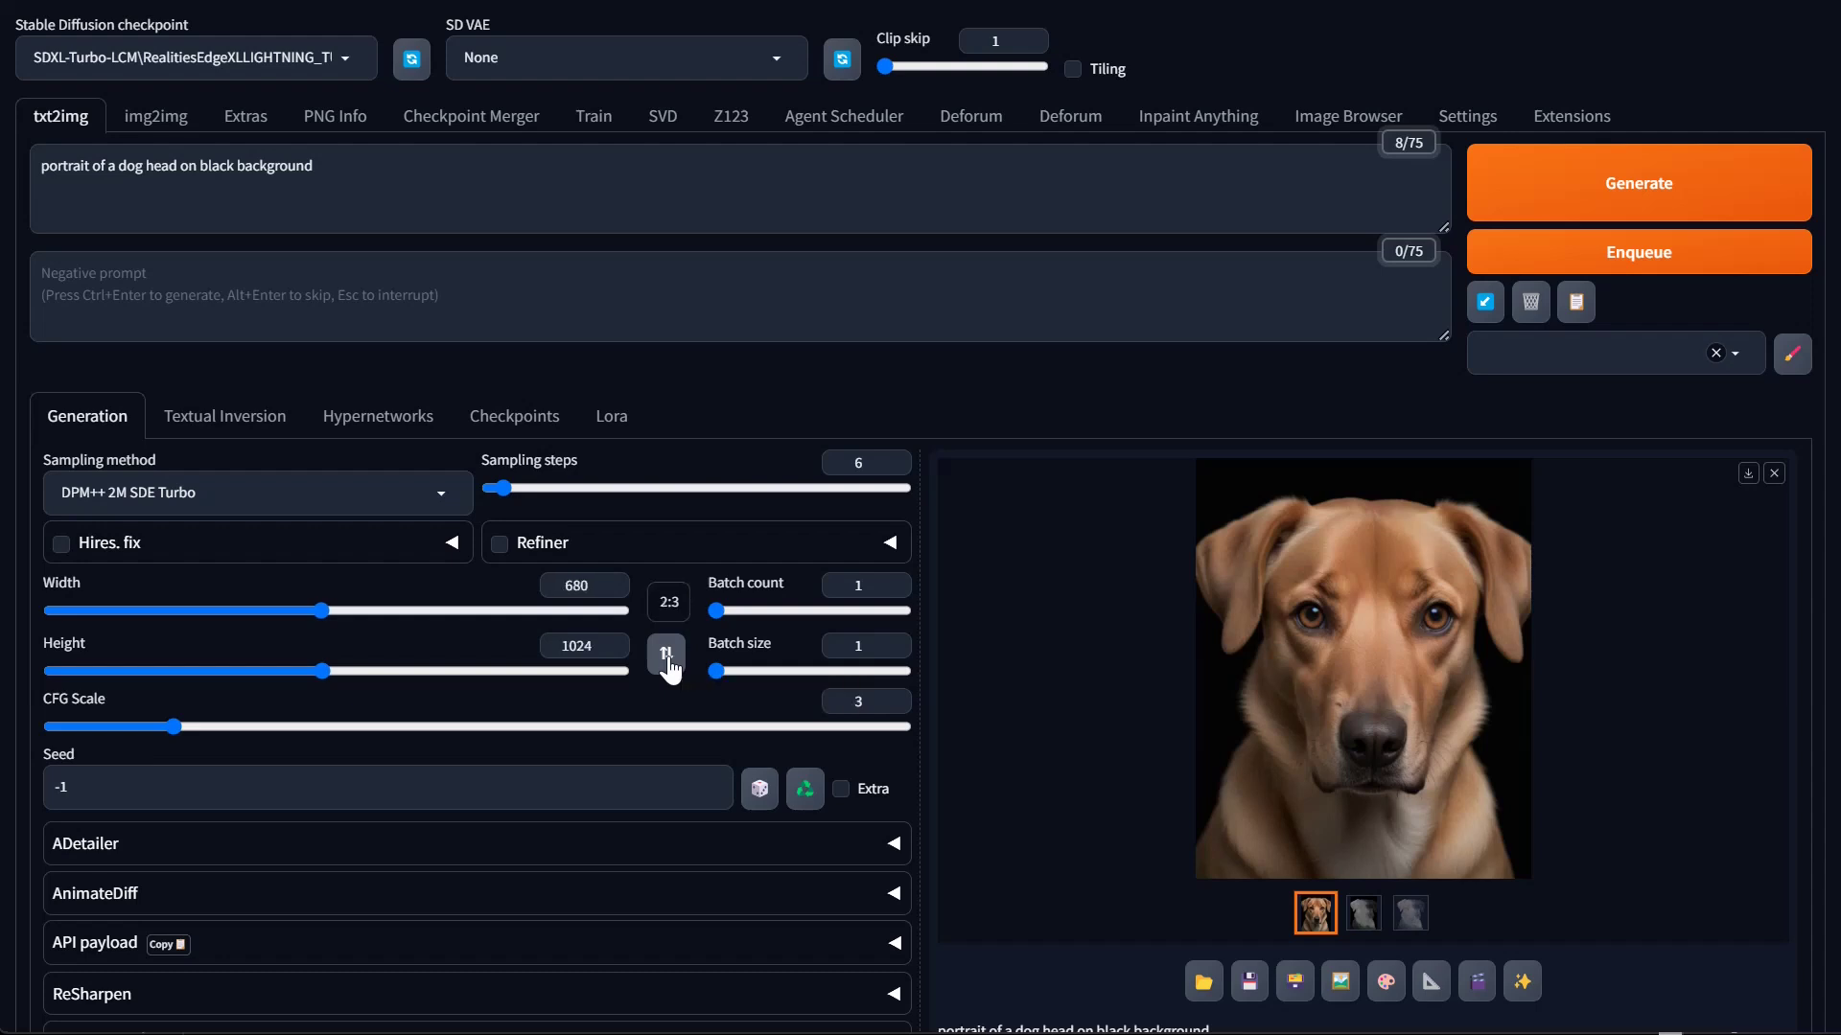
left_click(667, 656)
Open the Aspect Ratio Helper settings and examine the list of JavaScript aspect ratio buttons
left_click(1471, 119)
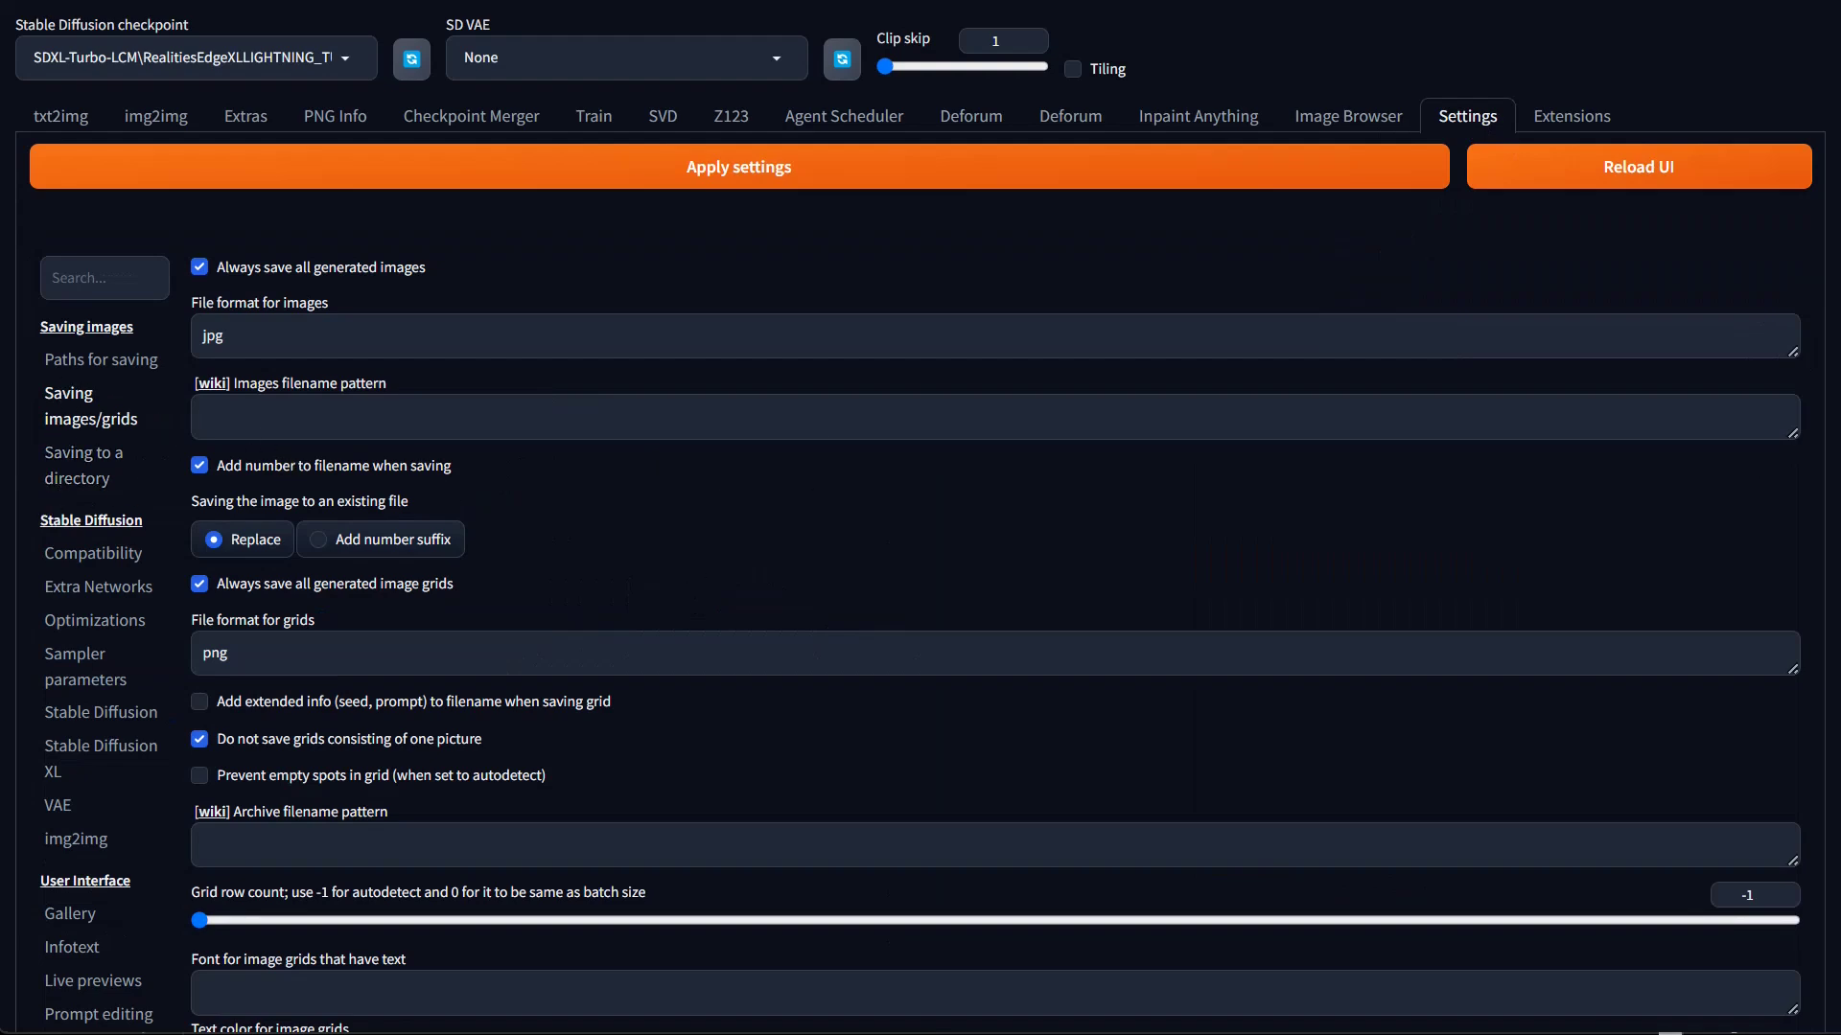
scroll(115, 780, "down", 6)
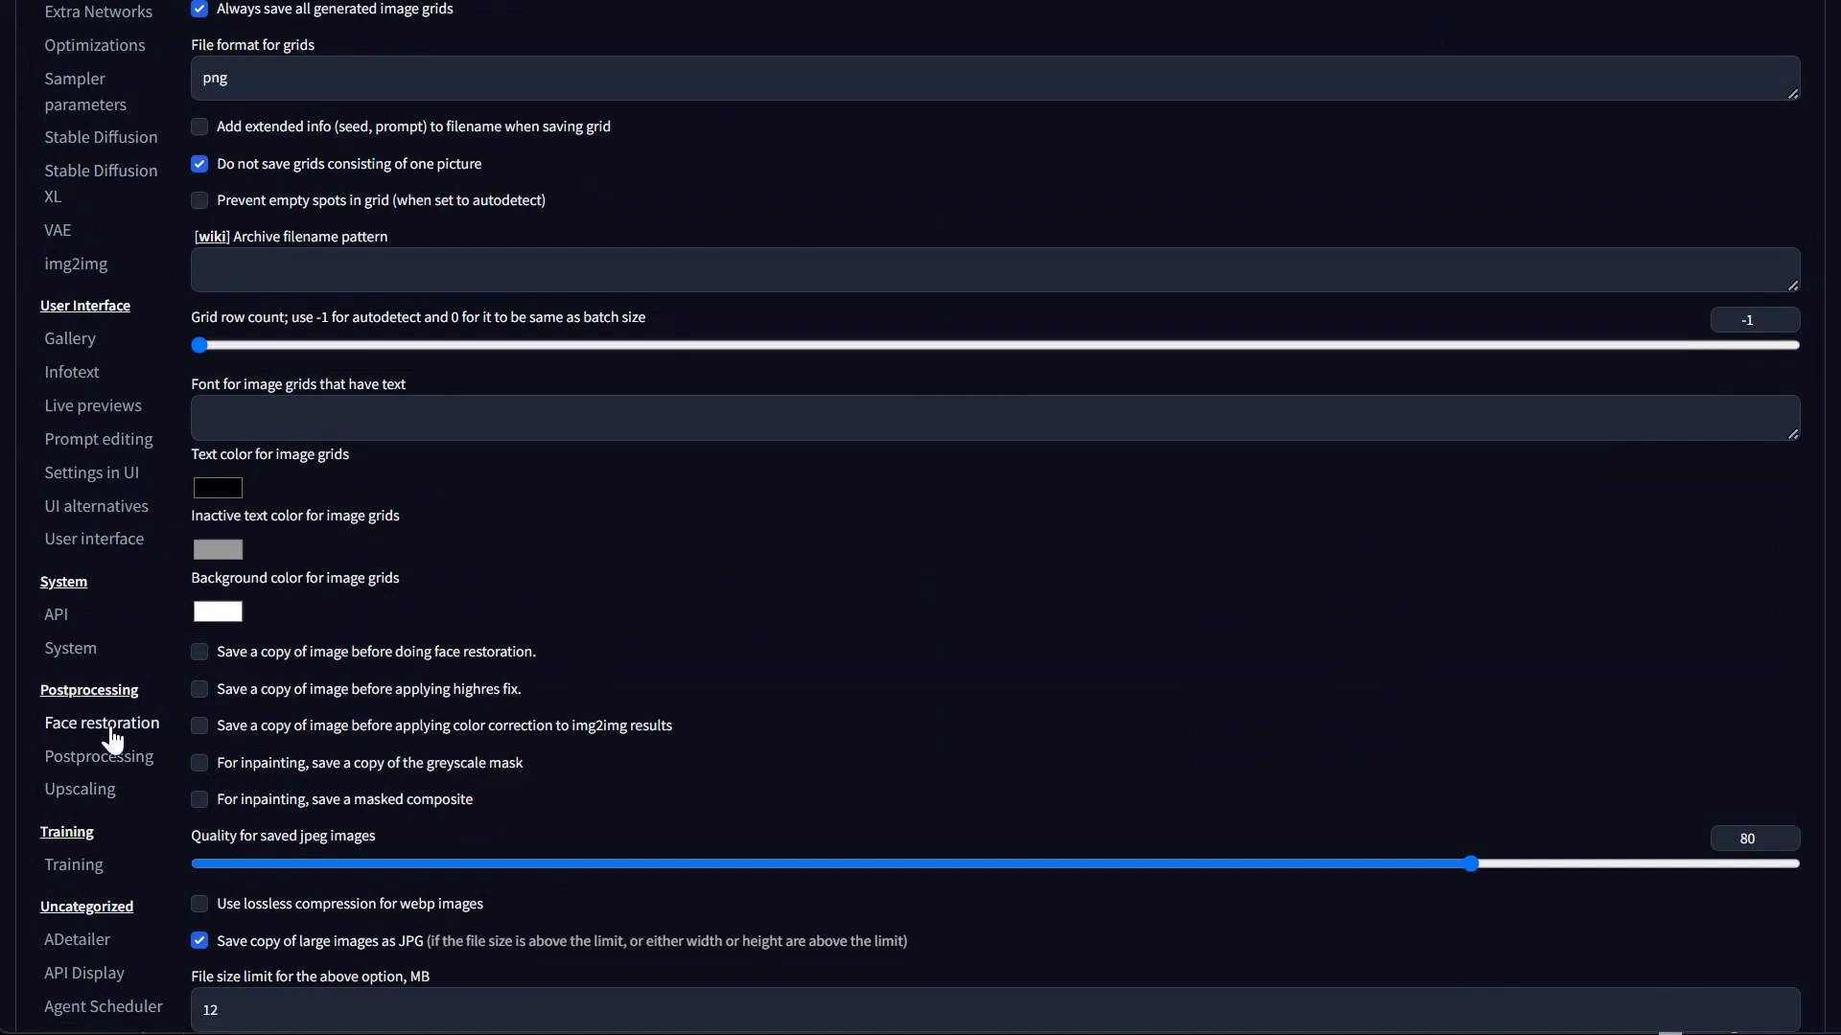
scroll(61, 739, "down", 3)
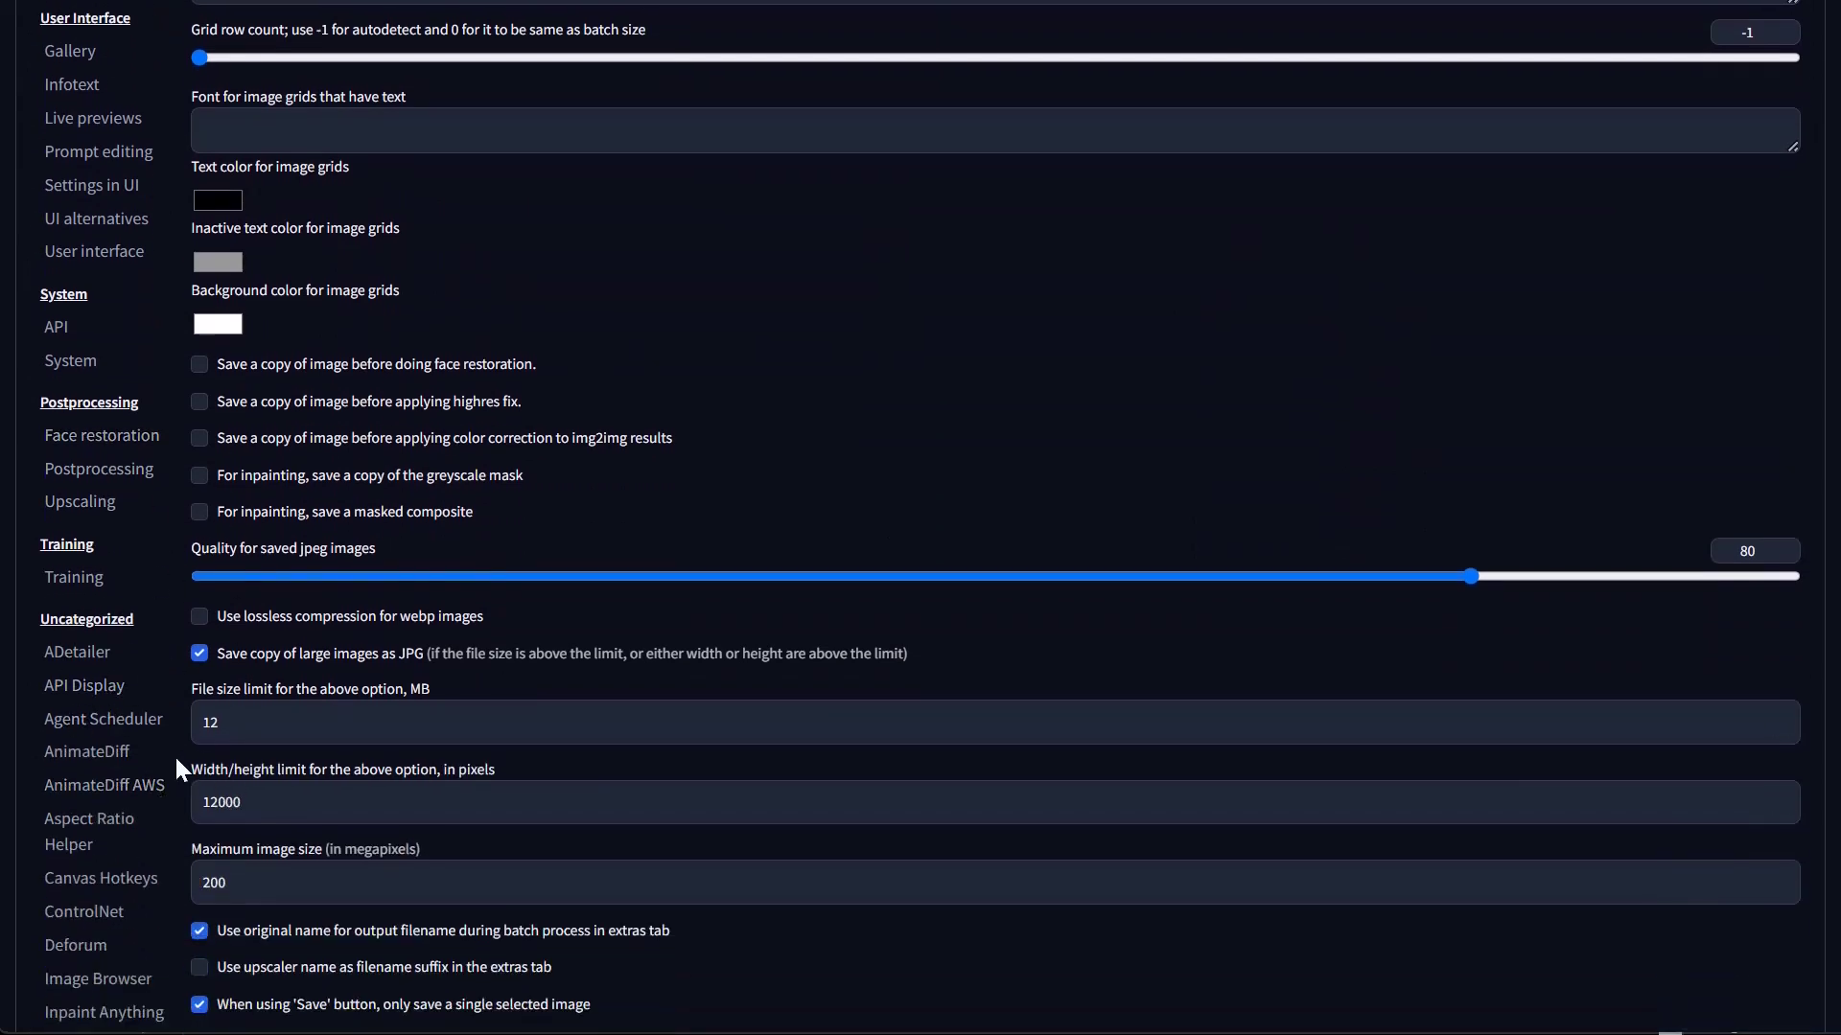
left_click(106, 837)
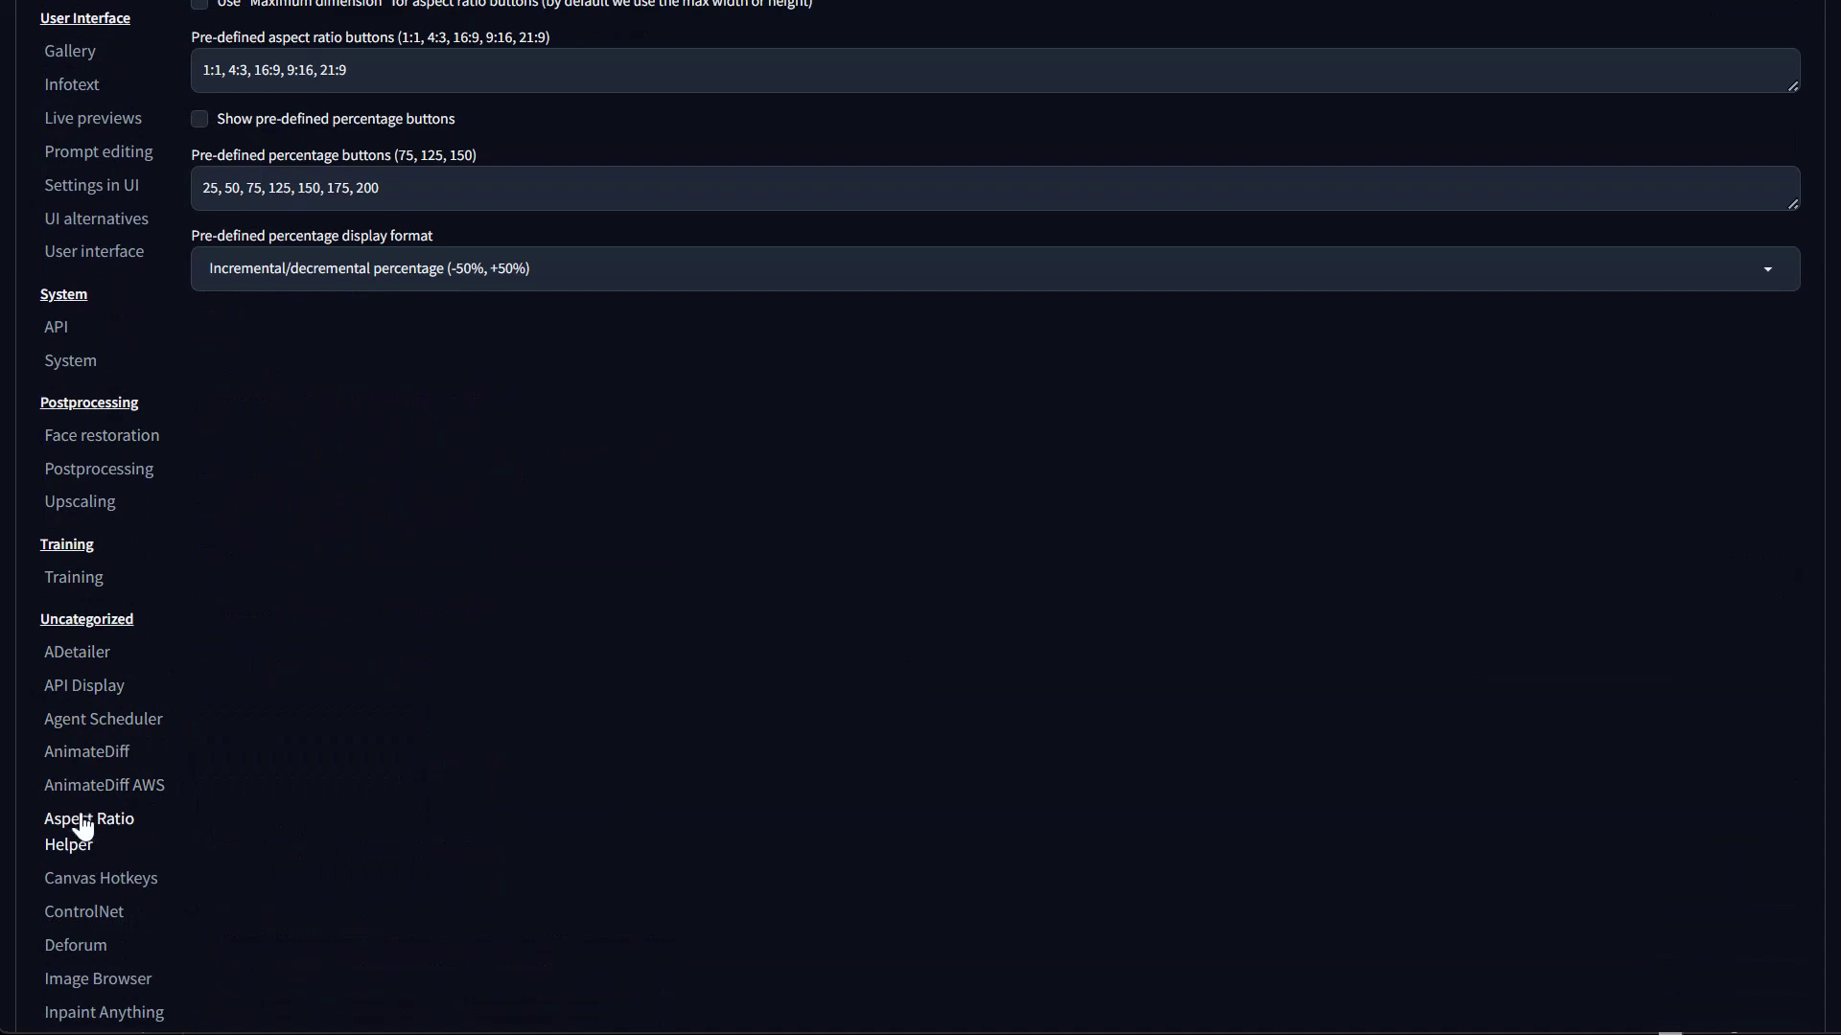
scroll(337, 671, "up", 9)
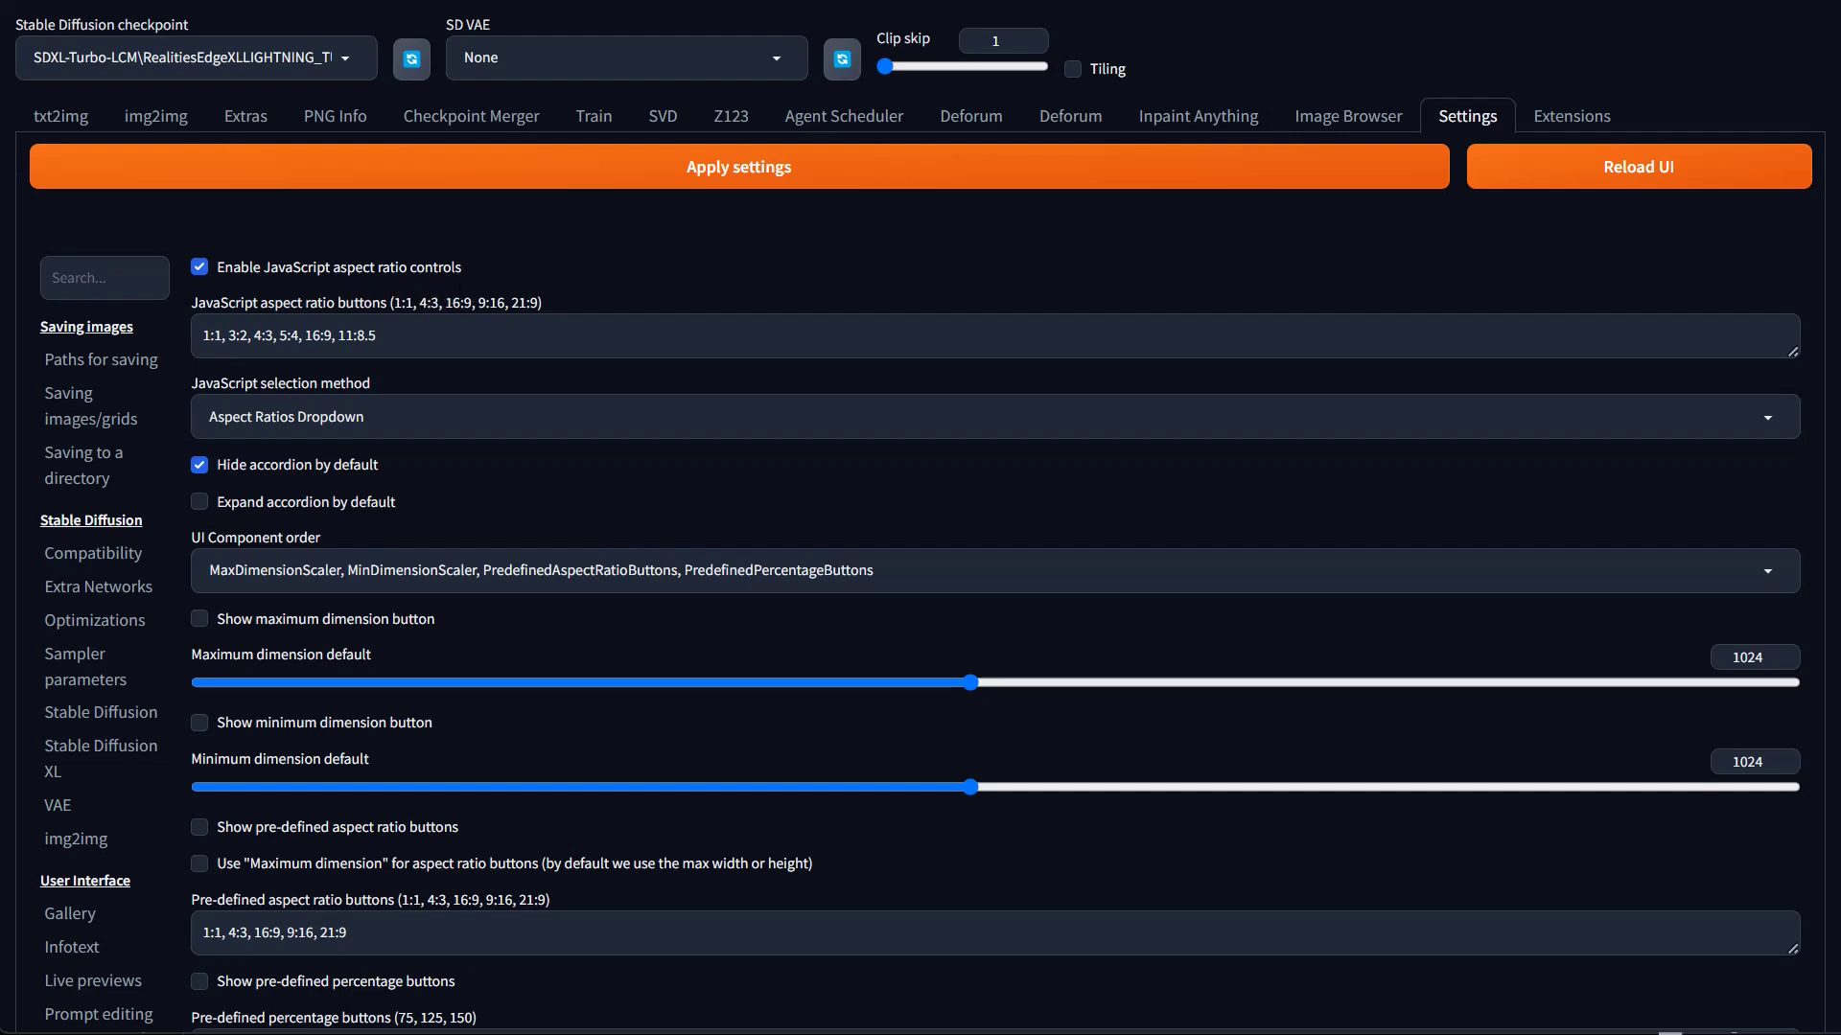
left_click(376, 334)
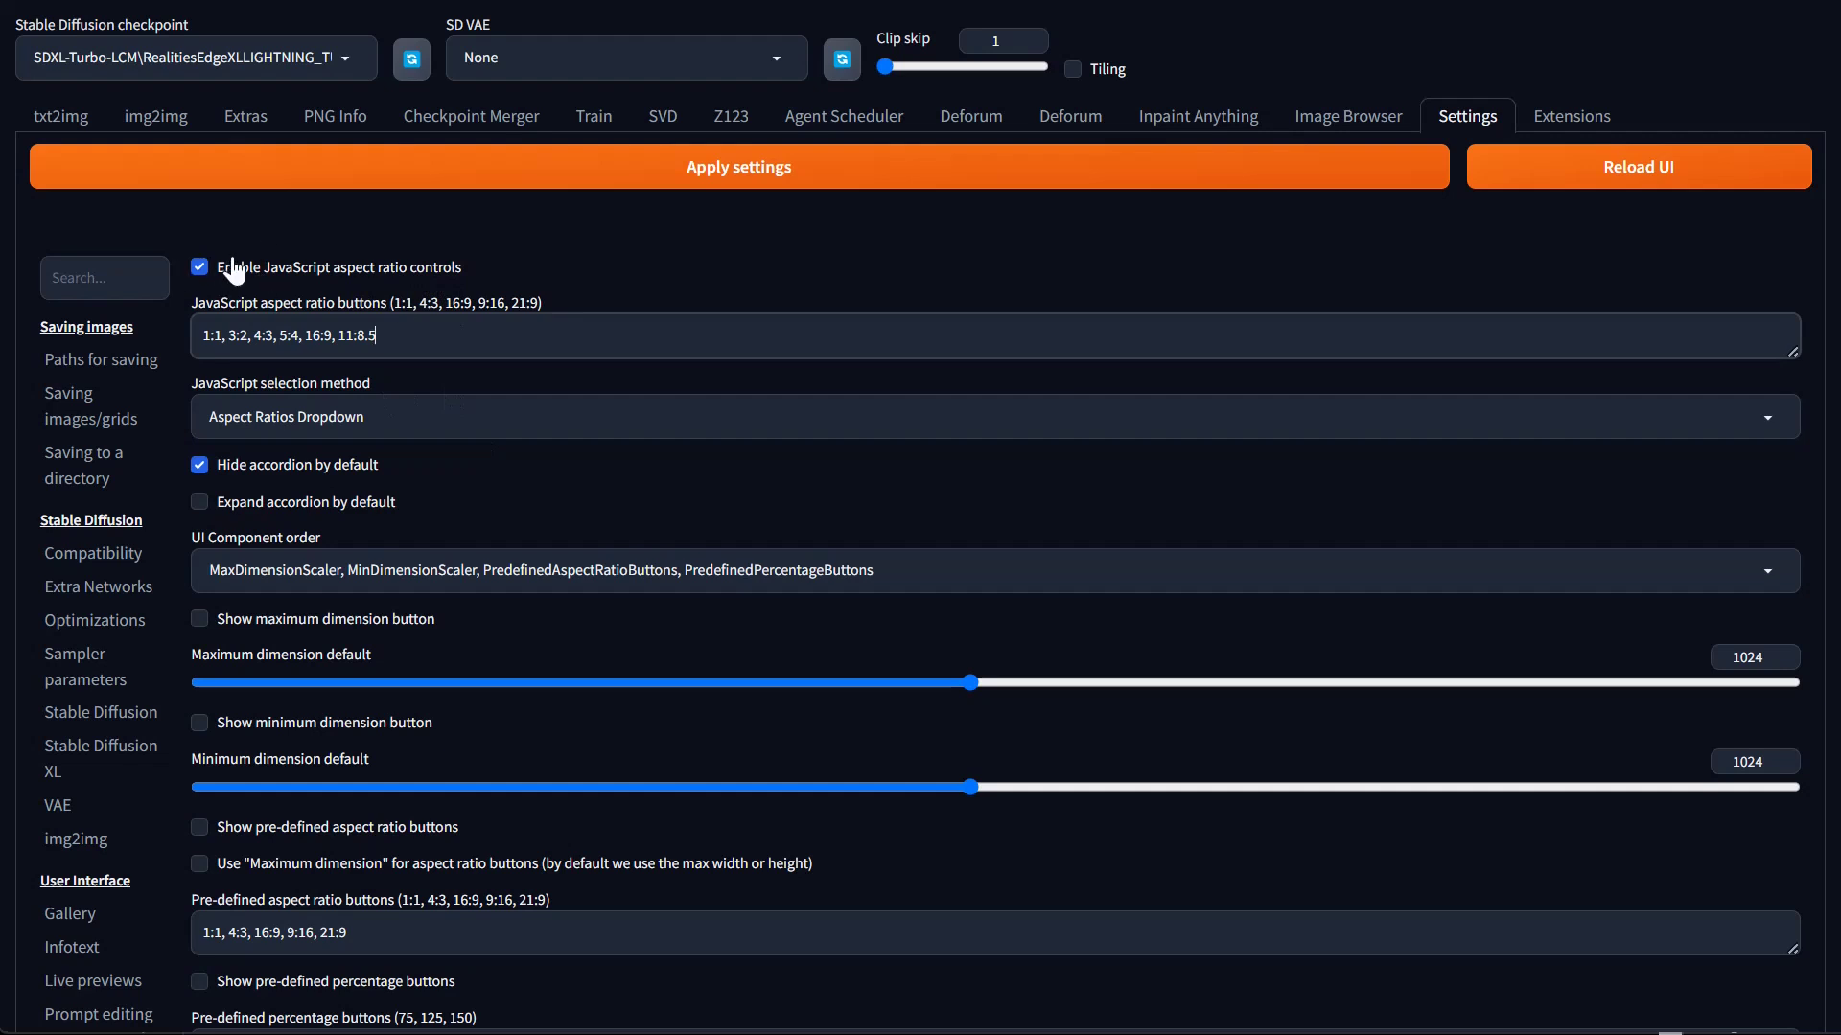
Return to txt2img and review the available aspect ratios without changing the selected one
left_click(61, 115)
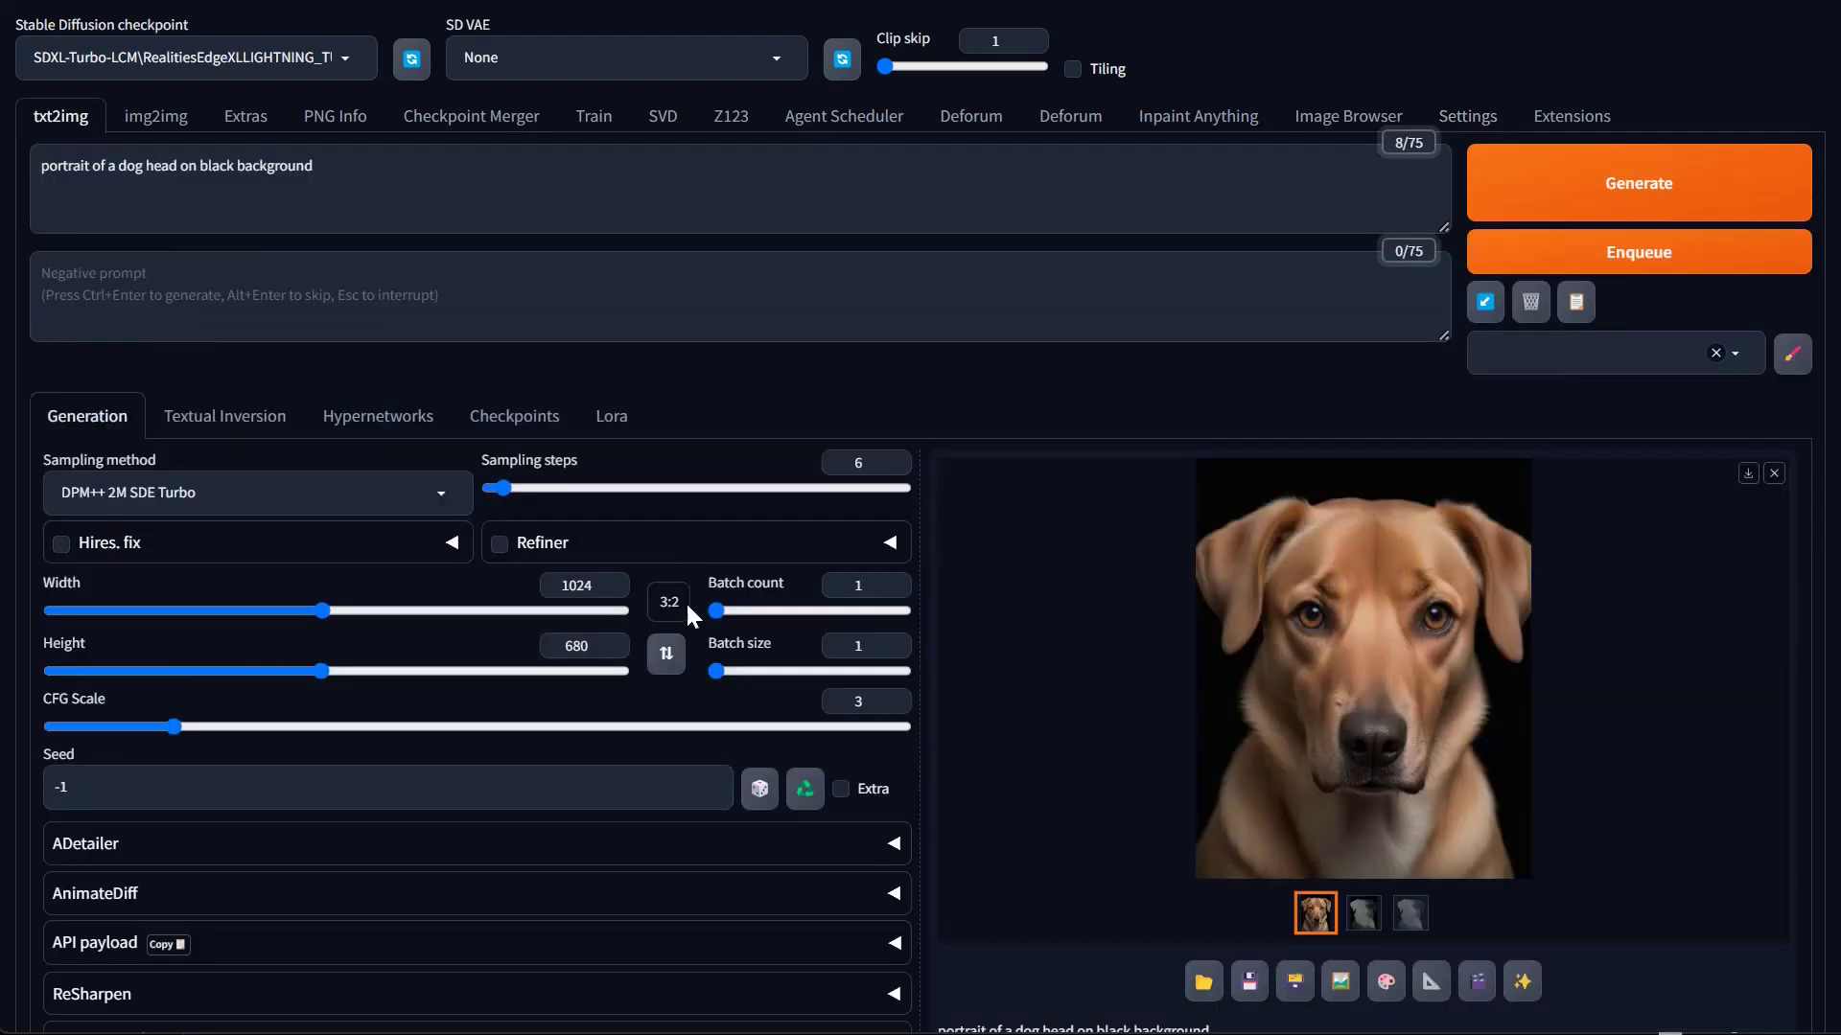
left_click(669, 604)
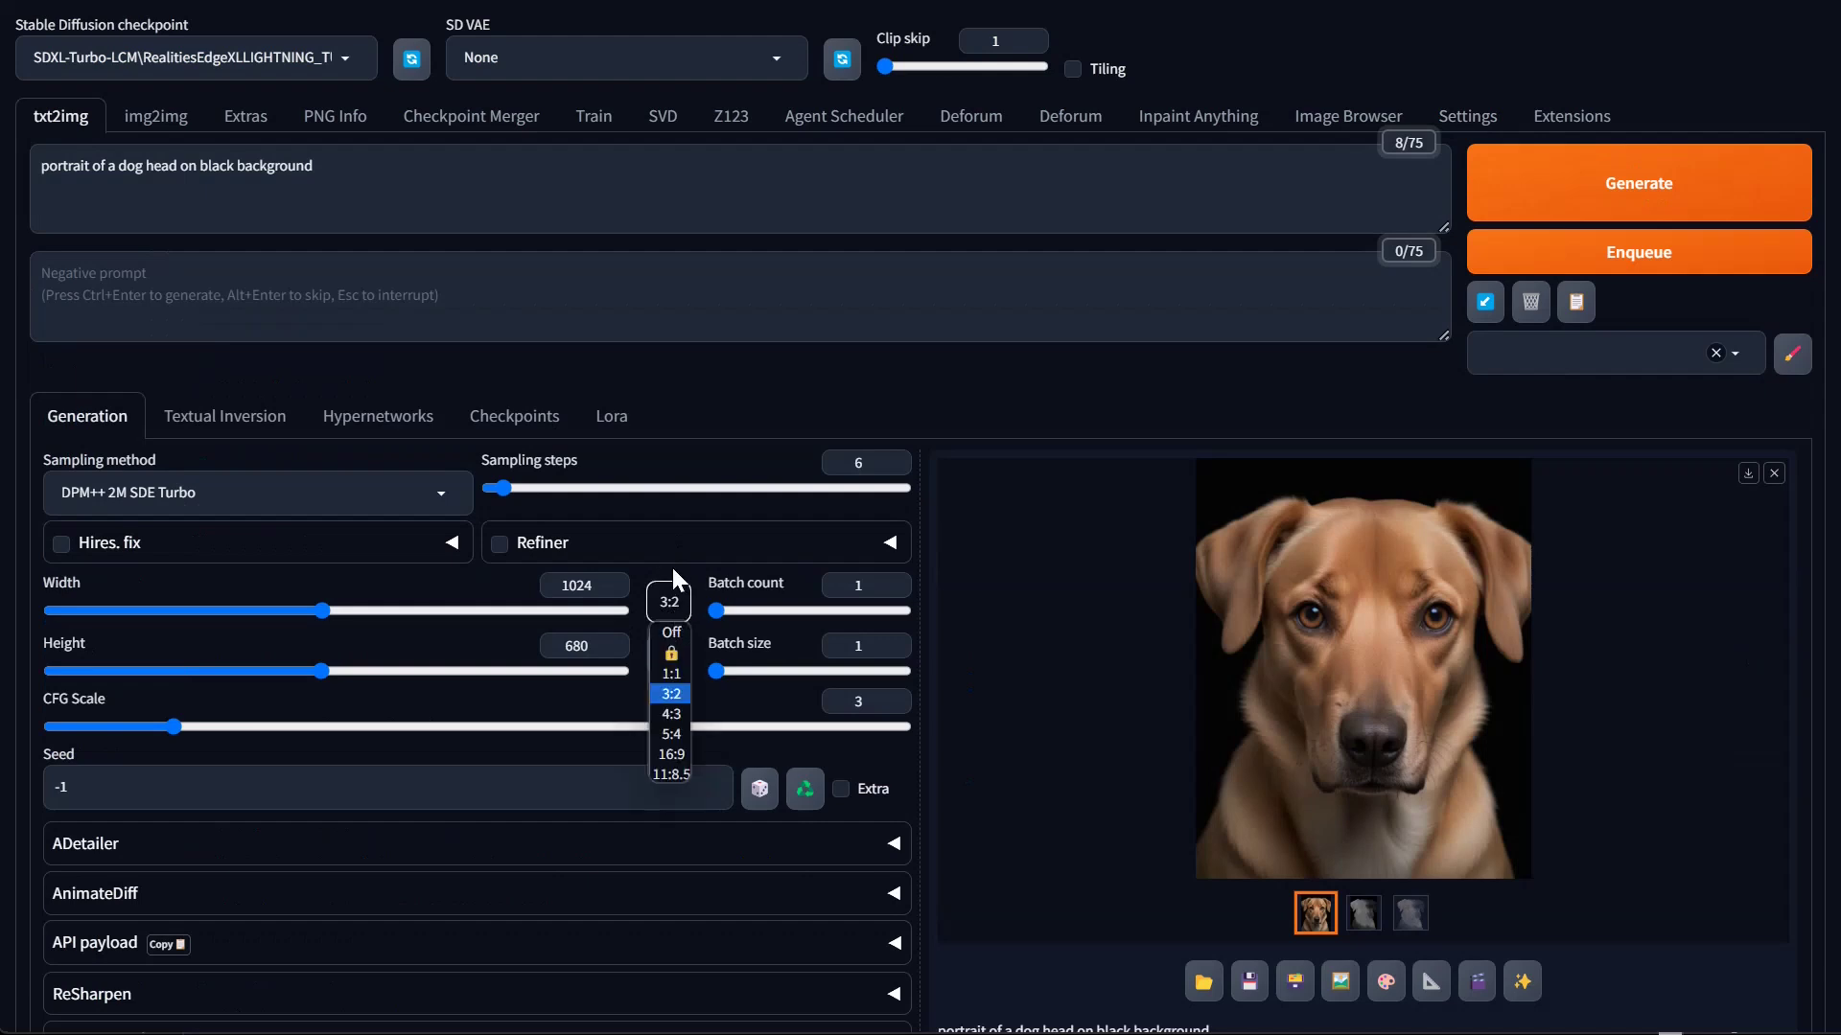
left_click(914, 387)
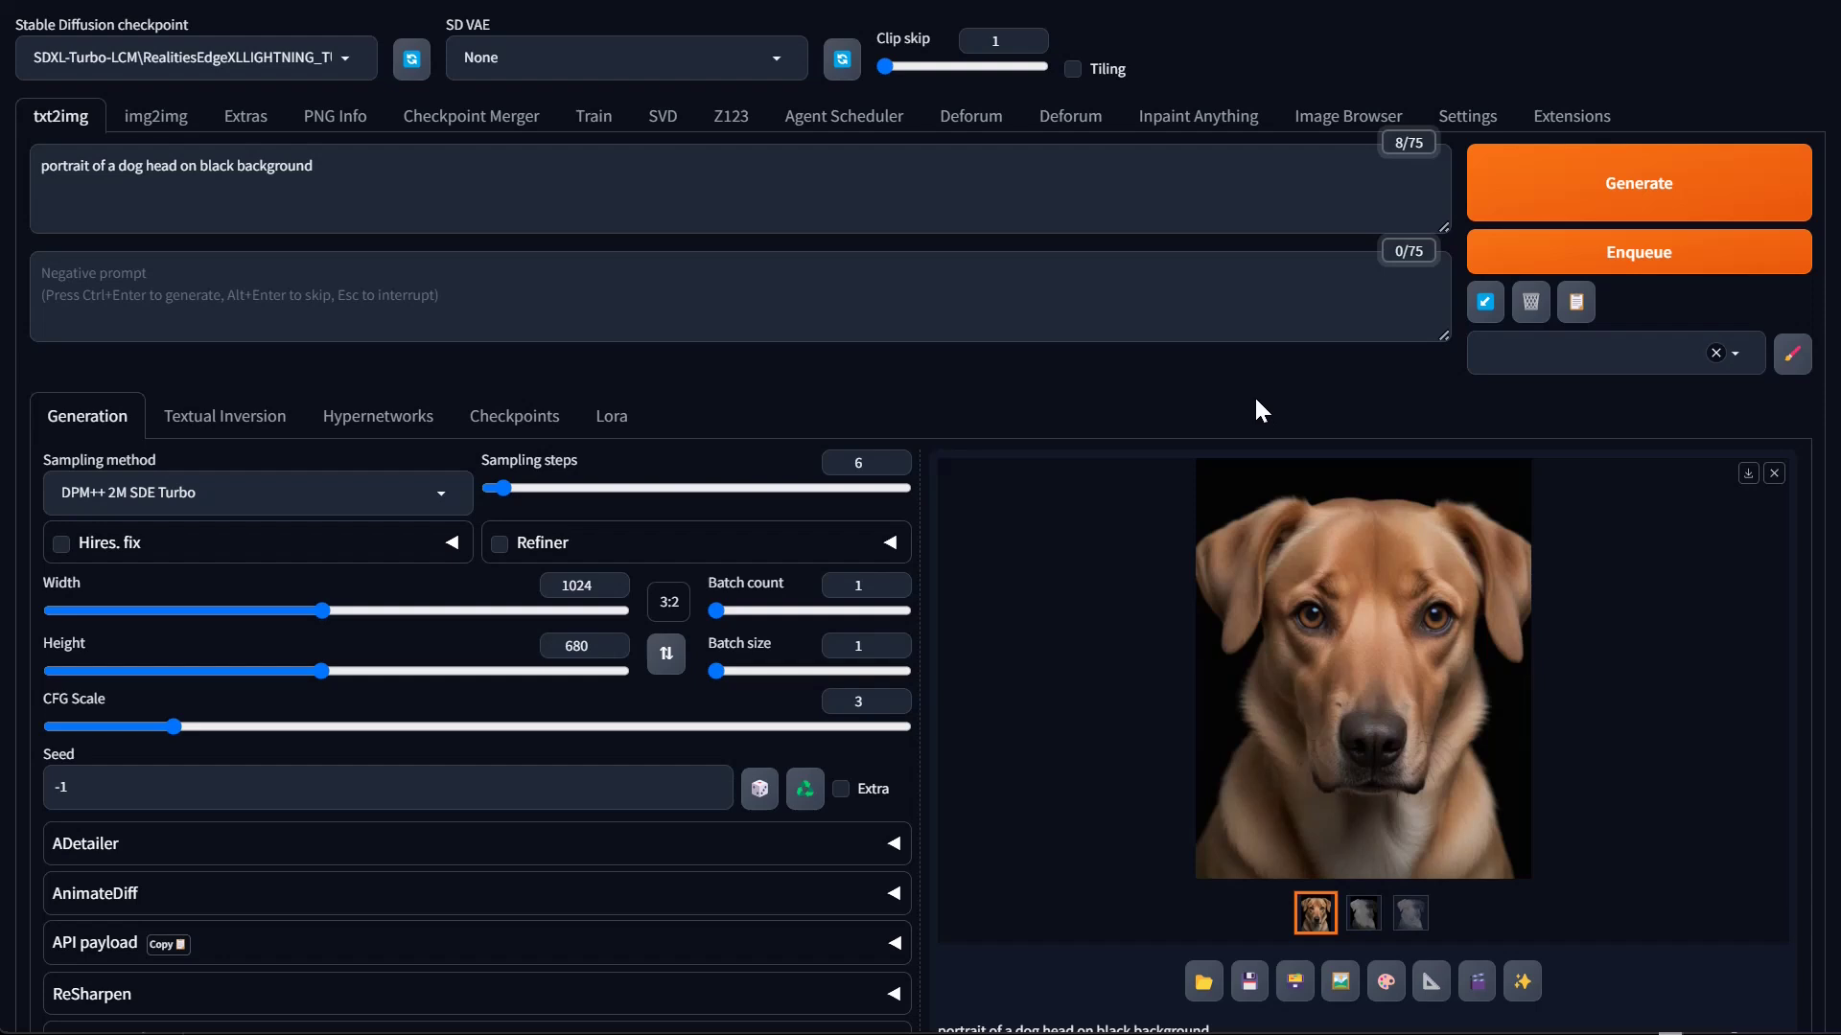
On the Extras page, enable Remove background with Alpha matting and review the available background removal models, leaving None selected
left_click(247, 125)
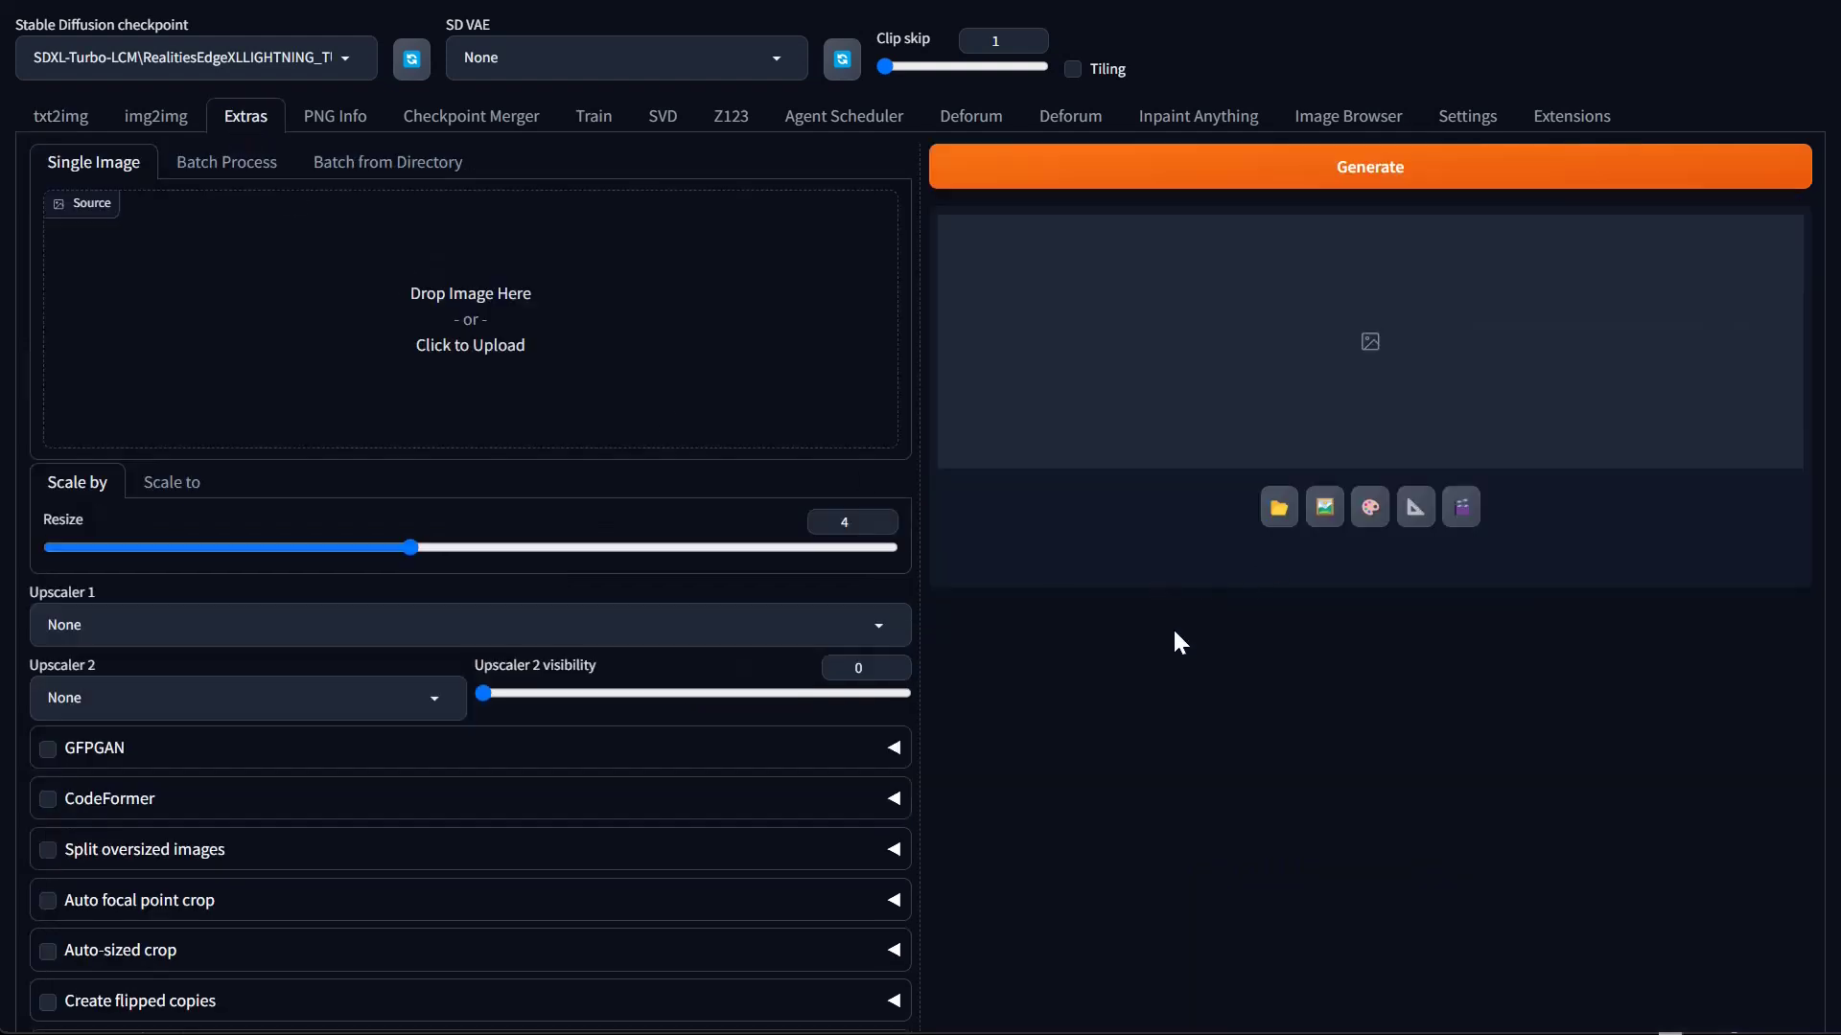
scroll(736, 710, "down", 3)
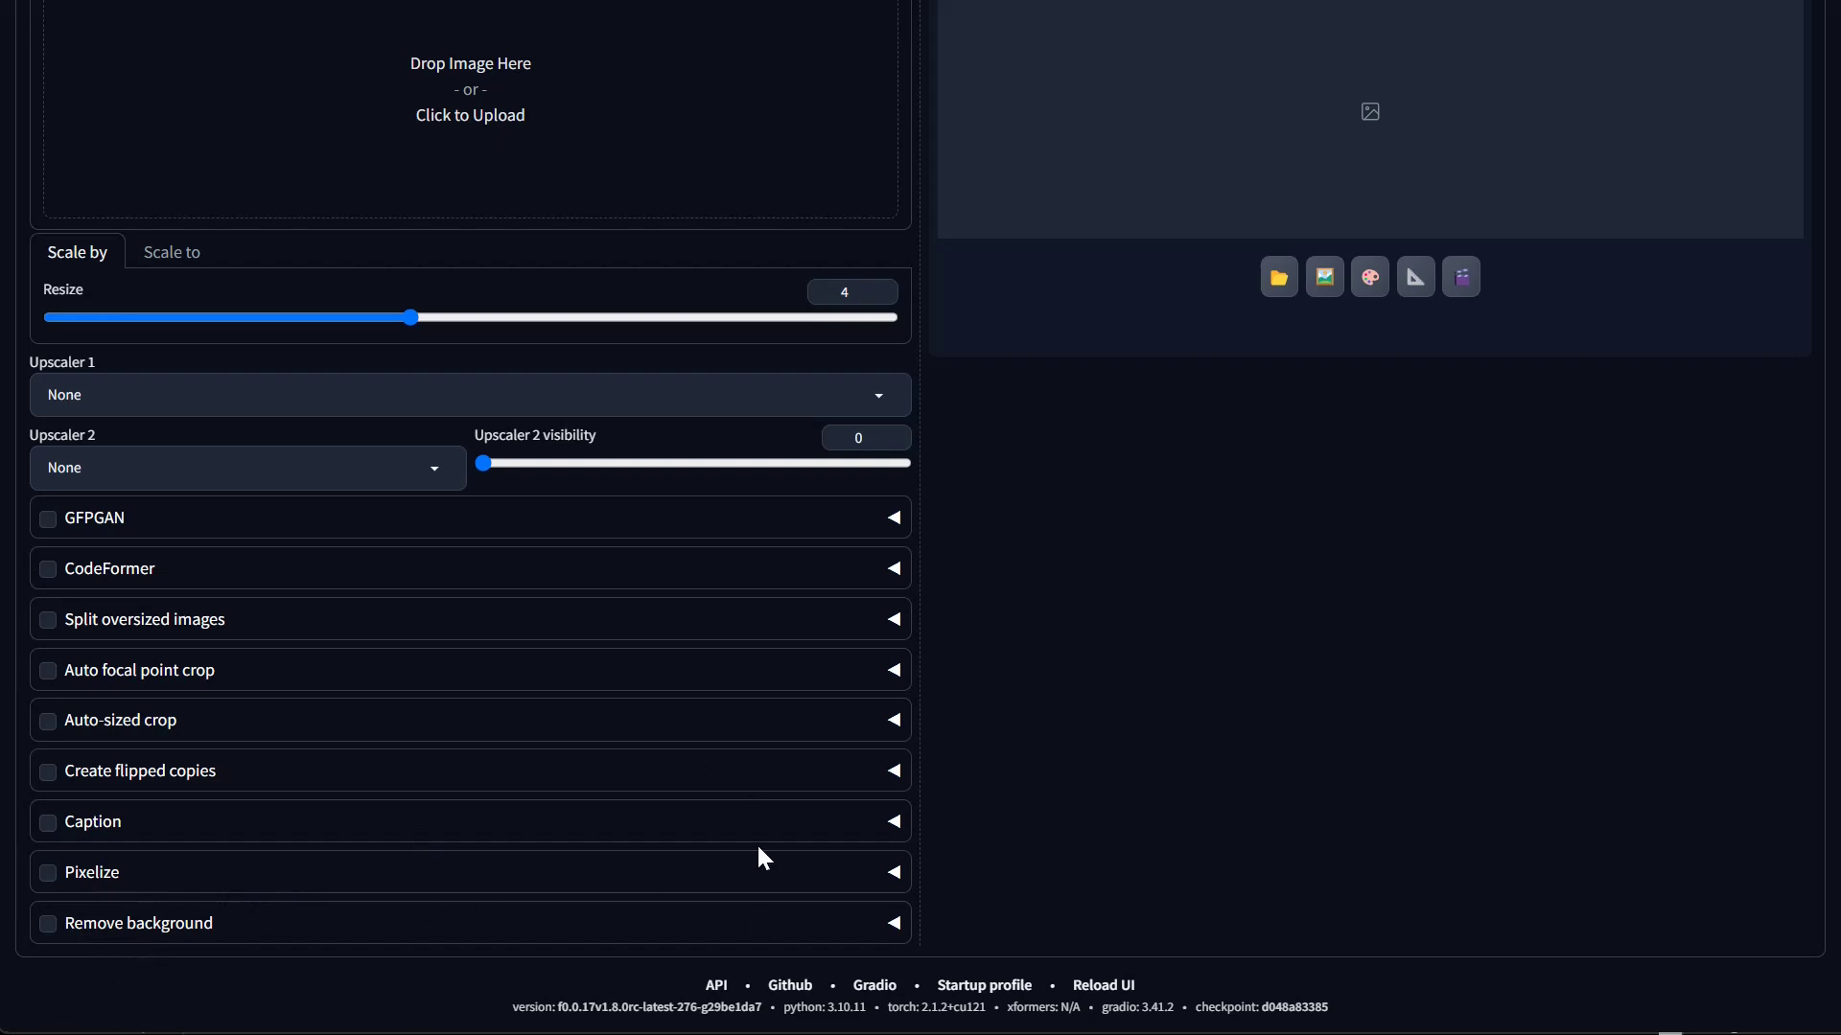
left_click(167, 937)
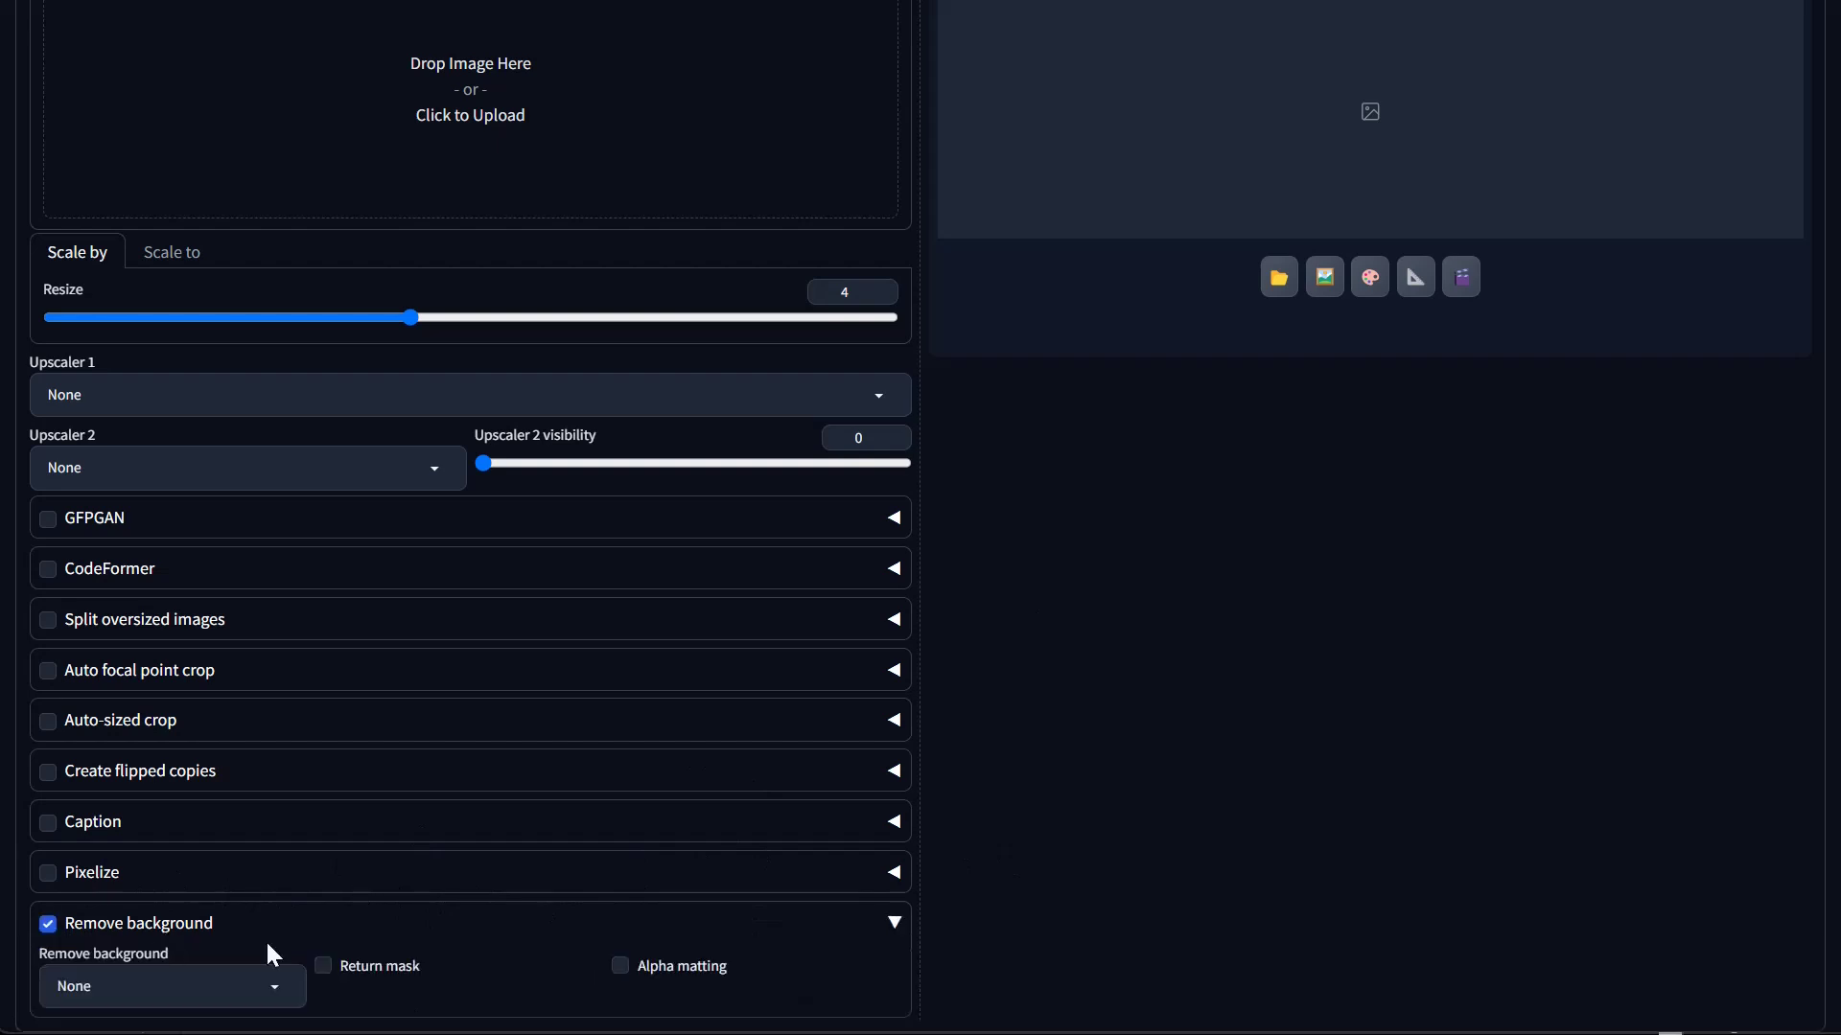
scroll(687, 872, "down", 1)
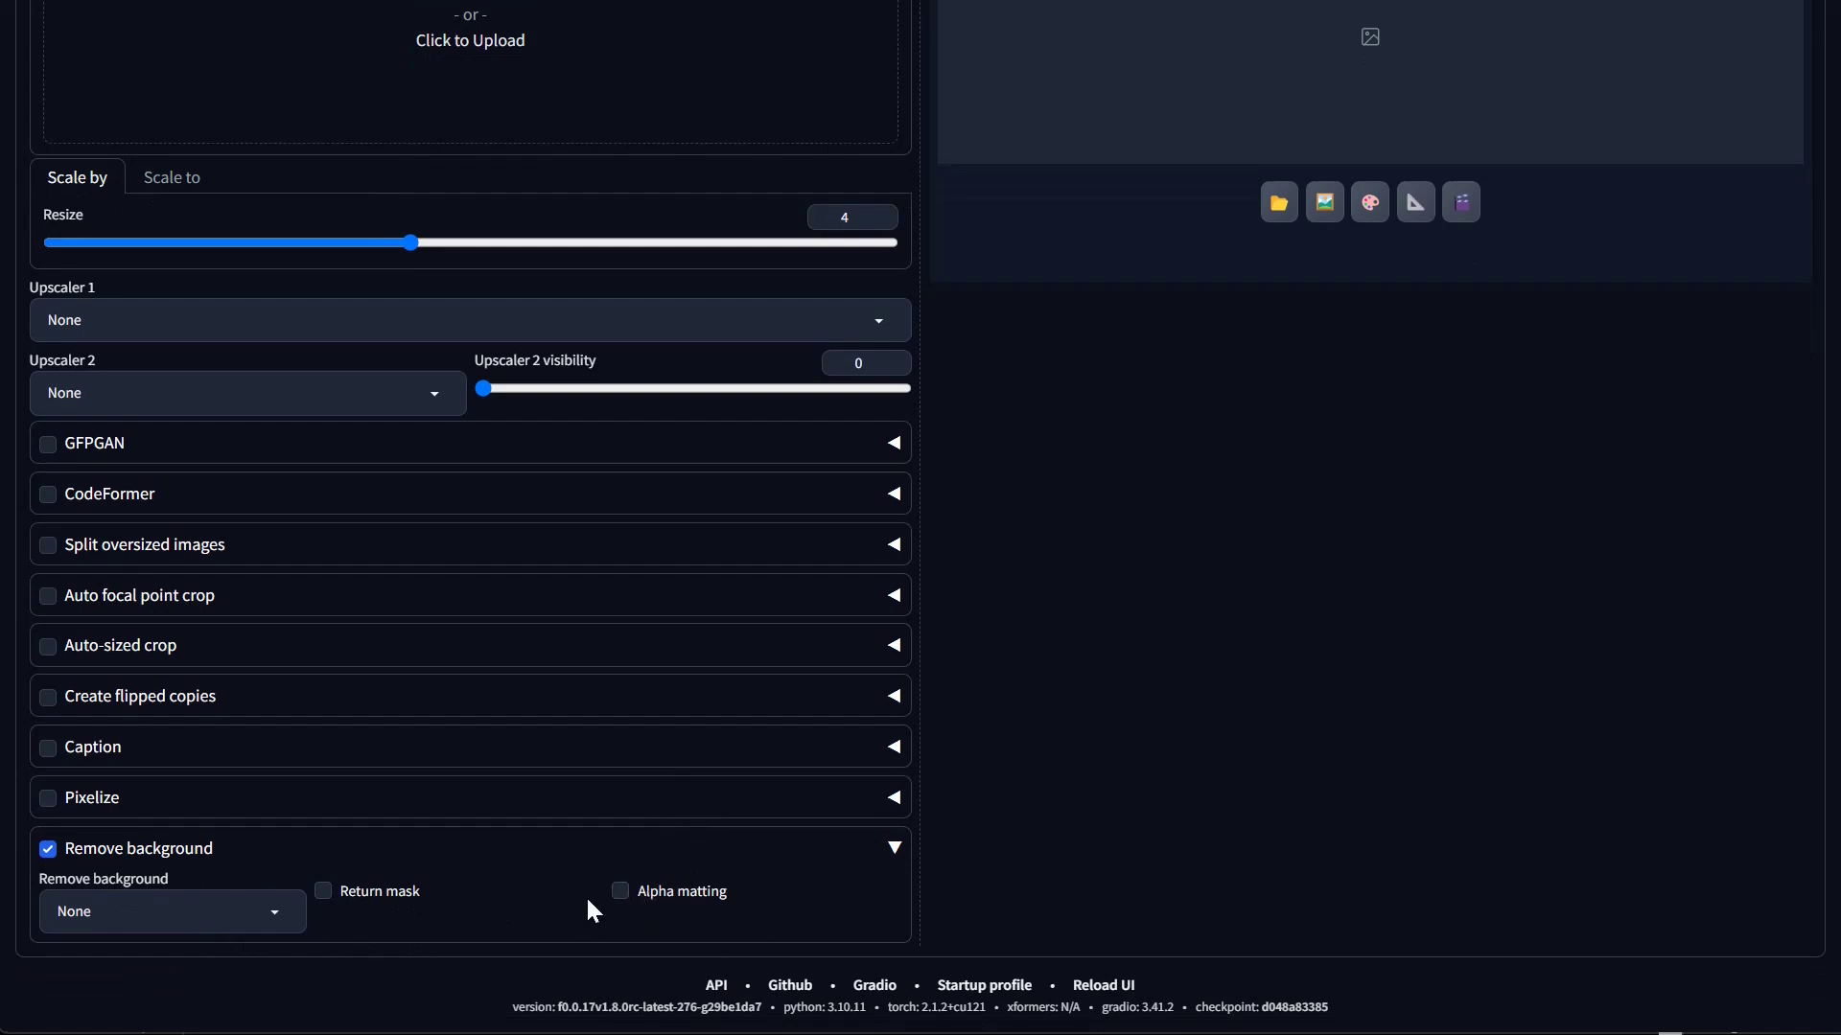
left_click(619, 893)
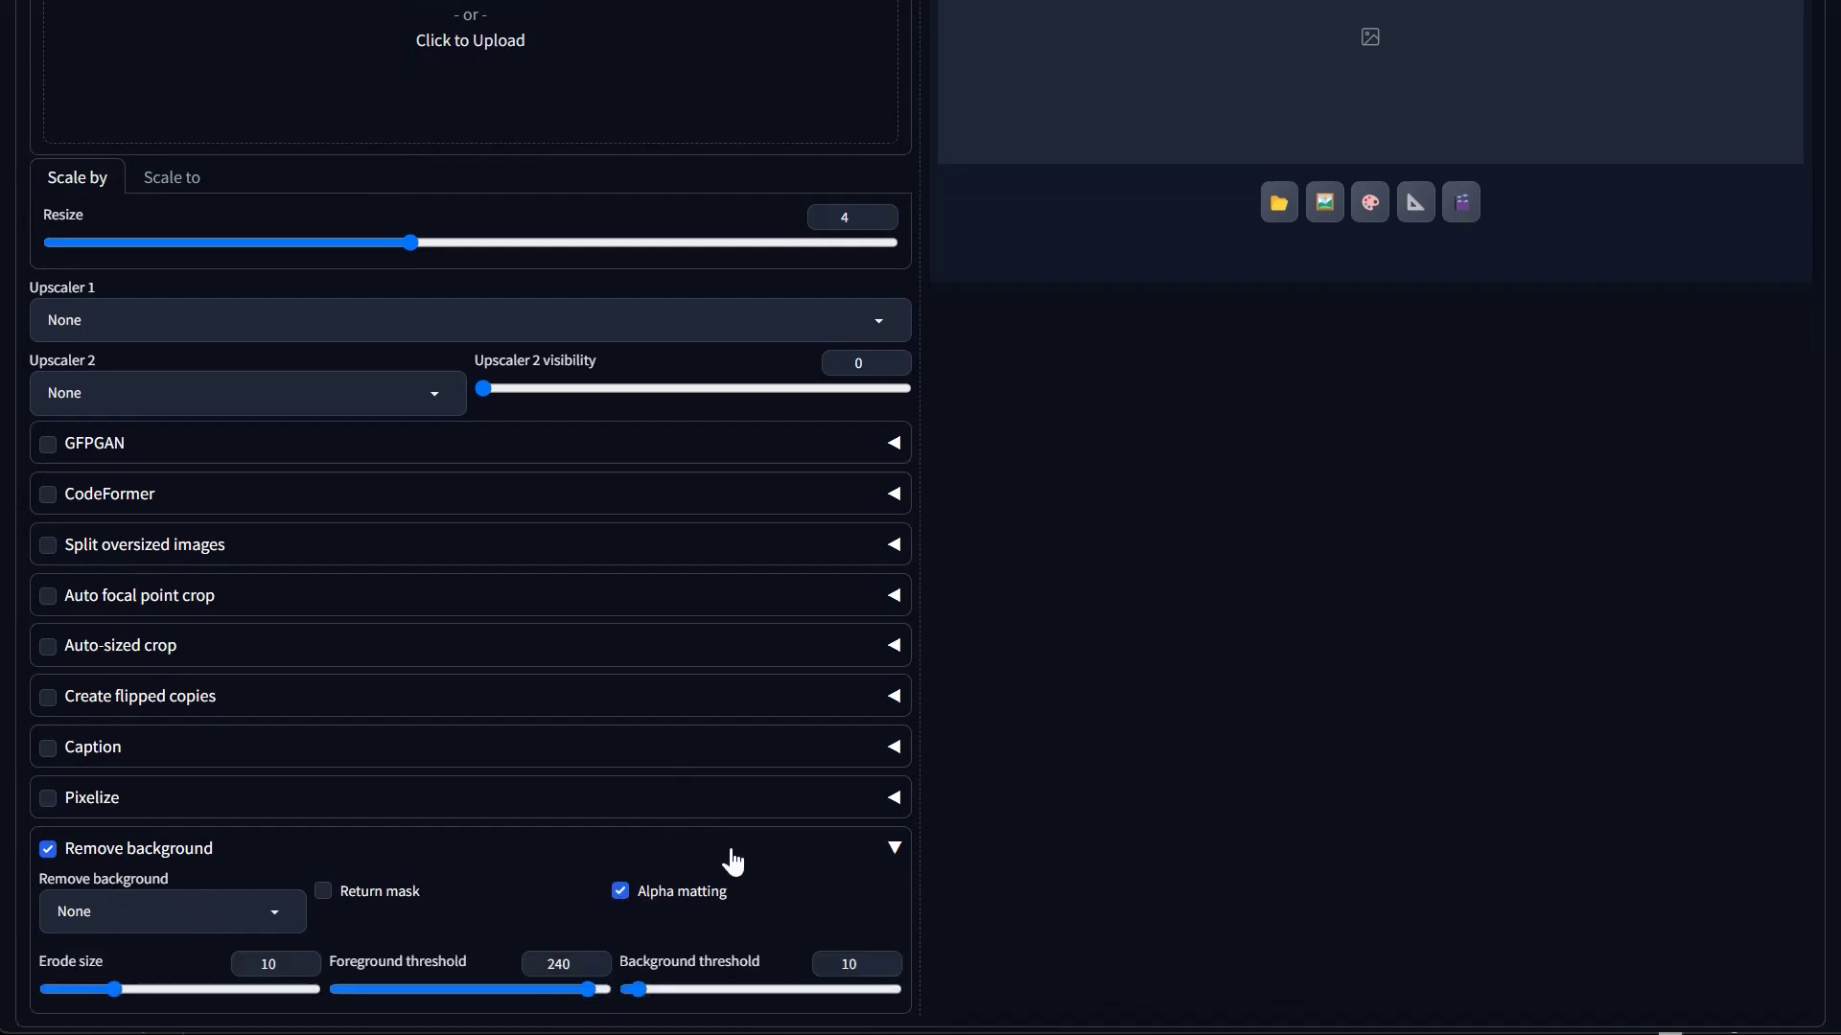
left_click(262, 913)
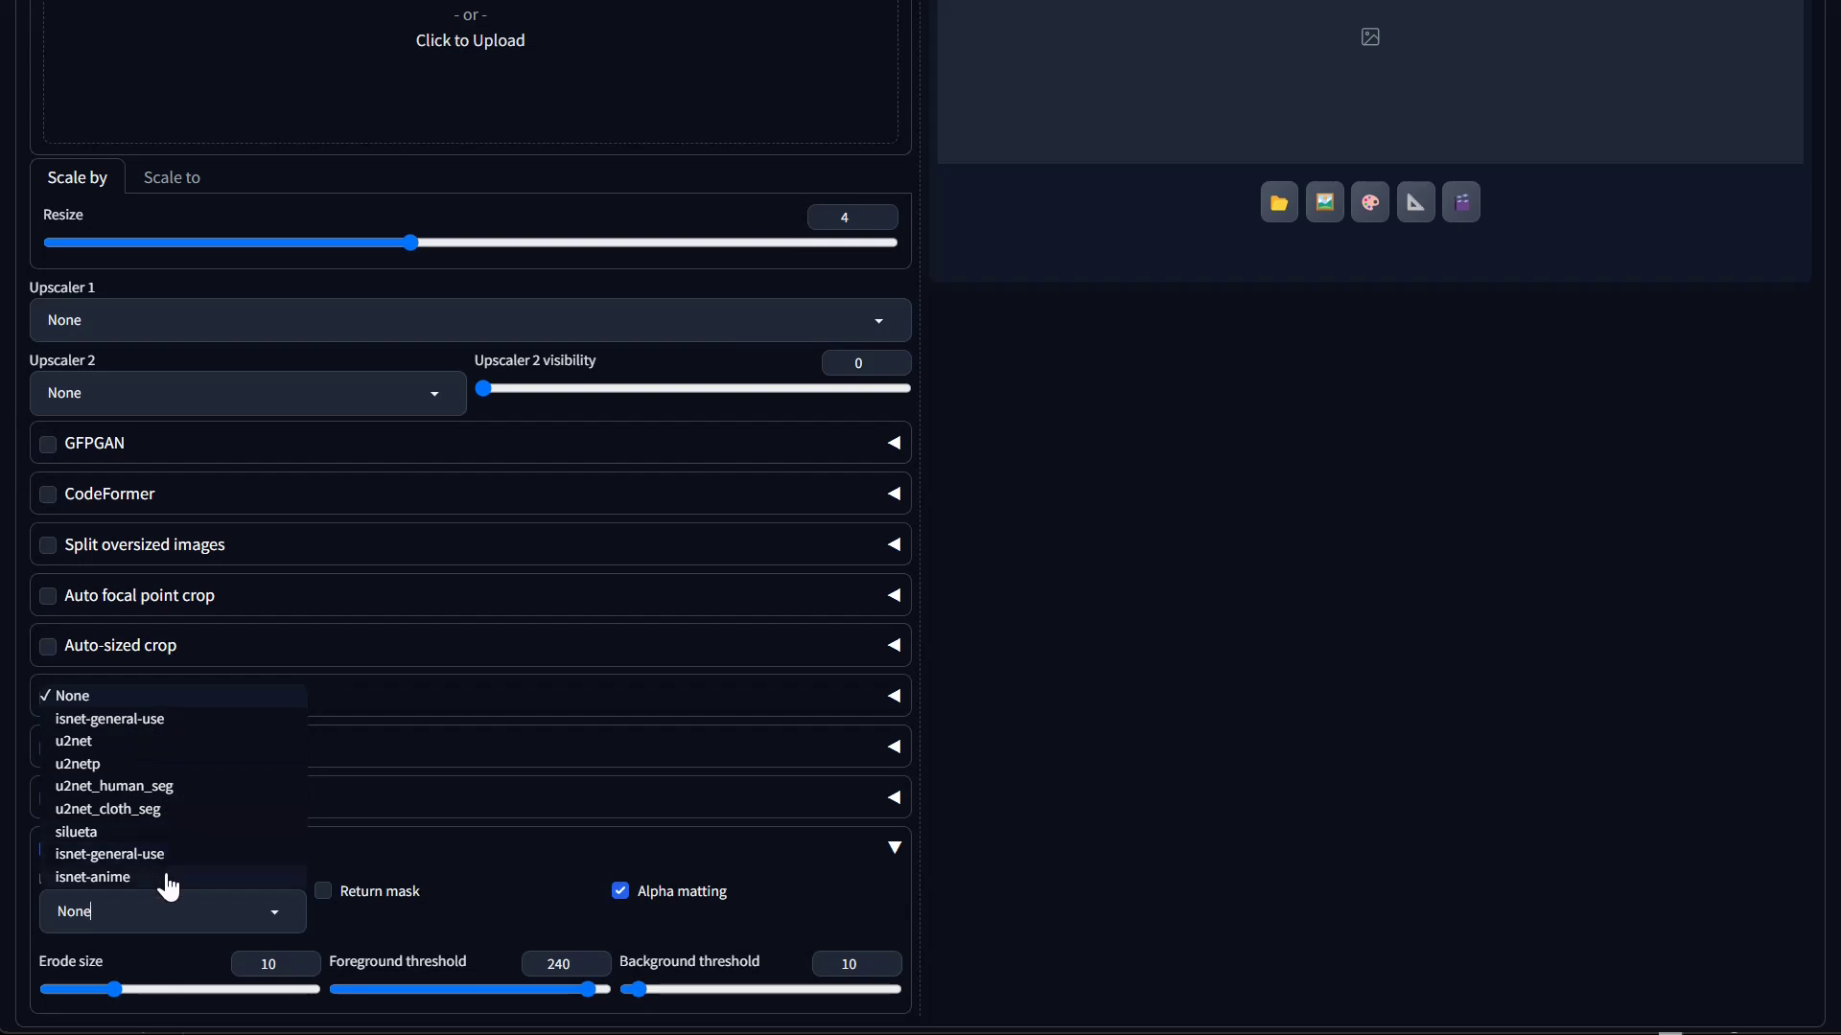
left_click(1136, 771)
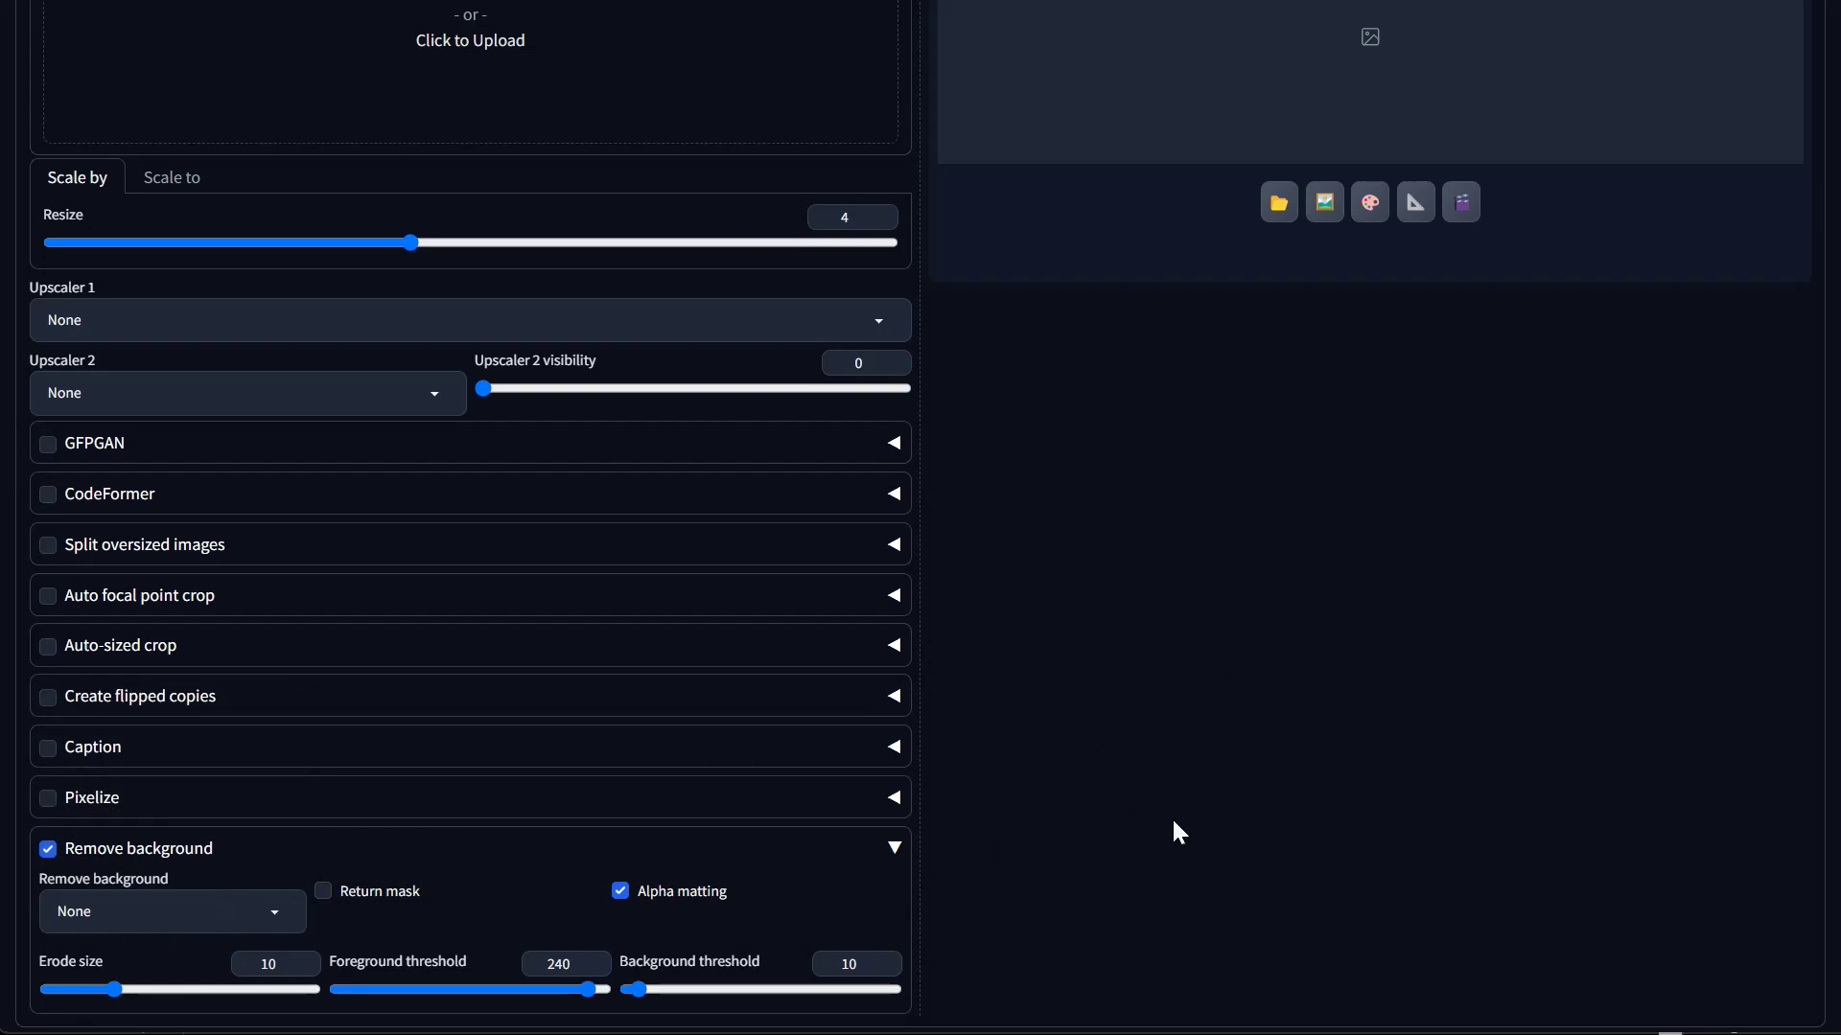
scroll(1171, 816, "up", 3)
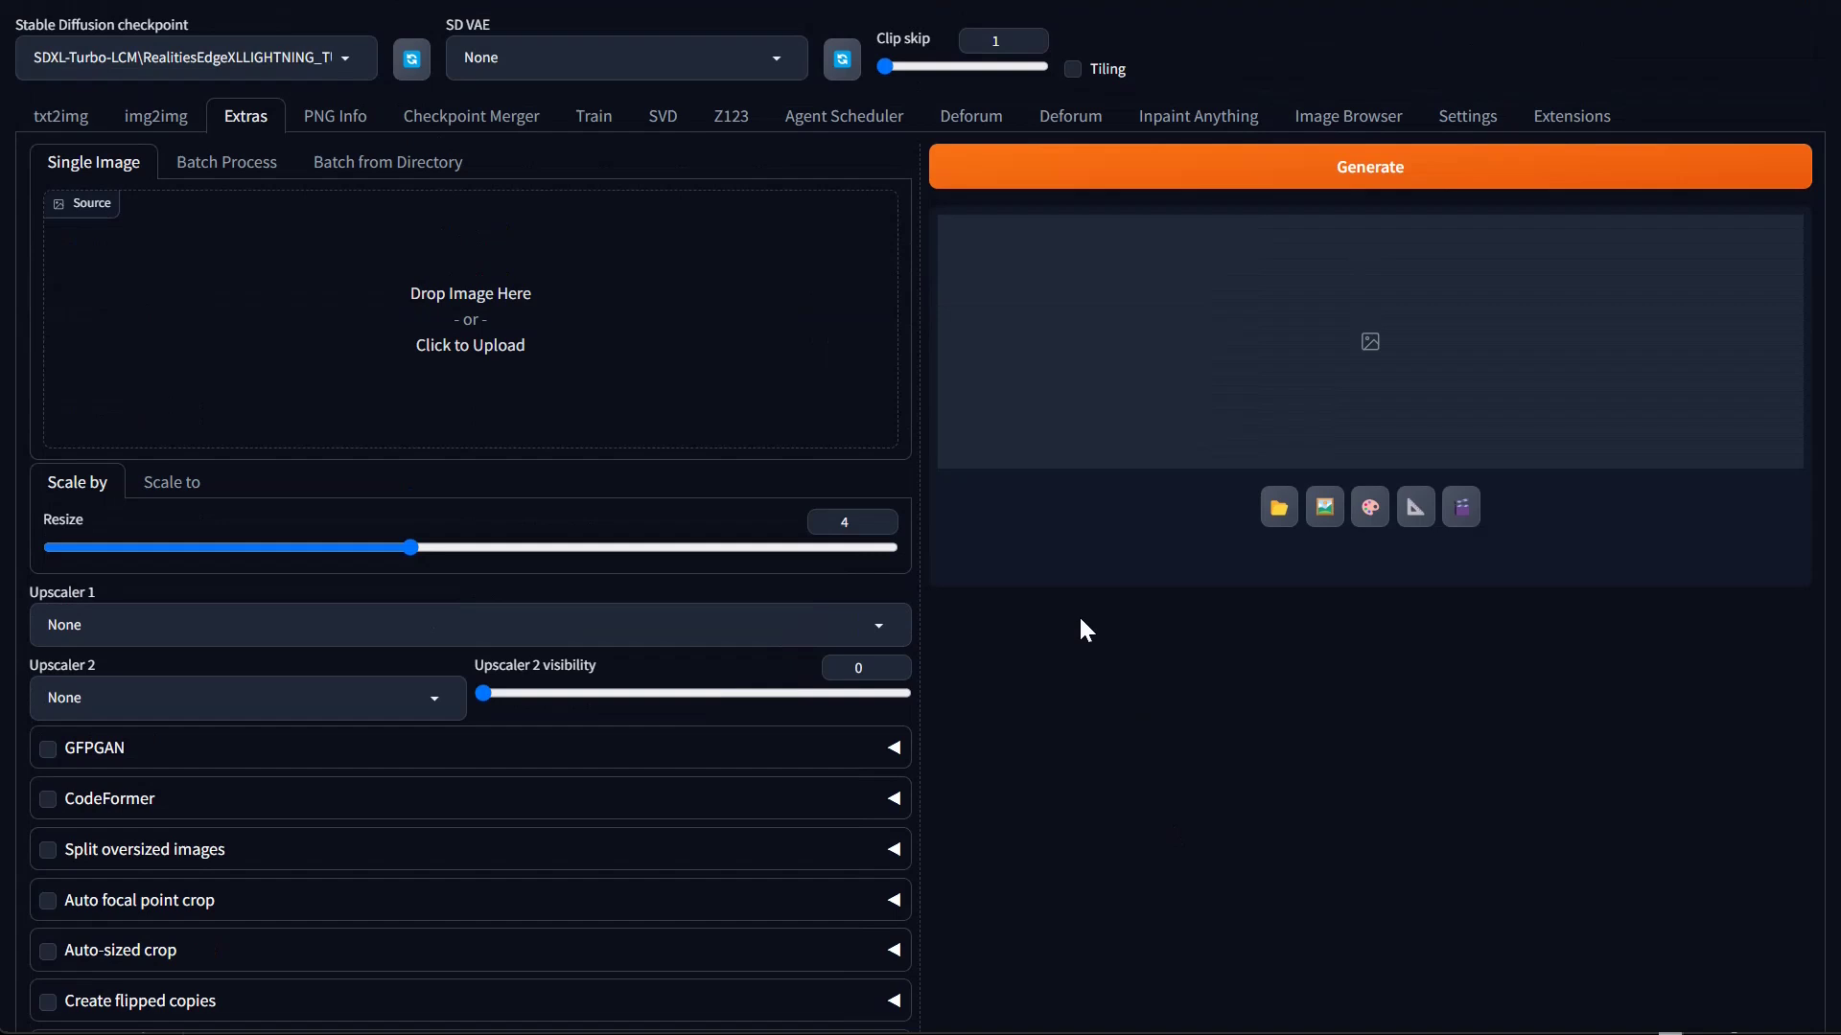
Take a brief look at the Inpaint Anything and img2img pages, and return to txt2img
left_click(86, 126)
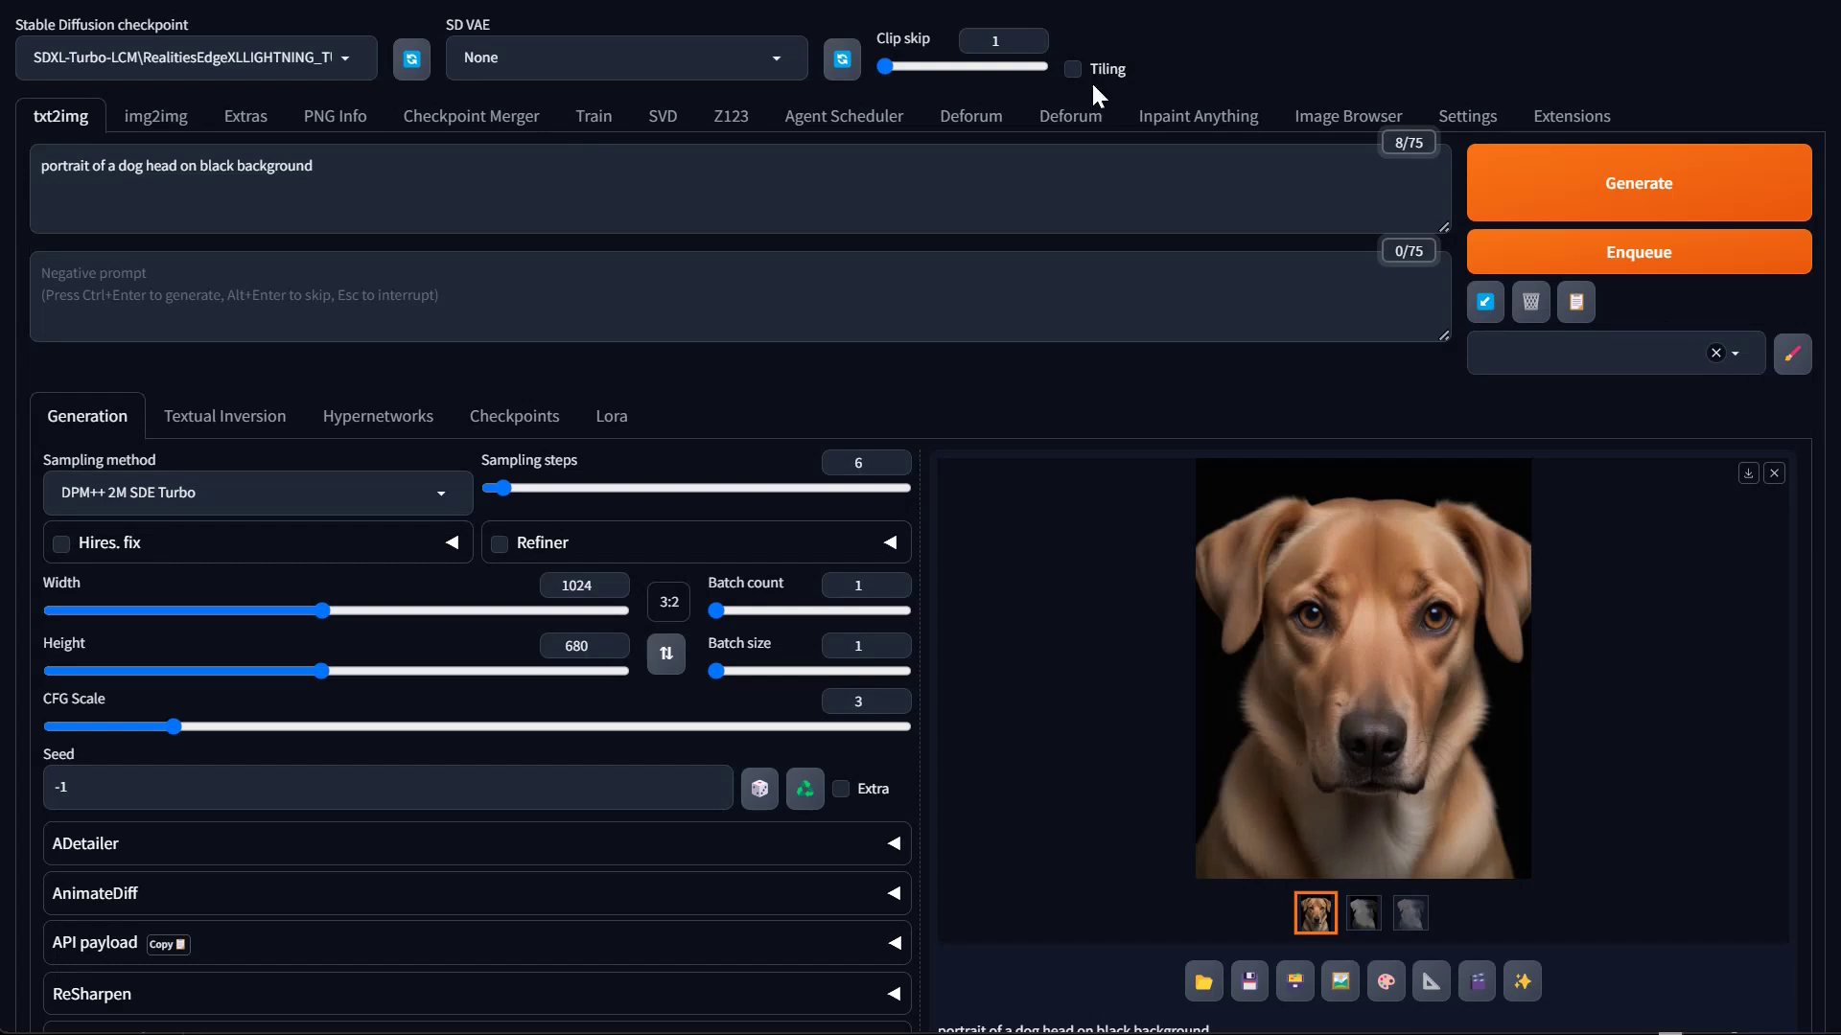
left_click(1198, 116)
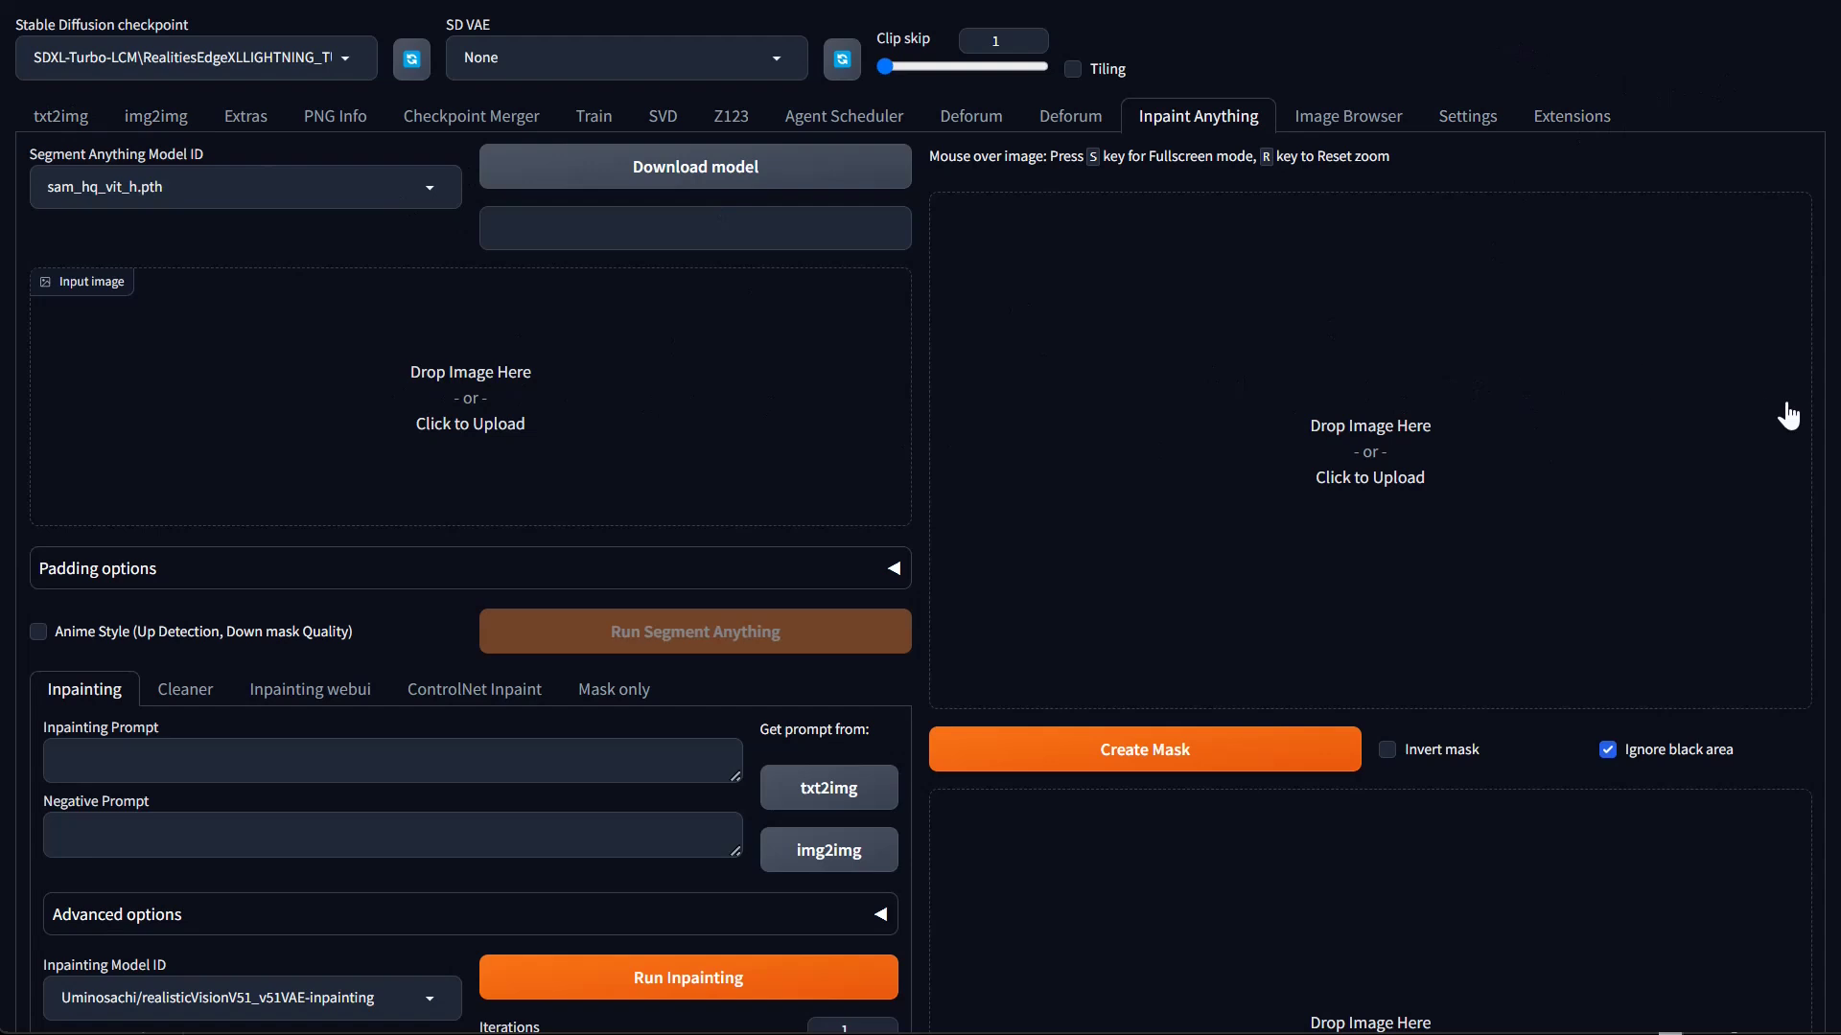
left_click(140, 122)
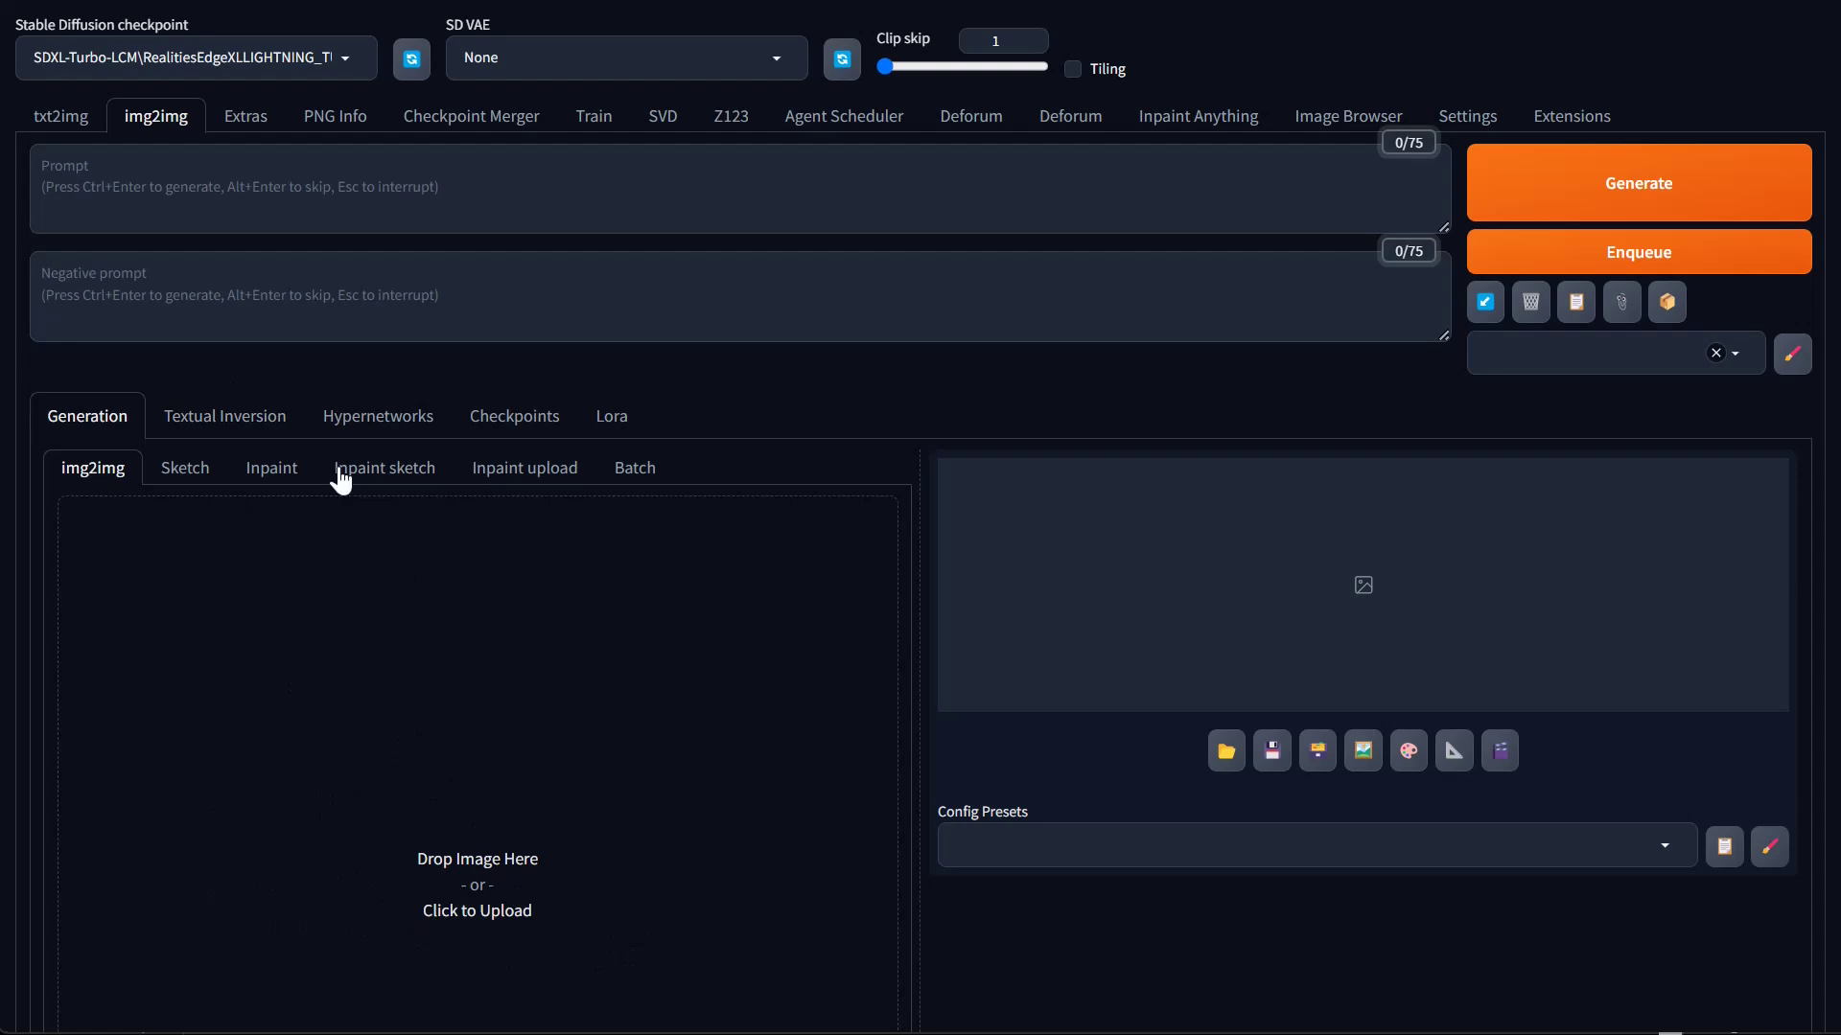
left_click(60, 116)
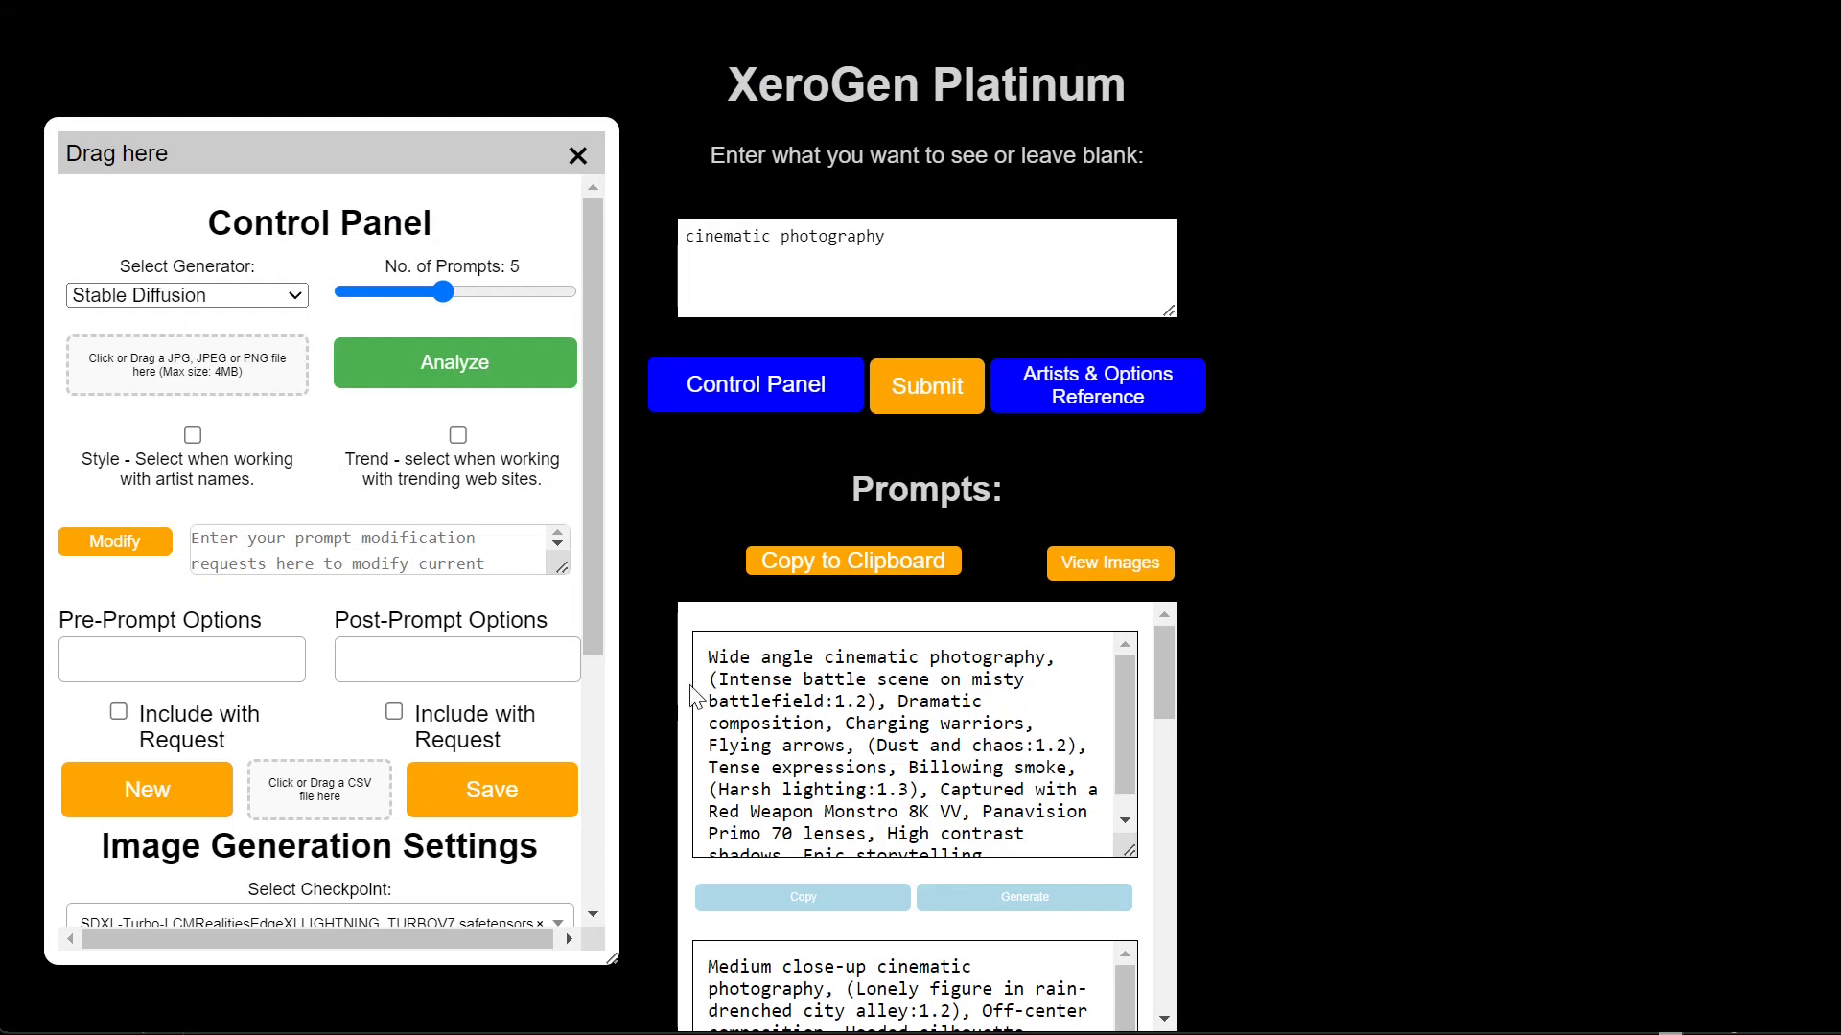
Request new cinematic photography prompts in XeroGen Platinum and generate a txt2img image from the "Glamorous movie star reclining on red velvet" prompt
left_click(925, 393)
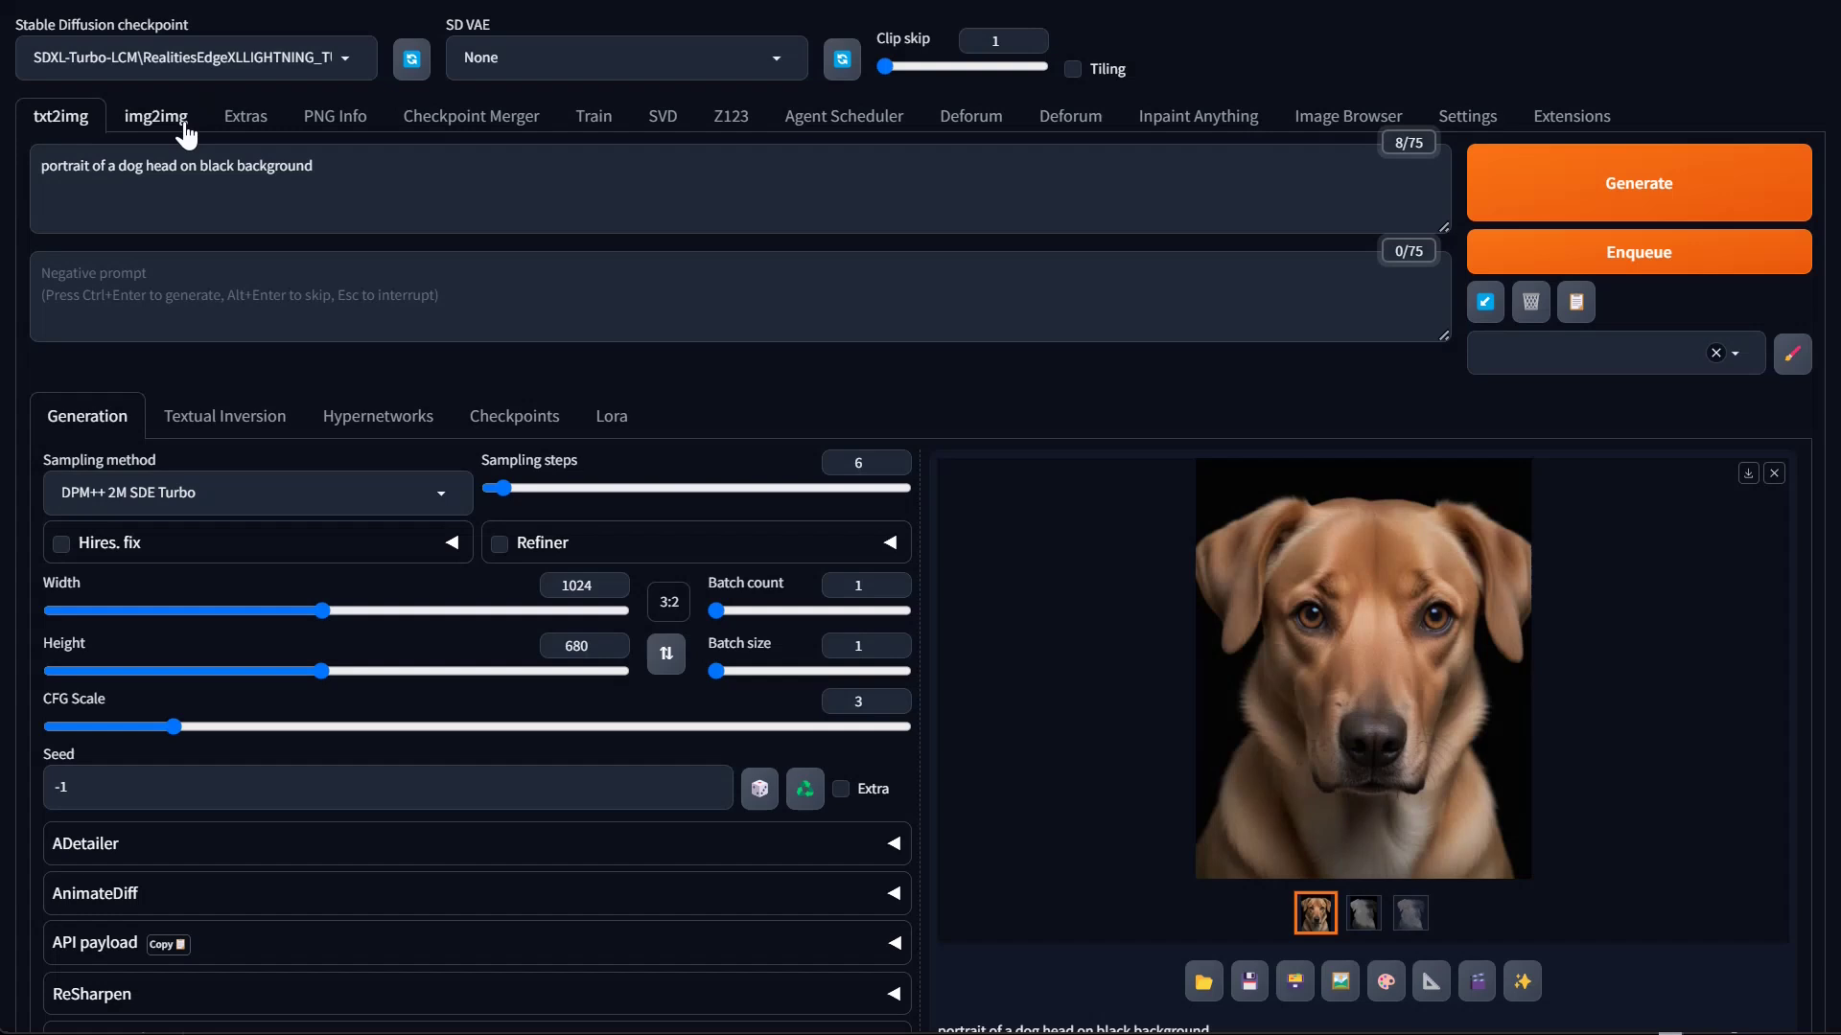
left_click(192, 182)
key("ctrl+a")
type("Cinematic low-angle photography, (Glamorous movie star reclining on red velvet:1.3), Dramatic diagonal composition, Vintage Hollywood charm, Luxurious surroundings, (Sophisticated elegance:1.2), Soft-focus lighting, Captured with a Leica M10-P, 50mm f/1.4 lens, Cinematic shadows, Timeless allure")
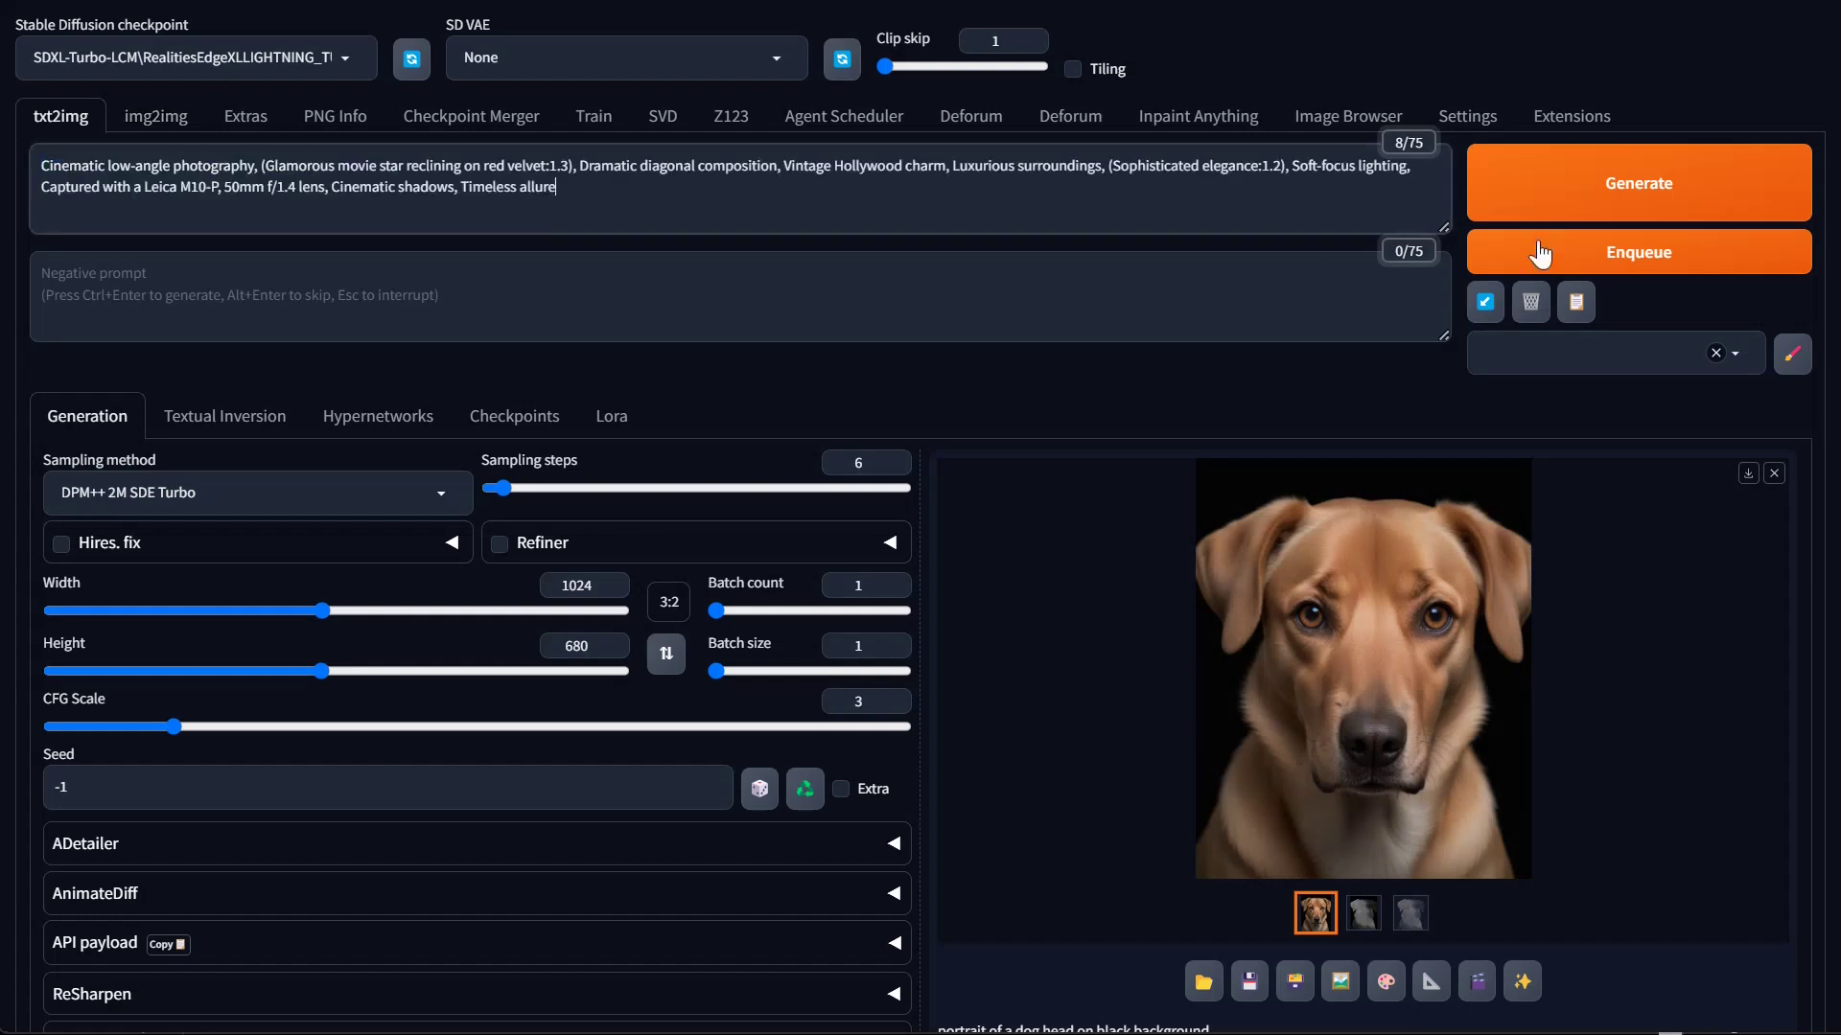
left_click(1675, 203)
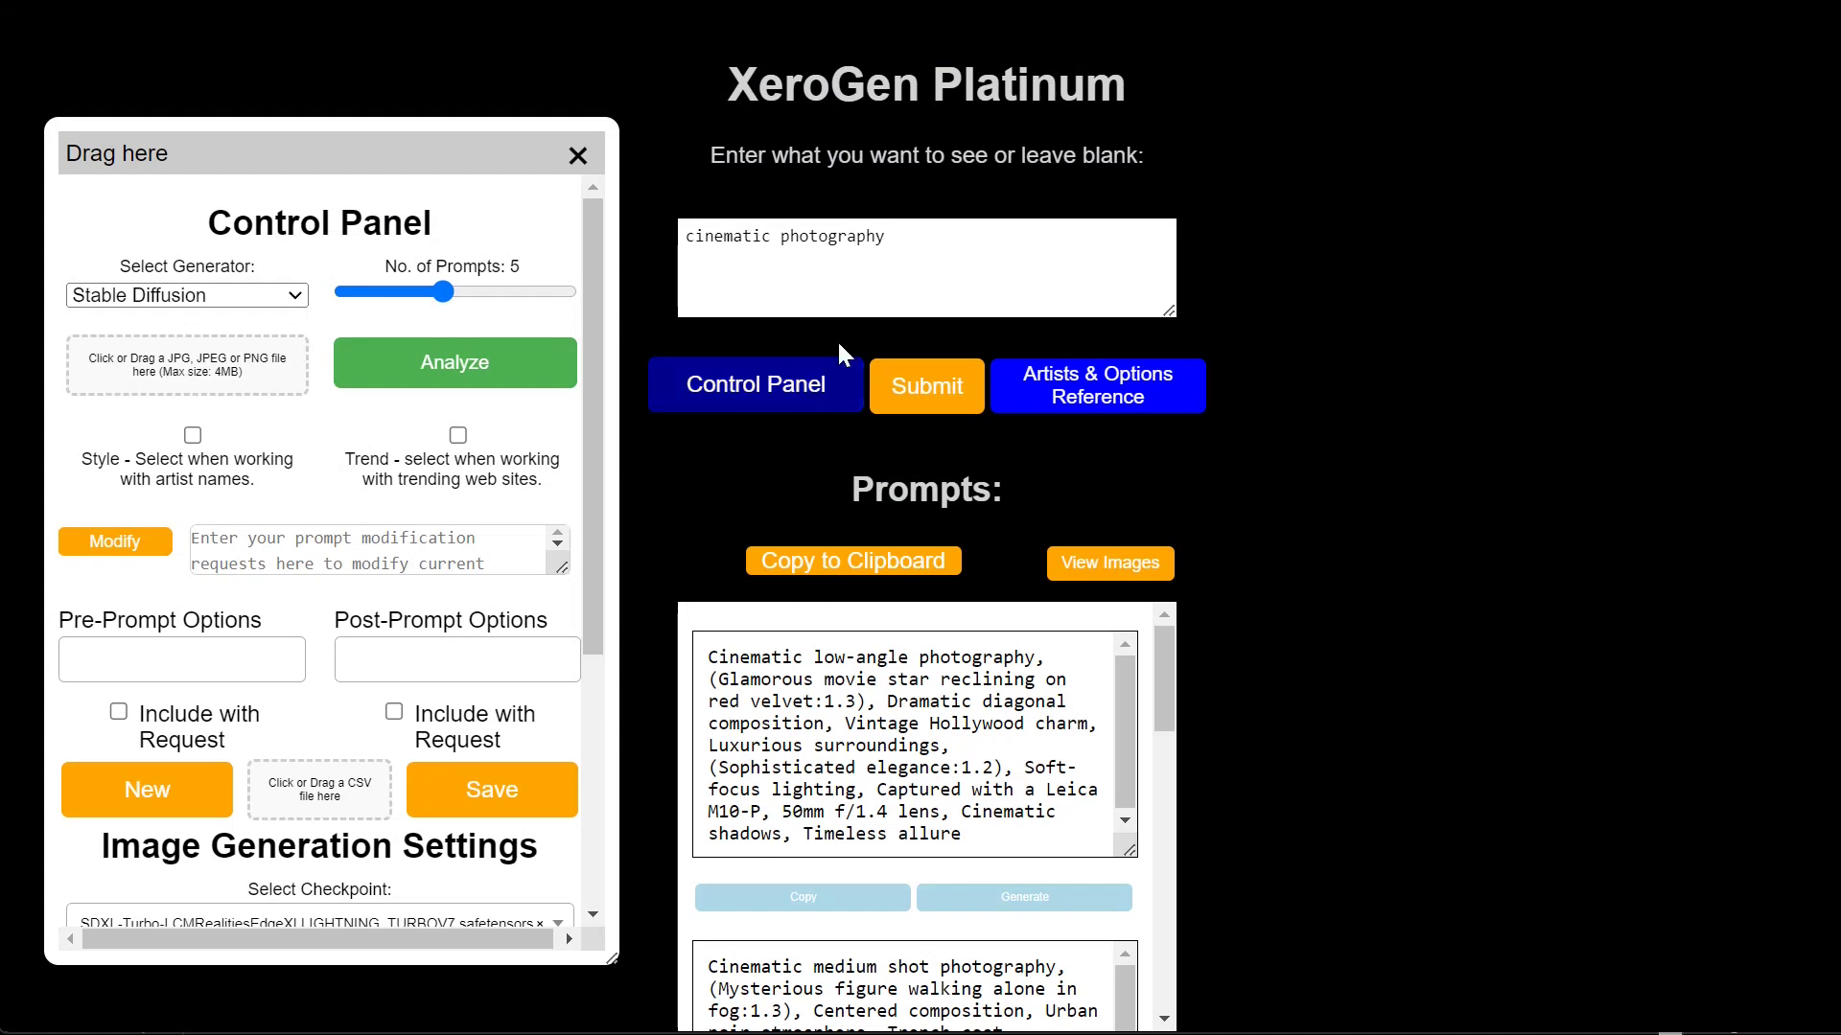
In XeroGen Platinum, request prompts with a blank subject and copy the "Watercolor on handmade paper" whimsical town prompt
triple_click(834, 249)
key("BackSpace")
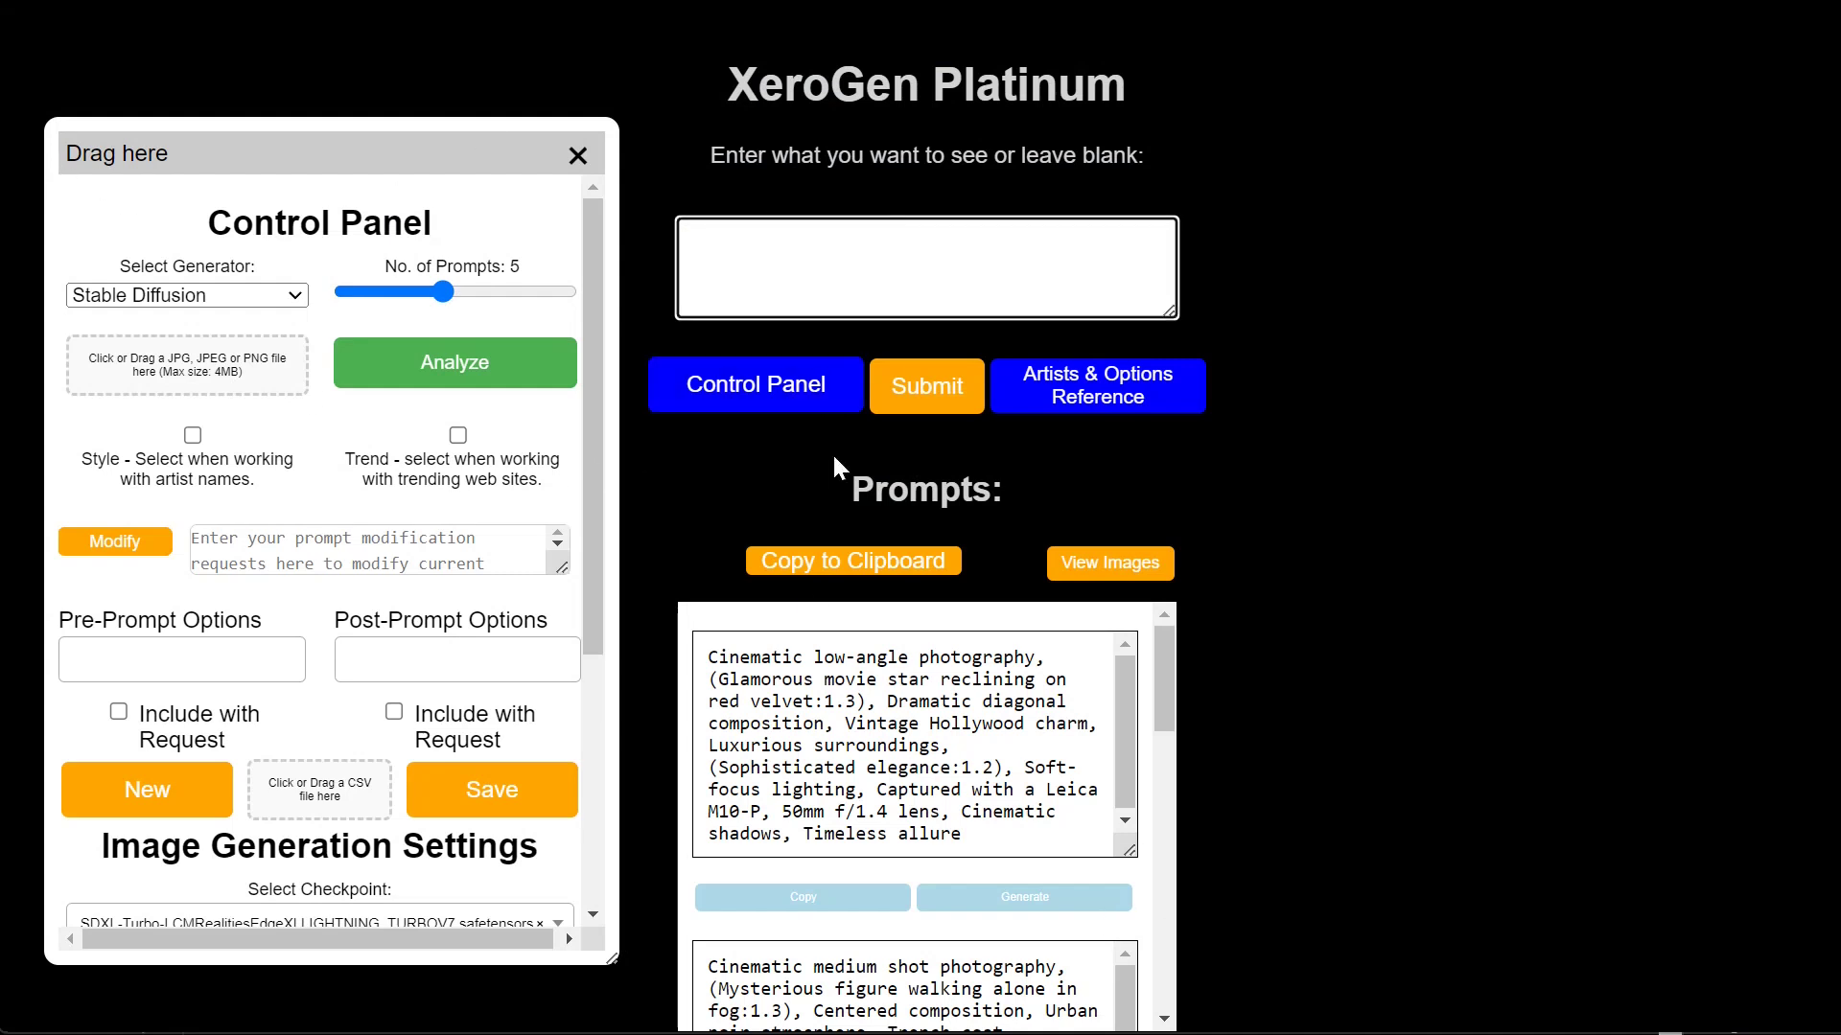
left_click(926, 388)
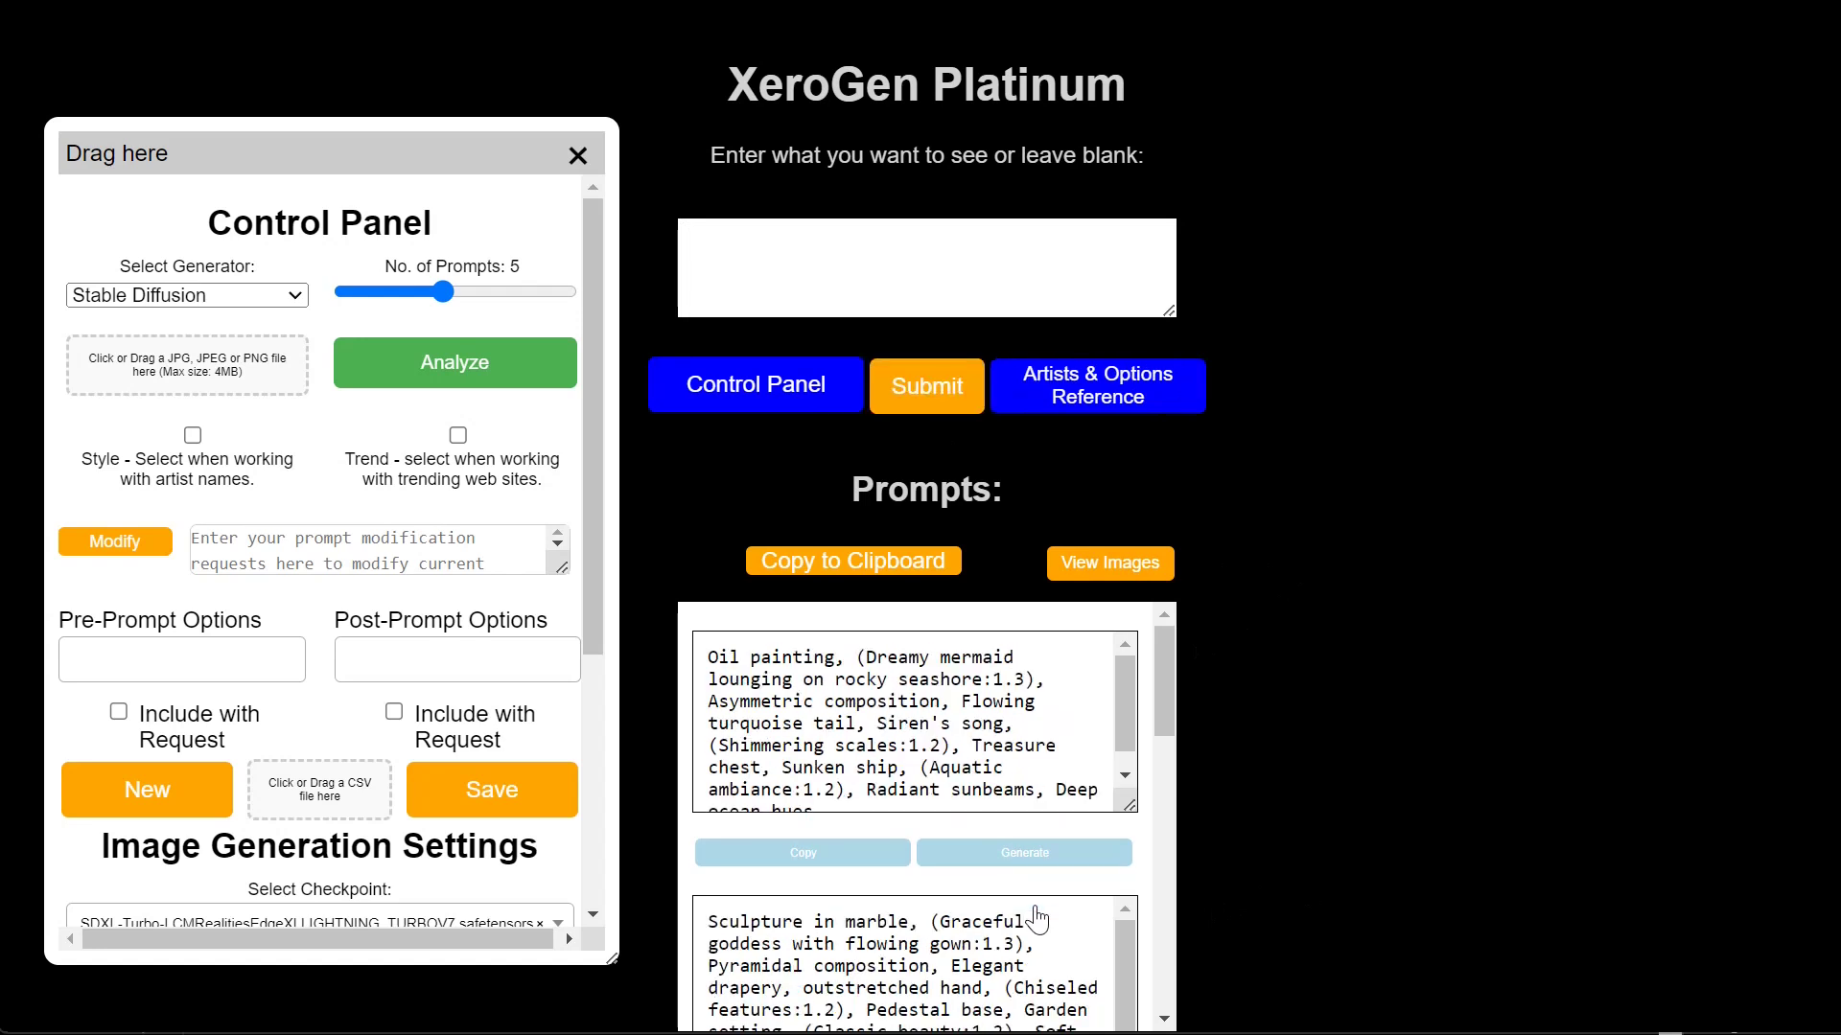
scroll(1134, 947, "down", 2)
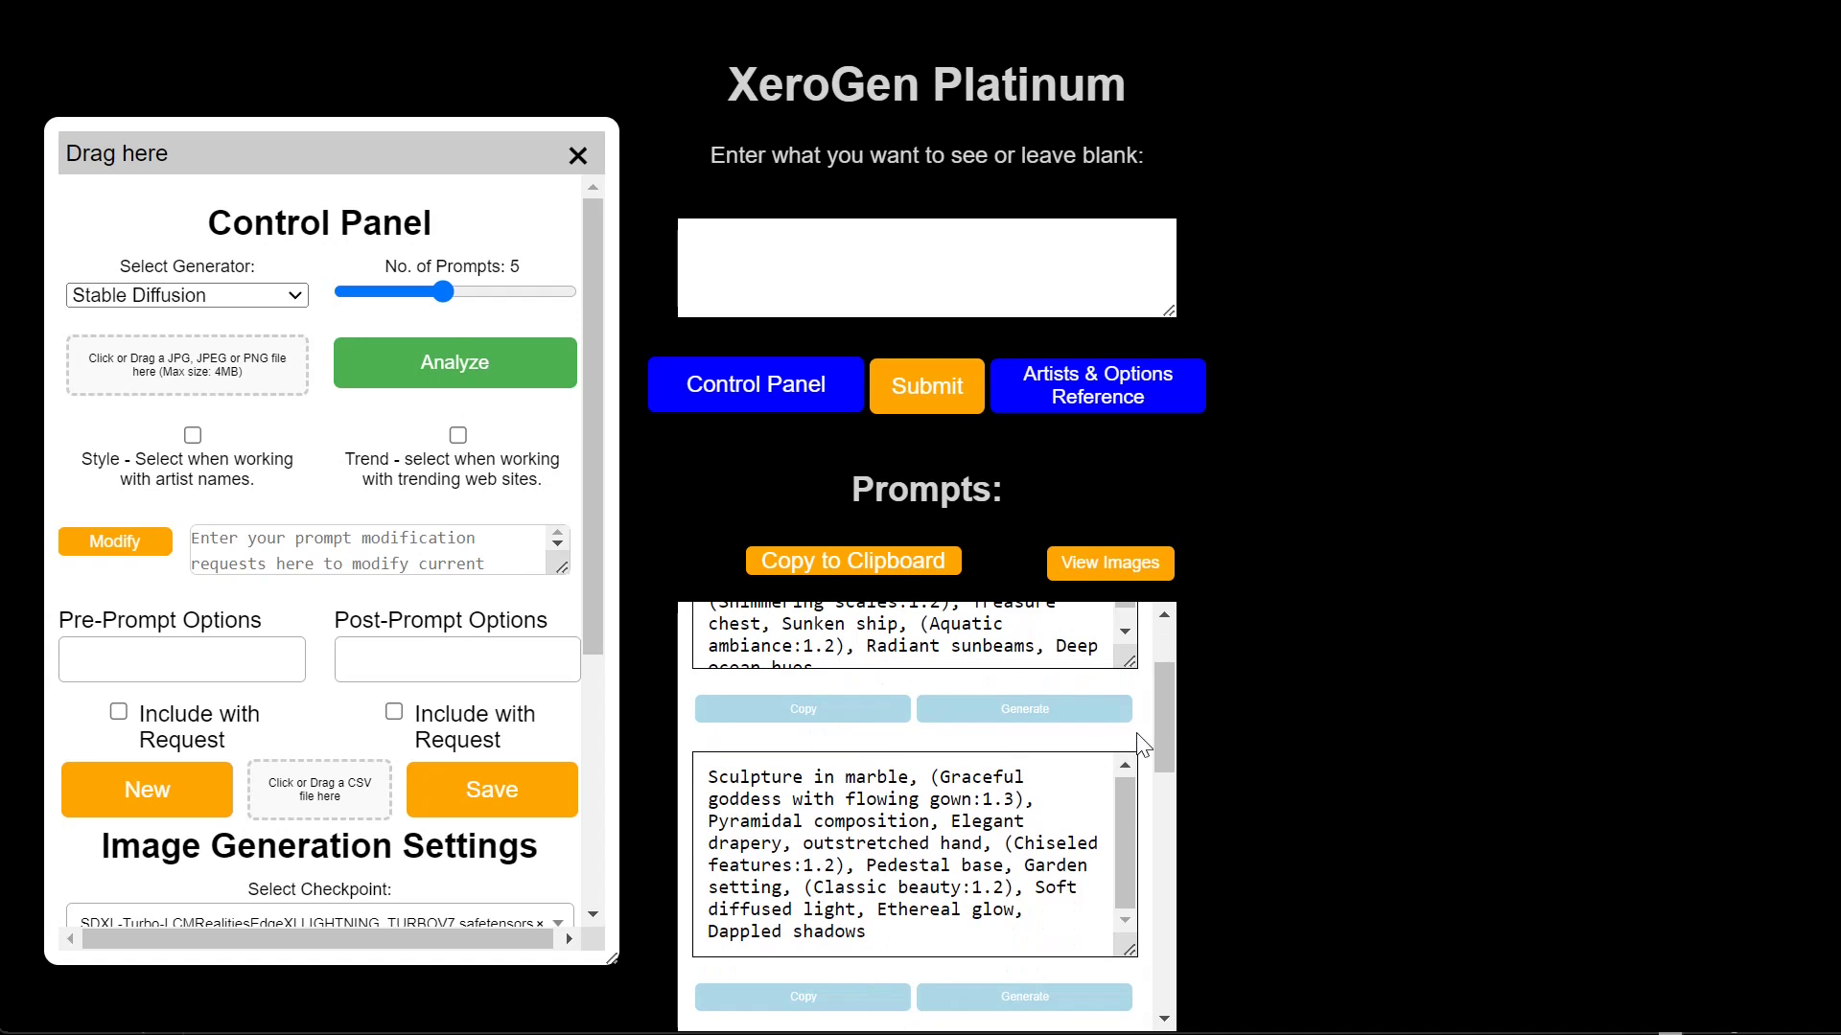
scroll(1128, 744, "down", 3)
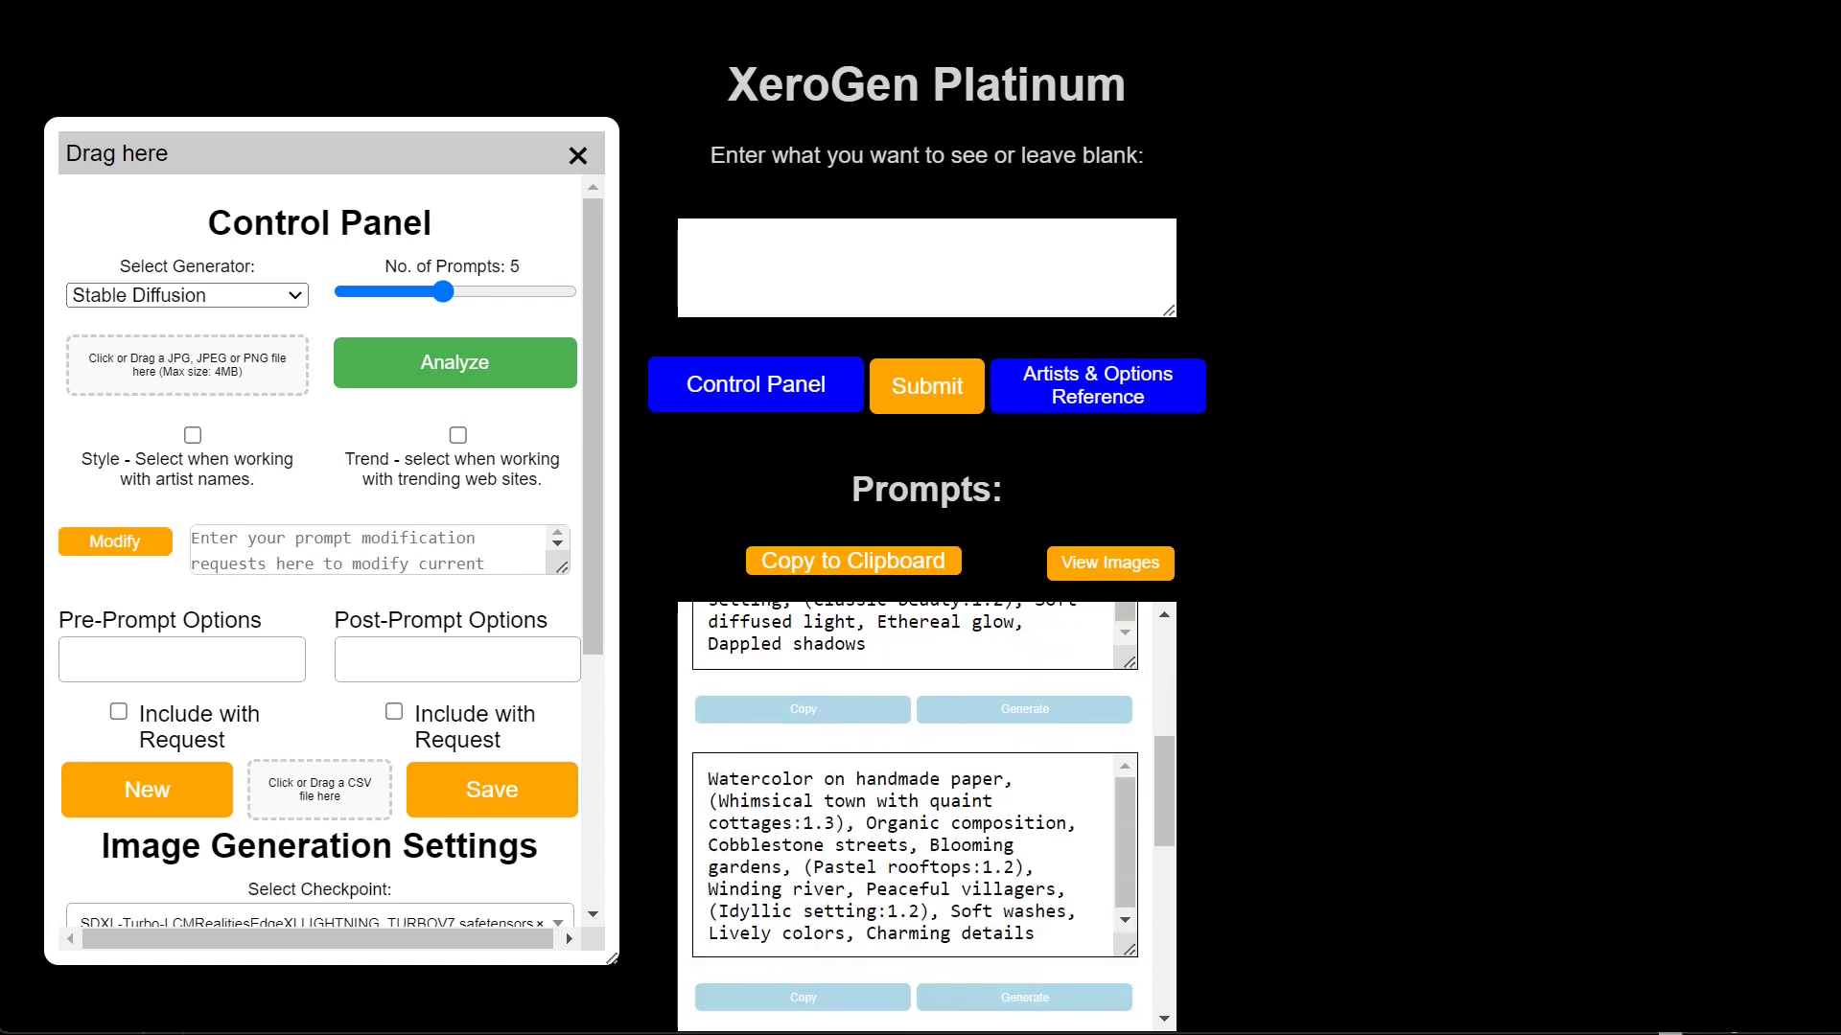
left_click(1022, 998)
left_click(802, 1002)
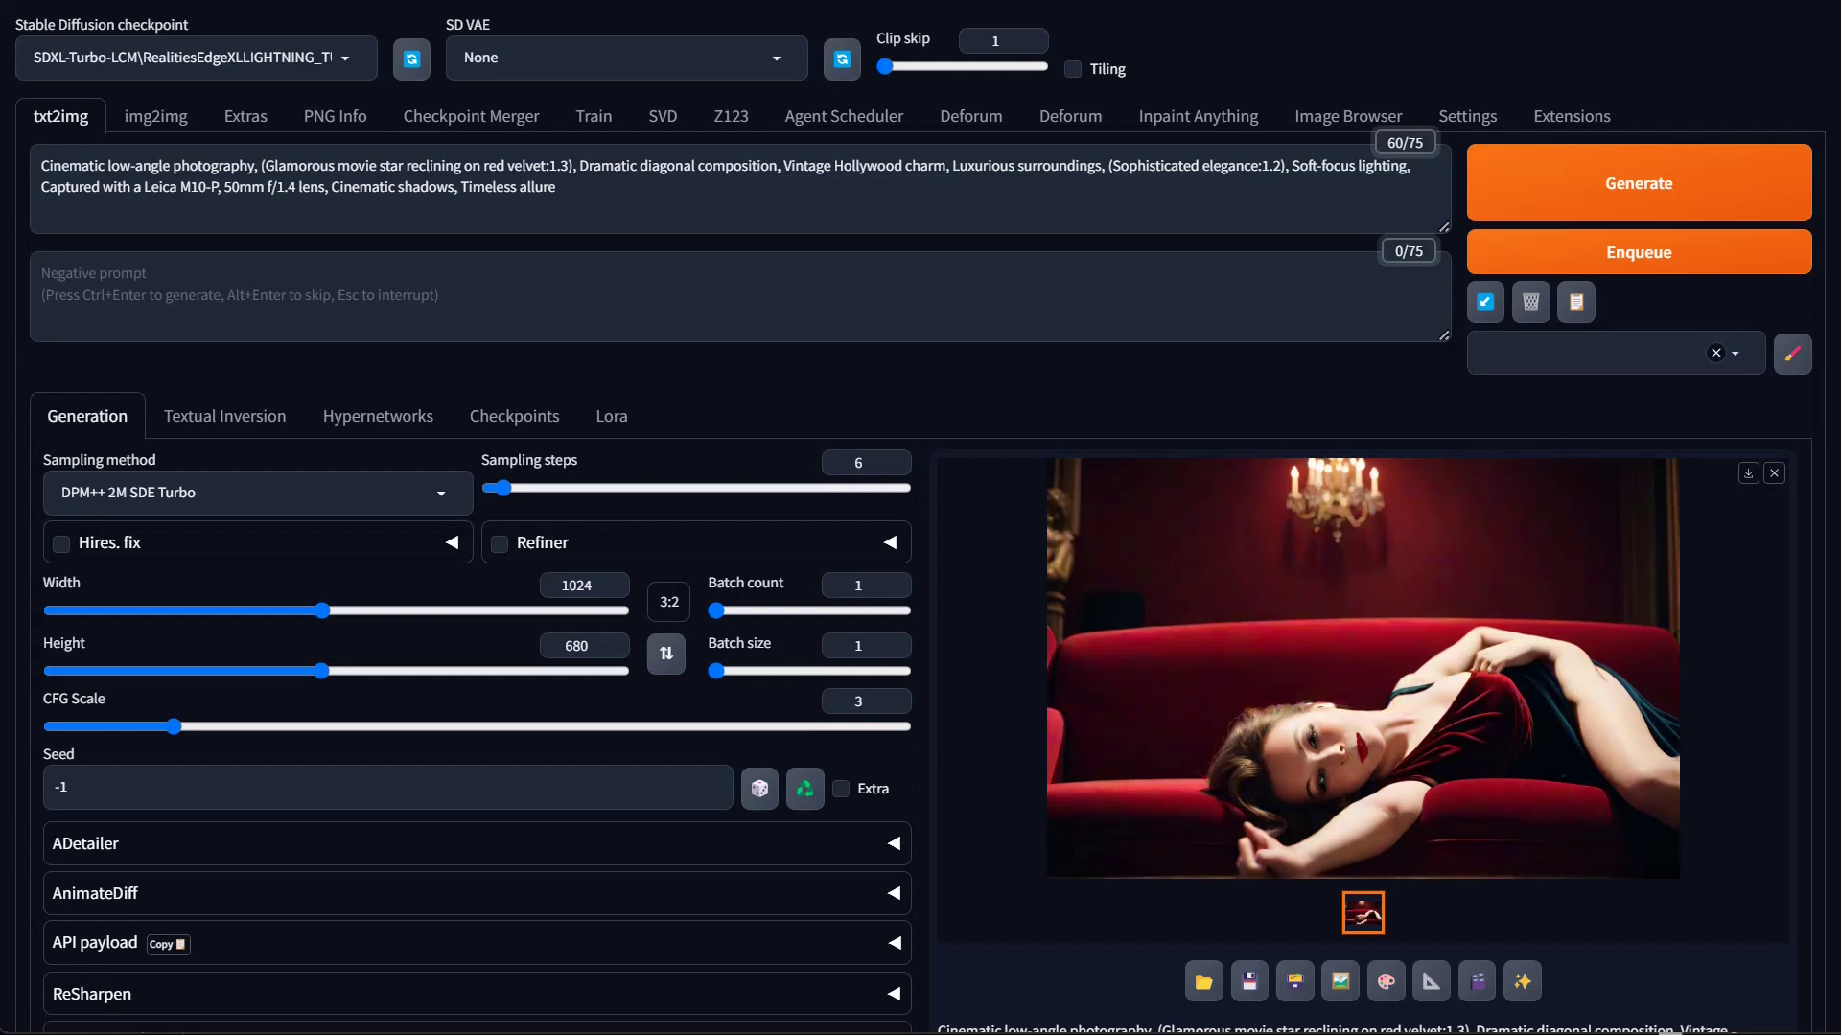
Replace the txt2img prompt with the copied watercolor town prompt and generate the image
key("ctrl+a")
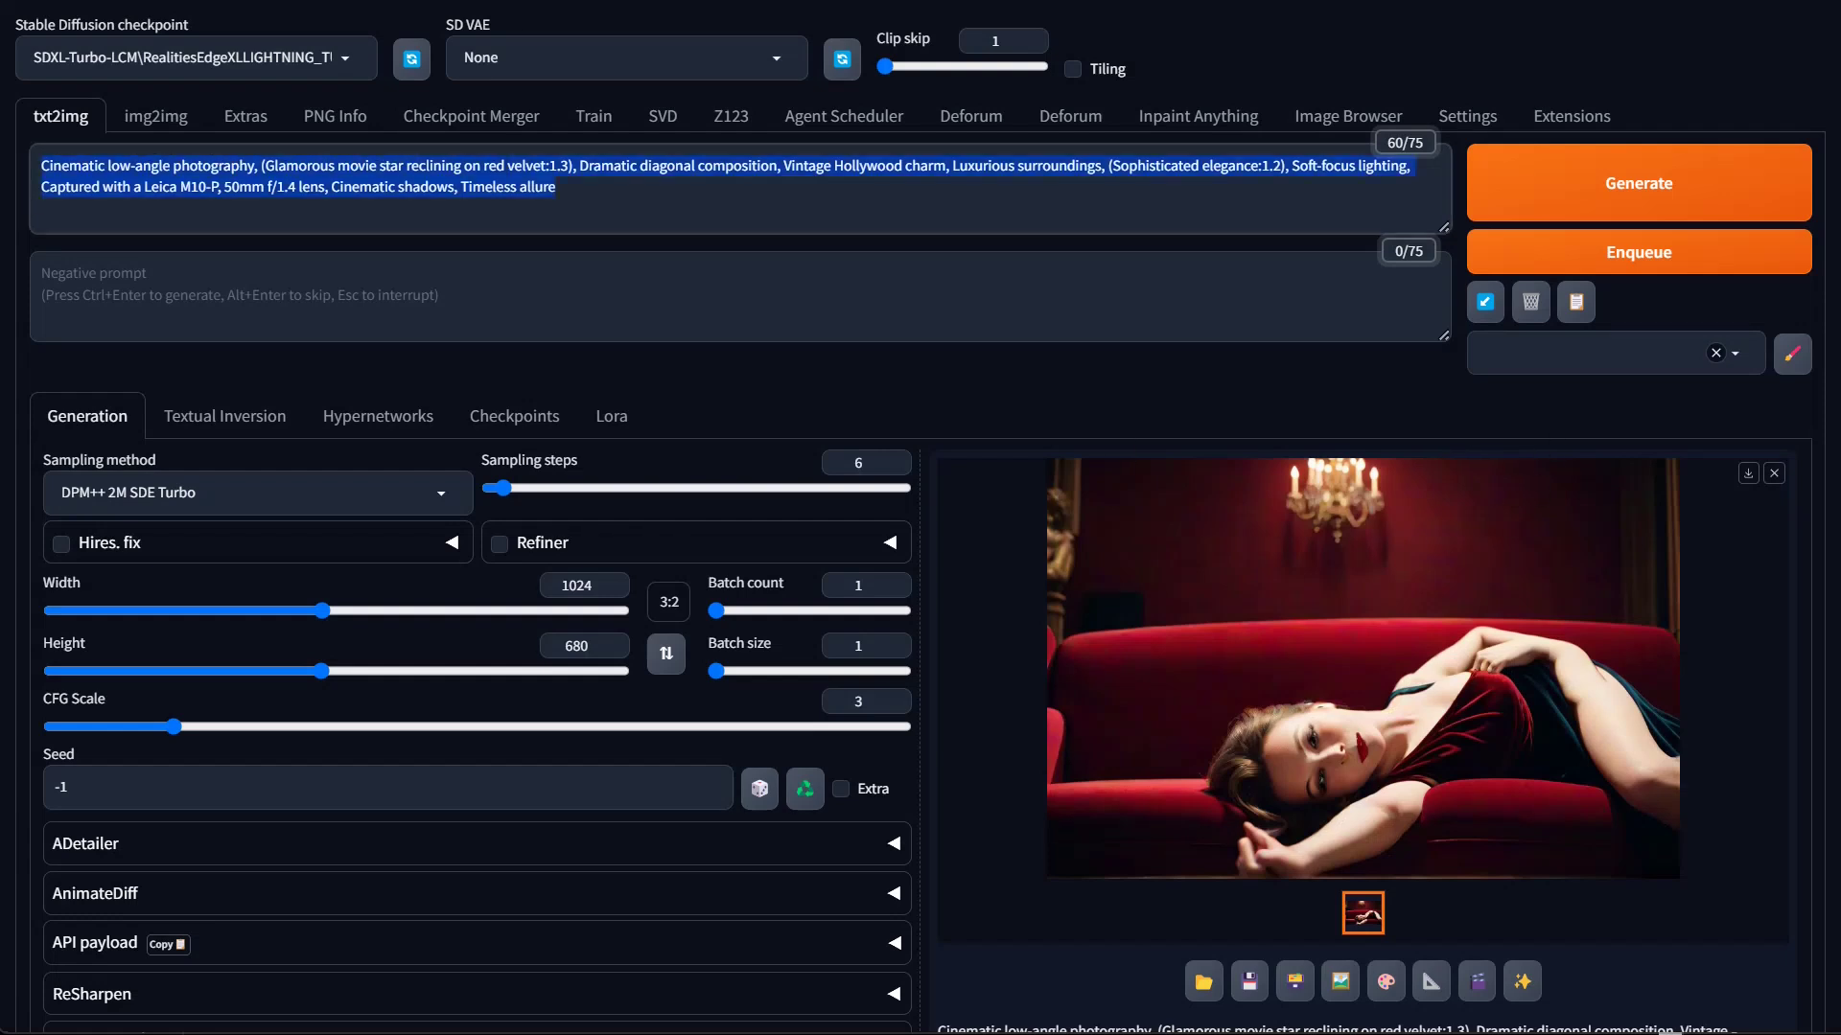
key("ctrl+v")
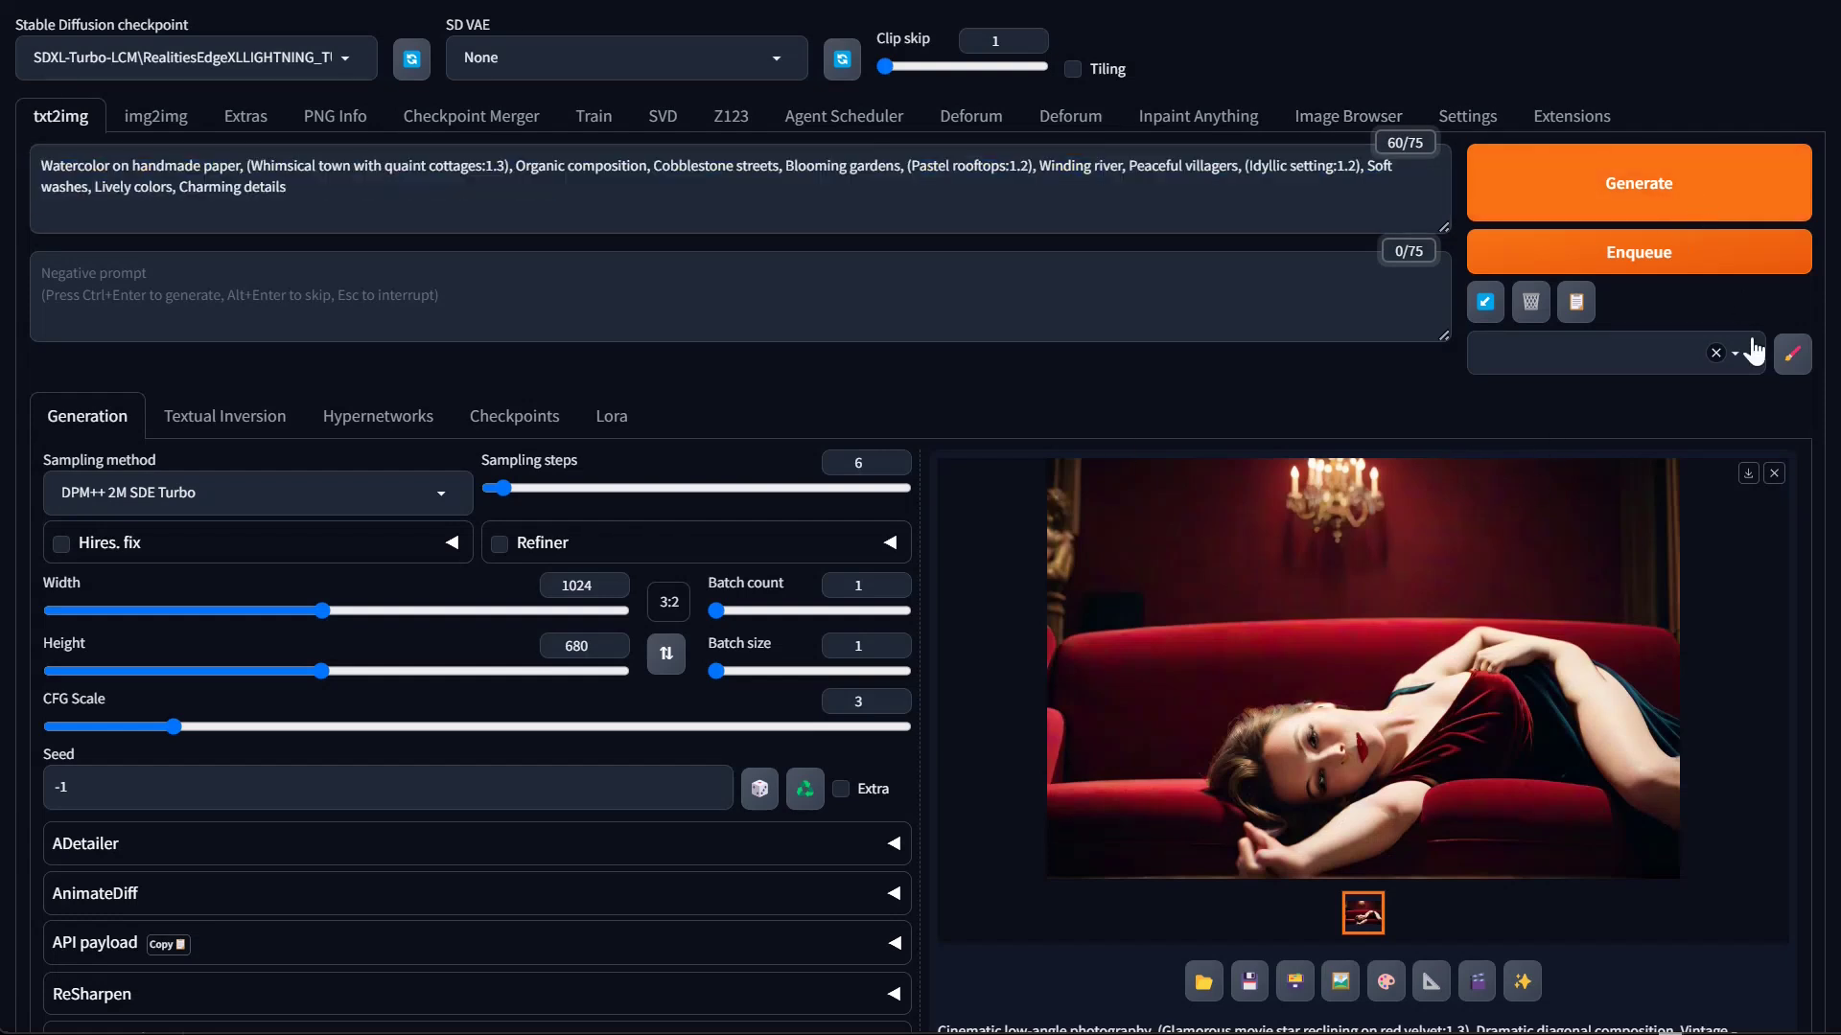
left_click(1598, 201)
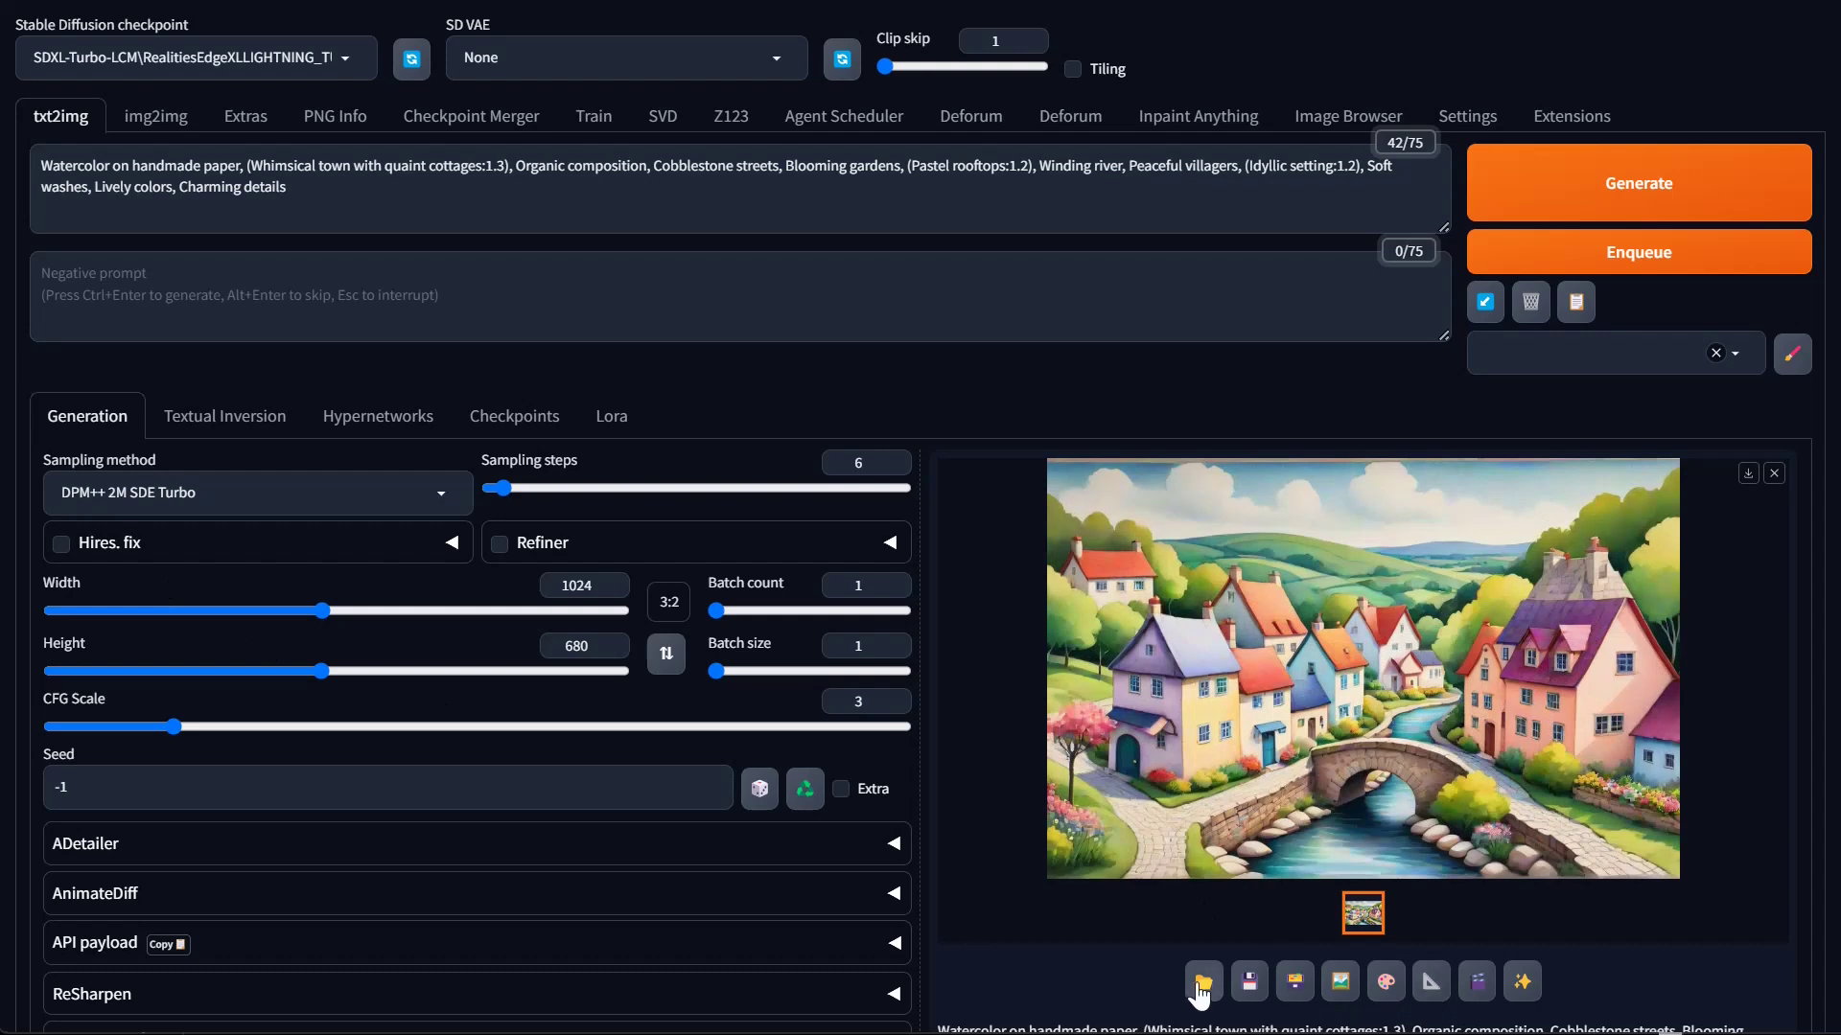
Send the generated watercolor town image to img2img and review the copy, resize, sampling and denoising options there
scroll(1323, 985, "down", 2)
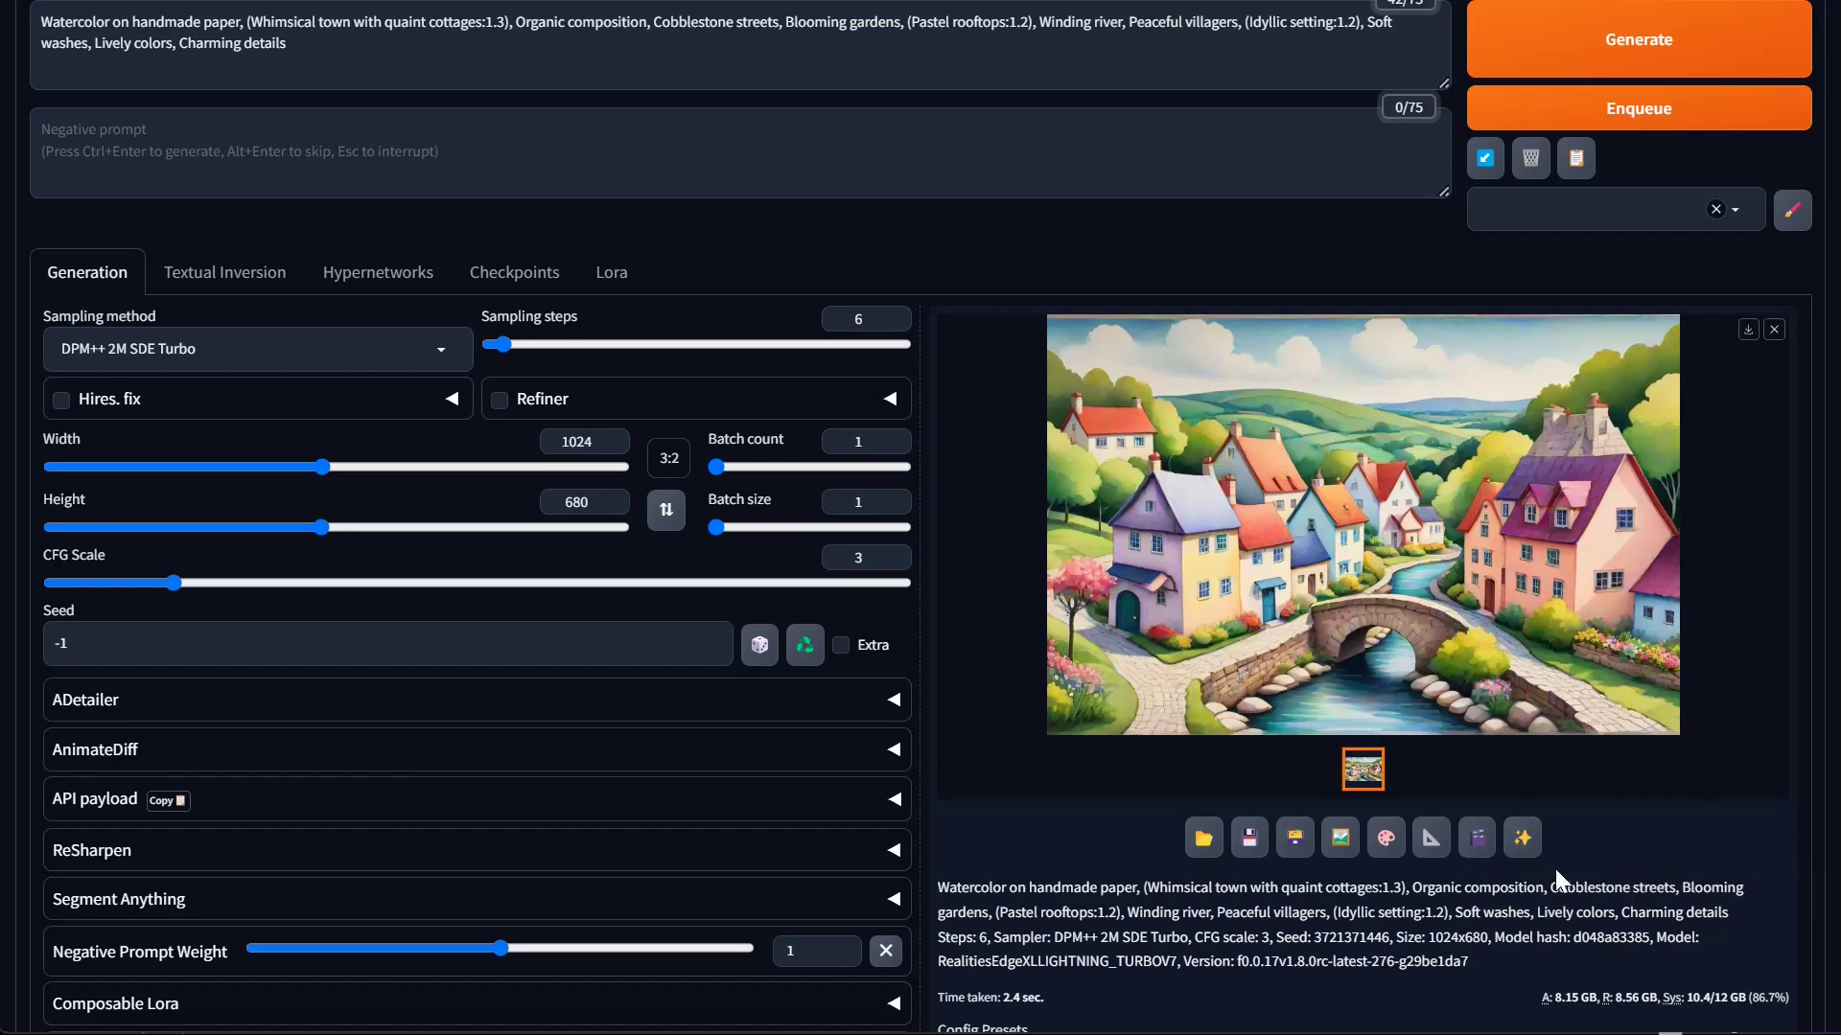
left_click(1341, 839)
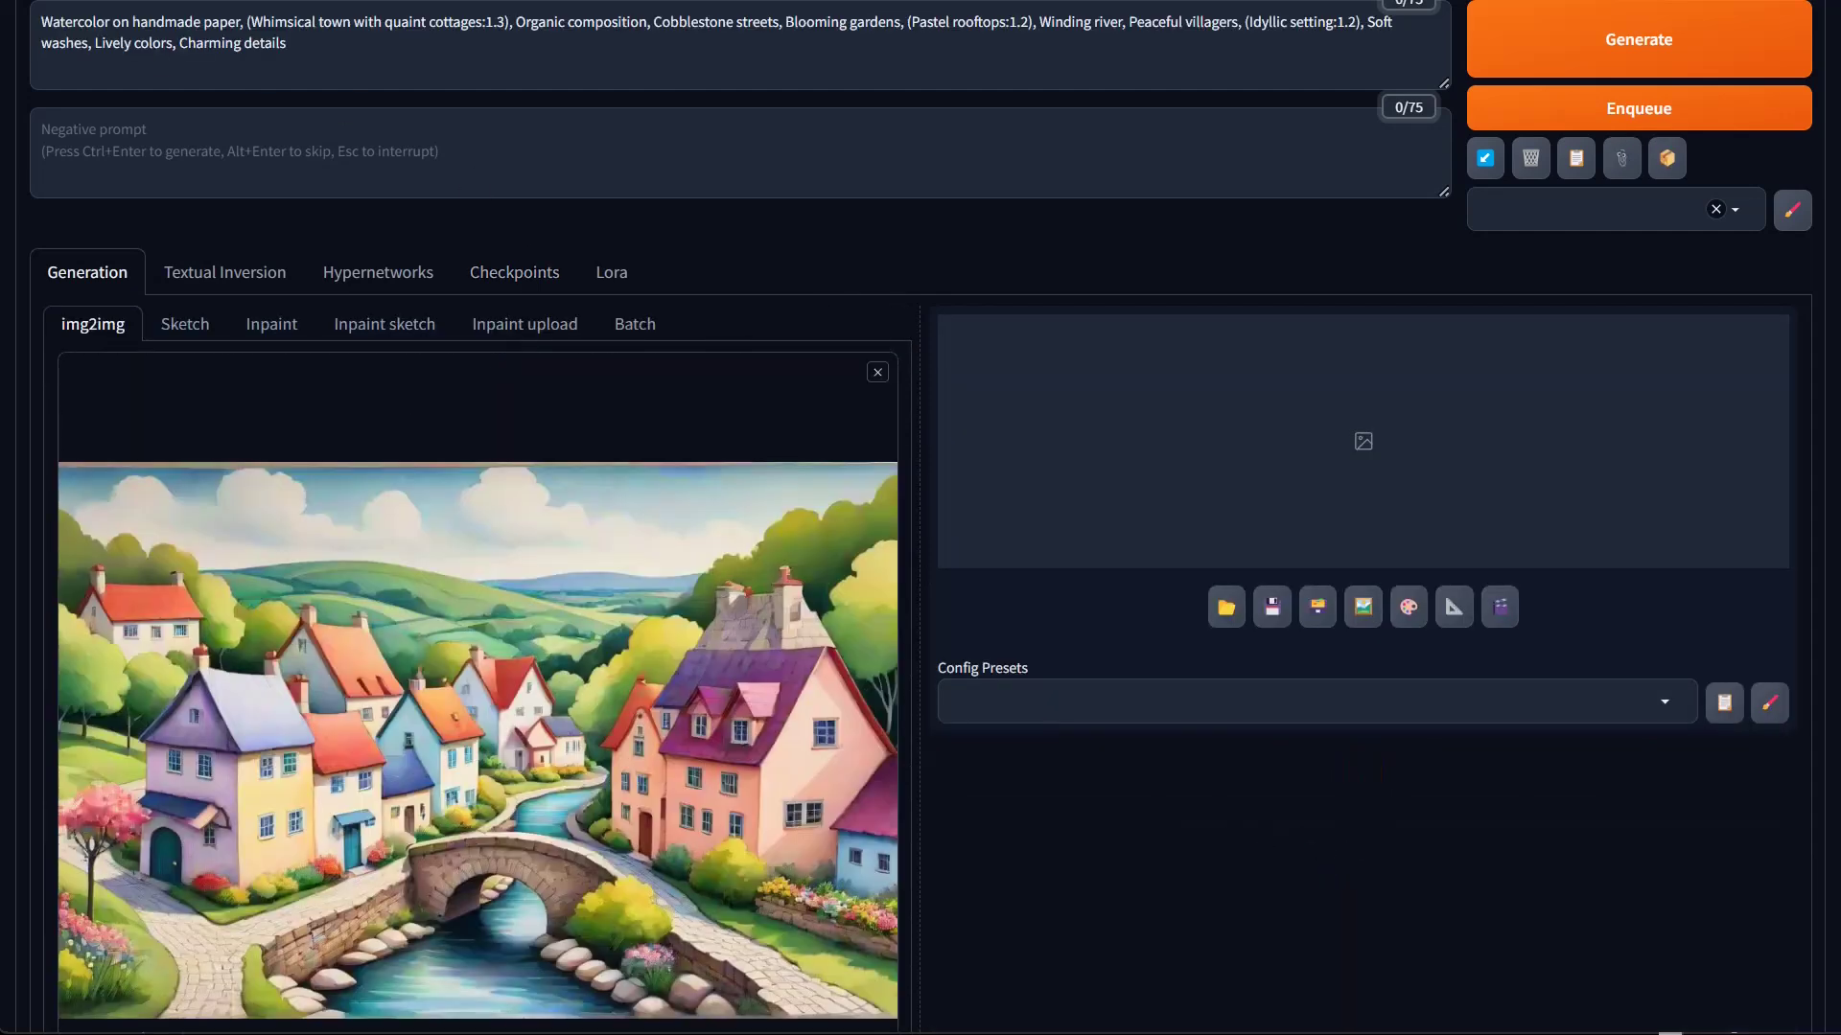
scroll(796, 809, "down", 5)
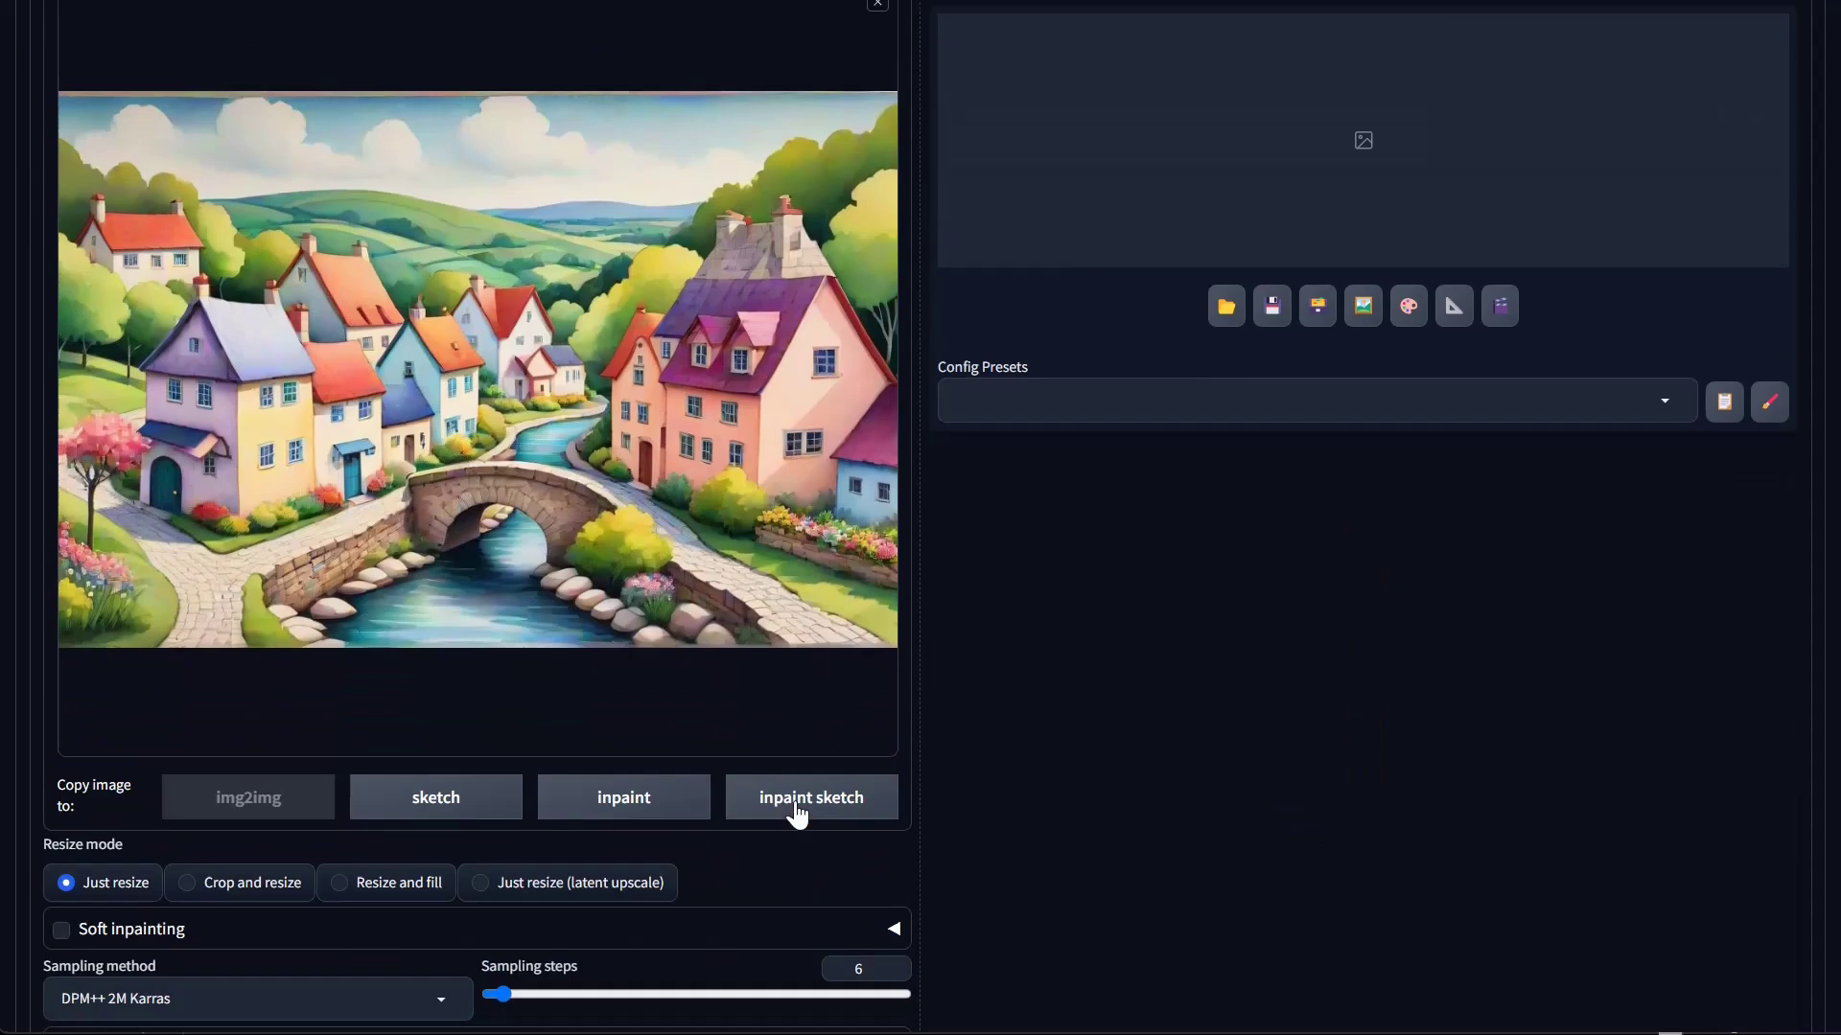
scroll(795, 810, "down", 3)
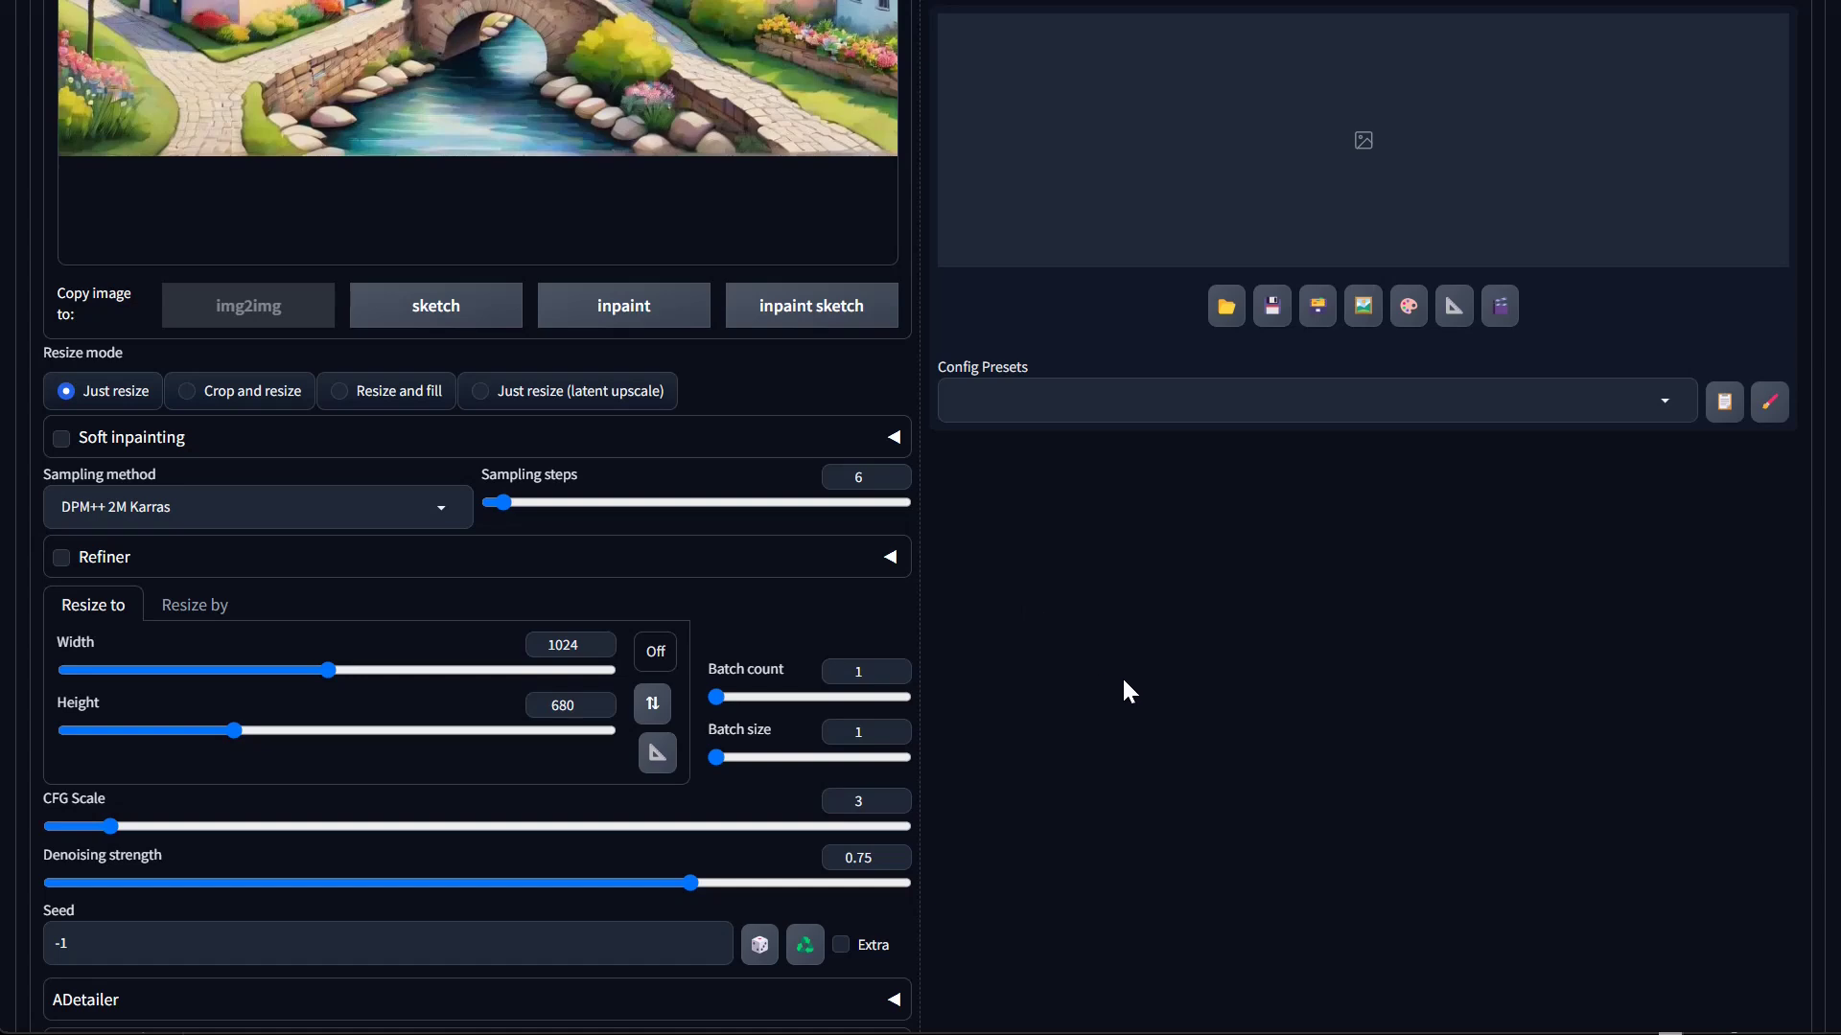
scroll(1199, 640, "up", 9)
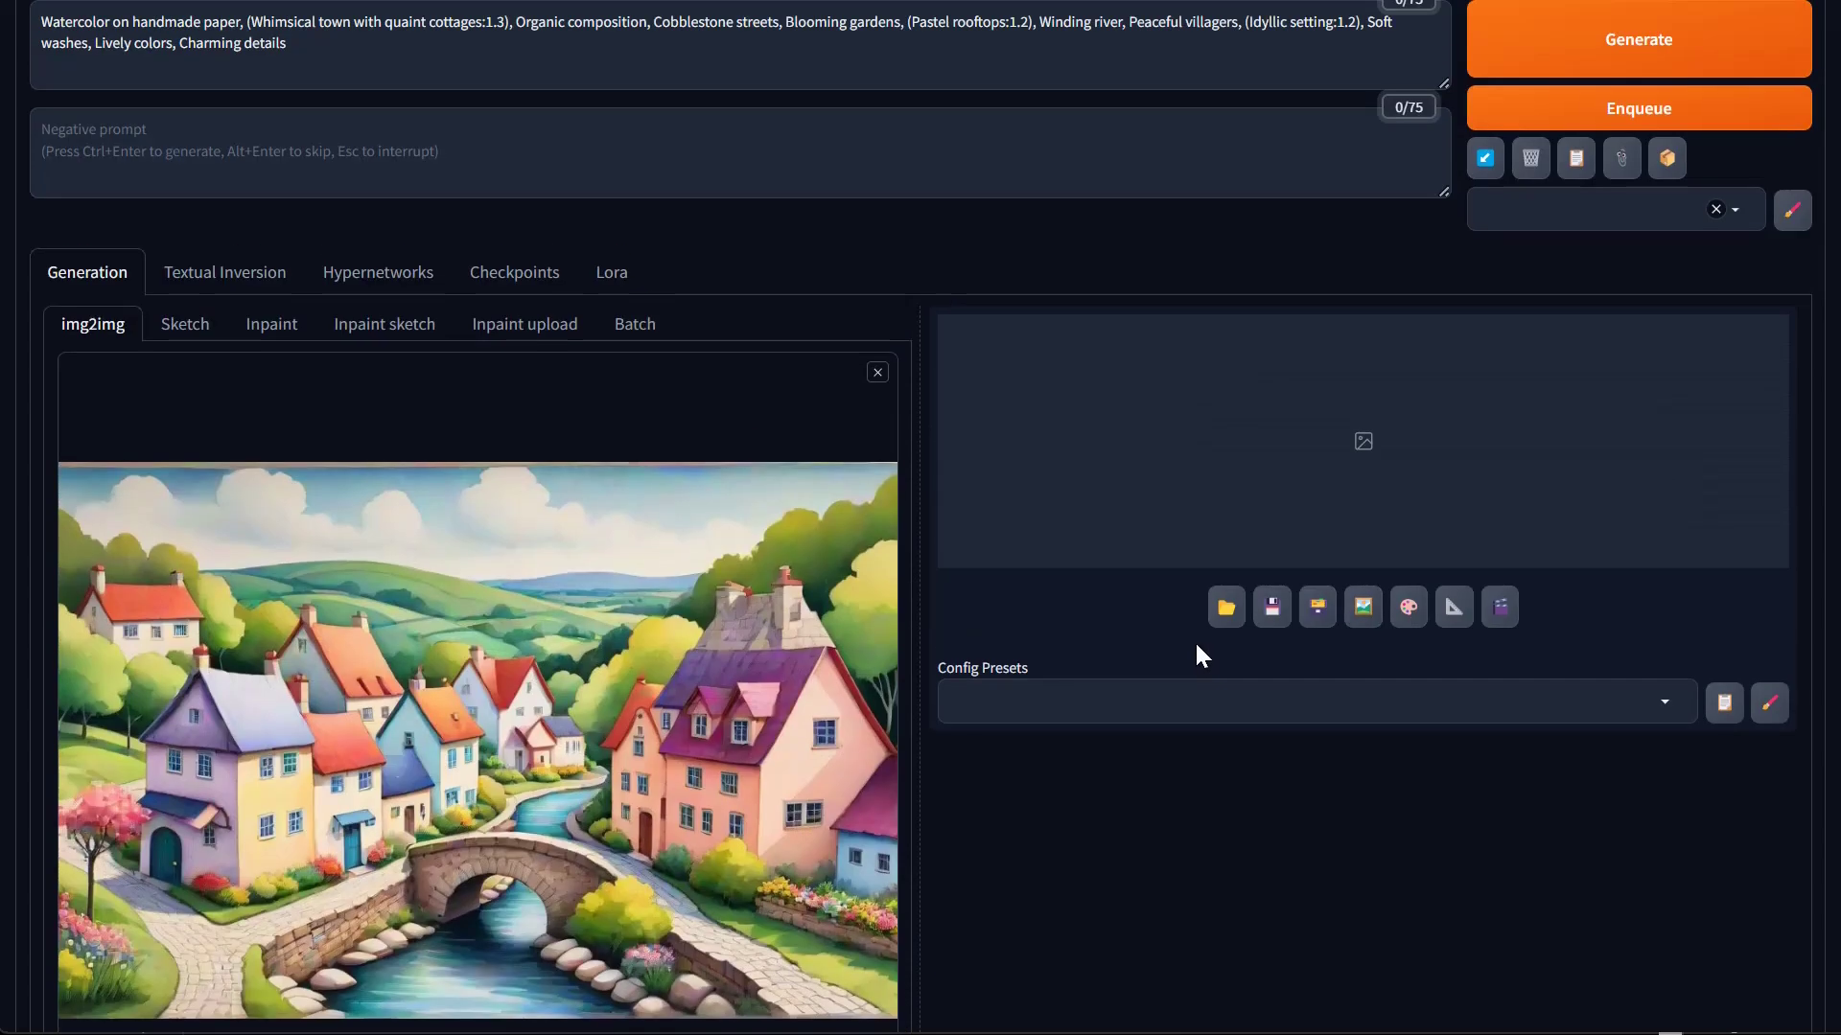
scroll(115, 288, "up", 2)
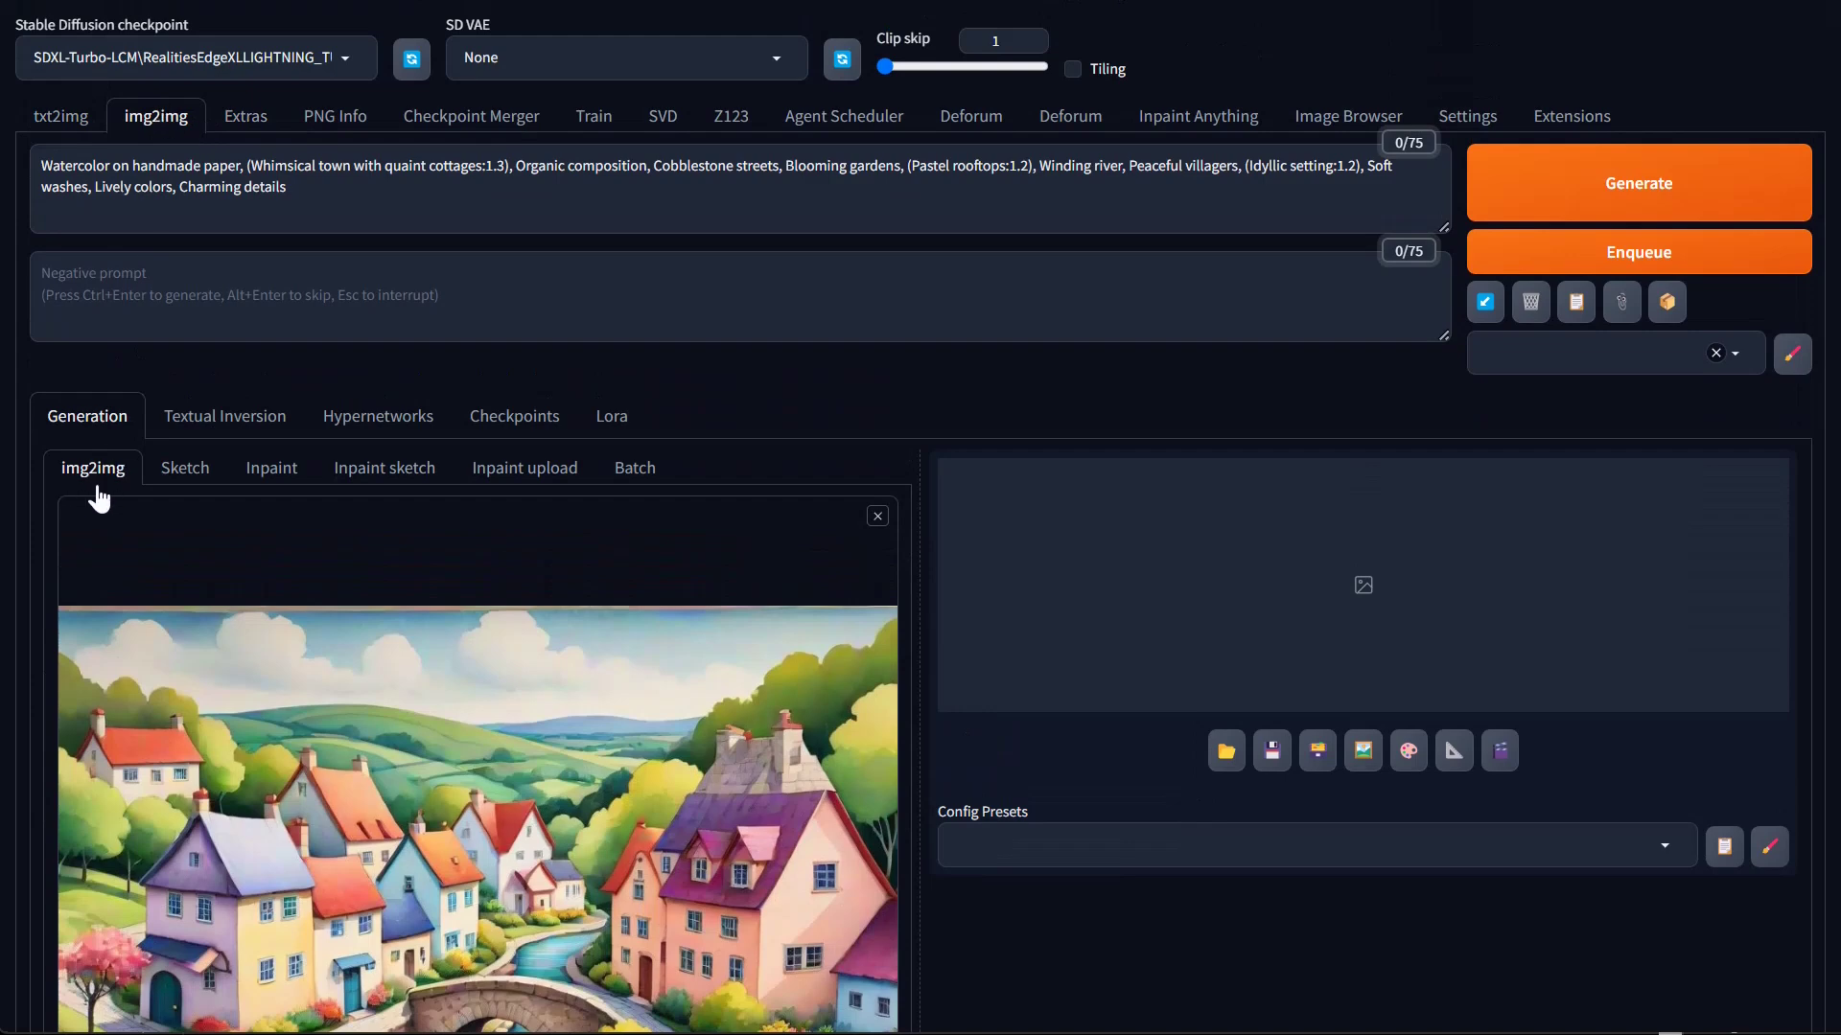
scroll(714, 811, "down", 2)
scroll(714, 810, "down", 8)
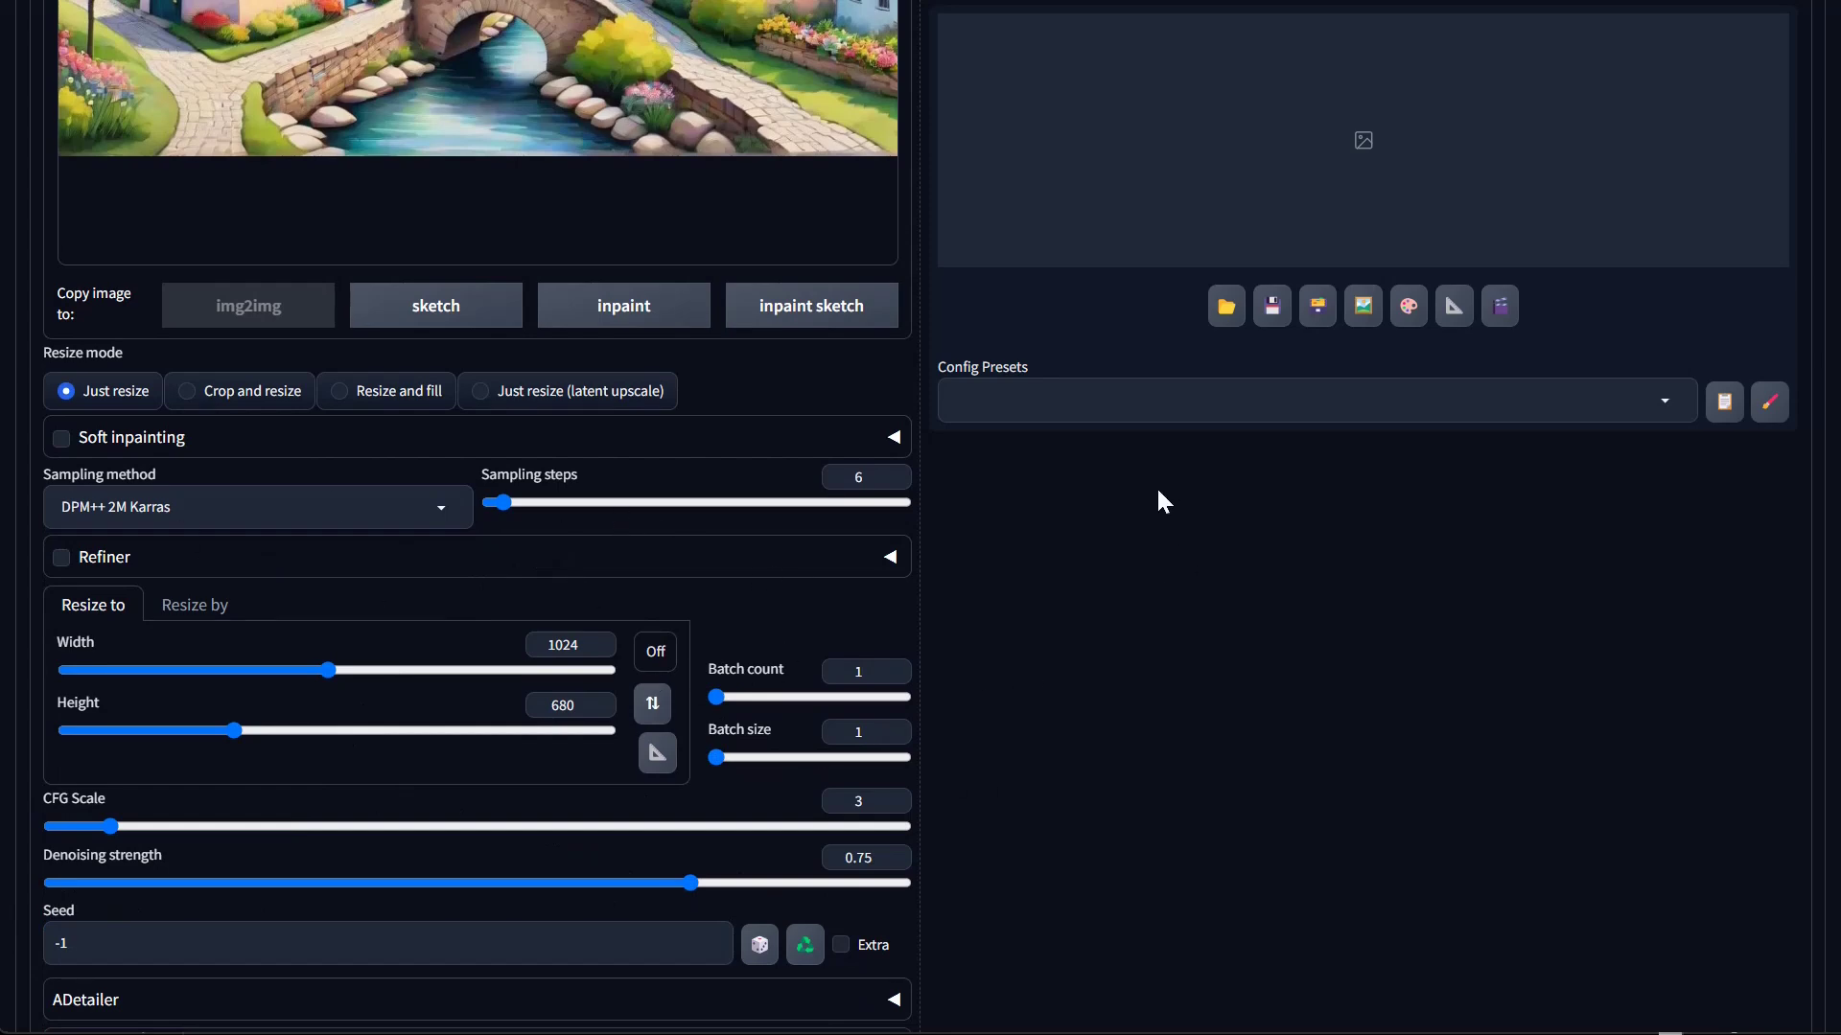
left_click(1072, 412)
scroll(696, 679, "up", 6)
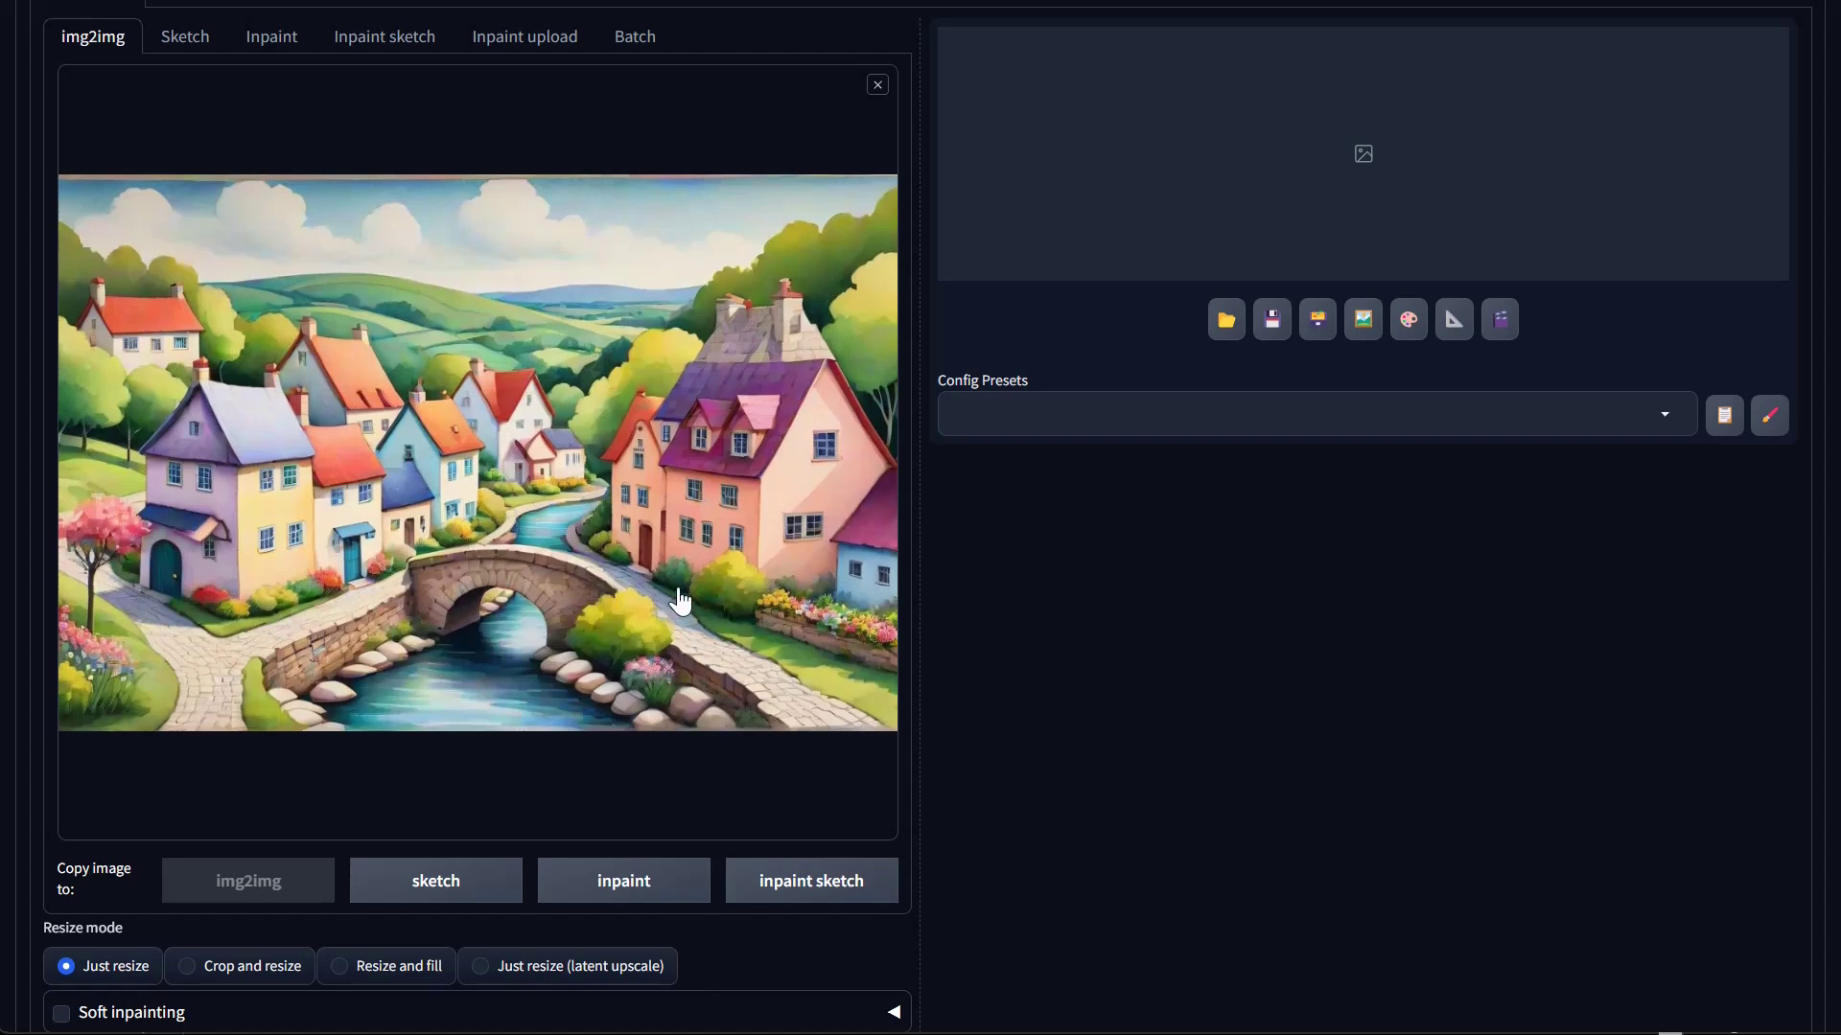
scroll(671, 600, "down", 6)
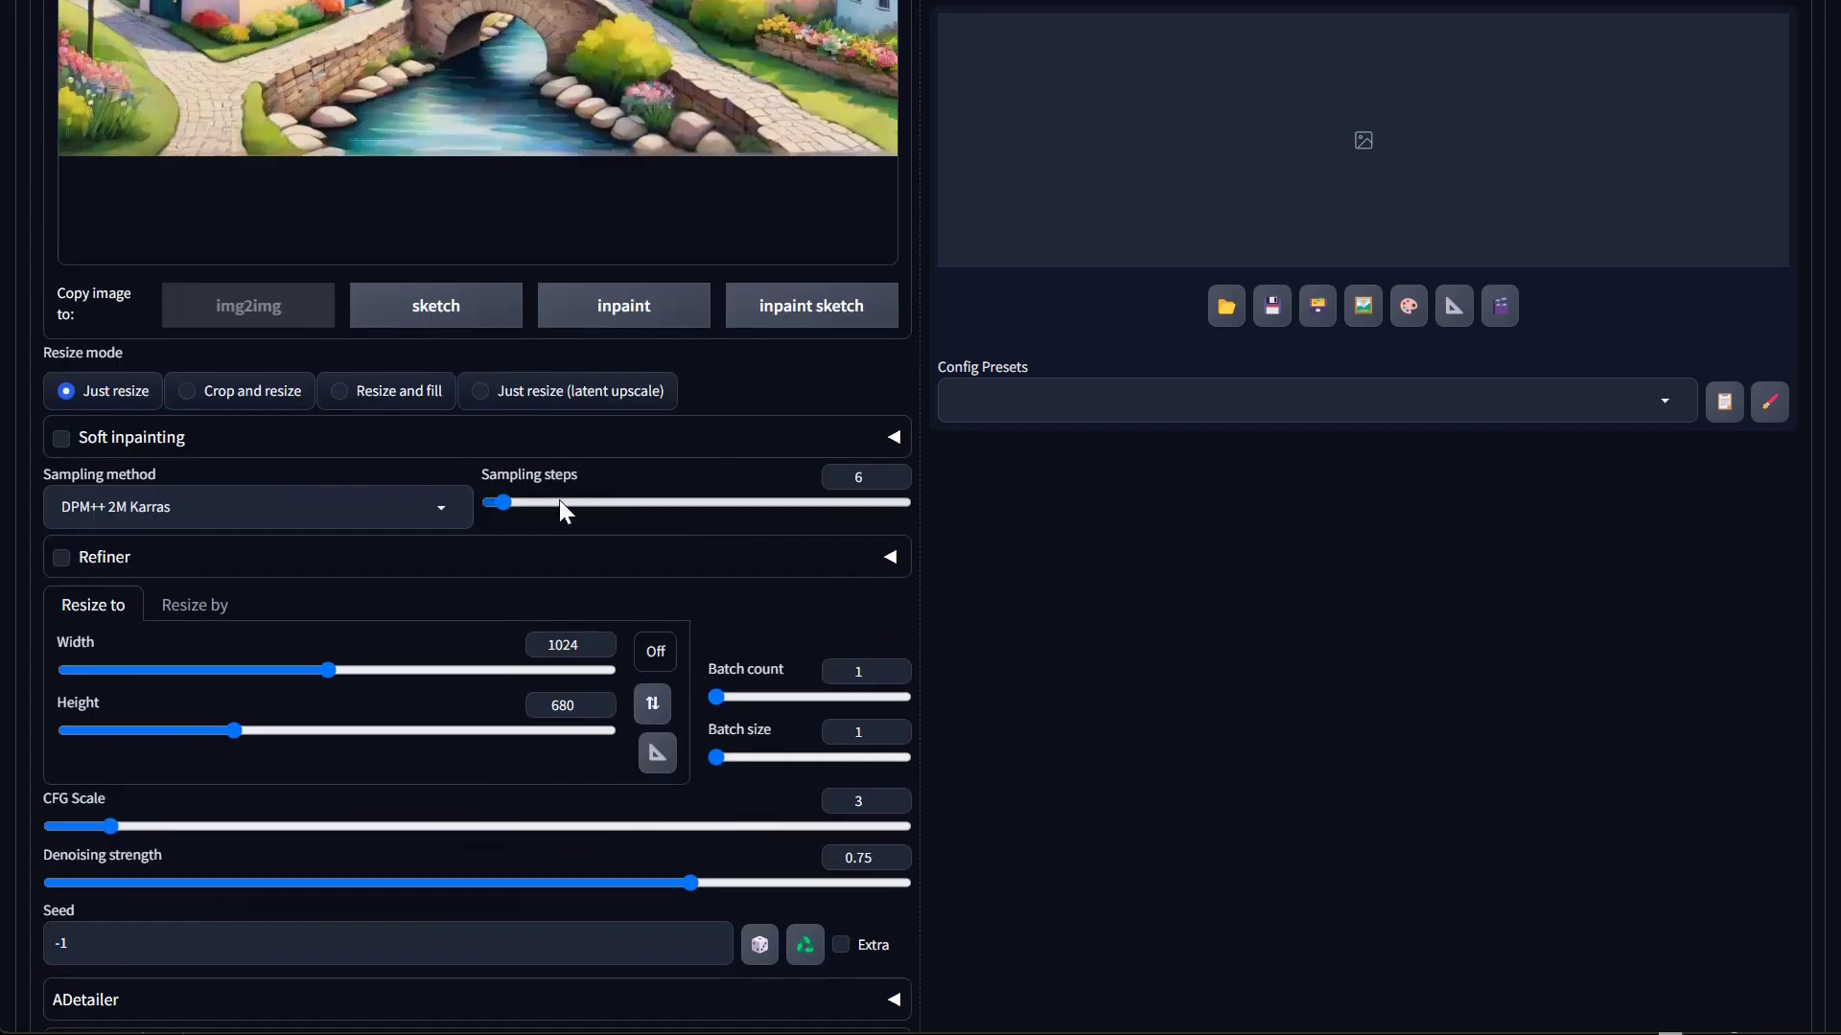
Set the img2img sampling method to DPM++ 2M Turbo
left_click(422, 507)
scroll(239, 415, "down", 5)
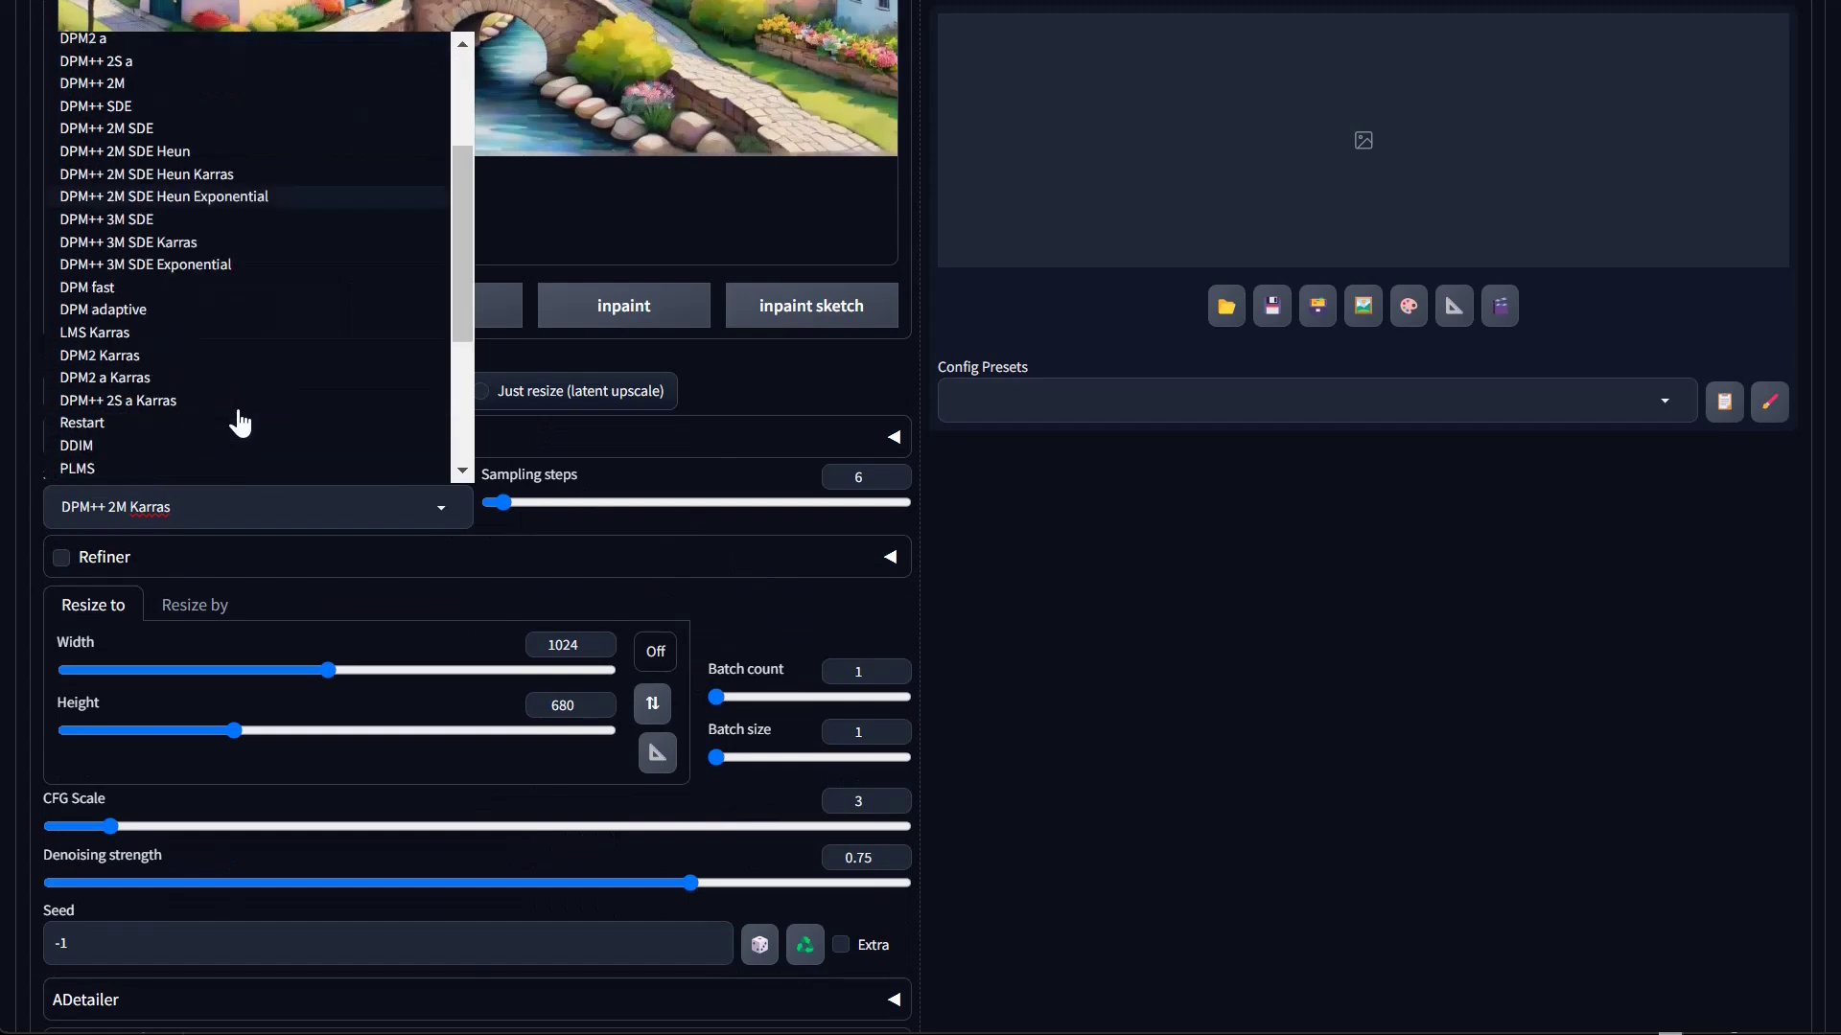
key("Escape")
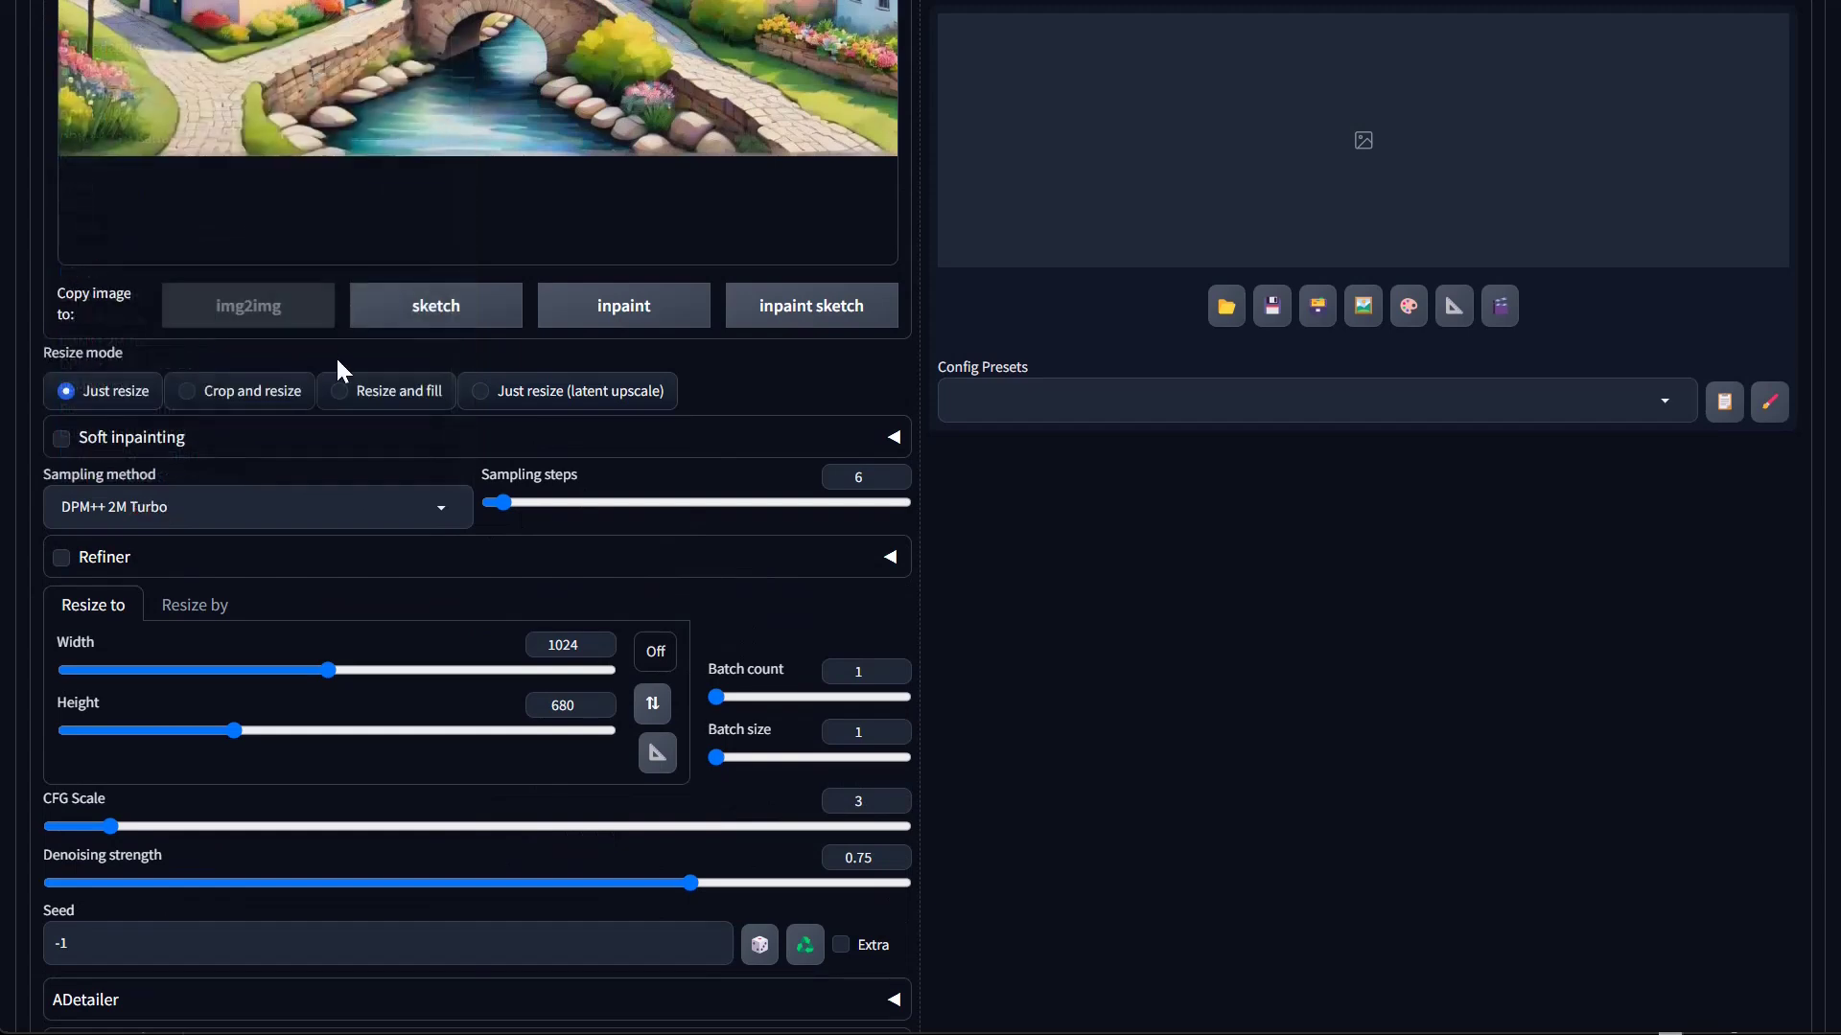
scroll(357, 564, "up", 5)
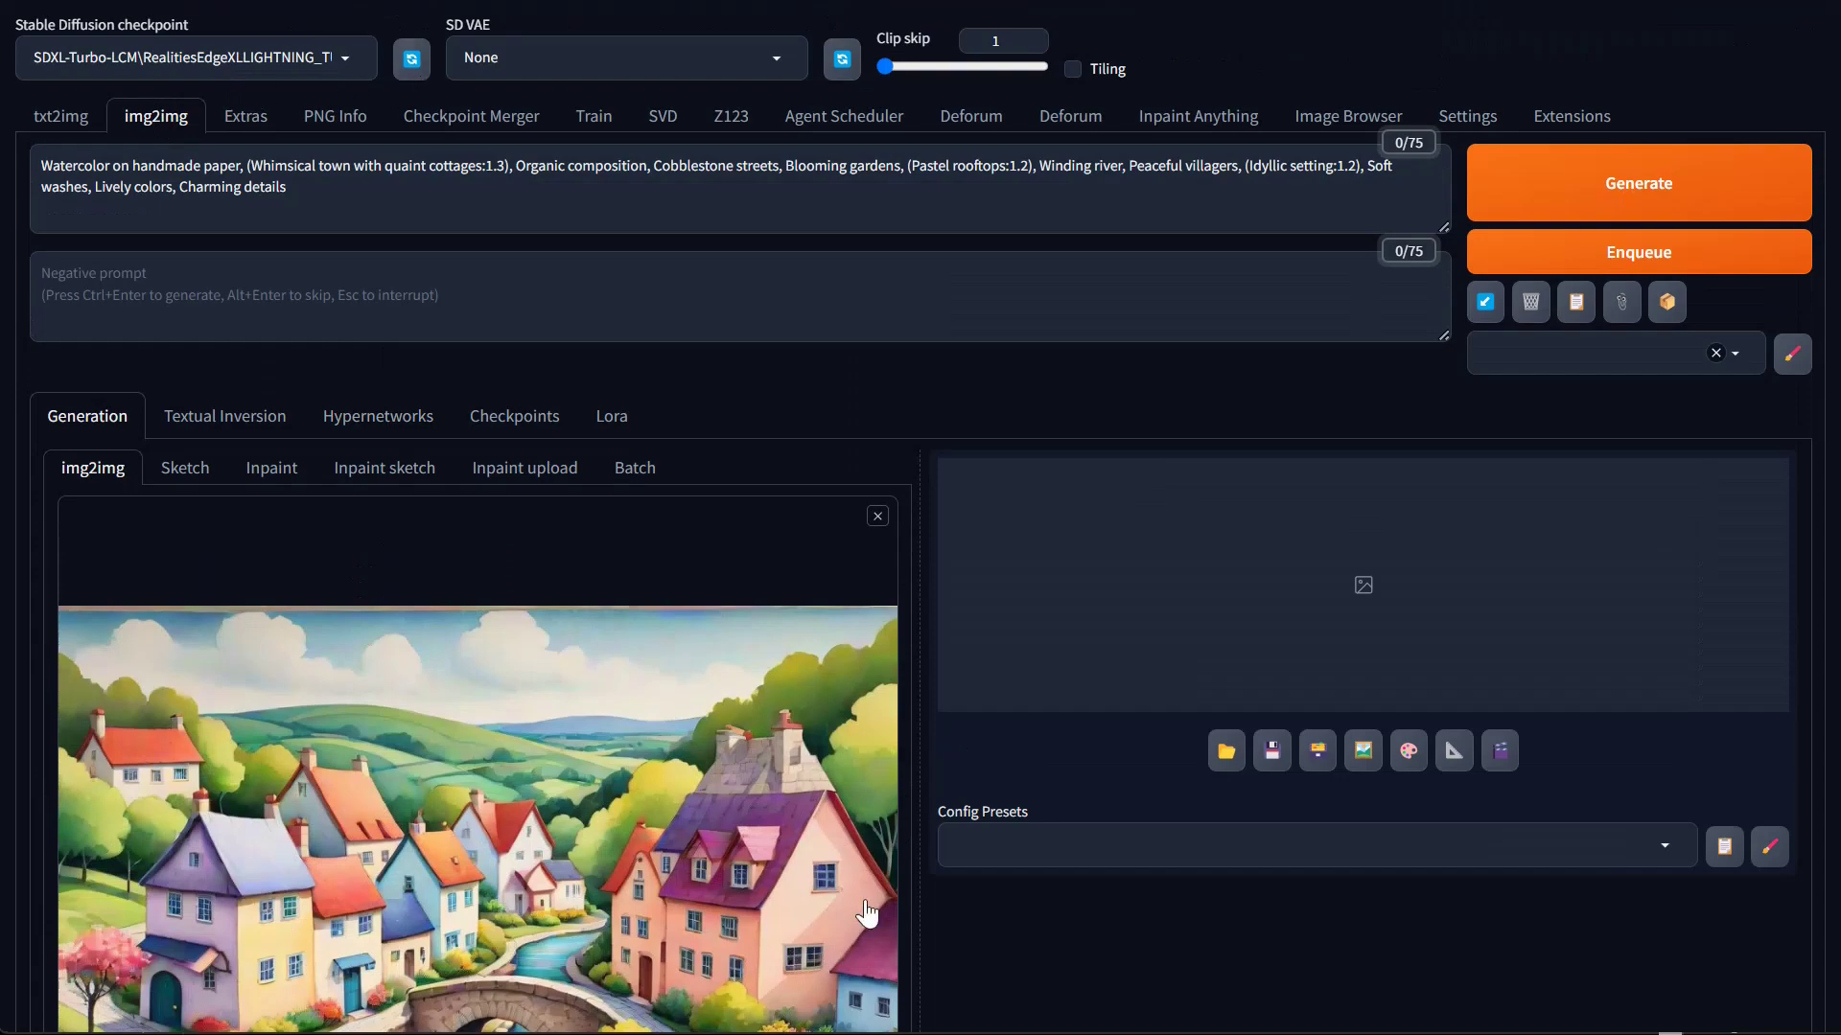
Try a low img2img denoising strength of 0.4, and finally set it to 0.76
scroll(863, 911, "down", 5)
scroll(1130, 809, "down", 5)
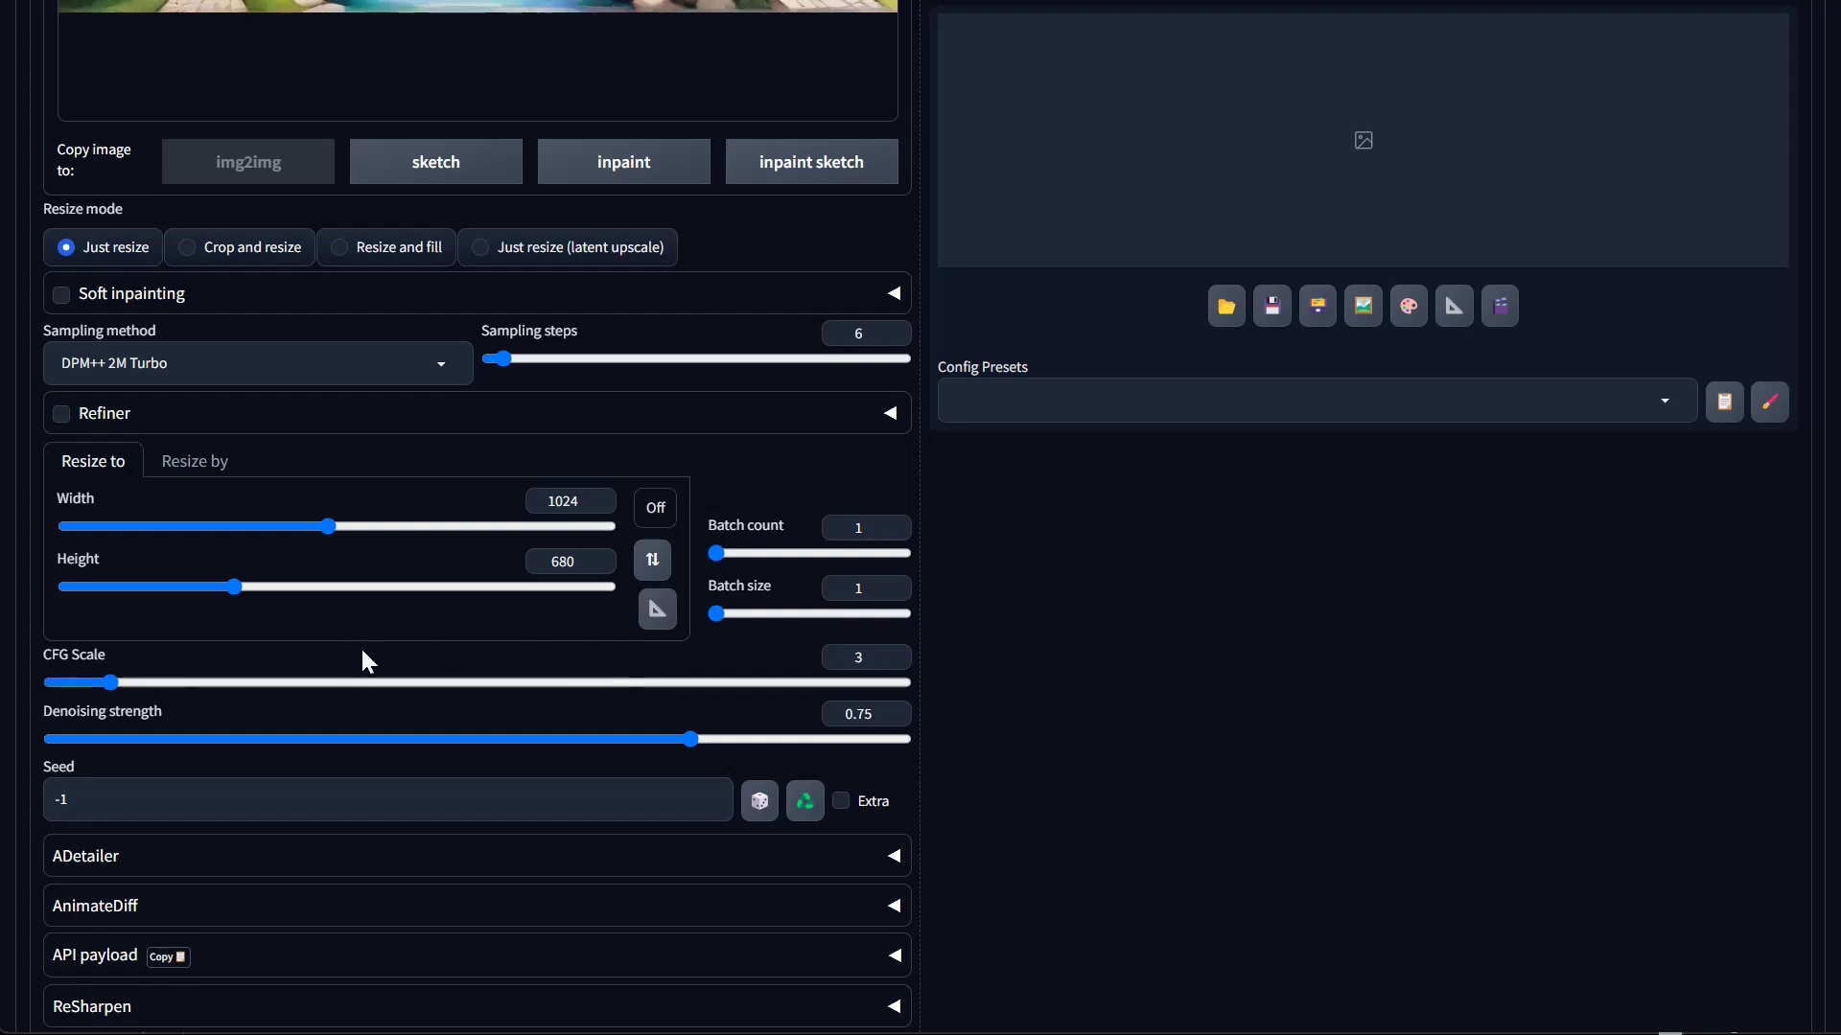
scroll(525, 594, "up", 5)
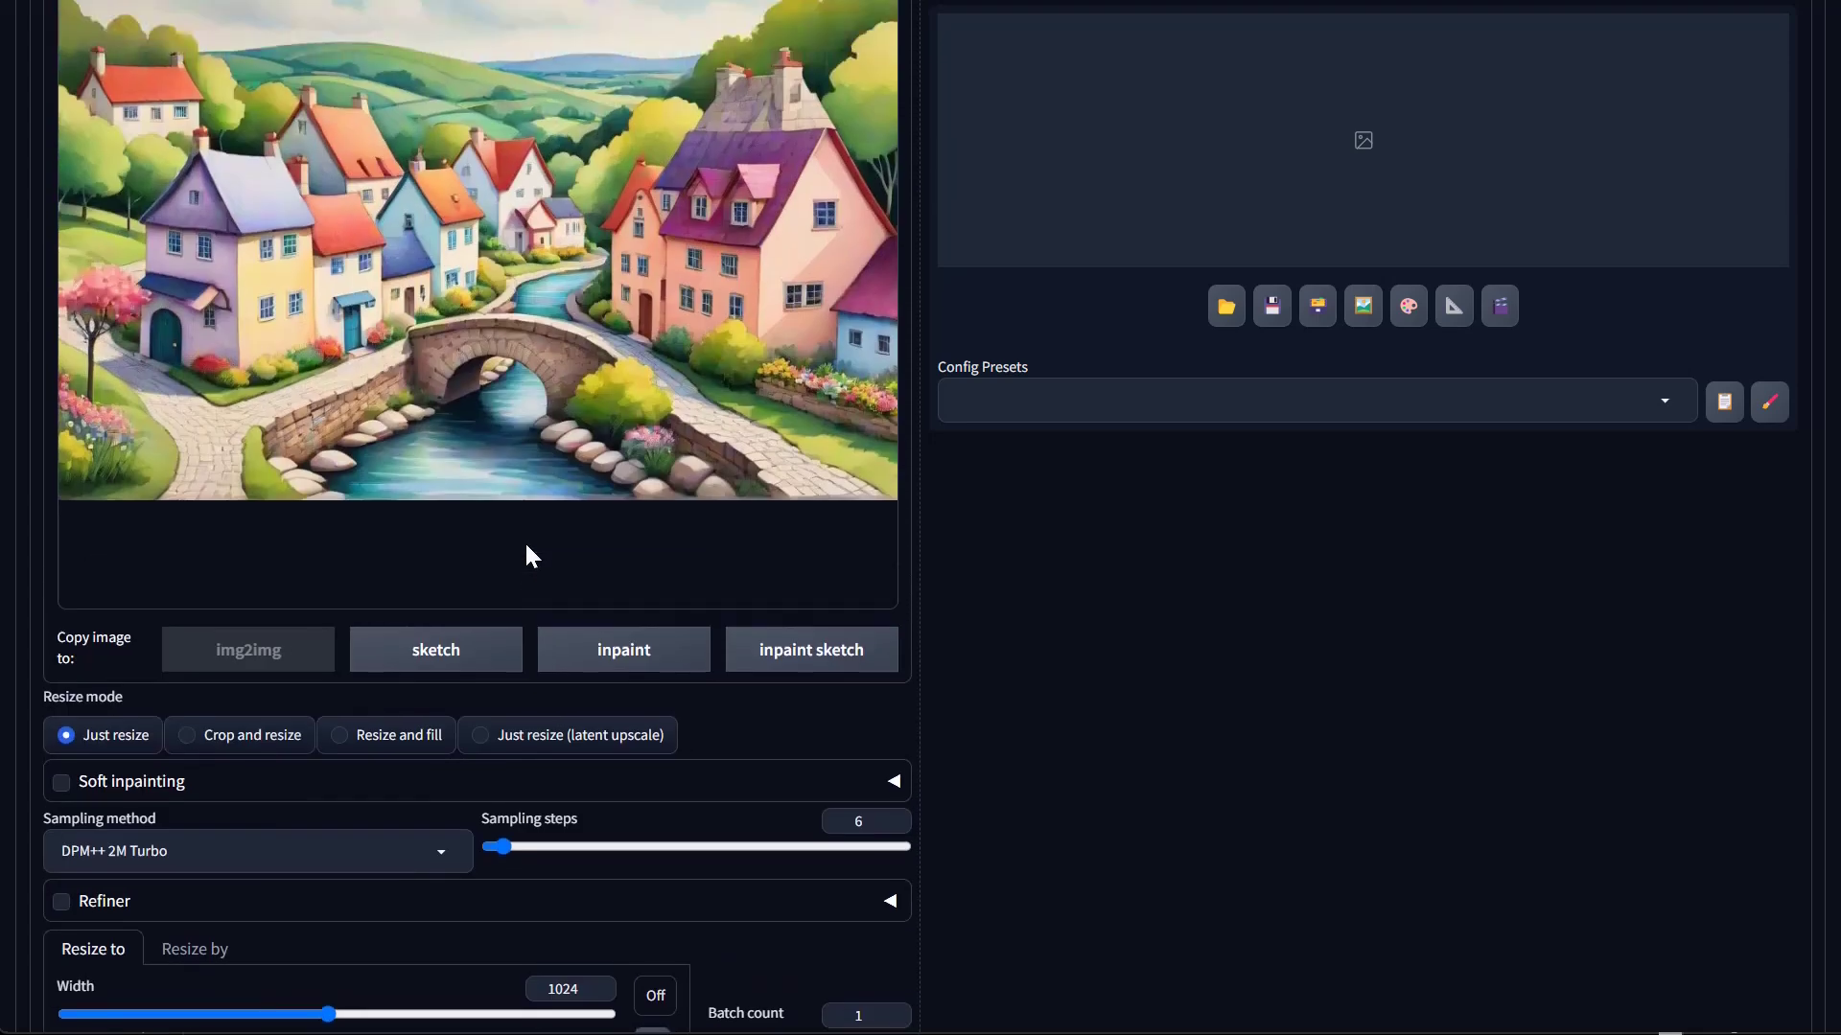
scroll(526, 547, "up", 1)
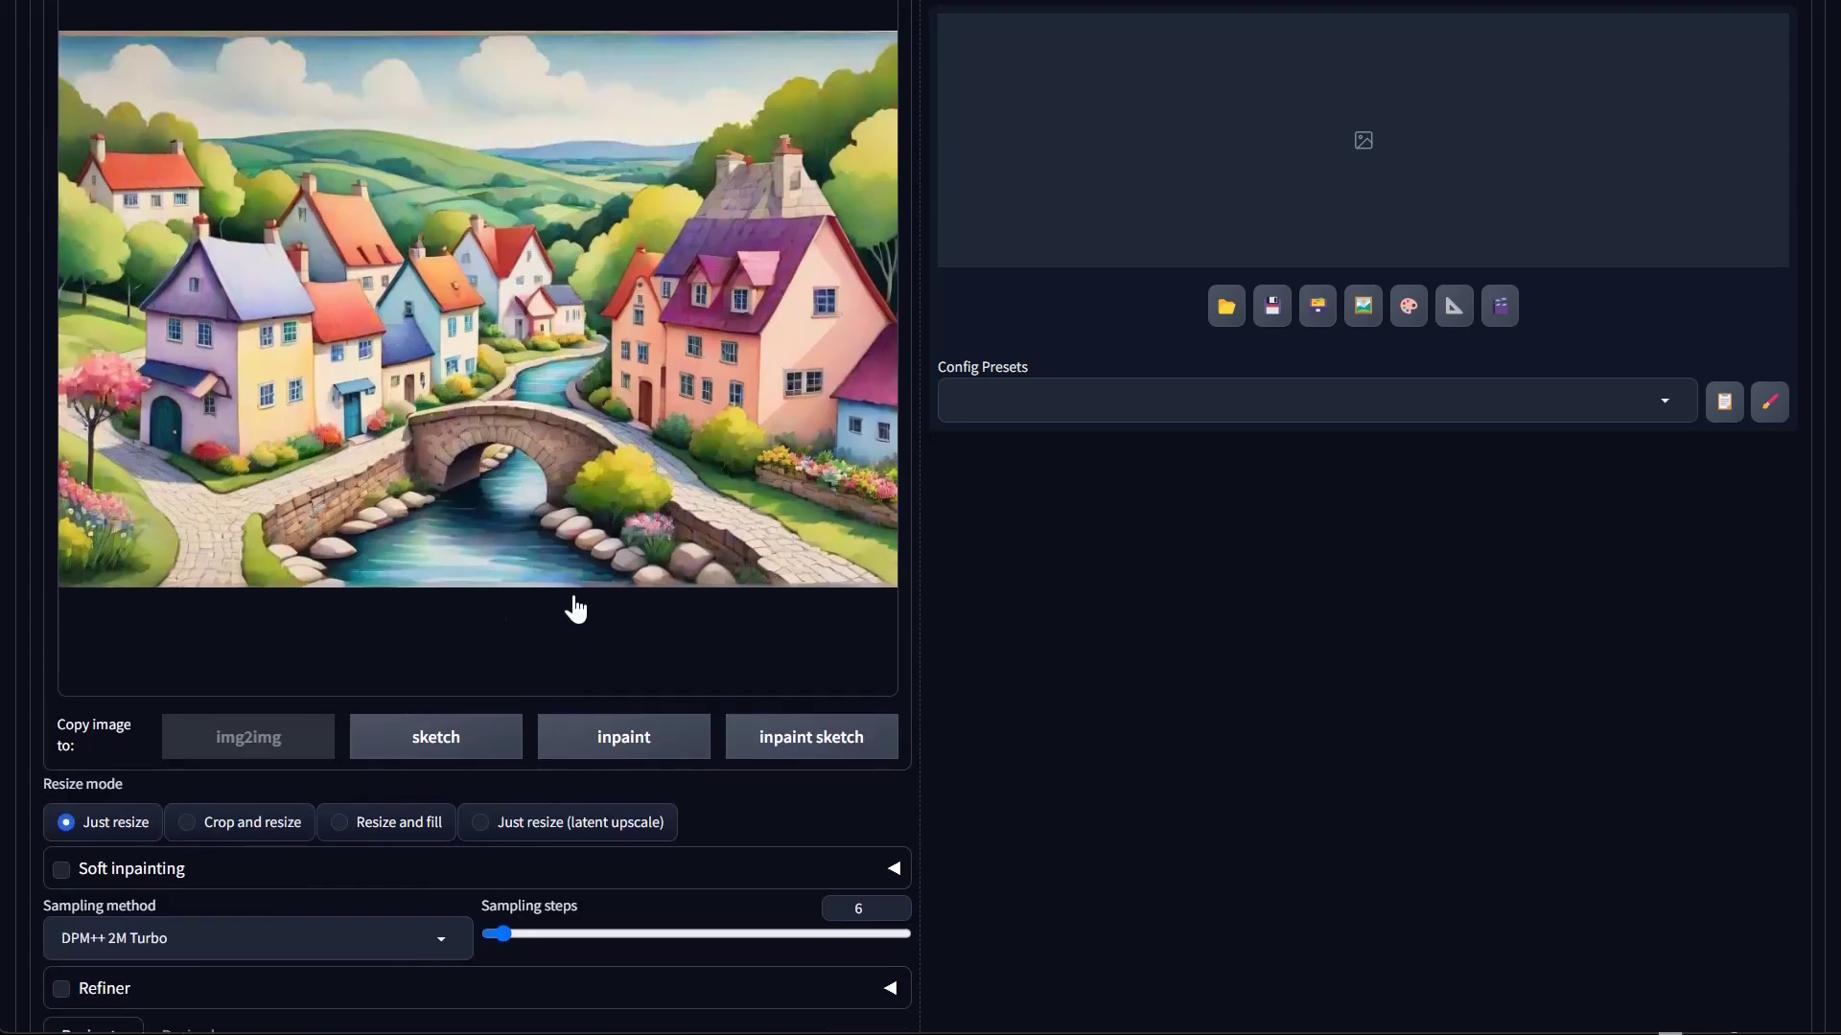
scroll(868, 744, "down", 7)
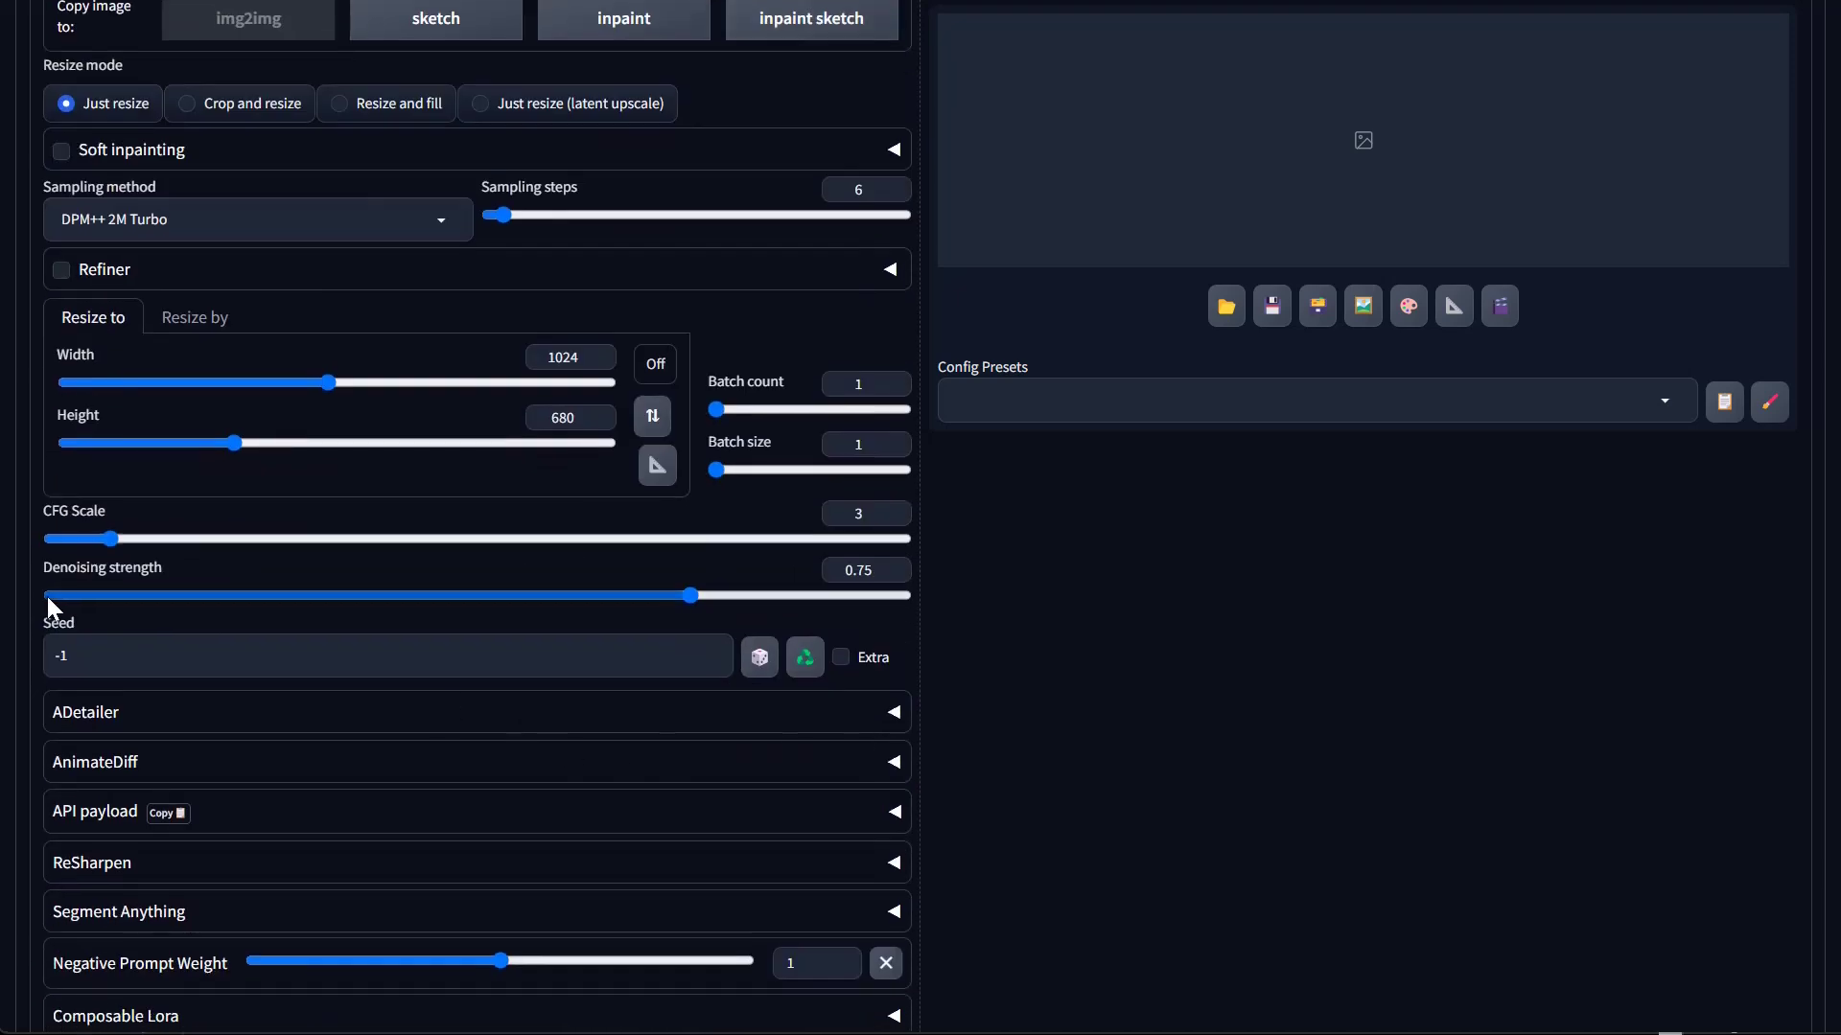
left_click(690, 596)
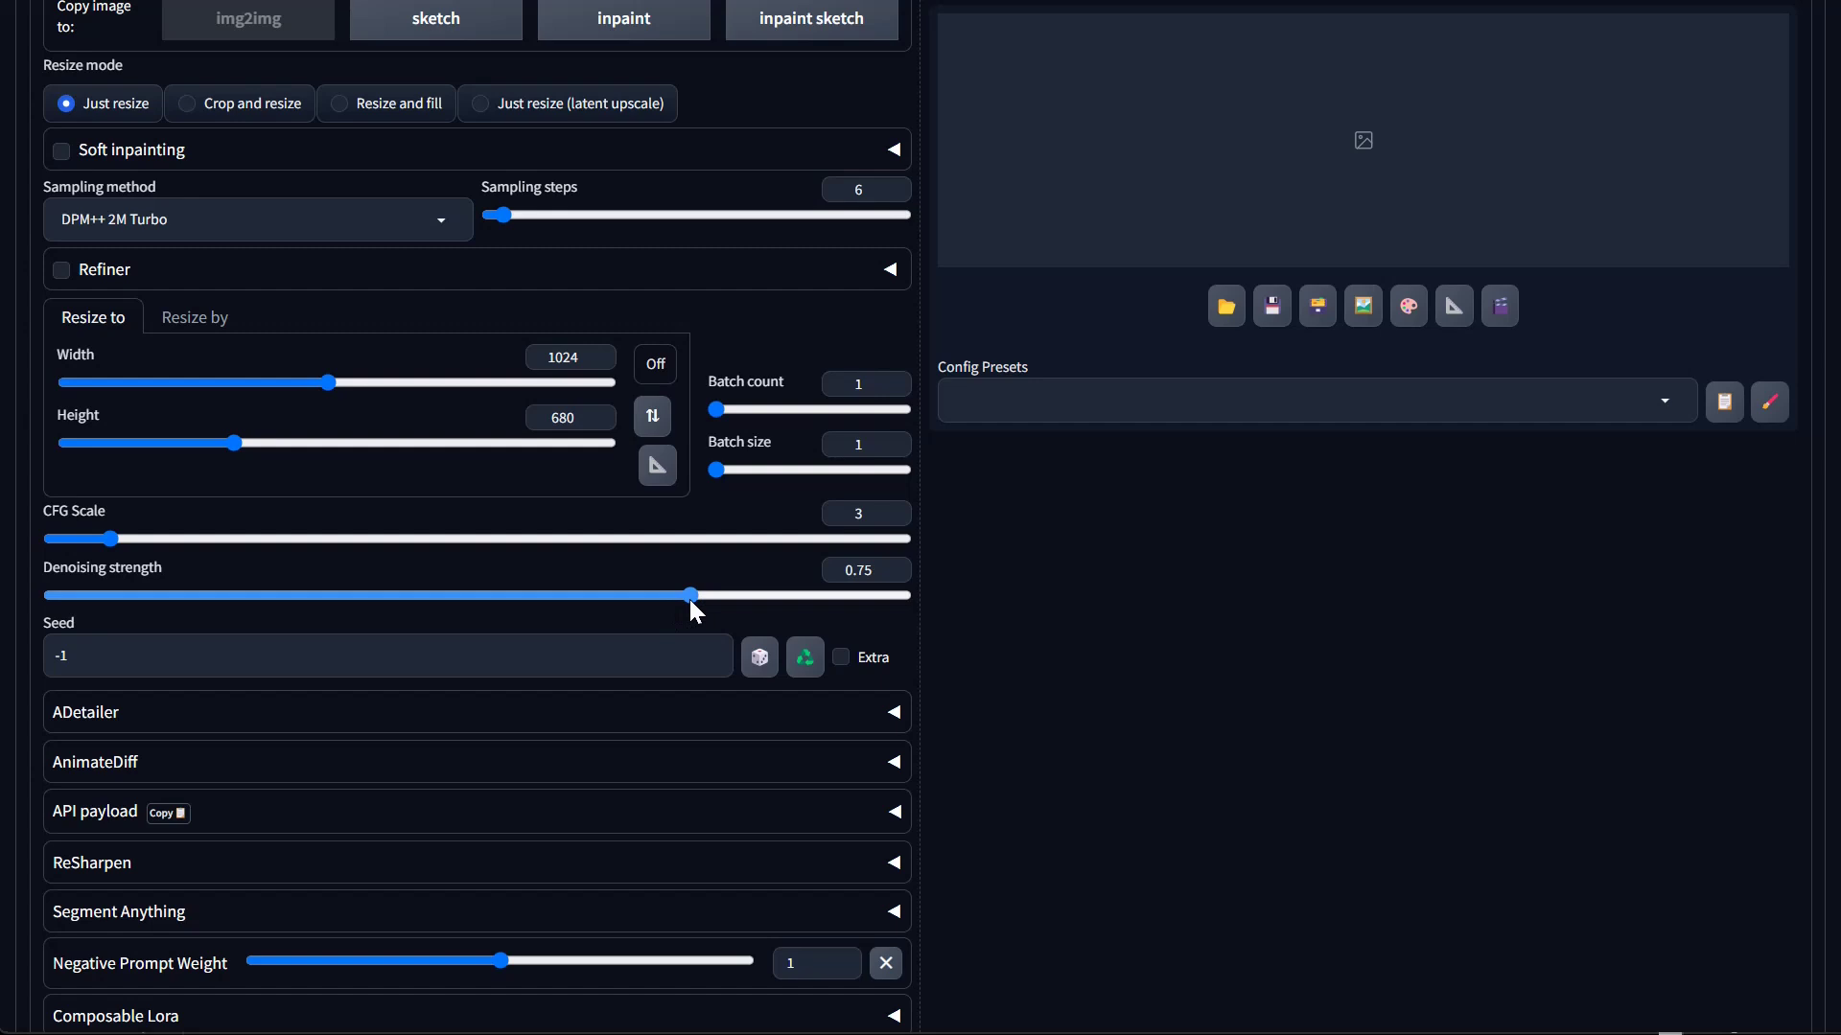
left_click_drag(690, 596, 777, 596)
left_click_drag(817, 601, 390, 602)
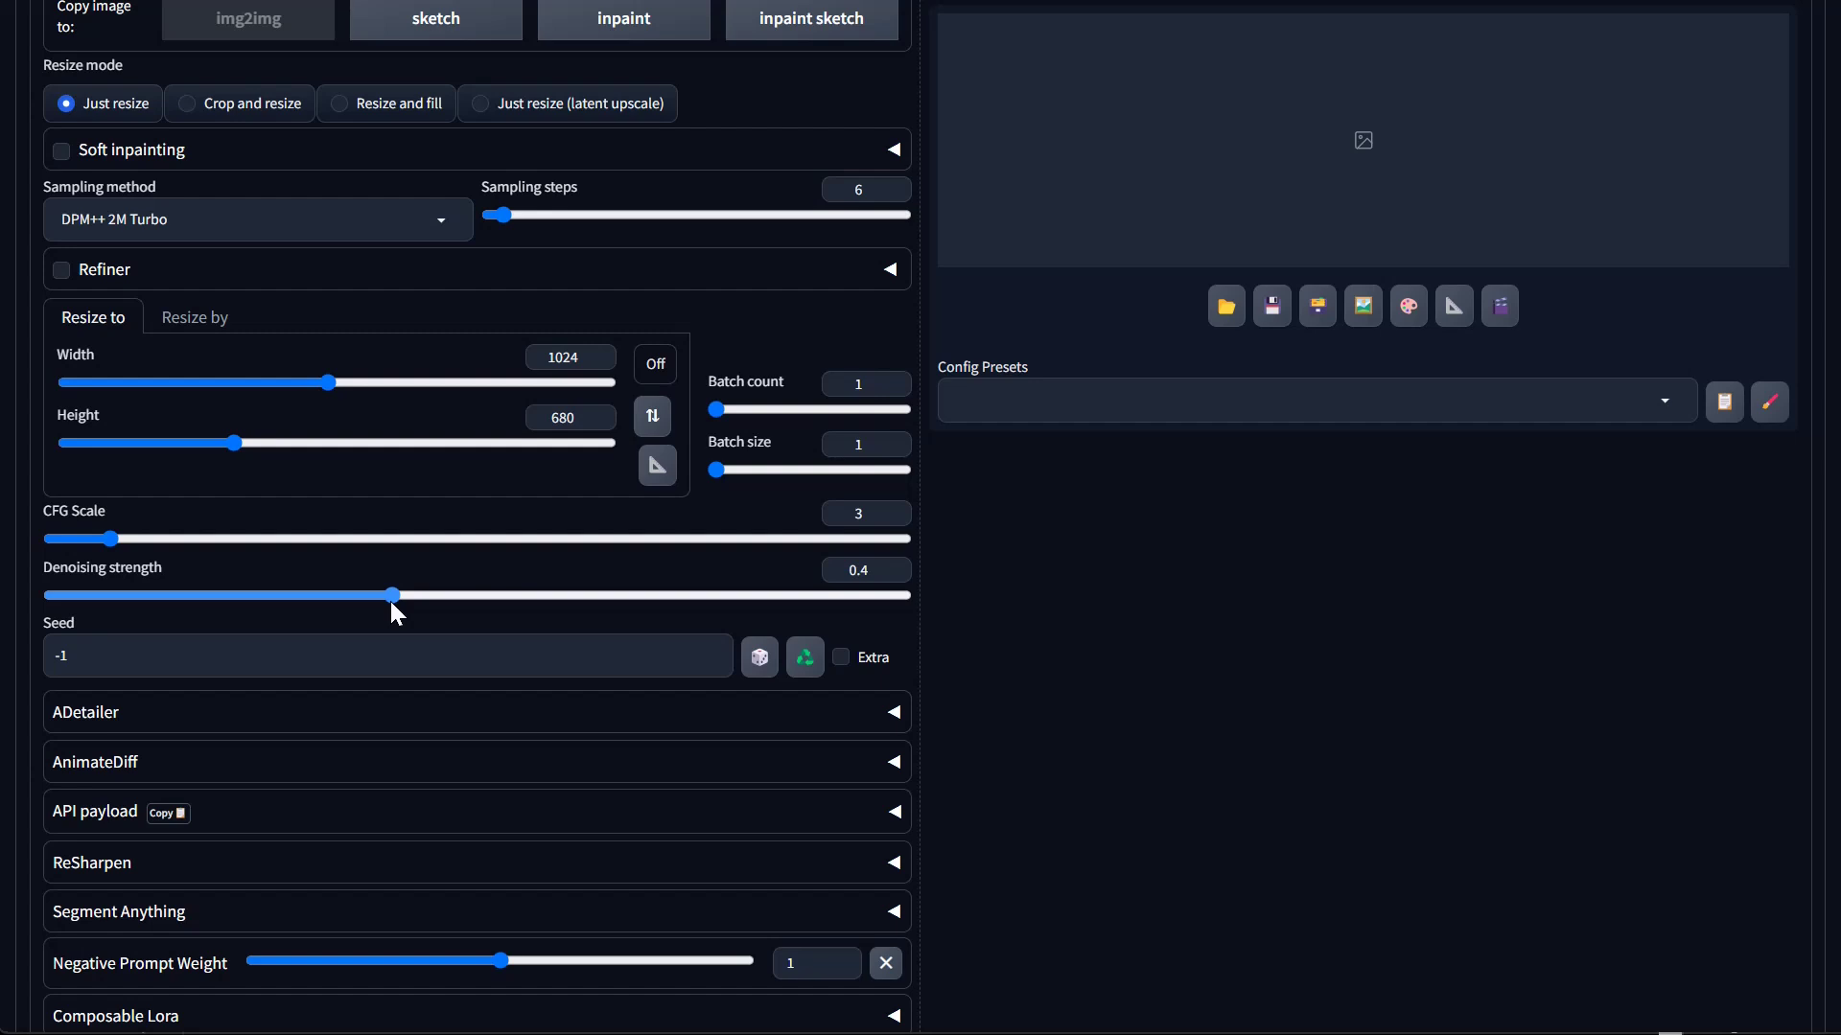
left_click_drag(390, 601, 655, 602)
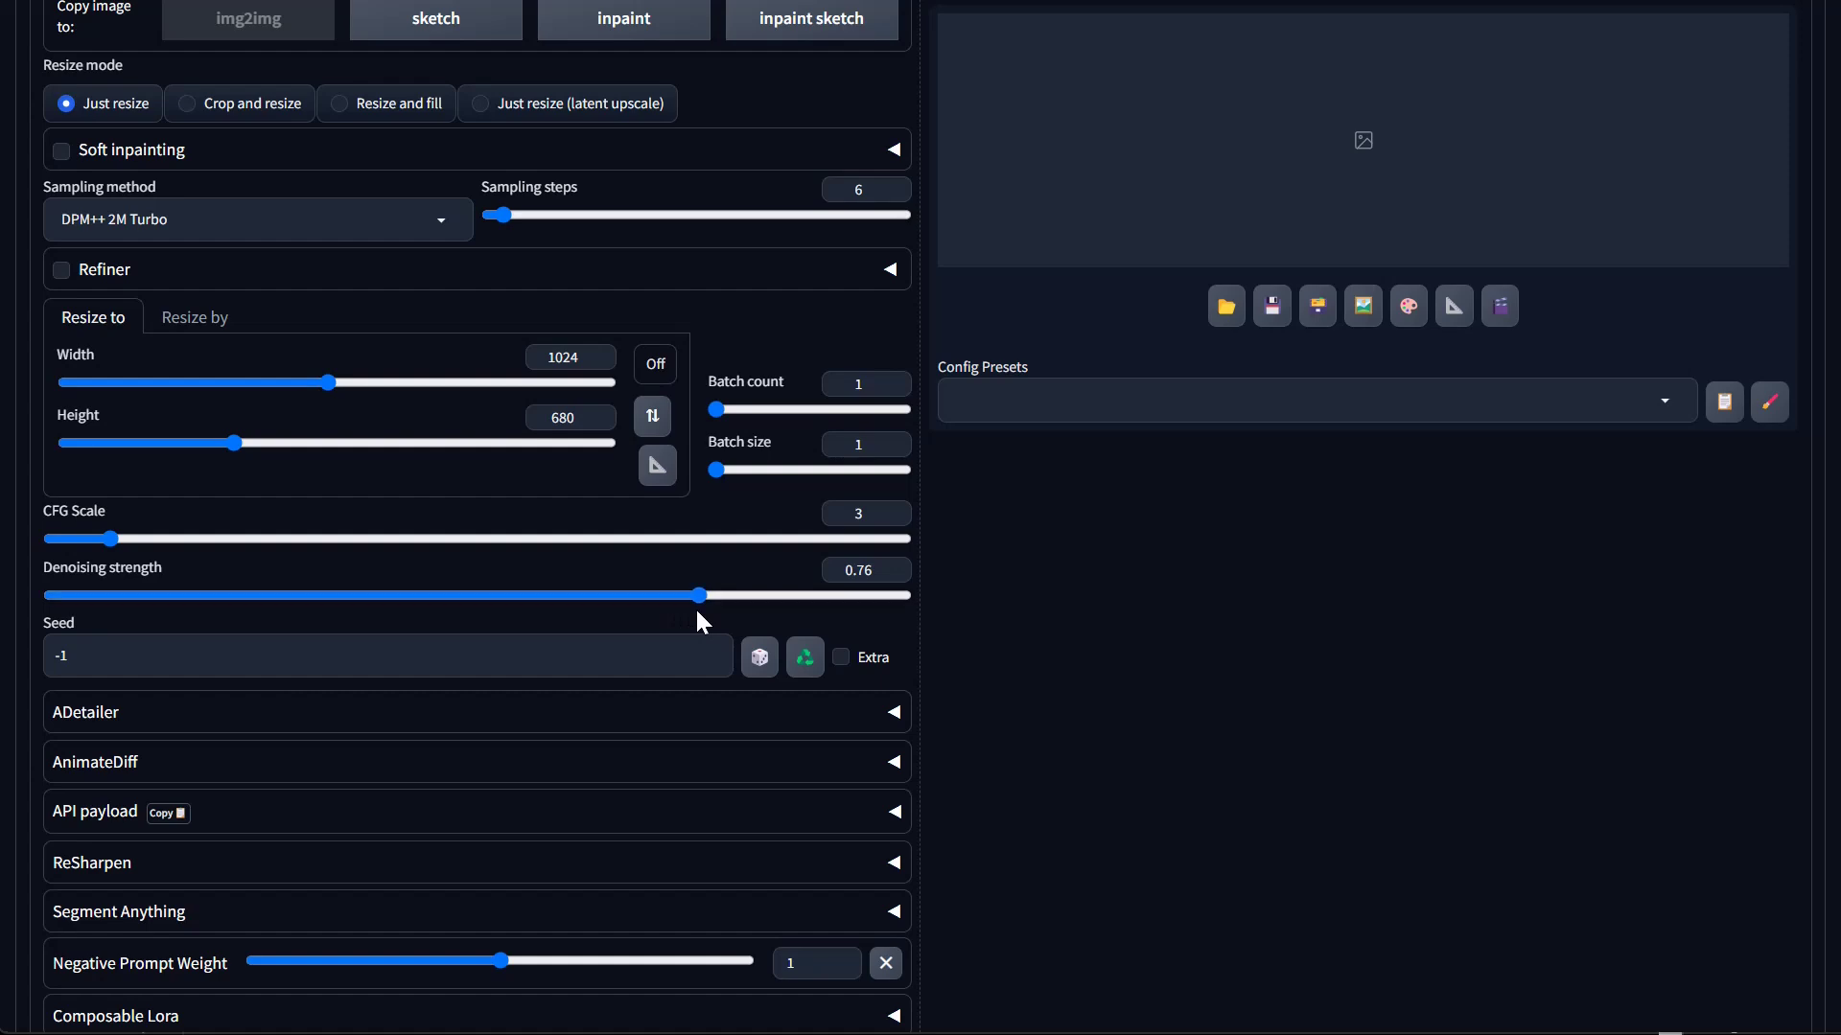
Set the img2img batch count to 5 for the watercolor town image and recheck the generation settings
scroll(697, 618, "up", 10)
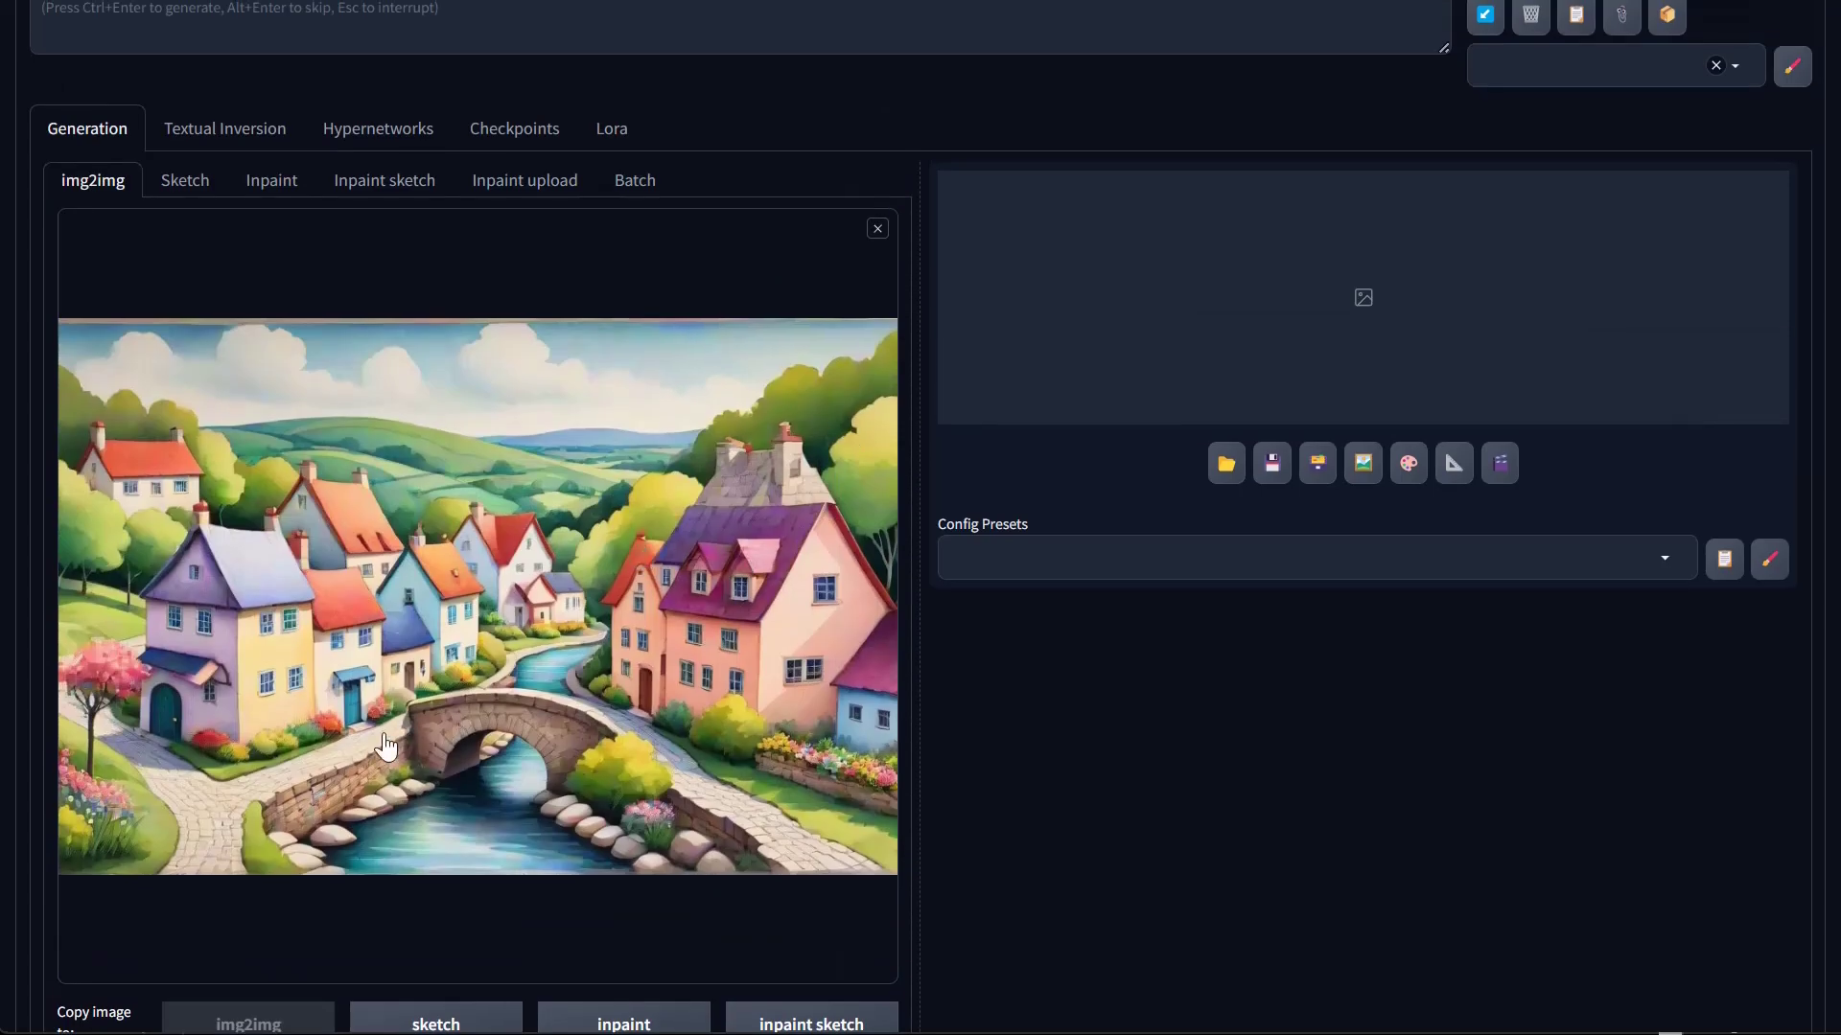
scroll(345, 638, "up", 3)
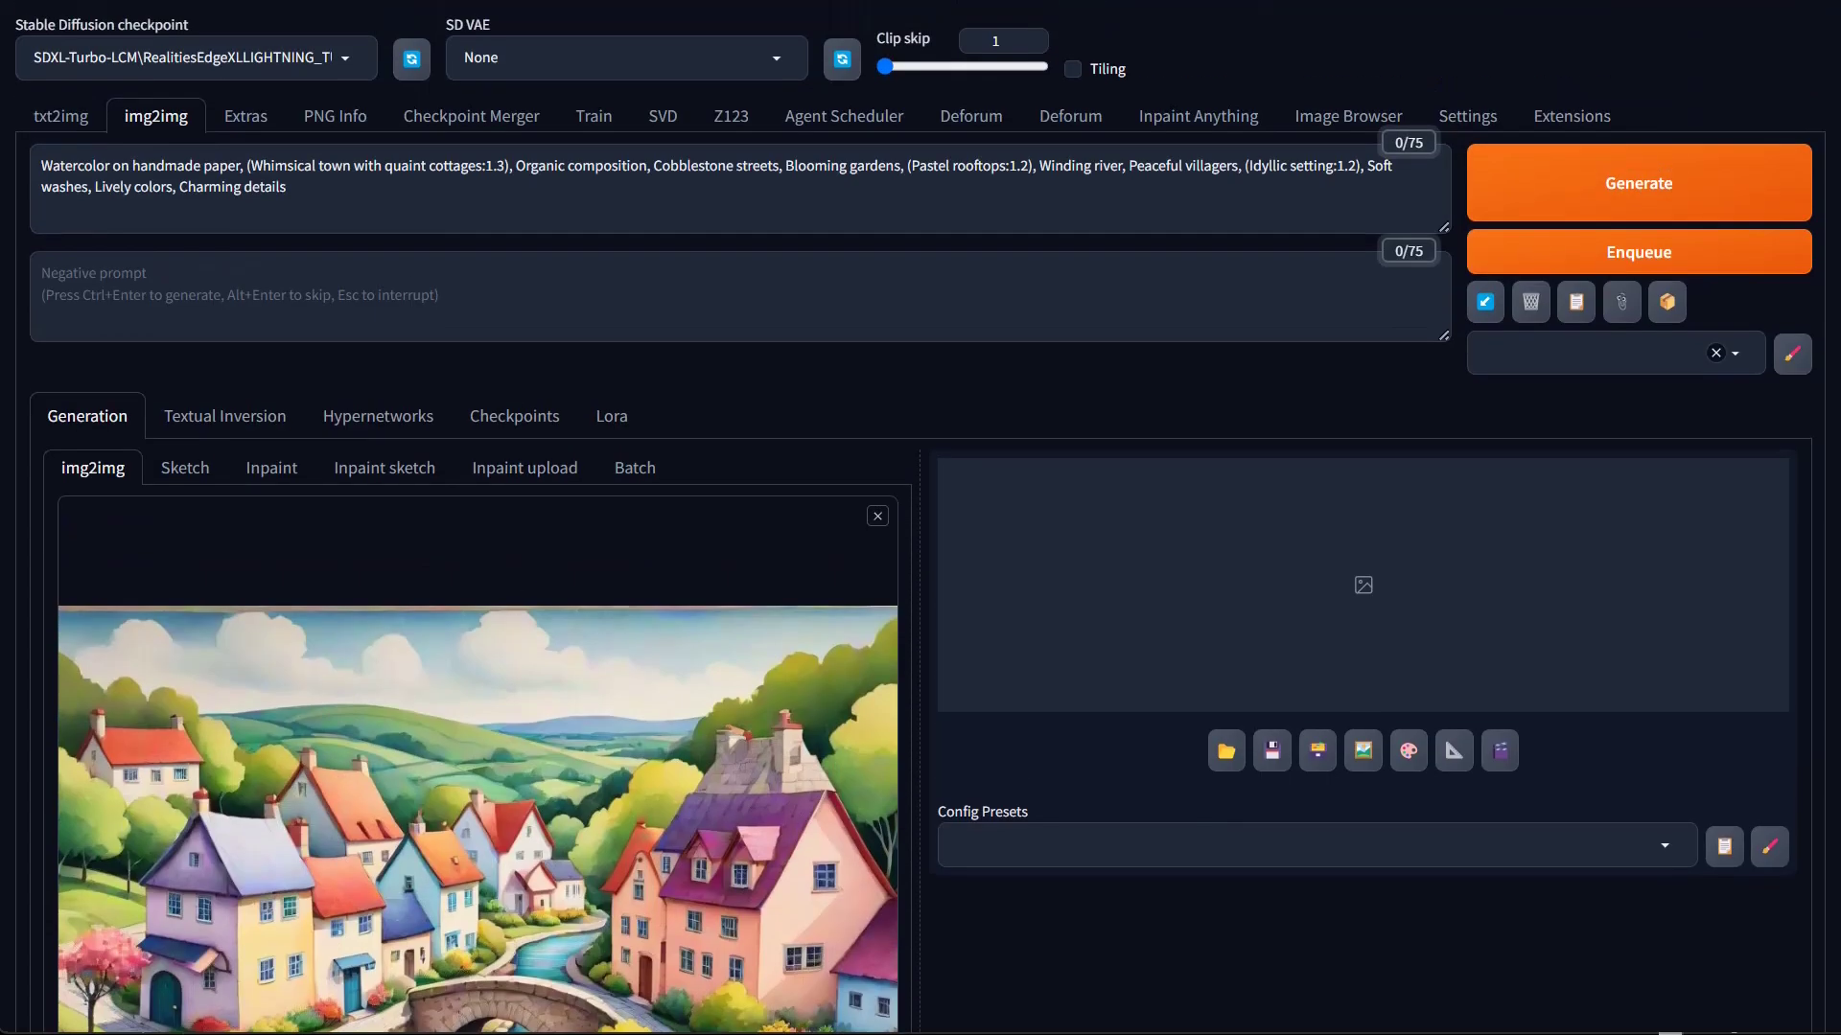
scroll(1163, 755, "down", 10)
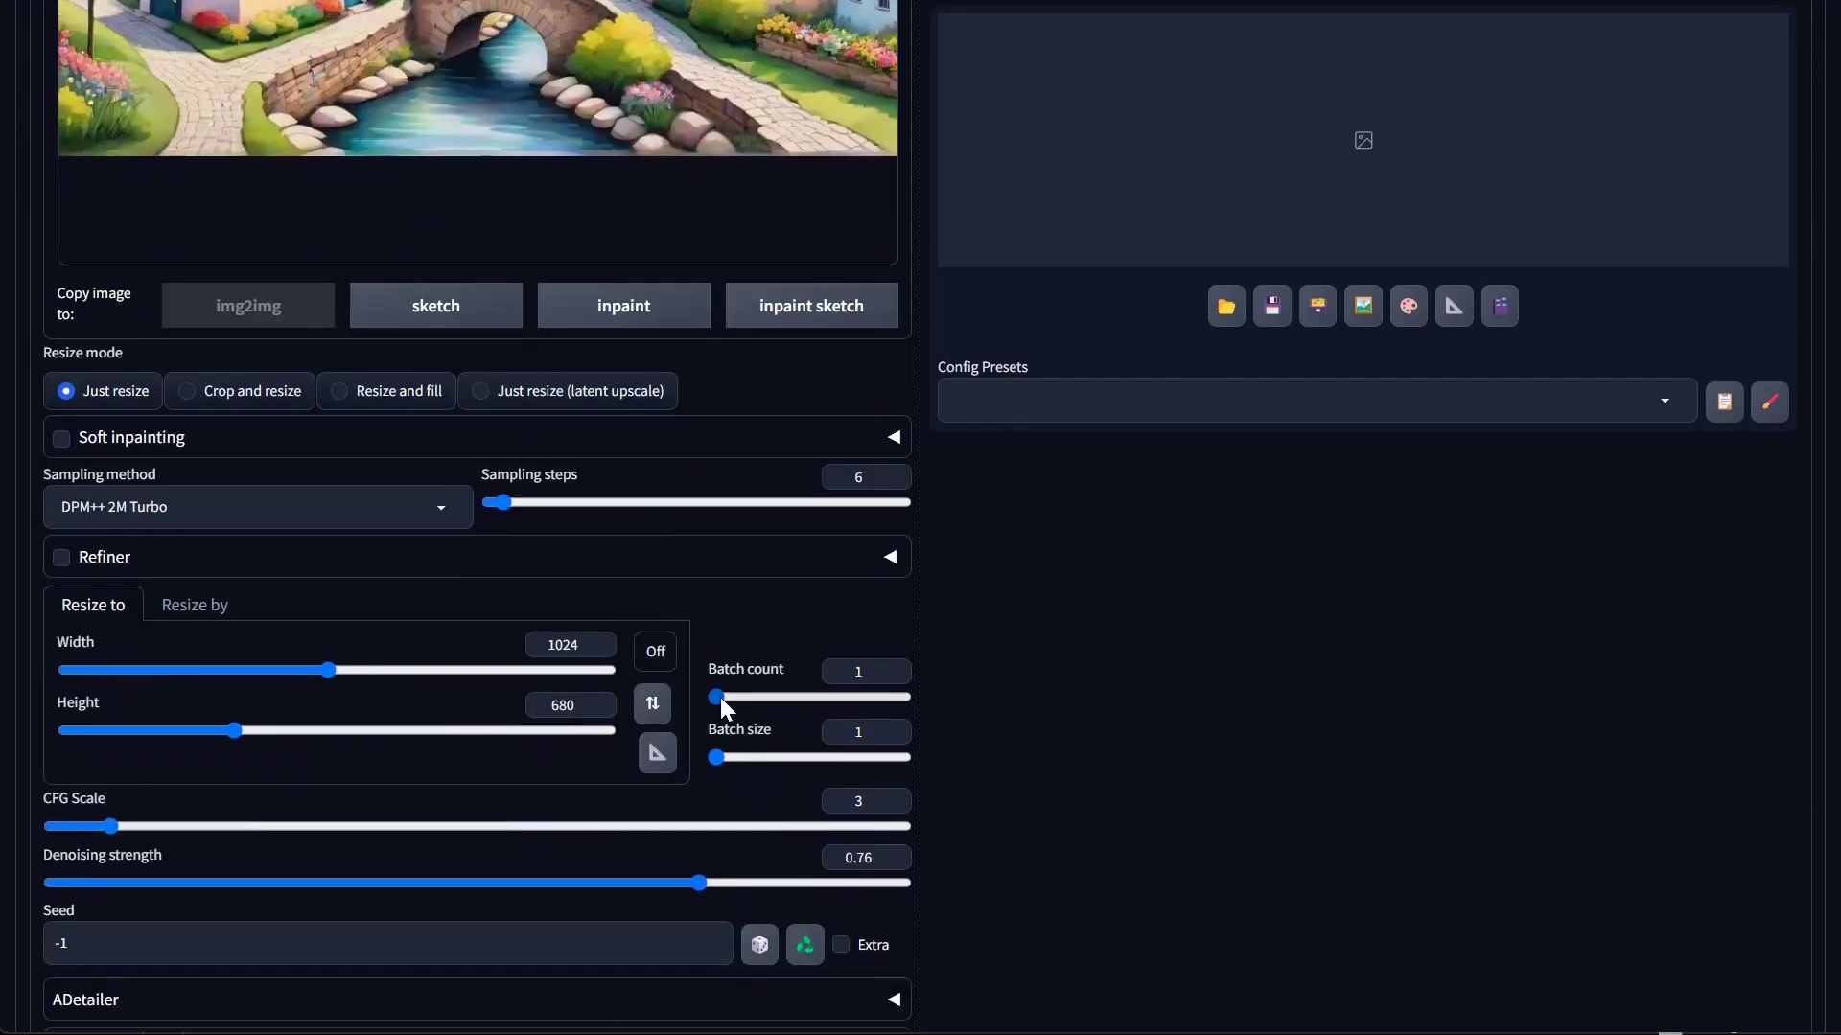
left_click_drag(715, 702, 723, 699)
scroll(1102, 777, "up", 10)
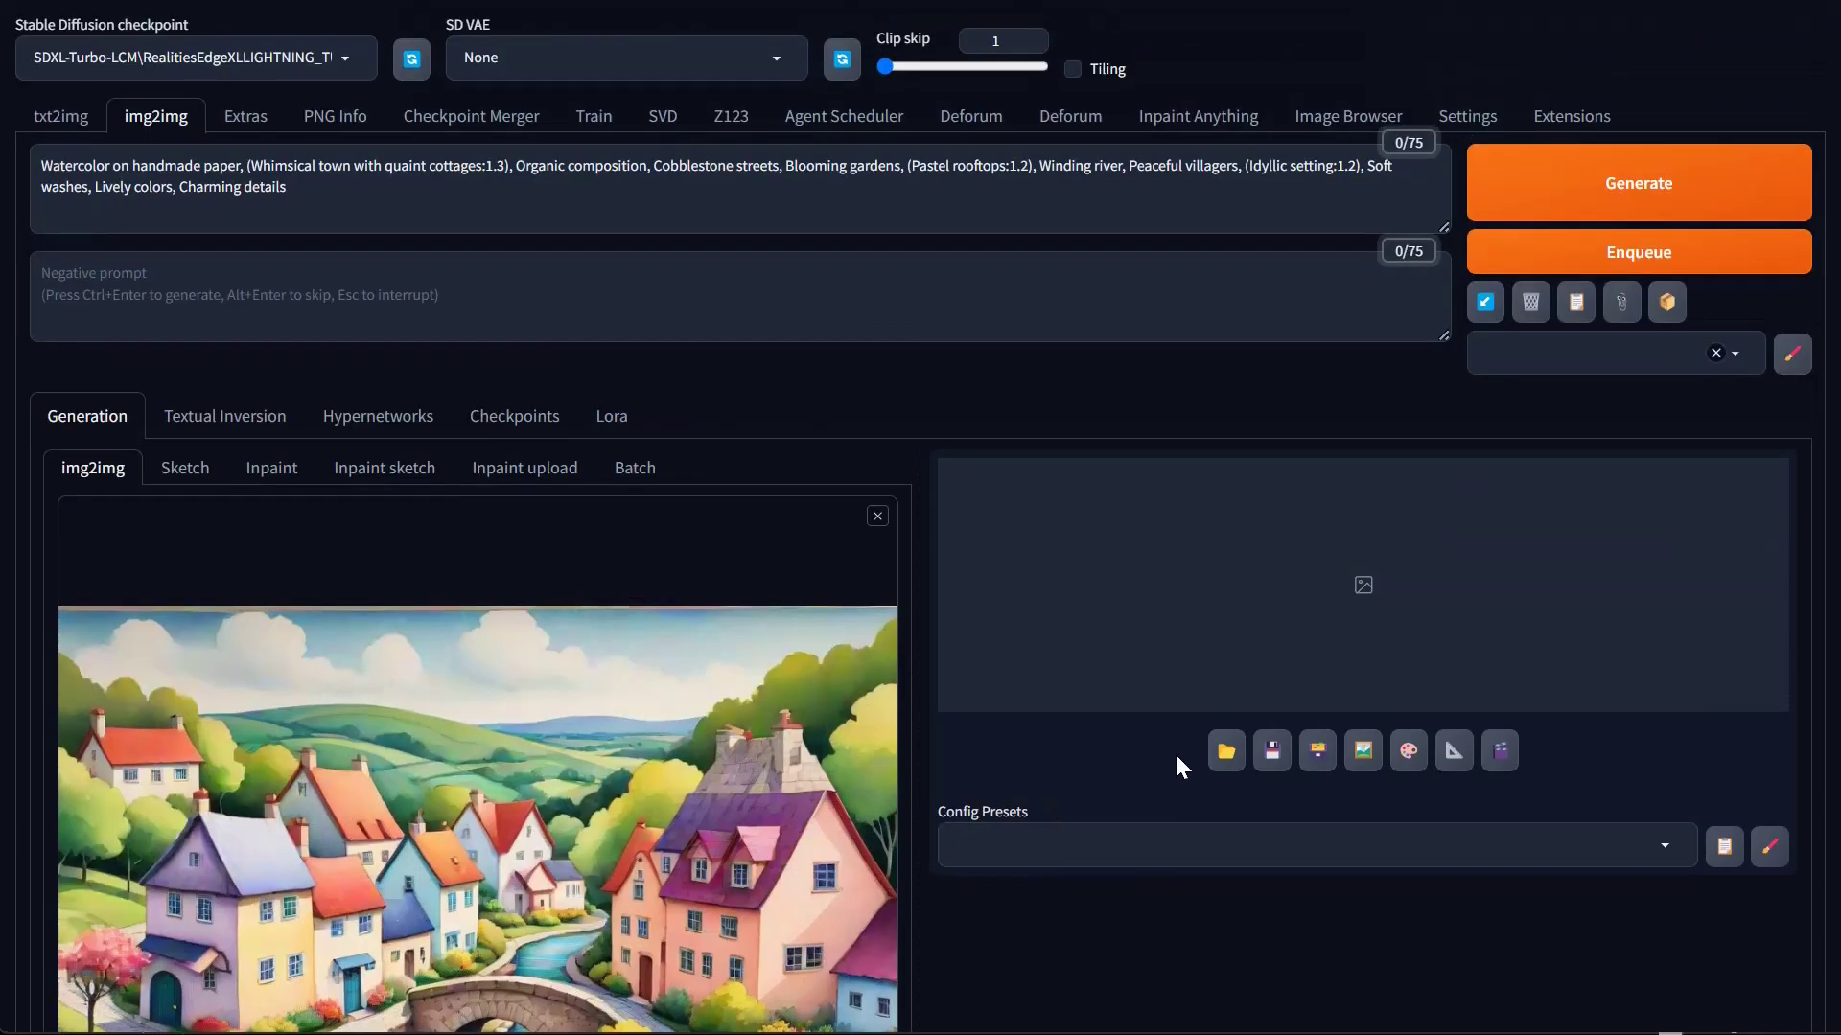
scroll(1172, 767, "down", 5)
scroll(1168, 781, "down", 9)
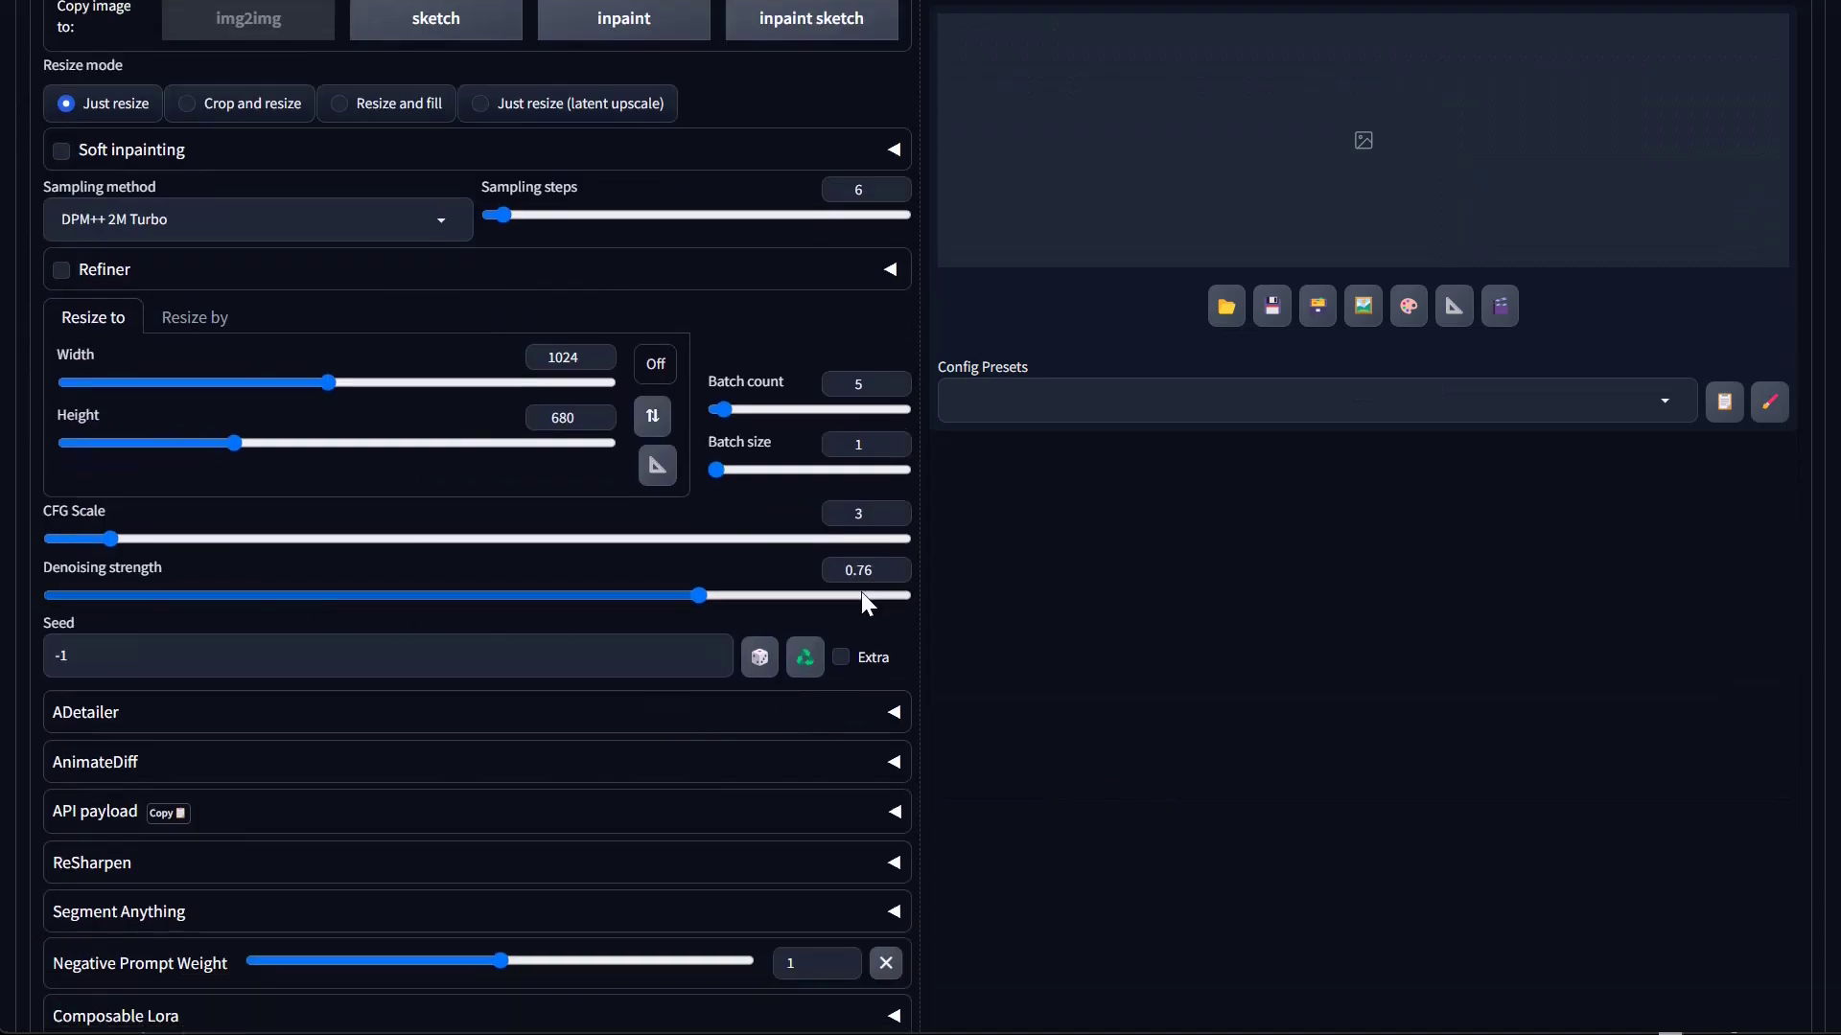
Set the denoising strength to 0.8 and generate the batch of five images from the watercolor town prompt
left_click_drag(696, 595, 733, 594)
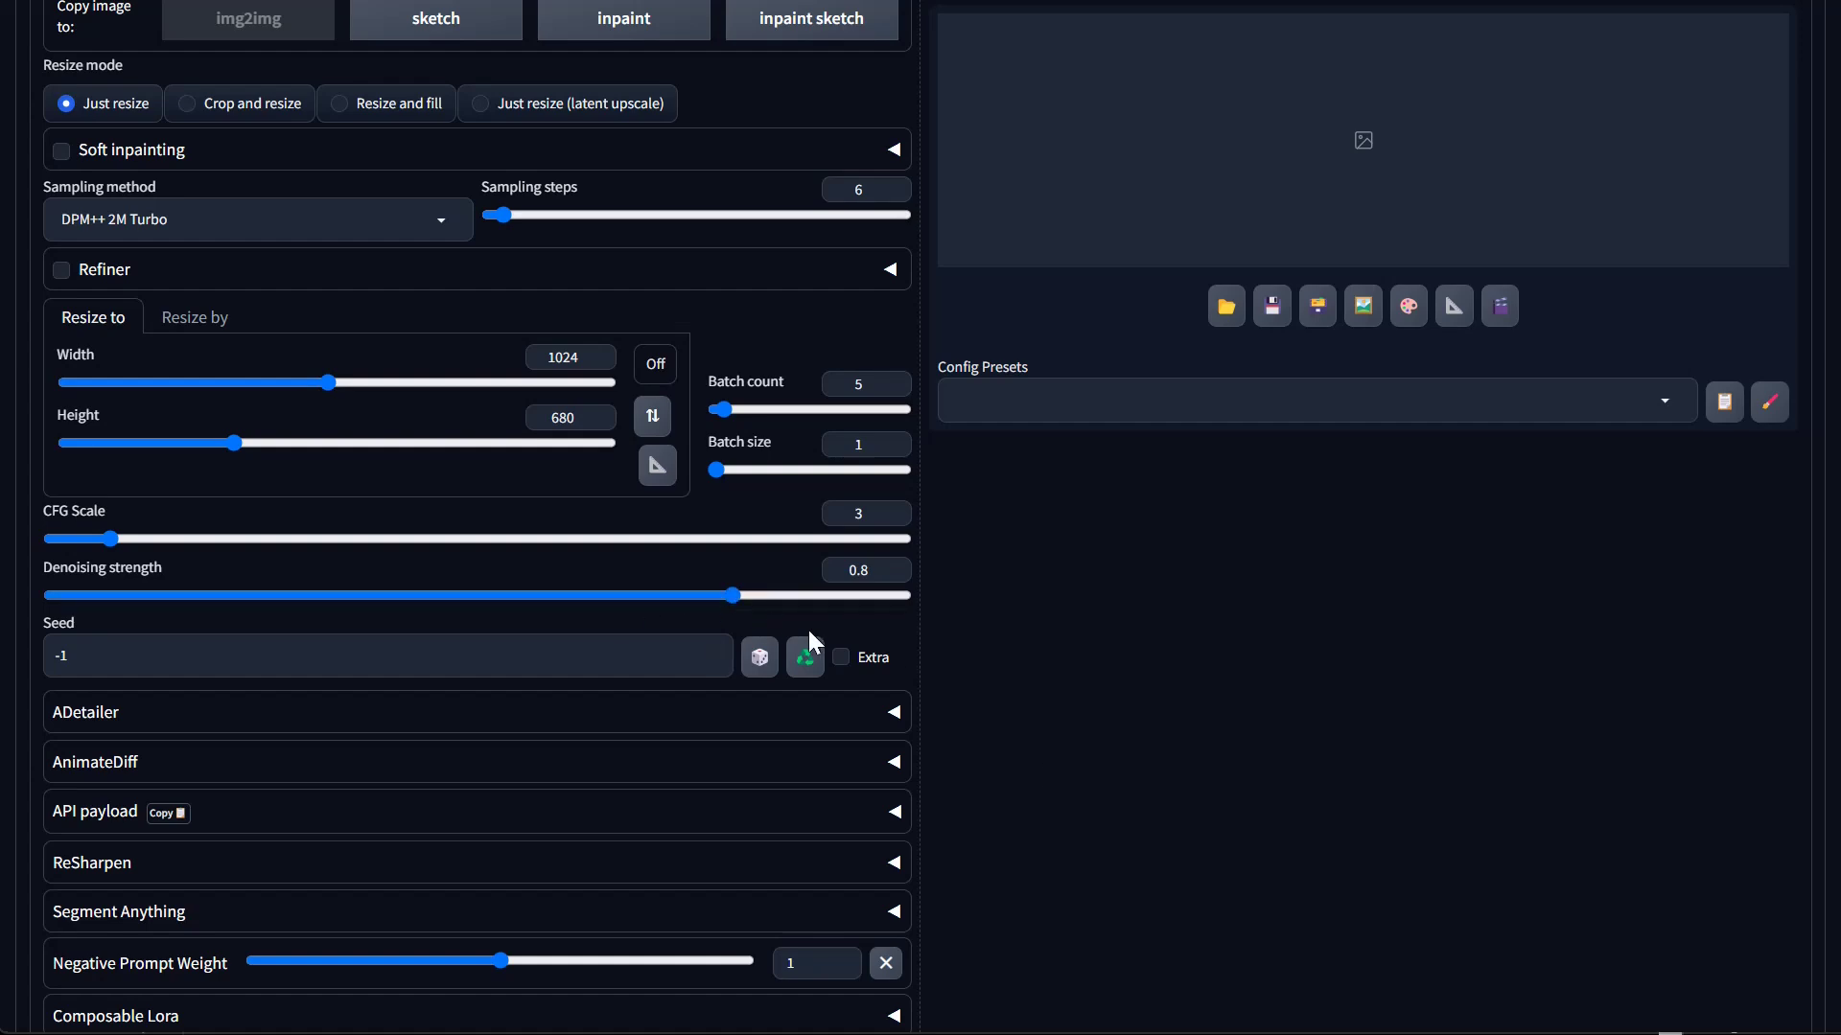
scroll(1307, 728, "up", 10)
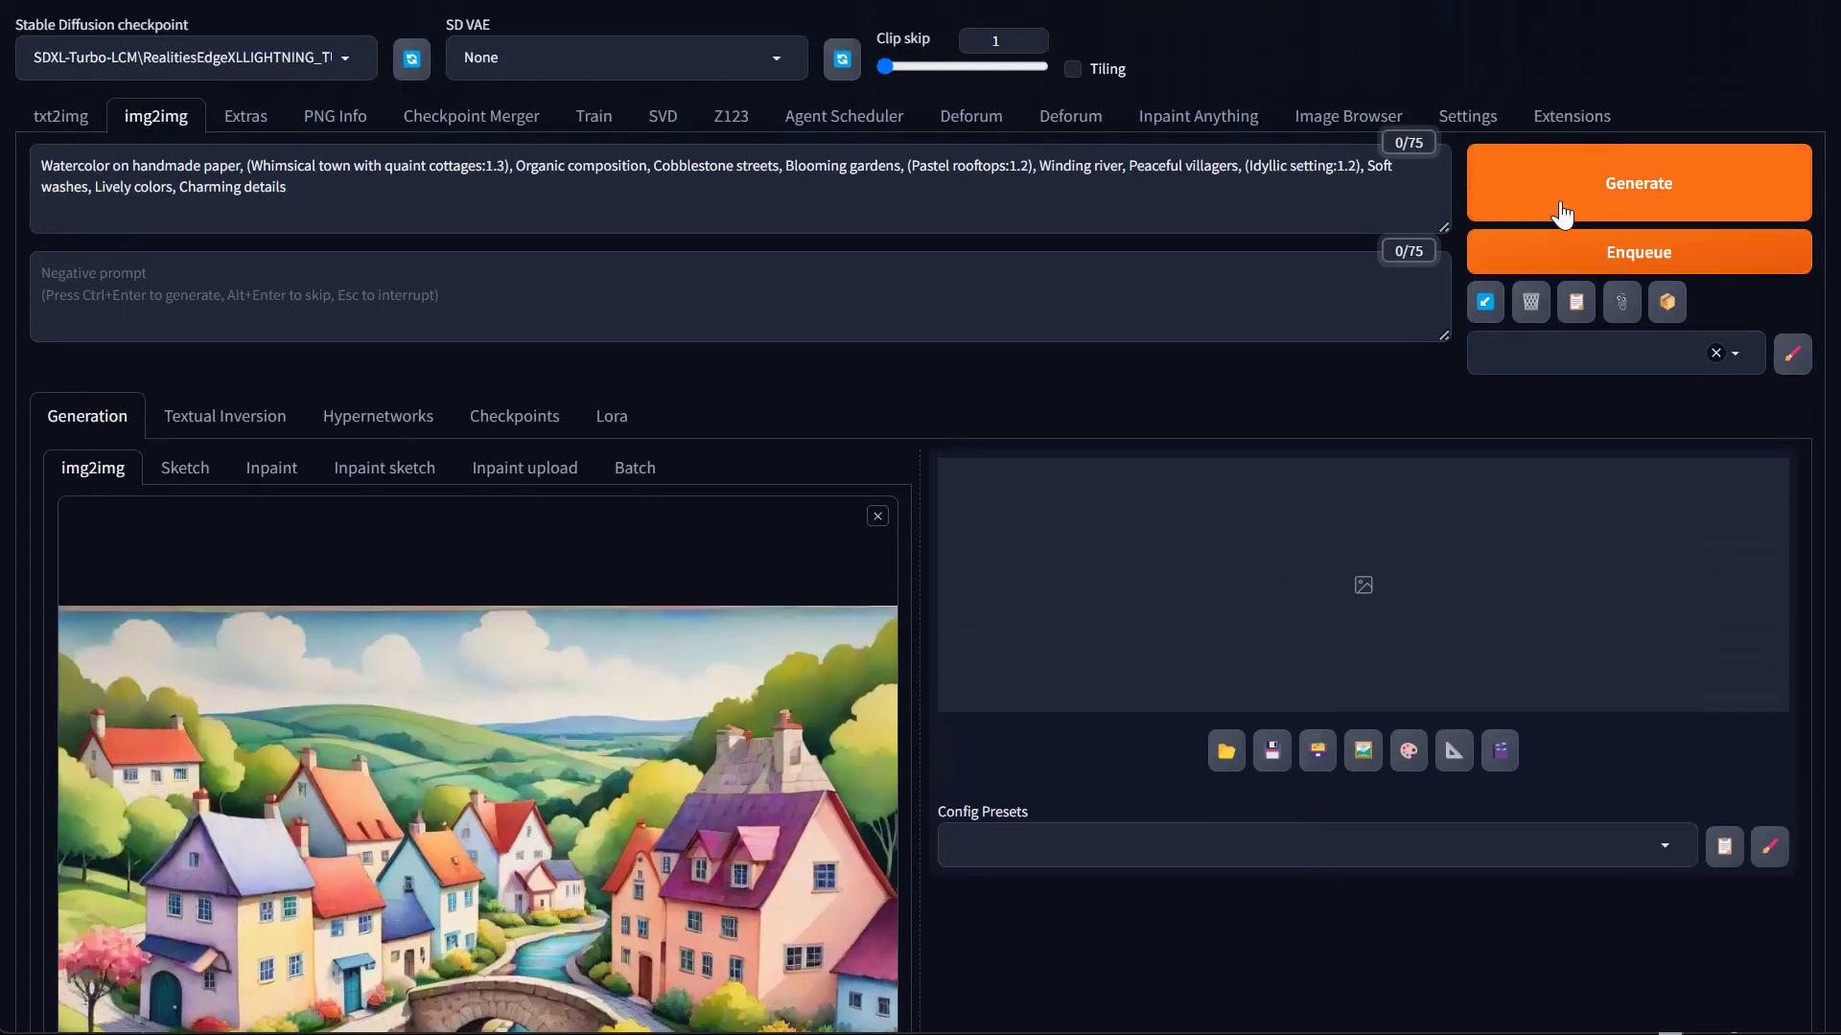
key("ctrl+Return")
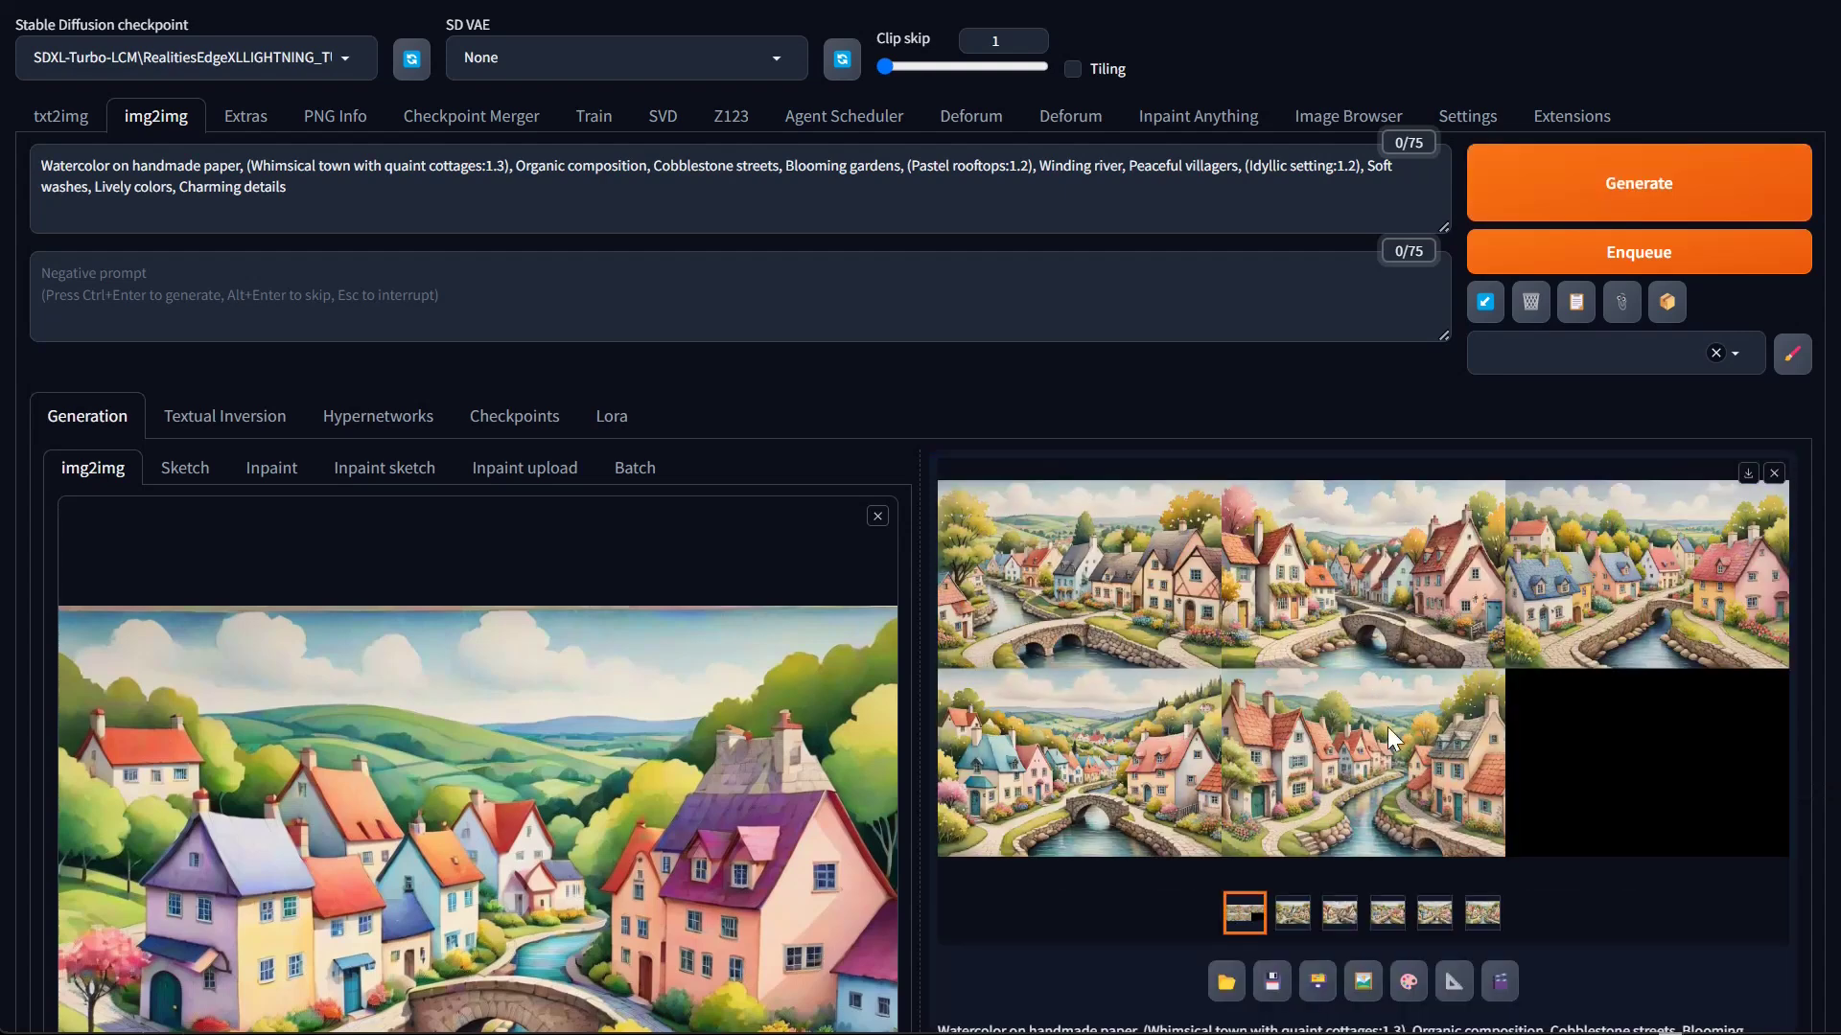
Inspect the first few generated village images at full size and compare how far they depart from the source picture
left_click(1294, 918)
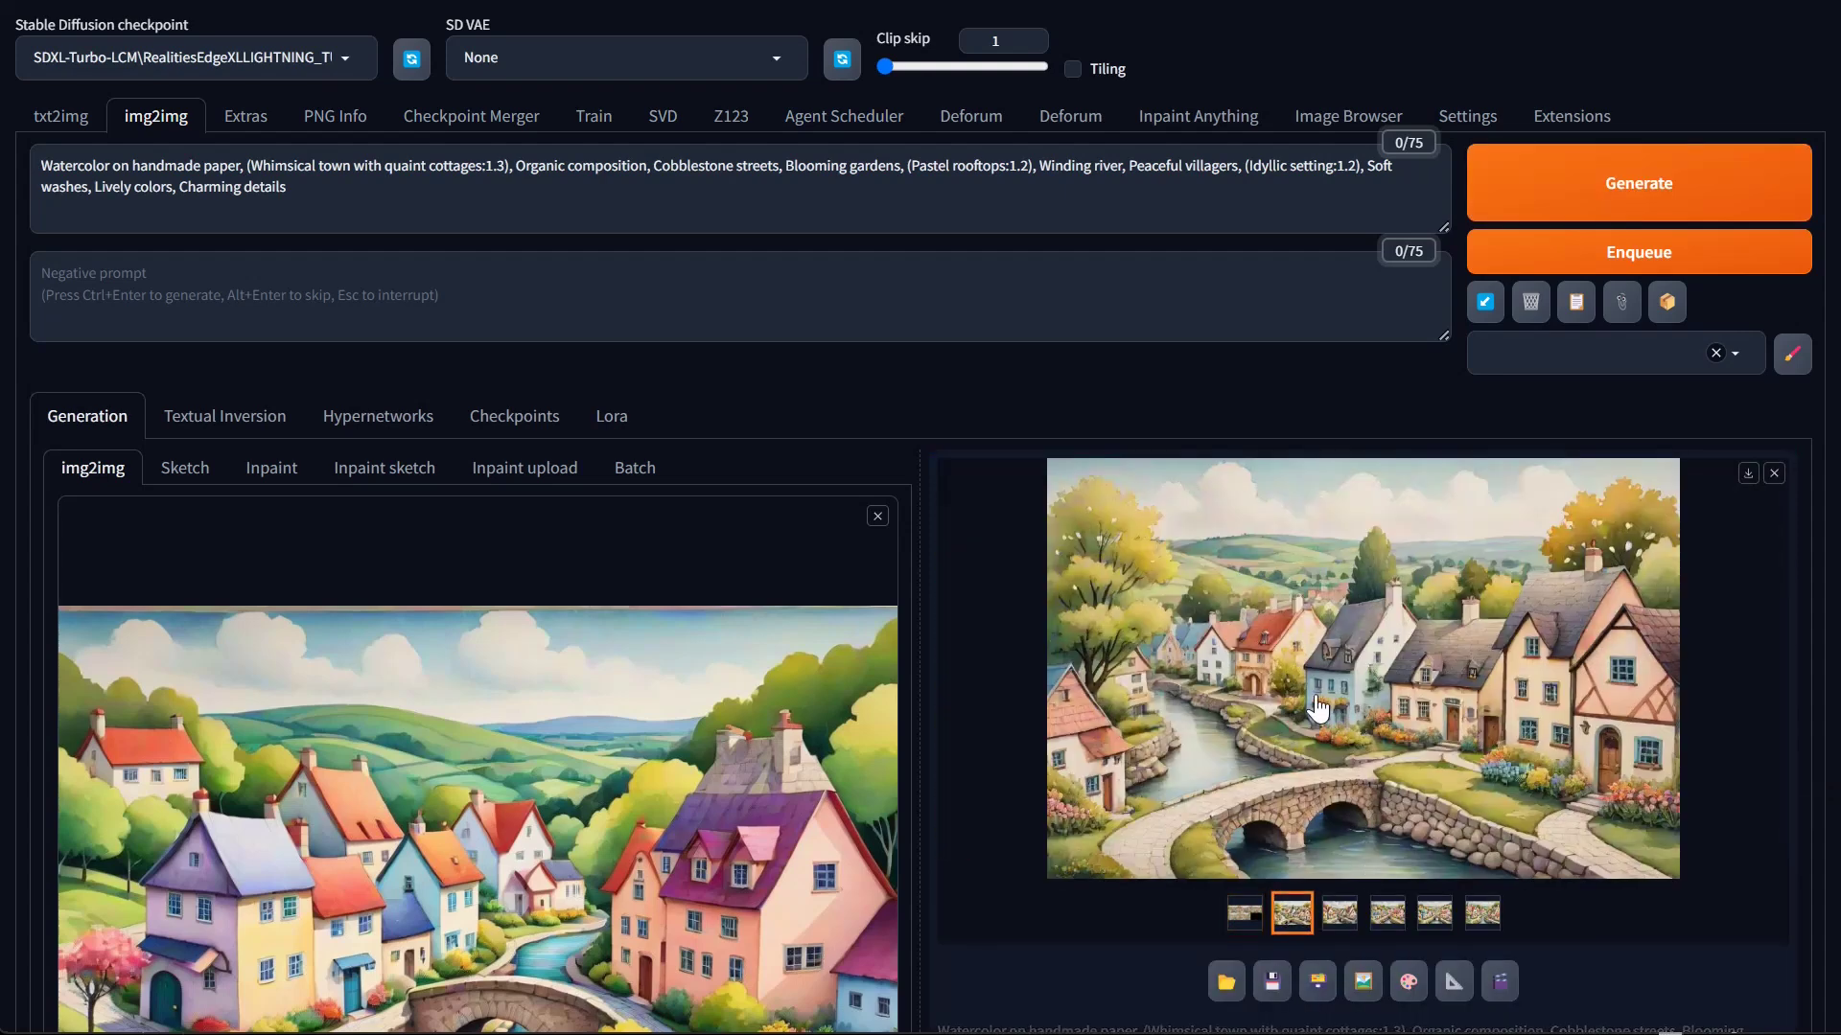
left_click(1392, 765)
left_click(1822, 496)
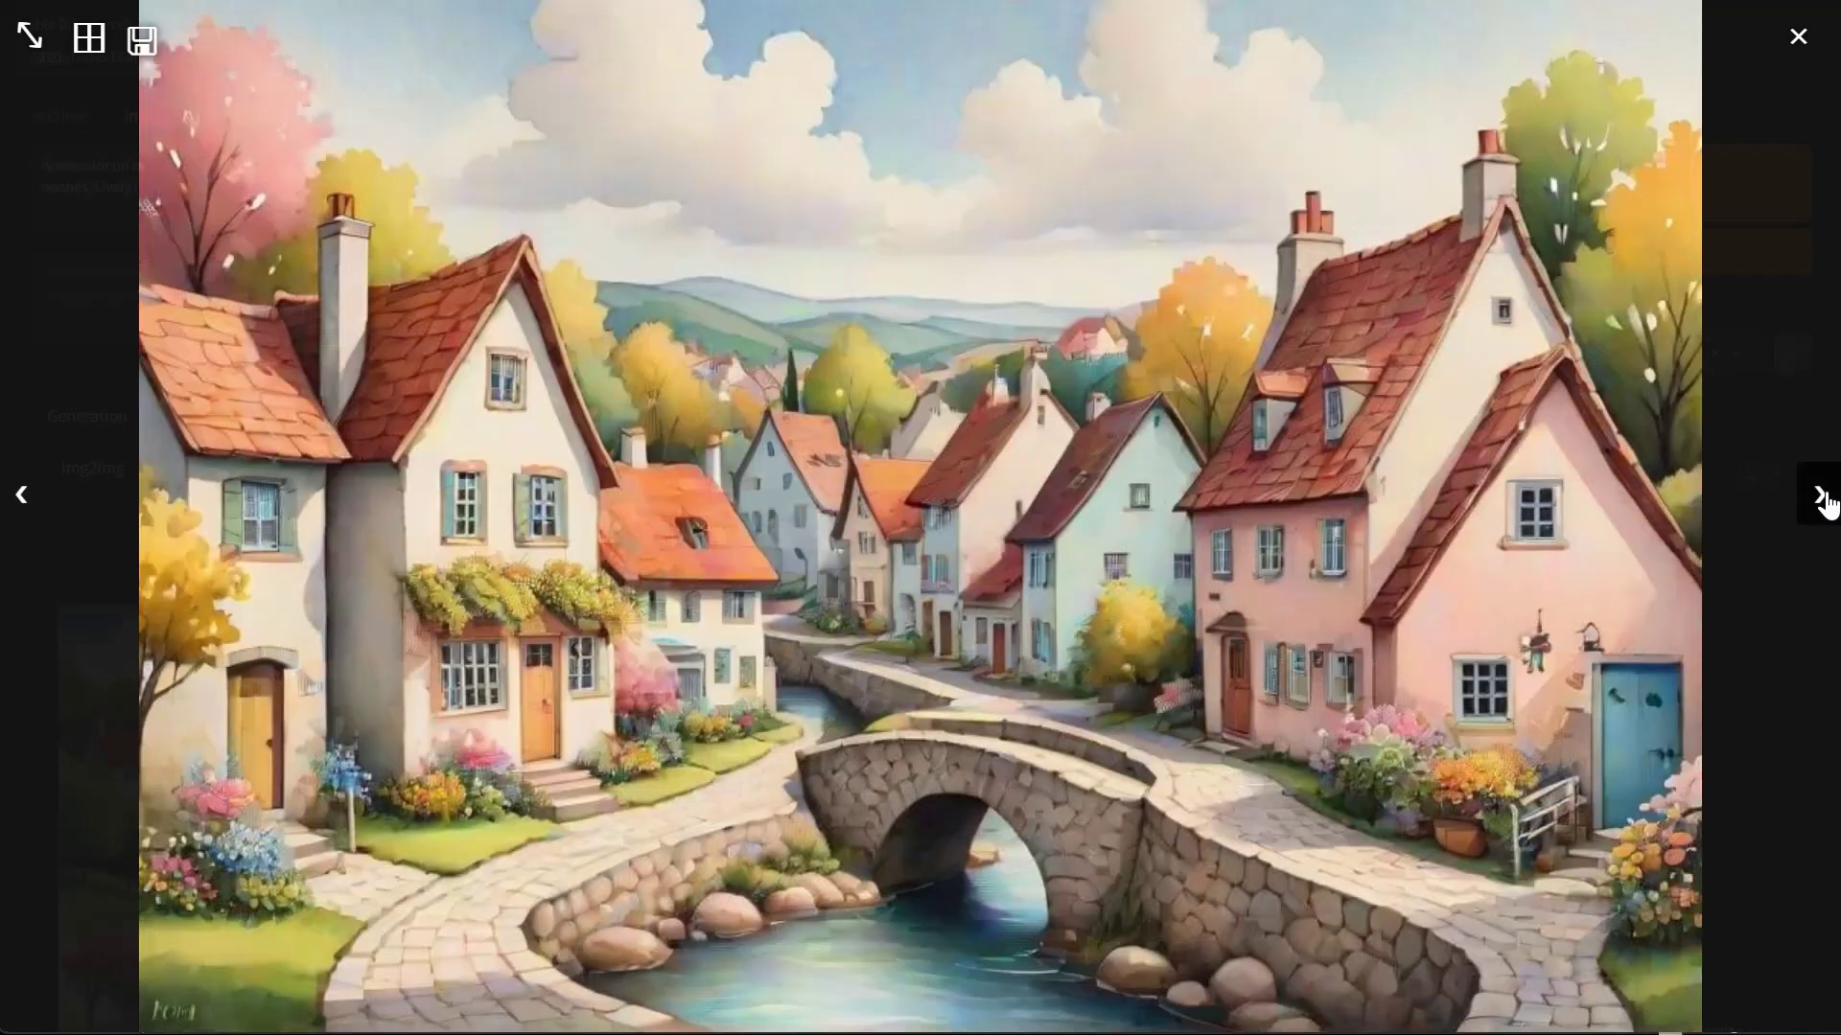
left_click(1821, 497)
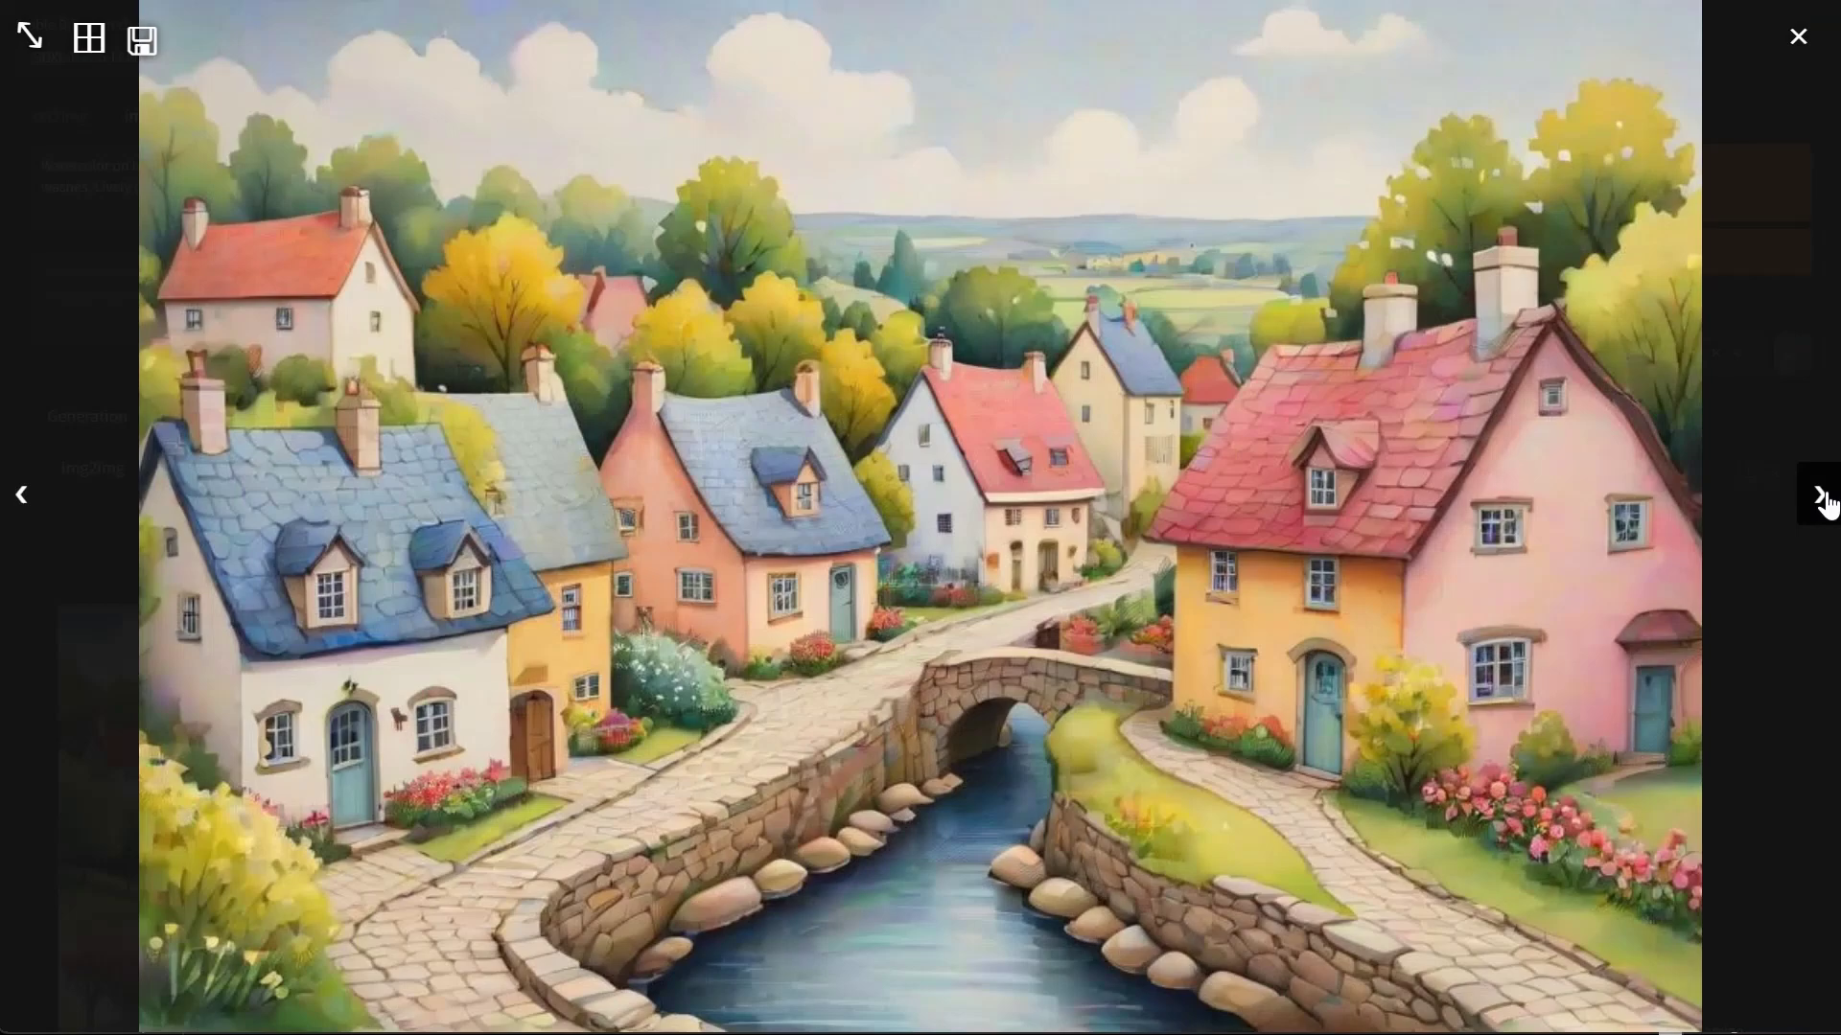
left_click(1609, 539)
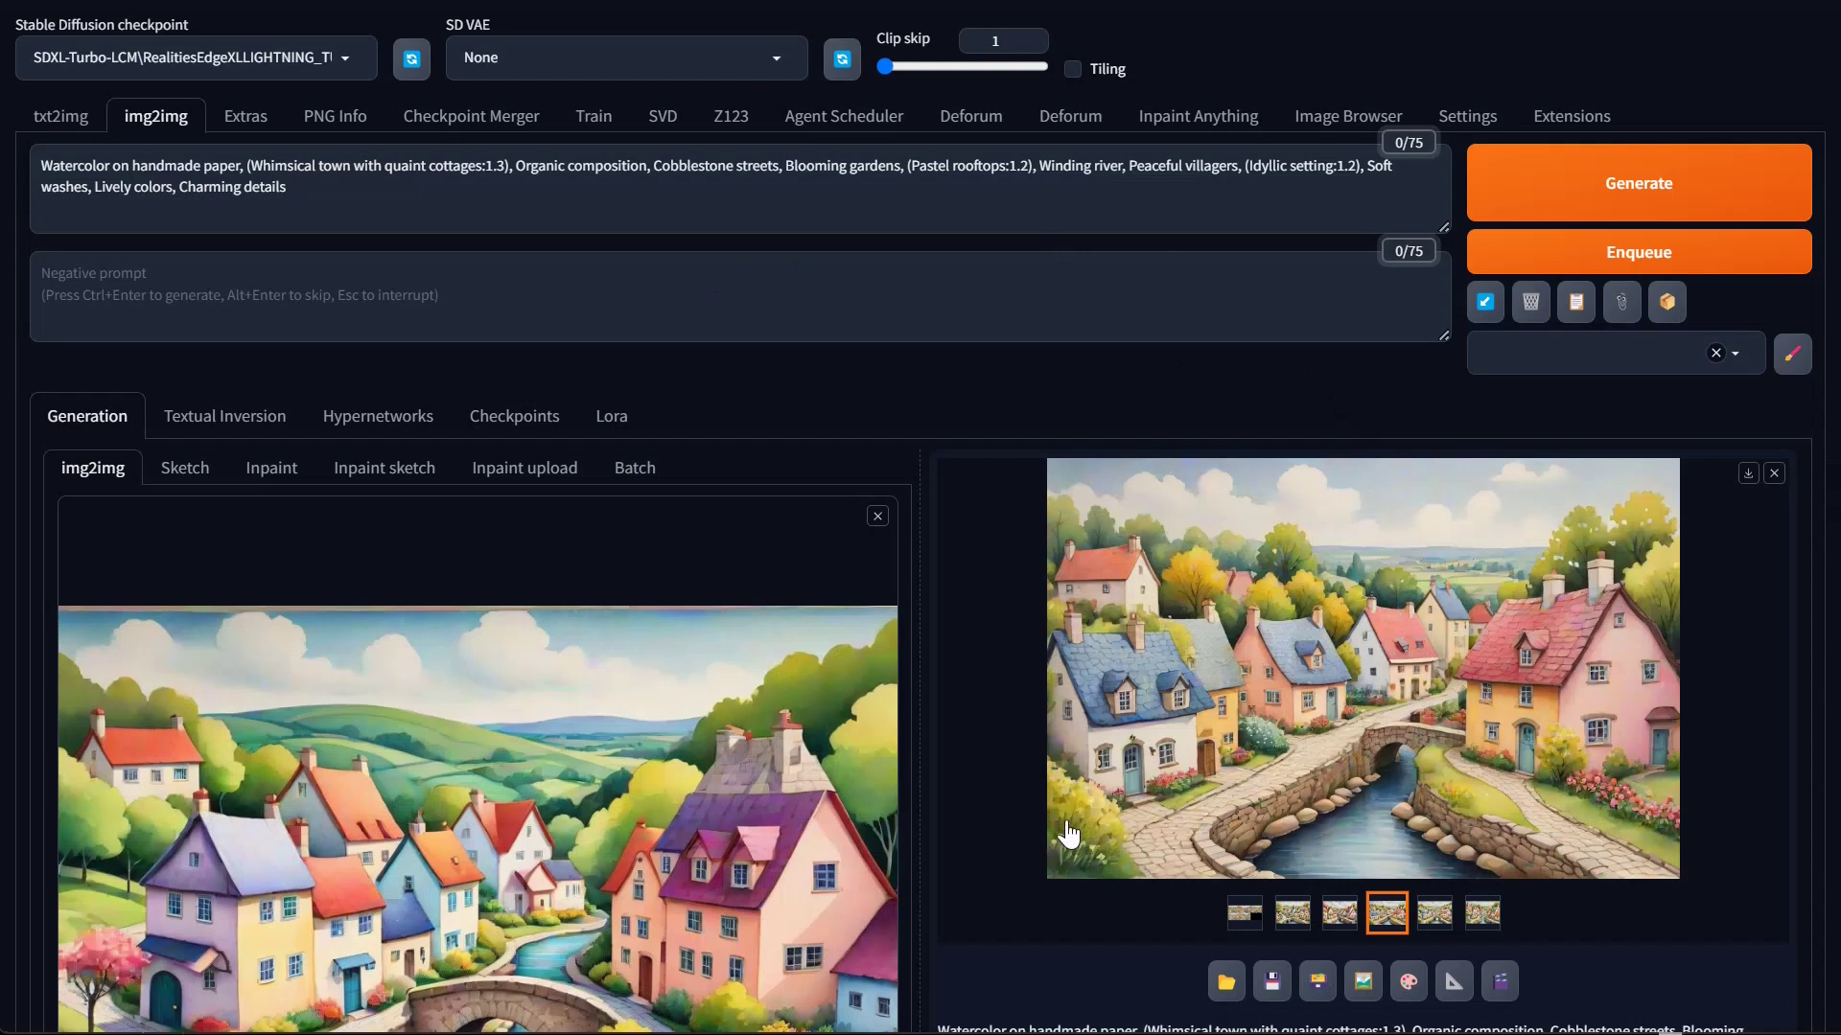
Lower the denoising strength to 0.55 and generate another batch of village images
scroll(961, 831, "down", 8)
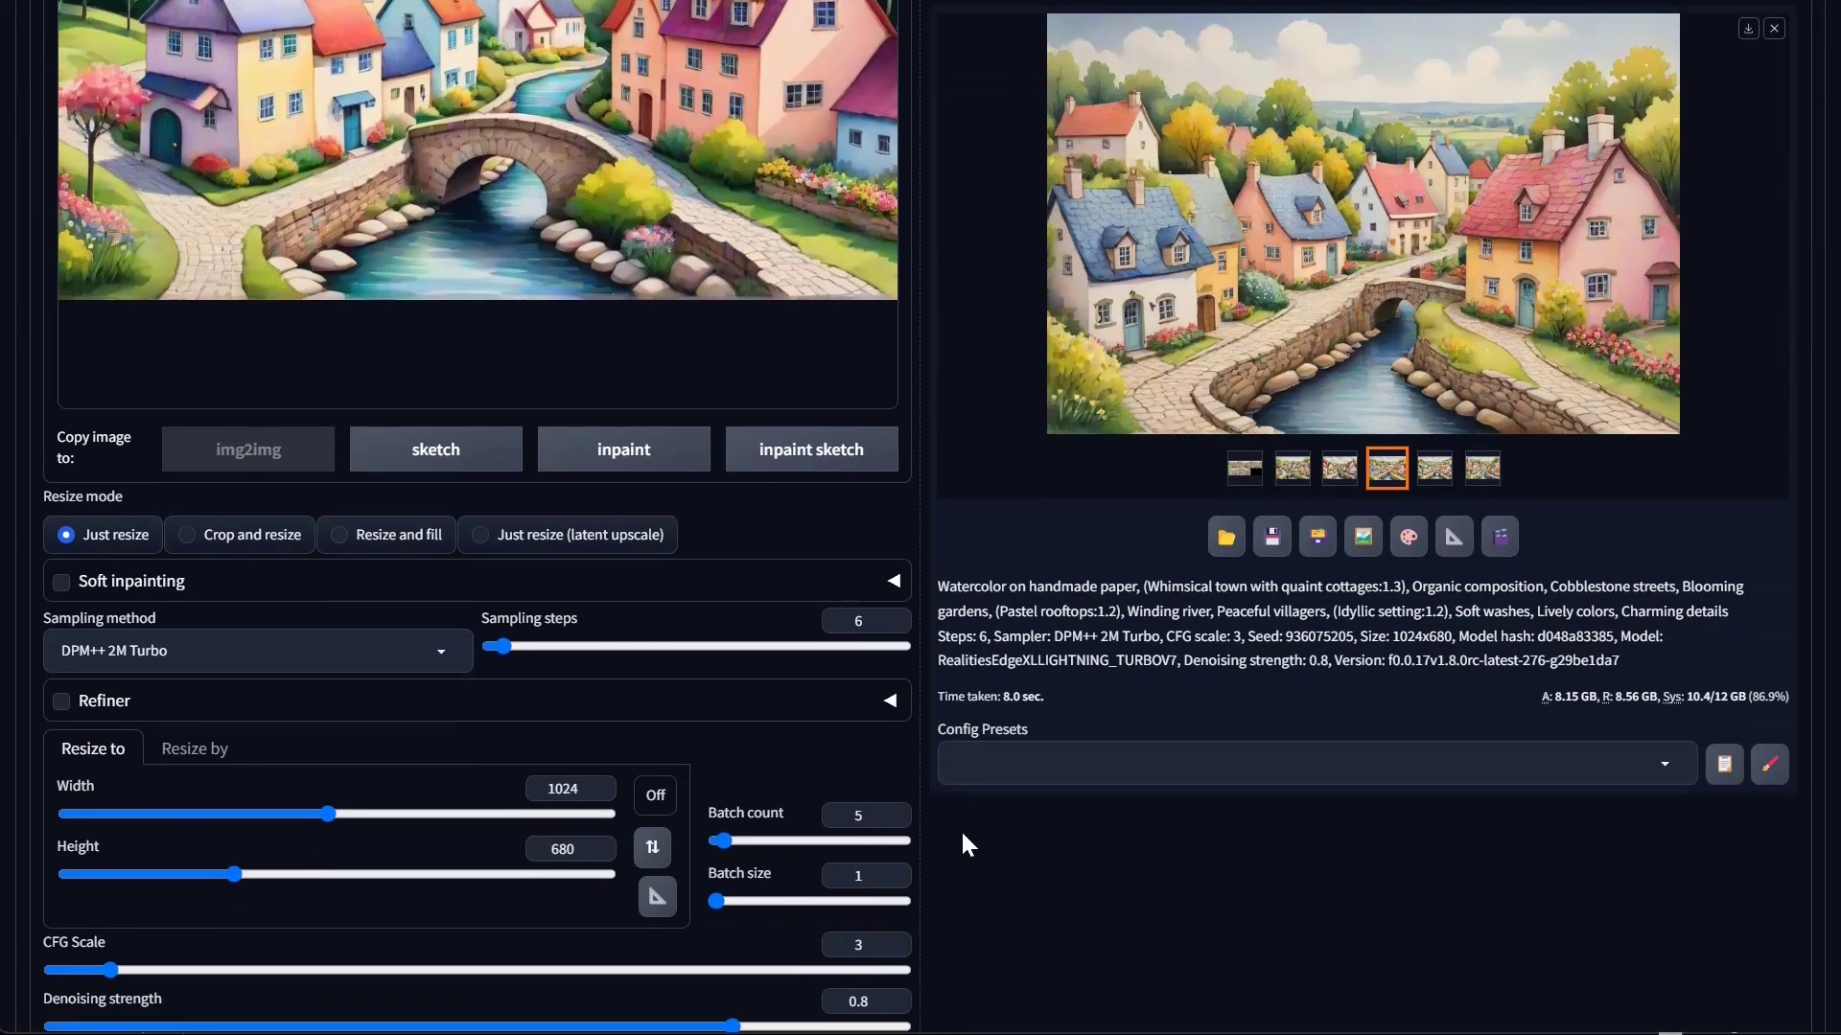
scroll(952, 813, "down", 2)
mouse_move(549, 892)
left_mouse_down()
mouse_move(590, 882)
mouse_move(534, 884)
left_mouse_up()
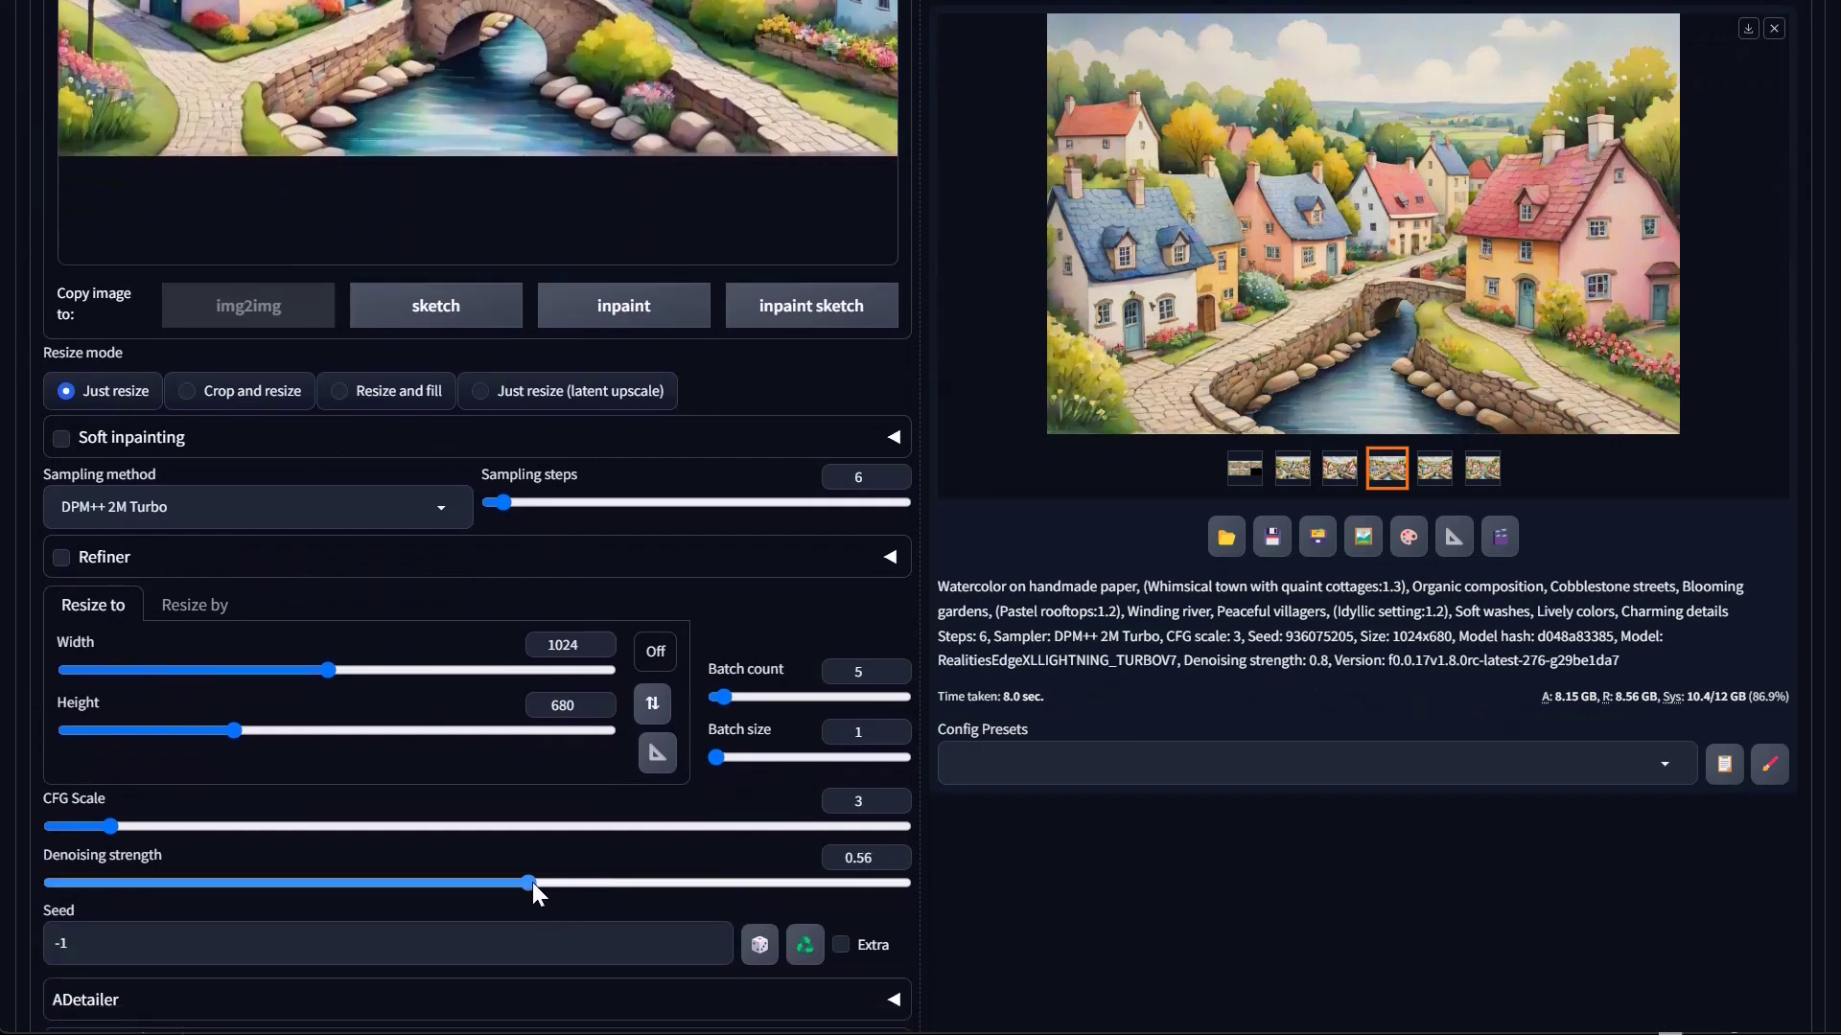
scroll(1055, 681, "up", 10)
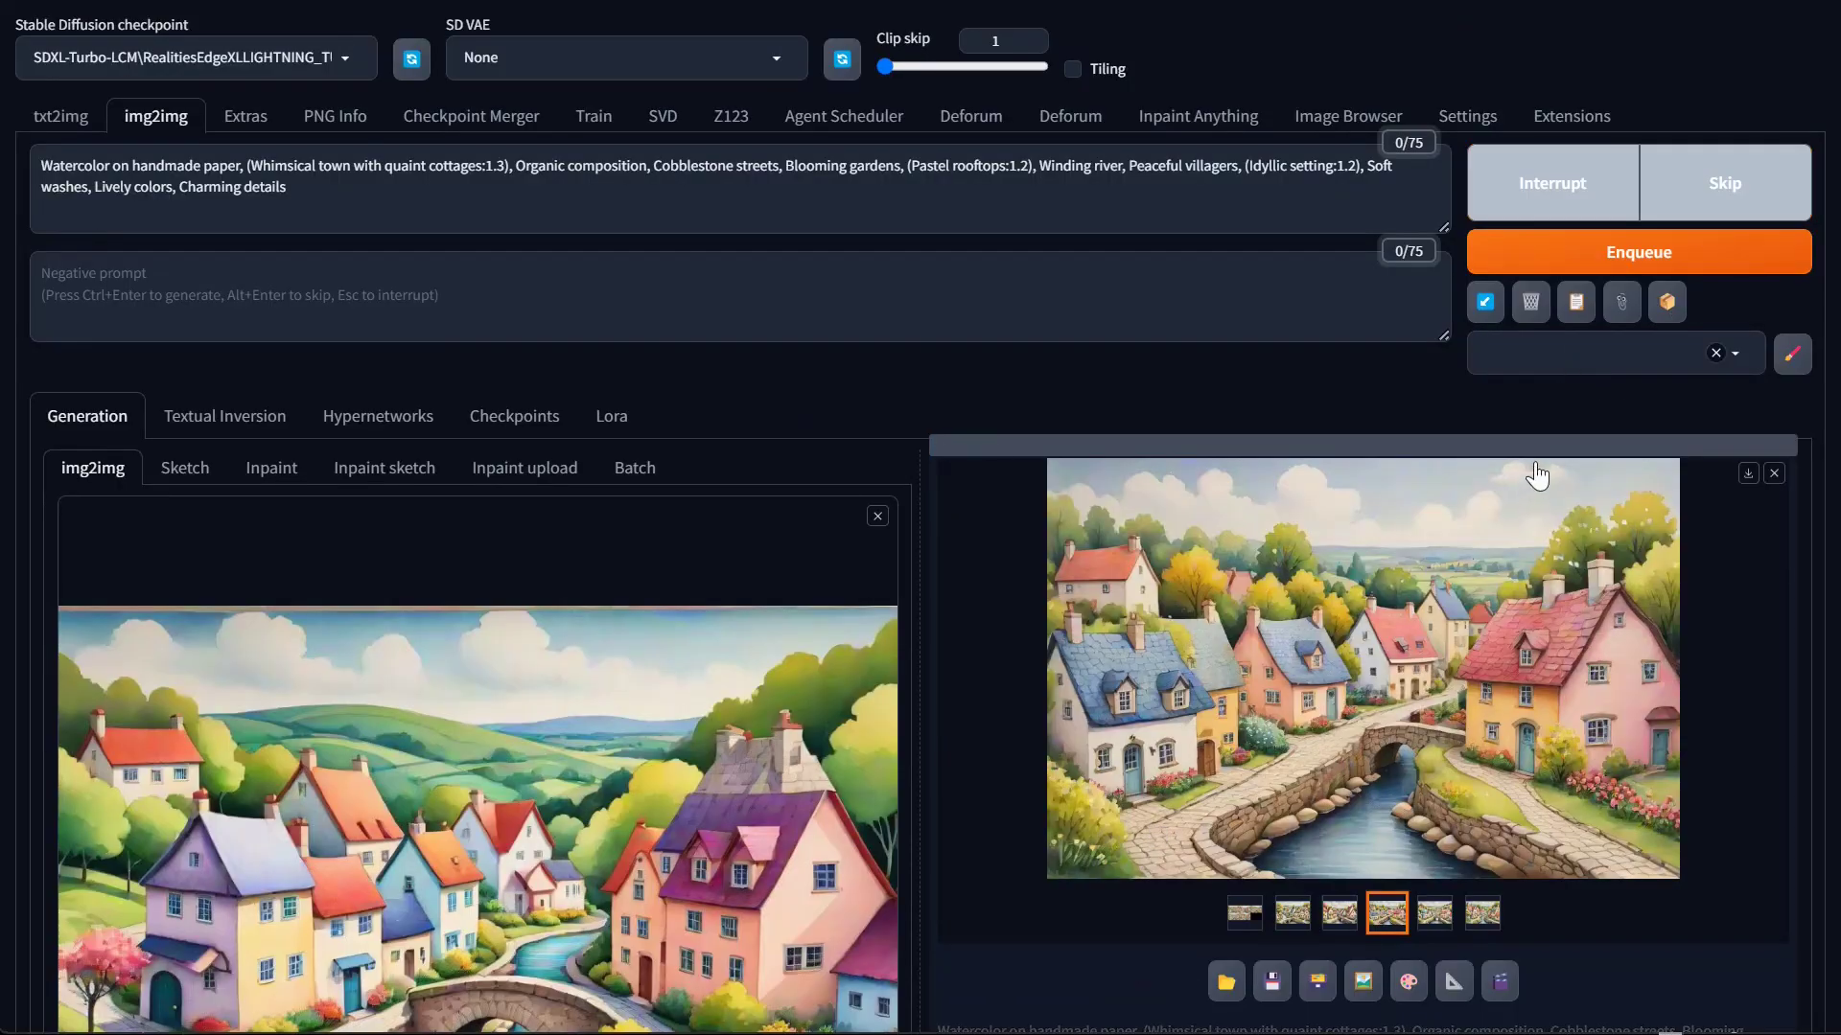
Compare the first three images of the new batch with the source picture and view the third one enlarged
scroll(827, 800, "down", 3)
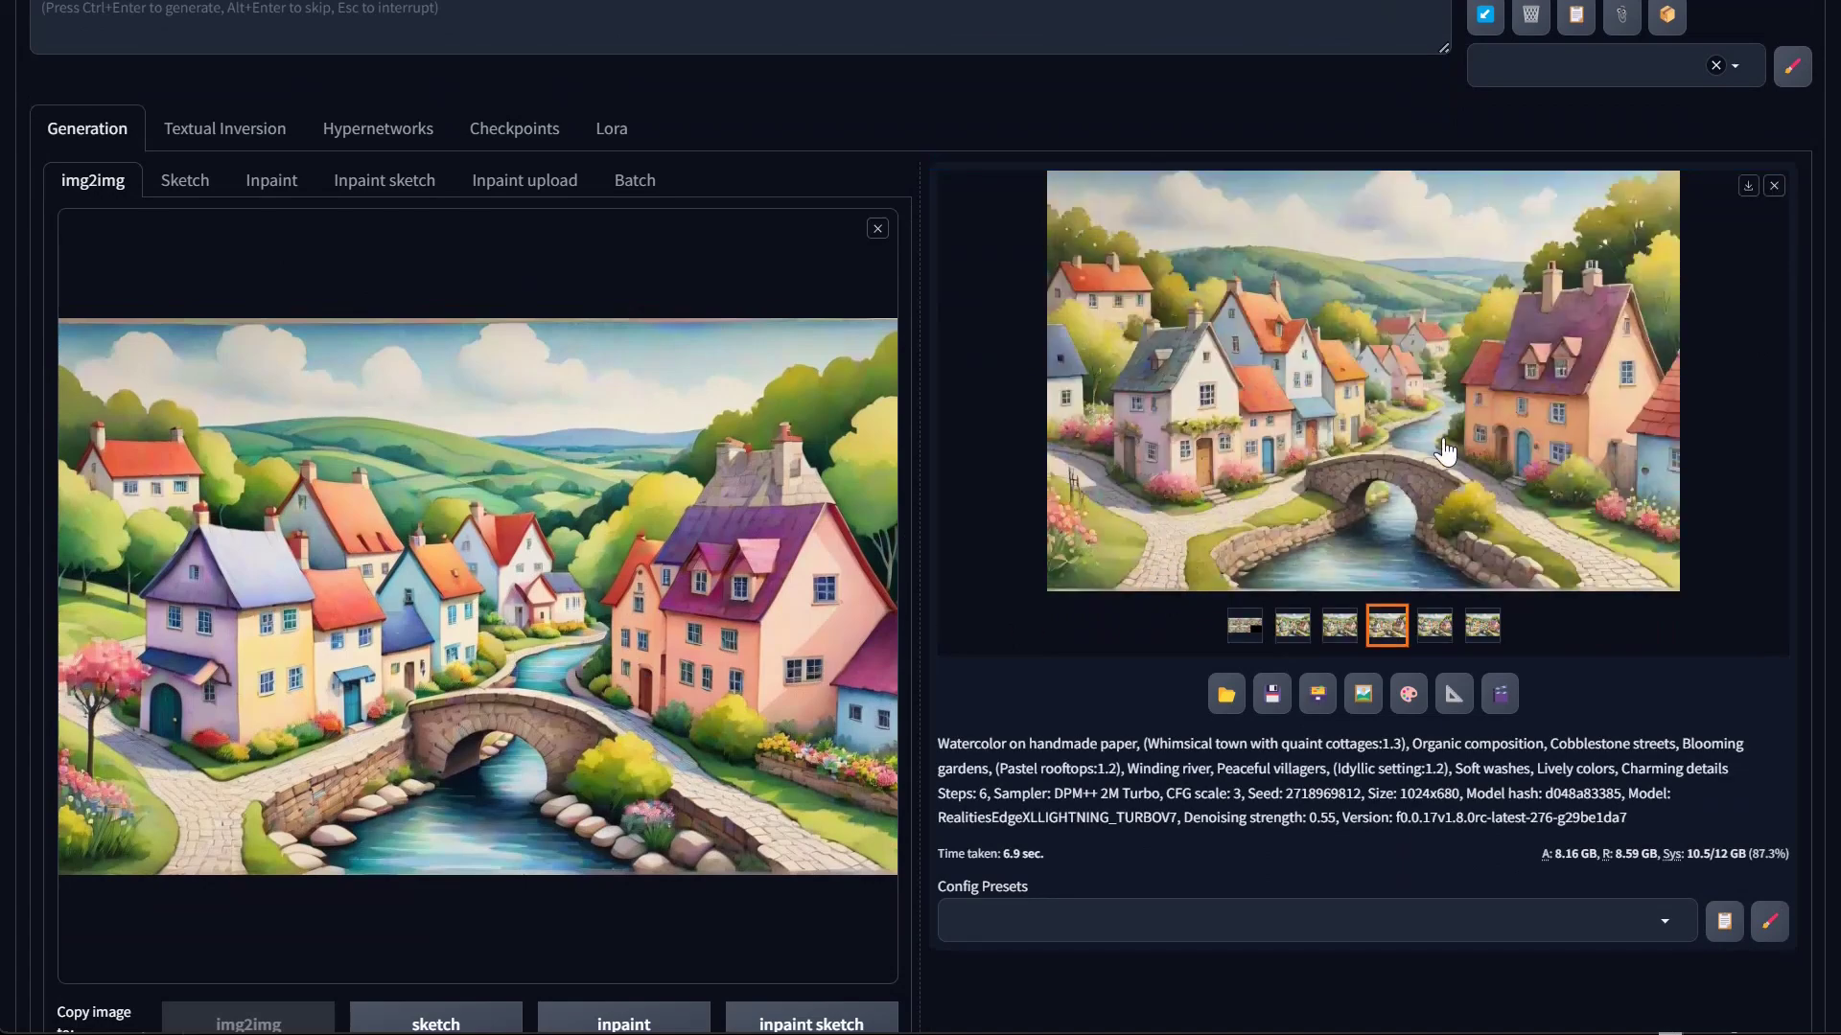
left_click(1340, 628)
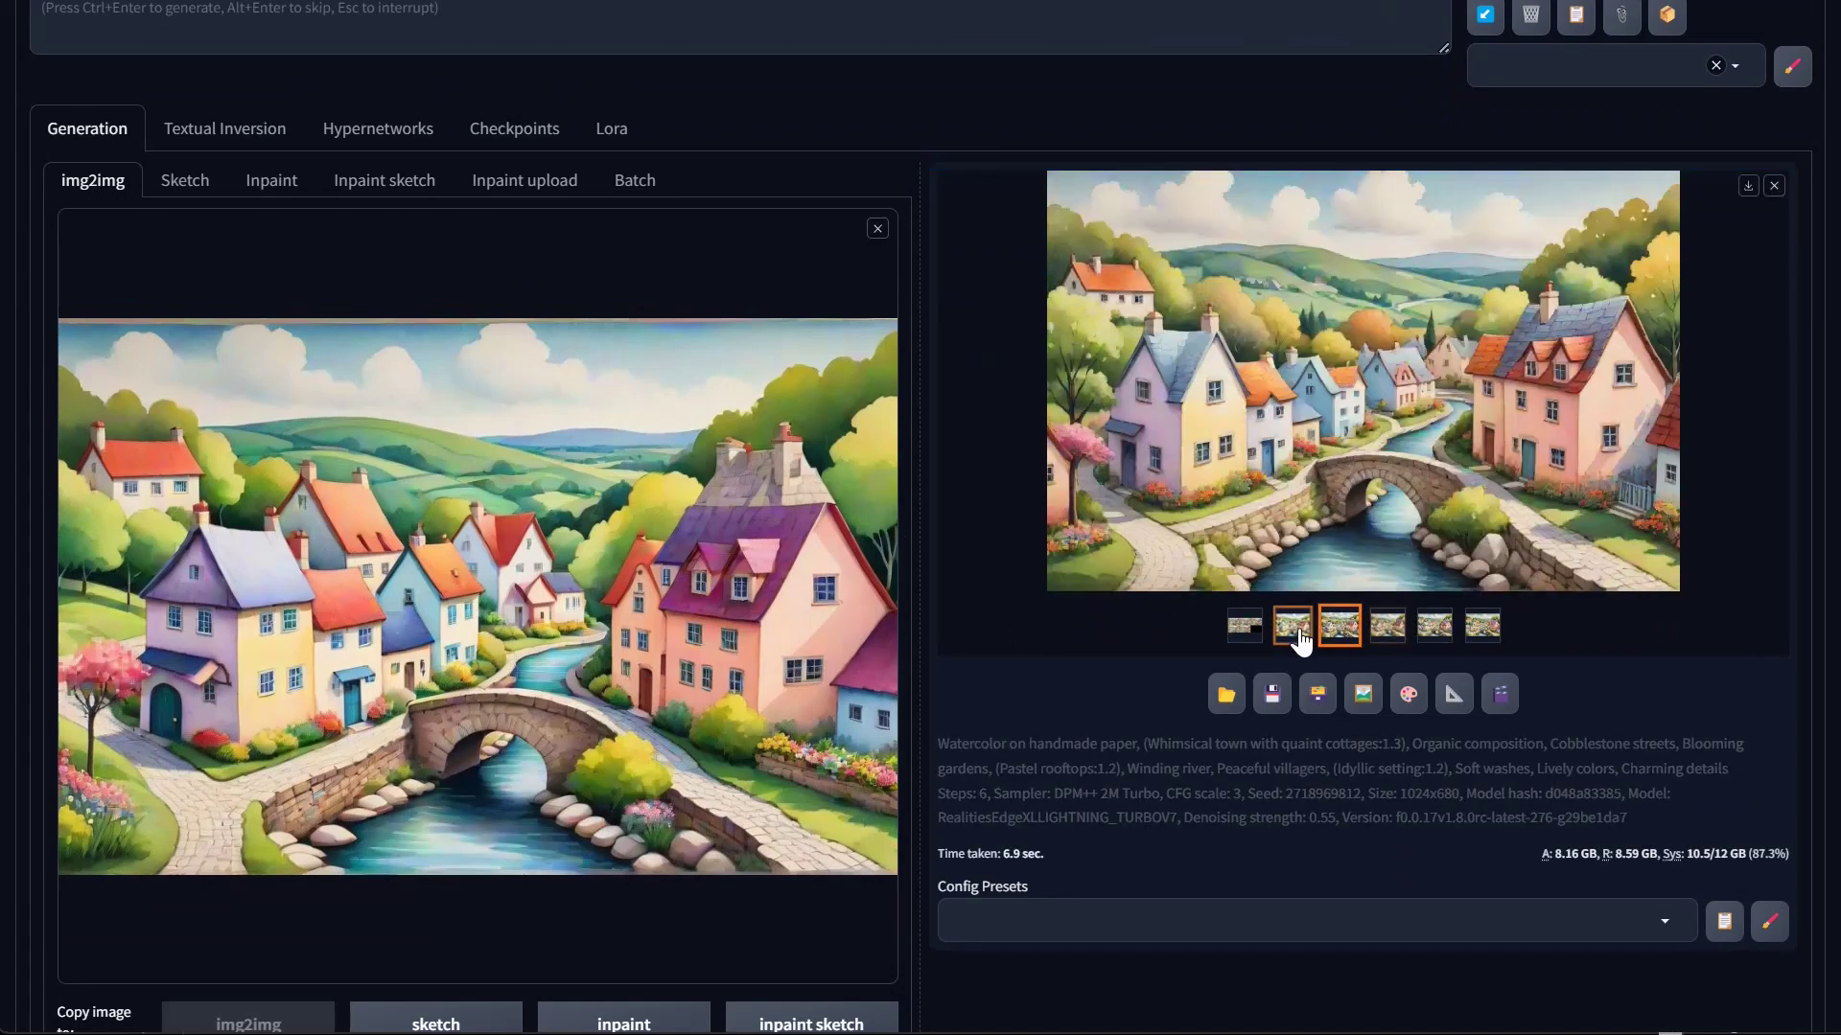
left_click(1293, 628)
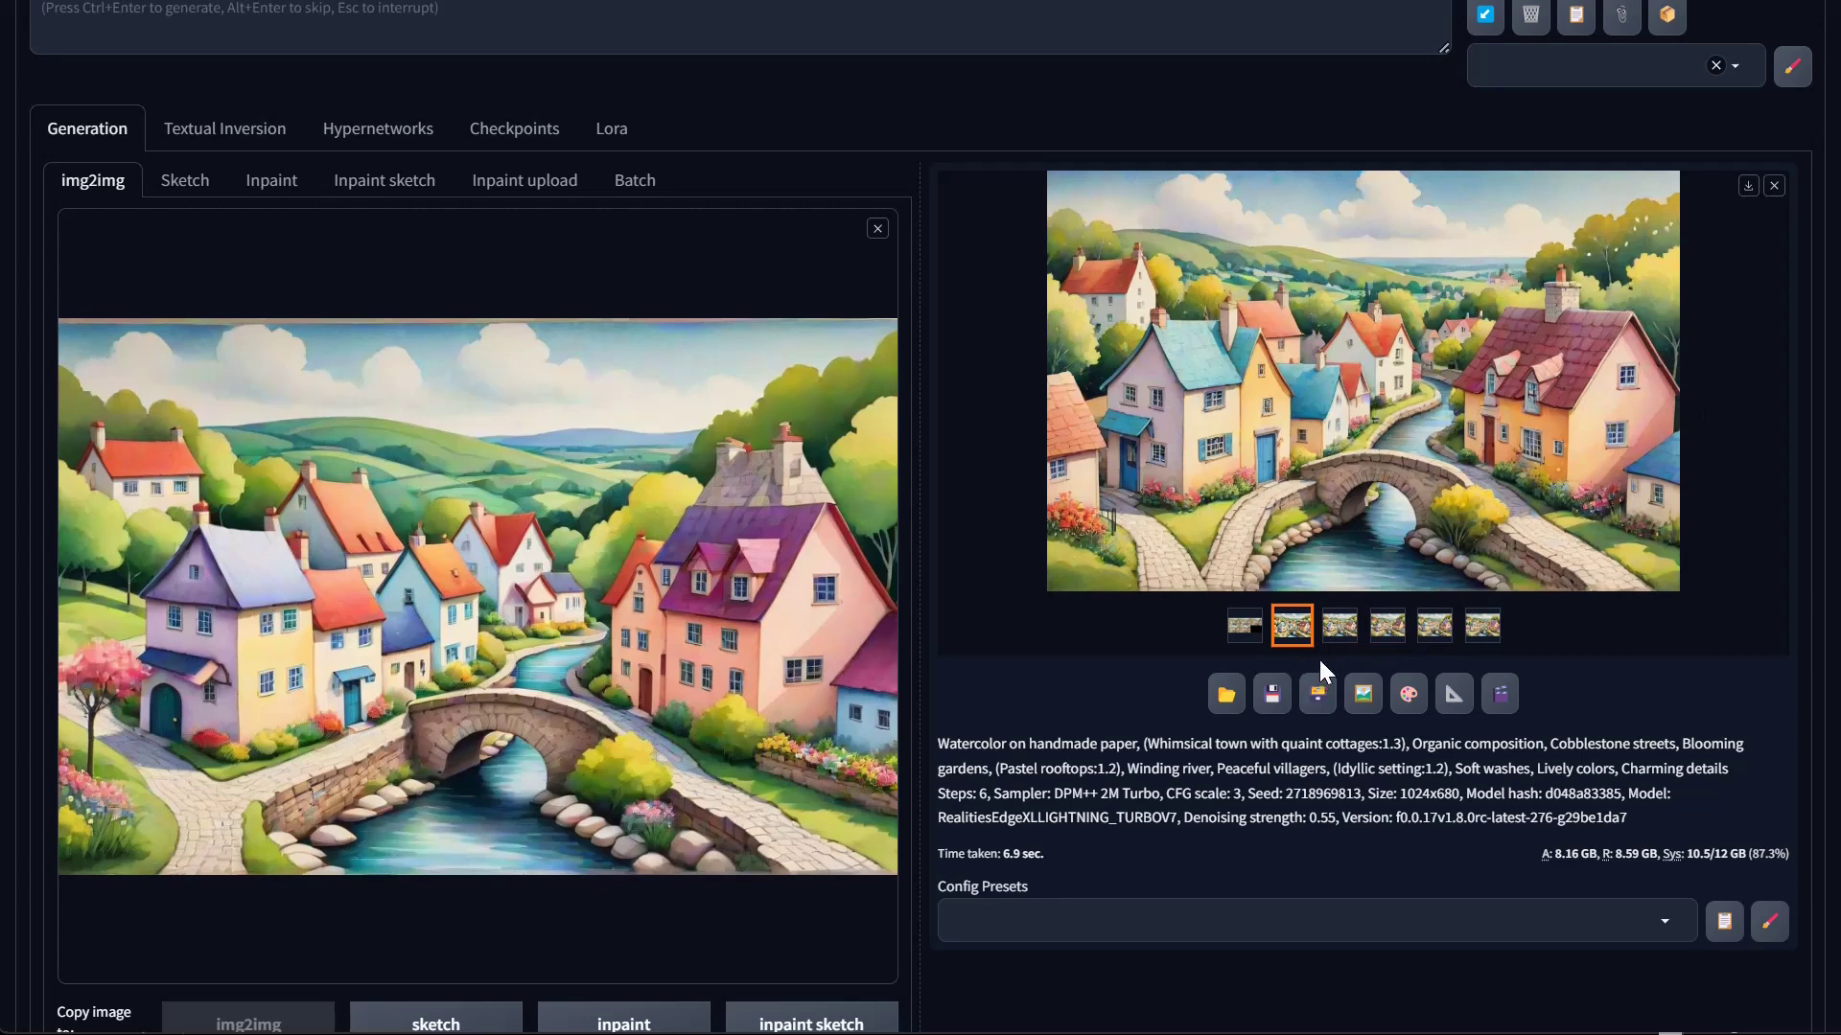
left_click(1397, 638)
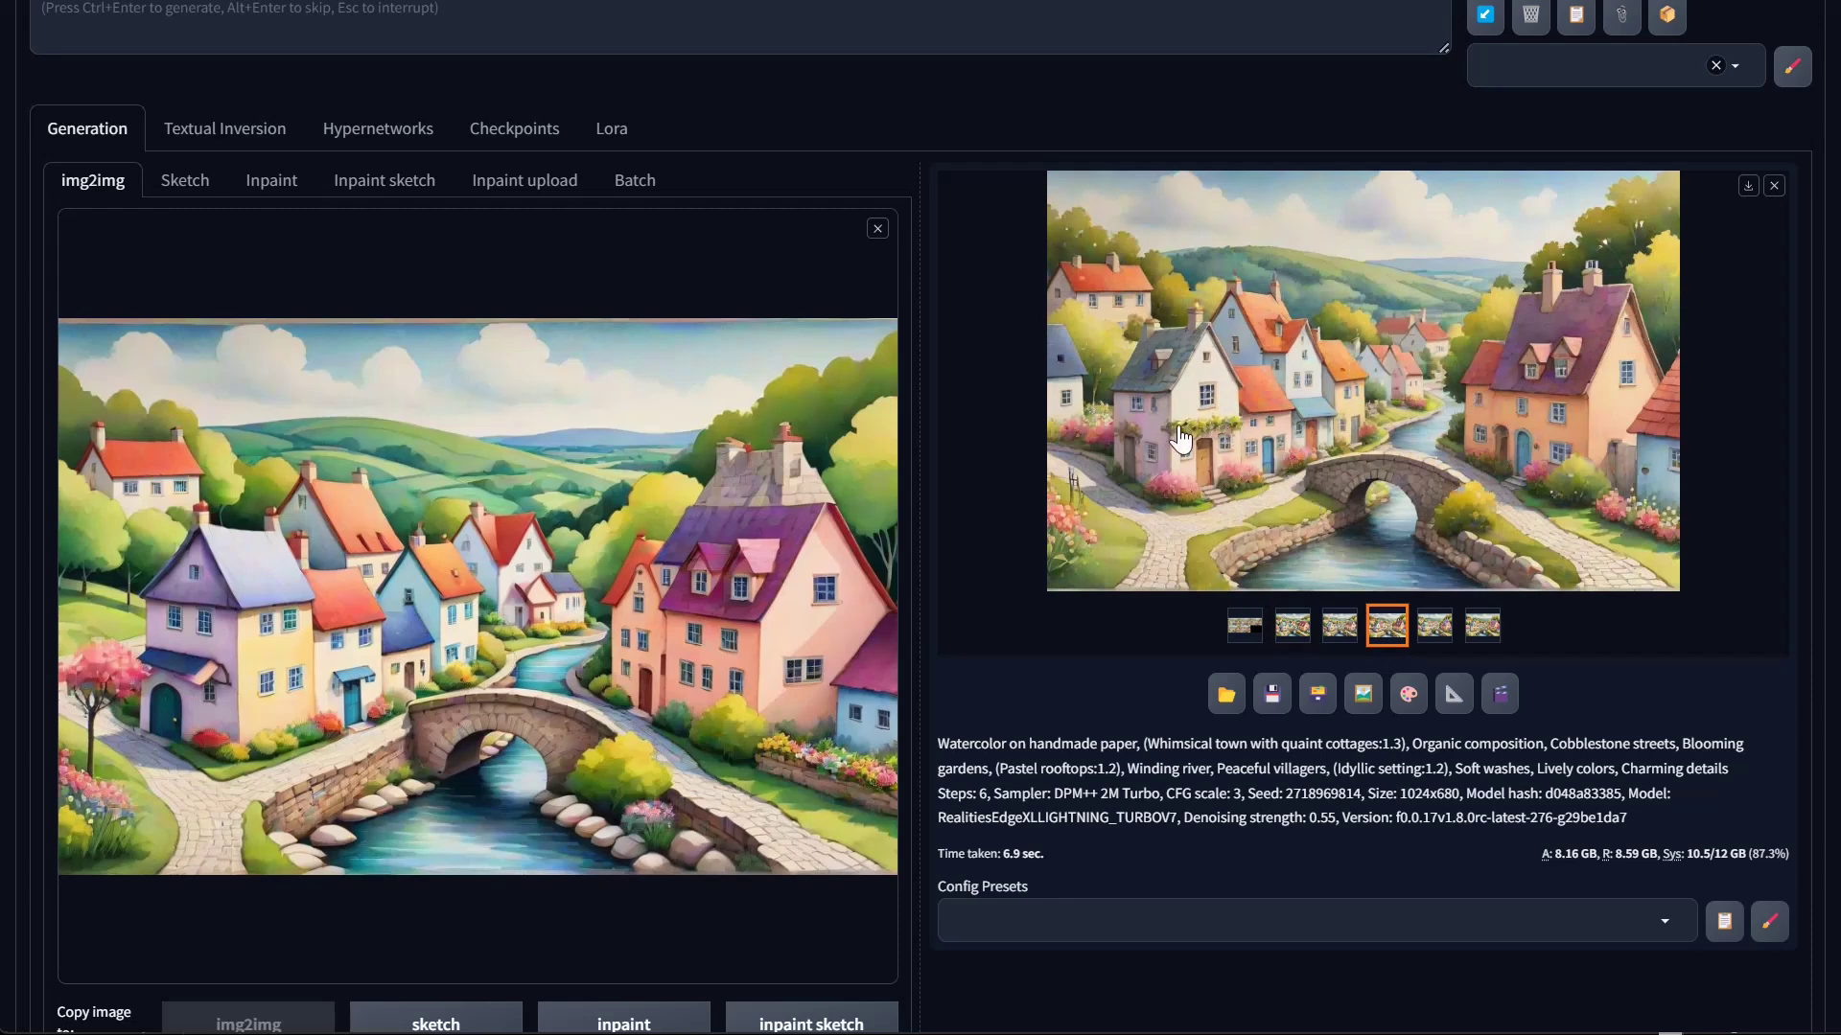
left_click(1419, 460)
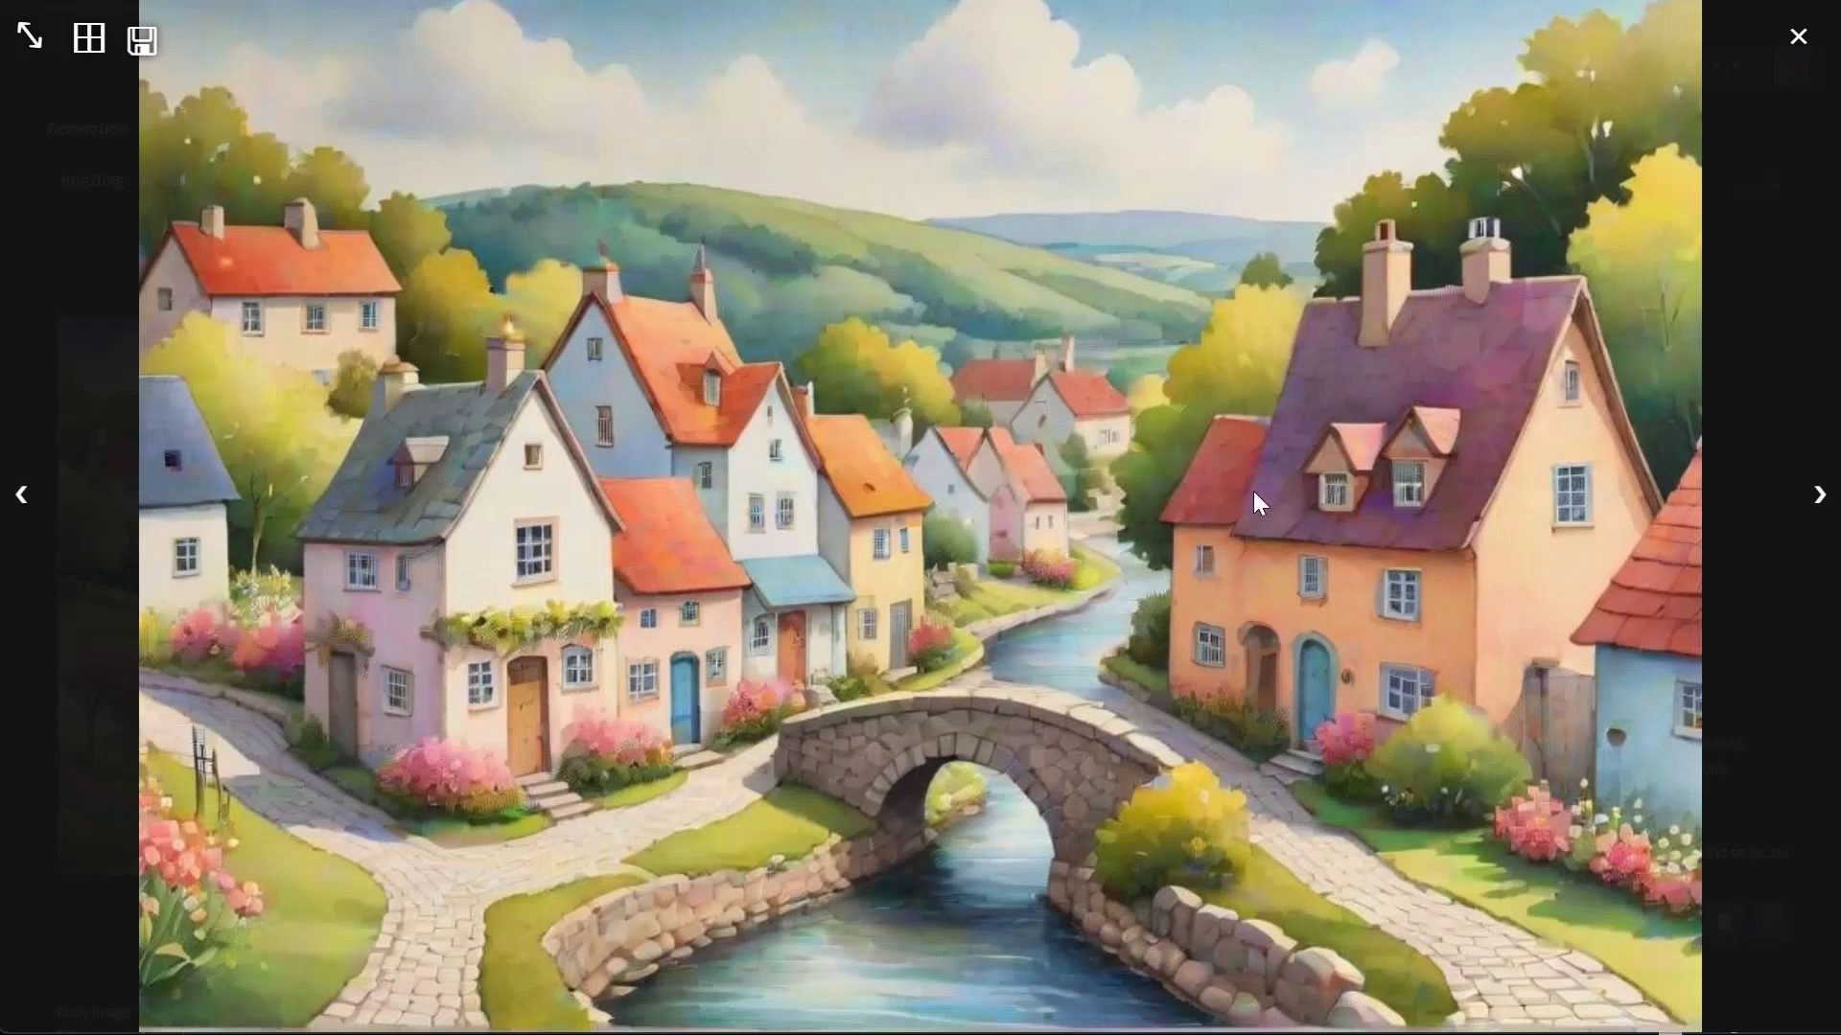
left_click(1156, 577)
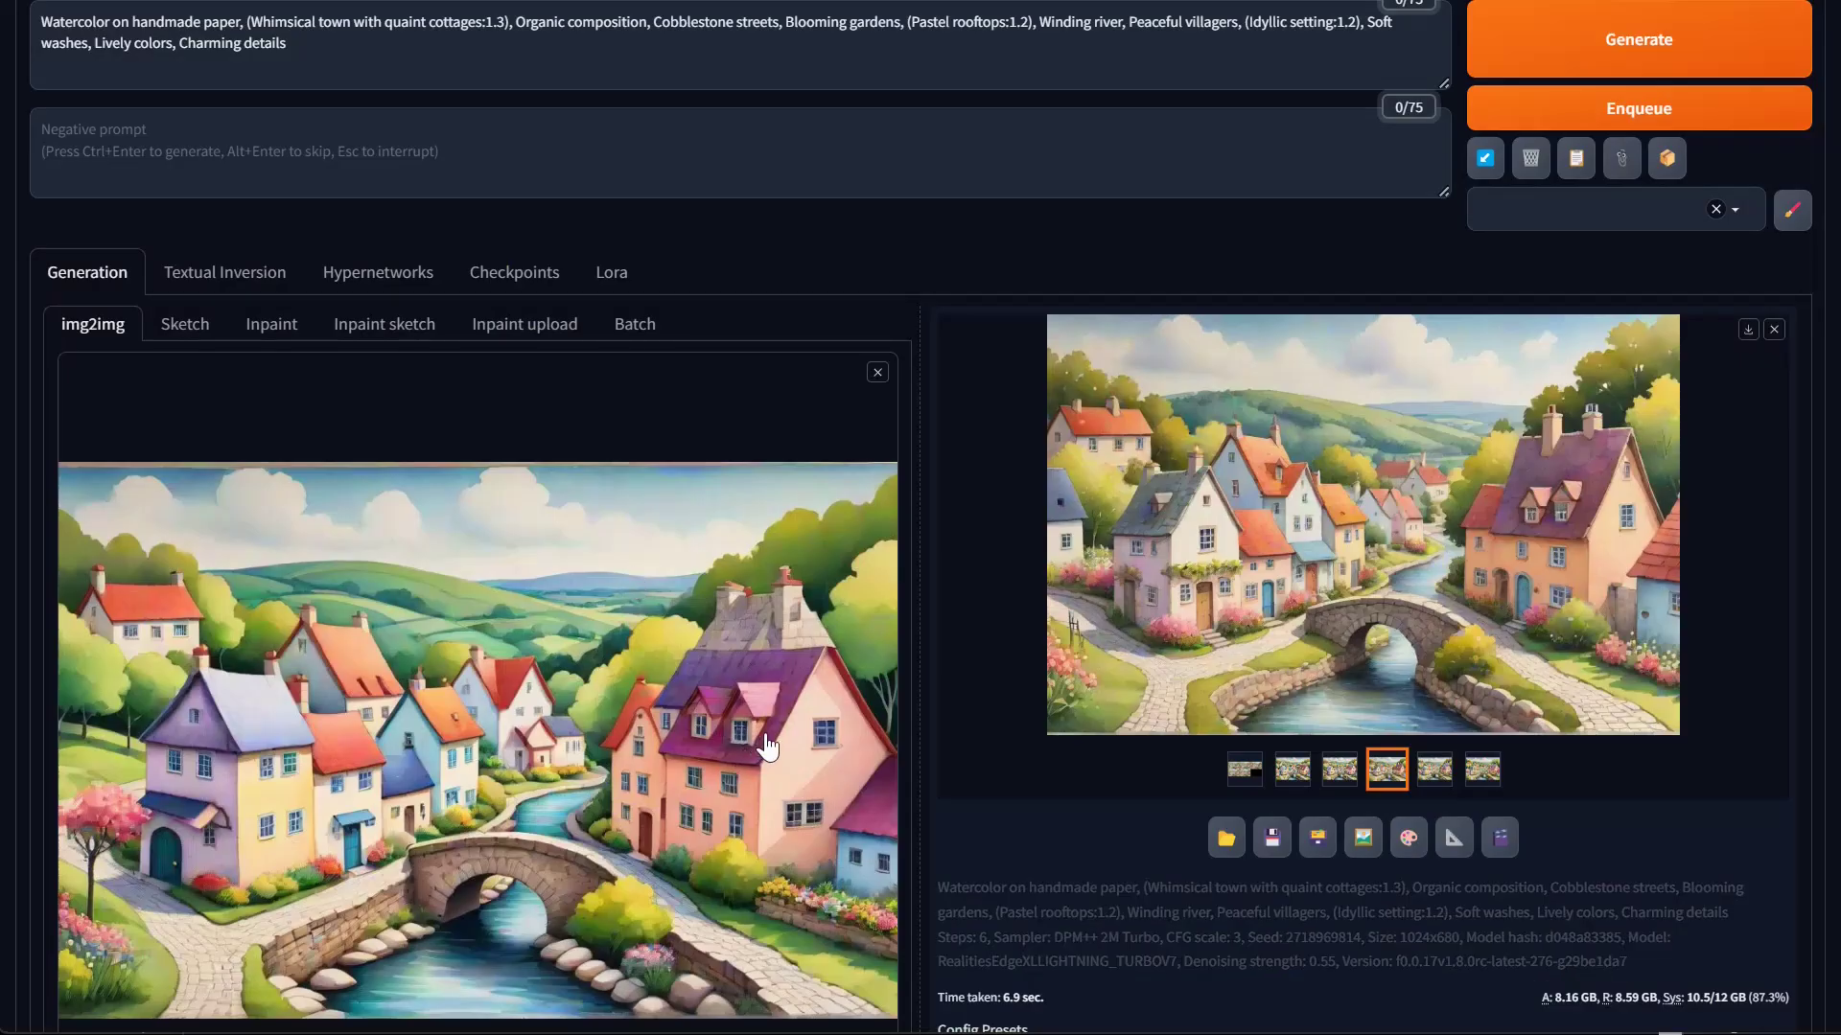
Raise the denoising strength to 0.79
scroll(970, 740, "down", 6)
scroll(1137, 708, "down", 3)
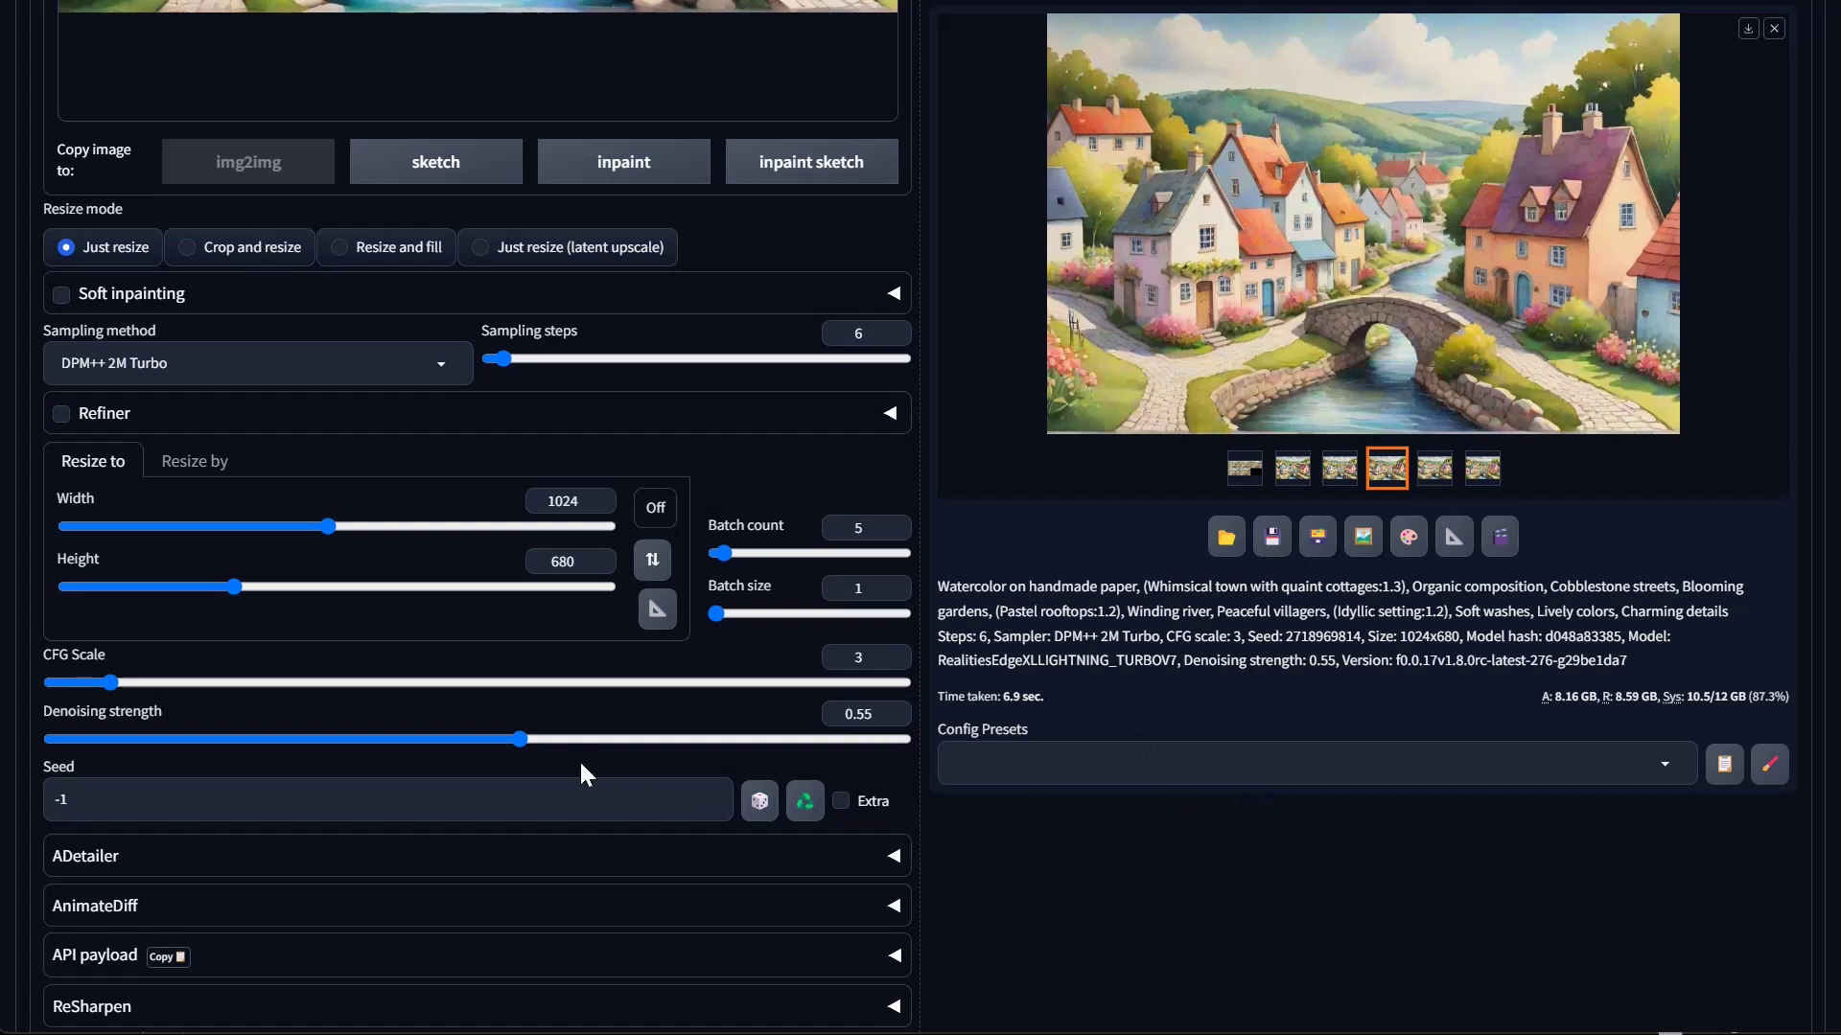
left_click_drag(524, 740, 727, 837)
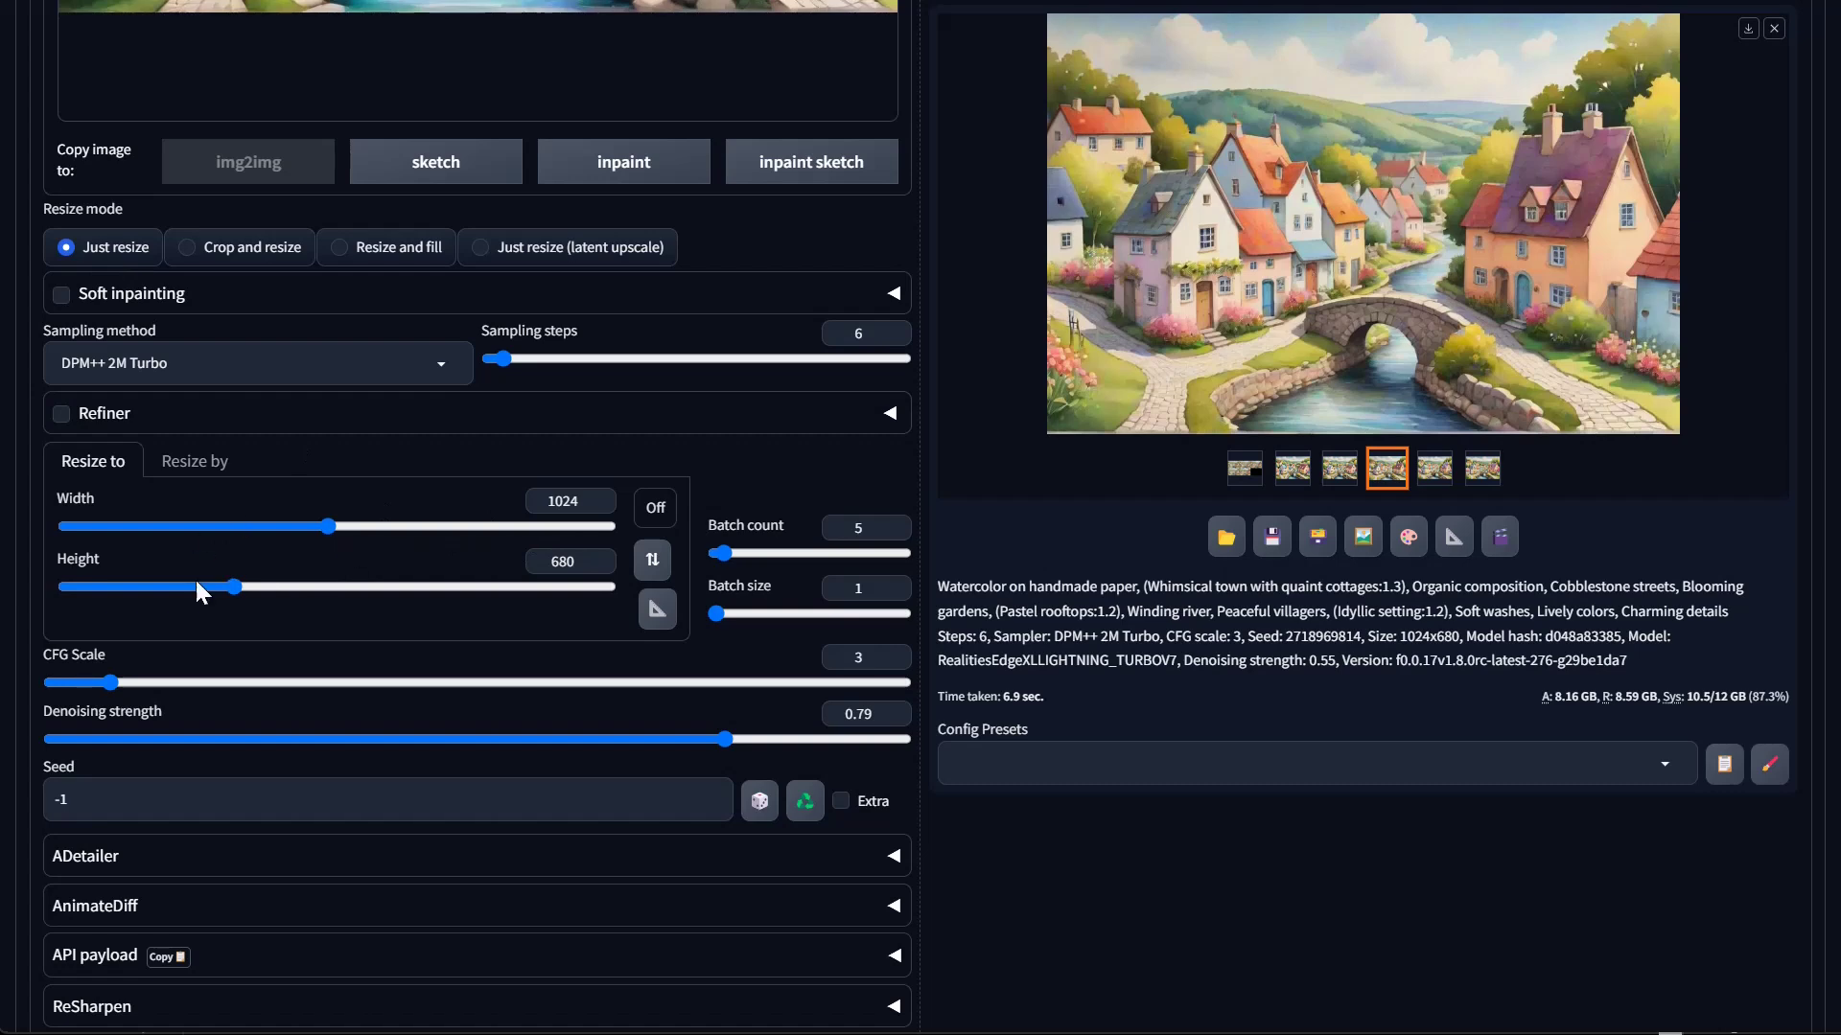
Try the 5:4 aspect ratio for the output size and settle on 16:9, giving 1024 × 576
left_click(655, 513)
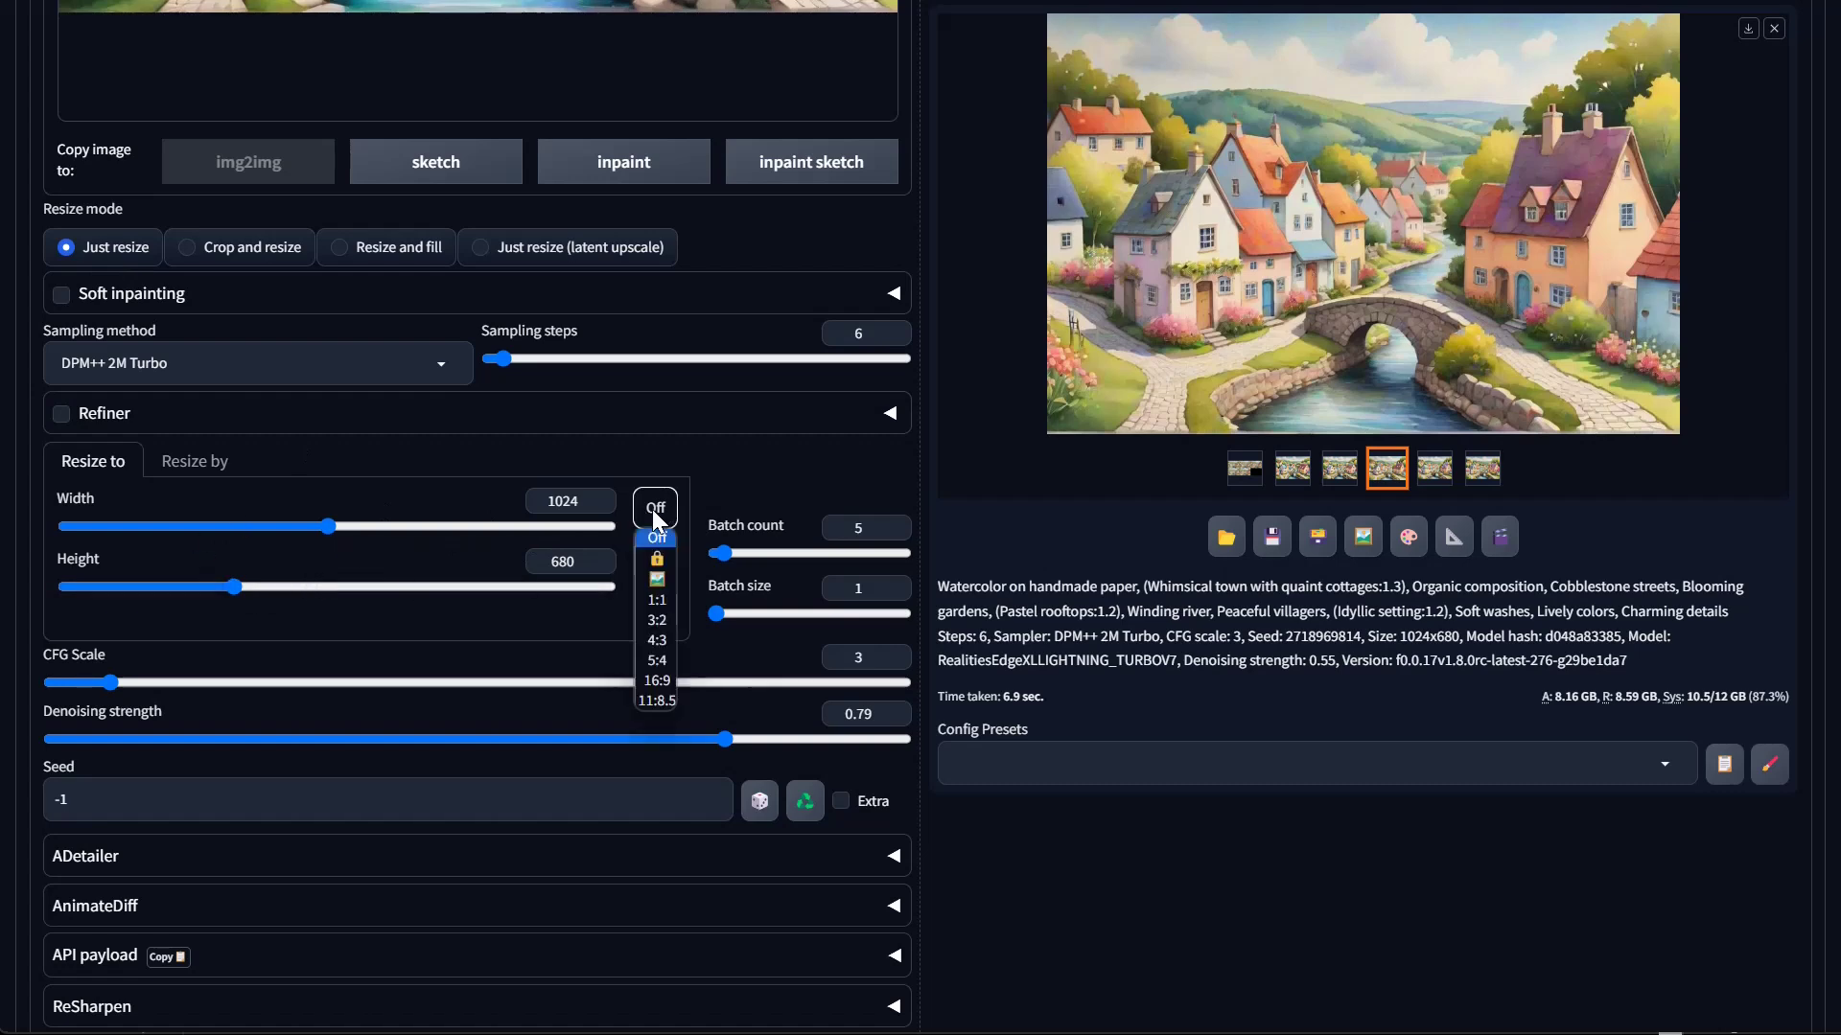
left_click(658, 662)
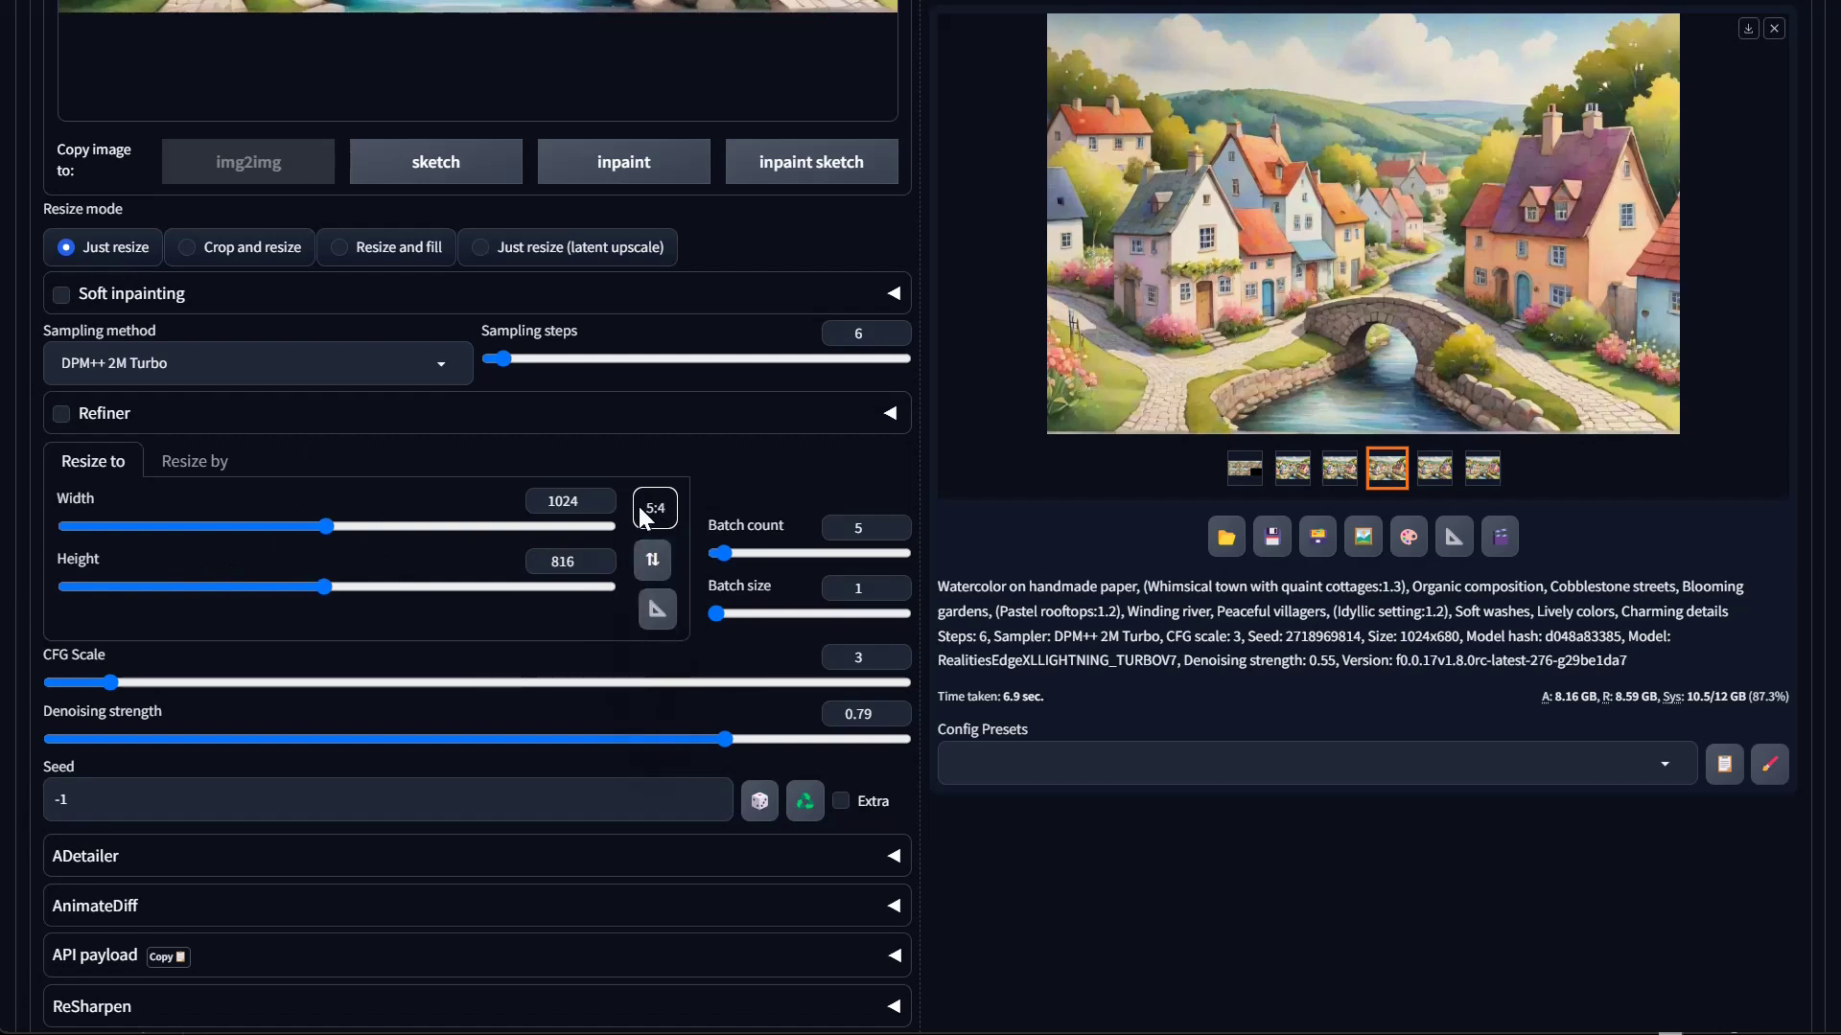
left_click(645, 513)
left_click(657, 682)
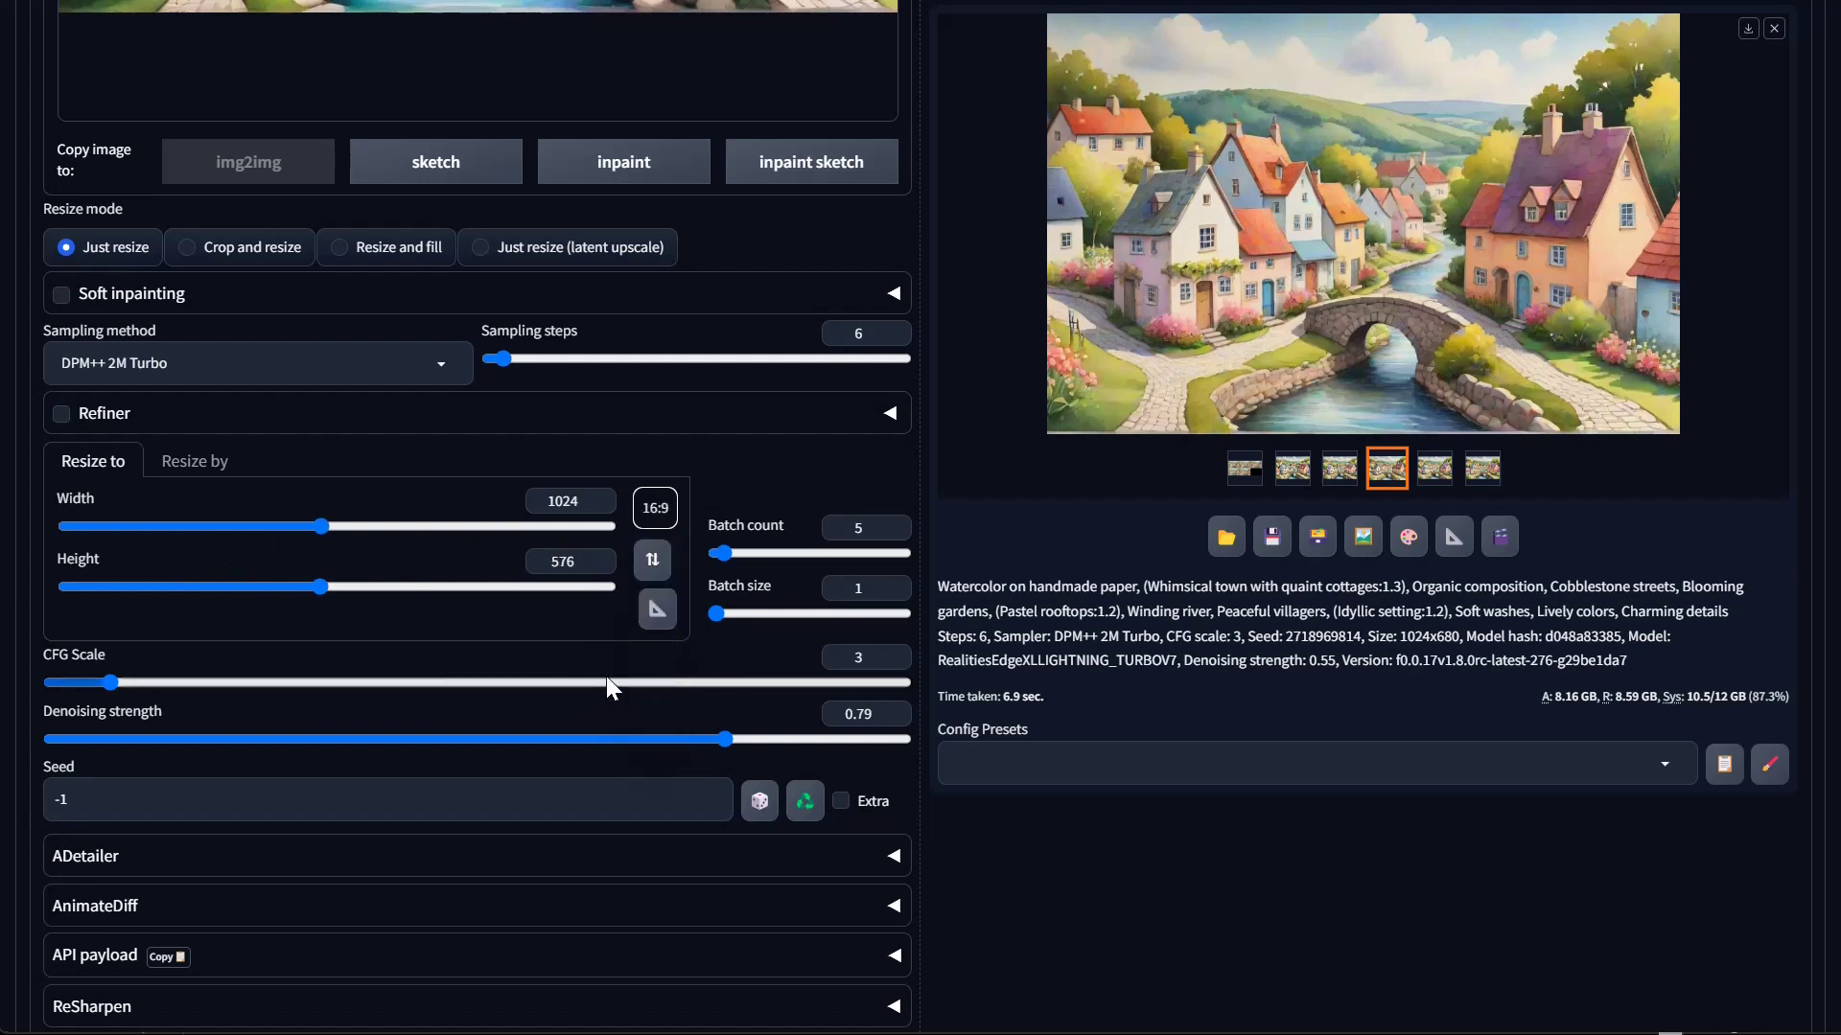
Change the resize mode of the source image to Crop and resize
scroll(736, 533, "up", 1)
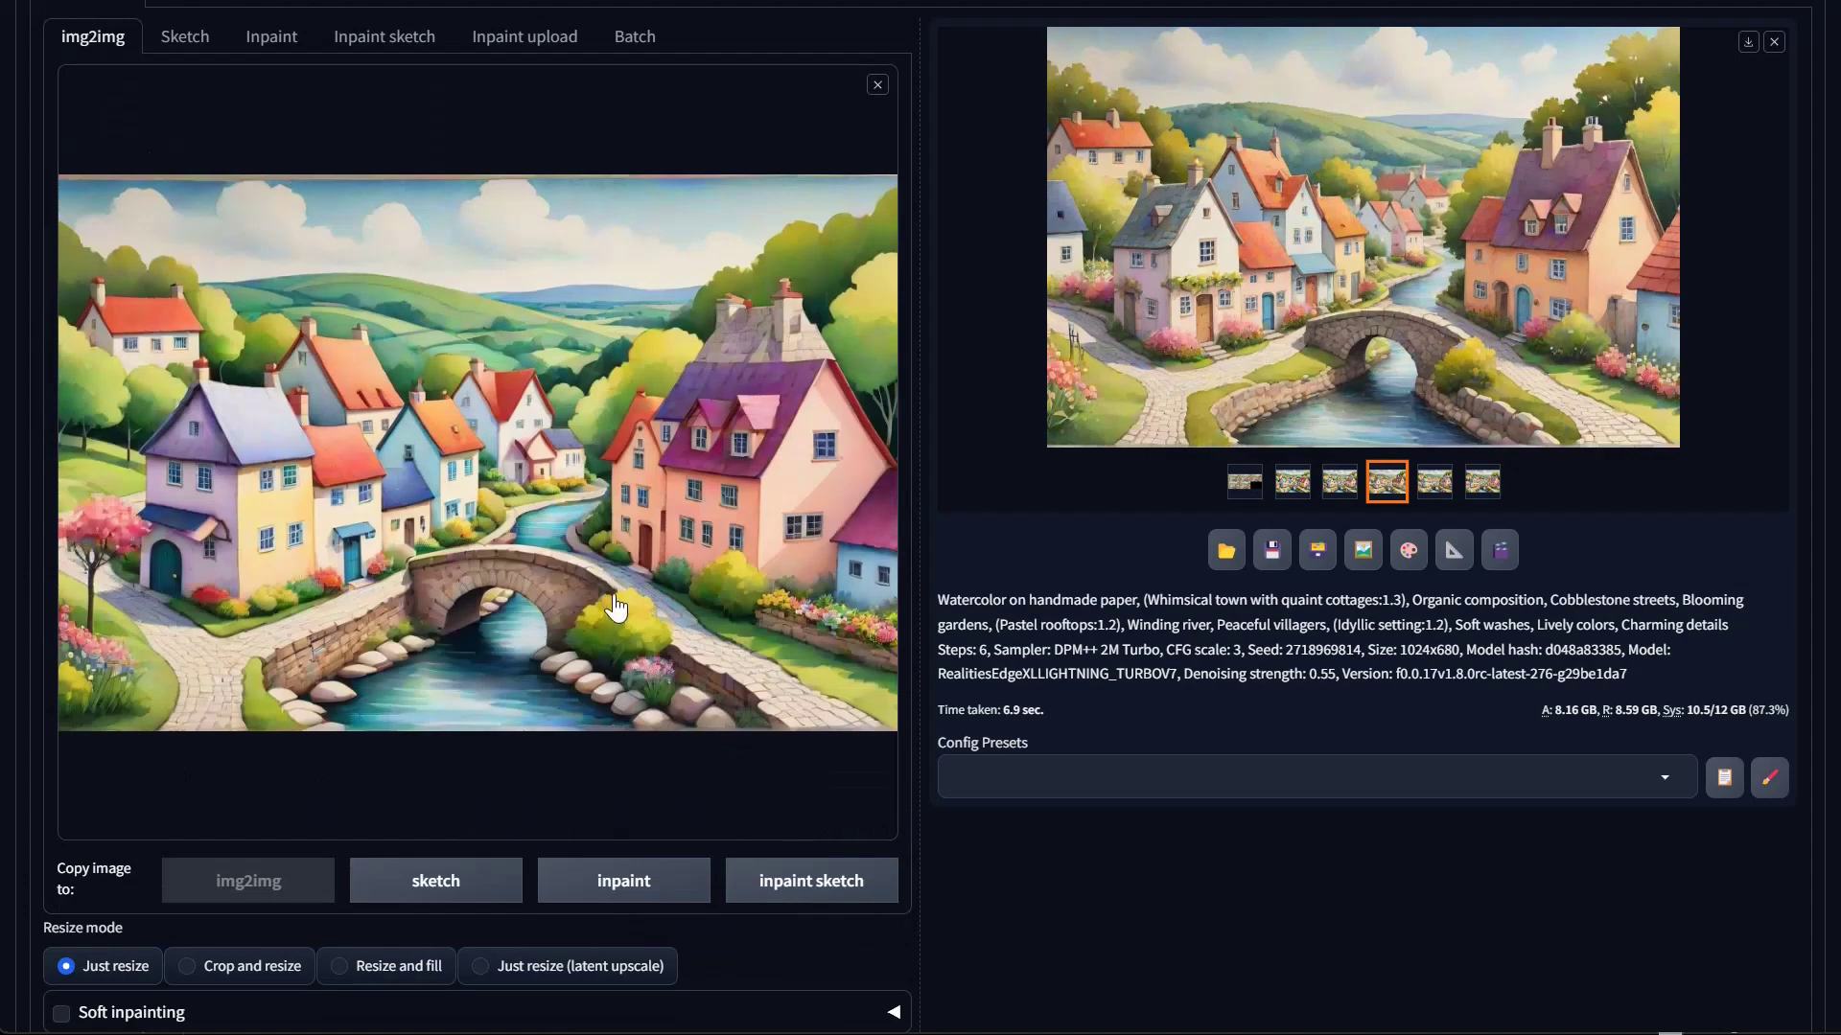
scroll(613, 604, "down", 7)
scroll(614, 493, "up", 5)
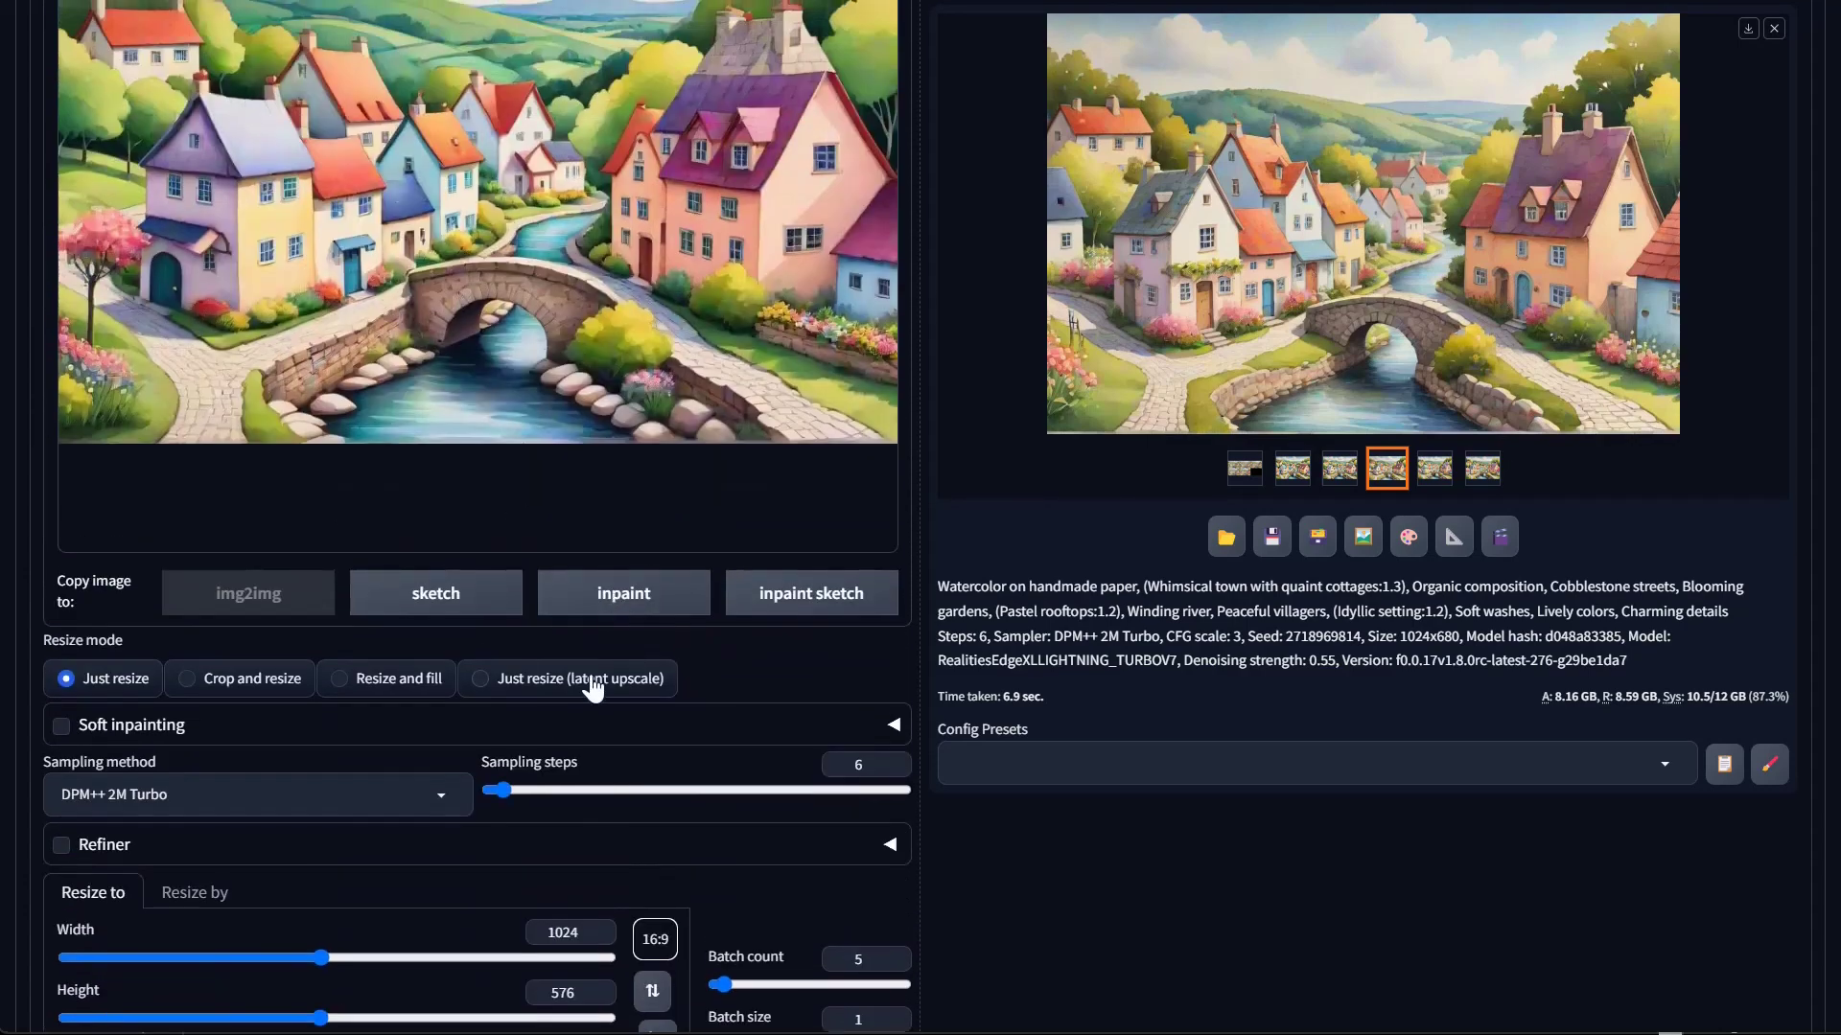
scroll(594, 688, "down", 3)
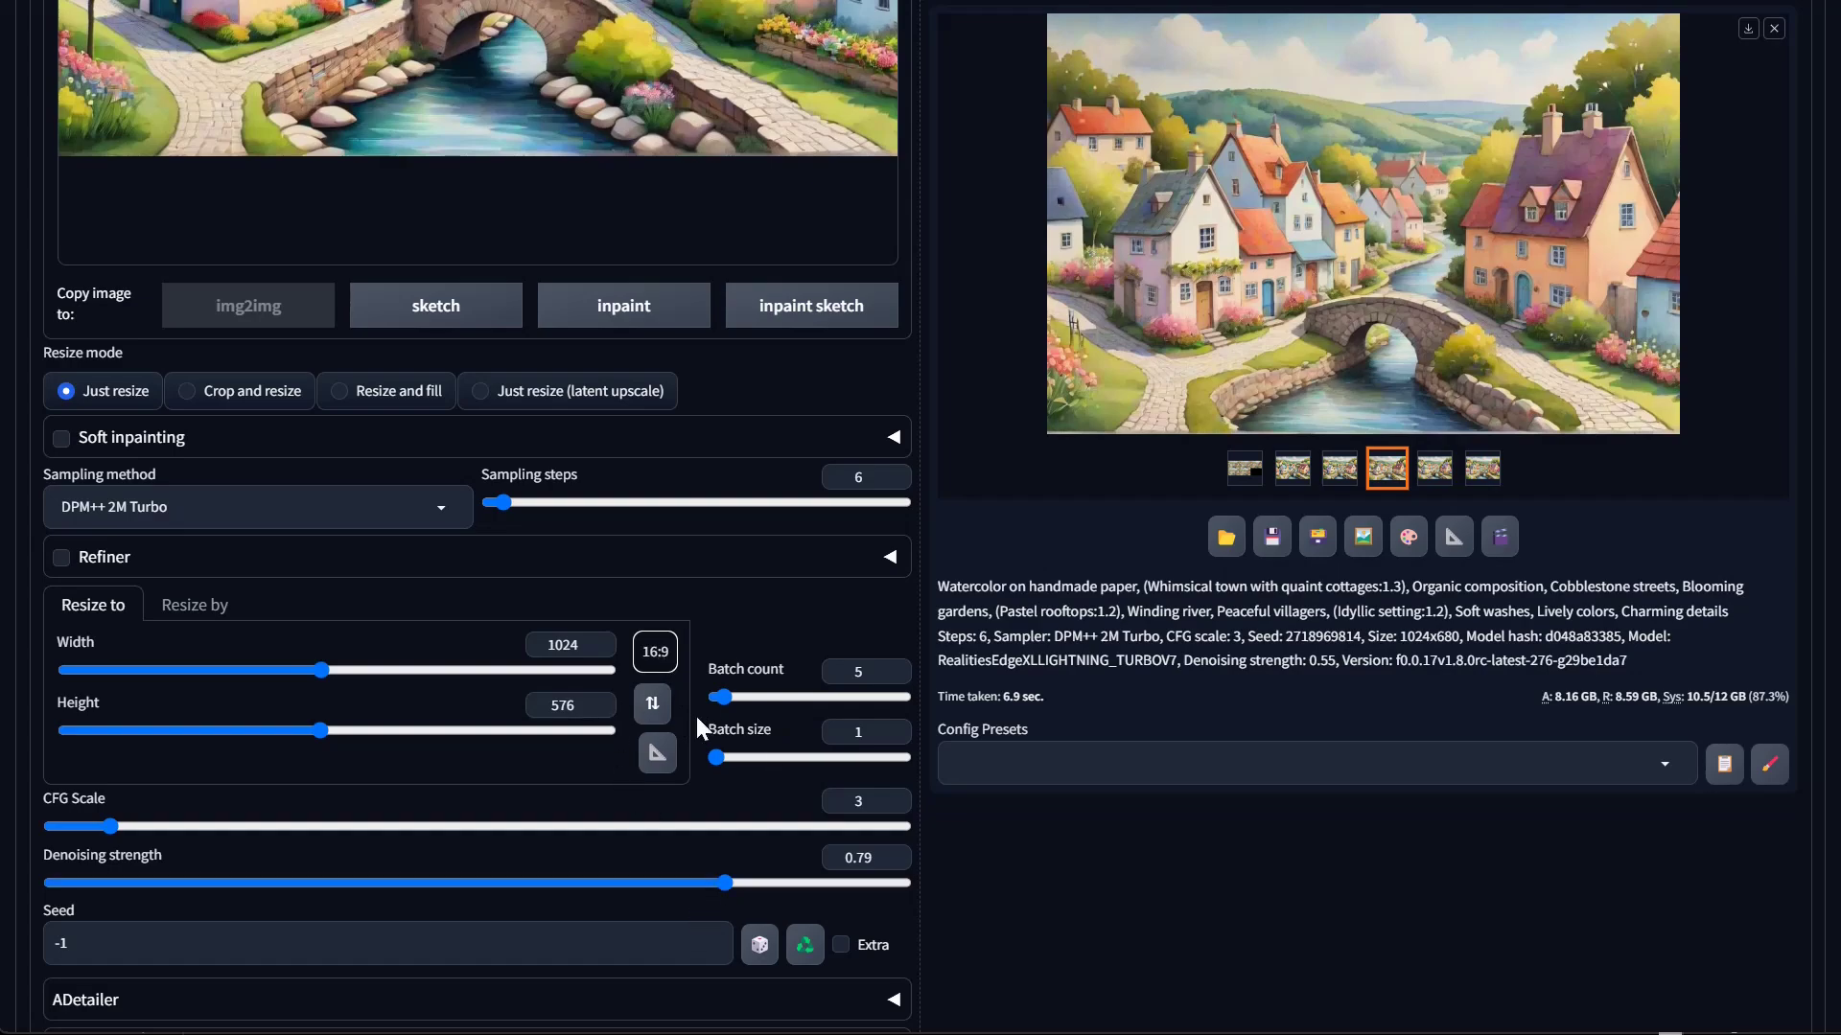
scroll(684, 733, "up", 8)
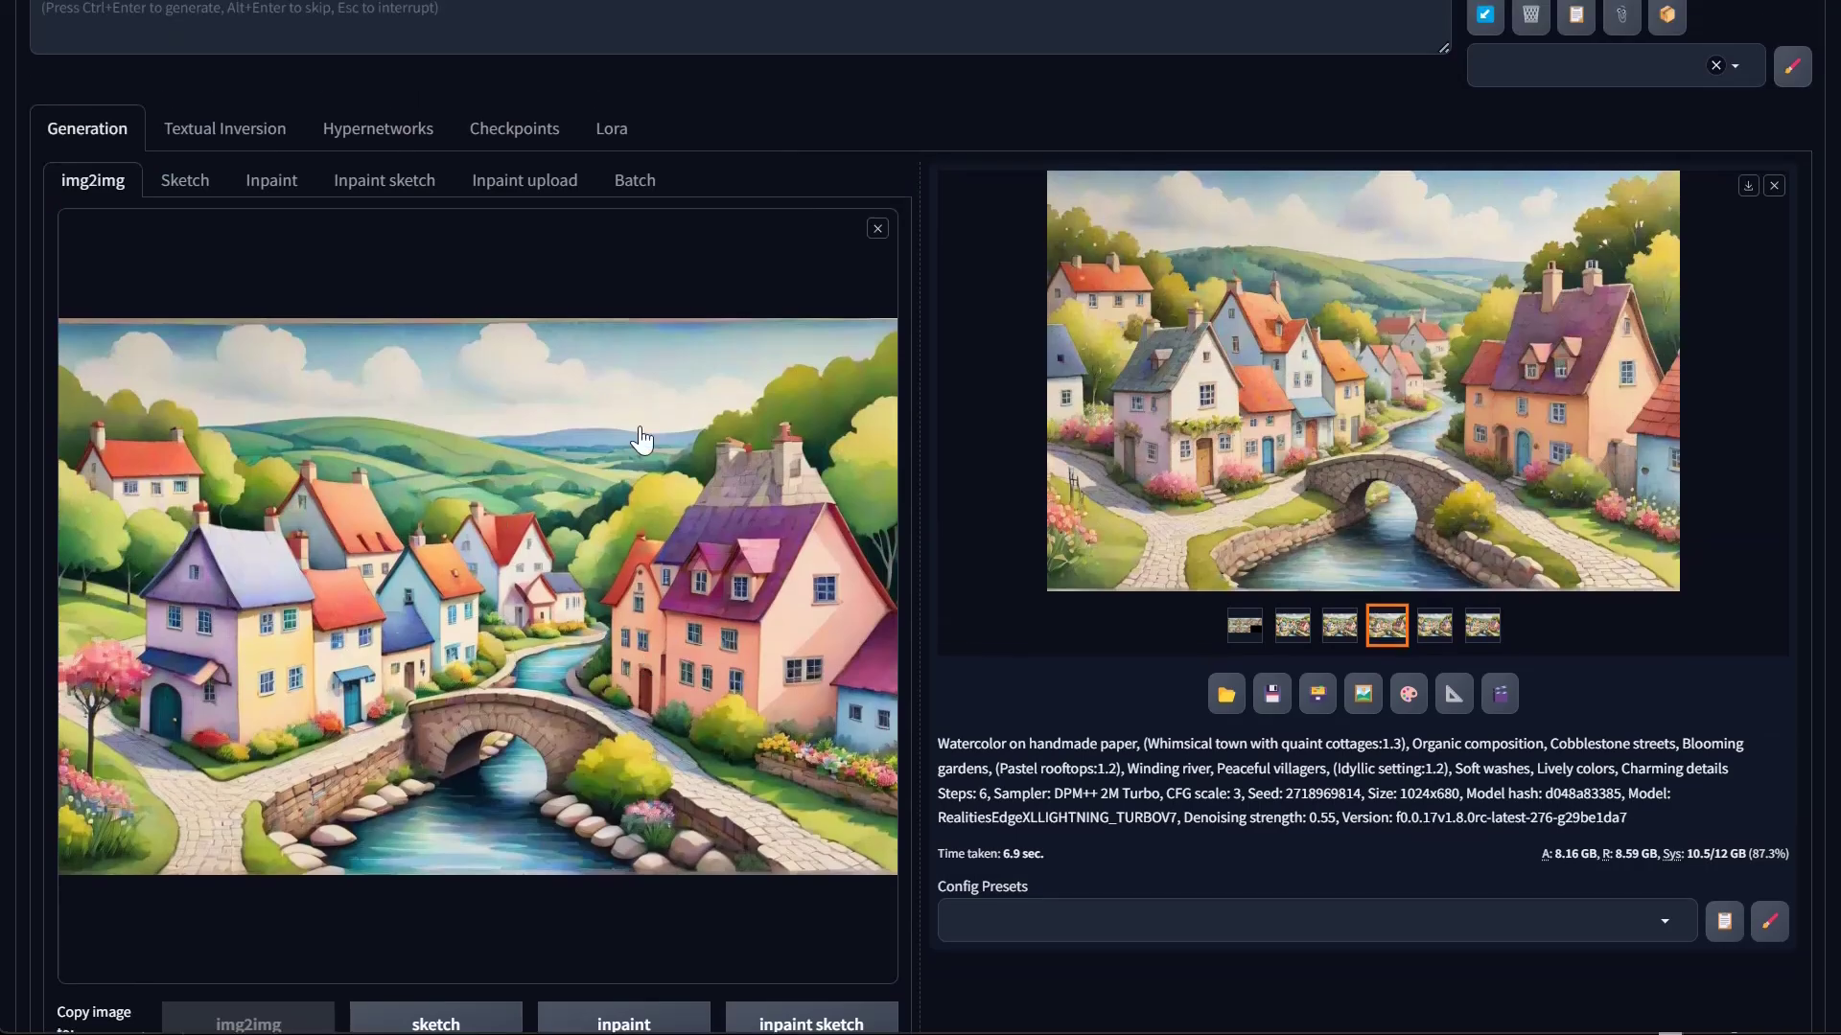
scroll(752, 719, "down", 4)
scroll(752, 728, "down", 6)
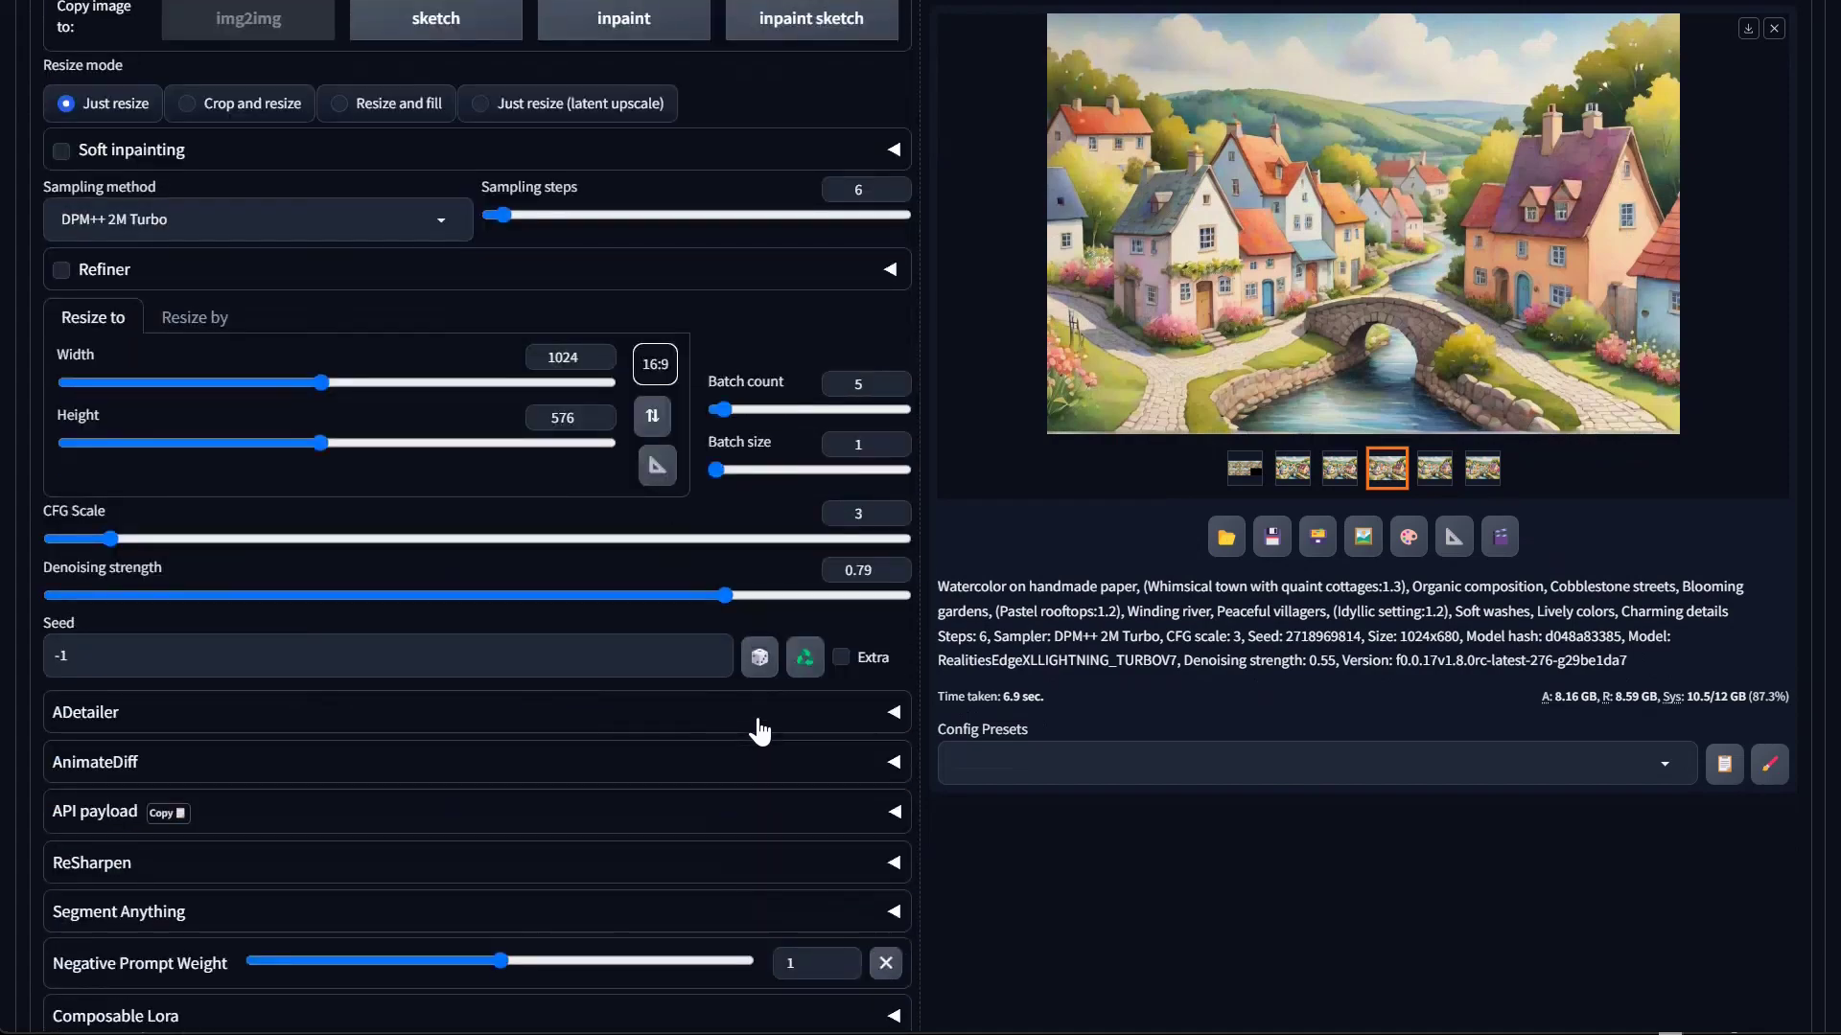
scroll(499, 537, "up", 2)
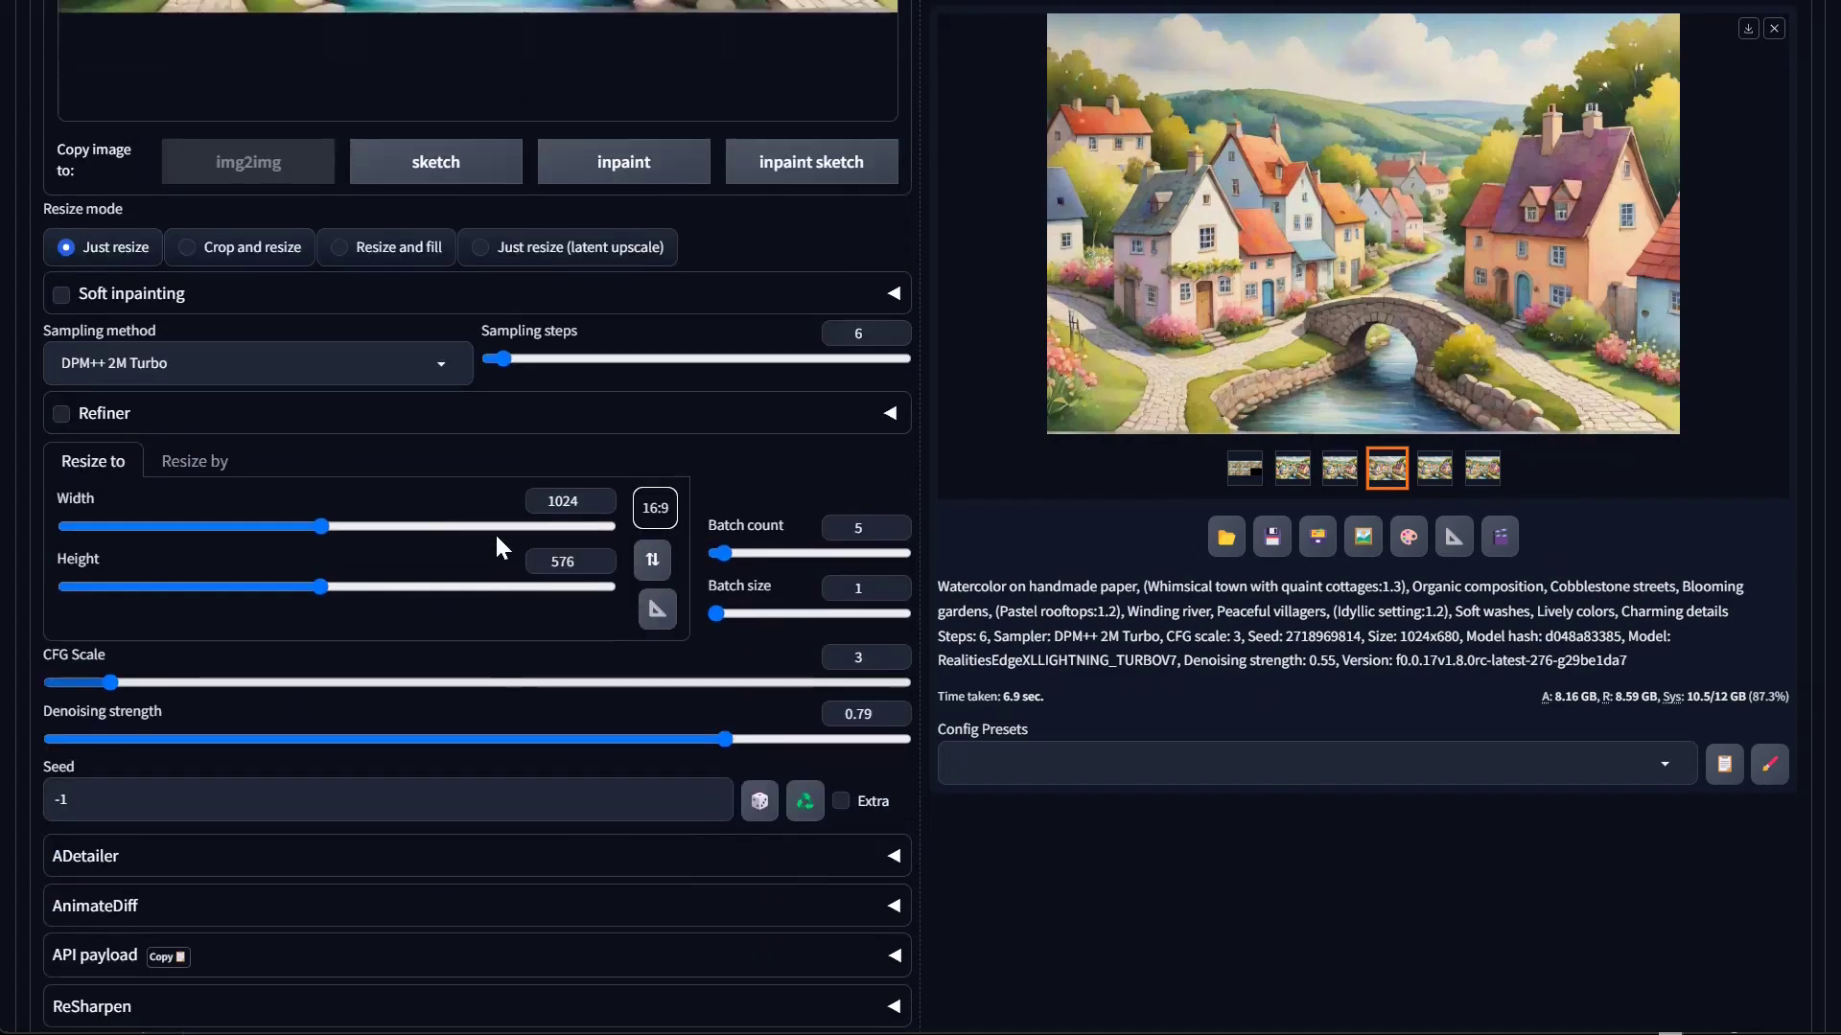
scroll(522, 623, "up", 3)
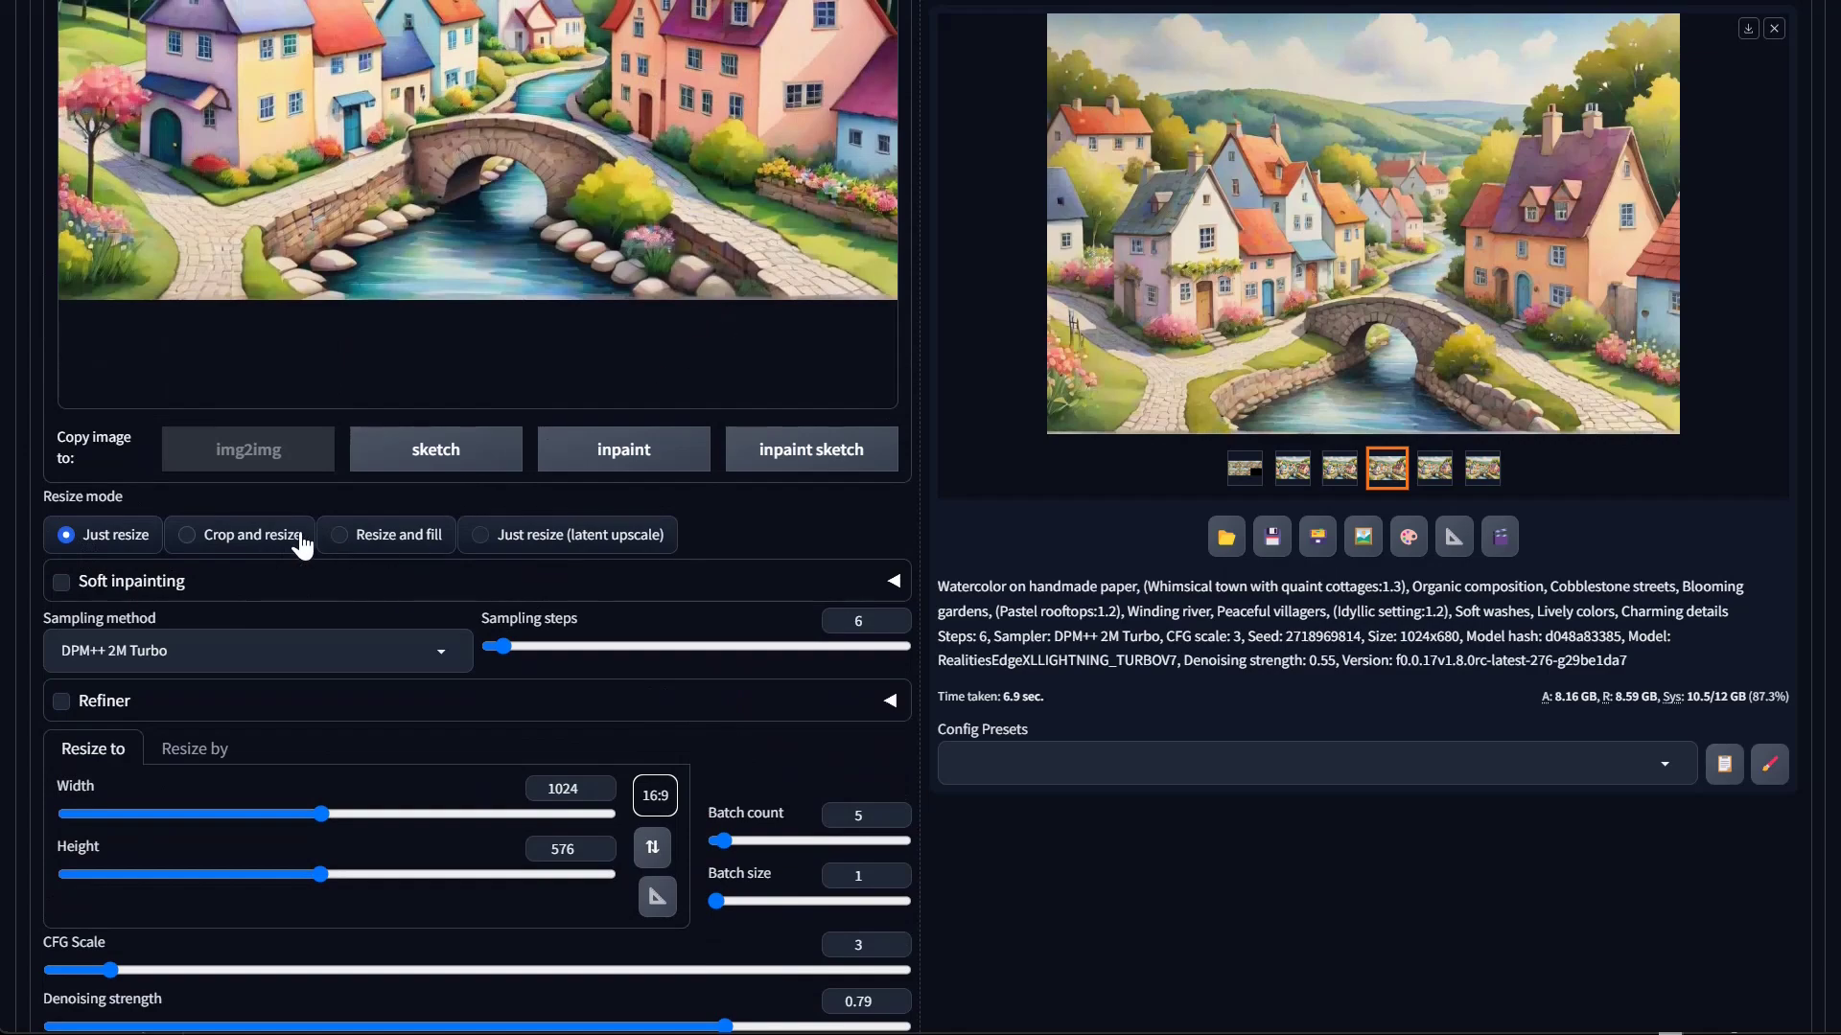
left_click(278, 534)
scroll(822, 786, "down", 6)
scroll(733, 540, "up", 8)
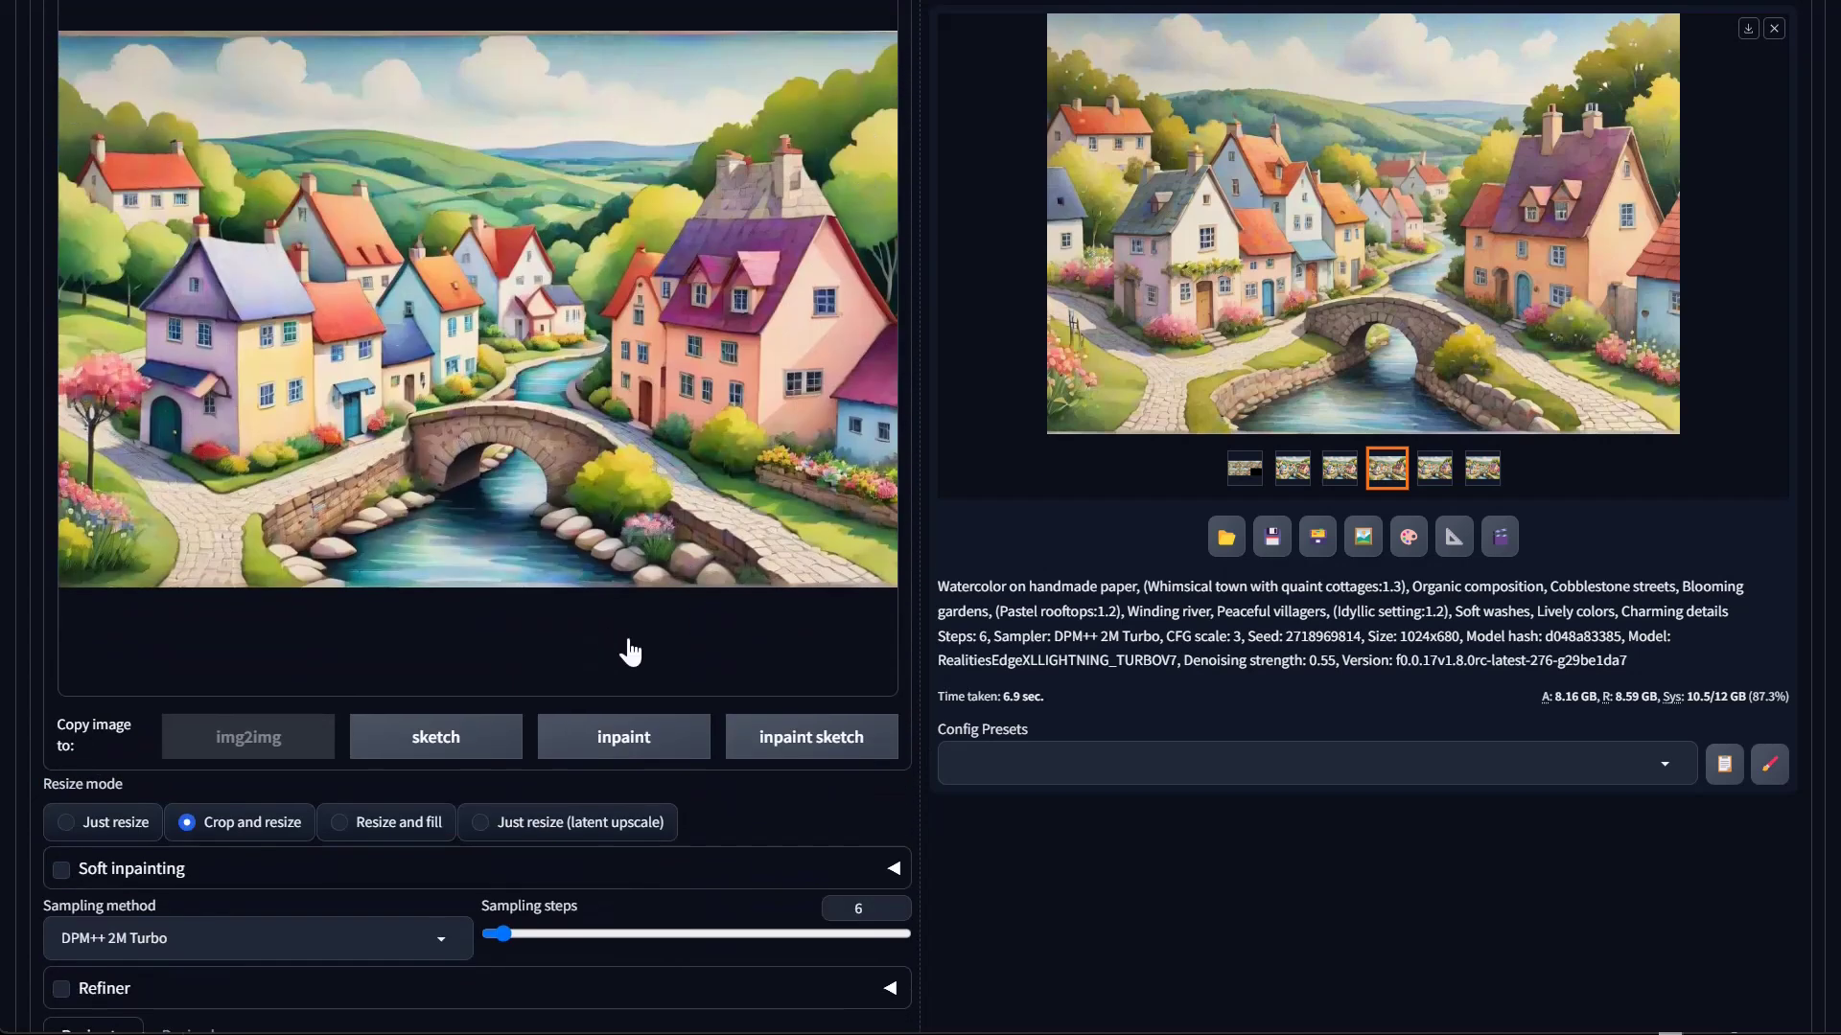
Keep the output height at 576 and reduce the batch count to 1
scroll(629, 649, "down", 3)
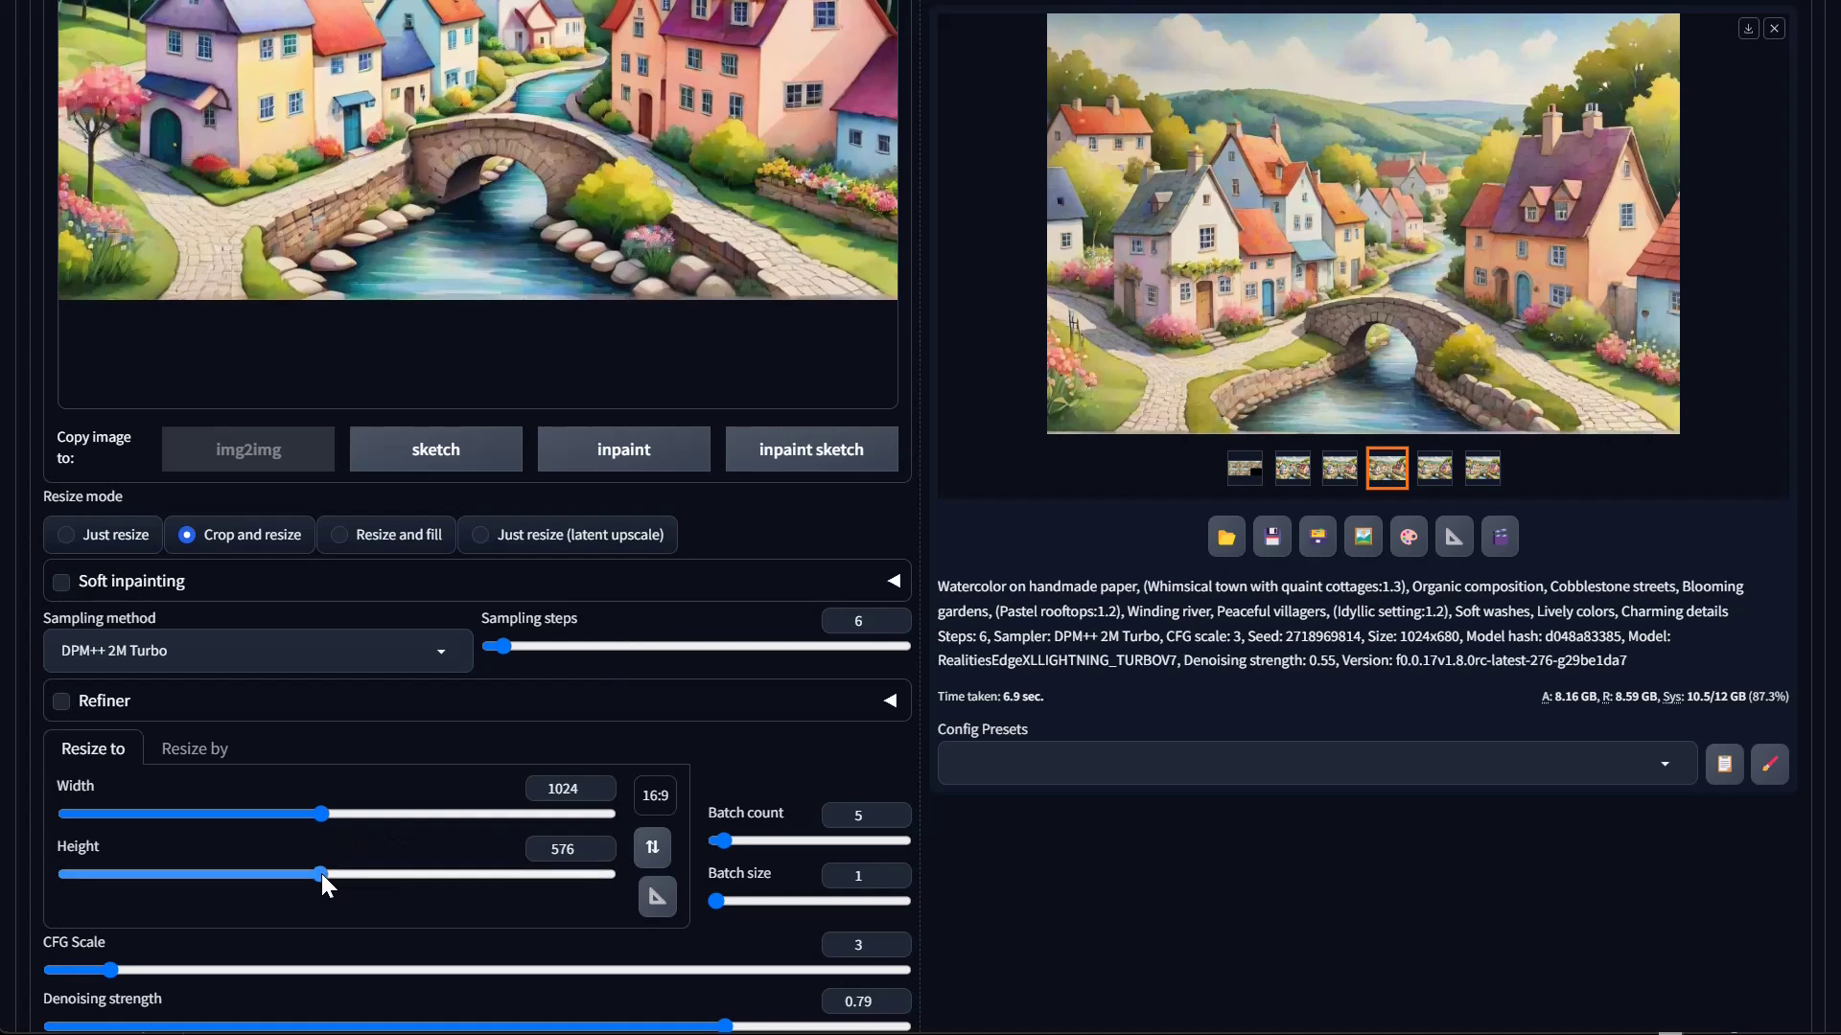
mouse_move(320, 872)
left_mouse_down()
mouse_move(270, 874)
mouse_move(320, 873)
left_mouse_up()
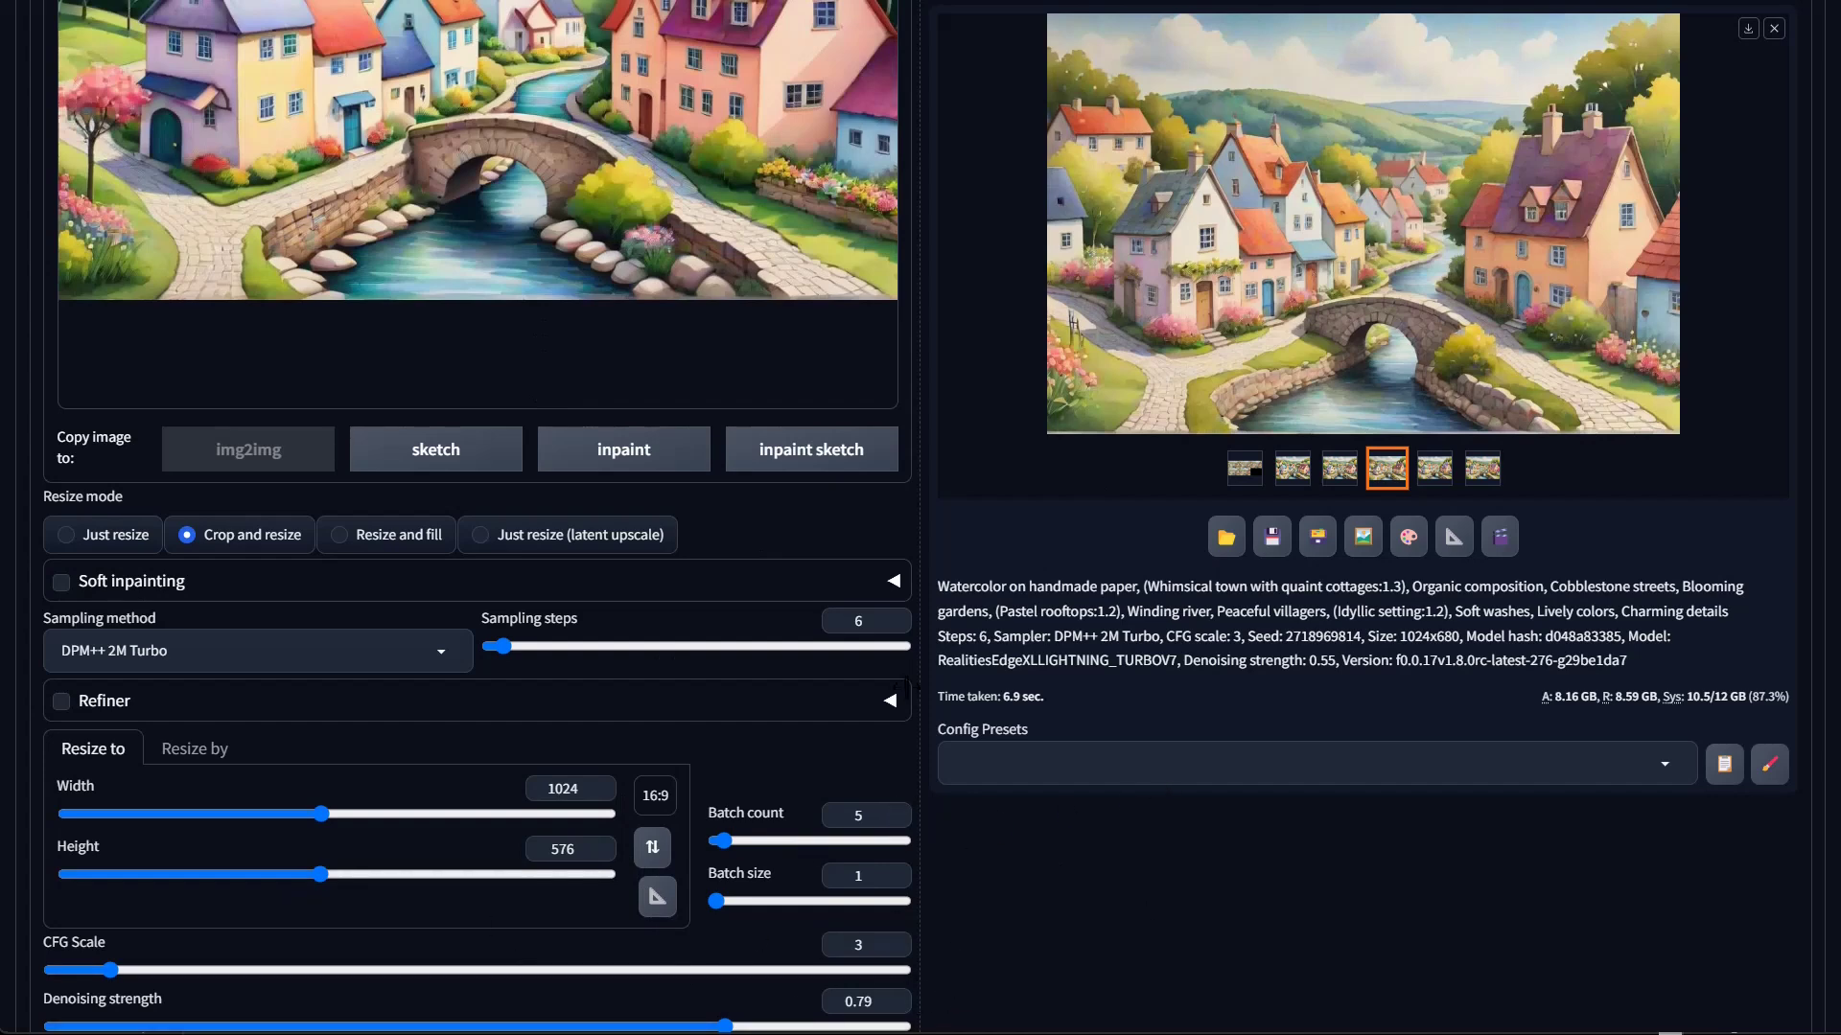
left_click(716, 841)
scroll(1189, 940, "up", 5)
scroll(456, 935, "down", 3)
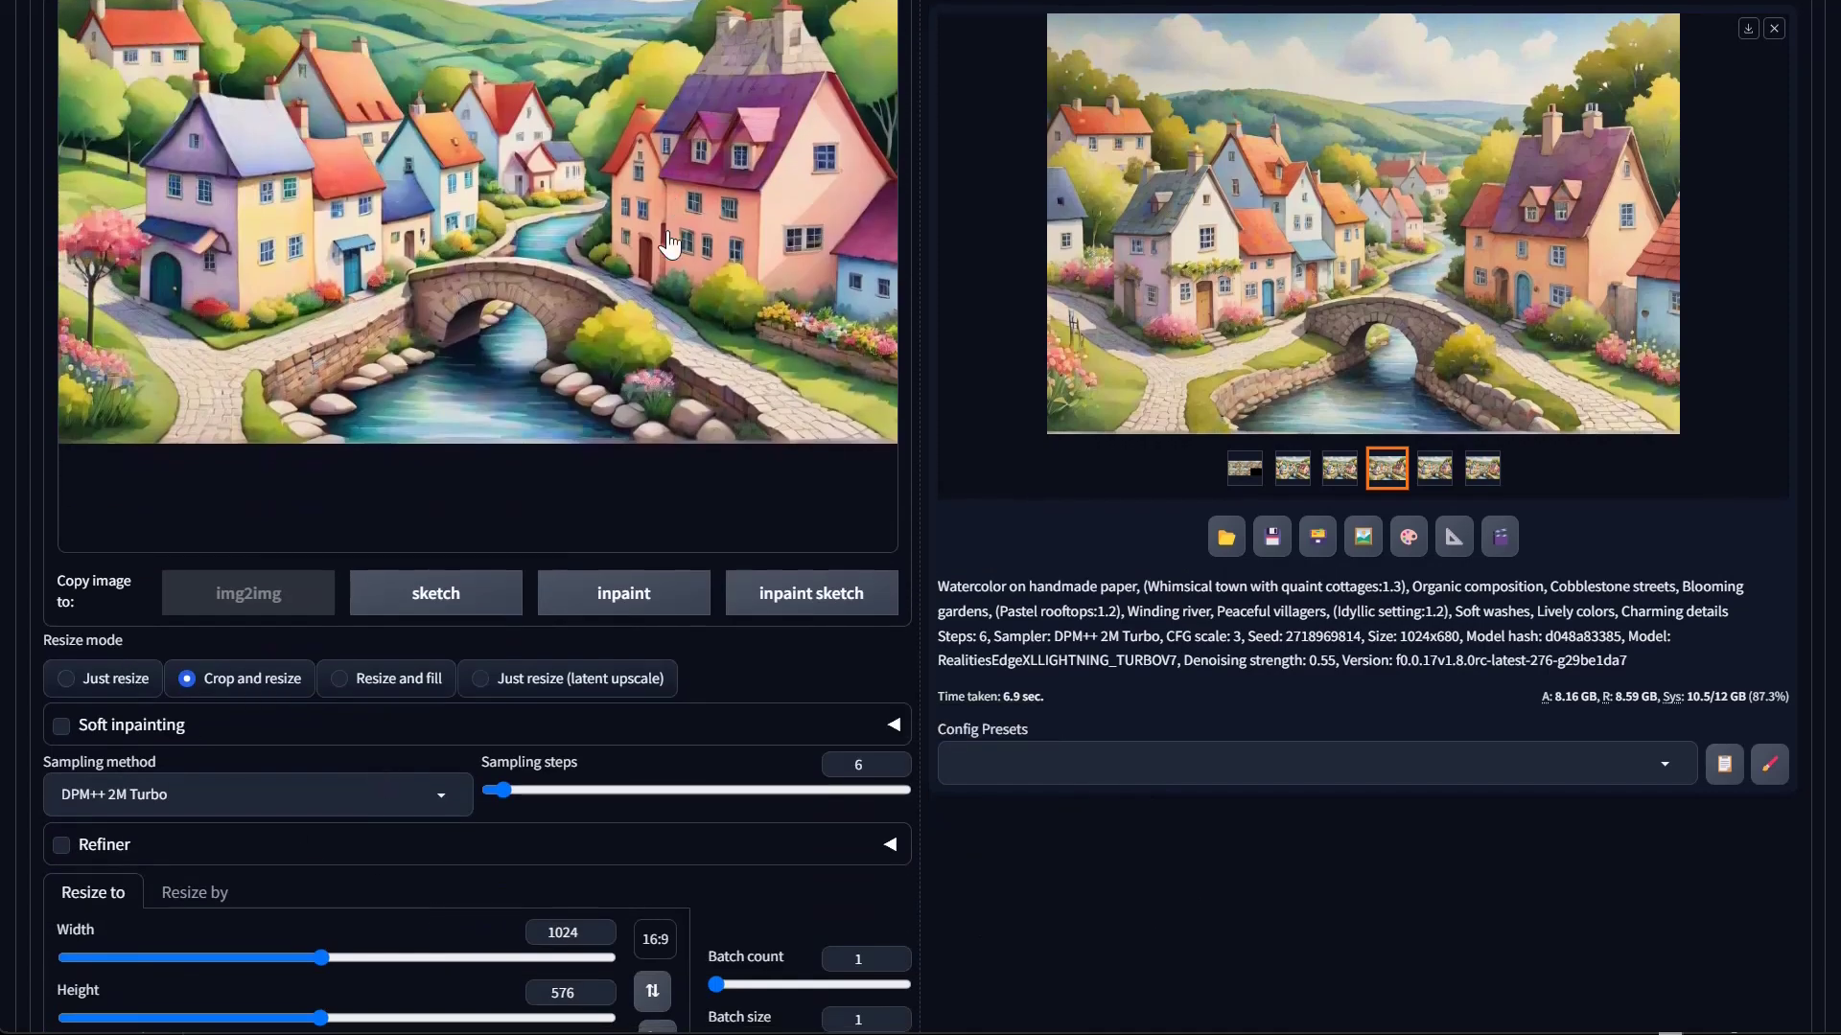
Generate the single 16:9 image and open the result in the preview for comparison with the source picture
left_click(1363, 537)
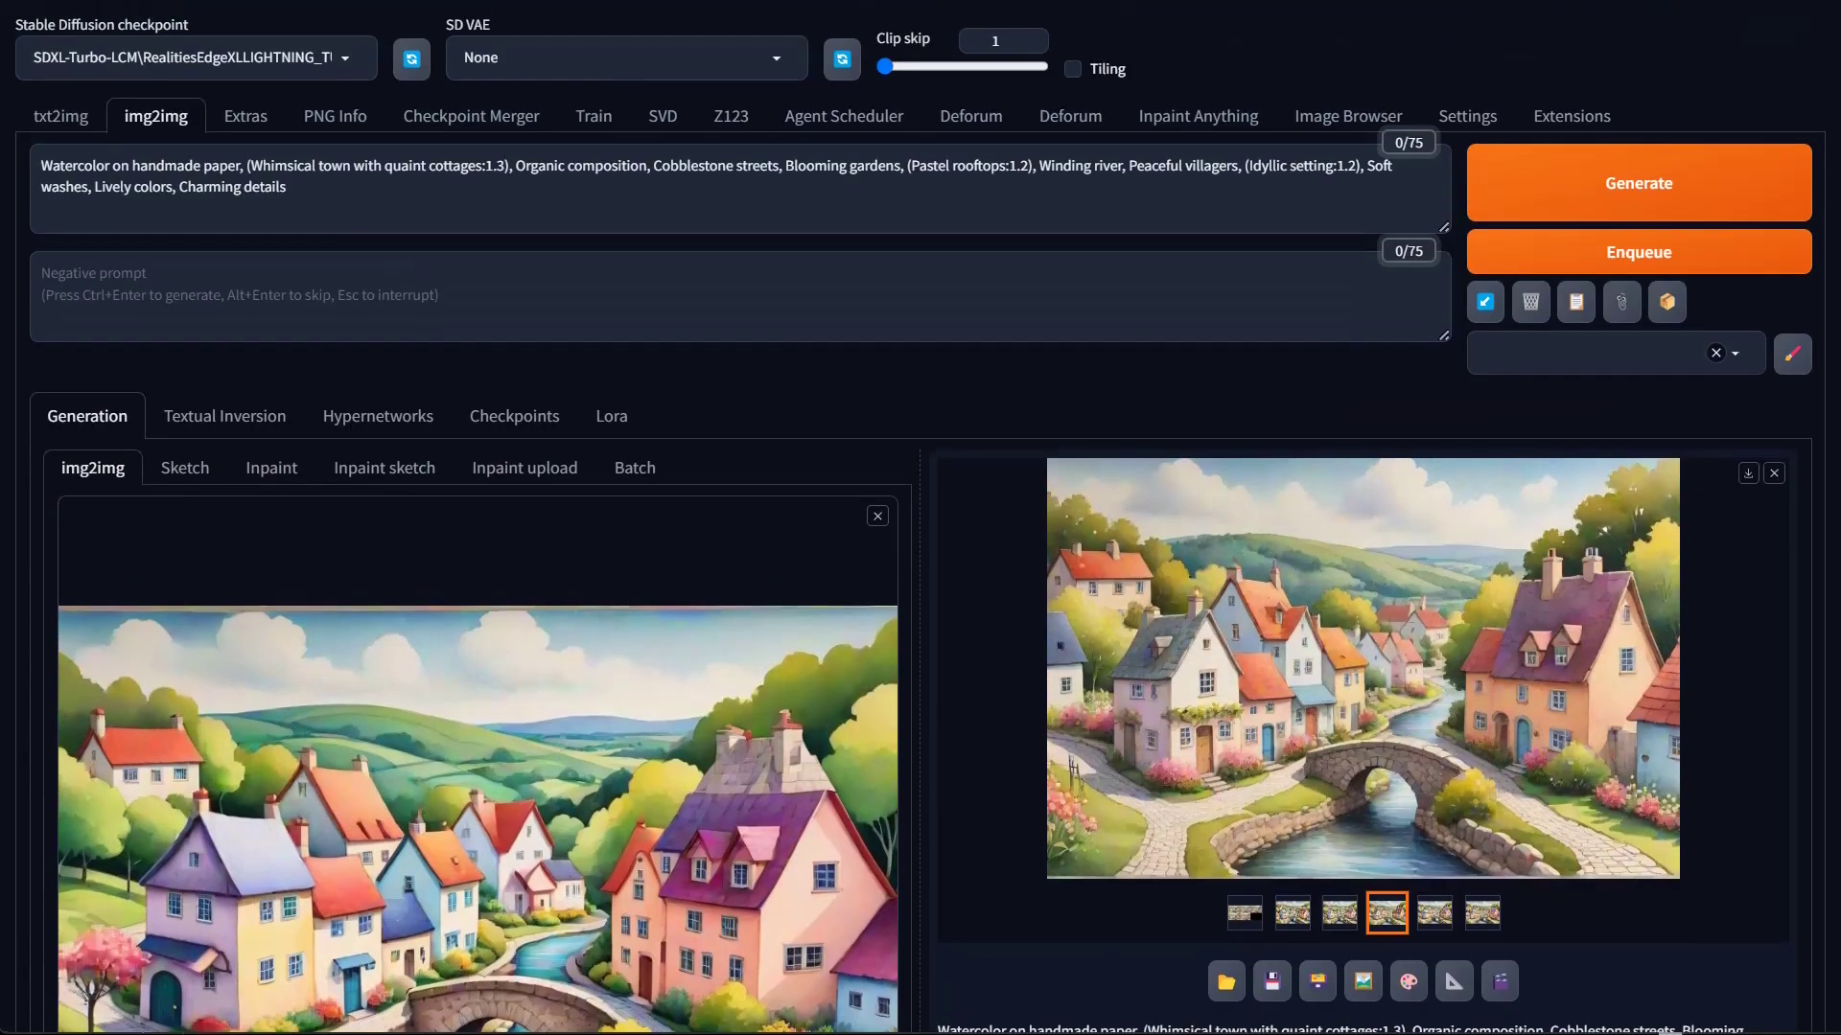
left_click(1617, 200)
scroll(1708, 701, "down", 3)
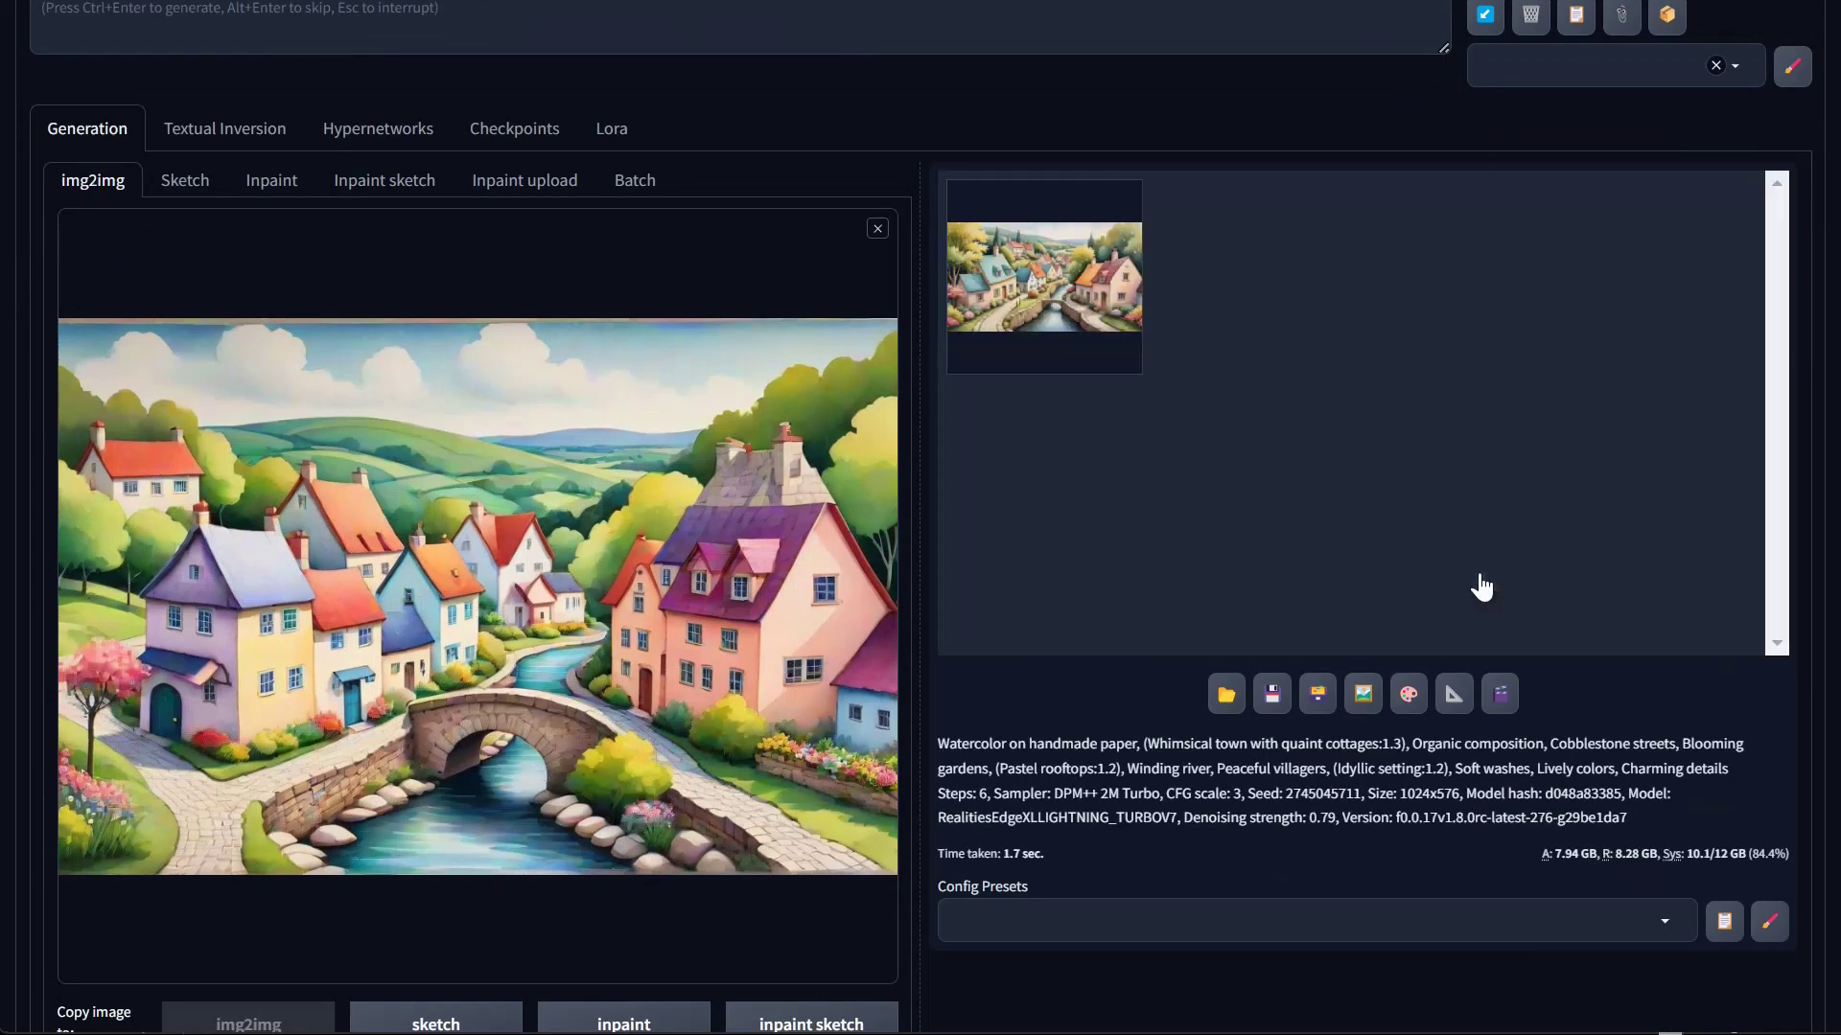
left_click(1021, 302)
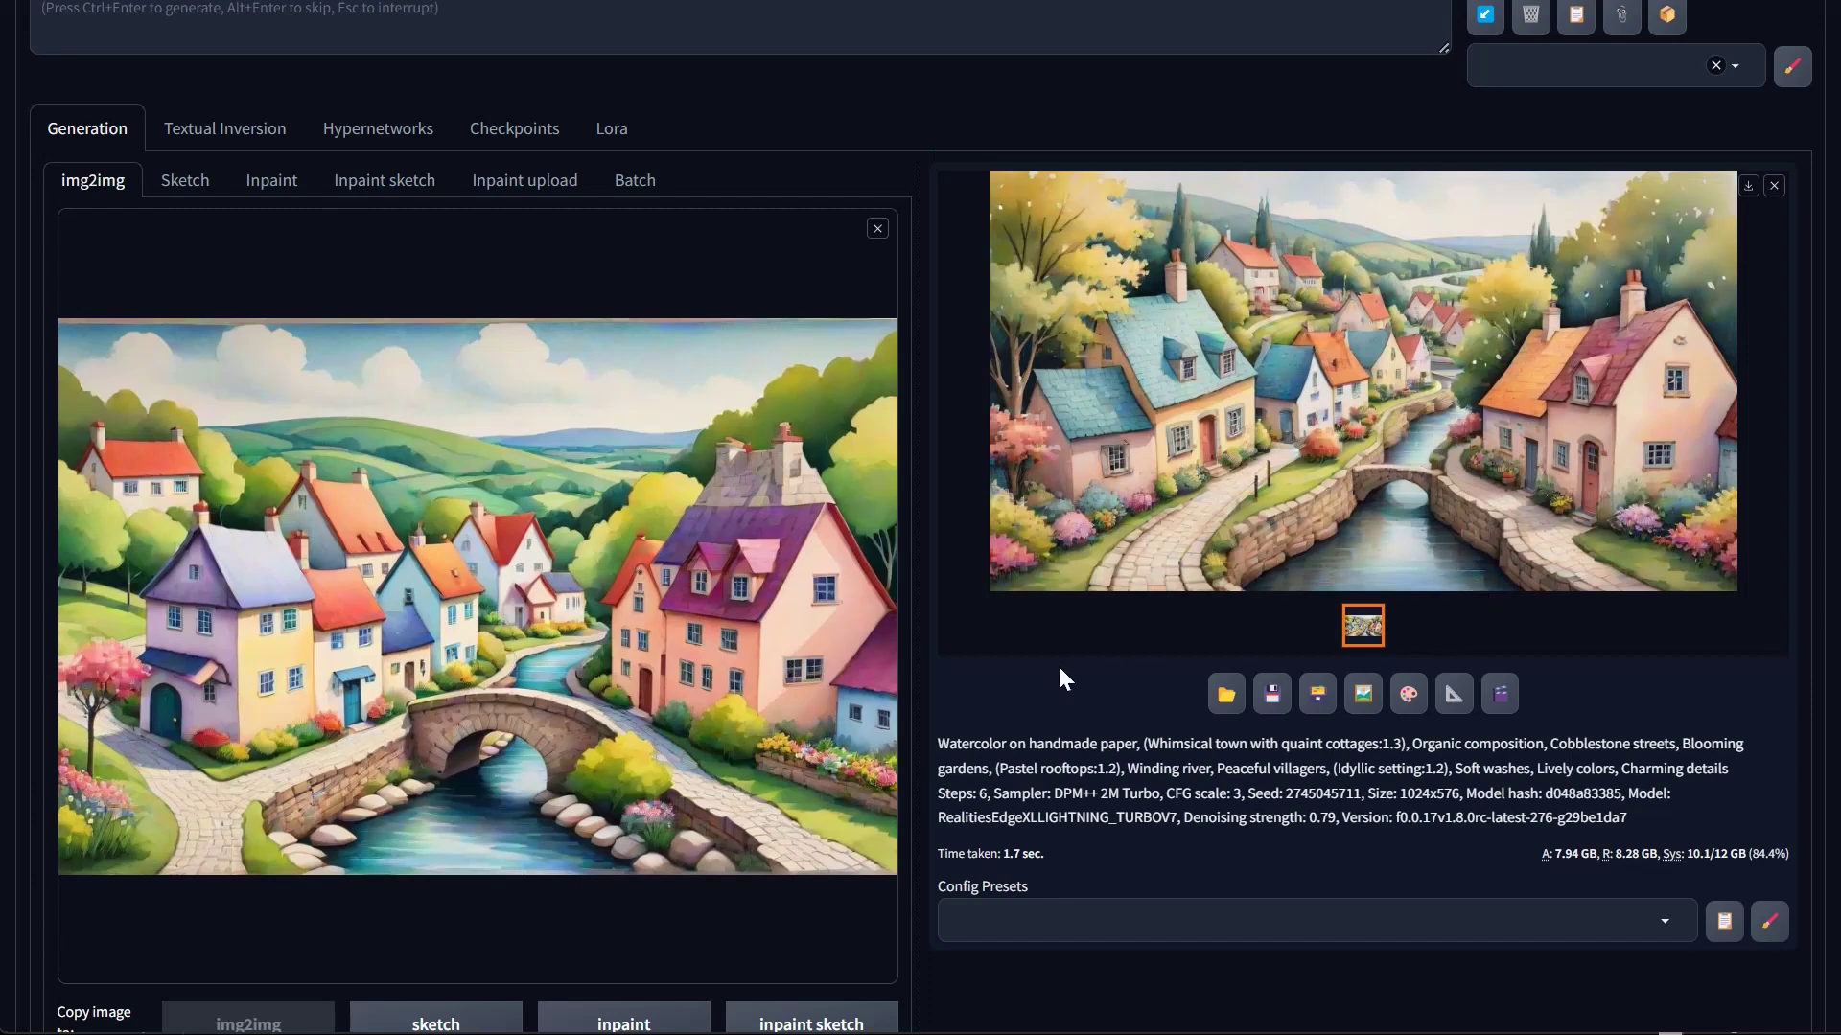
Open the integrated ControlNet section and enable ControlNet Unit 0 with Pixel Perfect and an independent control image
scroll(848, 667, "down", 7)
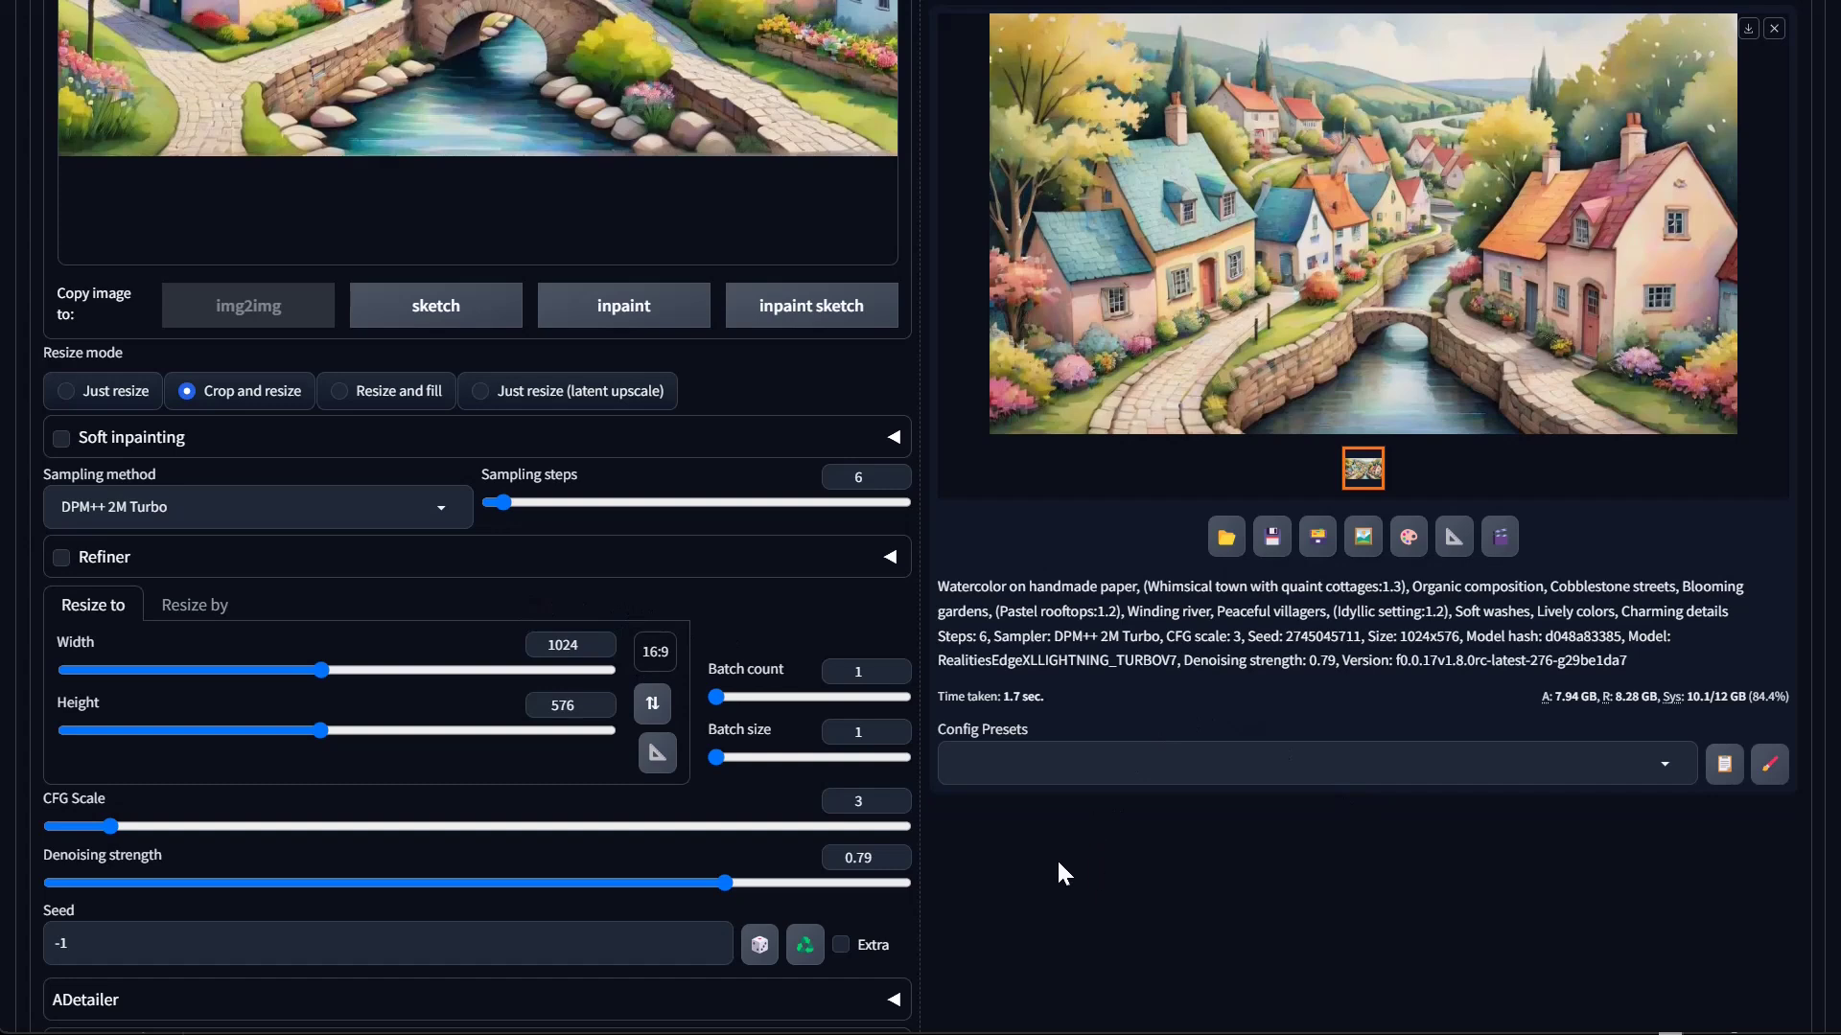
scroll(1057, 859, "down", 3)
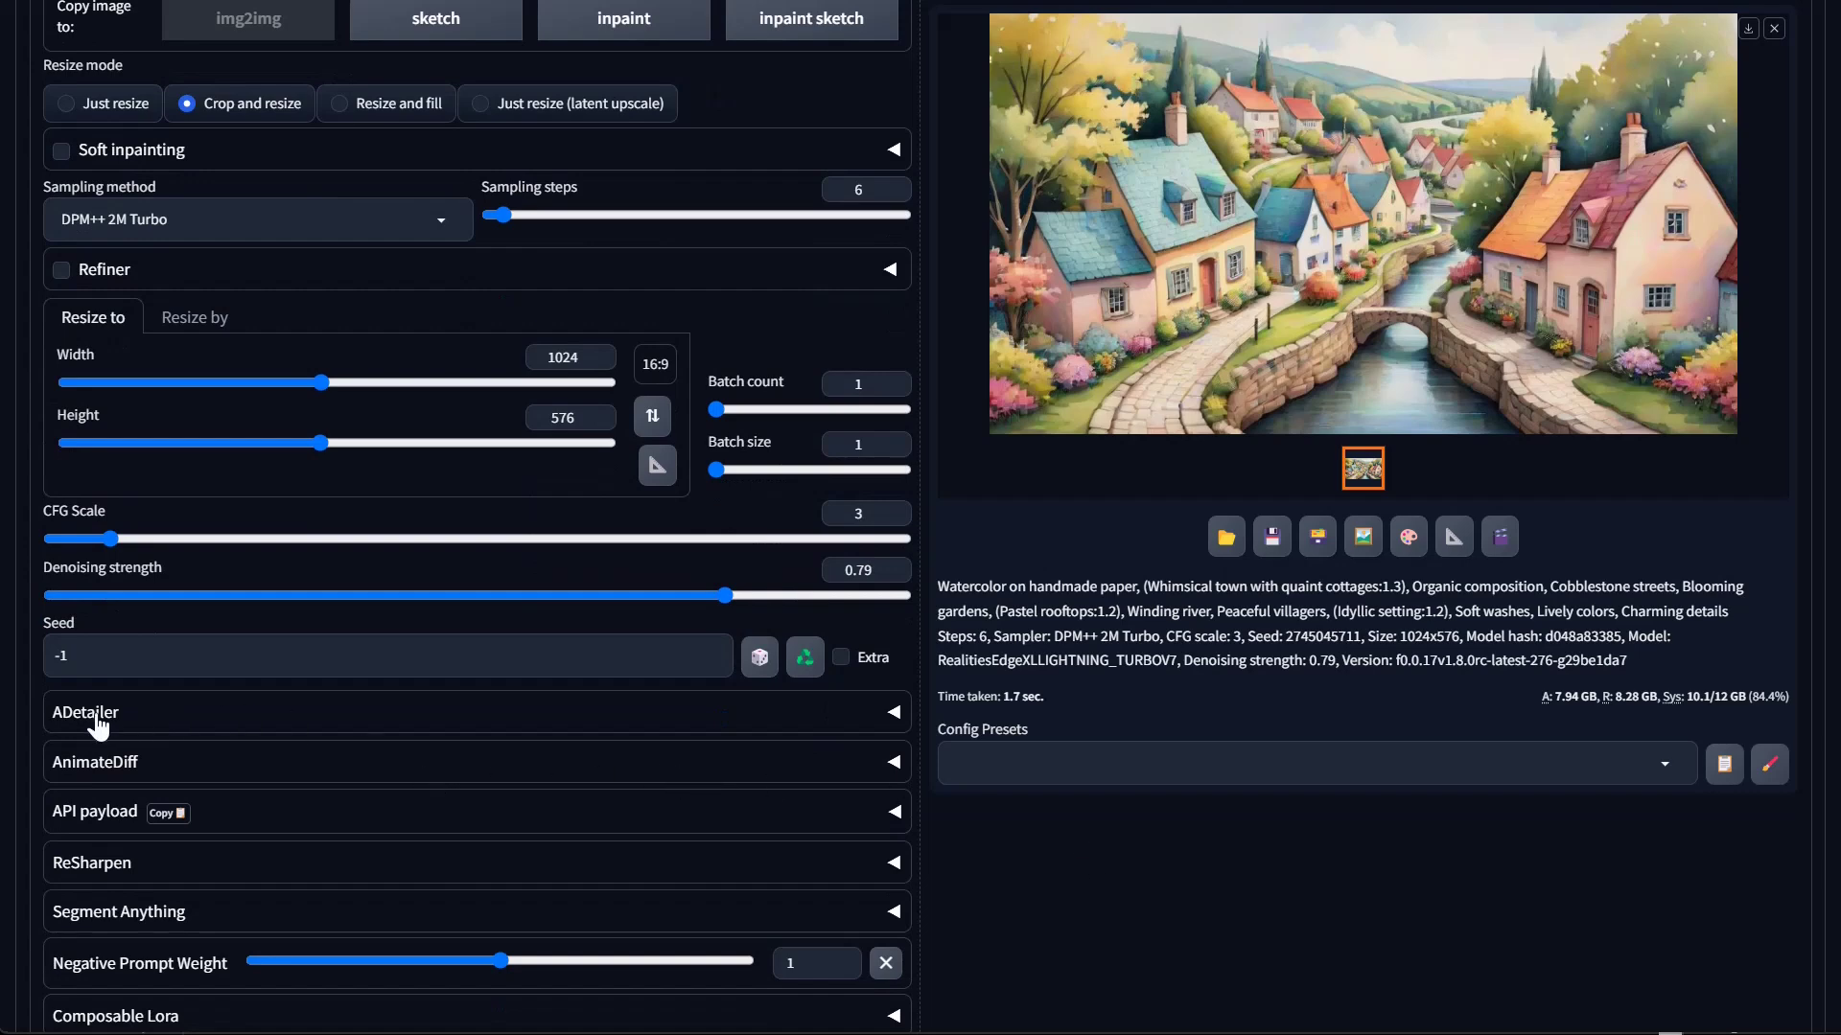
scroll(273, 829, "down", 6)
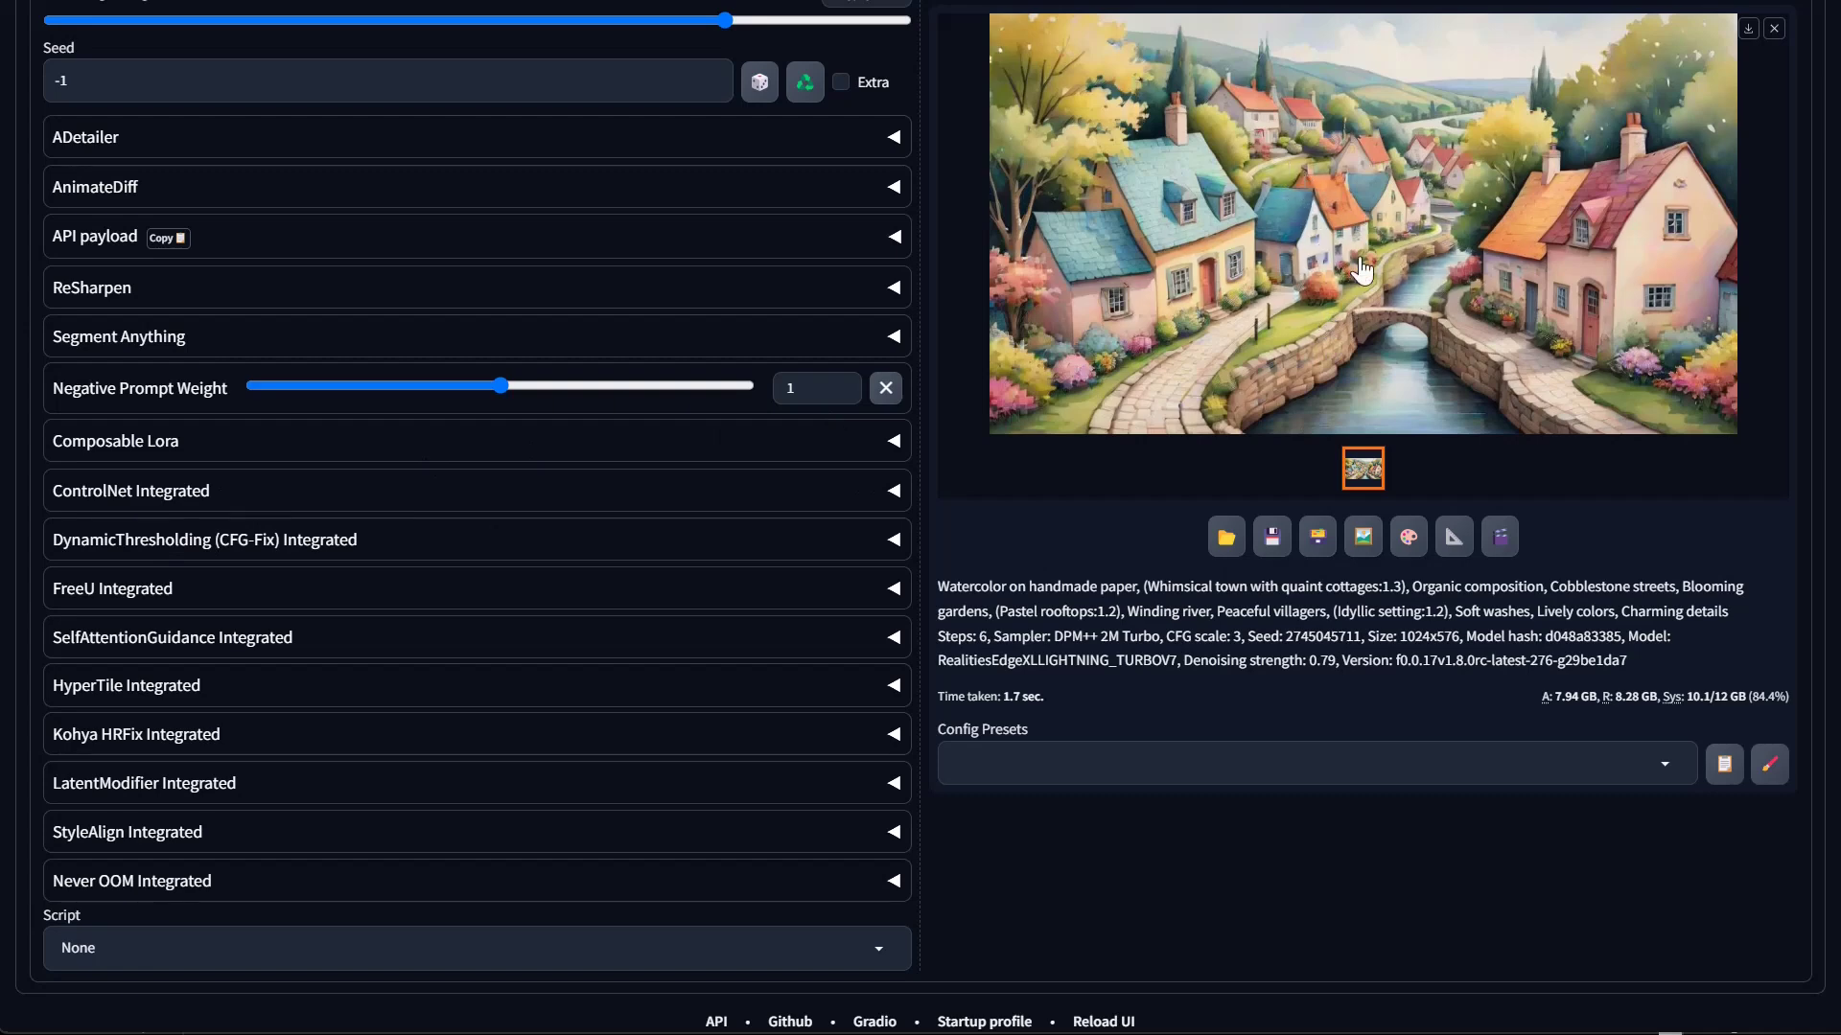
scroll(1362, 272, "up", 2)
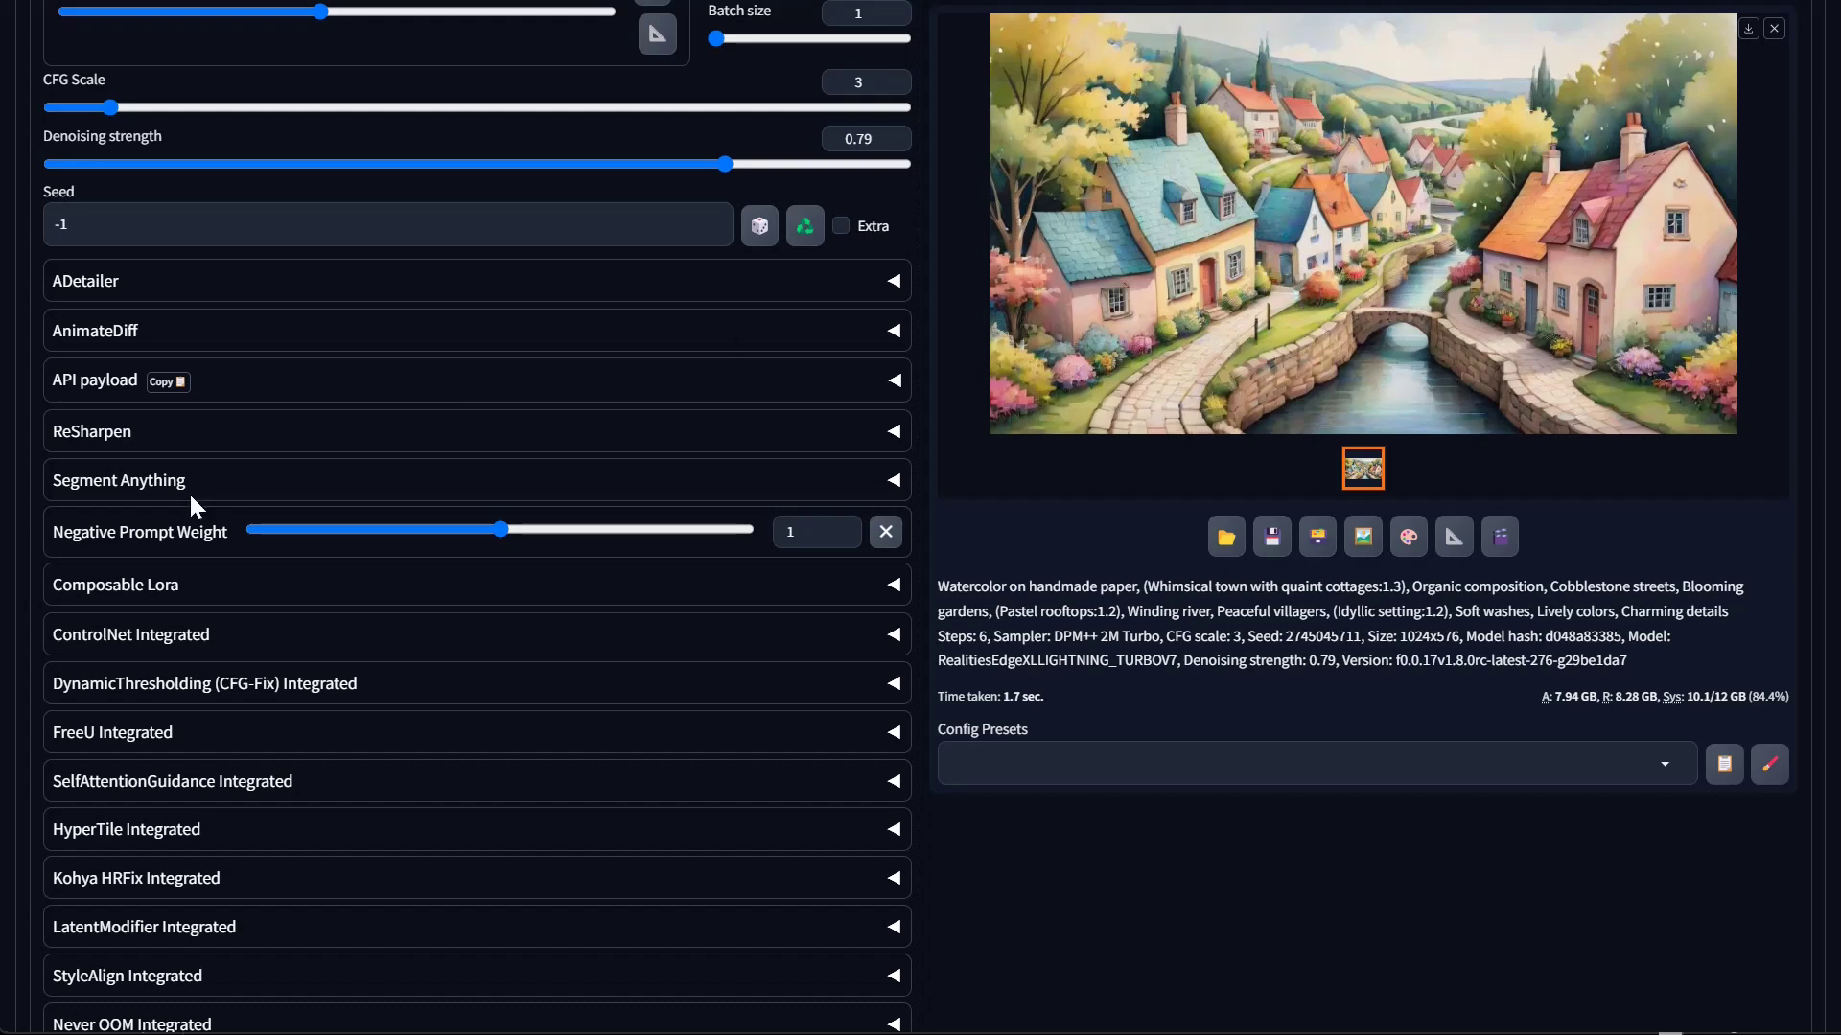
left_click(142, 640)
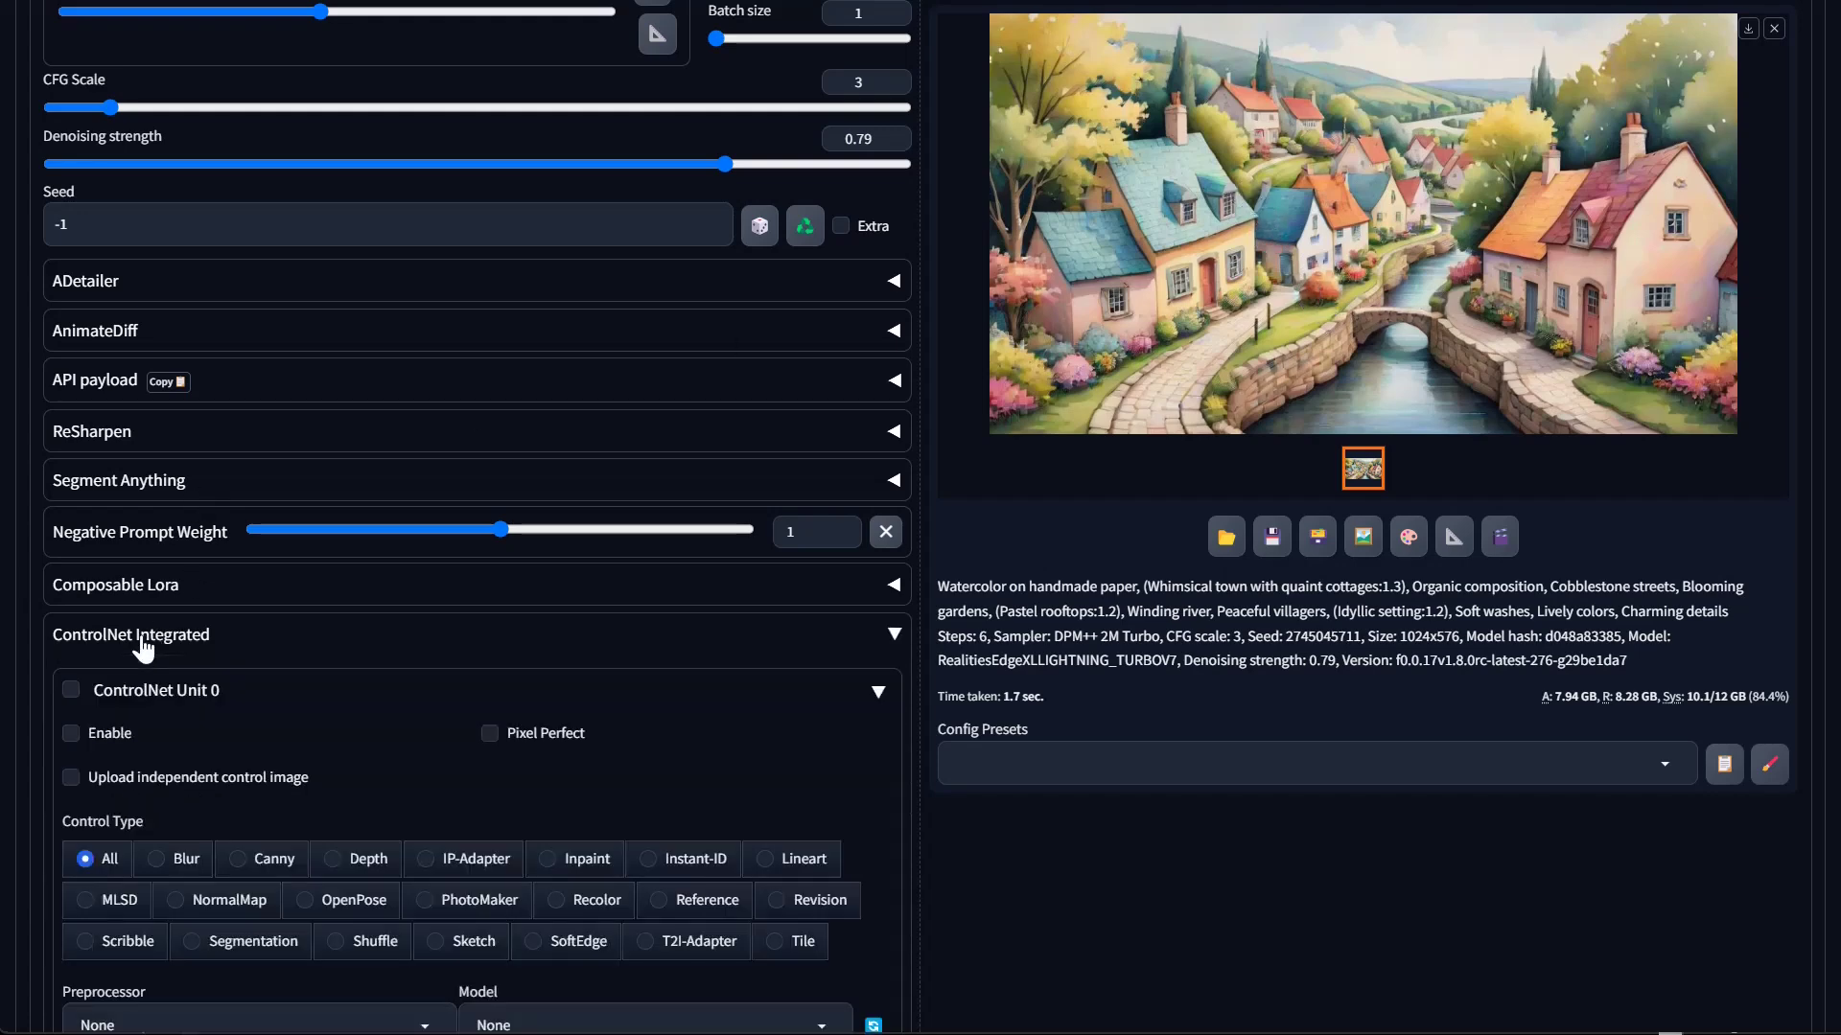
left_click(71, 690)
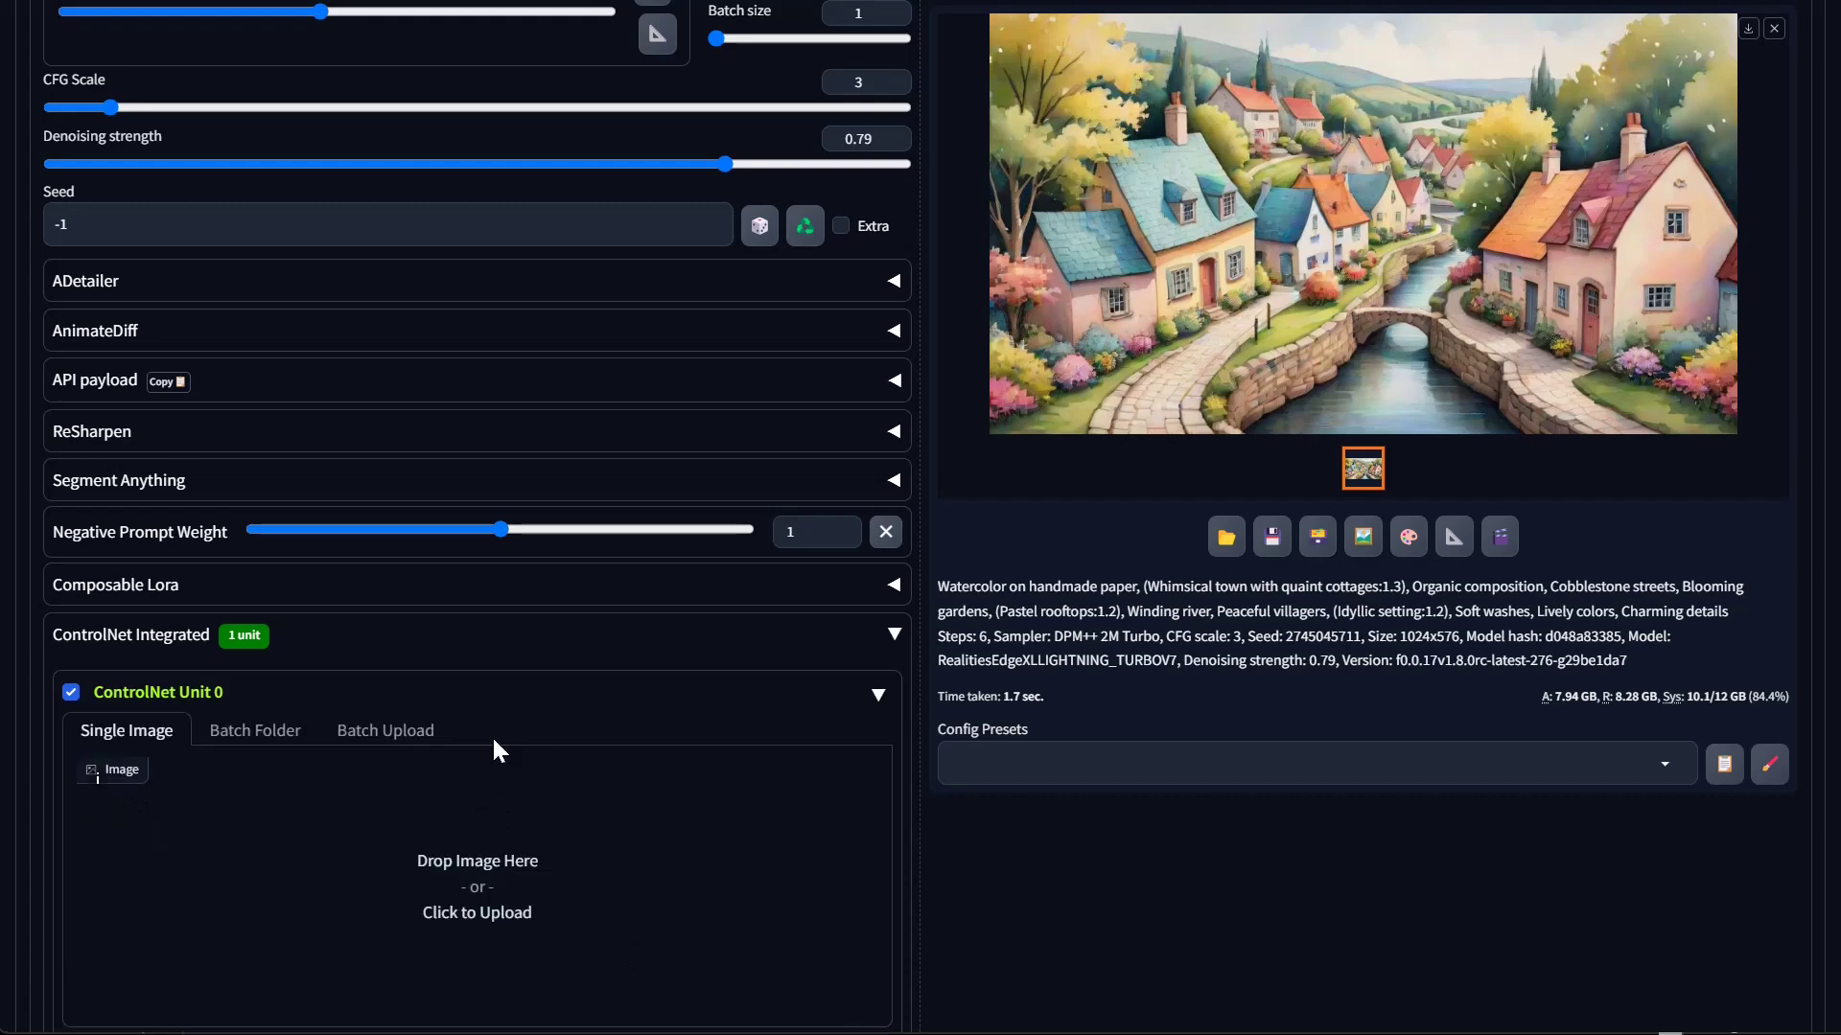
Load the generated 16:9 village picture as Unit 0's control image and set the control type to Canny
scroll(480, 848, "down", 5)
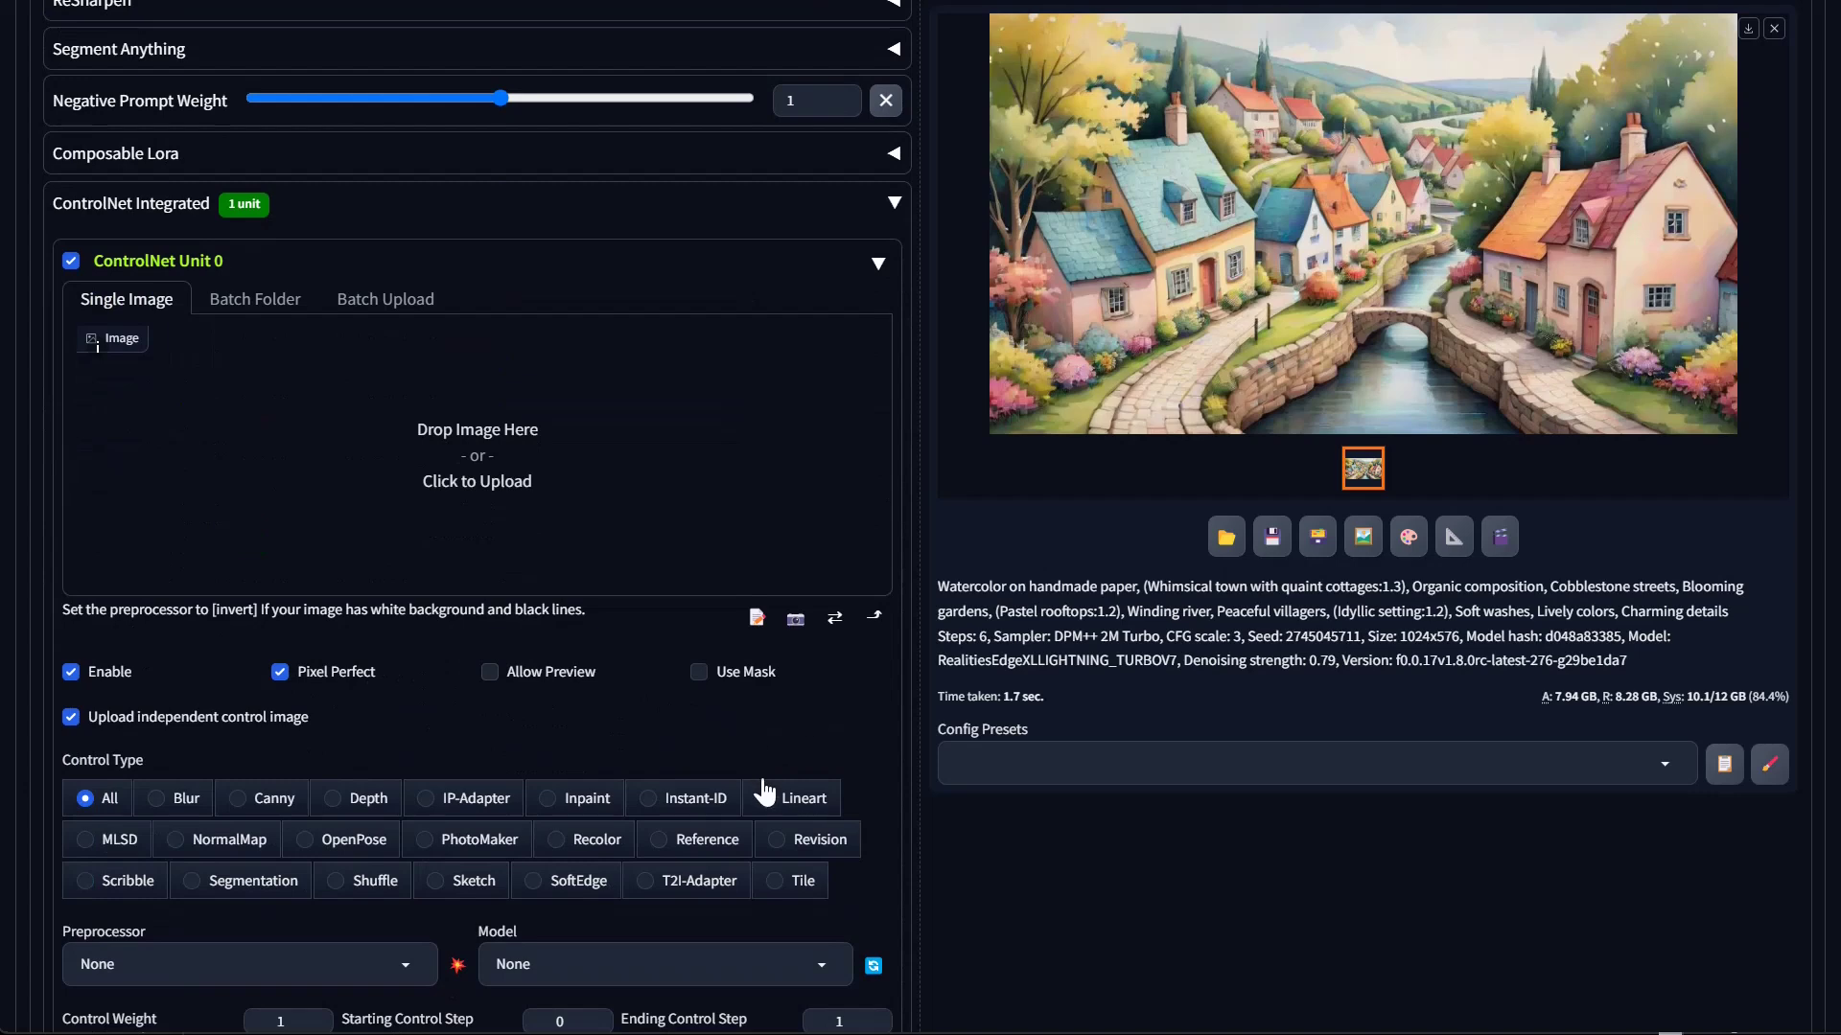
scroll(908, 760, "up", 2)
left_click_drag(1381, 231, 276, 585)
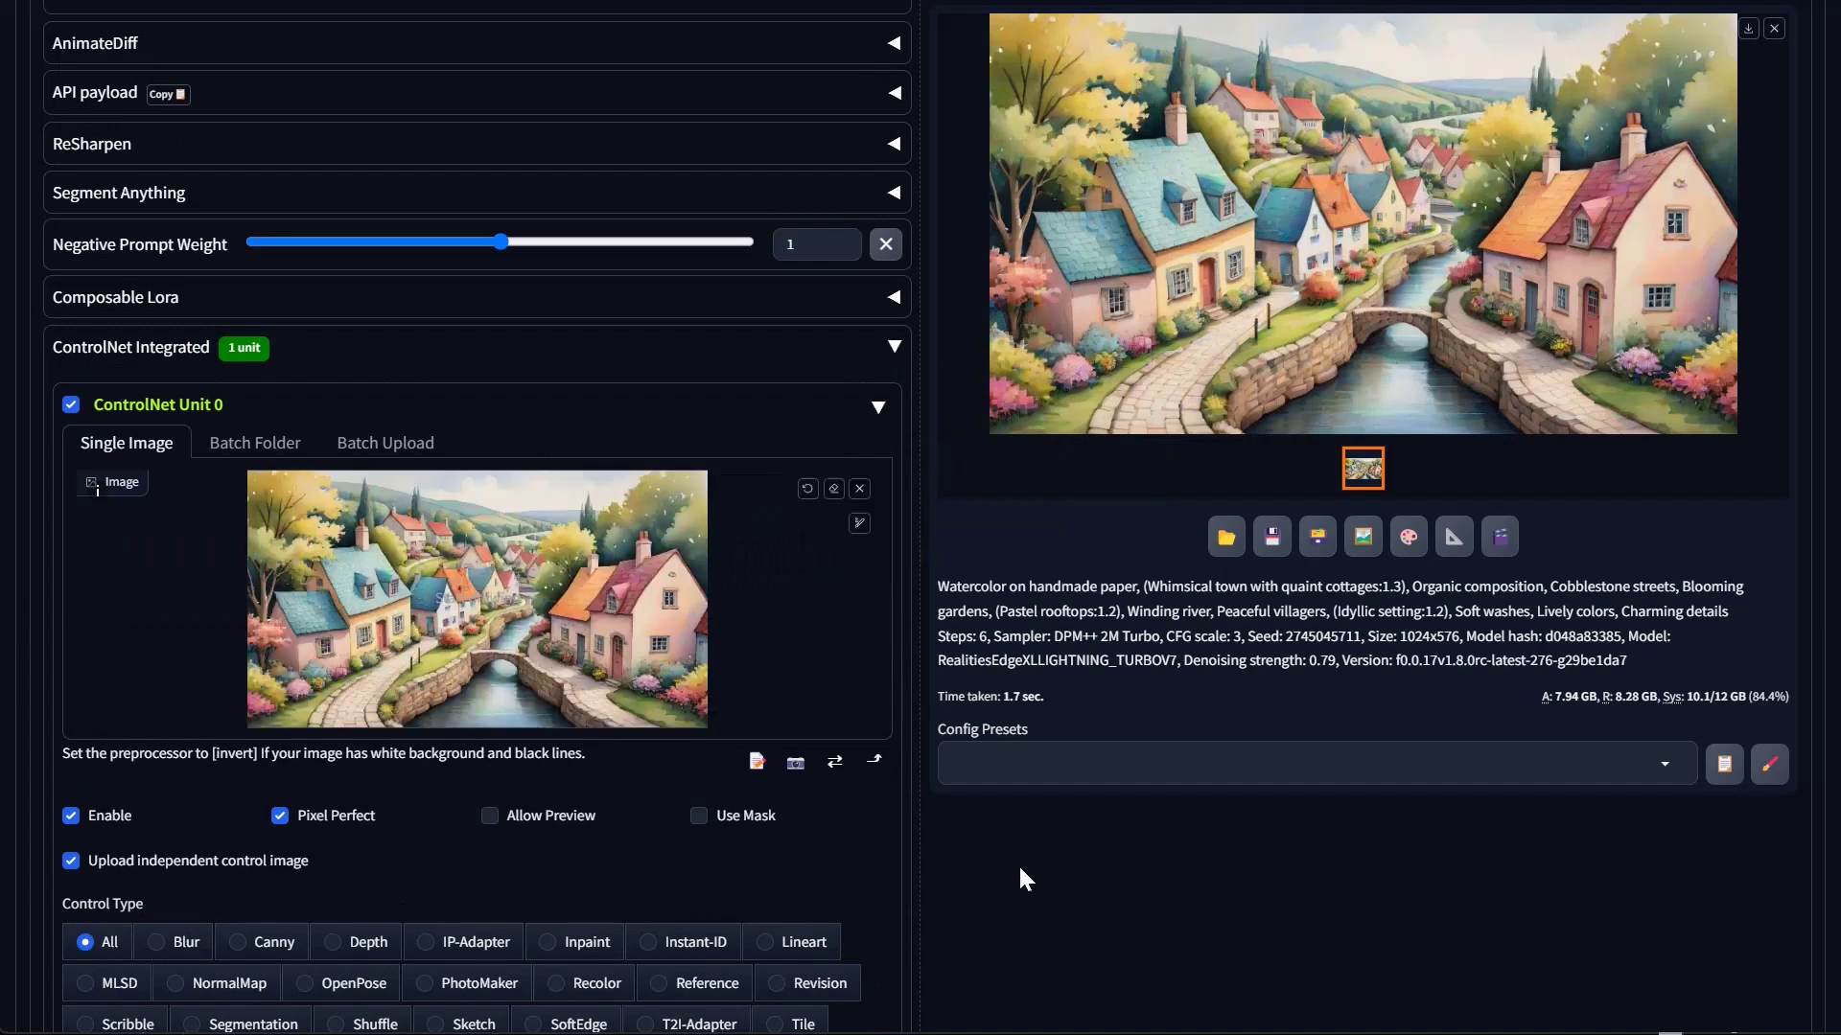
scroll(1016, 862, "down", 1)
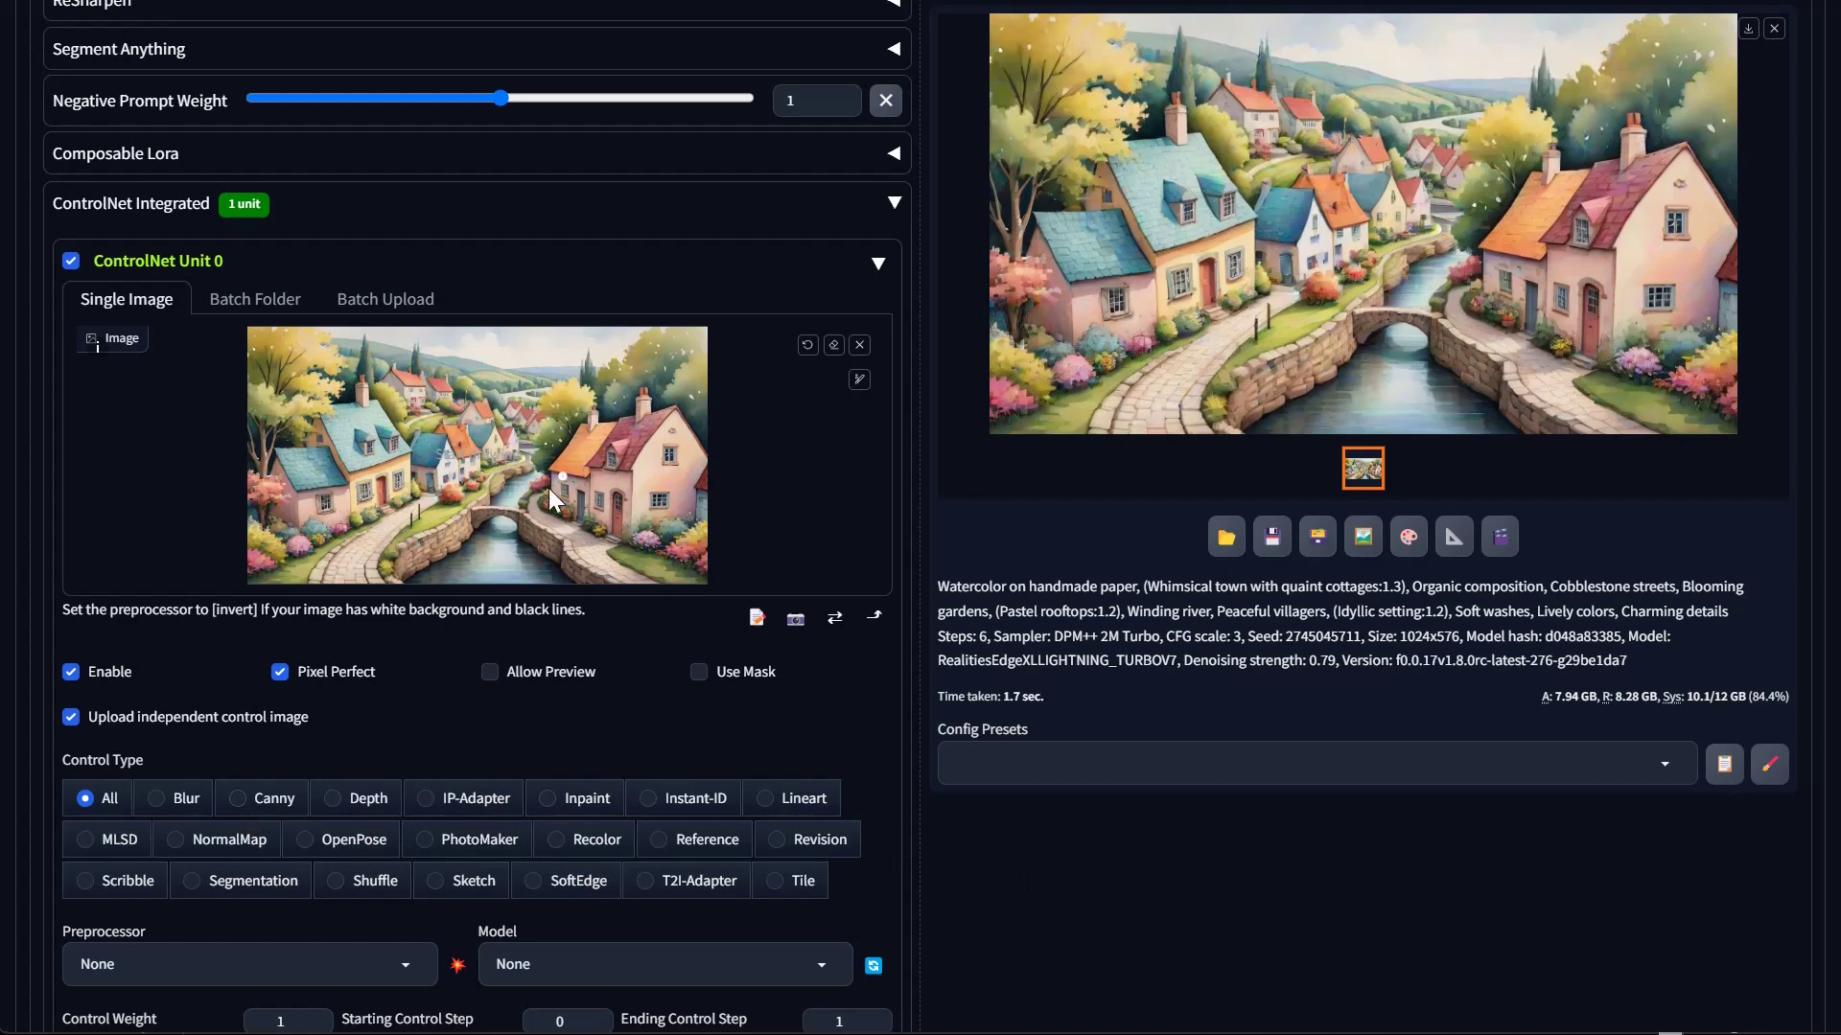
left_click(267, 813)
Switch to XeroGen Platinum, close the image viewer and modify the prompts with the request "change all to photography"
scroll(764, 623, "up", 15)
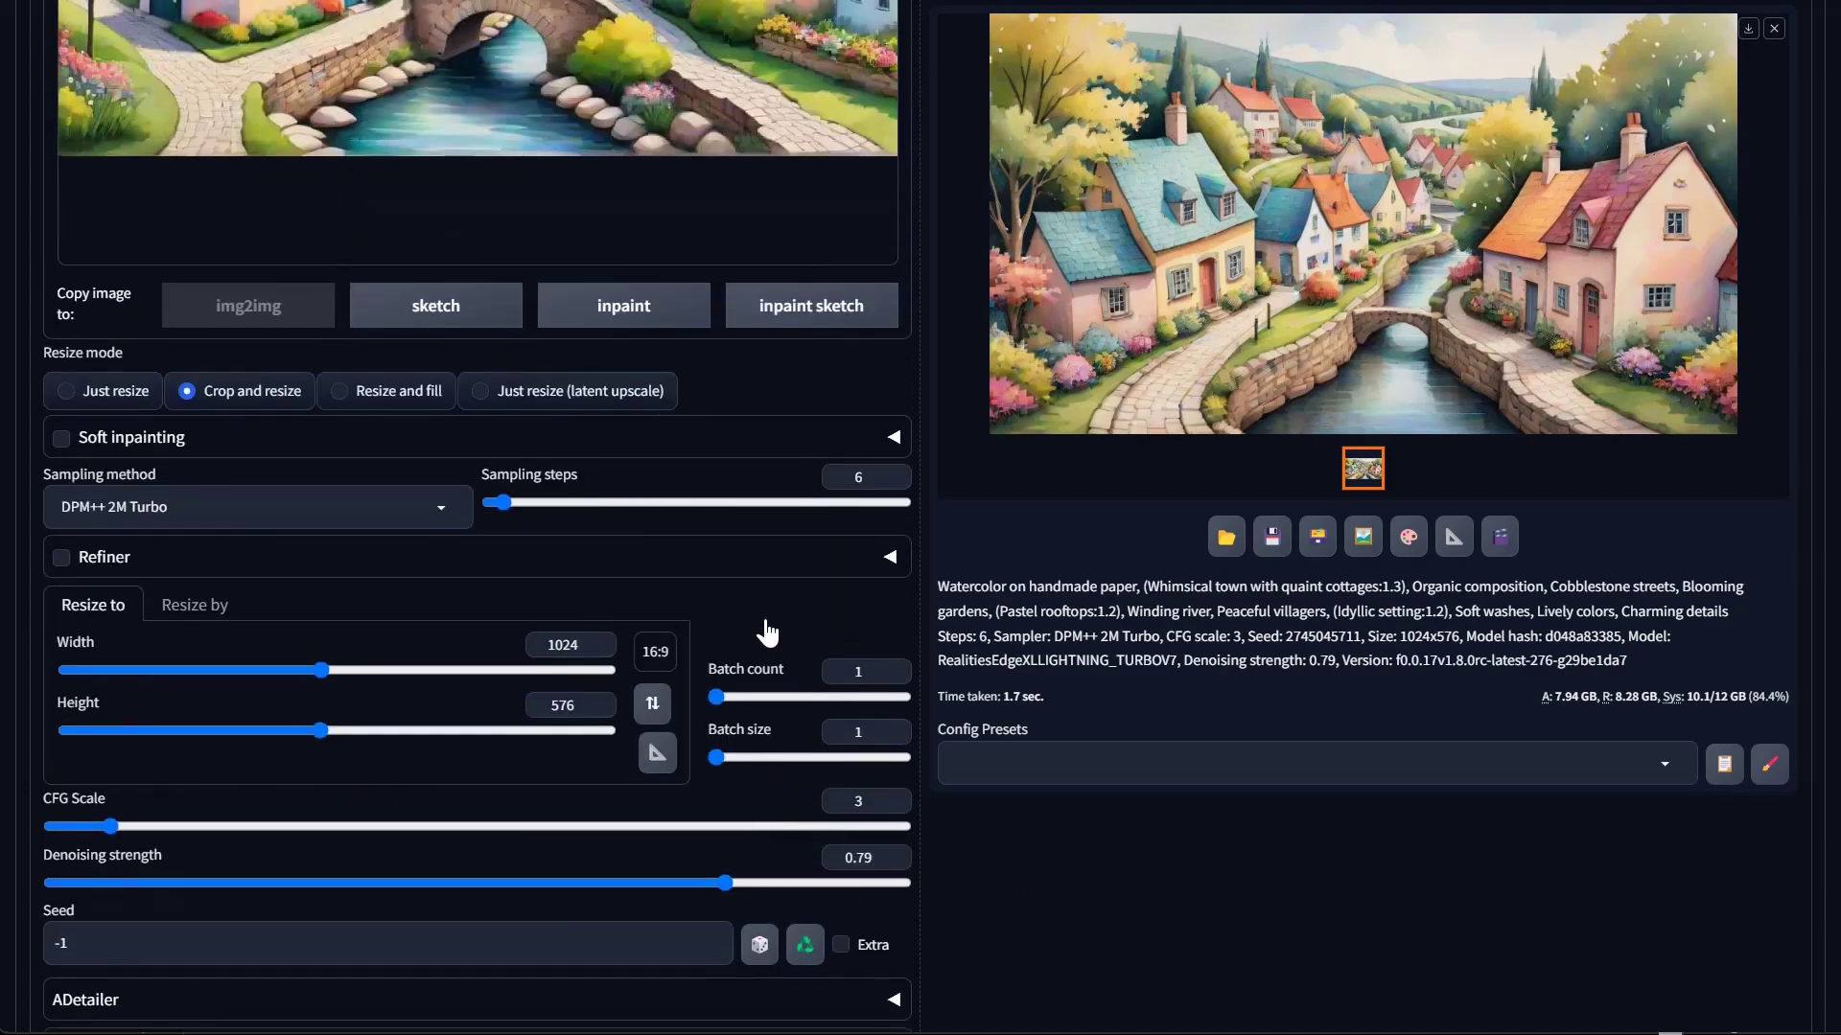
scroll(767, 633, "up", 5)
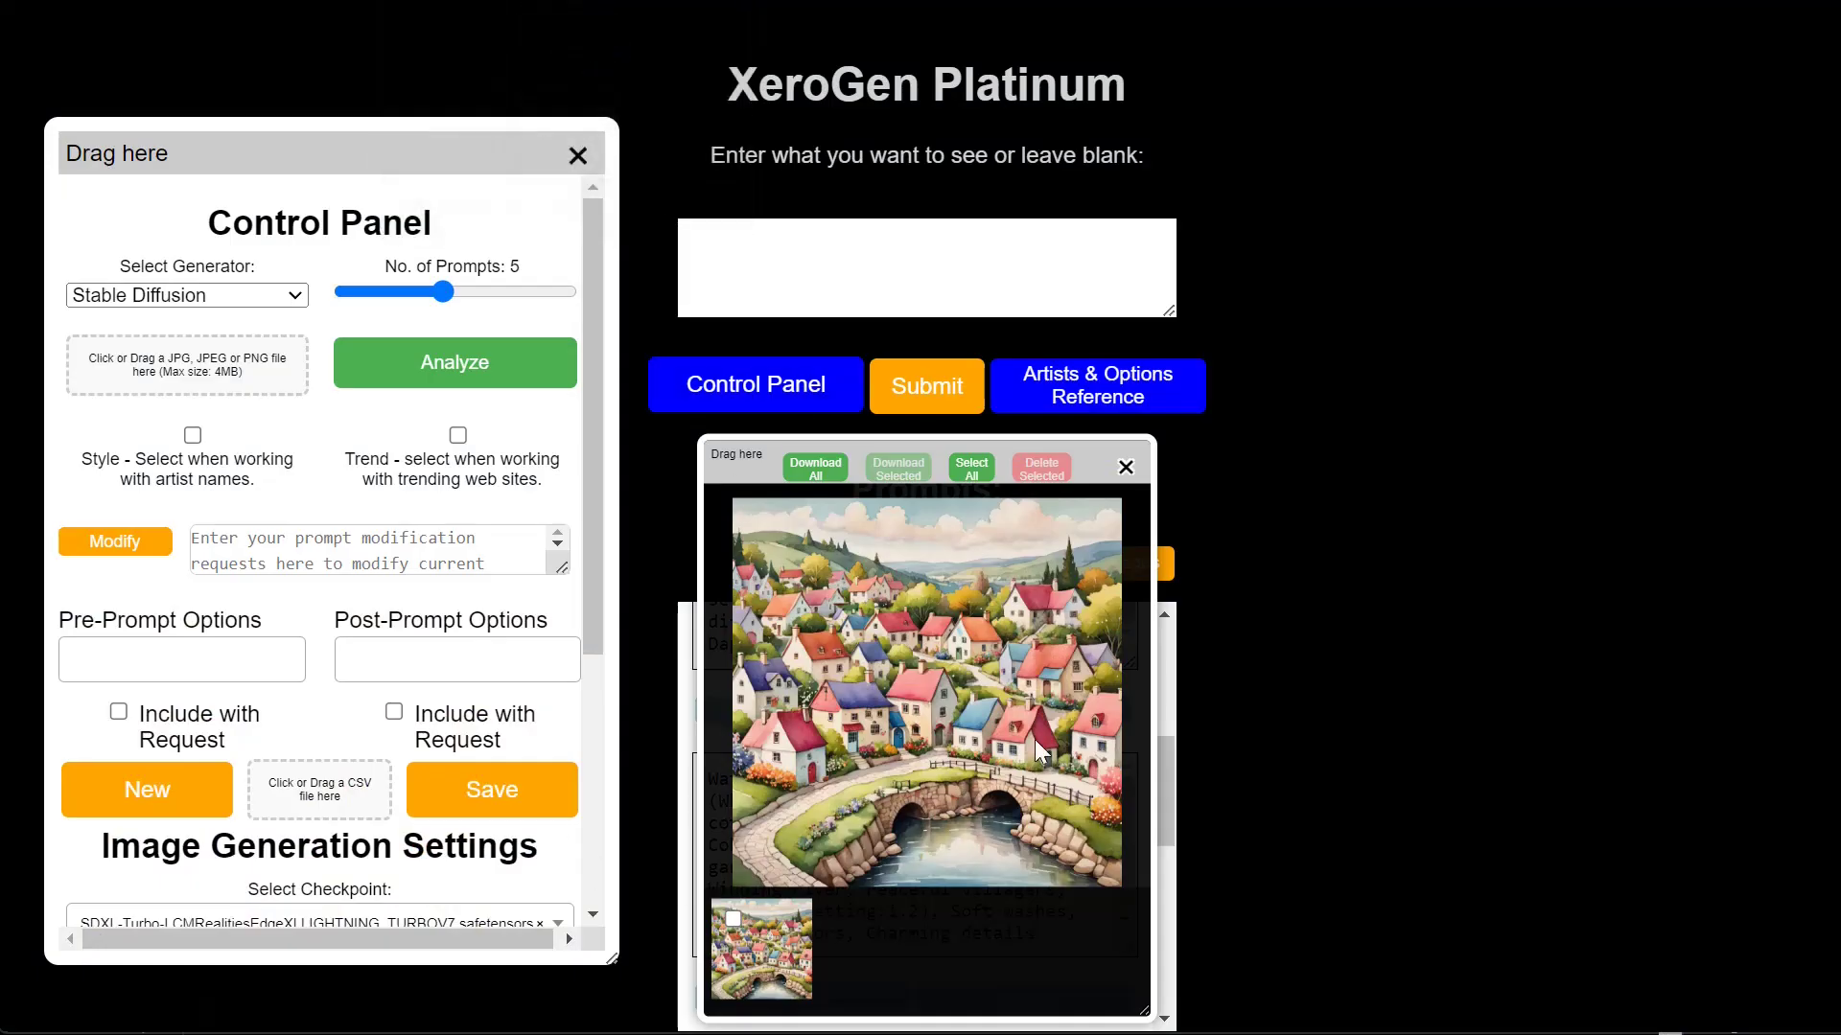
left_click(1126, 468)
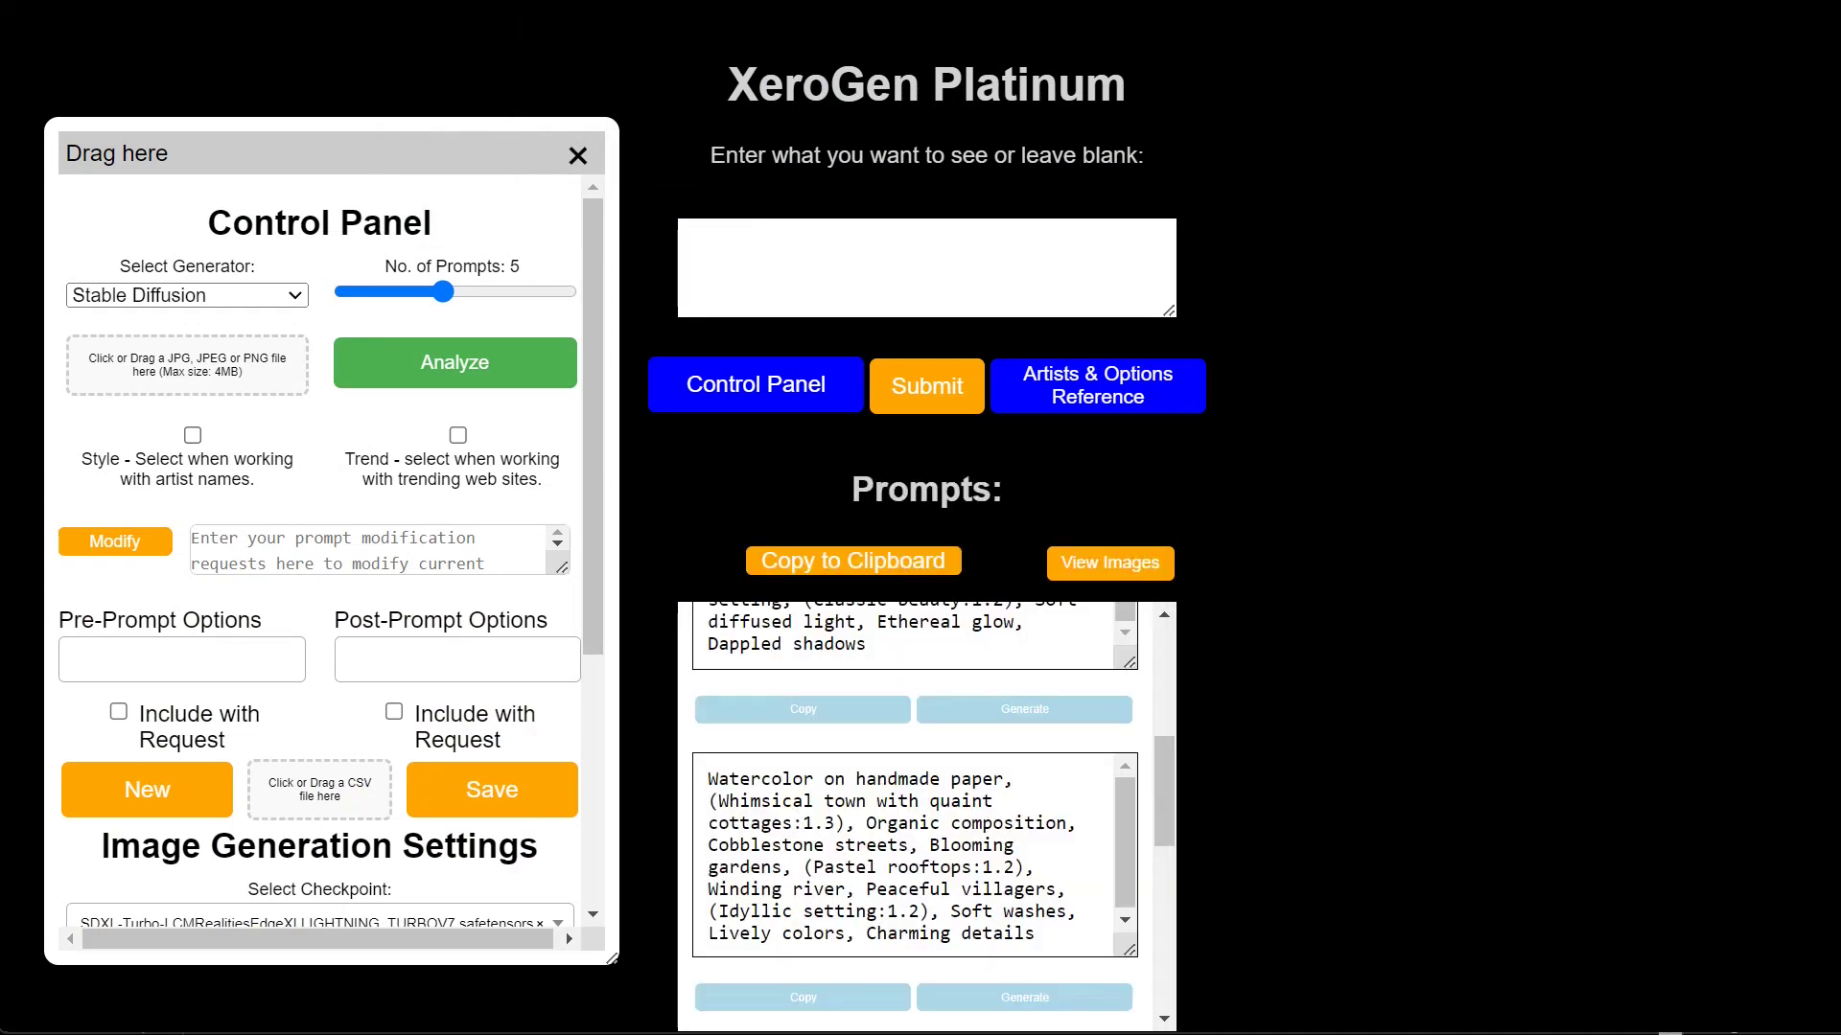
left_click(367, 550)
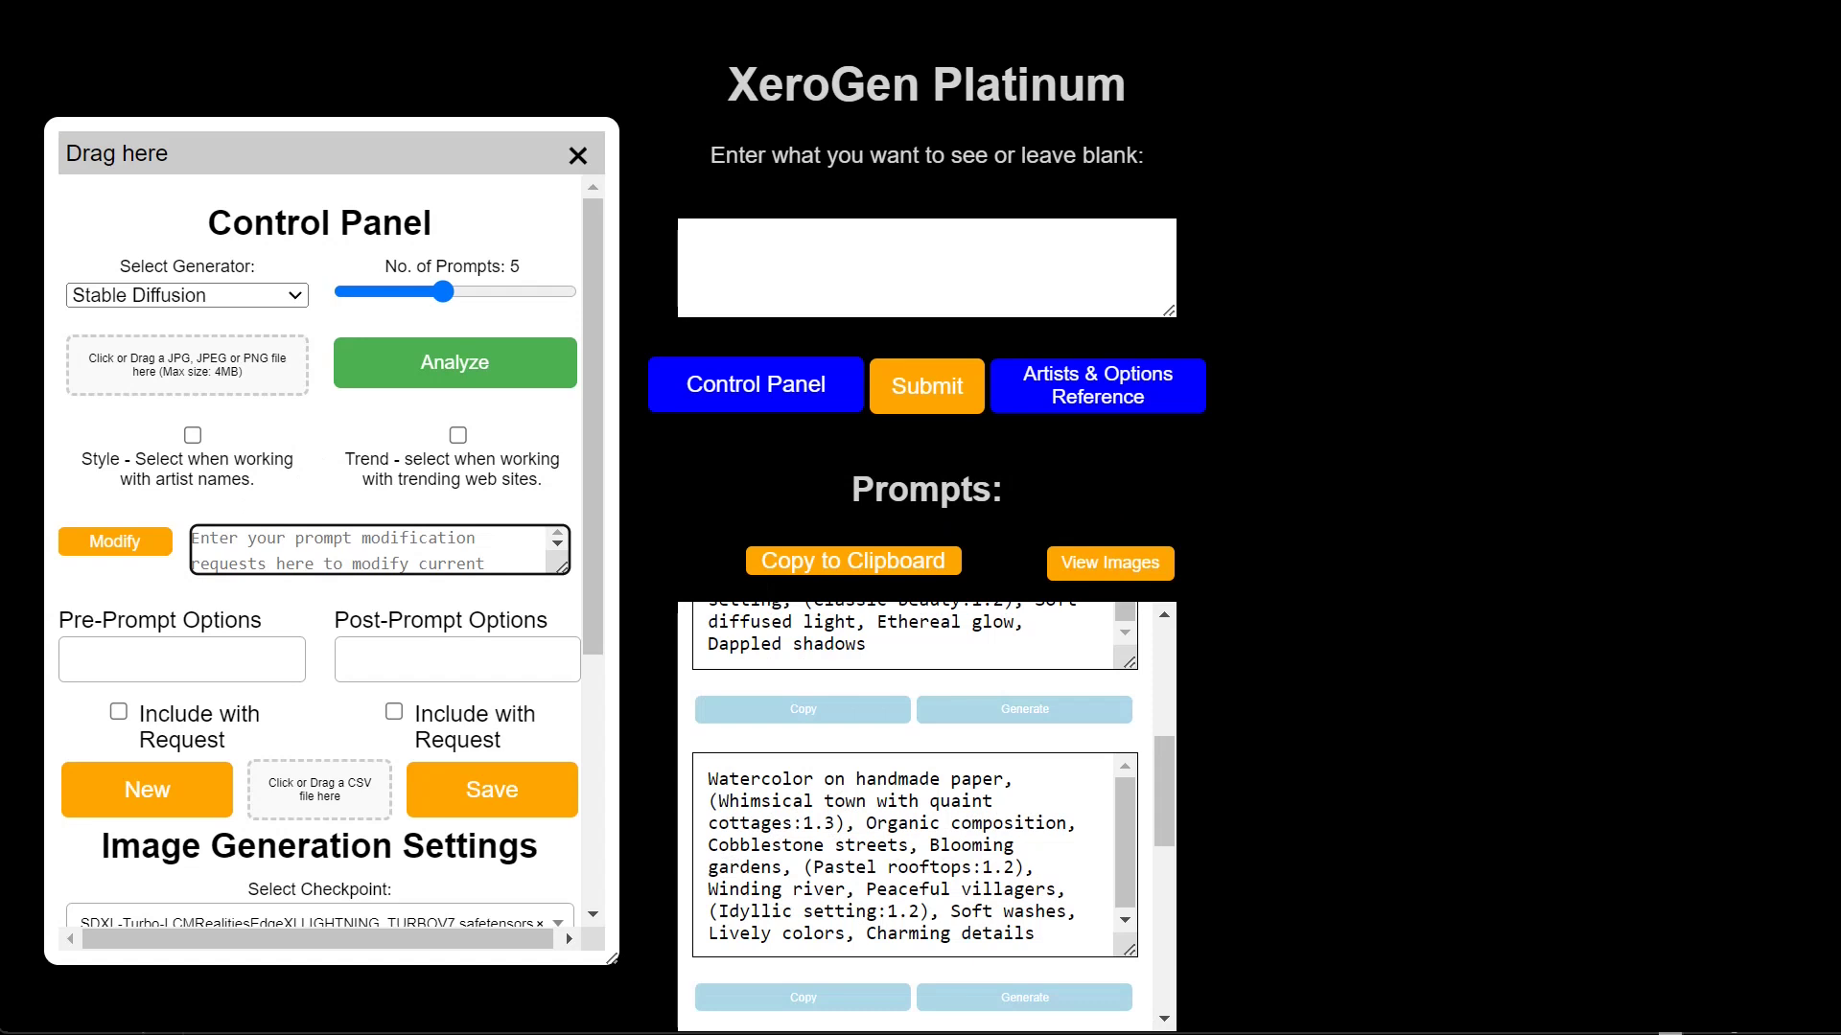
type("change all to photography")
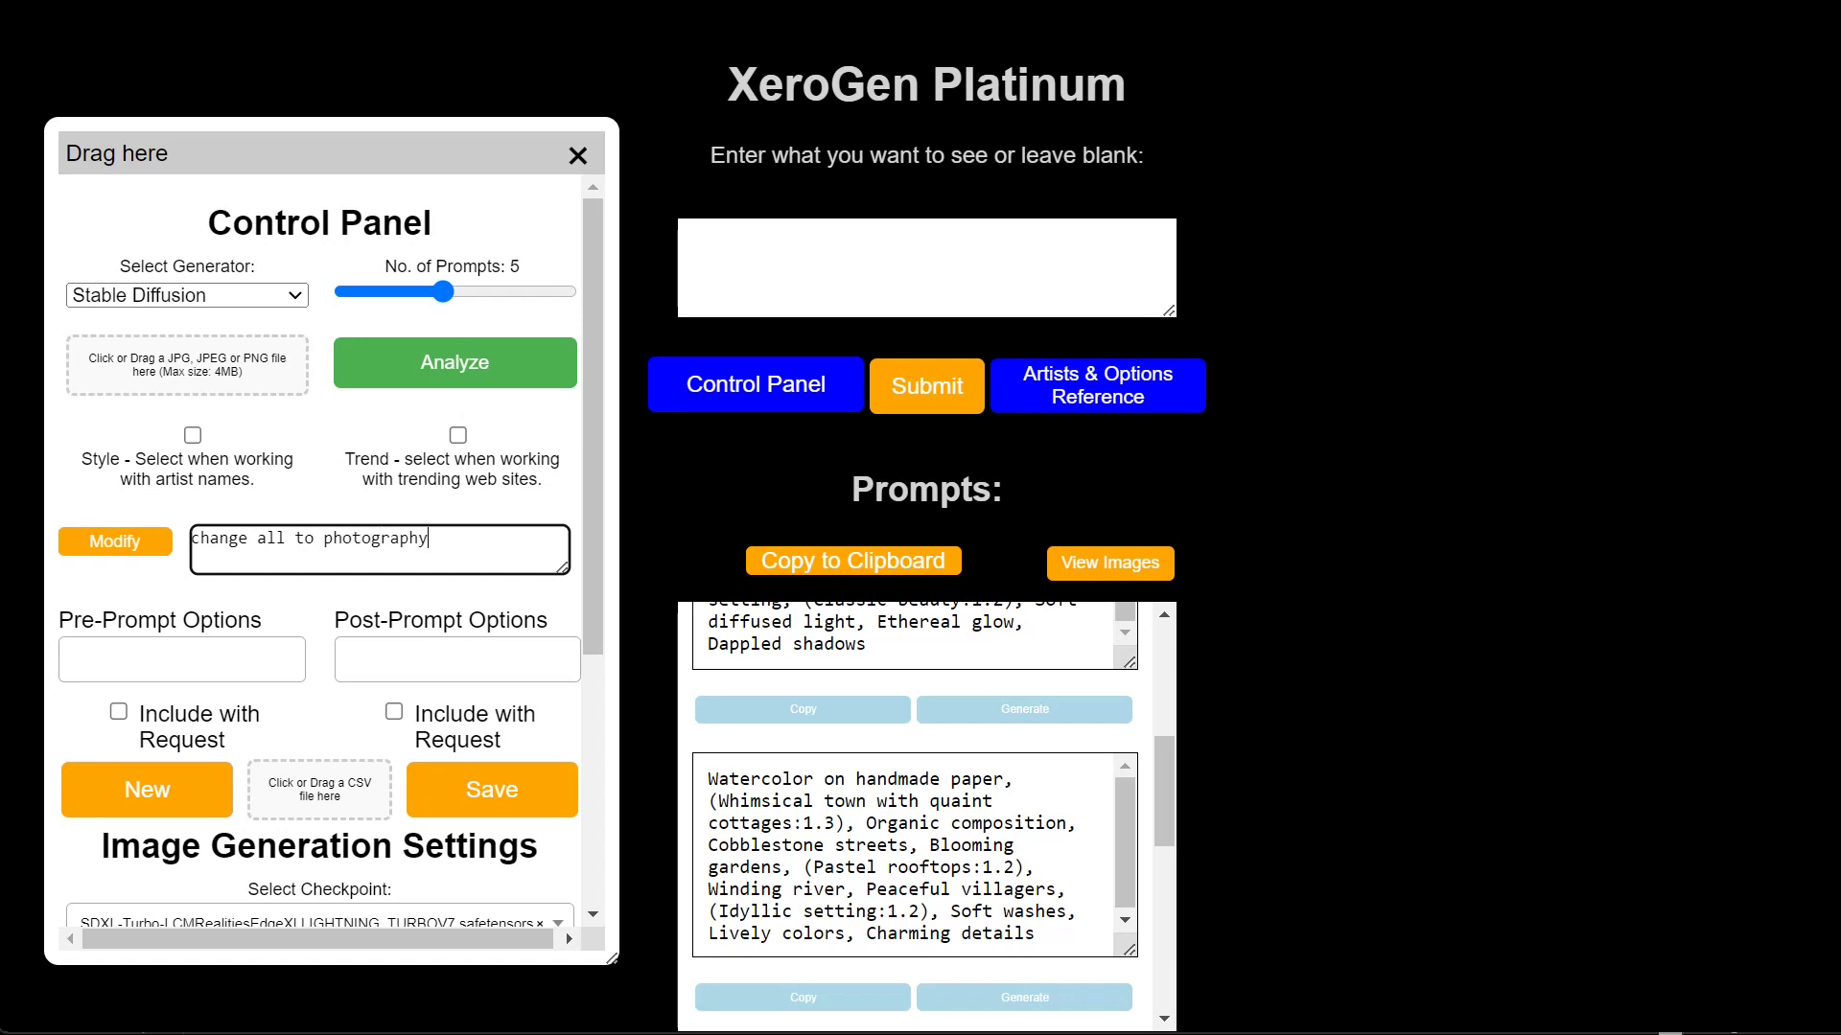
left_click(128, 554)
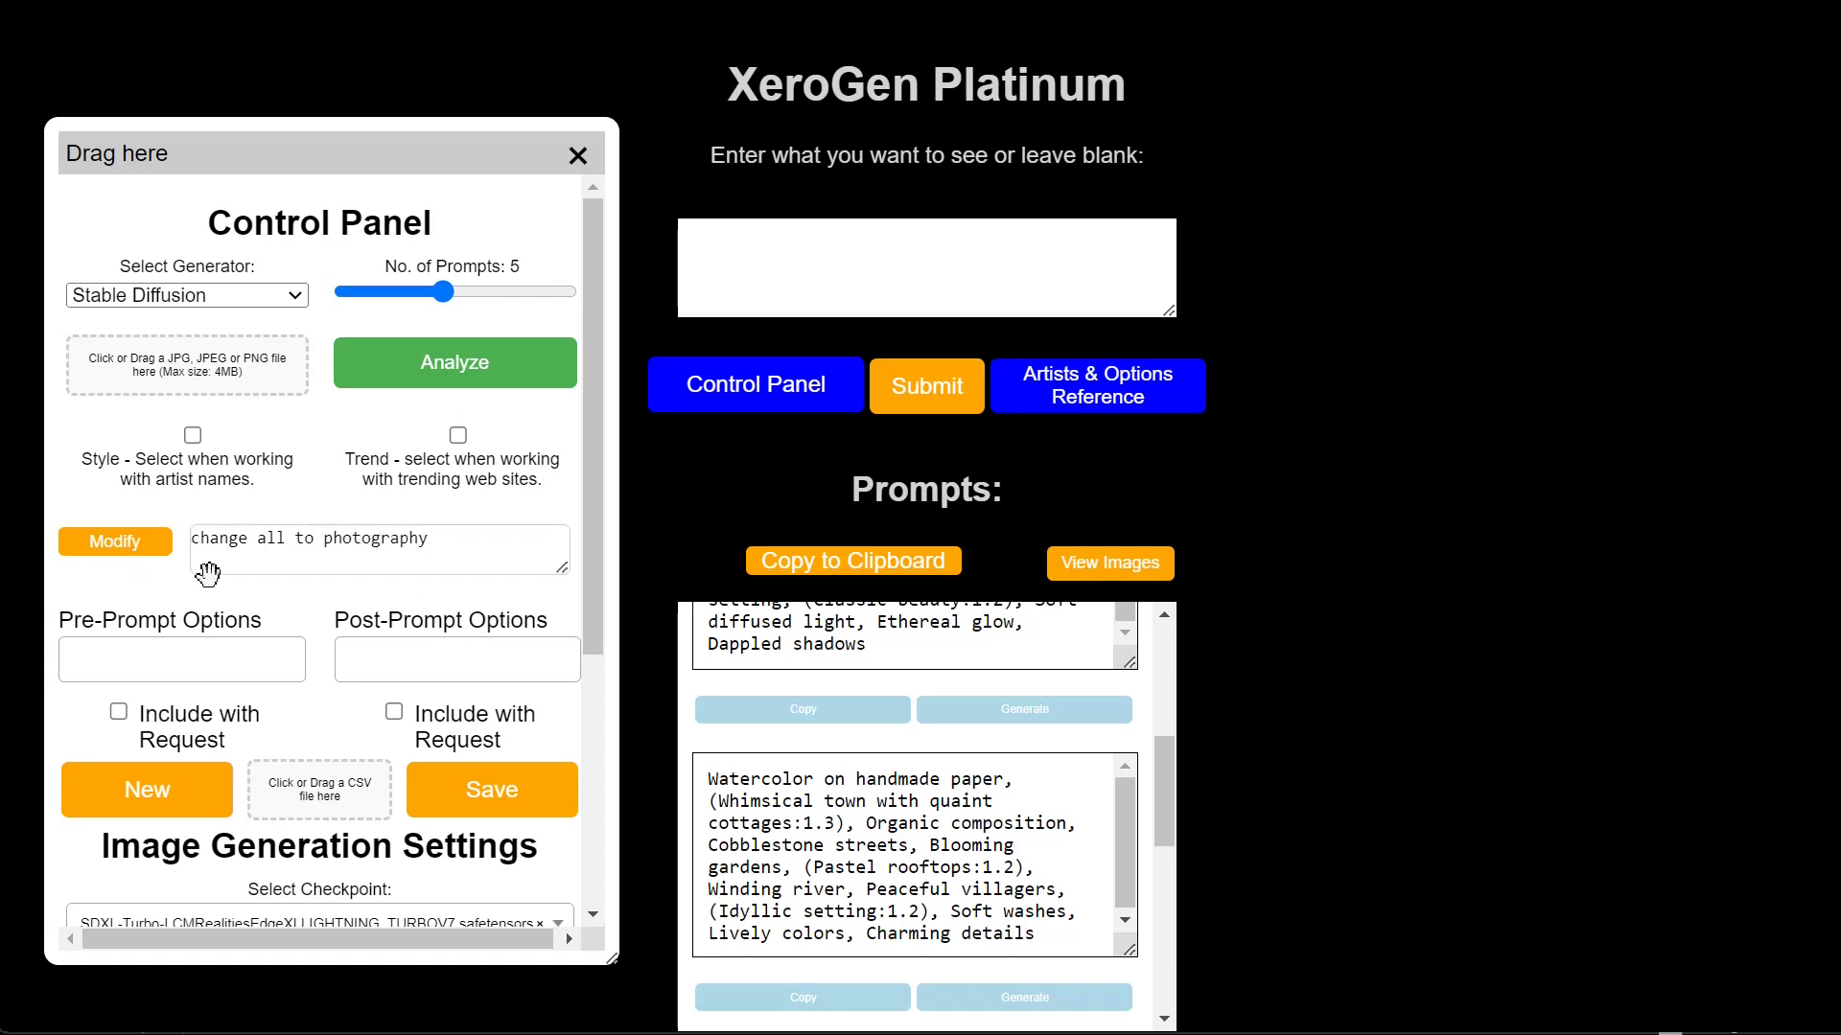
left_click(130, 554)
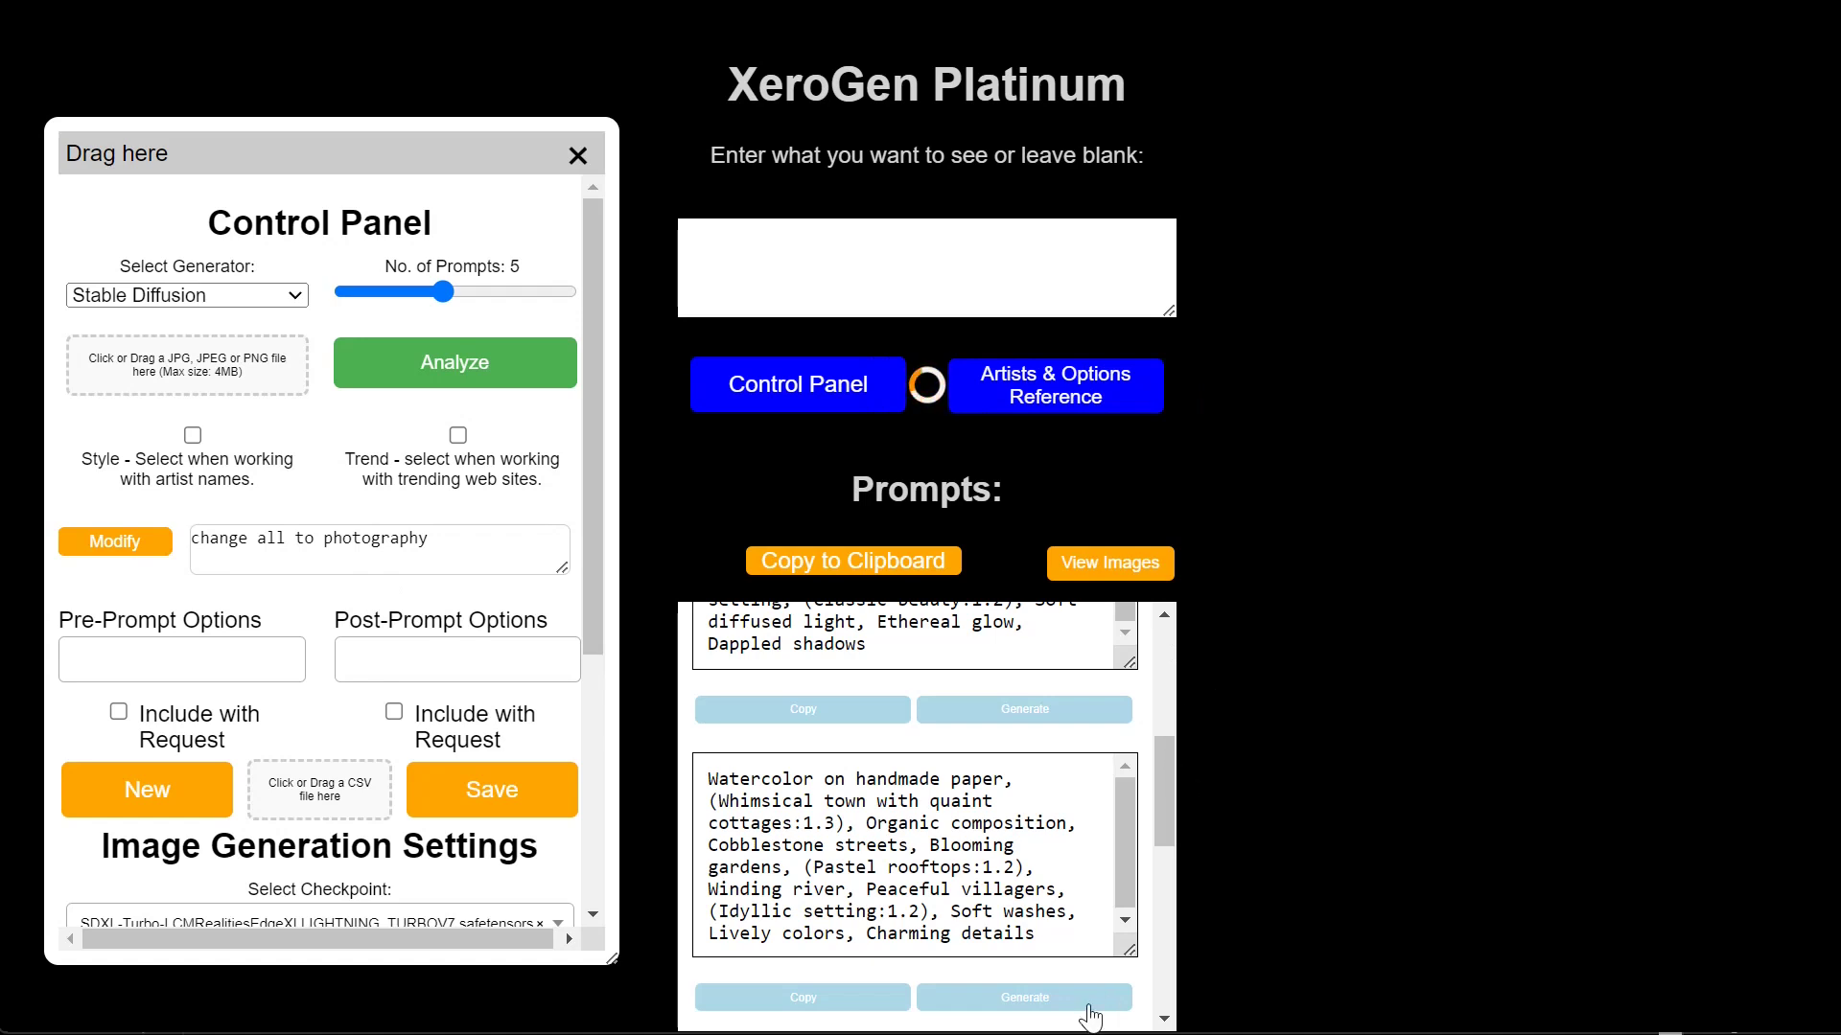
Copy the "Watercolor on handmade paper photography" village prompt and replace the img2img prompt with it
mouse_move(1172, 813)
left_mouse_down()
mouse_move(1170, 710)
mouse_move(1171, 819)
left_mouse_up()
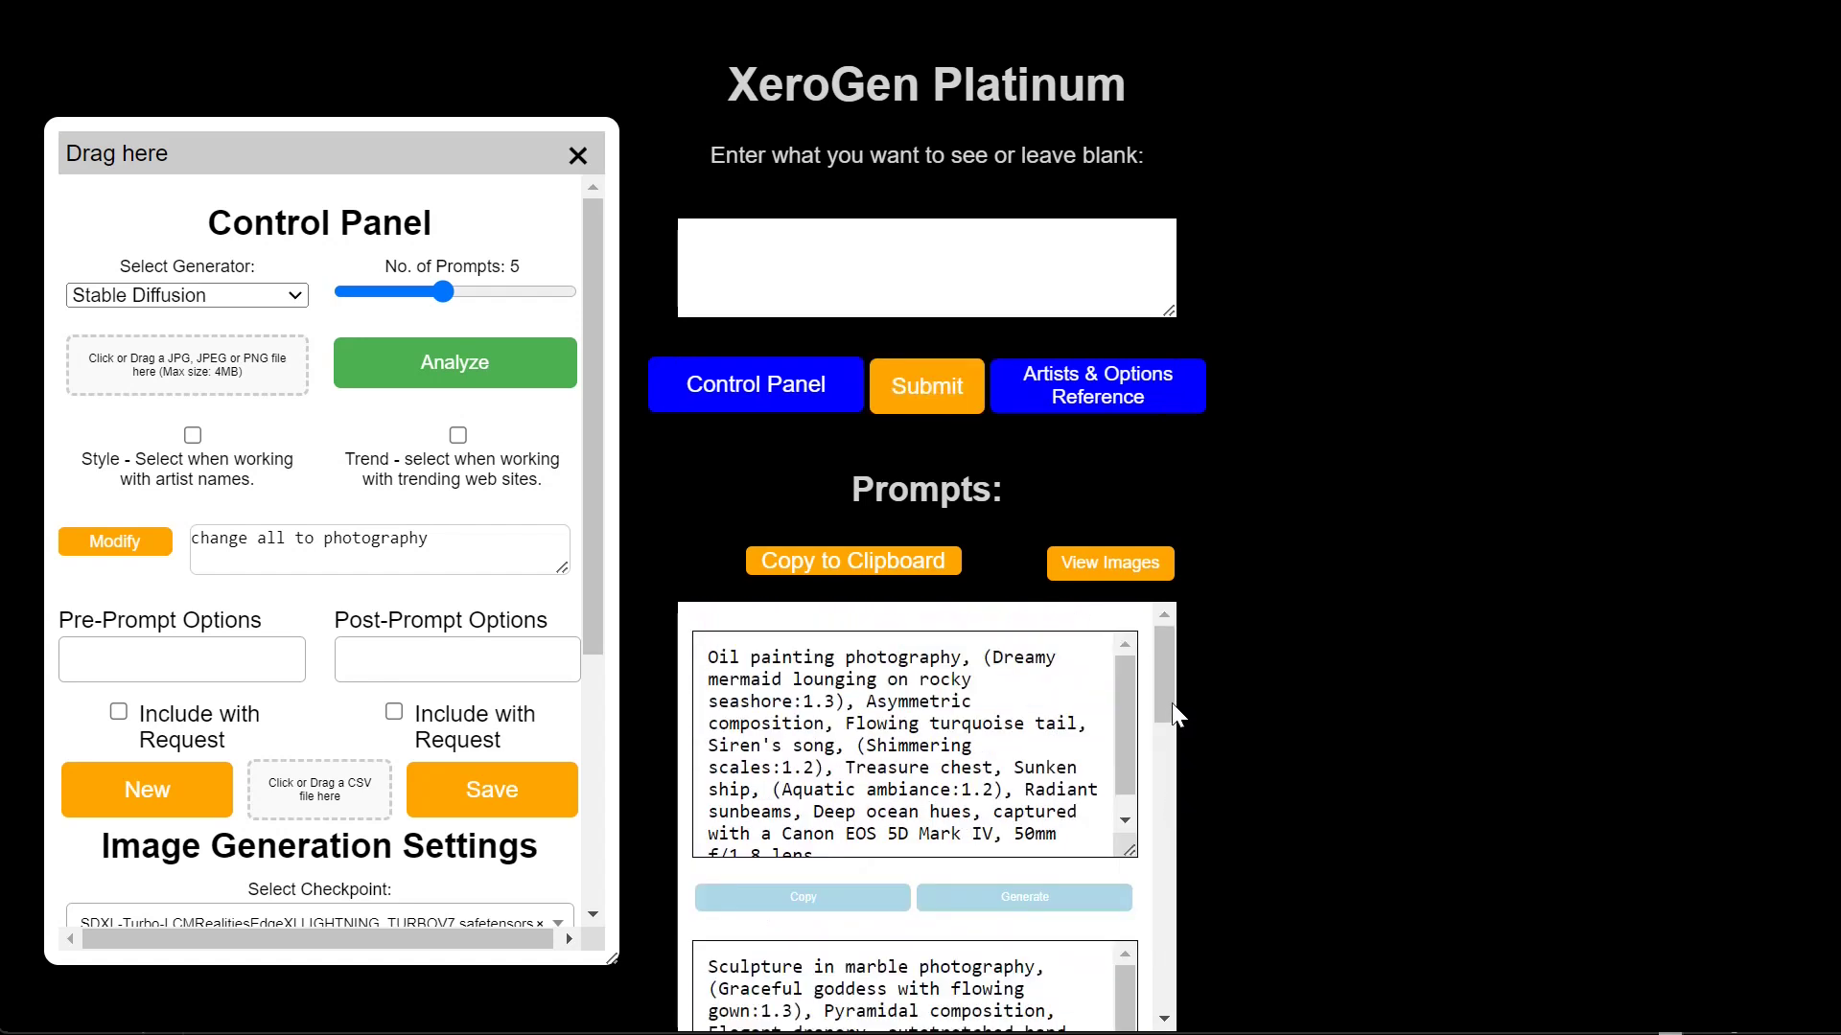
mouse_move(1171, 703)
left_mouse_down()
mouse_move(1166, 819)
mouse_move(1131, 798)
left_mouse_up()
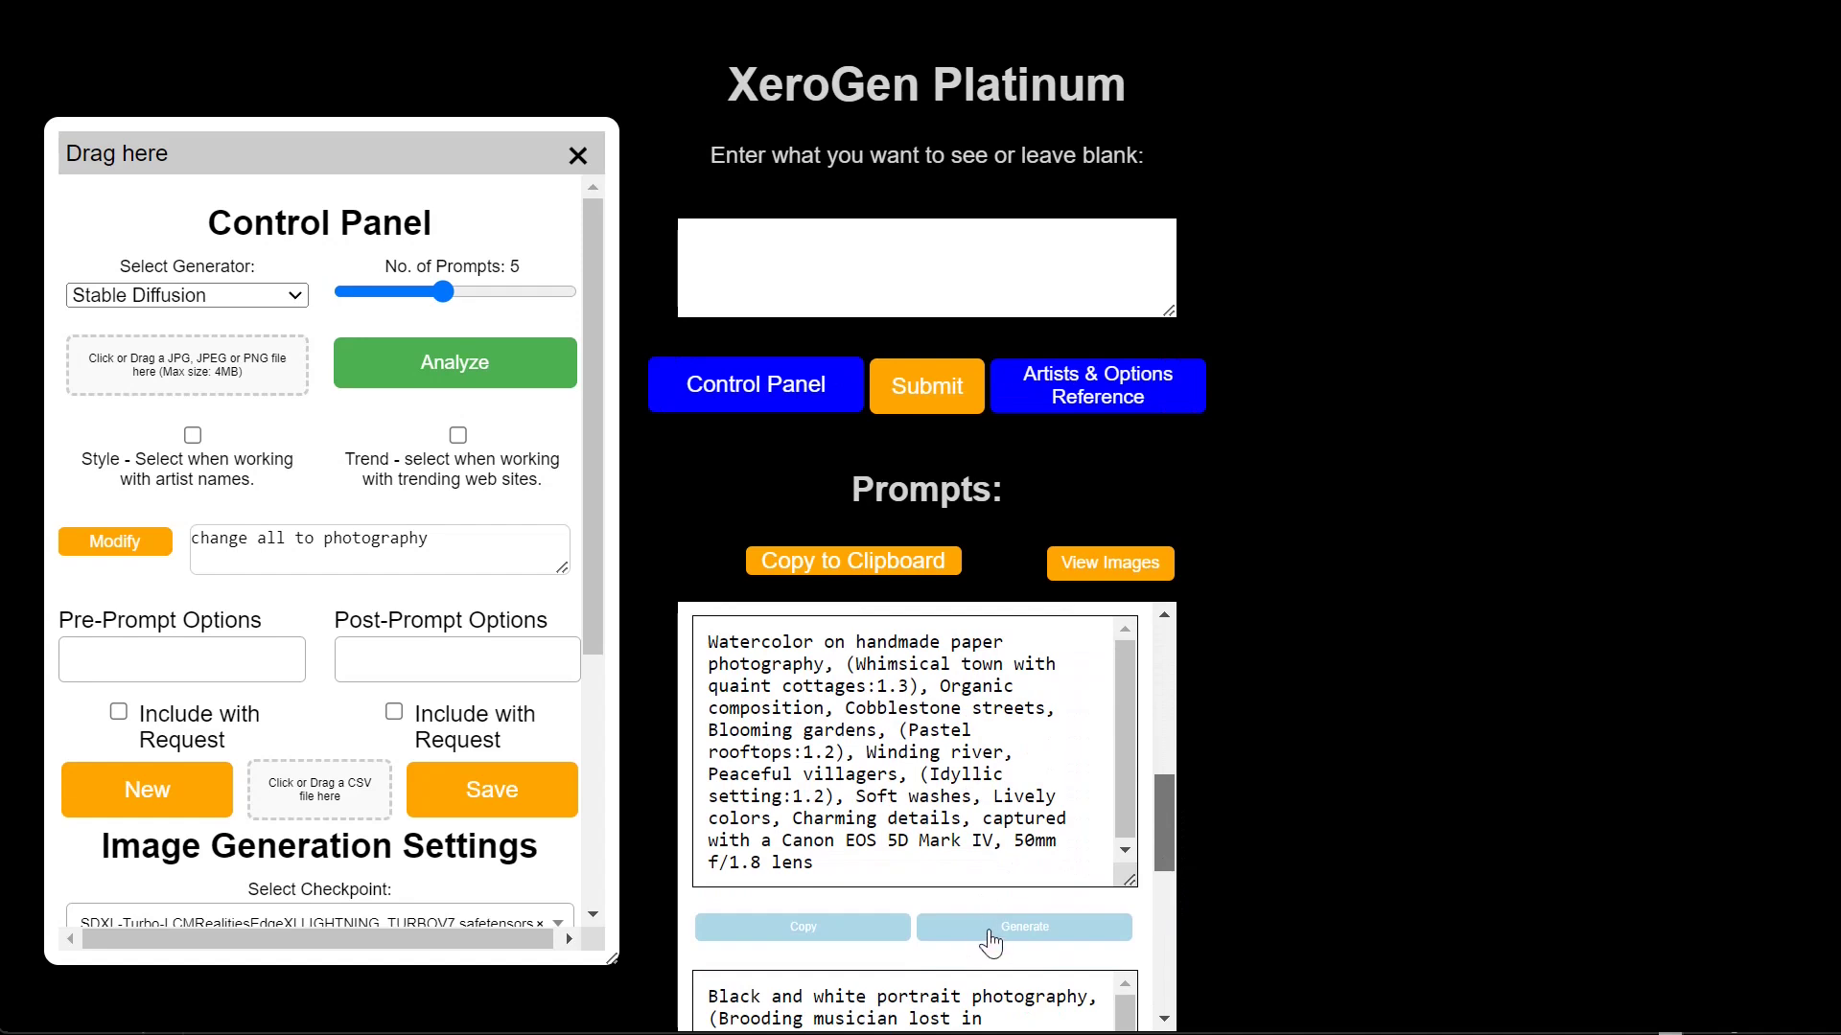
left_click(815, 935)
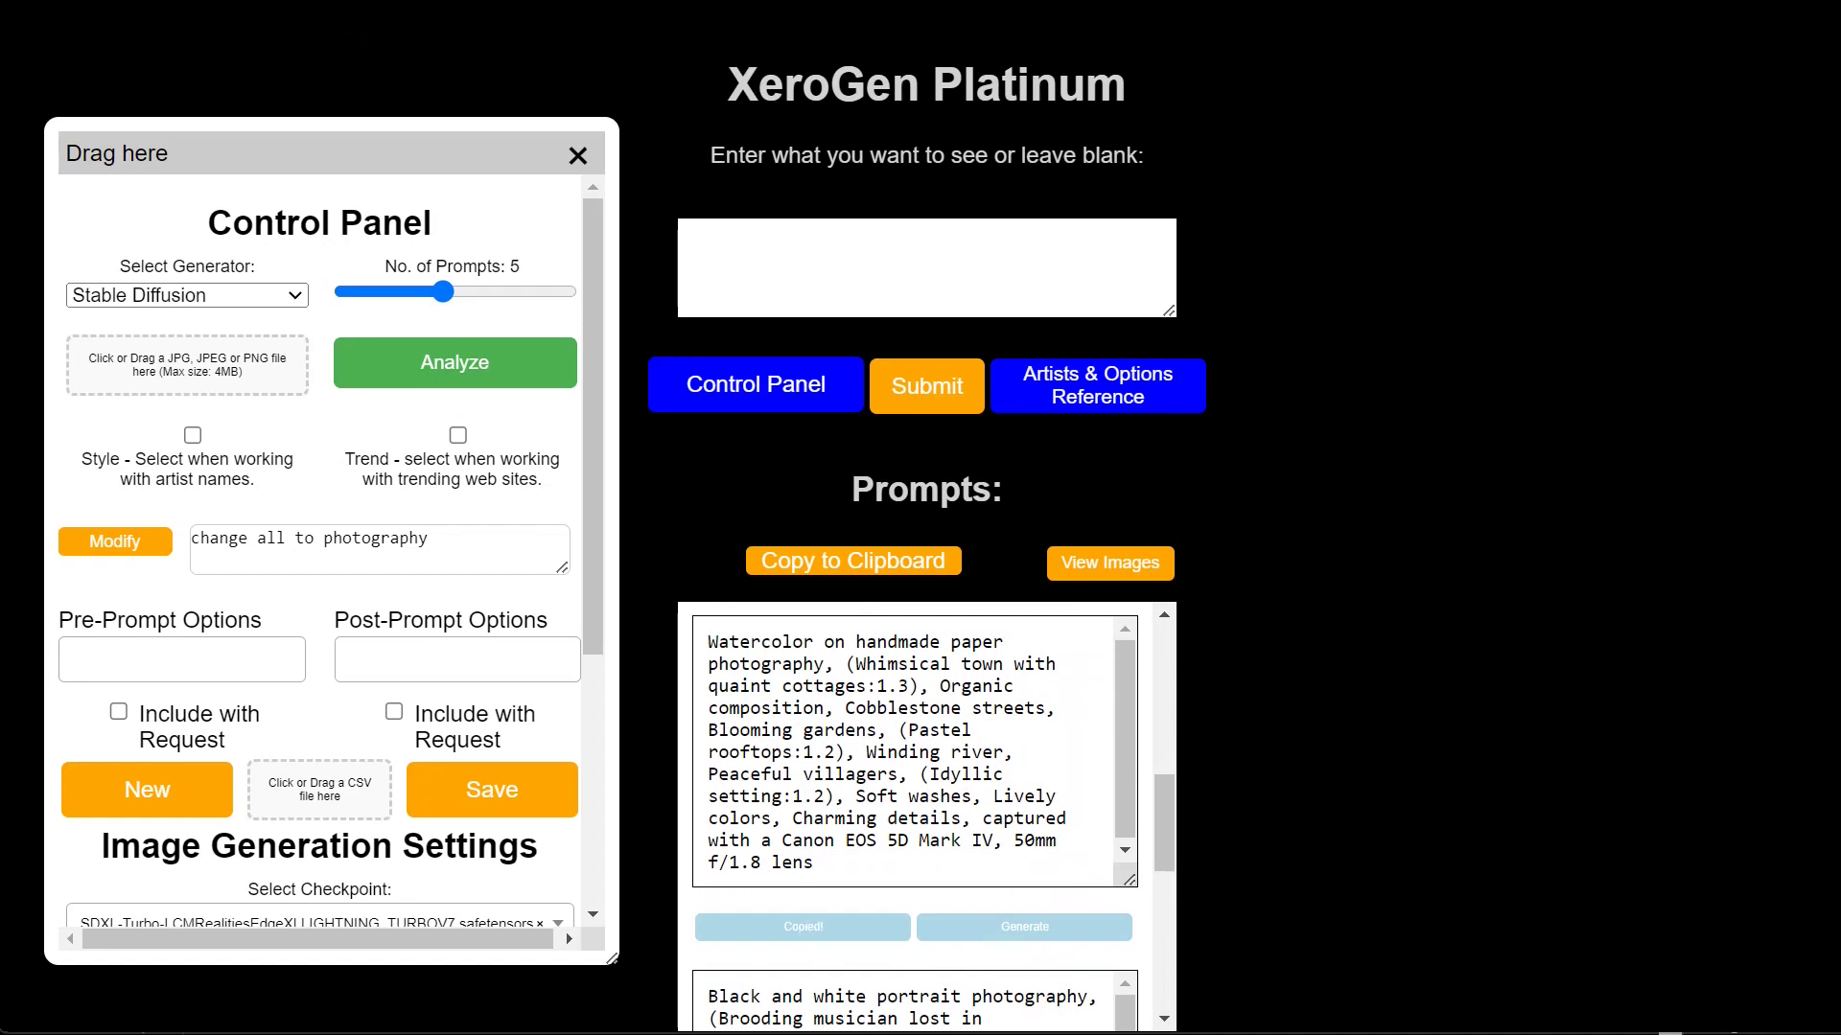
key("alt+Tab")
key("ctrl+a")
key("ctrl+v")
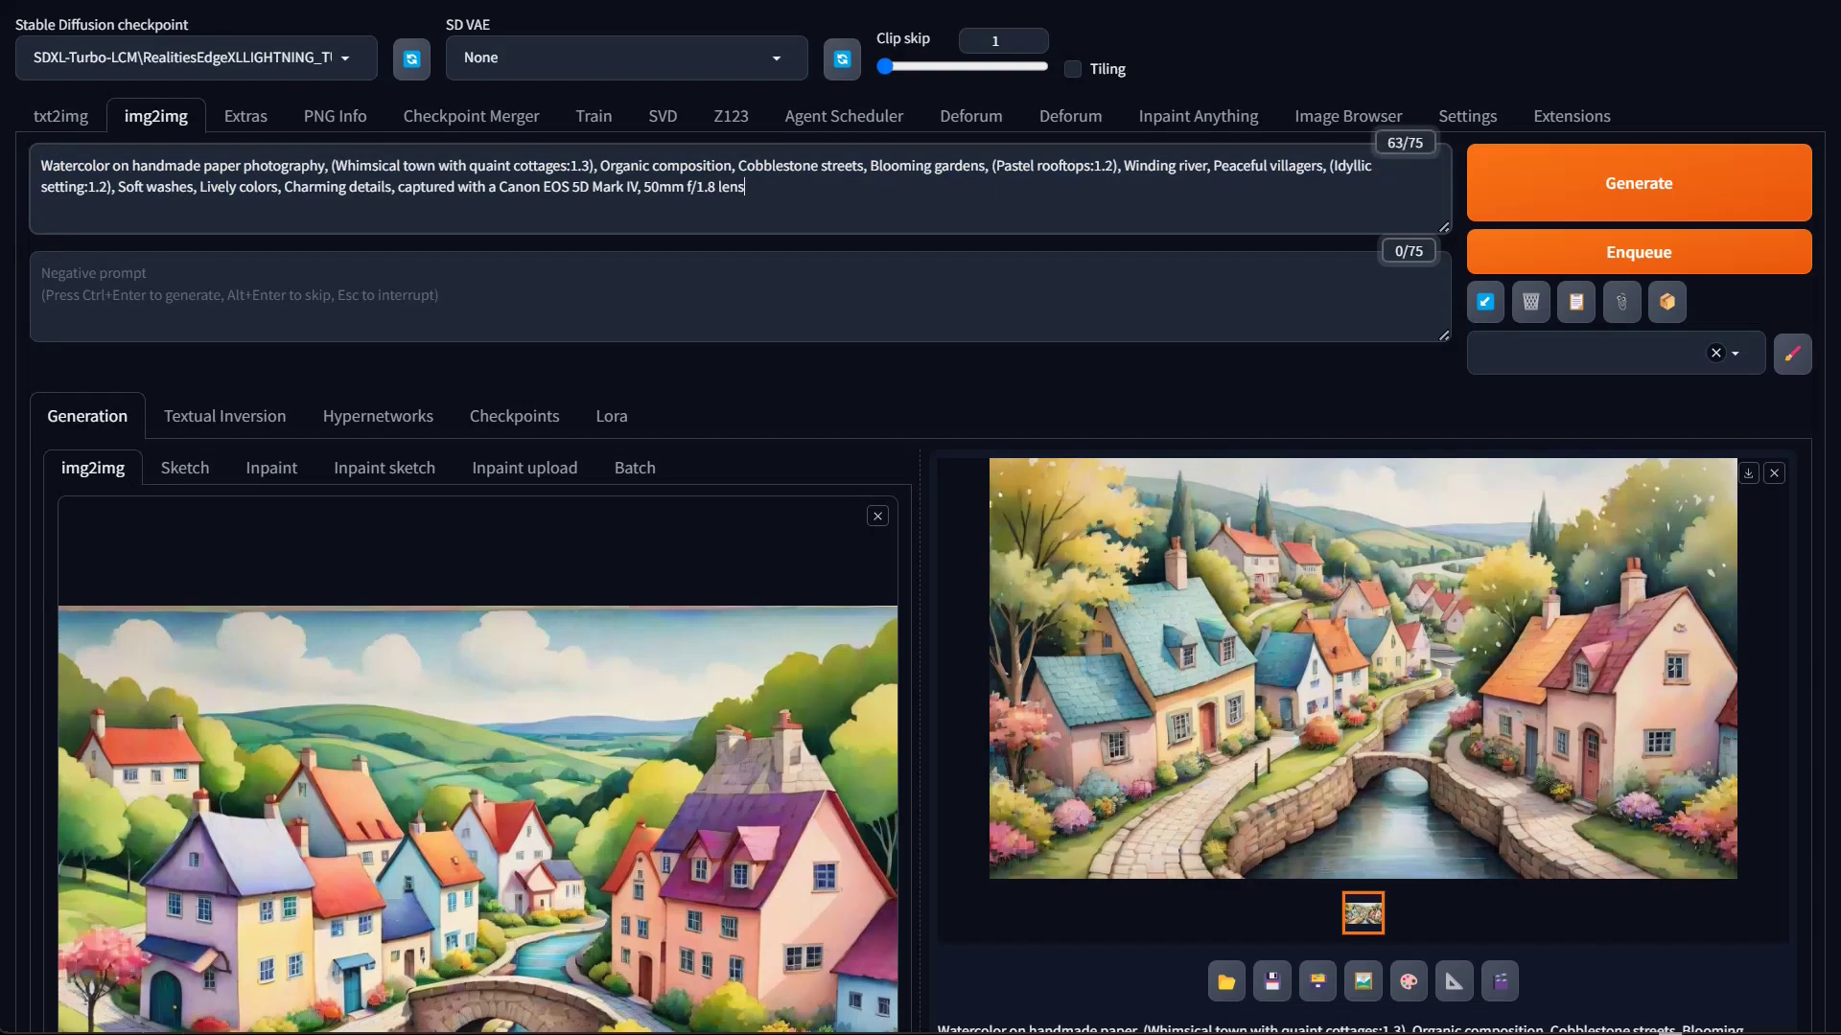
Return to XeroGen Platinum and restore the earlier prompt set beginning with "Oil painting, (Dreamy mermaid lounging" from the output history
key("alt+Tab")
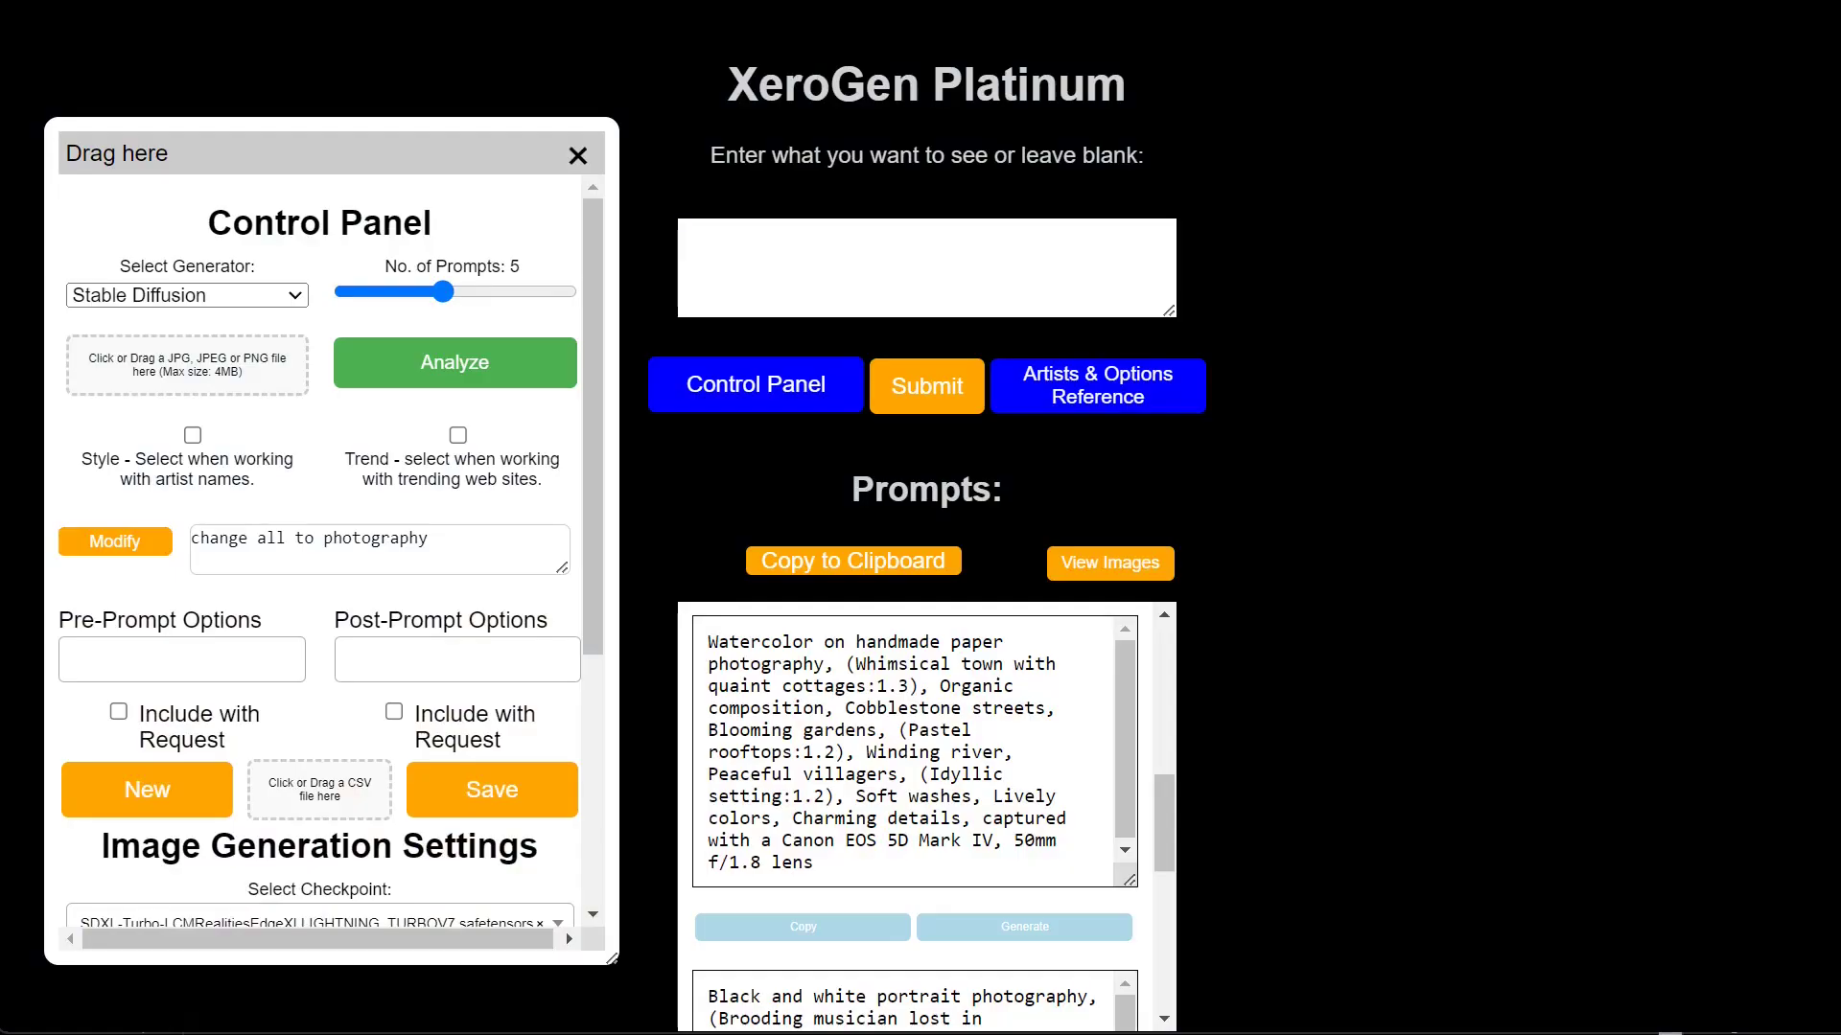
scroll(1221, 791, "down", 3)
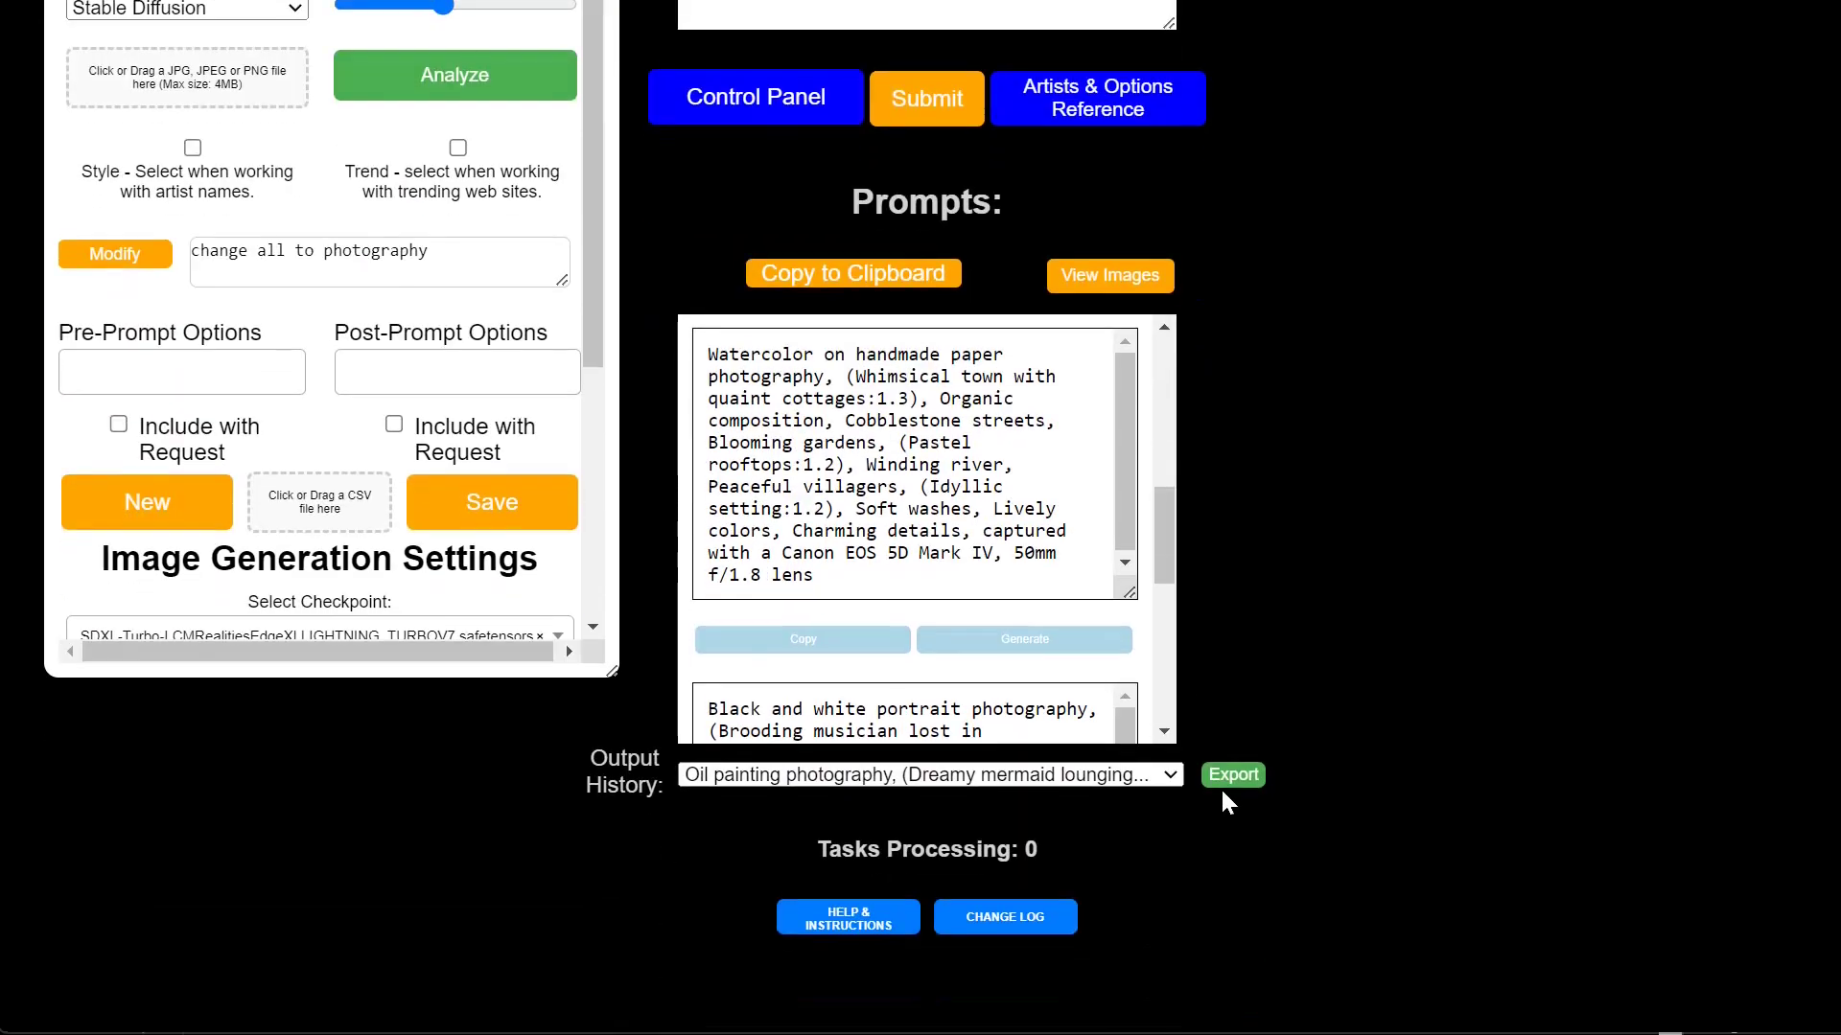
left_click(878, 775)
left_click(856, 847)
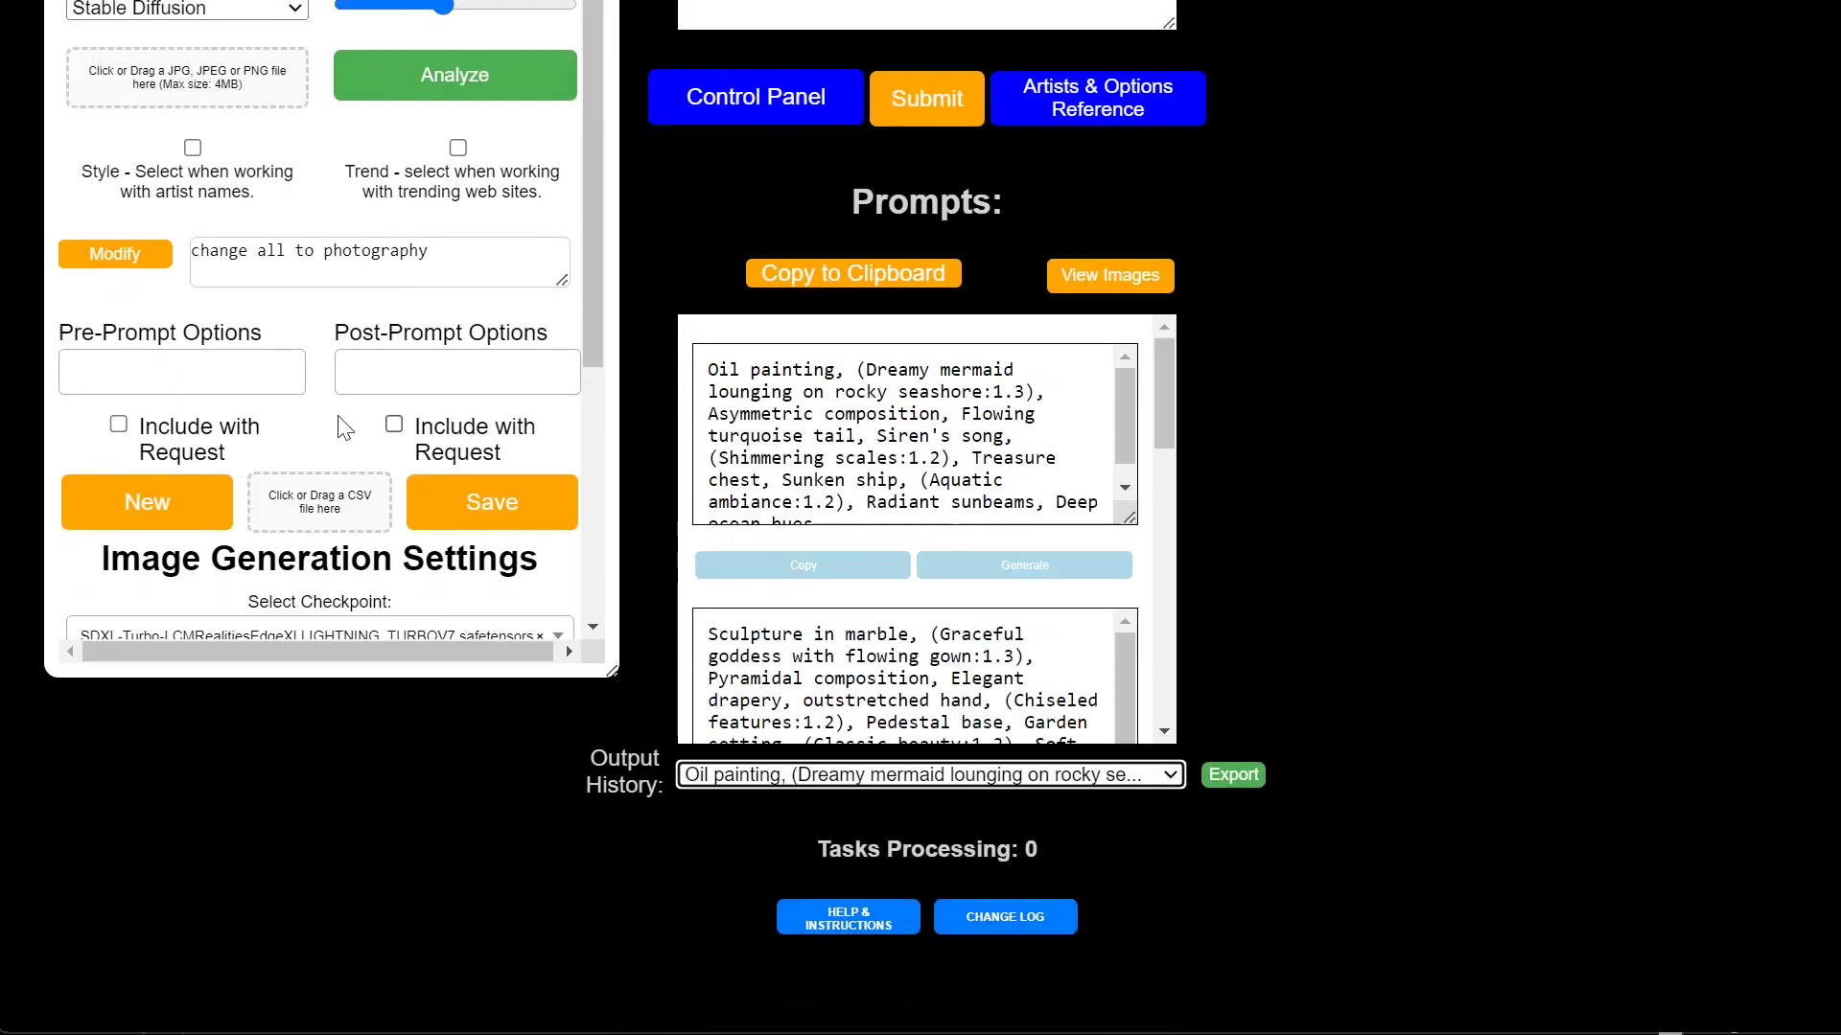
Change the modification request to "change all to professional photography" and apply it to the prompts
left_click(310, 251)
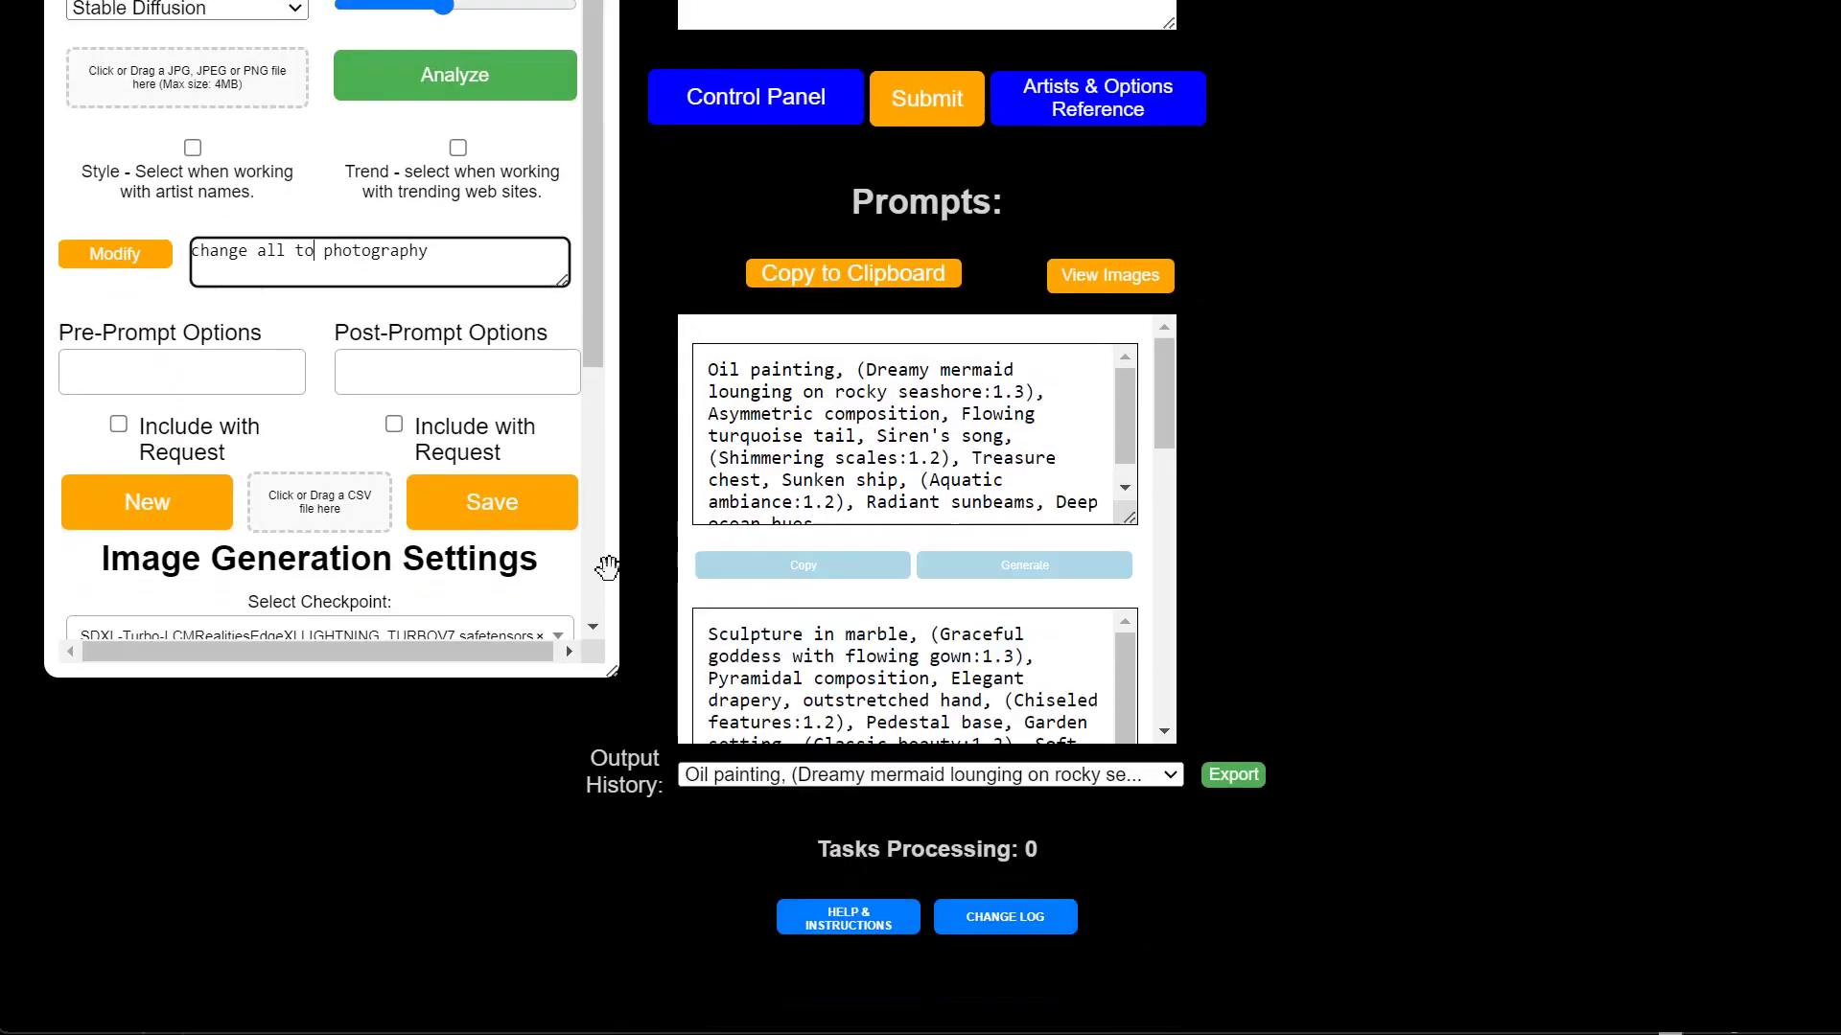
type("pro")
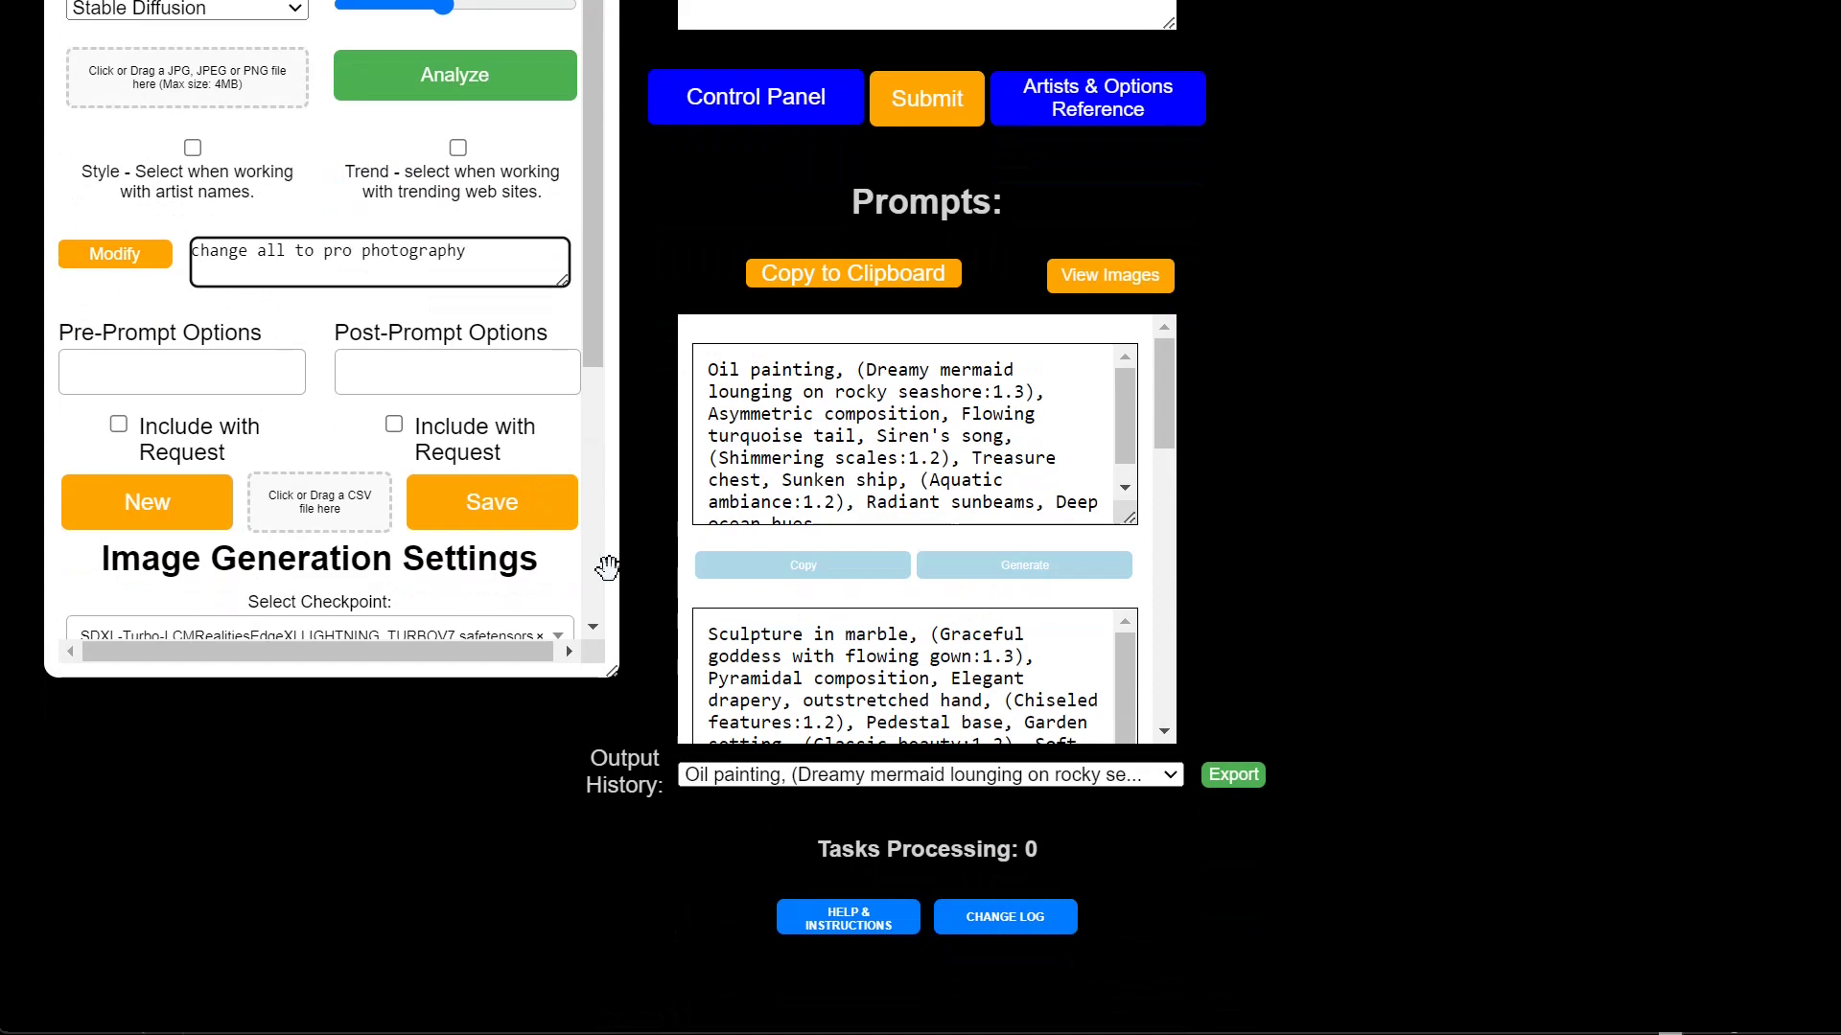
type("fessional")
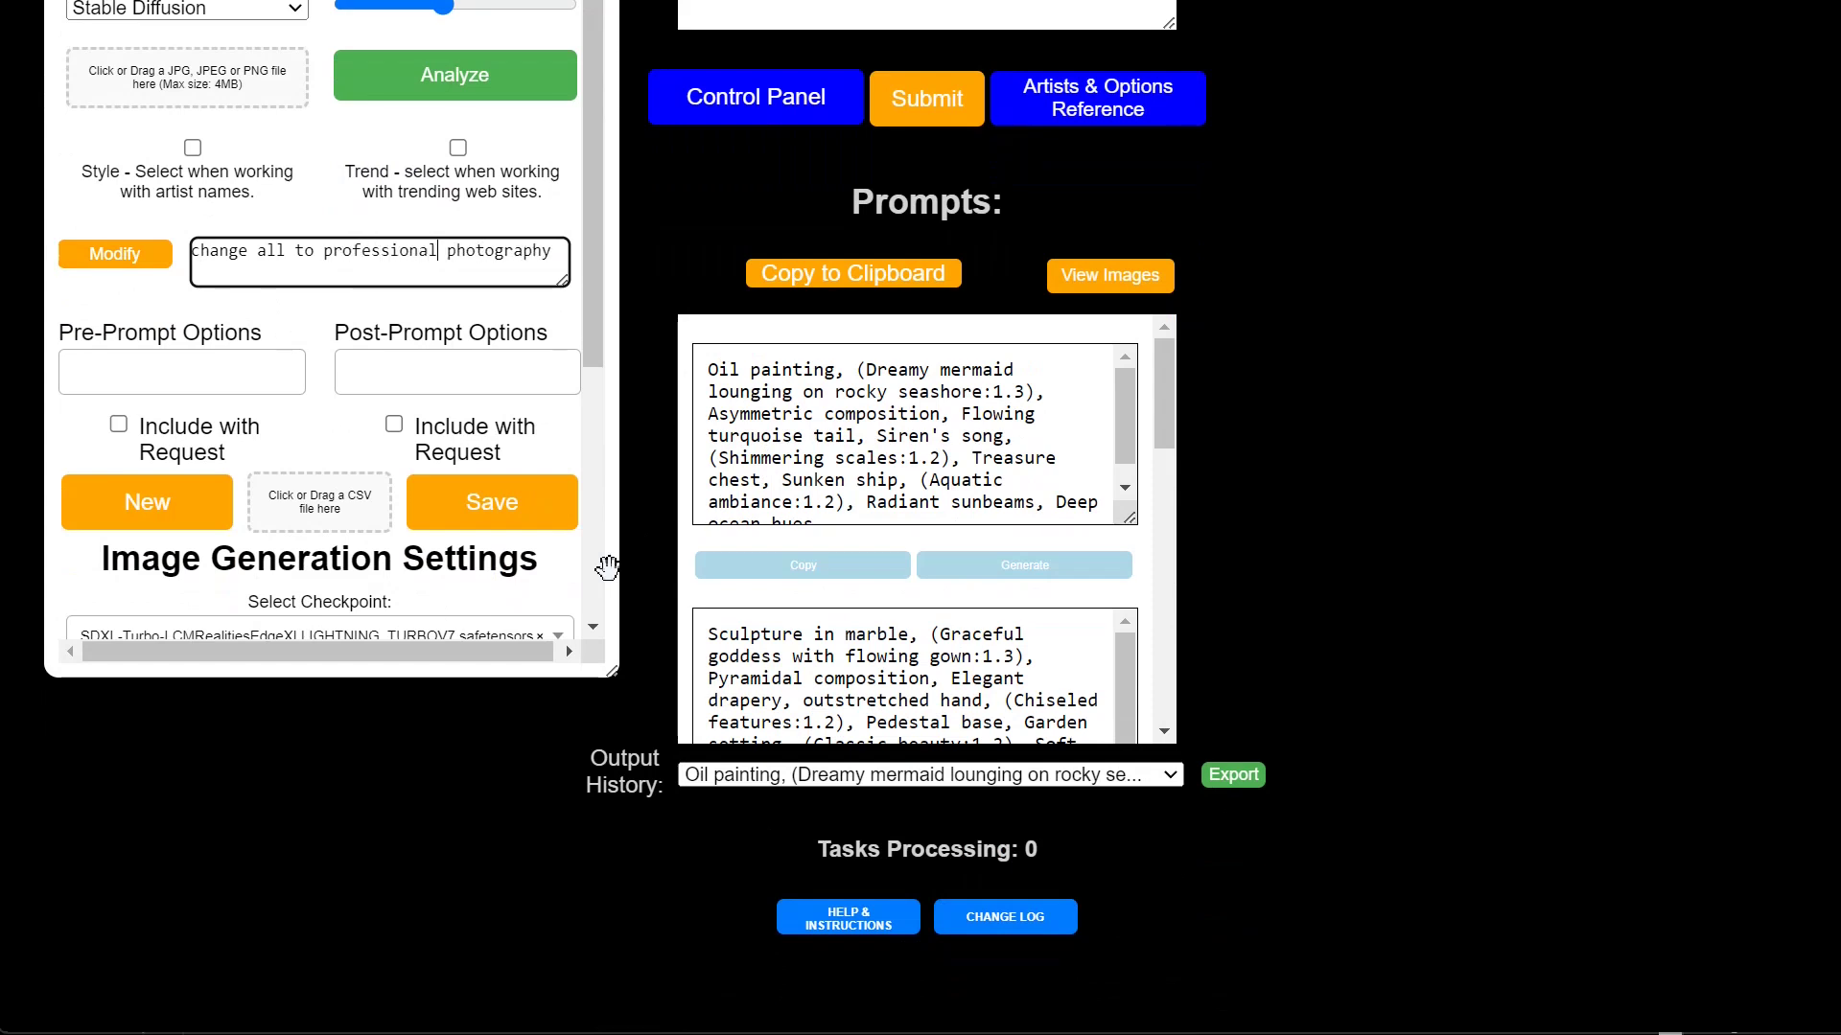
left_click(137, 259)
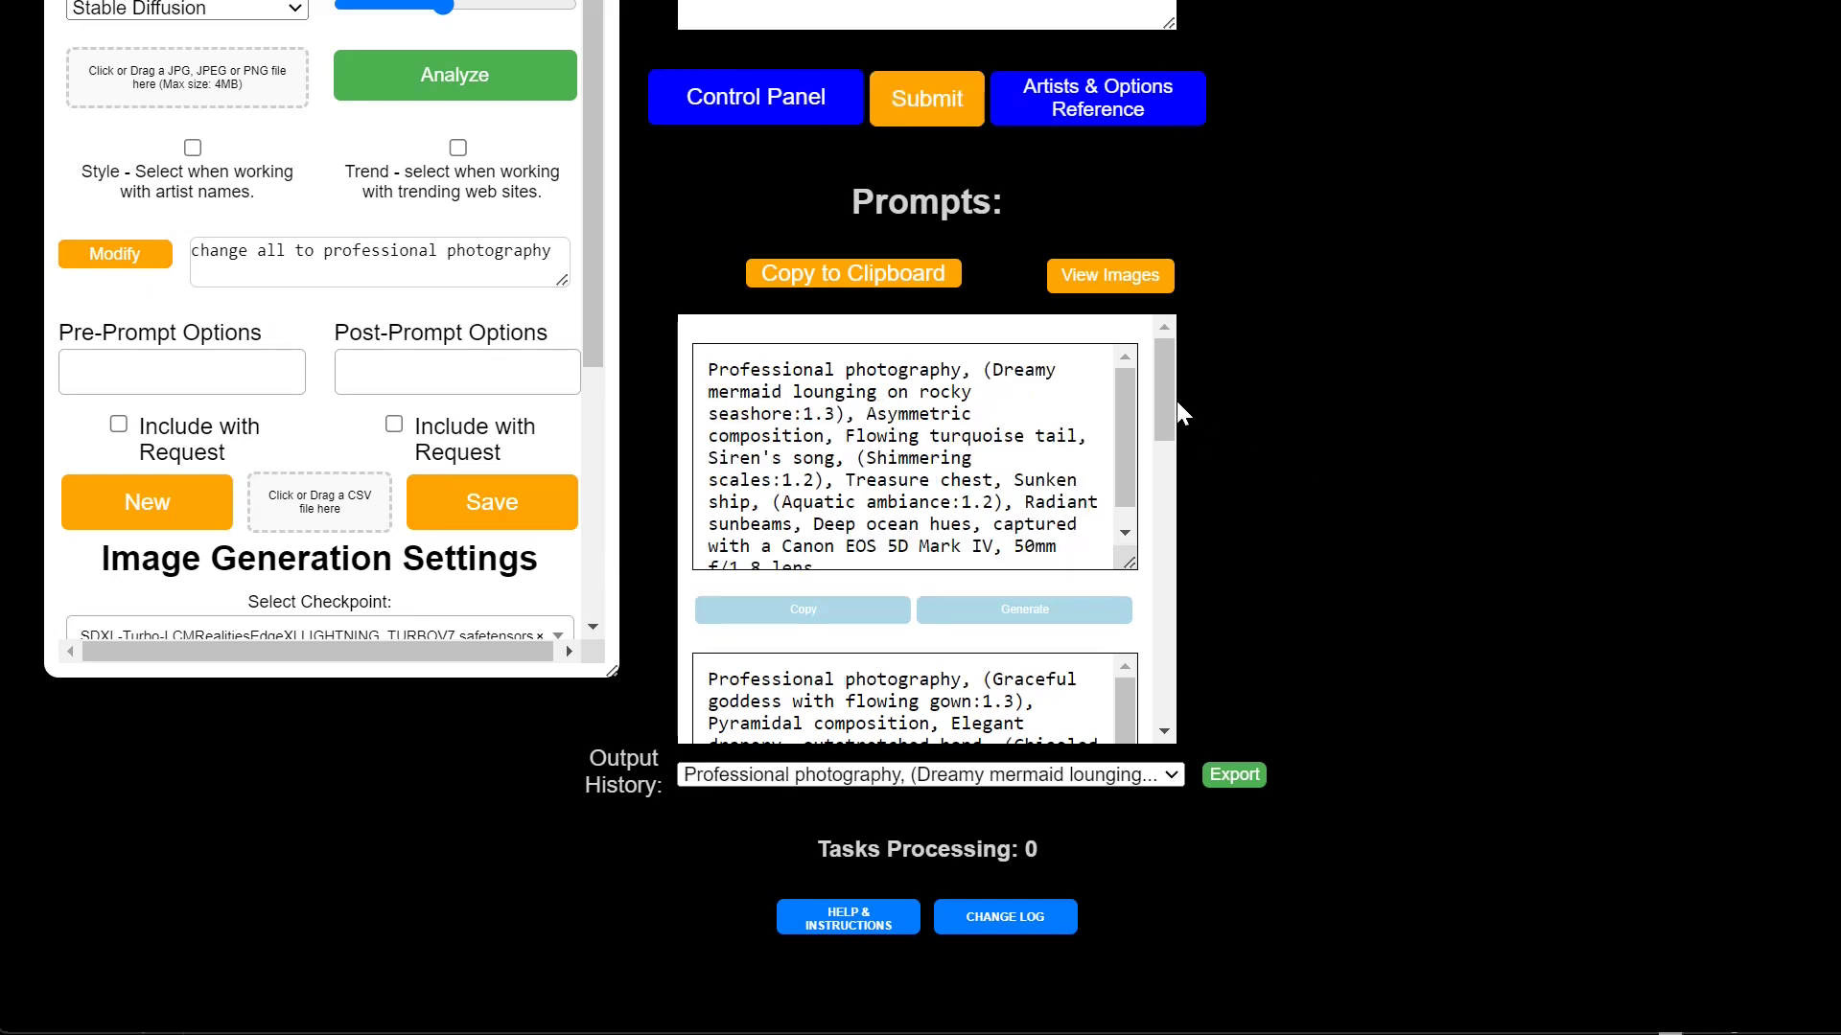
Copy the "Professional photography, (Whimsical town with quaint cottages:1.3)" prompt and replace the img2img prompt in Stable Diffusion with it
left_click_drag(1164, 428, 1170, 521)
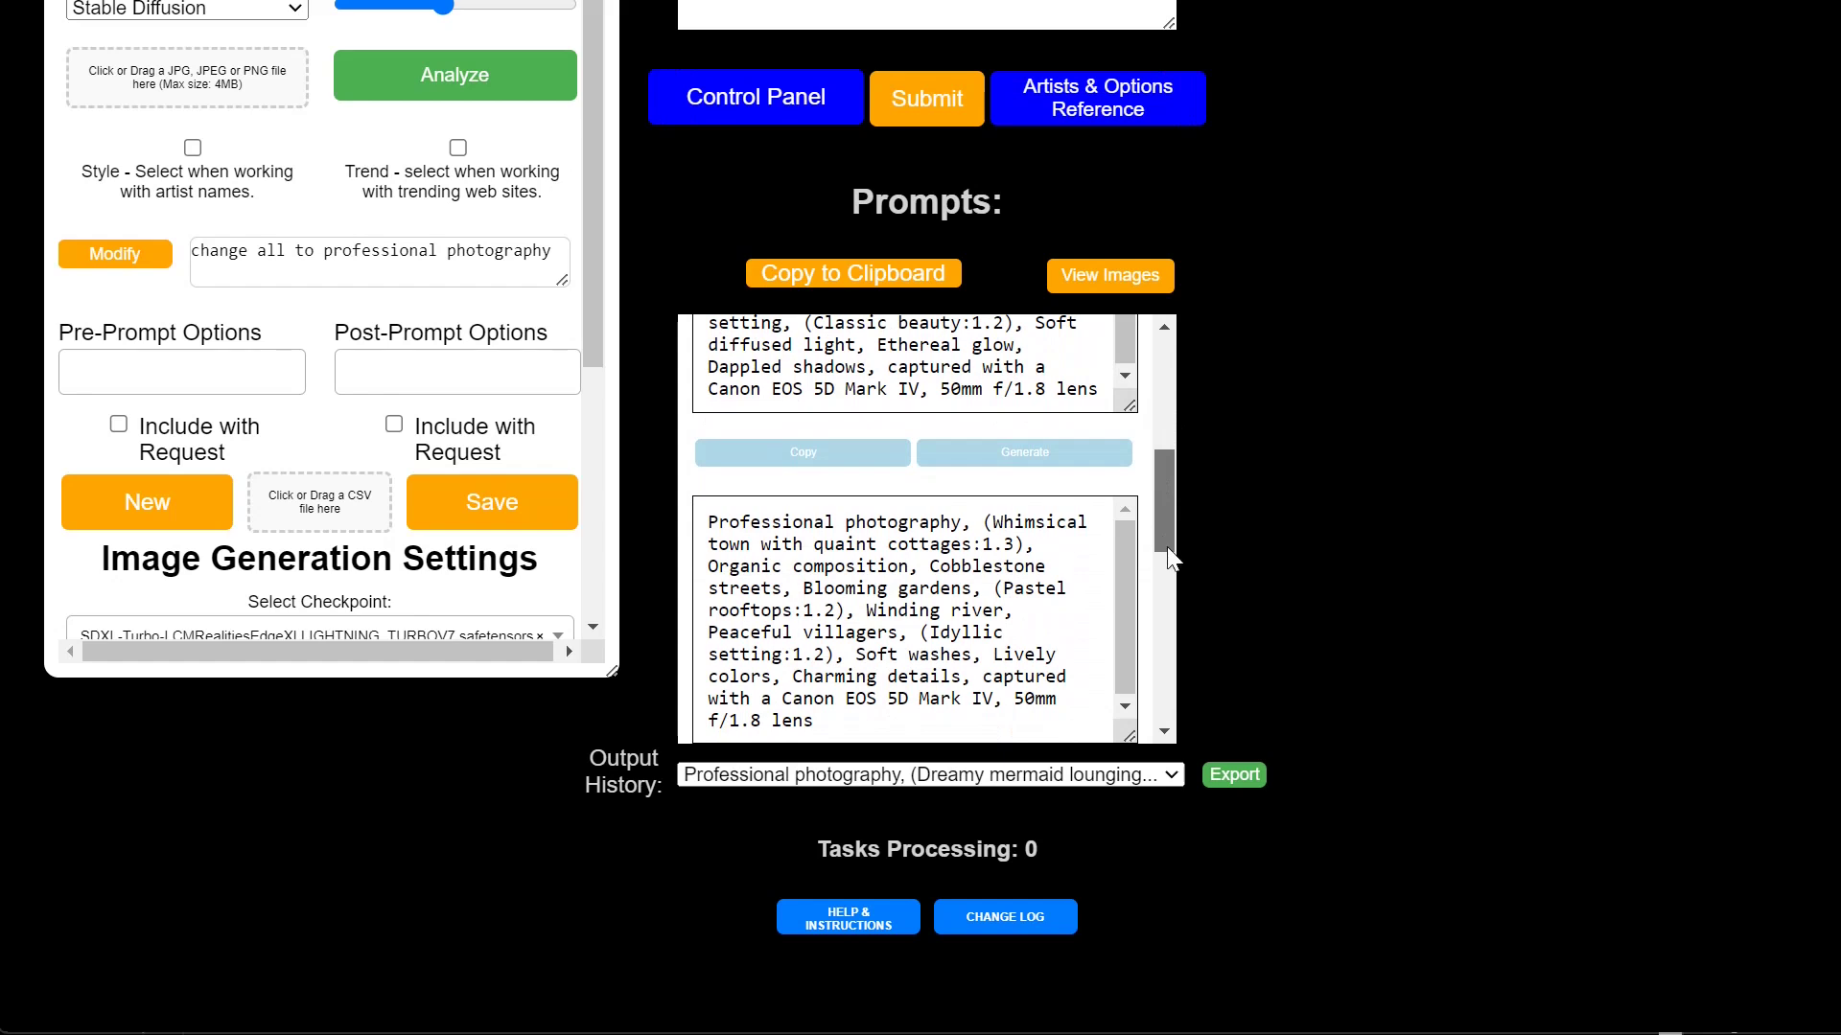
scroll(1164, 527, "down", 1)
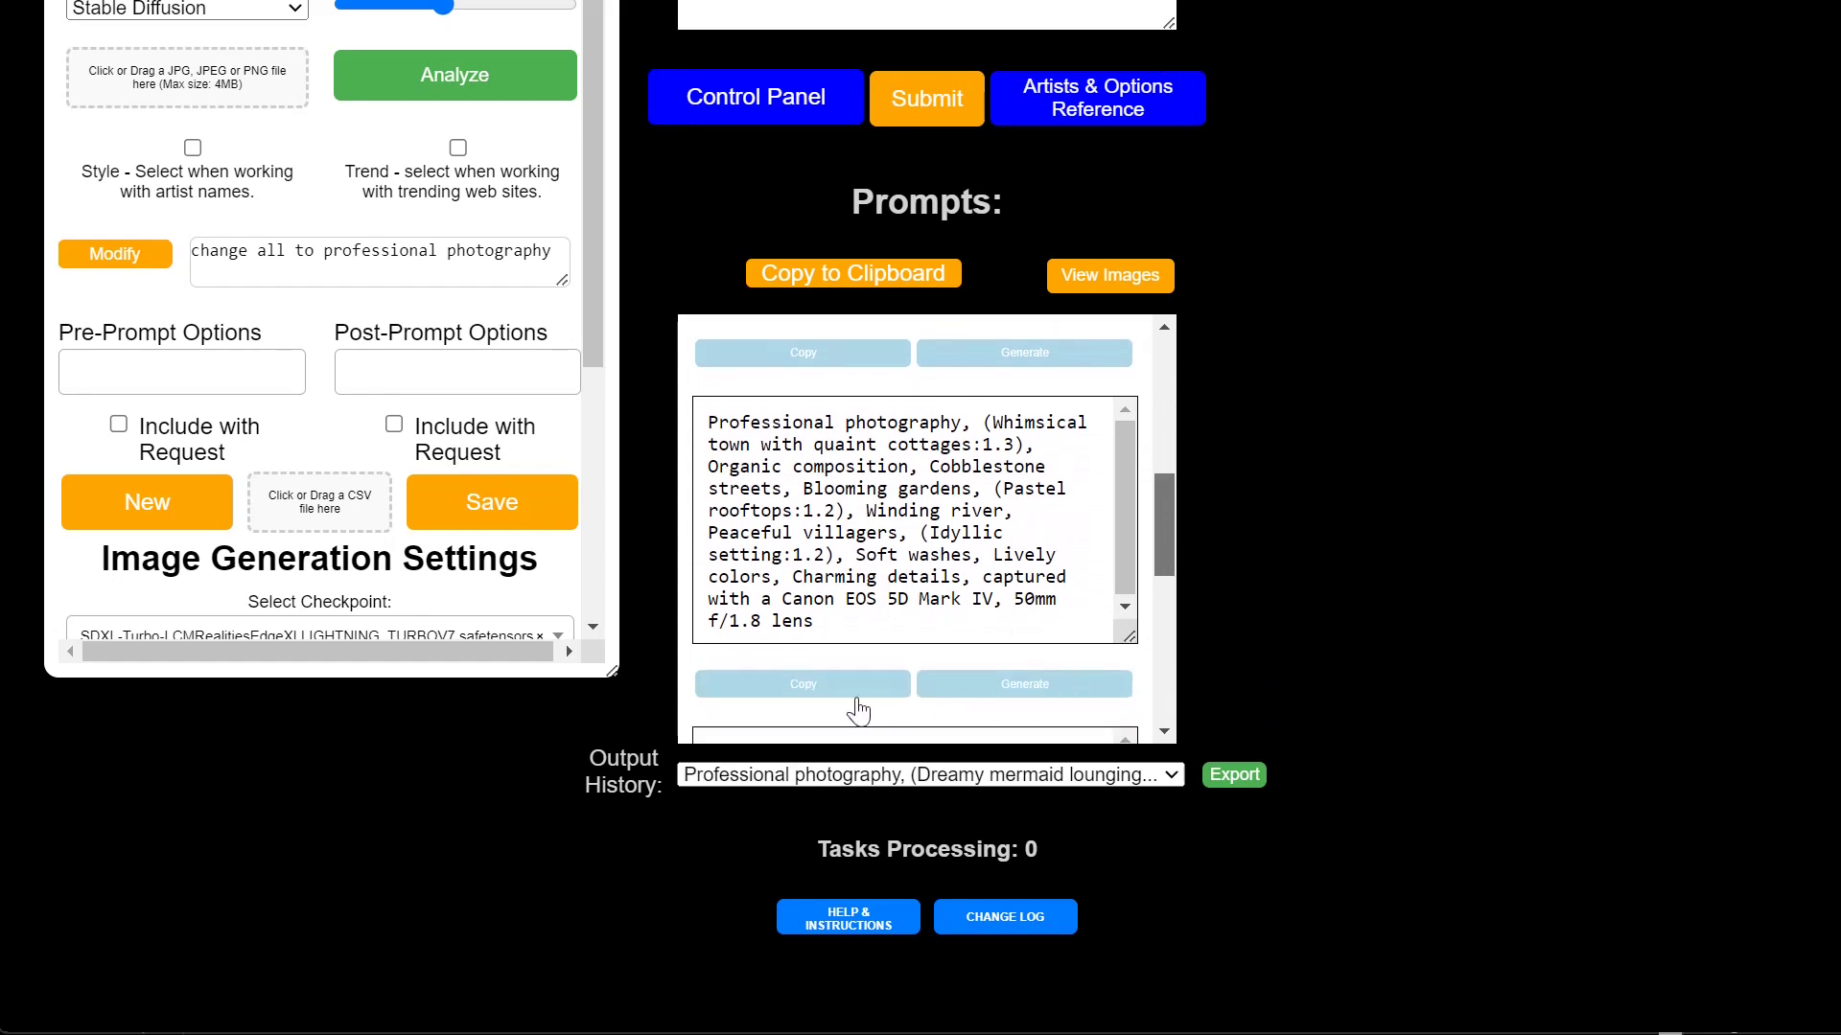
left_click(847, 686)
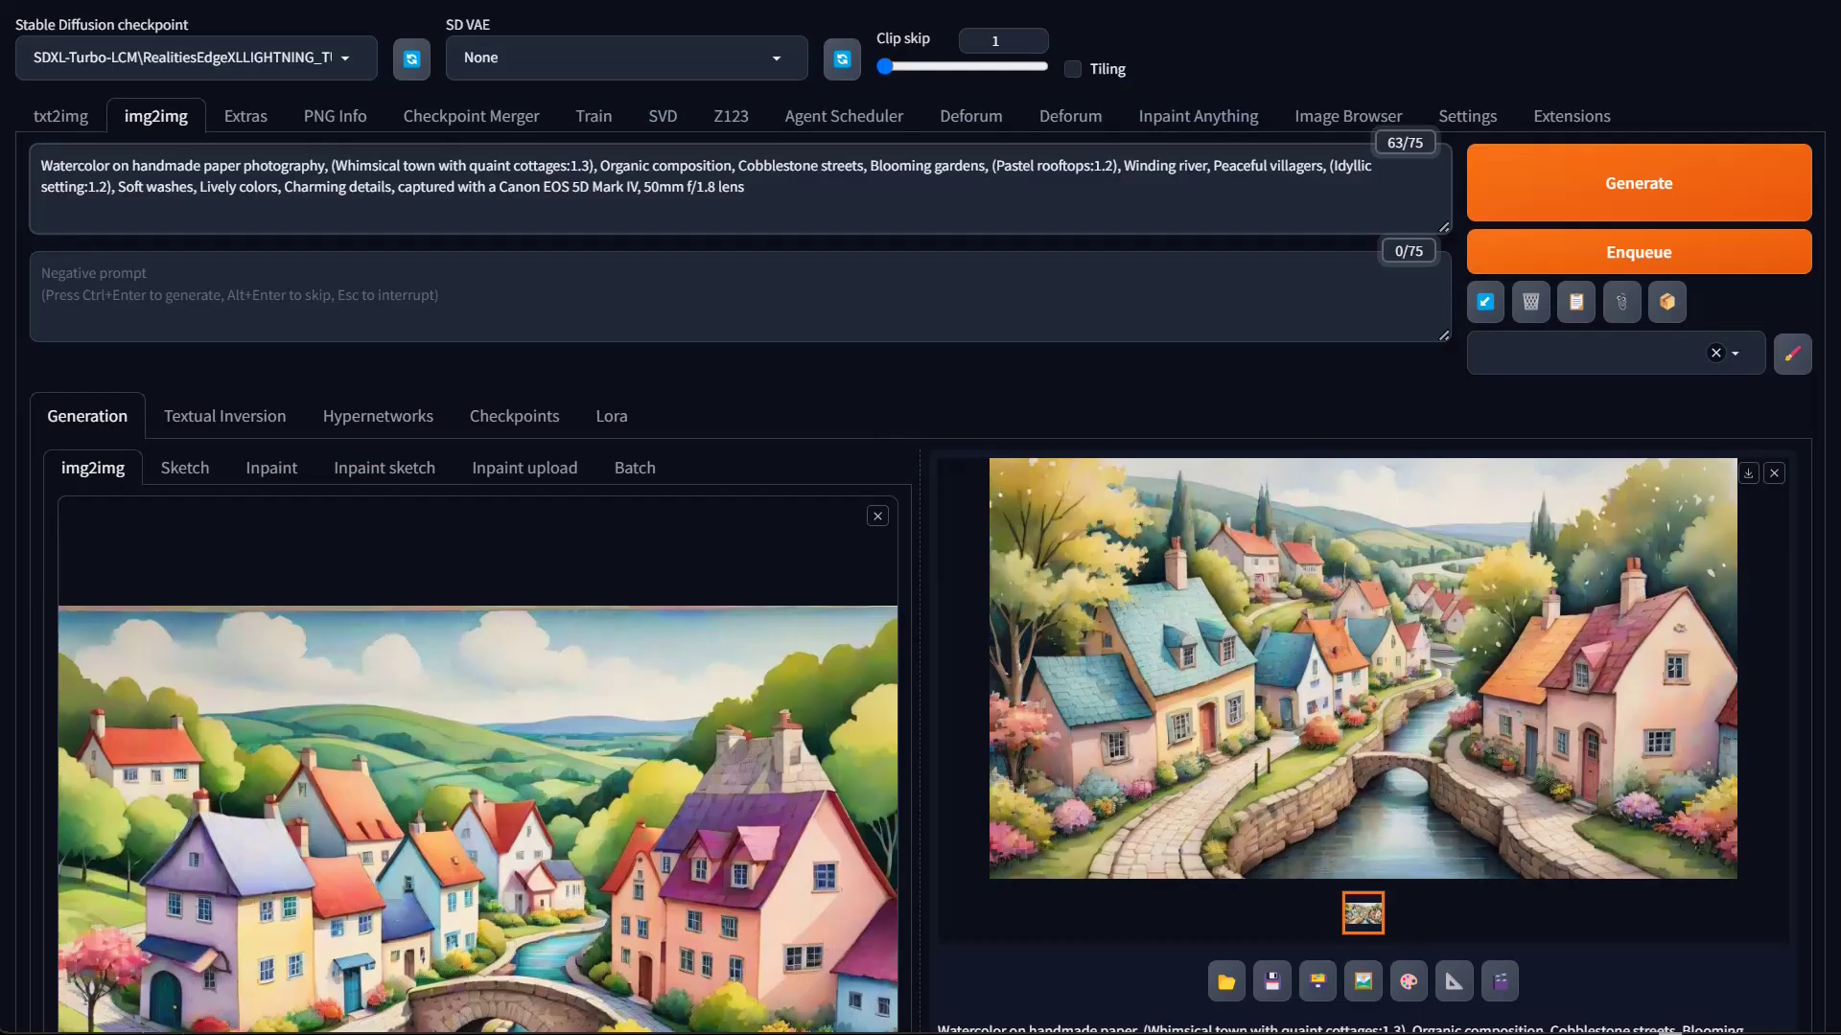
key("ctrl+a")
key("ctrl+v")
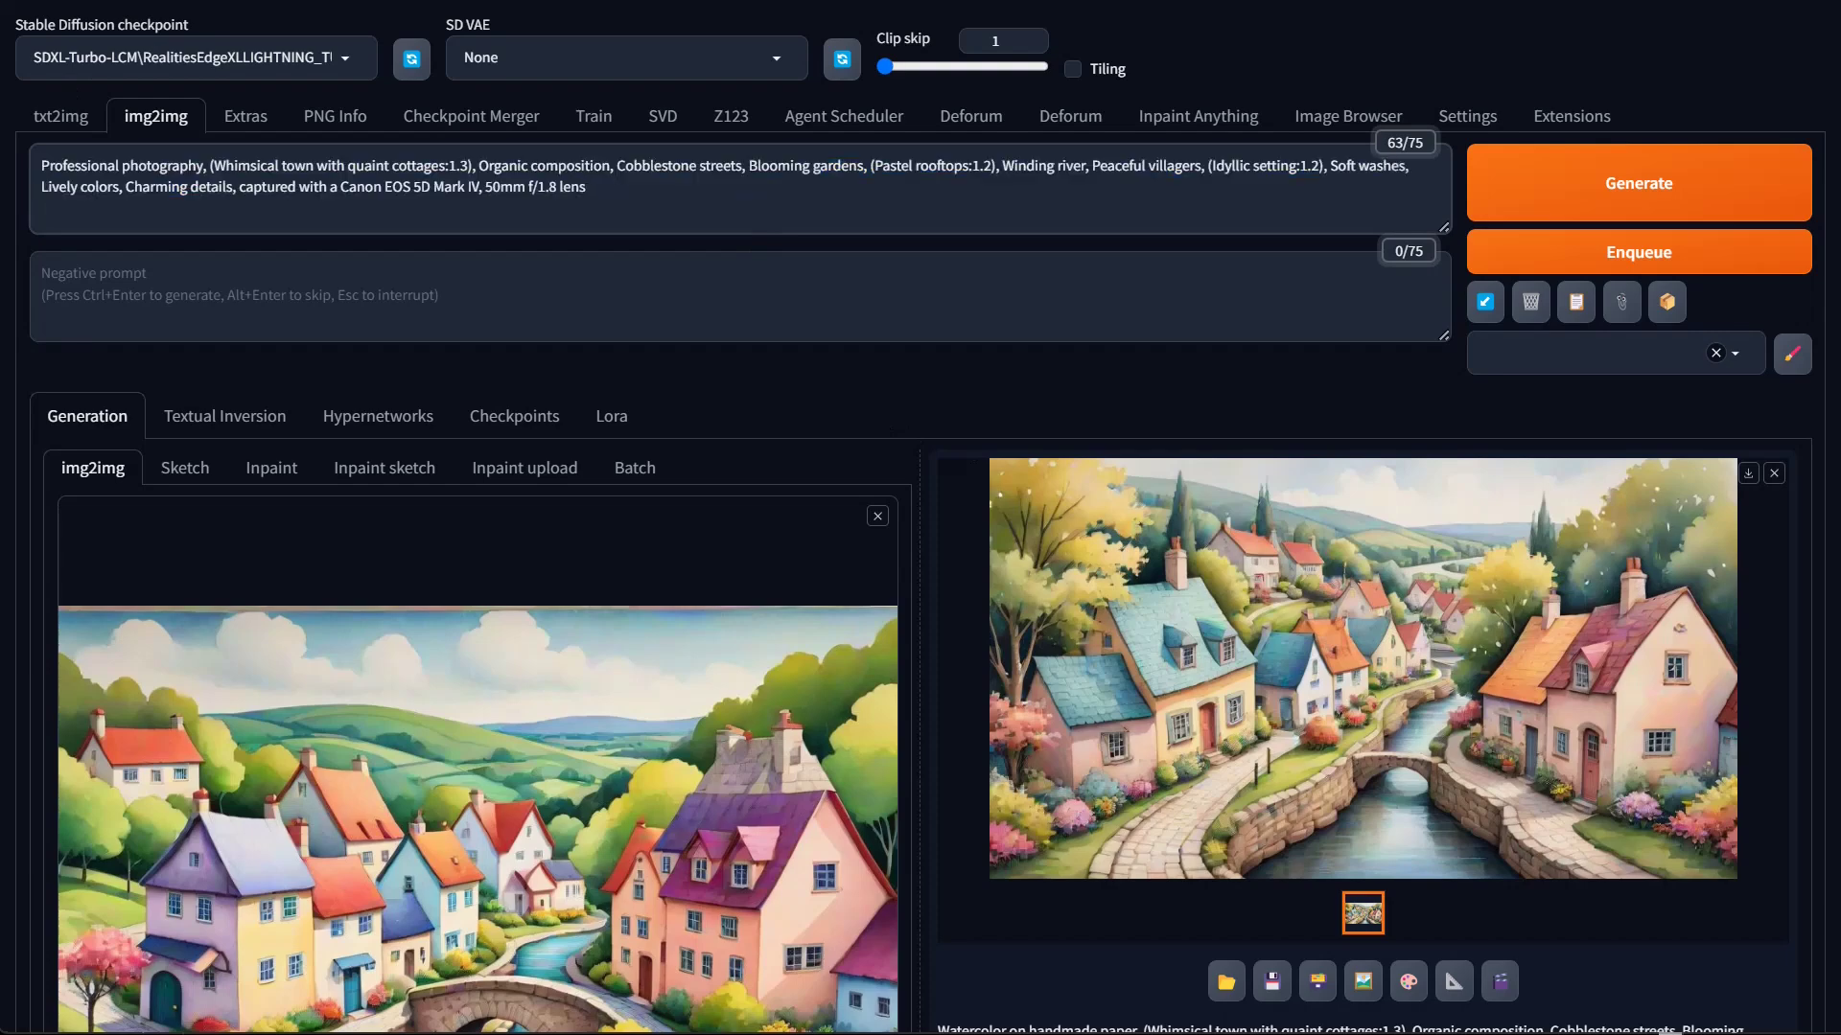
Allow the preview in ControlNet Unit 0 and run the canny preprocessor on the village control image
scroll(1189, 820, "down", 5)
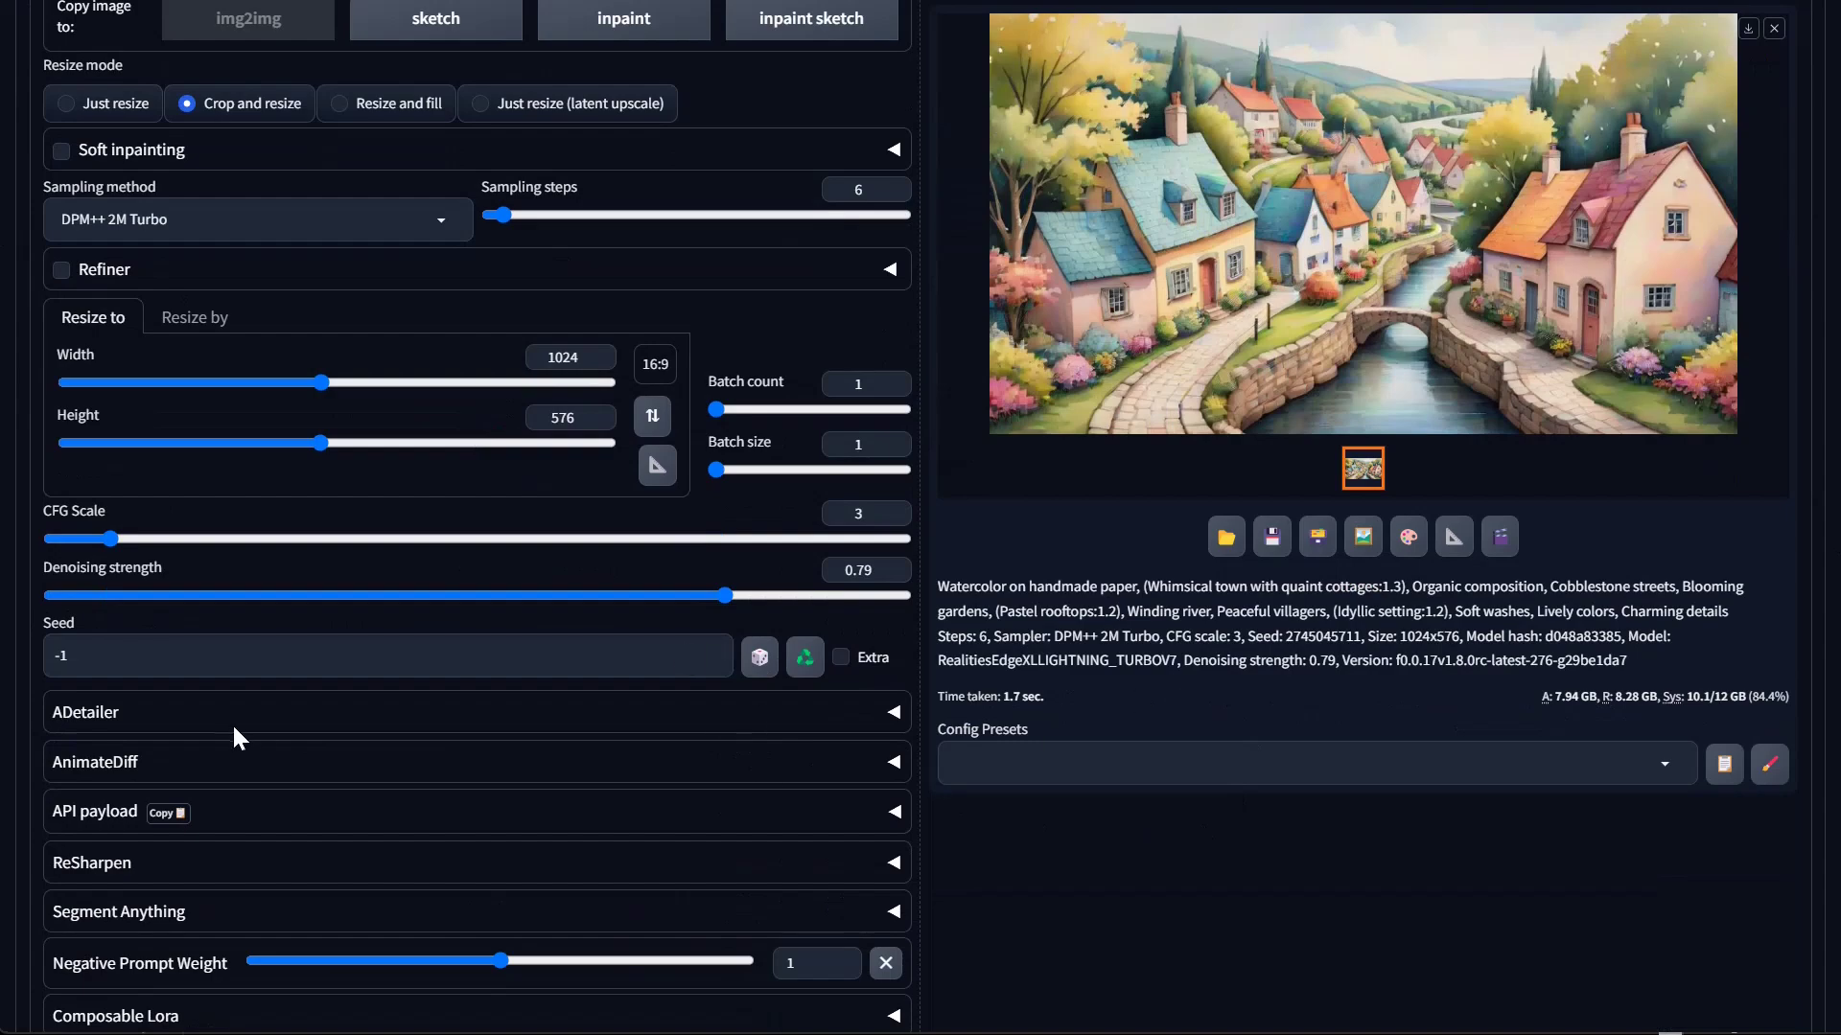
scroll(602, 723, "down", 6)
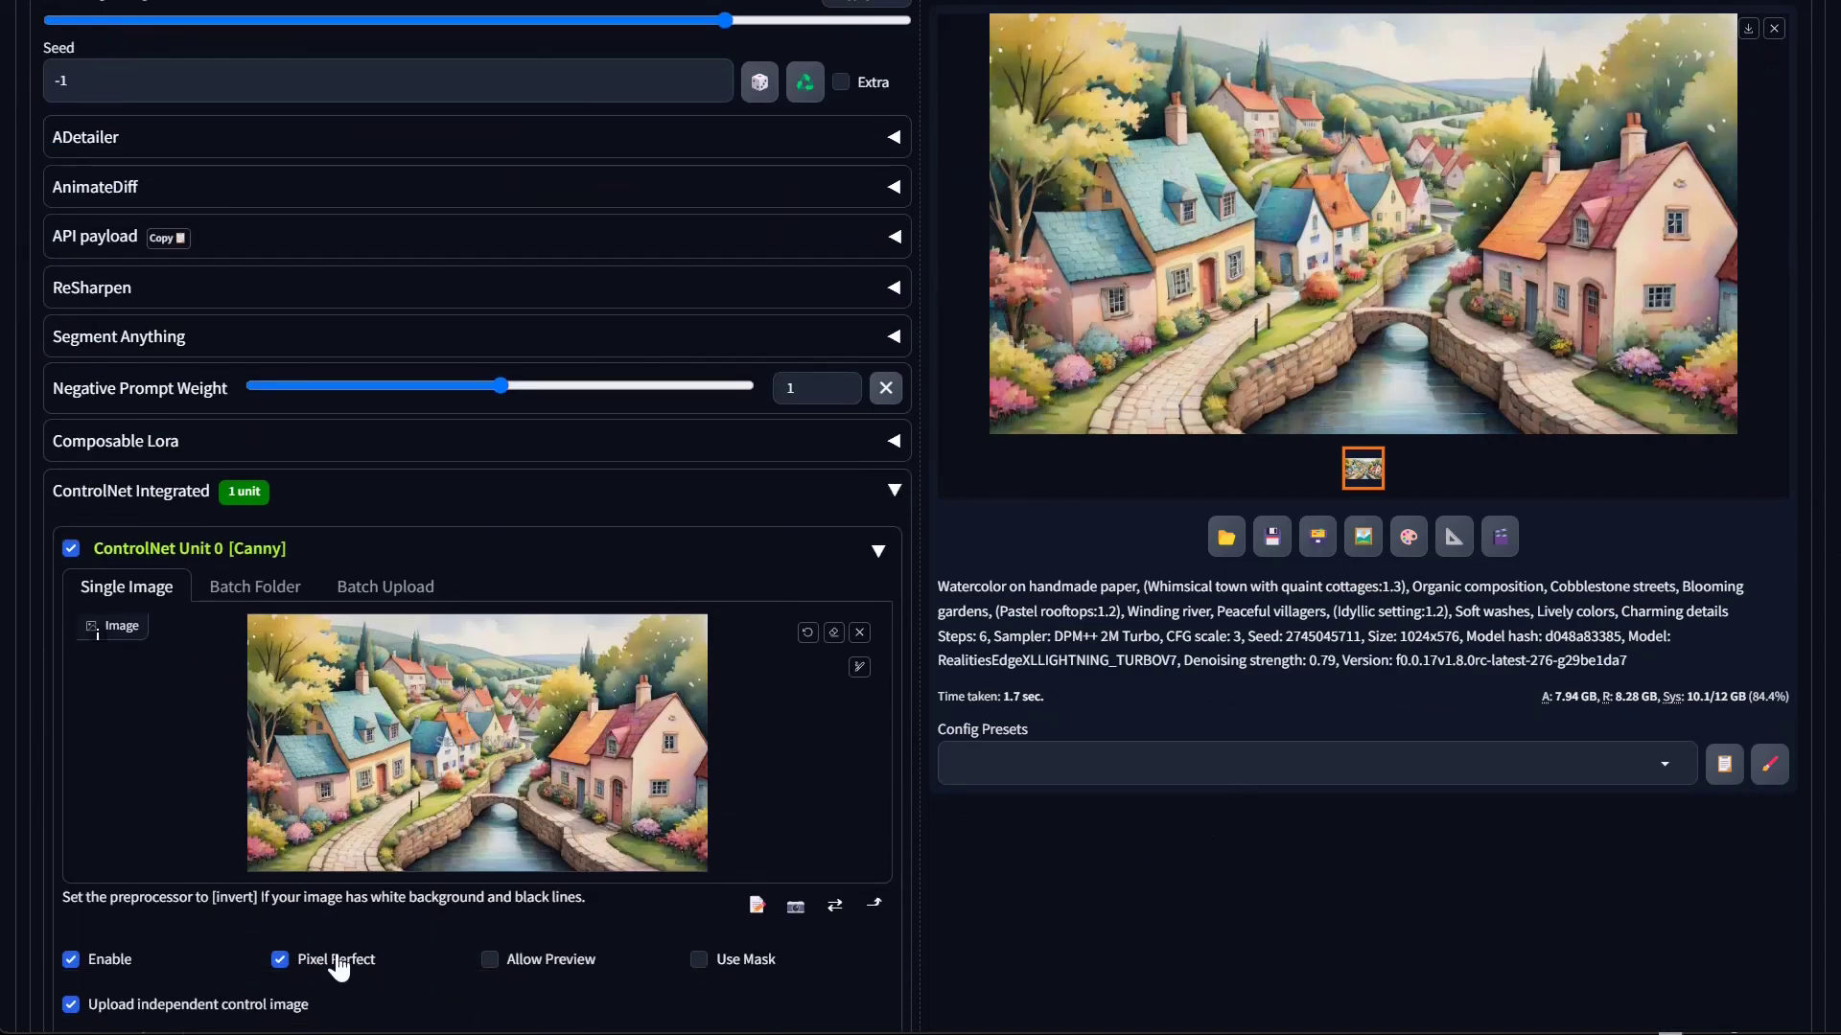
scroll(337, 967, "down", 2)
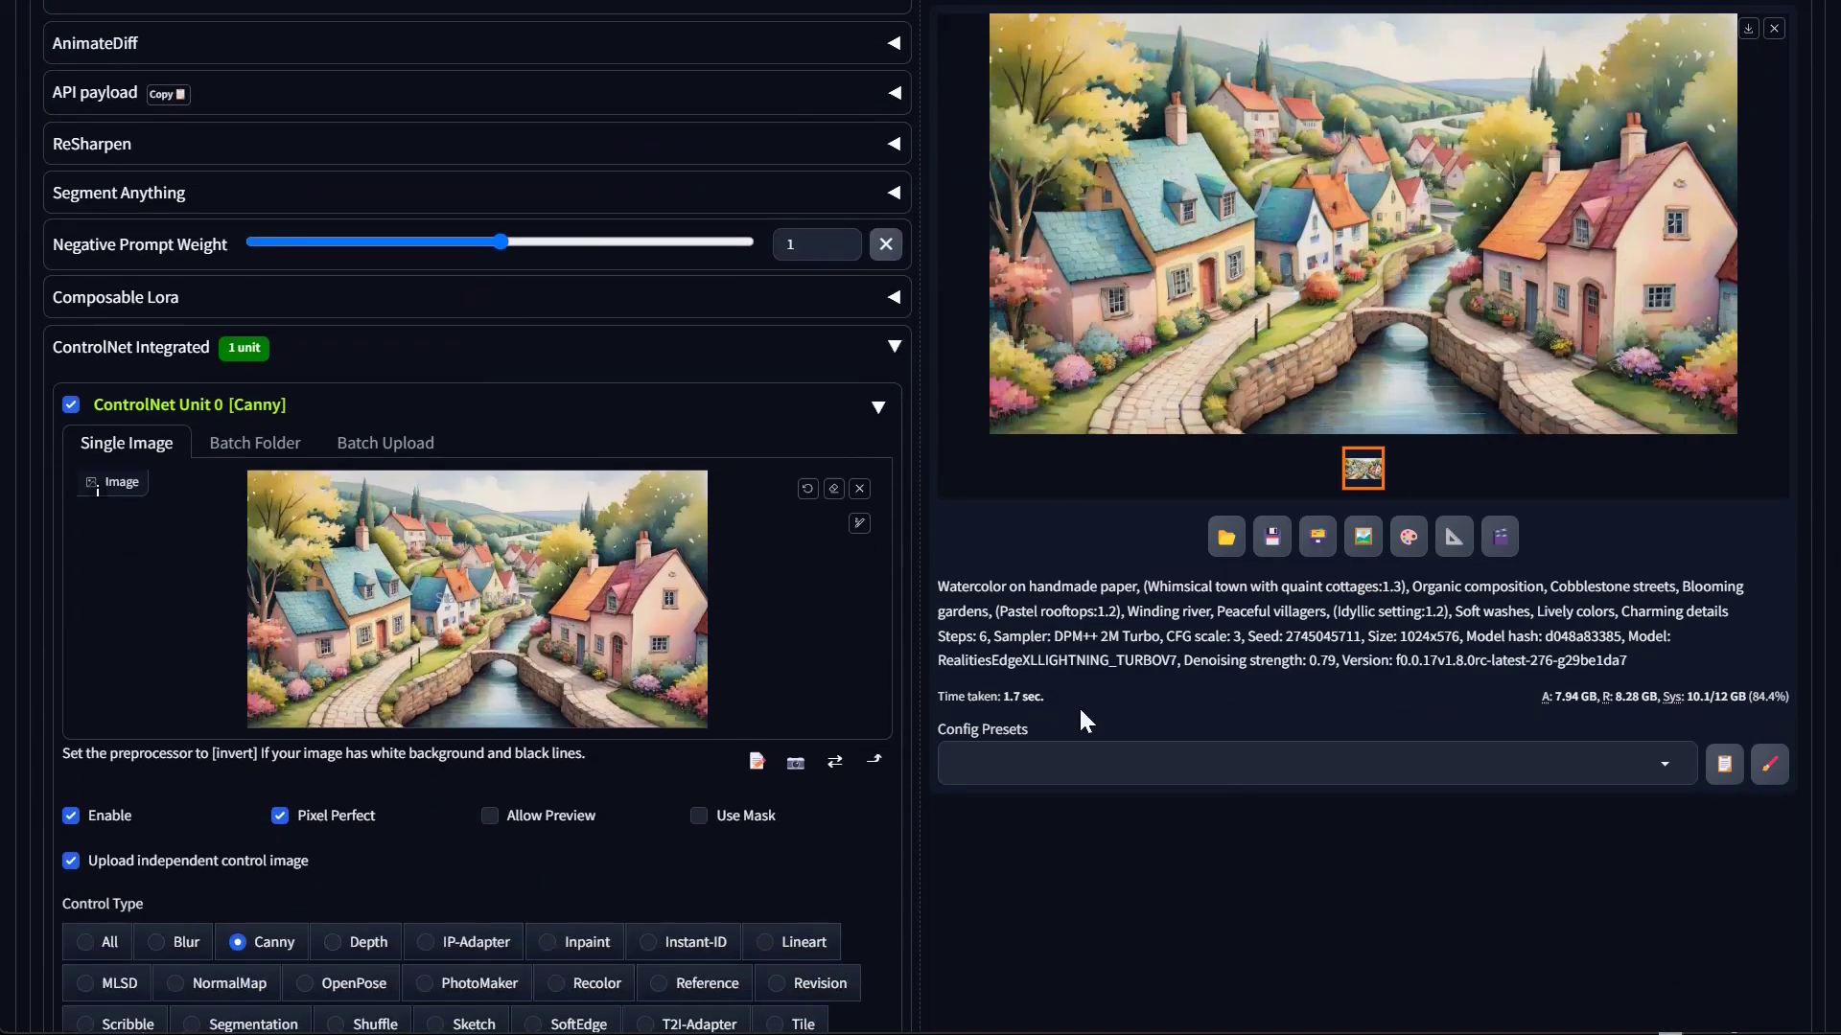
scroll(854, 725, "down", 3)
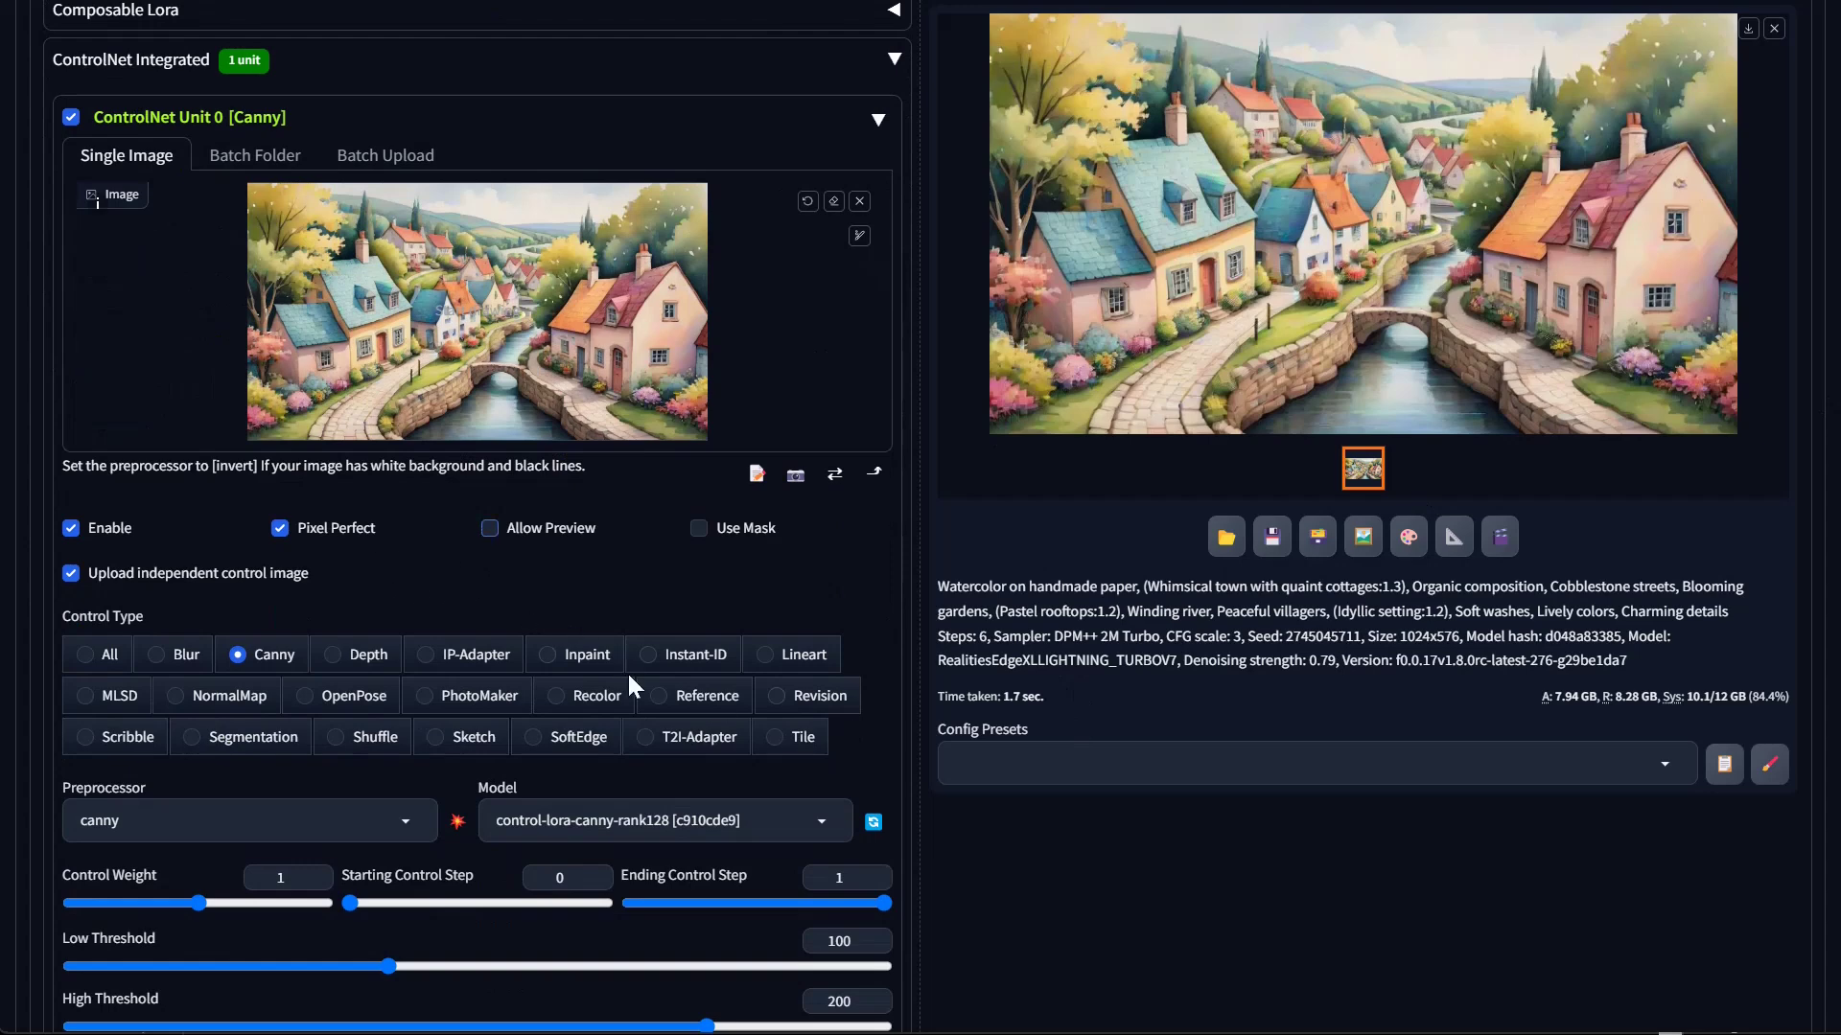
left_click(490, 528)
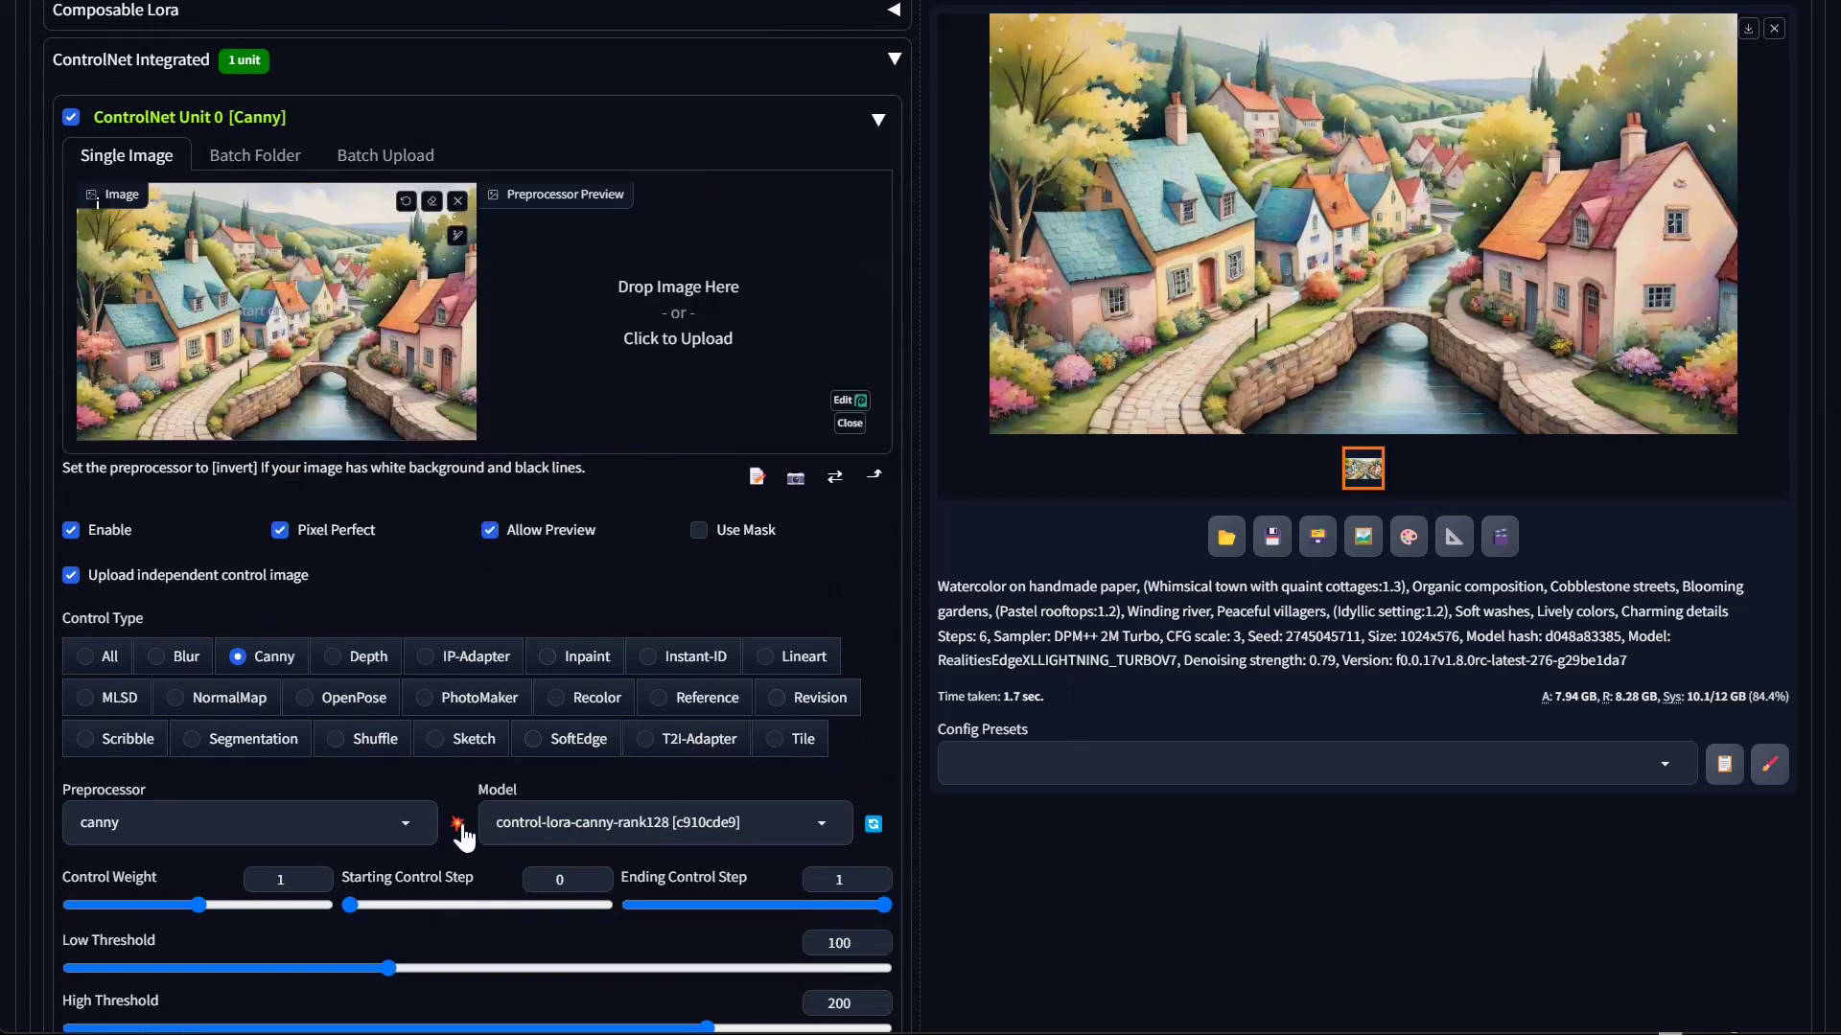
left_click(457, 822)
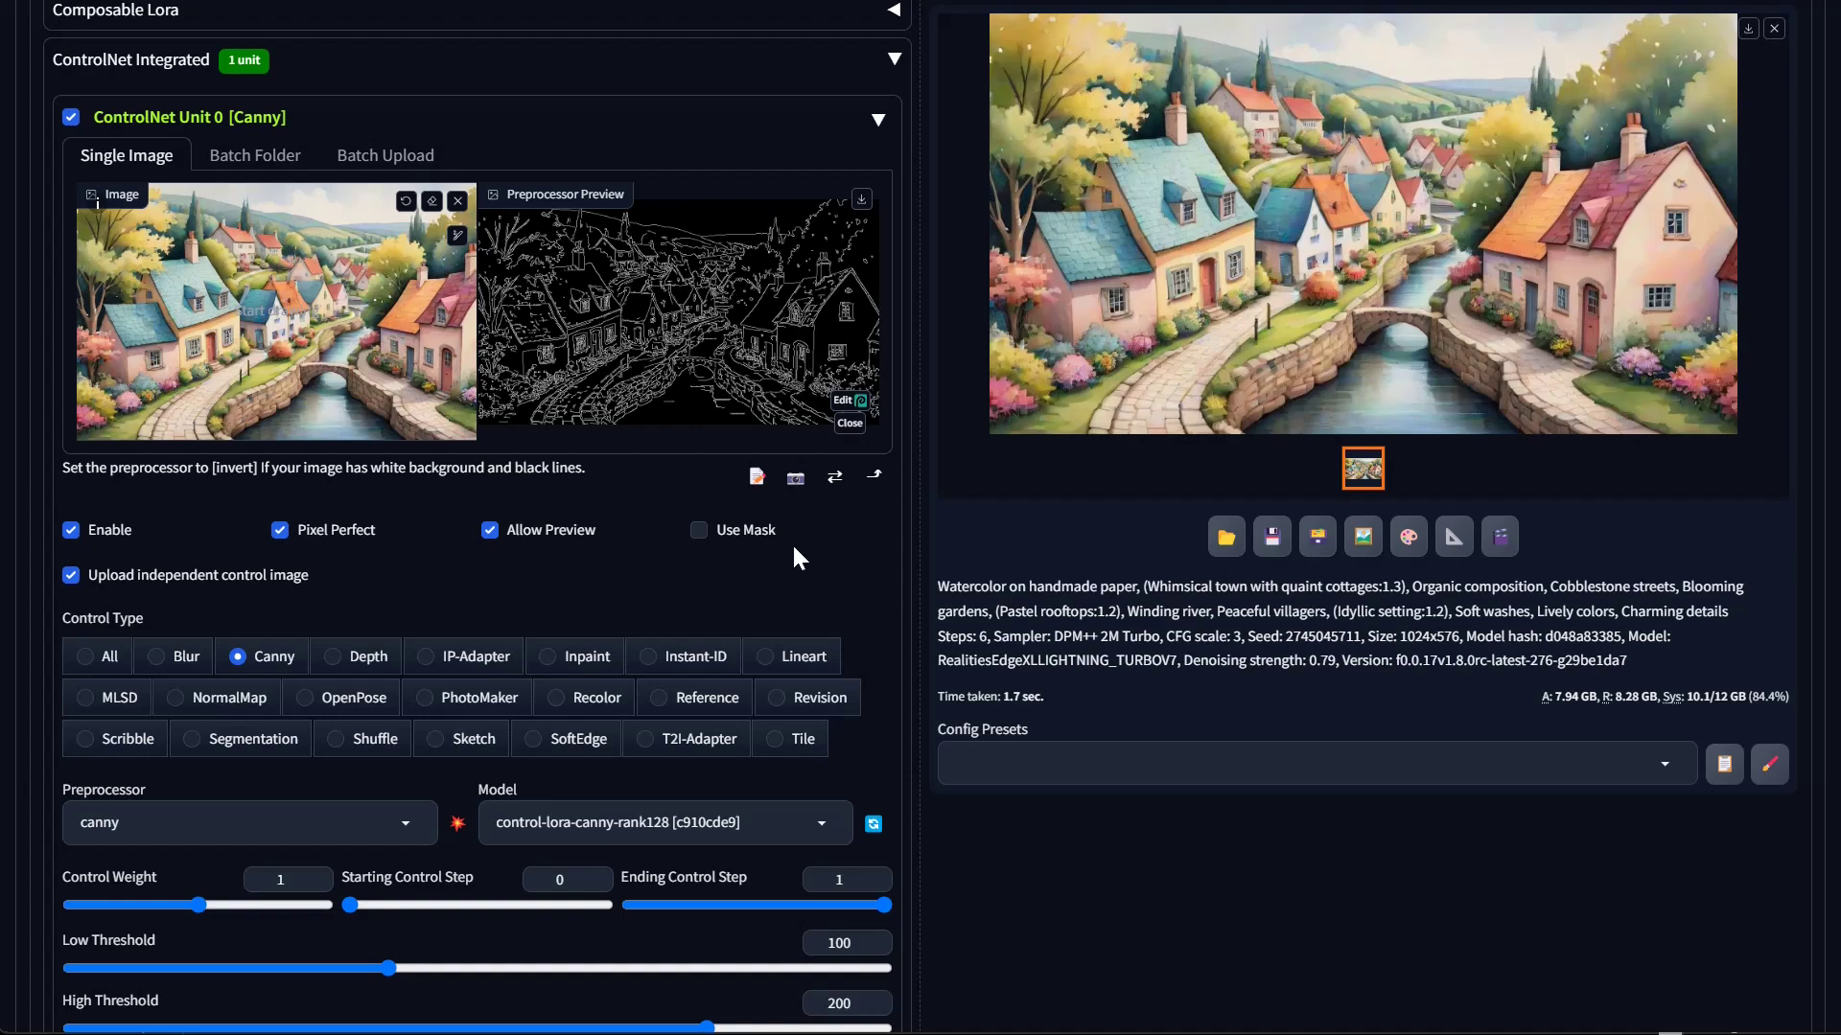
Raise the img2img denoising strength to 0.94
scroll(477, 518, "up", 10)
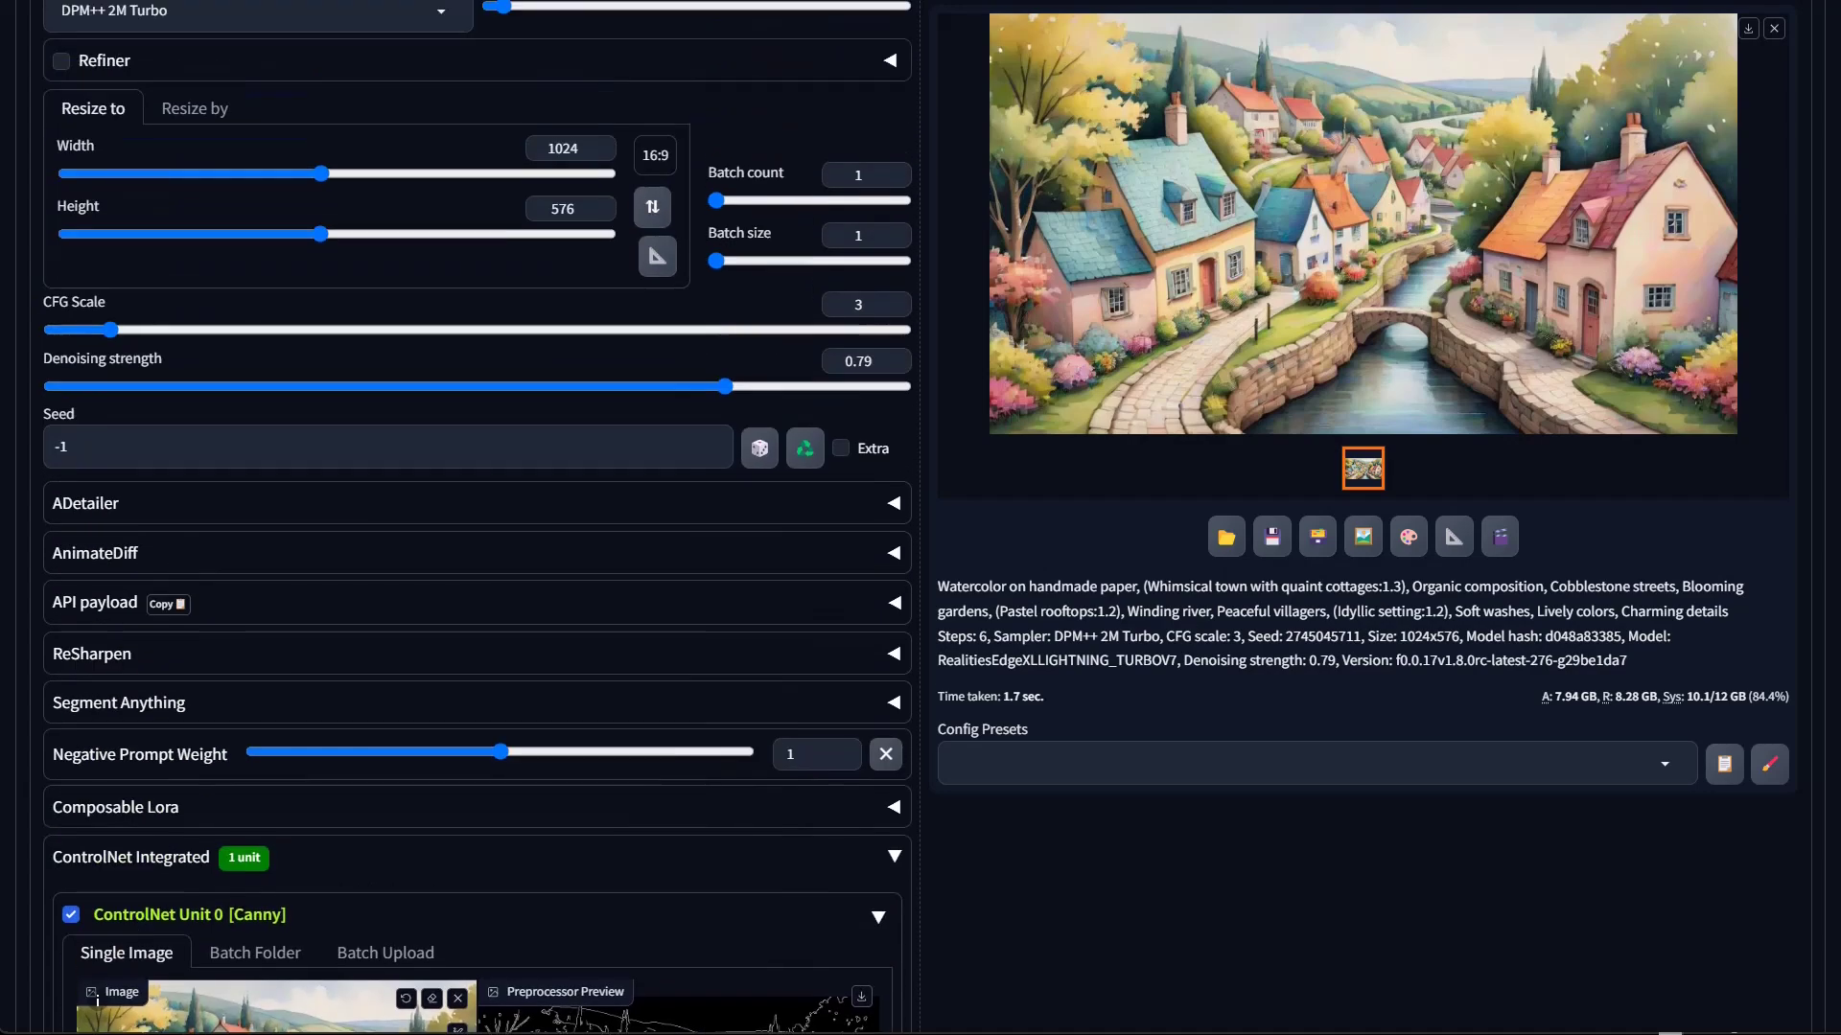
scroll(477, 518, "up", 2)
scroll(477, 518, "down", 3)
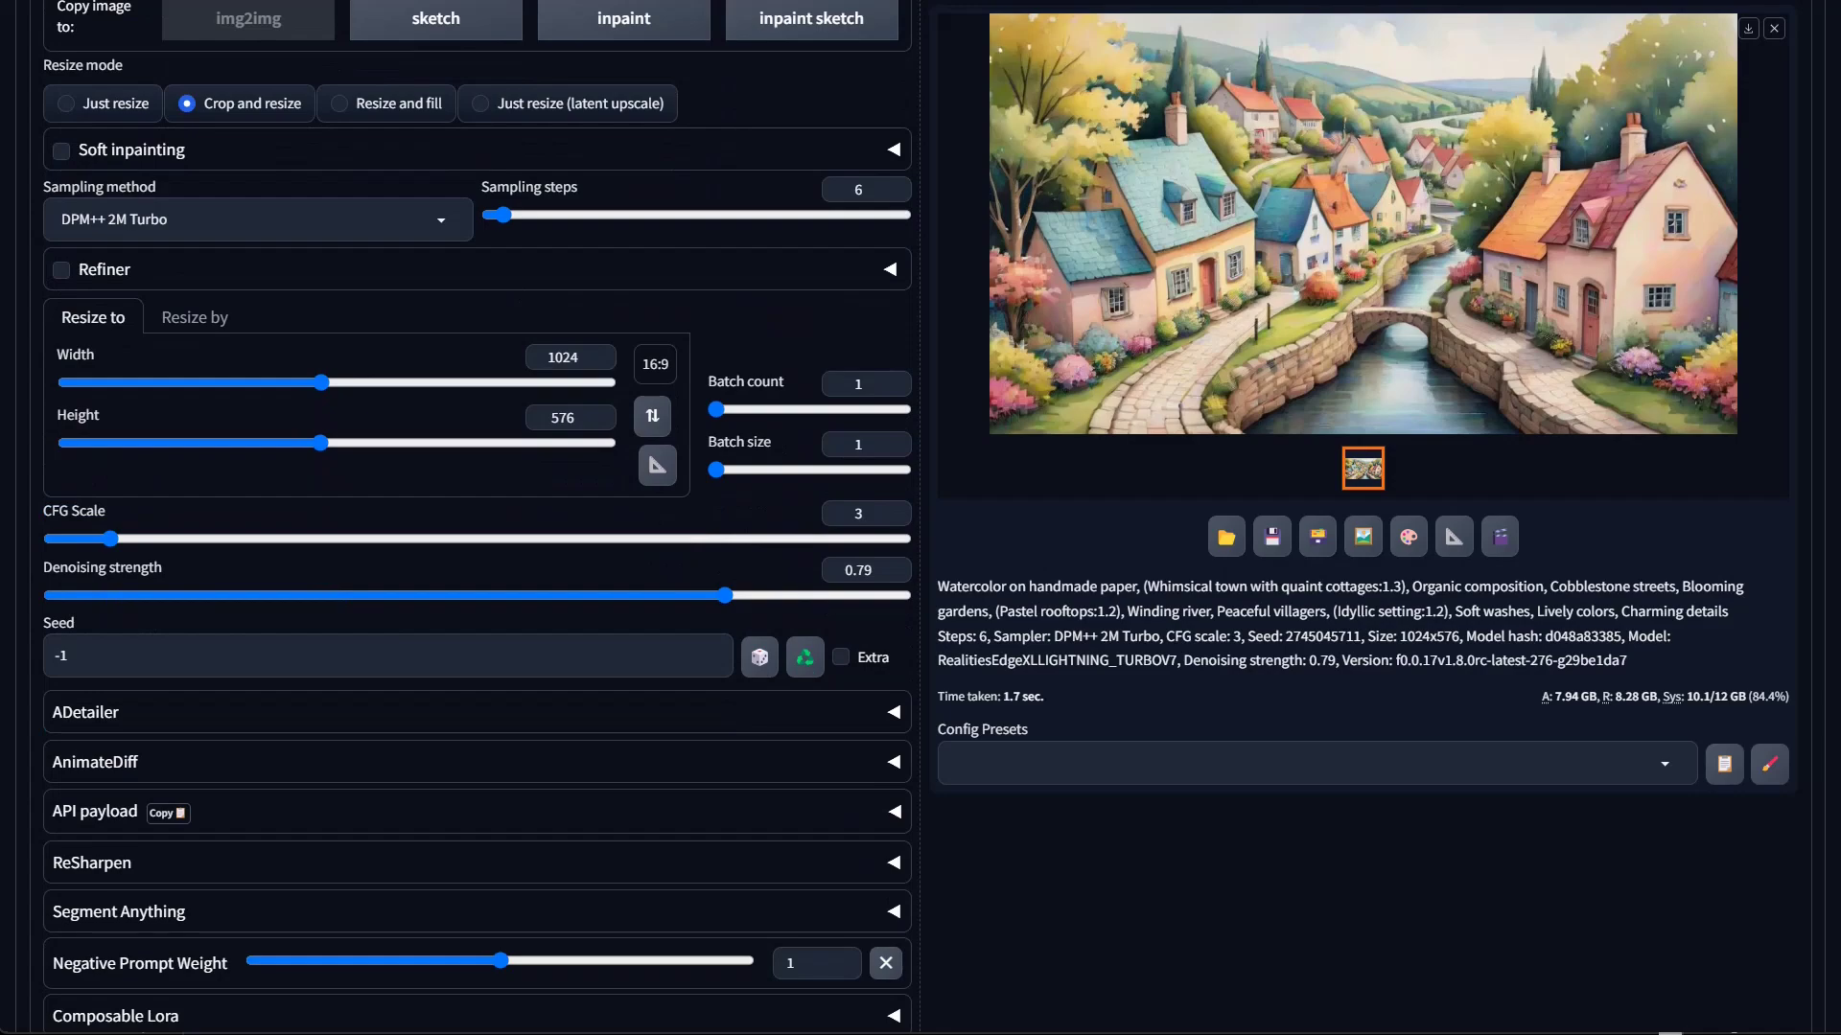
scroll(779, 657, "up", 6)
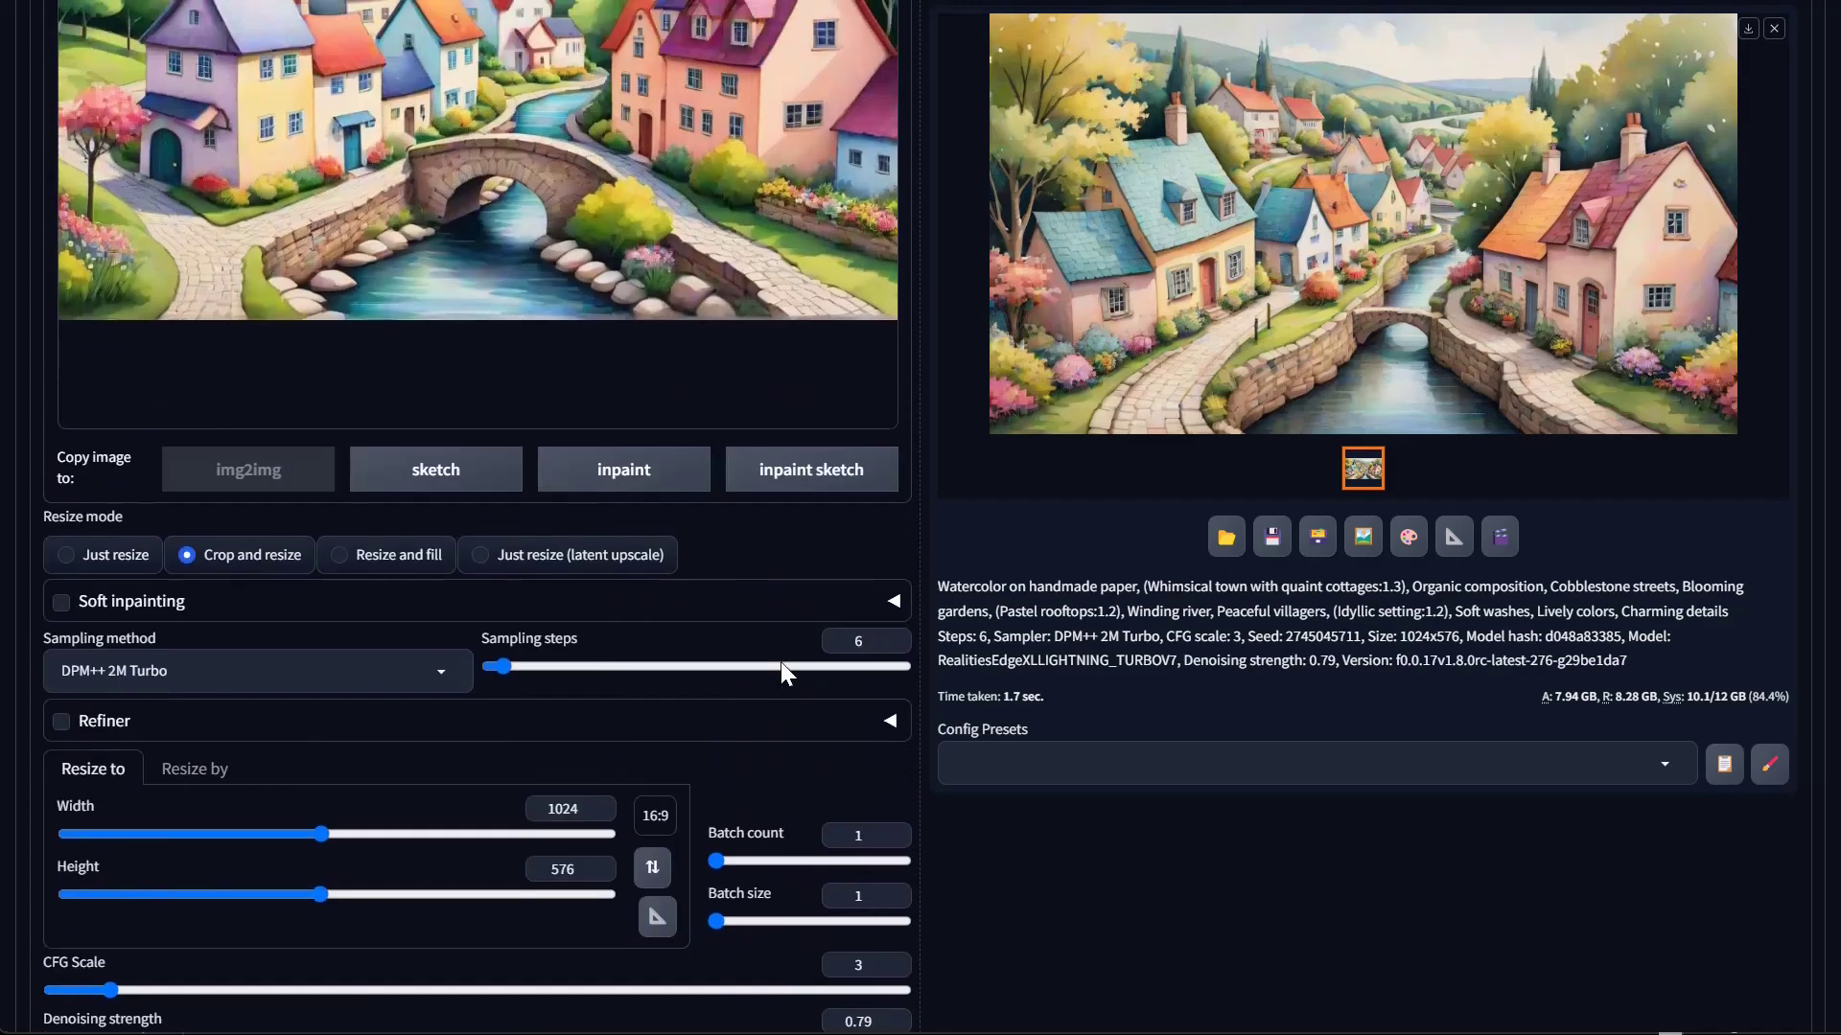
scroll(779, 657, "down", 7)
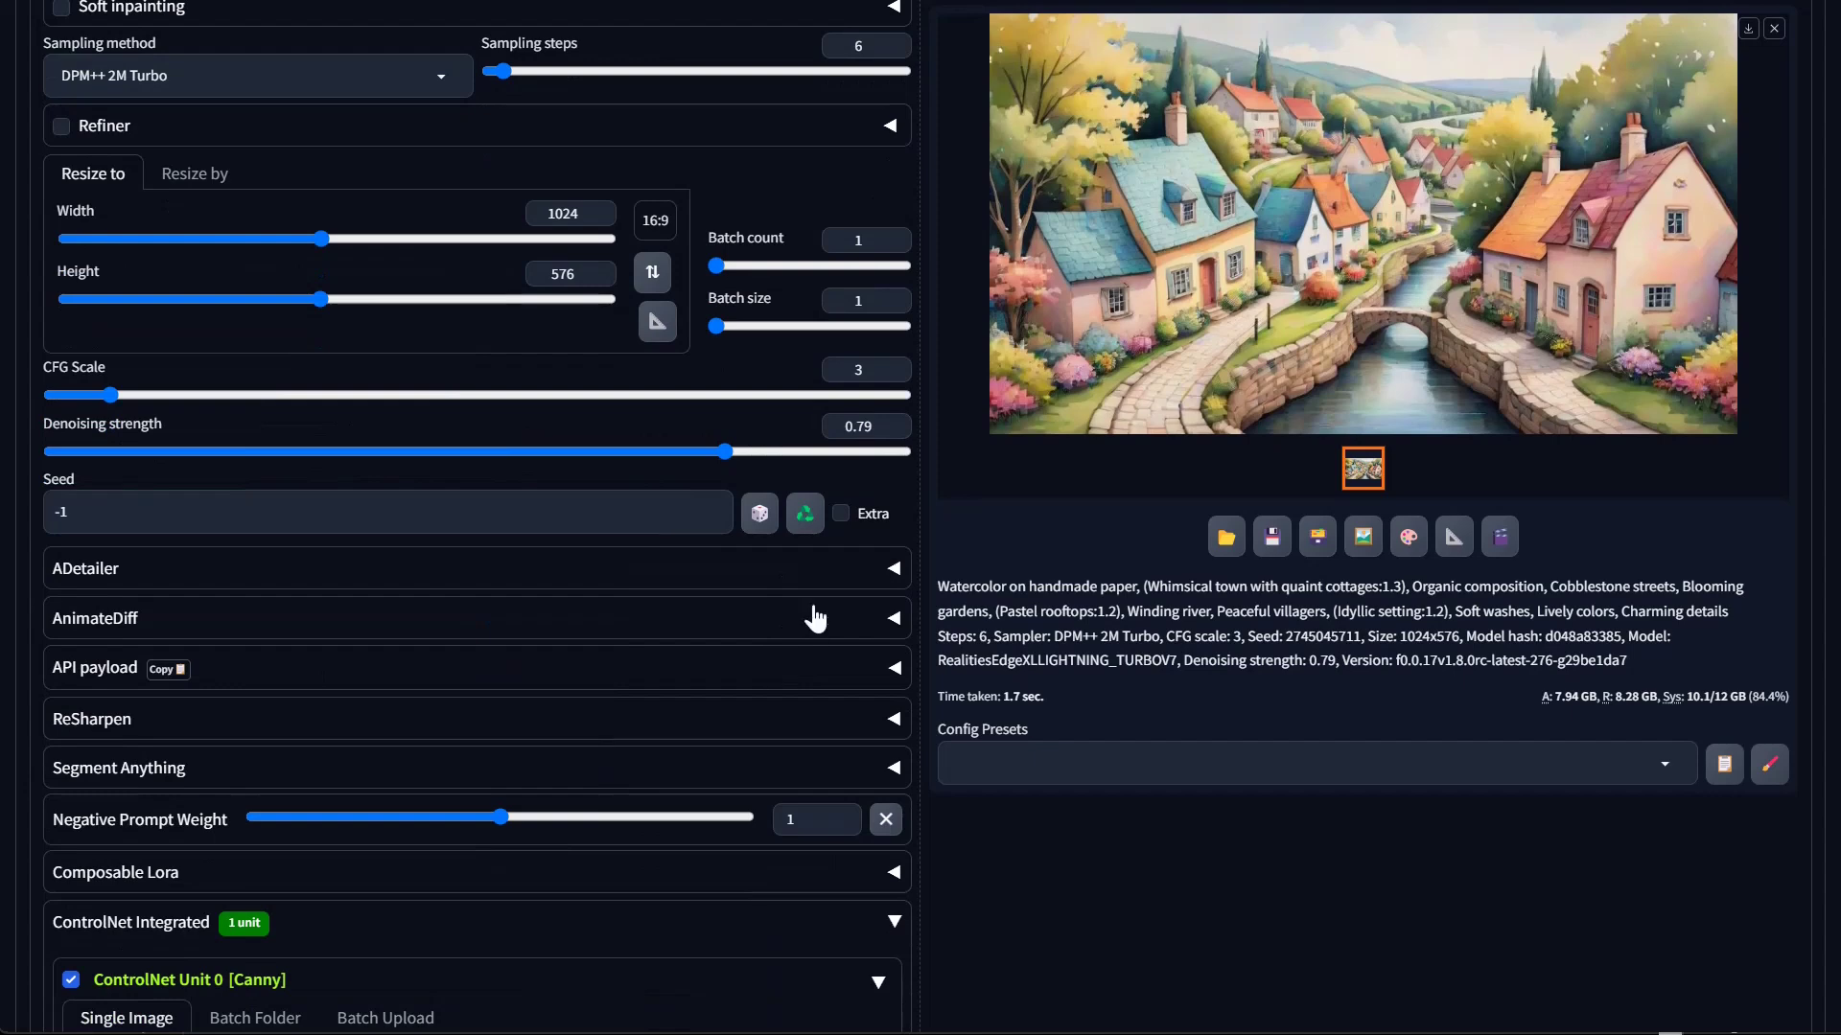
left_click(815, 451)
left_click(847, 451)
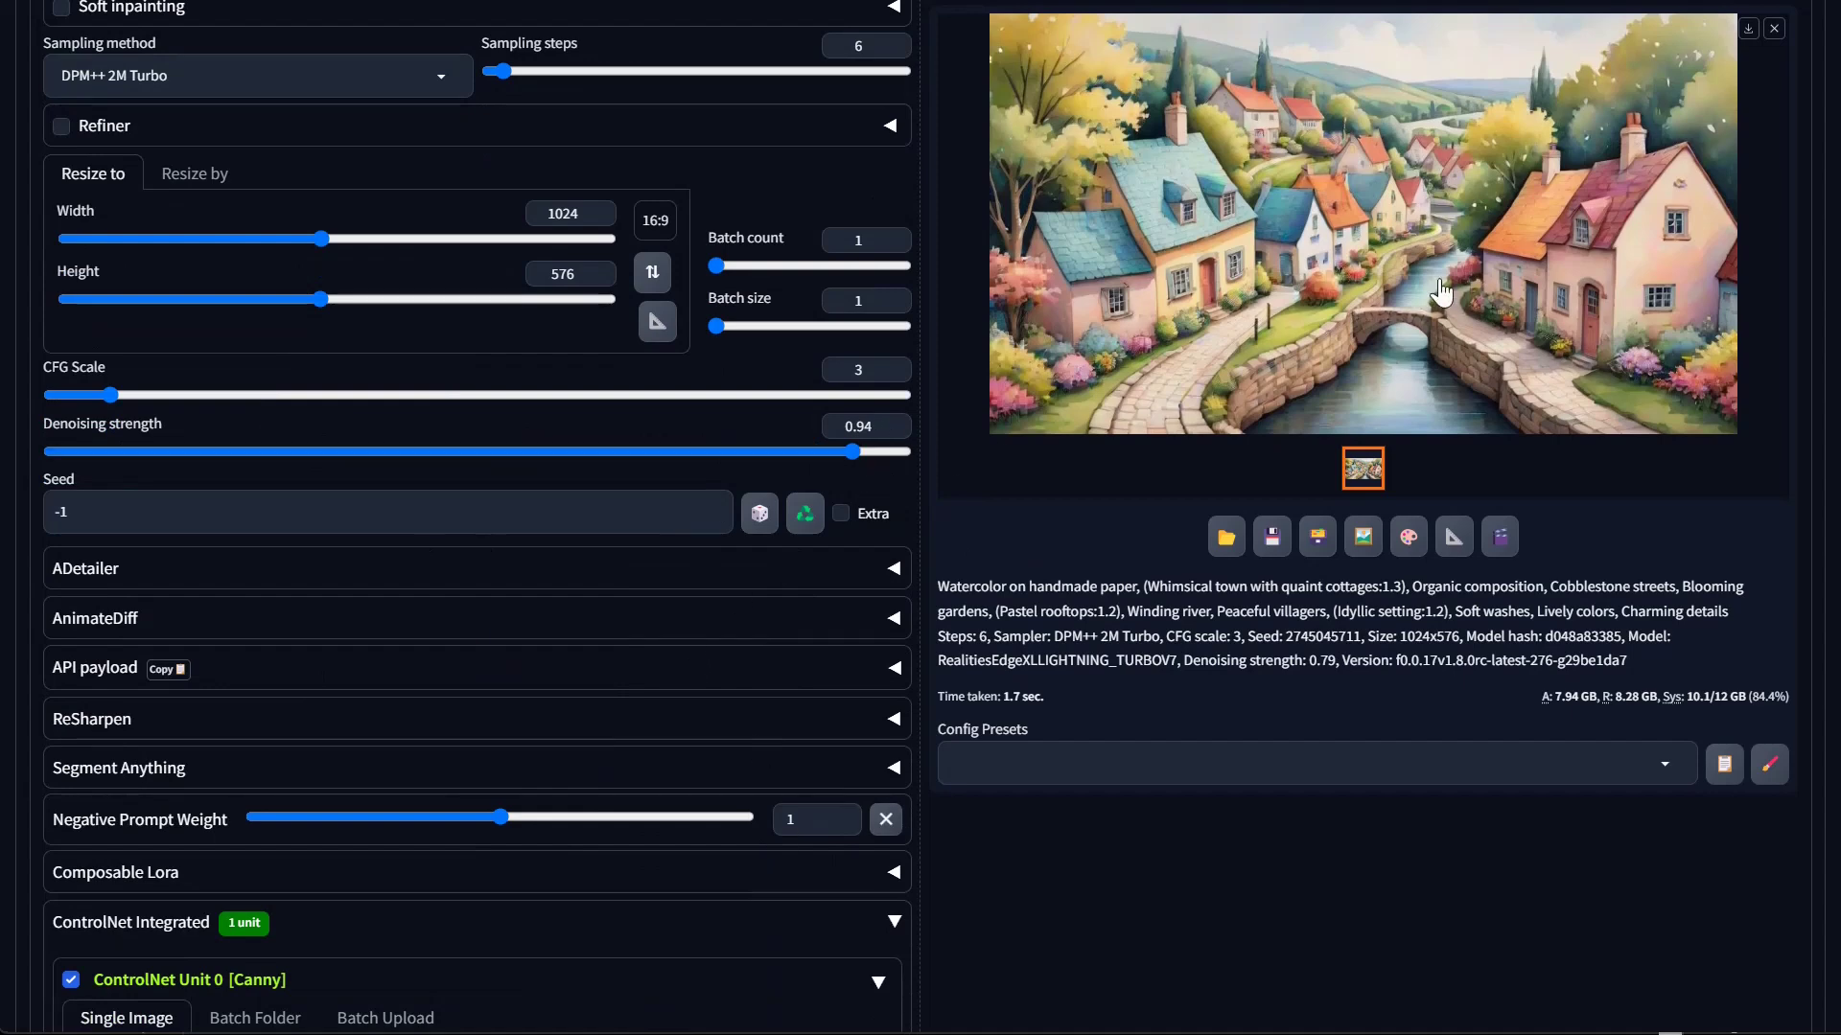
Review the ControlNet Canny settings, generate the professional photography village image, and inspect it at full size
scroll(690, 757, "down", 6)
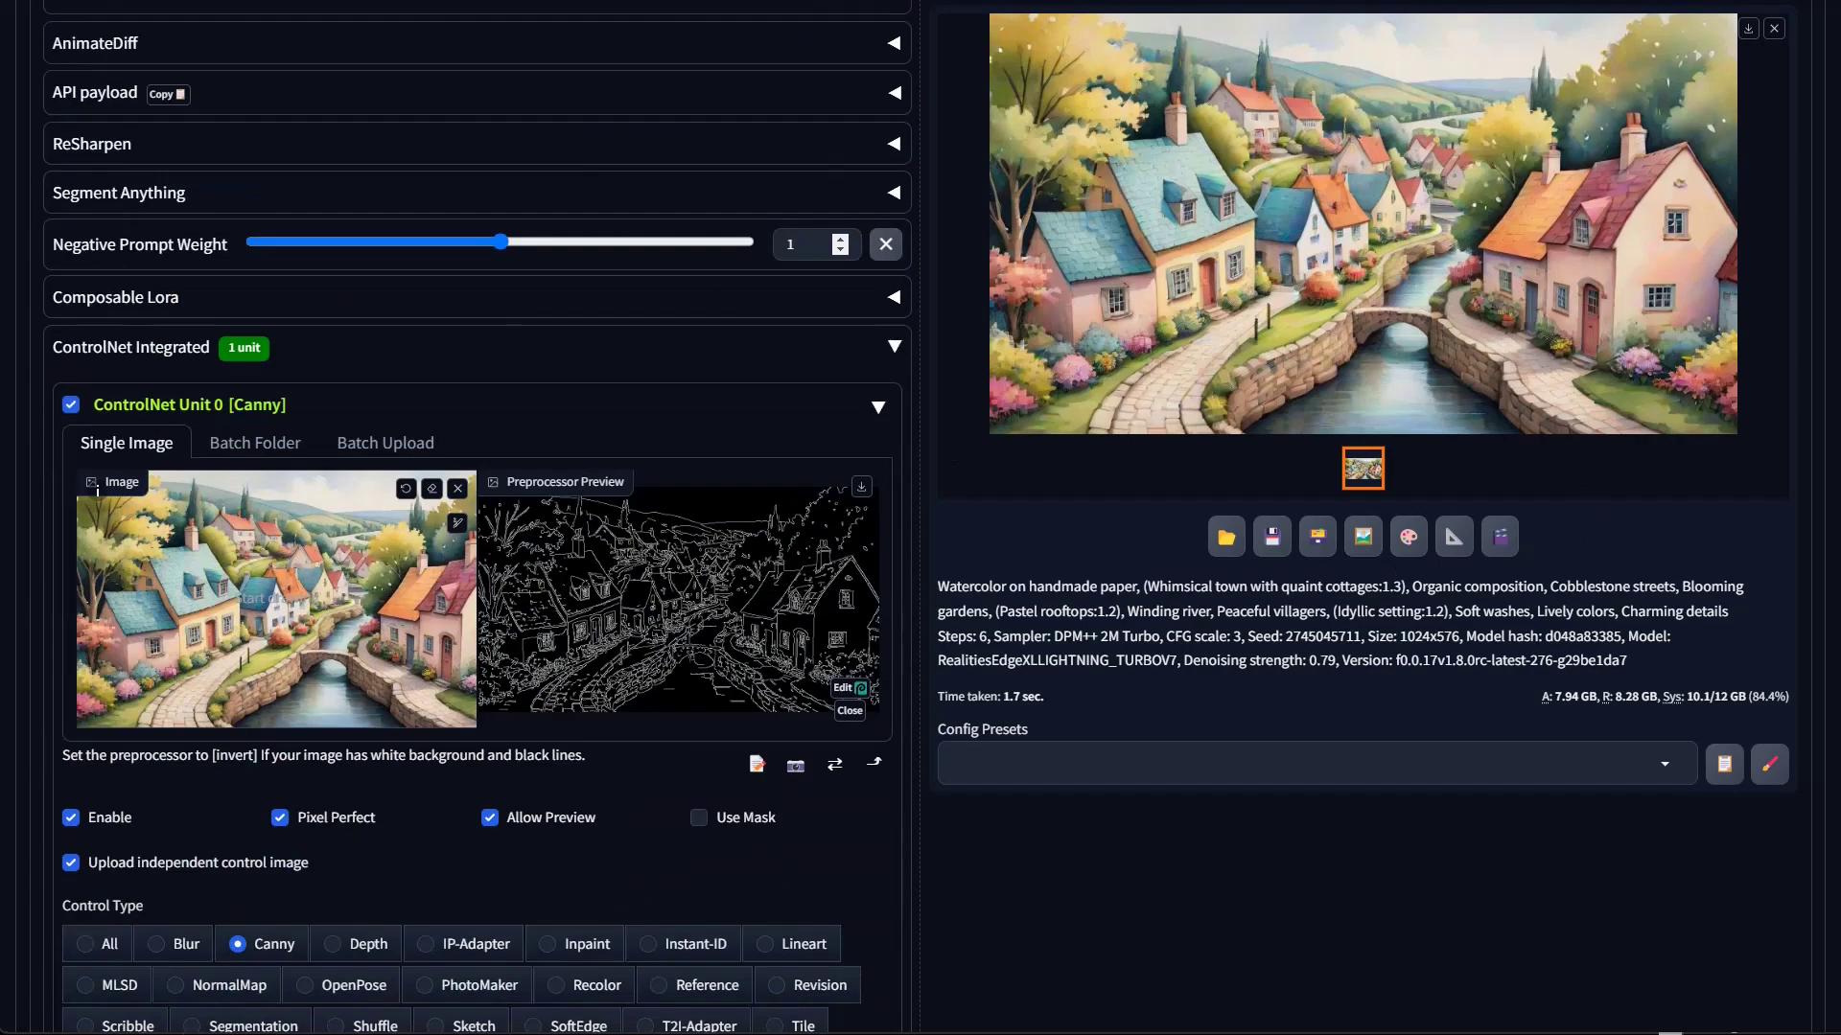
scroll(625, 884, "down", 4)
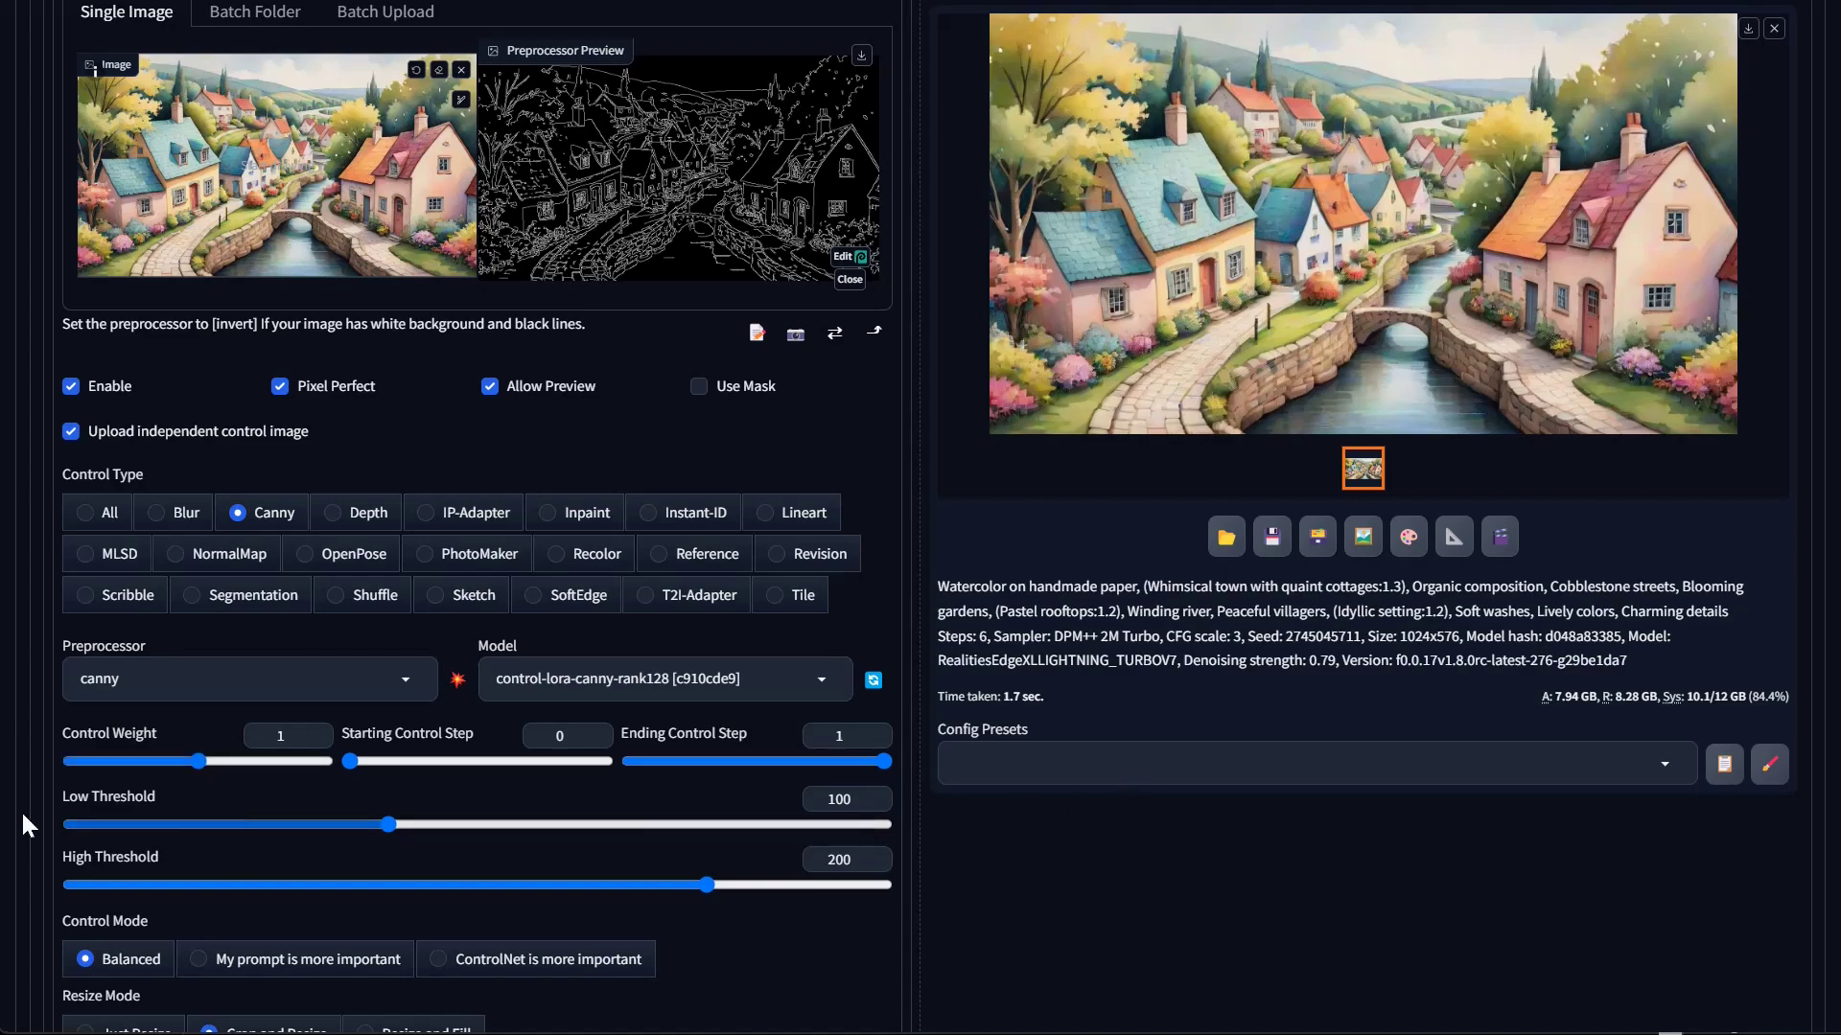
scroll(28, 822, "up", 12)
scroll(29, 822, "up", 2)
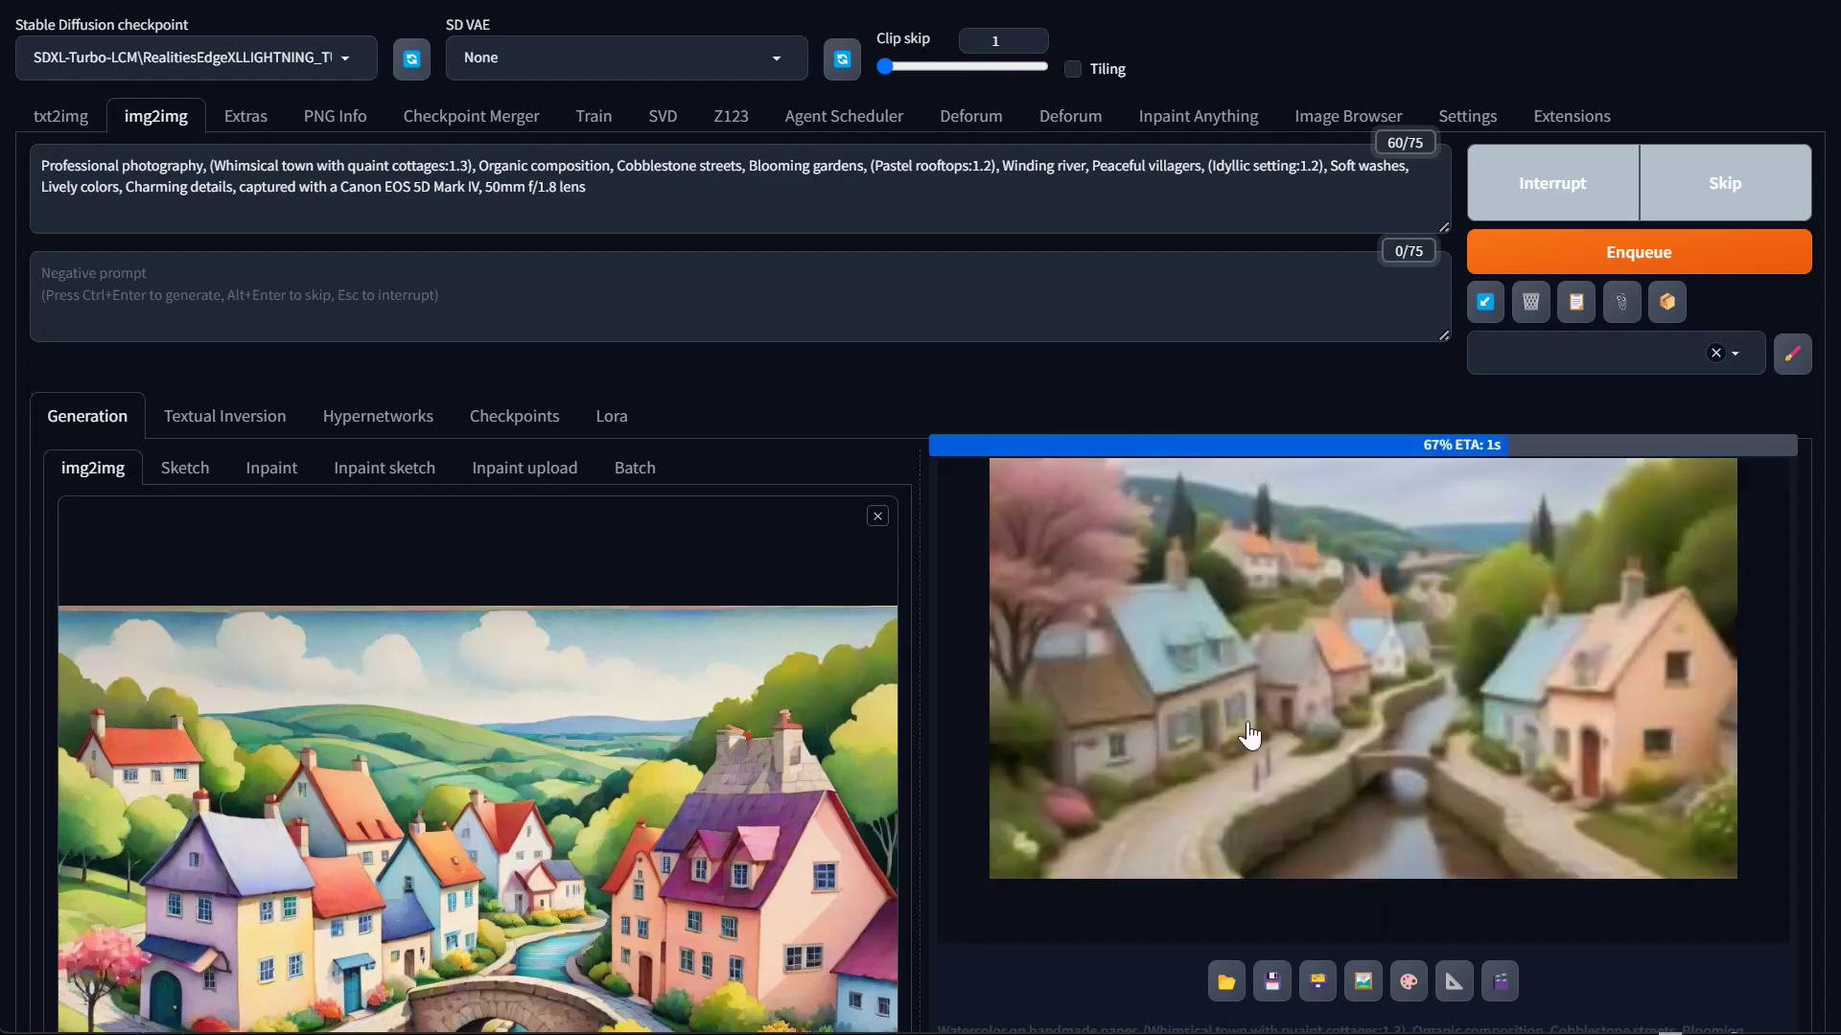
left_click(1438, 728)
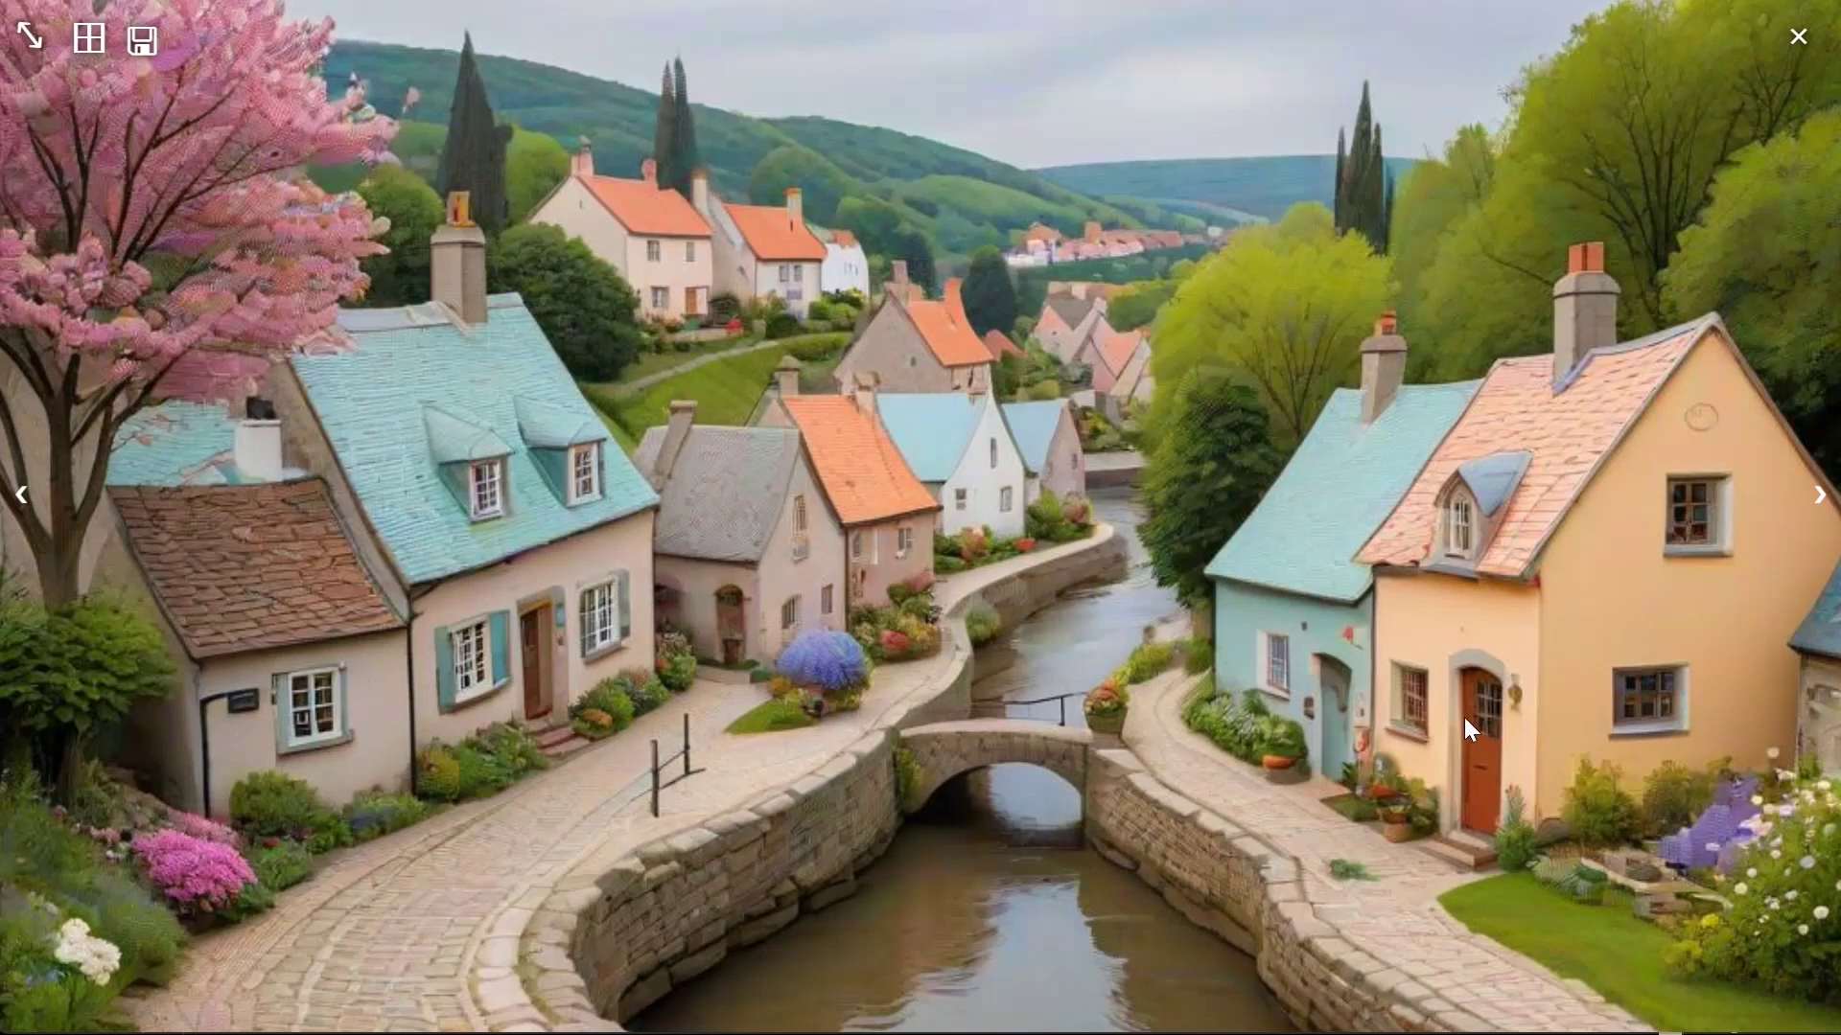
left_click(1273, 683)
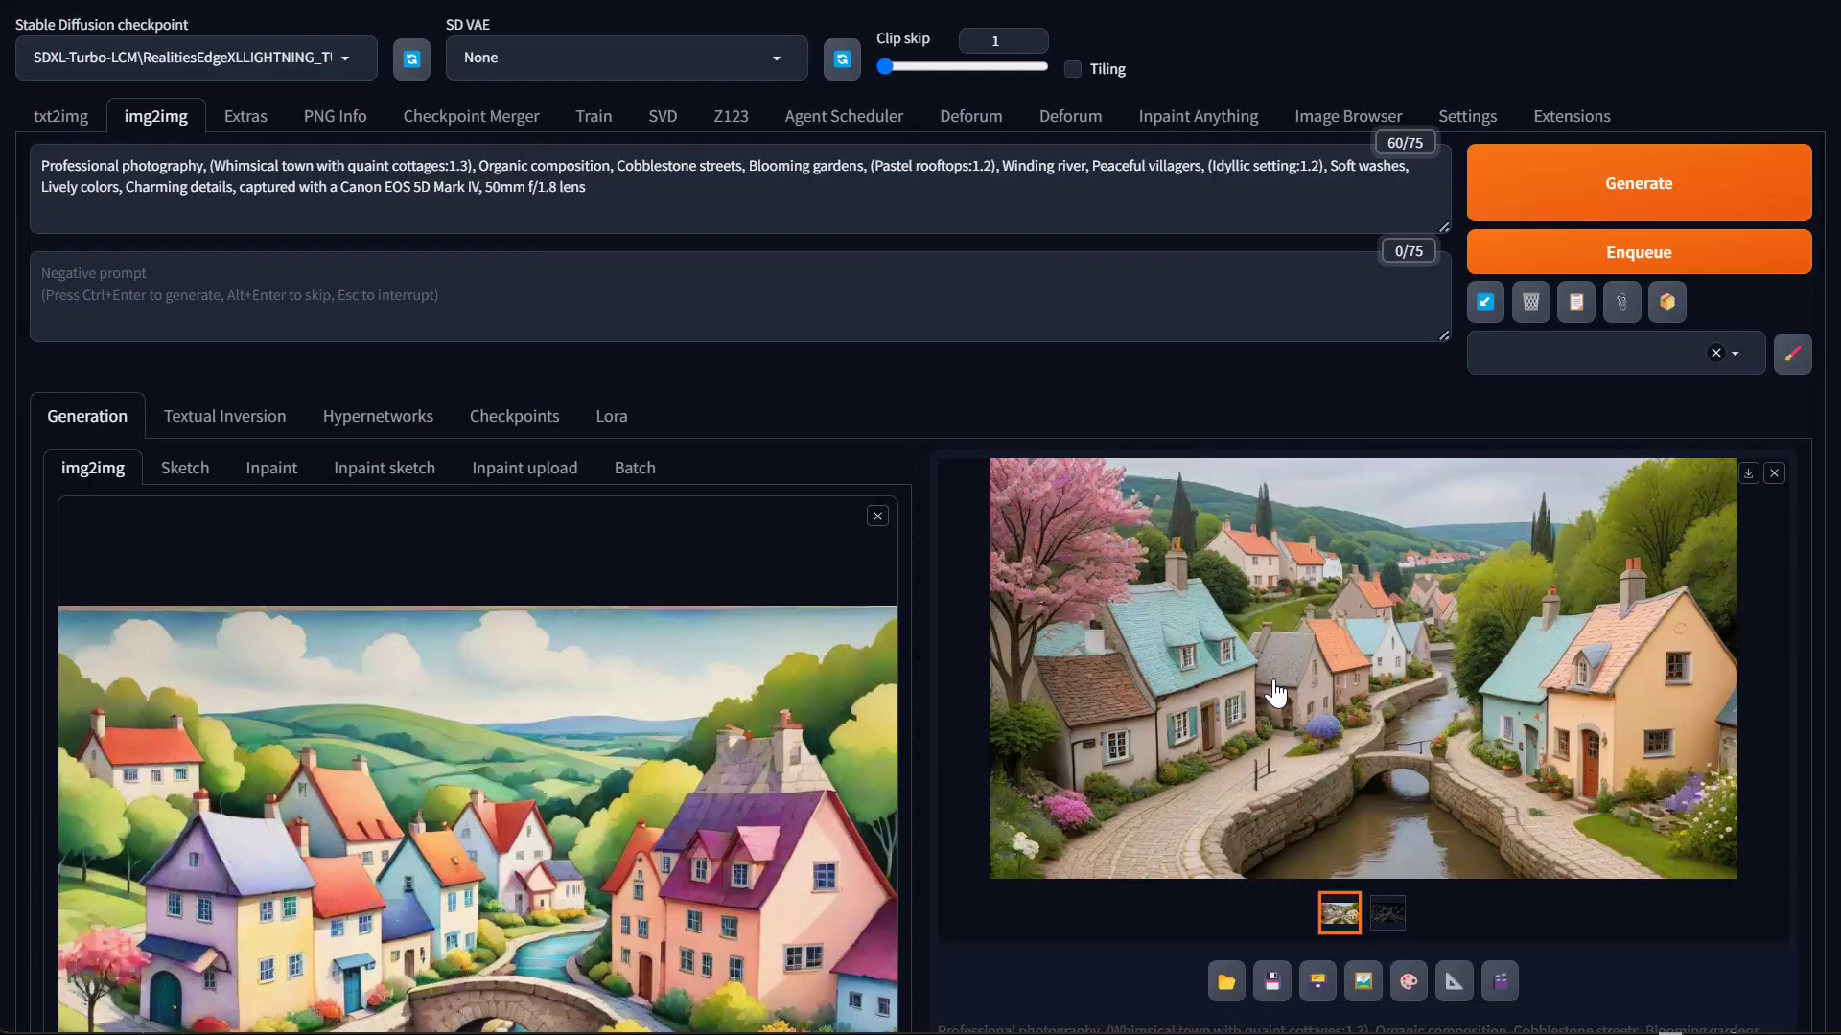
Review the generation and ControlNet settings, collapse the ControlNet section, and look through the available scripts, keeping None
scroll(648, 810, "down", 3)
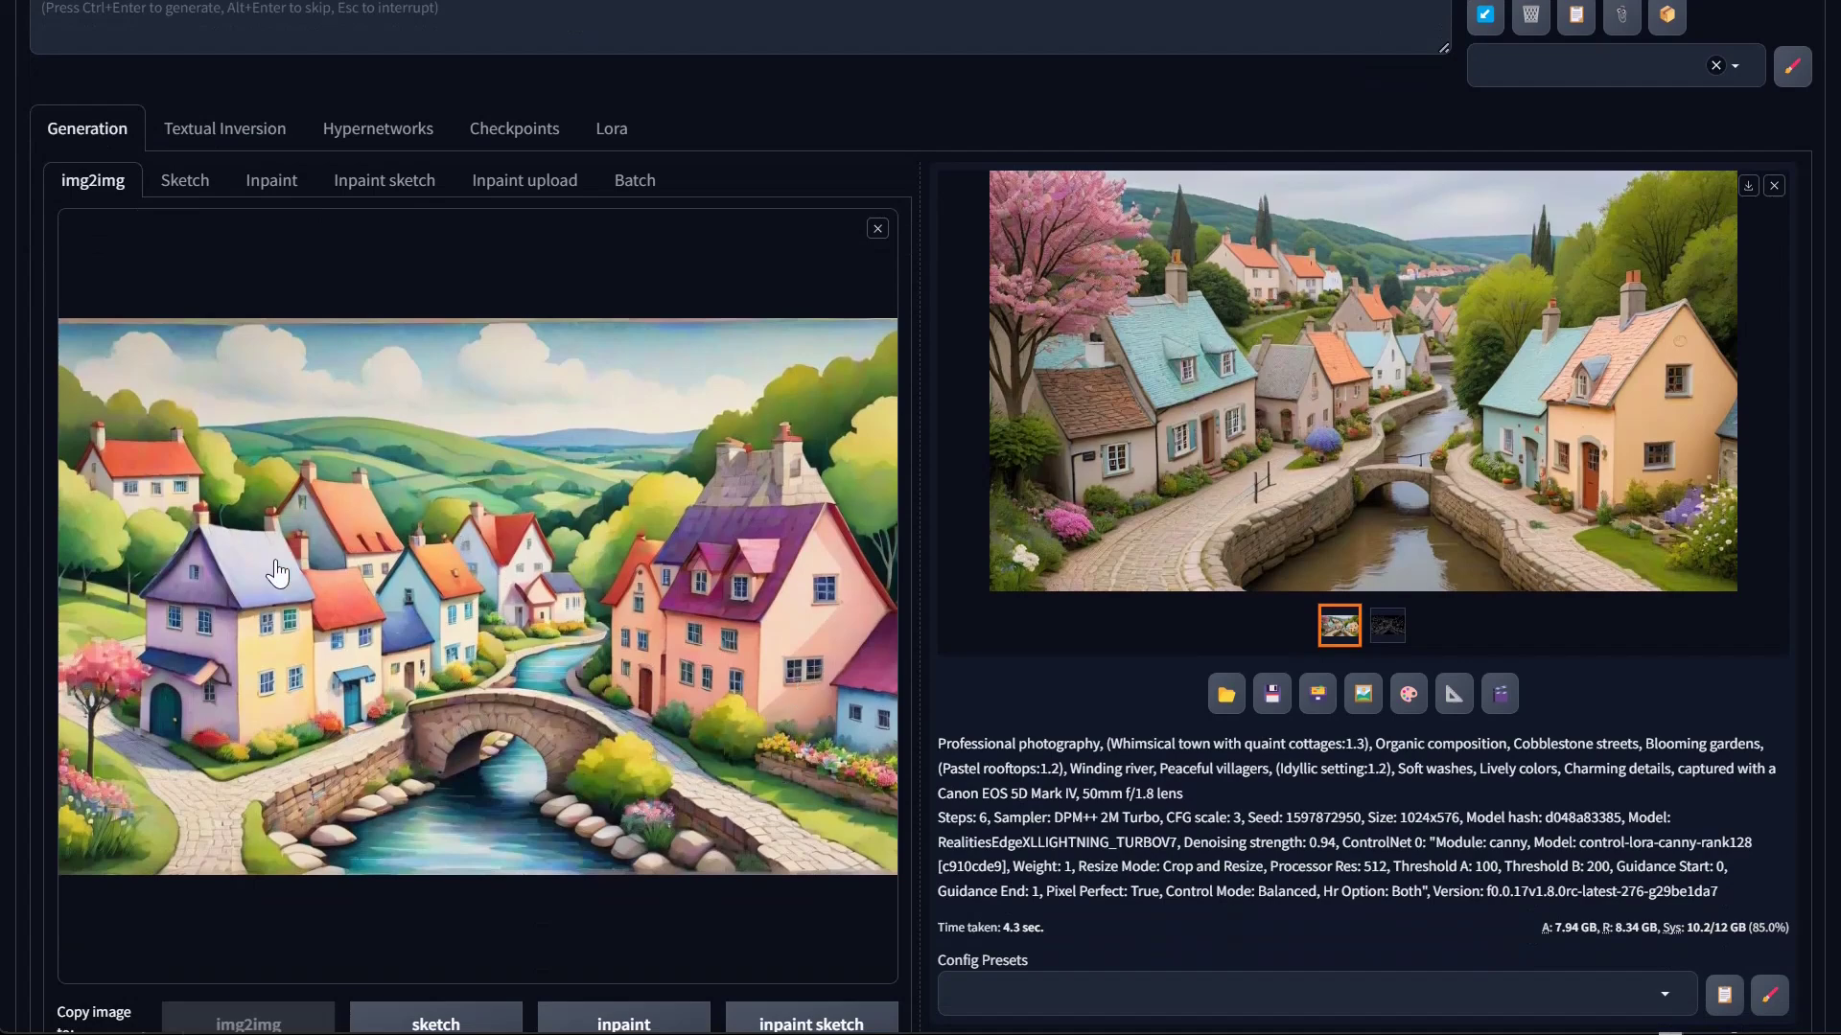
scroll(571, 562, "down", 3)
scroll(477, 518, "down", 18)
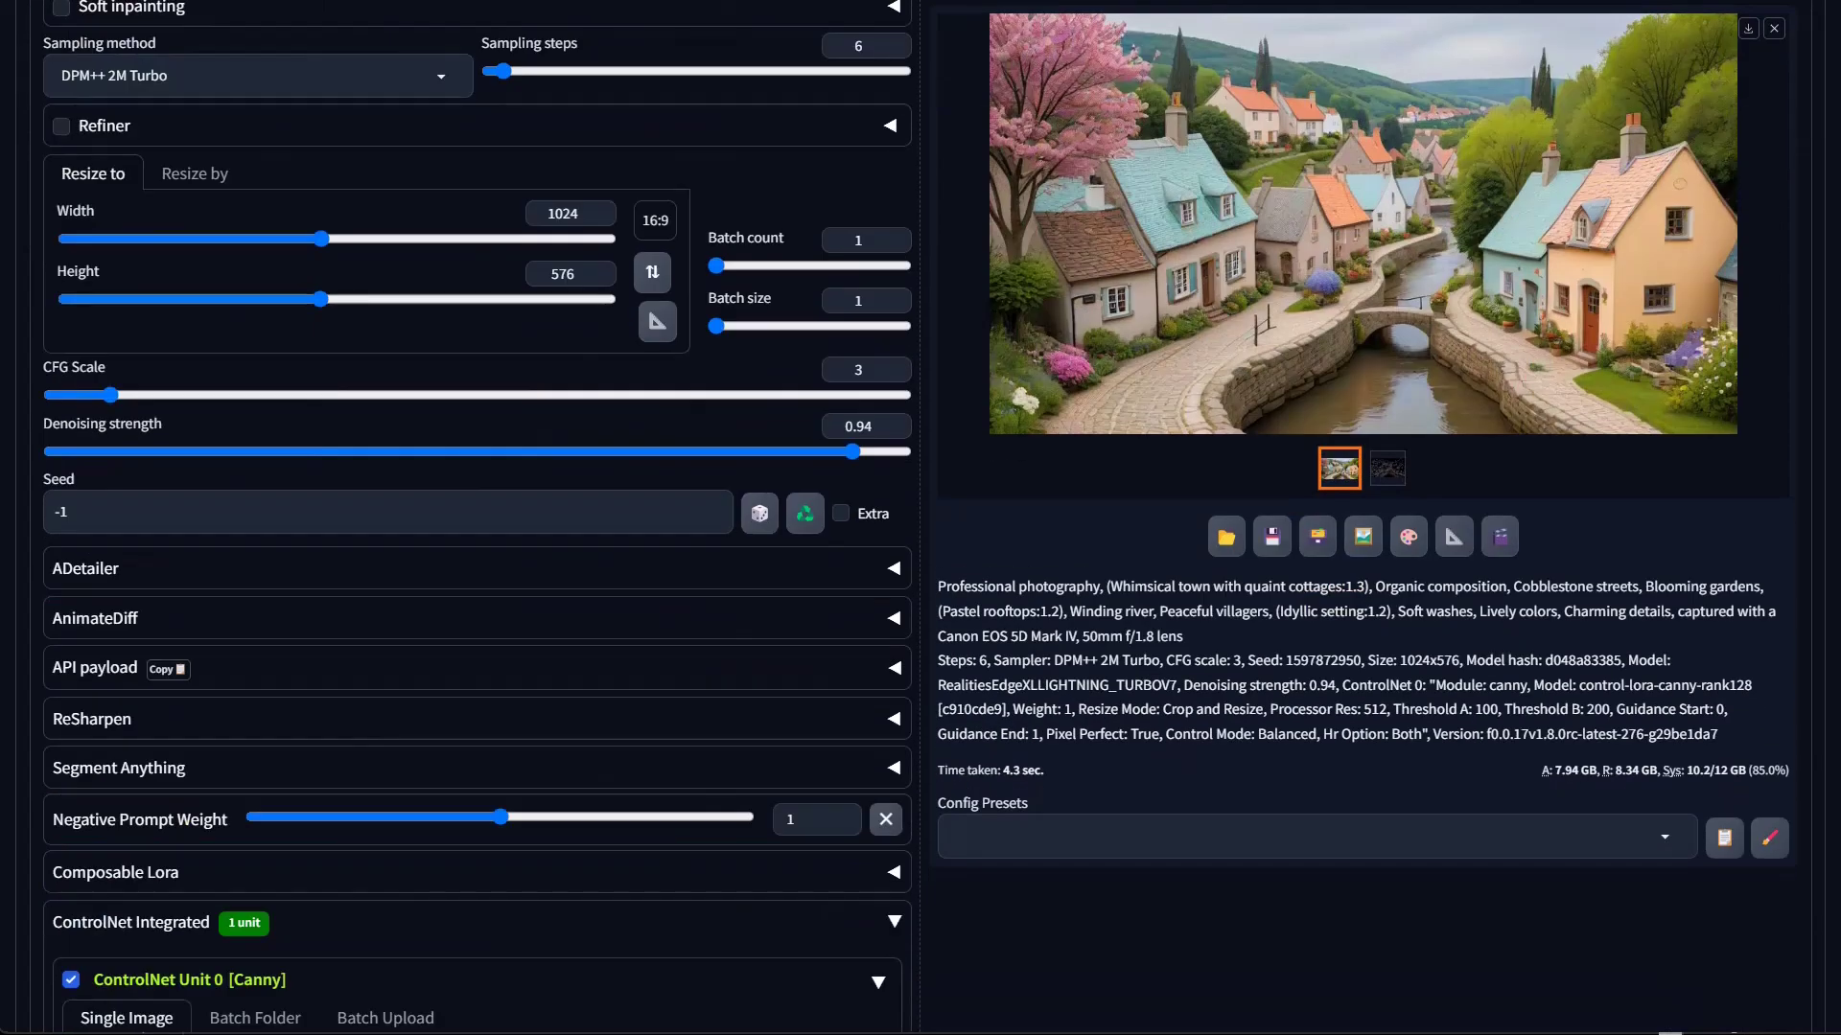
scroll(477, 517, "up", 1)
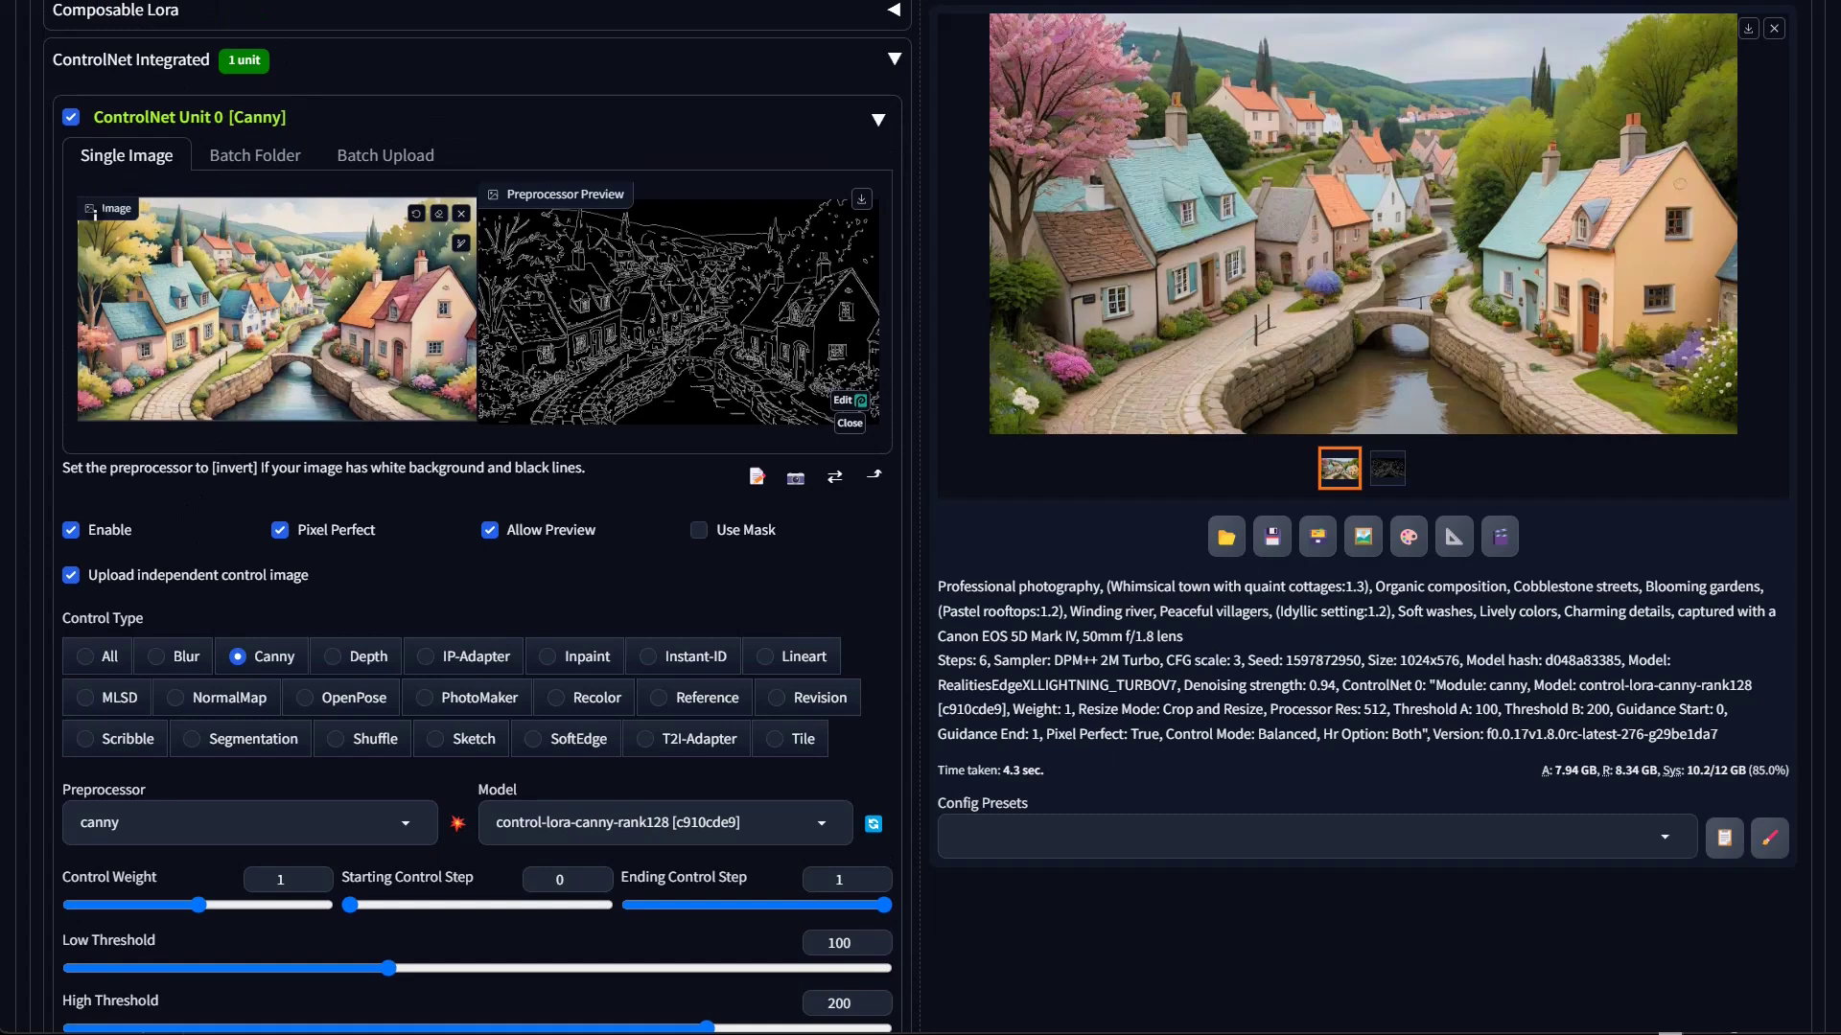
scroll(476, 517, "up", 3)
scroll(345, 307, "down", 1)
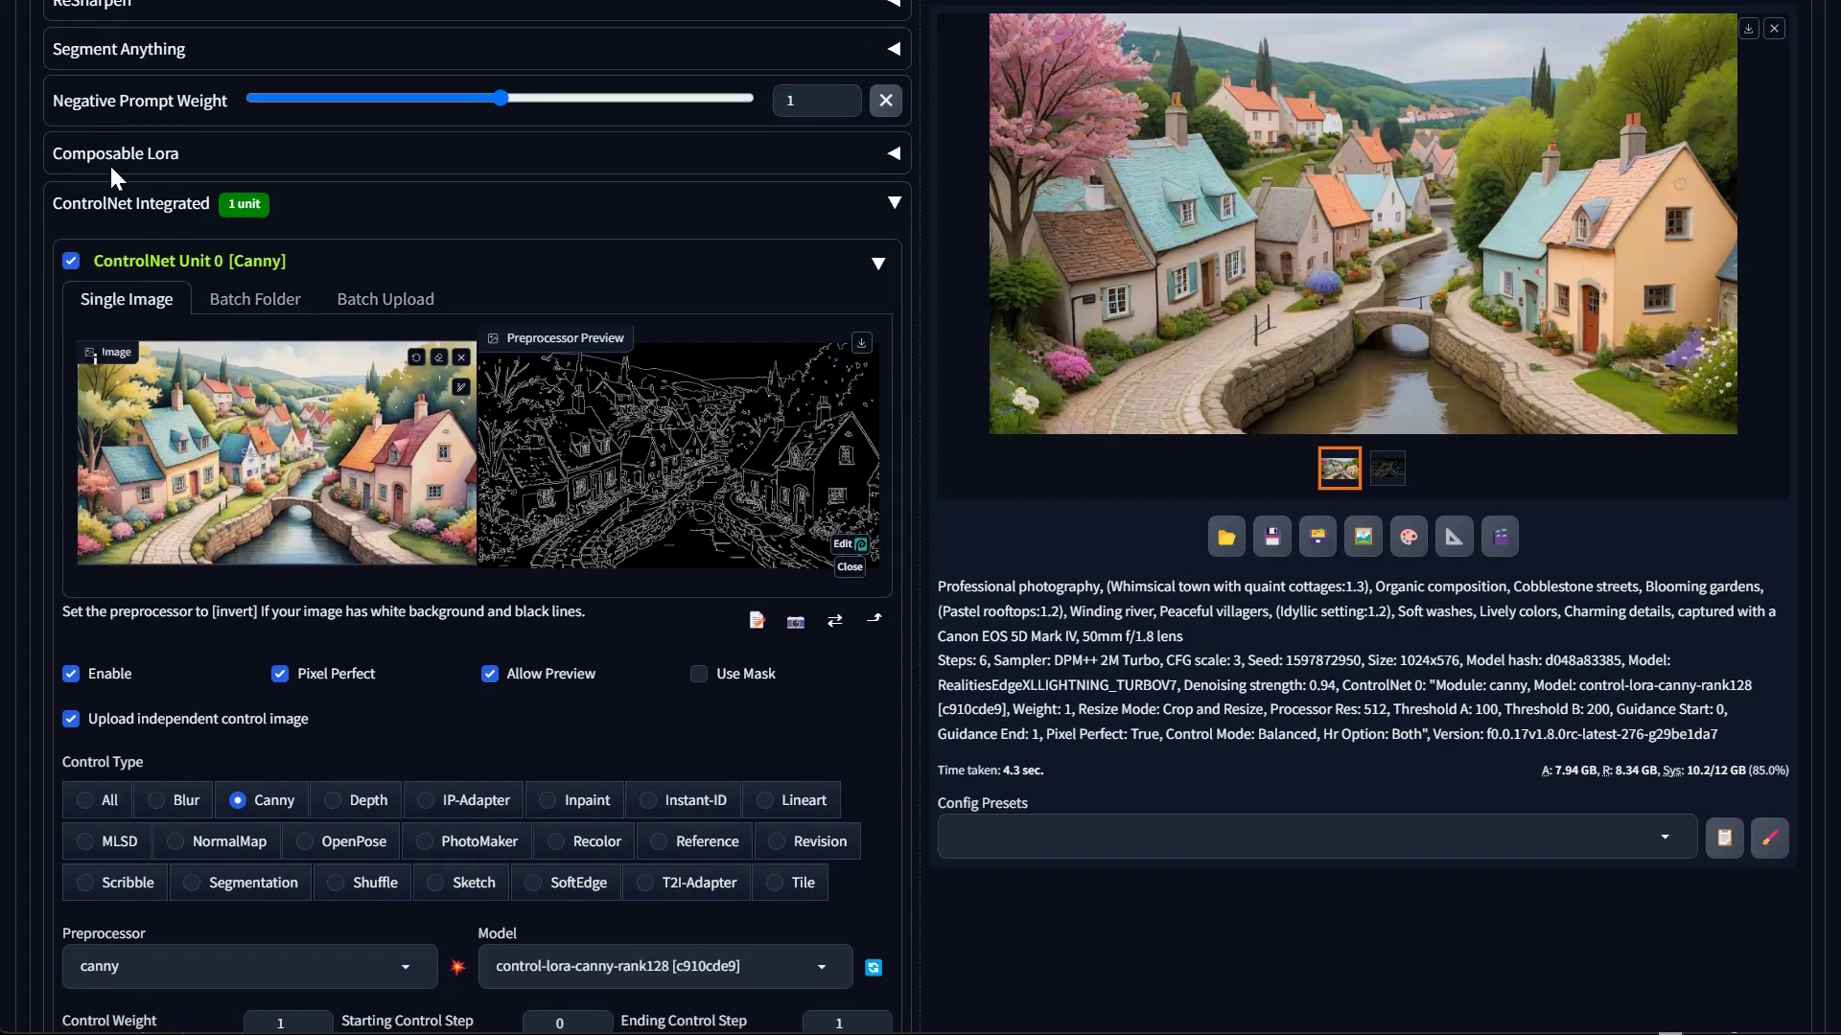
left_click(93, 197)
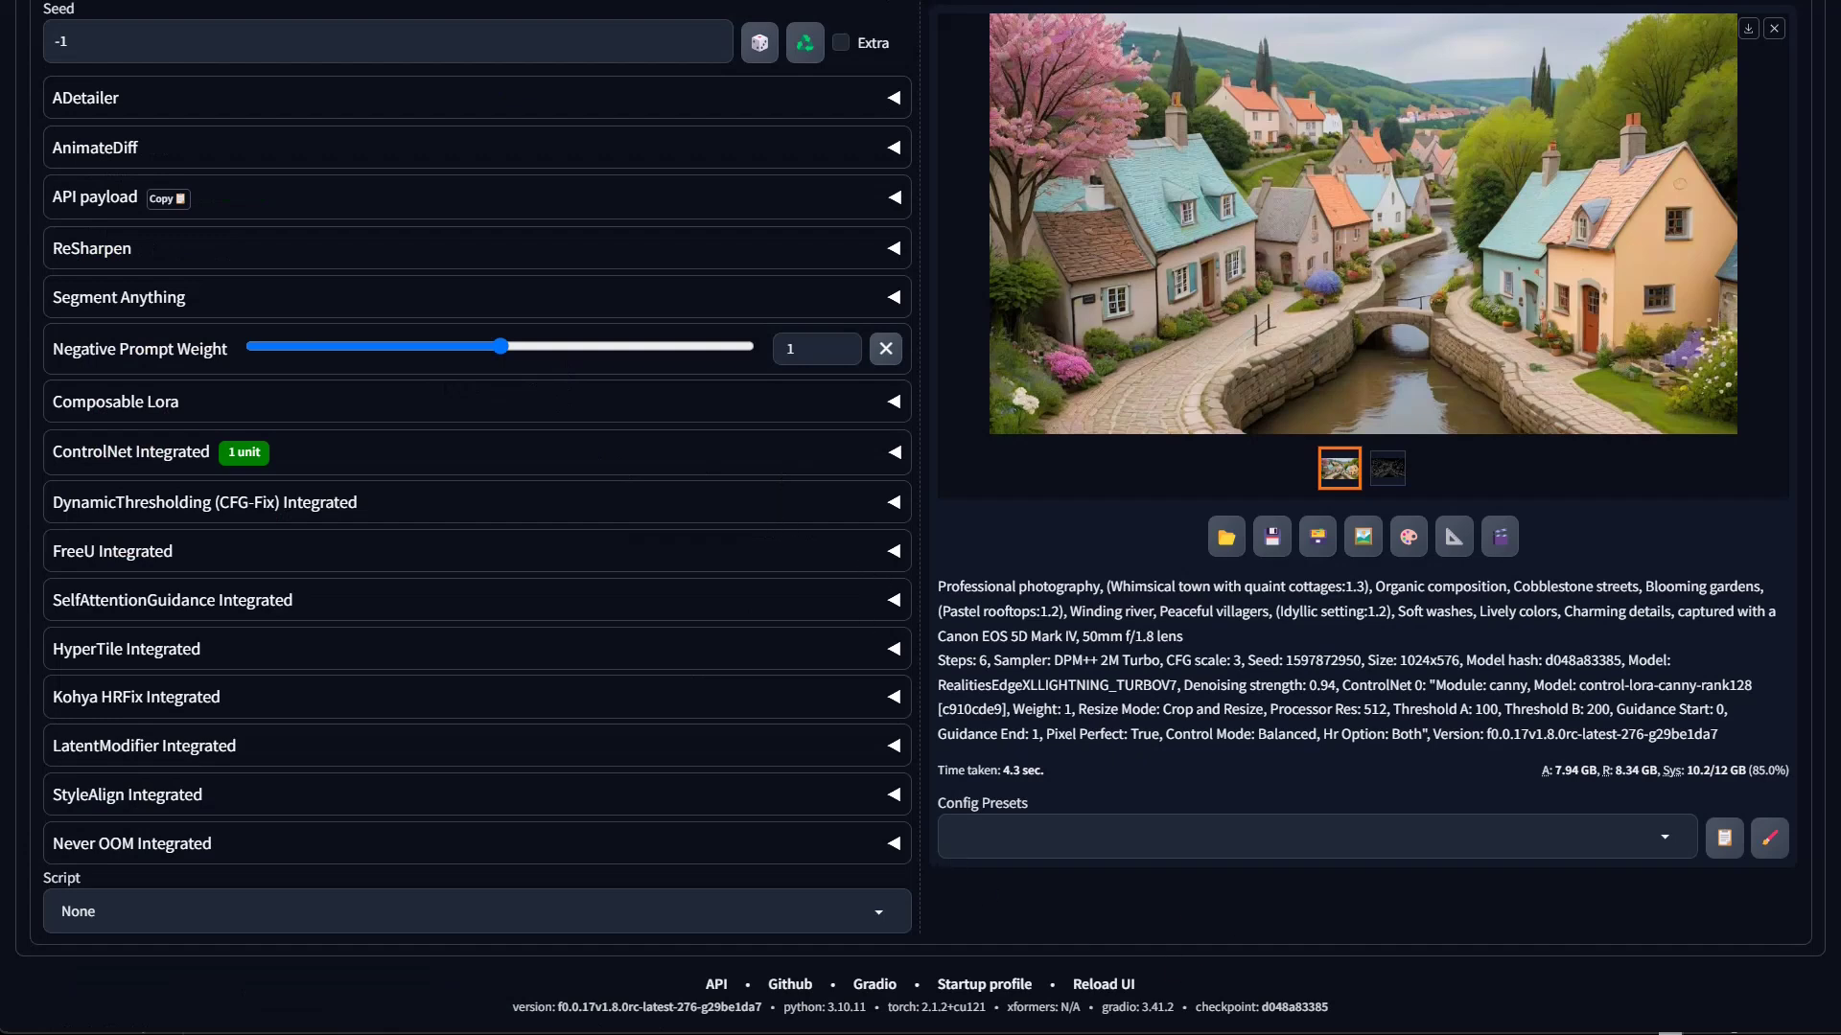
left_click(734, 918)
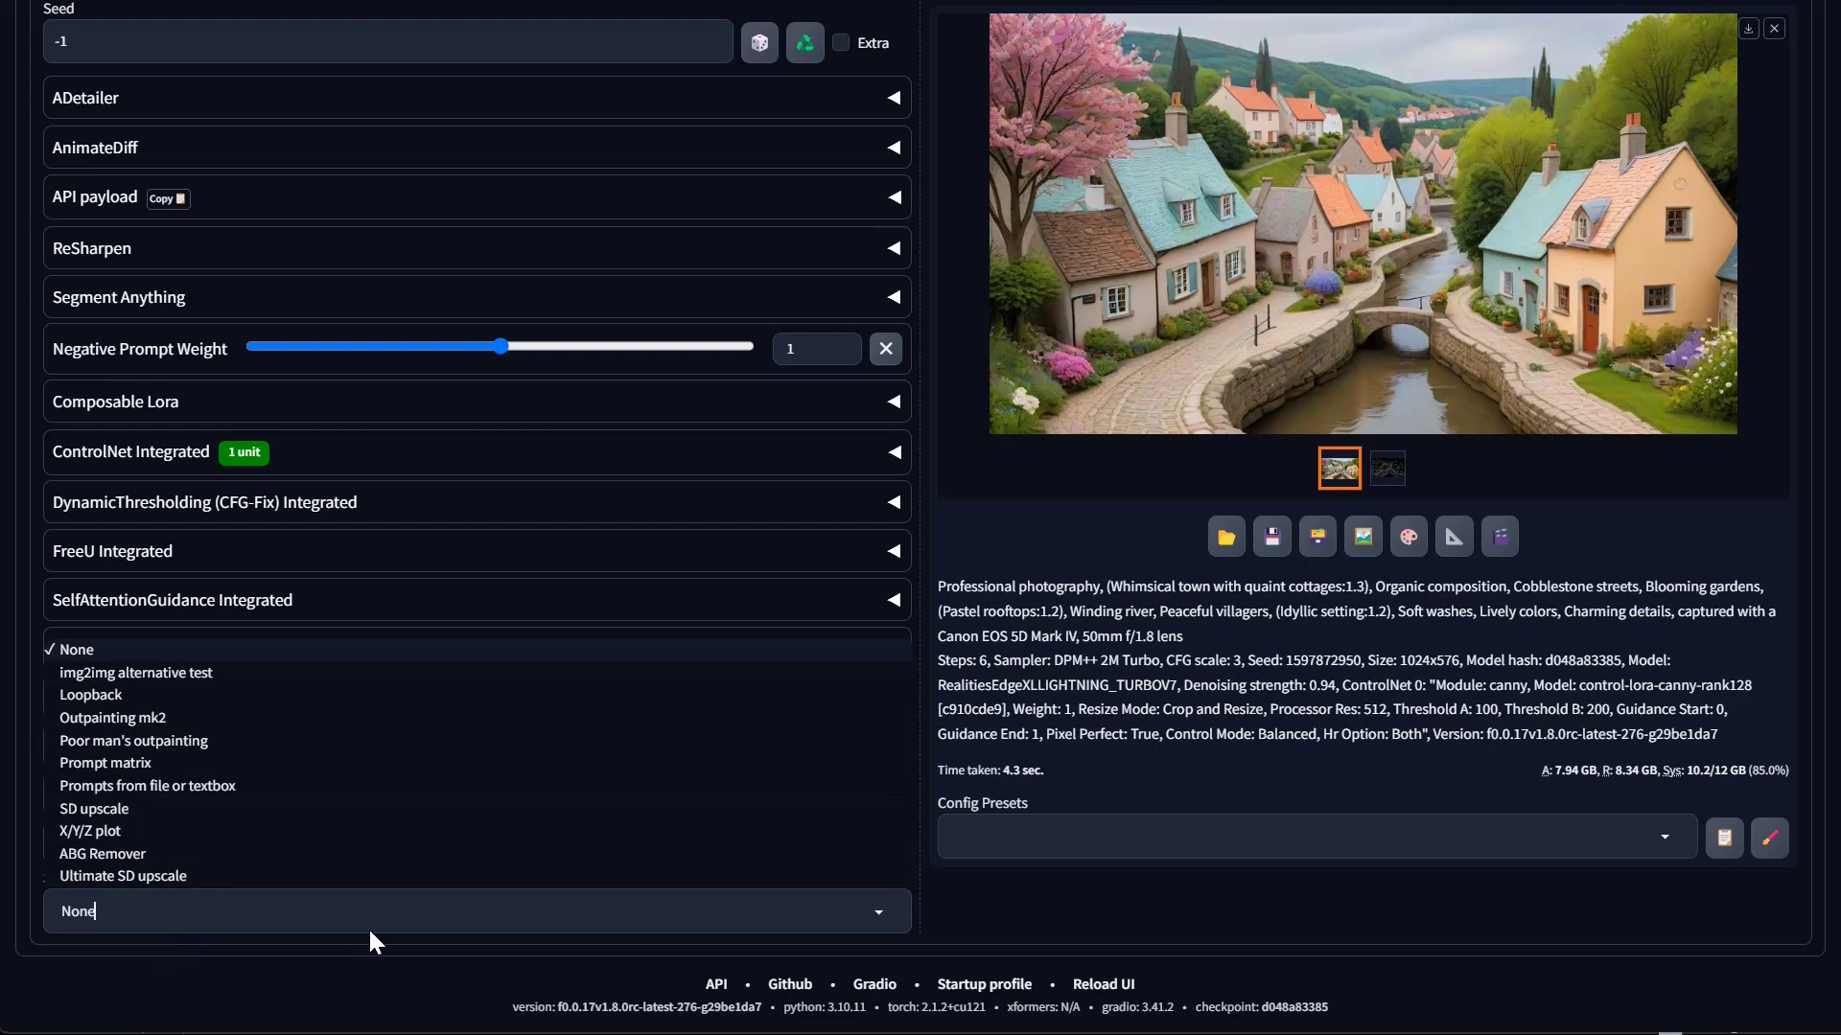
left_click(1392, 708)
Send the generated photographic village image to img2img as the new source image
scroll(1392, 707, "up", 3)
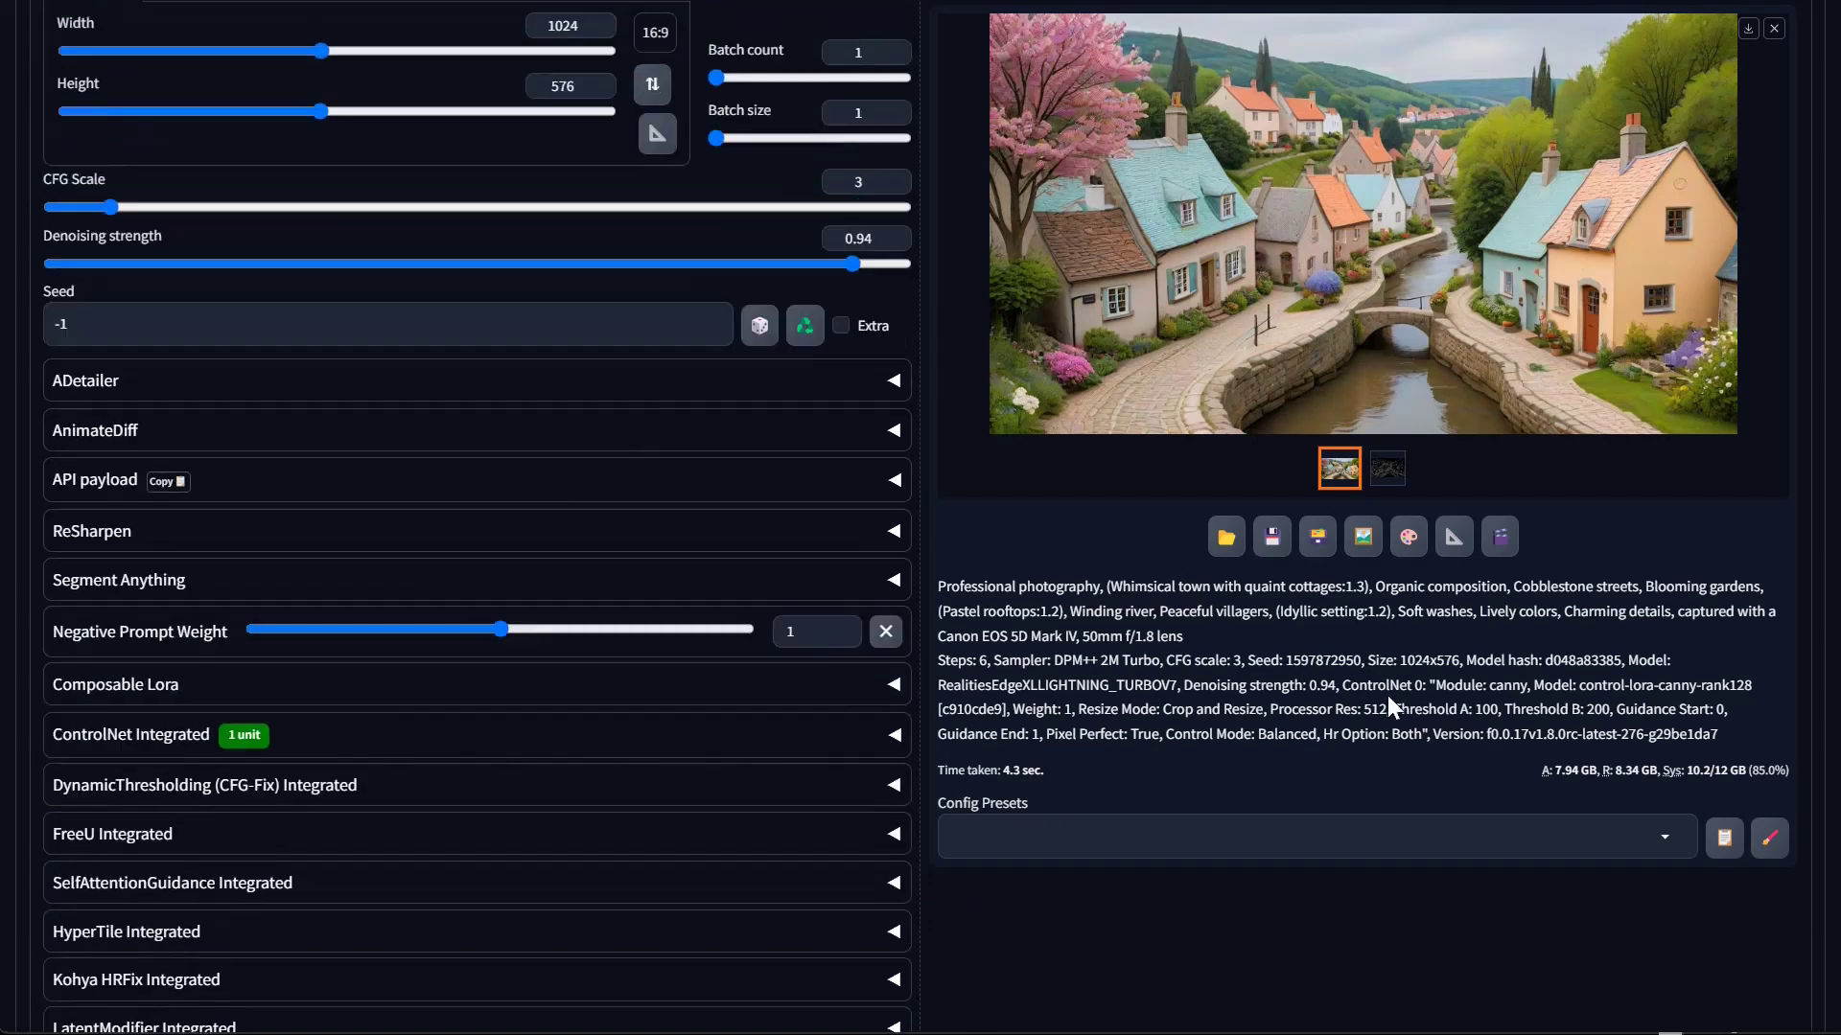
scroll(1392, 707, "up", 9)
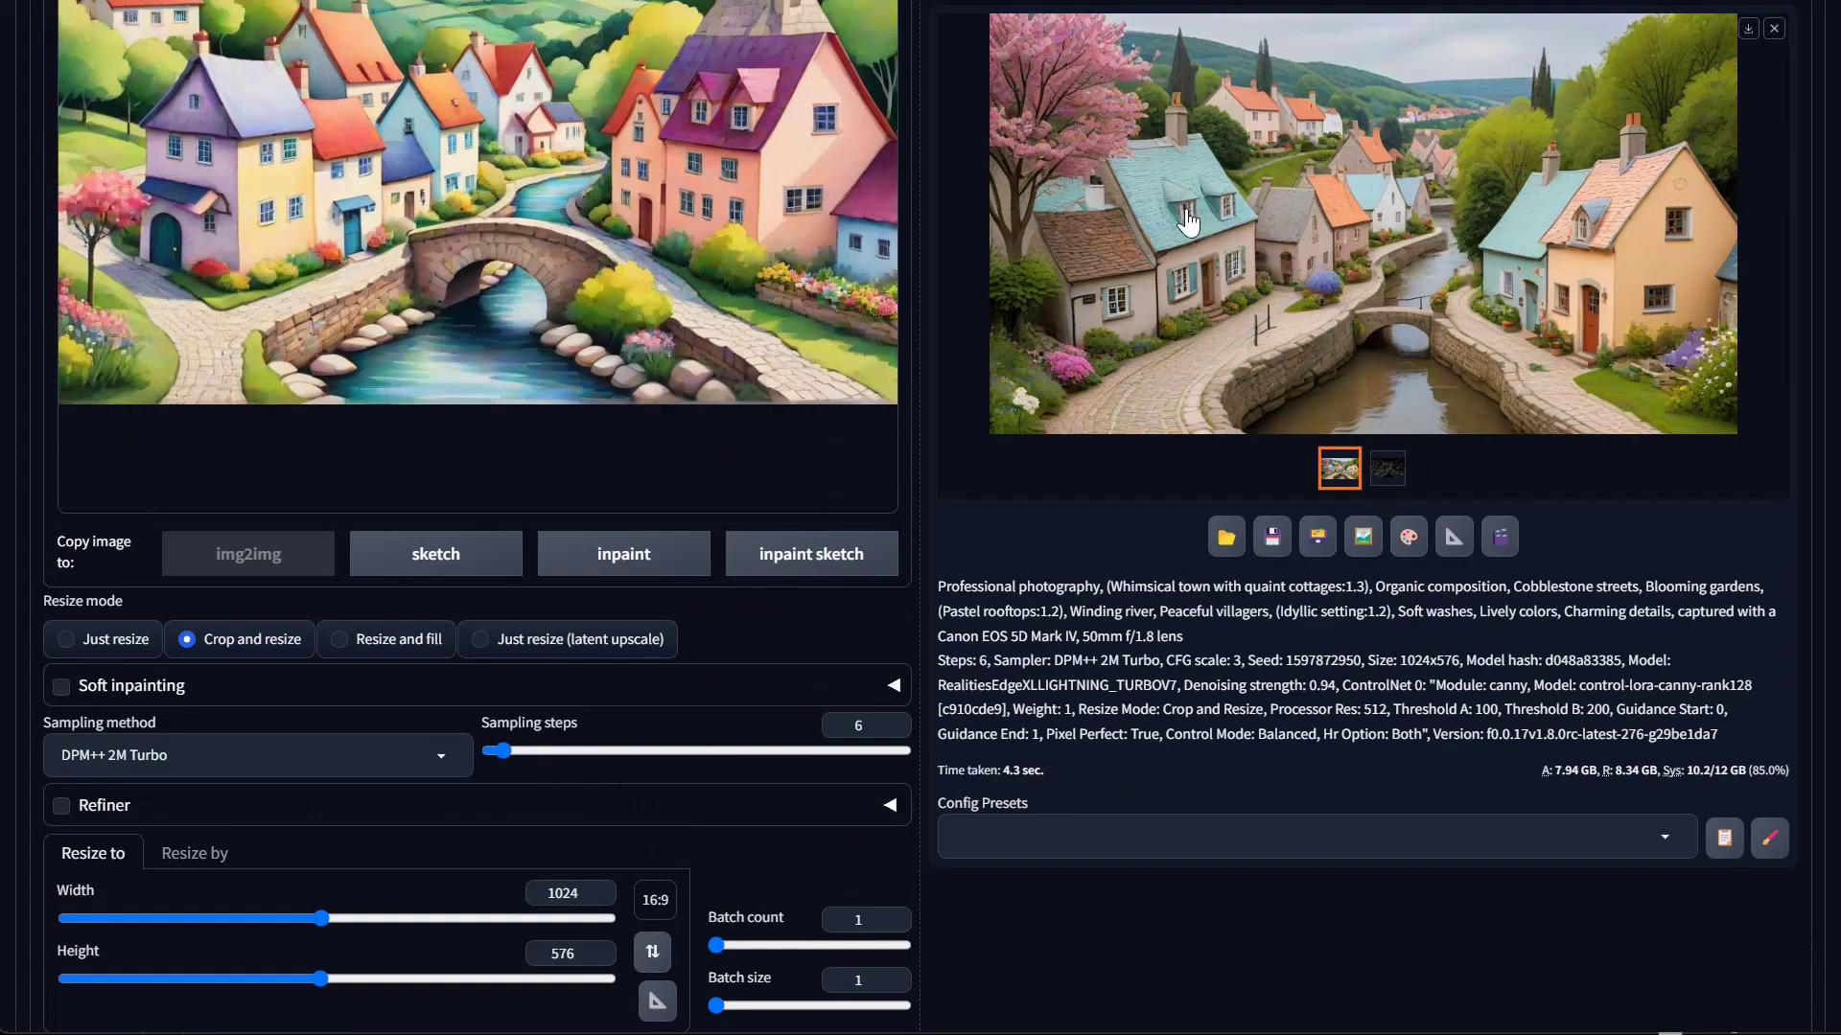
left_click(1362, 537)
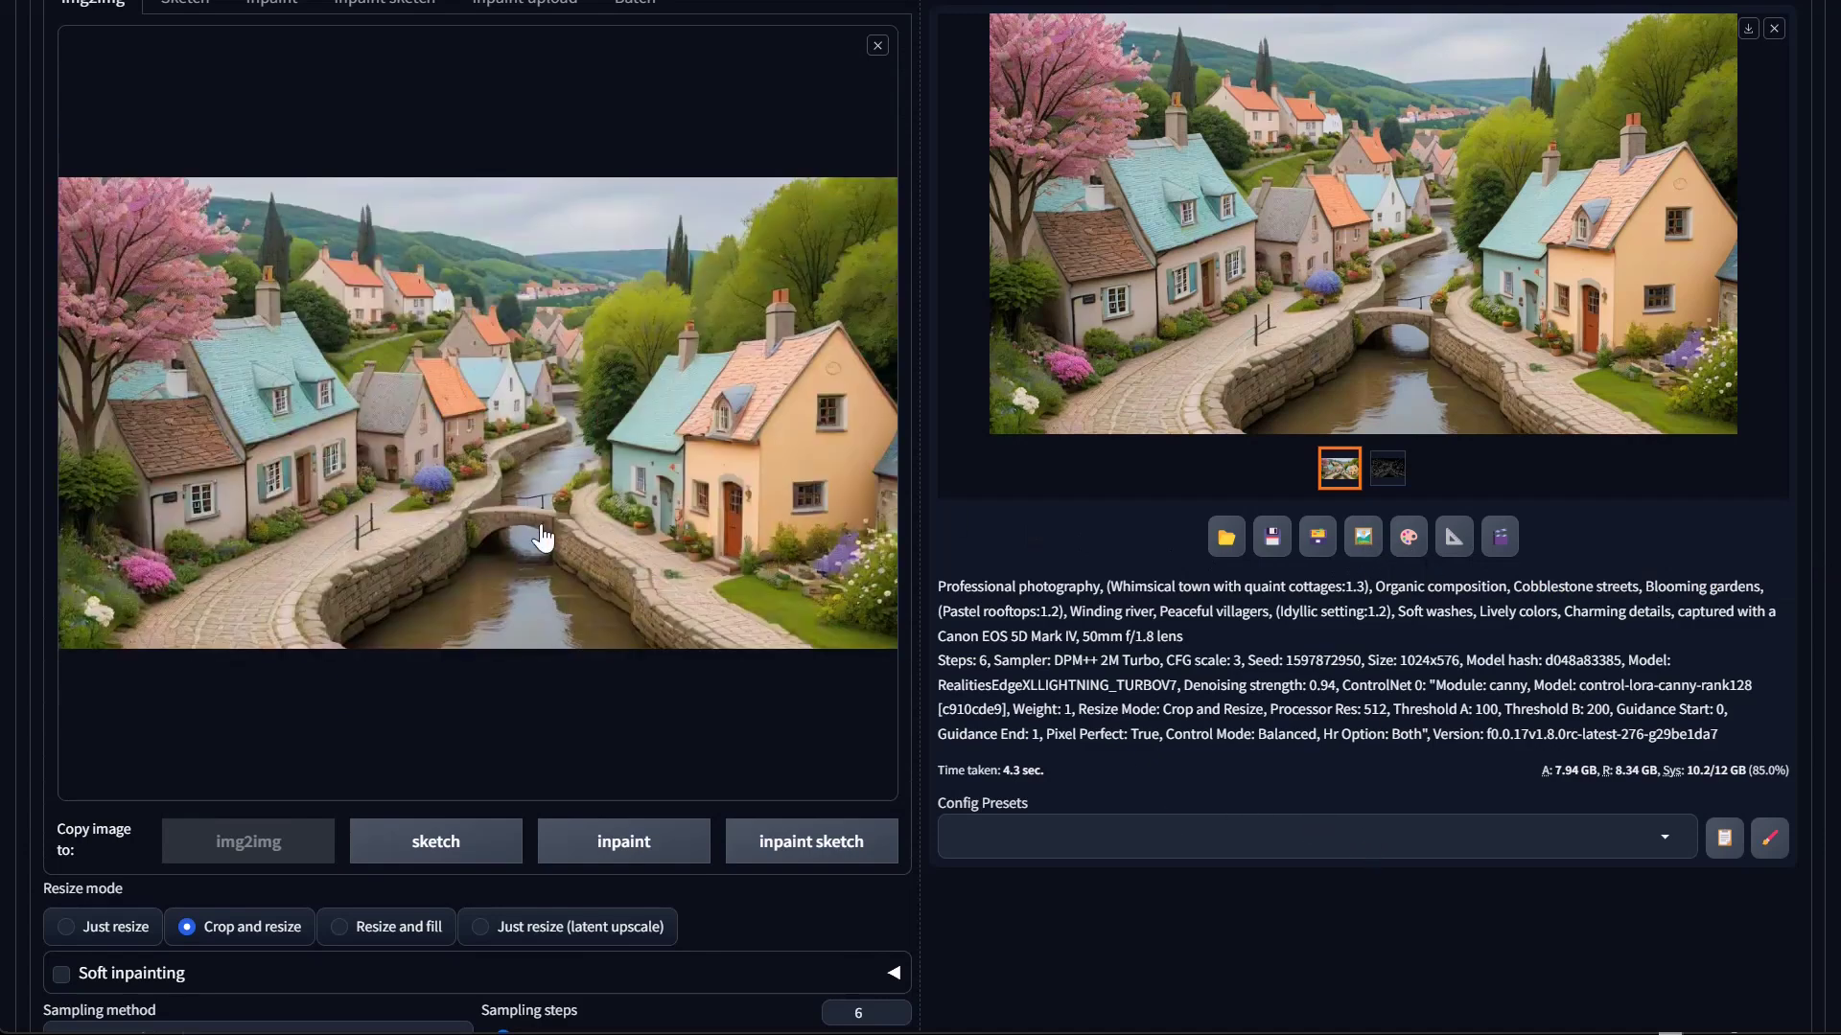
Lower the img2img denoising strength to 0.2
scroll(1179, 657, "down", 5)
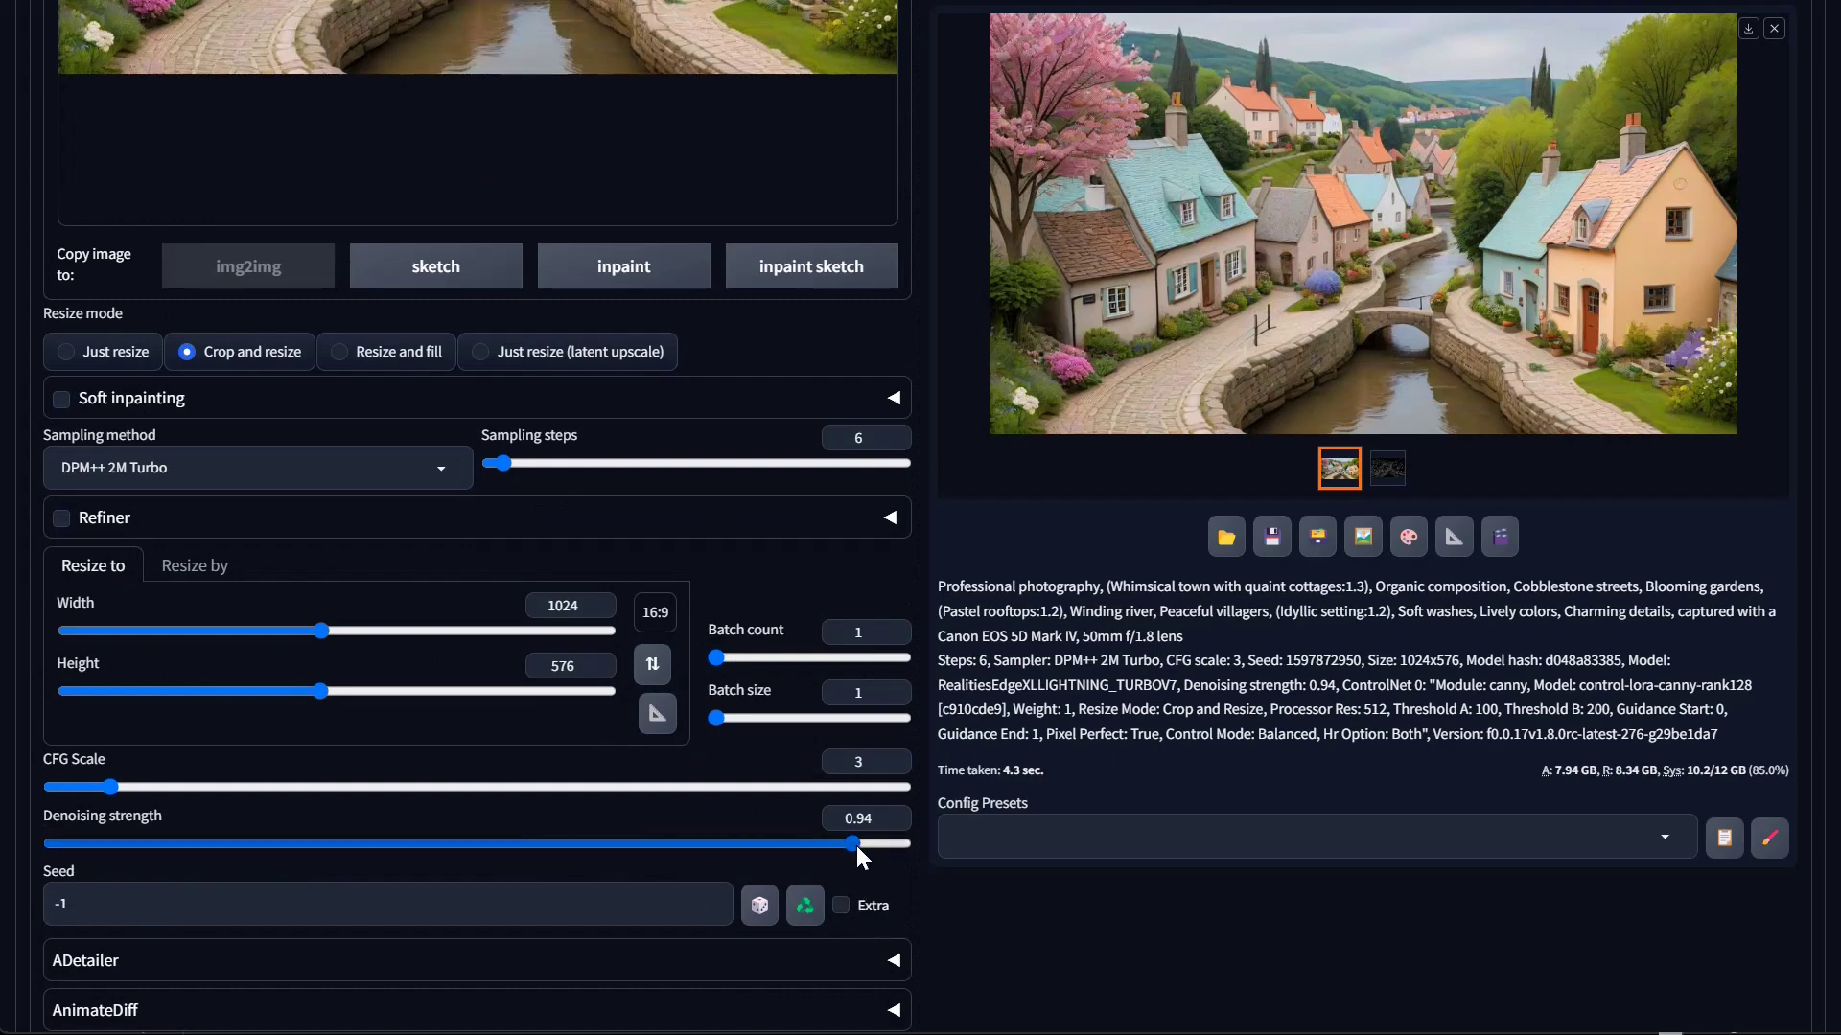
left_click_drag(856, 842, 266, 859)
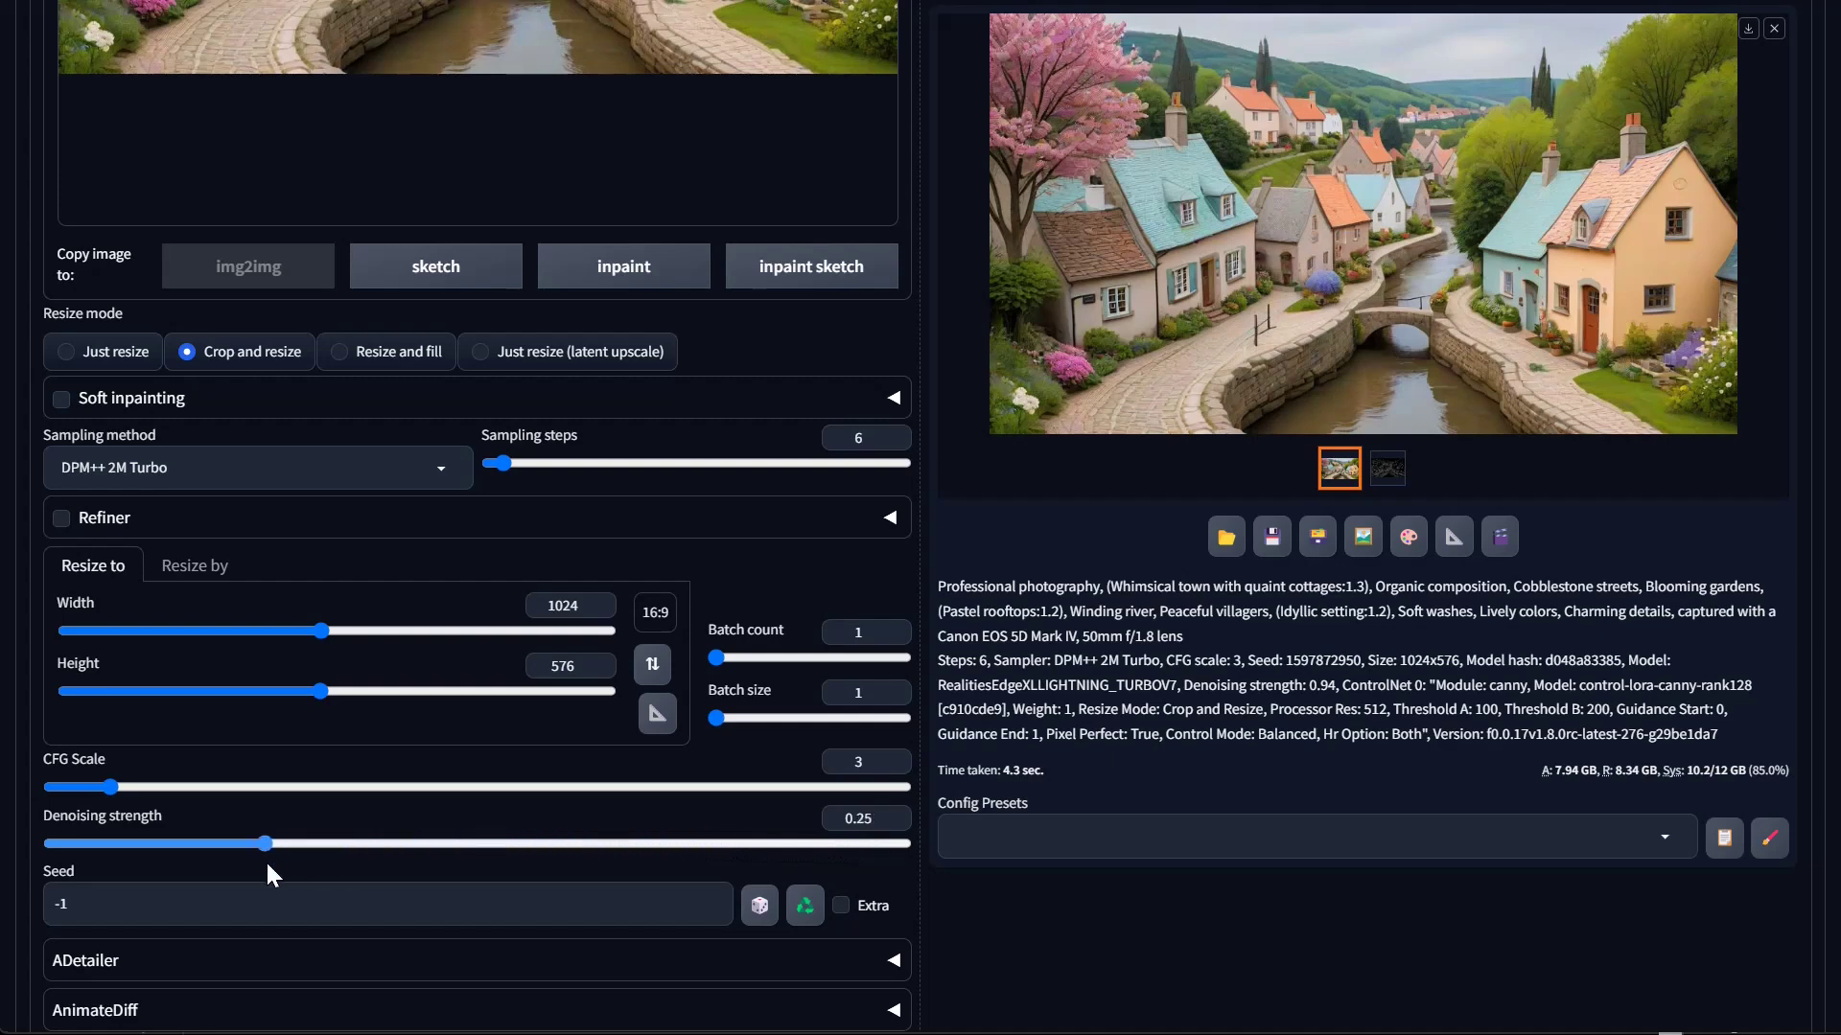
left_click_drag(232, 860, 220, 860)
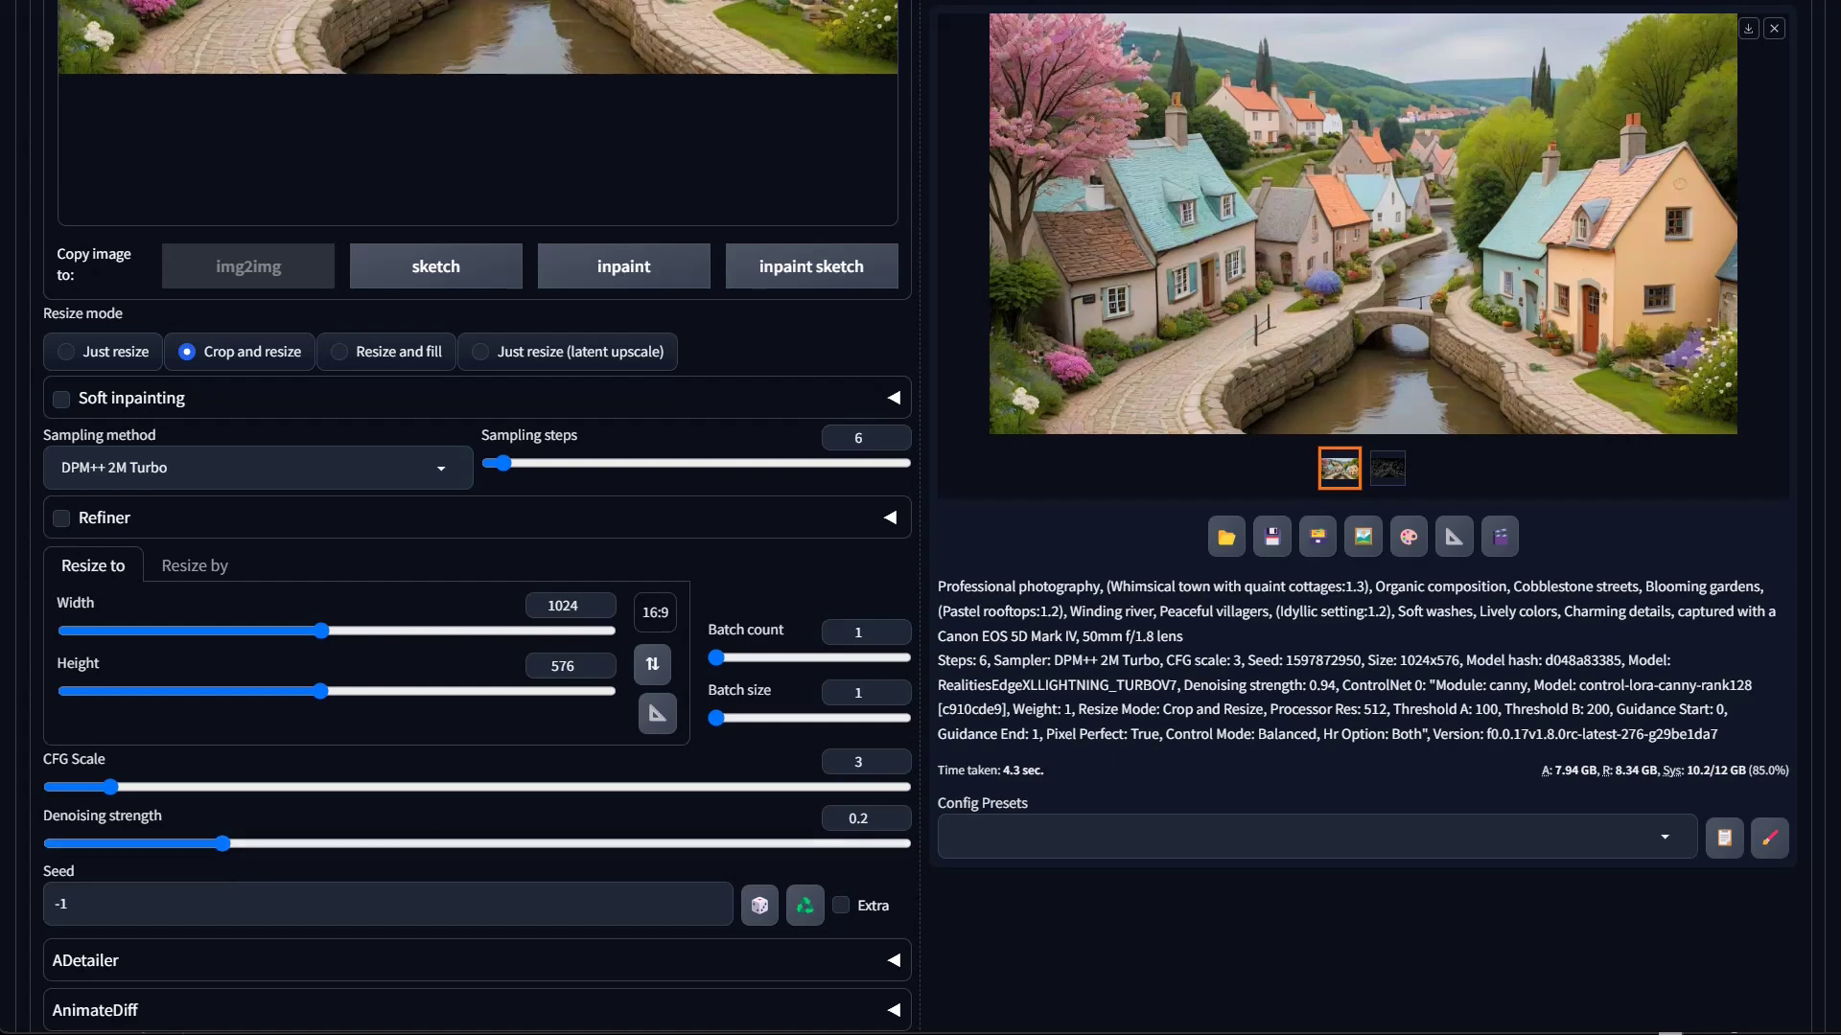
Search the Stable Diffusion checkpoints for inpainting models and load dreamshaperXL_lightningInpaint.safetensors
scroll(954, 316, "up", 3)
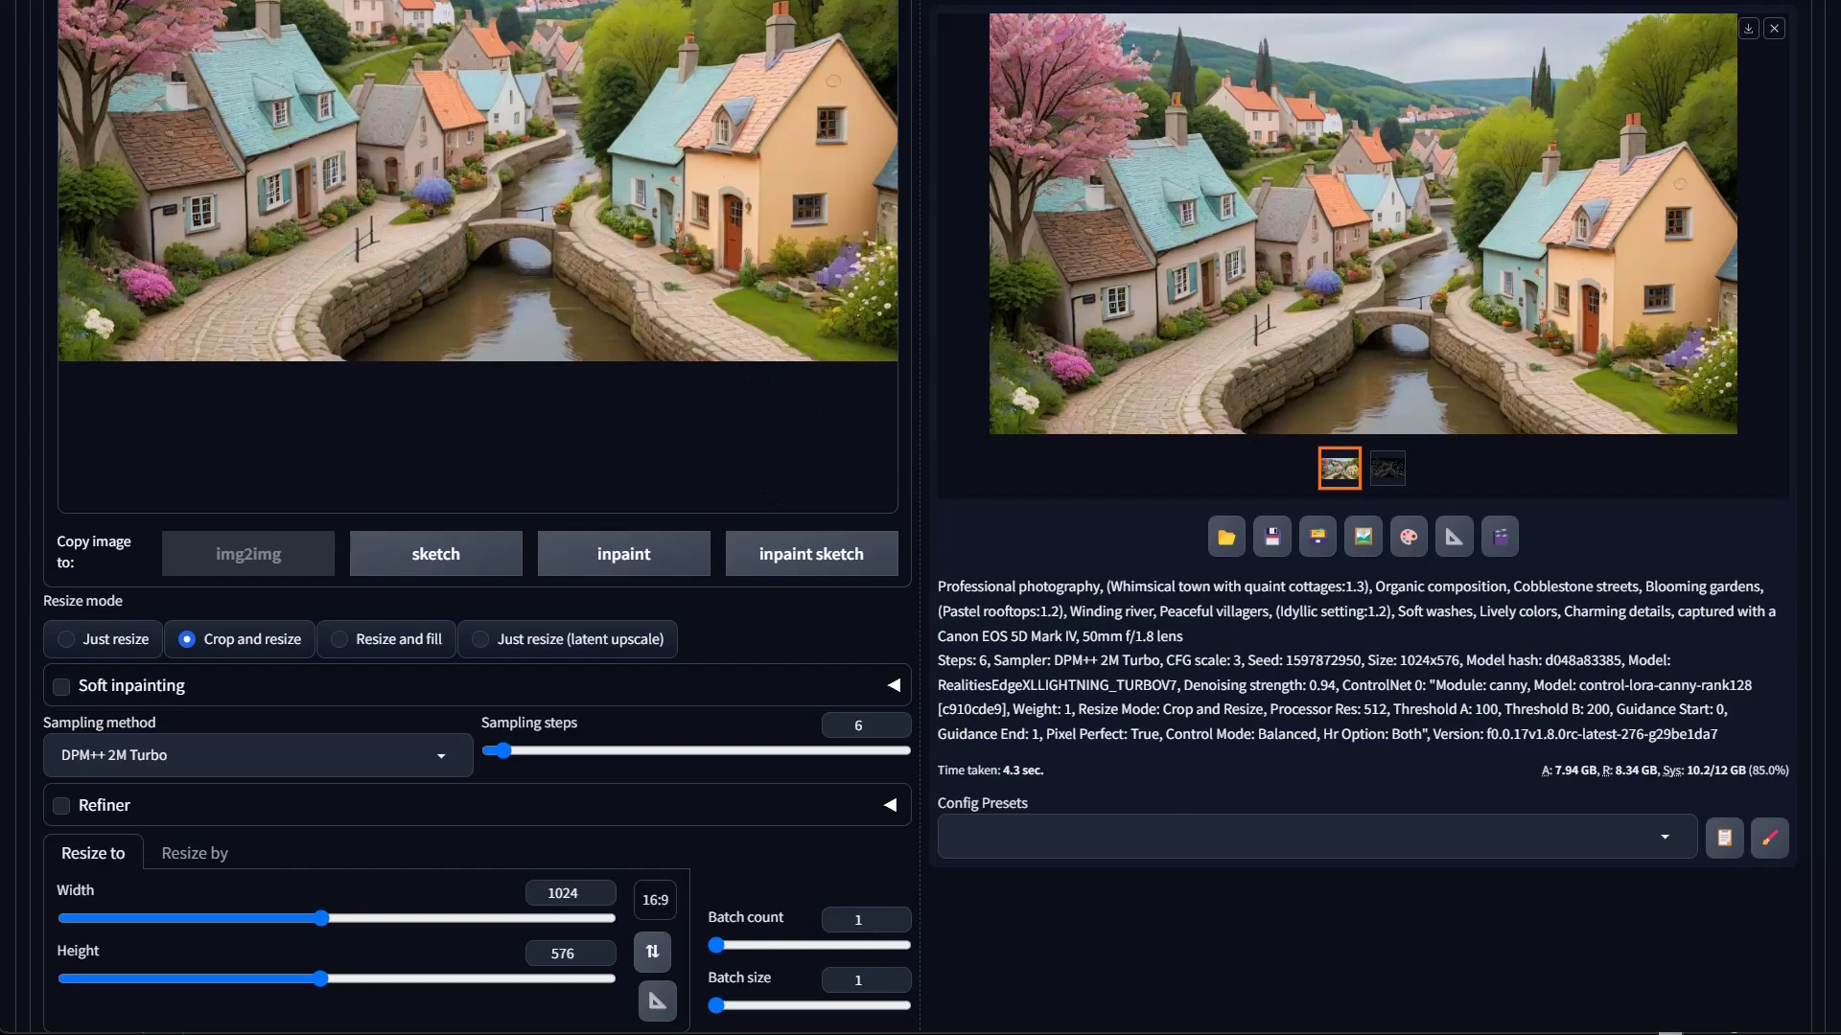
scroll(351, 54, "up", 5)
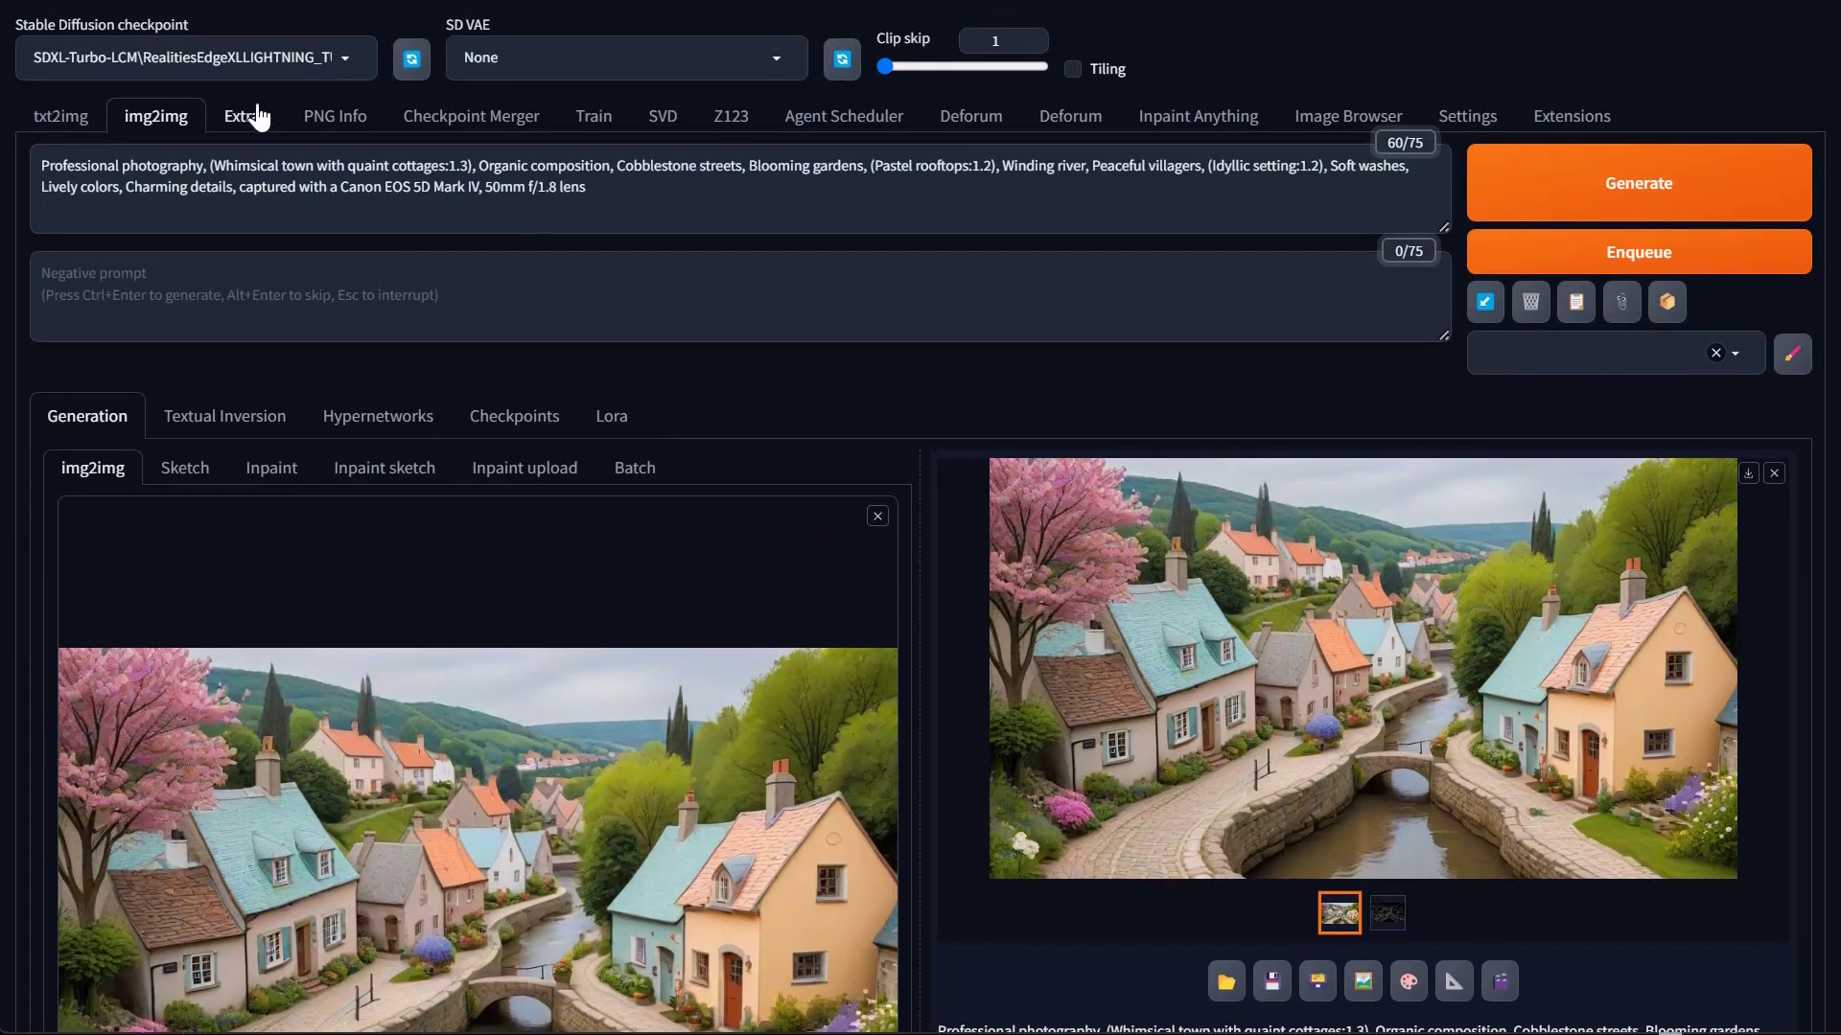
left_click(349, 53)
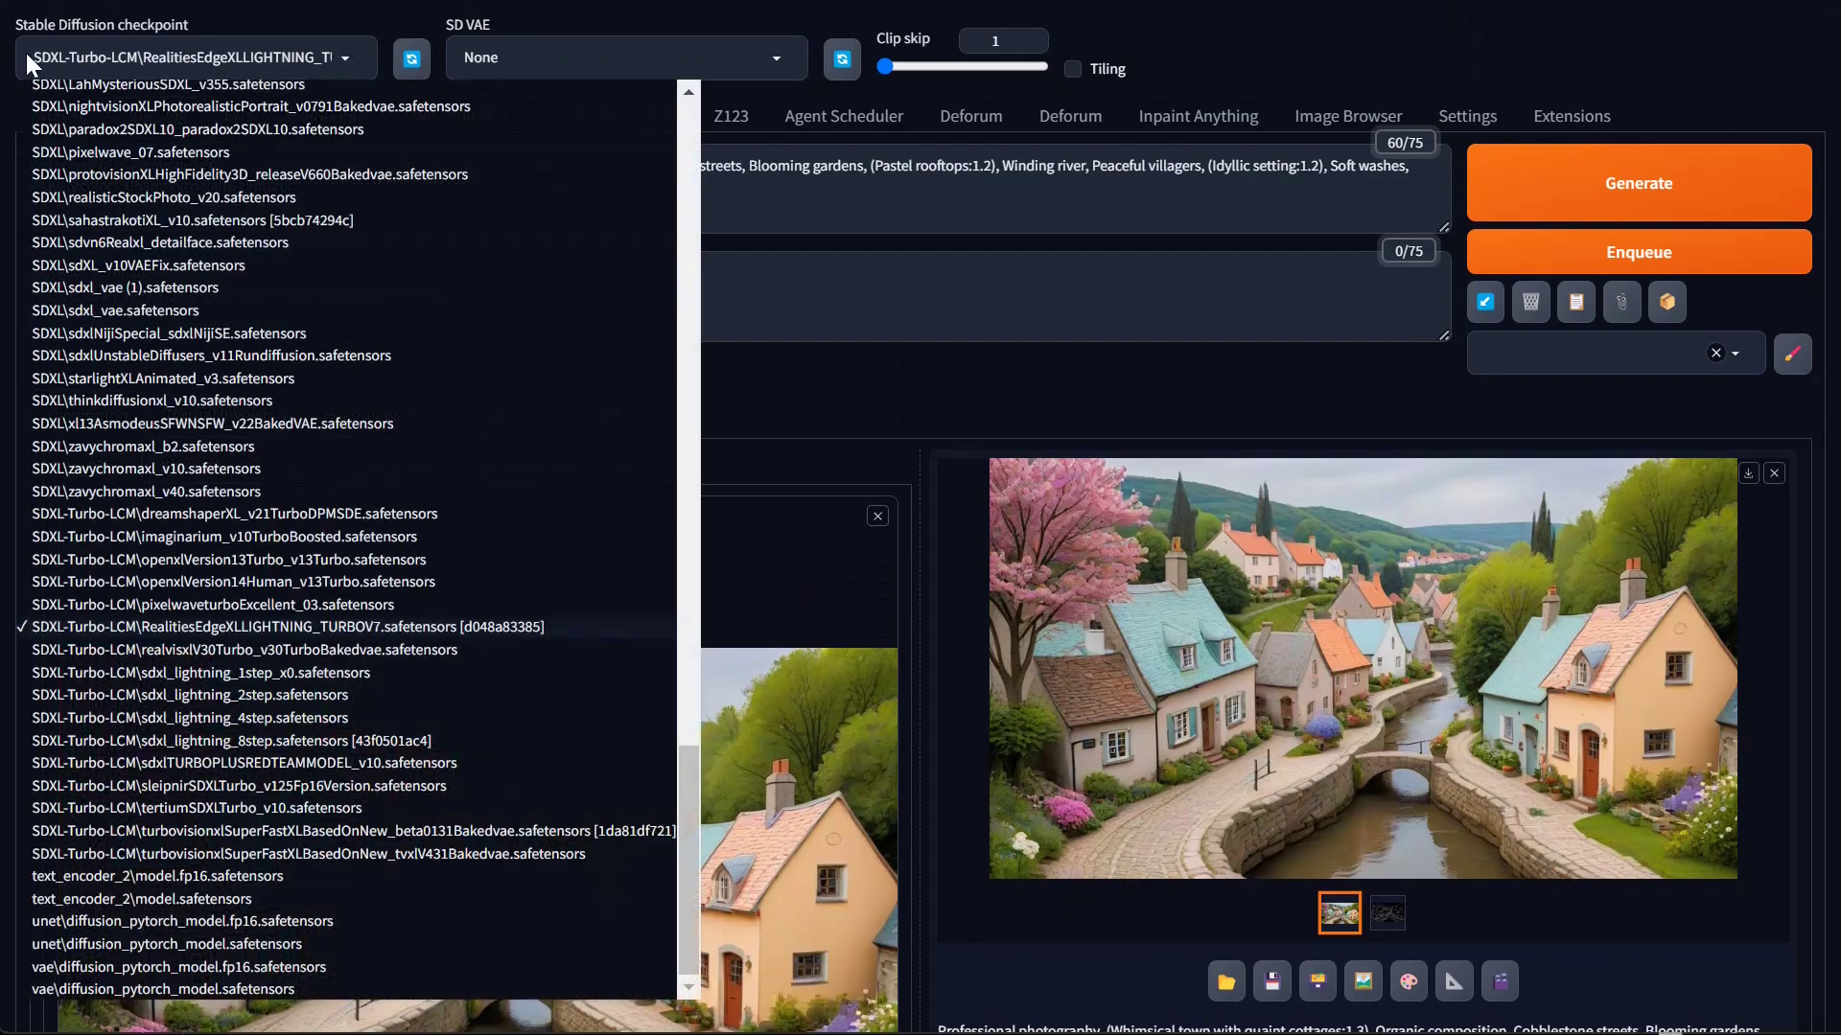
key("ctrl+a")
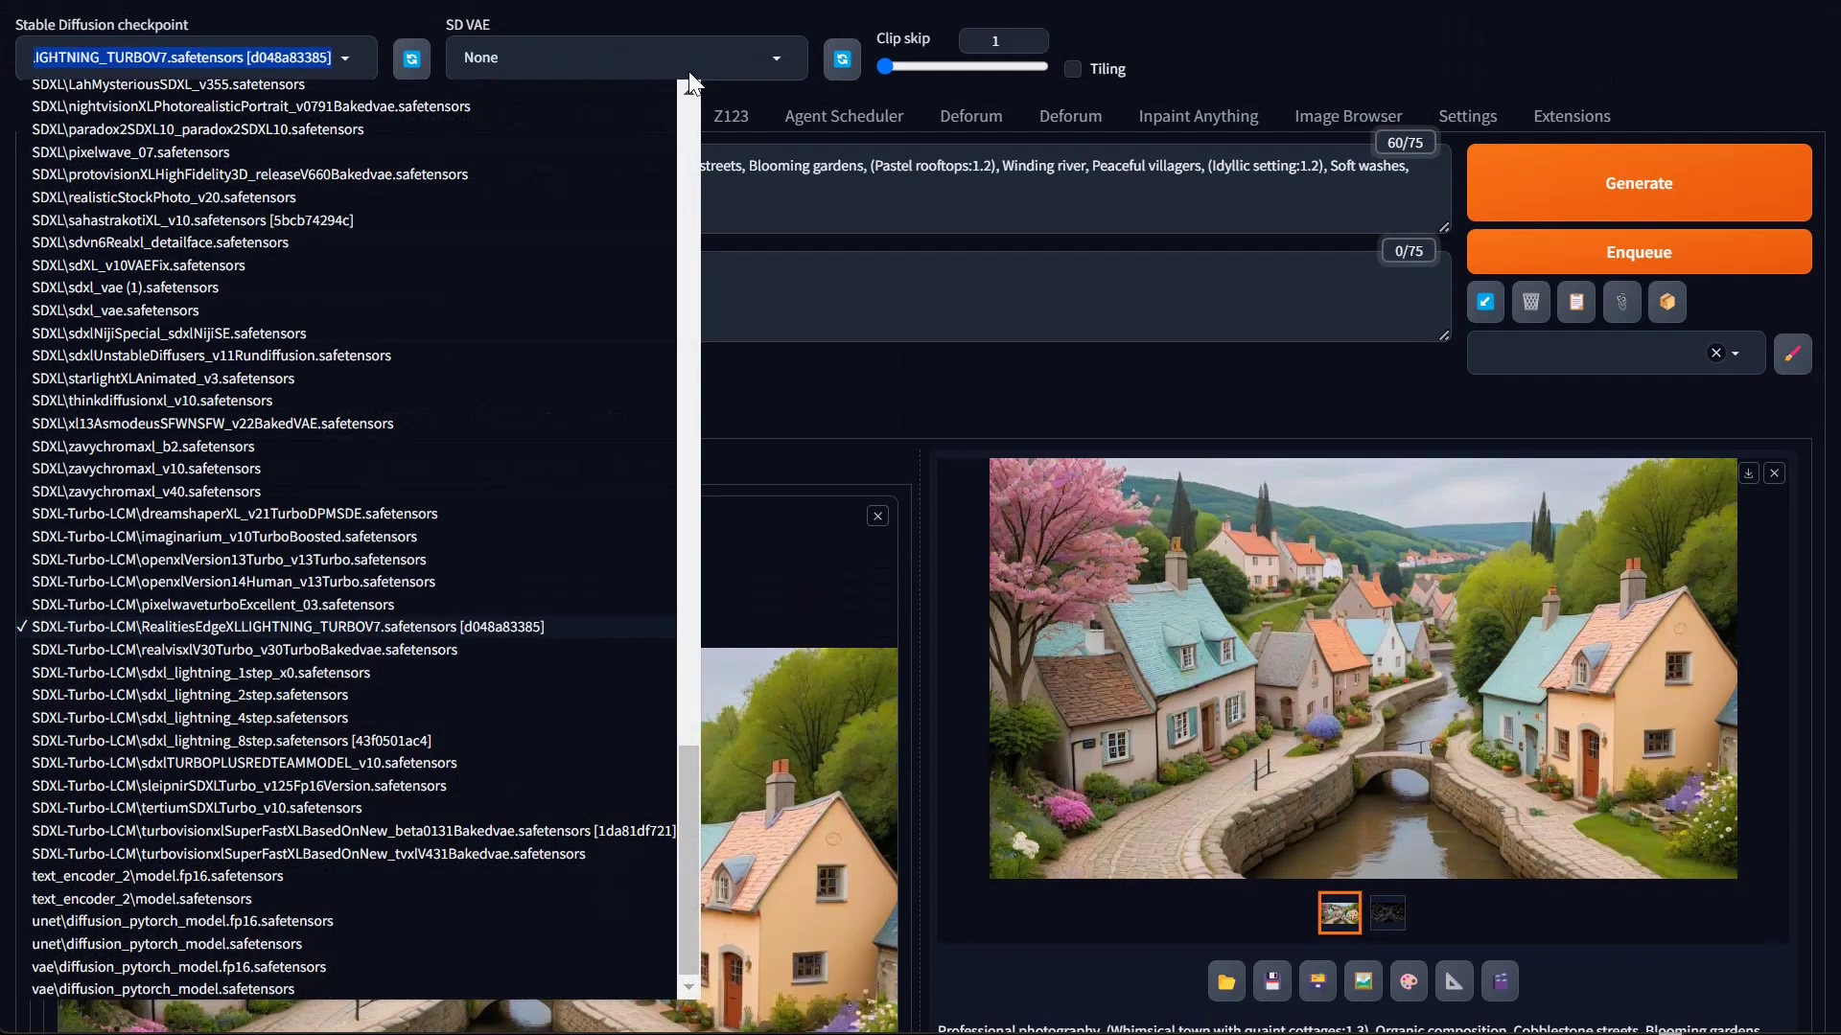
type("inpaint")
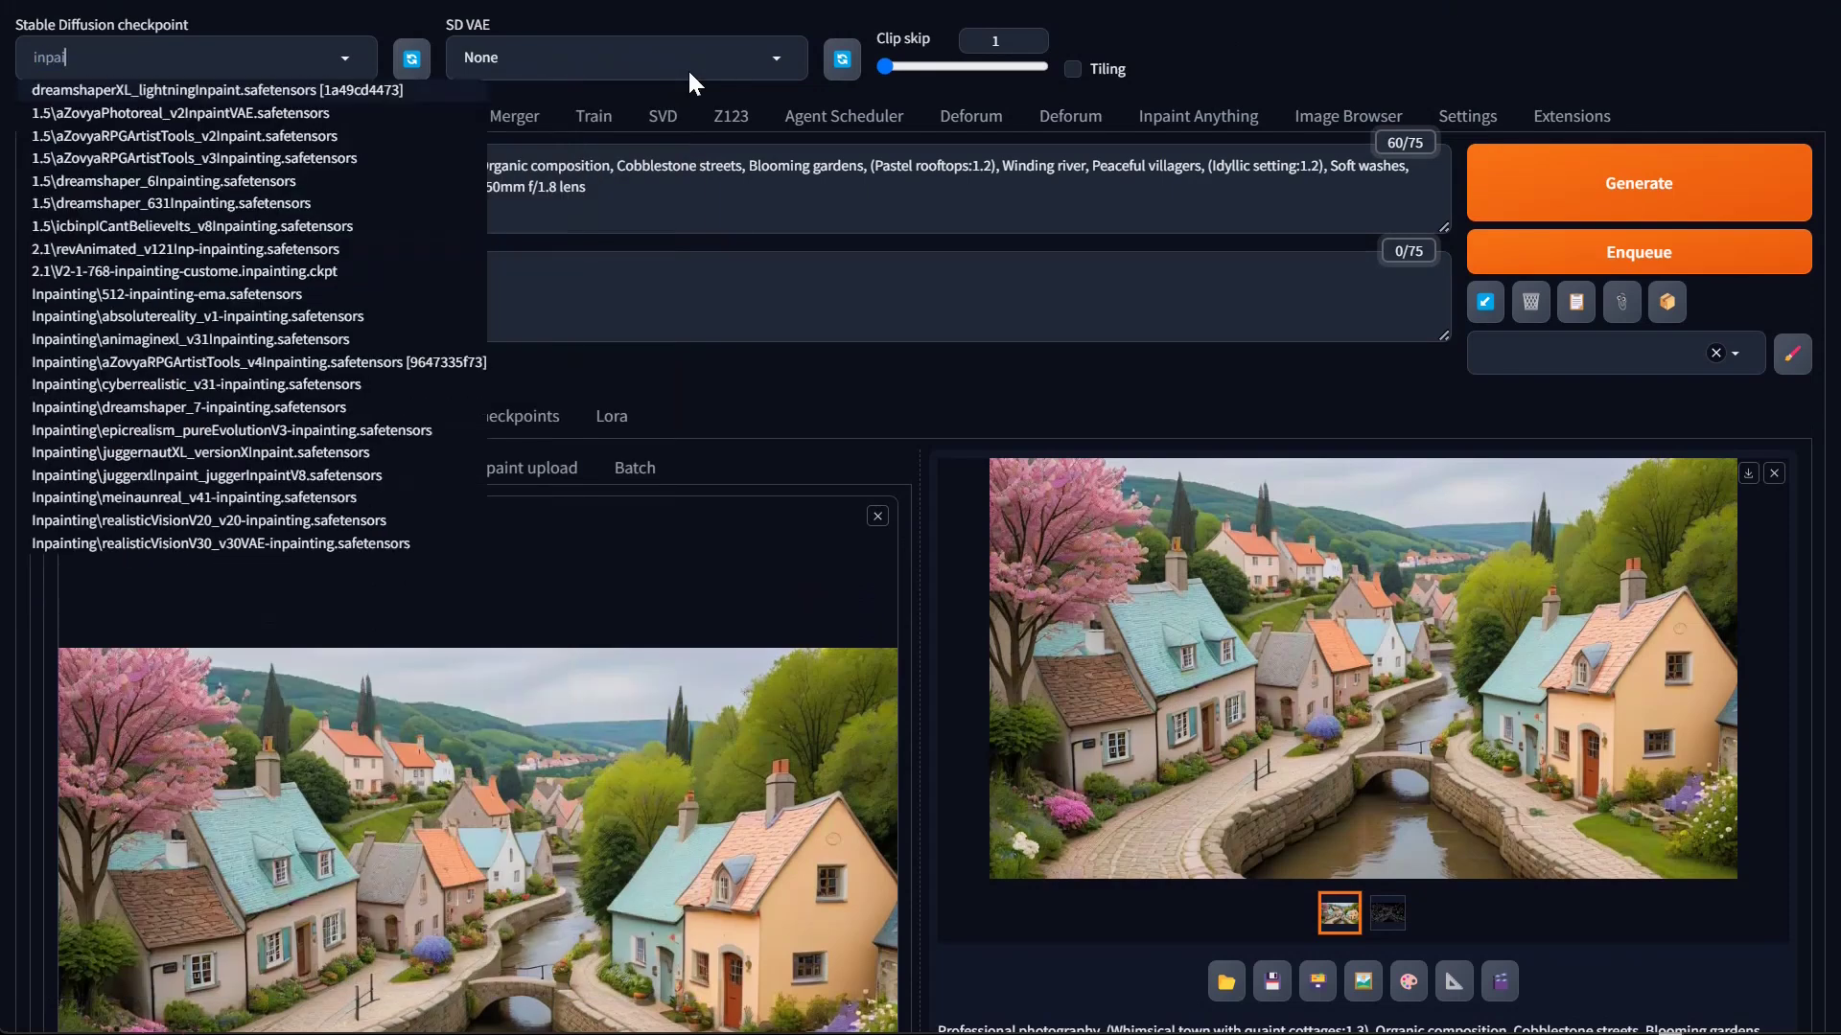
left_click(93, 91)
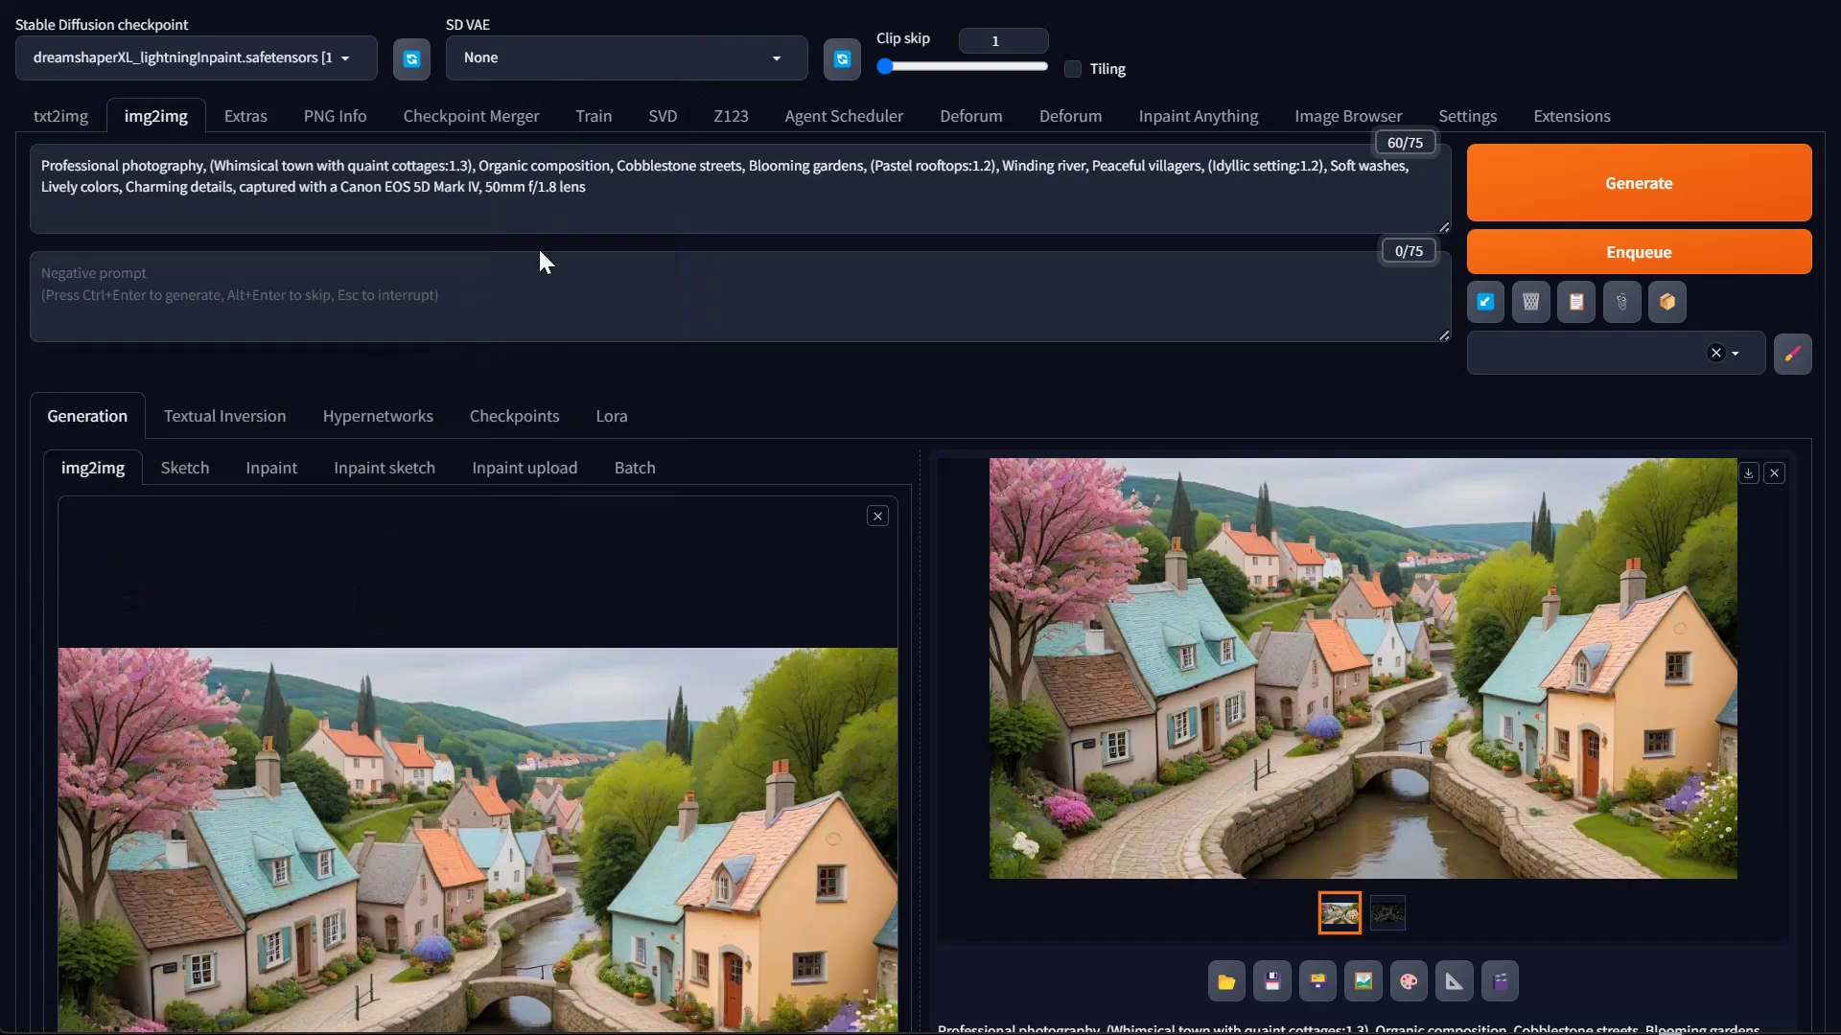
scroll(744, 497, "down", 15)
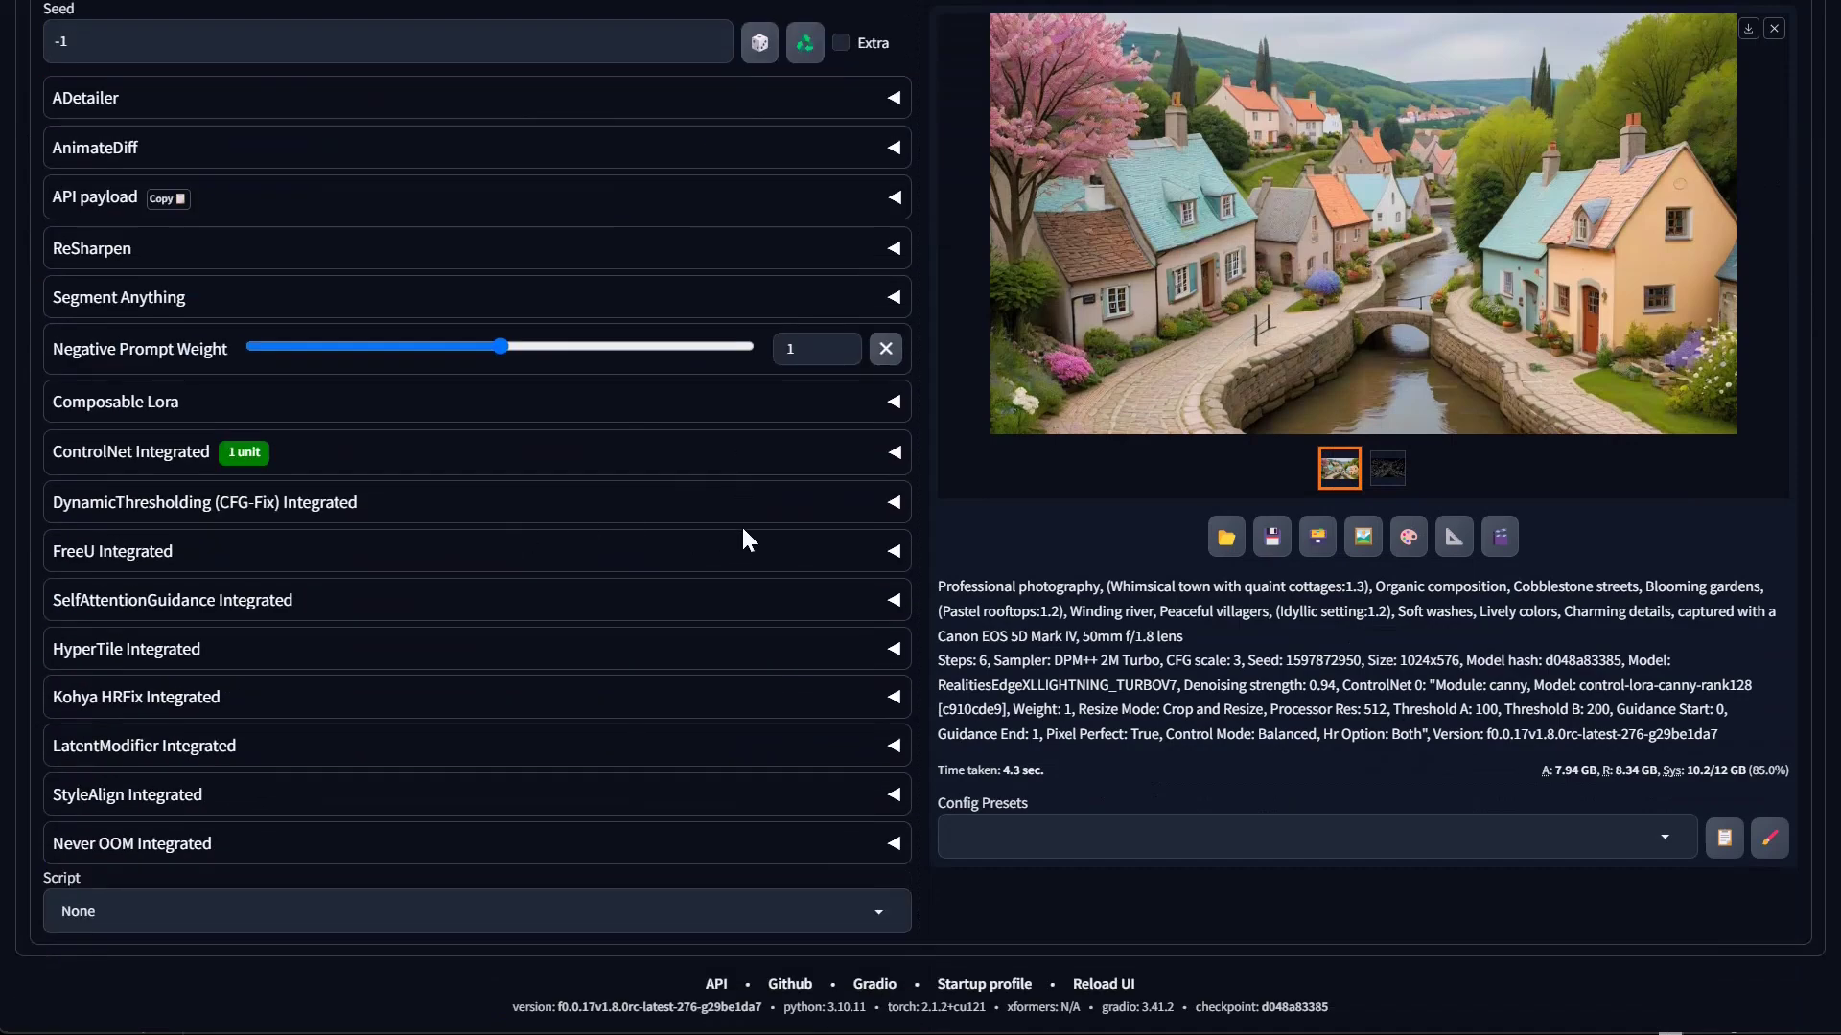
Change ControlNet Unit 0 to the Tile control type, and turn off Allow Preview and Upload independent control image
scroll(726, 652, "up", 1)
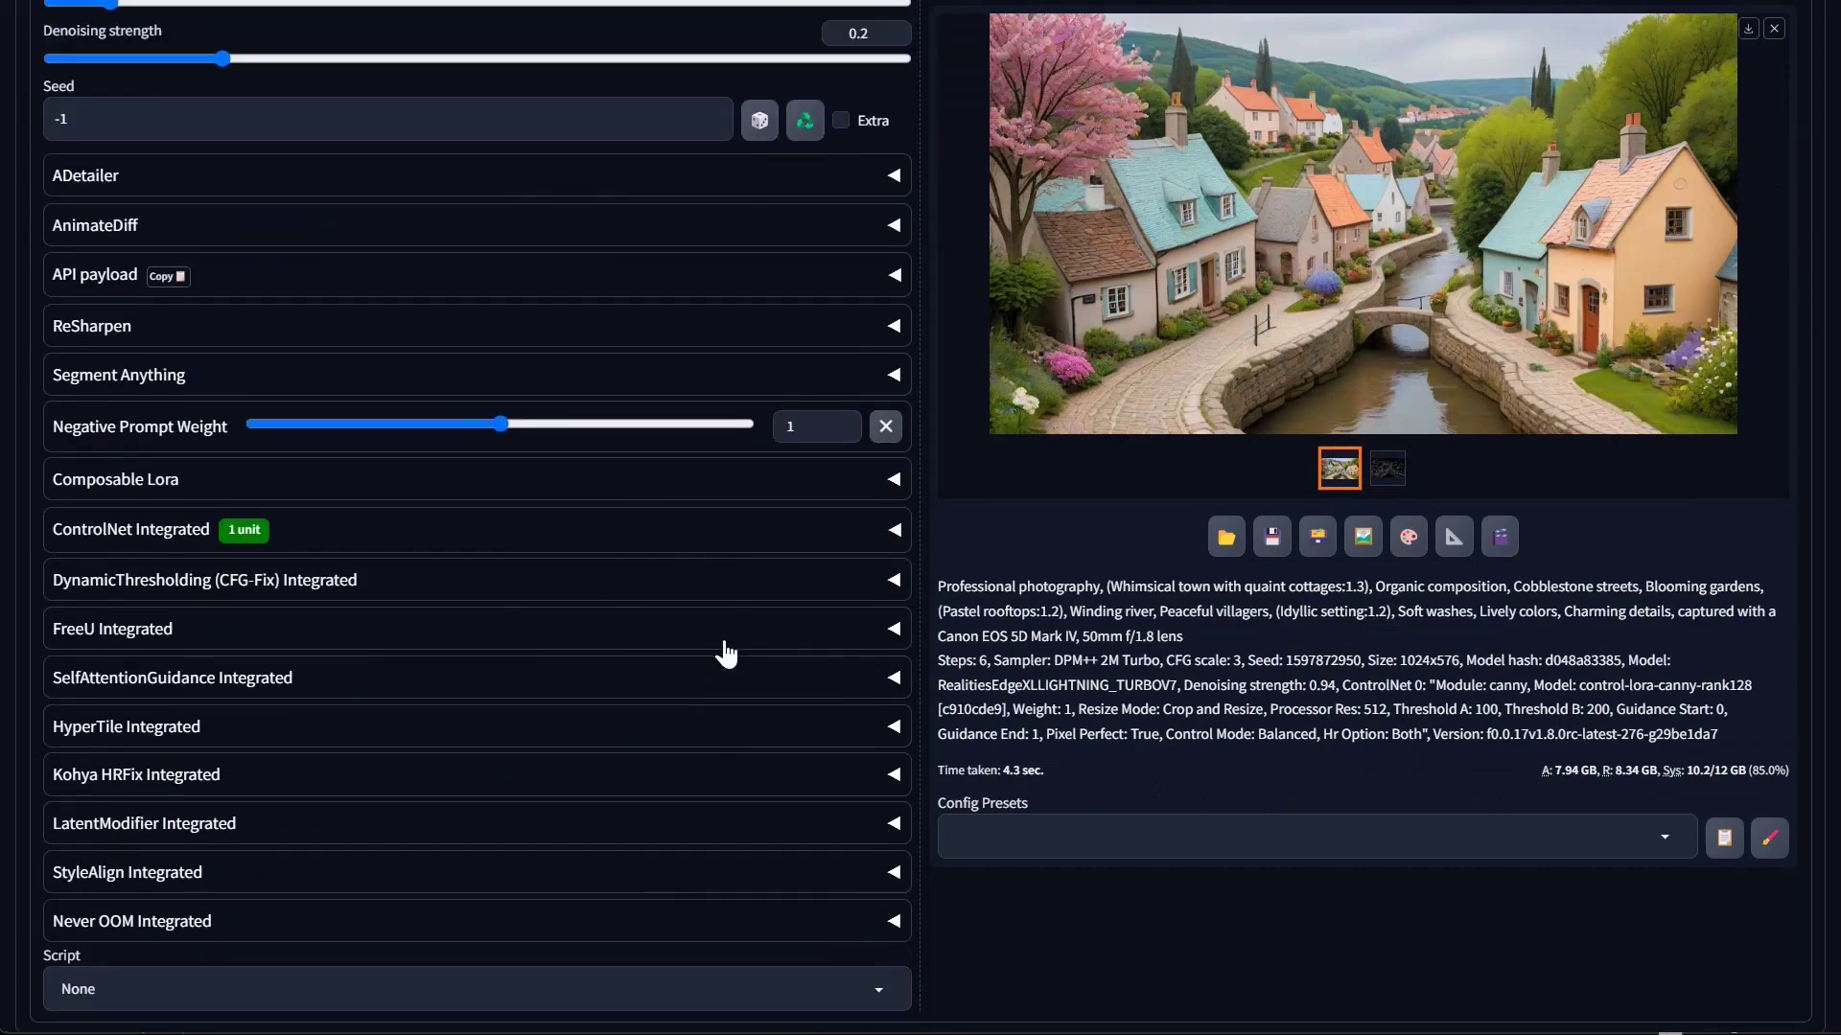
scroll(725, 652, "up", 1)
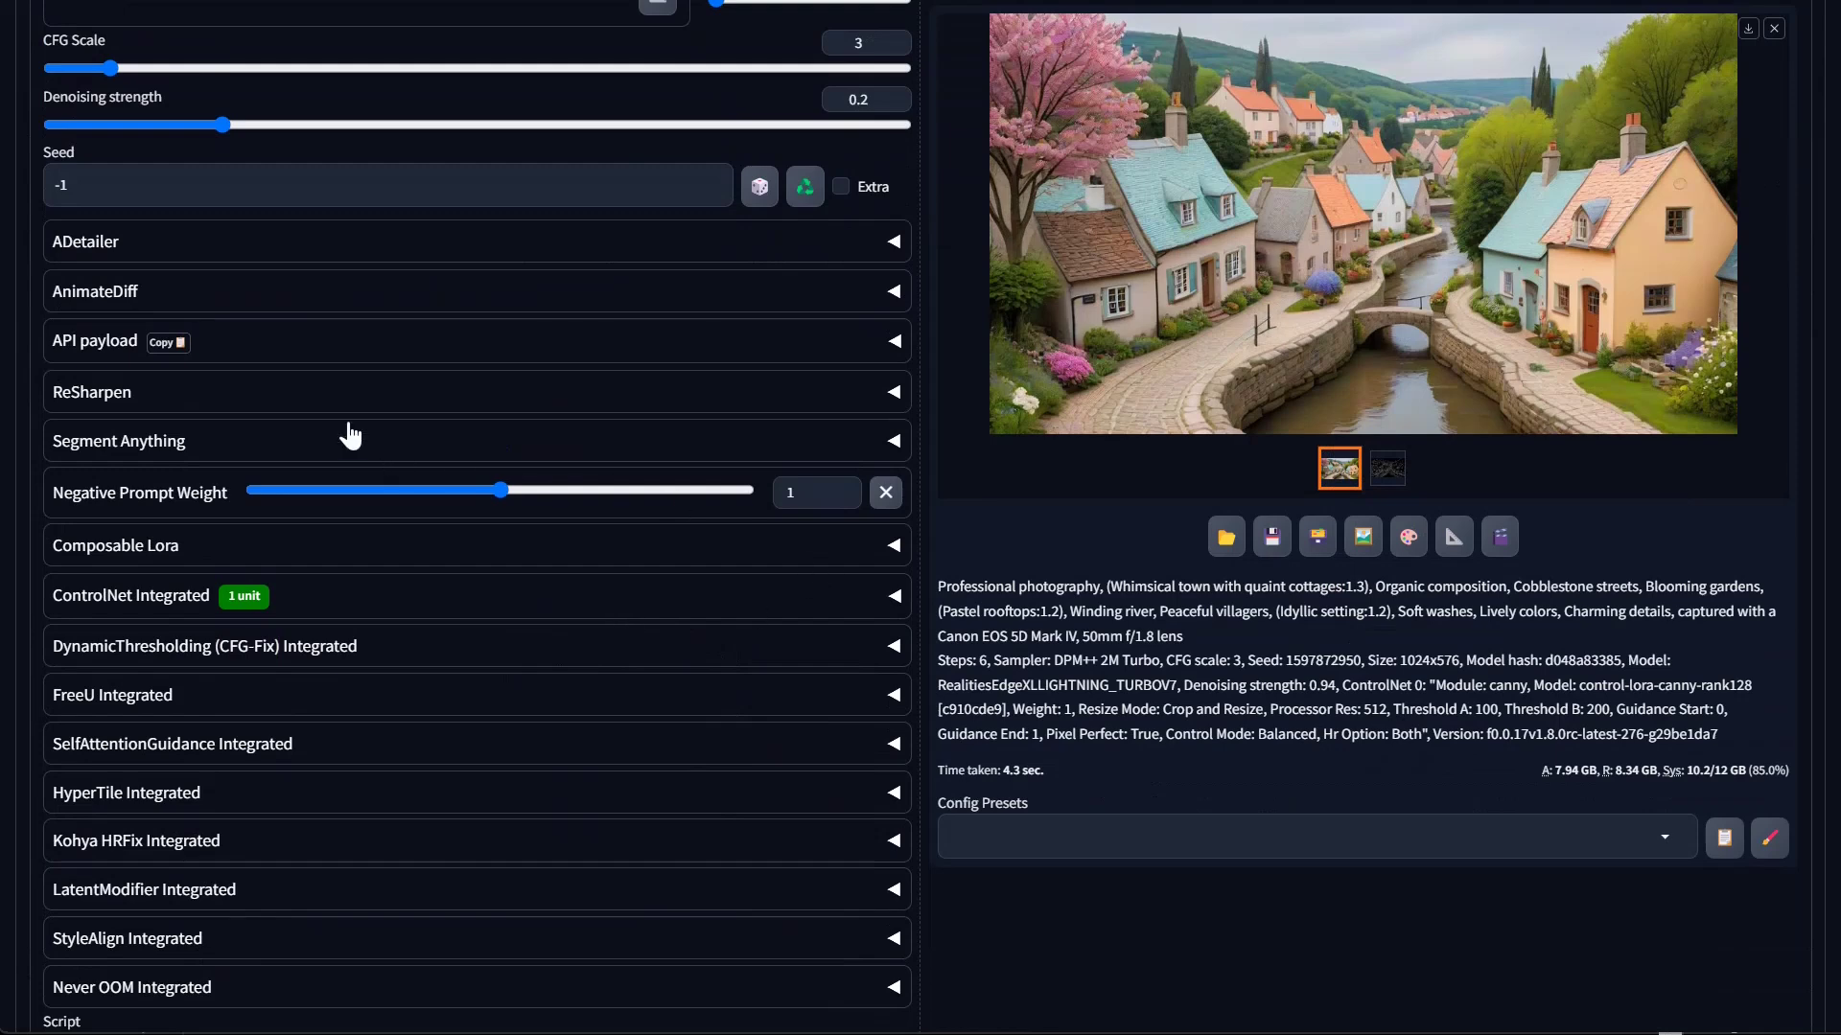
left_click(108, 607)
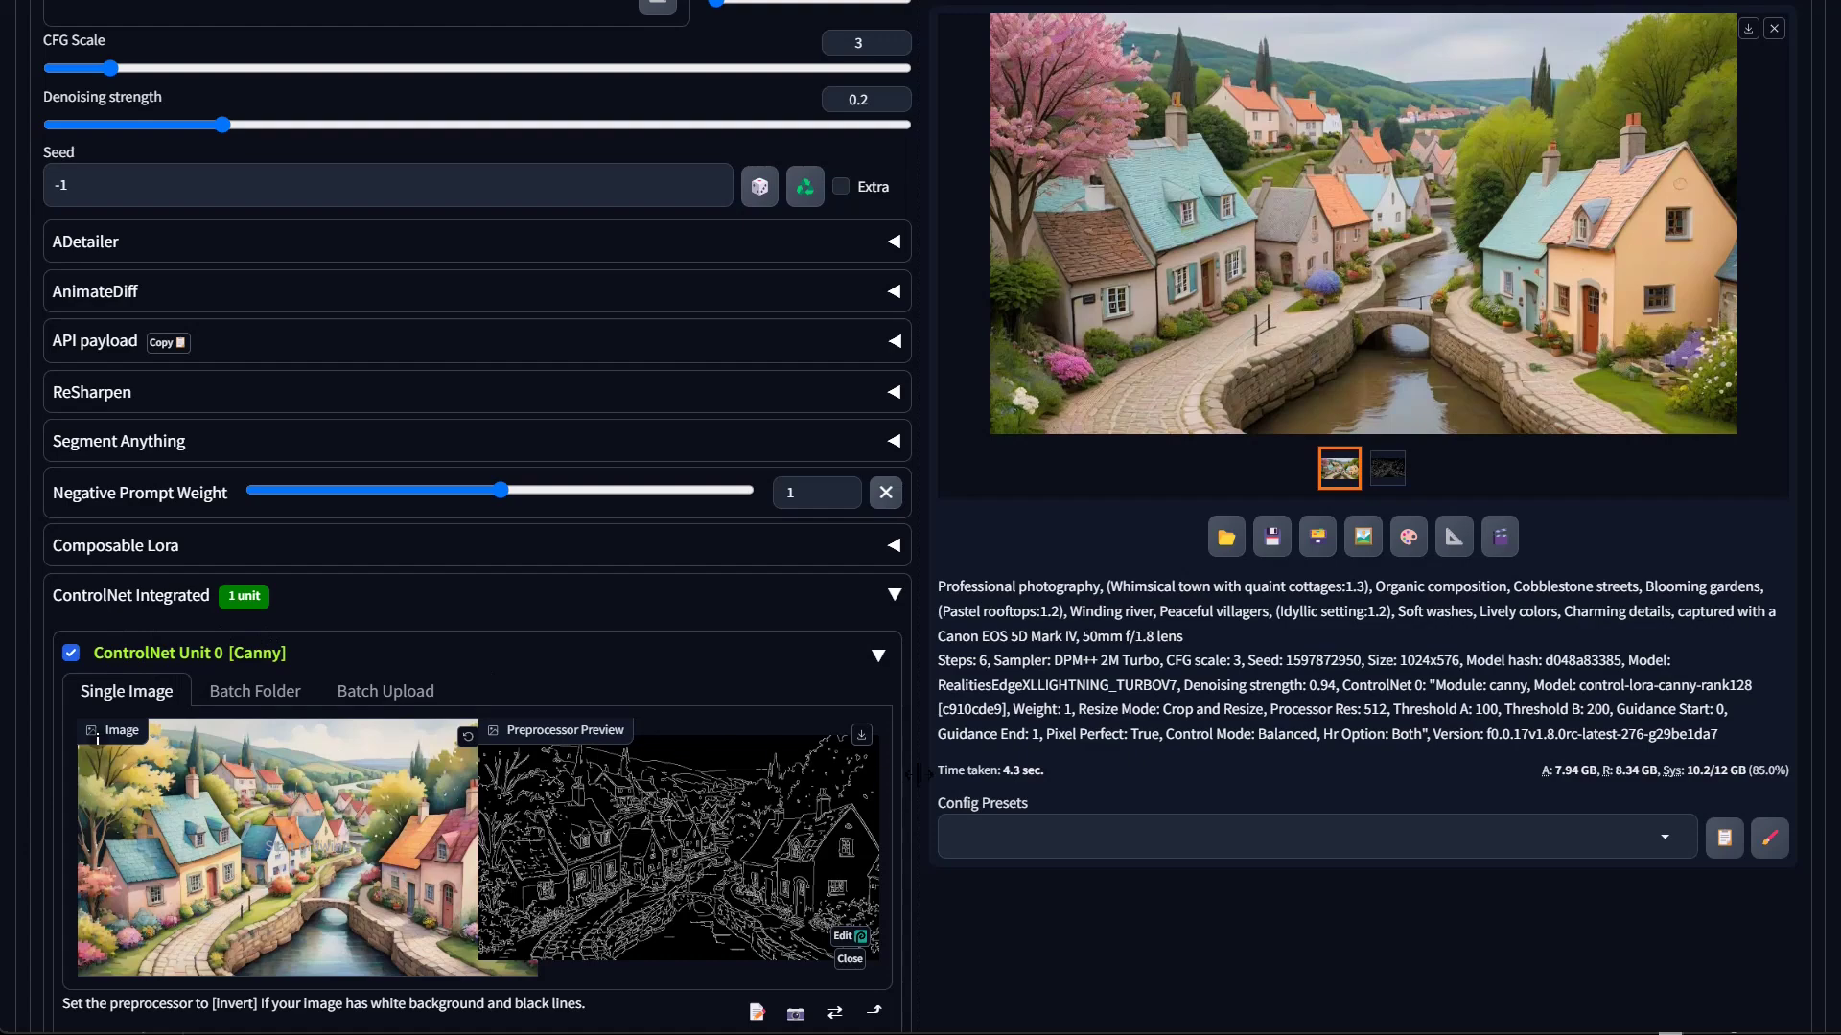
scroll(792, 730, "down", 5)
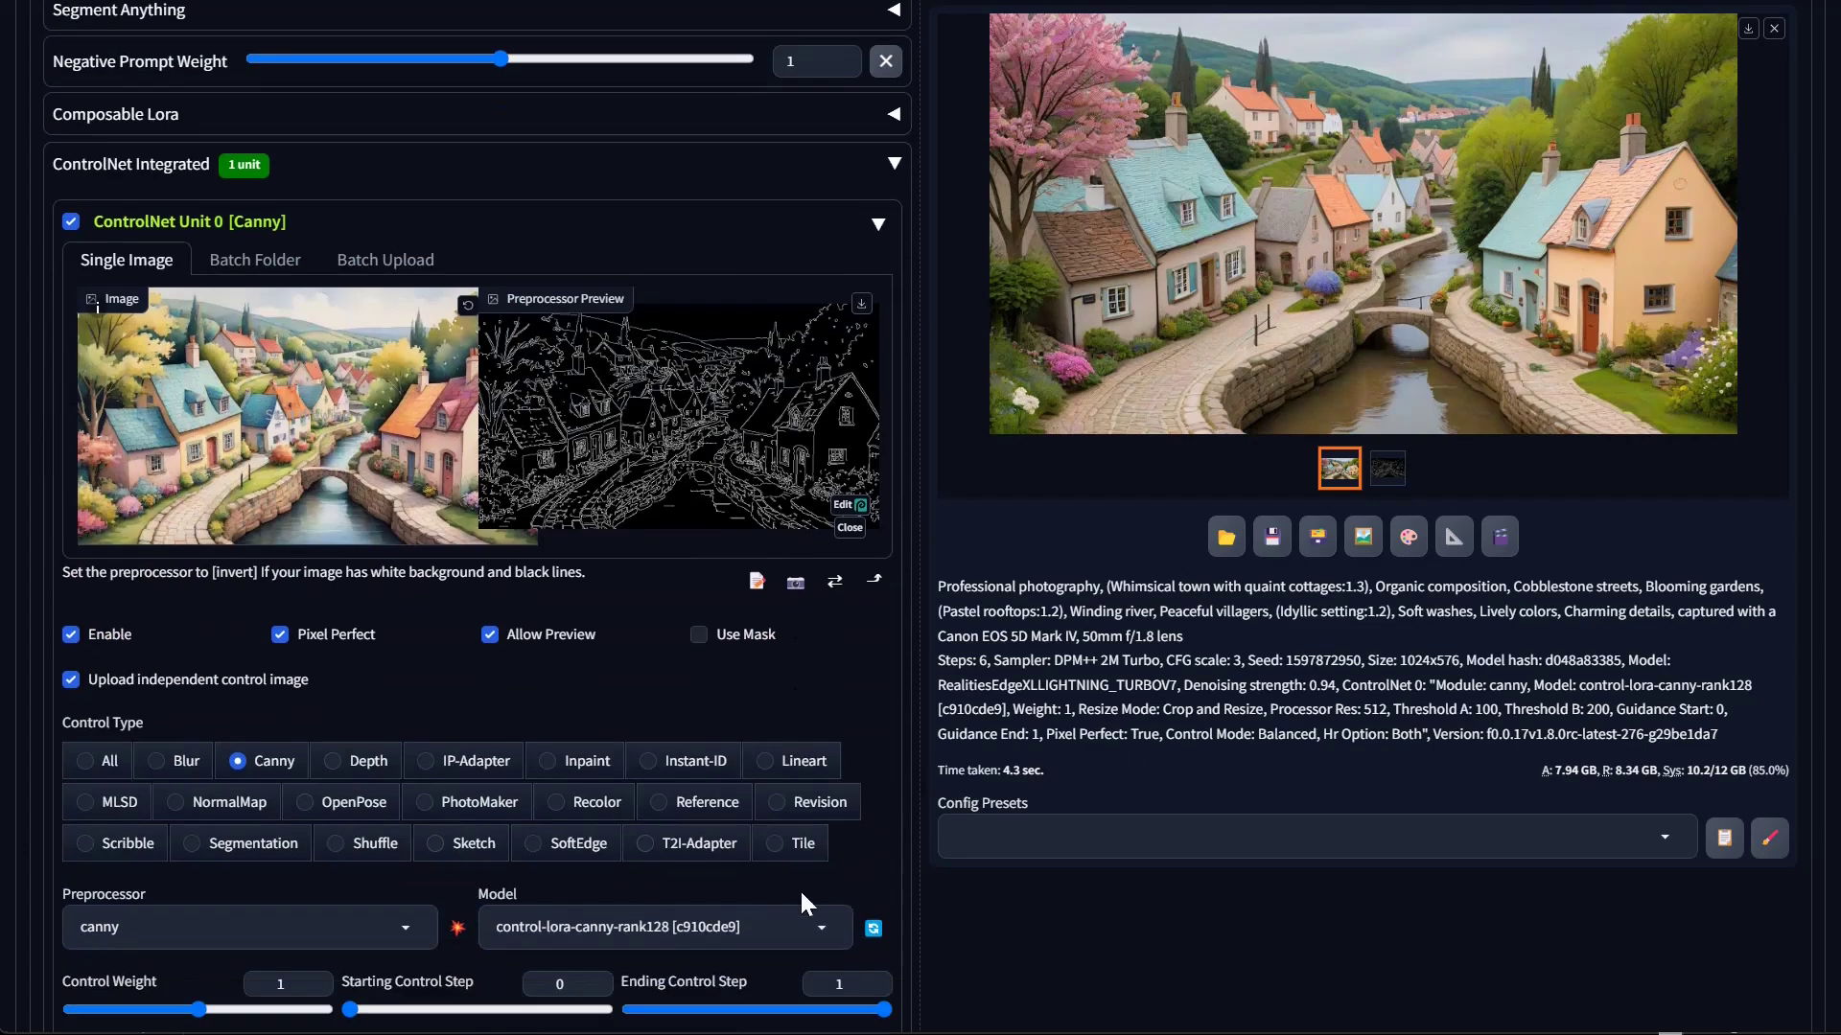
left_click(776, 842)
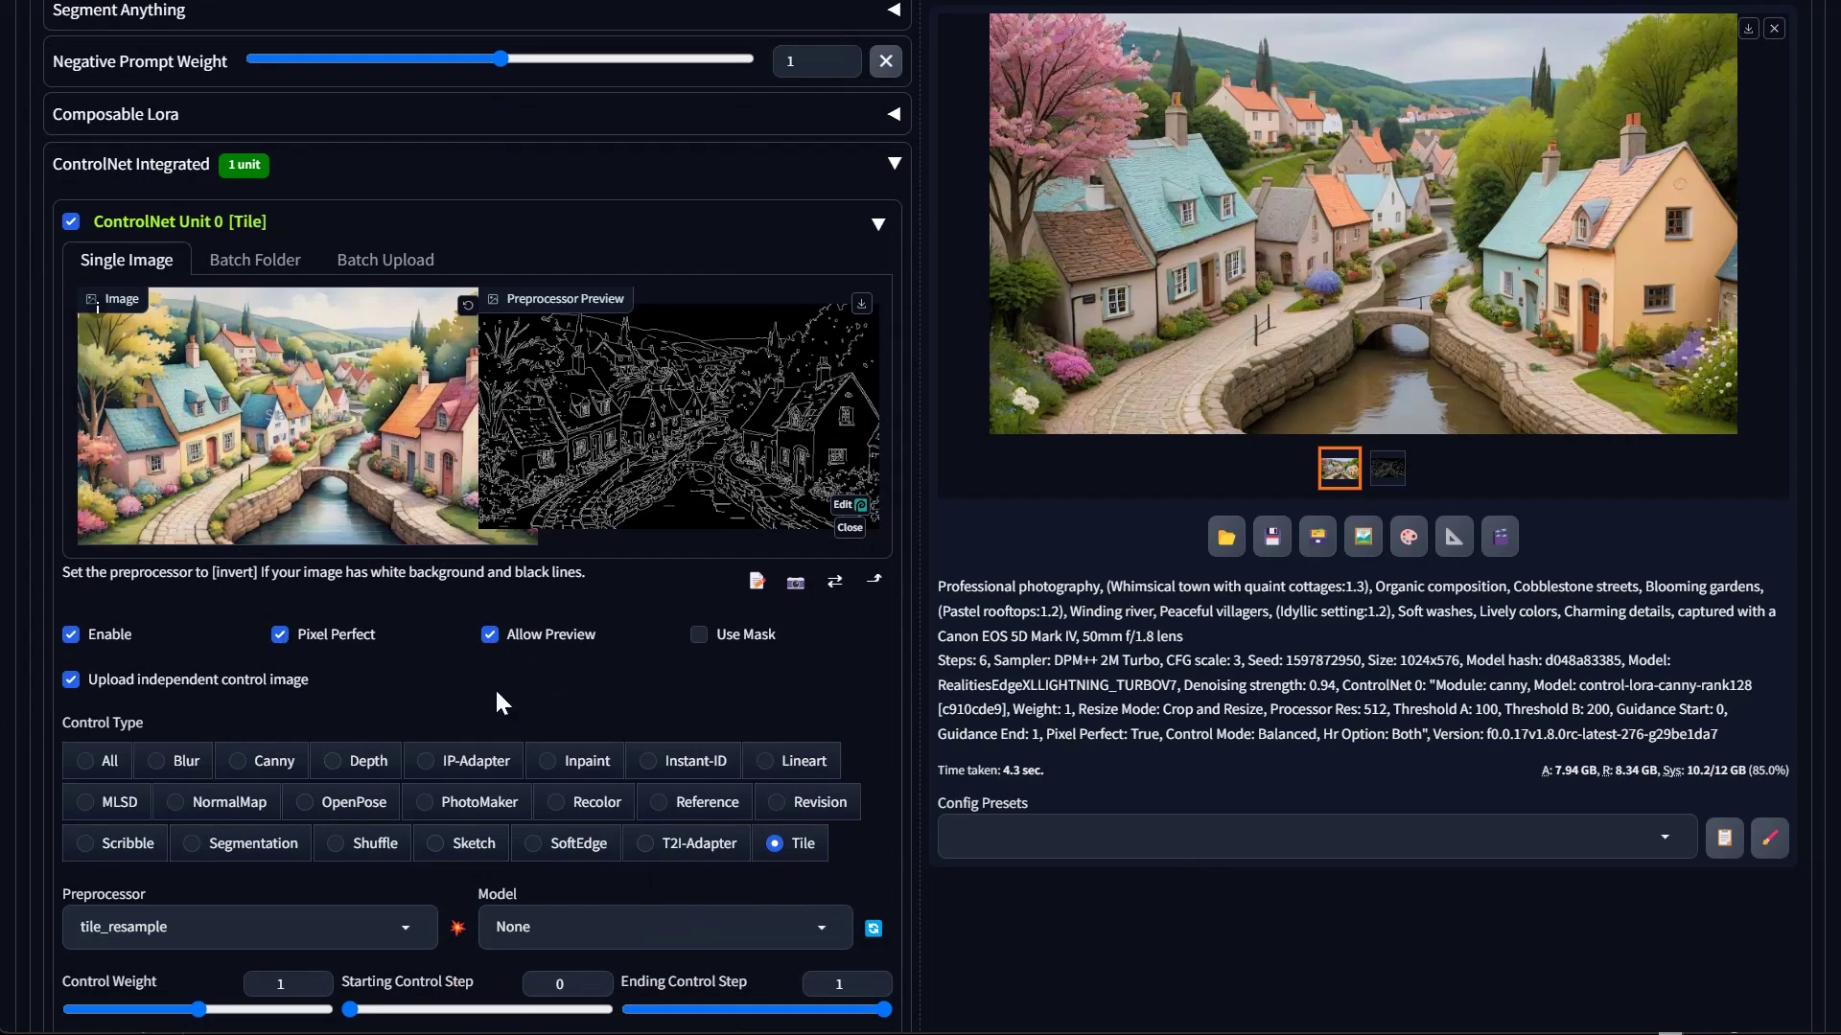
left_click(489, 634)
left_click(71, 678)
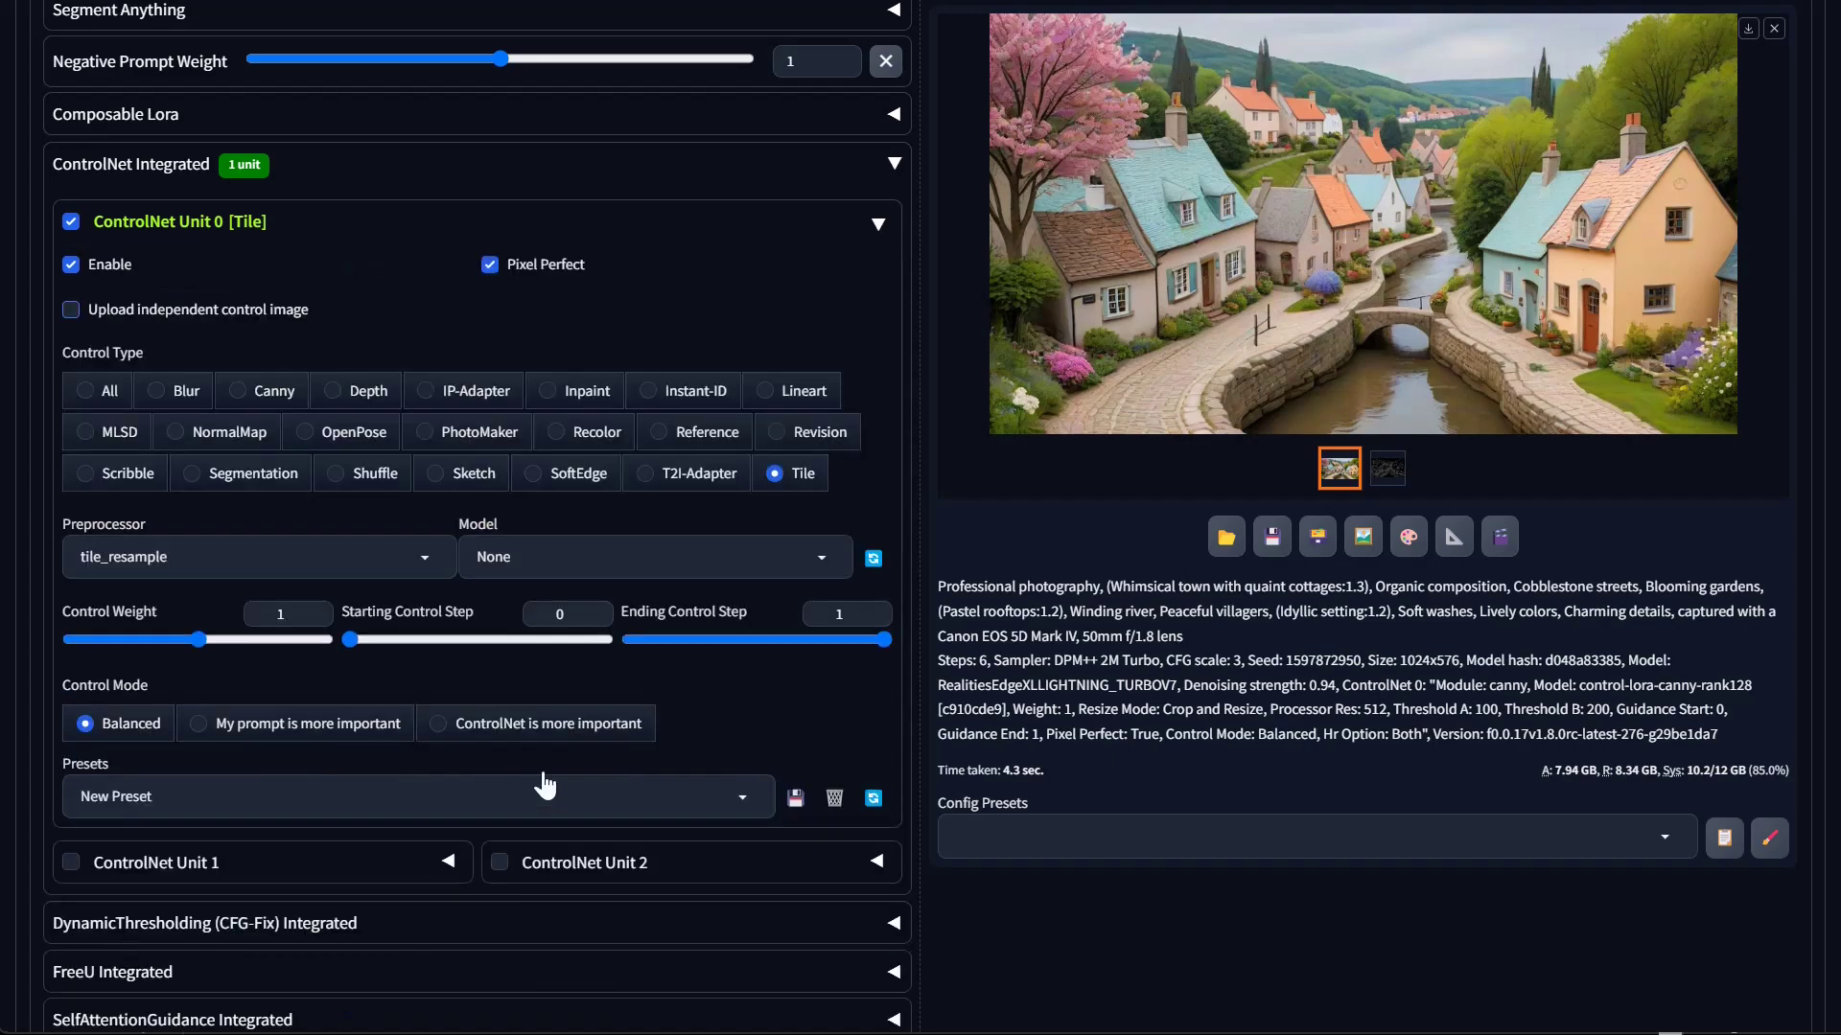
Choose the Ultimate SD upscale script and set its upscaler to 4x_NMKD-Siax_200k
scroll(480, 744, "down", 5)
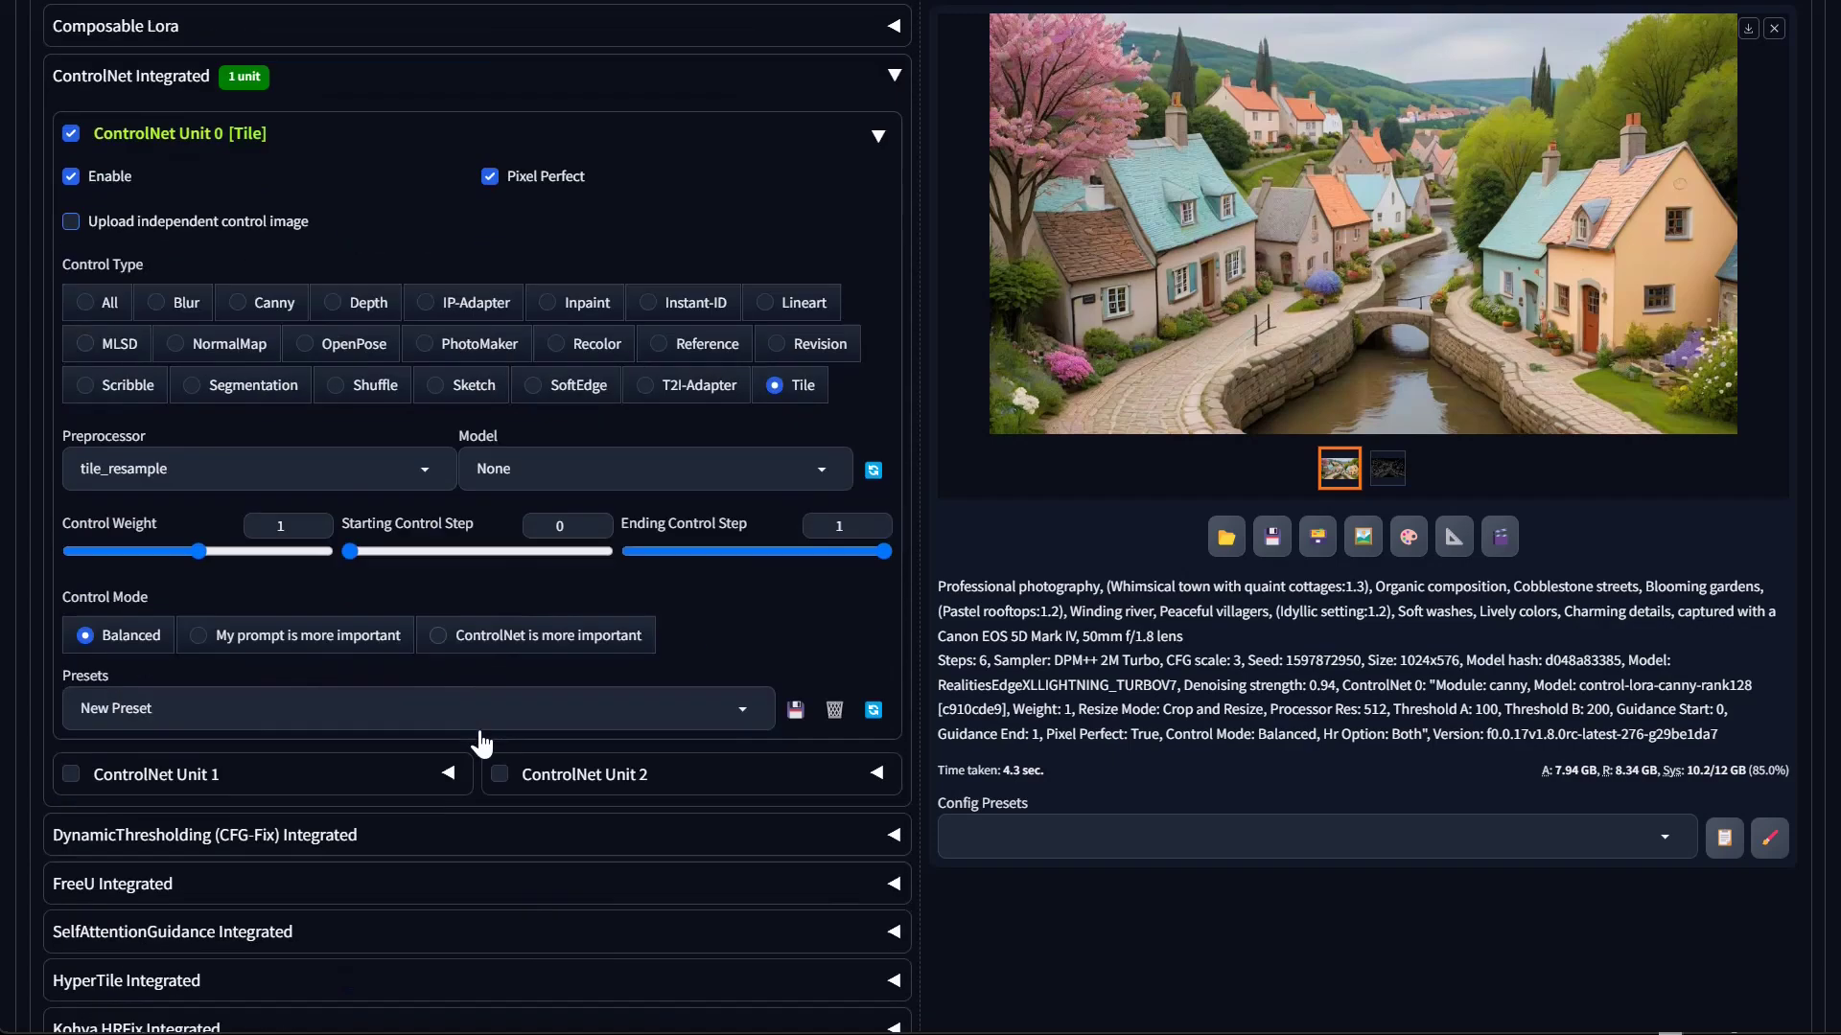
left_click(177, 925)
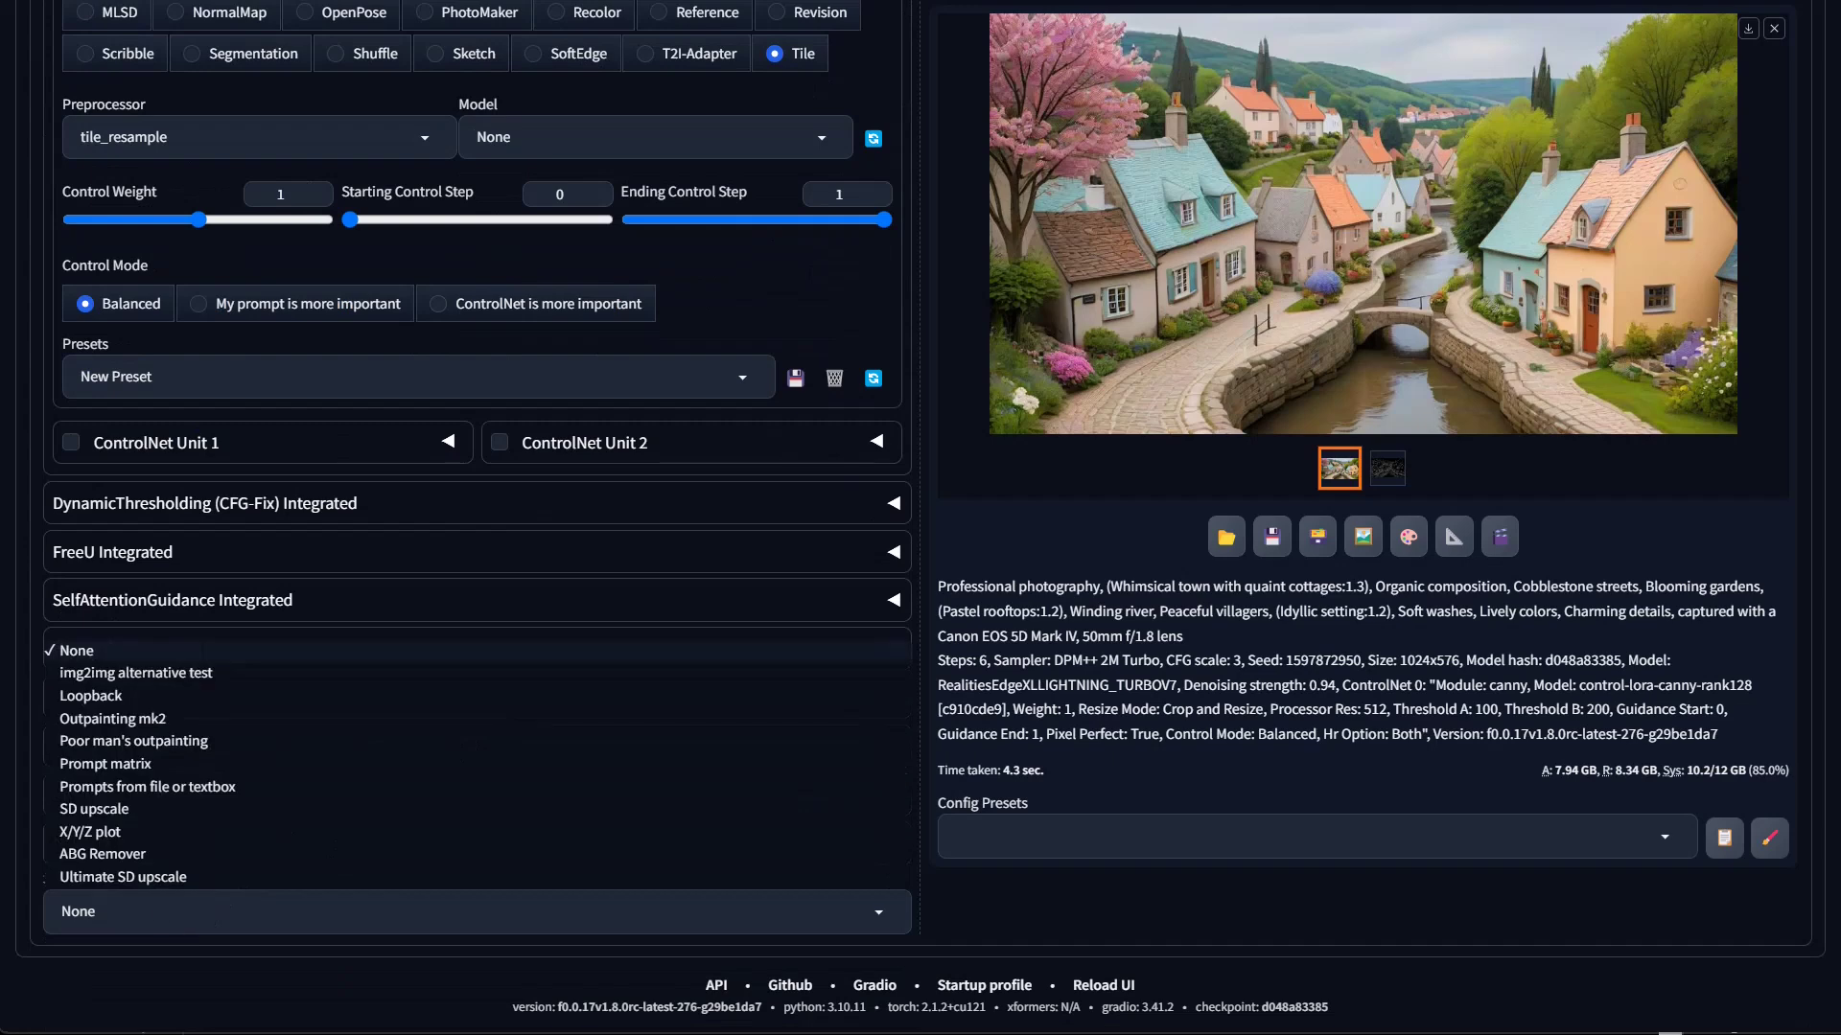
left_click(134, 882)
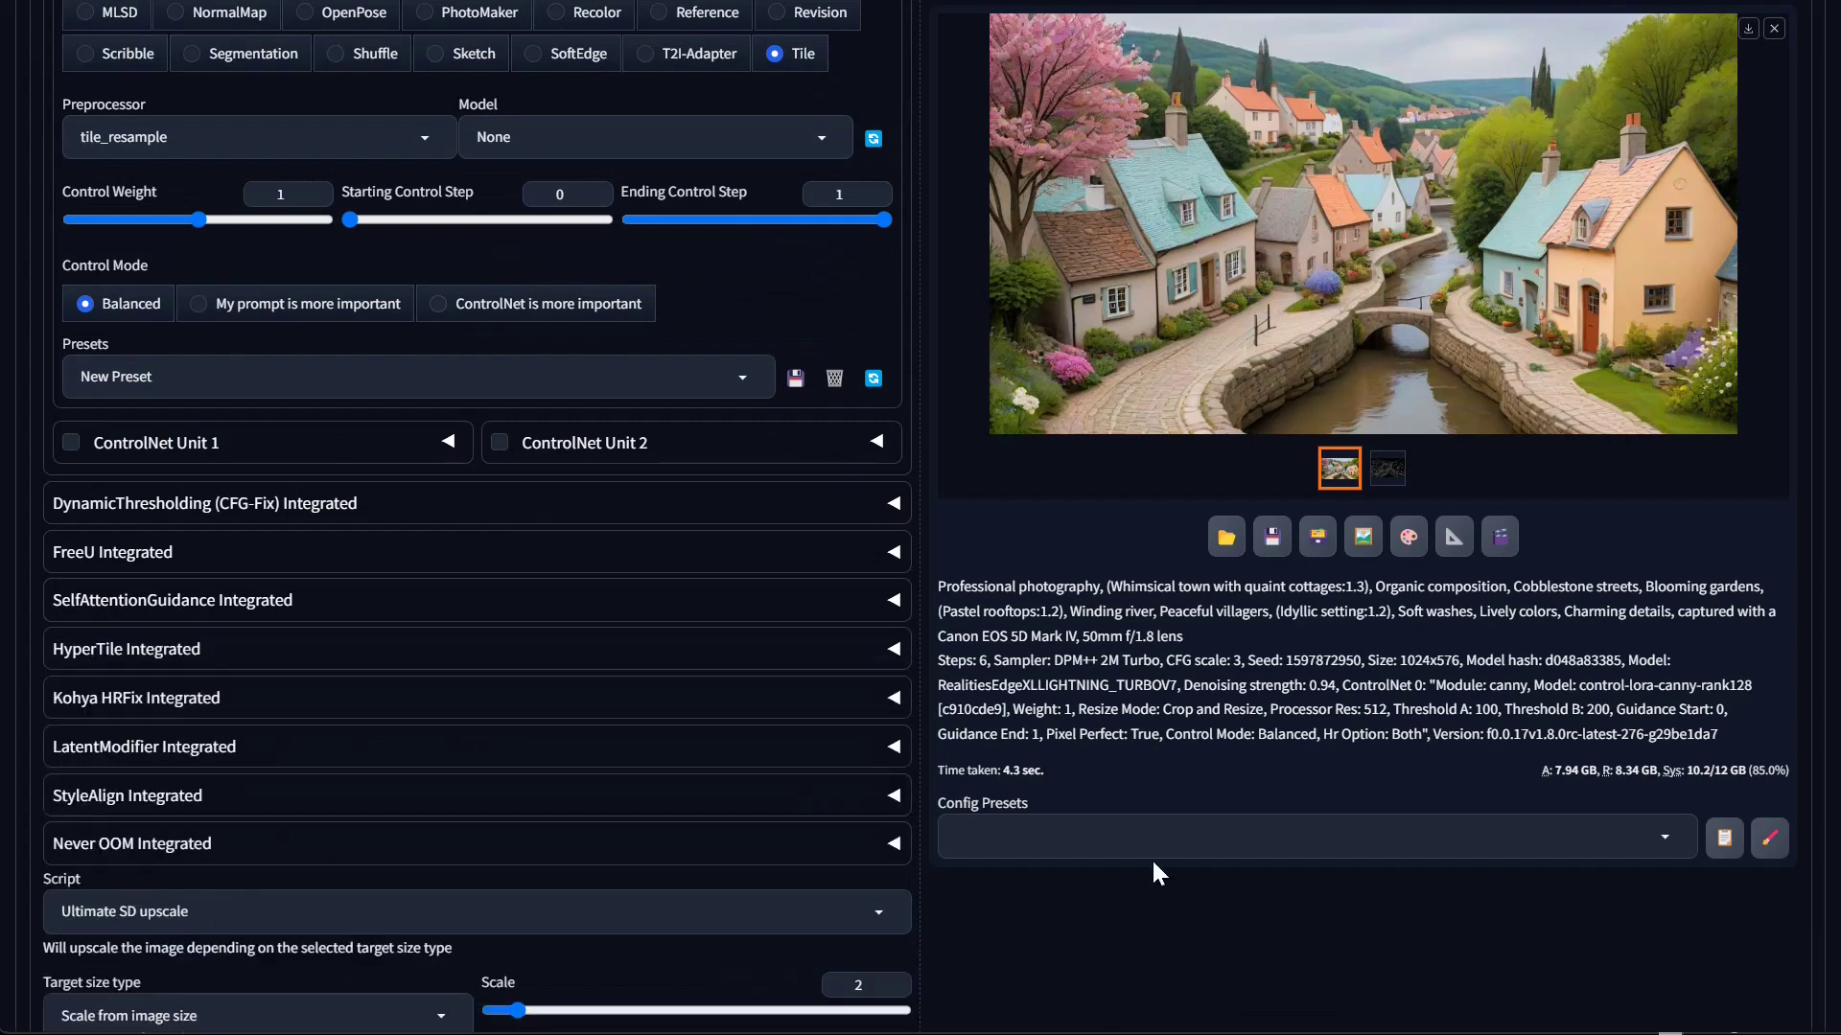
scroll(1177, 822, "down", 5)
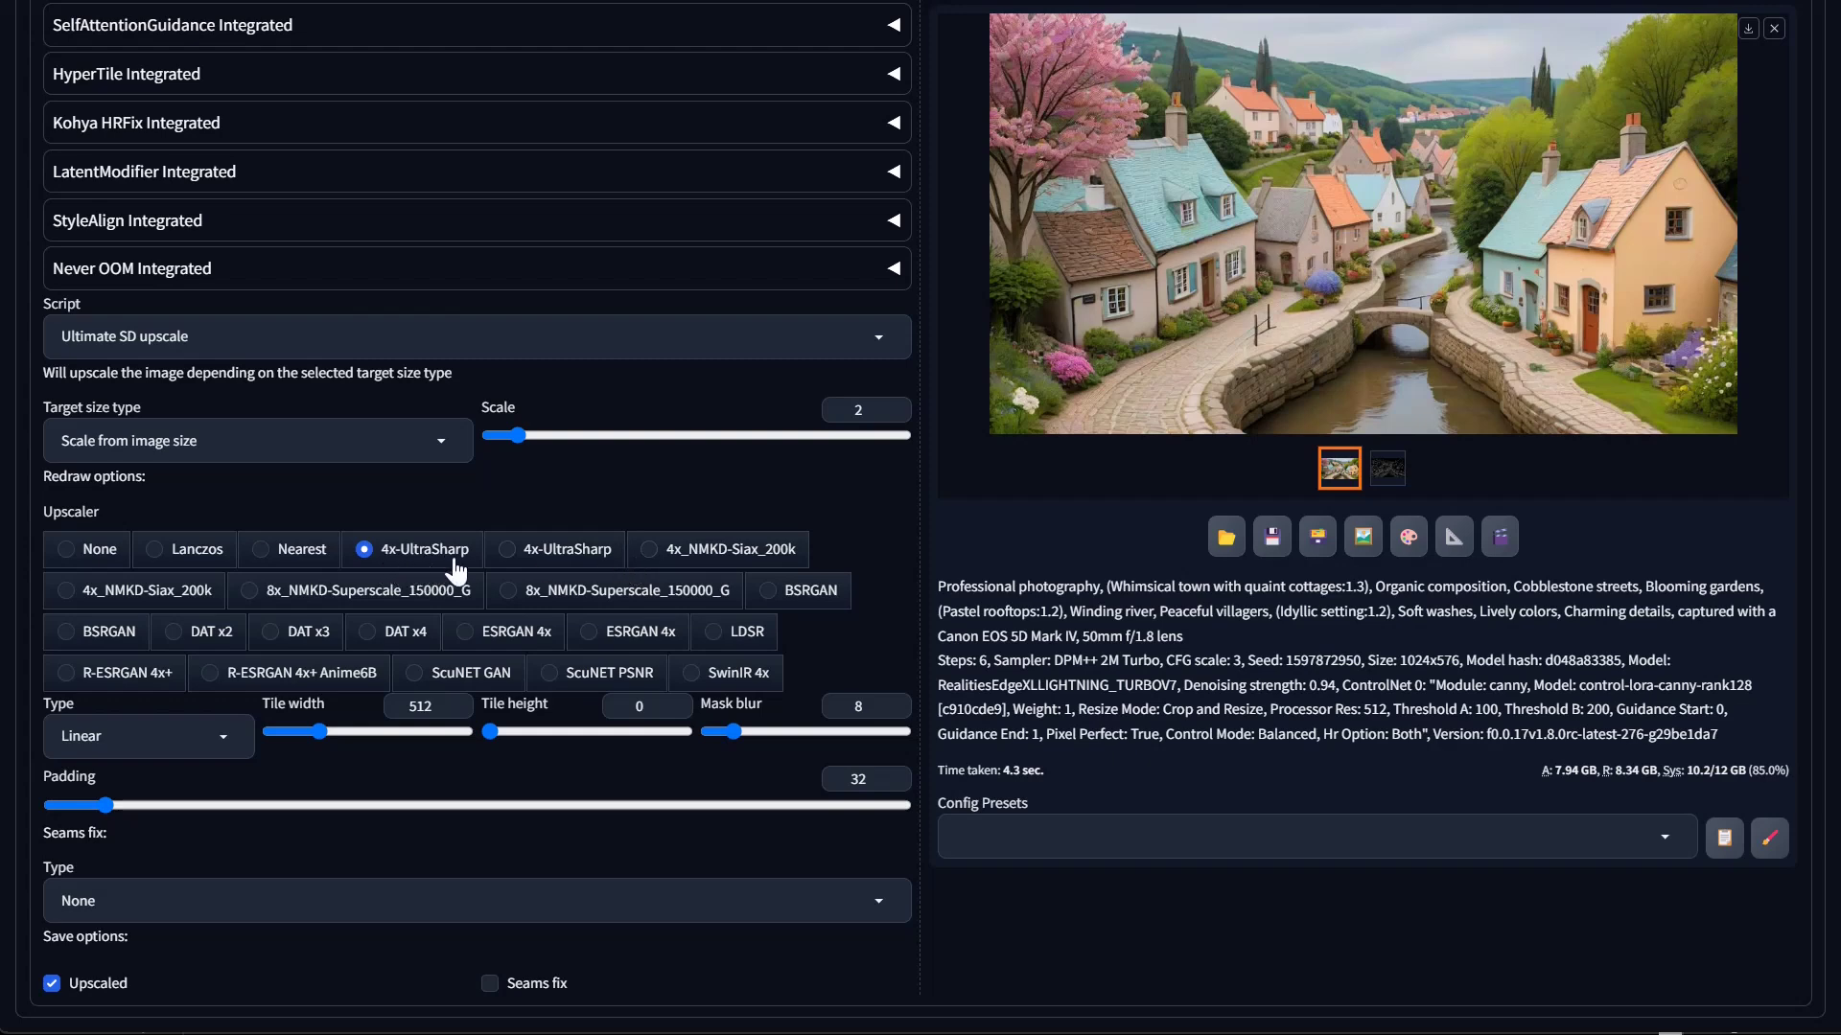
left_click(747, 555)
Generate the upscaled village image in img2img with the Ultimate SD upscale script
scroll(815, 738, "up", 10)
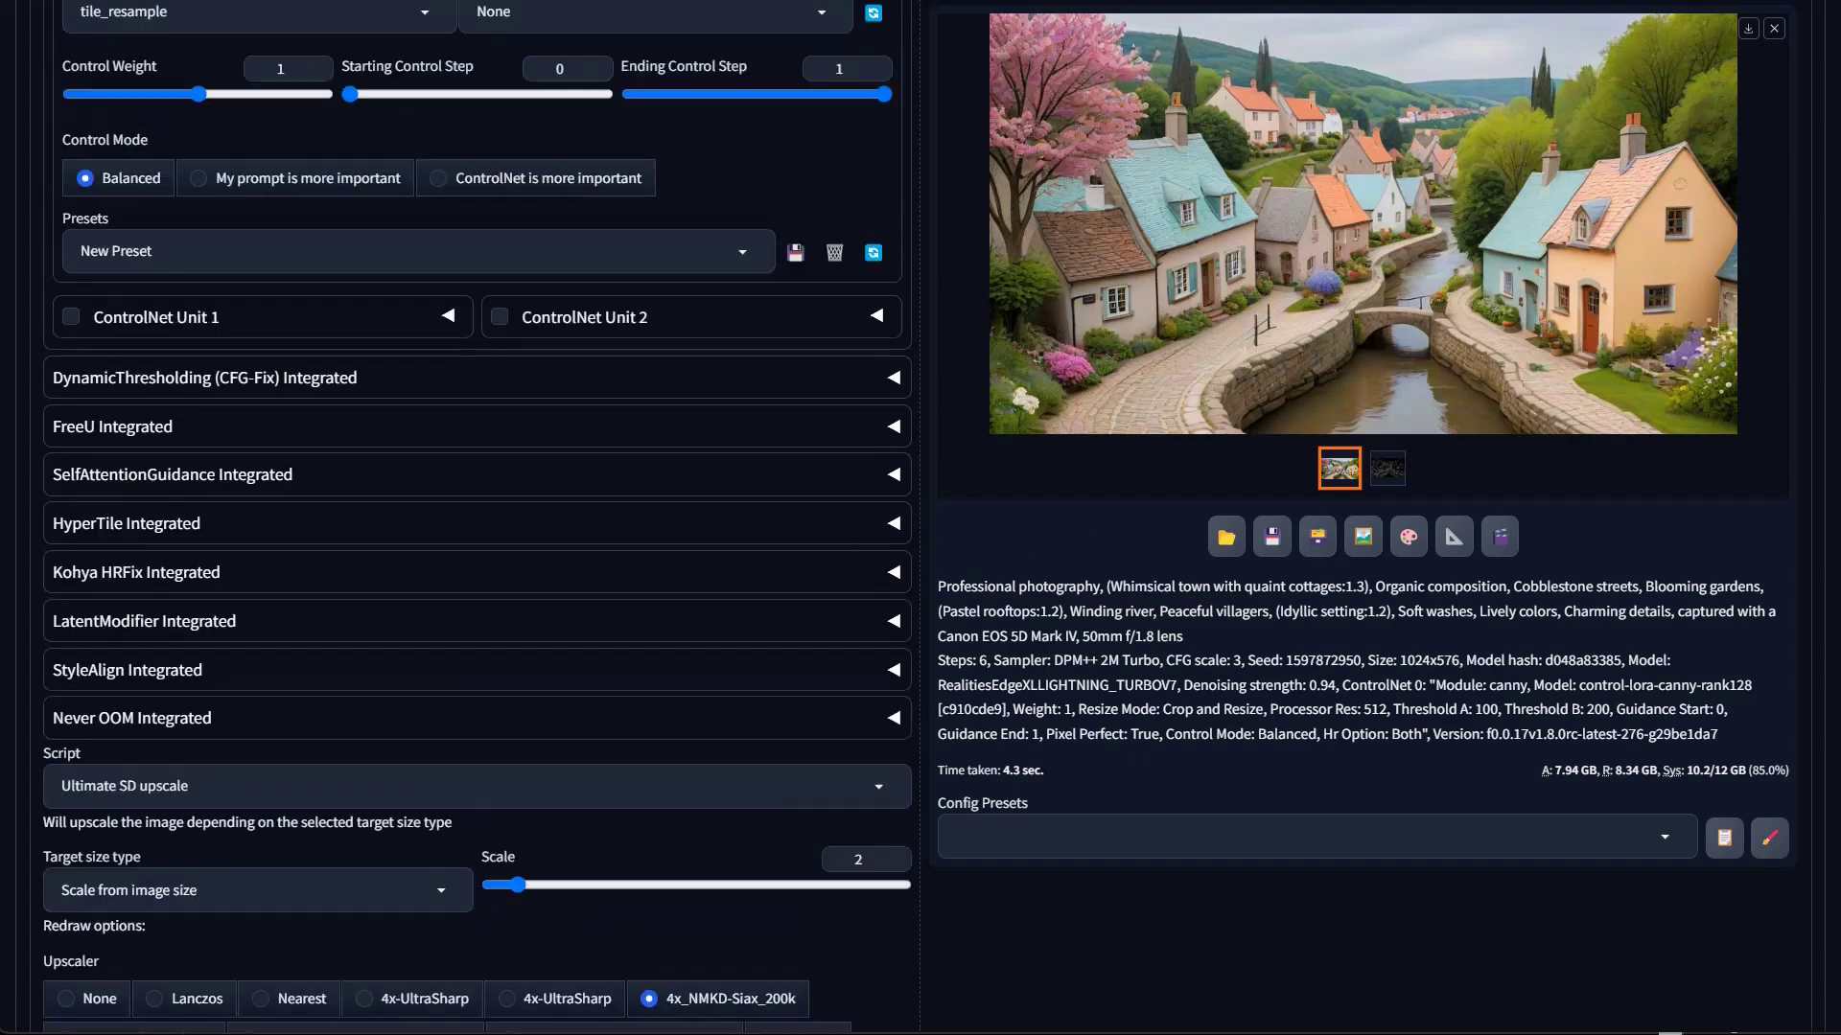
scroll(341, 464, "up", 9)
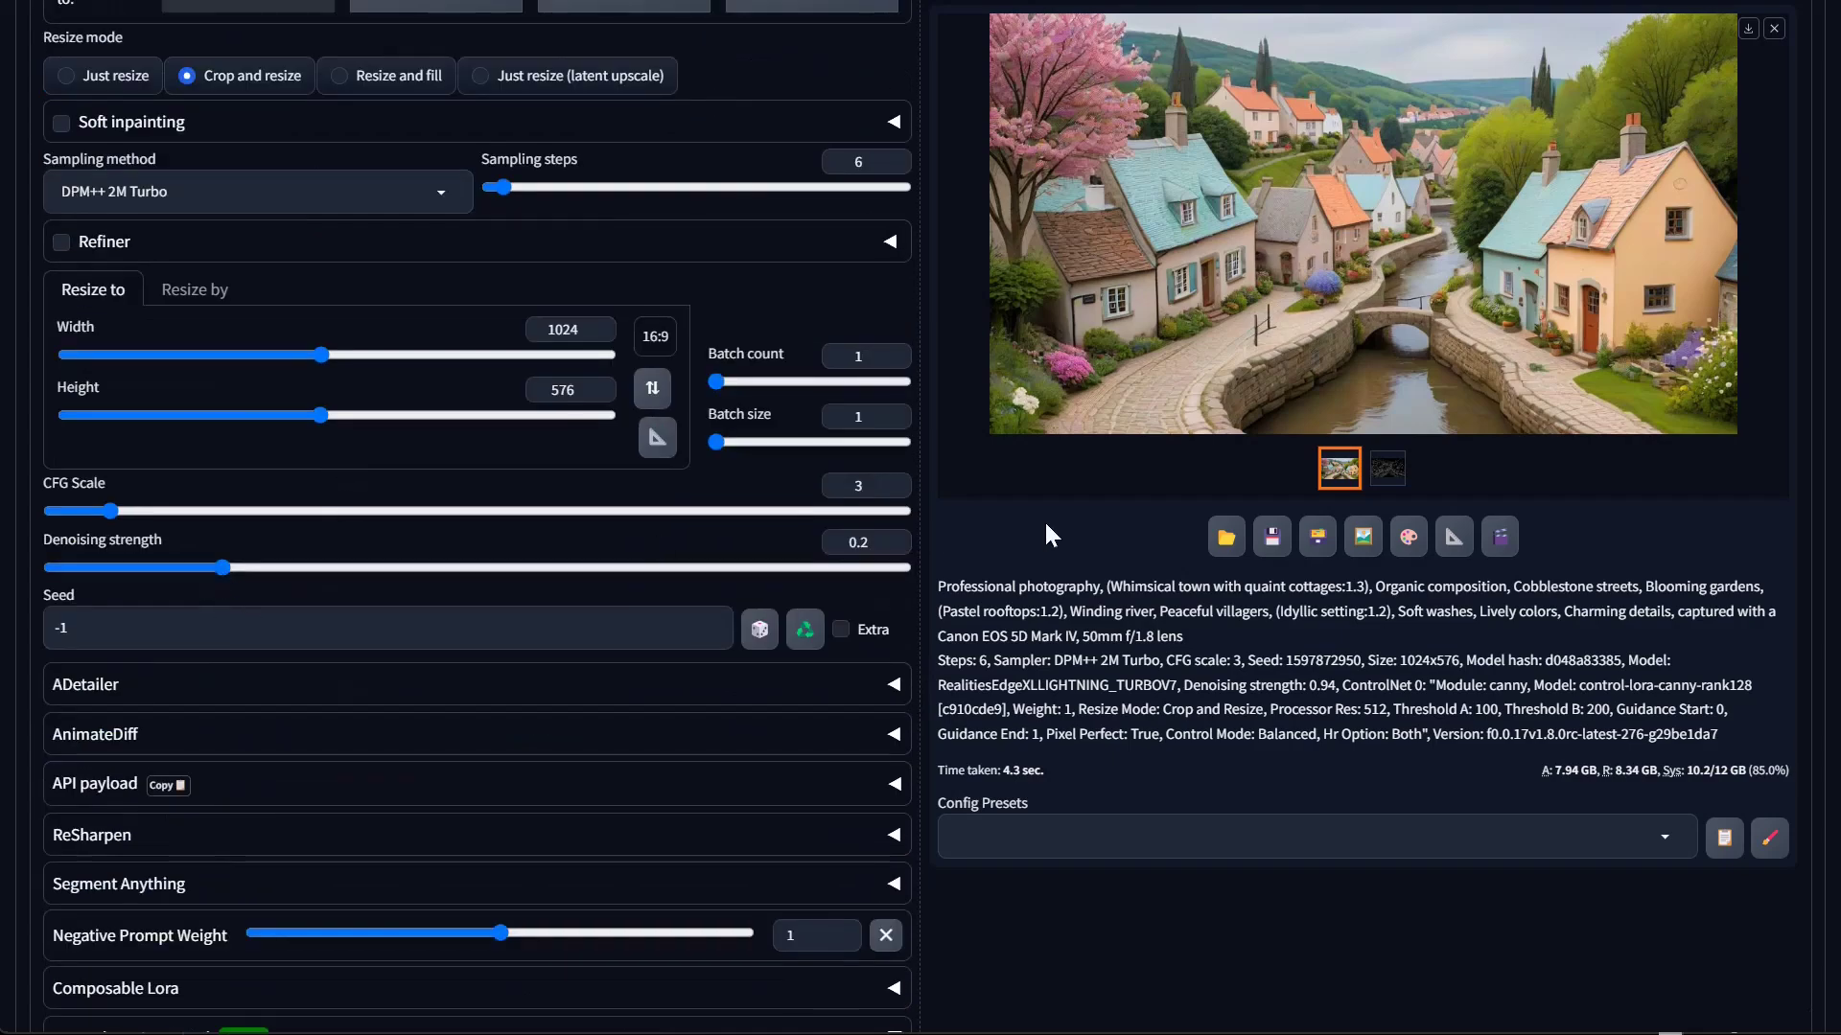
scroll(1160, 622, "up", 10)
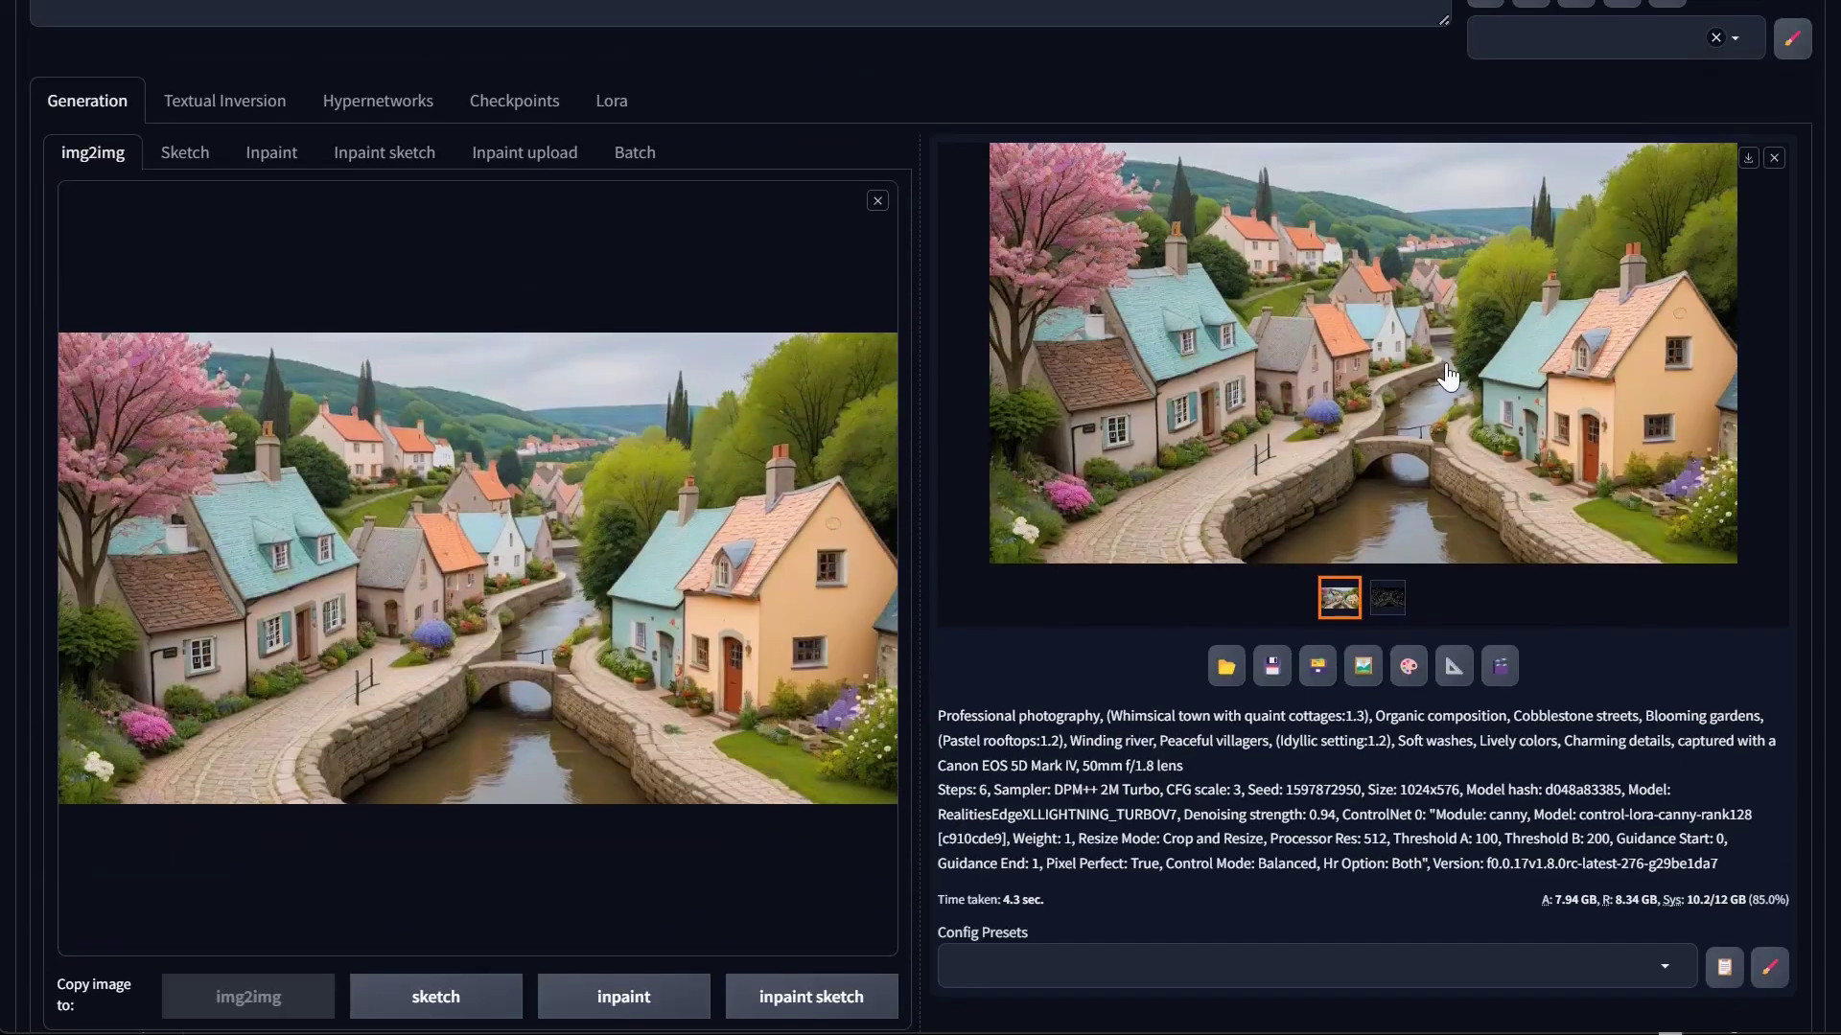
scroll(1582, 55, "up", 3)
left_click(1635, 151)
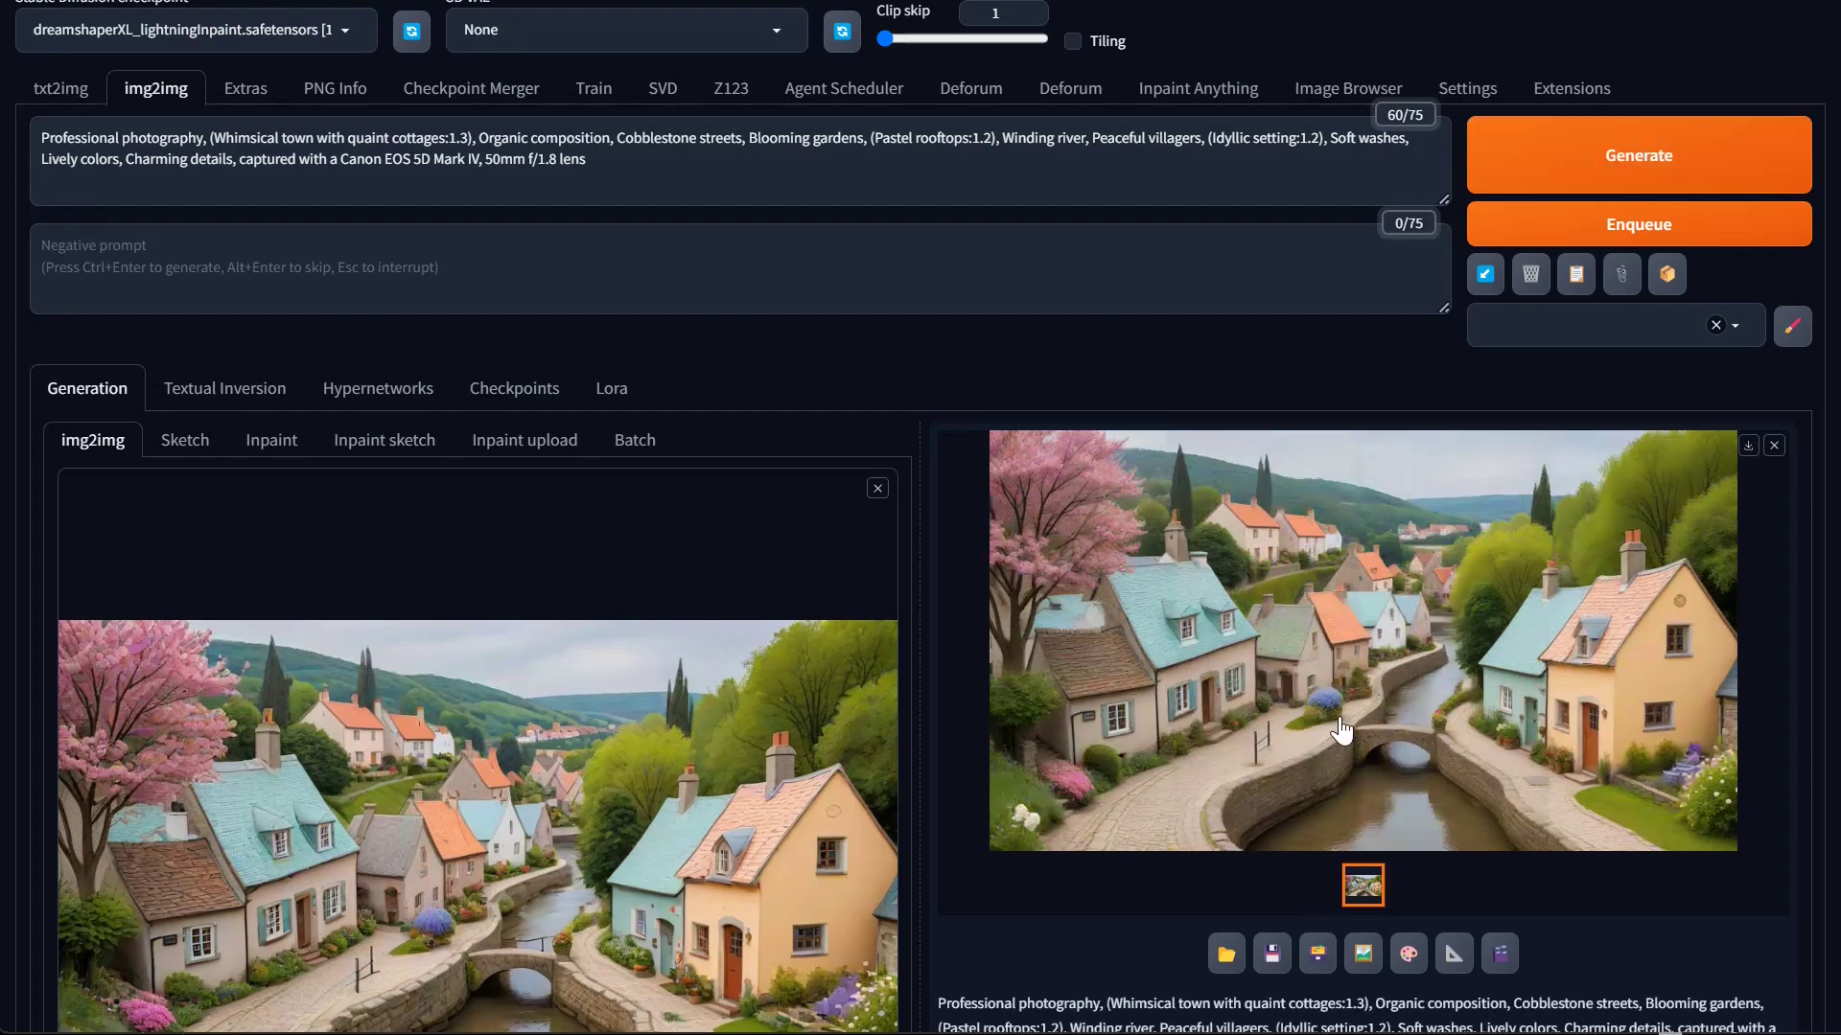
Inspect the upscaled village image in the full-screen viewer at its actual size, and close it
left_click(1307, 679)
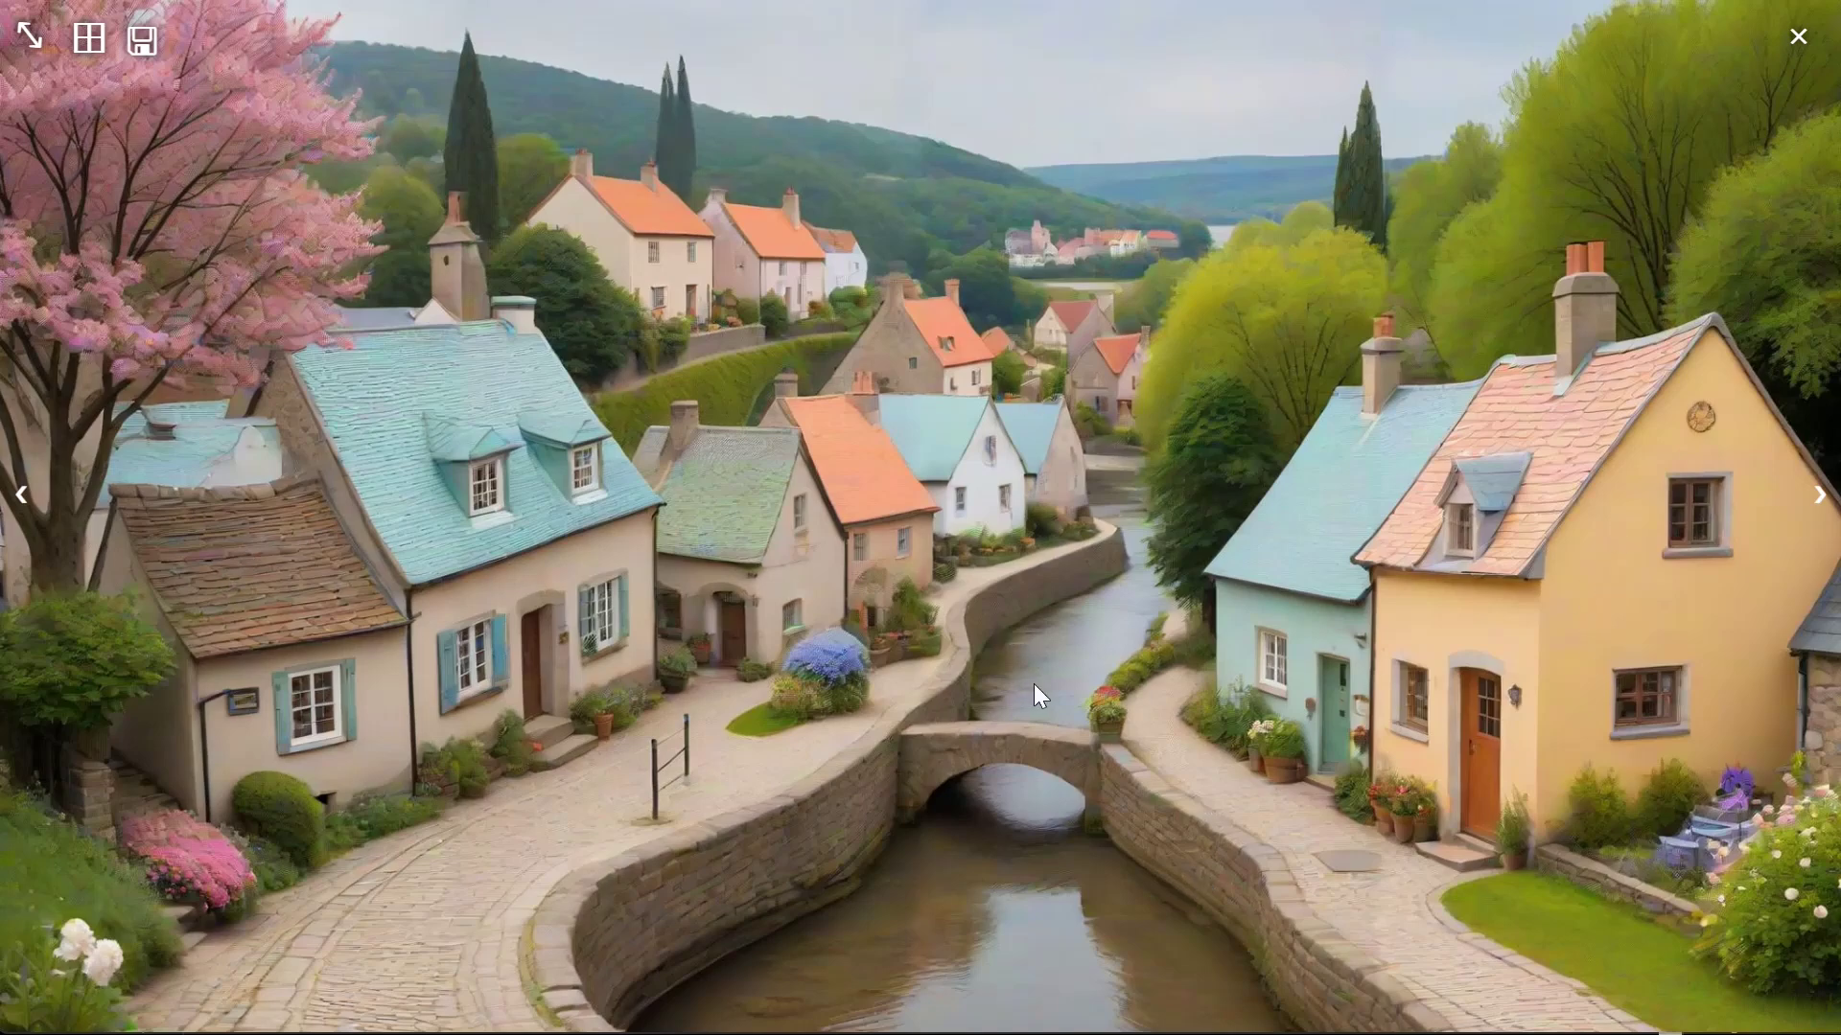
left_click(29, 37)
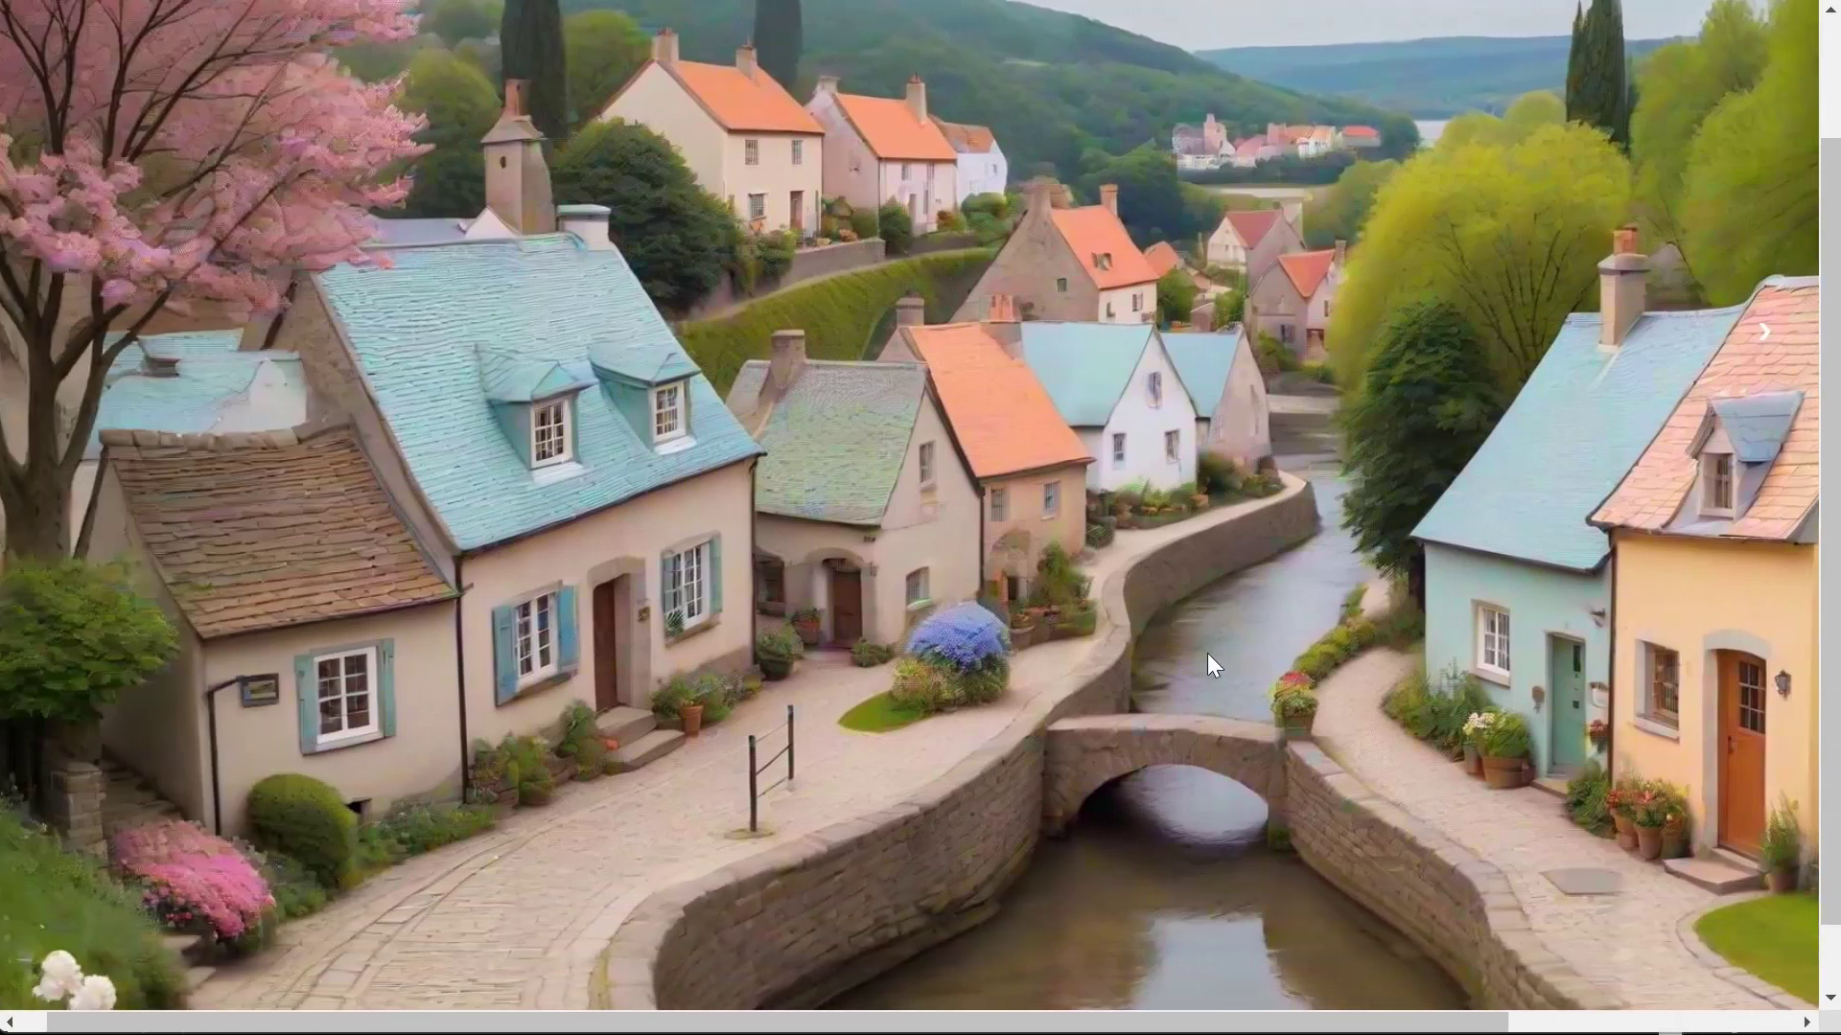
left_click(907, 503)
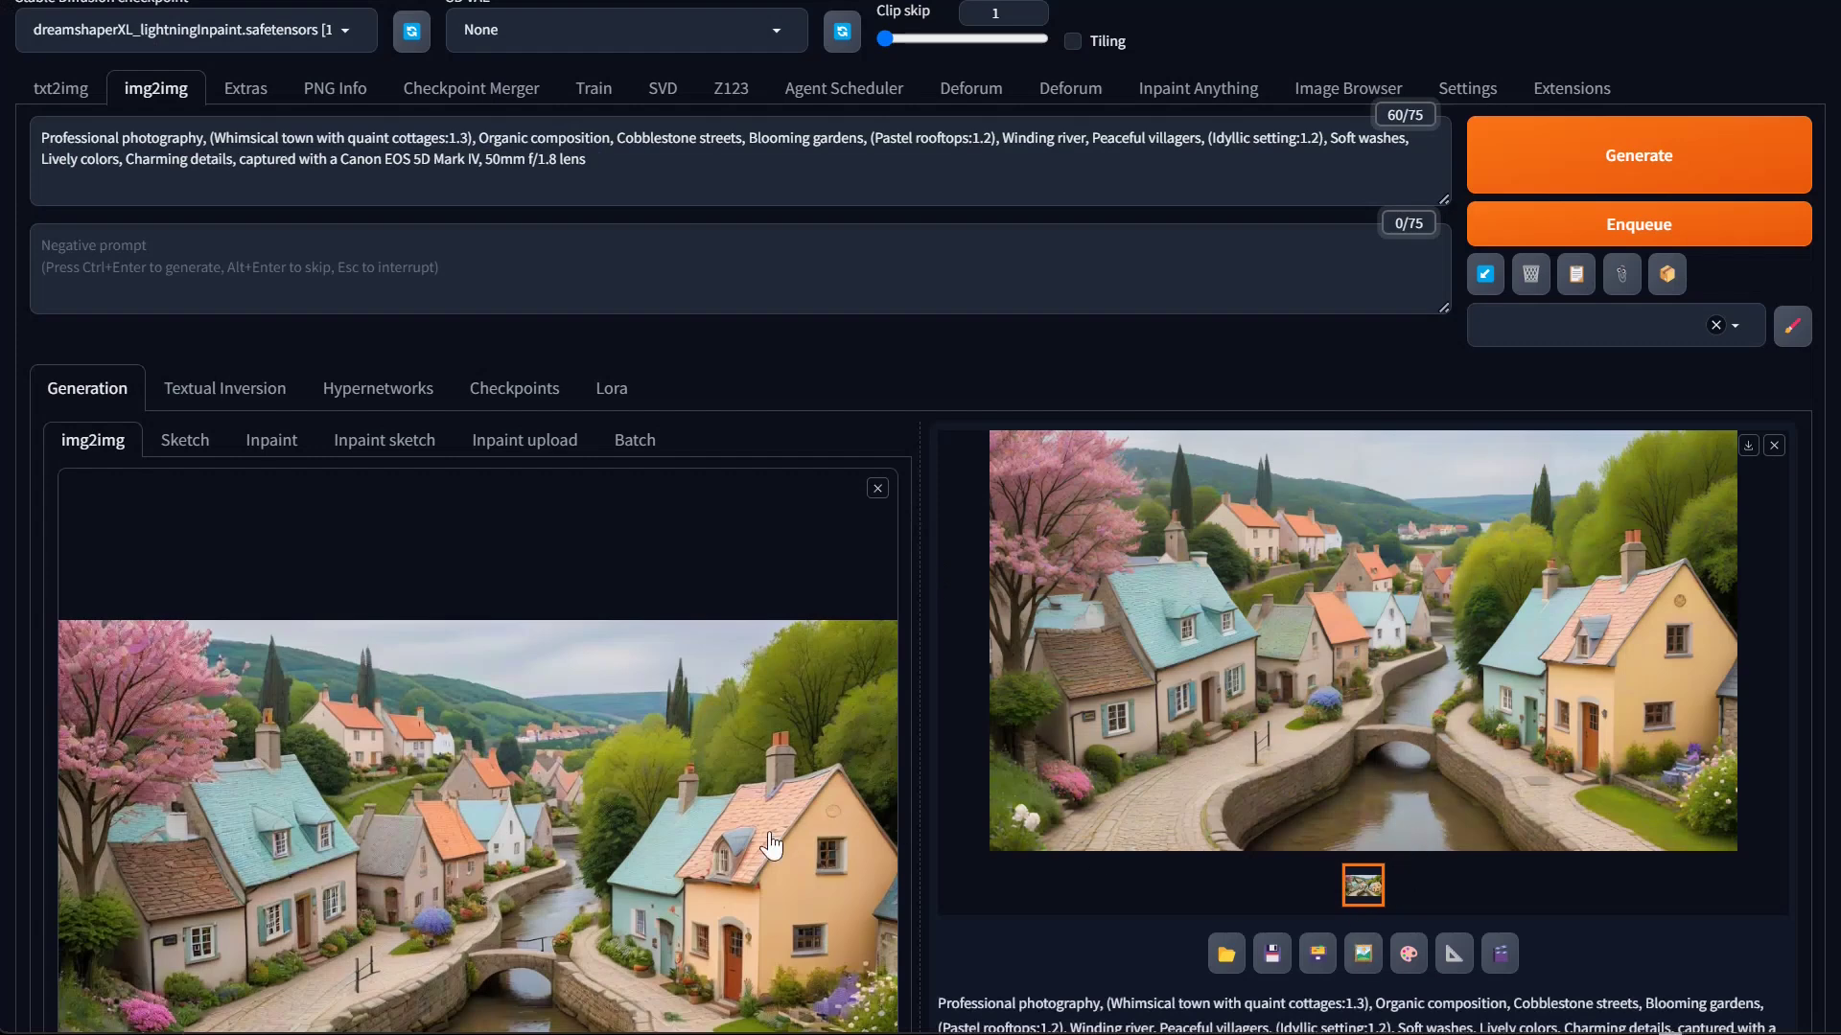
Use the upscaled village as the new img2img source at 2048 x 1152 and generate a second upscale pass
scroll(771, 845, "down", 10)
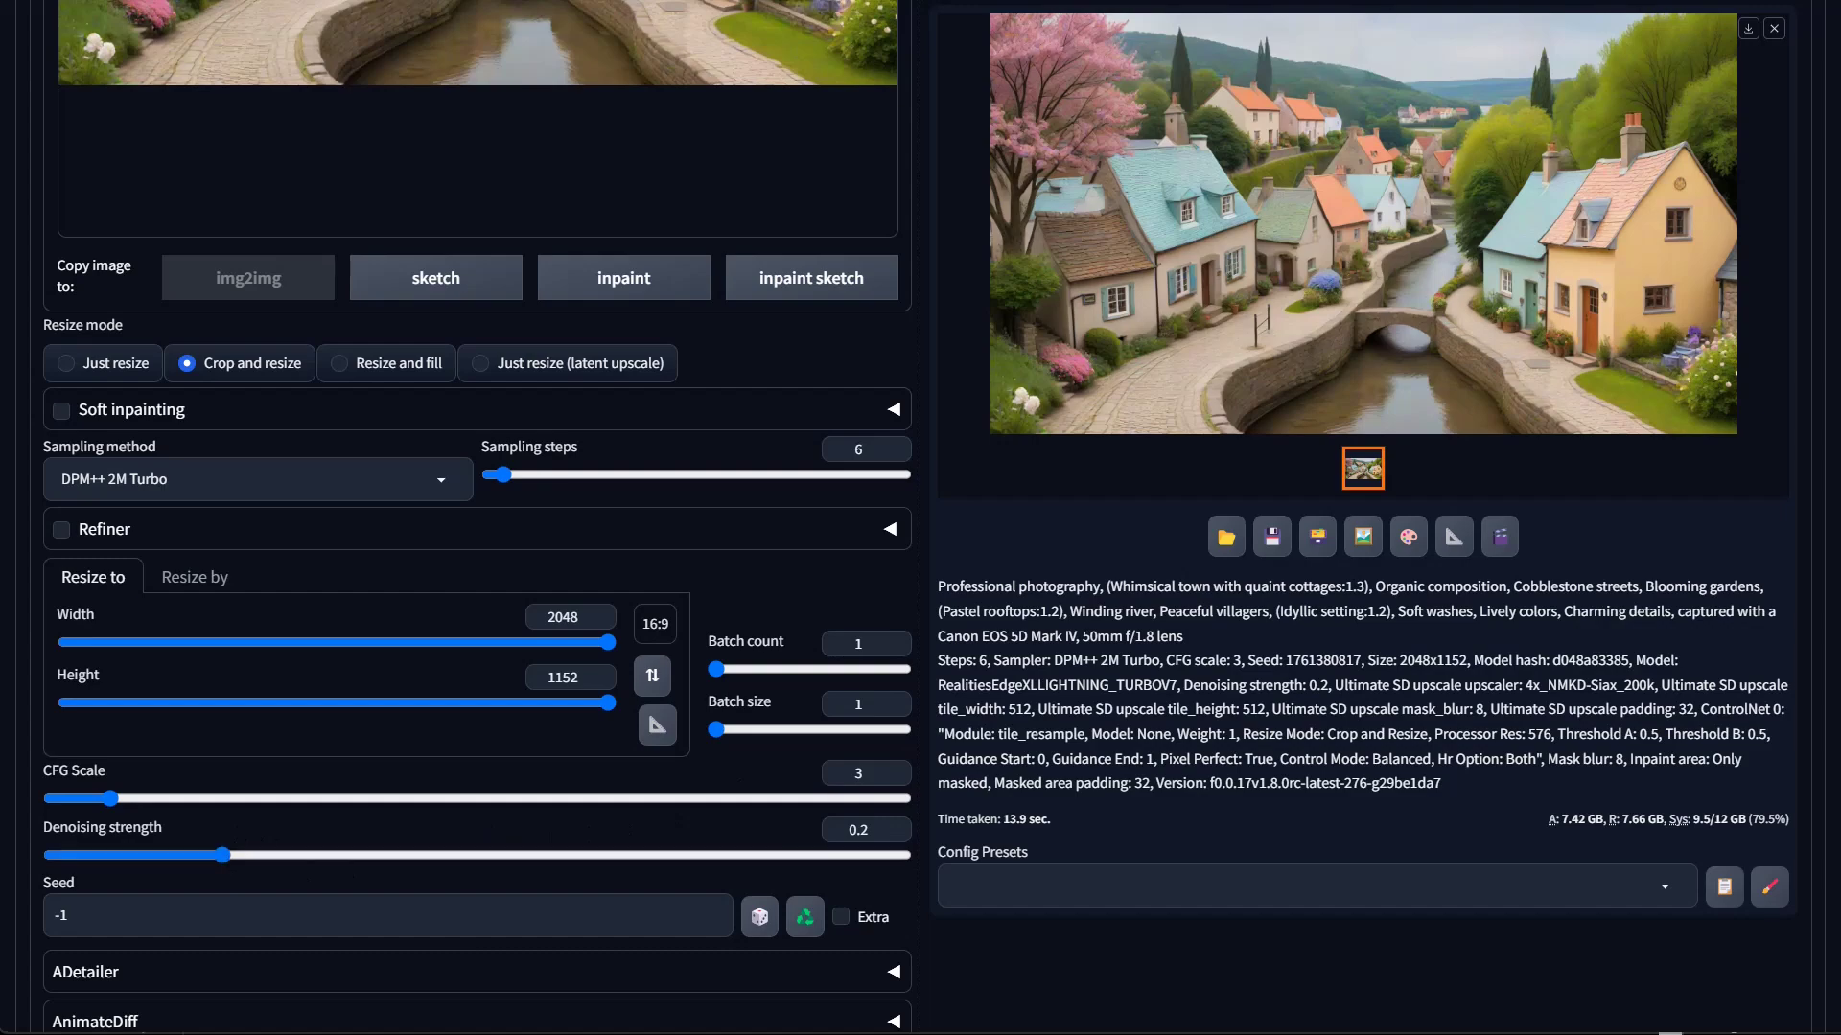
scroll(224, 855, "down", 5)
scroll(477, 518, "down", 8)
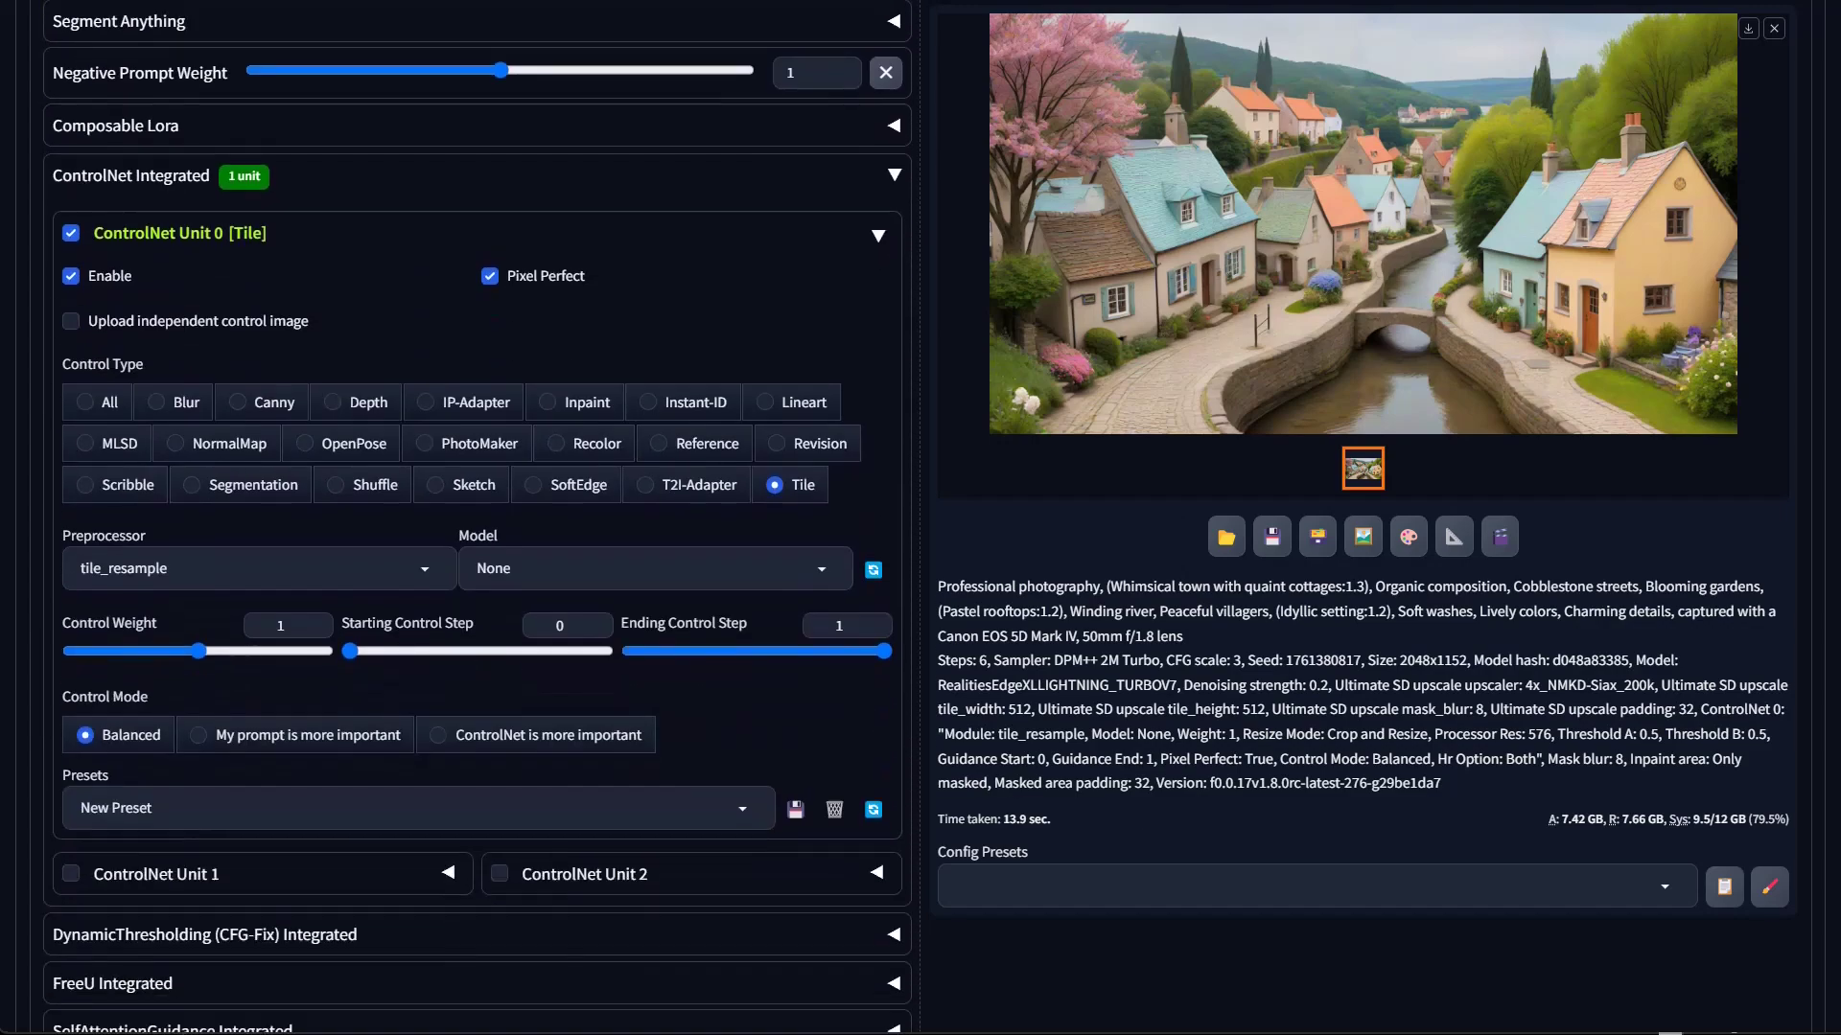
scroll(477, 518, "up", 10)
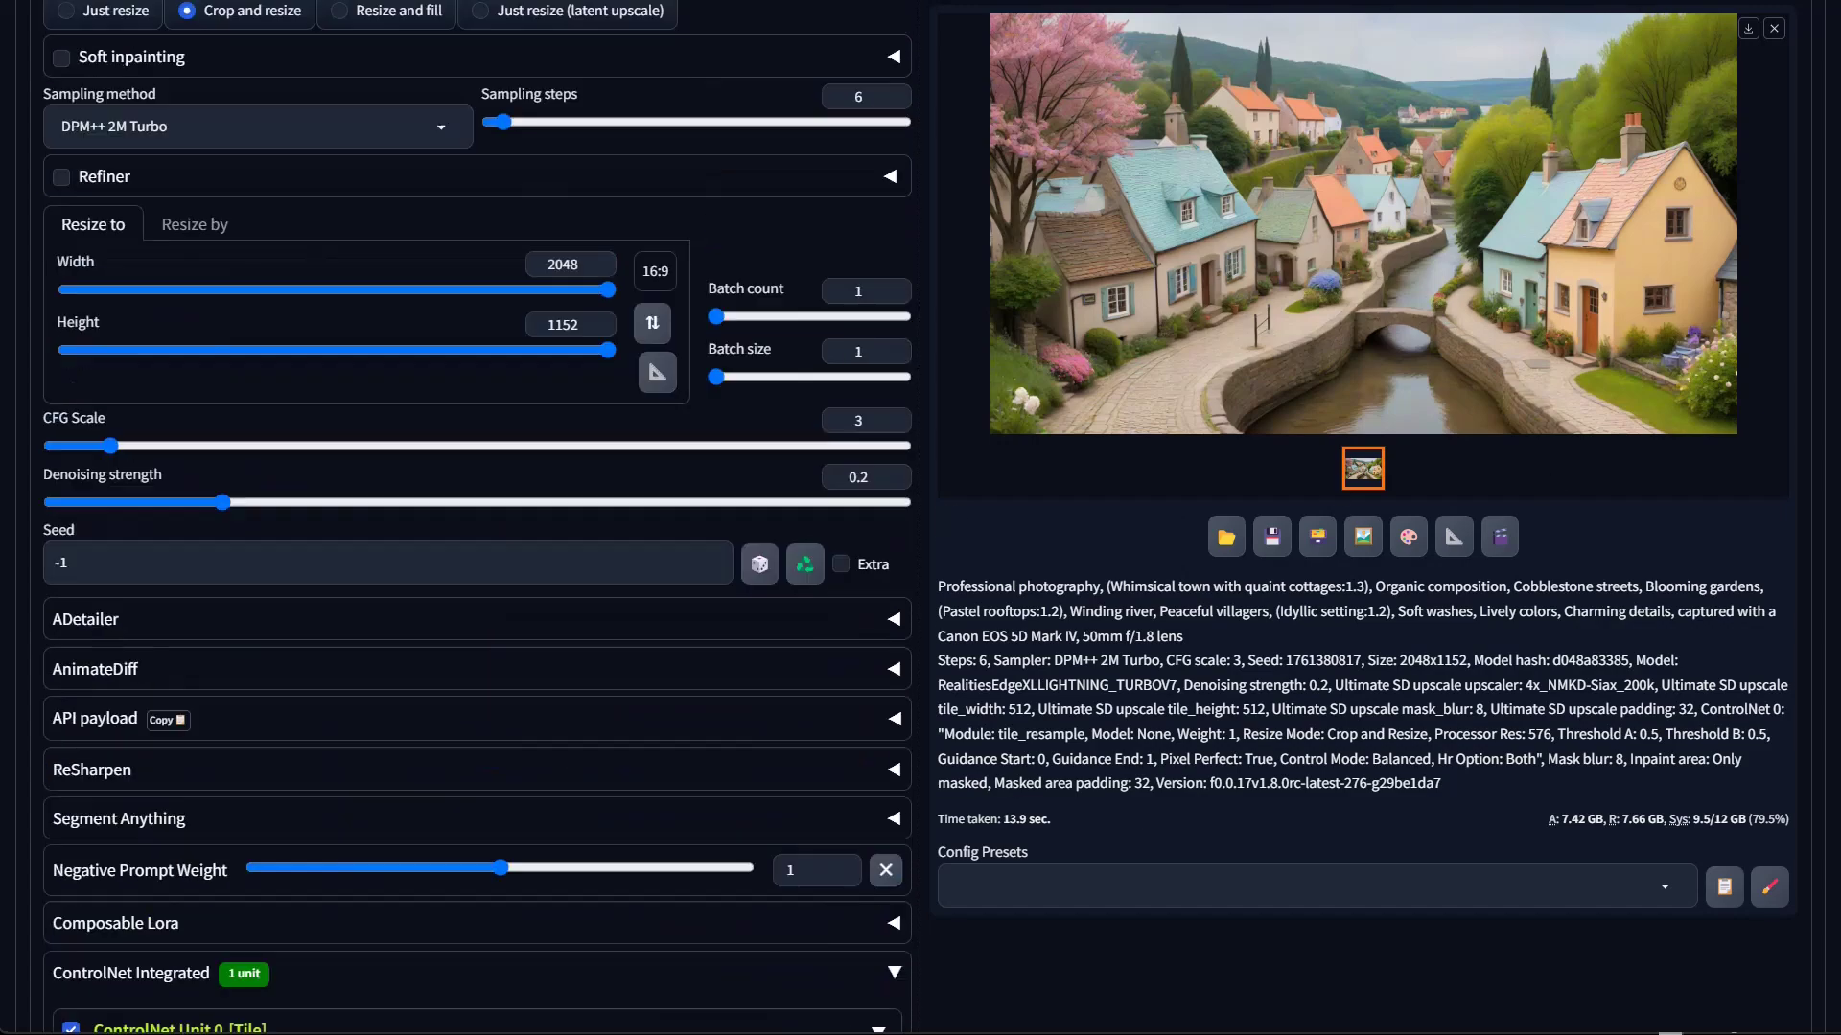
scroll(921, 518, "up", 10)
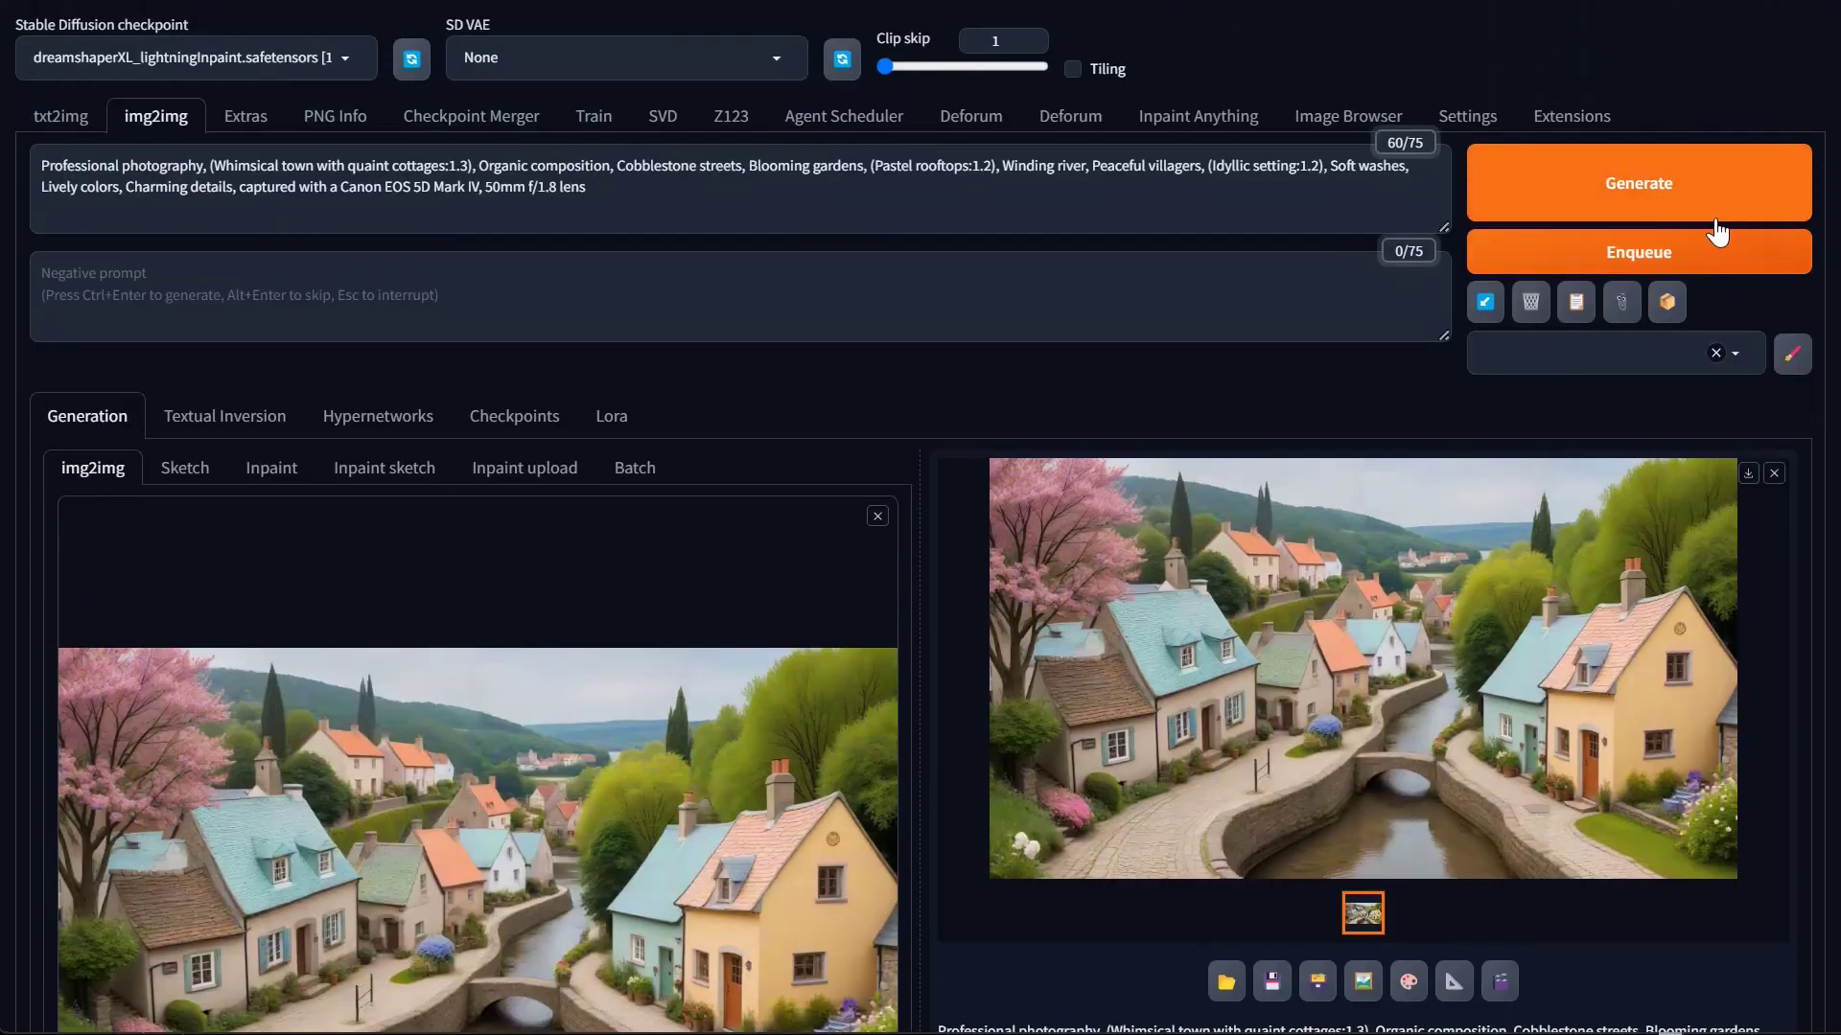
left_click(1639, 184)
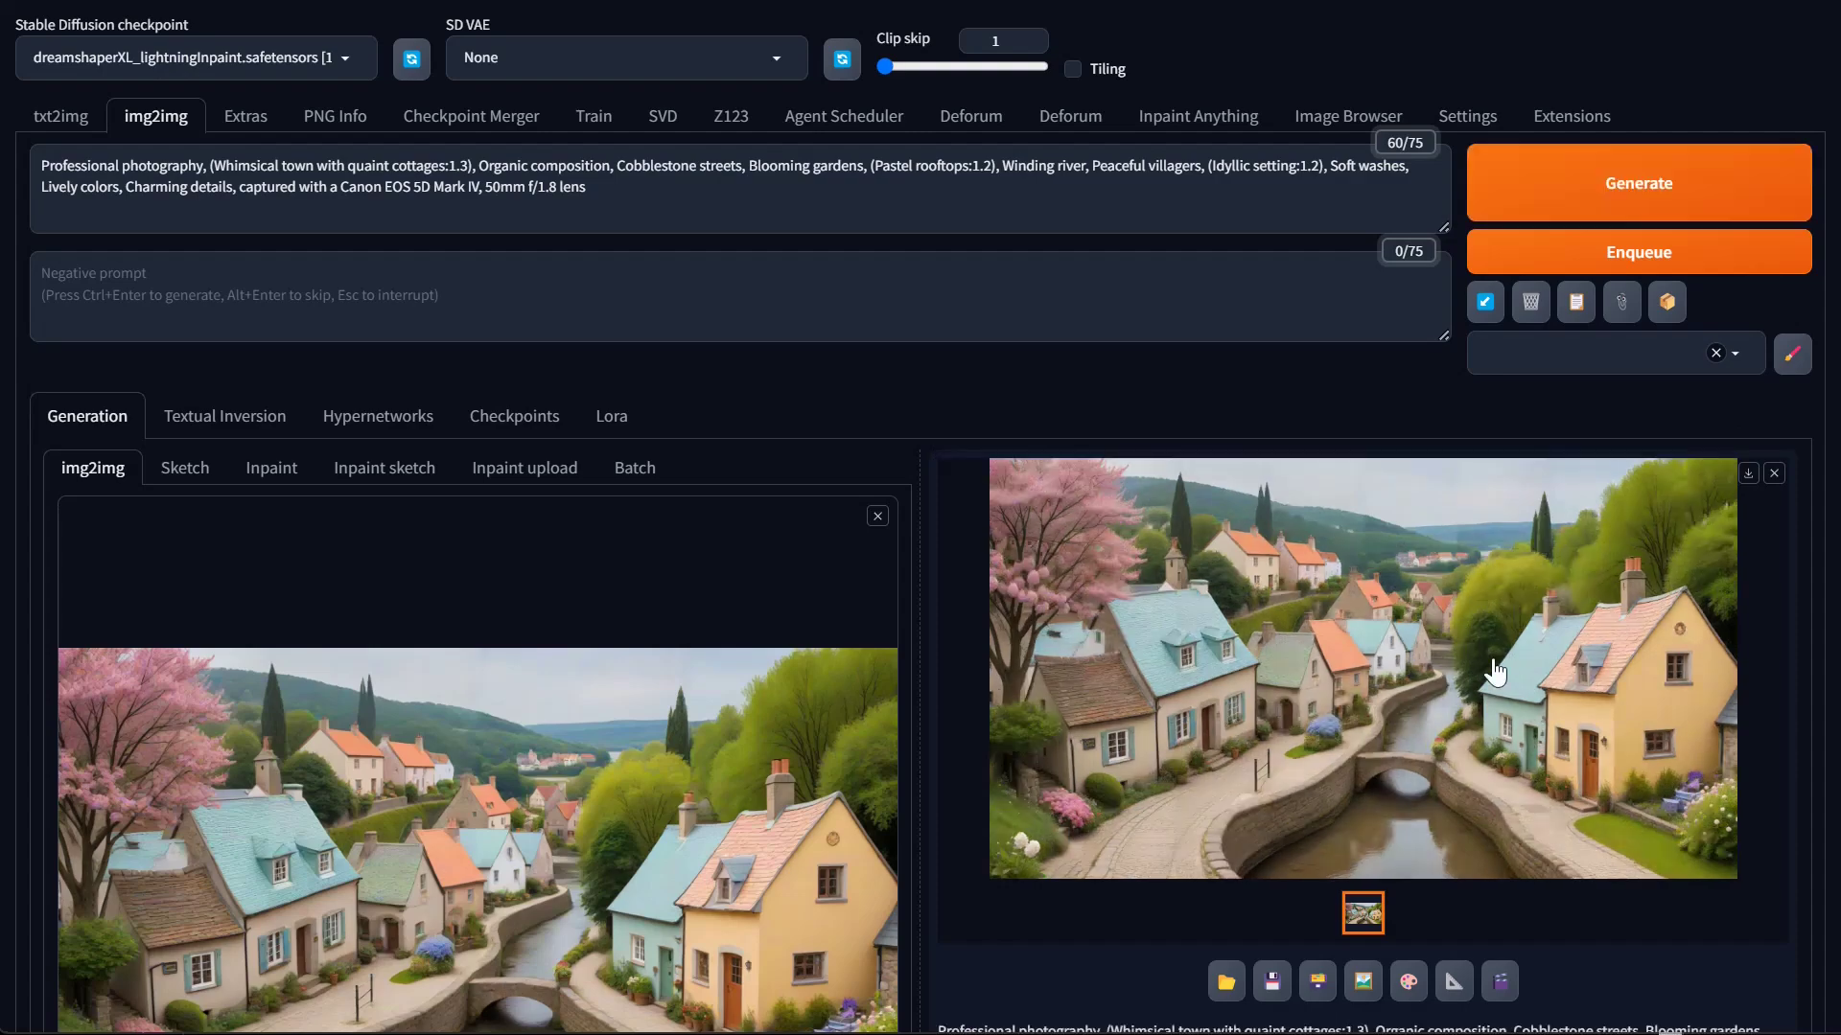
Examine the second upscale at actual size from the pink tree across the hills and sky, and close the viewer
left_click(1470, 710)
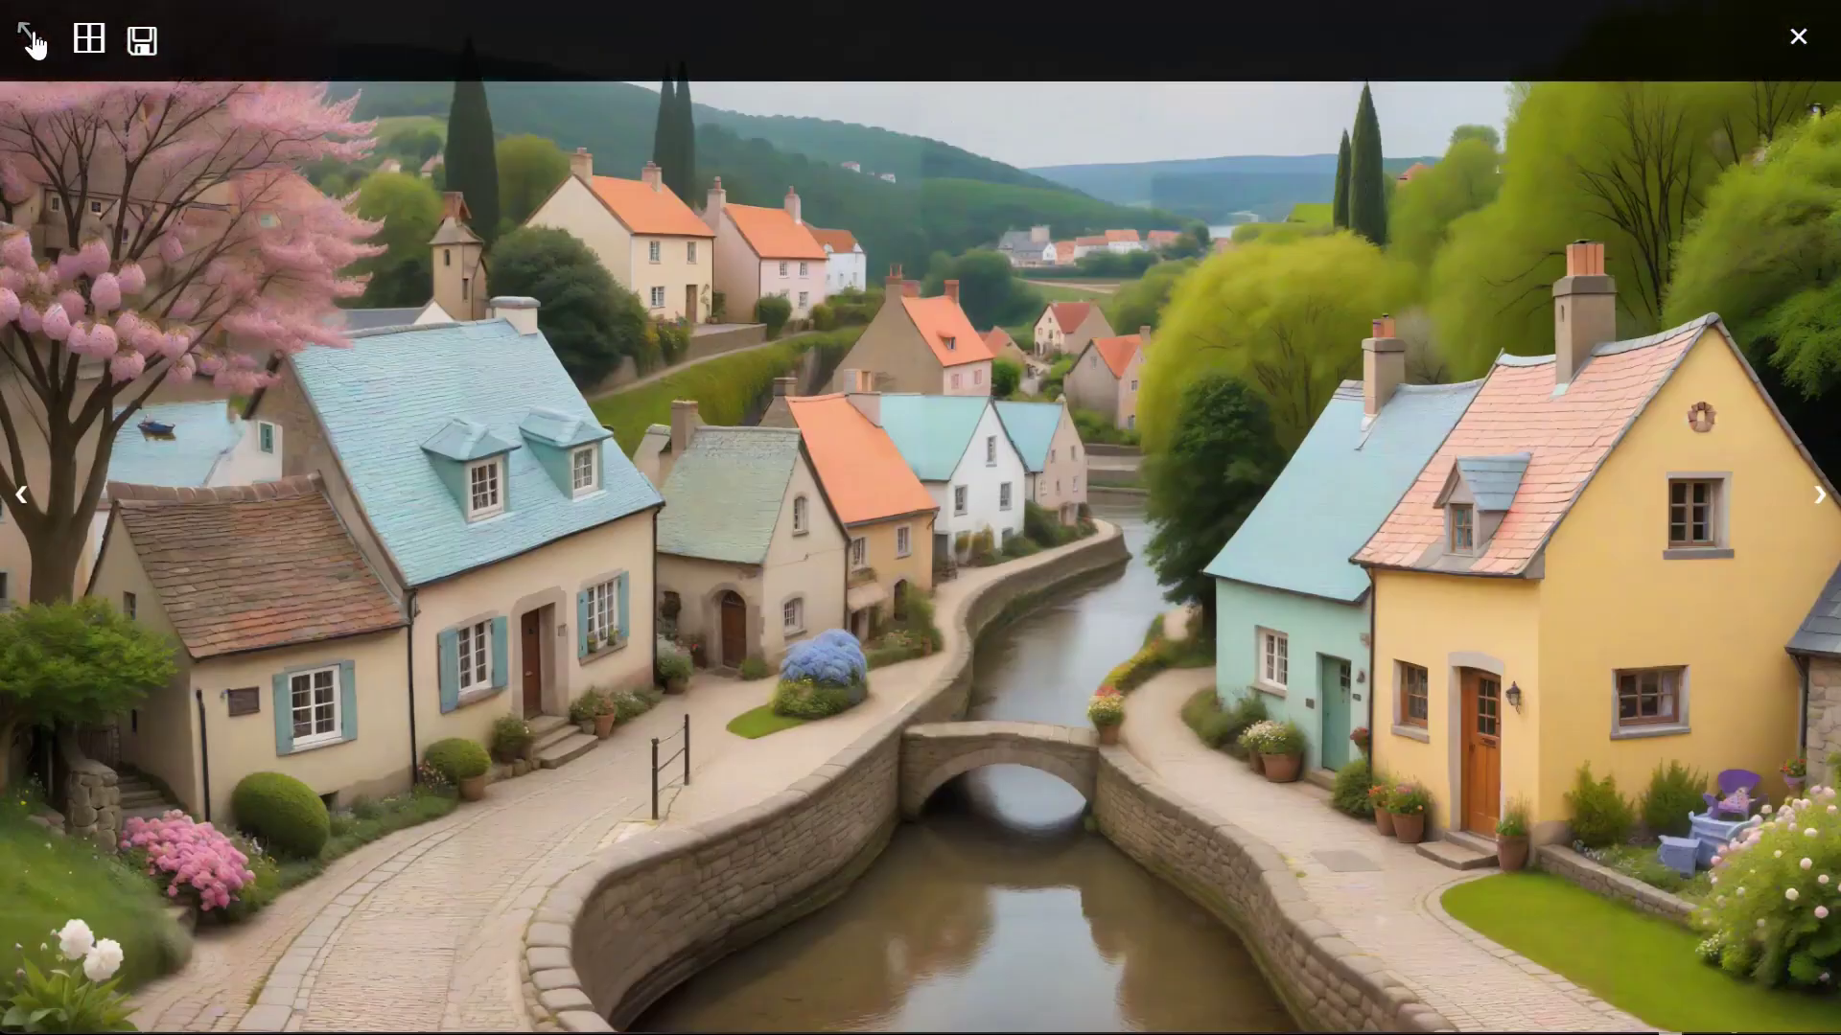
left_click(383, 84)
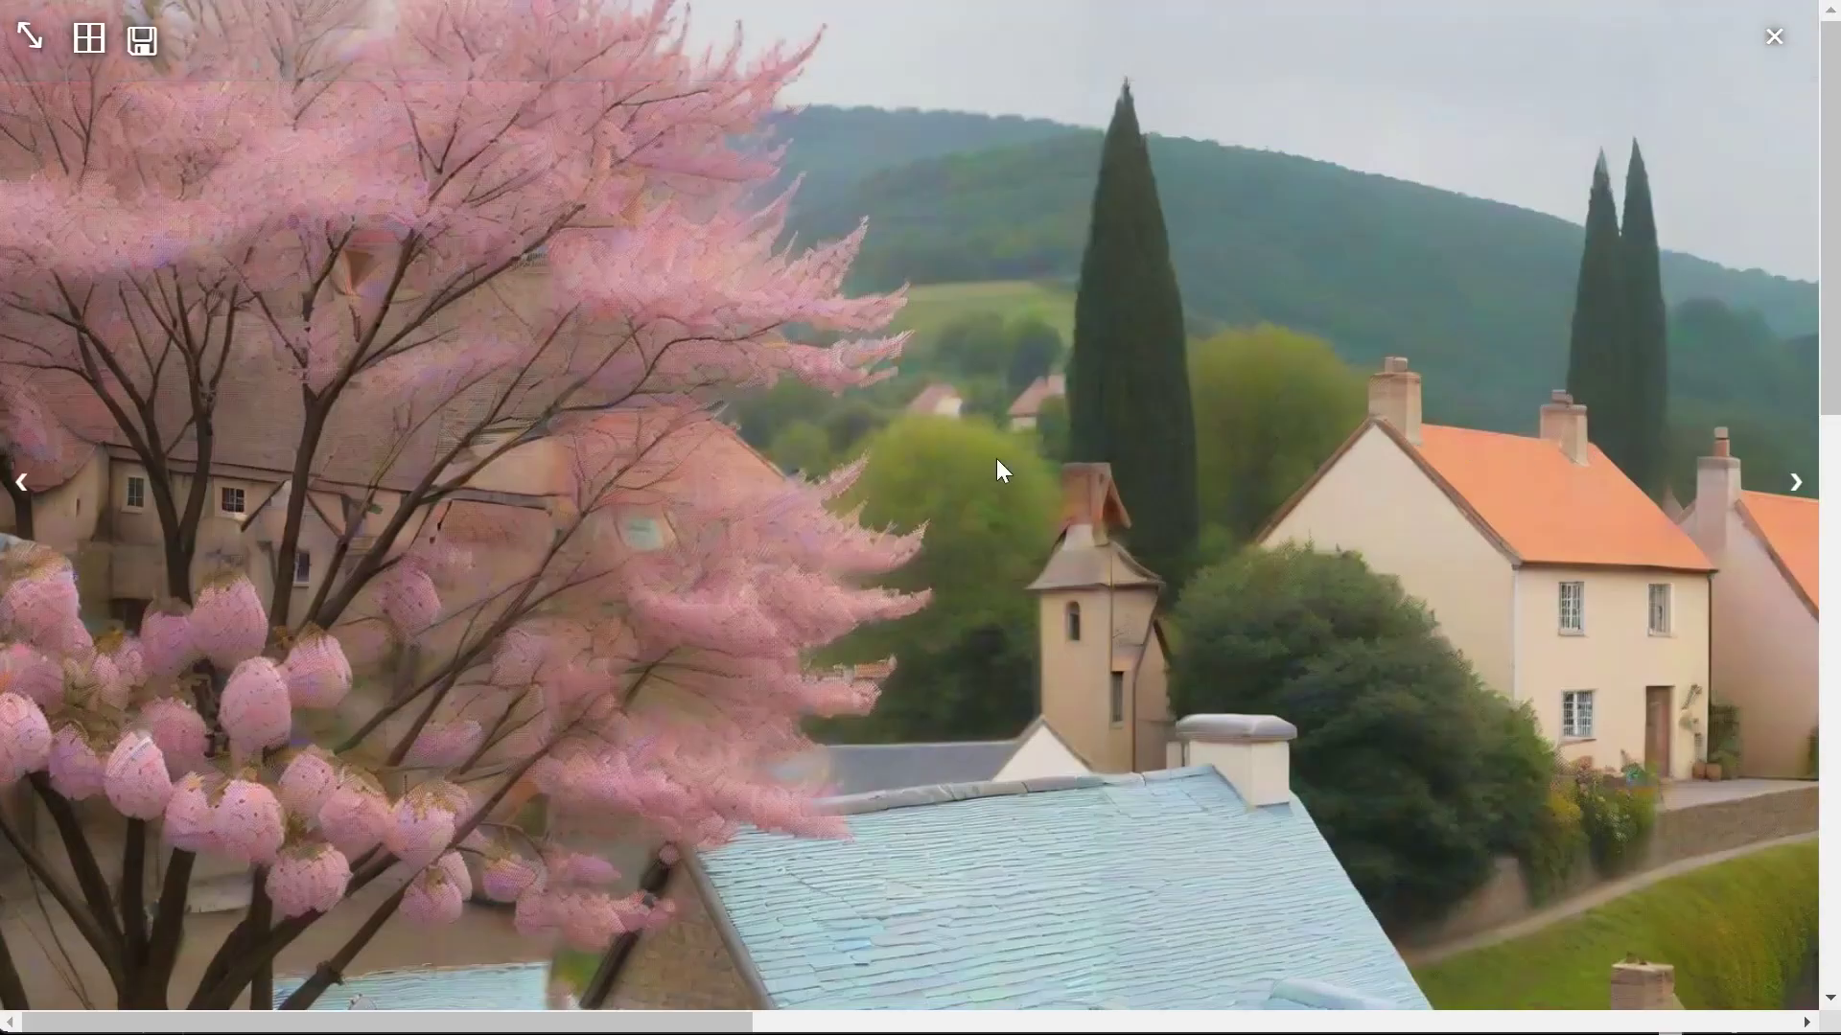
scroll(997, 458, "right", 5)
scroll(1001, 425, "right", 12)
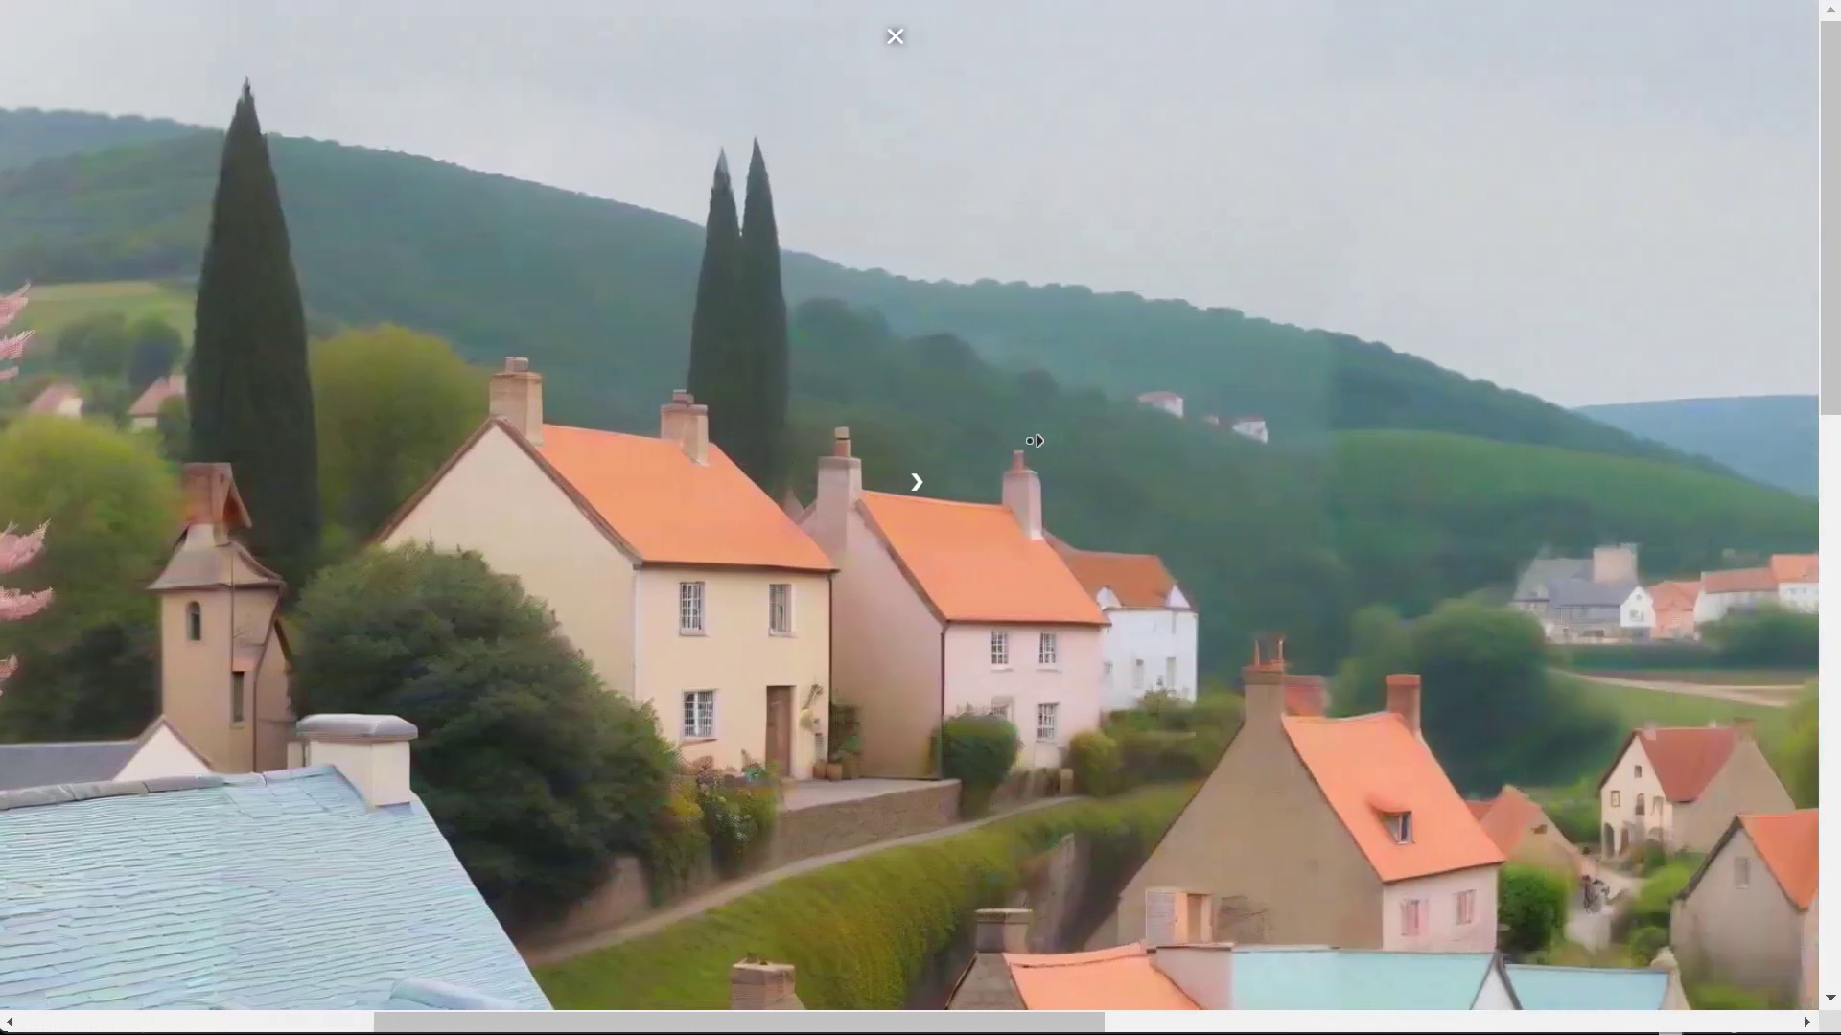
scroll(1089, 451, "right", 4)
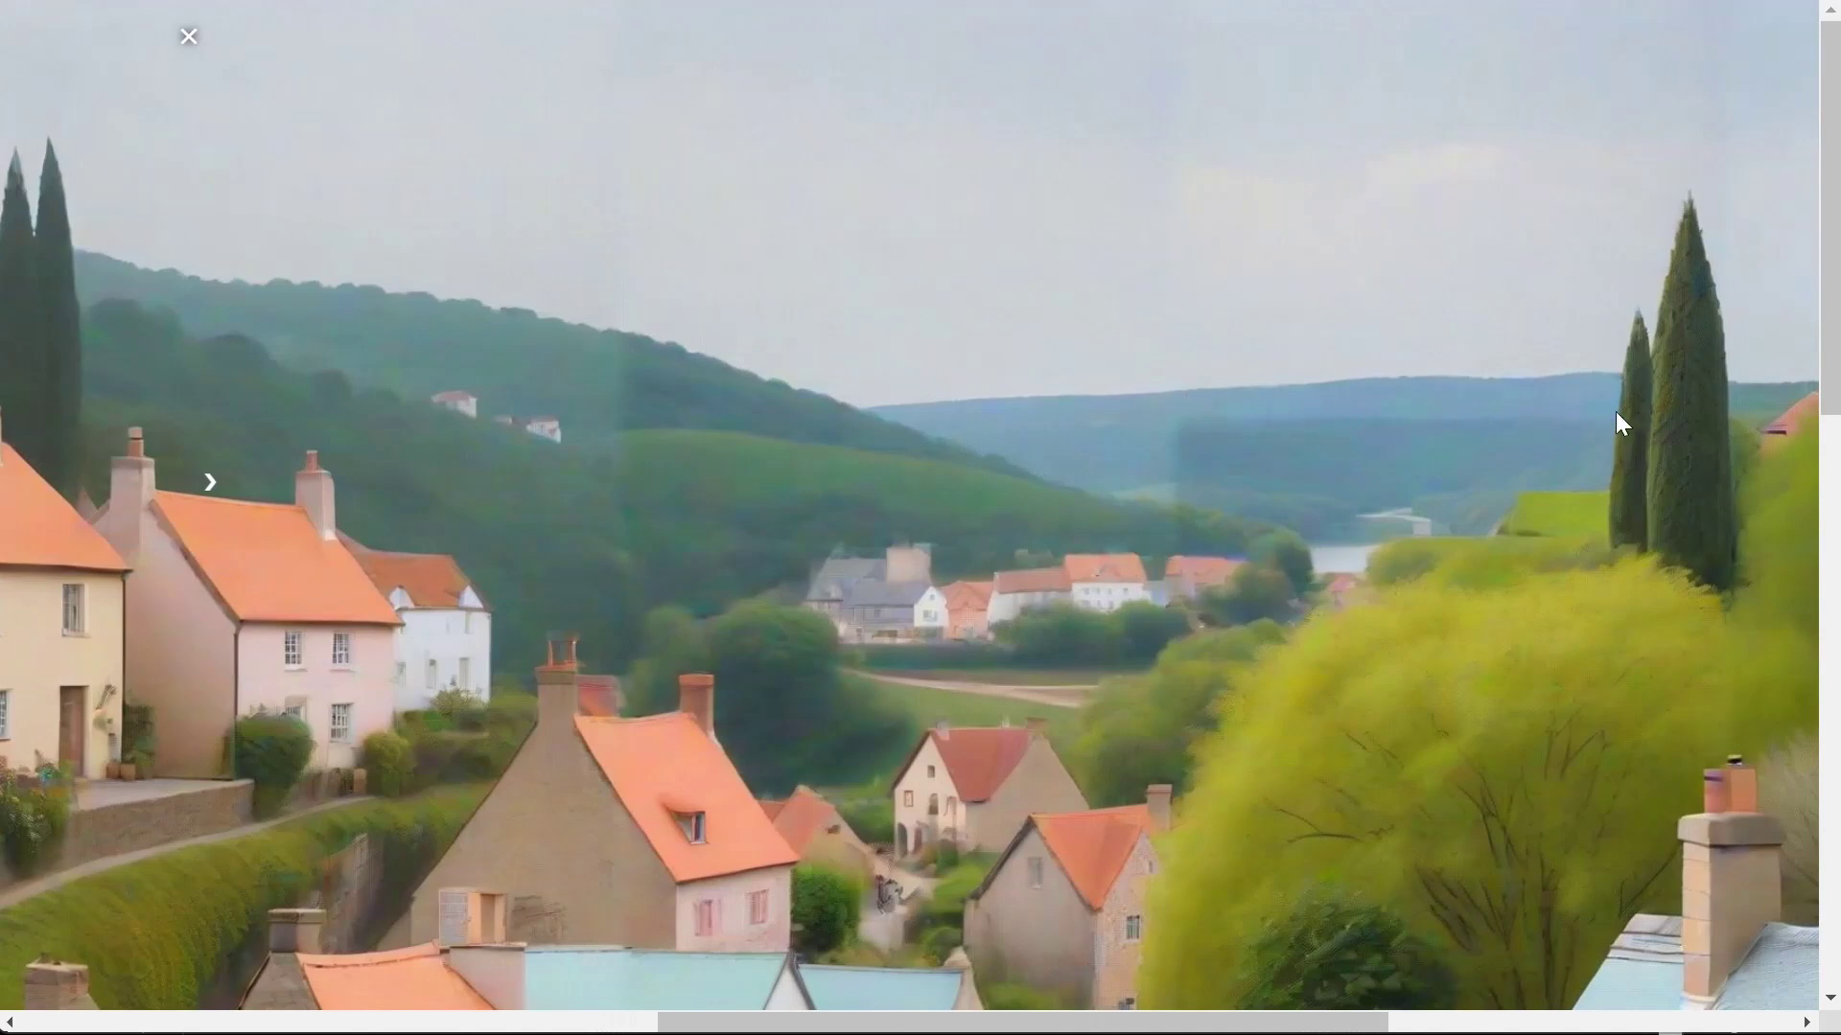
left_click(917, 528)
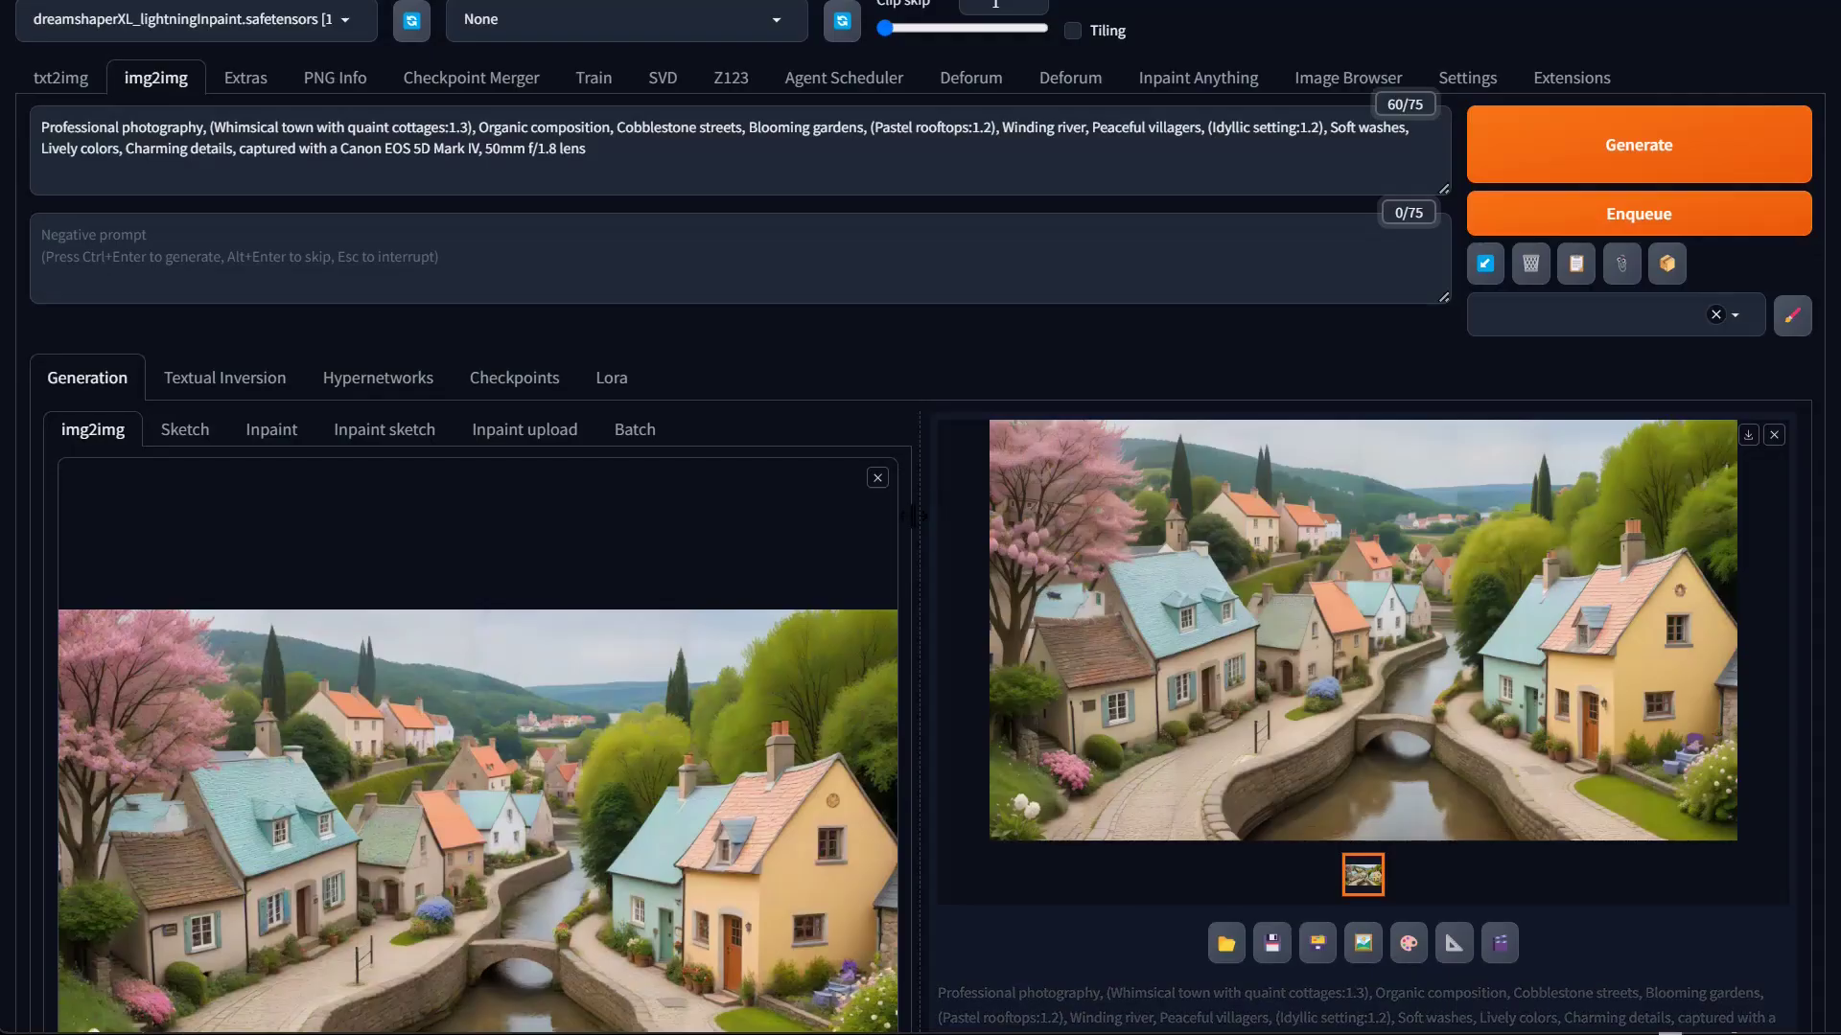
Lower the denoising strength to 0.15, disable ControlNet Unit 0, and collapse the ControlNet section
scroll(814, 748, "down", 8)
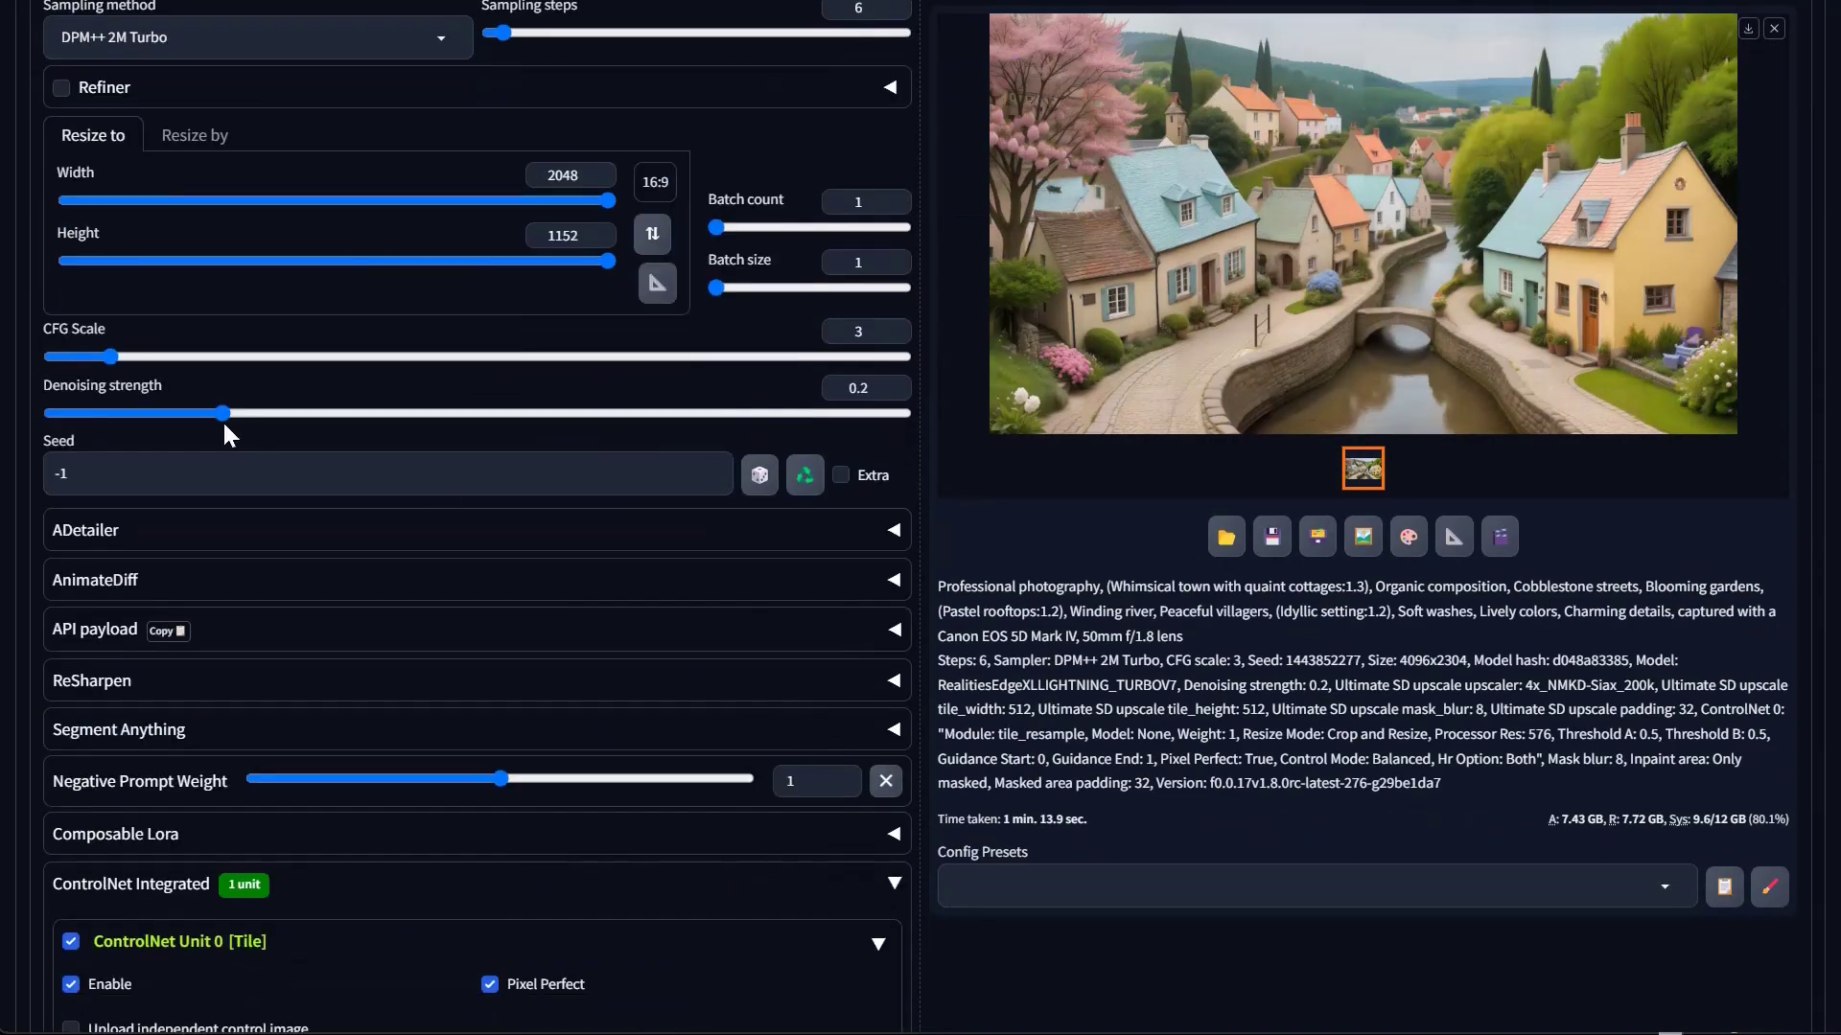
left_click_drag(221, 415, 189, 414)
key("Tab")
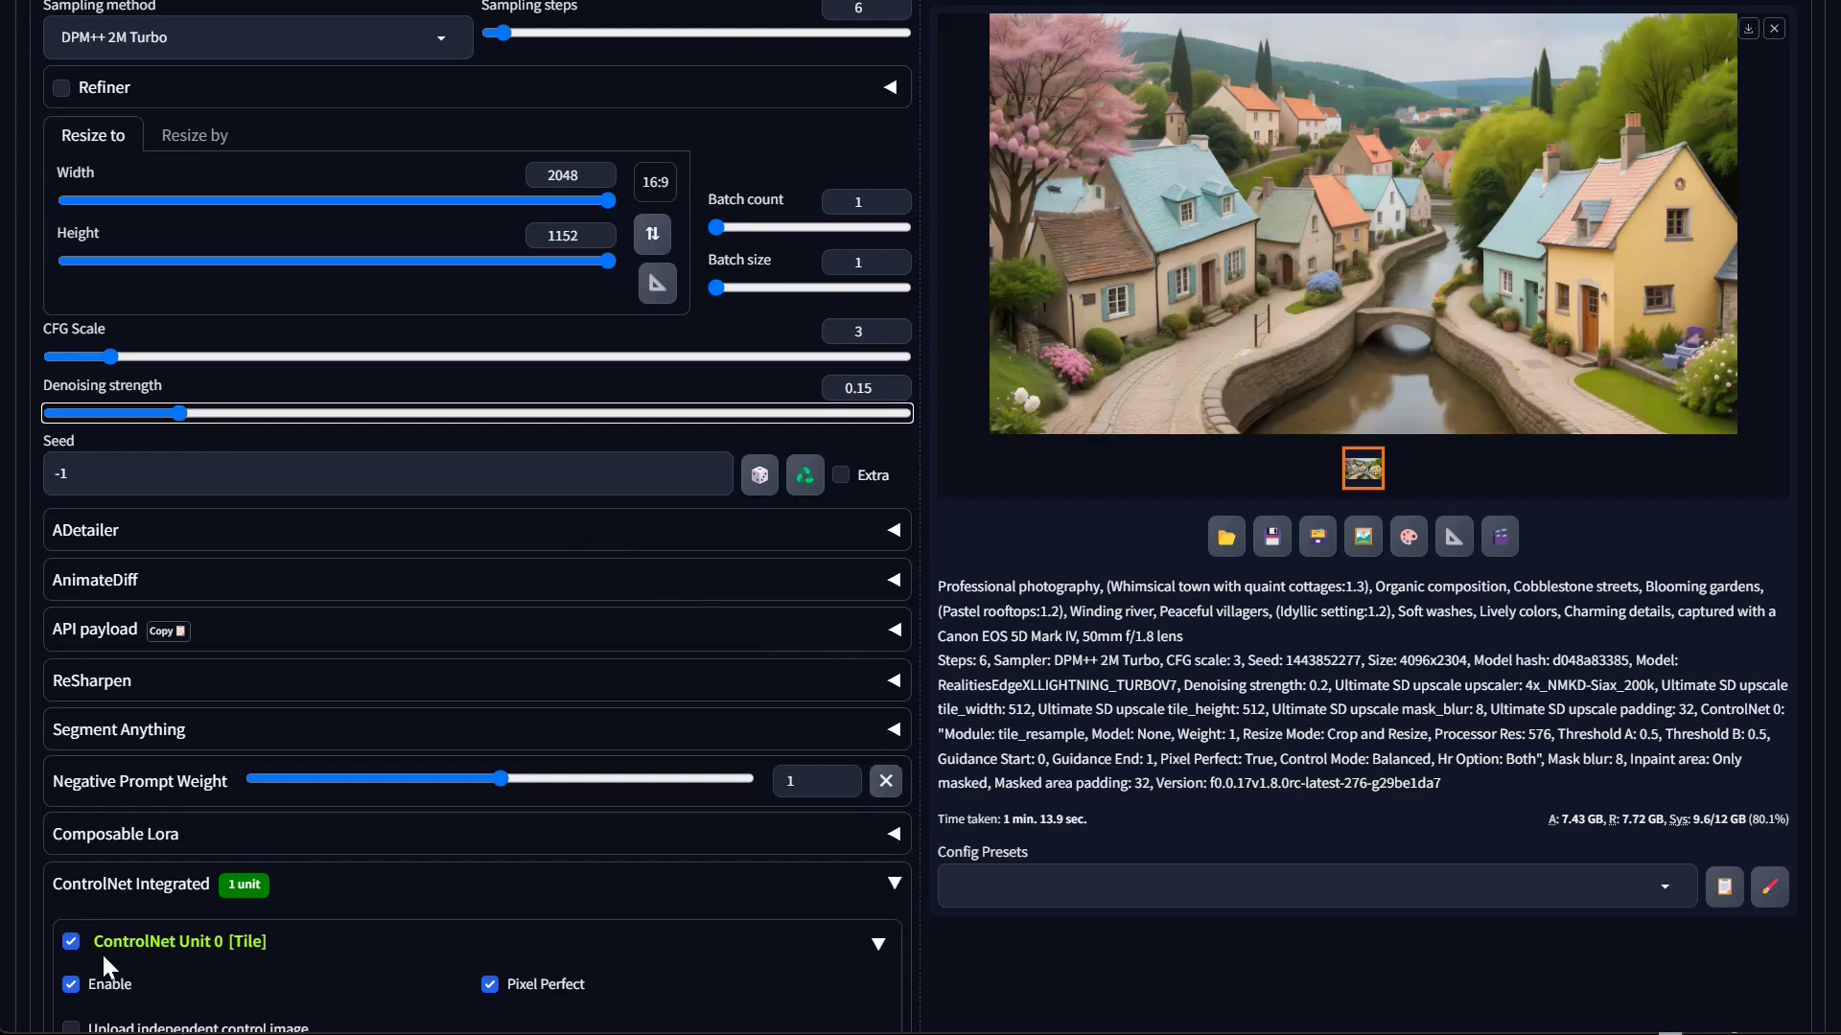
left_click(71, 941)
left_click(406, 892)
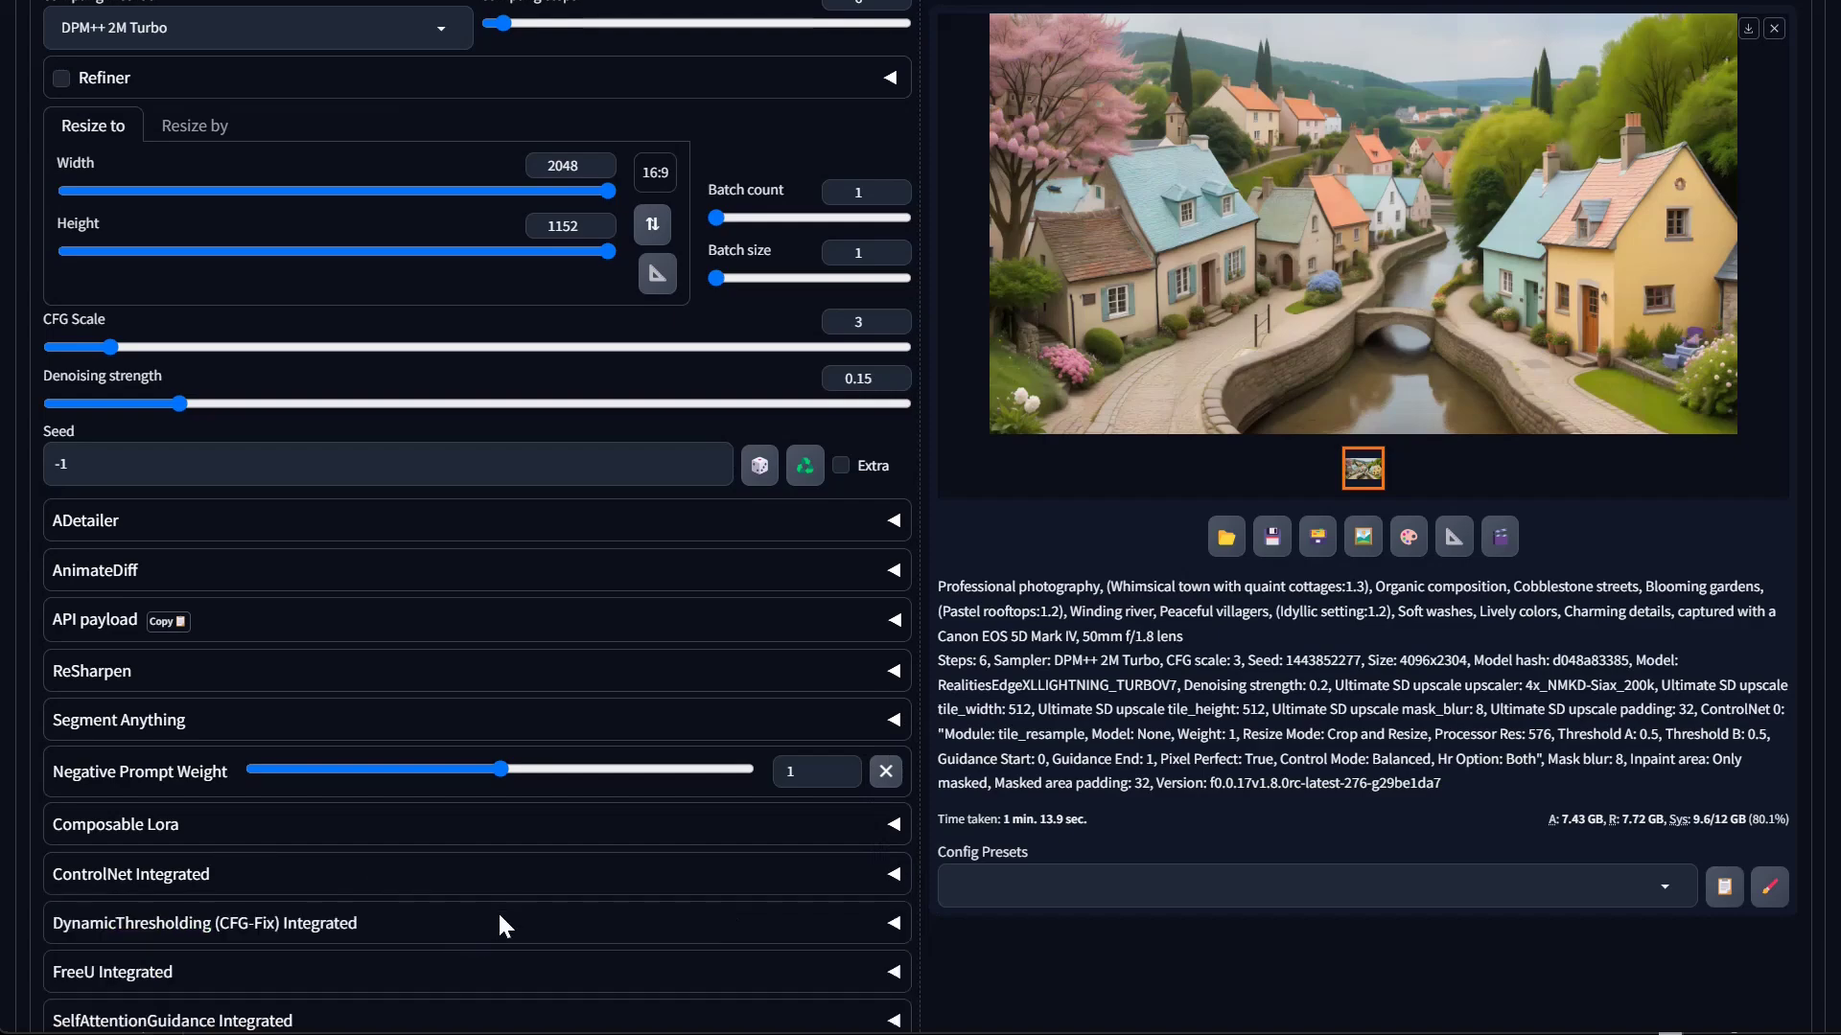
Replace the Ultimate SD upscale script with Outpainting mk2
scroll(497, 911, "down", 9)
left_click(163, 479)
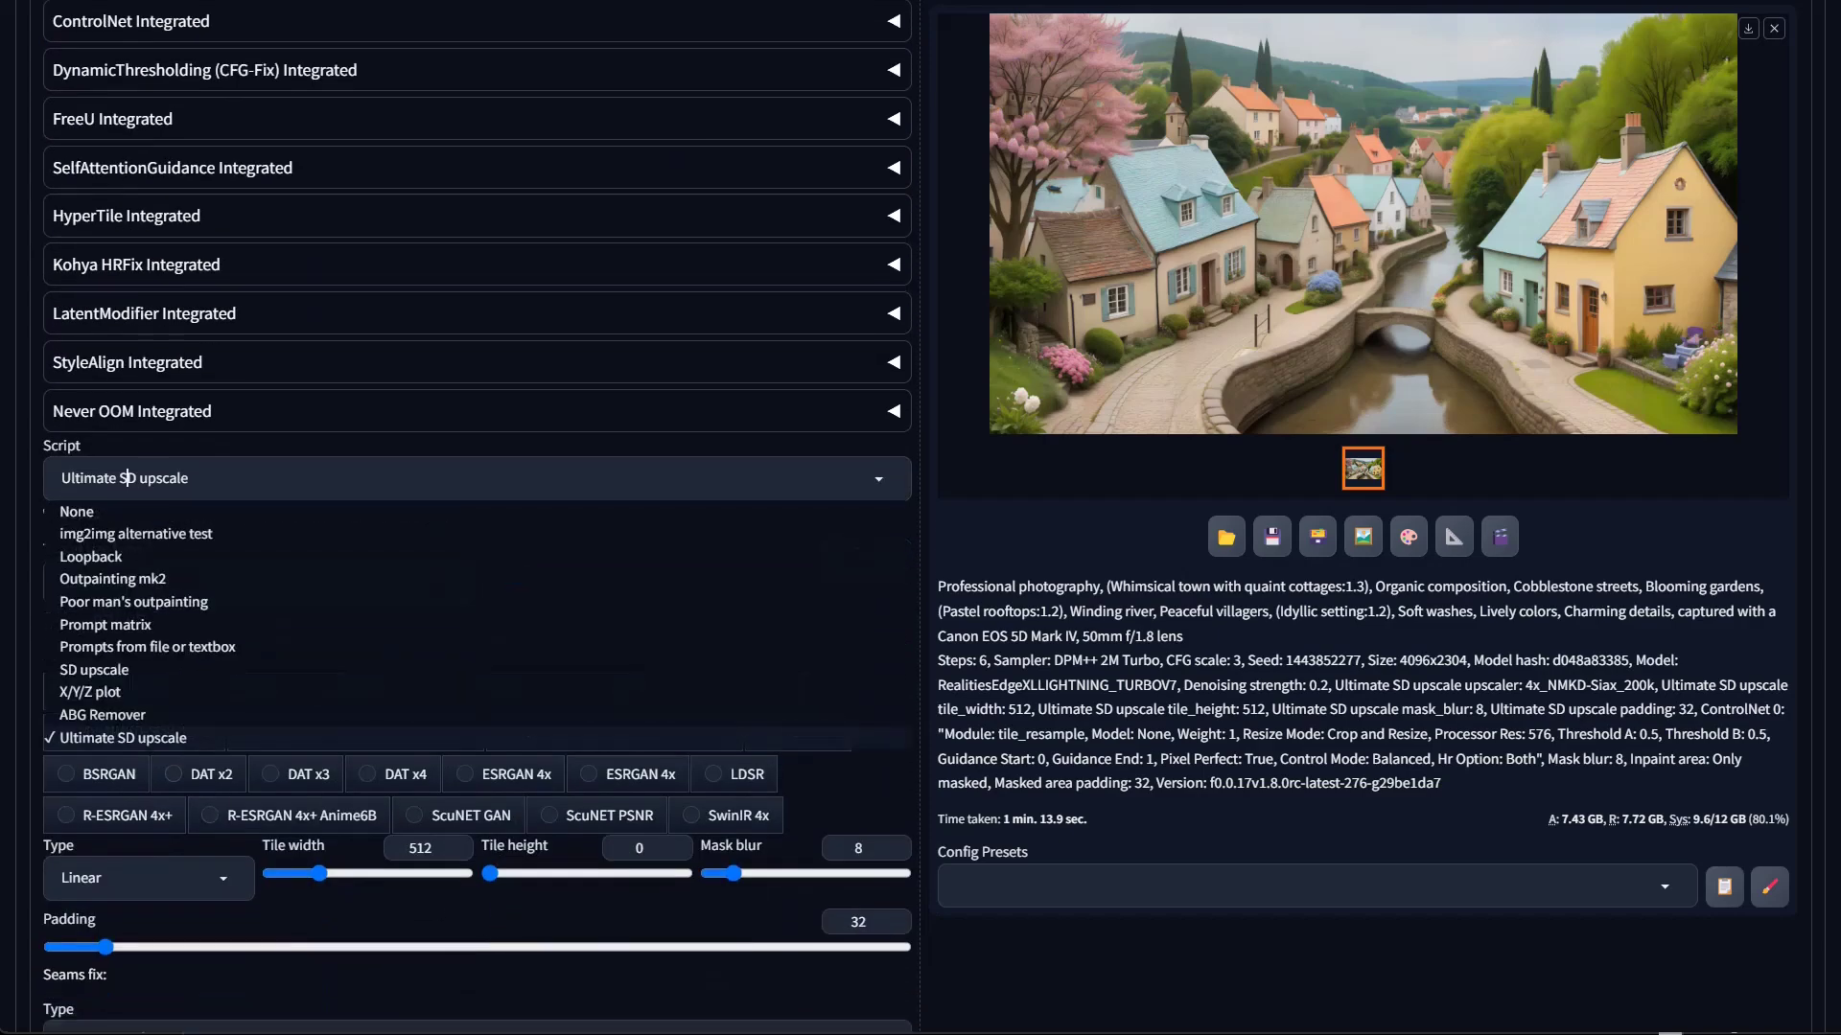
left_click(169, 583)
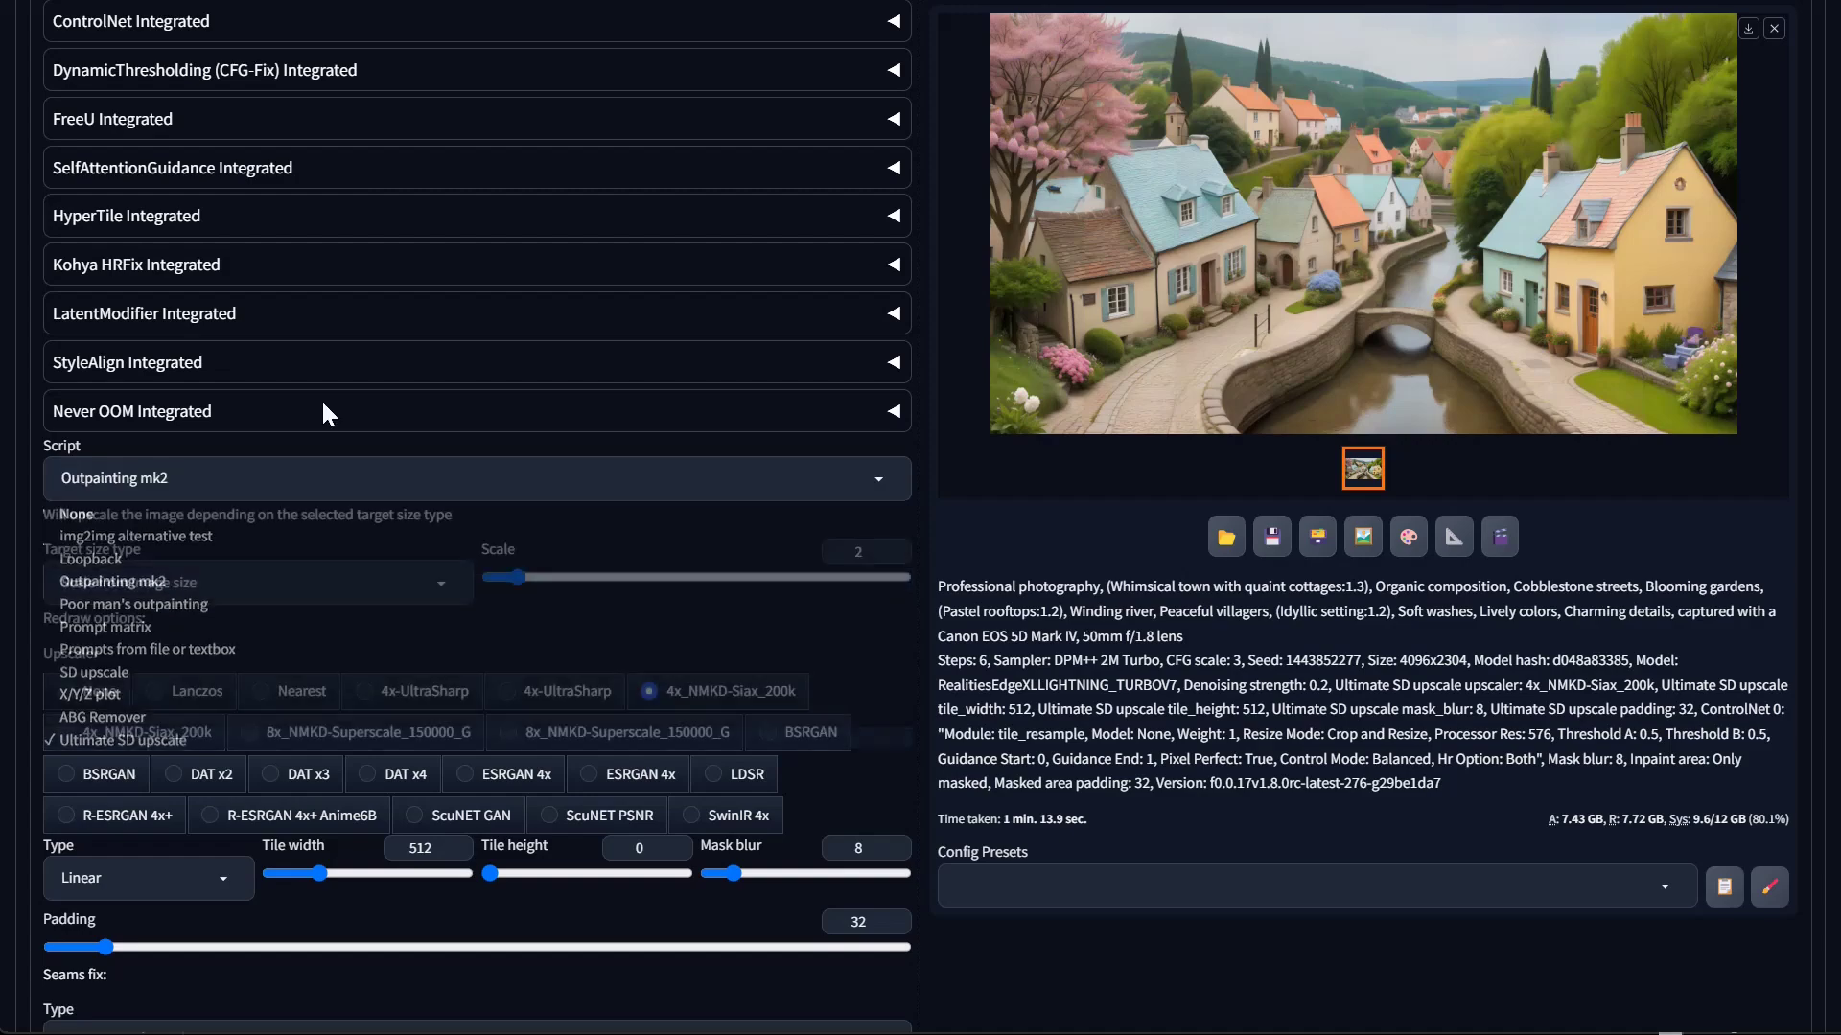
Return to txt2img, set the aspect ratio to 1:1 at 1024 x 1024, and start then interrupt a generation
scroll(228, 313, "up", 15)
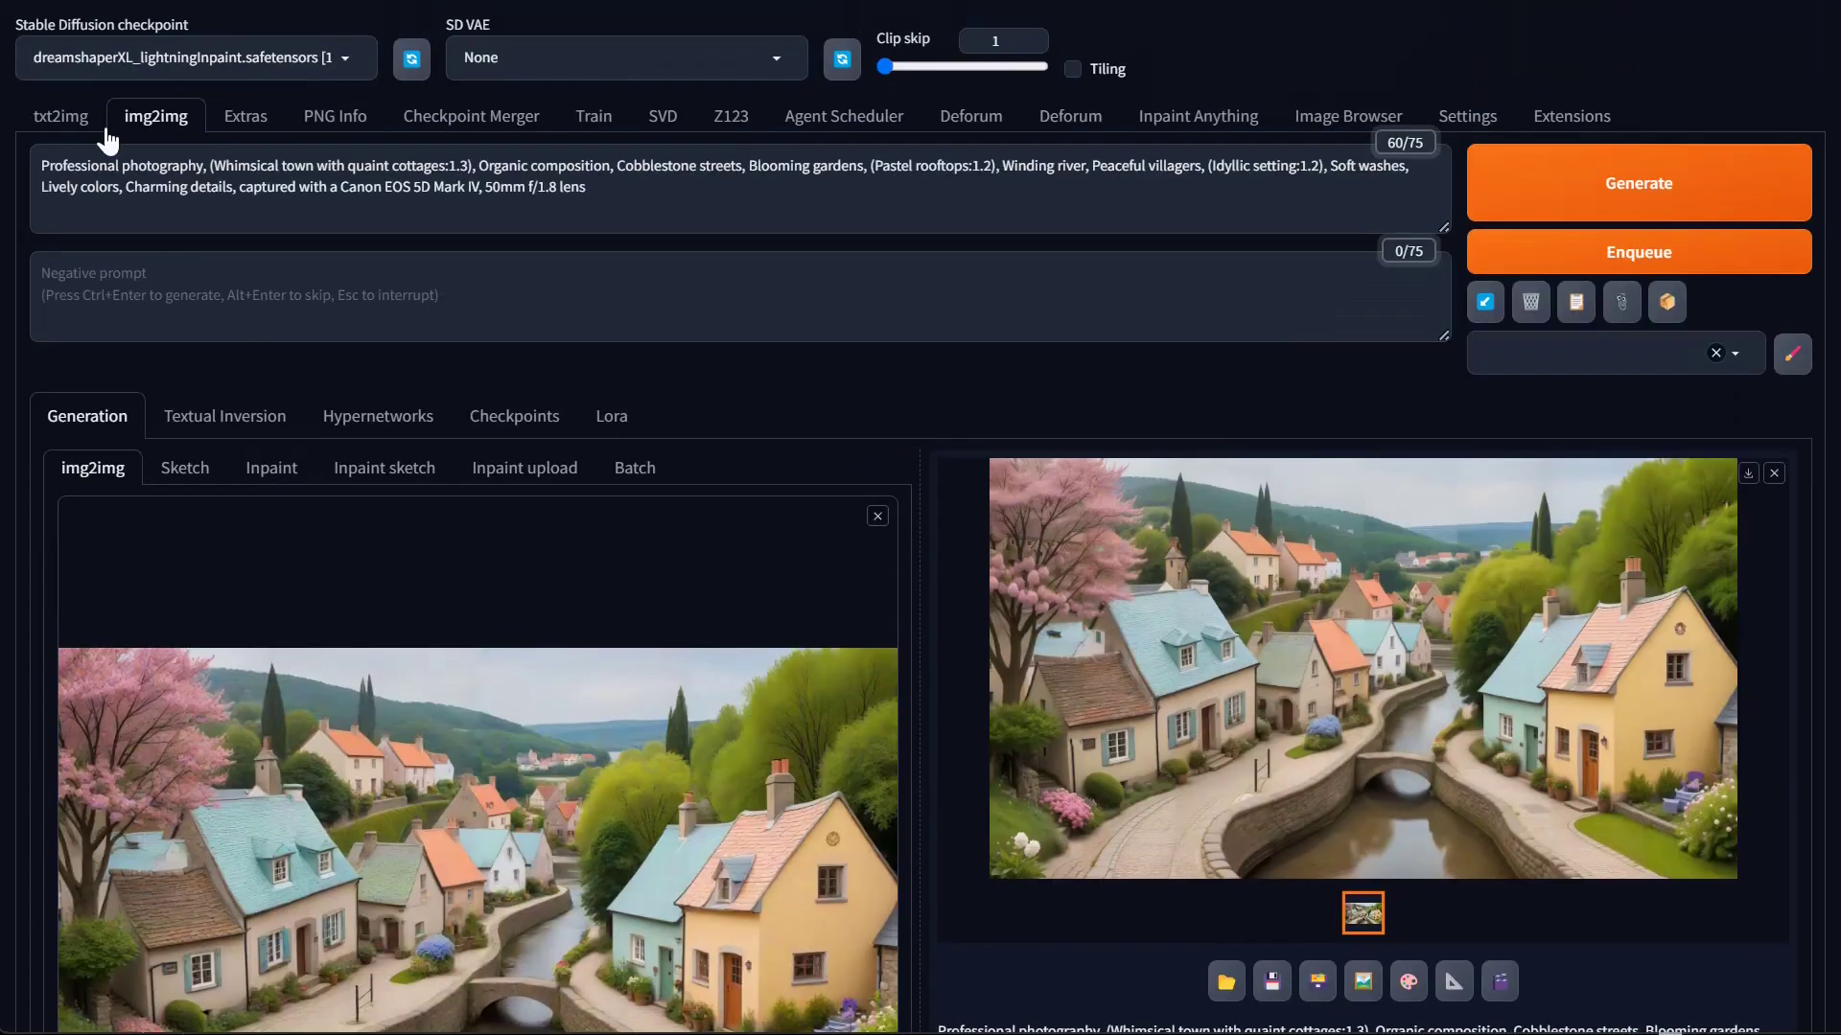
left_click(60, 116)
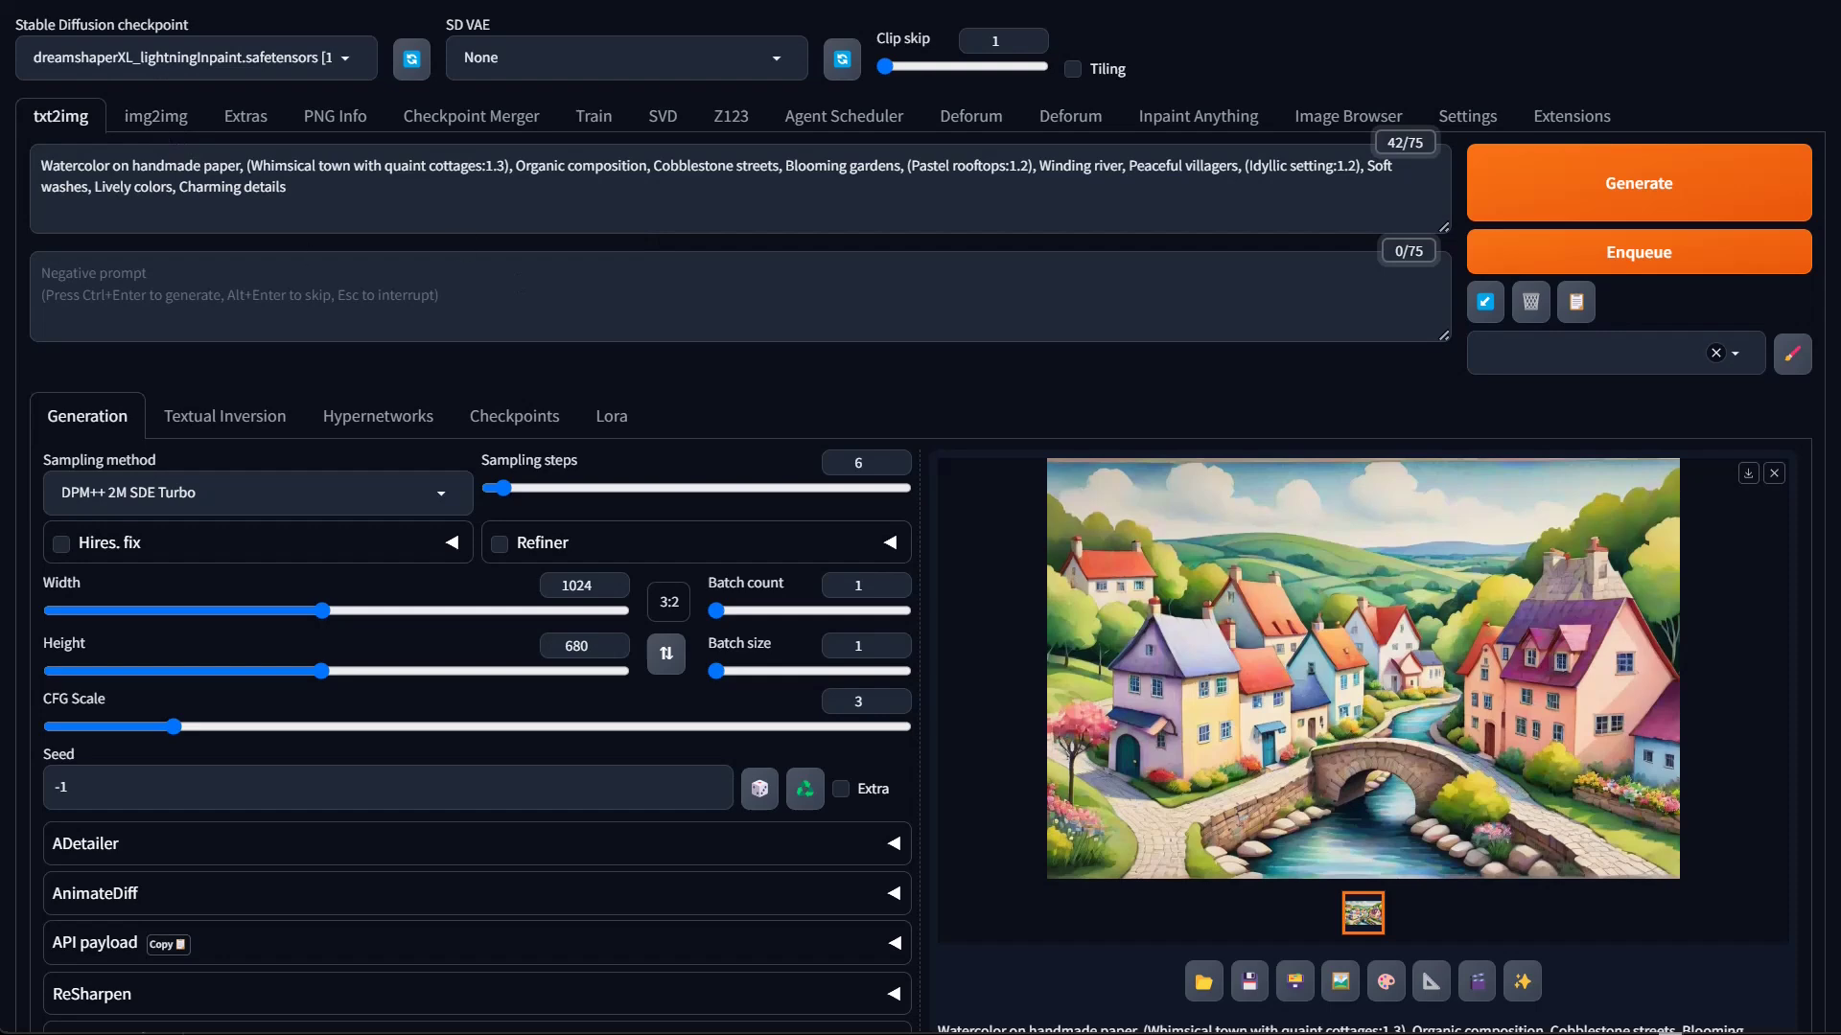
left_click(670, 603)
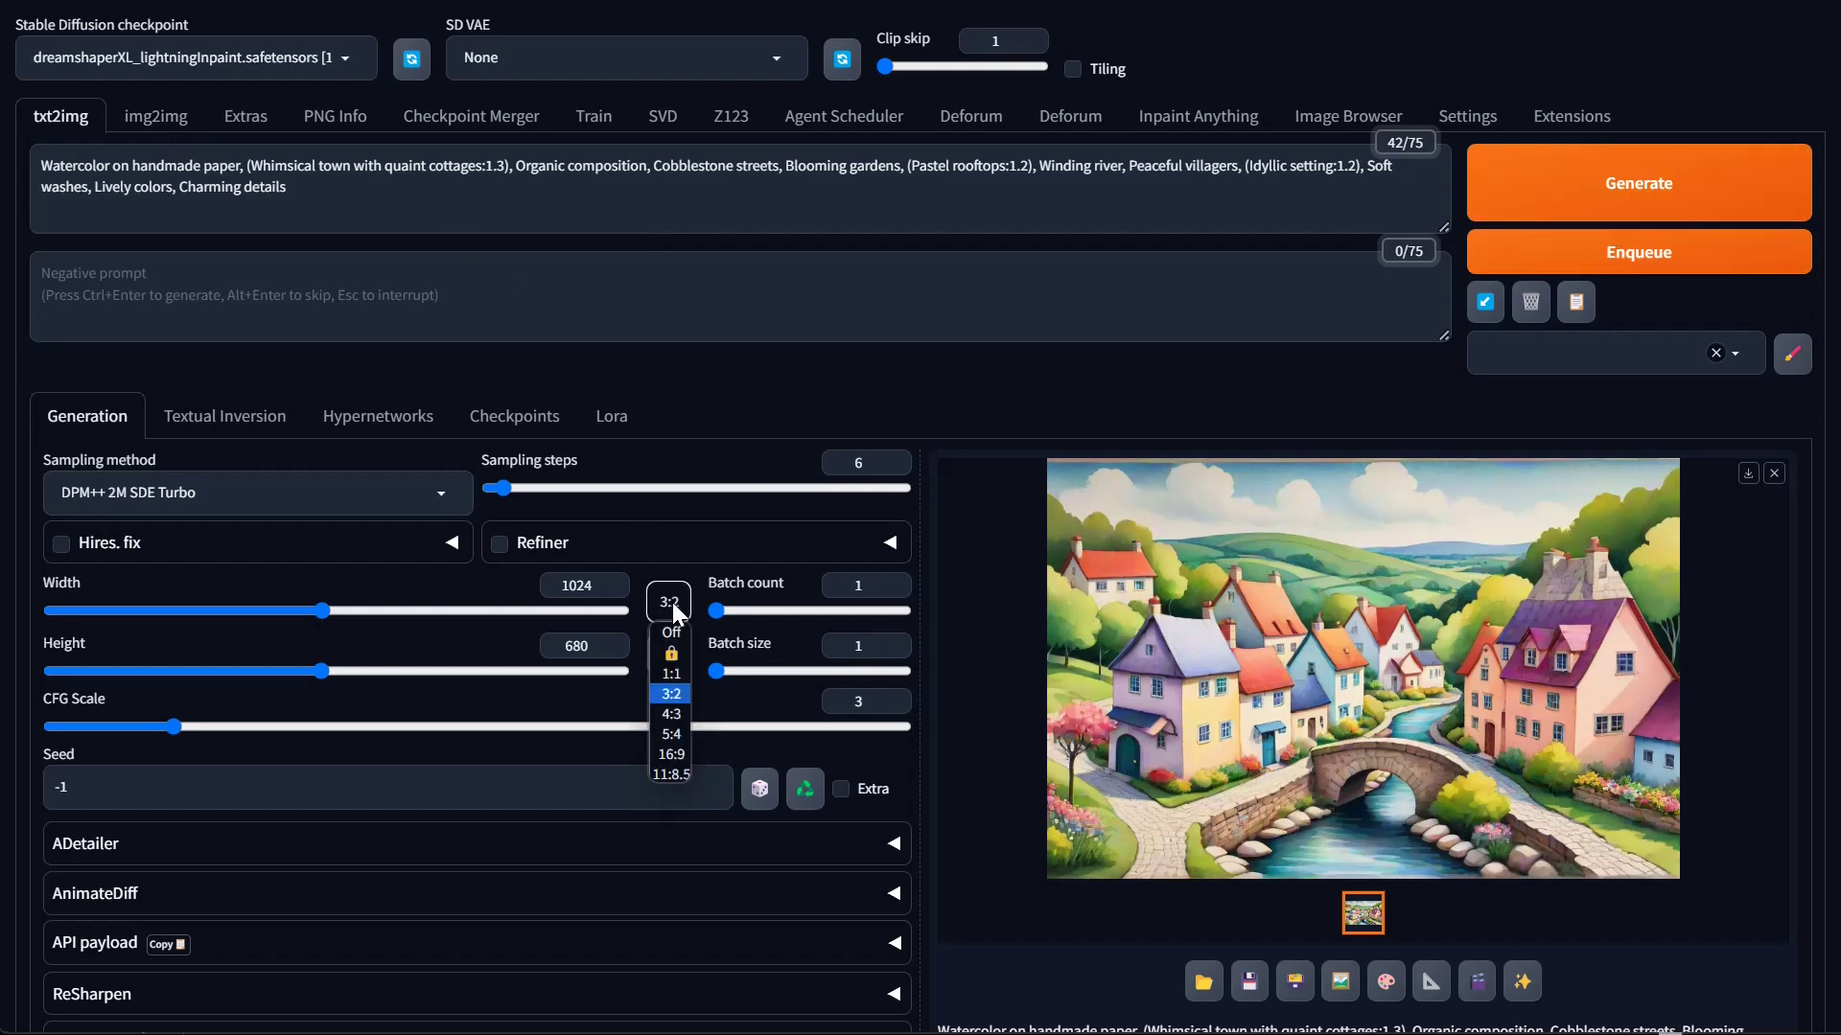
left_click(676, 678)
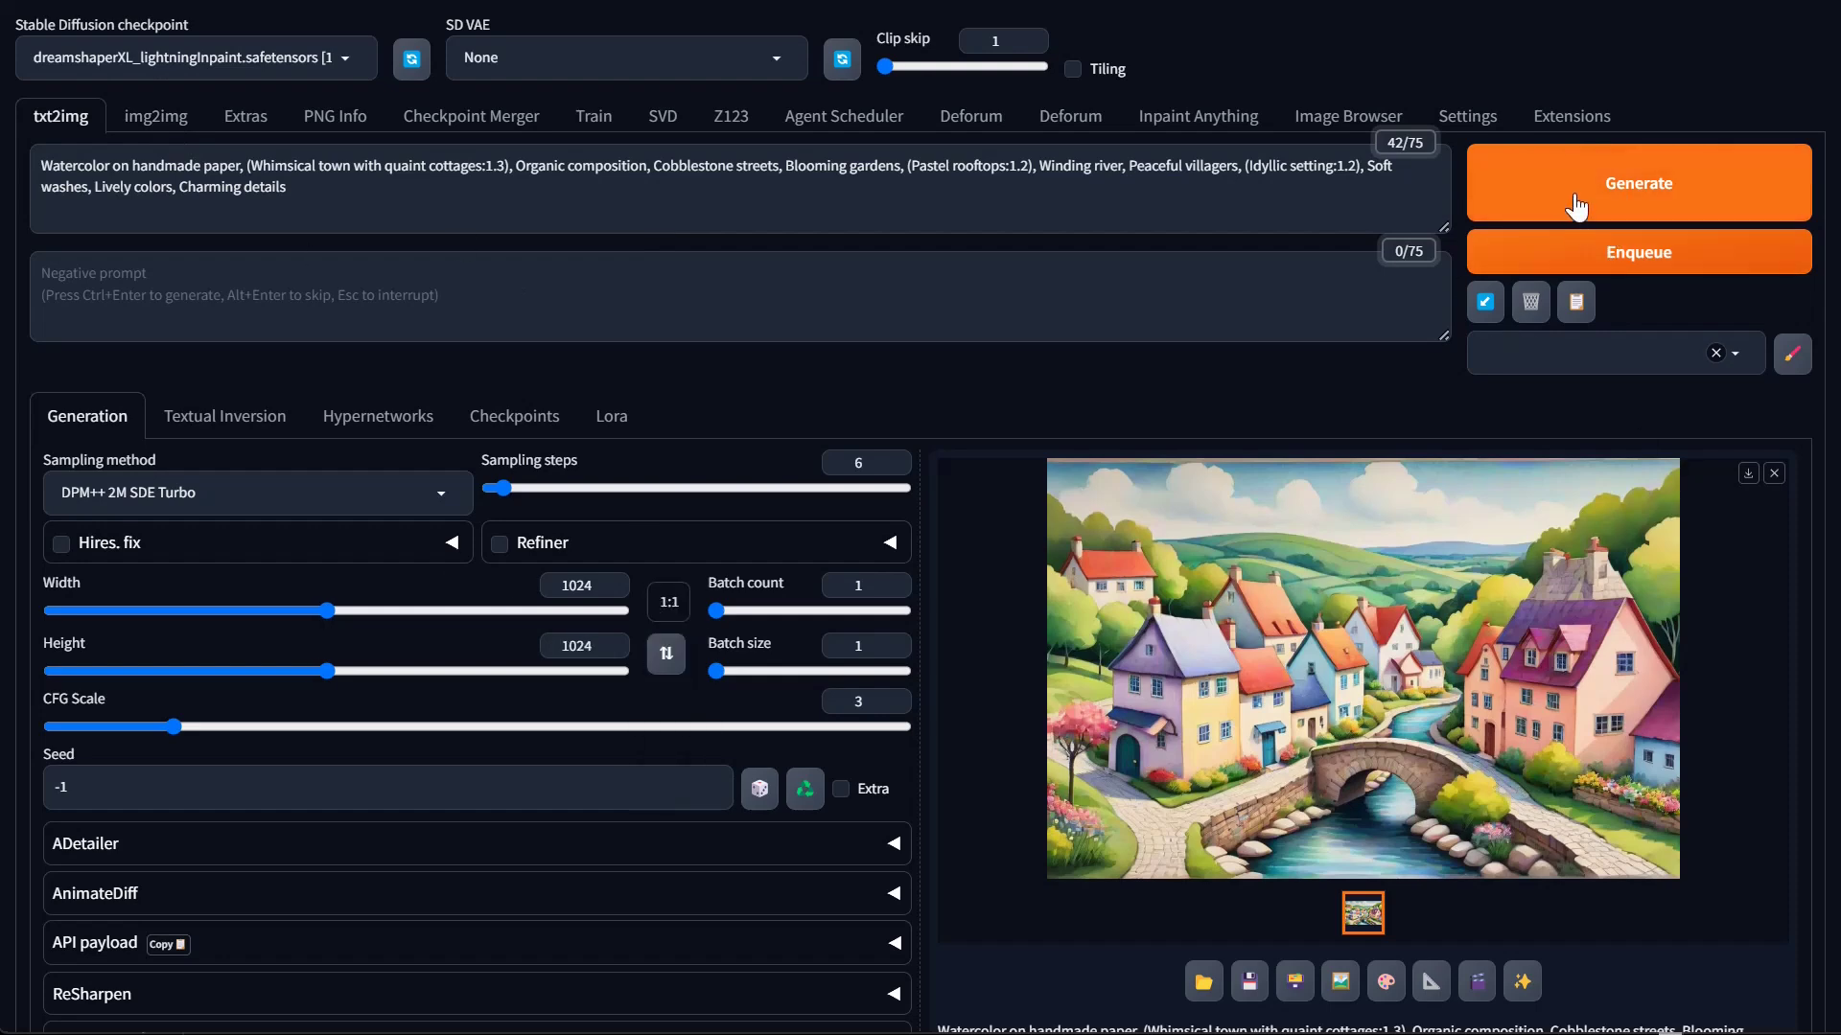
key("ctrl+Return")
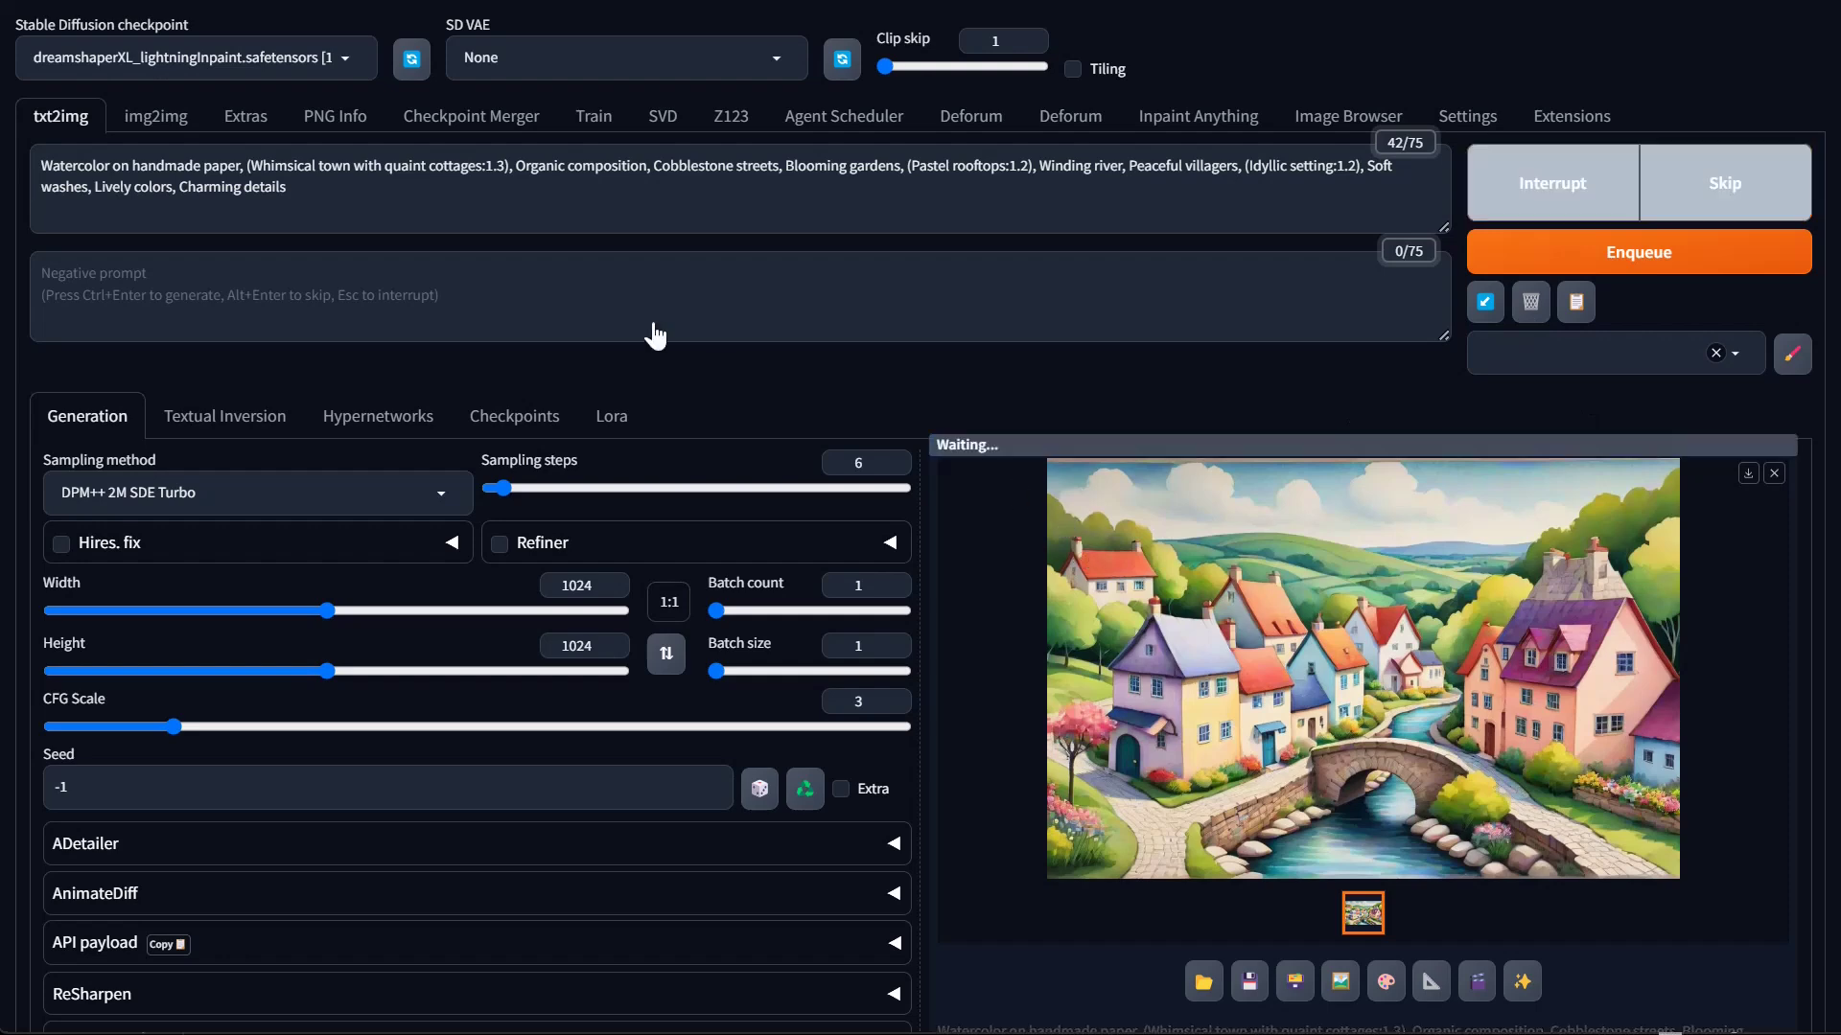
left_click(1545, 213)
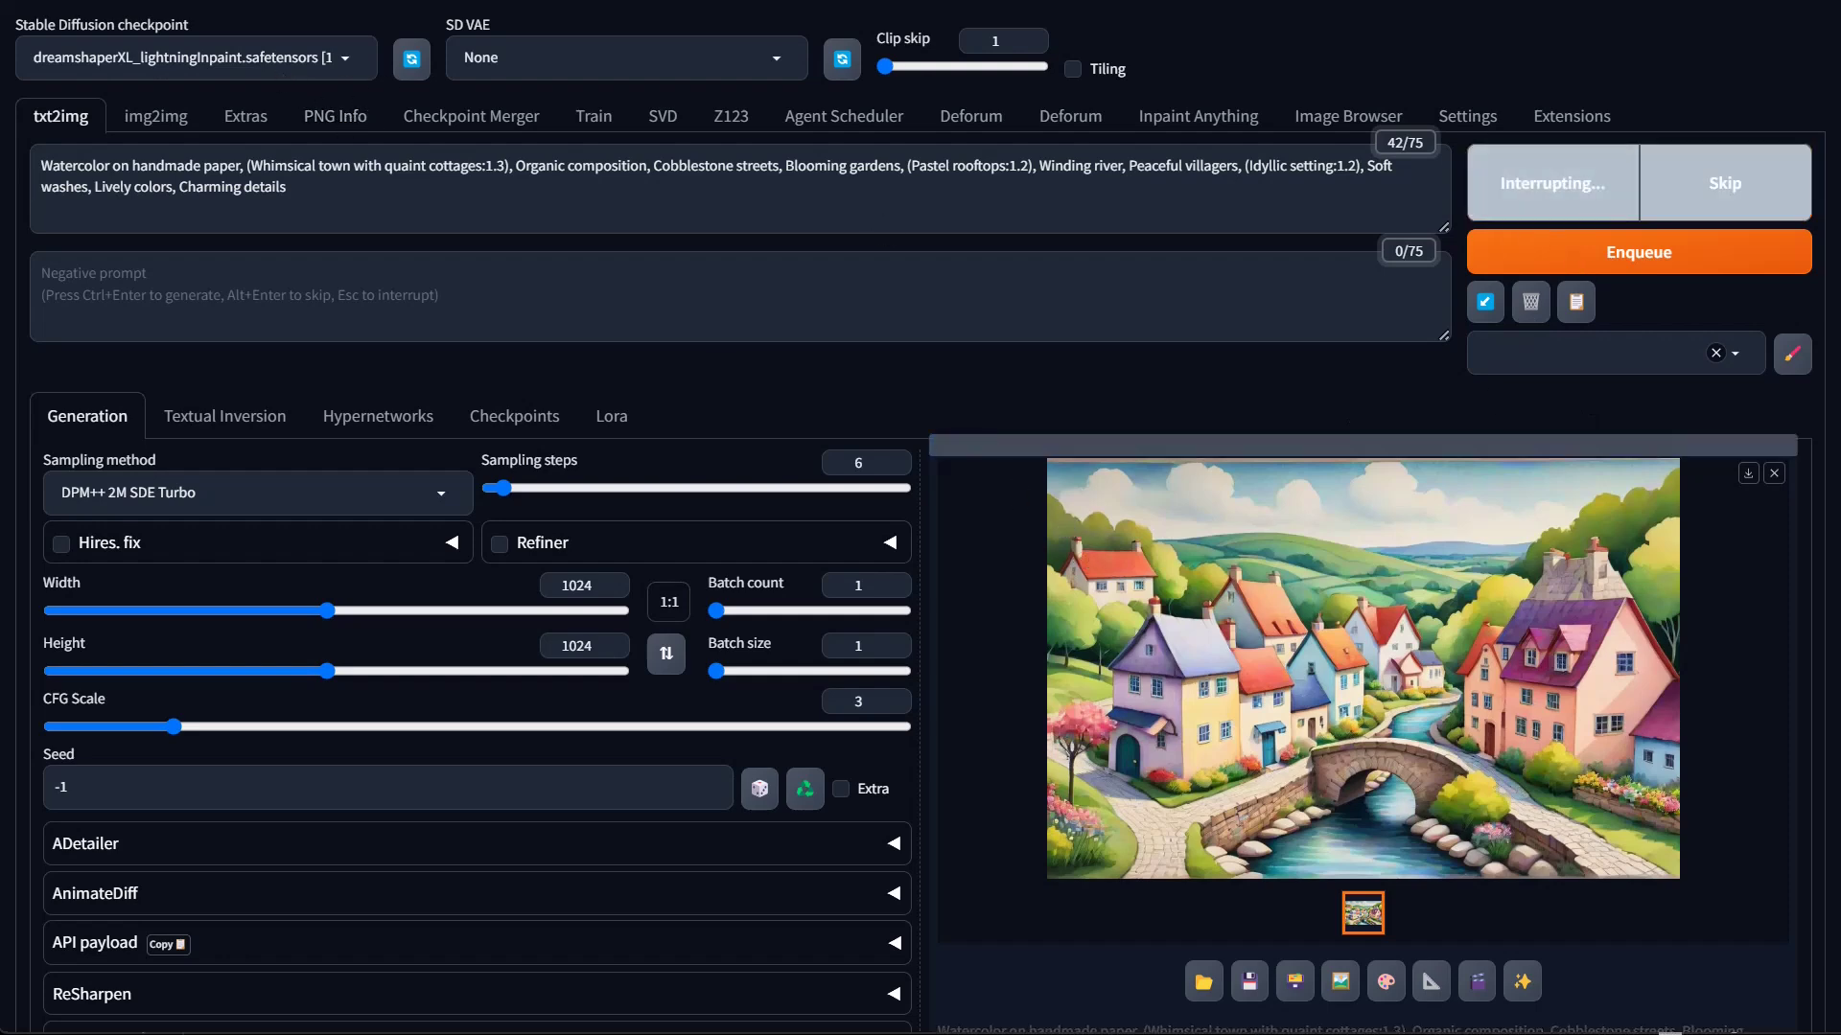
Load the RealitiesEdgeXLLIGHTNING_TURBOV7 checkpoint and generate the square watercolor village
left_click(277, 58)
scroll(276, 411, "up", 3)
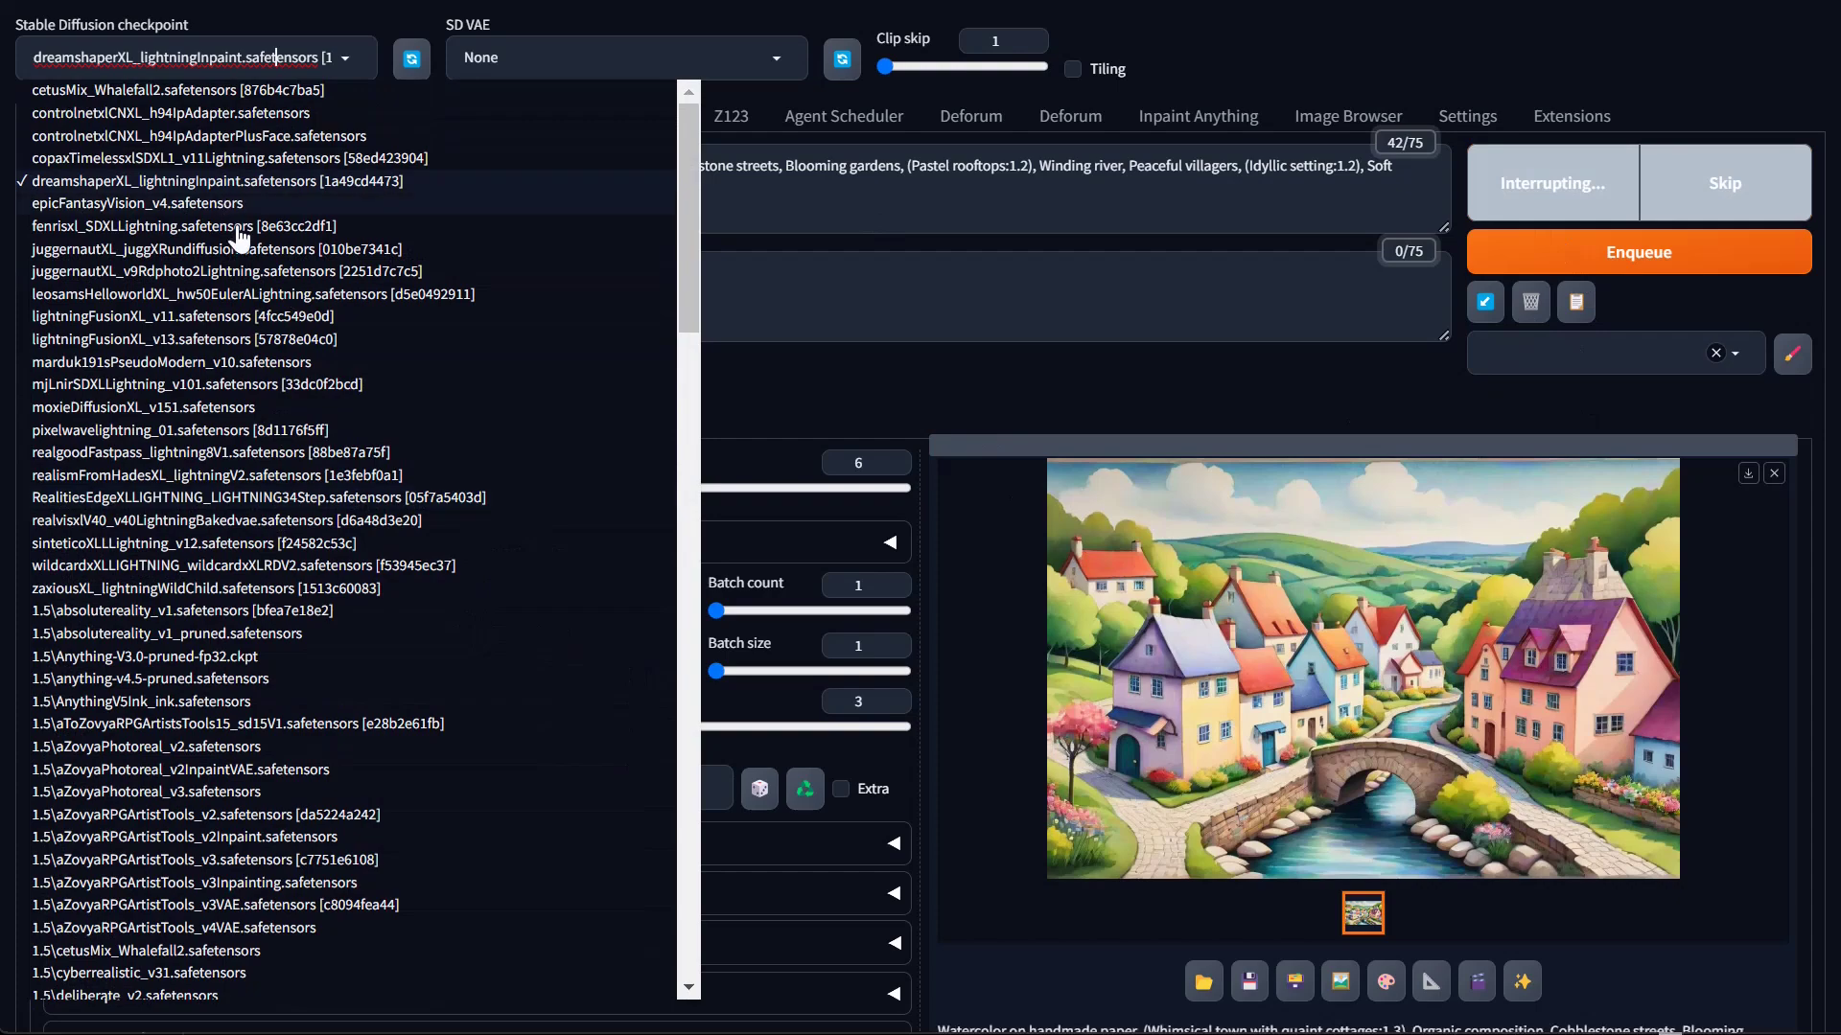
scroll(235, 815, "down", 10)
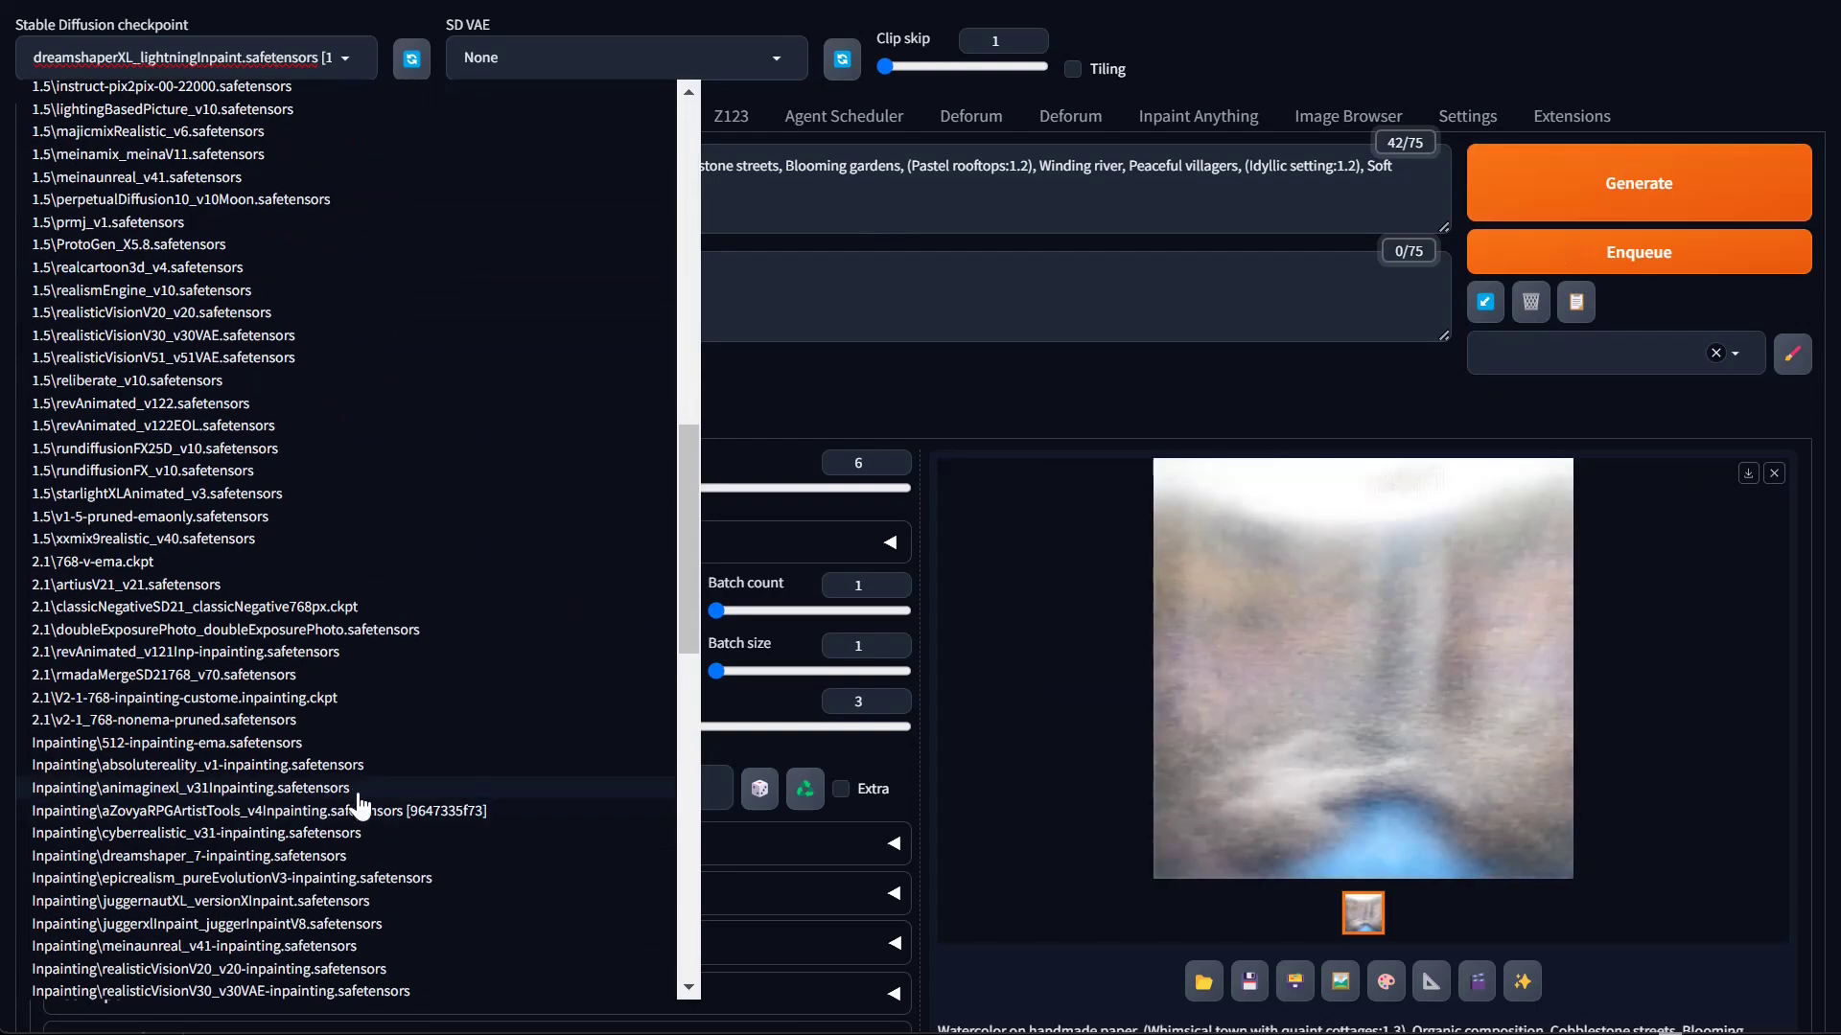
scroll(230, 815, "down", 5)
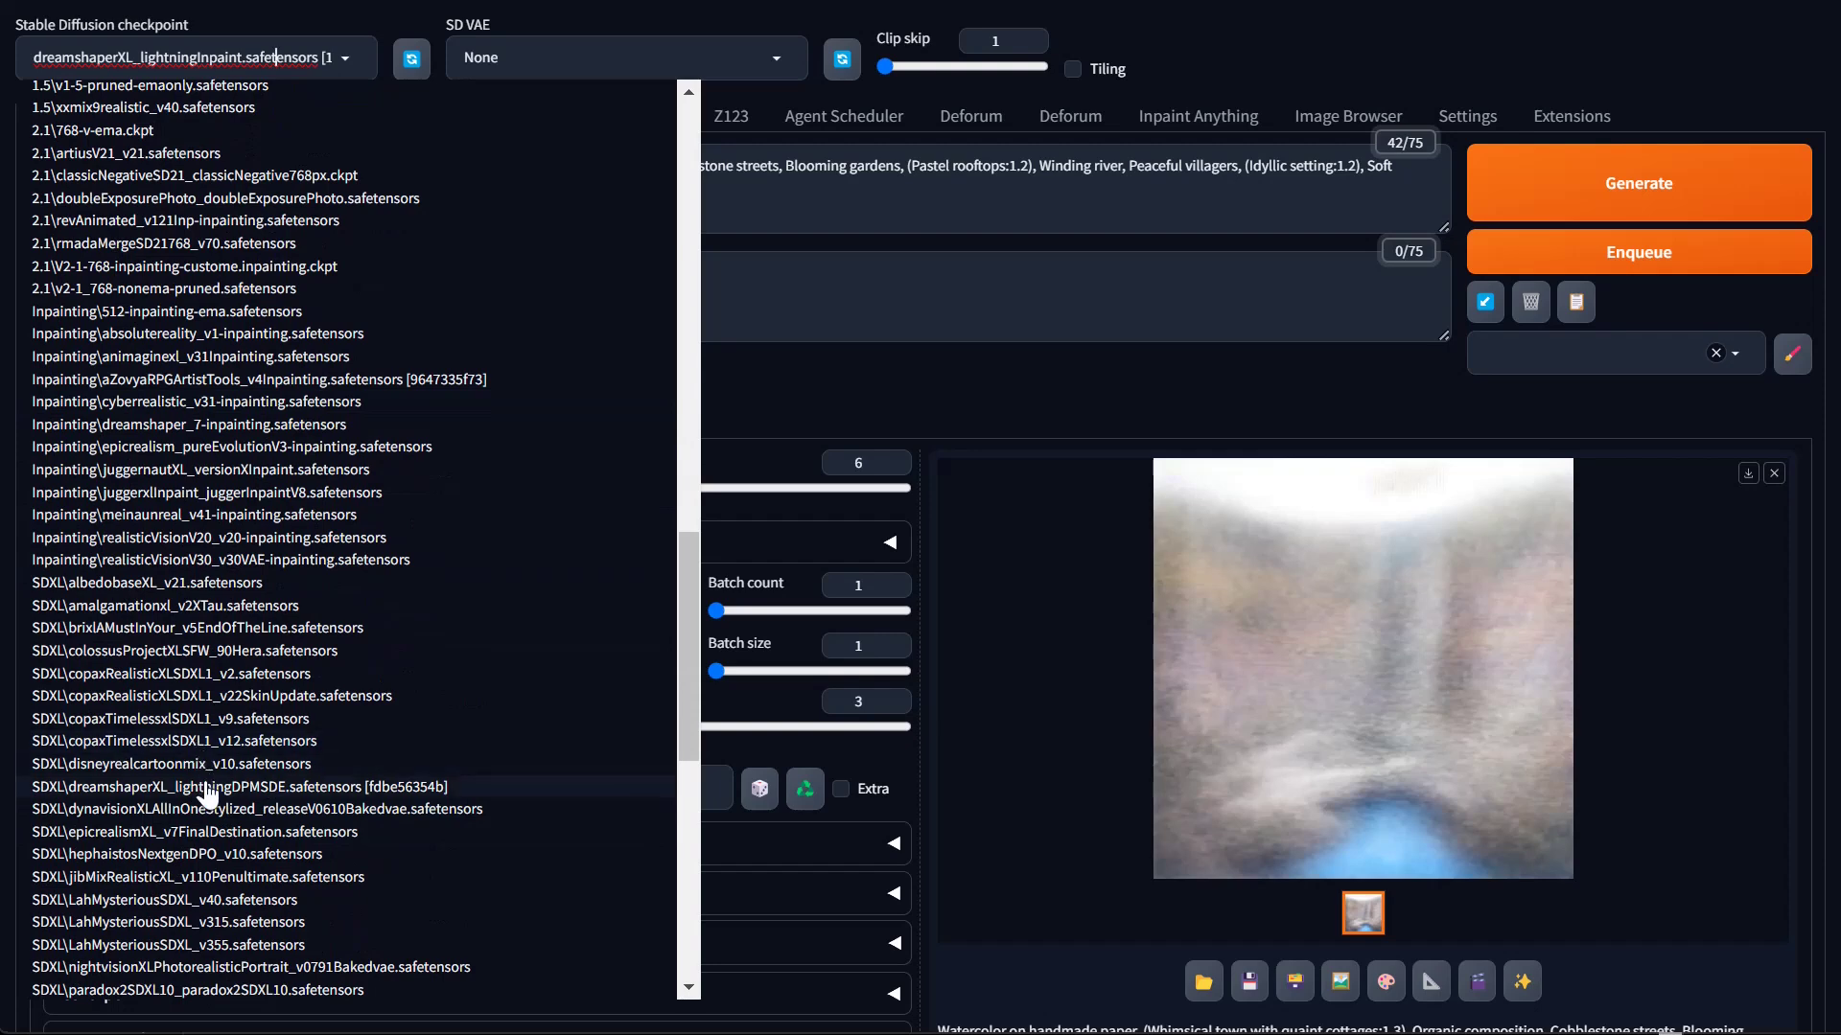
scroll(201, 776, "down", 10)
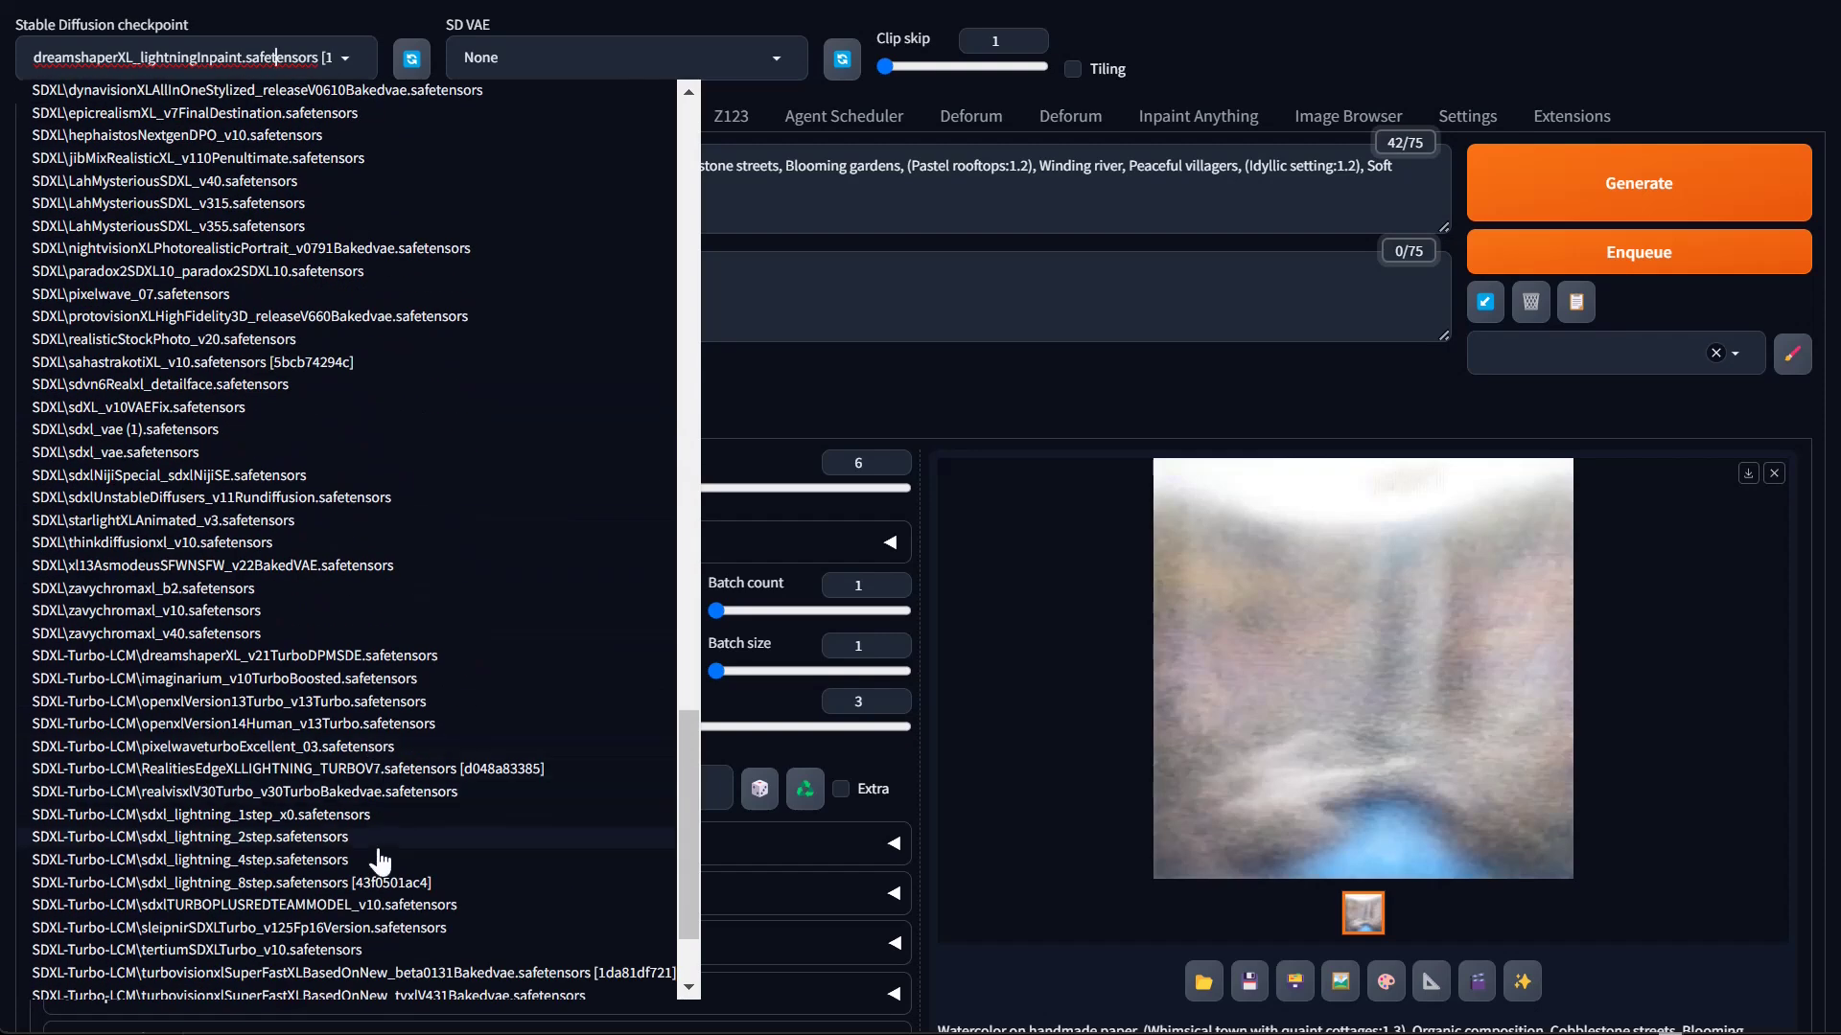
left_click(230, 769)
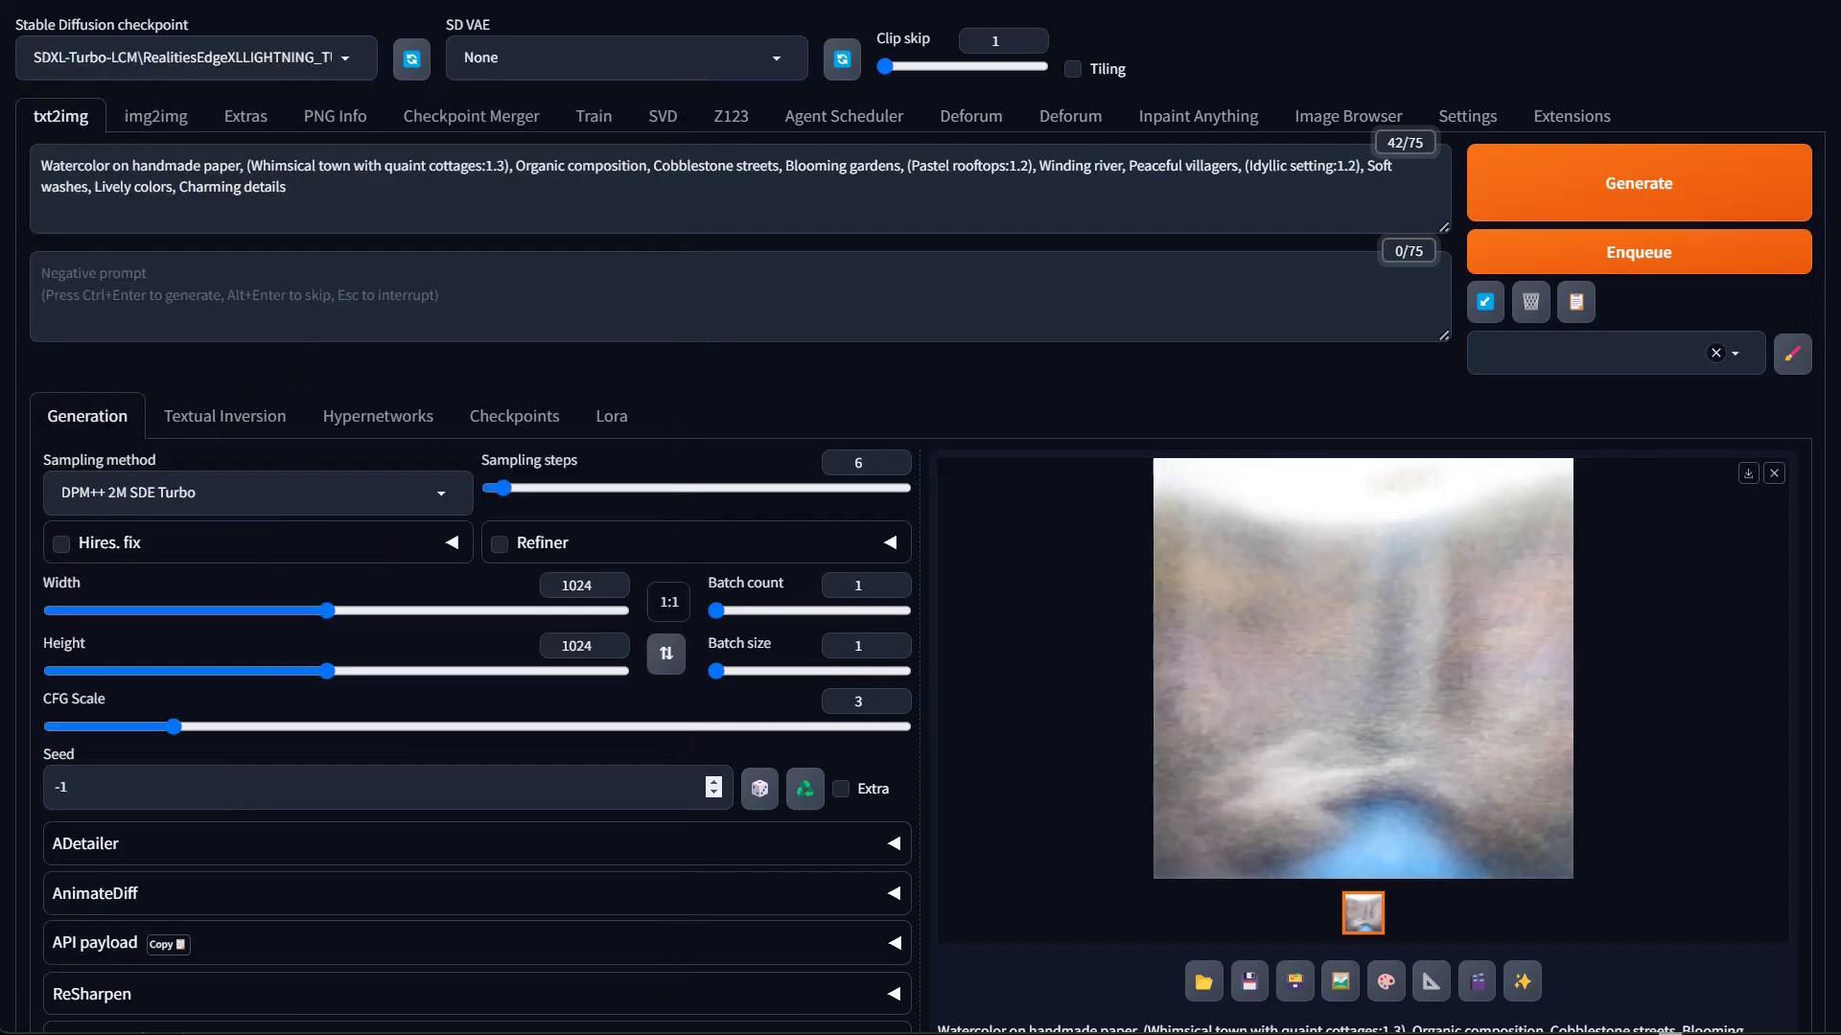
left_click(1663, 211)
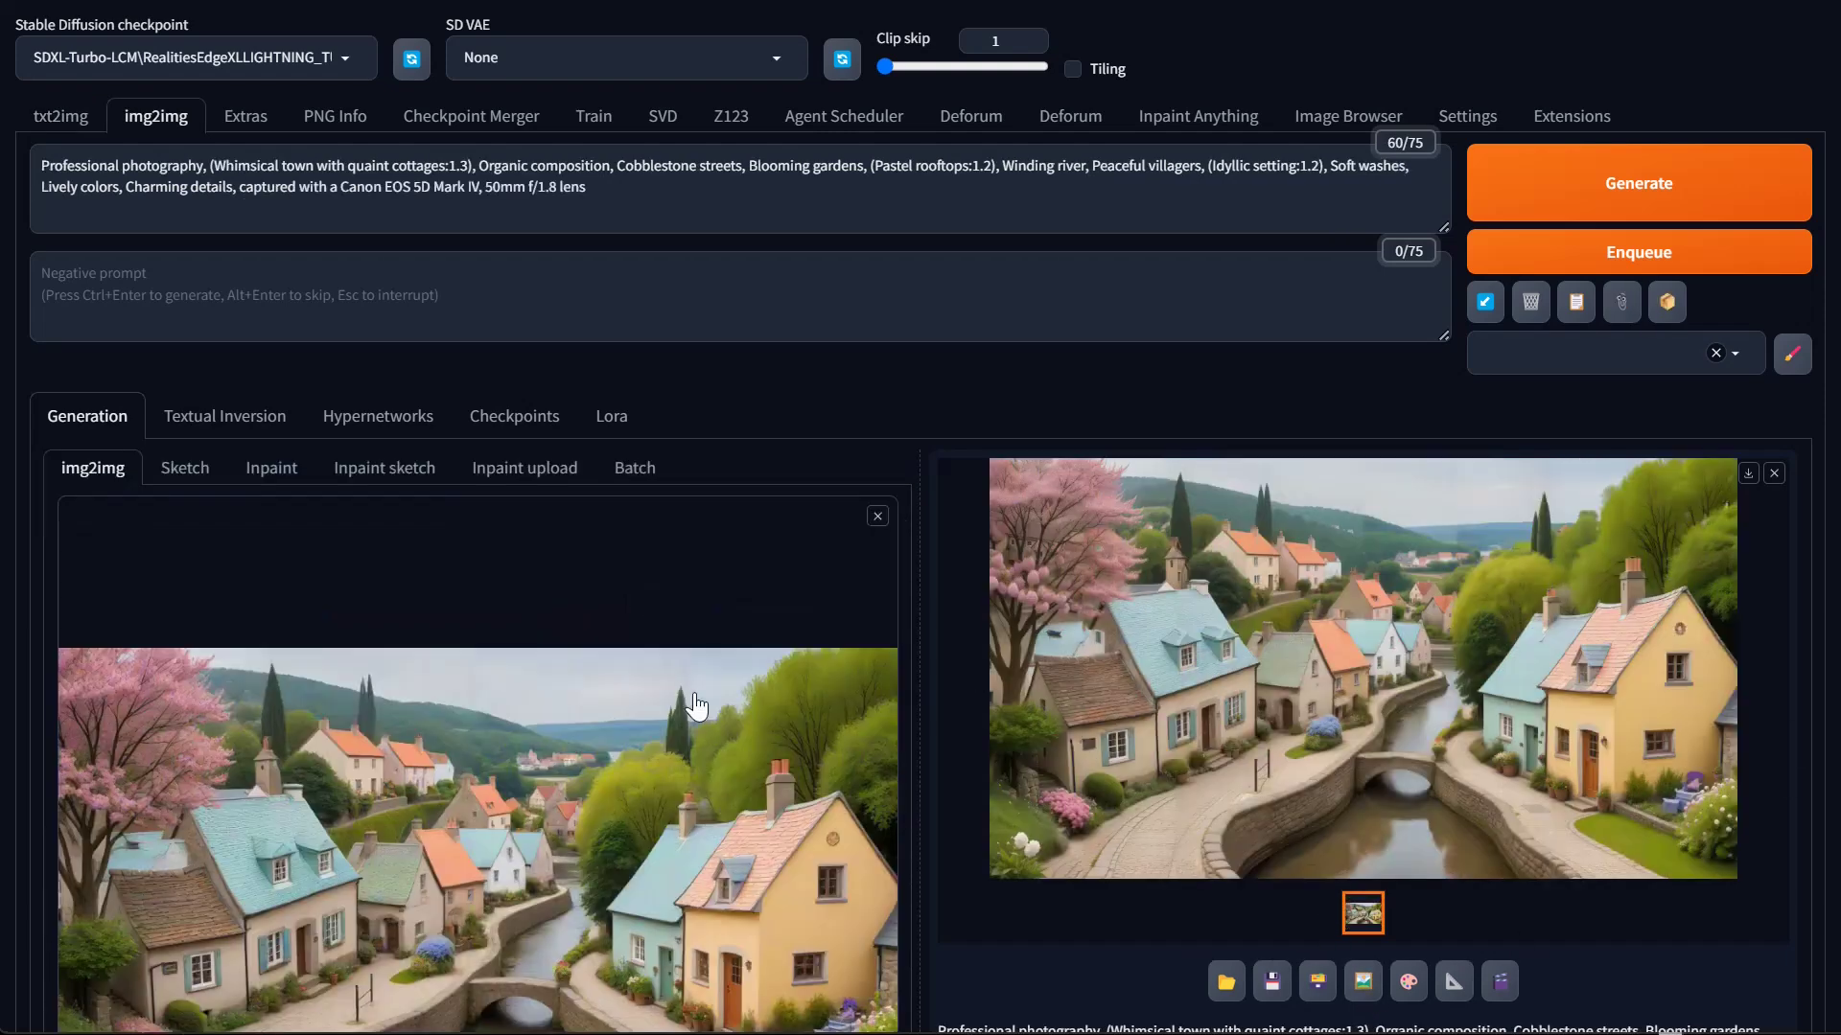
Replace the img2img source image and prompt with the square watercolor village and its watercolor prompt
scroll(696, 708, "down", 6)
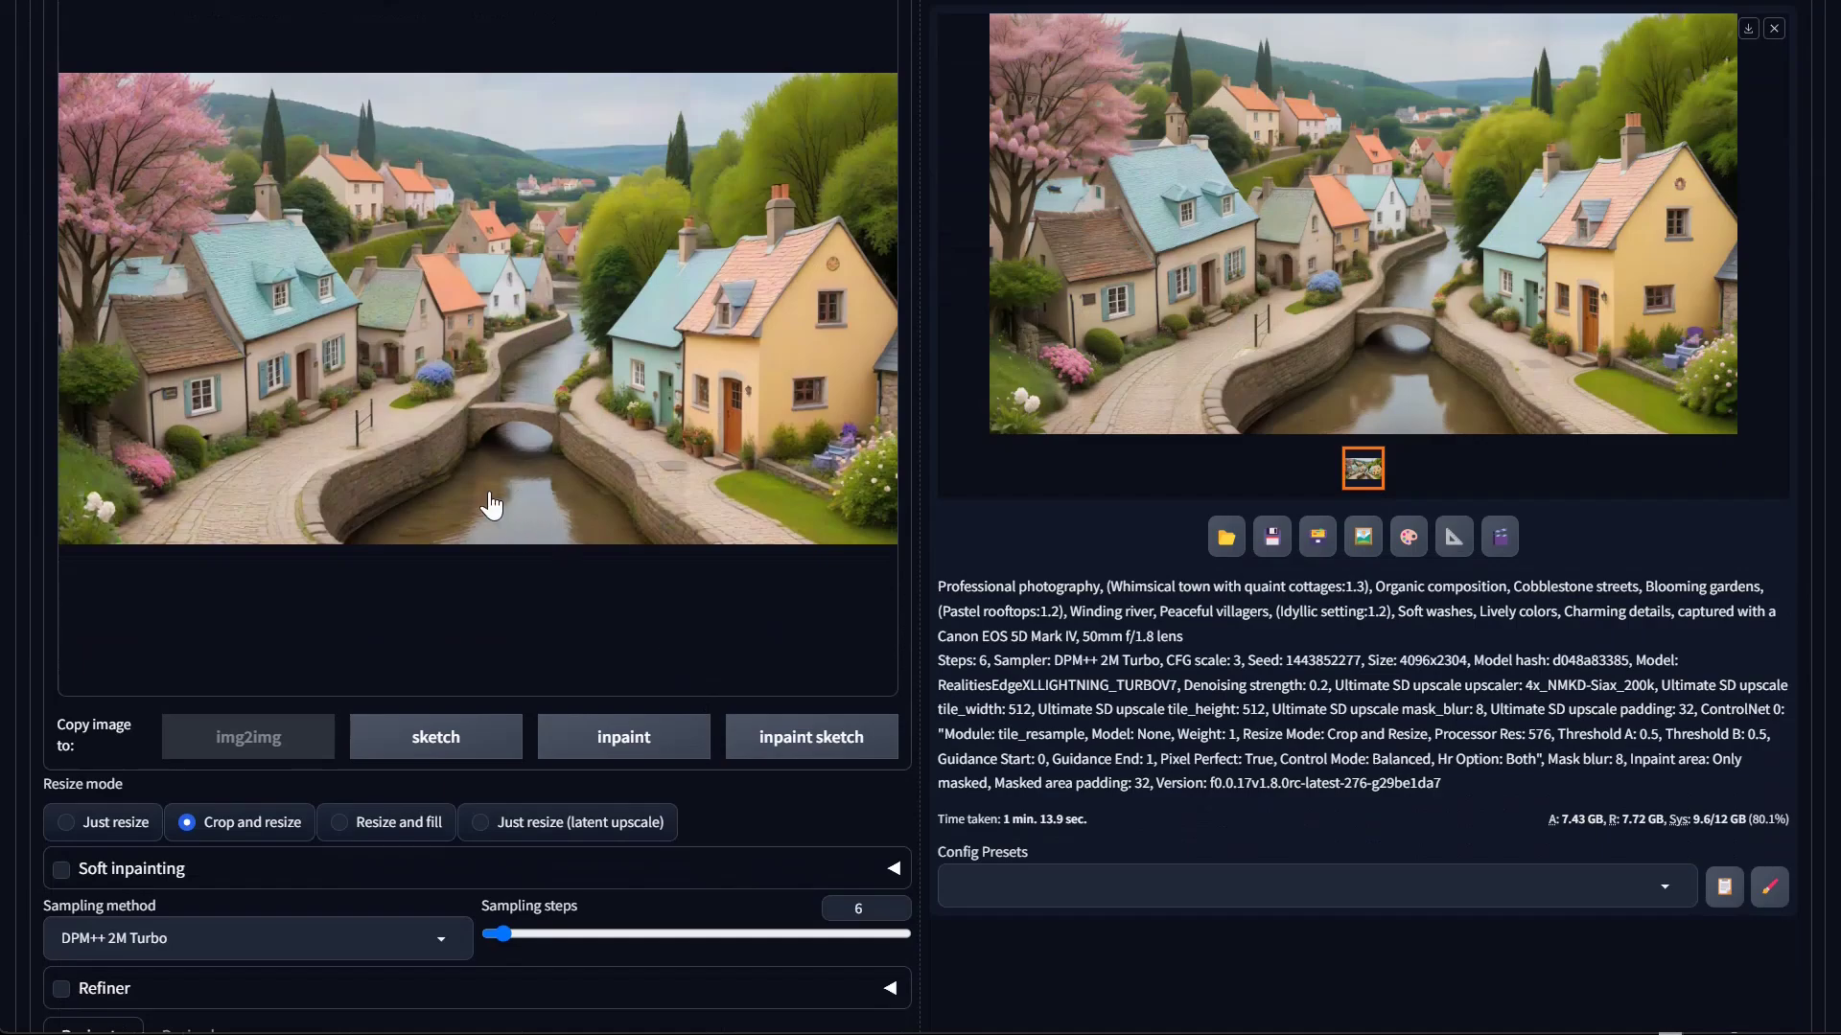
scroll(499, 509, "up", 5)
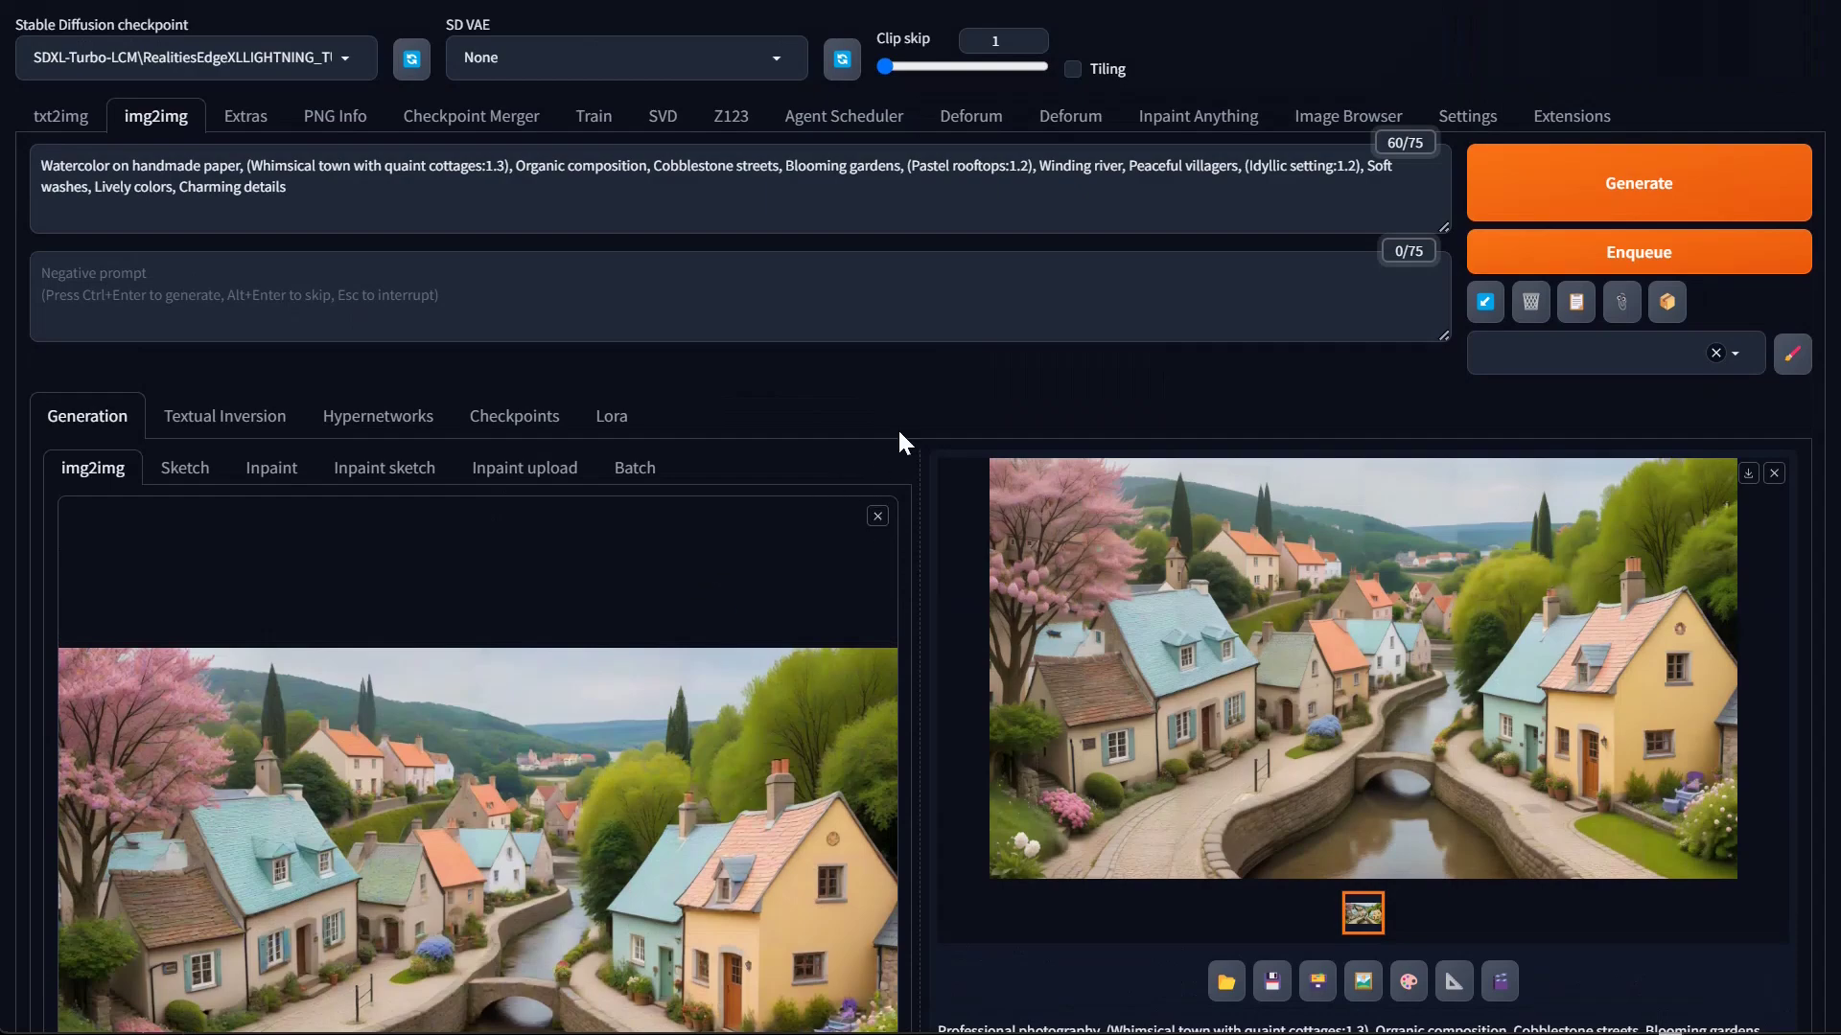
scroll(668, 569, "down", 5)
key("ctrl+v")
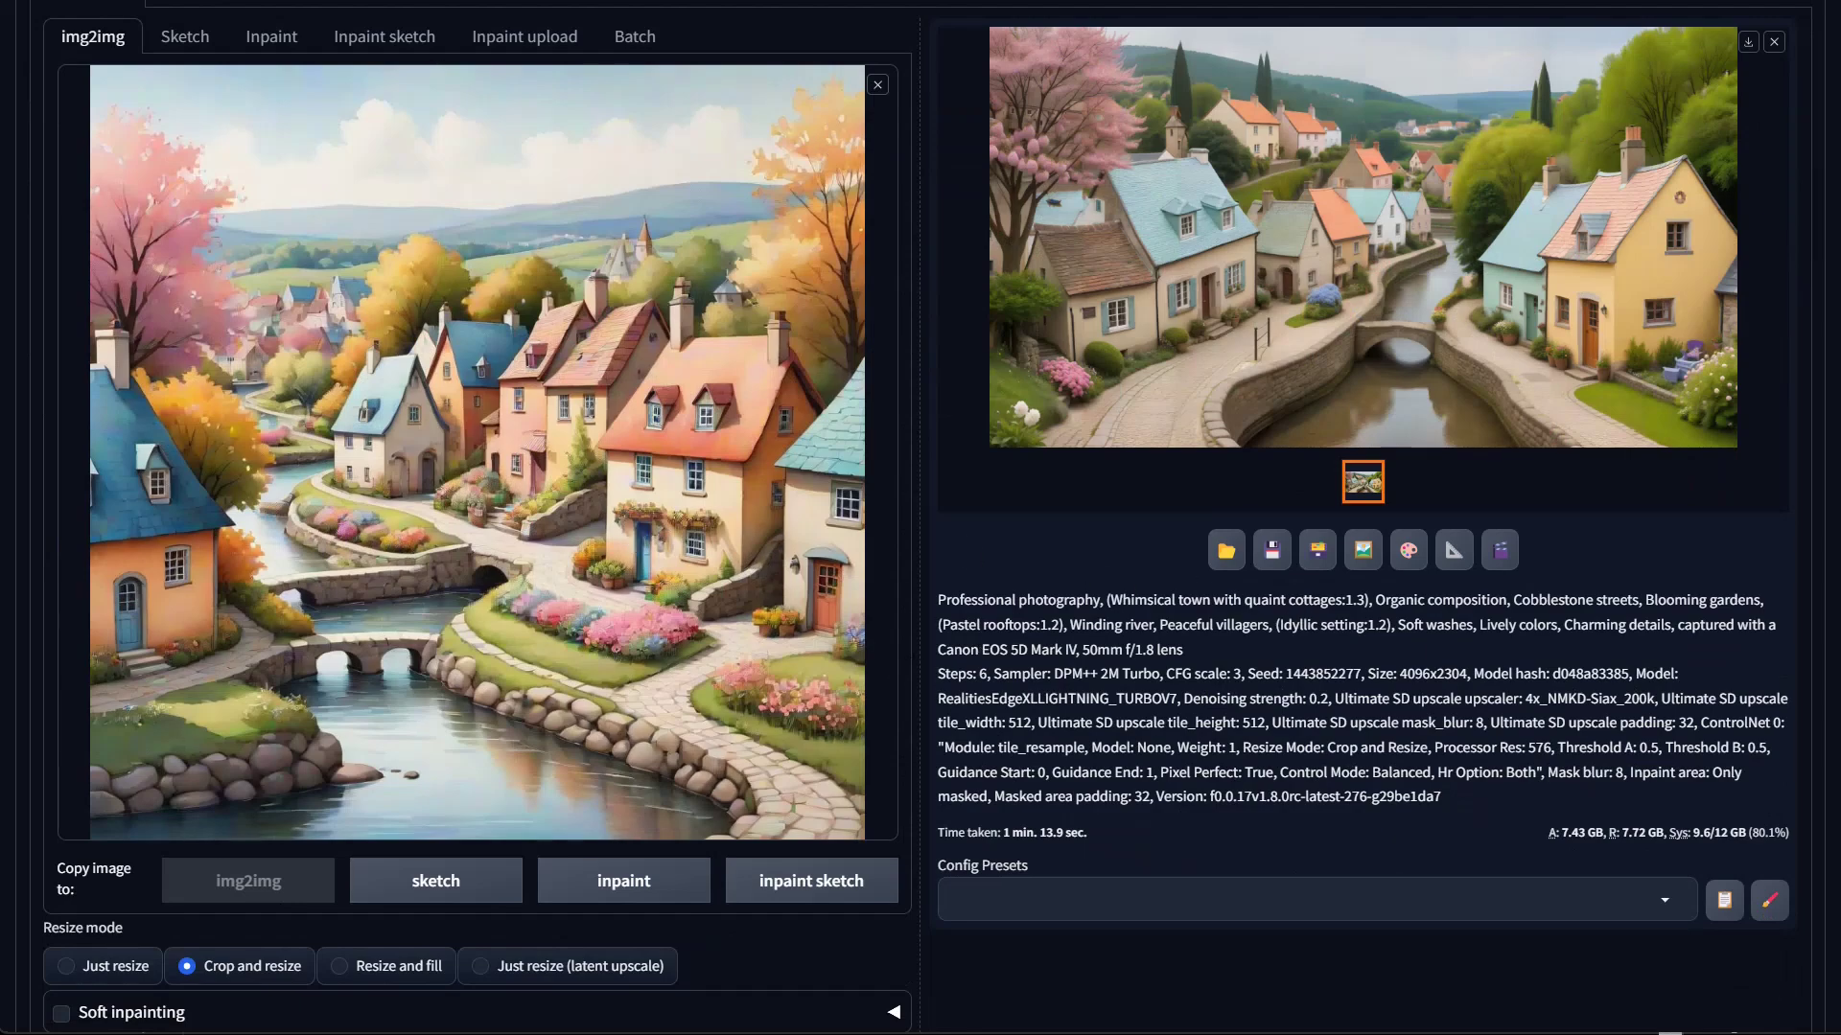
scroll(920, 537, "up", 5)
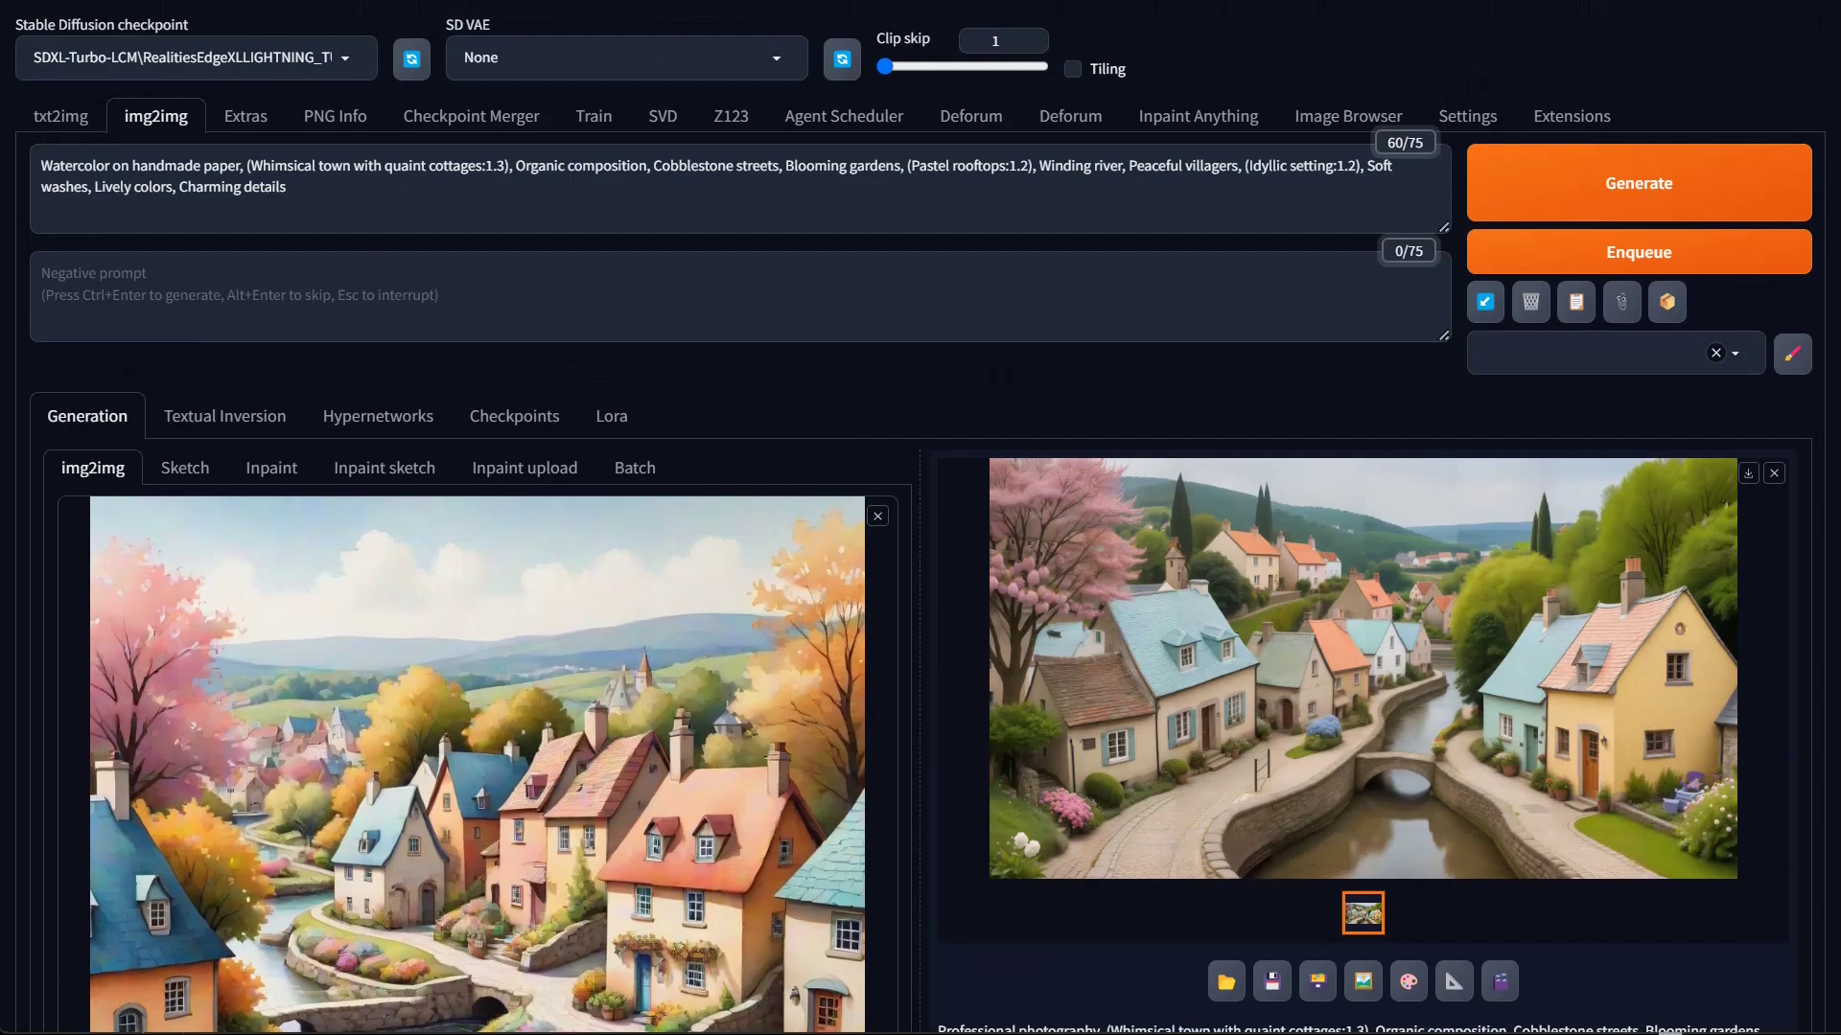
Search the checkpoints for "inpaint" and load dreamshaperXL_lightningInpaint.safetensors
left_click(147, 58)
double_click(192, 58)
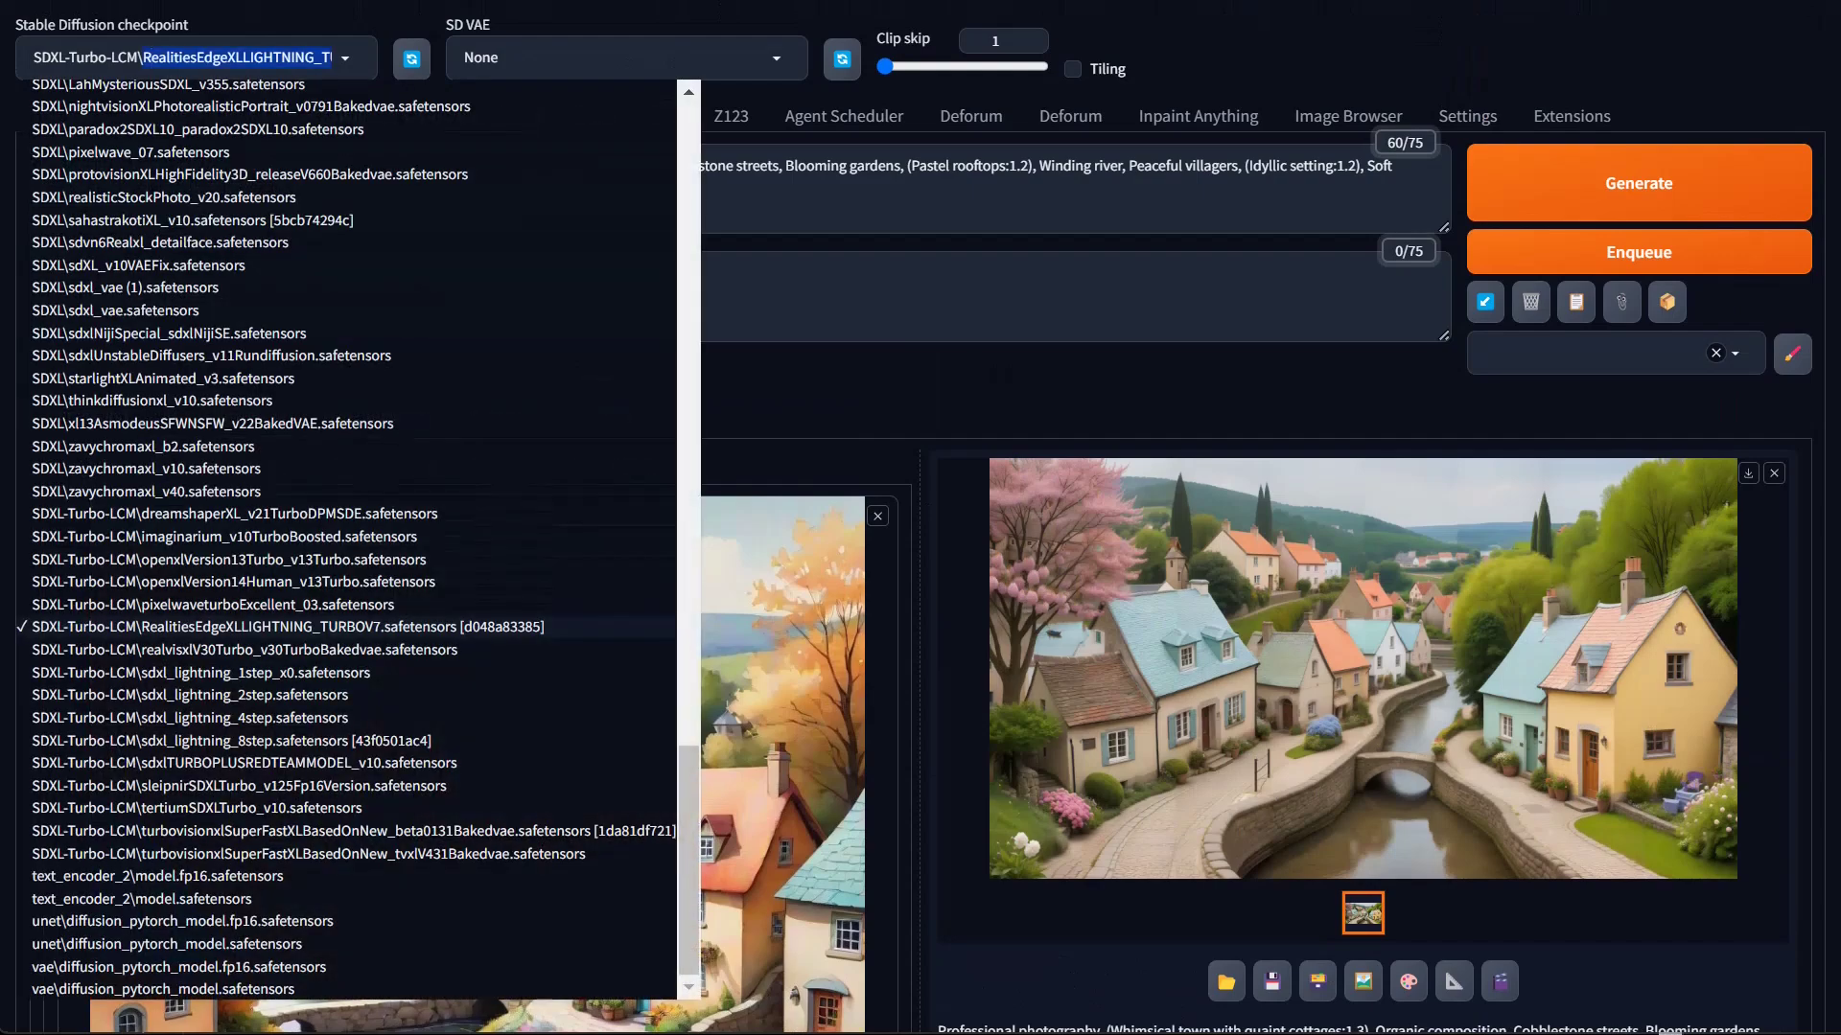
key("Escape")
key("End")
key("shift+Left")
key("shift+Left")
key("shift+Left")
key("shift+Left")
key("shift+Left")
key("shift+Left")
key("shift+Left")
key("shift+Left")
key("shift+Left")
key("shift+Left")
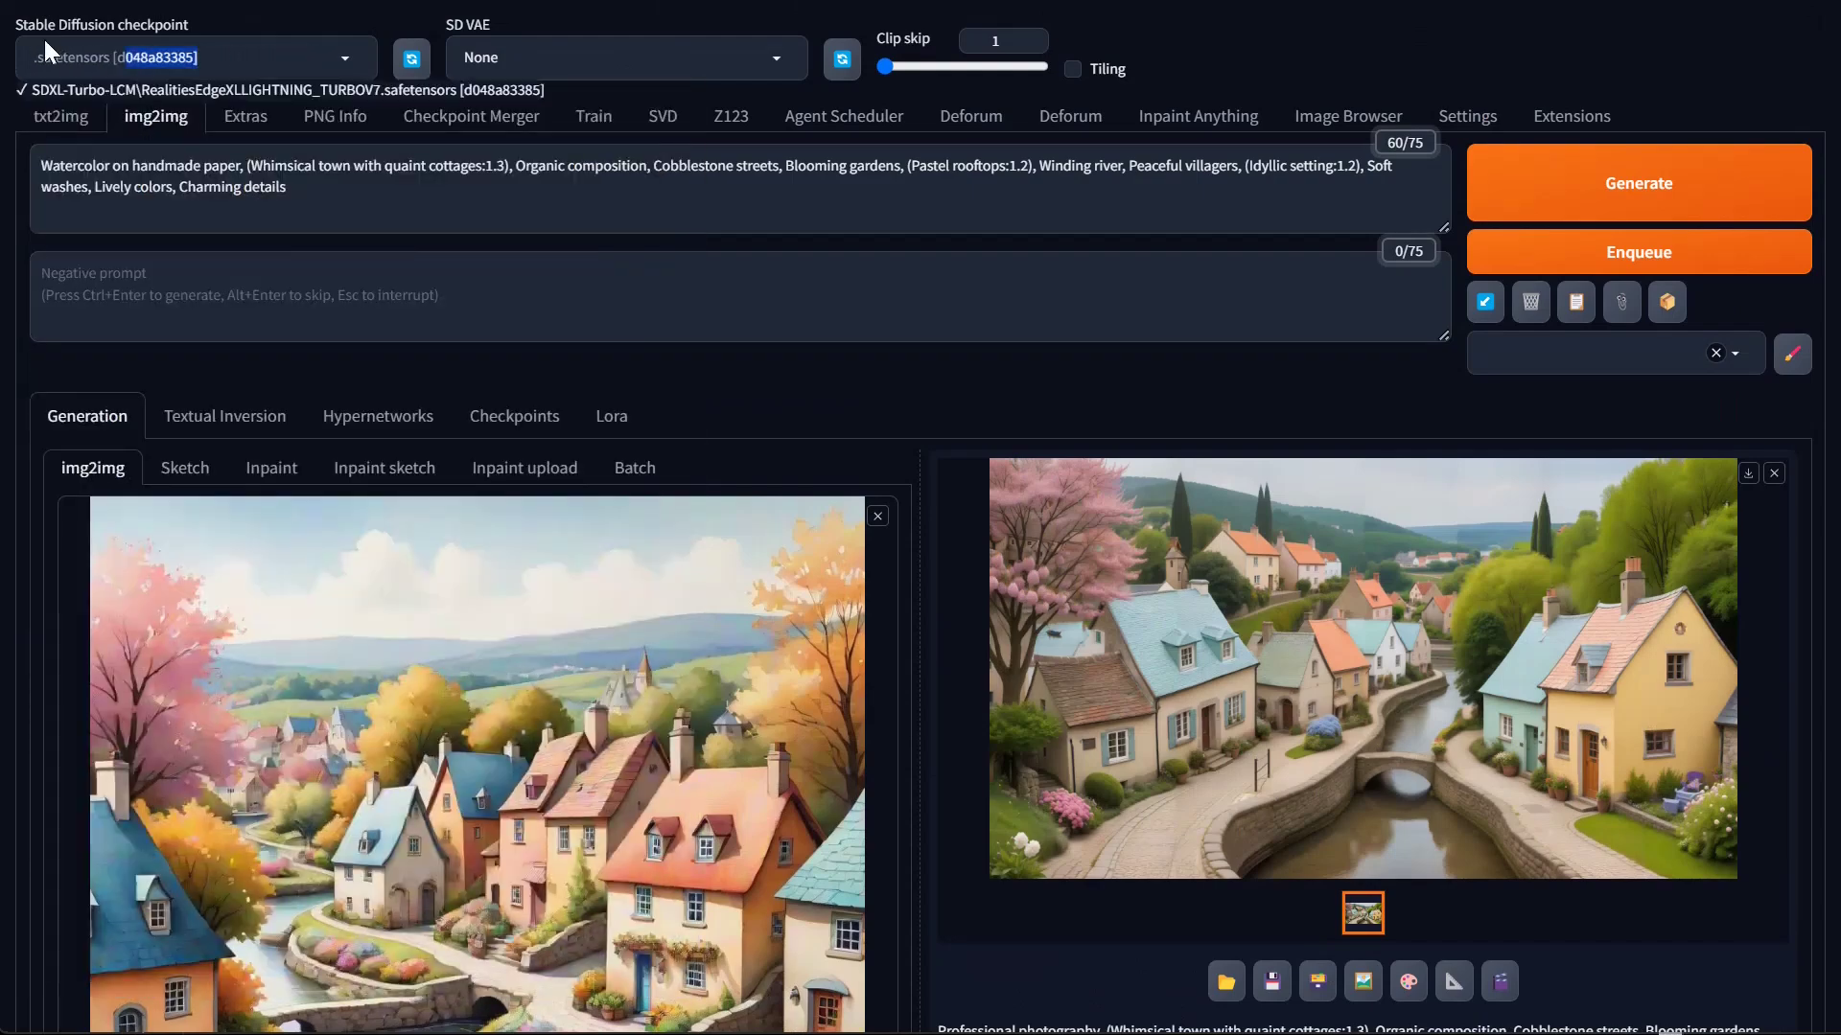
key("ctrl+a")
type("inpain")
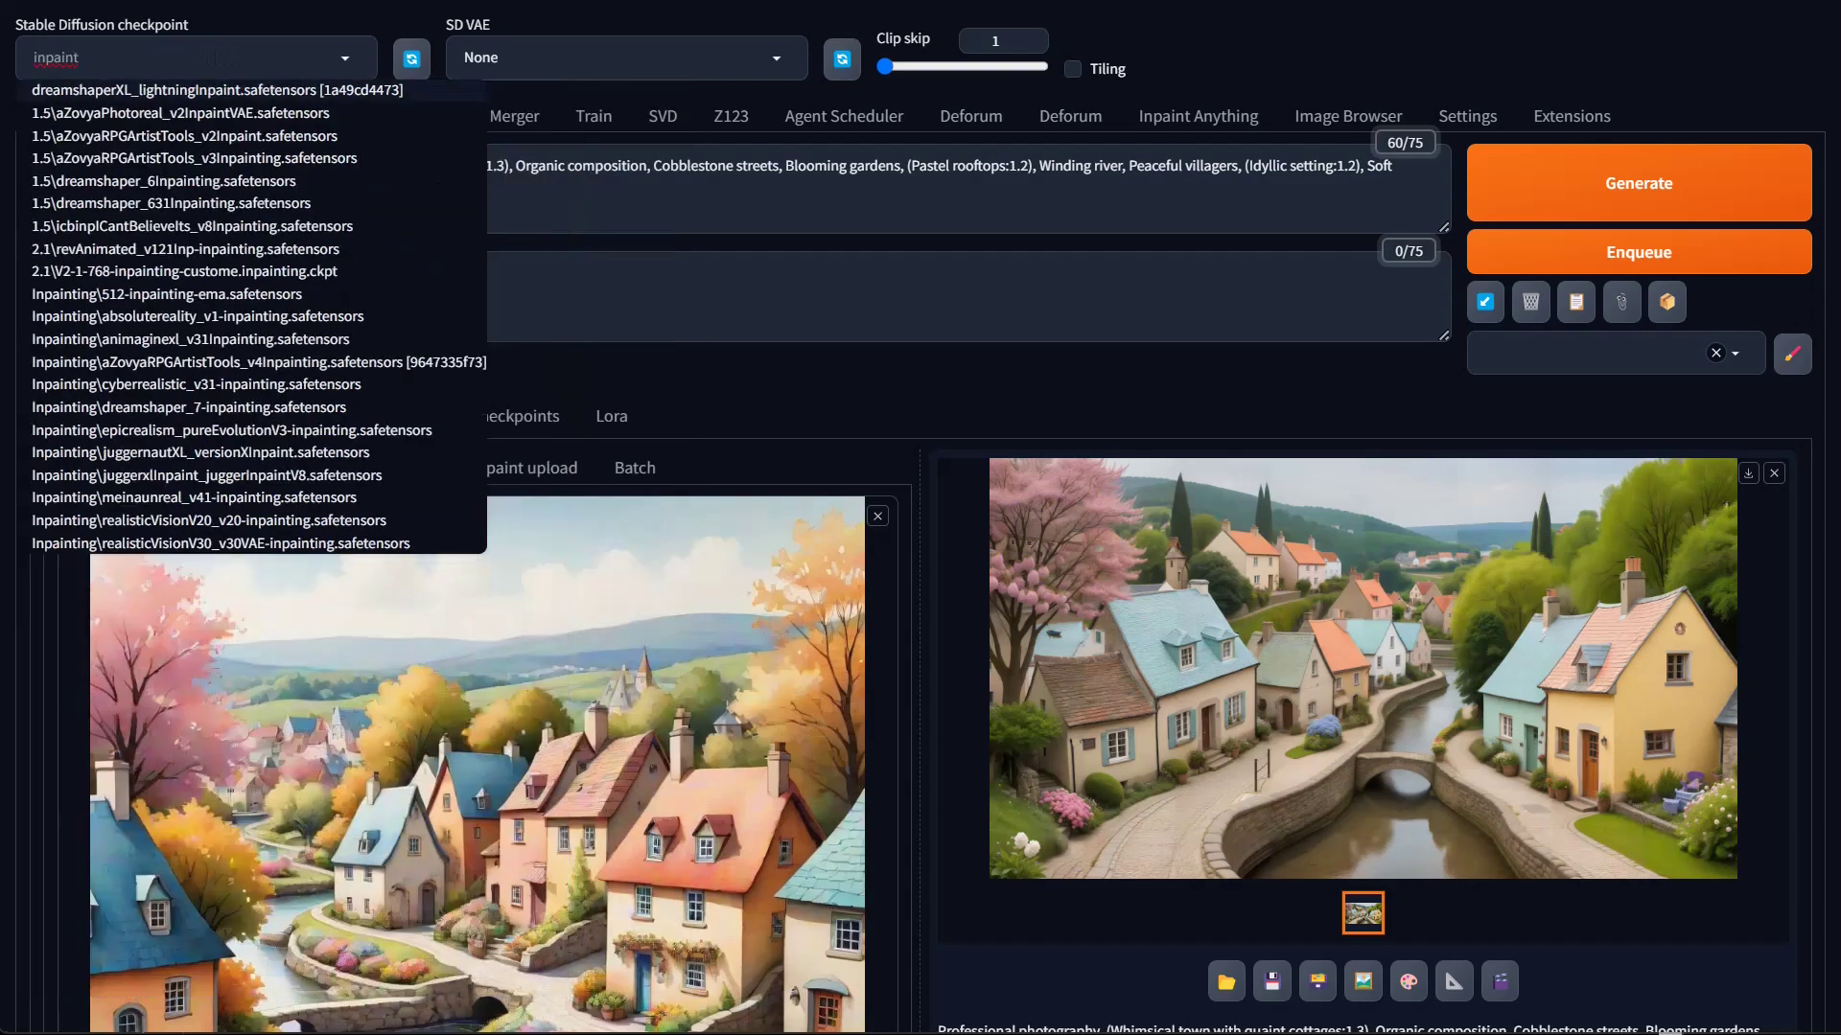
left_click(109, 92)
Raise the img2img denoising strength to 0.94
scroll(785, 375, "down", 9)
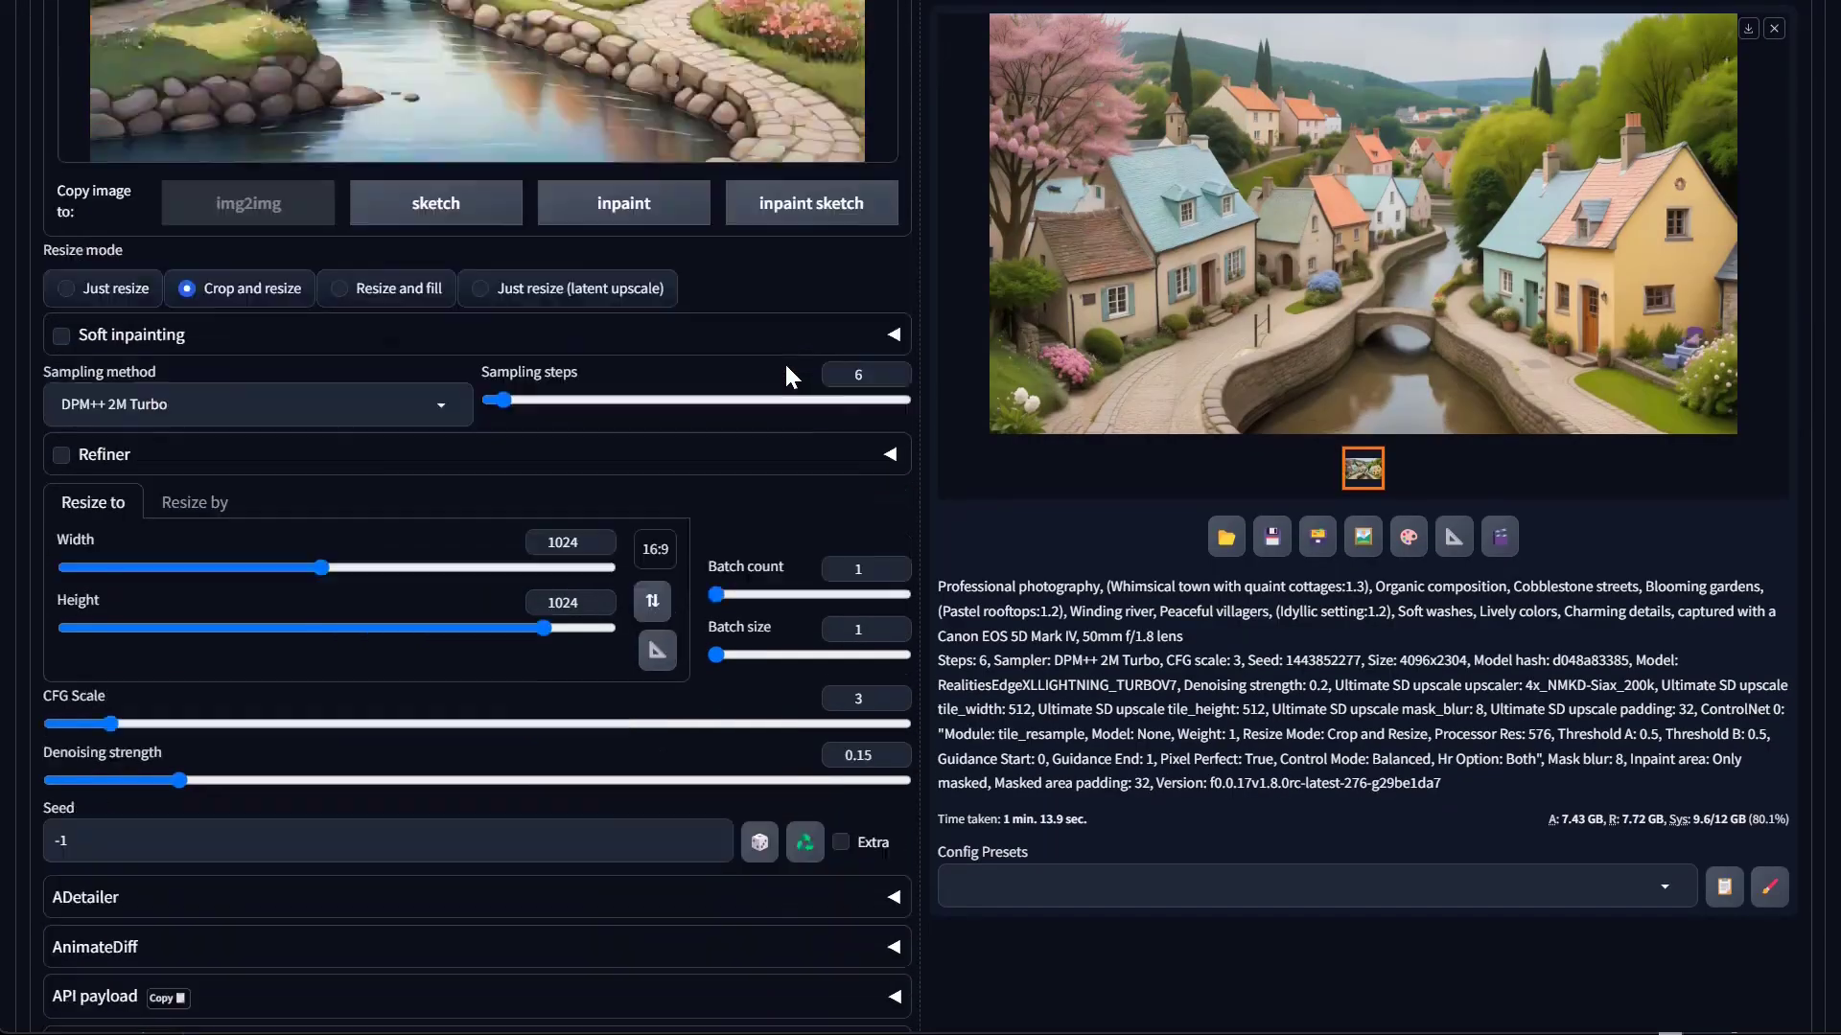
scroll(785, 364, "down", 5)
scroll(617, 188, "up", 7)
left_click_drag(180, 595, 739, 590)
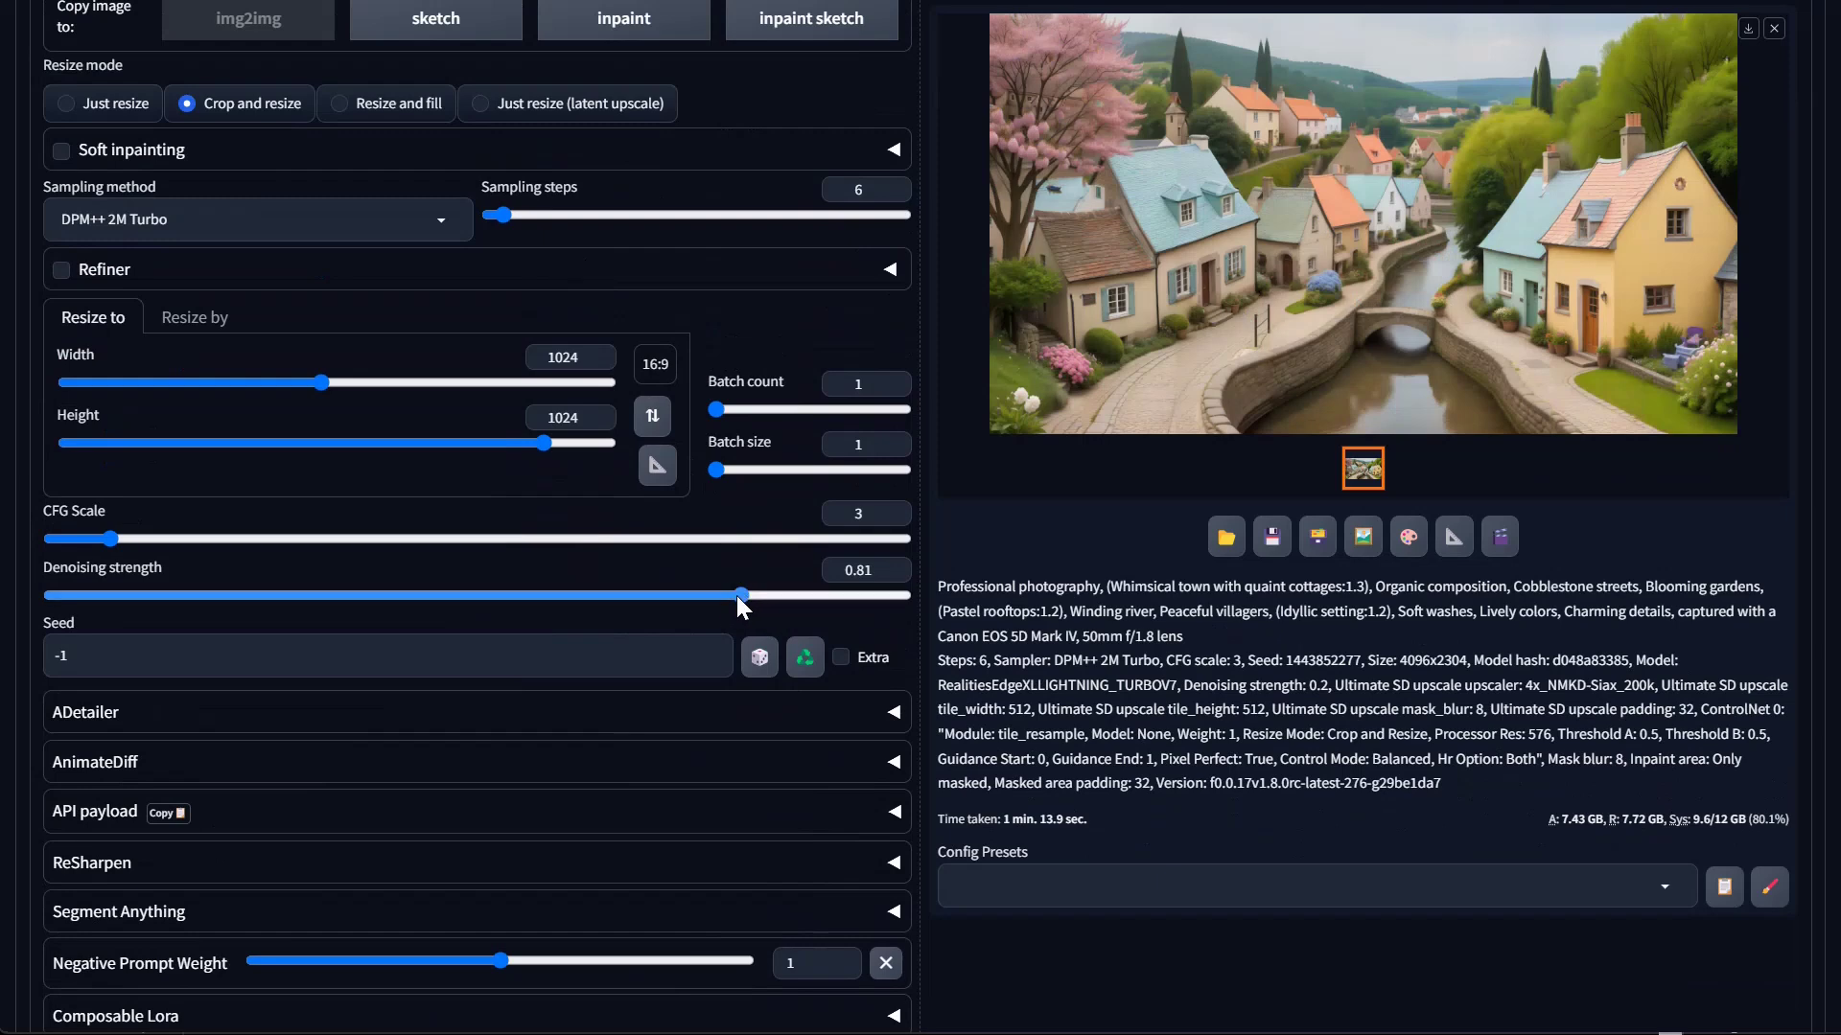
left_click_drag(741, 596, 854, 629)
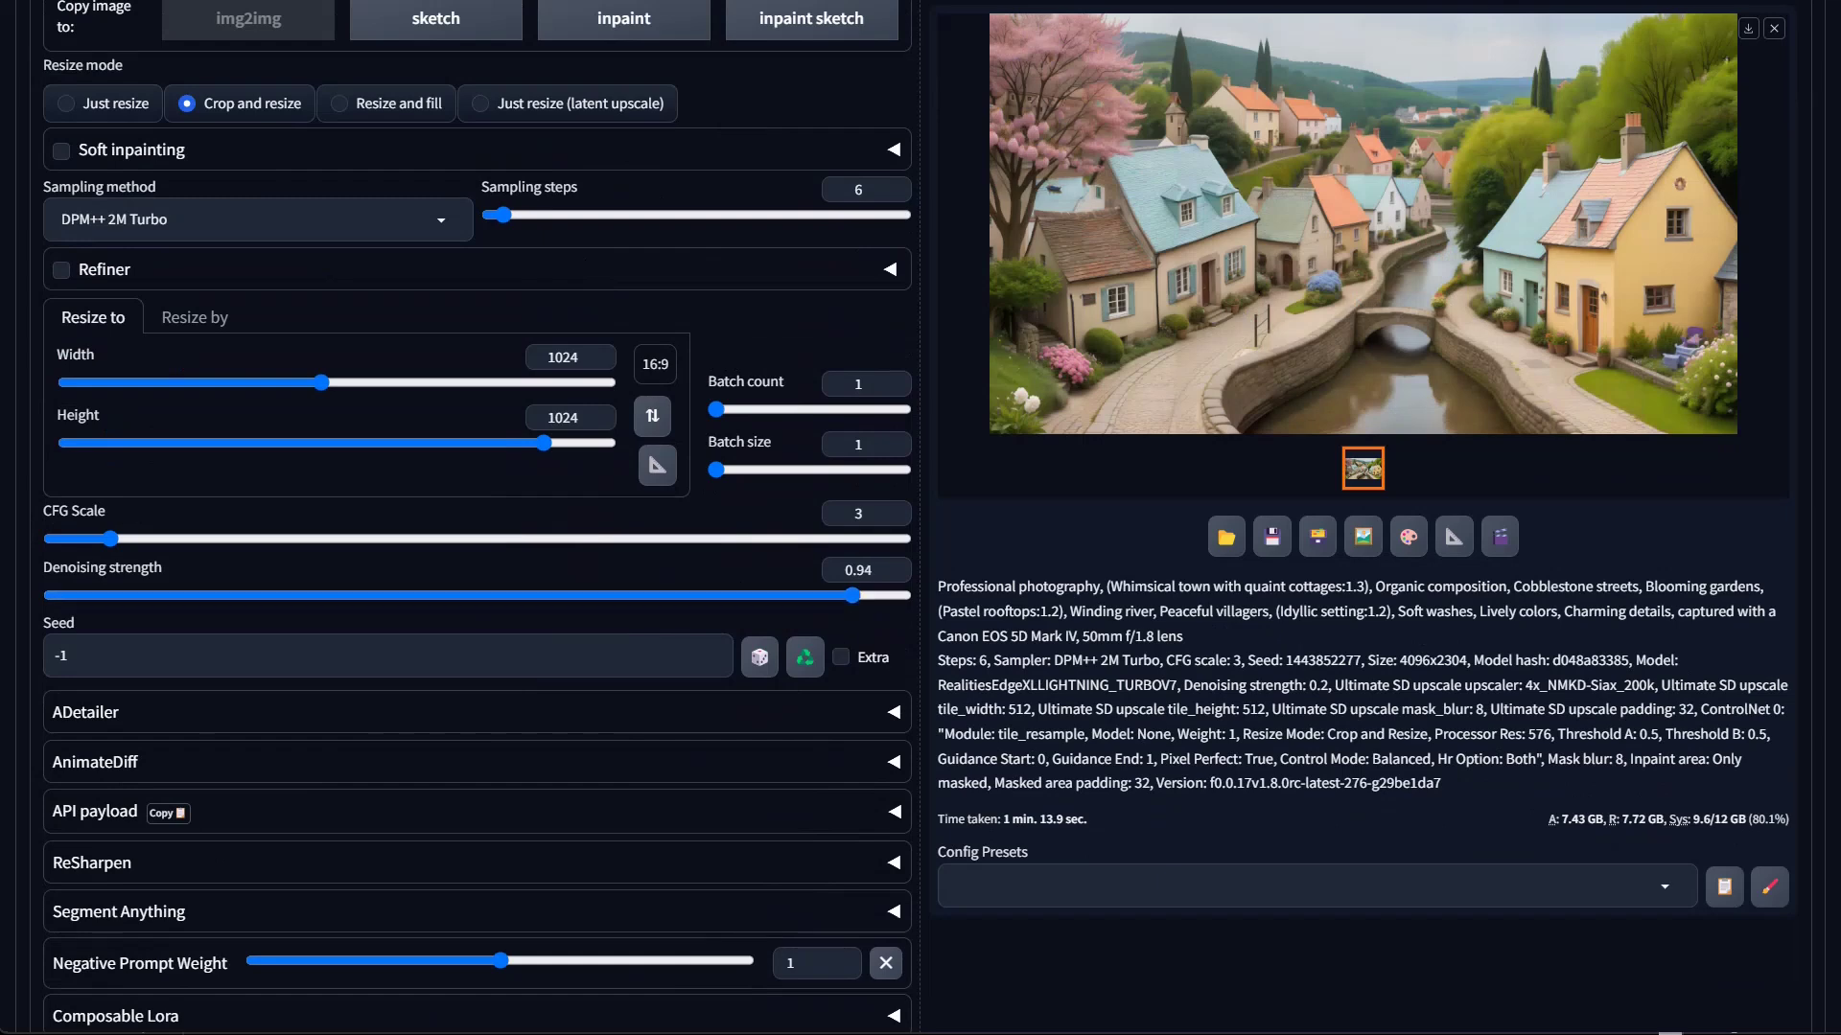
Configure Outpainting mk2 to expand only left and right by 256 pixels with a mask blur of 32
scroll(867, 872, "down", 10)
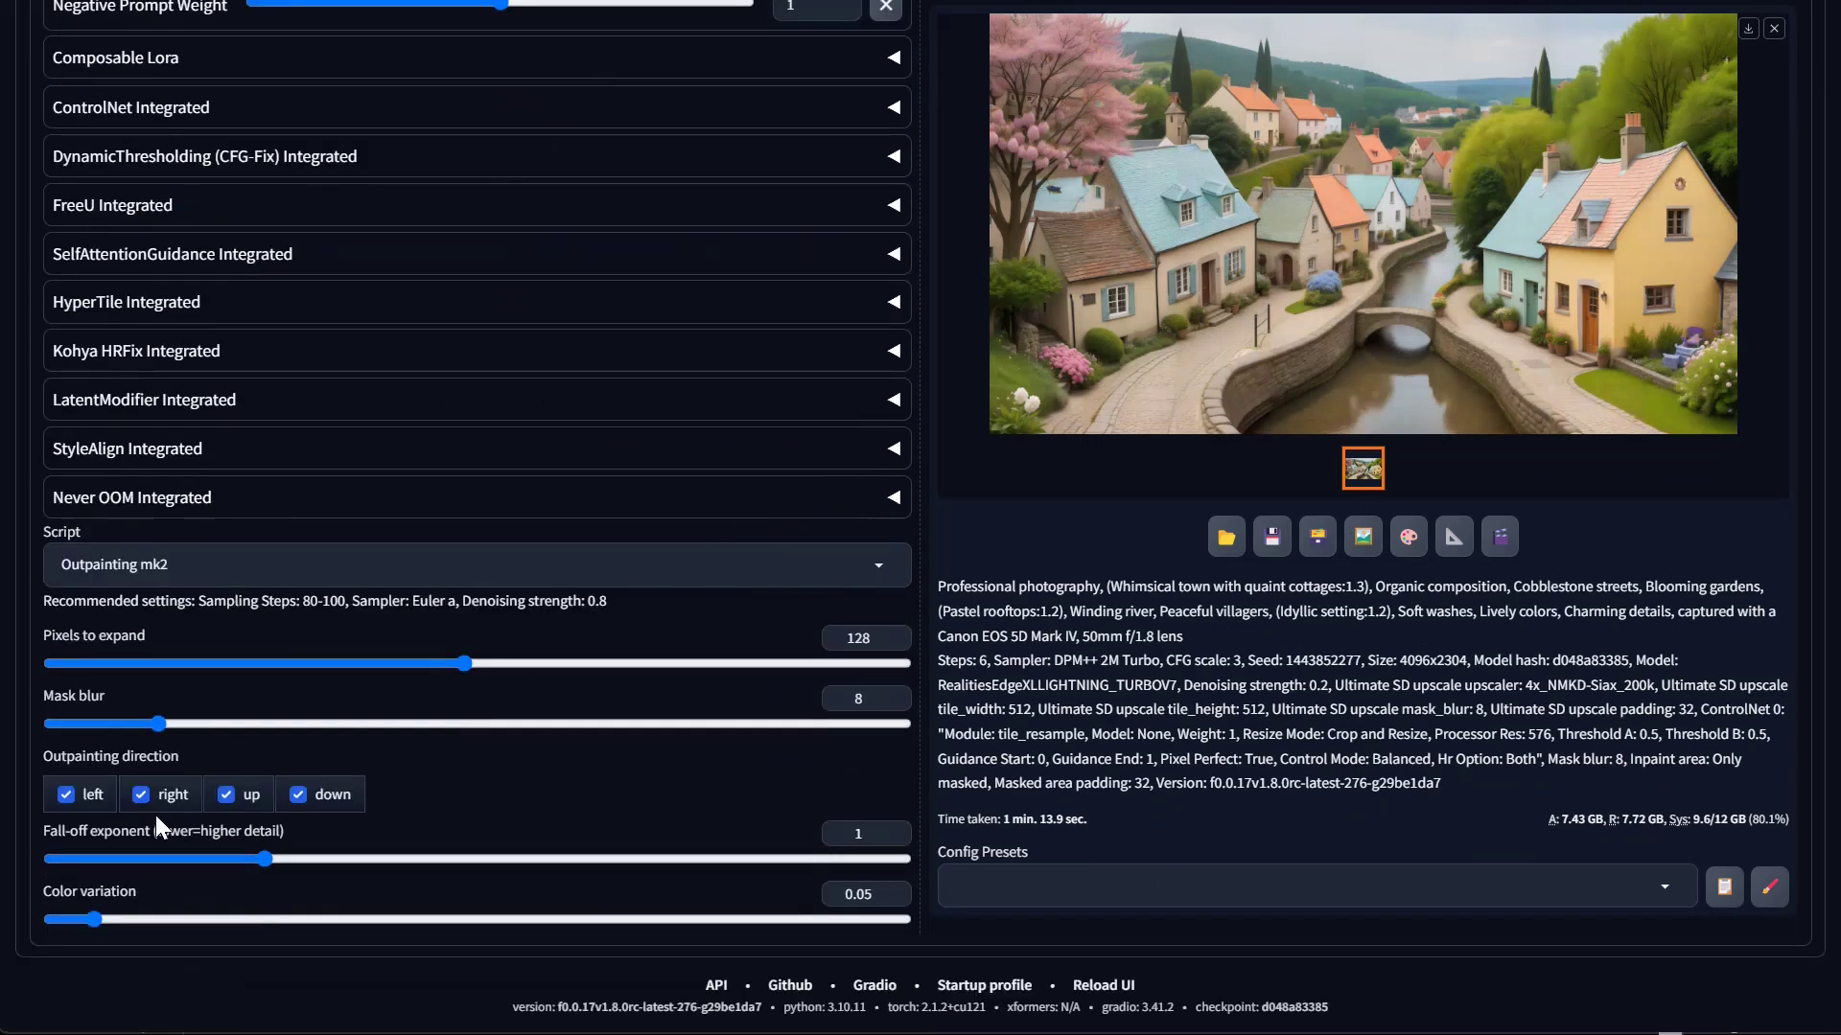
left_click(226, 795)
left_click(298, 794)
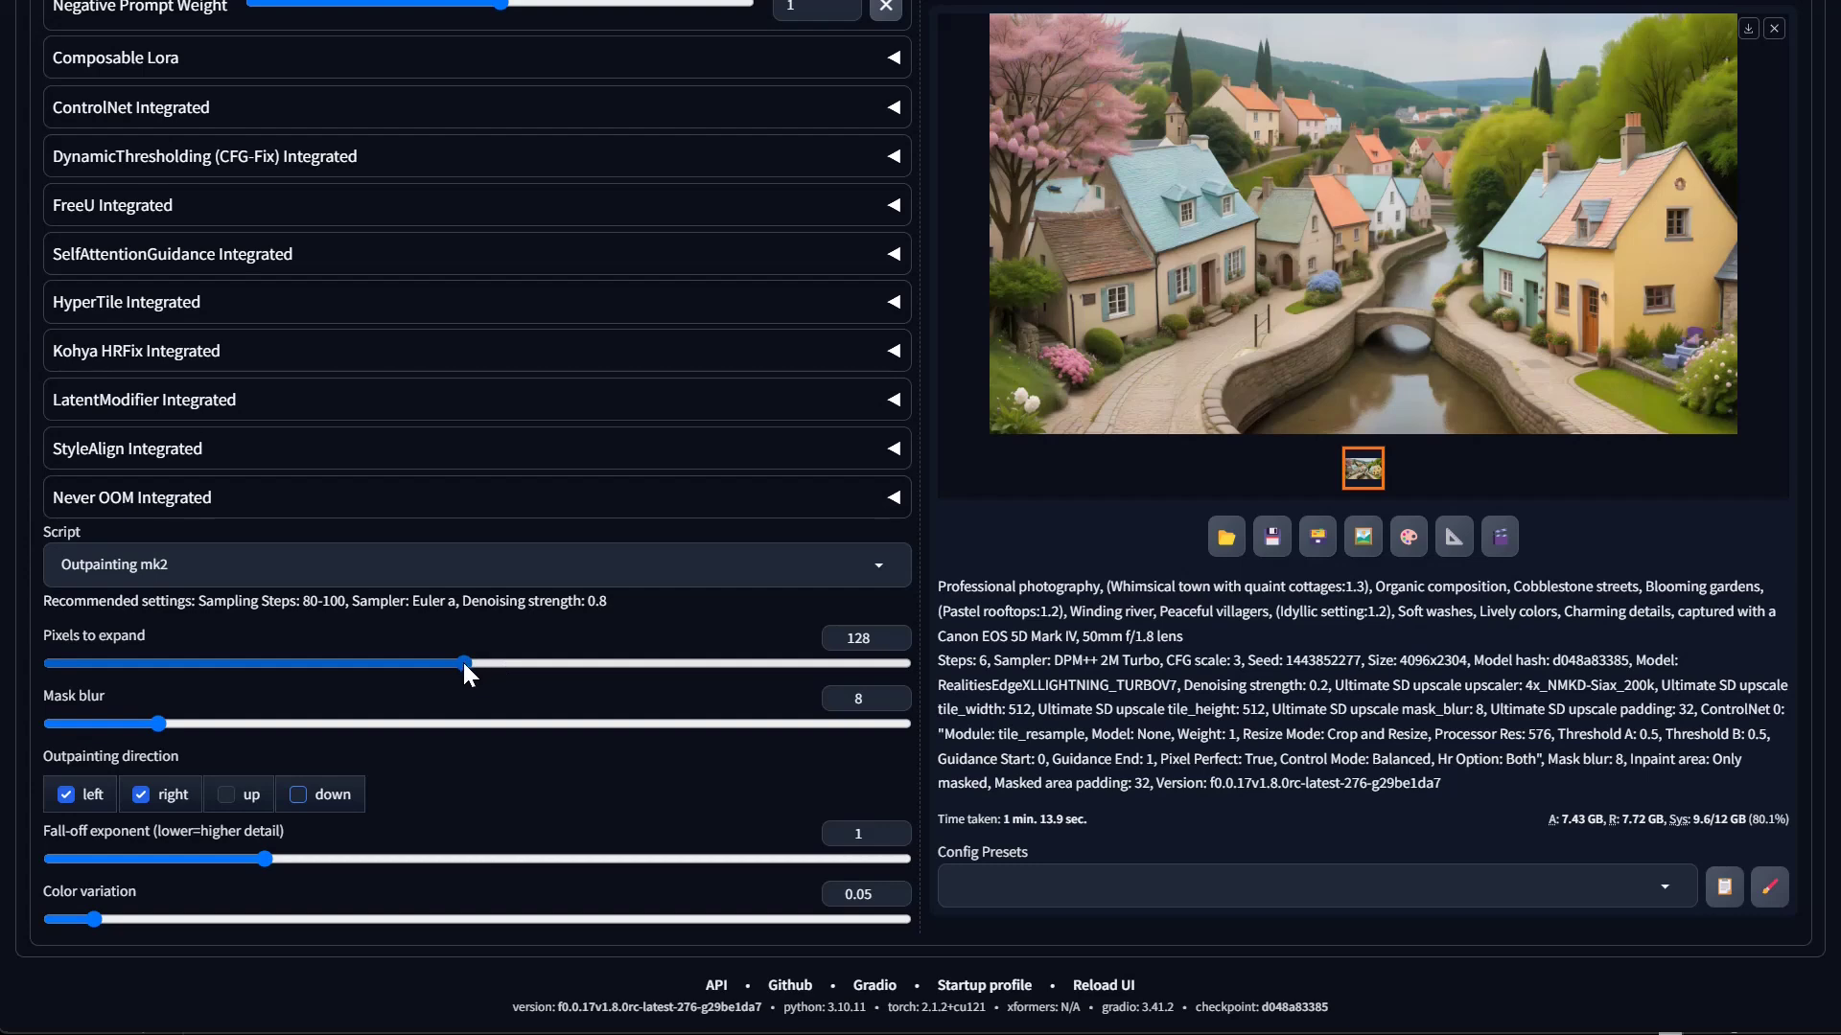
left_click_drag(464, 661, 906, 663)
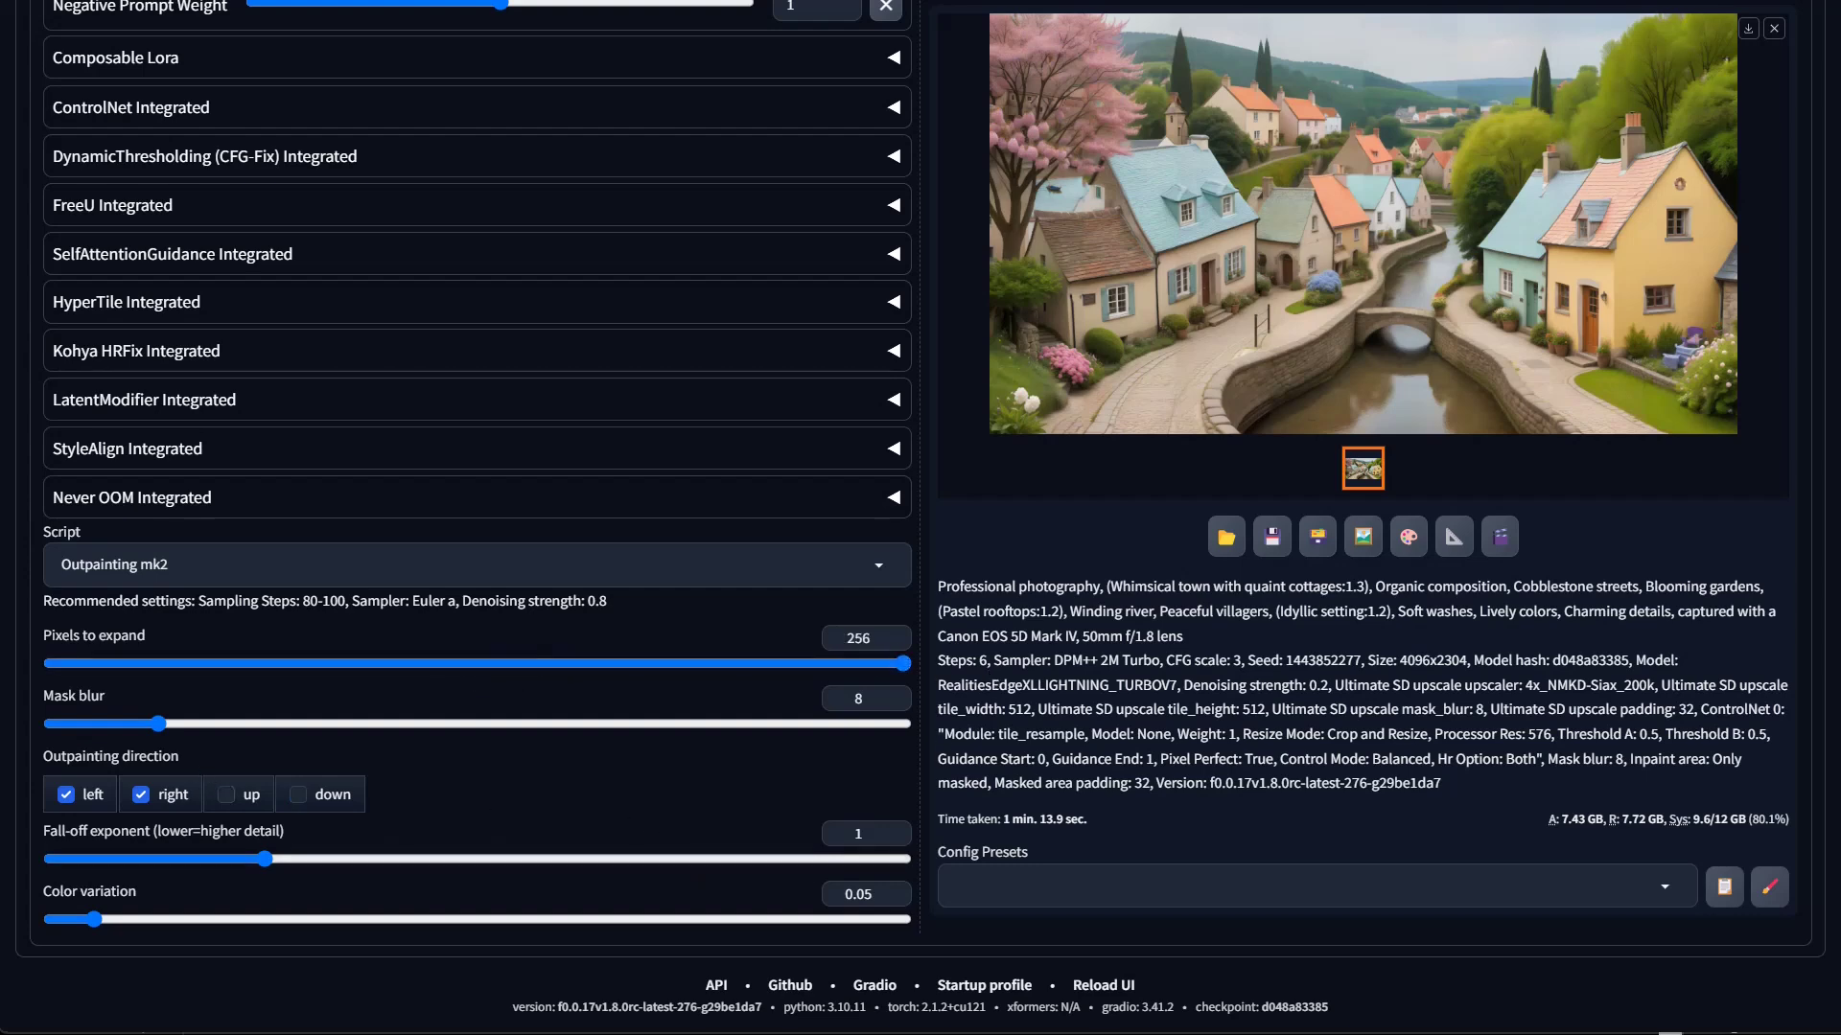
left_click_drag(159, 723, 313, 735)
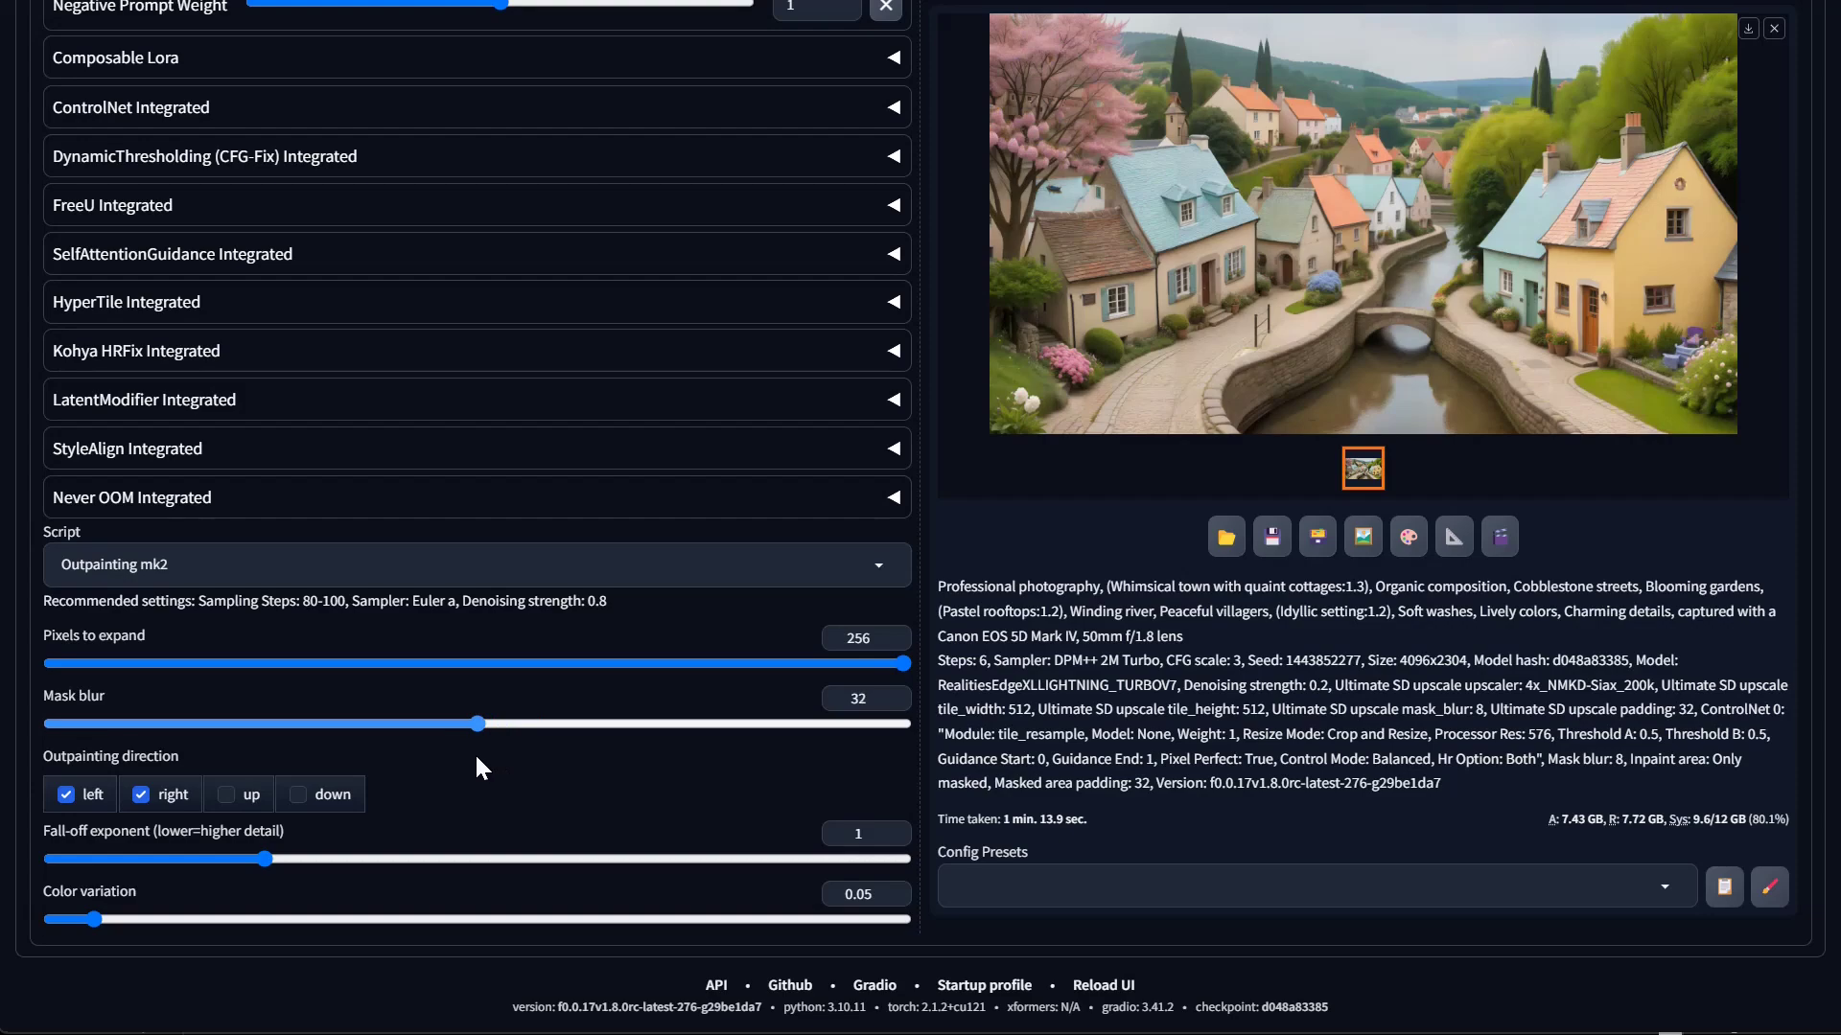
key("Right")
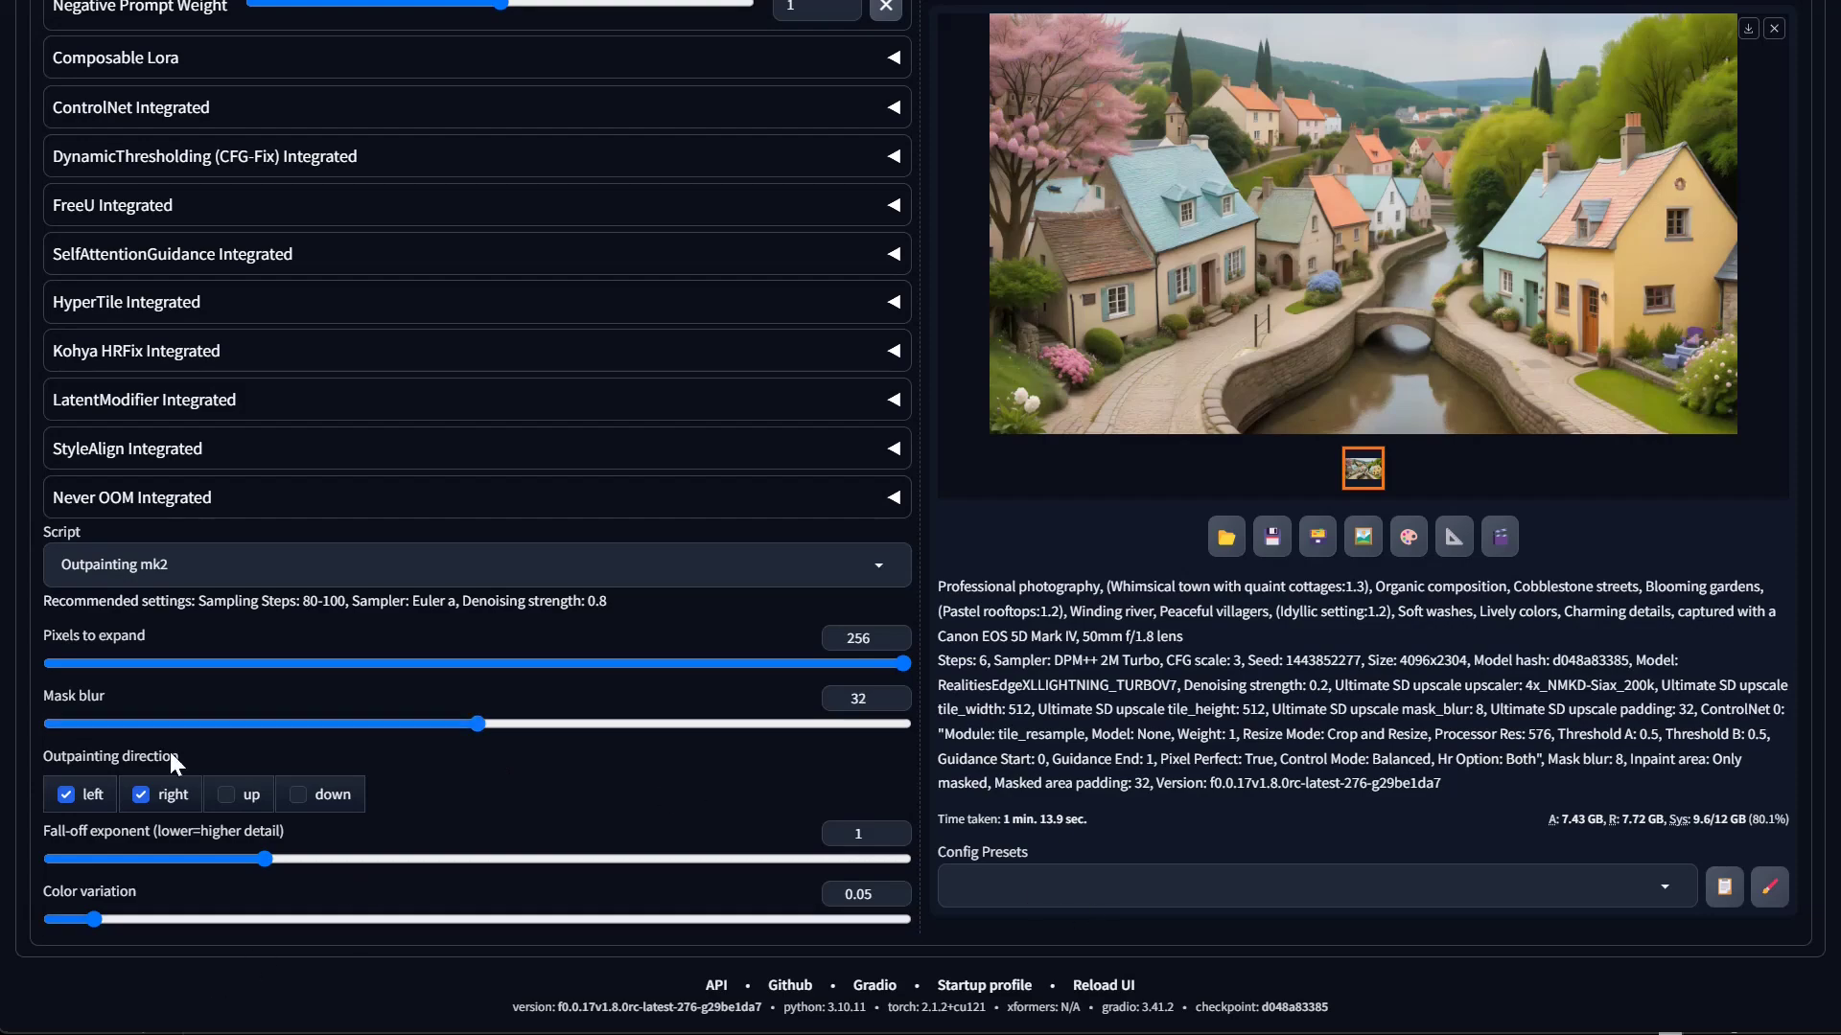
Generate the left and right outpainting of the village, view the result enlarged, and close the viewer
scroll(844, 732, "up", 15)
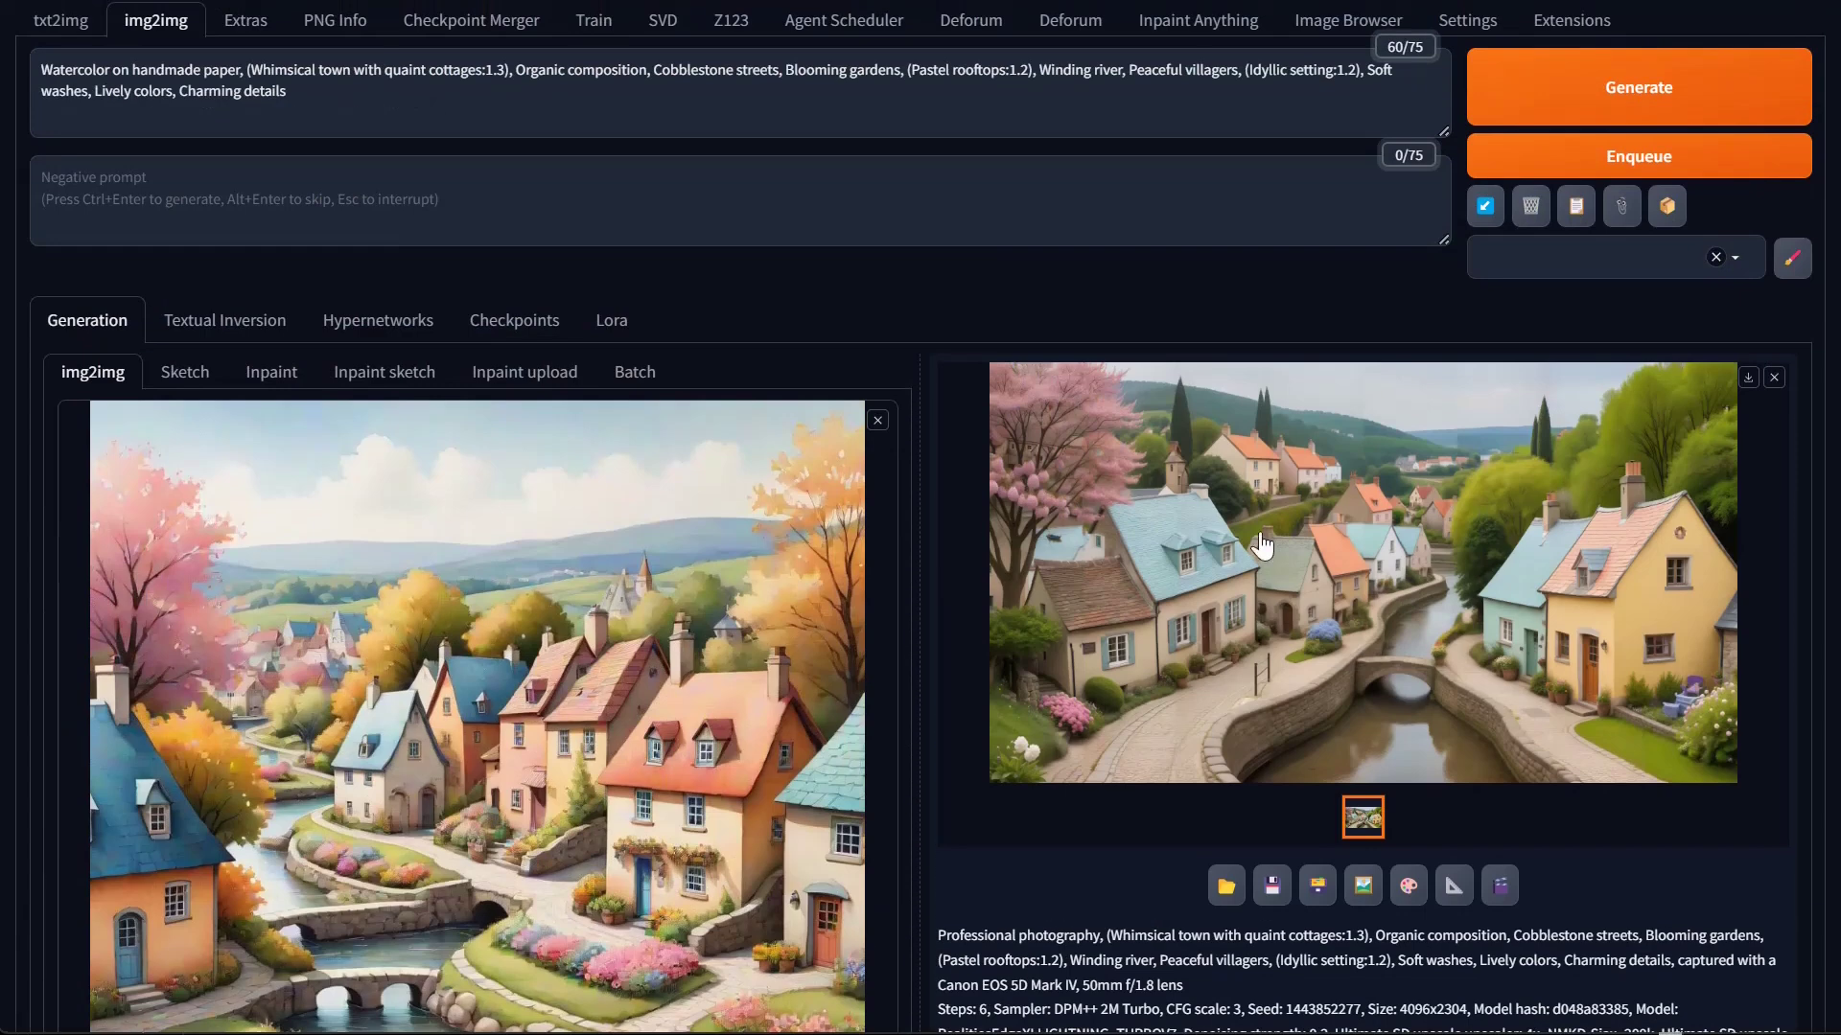
key("ctrl+Return")
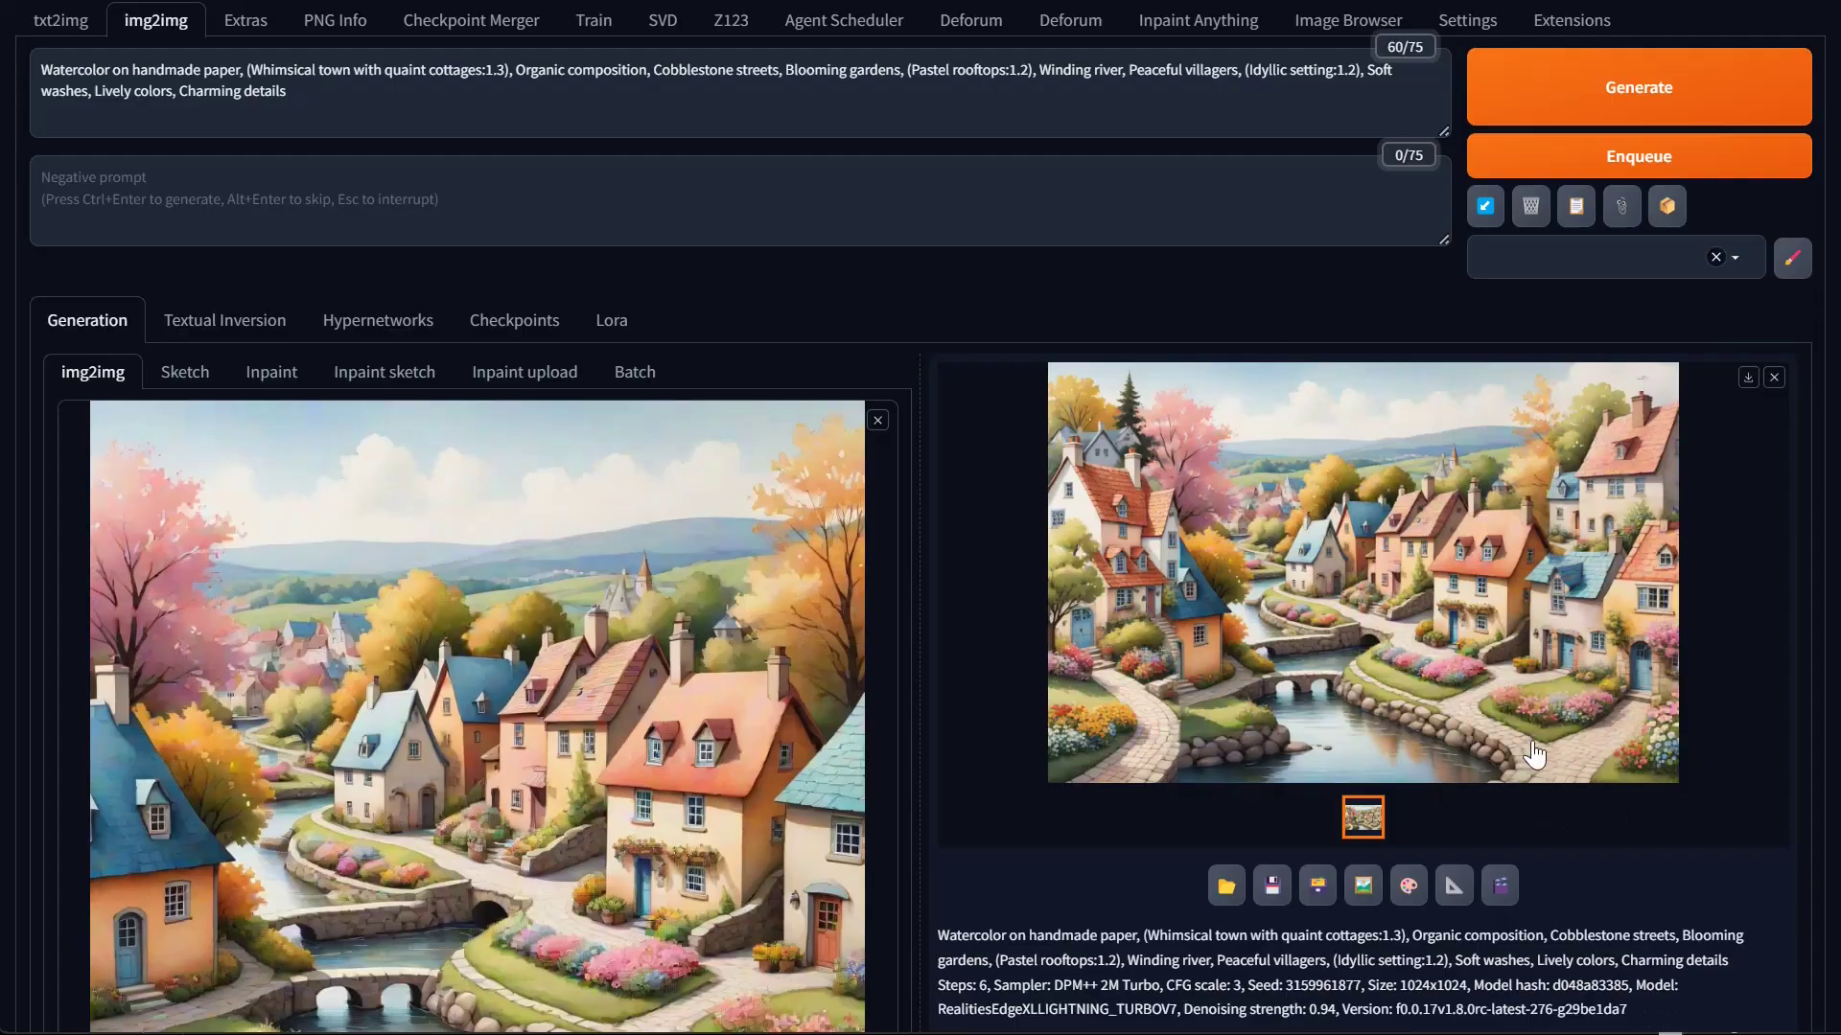
left_click(1450, 656)
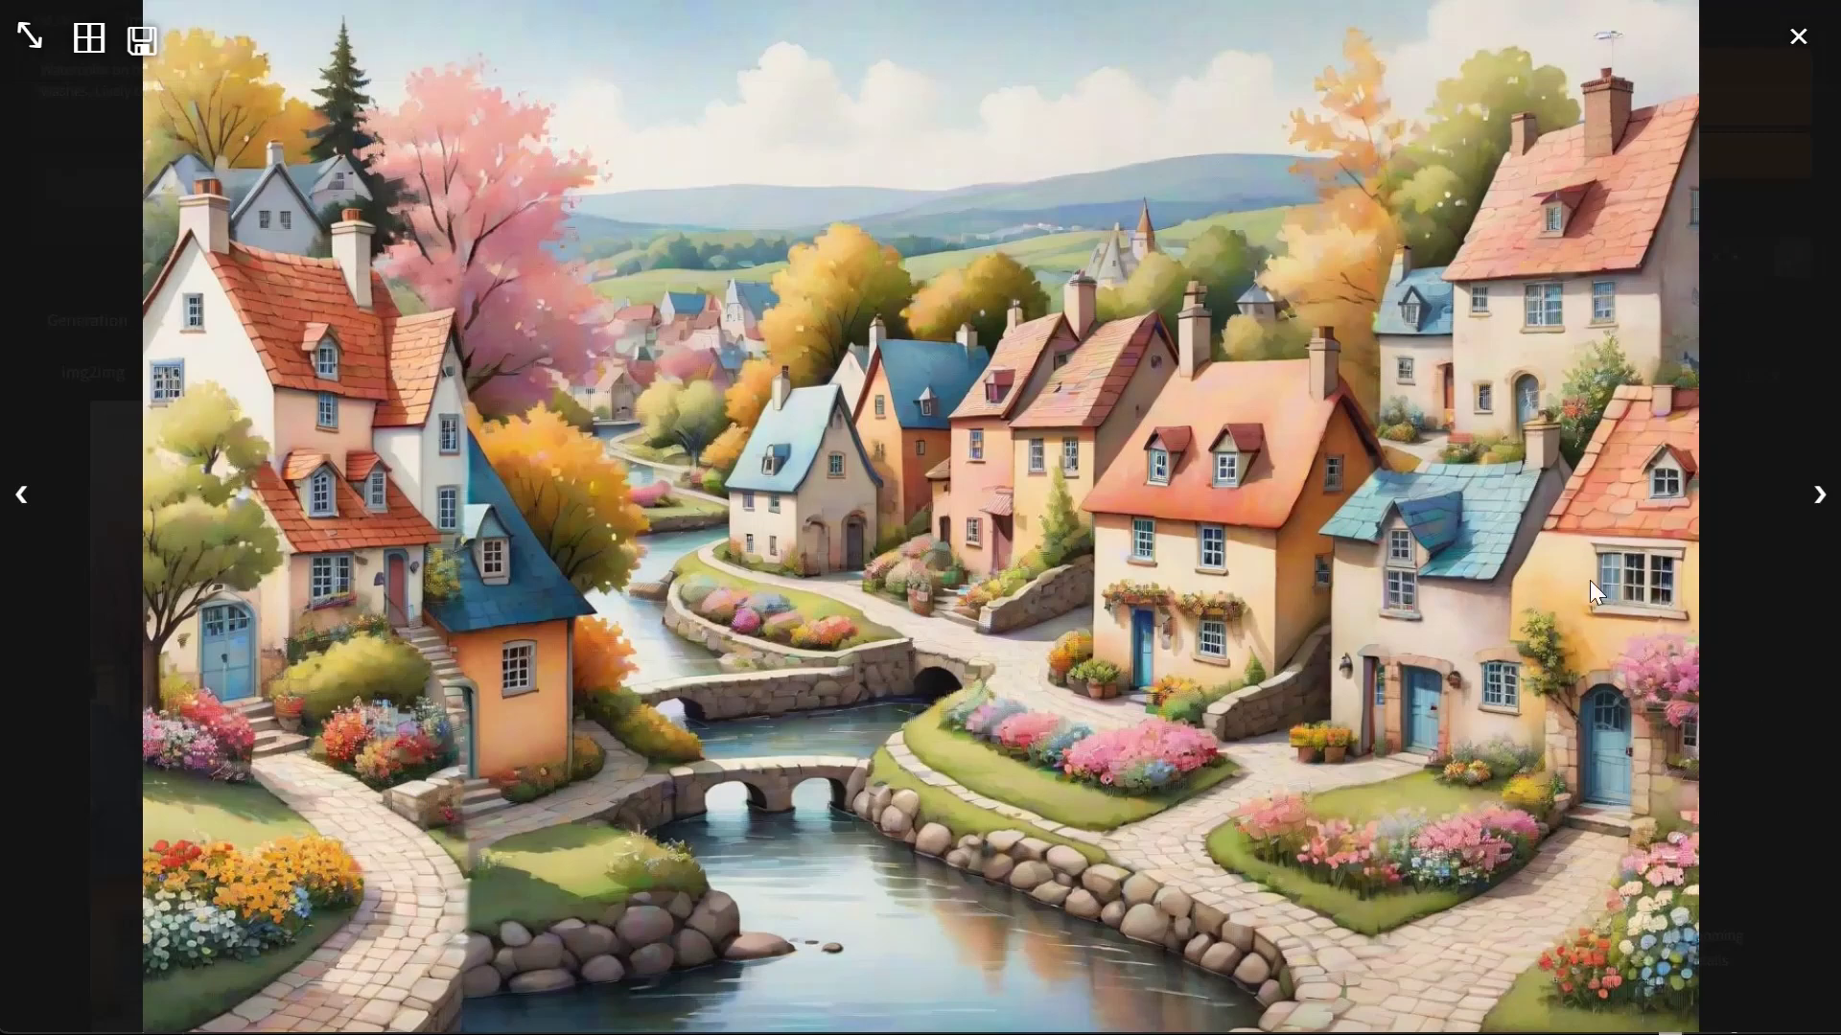
left_click(1320, 577)
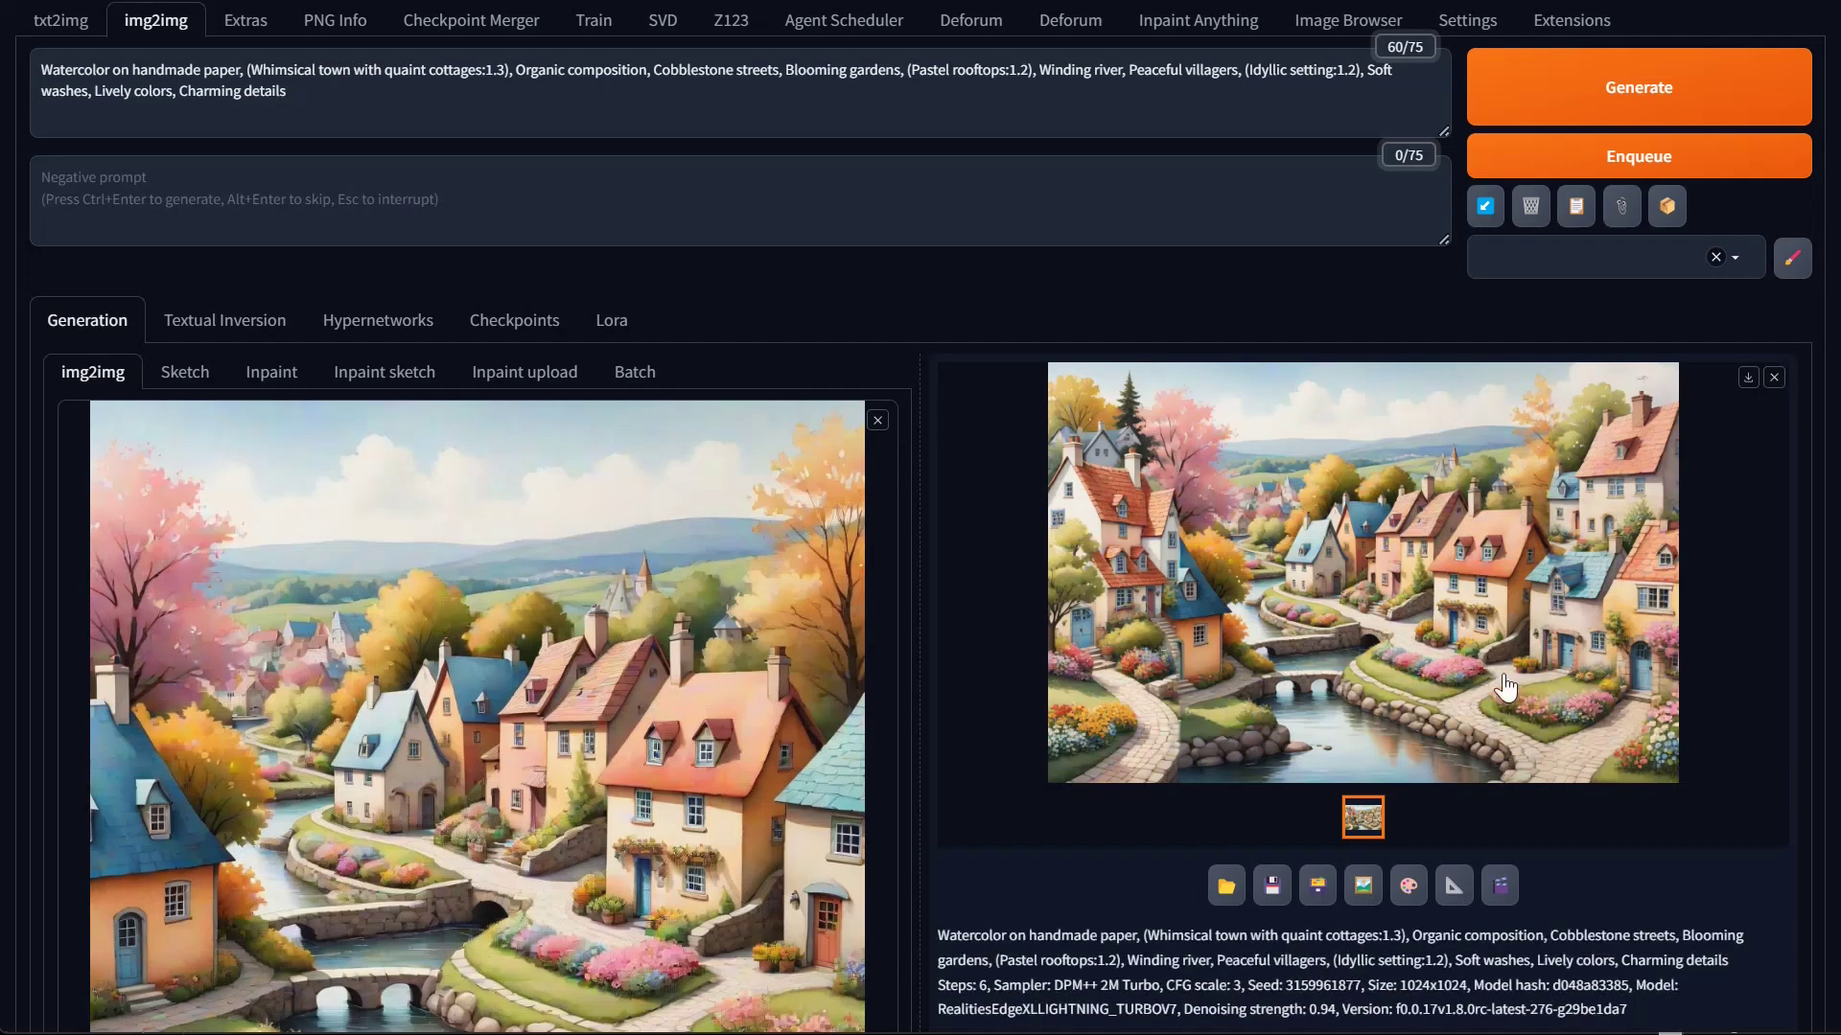
Exclude the right side from the Outpainting mk2 directions so that only the left side is expanded
scroll(1383, 690, "down", 15)
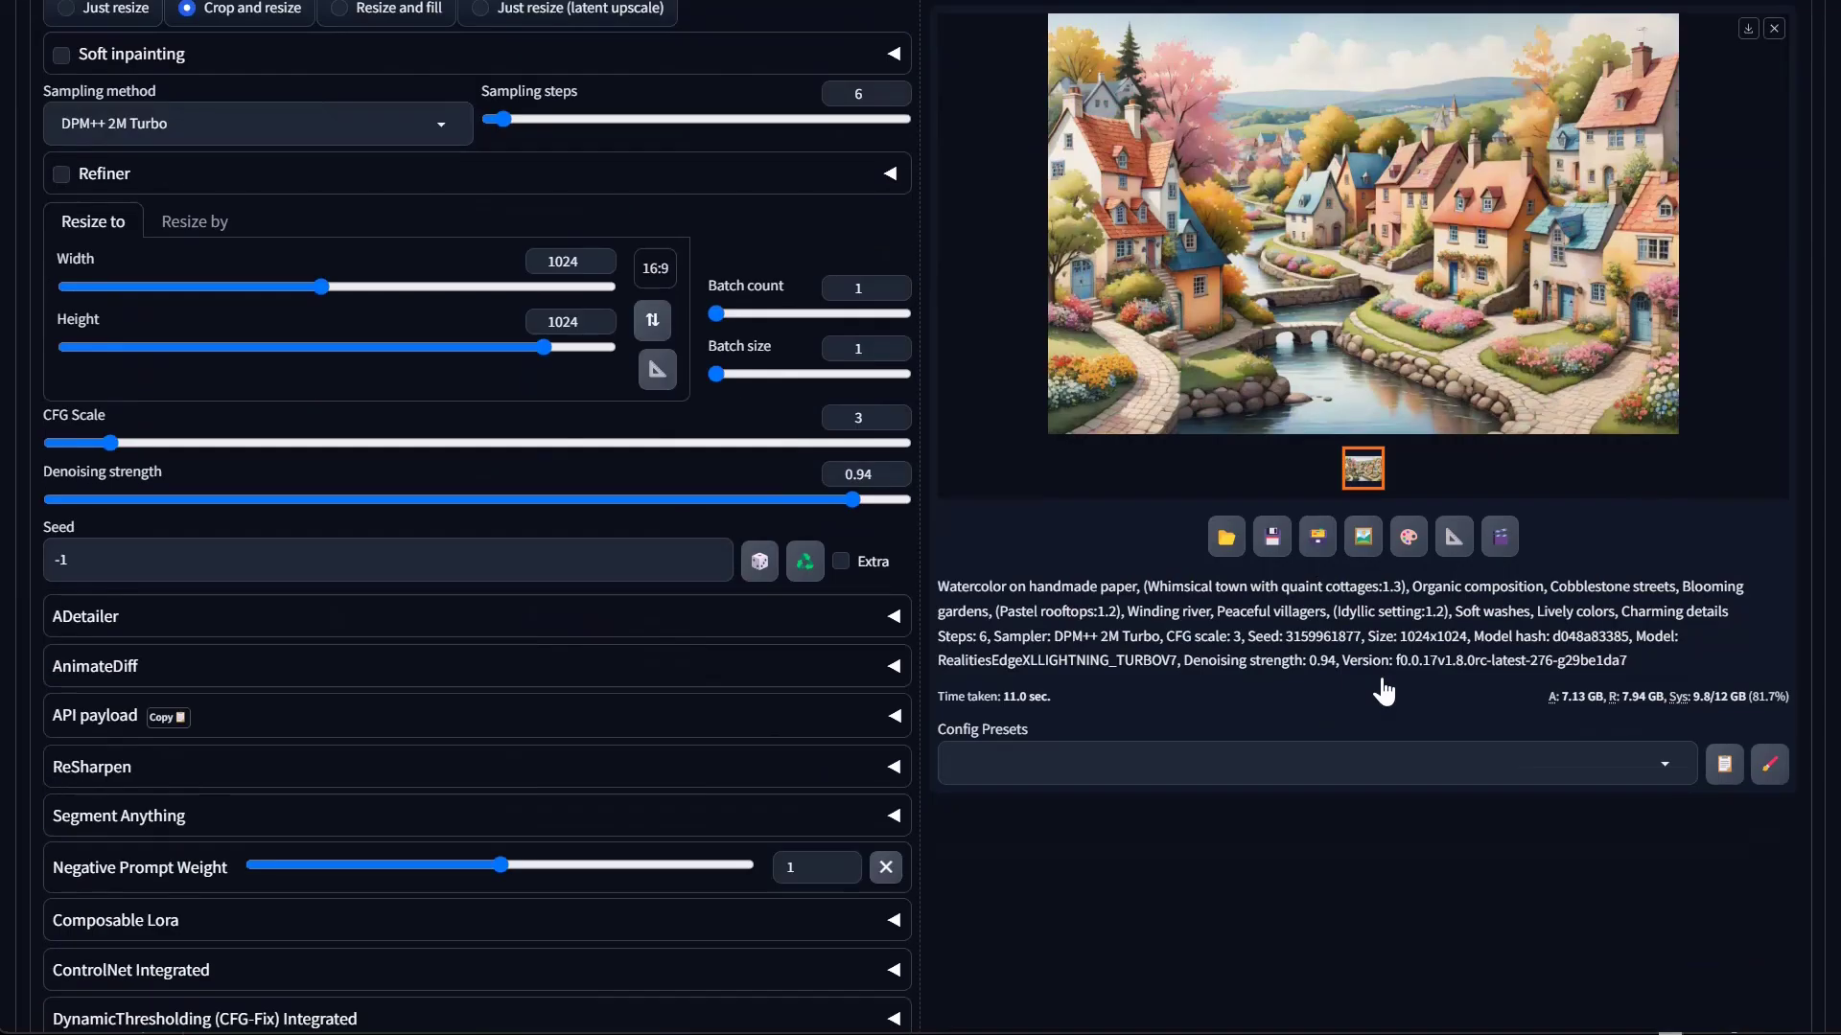
left_click(145, 796)
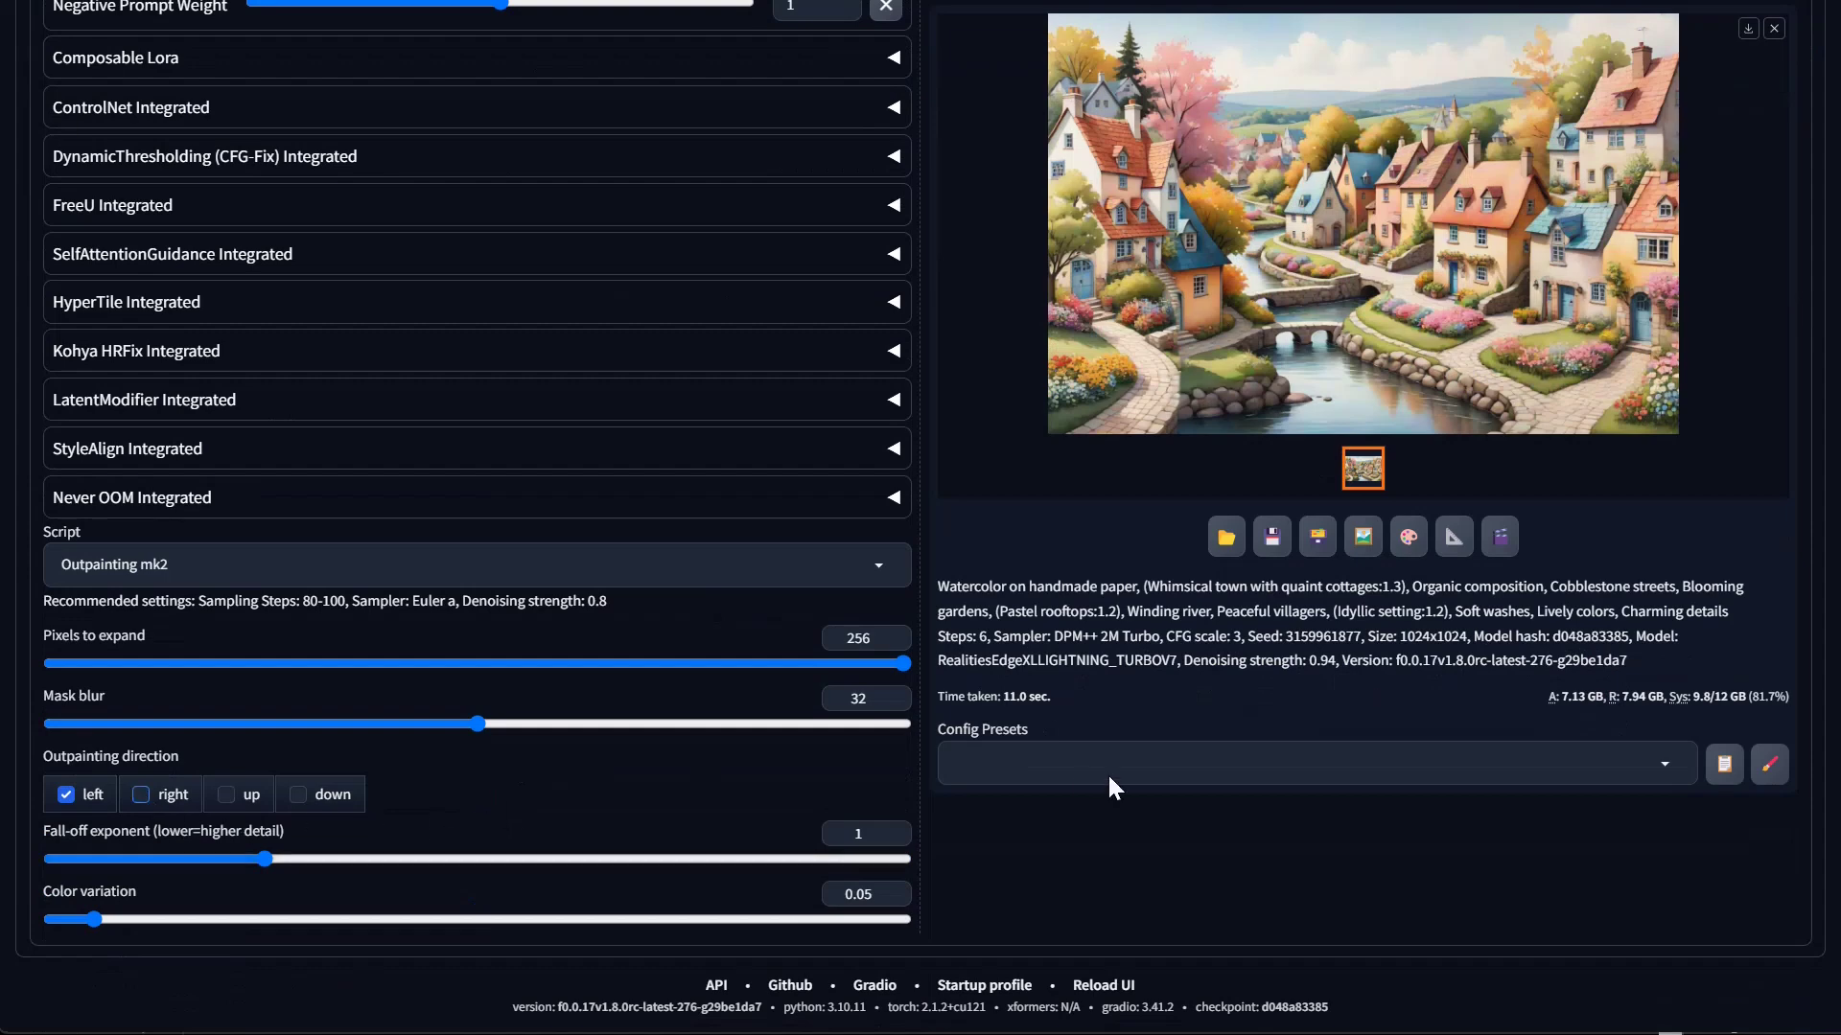
scroll(1251, 820, "up", 10)
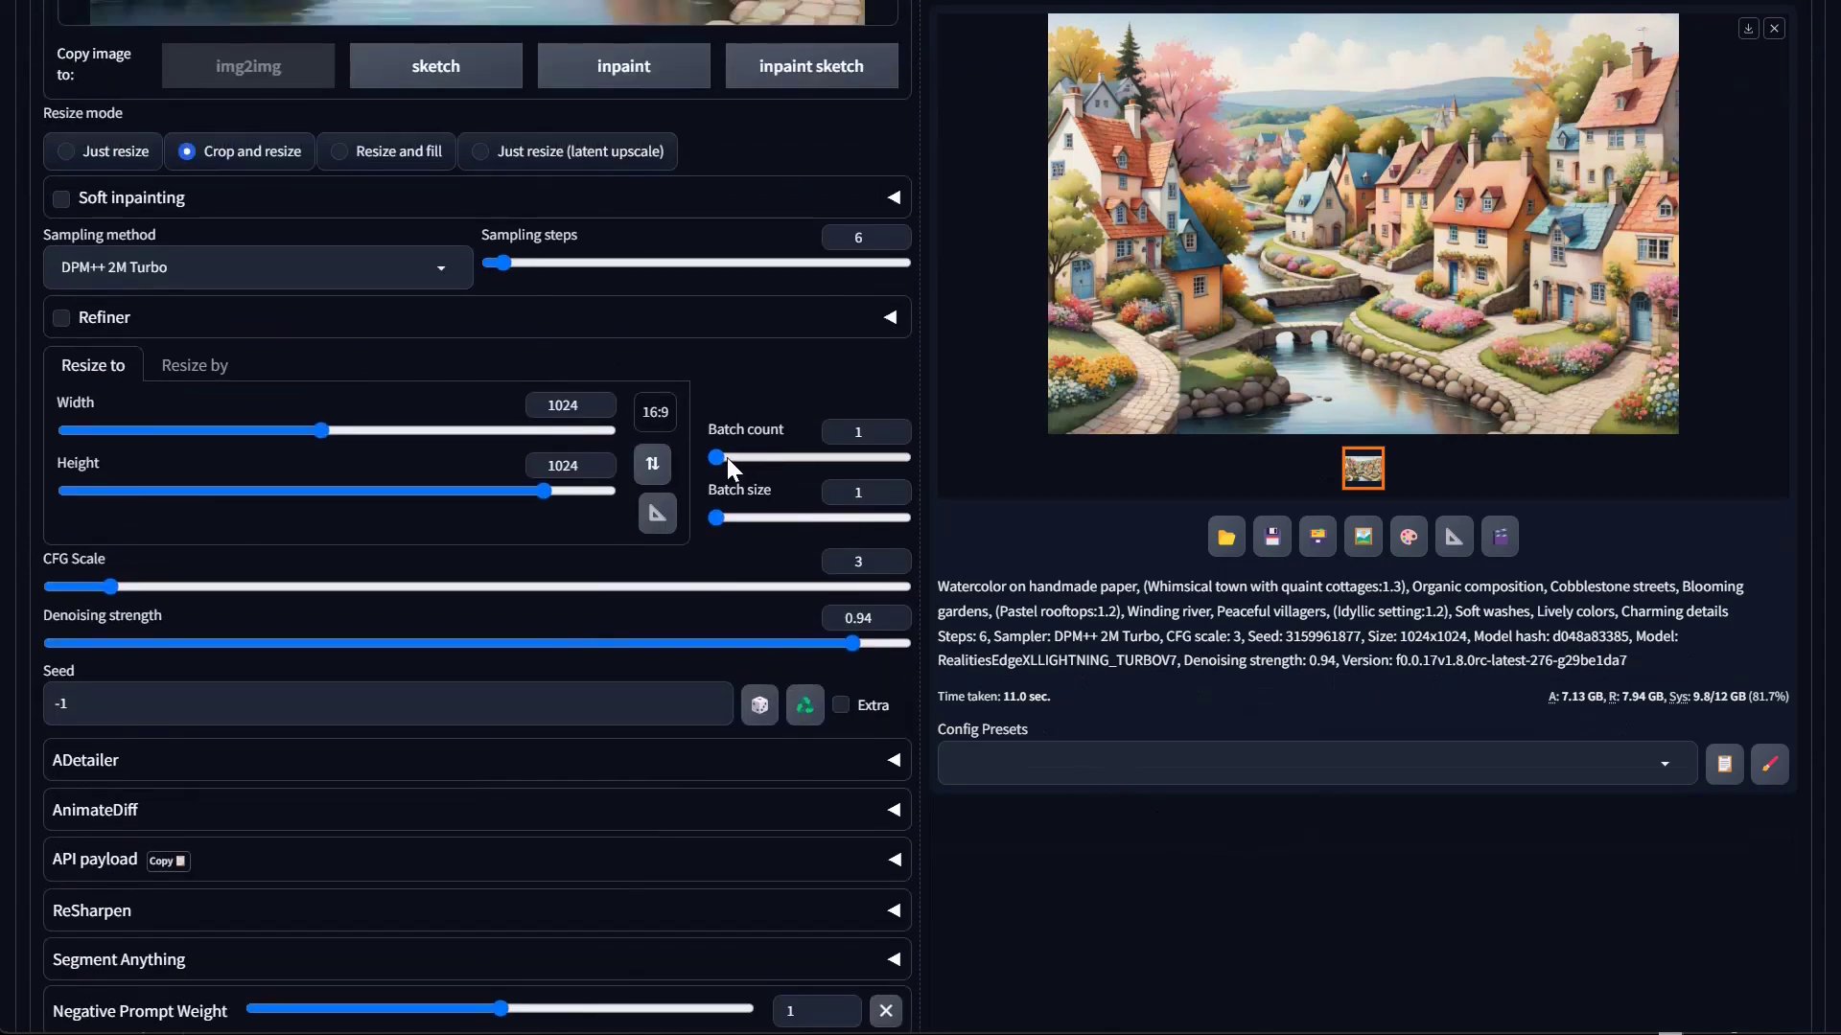
left_click_drag(727, 457, 715, 456)
scroll(1534, 479, "up", 13)
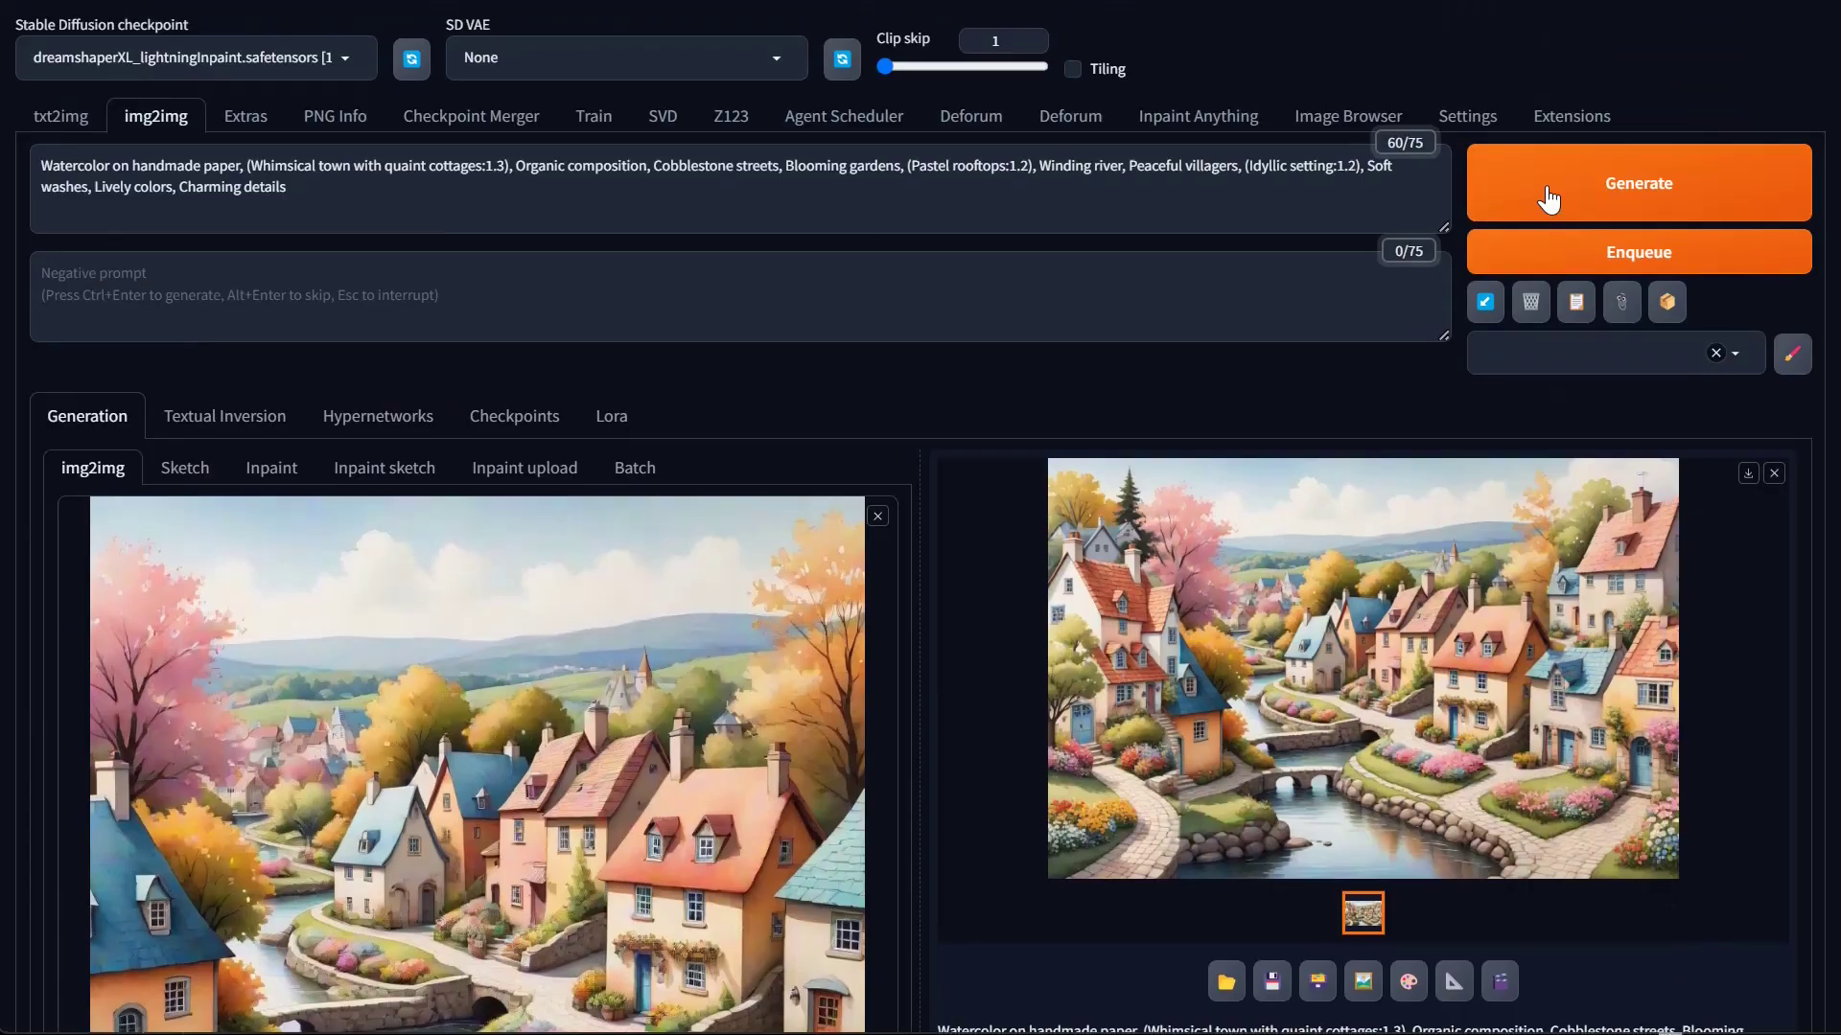
Generate the left-only outpainting of the village, view a result enlarged, and close the viewer
left_click(1547, 199)
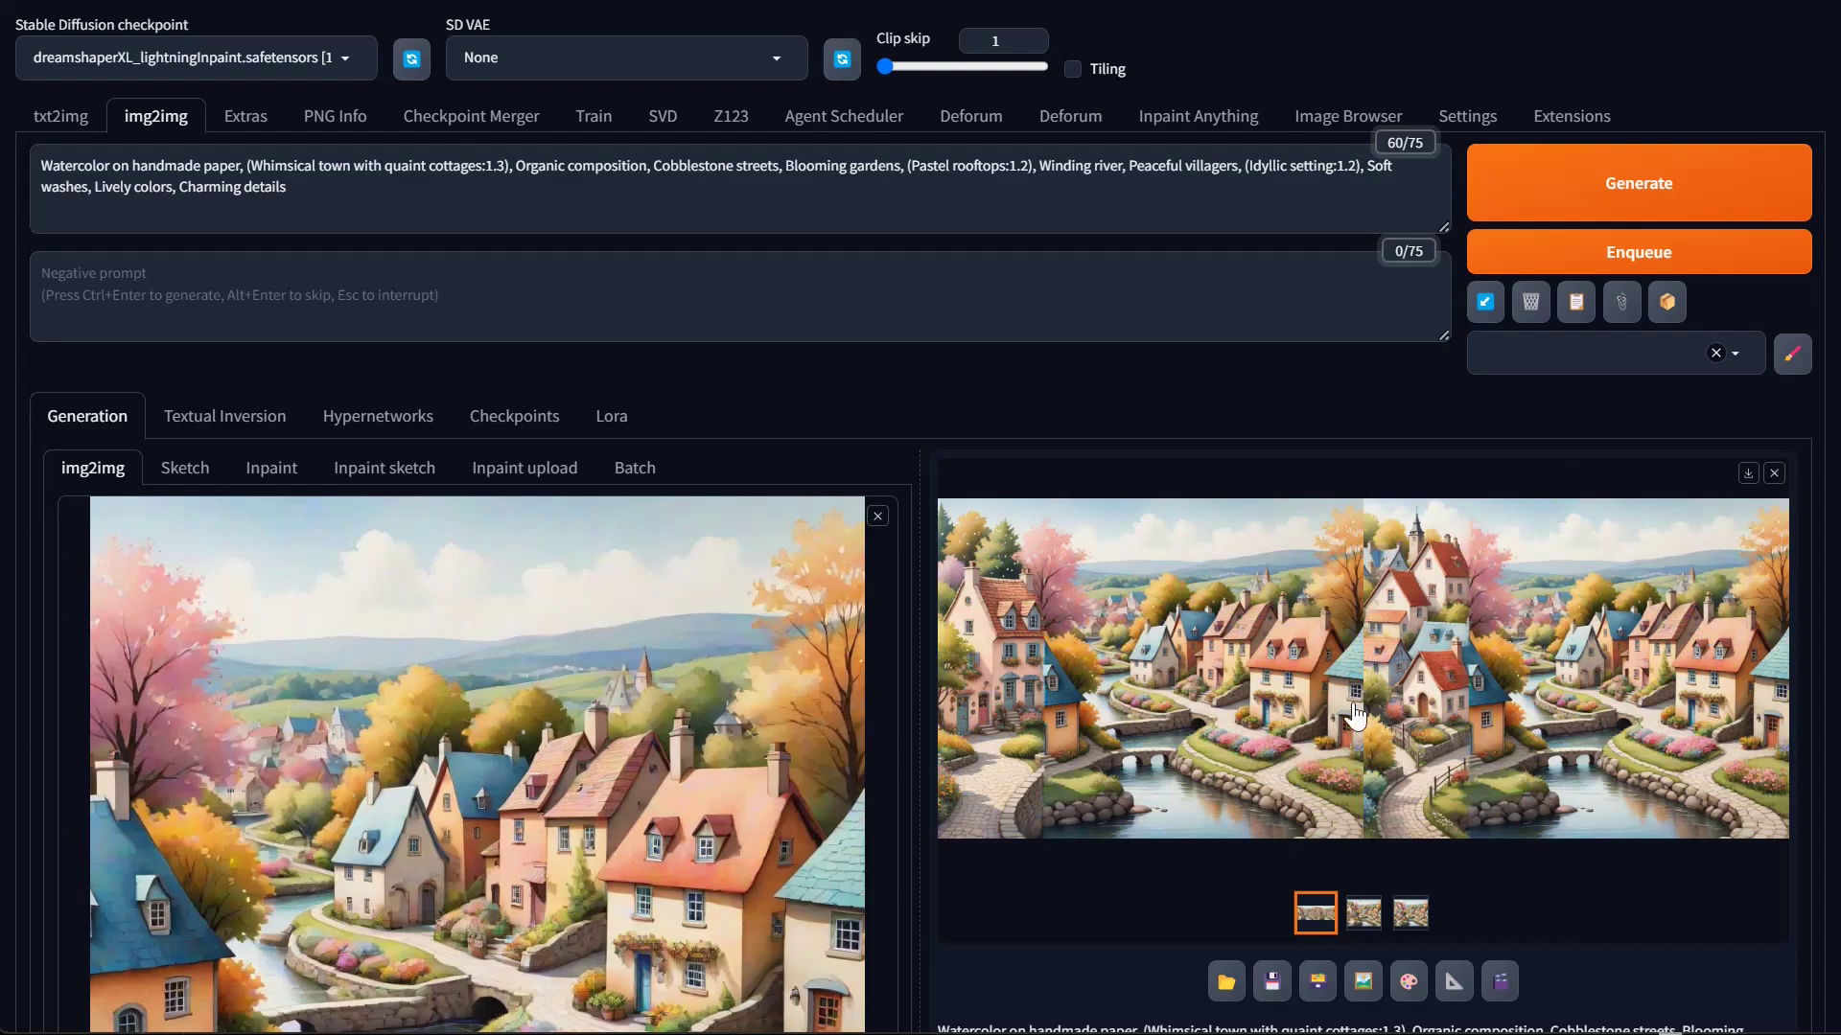
left_click(1283, 749)
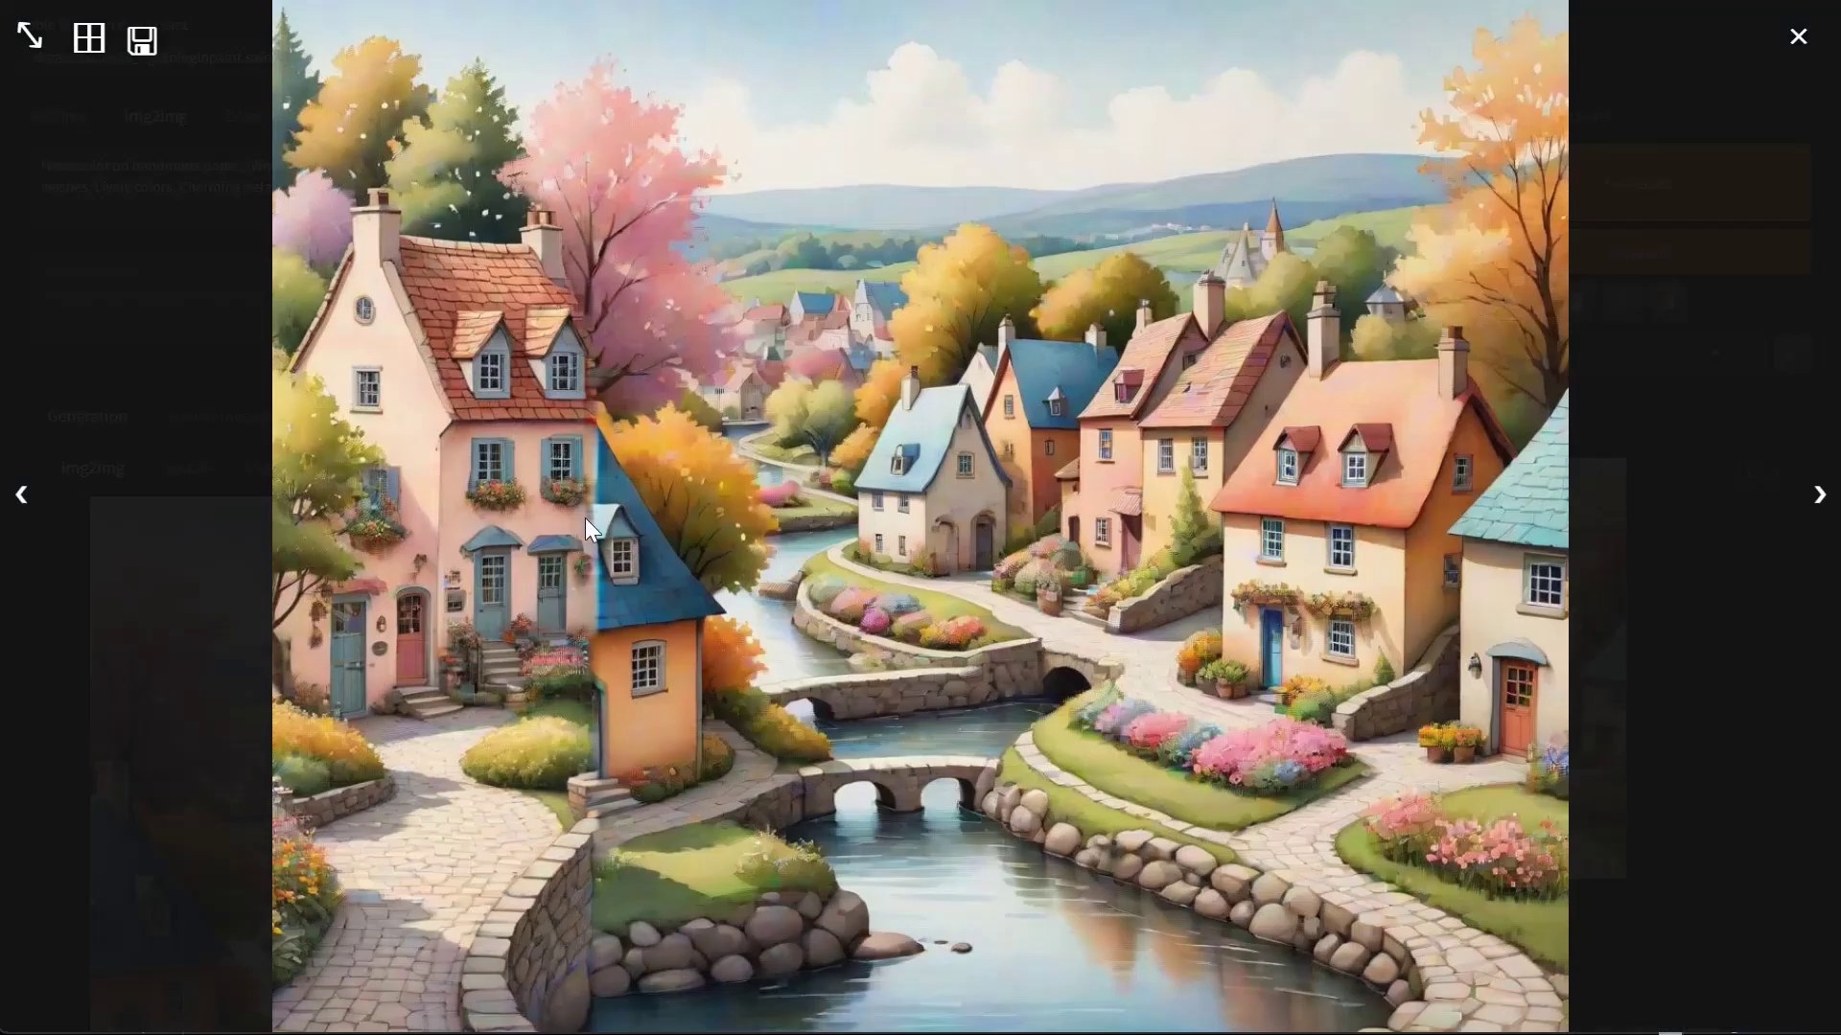
key("Escape")
Raise the Outpainting mk2 mask blur to 64
scroll(936, 814, "down", 10)
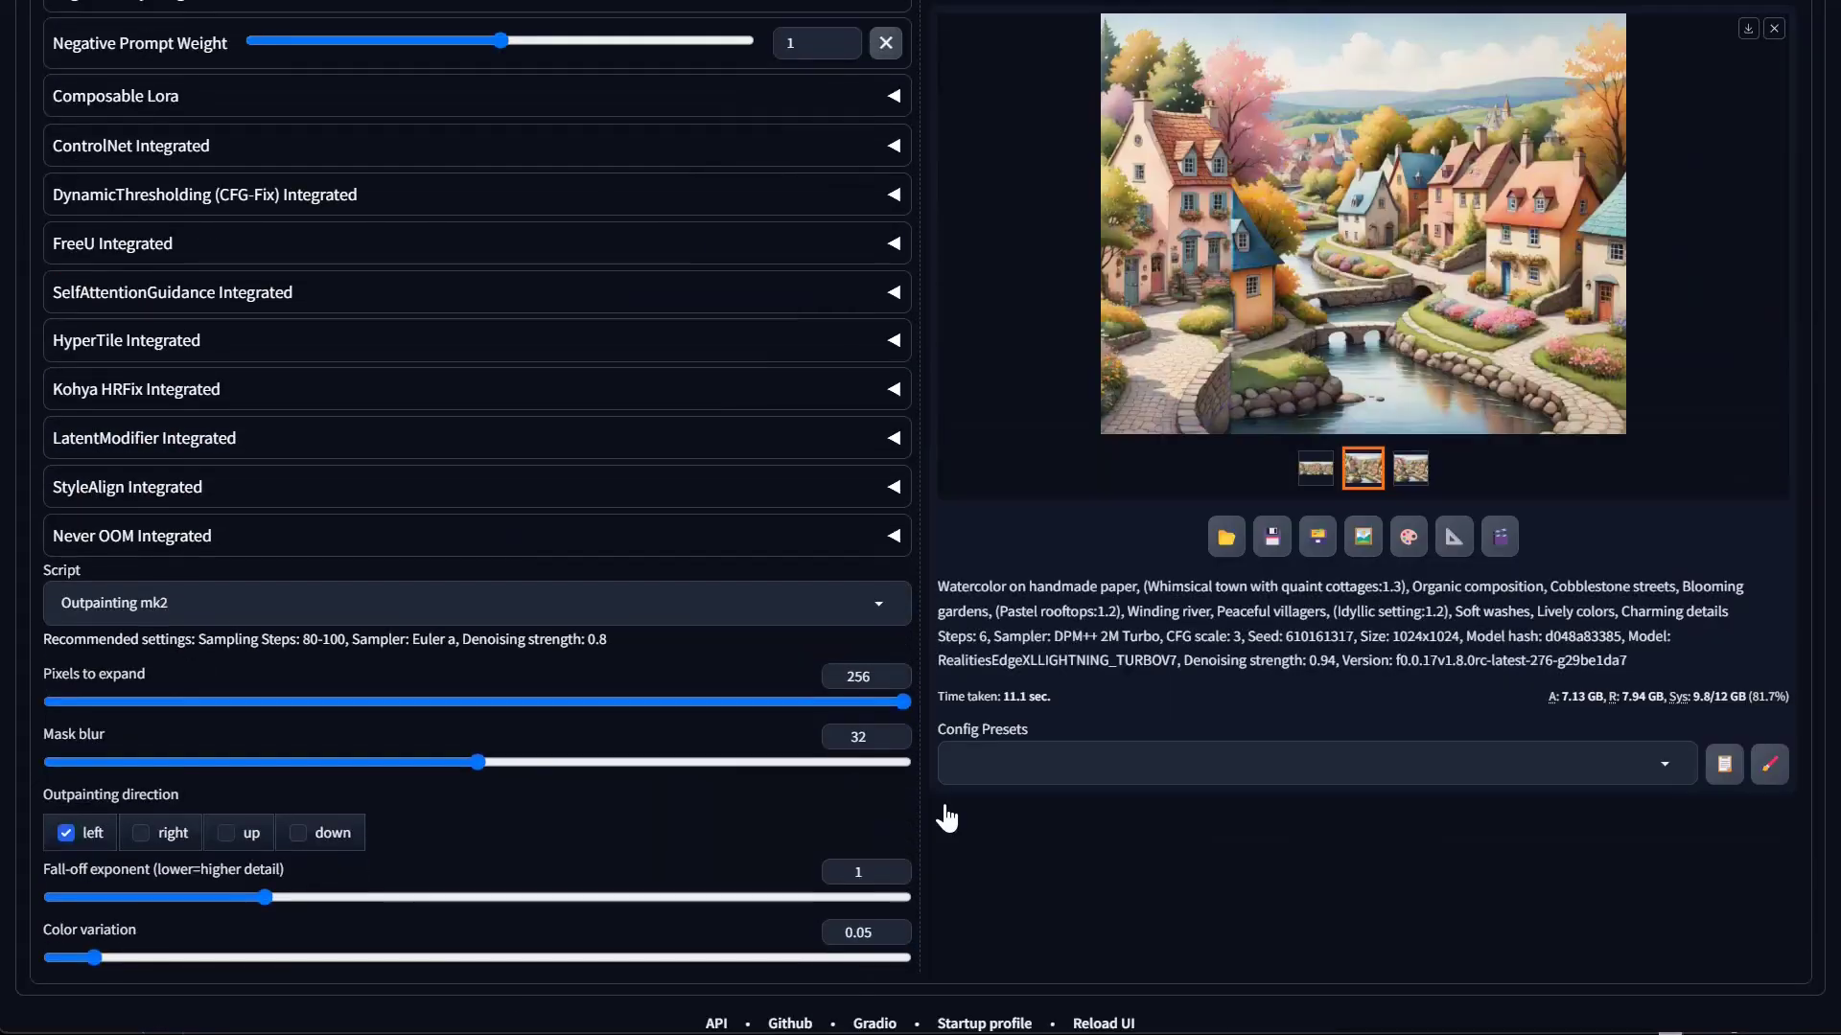
left_click_drag(474, 867, 1032, 830)
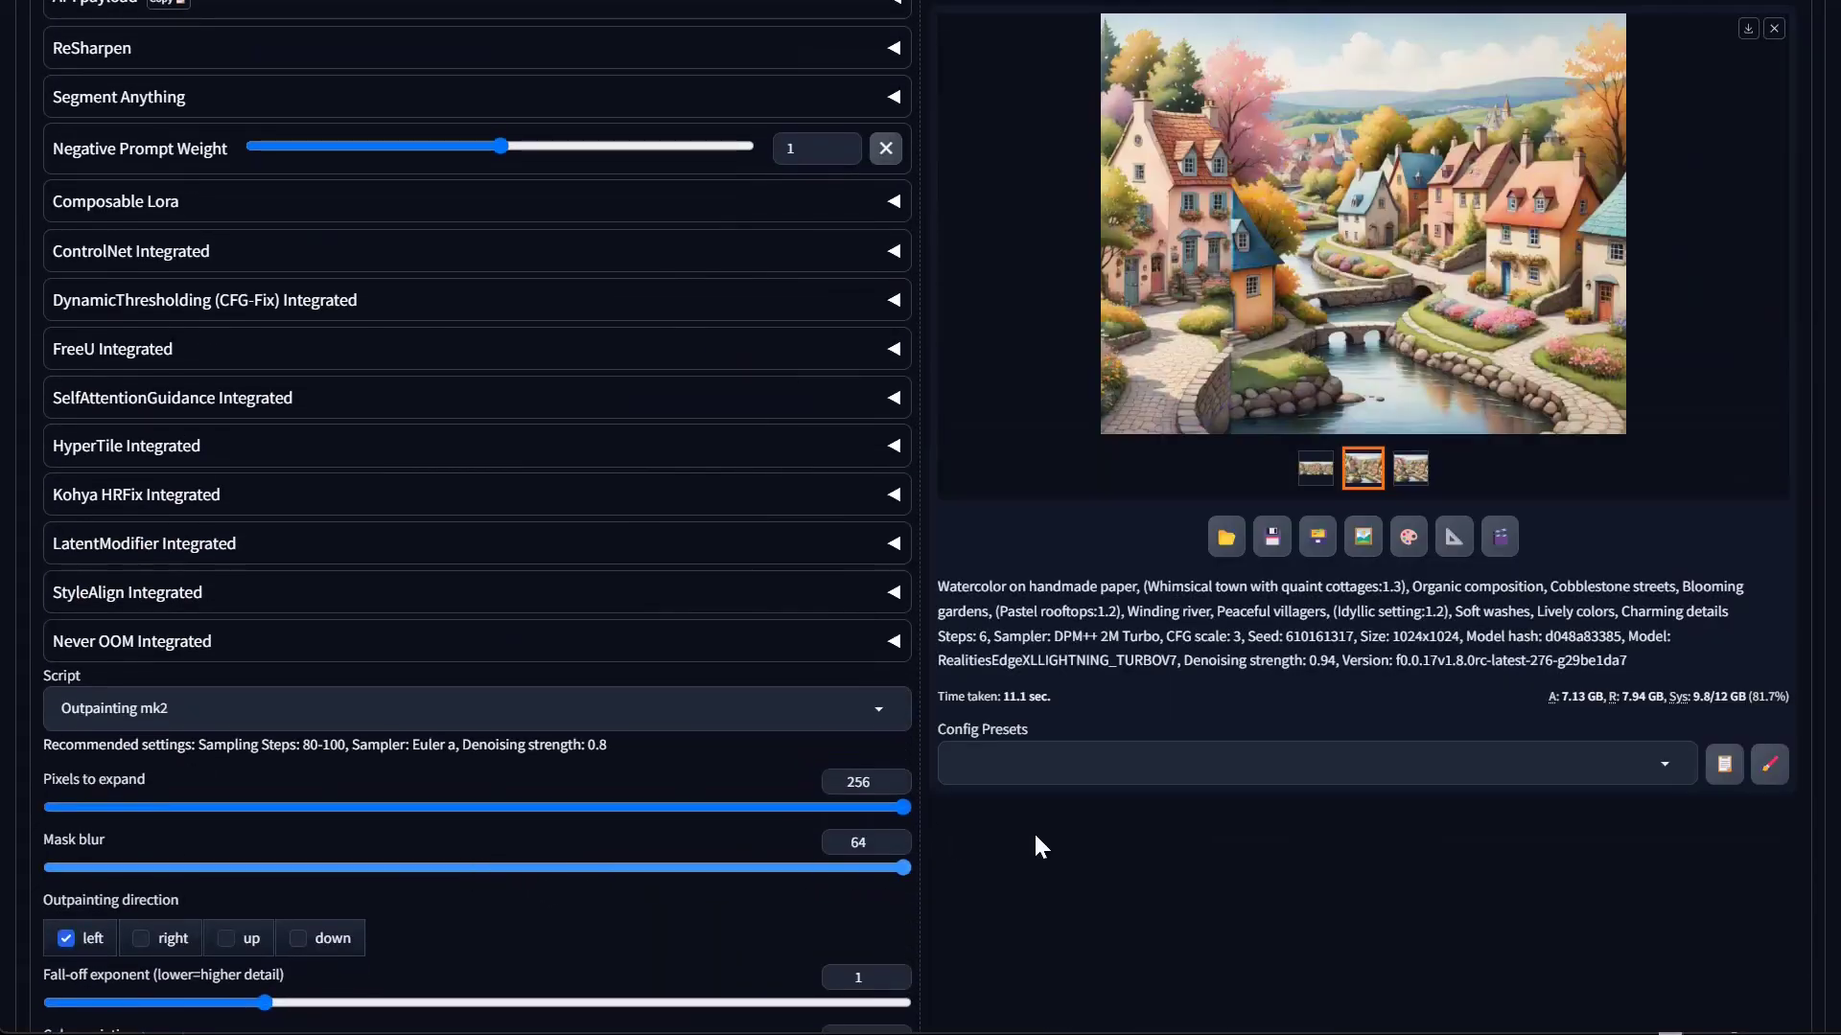
scroll(1620, 968, "up", 15)
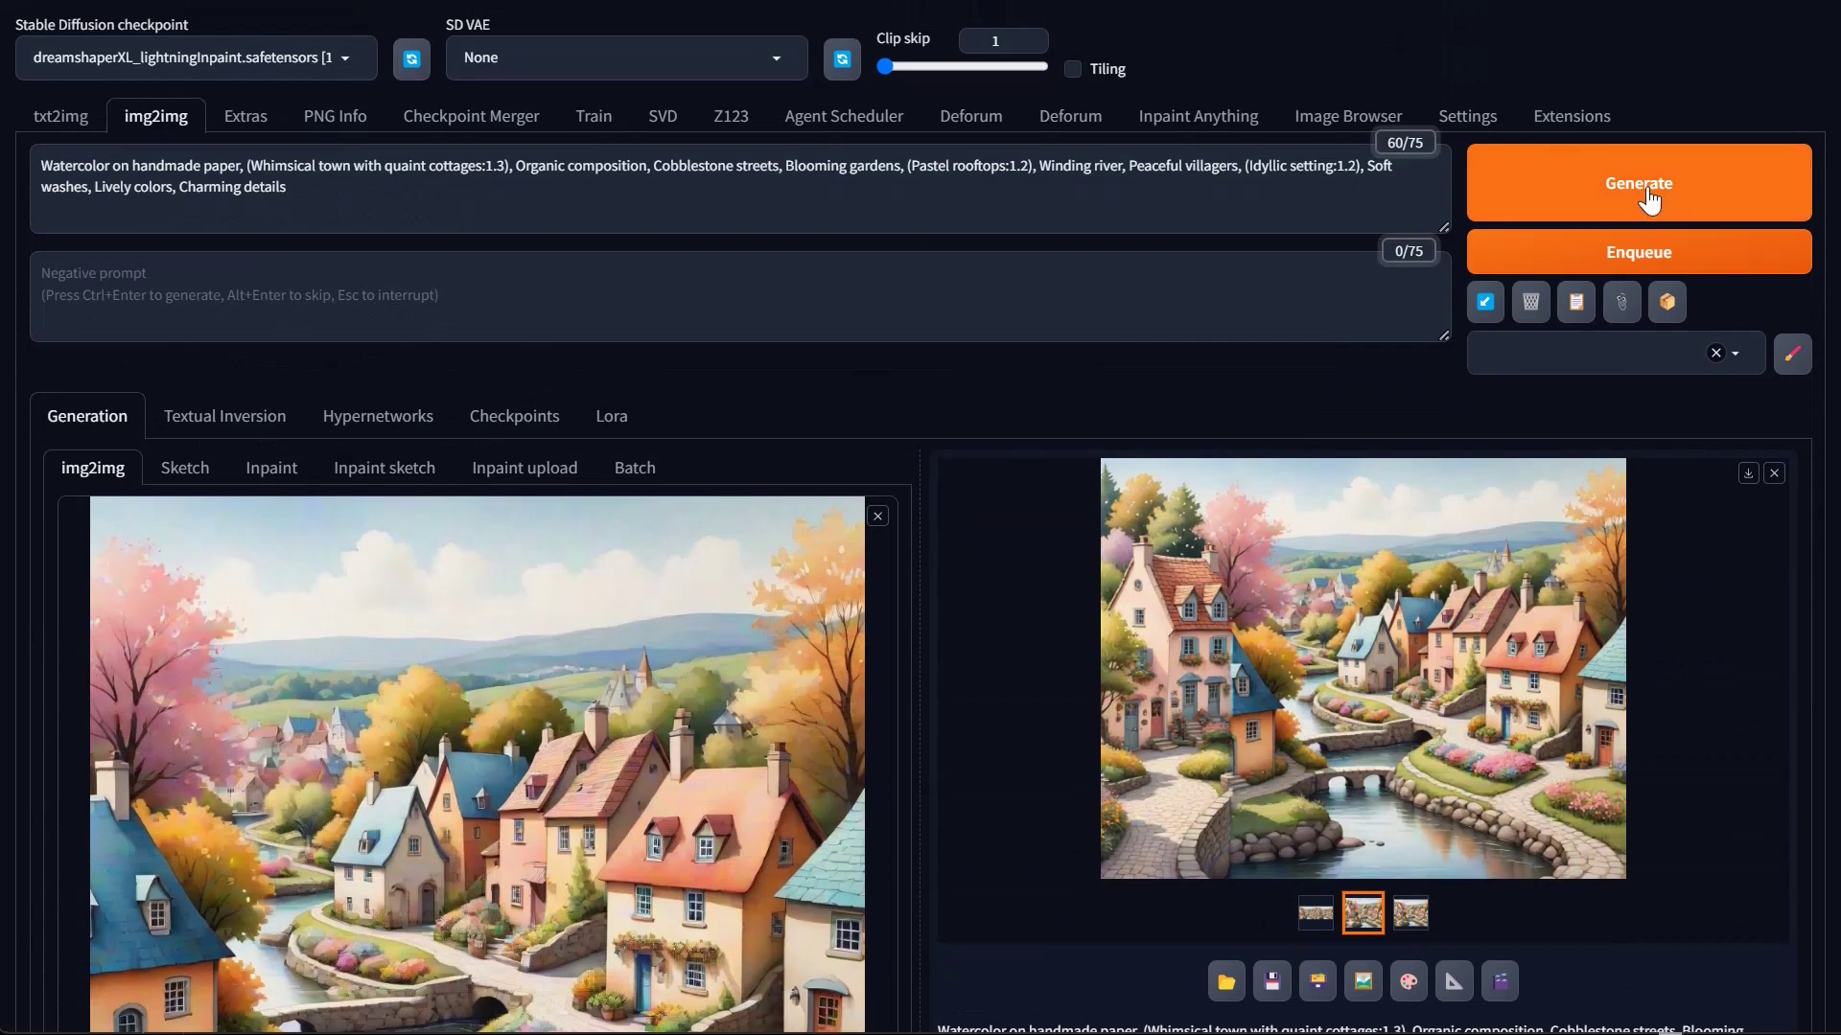
Regenerate the left expansion with the increased mask blur and inspect a result enlarged before closing the viewer
key("ctrl+Return")
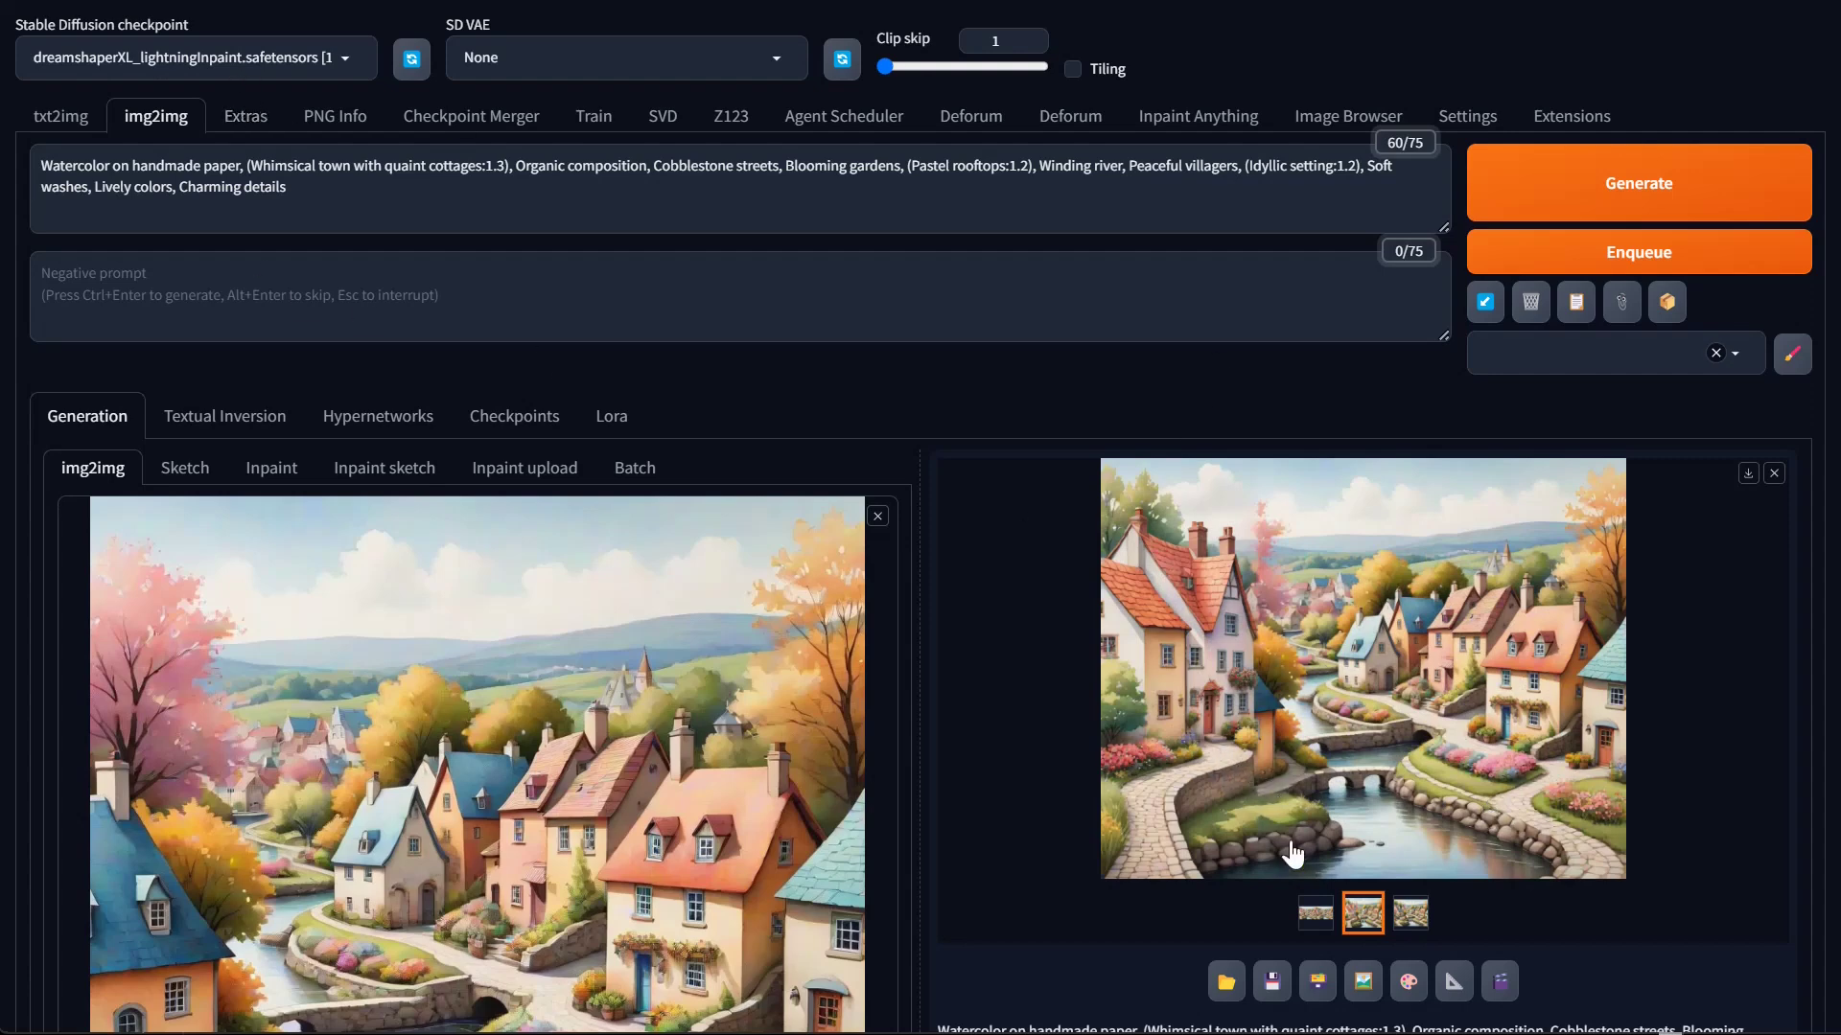
left_click(1381, 803)
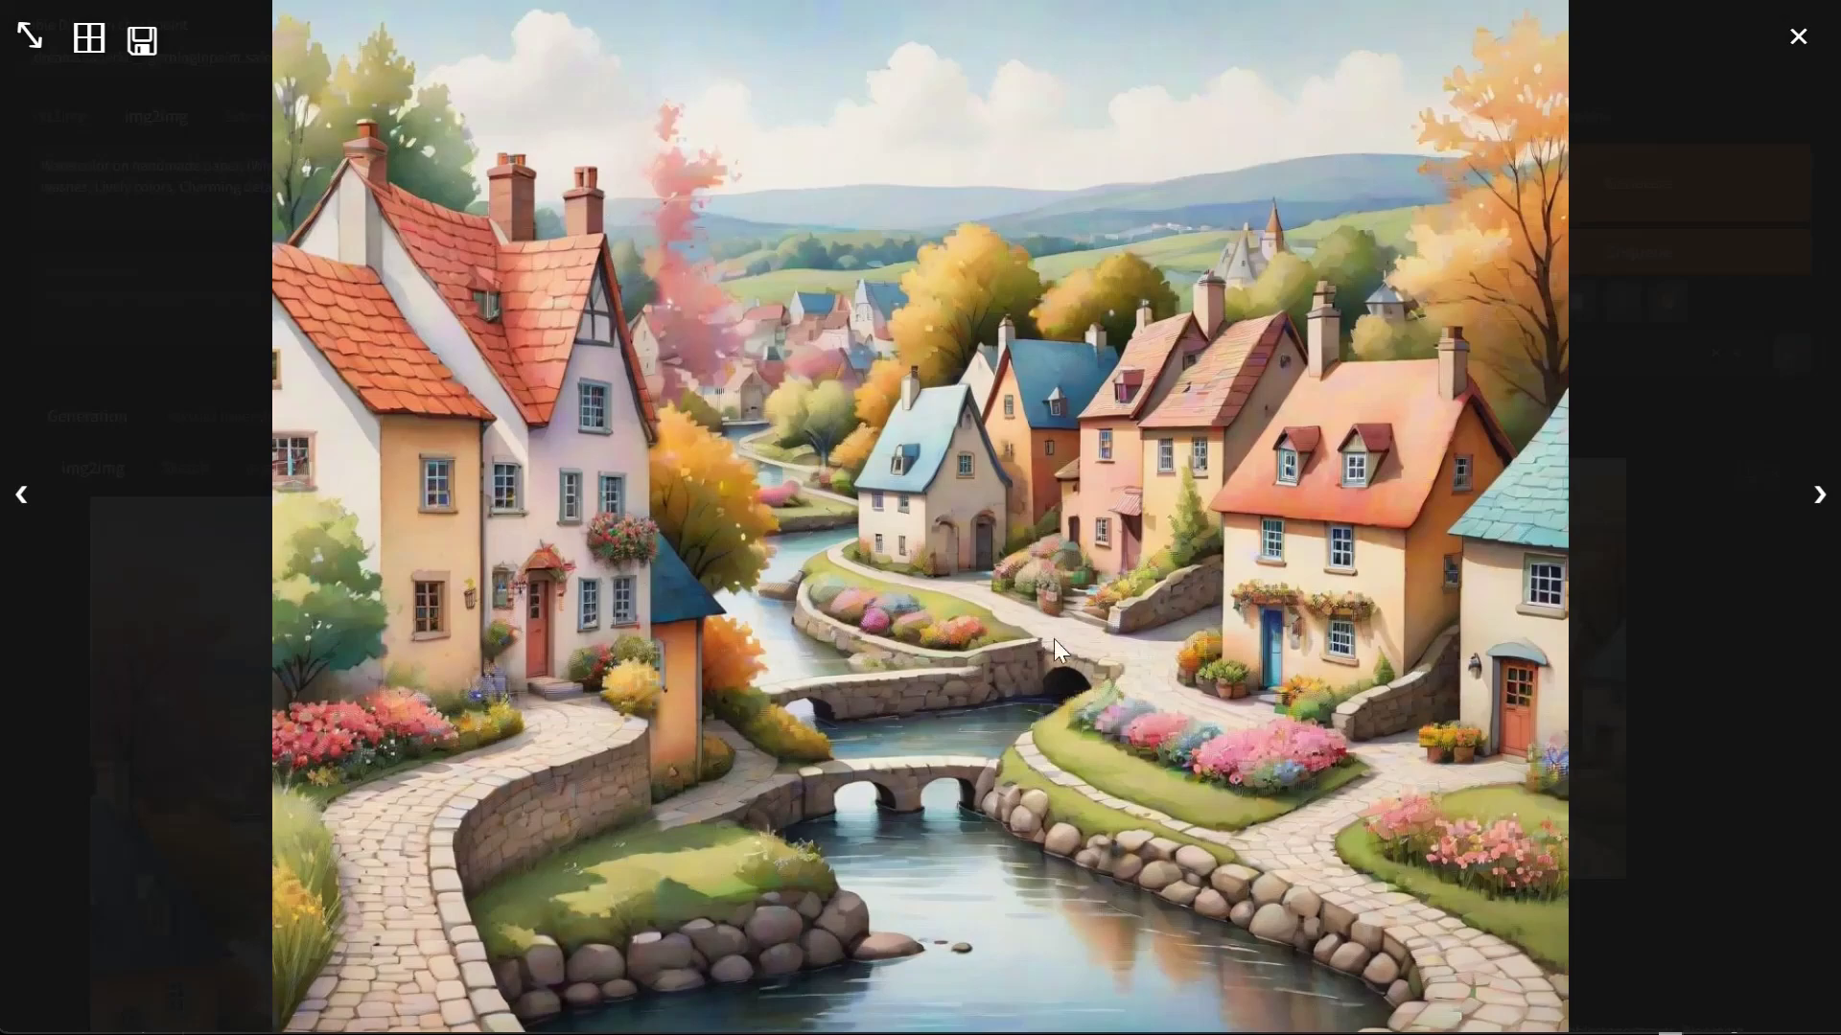
left_click(994, 739)
Raise the img2img denoising strength to 0.99
scroll(655, 833, "down", 7)
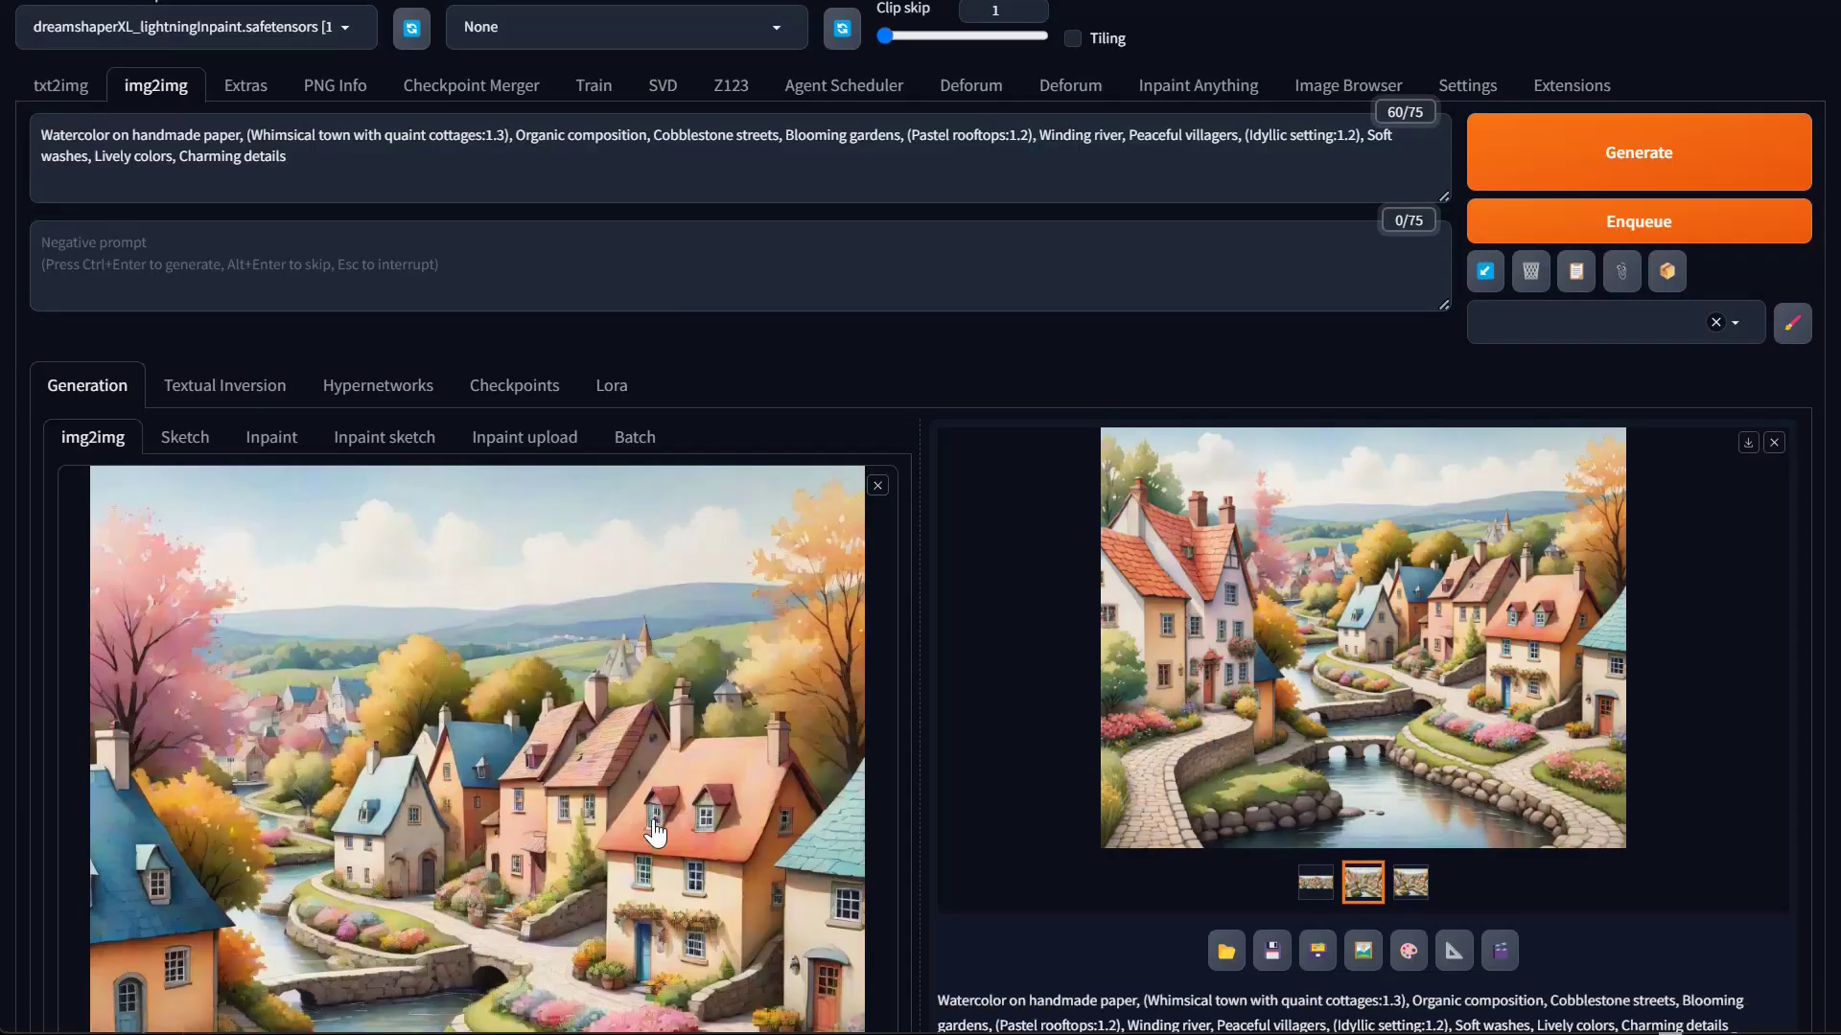
scroll(655, 832, "down", 10)
scroll(655, 832, "up", 10)
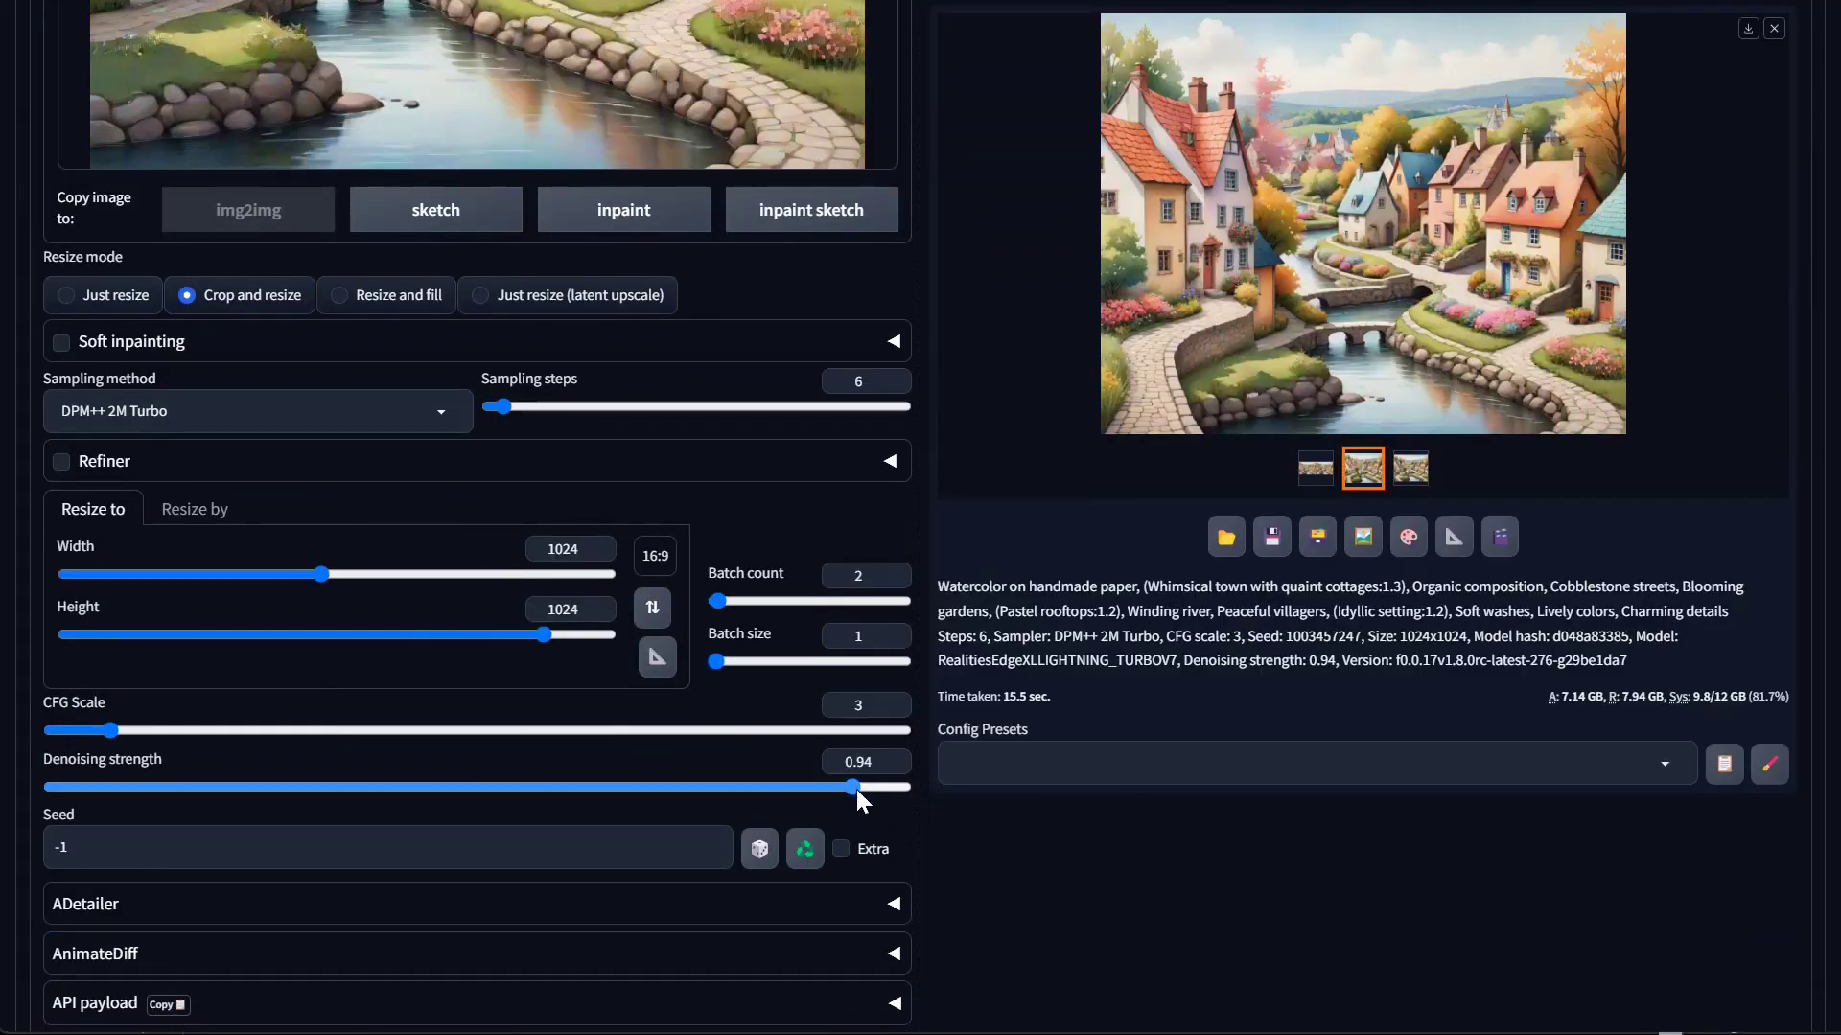
left_click_drag(853, 788, 1393, 954)
scroll(907, 790, "up", 10)
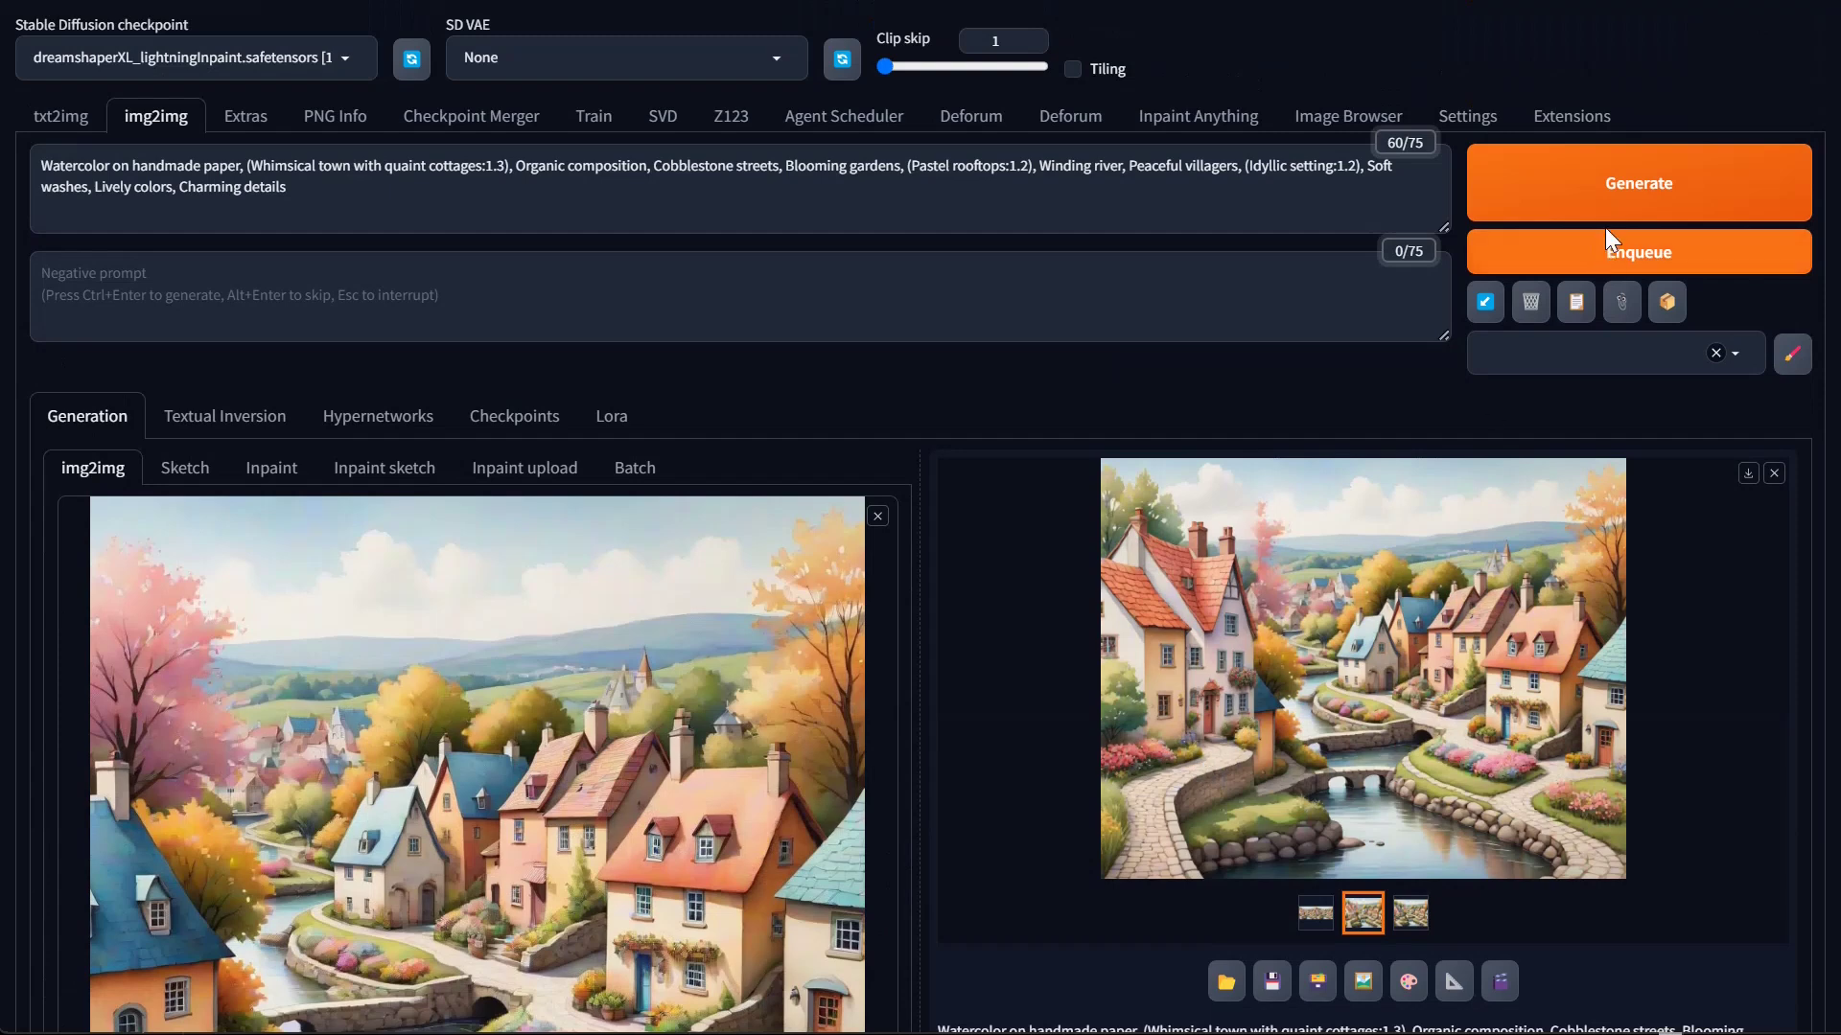
Generate the left outpainting again with the higher denoising strength, view a result enlarged, and close the viewer
left_click(1618, 181)
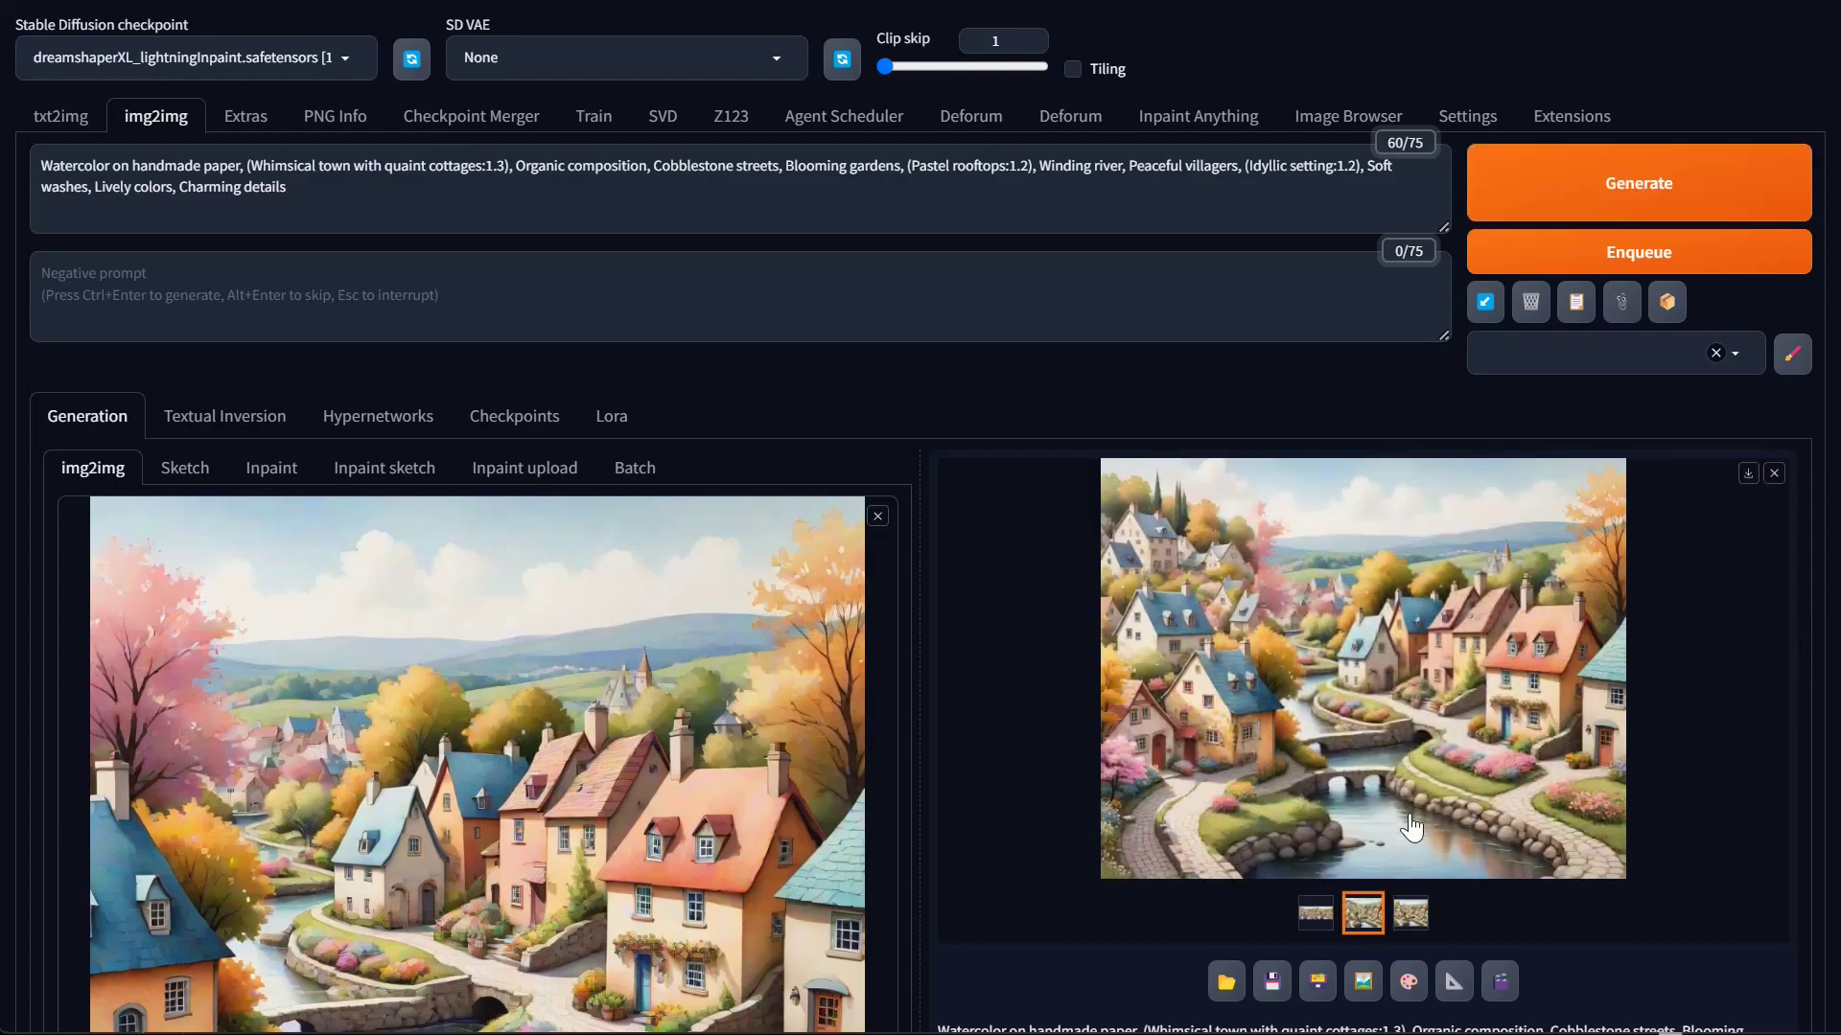
left_click(1311, 817)
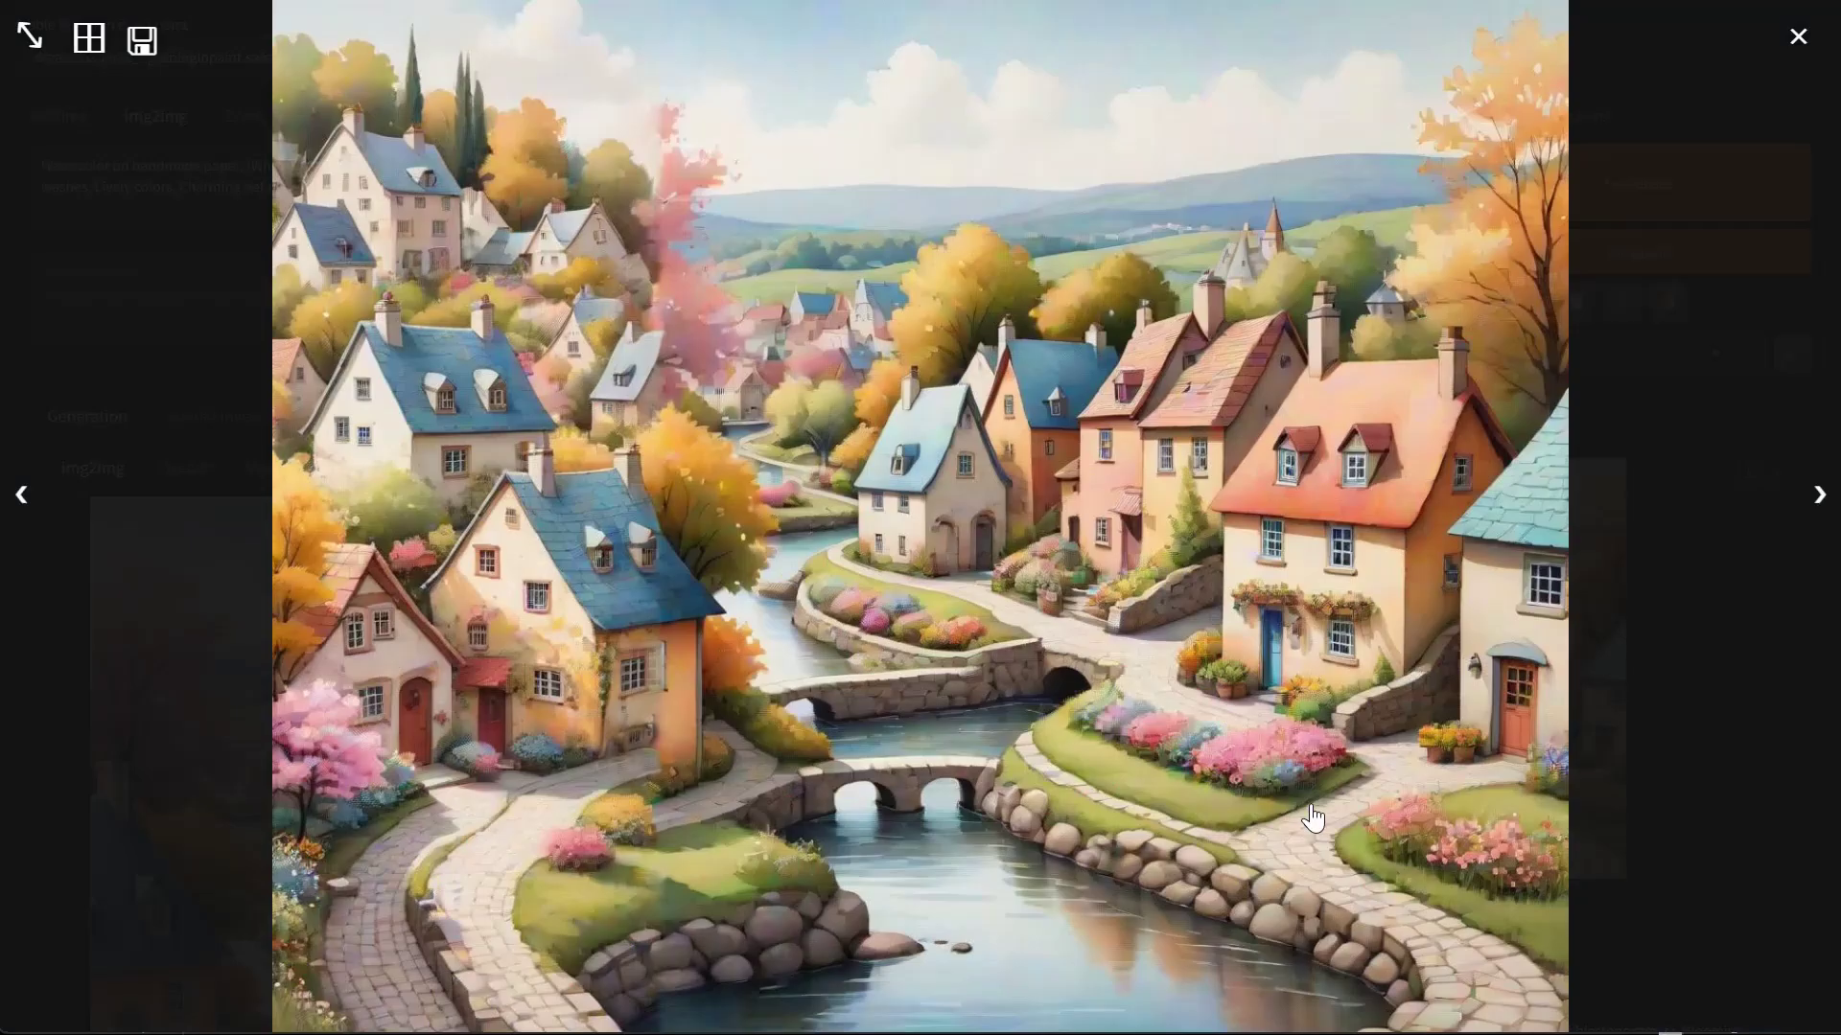
left_click(959, 581)
scroll(911, 793, "down", 5)
scroll(916, 782, "down", 10)
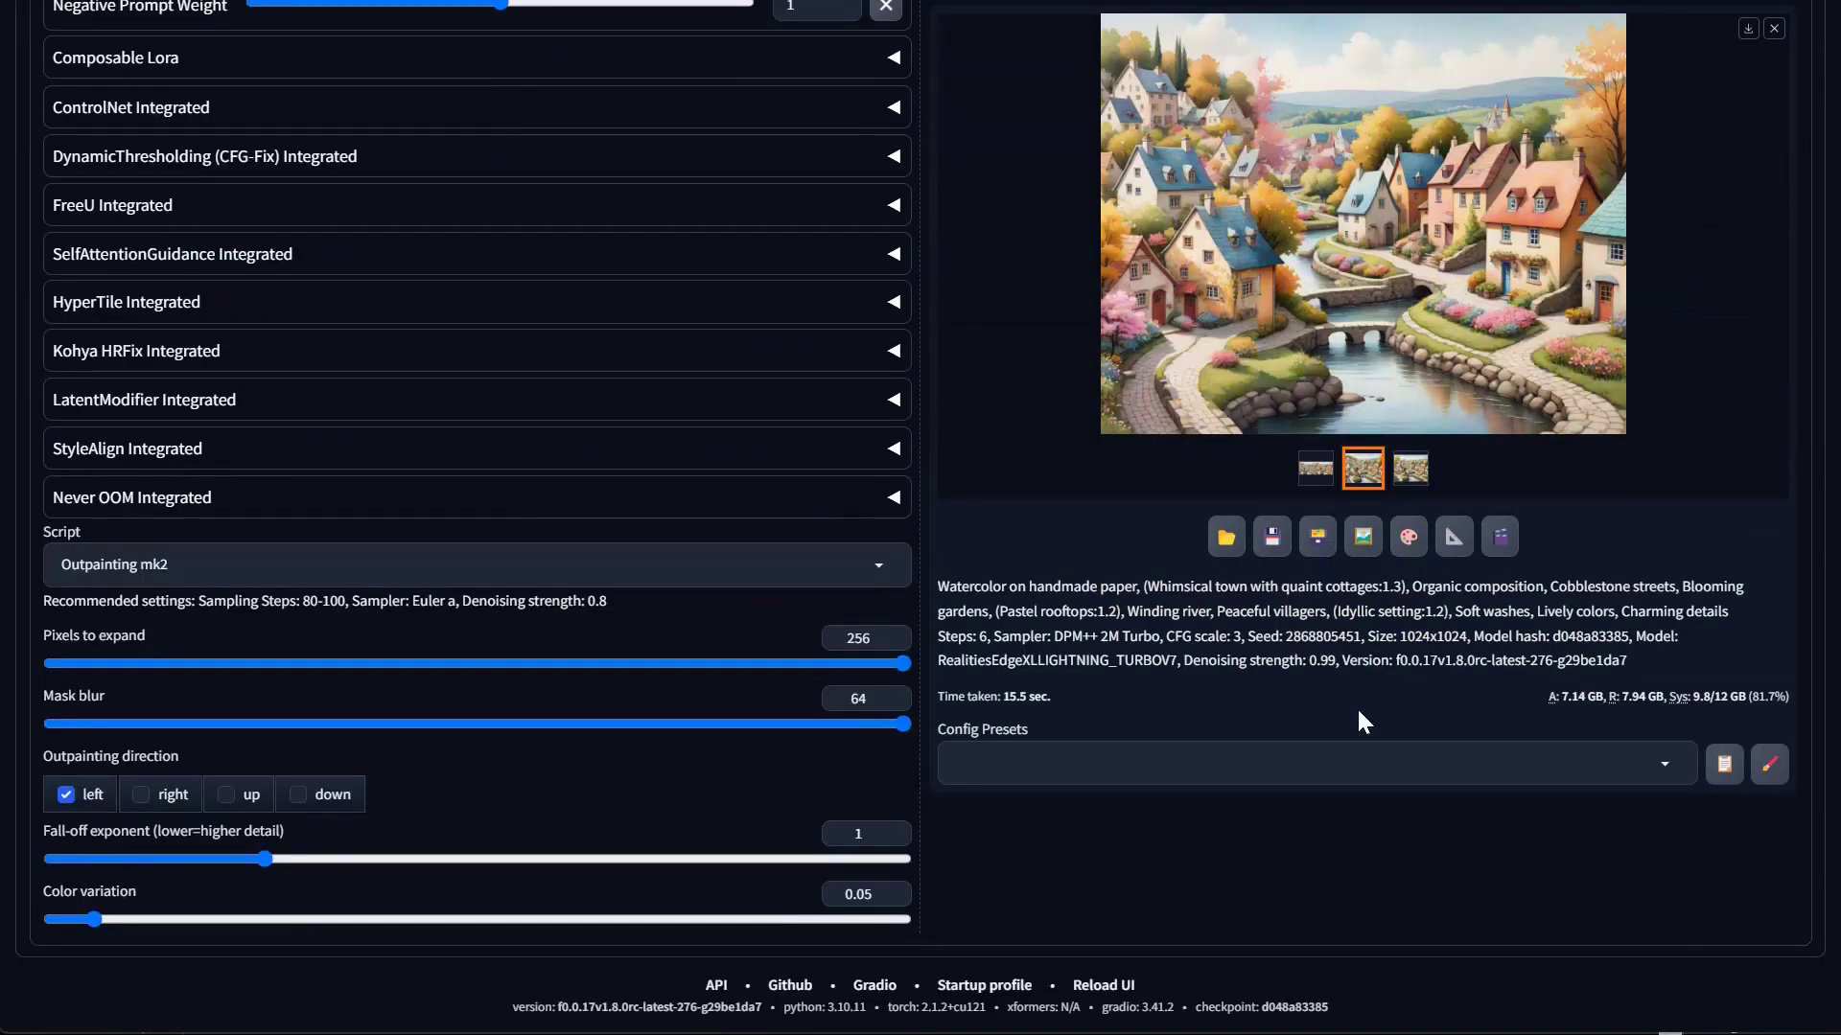
scroll(1359, 712, "up", 15)
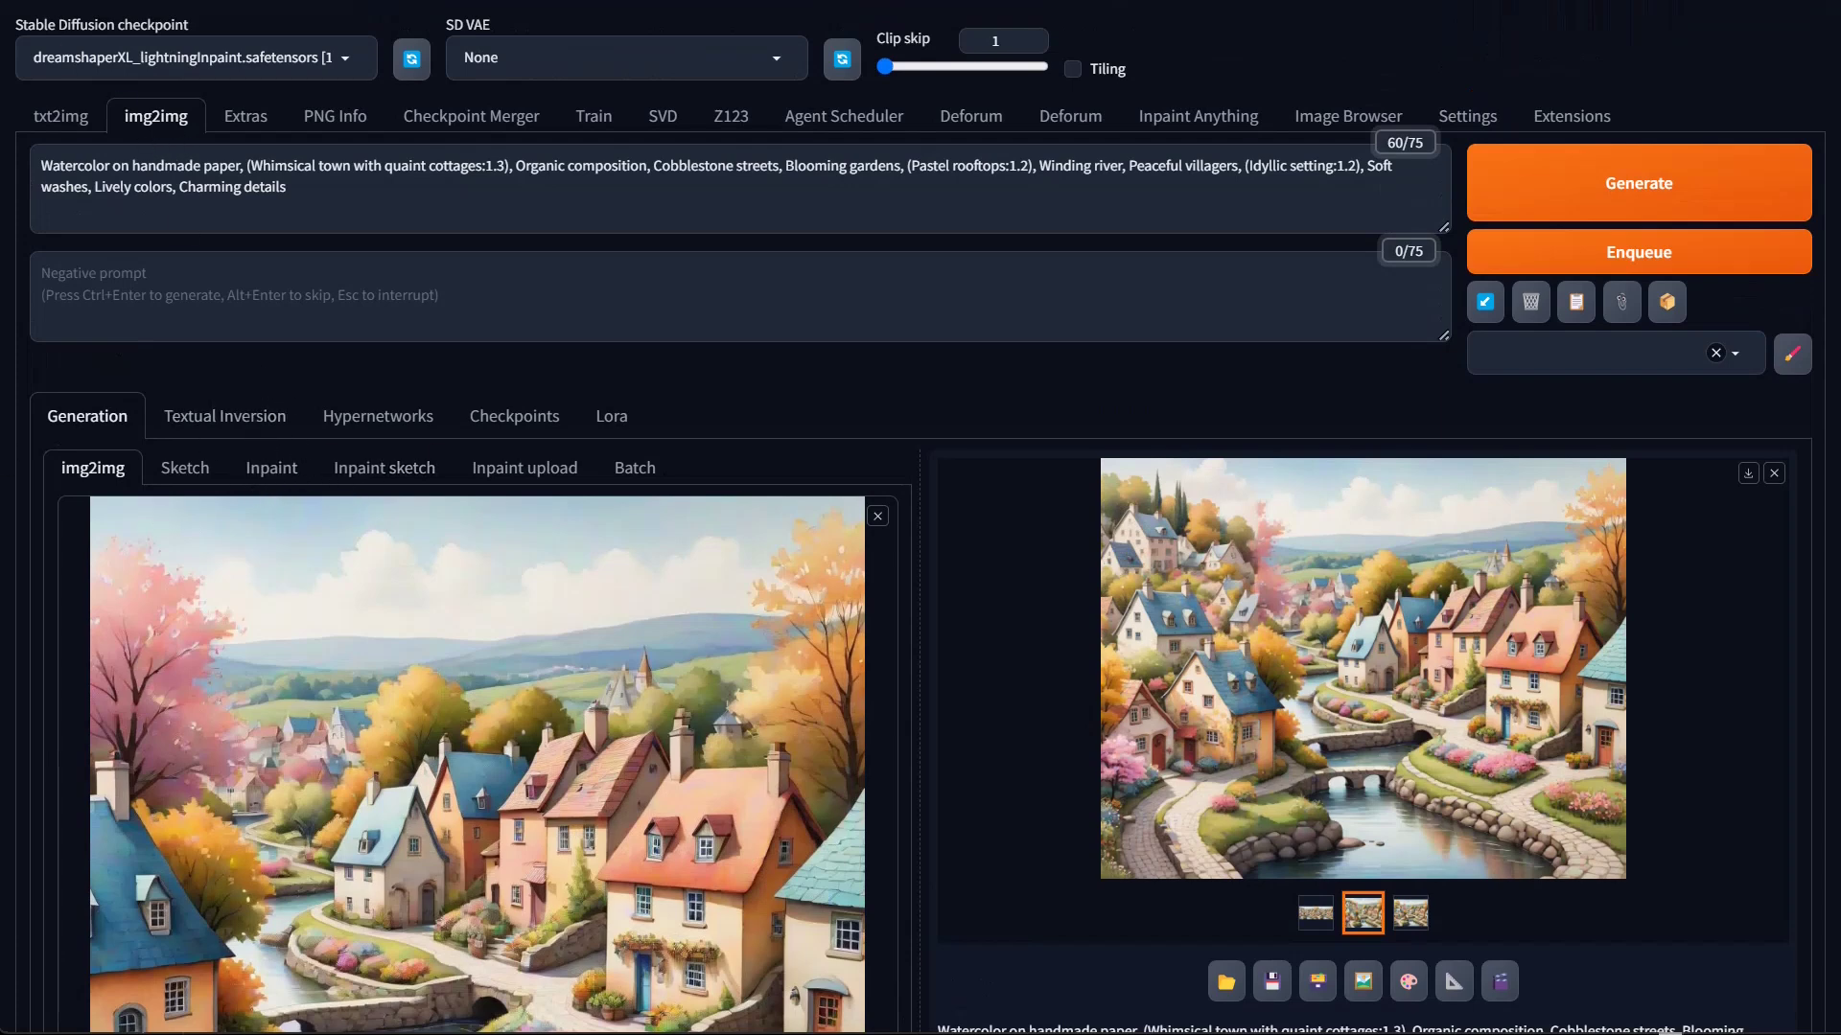
Switch img2img to Inpaint mode and load the original square village image onto its canvas
left_click(272, 484)
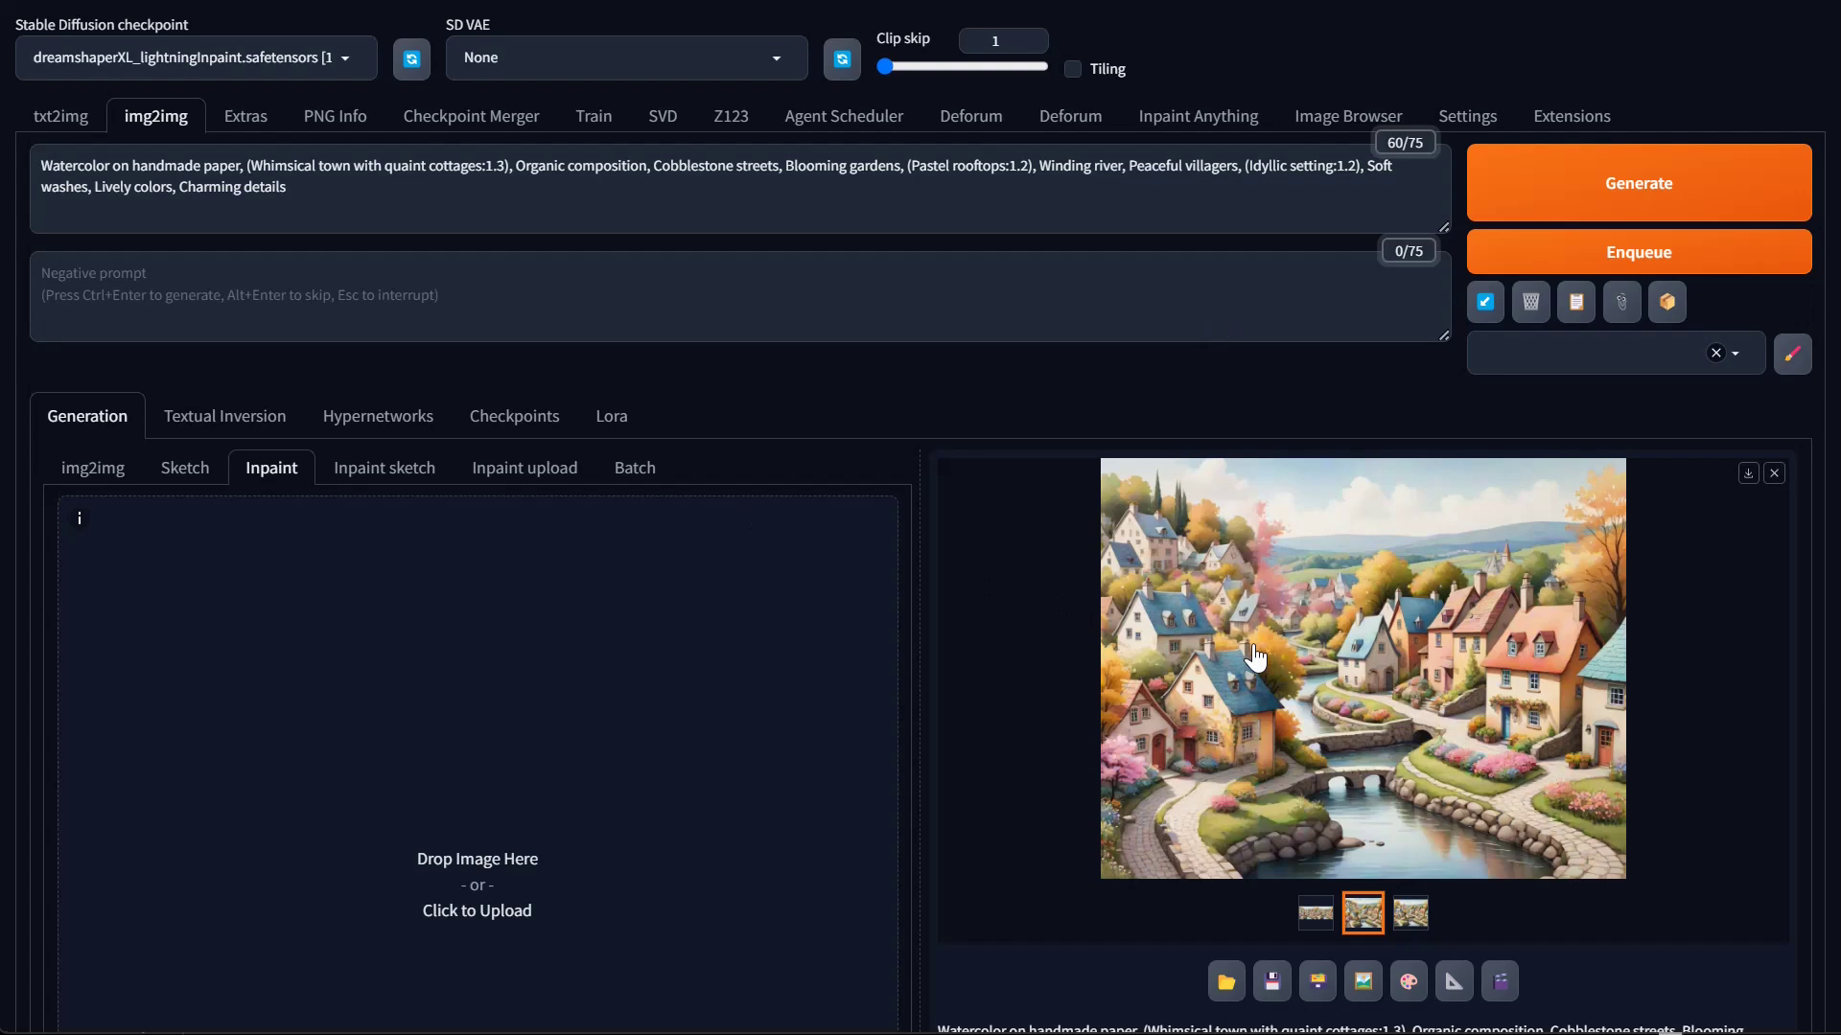
left_click(60, 119)
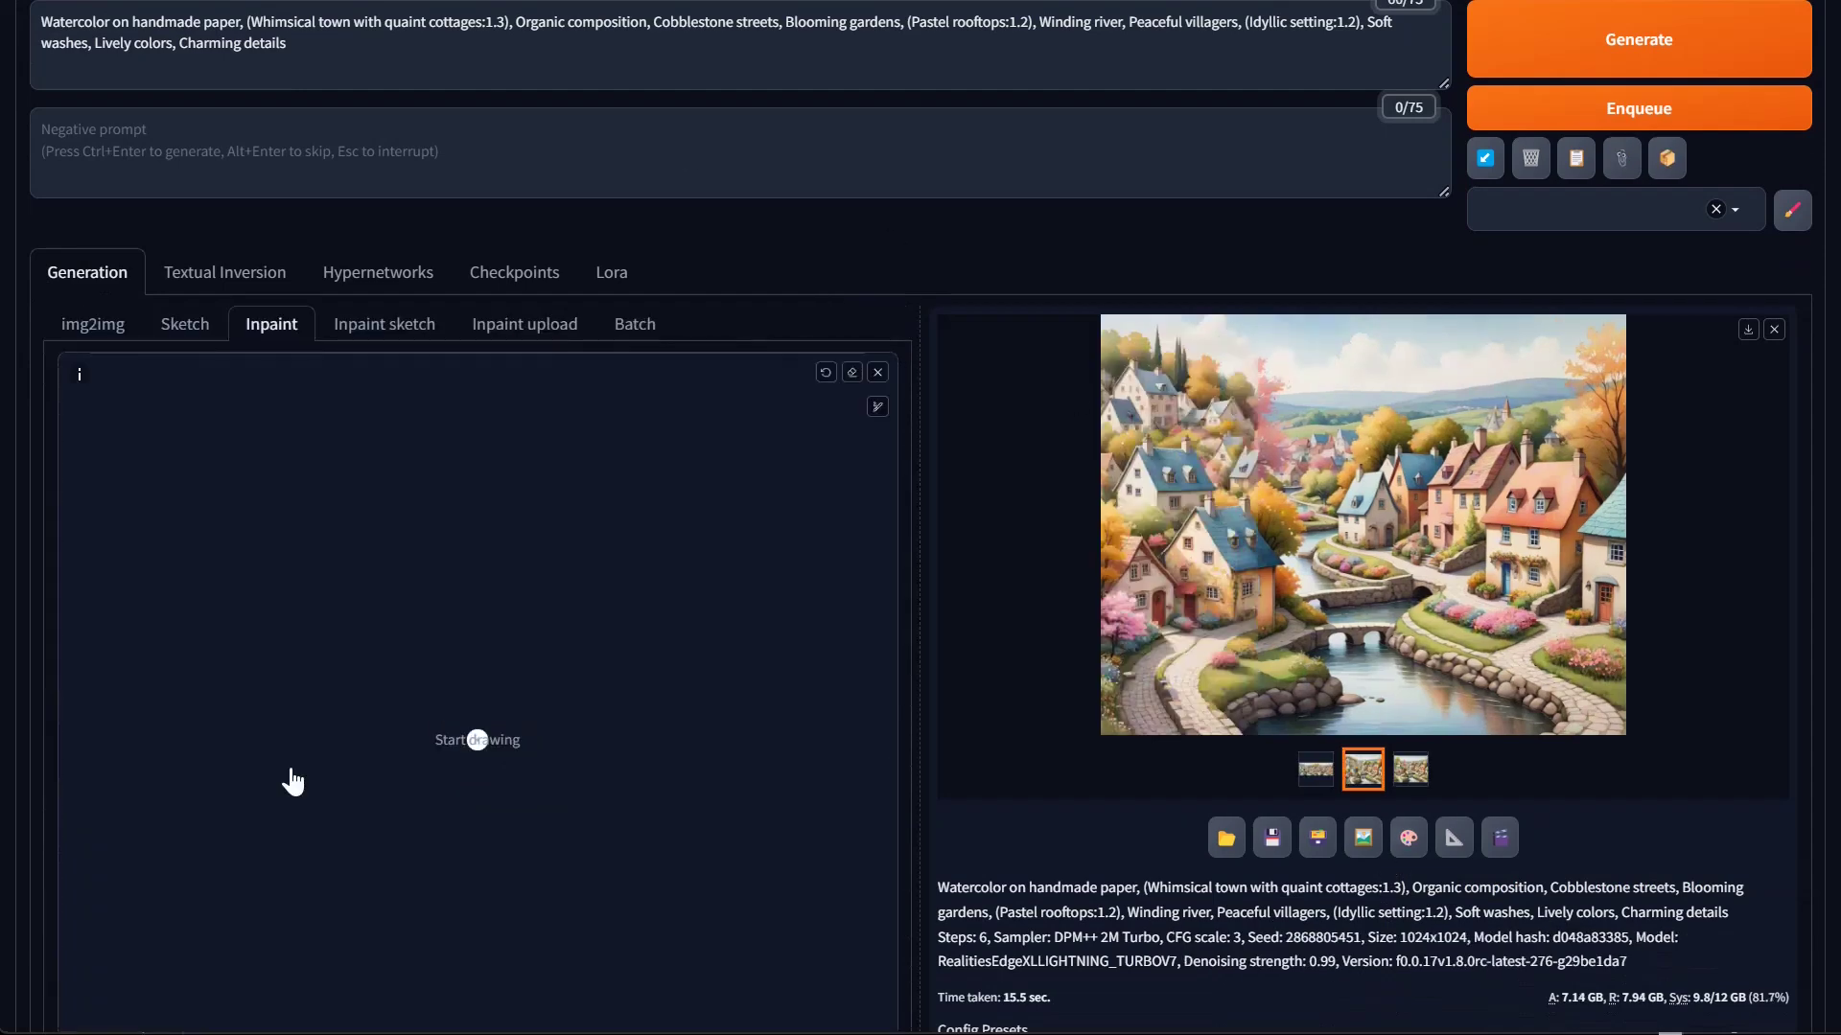
left_click_drag(287, 780, 288, 767)
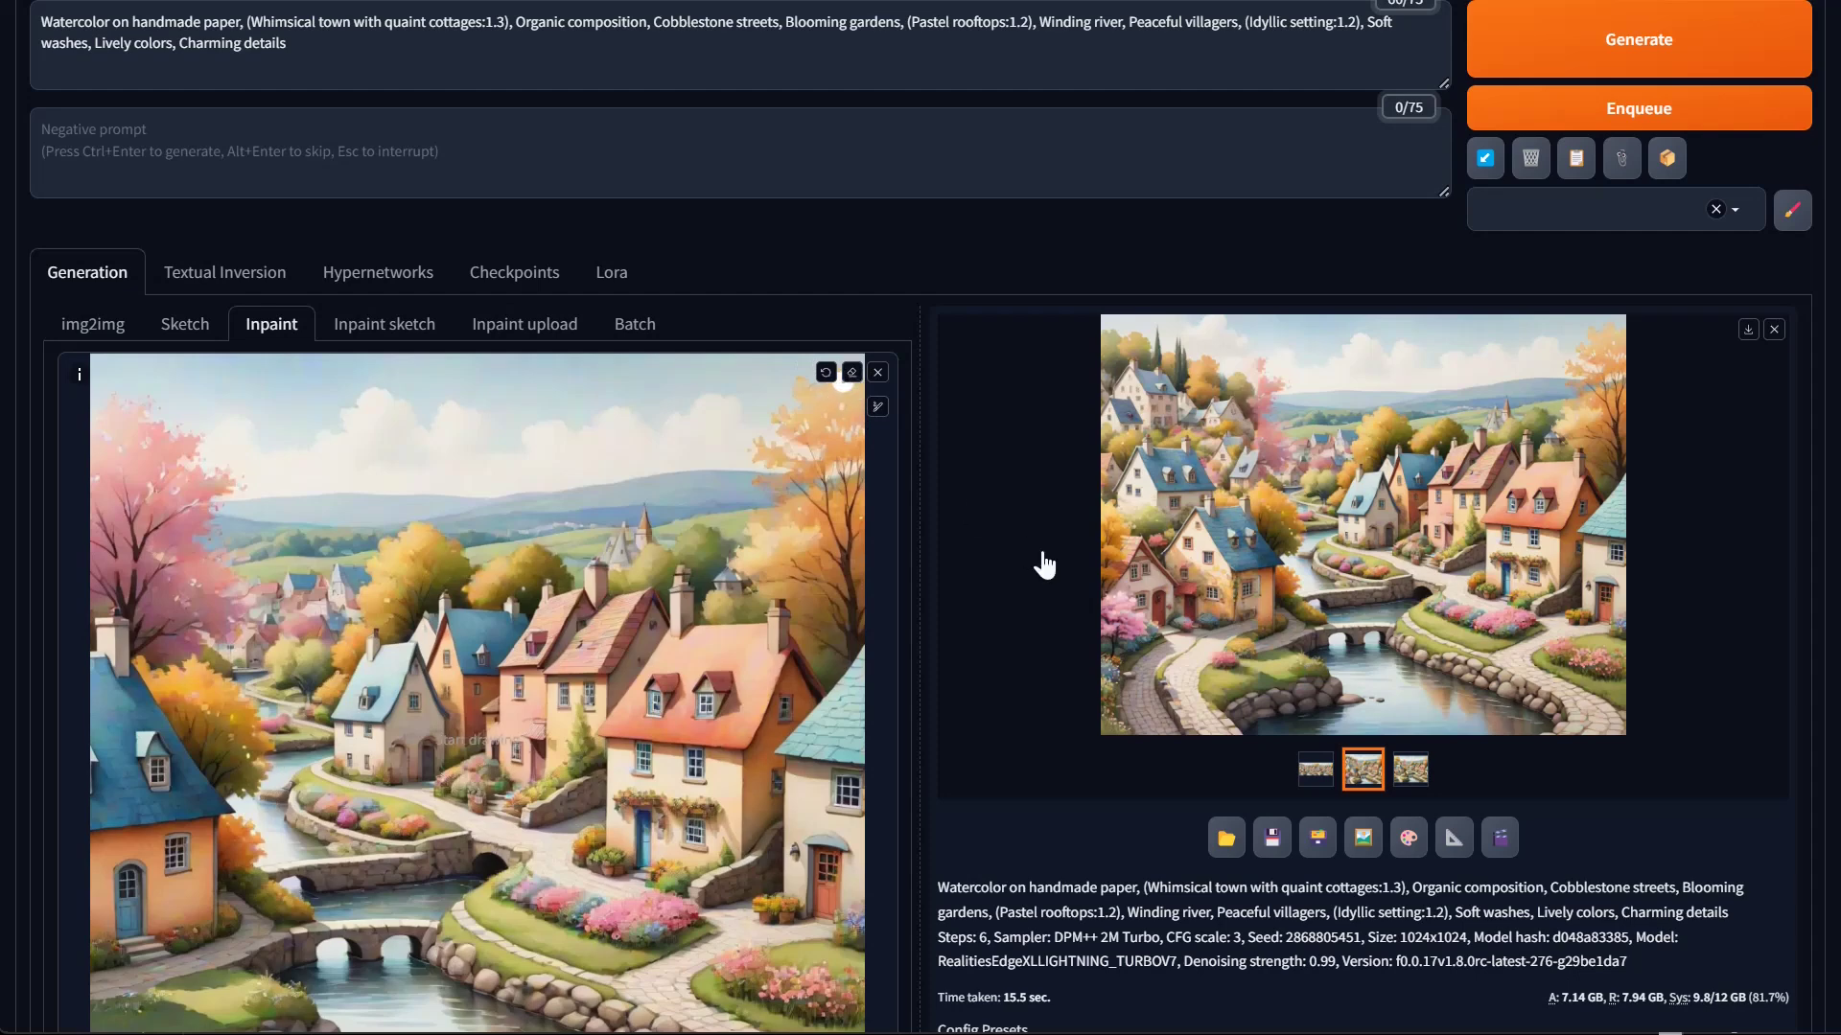
Mask the small double-arched bridge in the river's foreground with an enlarged brush, and reduce the brush size
scroll(1052, 537, "down", 3)
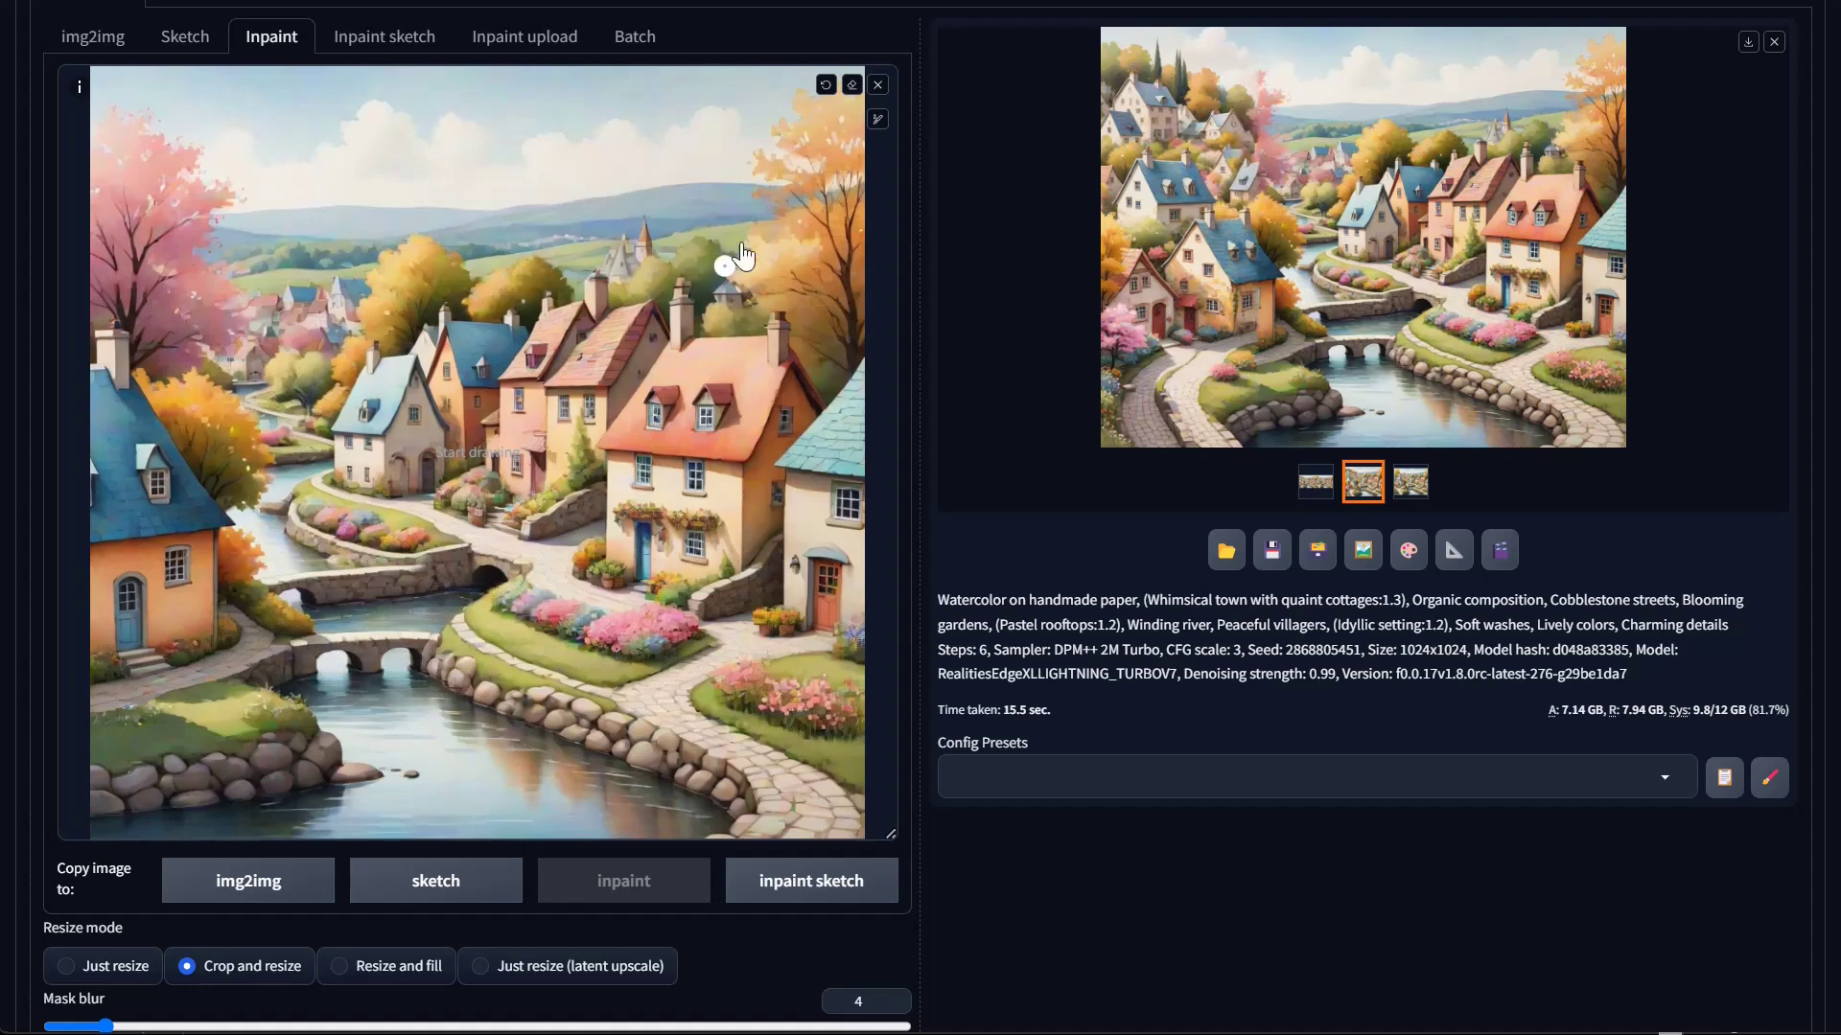
left_click(877, 119)
left_click_drag(764, 122, 858, 124)
mouse_move(337, 660)
left_mouse_down()
mouse_move(416, 653)
mouse_move(367, 671)
left_mouse_up()
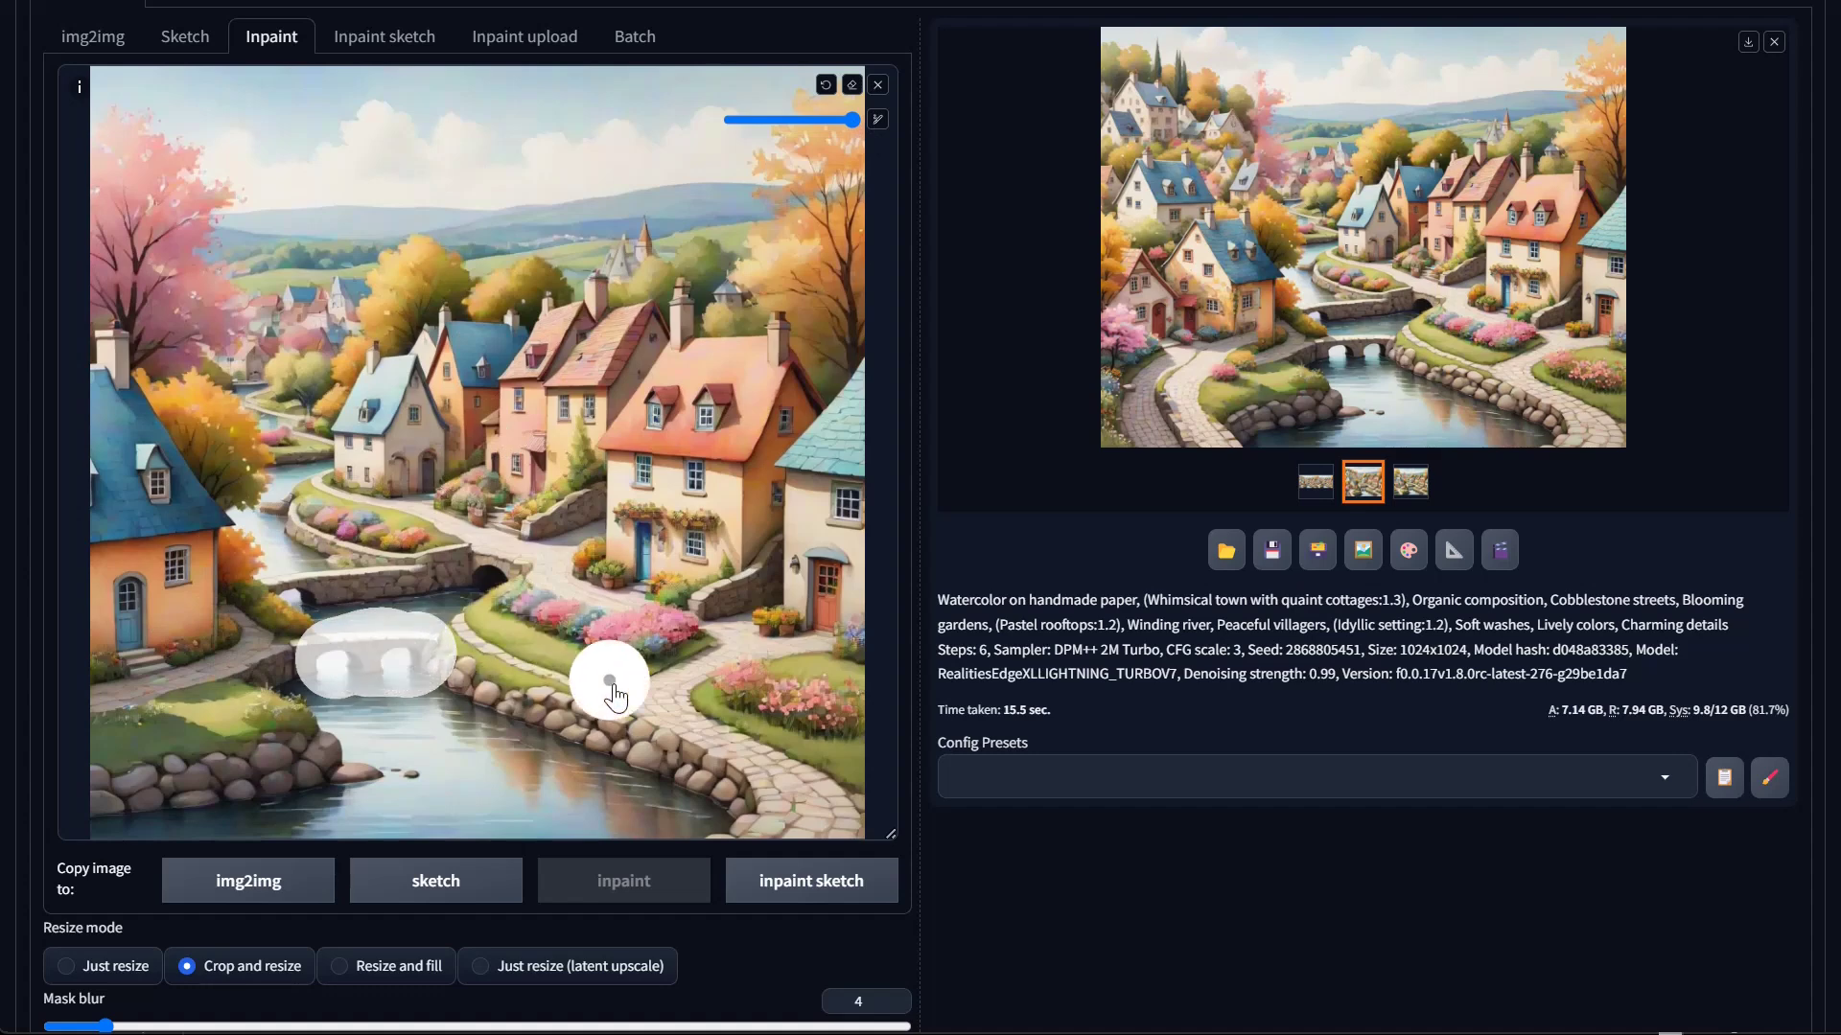
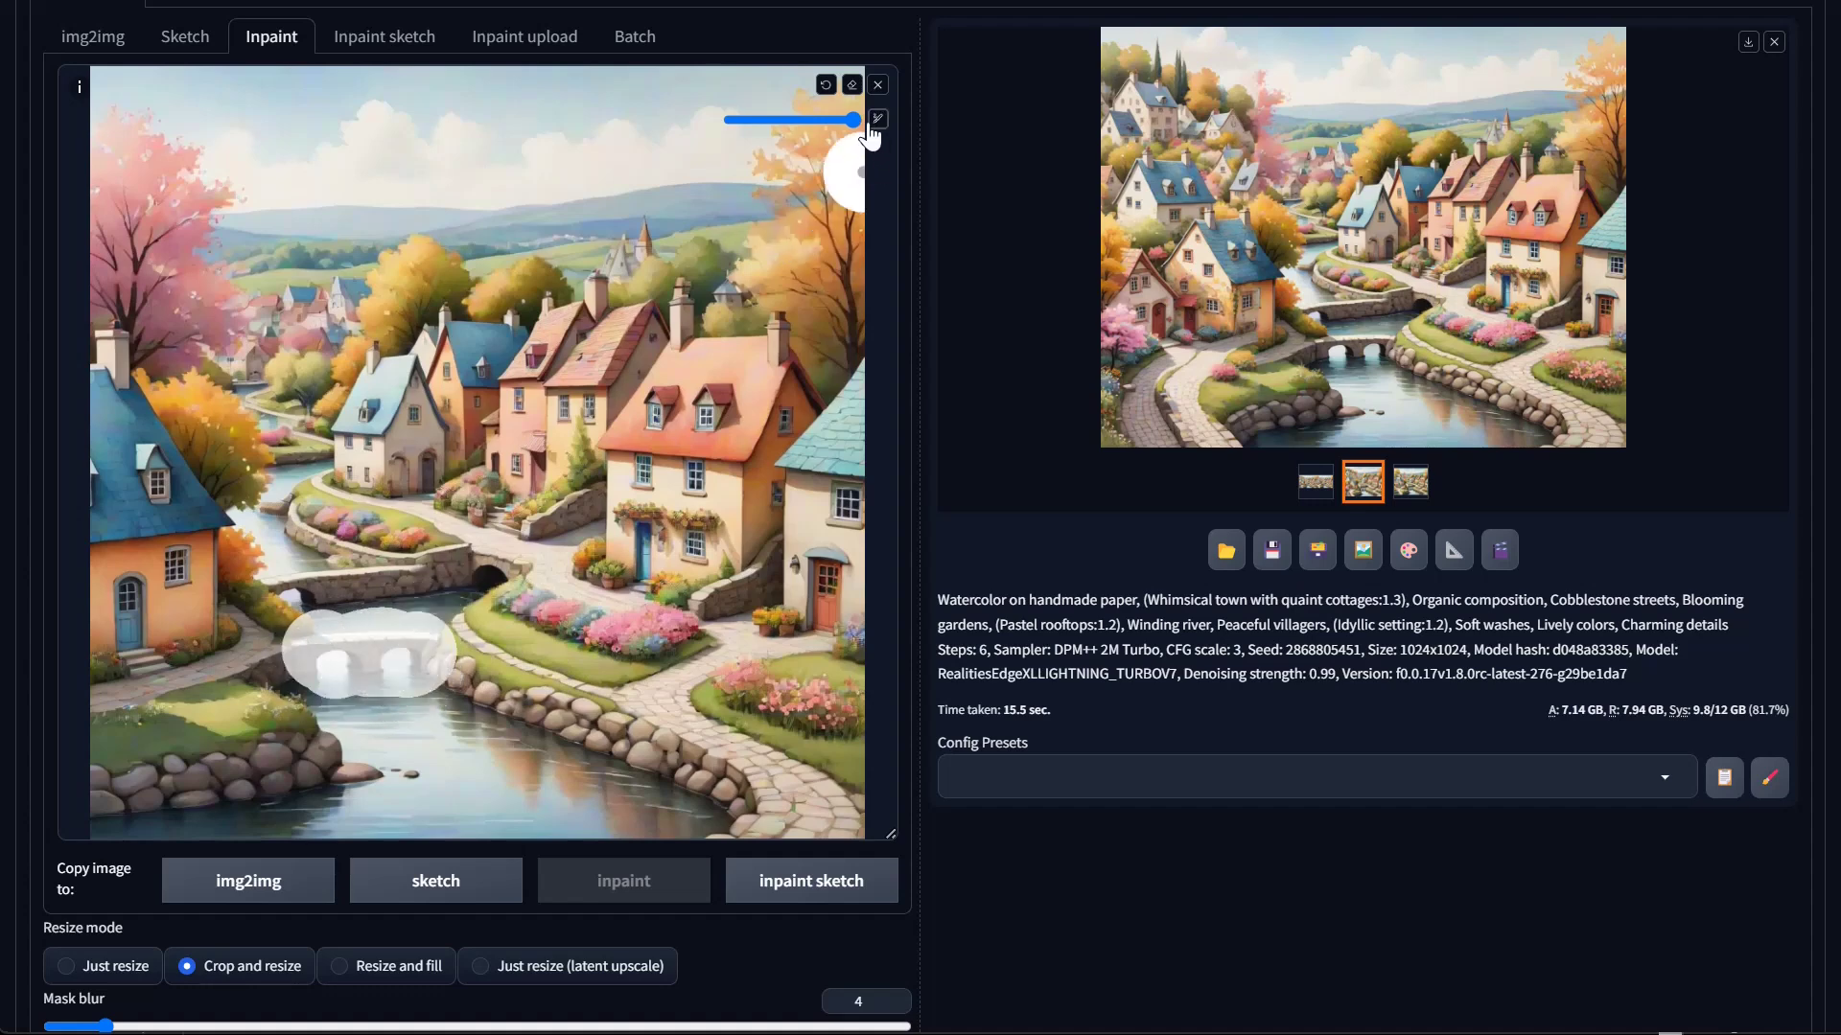
left_click_drag(855, 121, 773, 117)
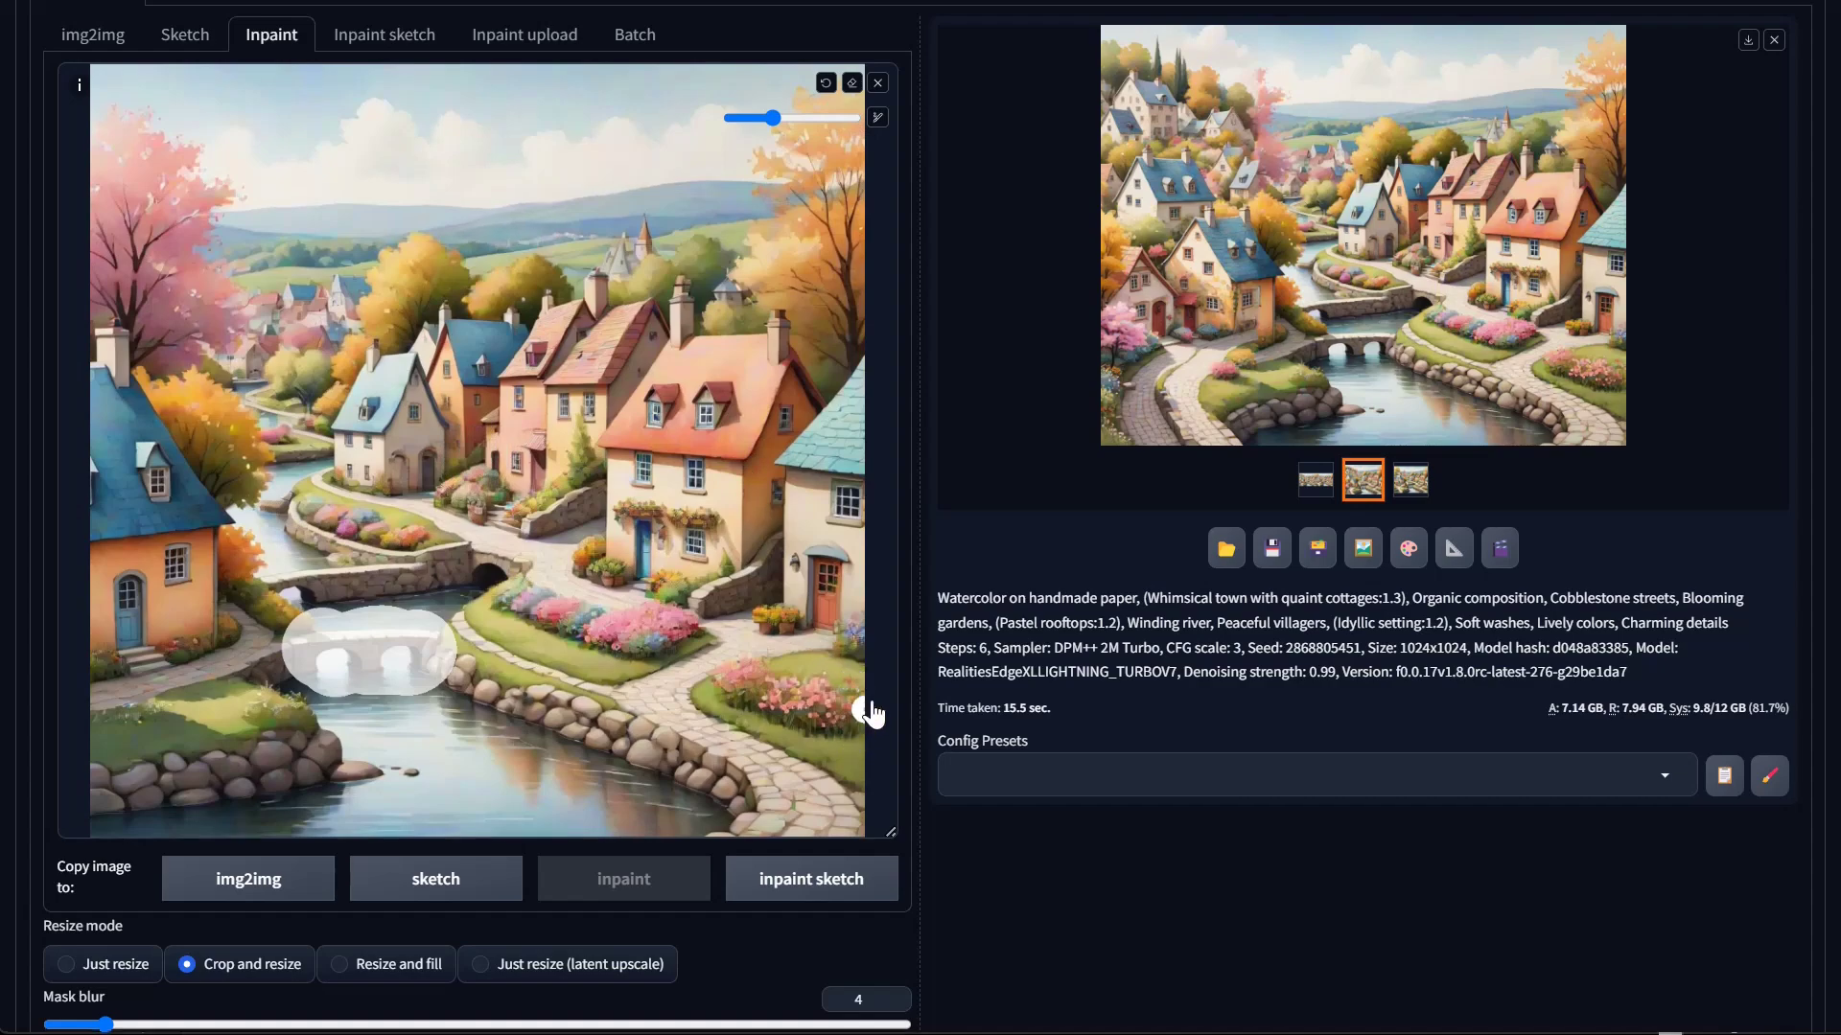
Examine the inpainting options, including masked content, inpaint area and padding, against the masked bridge
scroll(867, 710, "down", 5)
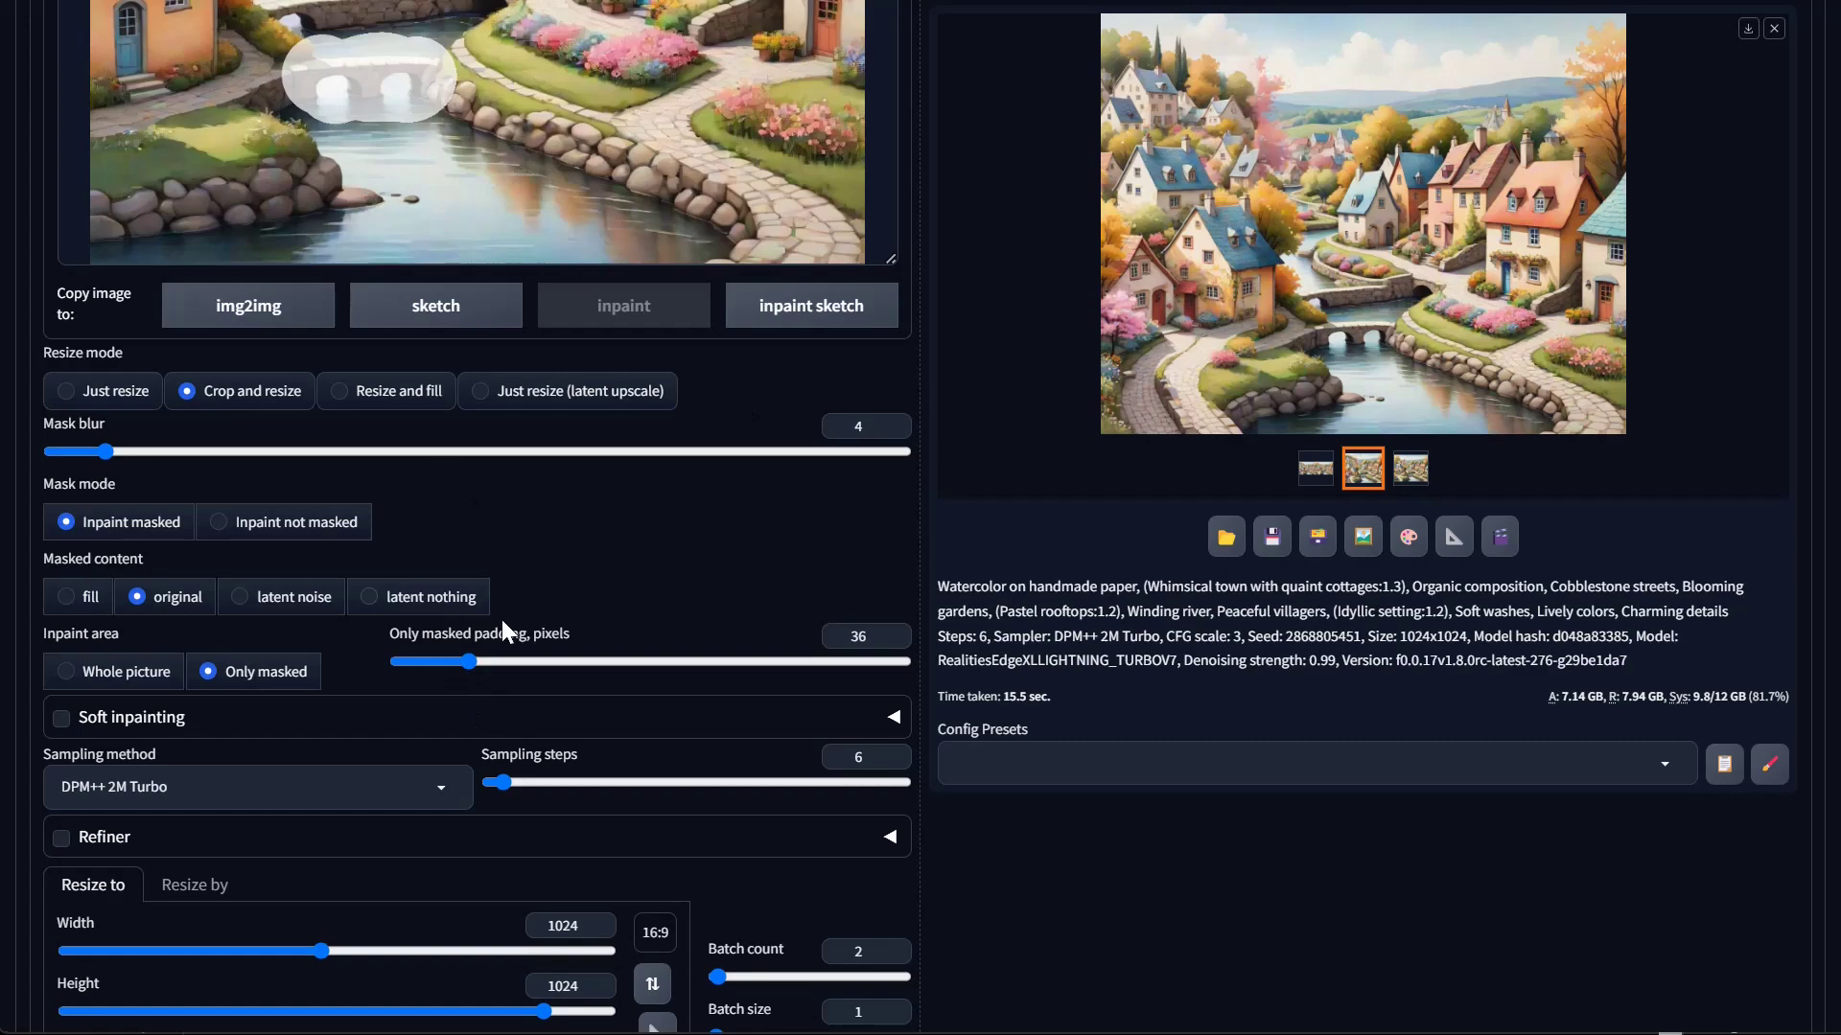
scroll(502, 619, "up", 6)
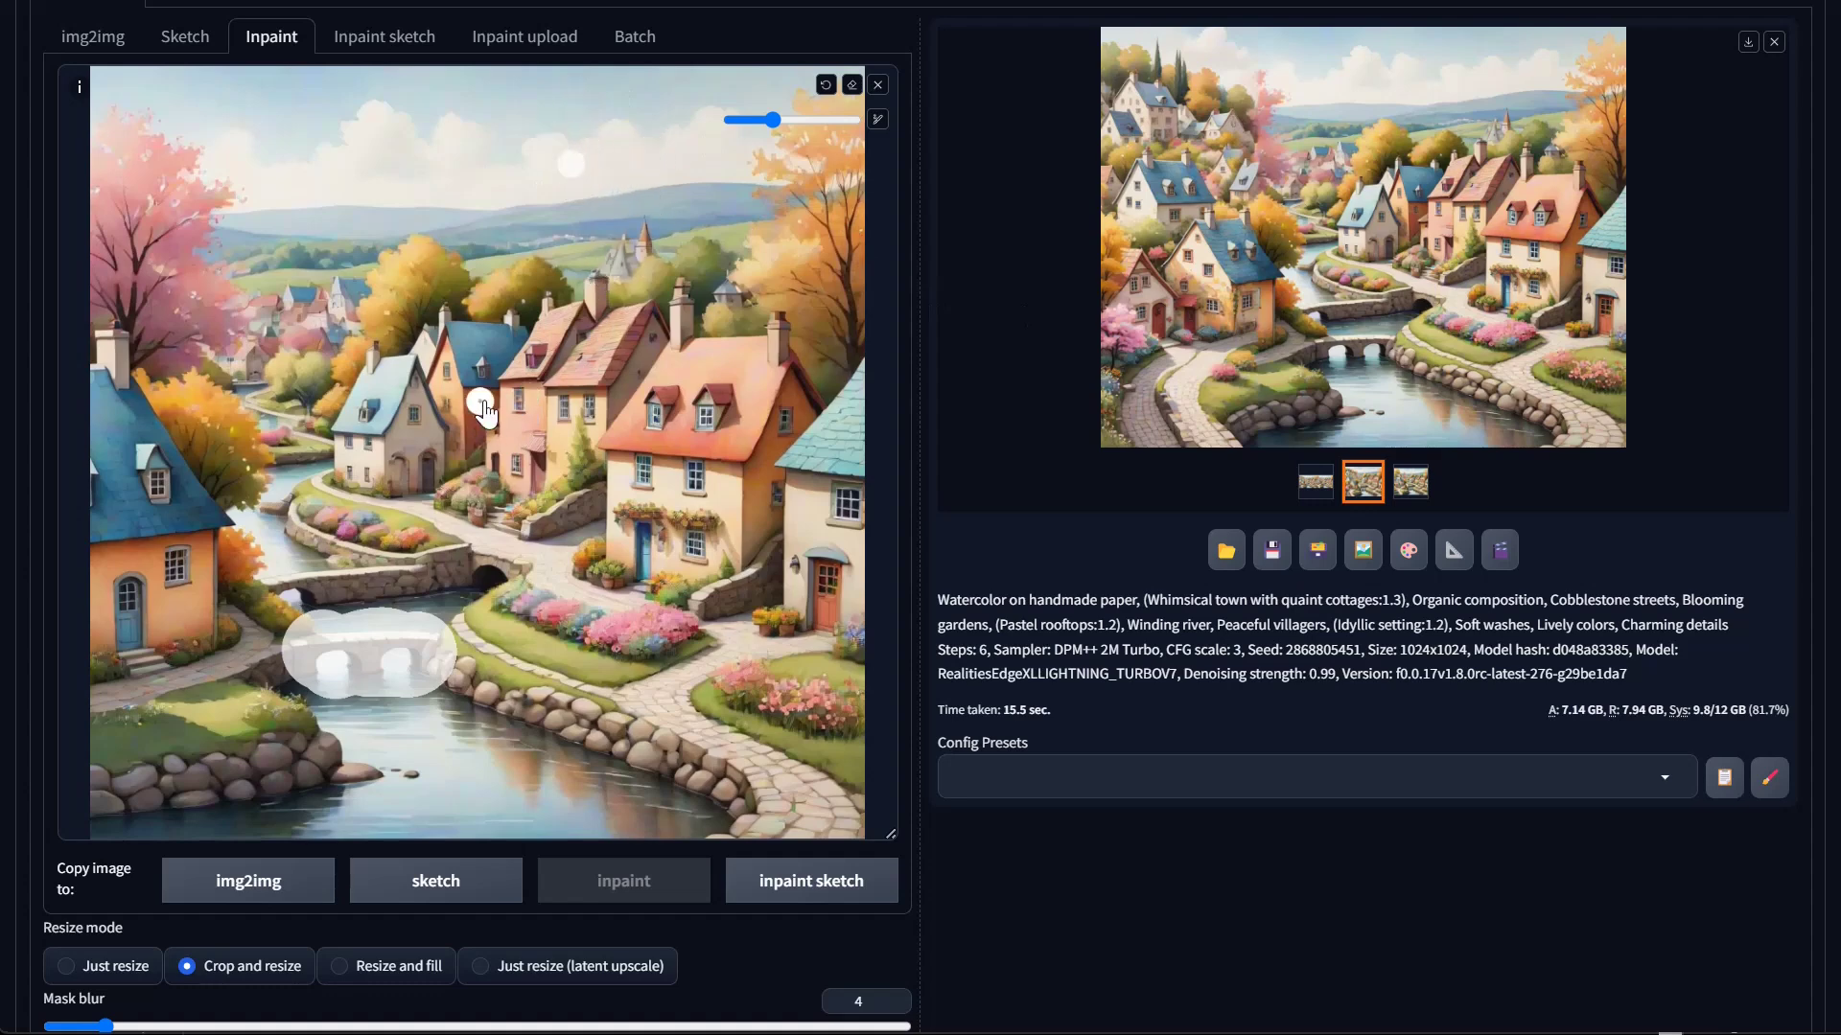
scroll(663, 711, "down", 1)
scroll(663, 712, "down", 7)
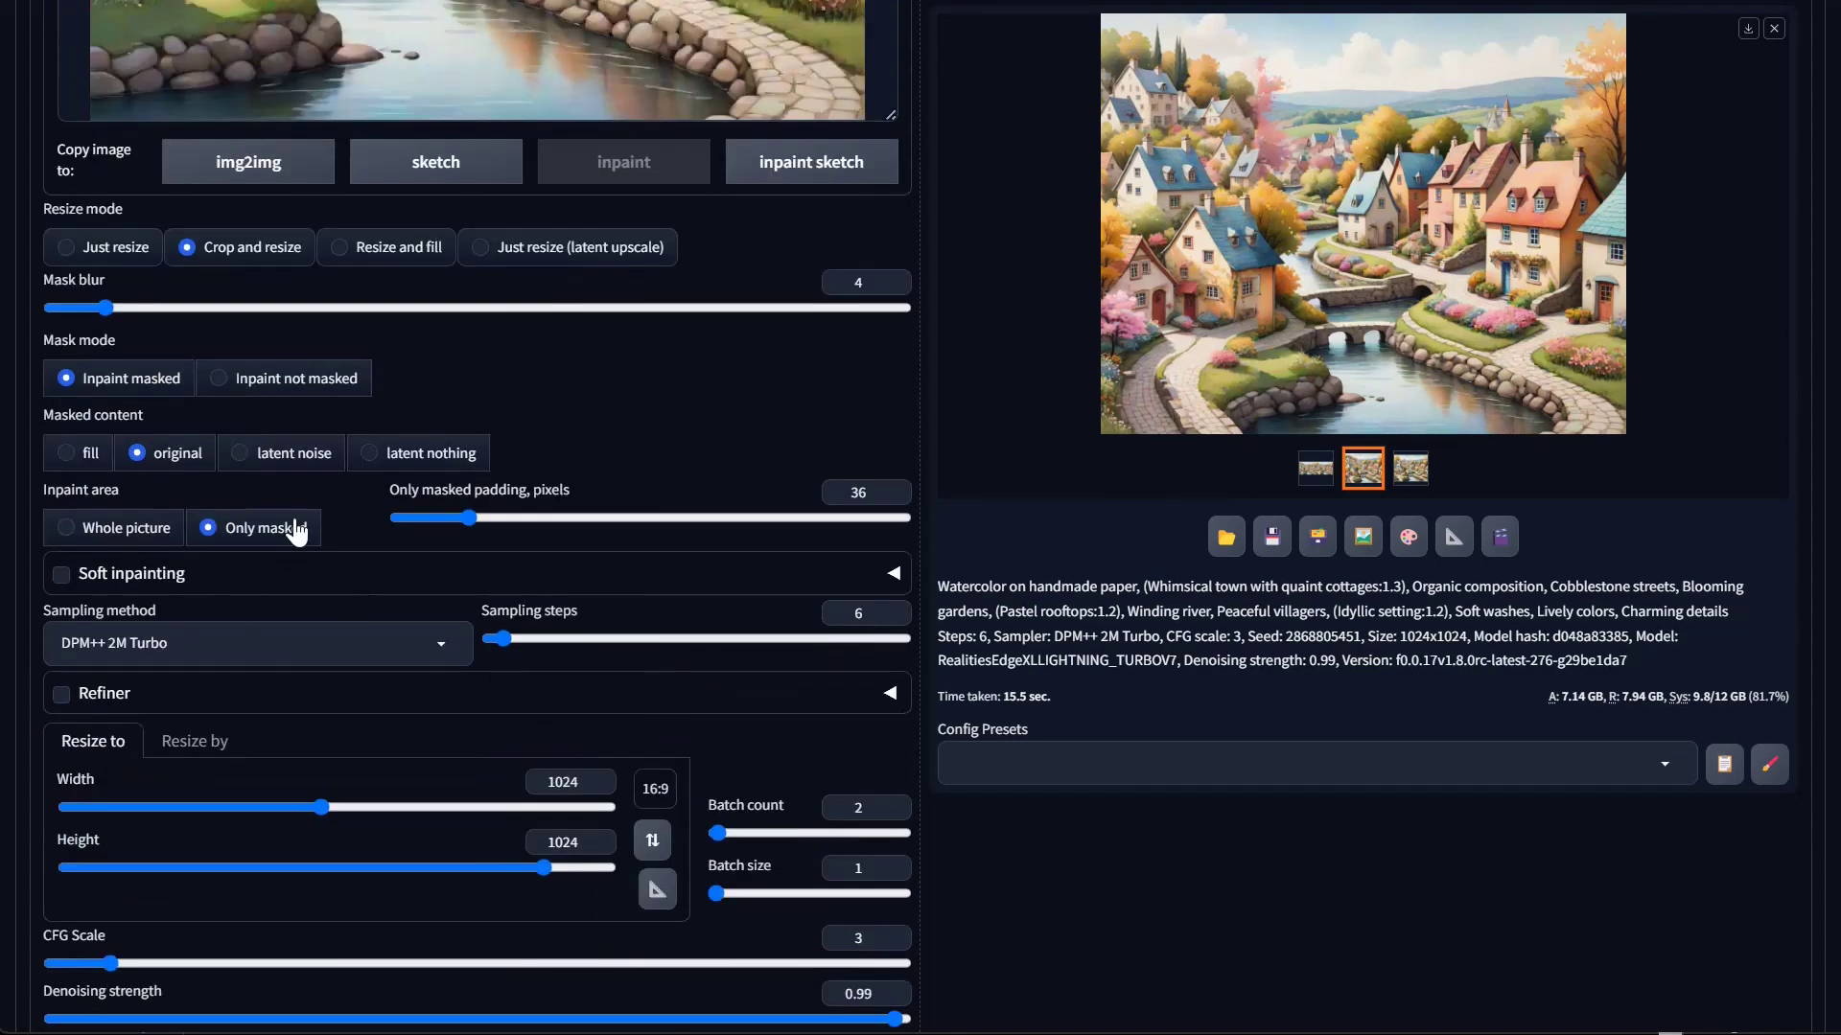
scroll(316, 548, "up", 7)
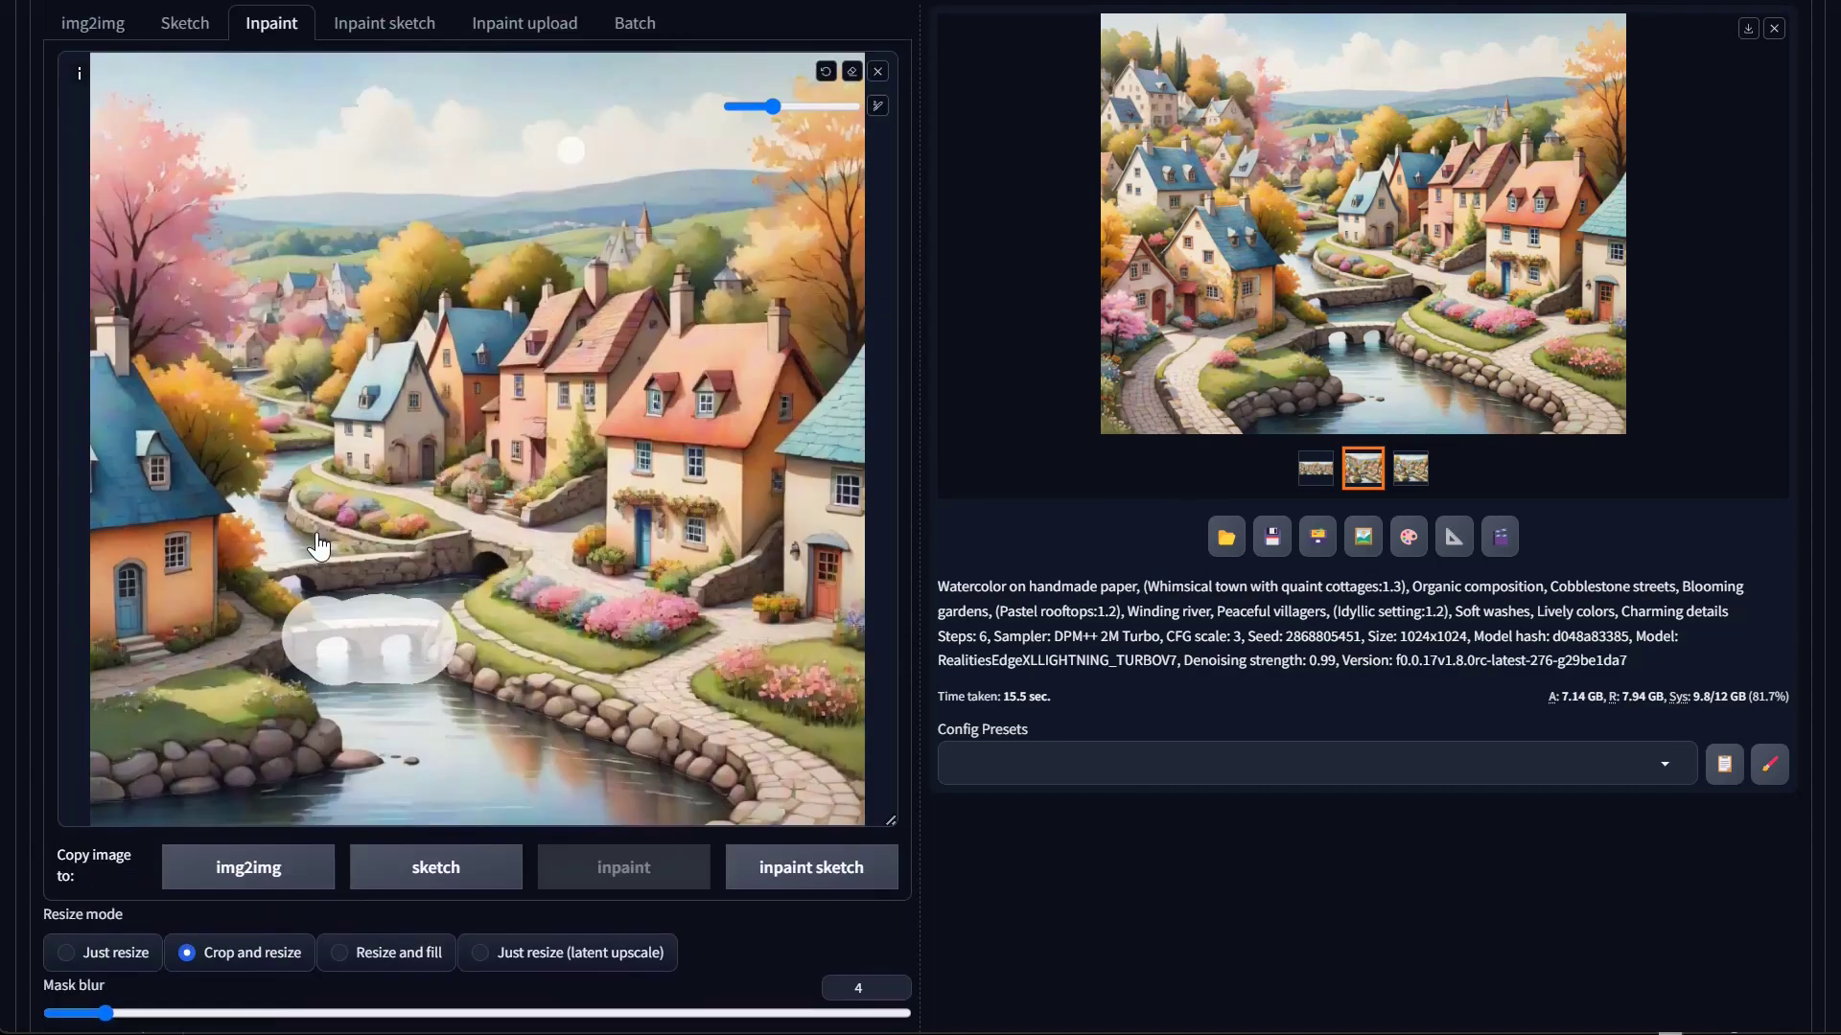
scroll(389, 504, "up", 3)
scroll(663, 456, "down", 3)
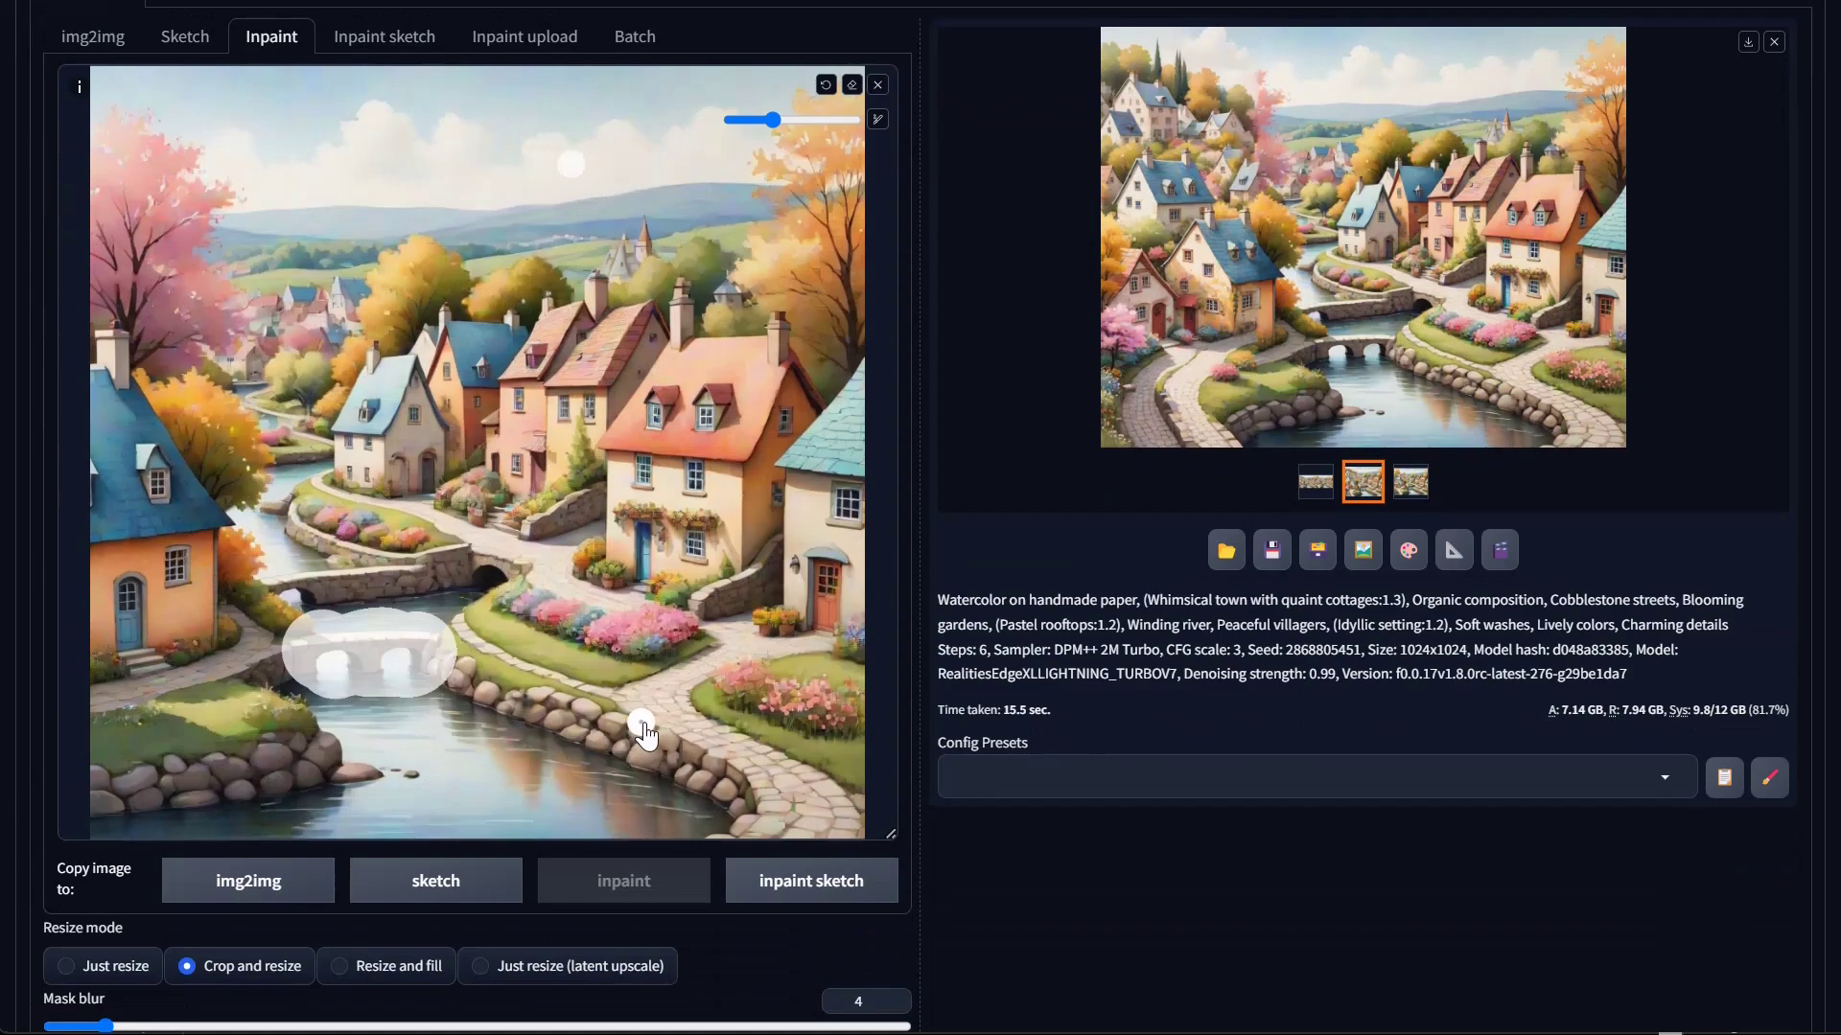
Lock the inpainting width and height to a 1:1 aspect ratio
scroll(596, 711, "down", 7)
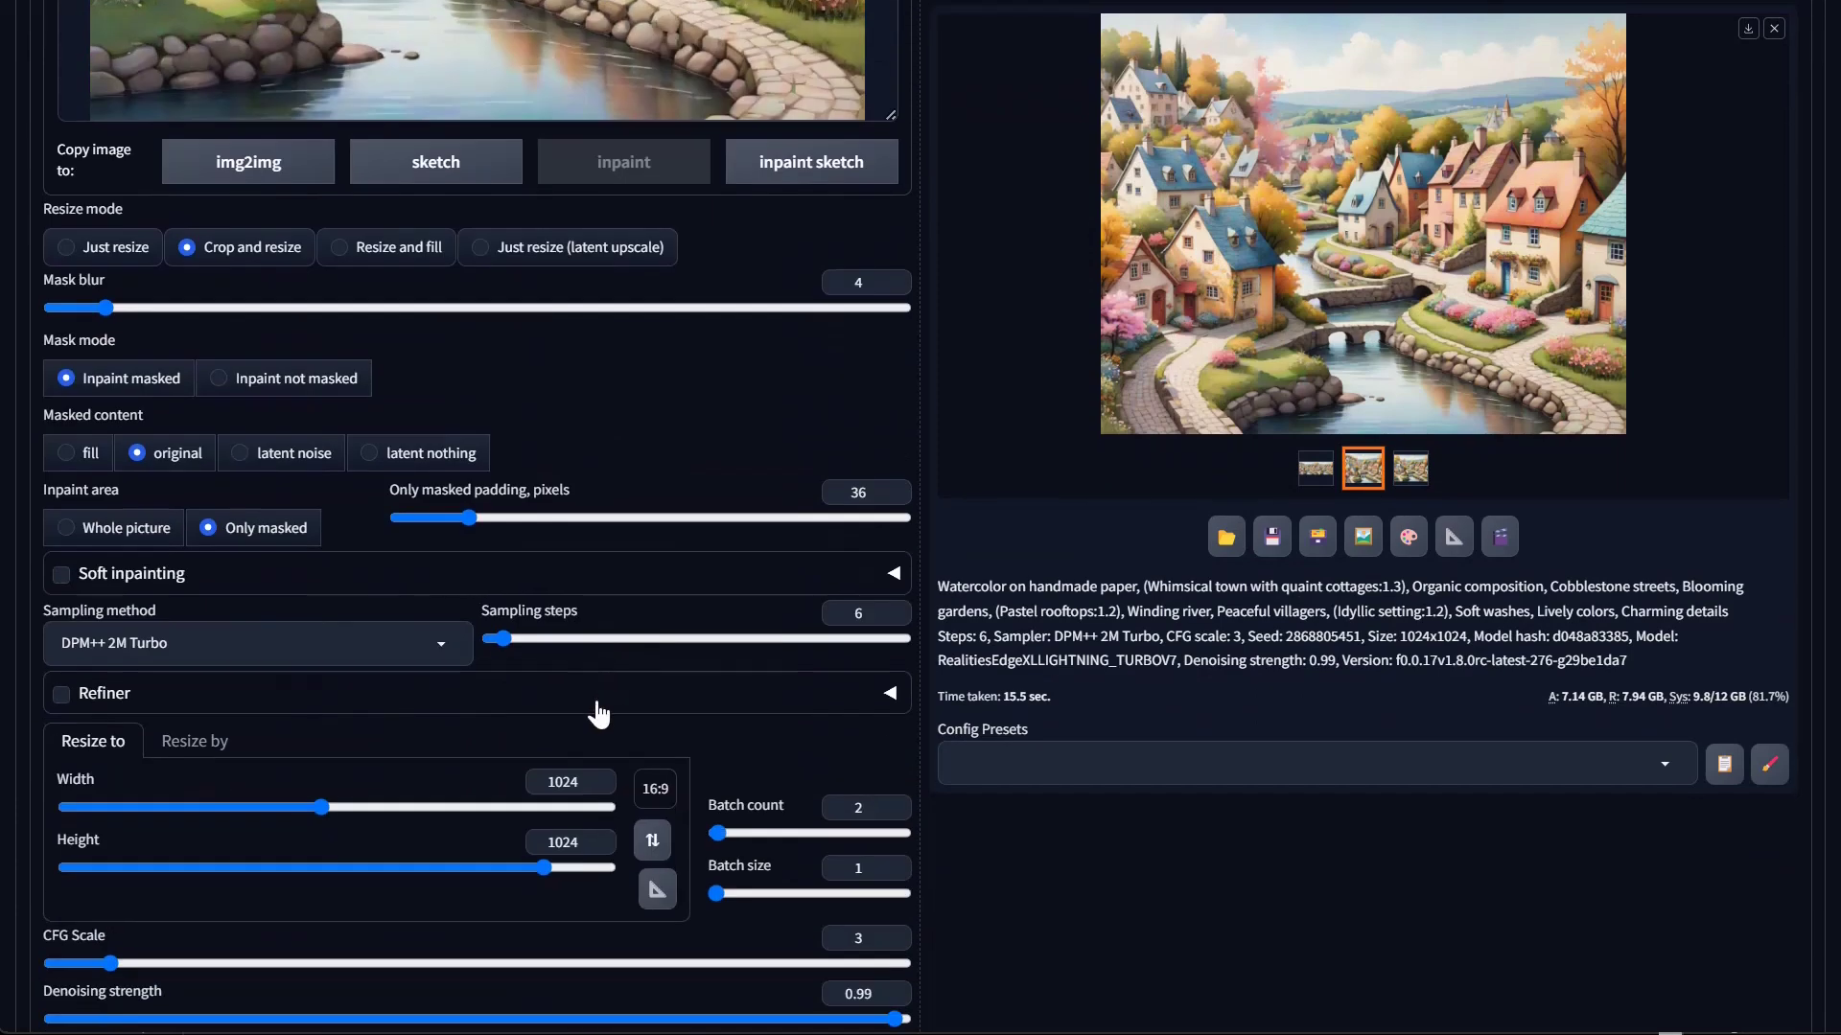
left_click(664, 790)
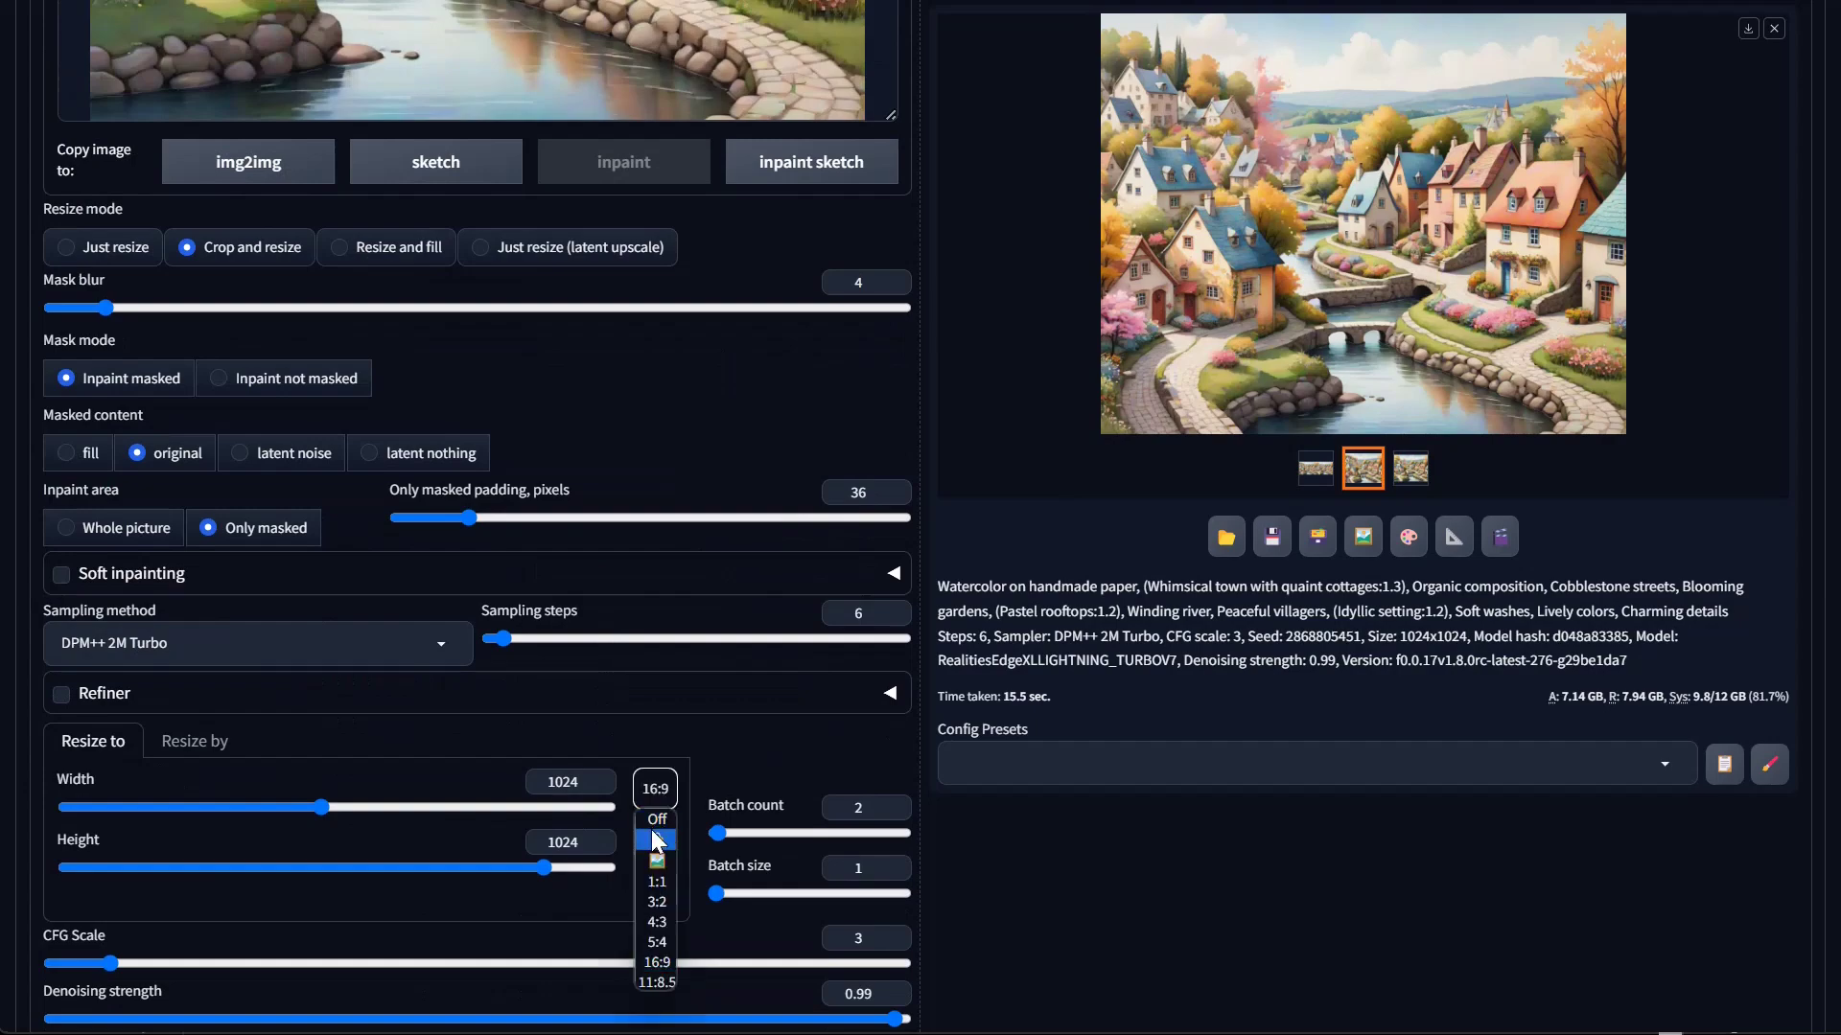
left_click(673, 875)
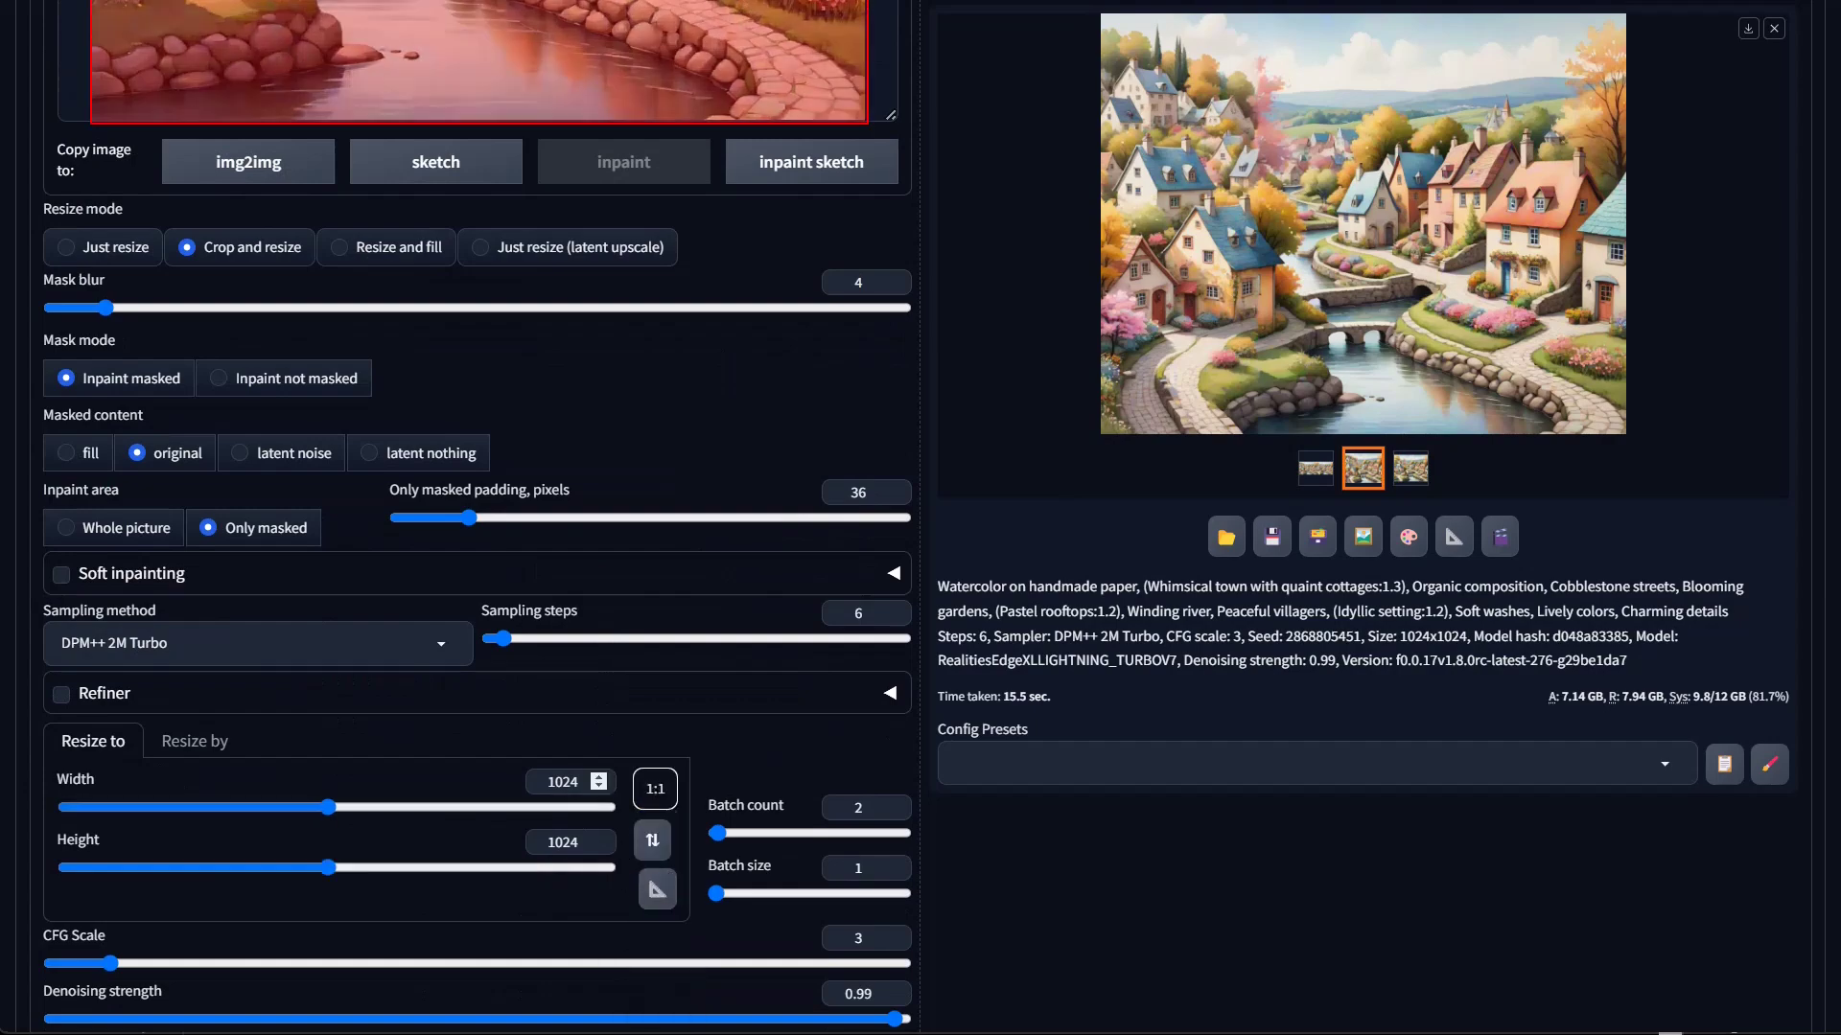
Replace the whole positive prompt with "lazy river" for the masked bridge area
scroll(394, 375, "up", 7)
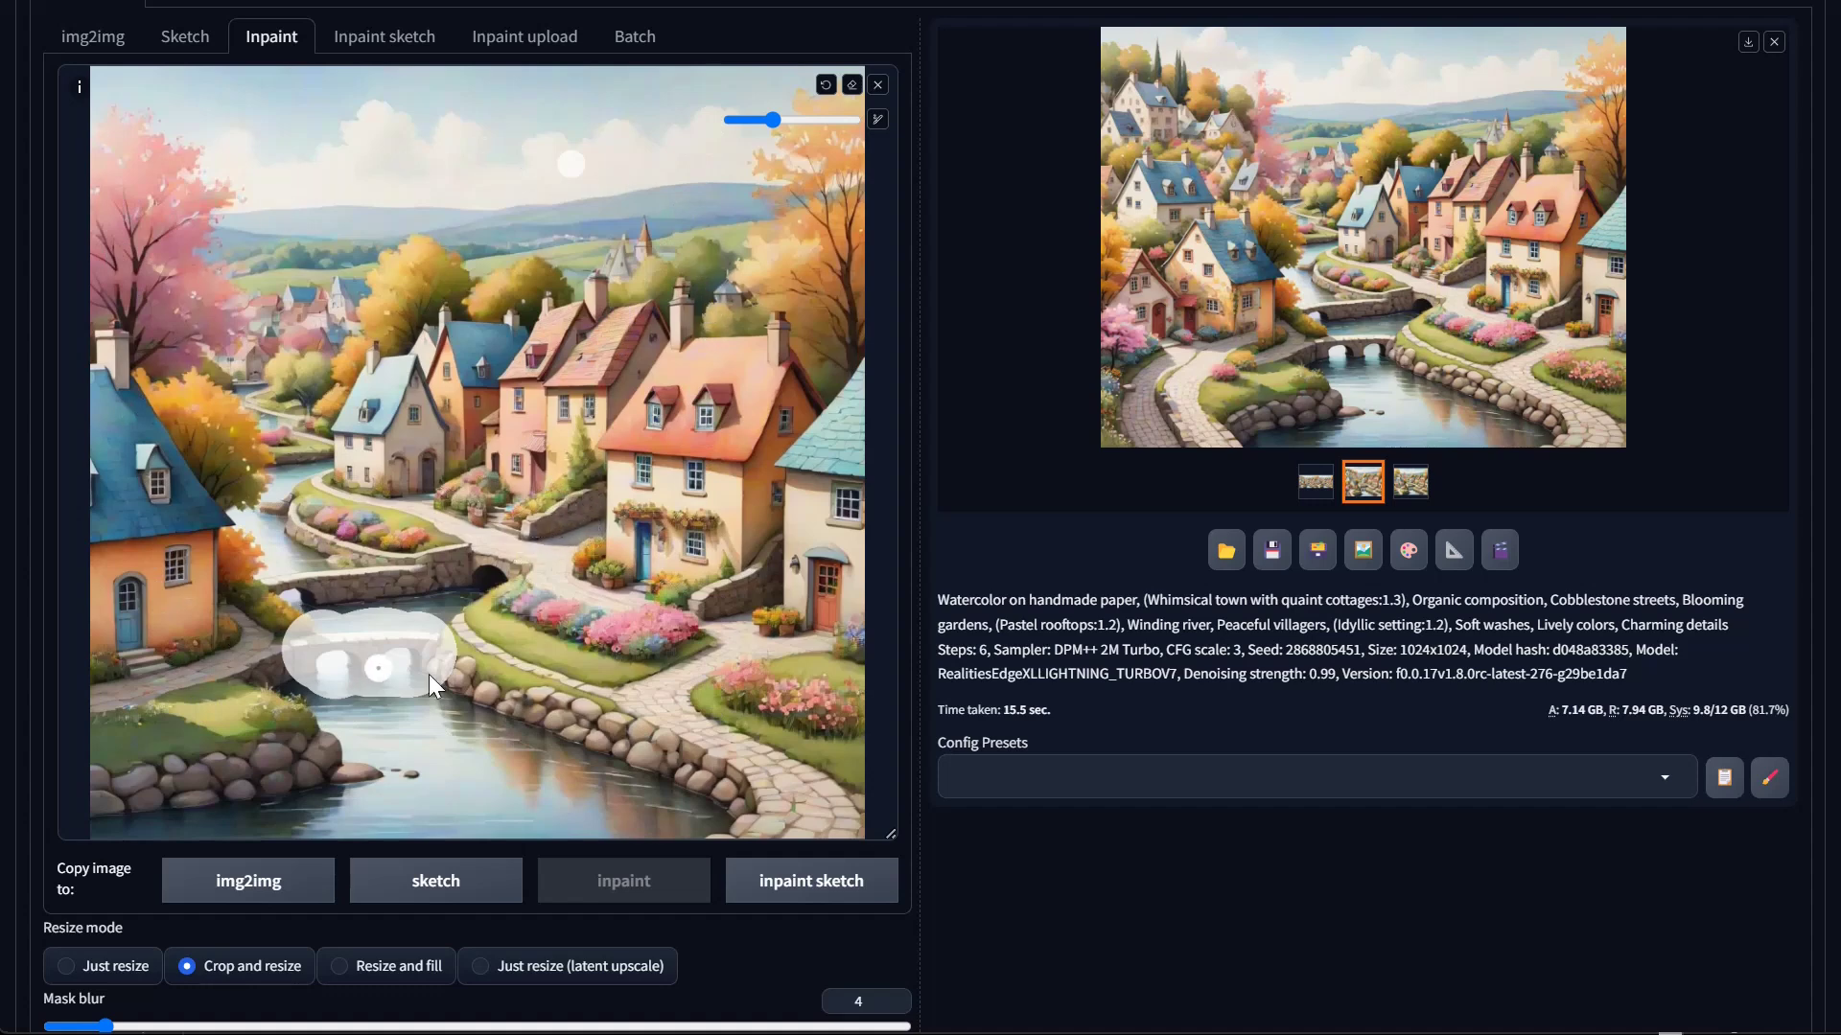
scroll(267, 463, "up", 4)
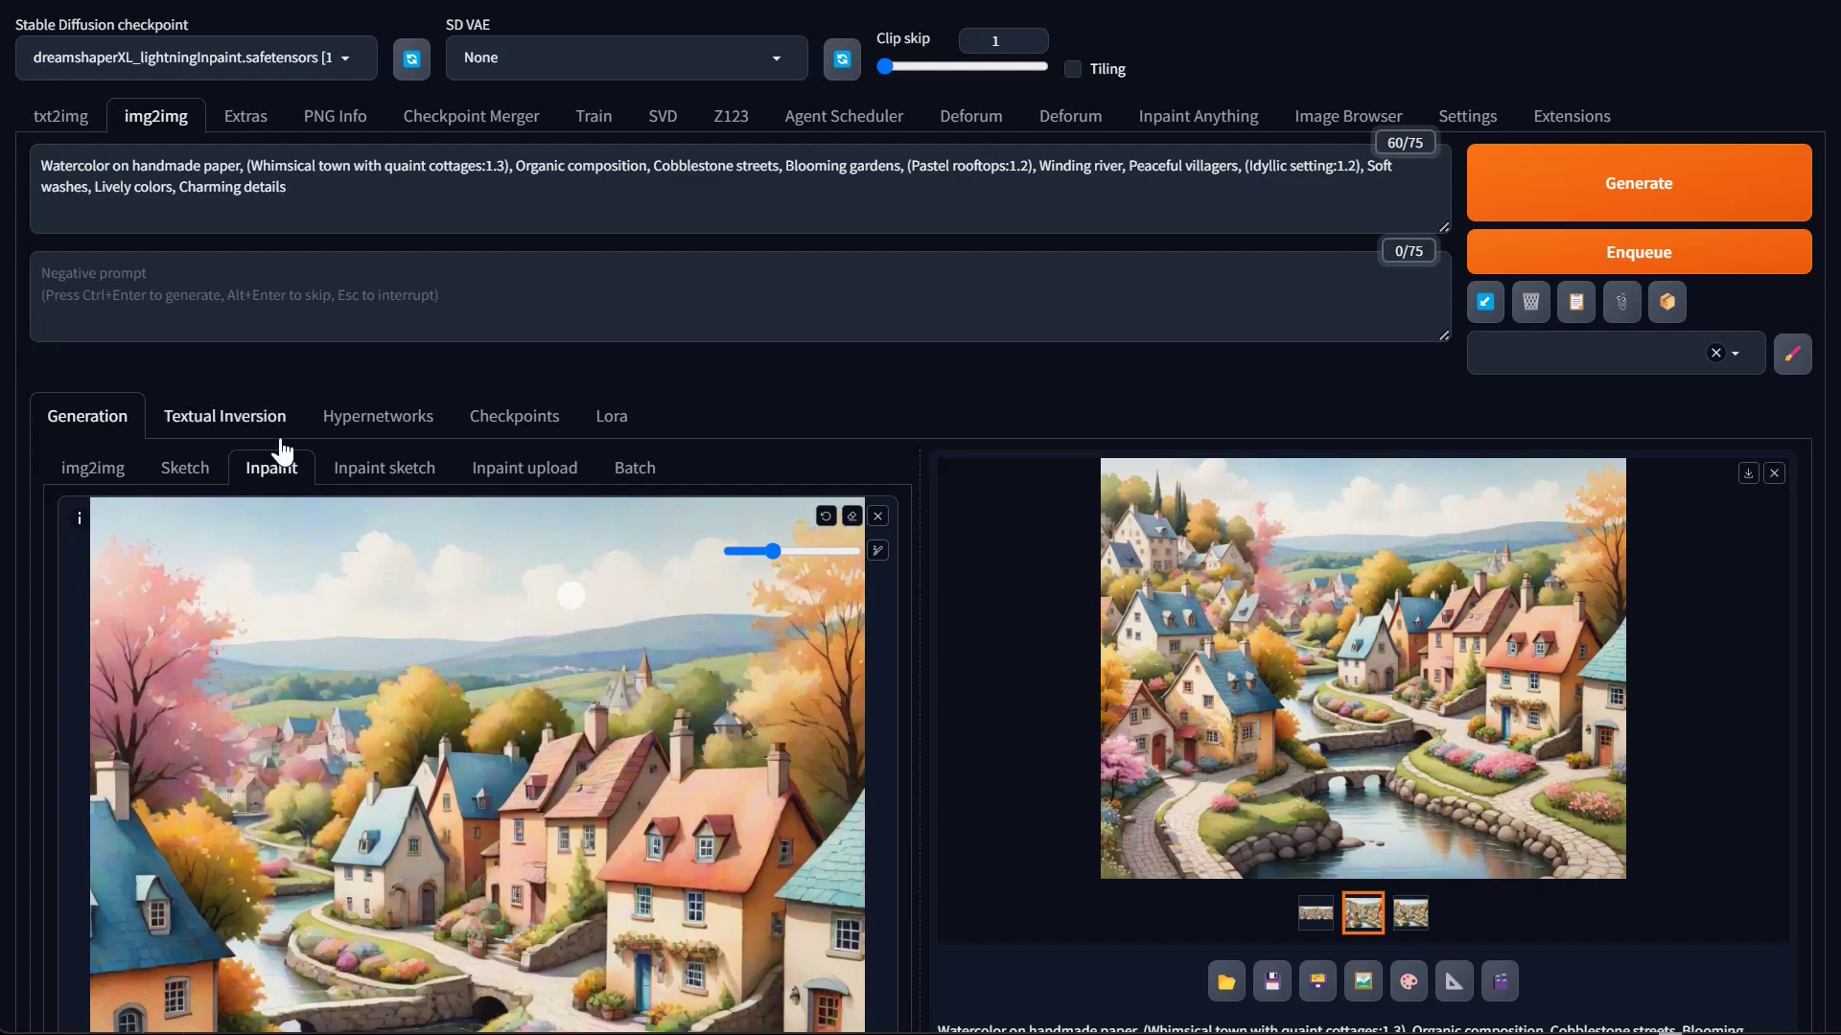
scroll(384, 479, "down", 3)
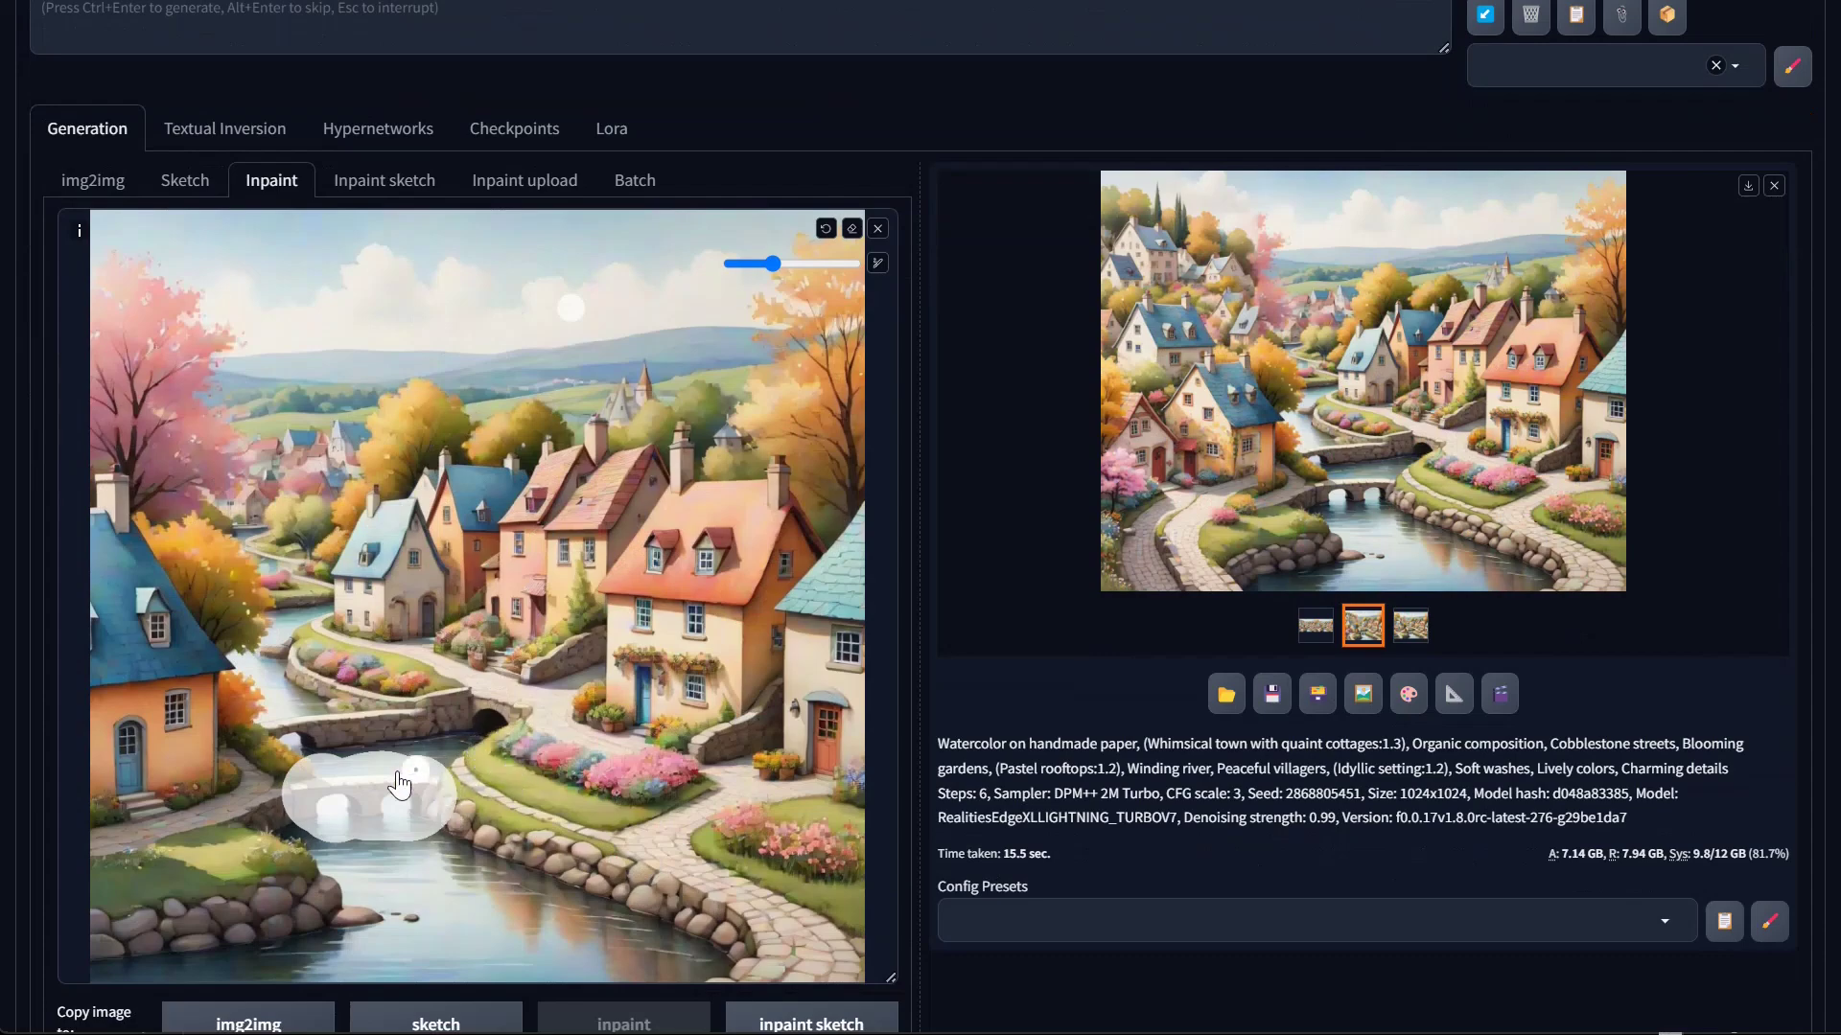
scroll(359, 823, "up", 3)
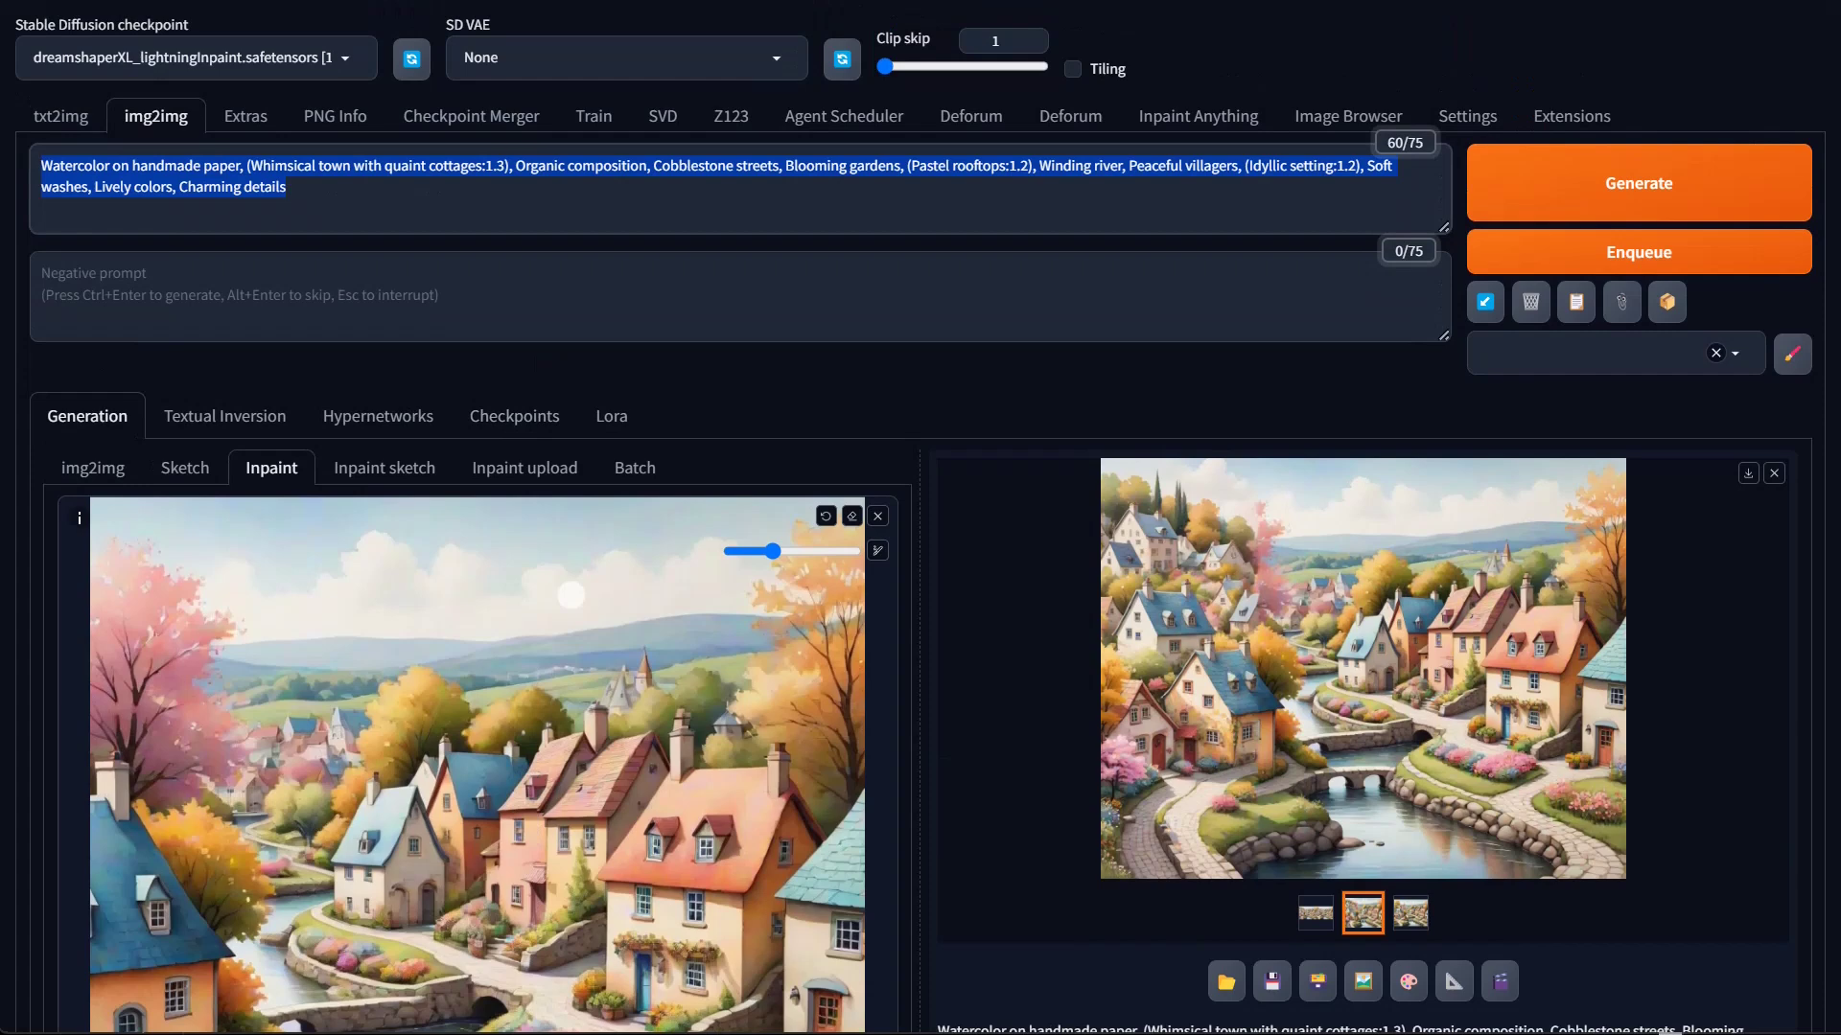
type("lazy river")
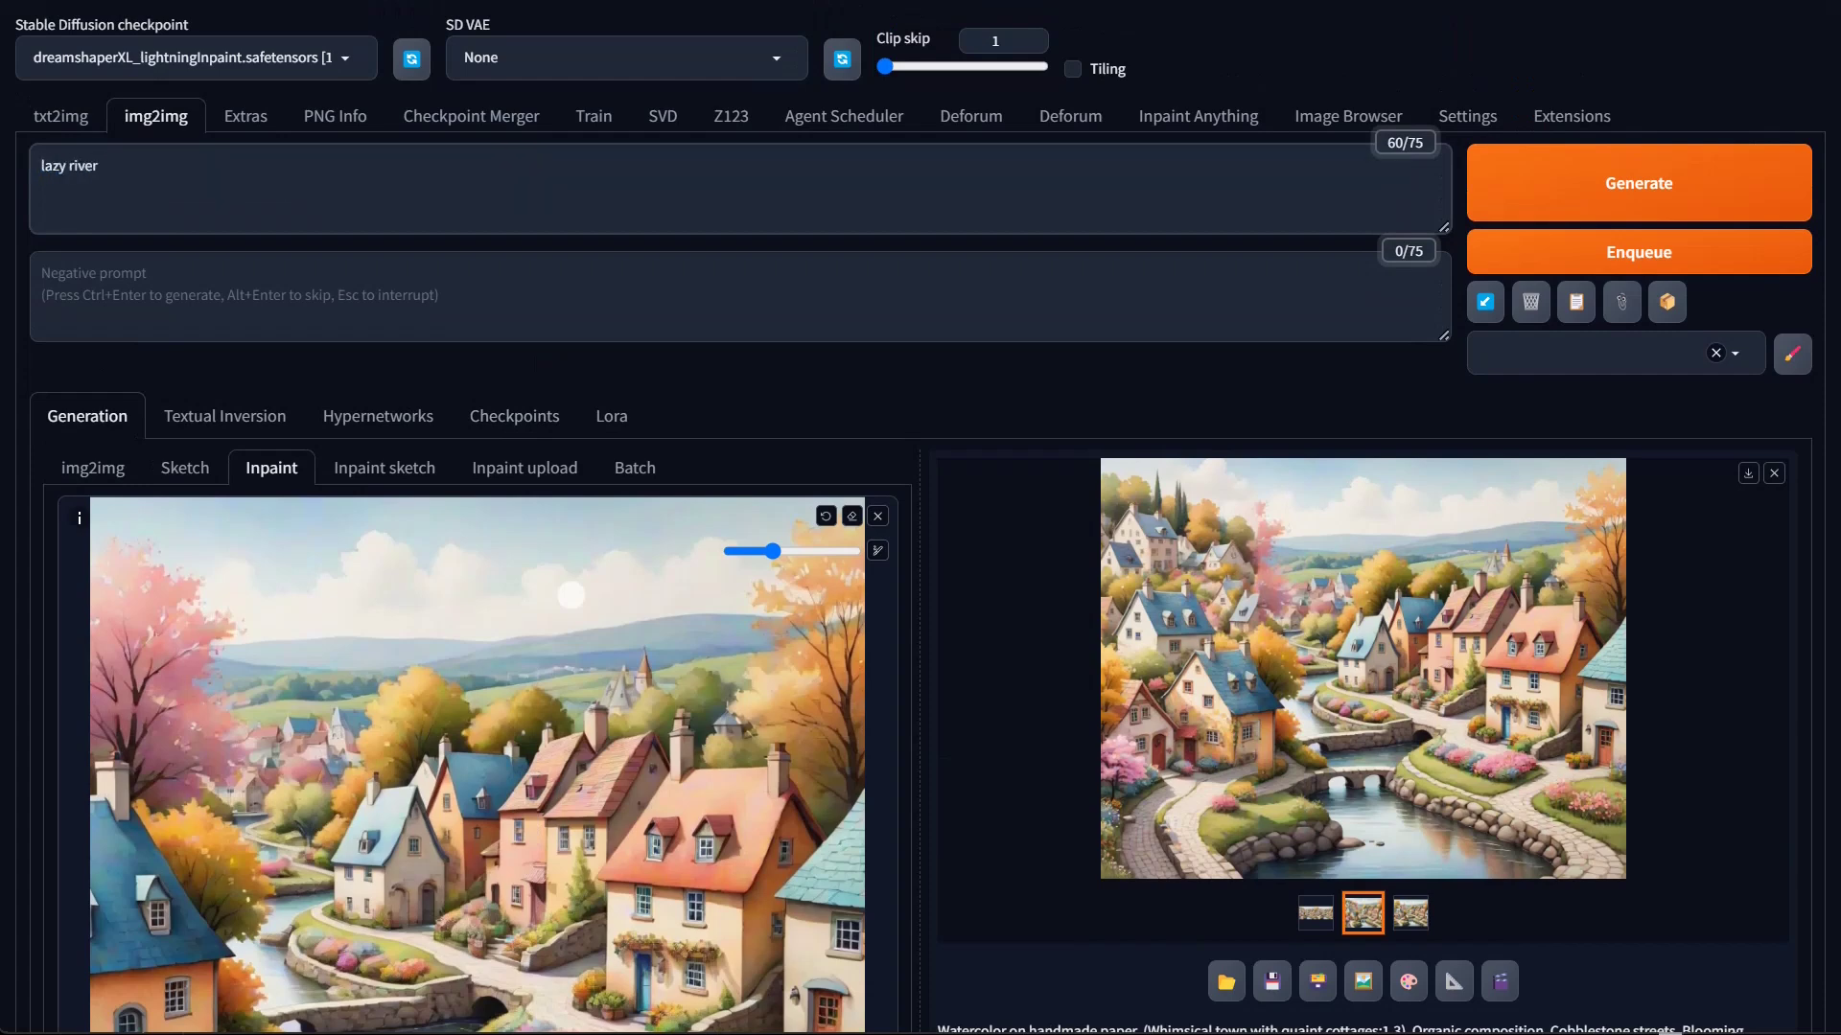
scroll(513, 452, "down", 6)
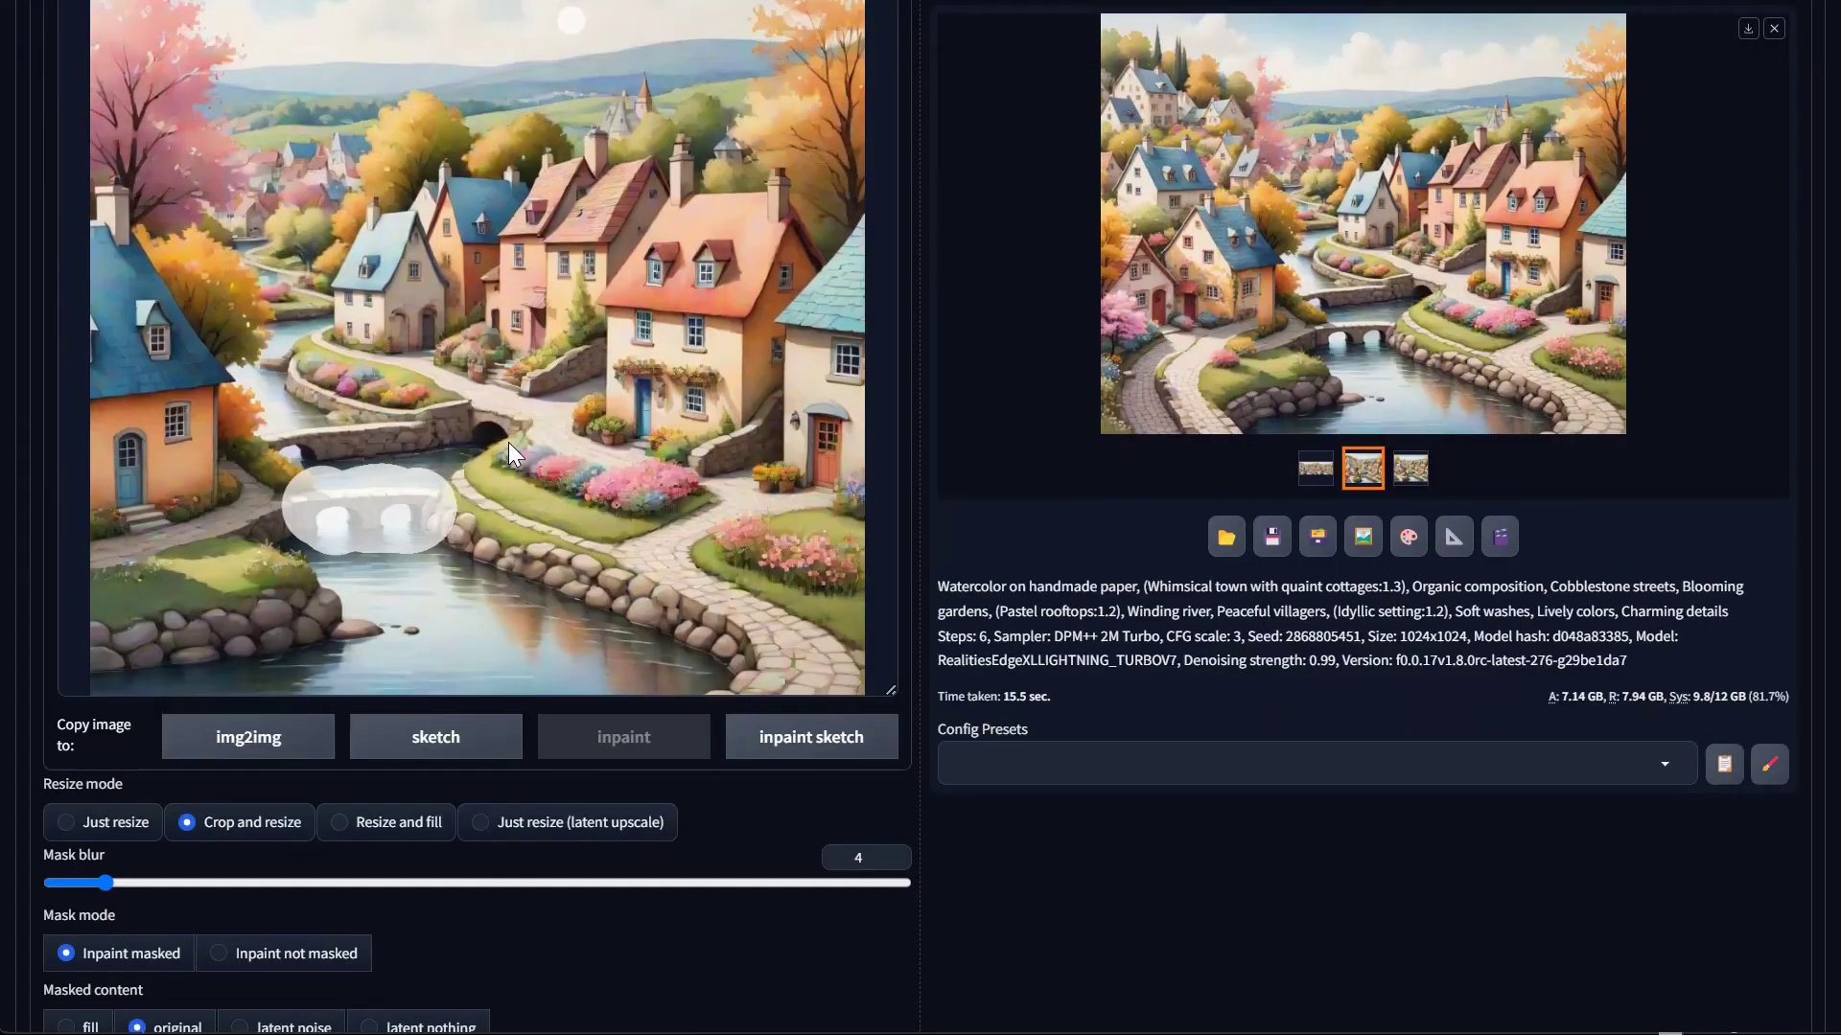
Set the inpainting mask blur to 6 and the sampling steps to 13
scroll(700, 470, "up", 2)
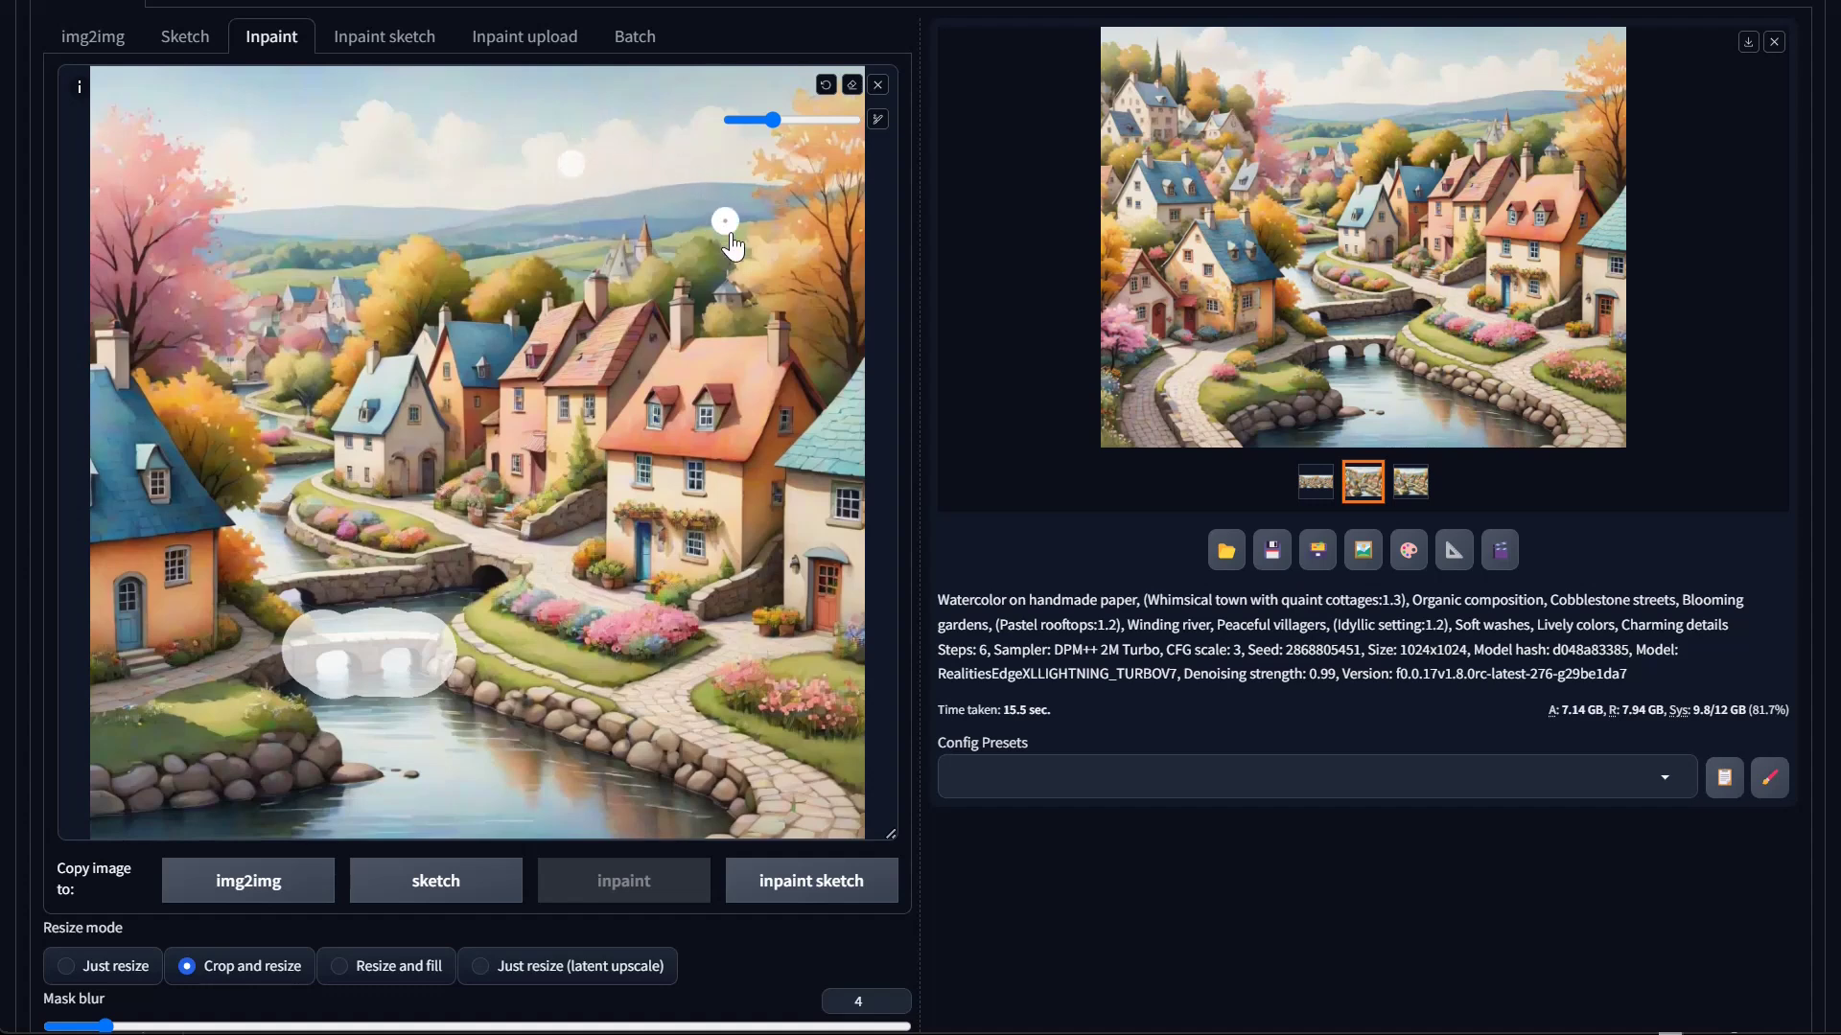
scroll(706, 697, "down", 5)
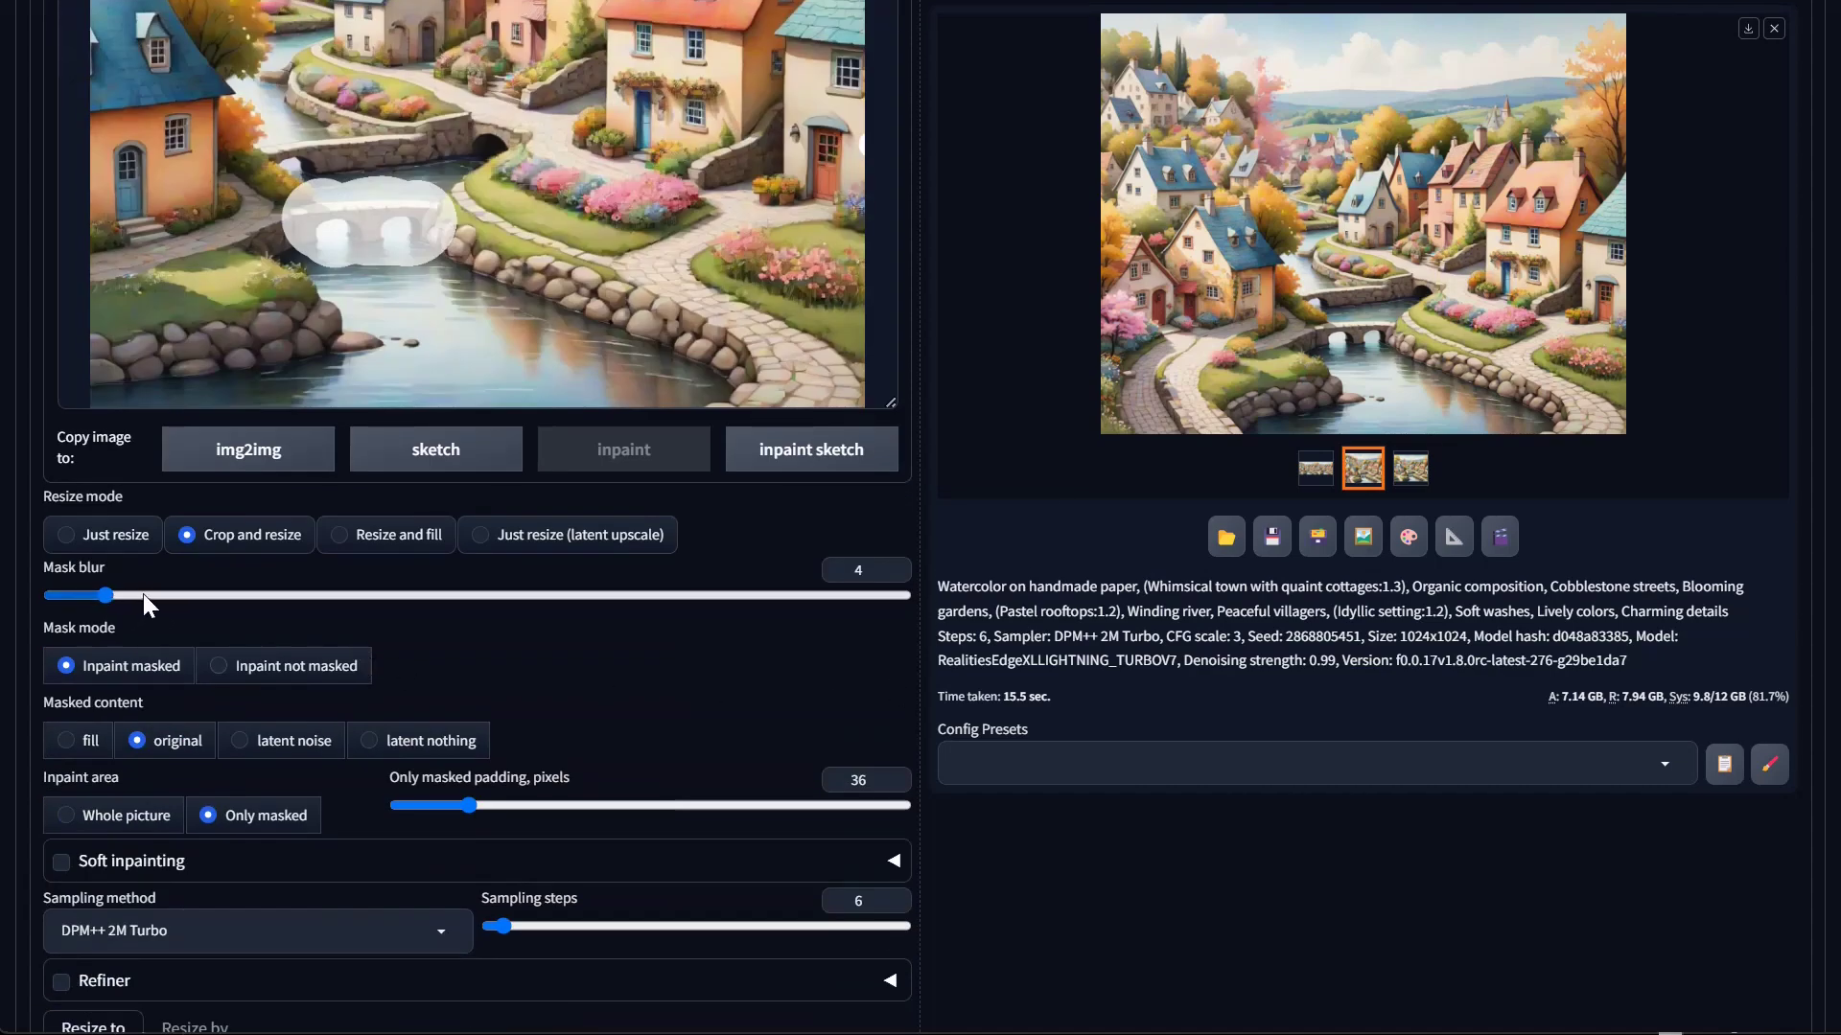
left_click(144, 596)
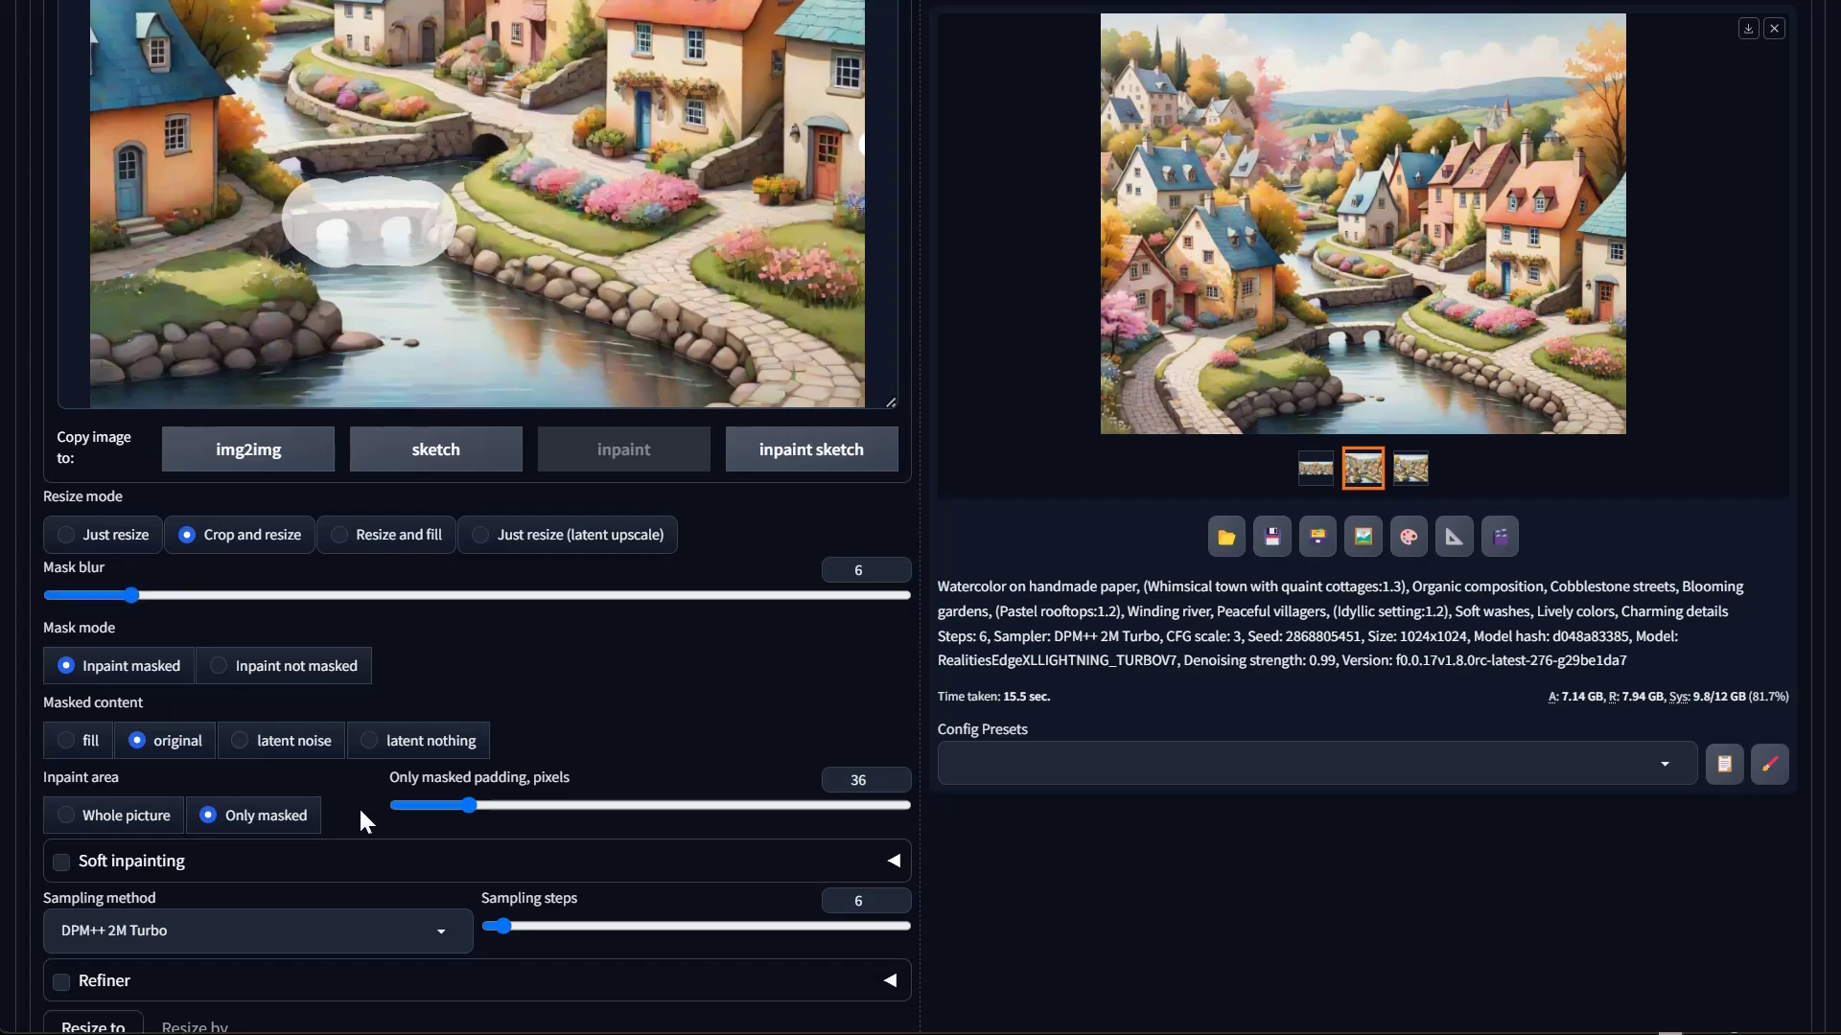
scroll(1089, 722, "down", 3)
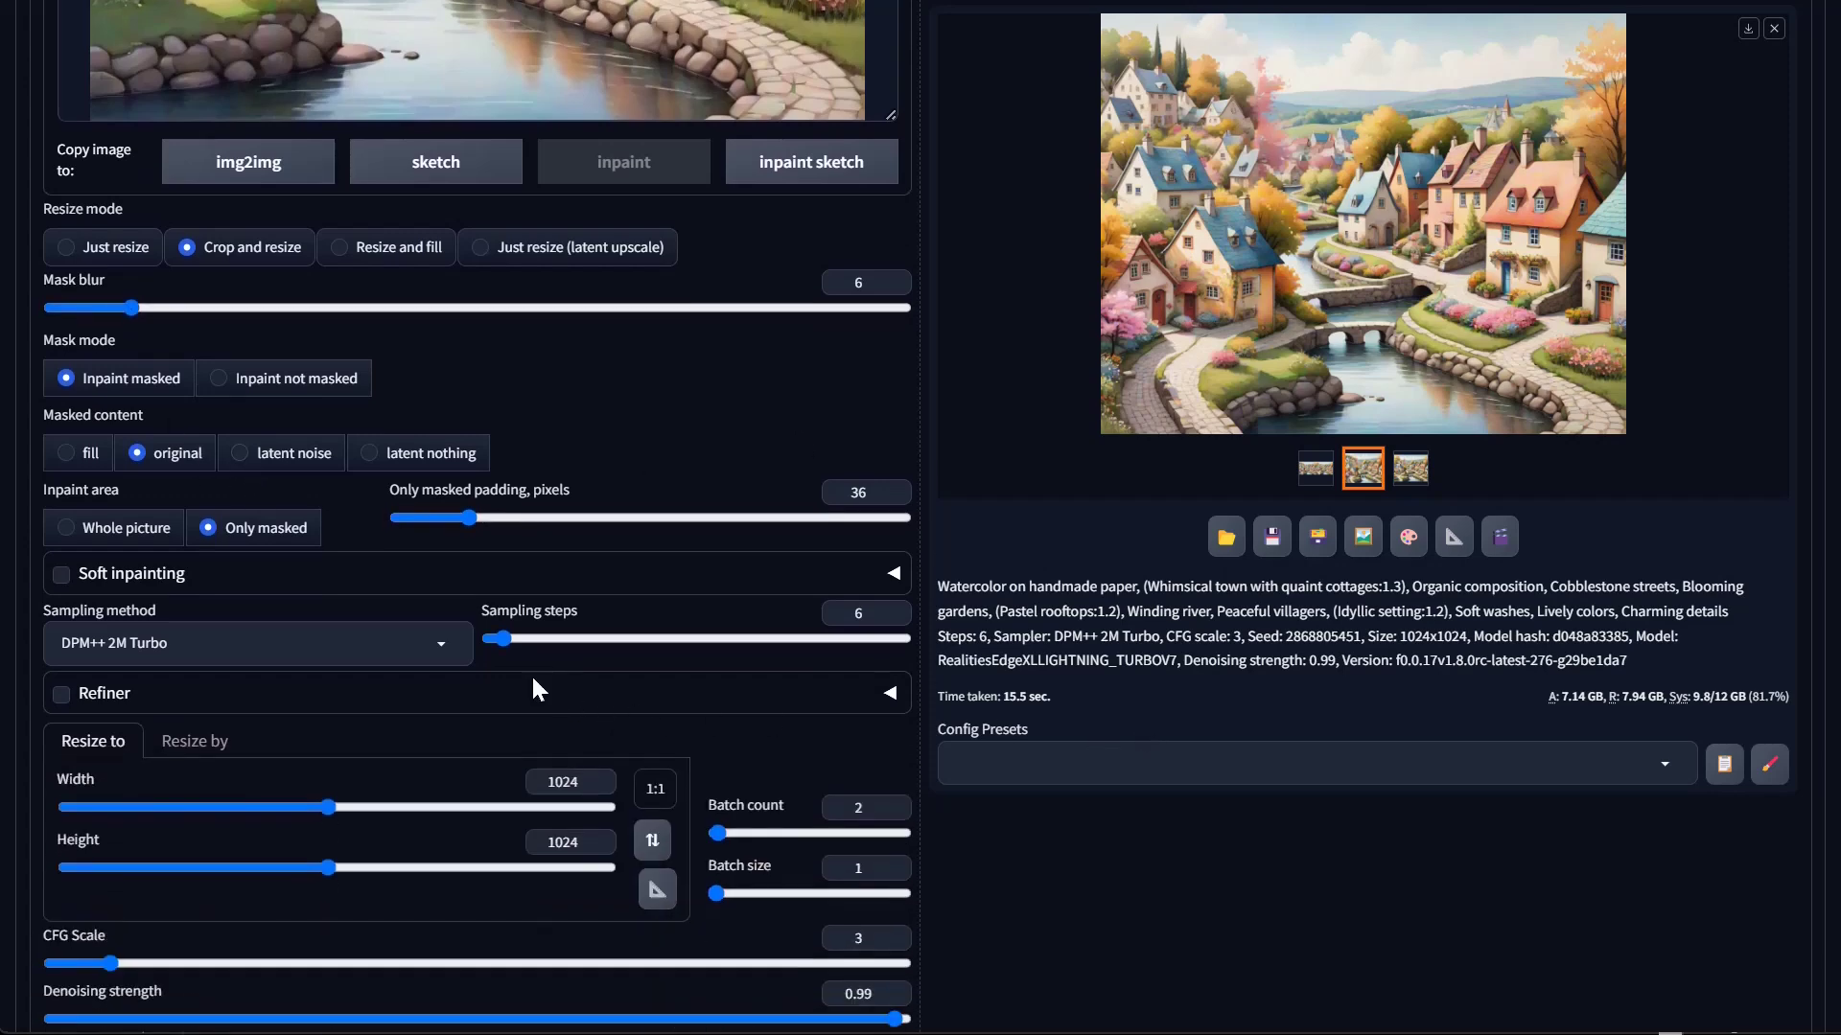
left_click_drag(496, 643, 534, 643)
Lower the denoising strength to 0.75 and switch the script from Outpainting mk2 to None
scroll(980, 947, "down", 5)
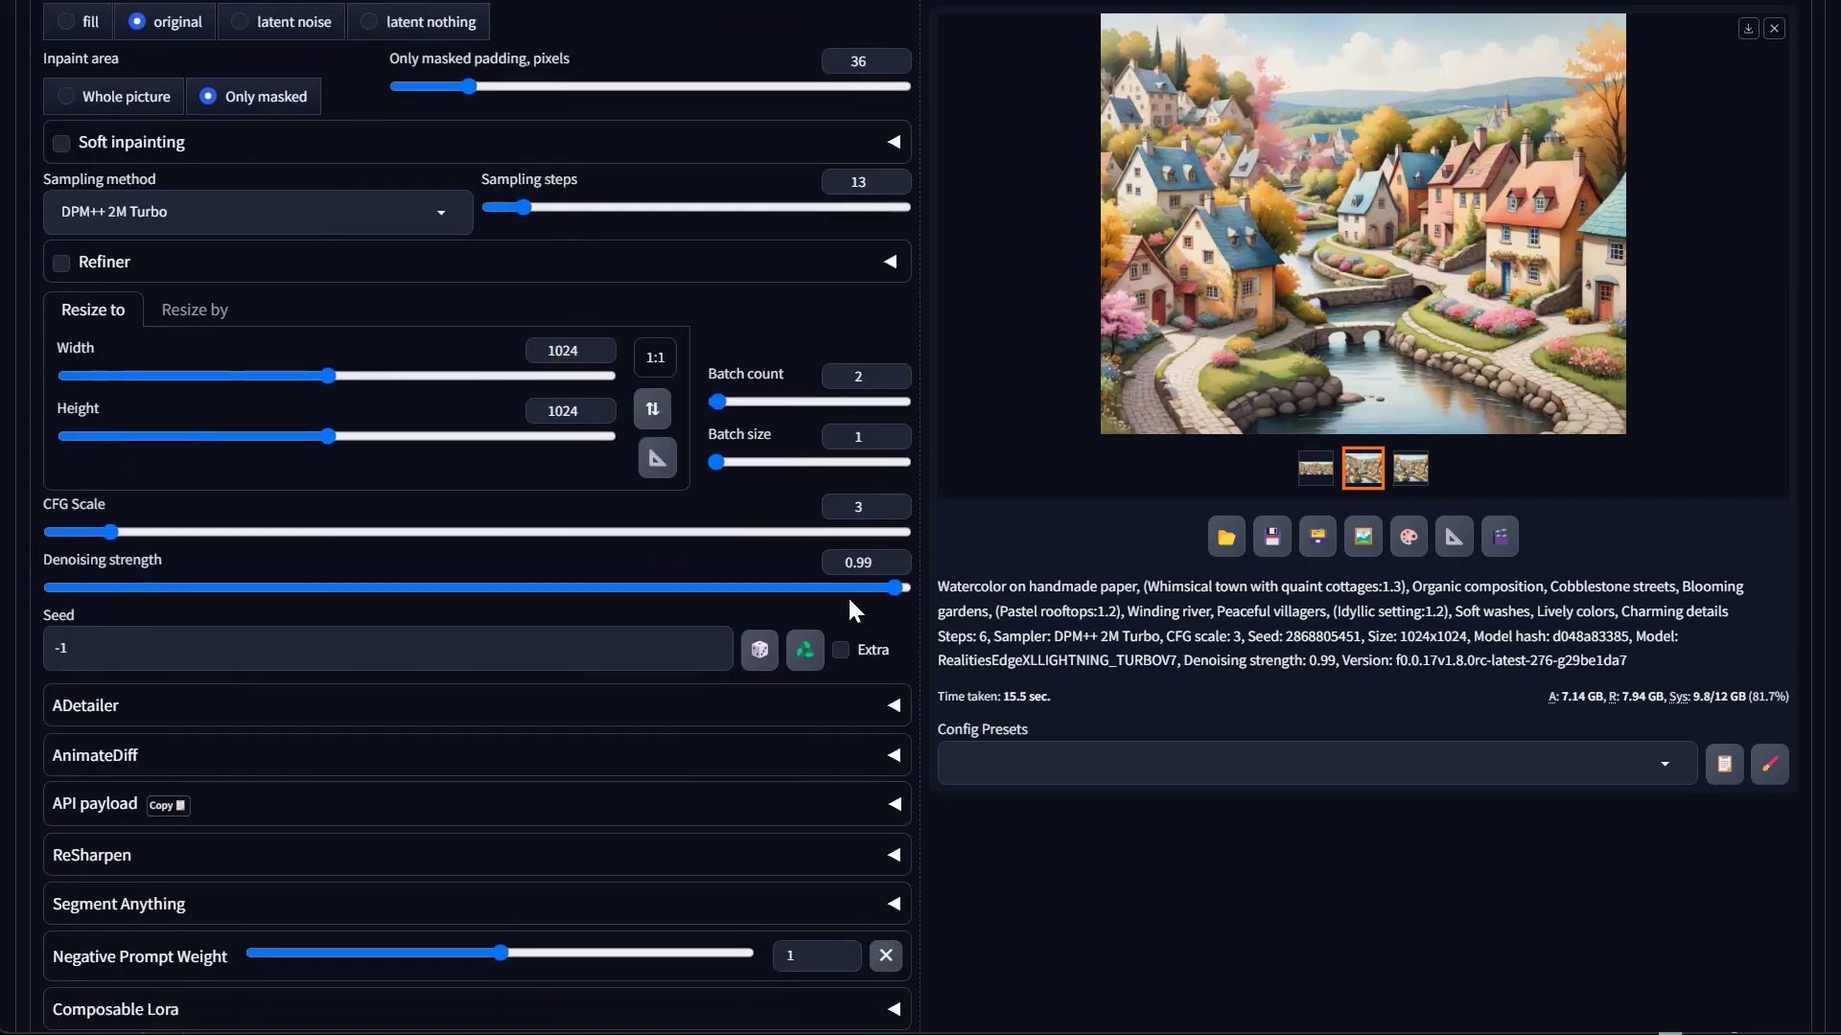
left_click_drag(895, 587, 710, 608)
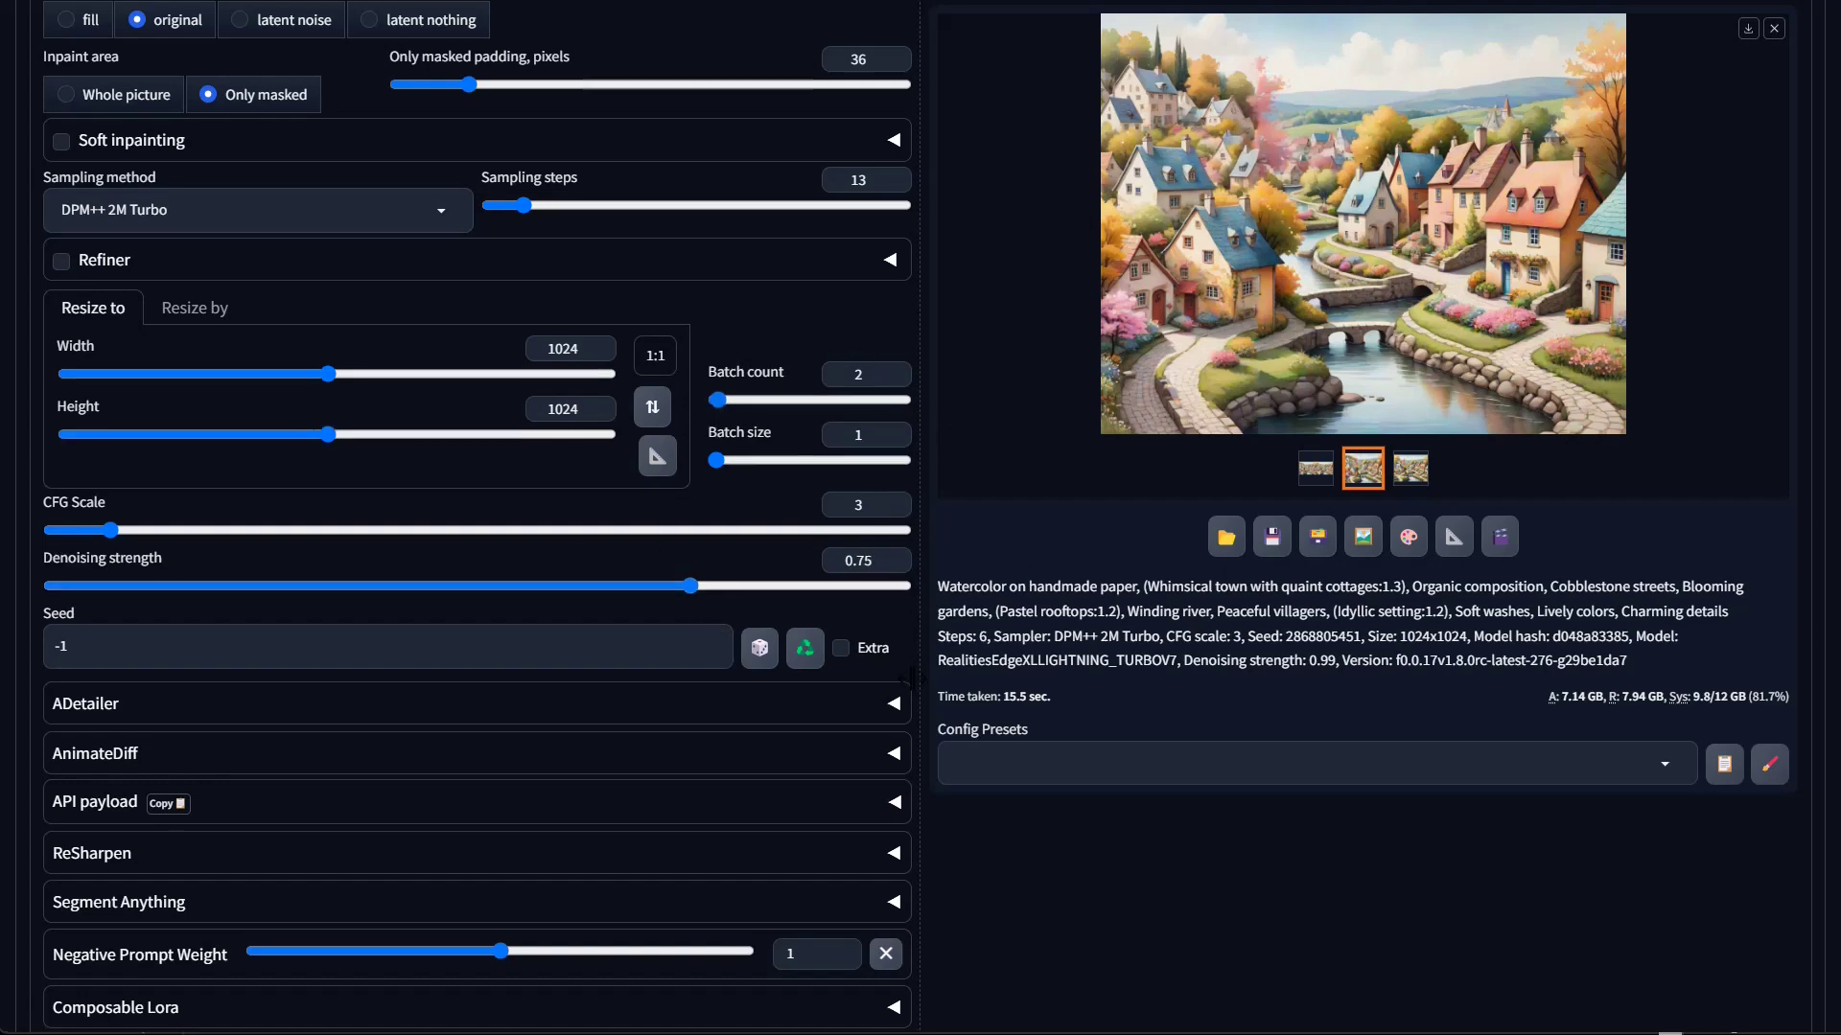
scroll(911, 677, "down", 10)
left_click(96, 574)
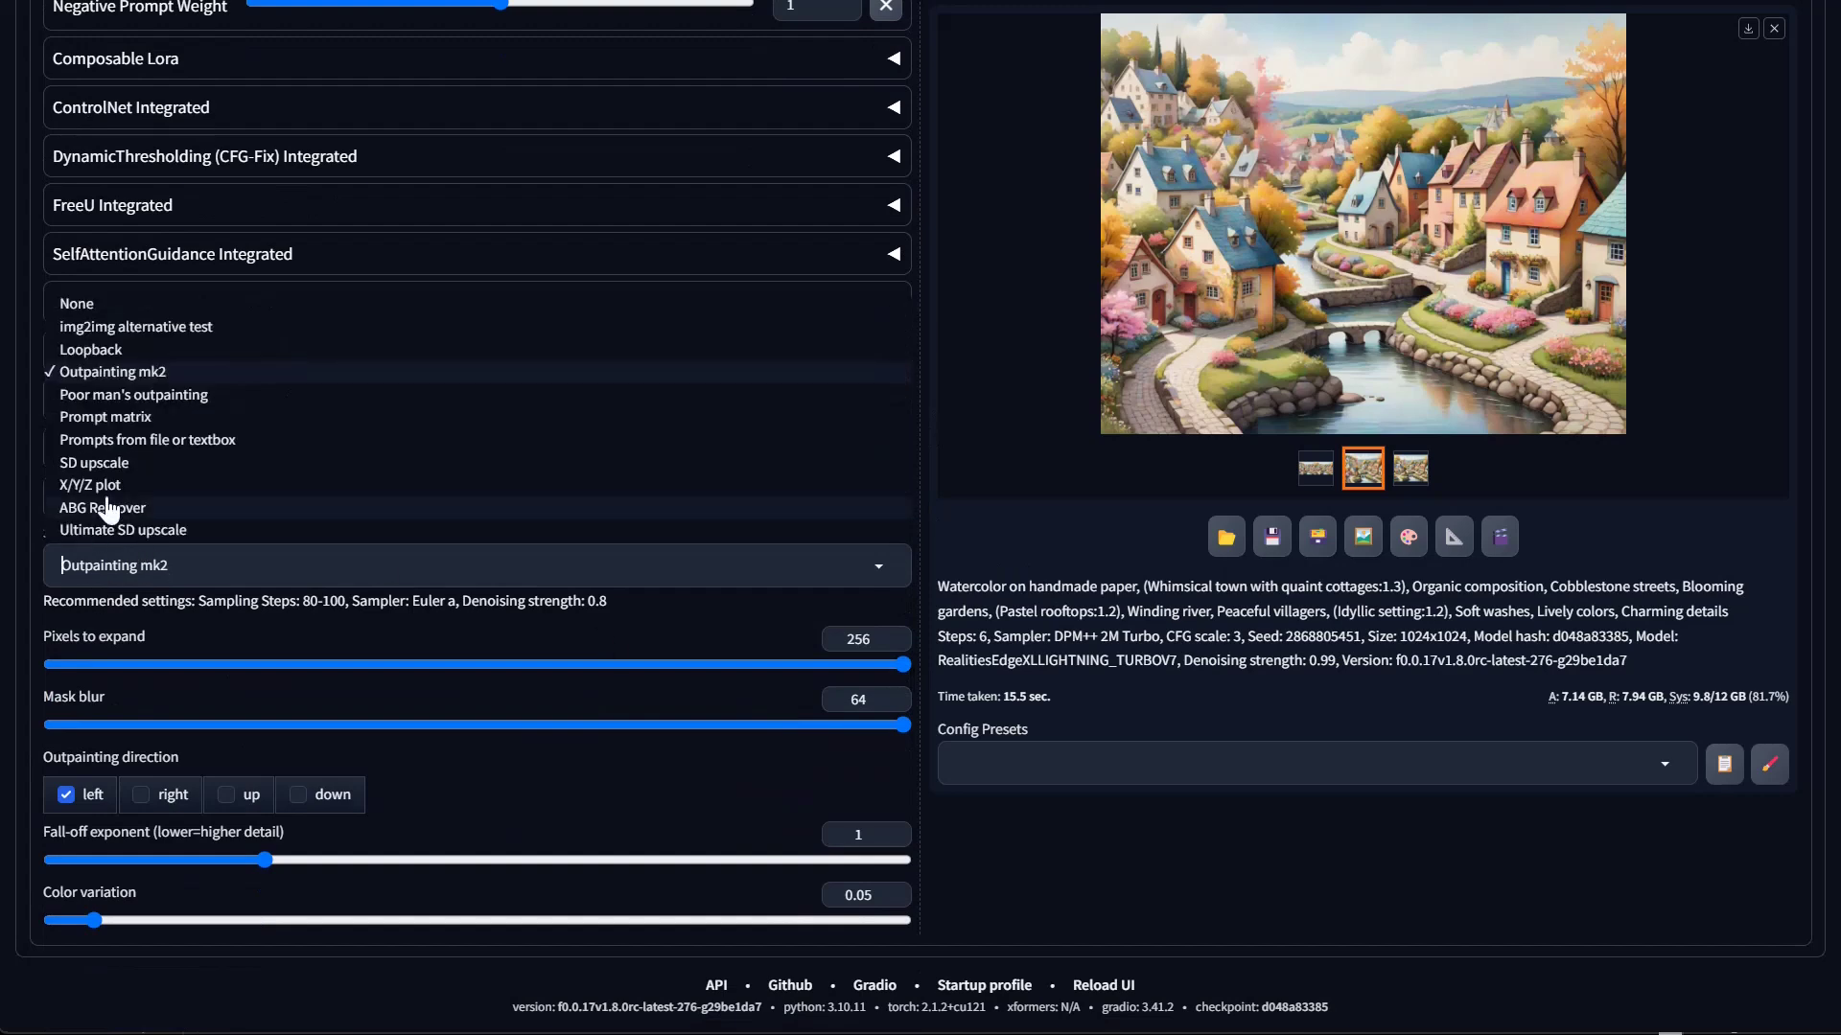
left_click(88, 306)
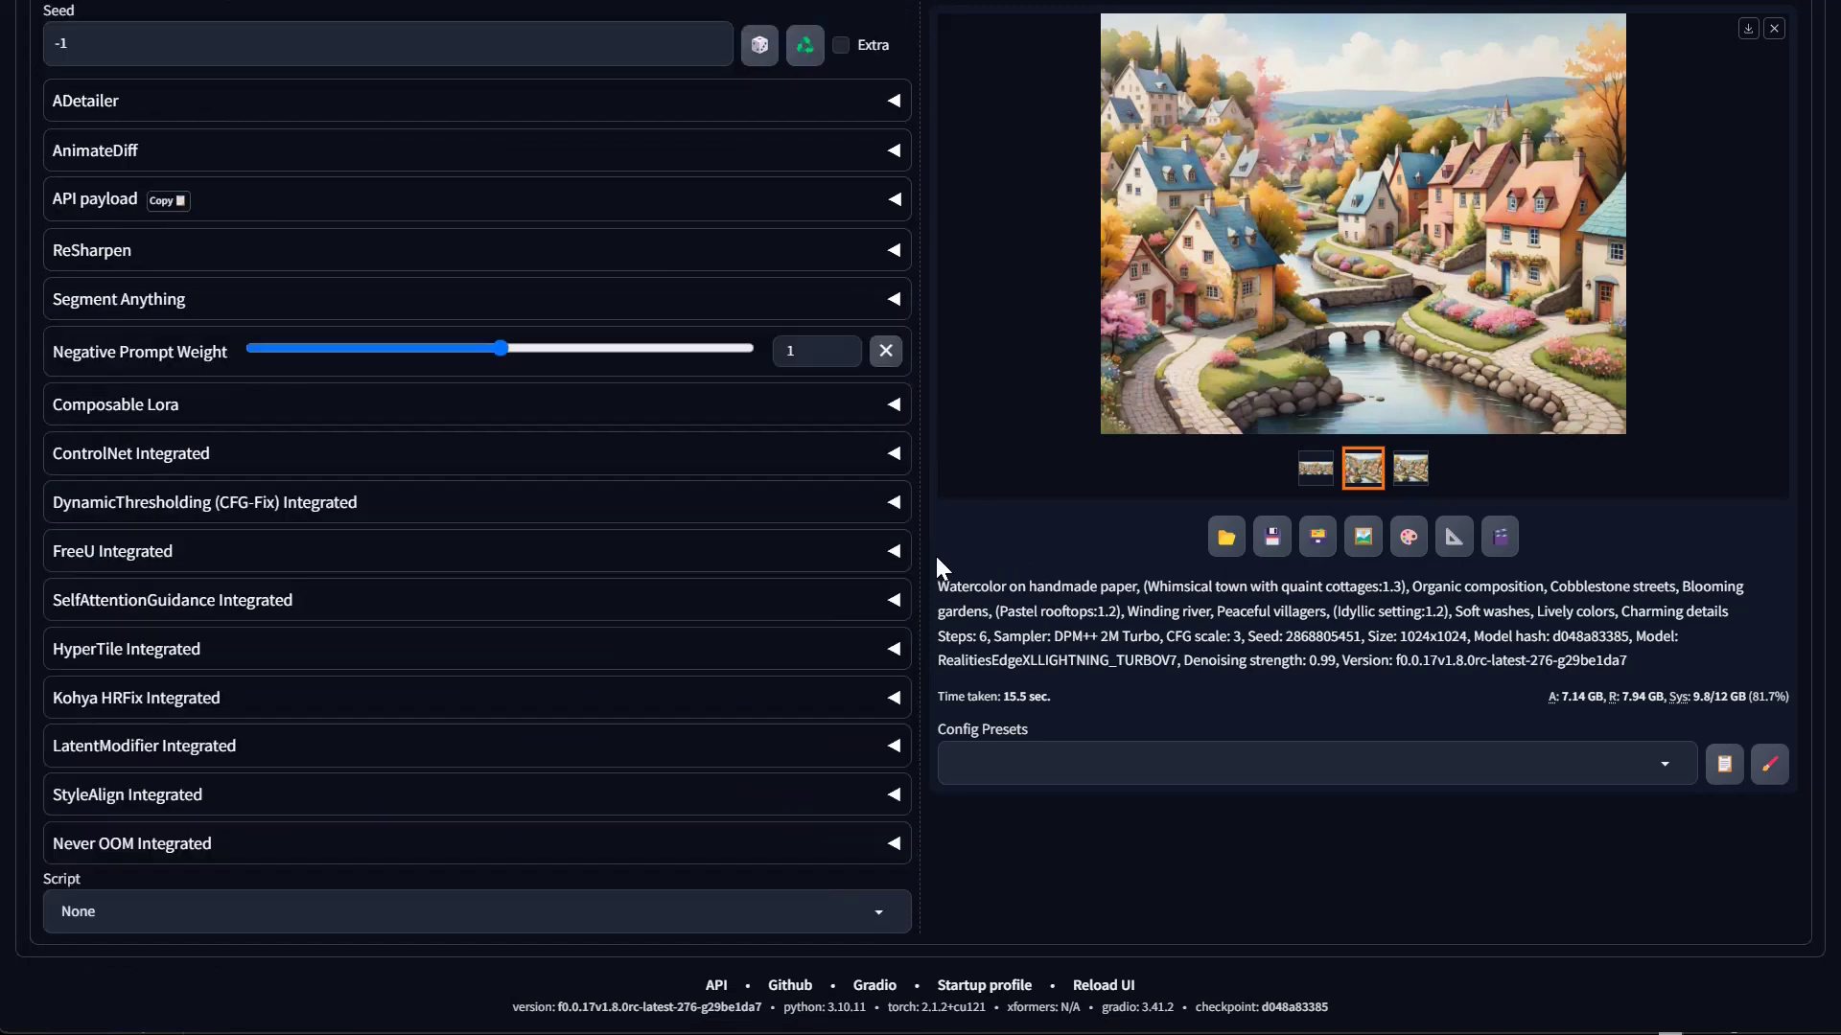
Generate the inpainted images for the masked bridge and compare both results at full size
scroll(1332, 573, "up", 15)
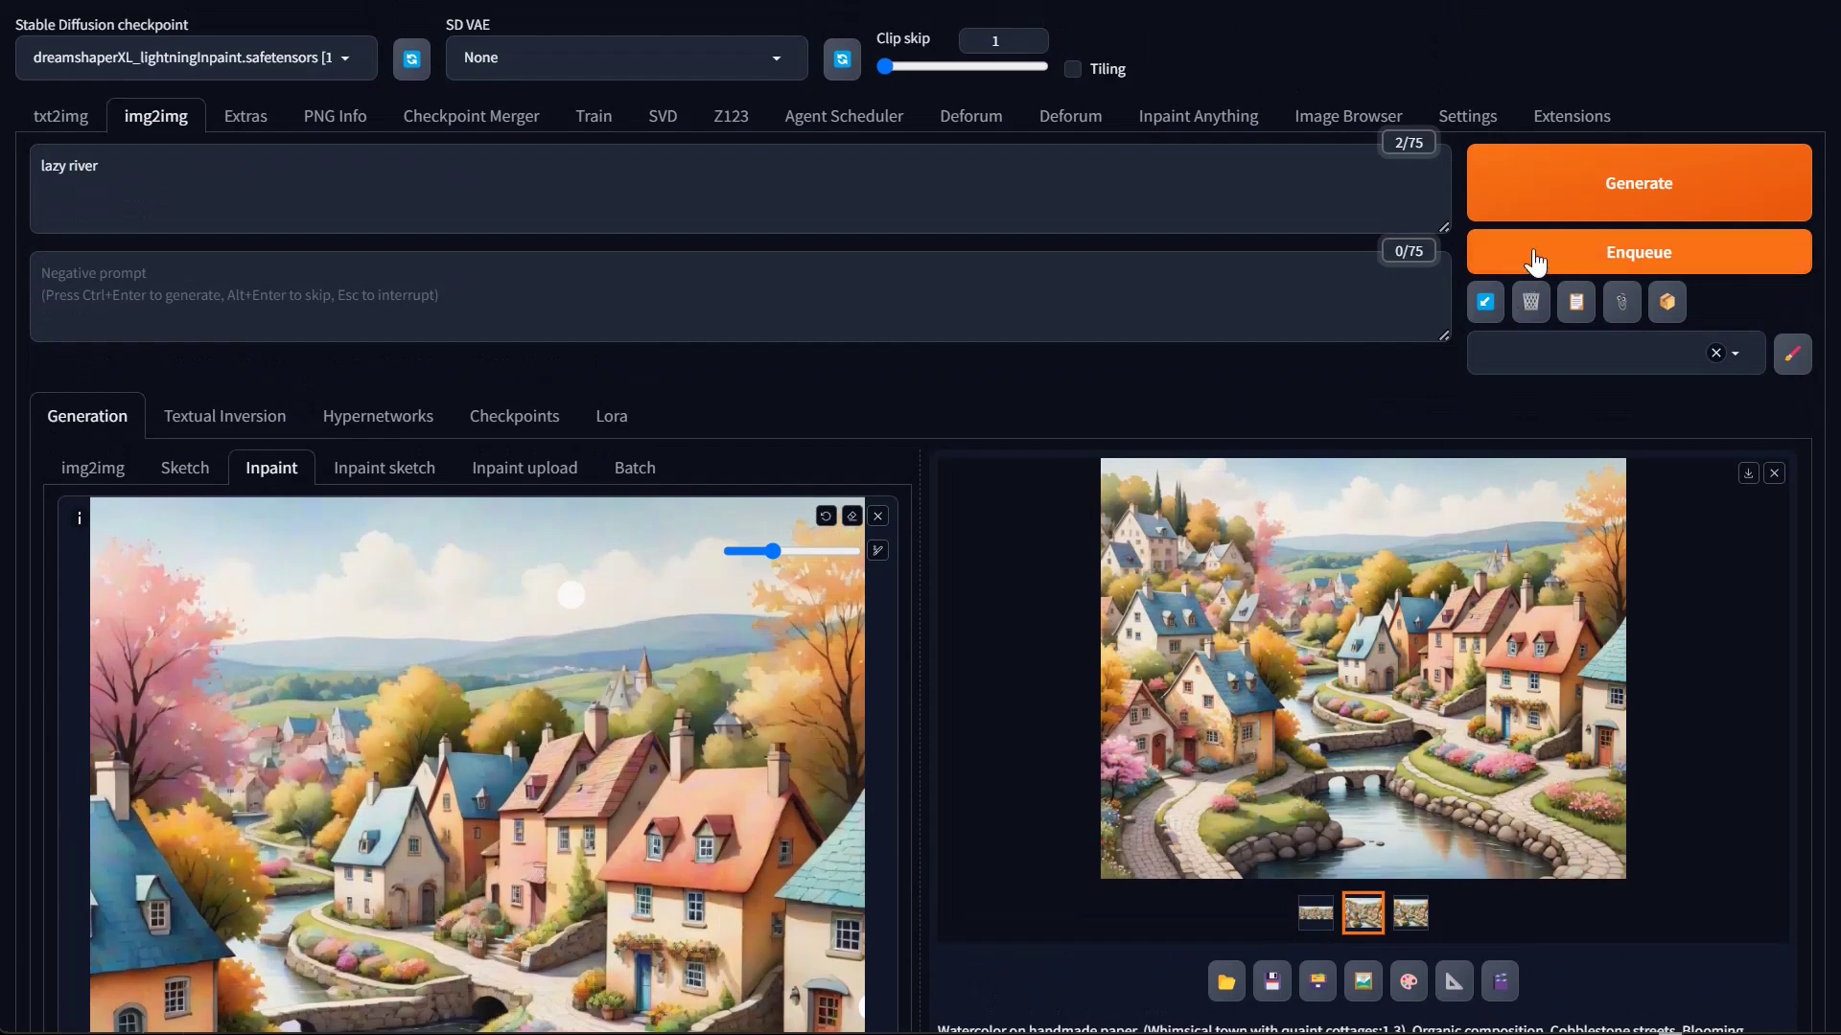
left_click(1534, 259)
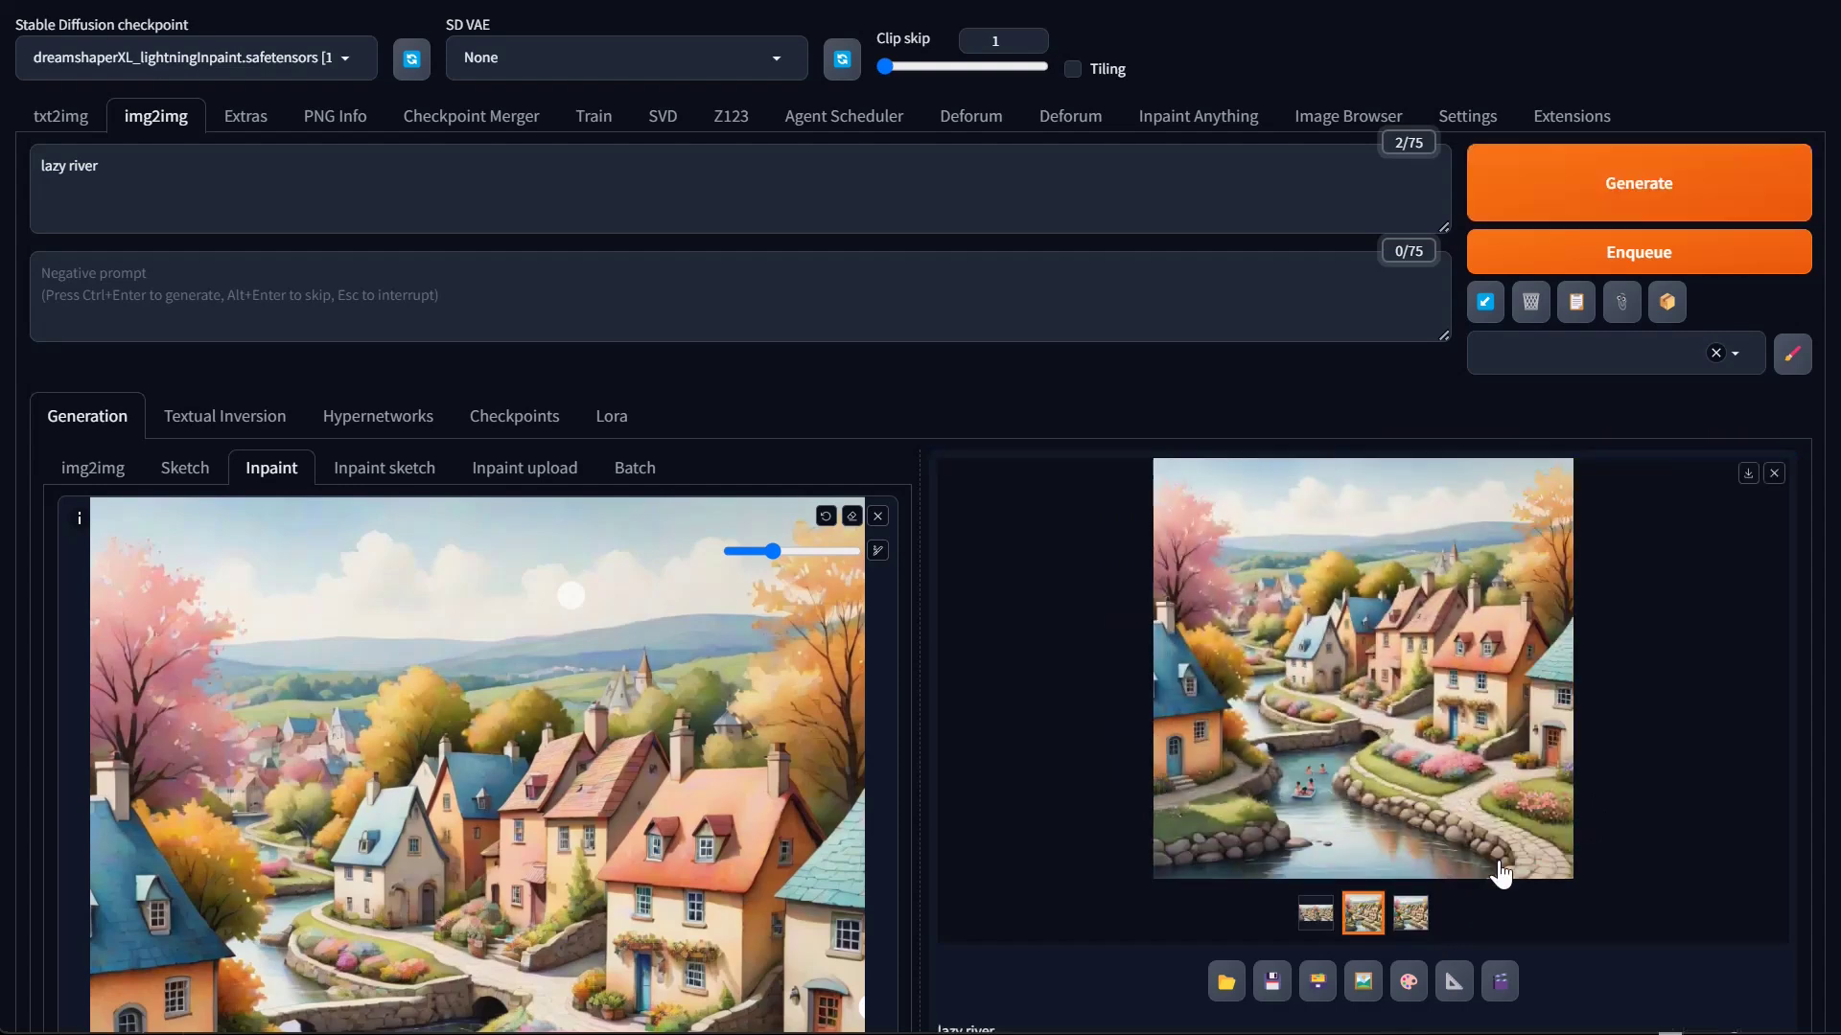
left_click(1454, 848)
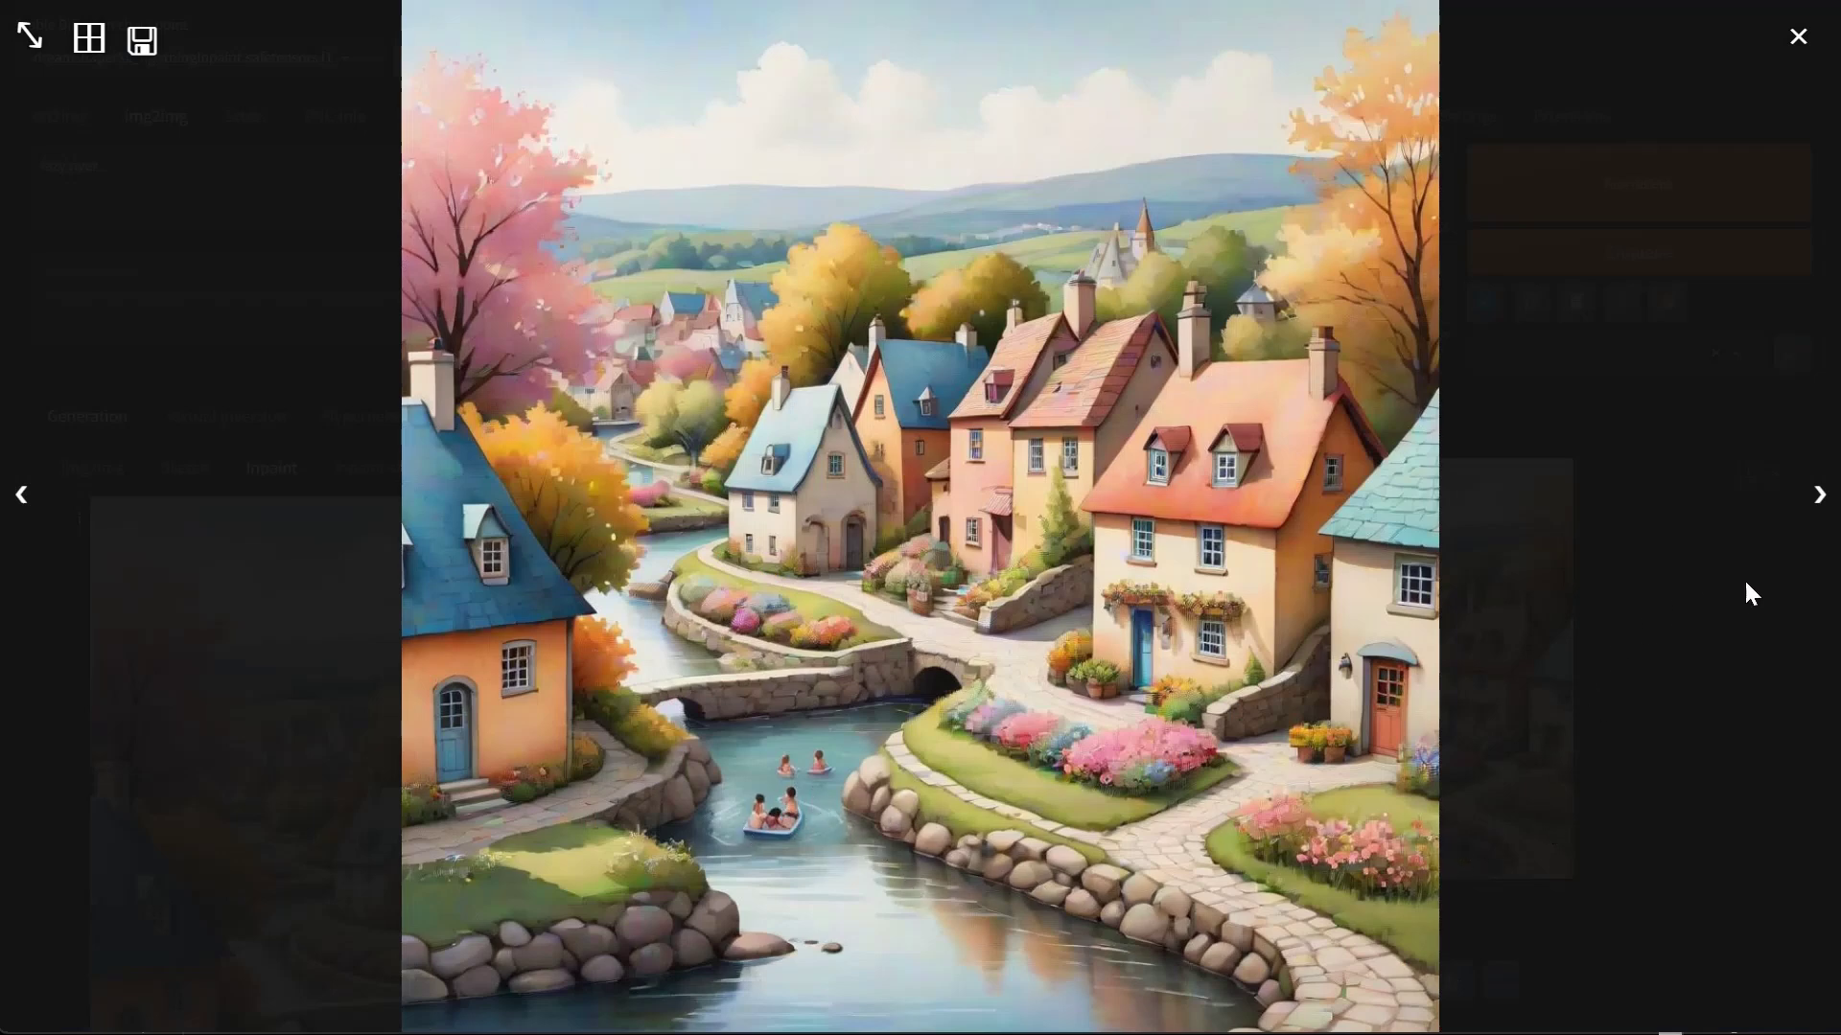
left_click(1817, 497)
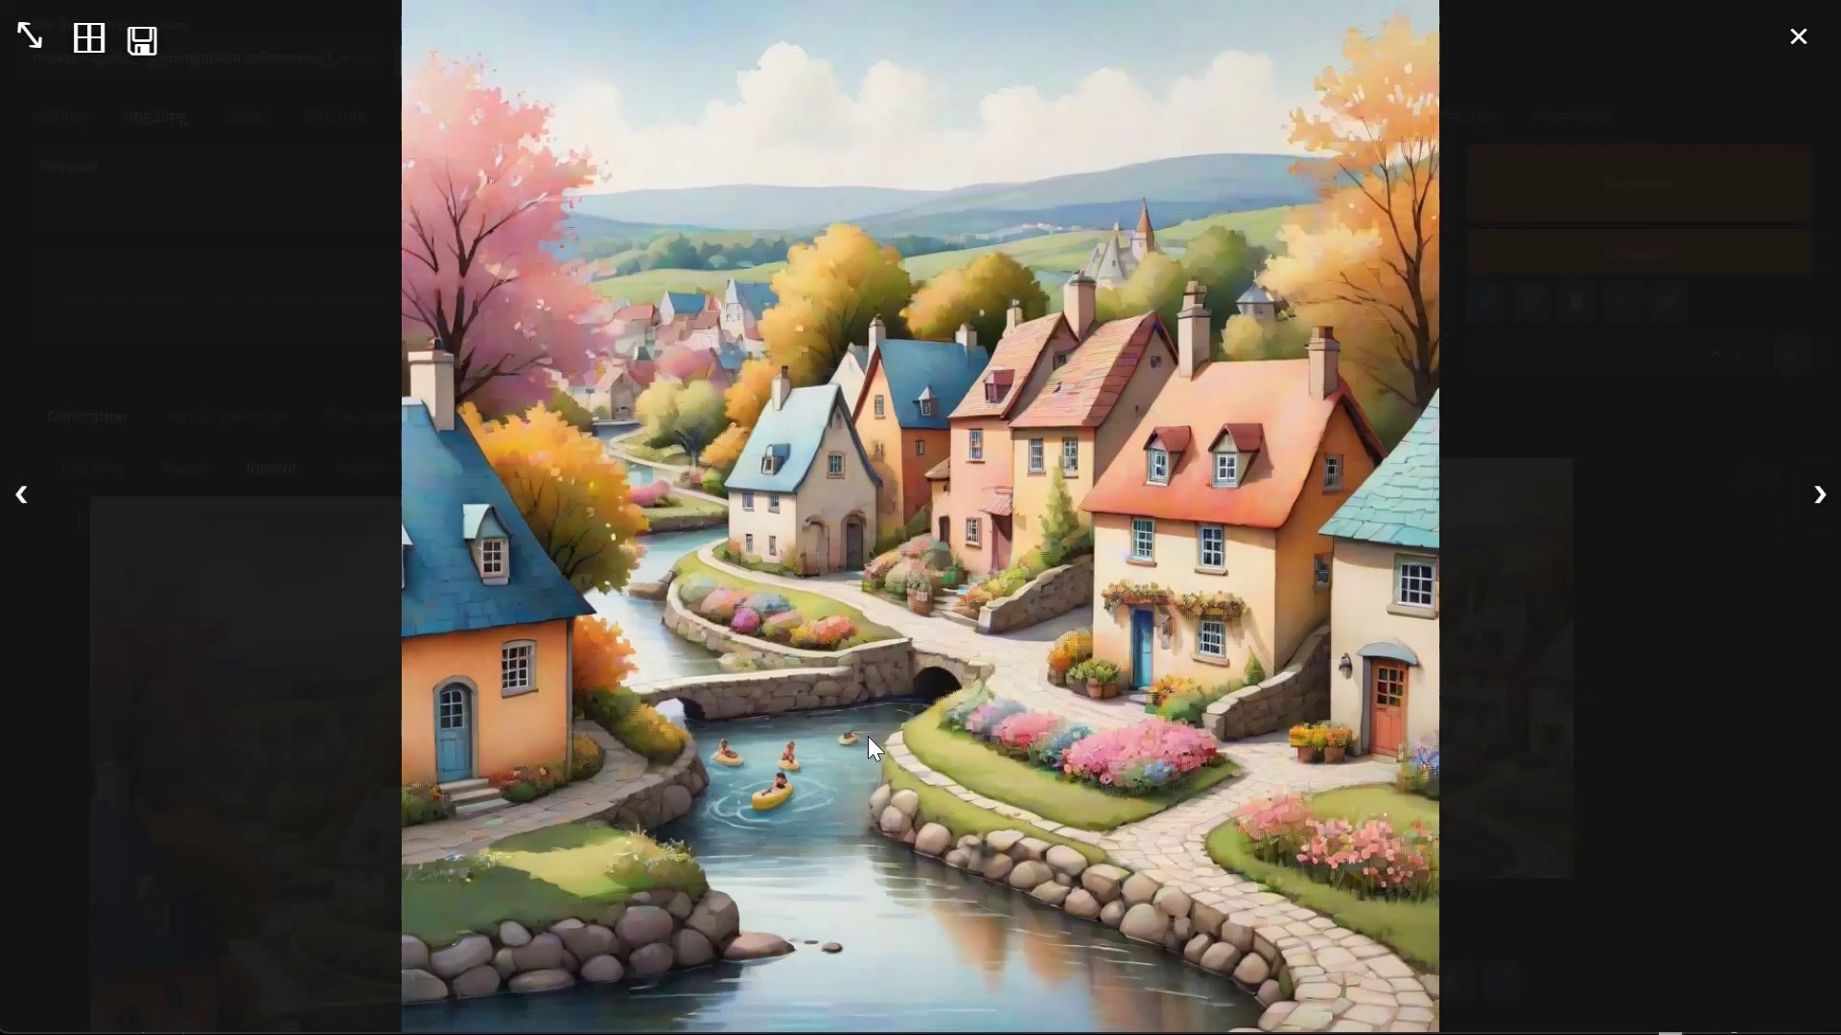
left_click(1677, 543)
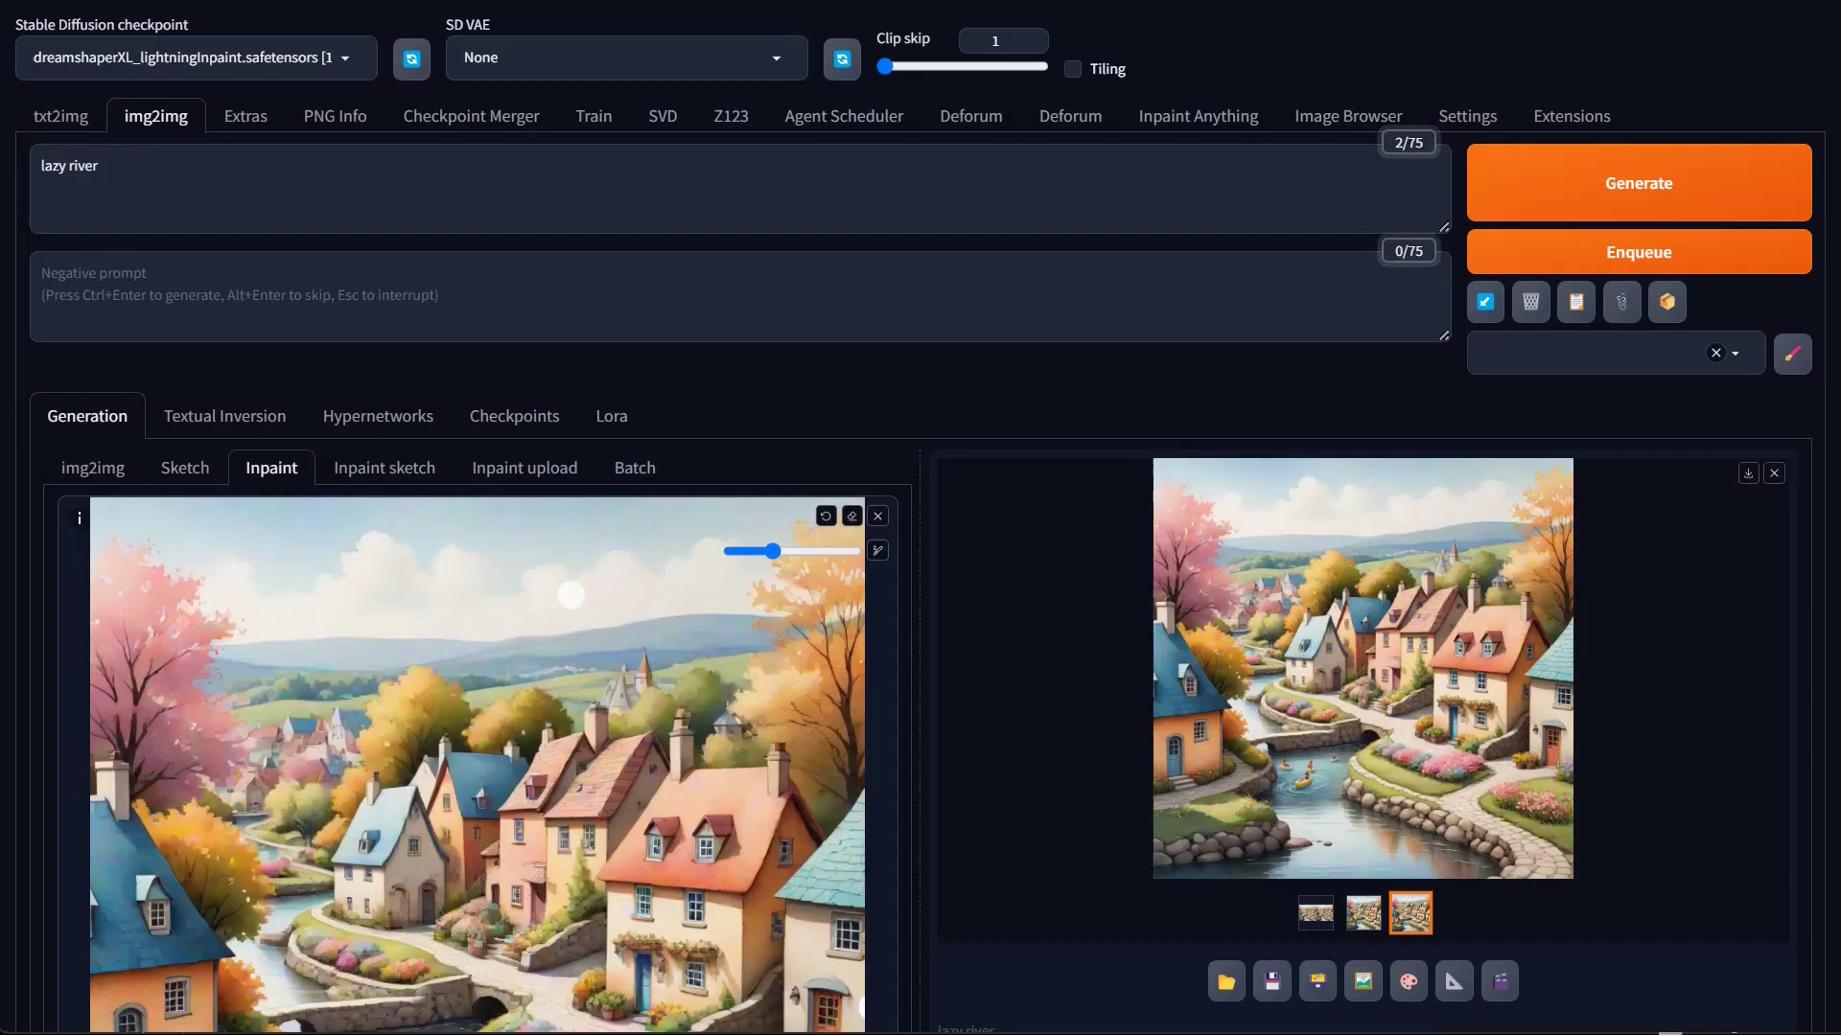
Enter "boat, people, kids" as the negative prompt to keep swimmers and boats out of the river
left_click(294, 275)
type("boa")
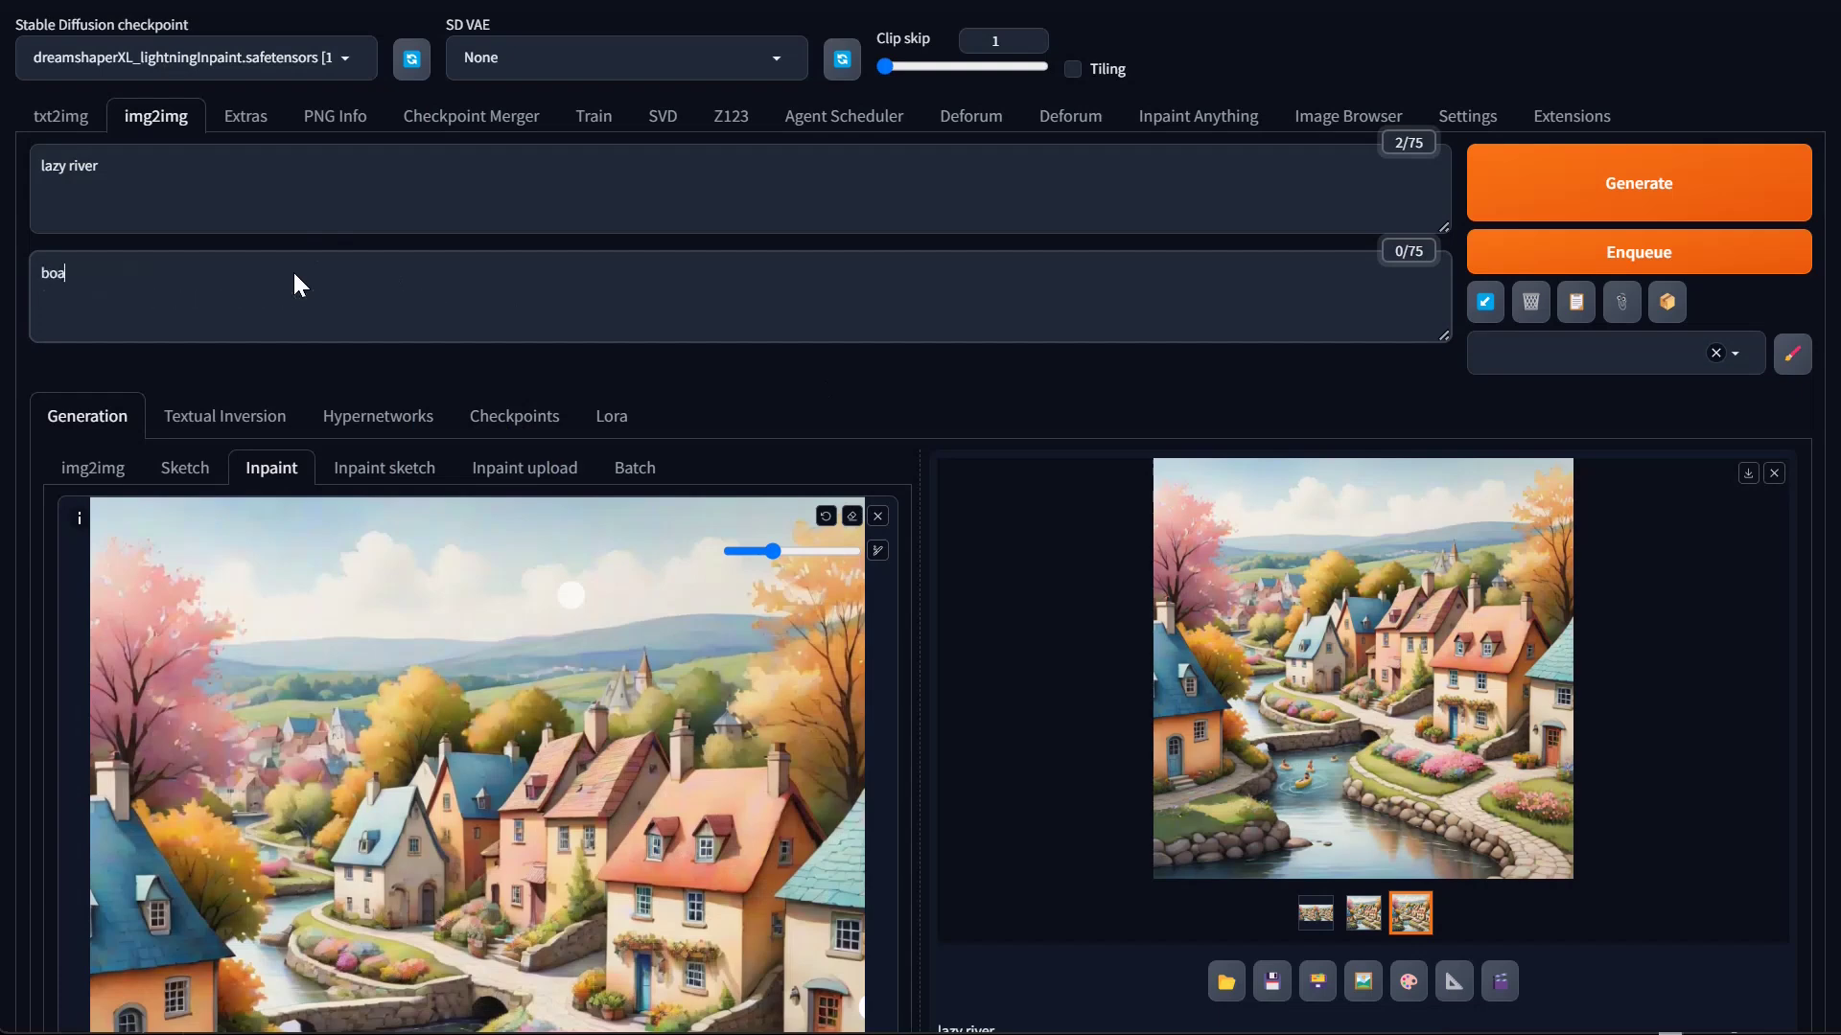
type("t, people, kids")
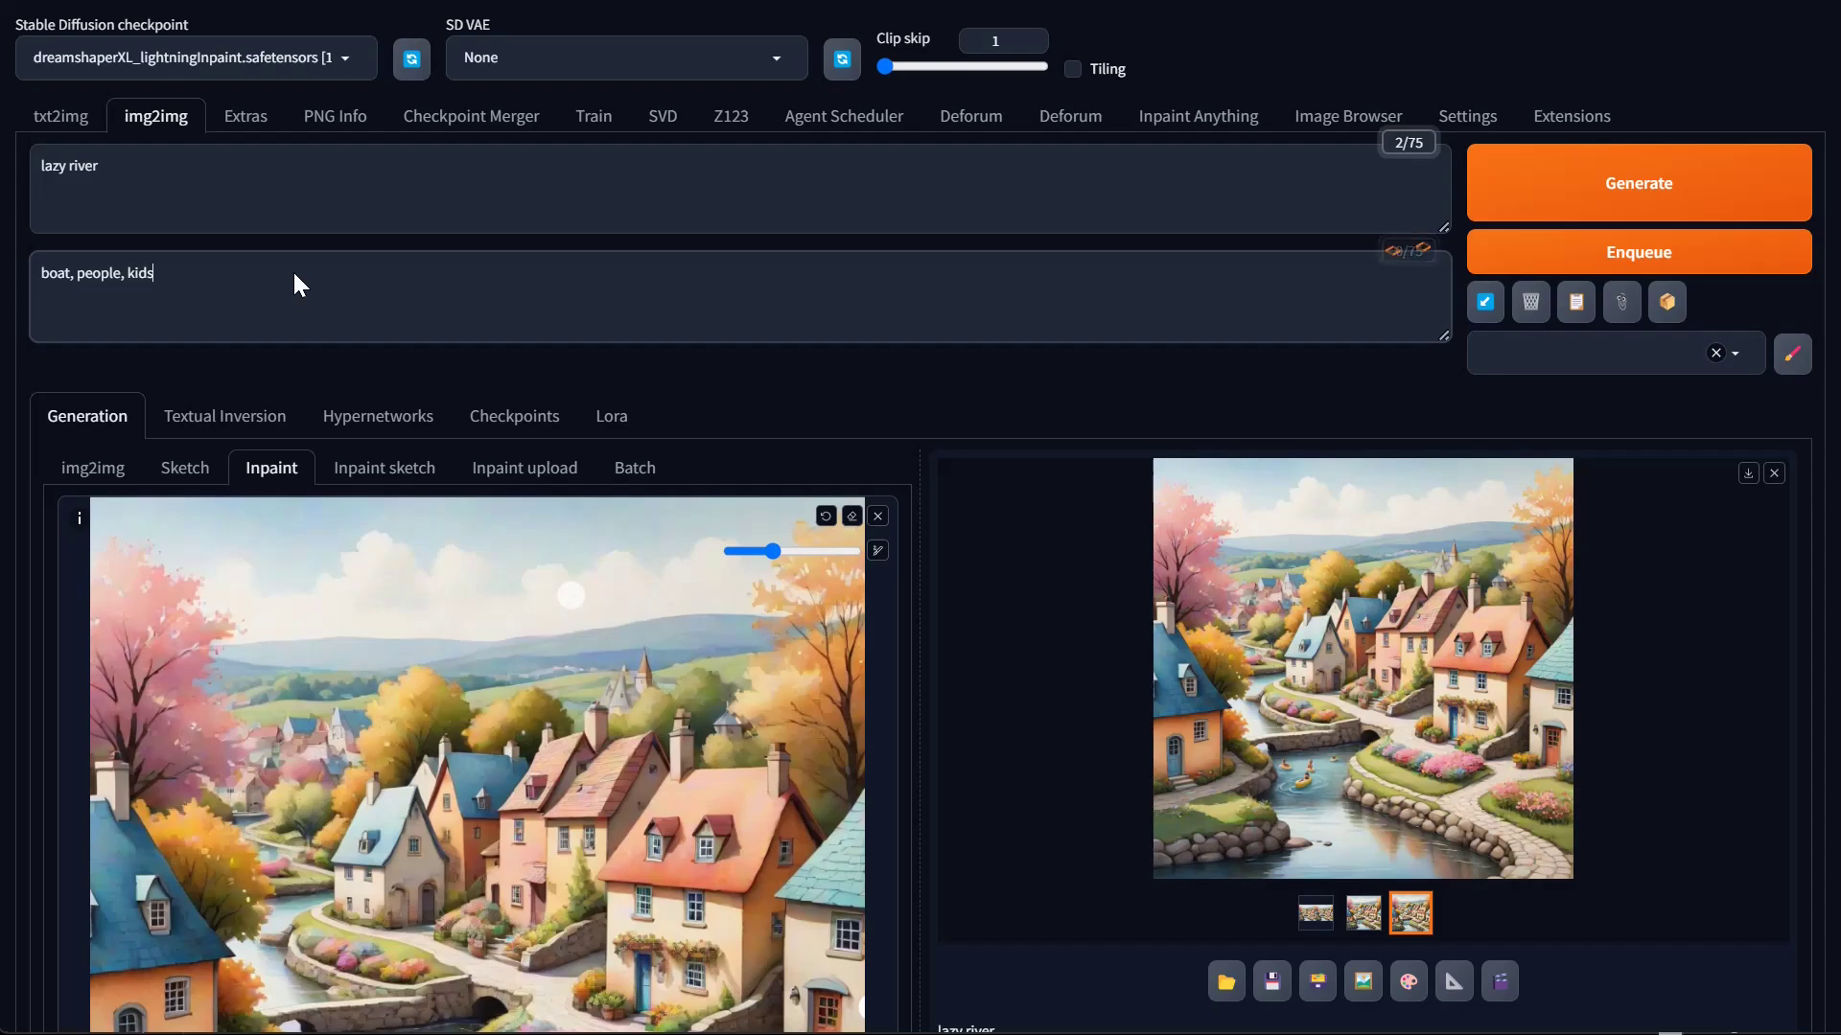
Regenerate the masked area with the negative prompt and inspect both new images at full size
scroll(907, 602, "down", 10)
scroll(932, 659, "down", 5)
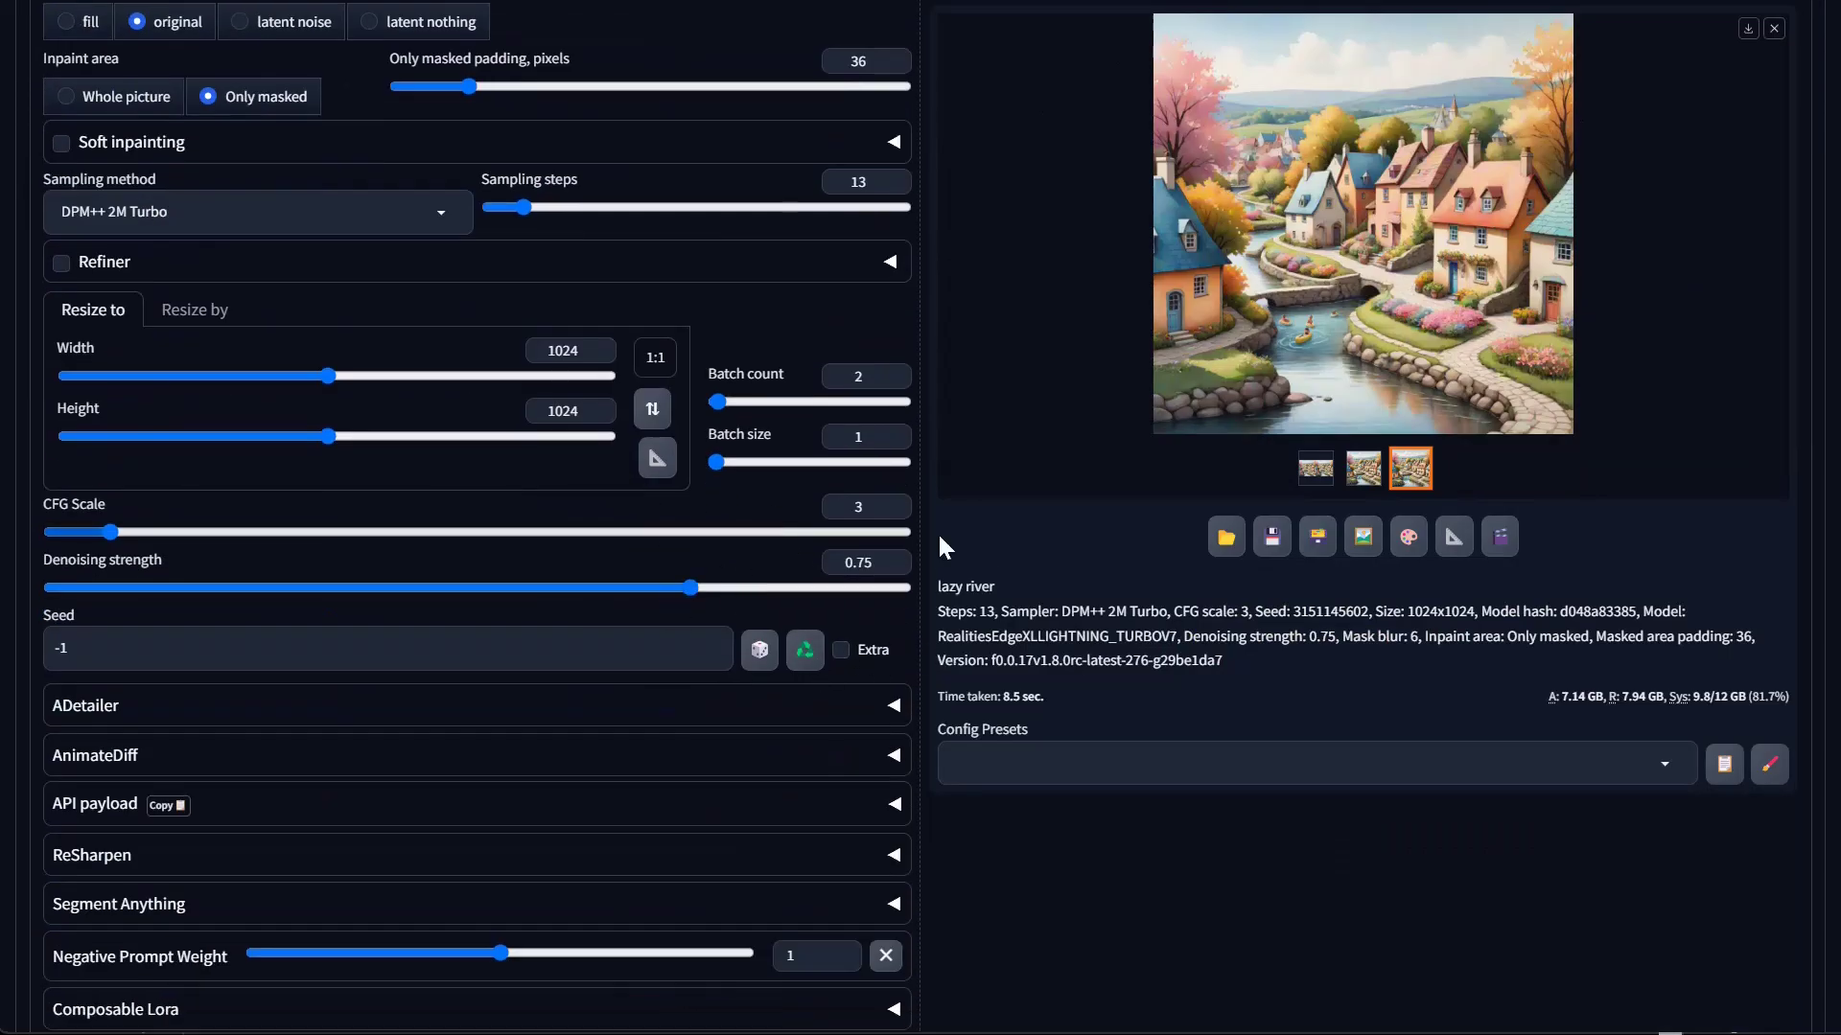
scroll(1109, 540, "up", 8)
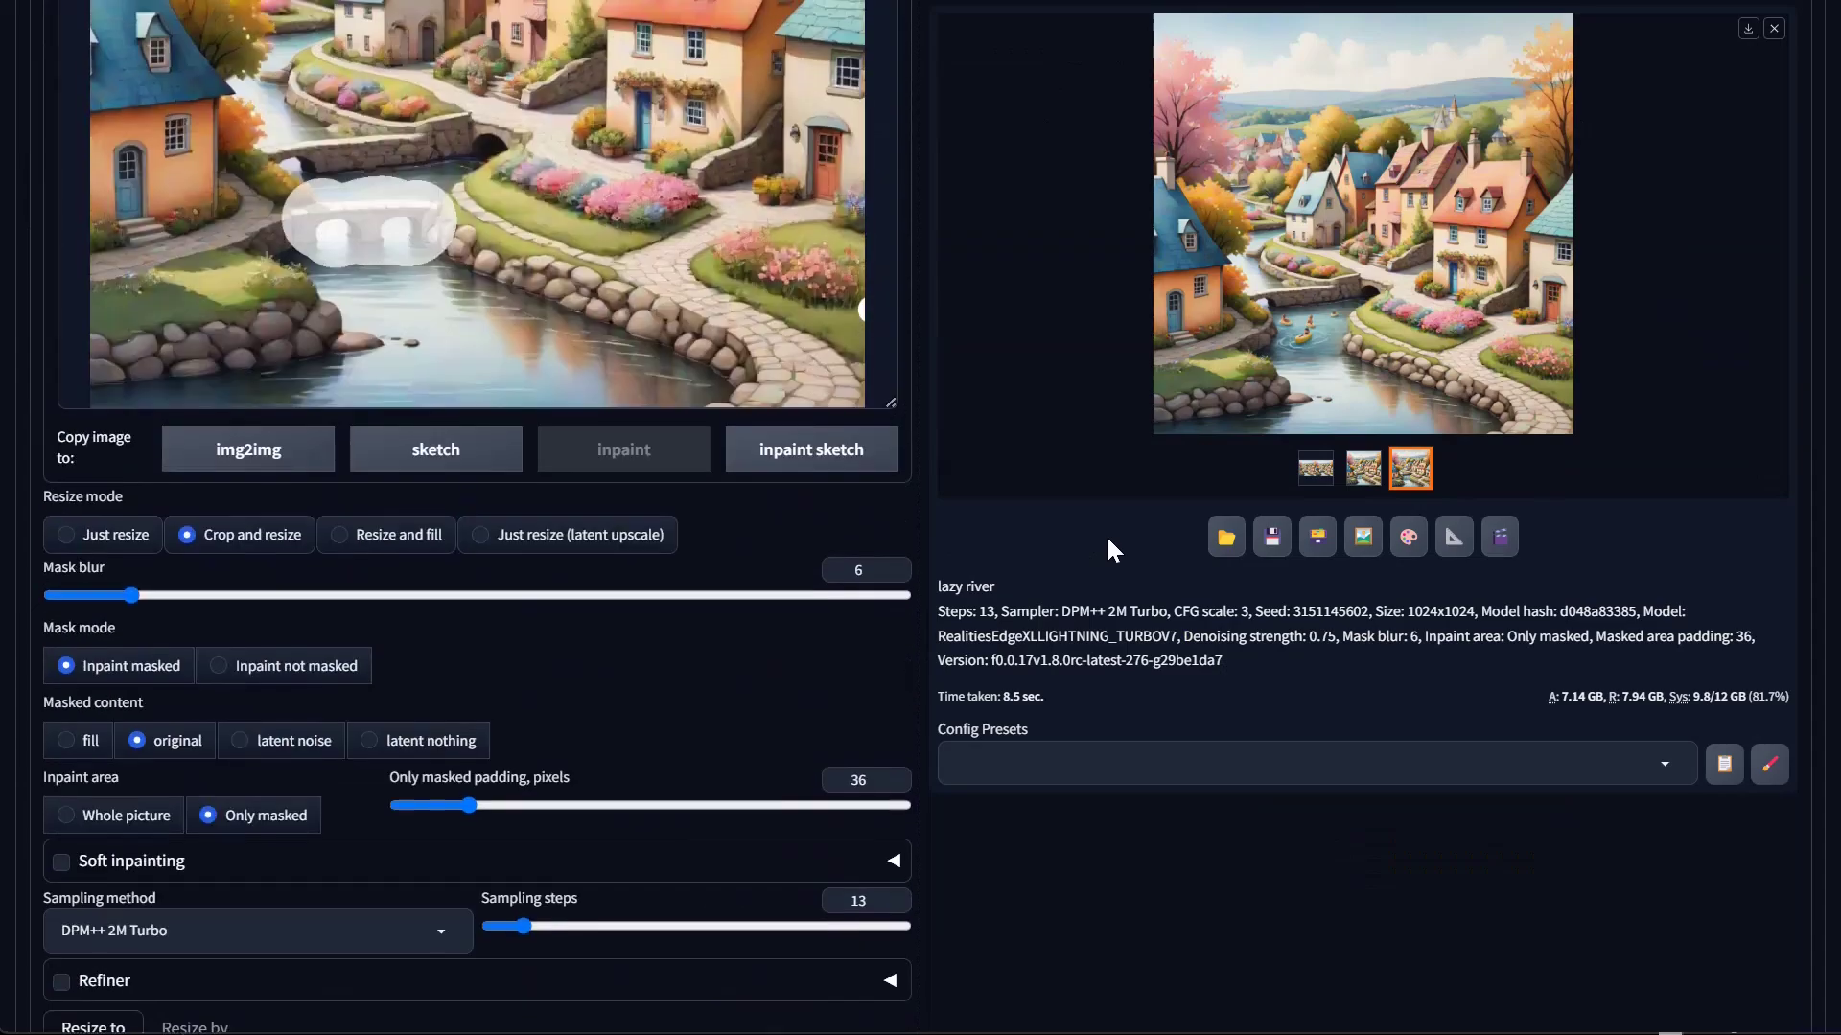
scroll(1107, 548, "up", 4)
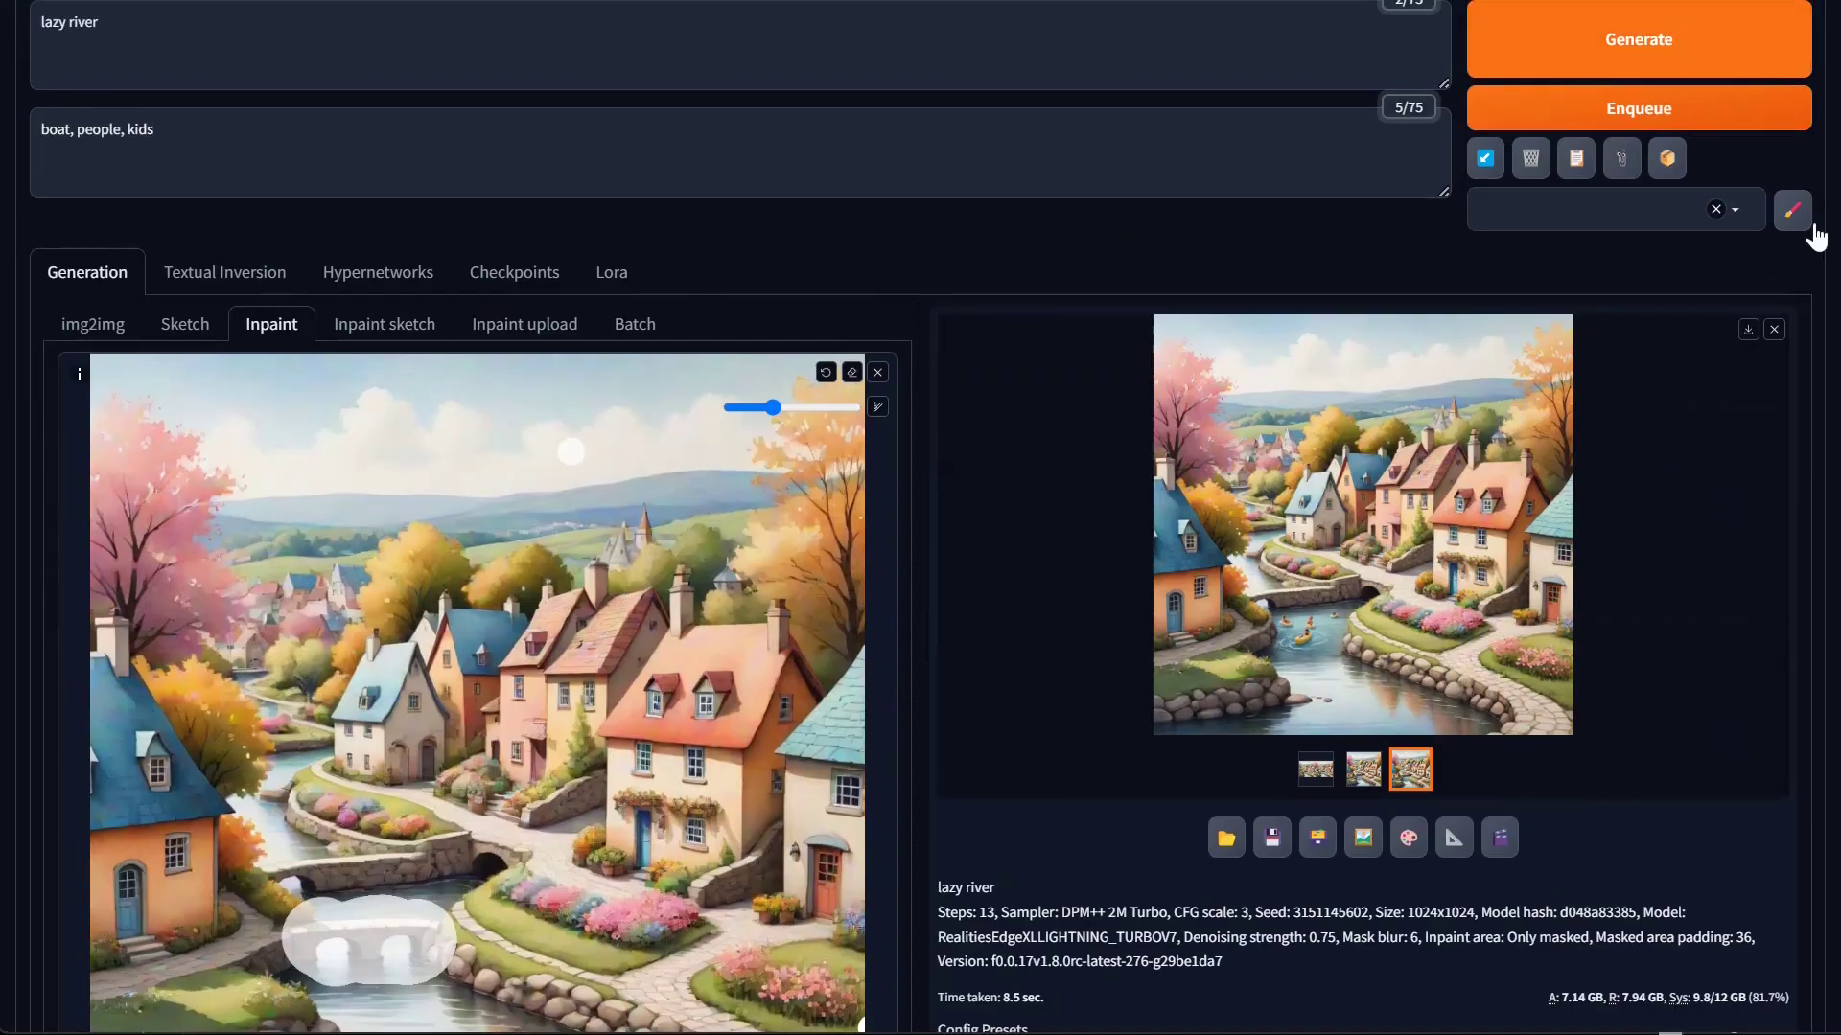
key("ctrl+Return")
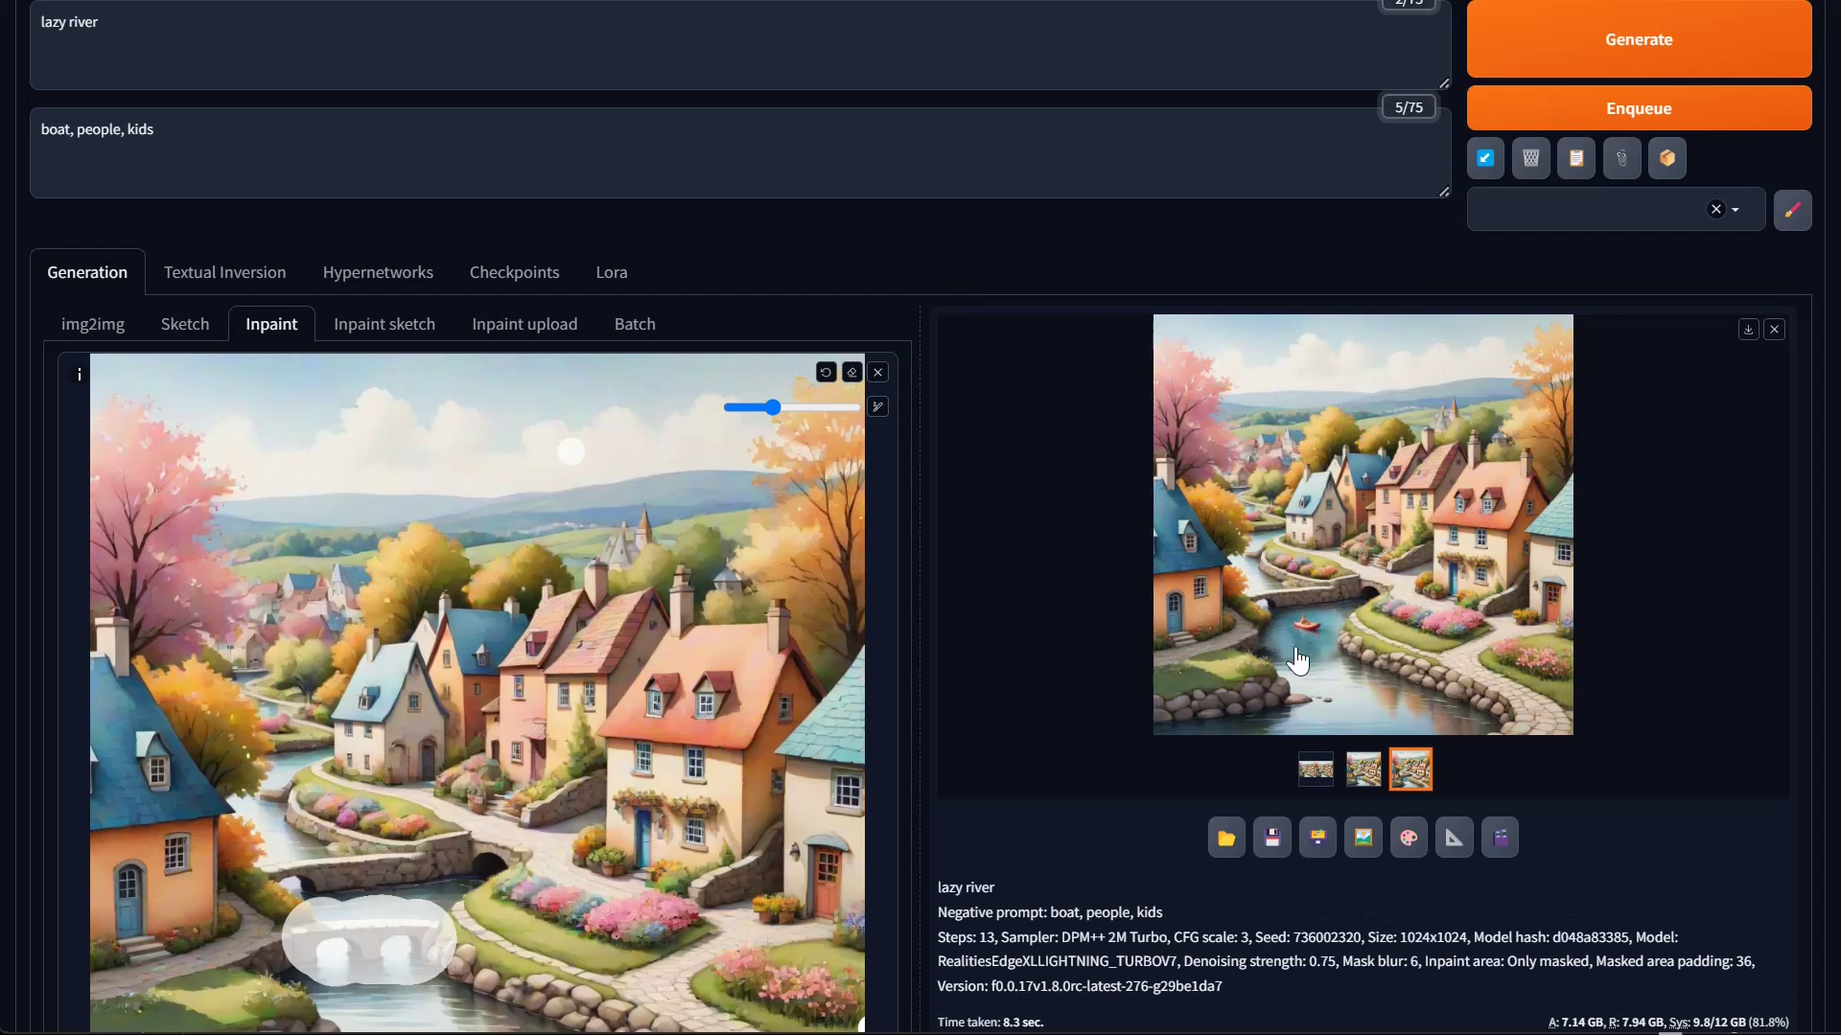
left_click(1363, 769)
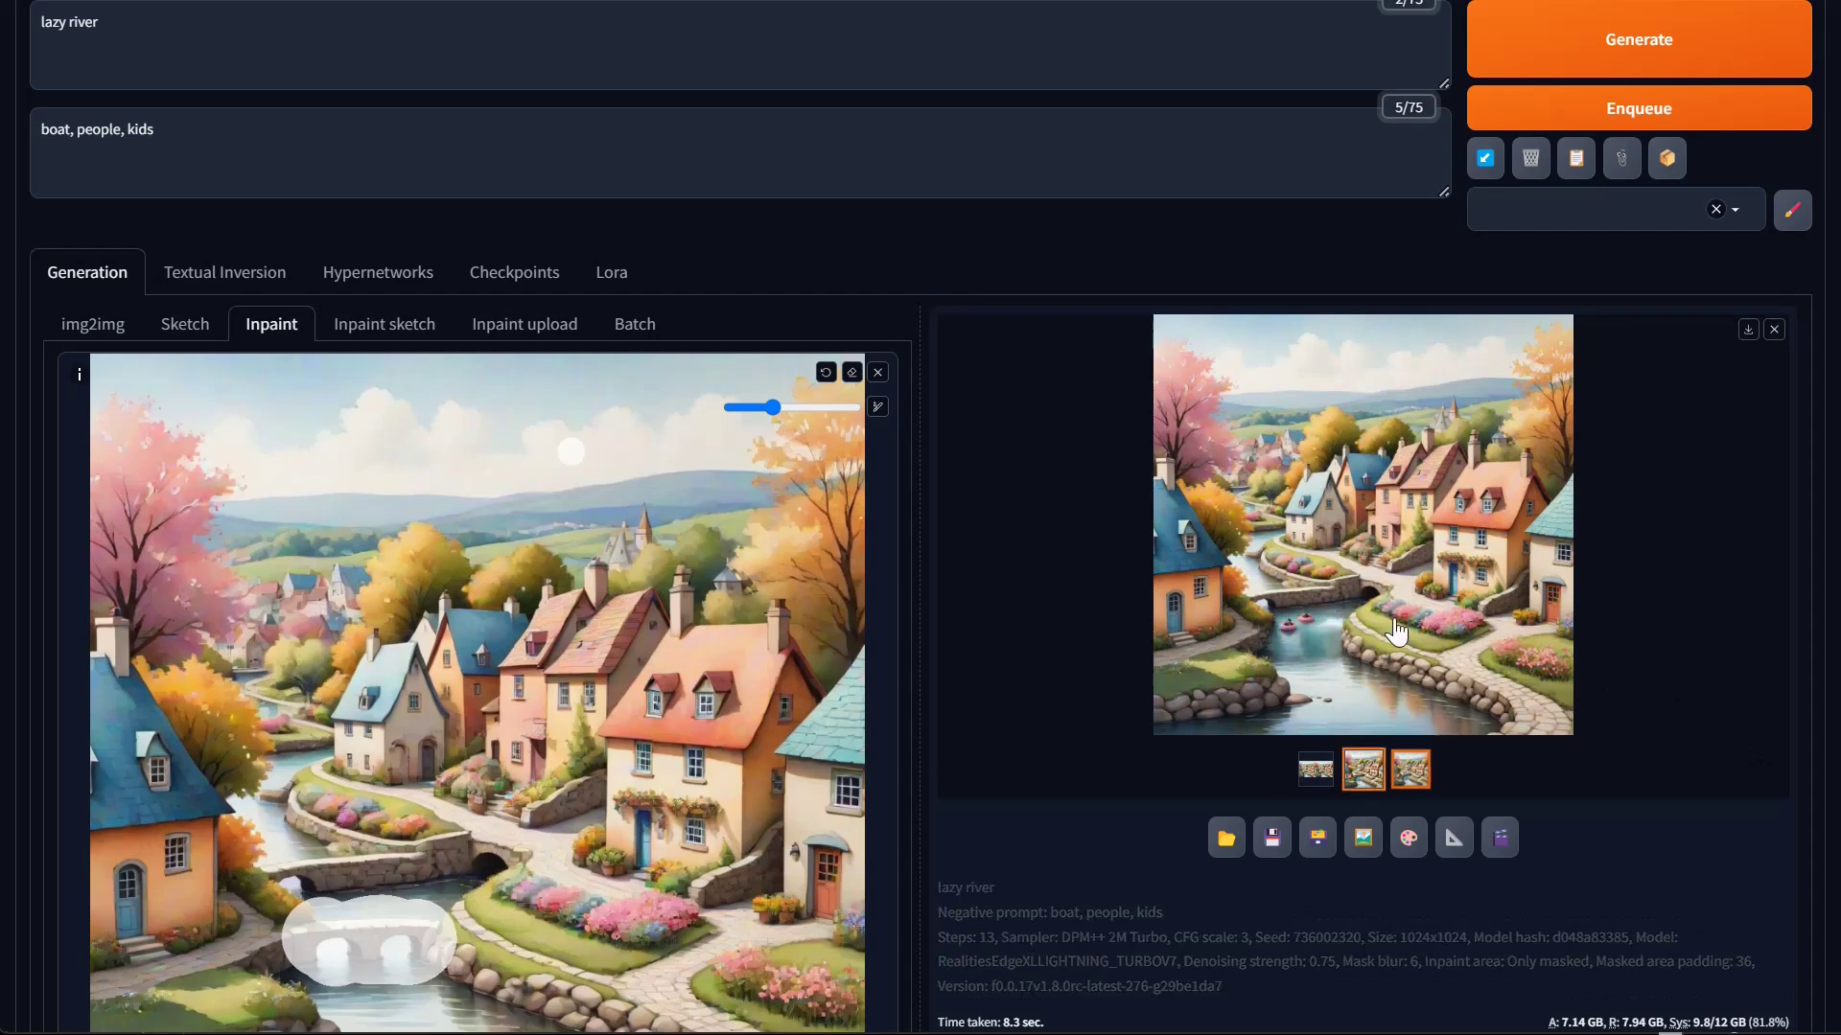
left_click(1406, 652)
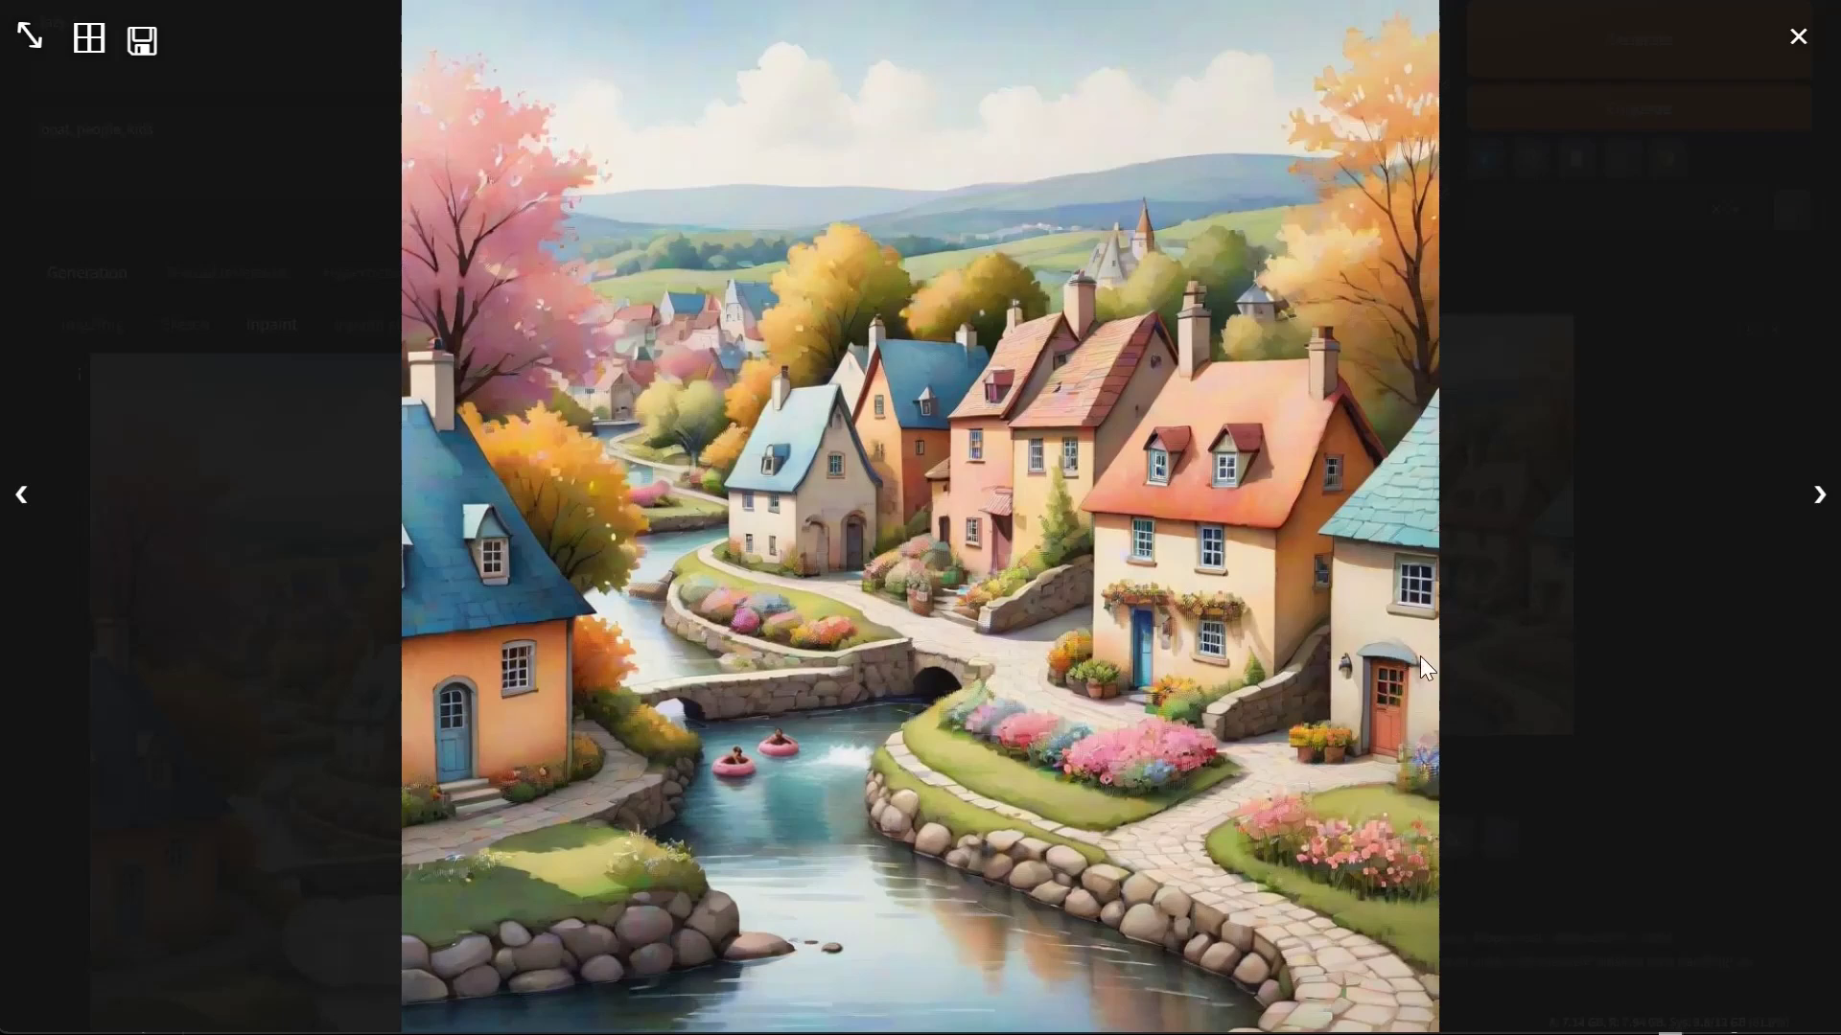
left_click(1819, 498)
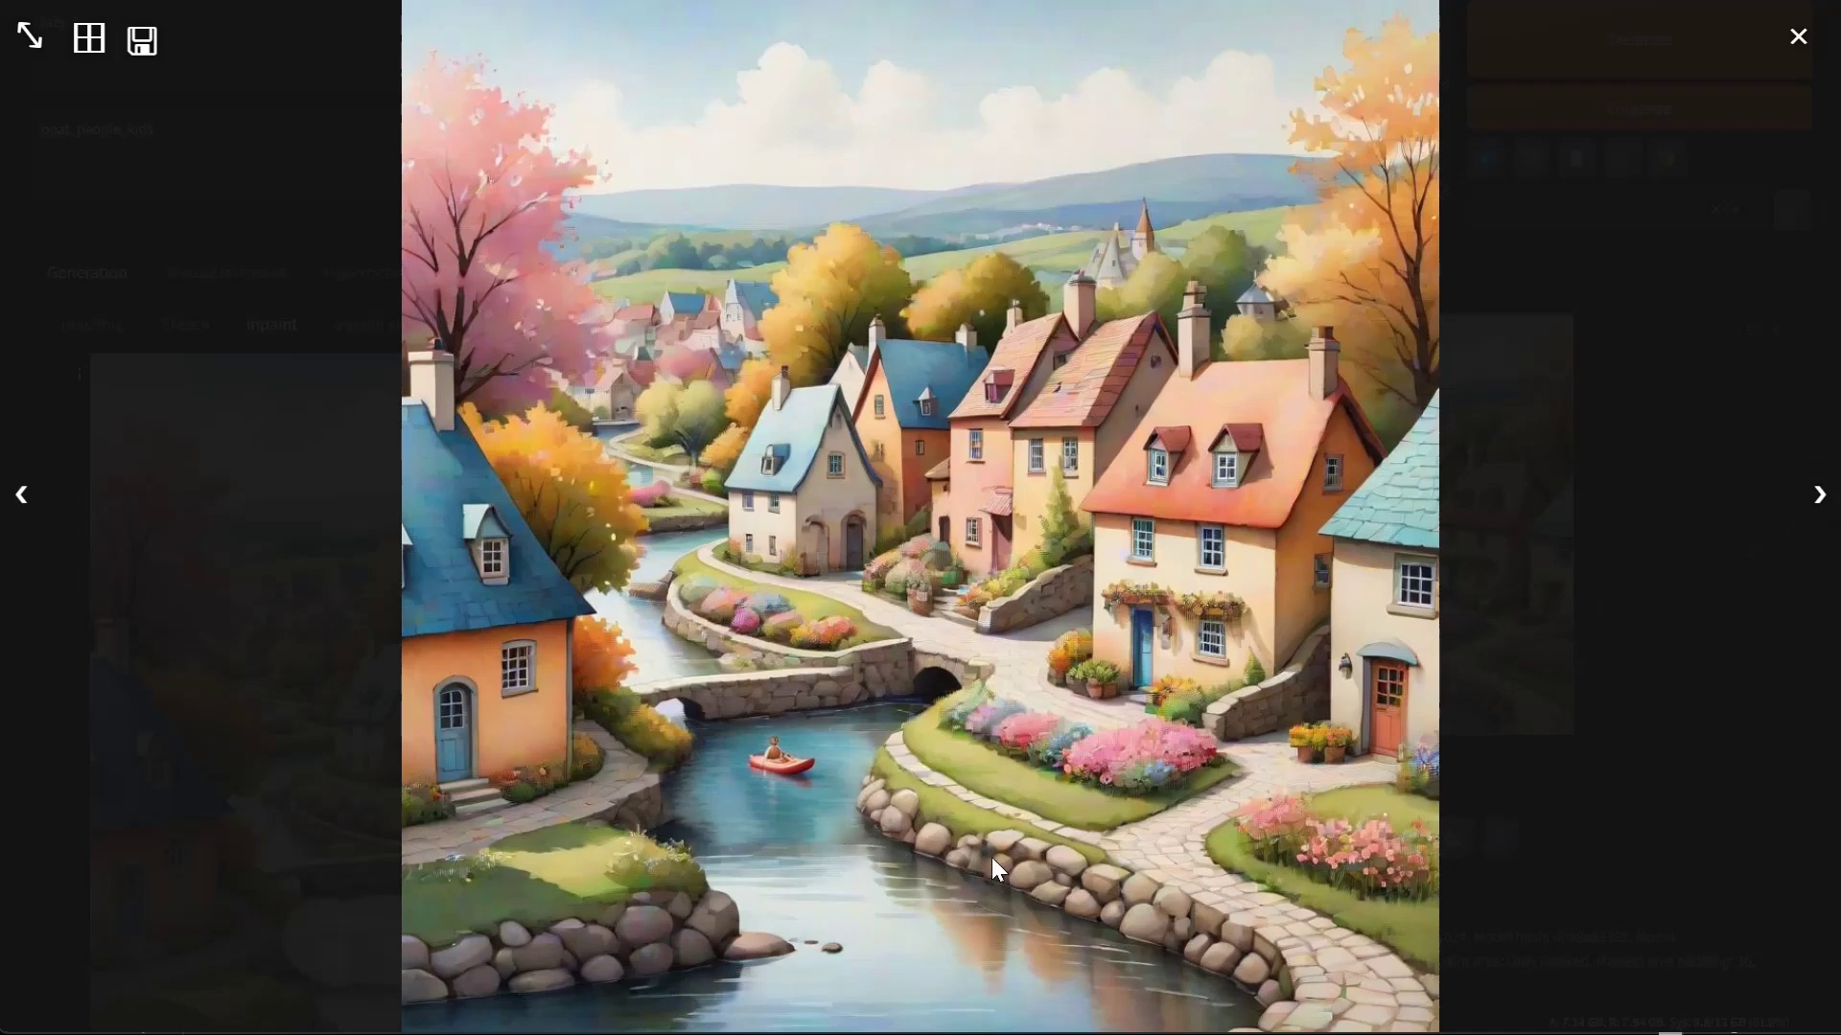
left_click(1239, 730)
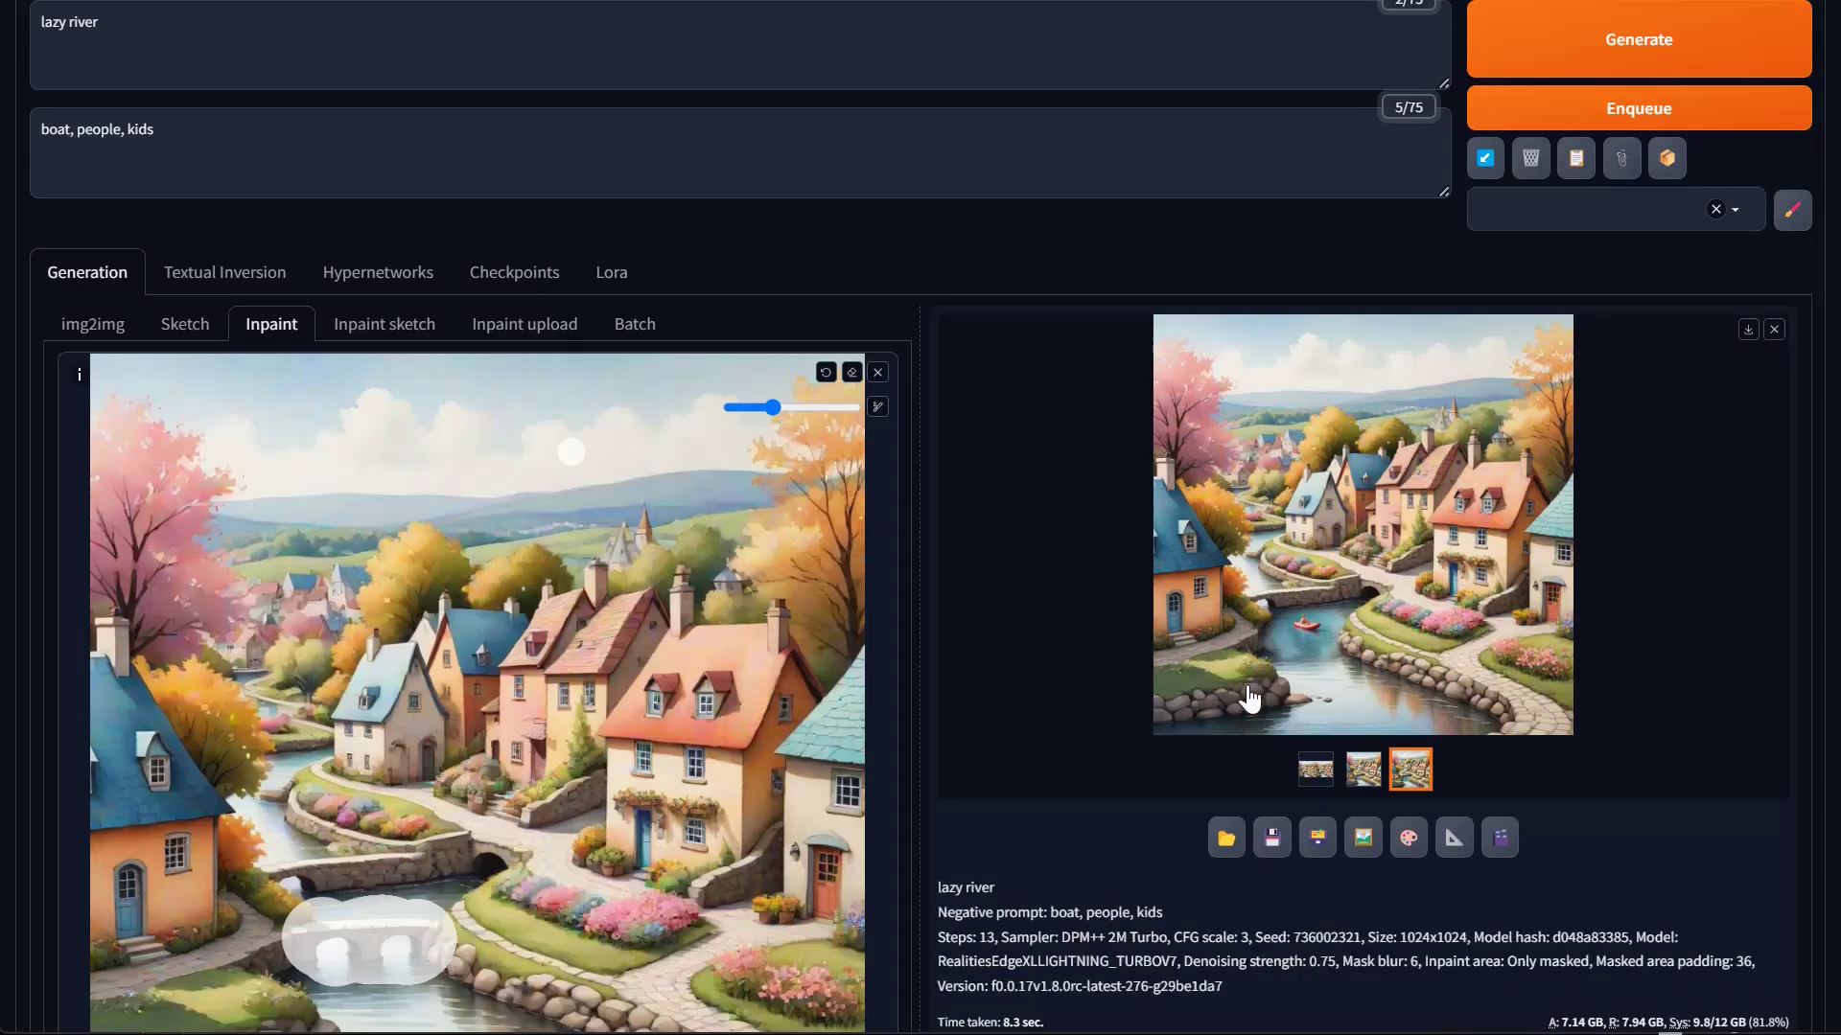
Change the masked content from original to fill and regenerate the inpainted images
scroll(1091, 768, "down", 3)
scroll(1091, 769, "down", 7)
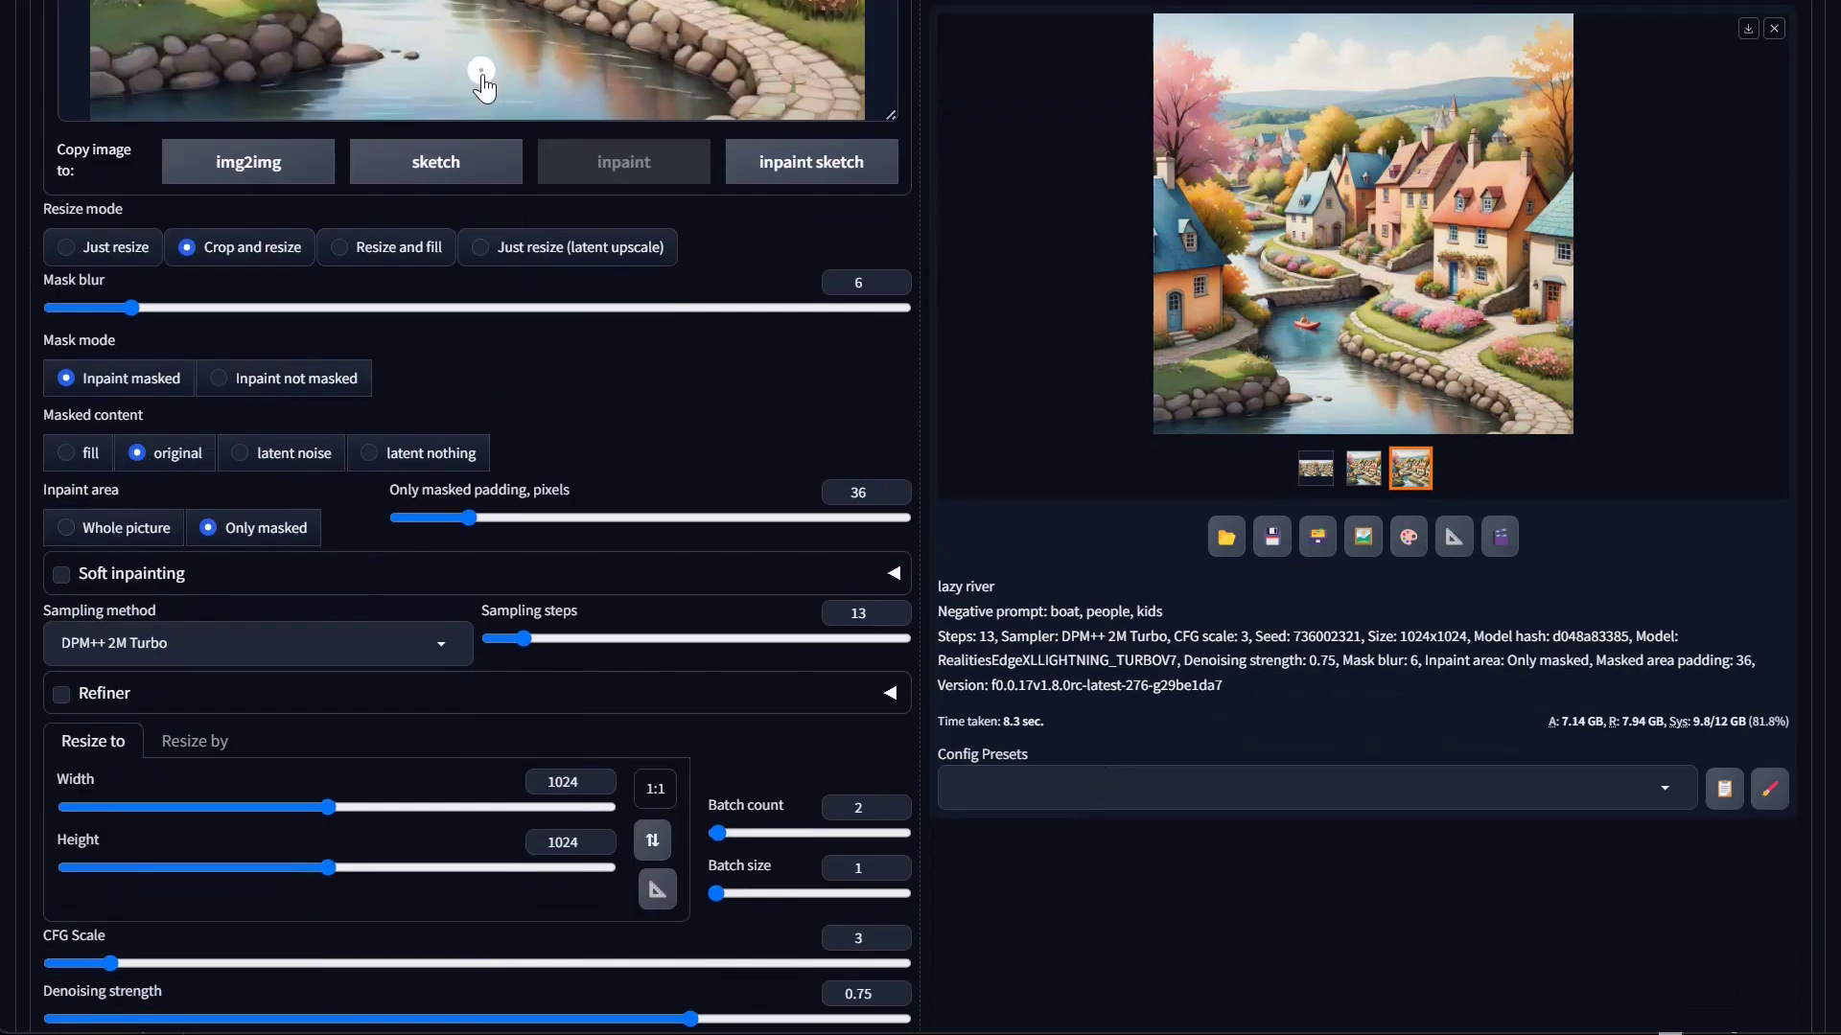
scroll(476, 74, "up", 3)
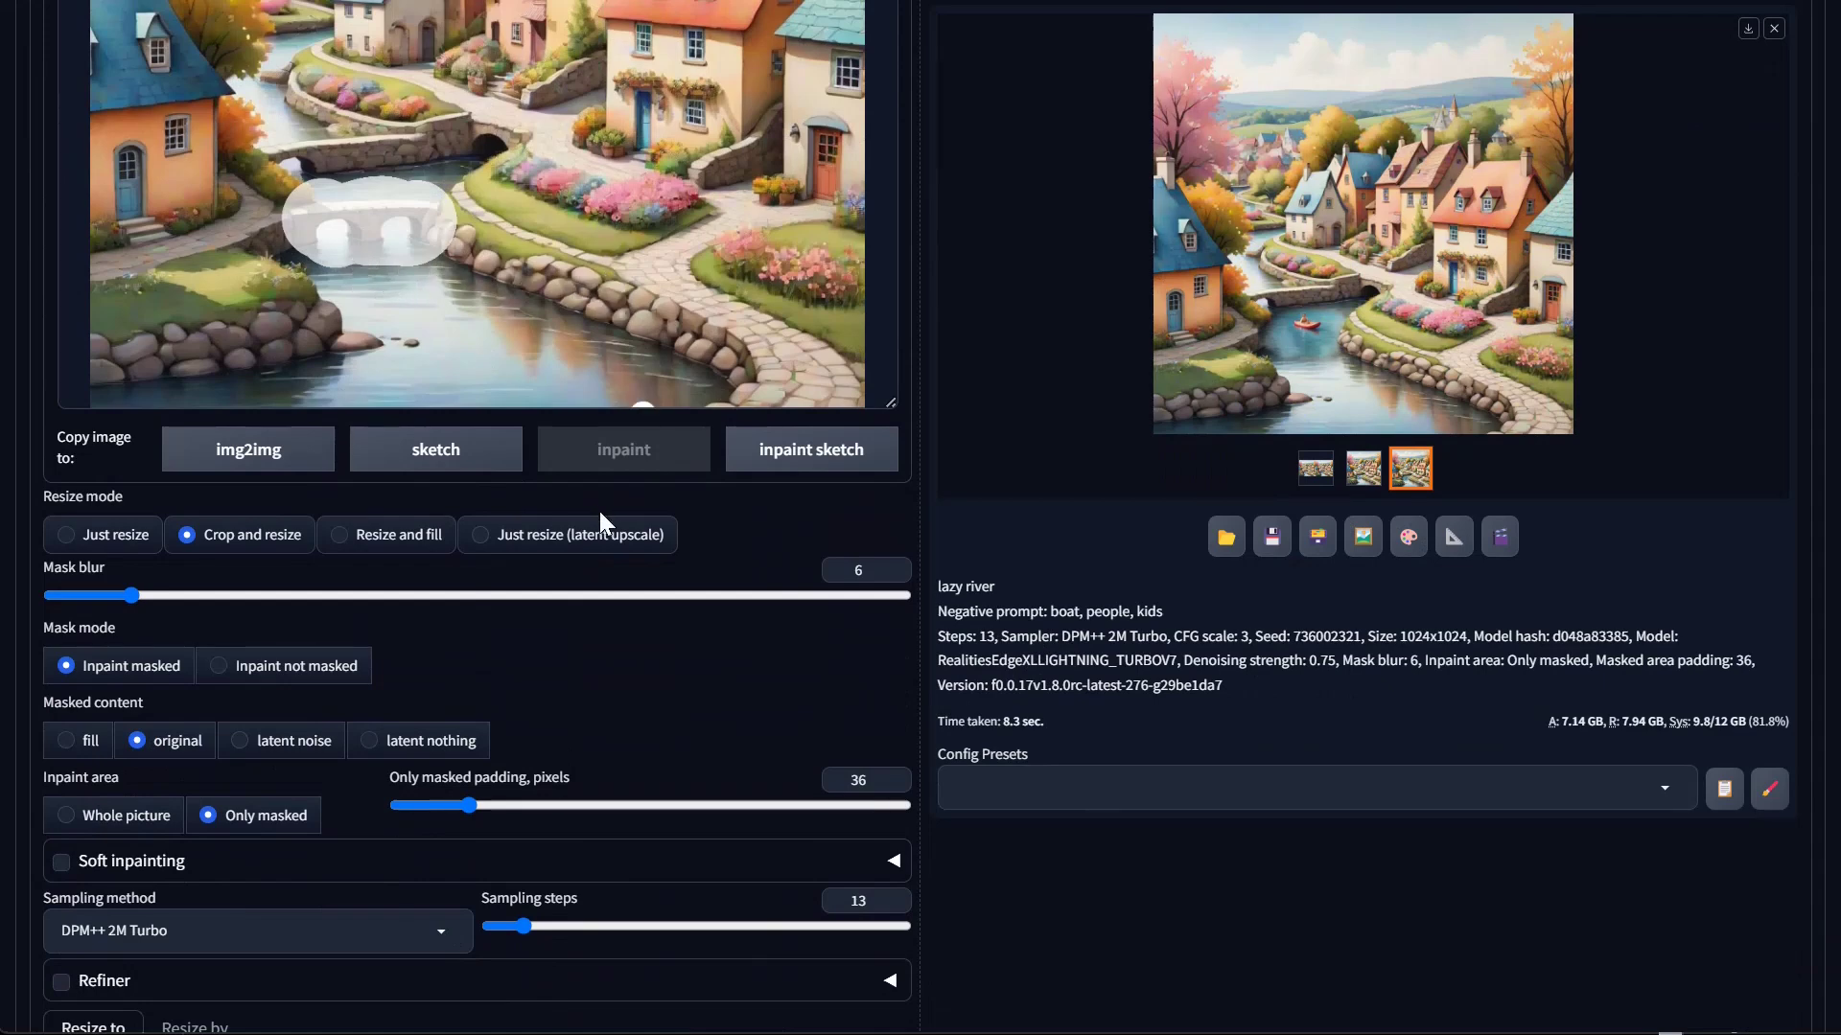
left_click(64, 738)
scroll(1500, 786, "up", 5)
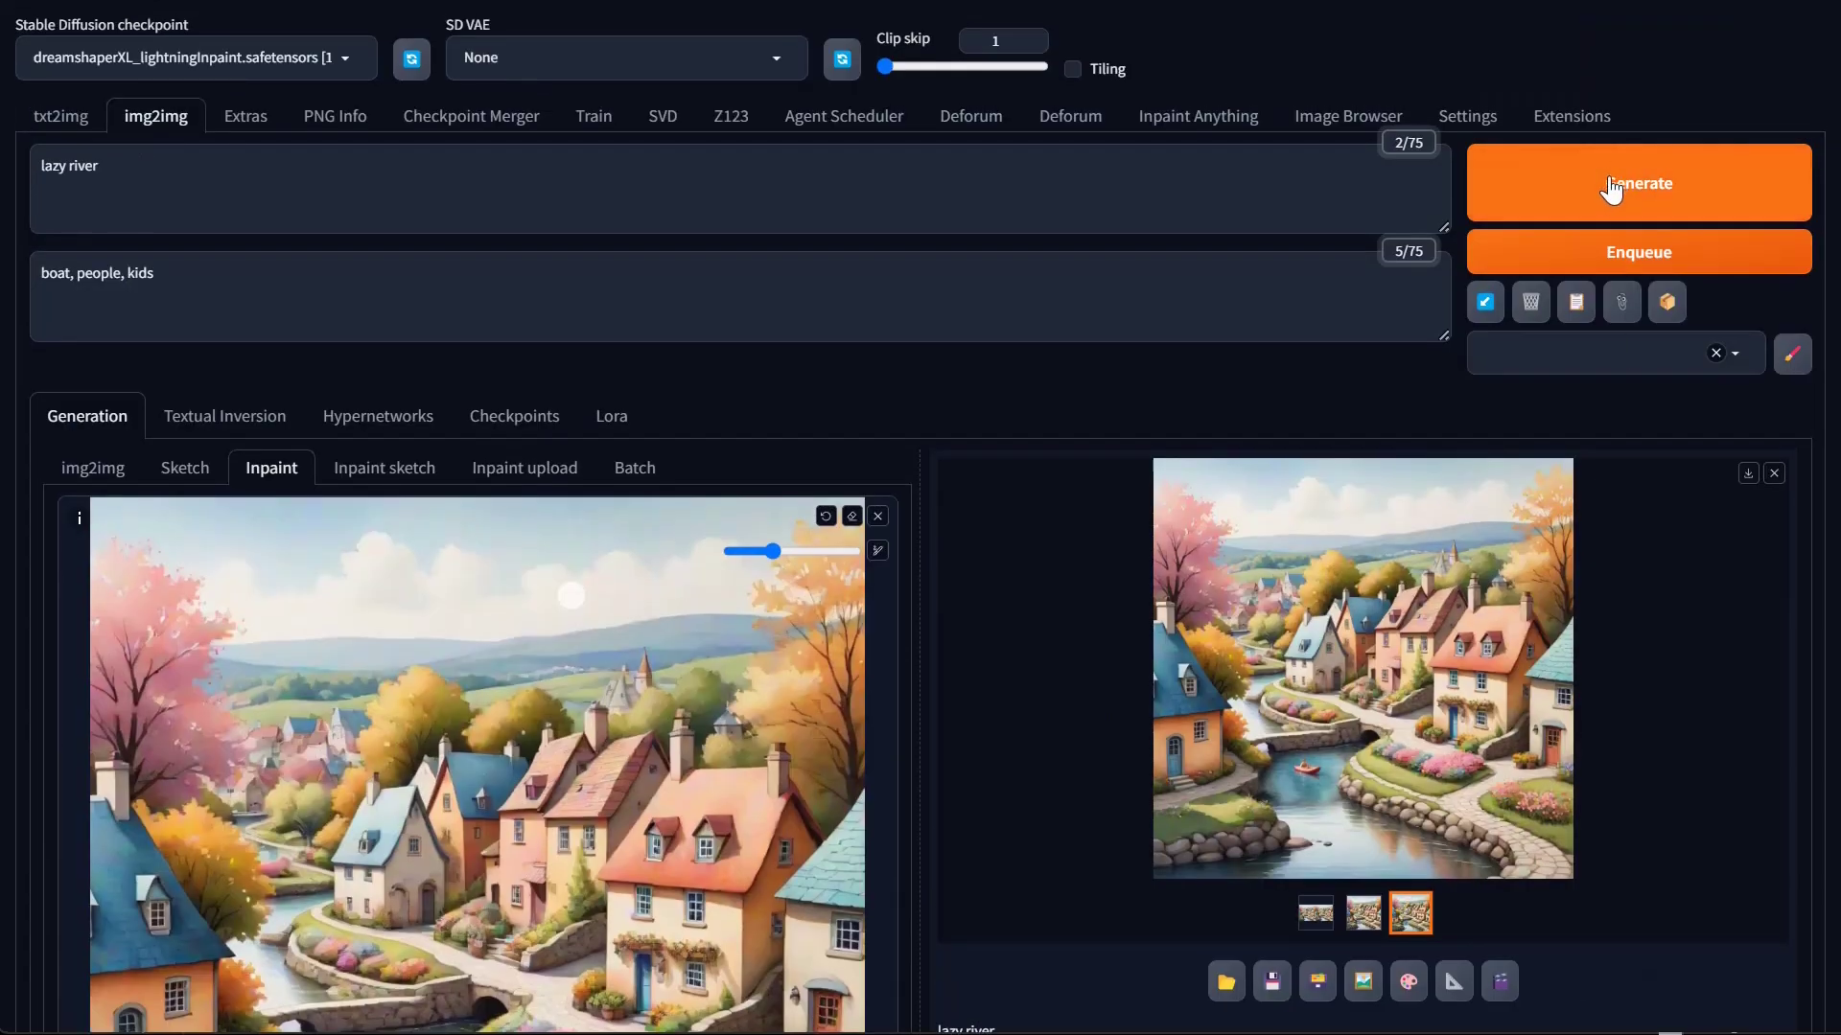
key("ctrl+Return")
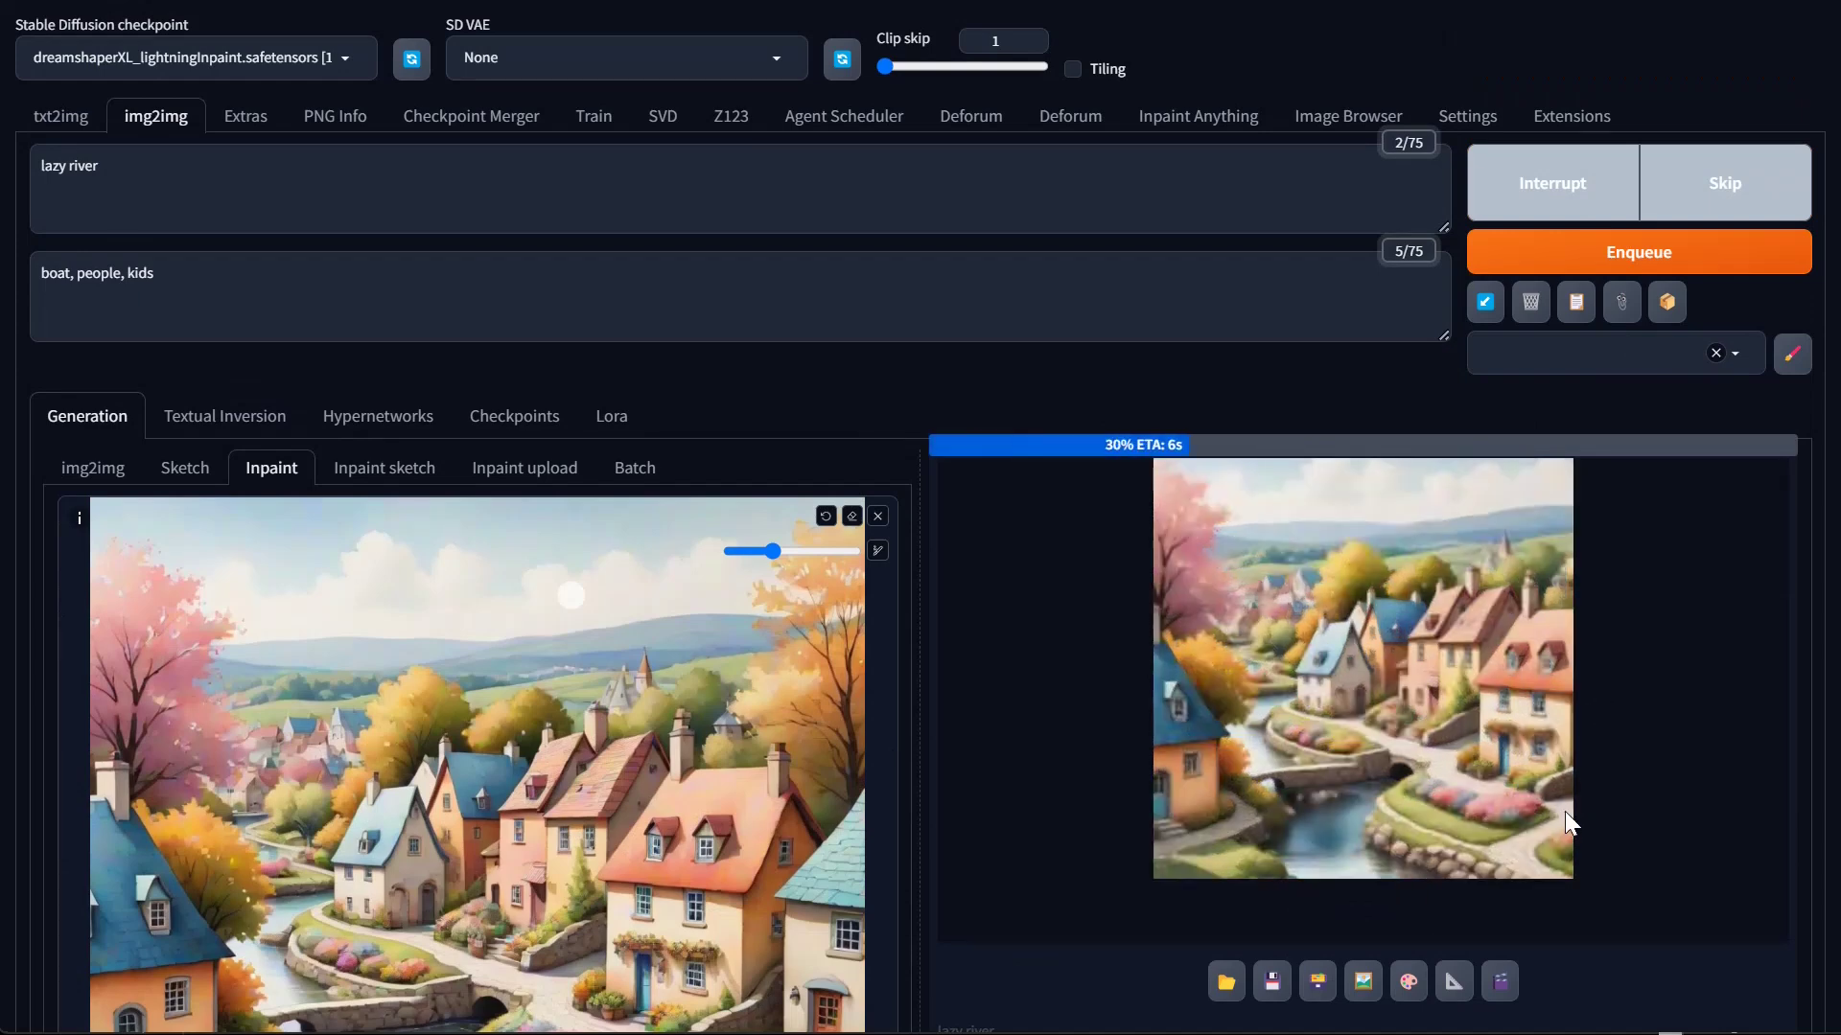
Compare the fill-based results at full size and leave the first single image, with no swimmers in the river, selected
scroll(1577, 805, "down", 3)
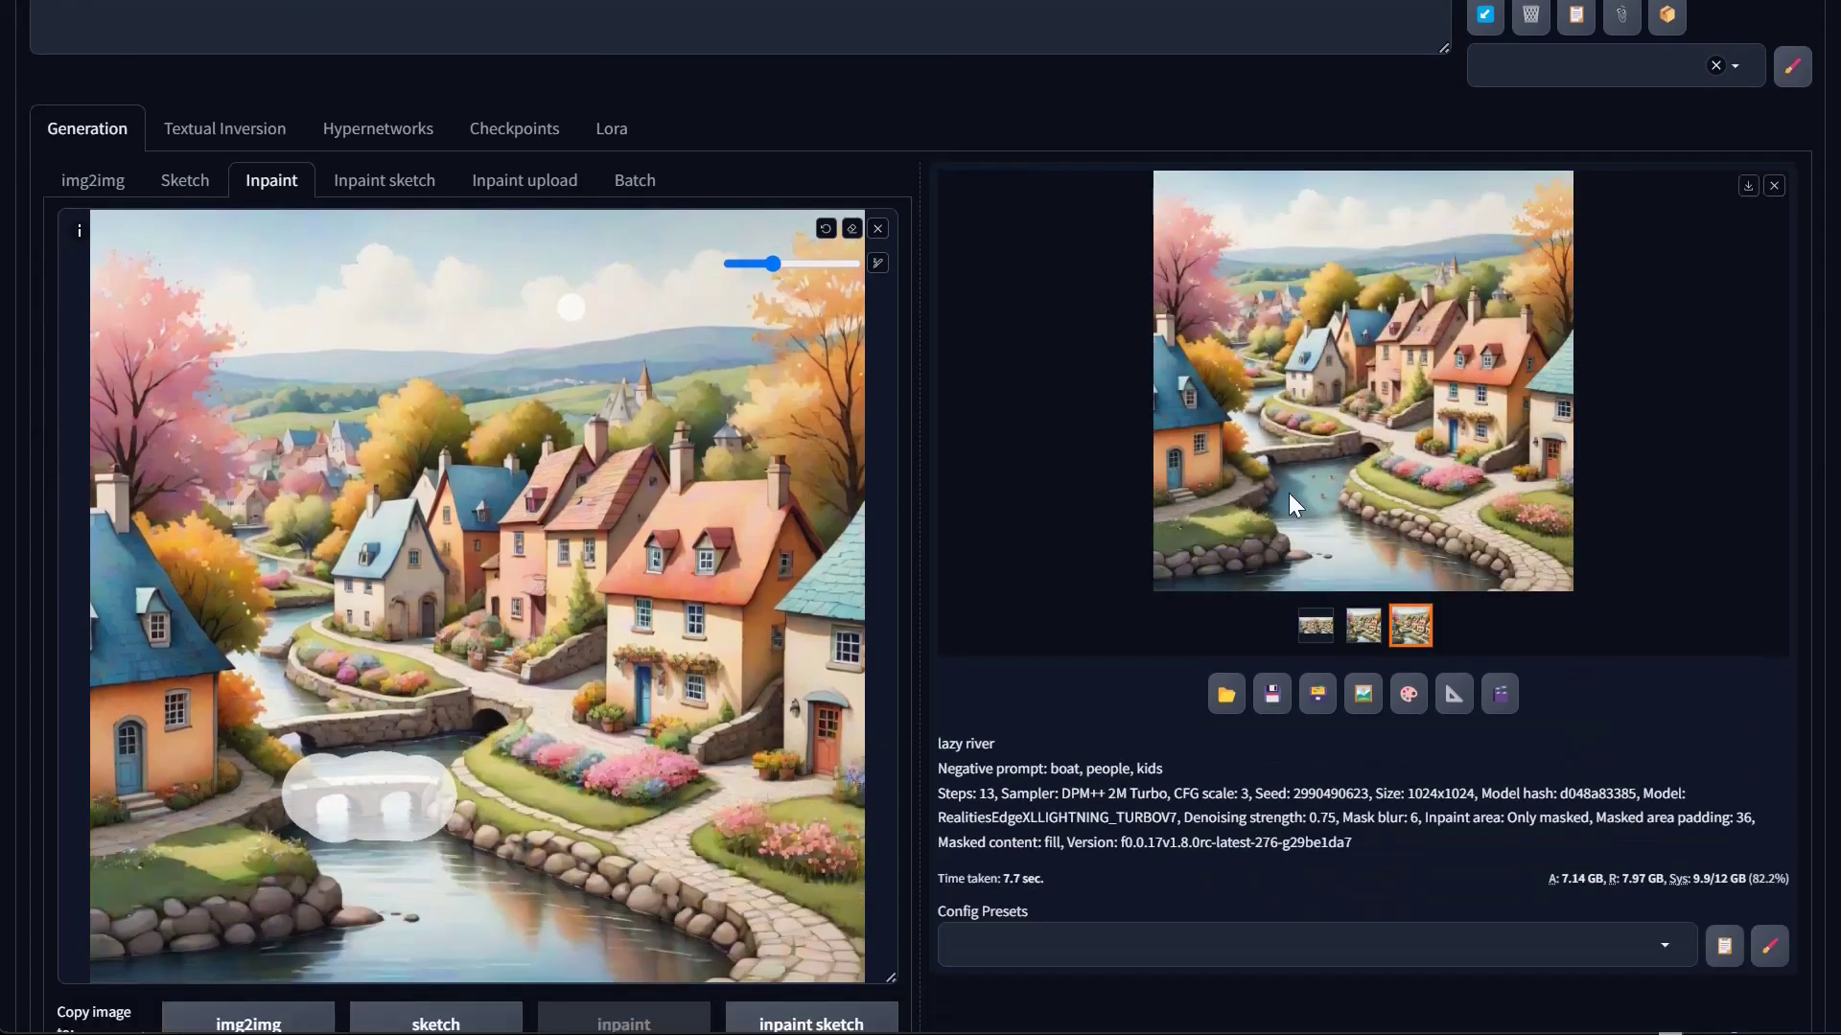
left_click(1438, 526)
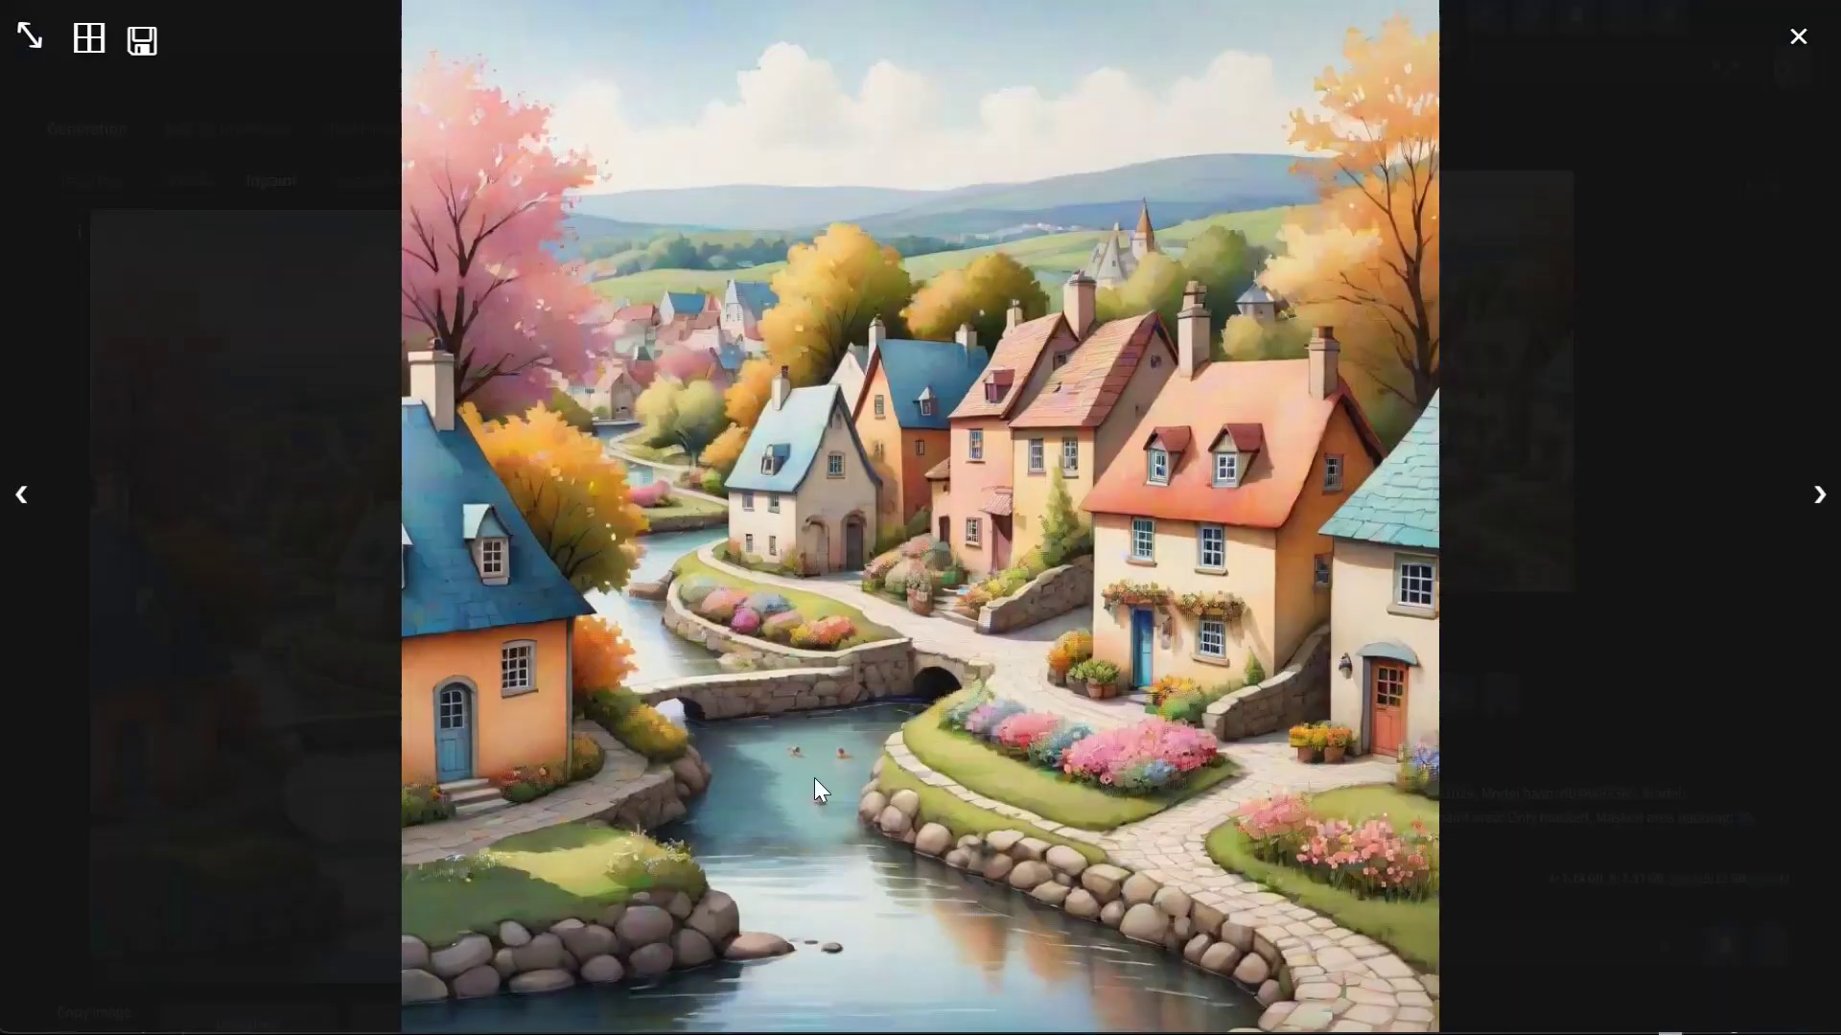
left_click(1817, 502)
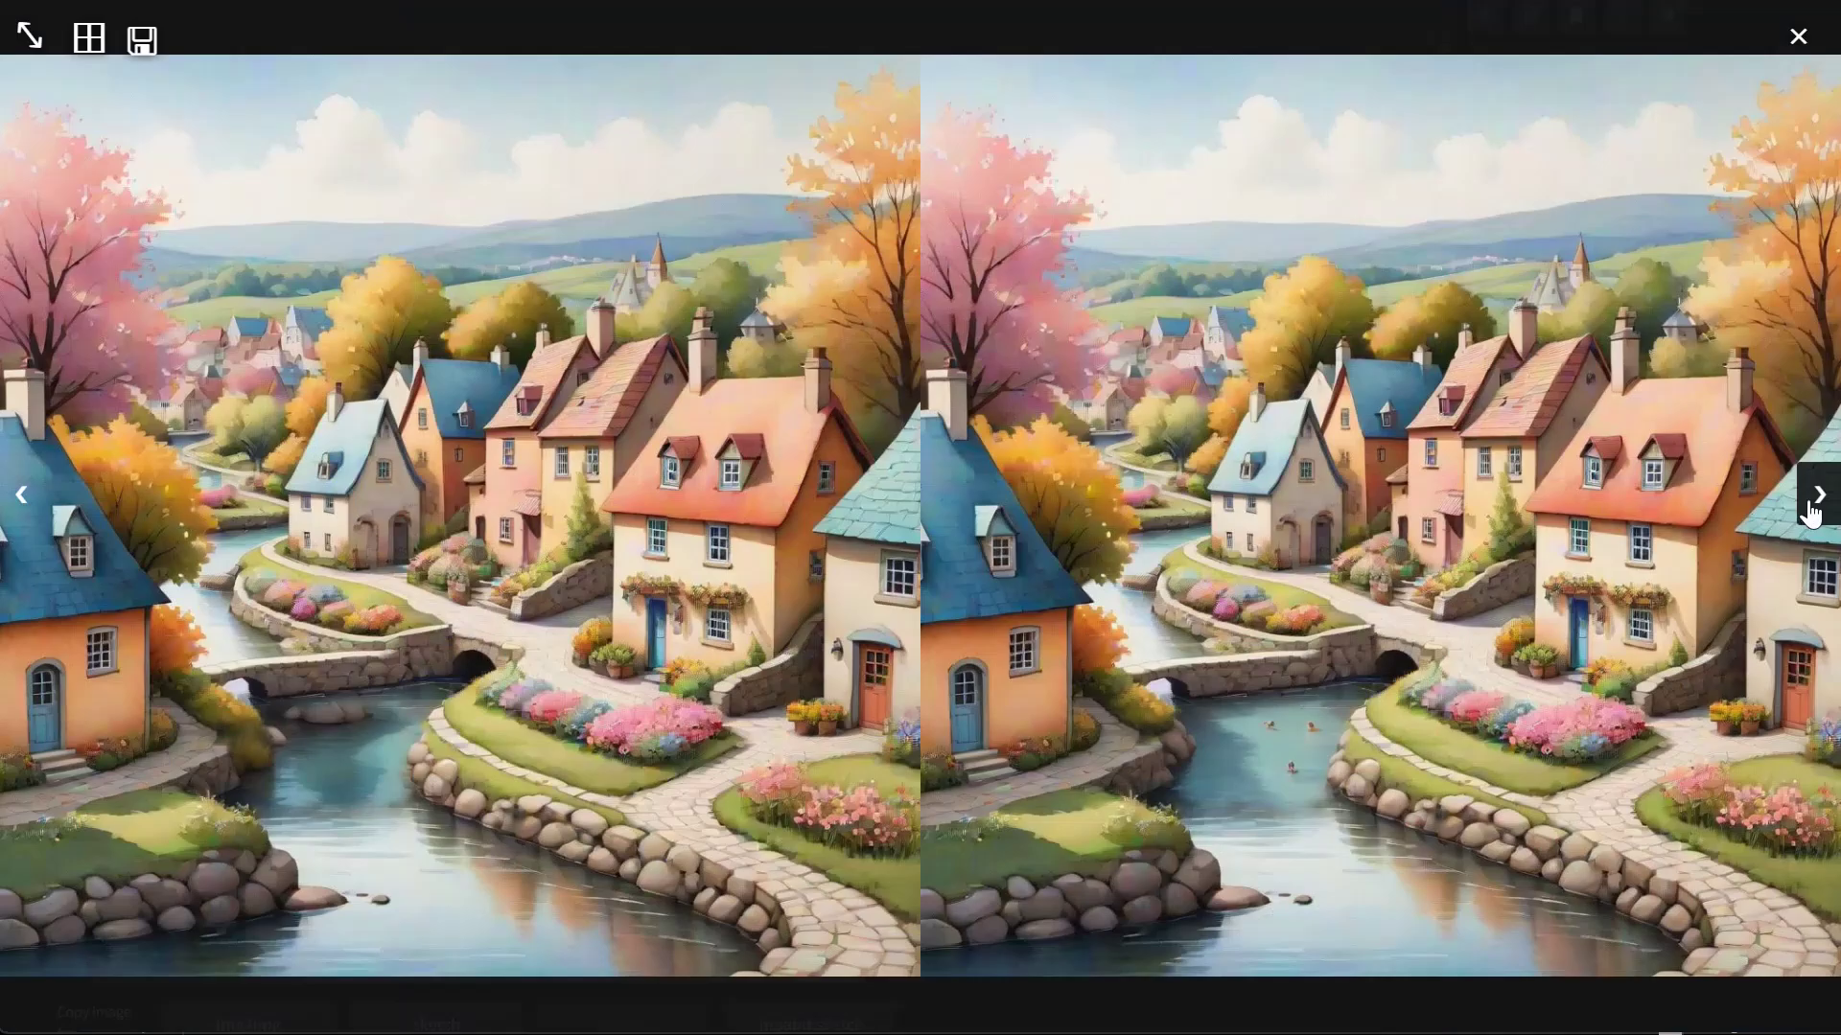
left_click(1819, 501)
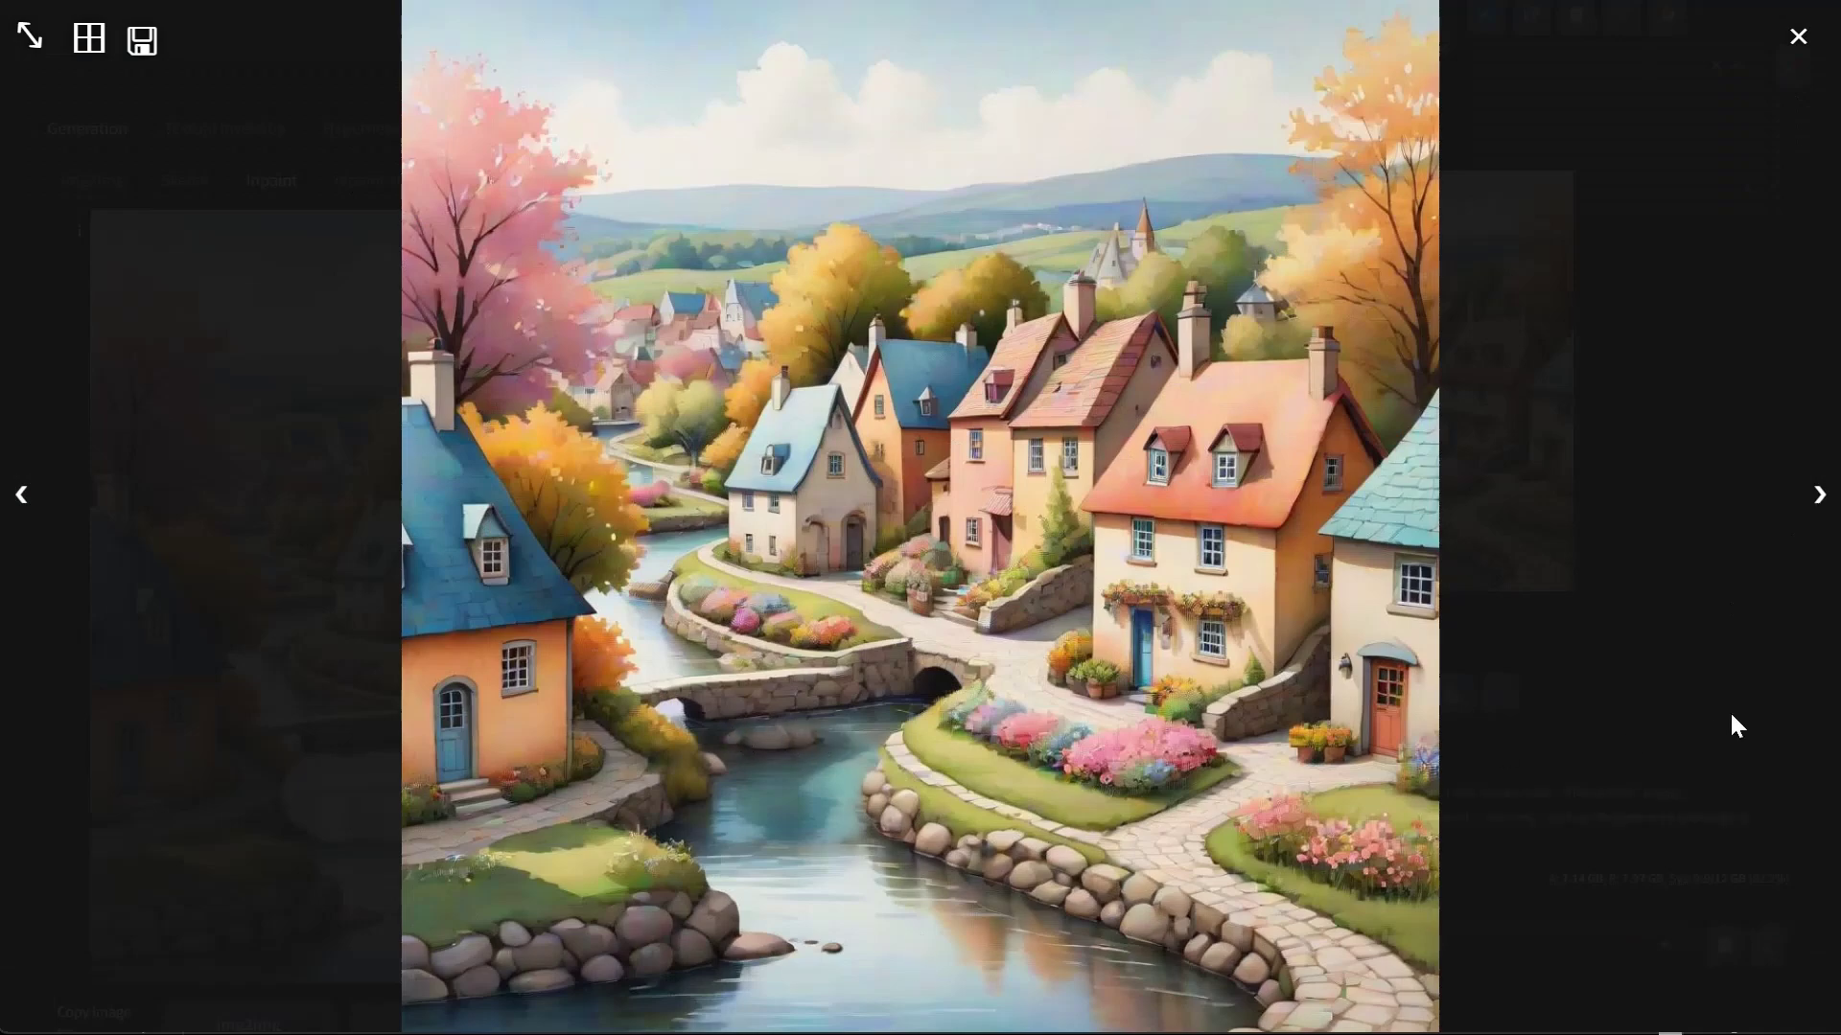
left_click(1223, 556)
scroll(390, 250, "up", 1)
scroll(389, 250, "up", 3)
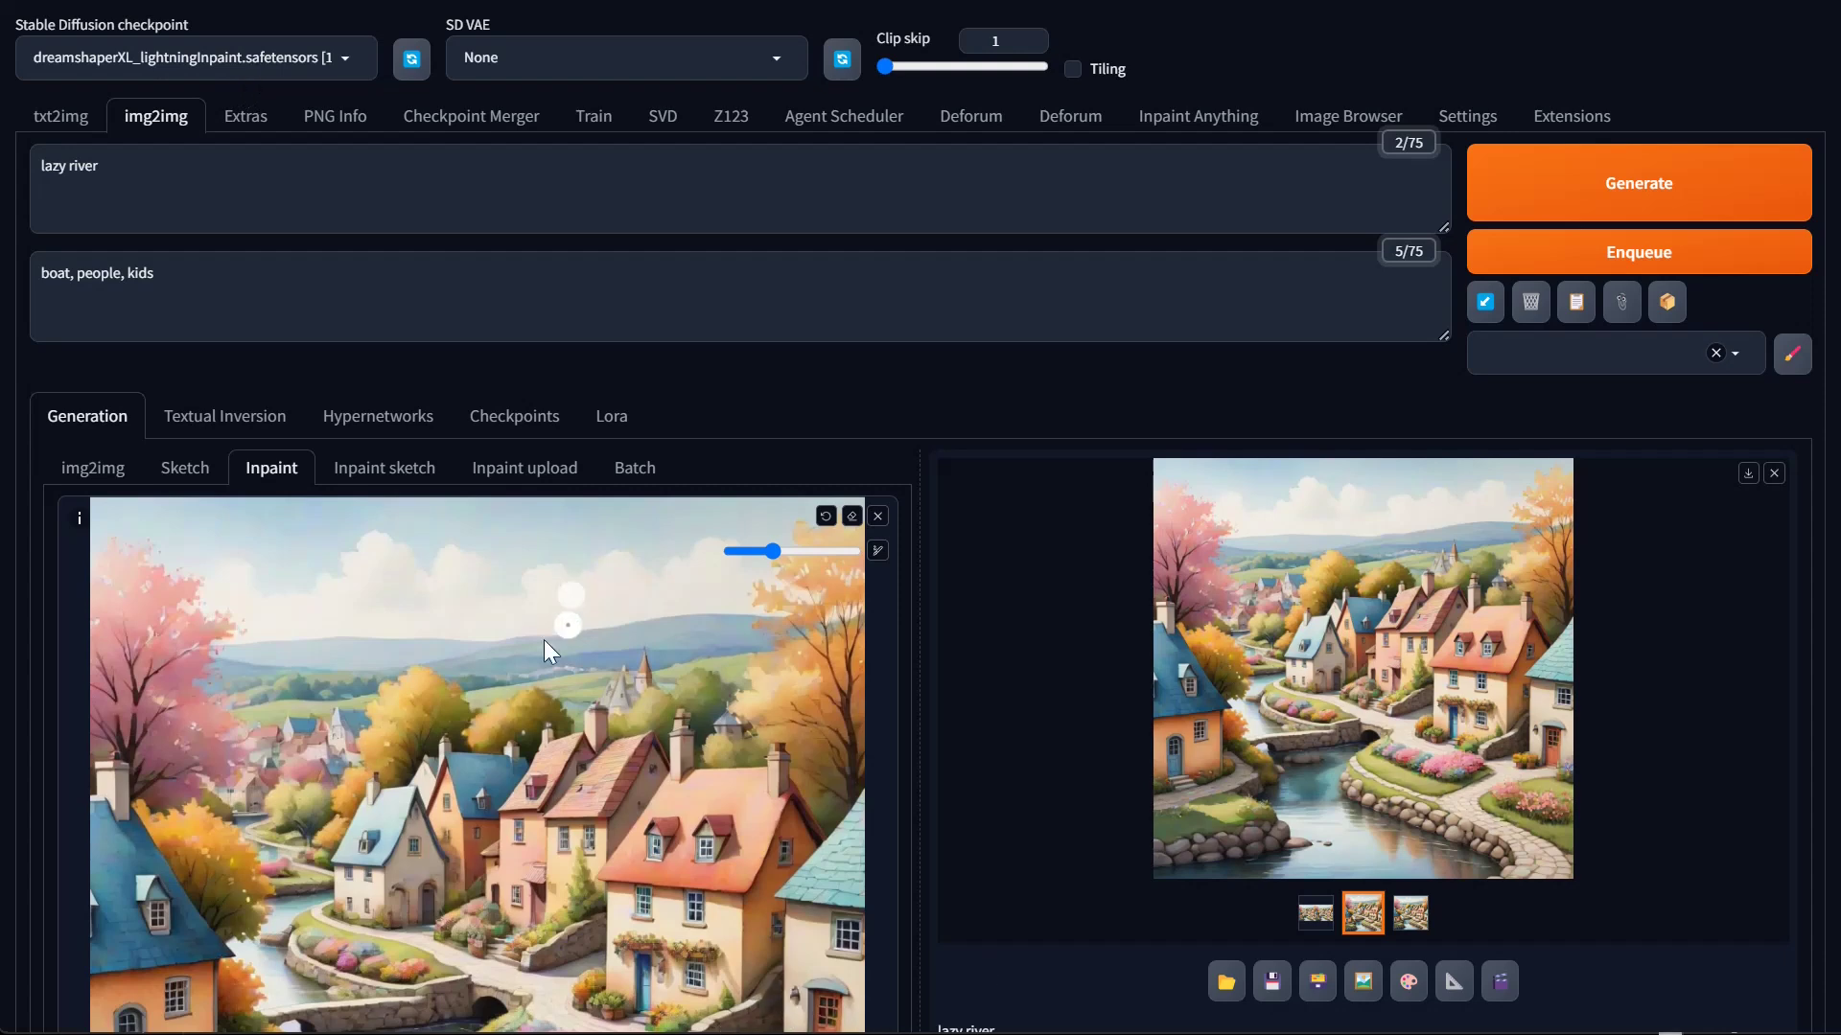
scroll(954, 698, "down", 10)
scroll(959, 698, "down", 8)
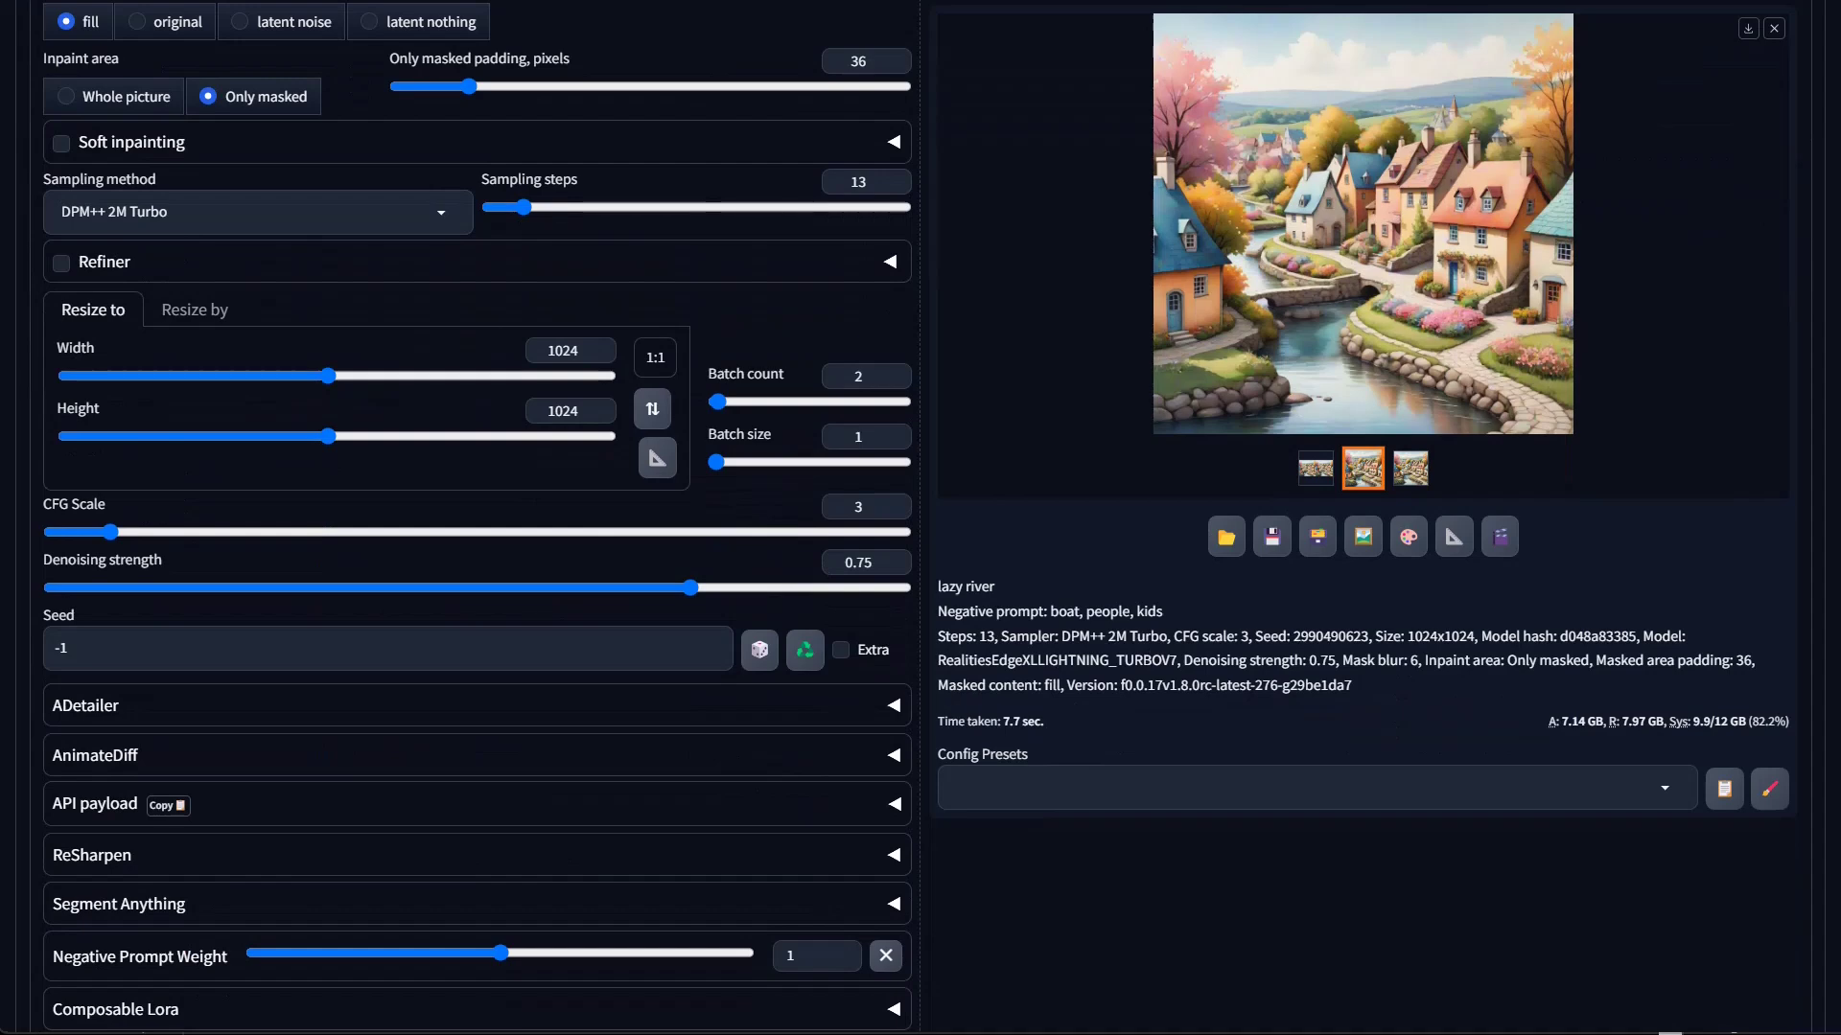
scroll(476, 518, "down", 3)
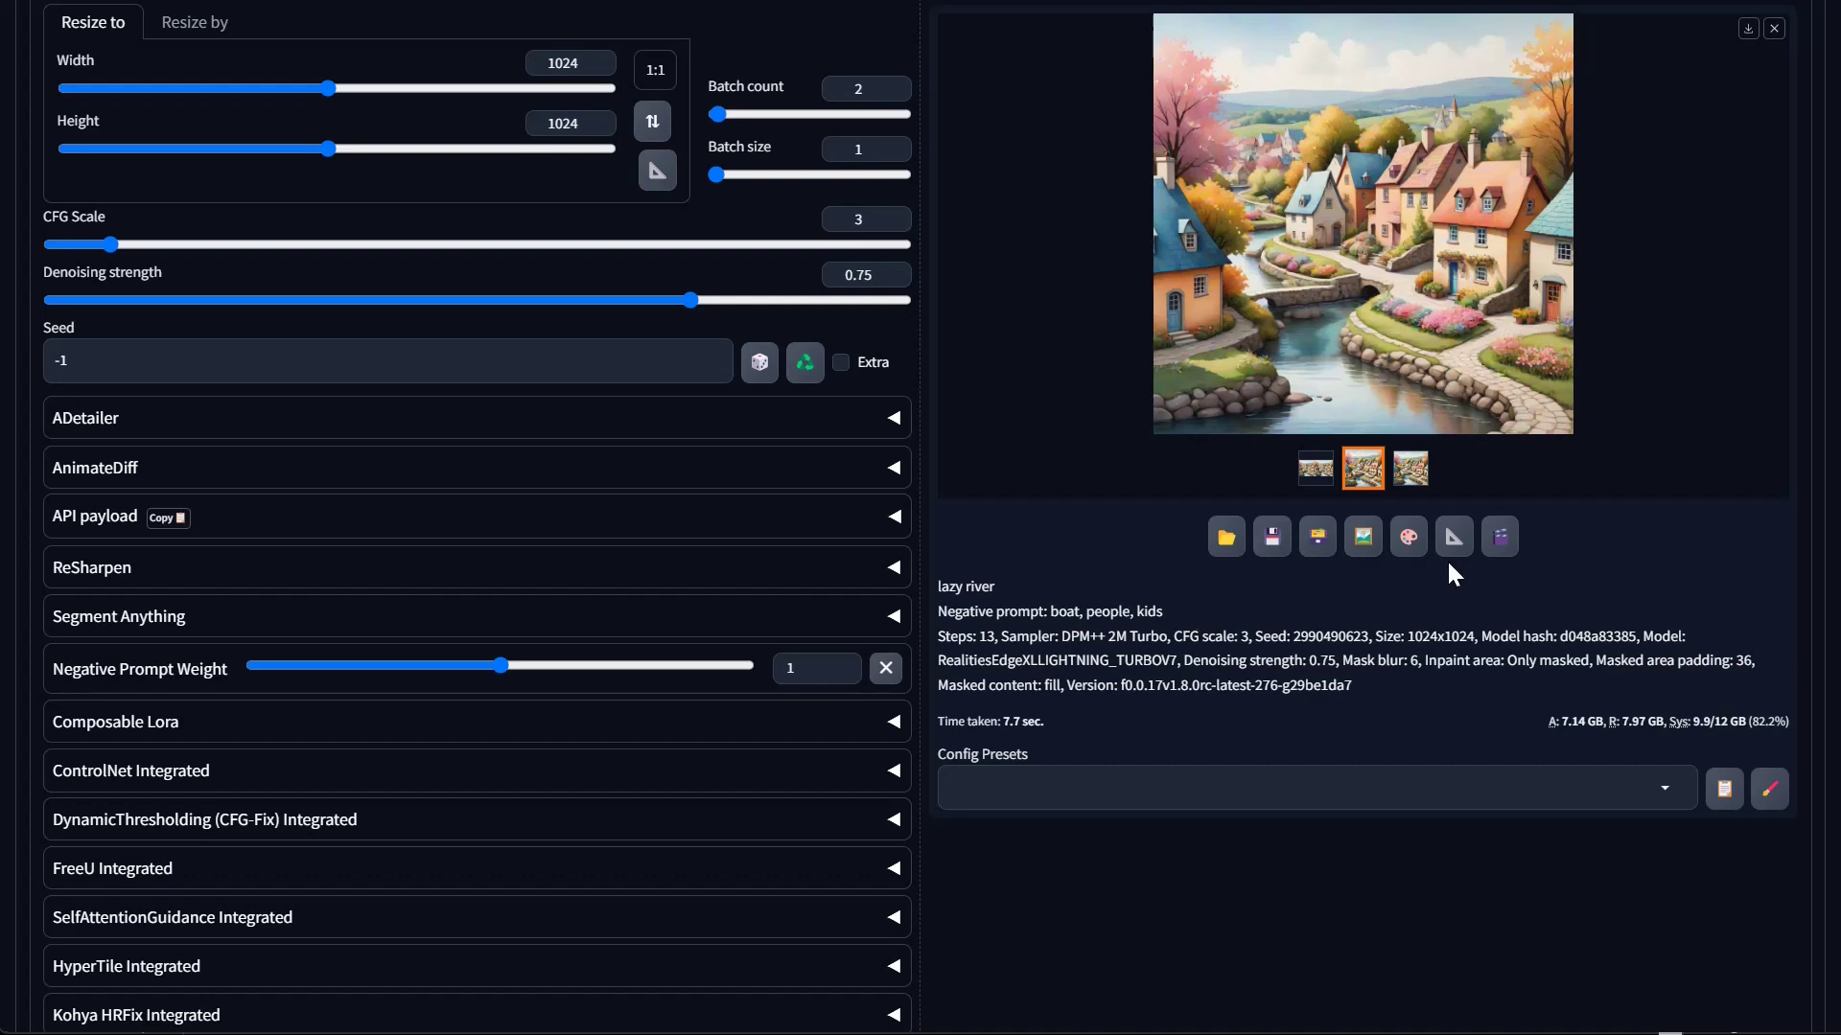
left_click(1392, 525)
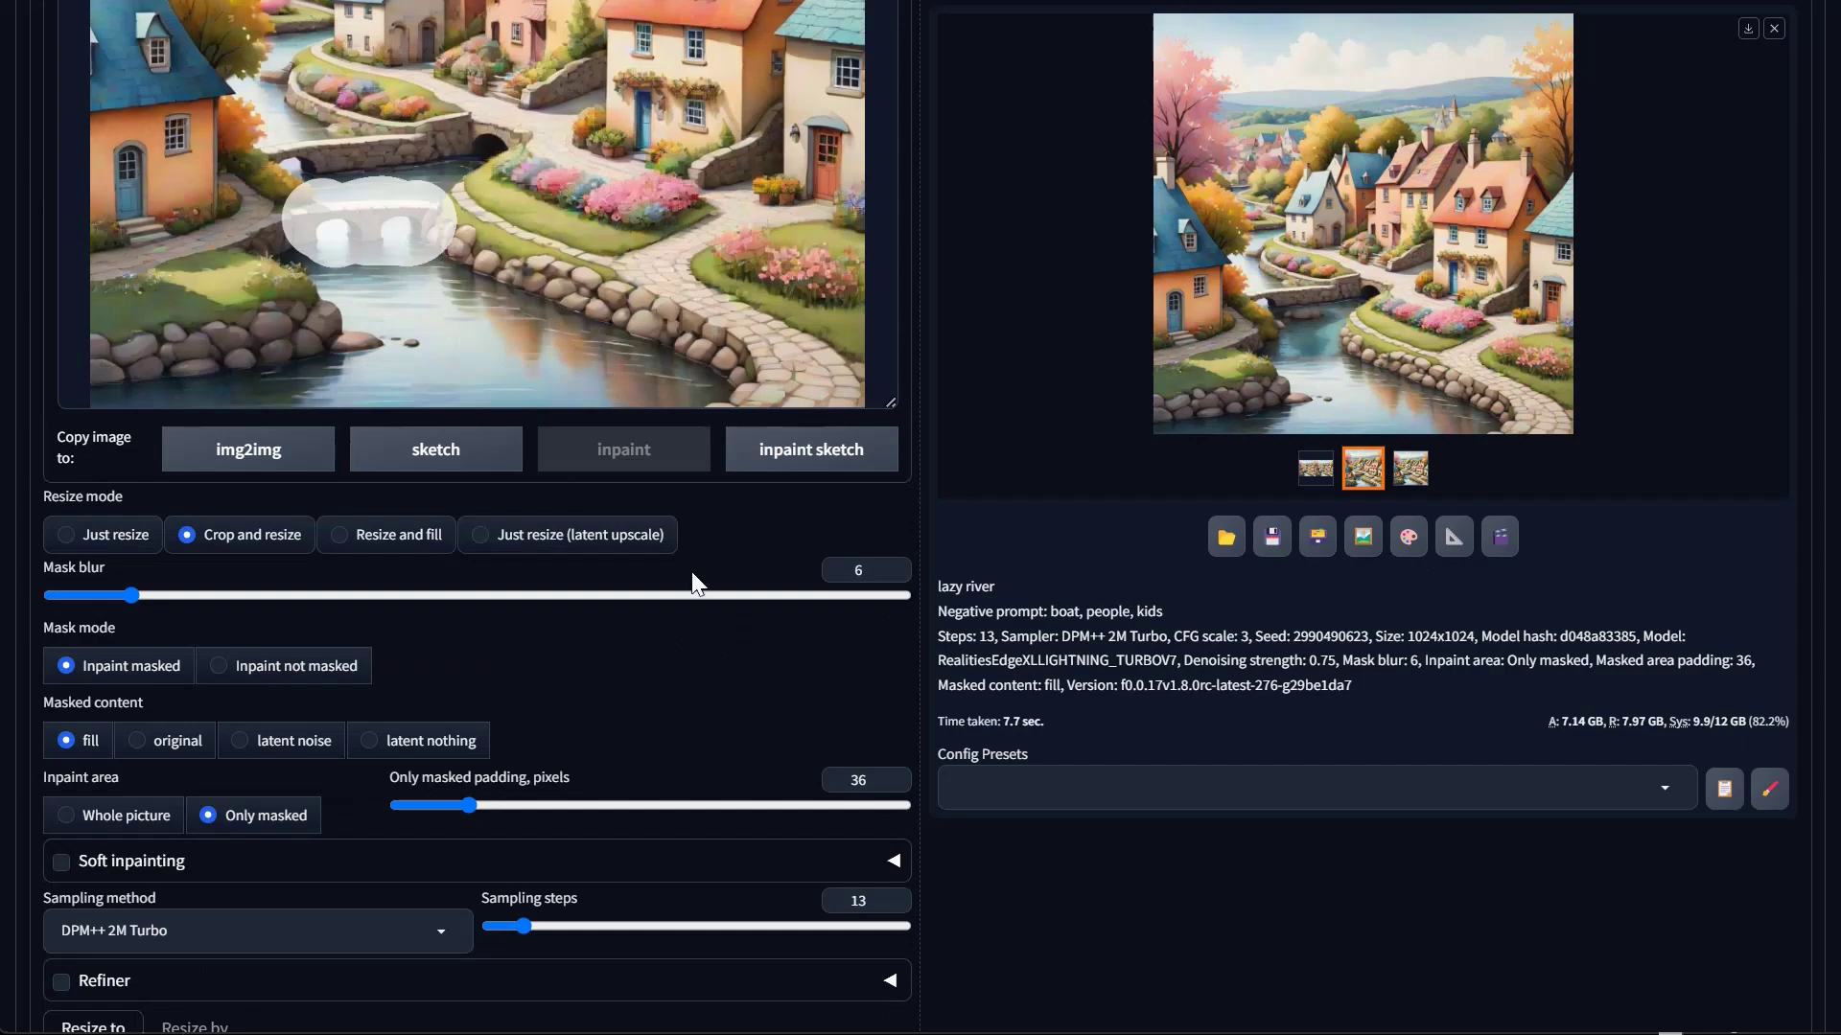
Open the Extras post-processing options, turn off Remove background and enable Pixelize
scroll(487, 606, "up", 5)
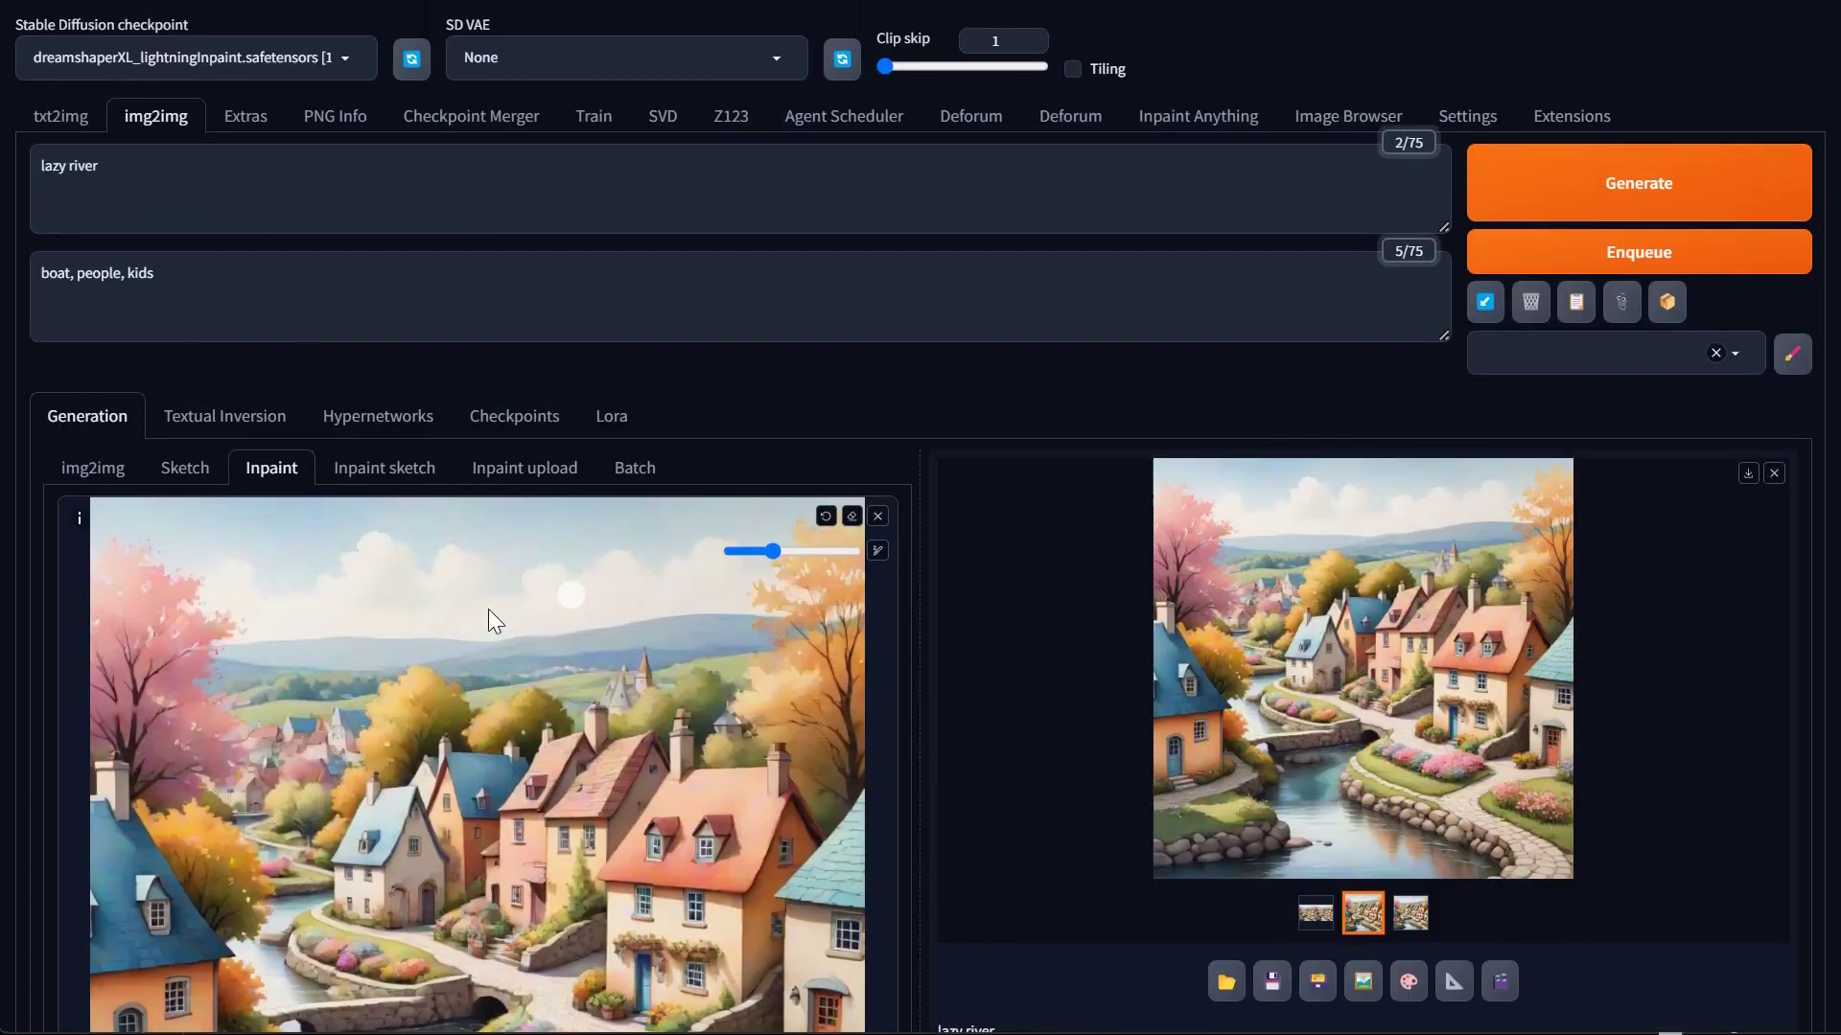
left_click(245, 119)
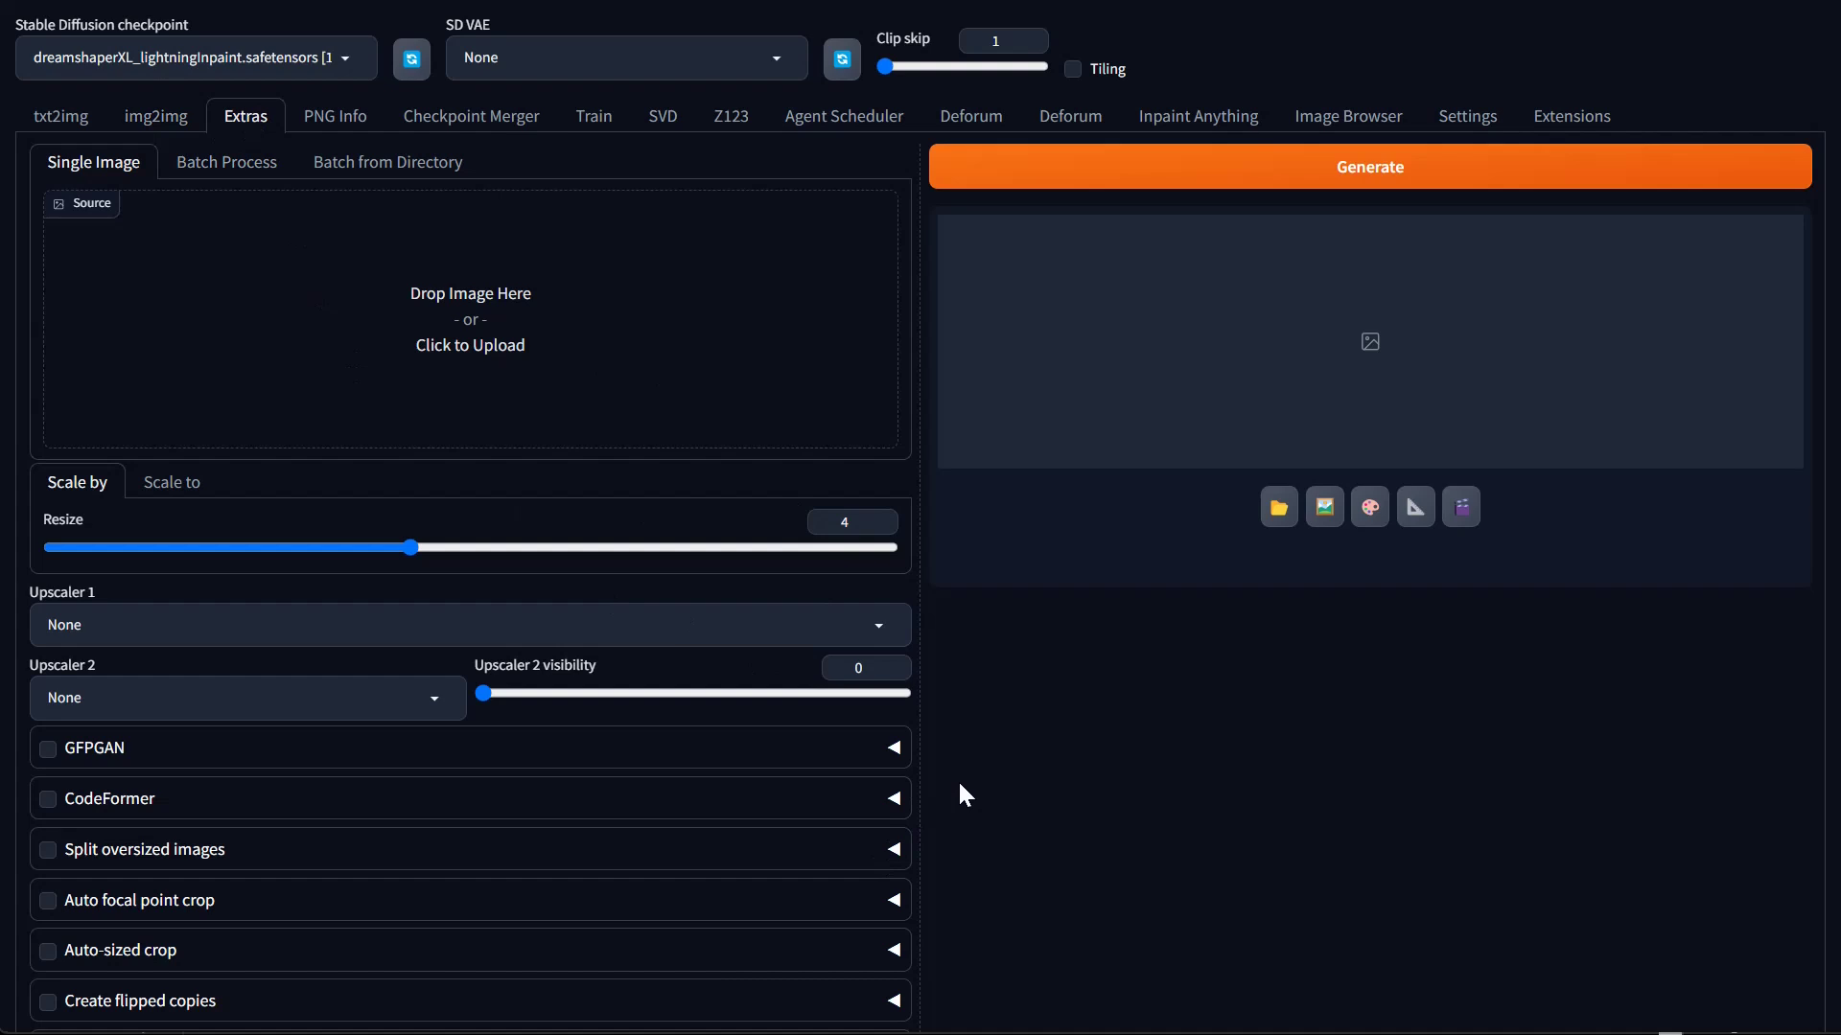
scroll(960, 784, "down", 4)
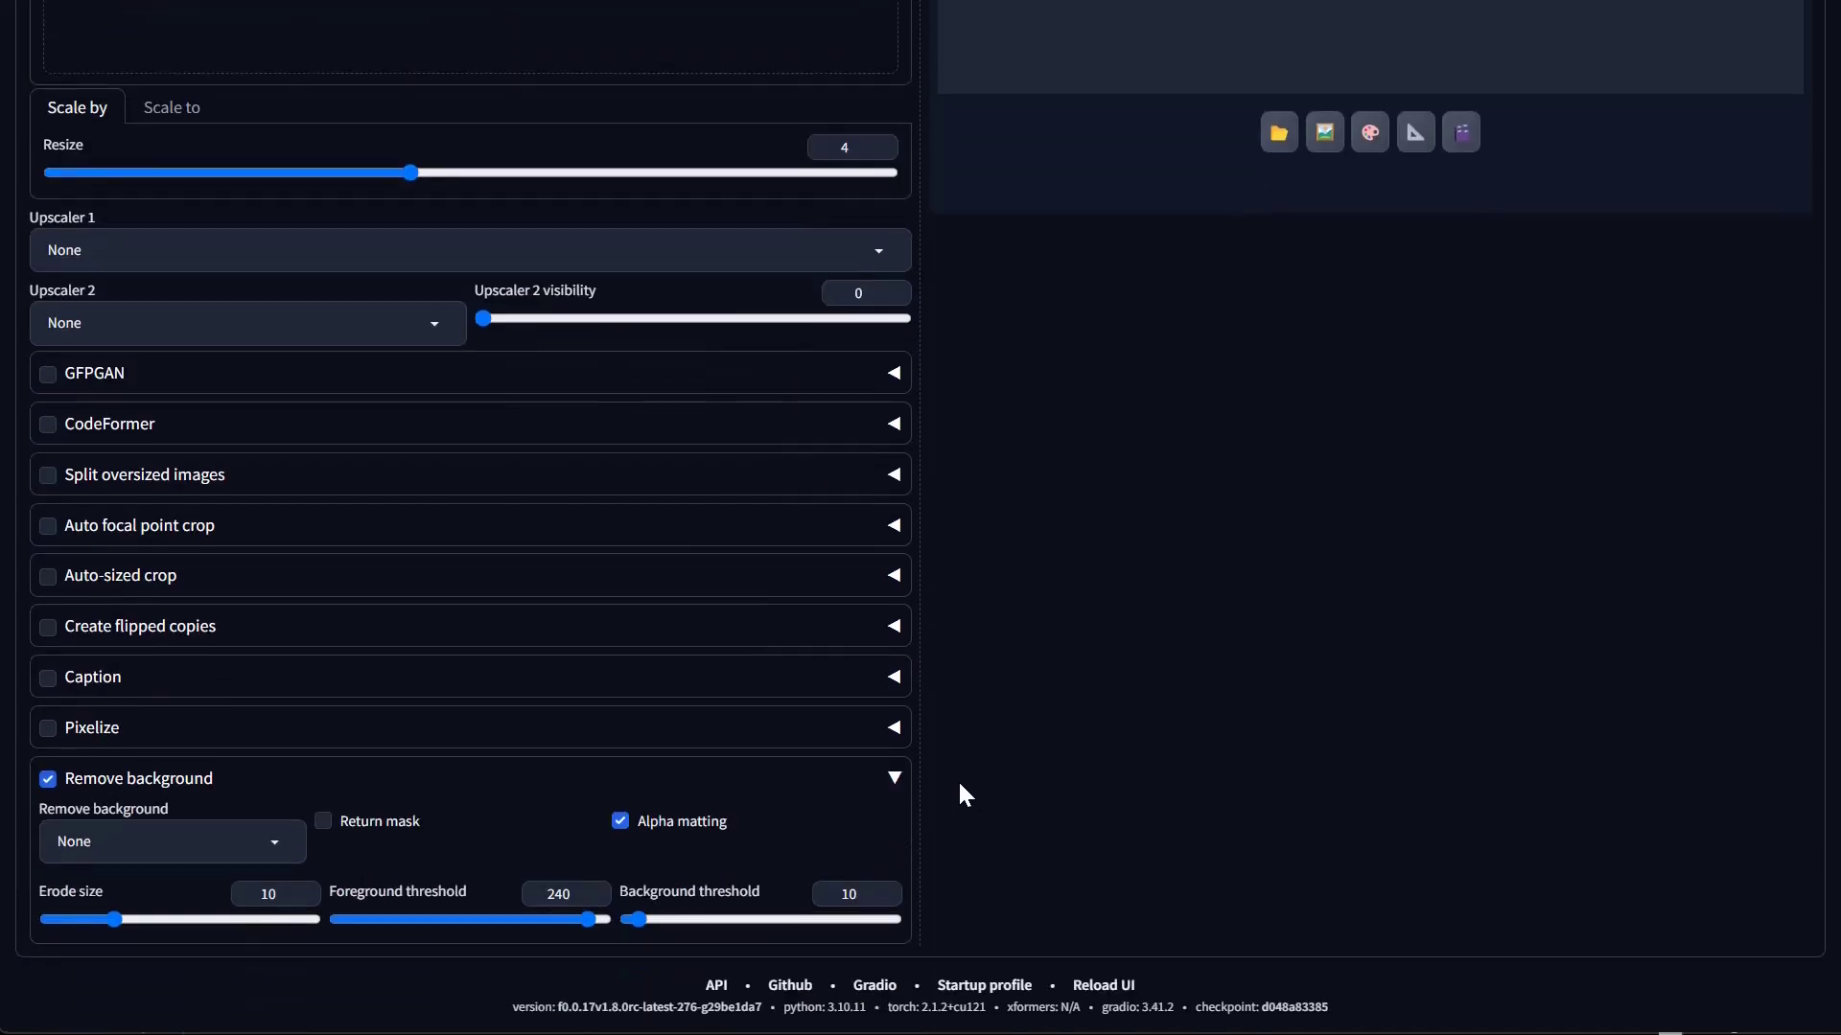
left_click(112, 784)
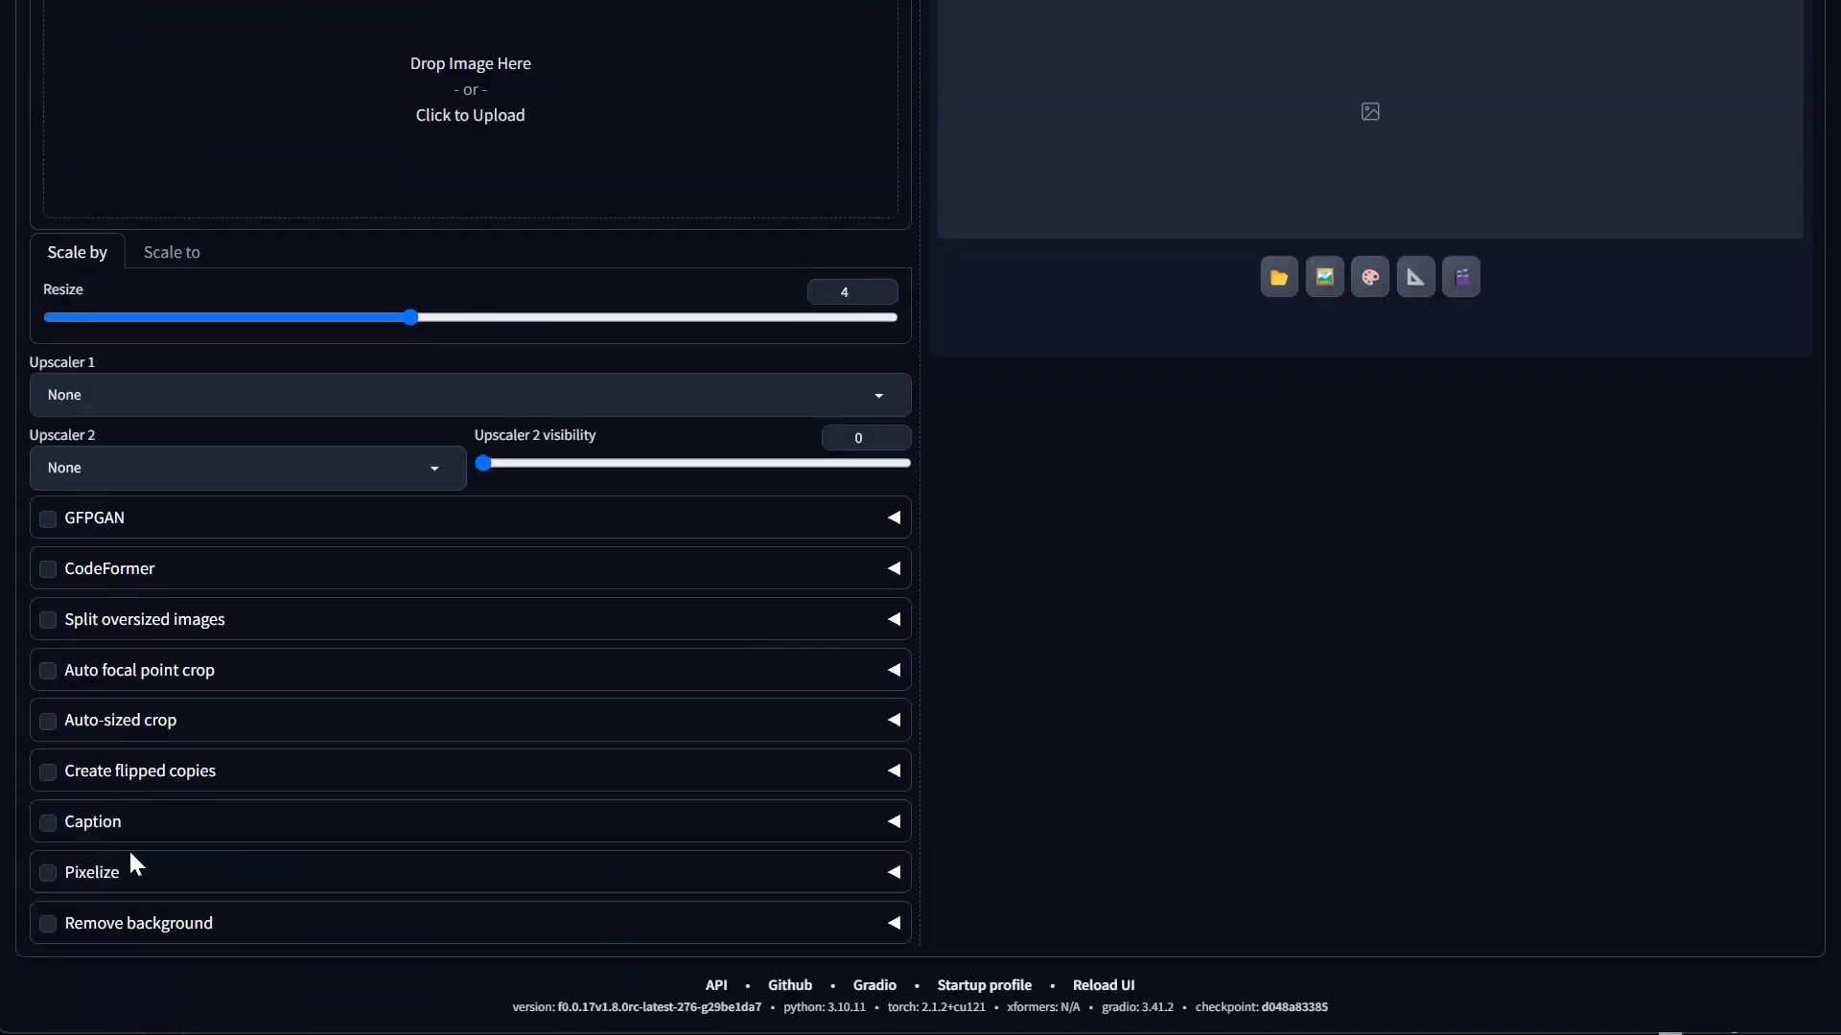
left_click(94, 884)
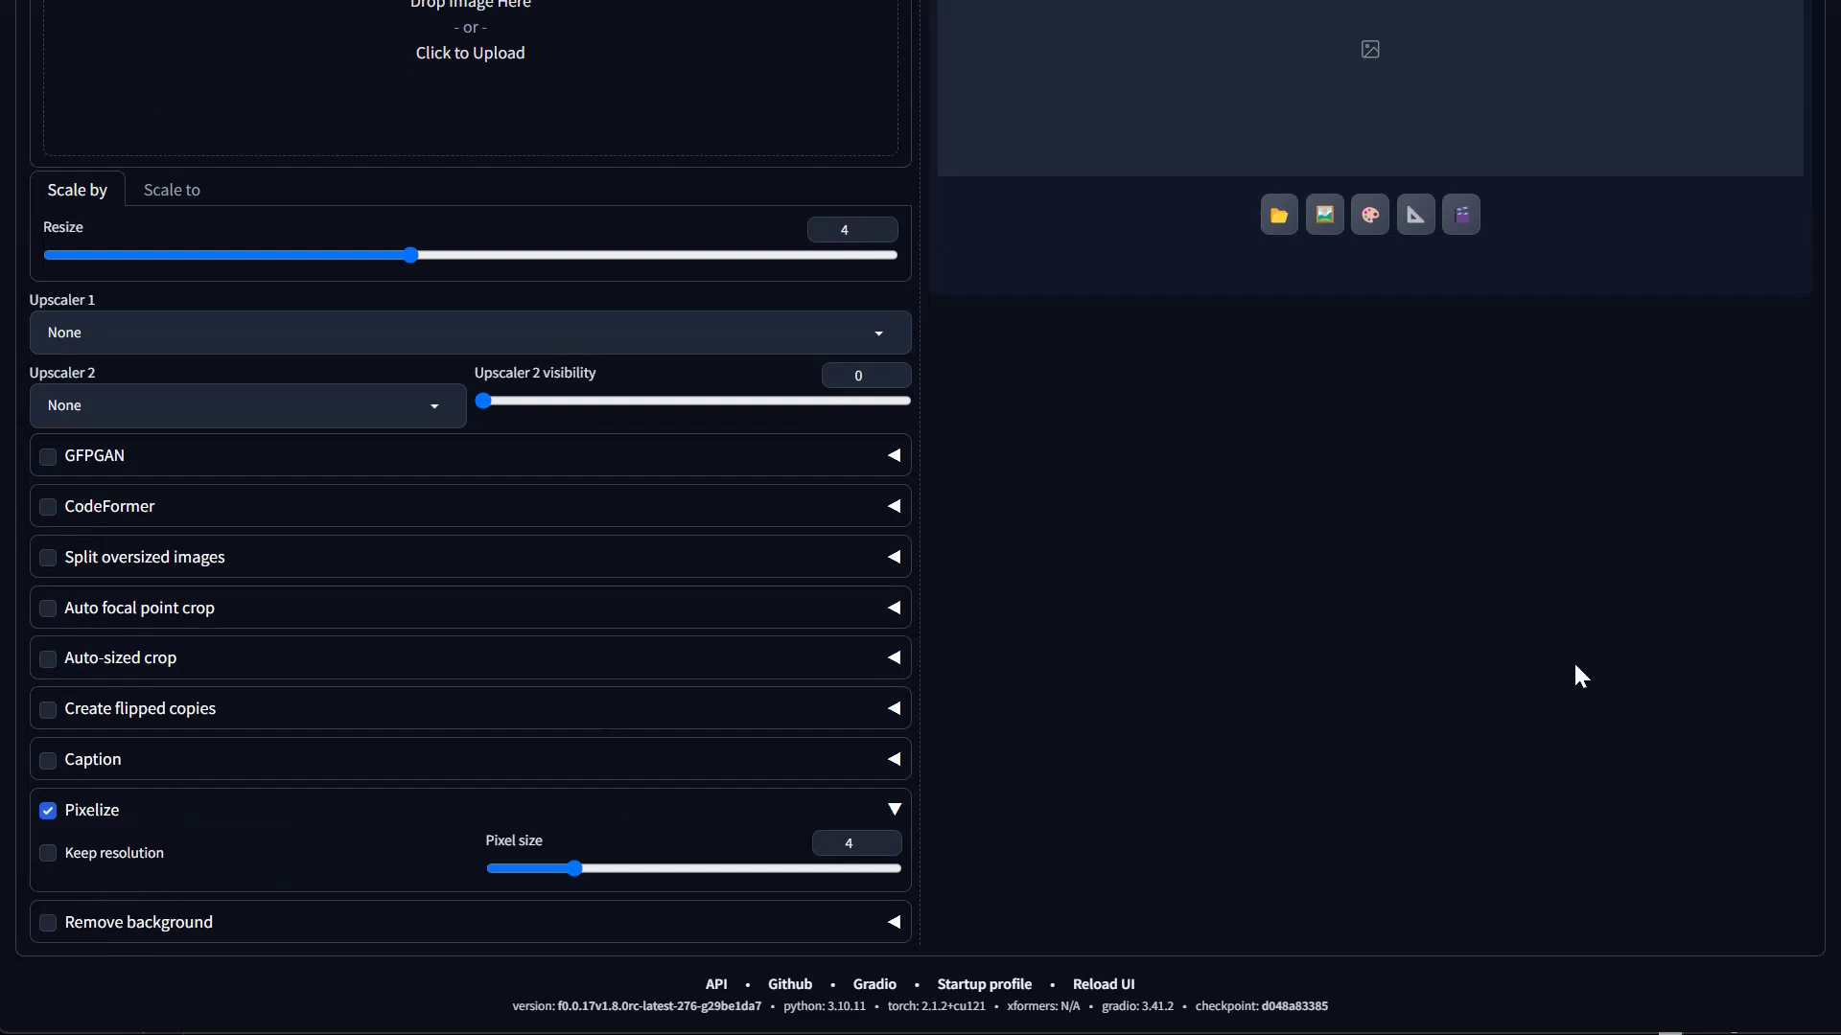
scroll(520, 463, "up", 3)
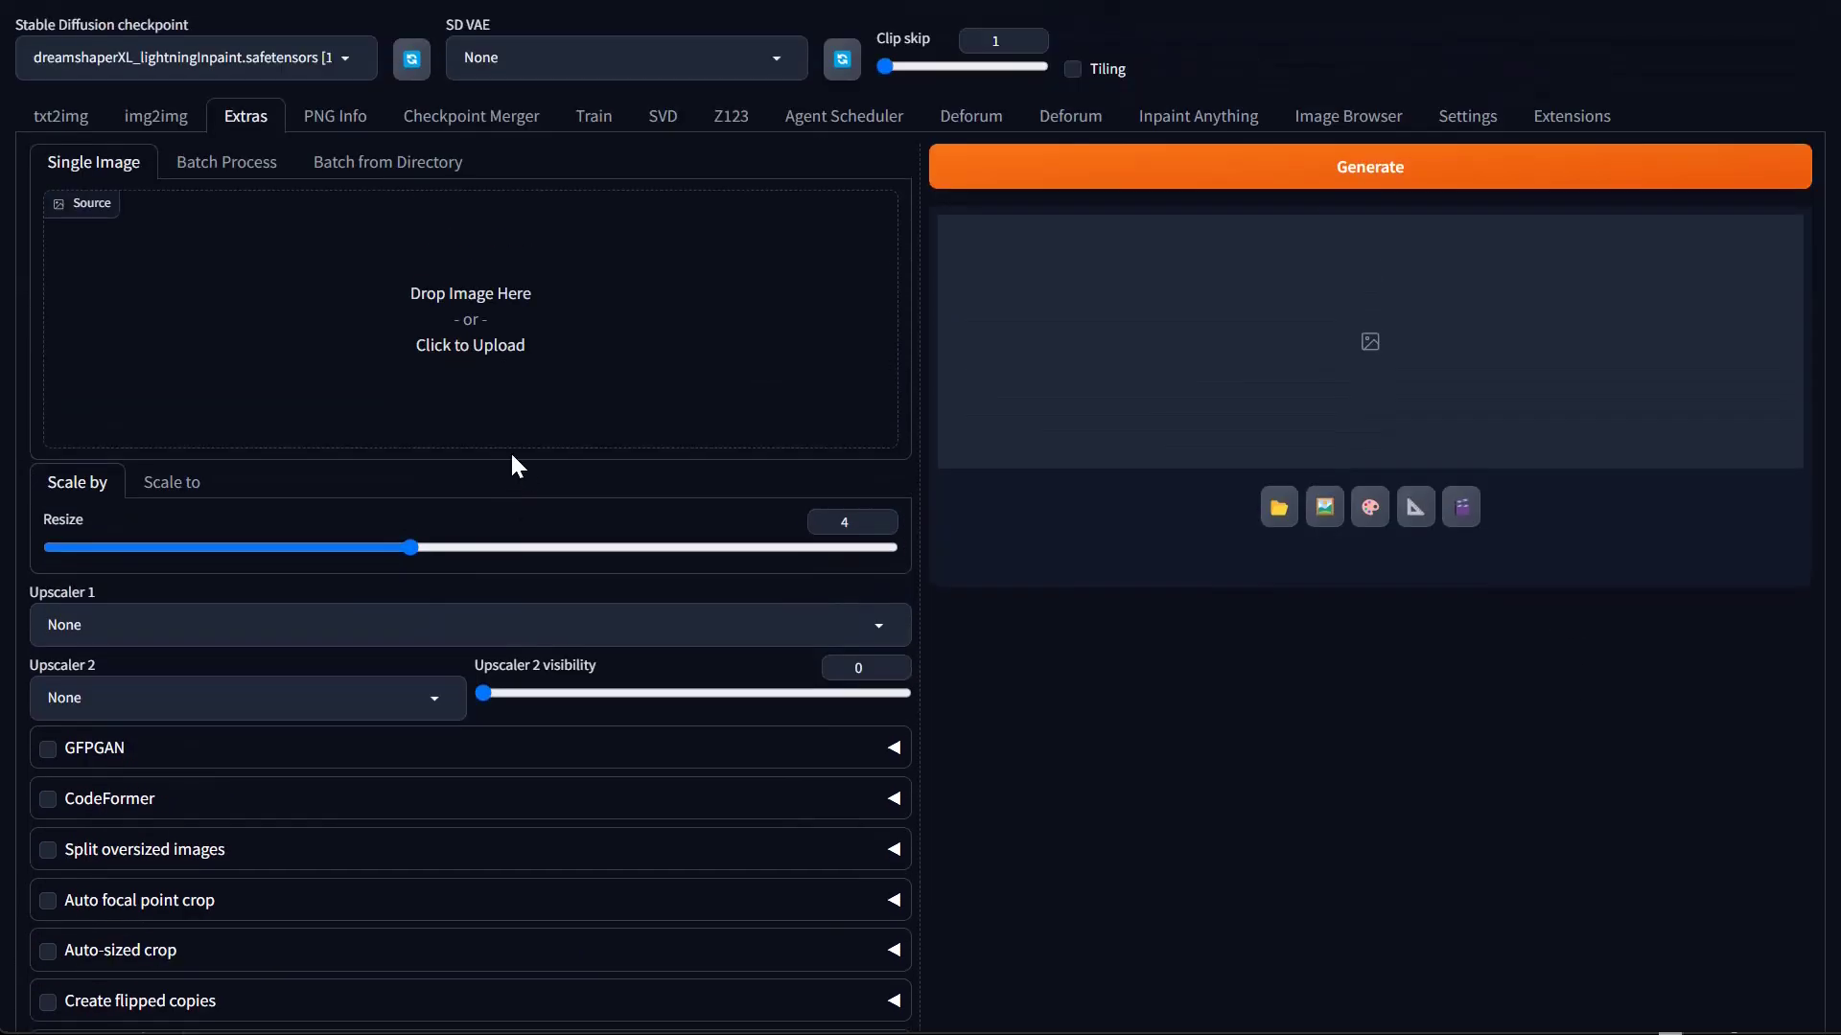
Send the original watercolor village image from the txt2img results to Extras as the source
left_click(39, 125)
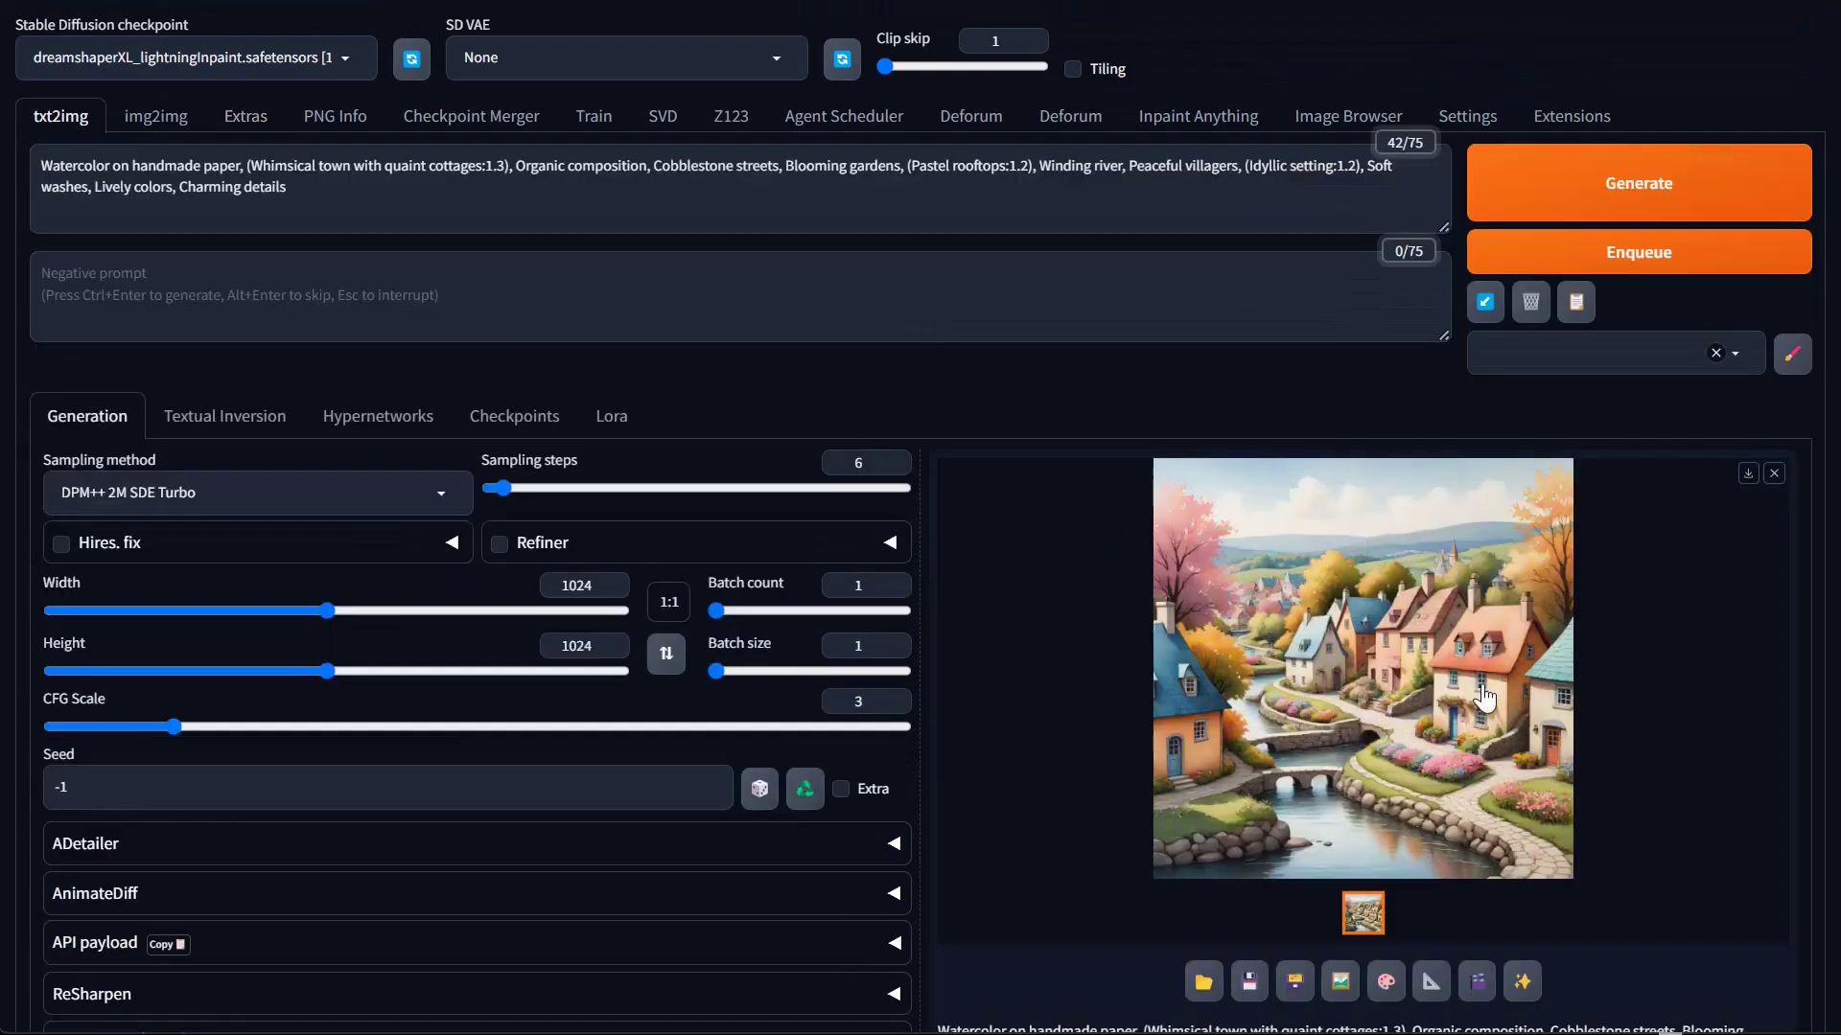
left_click(1361, 694)
left_click(1125, 635)
left_click(1427, 987)
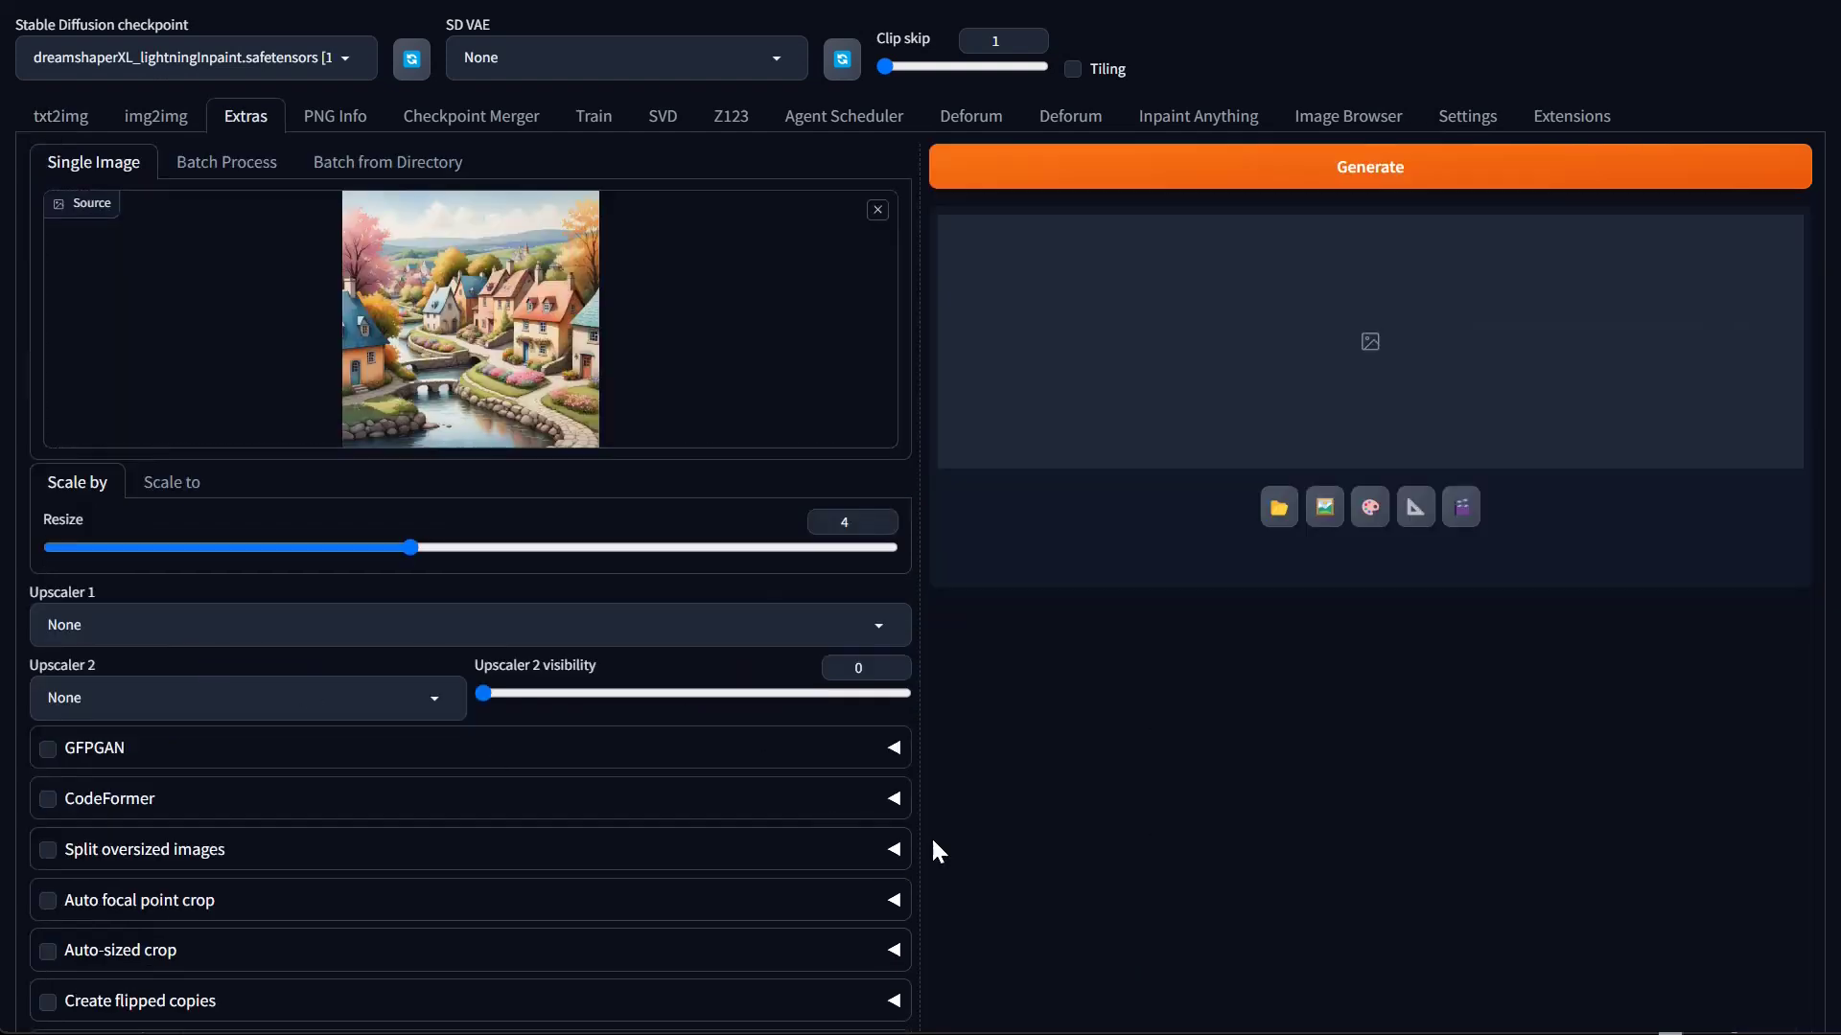
Pixelize the village image with Keep resolution enabled and a pixel size of 6, and inspect the result at full size
scroll(935, 834, "down", 3)
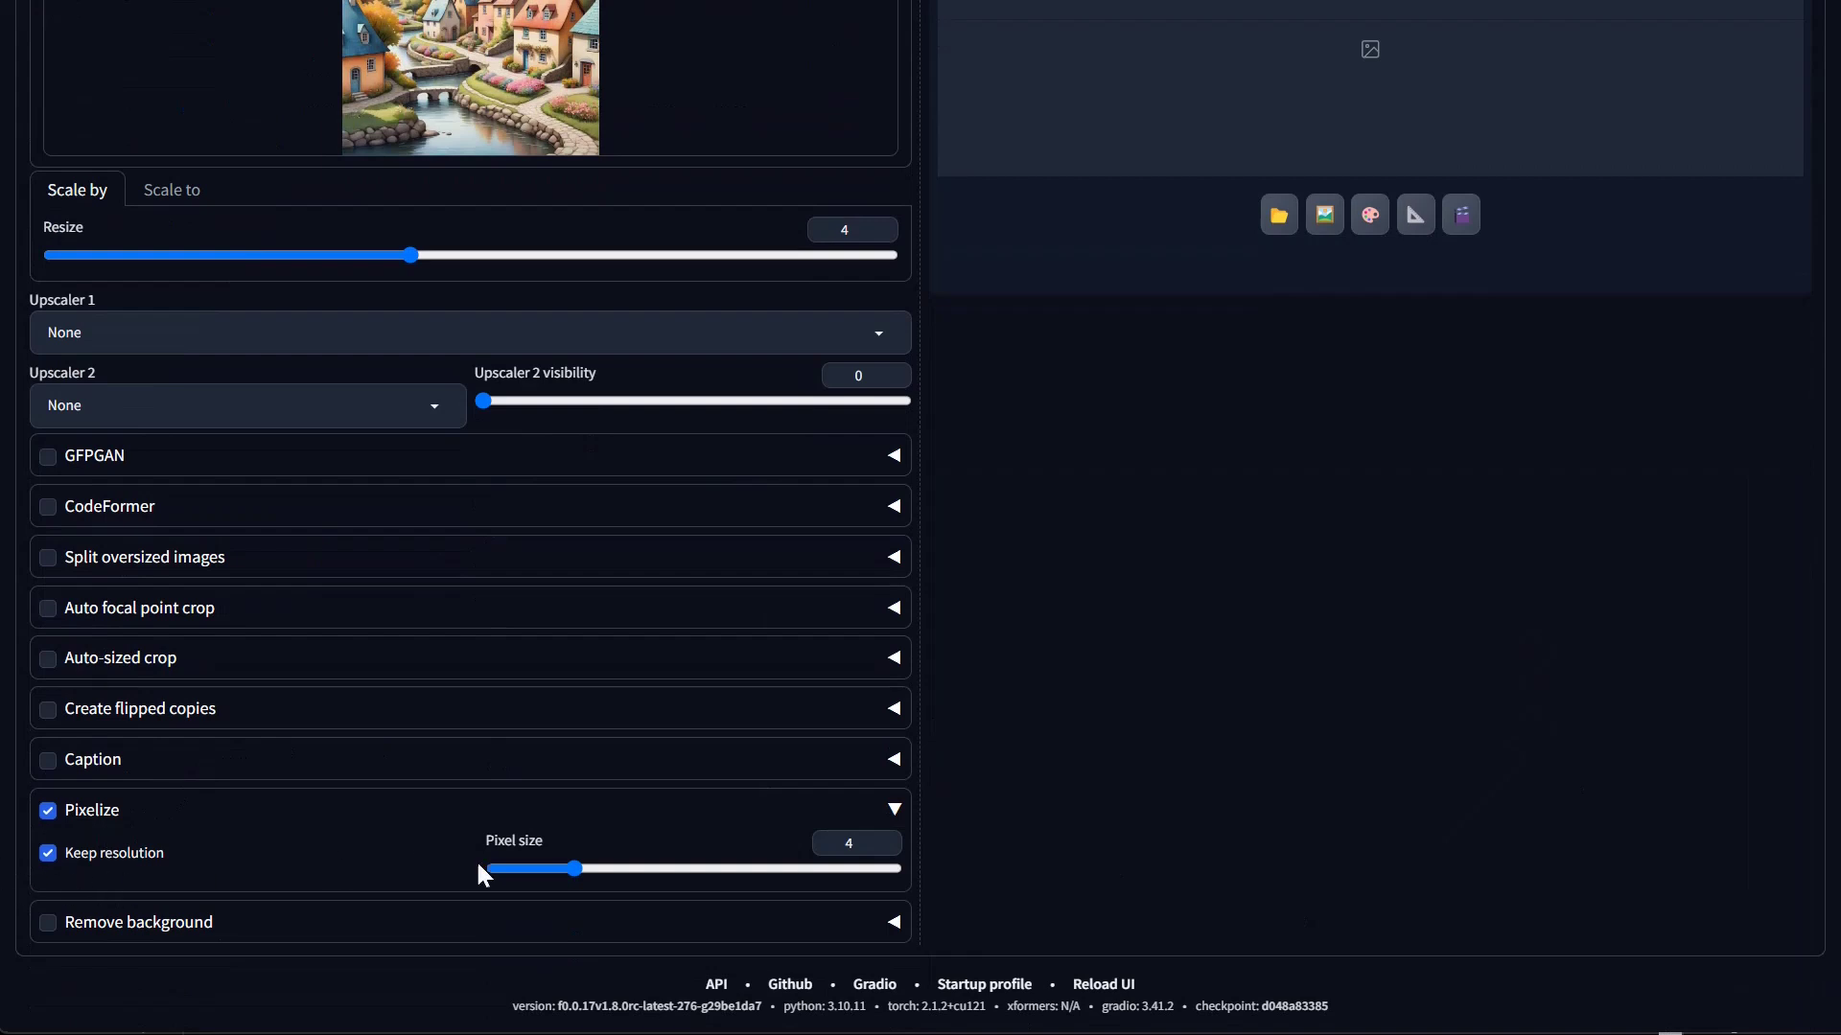
left_click_drag(577, 873, 615, 882)
scroll(1454, 600, "up", 3)
left_click(1515, 173)
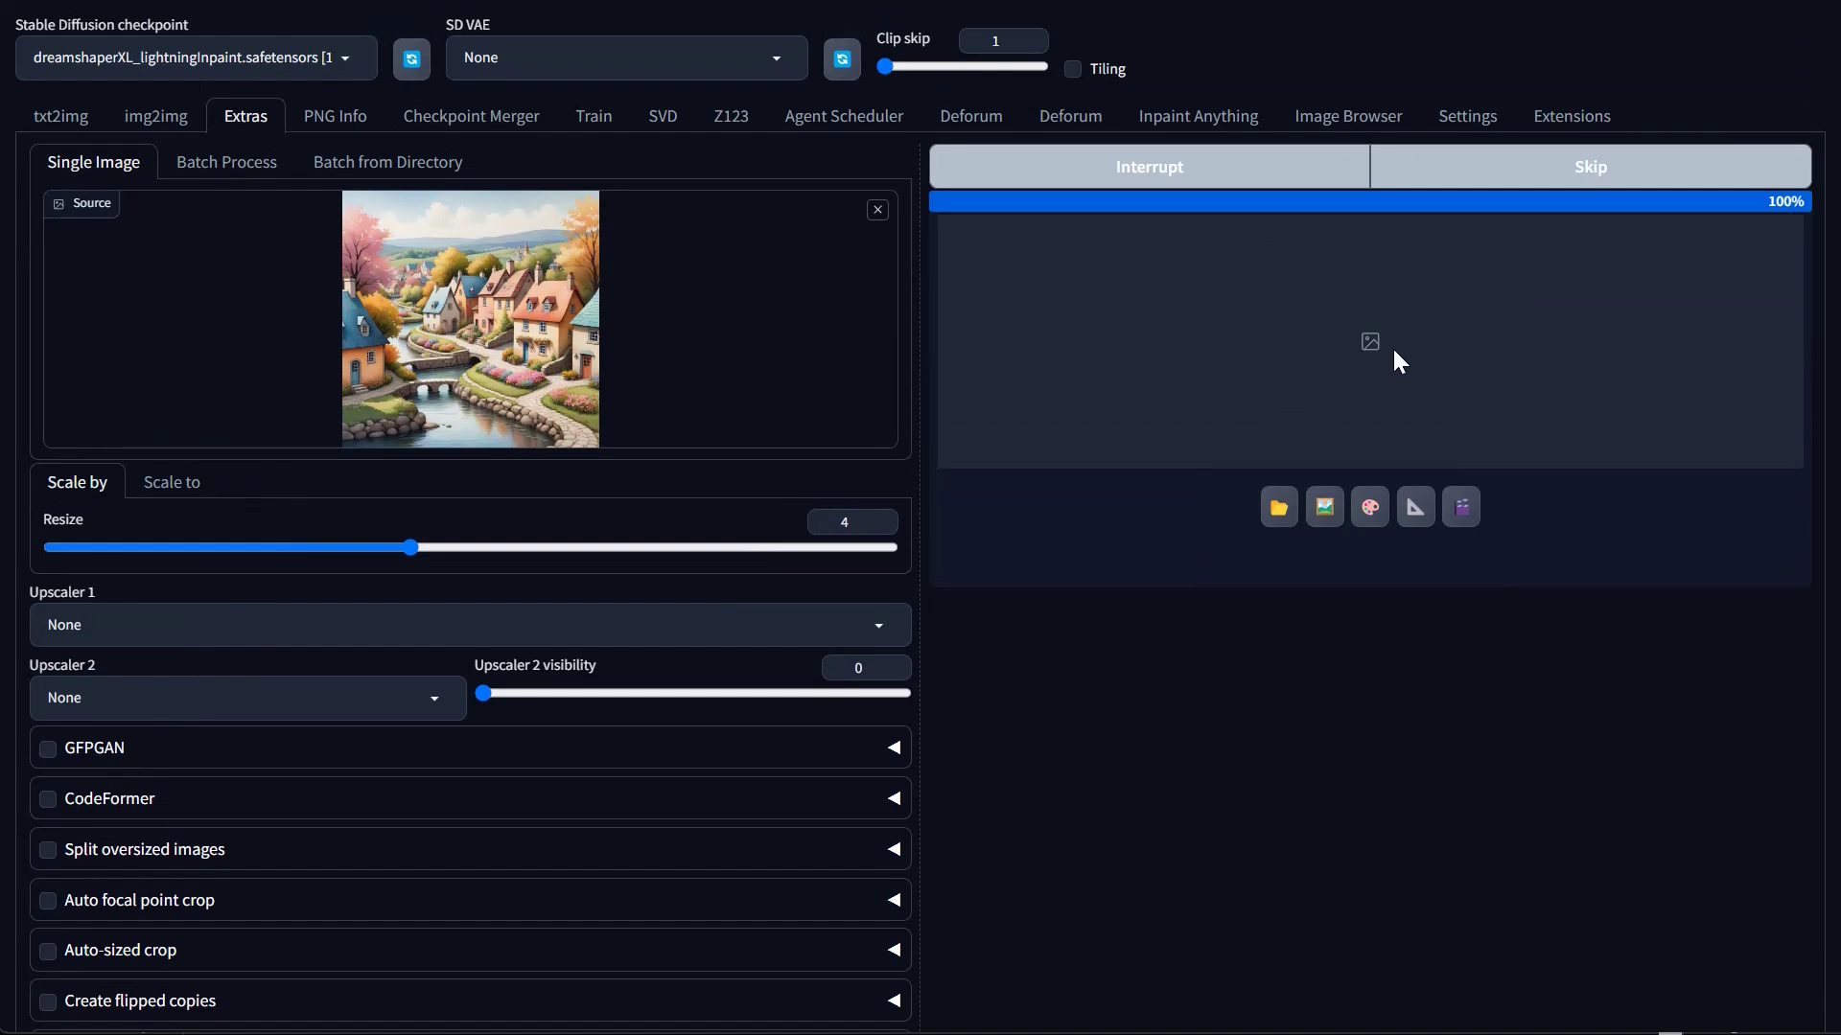
left_click(1419, 502)
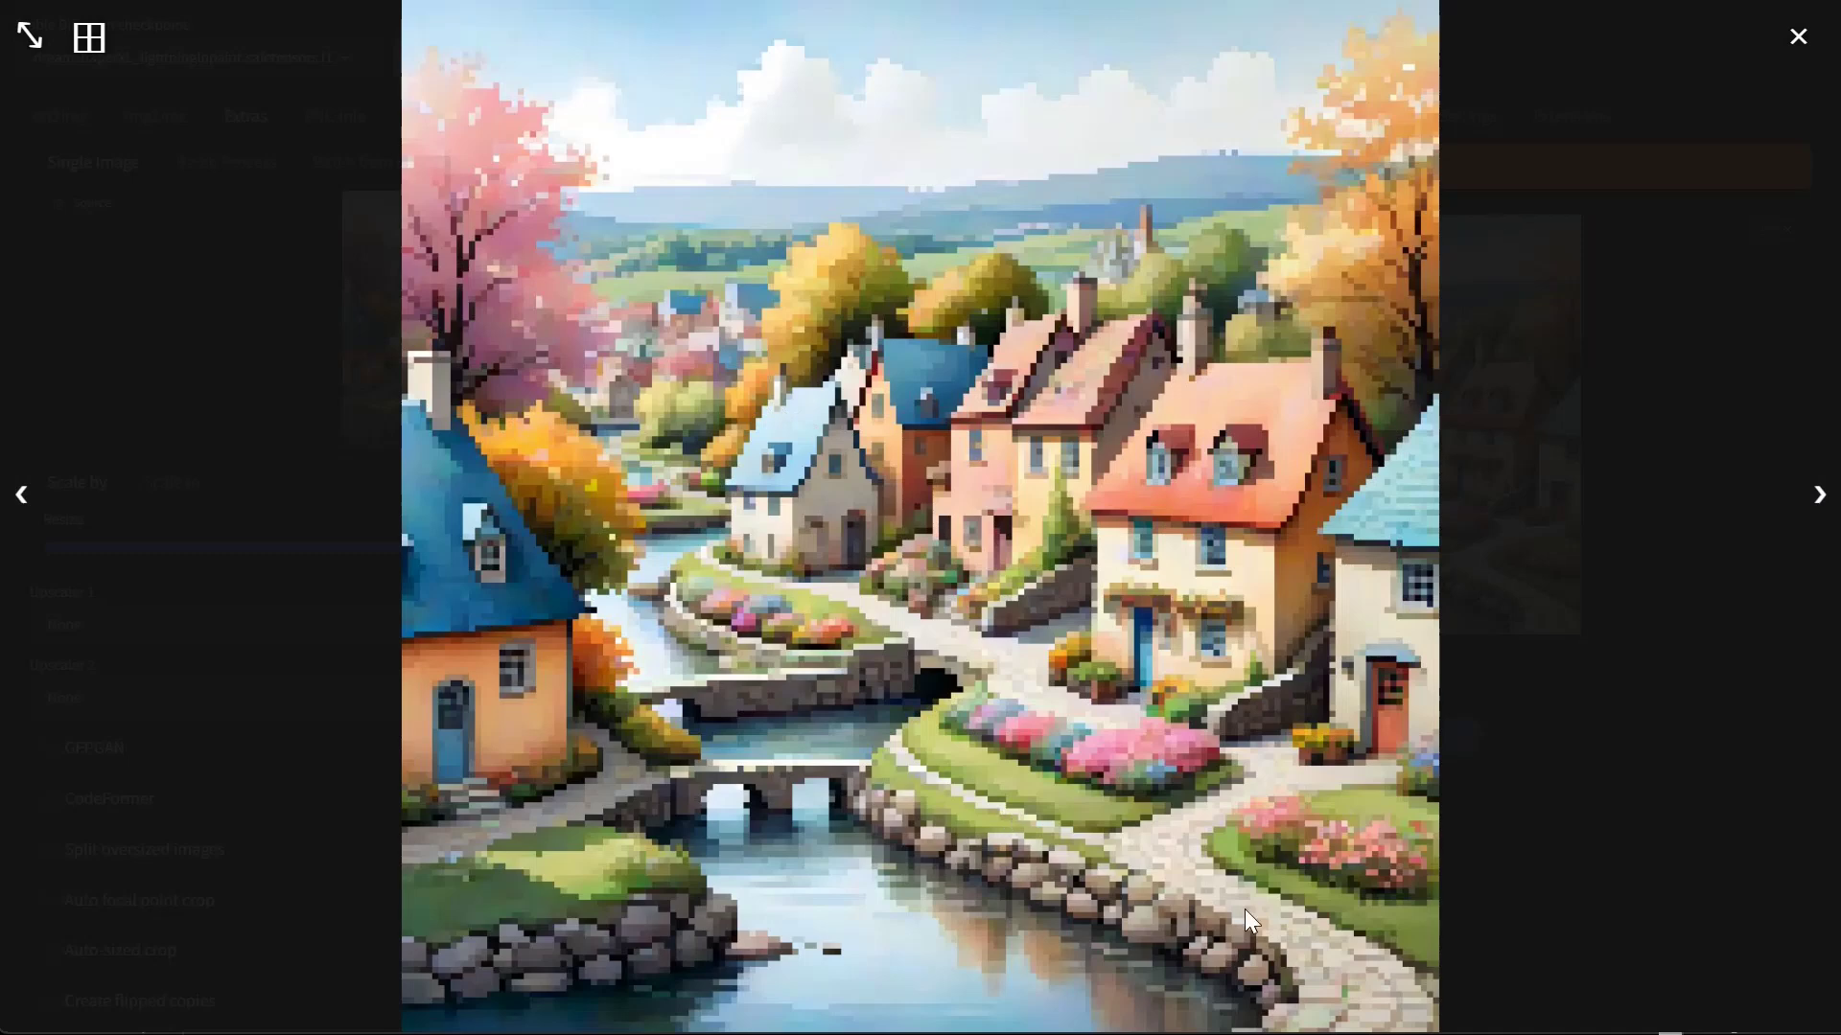
mouse_move(1197, 1033)
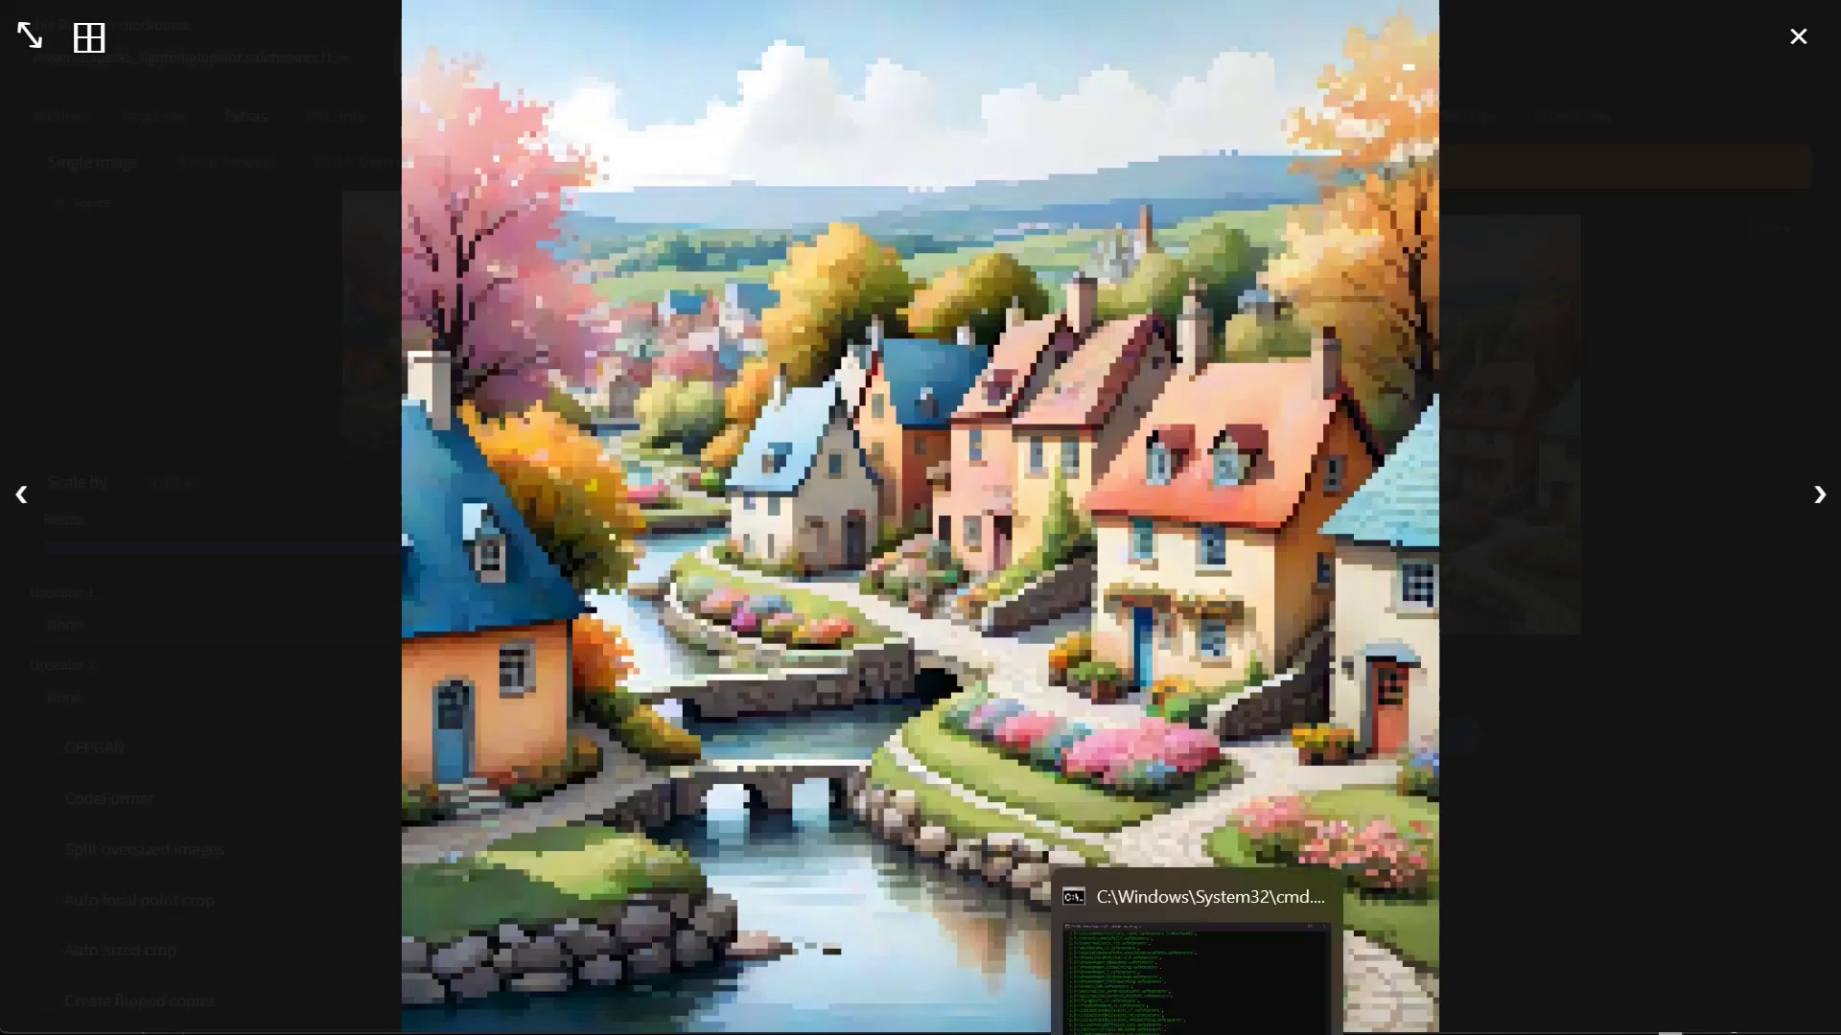
left_click(1596, 746)
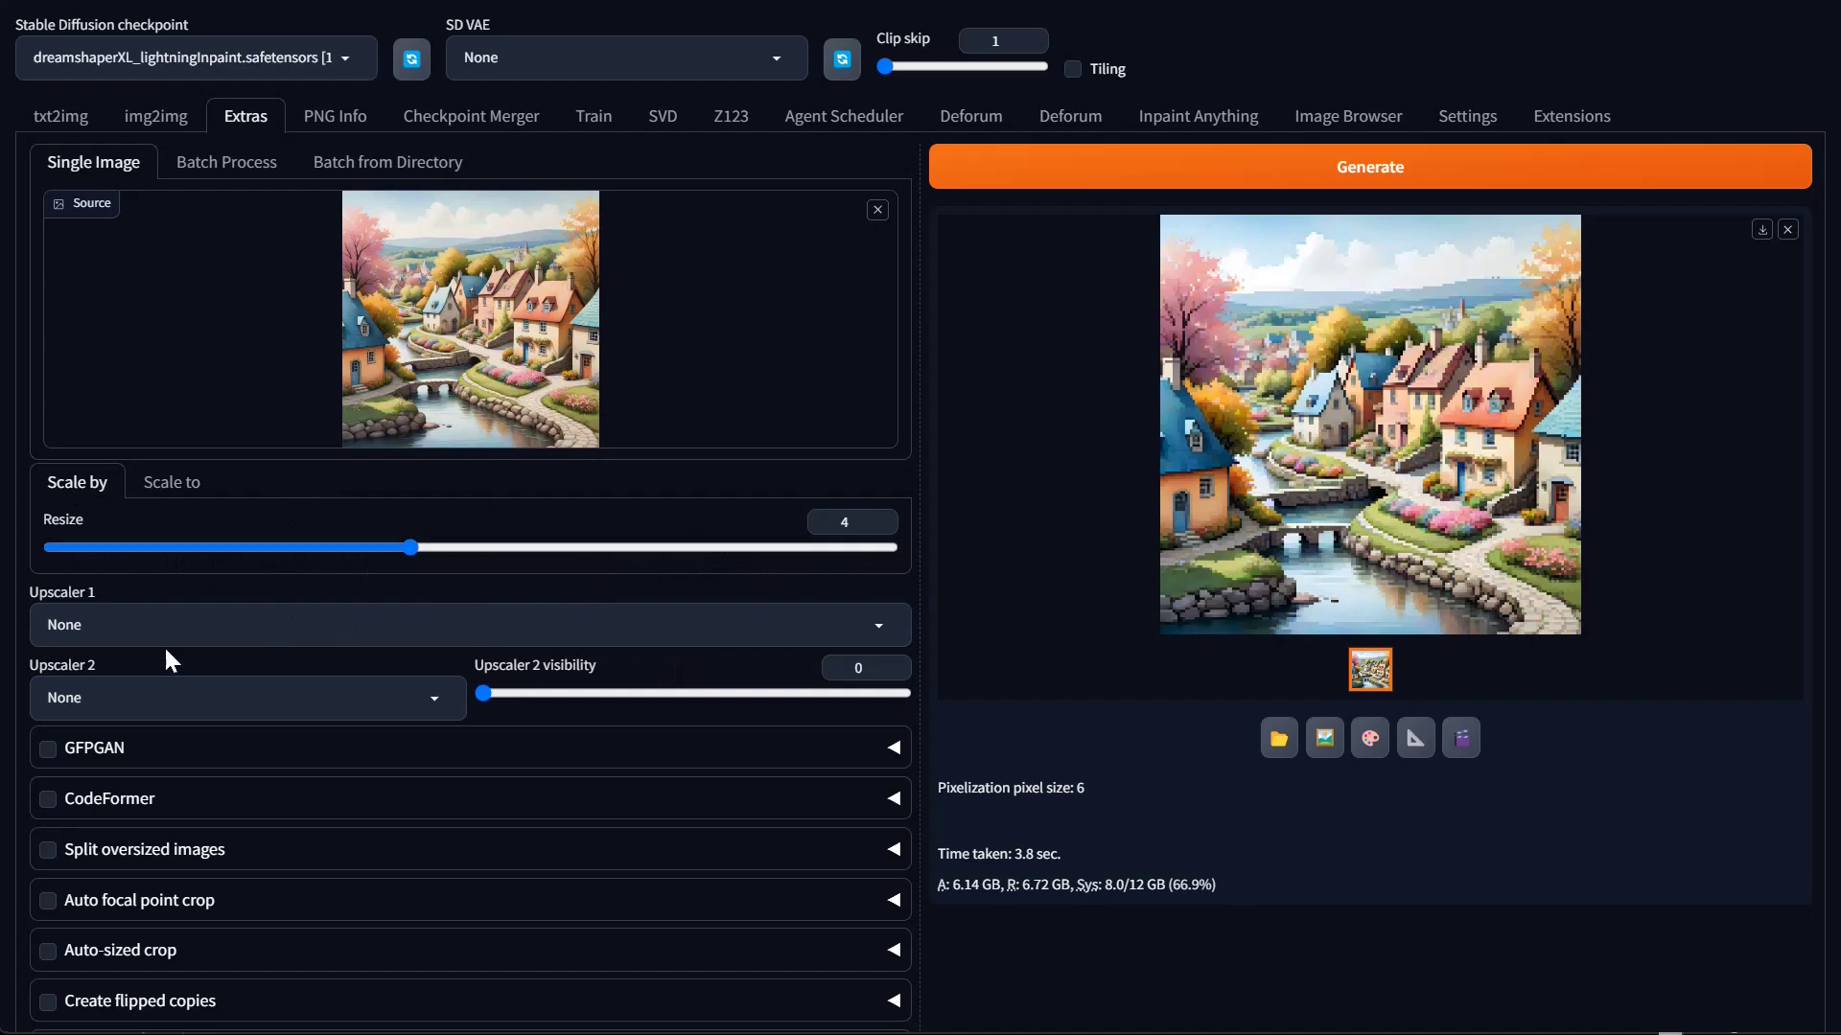
Set Upscaler 1 to 4x_NMKD-Siax_200k, disable Pixelize, leave GFPGAN off, and generate the village image upscaled by 4
left_click(115, 624)
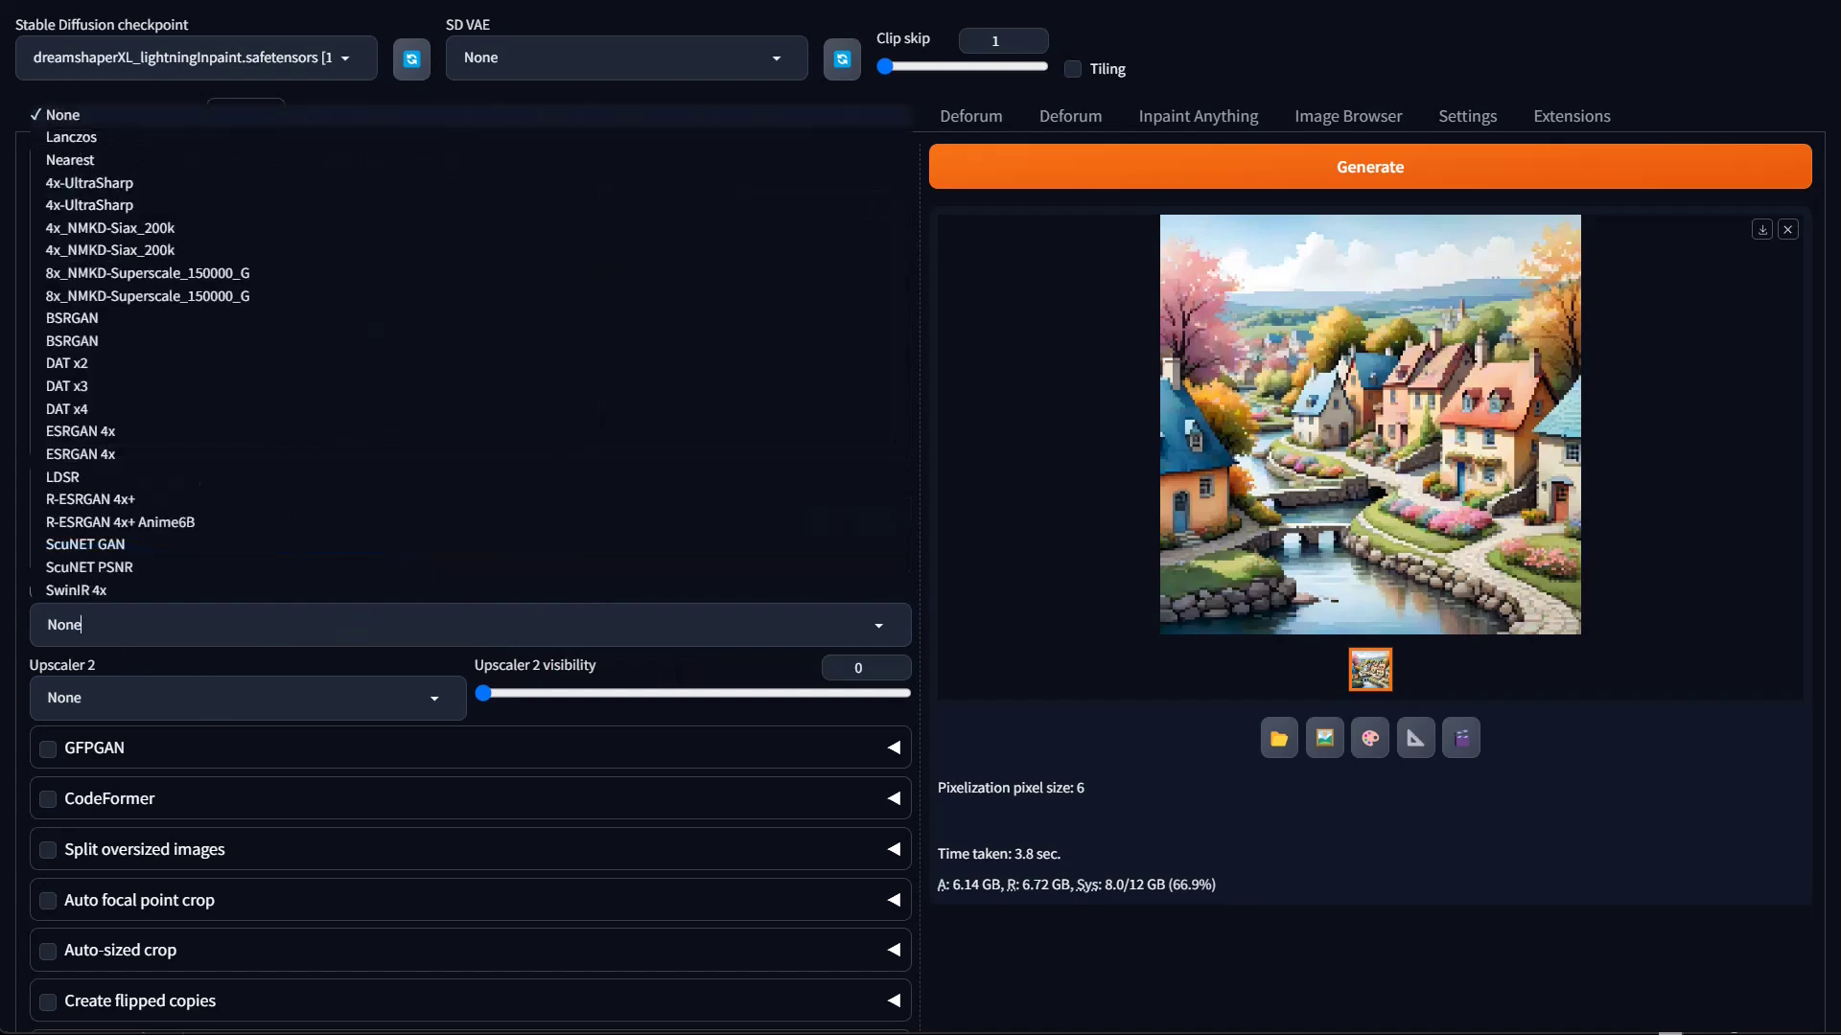
left_click(157, 233)
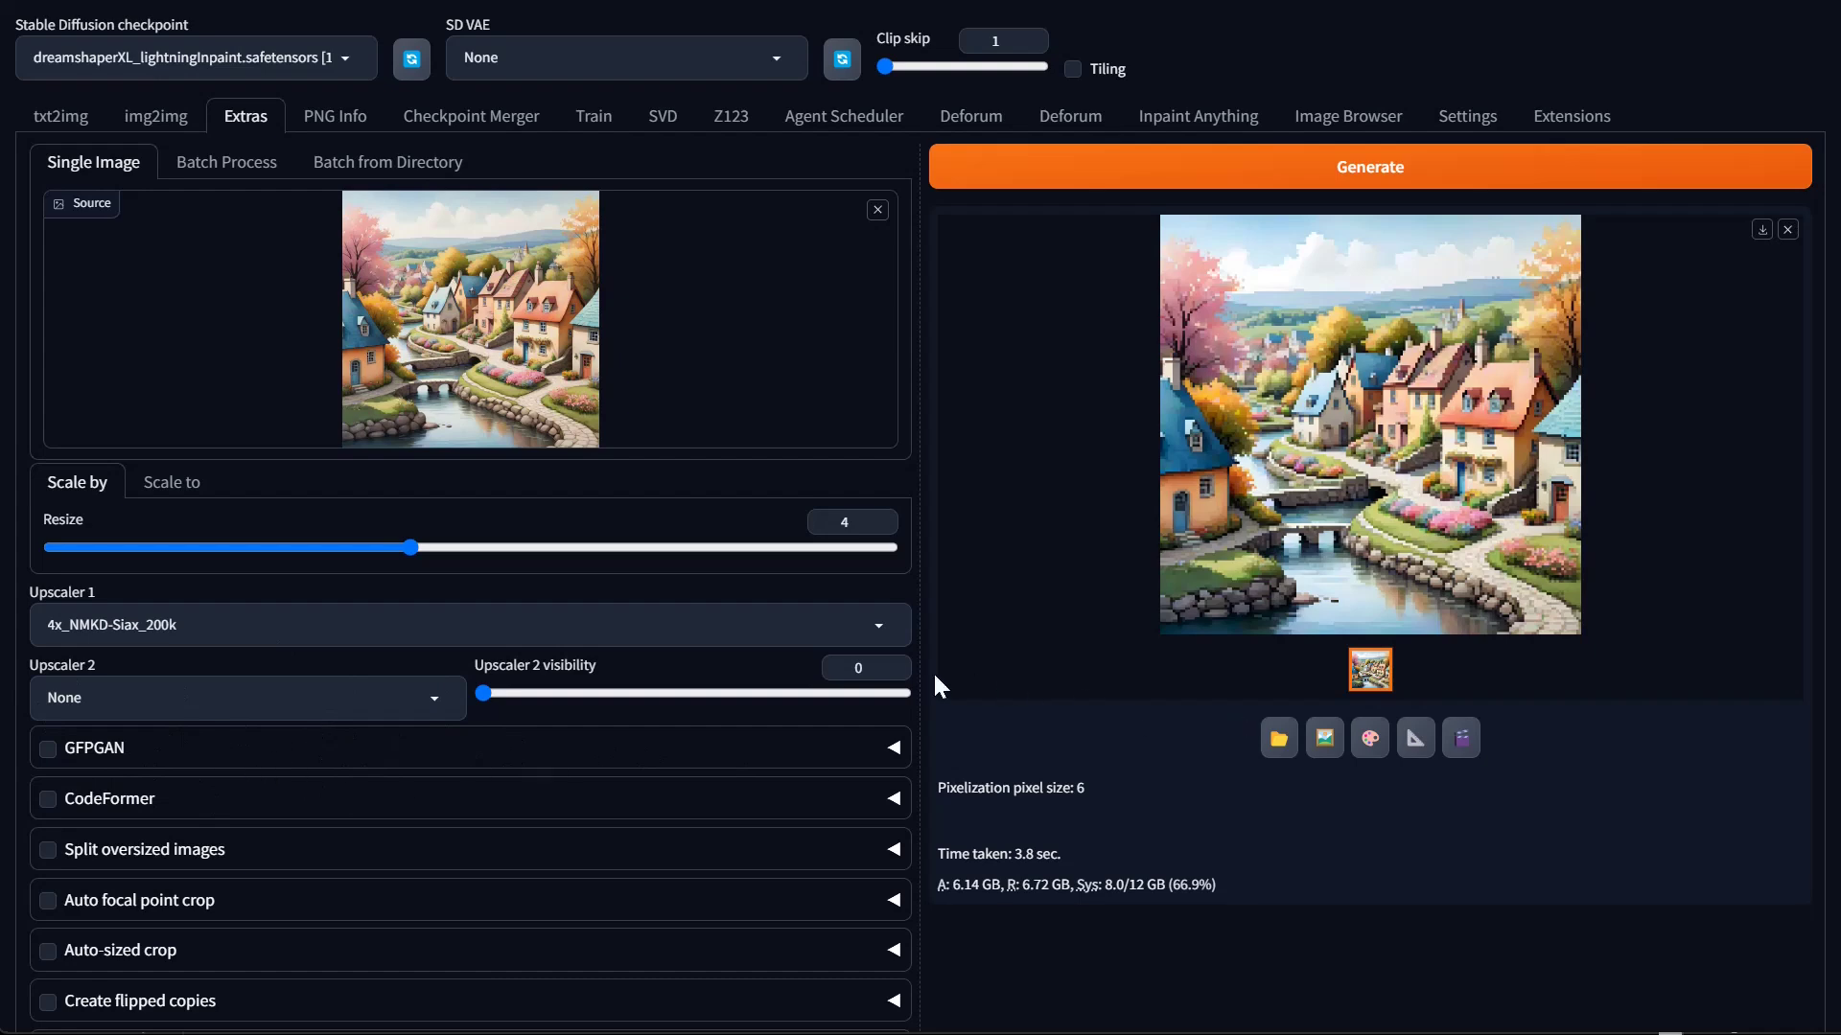
scroll(796, 720, "down", 3)
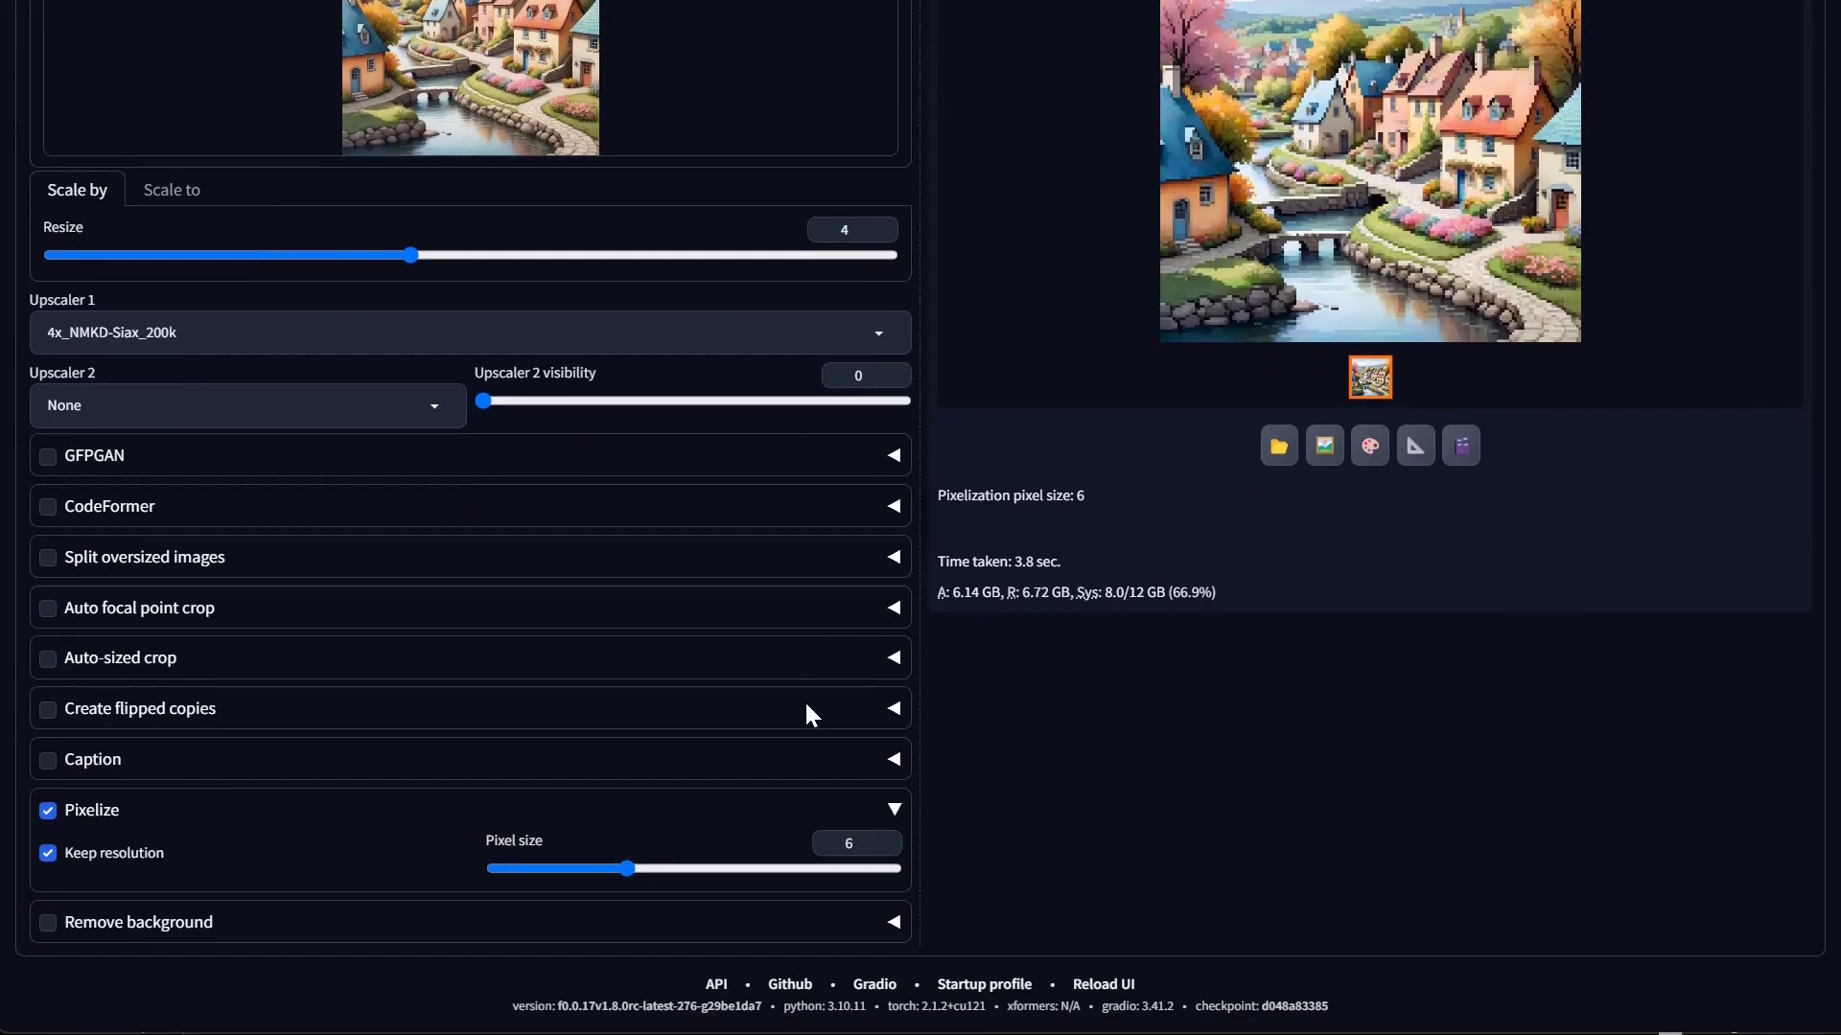
left_click(49, 811)
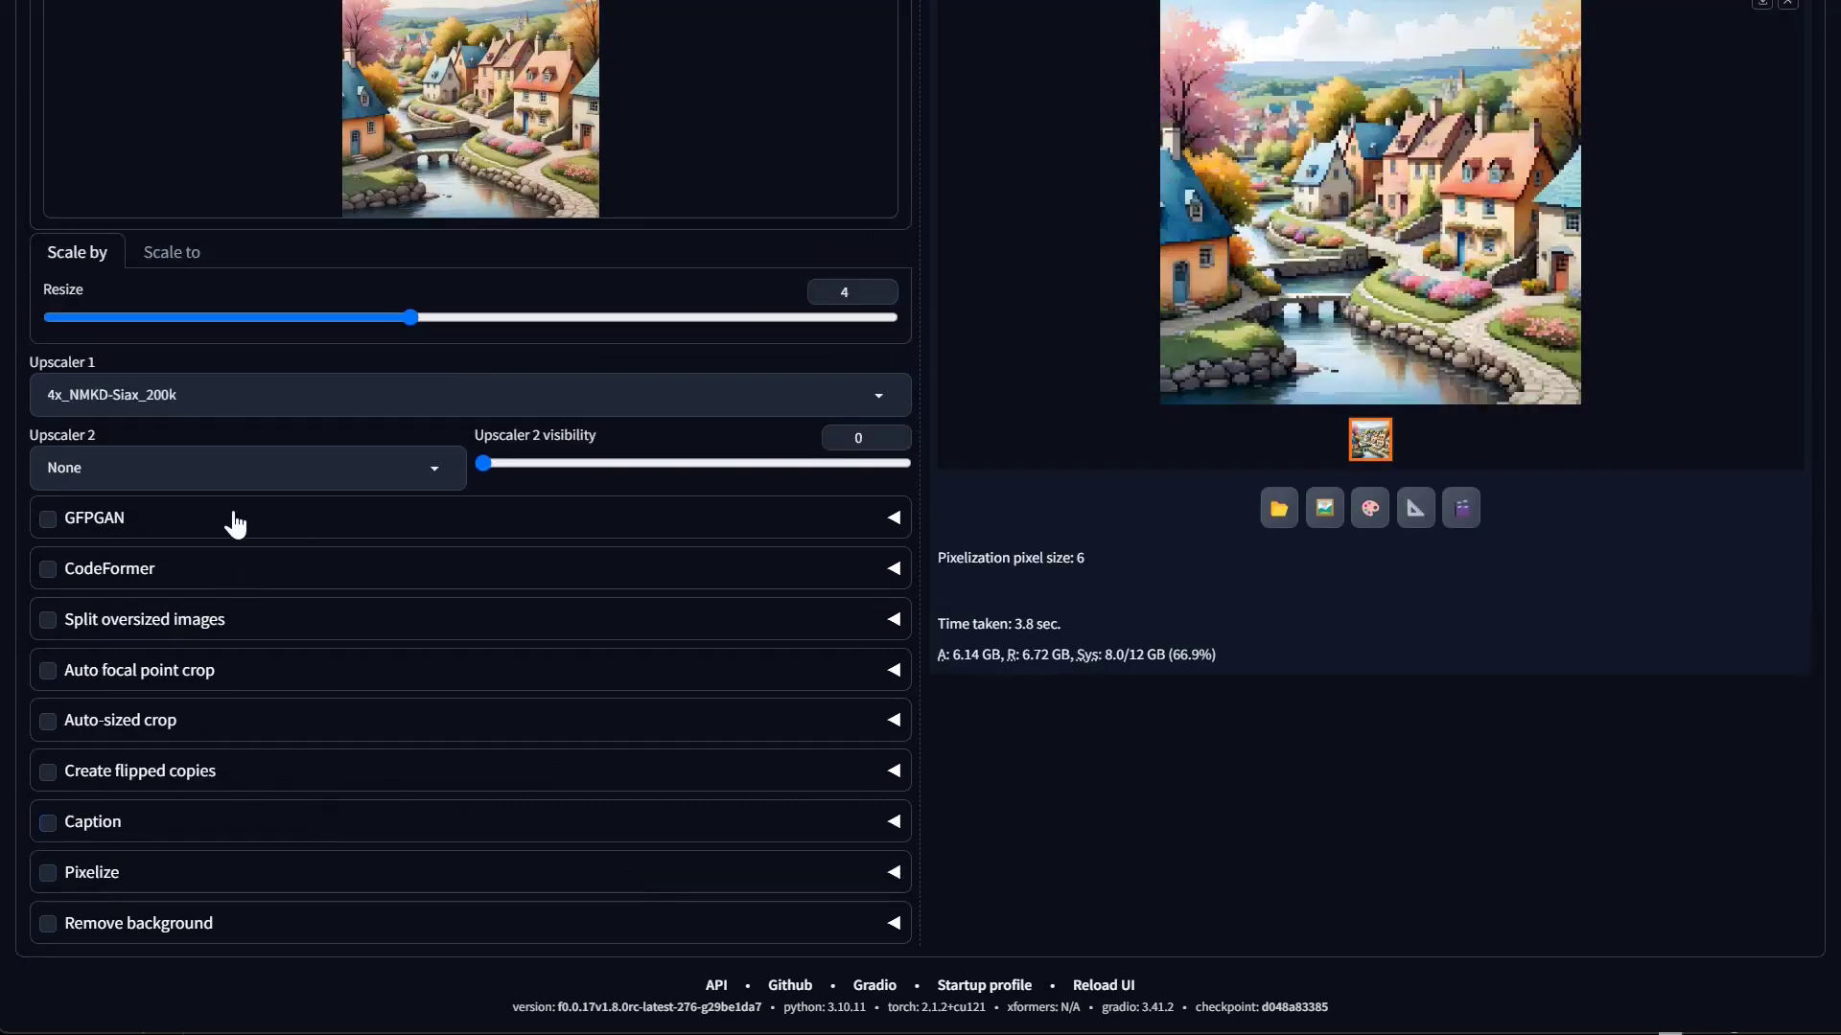
left_click(428, 523)
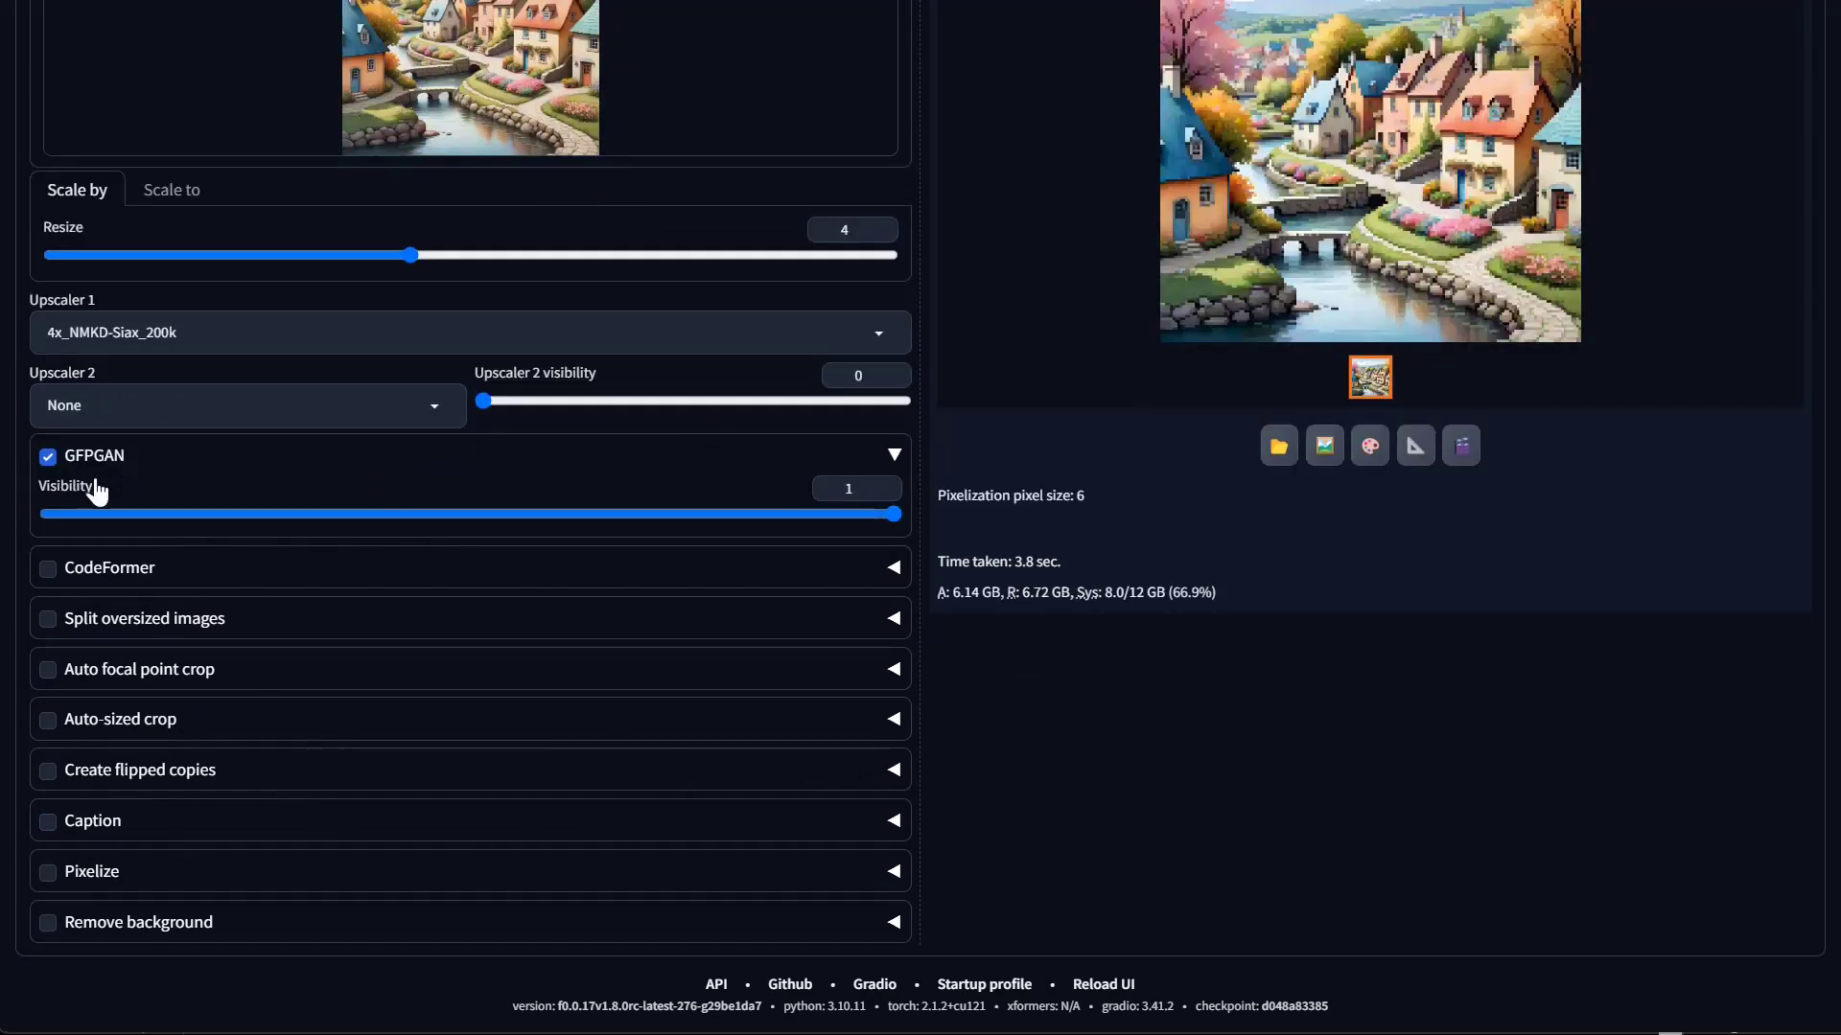
left_click(48, 456)
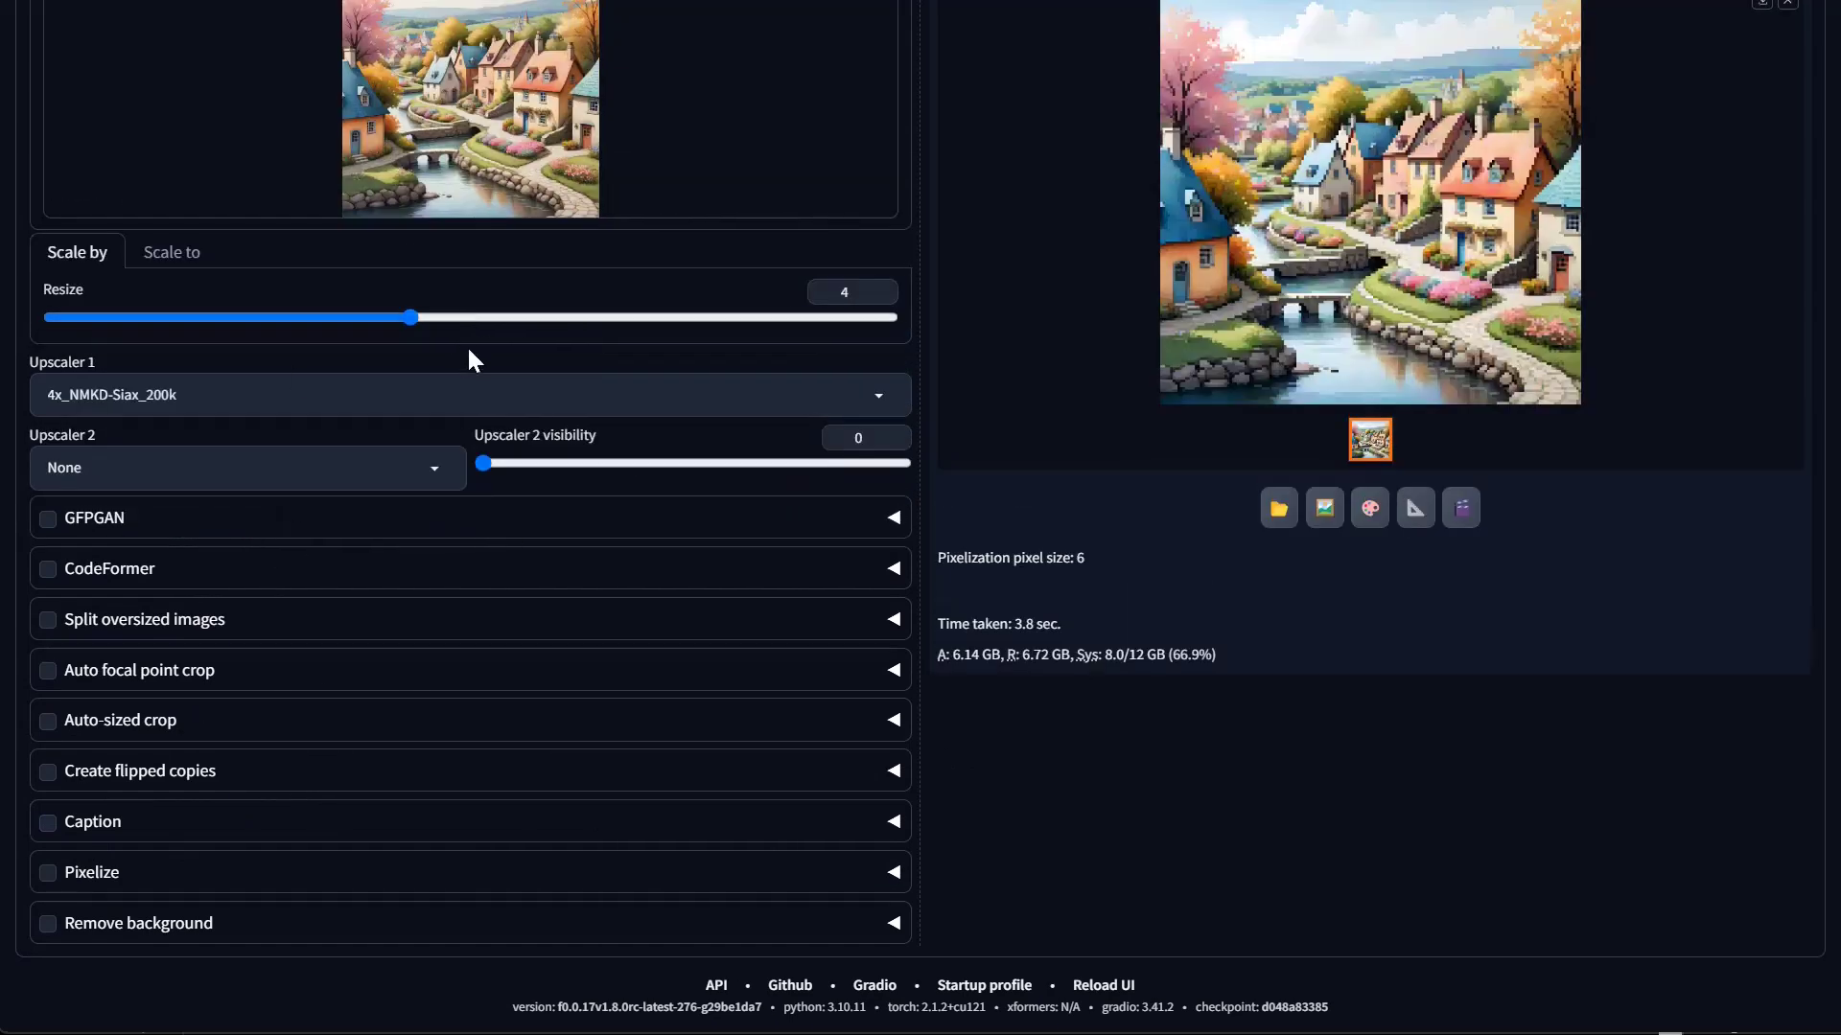
scroll(1409, 566, "up", 3)
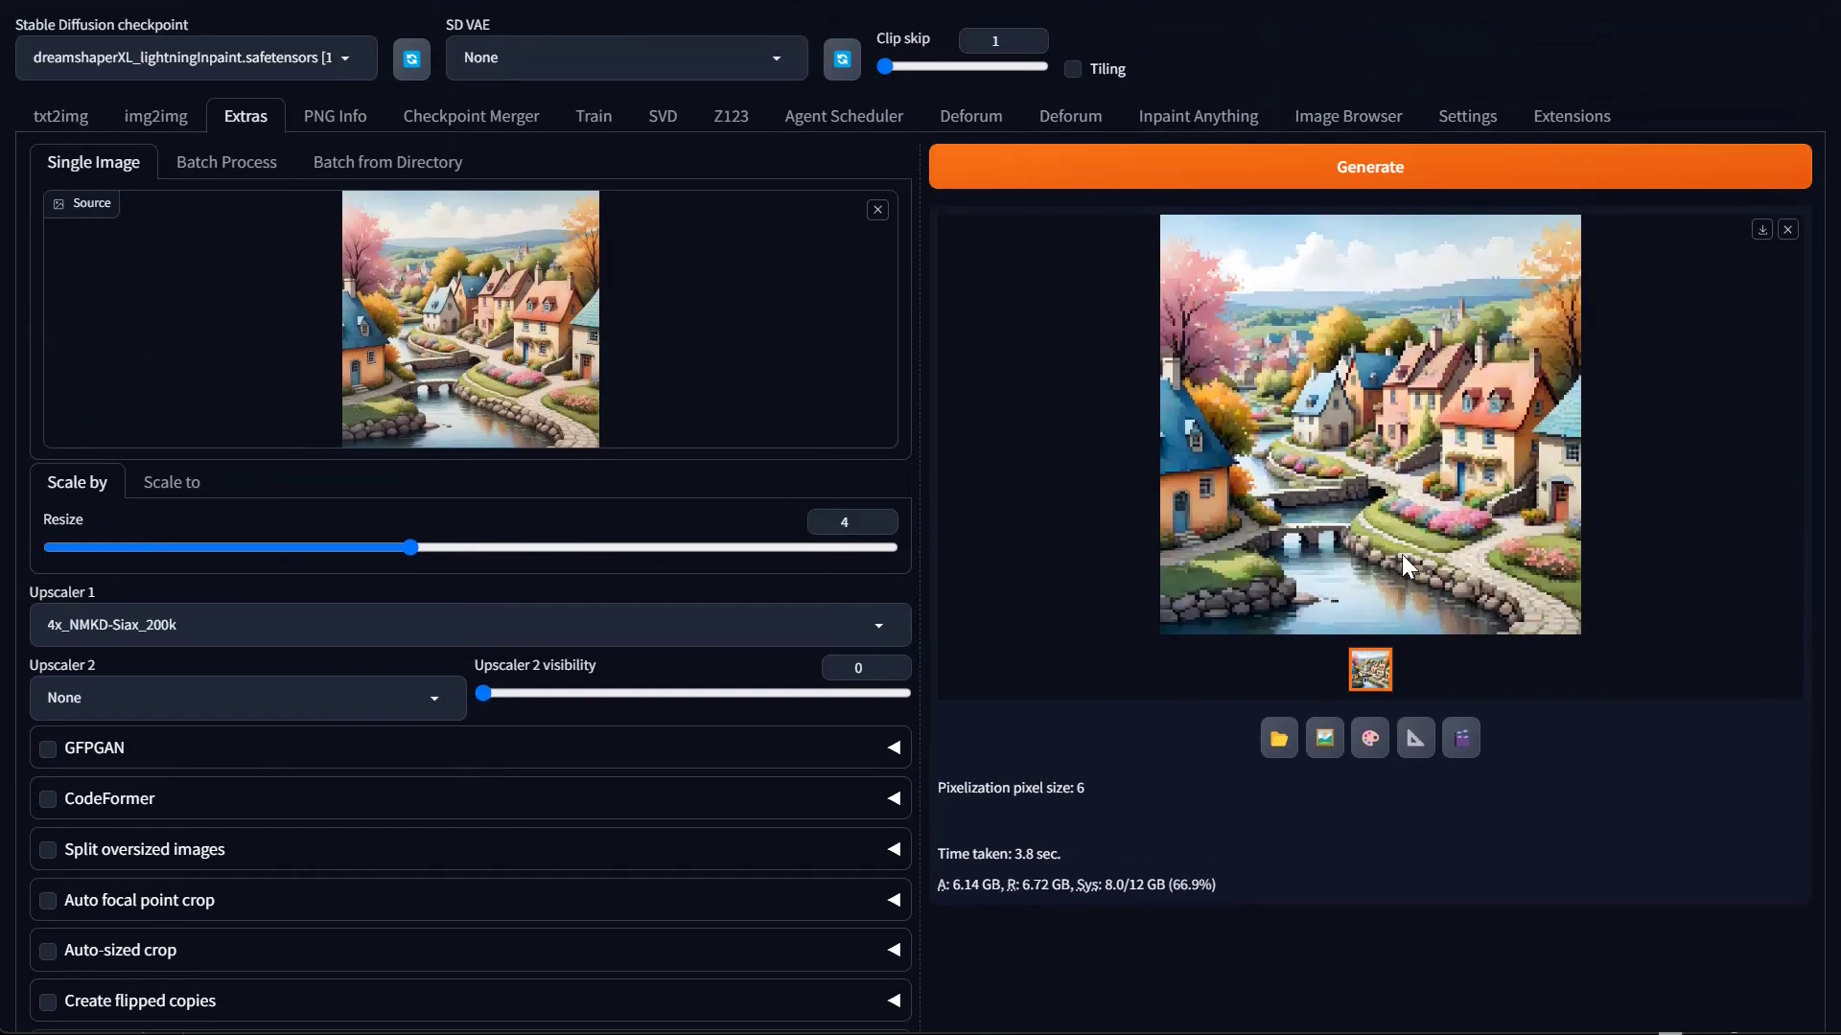
left_click(1491, 180)
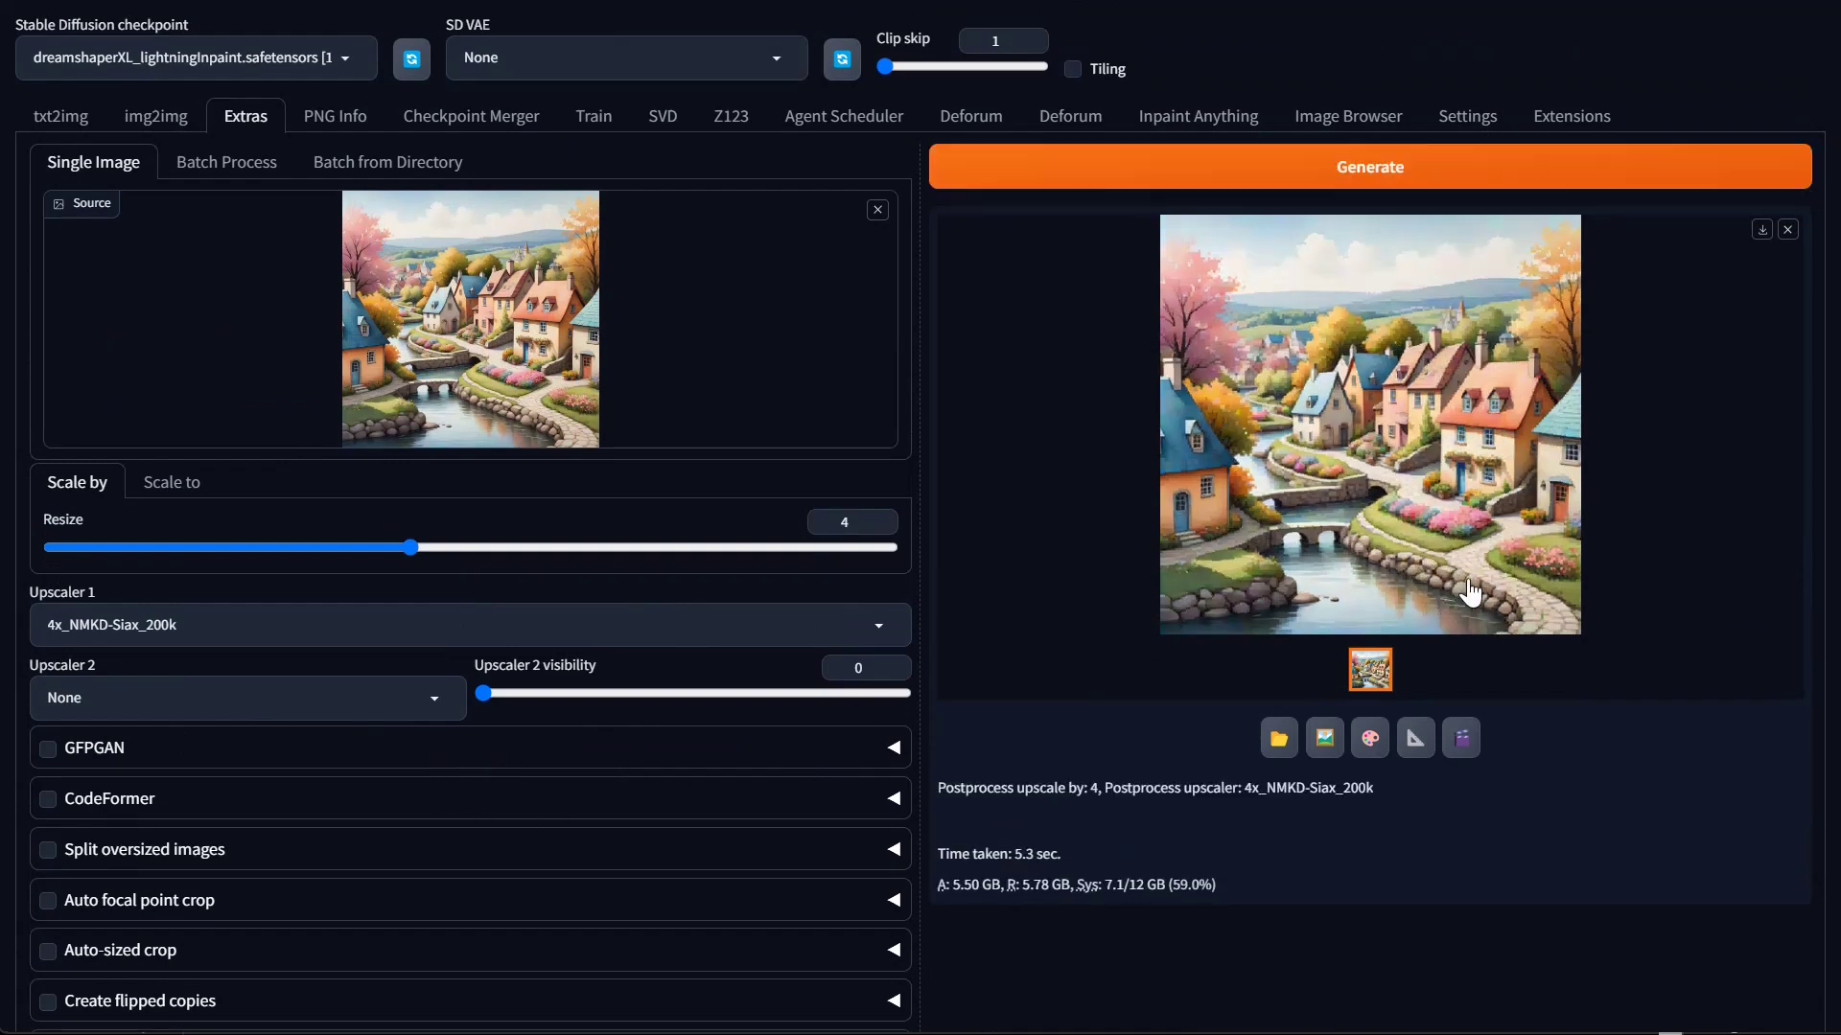
Examine the upscaled village image at its actual pixel size from the sky down to the bridge, and close the viewer
left_click(1427, 496)
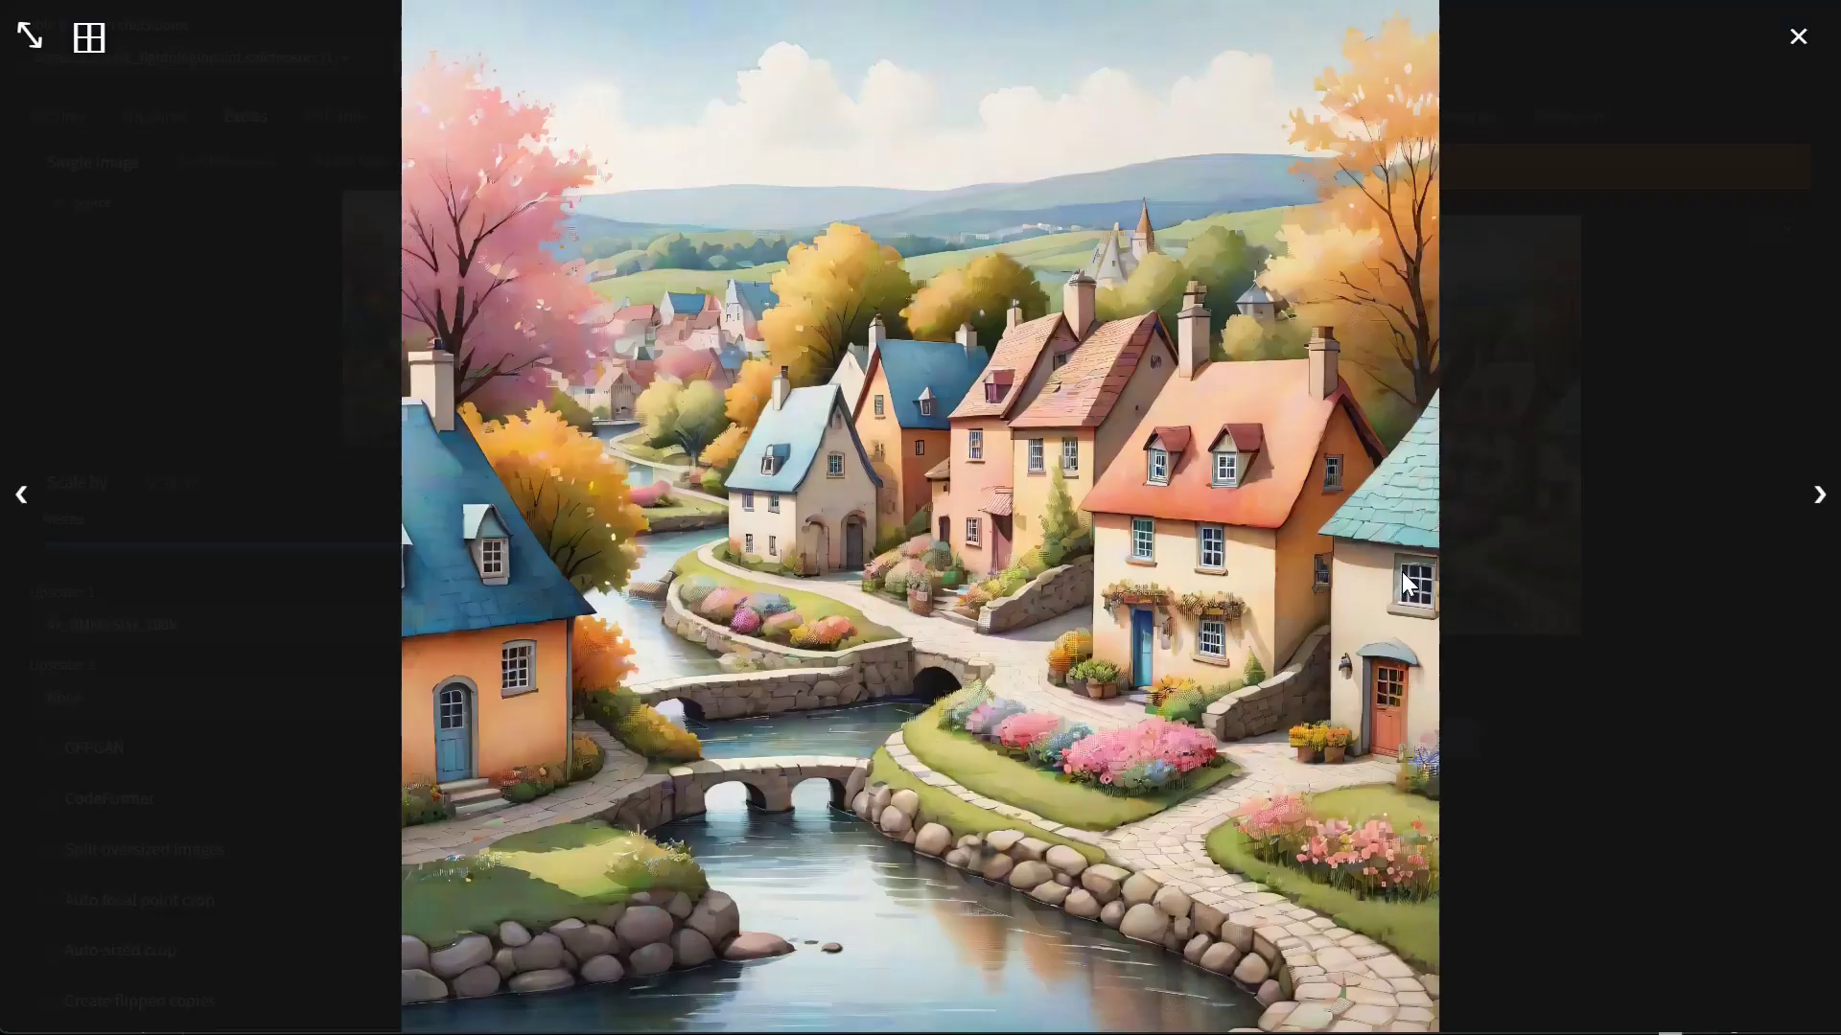
left_click(29, 38)
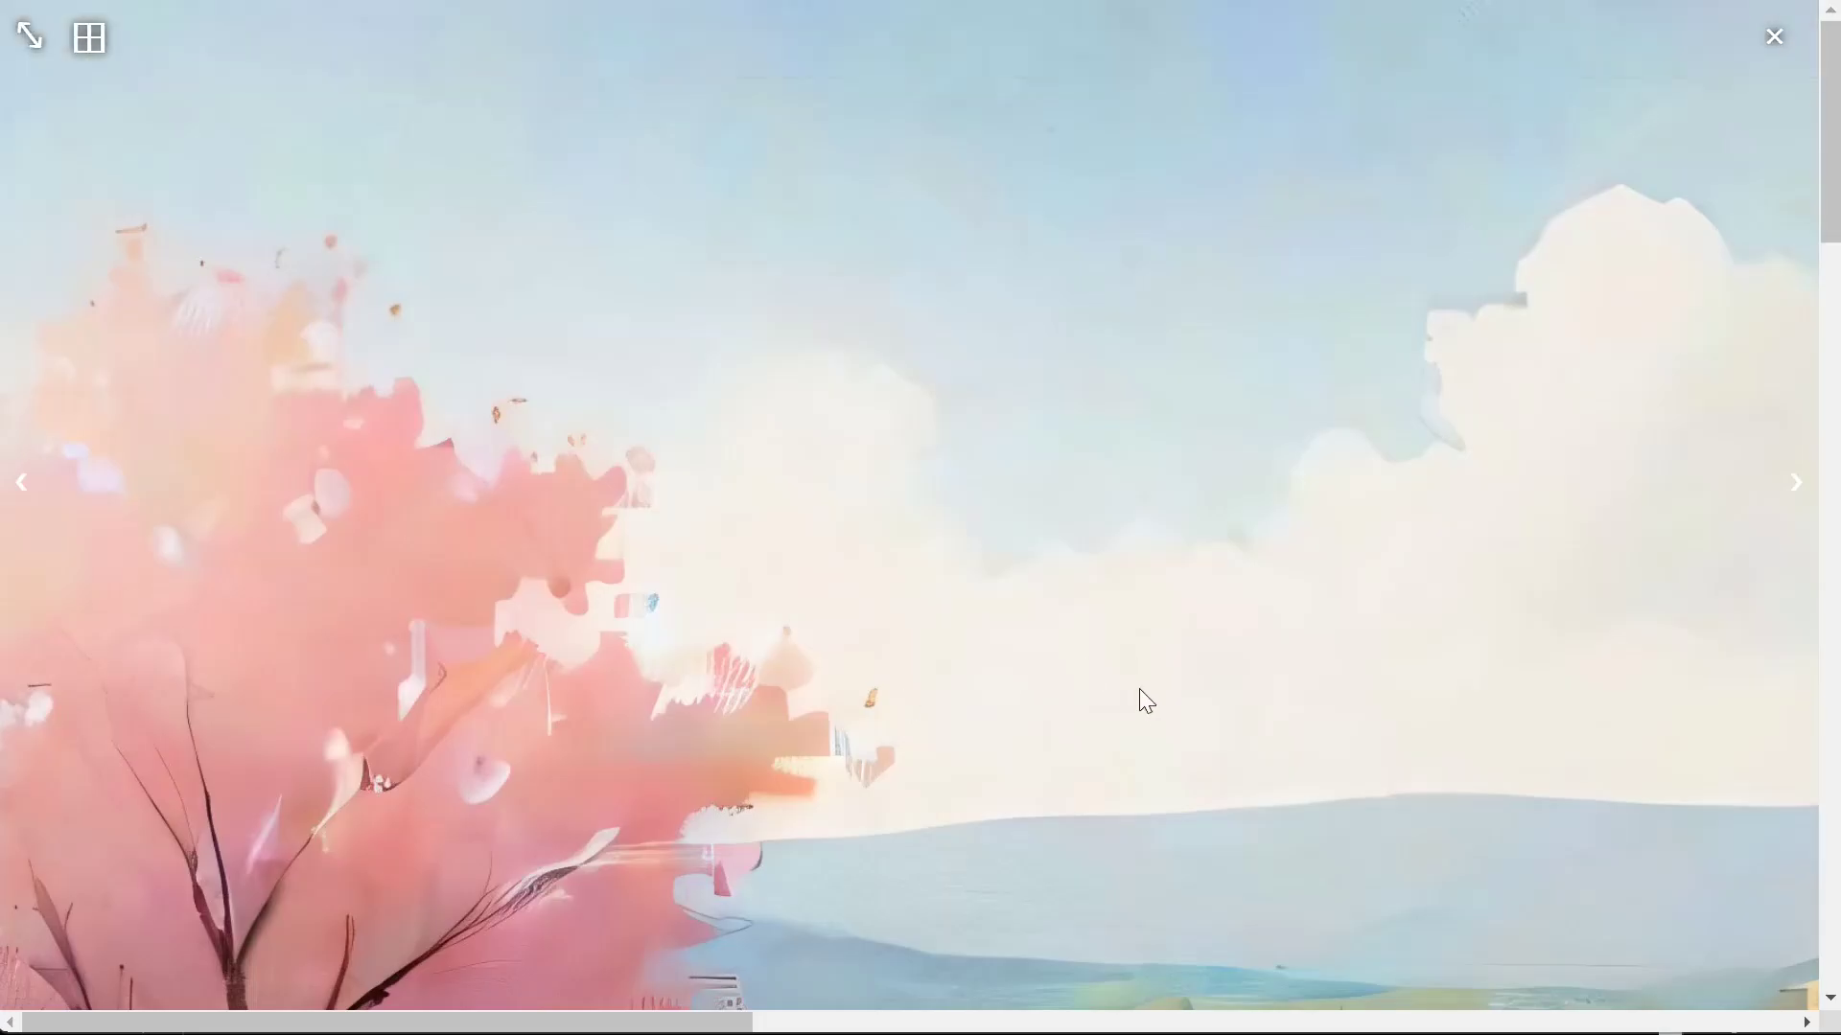
scroll(1145, 704, "down", 10)
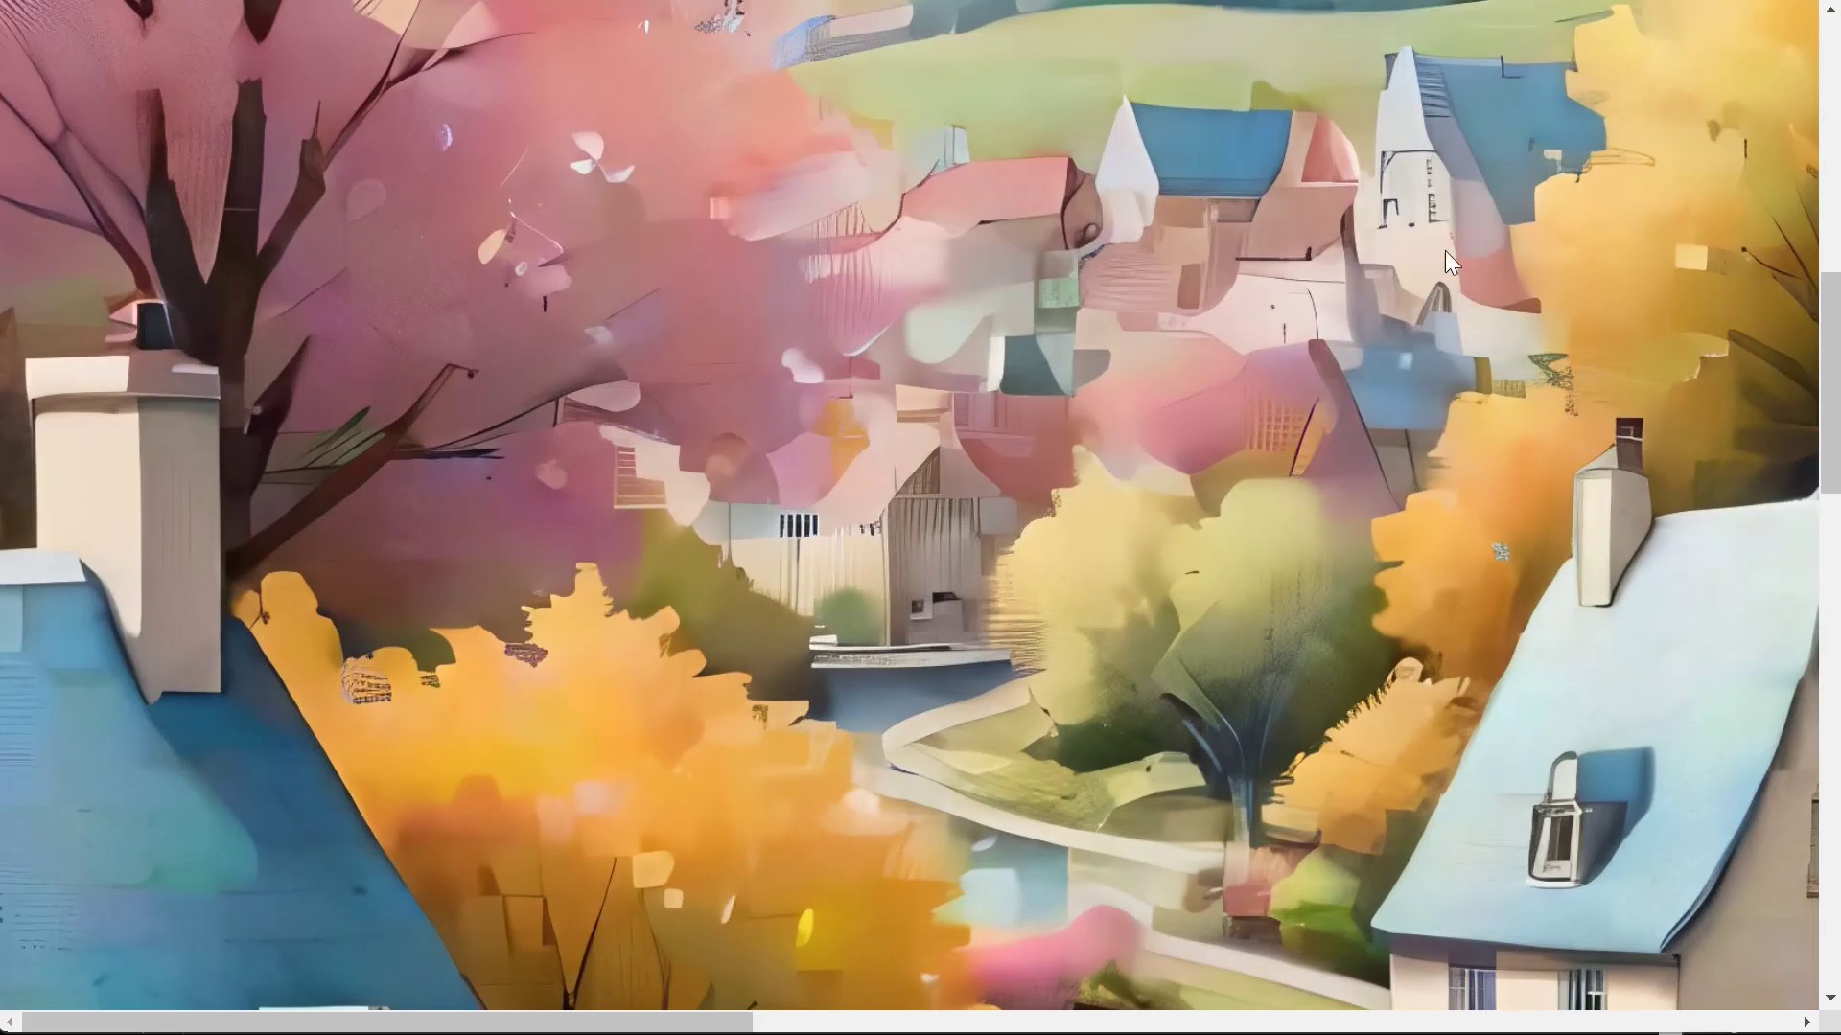
scroll(1379, 512, "down", 10)
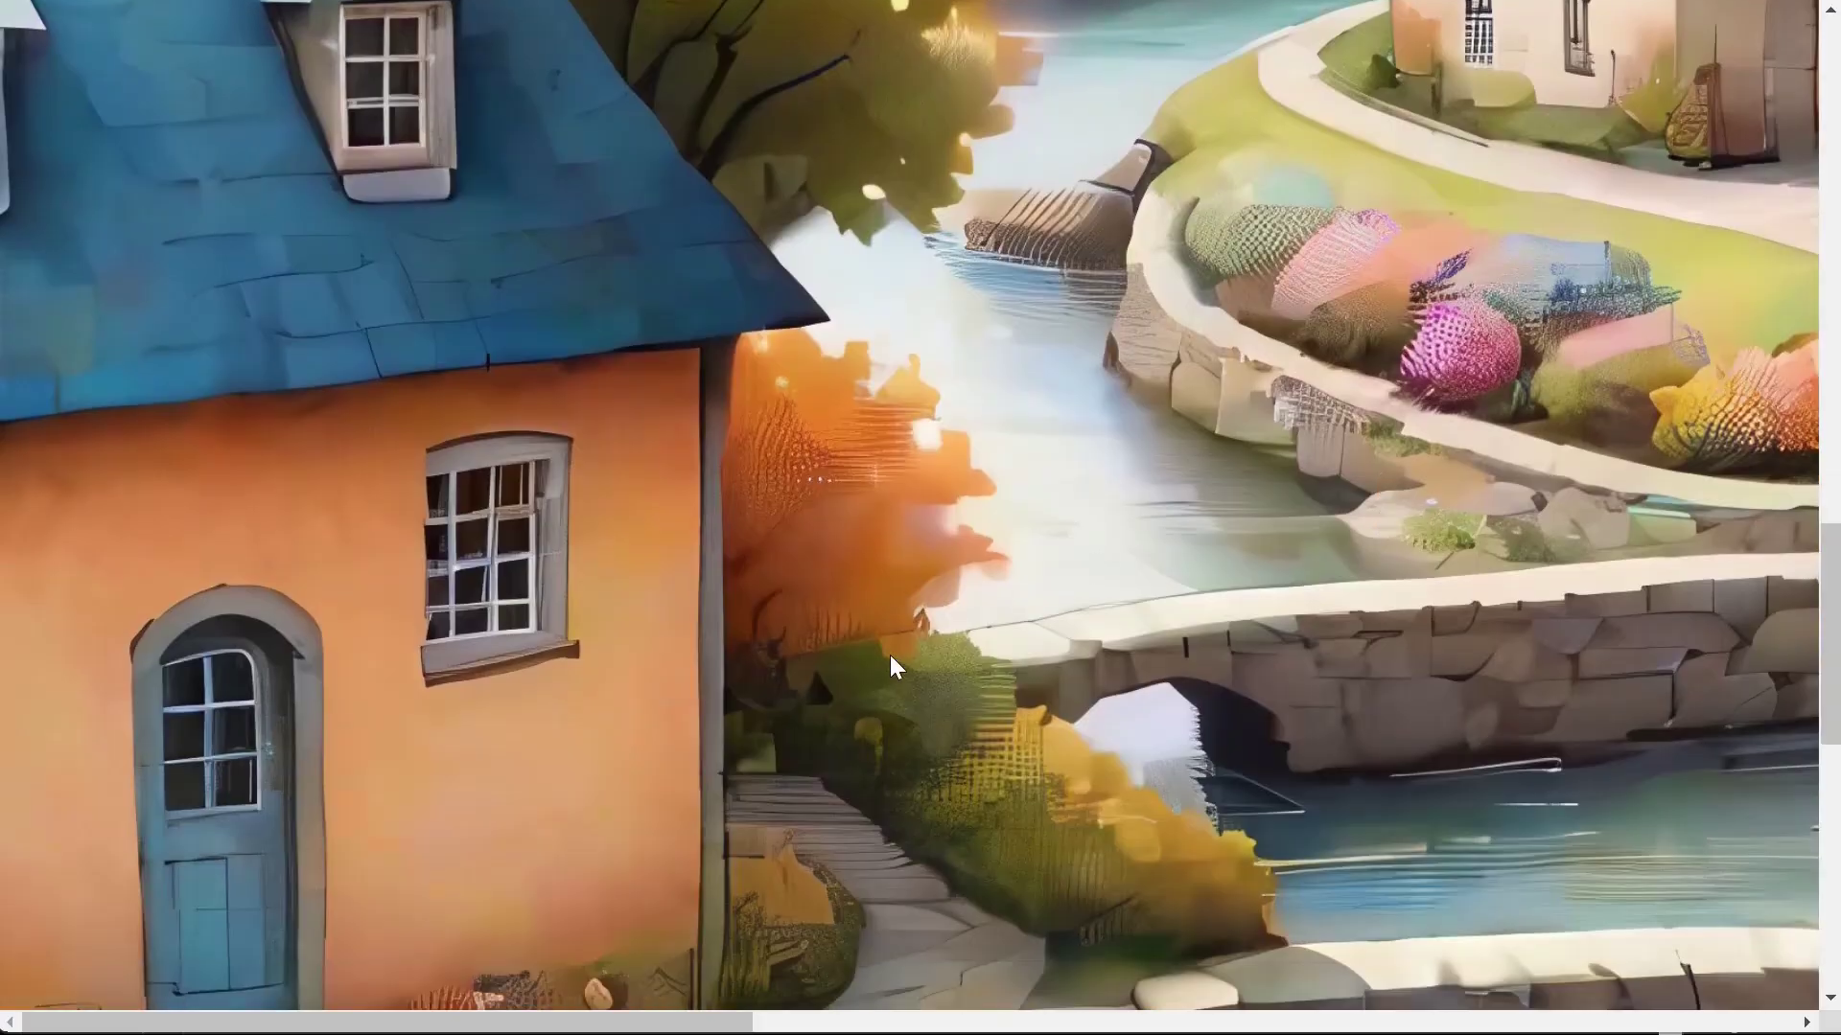
scroll(826, 734, "down", 5)
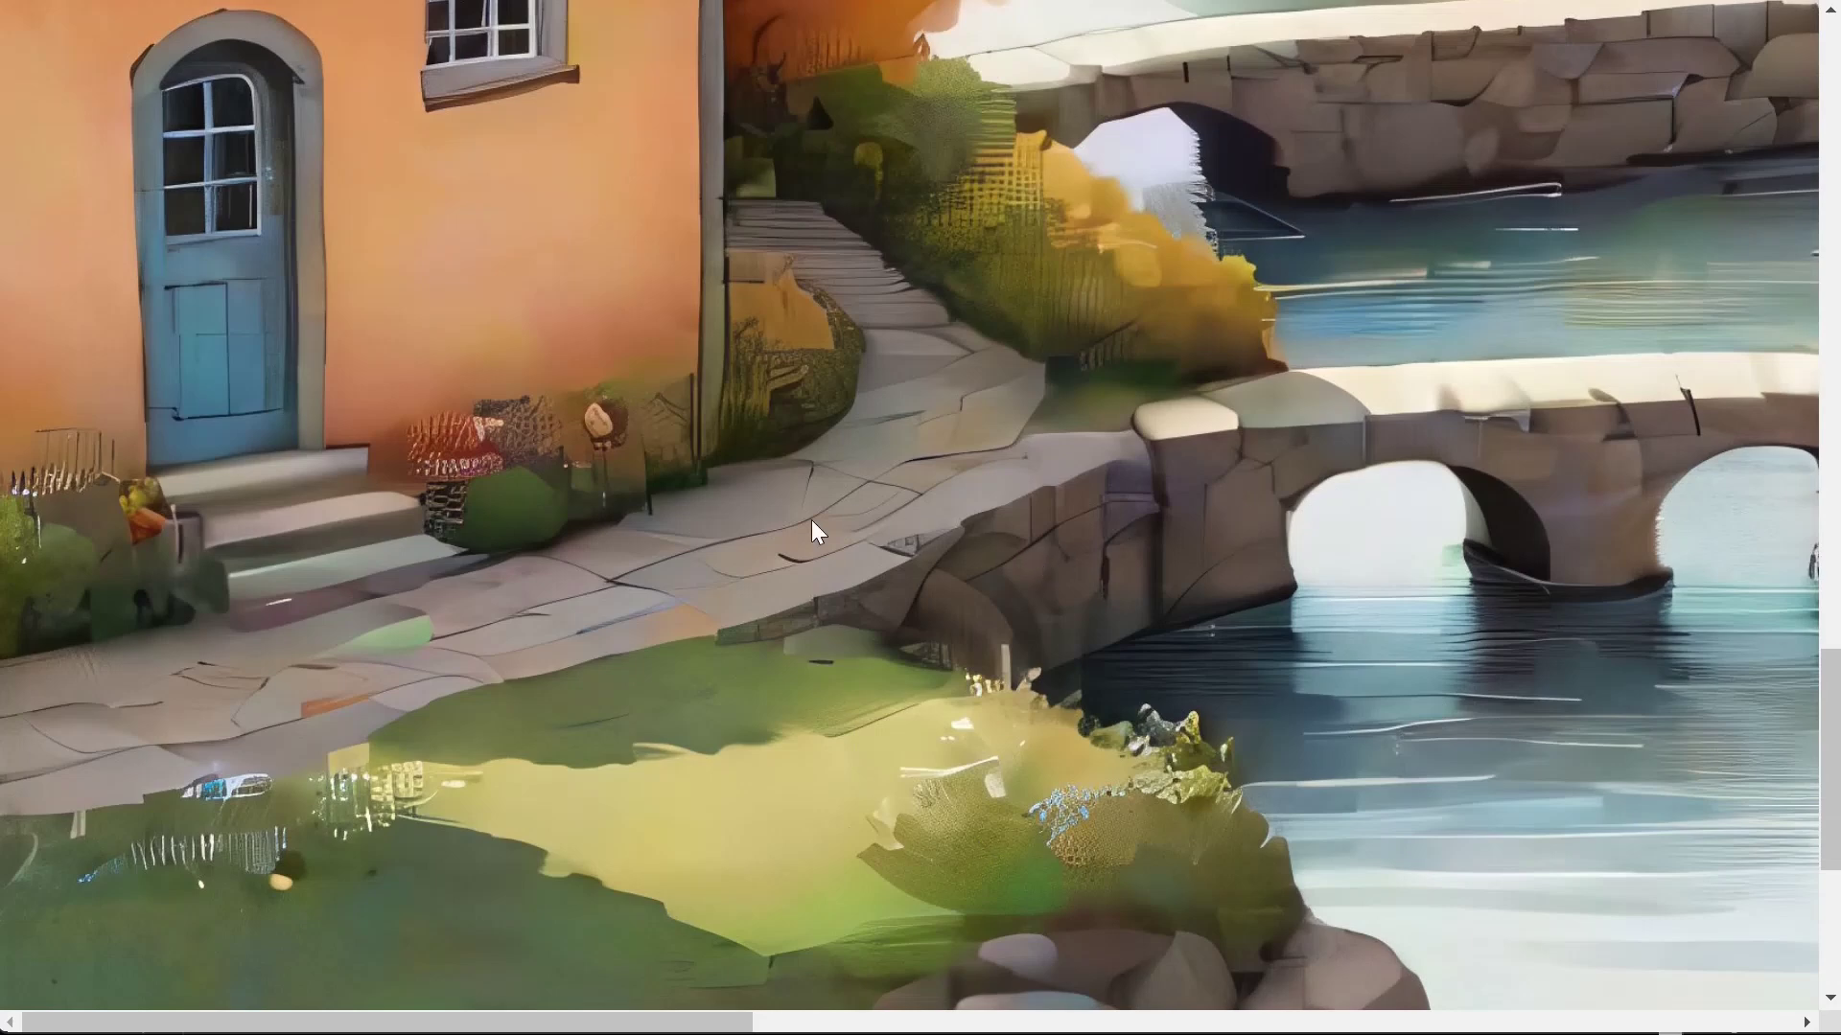
left_click(1220, 879)
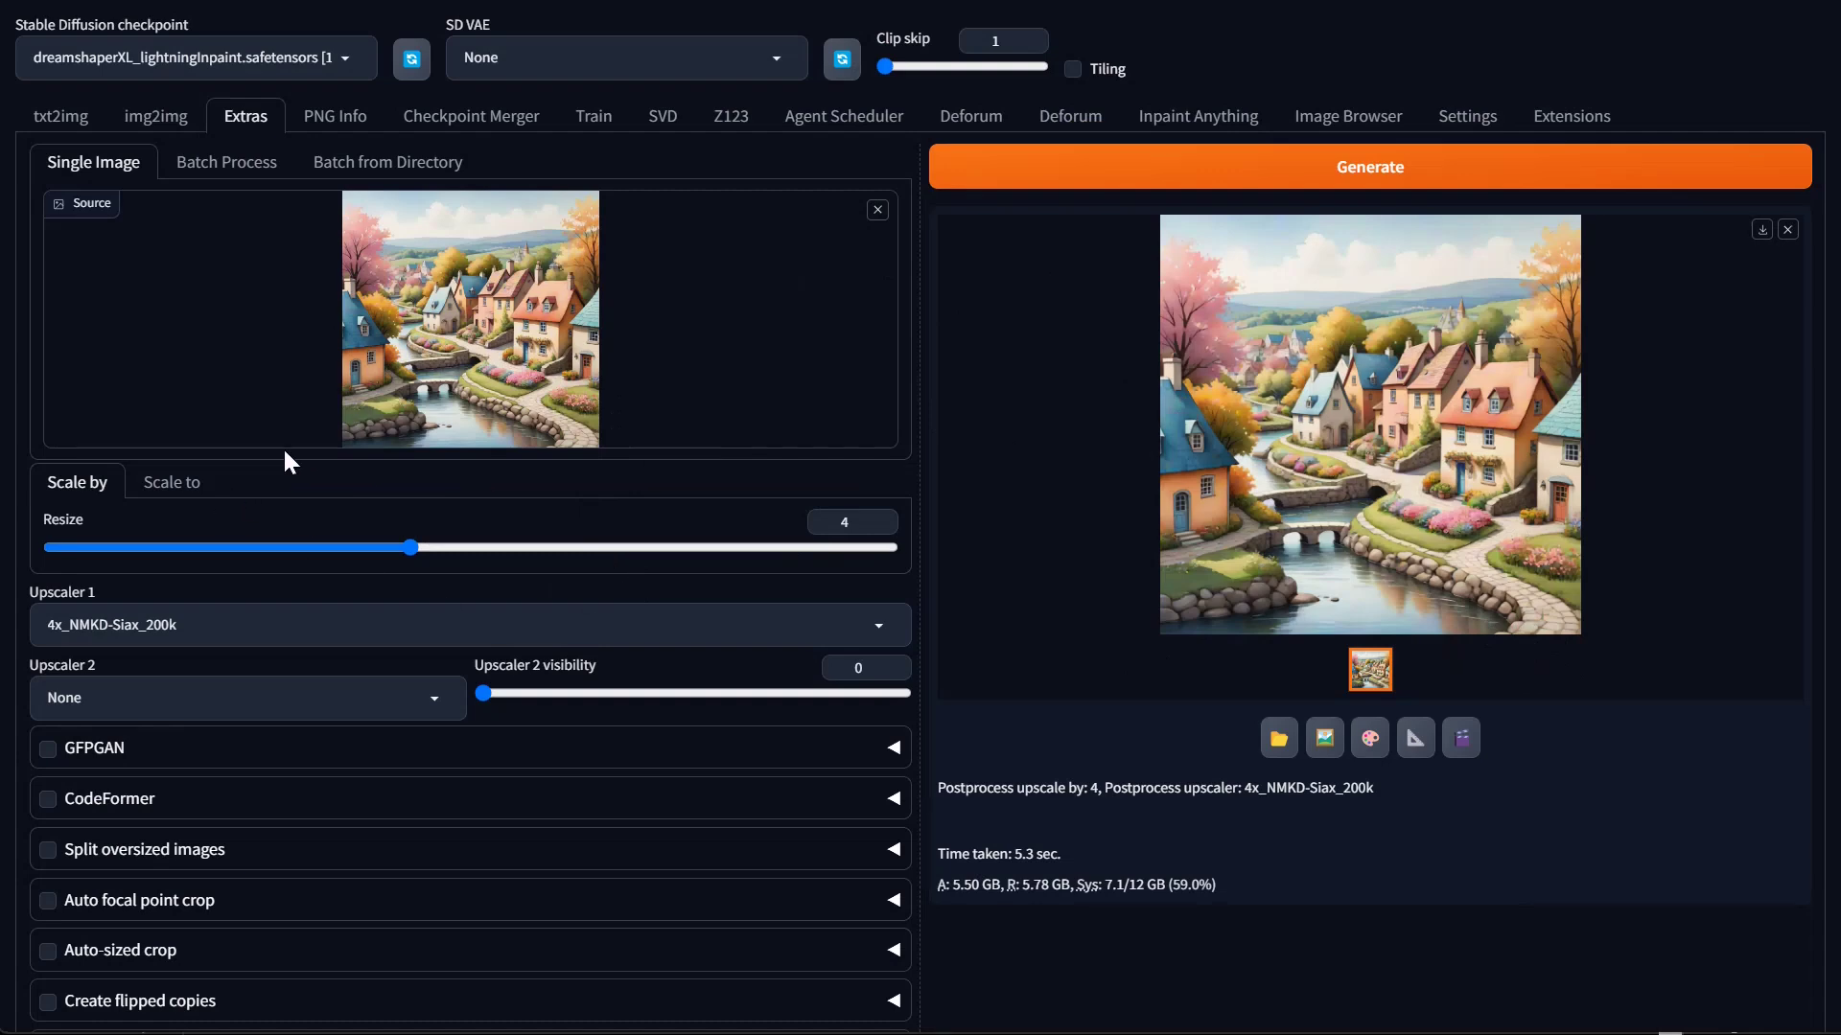
Load the enchanted garden image with the blue rabbit into PNG Info and highlight its positive prompt
left_click(317, 122)
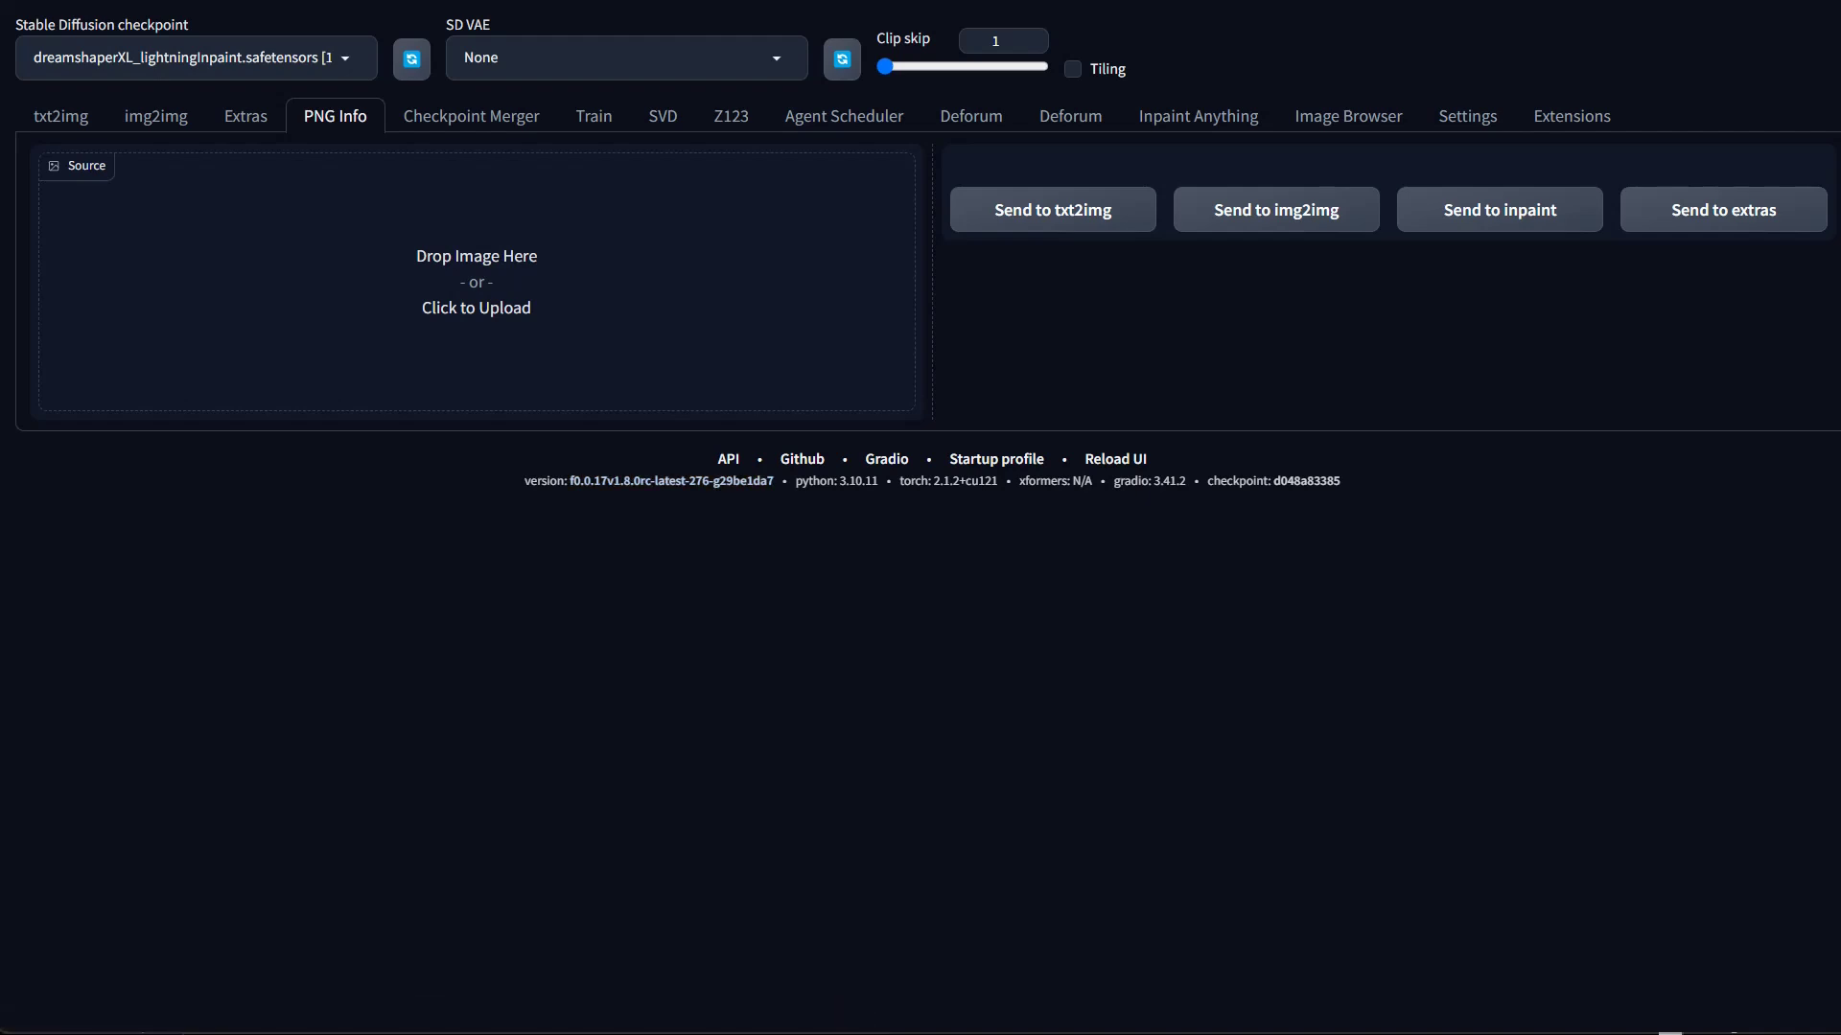
left_click_drag(652, 652, 470, 298)
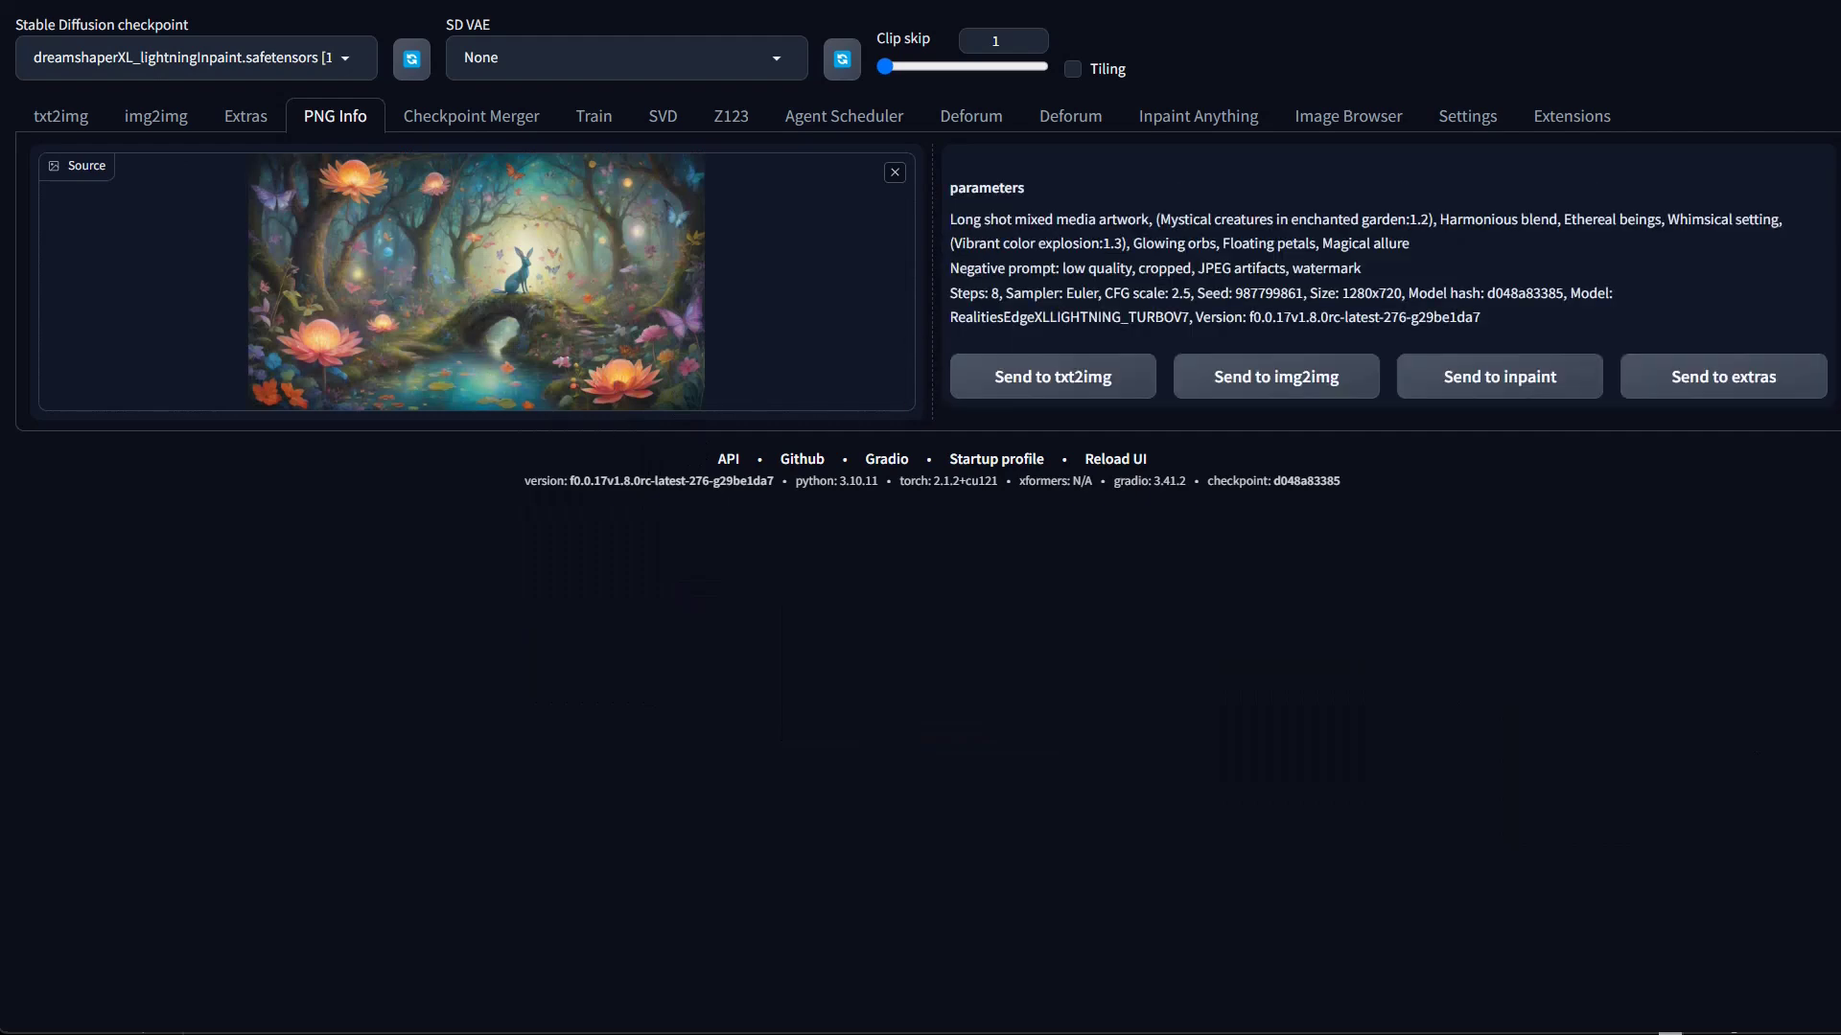
left_click_drag(950, 223, 1489, 254)
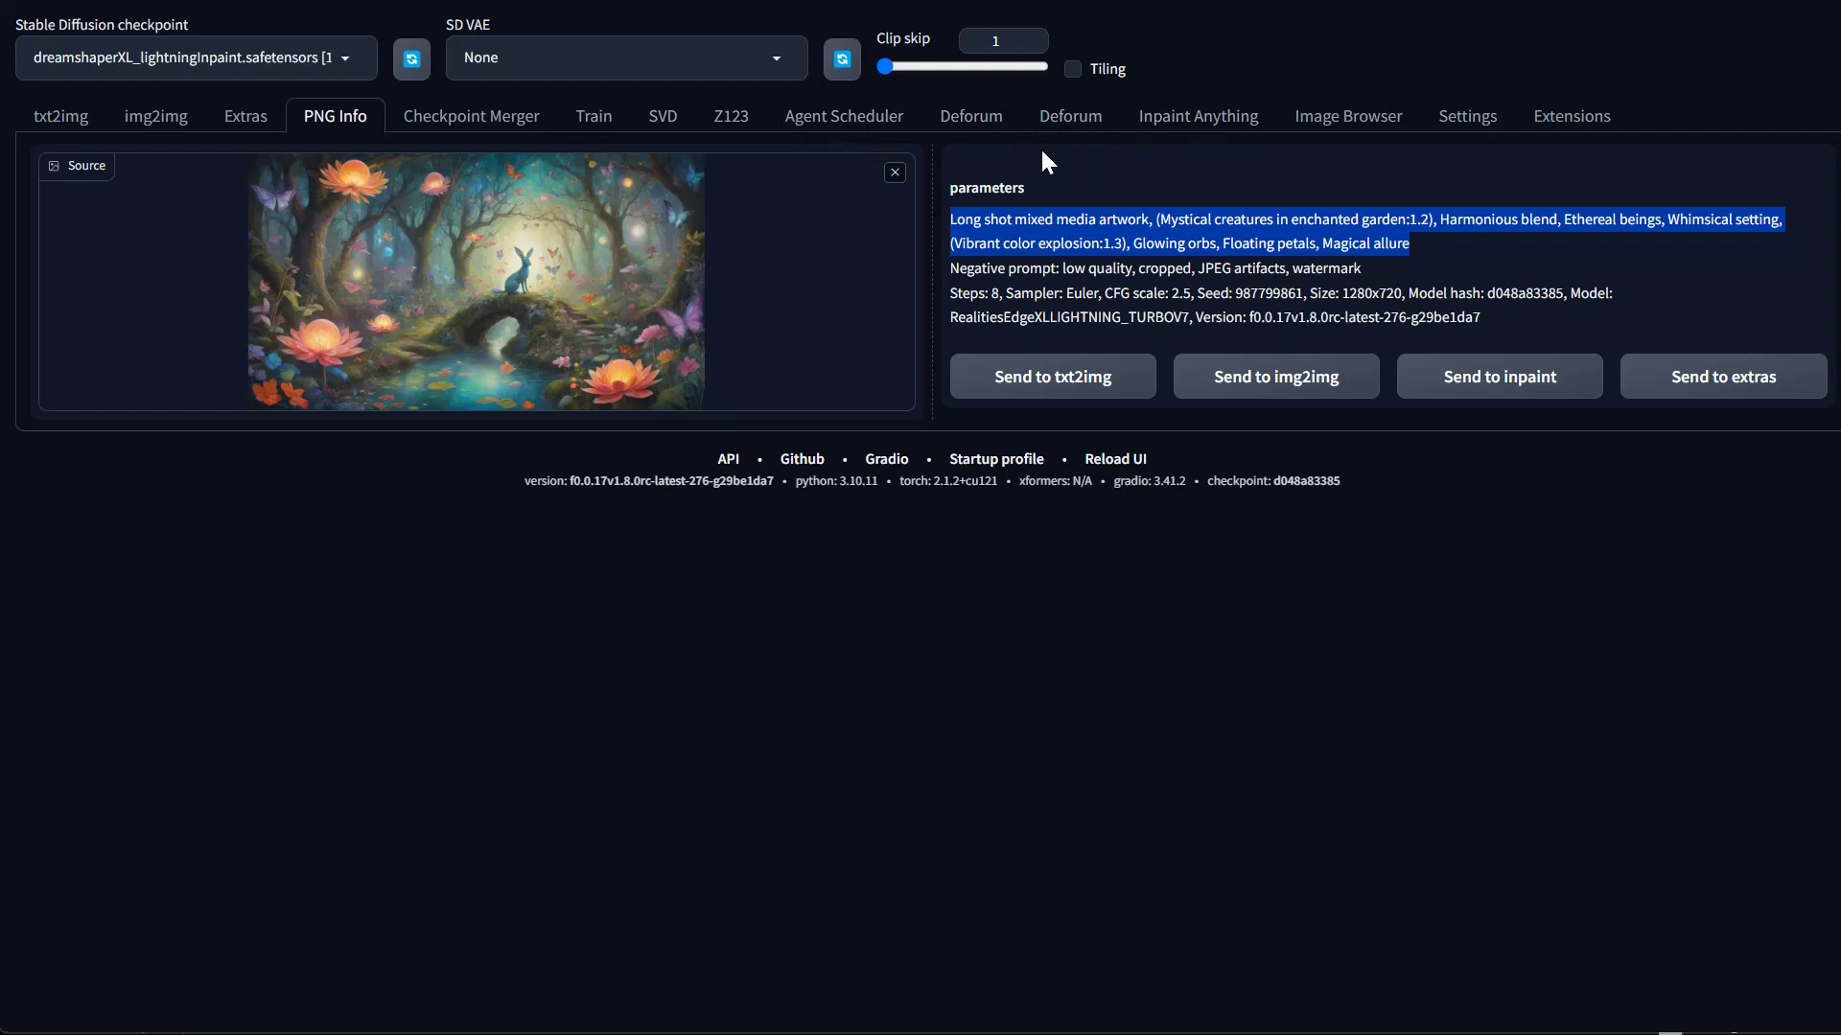
Glance at Inpaint Anything, load the first page of txt2img images in the Image Browser, and activate the EXIF keyword search
left_click(1231, 127)
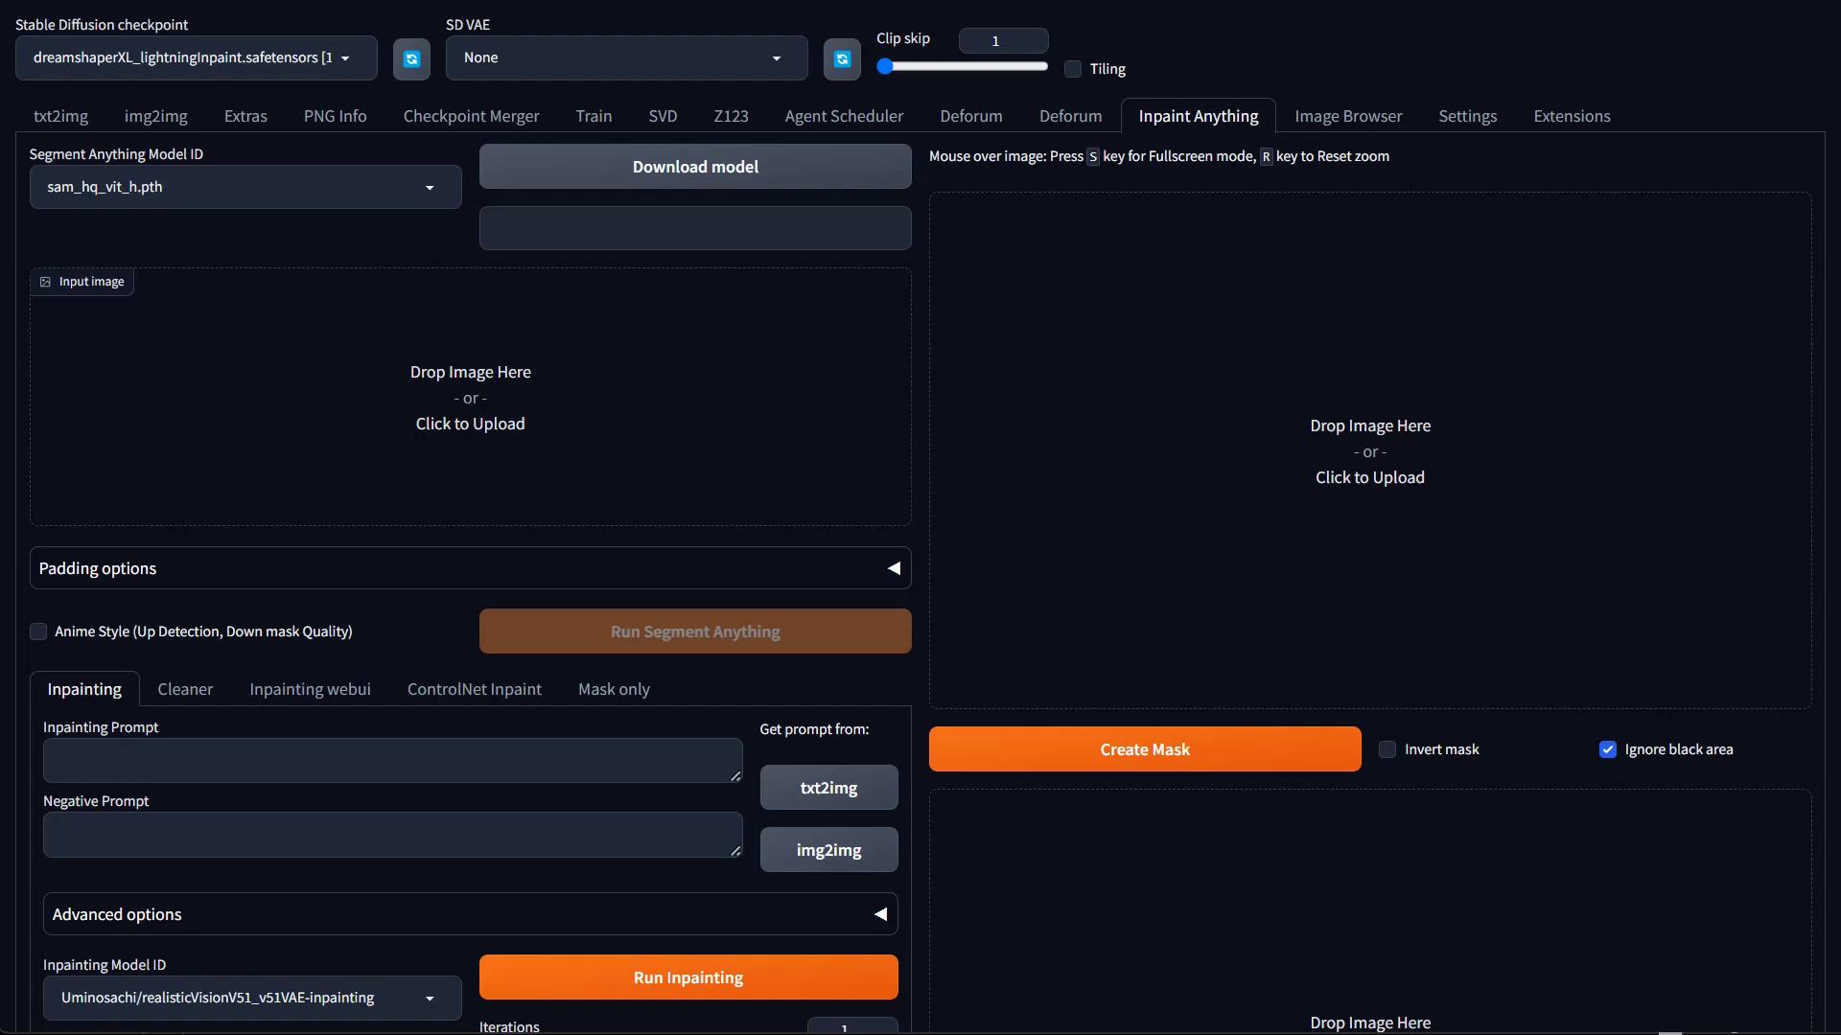
left_click(1334, 128)
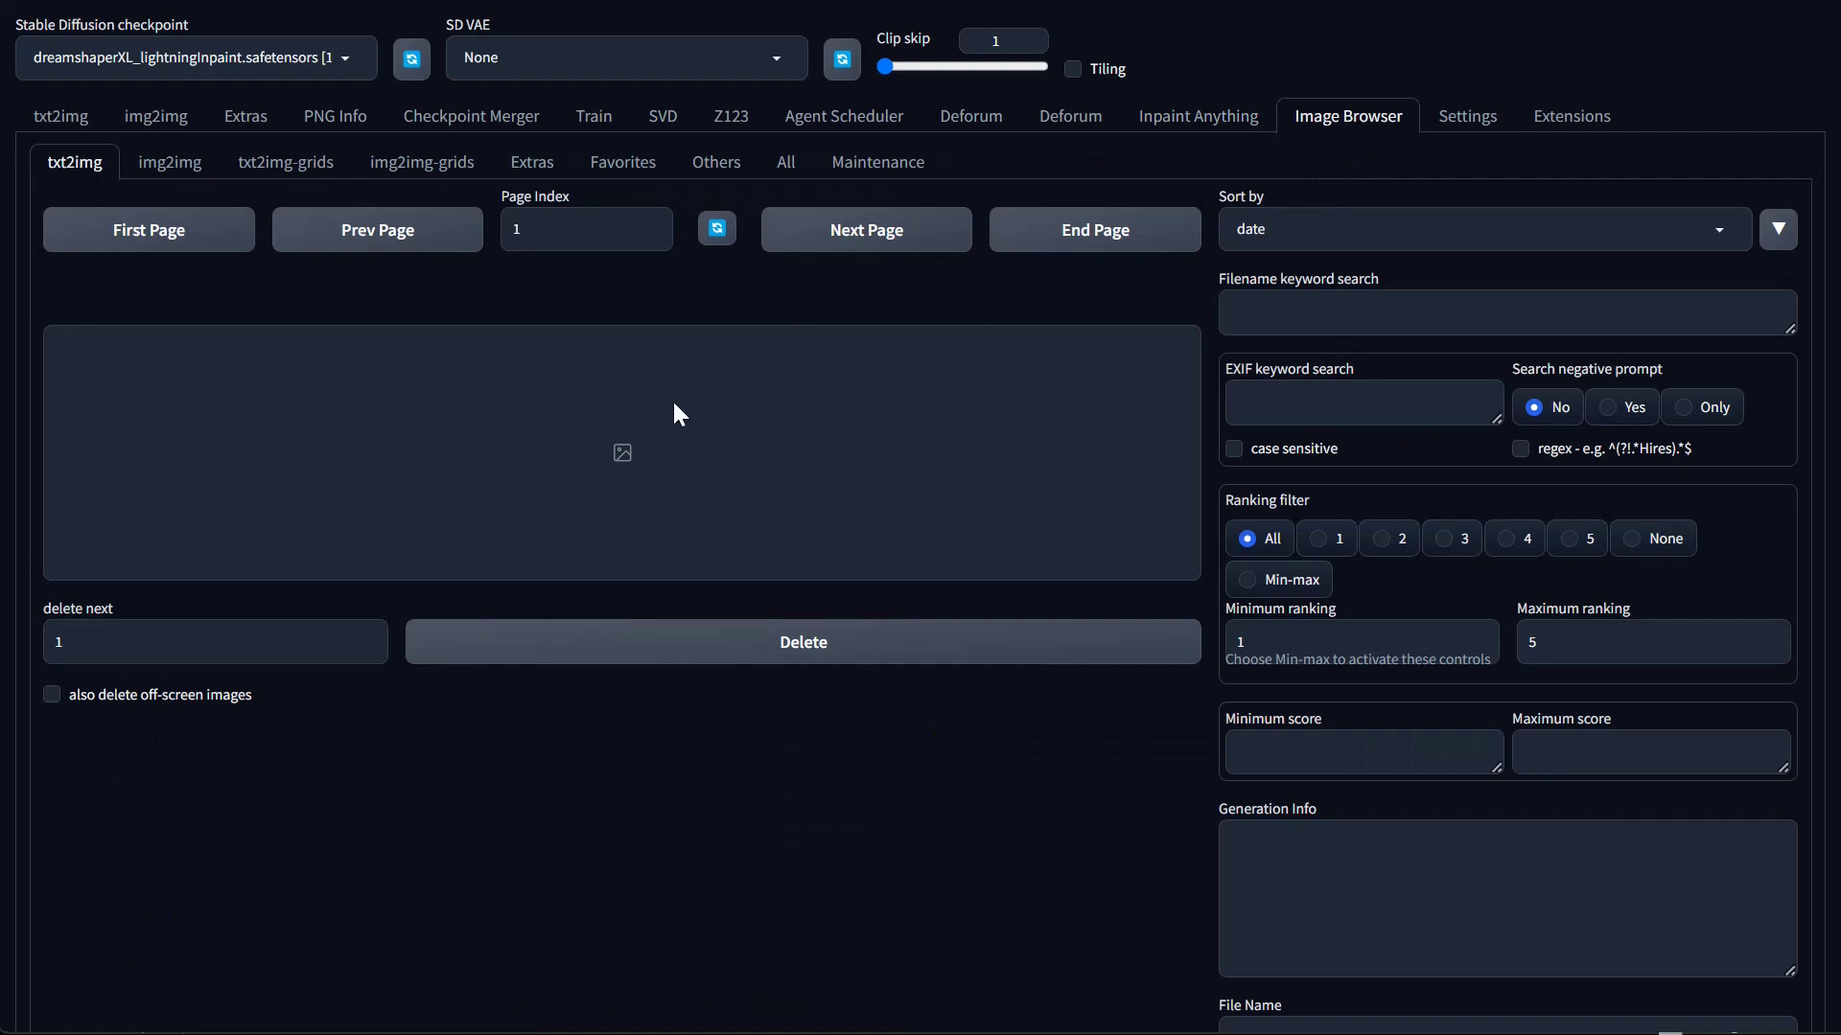
left_click(165, 238)
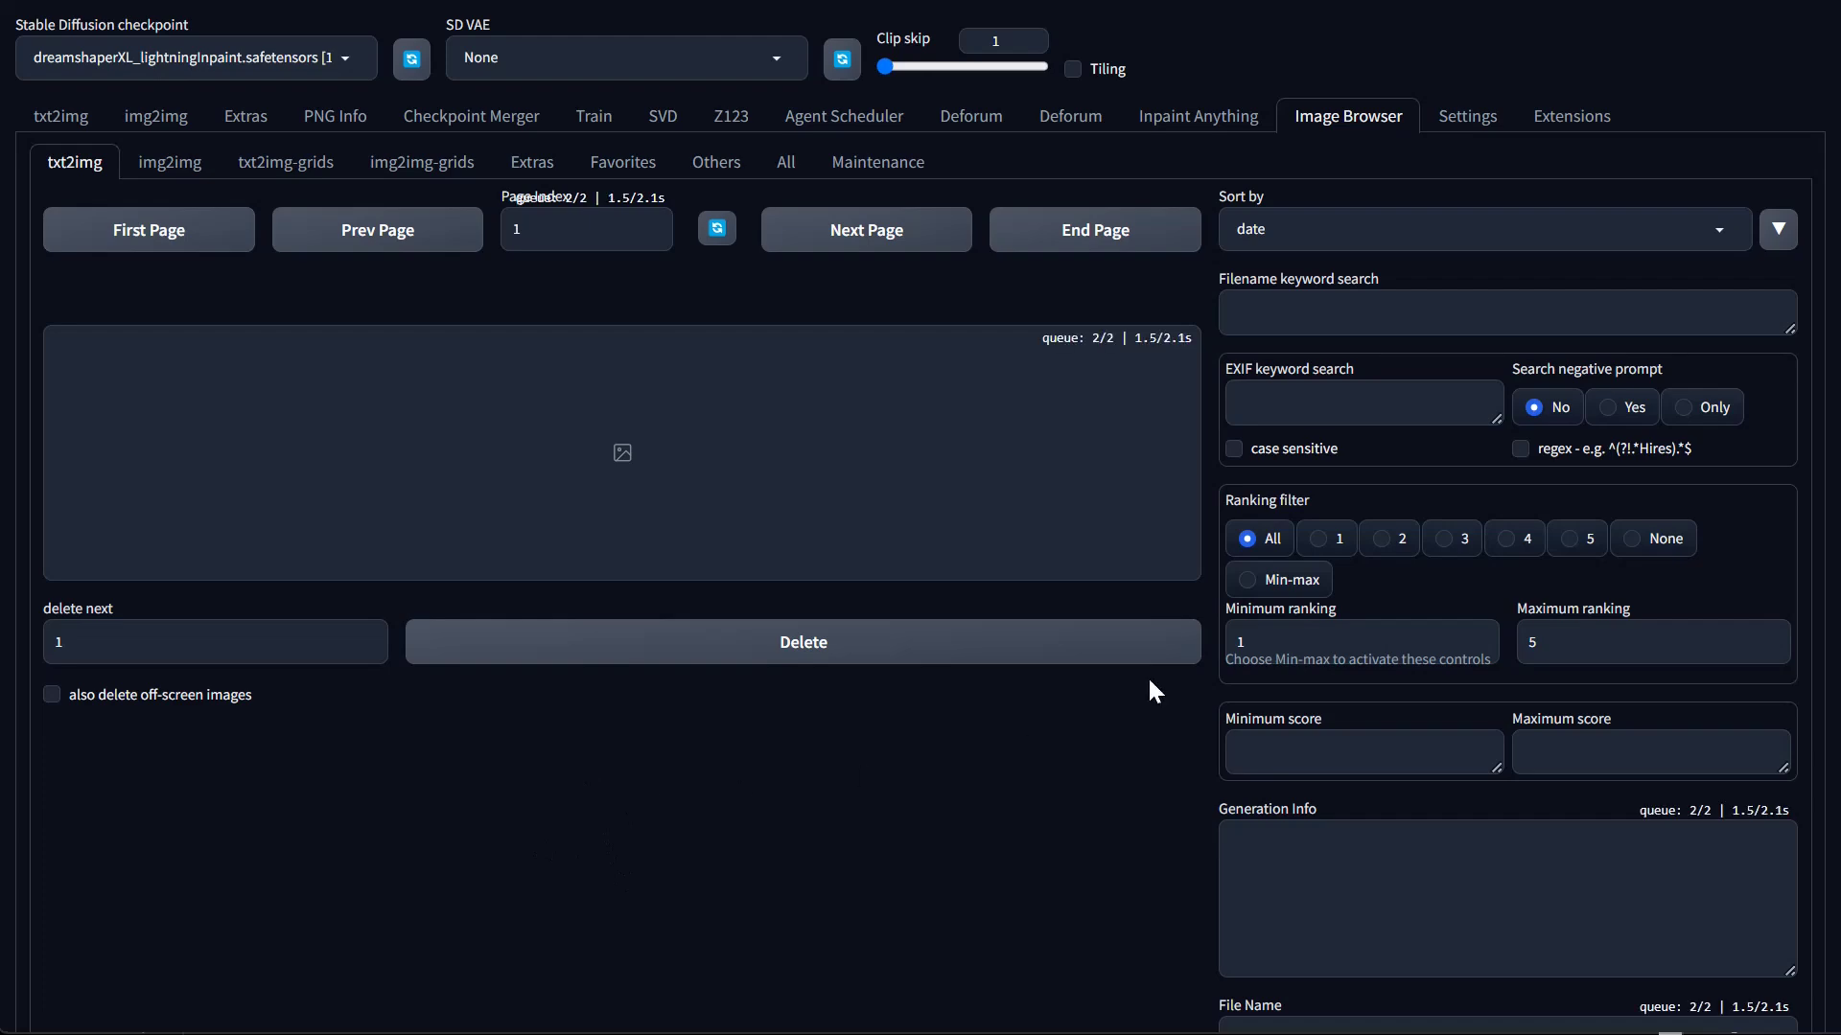
left_click(774, 640)
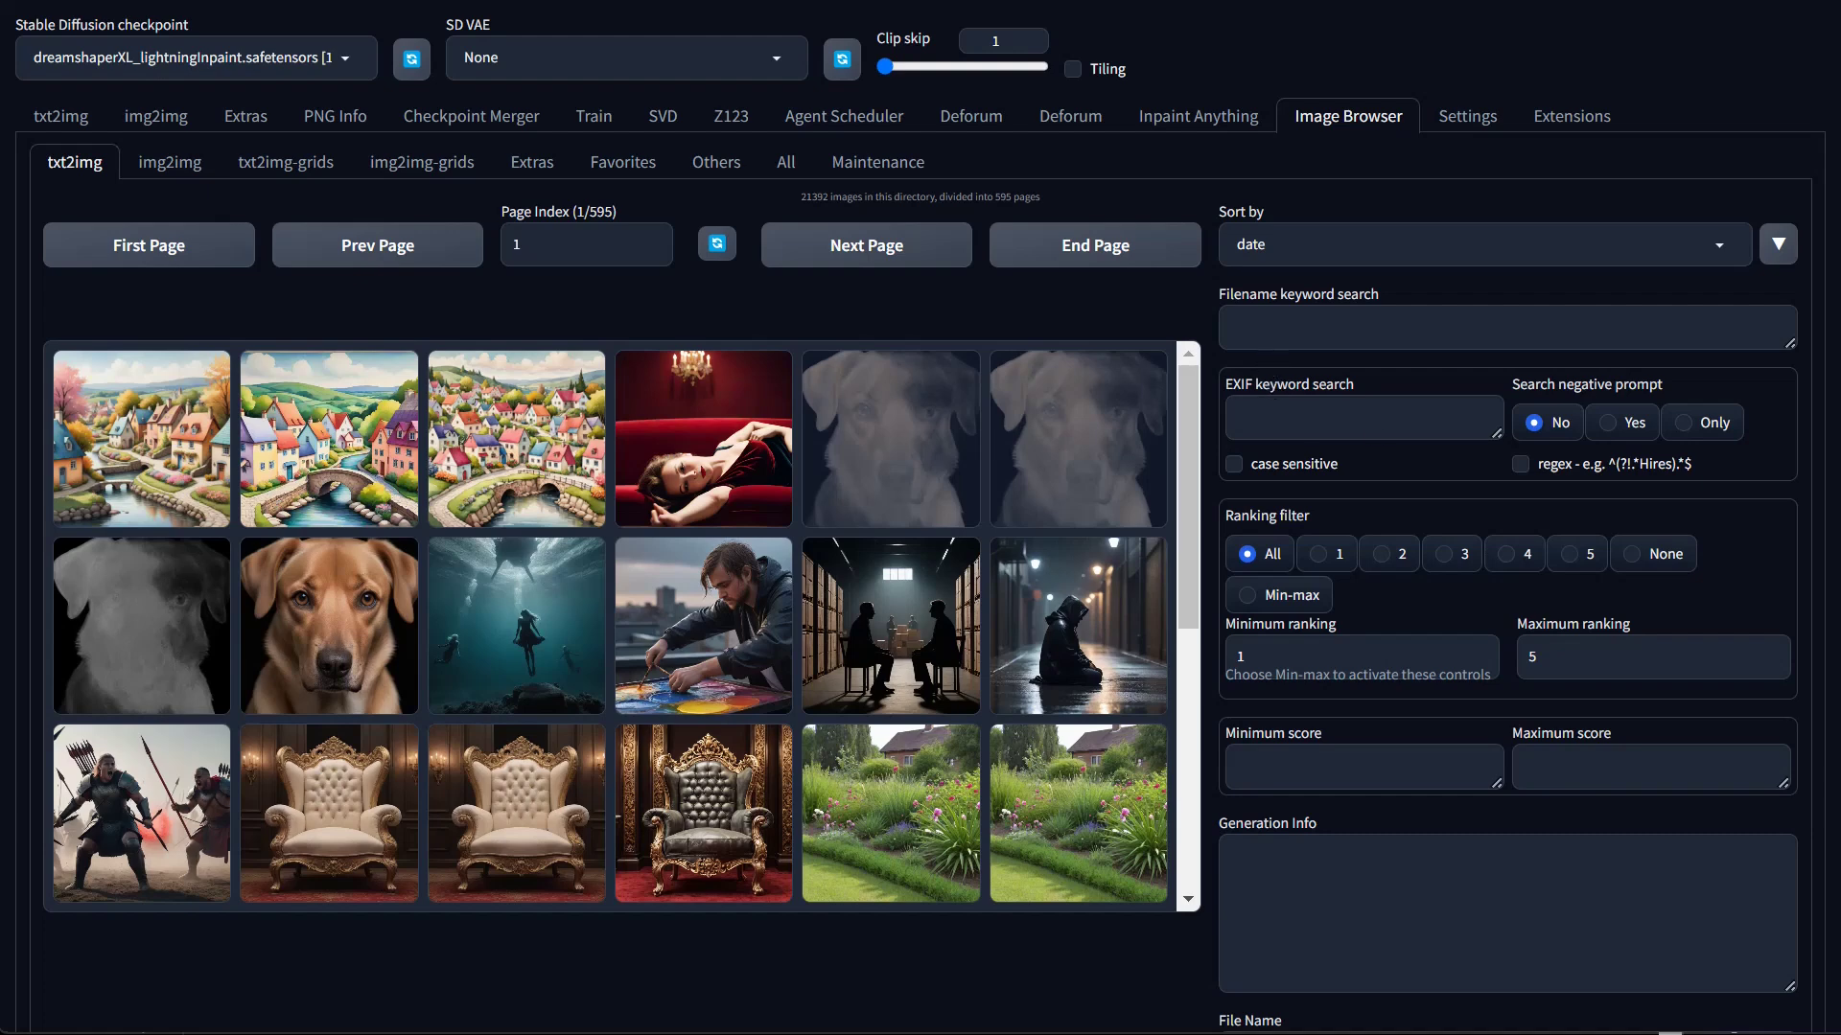
left_click(1361, 418)
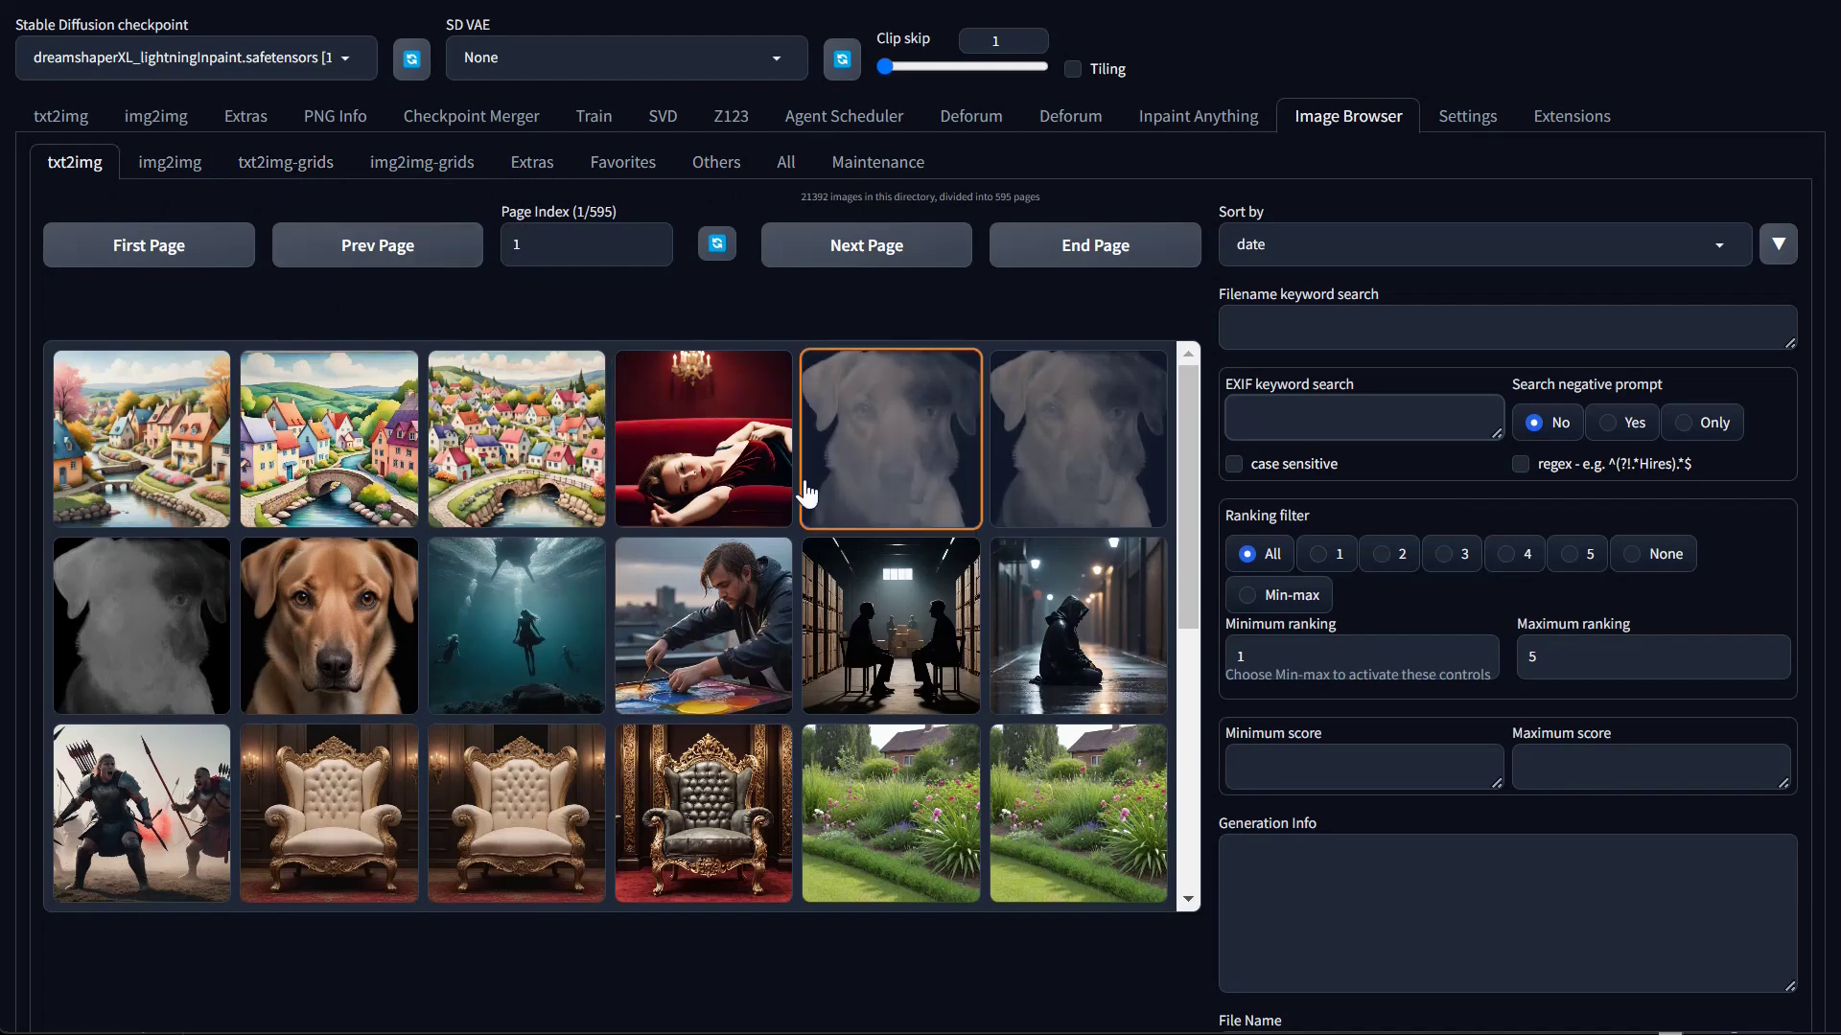
View the output paths in Settings and set the file format for images to png under Saving images/grids
left_click(1474, 129)
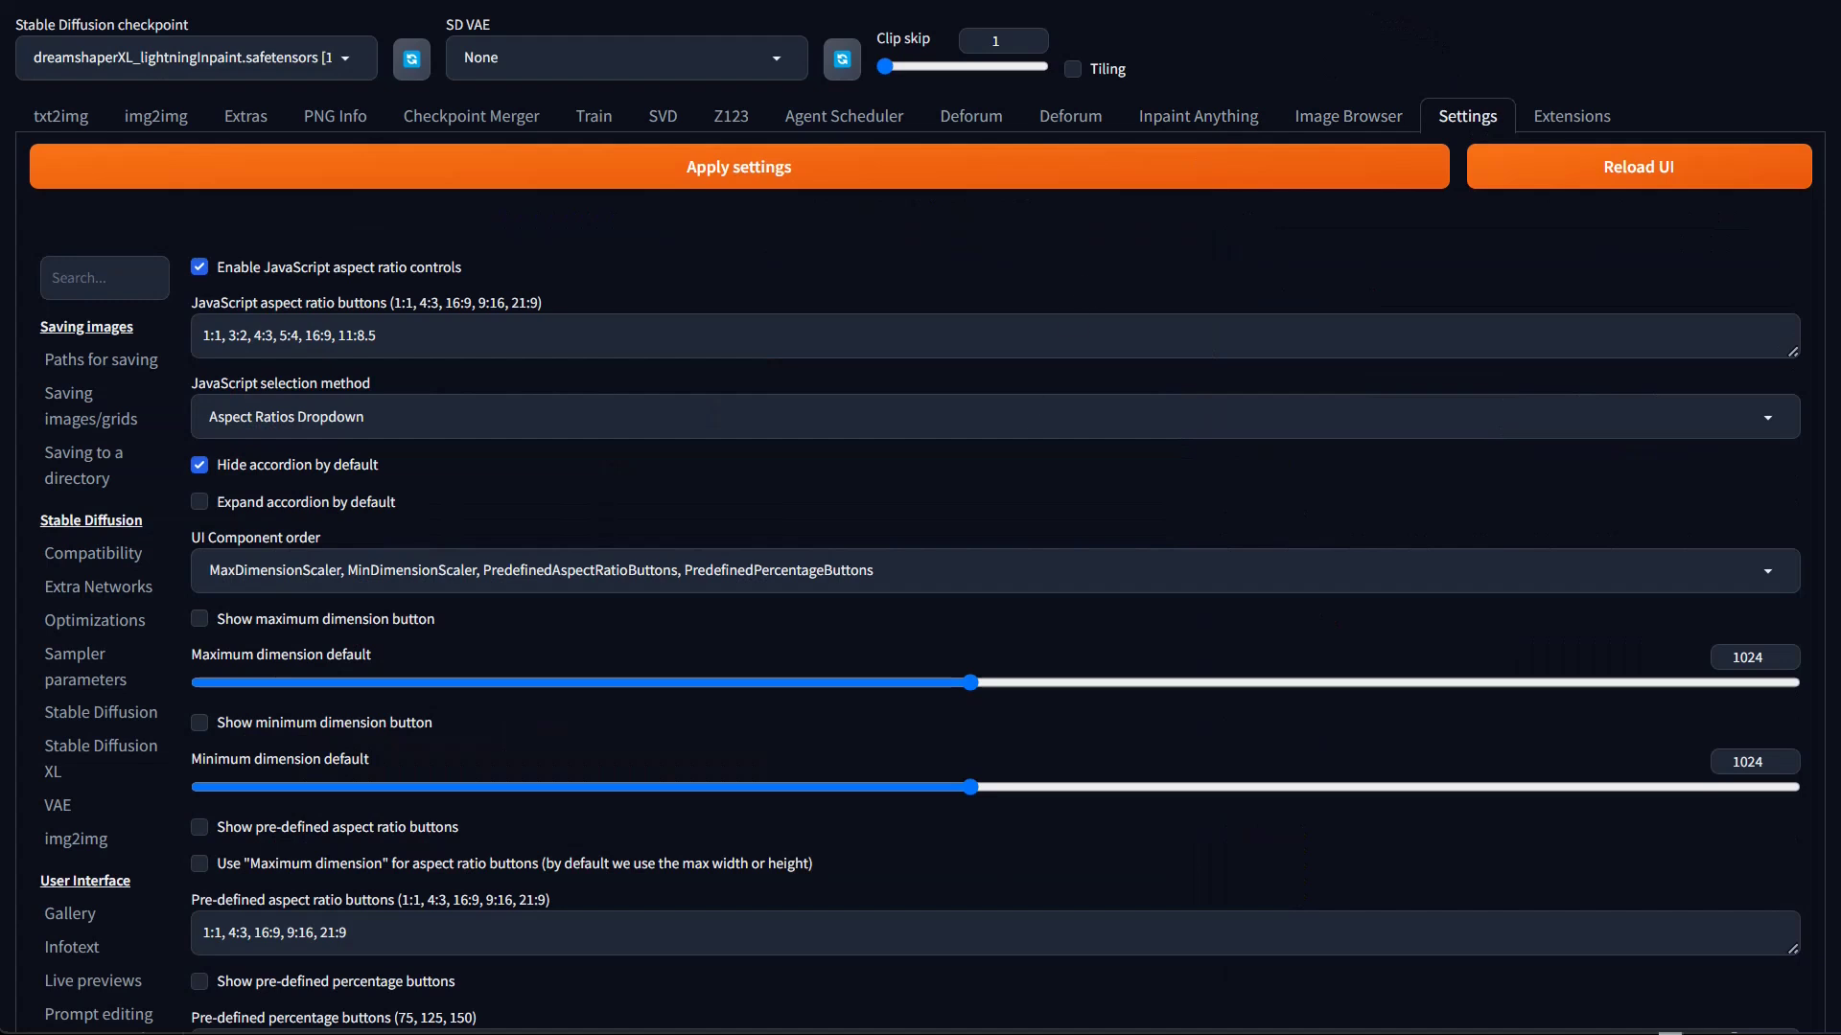
left_click(73, 369)
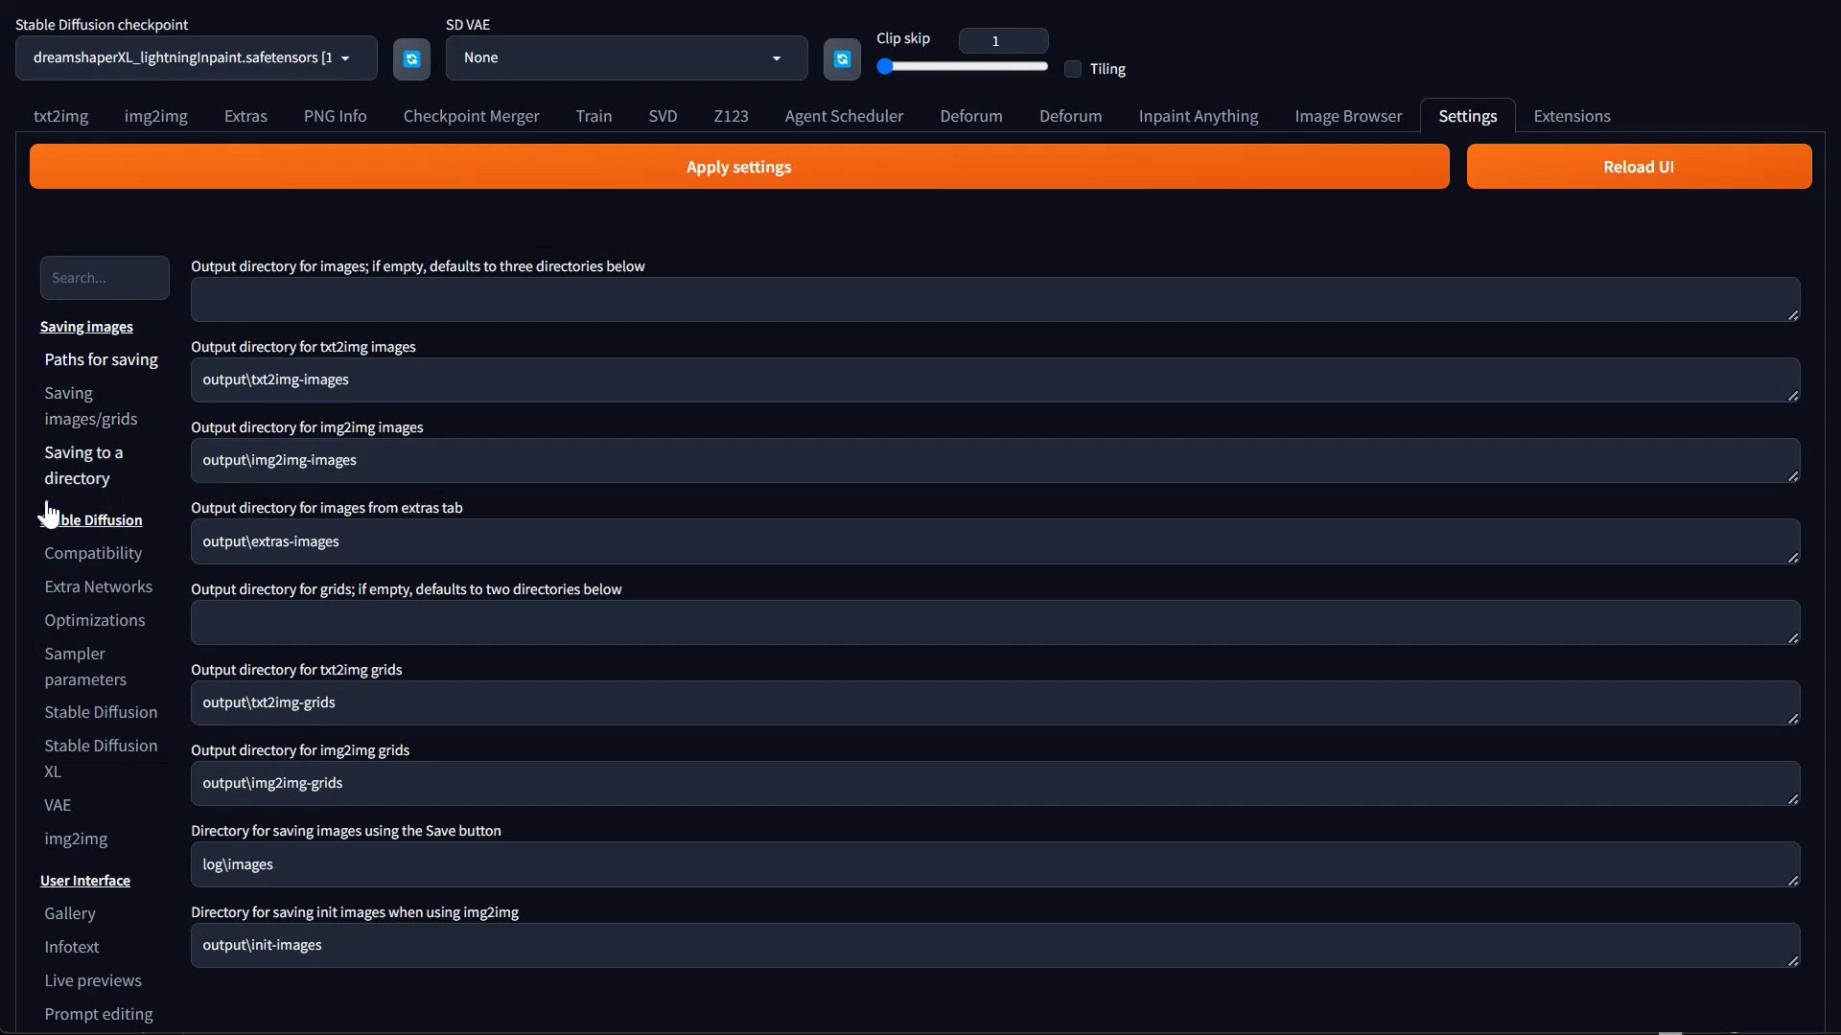
left_click(84, 410)
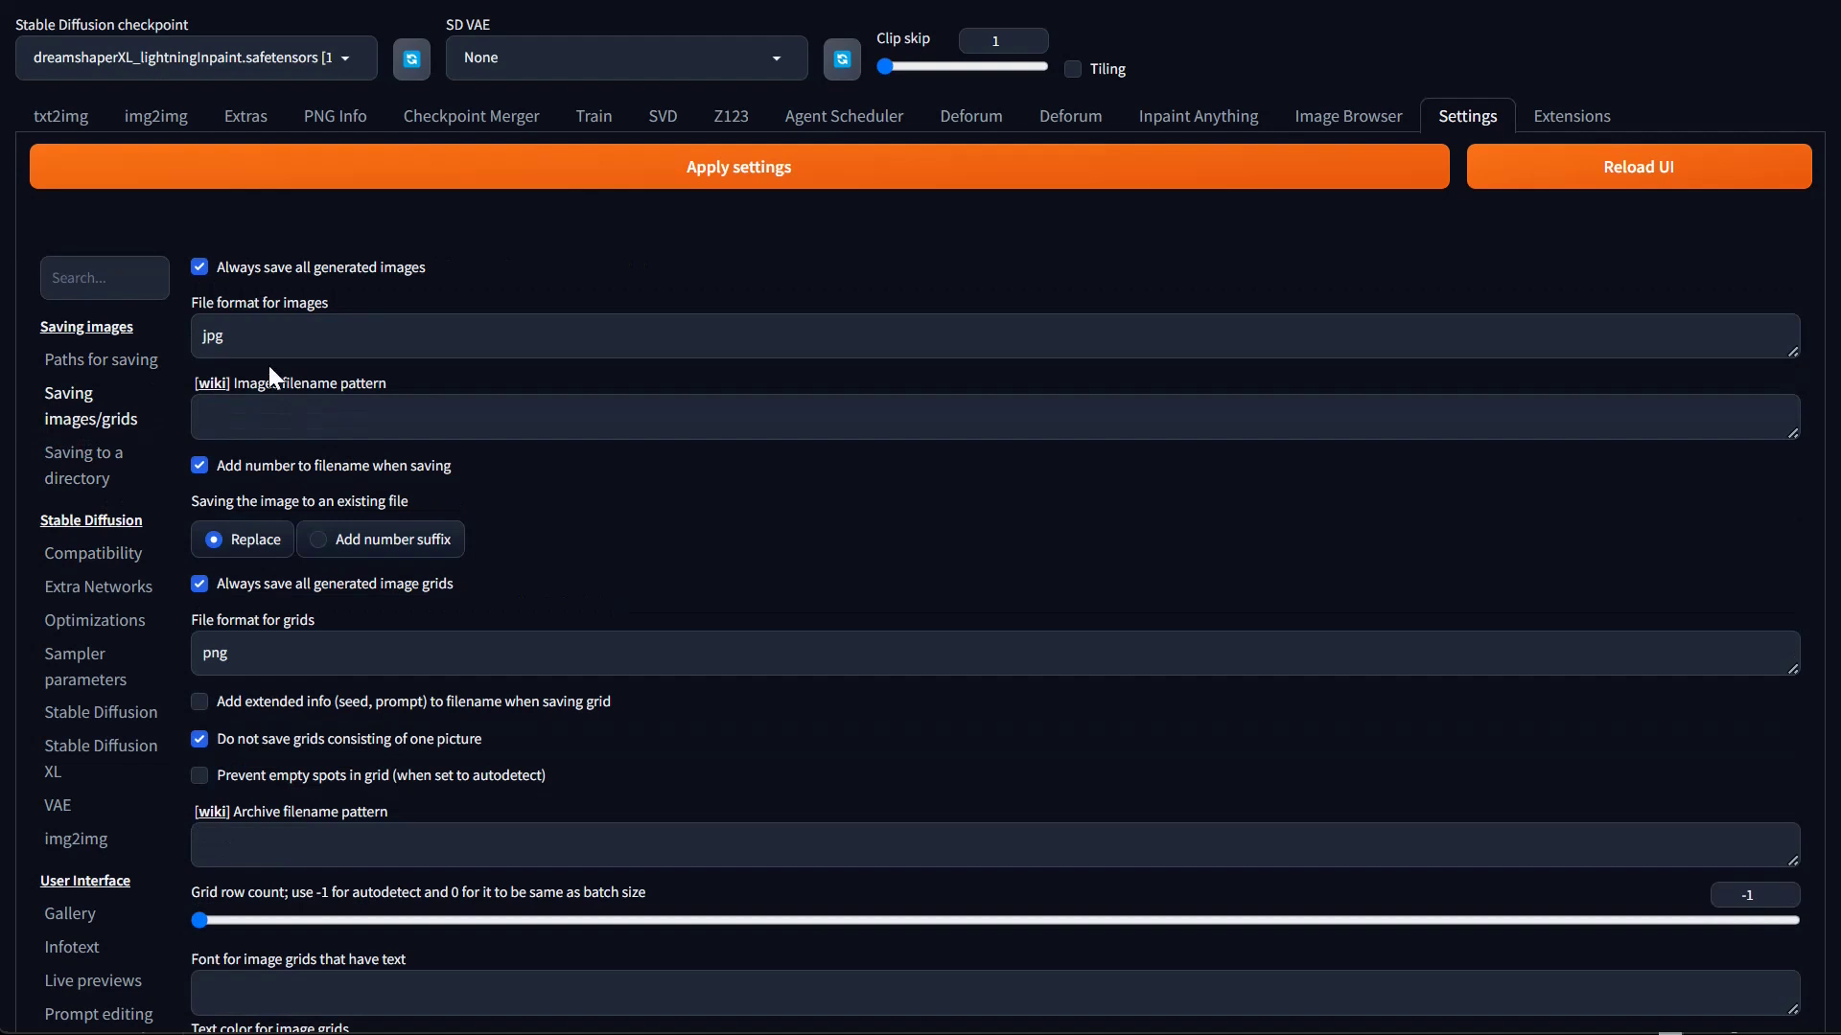
double_click(213, 335)
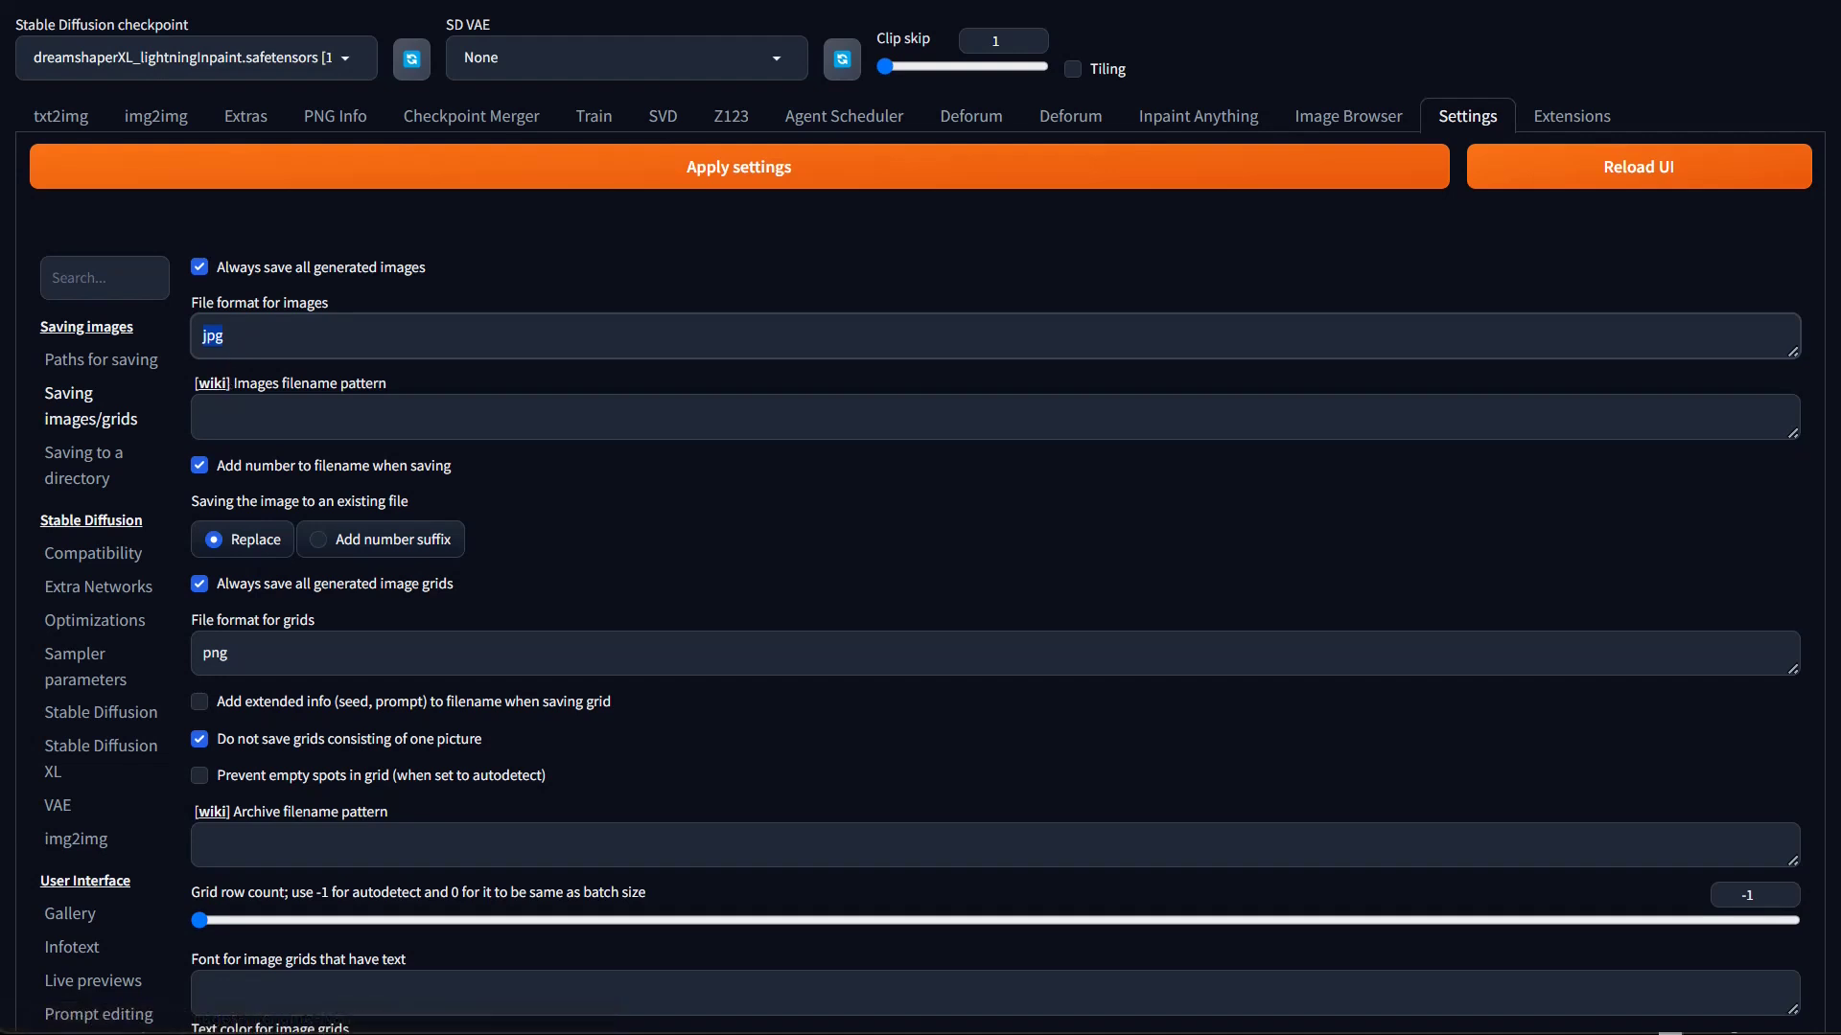
type("png")
left_click(692, 235)
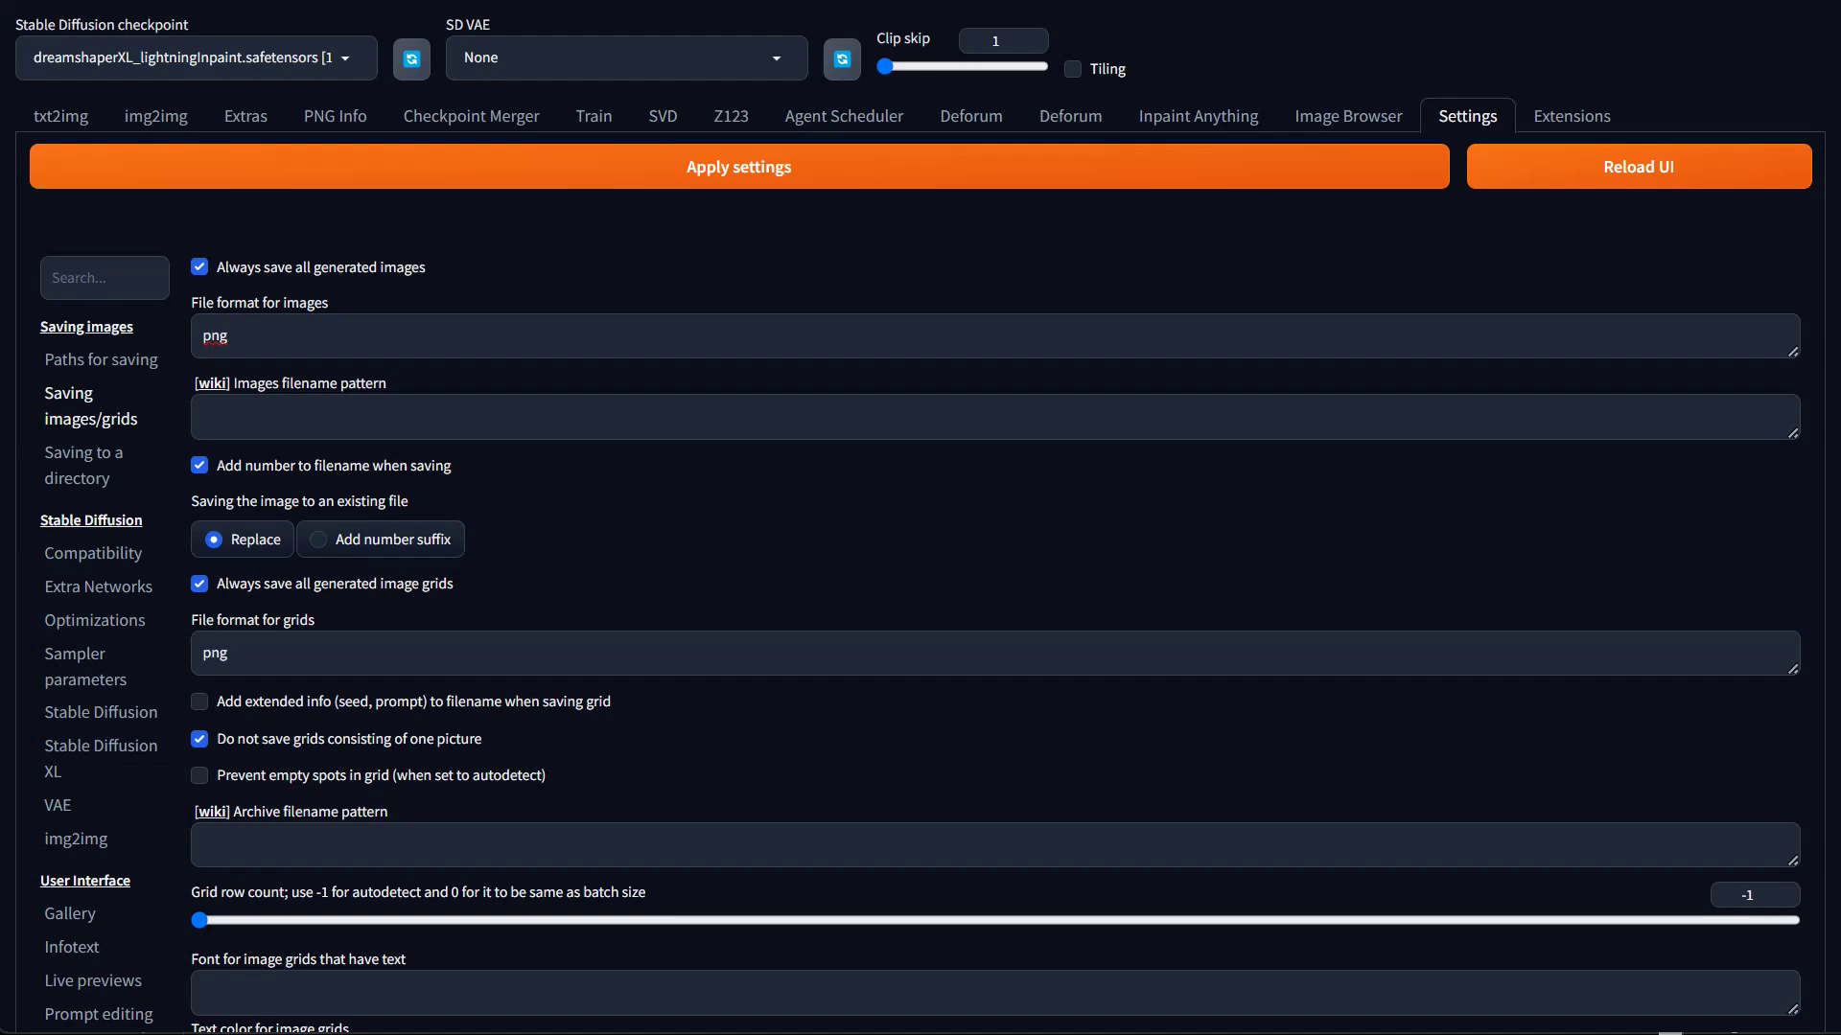
Examine the remaining image-saving options, especially JPEG quality, the file size limit and the width/height limit for saving large images as JPG
scroll(919, 575, "down", 5)
scroll(919, 576, "up", 5)
scroll(918, 576, "down", 2)
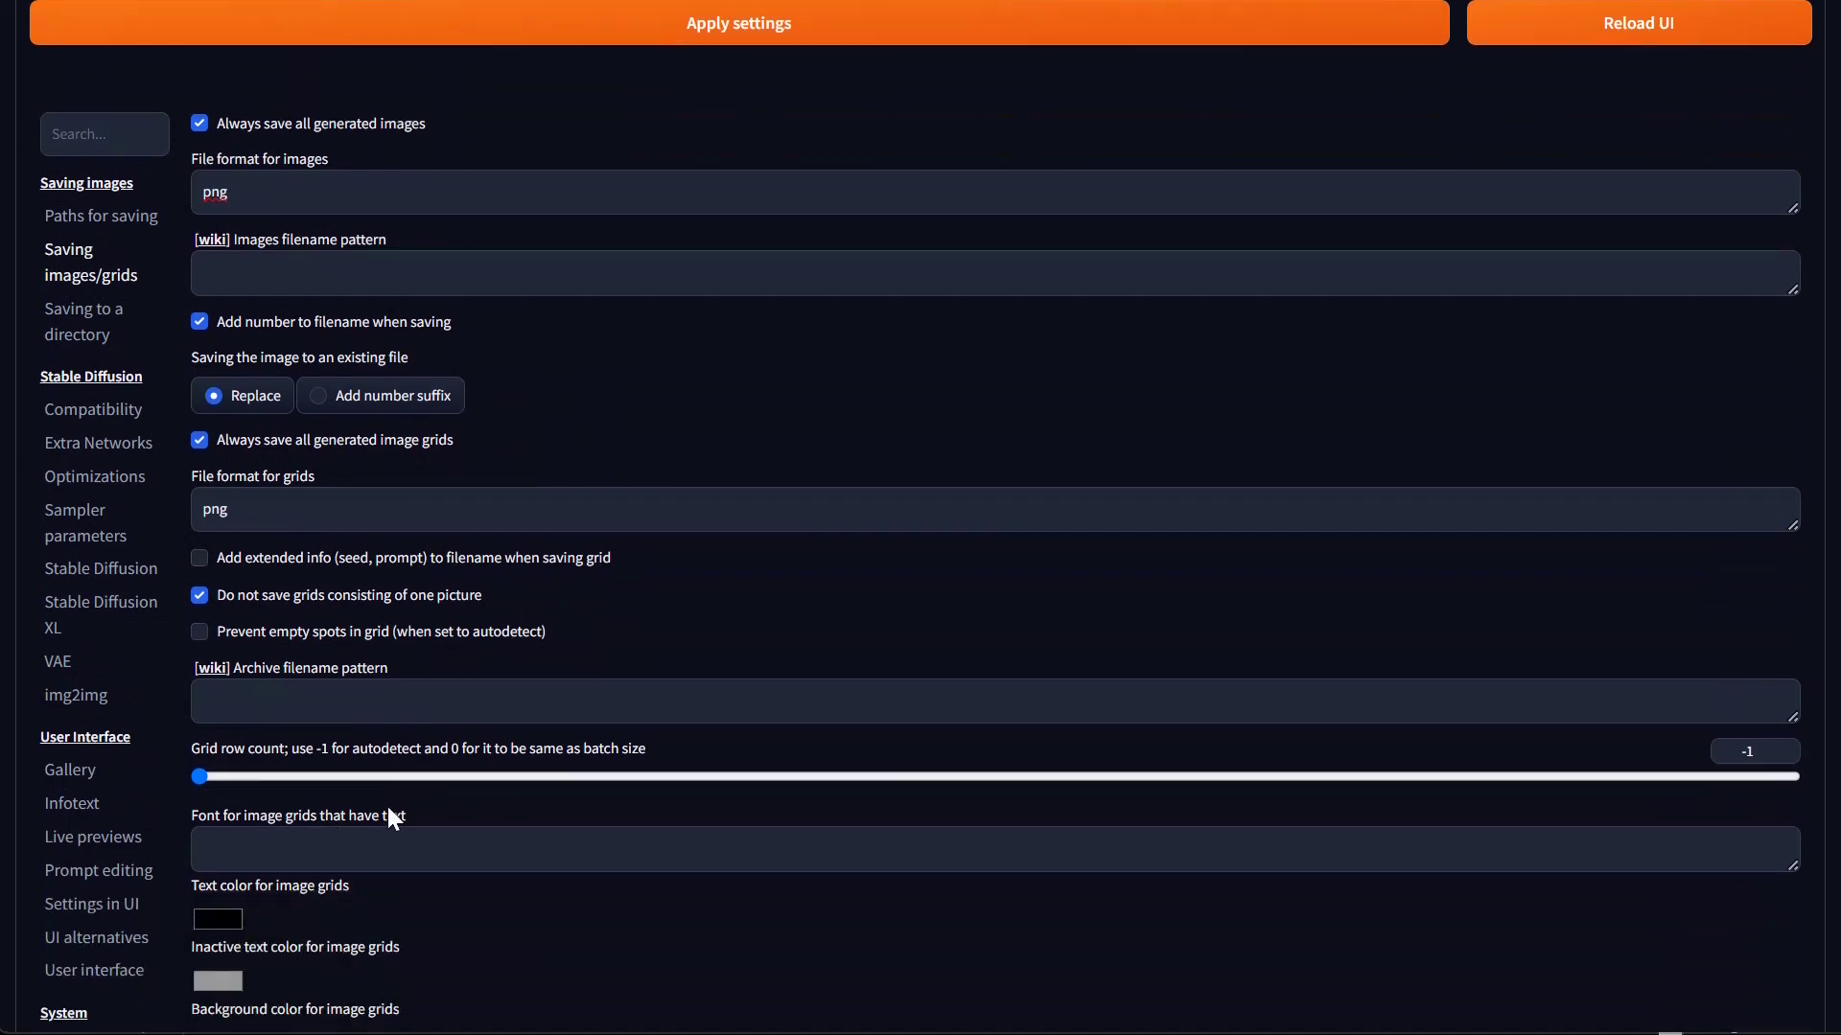
scroll(387, 807, "down", 5)
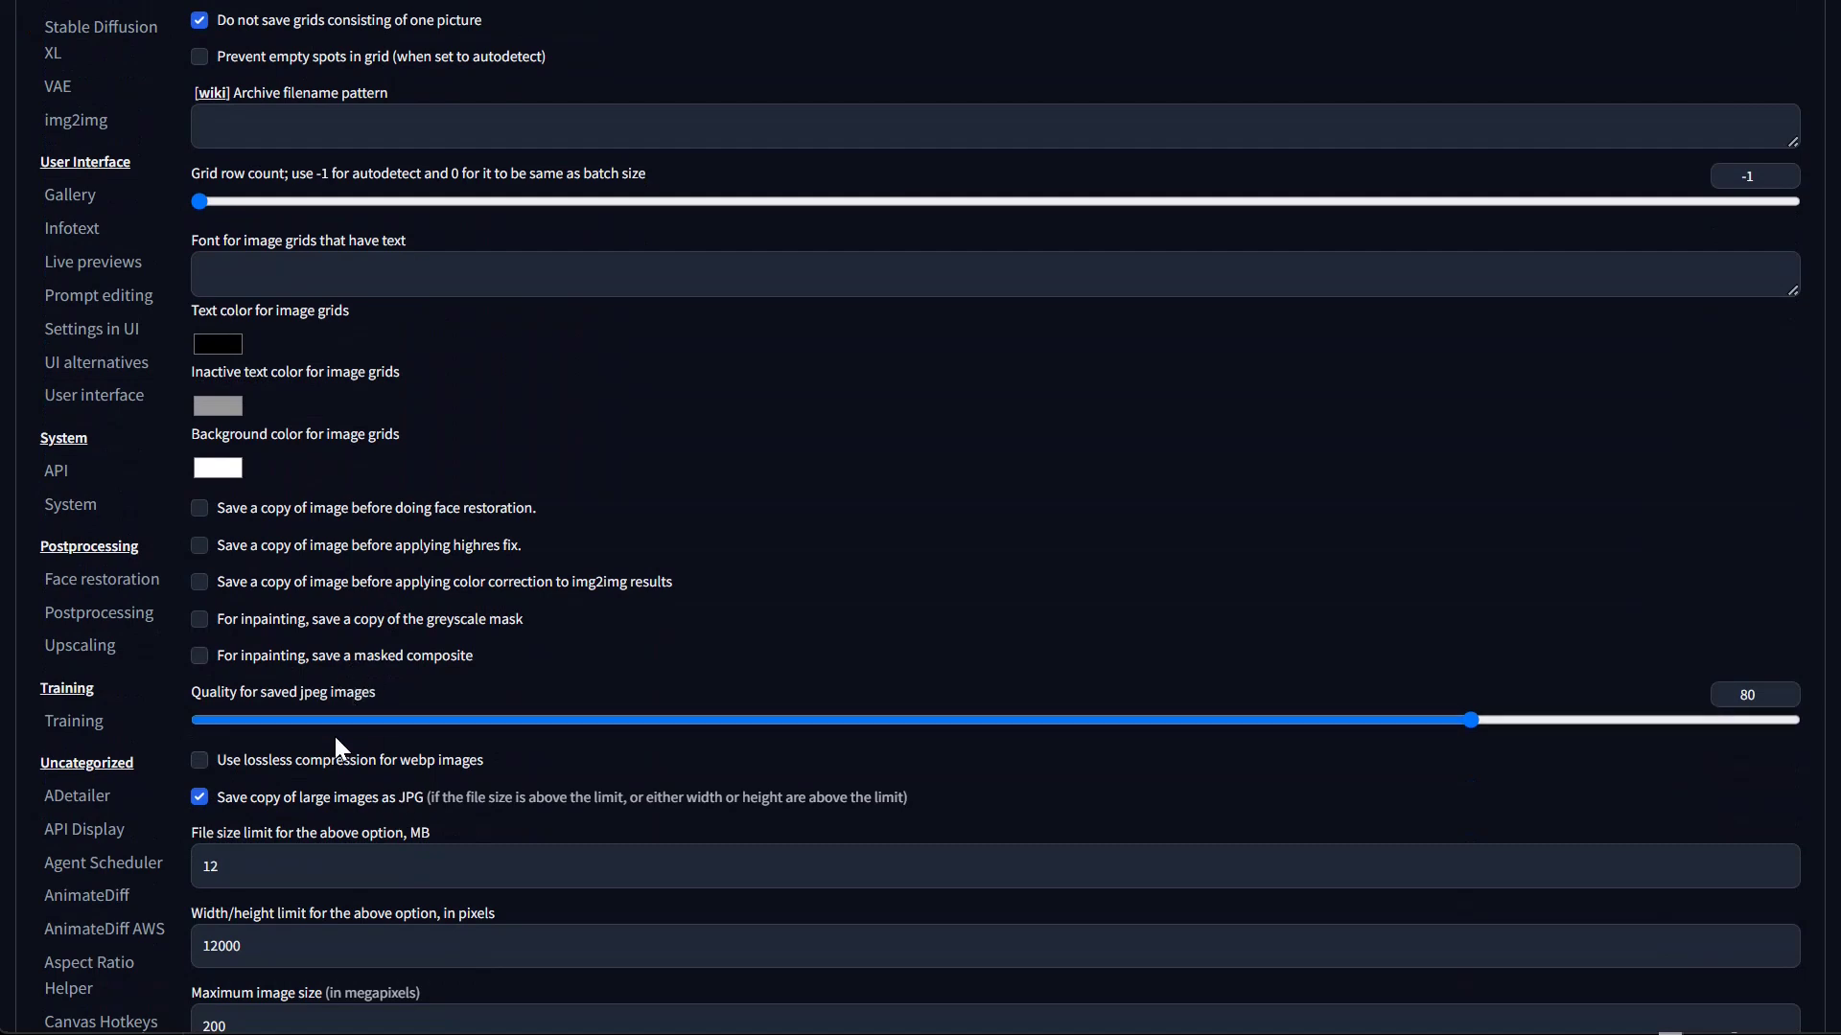
scroll(340, 764, "down", 3)
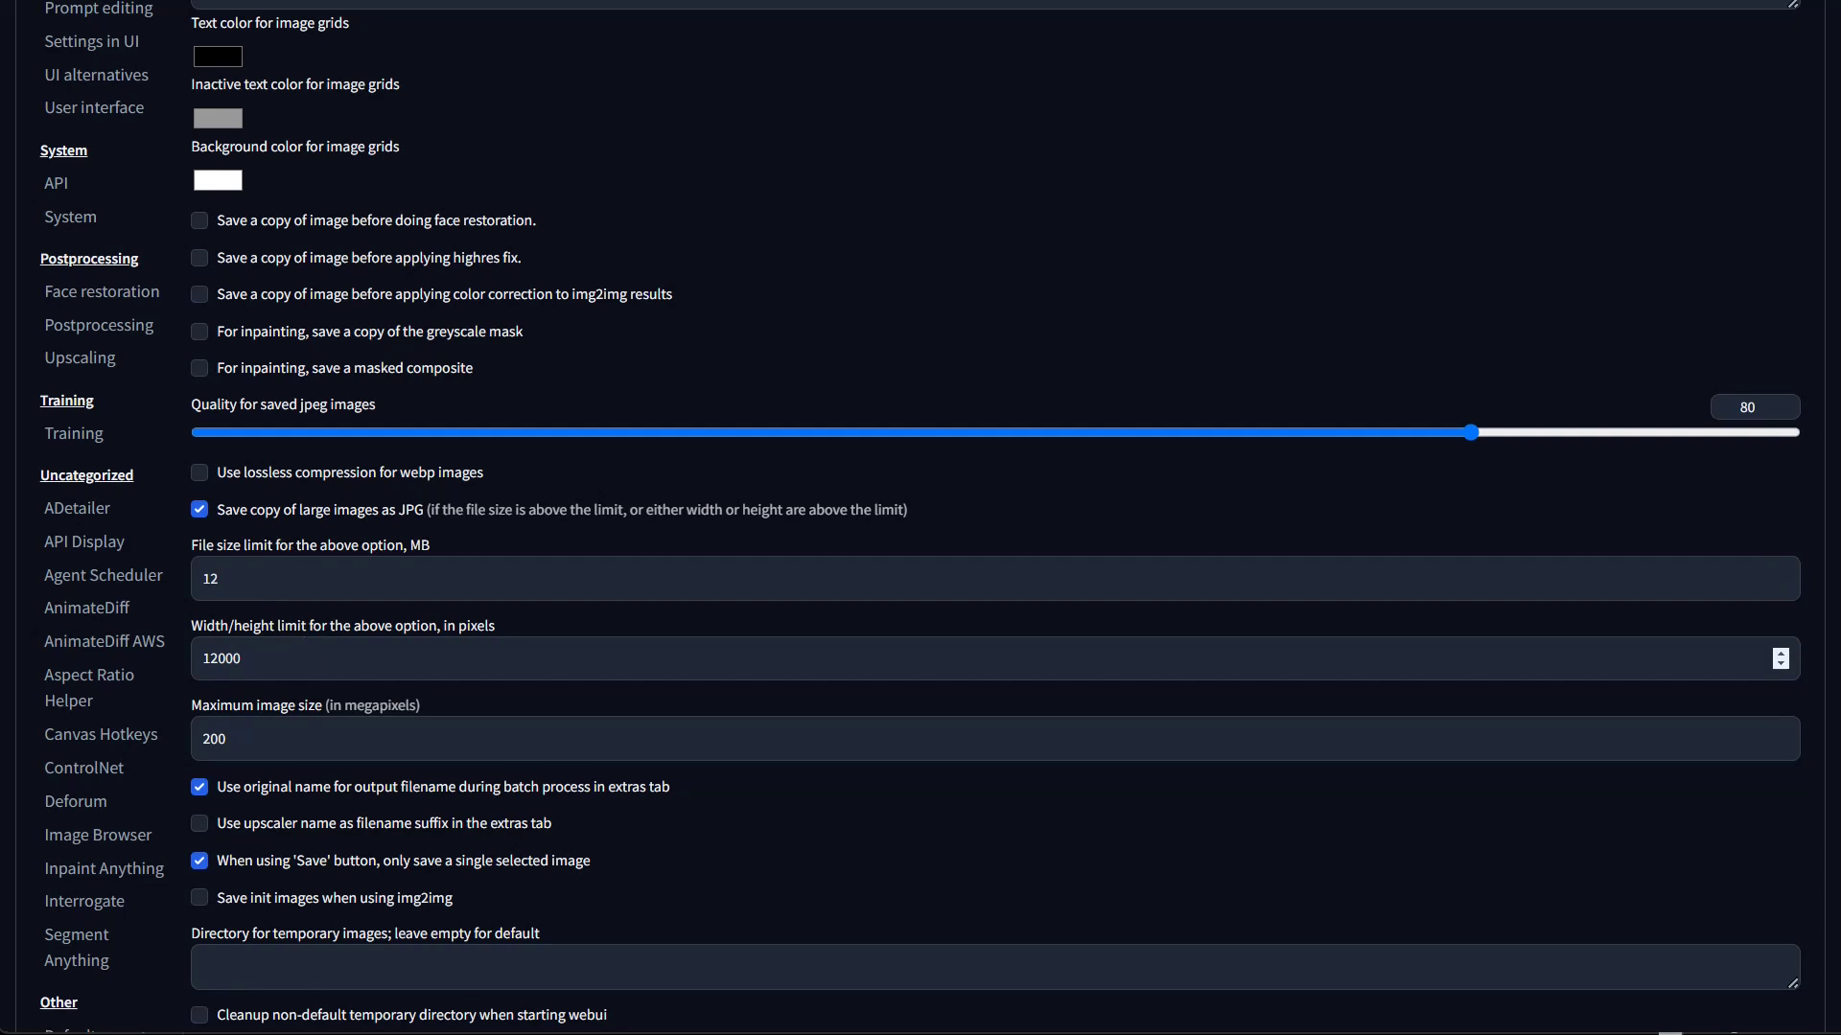
left_click_drag(303, 656, 132, 675)
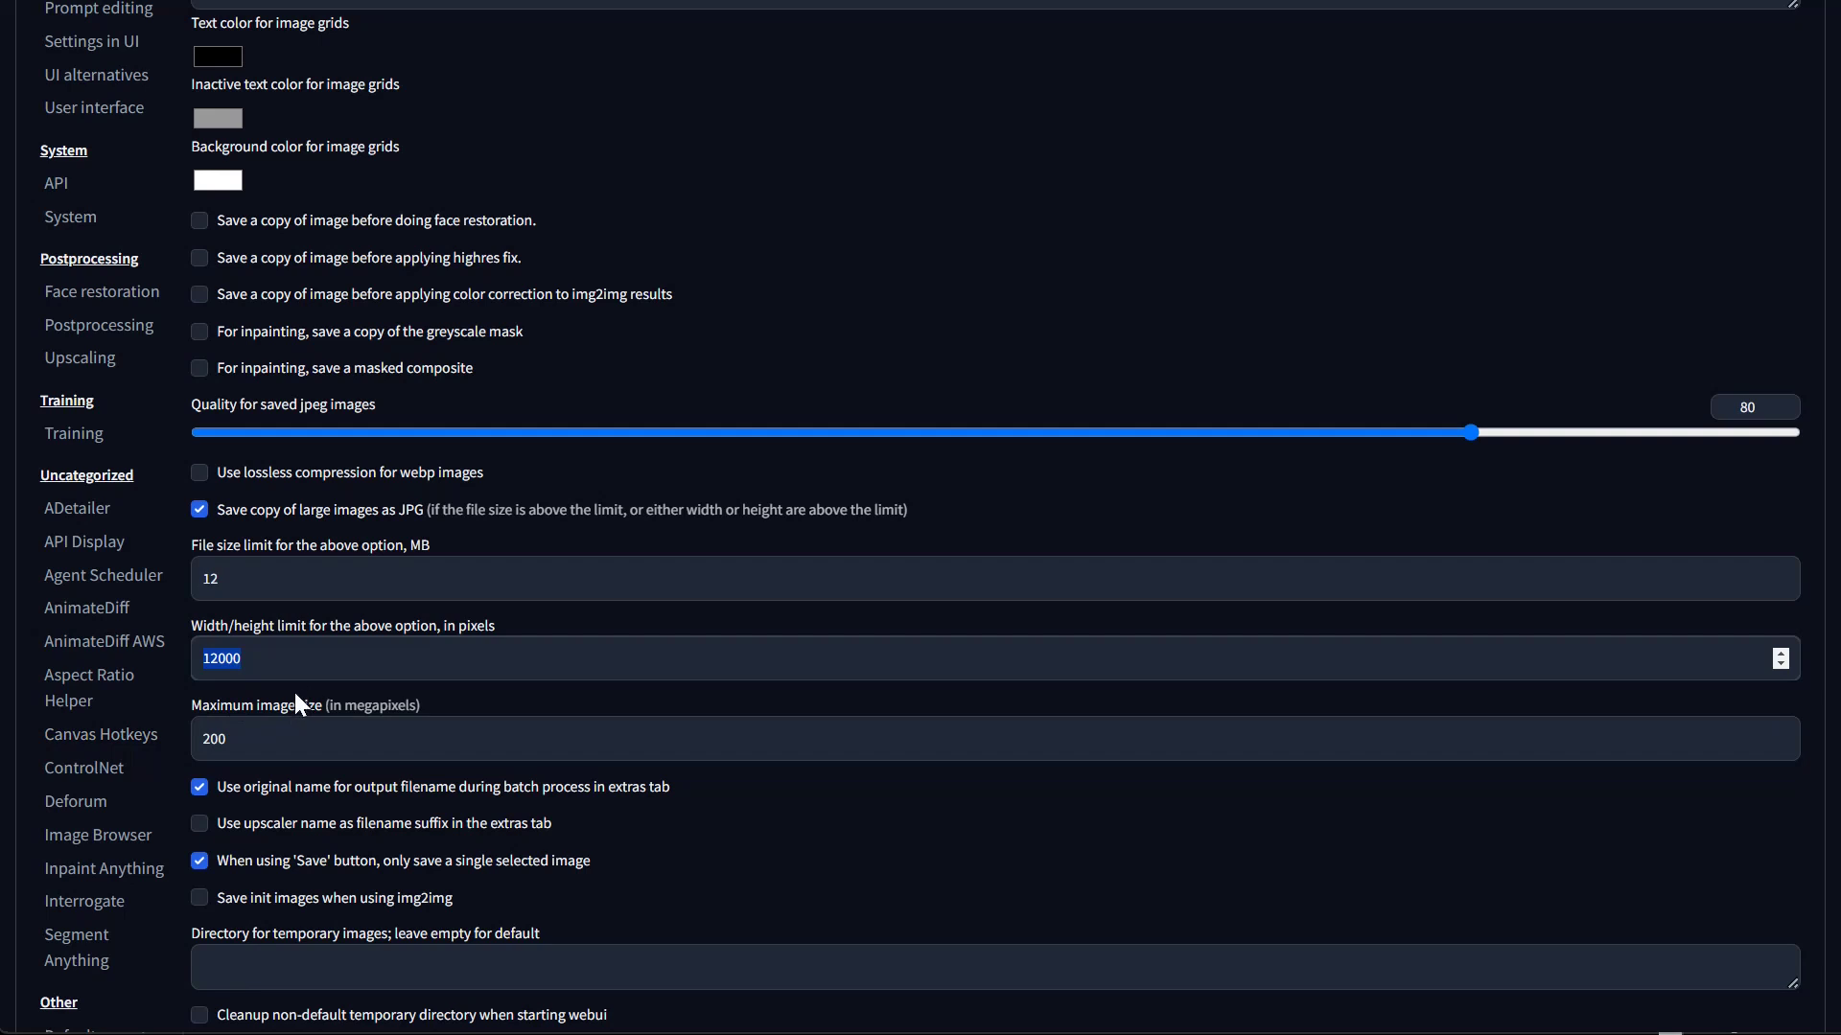
left_click(261, 659)
key("ctrl+a")
left_click(384, 579)
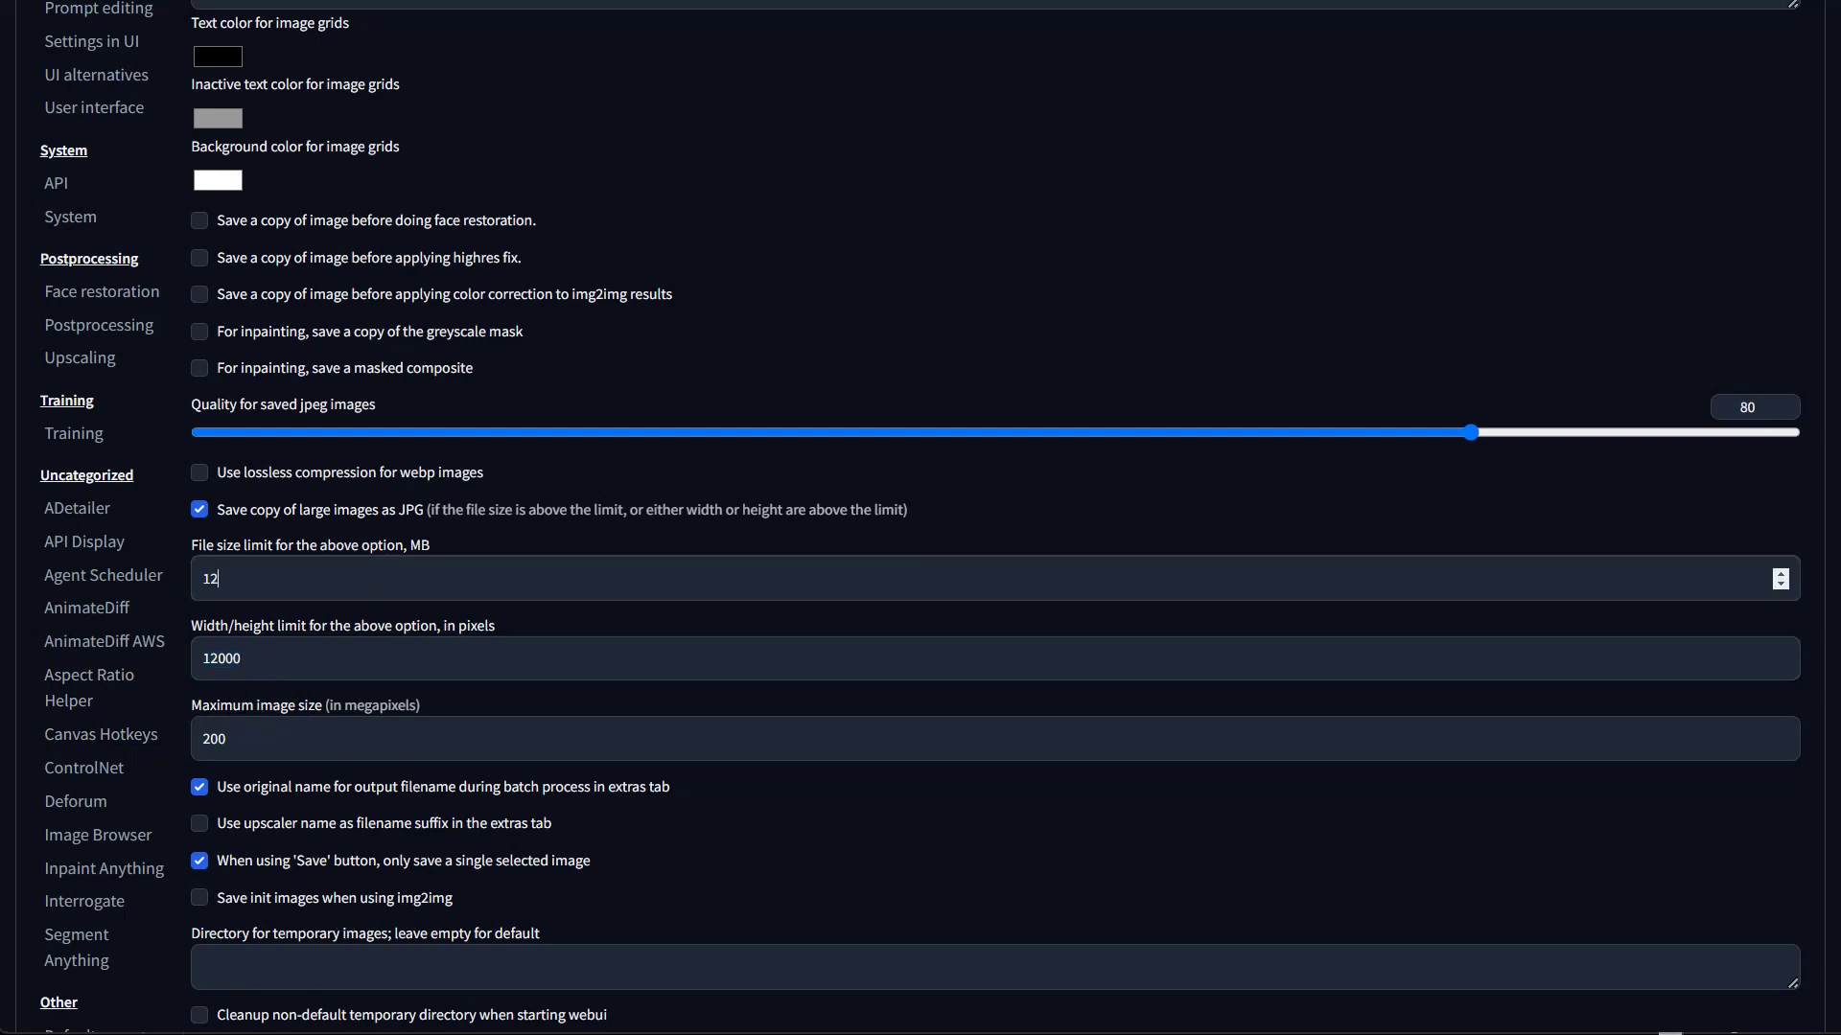
key("ctrl+a")
scroll(122, 216, "up", 9)
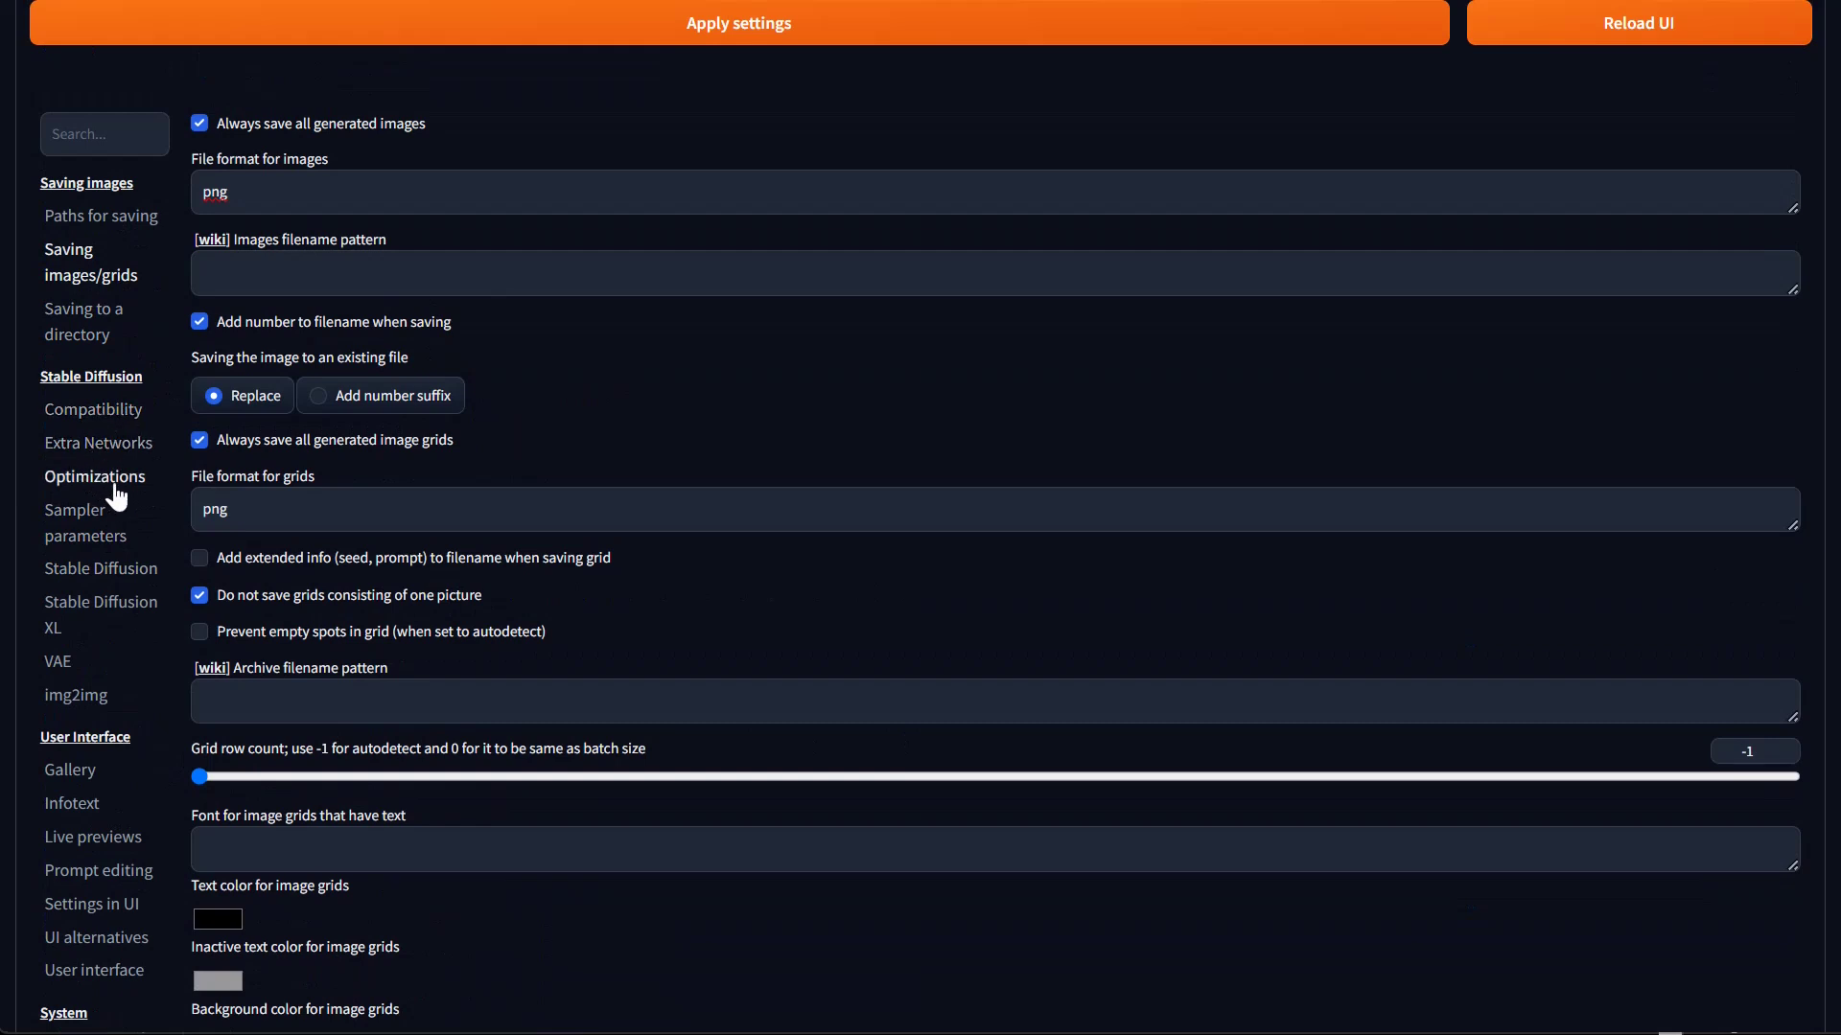
View the settings for Optimizations, Saving to a directory and Stable Diffusion
left_click(121, 482)
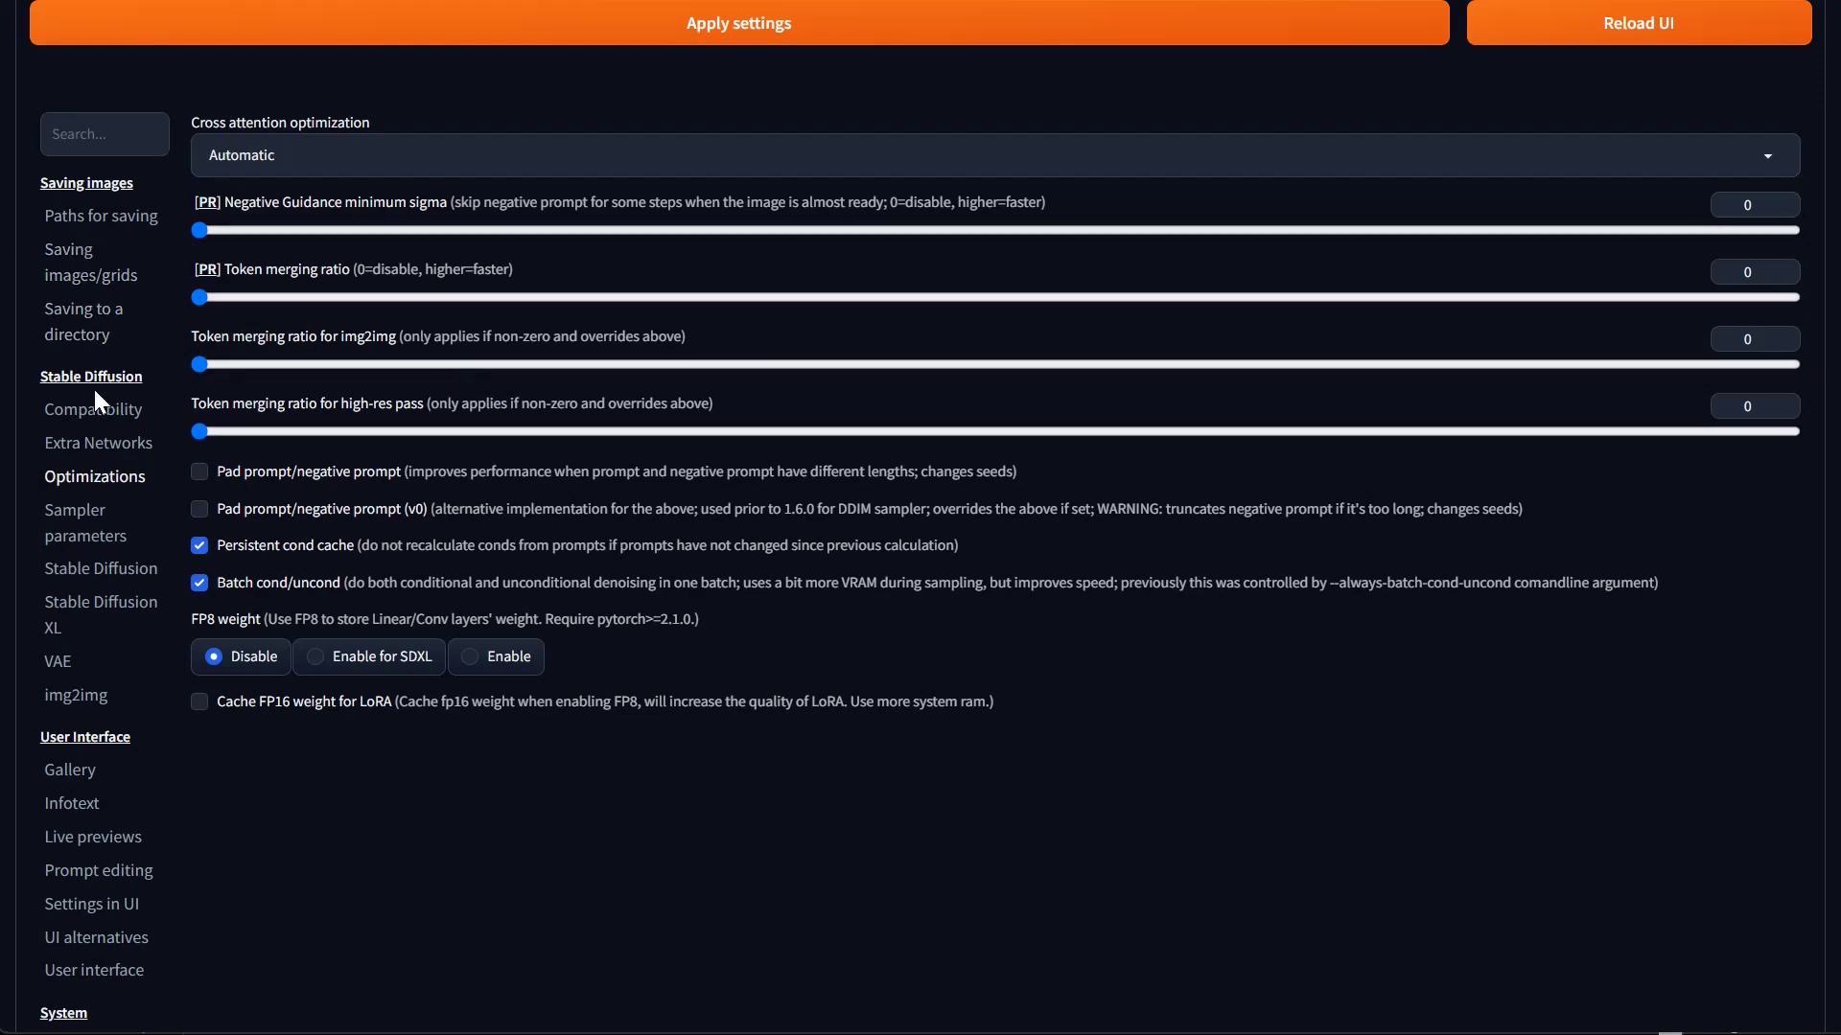
left_click(89, 329)
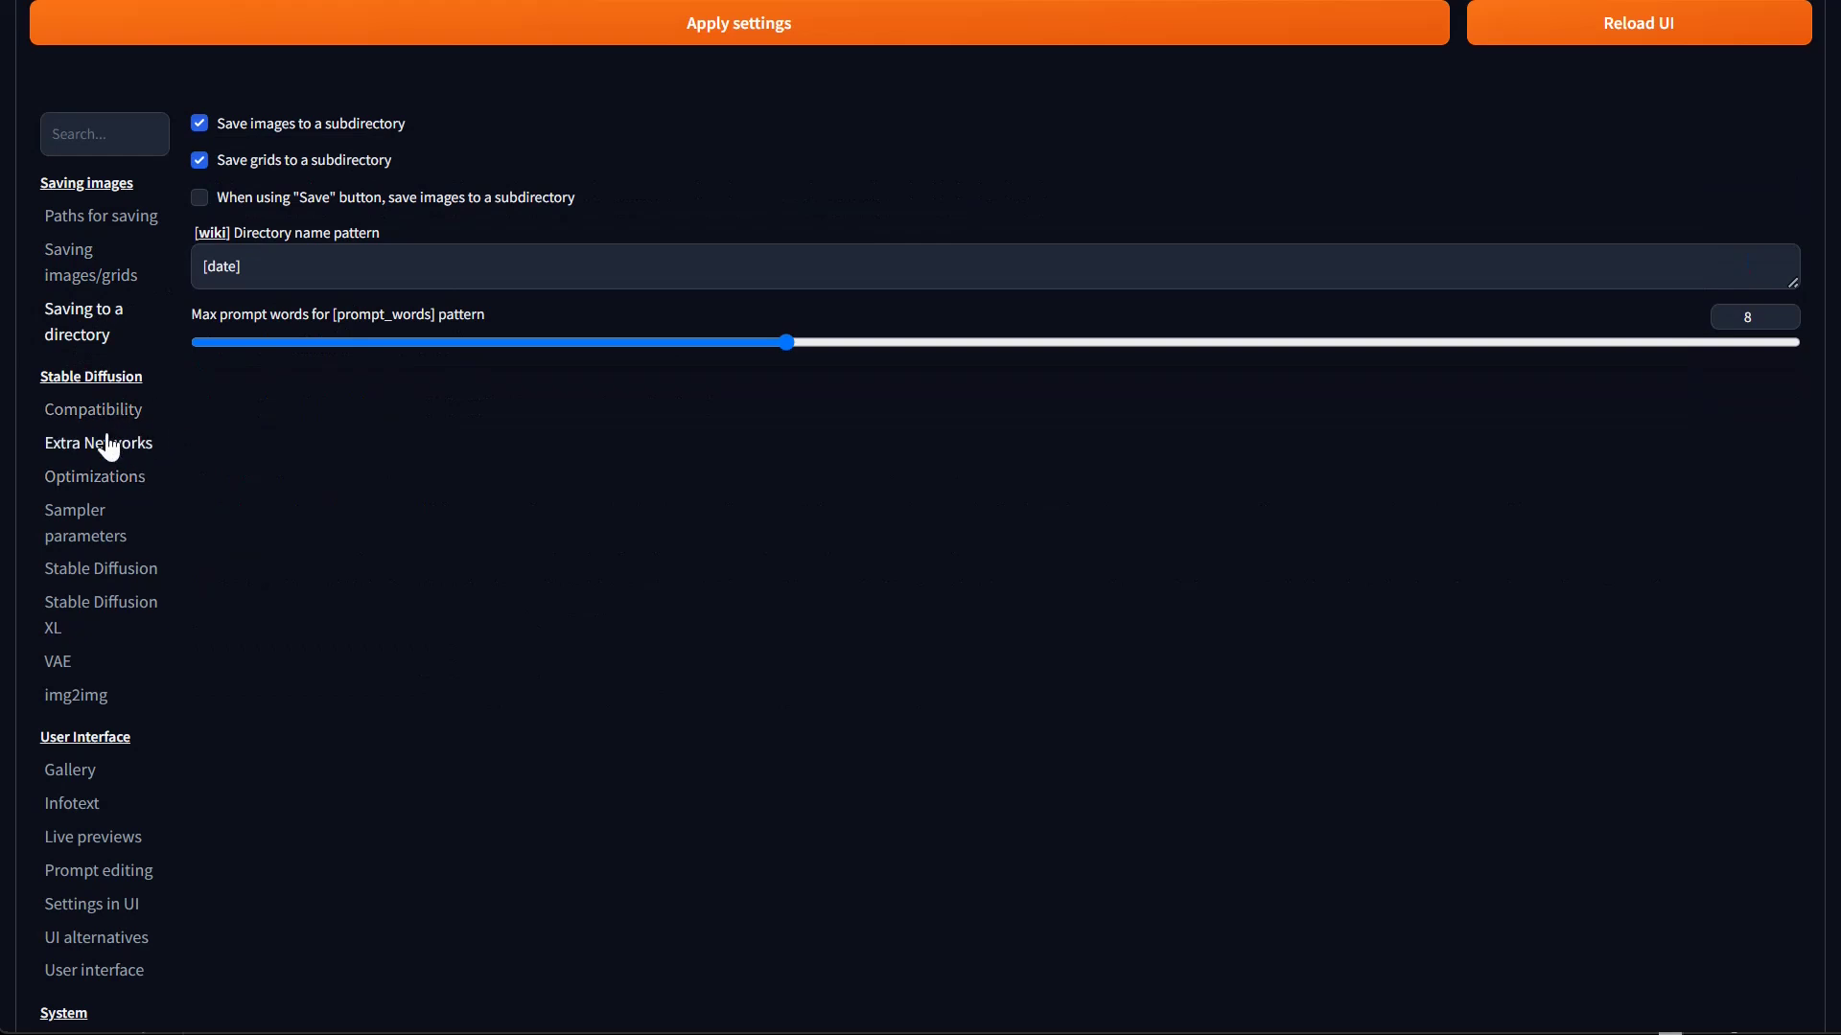
left_click(95, 577)
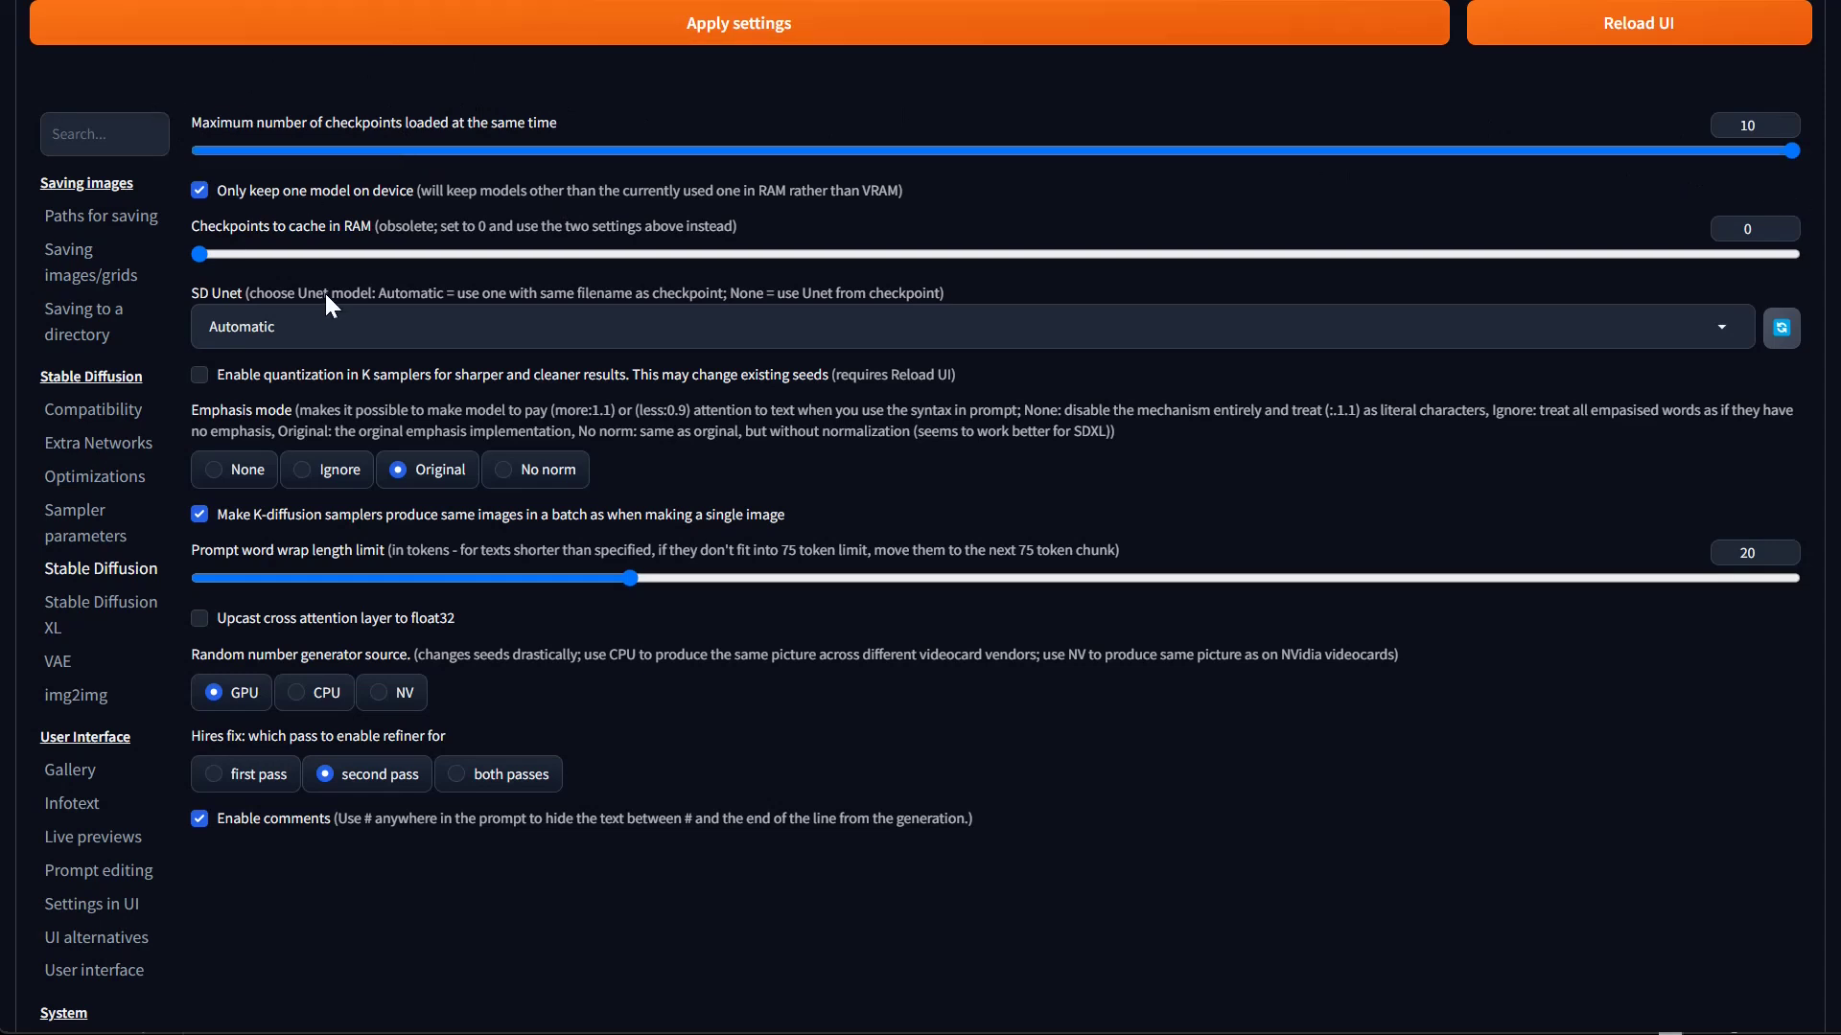
Look over the Sampler parameters settings, including sampler visibility and sigma options, and open the Settings in UI page
left_click(105, 526)
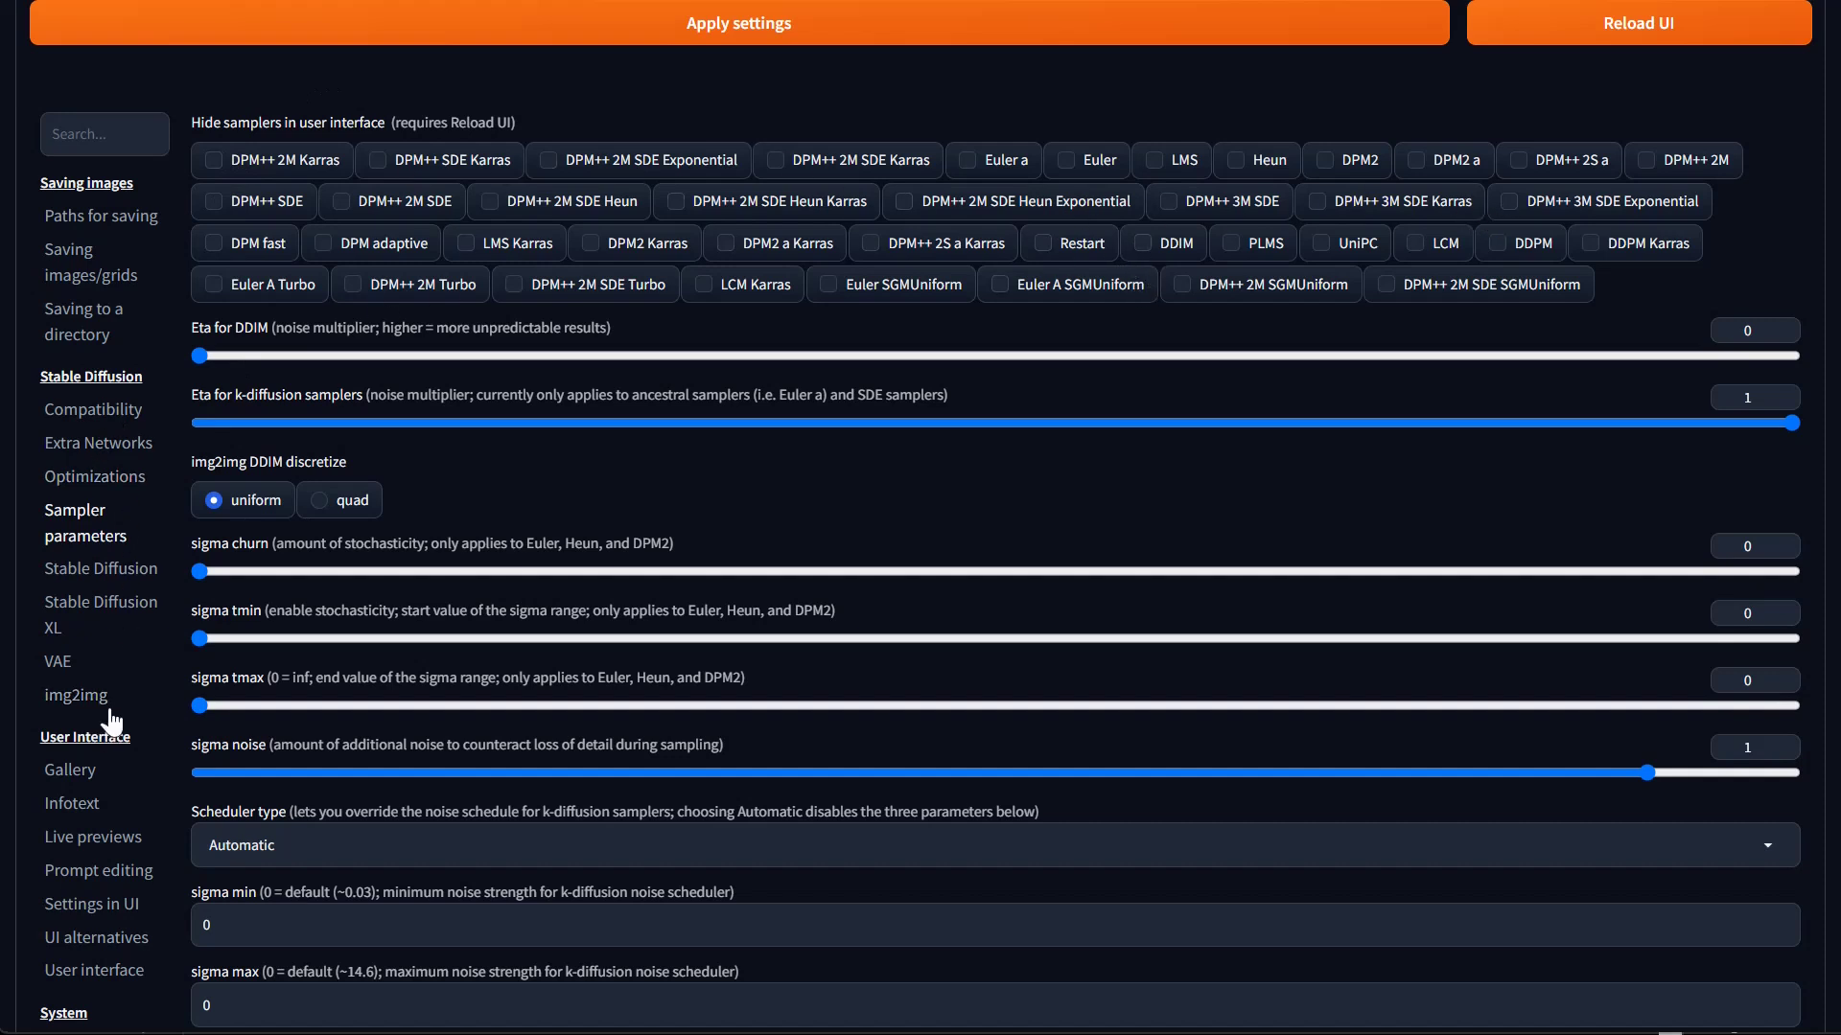
scroll(112, 721, "down", 2)
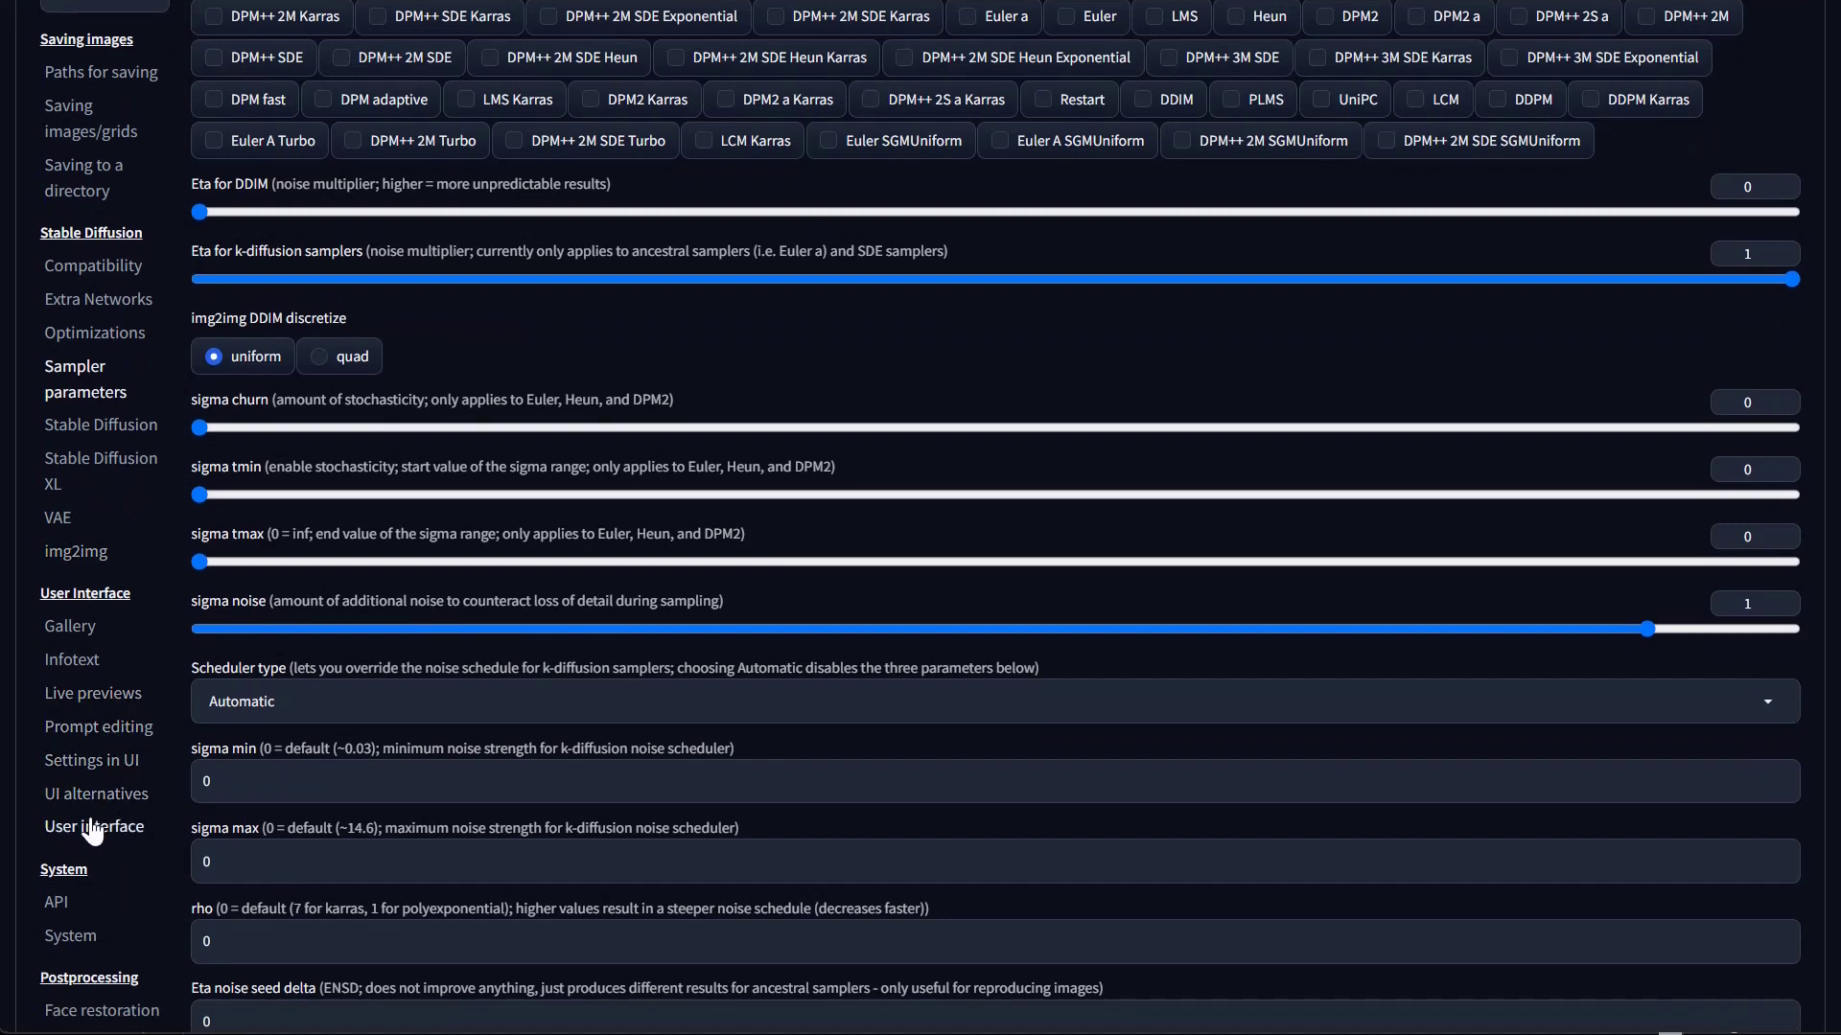
left_click(91, 762)
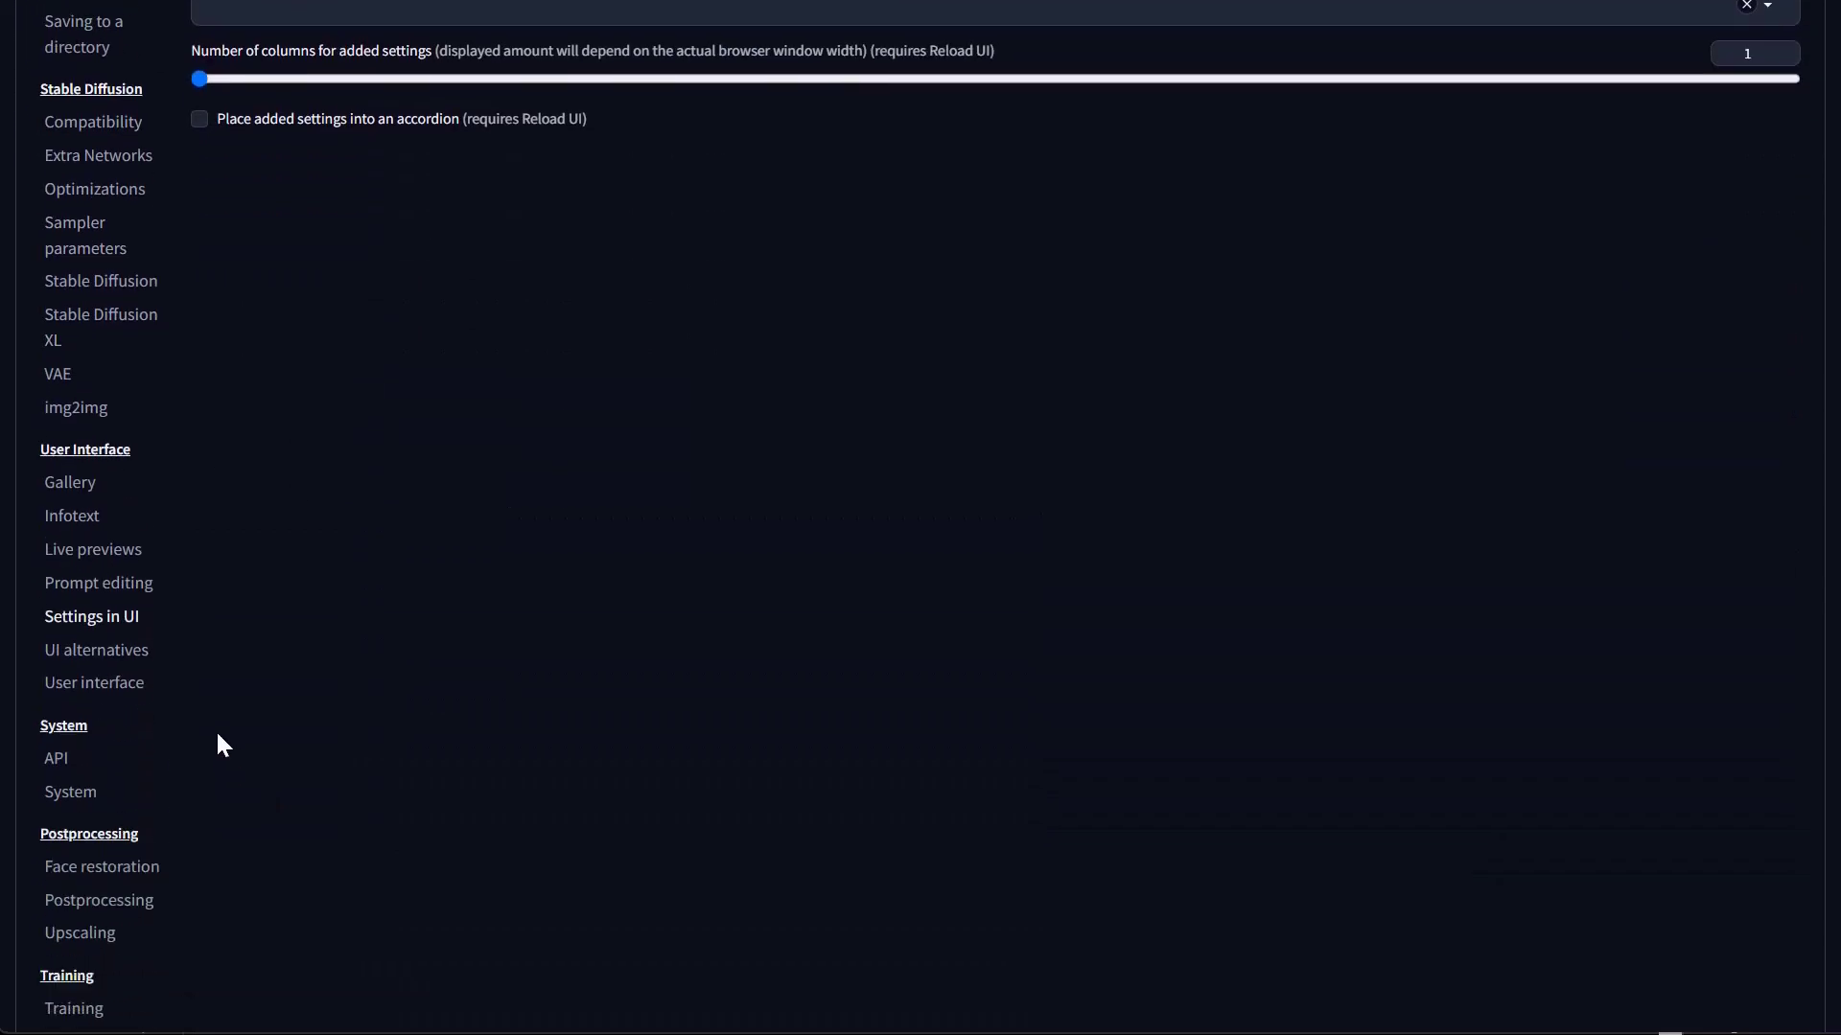
Review the User interface settings and examine the entries available for the Quicksettings list without adding any
scroll(412, 661, "up", 5)
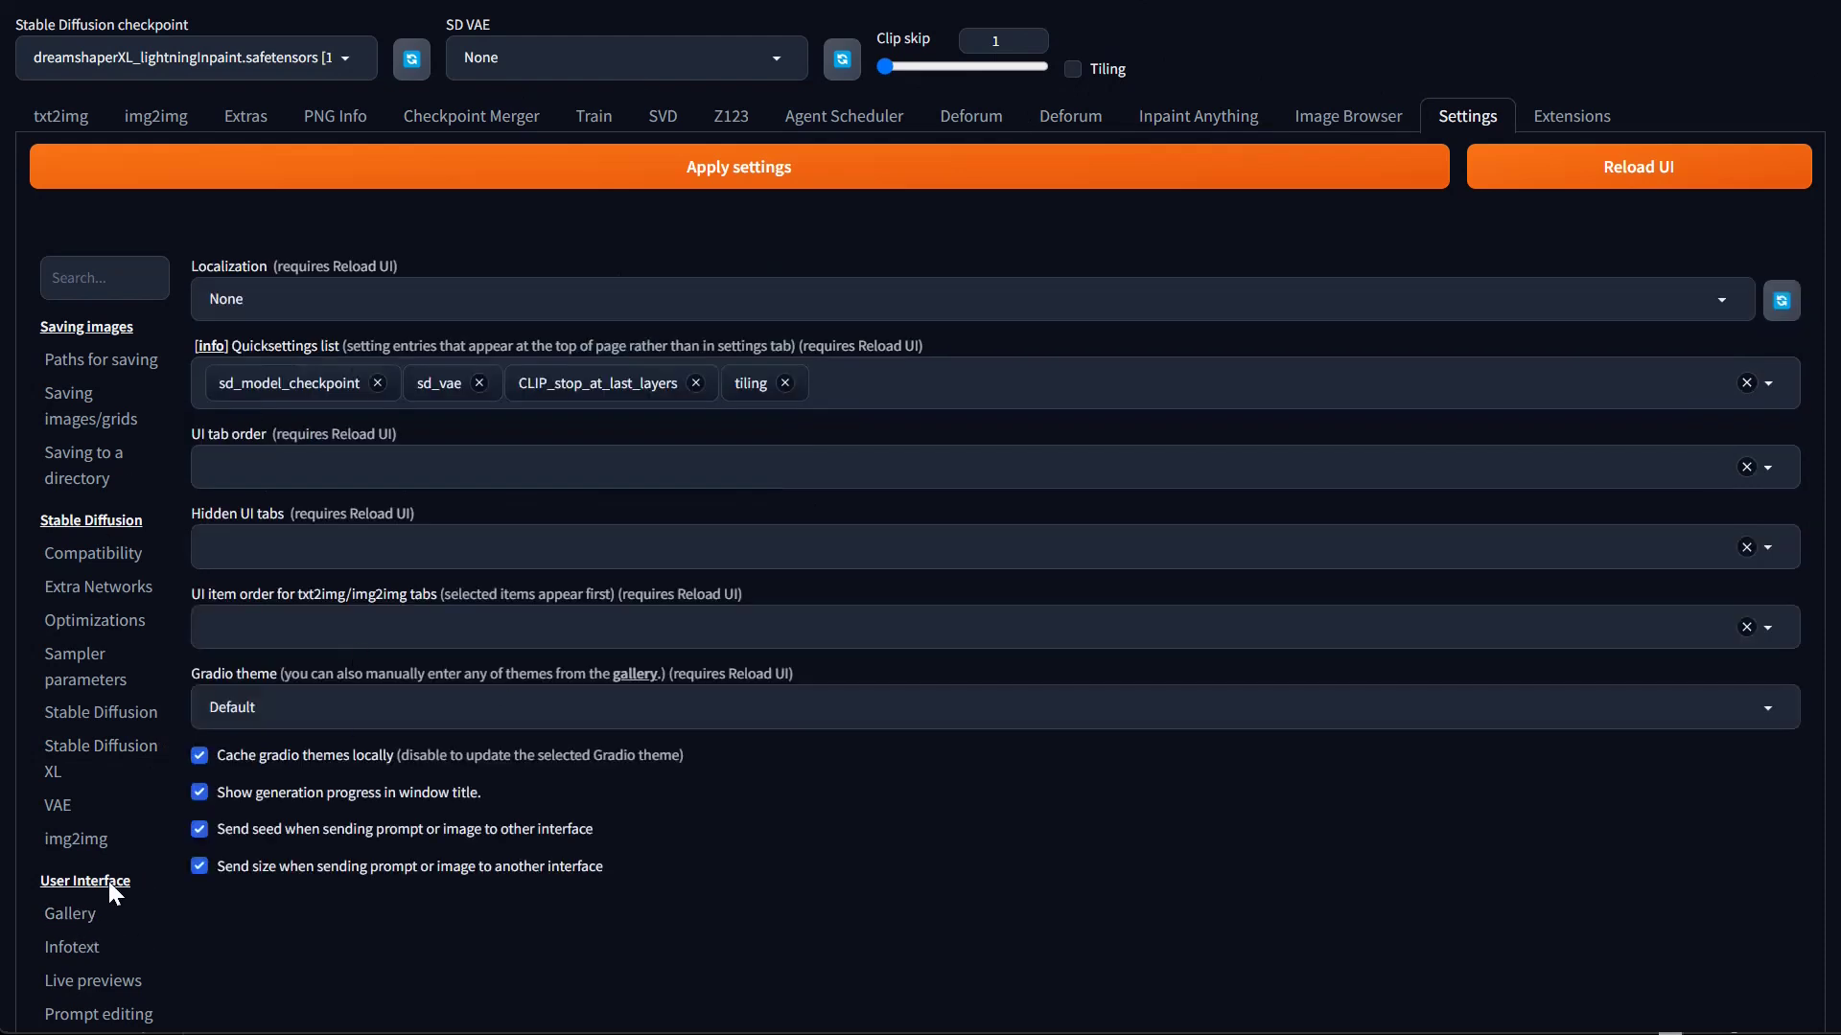
scroll(107, 882, "down", 3)
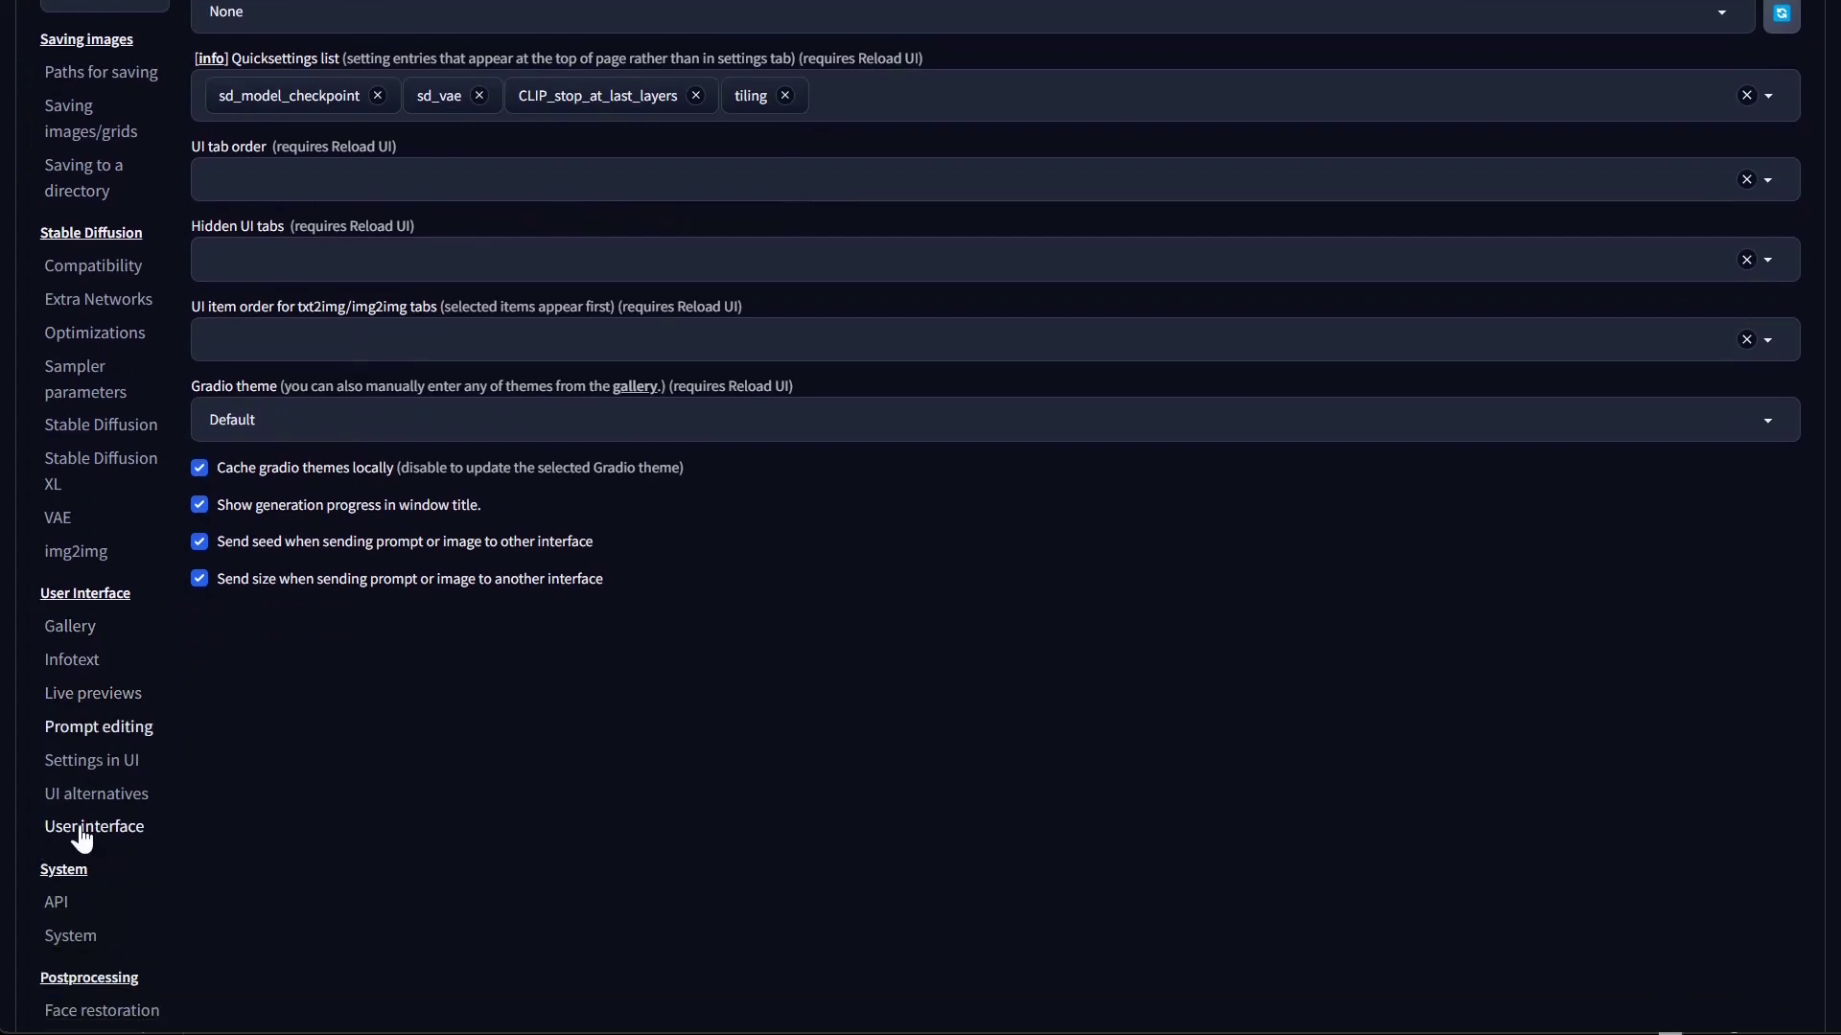
scroll(790, 671, "up", 3)
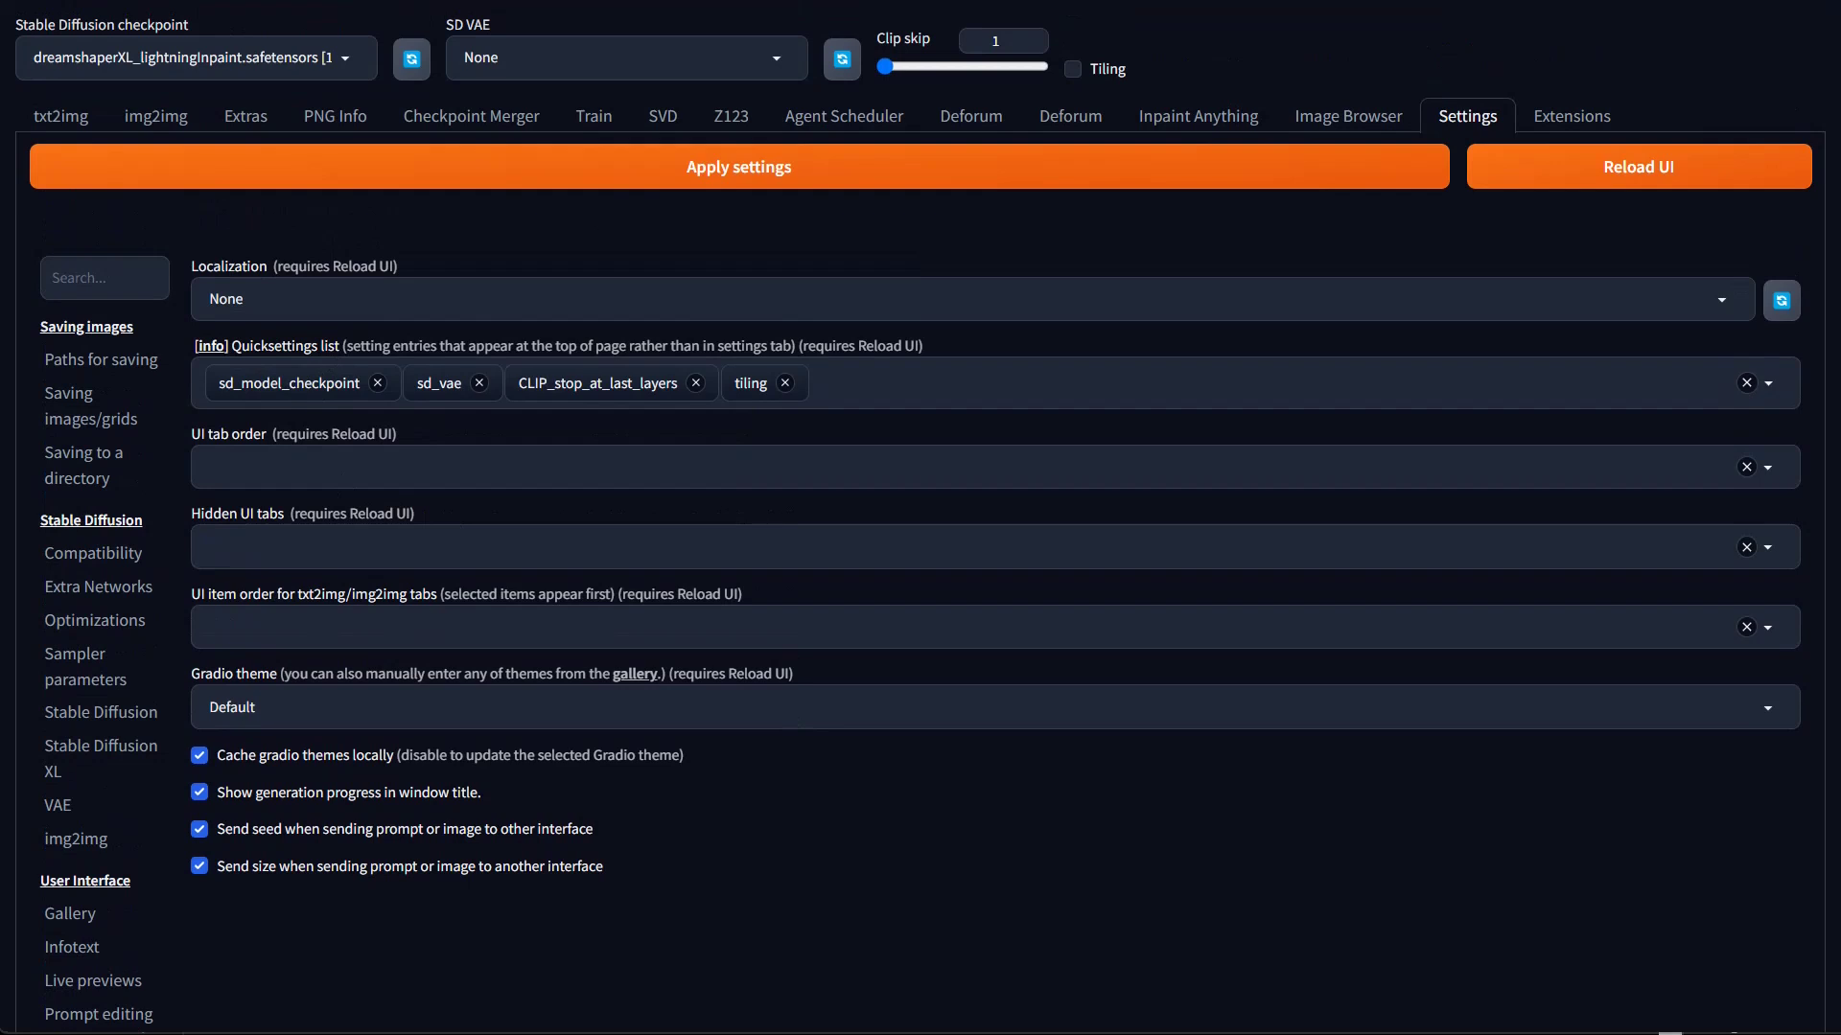
left_click(288, 384)
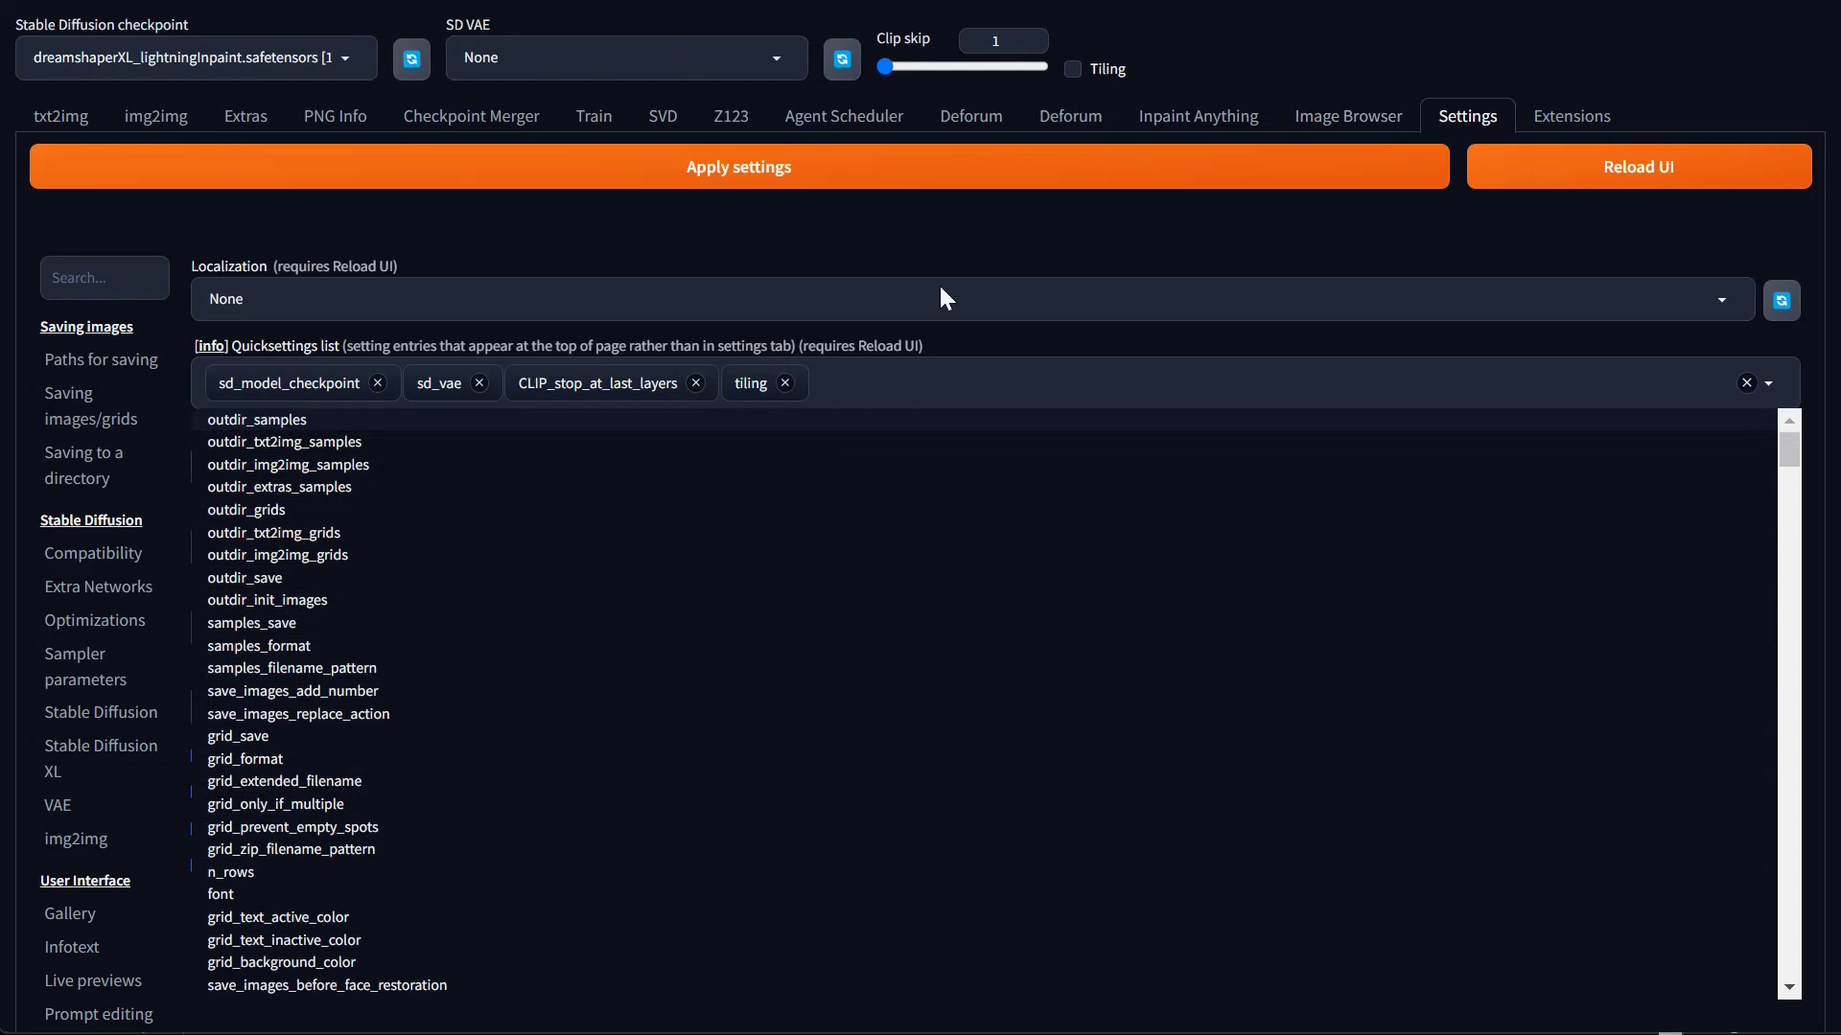
left_click(1163, 346)
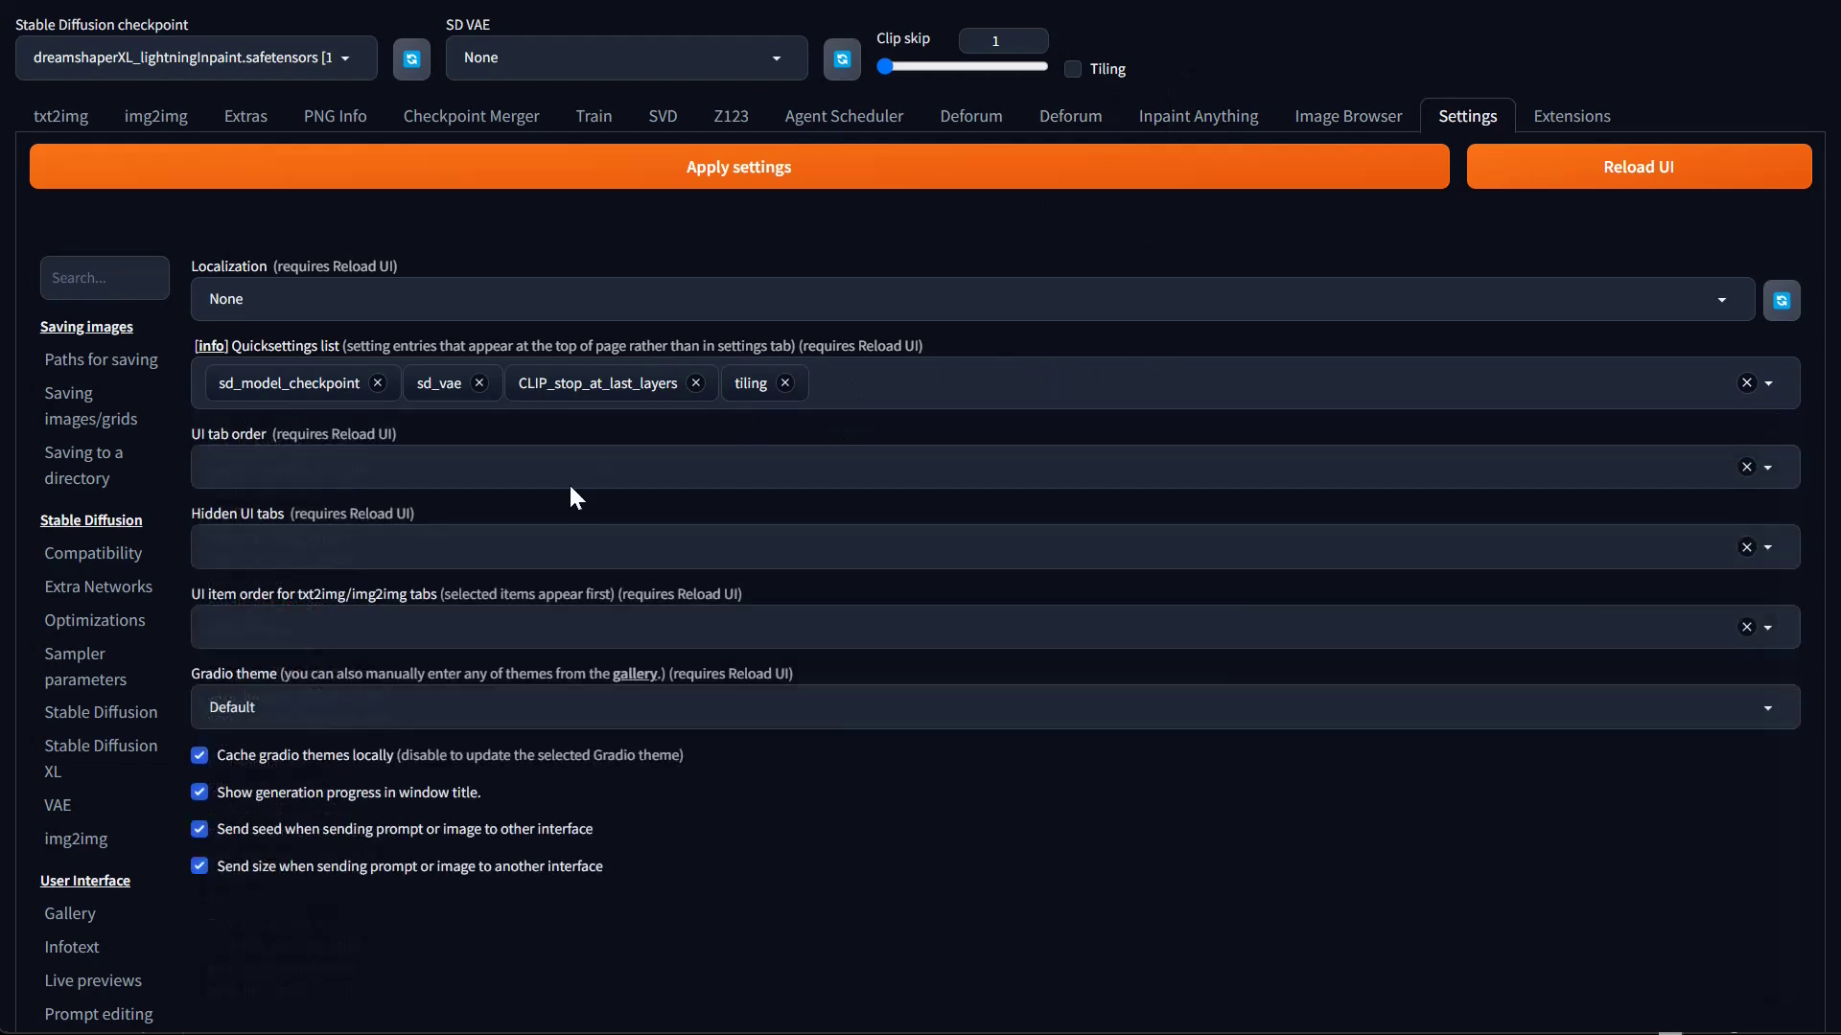
Look through the remaining settings categories and view the Inpaint Anything extension's settings
scroll(135, 686, "down", 6)
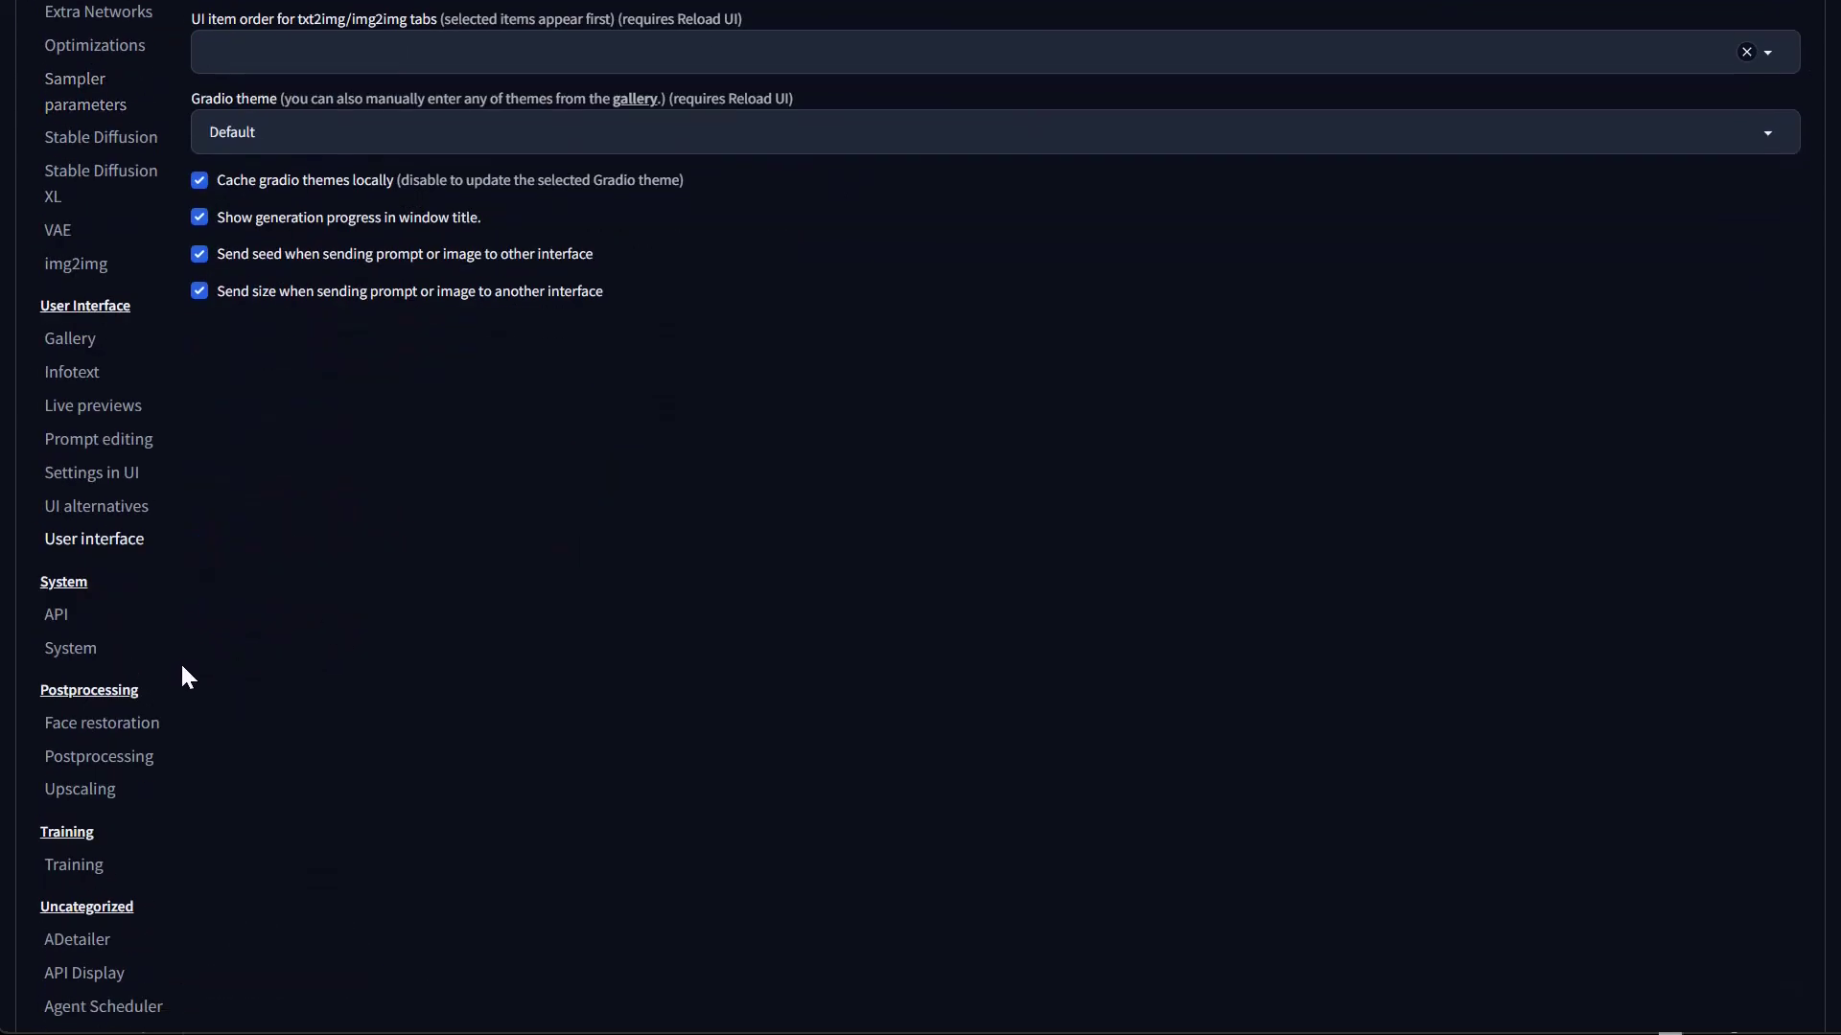
scroll(158, 709, "down", 3)
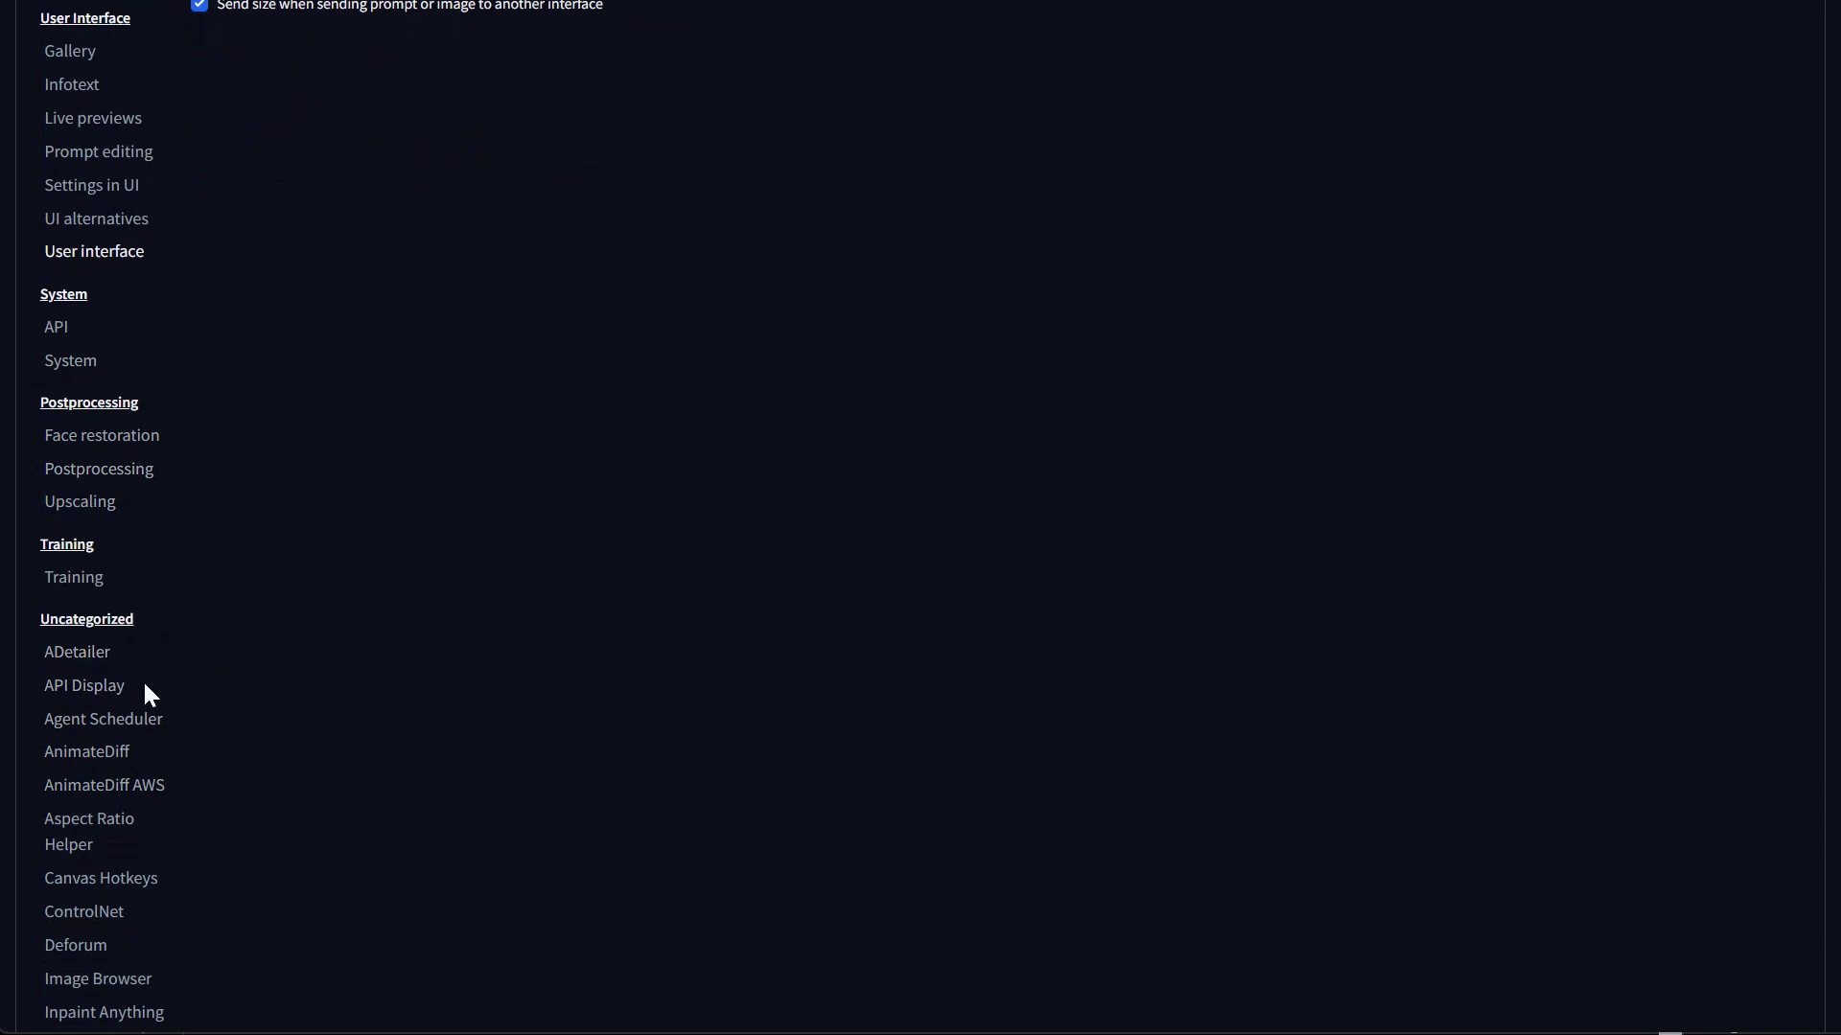
scroll(142, 681, "down", 4)
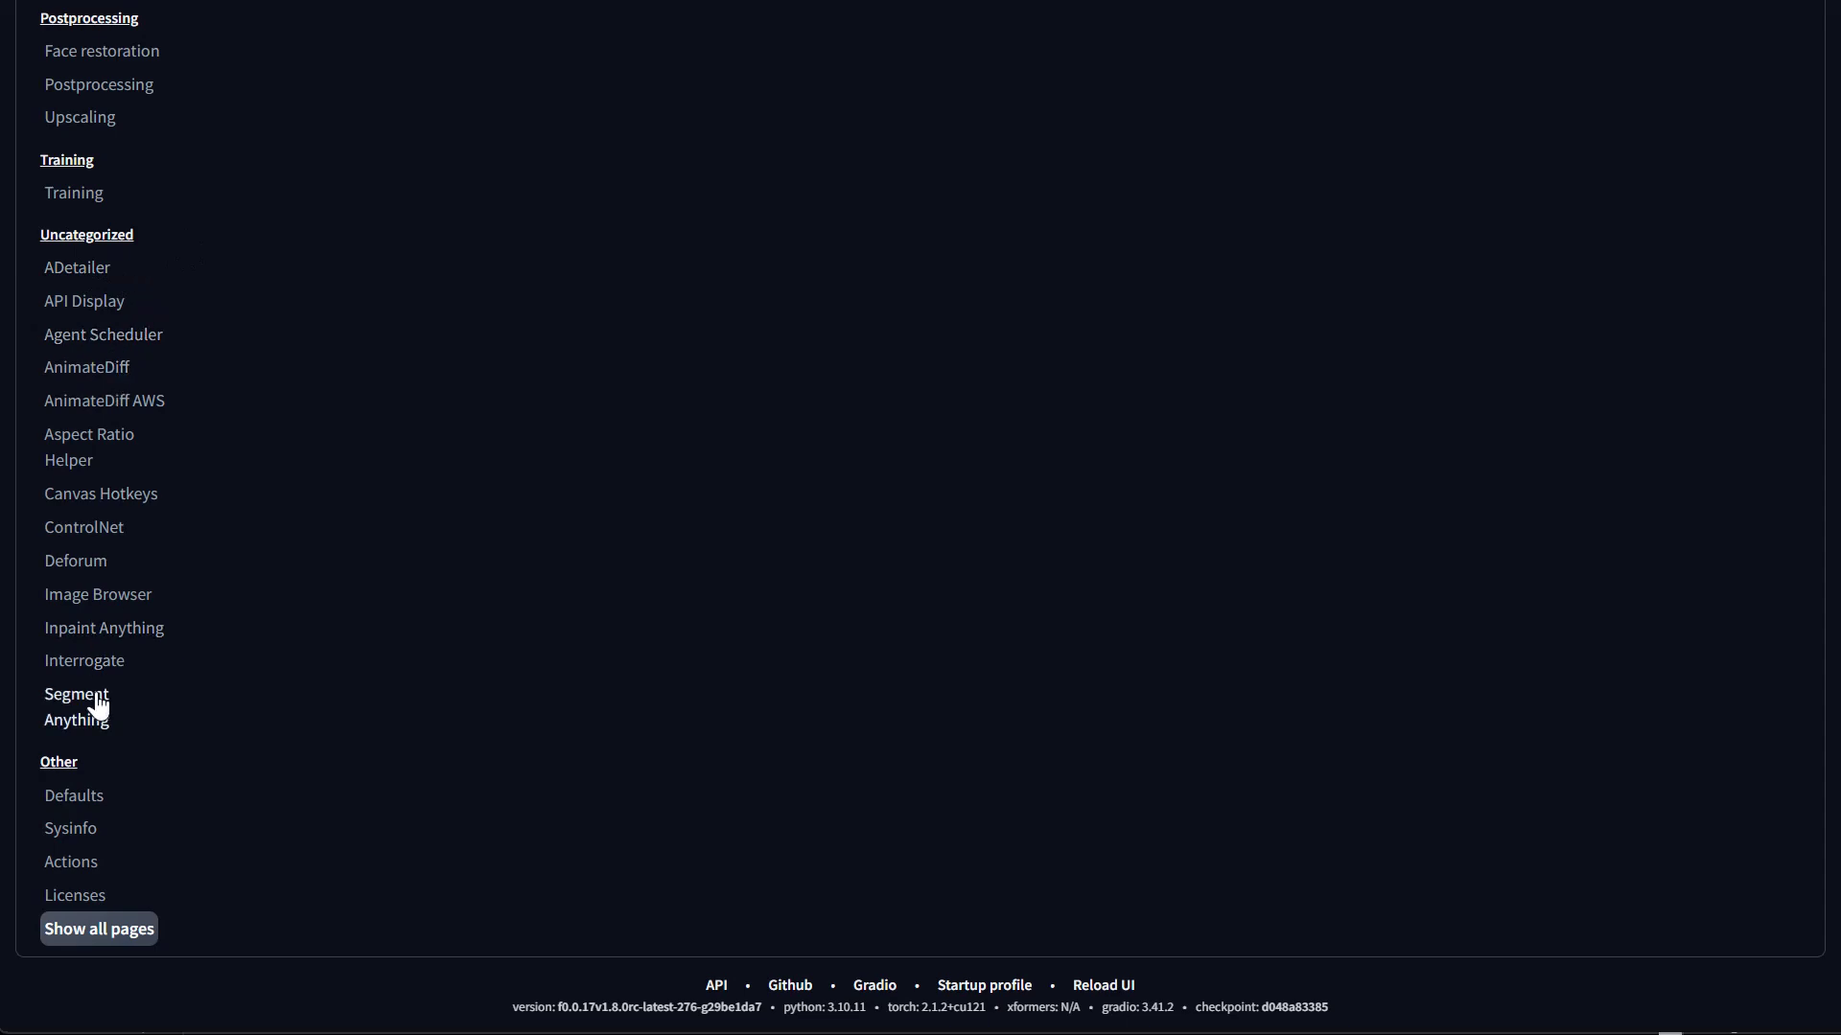
left_click(101, 634)
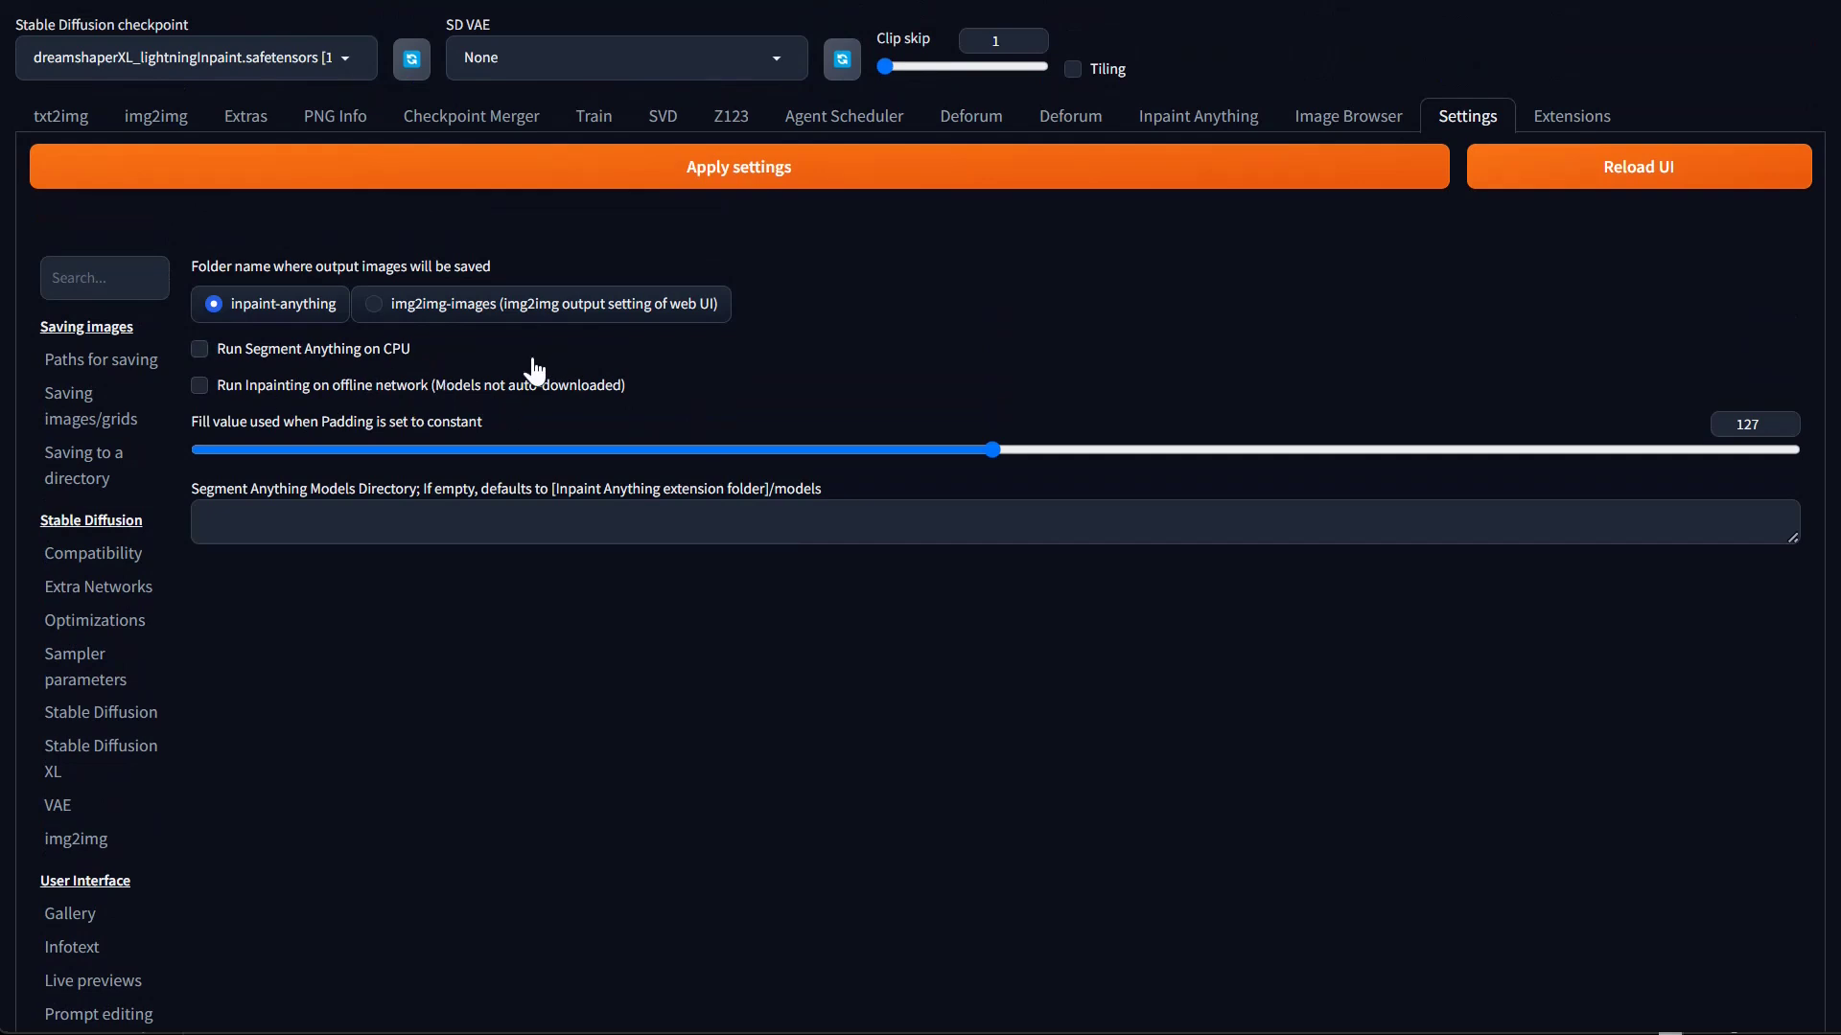
Review the full list of installed extensions, both the built-in ones and those from GitHub
left_click(1572, 124)
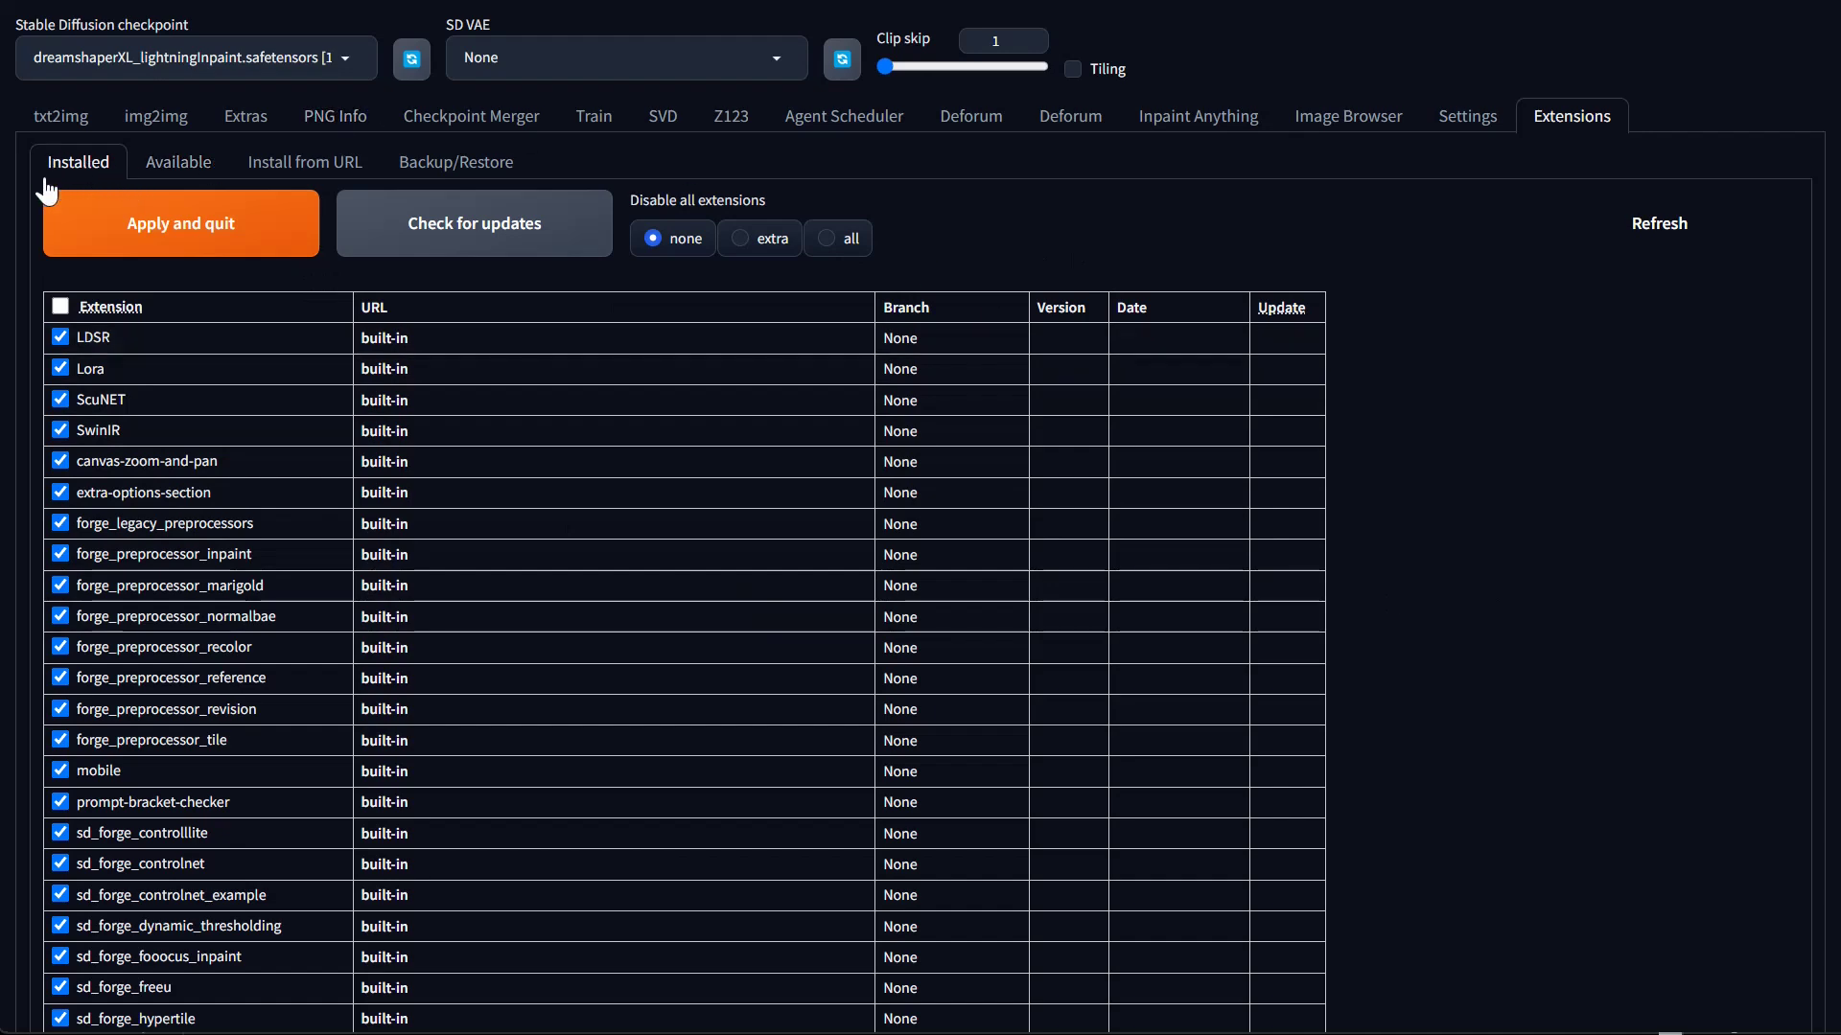
scroll(249, 426, "down", 12)
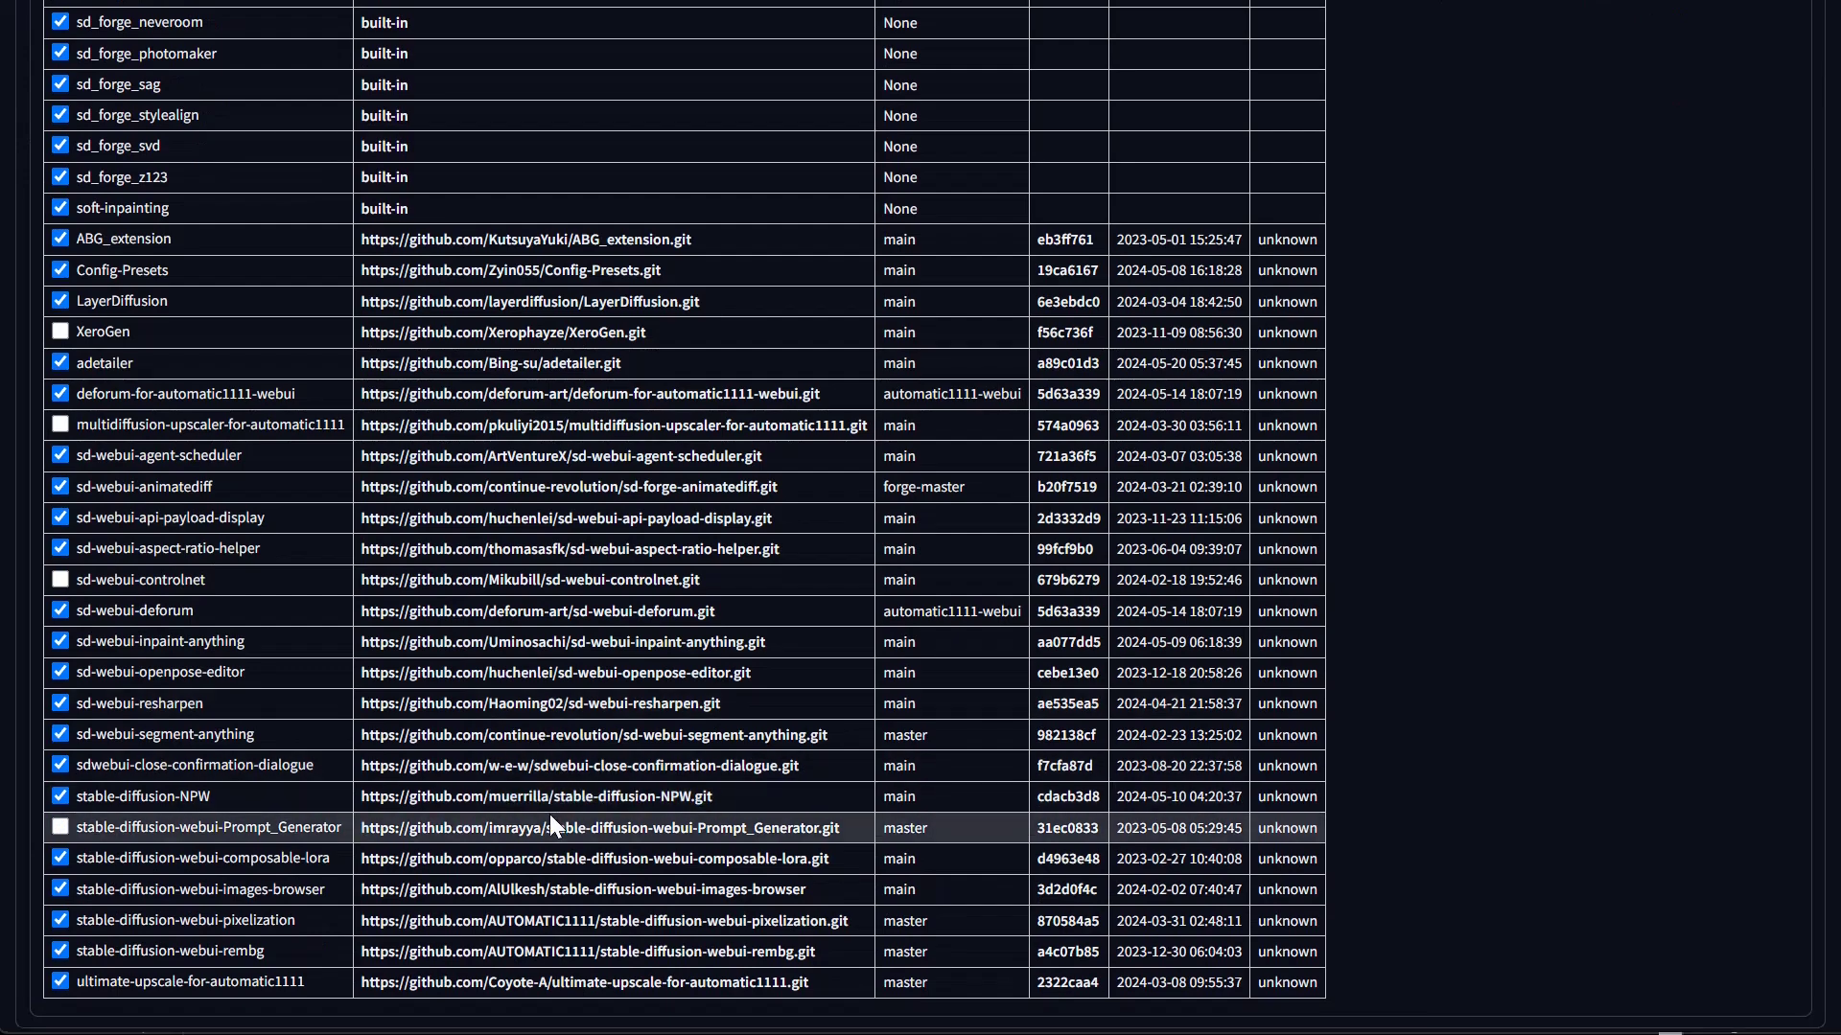
scroll(550, 814, "down", 1)
scroll(434, 331, "up", 7)
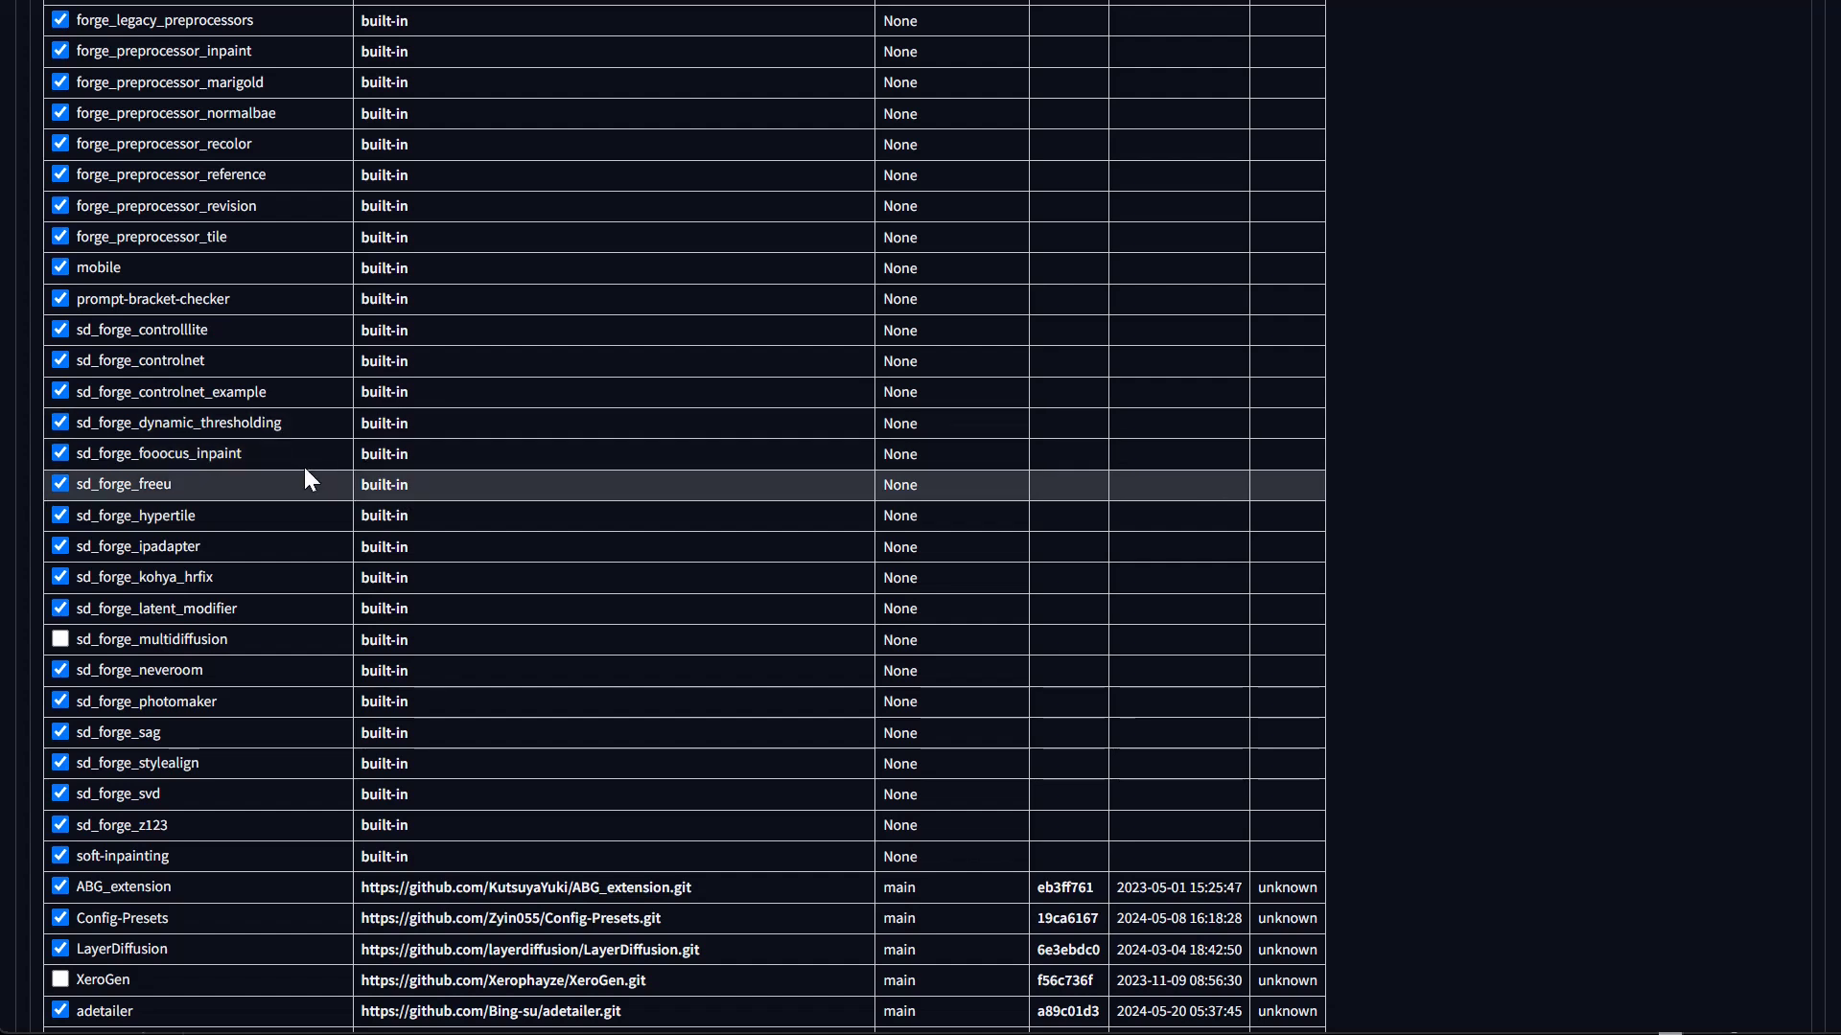
scroll(303, 468, "up", 6)
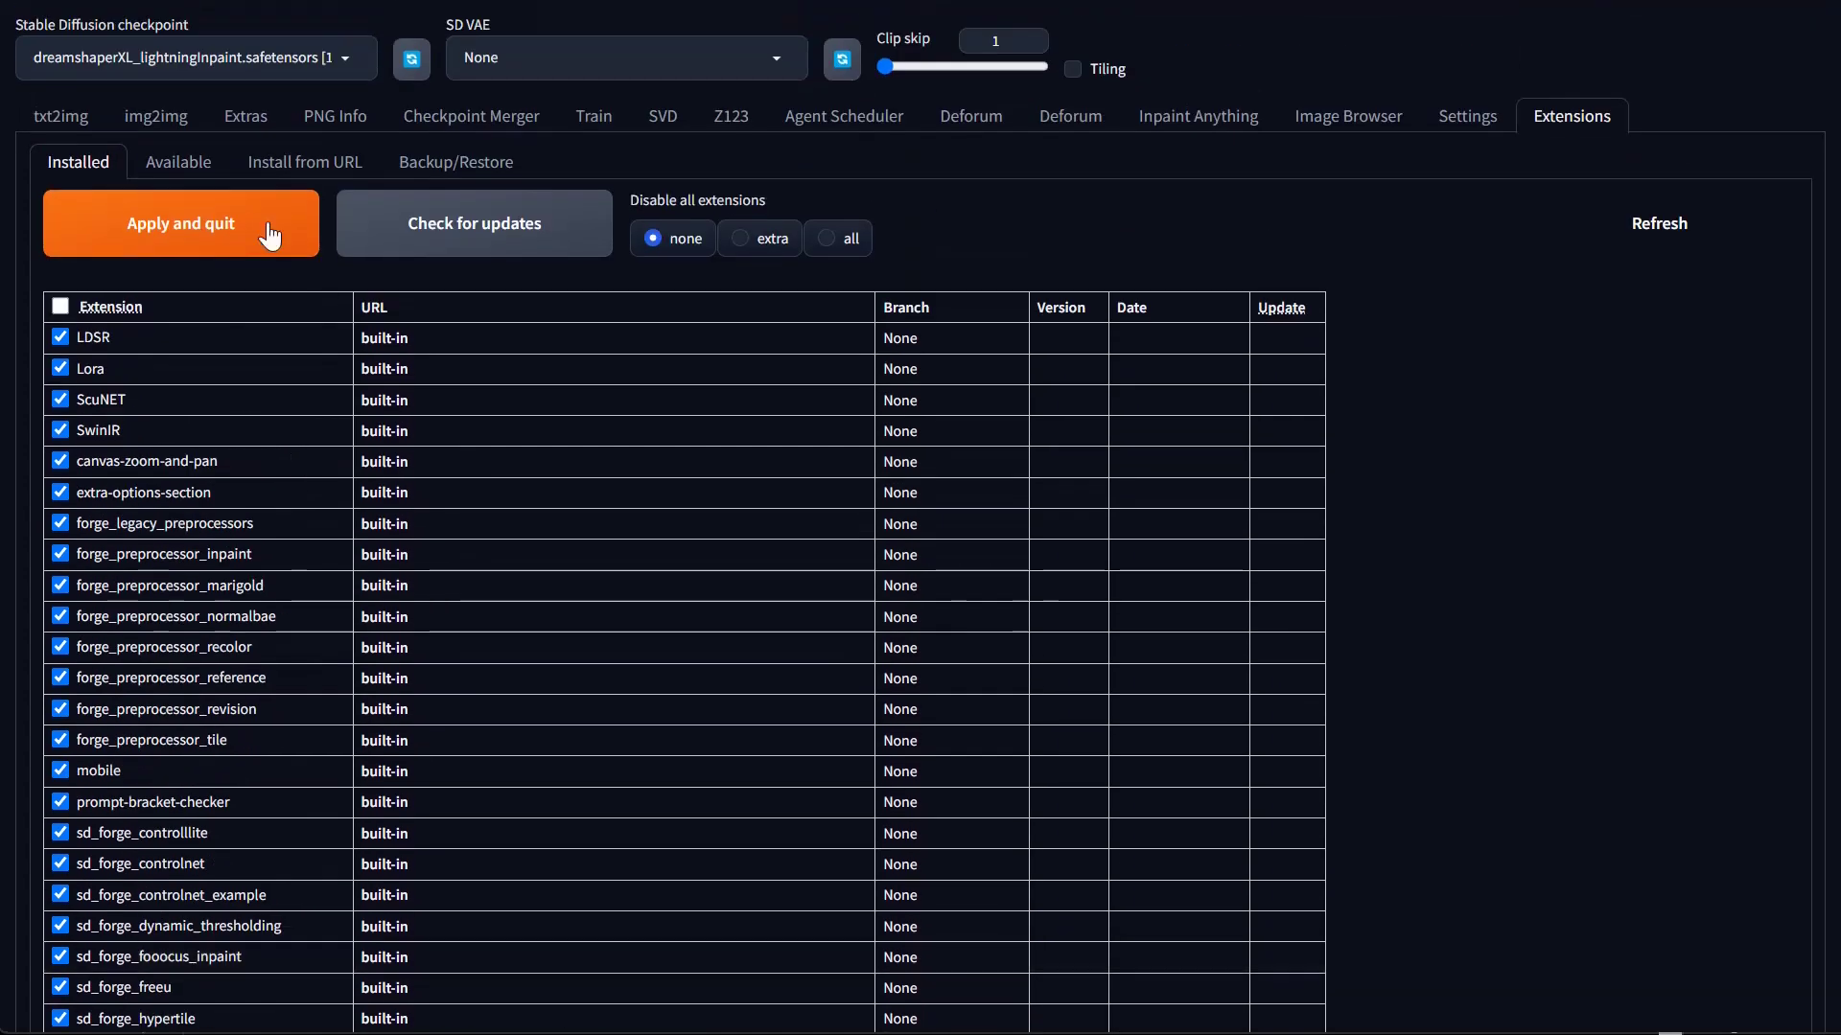
Load the catalogue of available extensions from the AUTOMATIC1111 index.json address and look through its entries
left_click(178, 162)
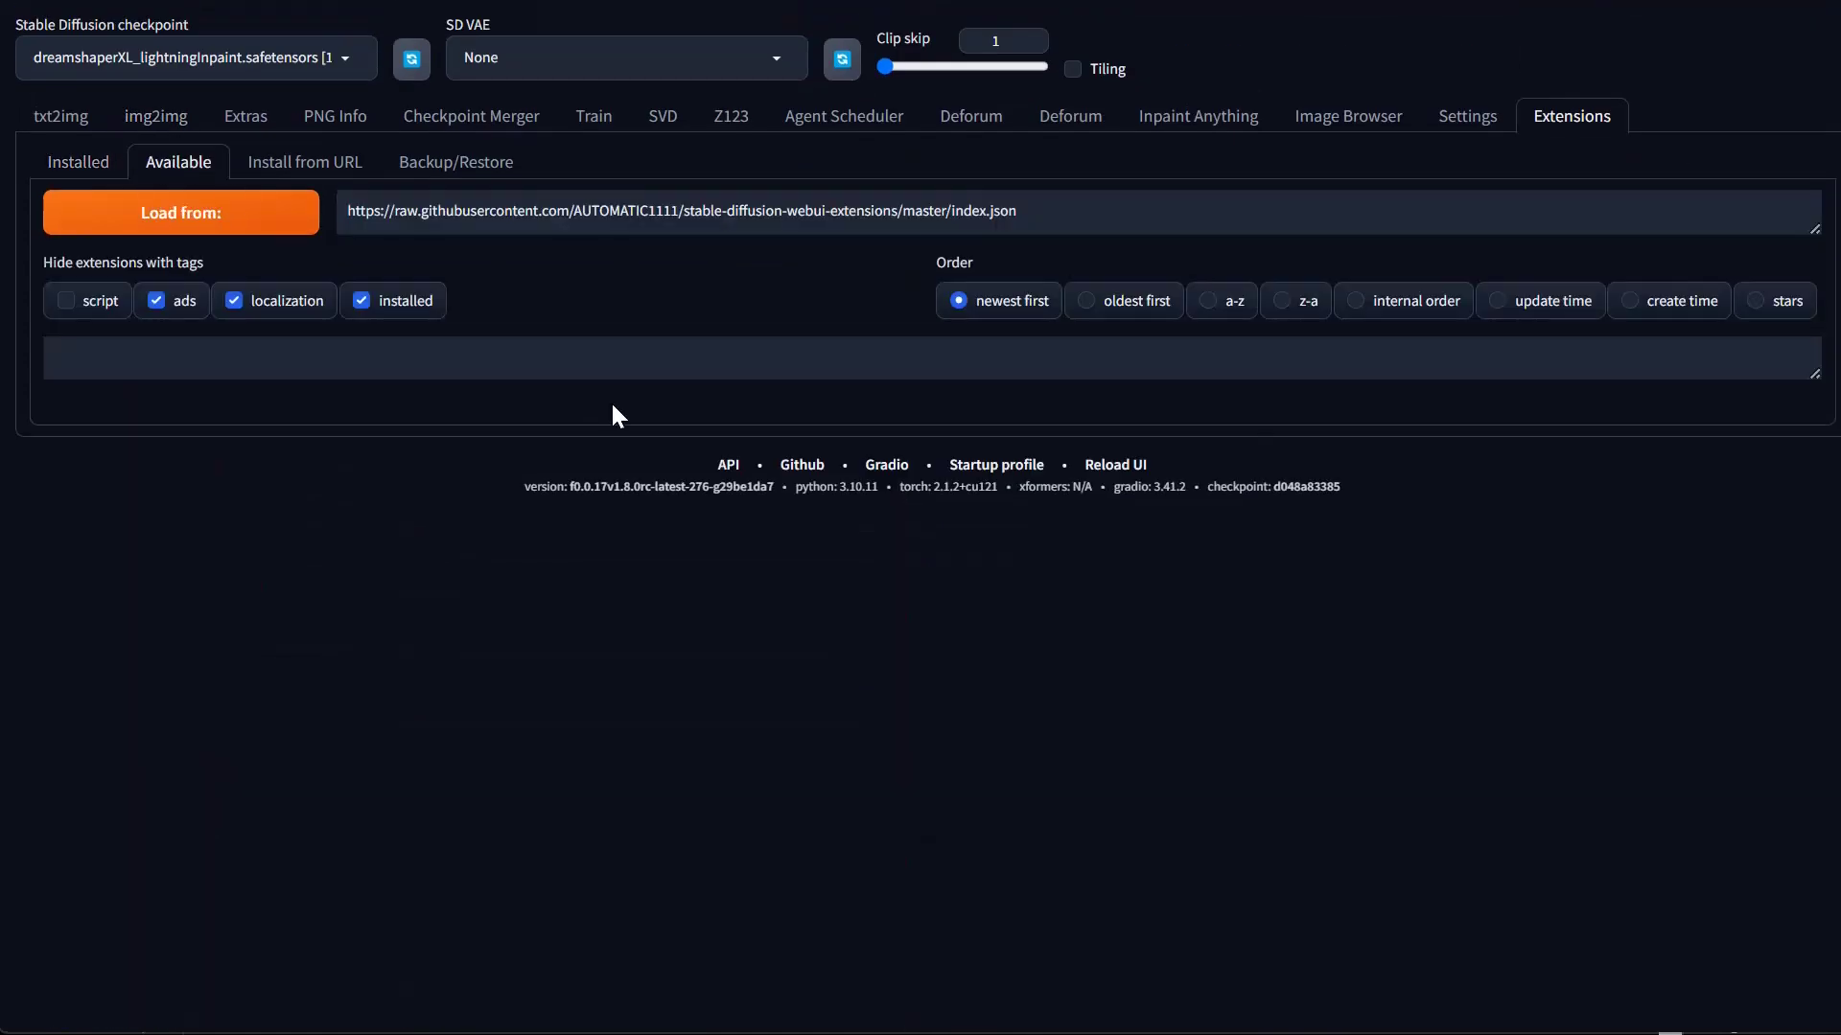
left_click(139, 230)
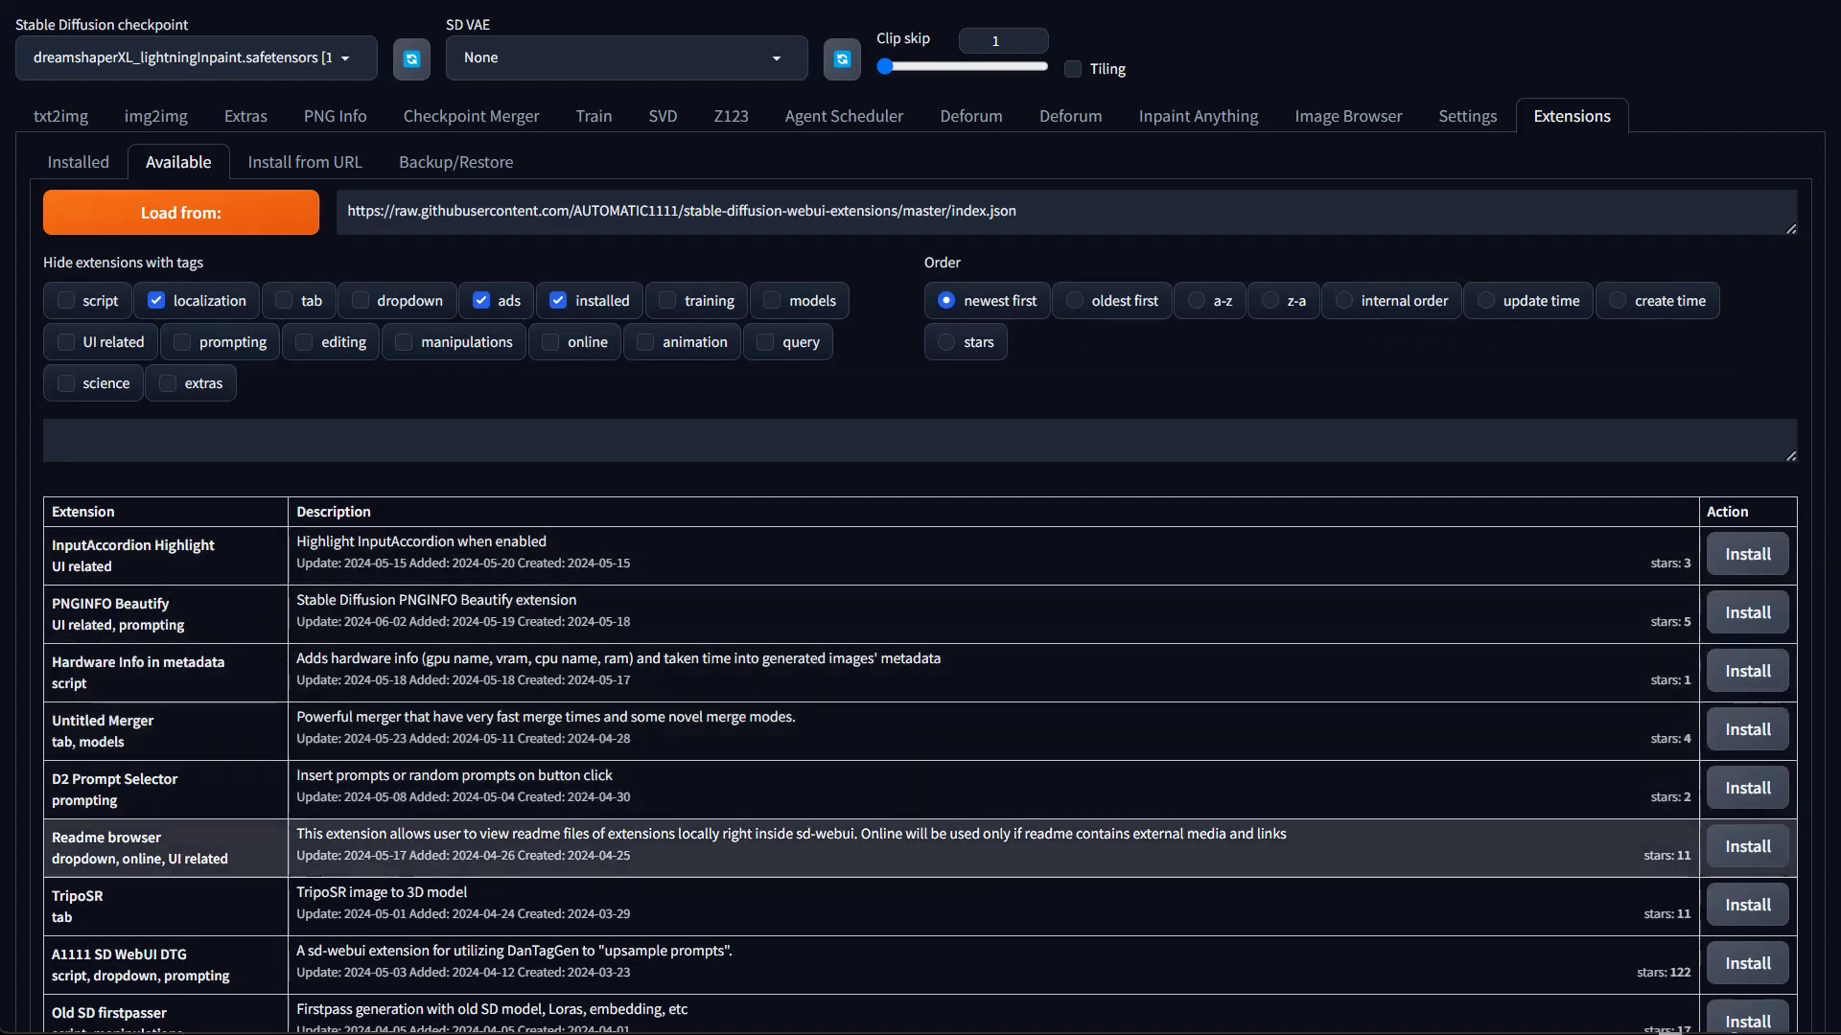
scroll(921, 671, "down", 7)
scroll(920, 671, "up", 8)
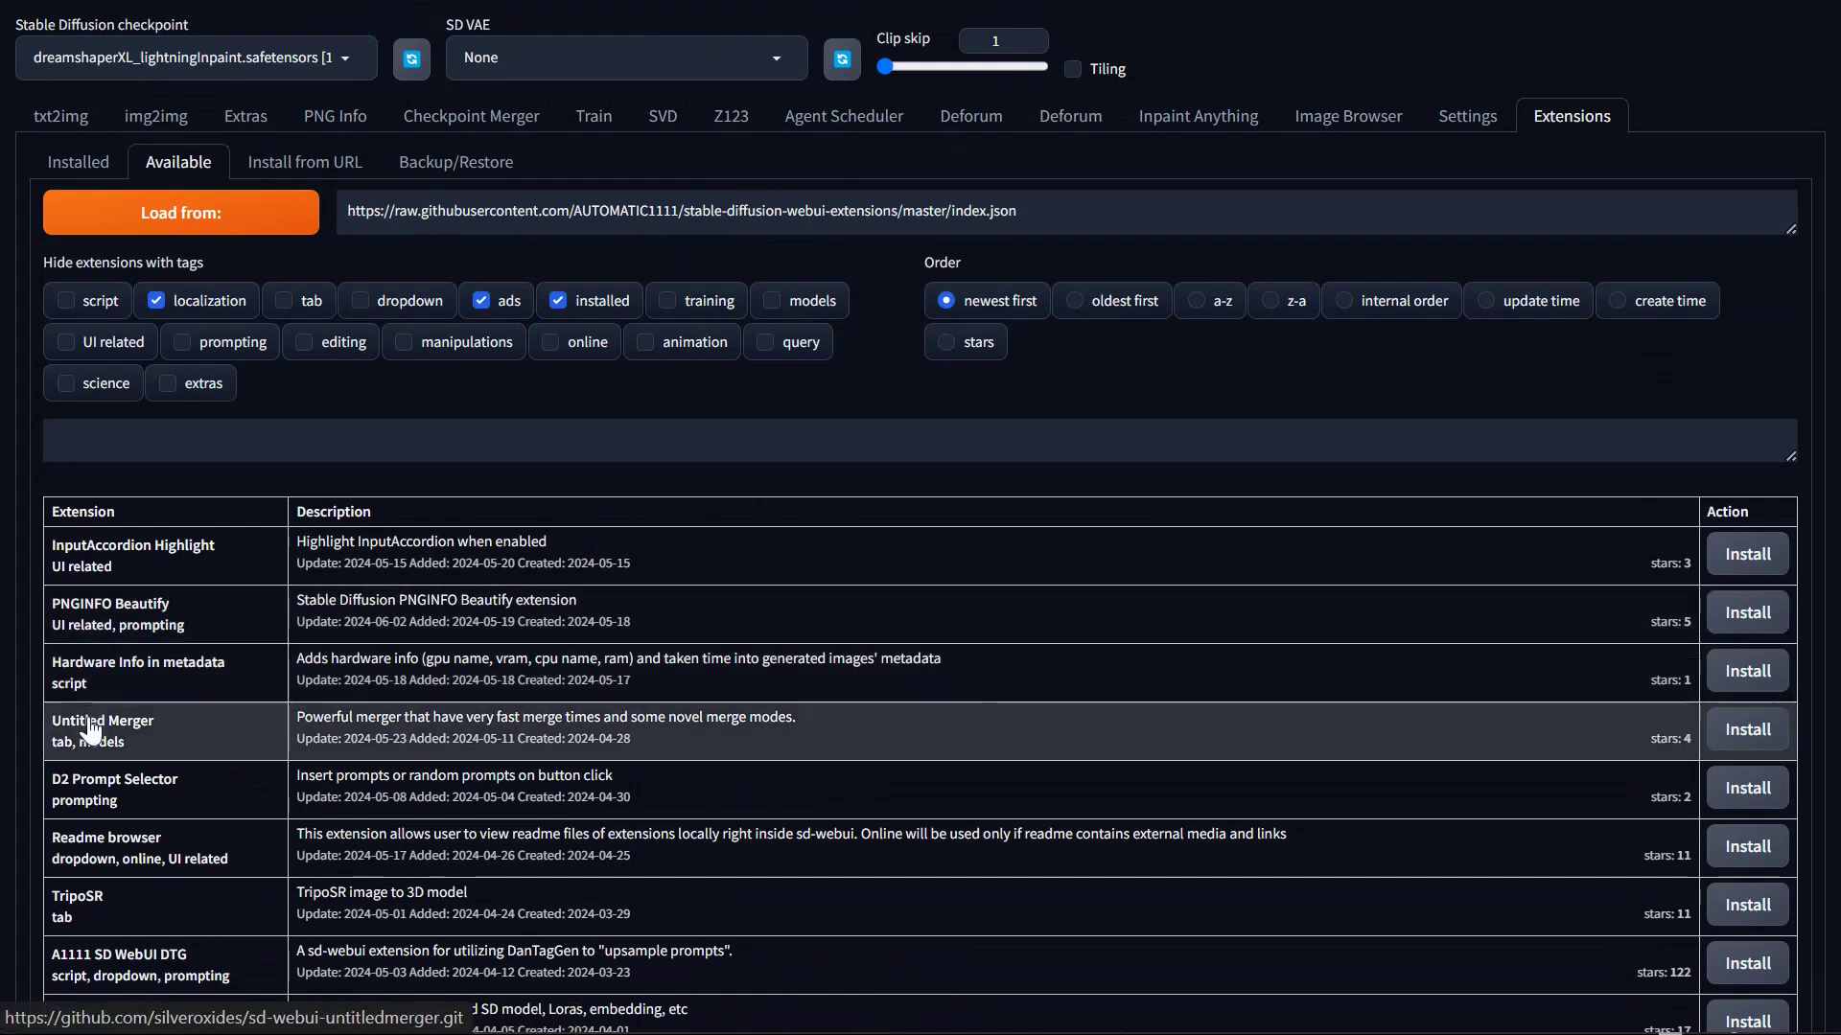
scroll(96, 786, "down", 3)
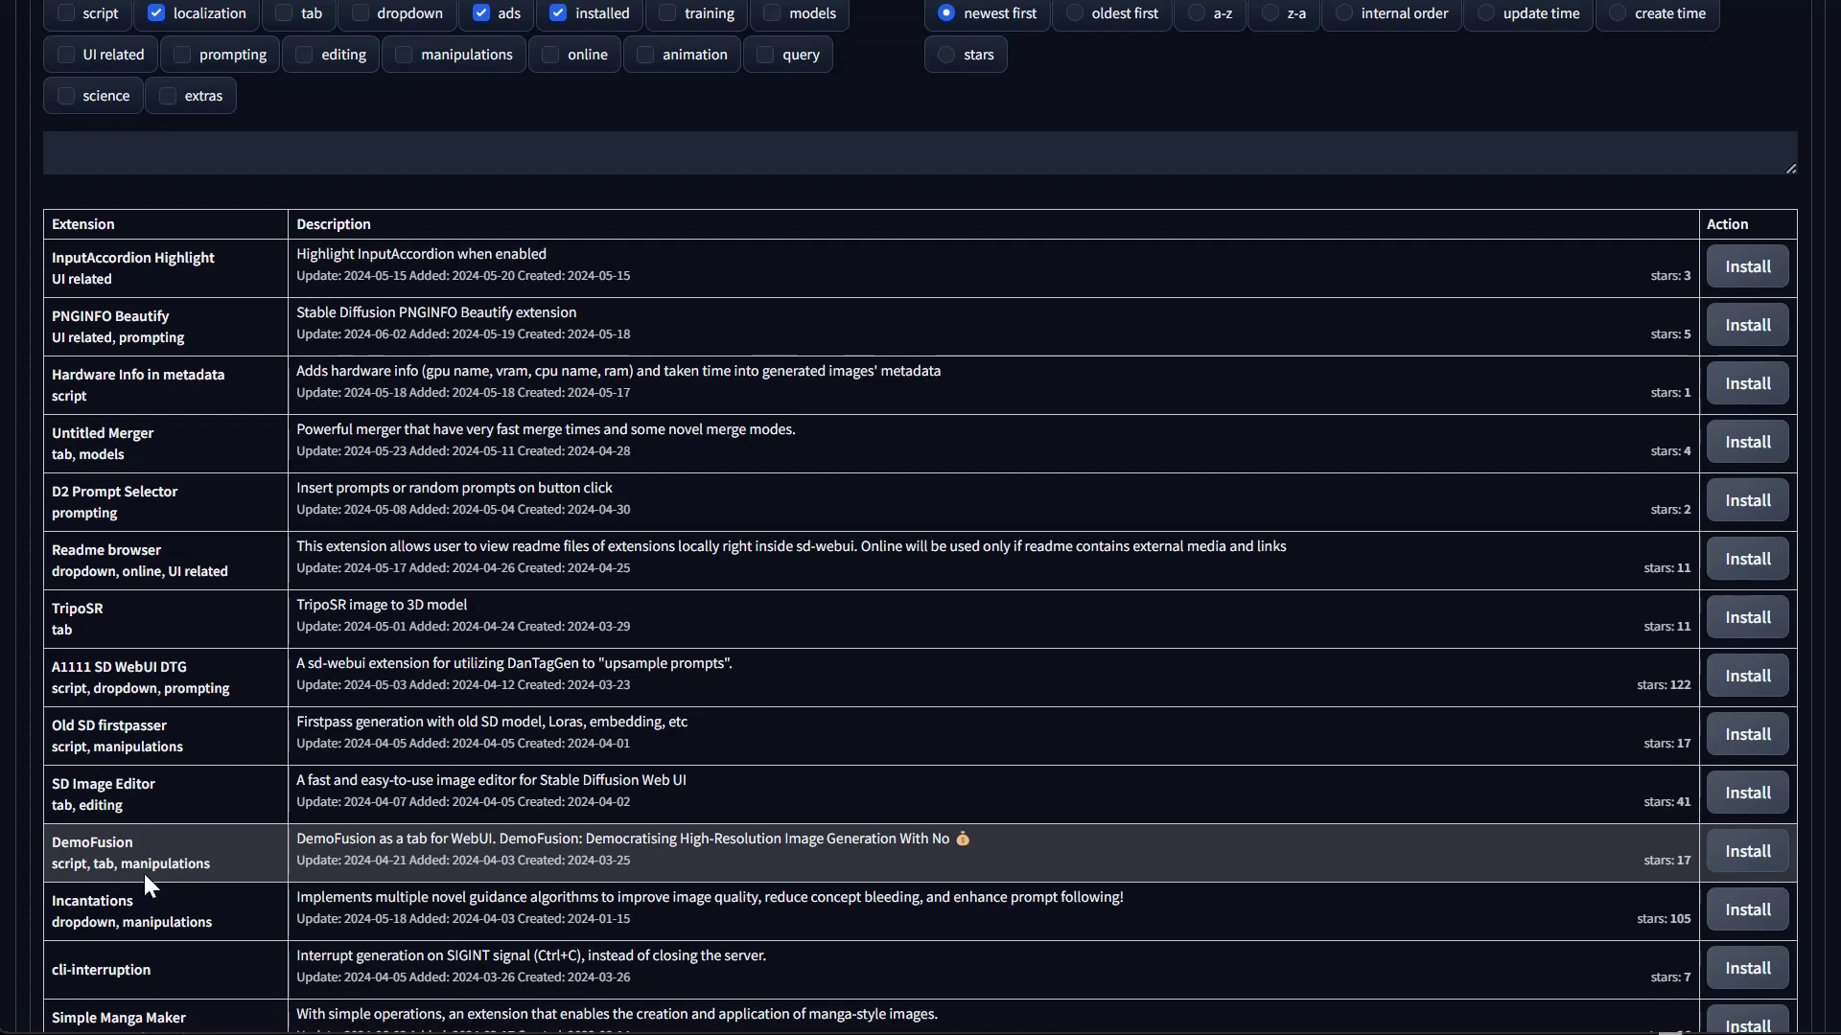
scroll(269, 316, "up", 3)
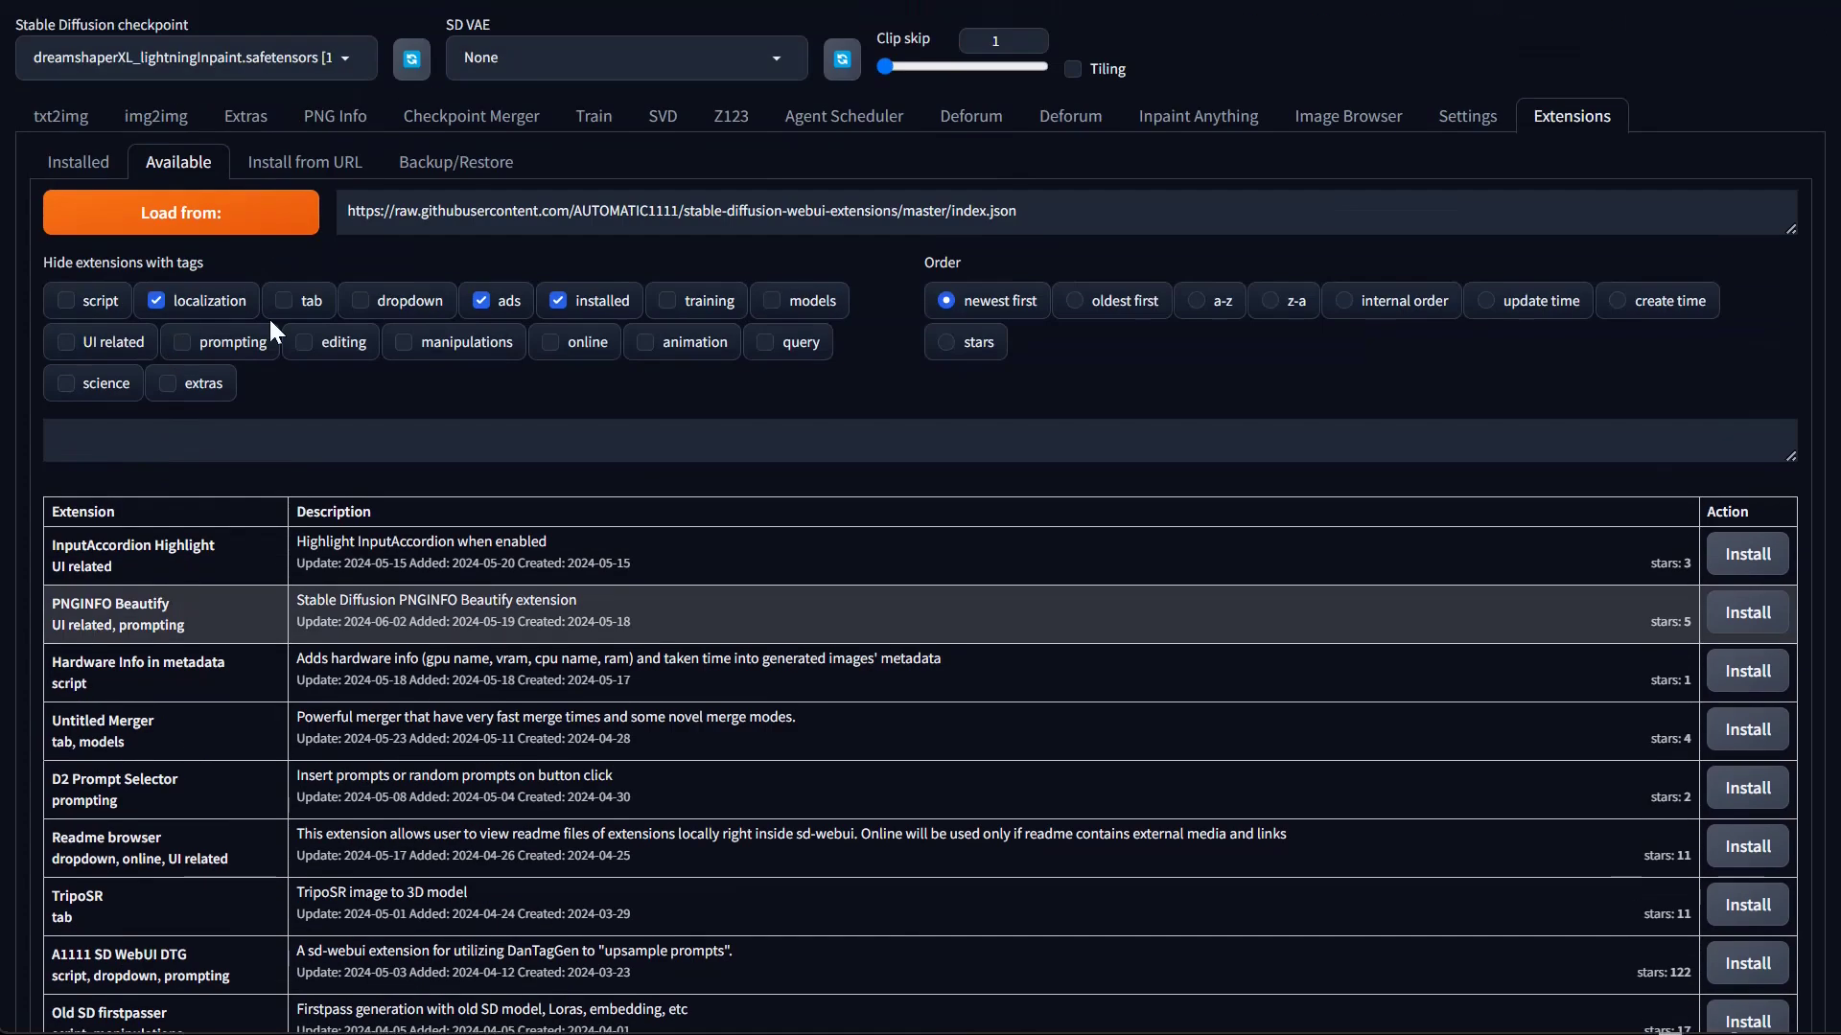
Examine the form for installing an extension from its git repository URL and return to the installed extensions
left_click(297, 169)
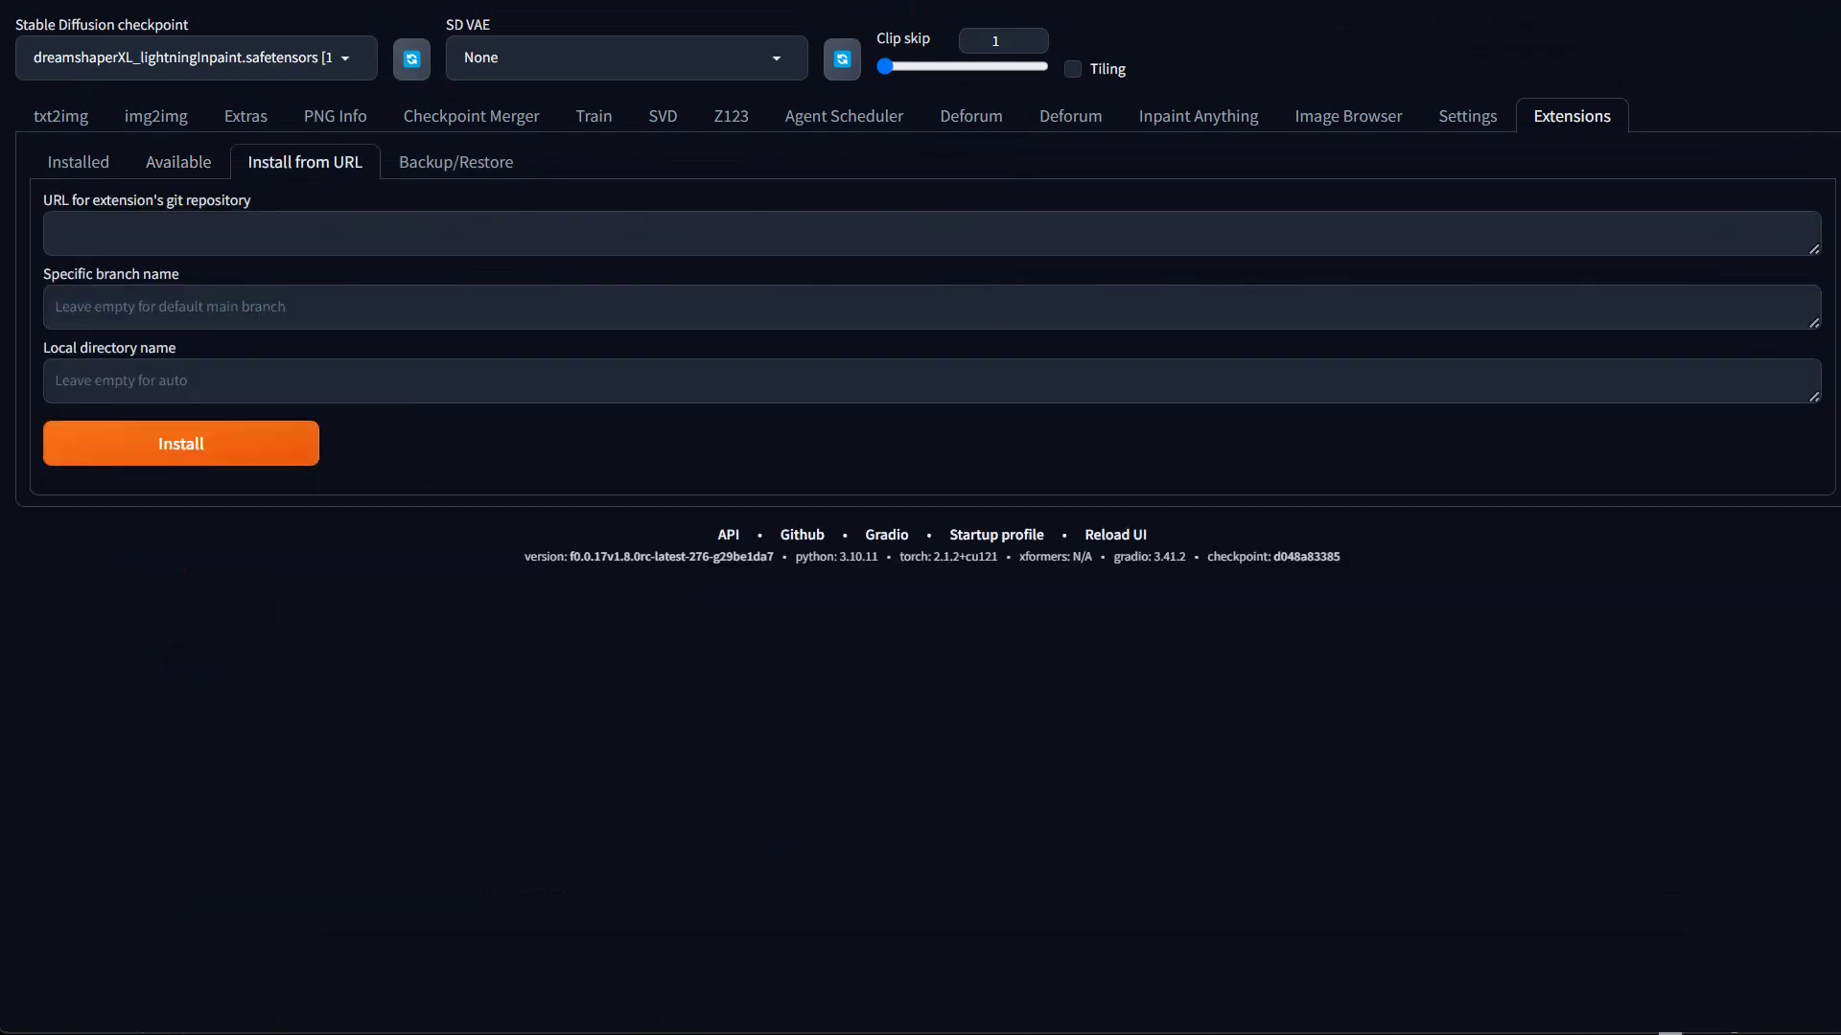
left_click(165, 169)
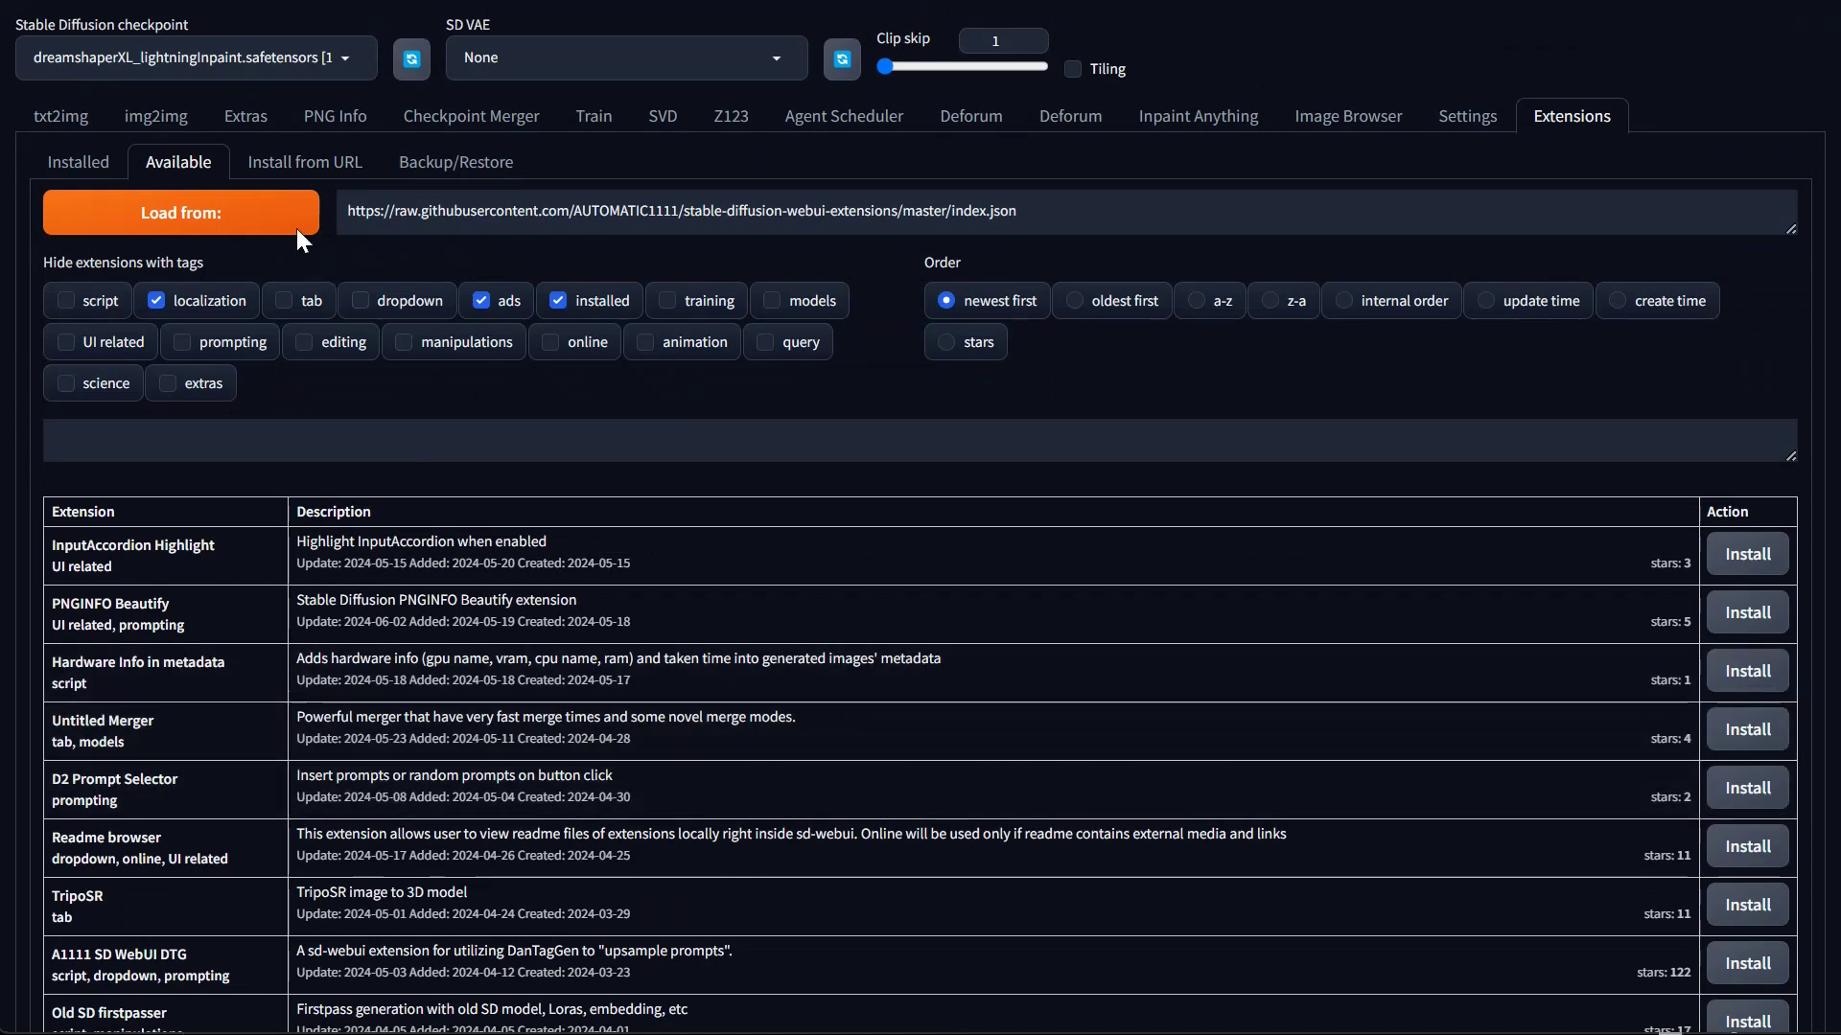
left_click(297, 167)
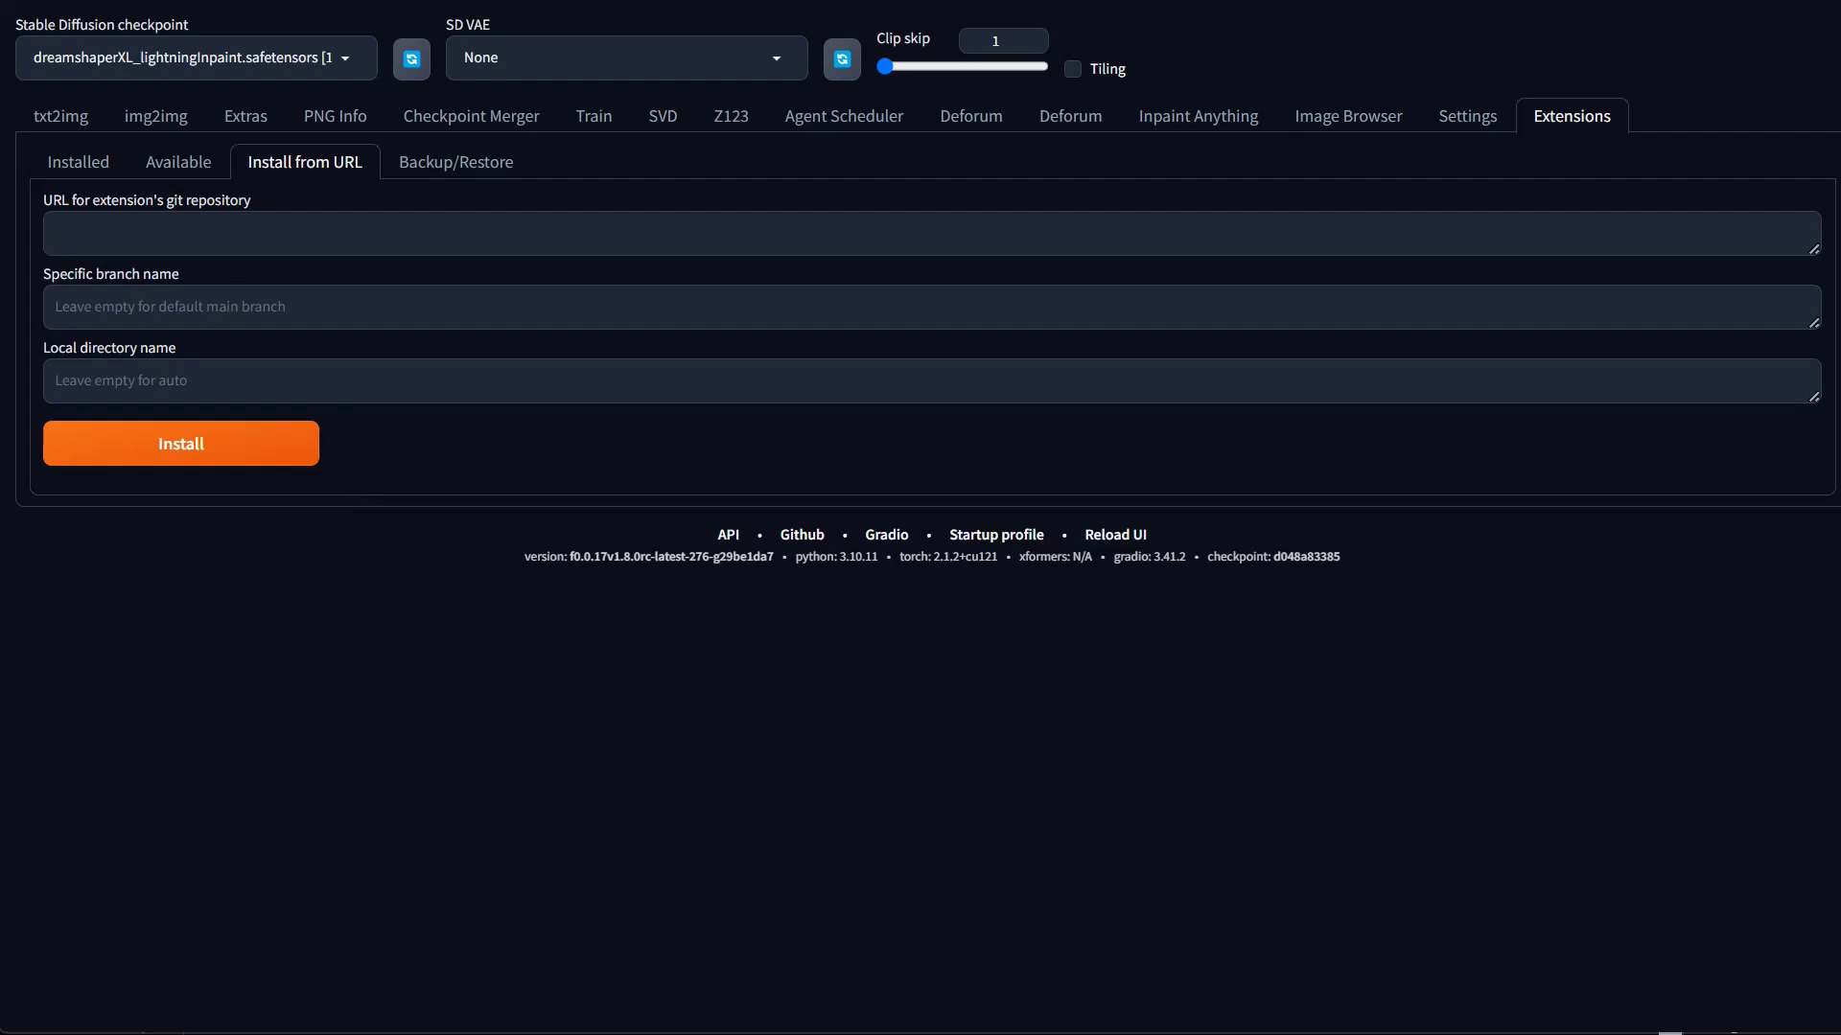
left_click(78, 162)
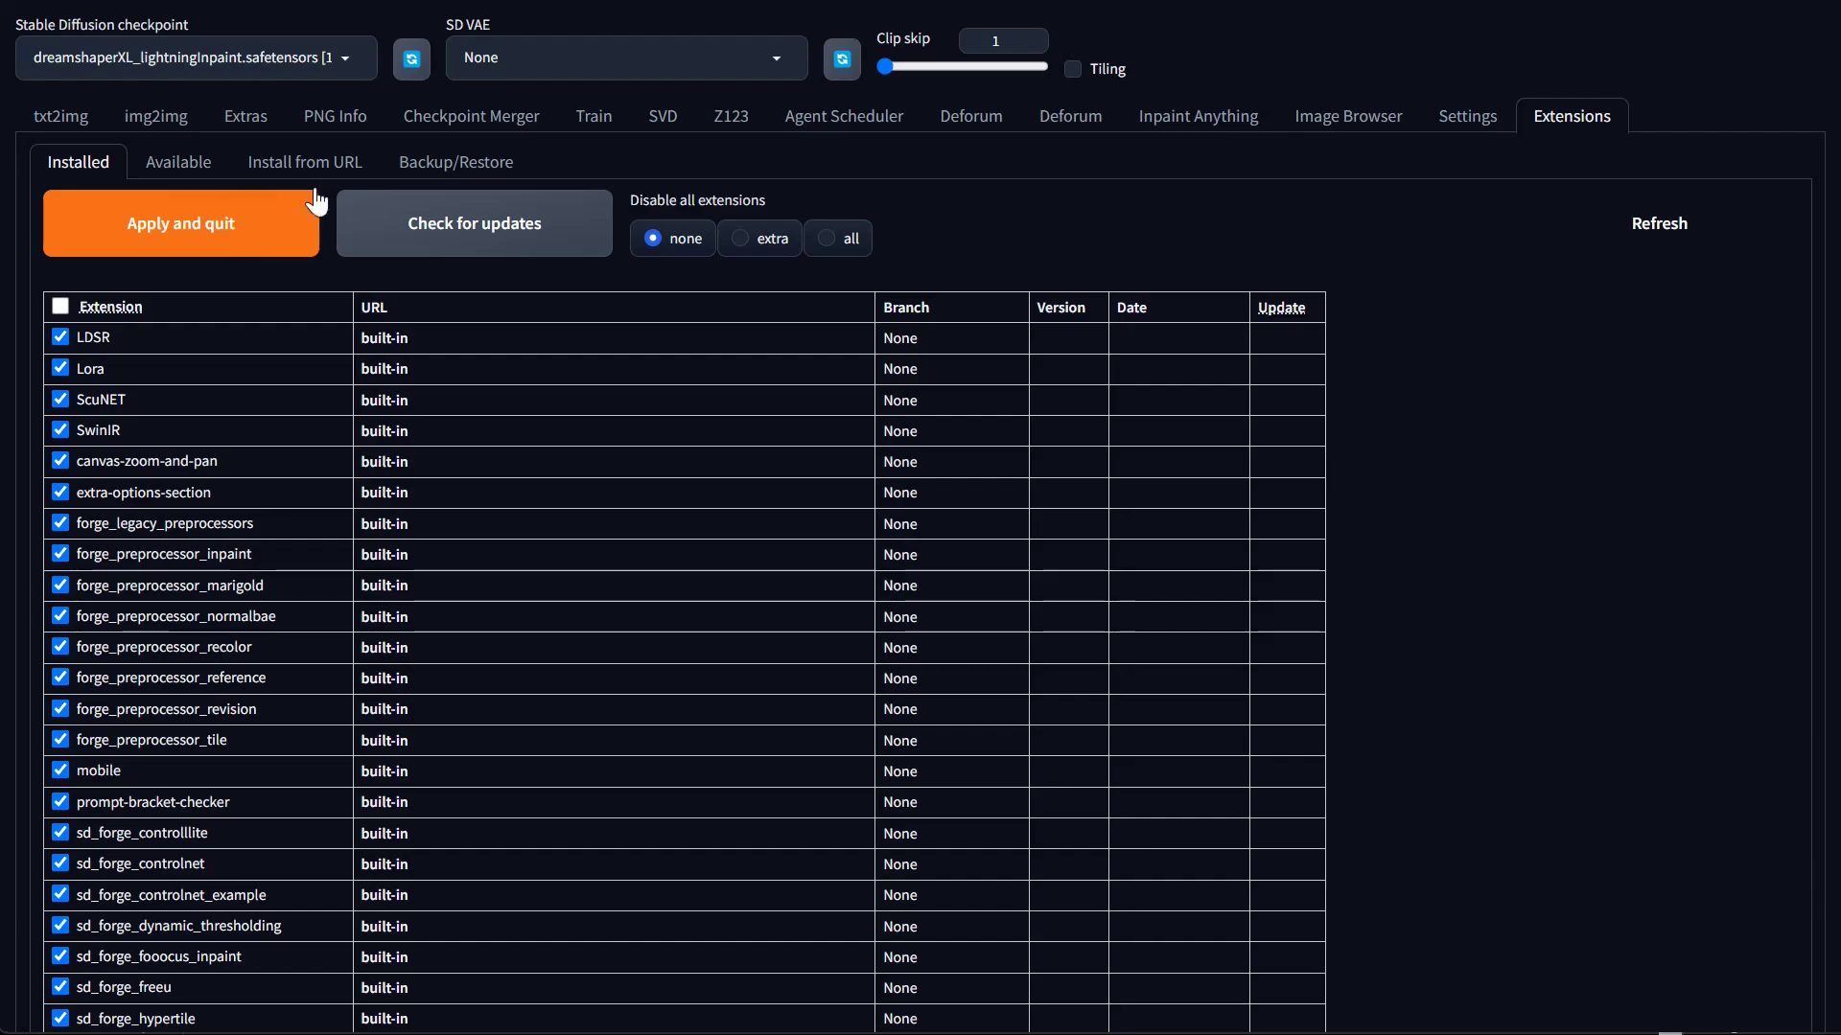
Browse far down the available extensions catalogue to examine the descriptions and install options, and return to its start
left_click(206, 164)
scroll(920, 517, "down", 15)
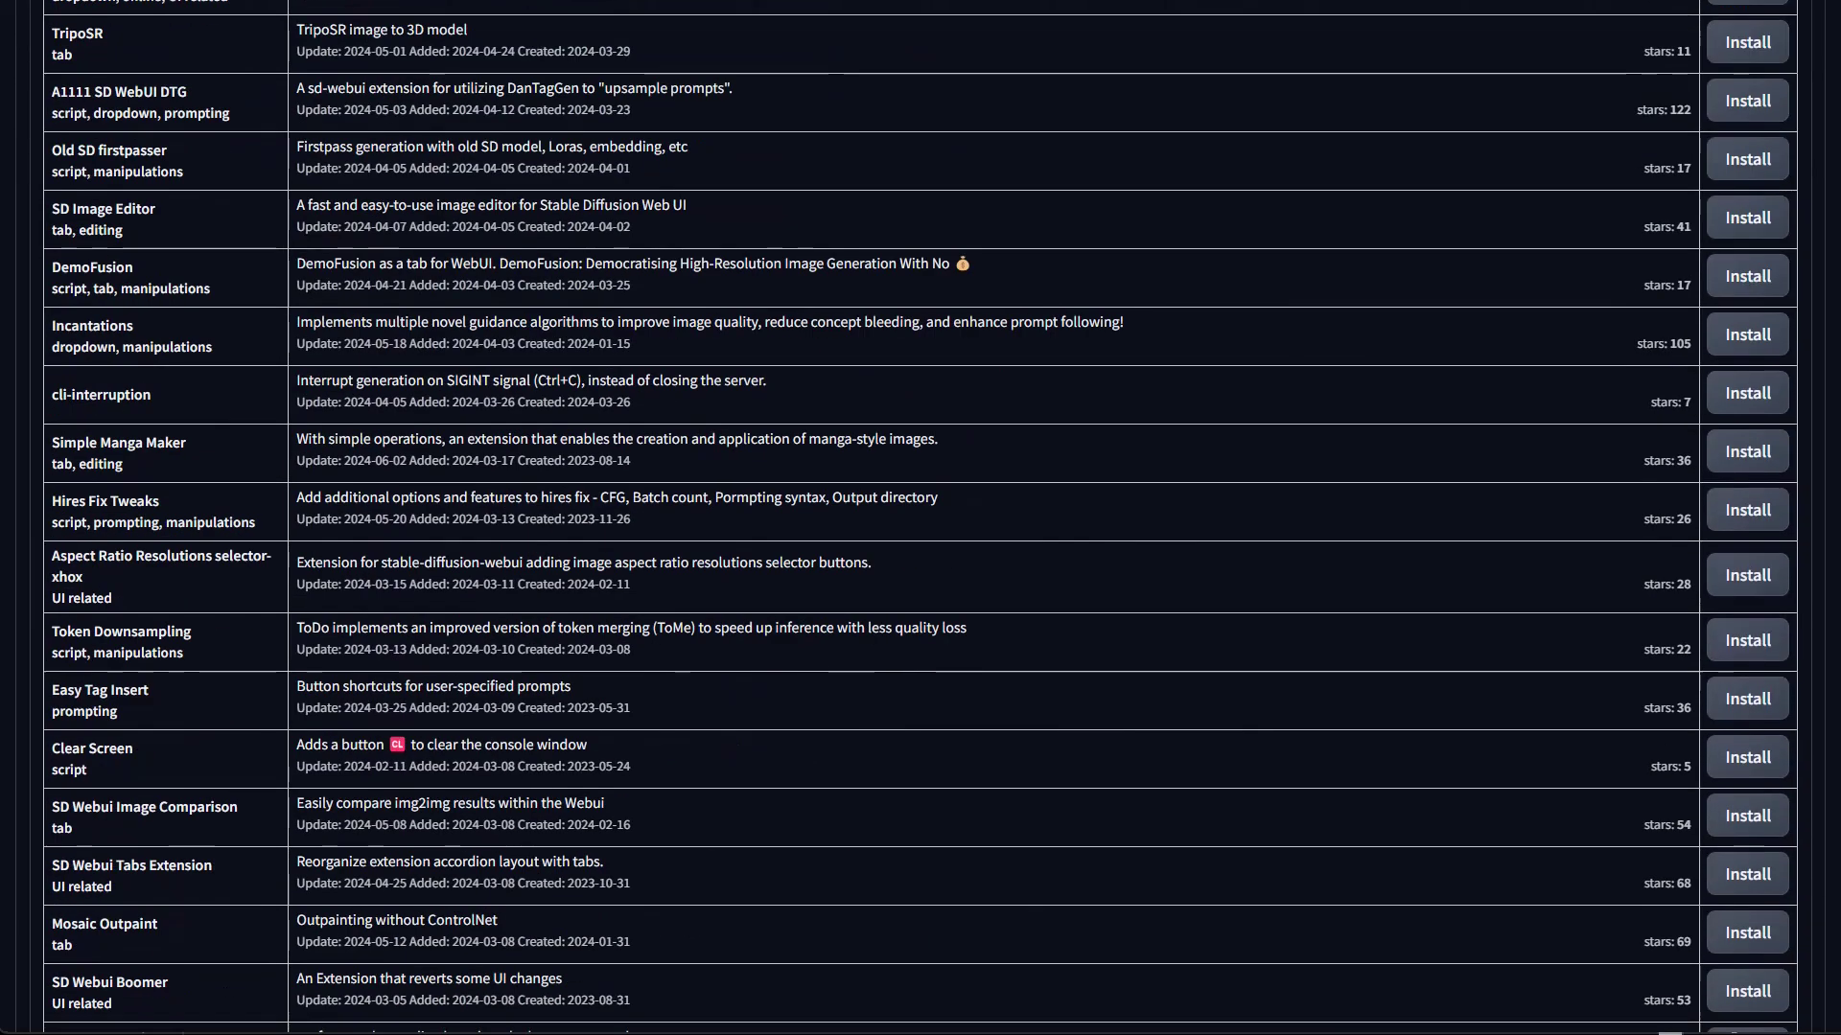
scroll(244, 384, "down", 15)
scroll(244, 384, "up", 10)
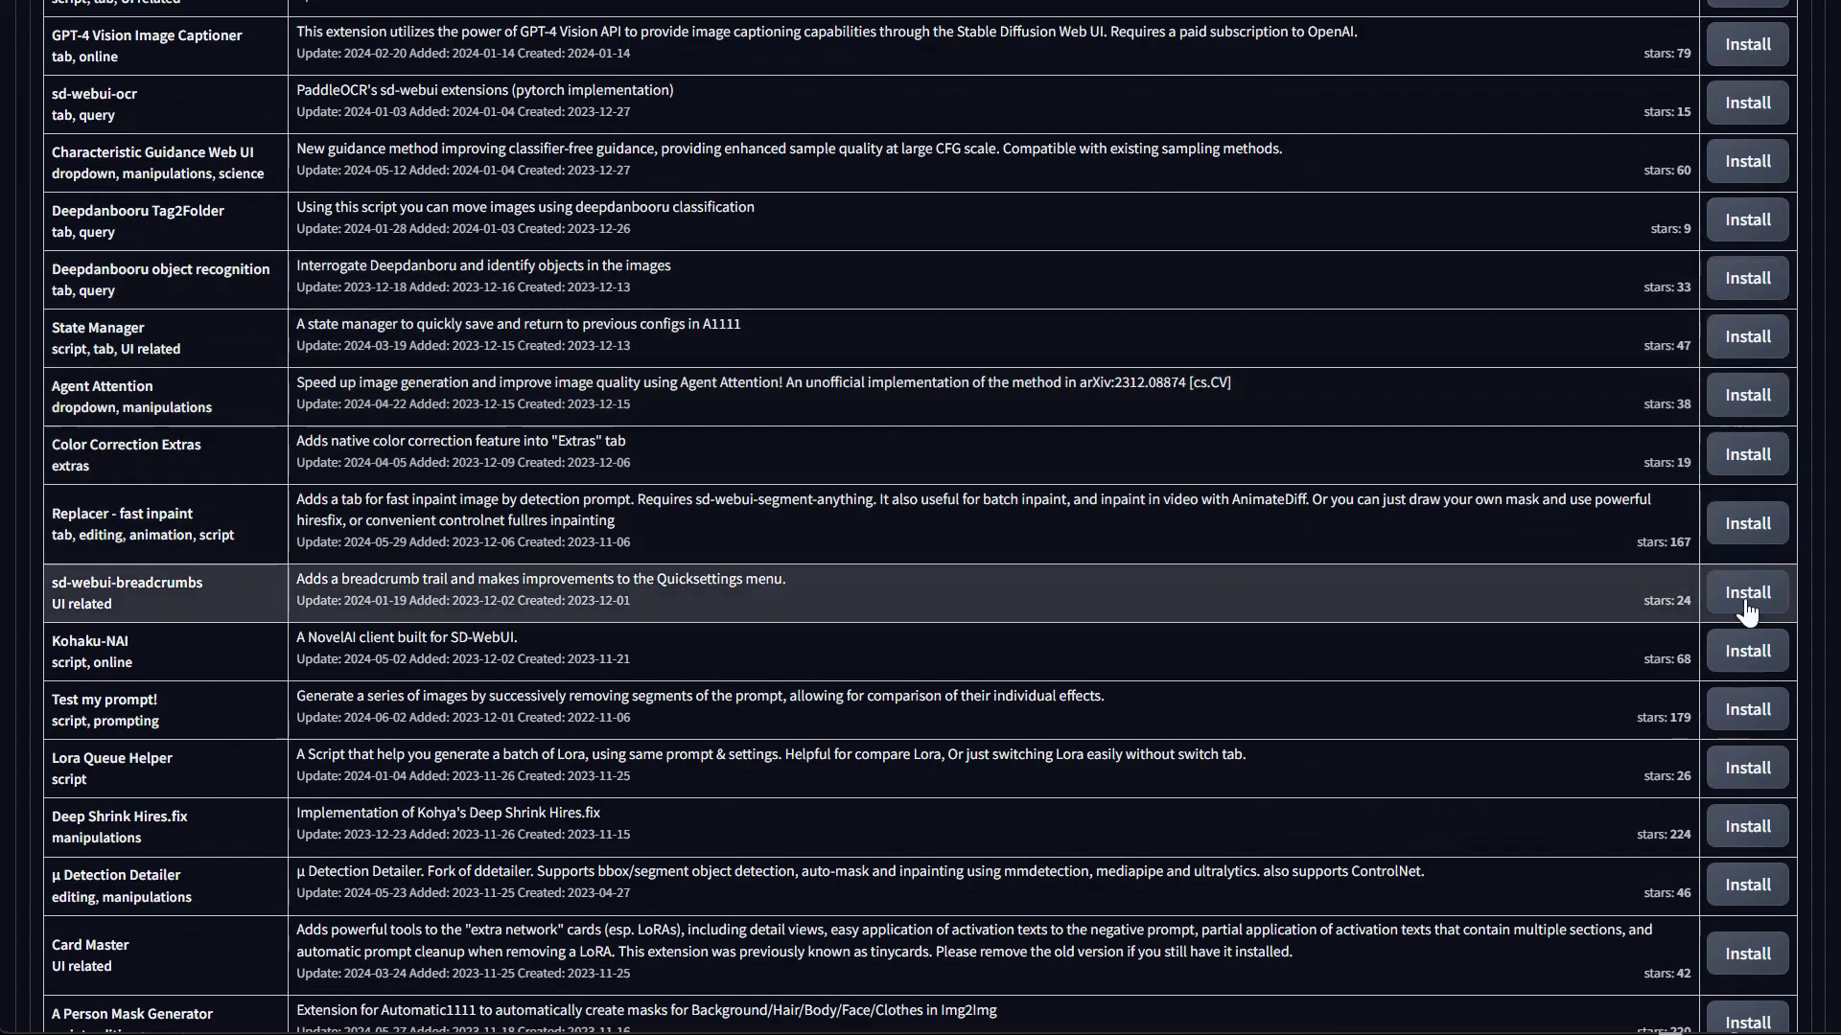
scroll(1188, 671, "up", 10)
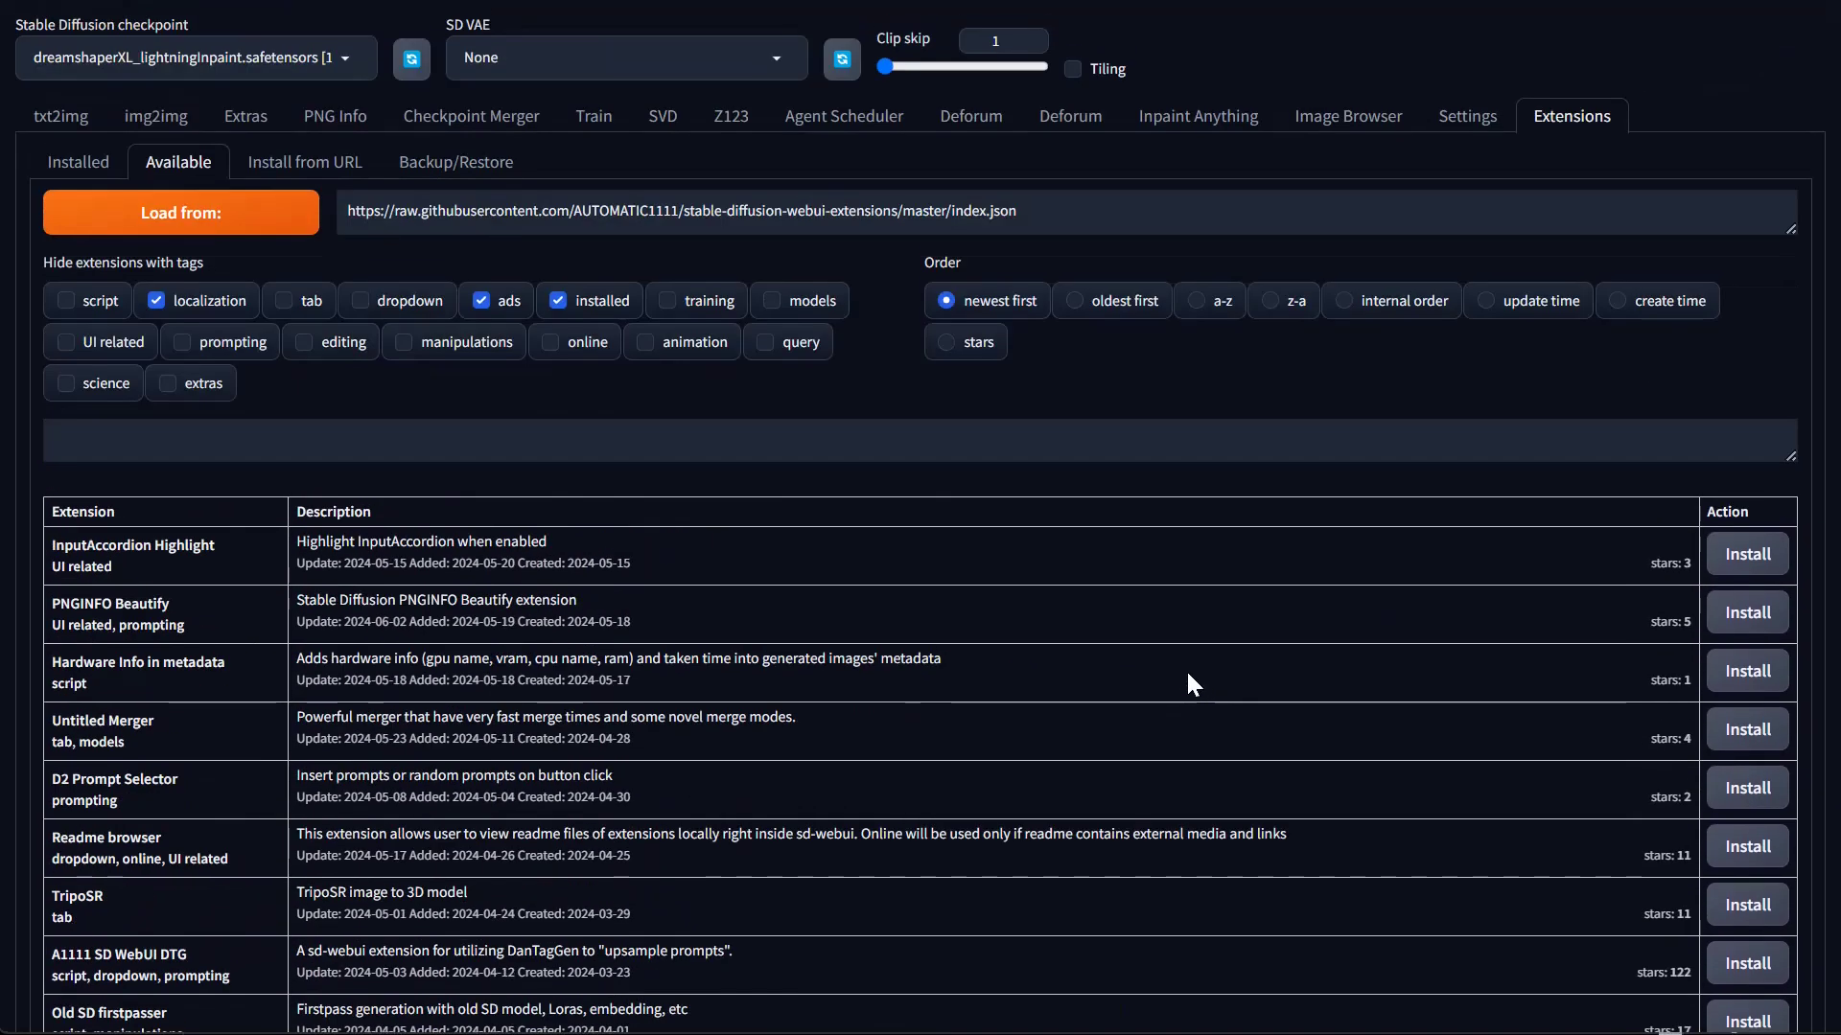
Go through all the extension management pages, including Backup/Restore, ending on the installed extensions
left_click(78, 162)
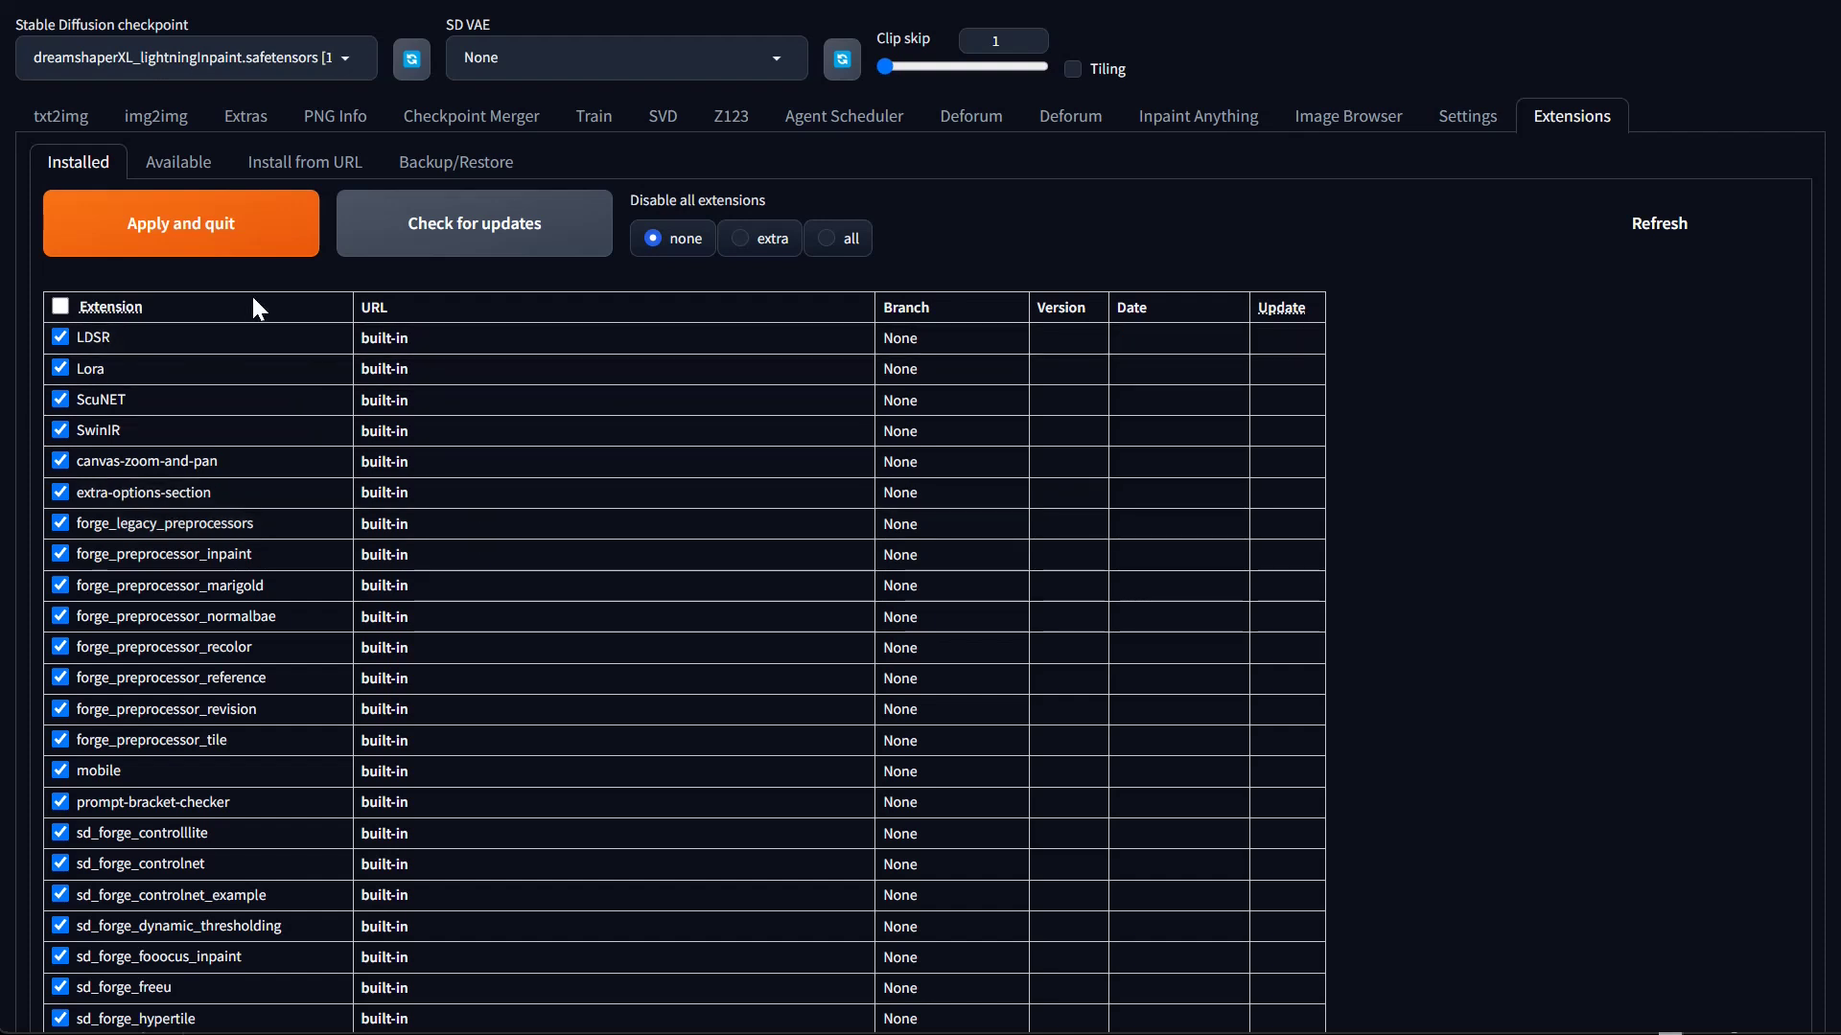
left_click(180, 165)
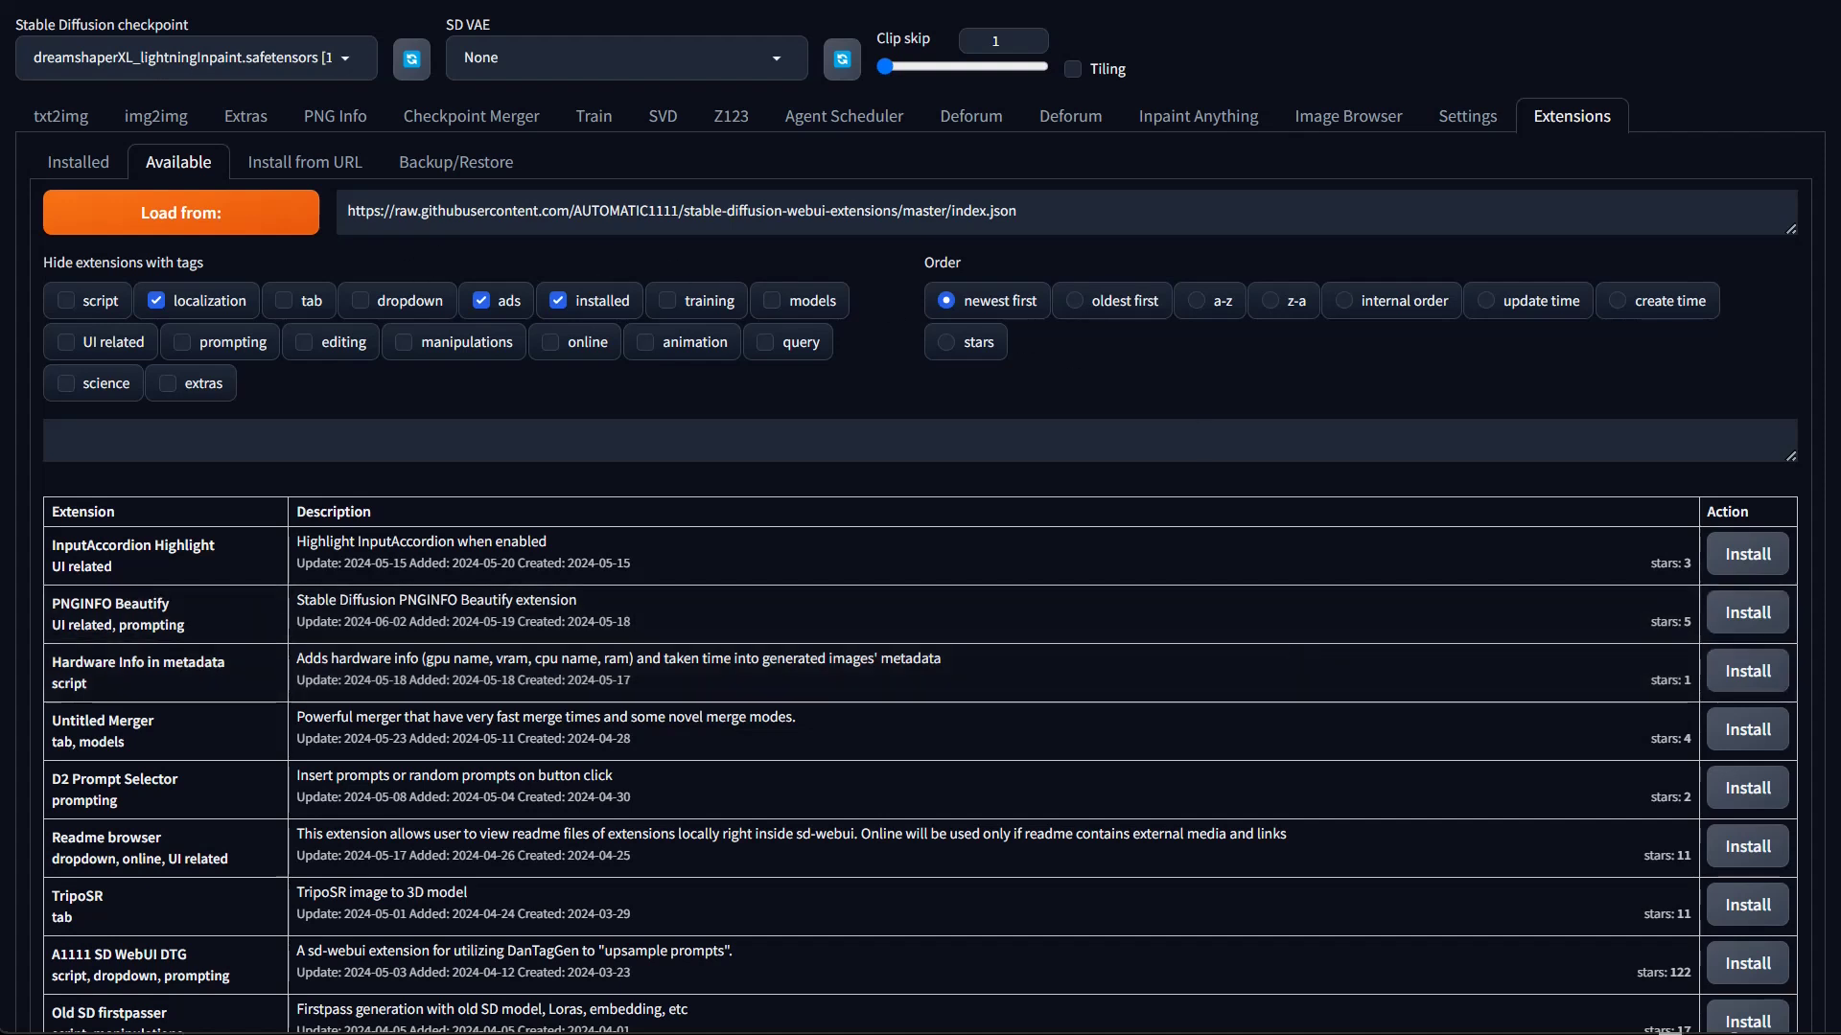
left_click(305, 164)
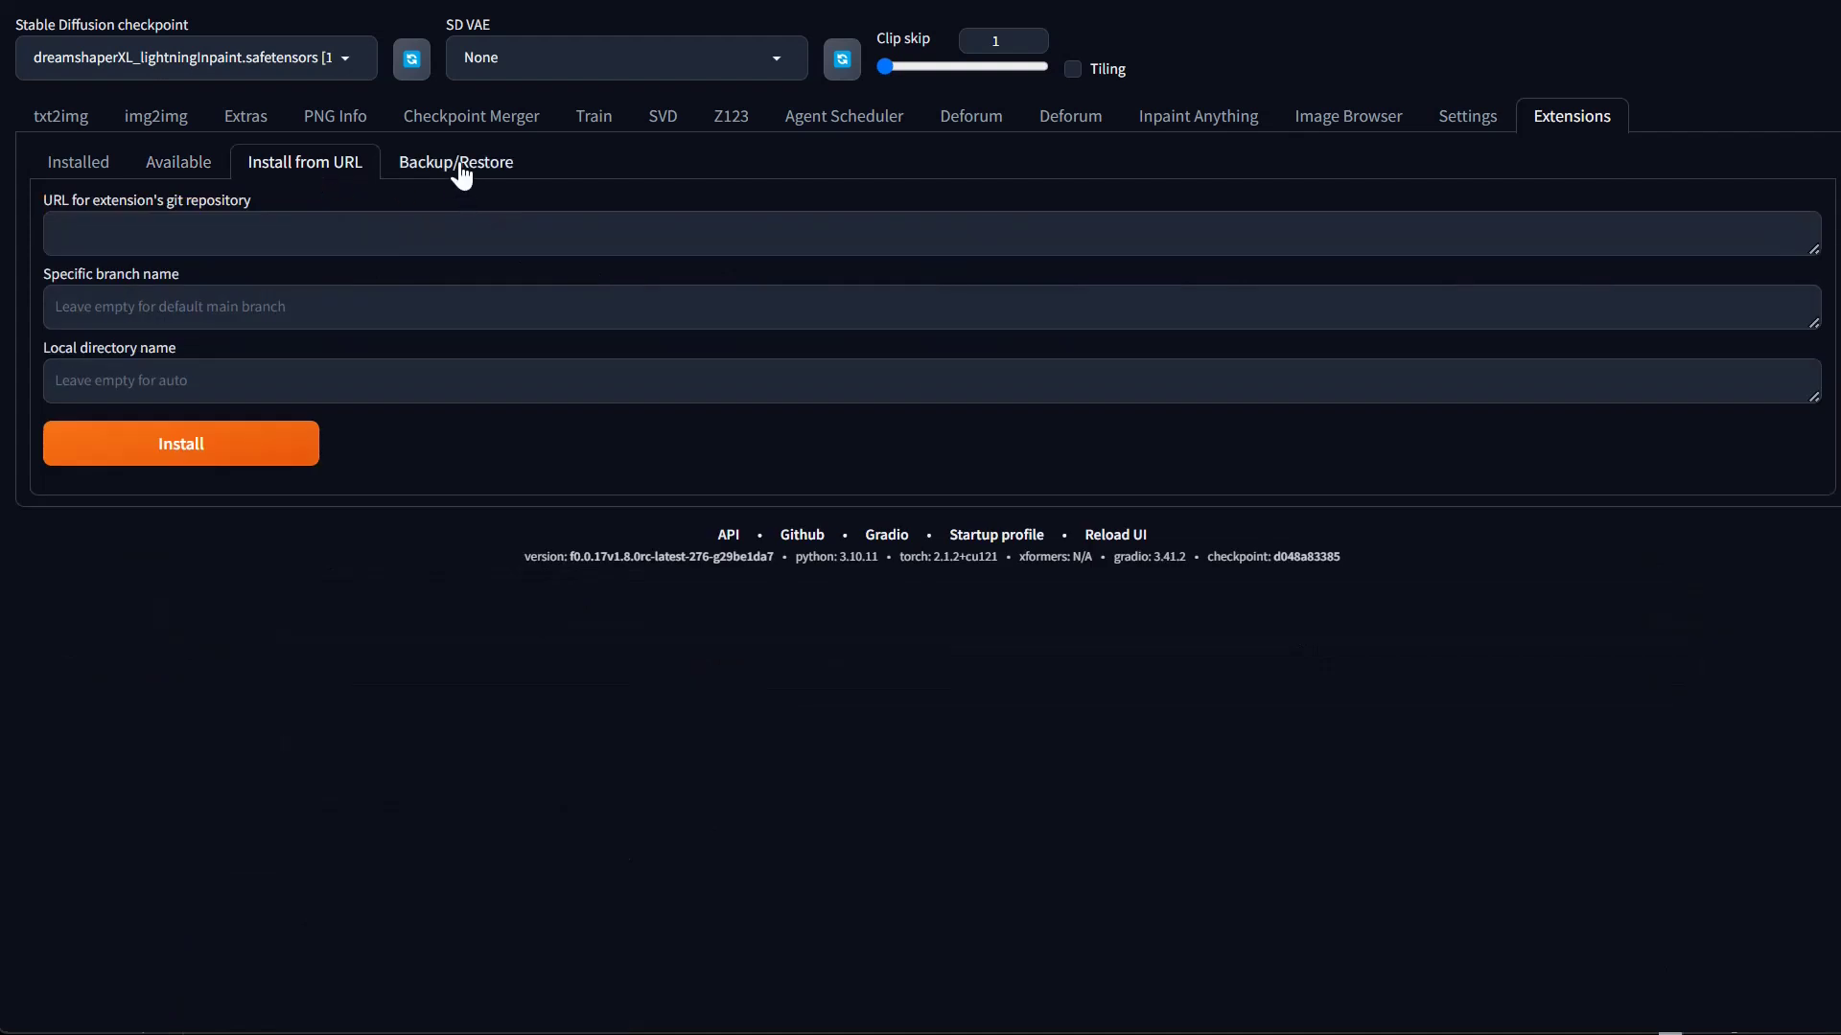
left_click(459, 171)
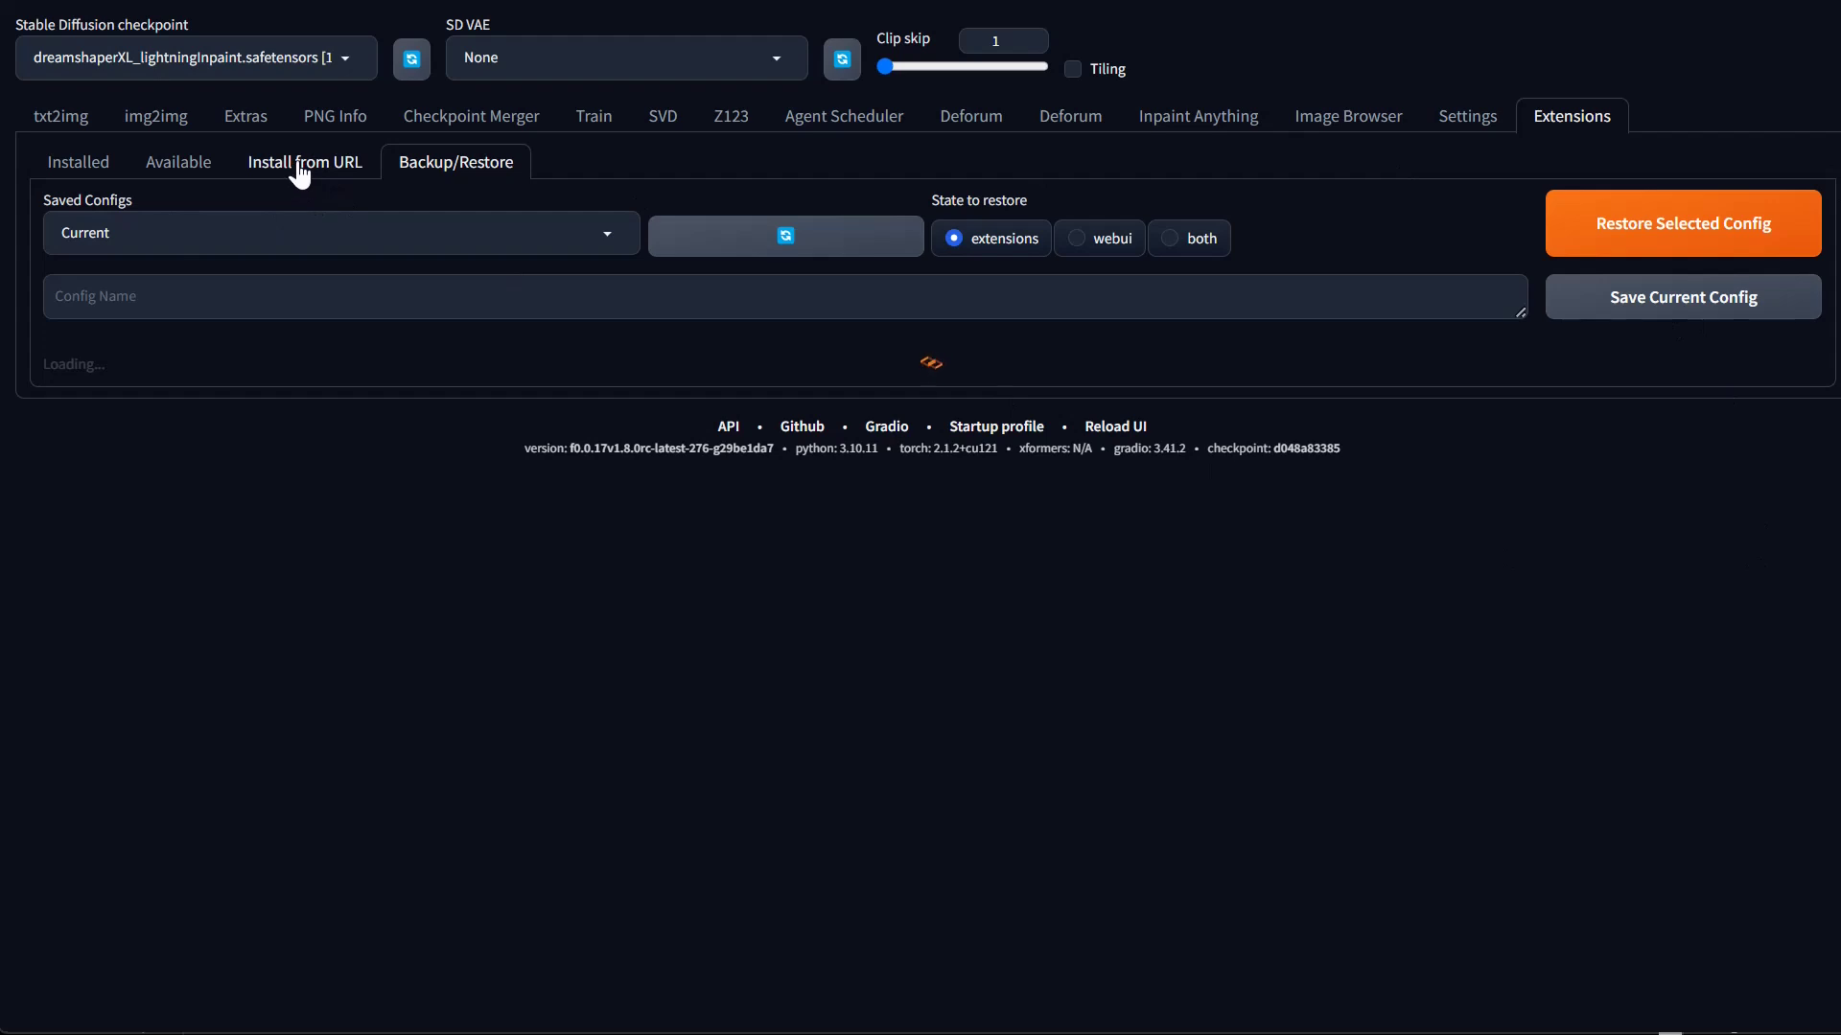
left_click(342, 177)
left_click(173, 178)
left_click(79, 163)
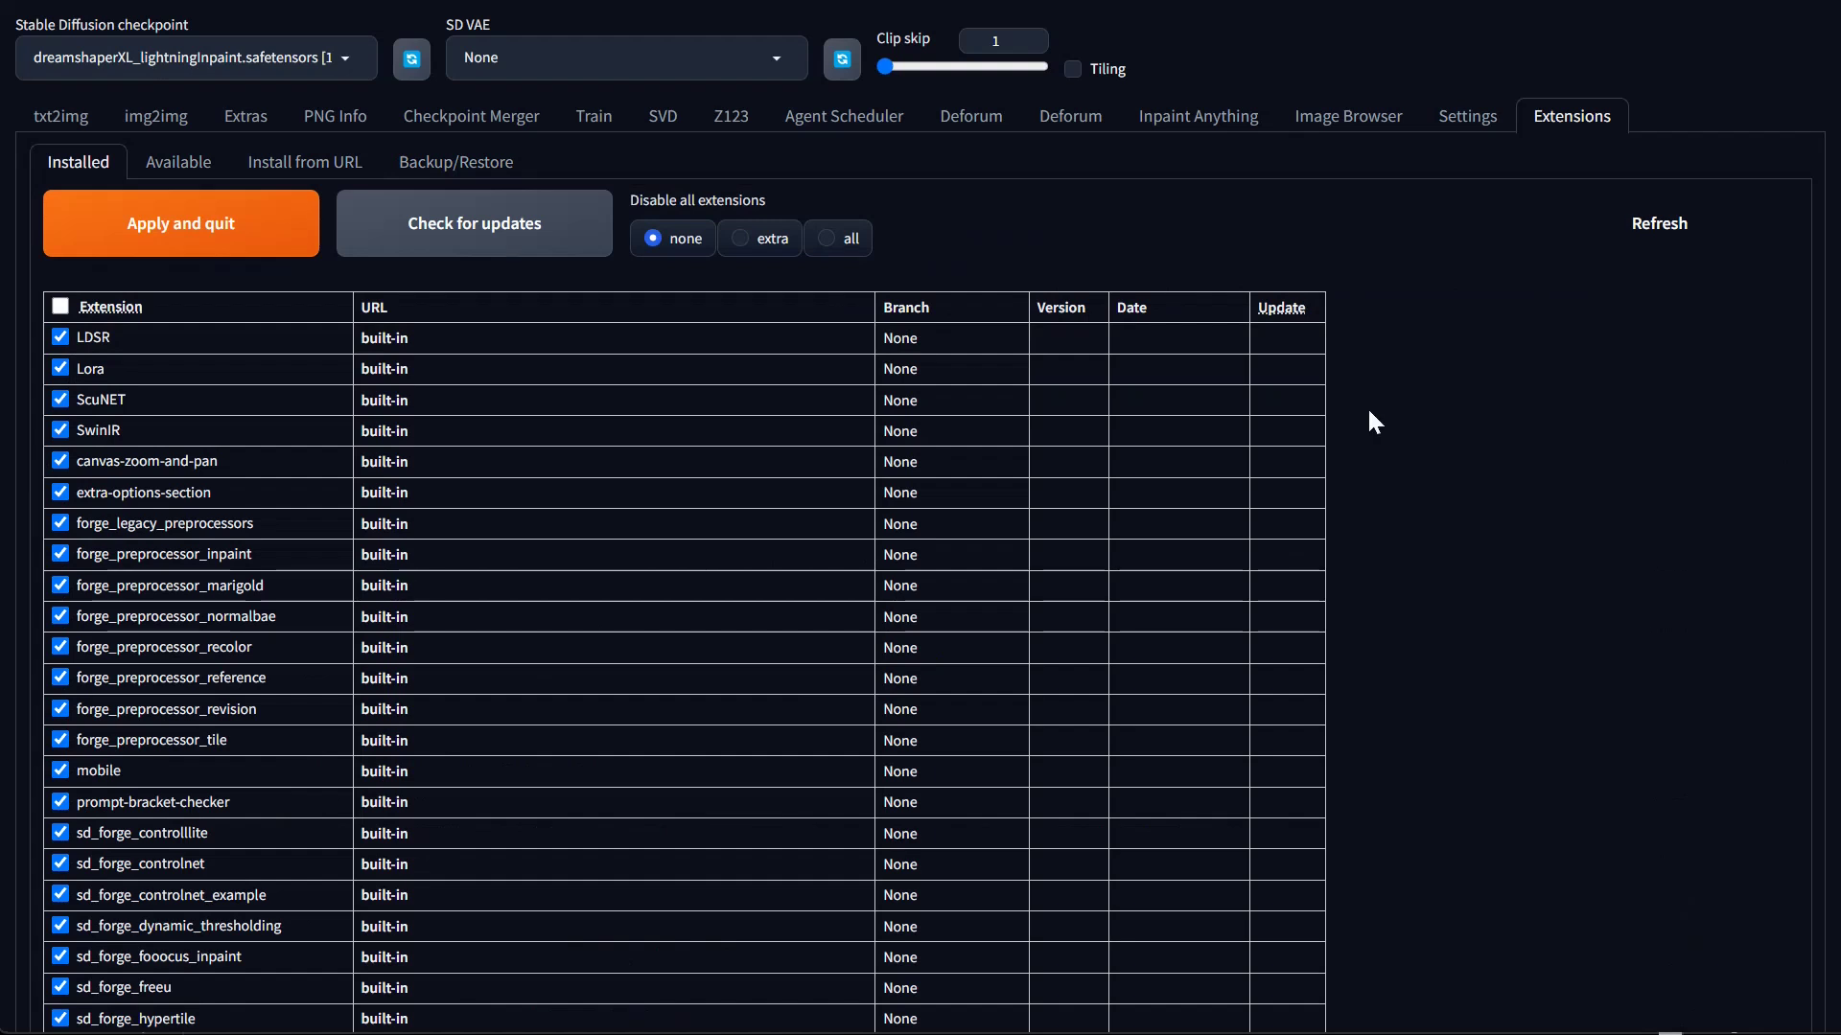
Return to text-to-image generation and view the extension sections below the generation settings
left_click(77, 120)
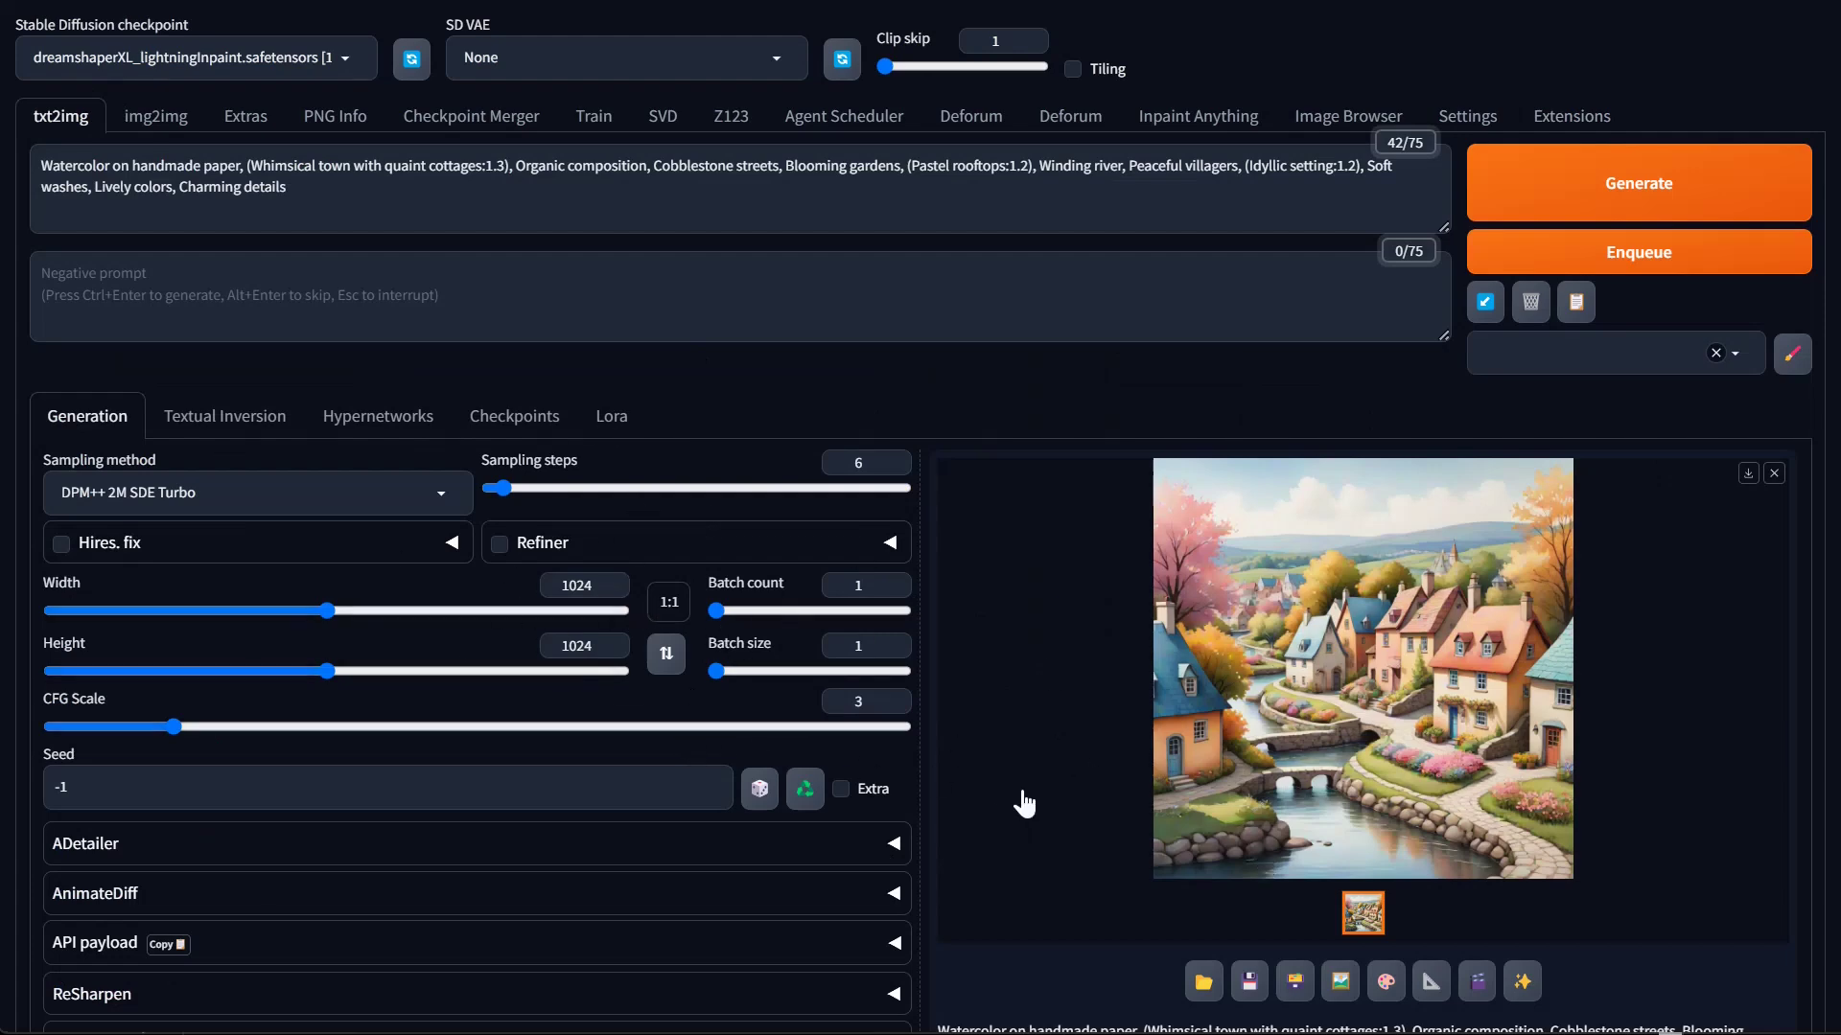
scroll(1084, 813, "down", 6)
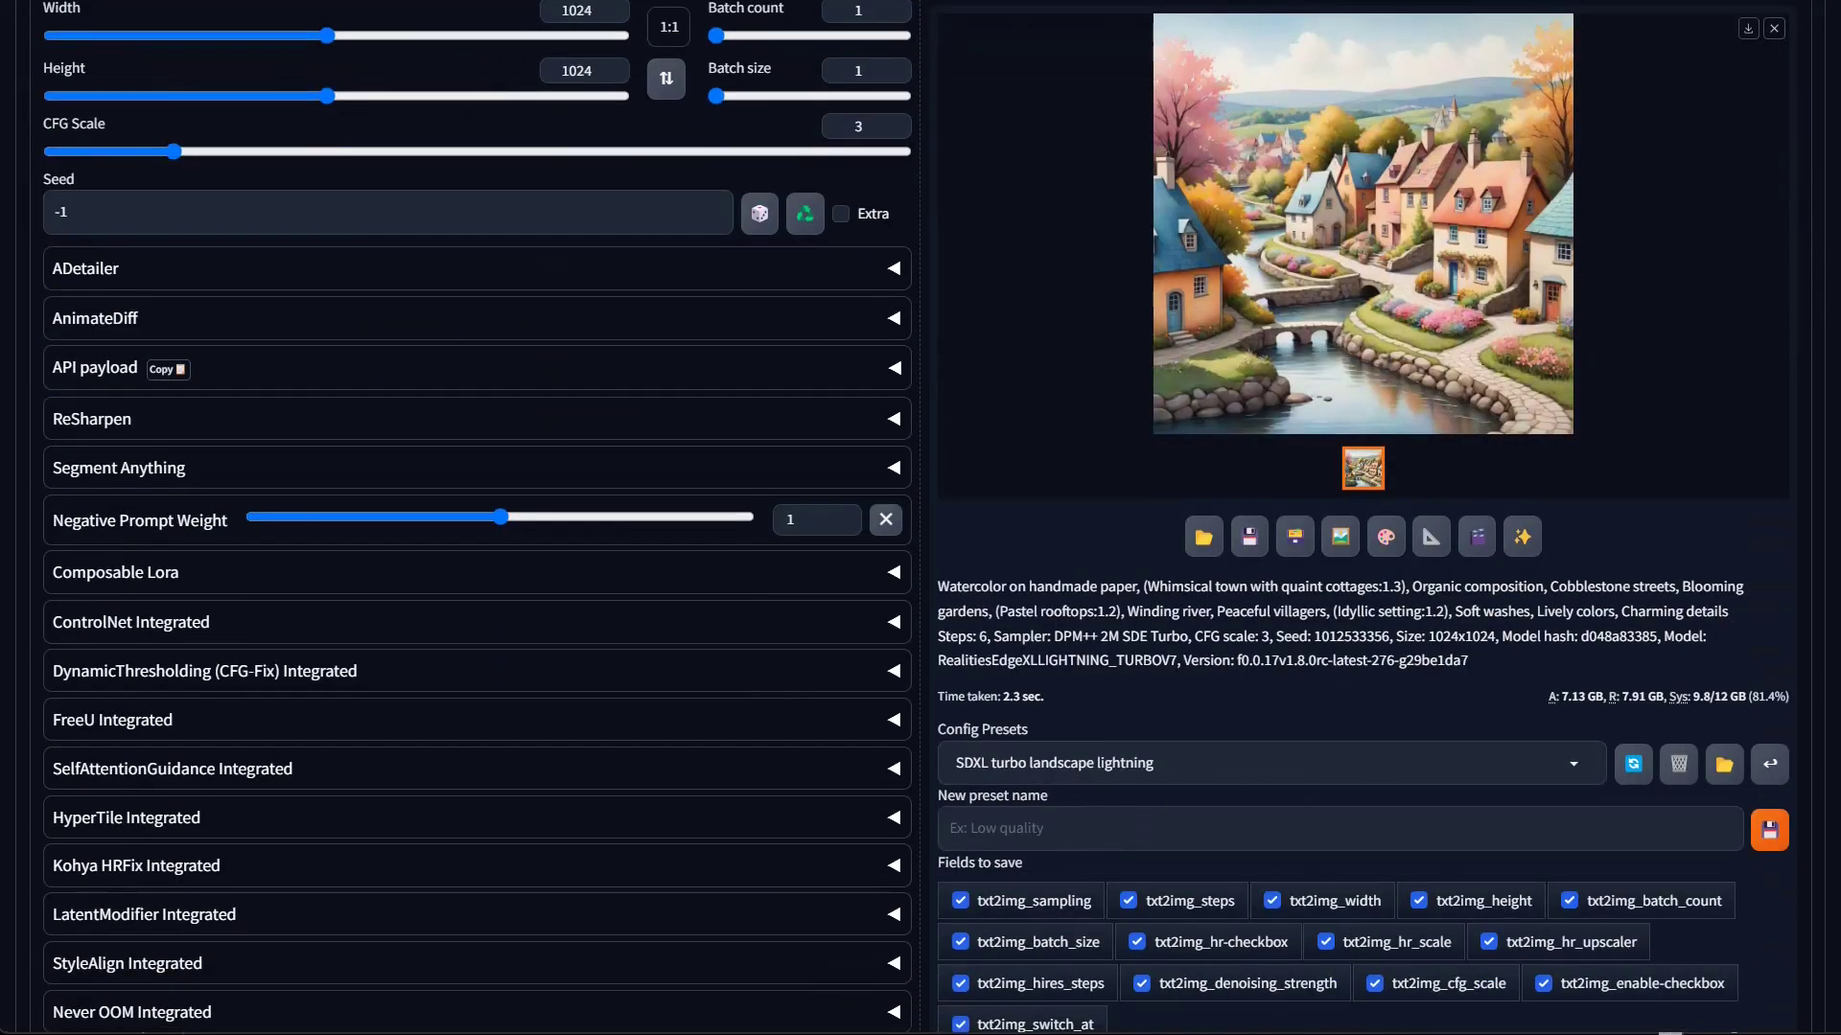
Switch to ui-config.json in the text editor and examine its txt2img entries with the txt2img prefix highlighted, ending at the file's start
scroll(1205, 796, "up", 1)
scroll(1200, 784, "up", 6)
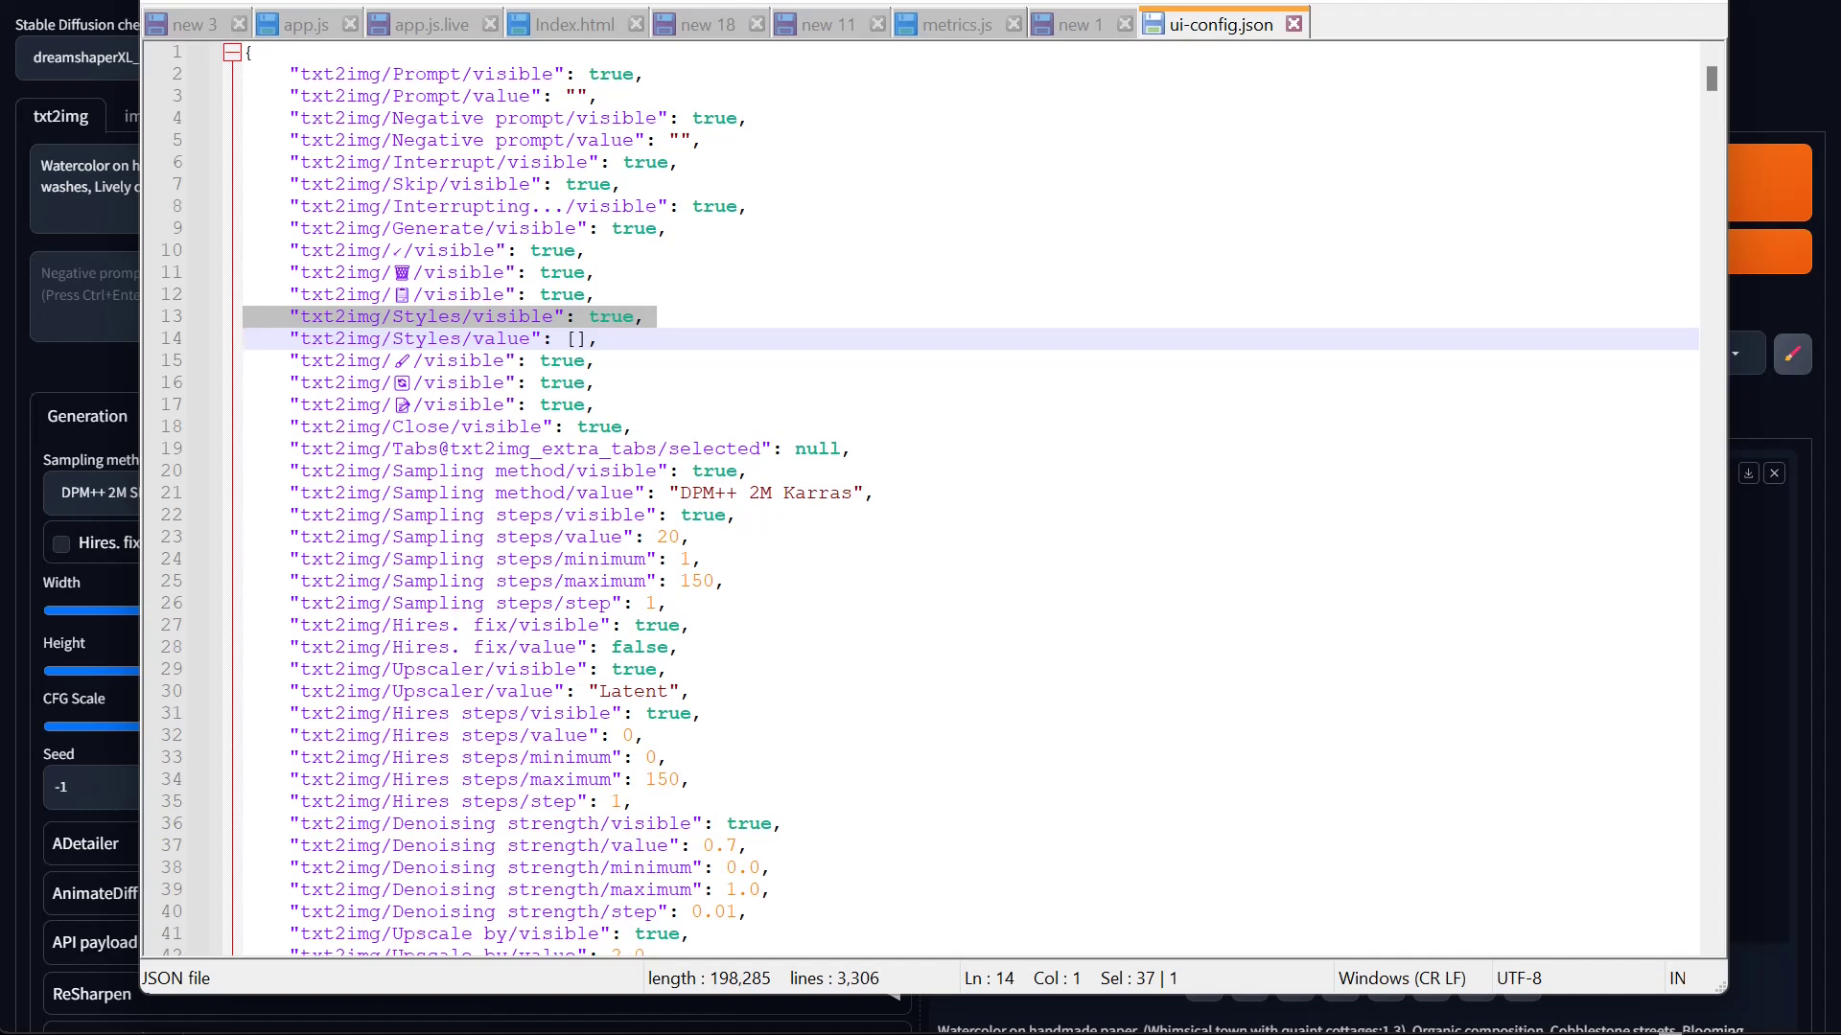
key("Left")
key("Left")
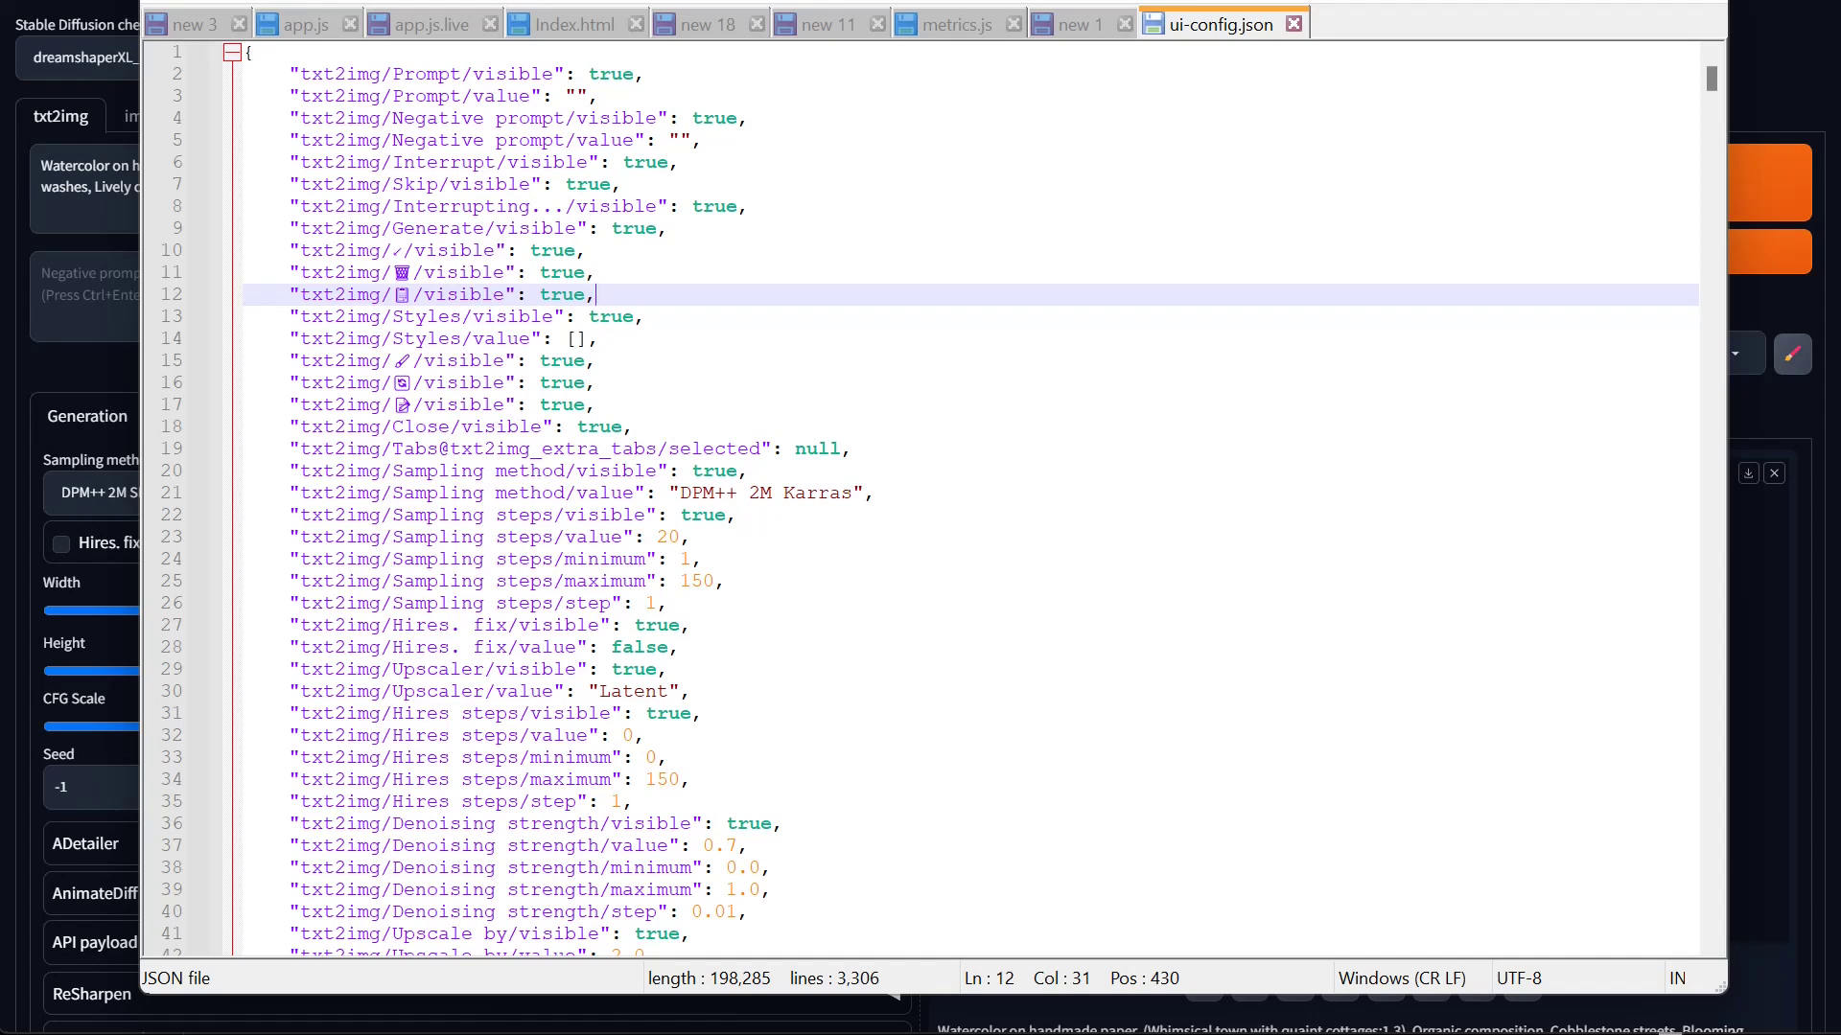
left_click_drag(300, 74, 382, 74)
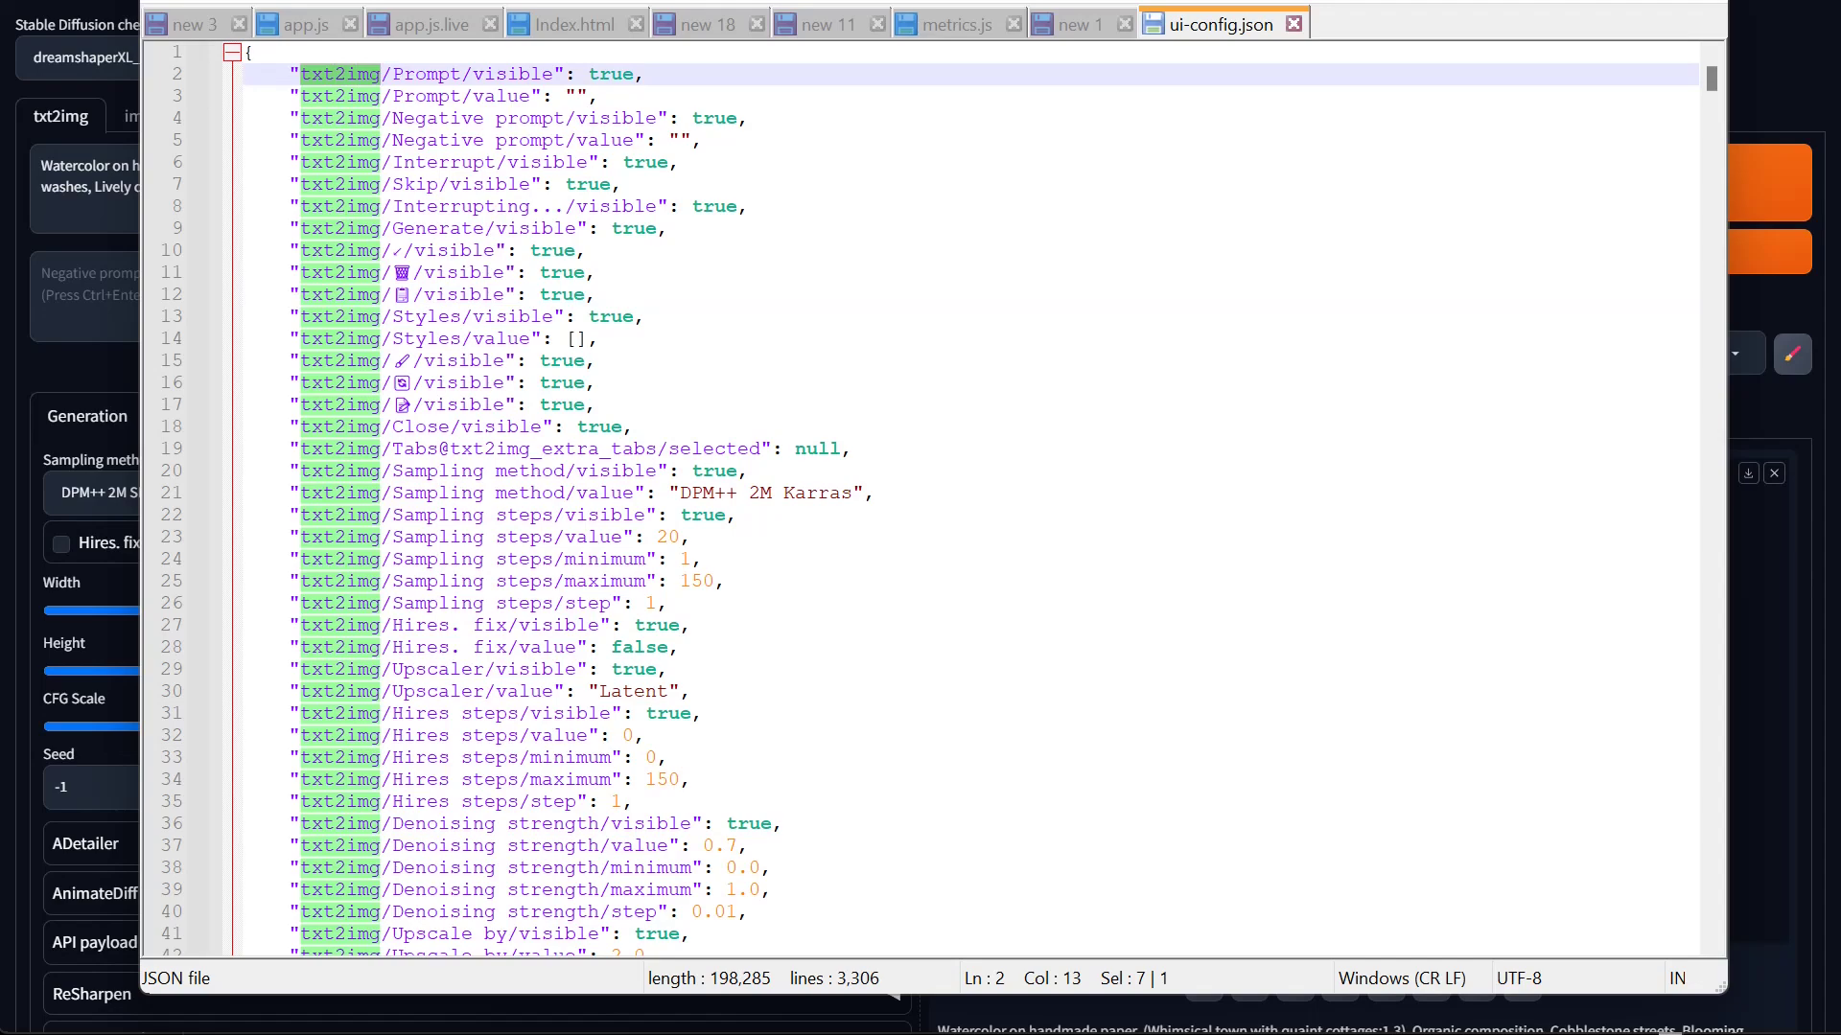
scroll(921, 498, "down", 19)
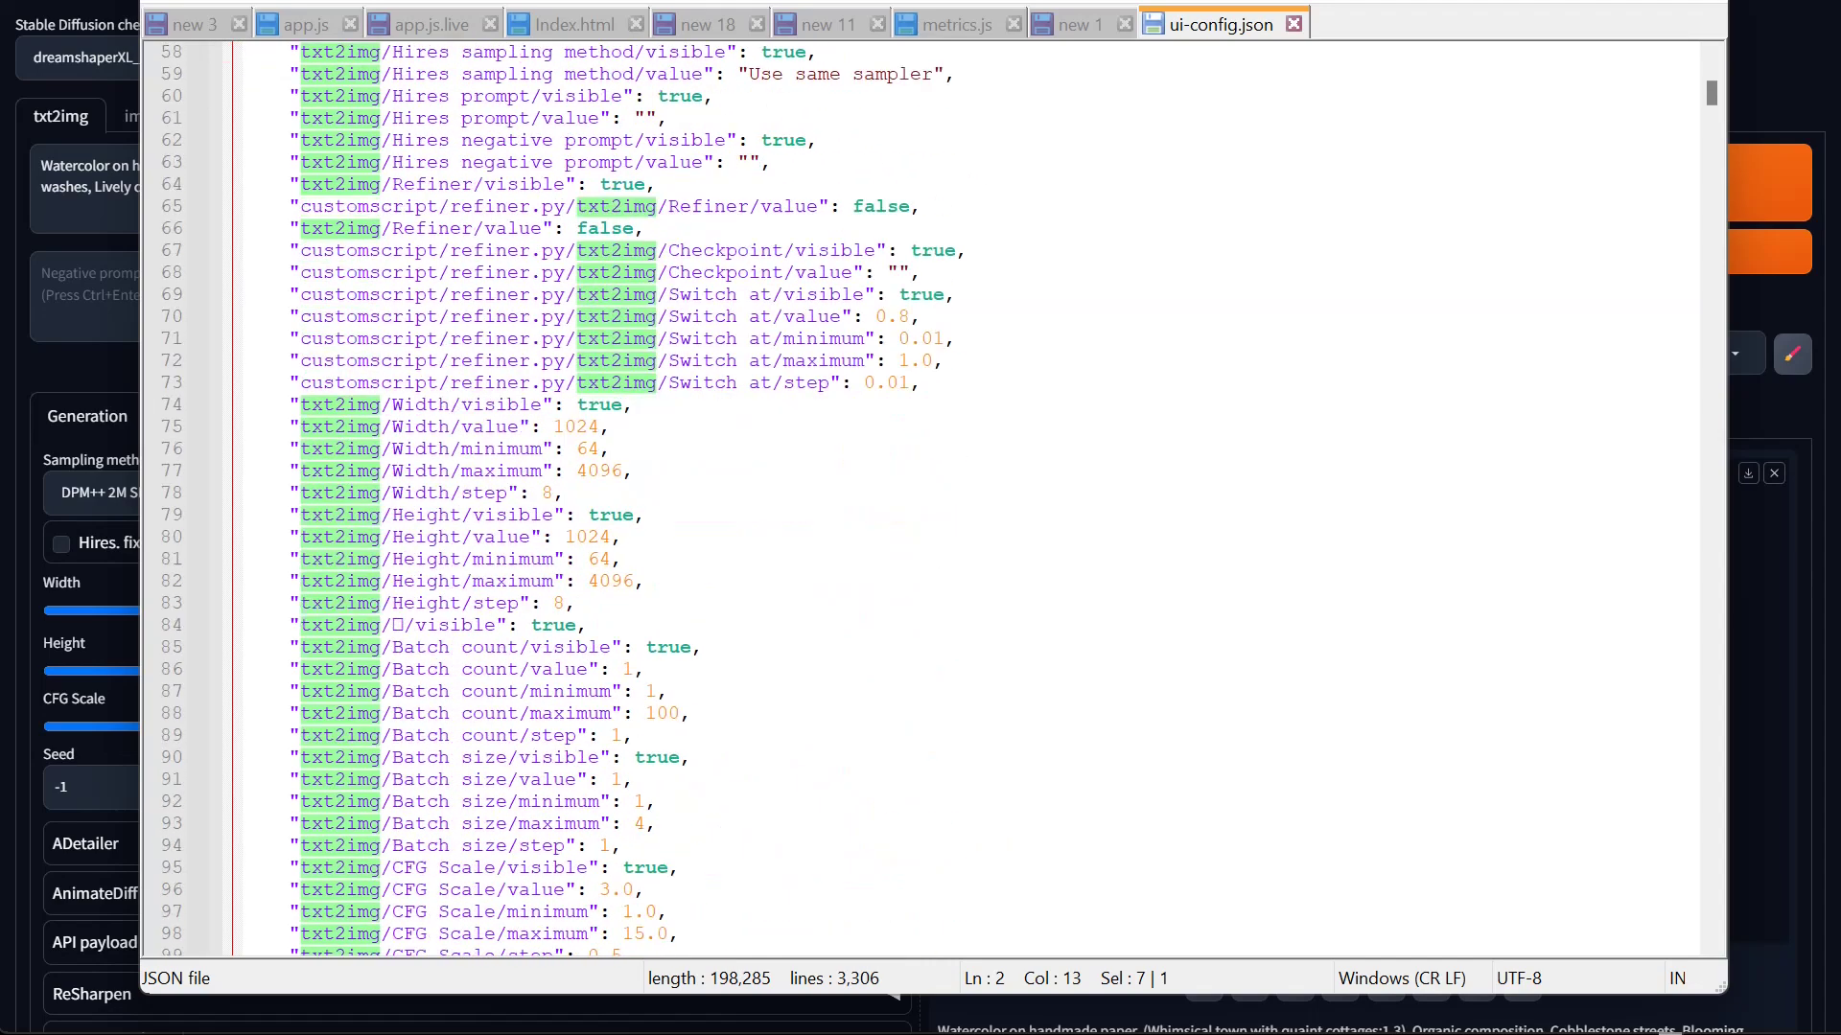
scroll(920, 499, "down", 2)
scroll(921, 499, "down", 17)
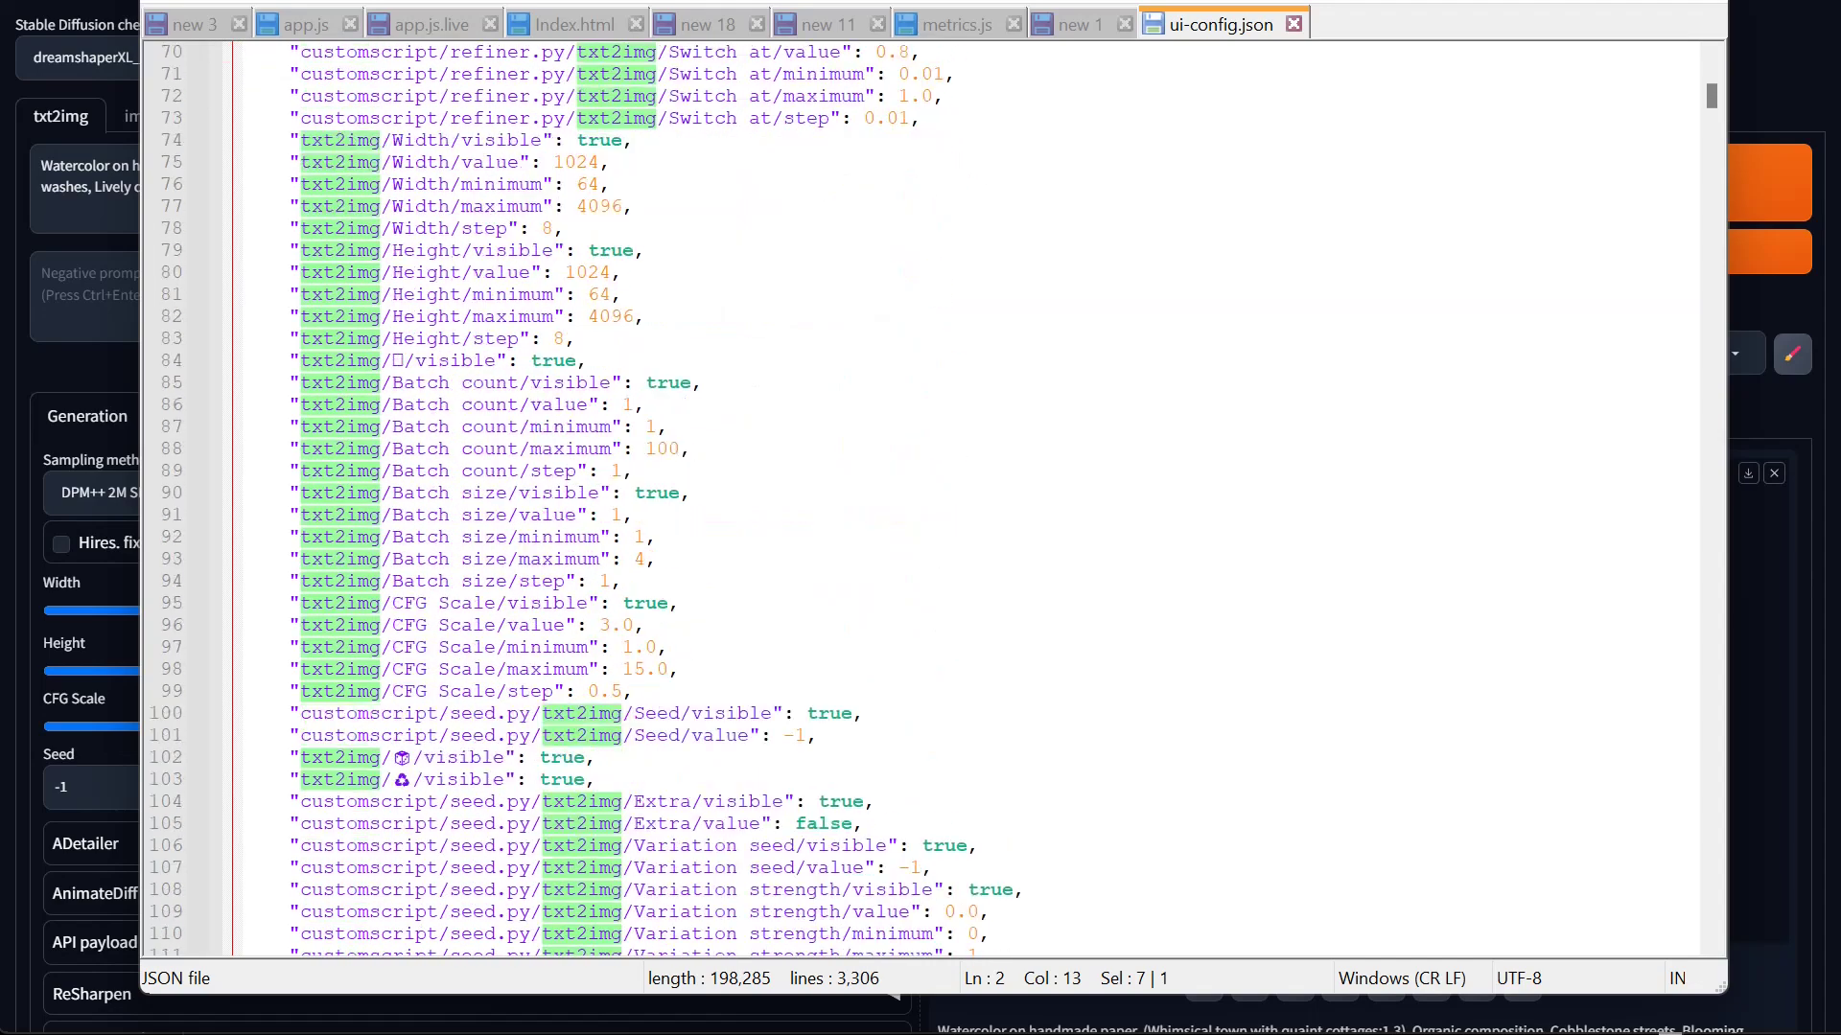
scroll(920, 498, "up", 20)
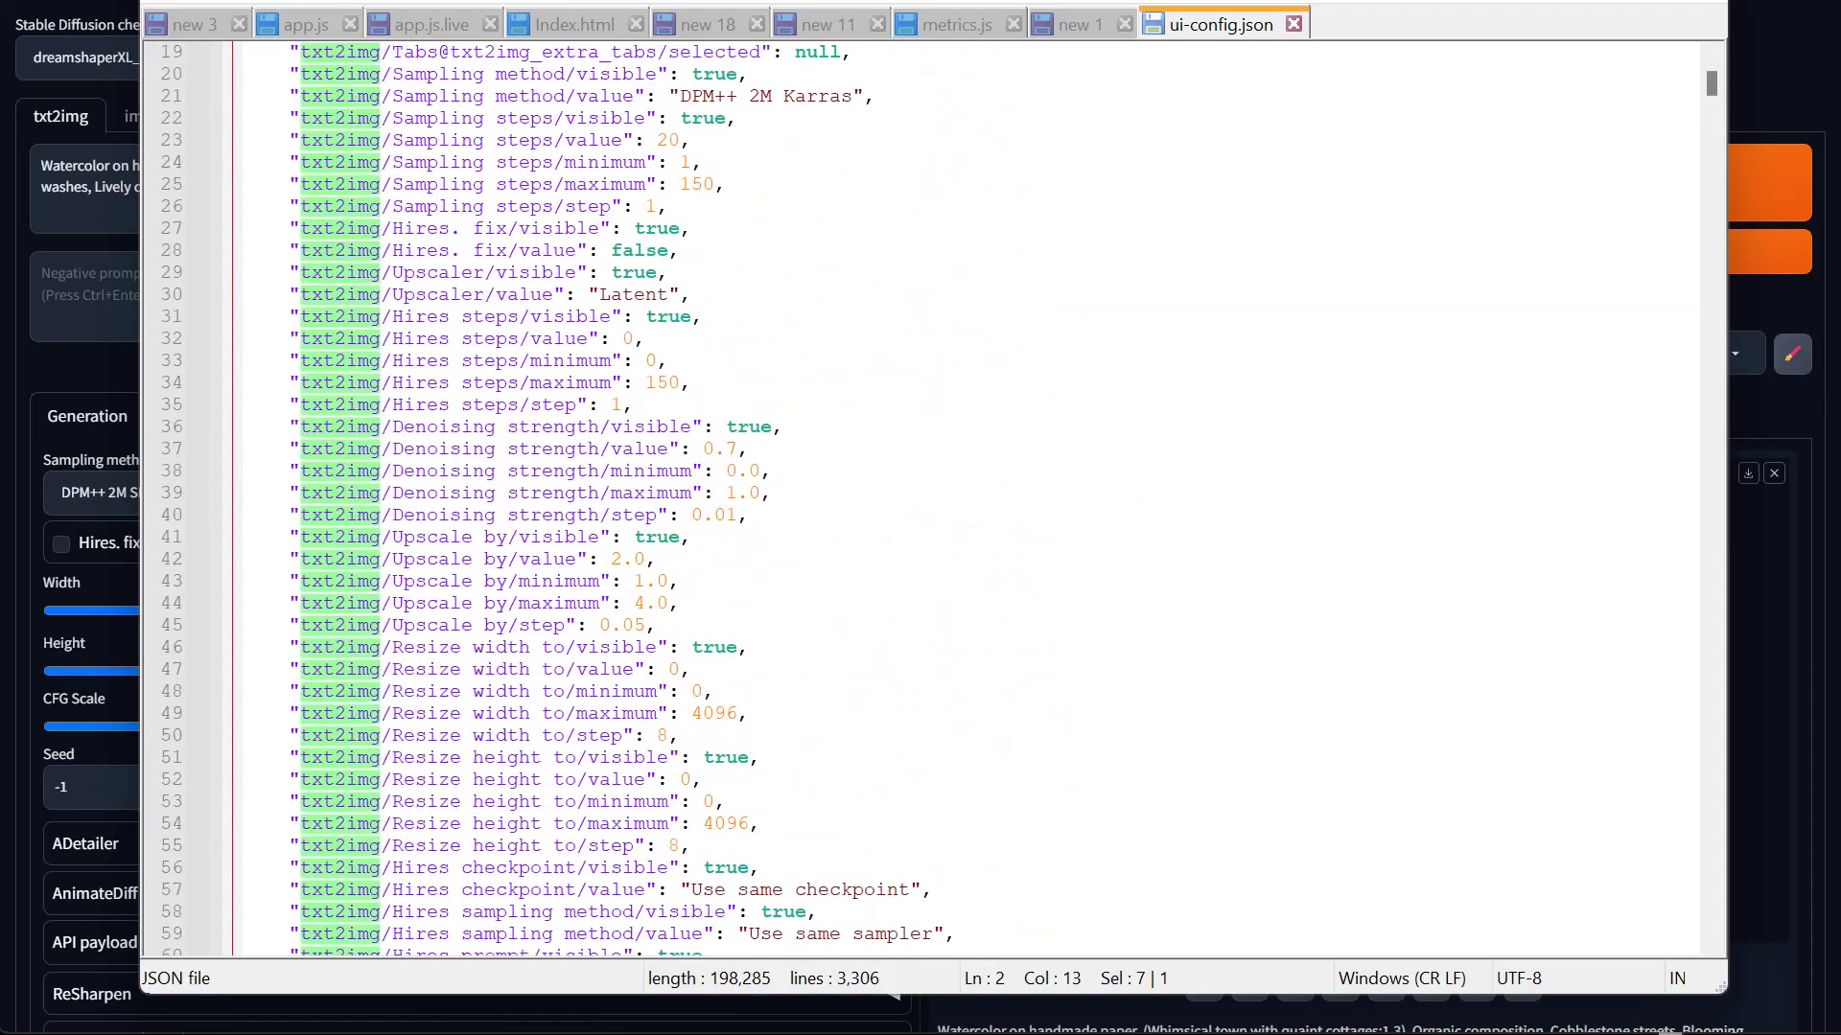
scroll(920, 498, "up", 5)
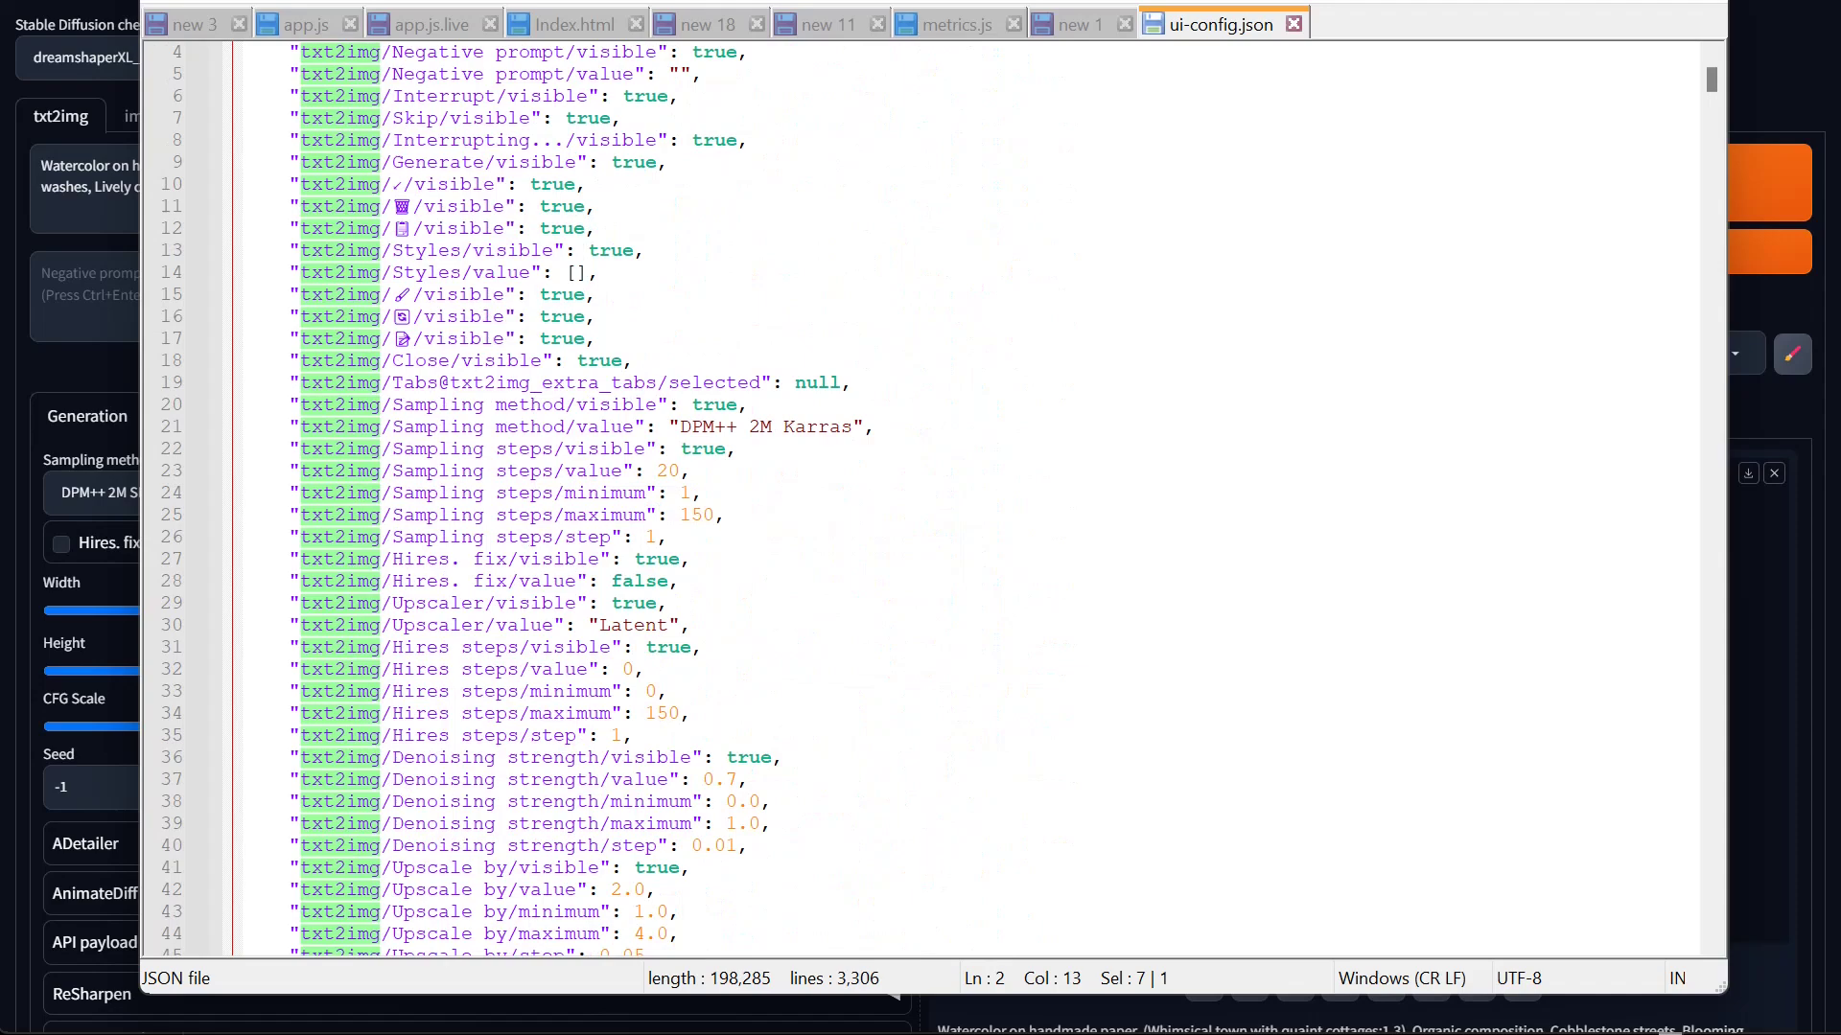
scroll(920, 498, "up", 1)
scroll(920, 499, "down", 14)
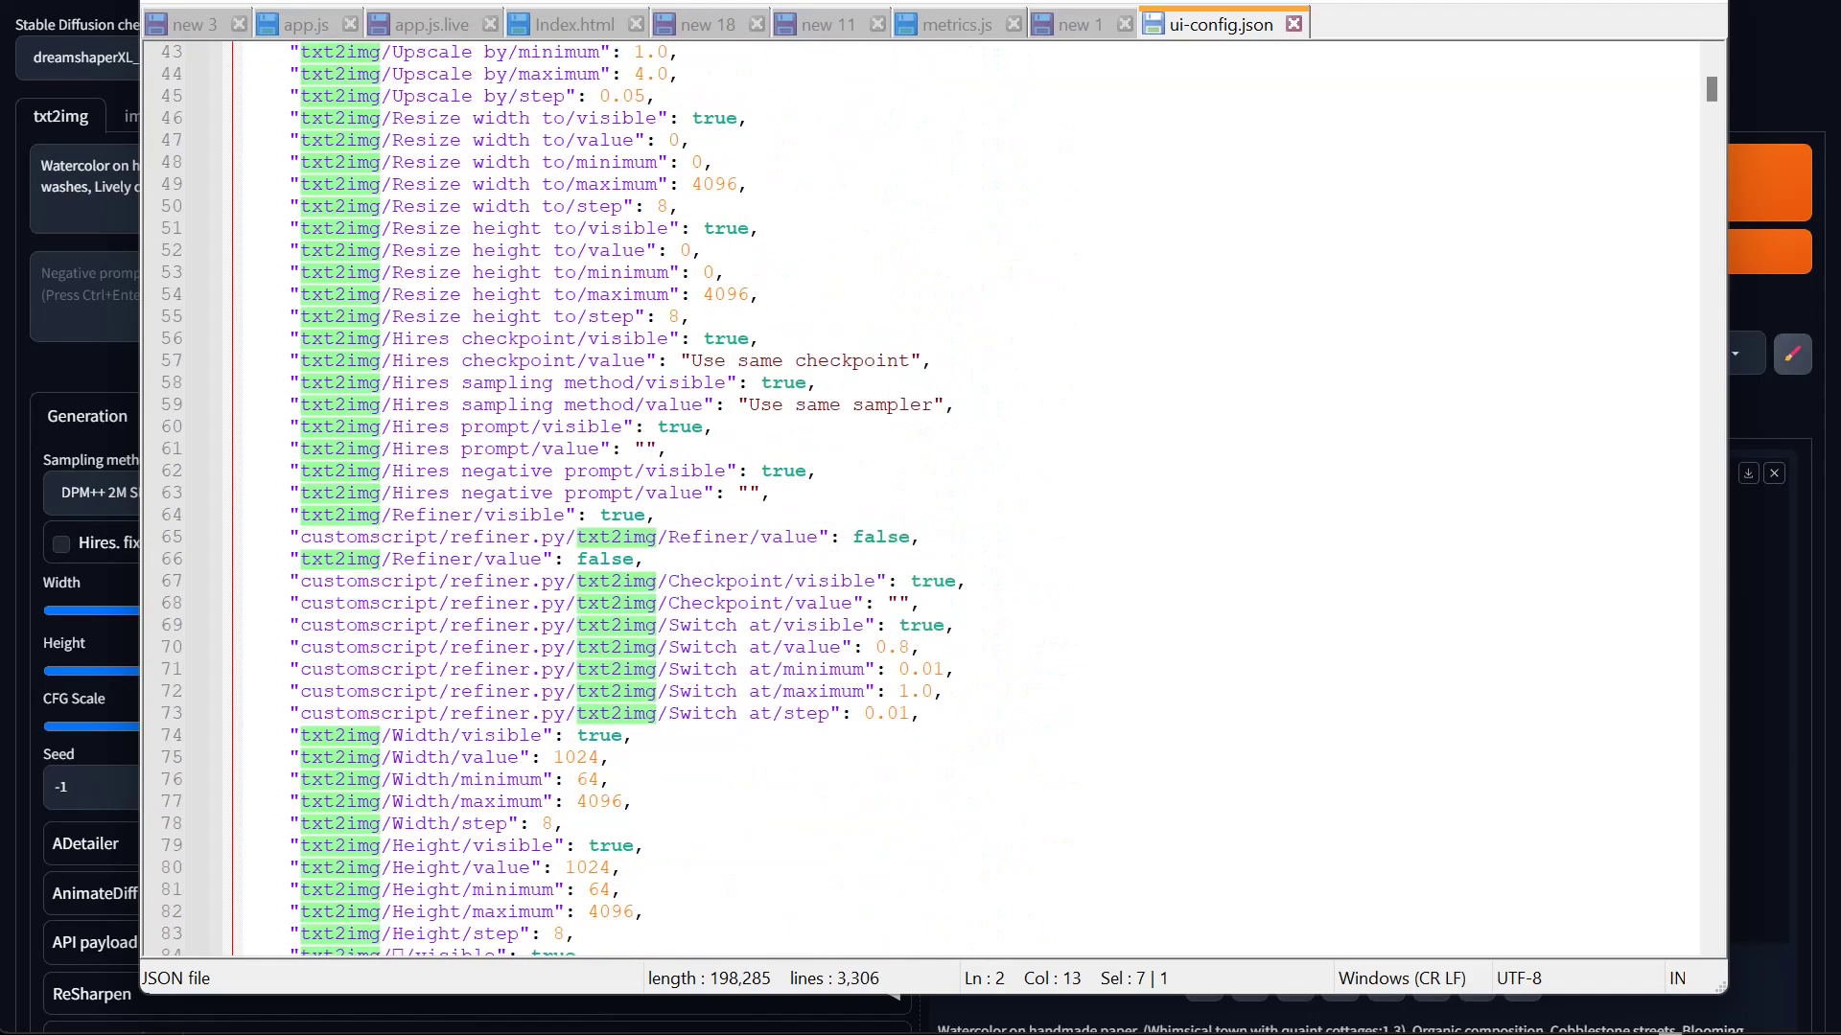
scroll(920, 498, "down", 20)
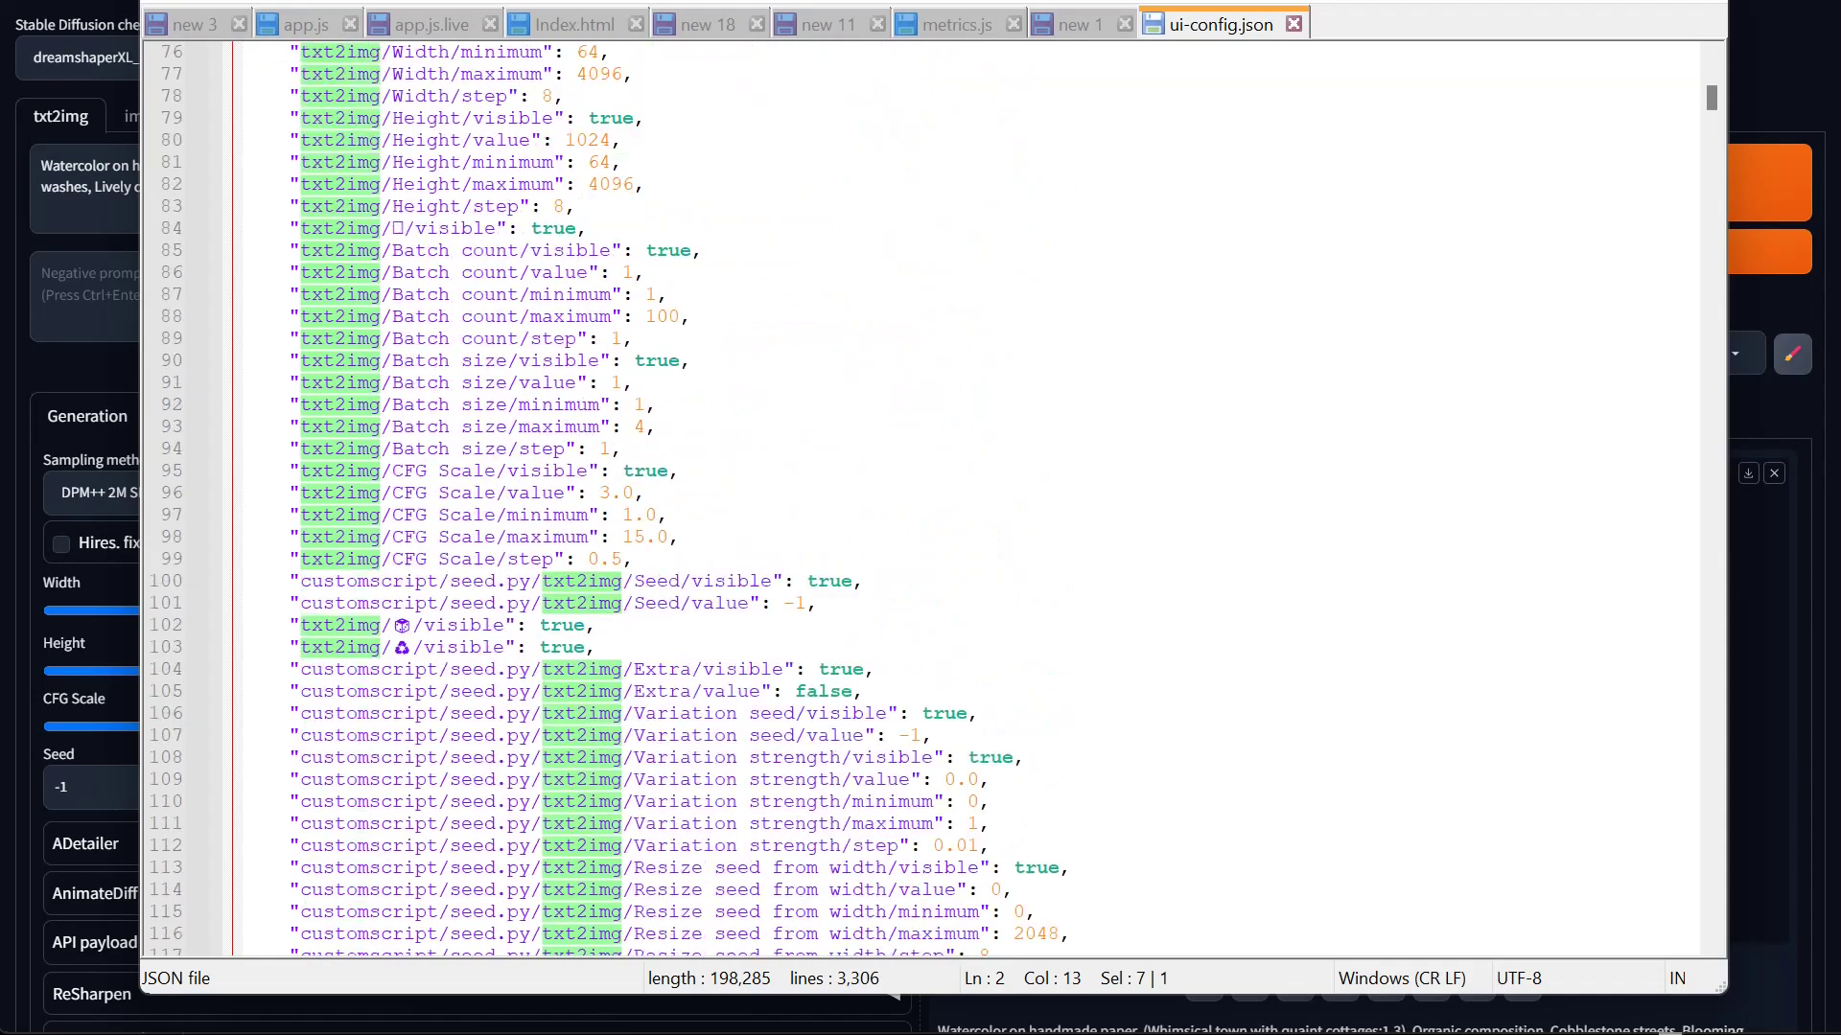
scroll(921, 498, "down", 9)
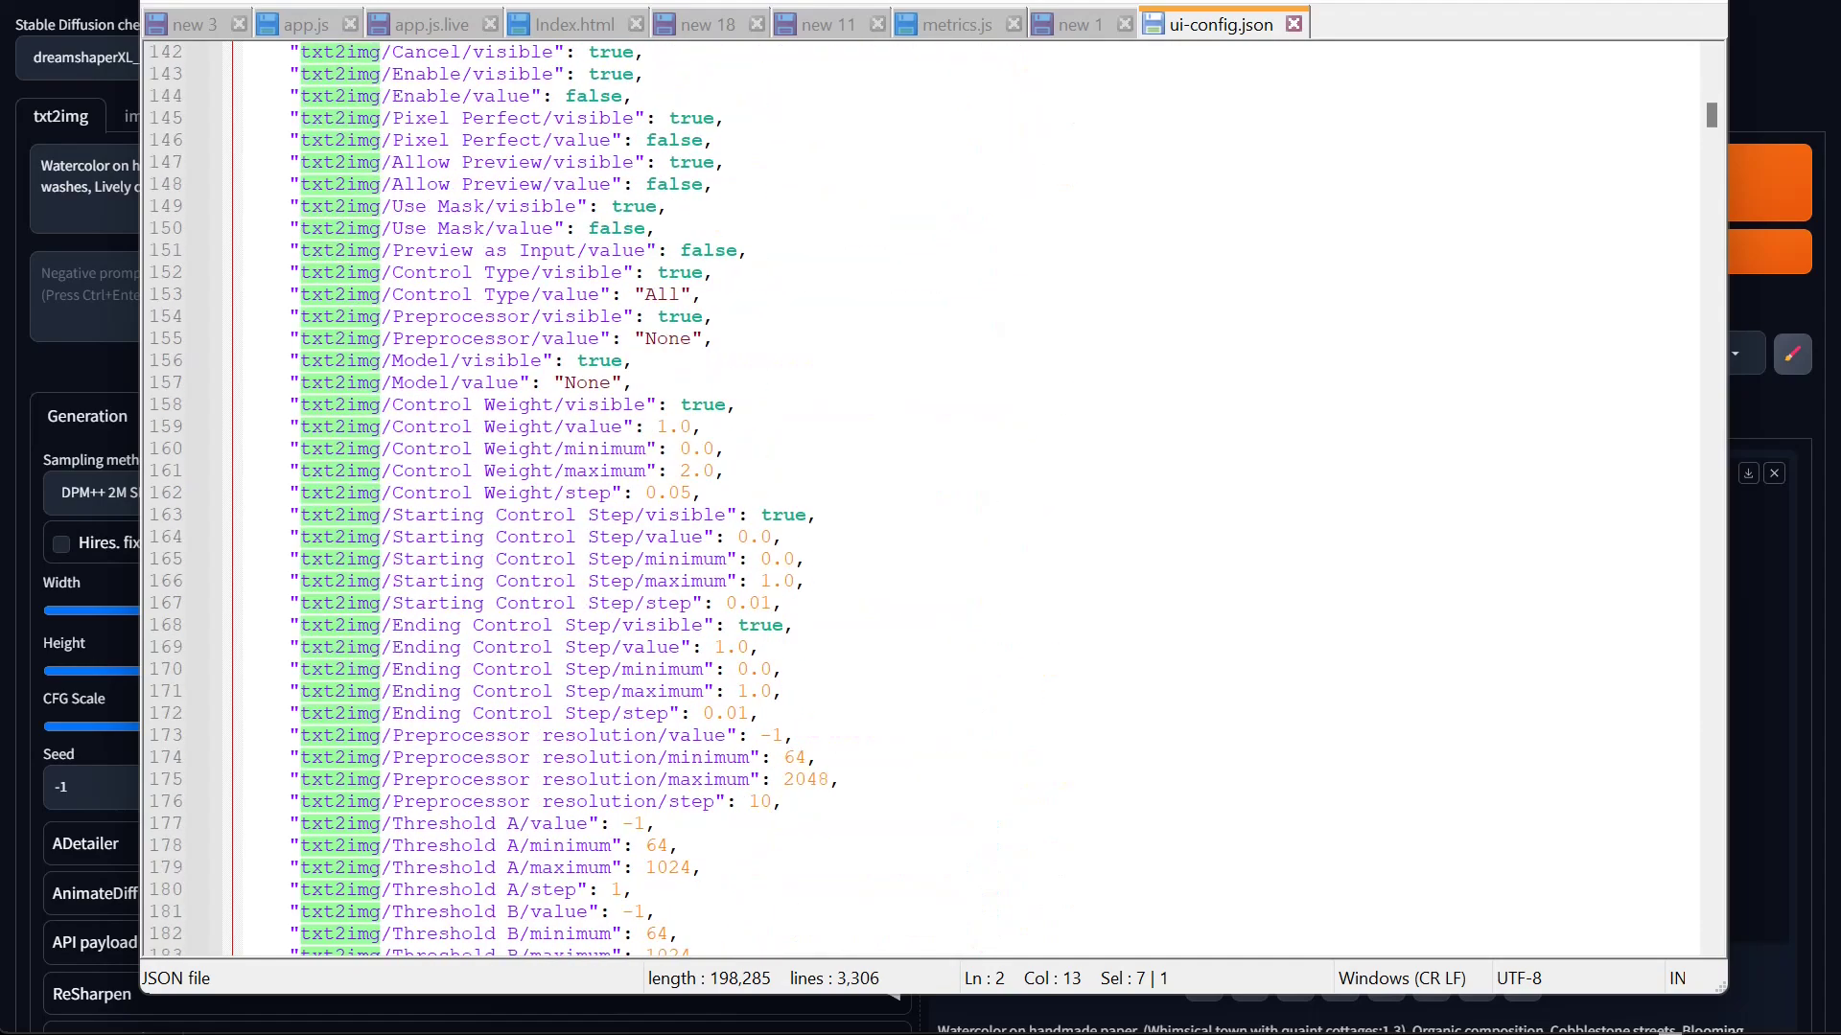
scroll(920, 498, "down", 1)
scroll(920, 499, "up", 20)
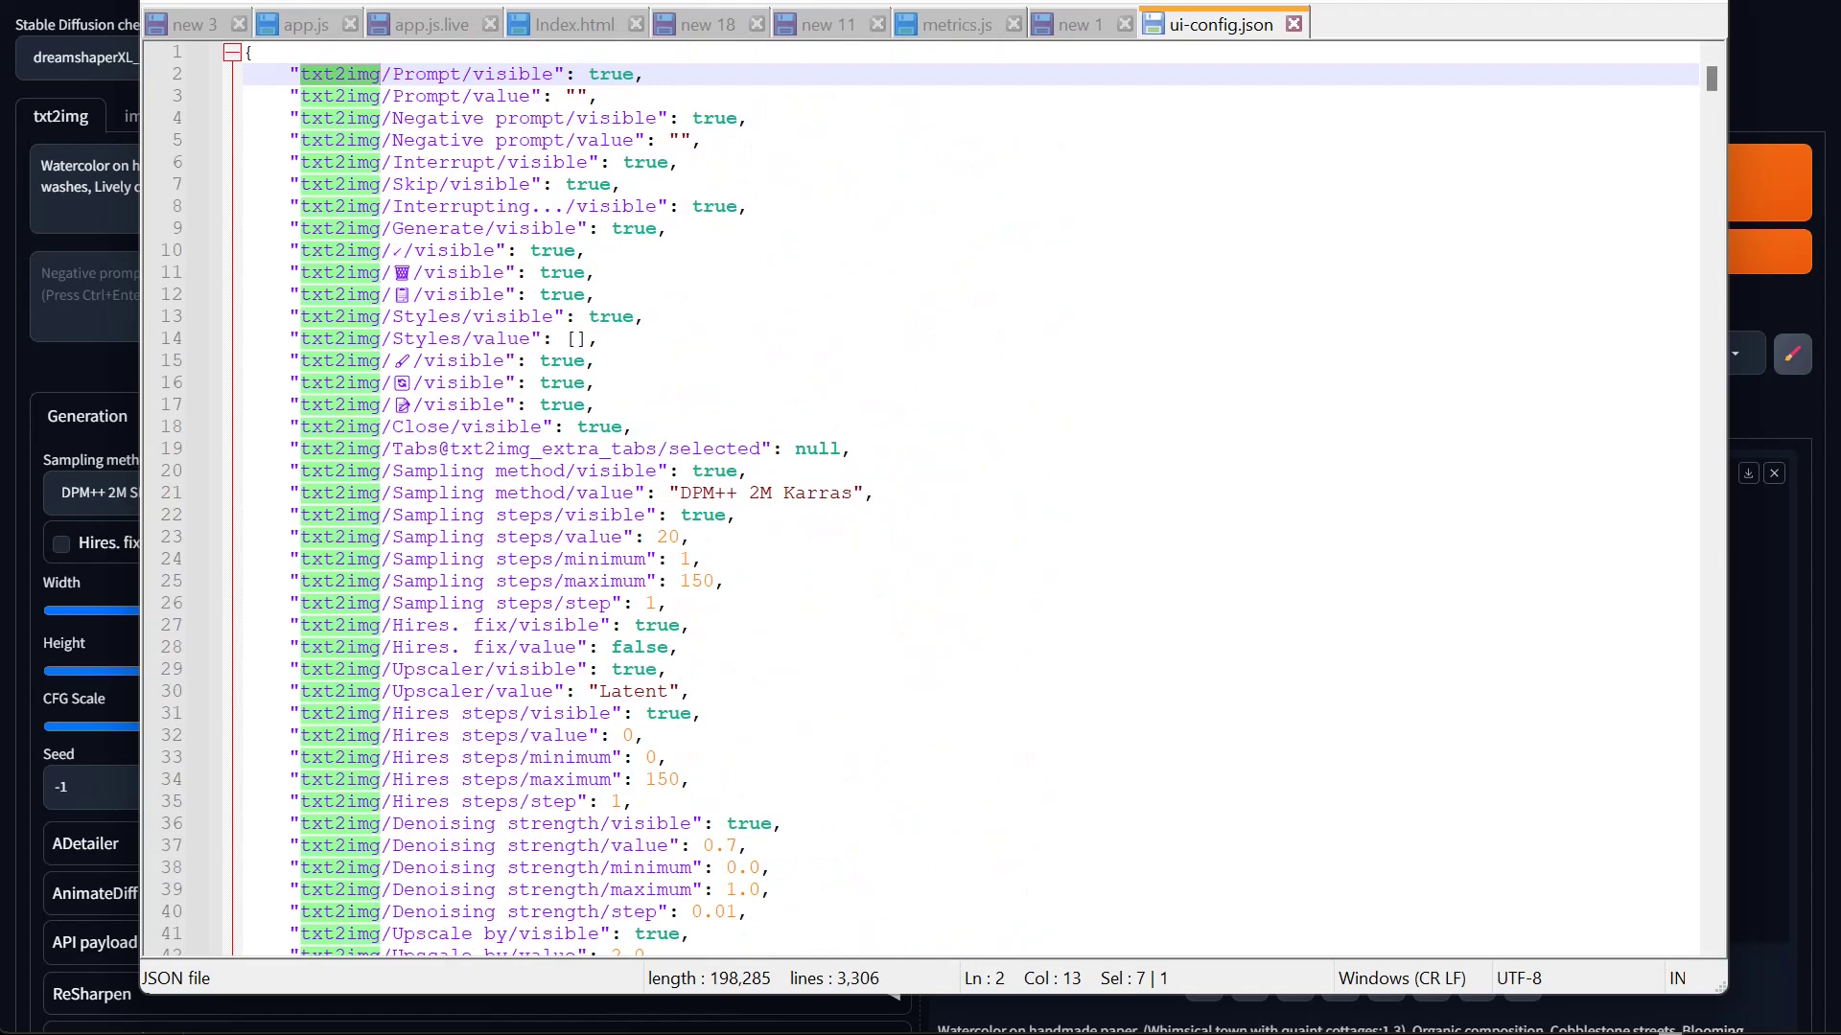
In ui-config.json, set the txt2img sampling method value to DPM++ 2M SDE Turbo, copied from the web interface, and the sampling steps value to 8
left_click_drag(854, 493, 680, 493)
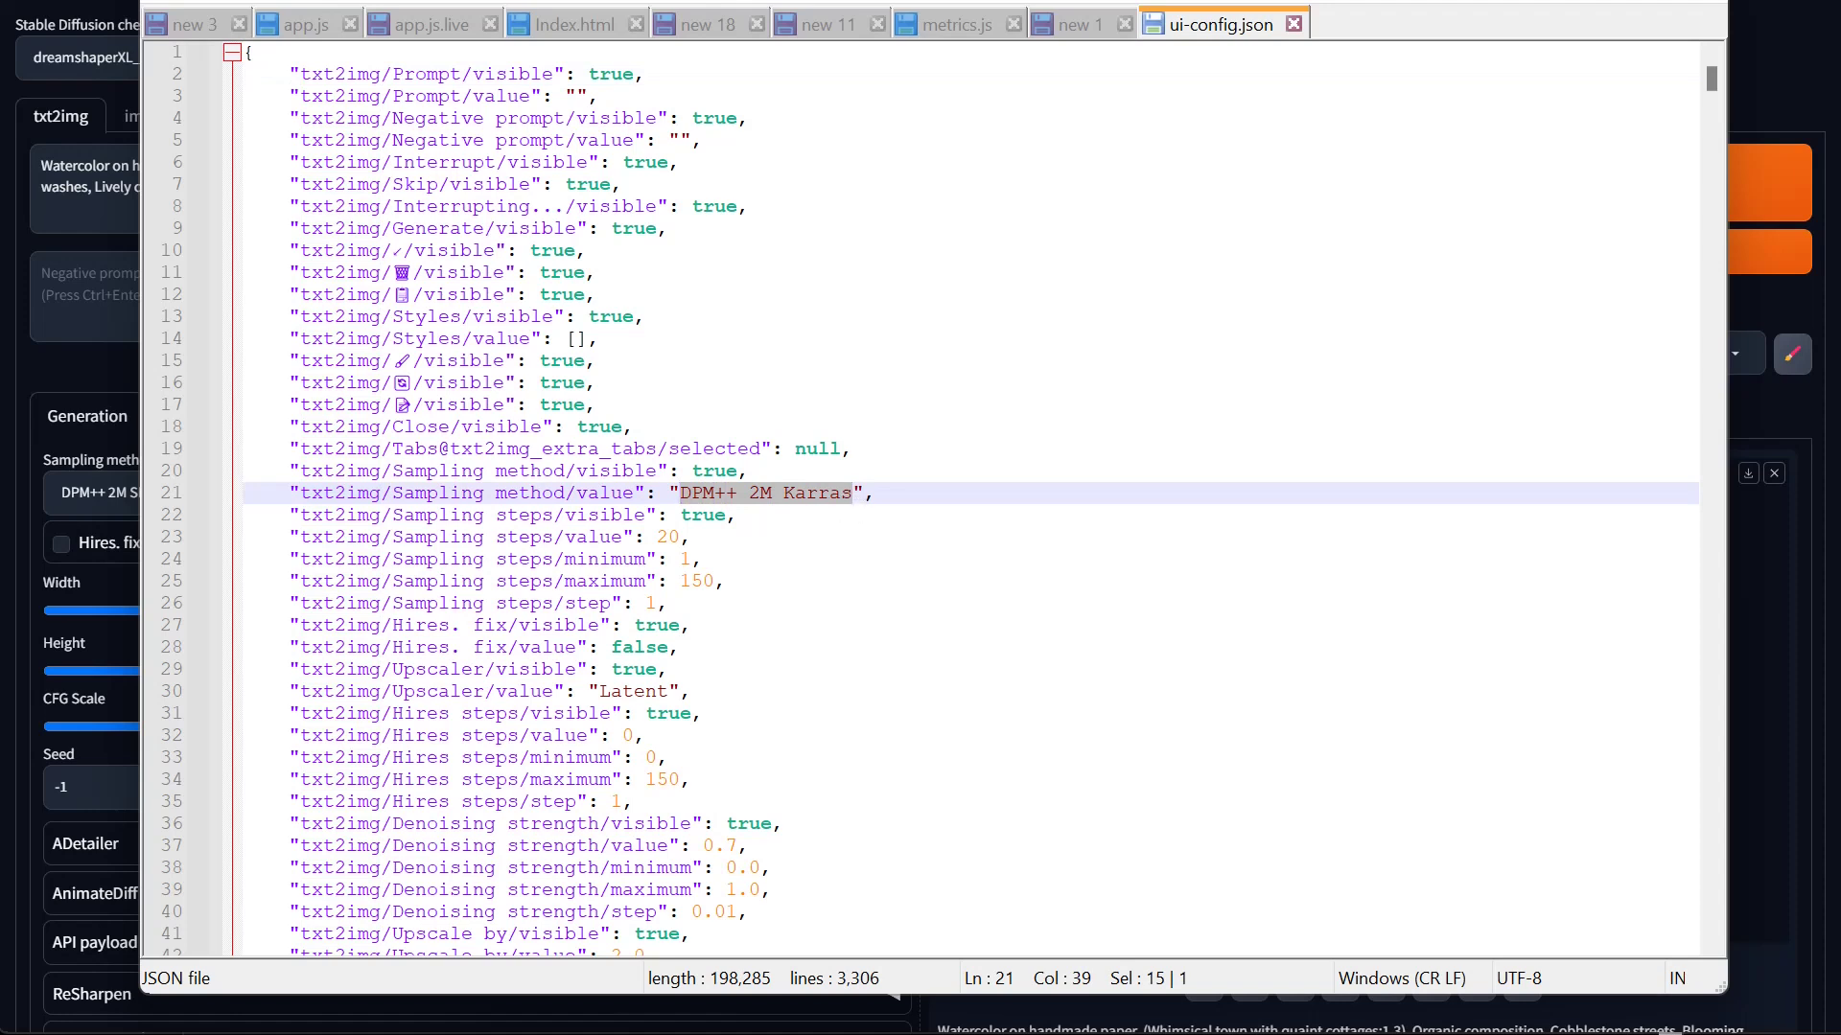
left_click(66, 362)
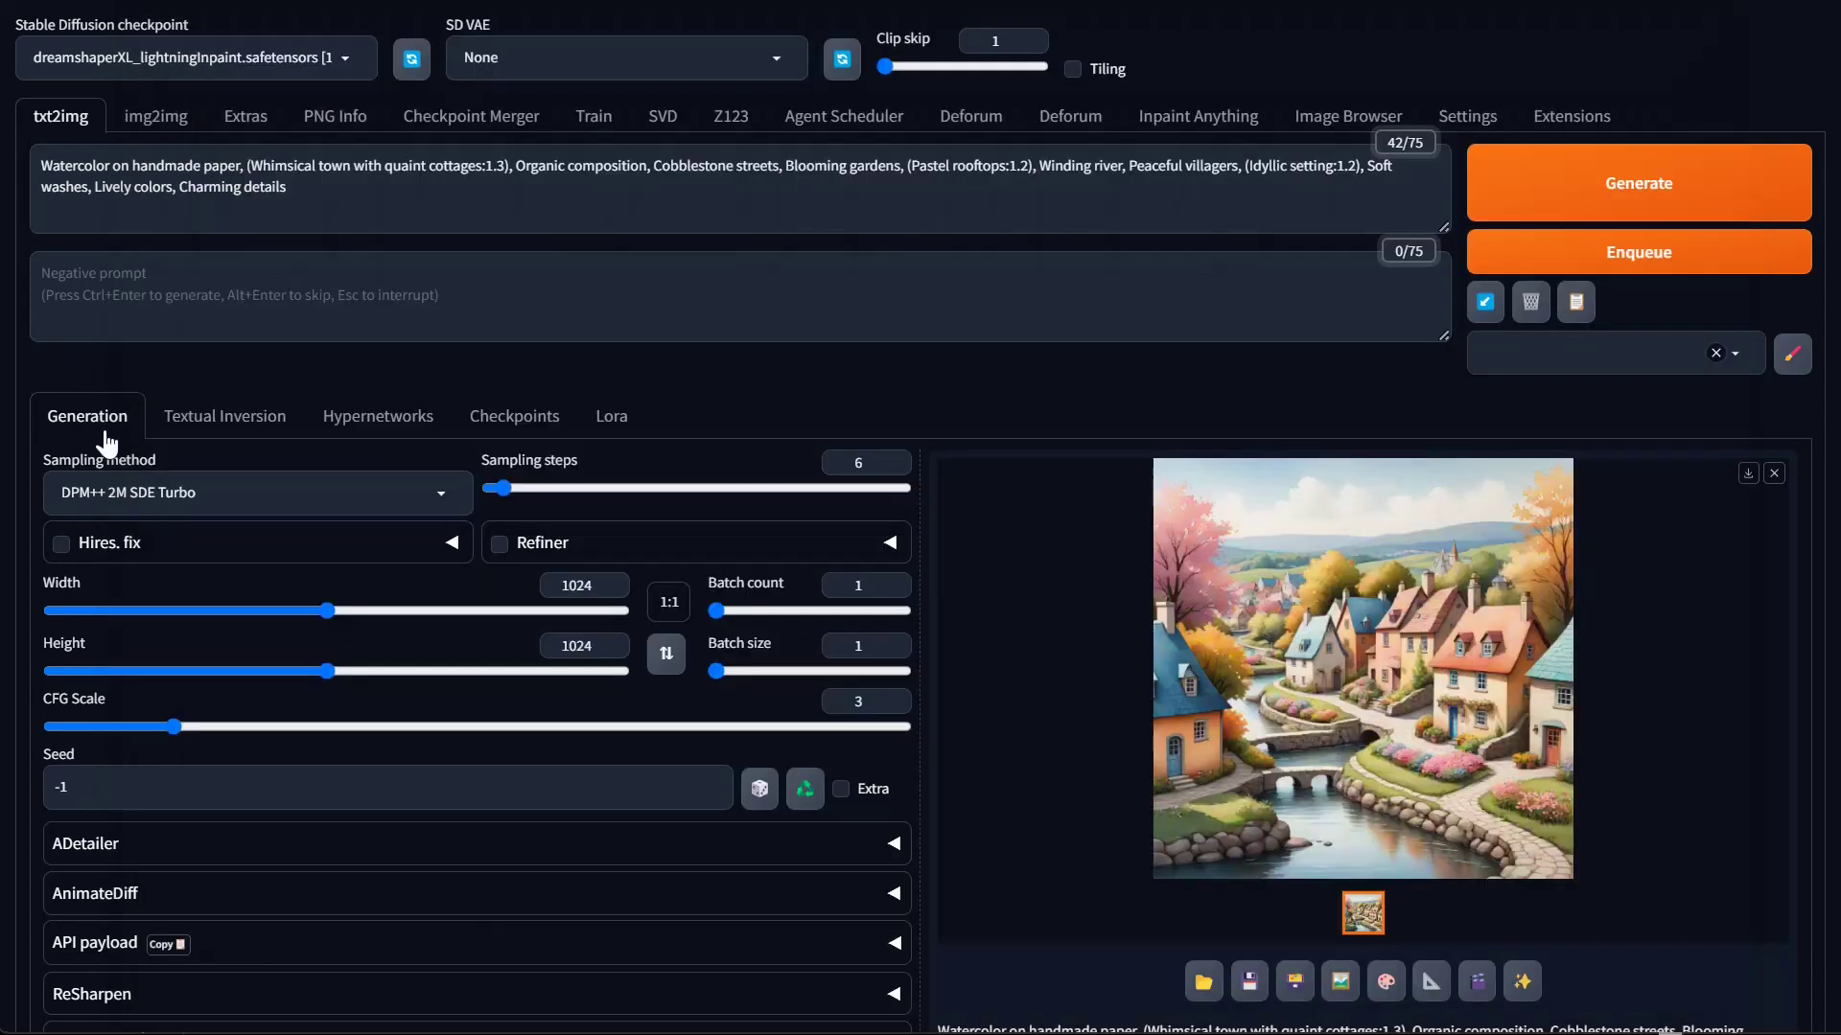
left_click(192, 501)
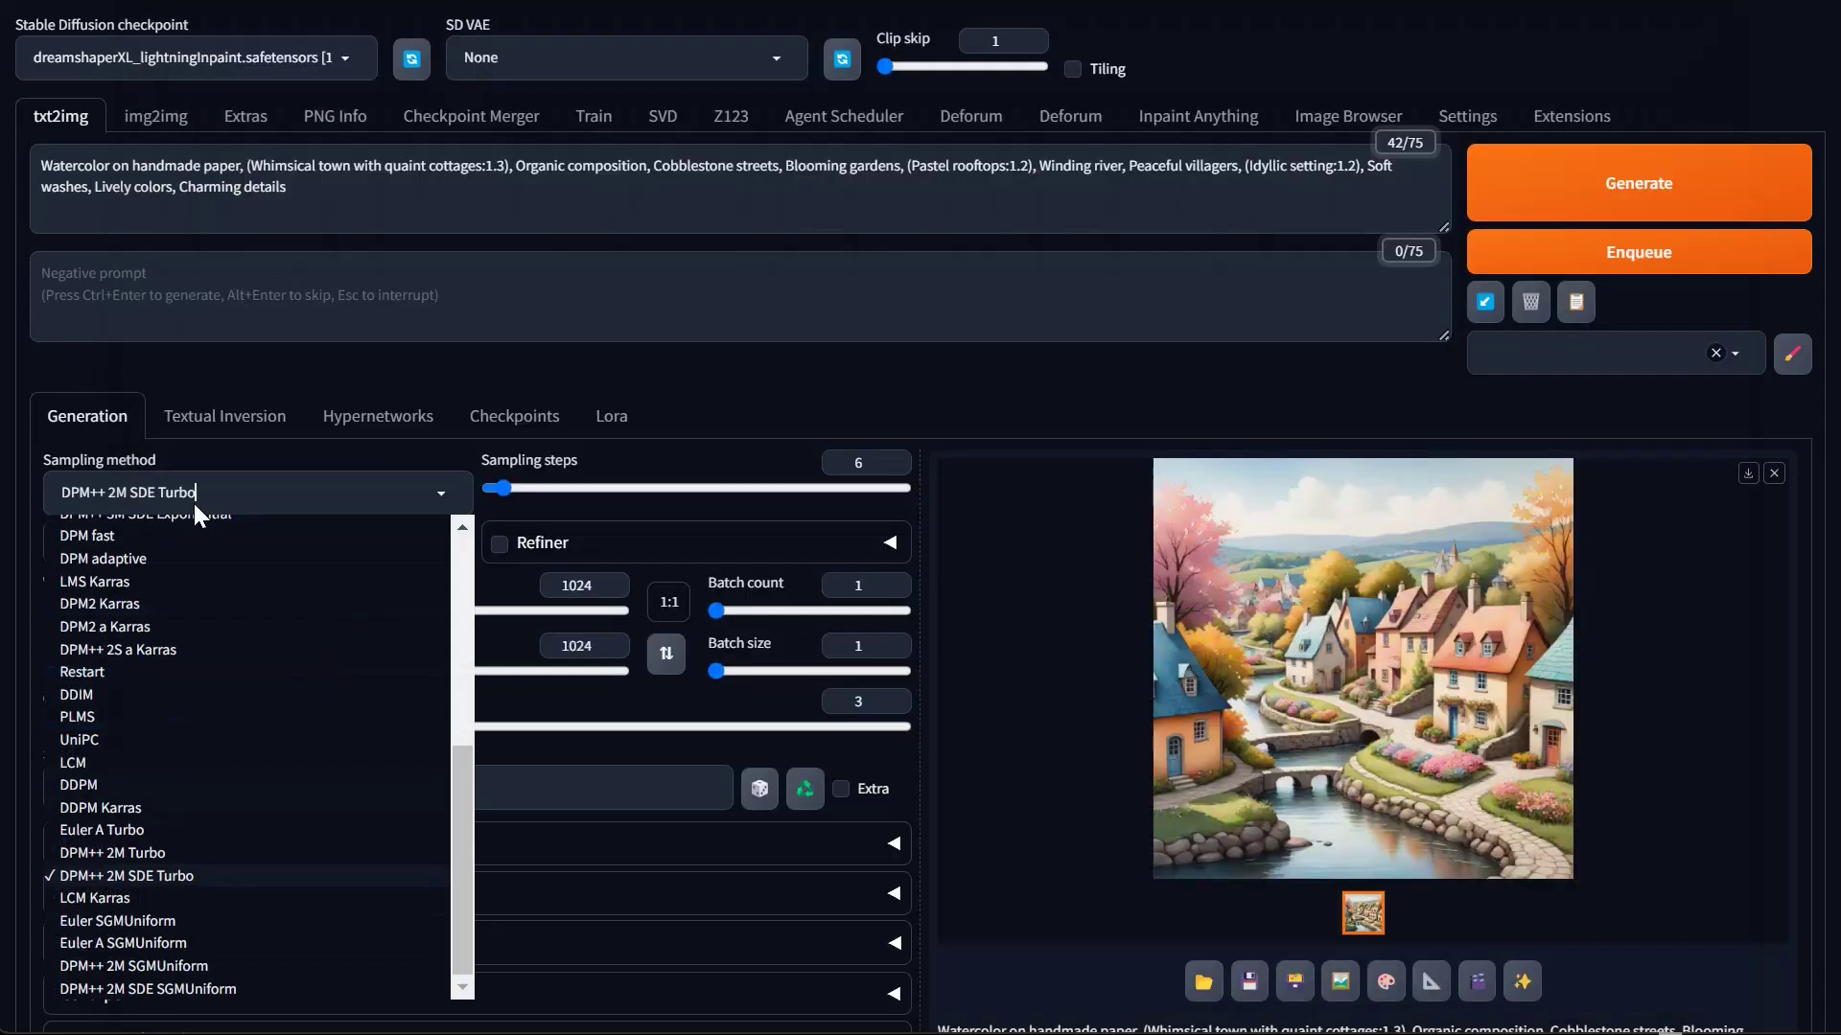
left_click(134, 876)
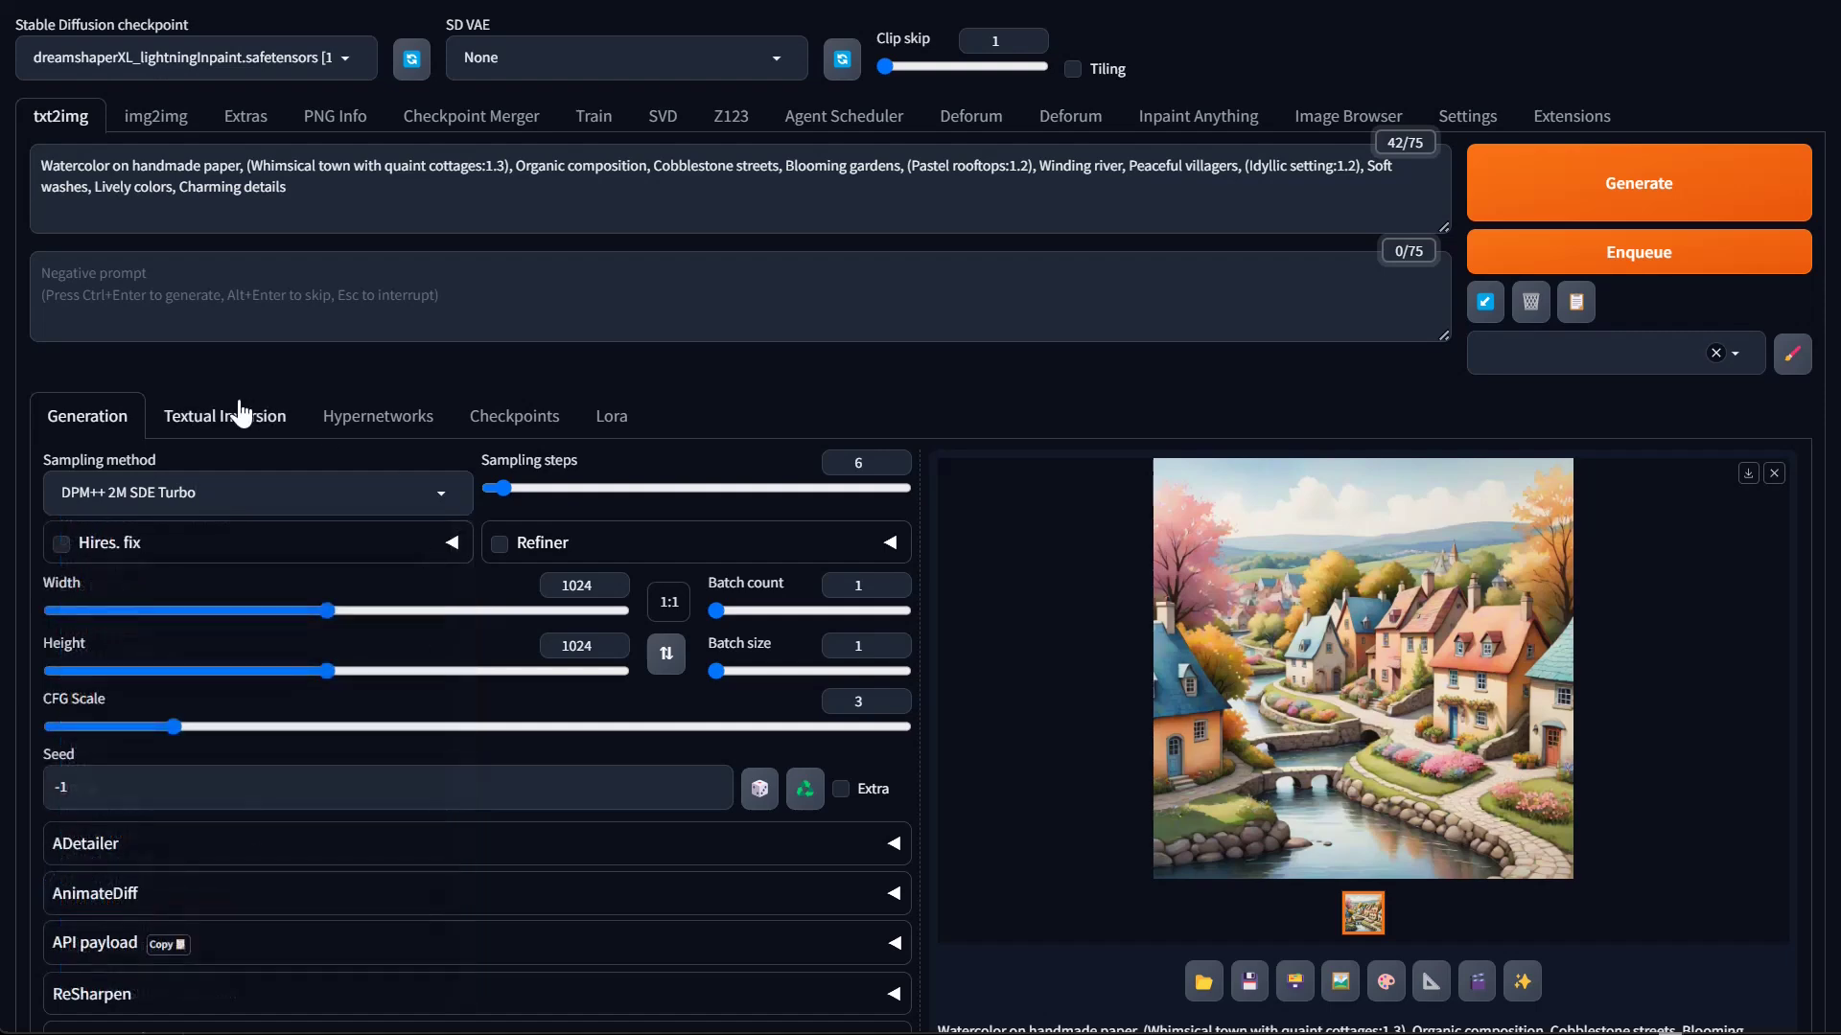
left_click(144, 492)
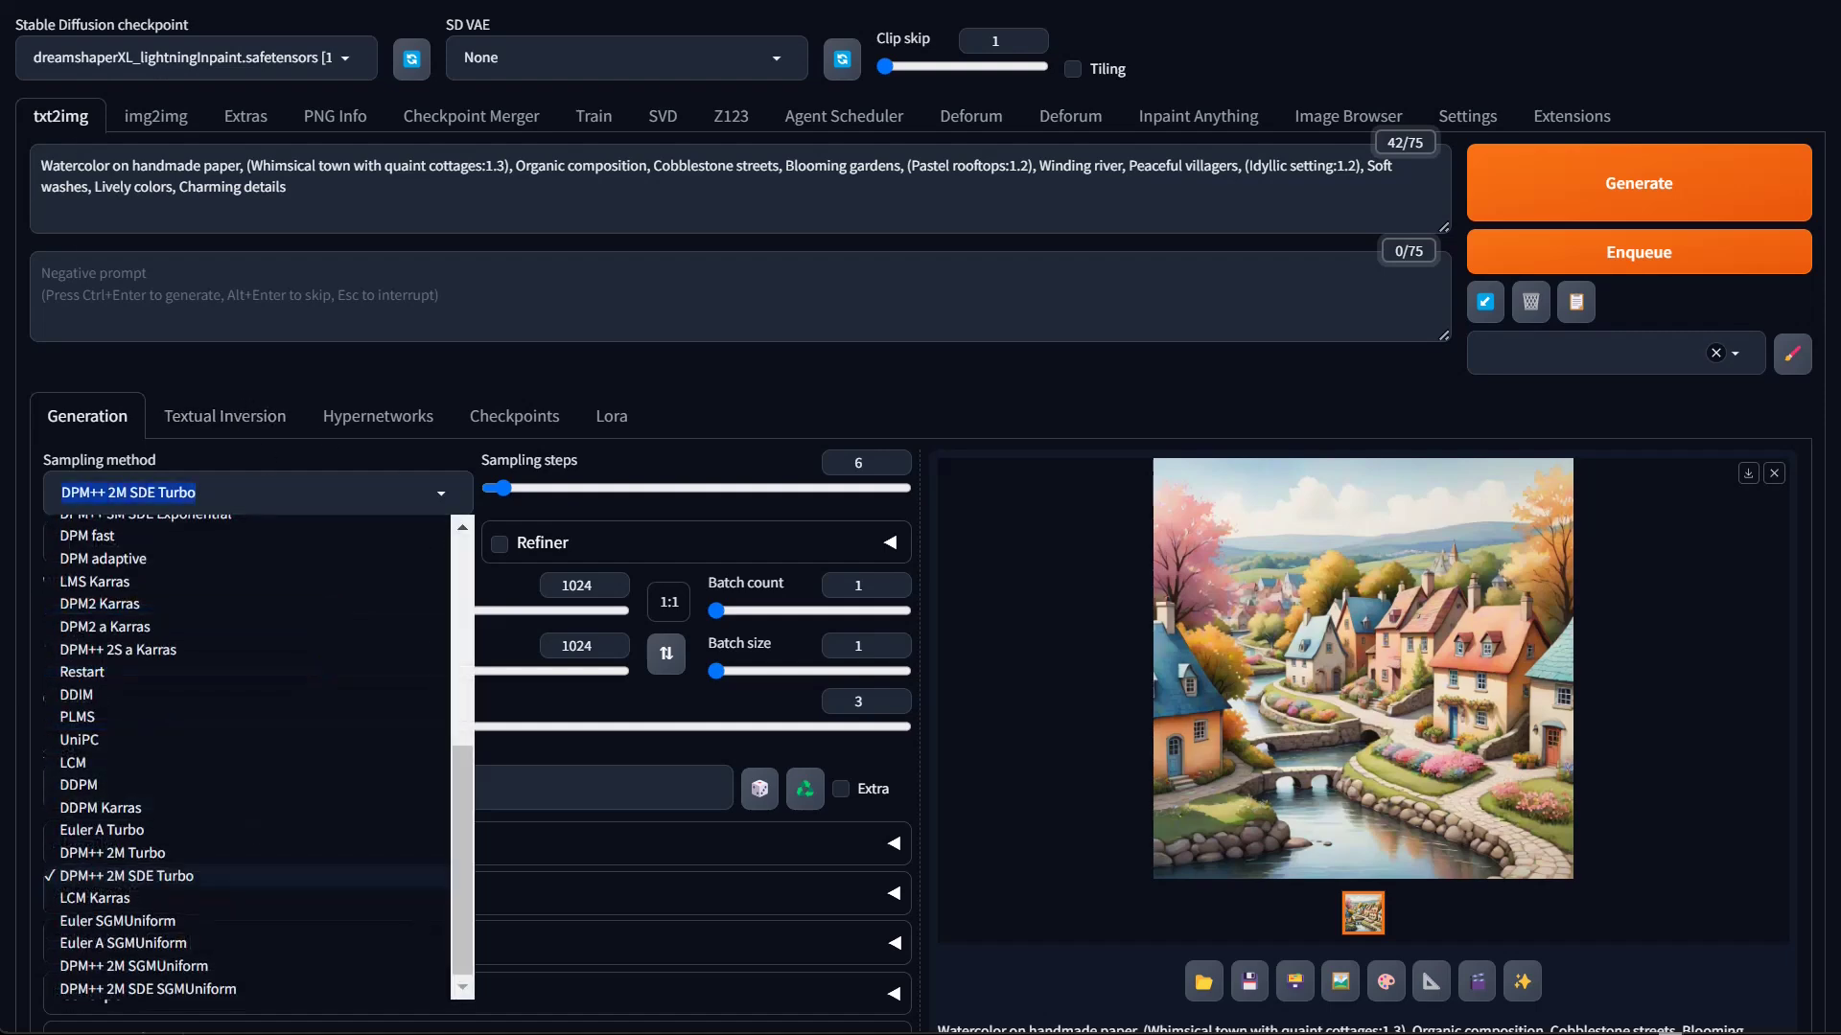
right_click(143, 491)
left_click(187, 10)
key("alt+Tab")
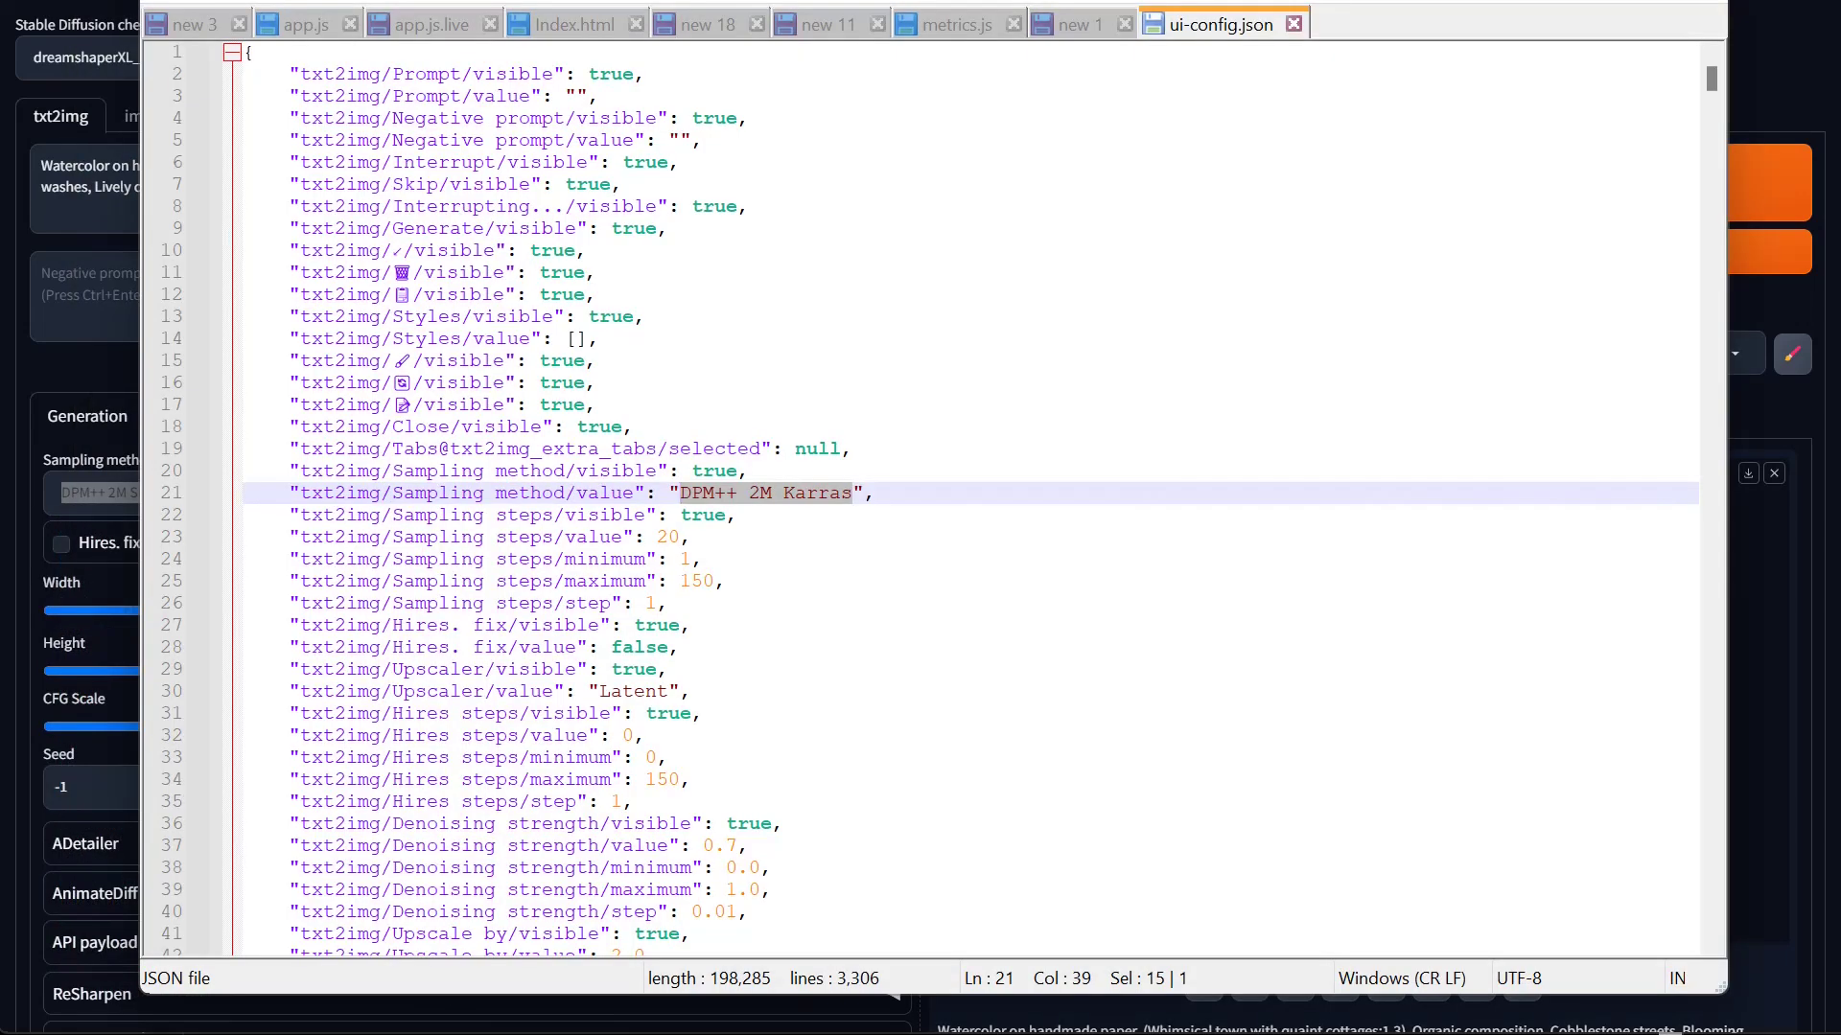
right_click(773, 493)
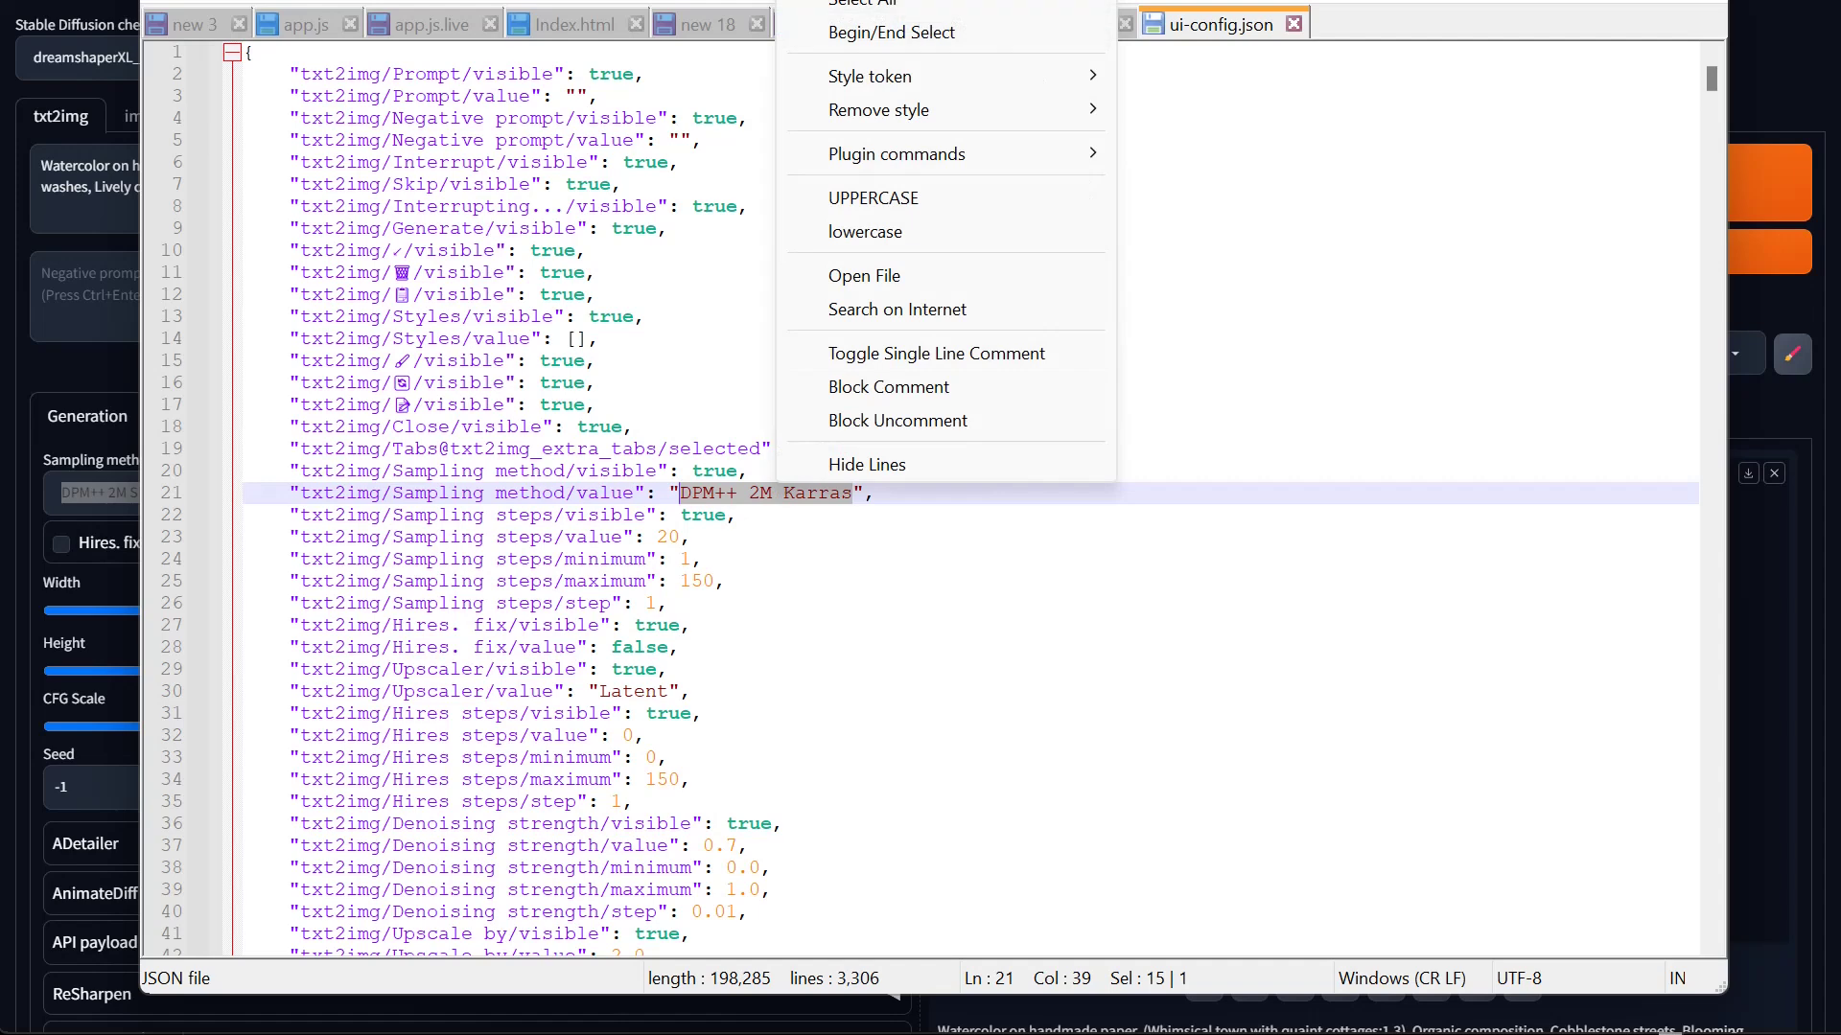
left_click(844, 3)
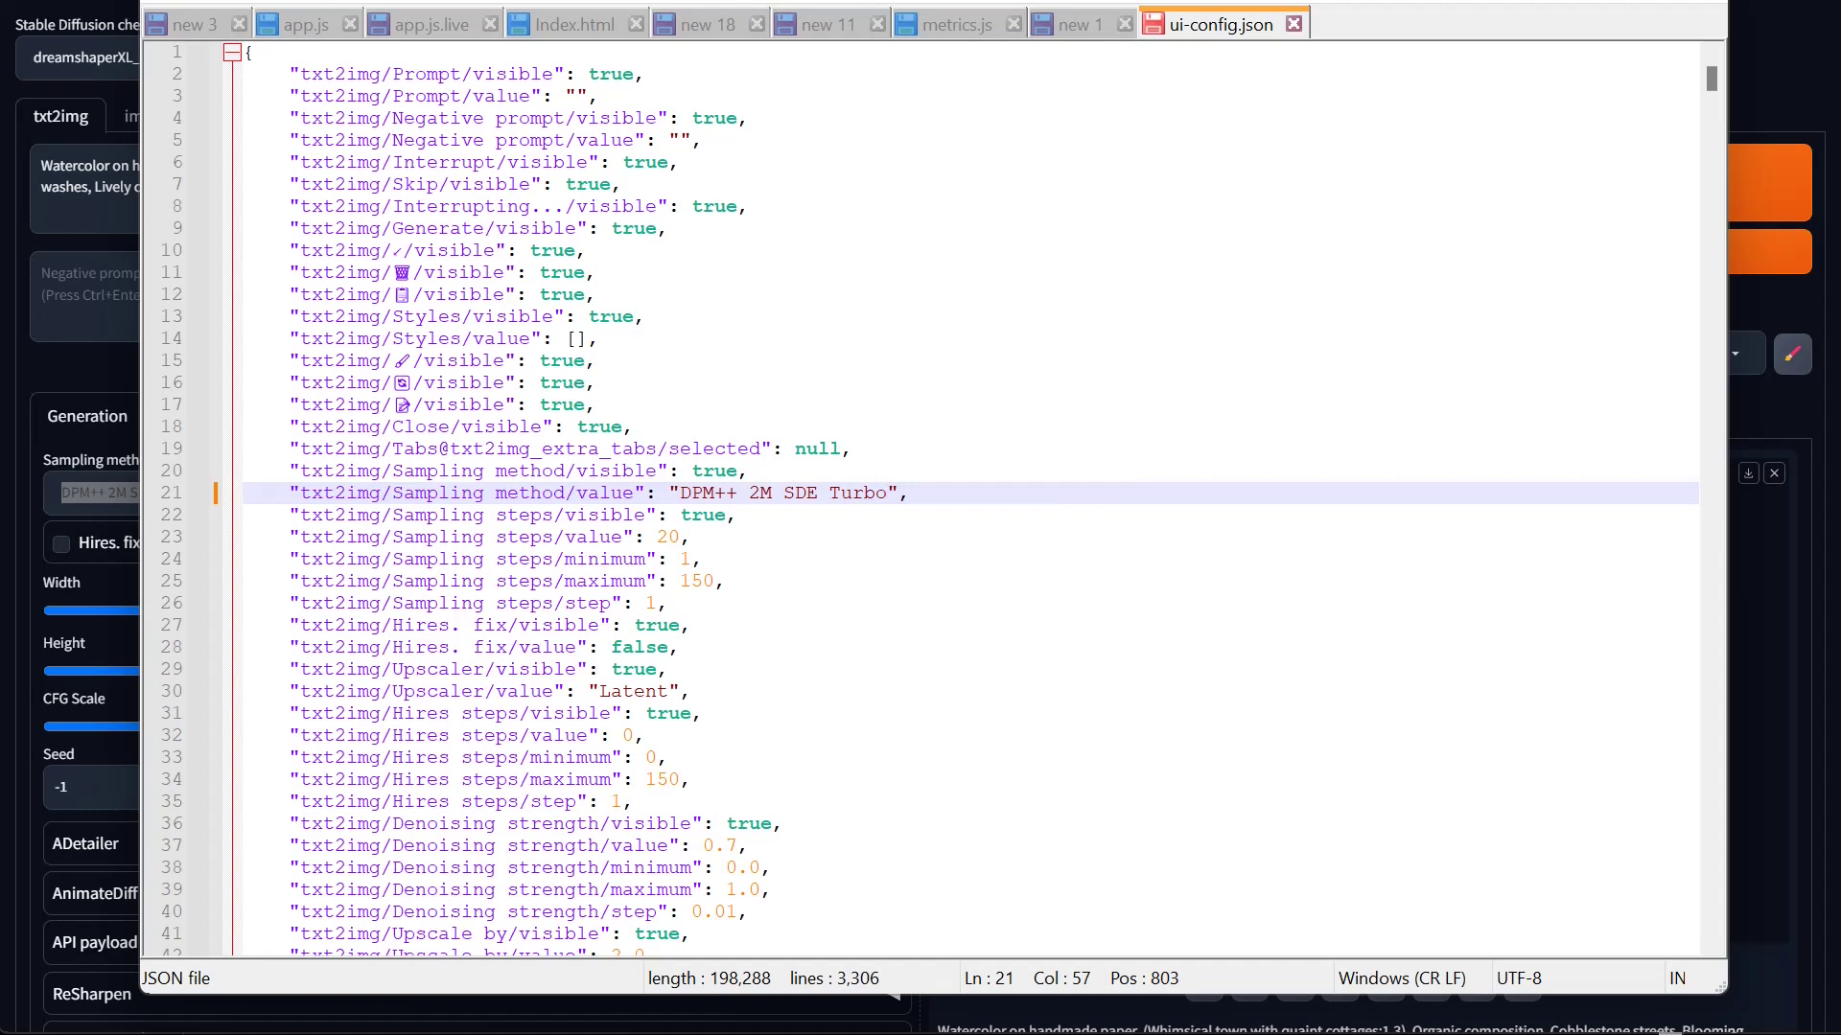
left_click_drag(680, 538, 657, 538)
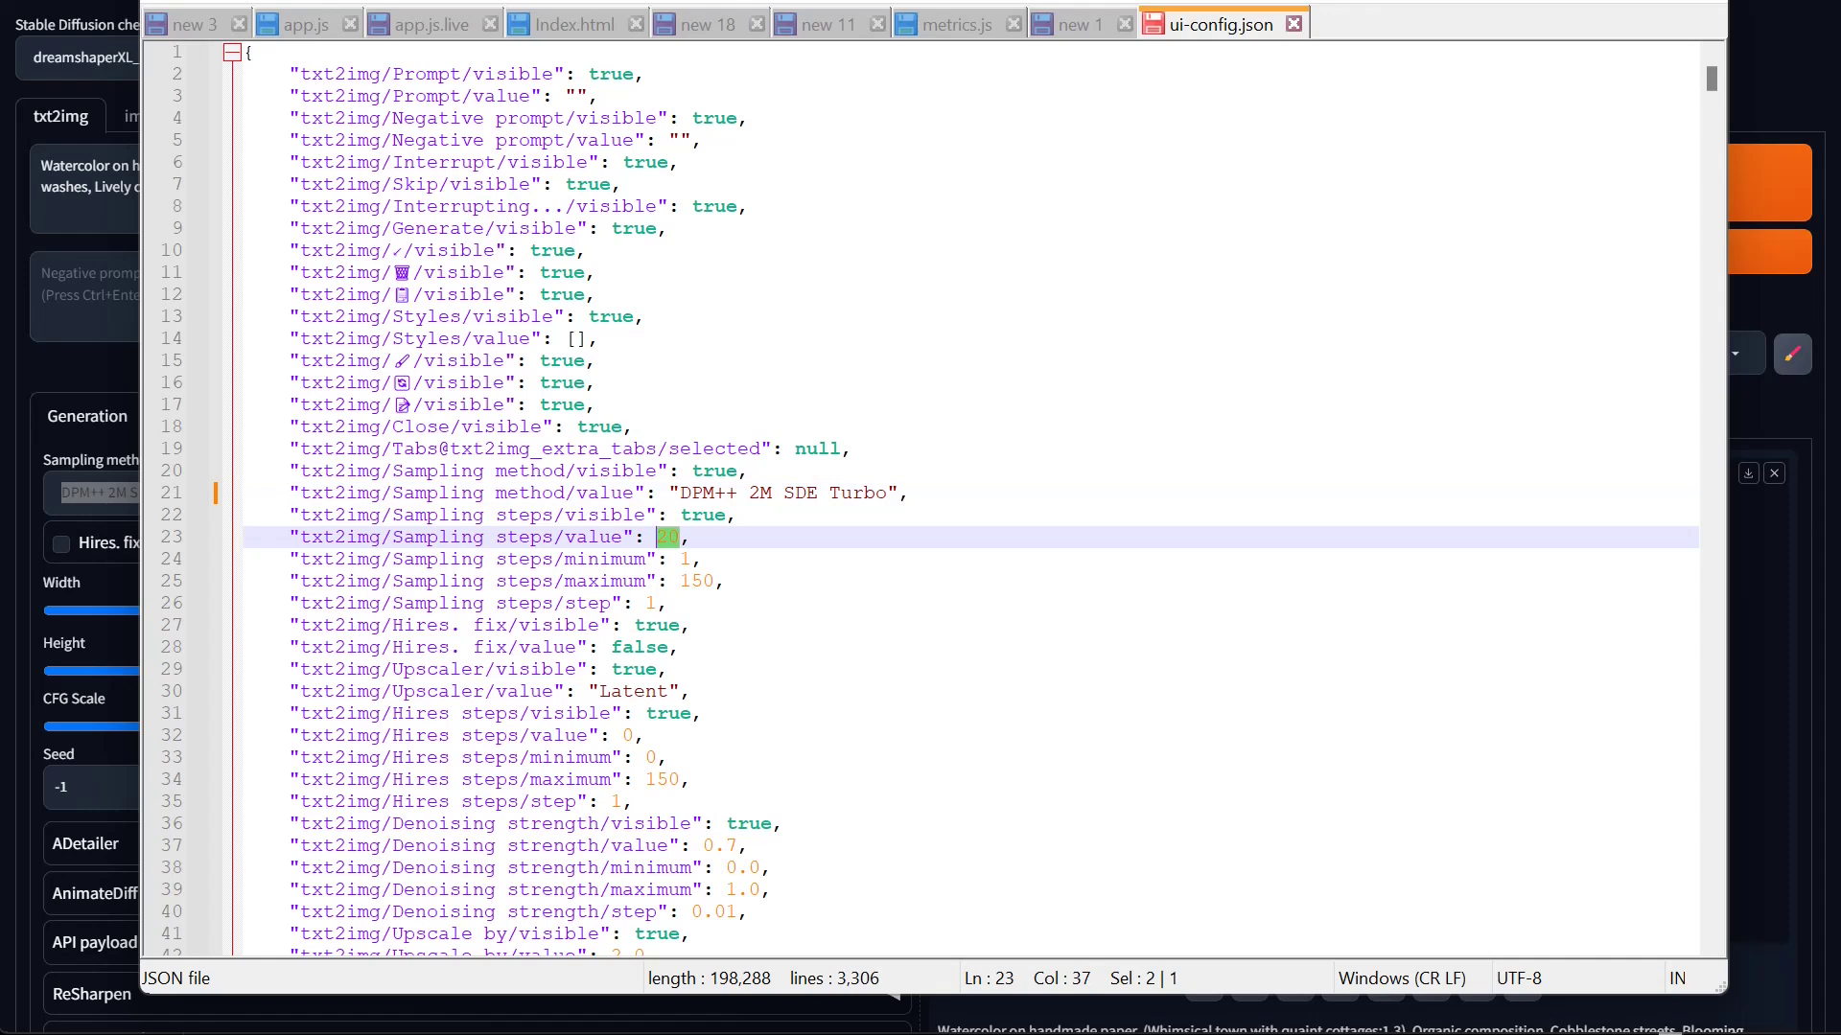
type("8")
Copy the upscaler name 4x_NMKD-Siax_200k from the Hires. fix settings and set it as the txt2img Upscaler value in ui-config.json
left_click(83, 364)
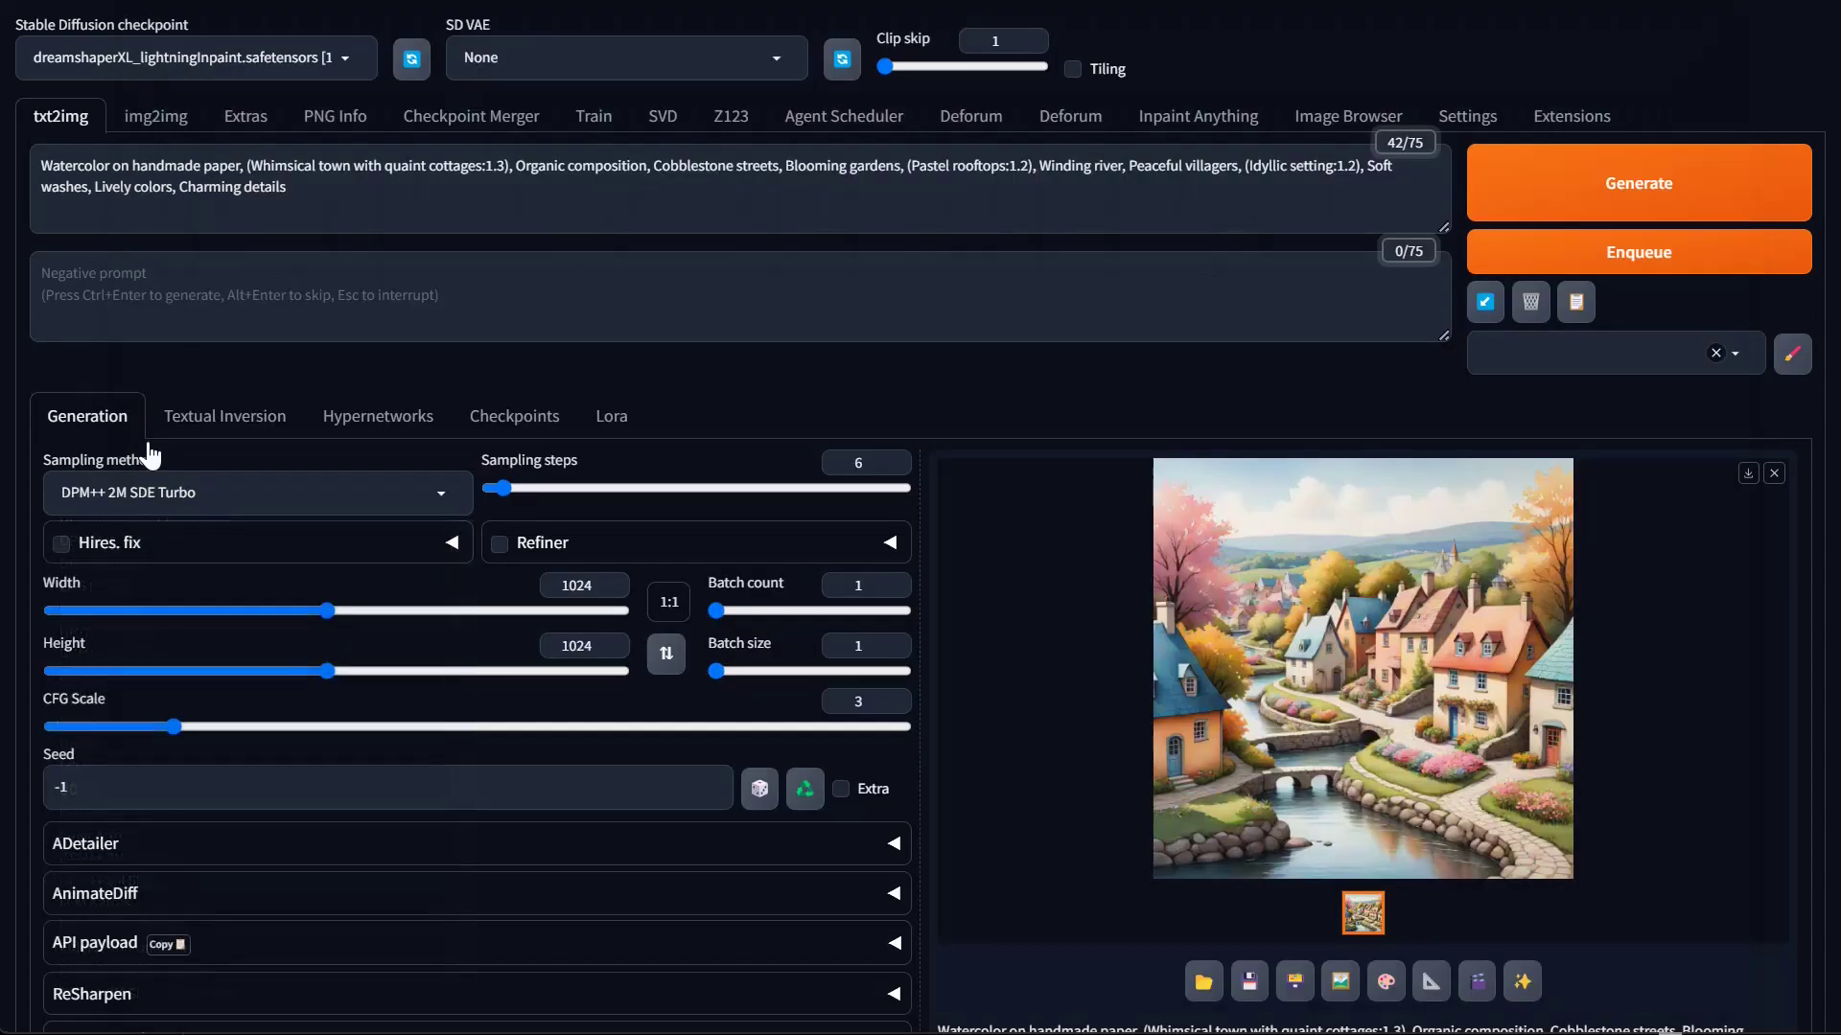
left_click(280, 555)
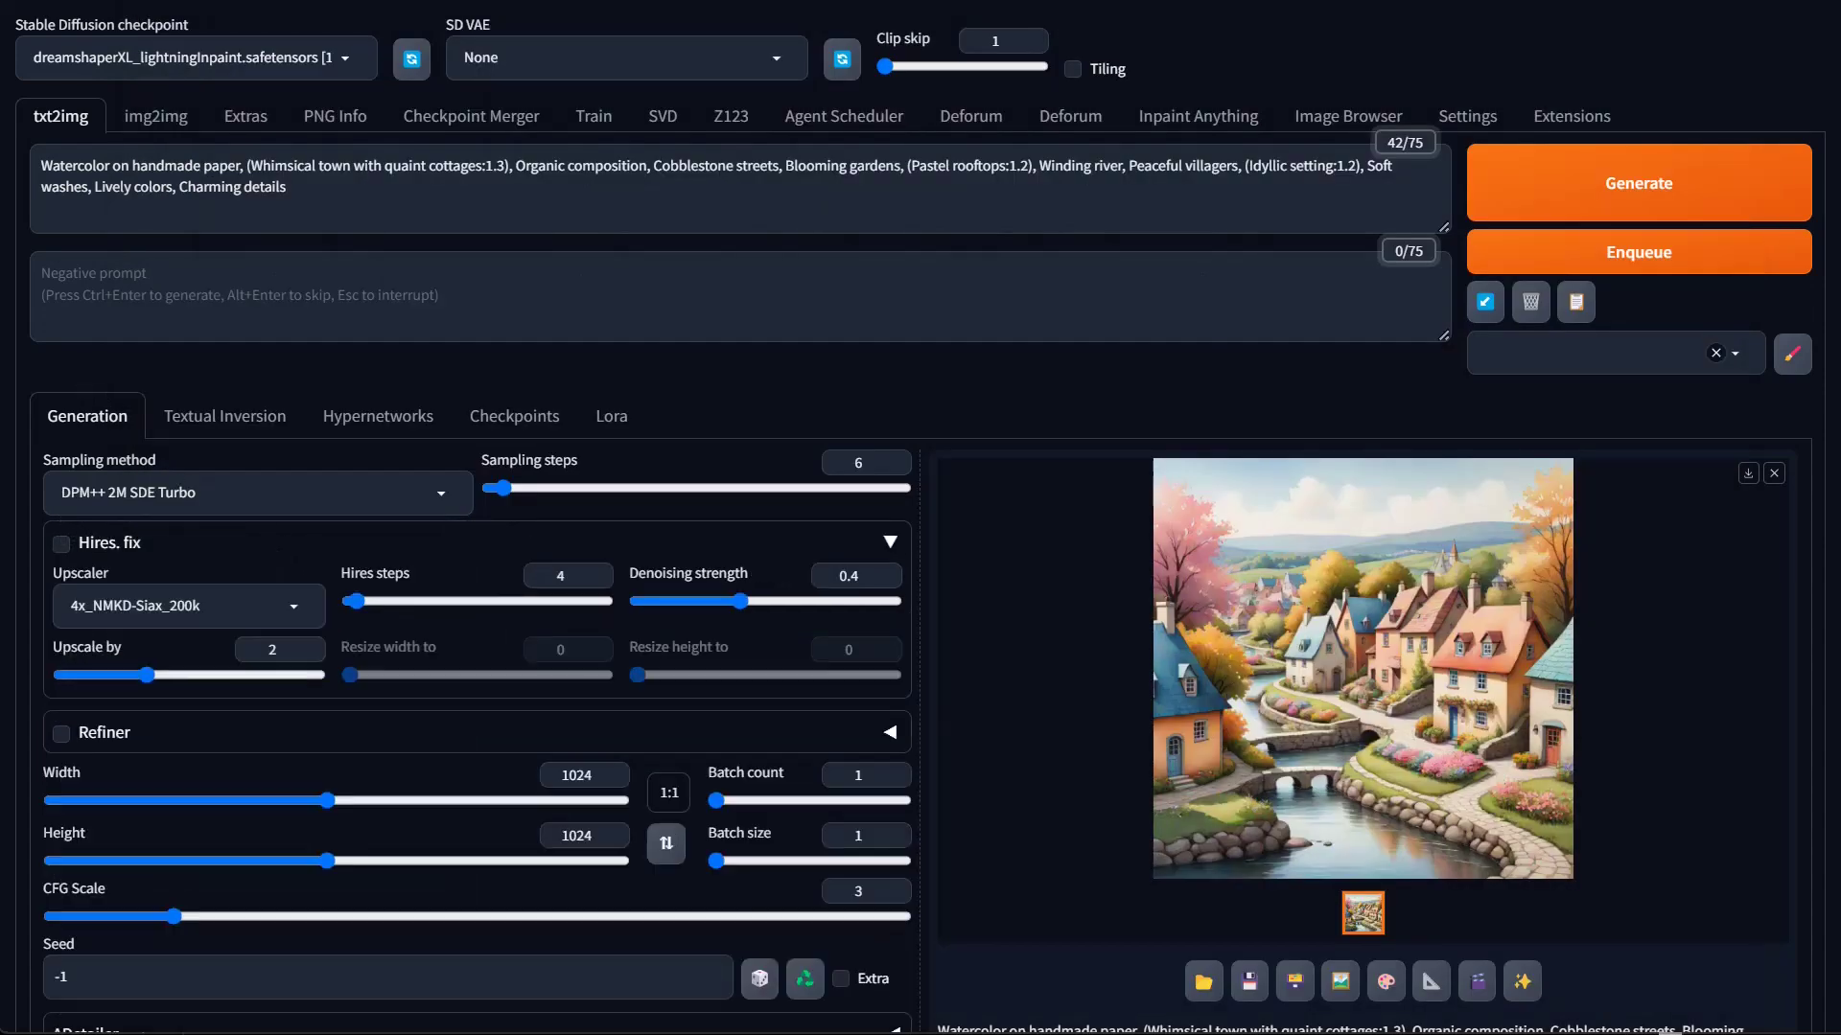
left_click(172, 605)
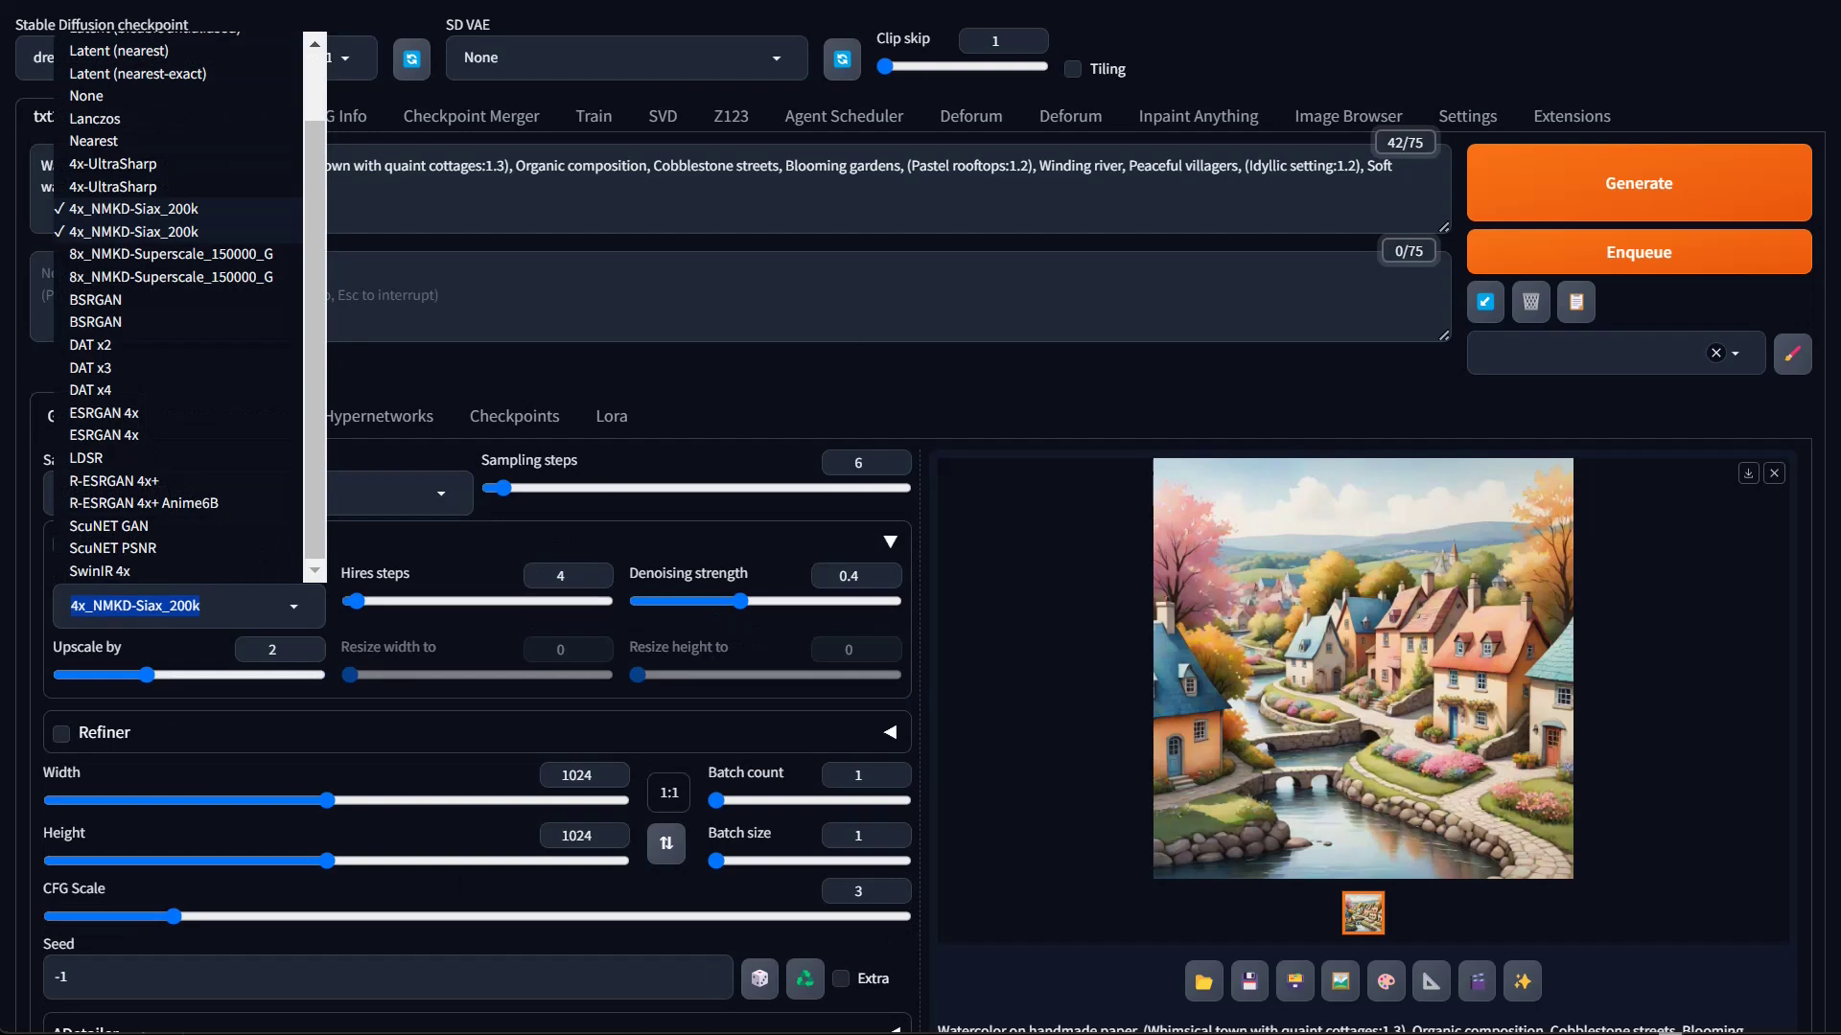
key("alt+Tab")
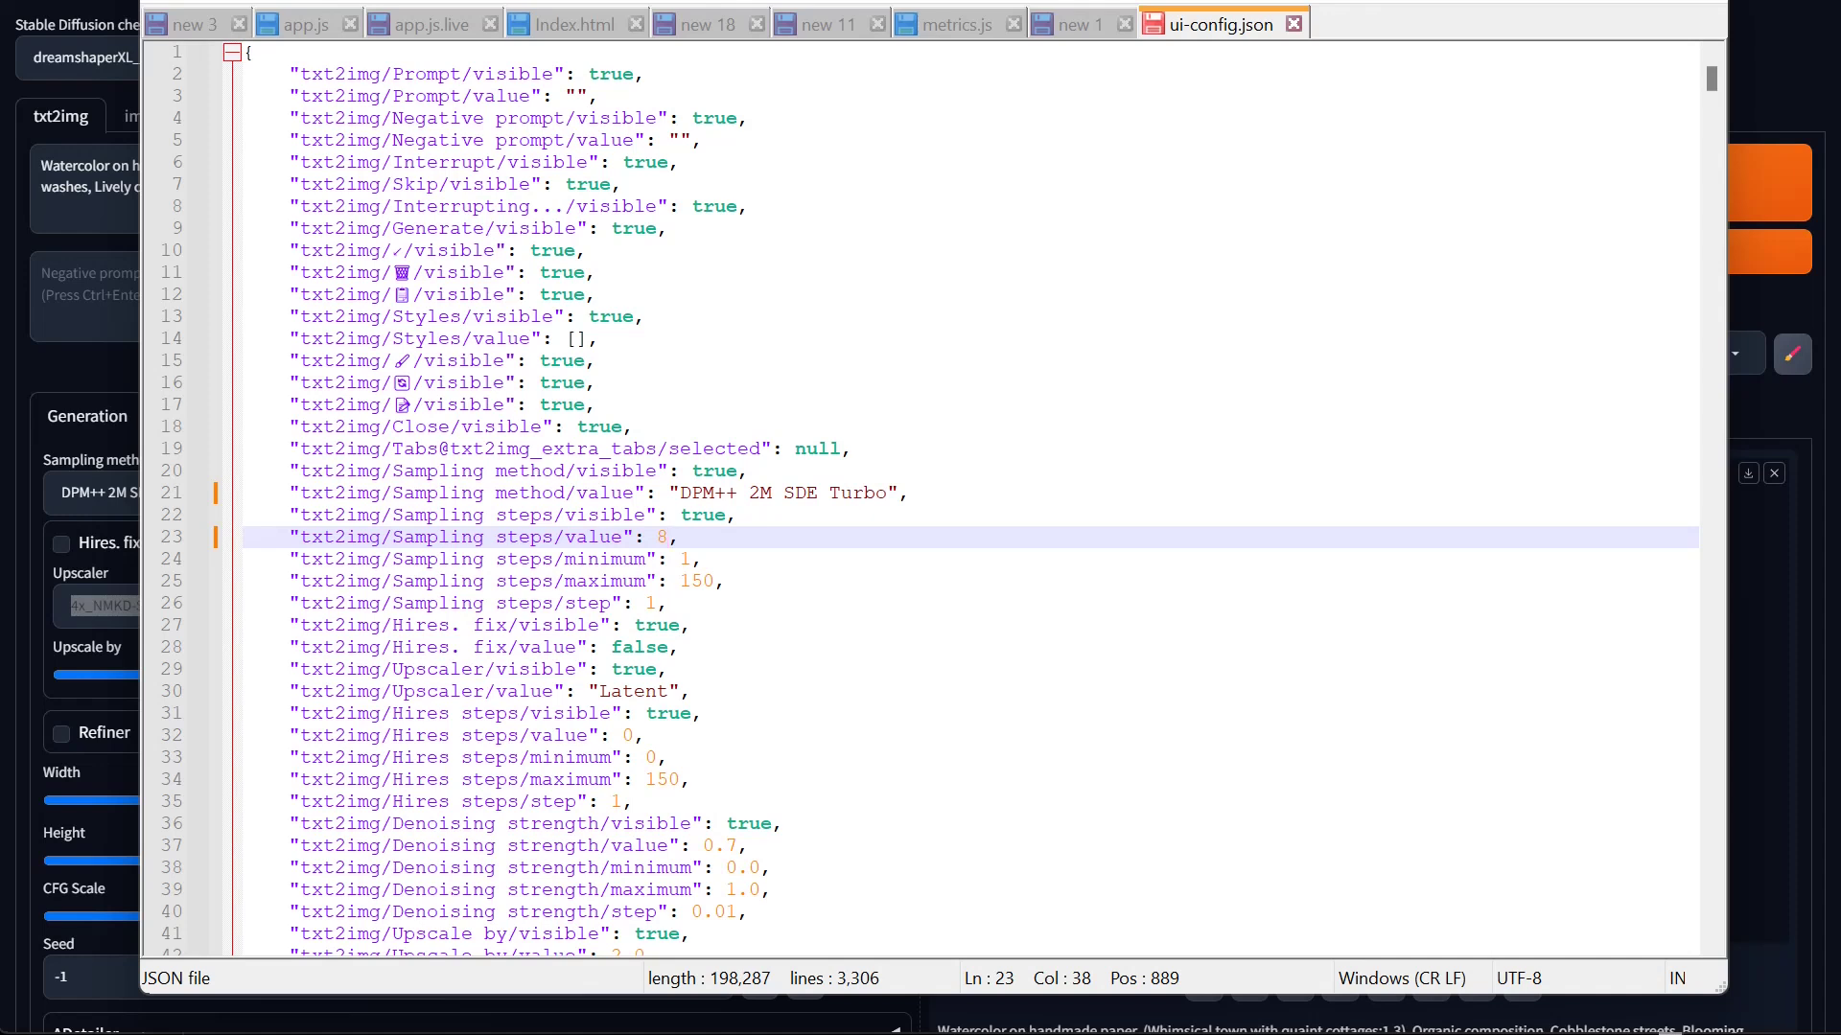
left_click_drag(668, 691, 599, 691)
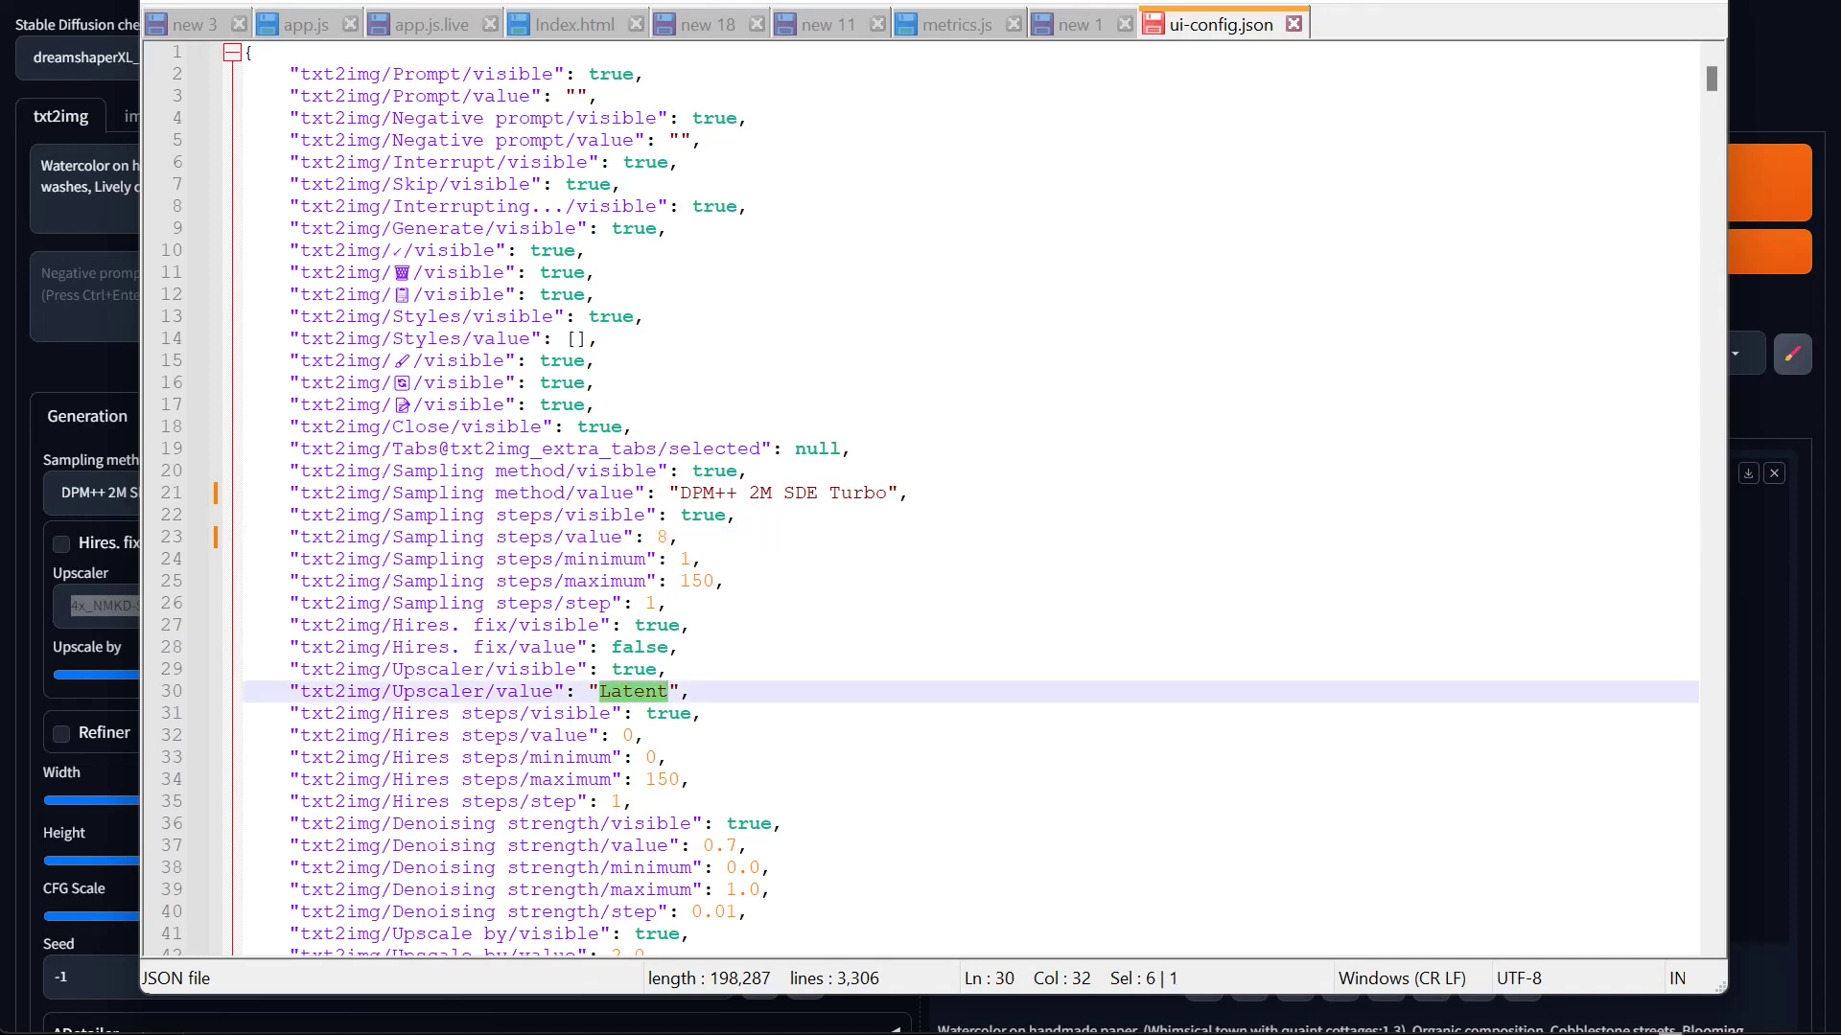
key("ctrl+v")
left_click(784, 824)
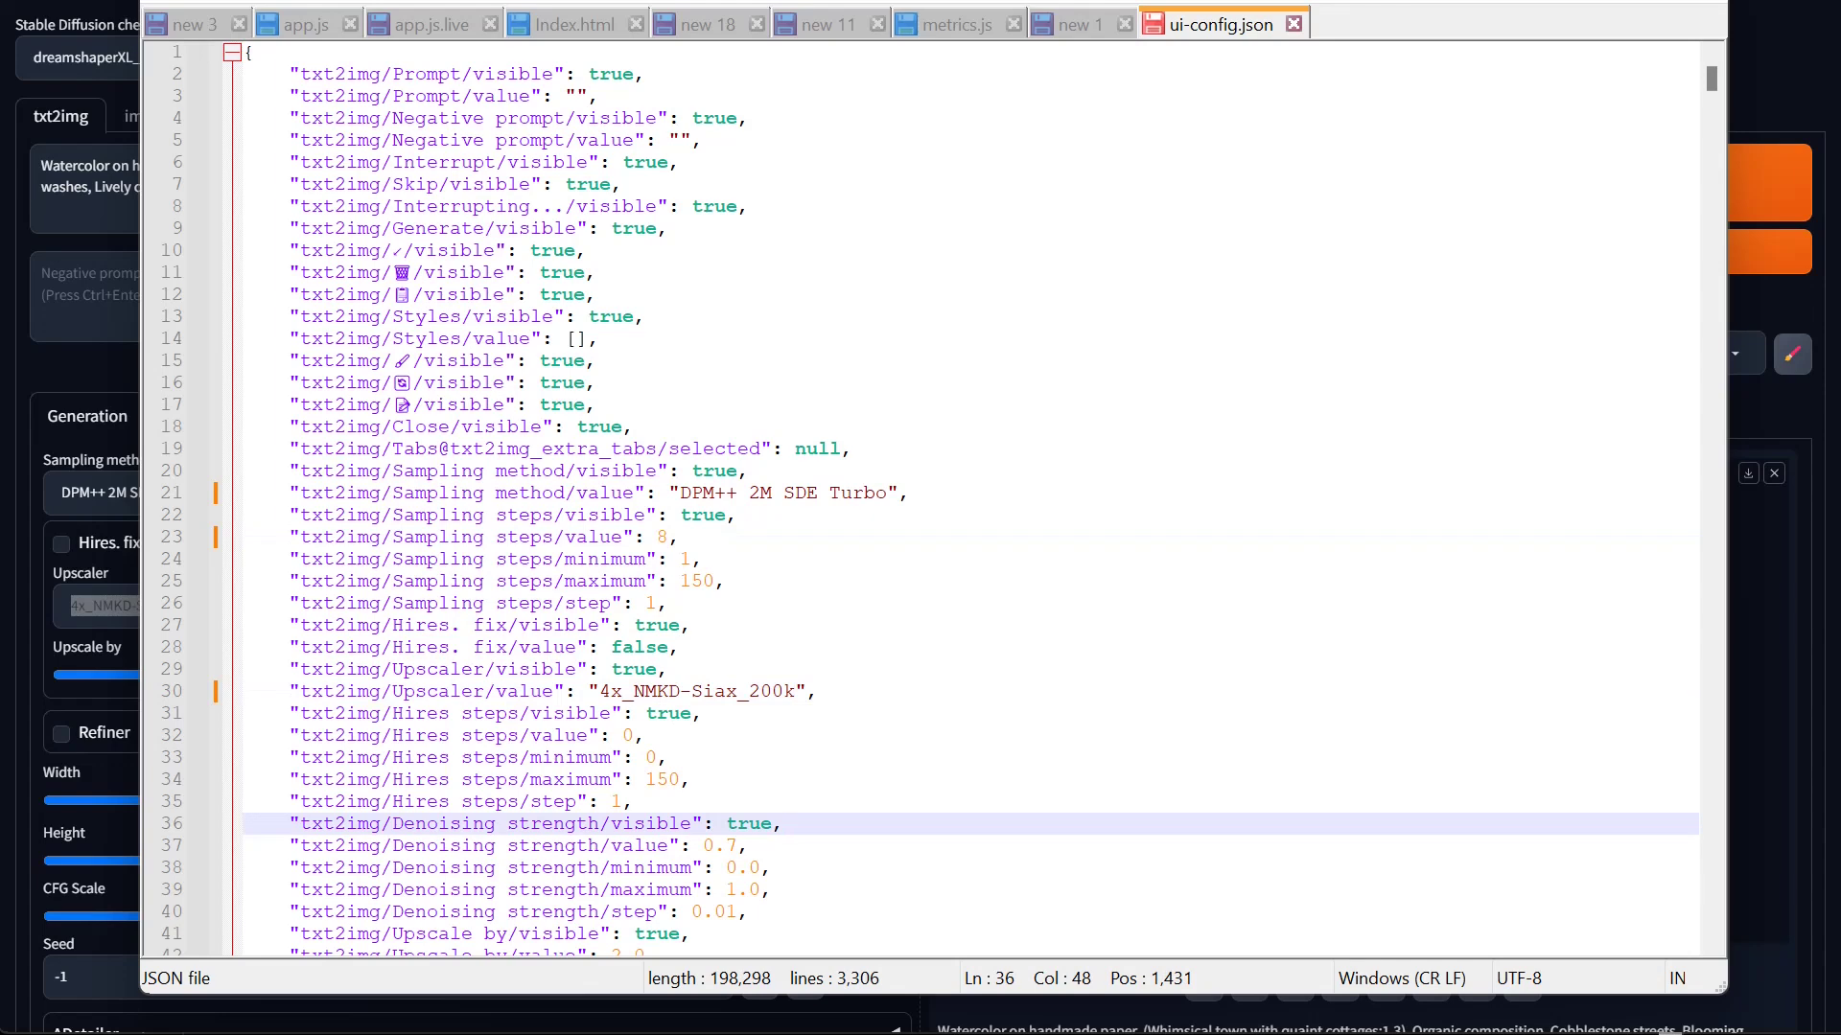
Examine the remaining txt2img defaults in ui-config.json, including denoising strength, upscale and resize limits, width and height, batch, CFG scale and seed
scroll(969, 498, "down", 6)
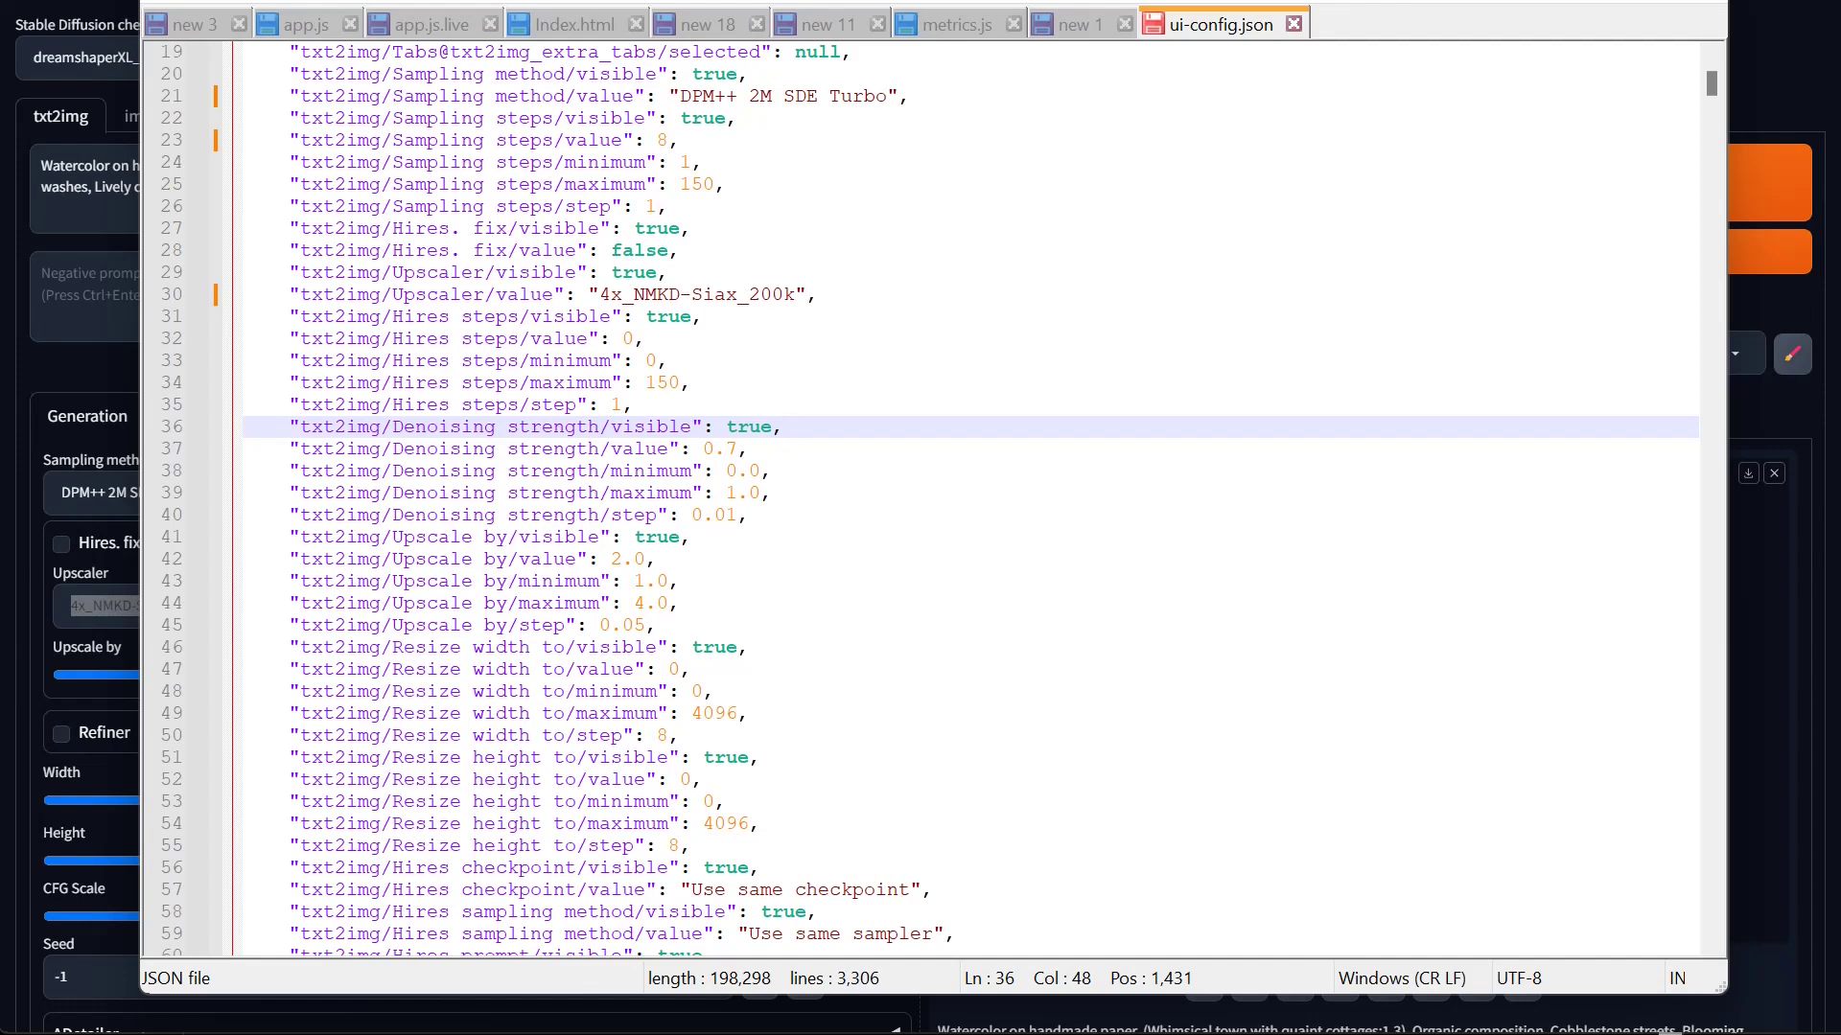
scroll(969, 498, "down", 3)
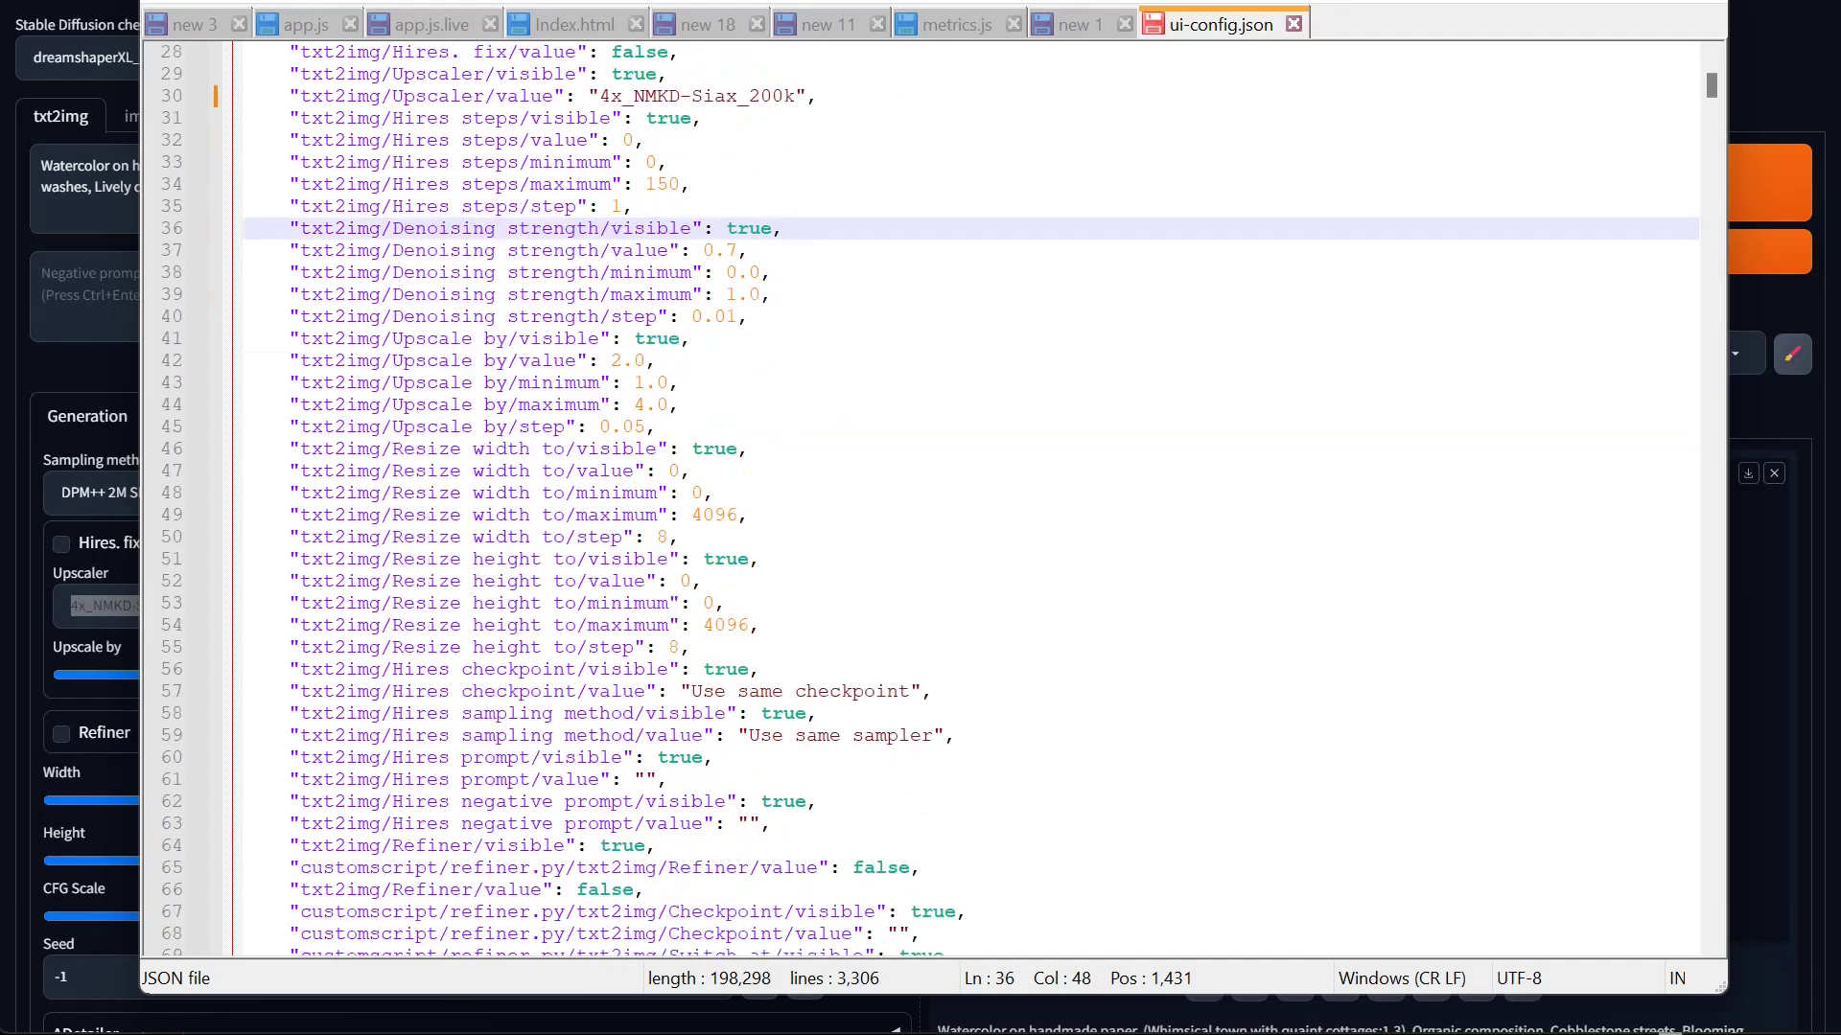
scroll(968, 499, "up", 5)
scroll(968, 499, "down", 4)
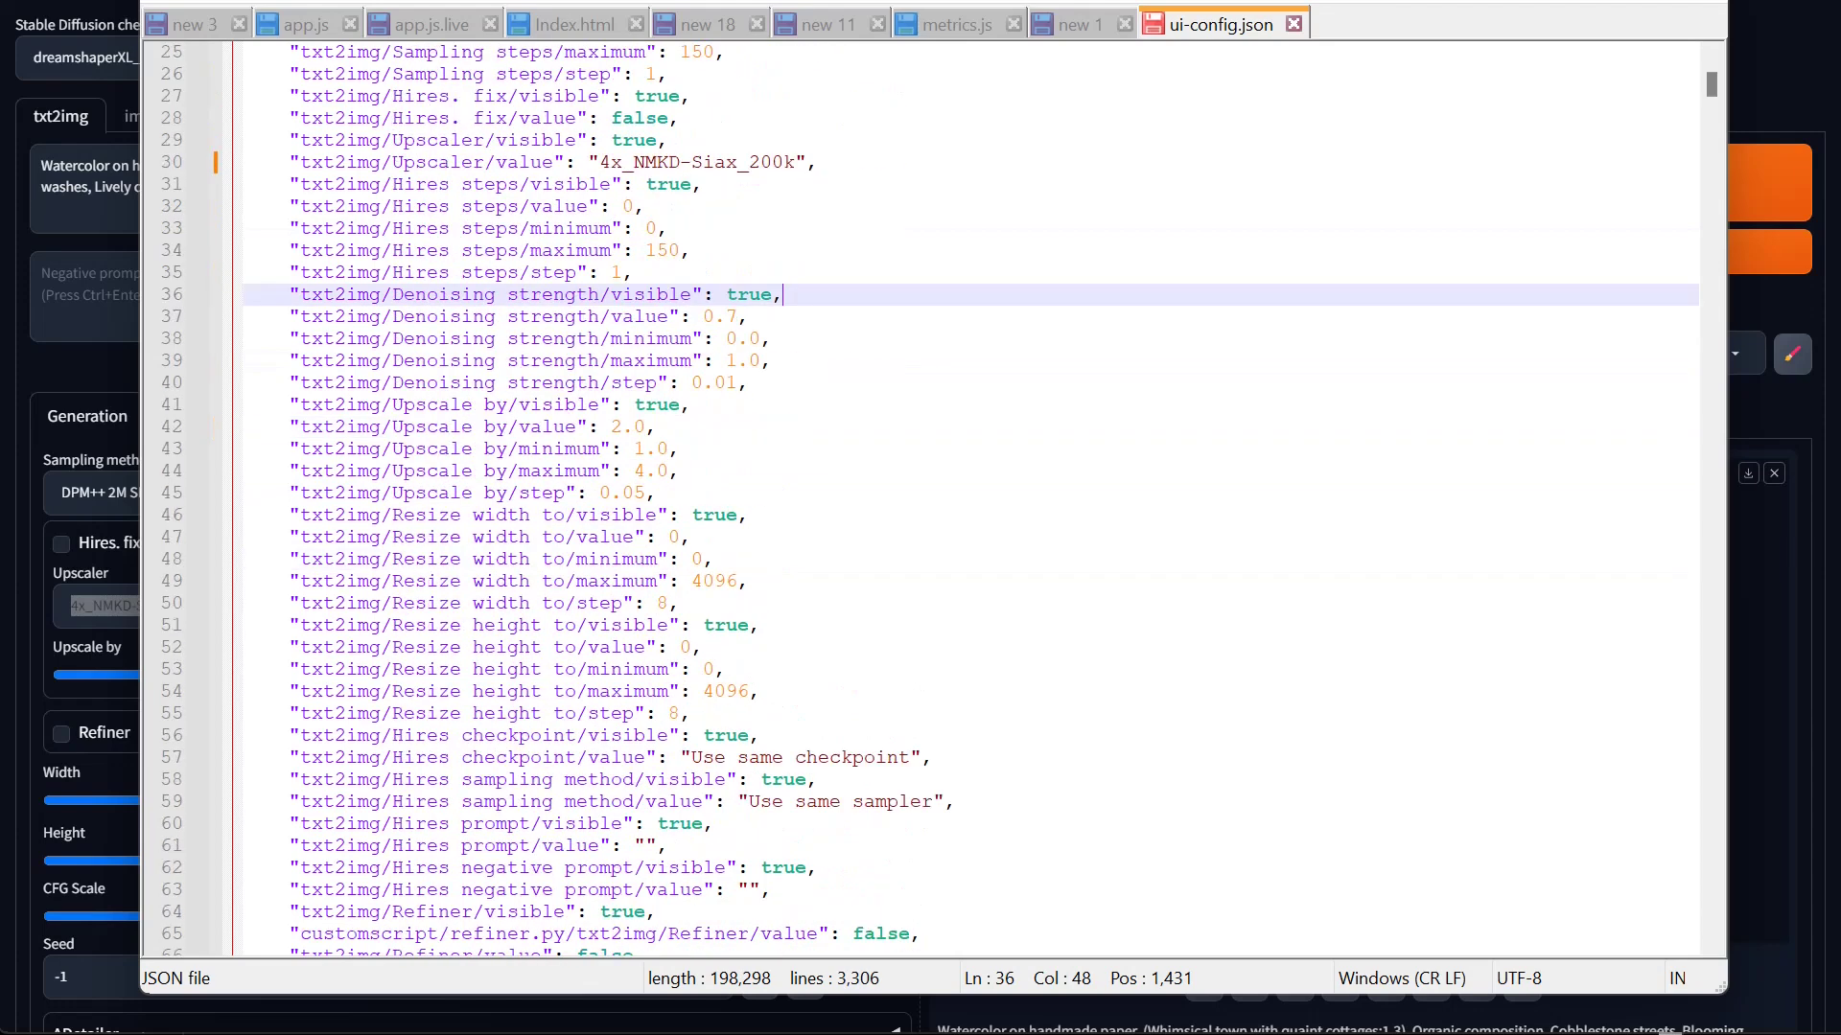
scroll(968, 498, "down", 4)
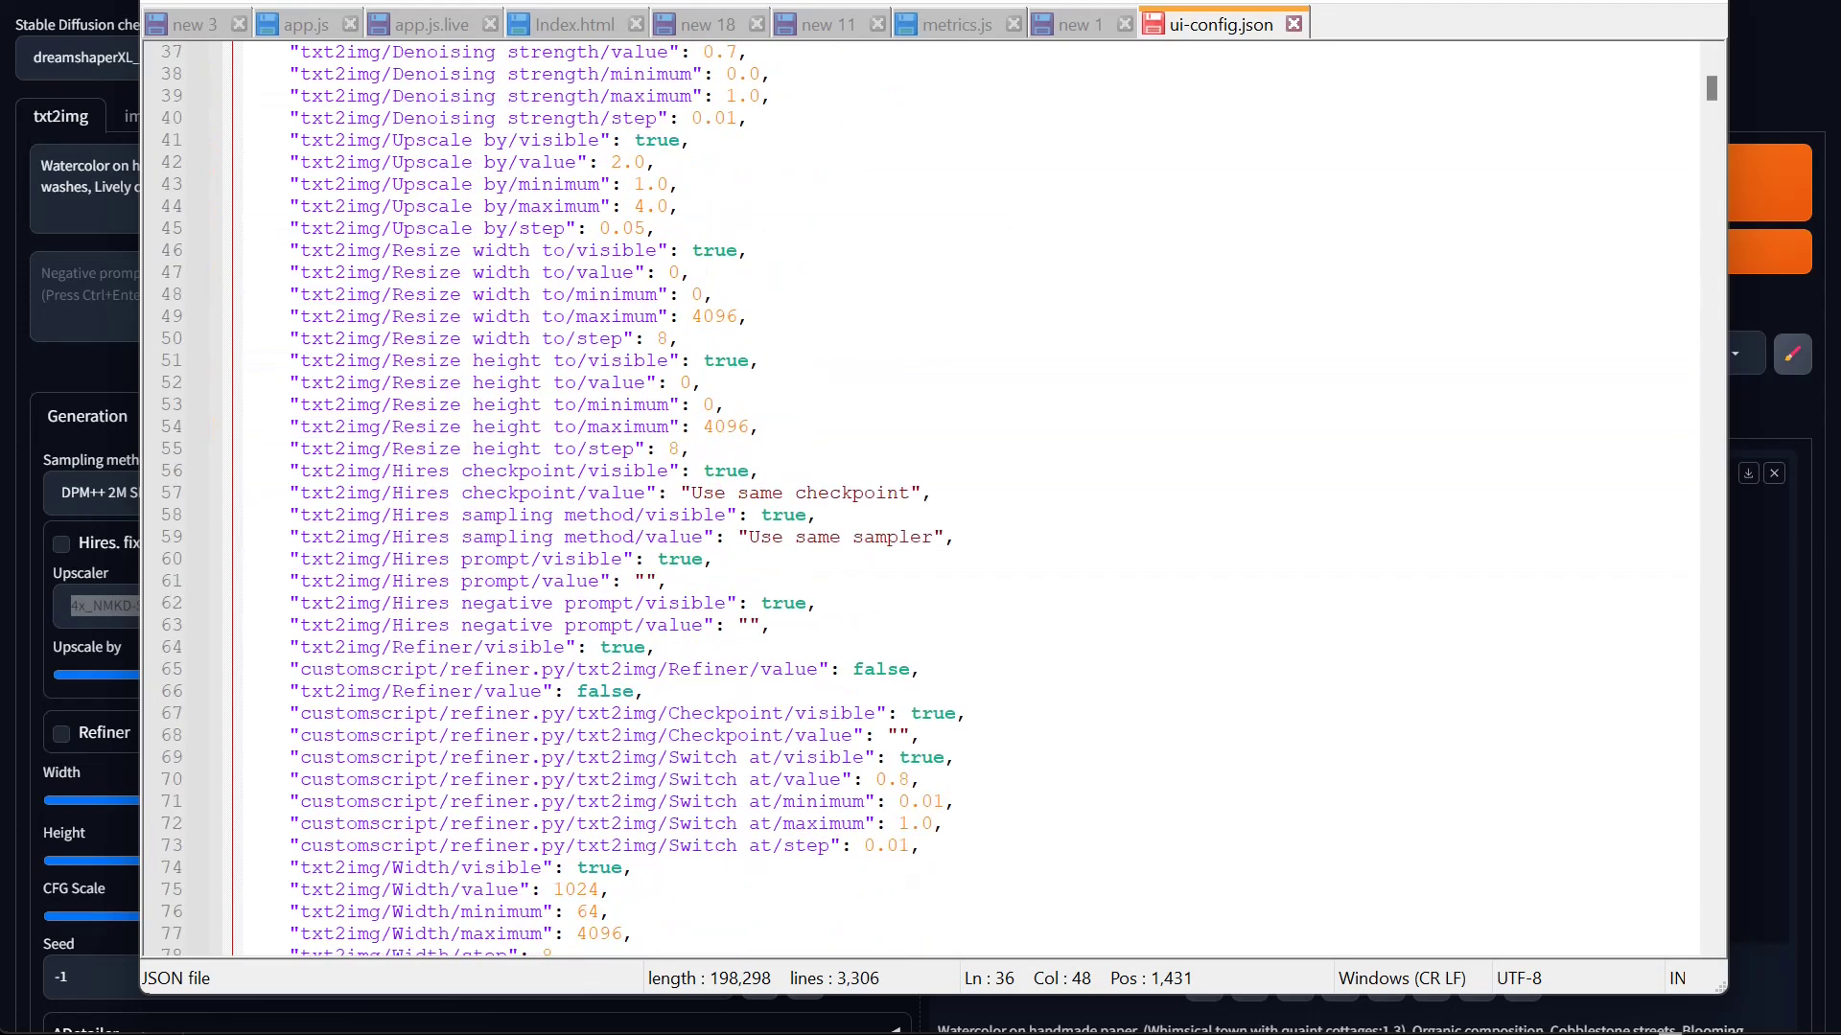
scroll(968, 498, "down", 4)
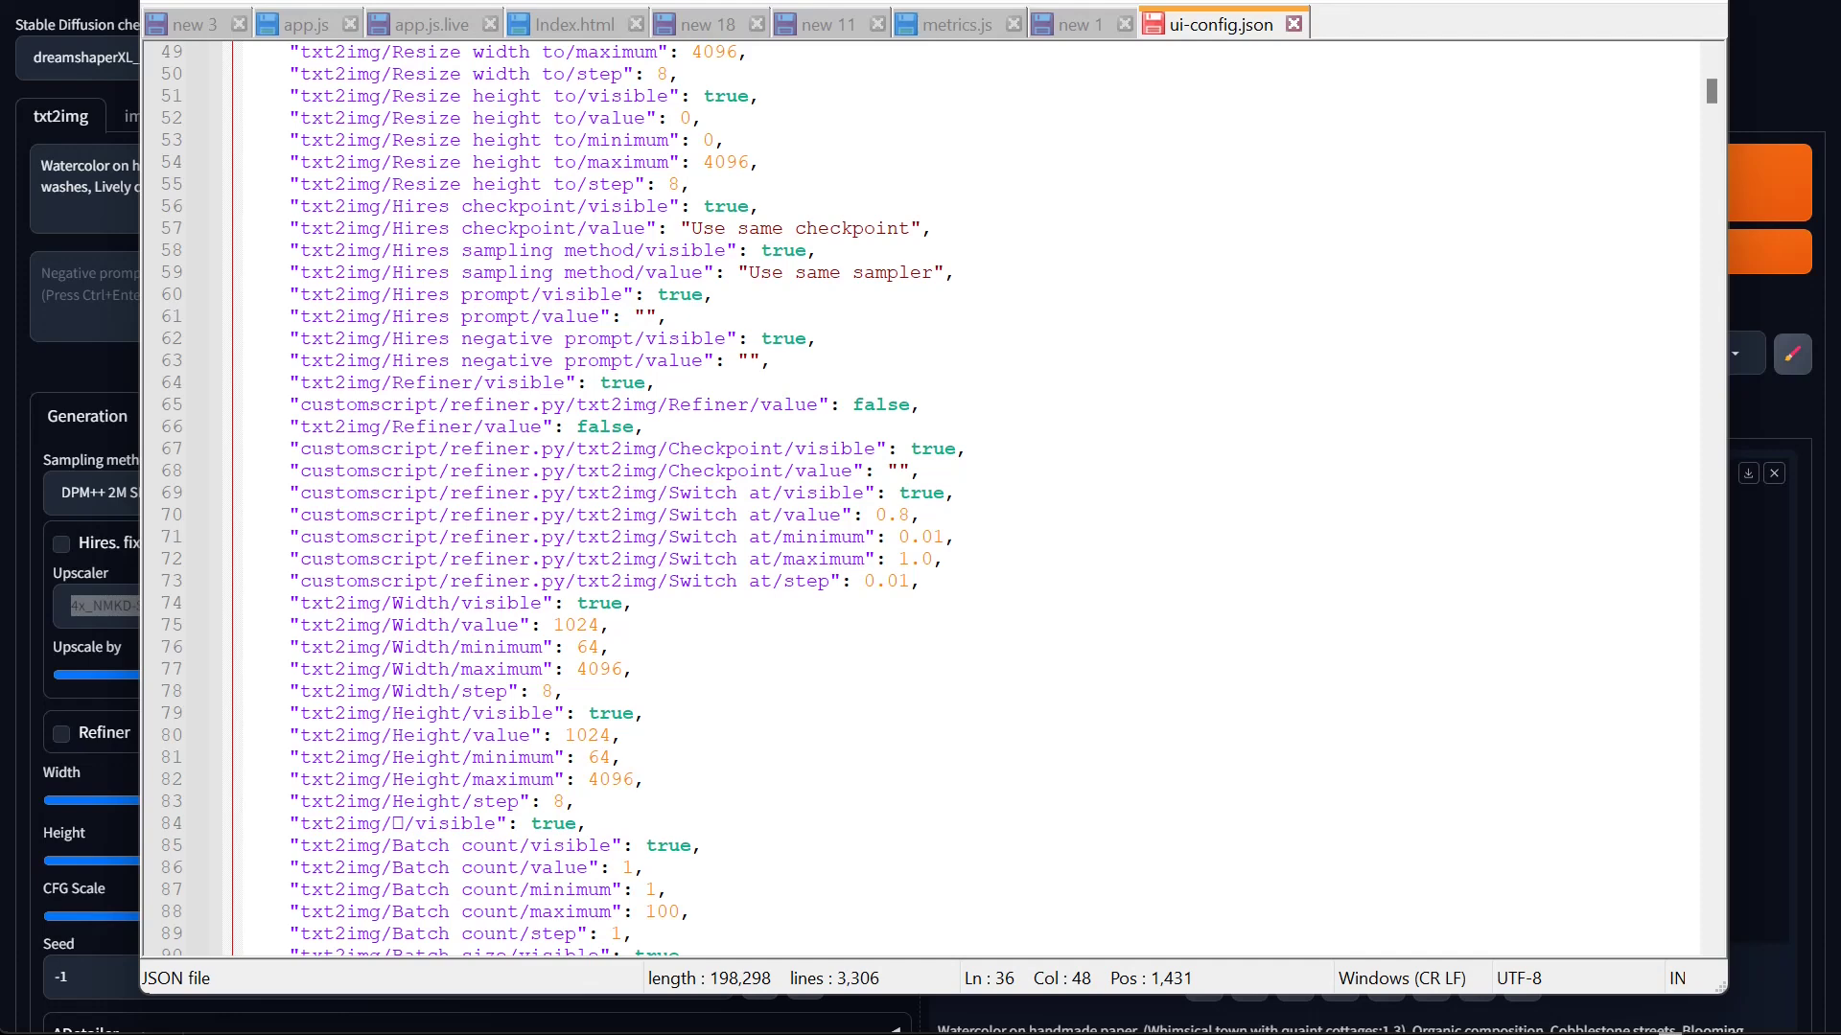
left_click_drag(600, 626, 553, 626)
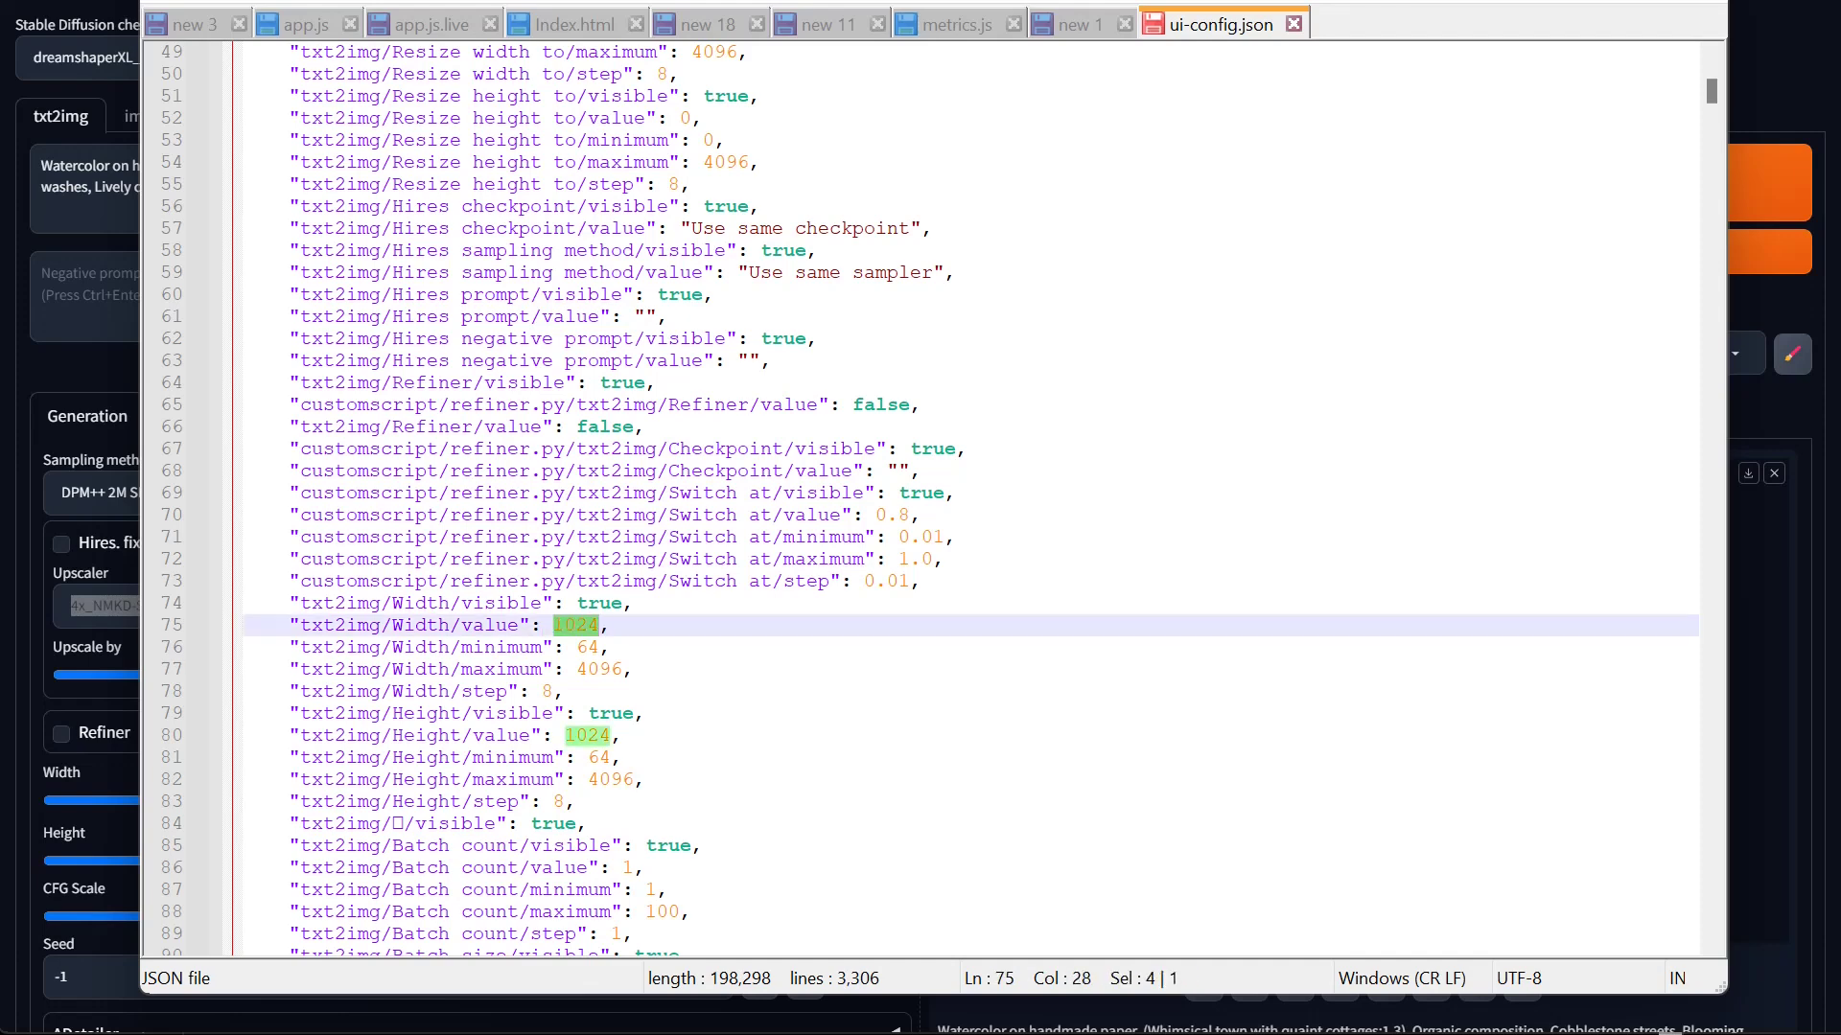
left_click(599, 647)
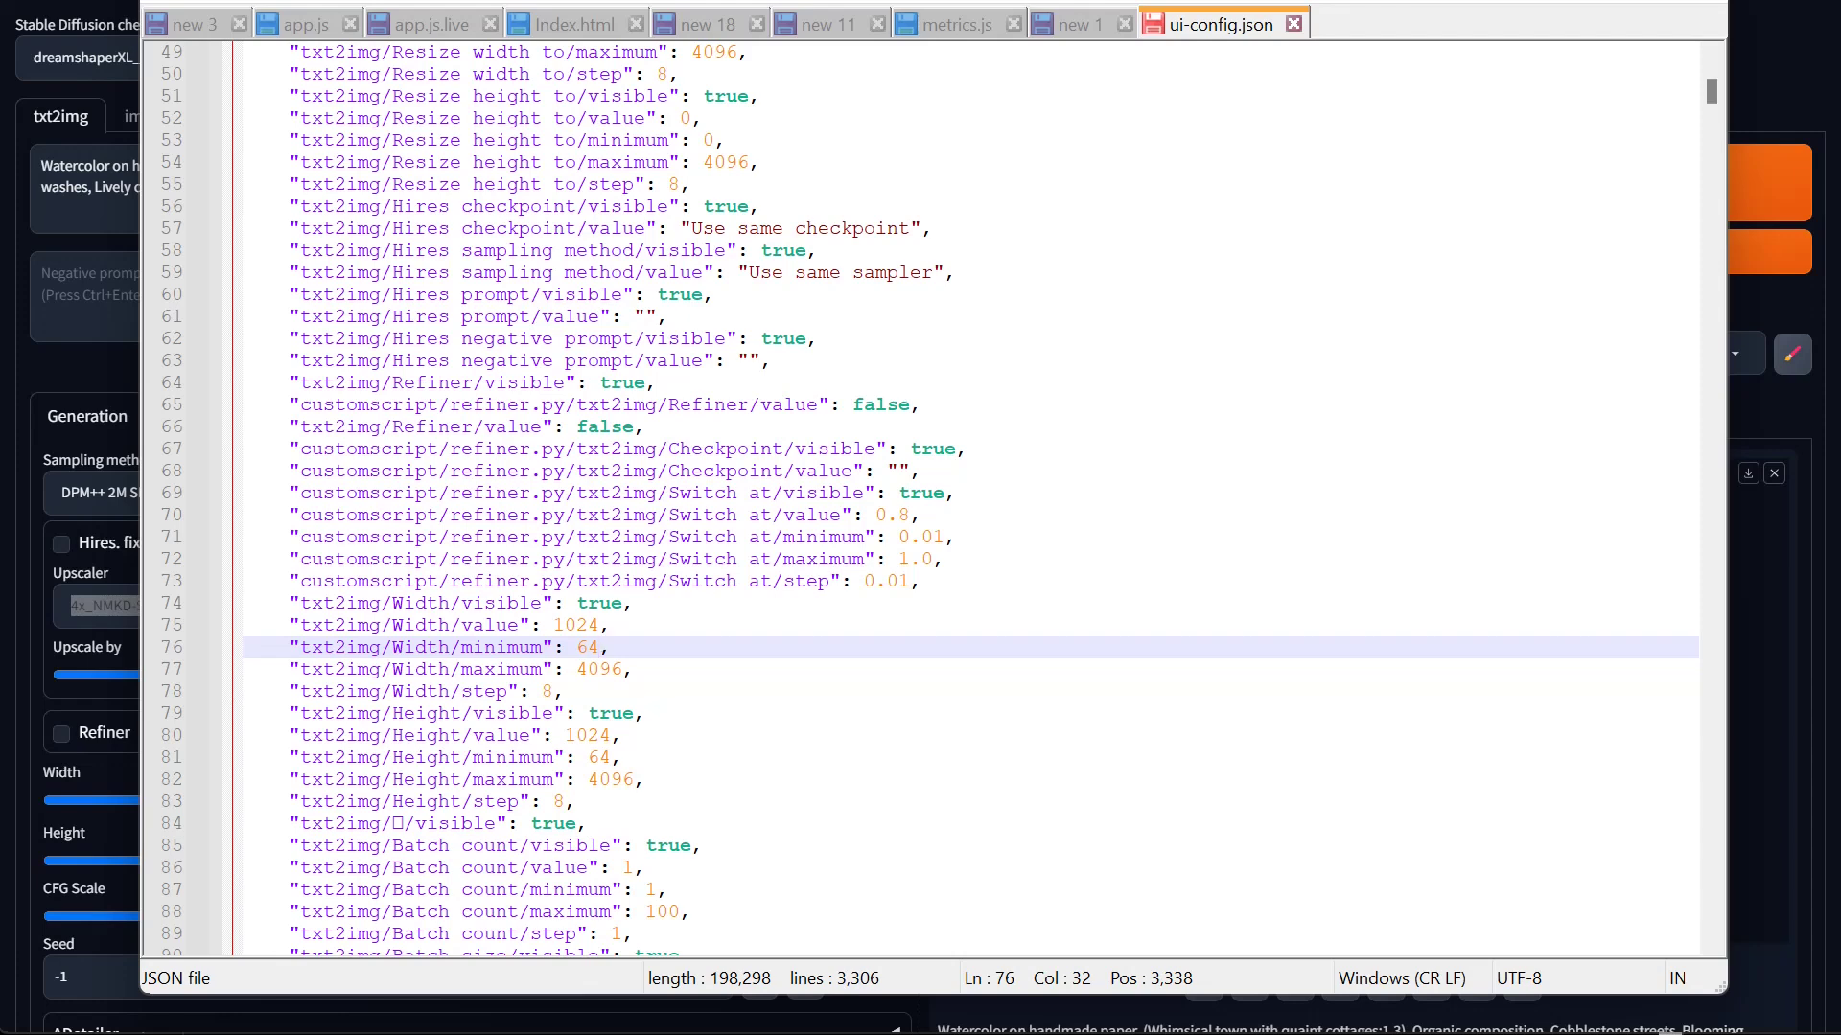
scroll(940, 464, "down", 8)
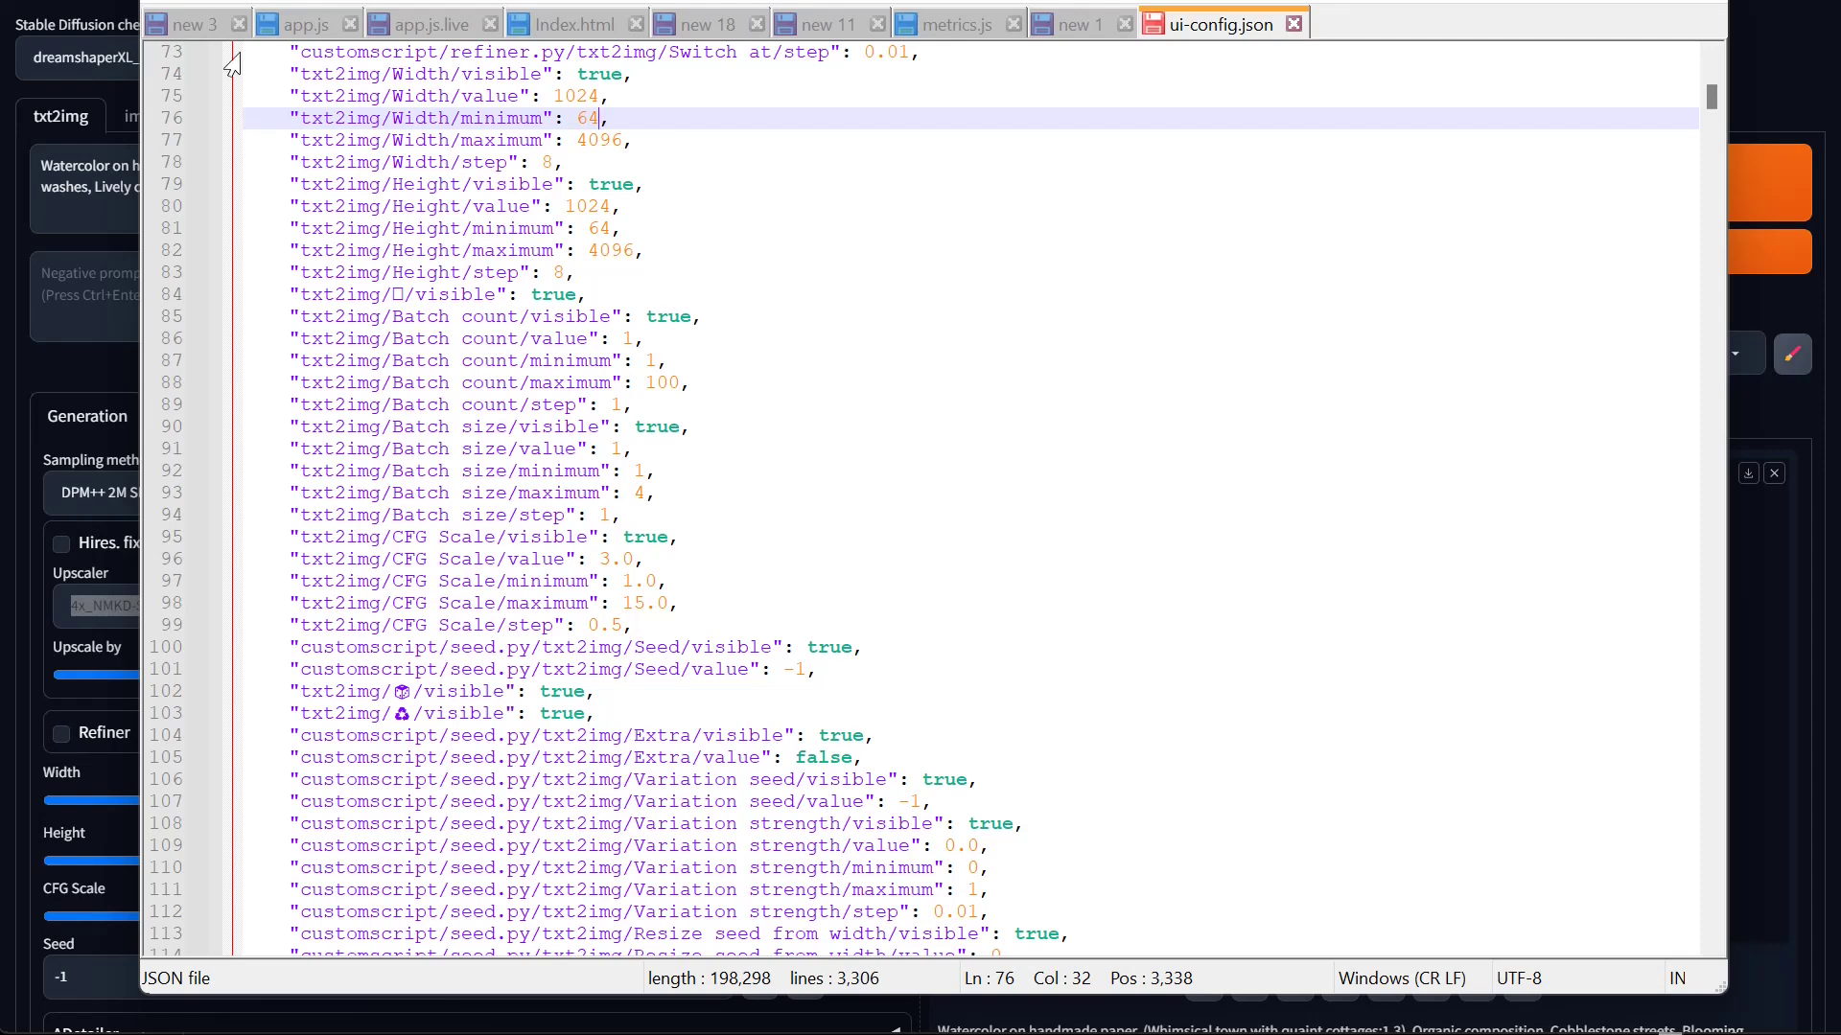
Save ui-config.json and switch back to the Stable Diffusion web interface
key("ctrl+s")
key("alt+Tab")
left_click(1098, 403)
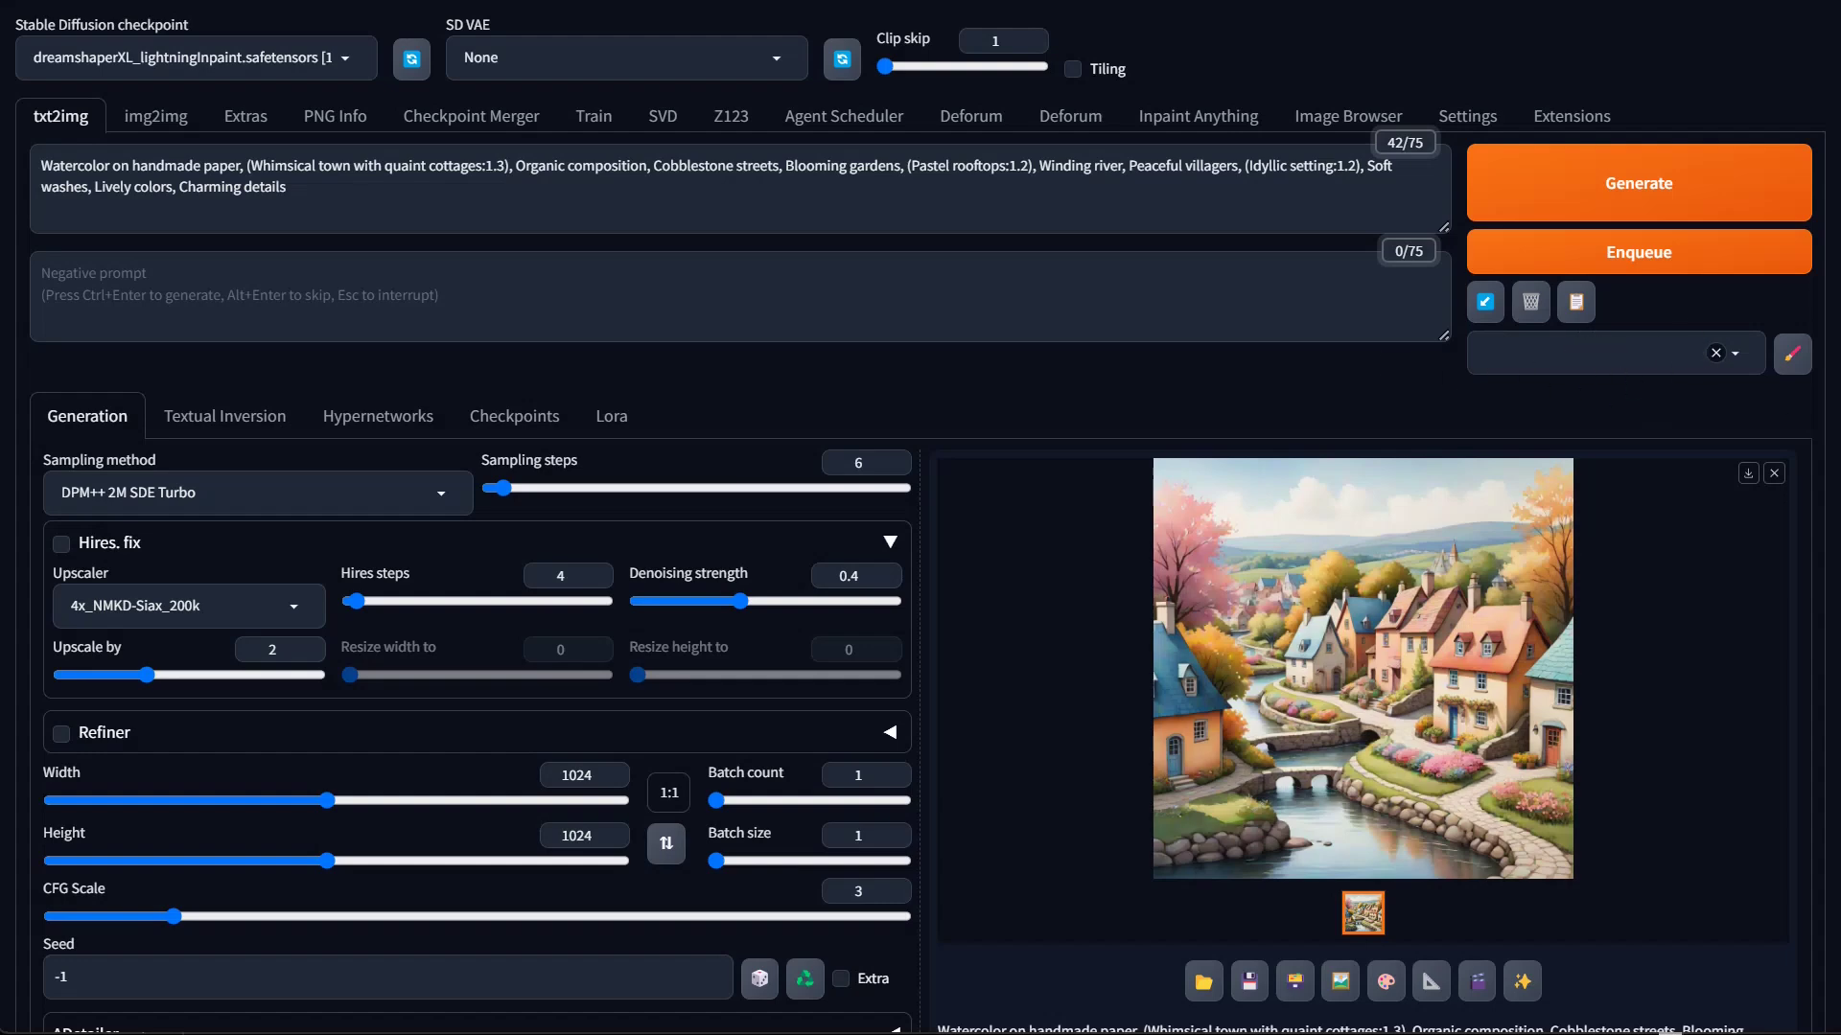
Browse the saved prompt styles and select "style: children's storybook illustration watercolor color pencil line drawing" in the style editor
left_click(1582, 353)
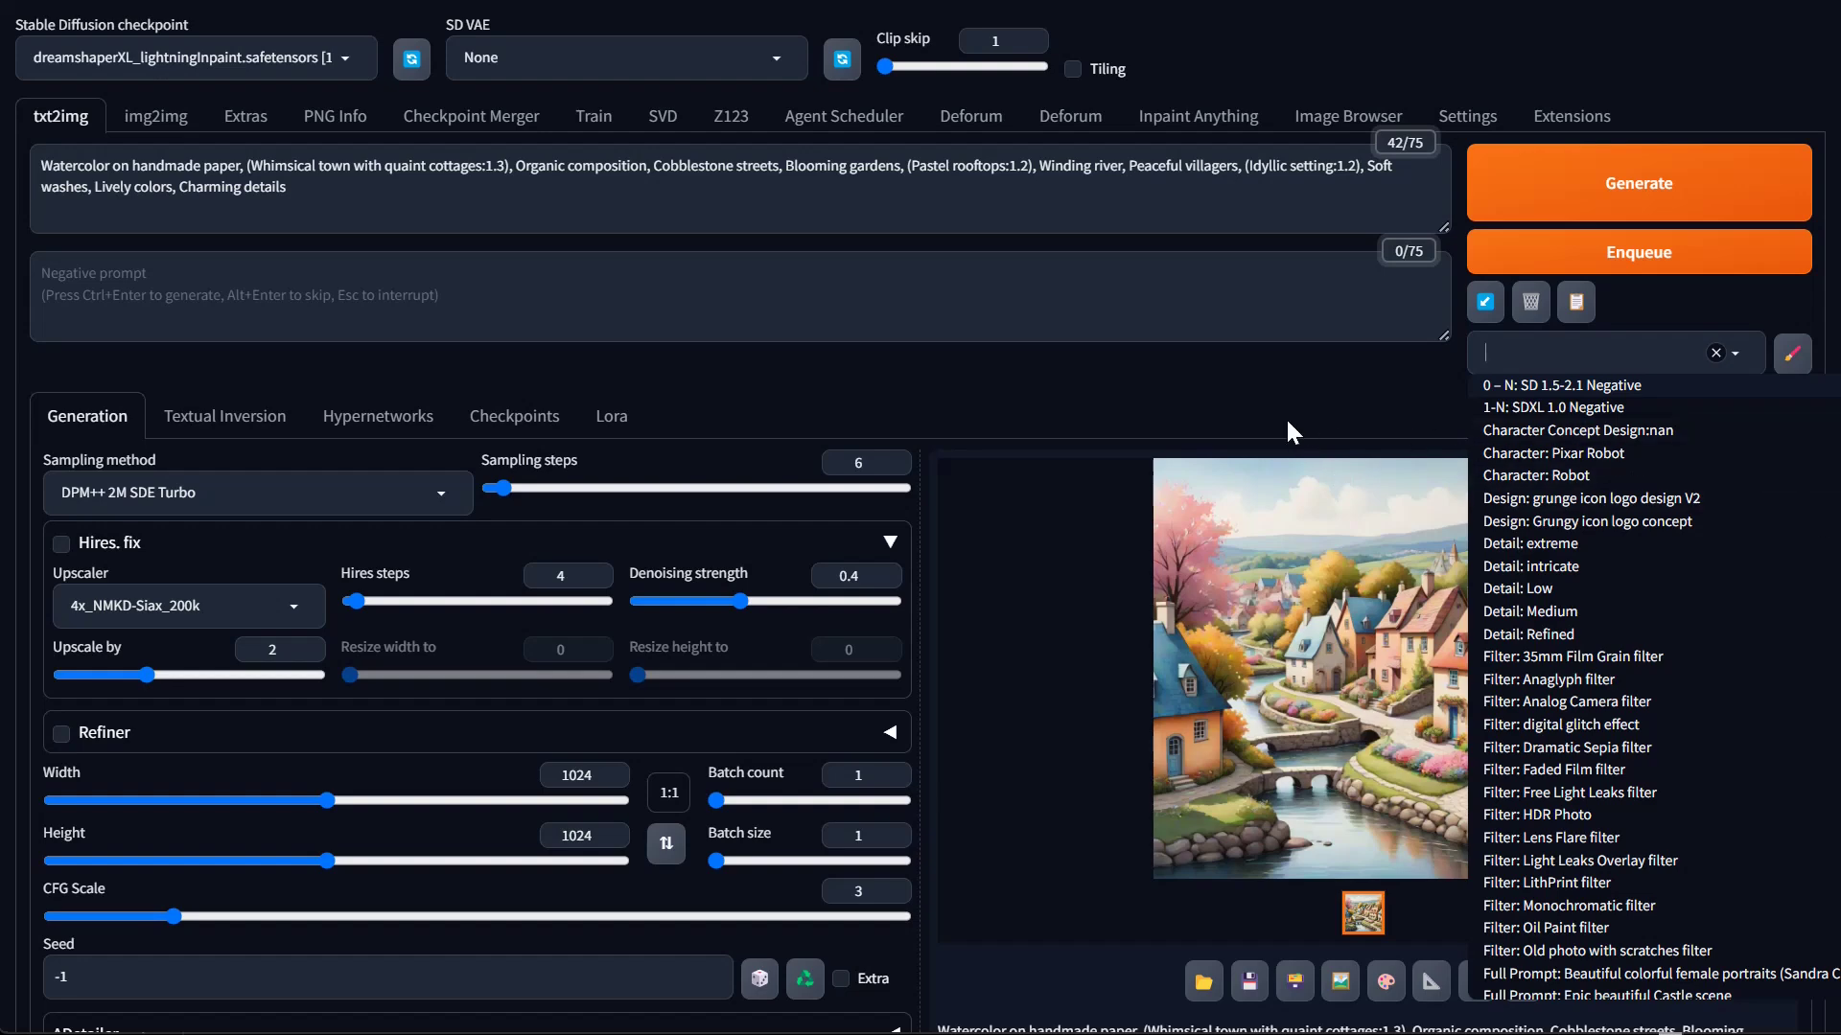
left_click(1259, 403)
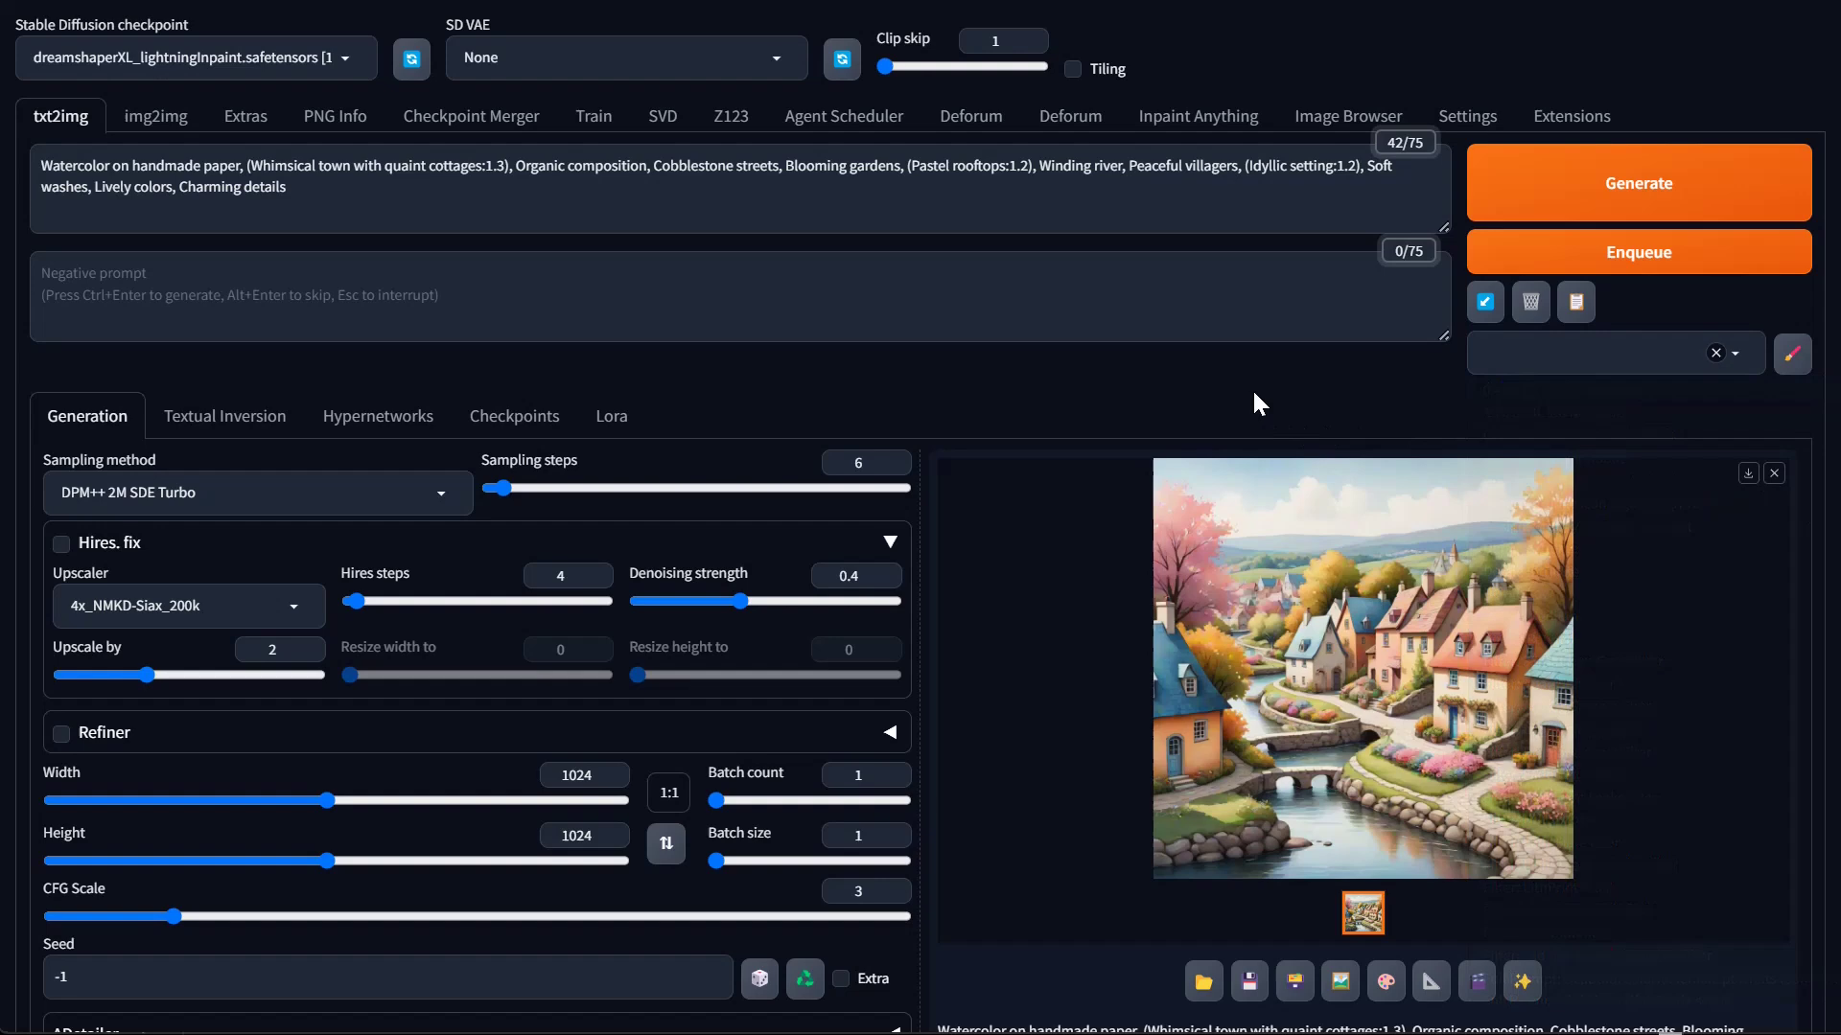
left_click(1790, 365)
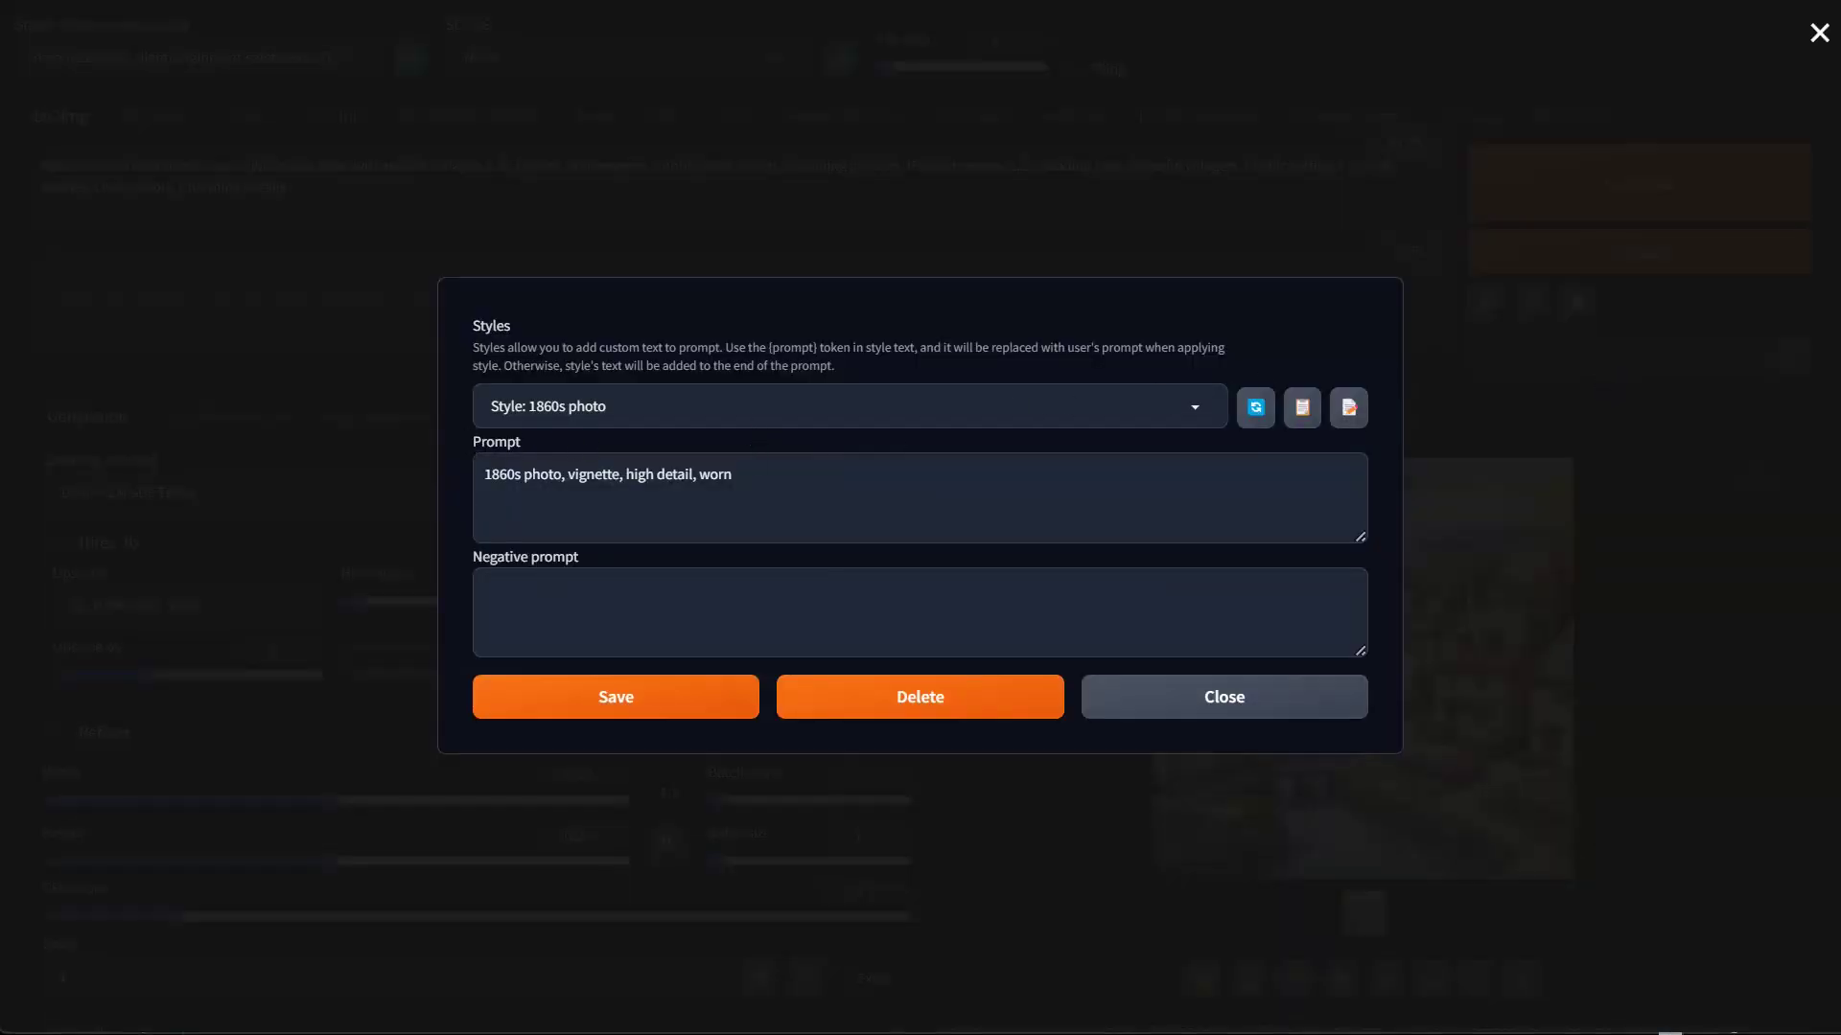
left_click(1211, 405)
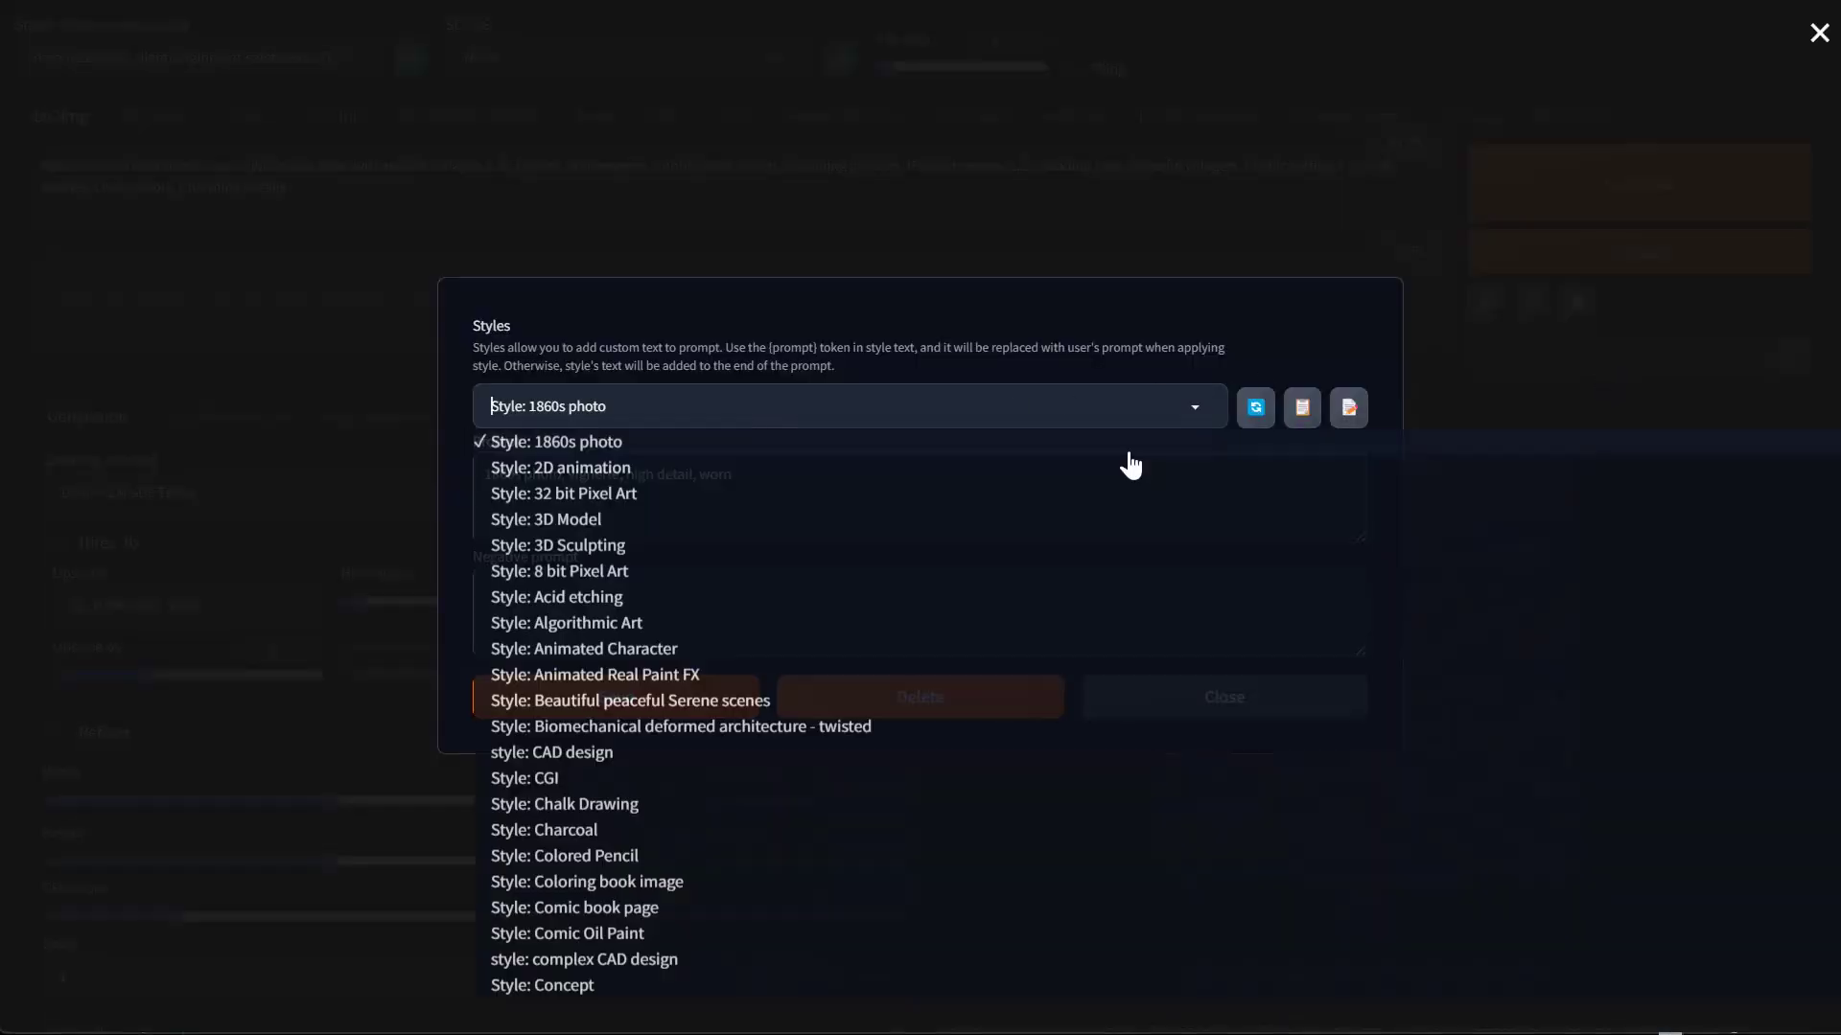
scroll(793, 719, "down", 10)
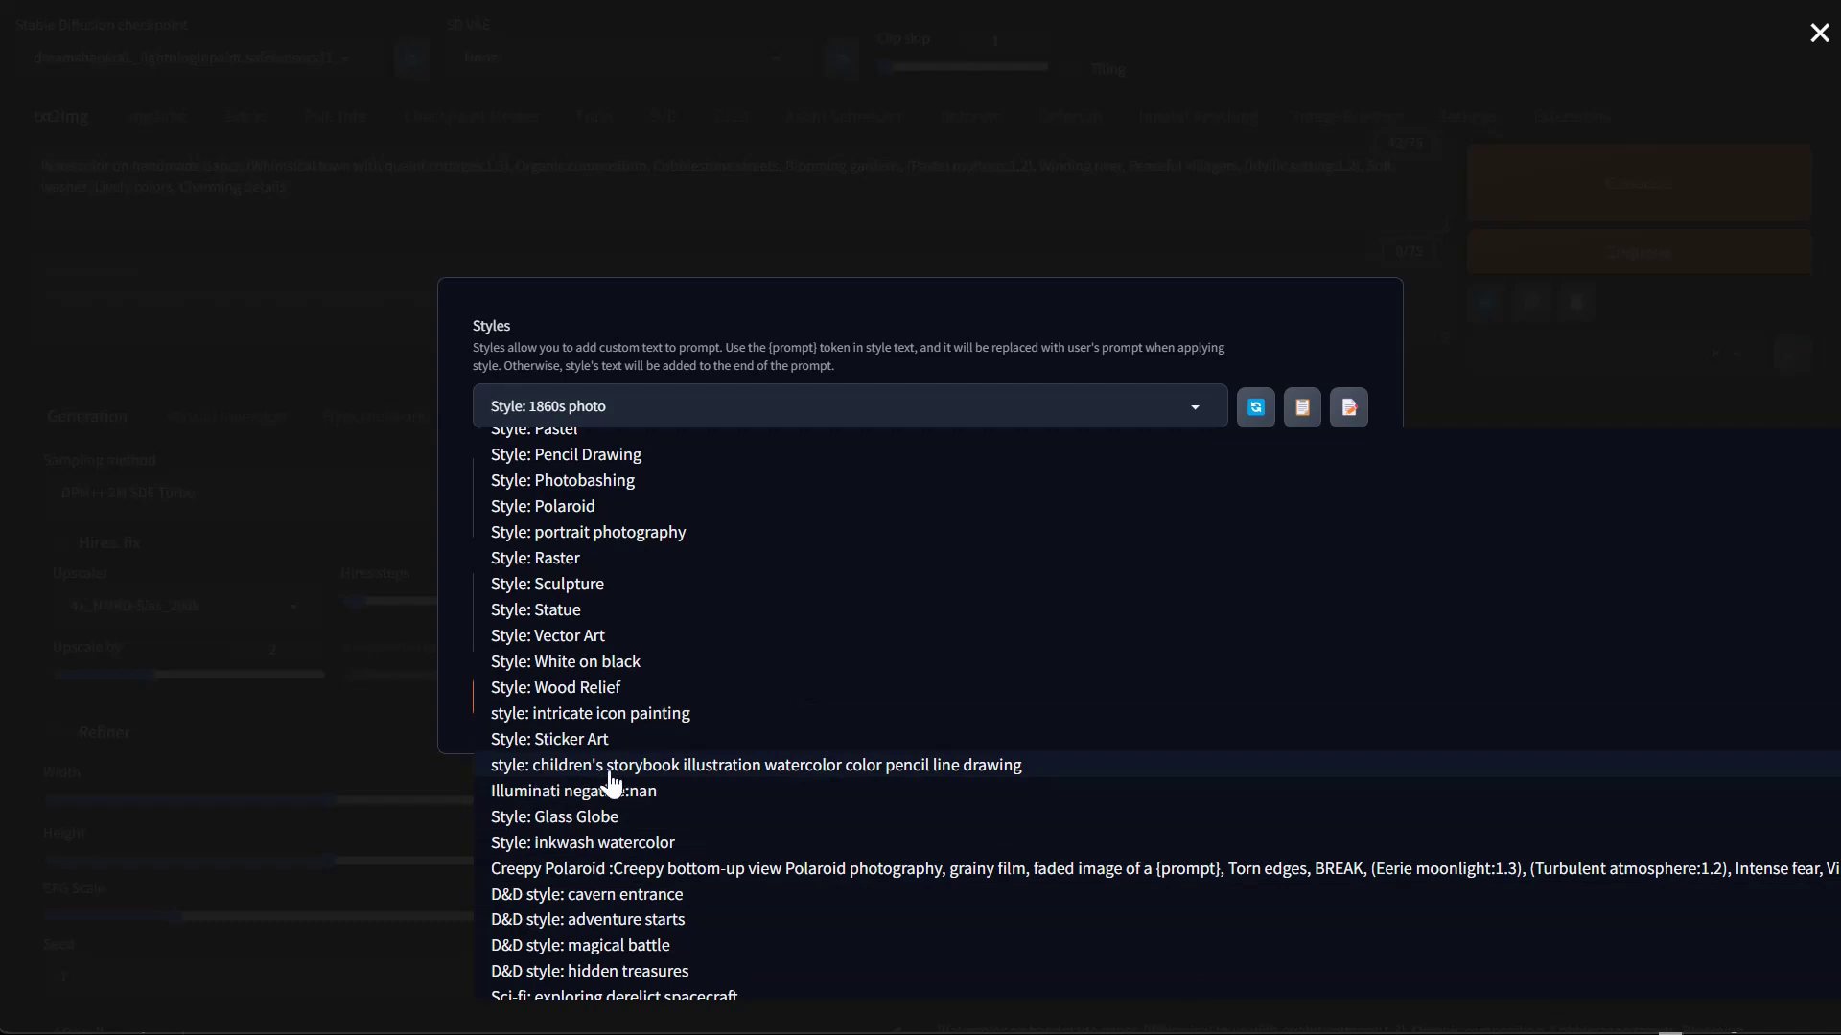
left_click(720, 767)
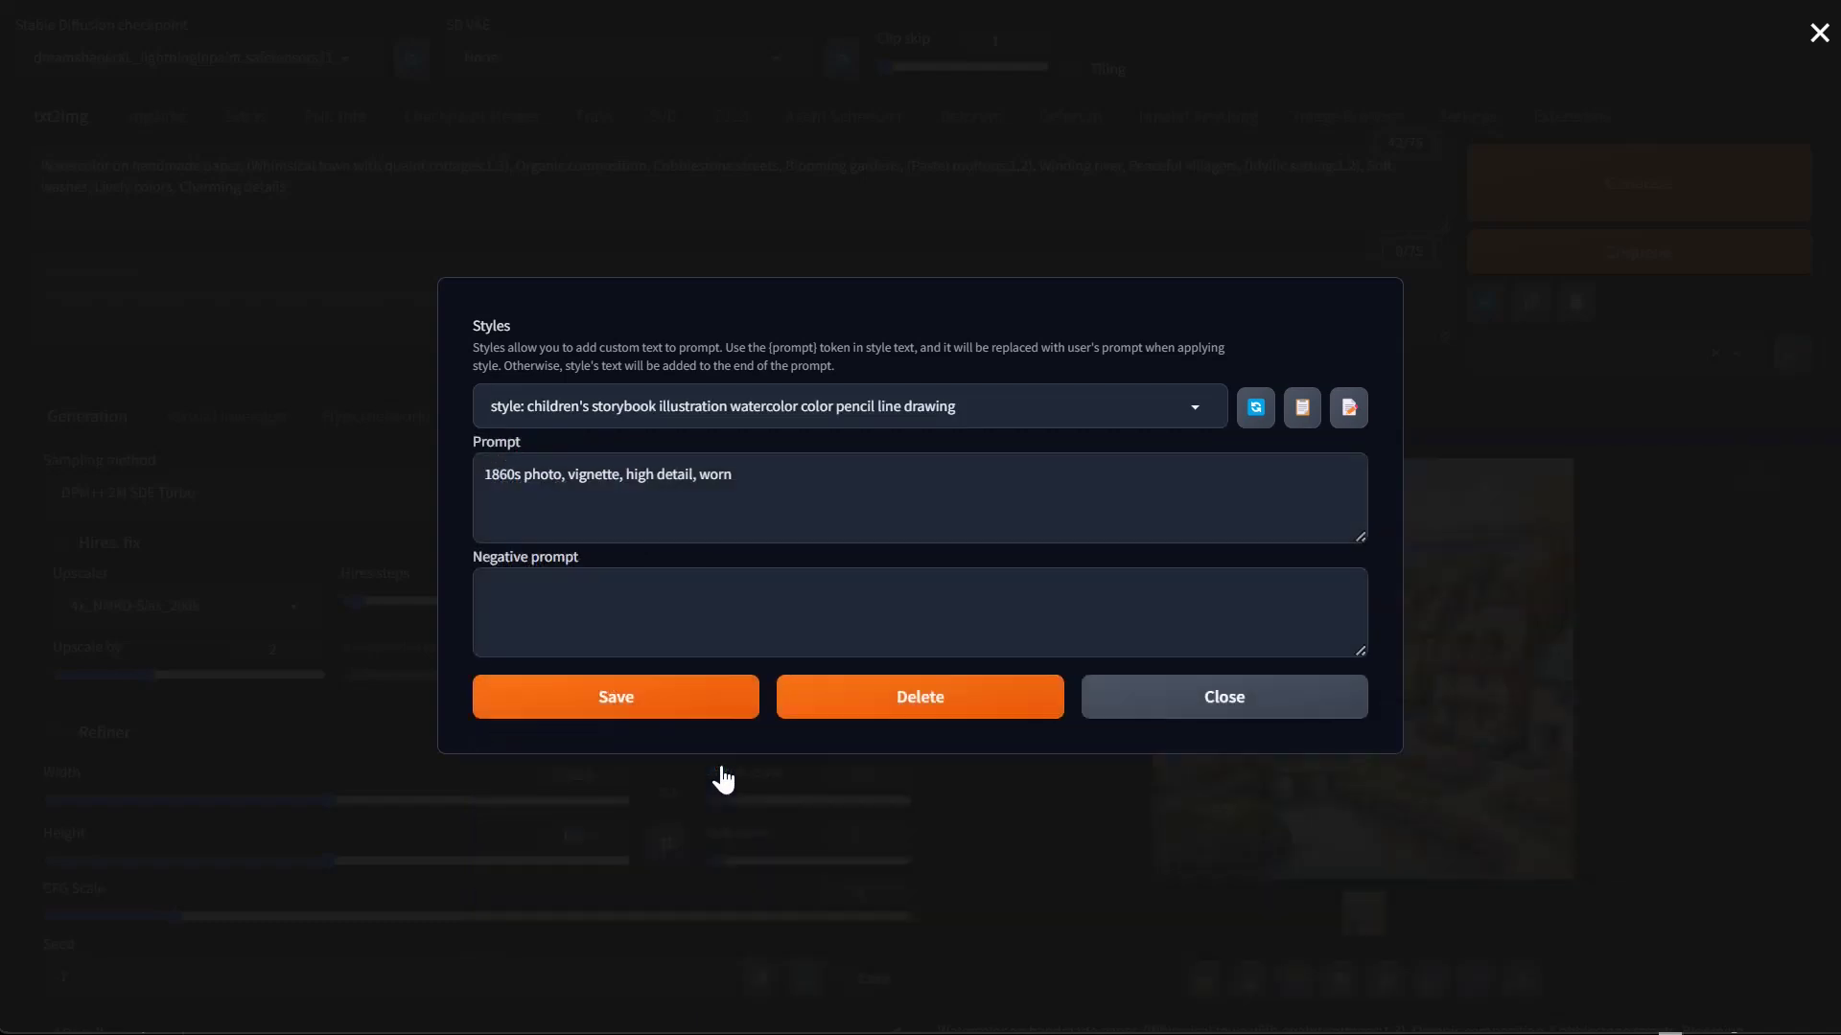
Filter the style editor's list by "coloring" and load "Style: childrens Coloring Book image SDXL v12"
left_click(1195, 405)
scroll(756, 817, "down", 6)
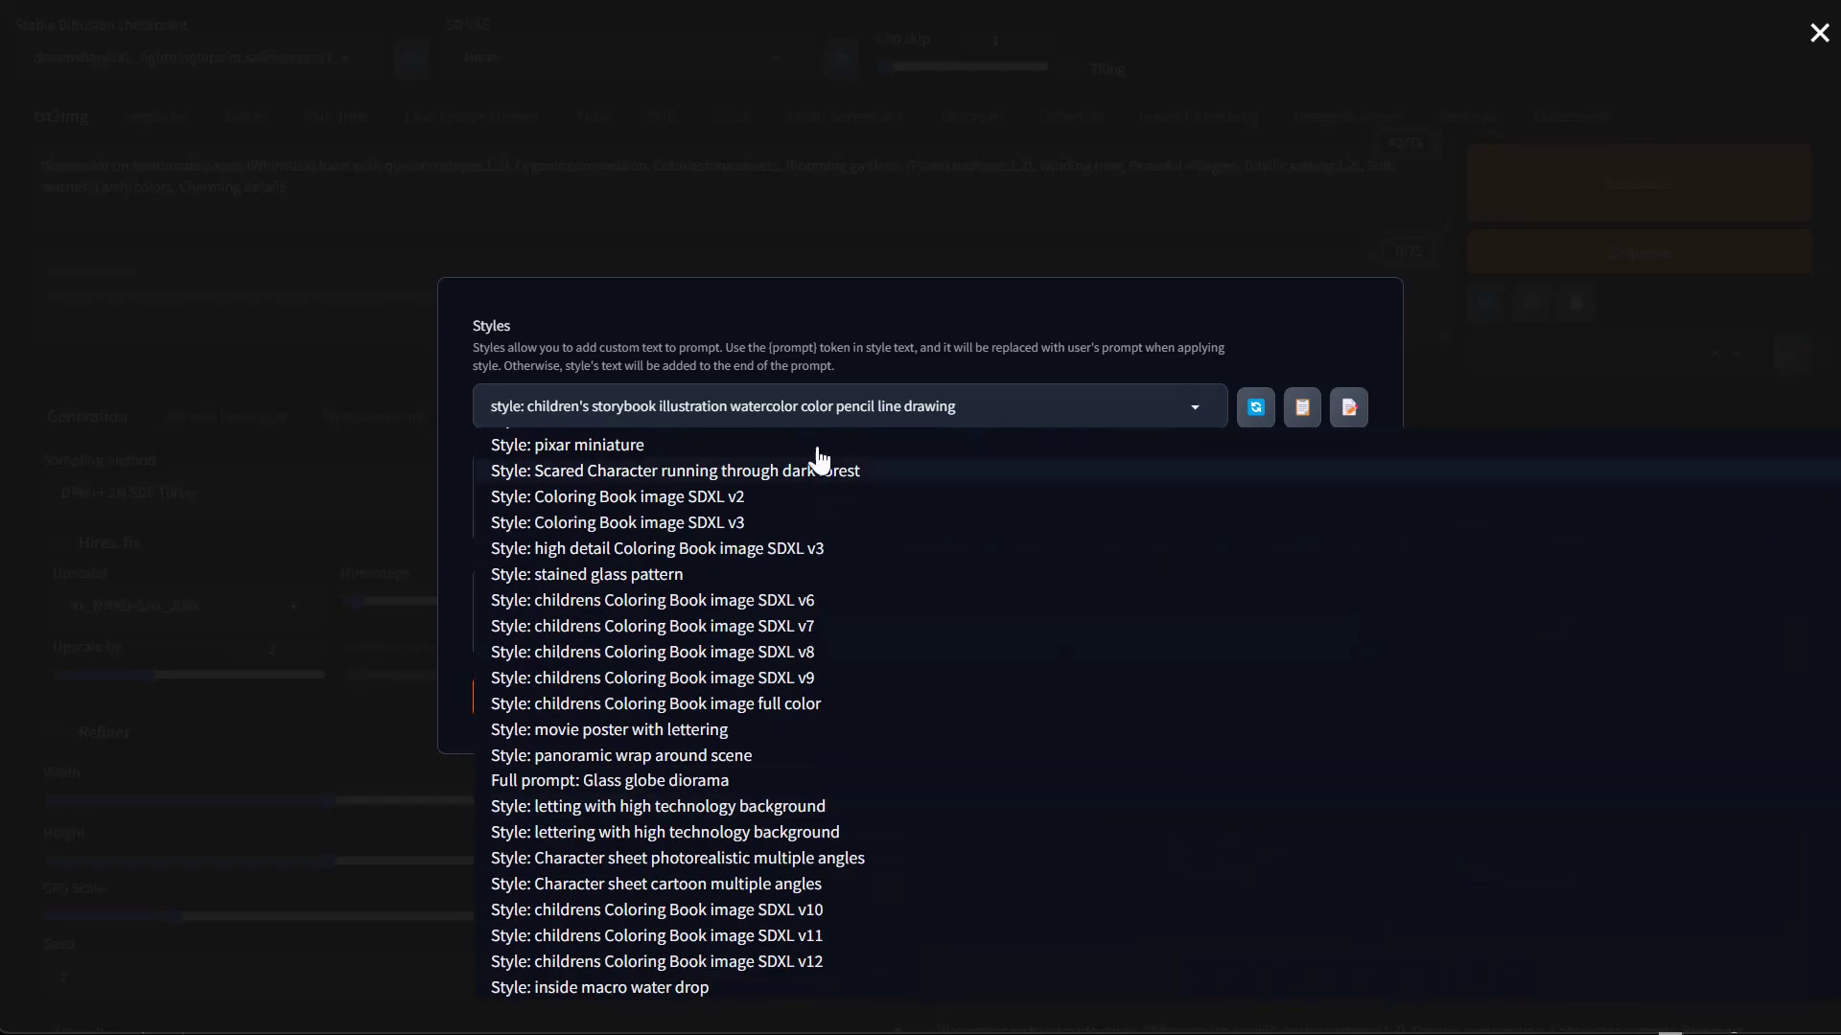
key("ctrl+a")
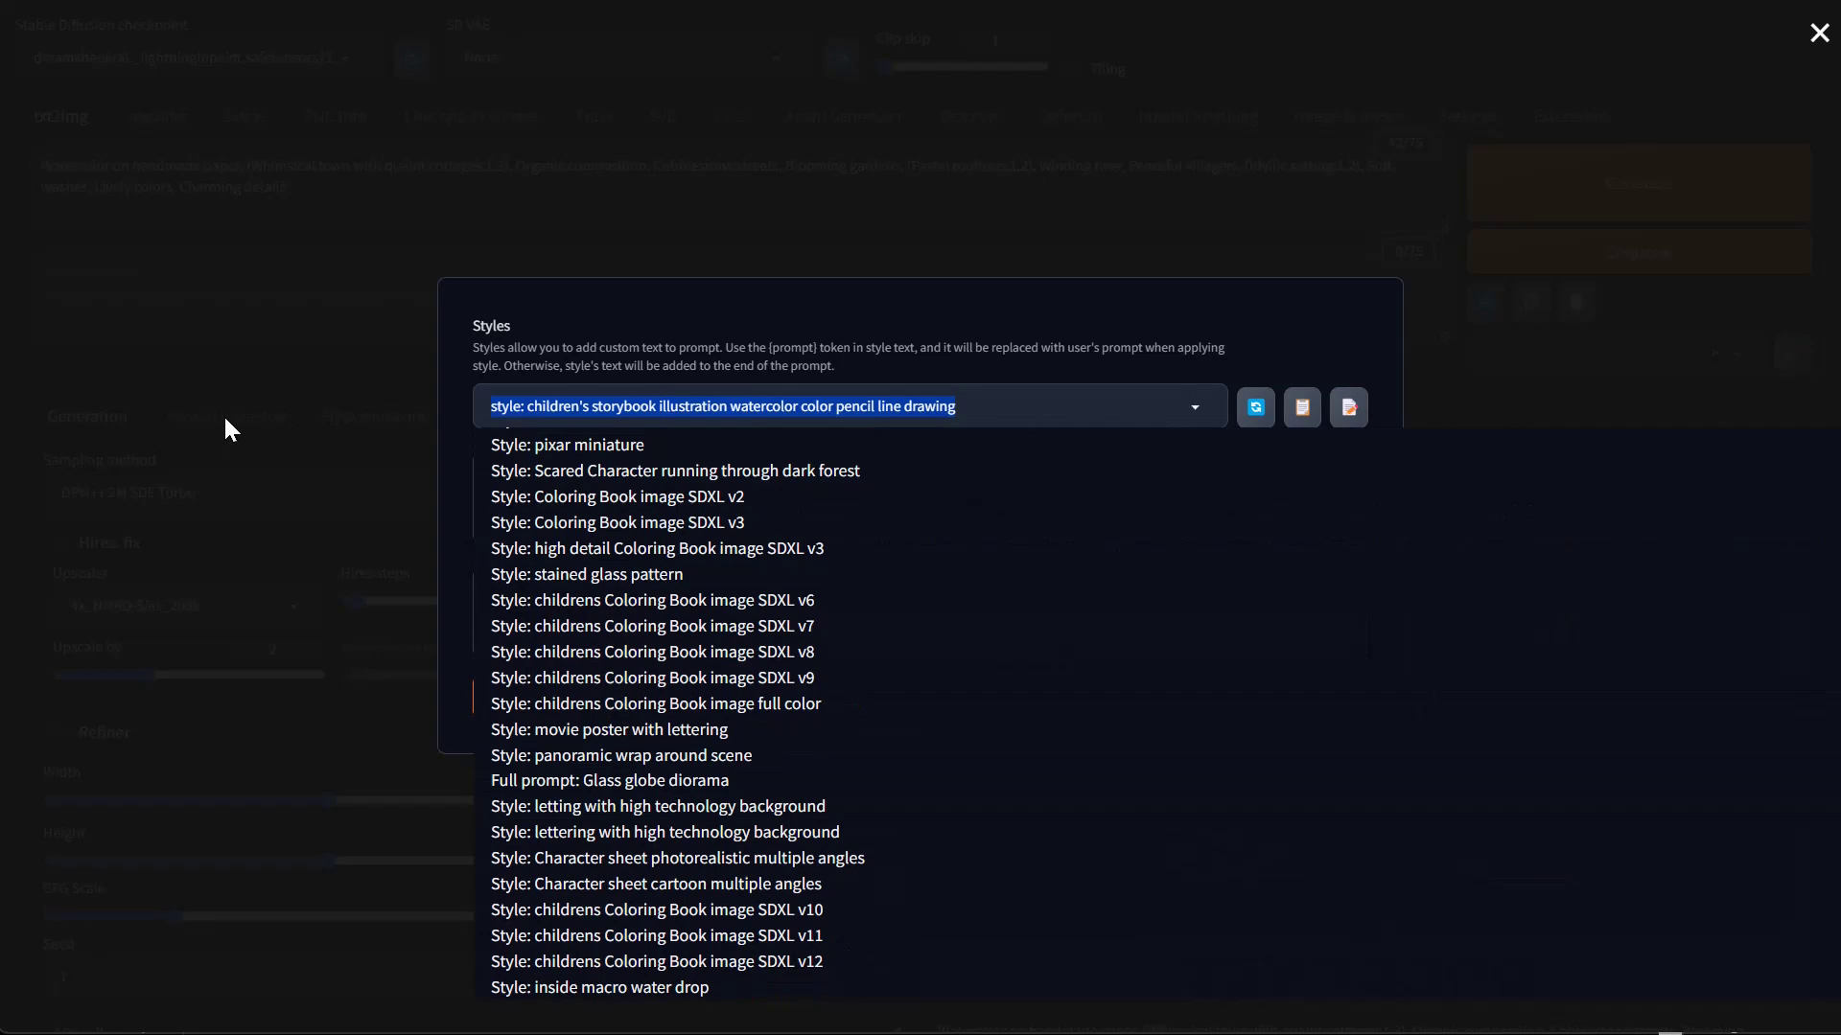
type("coloring")
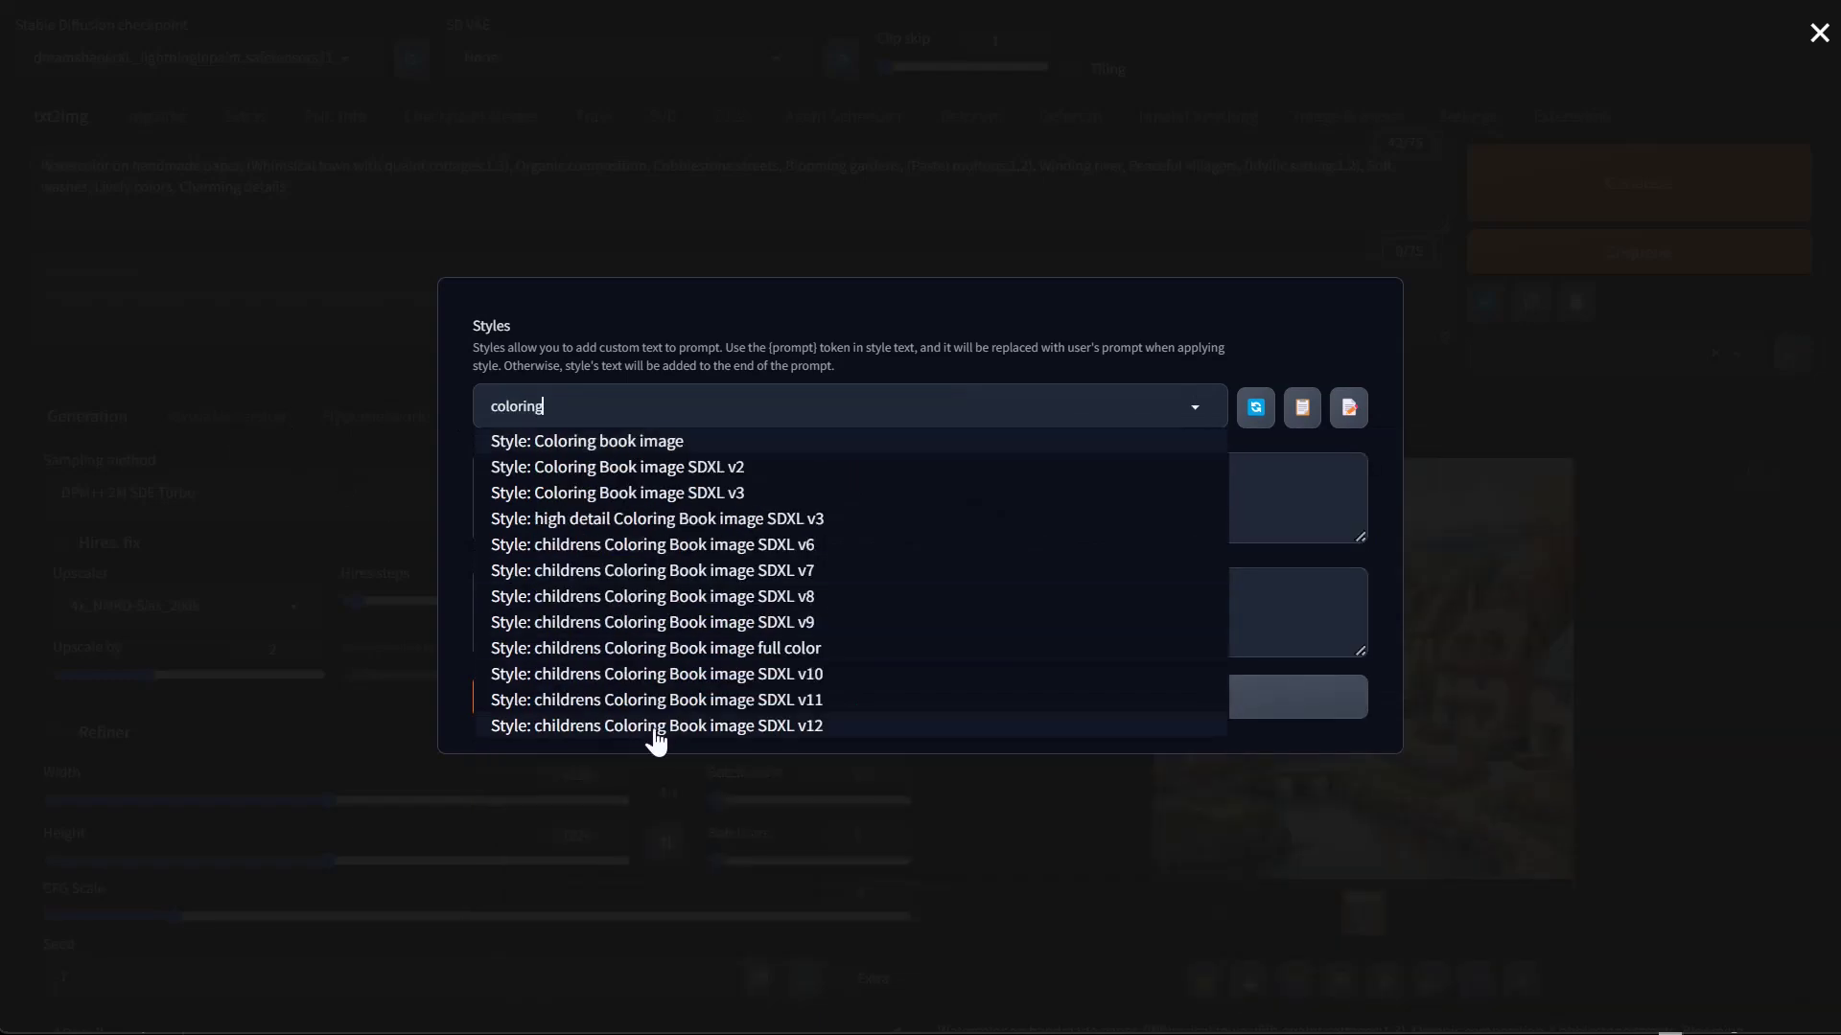
left_click(658, 728)
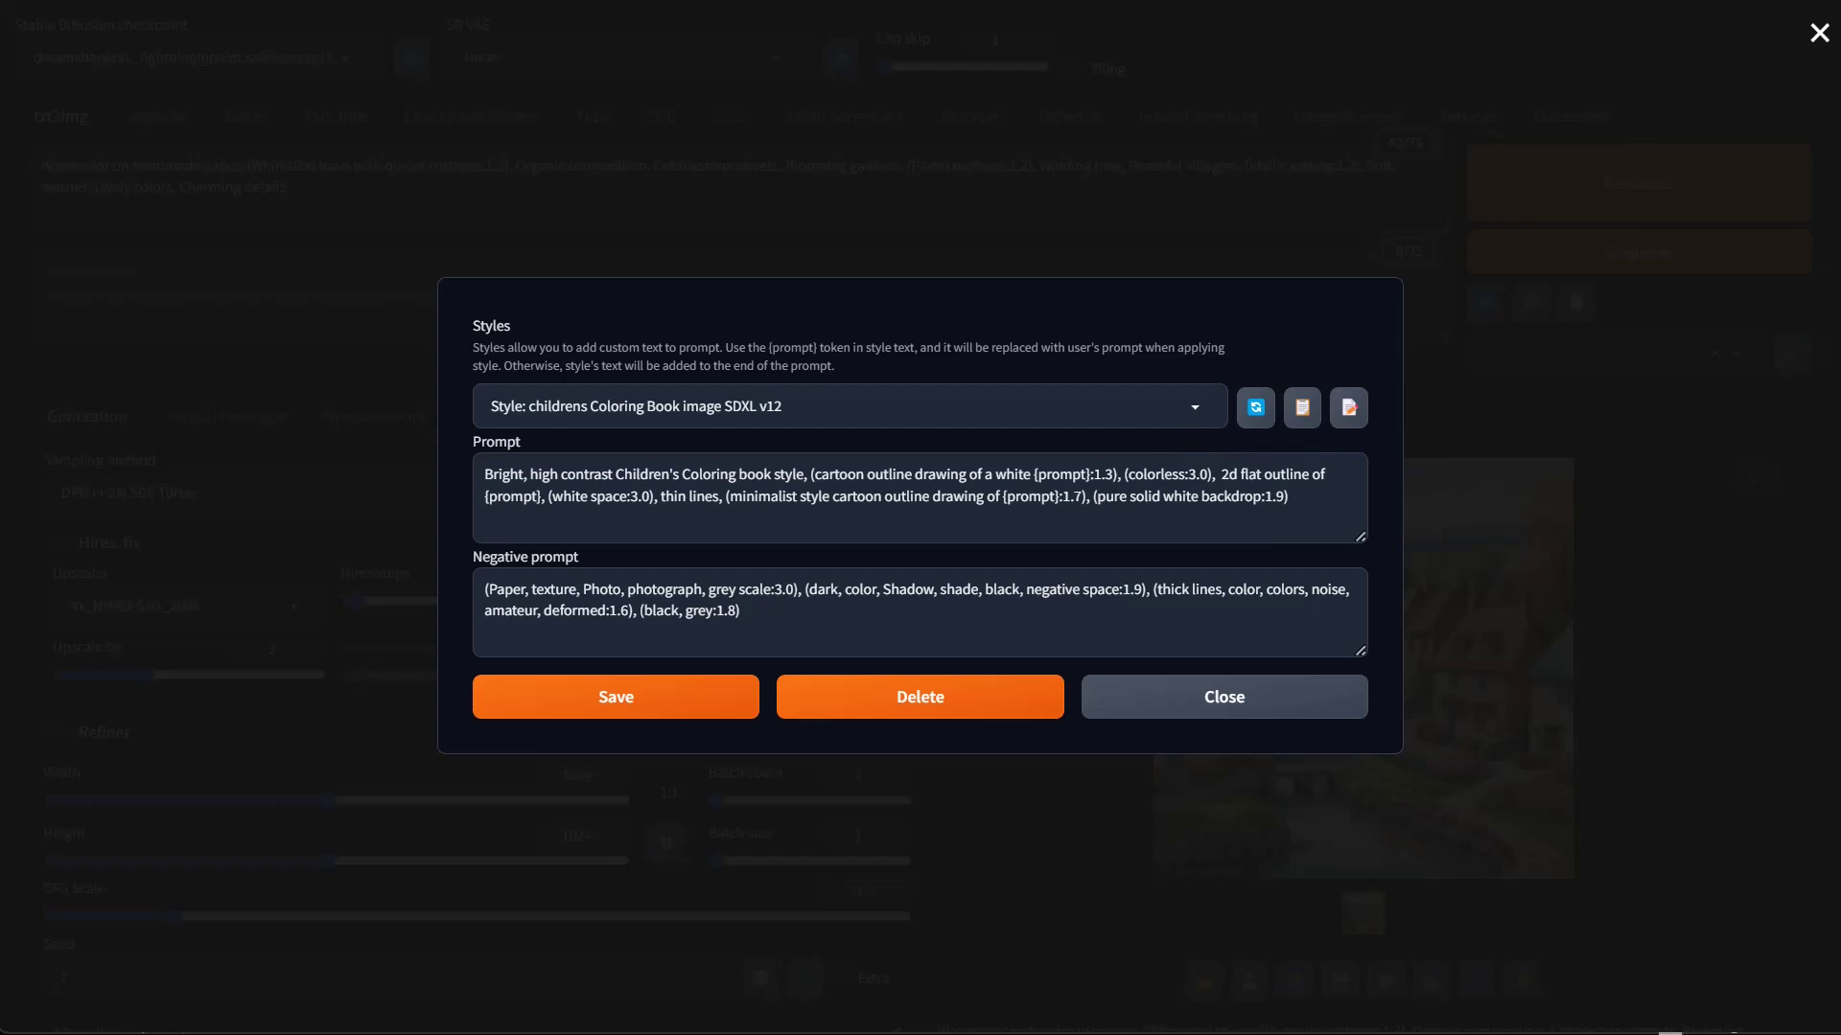
Examine the {prompt} token in the coloring book style's prompt text and close the style editor
left_click_drag(1090, 473, 1033, 474)
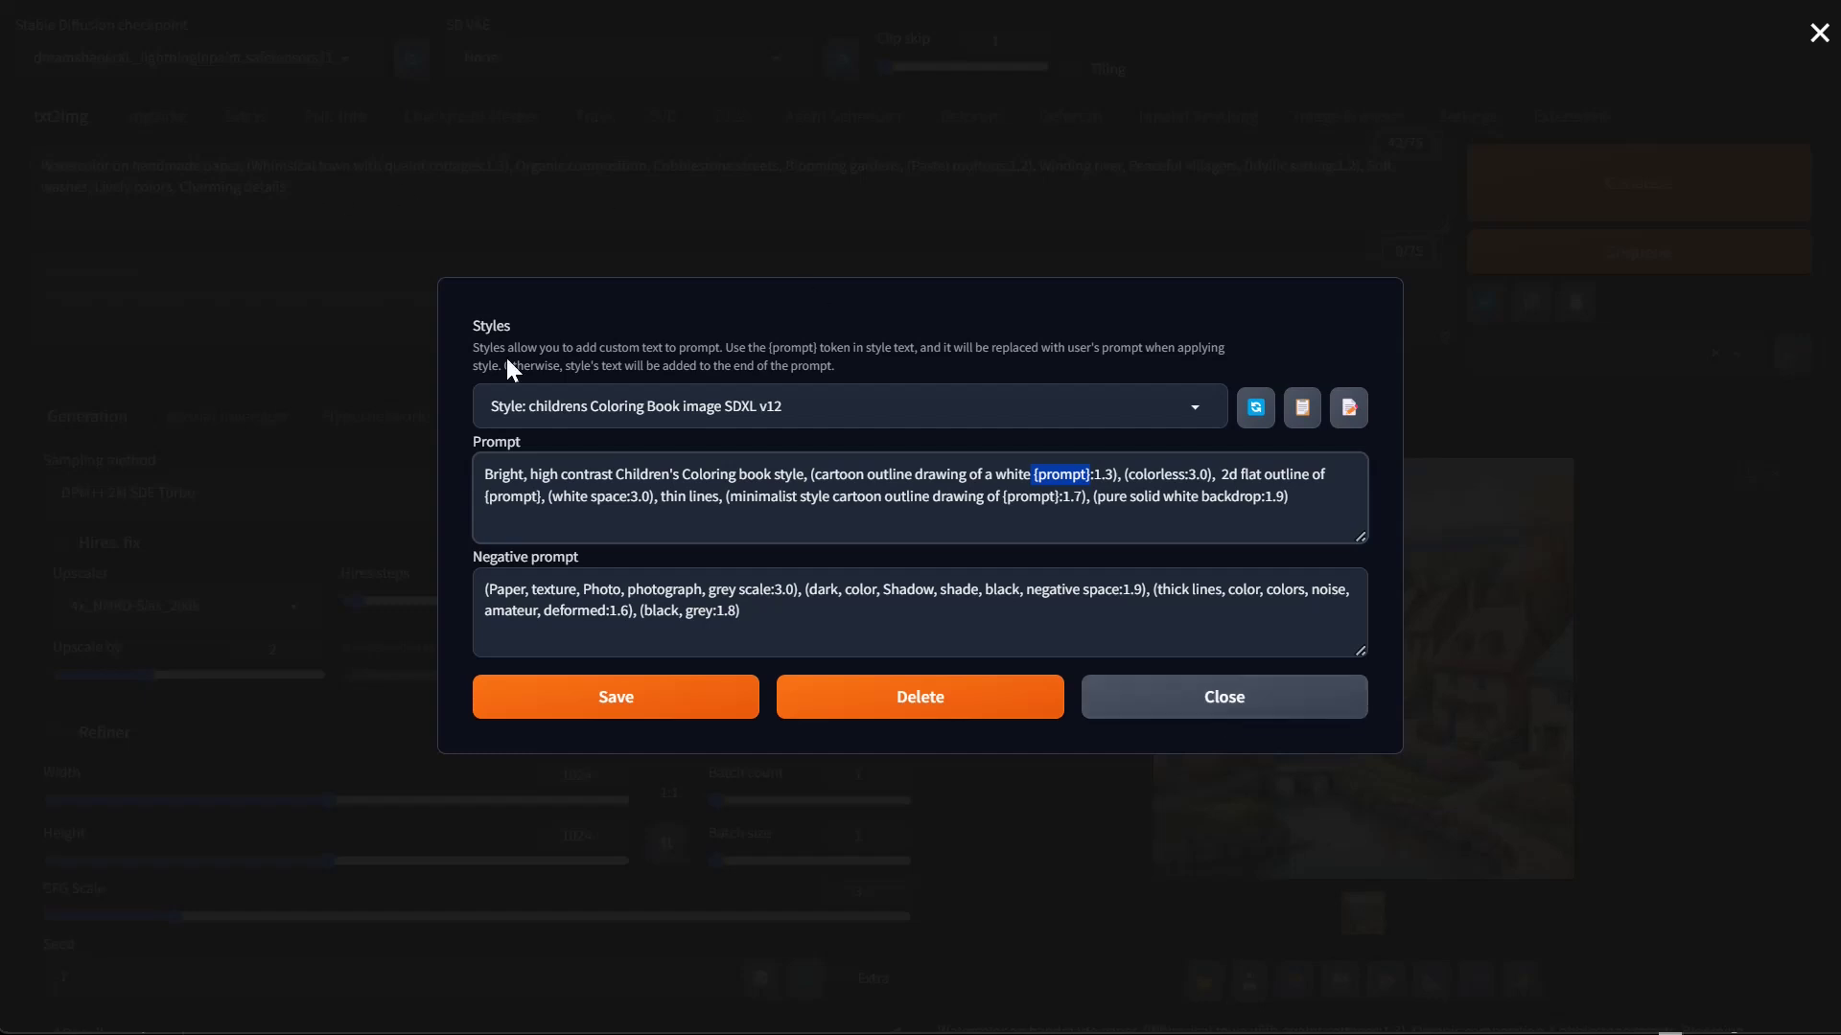
key("Left")
left_click(1224, 707)
Find the style by "v12" and apply "Style: childrens Coloring Book image SDXL v12" to the txt2img prompt
left_click(1529, 360)
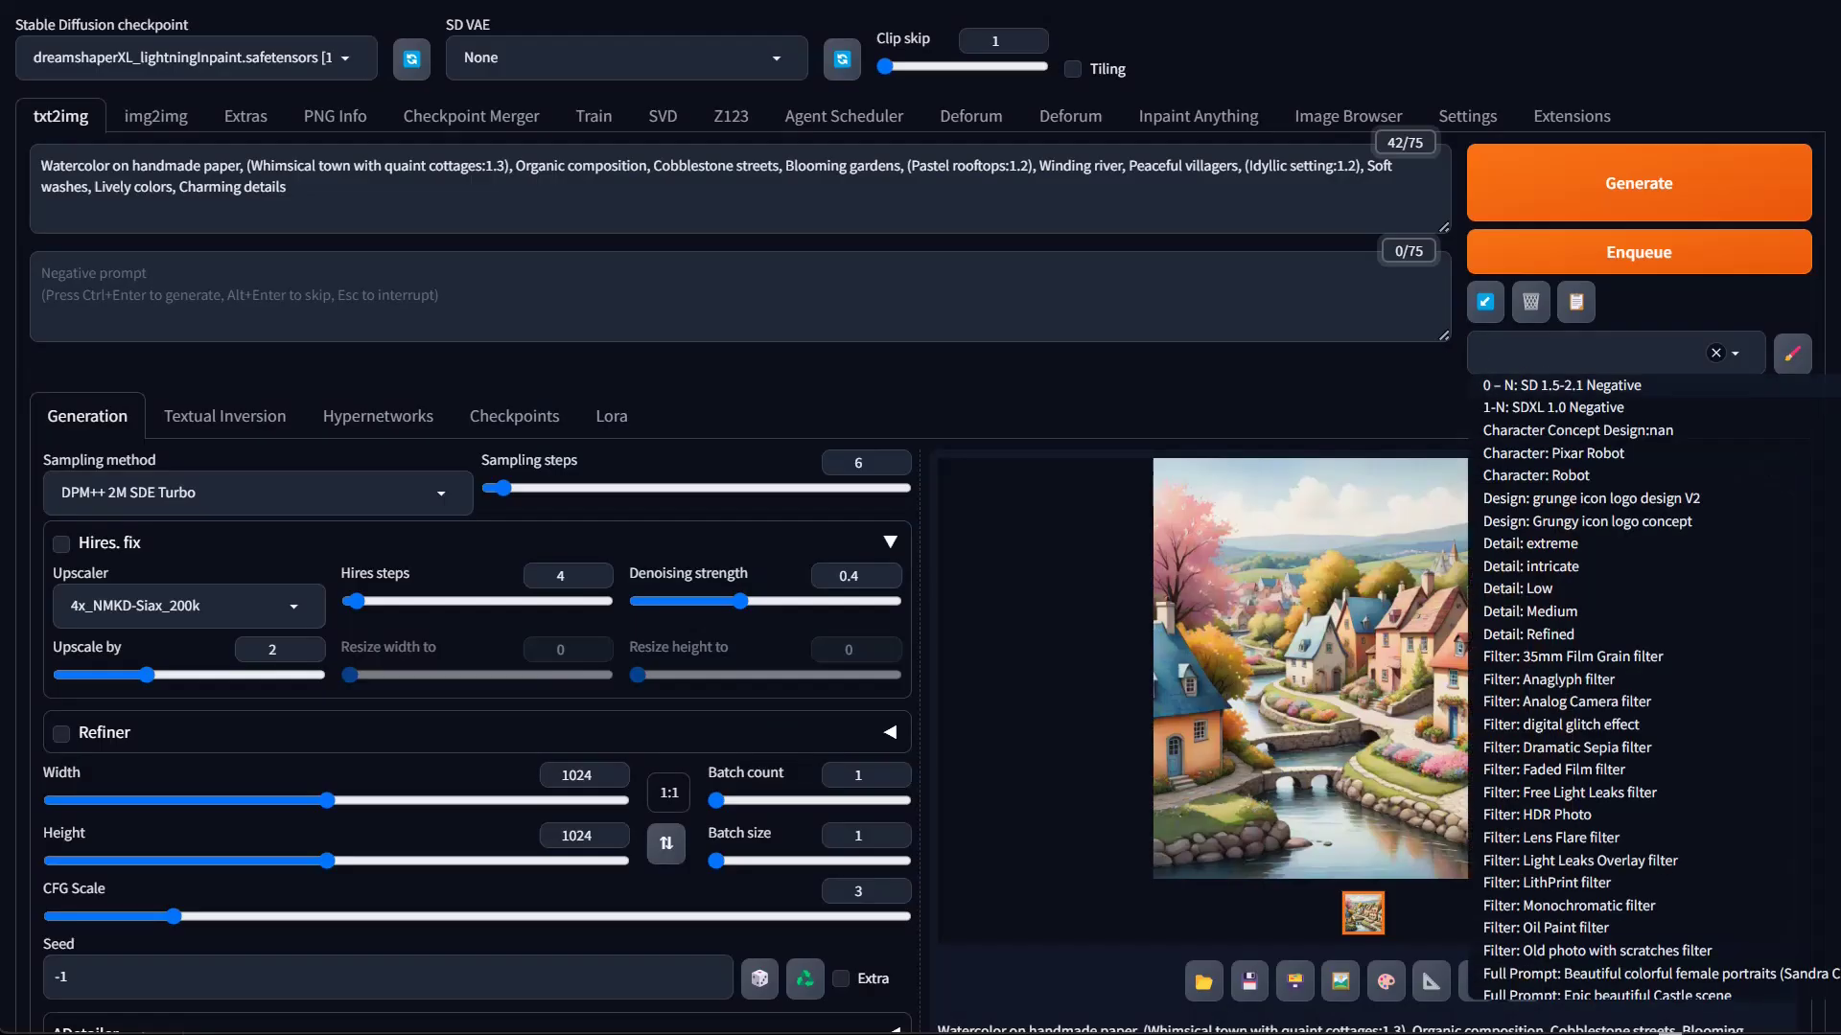
type("v12")
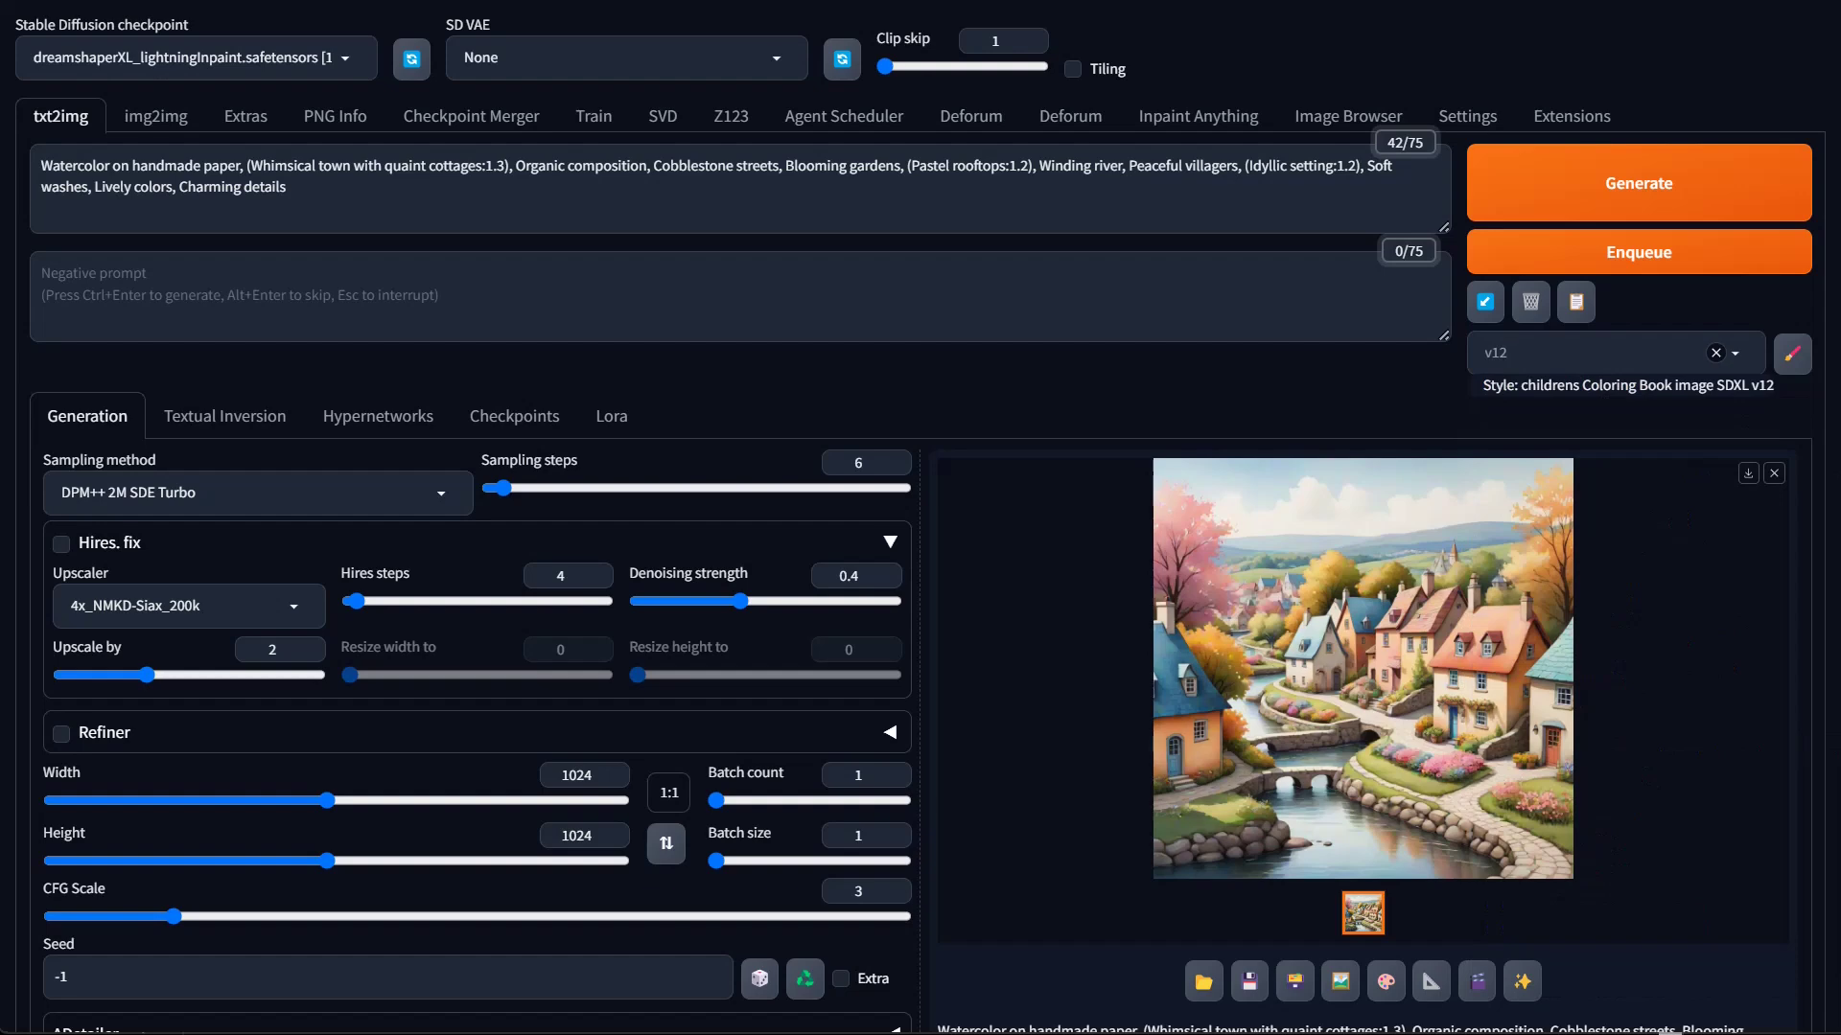
left_click(1572, 389)
Replace the whole watercolor town prompt with "unicorn"
left_click(671, 187)
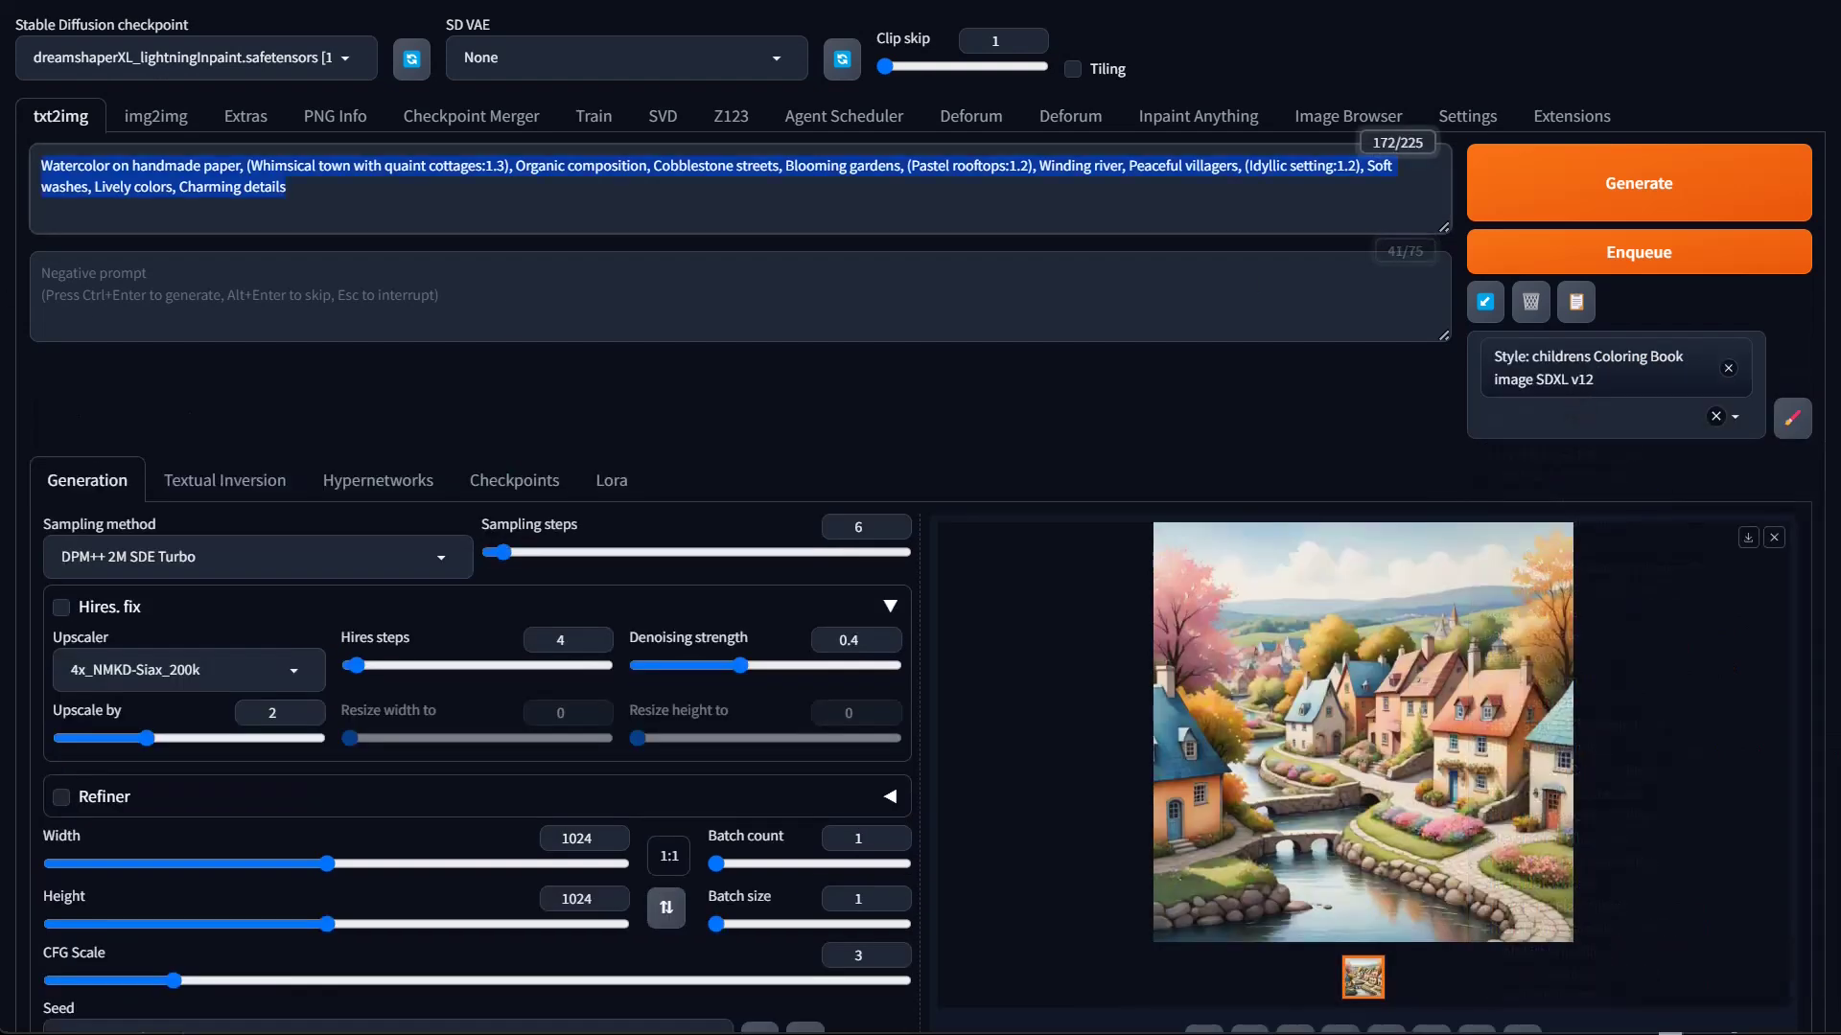
key("ctrl+a")
key("BackSpace")
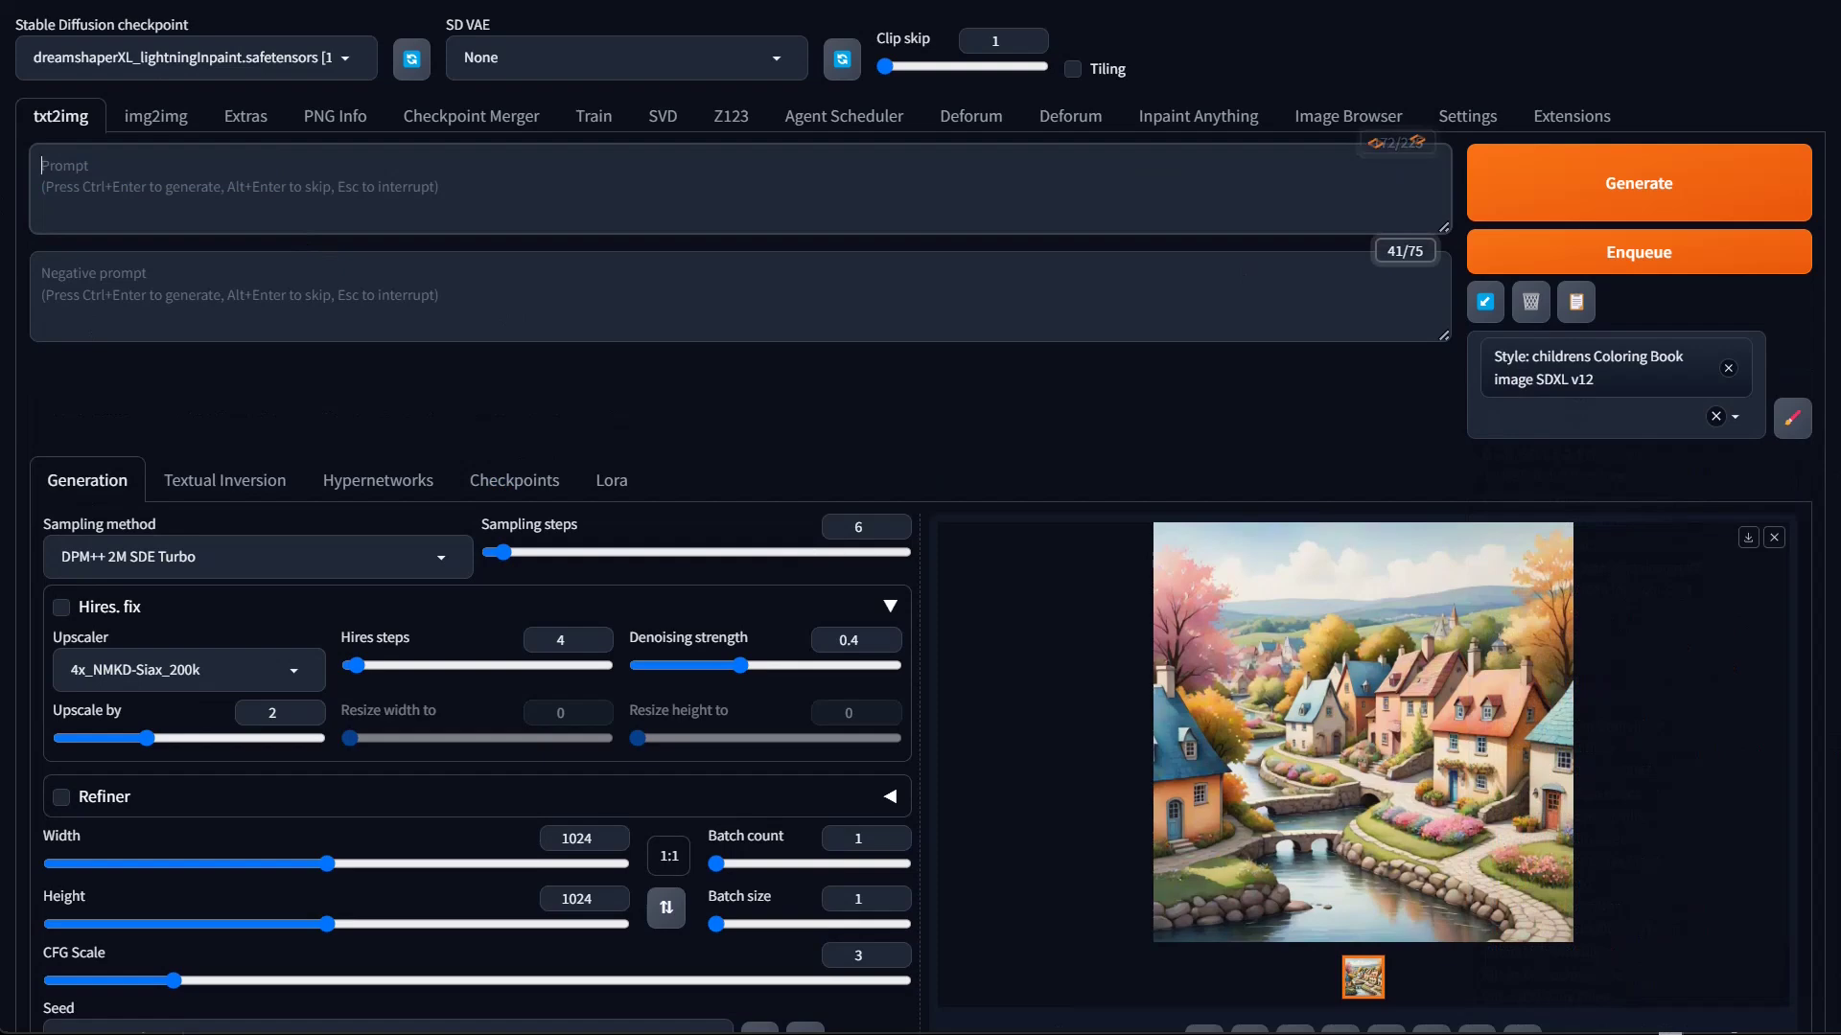
type("ujnic")
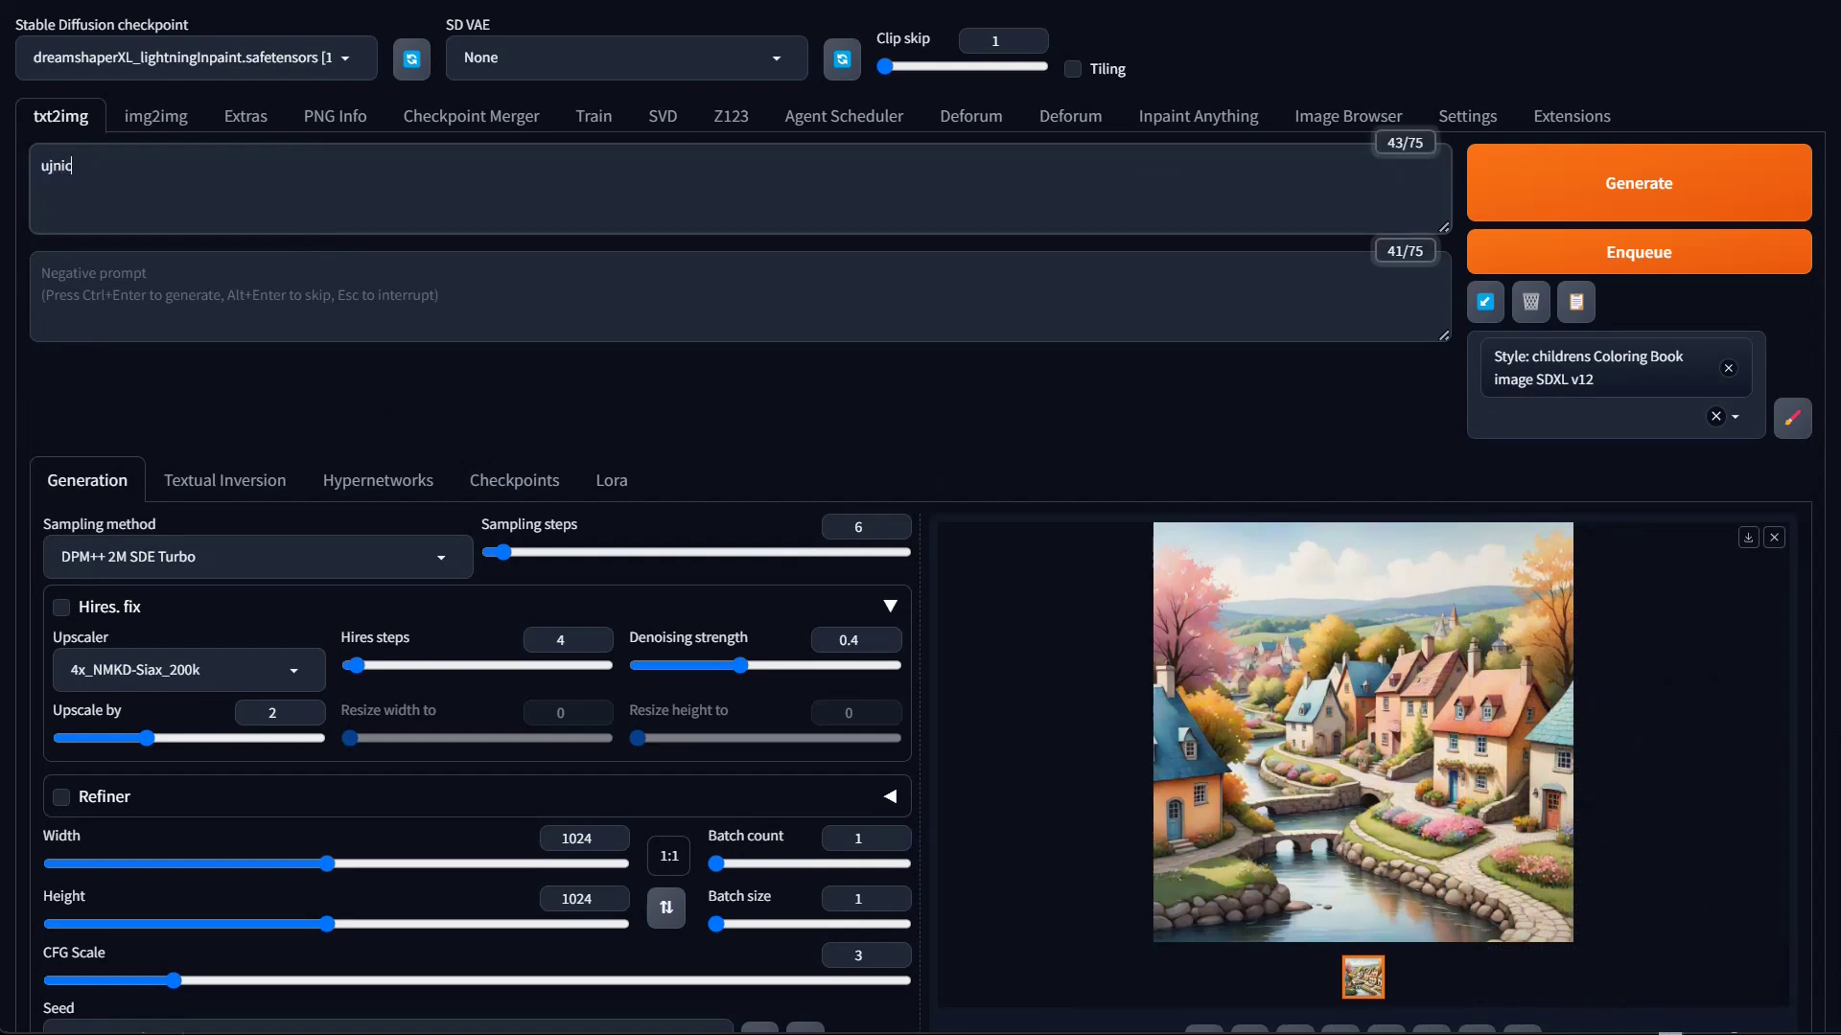
key("BackSpace")
key("BackSpace")
key("BackSpace")
type("nicorn")
Collapse the Hires. fix settings and set the image size to the 11:8.5 aspect ratio, swapped to portrait at 792 x 1024
left_click(888, 608)
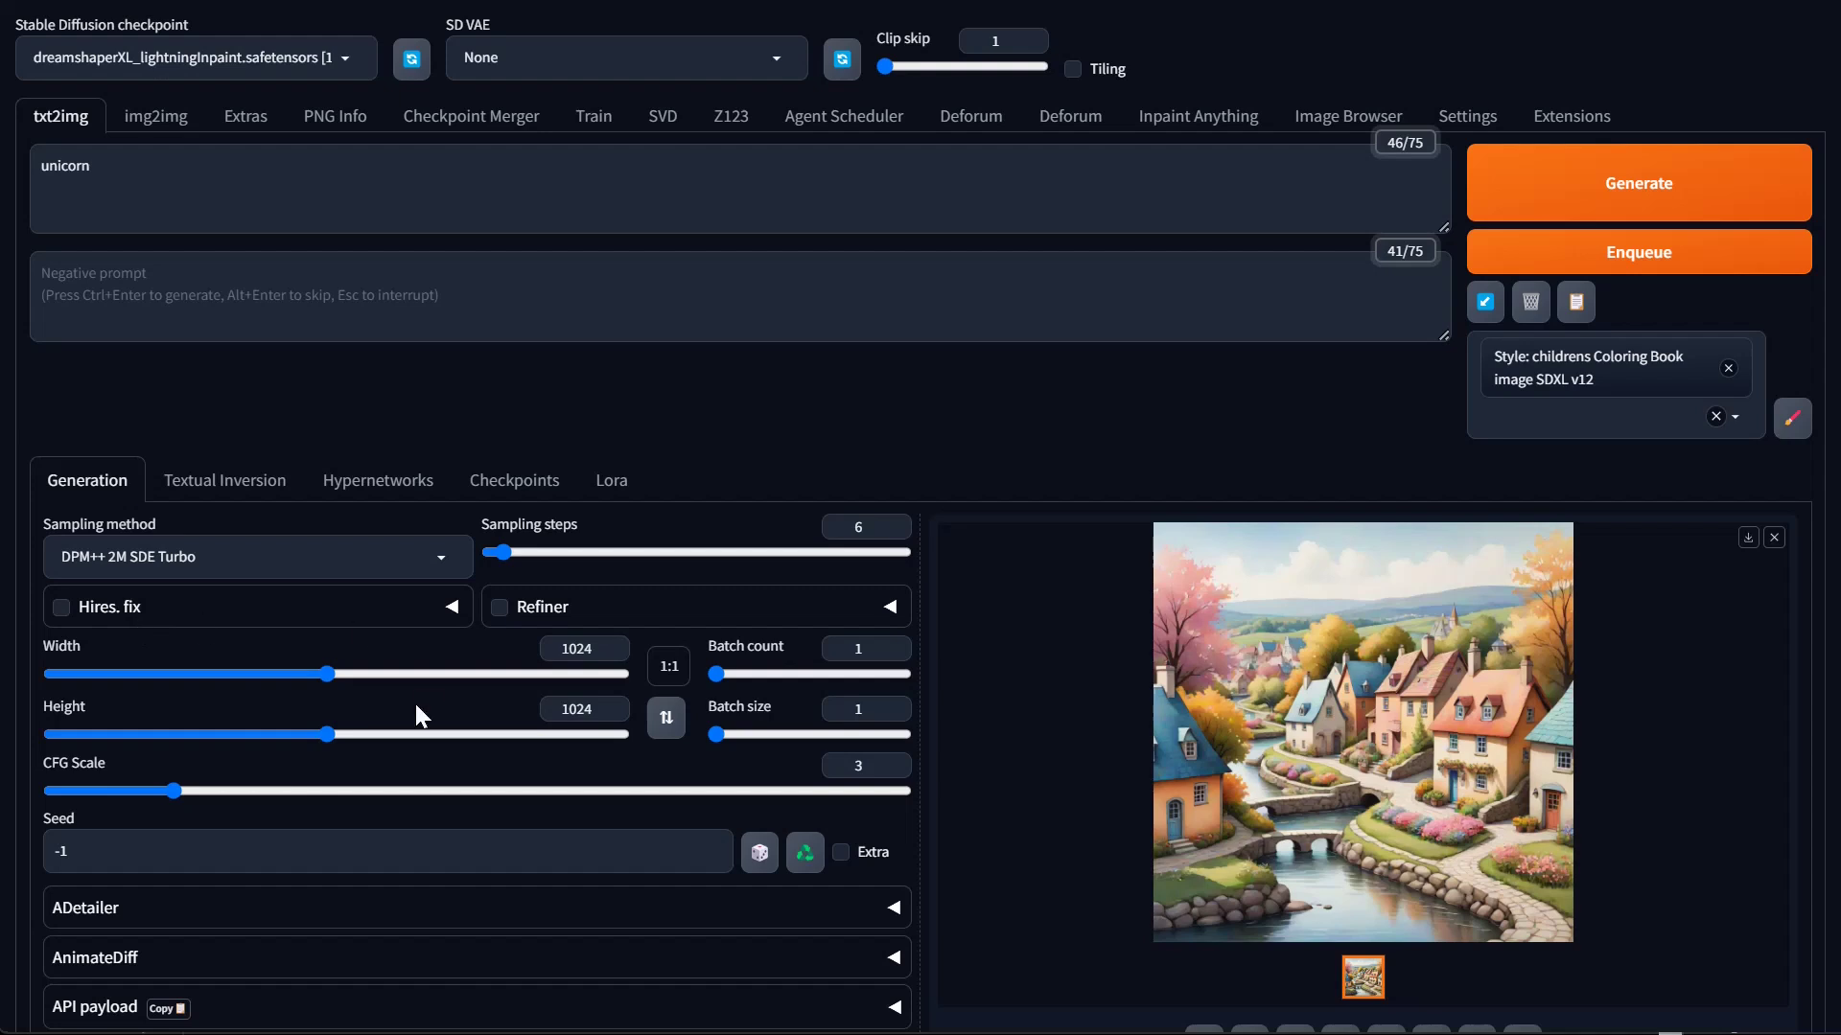
left_click(673, 668)
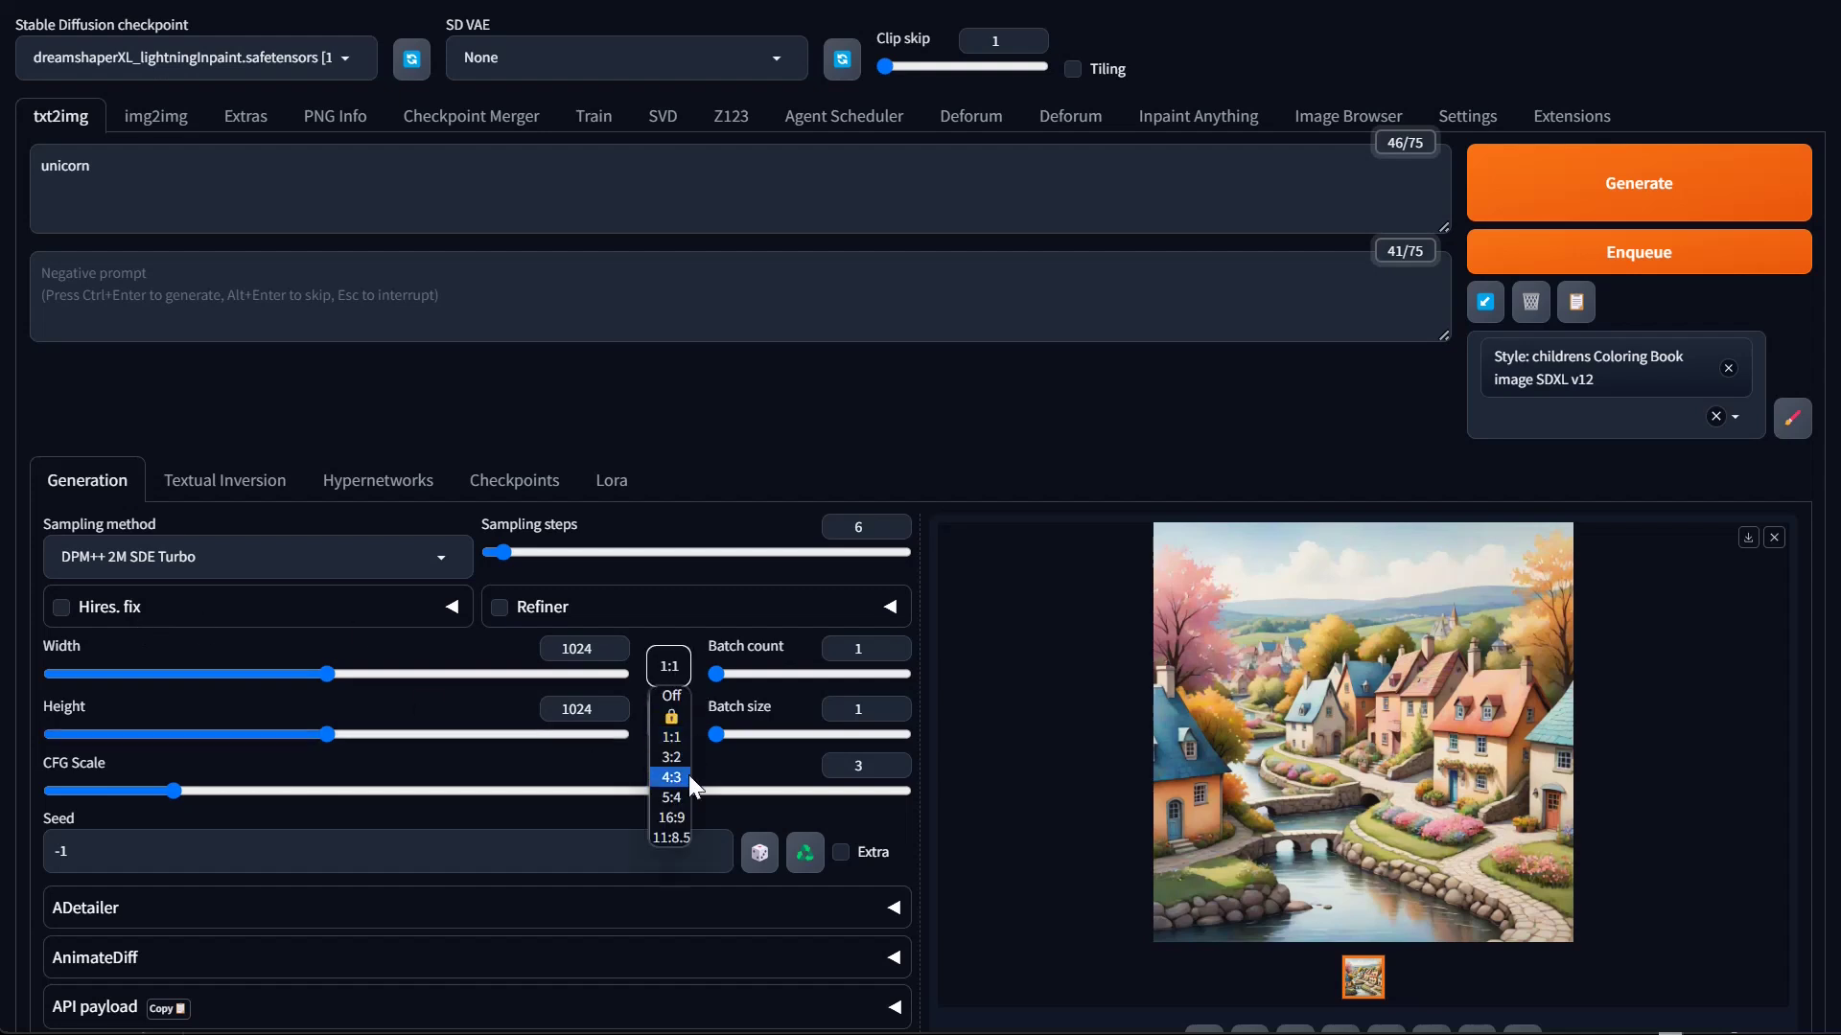
left_click(676, 840)
left_click(666, 718)
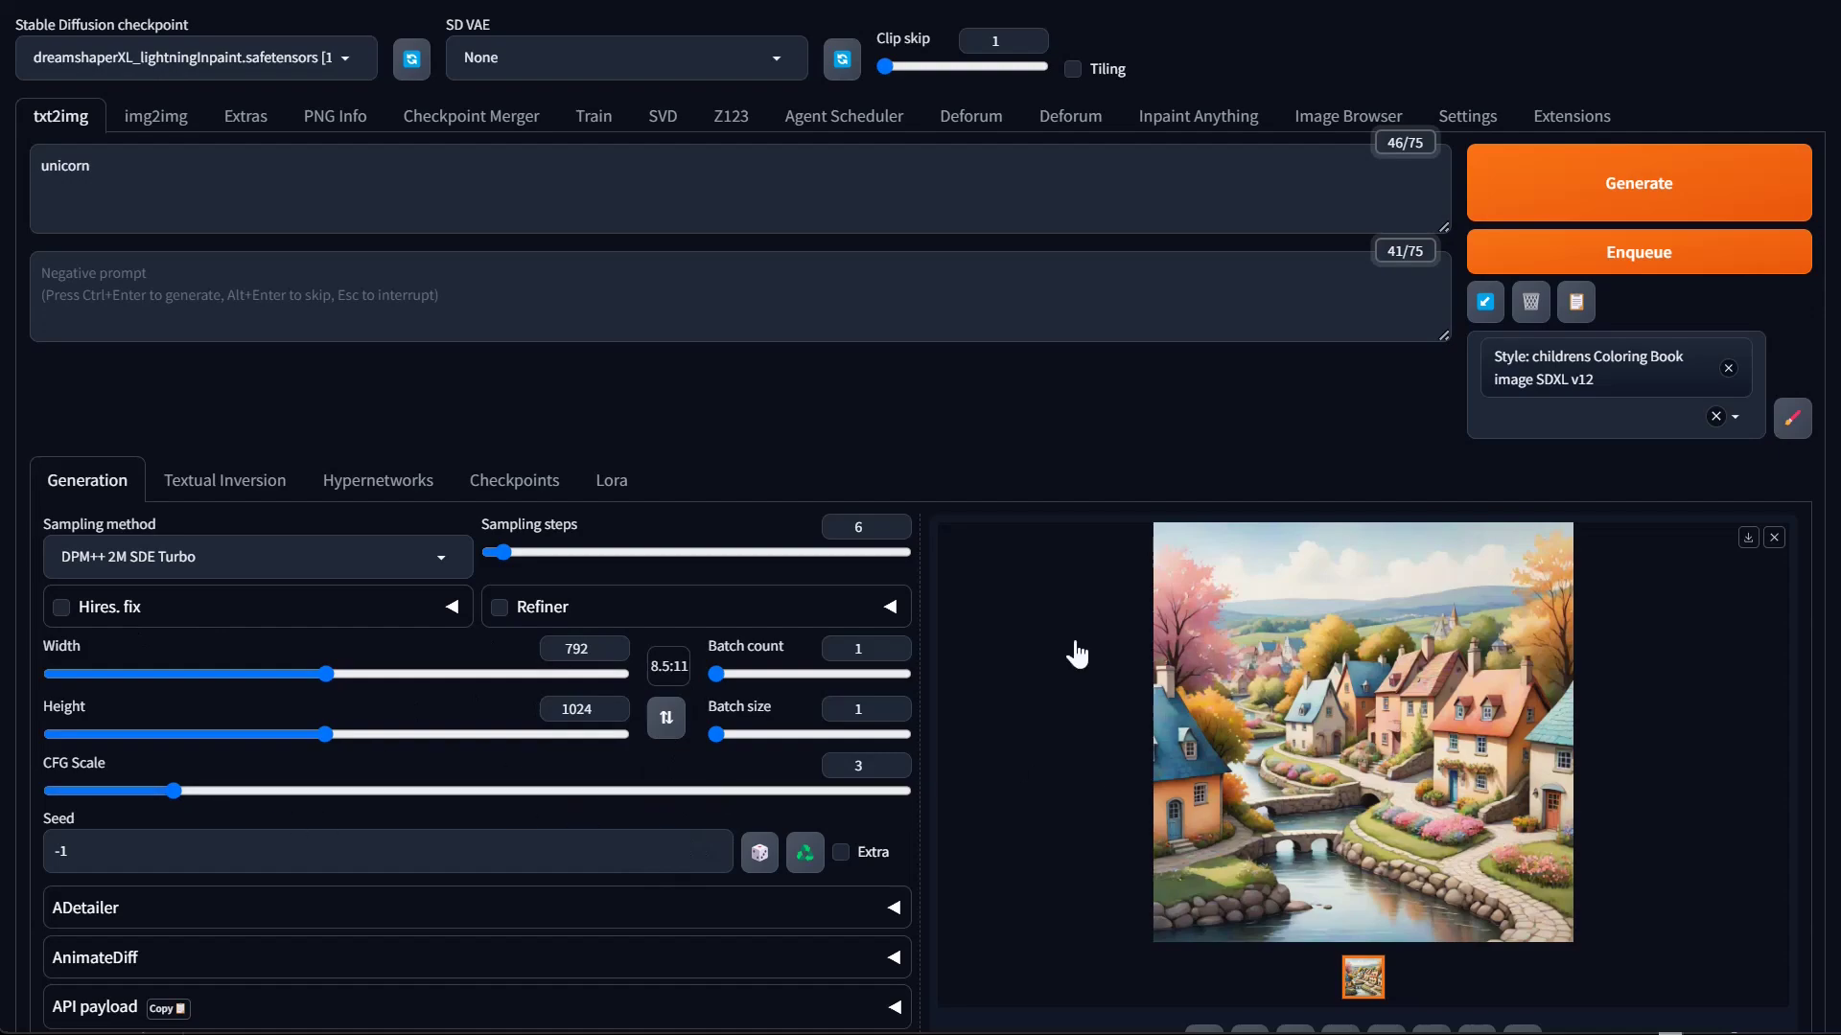
Load the RealitiesEdgeXLLIGHTNING_TURBOV7 checkpoint from the SDXL-Turbo-LCM folder and generate the unicorn image
left_click(182, 60)
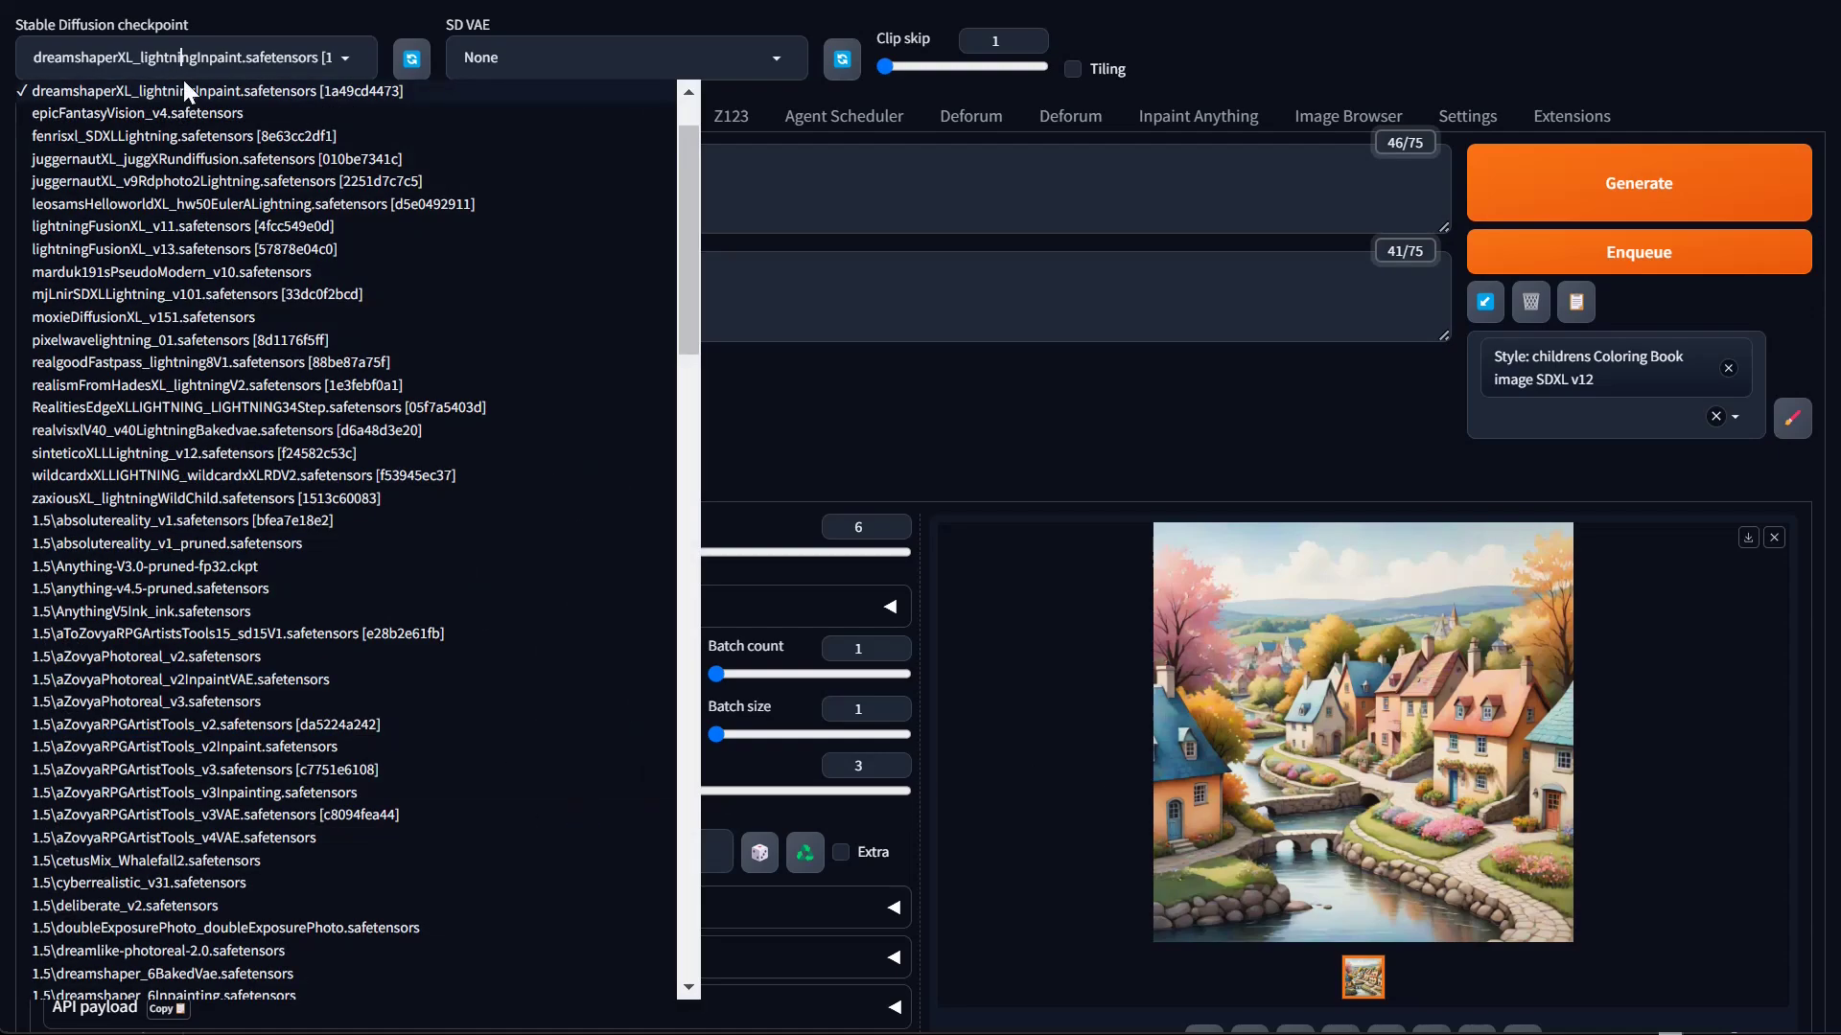
scroll(168, 569, "down", 15)
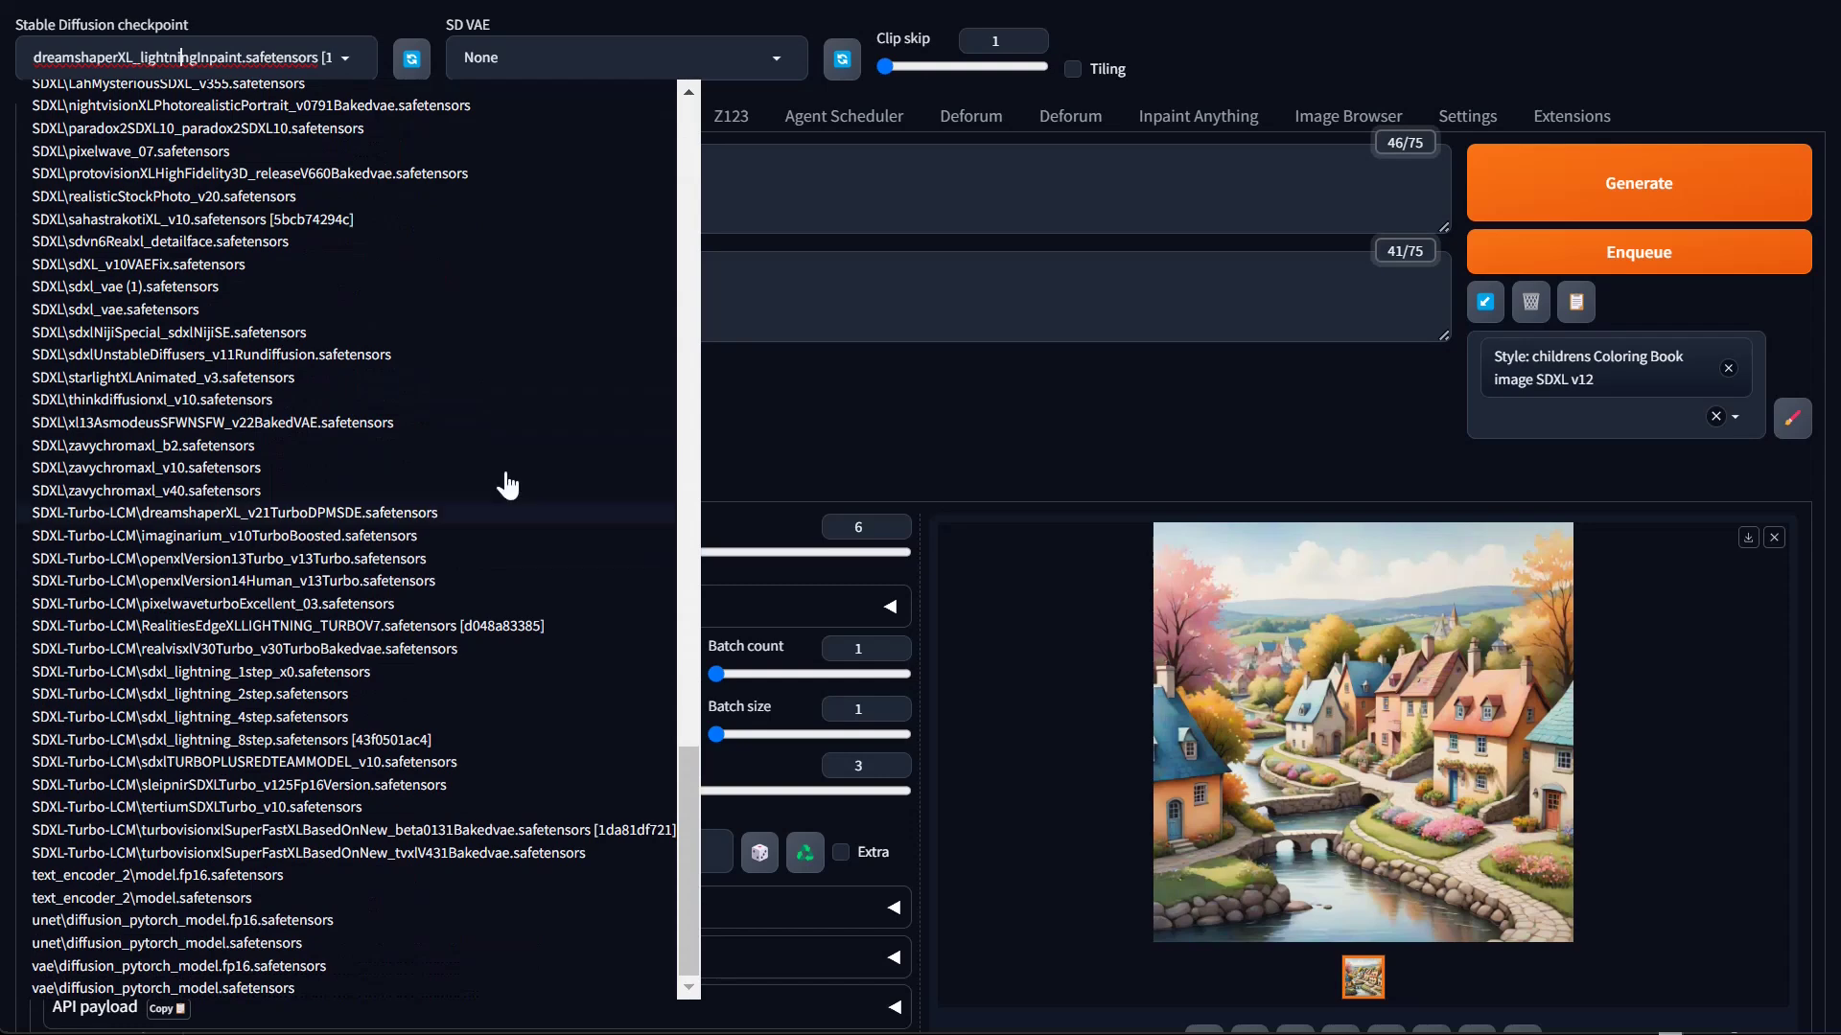
left_click(317, 628)
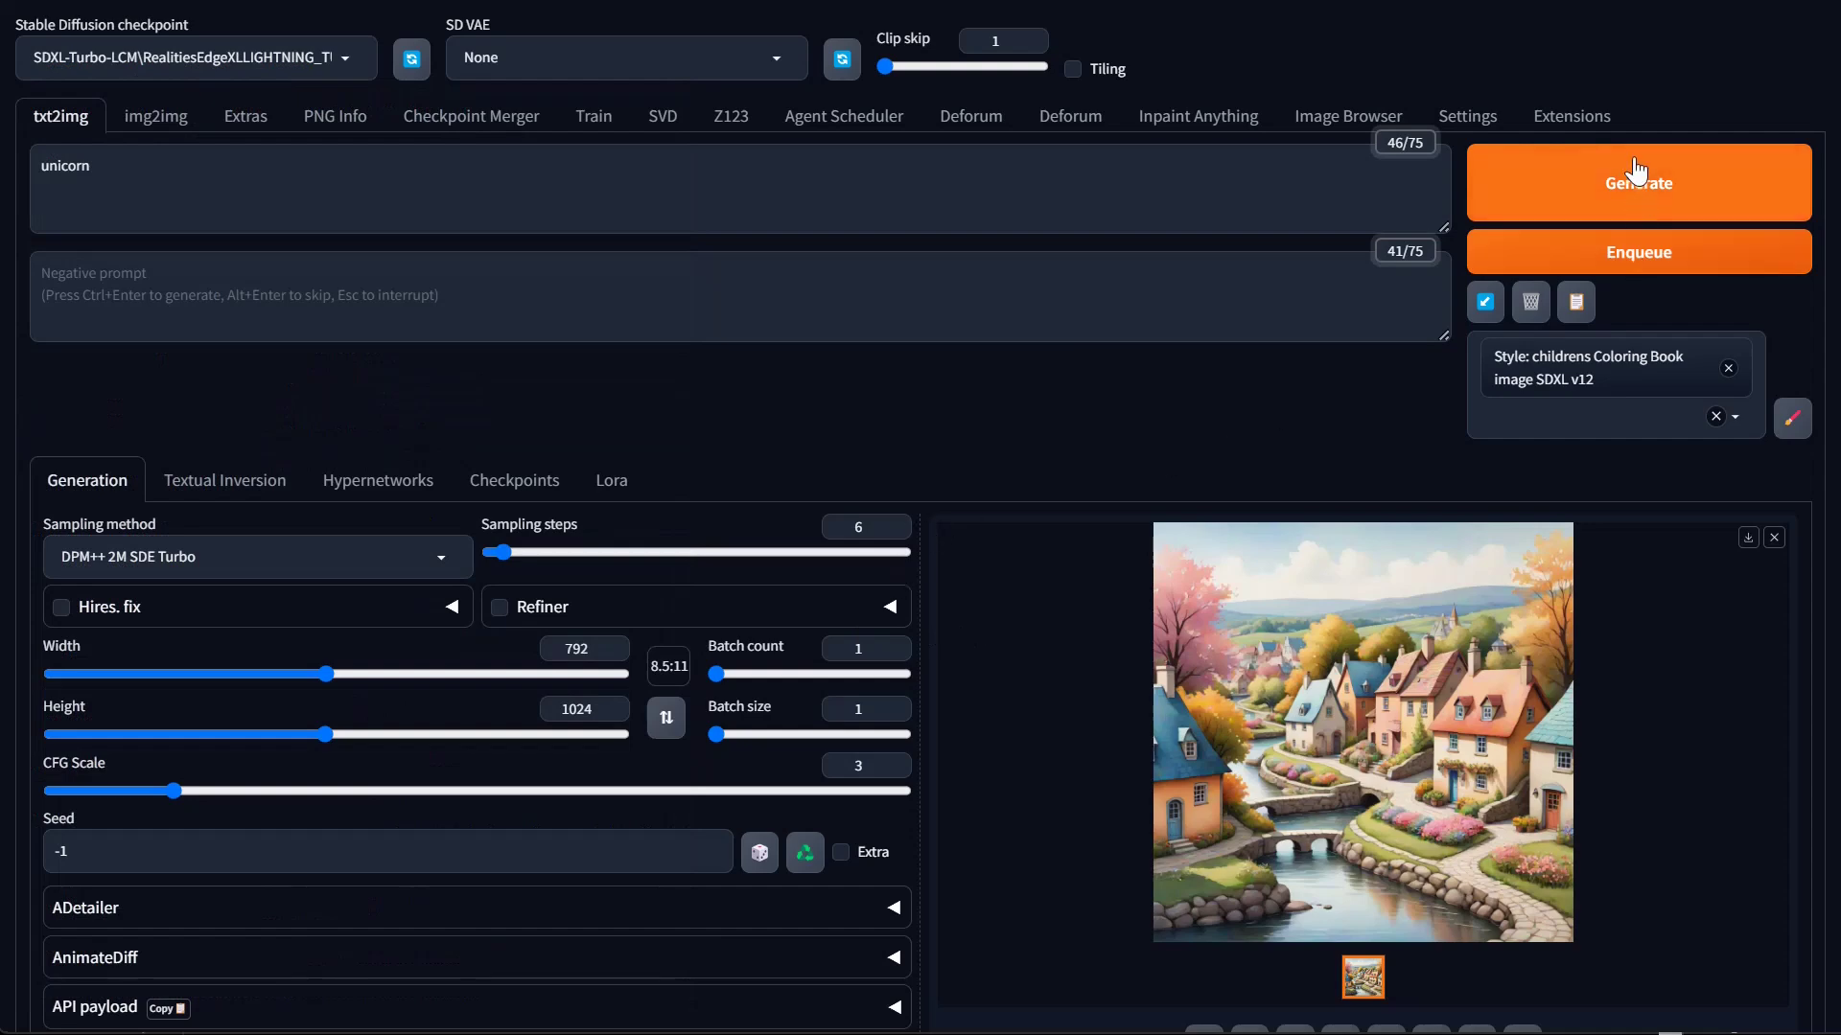
left_click(1554, 187)
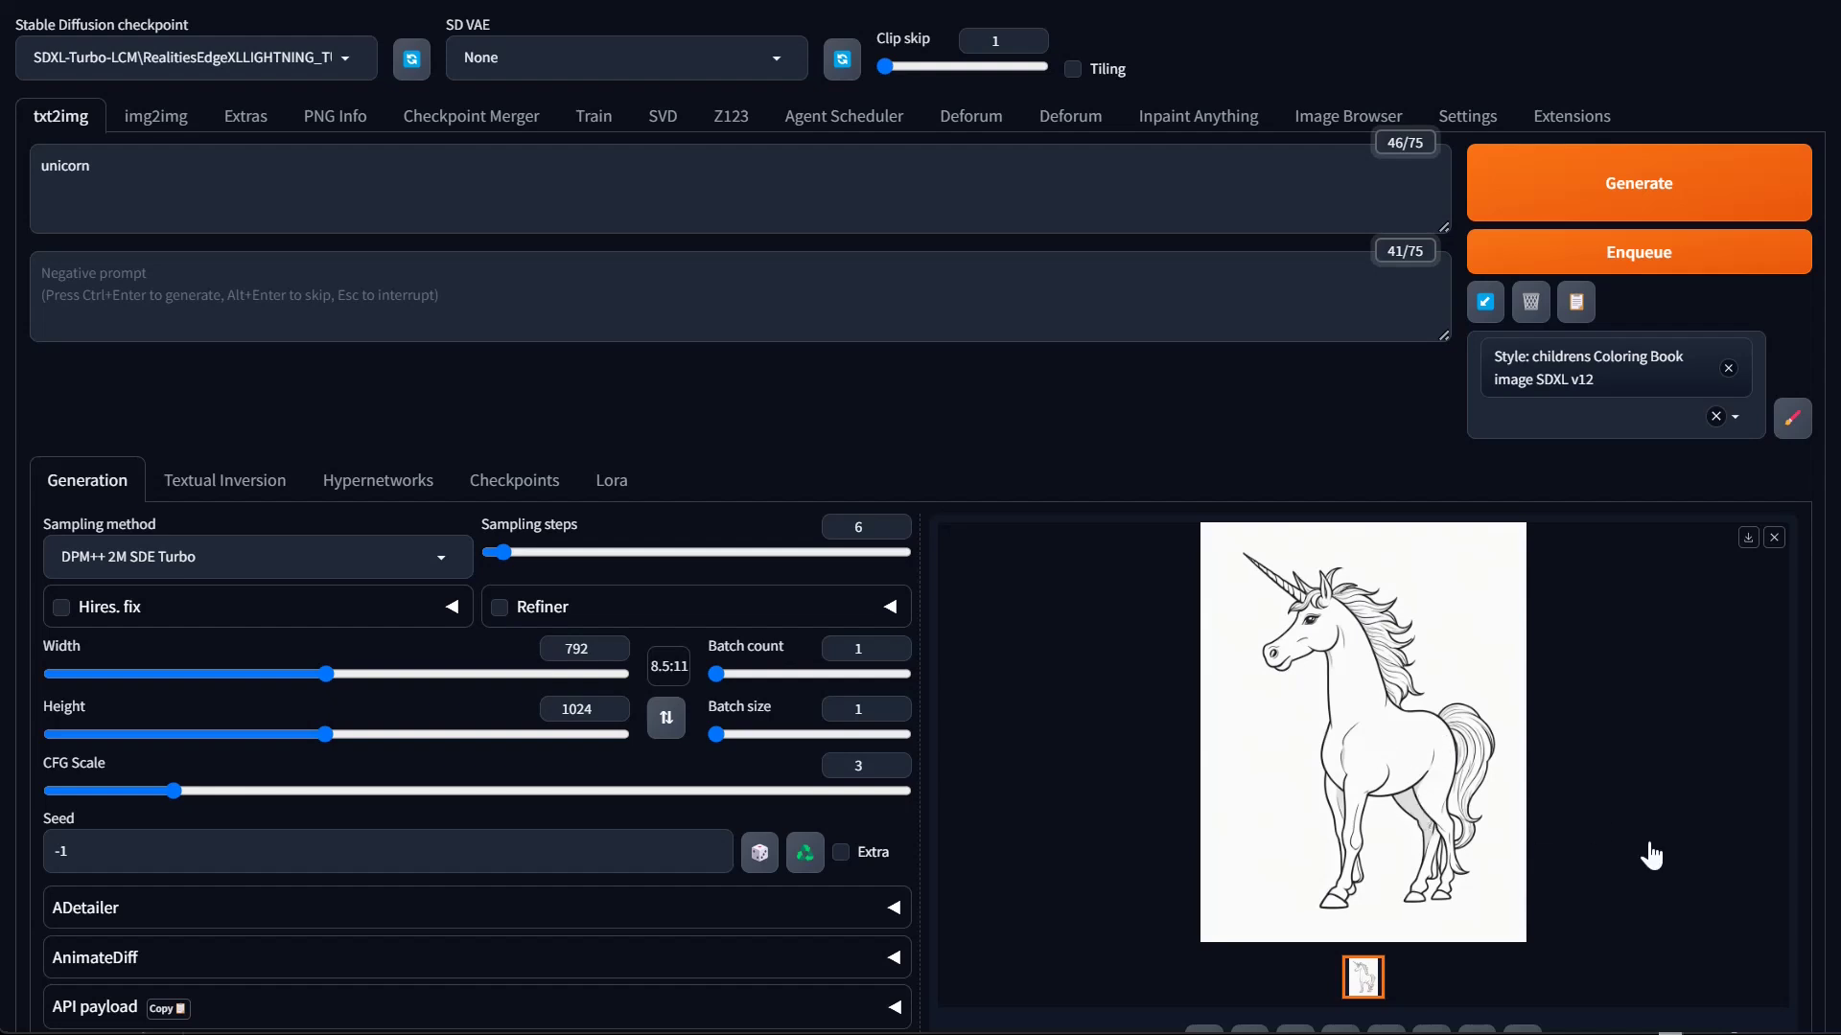
Change the prompt to "castle", generate the image, and view the result at full size before closing it
left_click_drag(90, 166, 41, 166)
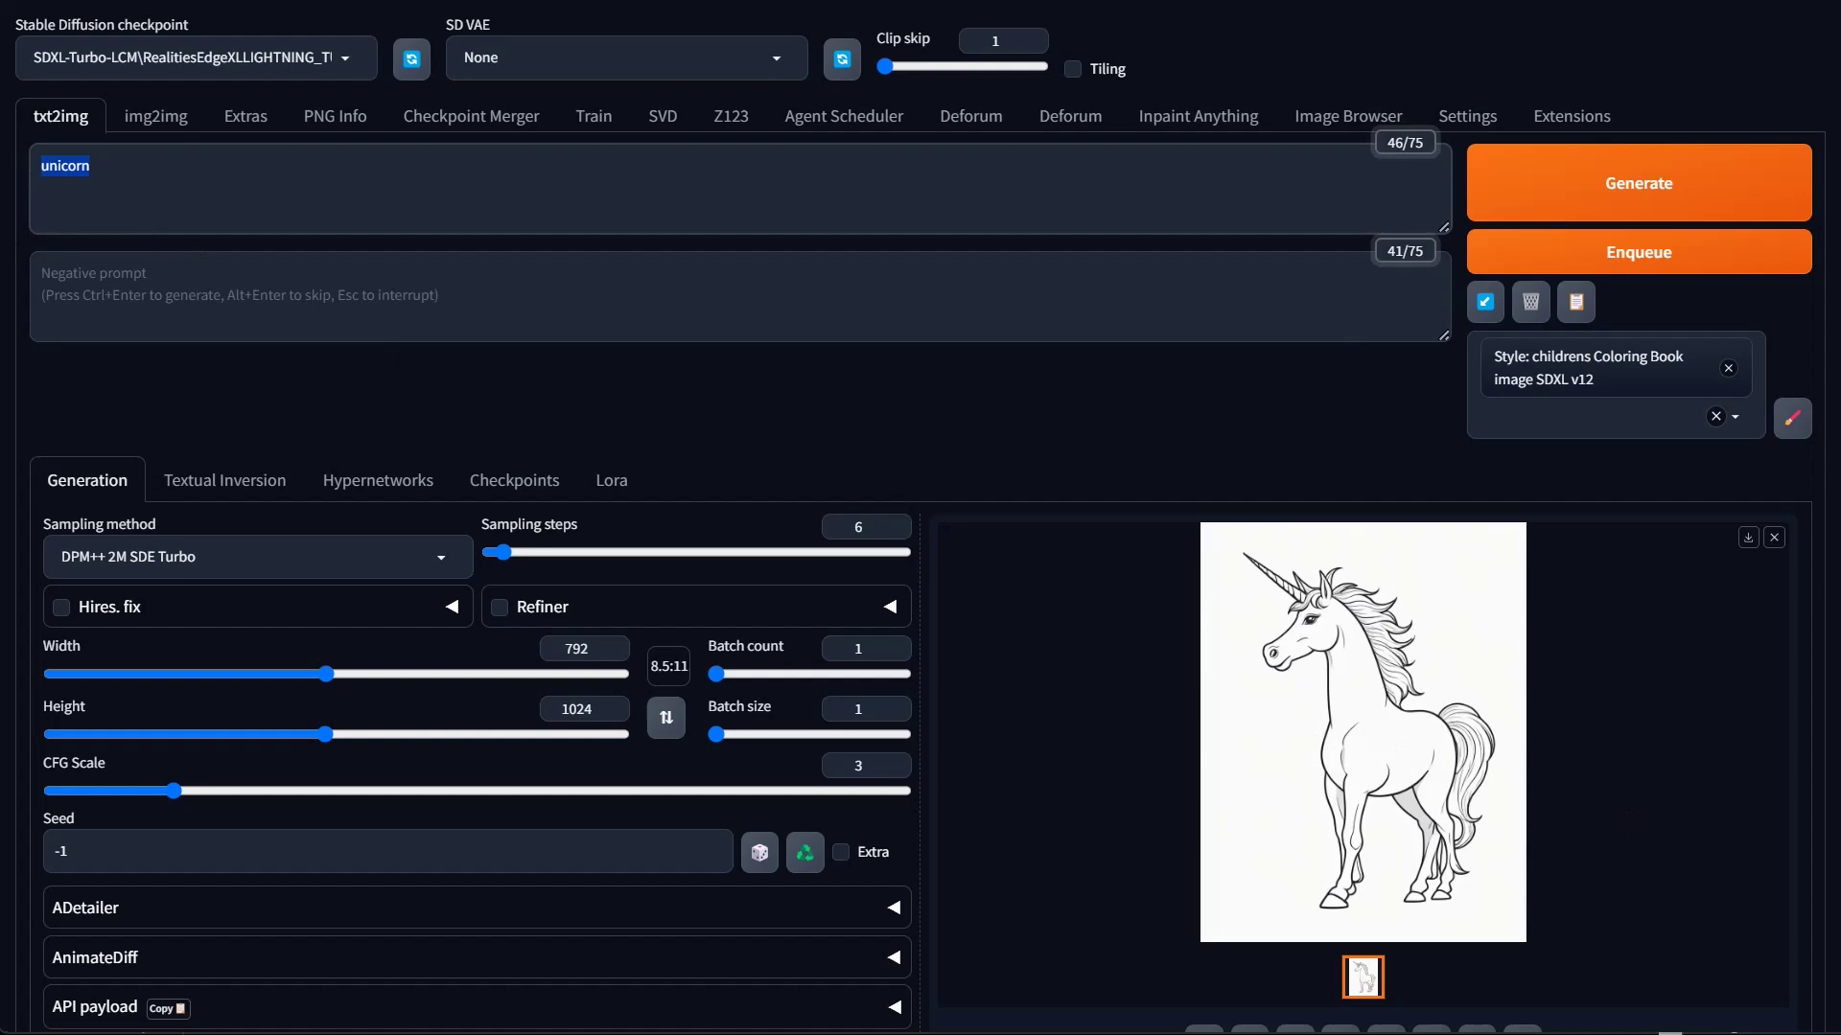
type("castle")
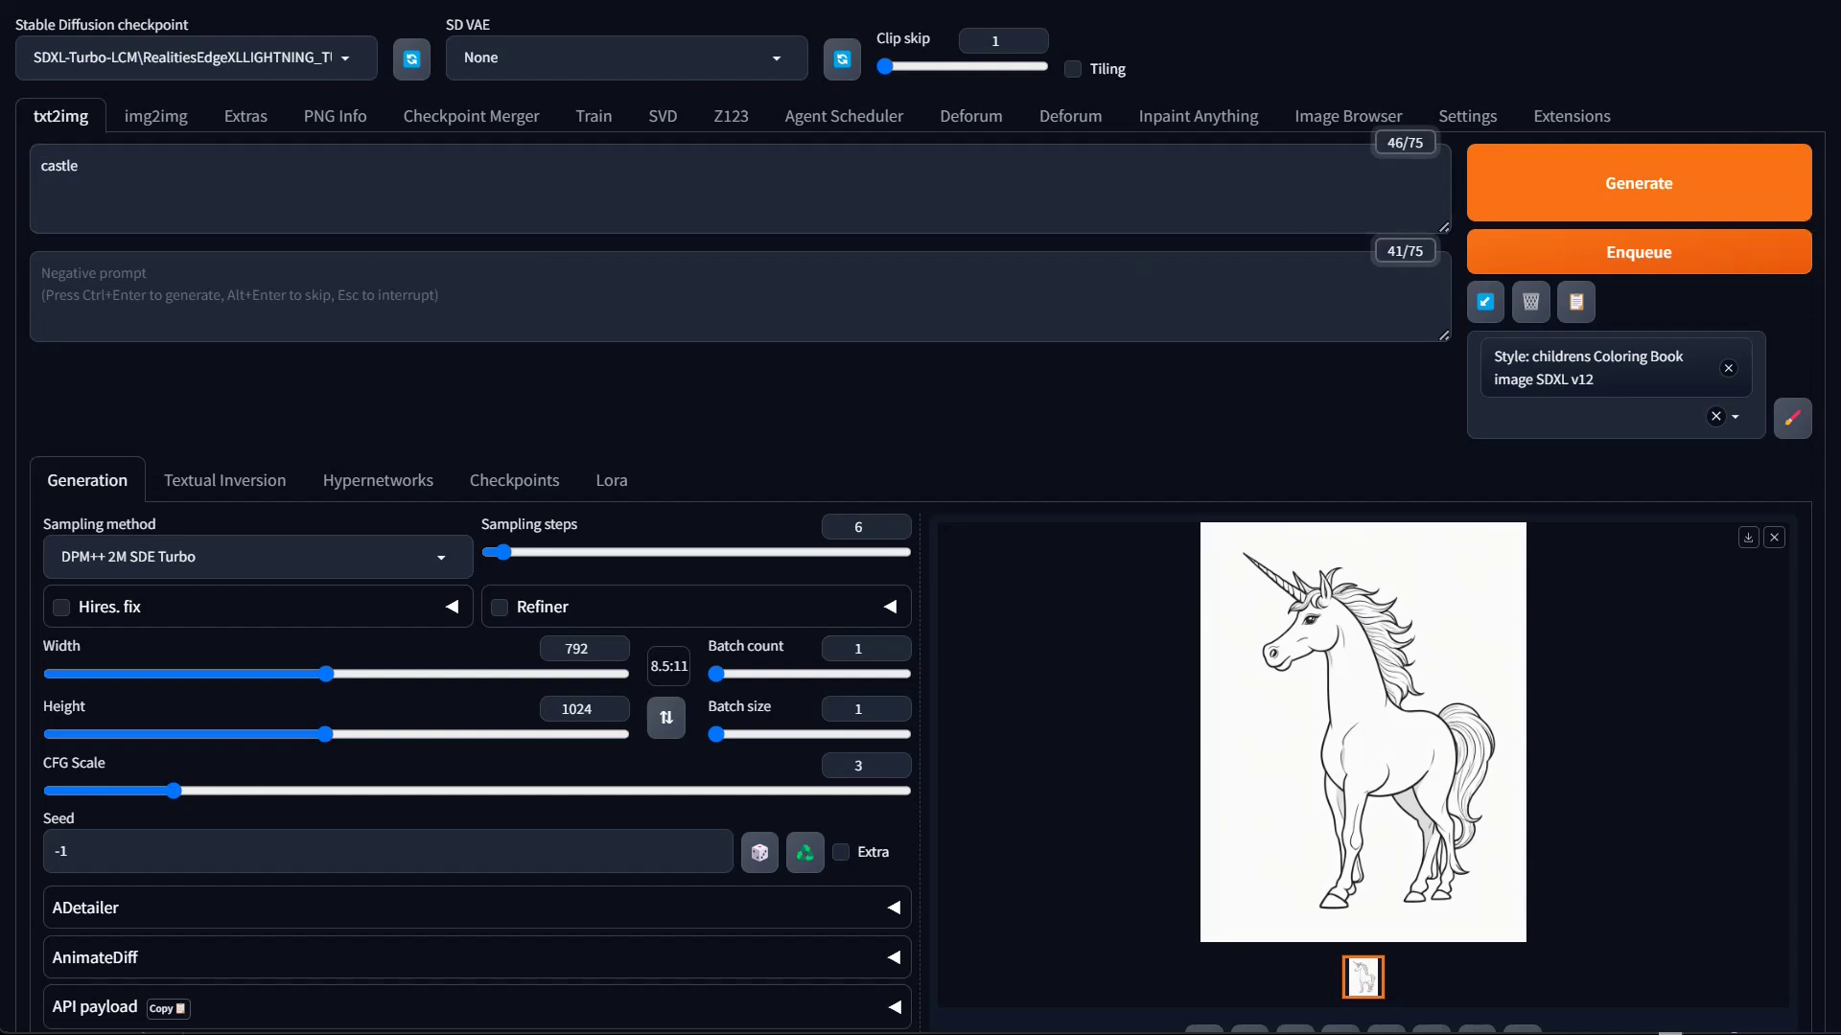
key("ctrl+Return")
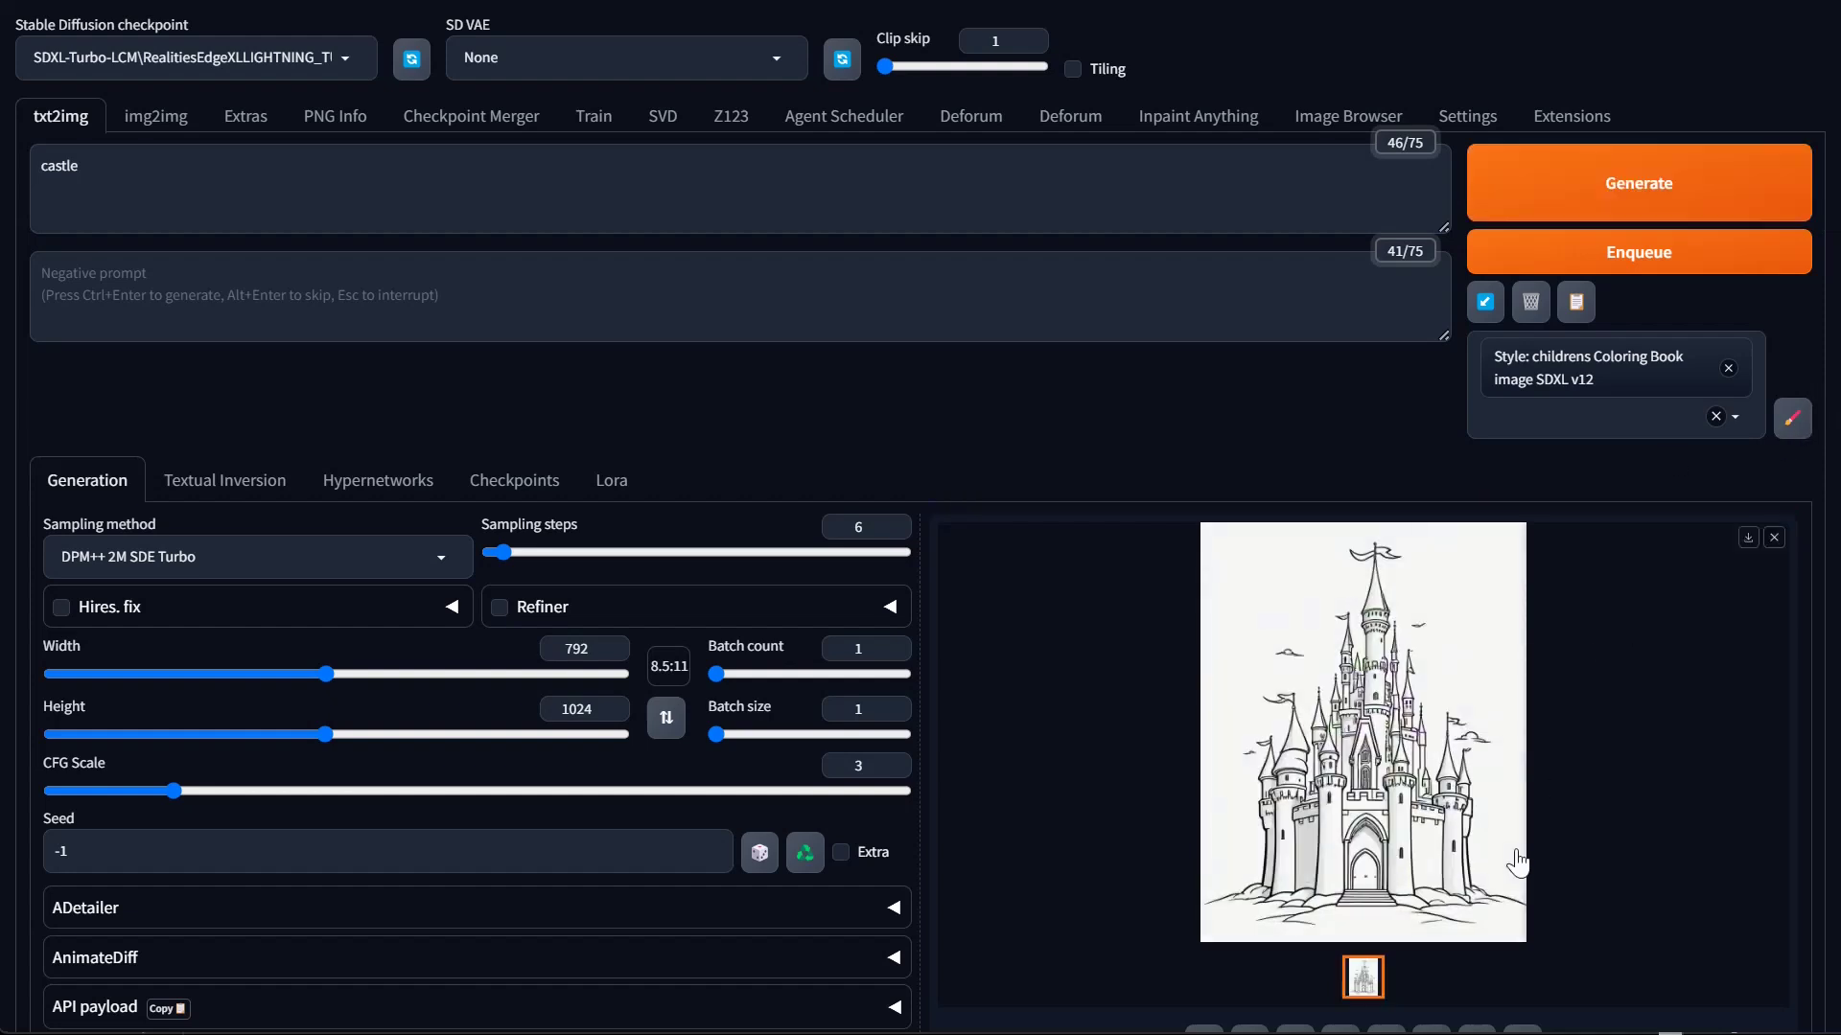
left_click(1381, 828)
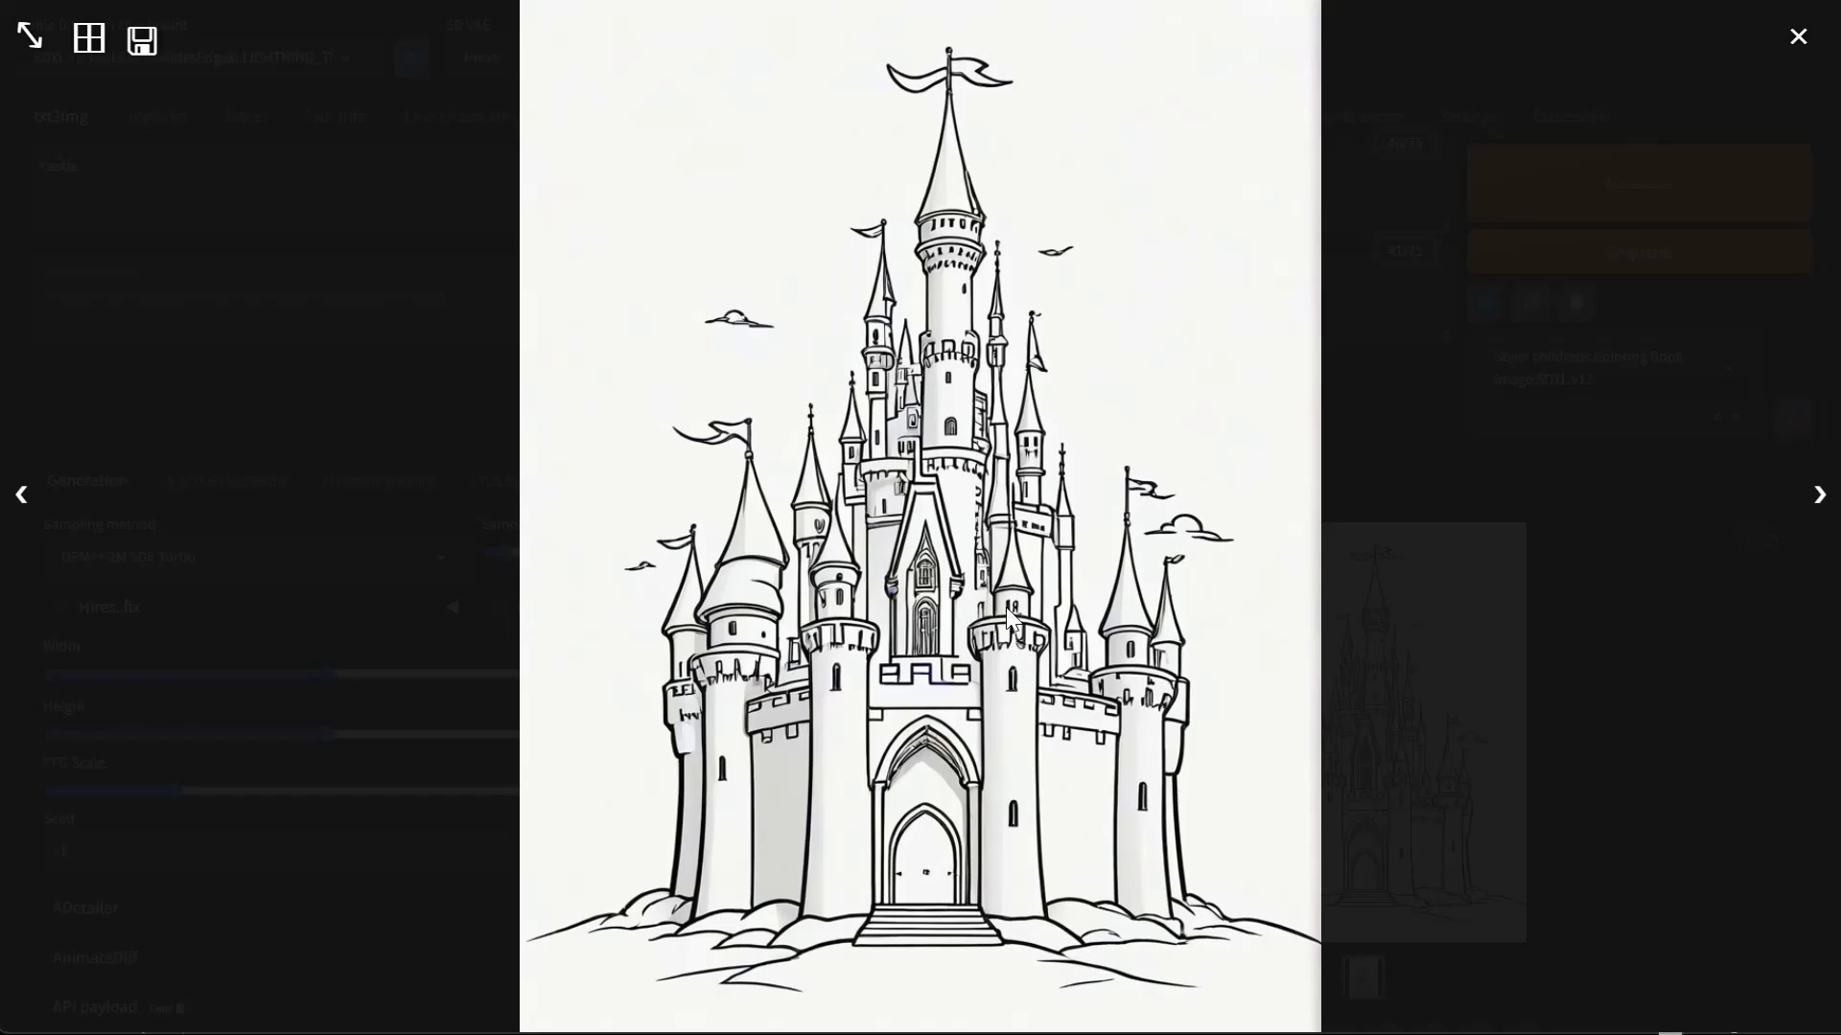
left_click(1260, 671)
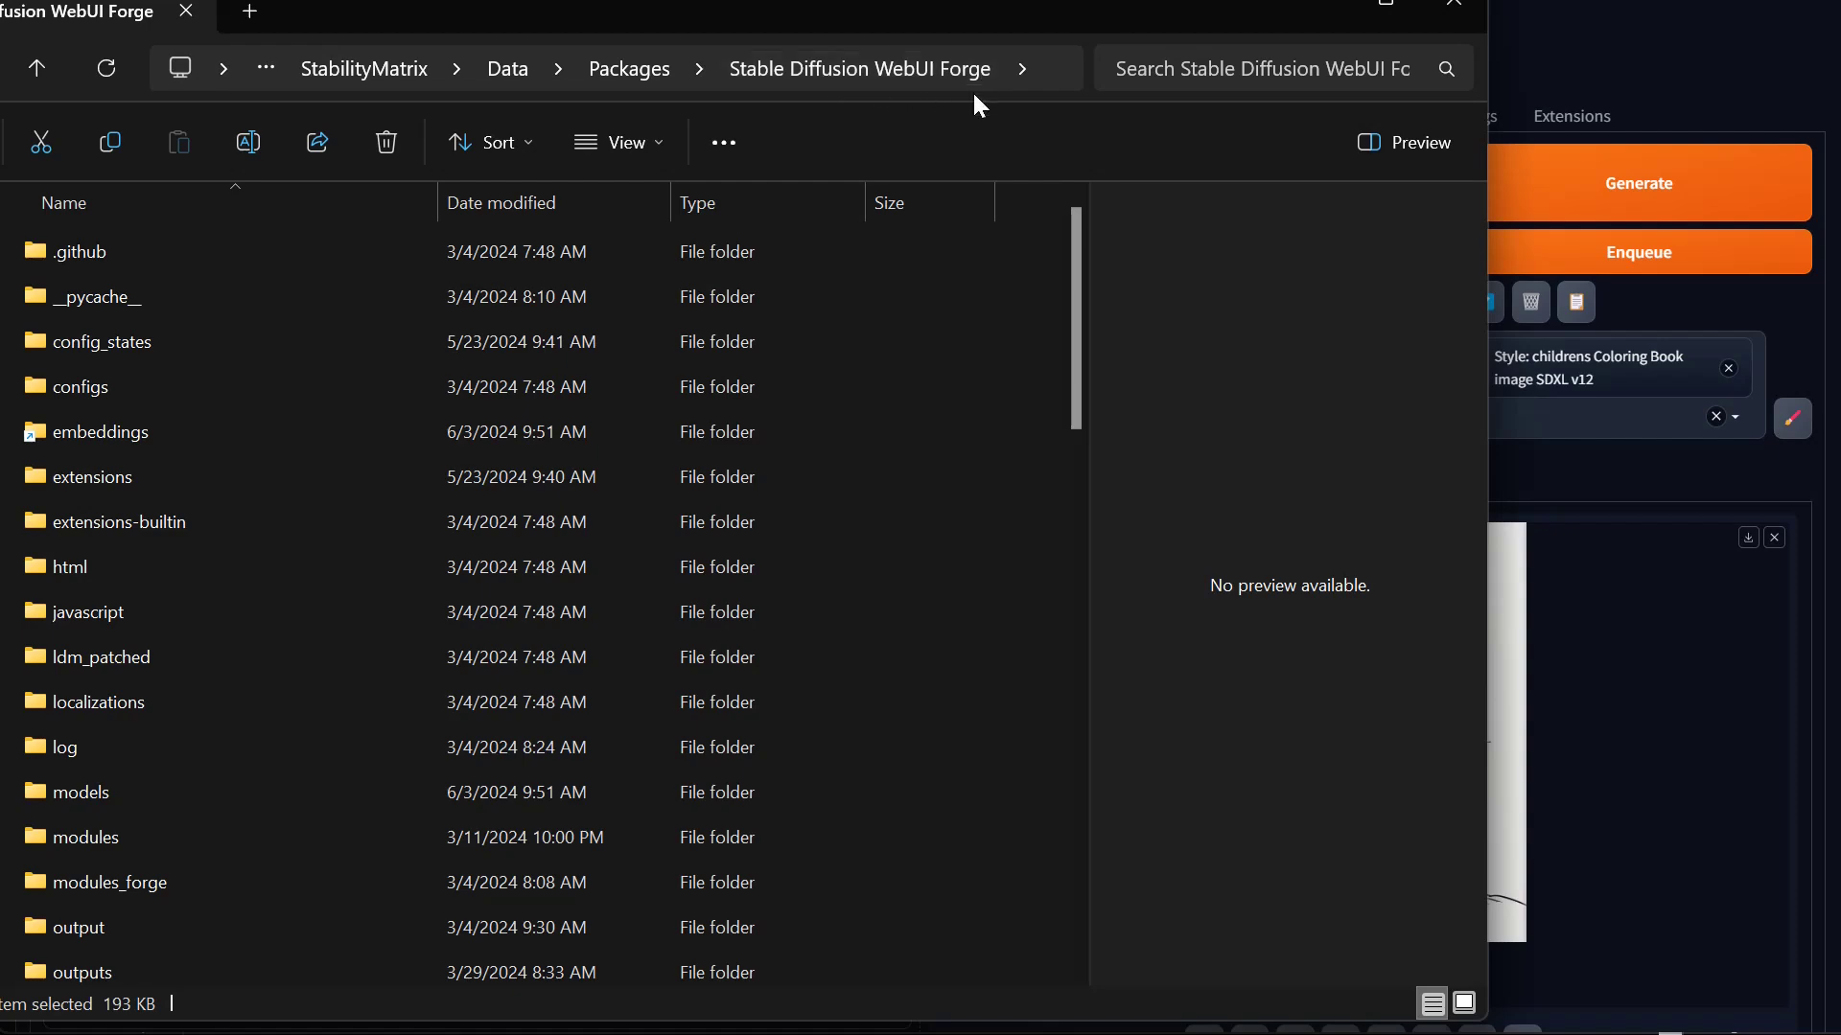
Open styles.csv from the Stable Diffusion WebUI Forge folder in LibreOffice Calc
left_click(747, 478)
scroll(530, 647, "down", 12)
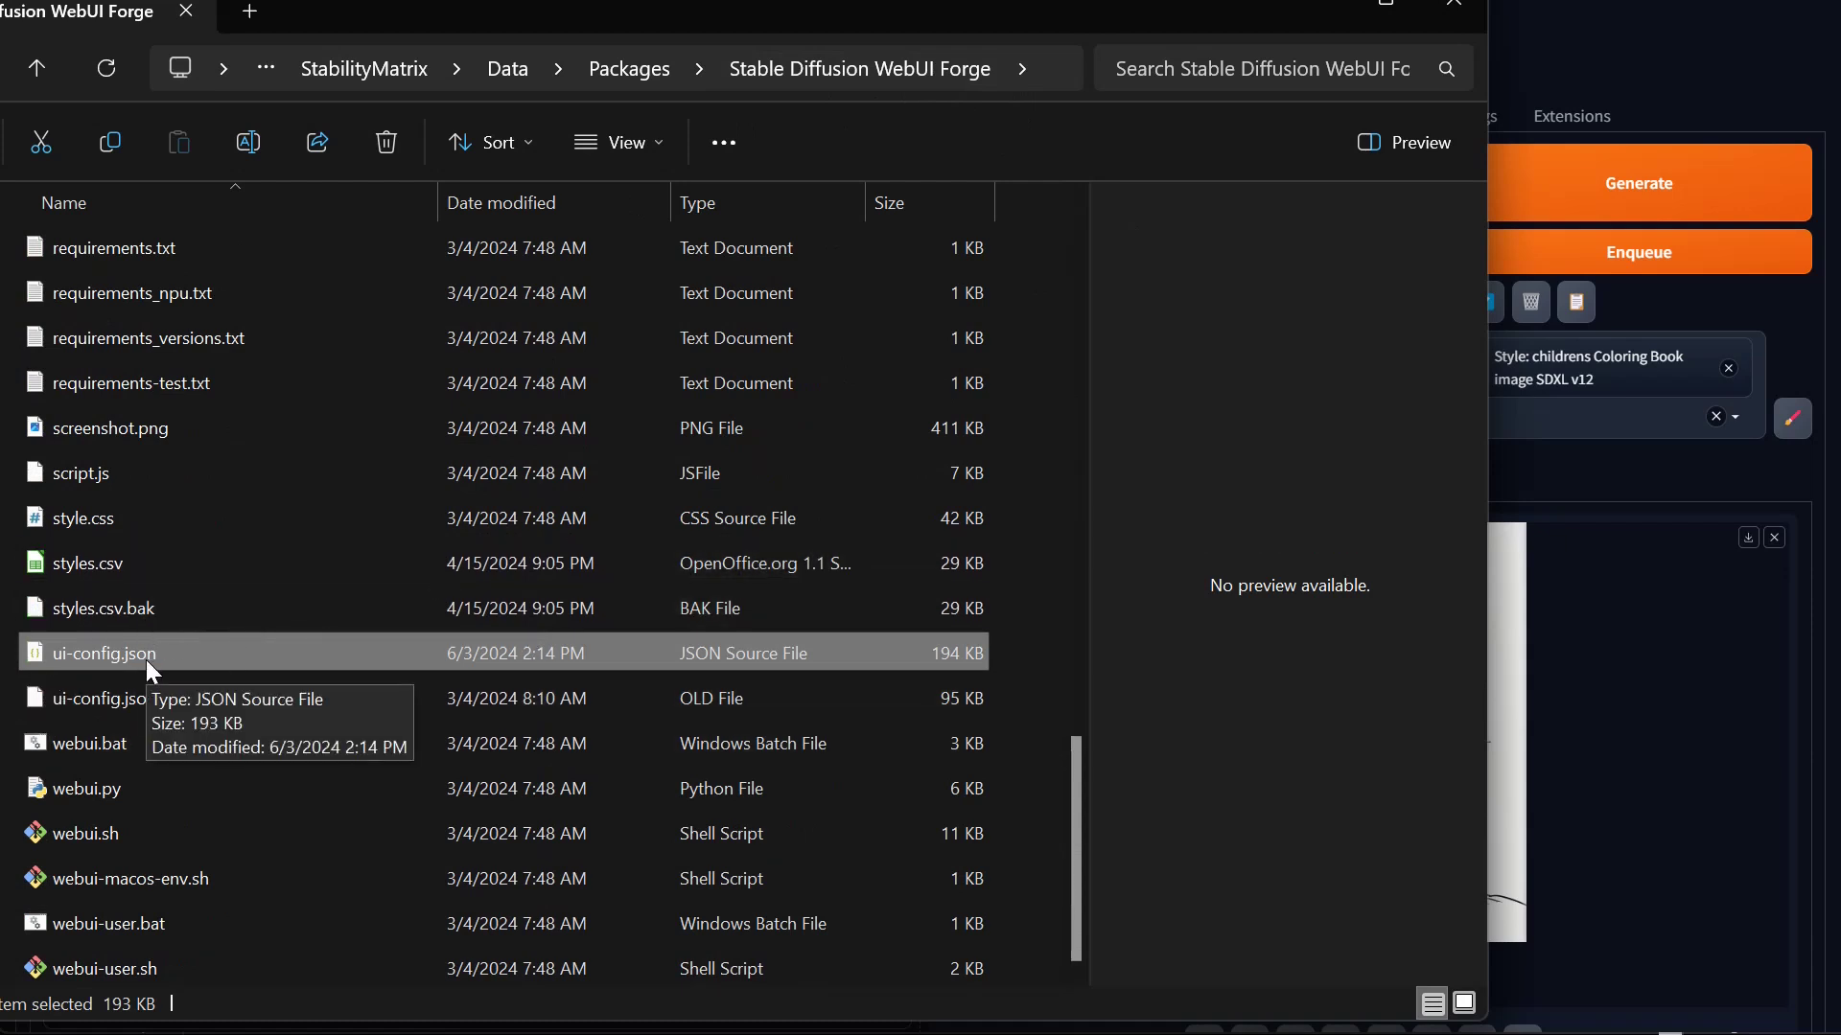
left_click(90, 567)
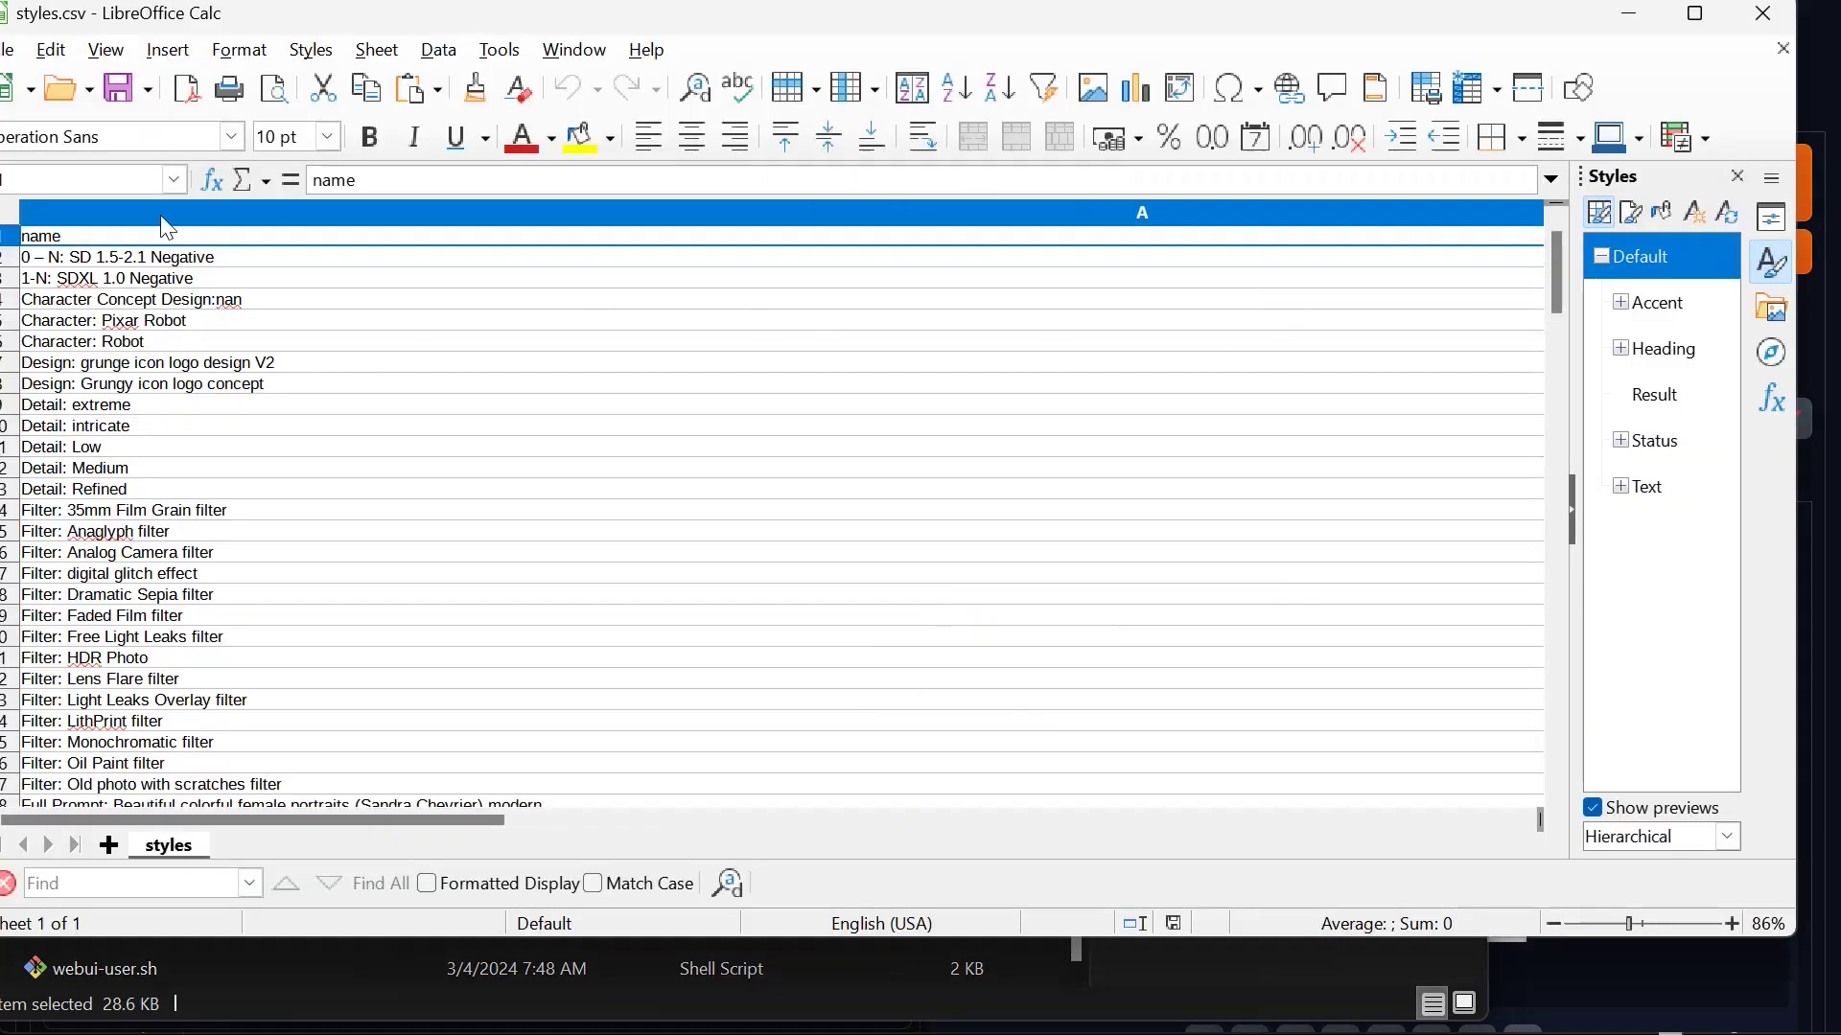
Examine the name, prompt and negative_prompt columns of styles.csv, selecting the prompt column and the entire sheet
left_click(8, 212)
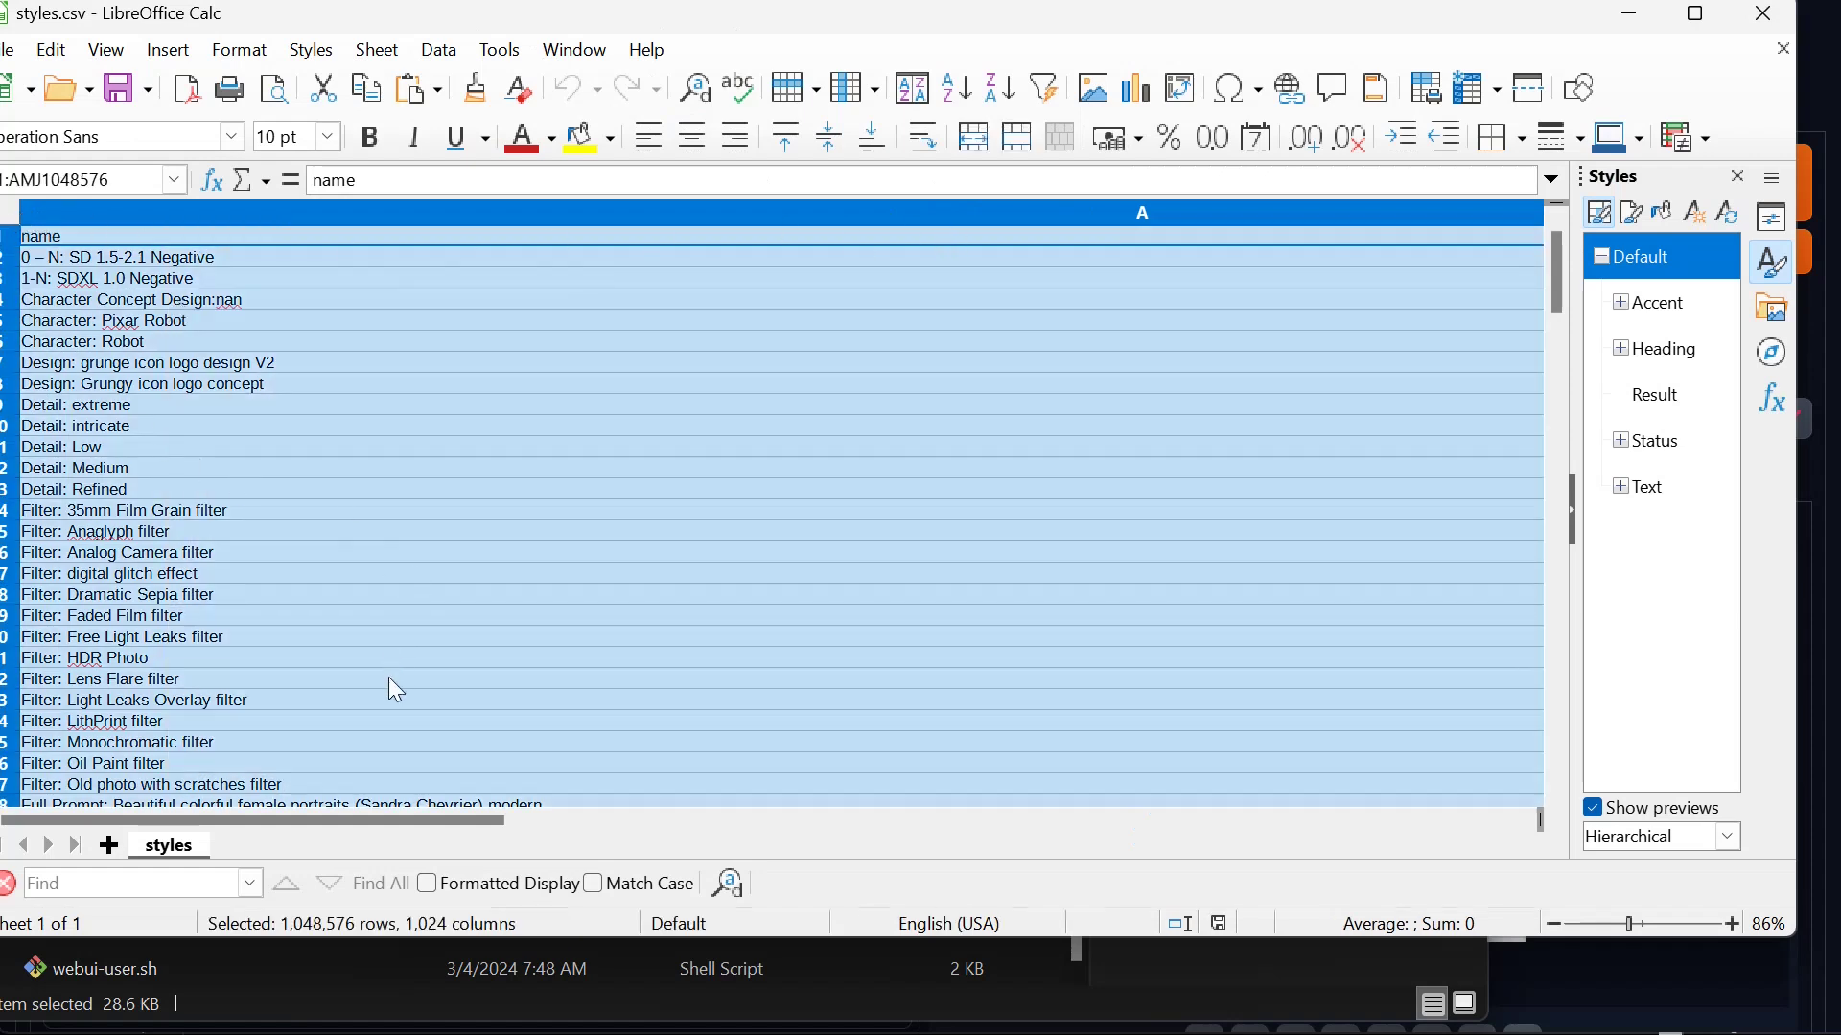
left_click_drag(446, 825, 1002, 836)
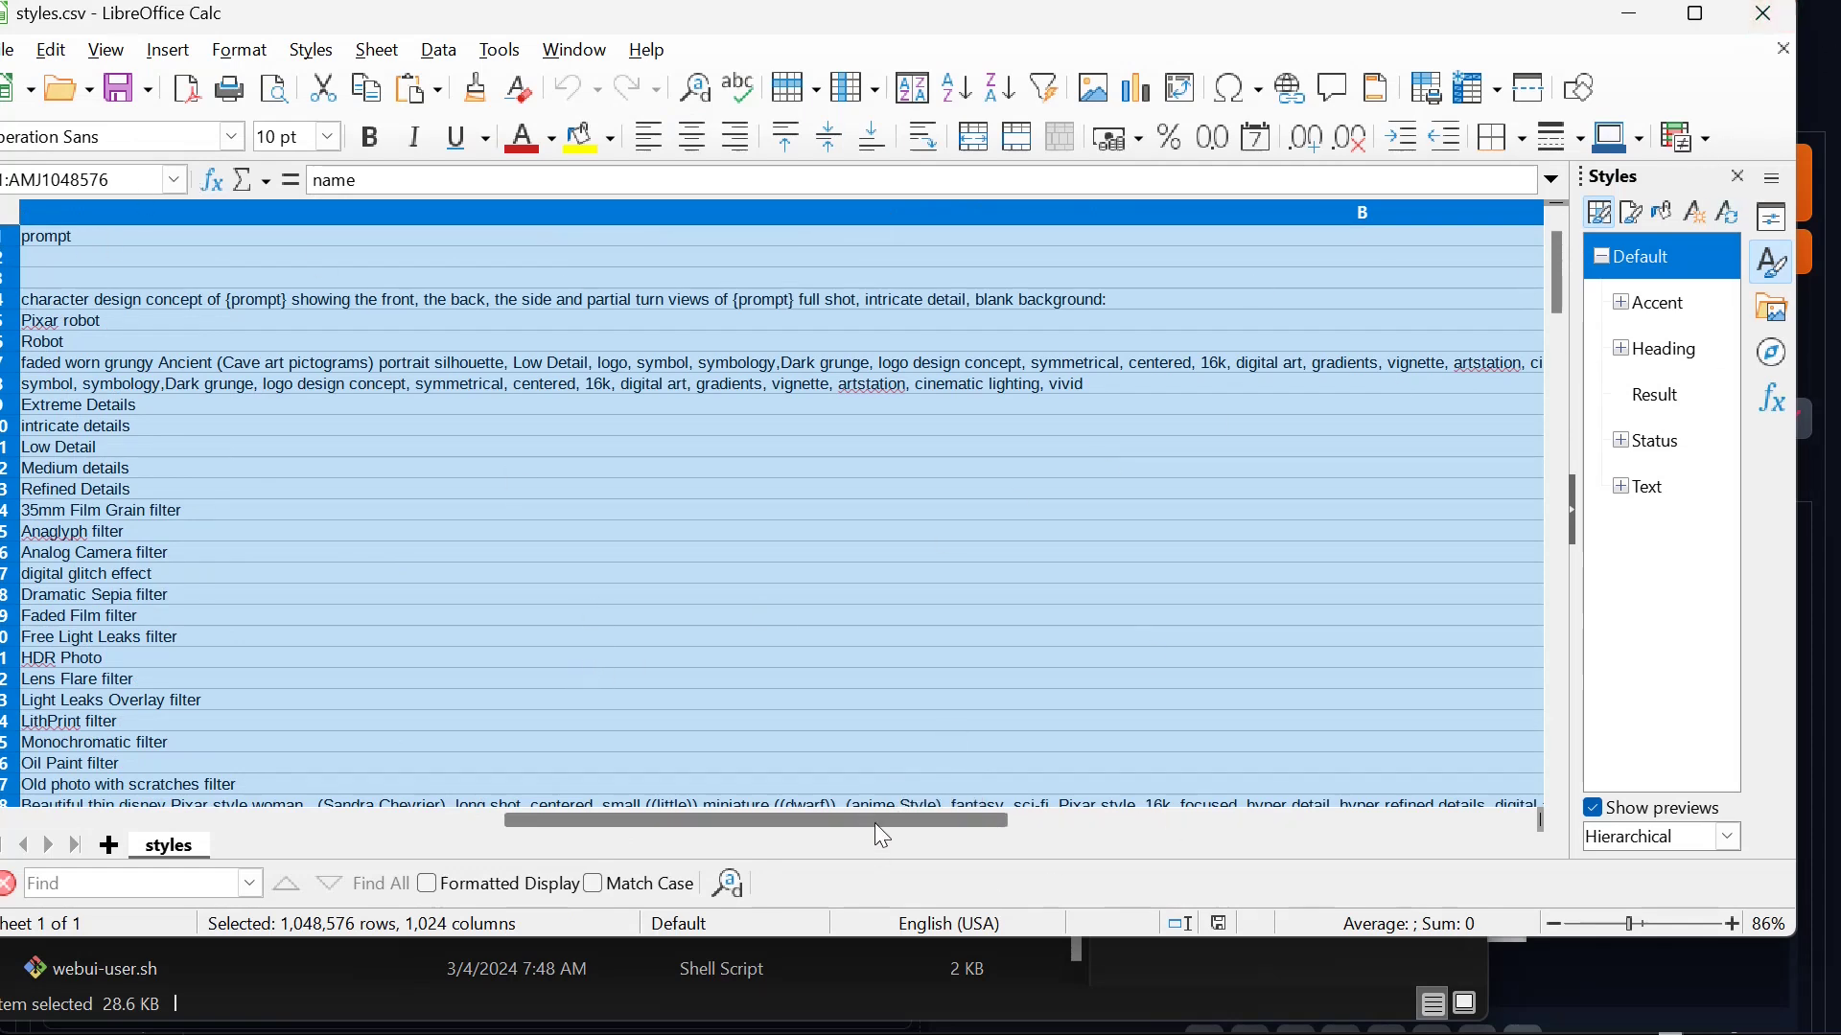
left_click(398, 216)
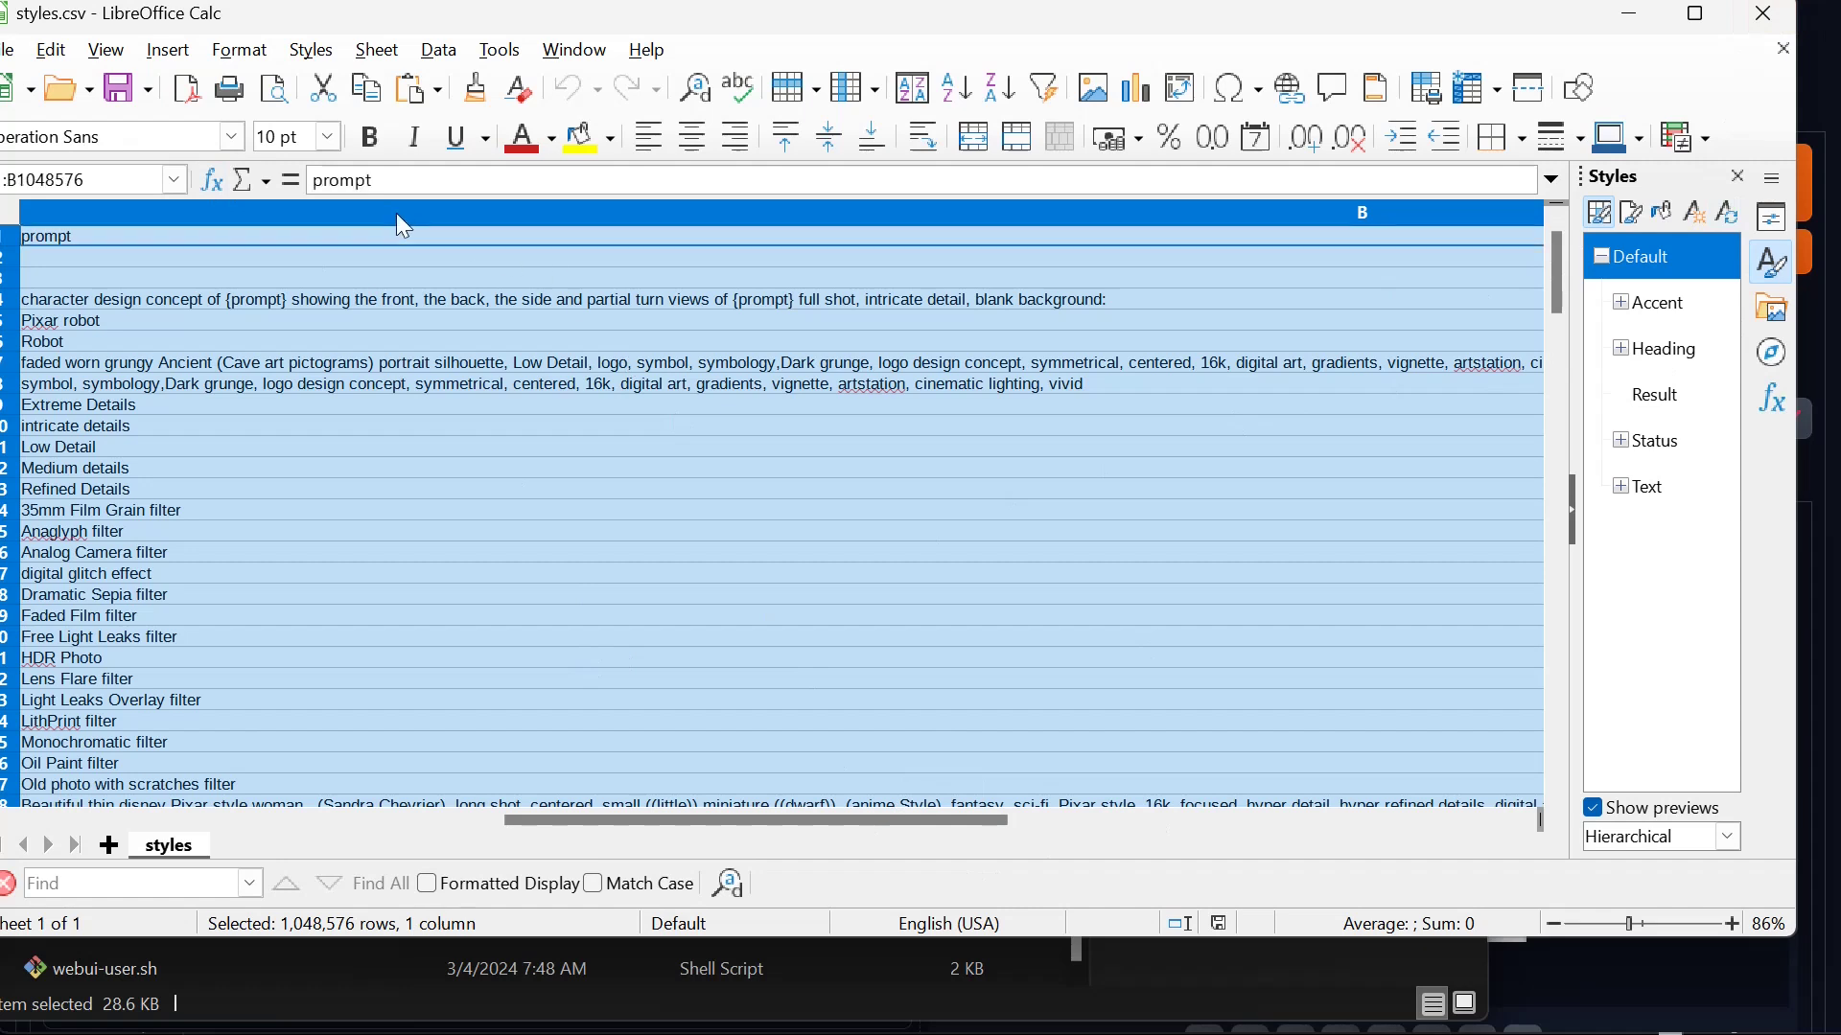
left_click(1139, 820)
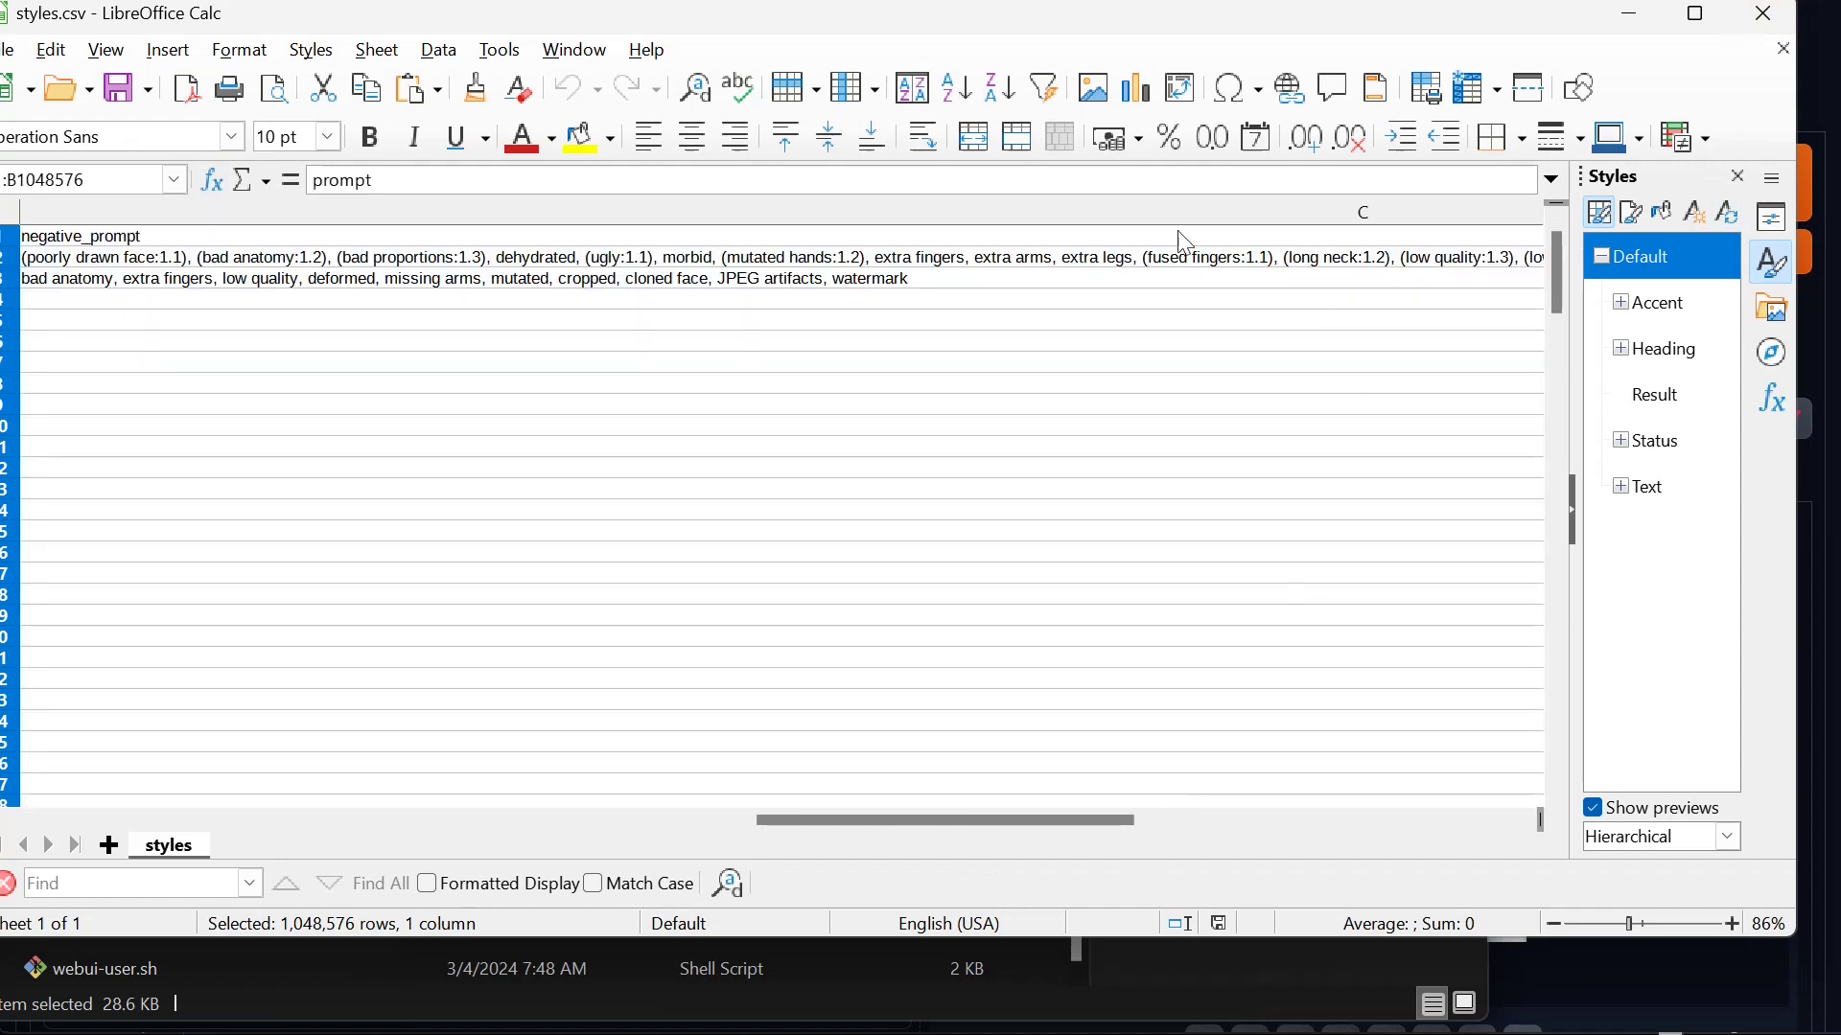
left_click(14, 213)
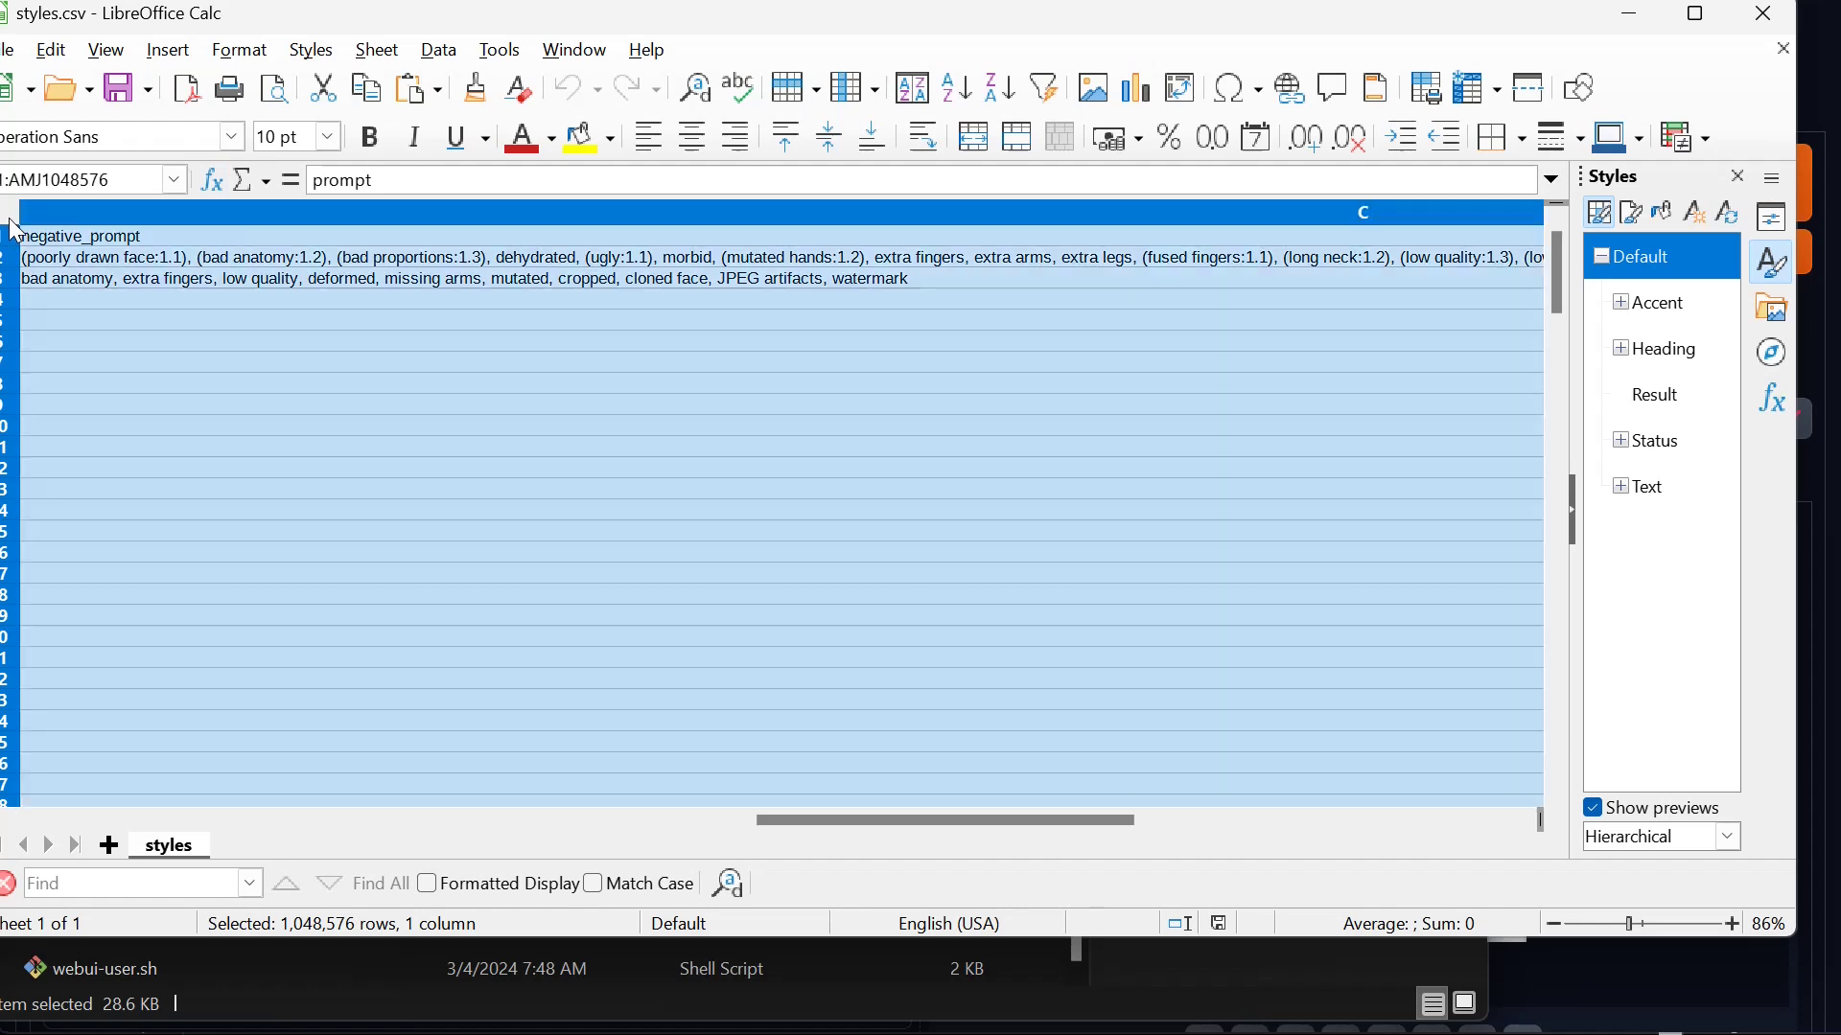
Narrow all columns of the selected sheet, then widen them evenly so the style names and prompts read side by side
left_click(1243, 820)
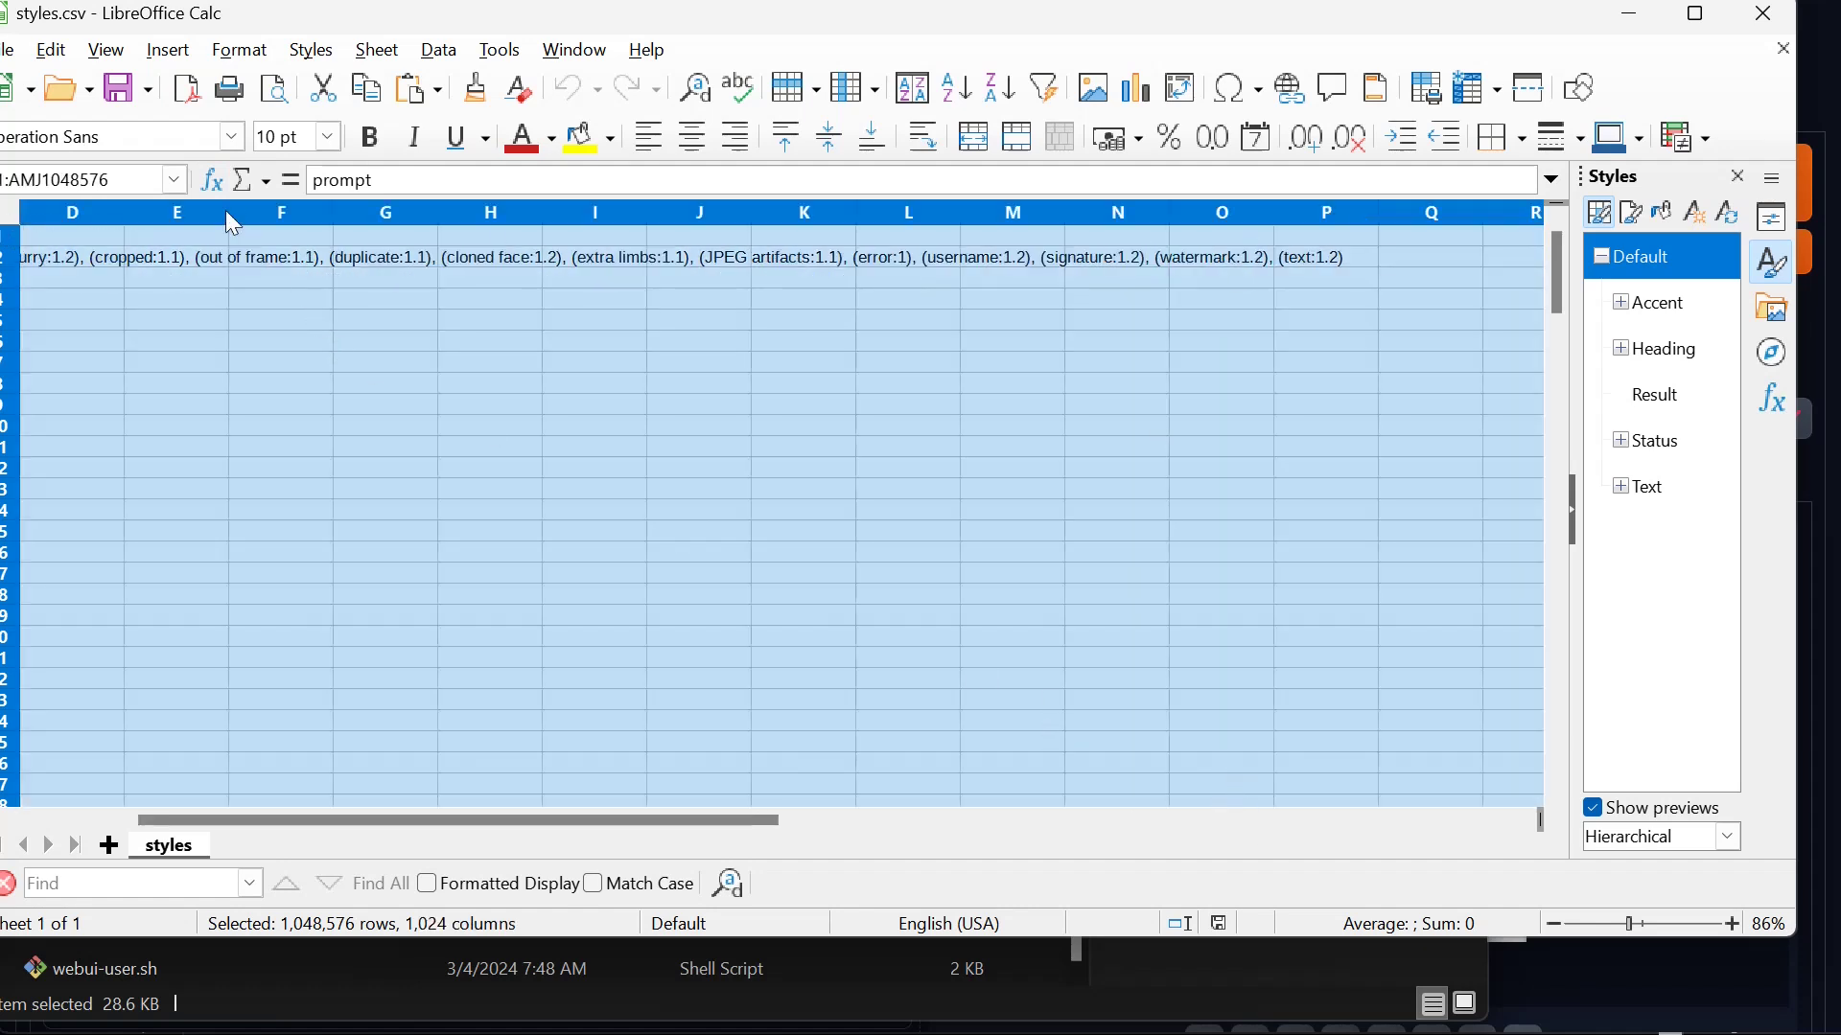
left_click_drag(232, 210, 223, 210)
left_click_drag(521, 820, 395, 821)
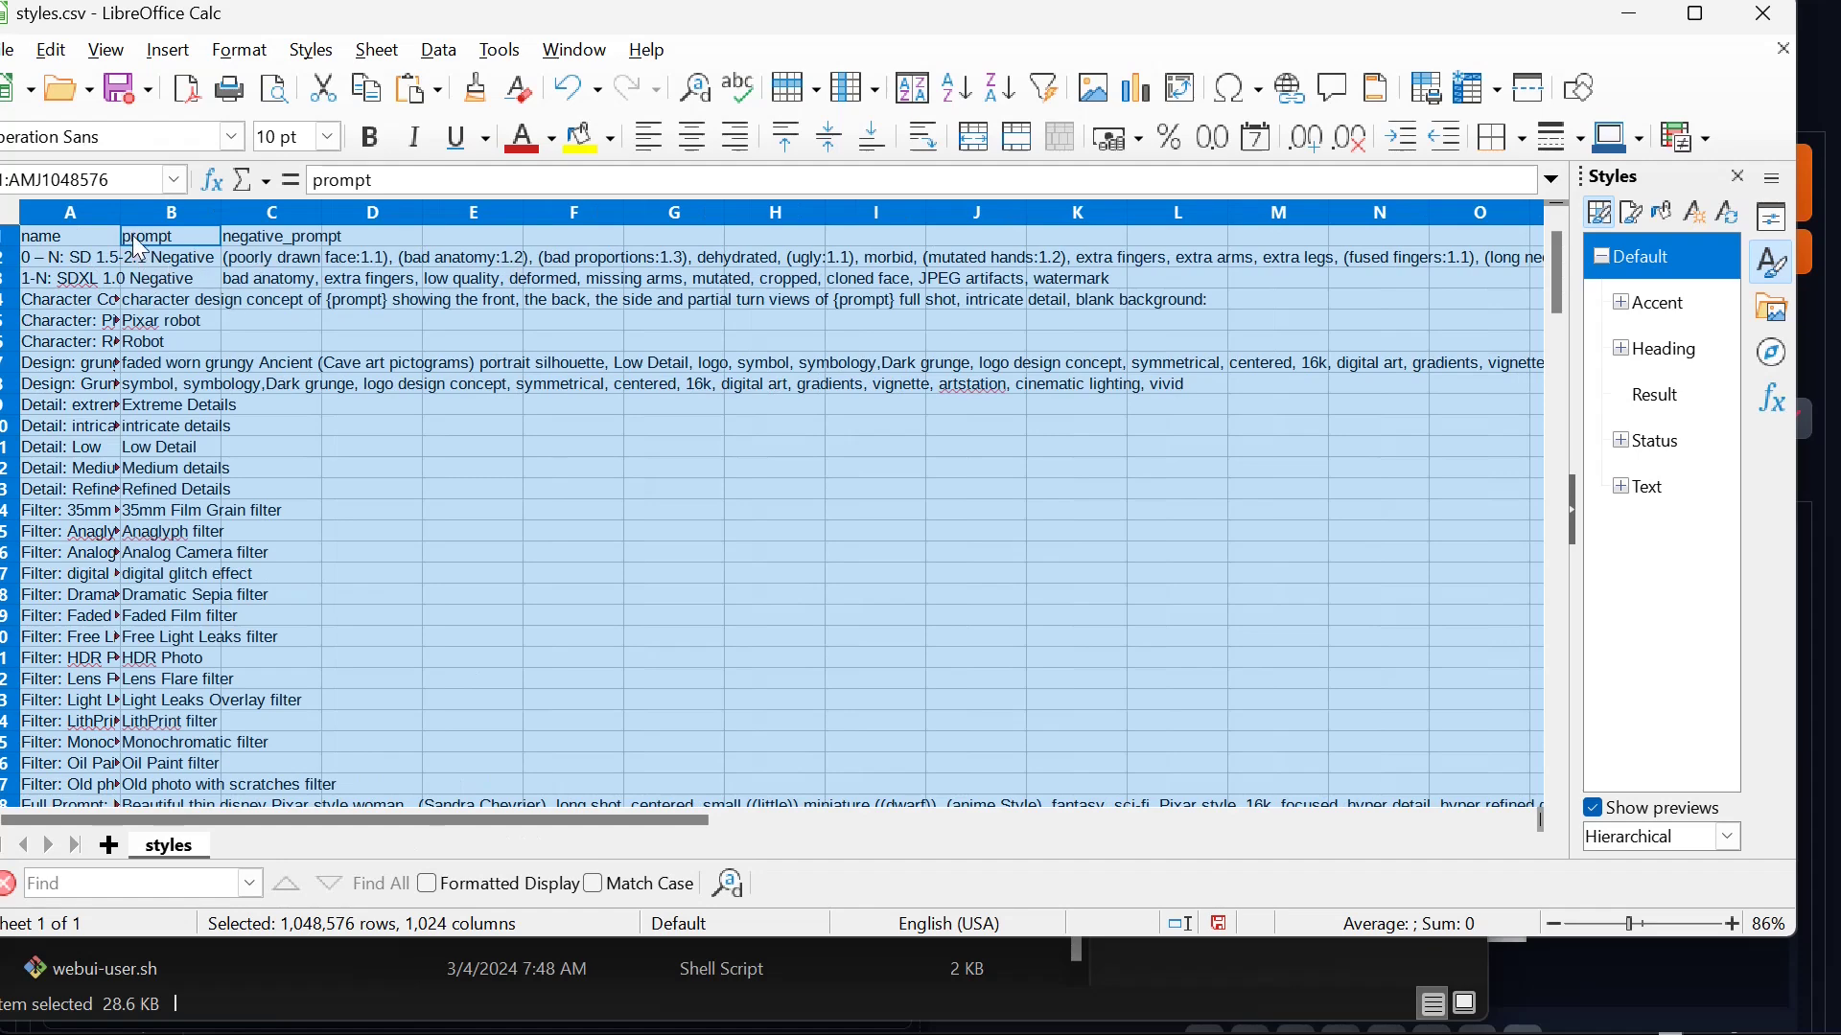
left_click_drag(117, 209, 265, 220)
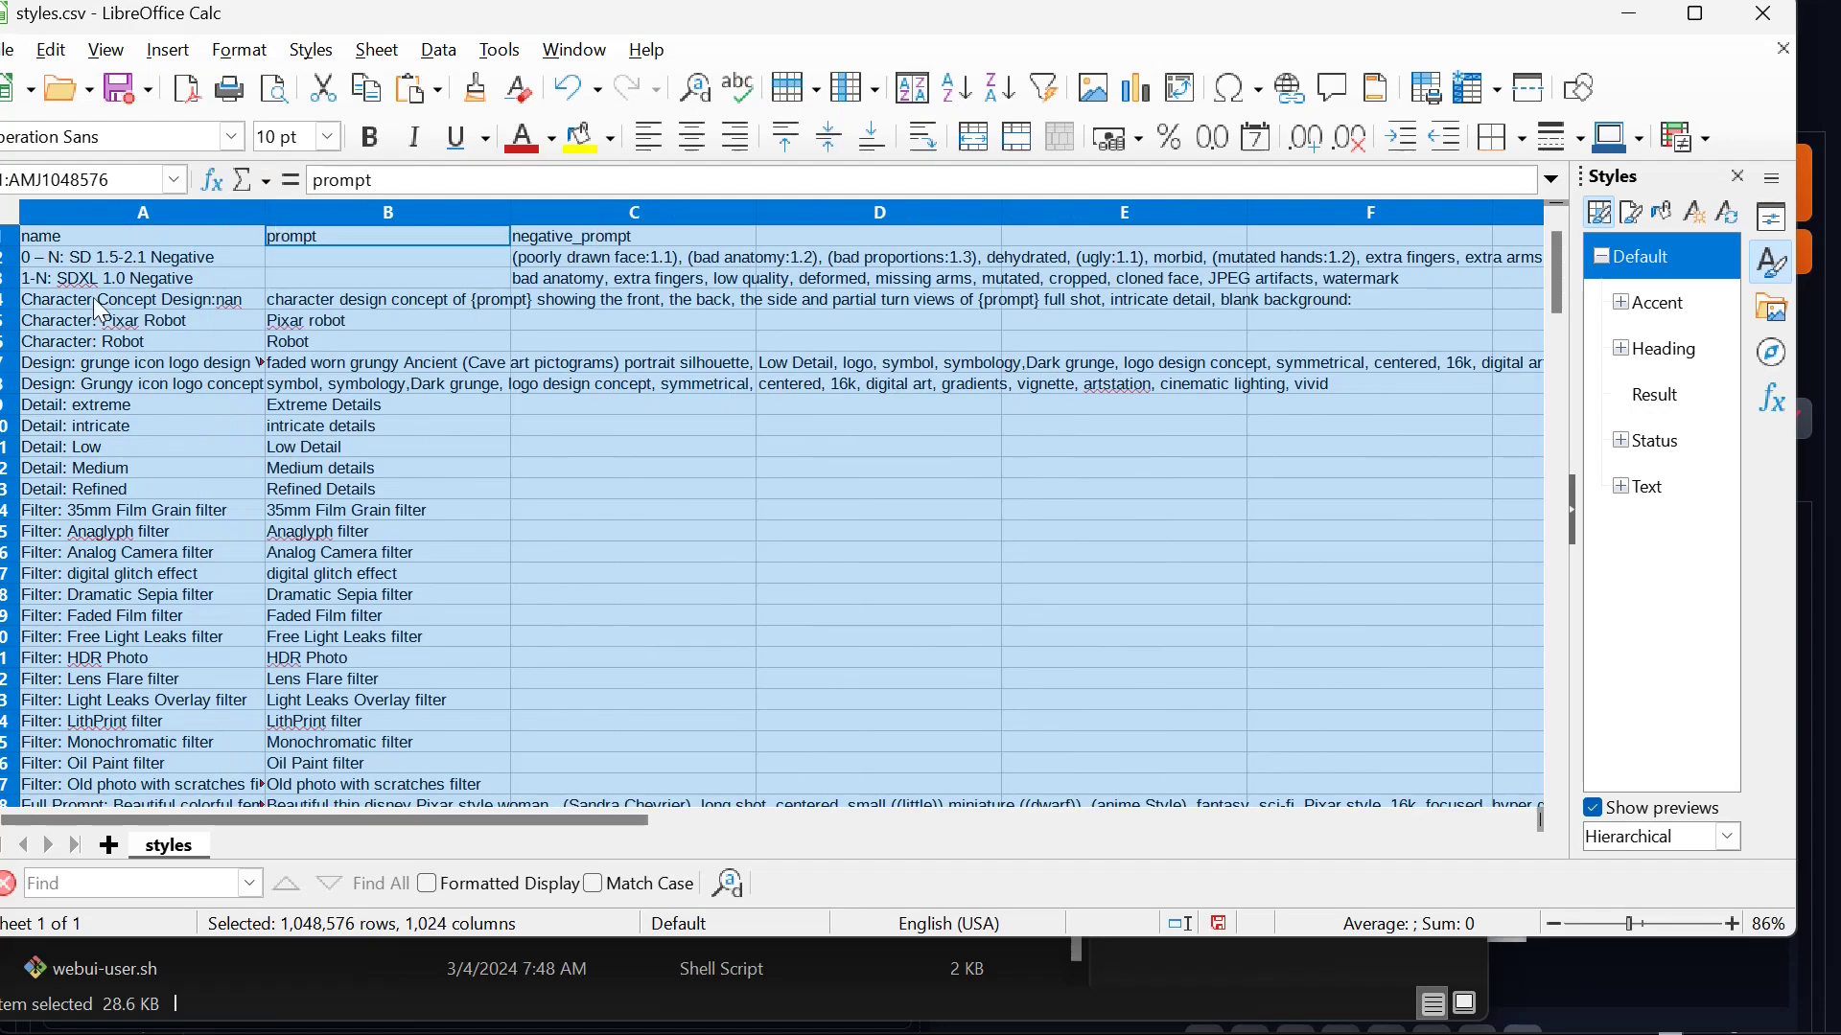
scroll(340, 475, "down", 20)
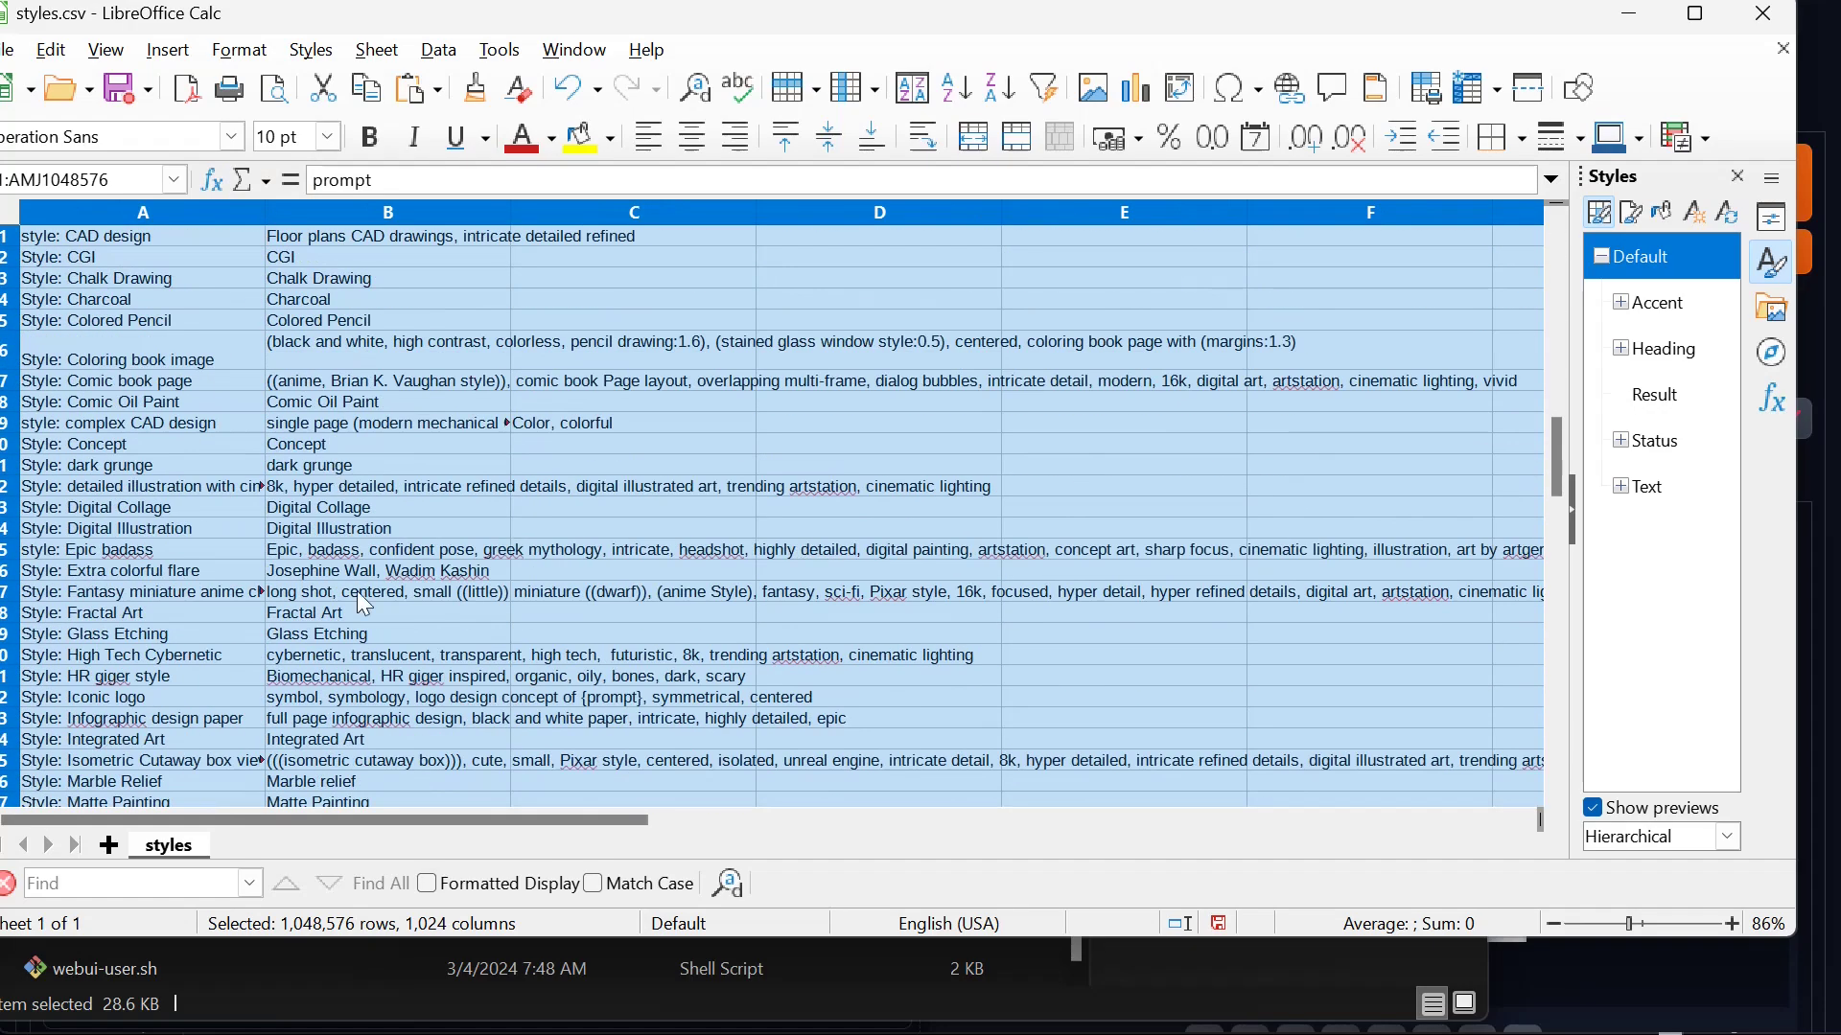
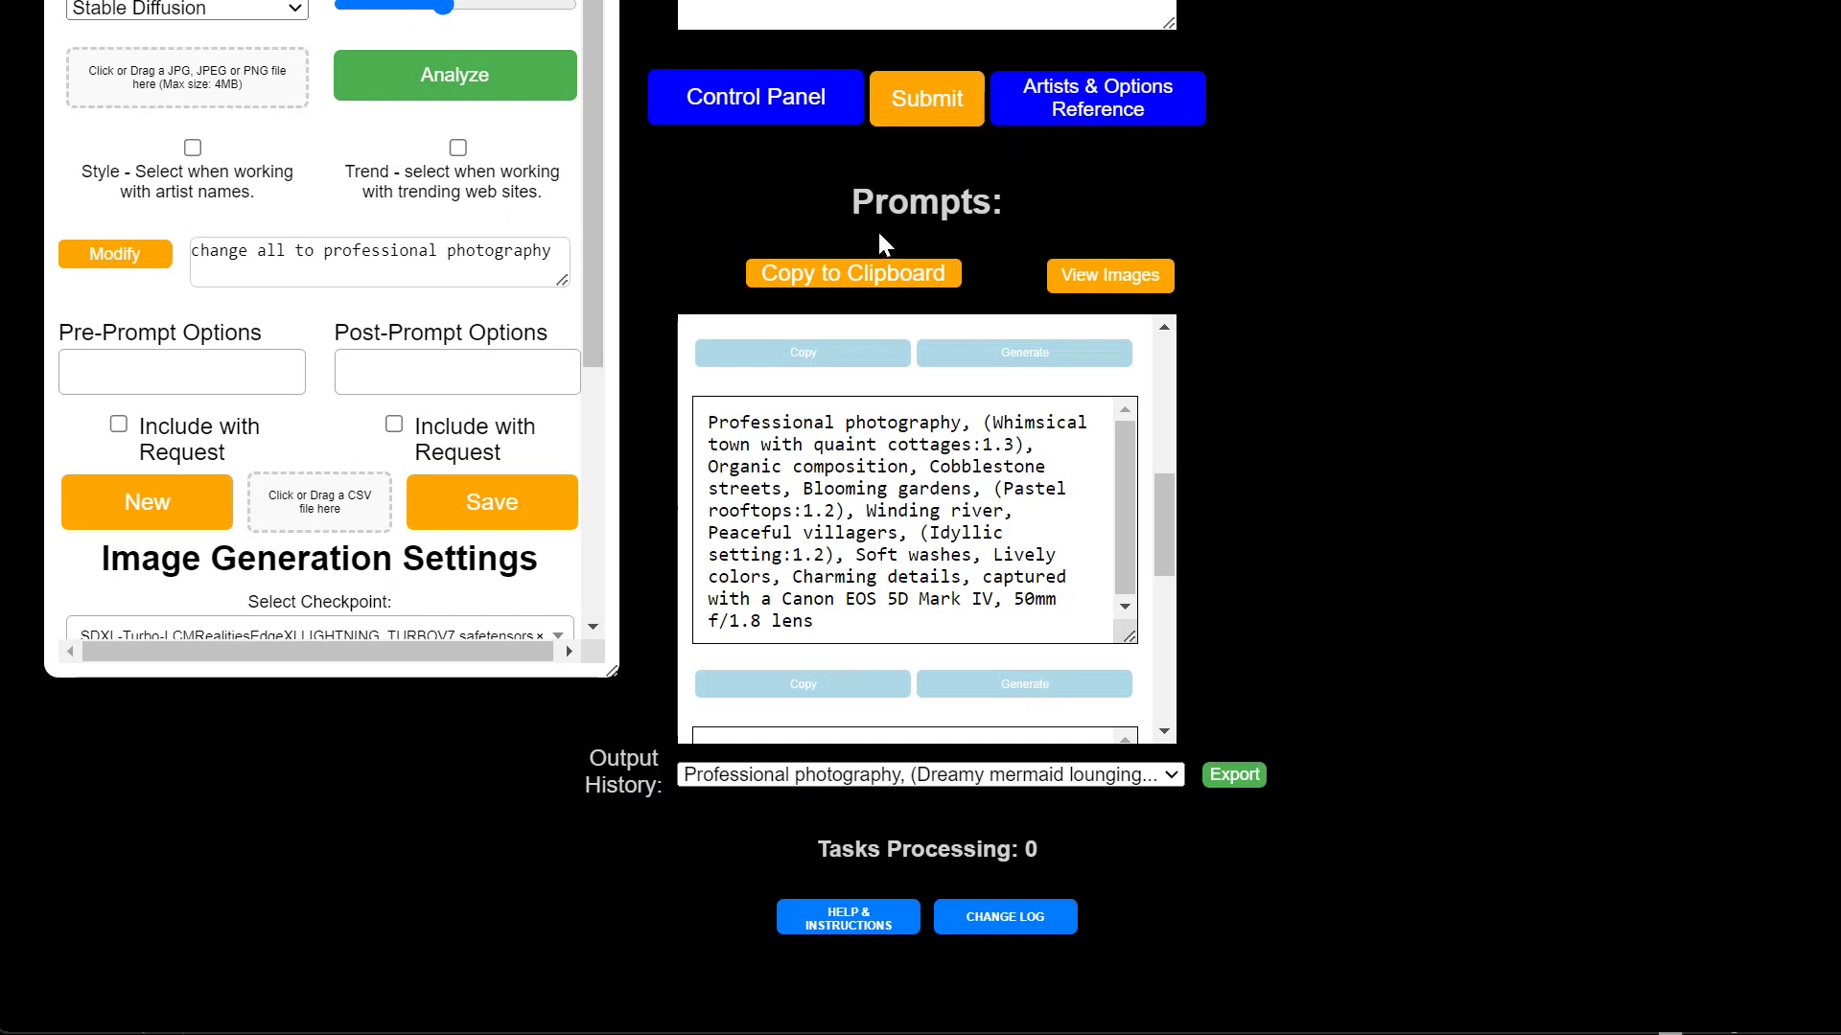
On the XeroGen Platinum page, request five Stable Diffusion prompts for "portrait photography"
scroll(911, 518, "up", 6)
scroll(877, 173, "up", 4)
scroll(877, 173, "up", 2)
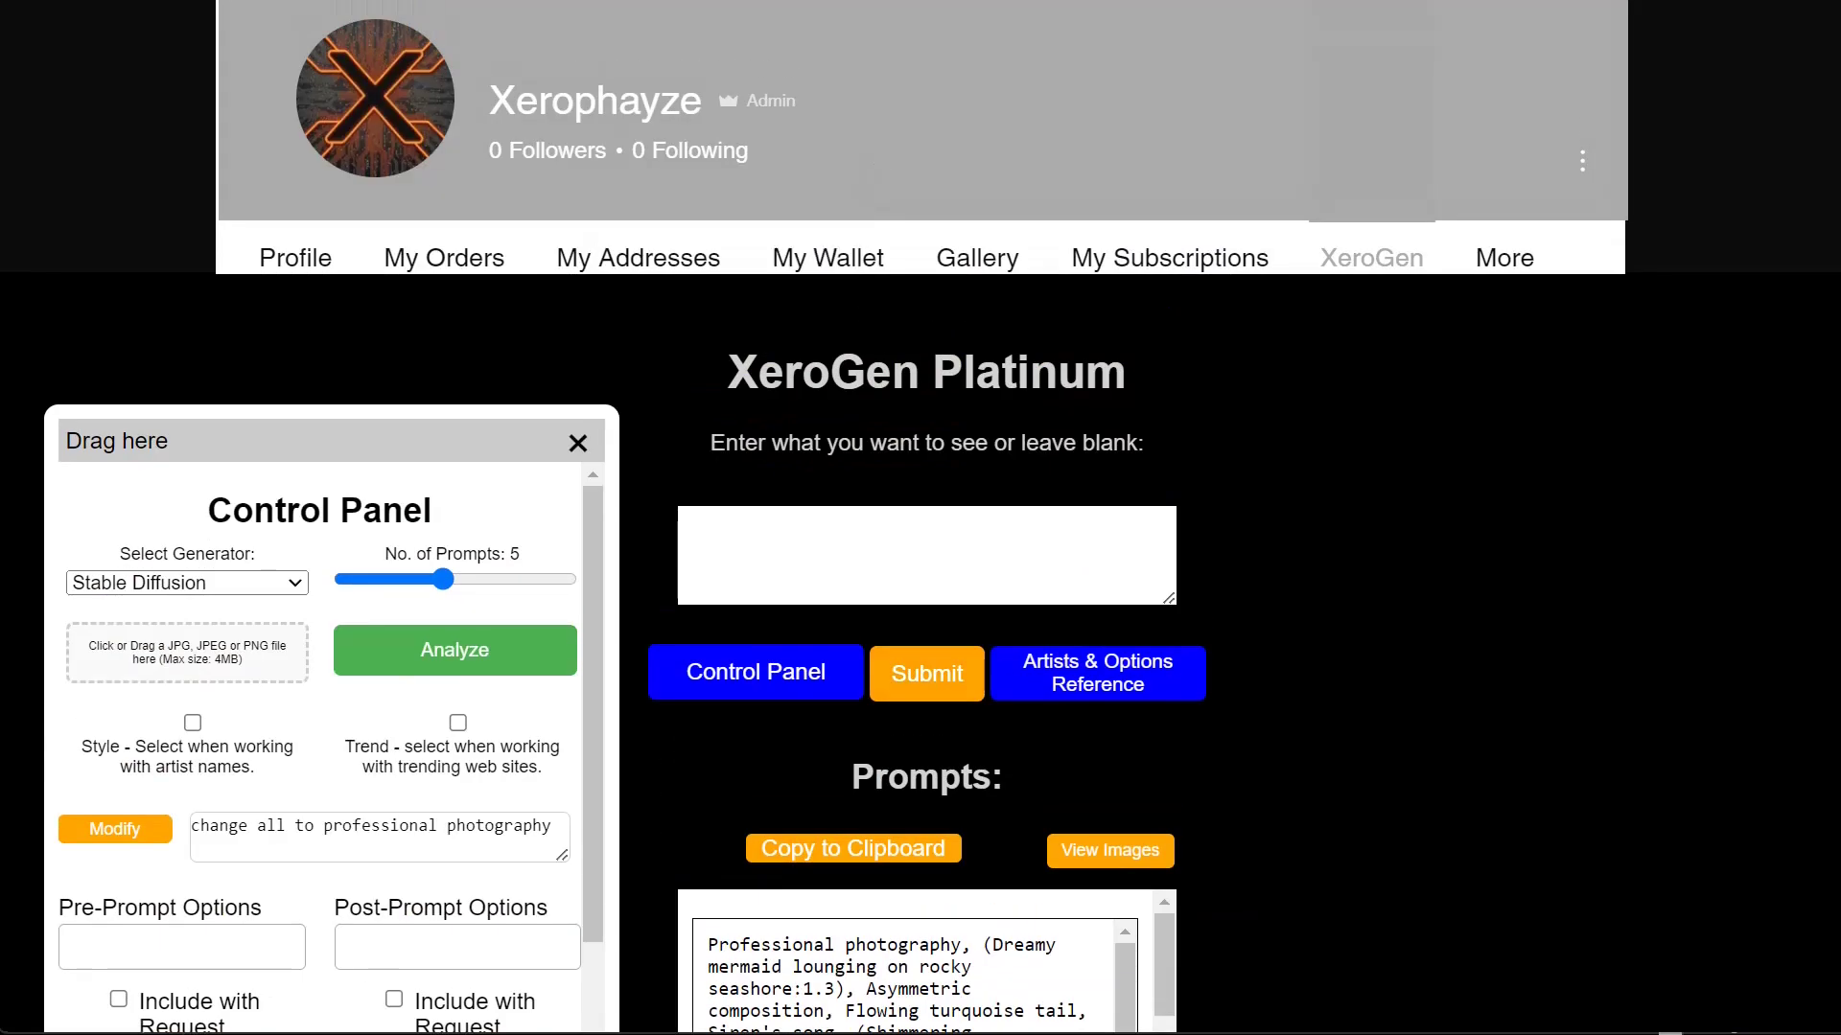
left_click(921, 557)
type("portra")
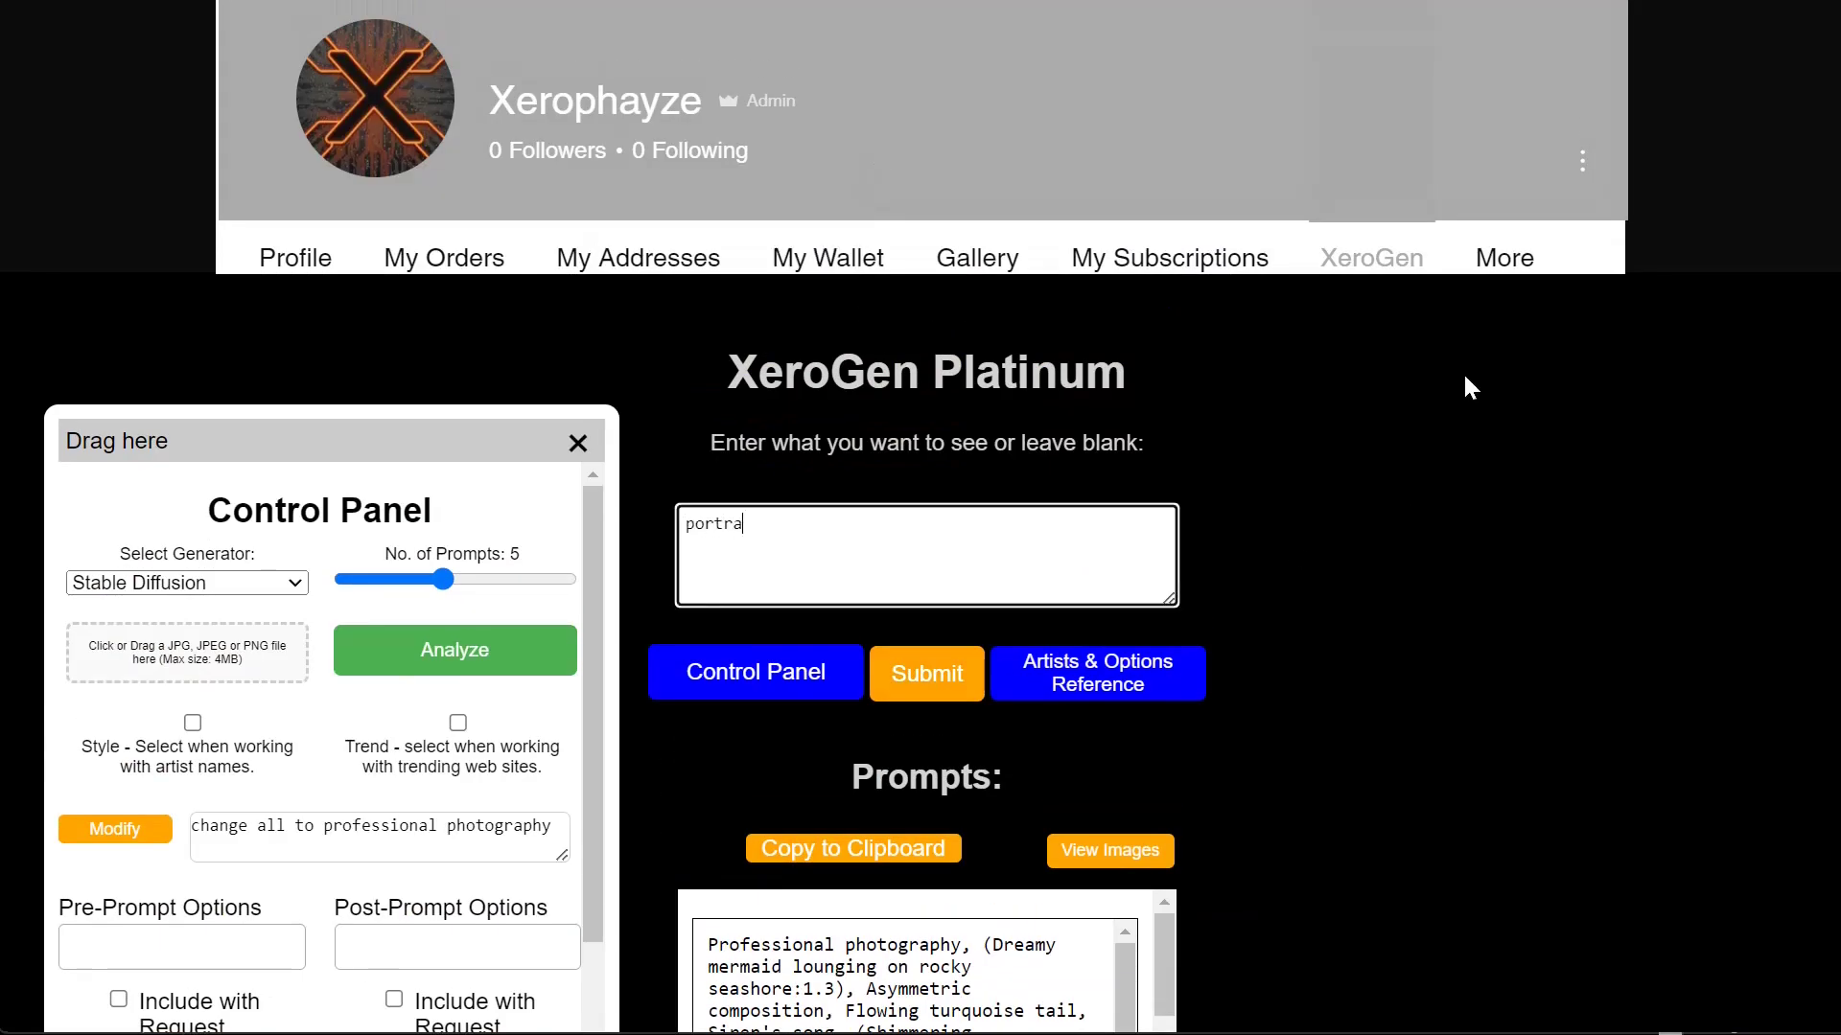
type("it photography")
key("Return")
left_click(926, 673)
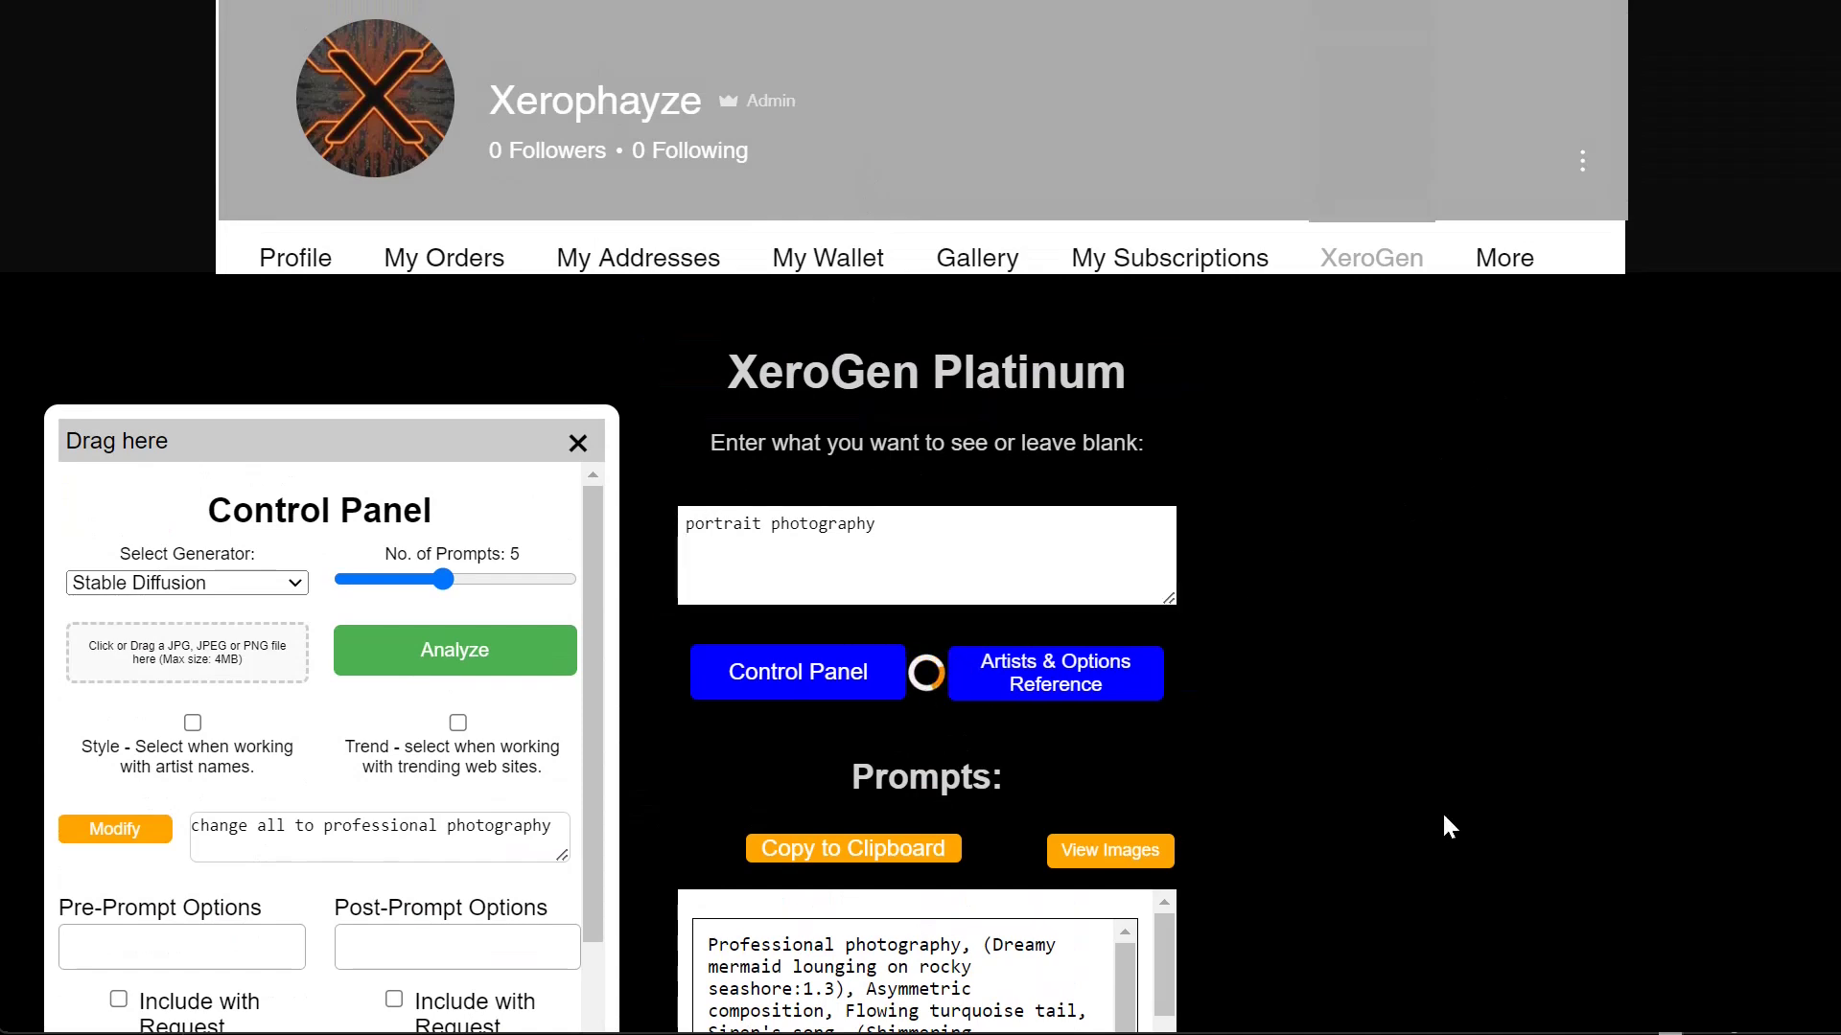
Replace "castle" in Forge's txt2img prompt with XeroGen's elderly man reading prompt, and remove the childrens Coloring Book style
scroll(1441, 809, "down", 3)
scroll(1264, 736, "down", 2)
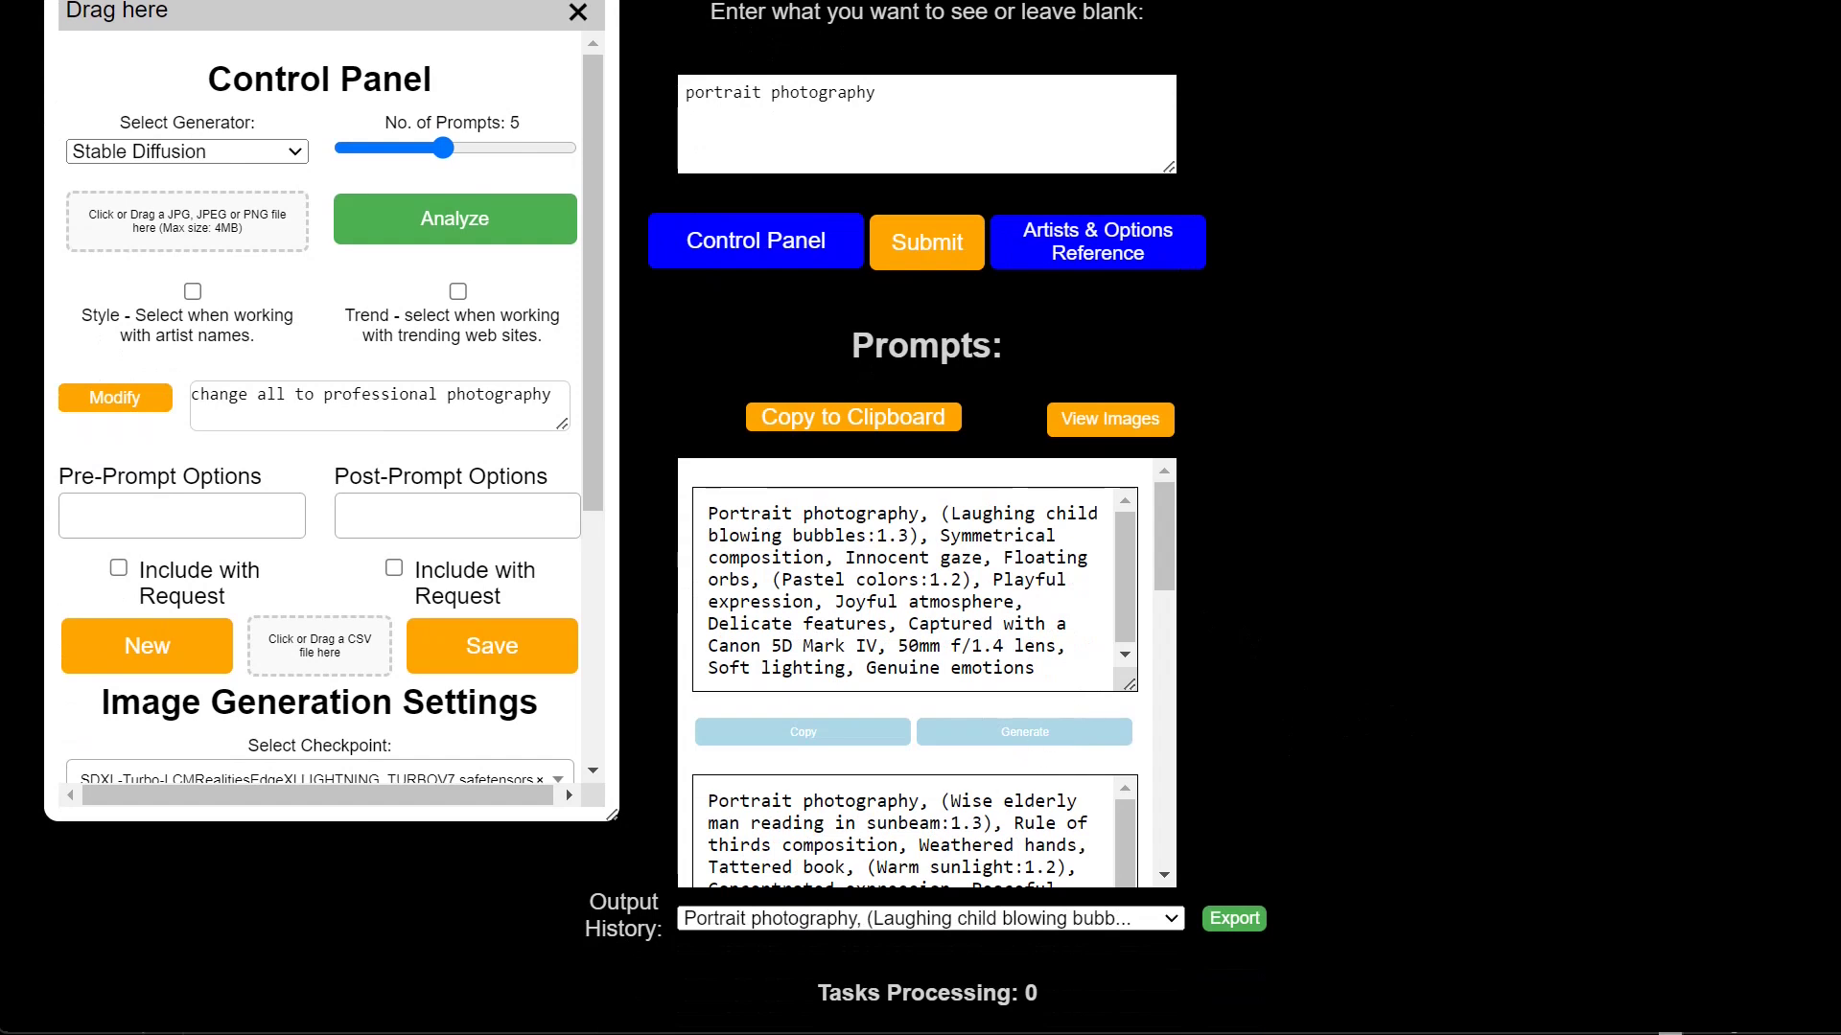
scroll(1124, 711, "down", 2)
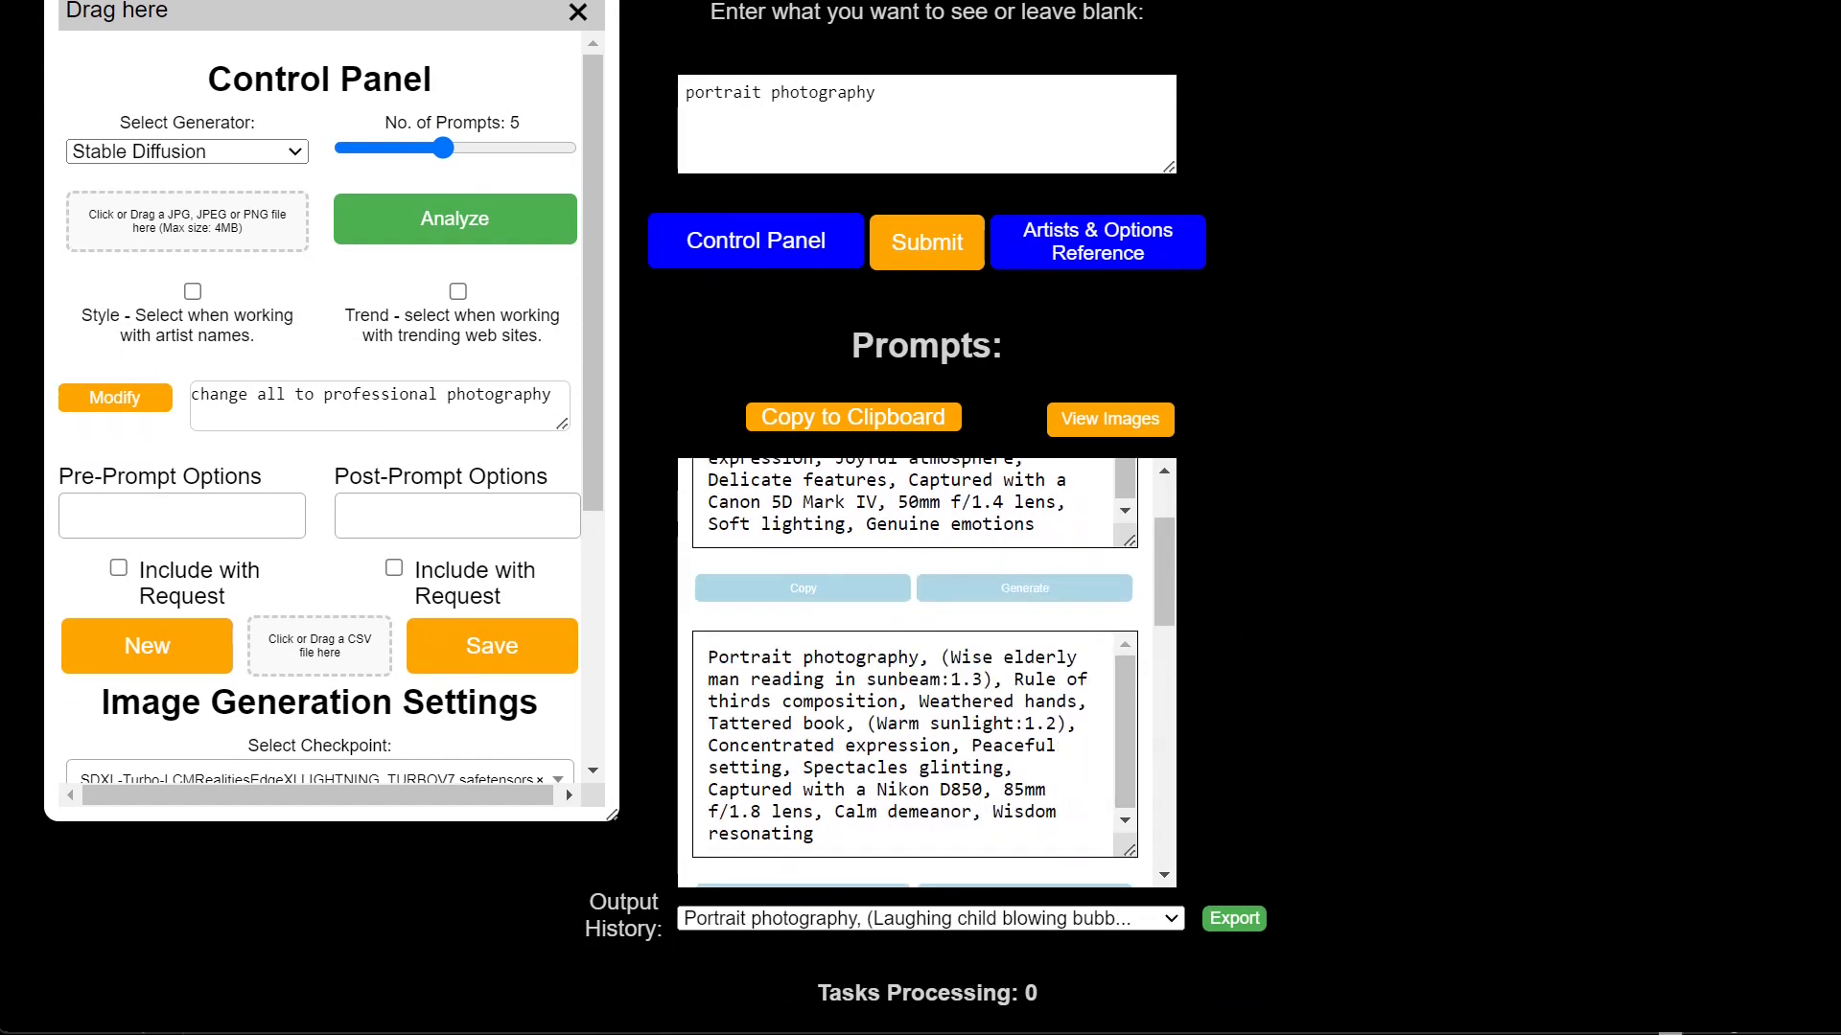
scroll(1157, 667, "down", 2)
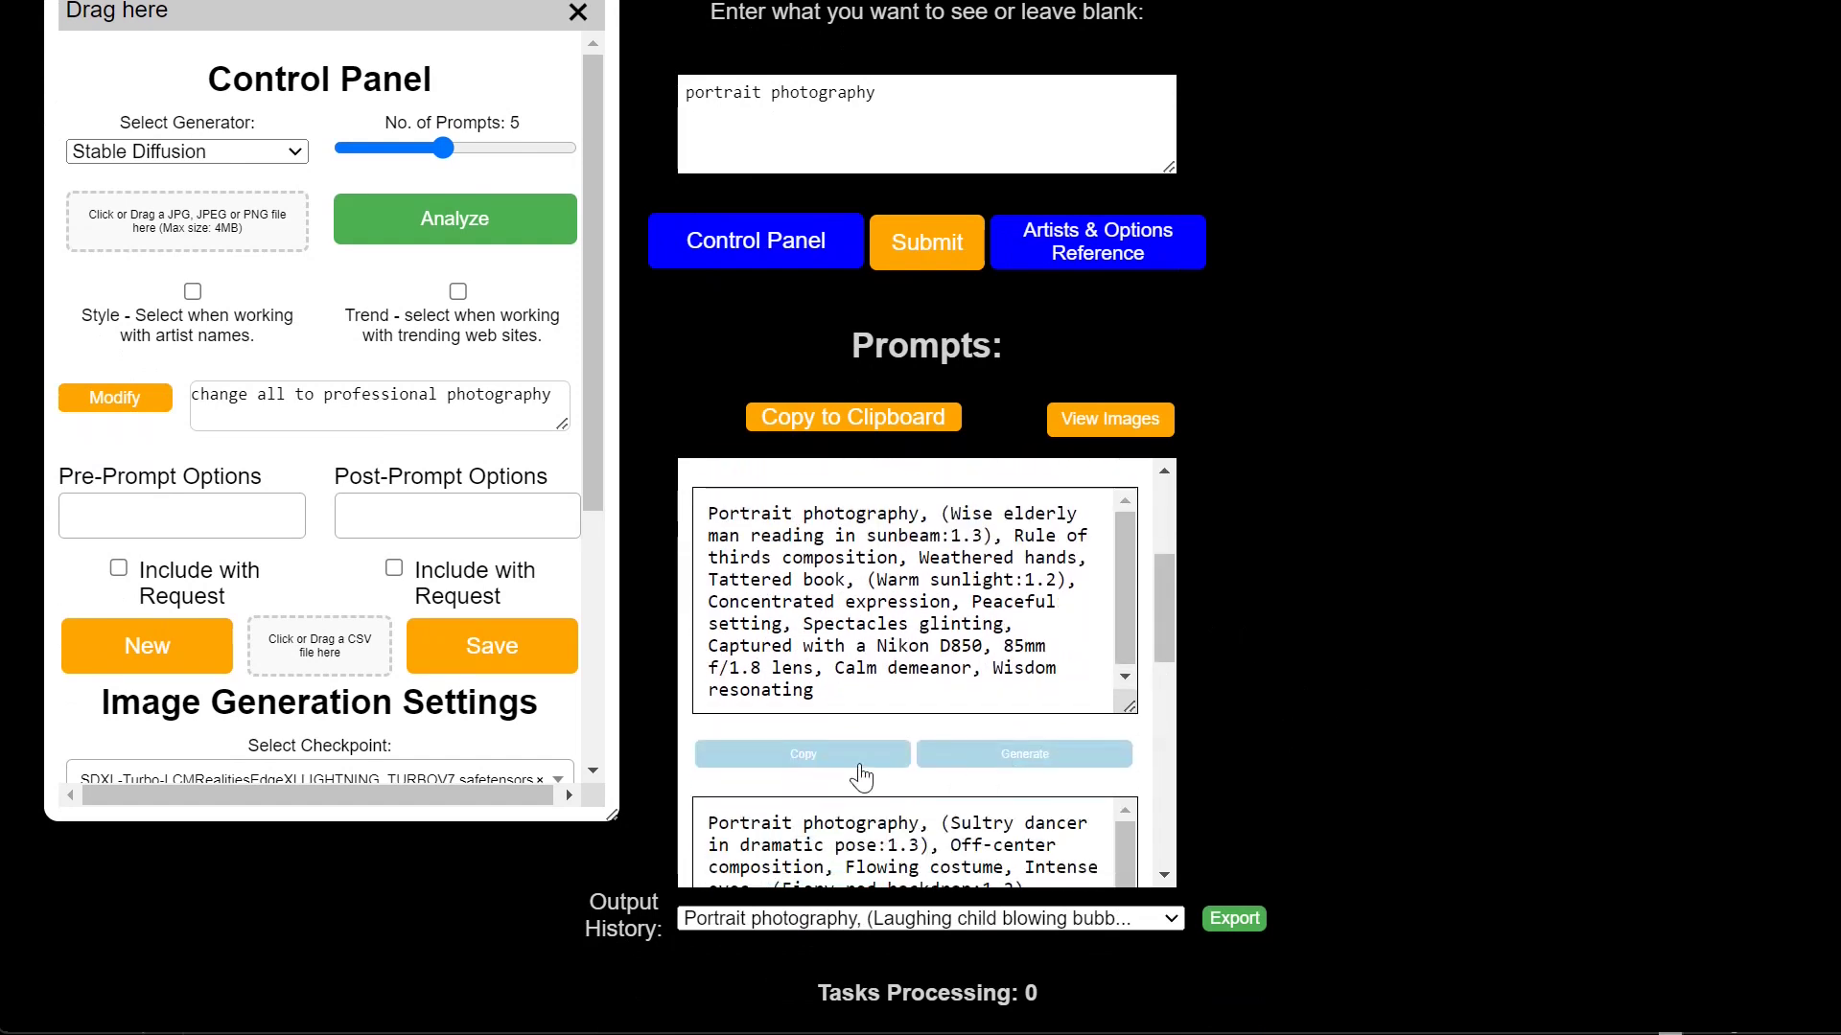
left_click(850, 757)
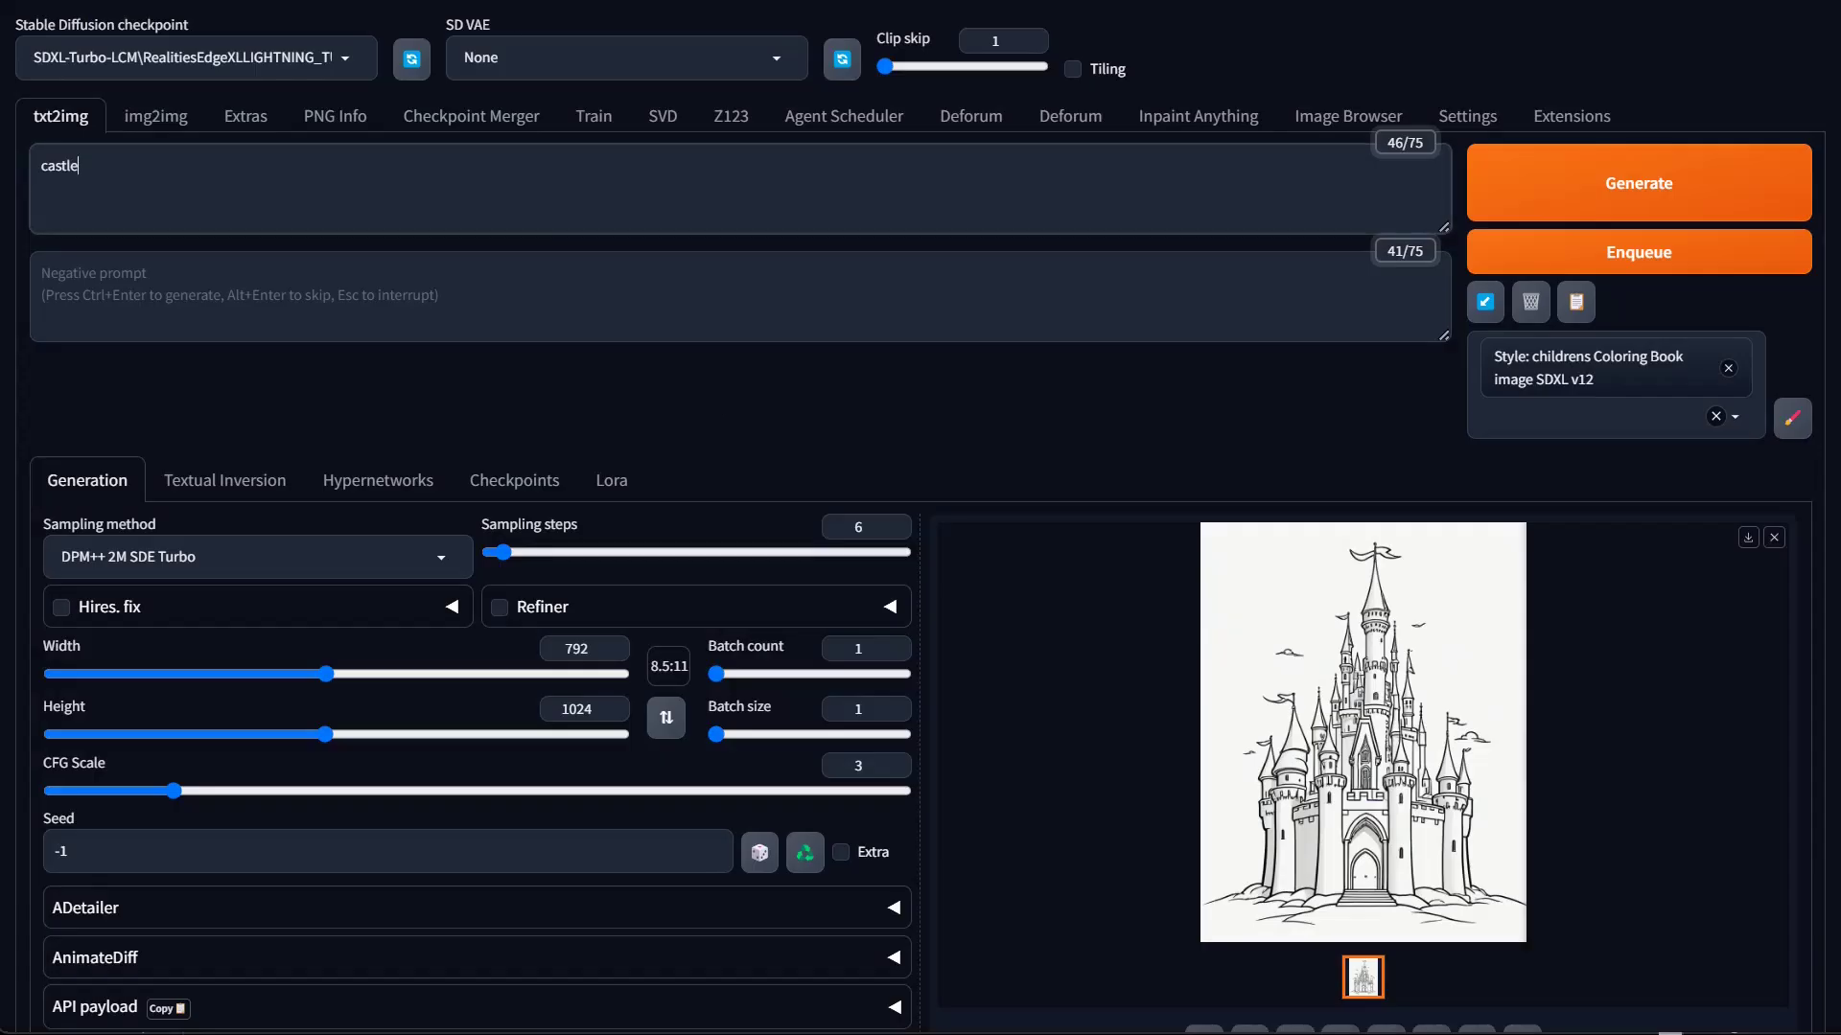
key("ctrl+v")
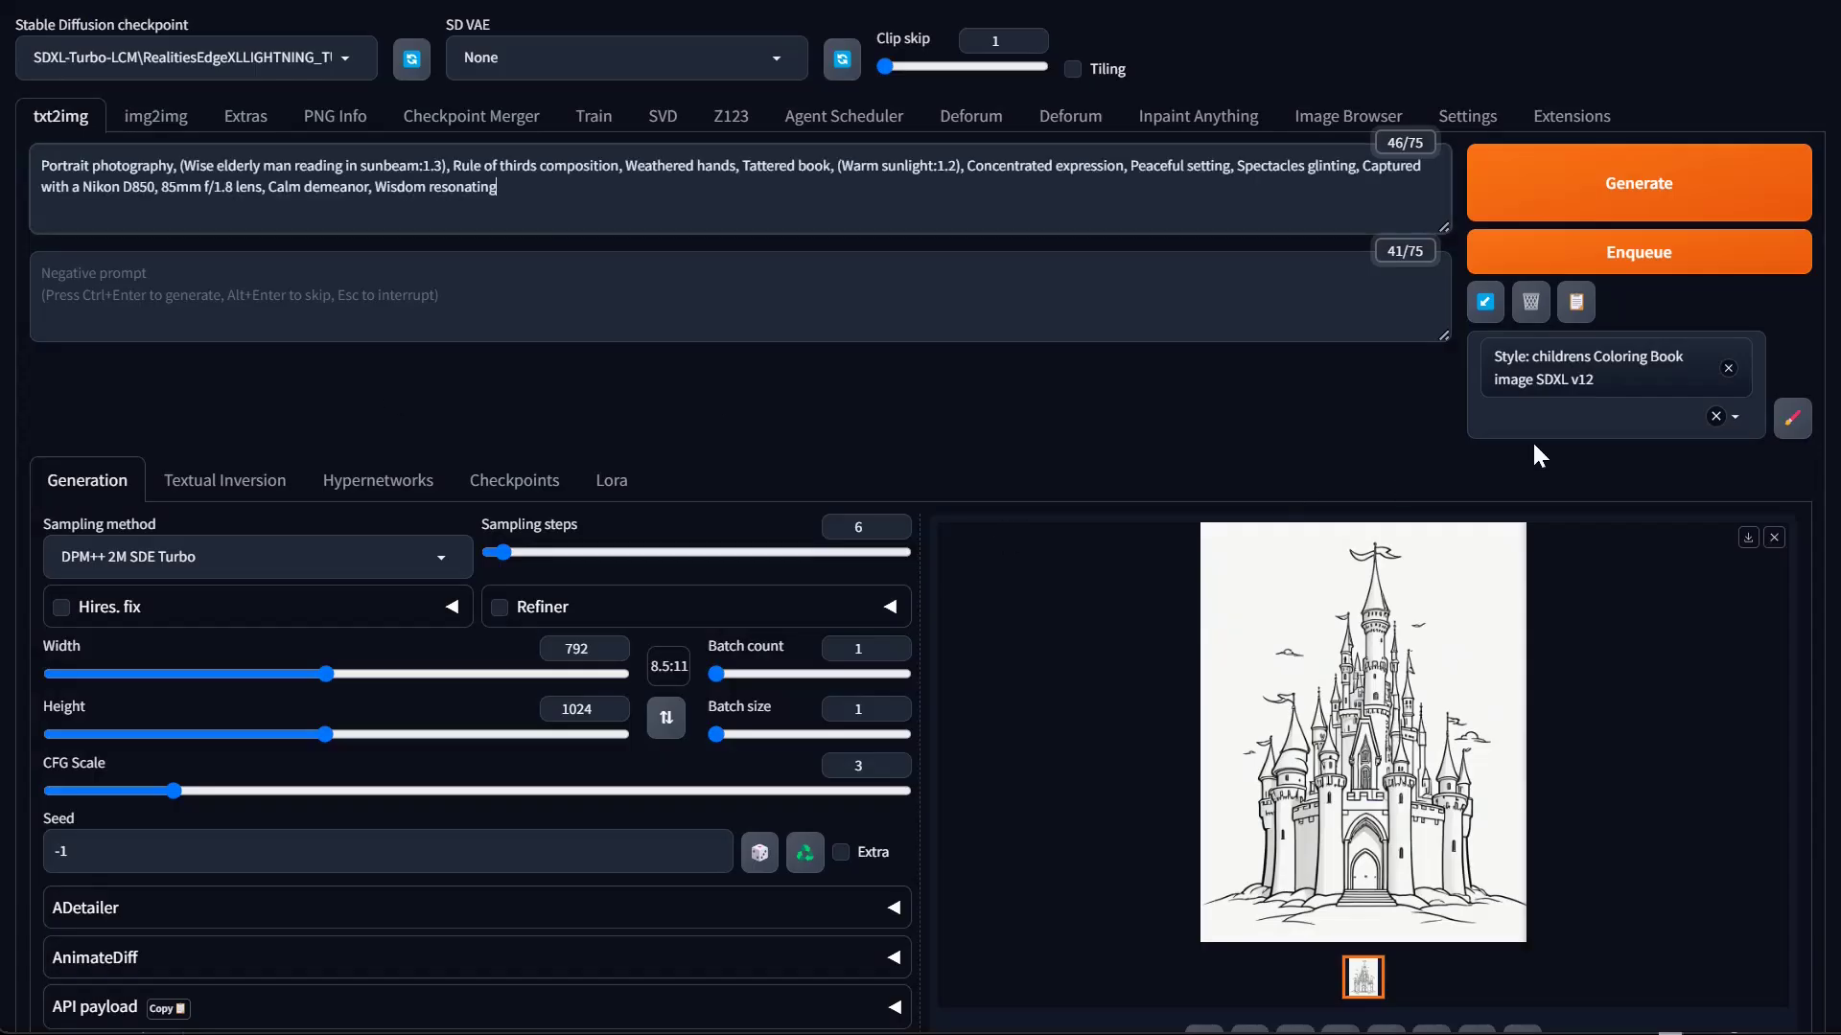
left_click(1727, 368)
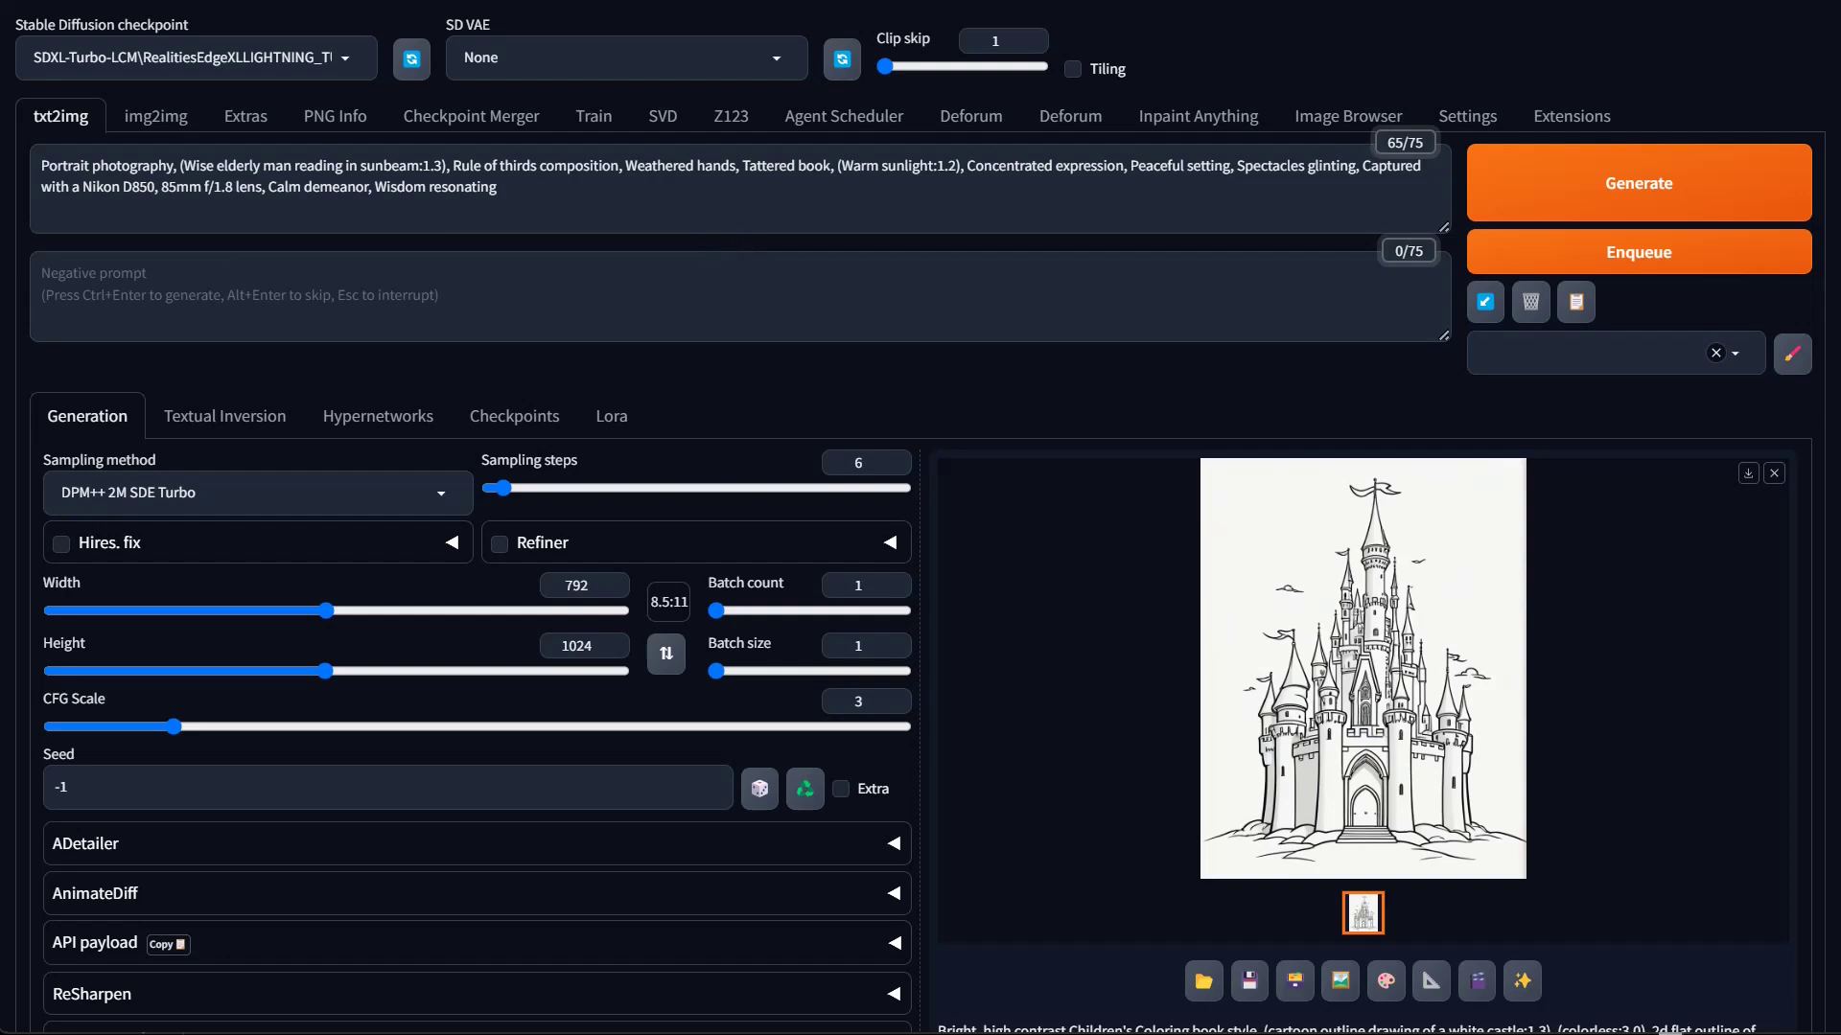
Examine the prompt's structure by highlighting its medium, weighted subject, warm sunlight weighting, camera and lens details, and closing mood
left_click_drag(40, 165, 184, 164)
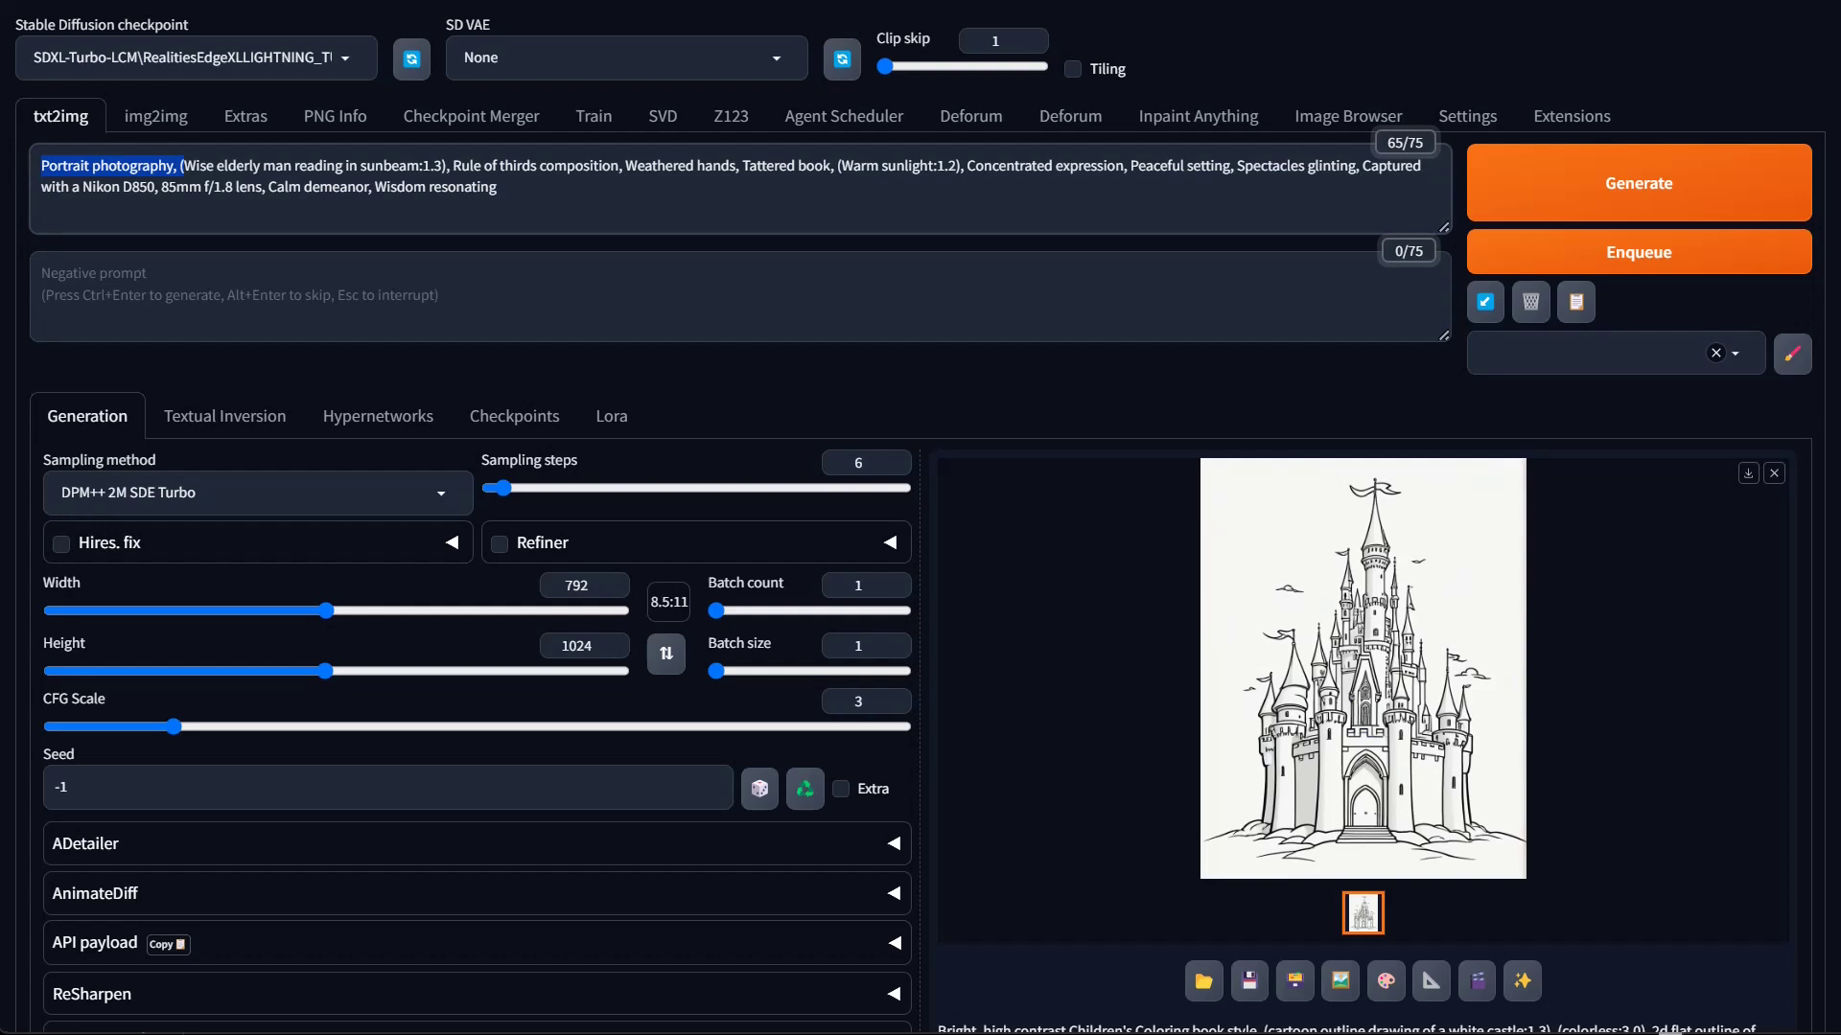
left_click(41, 166)
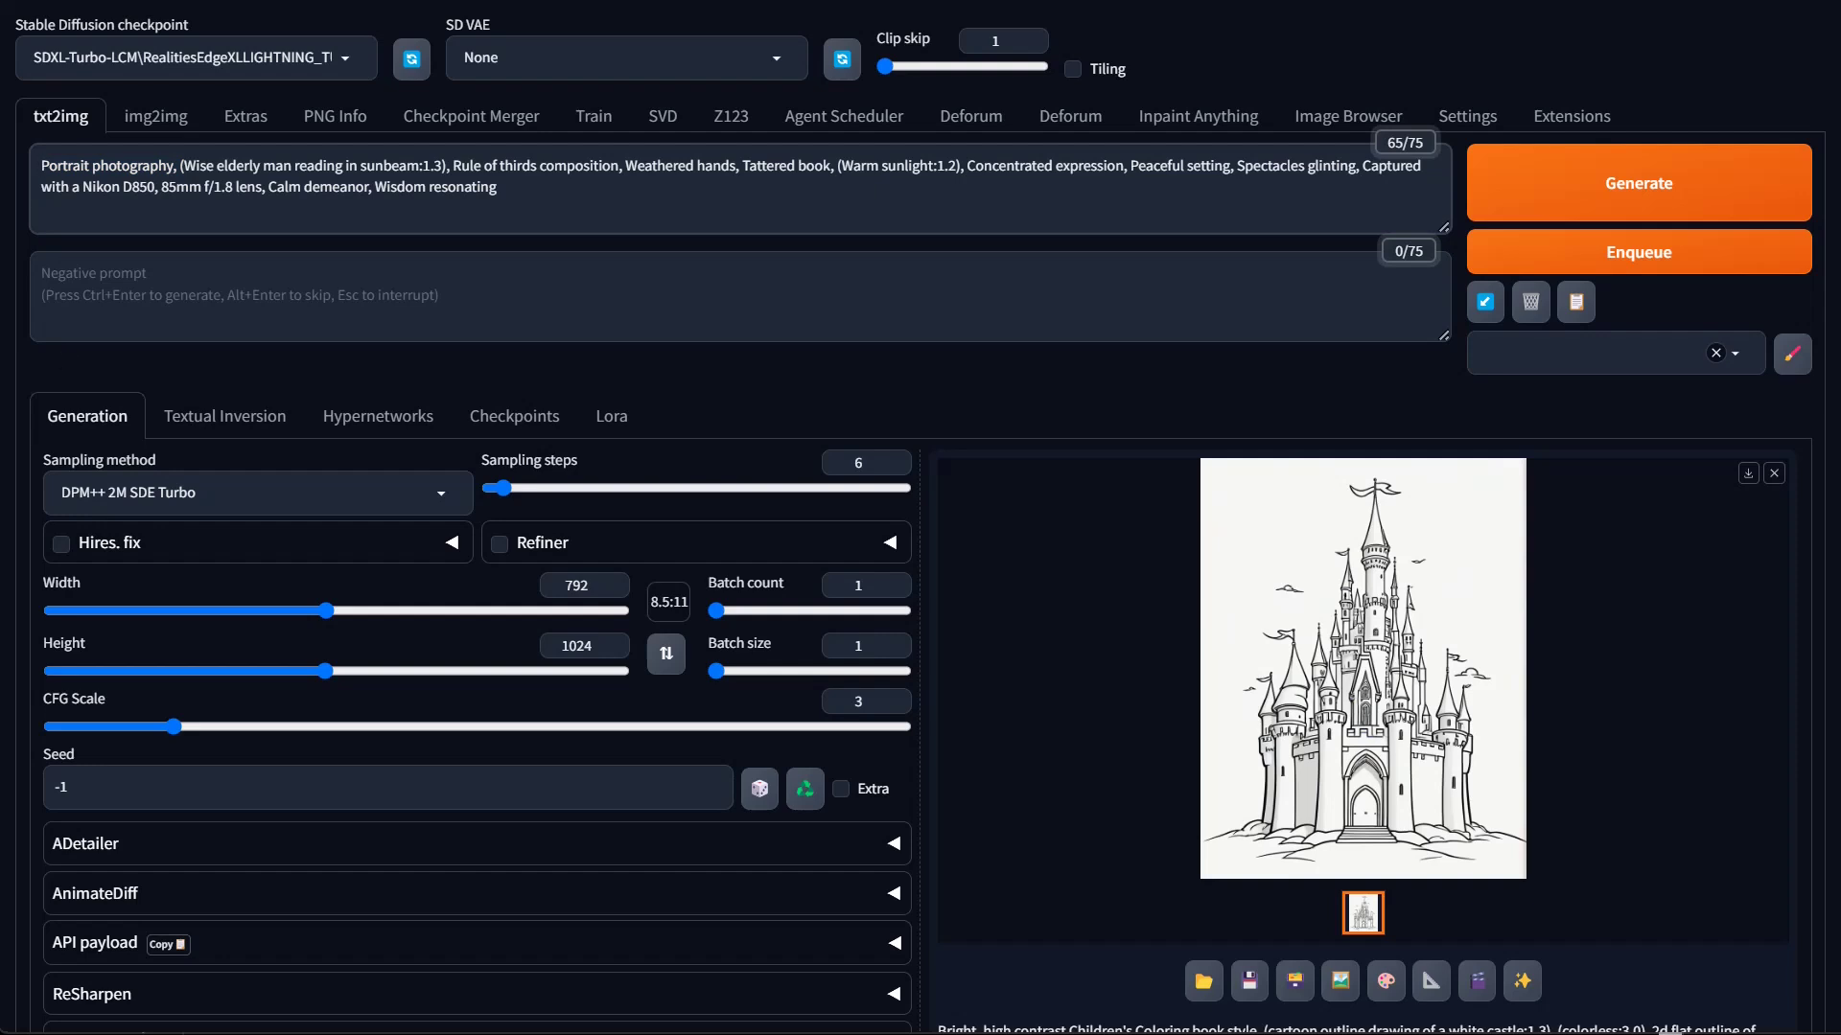
left_click_drag(92, 166, 180, 166)
left_click(168, 165)
left_click_drag(184, 166, 445, 166)
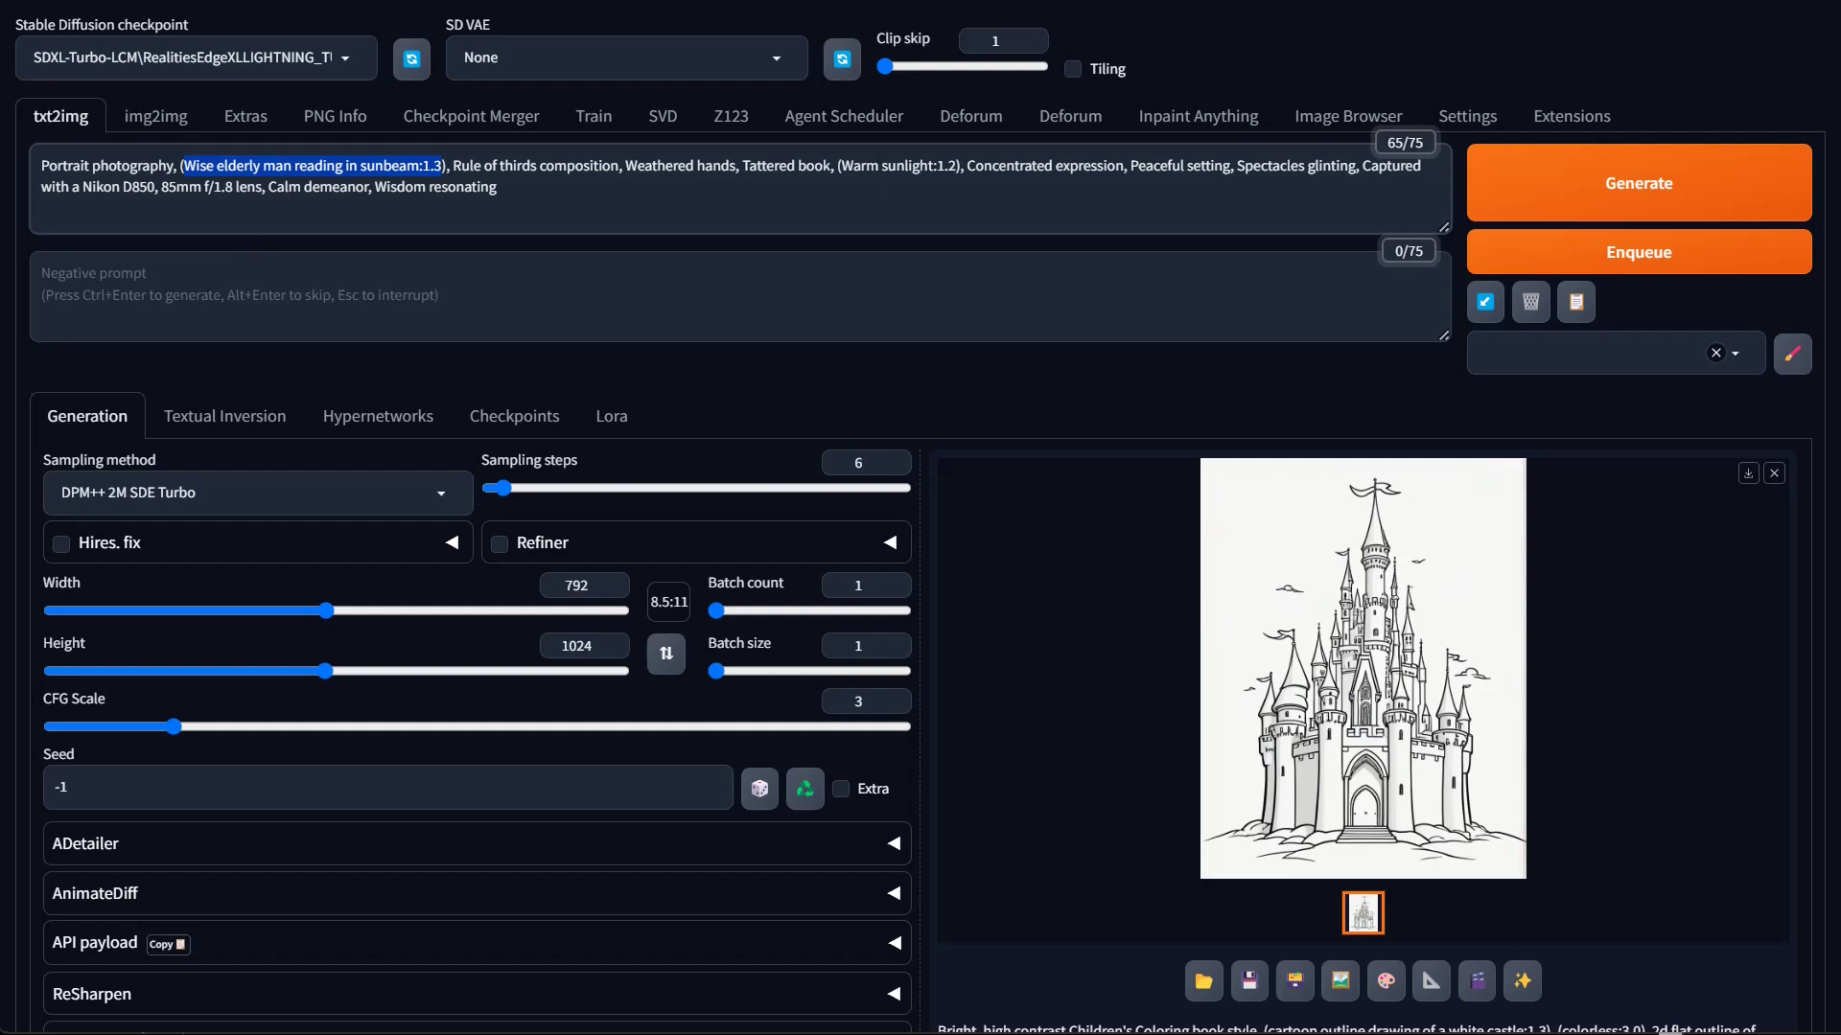
left_click(453, 166)
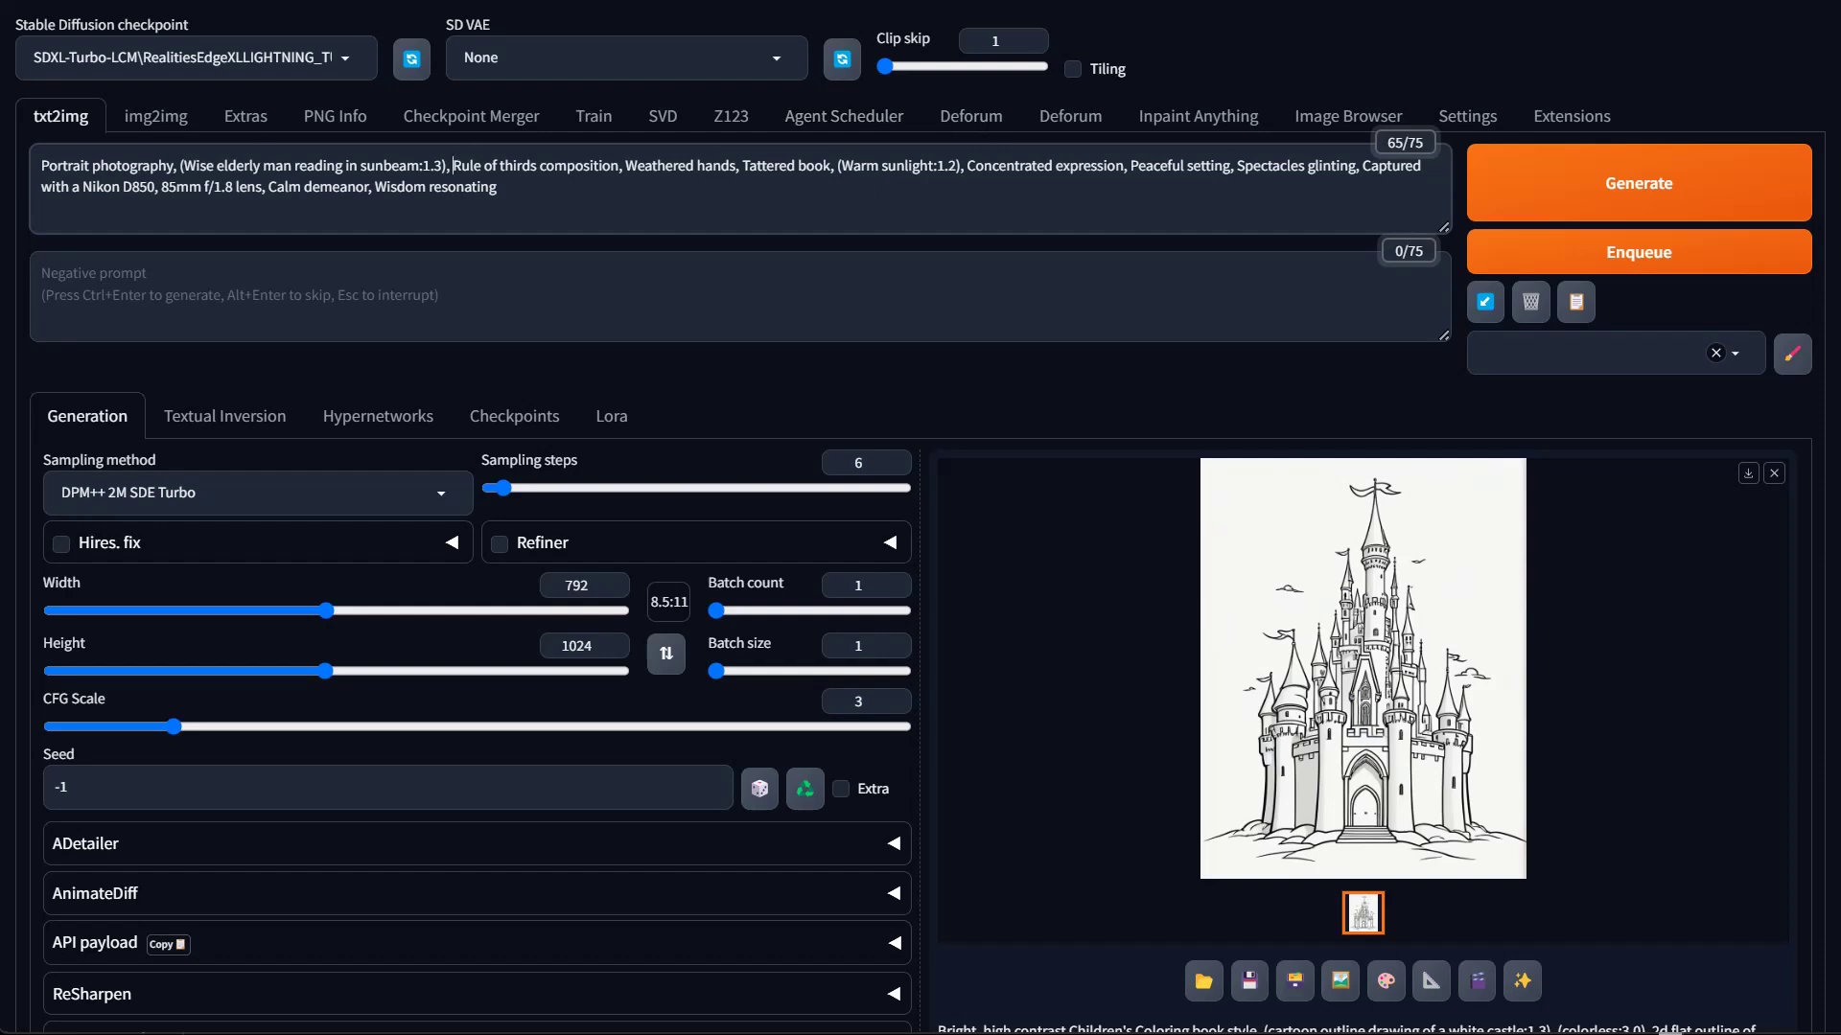
left_click_drag(184, 165, 422, 165)
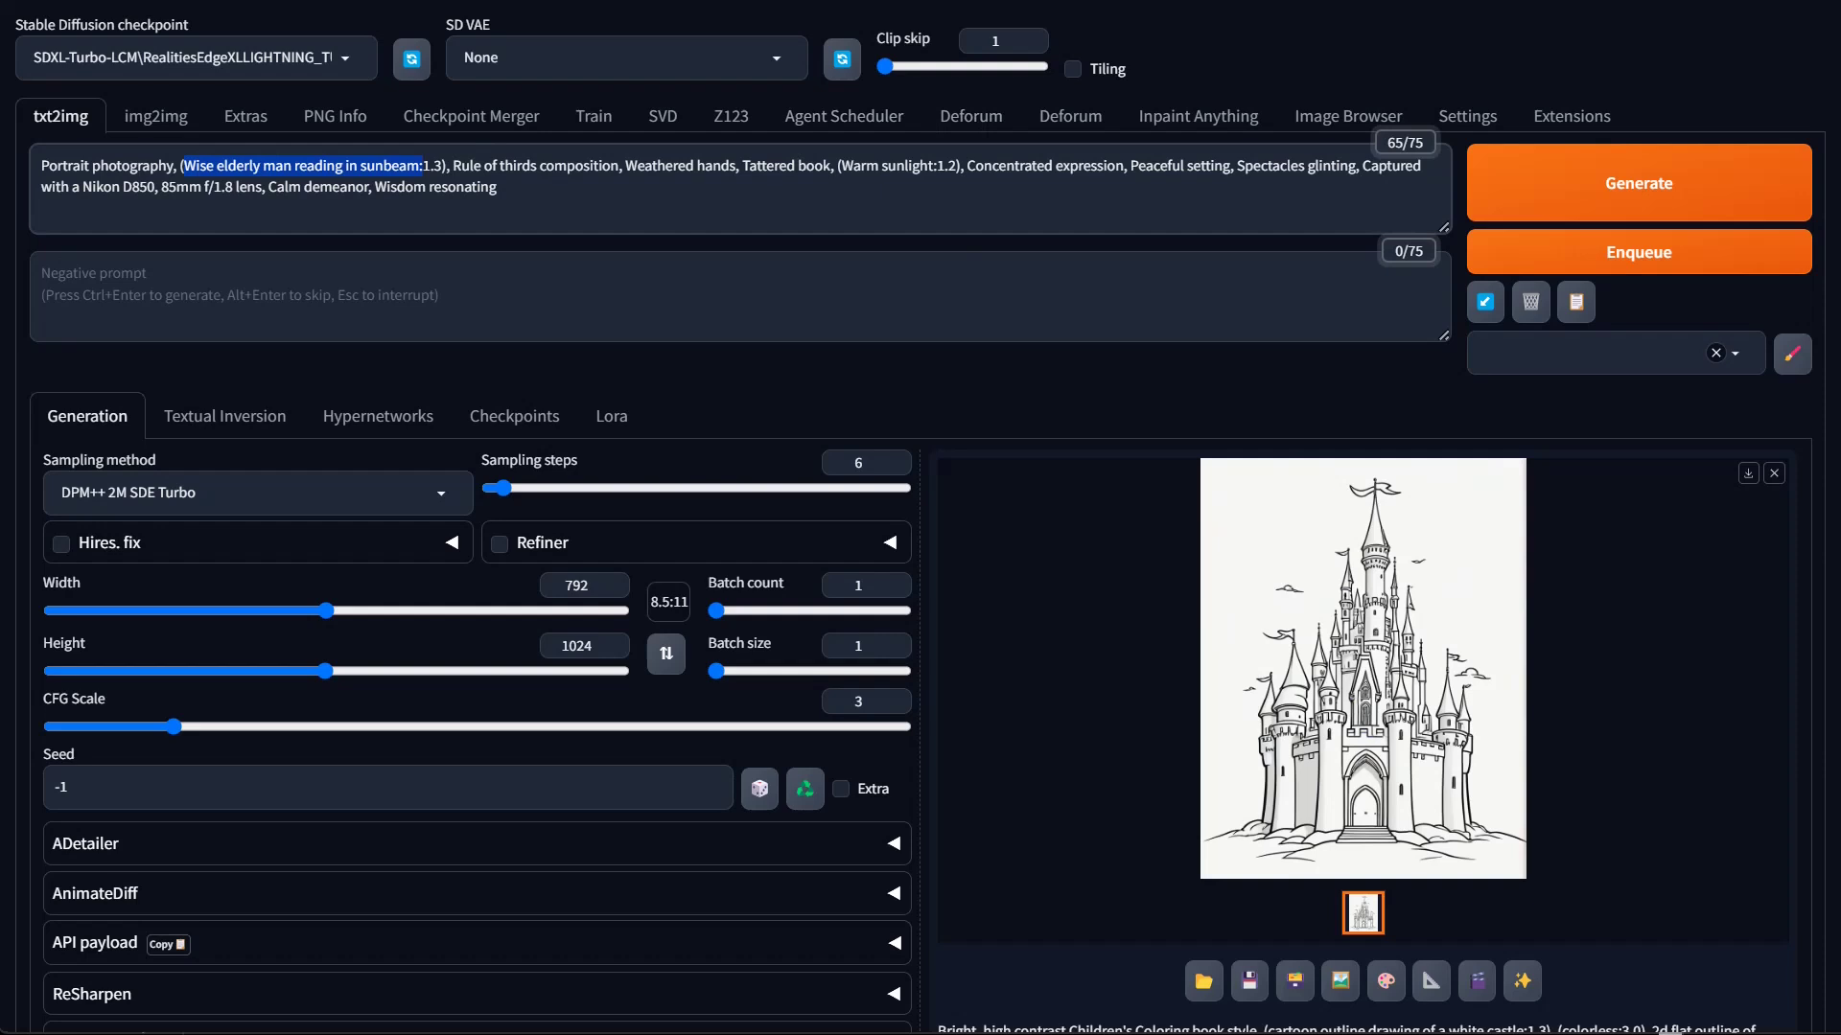
left_click_drag(840, 165, 949, 165)
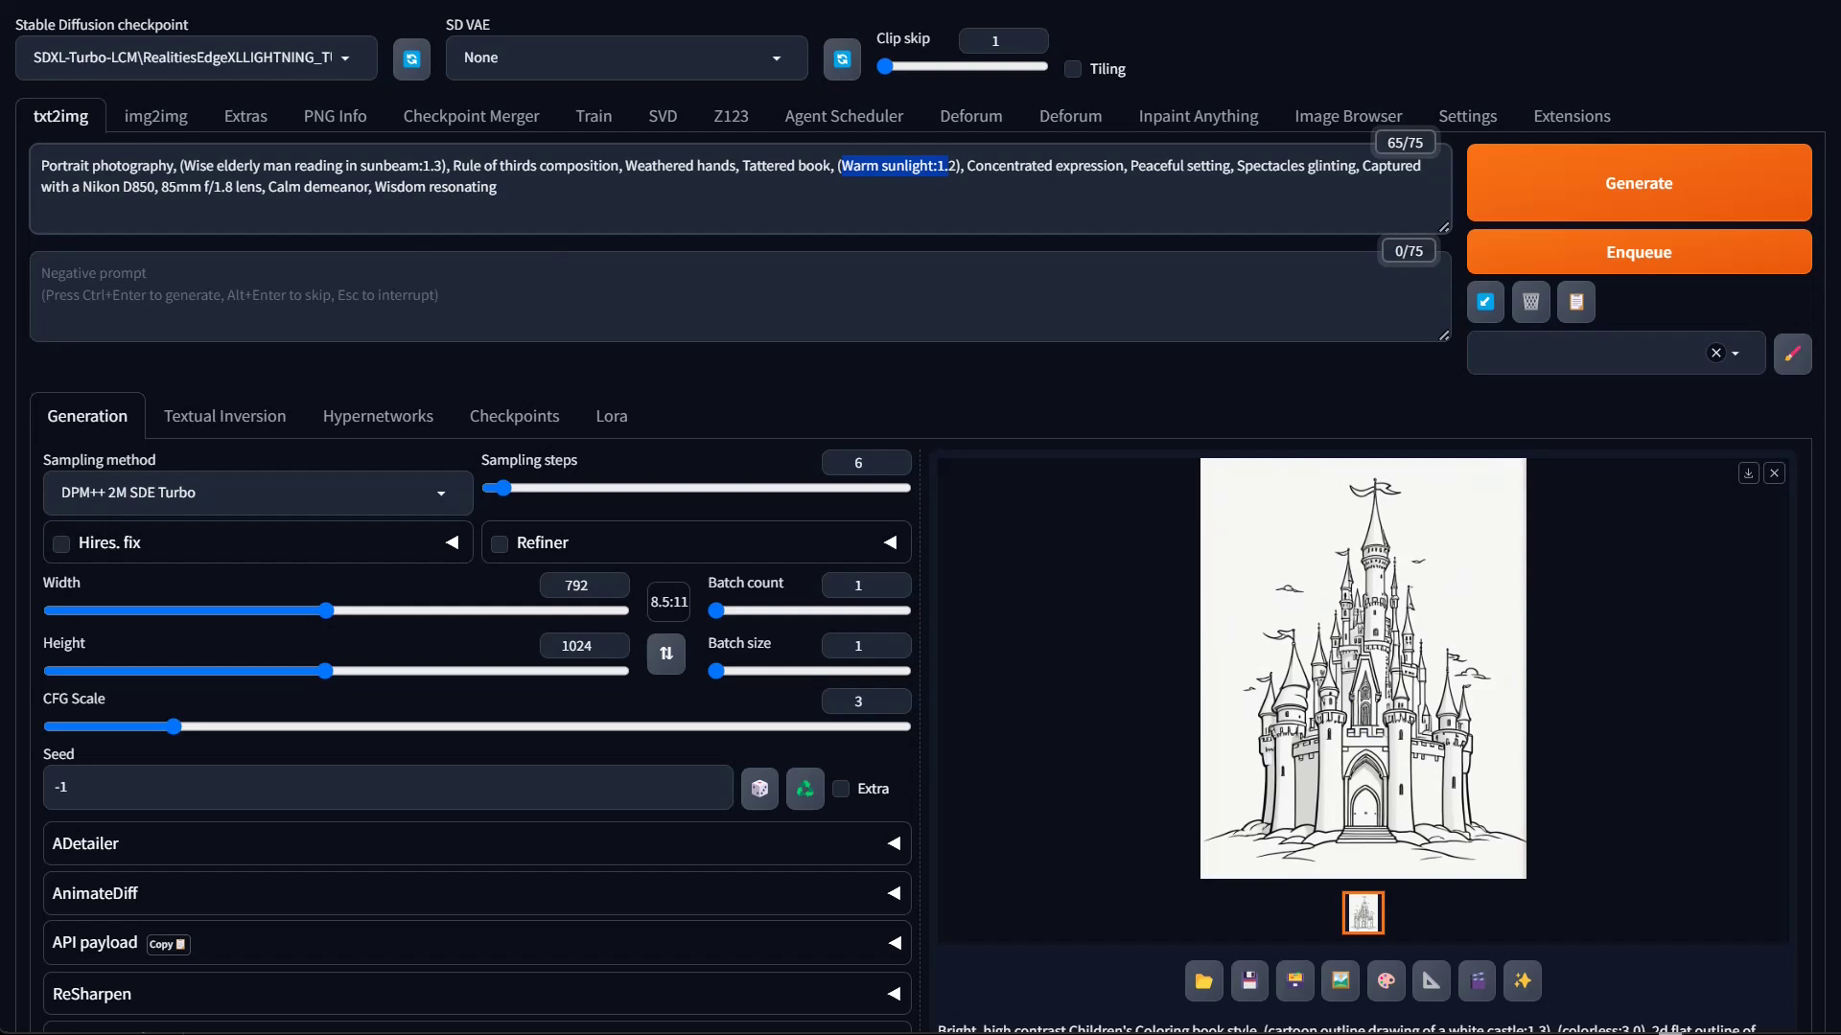
left_click(1193, 165)
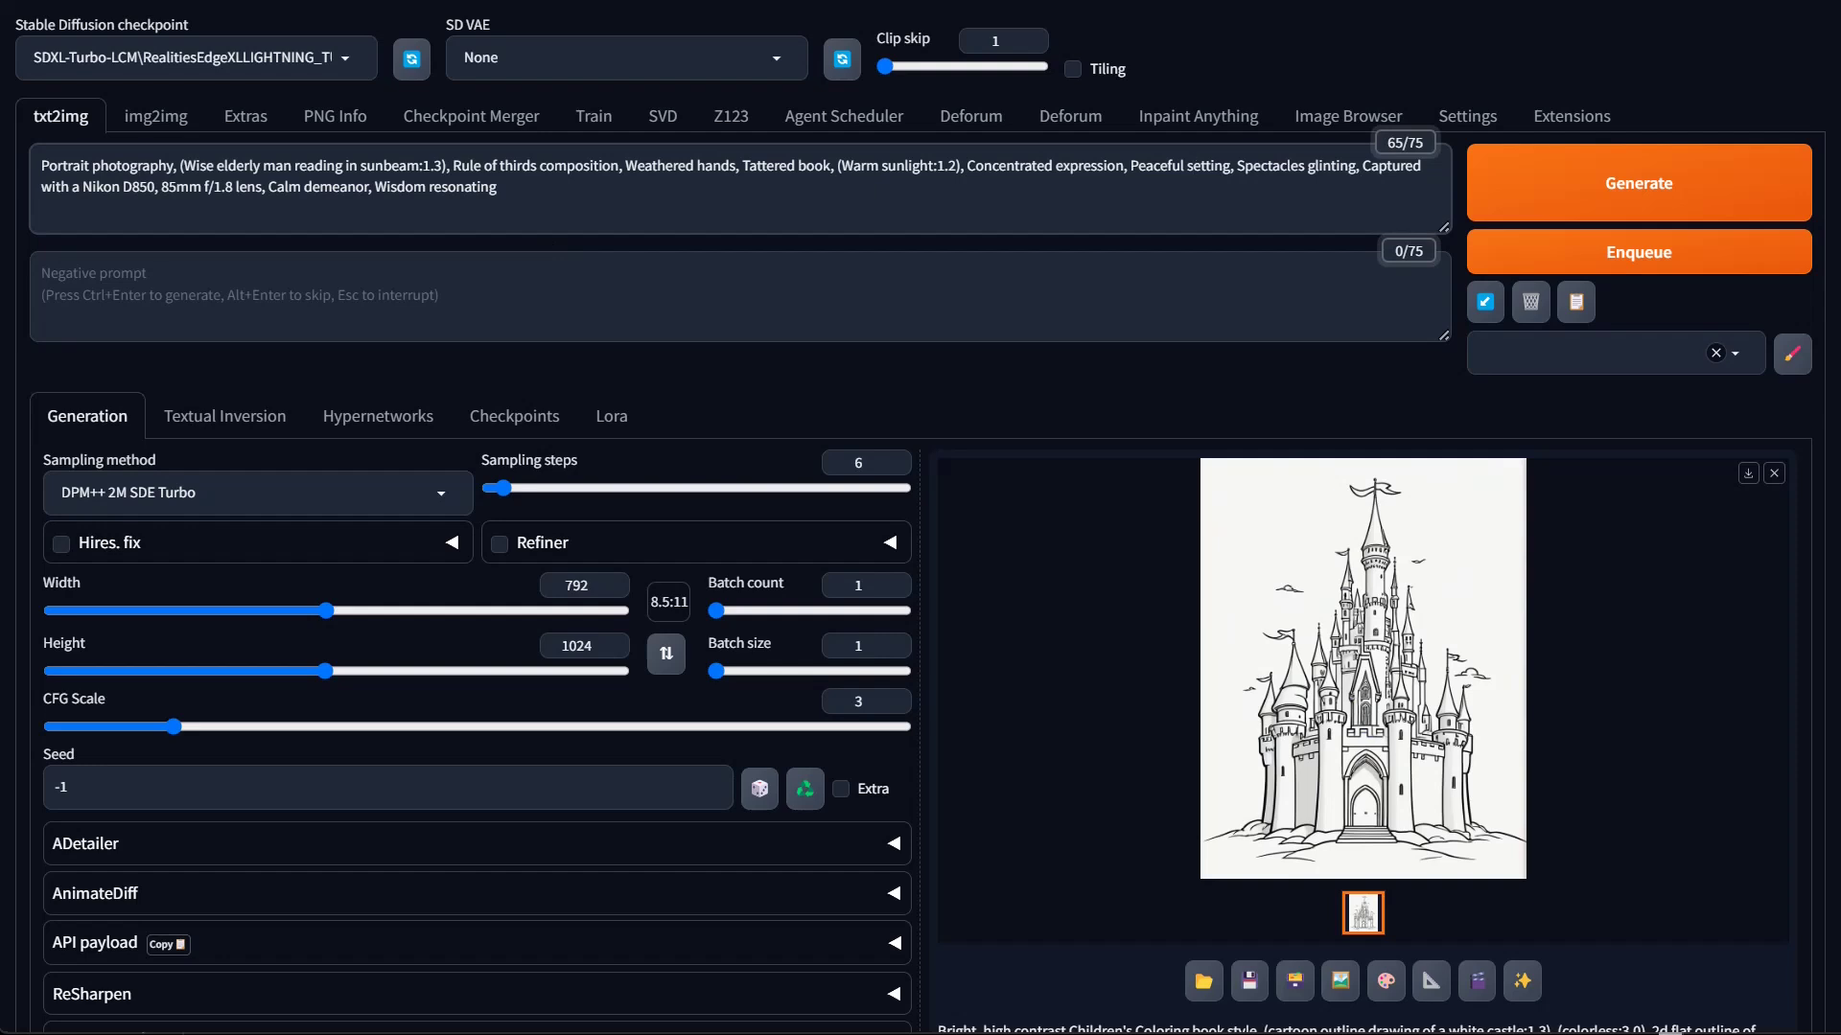
left_click_drag(82, 186, 369, 186)
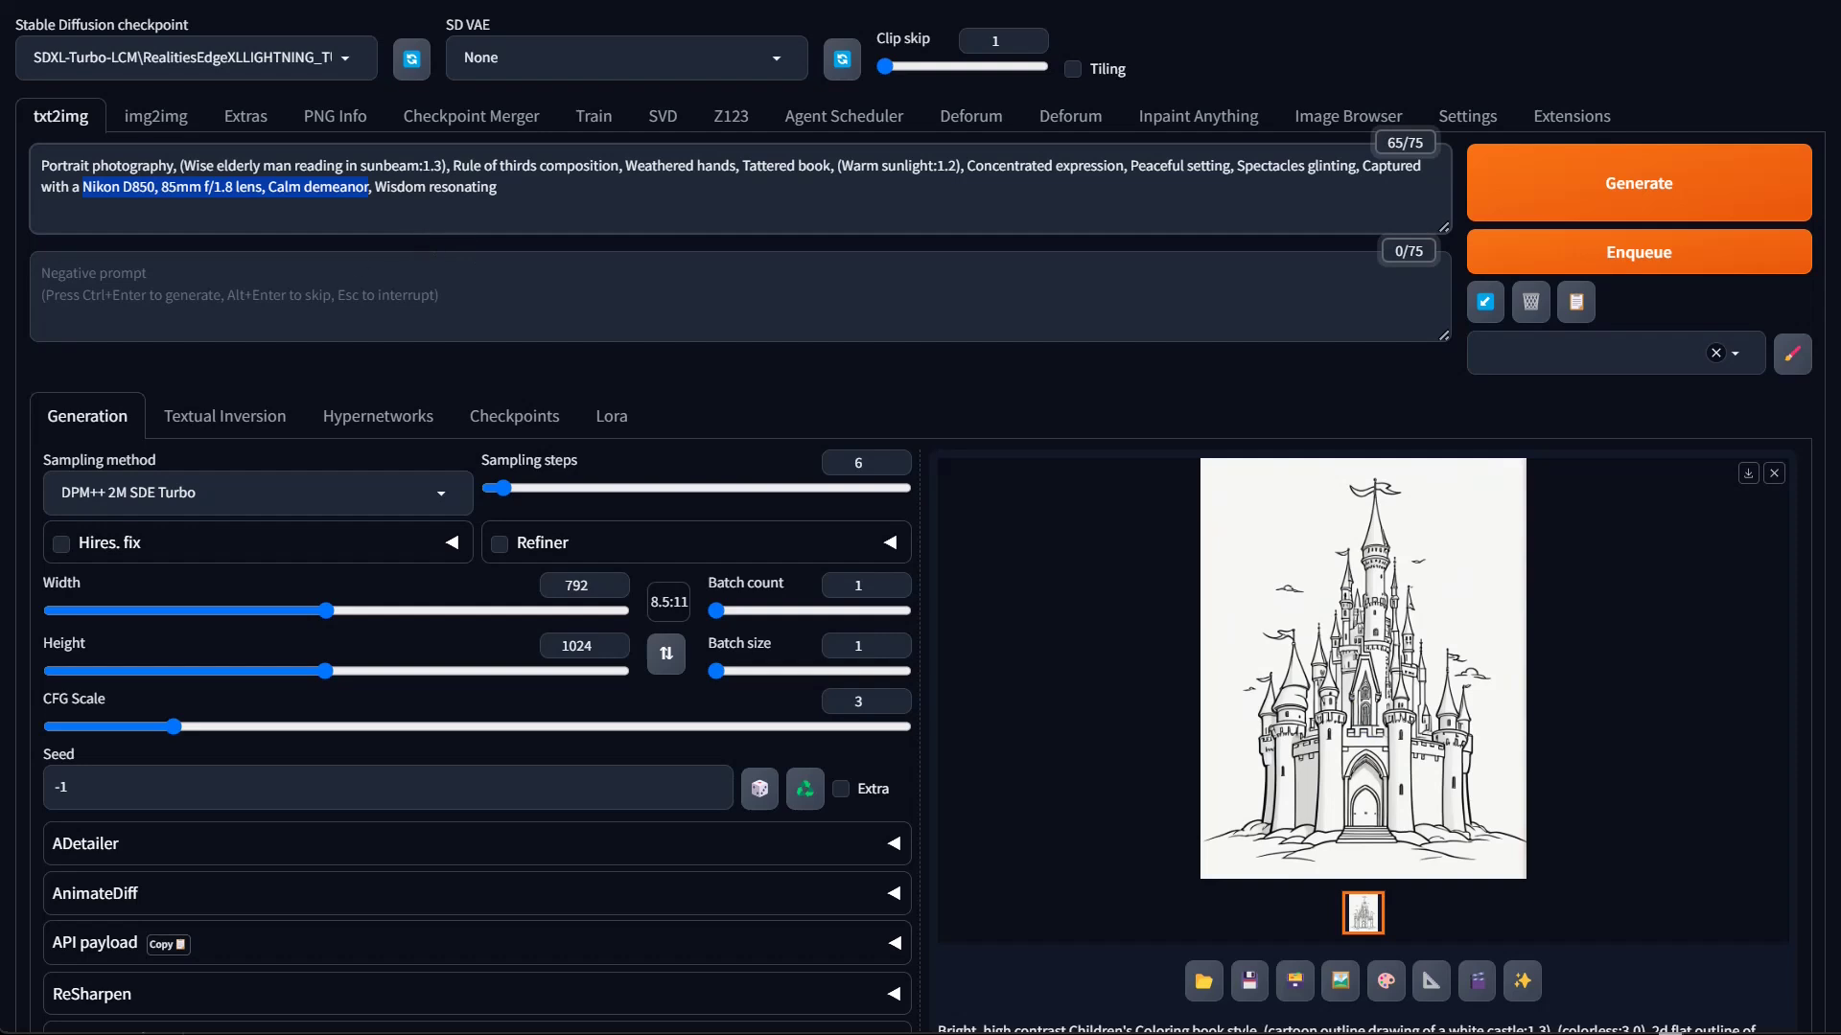
key("End")
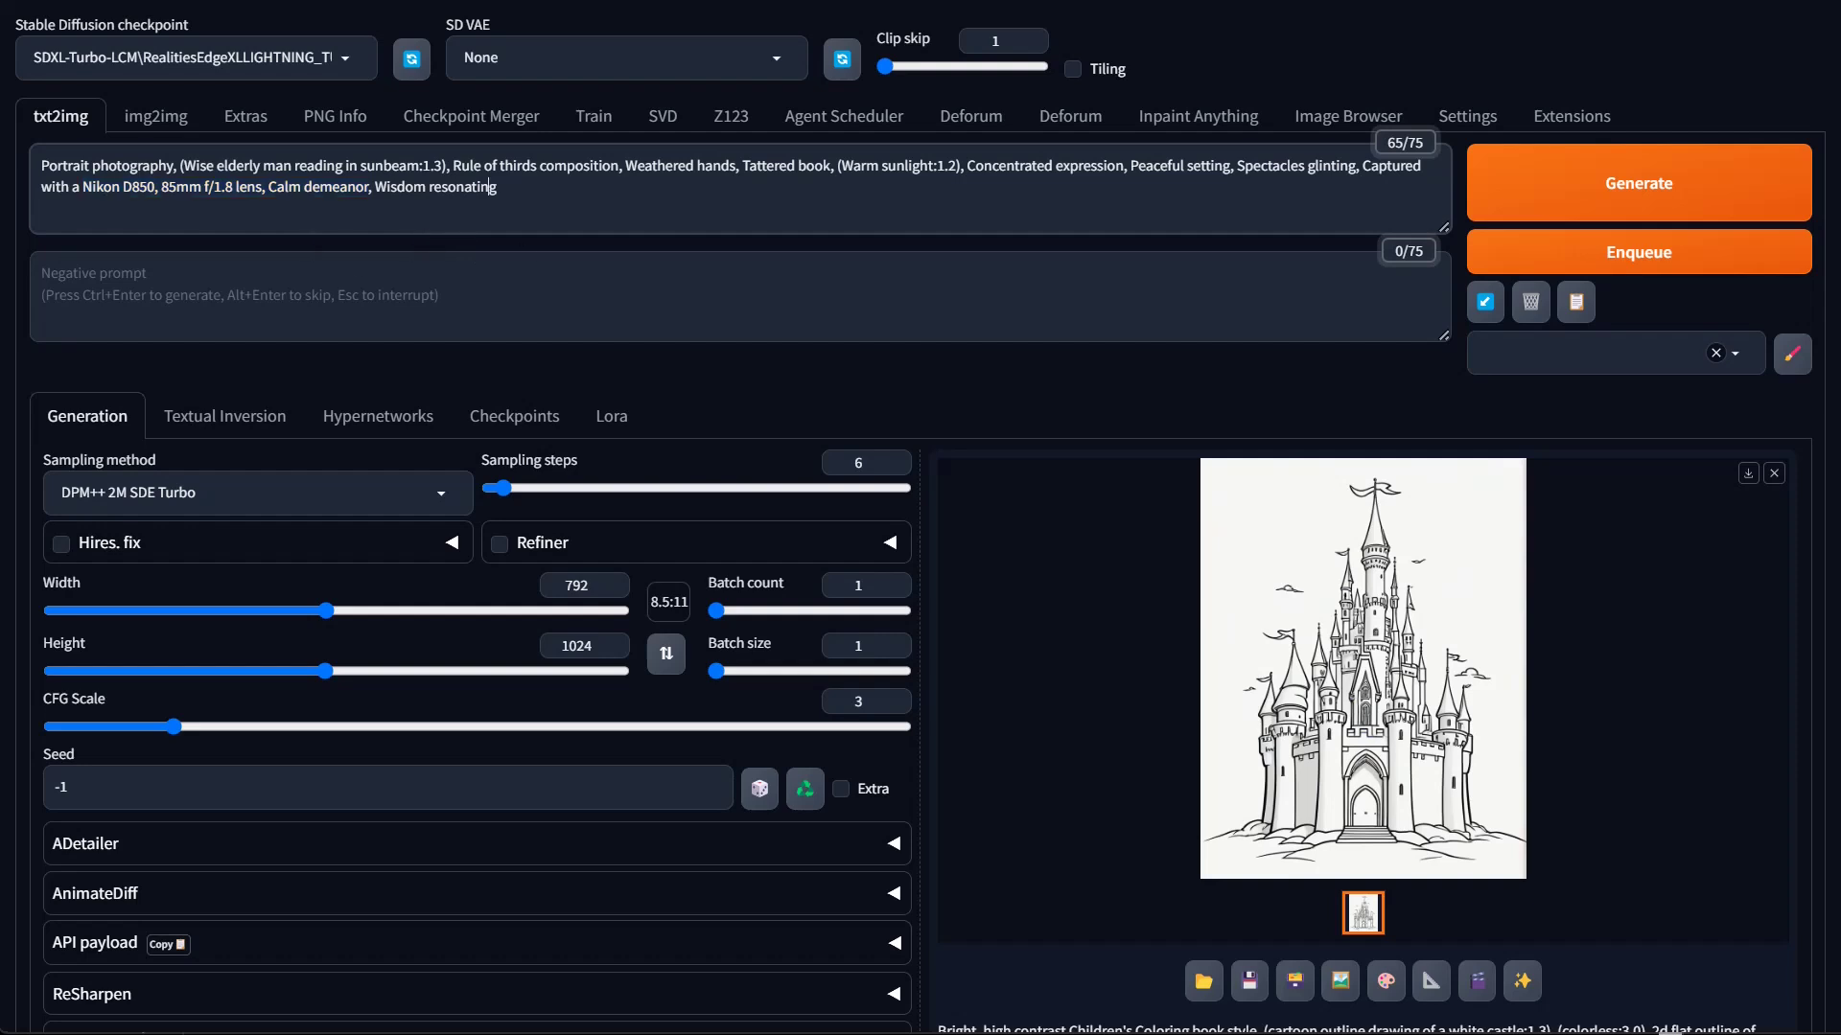
key("ctrl+shift+Left")
key("ctrl+shift+Left")
key("Right")
Generate the portrait of the elderly man reading, view it at full size, and close the enlarged view
left_click(1641, 192)
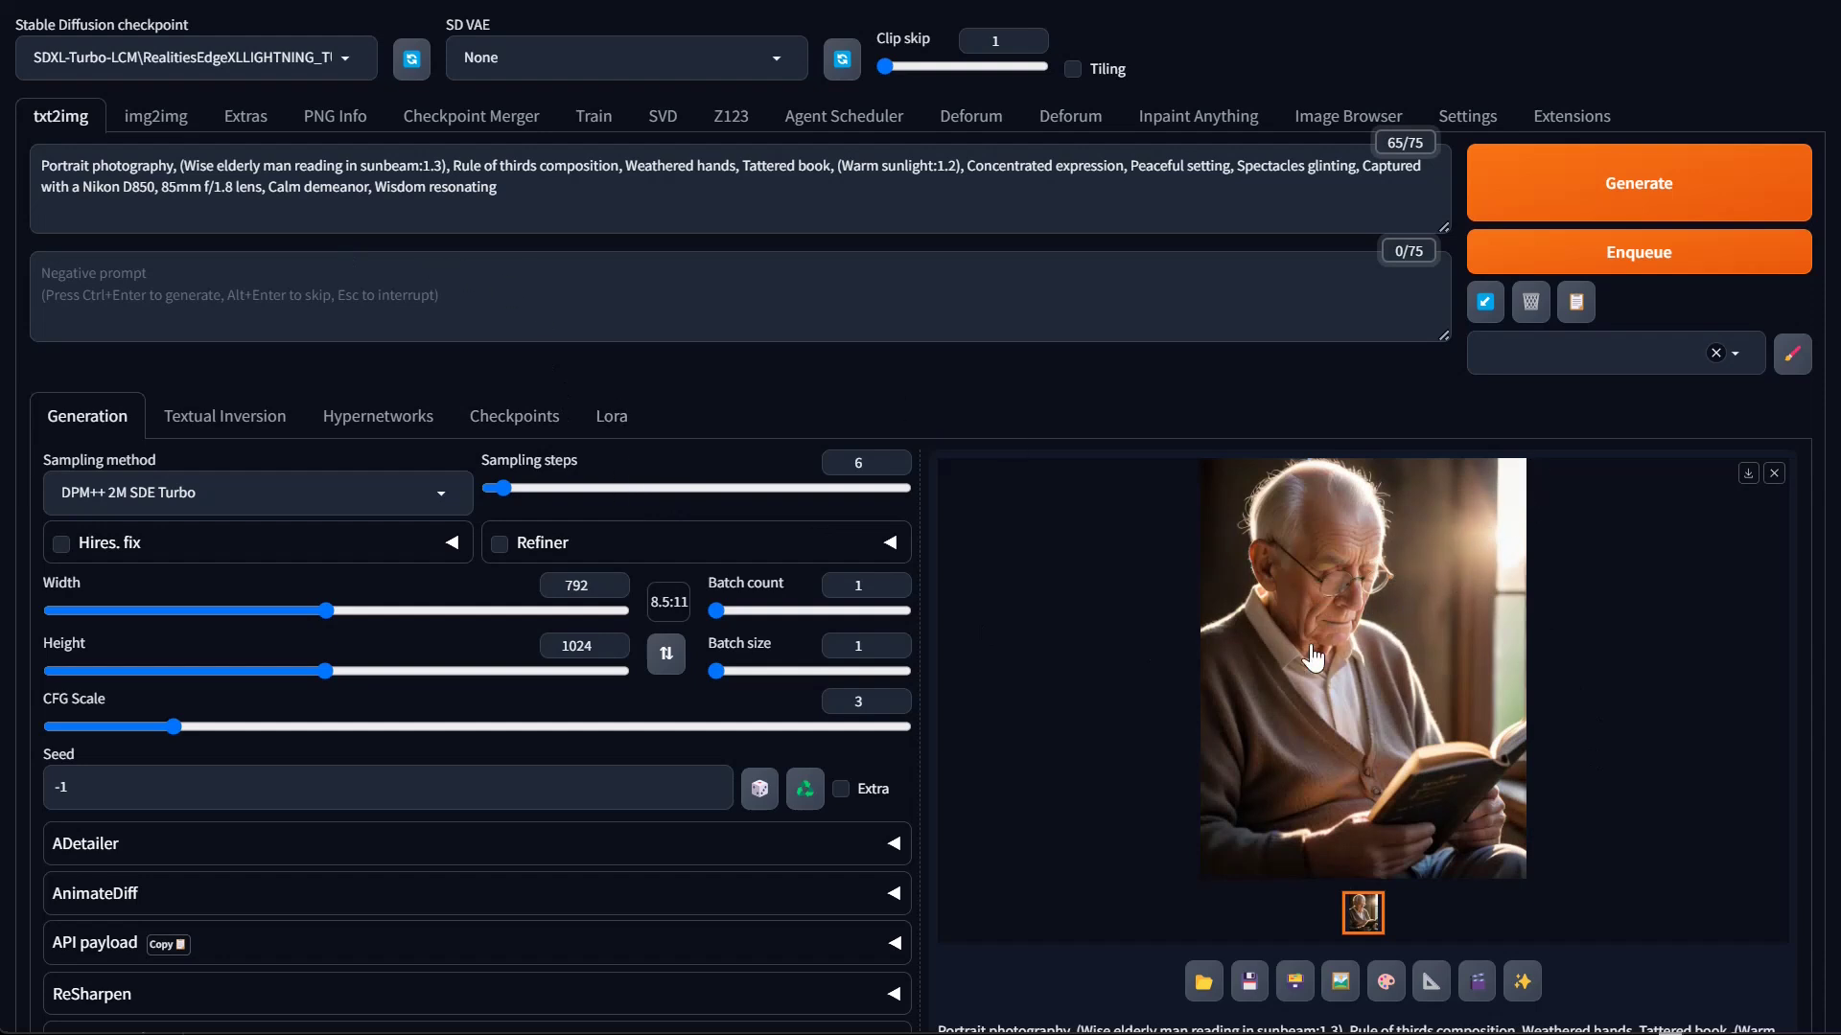
left_click(1417, 653)
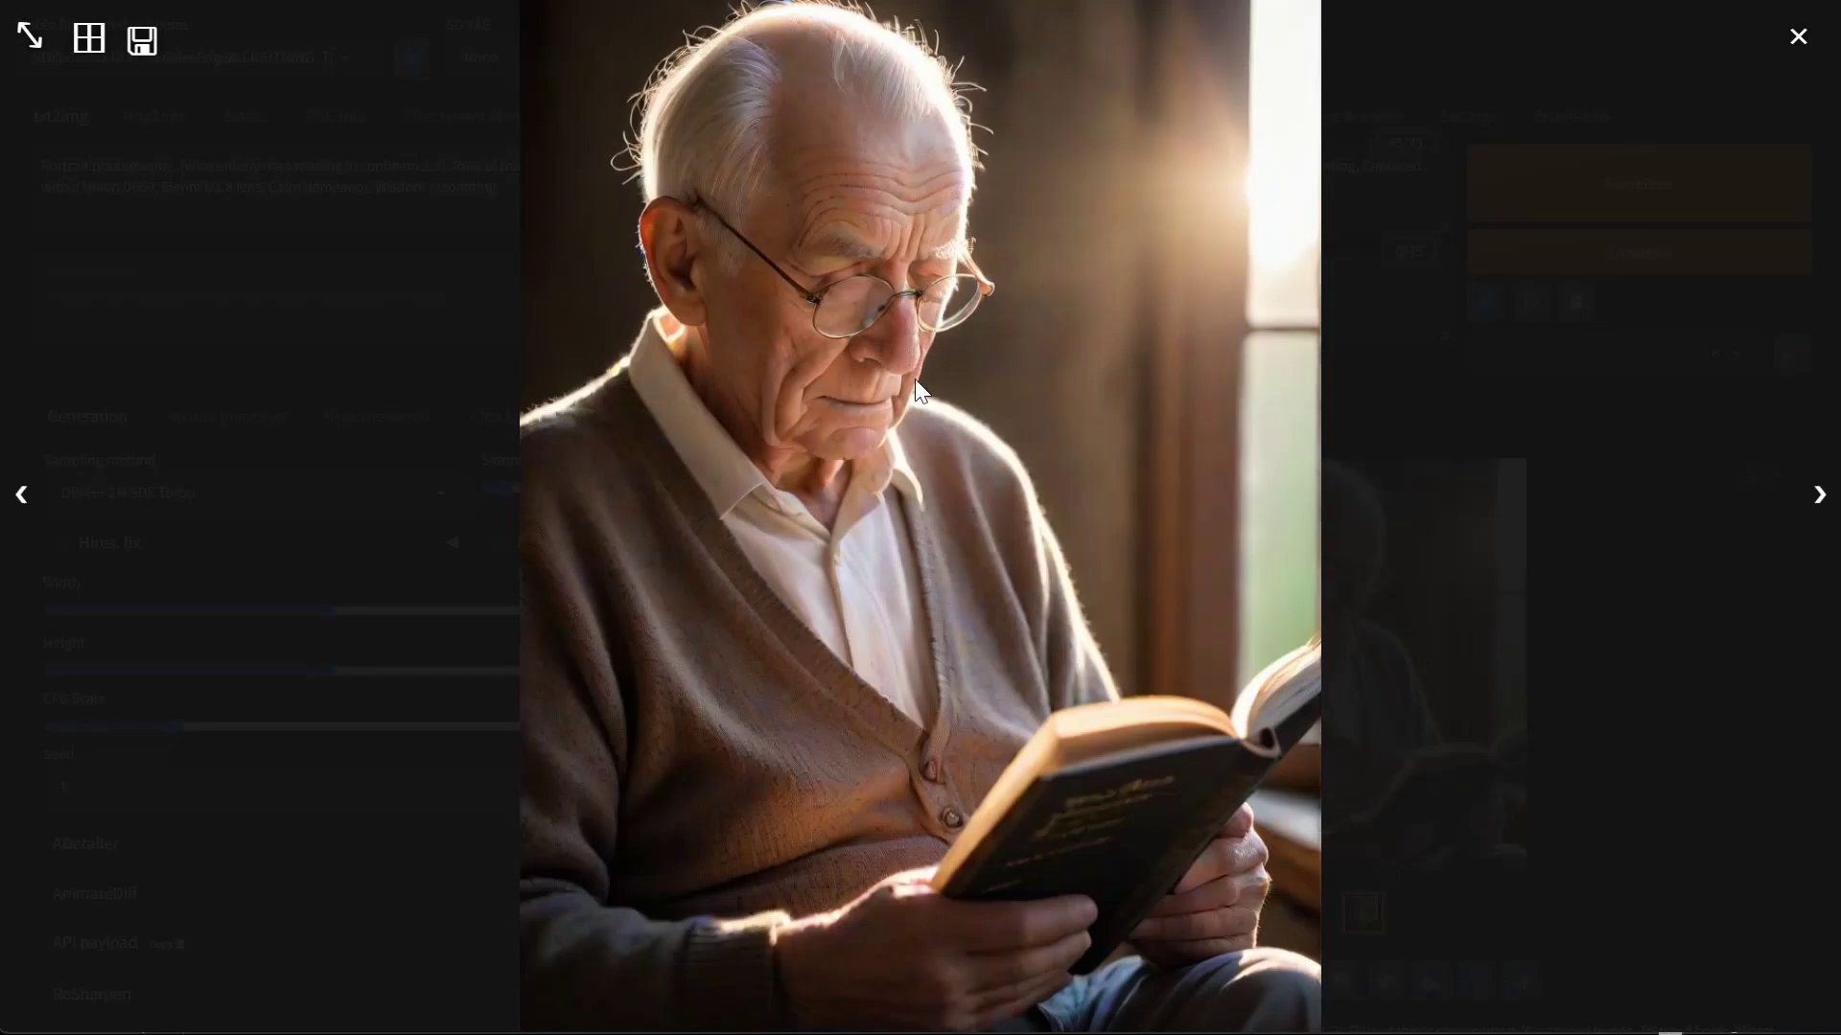
left_click(647, 289)
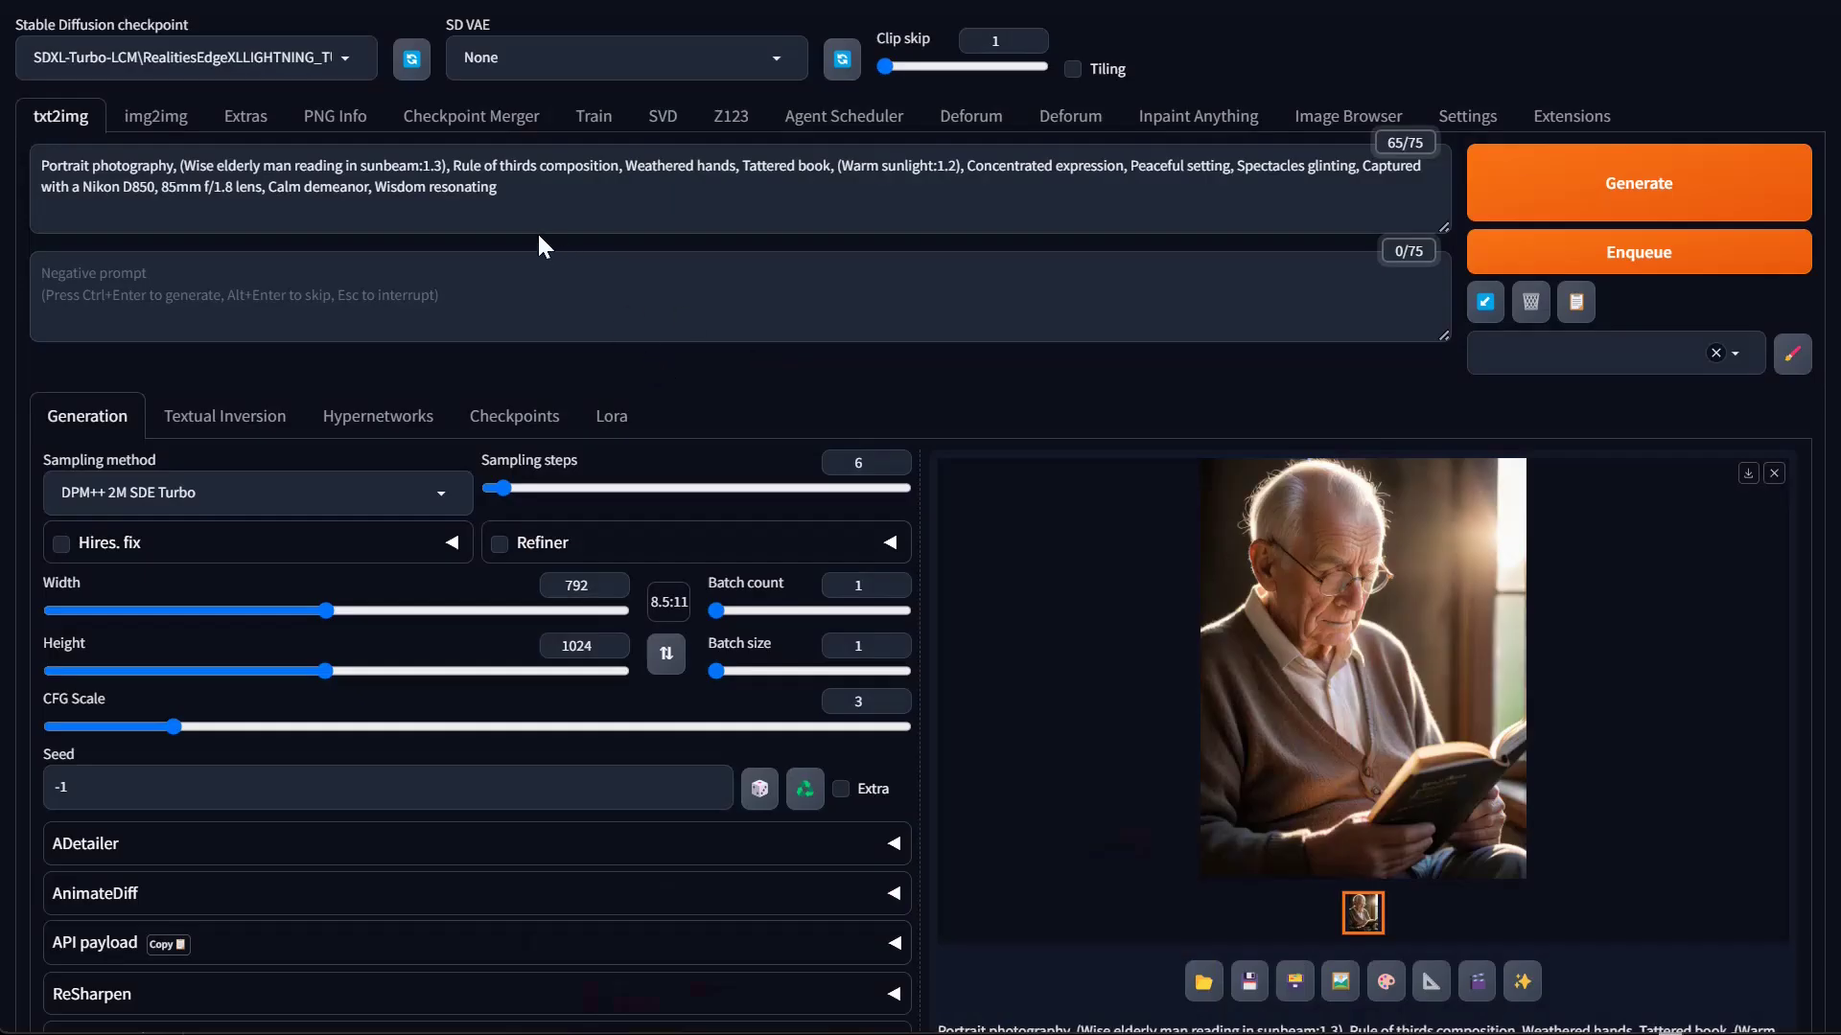
Examine the order of phrases in the prompt by highlighting successive portions, including "Rule of thirds composition"
left_click_drag(451, 165, 622, 165)
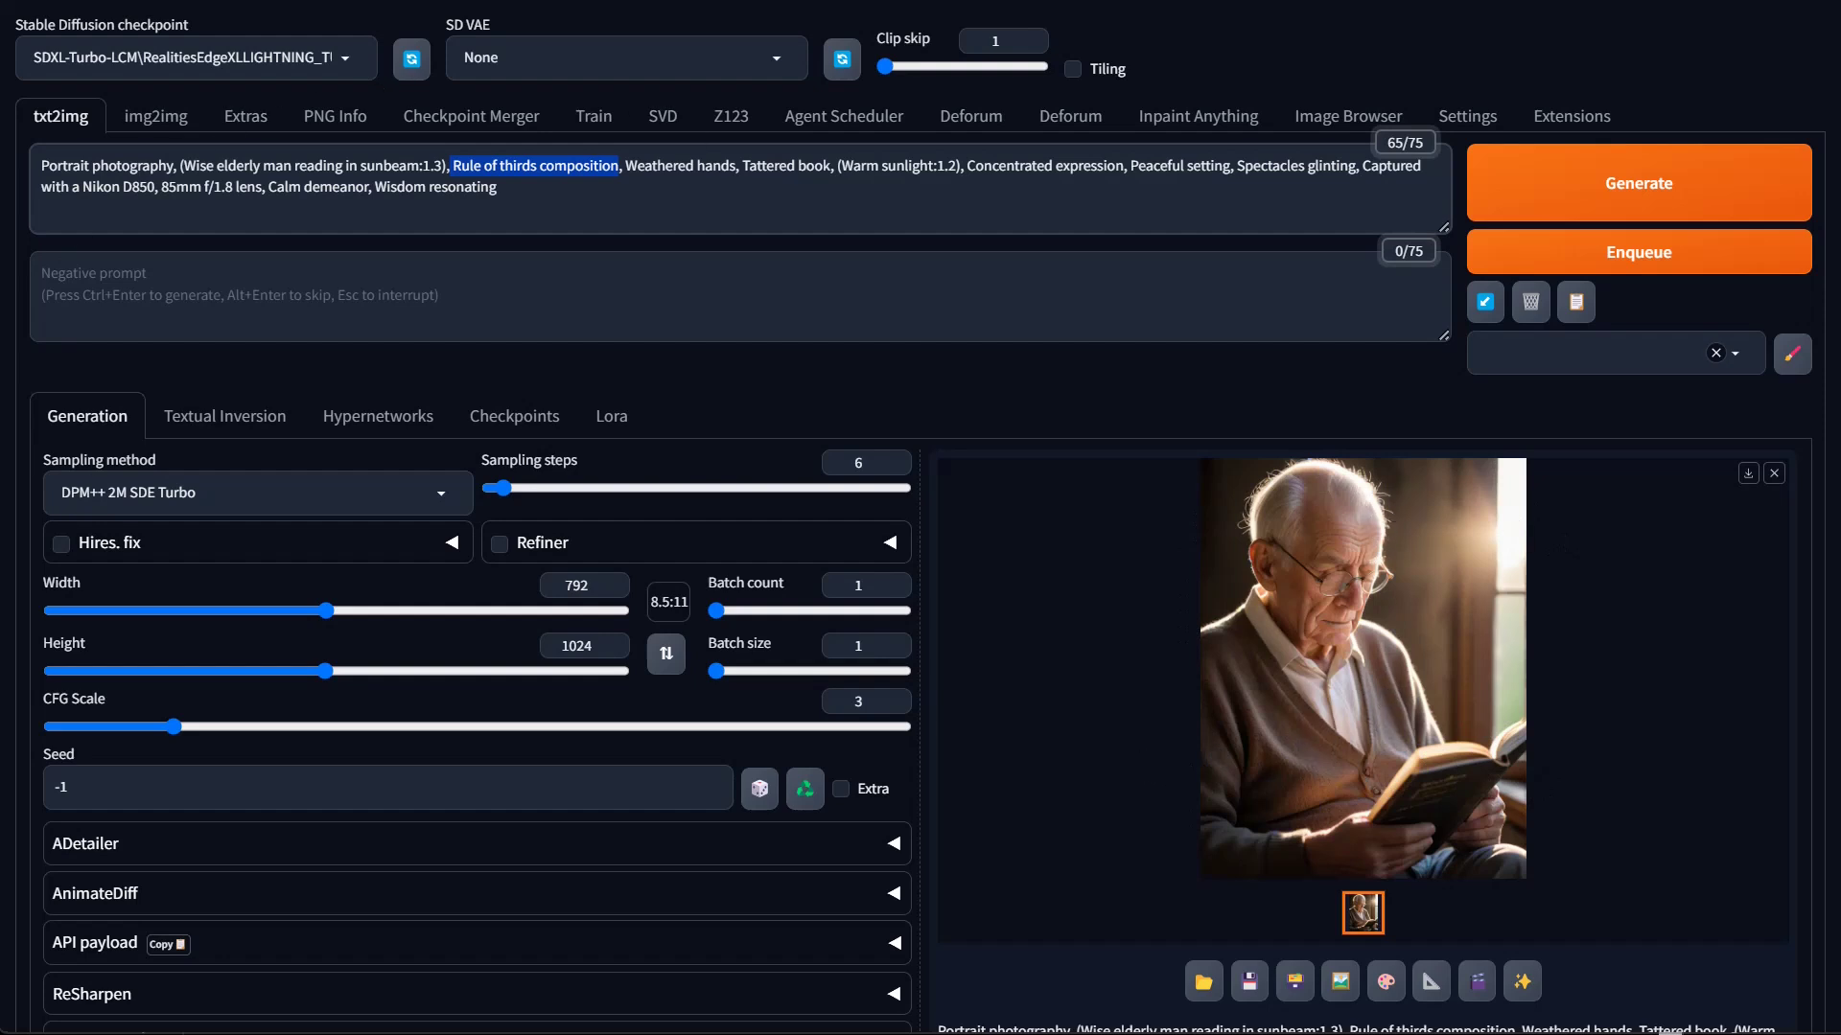
left_click(645, 166)
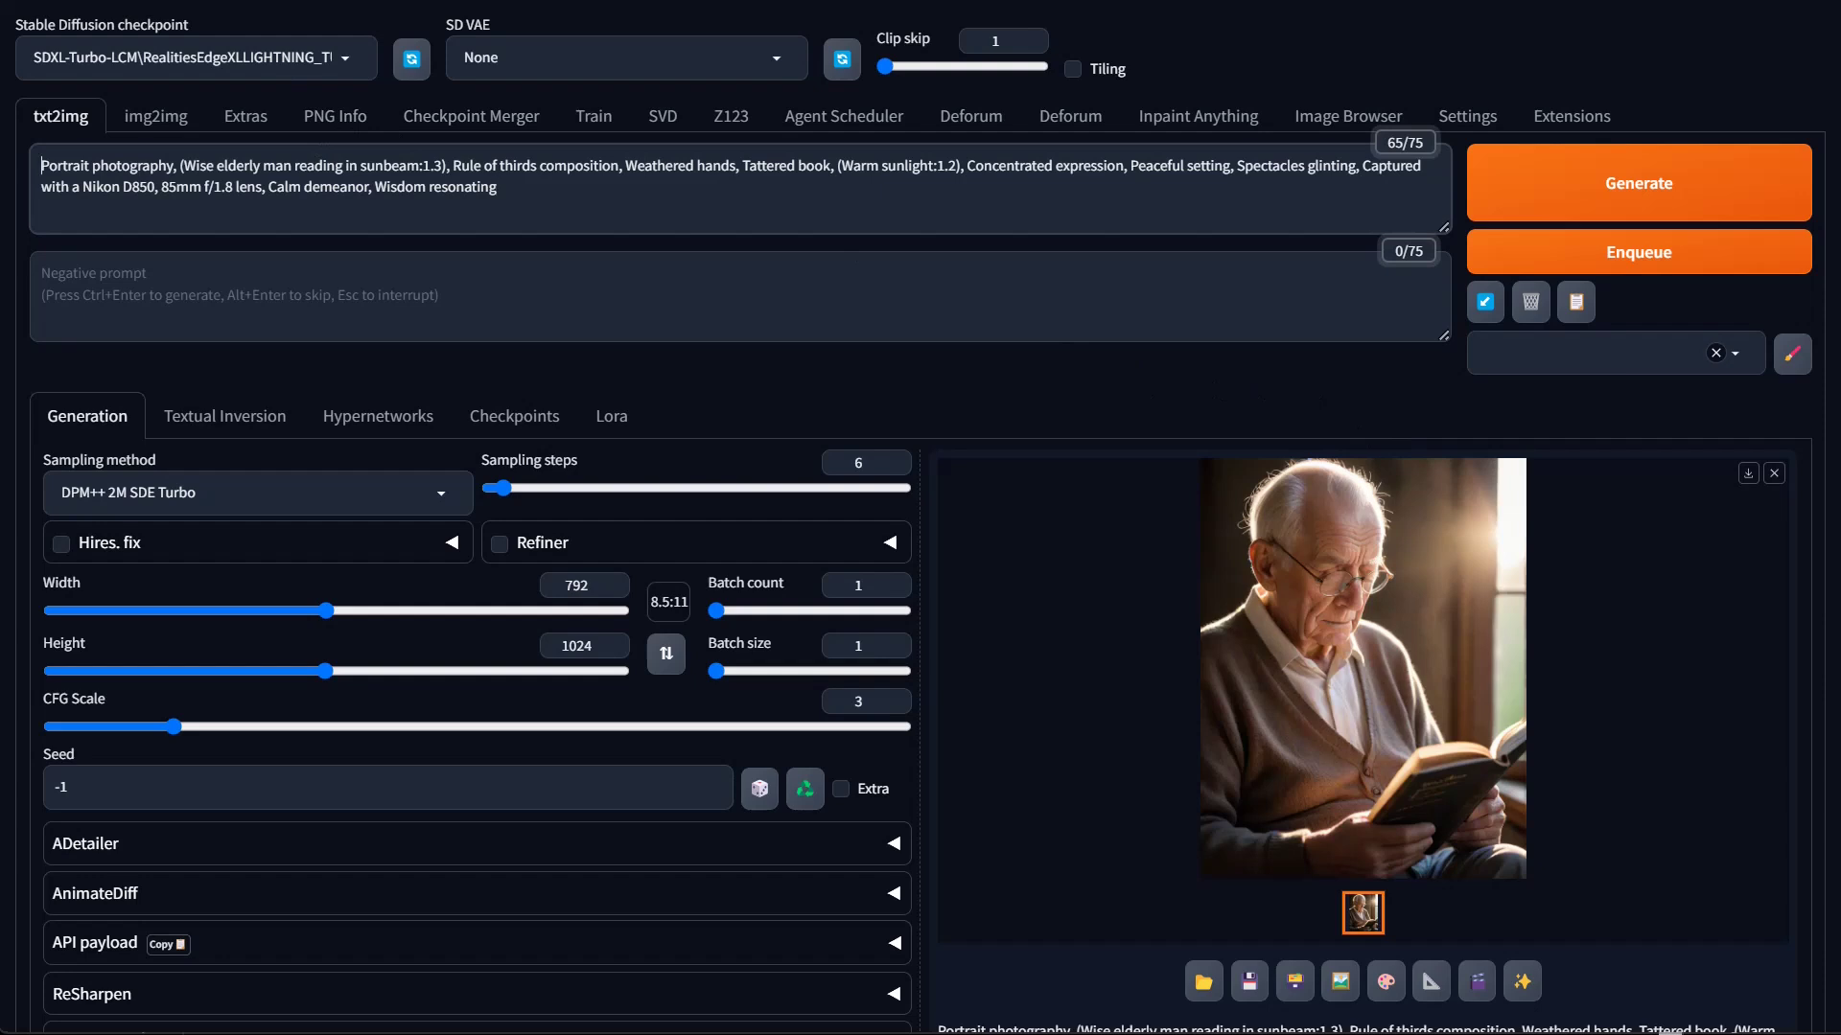
key("shift+Right")
key("shift+Right")
key("shift+Right")
key("shift+Right")
key("shift+Right")
key("shift+Right")
key("shift+Right")
key("shift+Right")
key("shift+Right")
key("shift+Right")
key("shift+Right")
key("shift+Right")
key("shift+Right")
key("shift+Right")
key("shift+Right")
key("shift+Right")
key("shift+Right")
key("shift+Right")
key("shift+Right")
key("shift+Right")
key("shift+Down")
left_click_drag(190, 165, 144, 177)
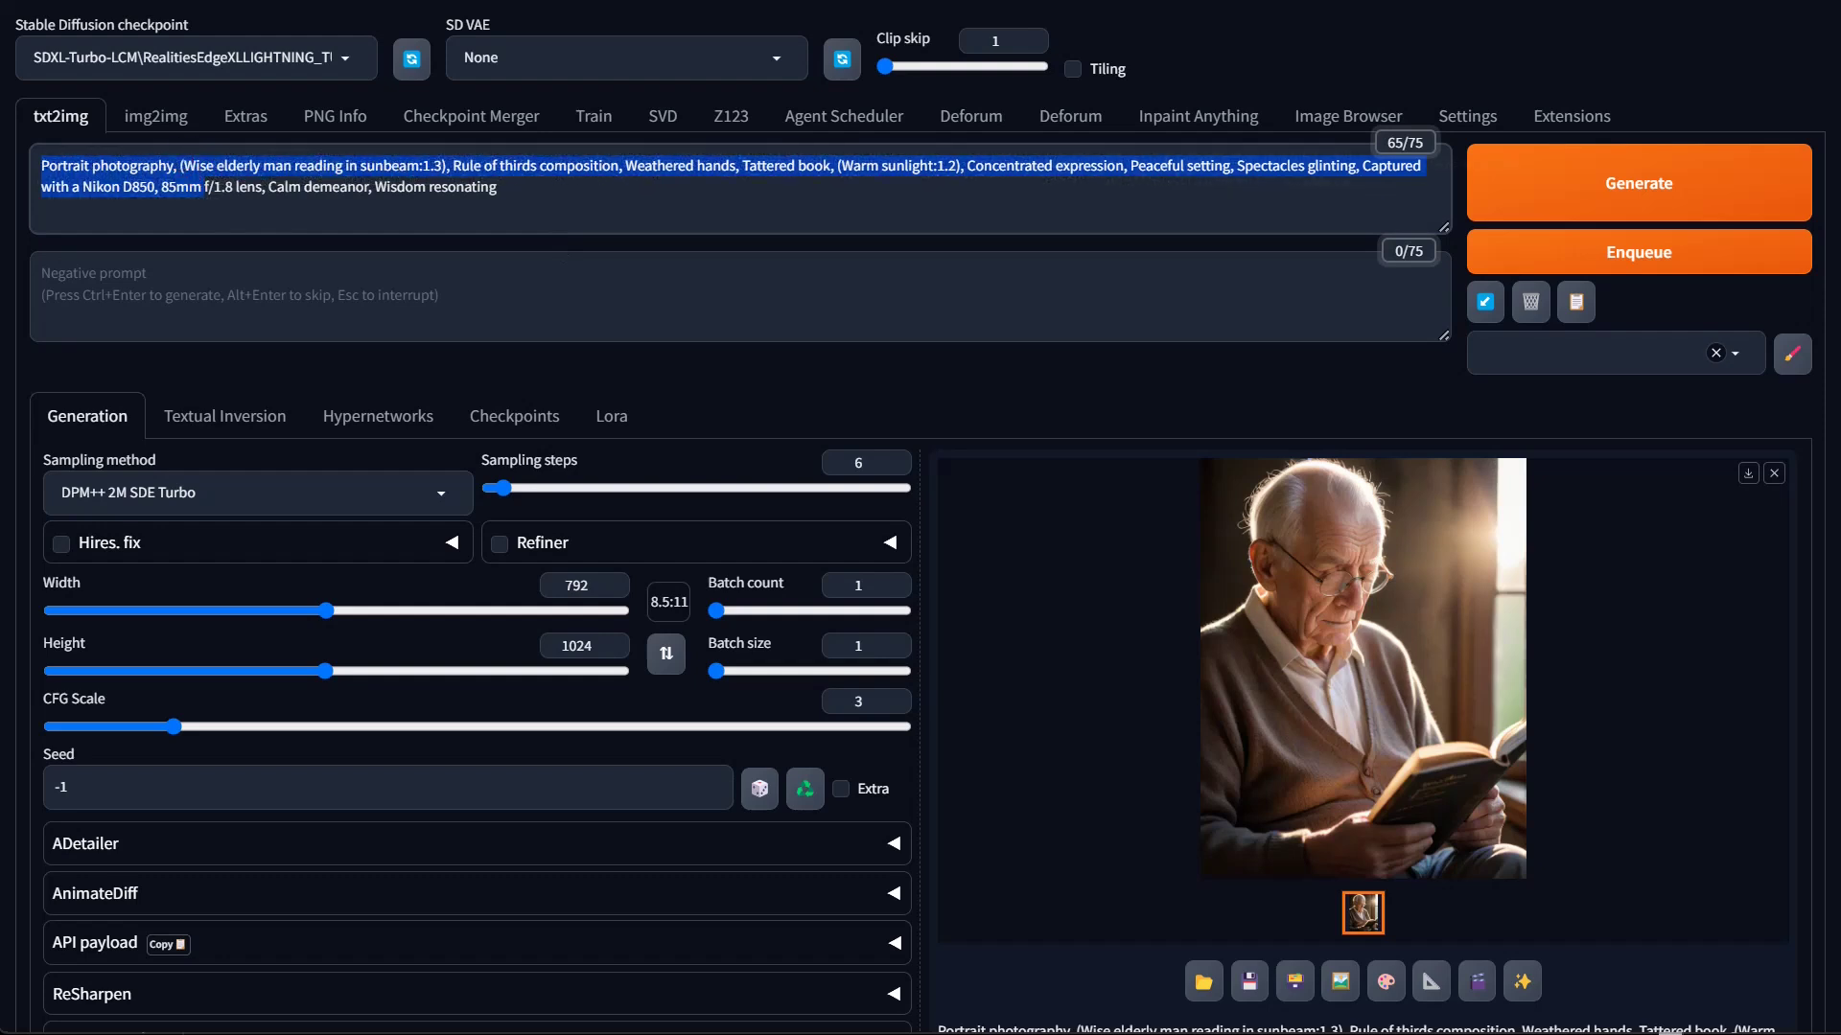
left_click(218, 165)
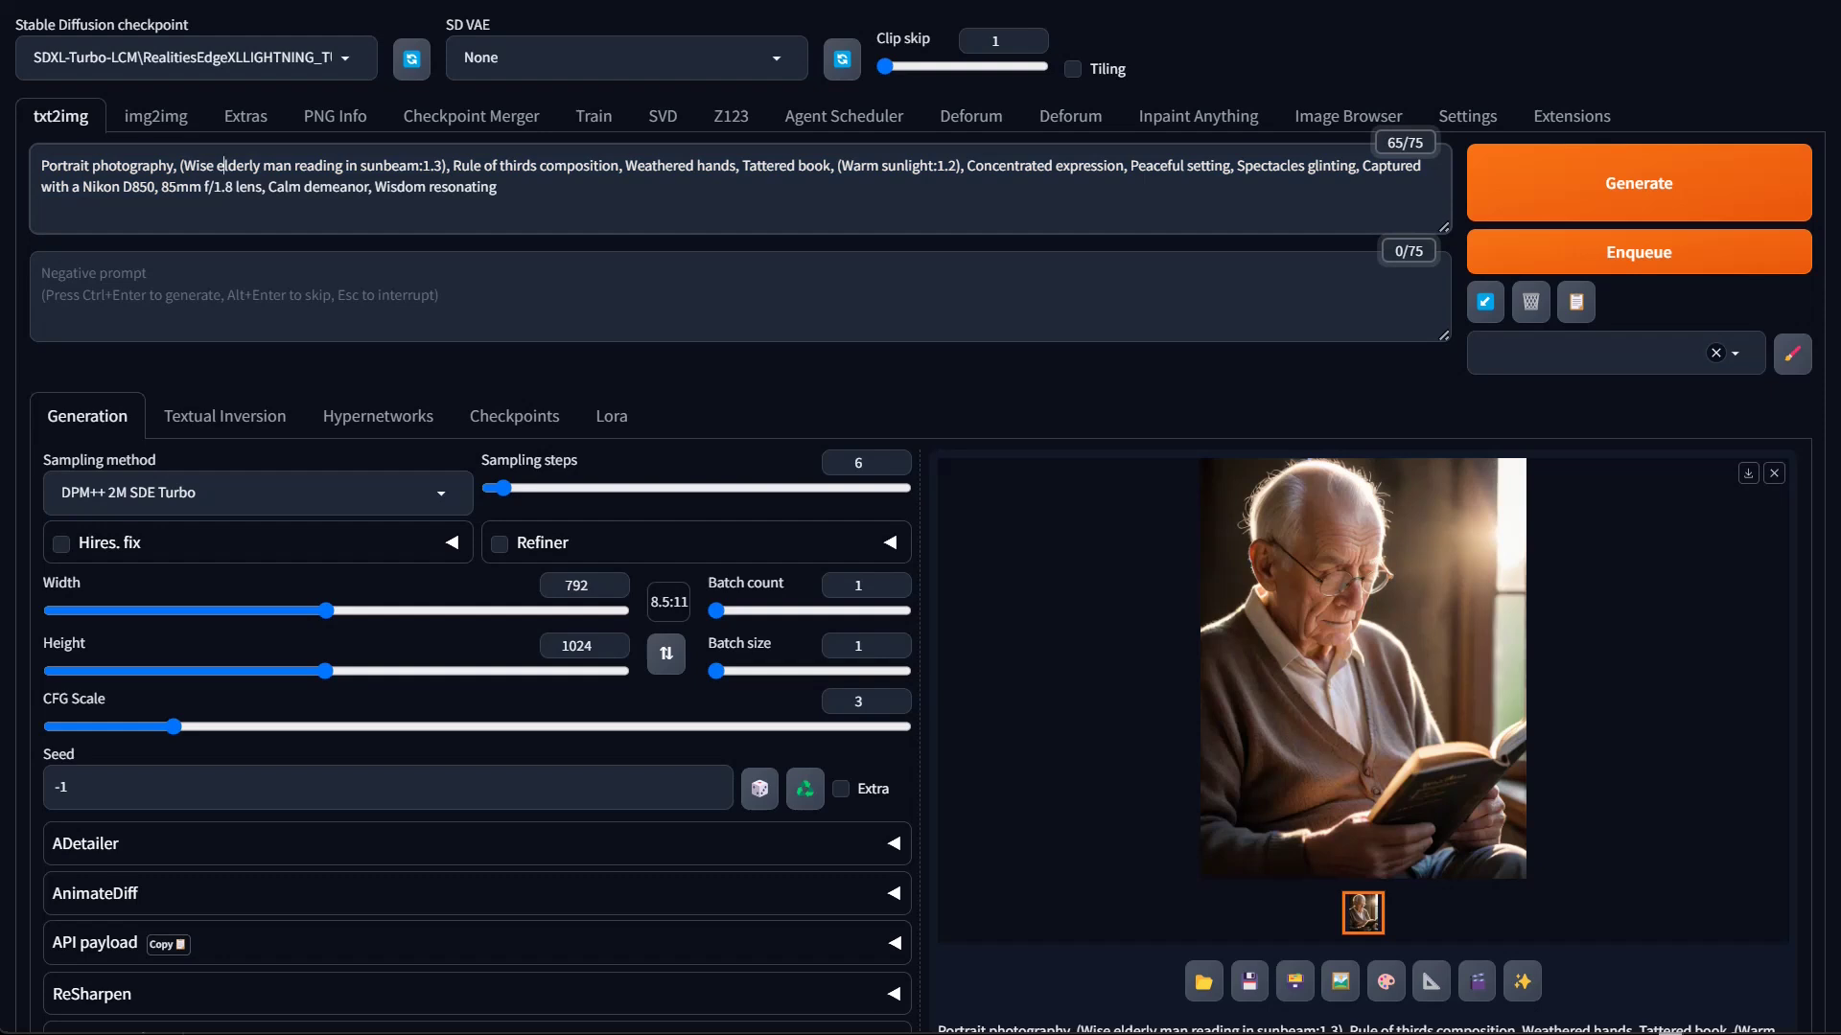
key("shift+Right")
key("shift+Right")
key("shift+Right")
key("shift+Right")
key("shift+Right")
key("shift+Right")
key("shift+Right")
key("shift+Right")
key("shift+Right")
key("shift+Right")
key("shift+Right")
key("shift+Right")
key("shift+Right")
key("shift+Right")
key("shift+Right")
key("shift+Right")
key("shift+Right")
key("shift+Right")
key("shift+Right")
key("shift+Right")
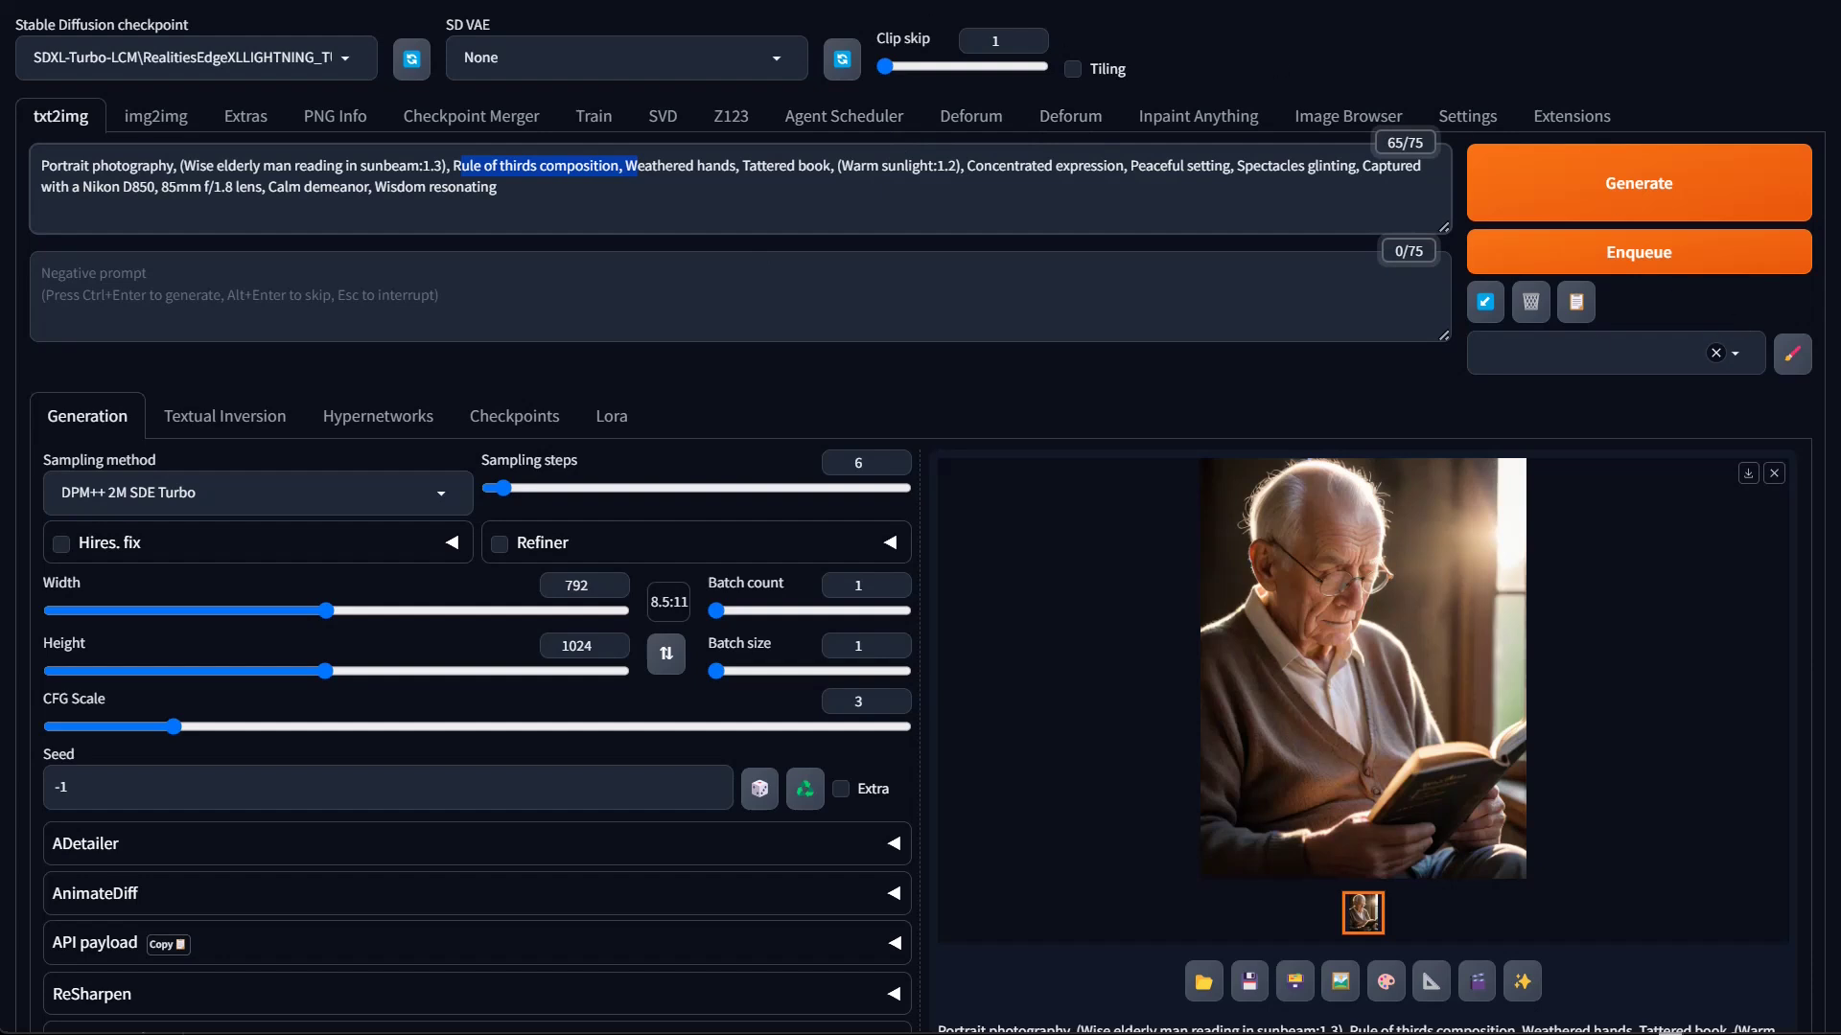
Return to styles.csv in LibreOffice Calc and examine the style entries from "style: complex CAD design" downward
mouse_move(1332, 1031)
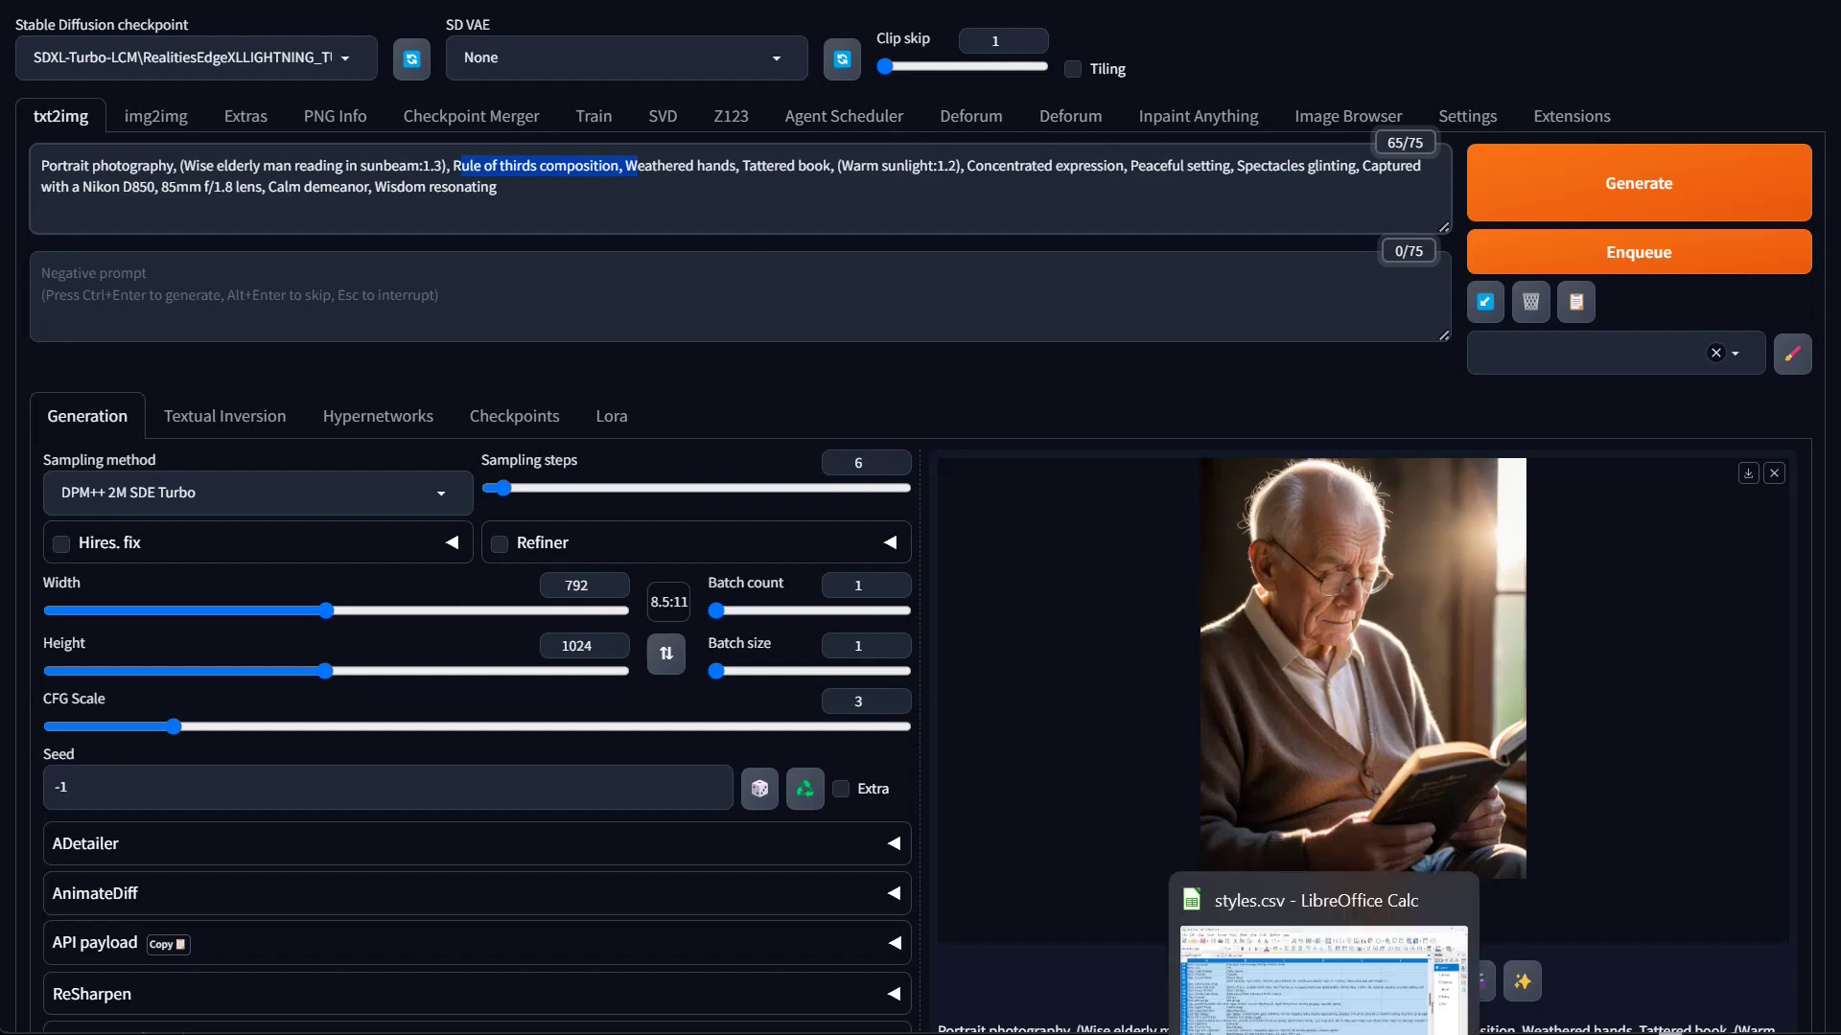
left_click(1333, 959)
left_click(182, 423)
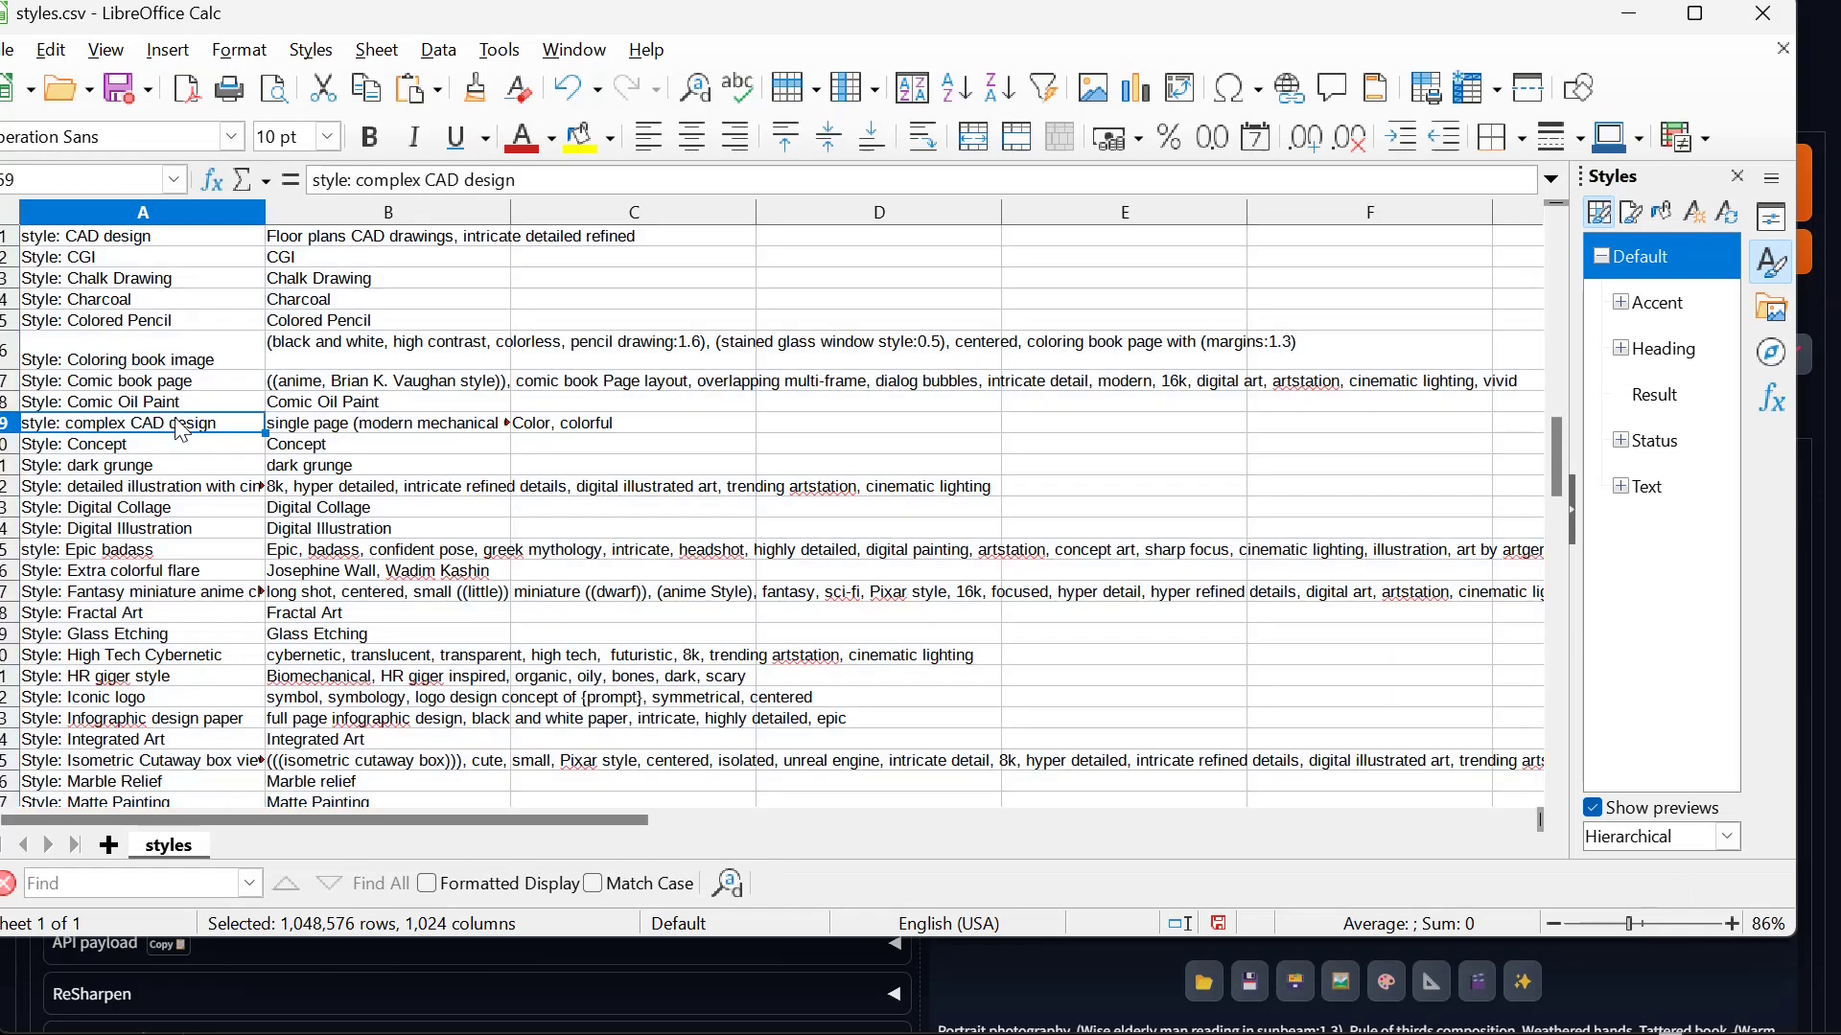
scroll(120, 492, "down", 5)
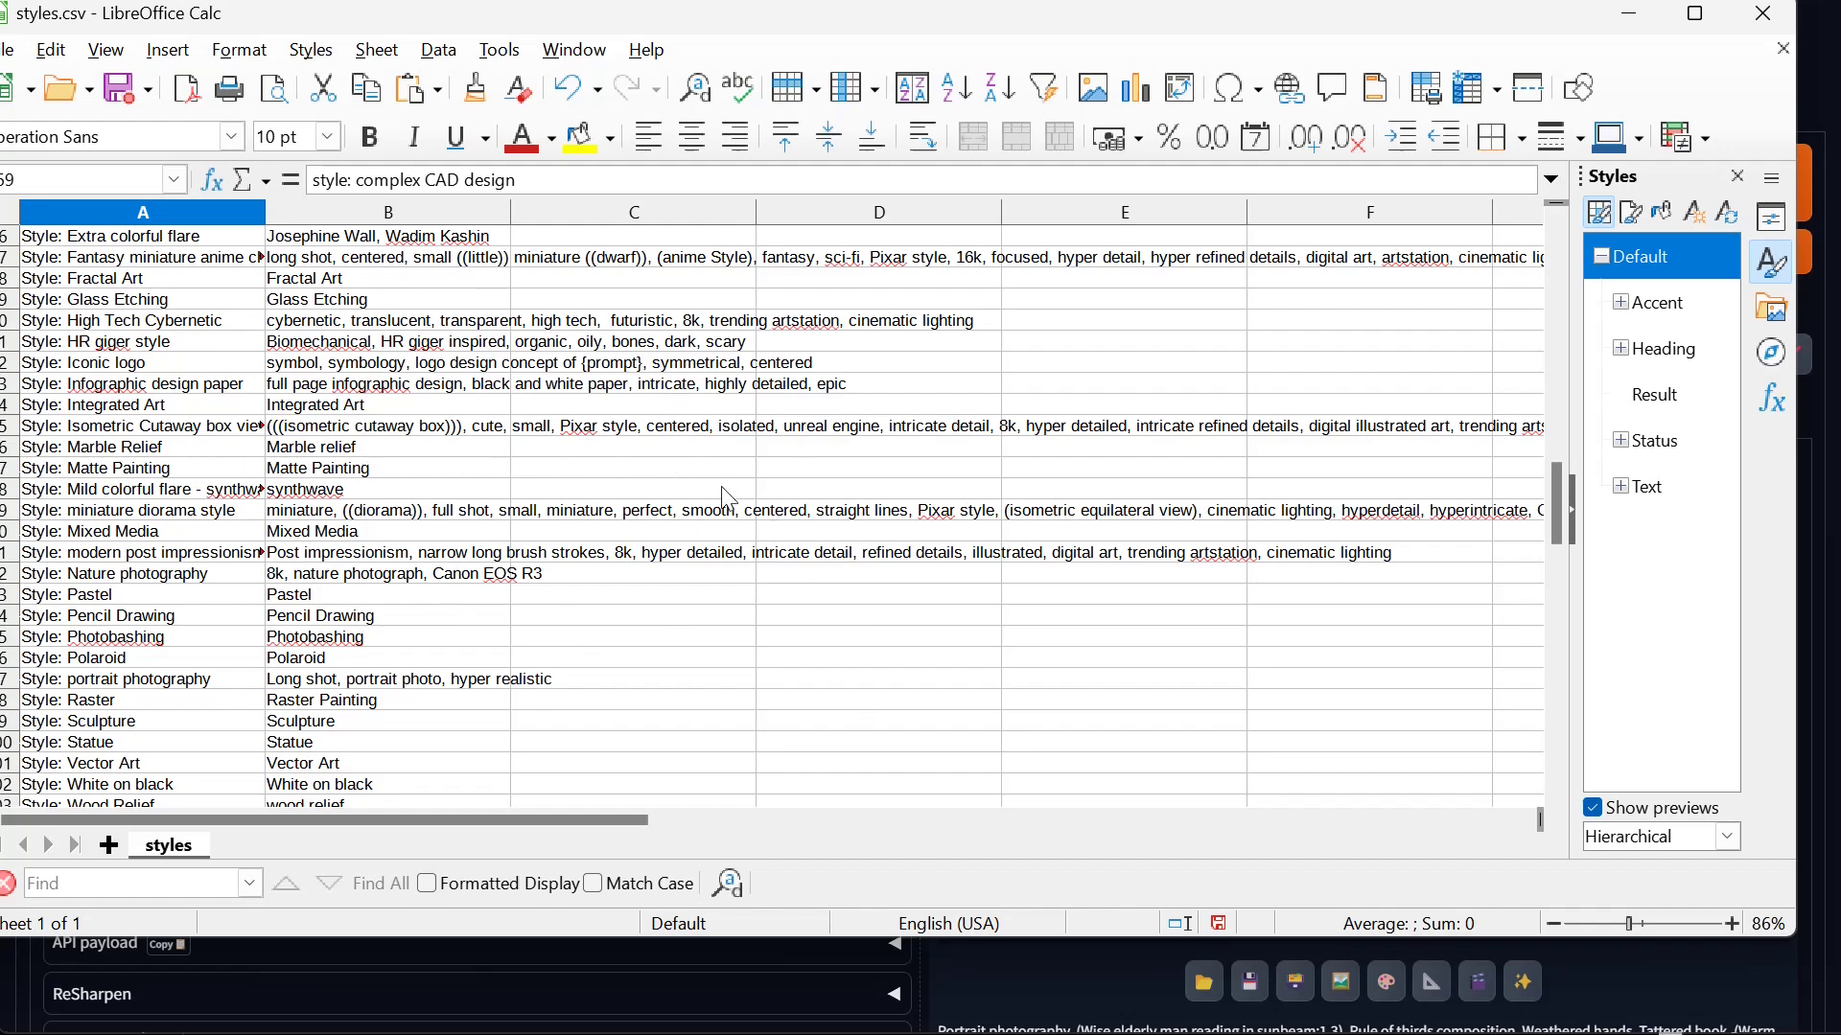
scroll(834, 554, "down", 3)
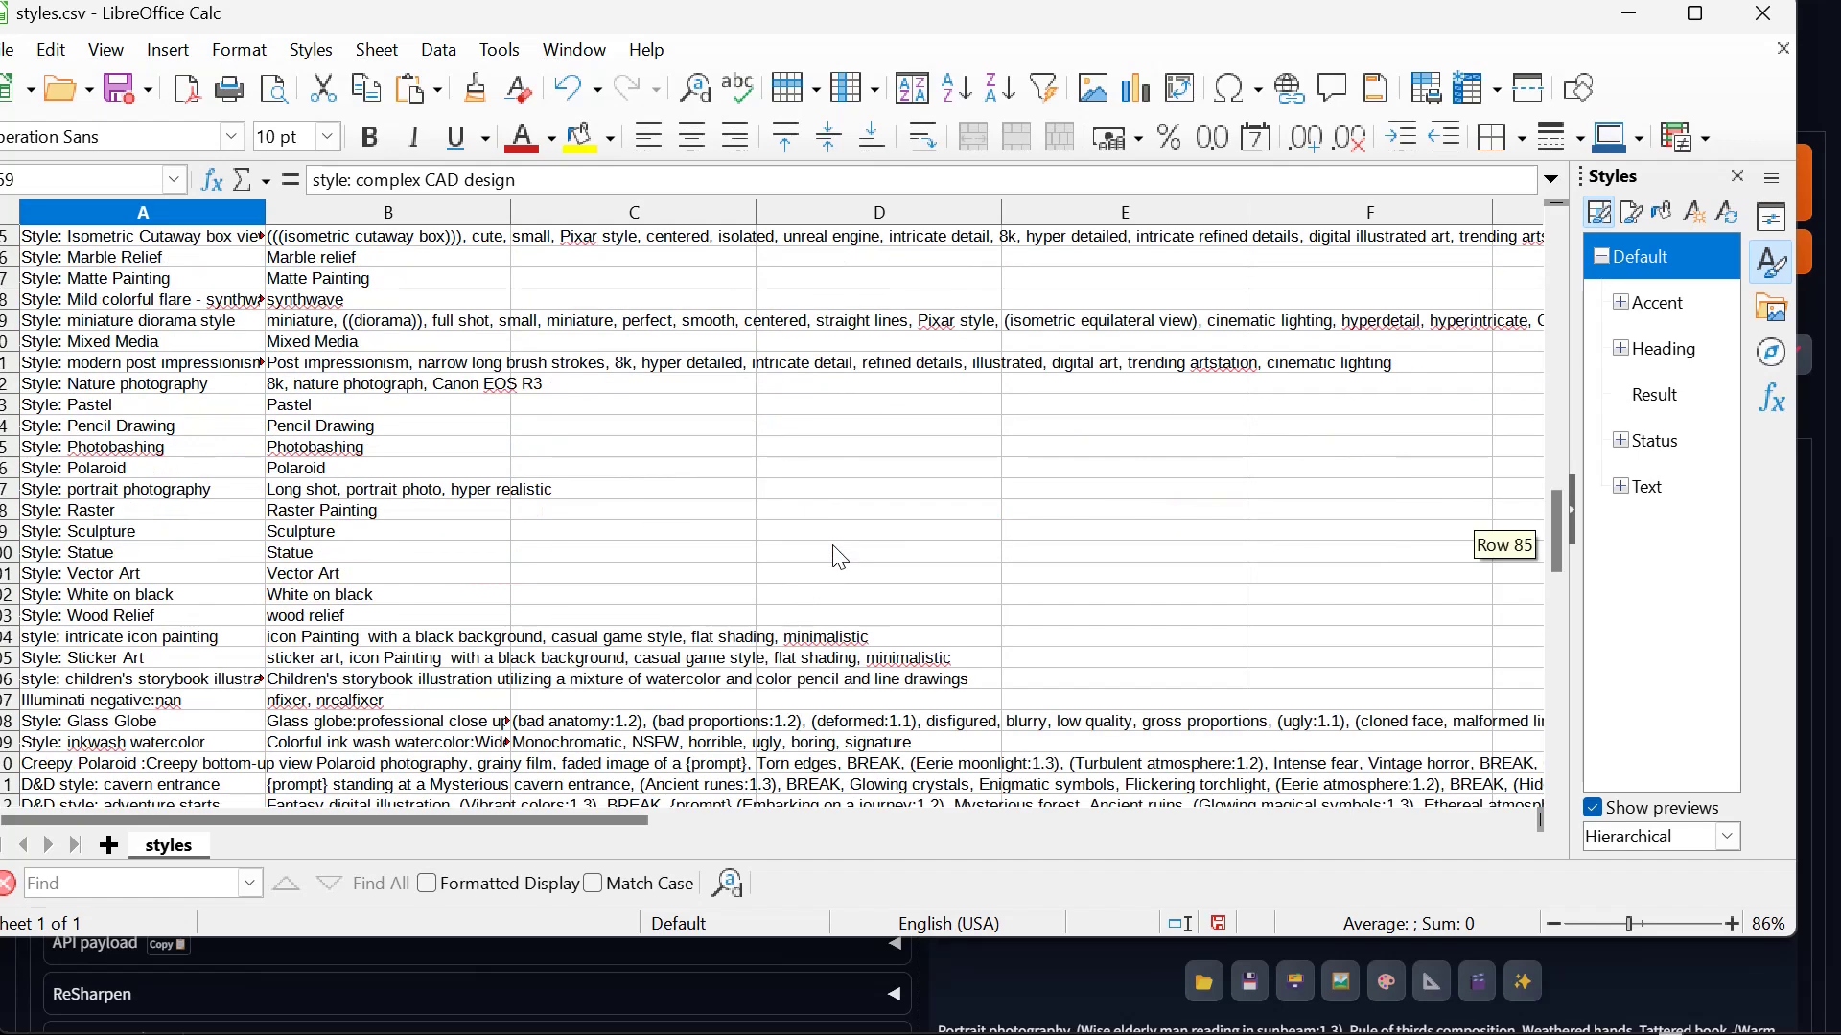
Switch to the XeroGen prompt generator, open the artists and options reference beside the prompts, and browse artist pages 146 and 247
scroll(839, 554, "up", 5)
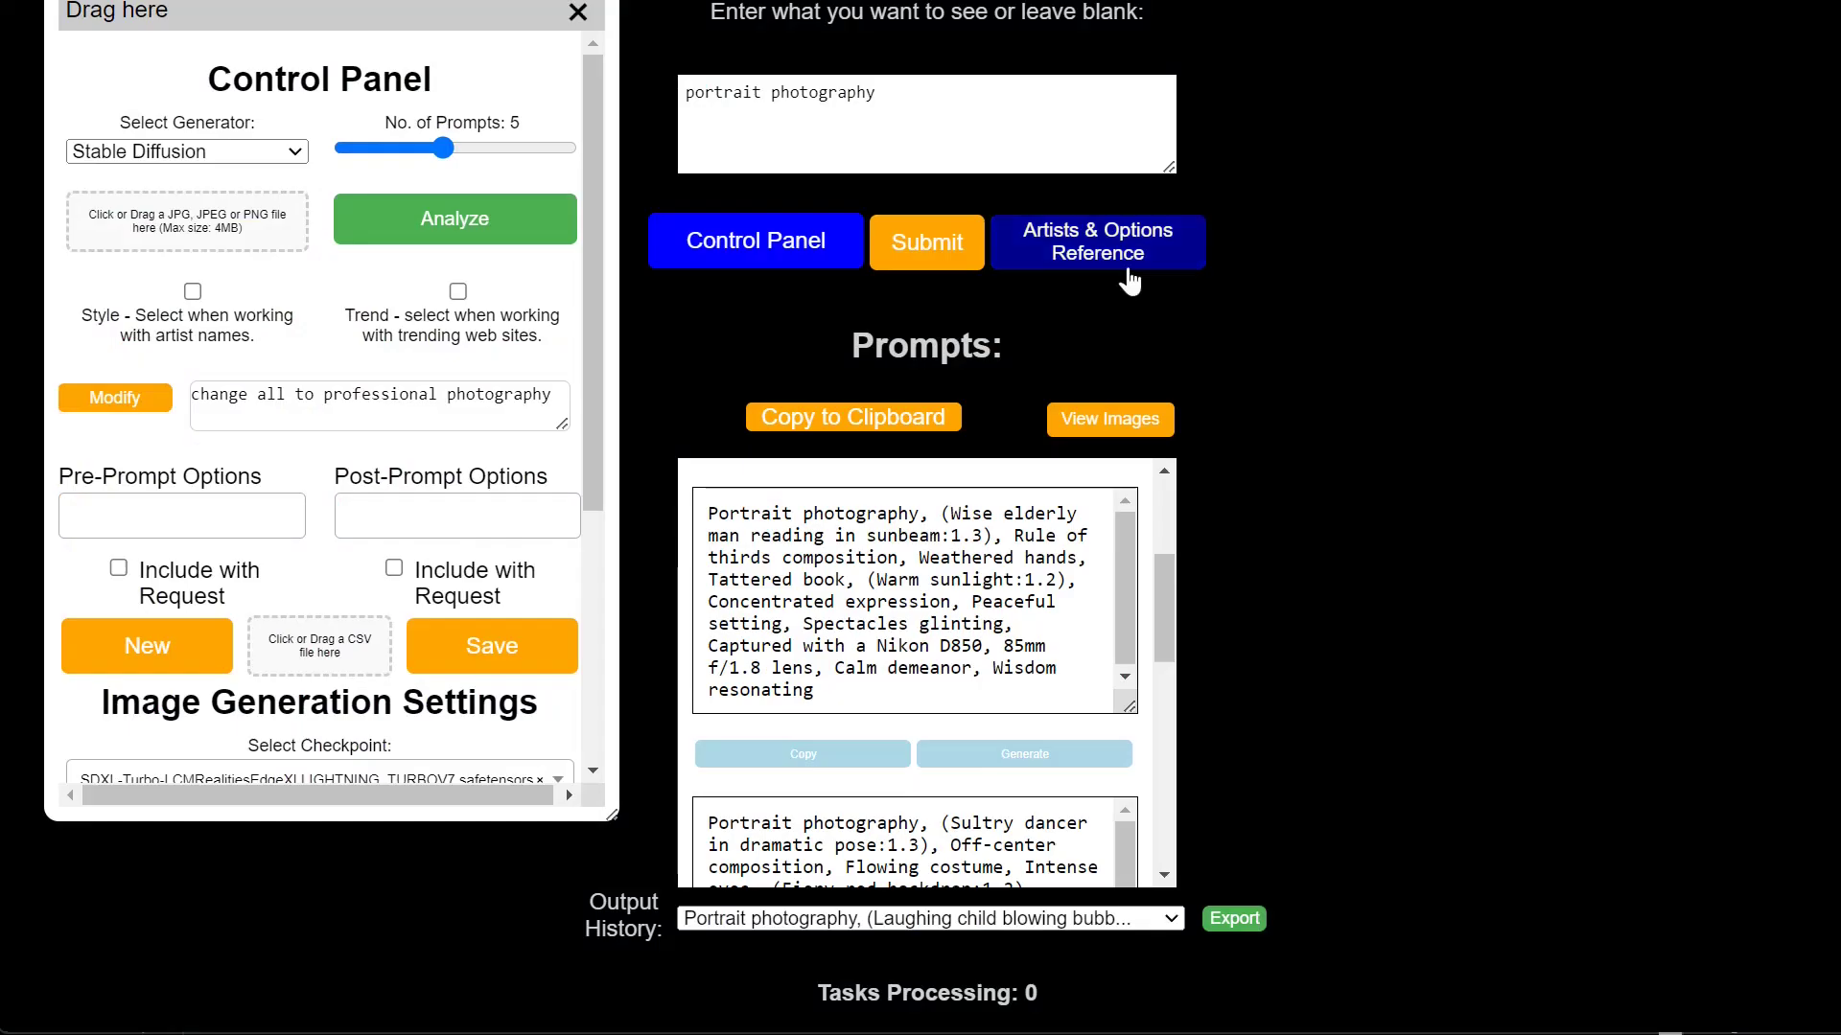
left_click(1141, 259)
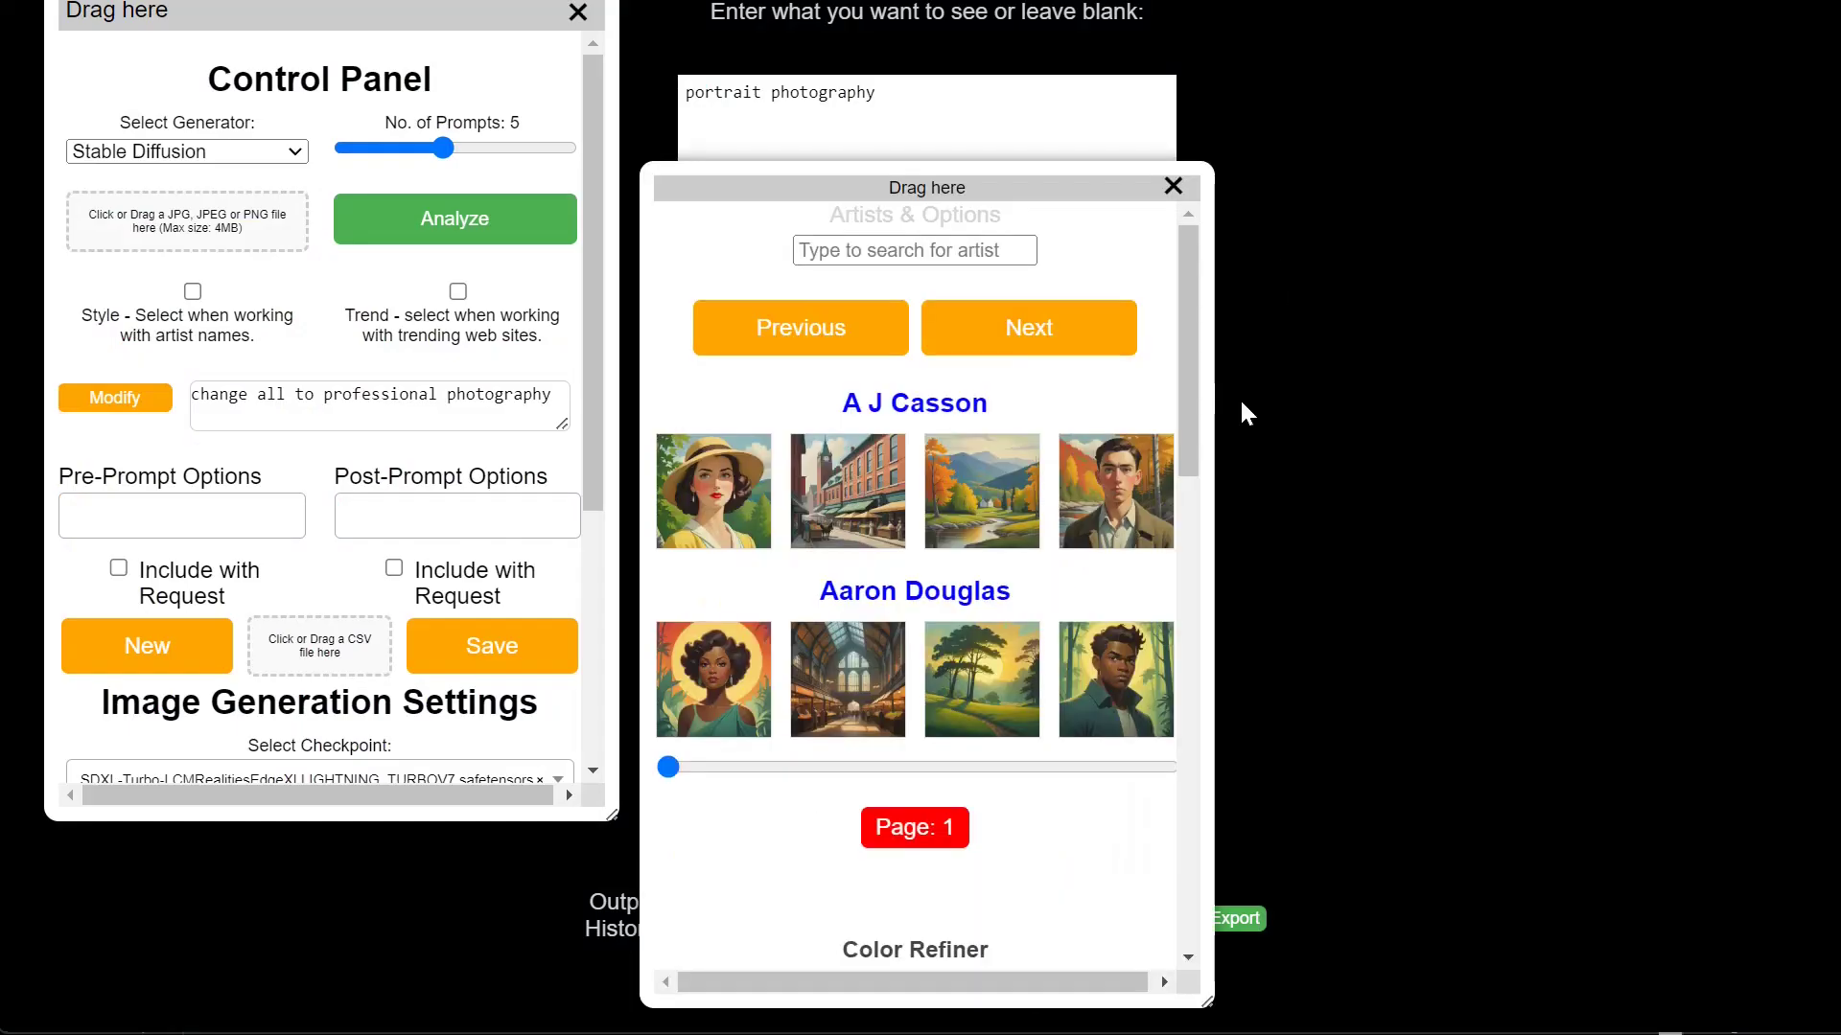
left_click_drag(690, 189, 1270, 85)
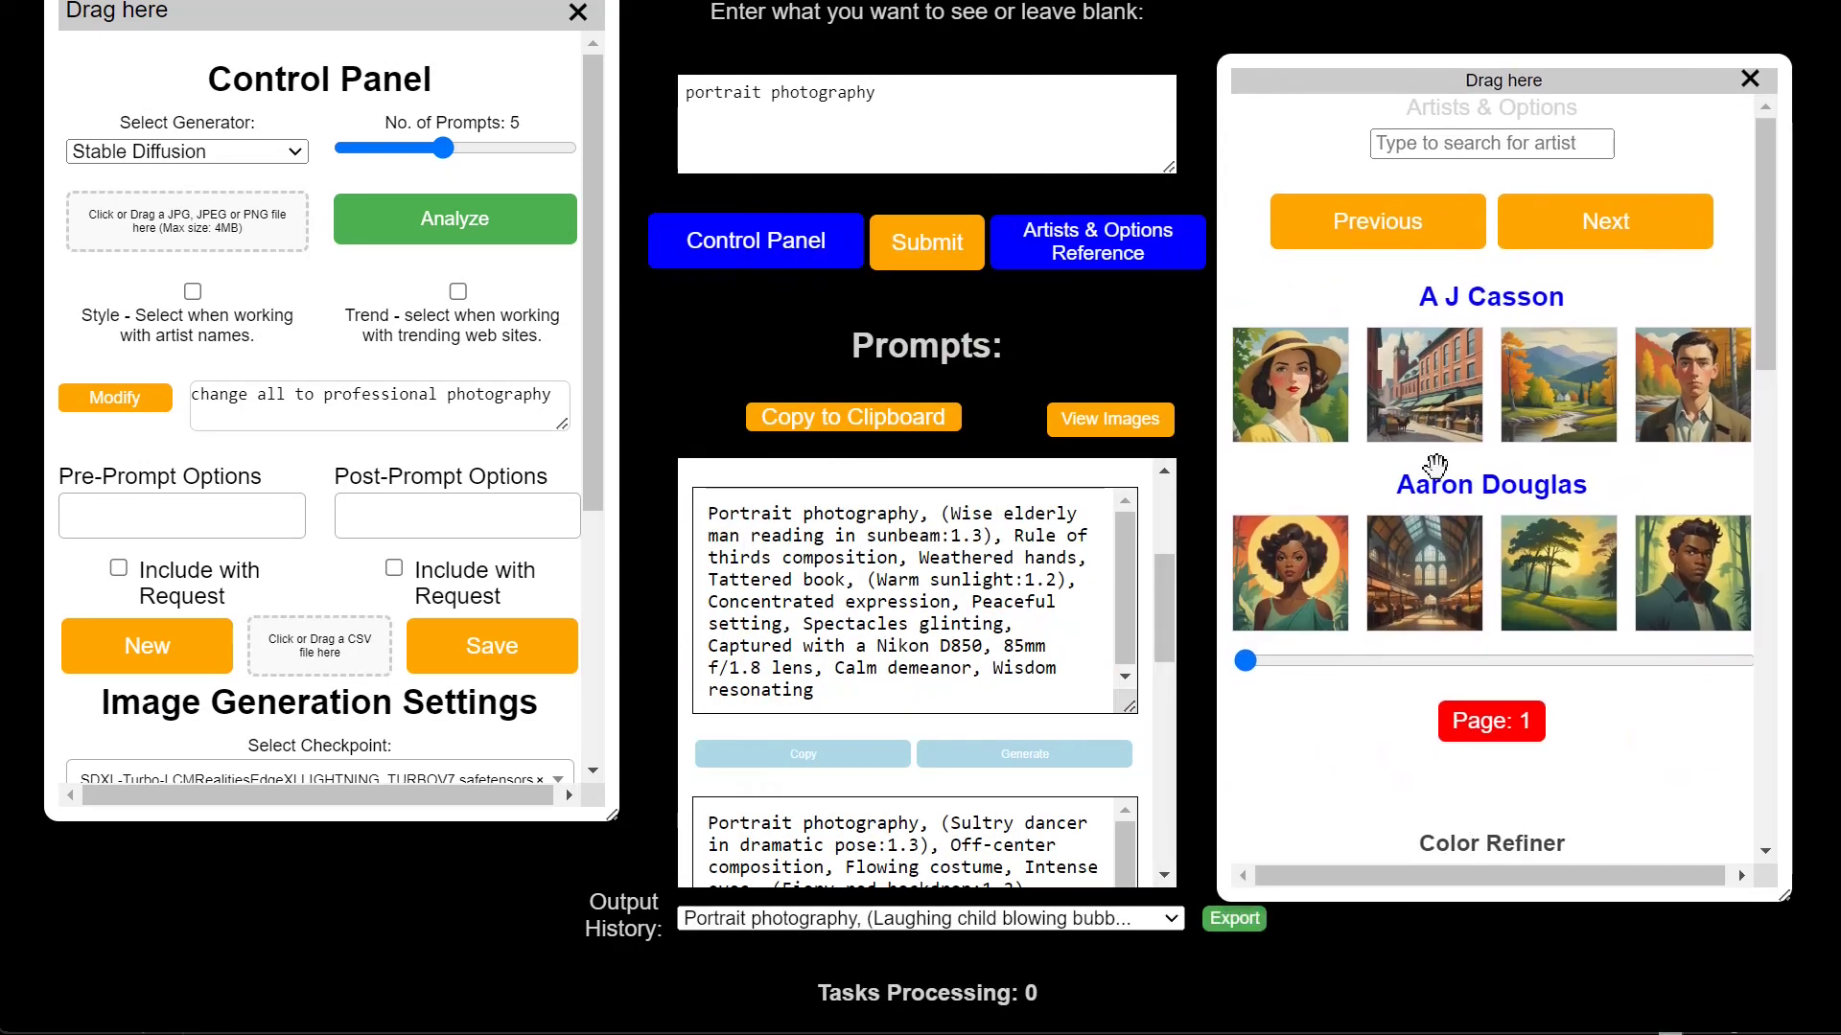
left_click(1378, 662)
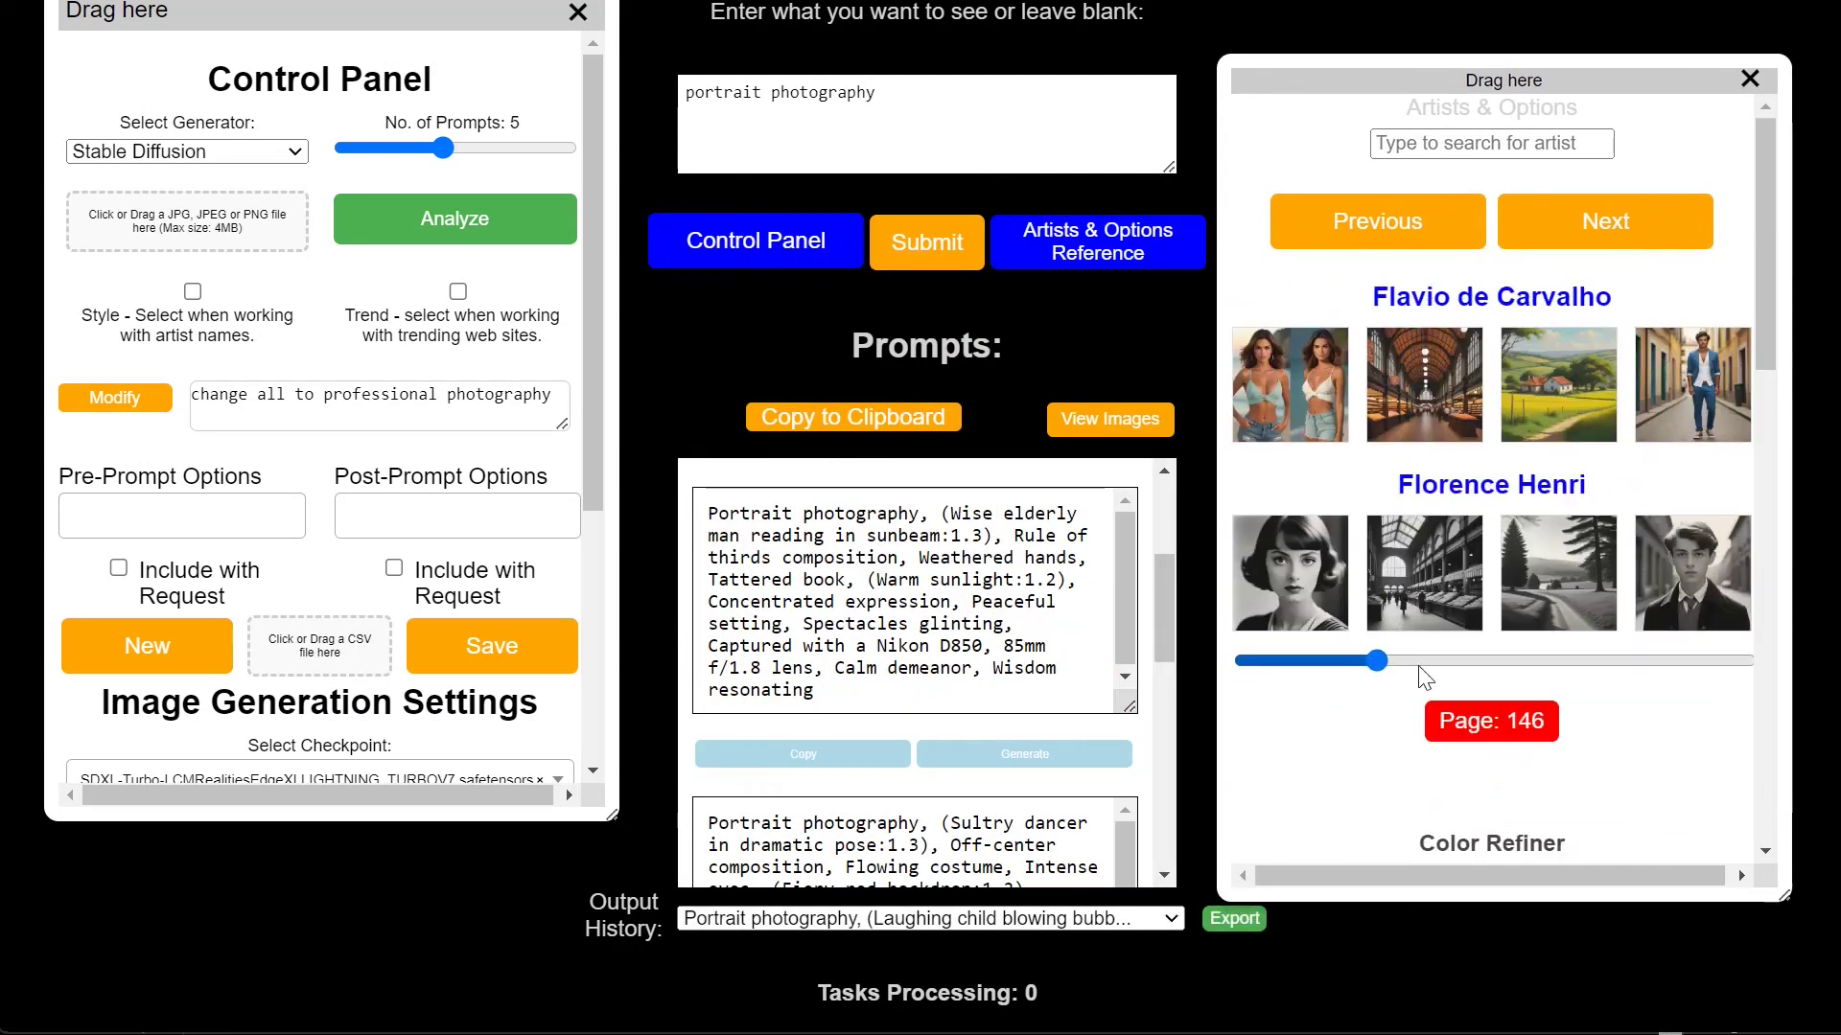
left_click(1467, 661)
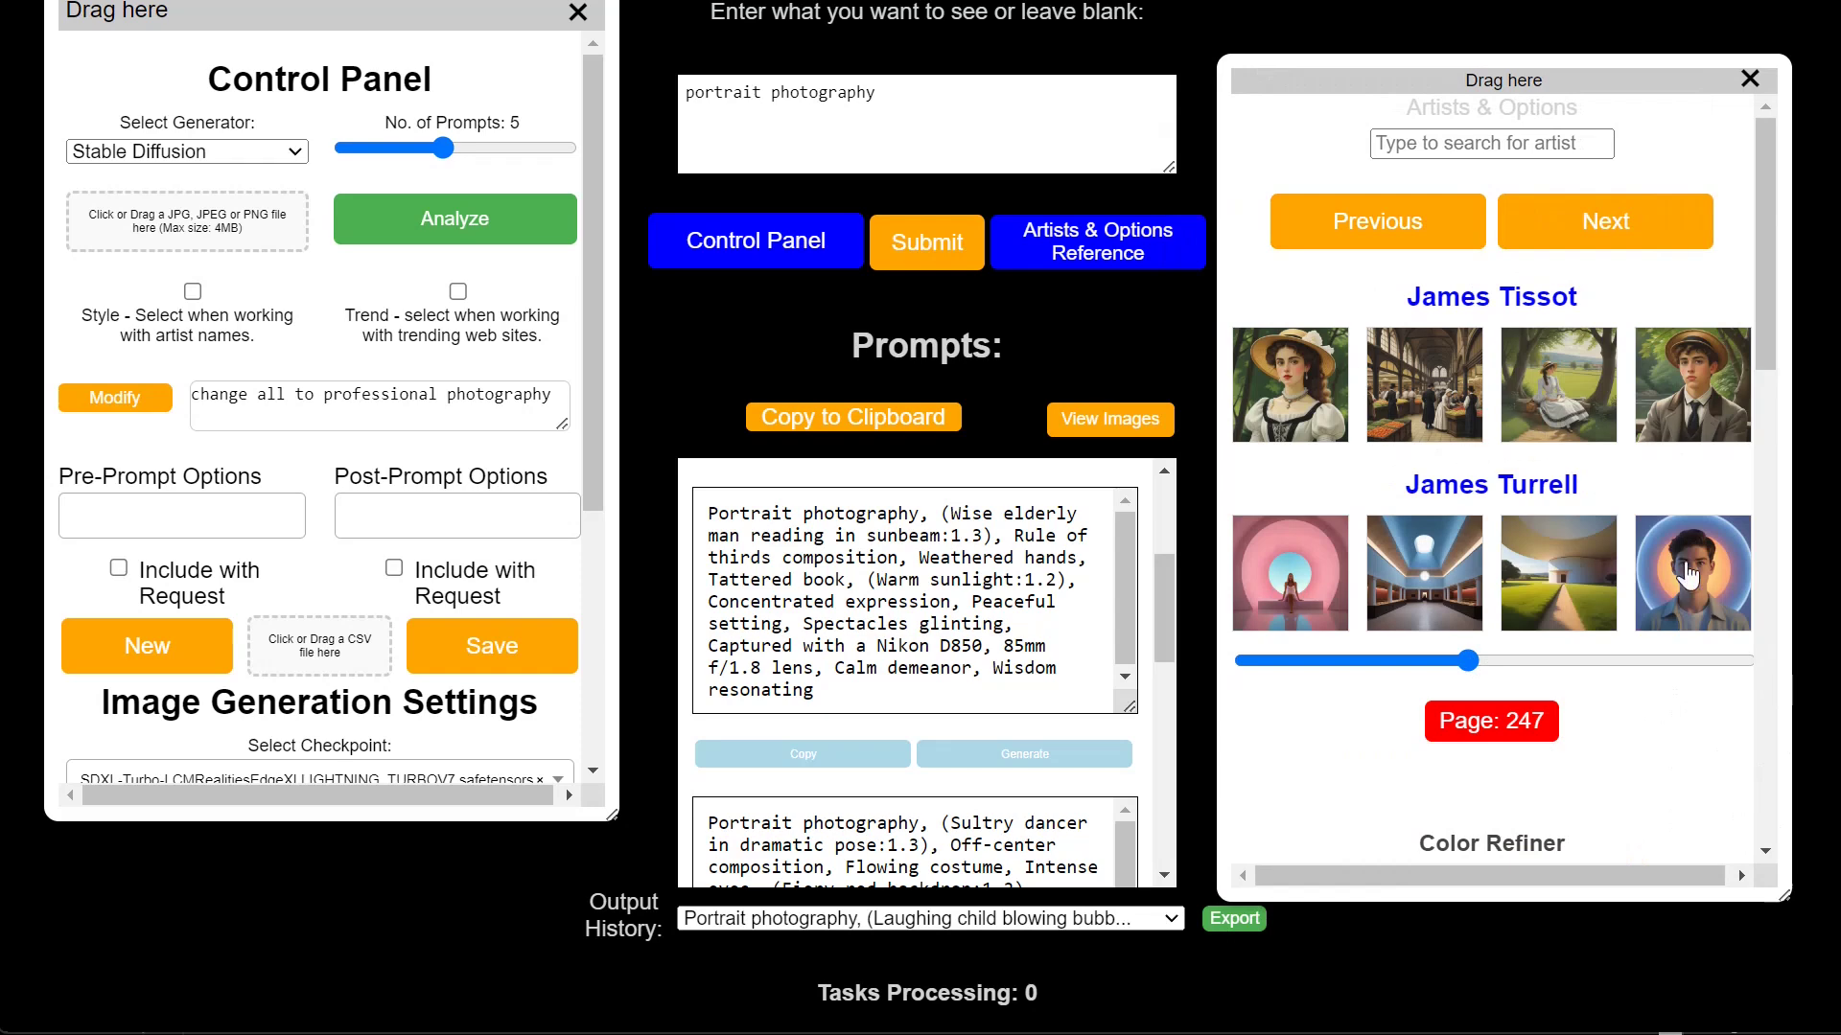
Examine the reference's prompt option categories, including the choices offered for Composition and Effects
scroll(1706, 793, "down", 8)
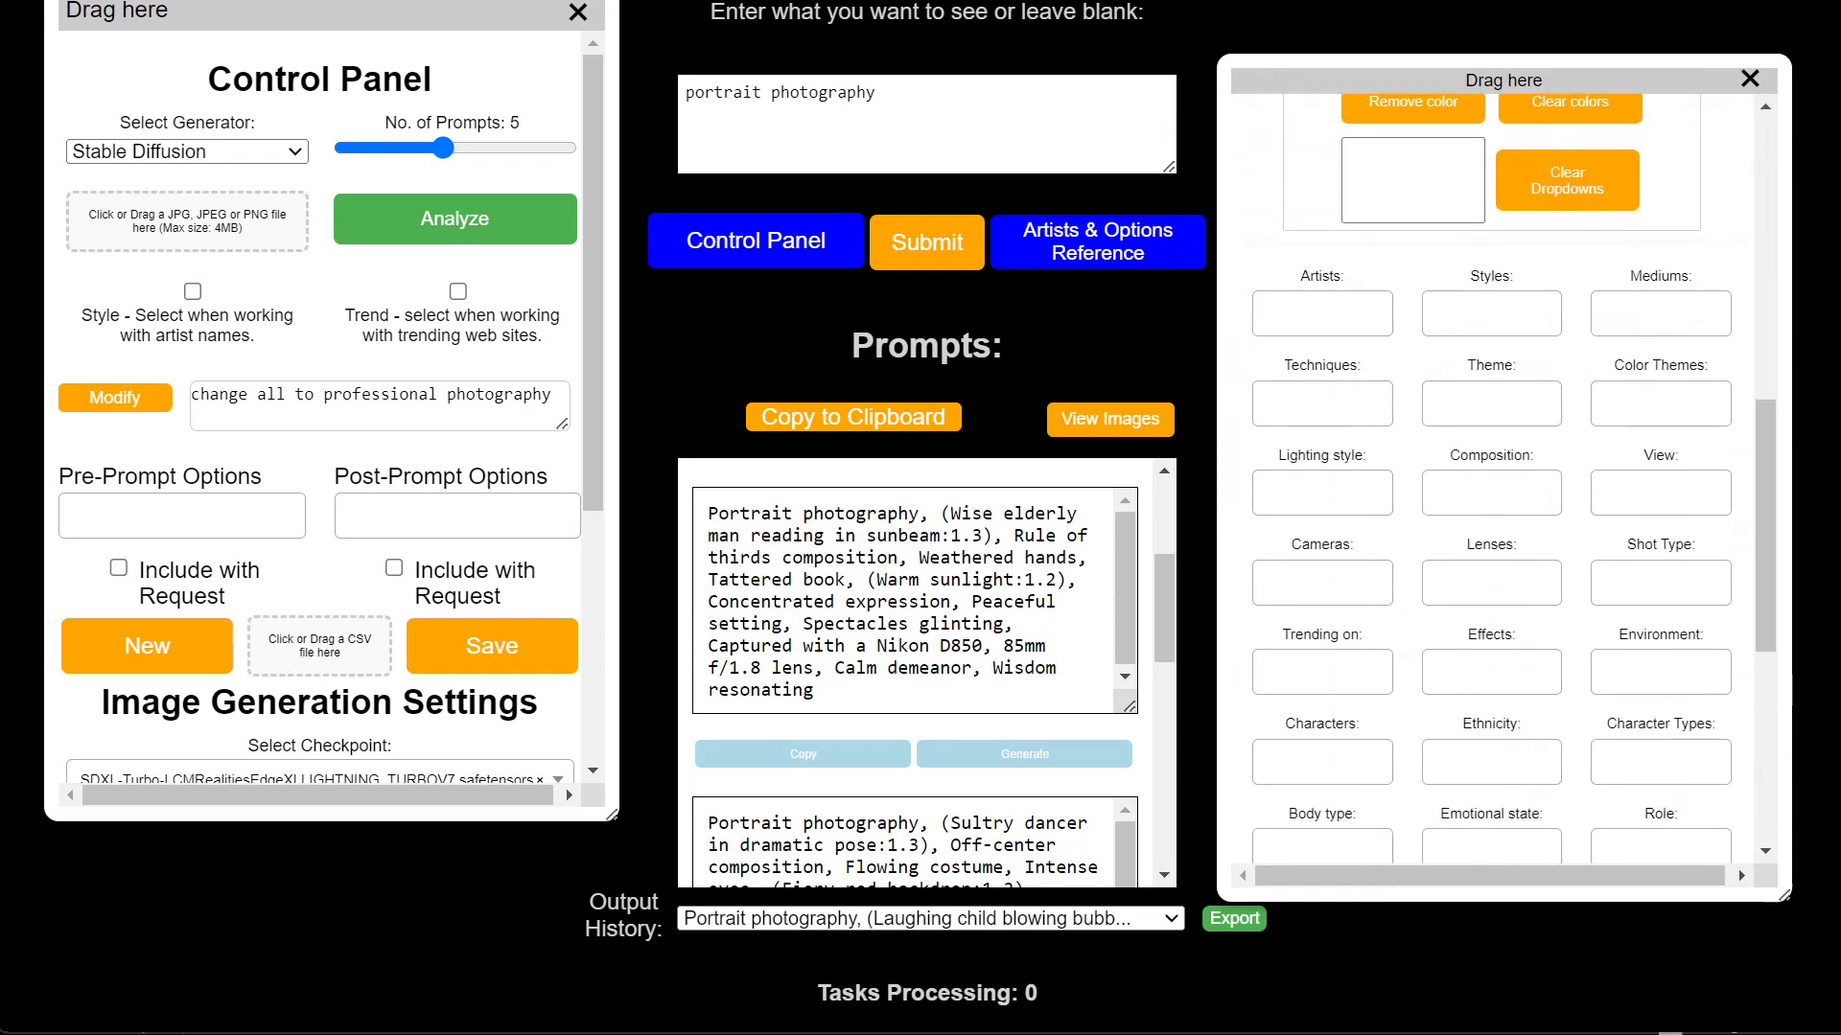
left_click(1491, 493)
scroll(1513, 623, "down", 5)
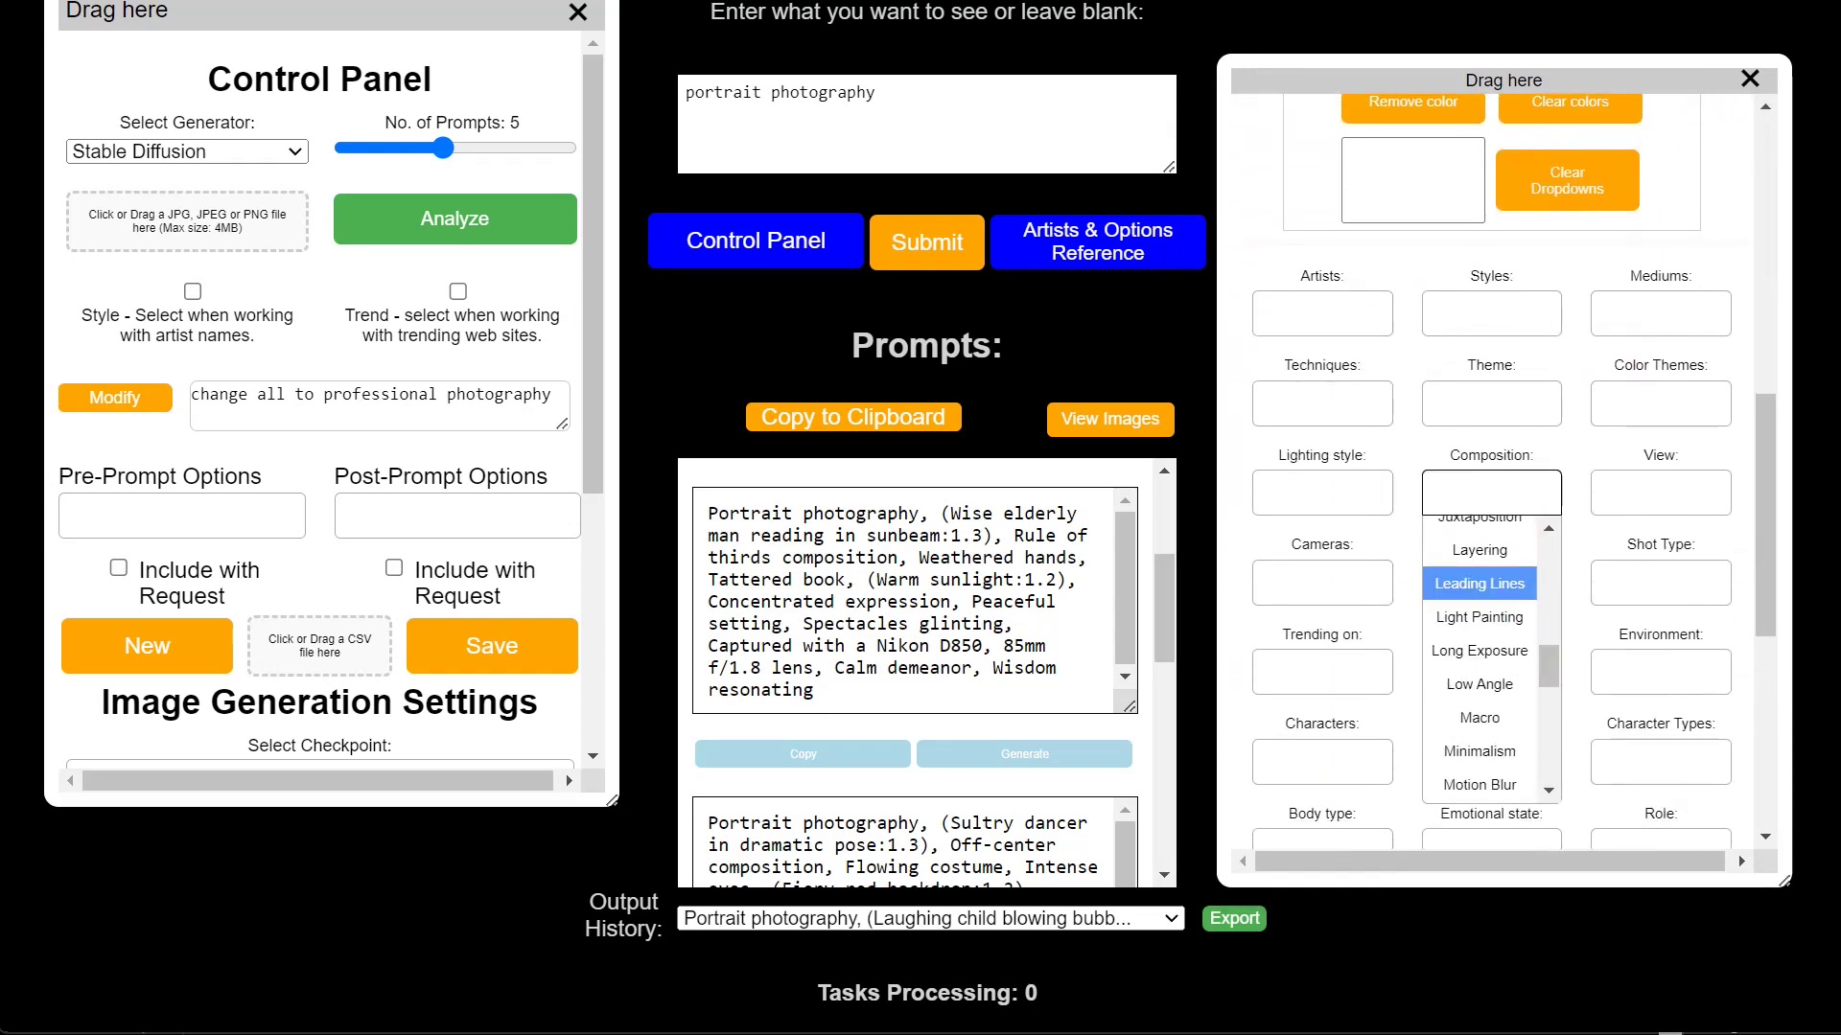
left_click(1737, 500)
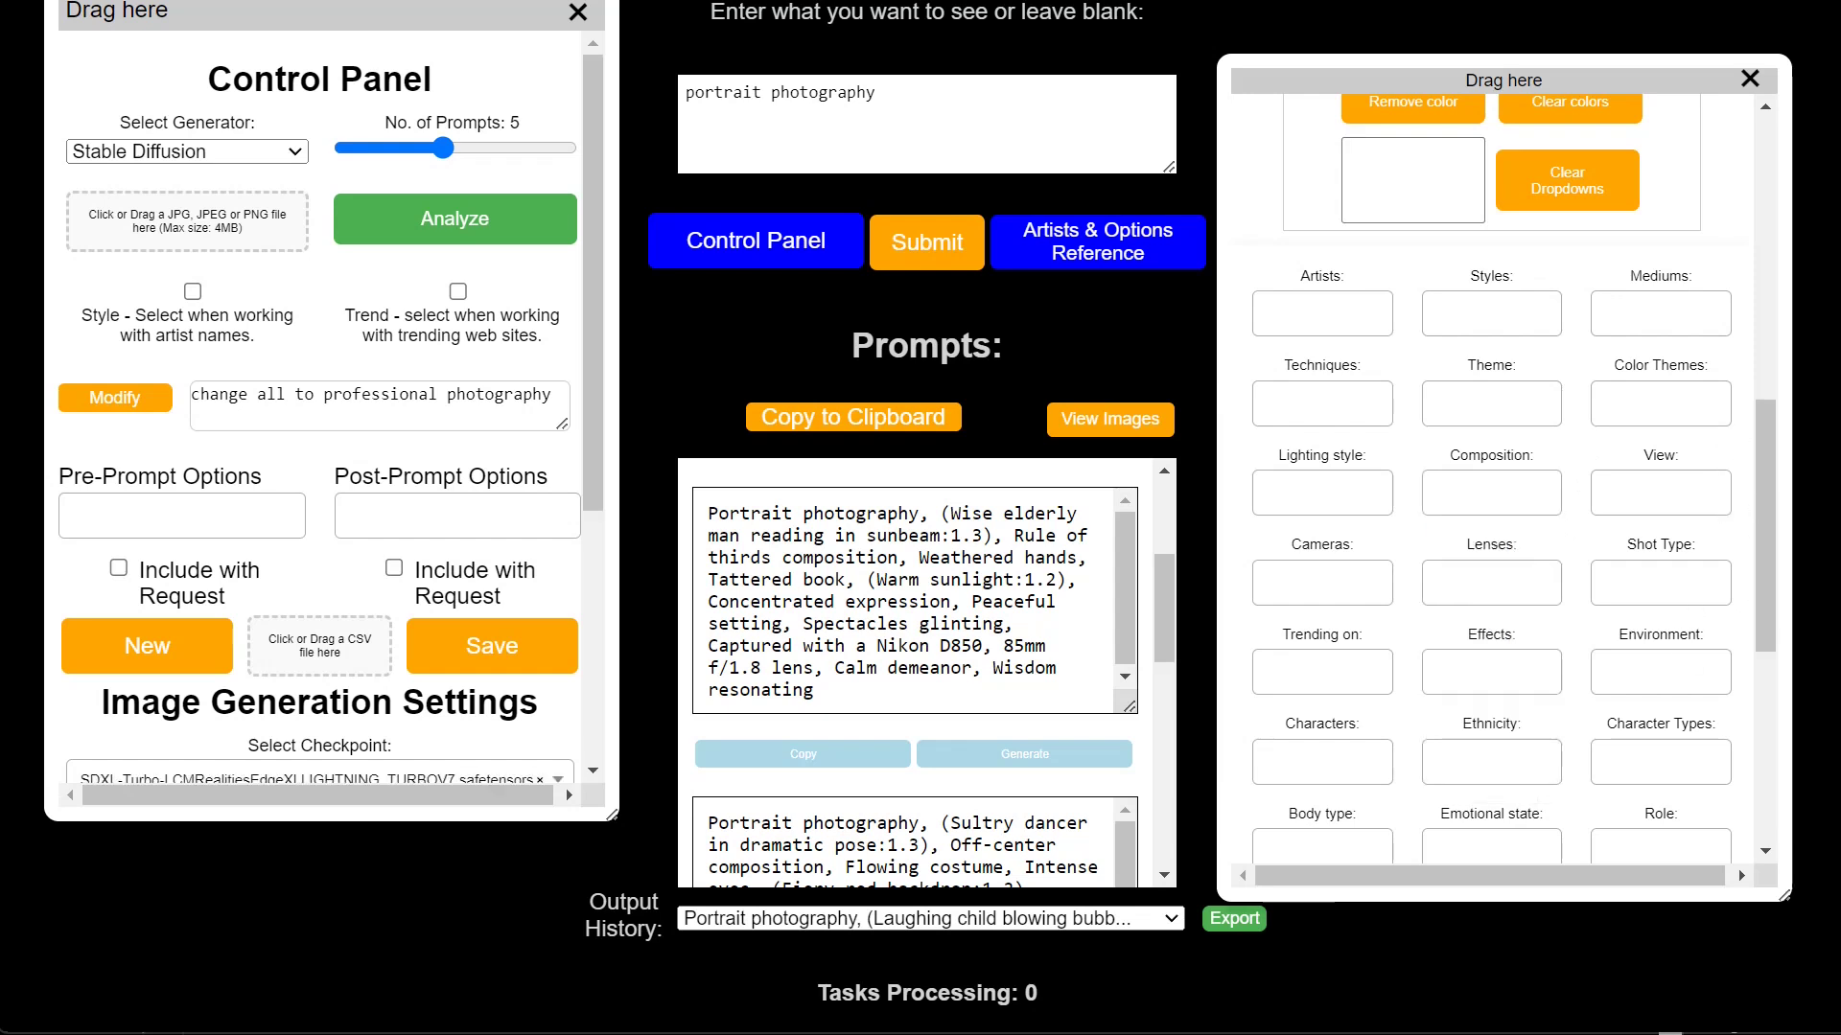
left_click(1629, 671)
left_click(1573, 641)
left_click(1491, 671)
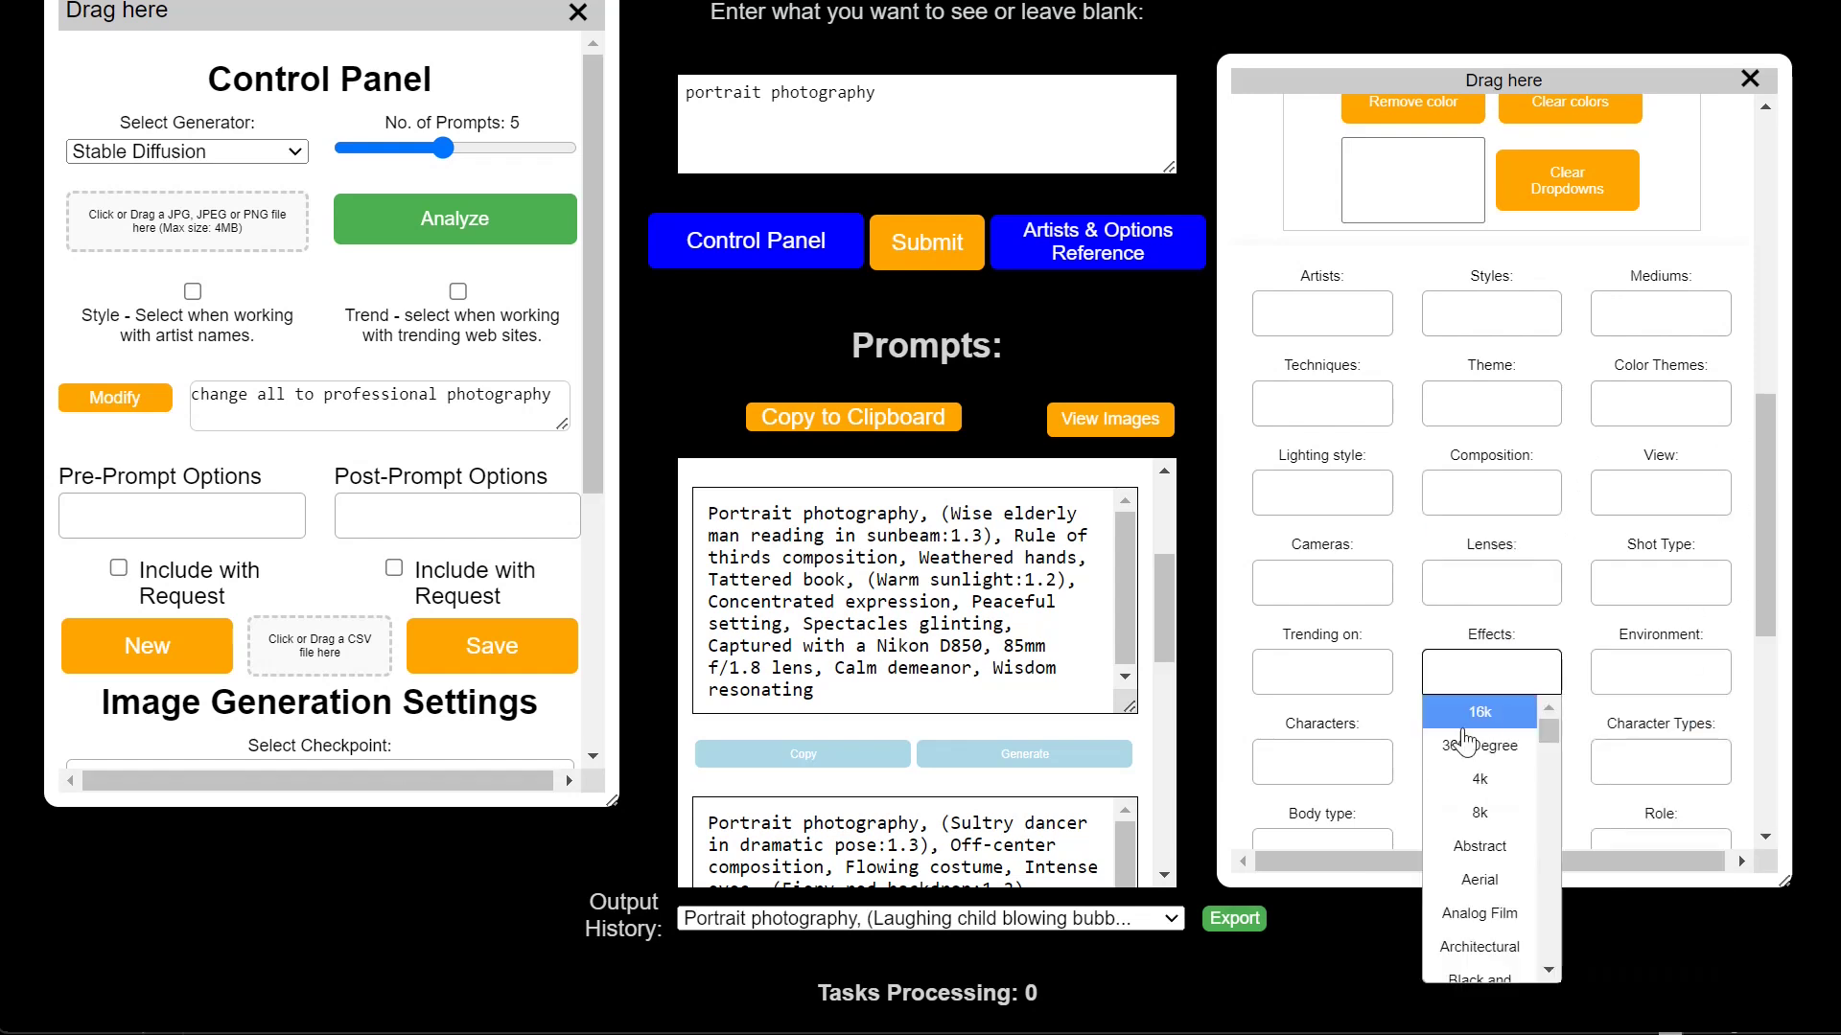
left_click(1407, 629)
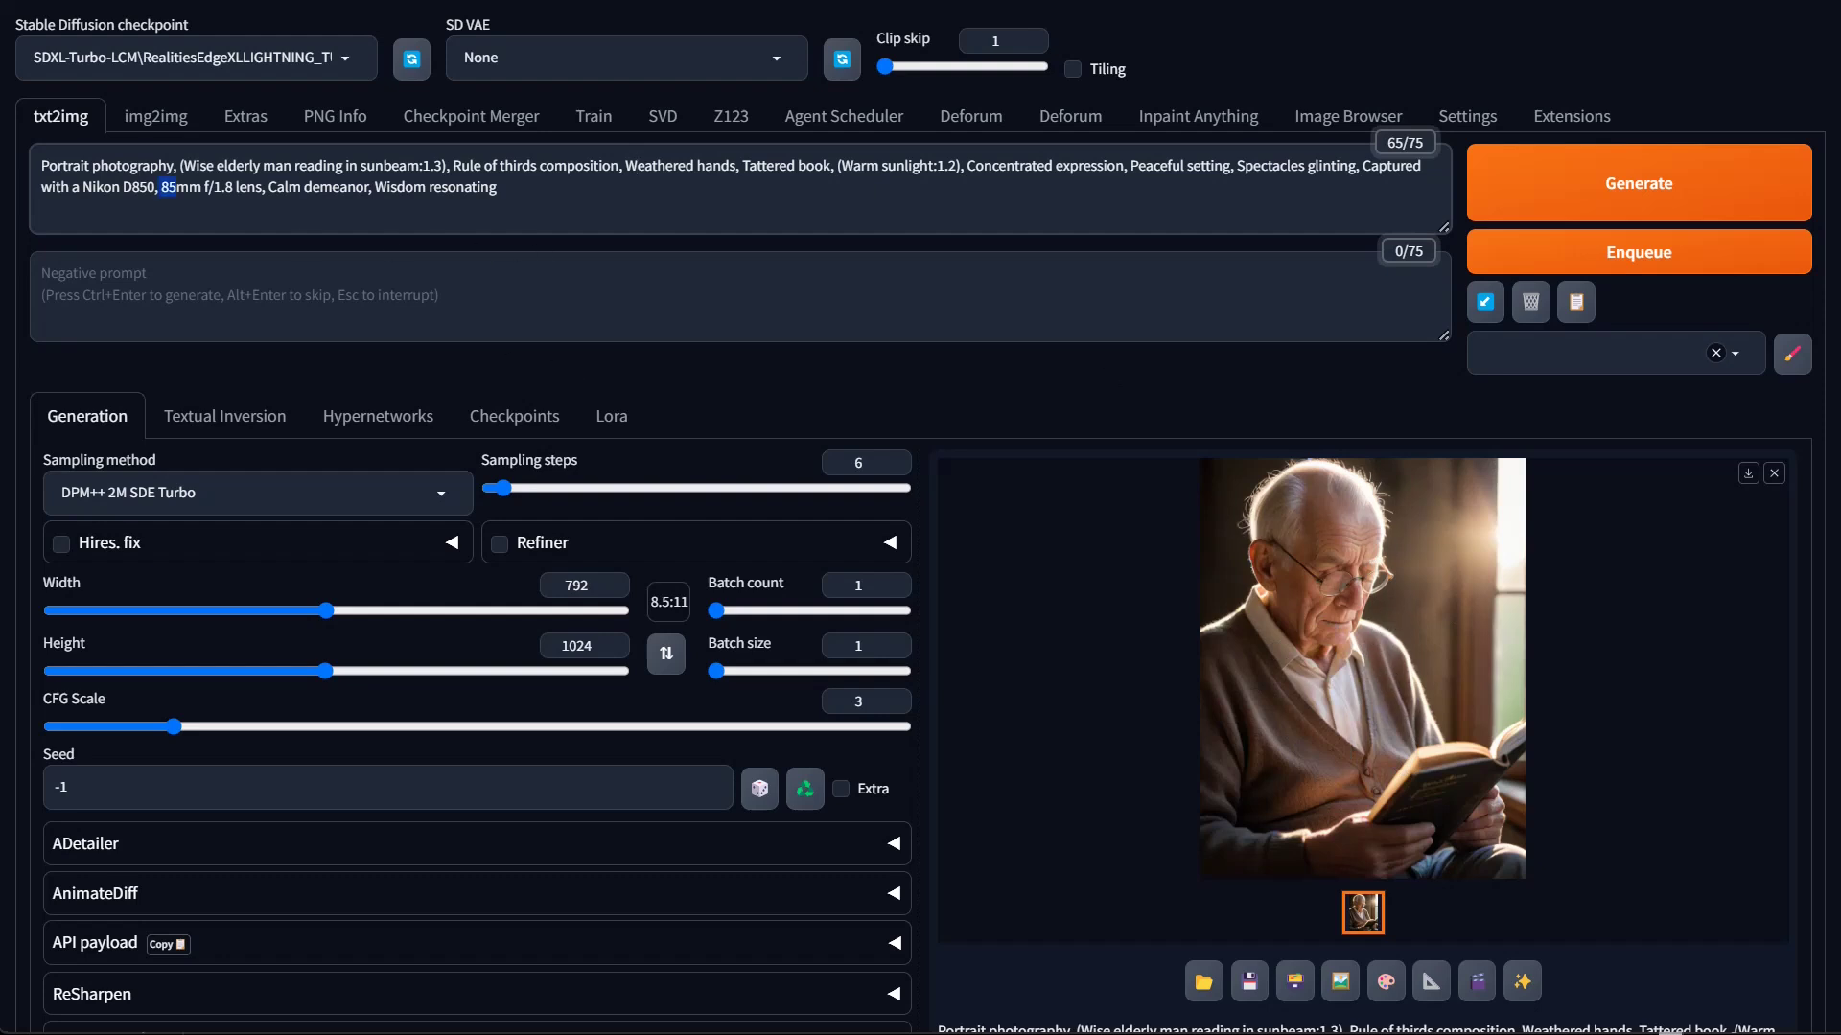
Return to the Stable Diffusion WebUI and highlight the opening phrase "Portrait photography," in the prompt to study its role
key("ctrl+a")
key("Right")
key("shift+Left")
key("shift+Left")
key("shift+Left")
key("shift+Left")
key("shift+Left")
key("shift+Left")
key("shift+Left")
key("shift+Left")
key("shift+Left")
key("shift+Left")
key("shift+Left")
key("shift+Left")
key("shift+Left")
key("shift+Left")
key("shift+Left")
key("shift+Left")
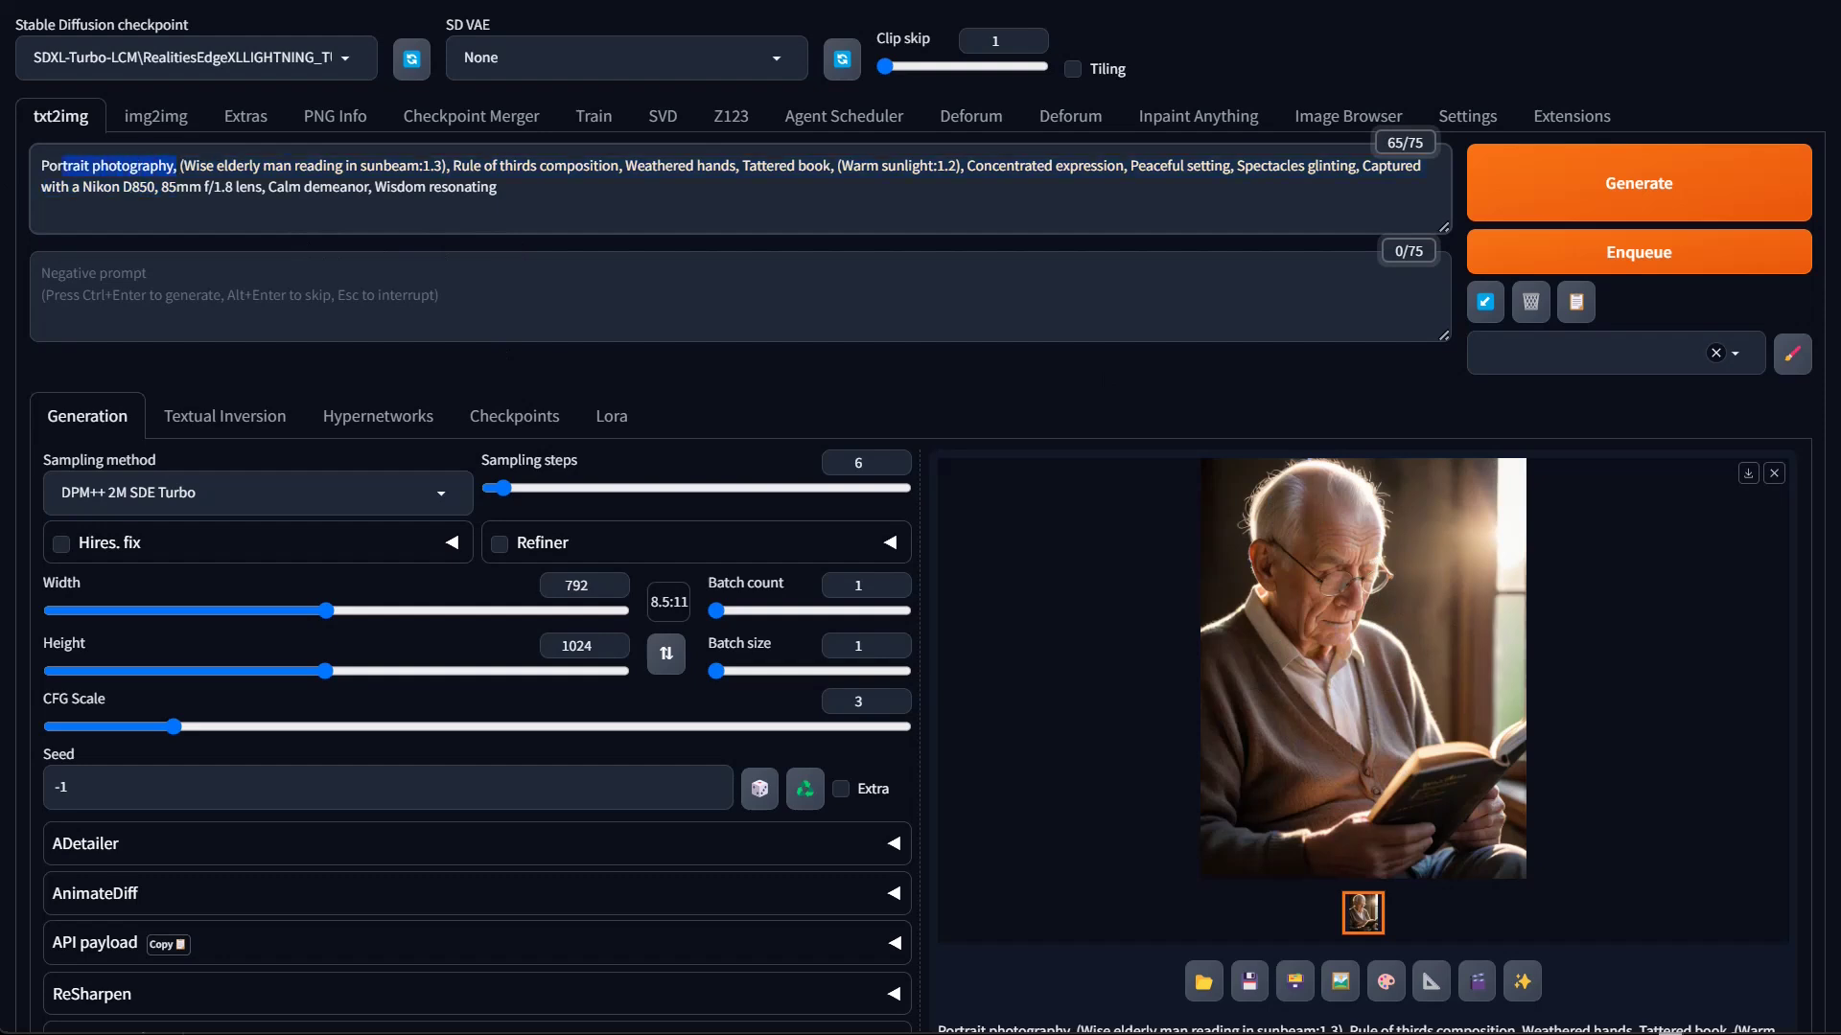
key("Left")
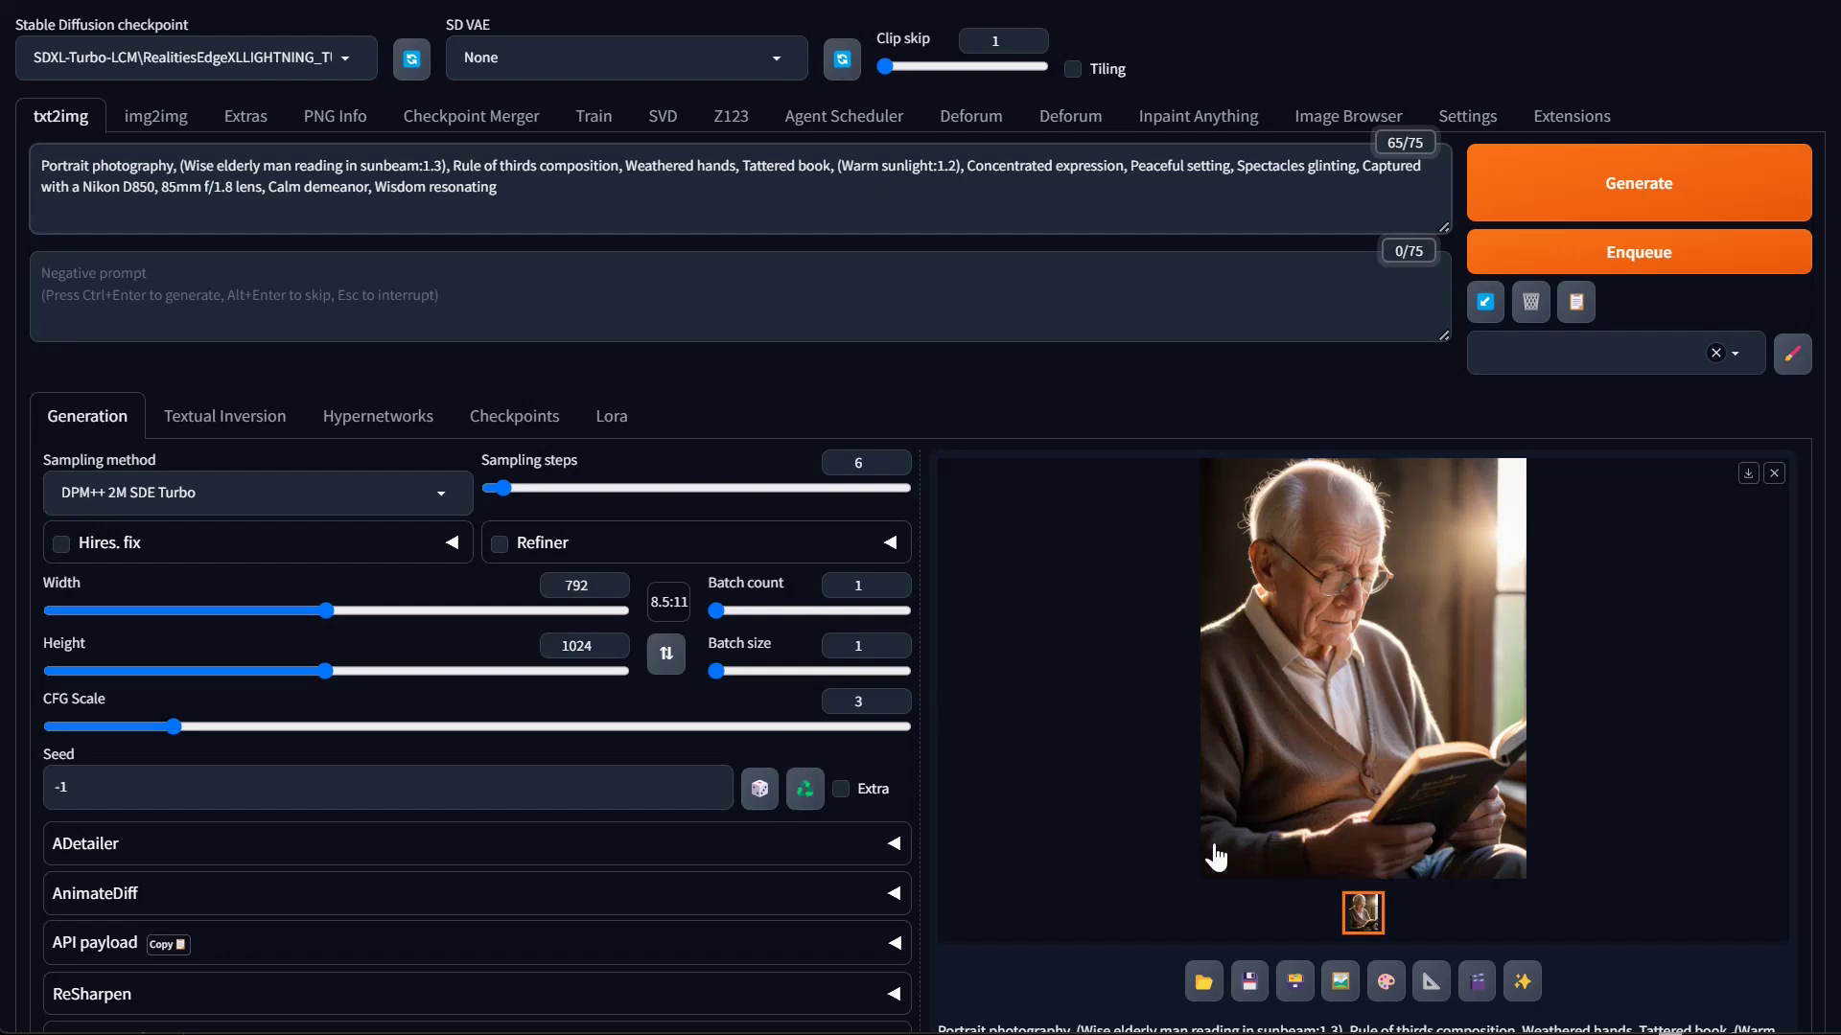
Enable Hires. fix and review its upscaler, steps, denoising and scale settings
scroll(1027, 730, "down", 2)
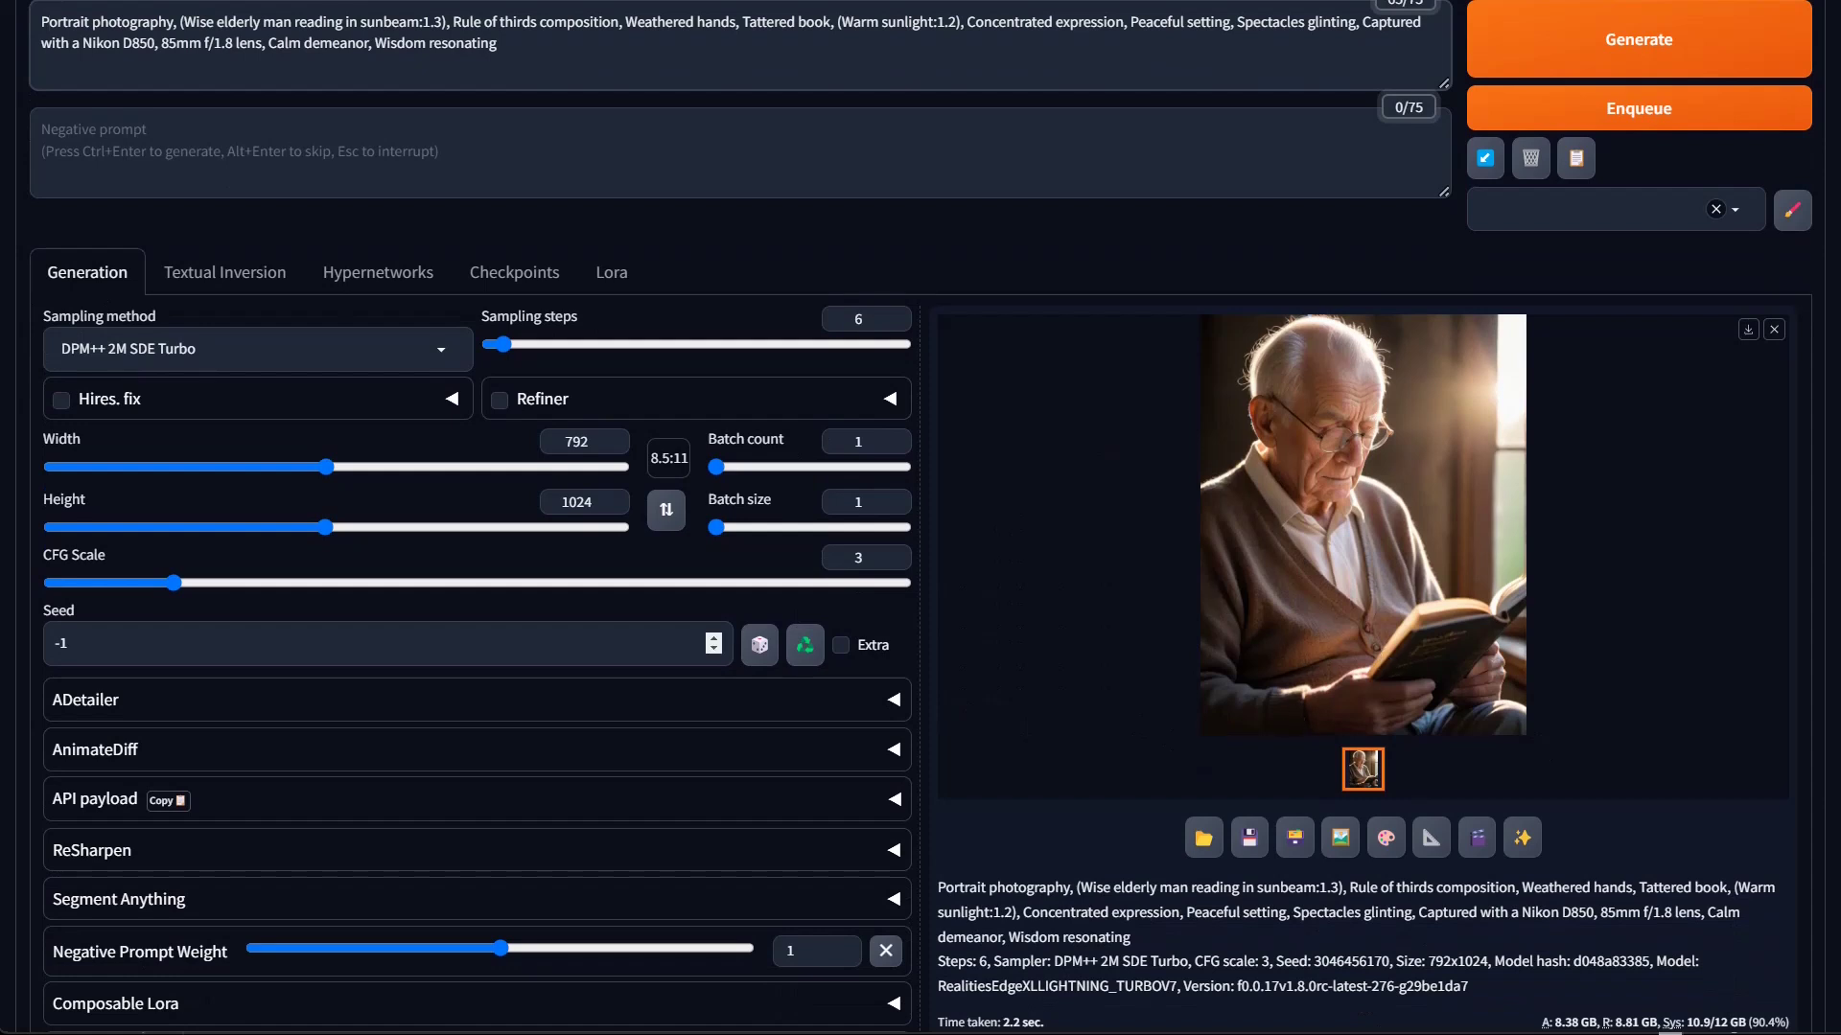
left_click(61, 400)
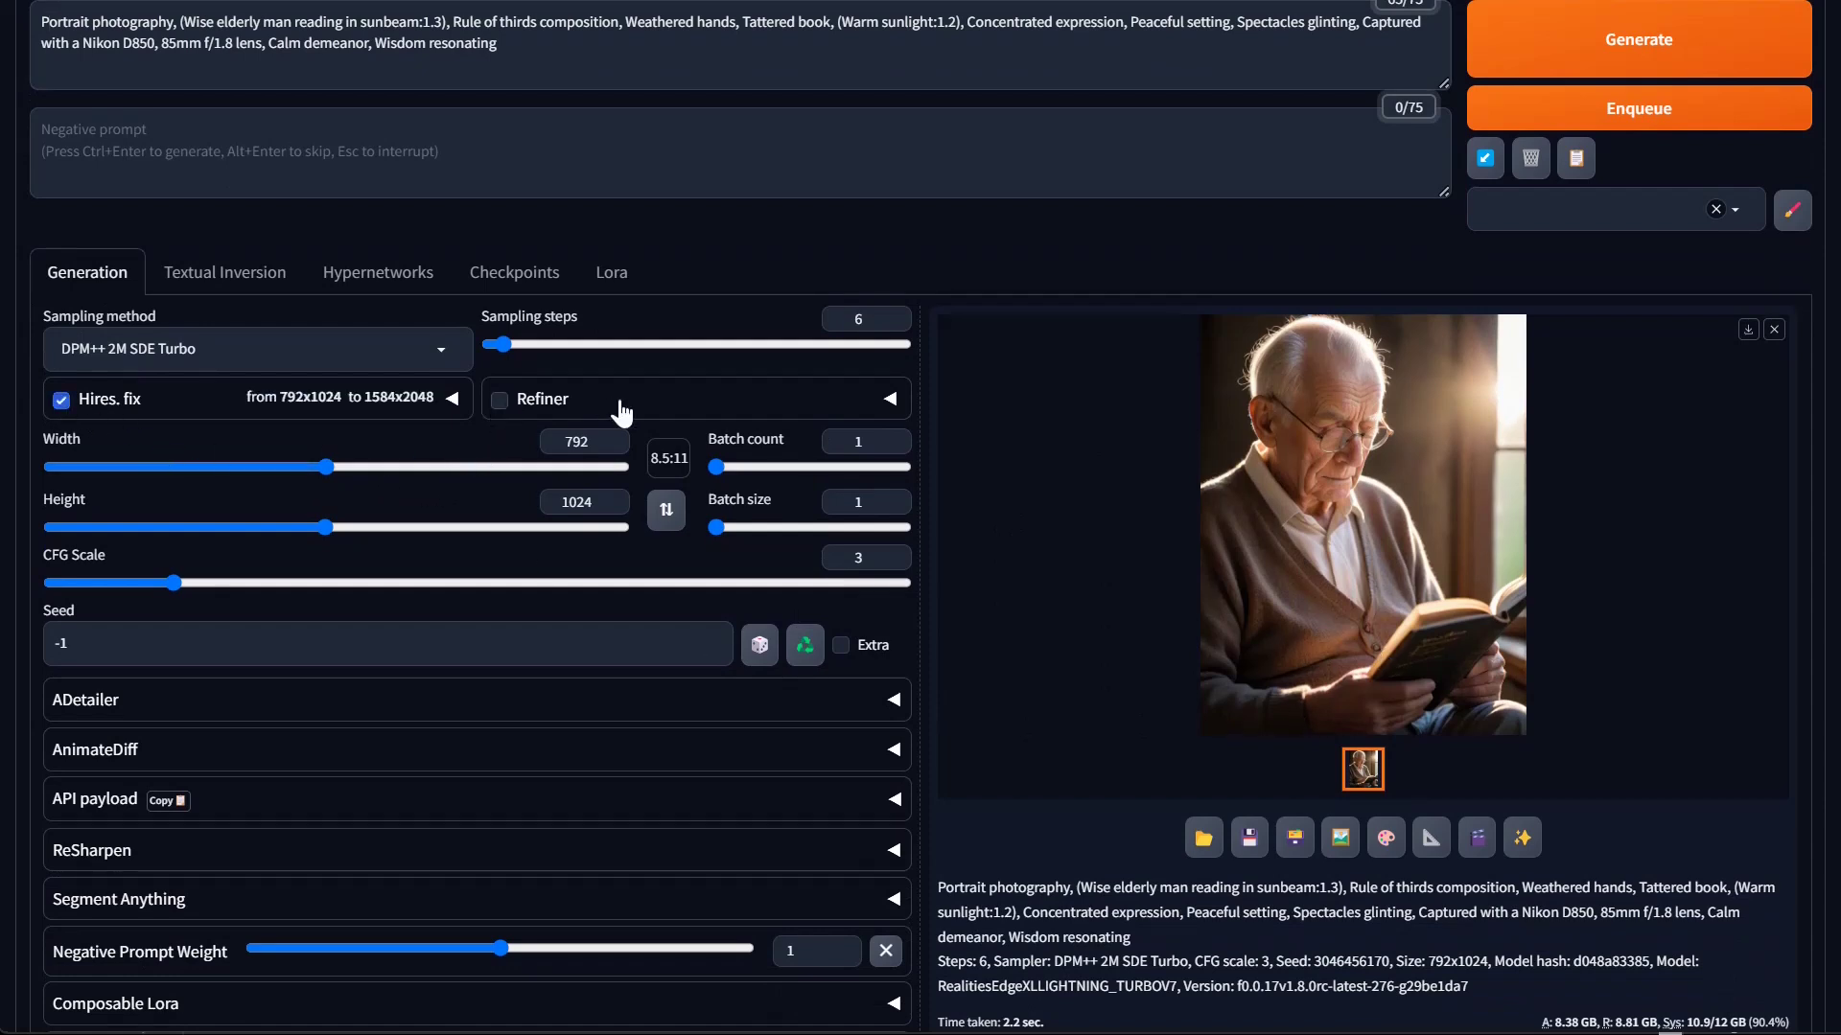
left_click(449, 402)
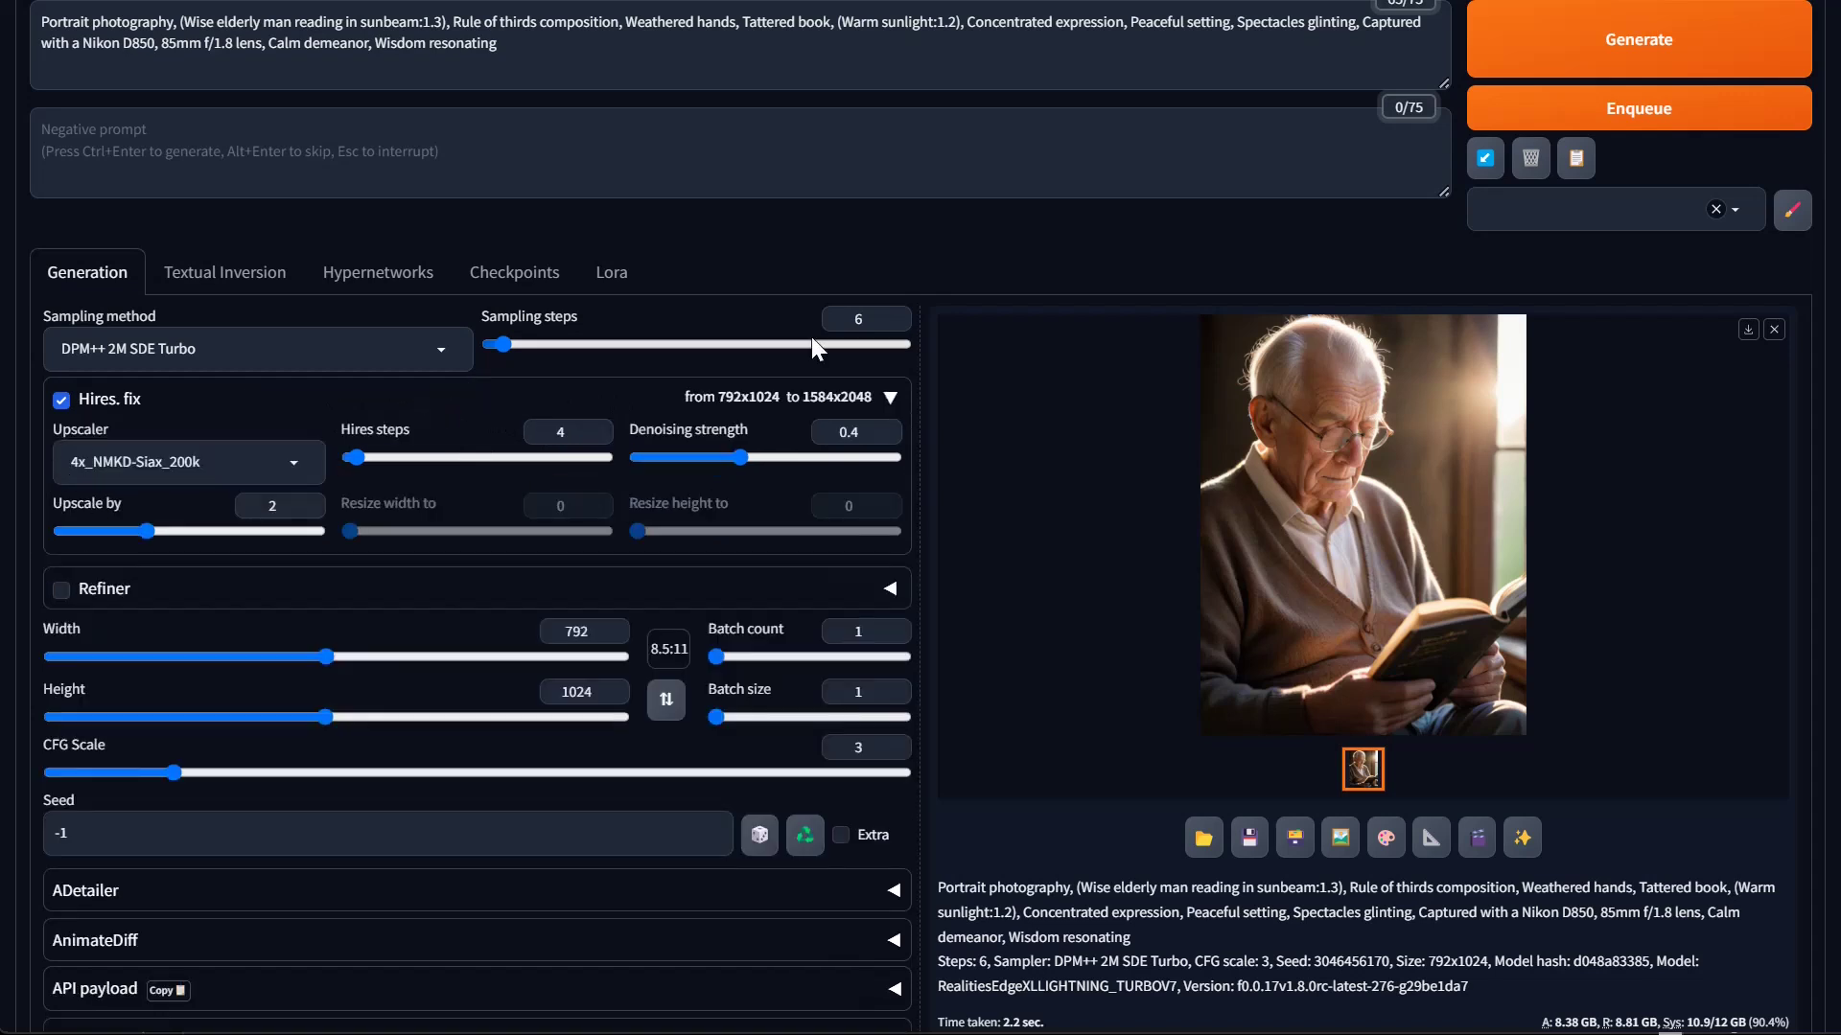
left_click(889, 397)
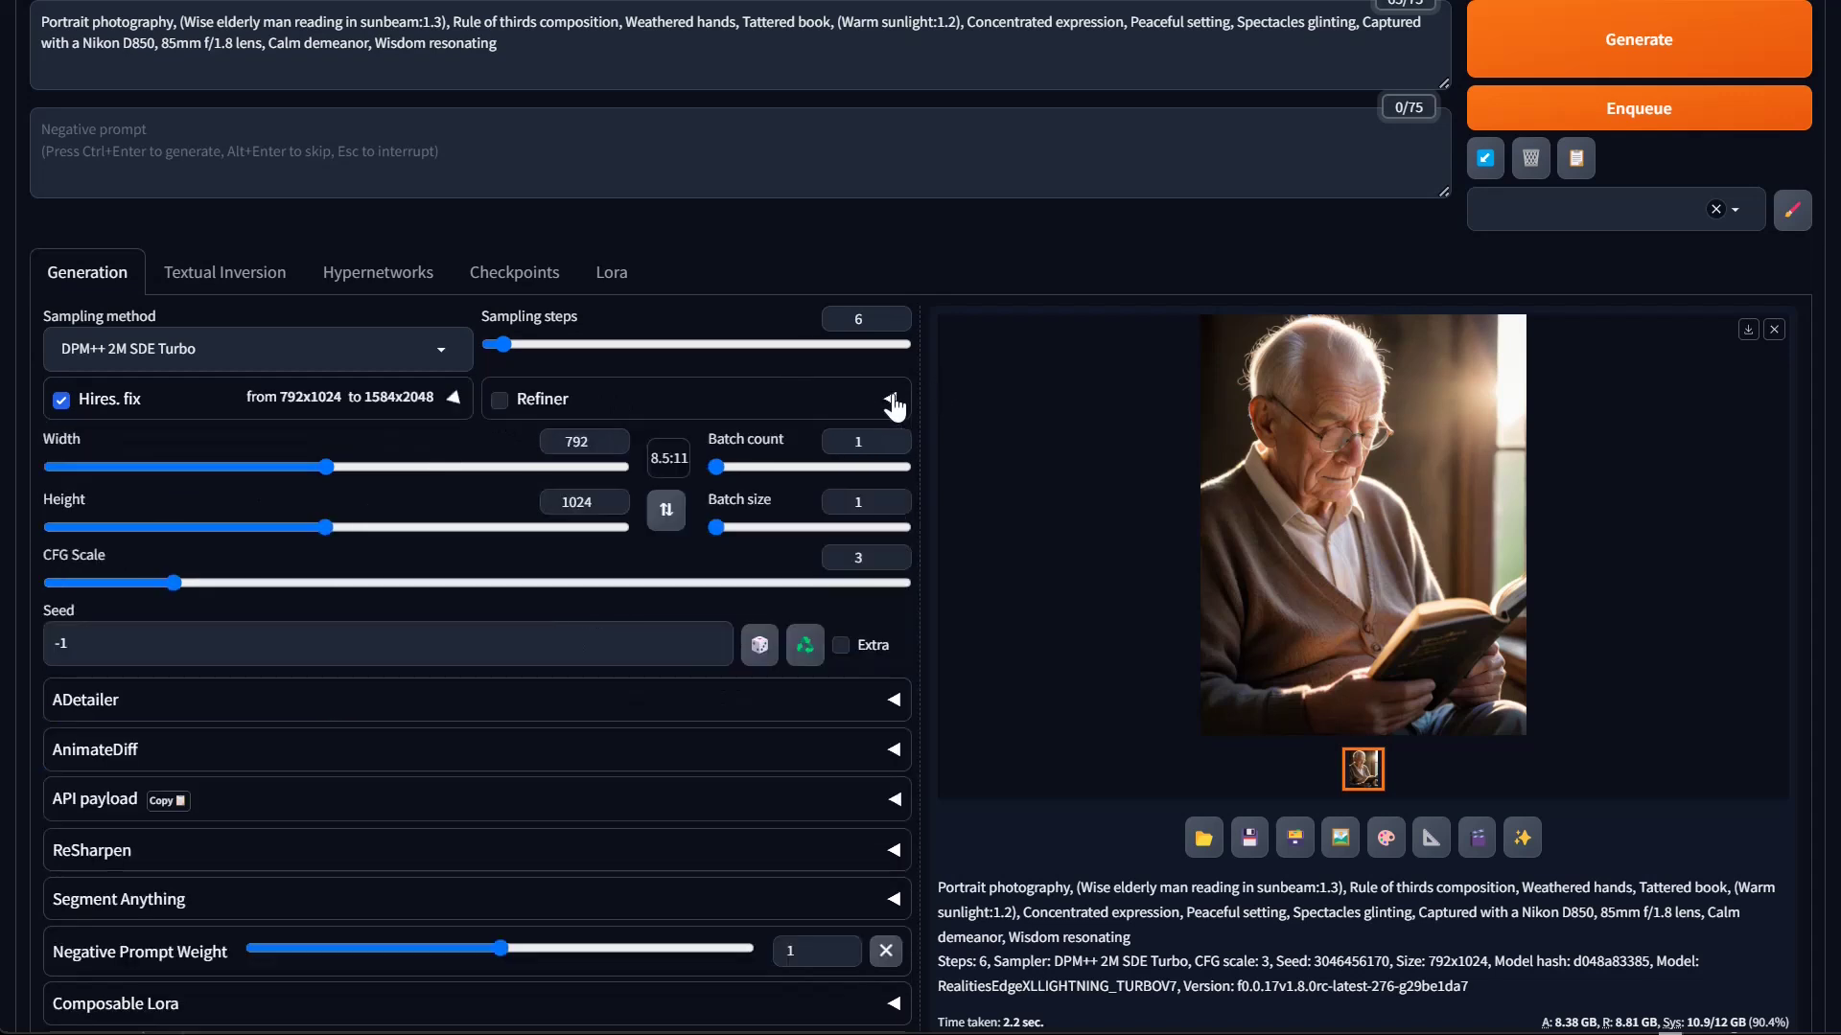
Enable the Refiner and choose SDXL-Turbo-LCM\RealitiesEdgeXLLIGHTNING_TURBOV7.safetensors as its checkpoint
left_click(499, 400)
left_click(890, 399)
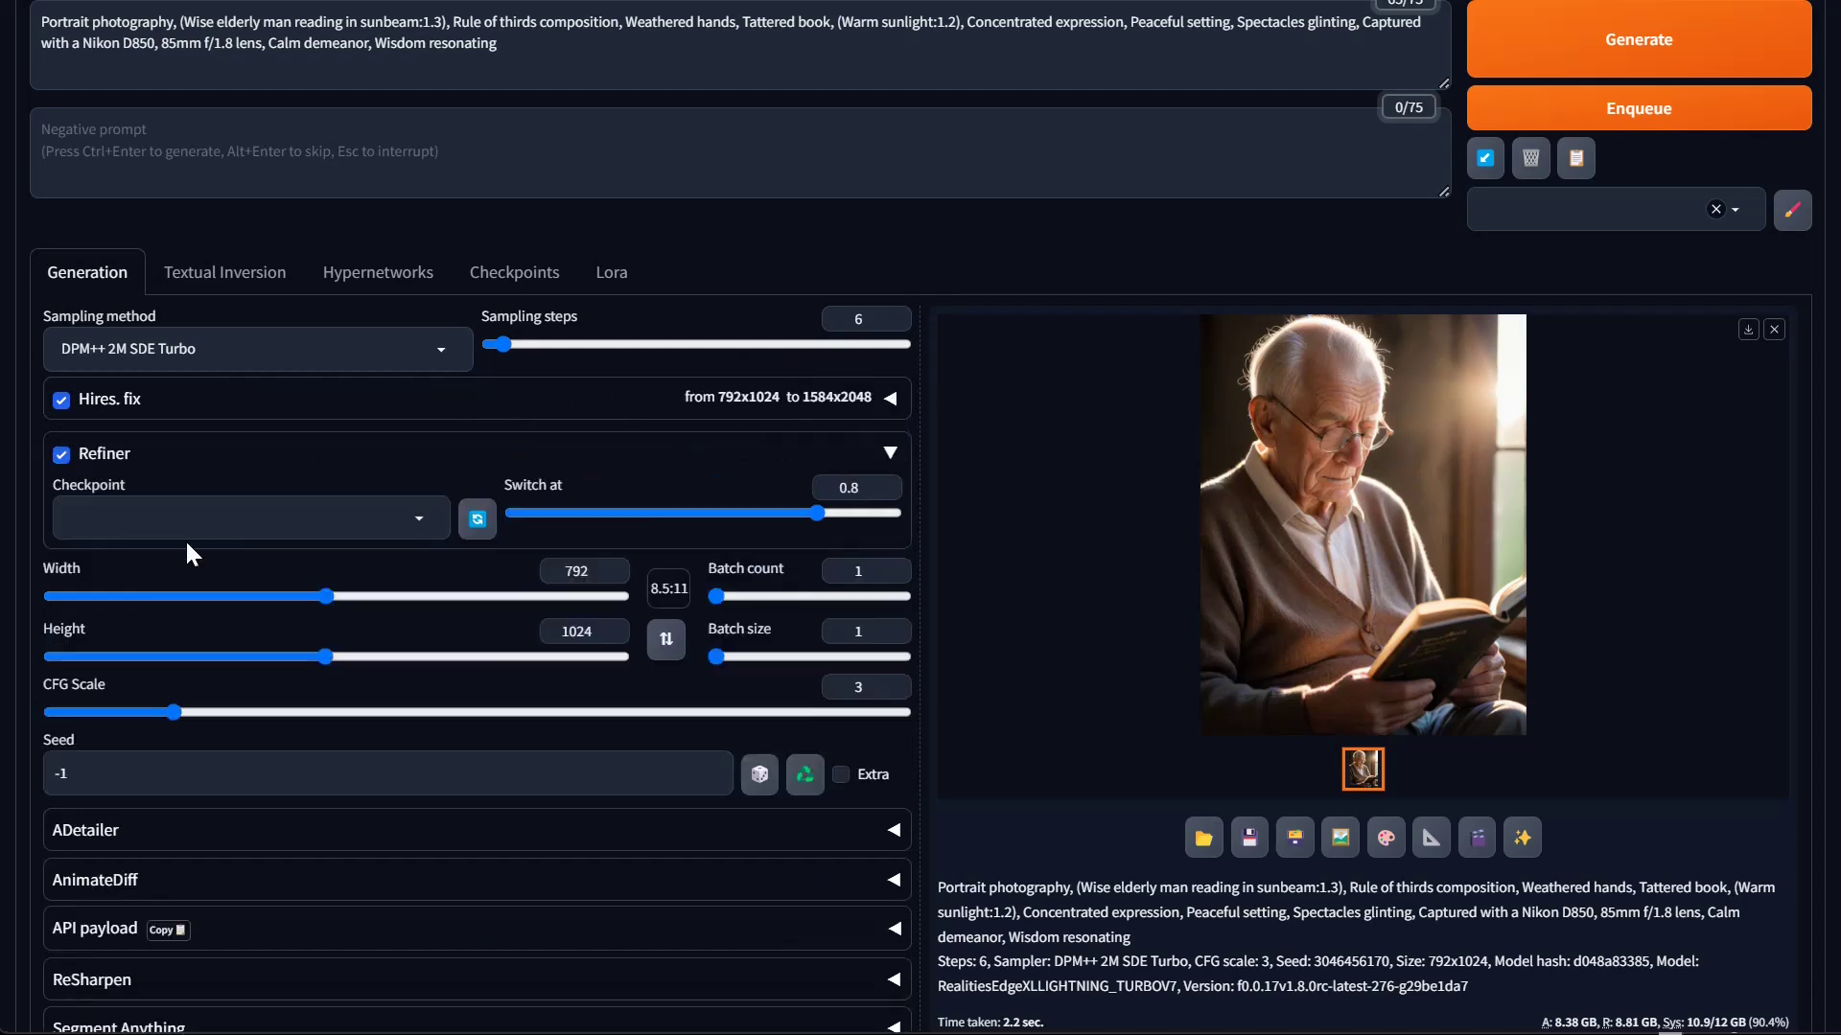
left_click(165, 515)
type("real")
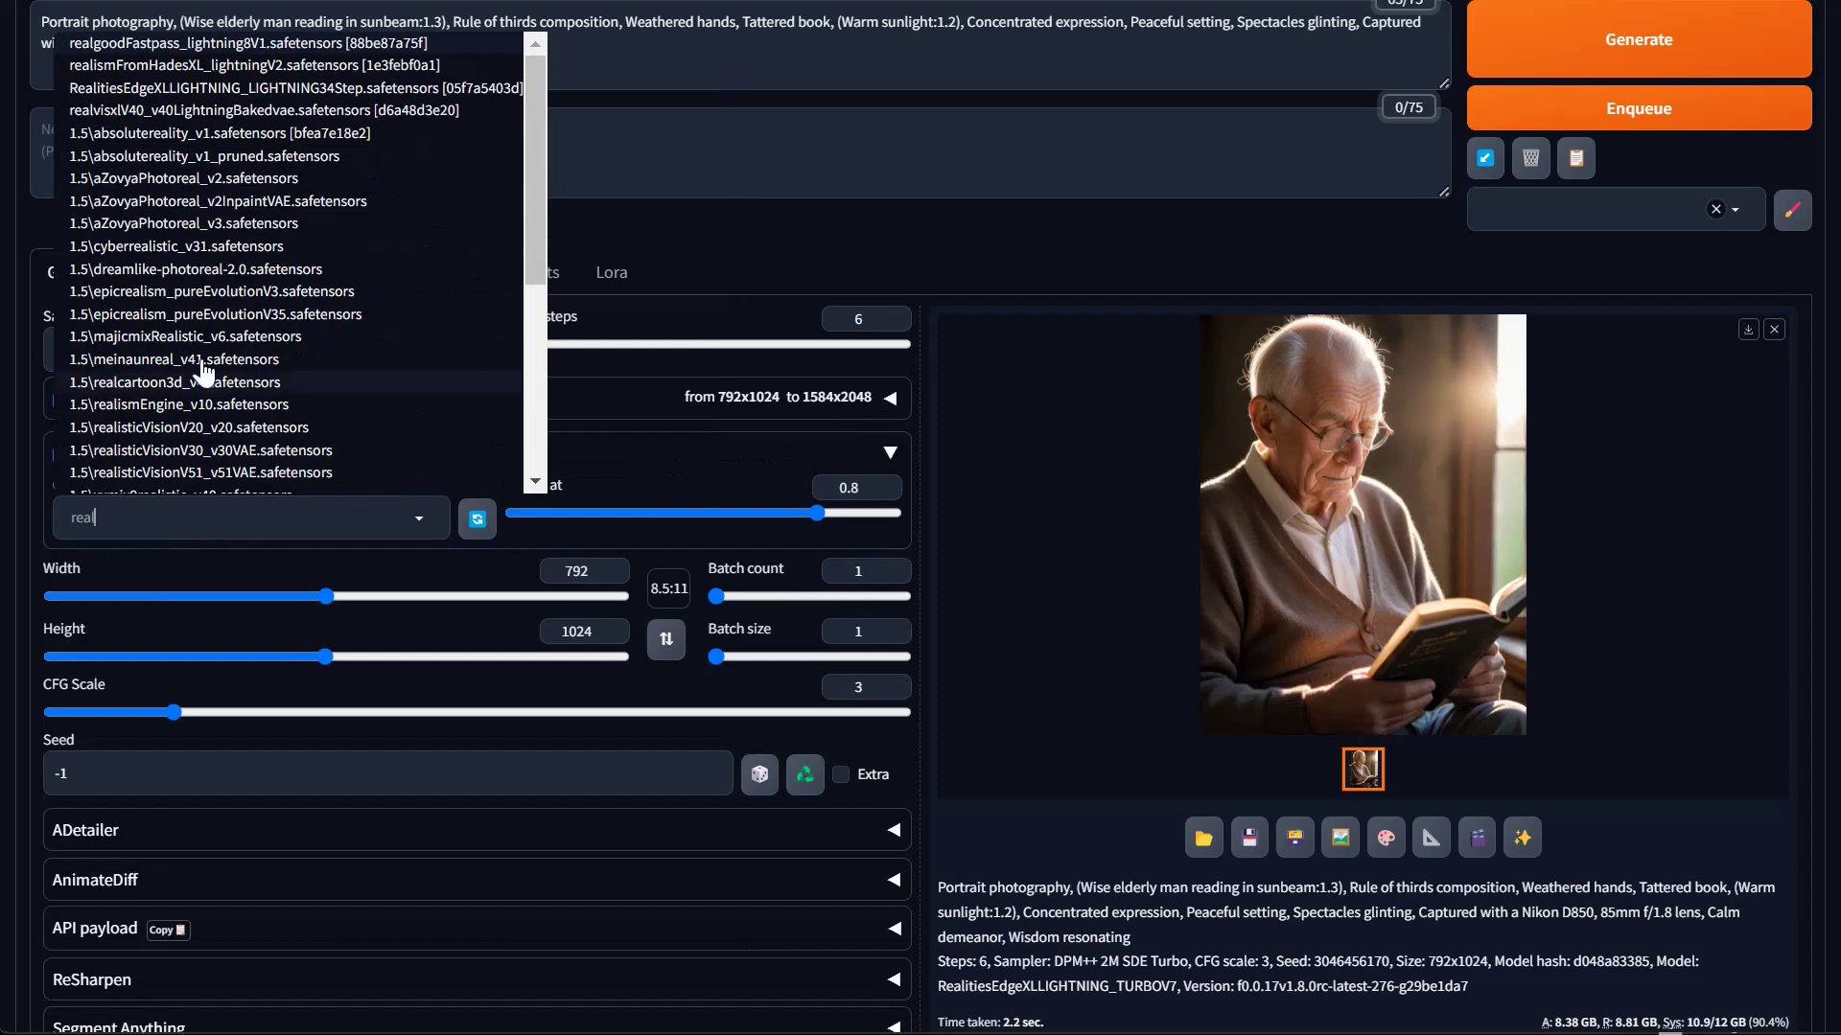
scroll(209, 364, "down", 4)
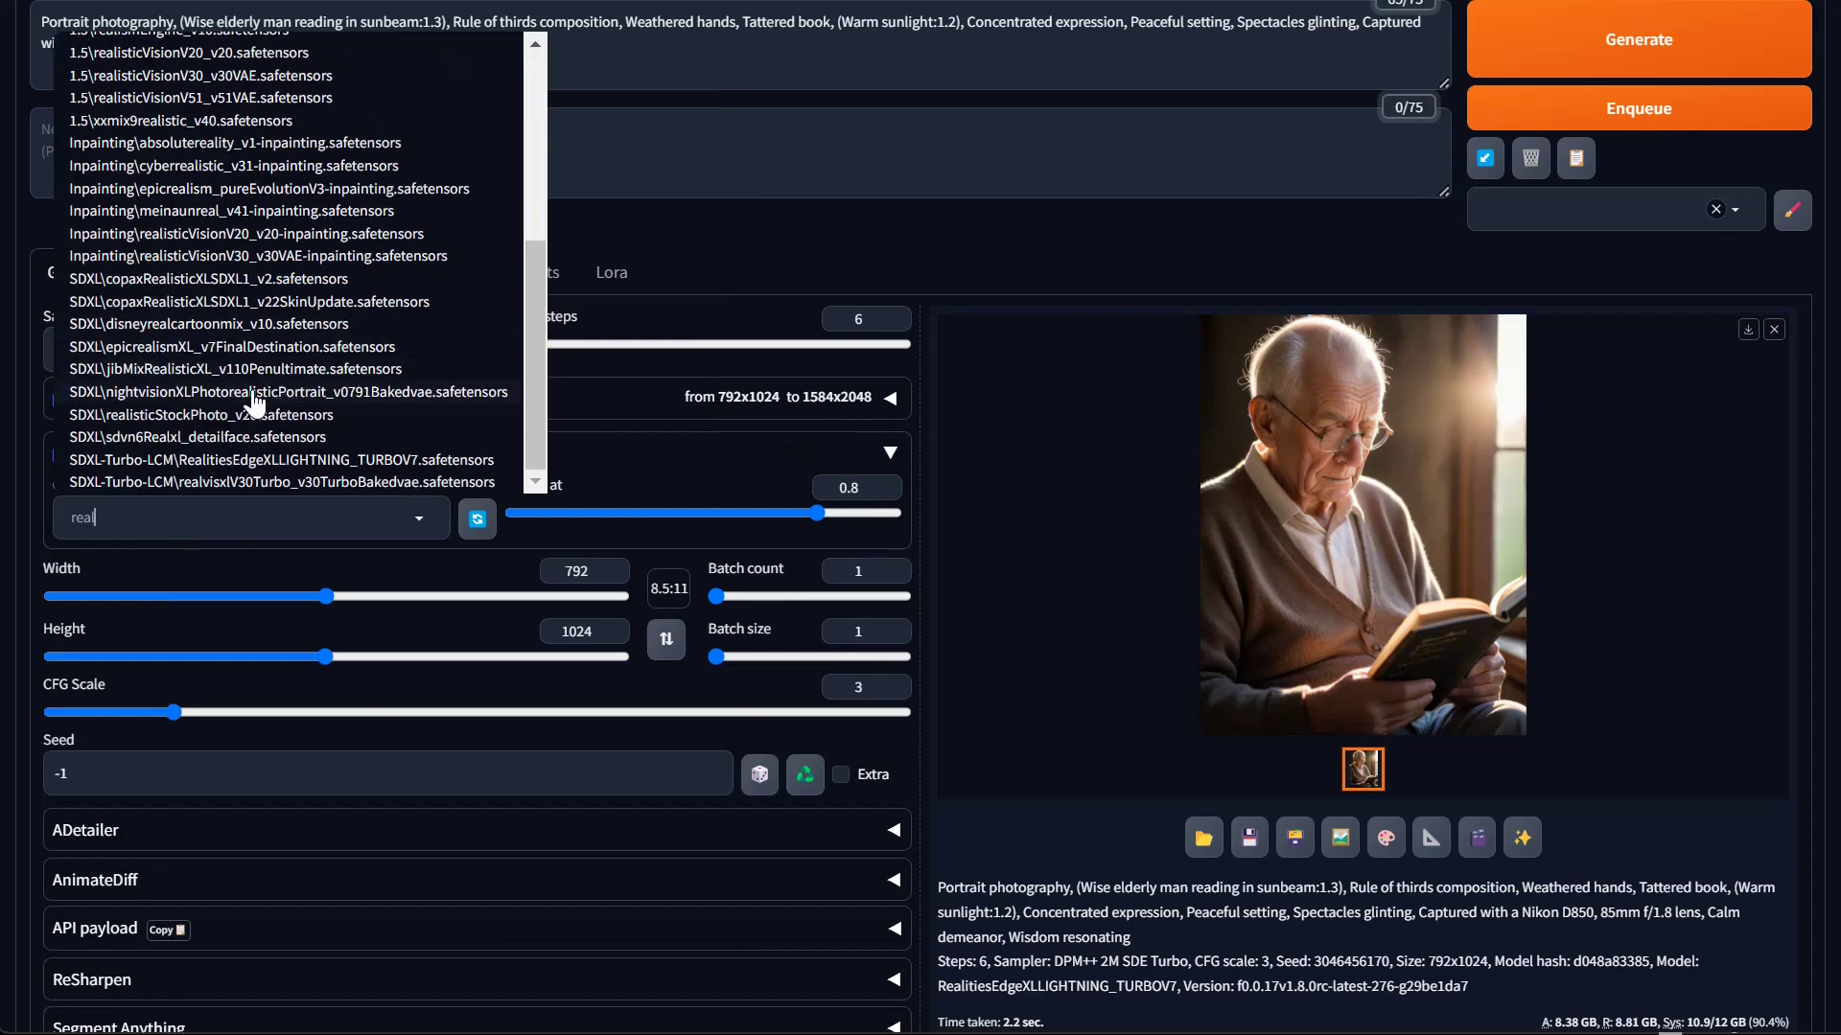
left_click(214, 461)
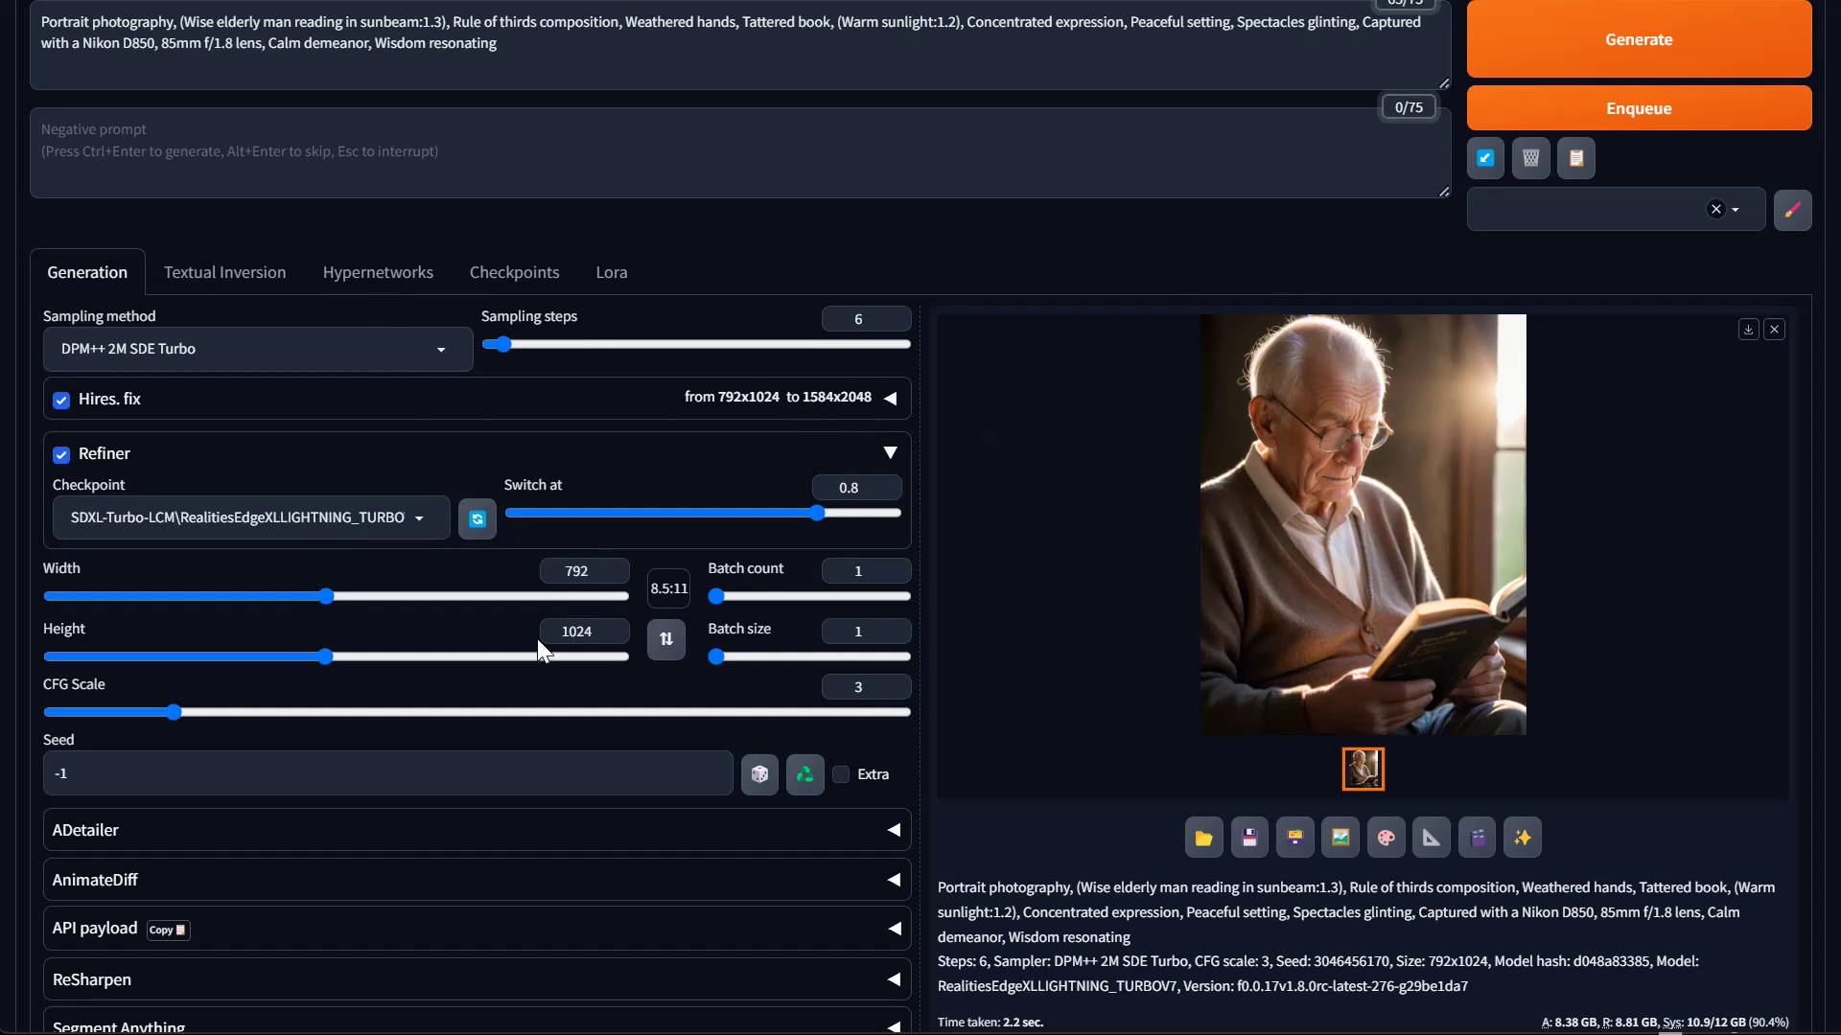
Expand the ADetailer settings and enable ADetailer
scroll(537, 639, "down", 2)
left_click(173, 690)
left_click(116, 733)
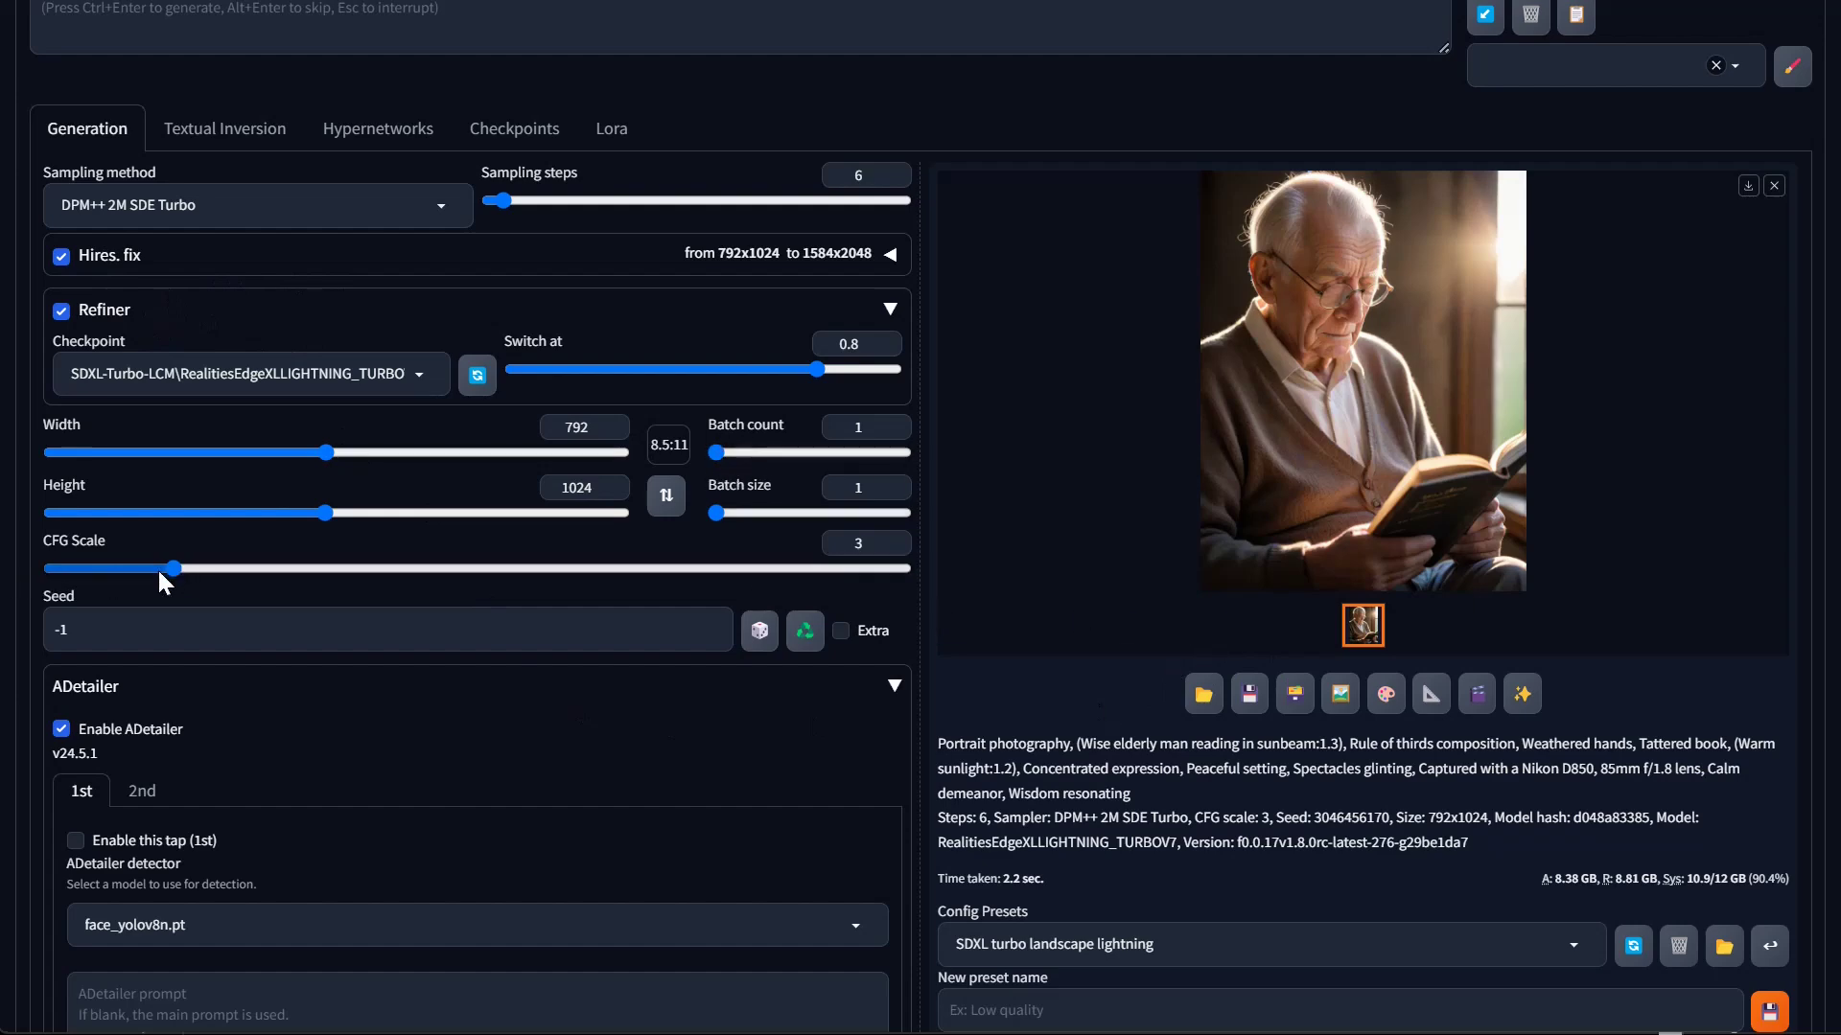
Generate the elderly man's portrait with the current prompt and settings, and review its generation details
scroll(53, 83, "up", 3)
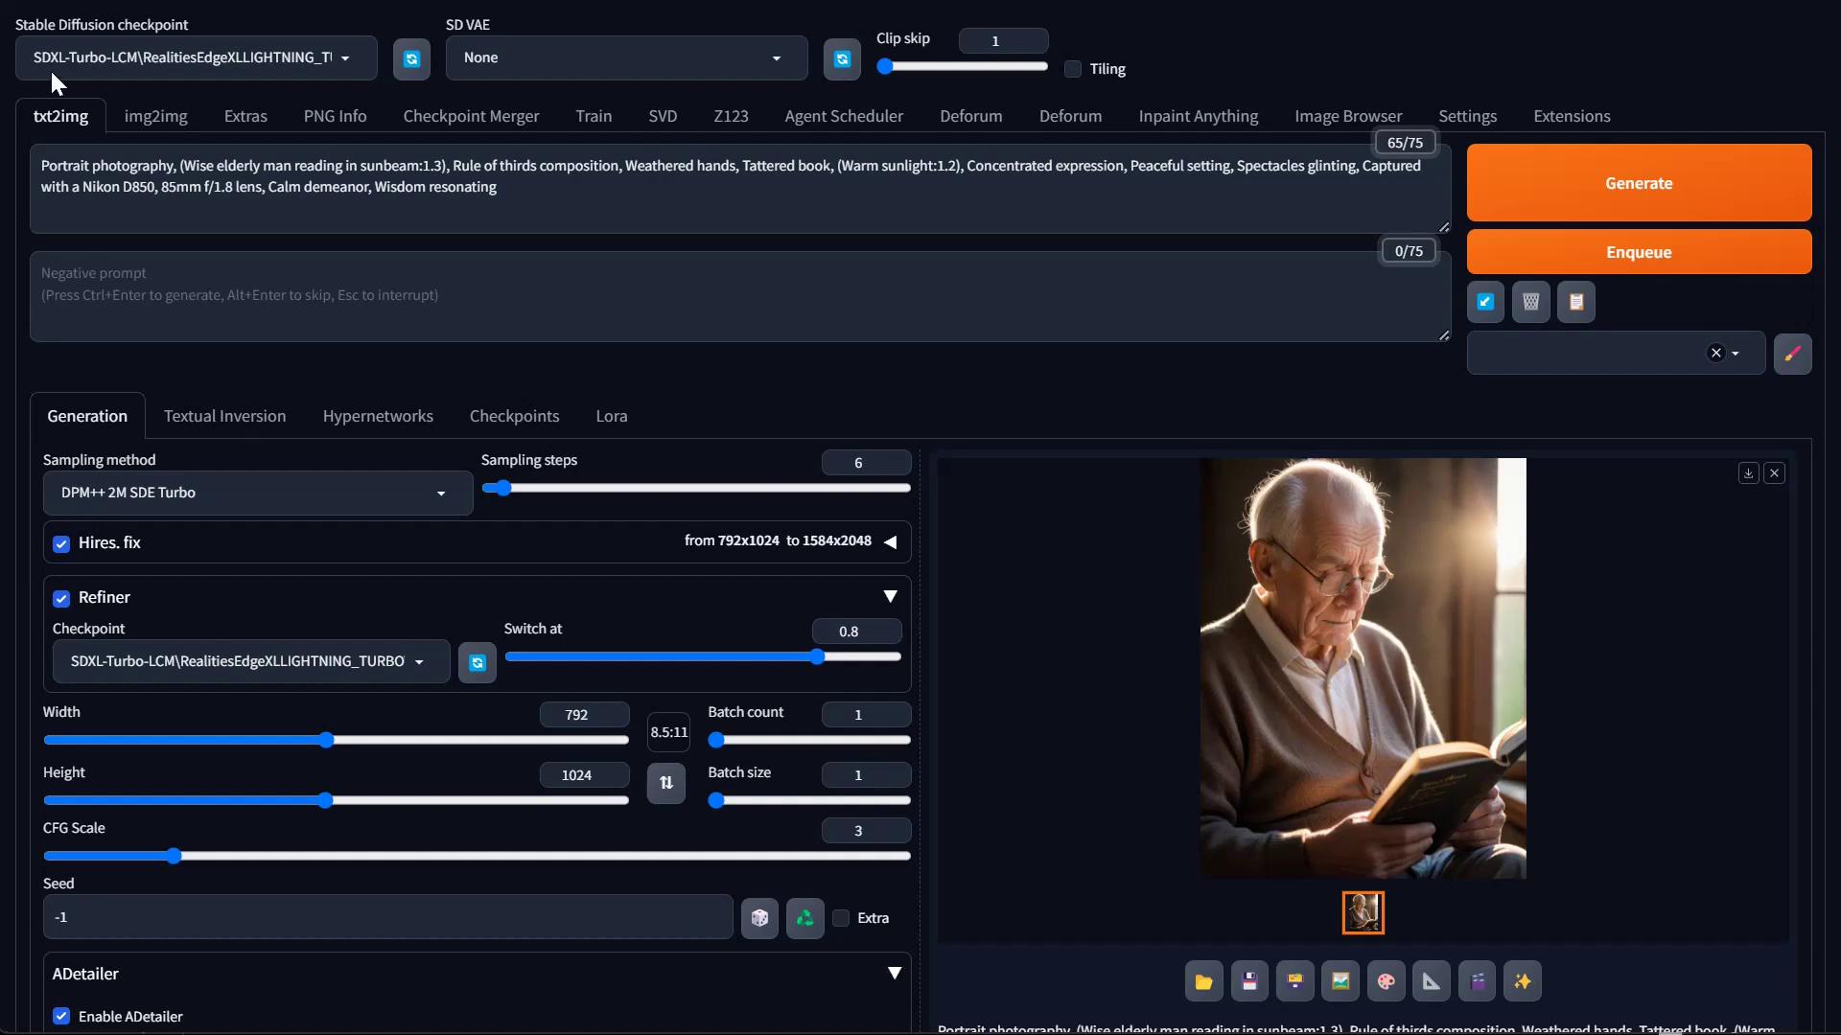
left_click(1623, 200)
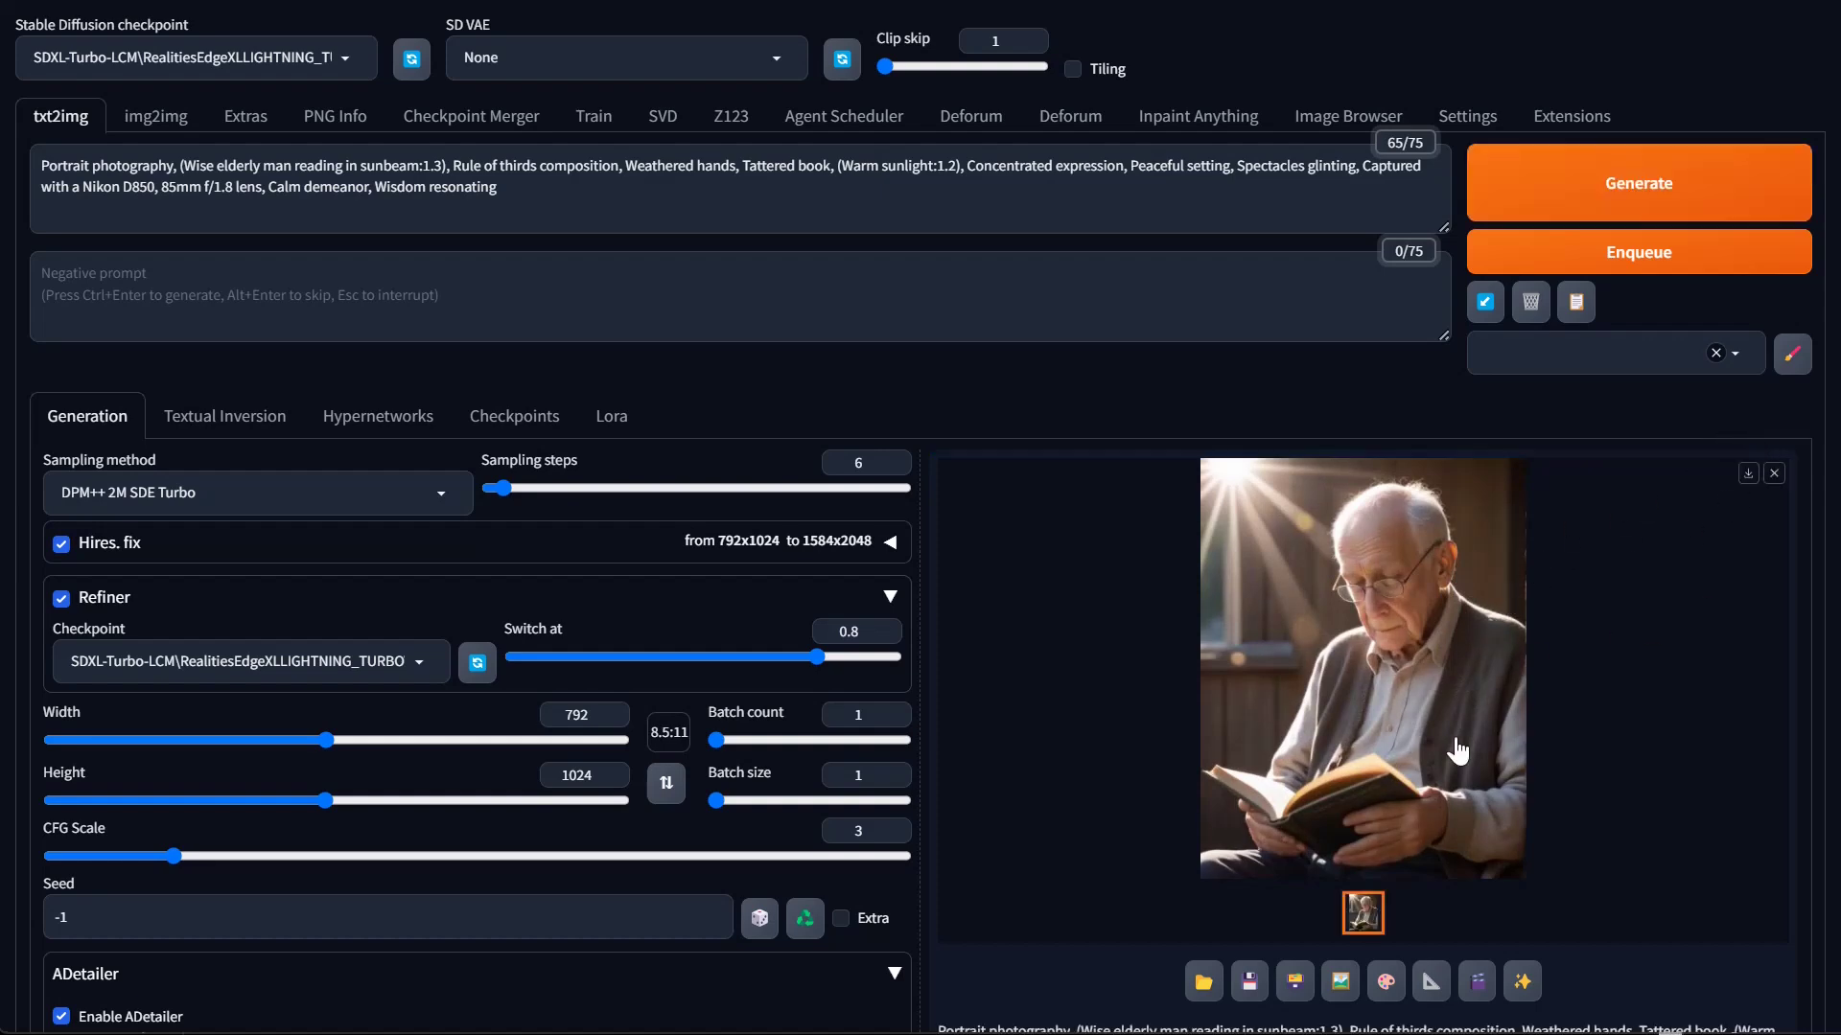
scroll(303, 745, "down", 5)
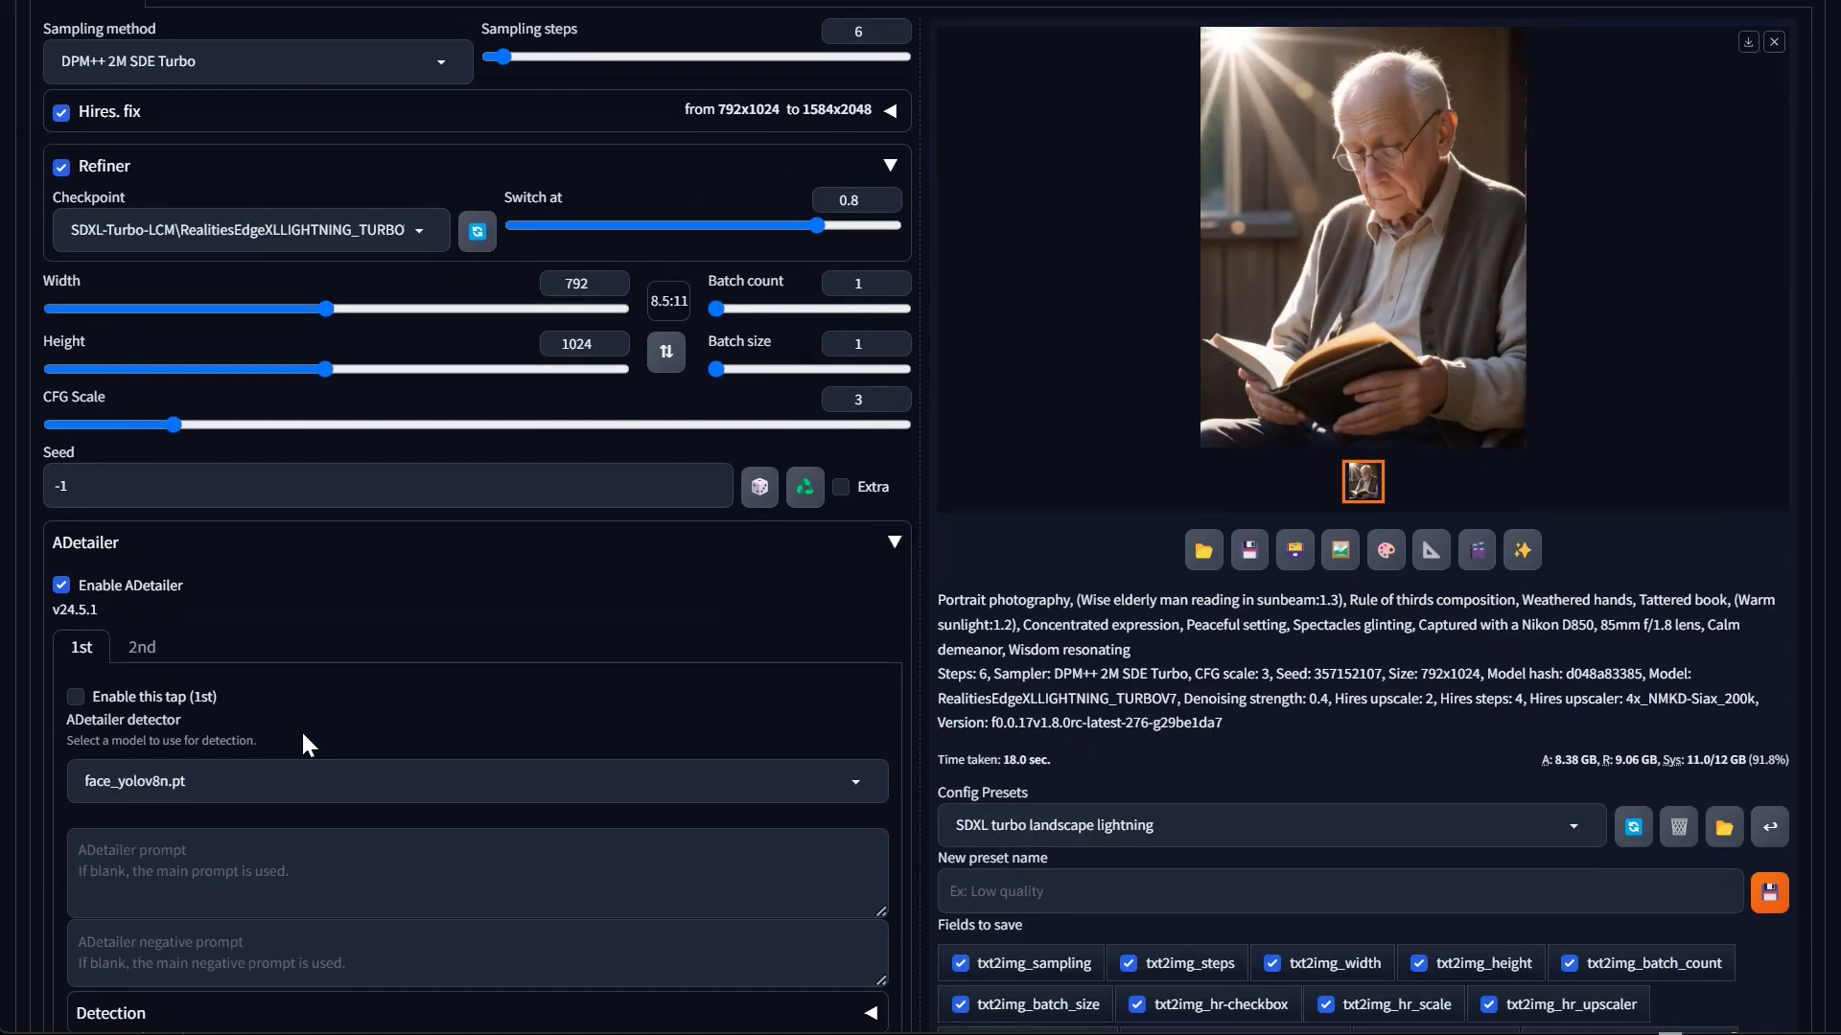
scroll(748, 712, "up", 5)
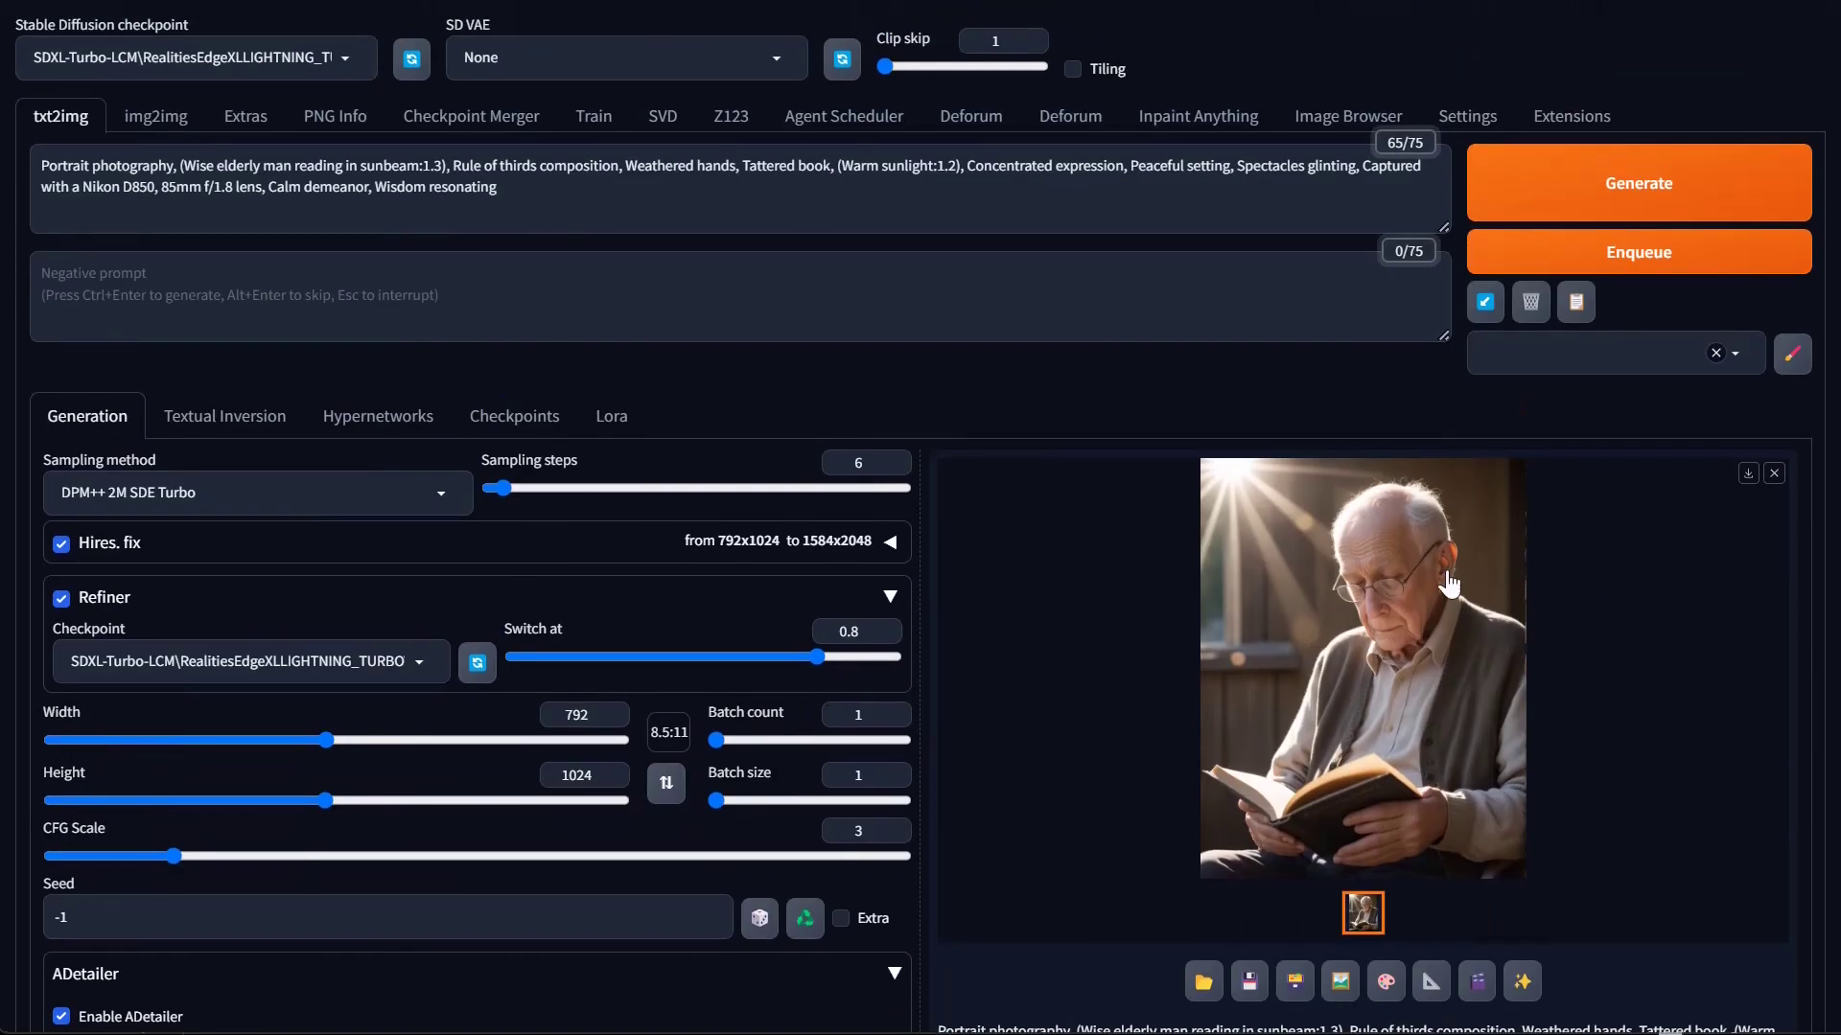
View the upscaled portrait at full resolution, inspect the face, clothing, book and hands, and close the enlarged view
left_click(1453, 683)
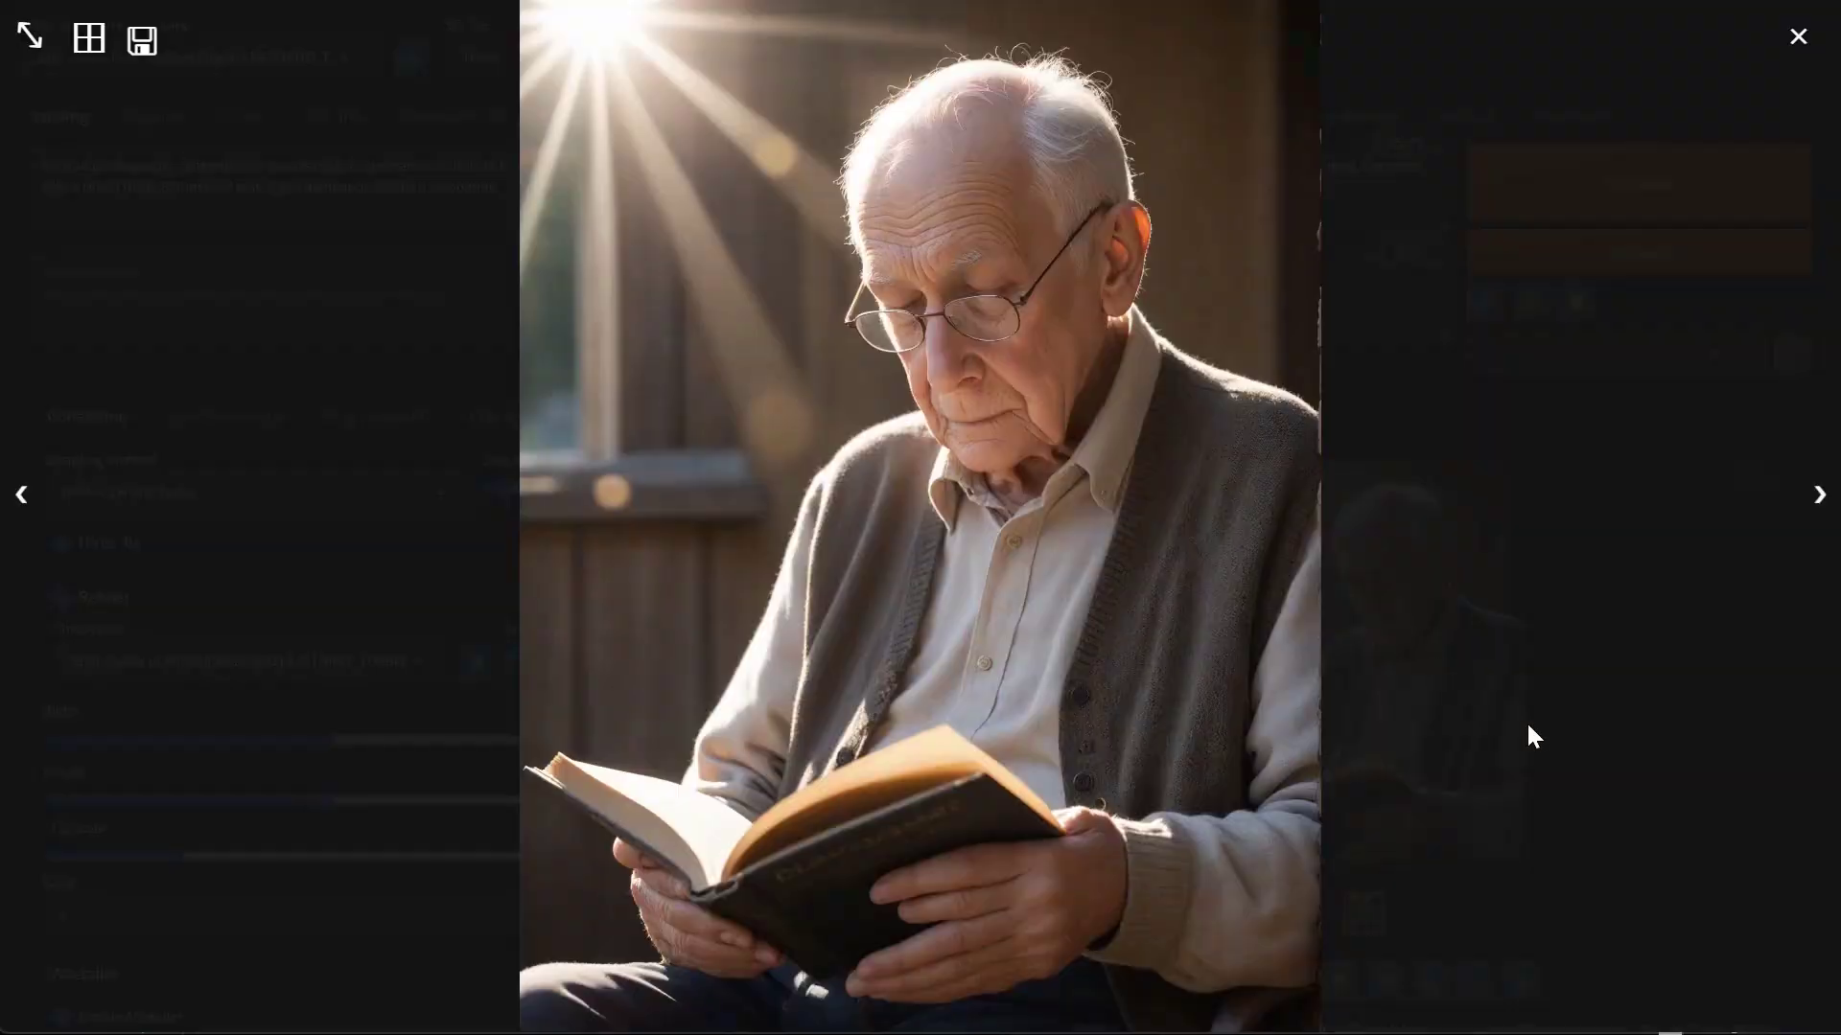
left_click(30, 36)
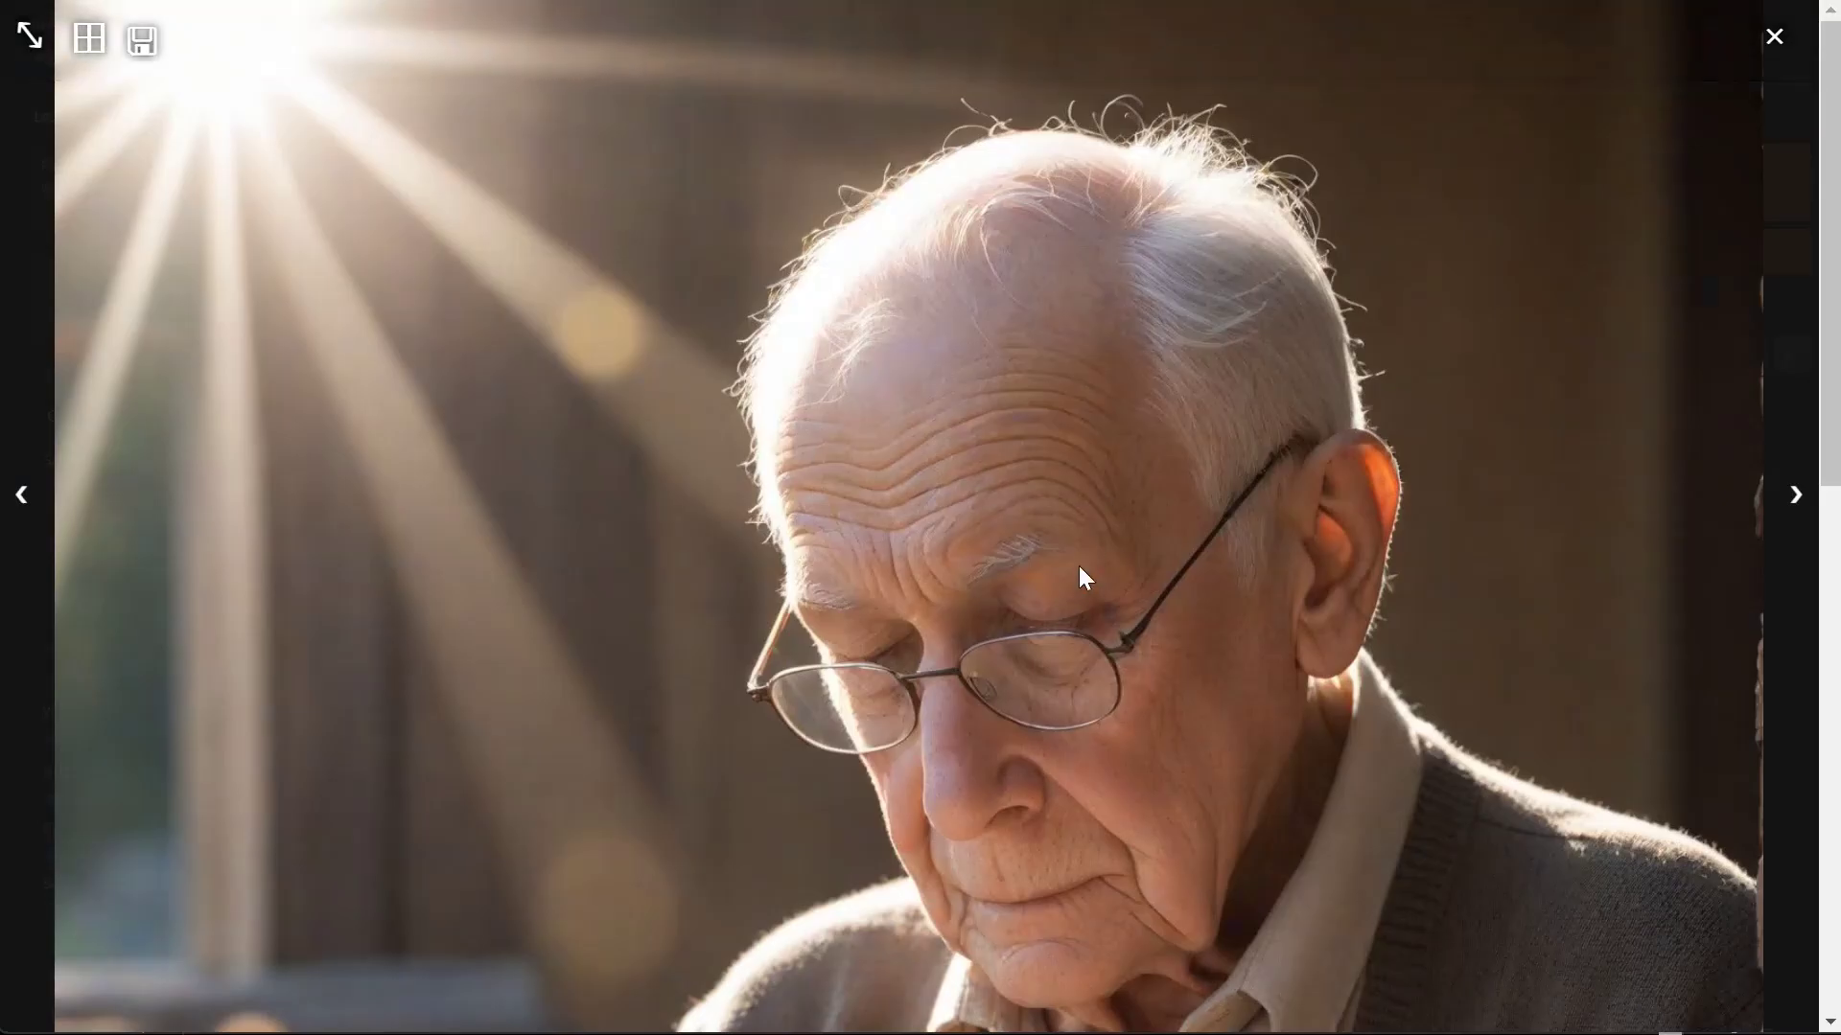
scroll(1324, 555, "down", 3)
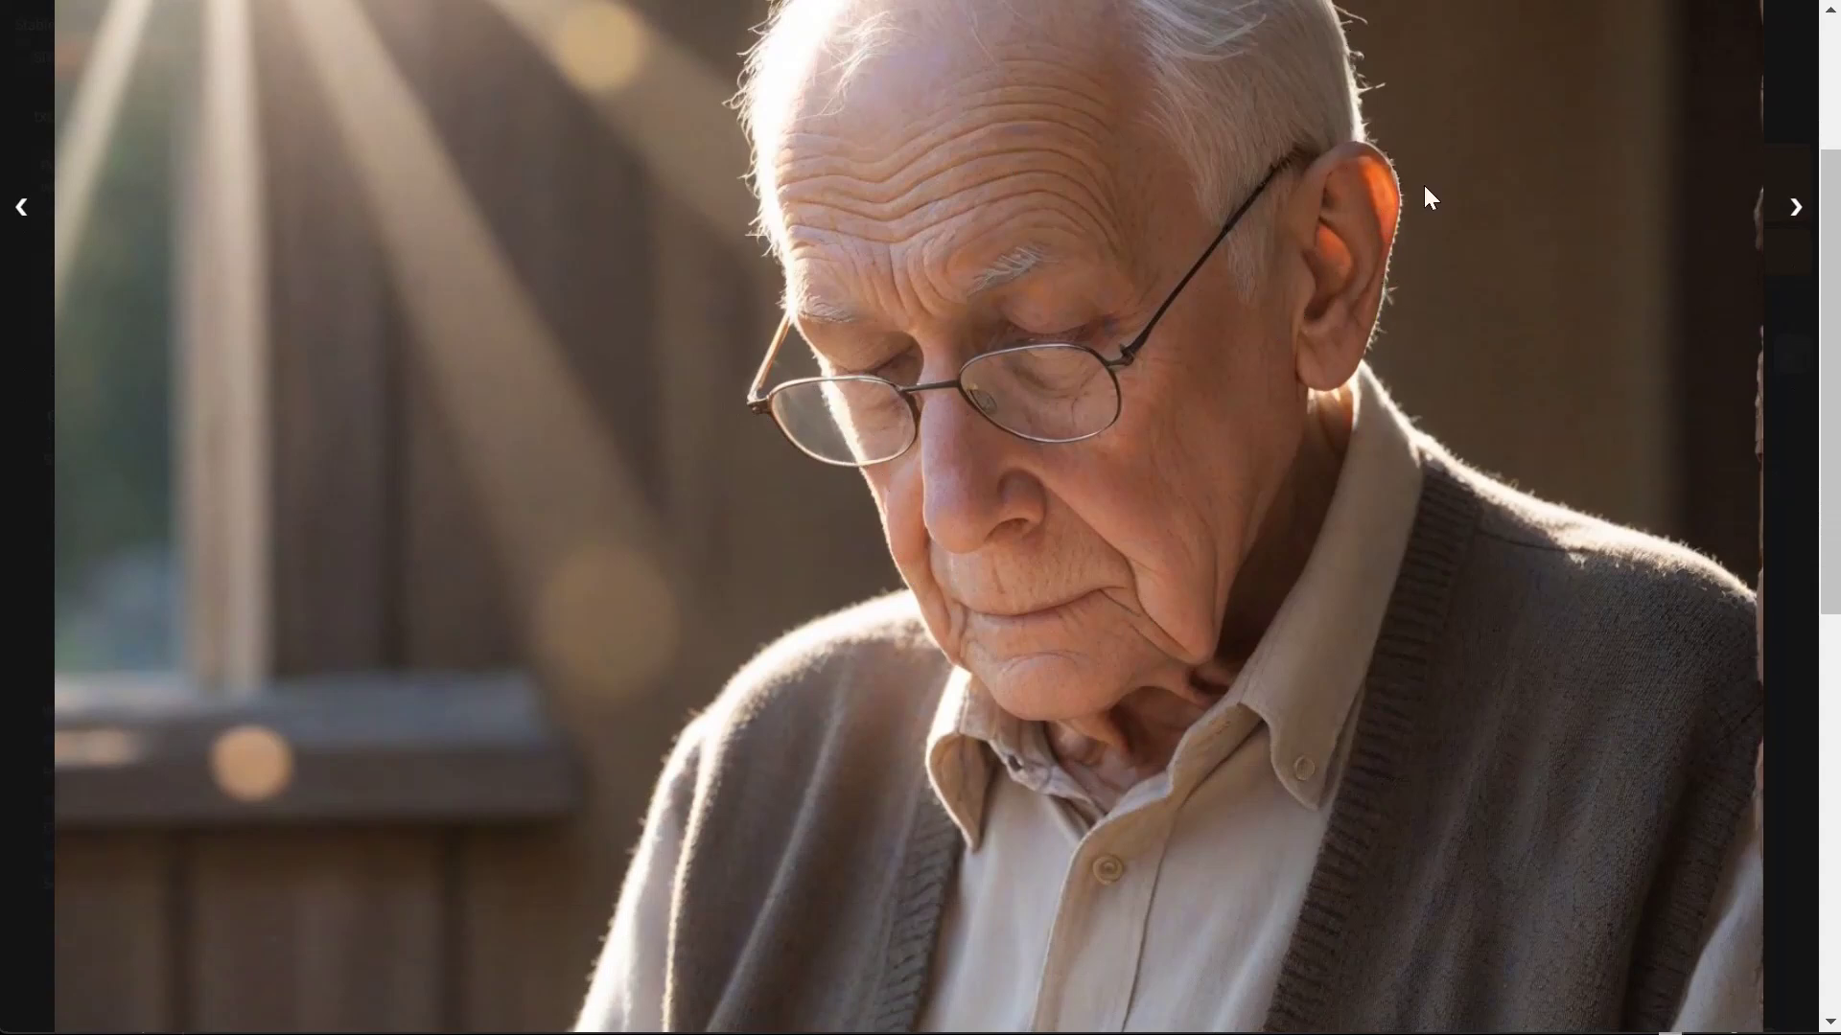
left_click(899, 416)
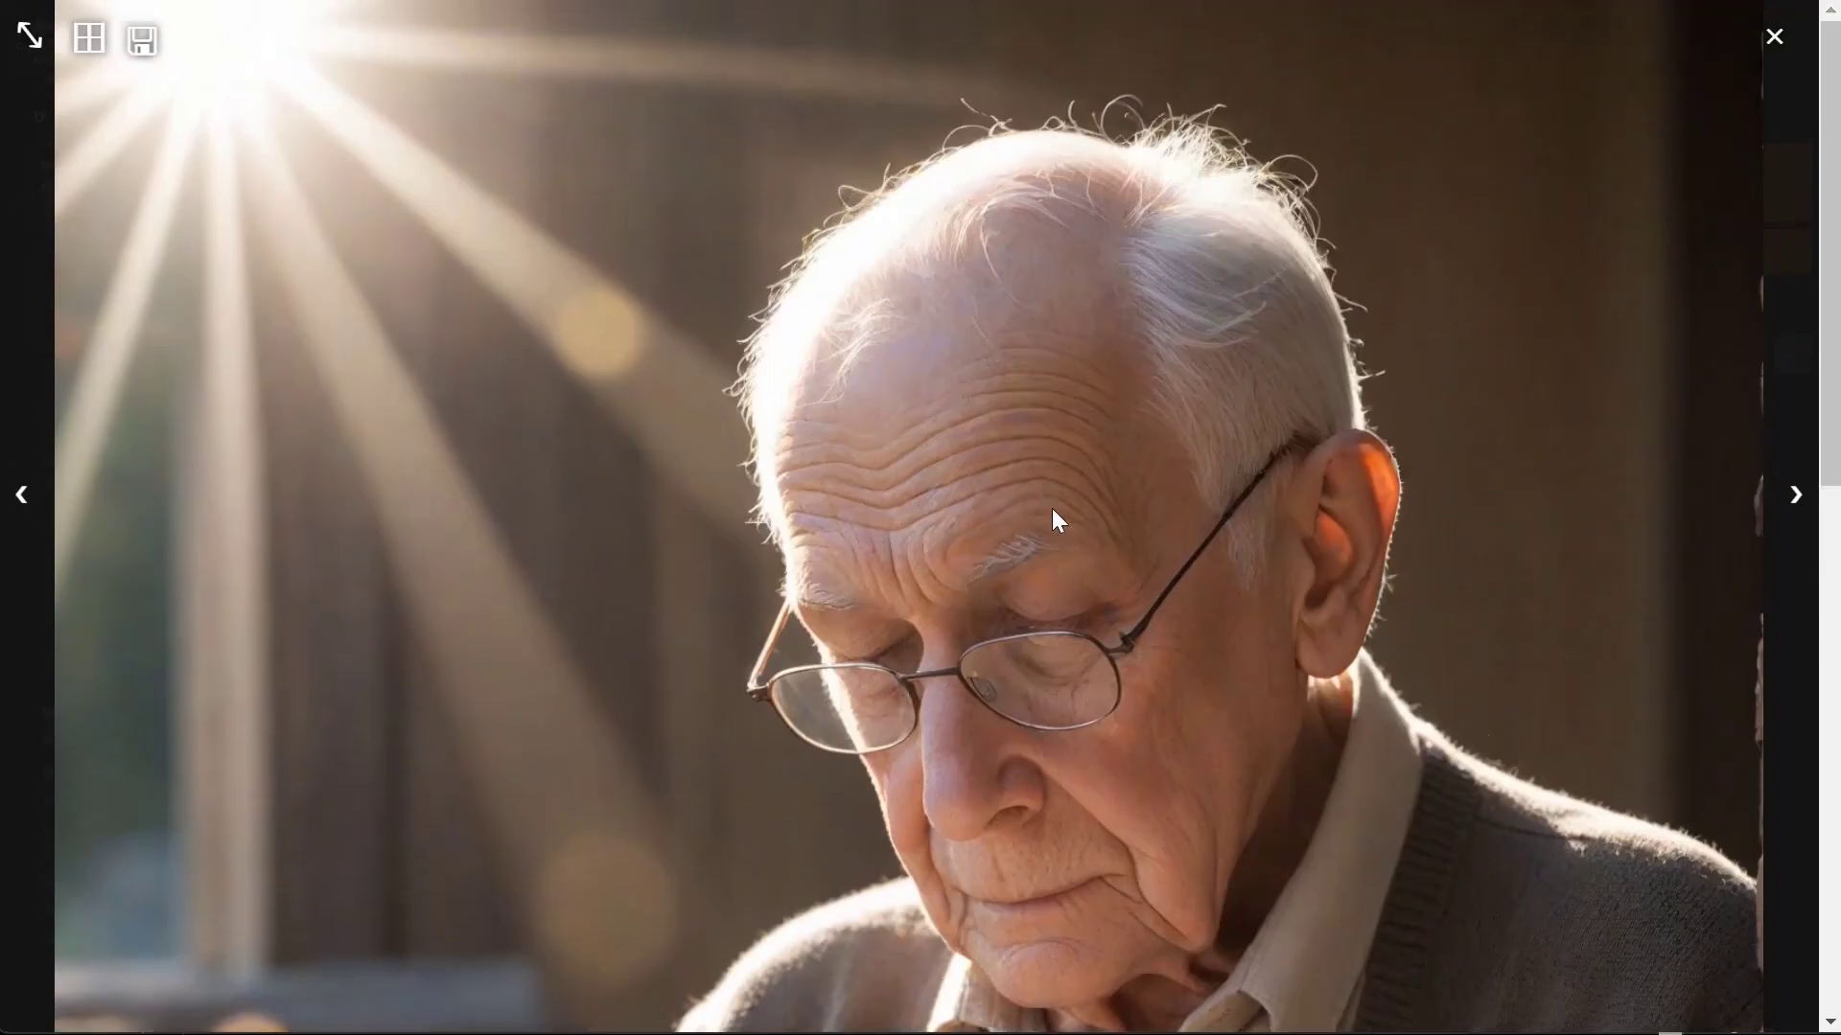
left_click(1051, 508)
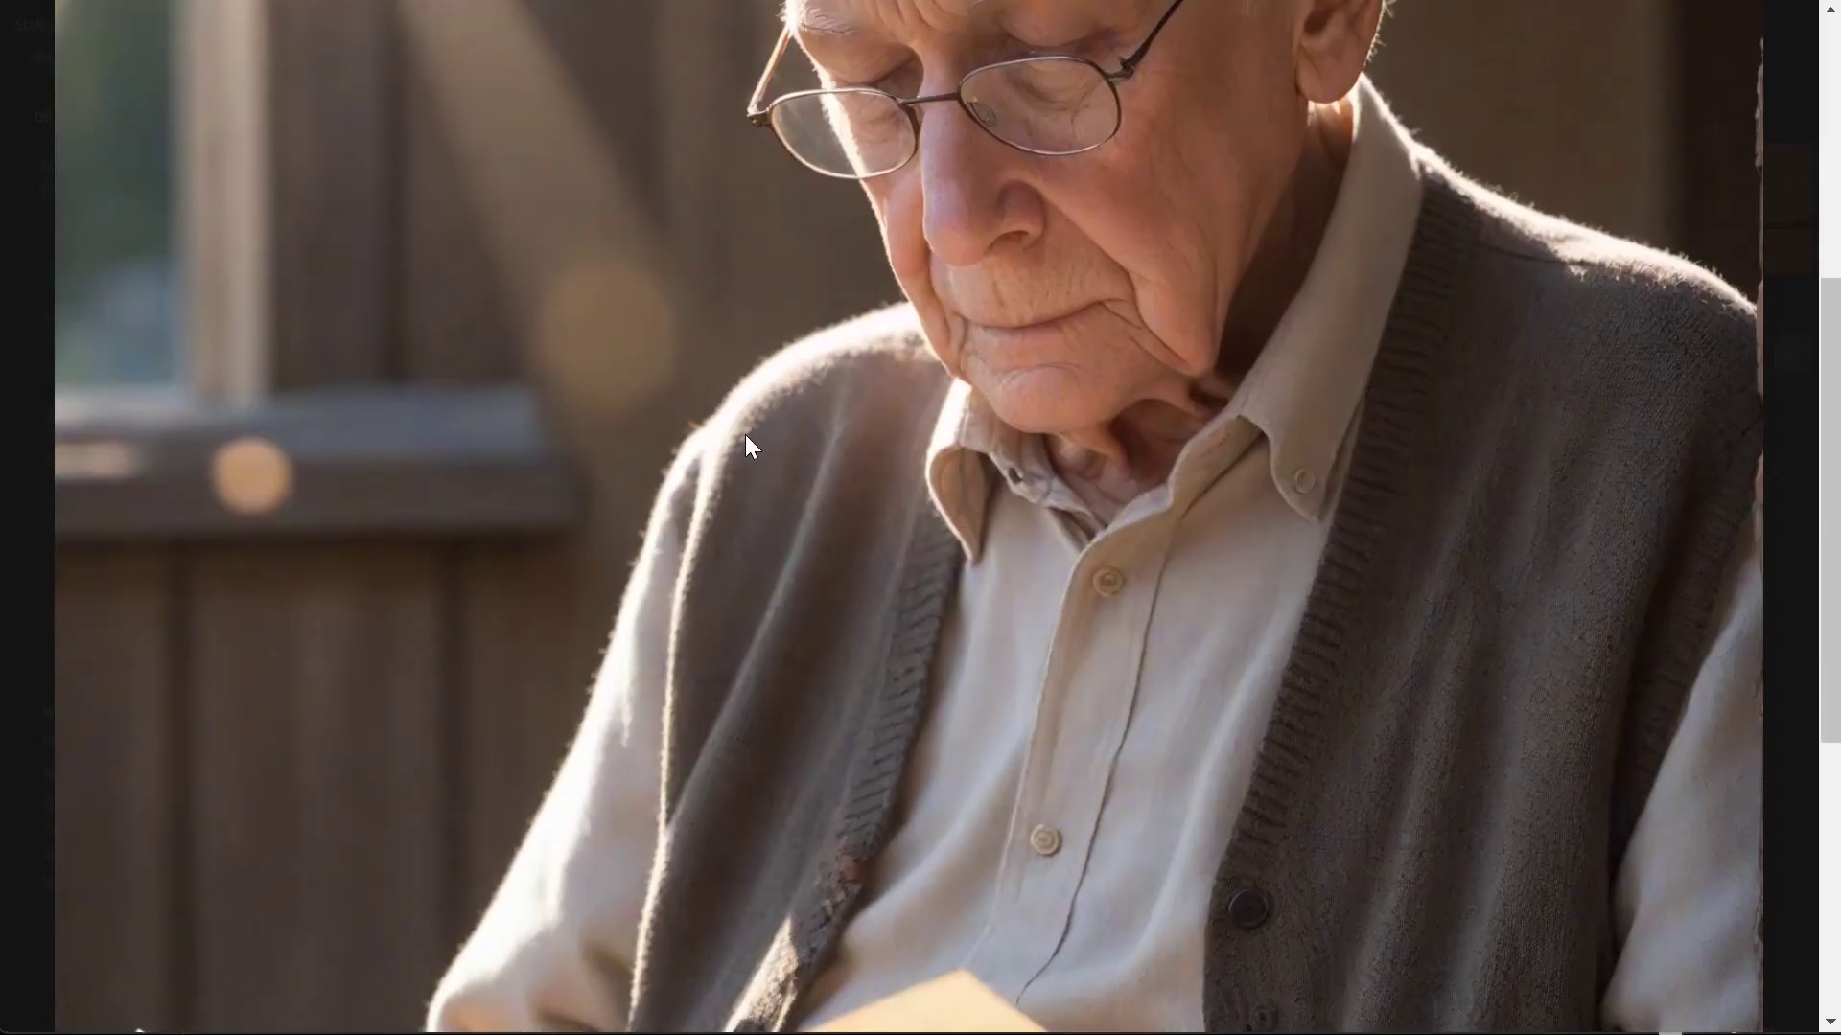
scroll(727, 749, "down", 5)
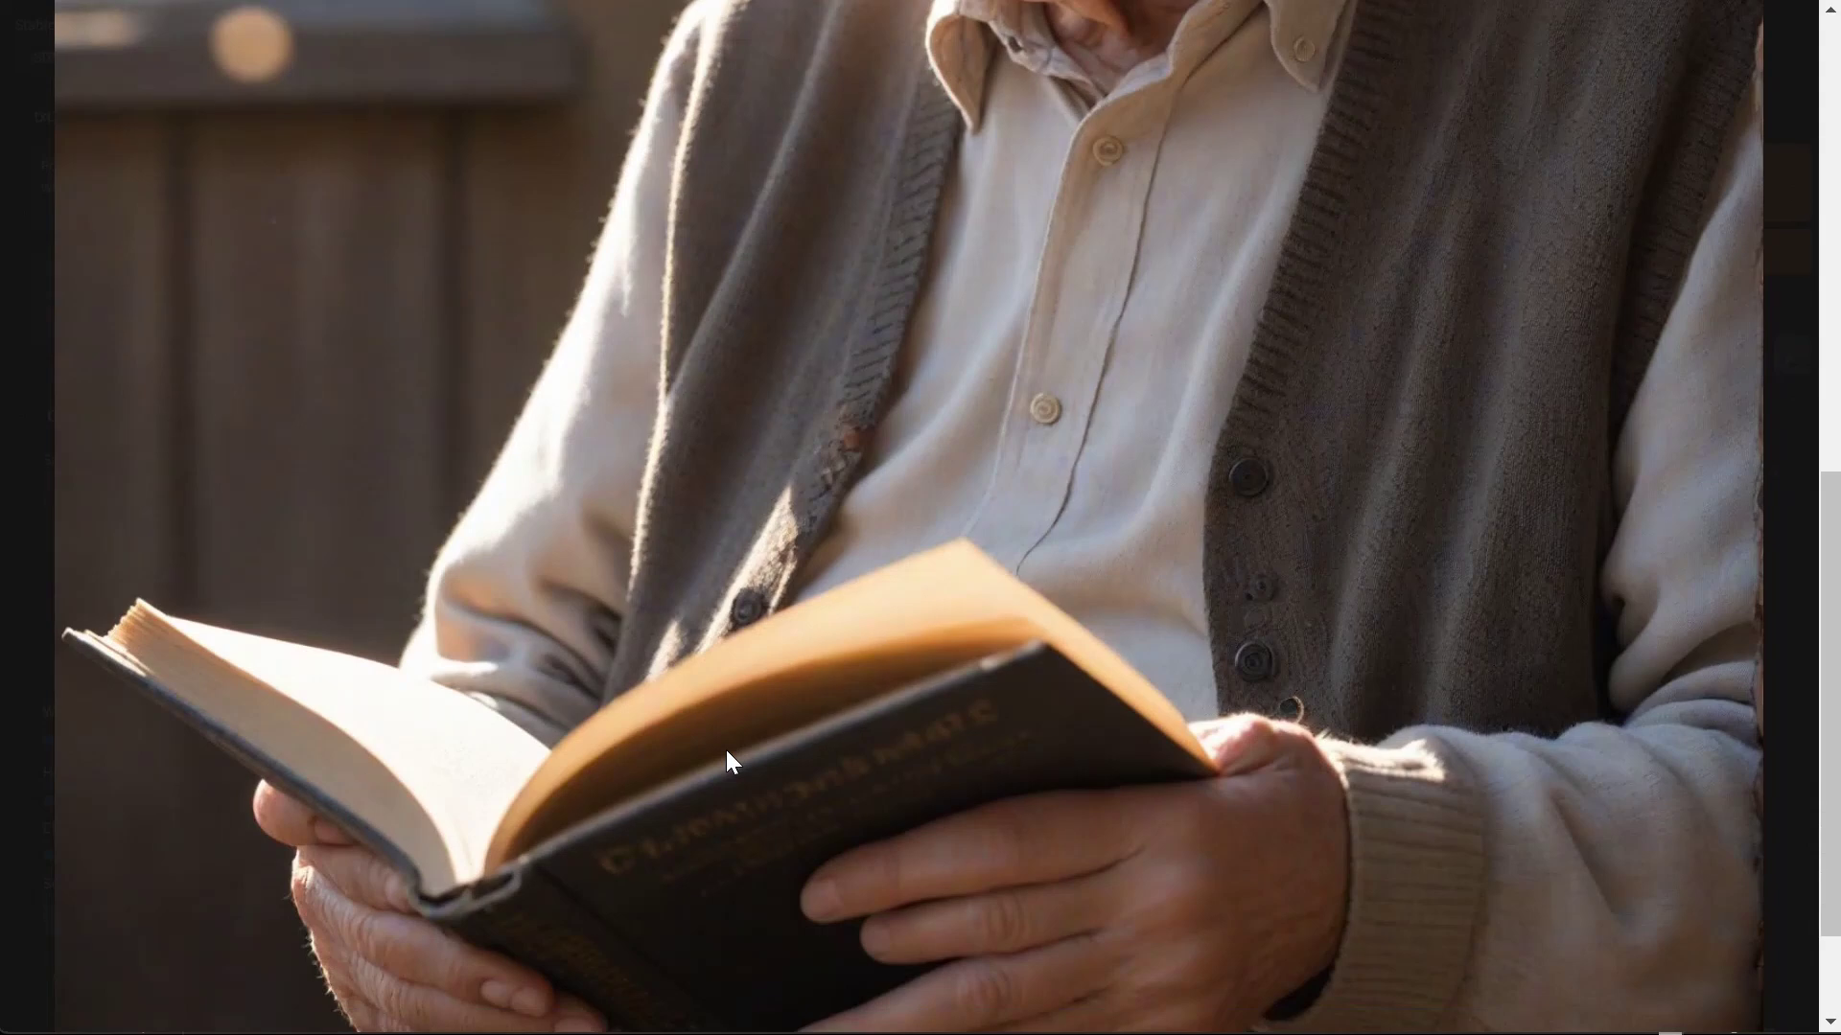
scroll(727, 752, "down", 2)
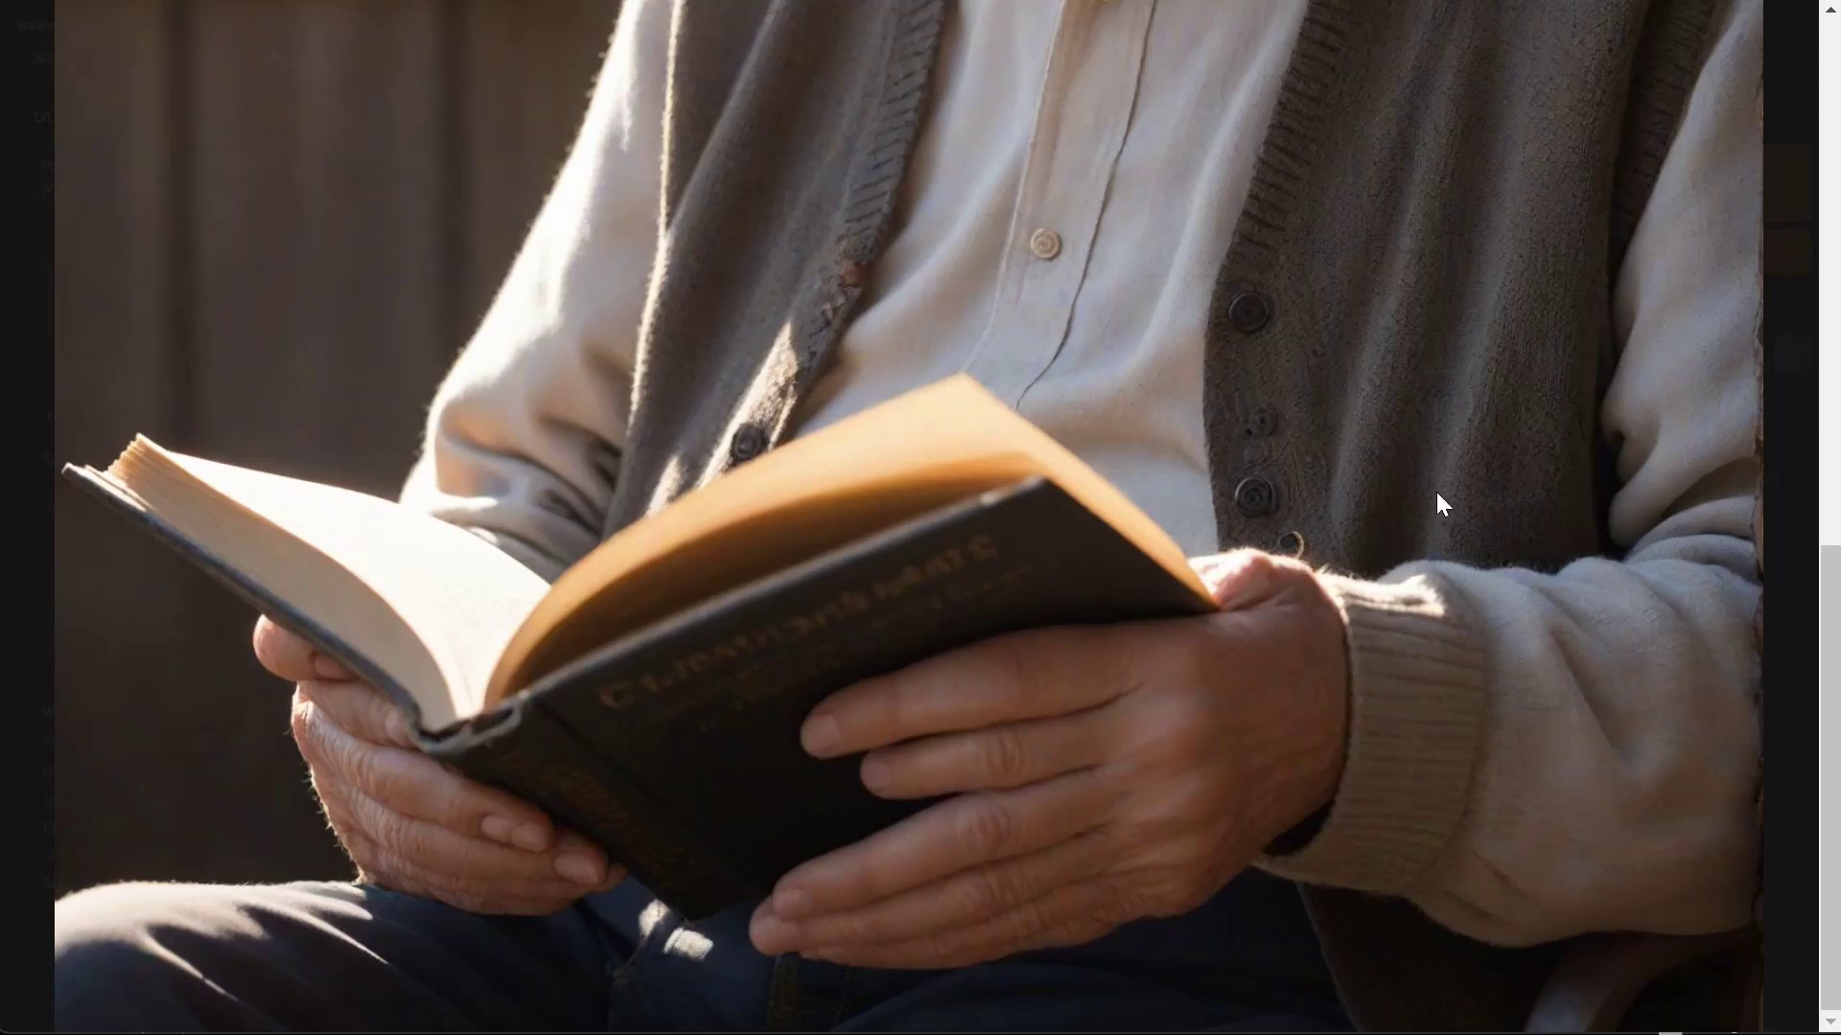
left_click(1308, 721)
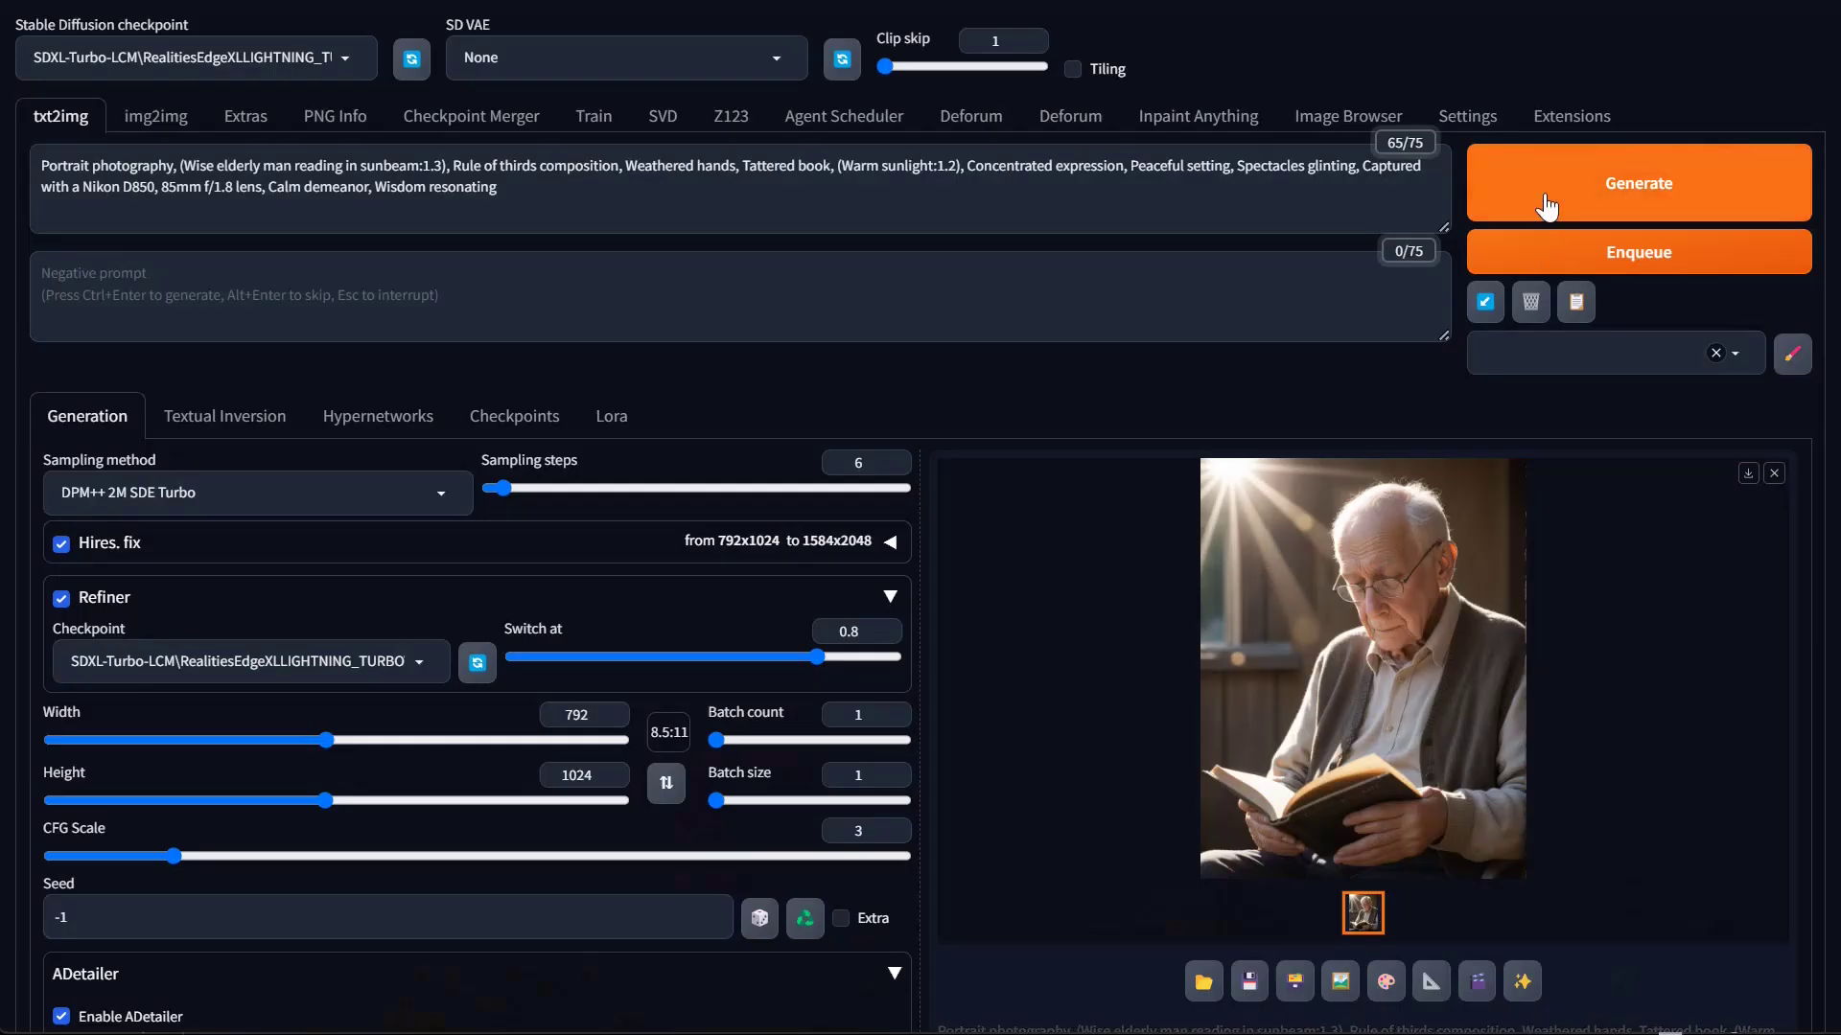
Generate another portrait with the same prompt and settings and open it enlarged
key("ctrl+Return")
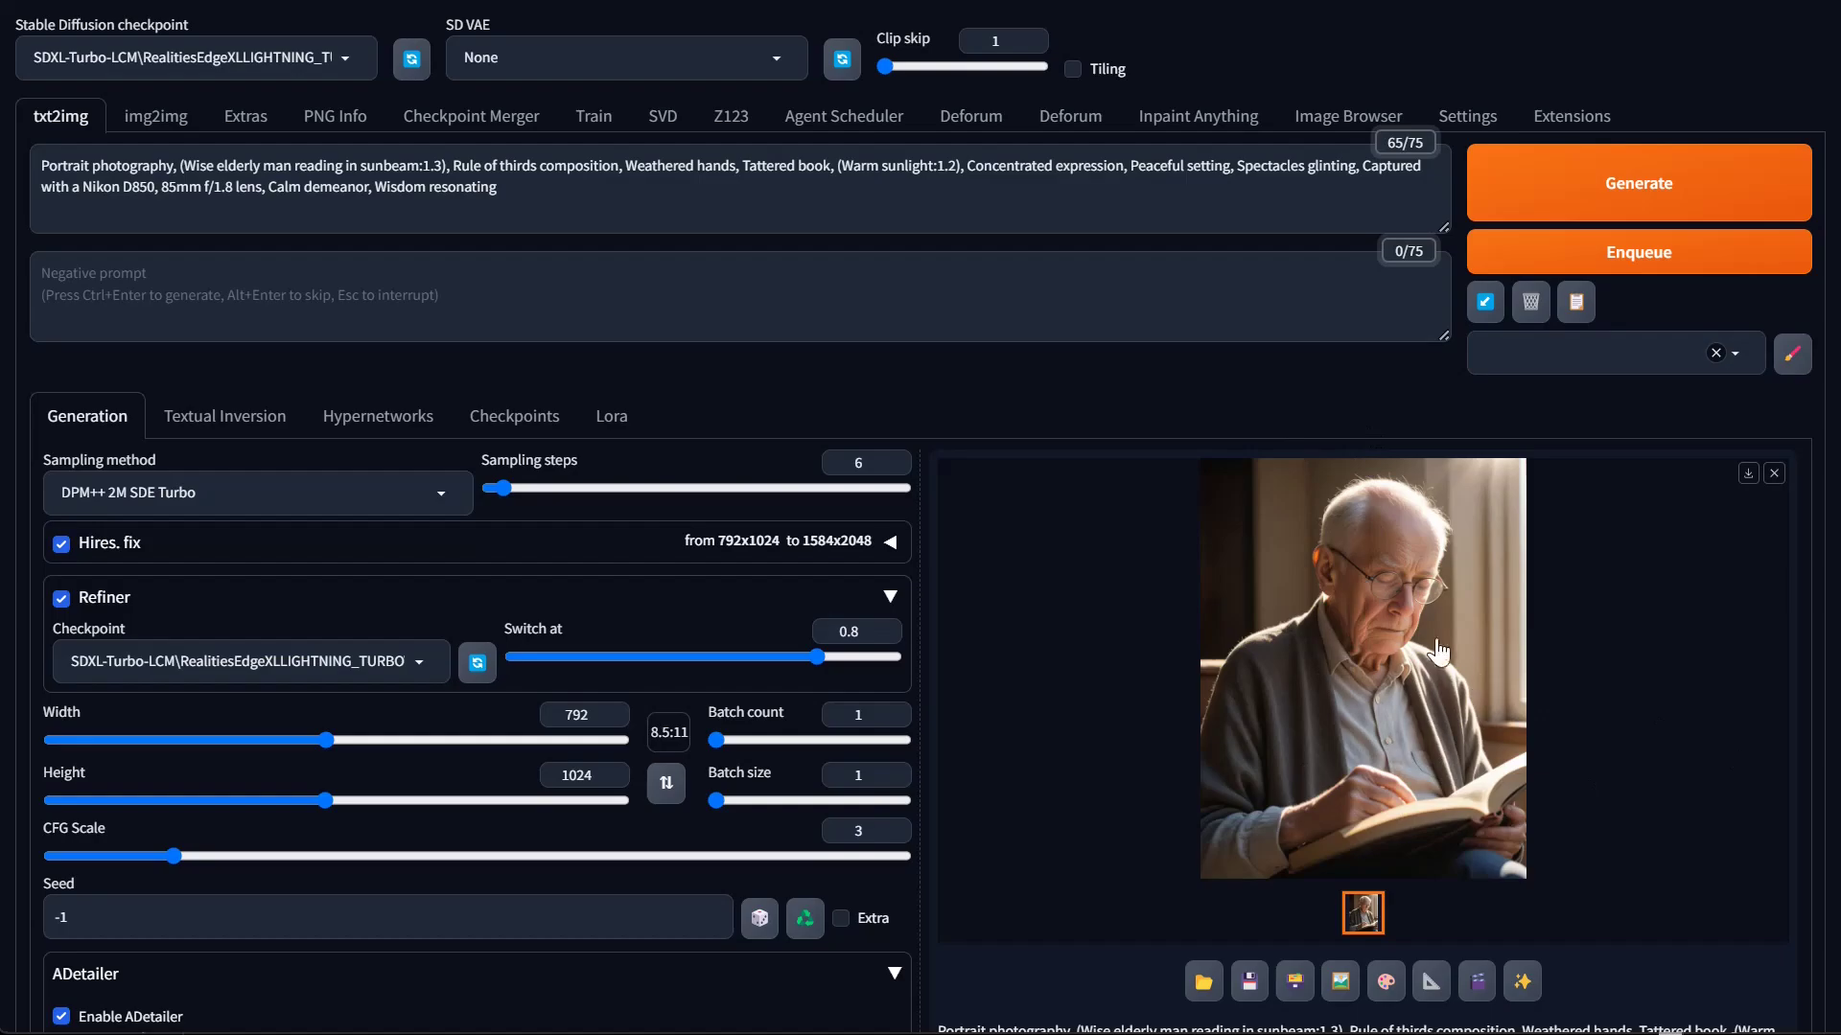
left_click(1366, 614)
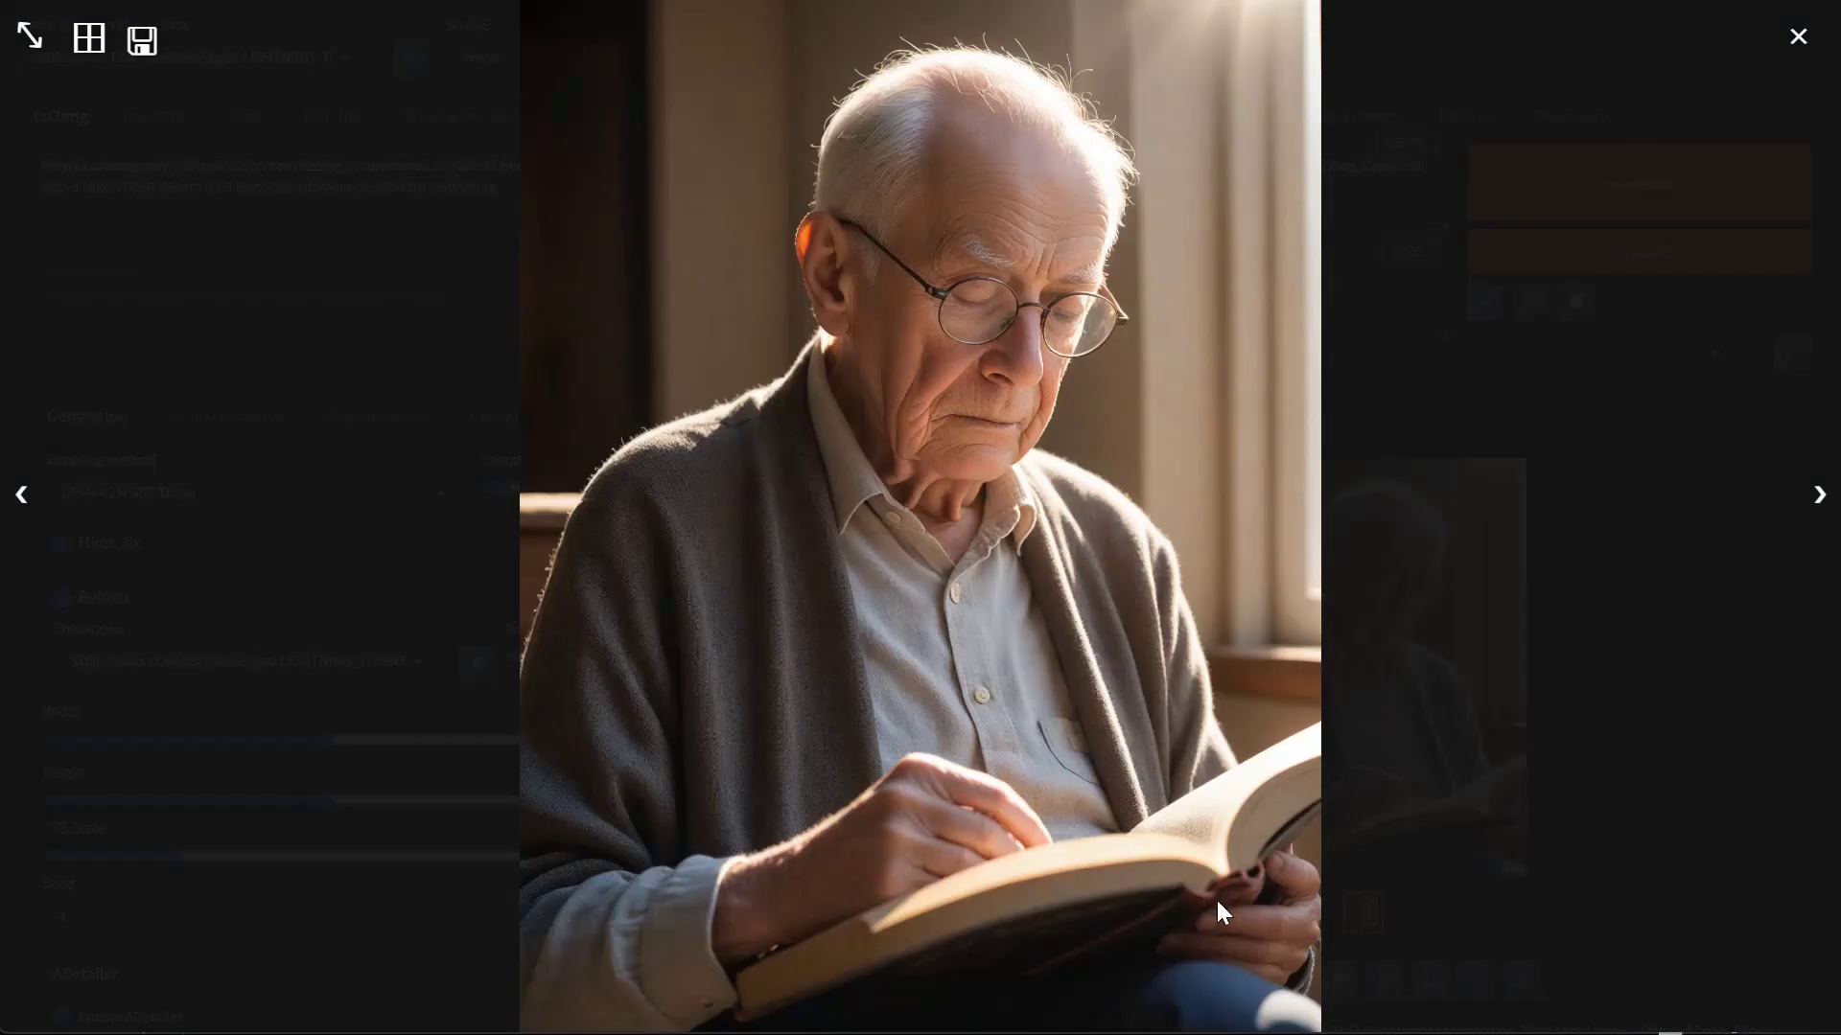
View the new portrait at full resolution, inspect the face, clothing, book and hands, and close the enlarged view
left_click(974, 573)
left_click(1236, 575)
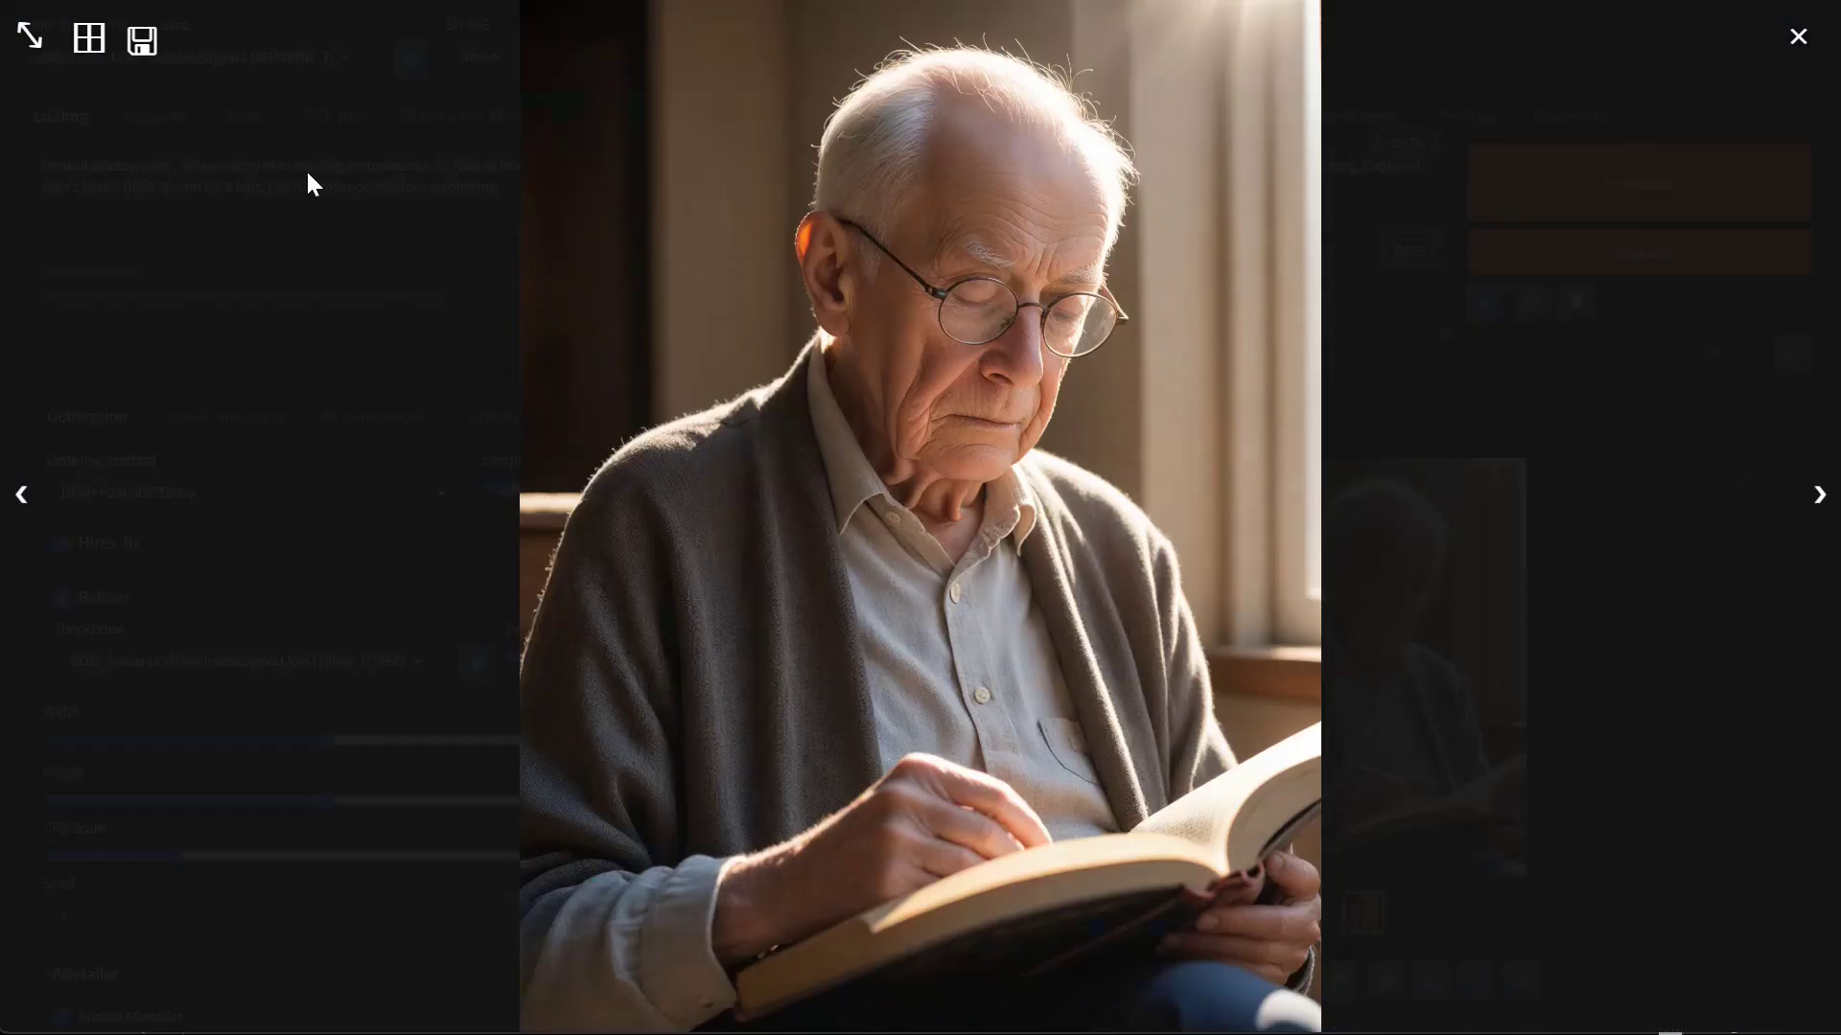
left_click(14, 46)
left_click(31, 37)
left_click(1378, 704)
left_click(29, 36)
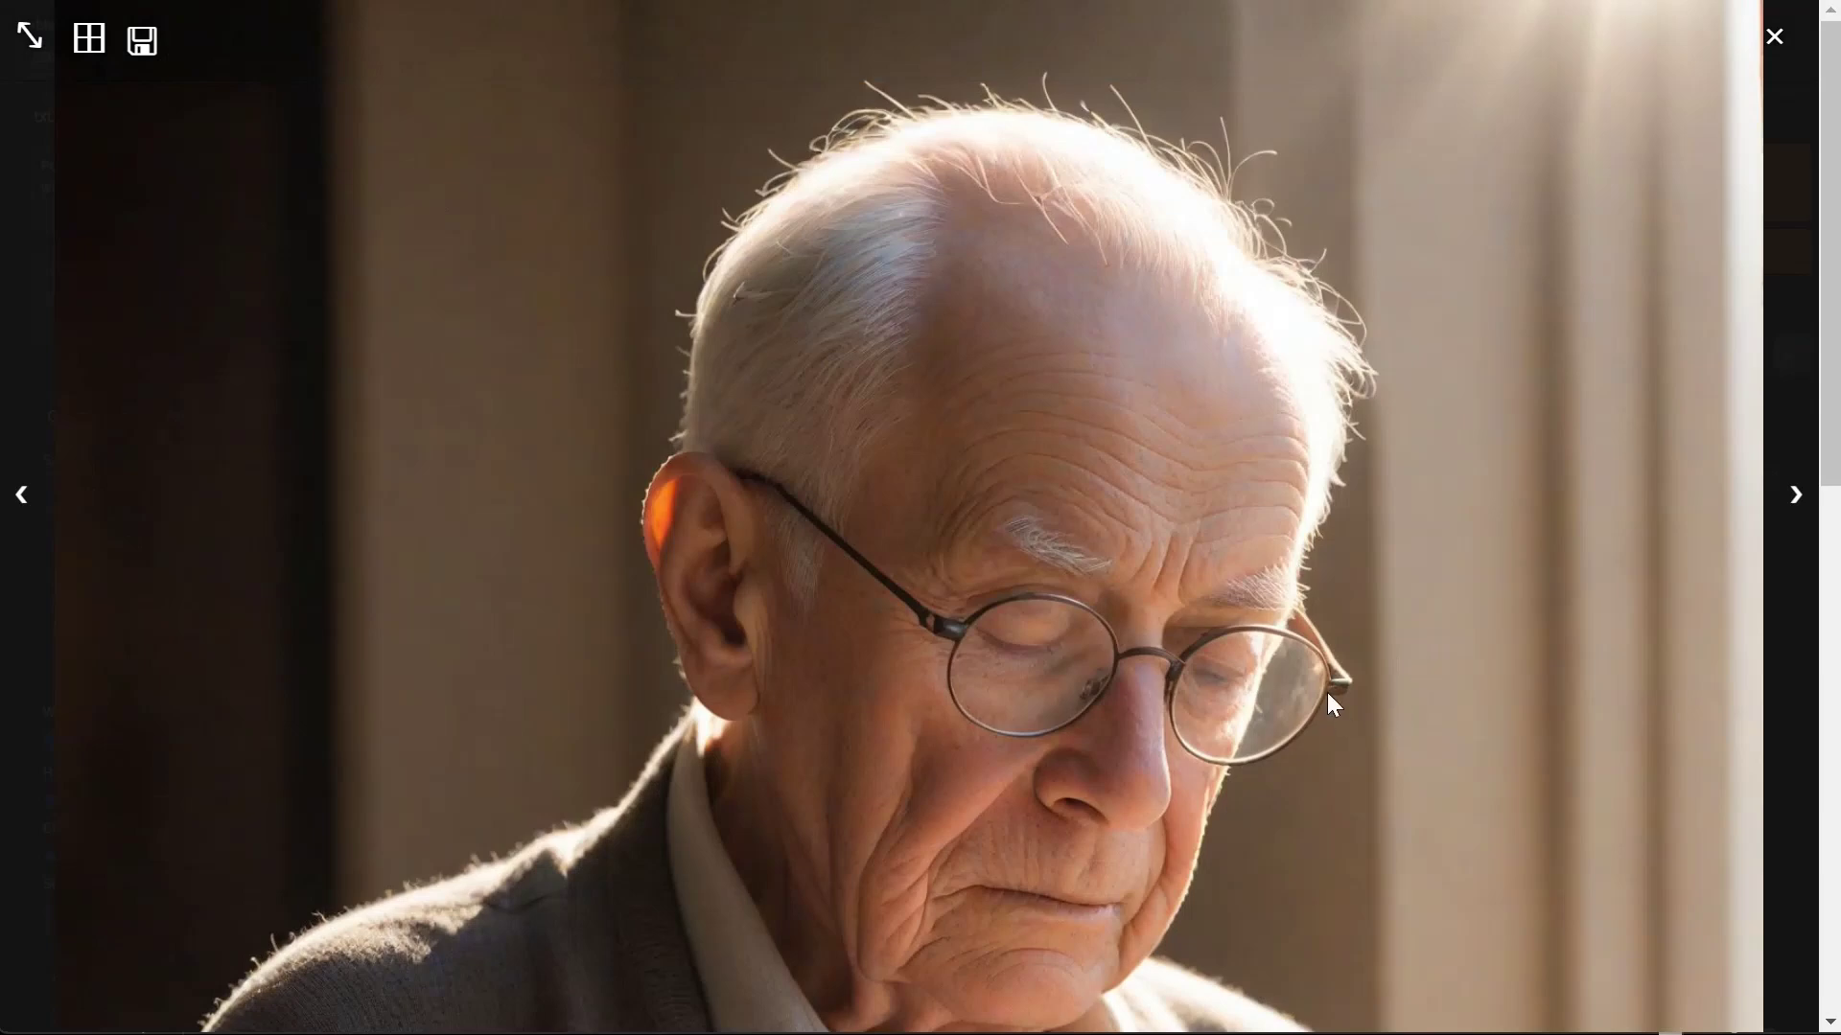
scroll(1435, 744, "down", 6)
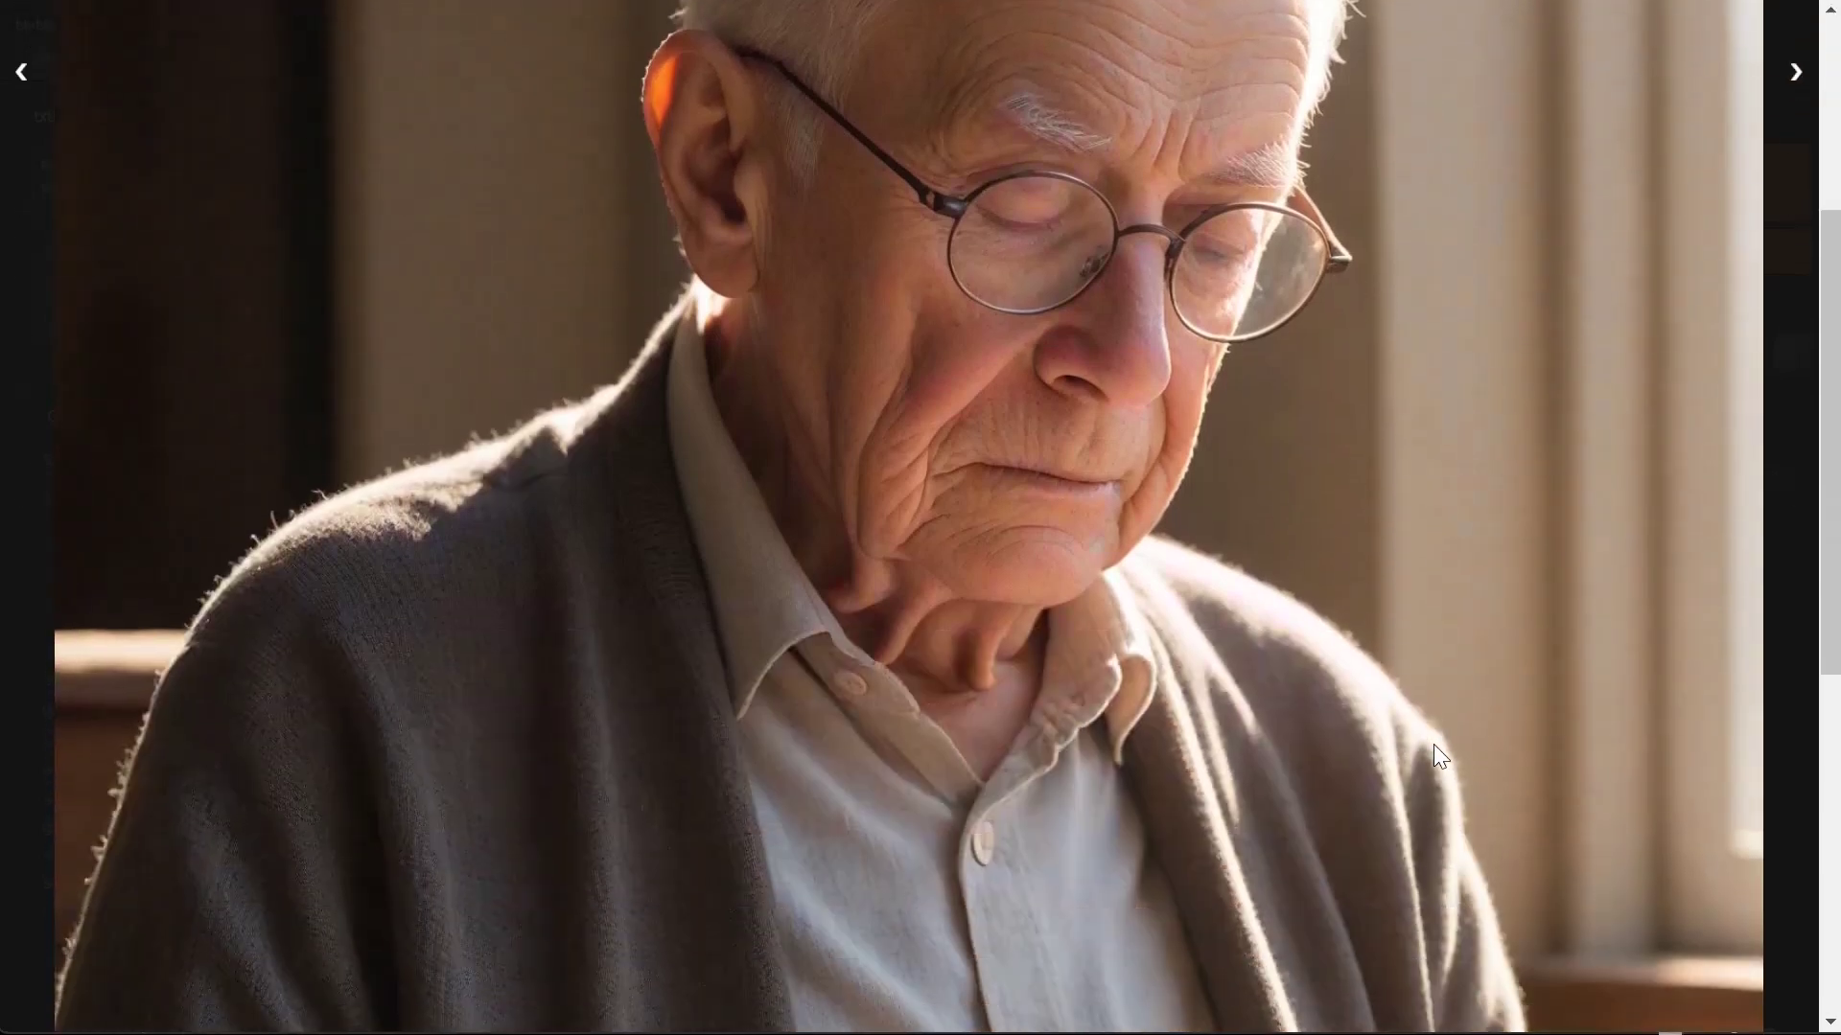
scroll(1434, 746, "down", 5)
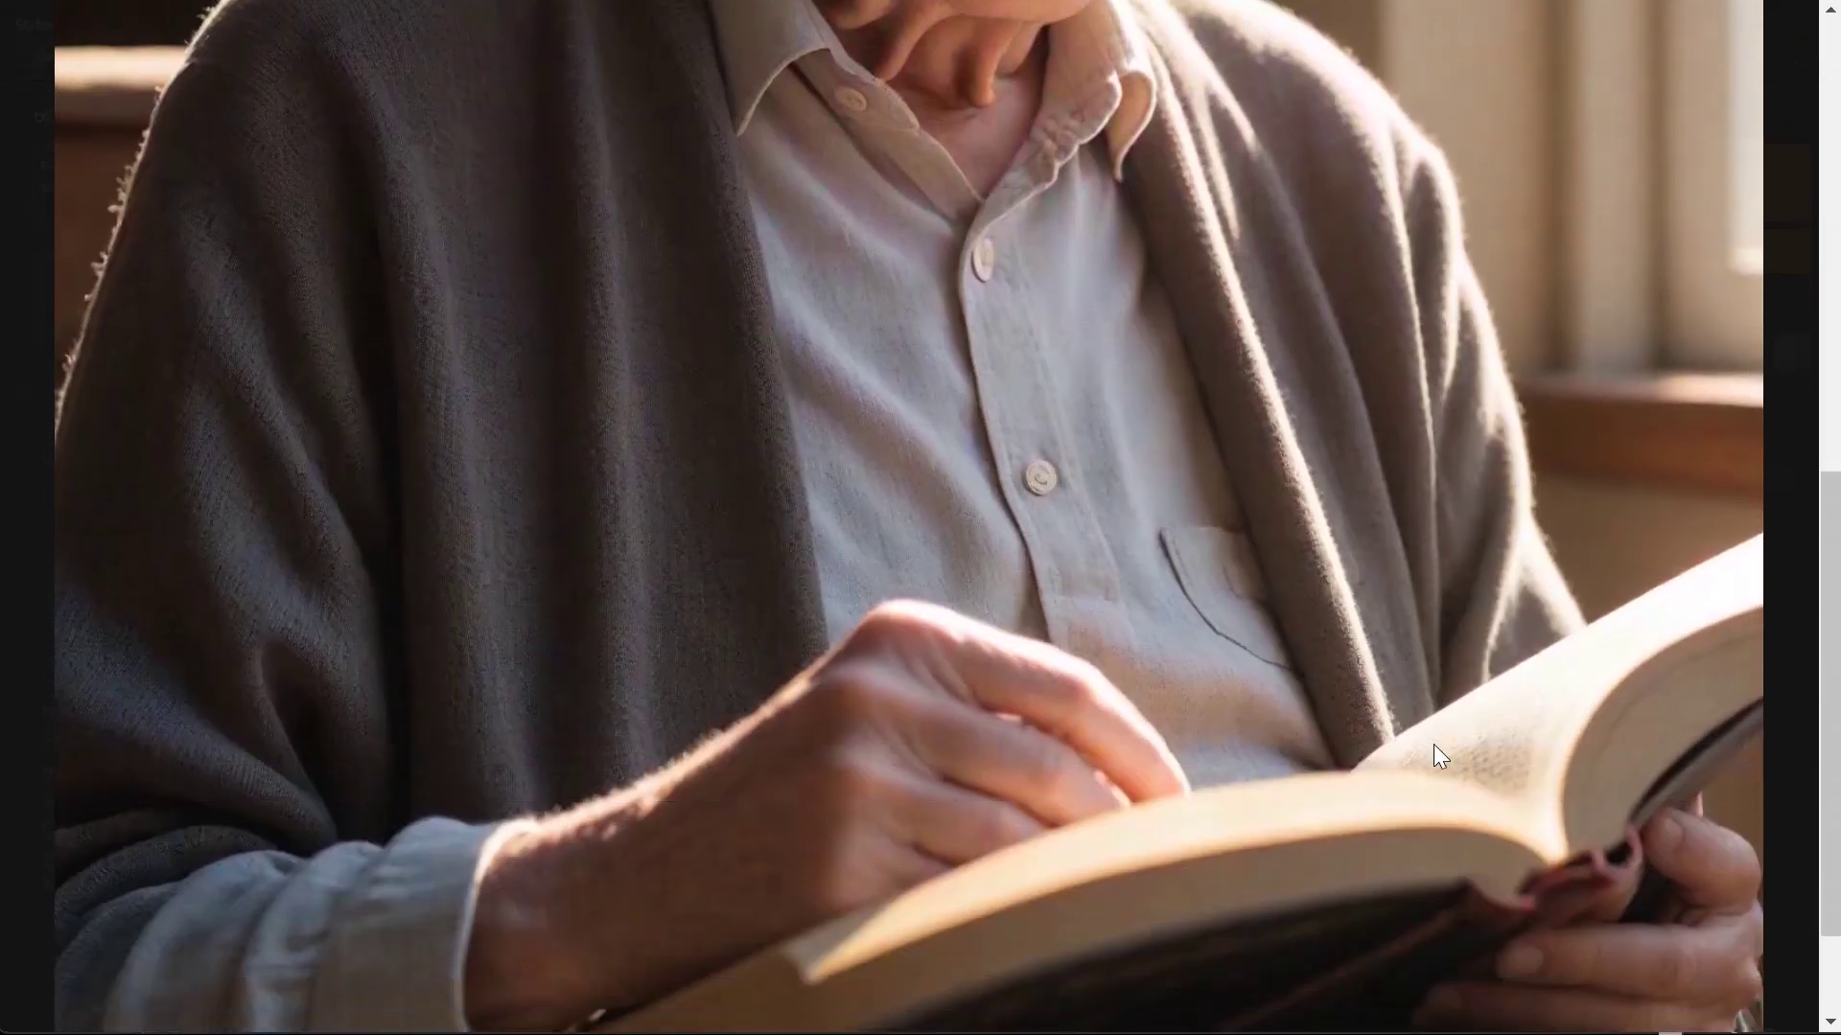
scroll(1435, 744, "up", 10)
left_click(1119, 593)
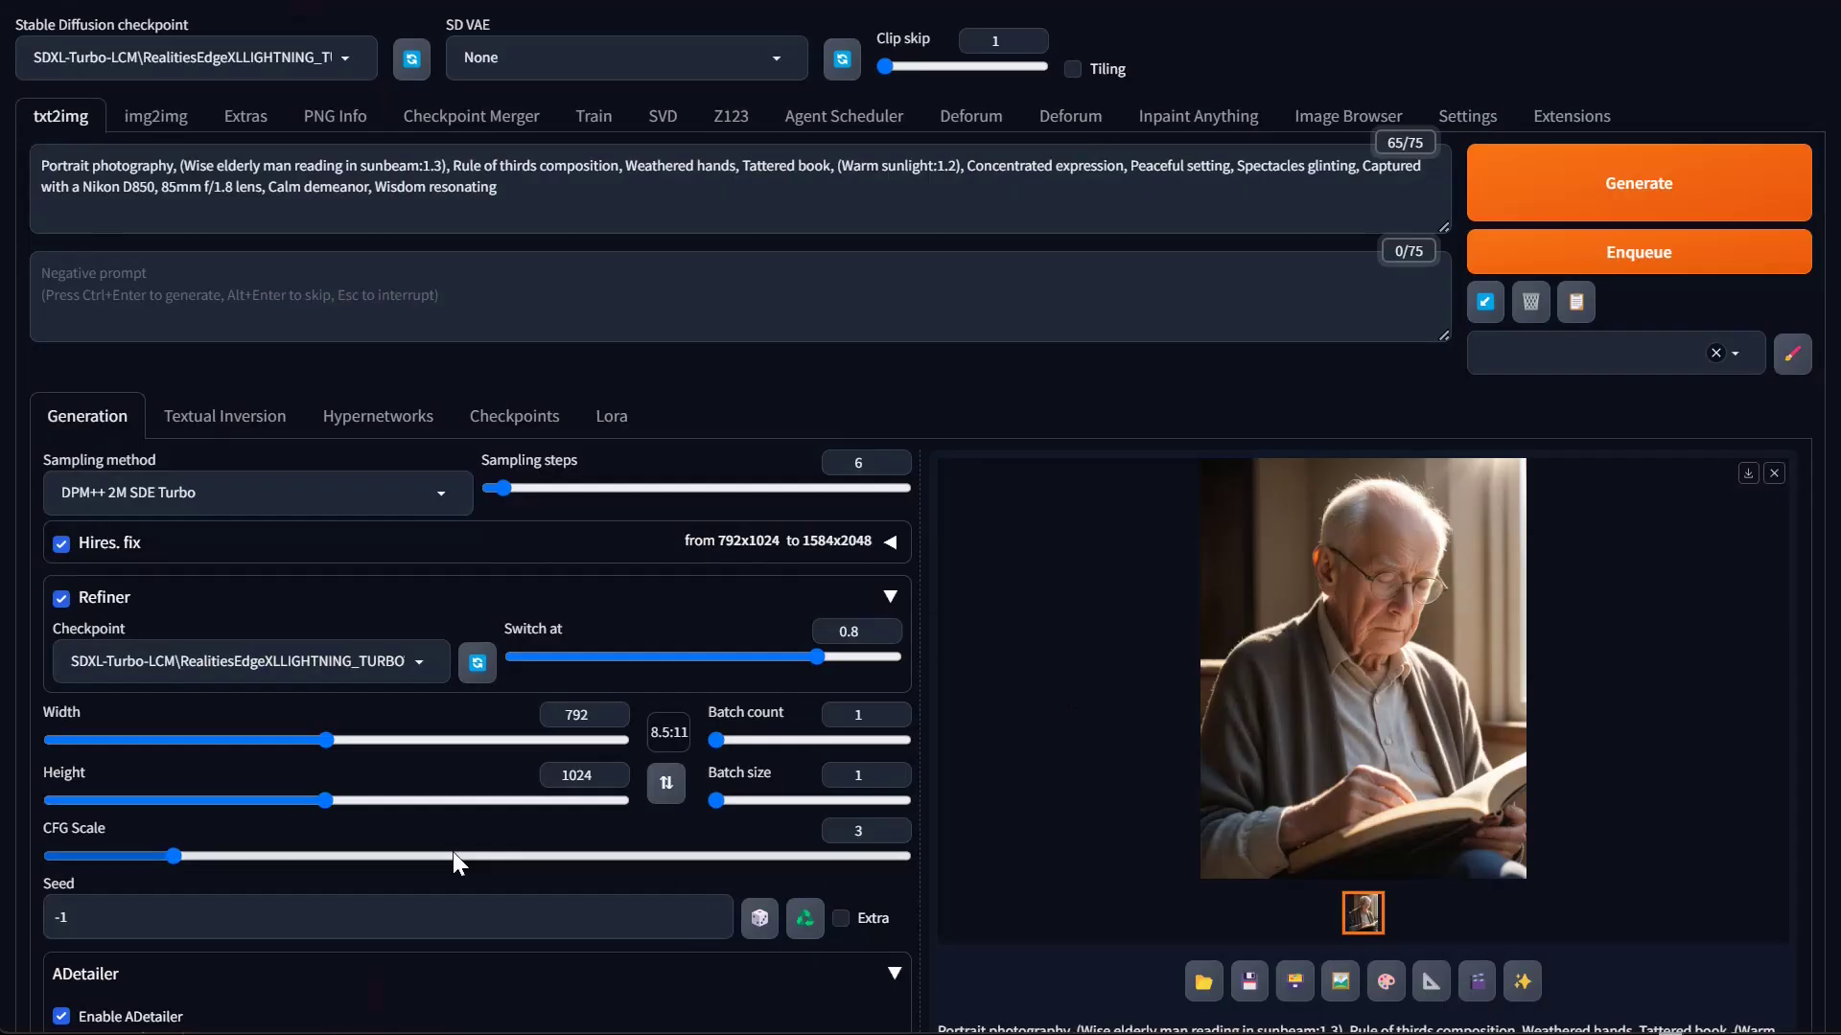
Send the generated portrait and its prompt to img2img and set the denoising strength to 0.16
left_click(1342, 994)
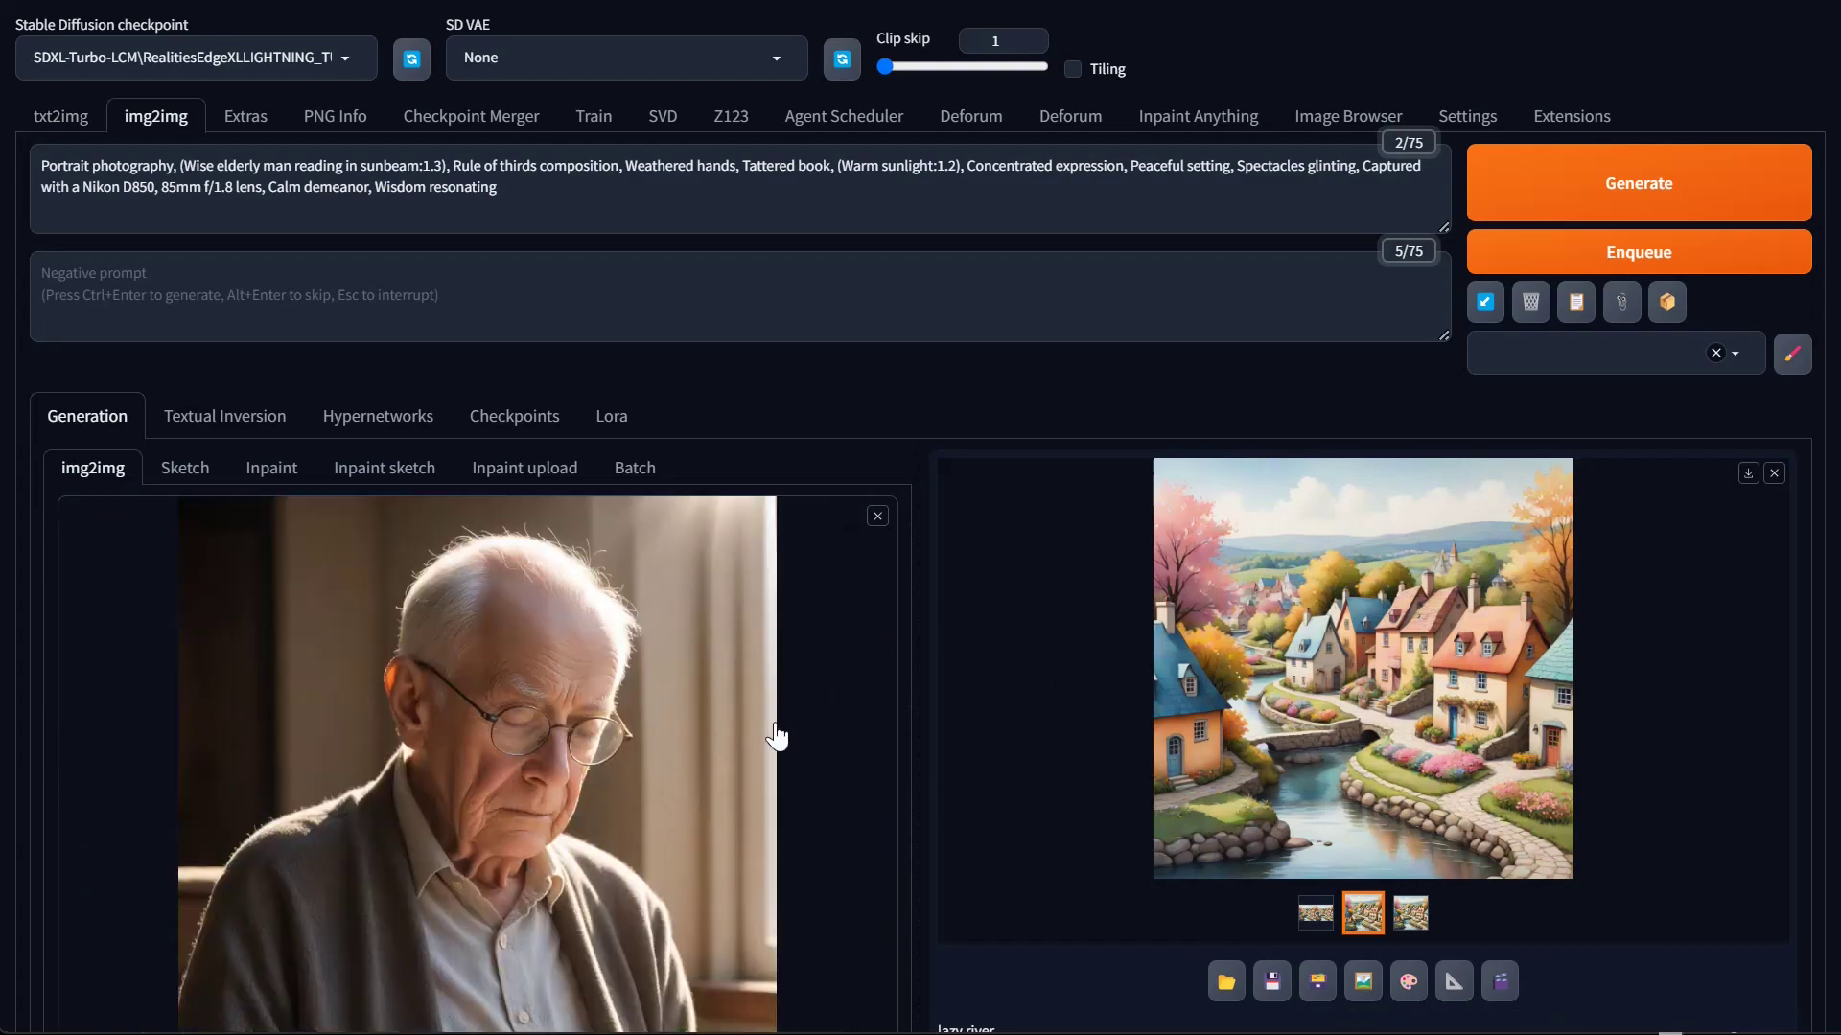
scroll(775, 740, "down", 5)
scroll(775, 740, "down", 6)
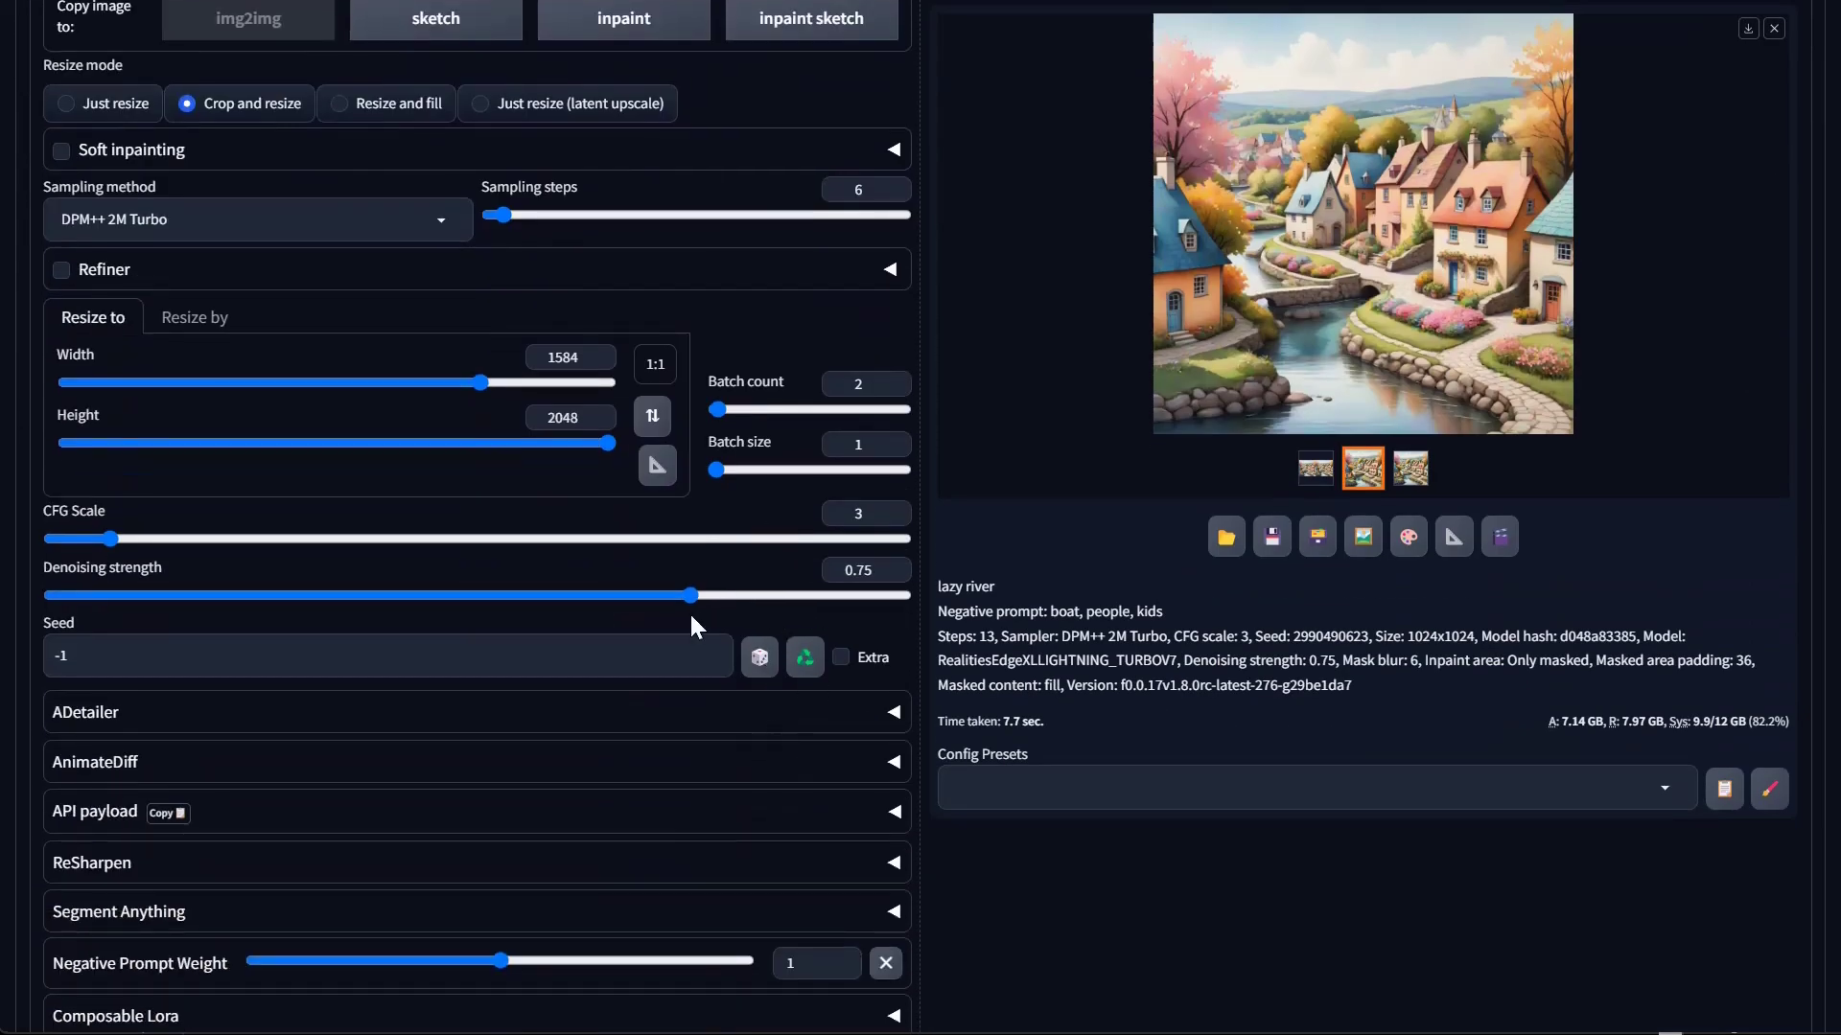
left_click(215, 595)
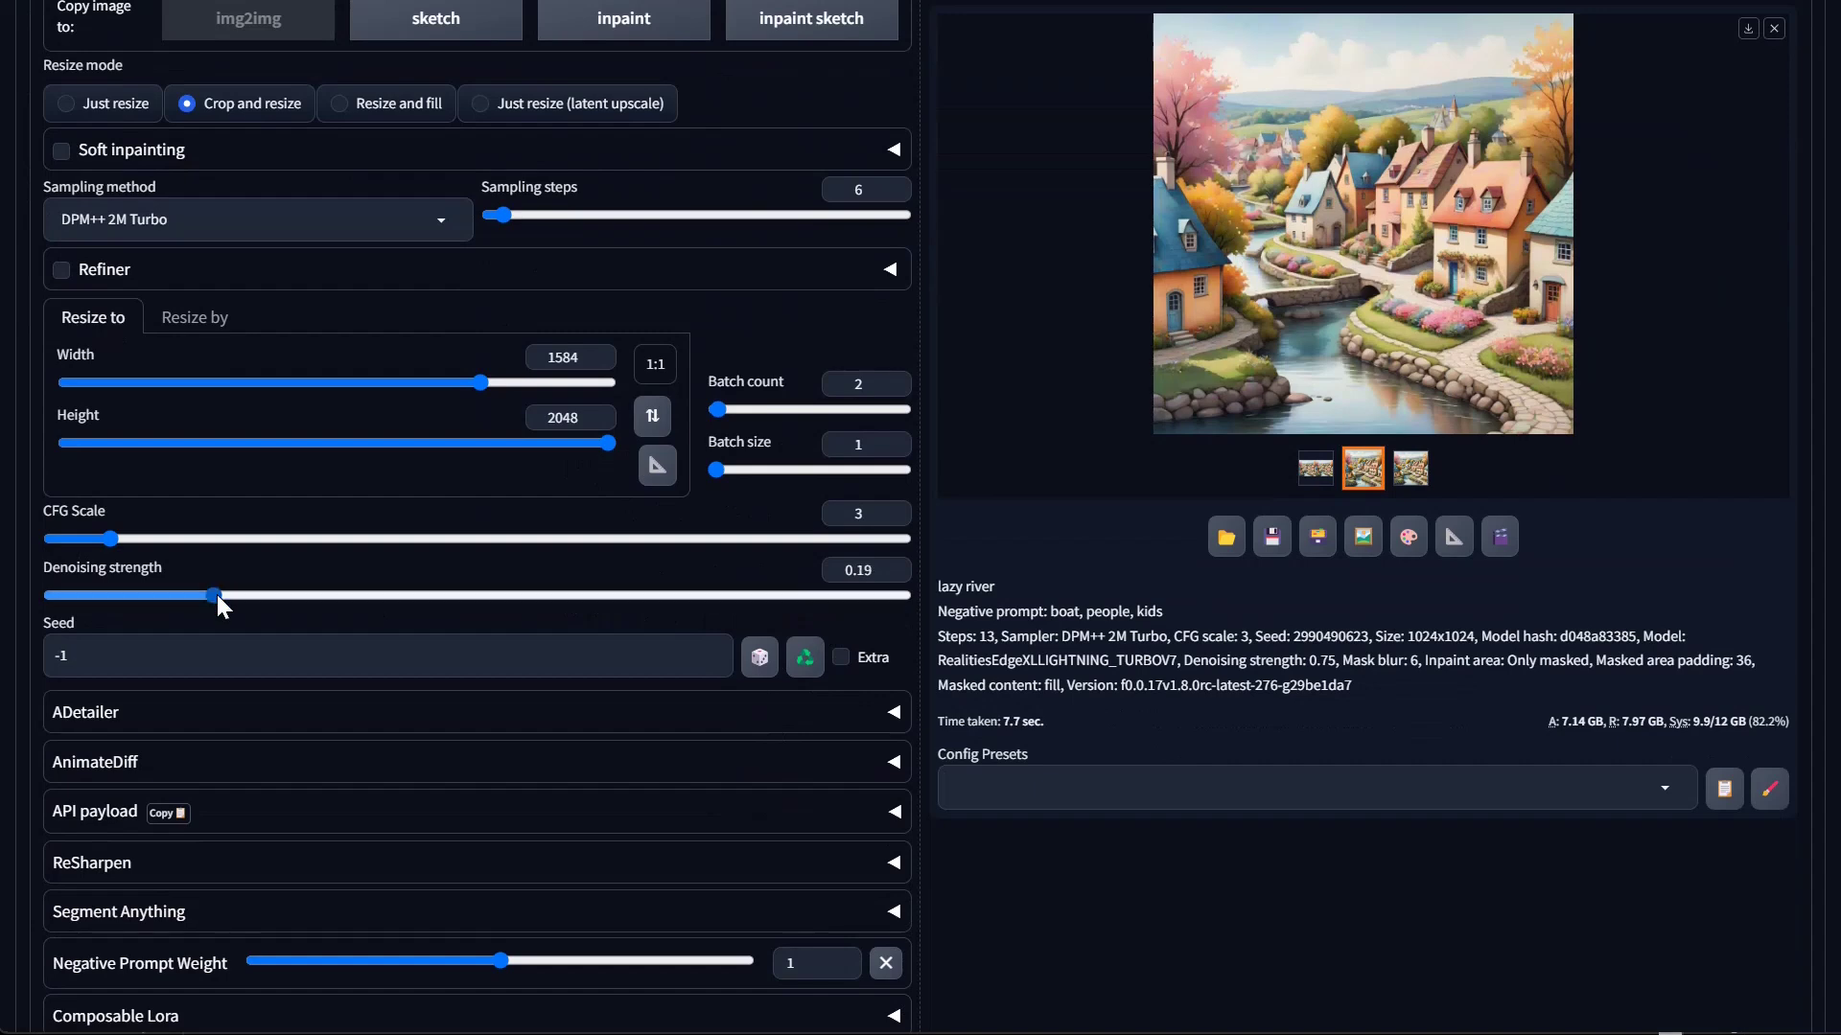
left_click_drag(218, 595, 224, 597)
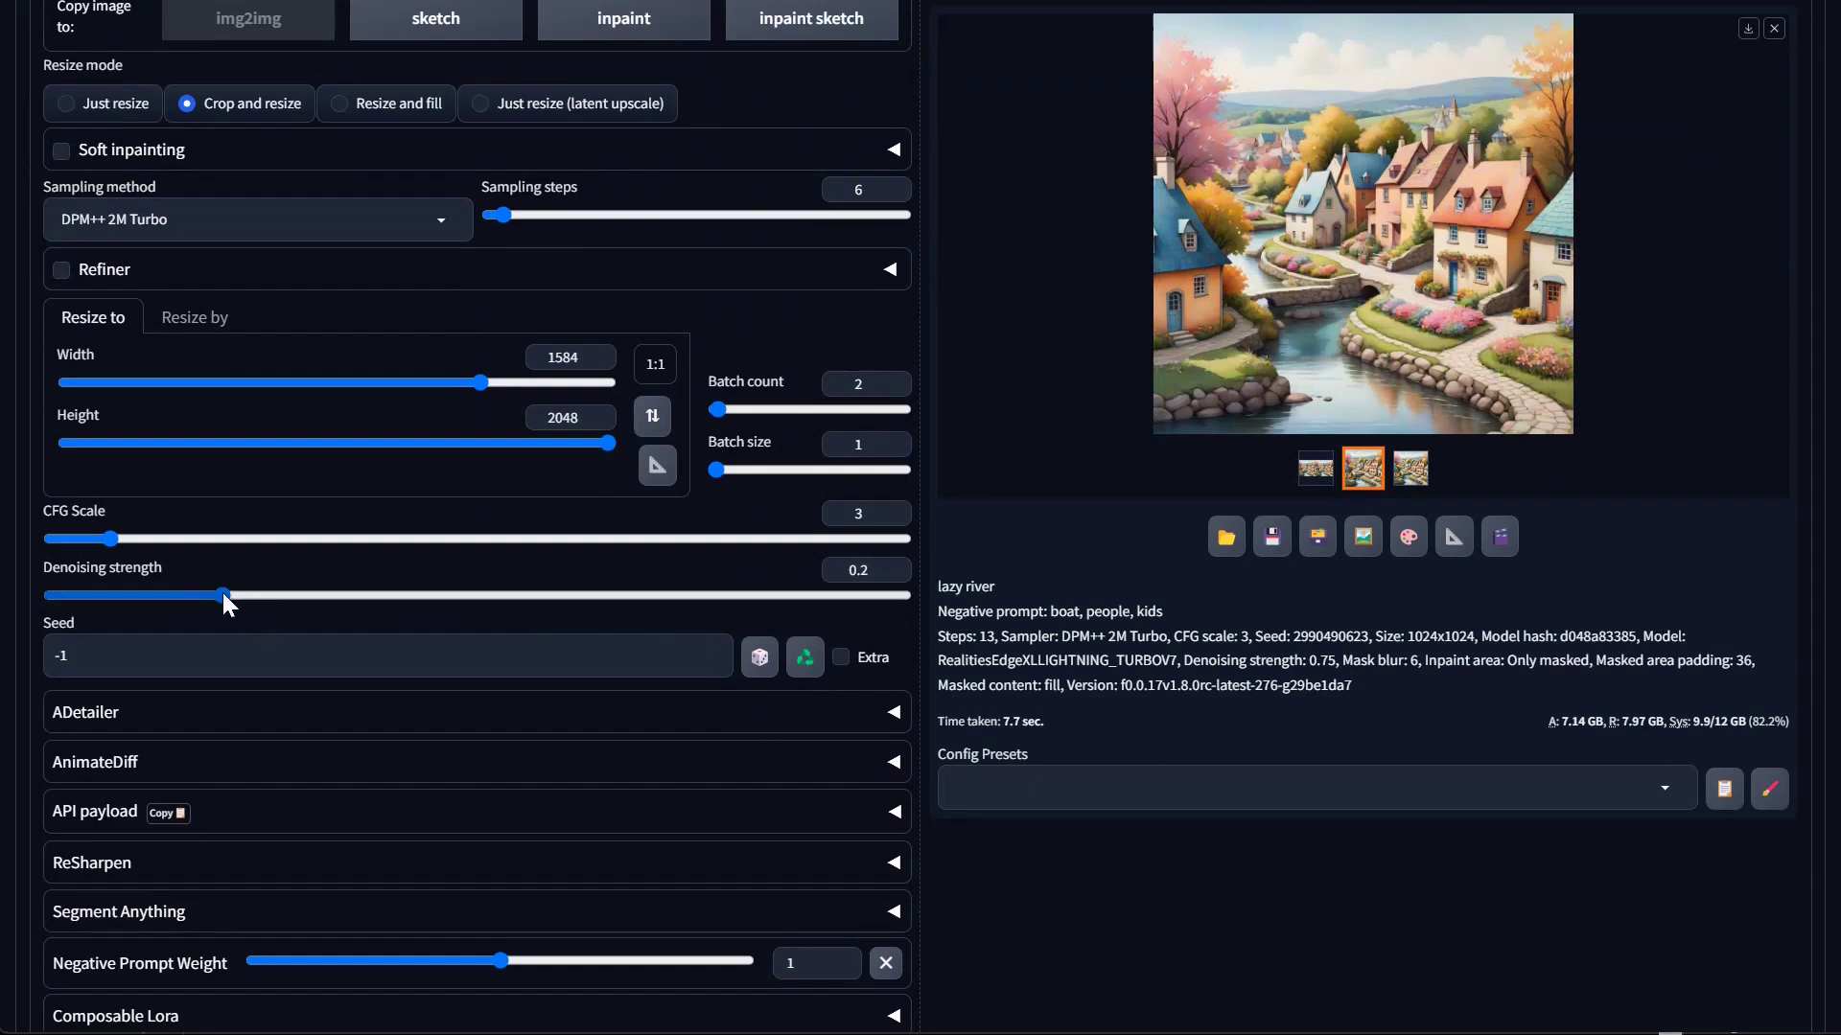
left_click_drag(224, 595, 190, 597)
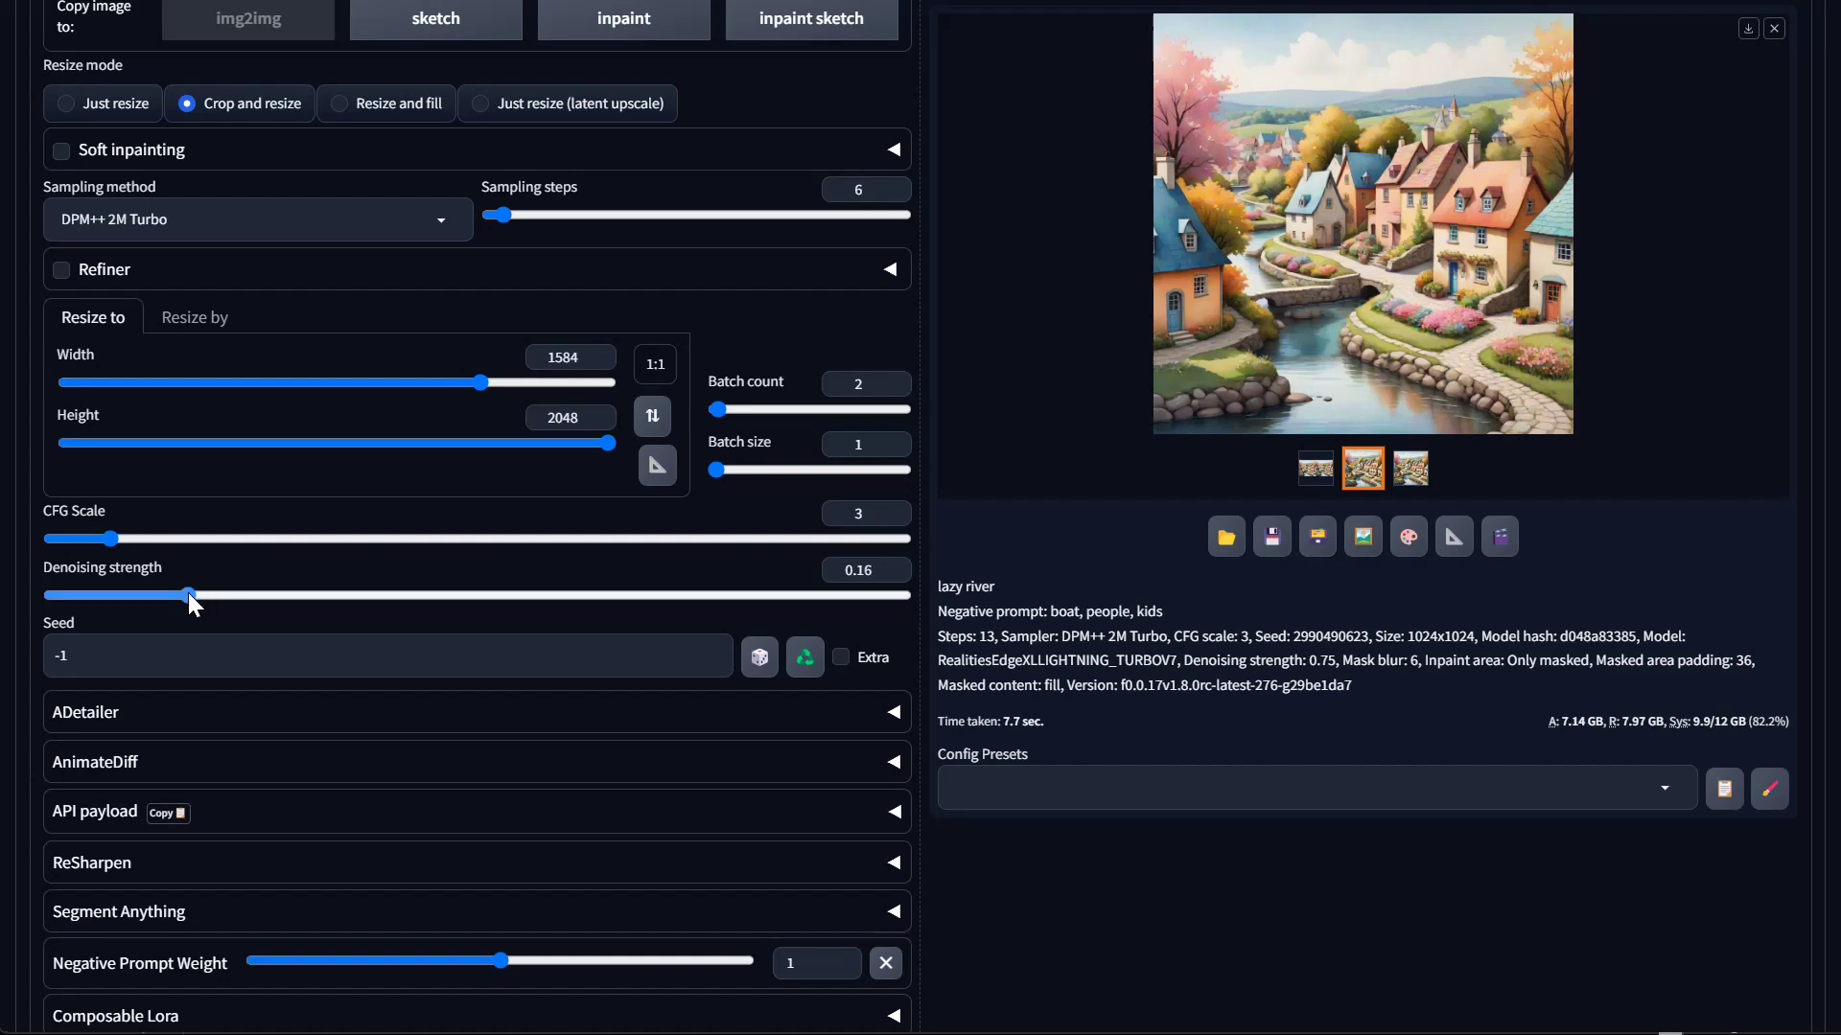
Choose the Ultimate SD upscale script, scaling from image size by 2 with the 4x_NMKD-Siax_200k upscaler
scroll(629, 884, "down", 5)
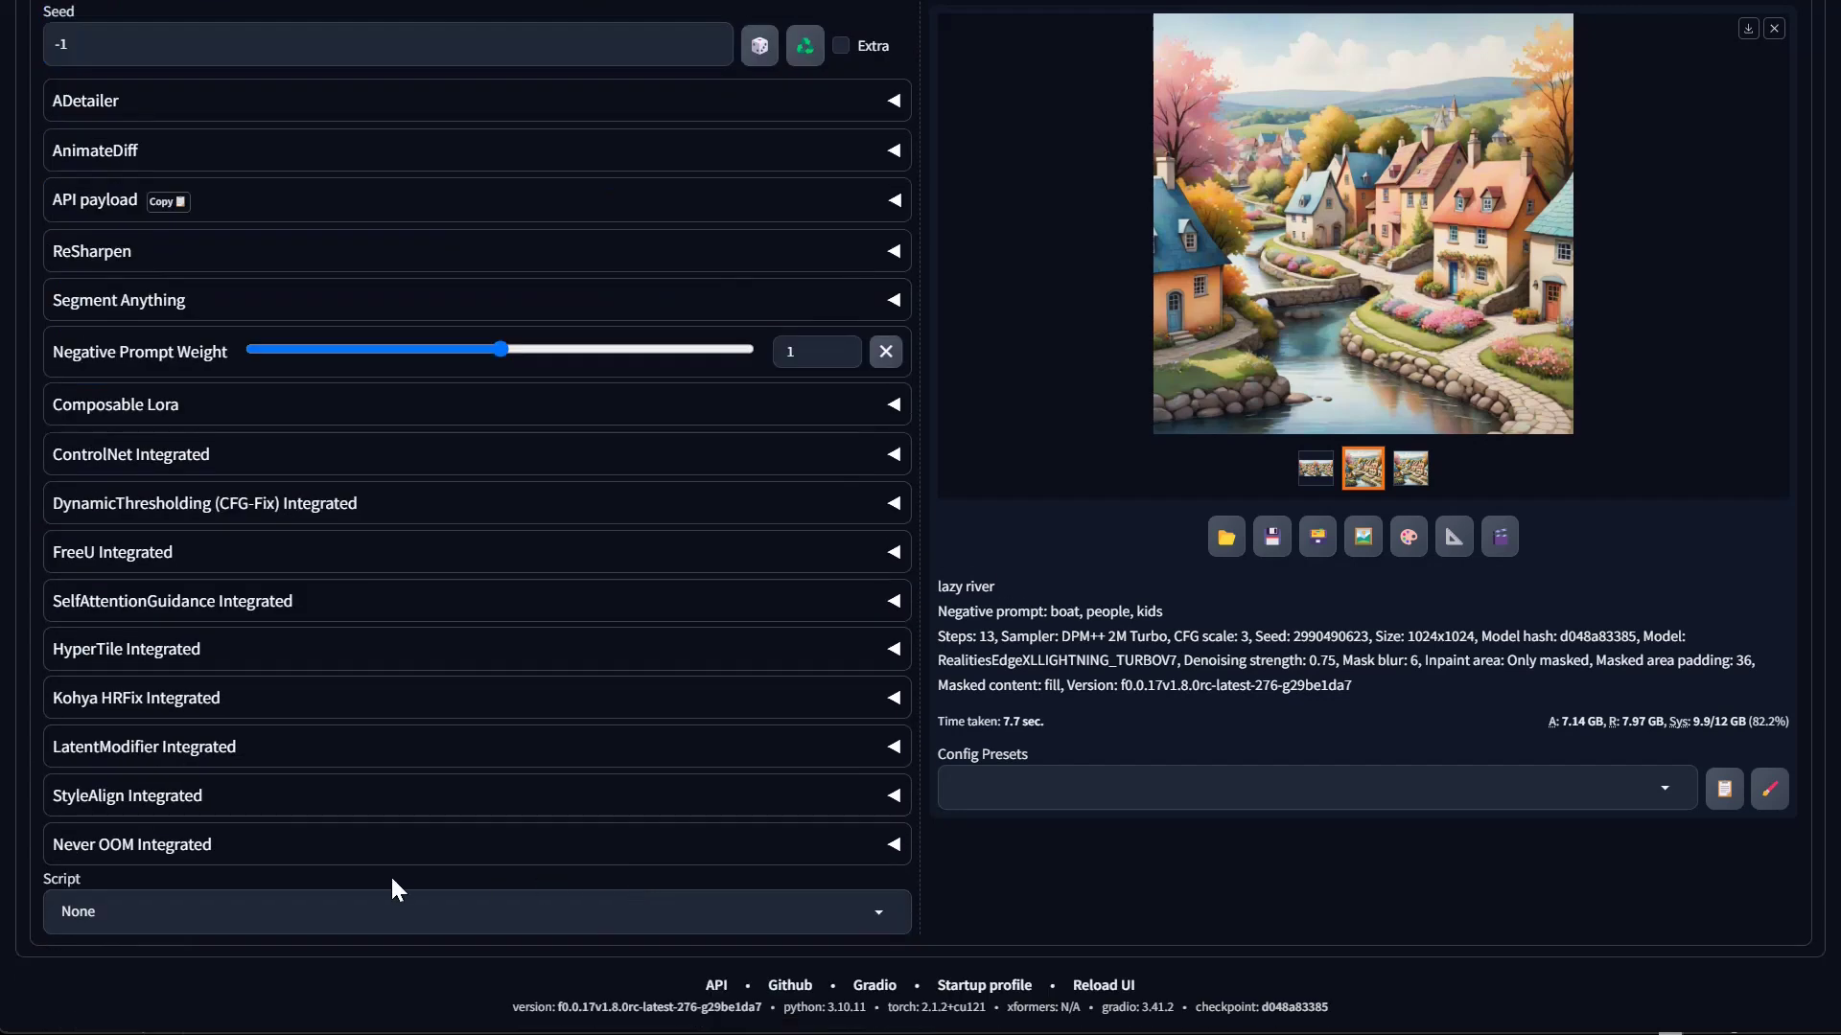
left_click(395, 906)
left_click(139, 882)
scroll(452, 772, "down", 5)
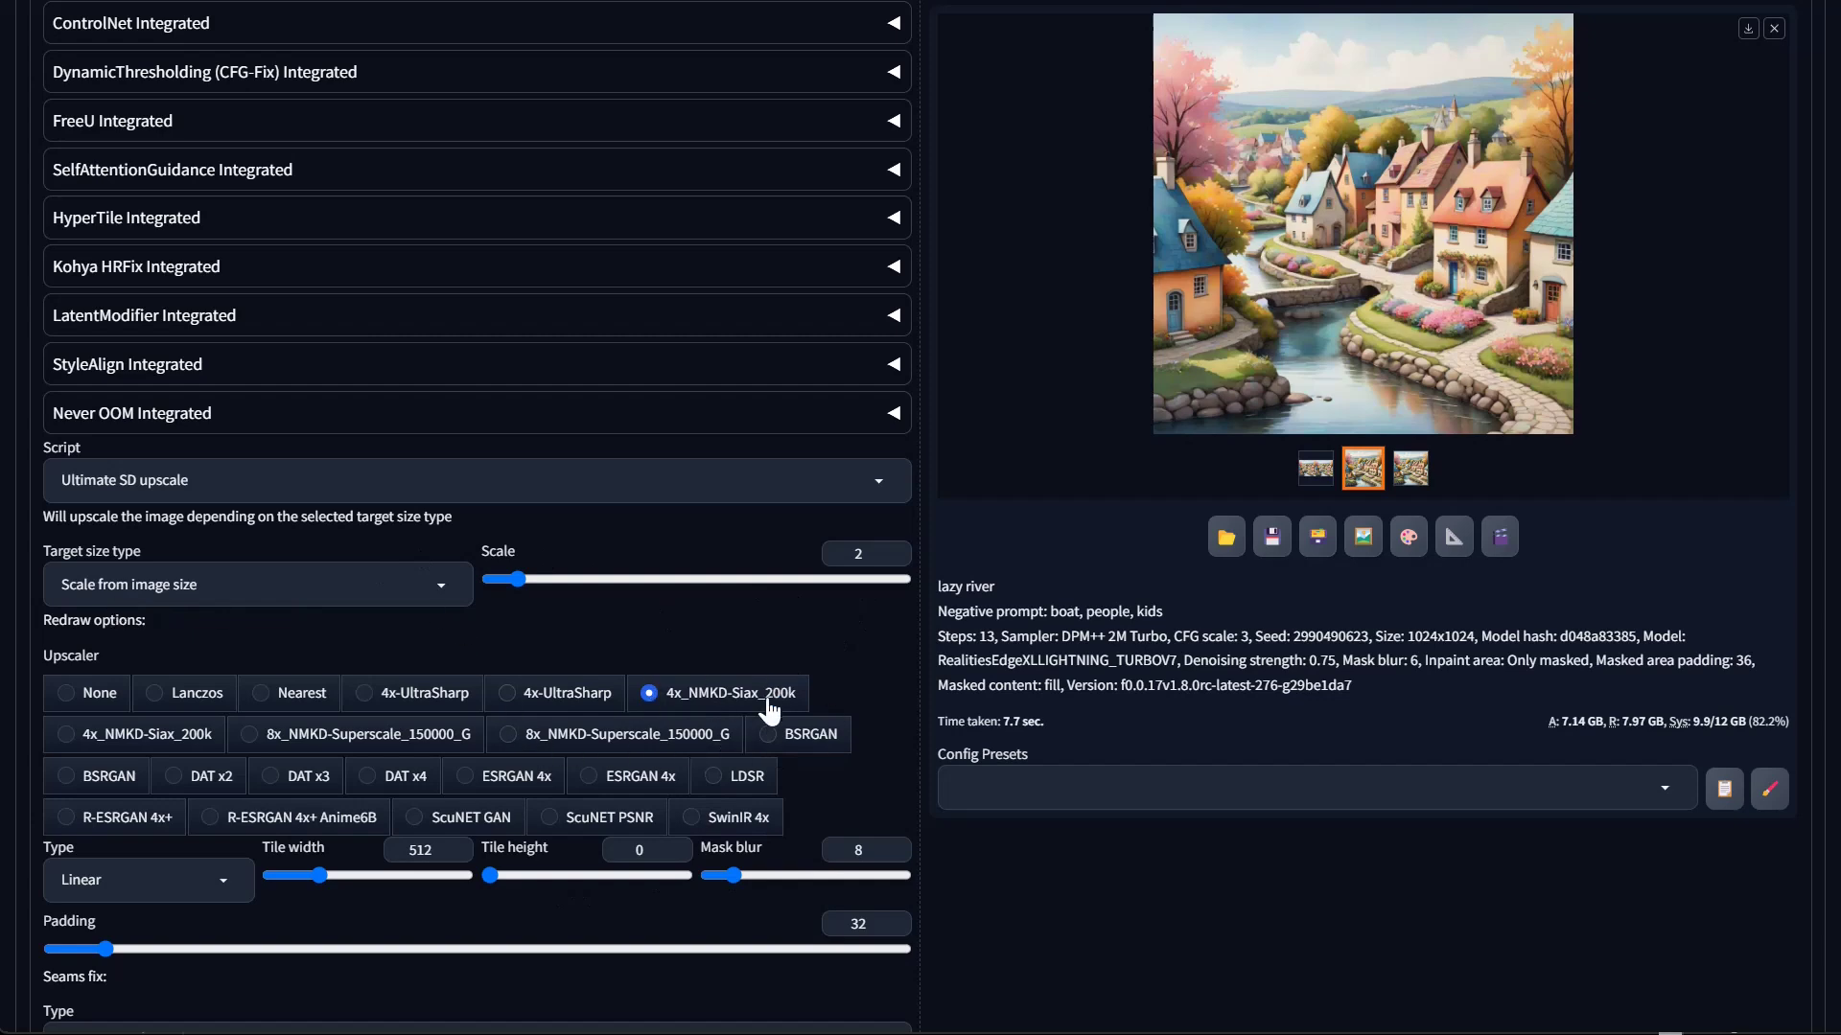
Expand ControlNet Integrated and enable Unit 0 with Pixel Perfect and the Tile control type
scroll(861, 734, "up", 9)
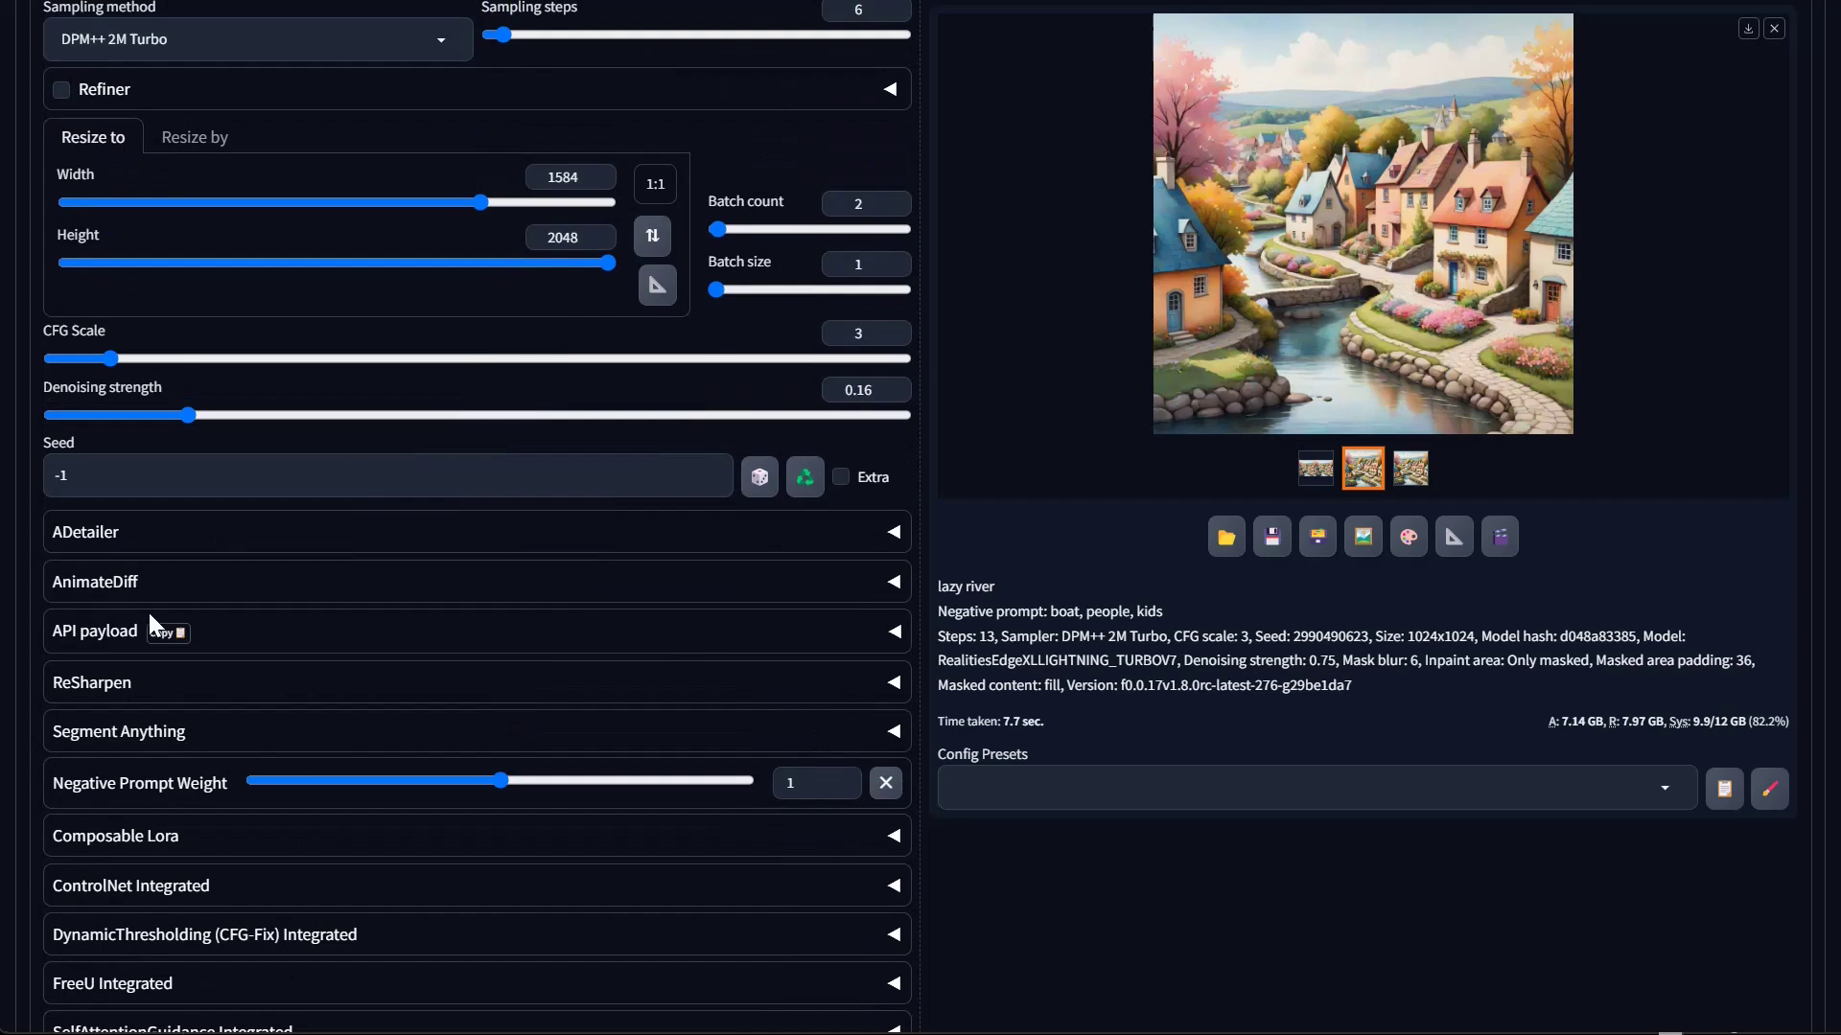
scroll(149, 621, "down", 3)
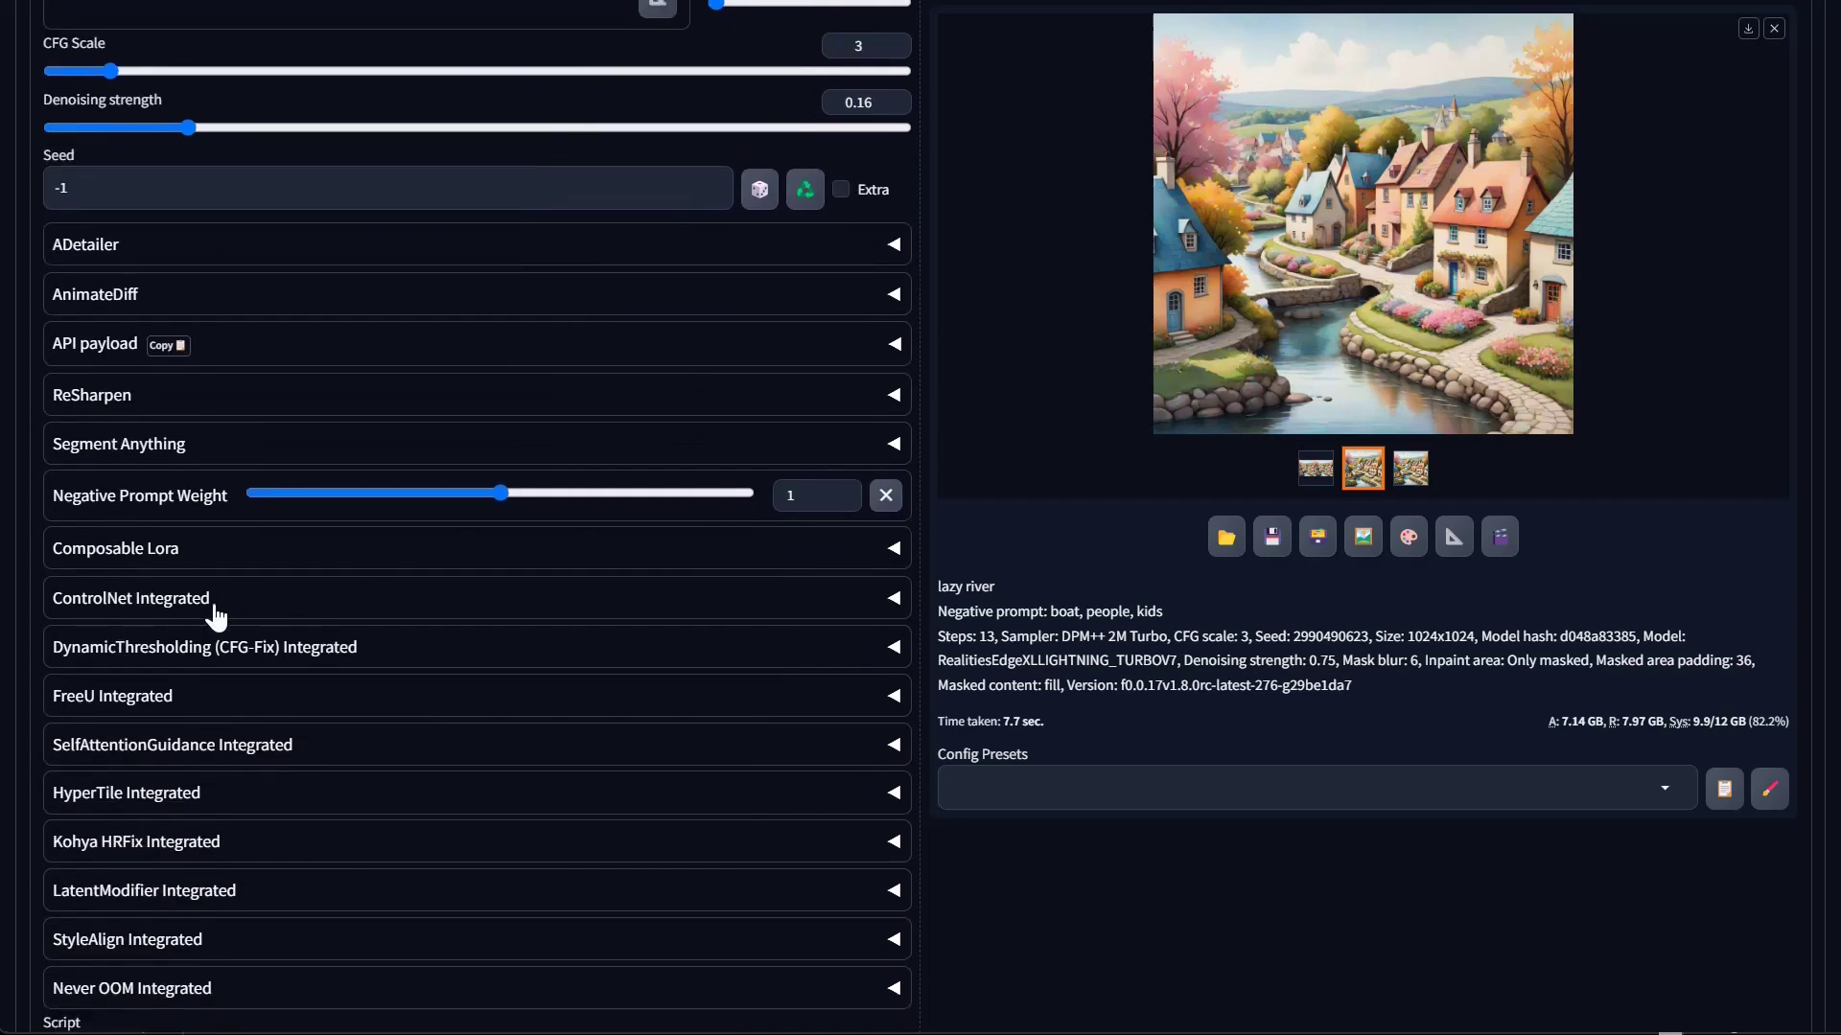
left_click(215, 600)
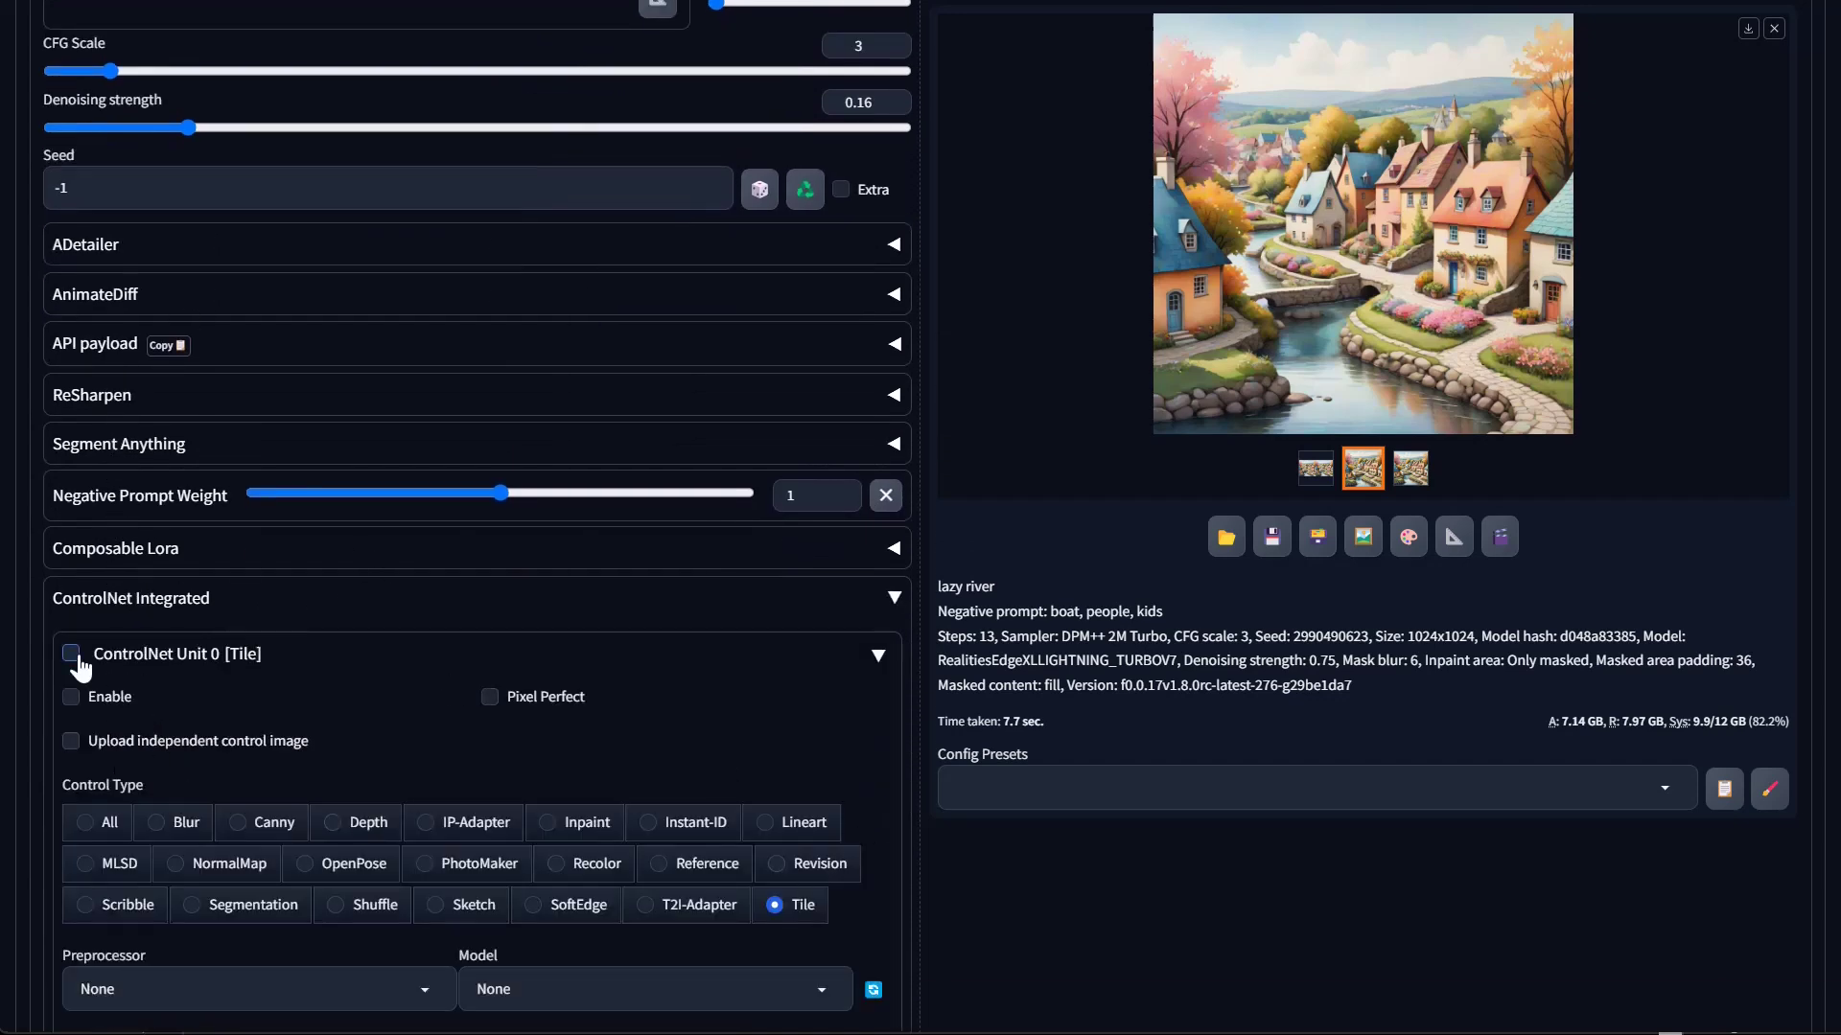
left_click(72, 698)
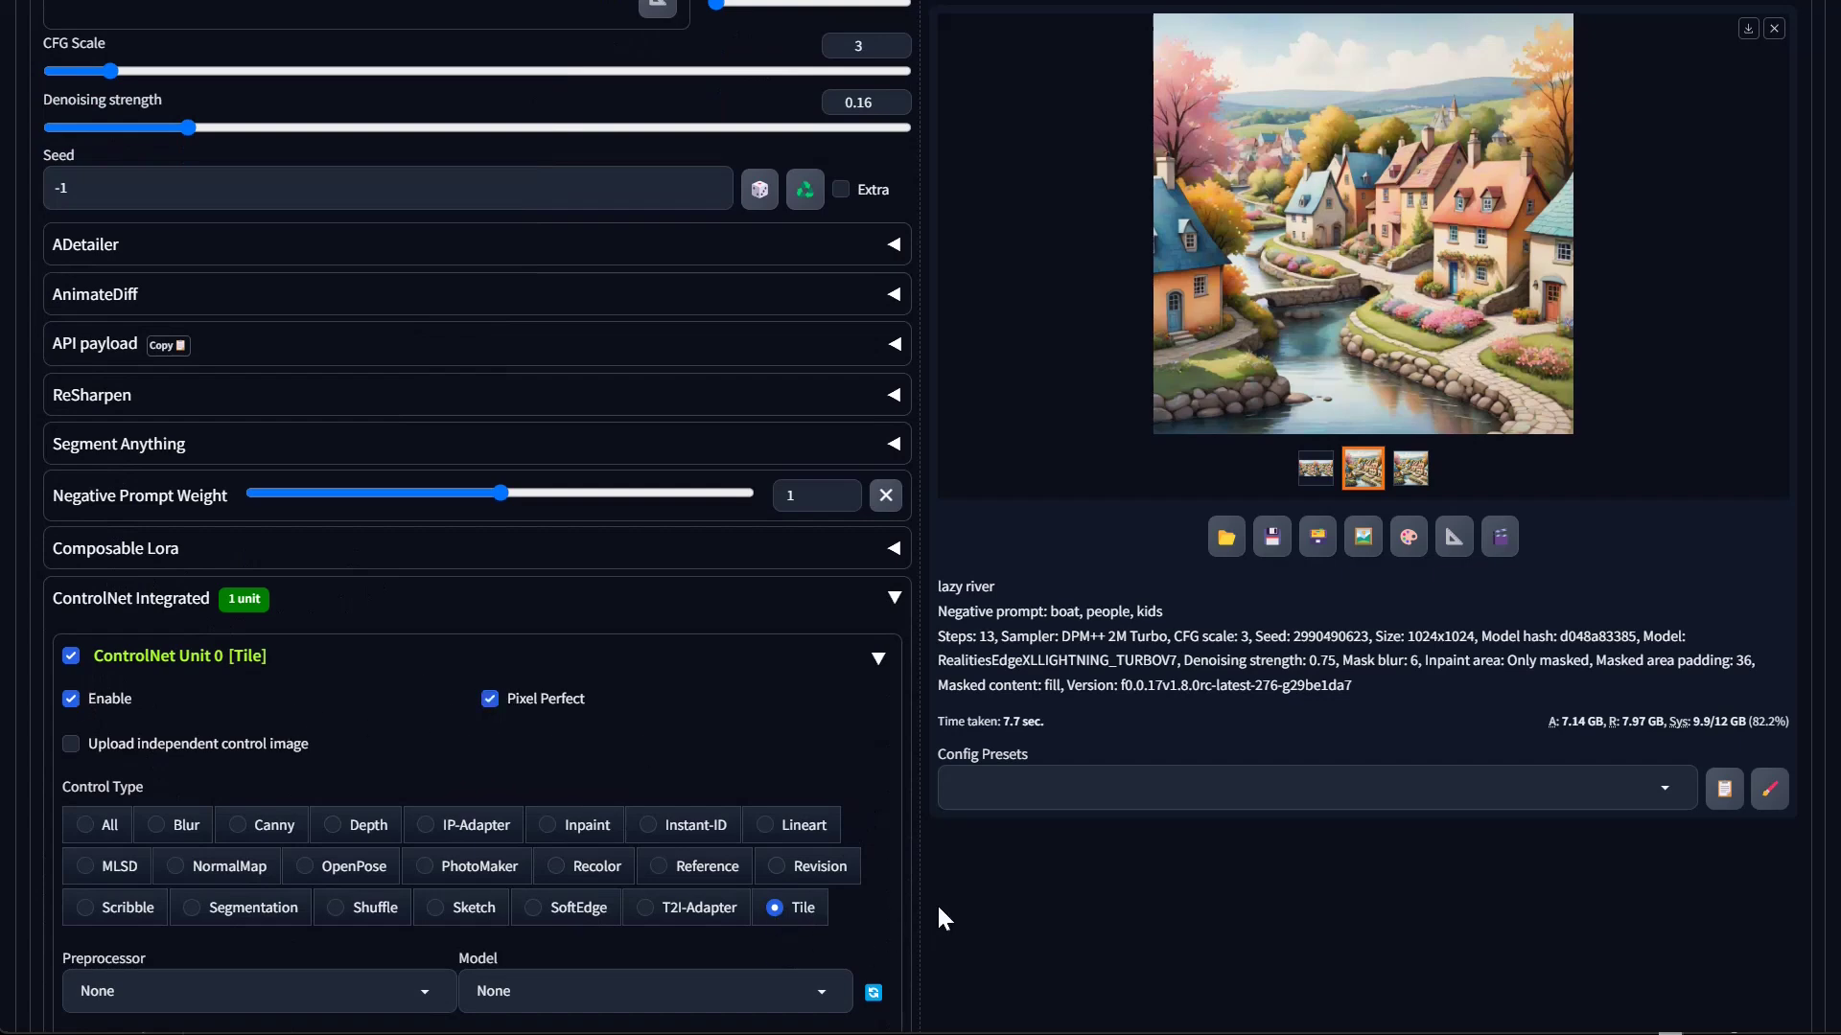
Switch the checkpoint to dreamshaperXL_lightningInpaint and generate the img2img upscale of the portrait
scroll(1072, 904, "up", 12)
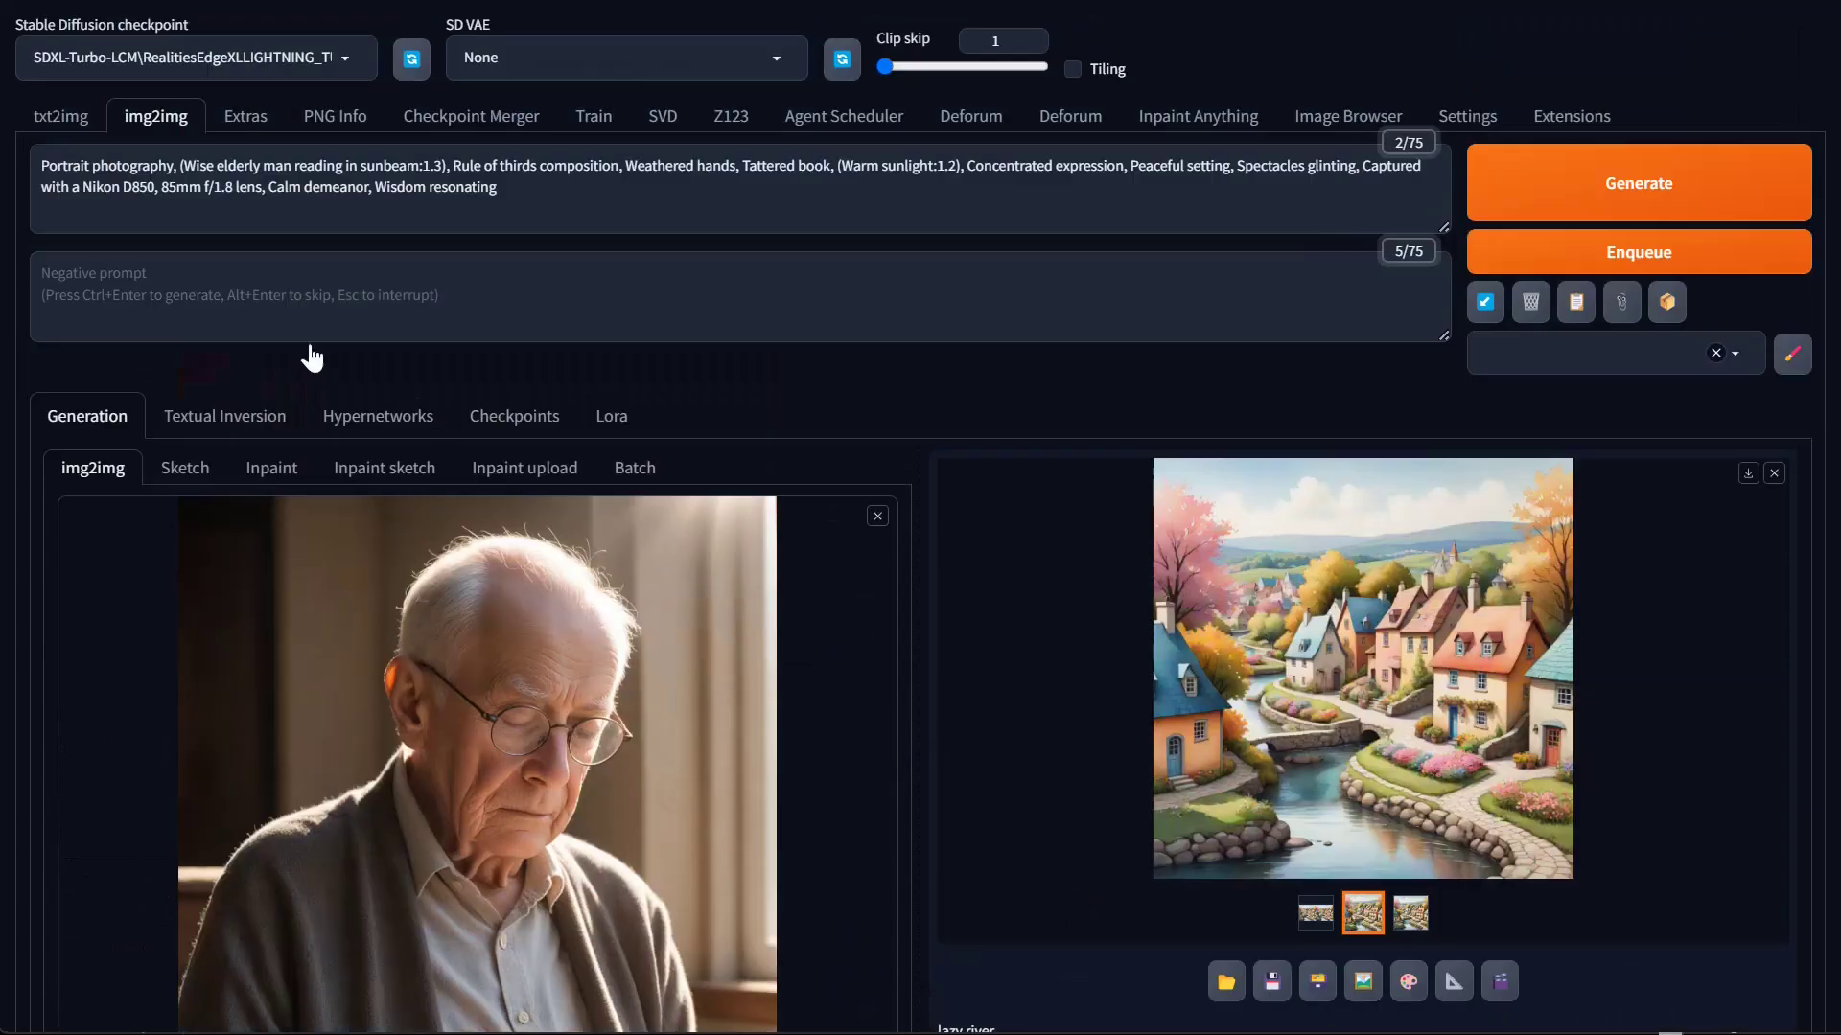
left_click(182, 58)
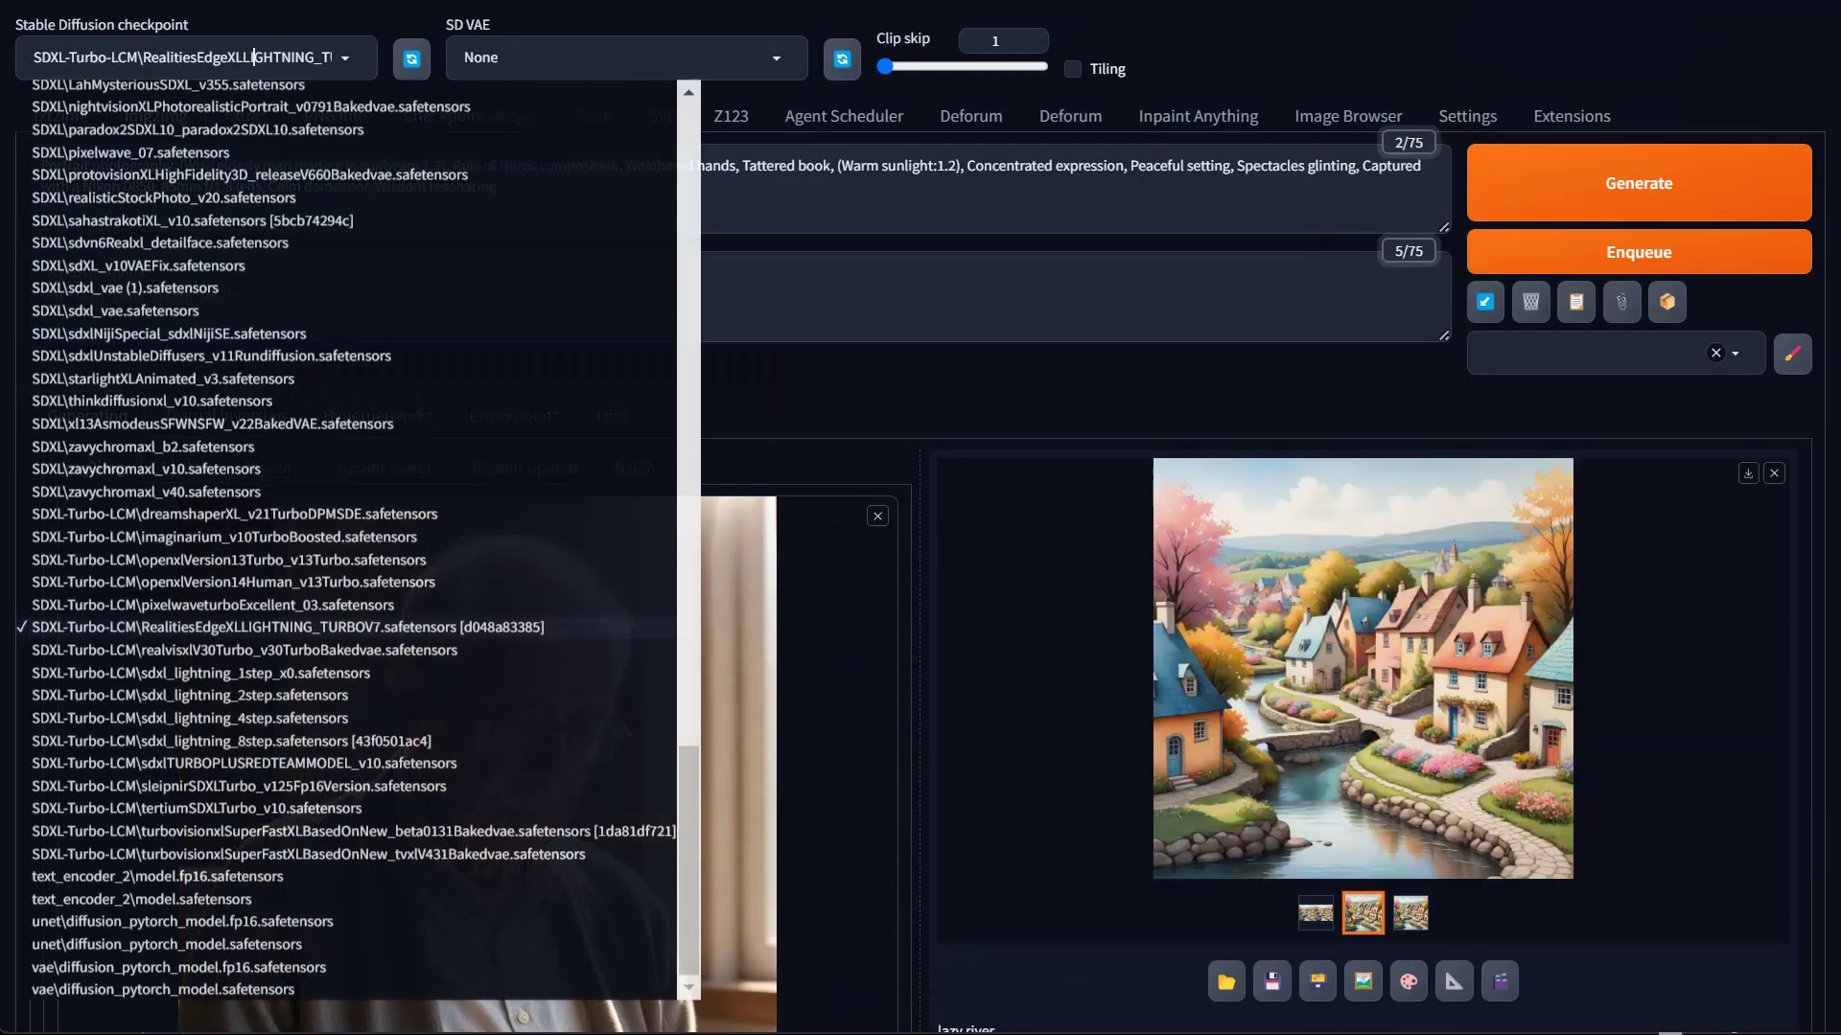
scroll(686, 422, "up", 15)
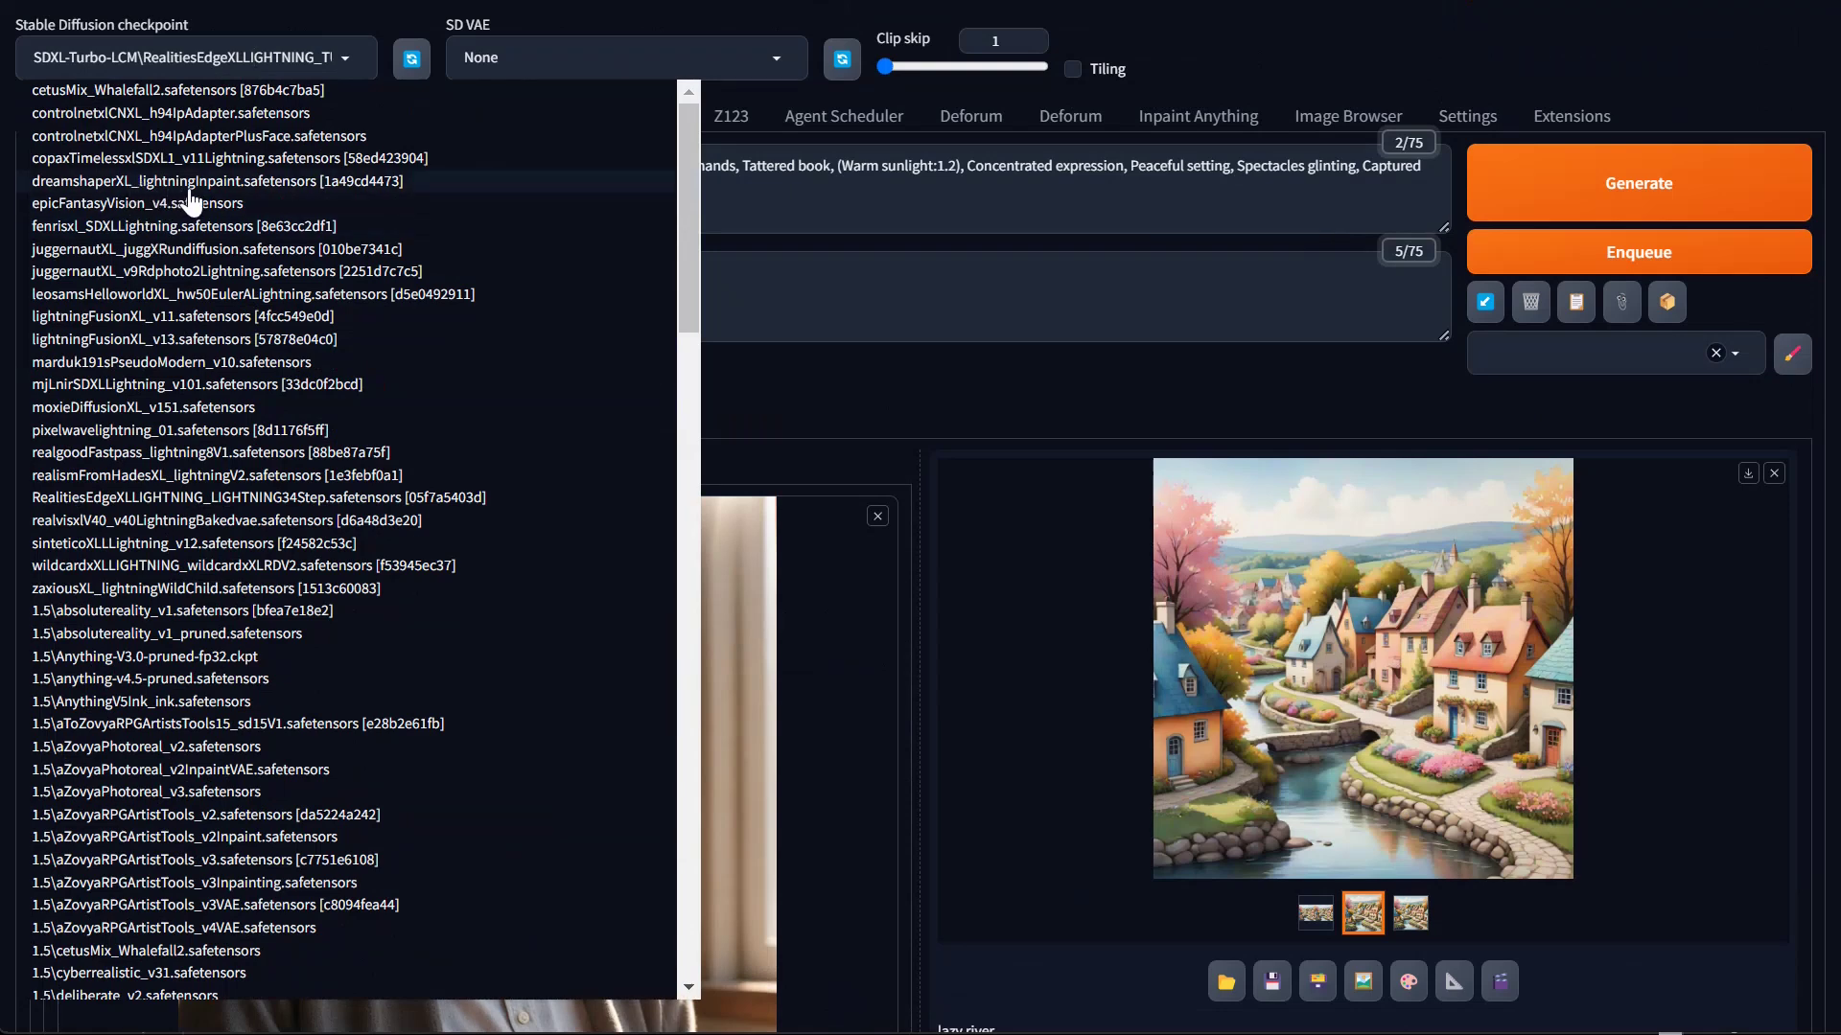
left_click(187, 182)
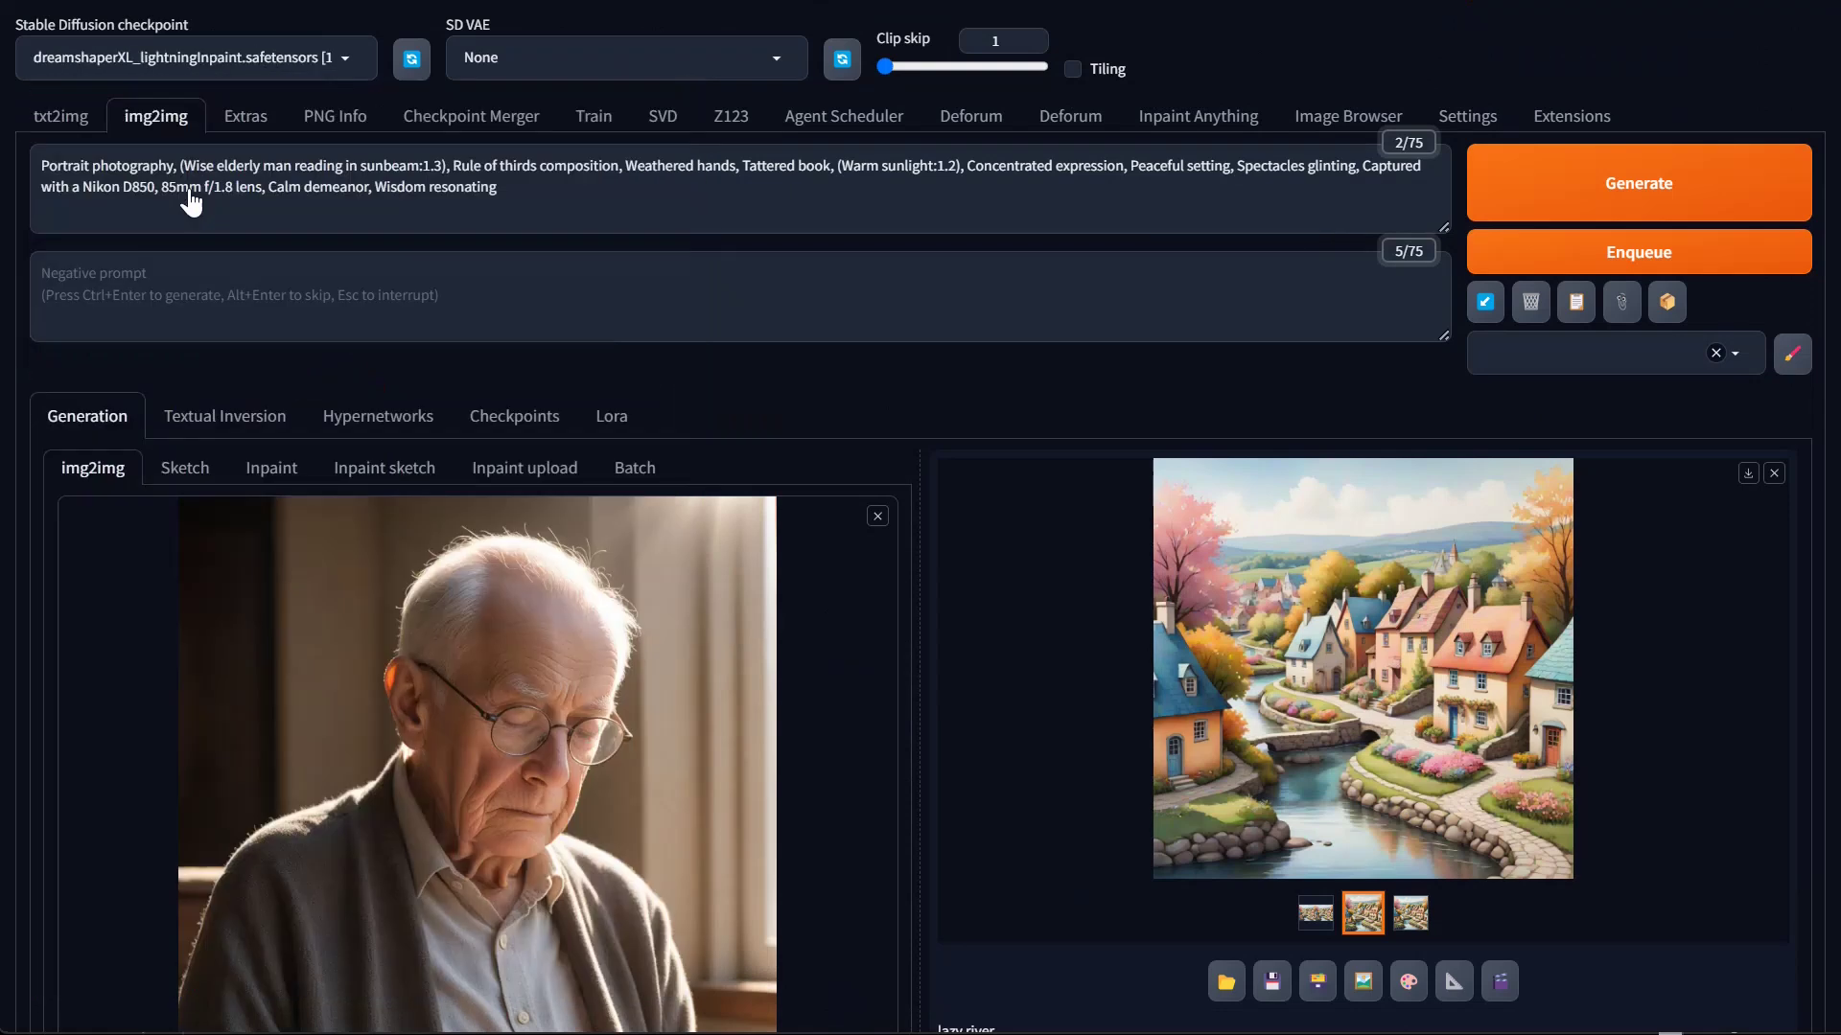
left_click(1610, 196)
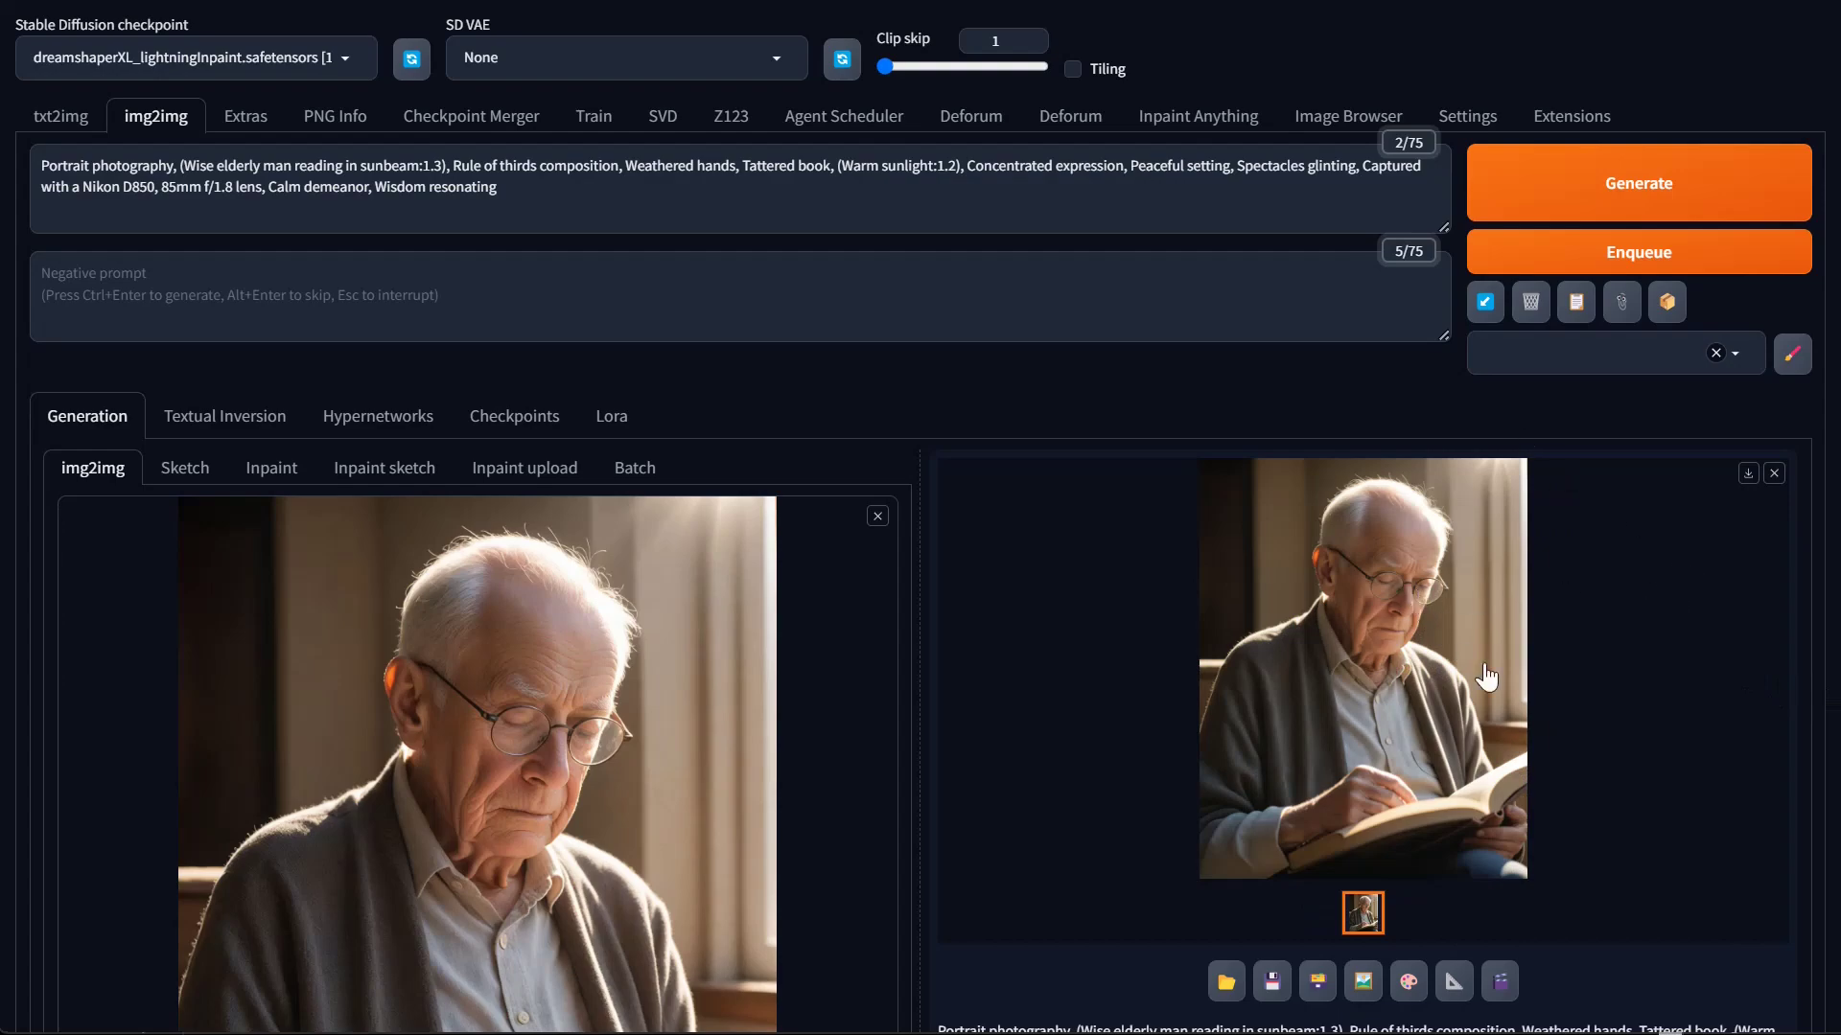
Review the upscaled portrait's generation details along with the denoising, ControlNet and Ultimate SD upscale settings
scroll(946, 727, "down", 5)
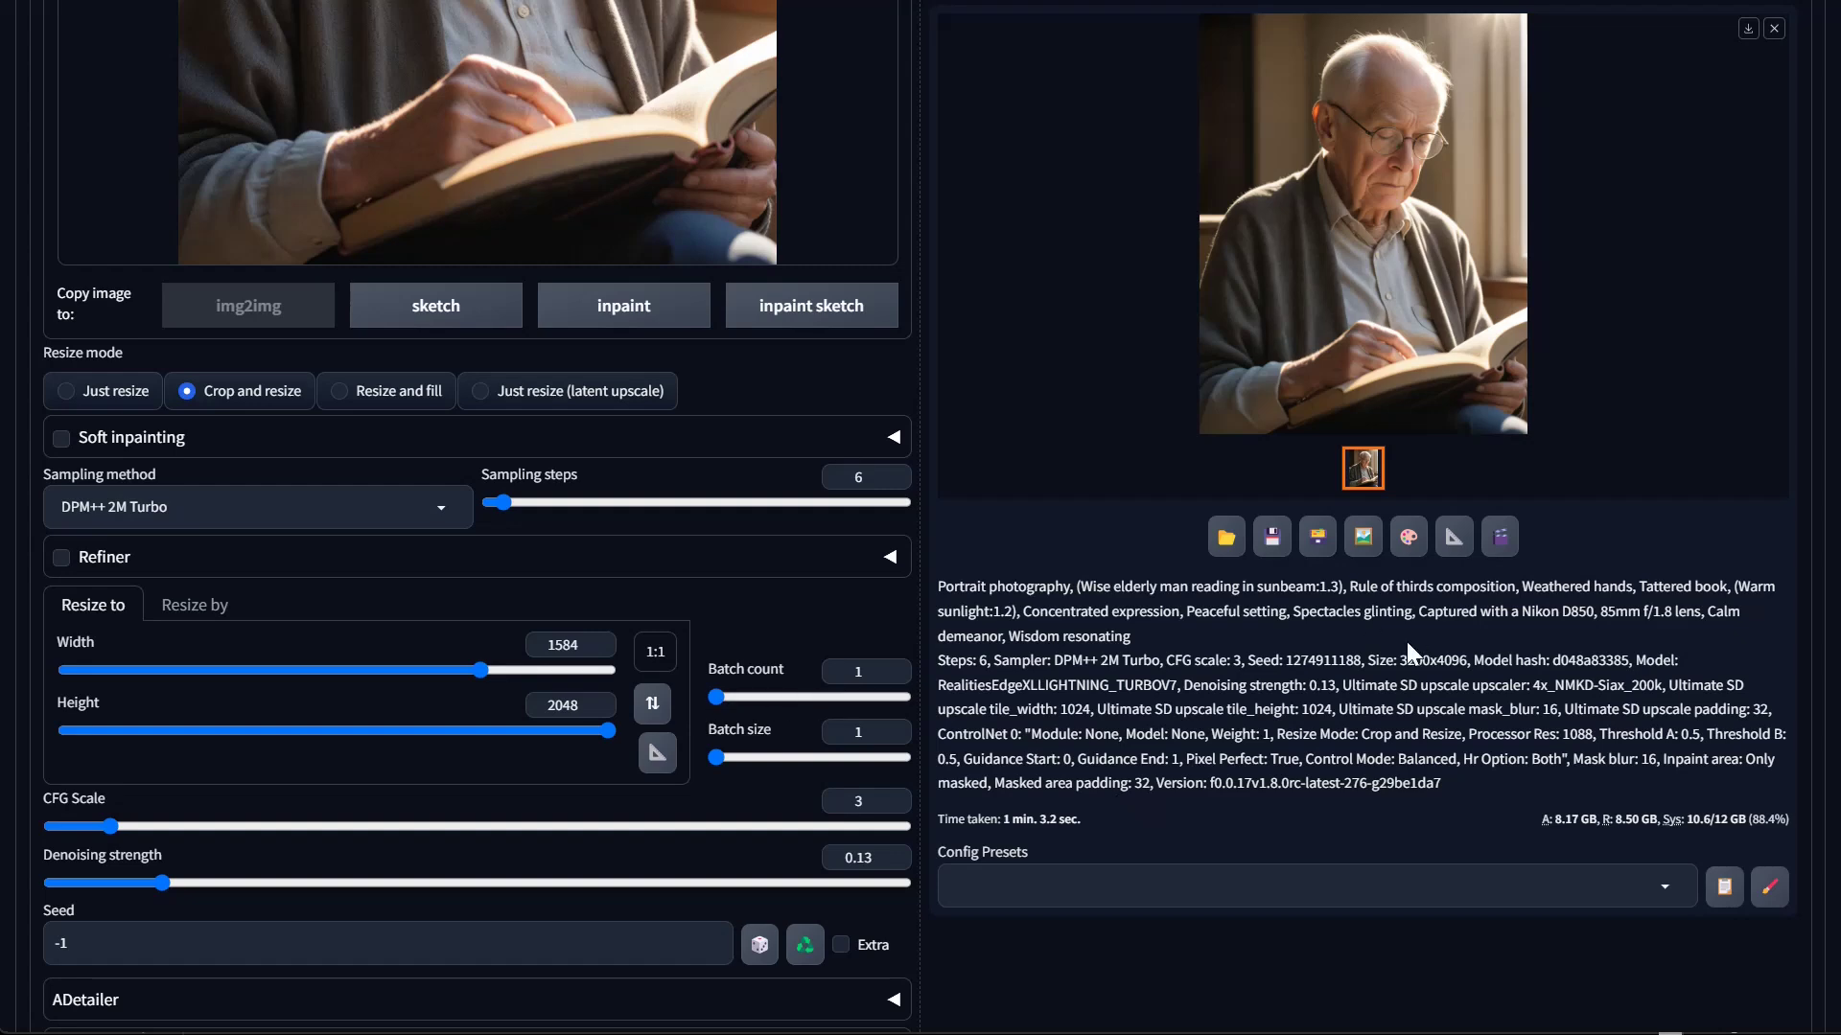
scroll(1403, 498, "up", 8)
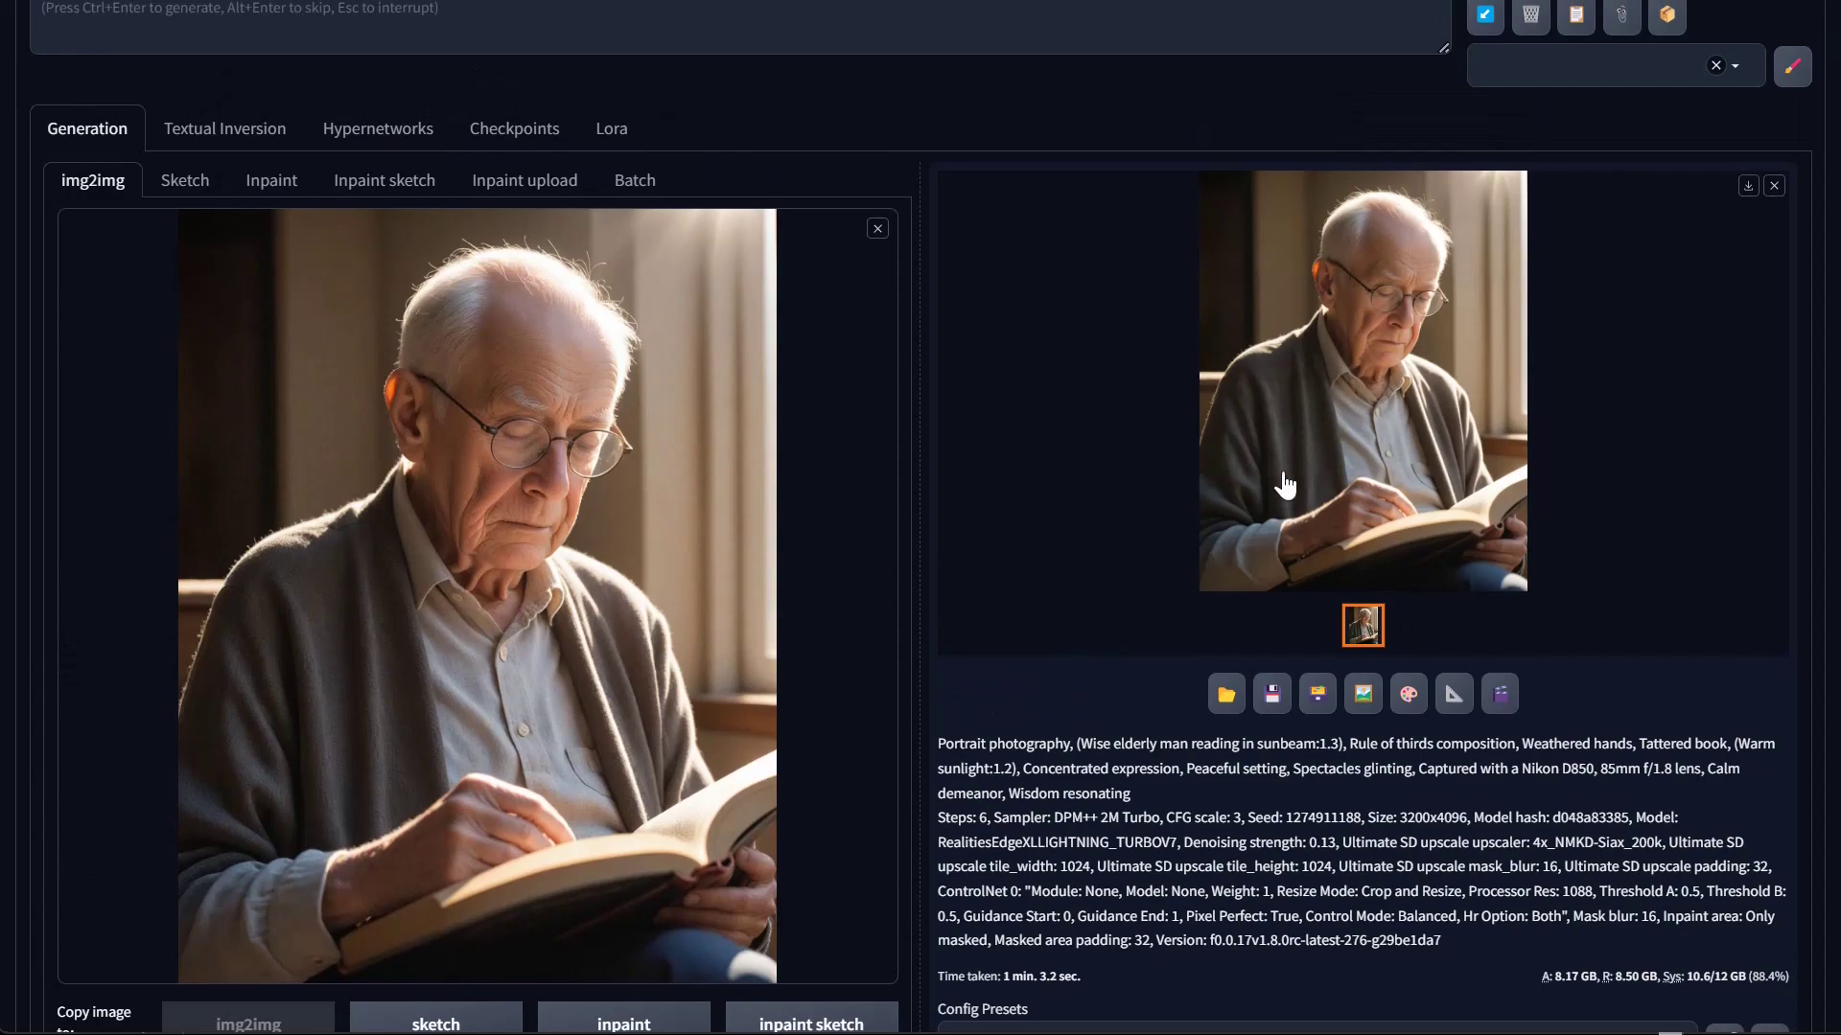
scroll(477, 576, "down", 15)
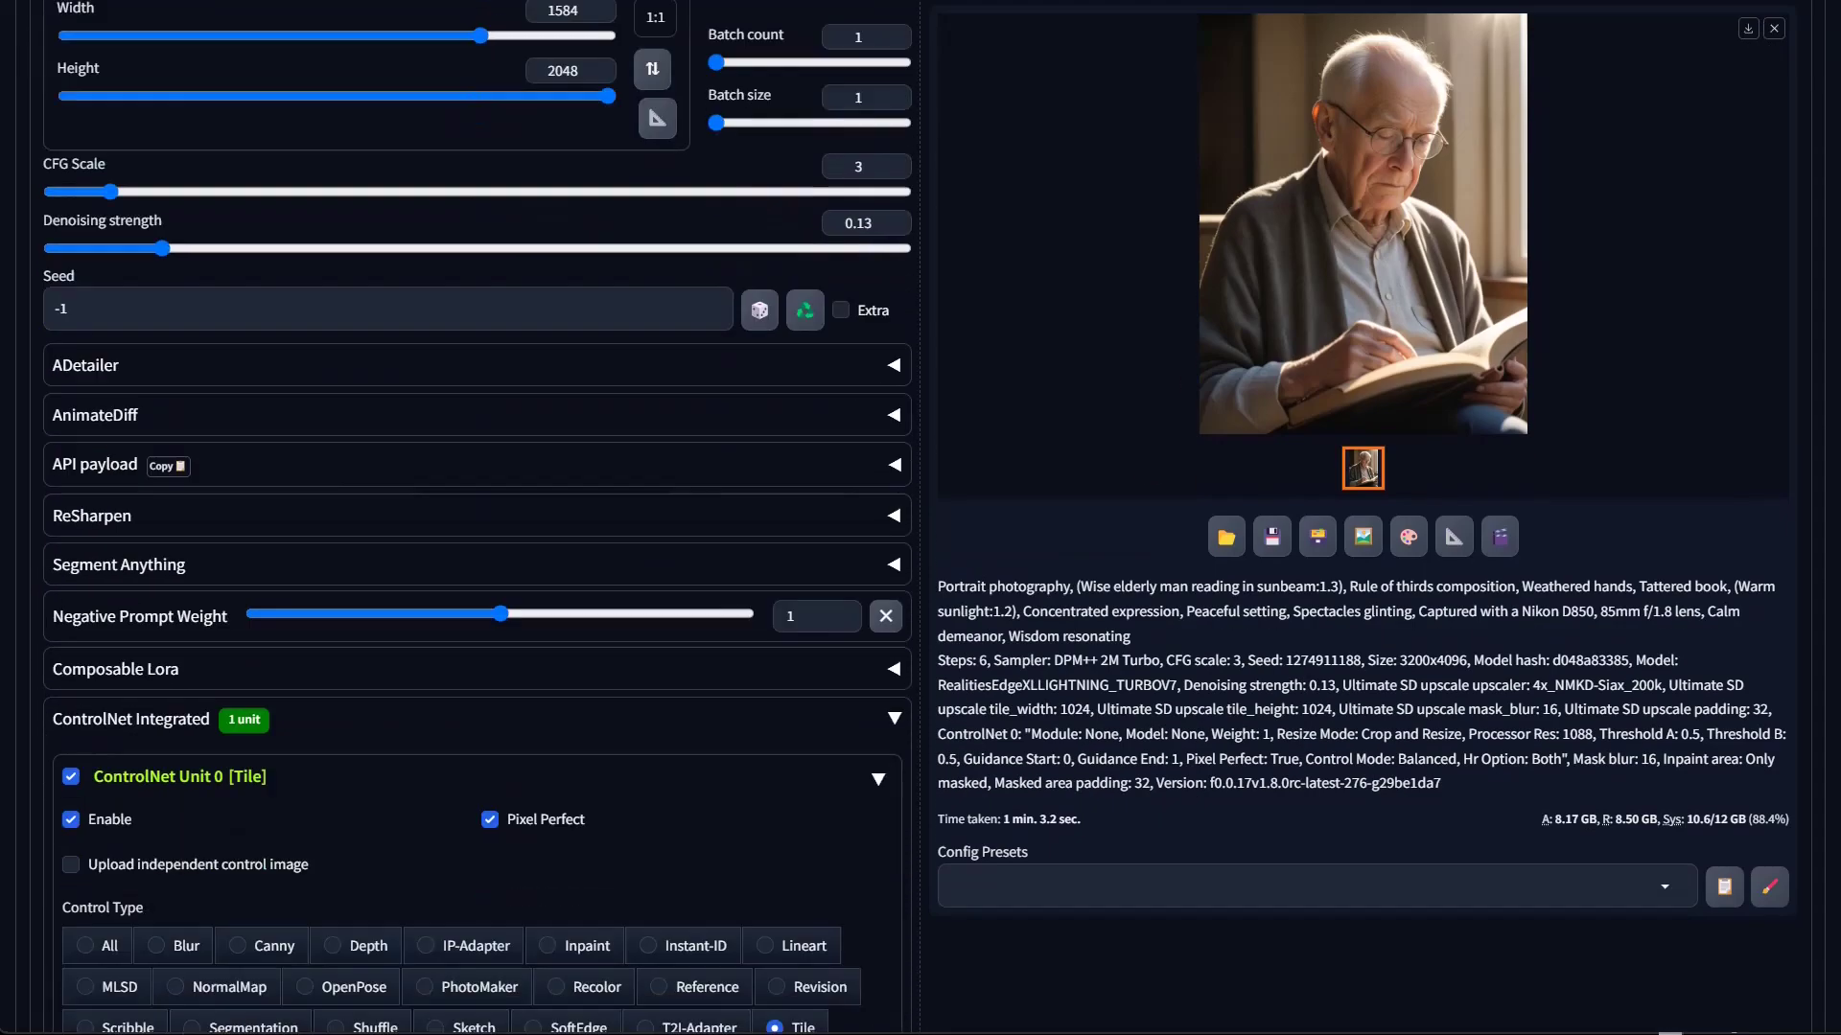
scroll(478, 518, "down", 6)
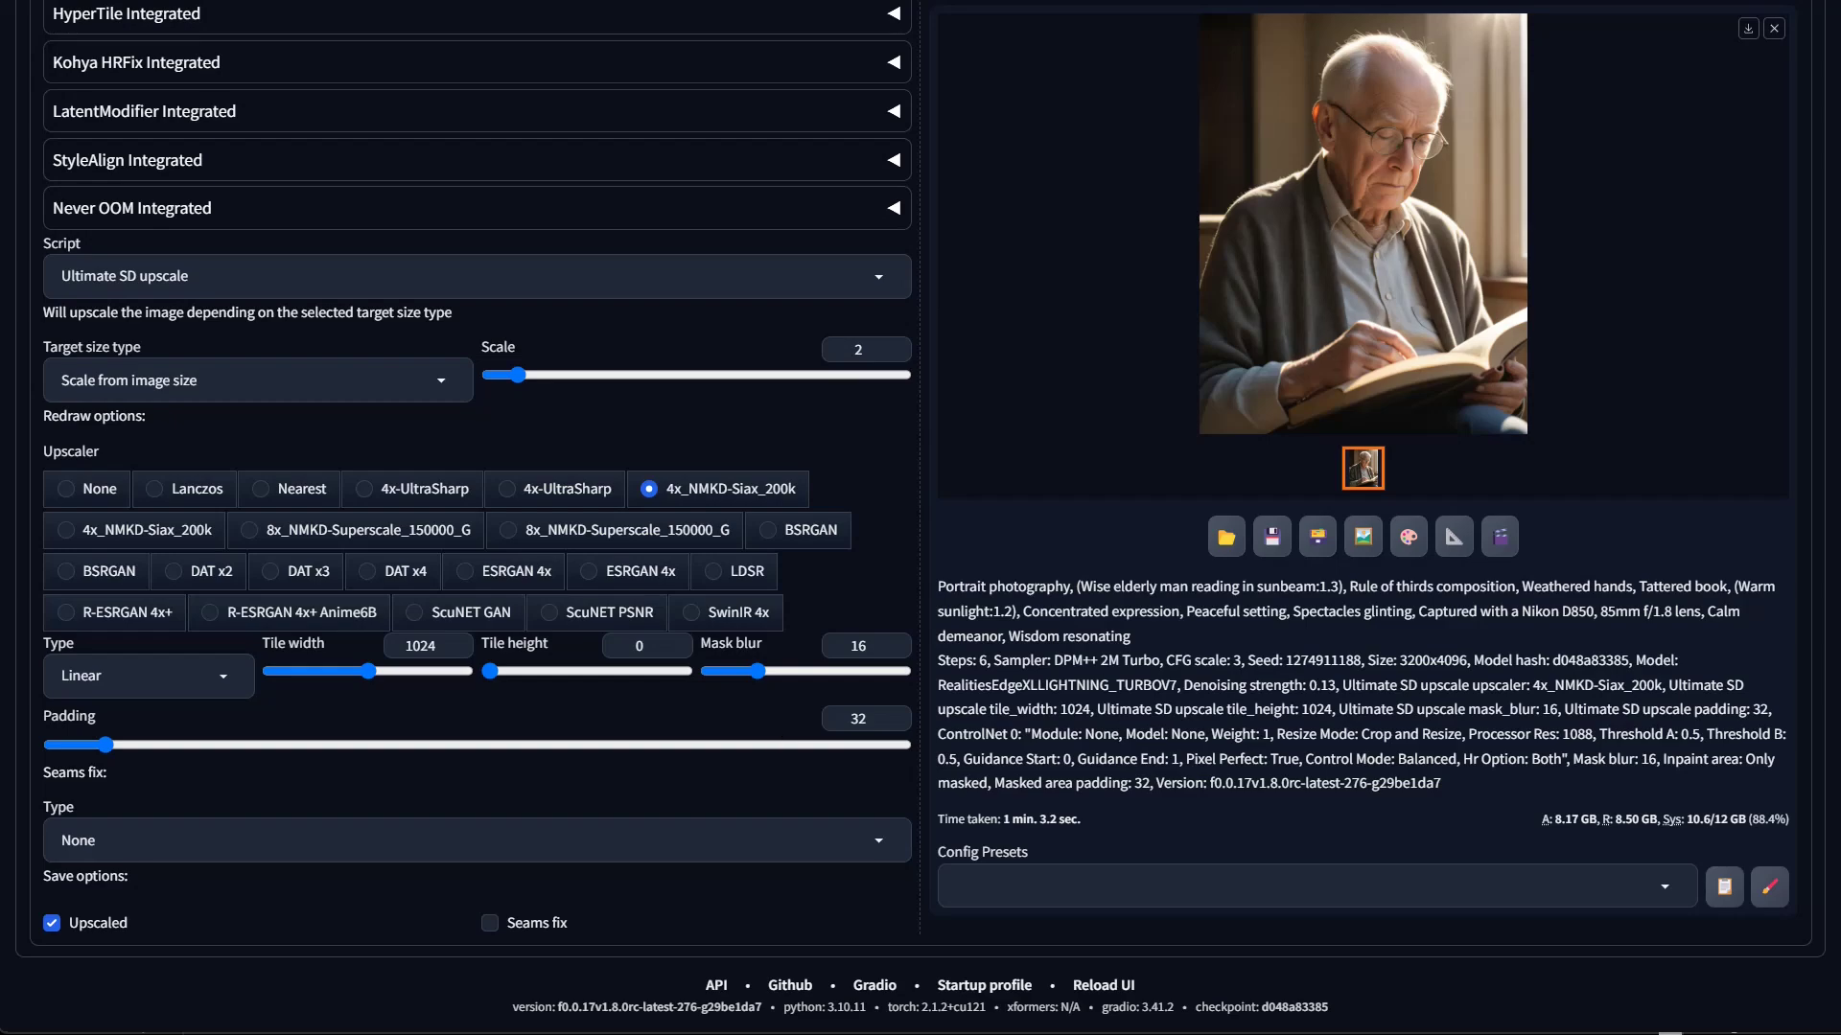
scroll(1422, 619, "up", 20)
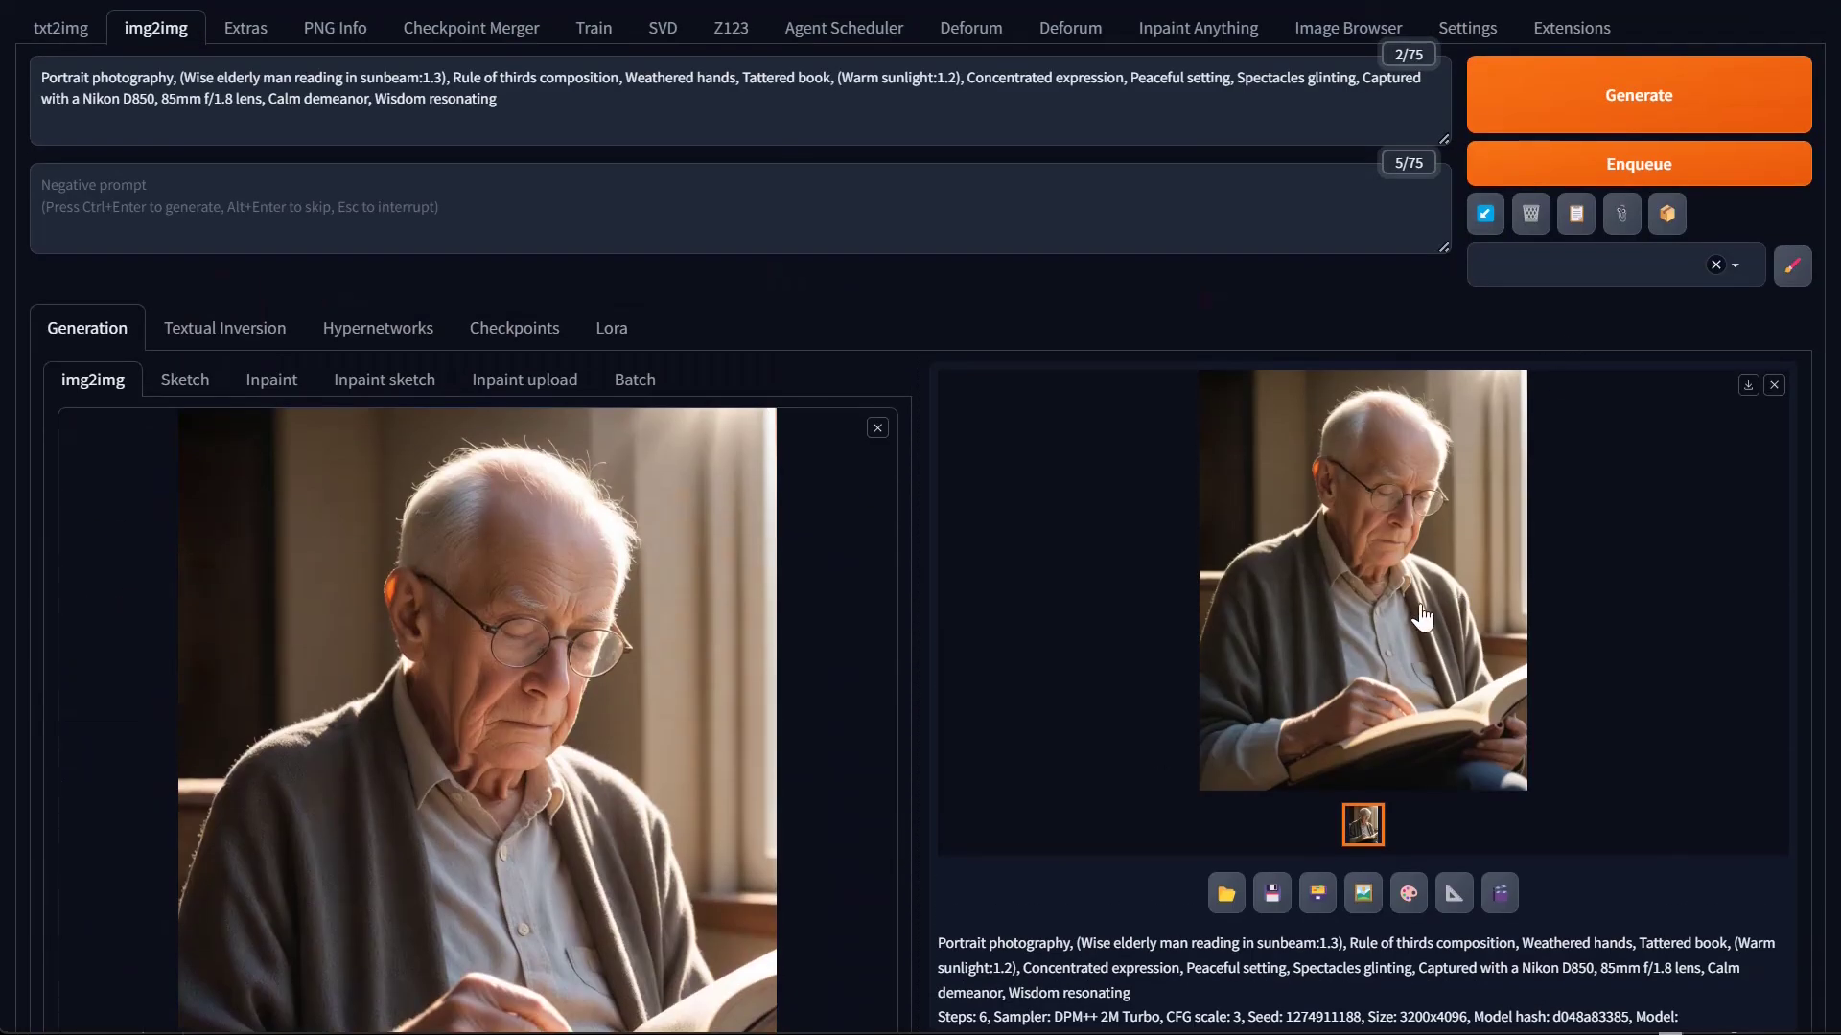
Open the img2img upscale enlarged, inspect it at full resolution, and close the enlarged view
left_click(1422, 619)
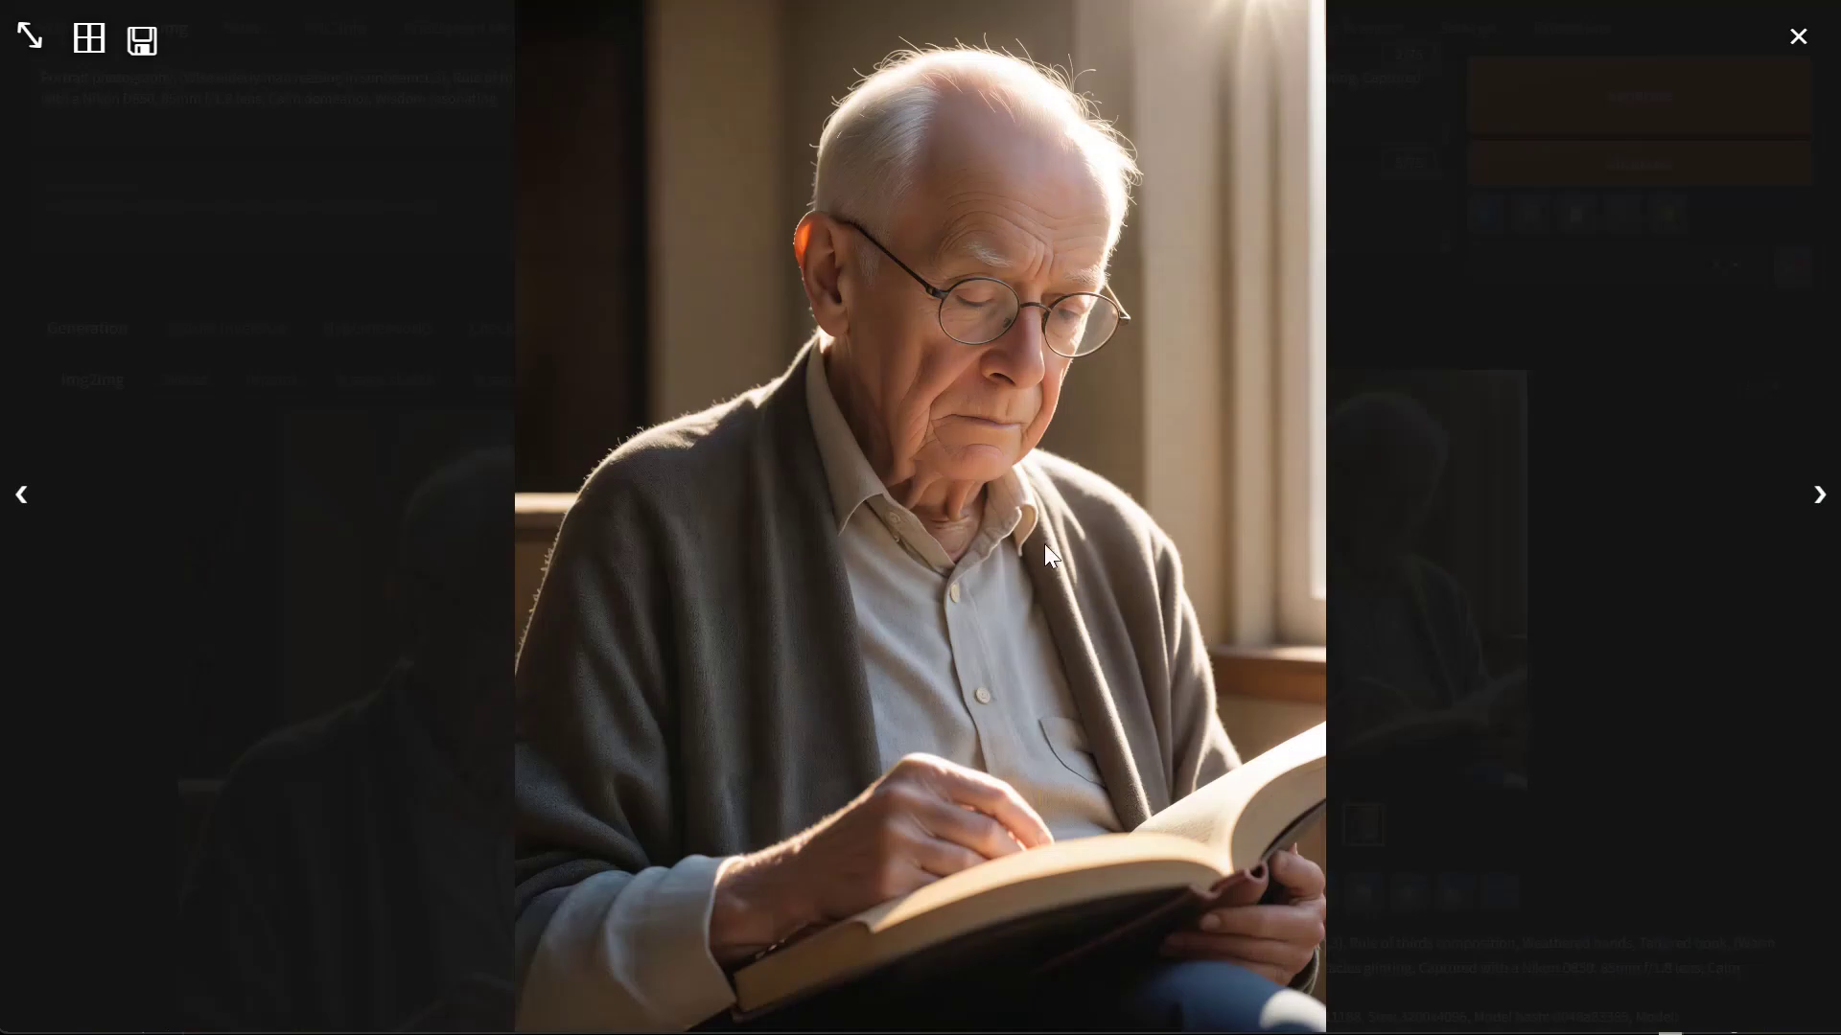
left_click(1011, 686)
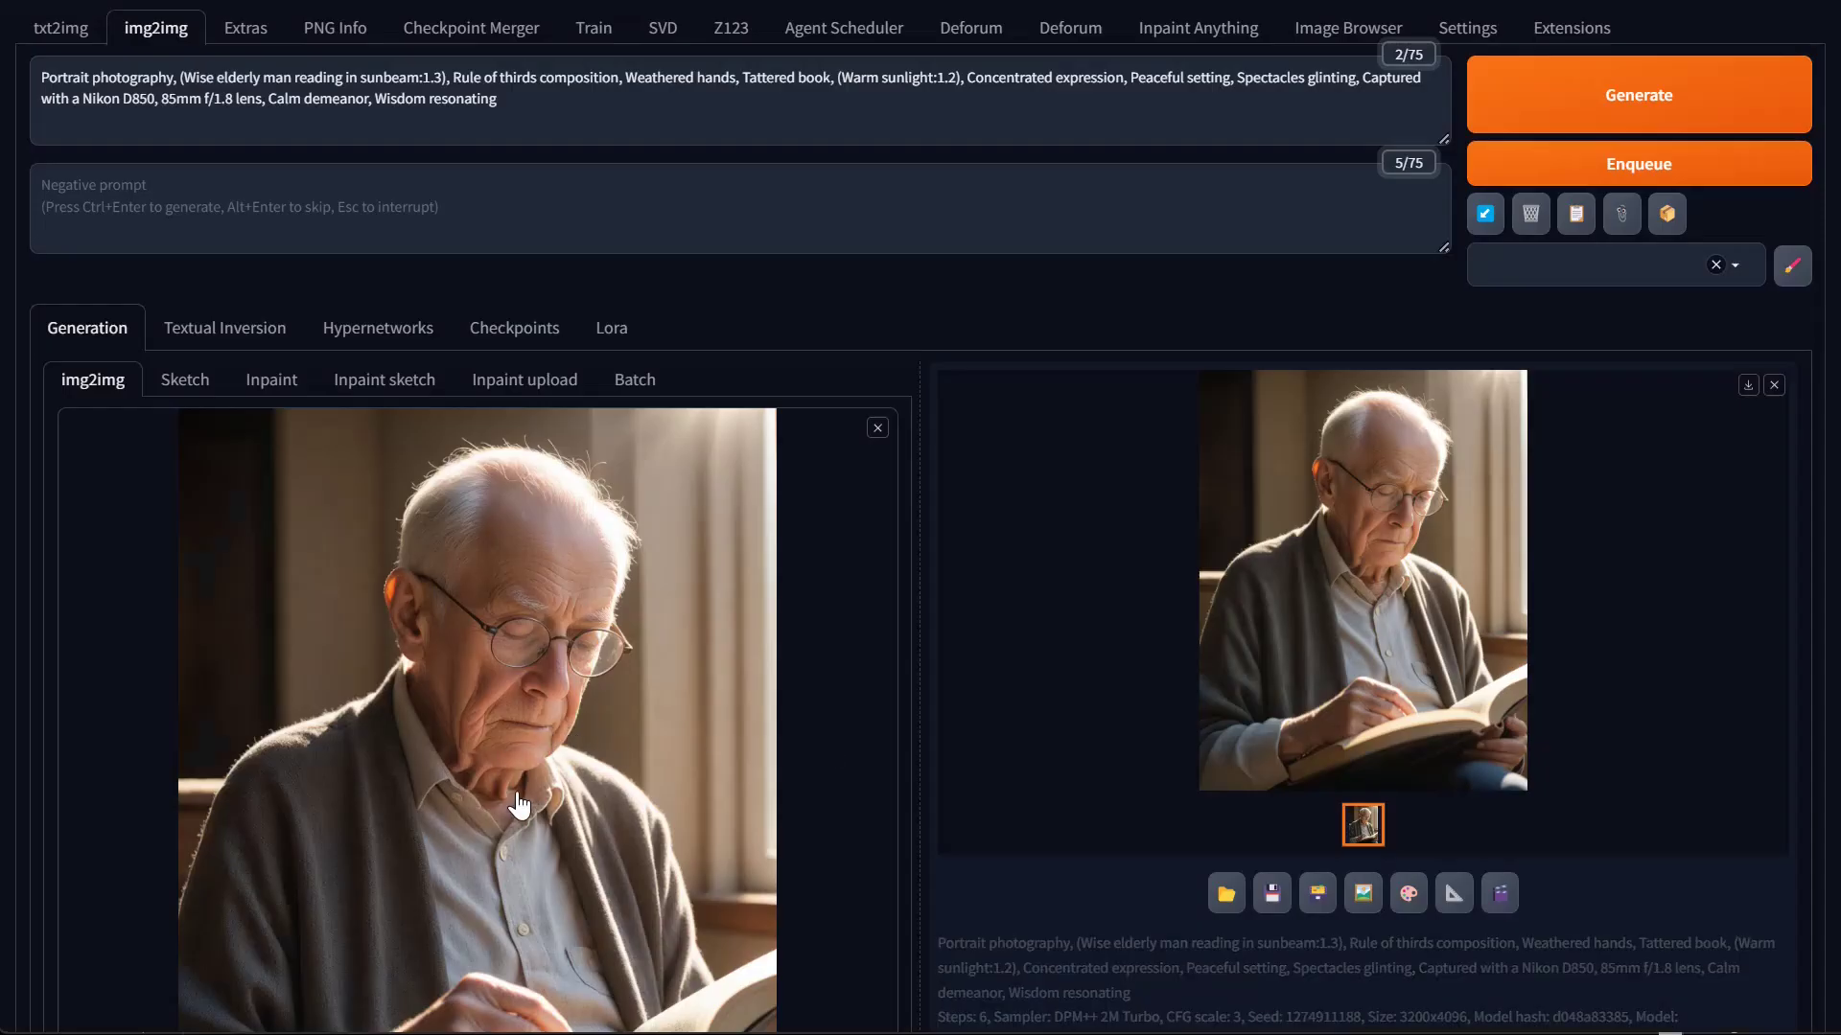
scroll(532, 792, "down", 2)
left_click(1462, 443)
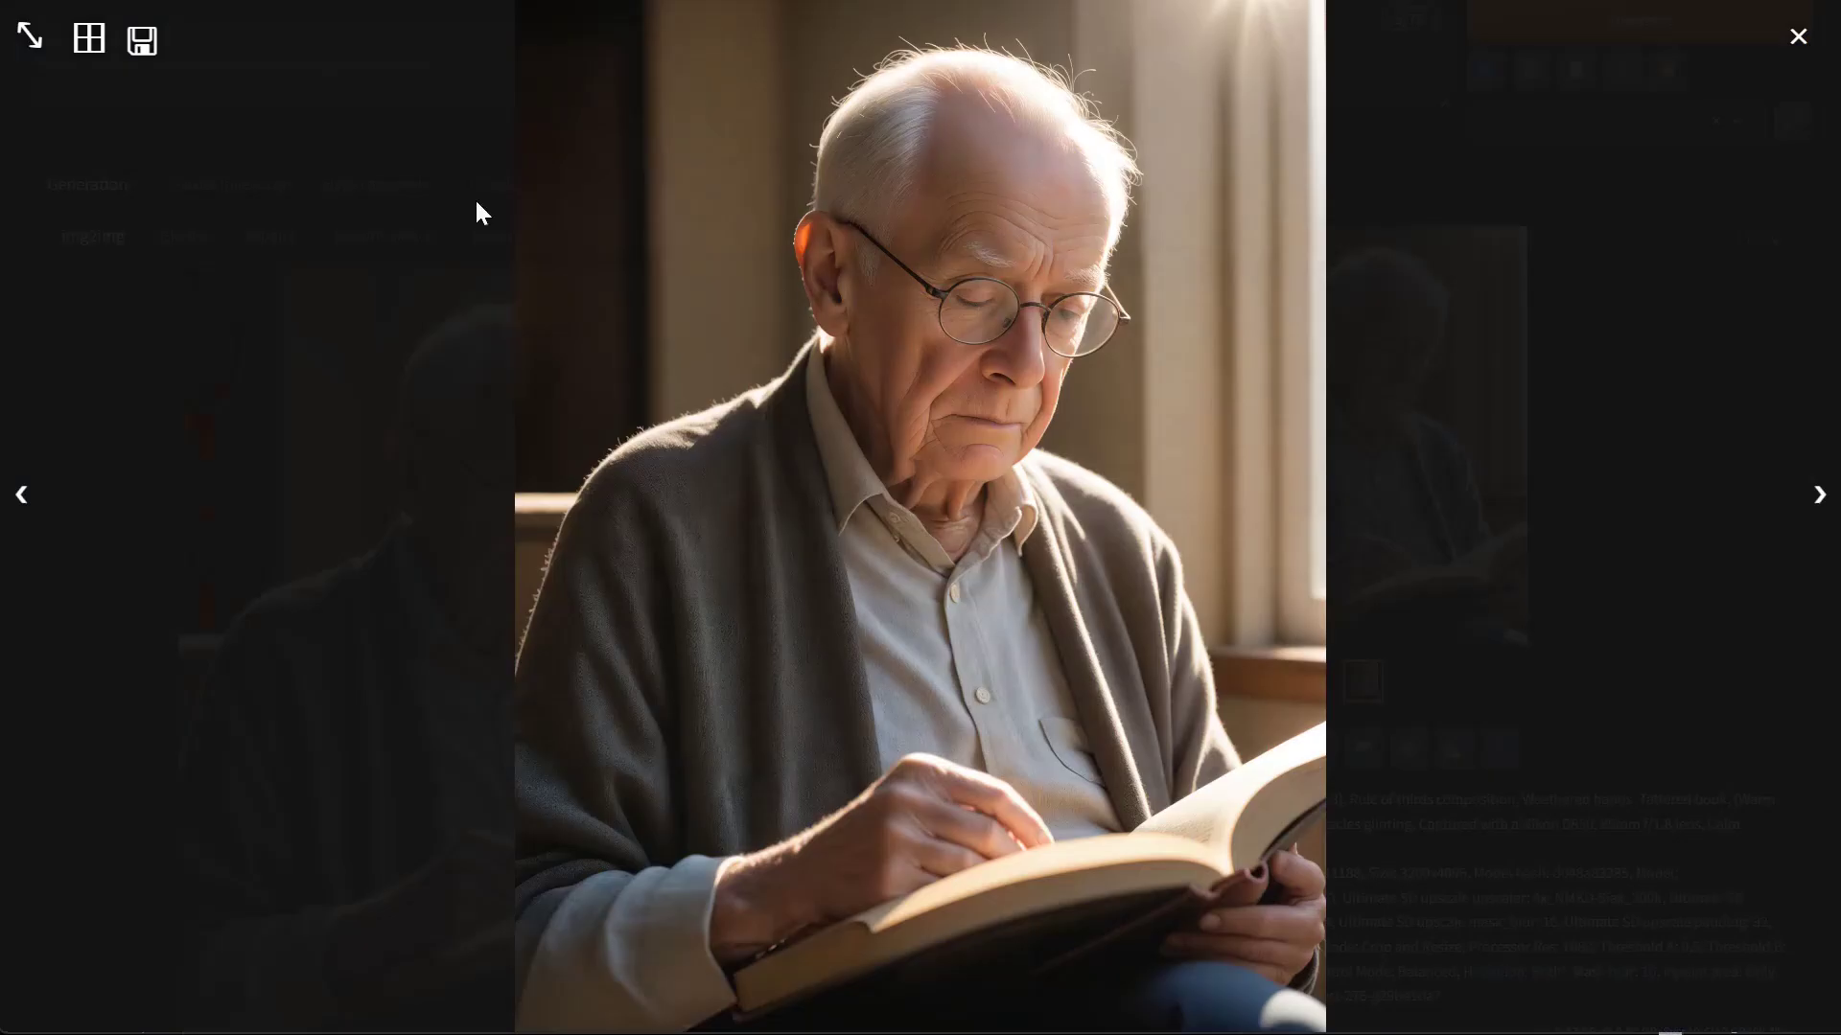
left_click(29, 40)
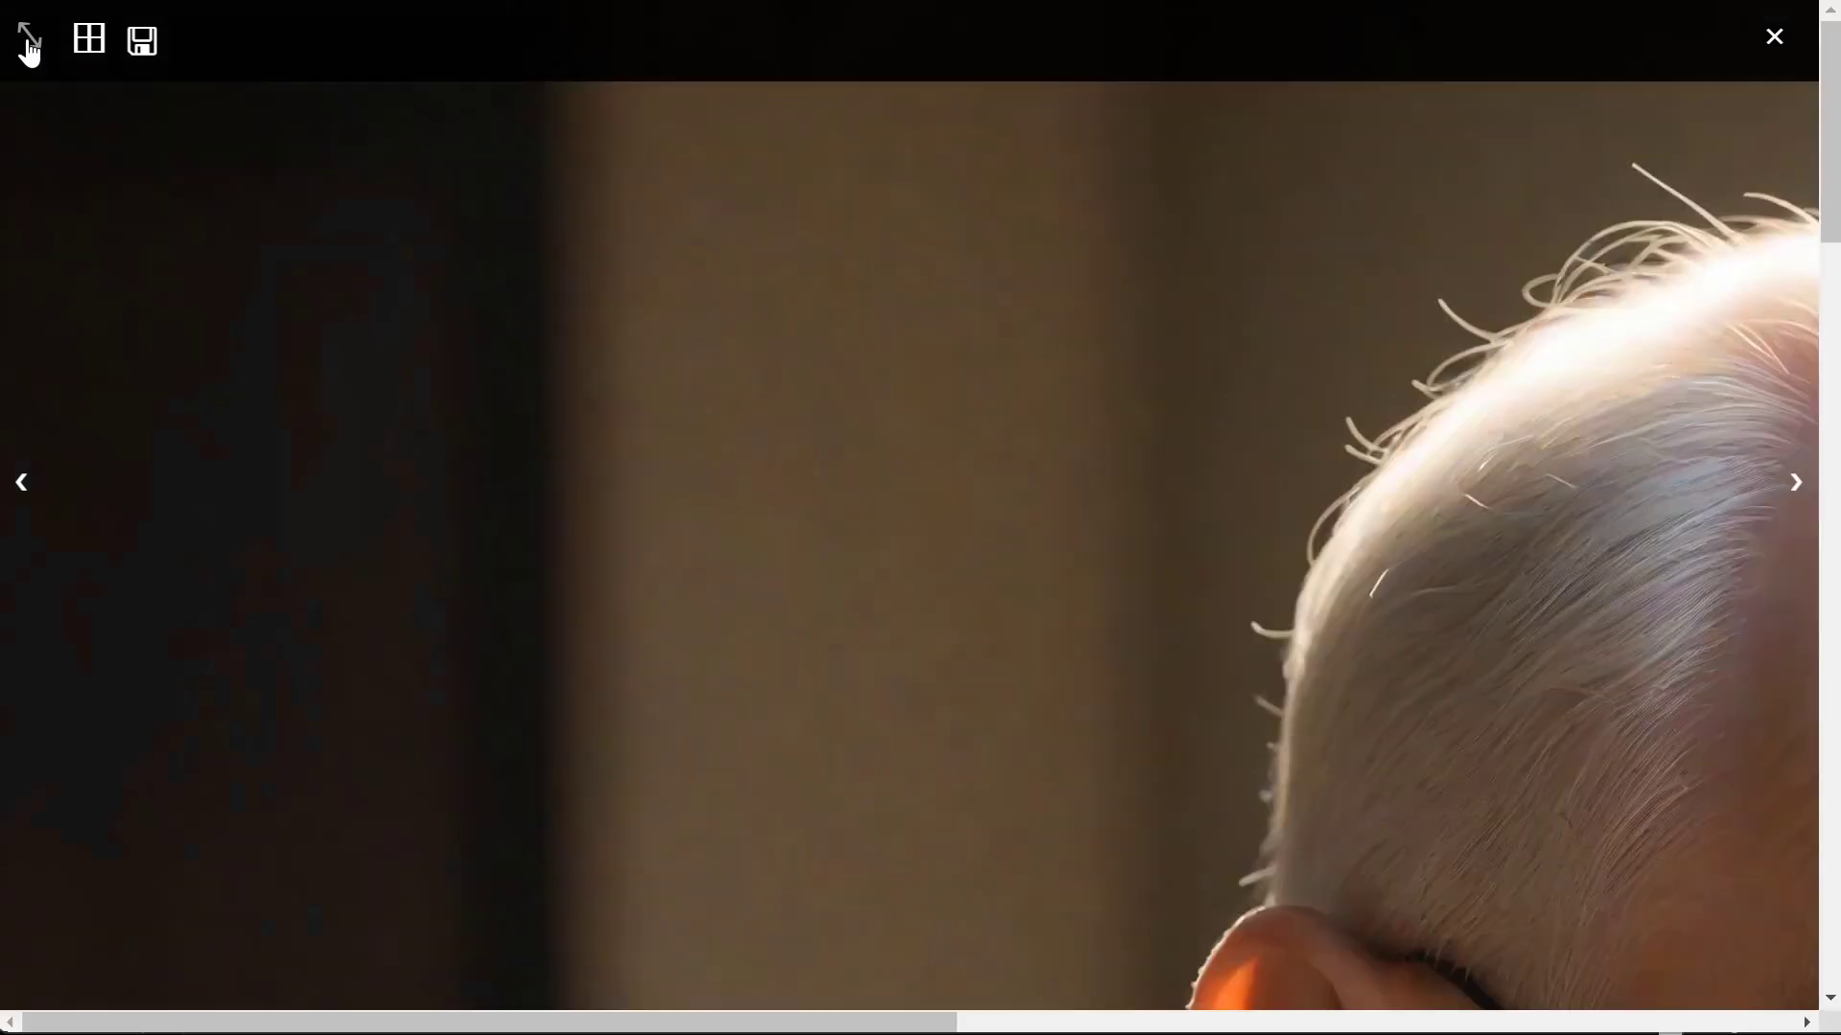
middle_click(1354, 625)
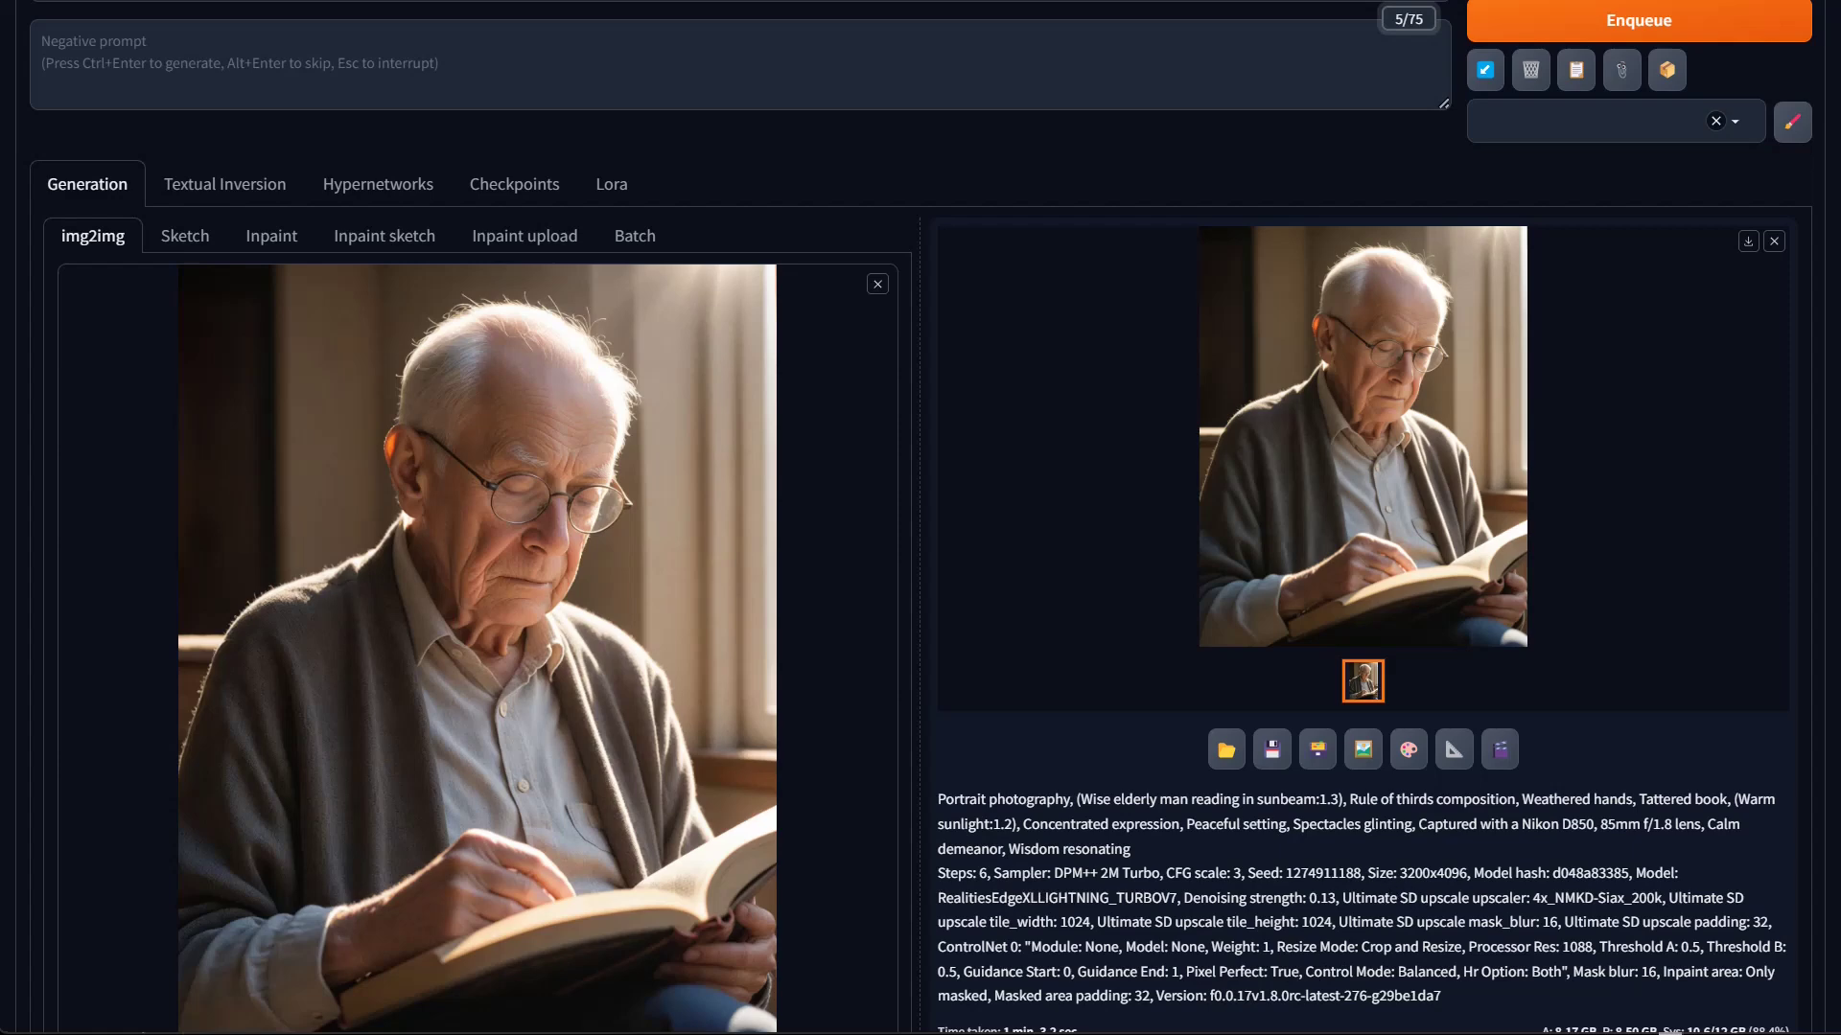
Check the output size in the upscaled portrait's generation details
left_click_drag(1407, 873, 1459, 873)
left_click(1434, 874)
scroll(1135, 788, "up", 3)
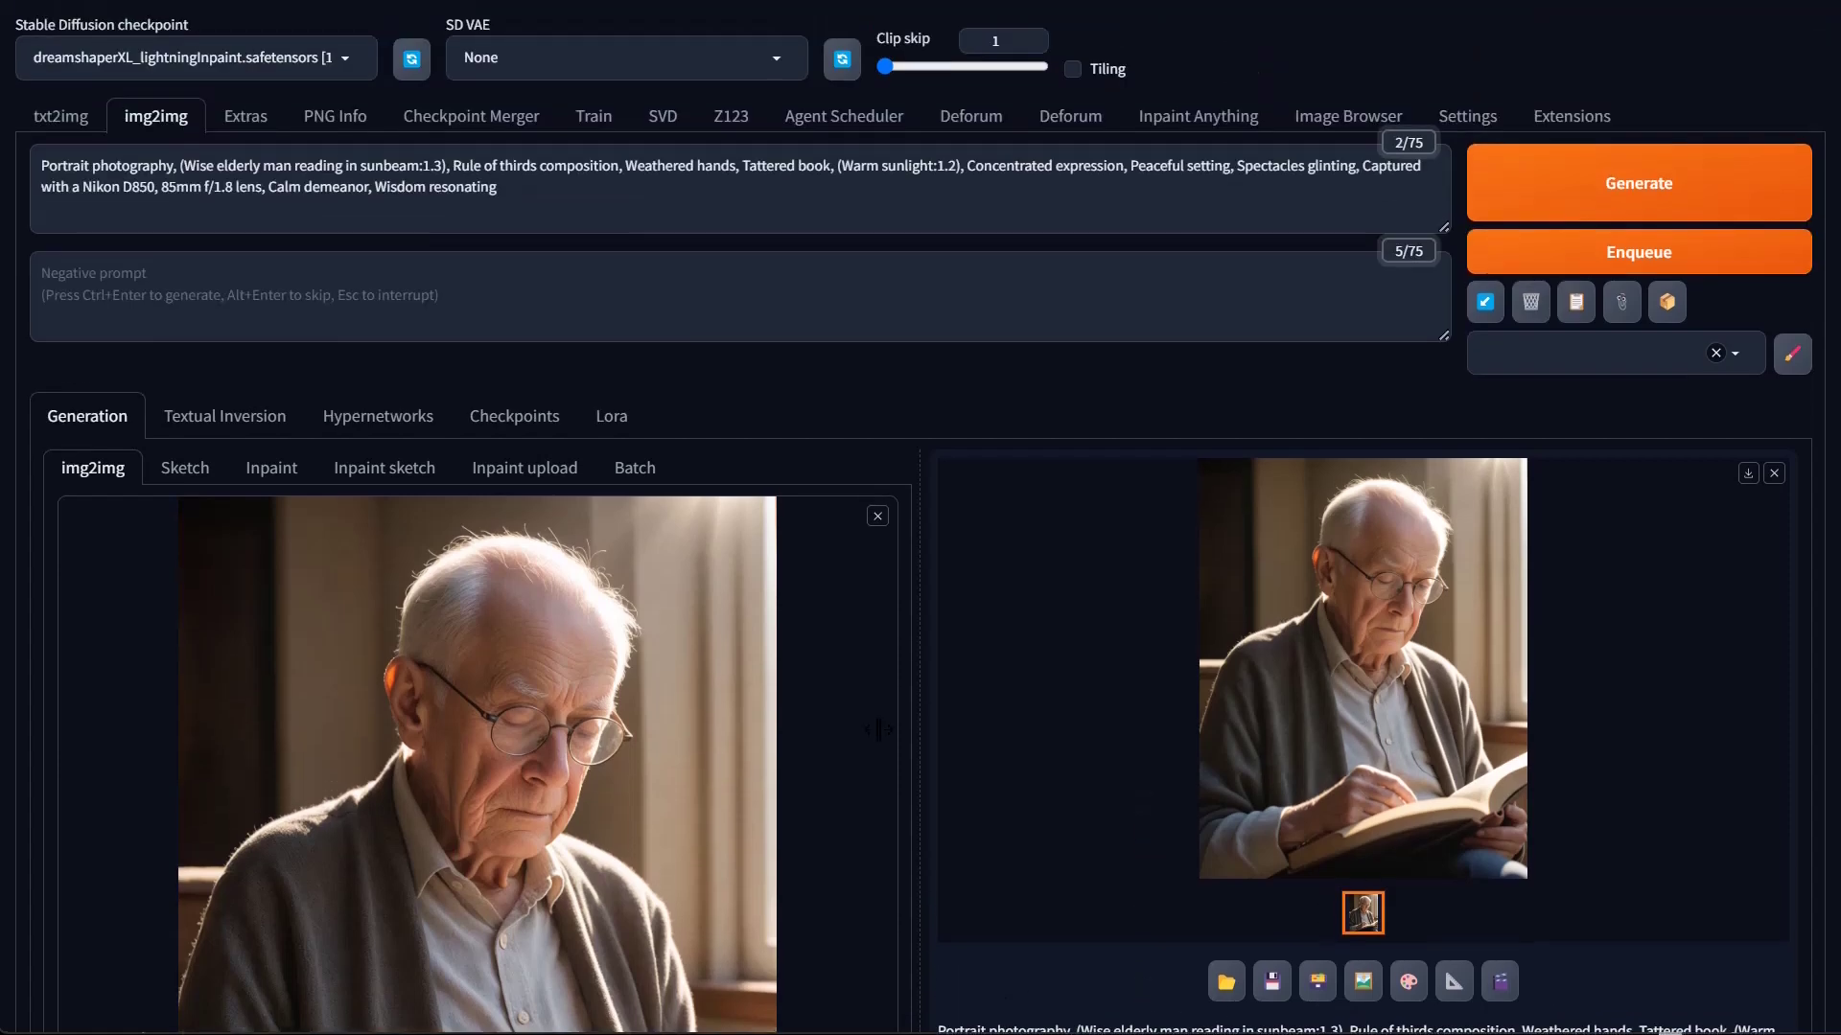
Return to the txt2img result and send the elderly man's portrait to Extras as the source image
left_click(57, 116)
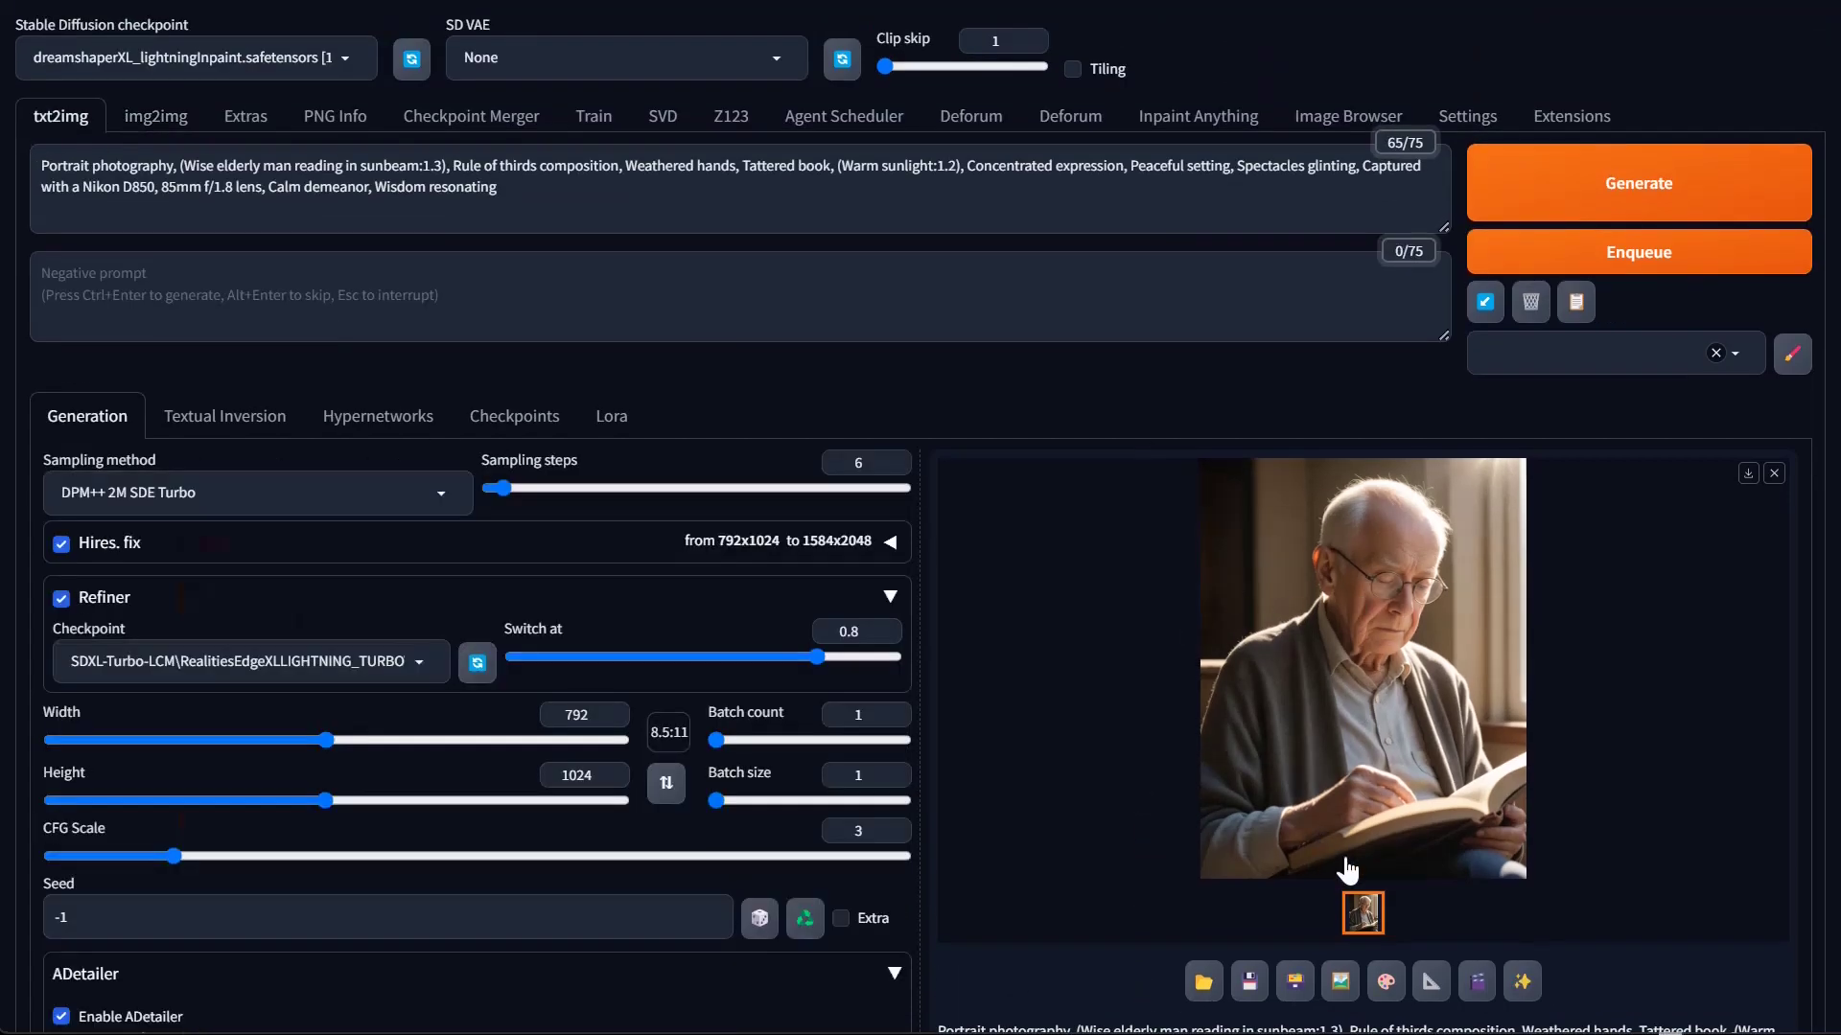
scroll(1366, 892, "down", 2)
scroll(1366, 891, "down", 1)
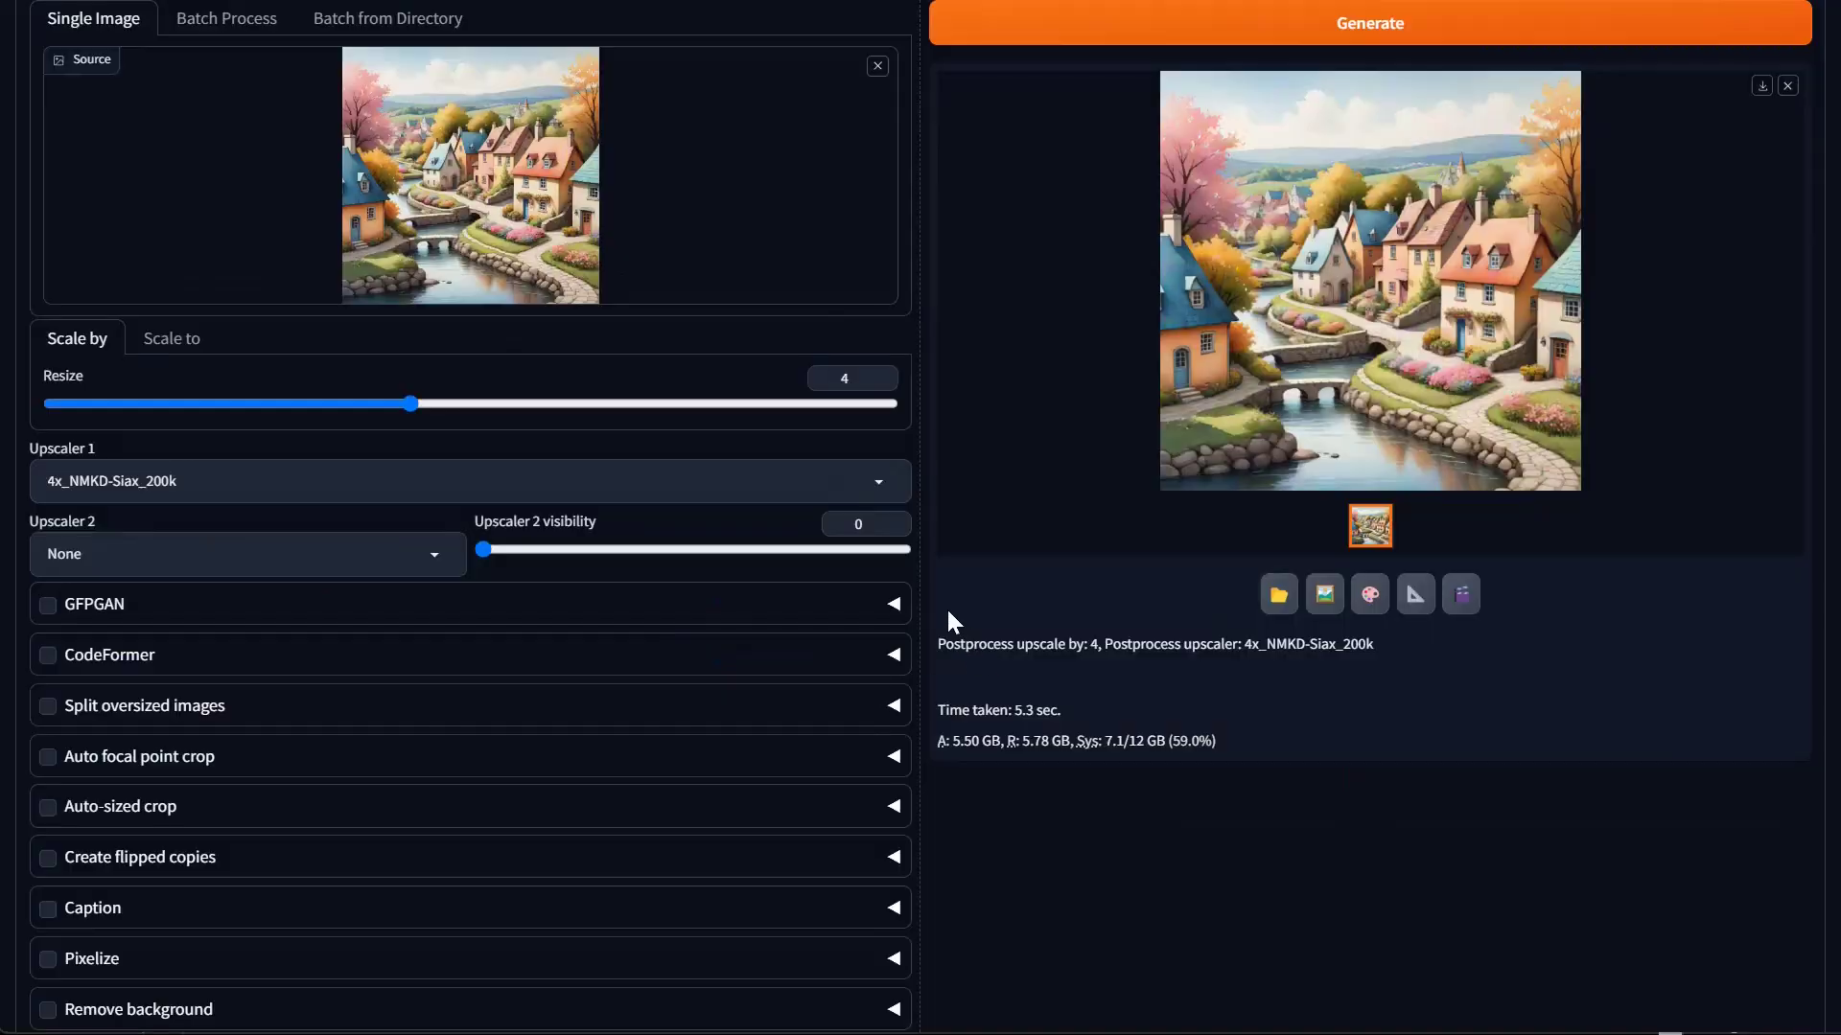
scroll(749, 653, "up", 2)
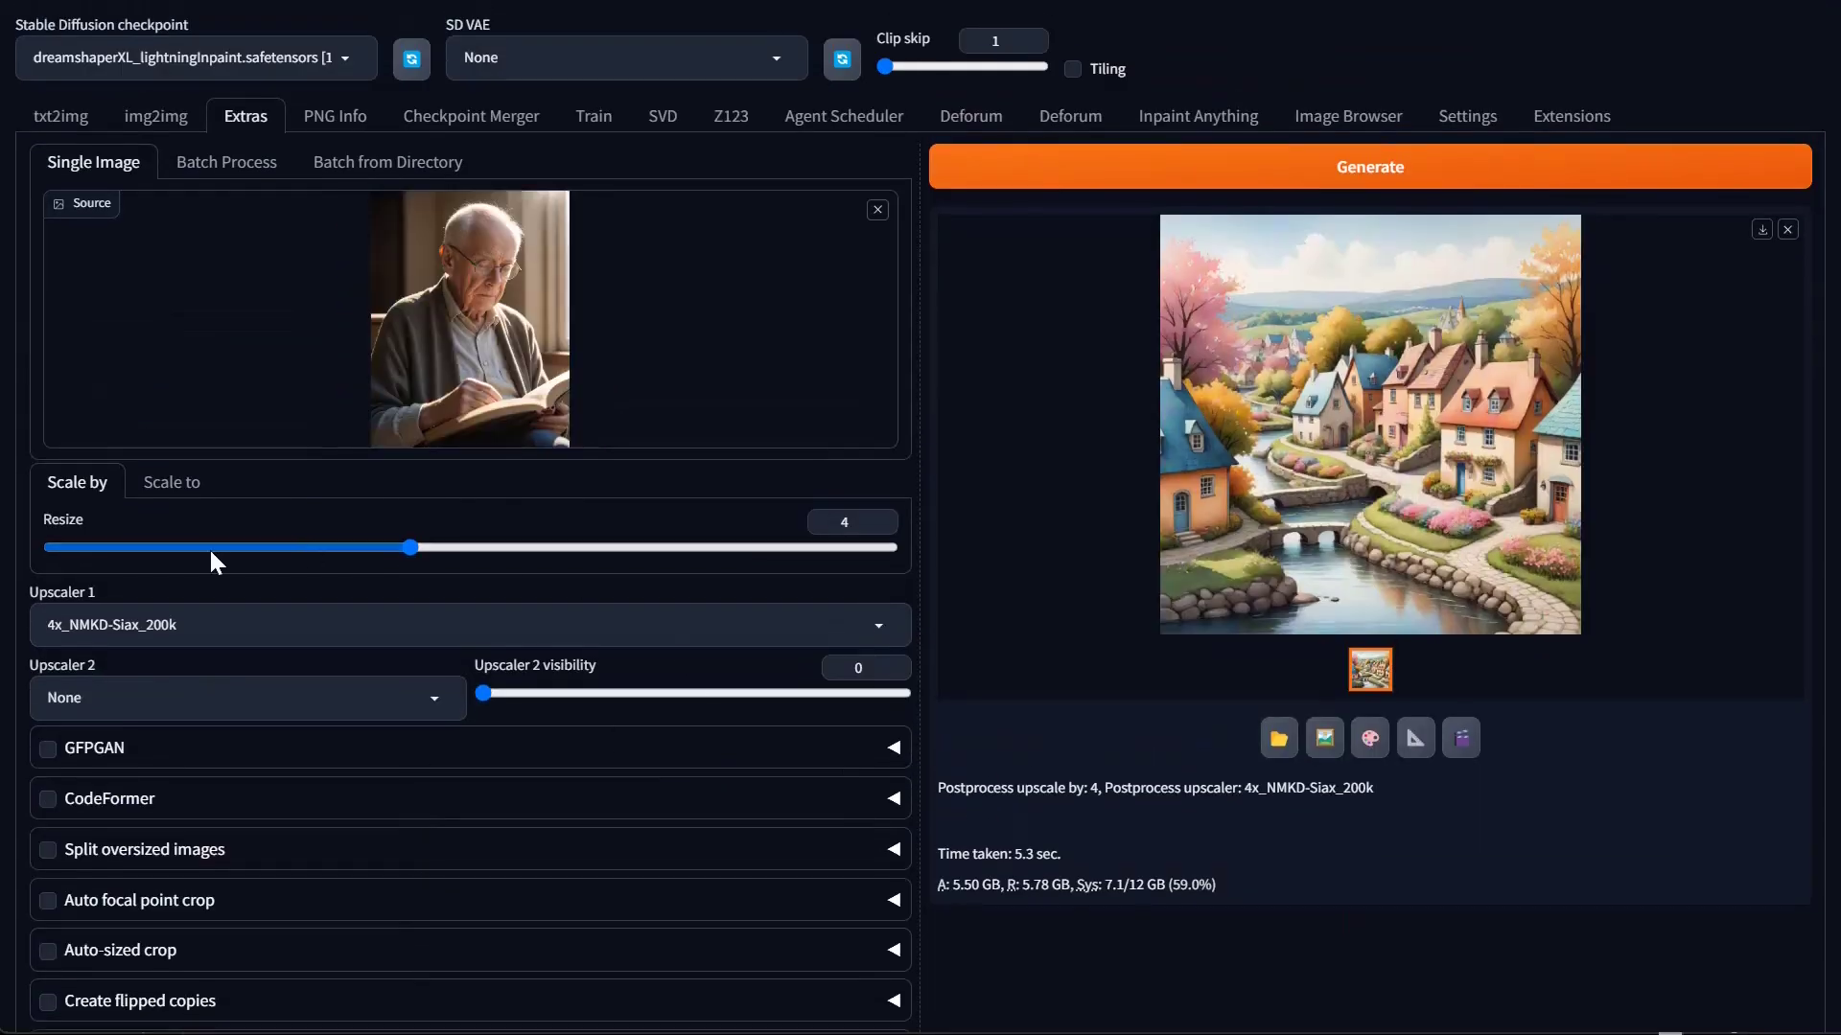
Set the resize factor to 2 and upscale the elderly man's portrait with the 4x_NMKD-Siax_200k upscaler
key("ctrl+v")
left_click(214, 550)
left_click_drag(215, 547, 171, 548)
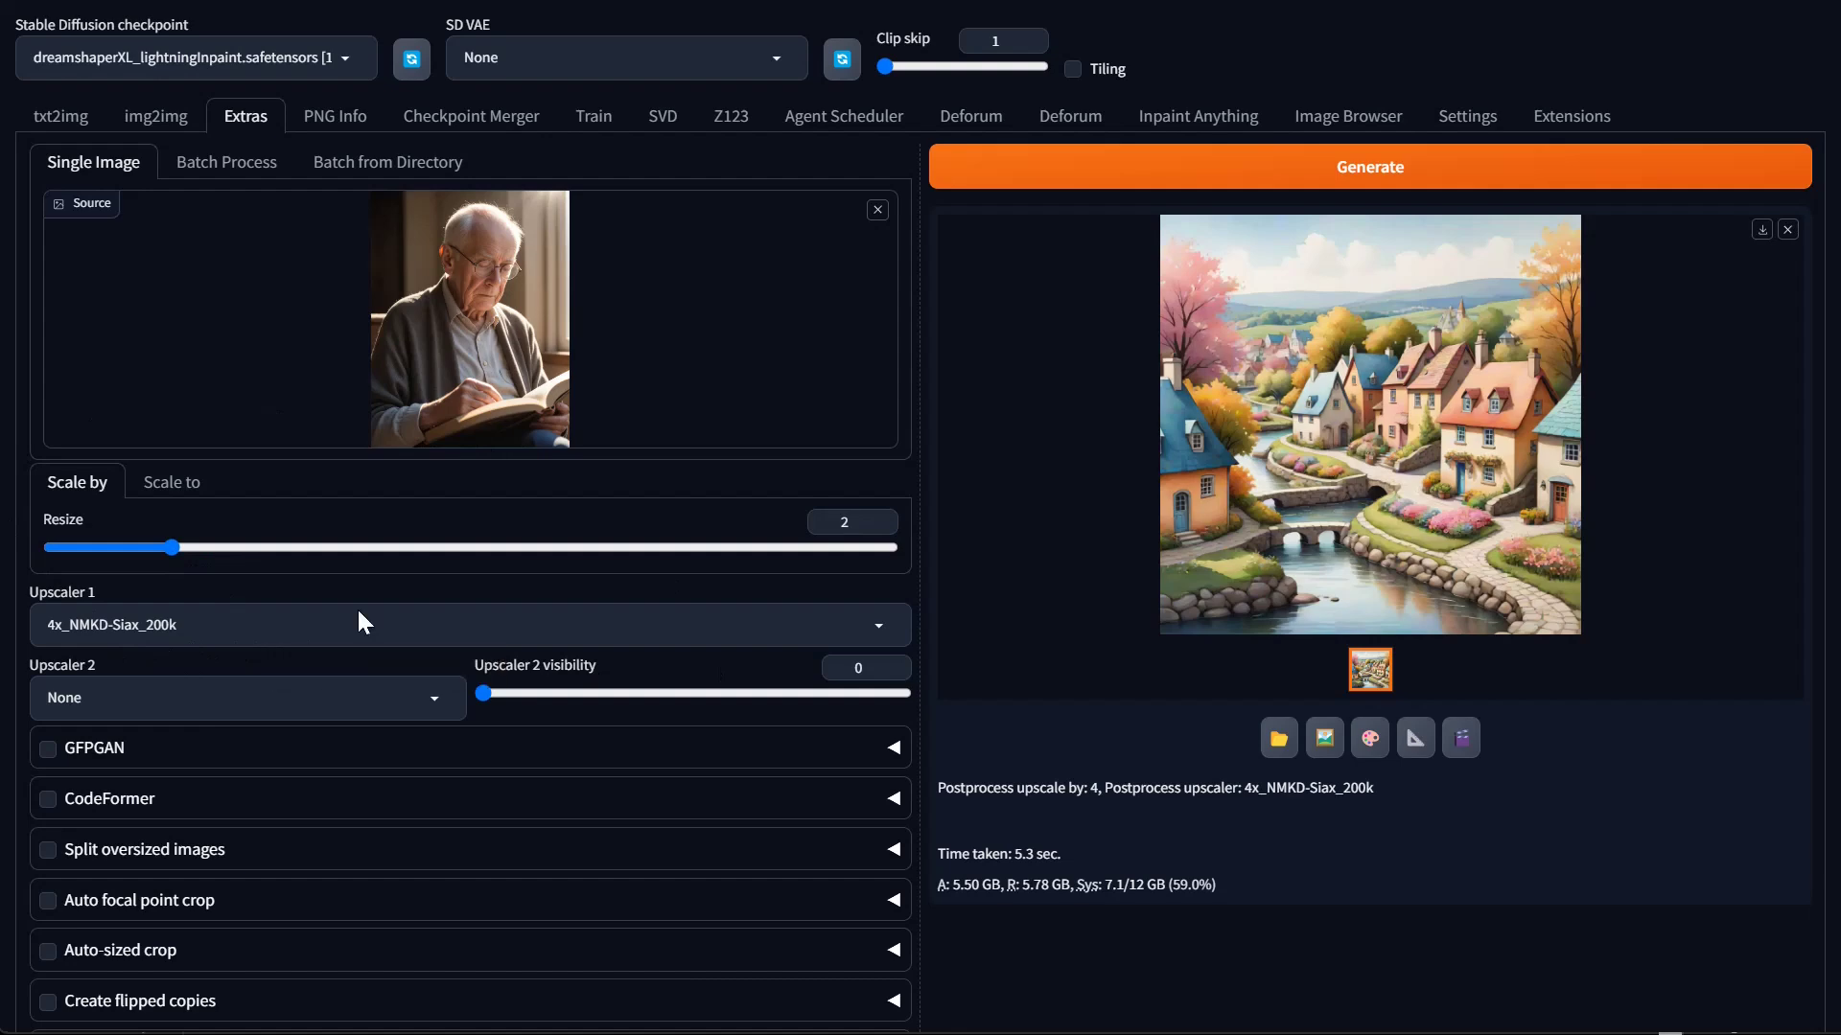
scroll(262, 758, "down", 2)
scroll(1081, 710, "up", 2)
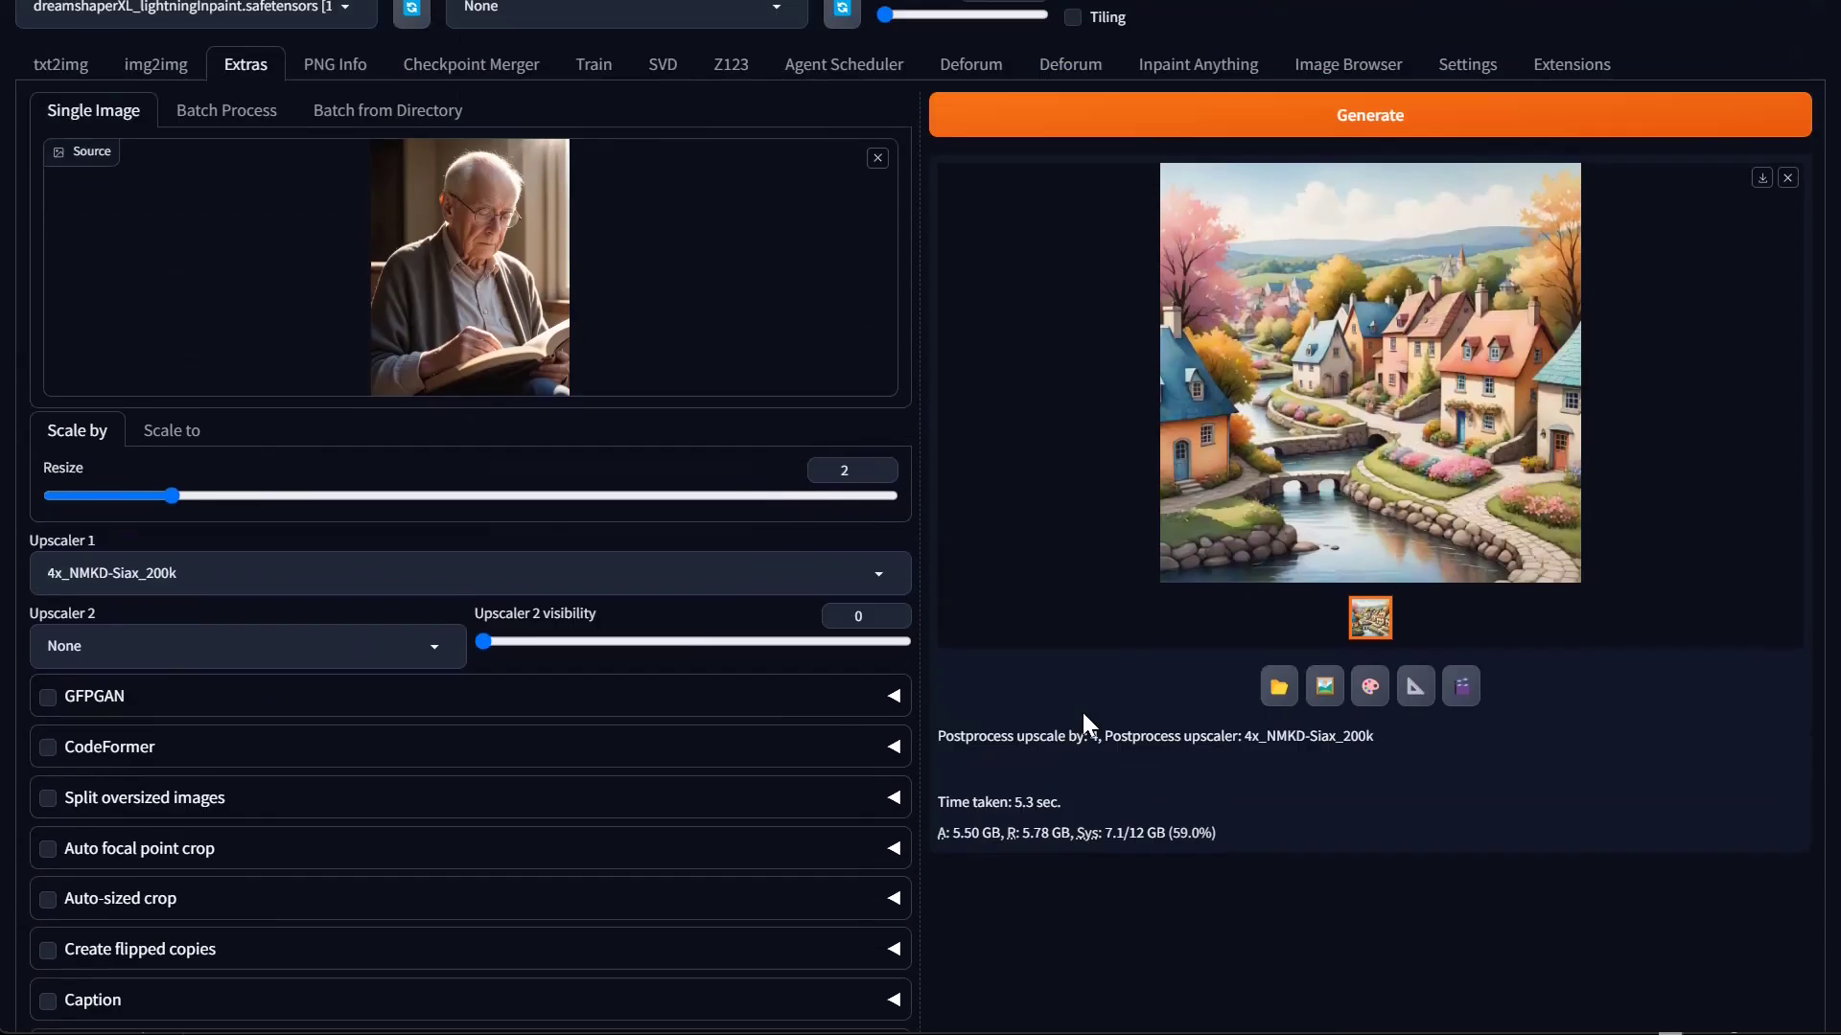
left_click(1357, 179)
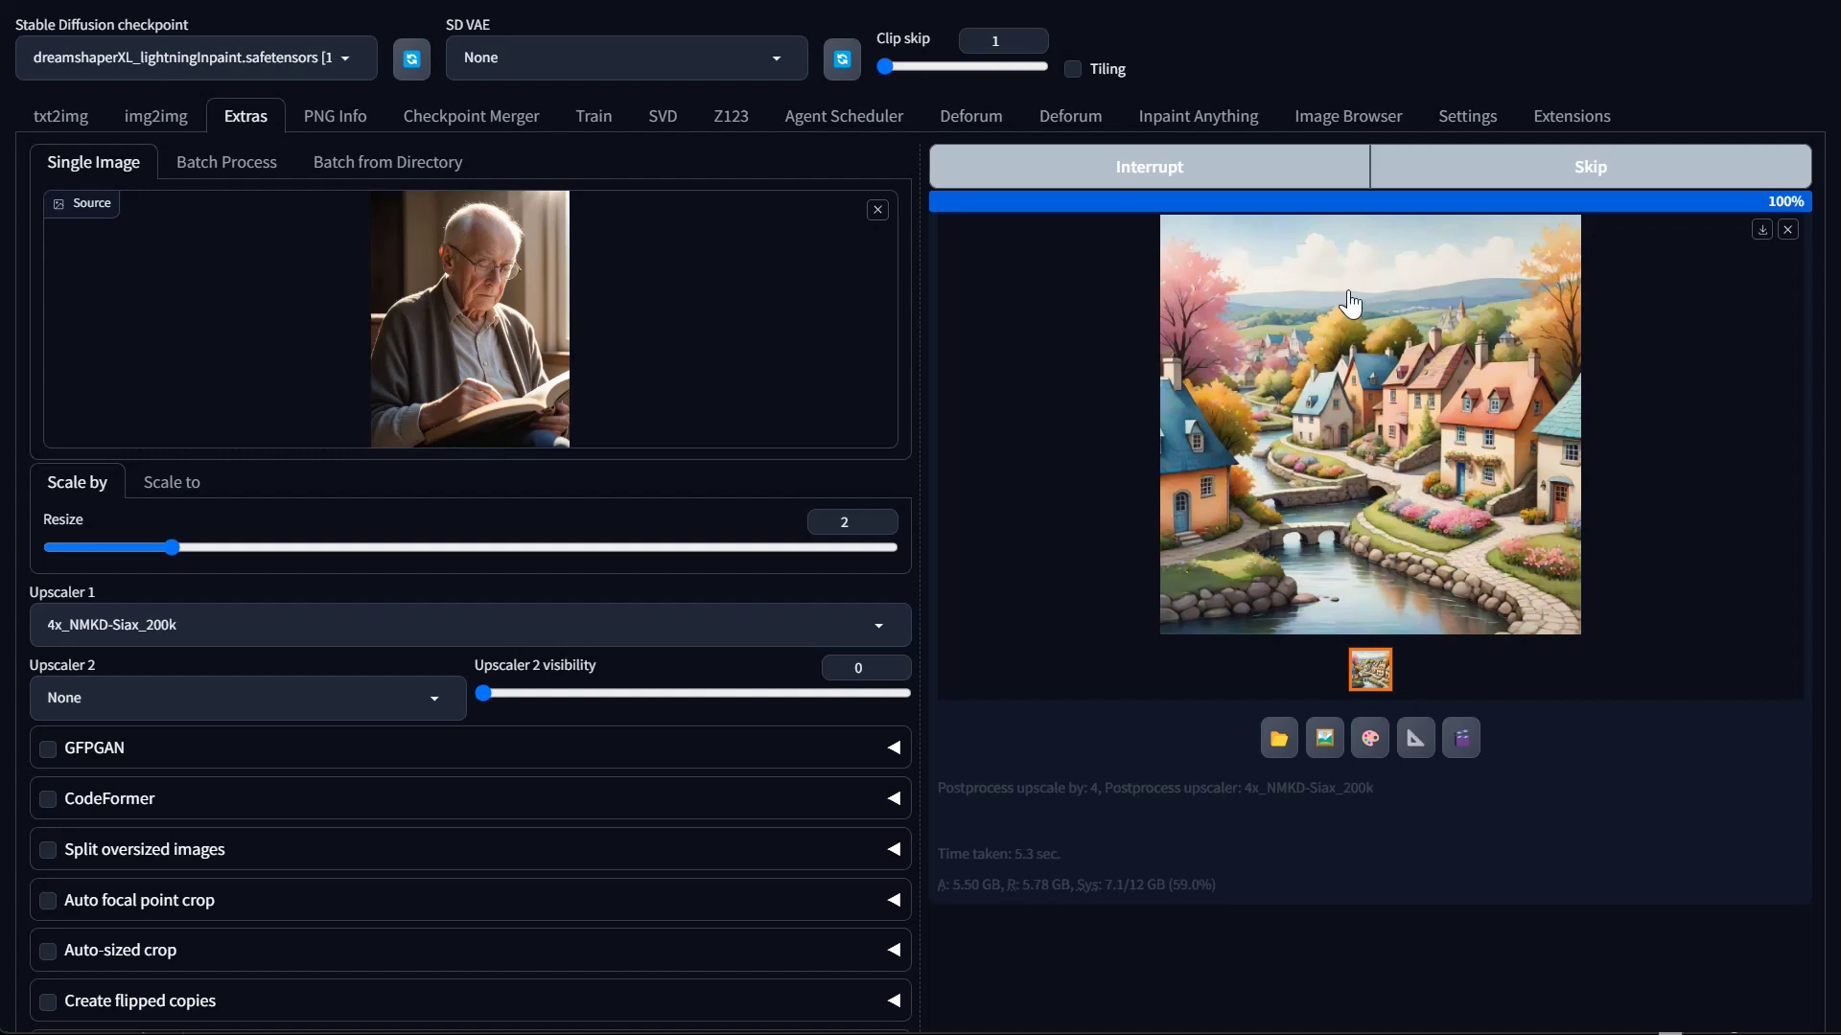
Open the Extras upscale at full resolution, inspect the hair, face, glasses and clothing details, and close the enlarged view
left_click(1395, 357)
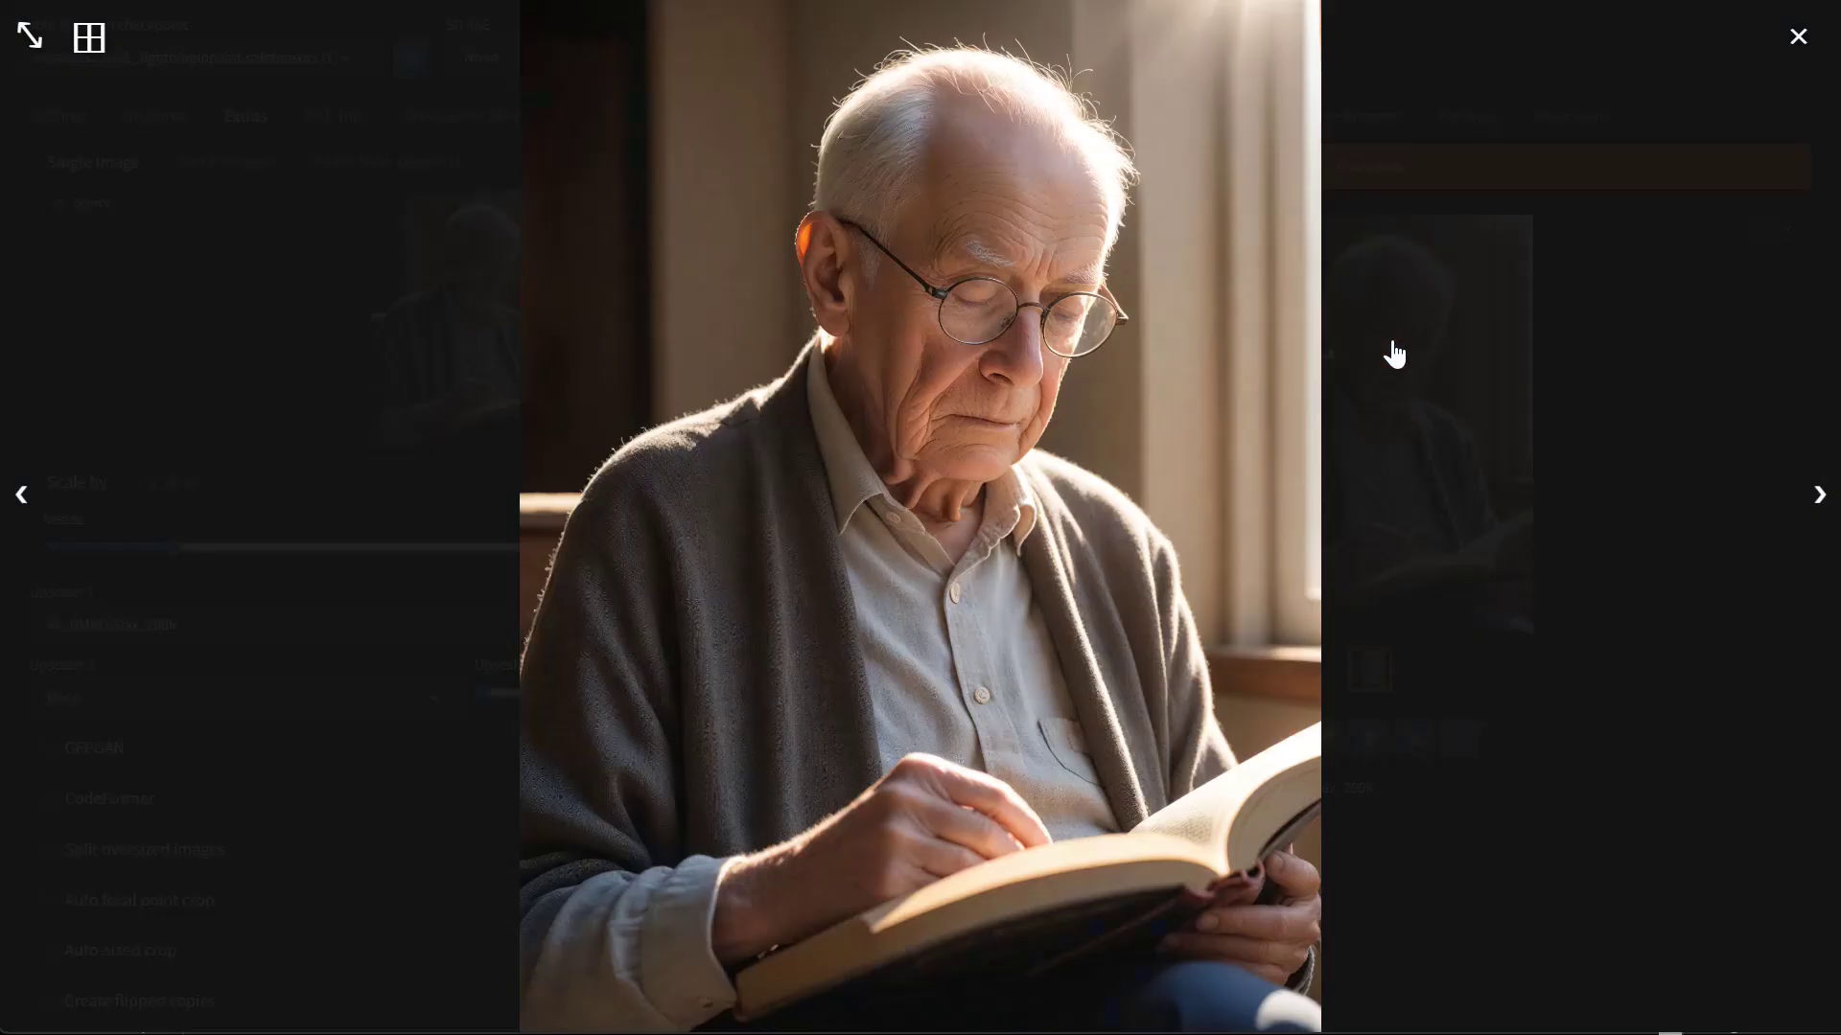
left_click(29, 37)
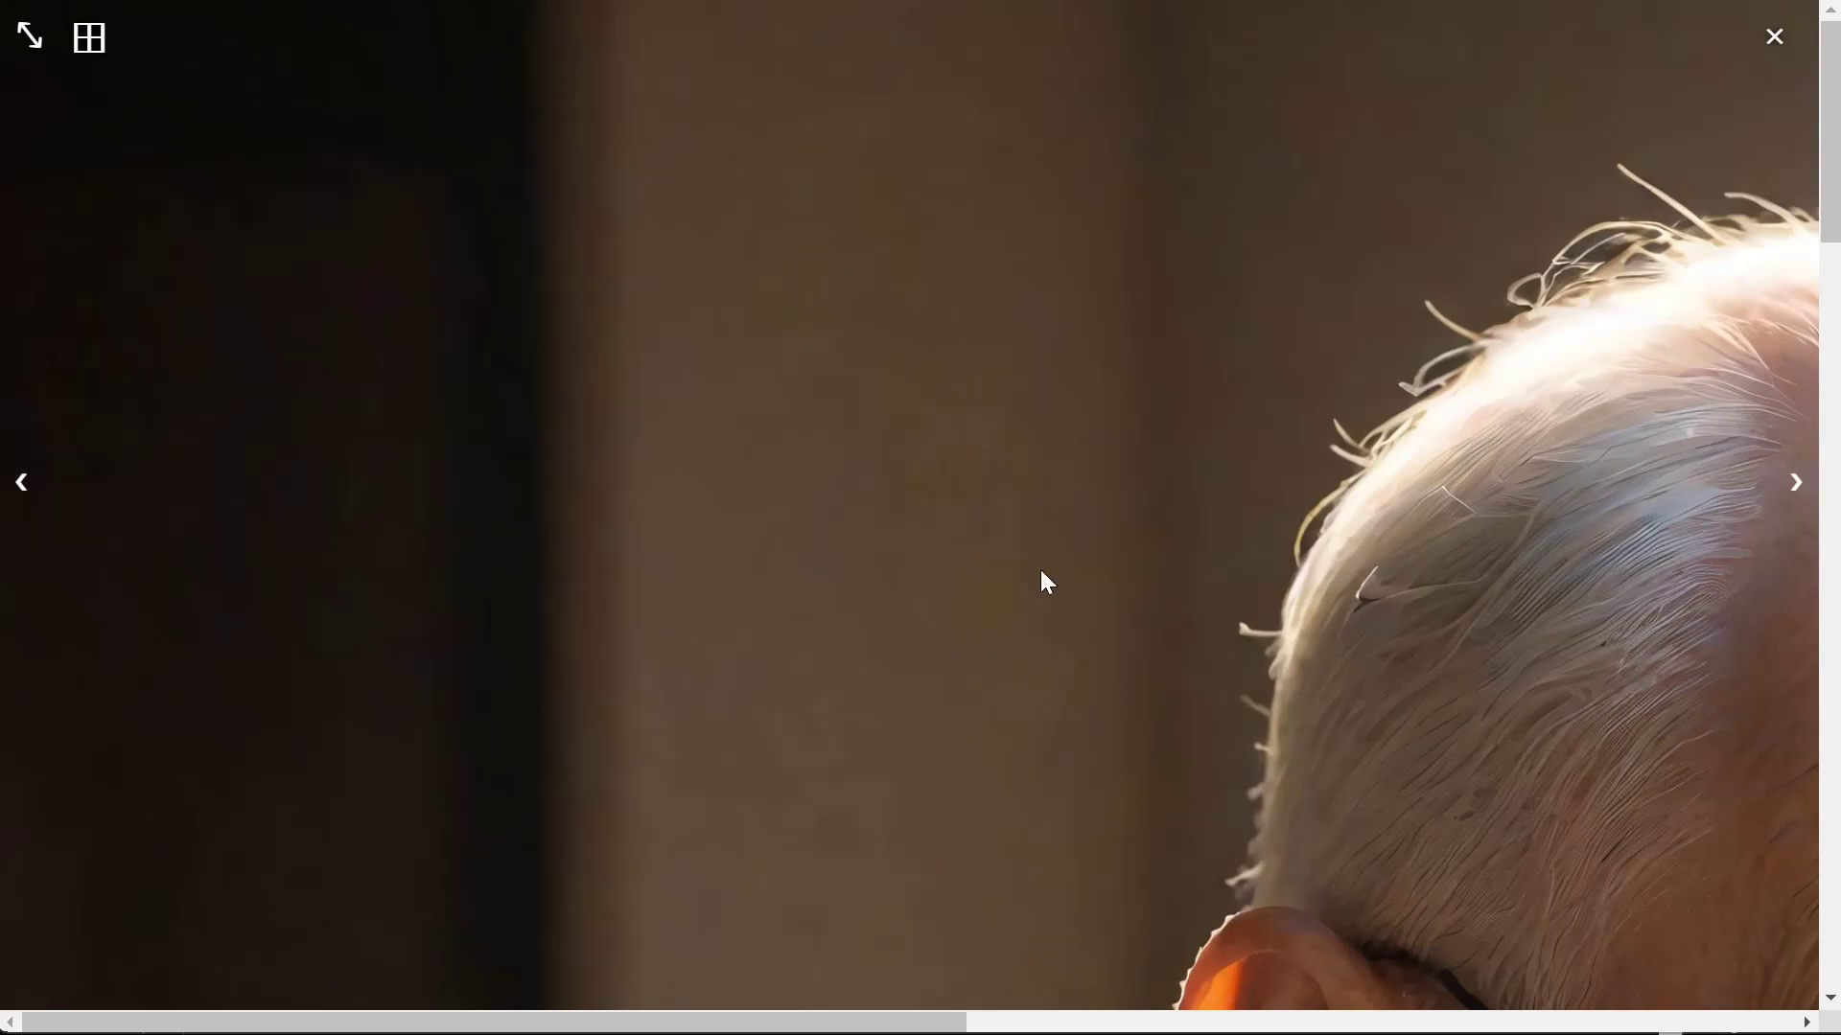
scroll(1039, 570, "right", 5)
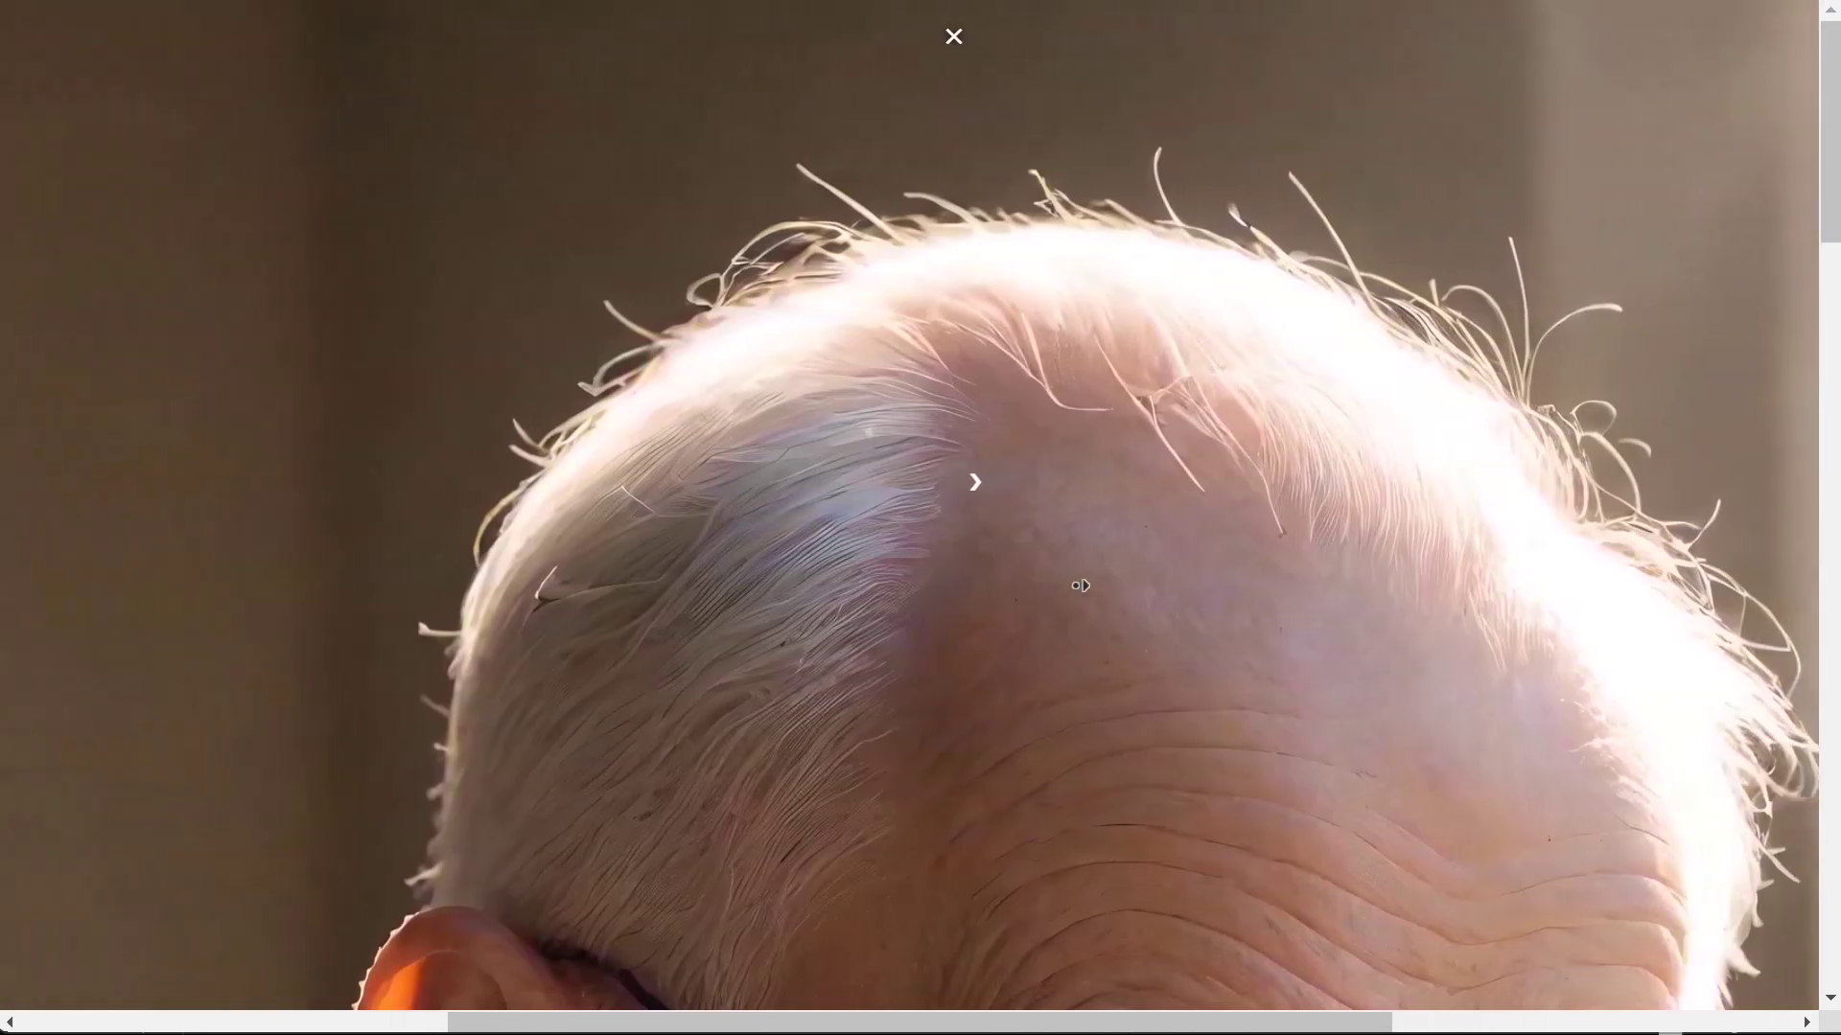
scroll(988, 548, "down", 2)
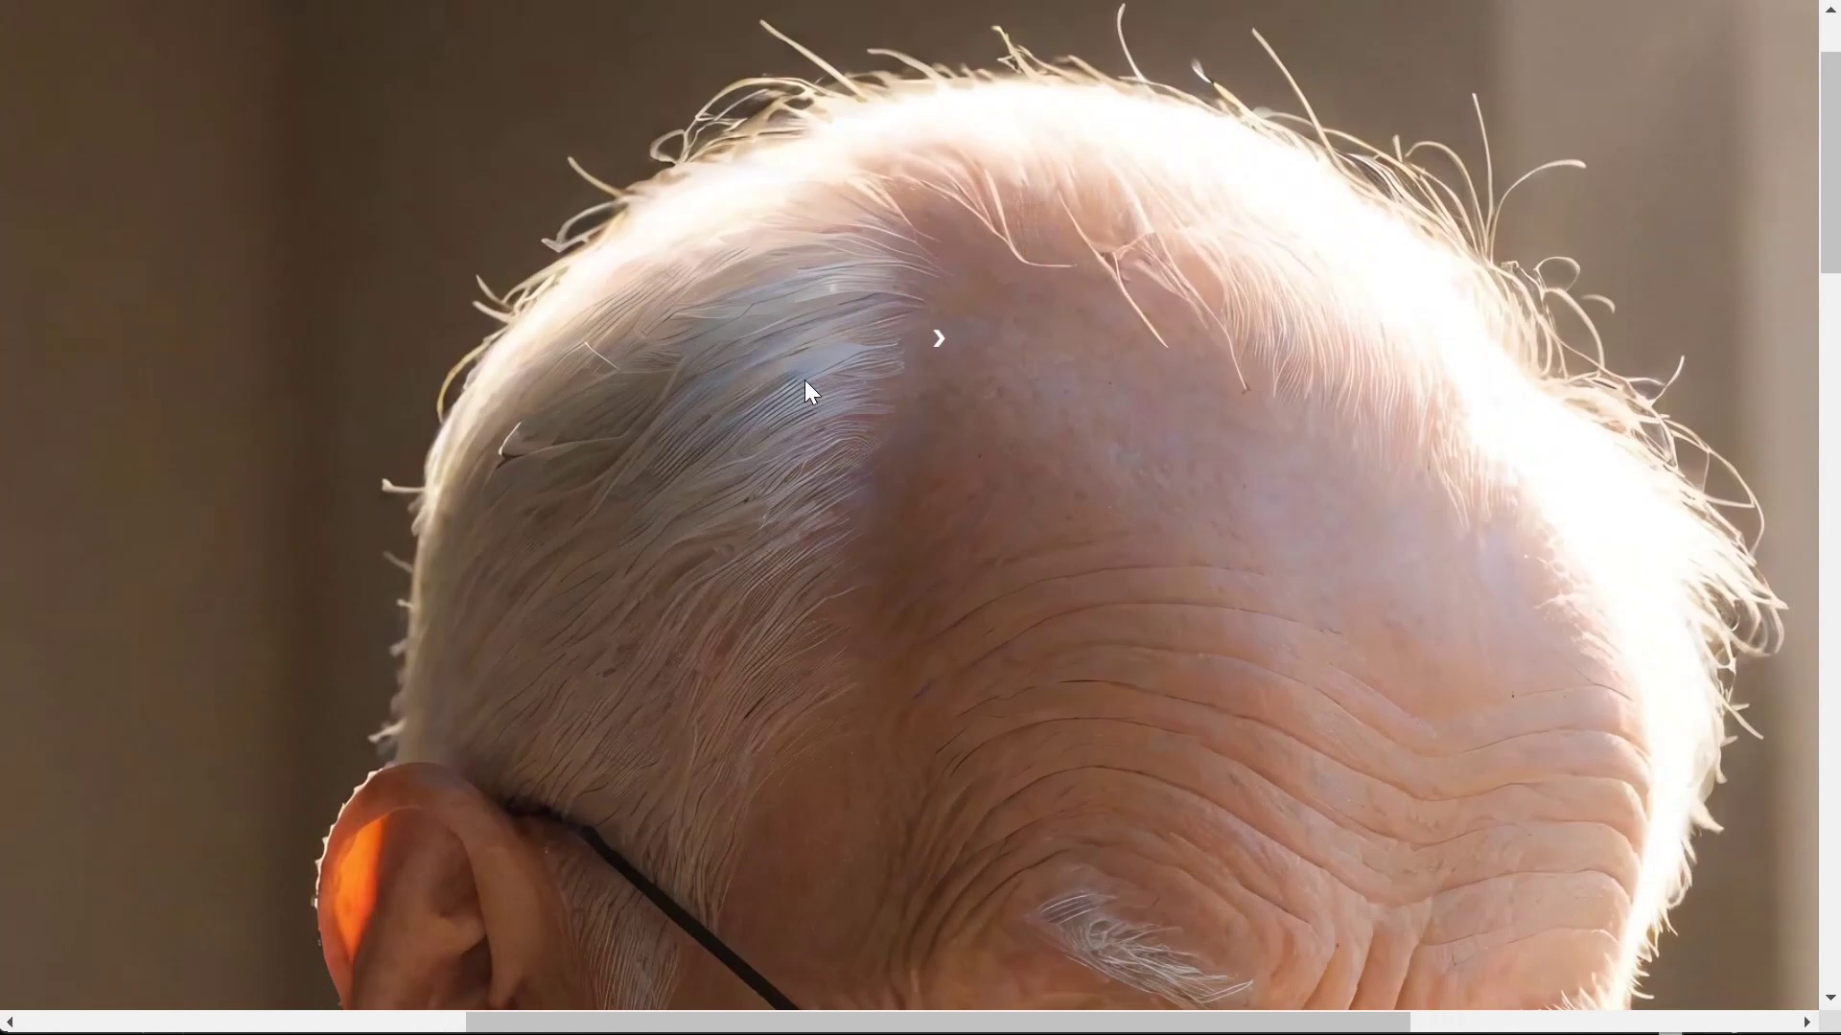
scroll(850, 693, "down", 5)
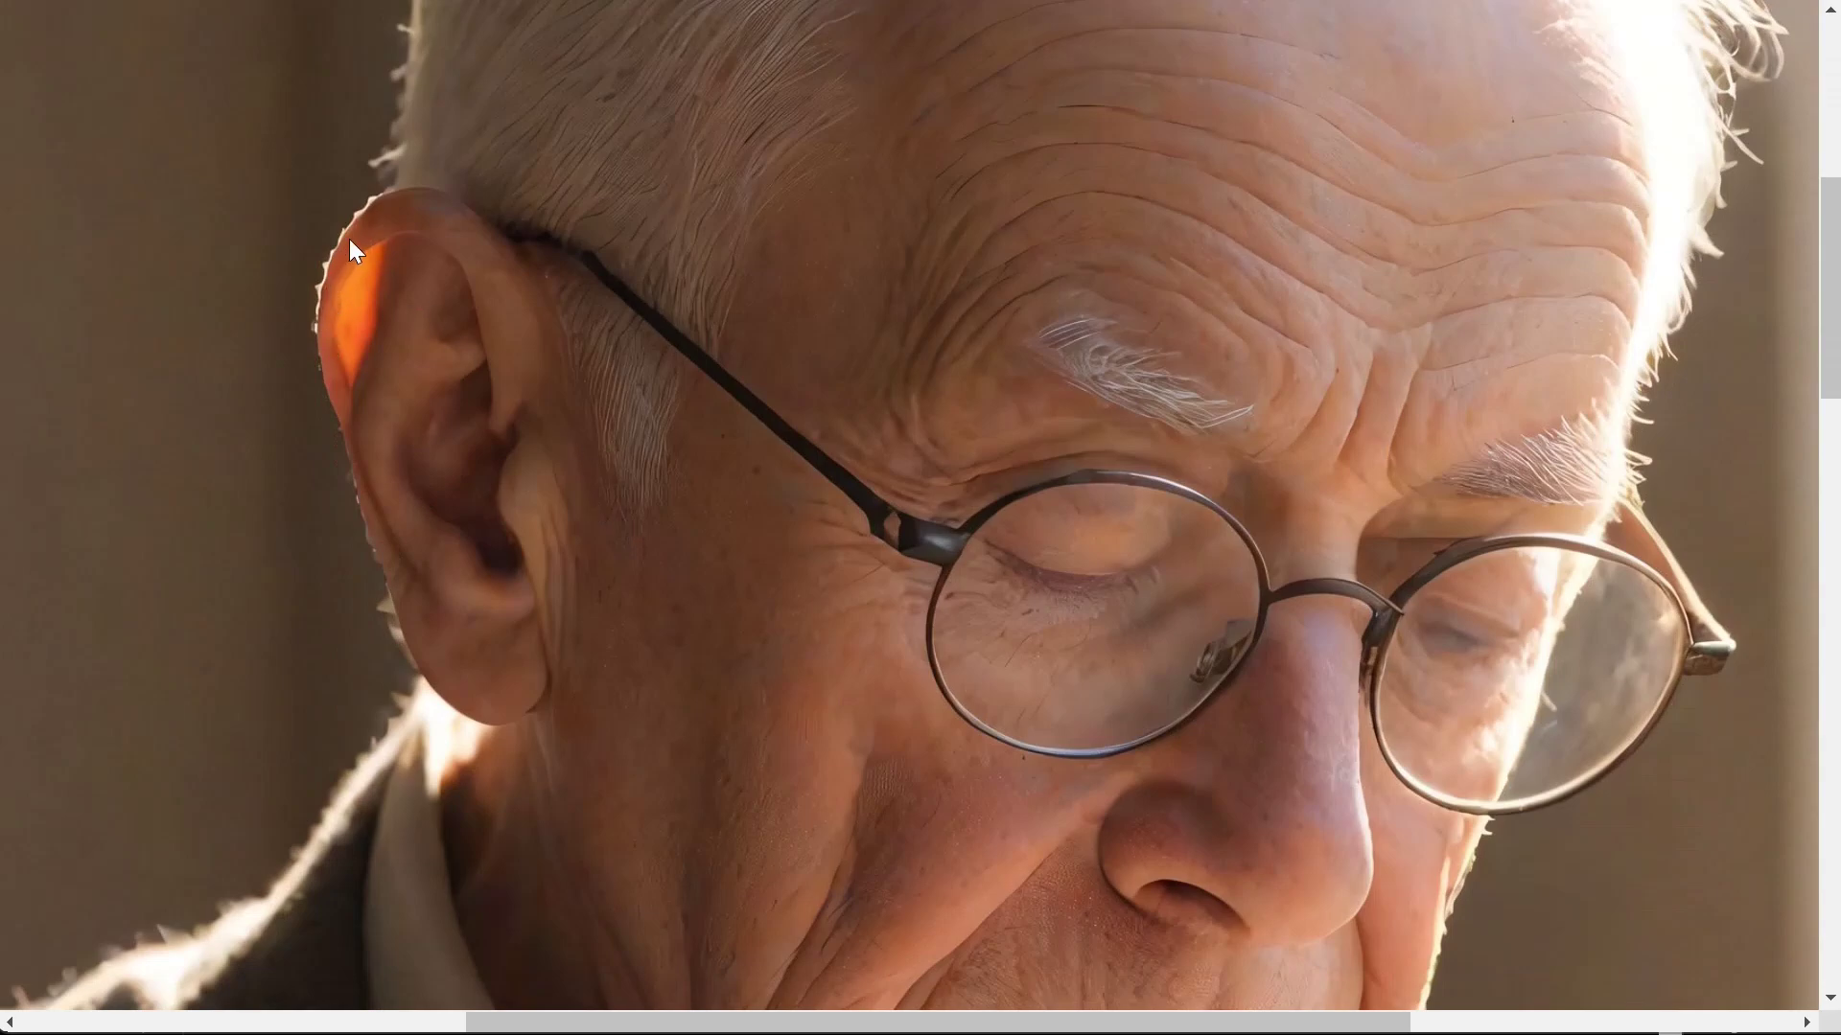
scroll(1522, 592, "down", 3)
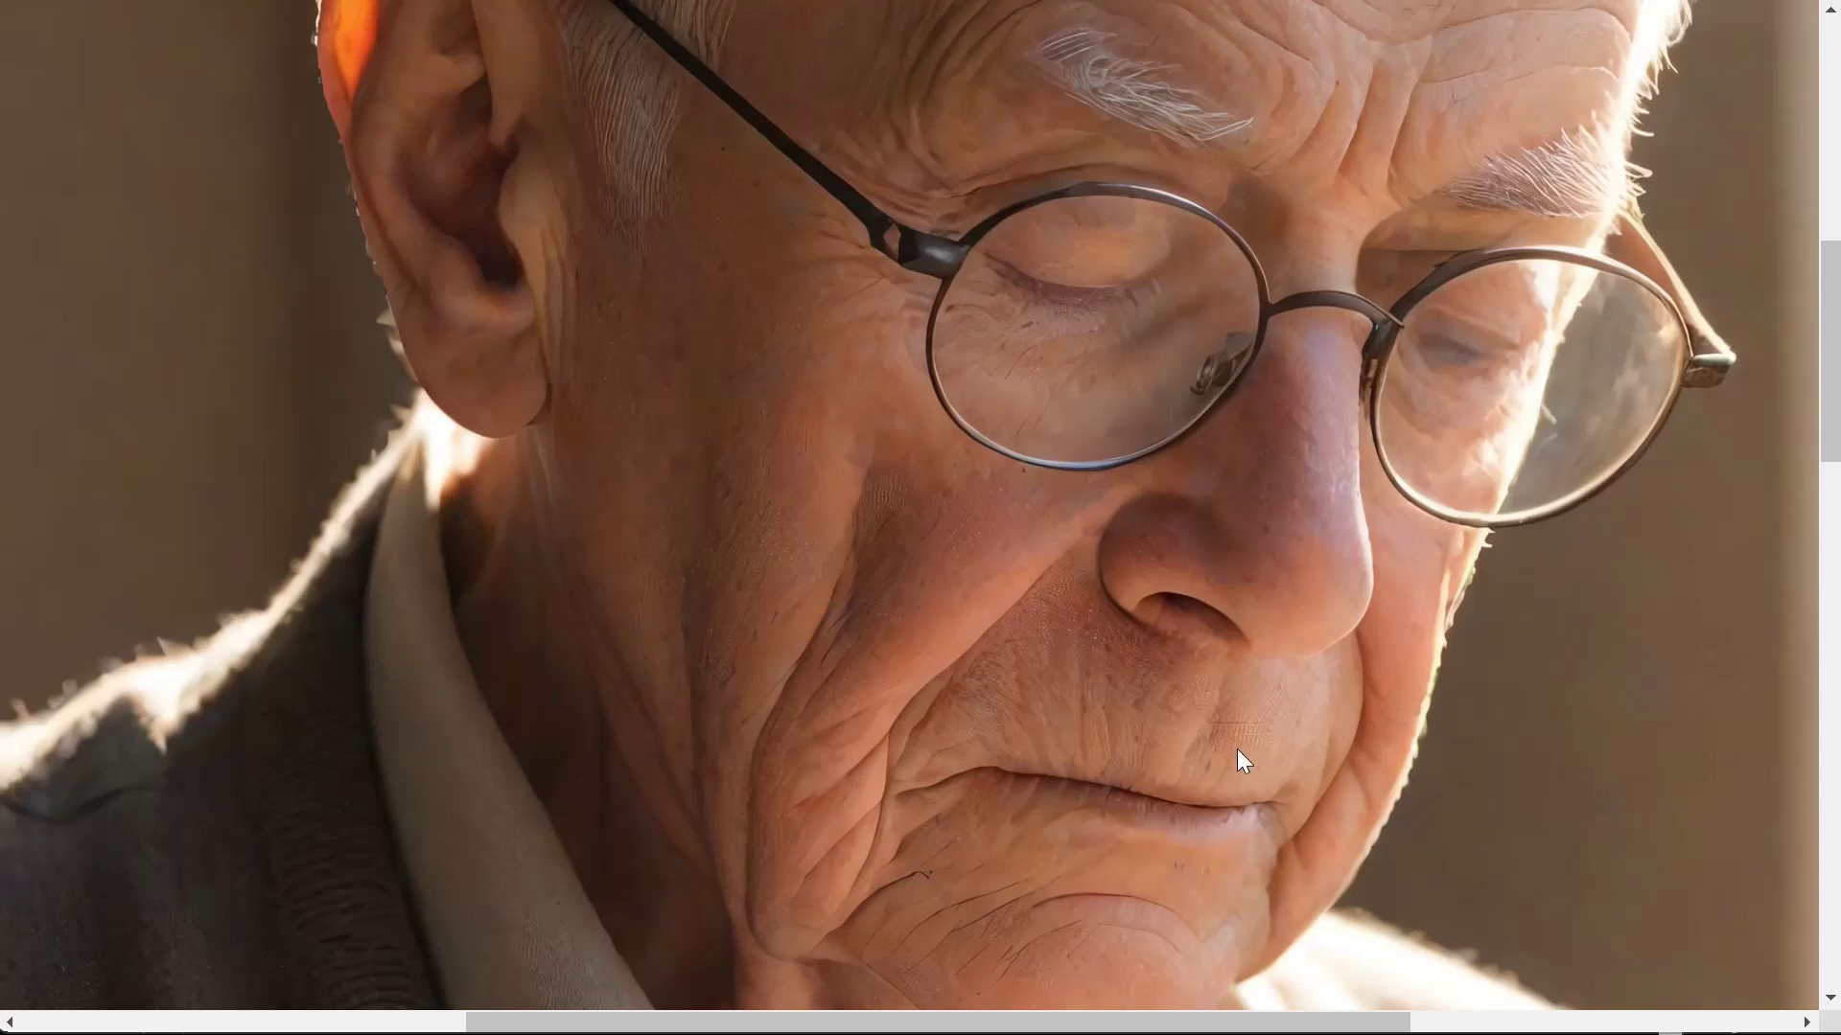
scroll(1237, 749, "down", 2)
scroll(1004, 767, "down", 4)
scroll(1003, 767, "down", 4)
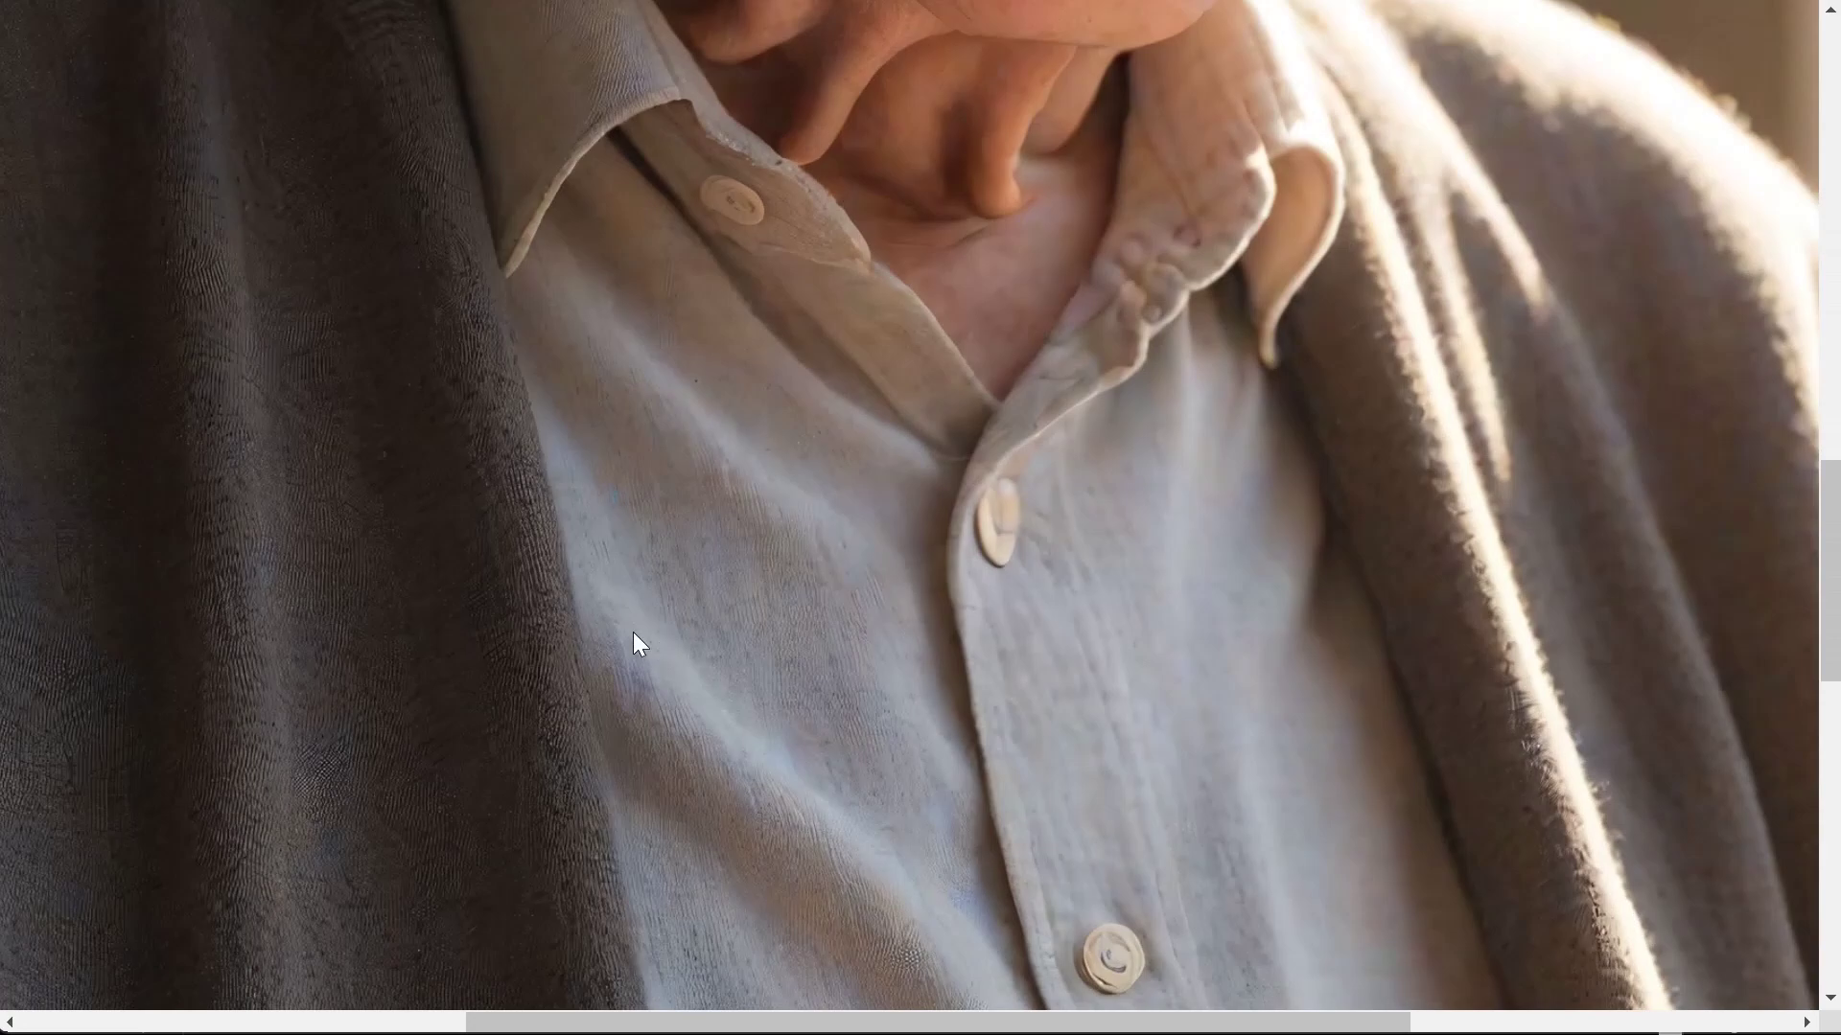
middle_click(633, 634)
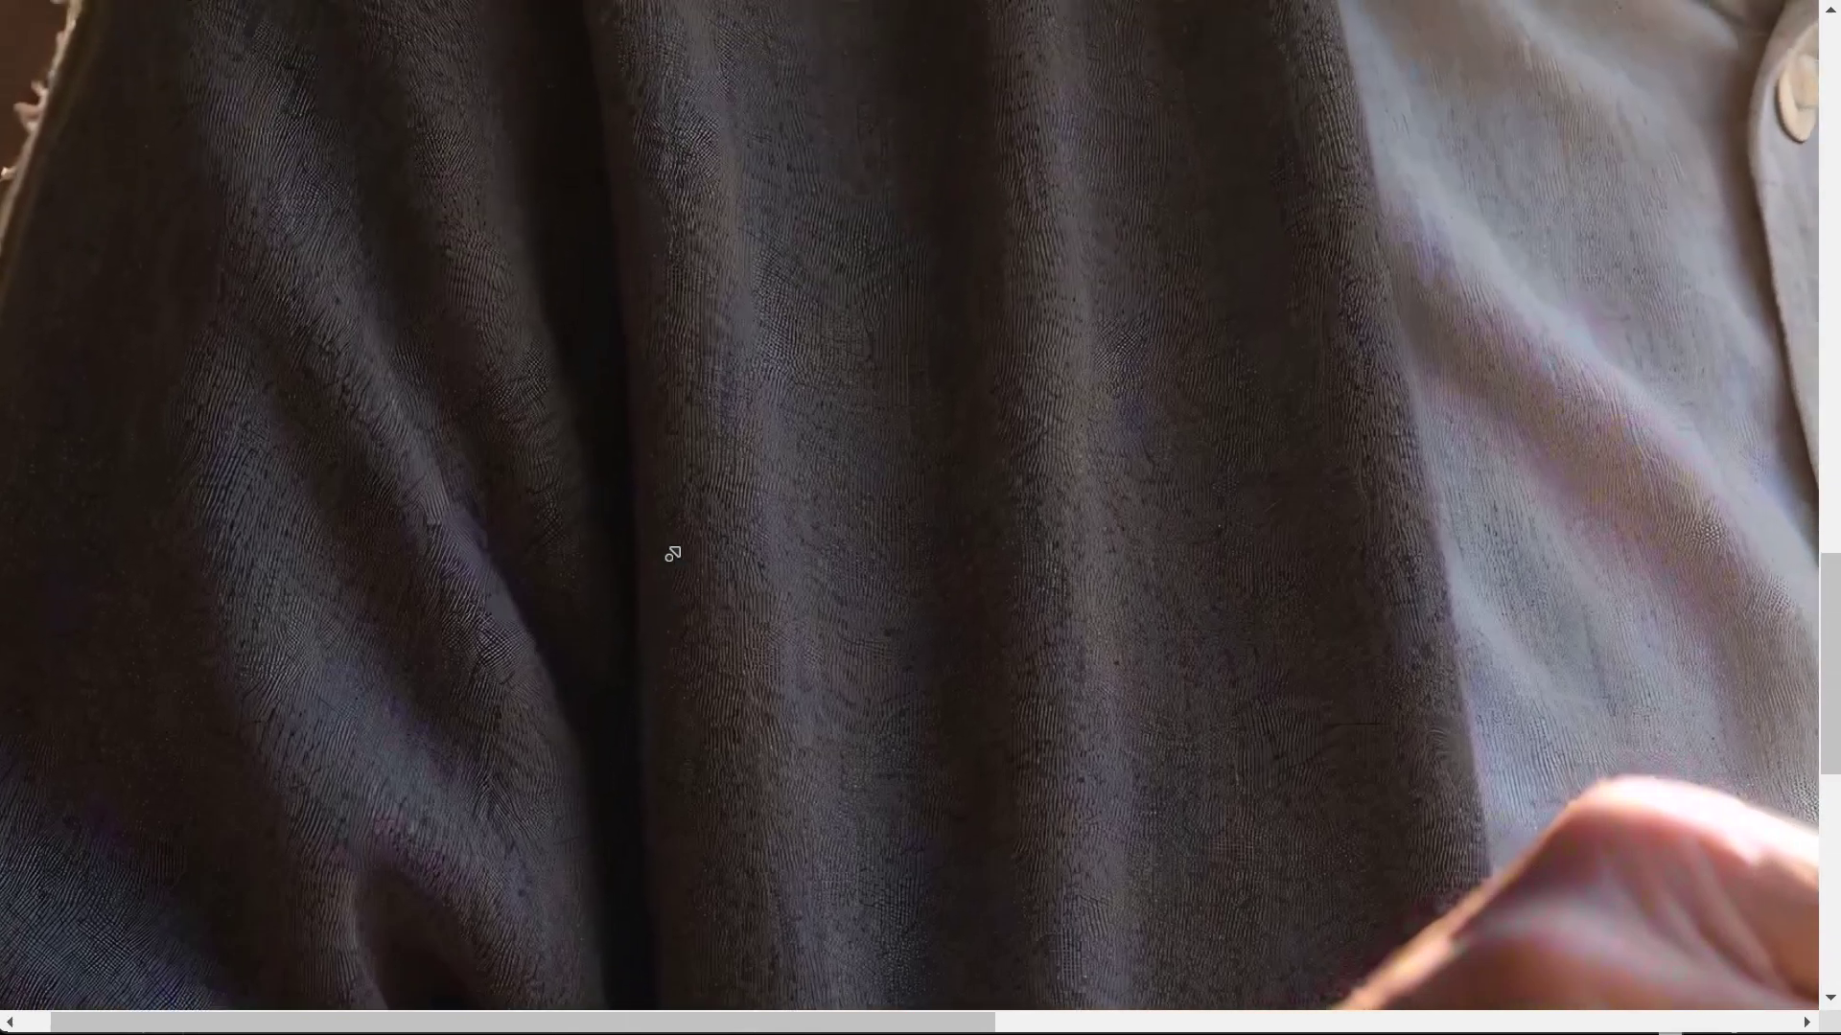
scroll(842, 523, "up", 10)
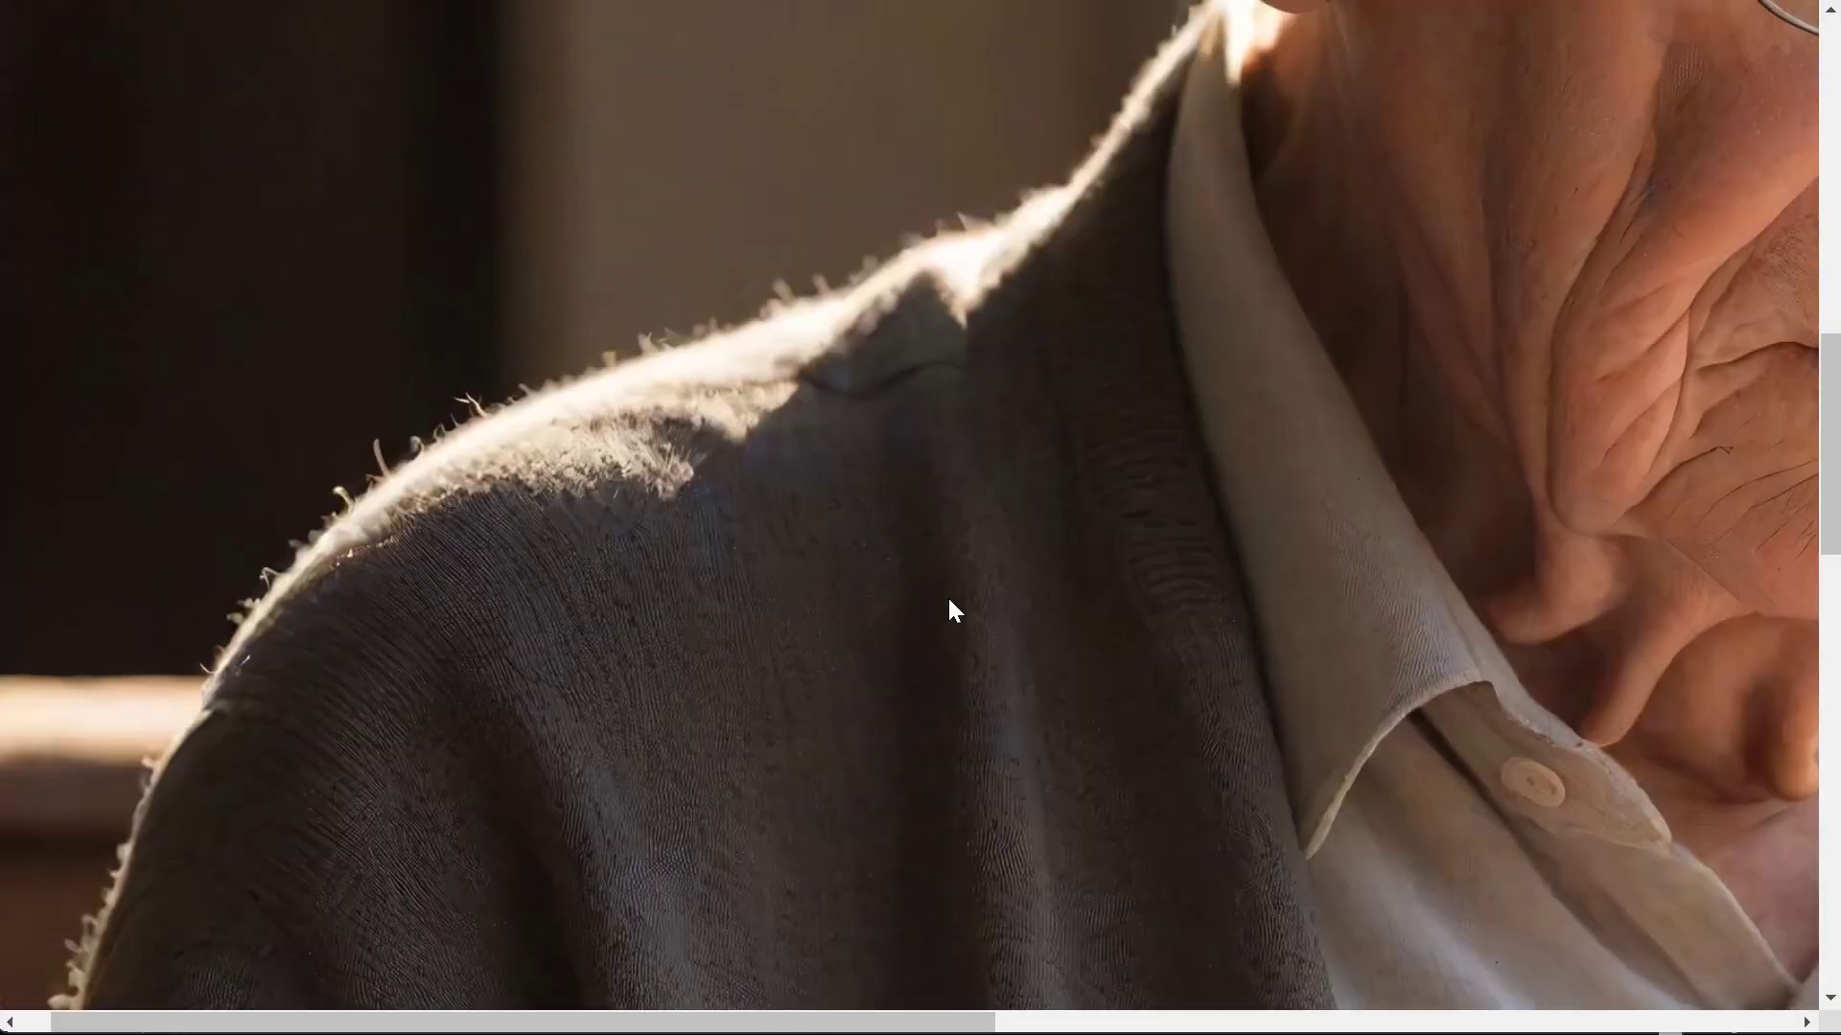
scroll(950, 609, "up", 5)
key("ctrl+w")
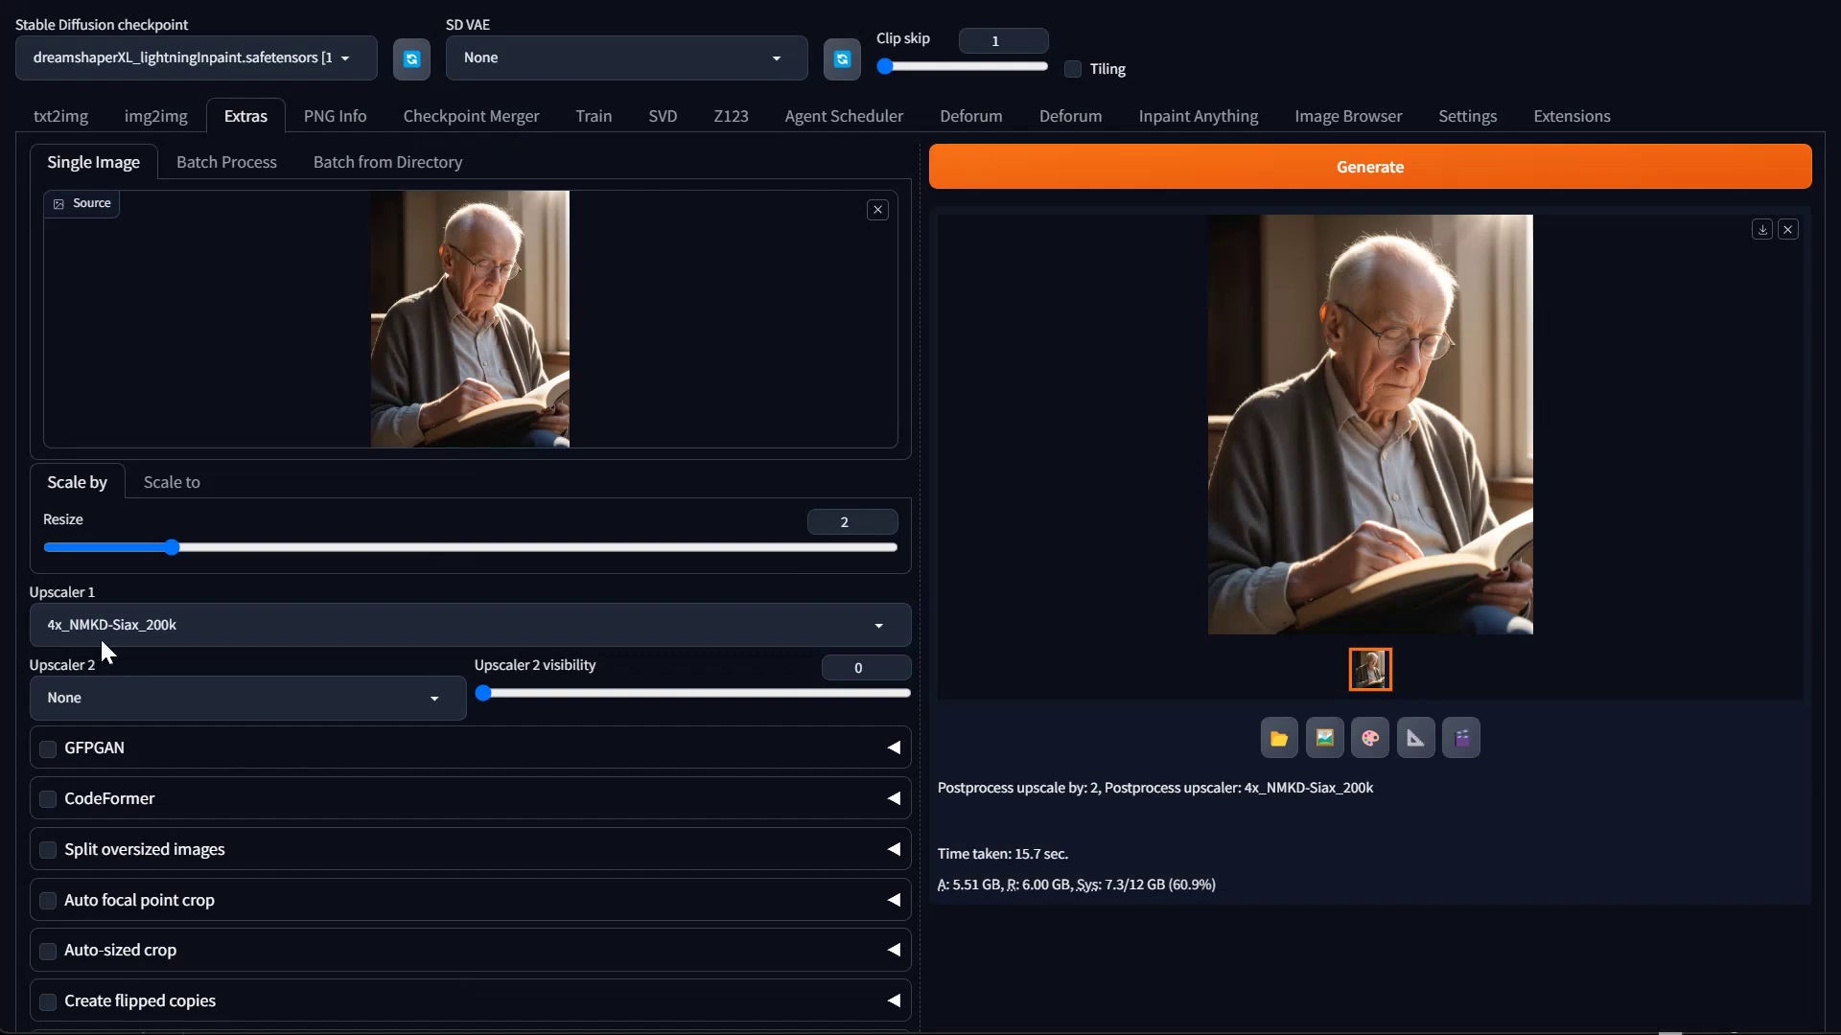
Look through the Upscaler 1 models without changing the selection, and revisit the portrait results in txt2img and Extras
left_click(218, 643)
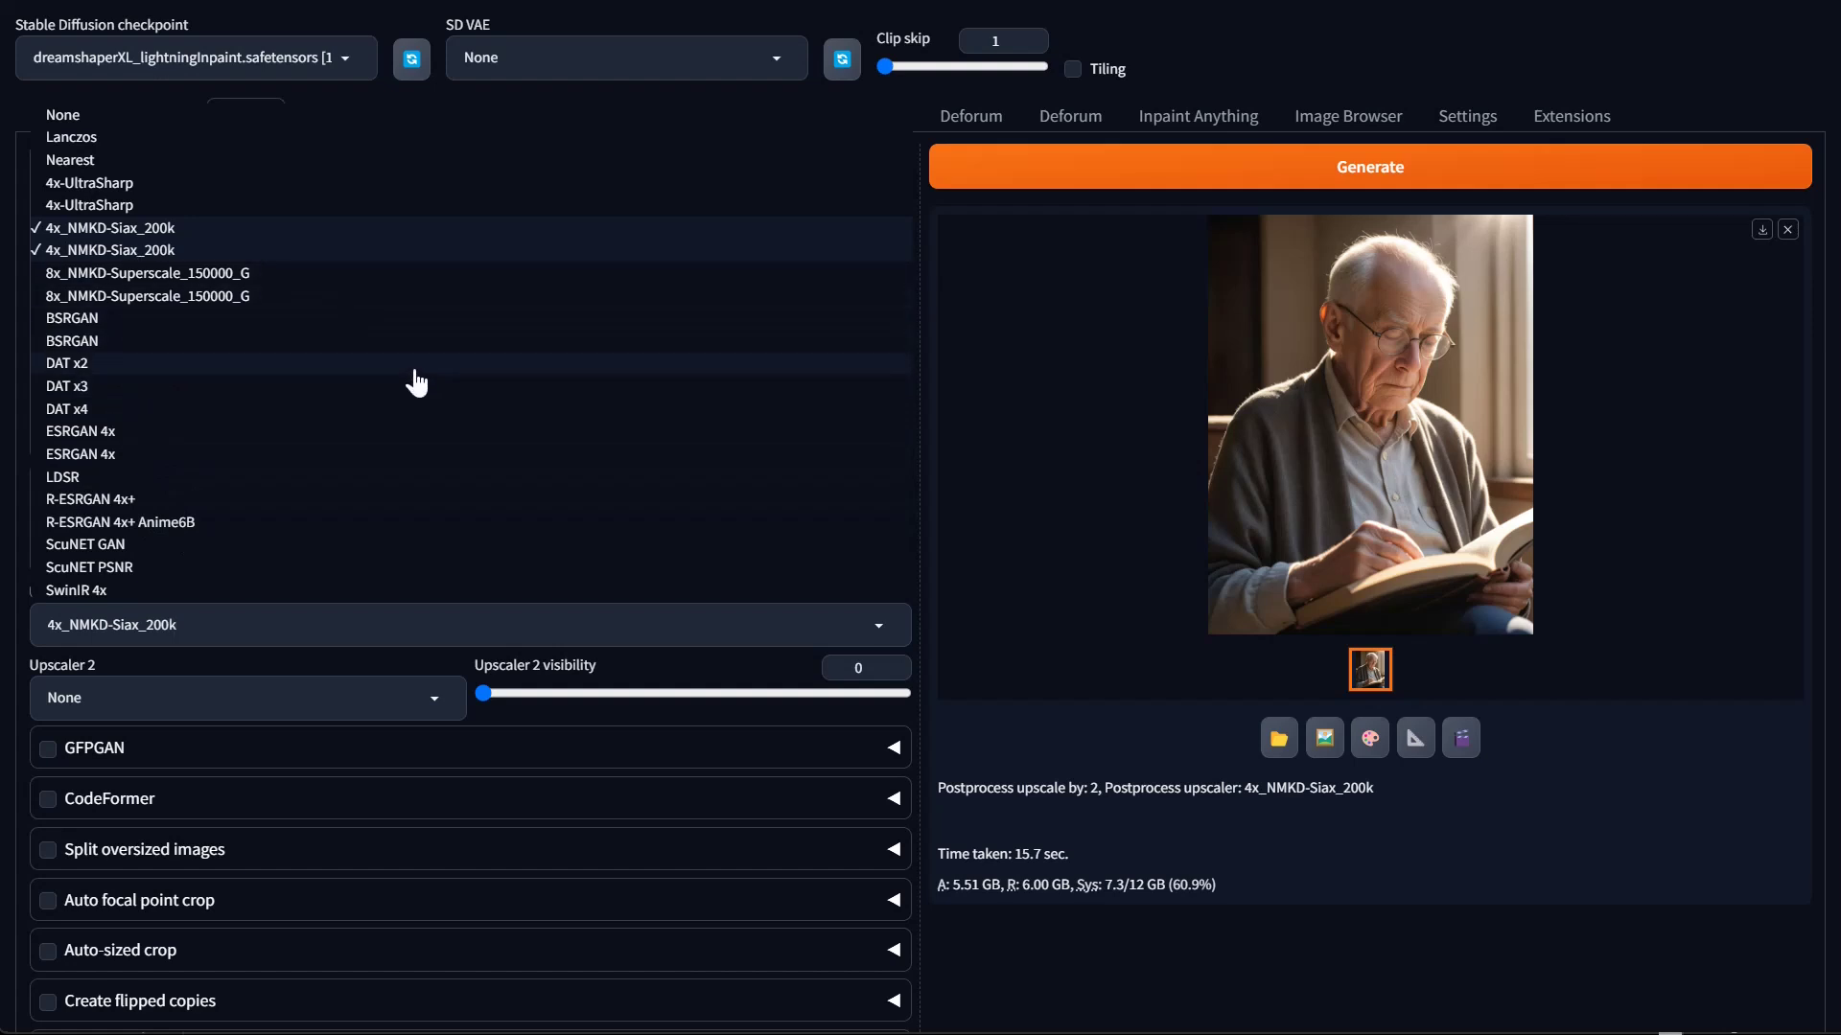
left_click(1371, 991)
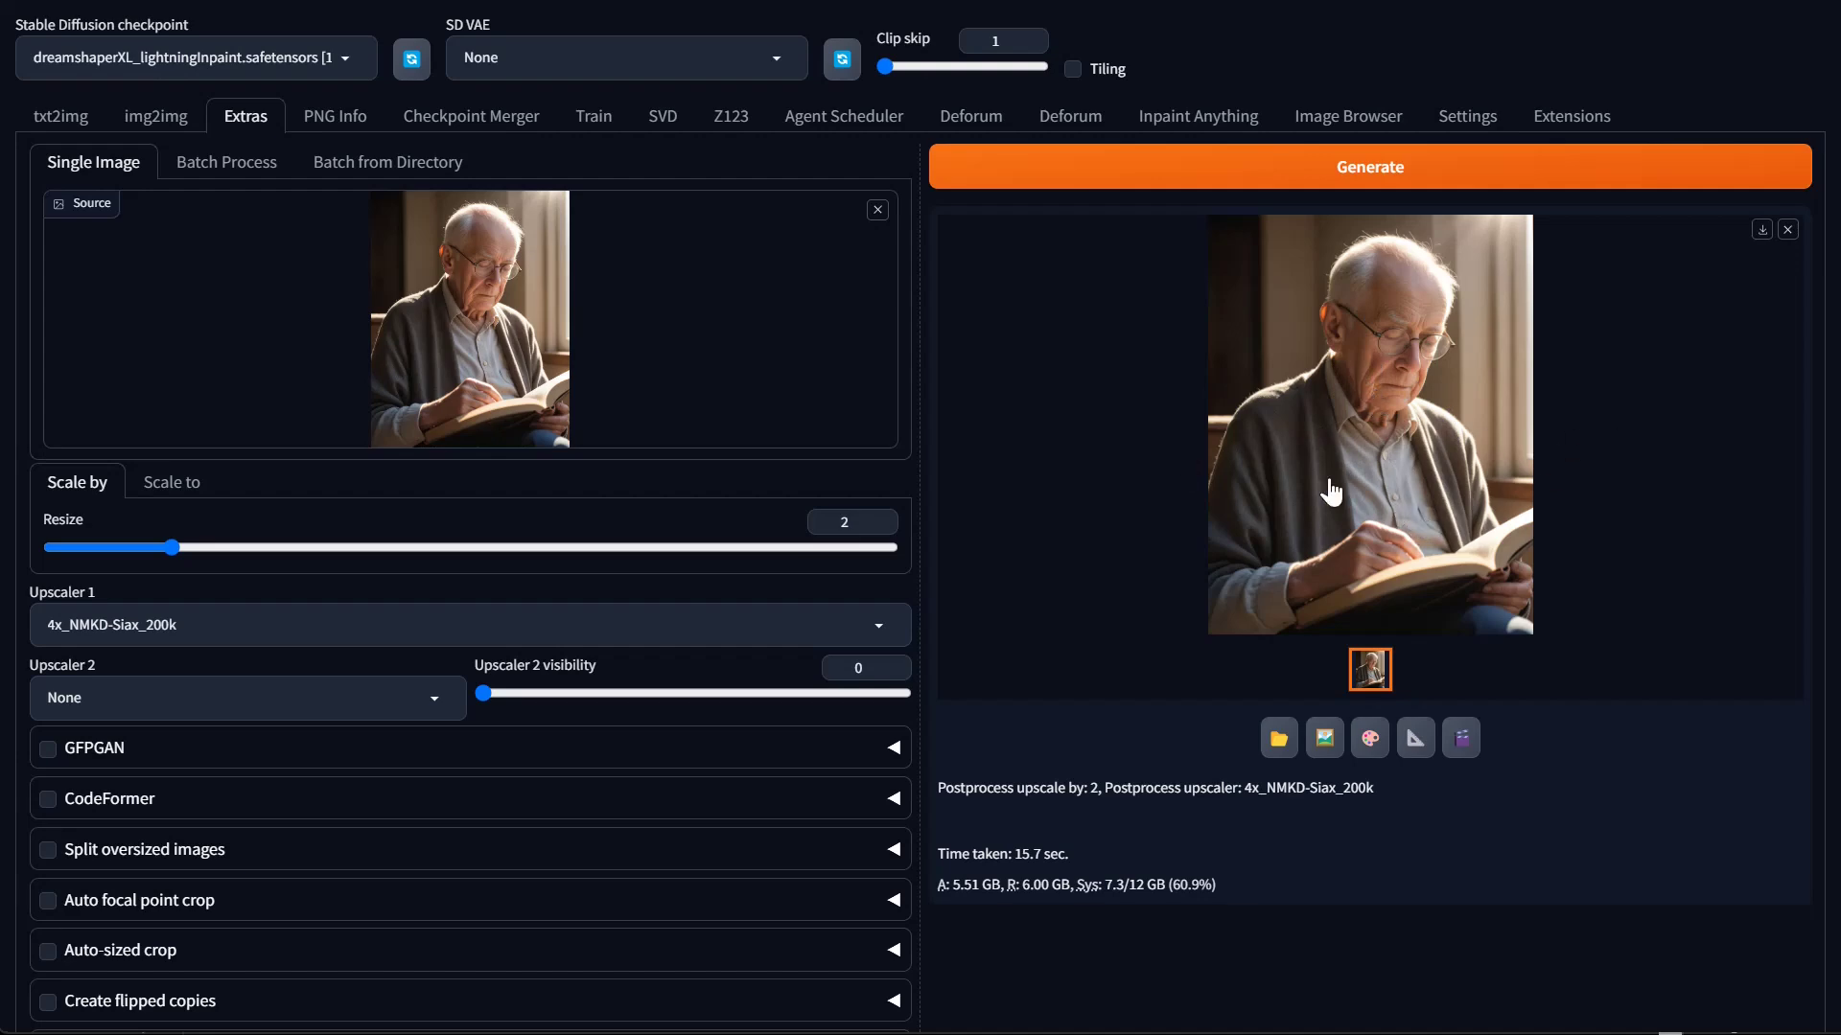
left_click(59, 116)
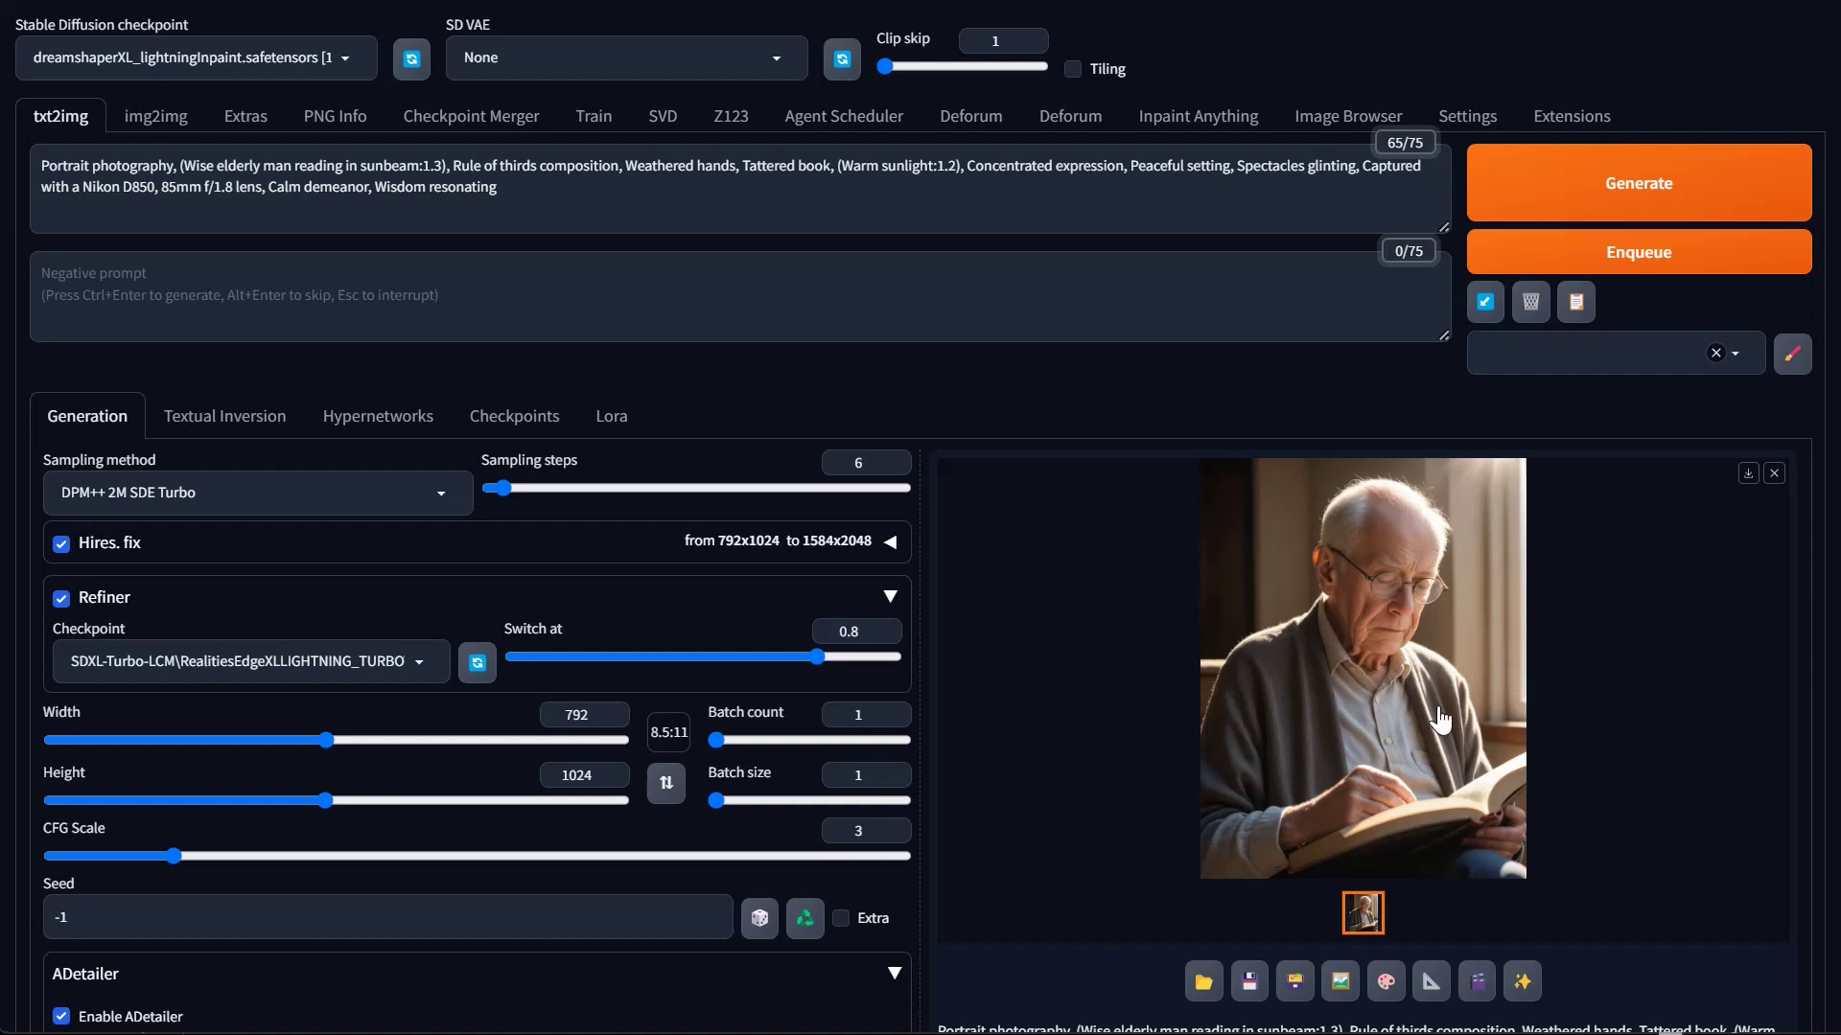
left_click(248, 119)
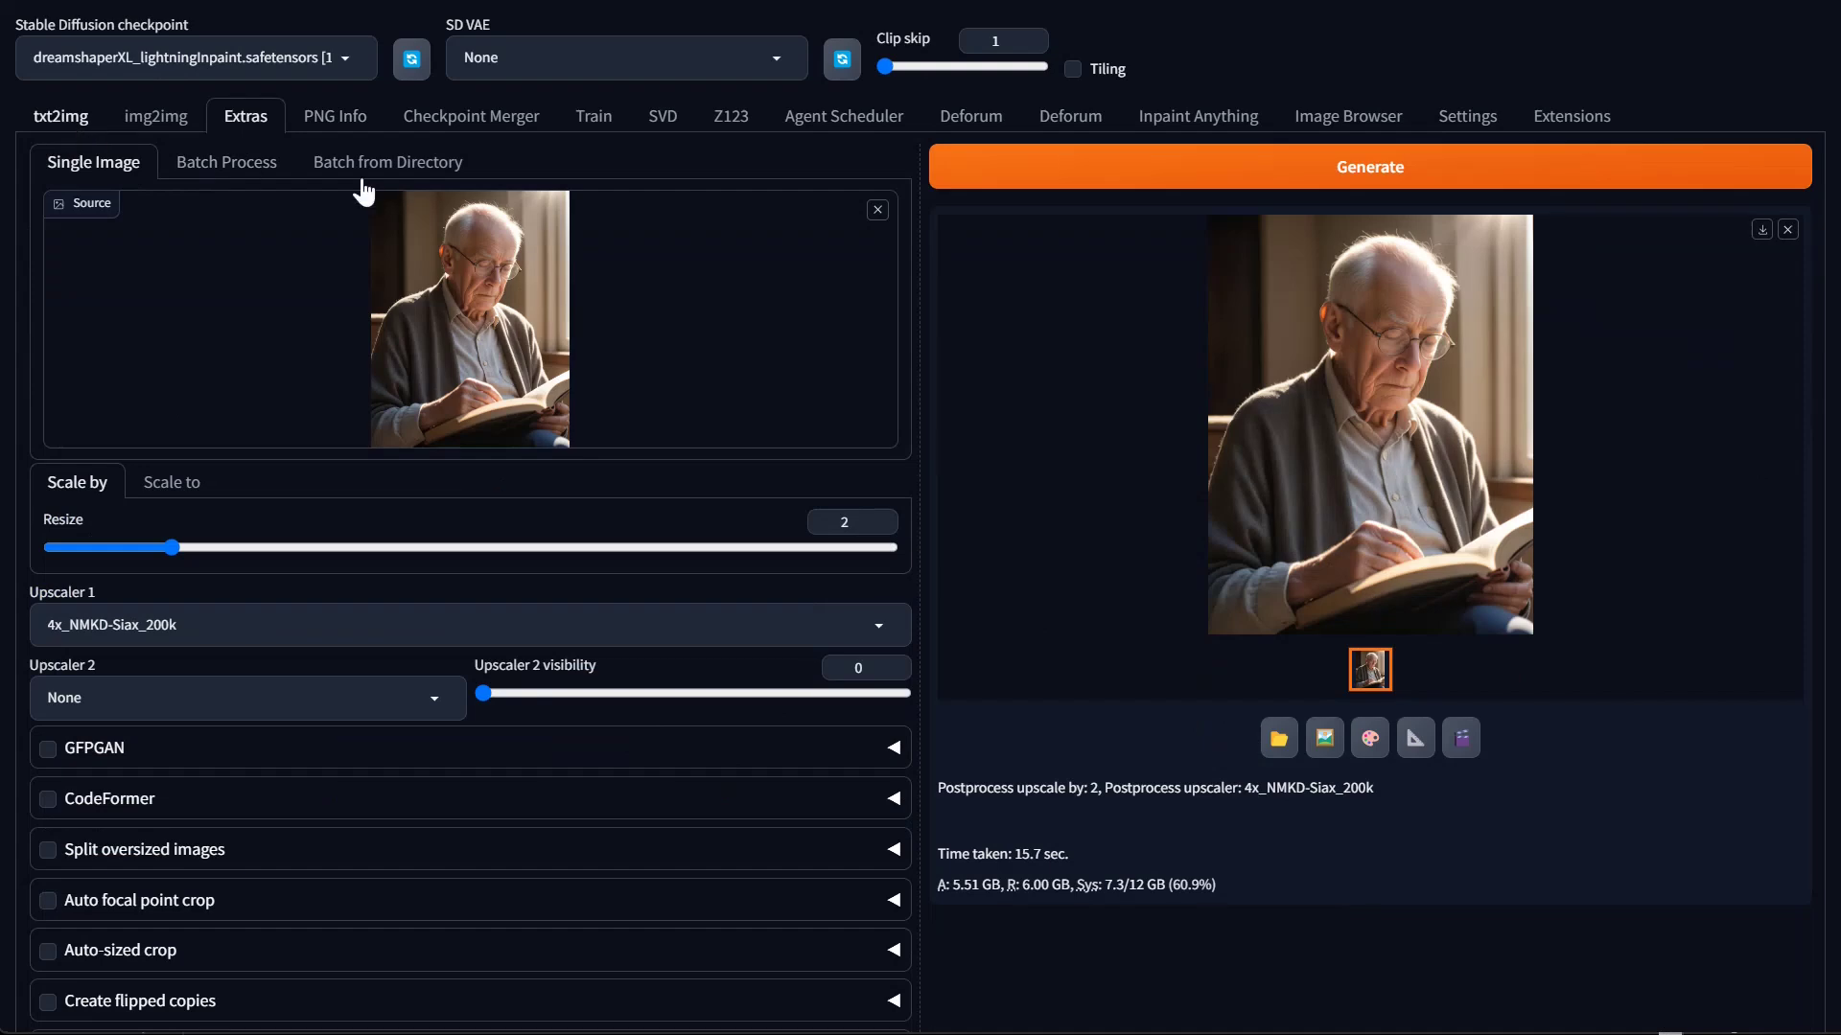
left_click(64, 122)
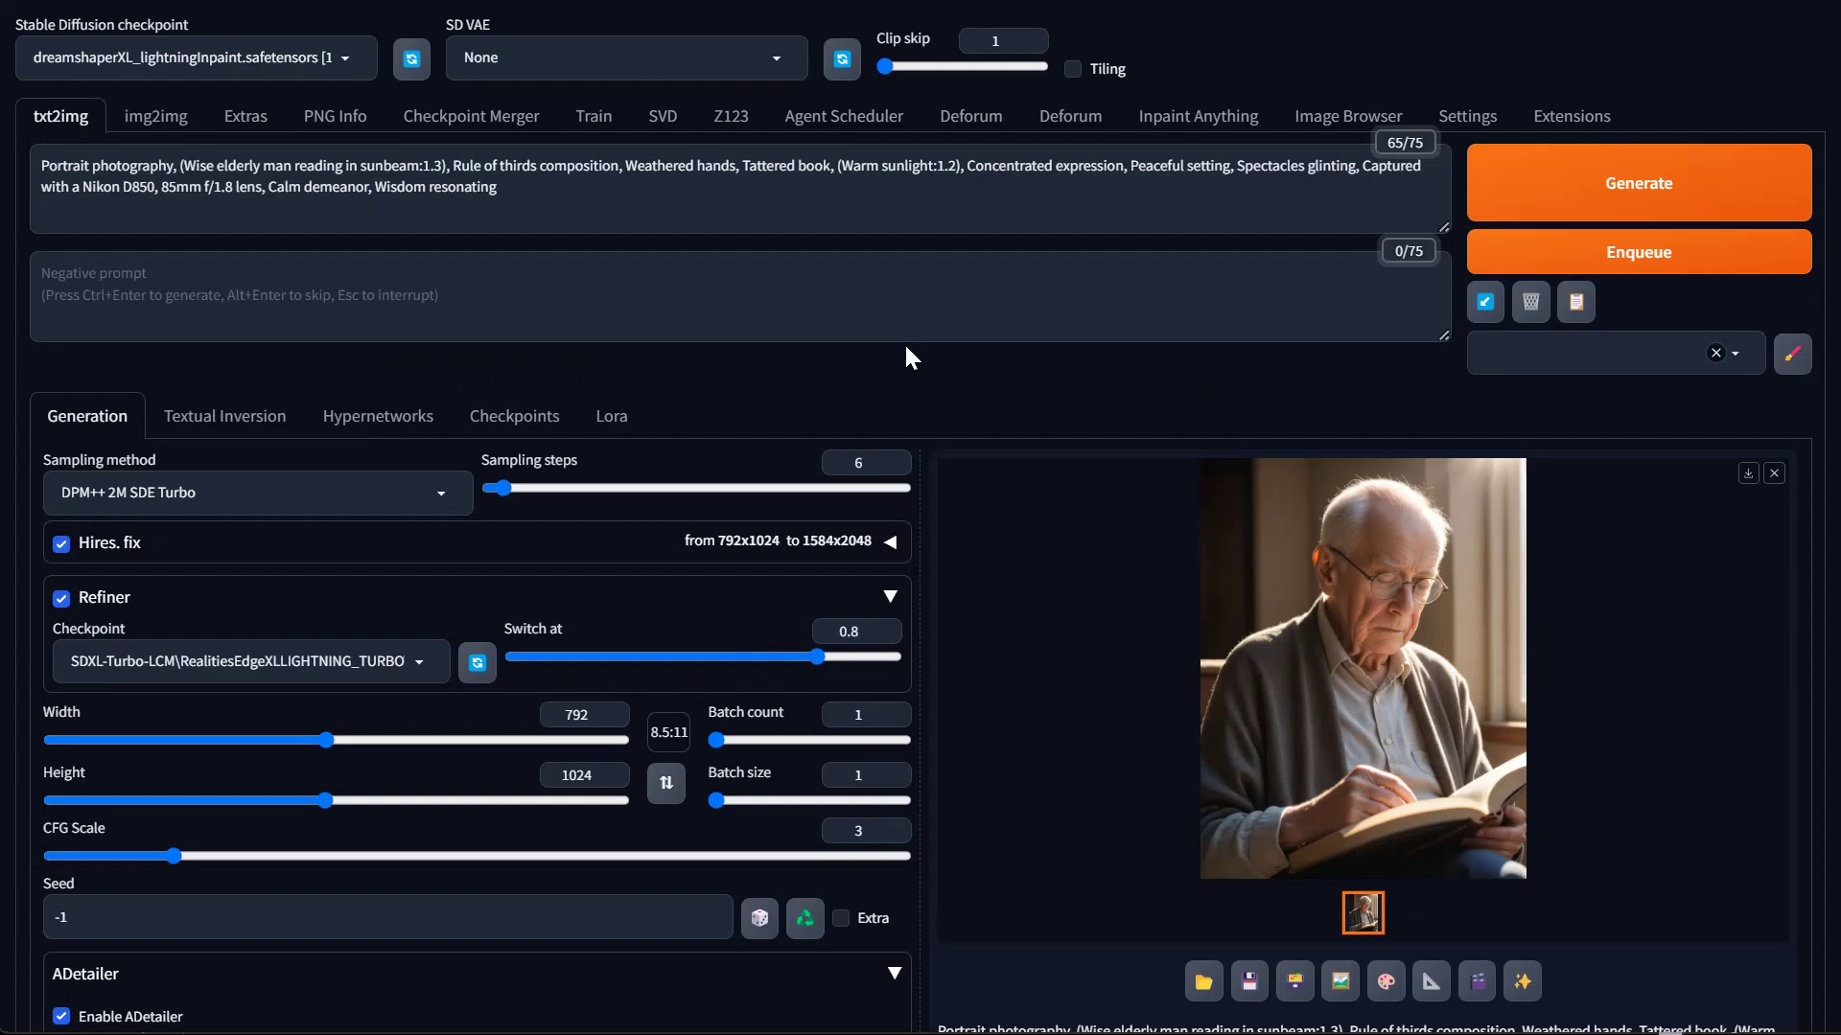
Review the img2img resize and sampling settings, and show the masked village image in Inpaint
left_click(165, 119)
scroll(802, 822, "down", 5)
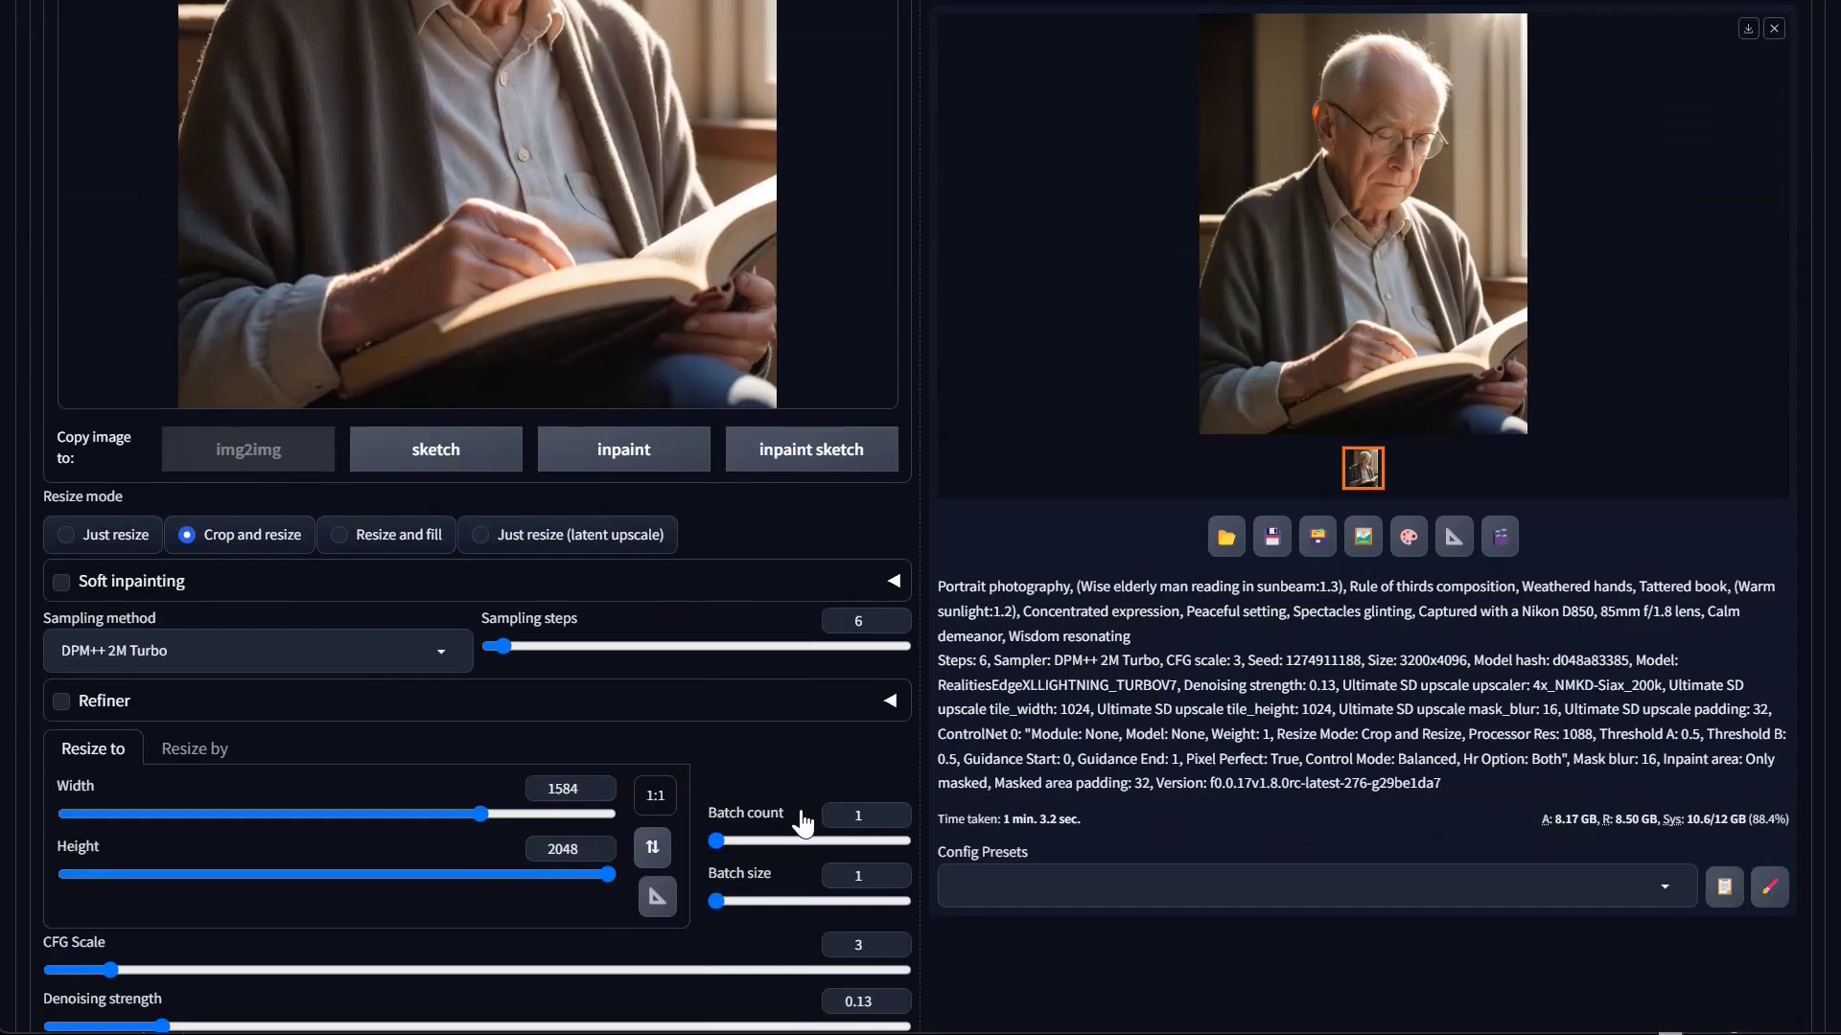
scroll(441, 857, "up", 8)
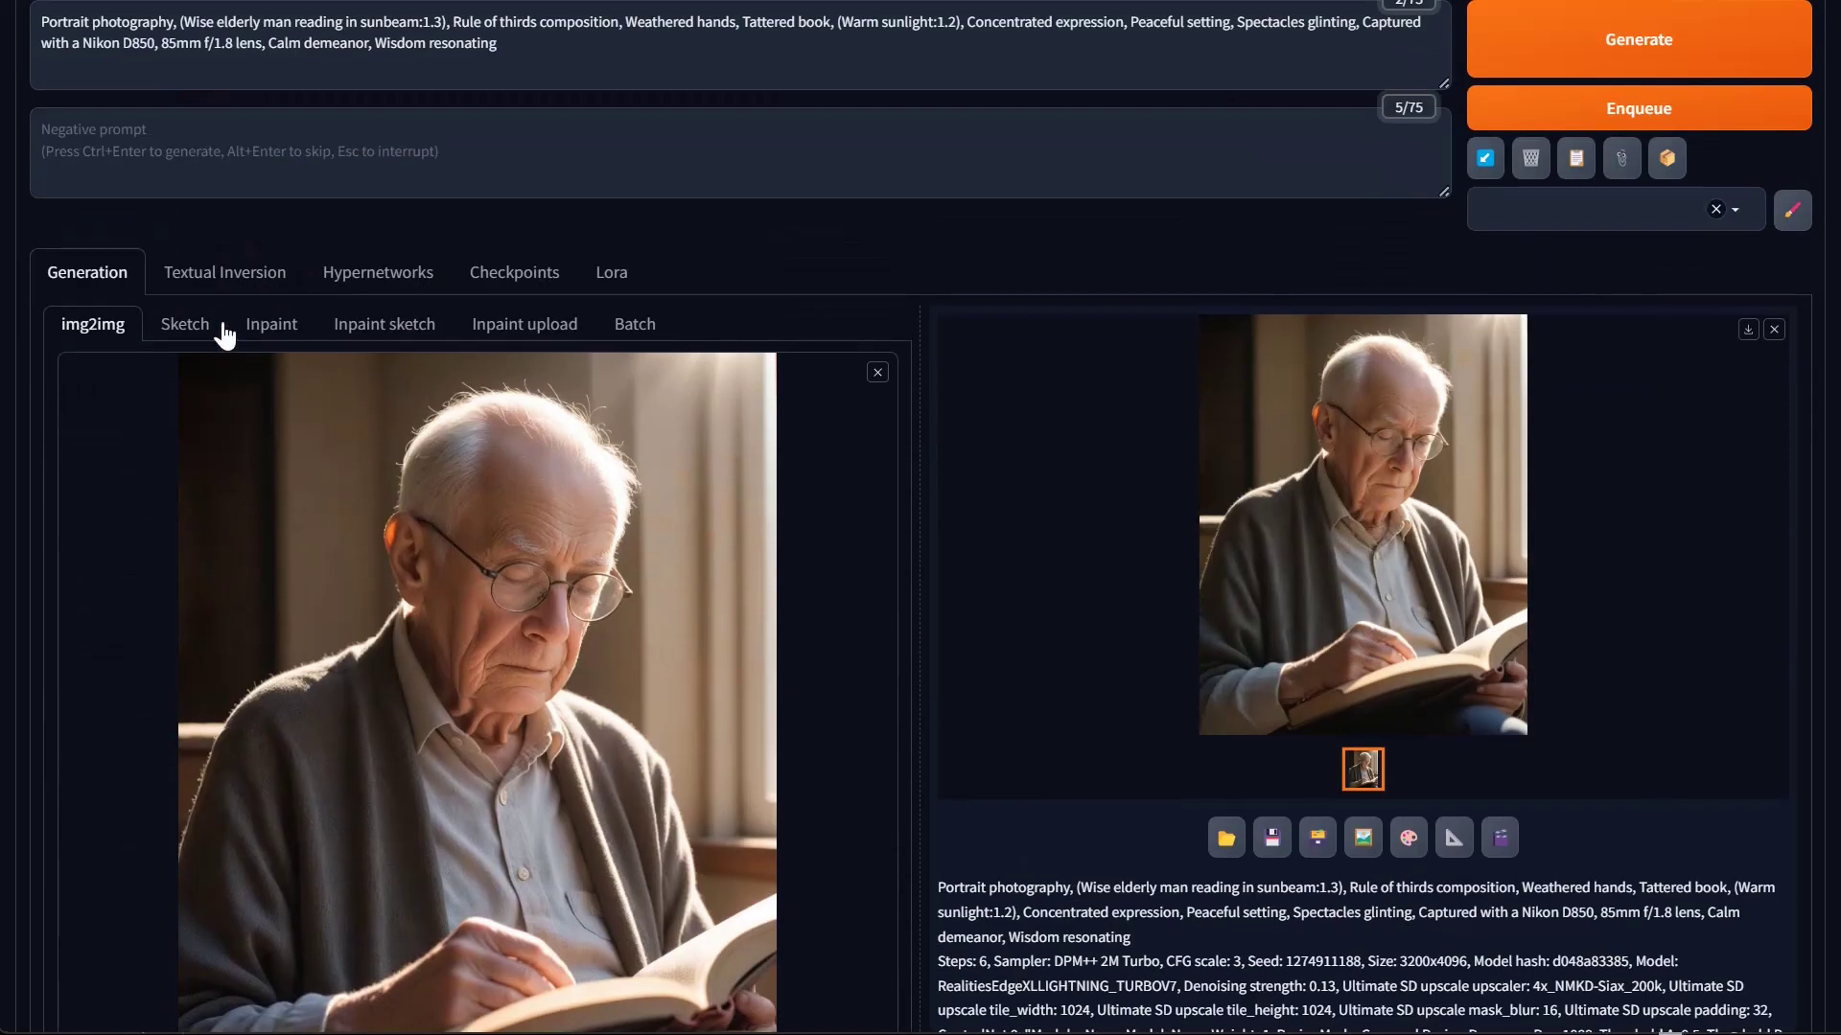
left_click(264, 331)
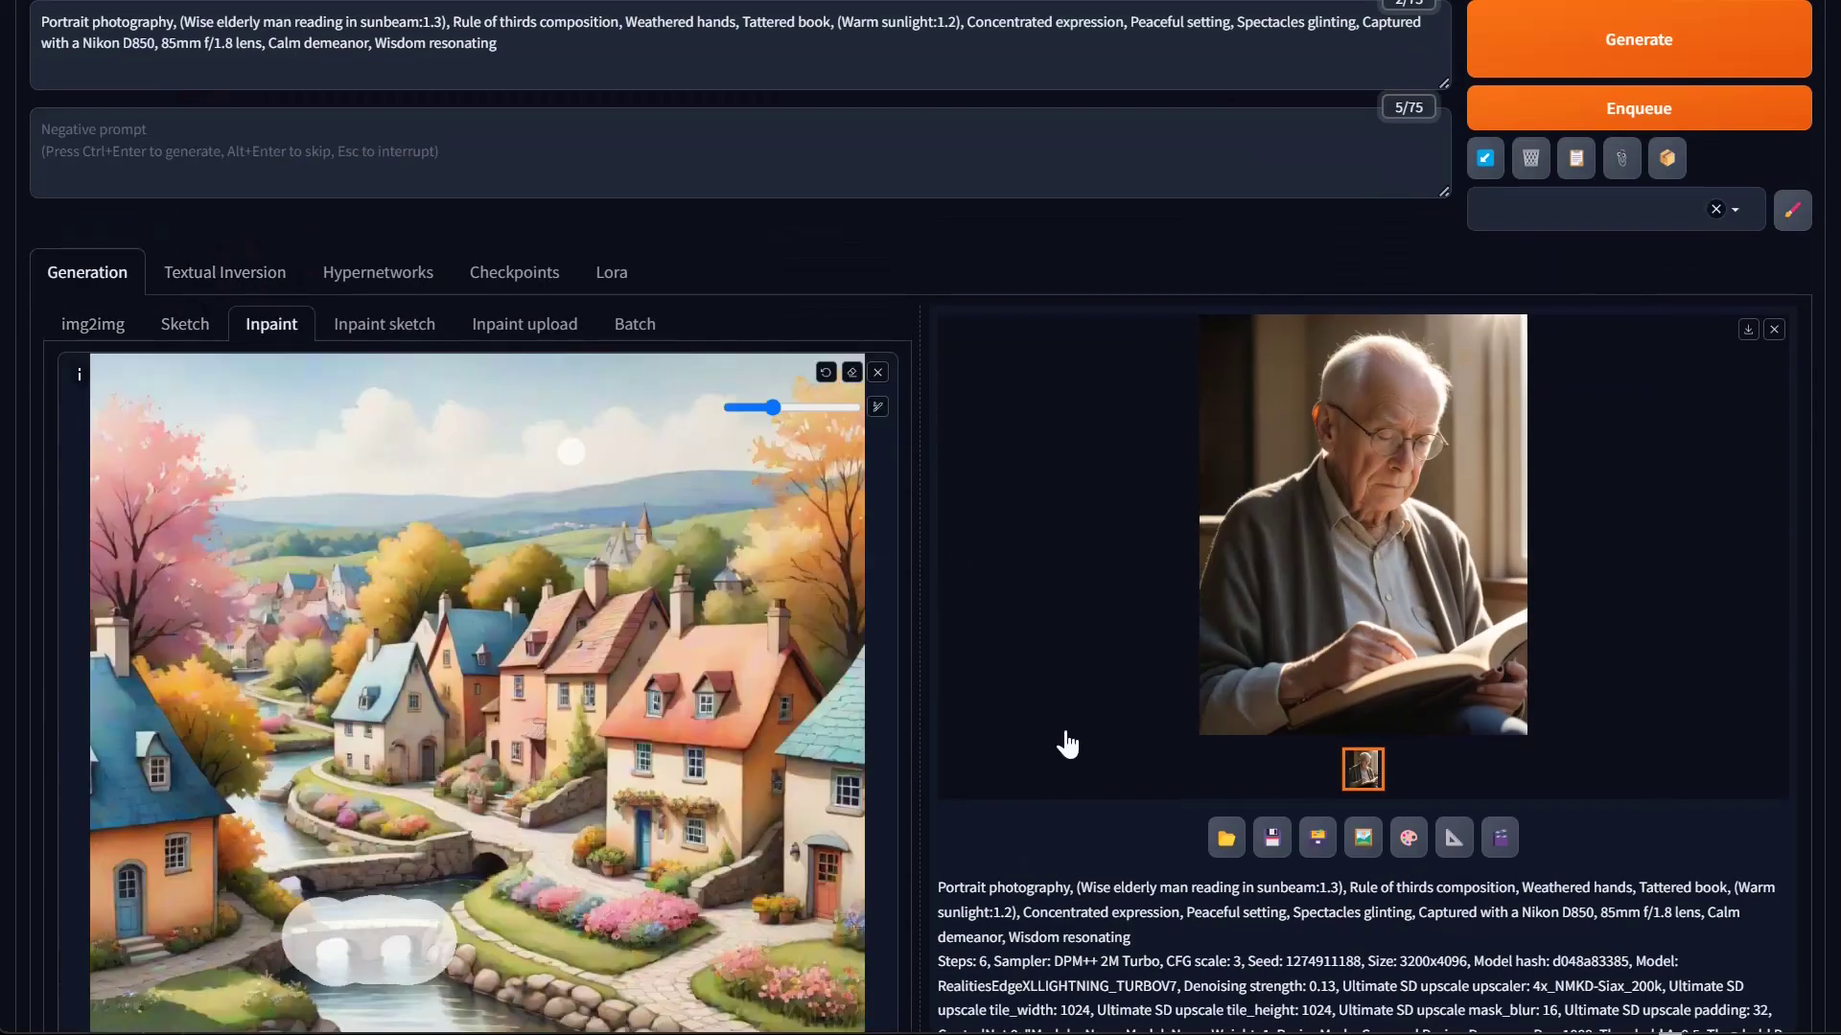
scroll(853, 609, "up", 2)
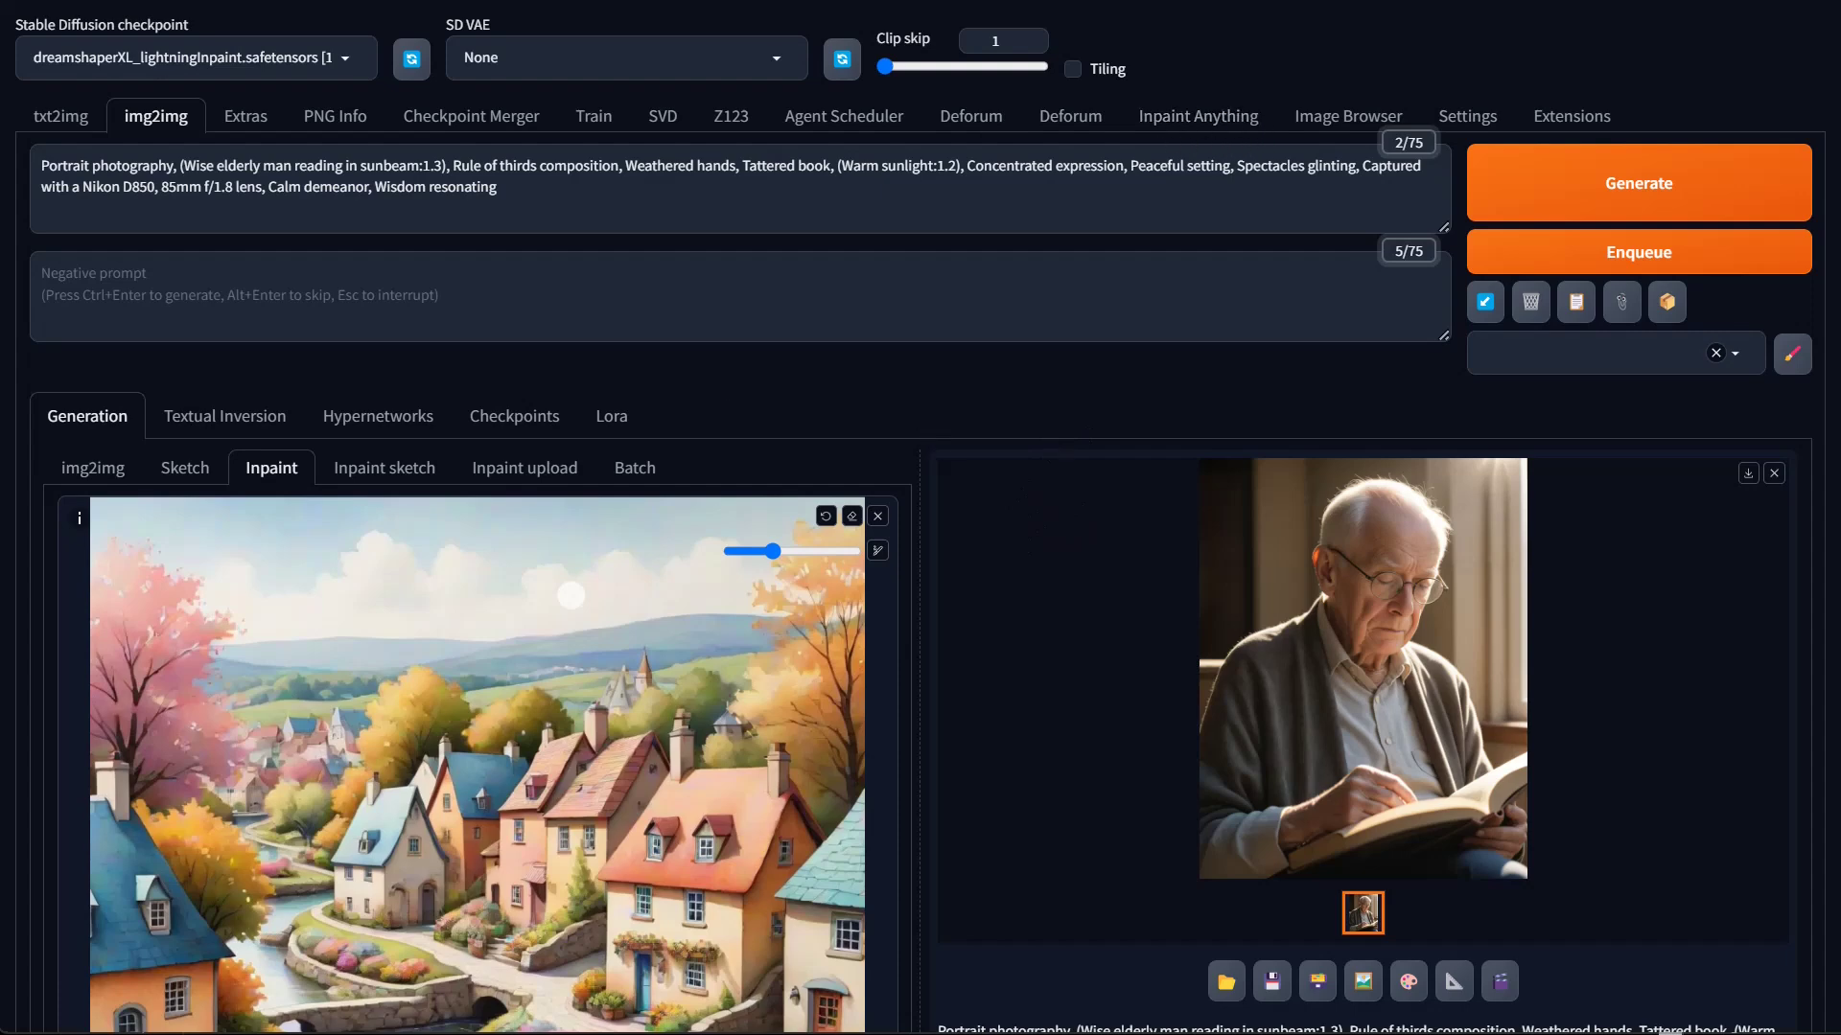
Examine the Inpaint options for mask blur, mask mode, masked content, inpaint area and padding
left_click(59, 116)
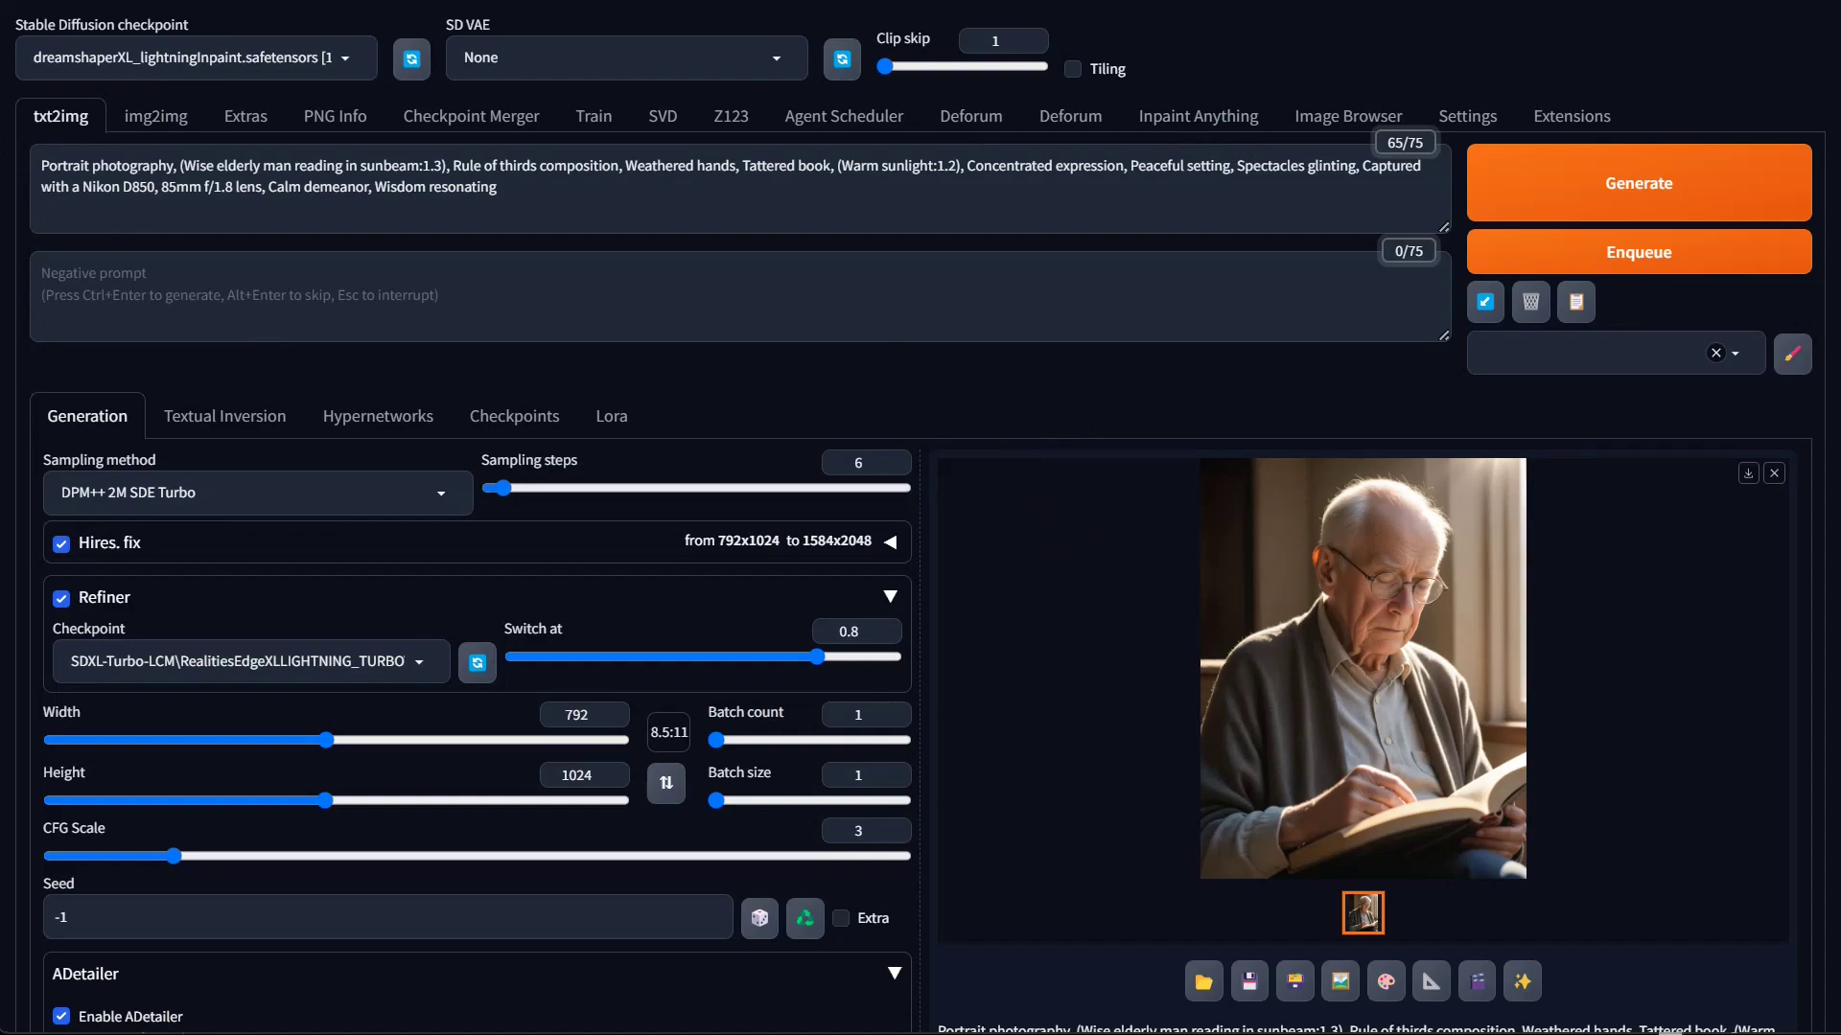
left_click(156, 119)
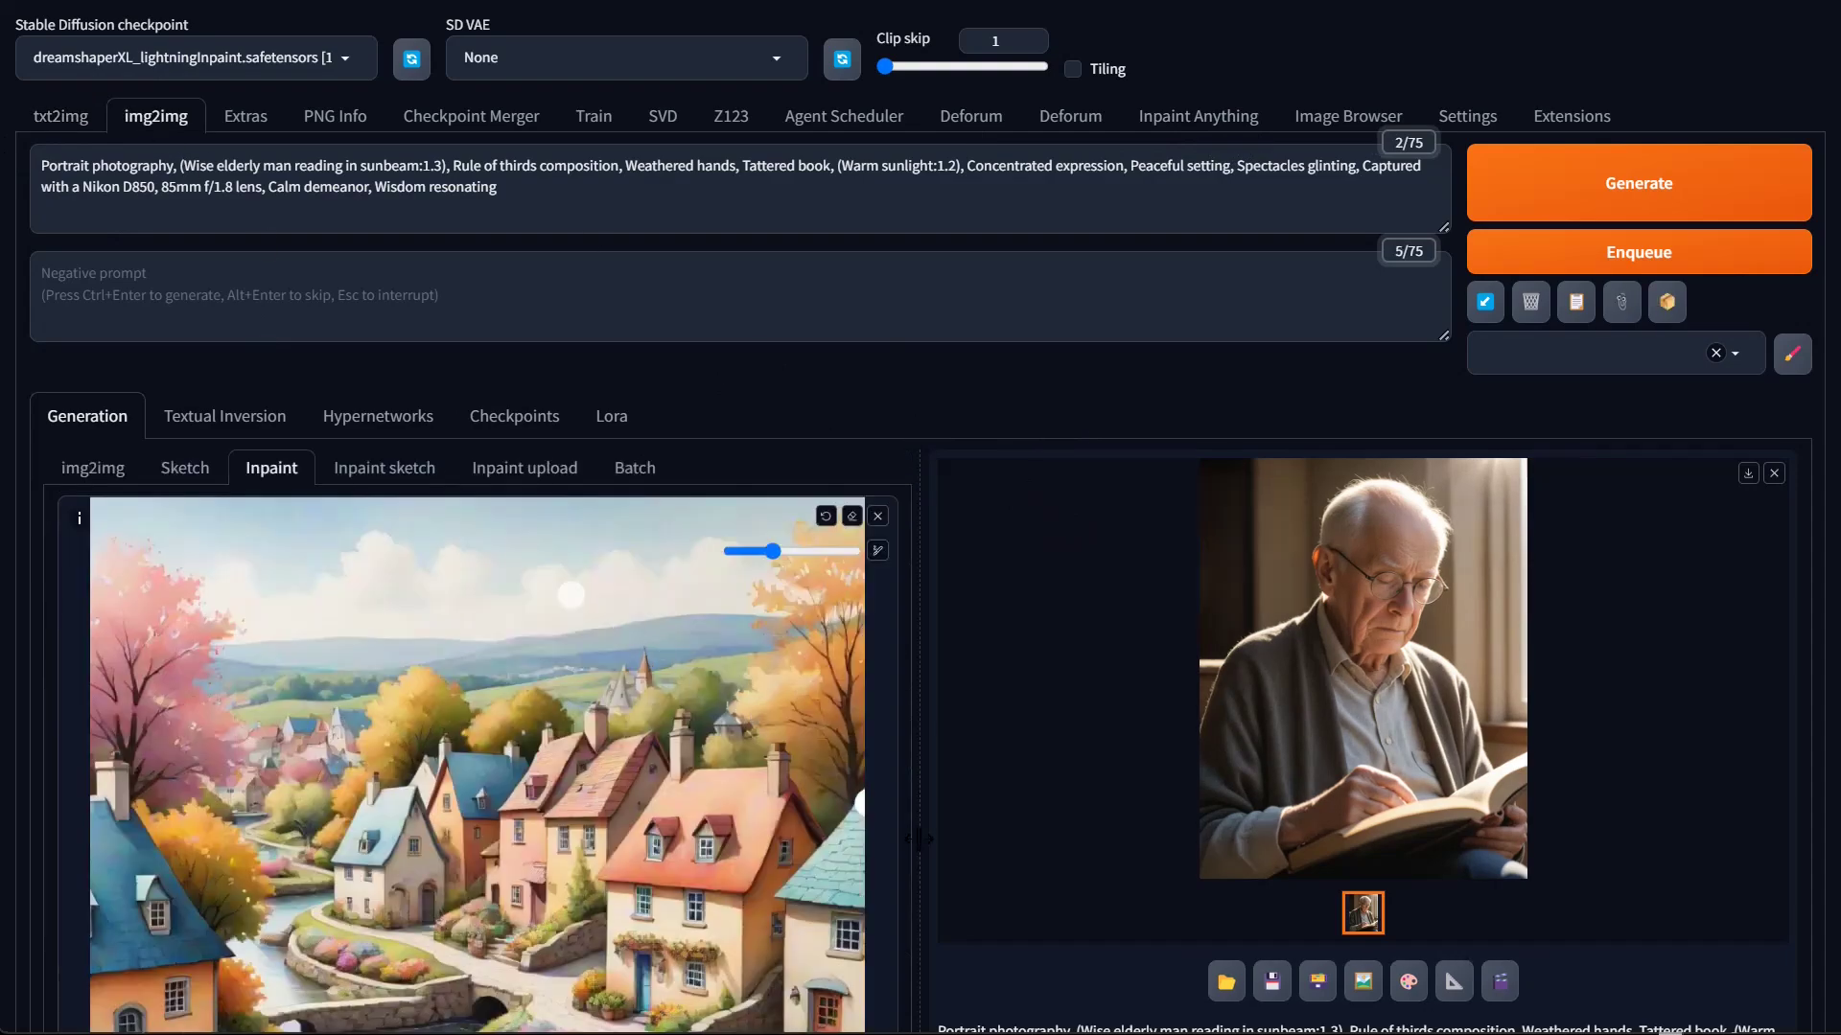
scroll(918, 840, "down", 5)
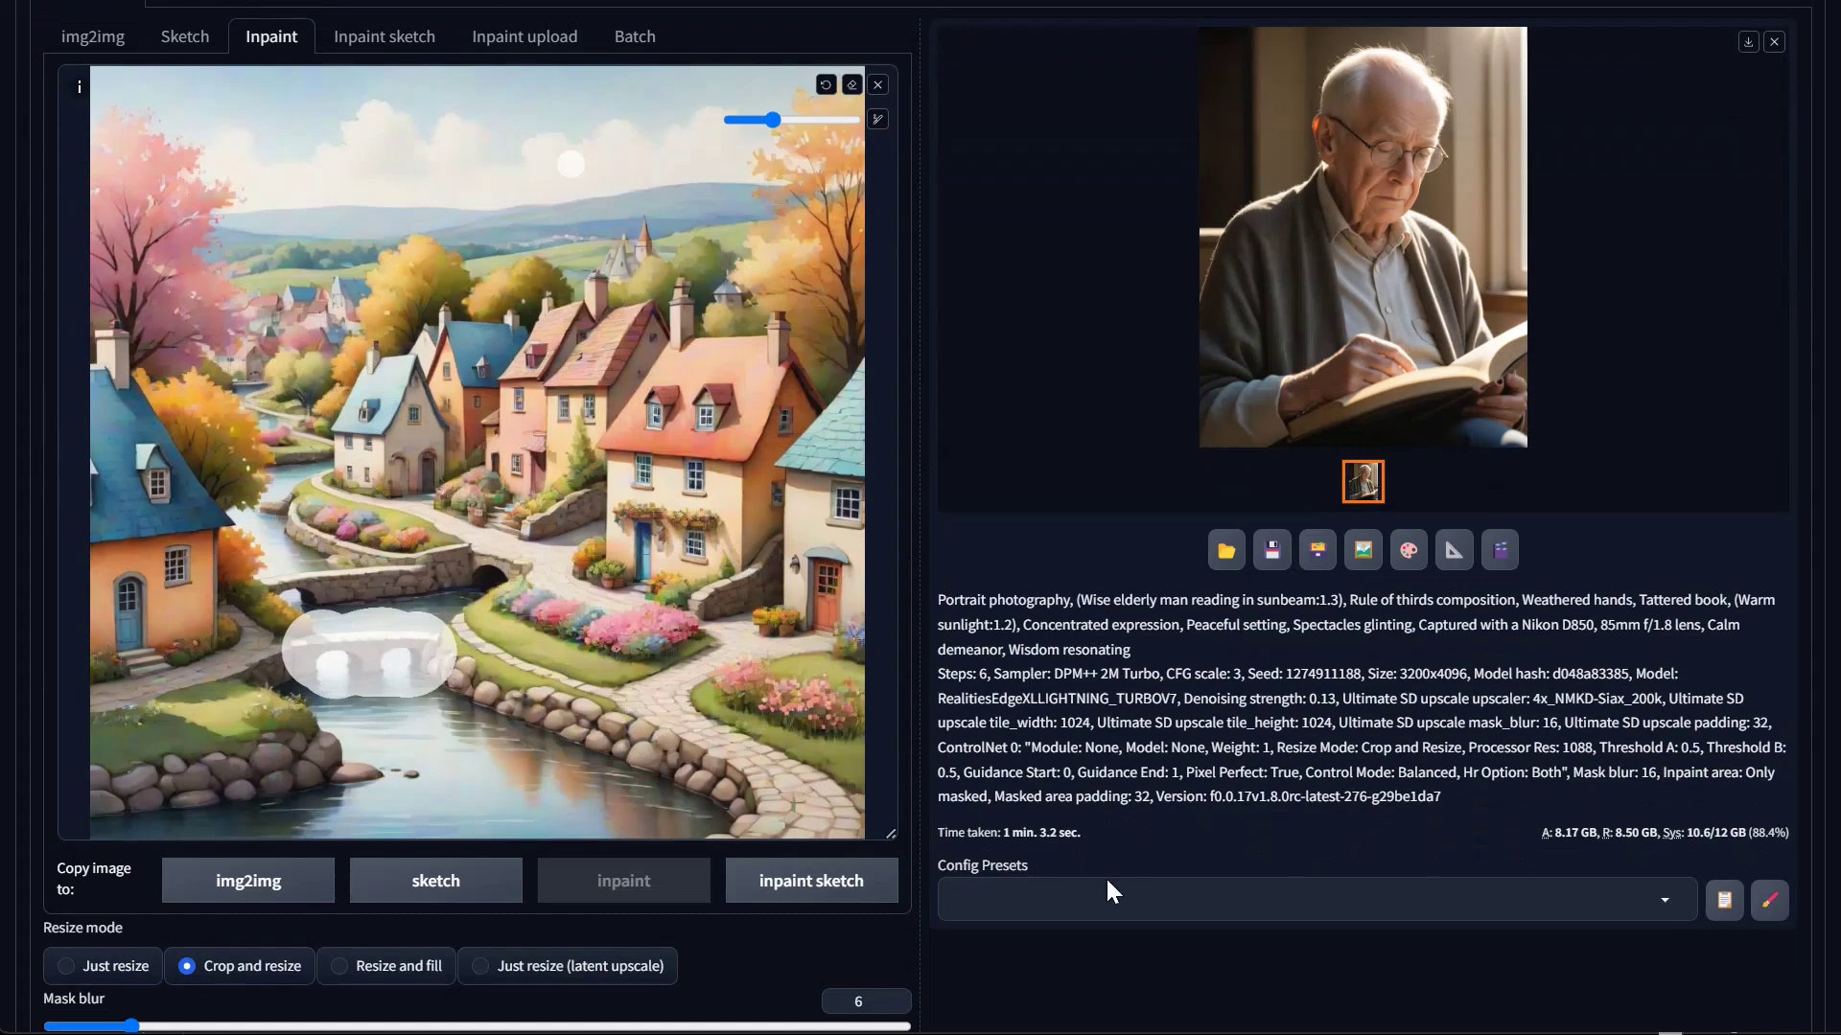
scroll(1107, 876, "down", 6)
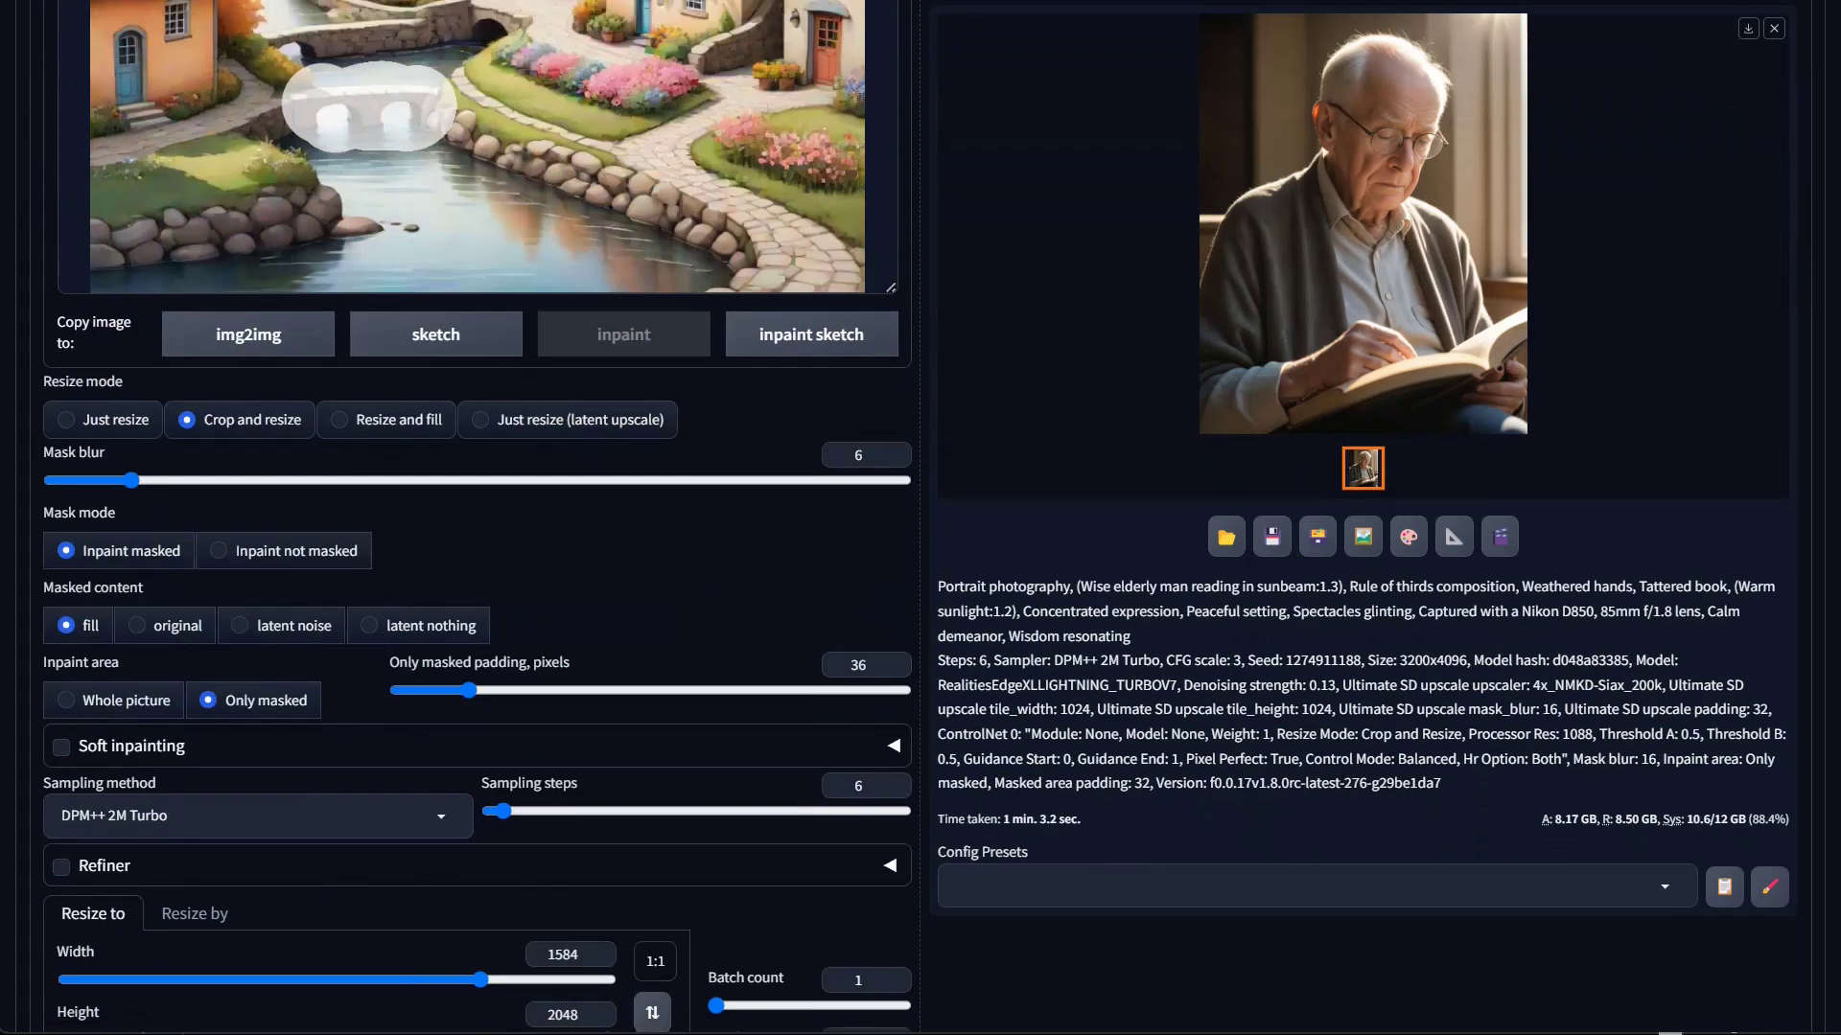
scroll(1175, 398, "up", 12)
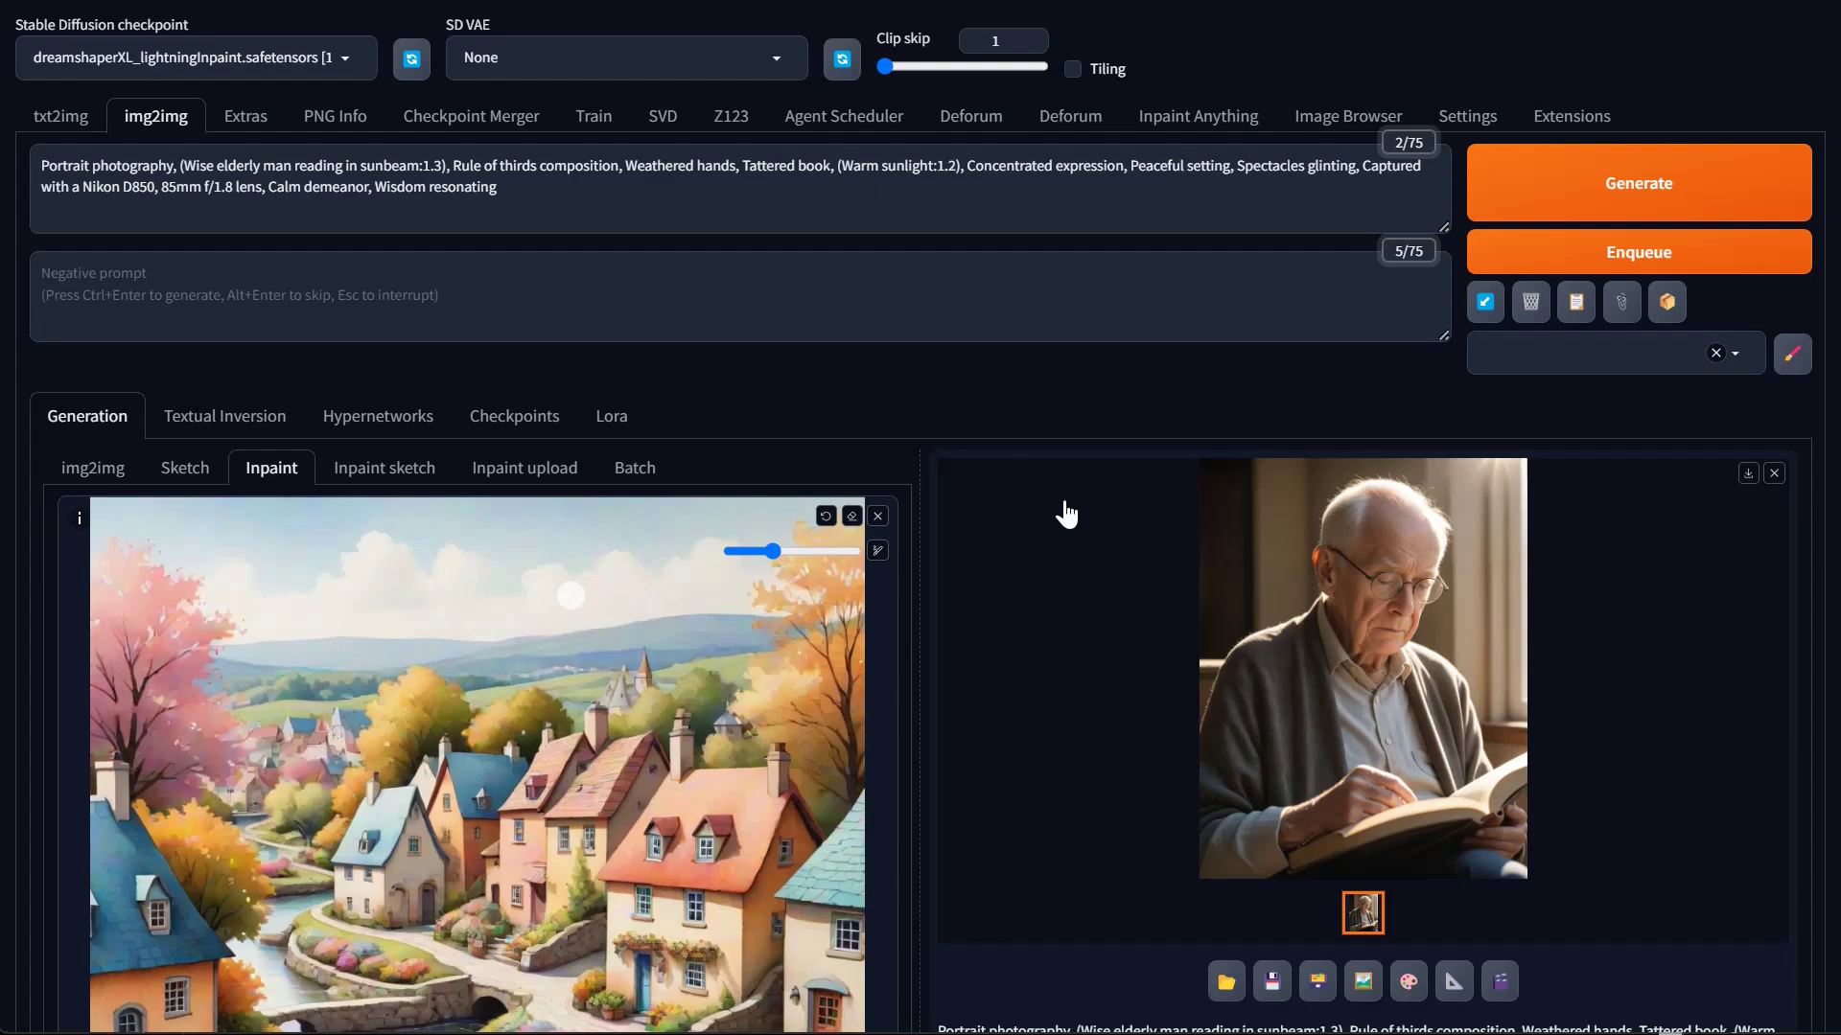
Return to txt2img and highlight the whole elderly man portrait prompt
left_click(77, 125)
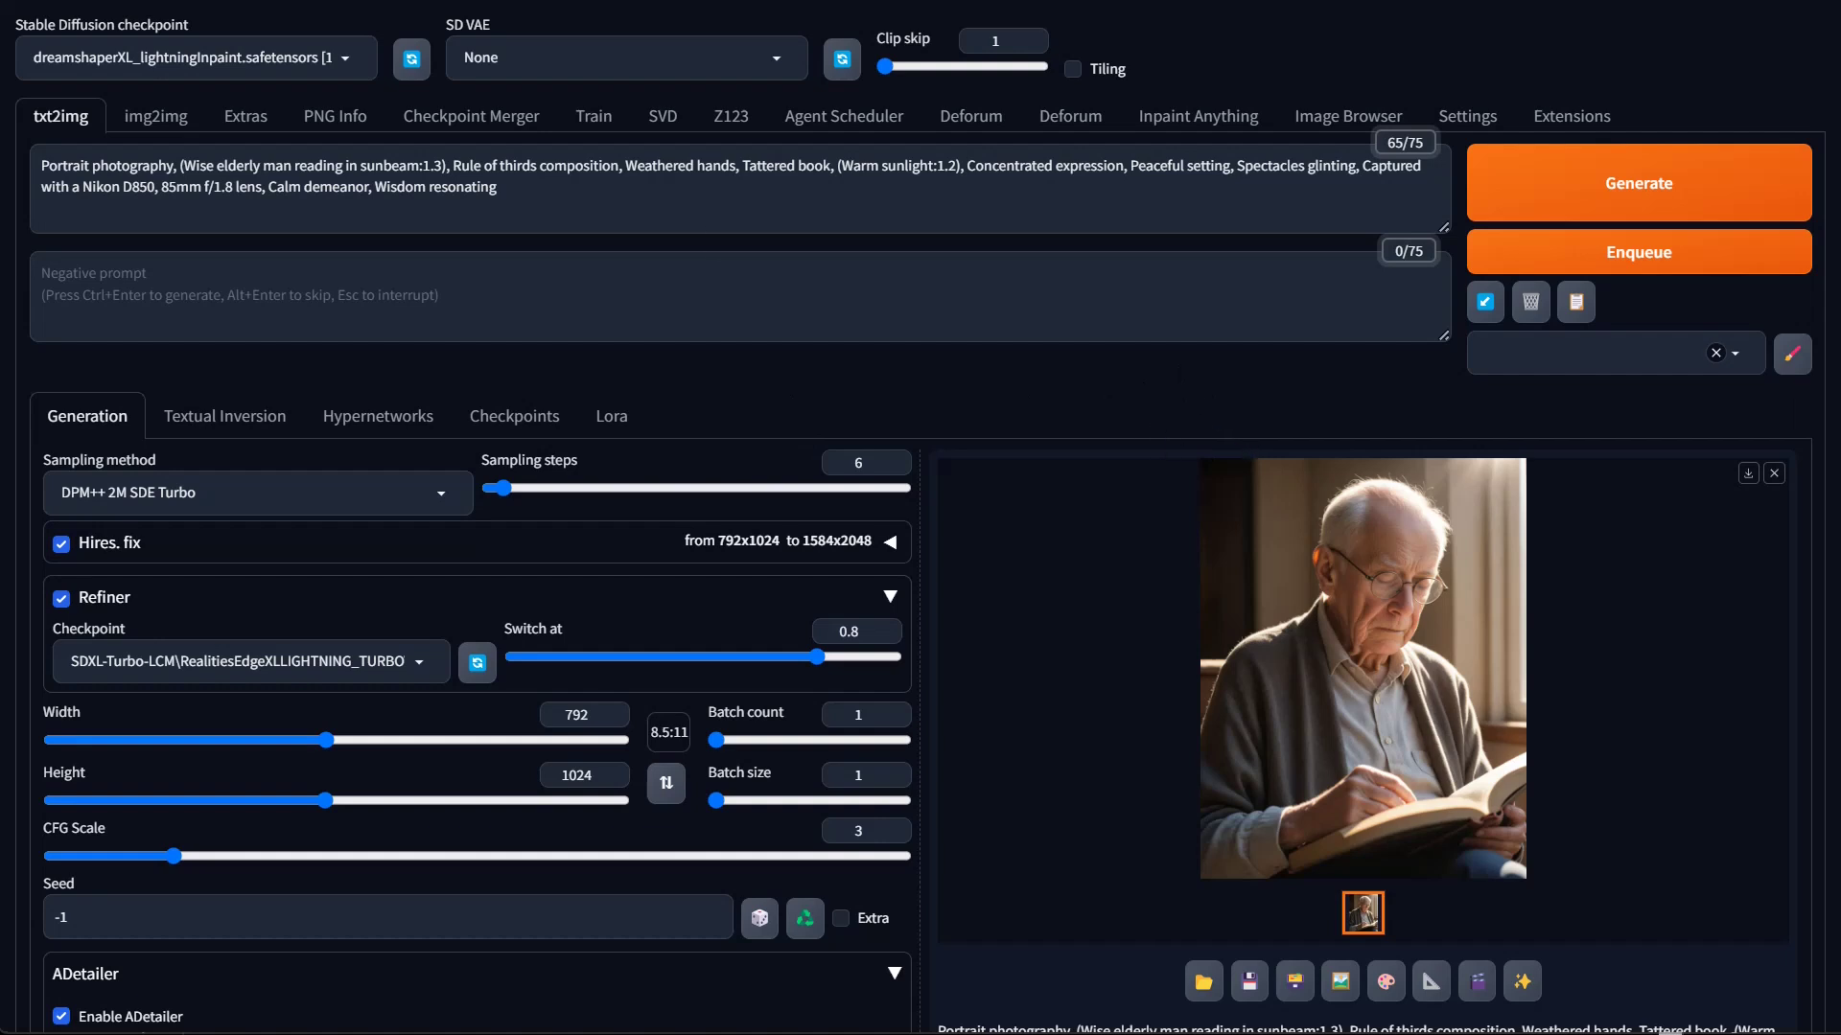
left_click_drag(497, 187, 8, 159)
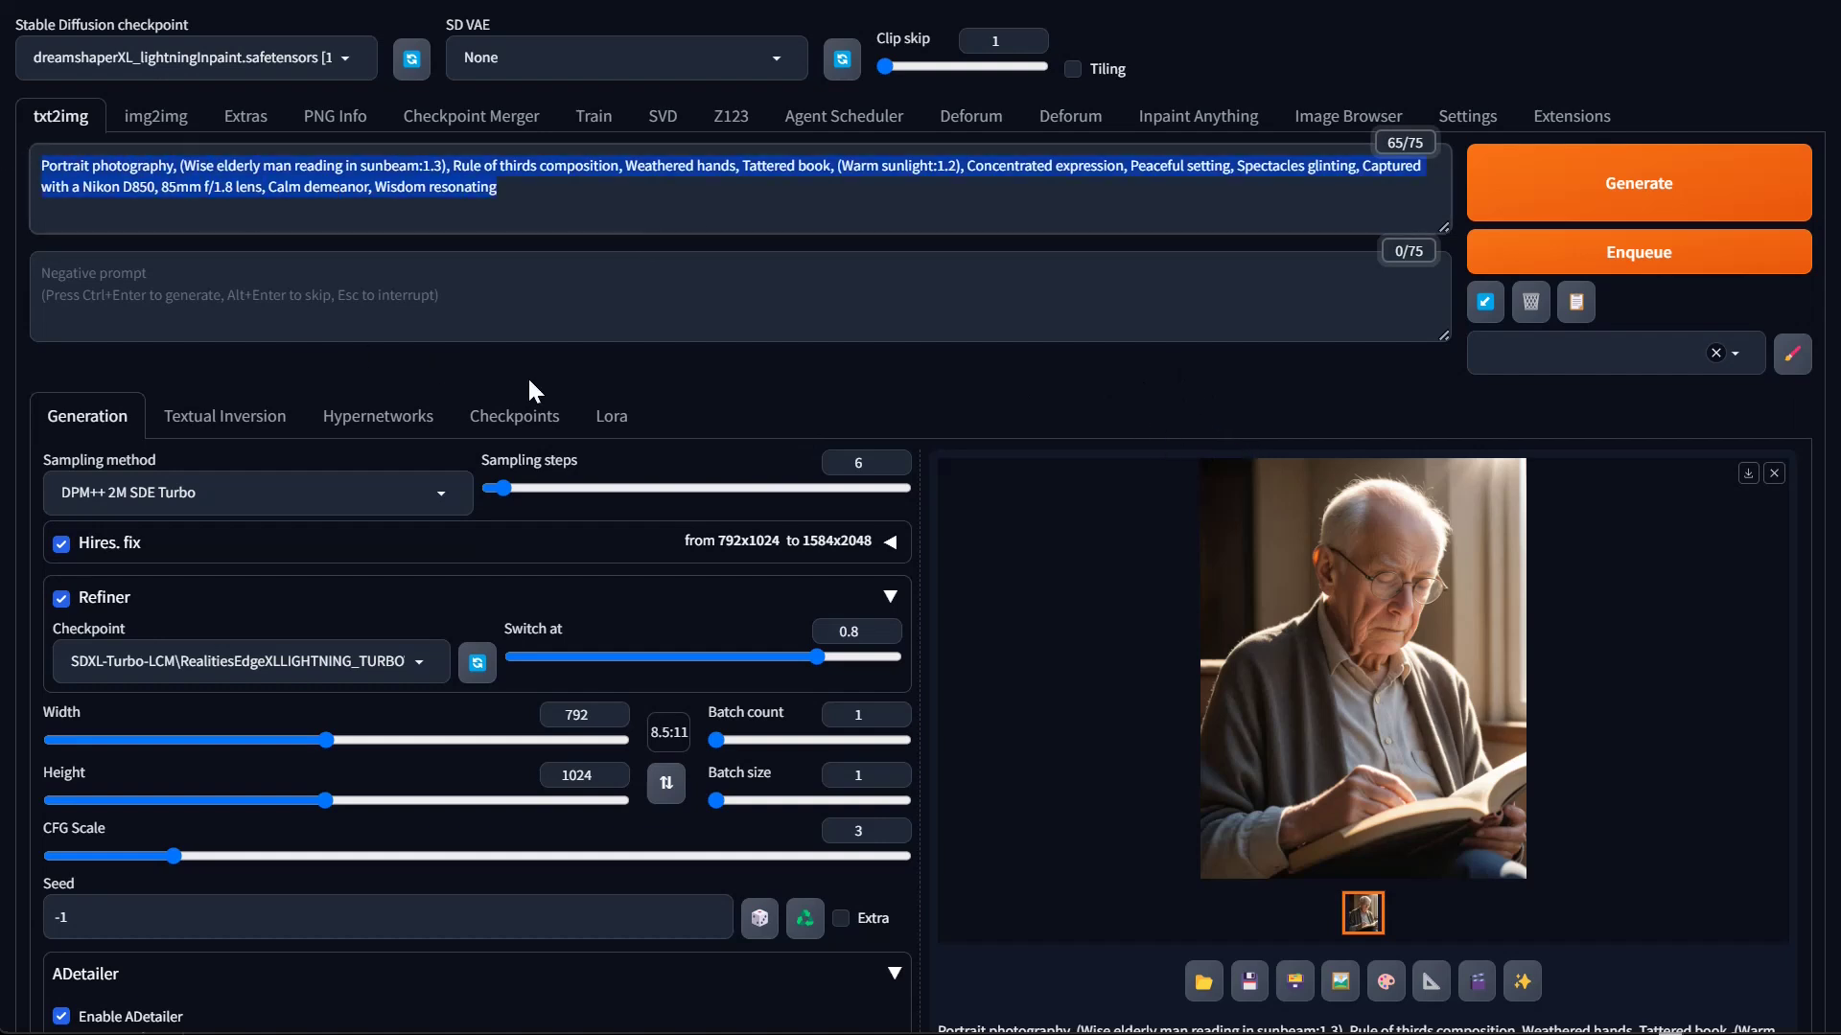
type("Portrait photography, (Wise elderly man reading in sunbeam:1.3), Rule of thirds composition, Weathered hands, Tattered book, (Warm sunlight:1.2), Concentrated expression, Peaceful setting, Spectacles glinting, Captured with a Nikon D850, 85mm f/1.8 lens, Calm demeanor, Wisdom resonating")
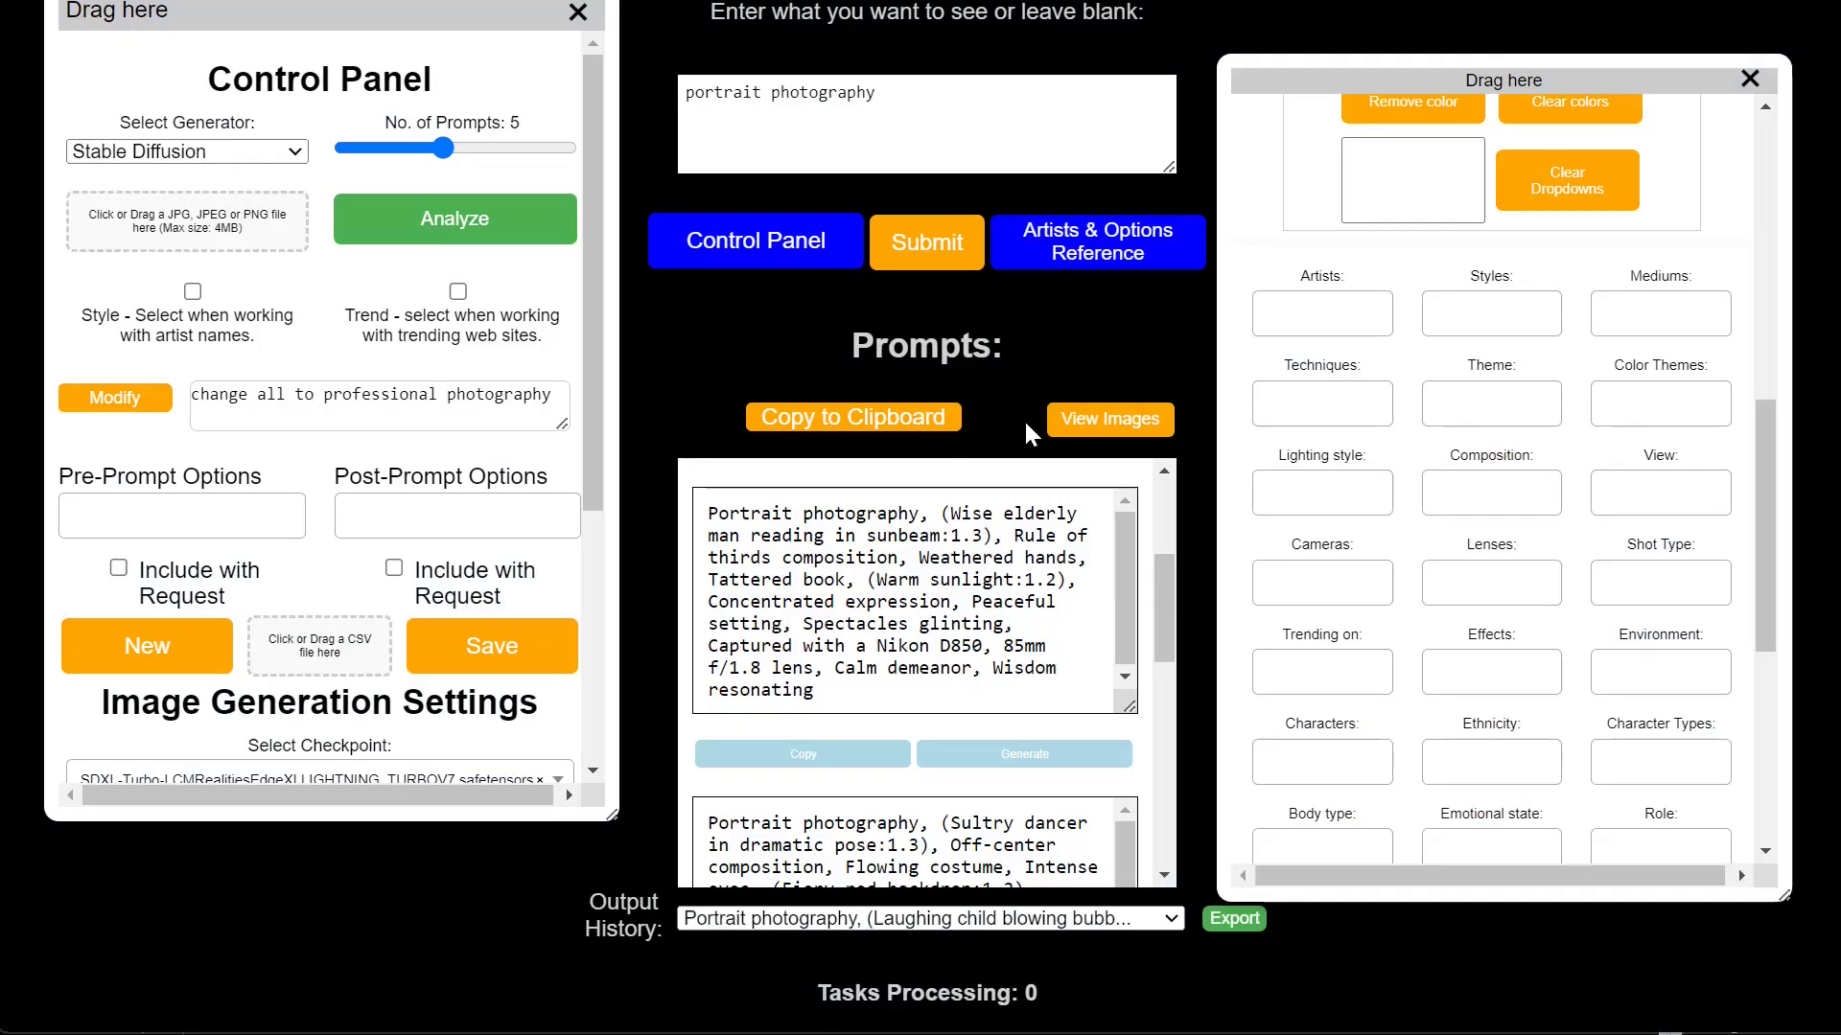
Switch to the XeroGen website and look over the XeroGen Lite page's text entry, generator choice and prompt output areas
scroll(1024, 418, "up", 8)
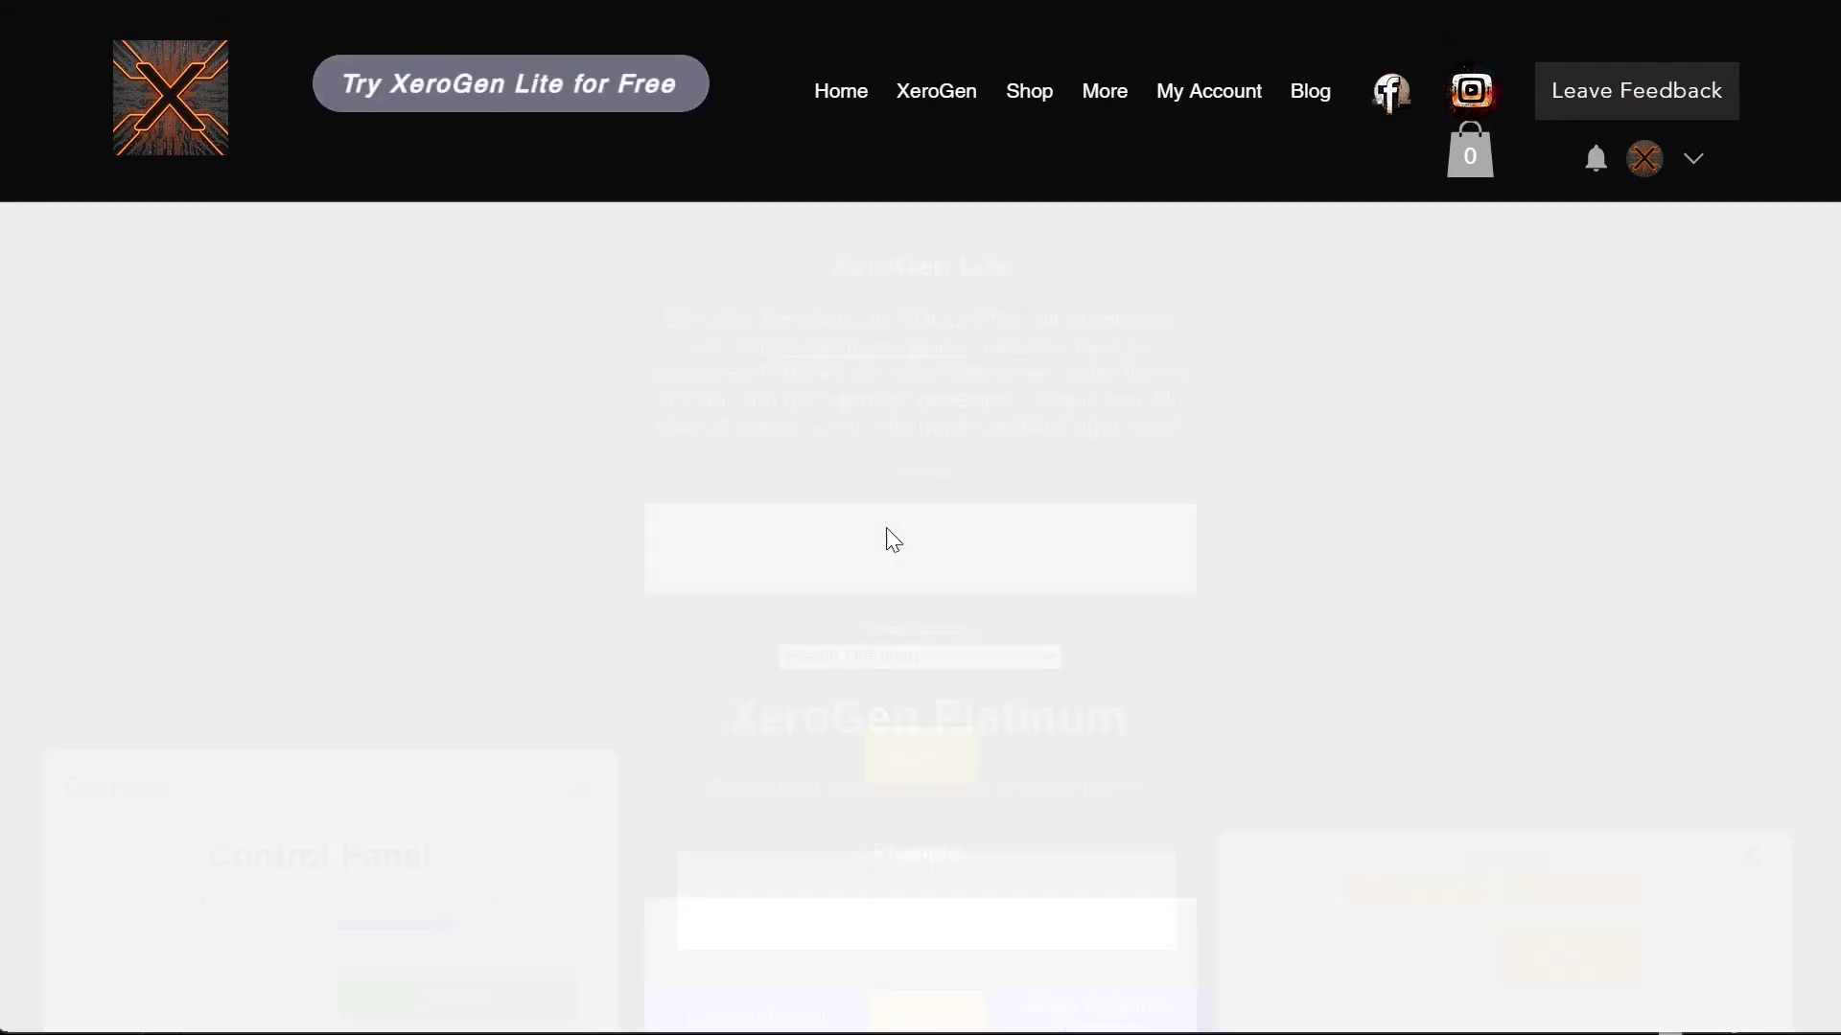
scroll(1268, 652, "down", 3)
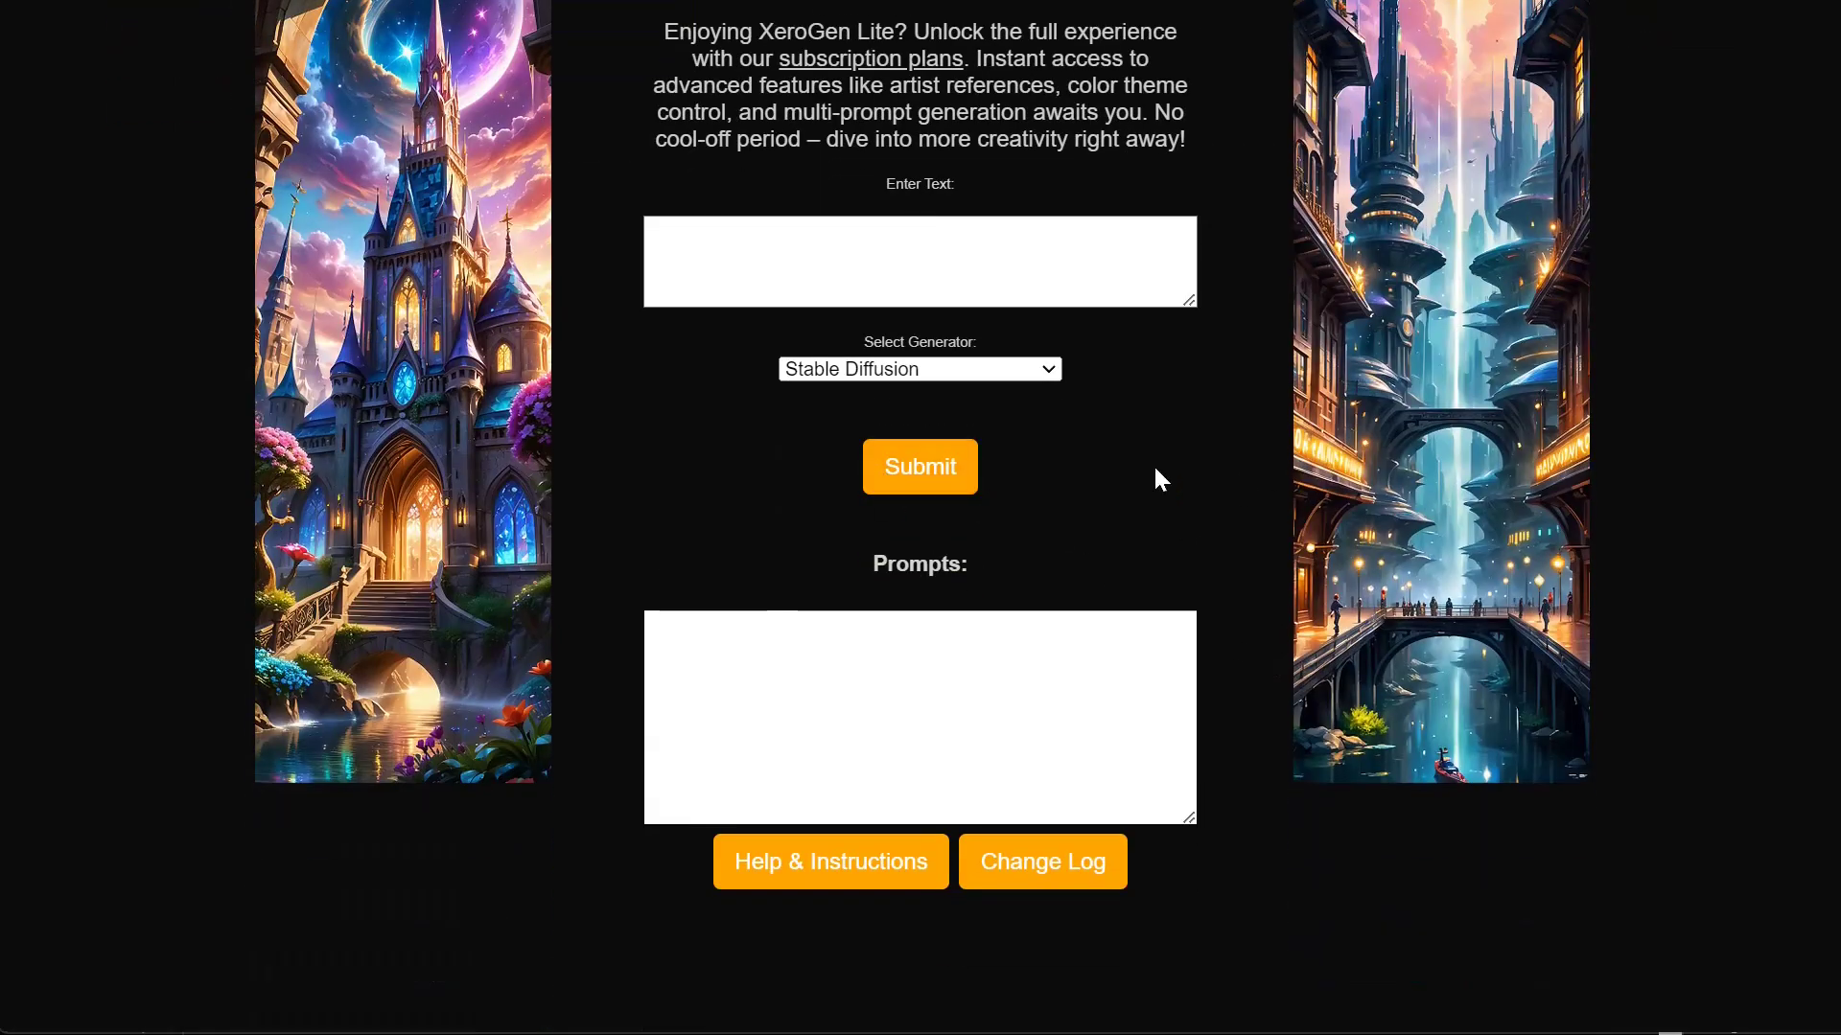
scroll(1069, 470, "up", 3)
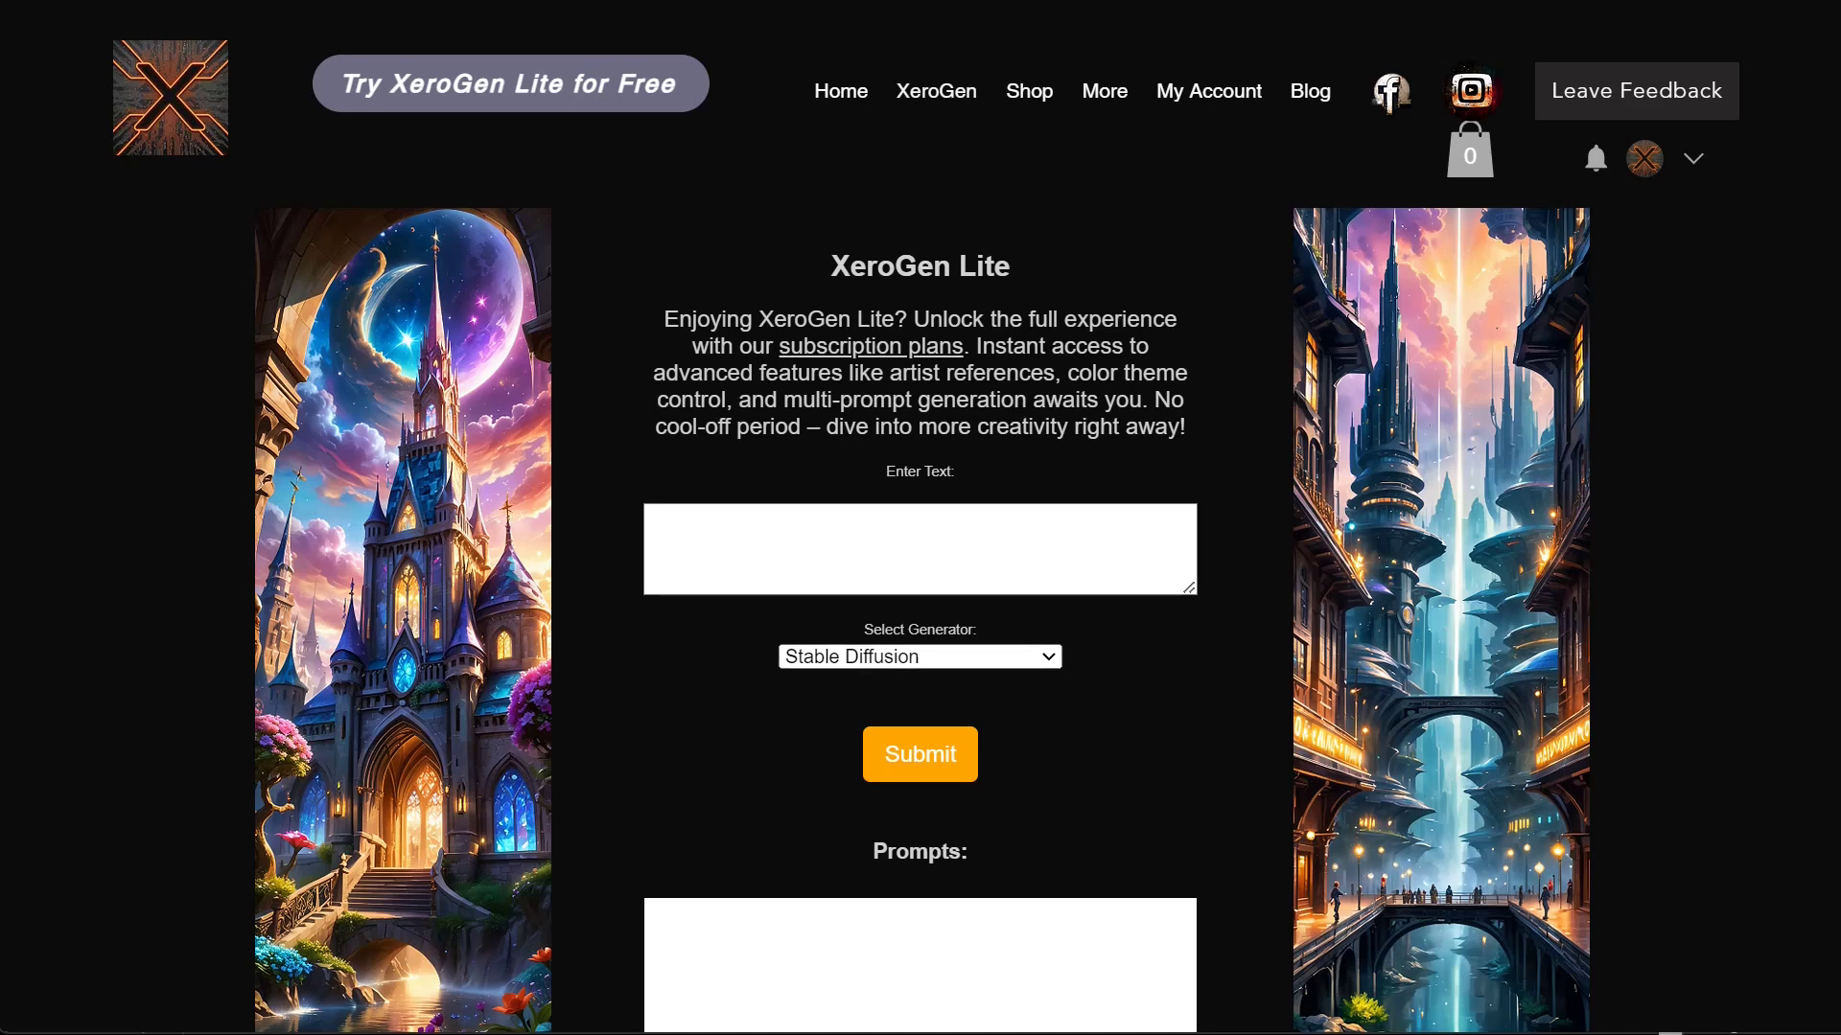
Generate a Stable Diffusion prompt in XeroGen Lite from the text "photography of a cute dog"
left_click(648, 518)
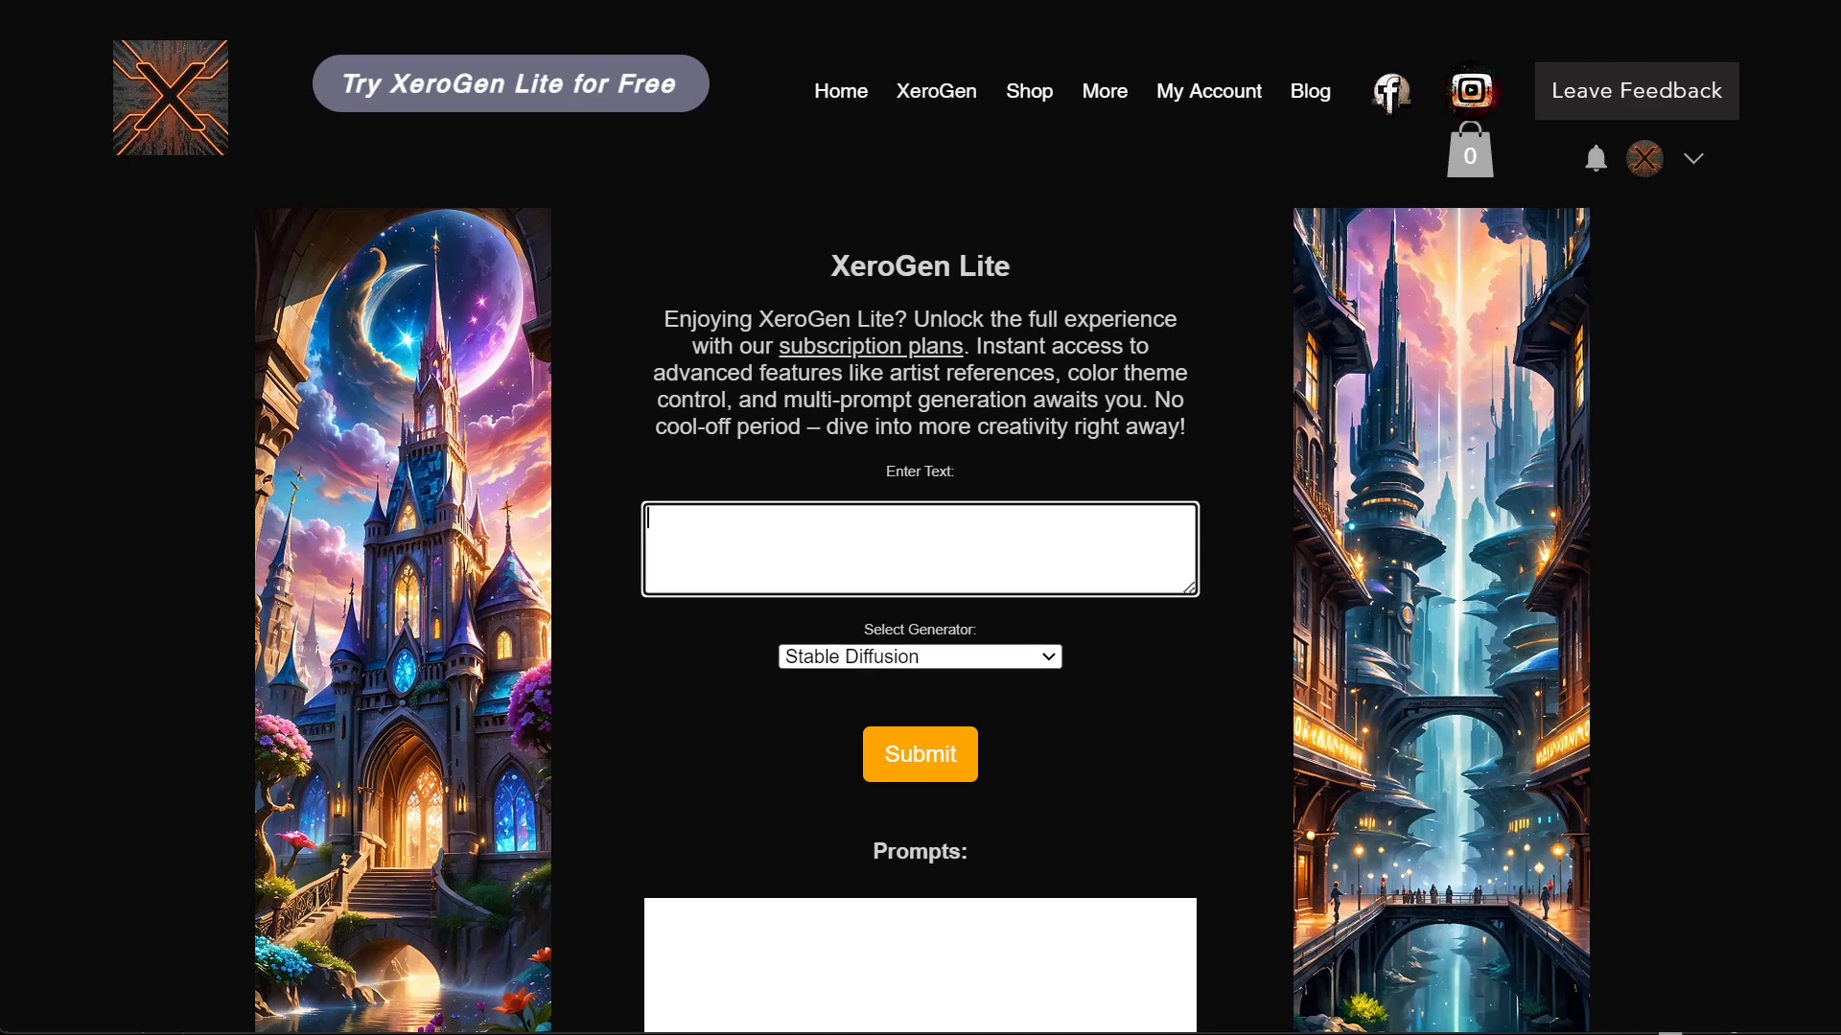
type("photography of a cute dog")
left_click(855, 656)
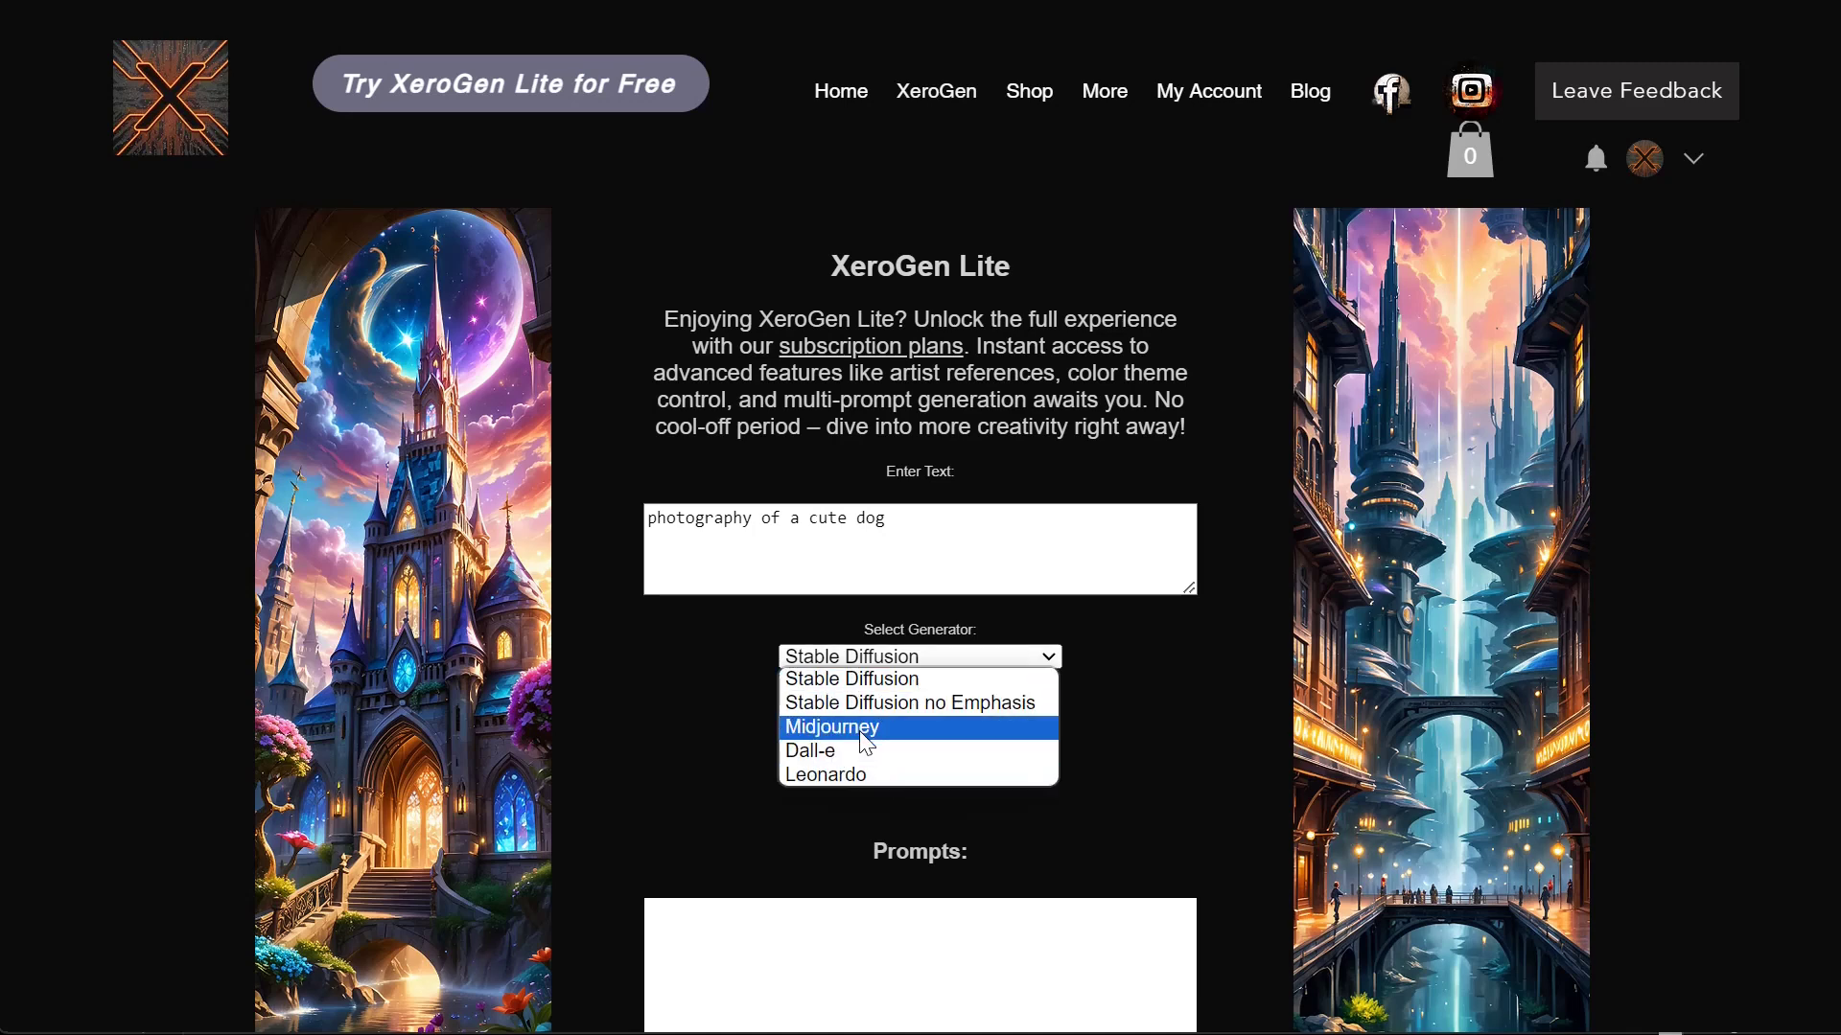
left_click(852, 679)
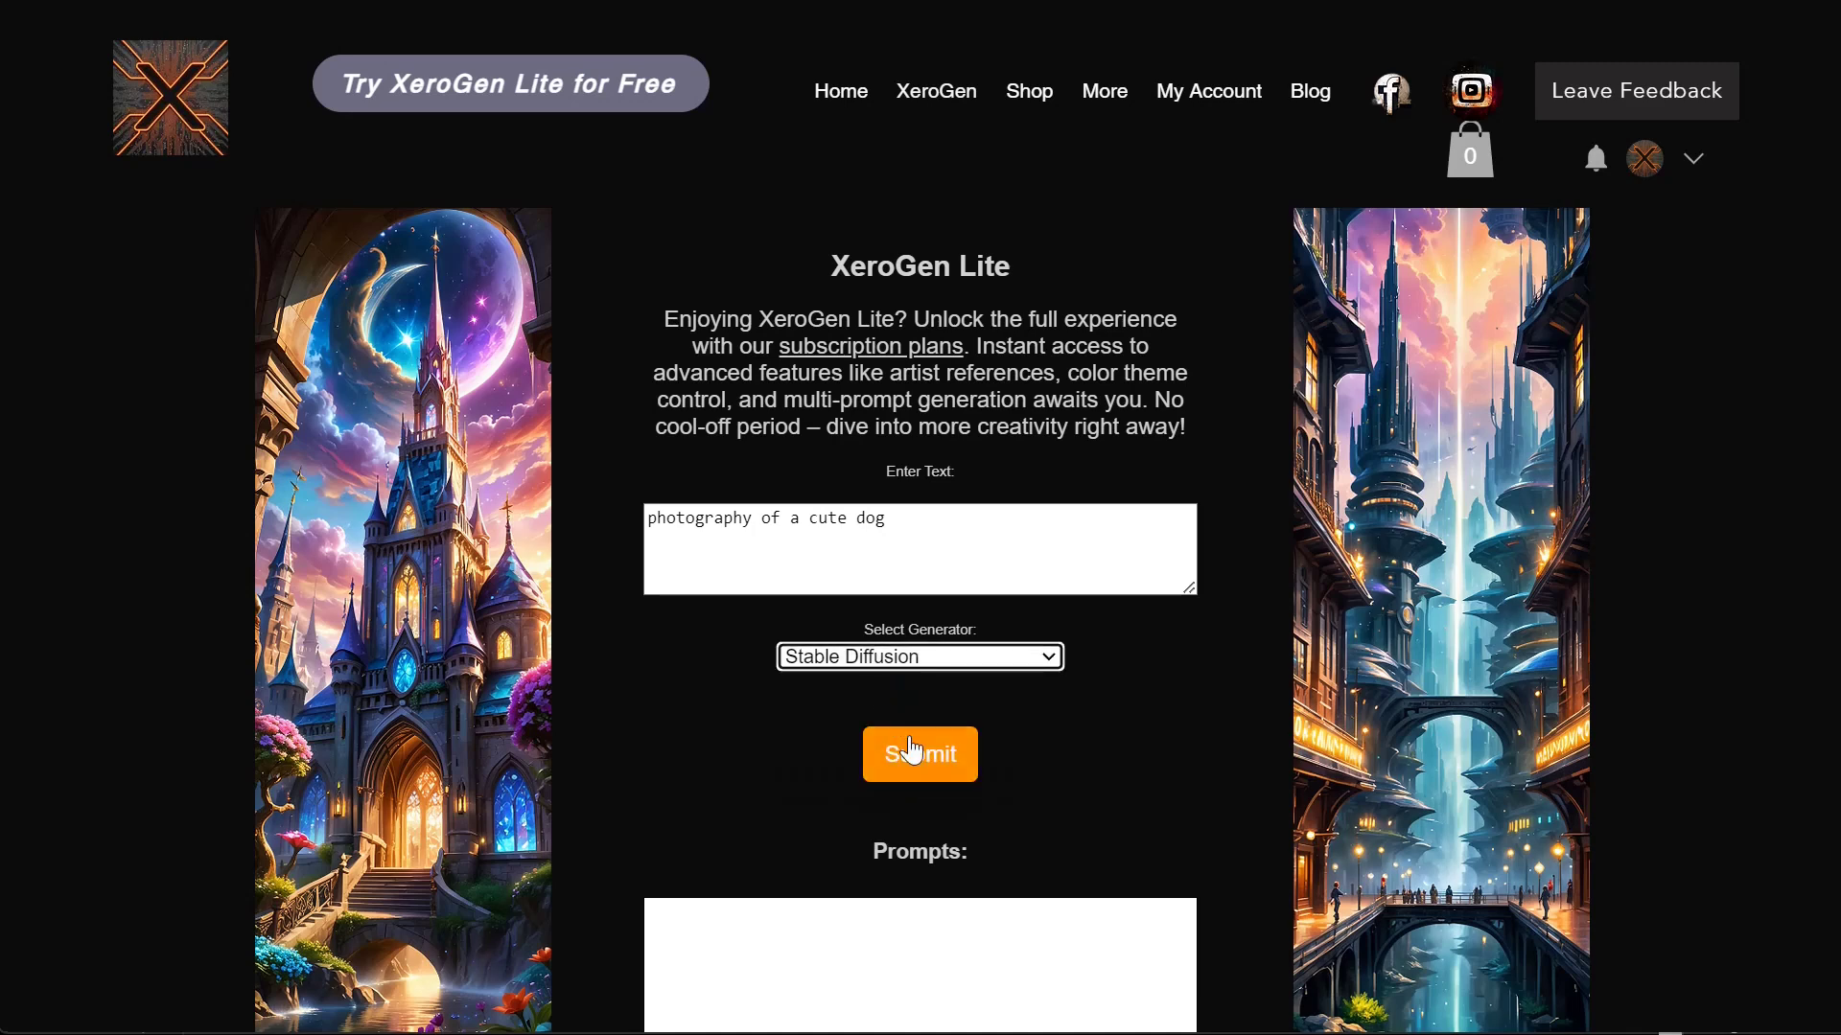
left_click(920, 752)
Copy the whole generated puppy prompt and switch to Stable Diffusion WebUI Forge to replace the elderly man prompt in txt2img with it
scroll(1258, 772, "down", 5)
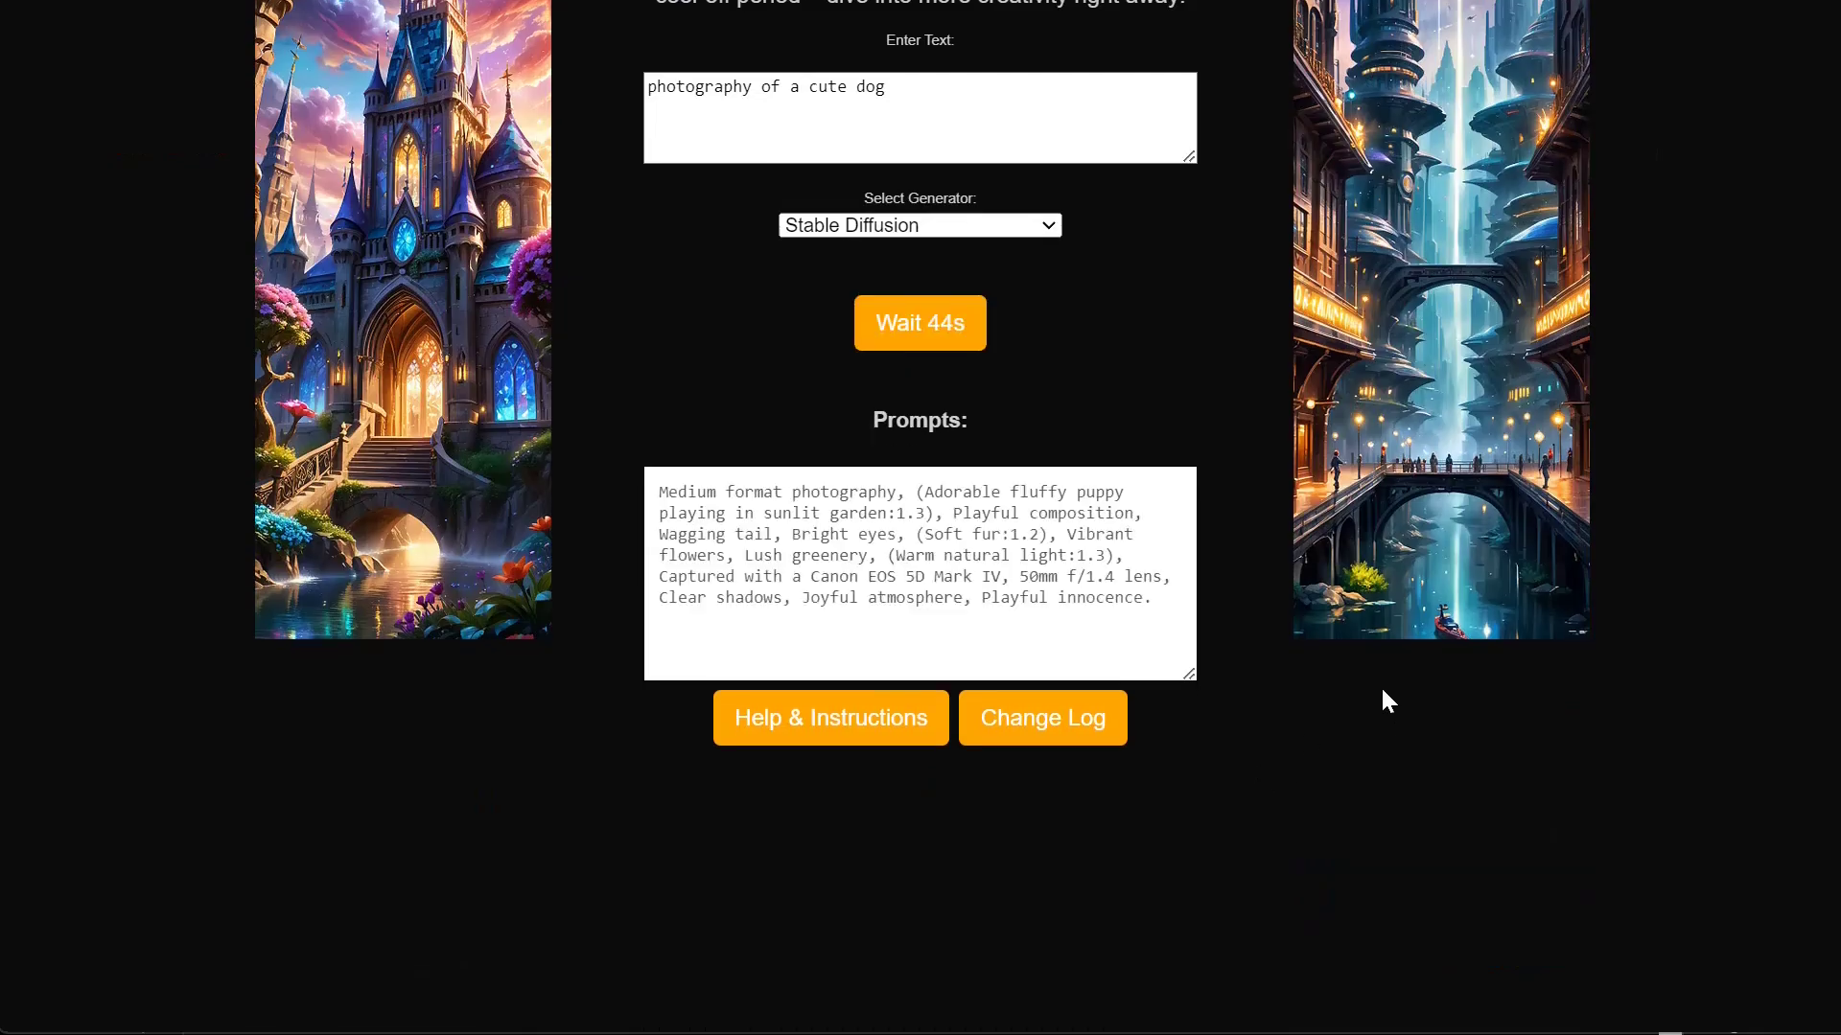
left_click_drag(1164, 606, 533, 460)
key("ctrl+c")
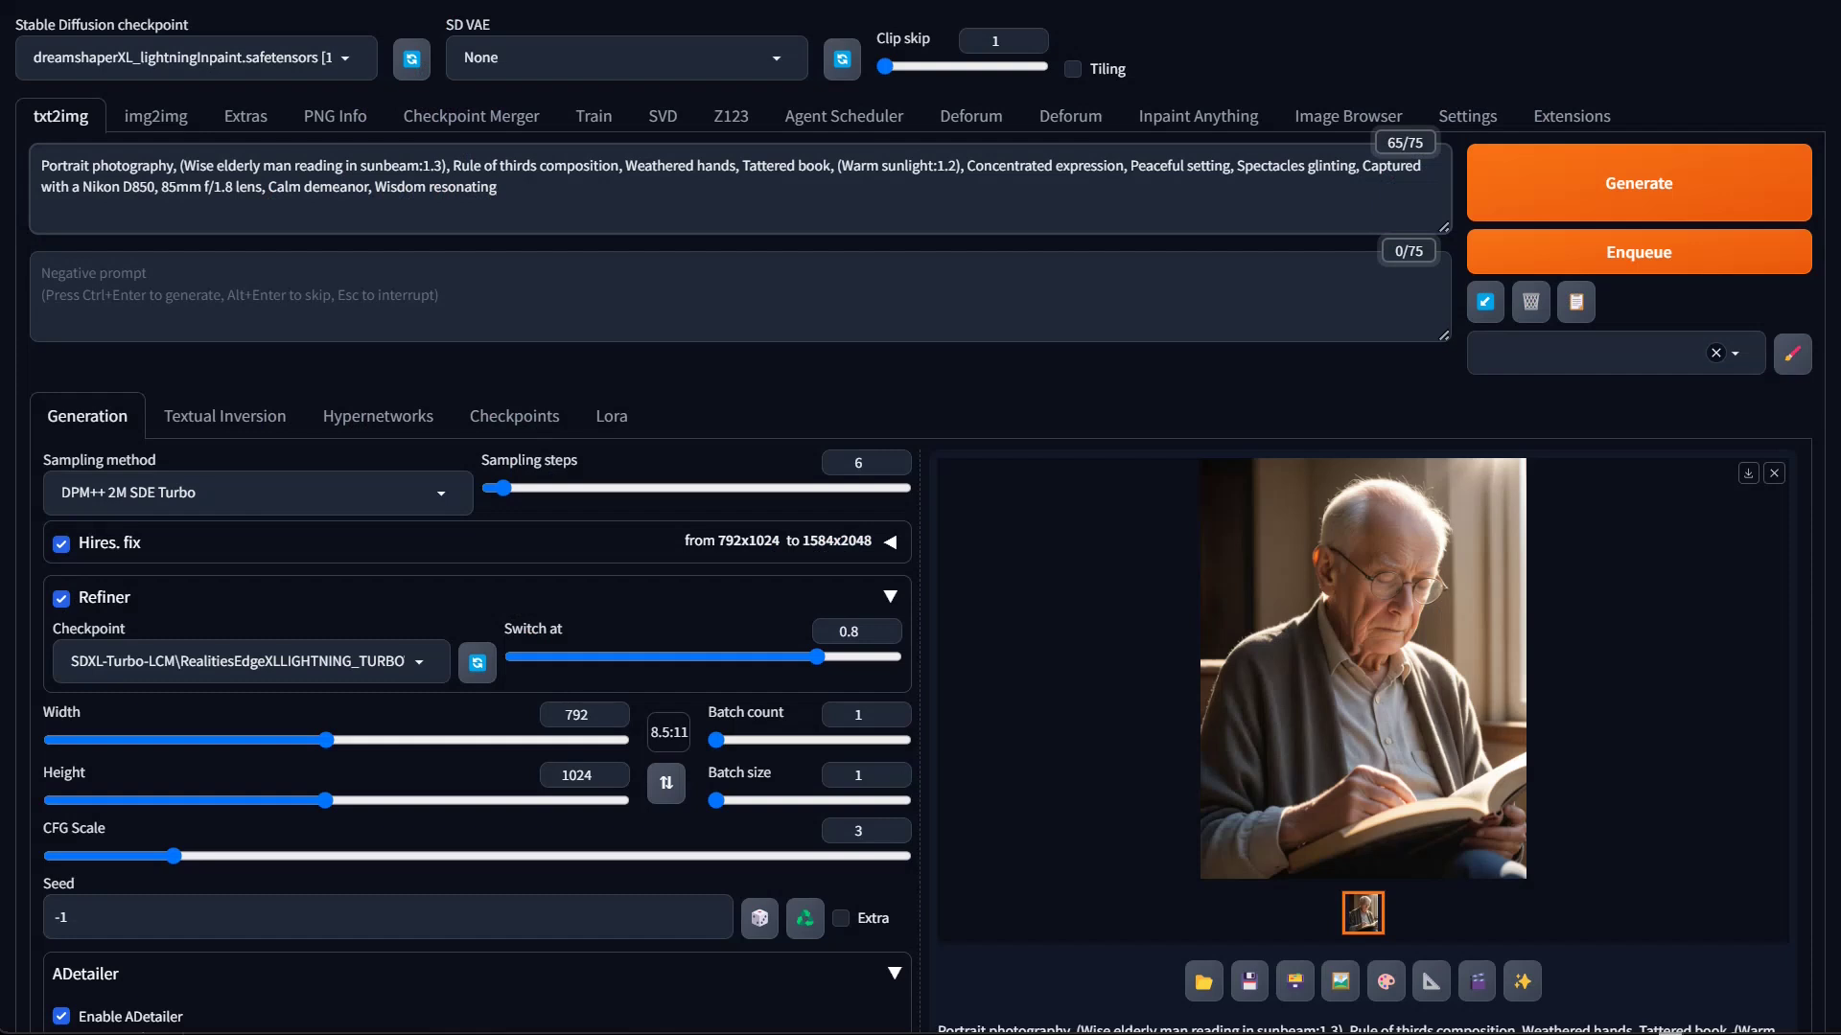
key("ctrl+a")
key("ctrl+v")
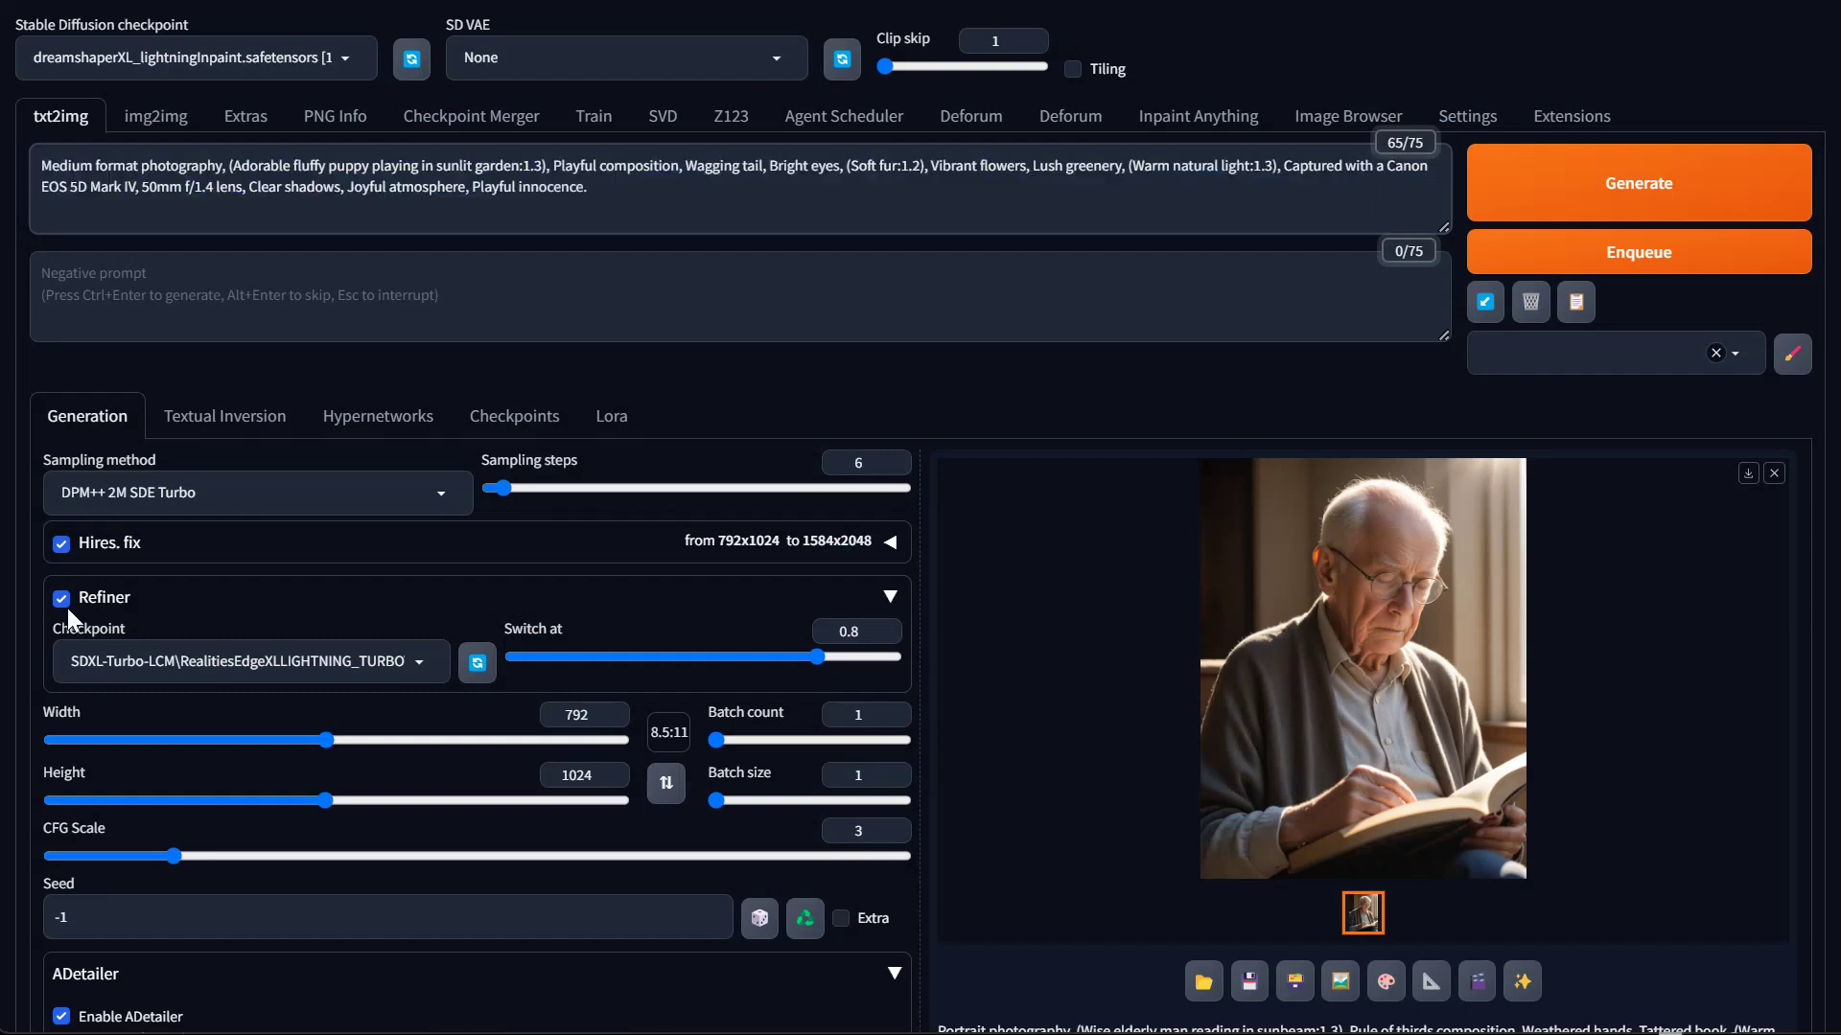
Disable Hires. fix and generate an image from the puppy prompt
left_click(62, 545)
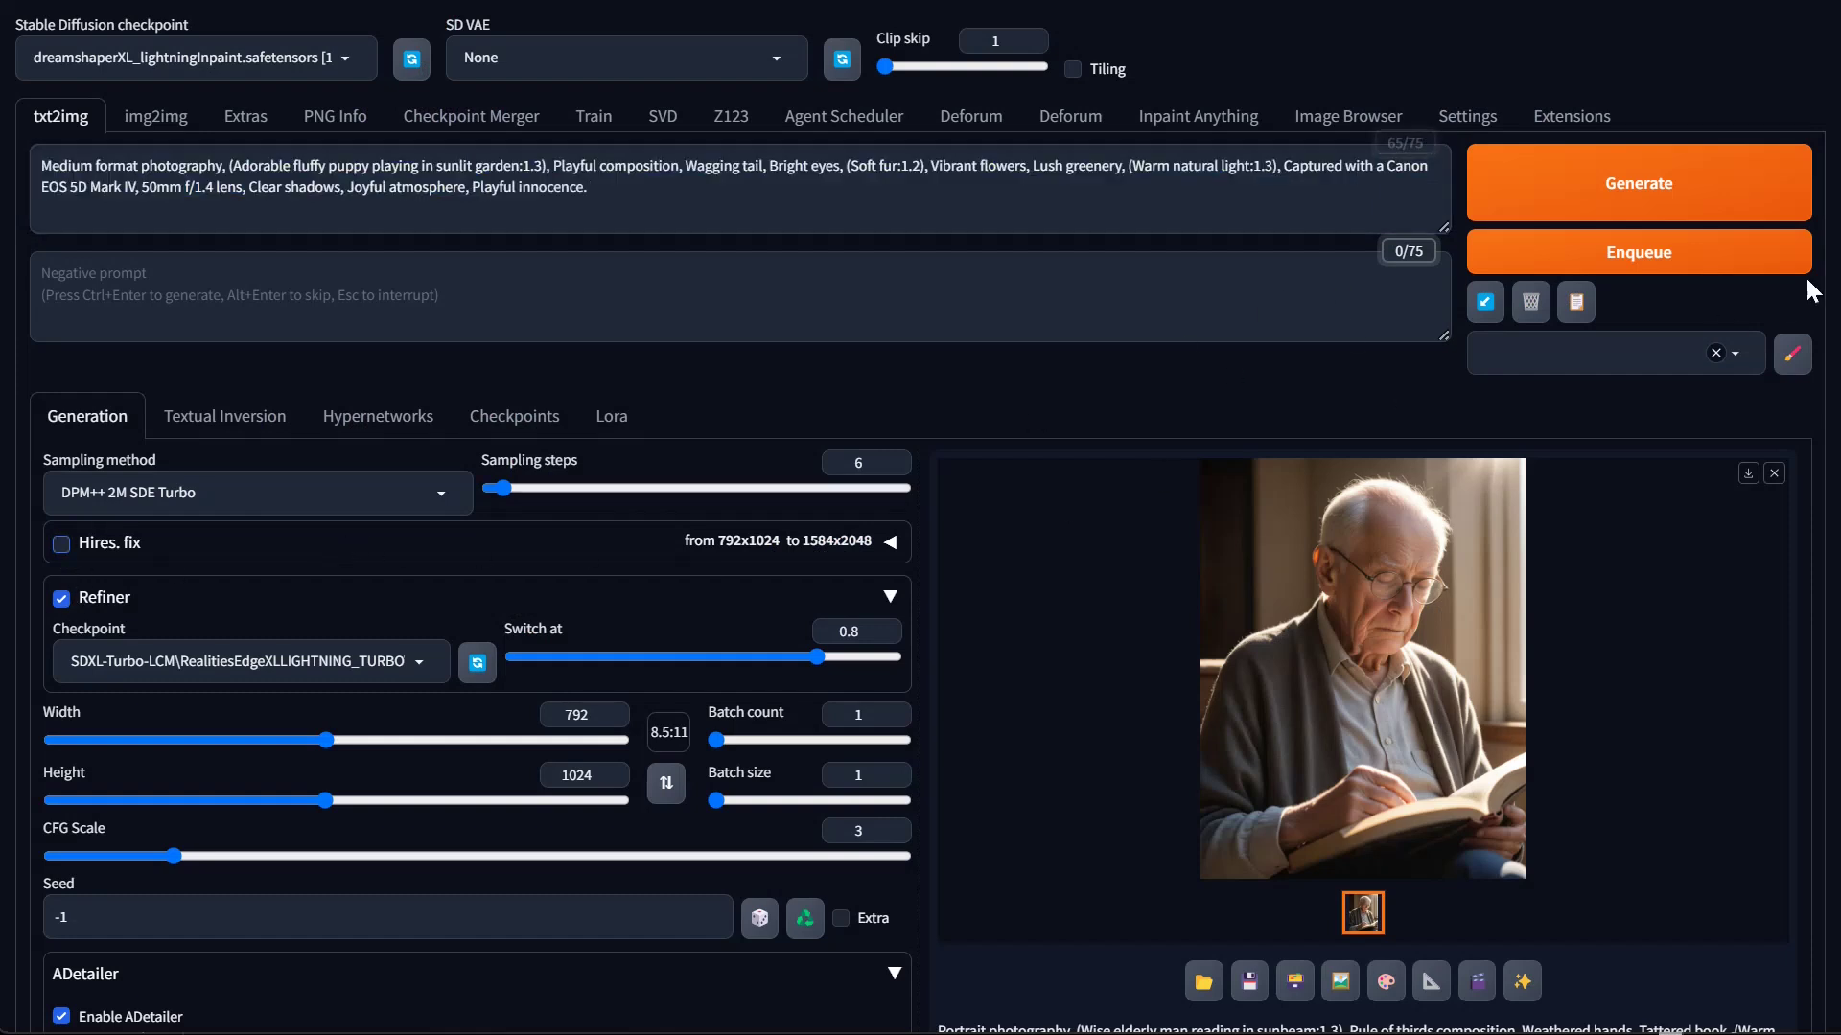
key("ctrl+Return")
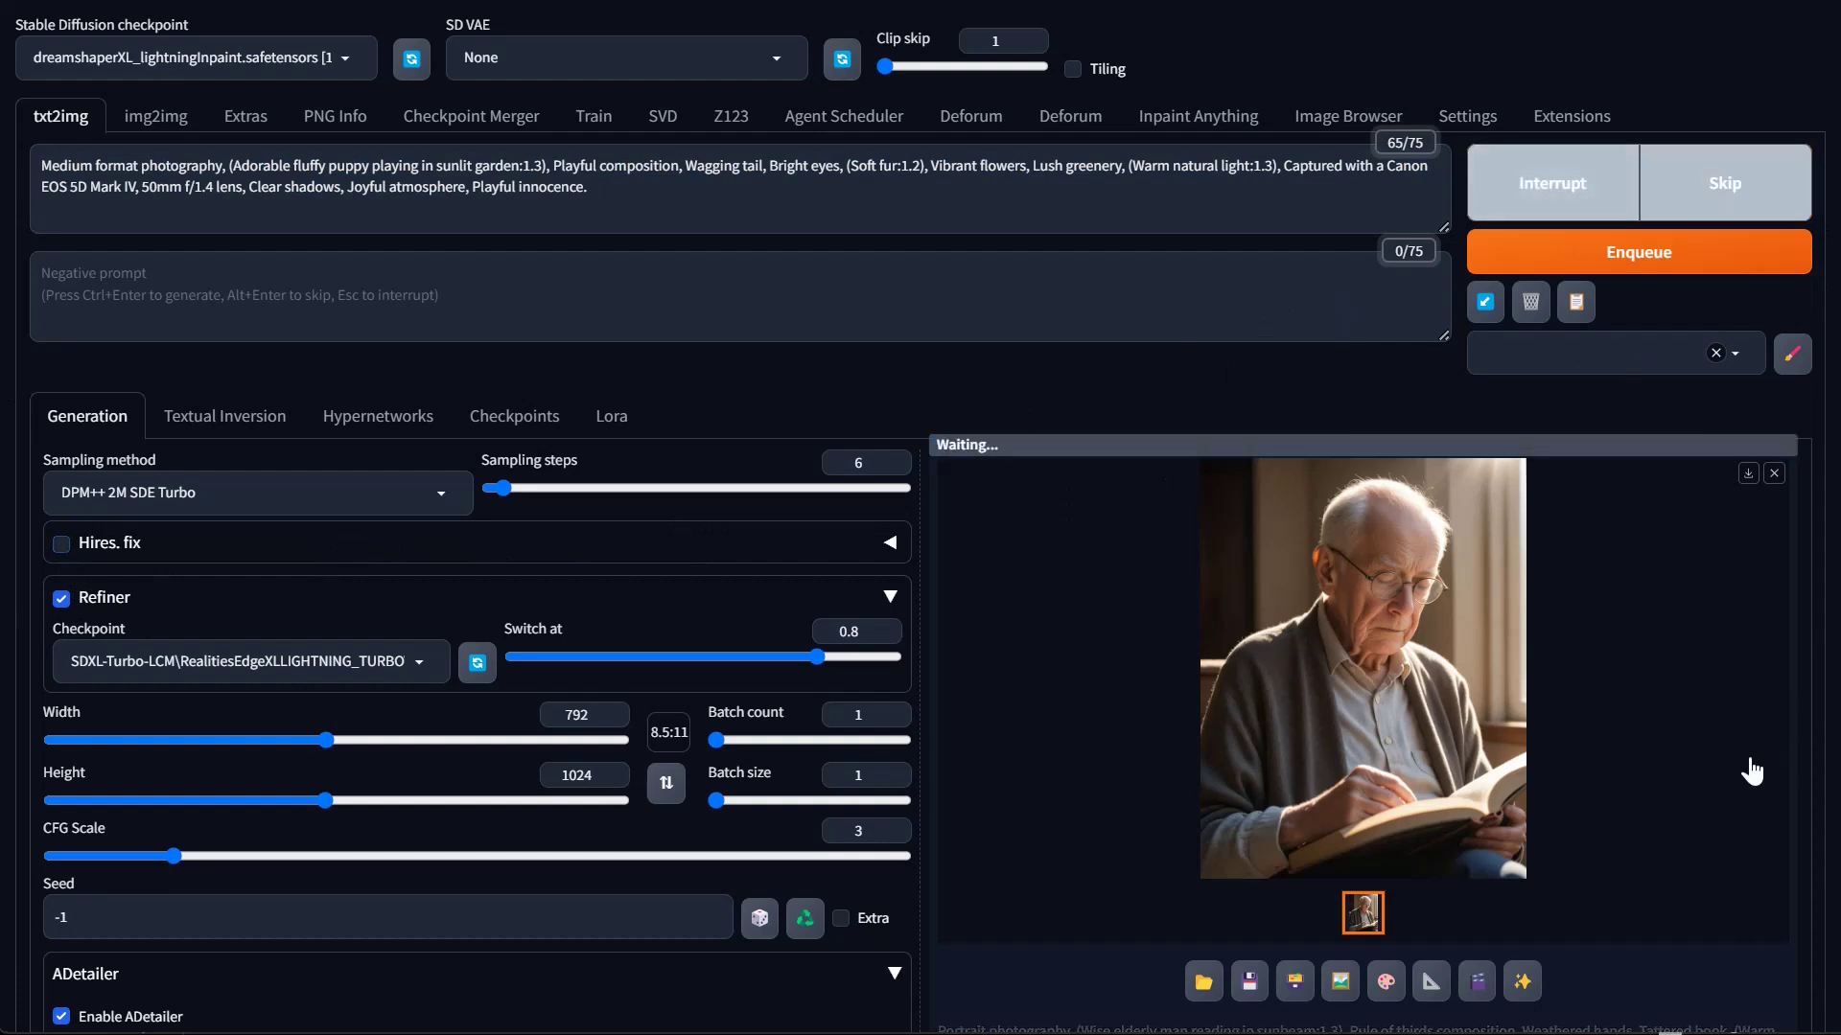
left_click(1573, 202)
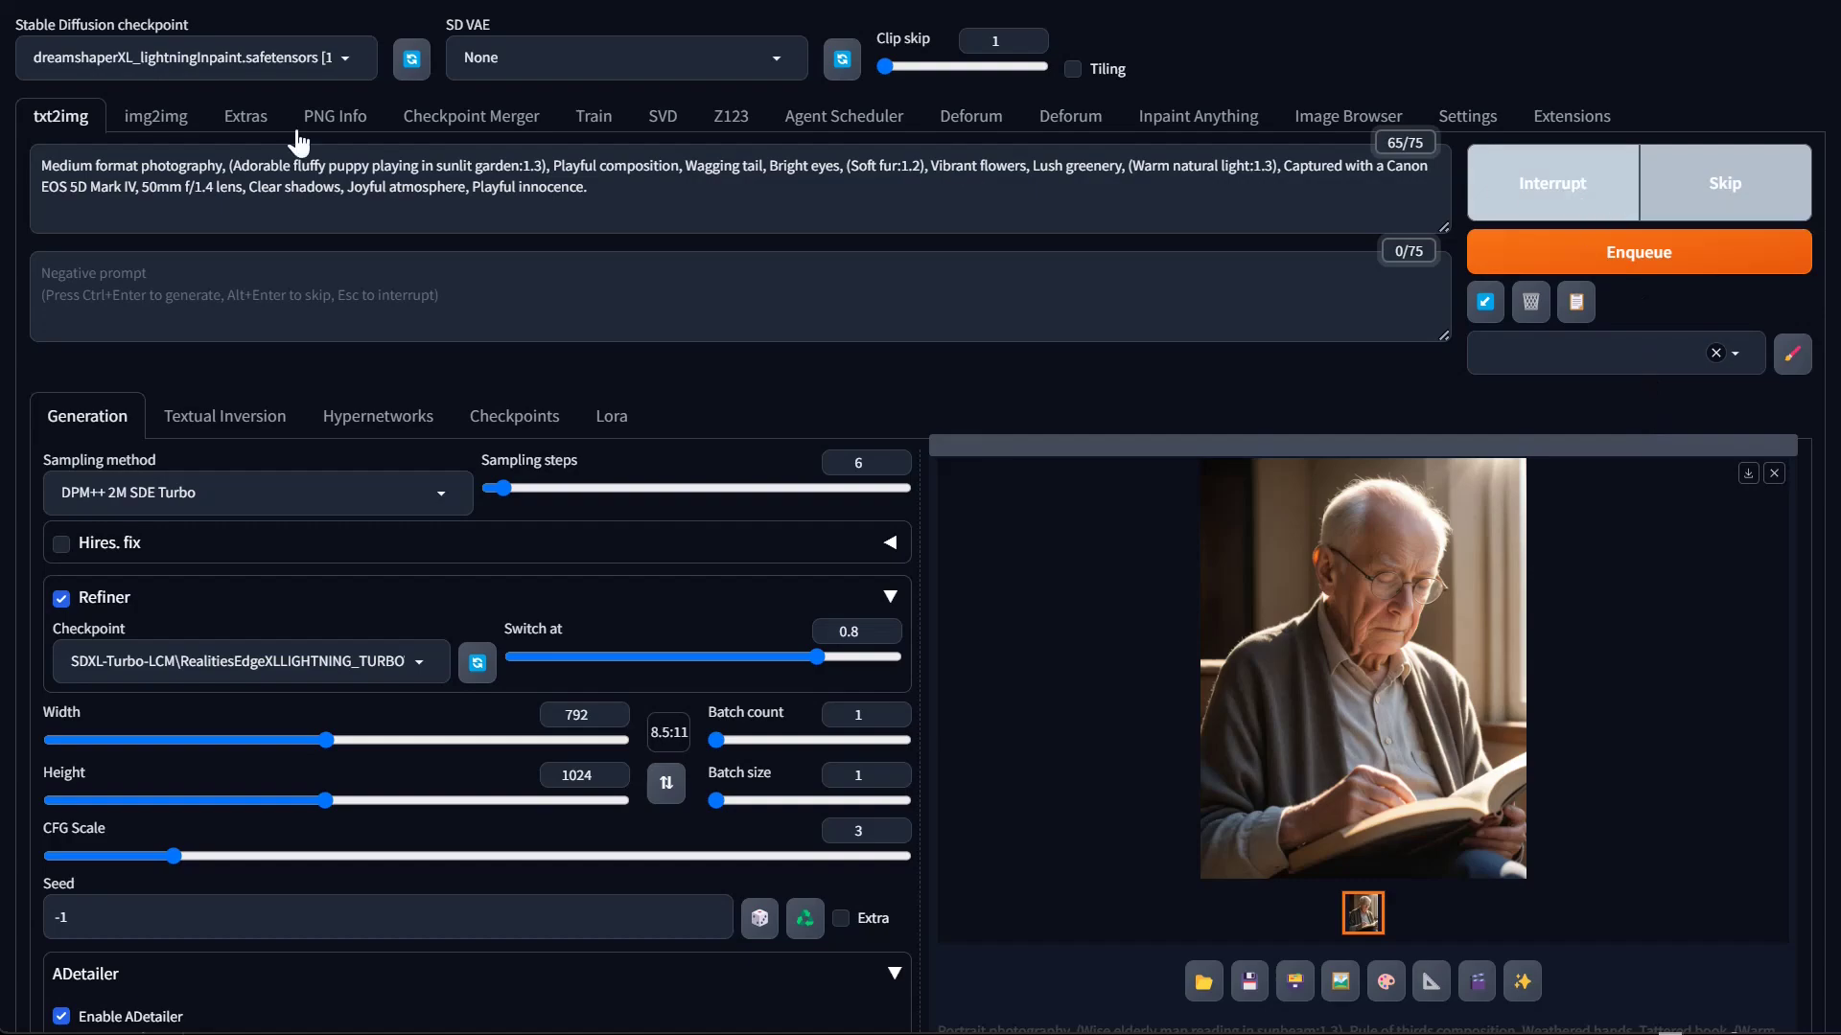
Regenerate the puppy image with the SDXL-Turbo-LCM\RealitiesEdgeXLLIGHTNING_TURBOV7.safetensors checkpoint and view it enlarged
left_click(97, 58)
scroll(431, 853, "down", 20)
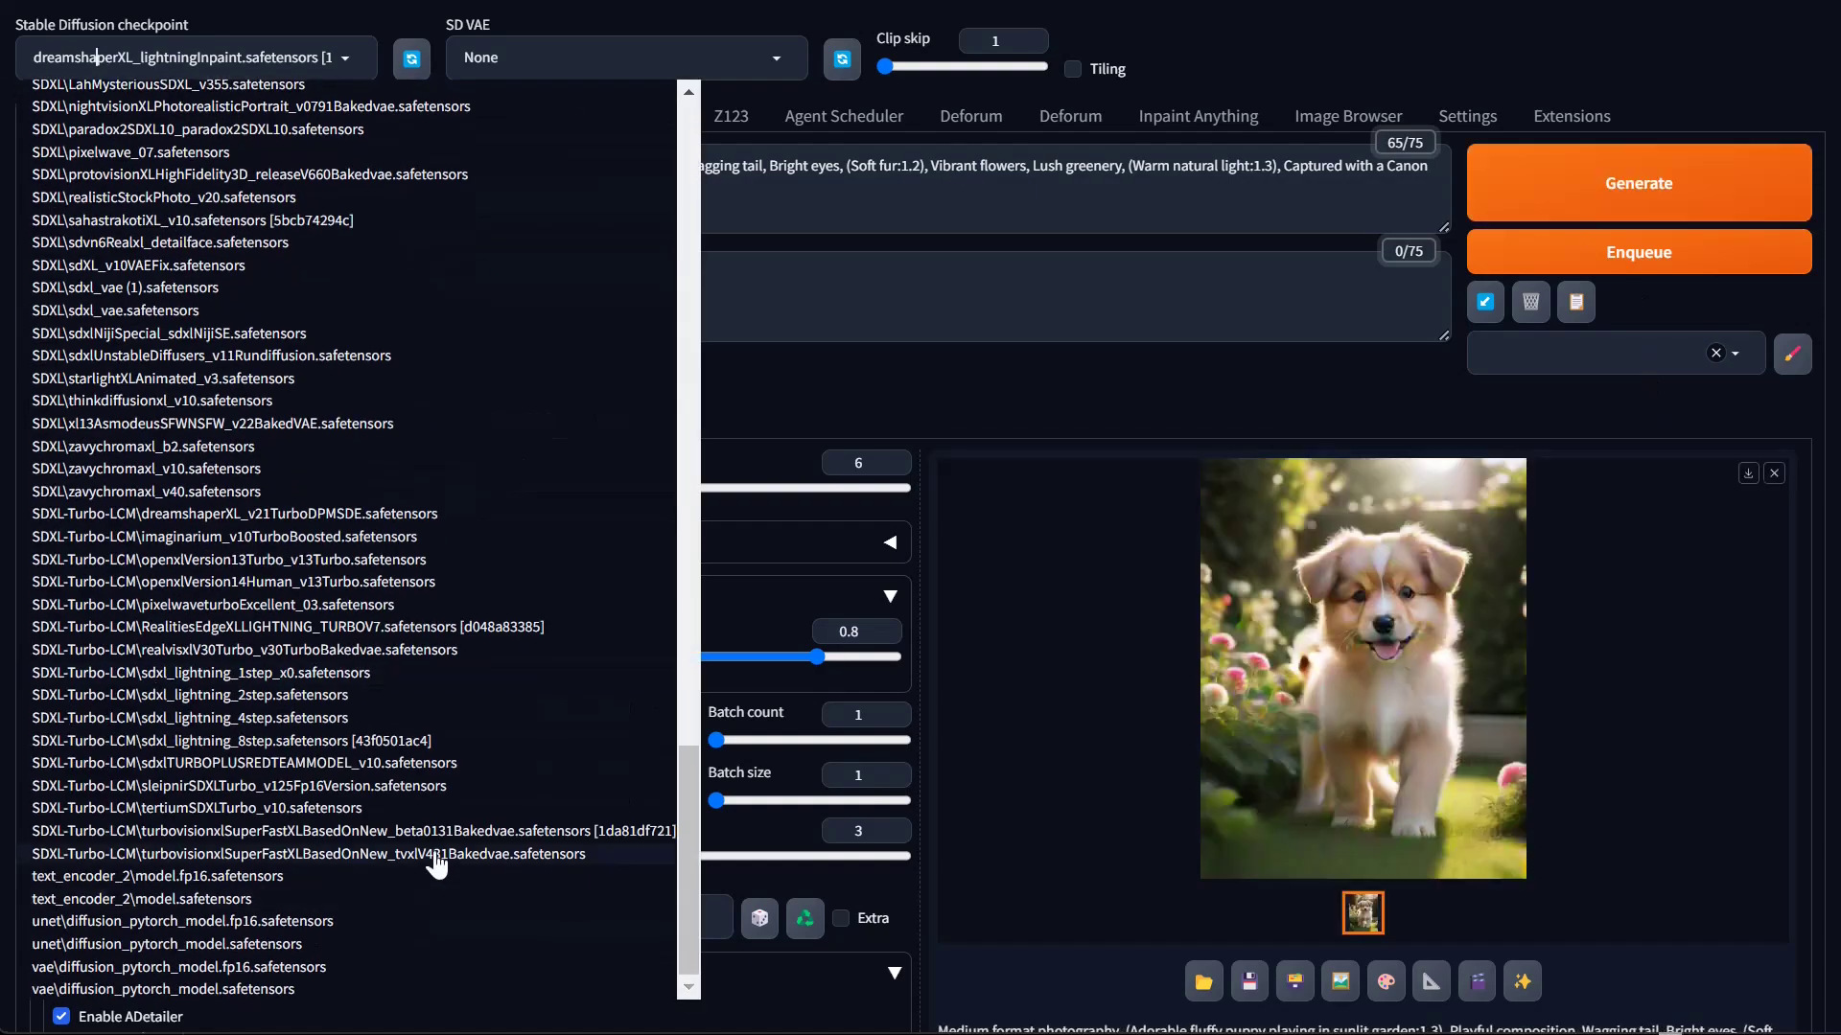
left_click(260, 629)
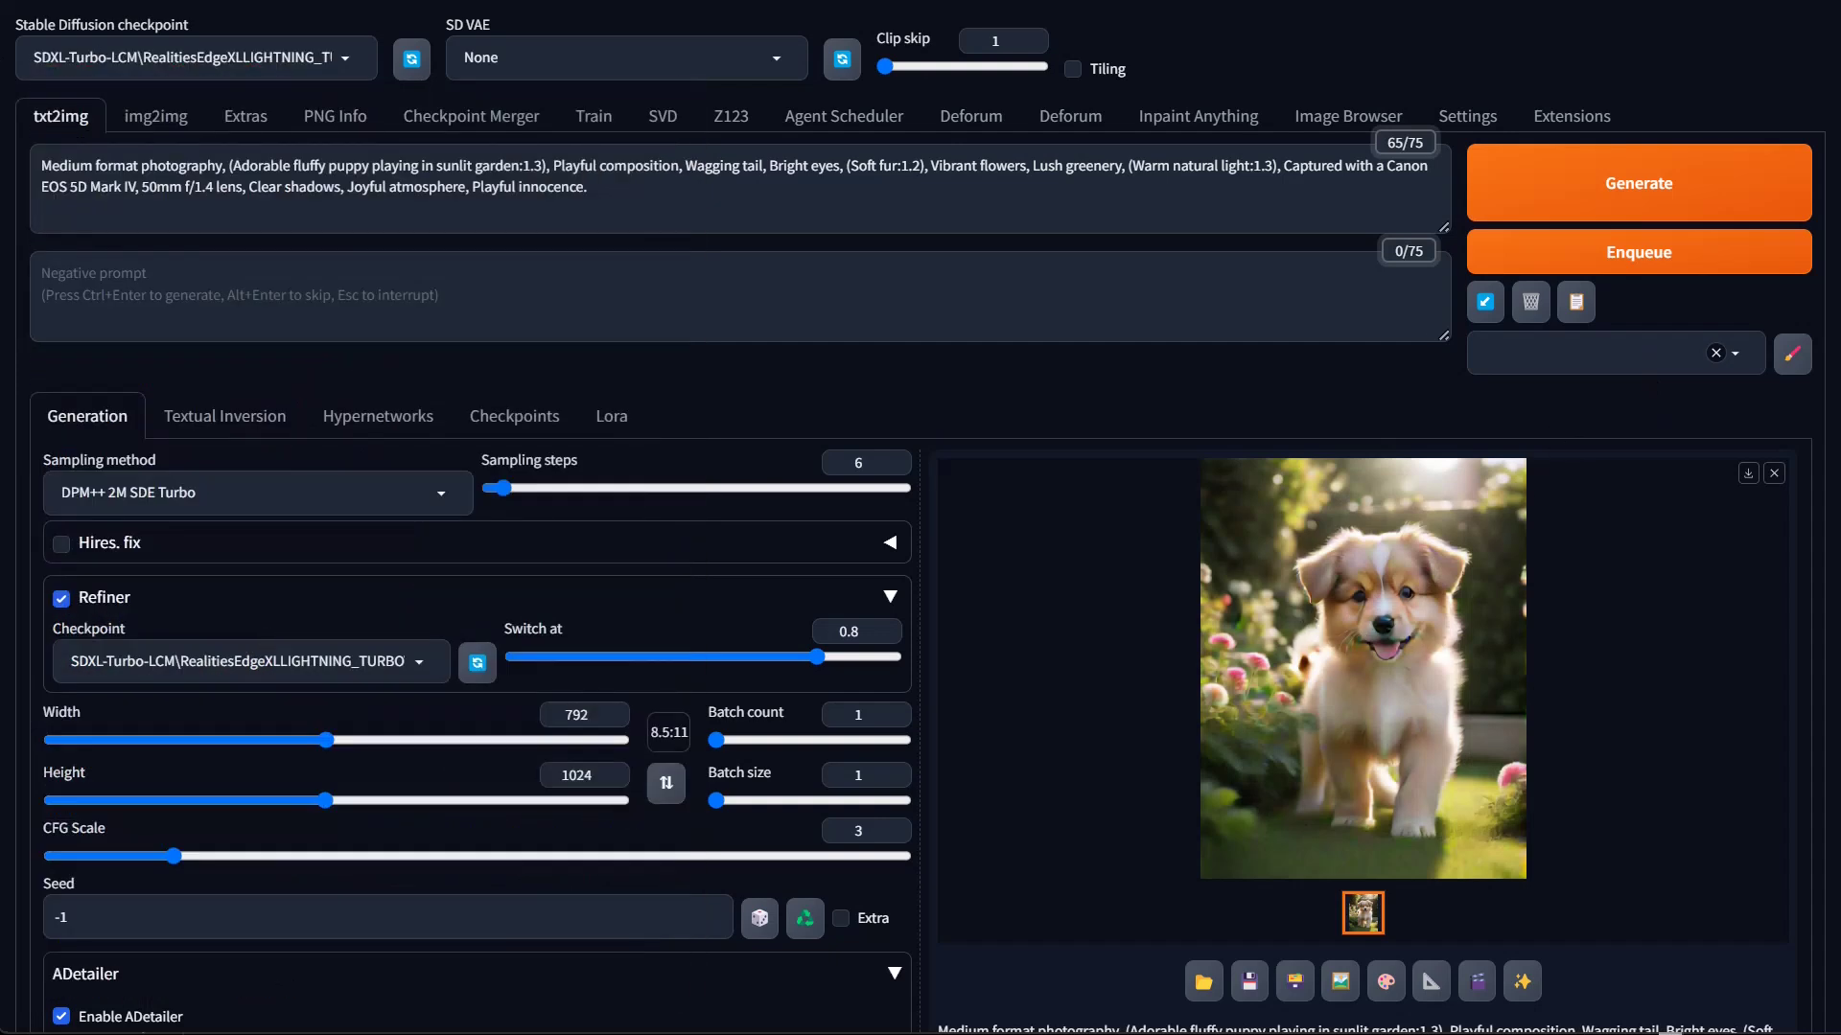
left_click(1550, 201)
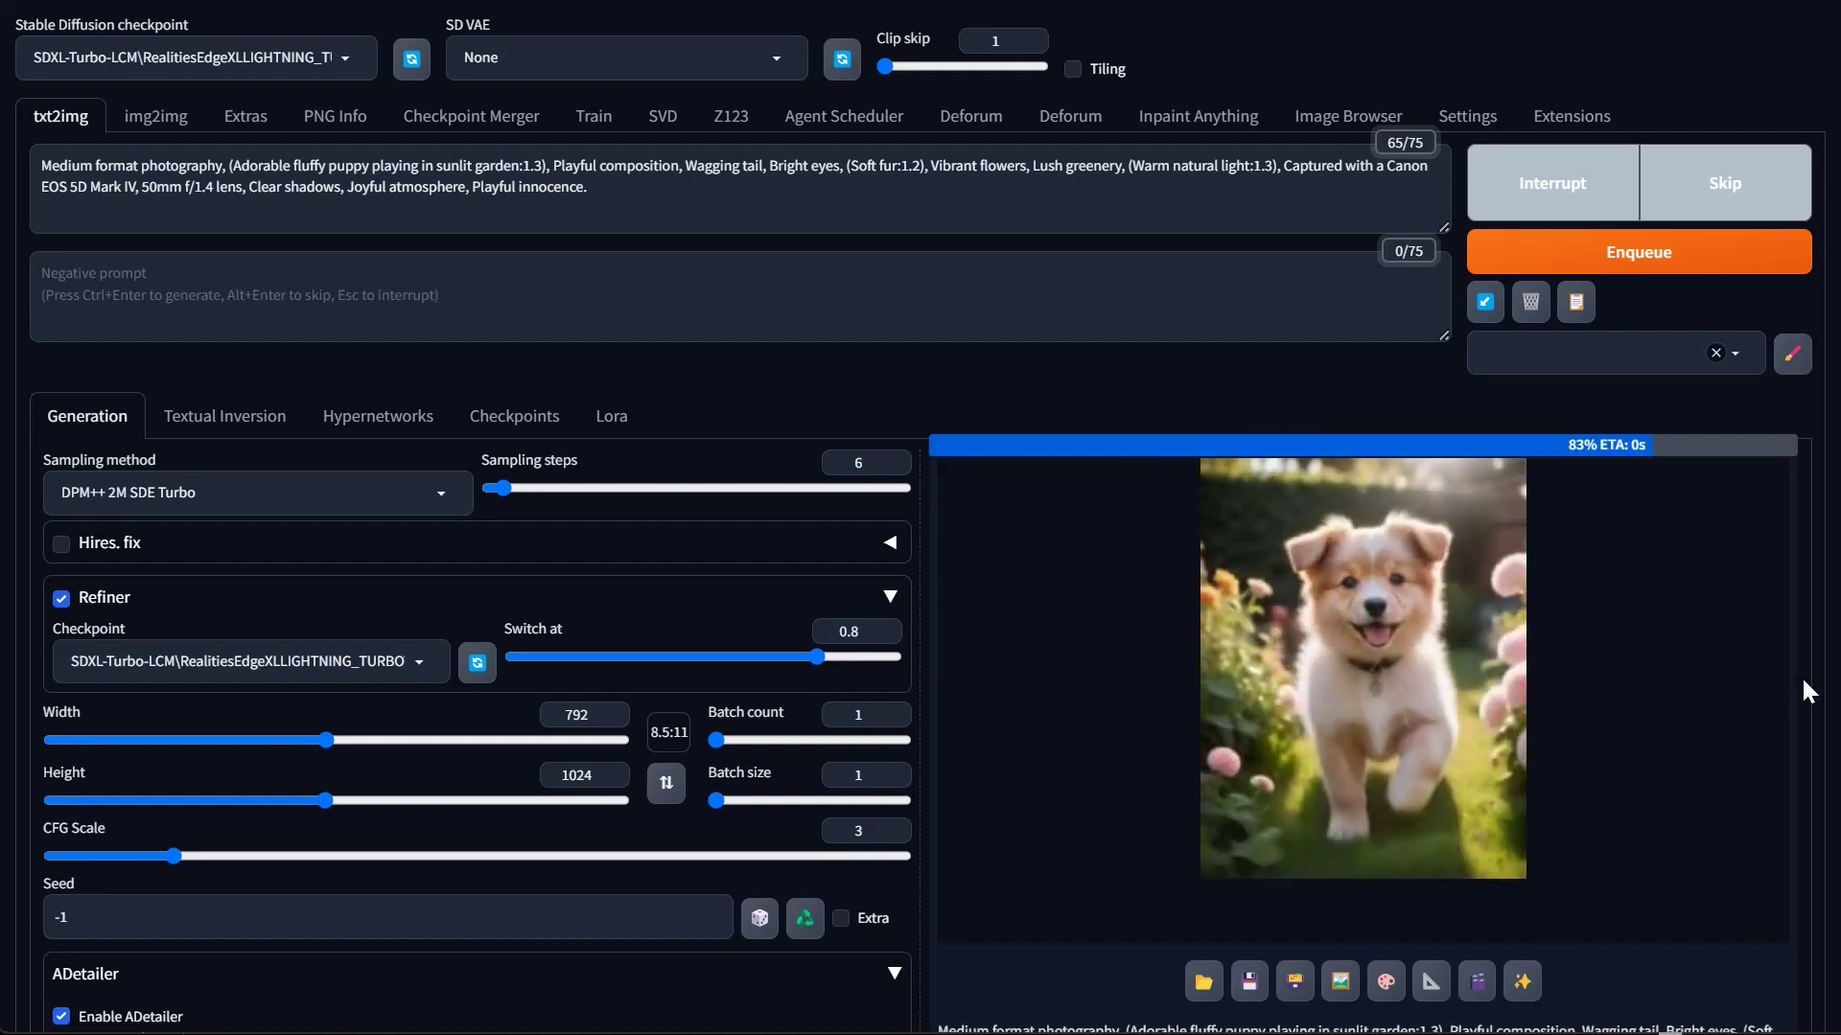
left_click(1403, 701)
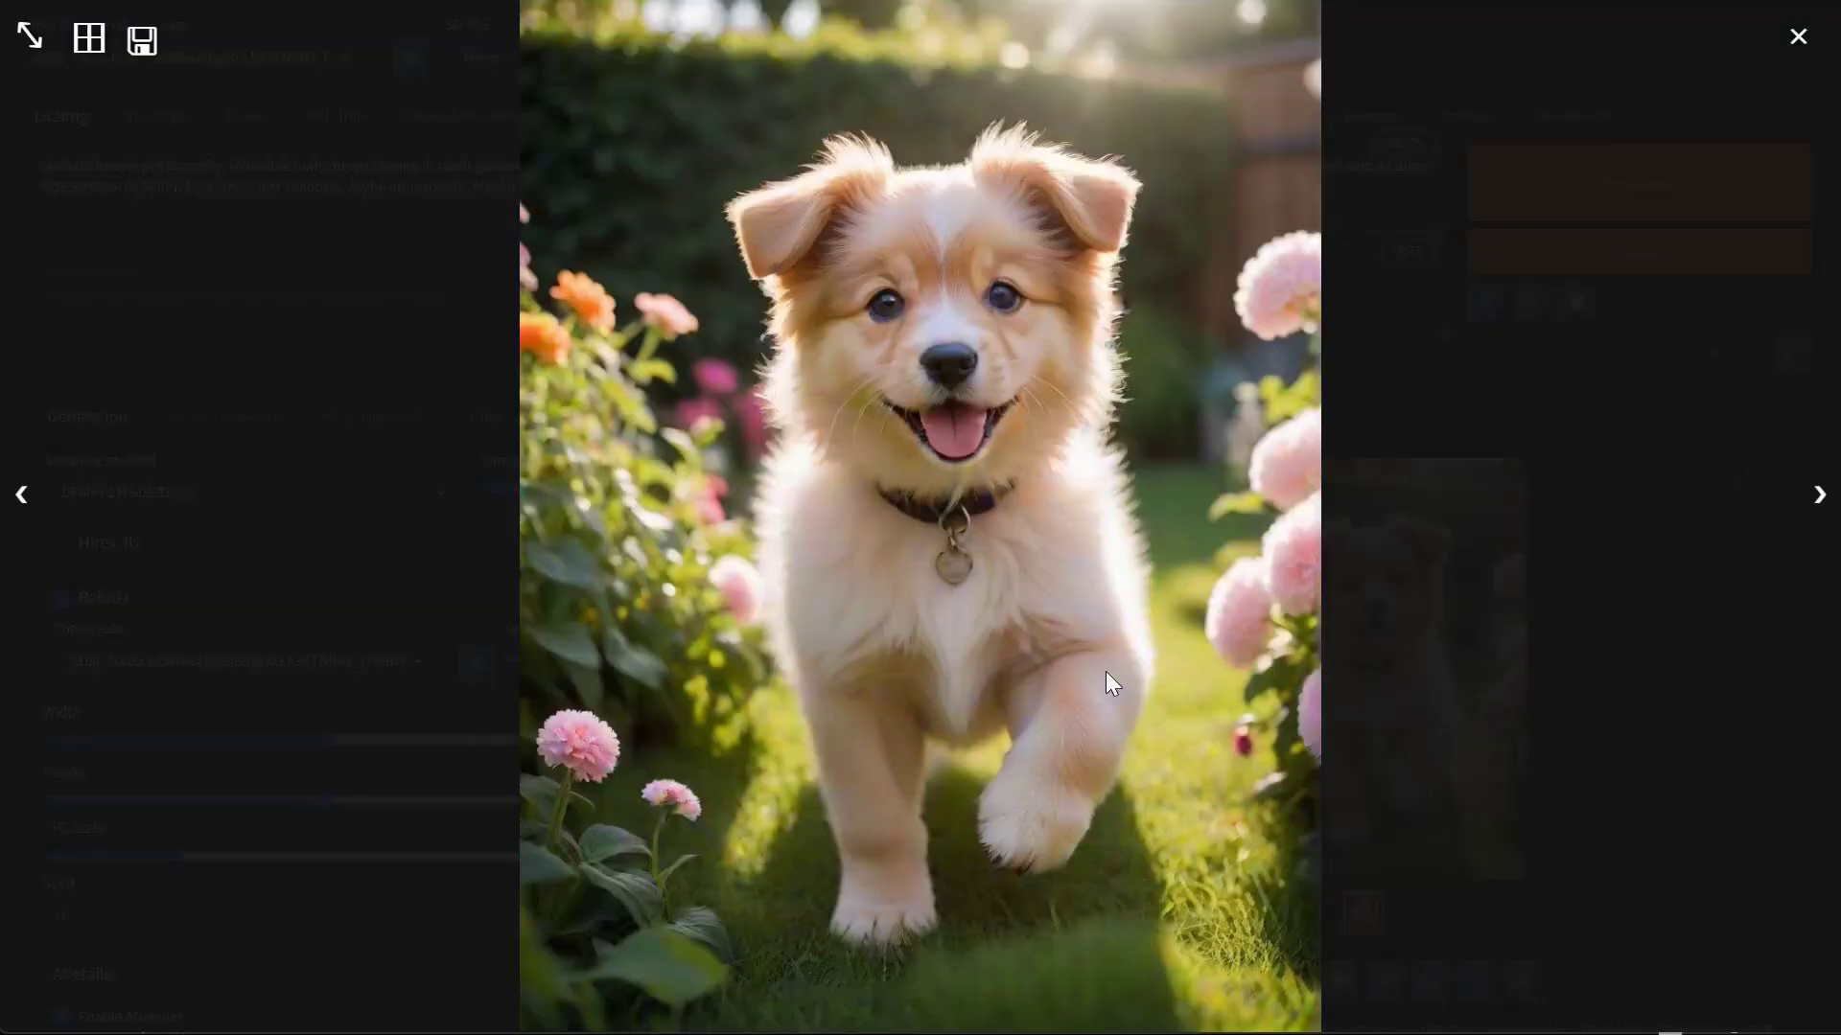
key("Escape")
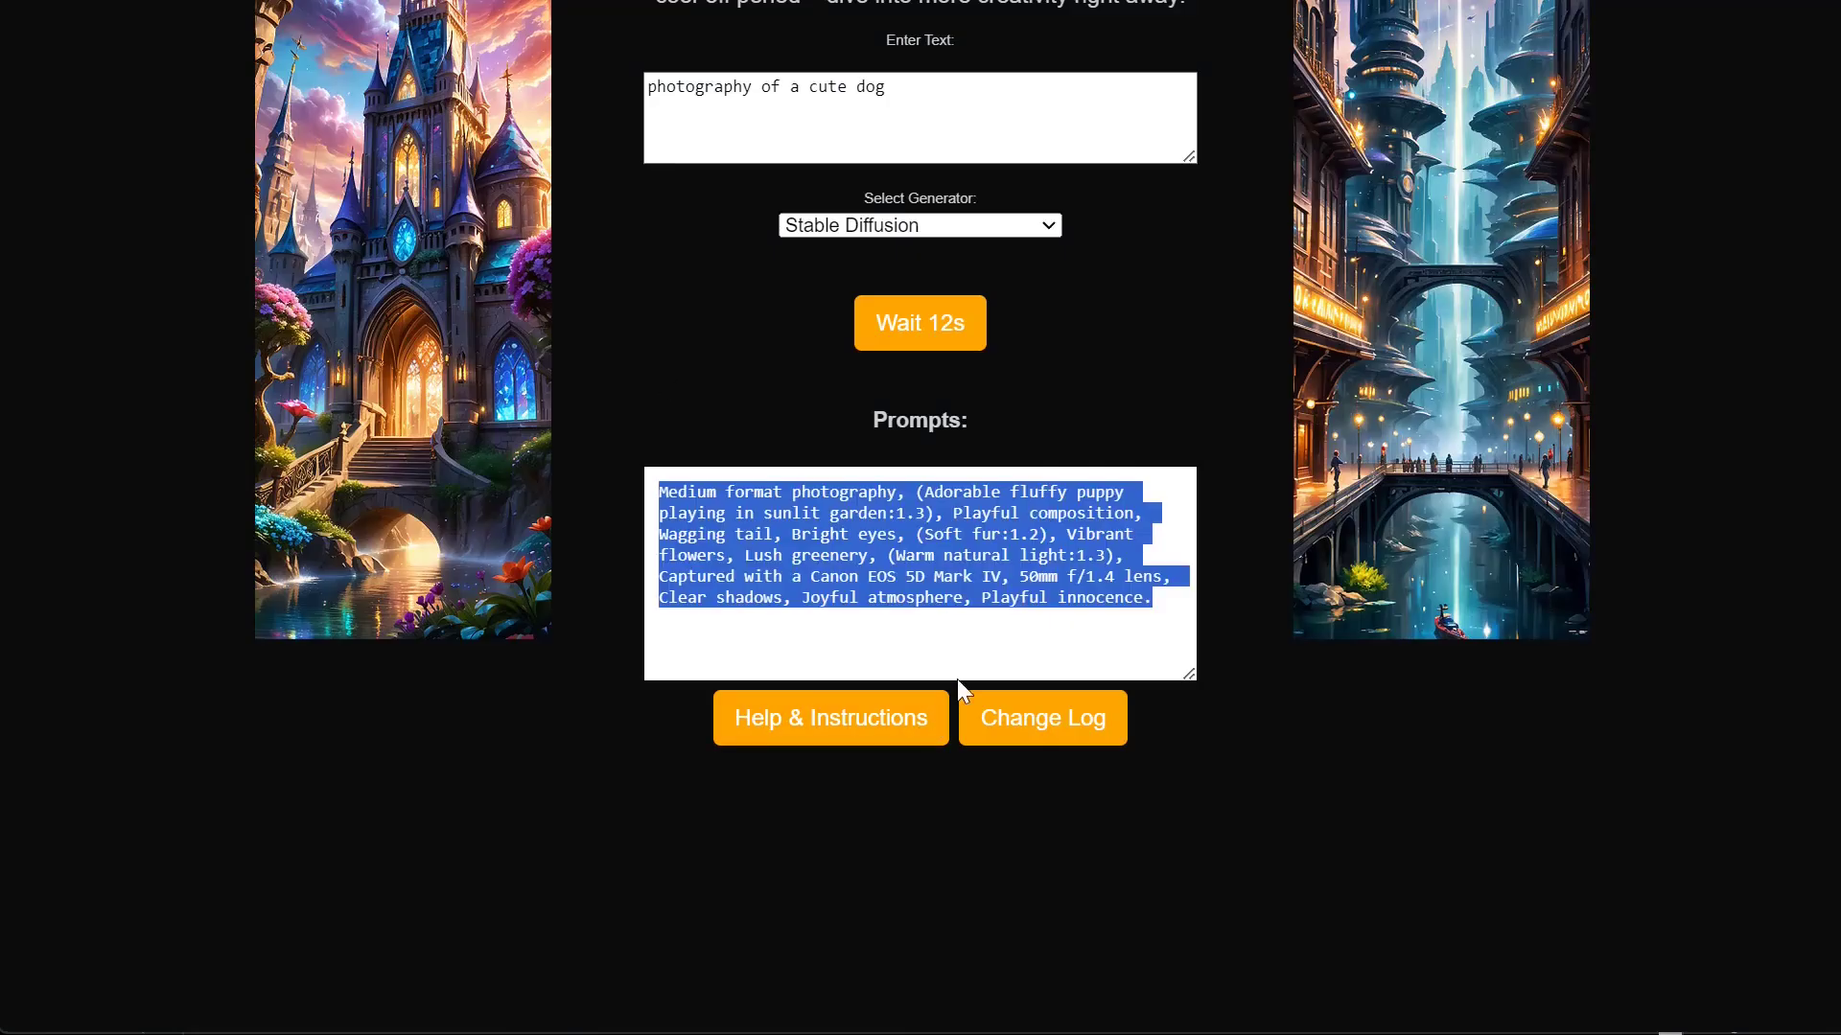
Switch to the XeroGen Platinum page and arrange its Control Panel and Artists & Options Reference on either side of the prompt area
scroll(682, 389, "up", 5)
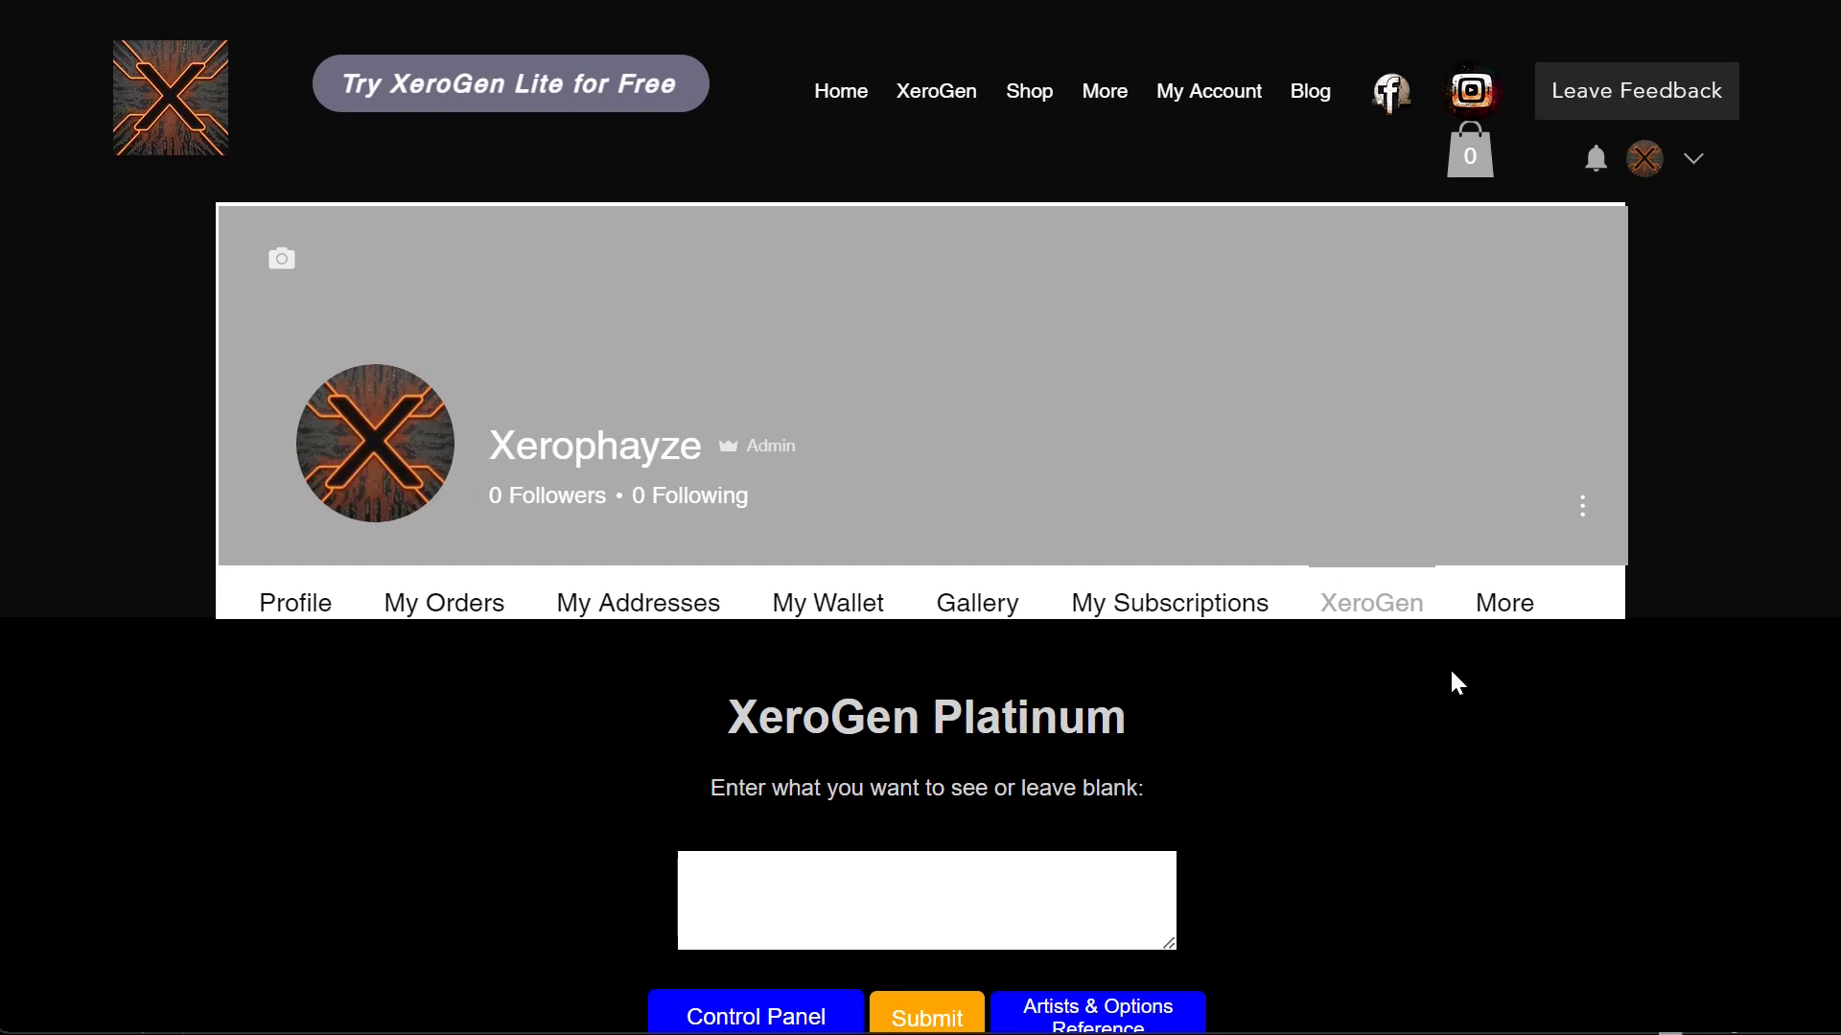
scroll(1450, 672, "down", 6)
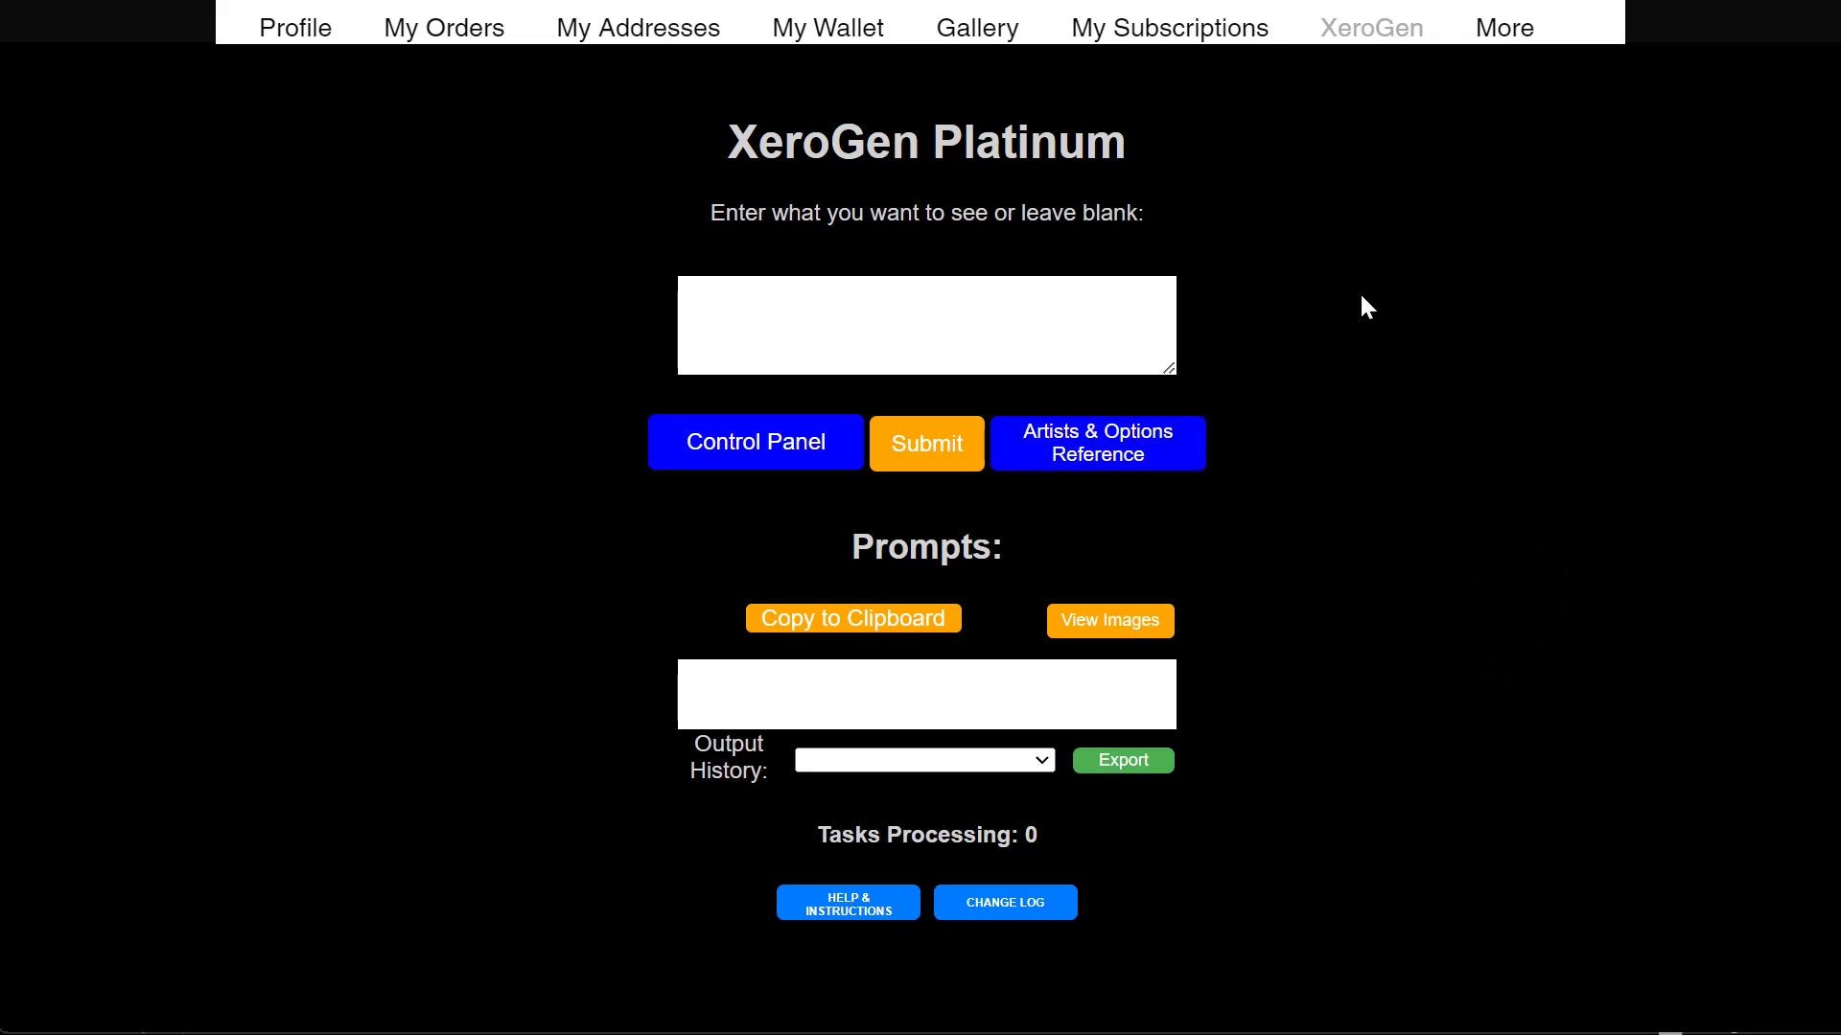
left_click(756, 453)
left_click_drag(768, 374, 222, 206)
left_click(1142, 451)
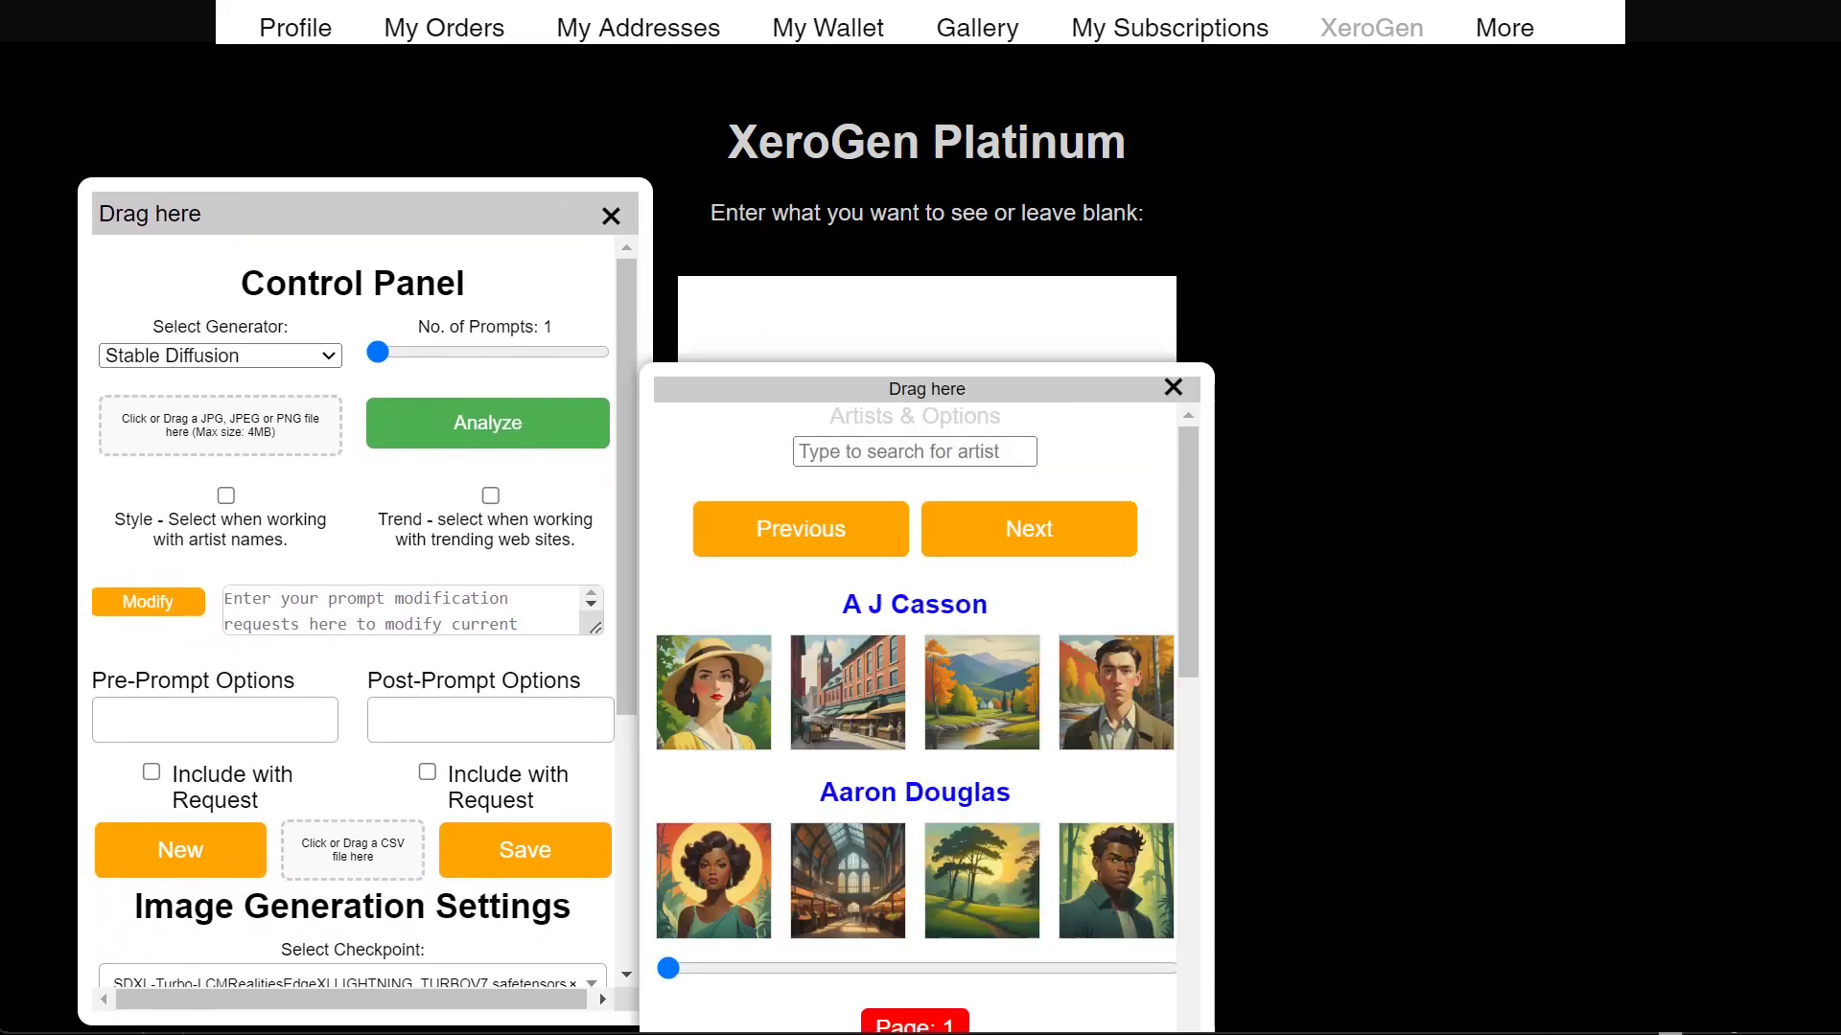
left_click_drag(827, 389, 1416, 140)
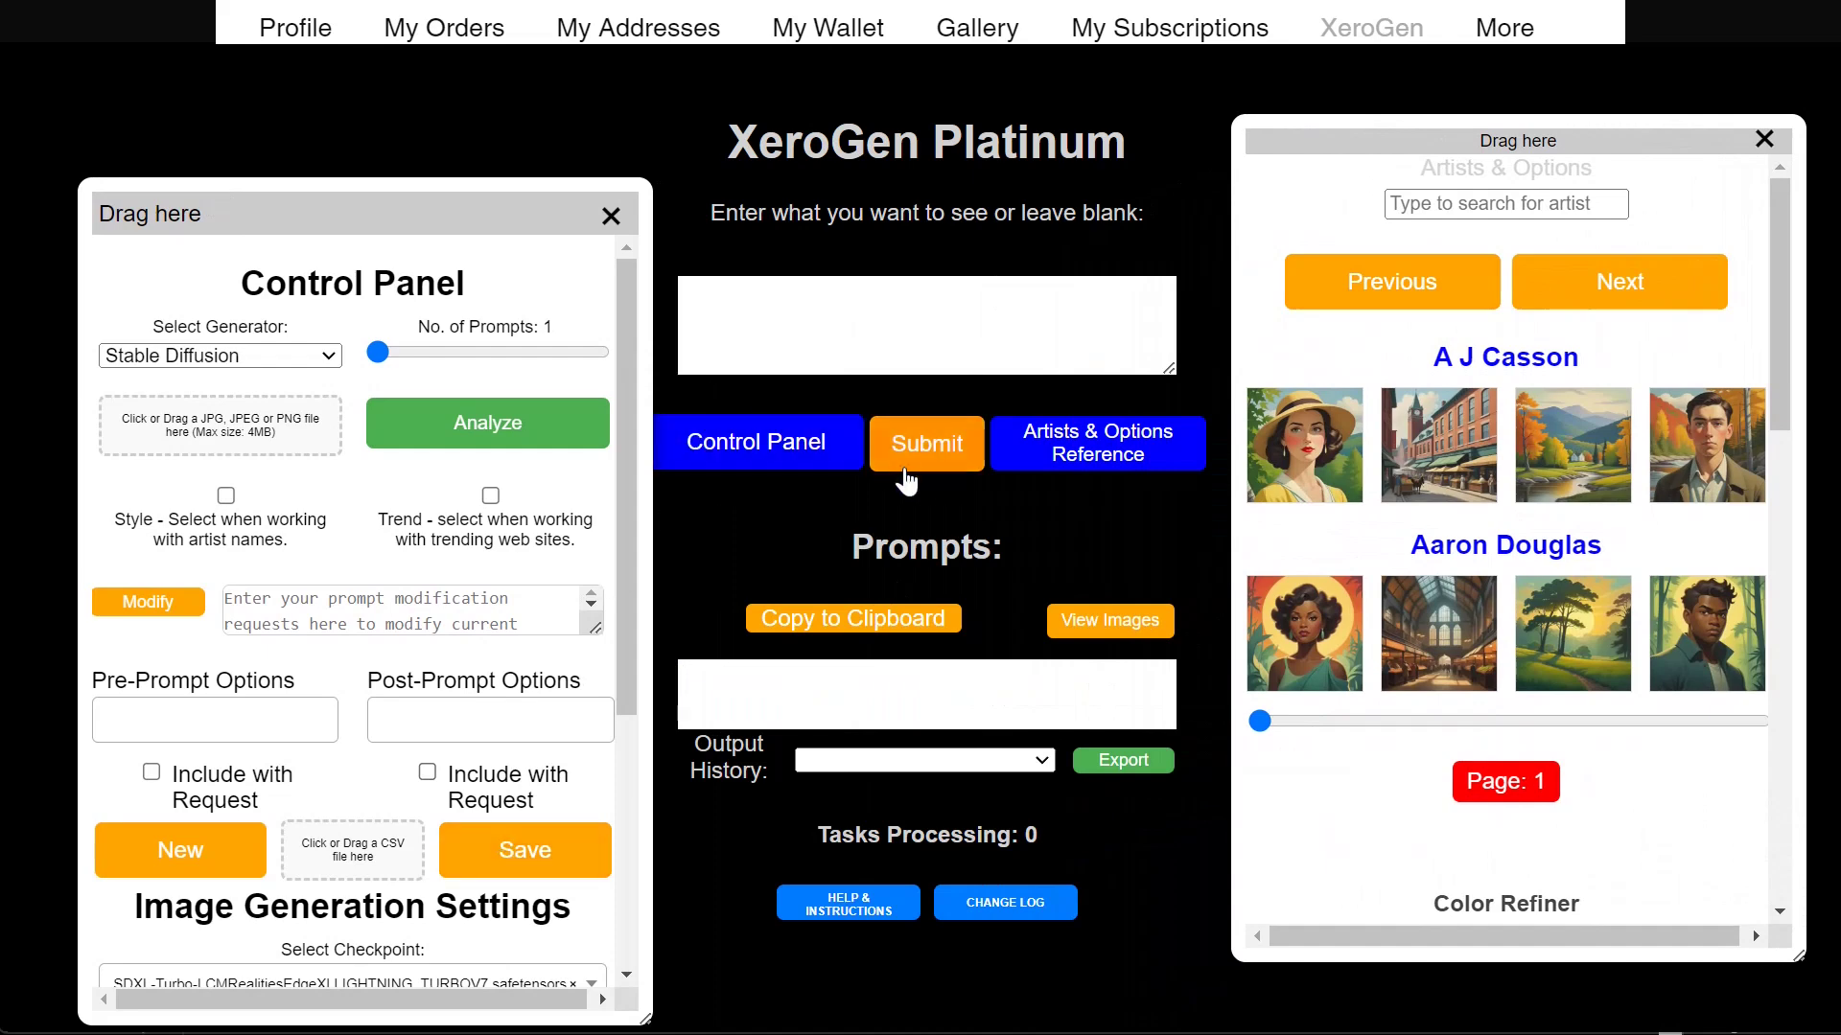
Request 5 prompts with the text entry left blank, and generate an image from the futuristic cityscape prompt
left_click_drag(377, 353, 476, 353)
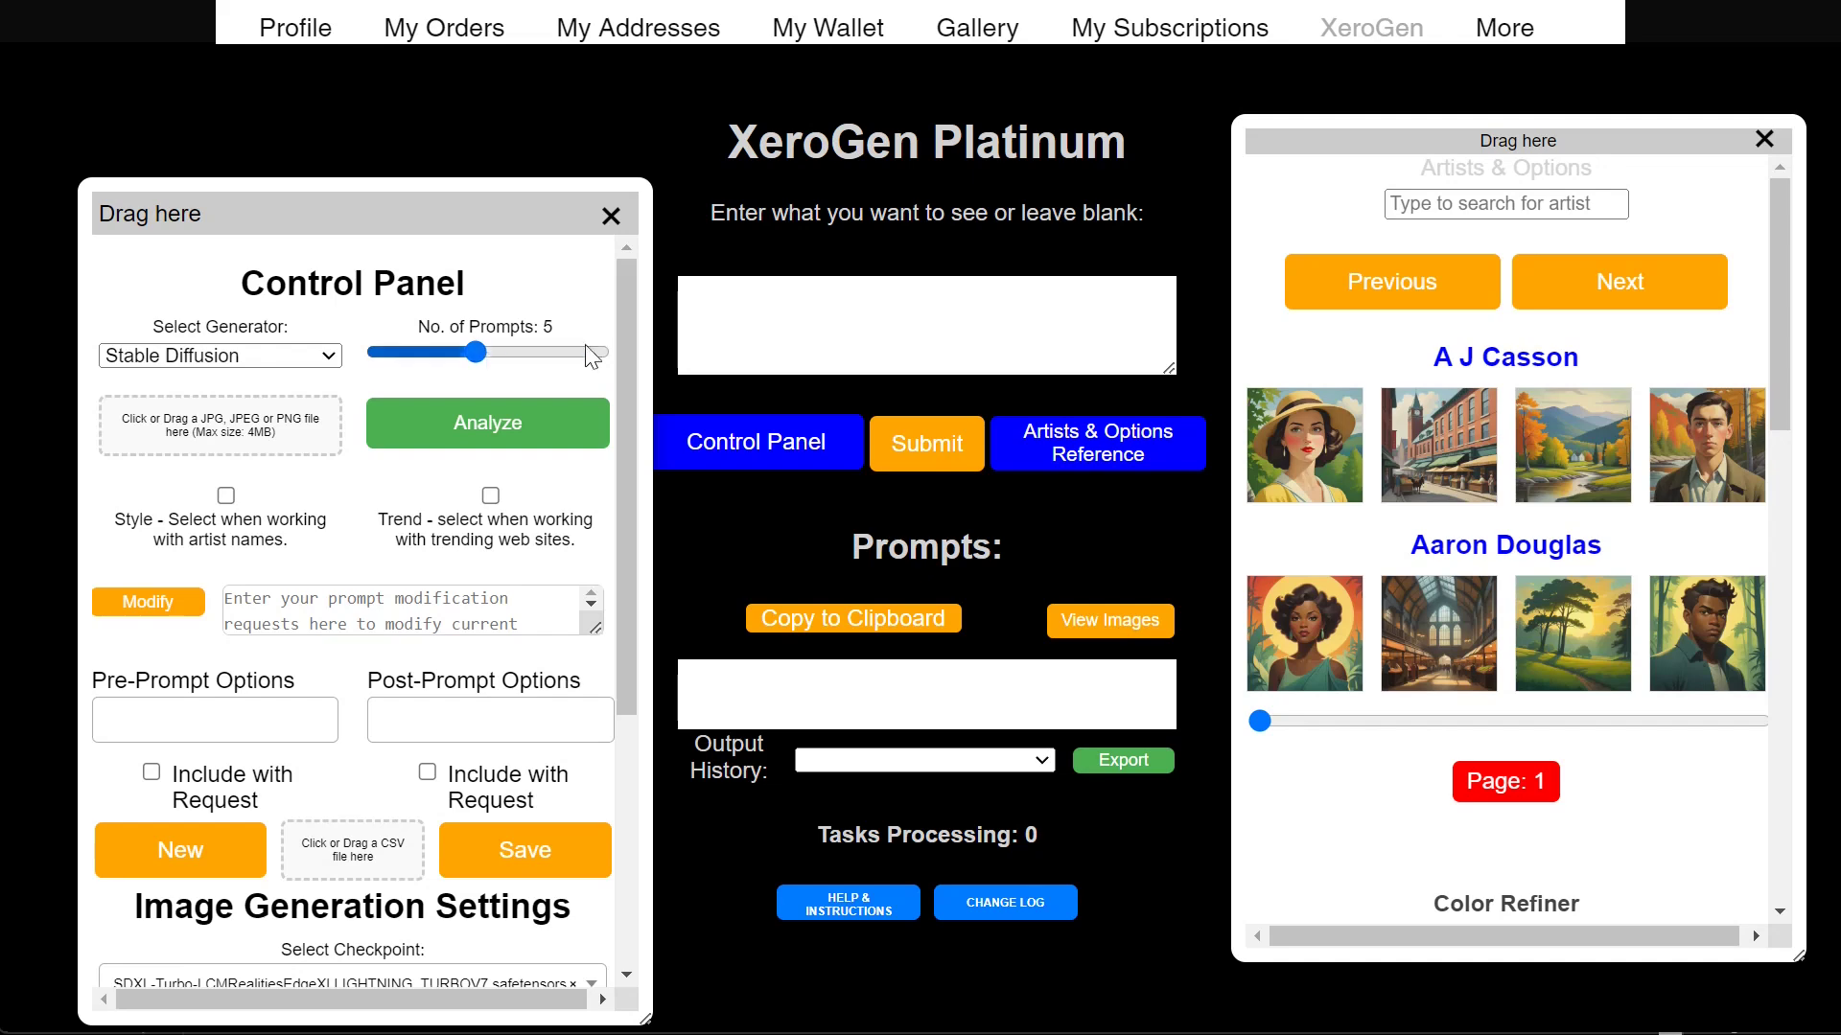
left_click(927, 470)
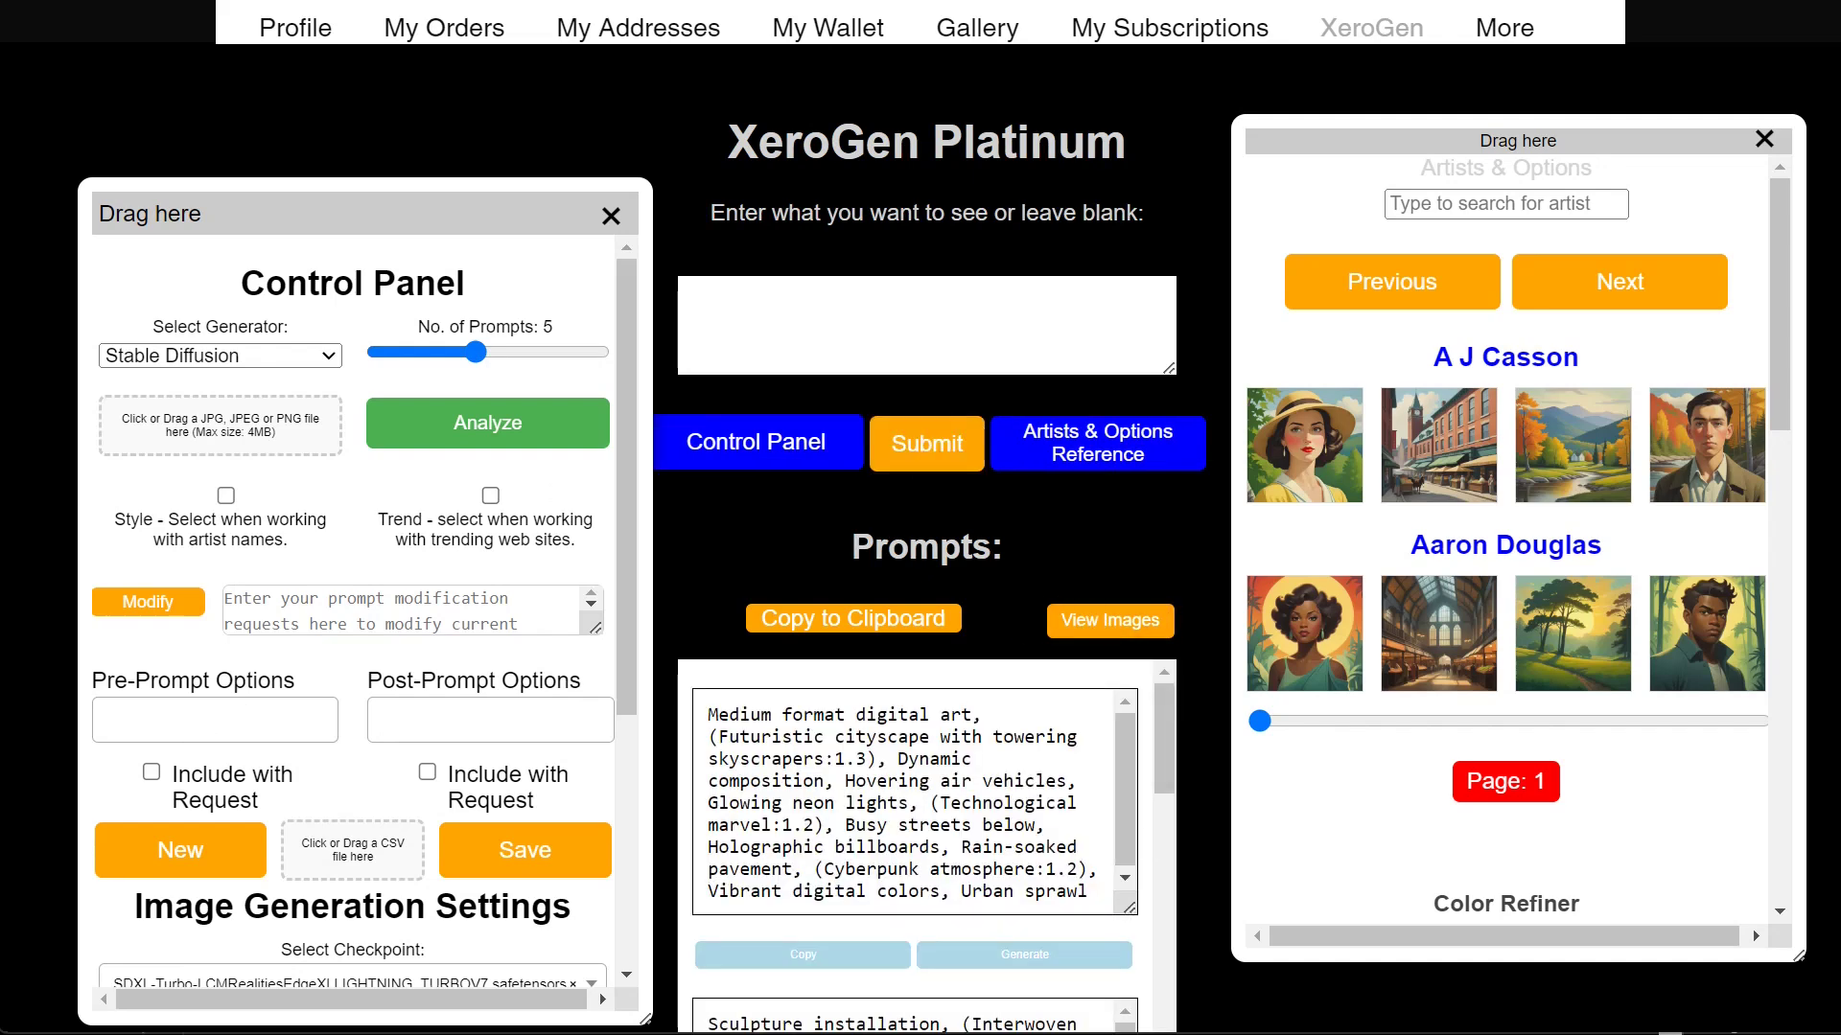
left_click(1030, 957)
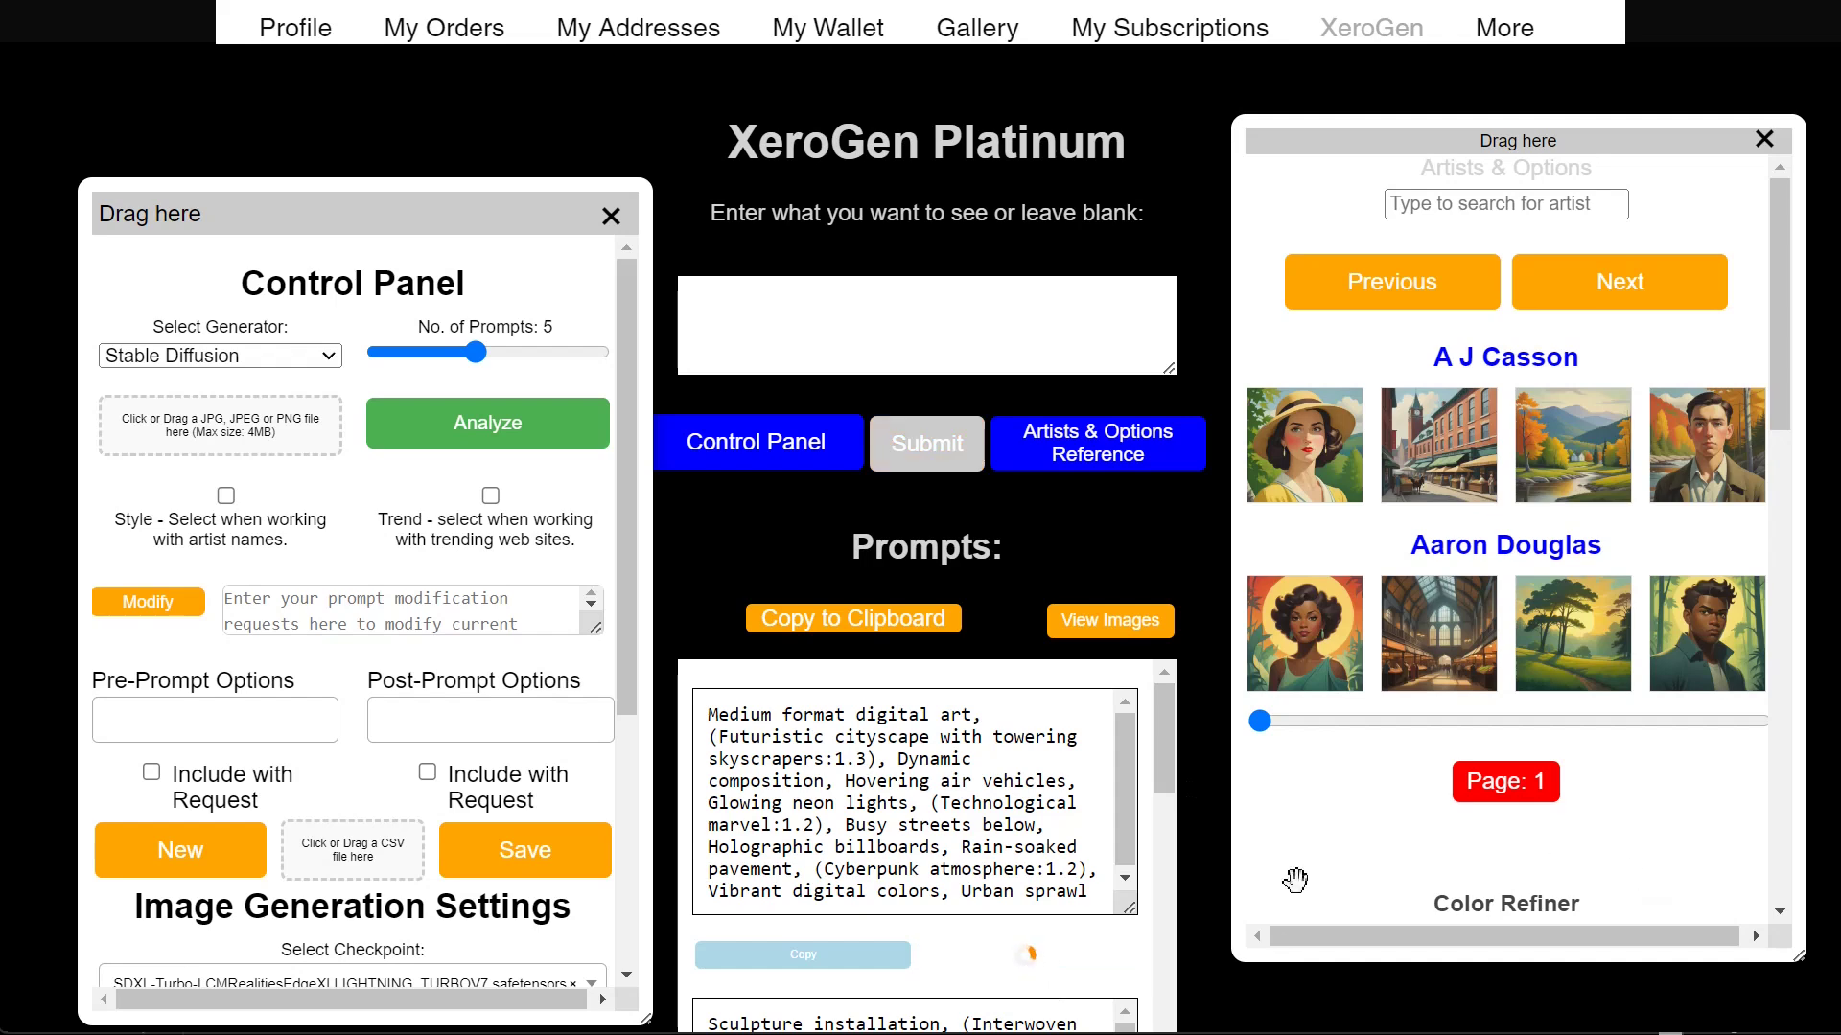
Examine the available checkpoints and base resolutions in the Control Panel's Image Generation Settings
scroll(263, 744, "down", 1)
scroll(266, 746, "down", 3)
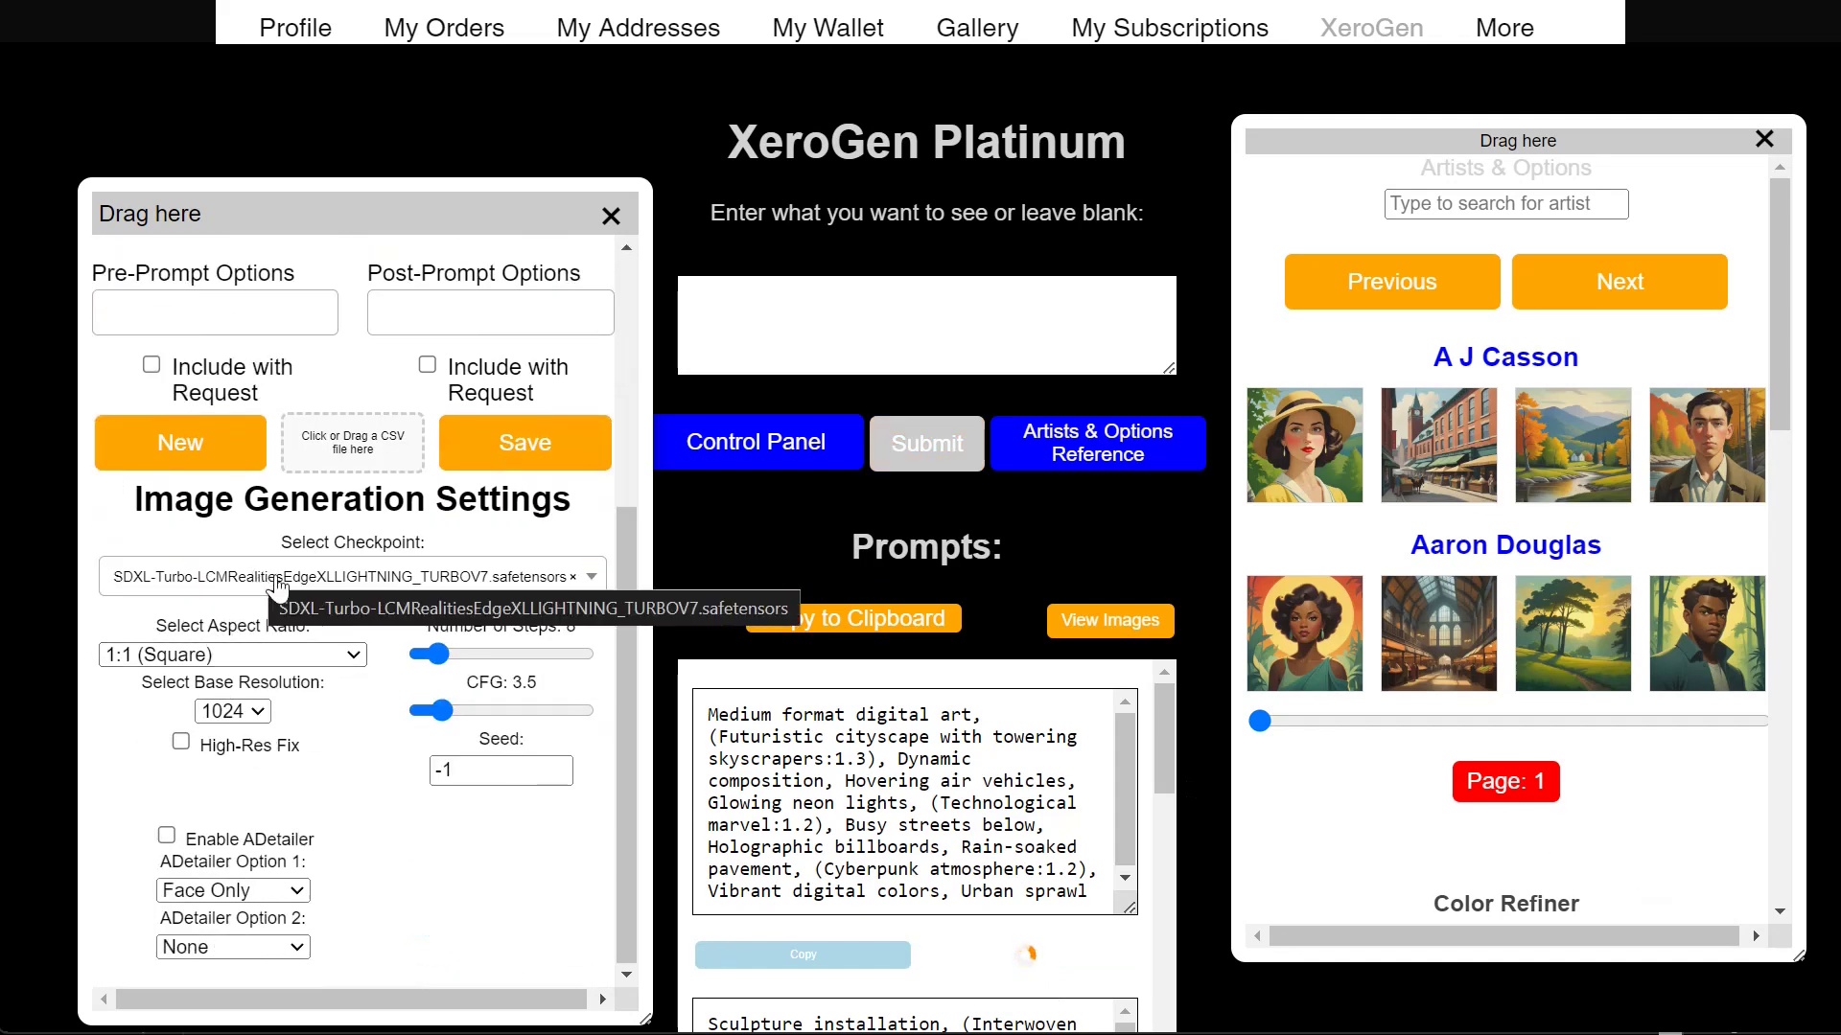
left_click(271, 583)
scroll(398, 736, "up", 10)
scroll(399, 735, "up", 4)
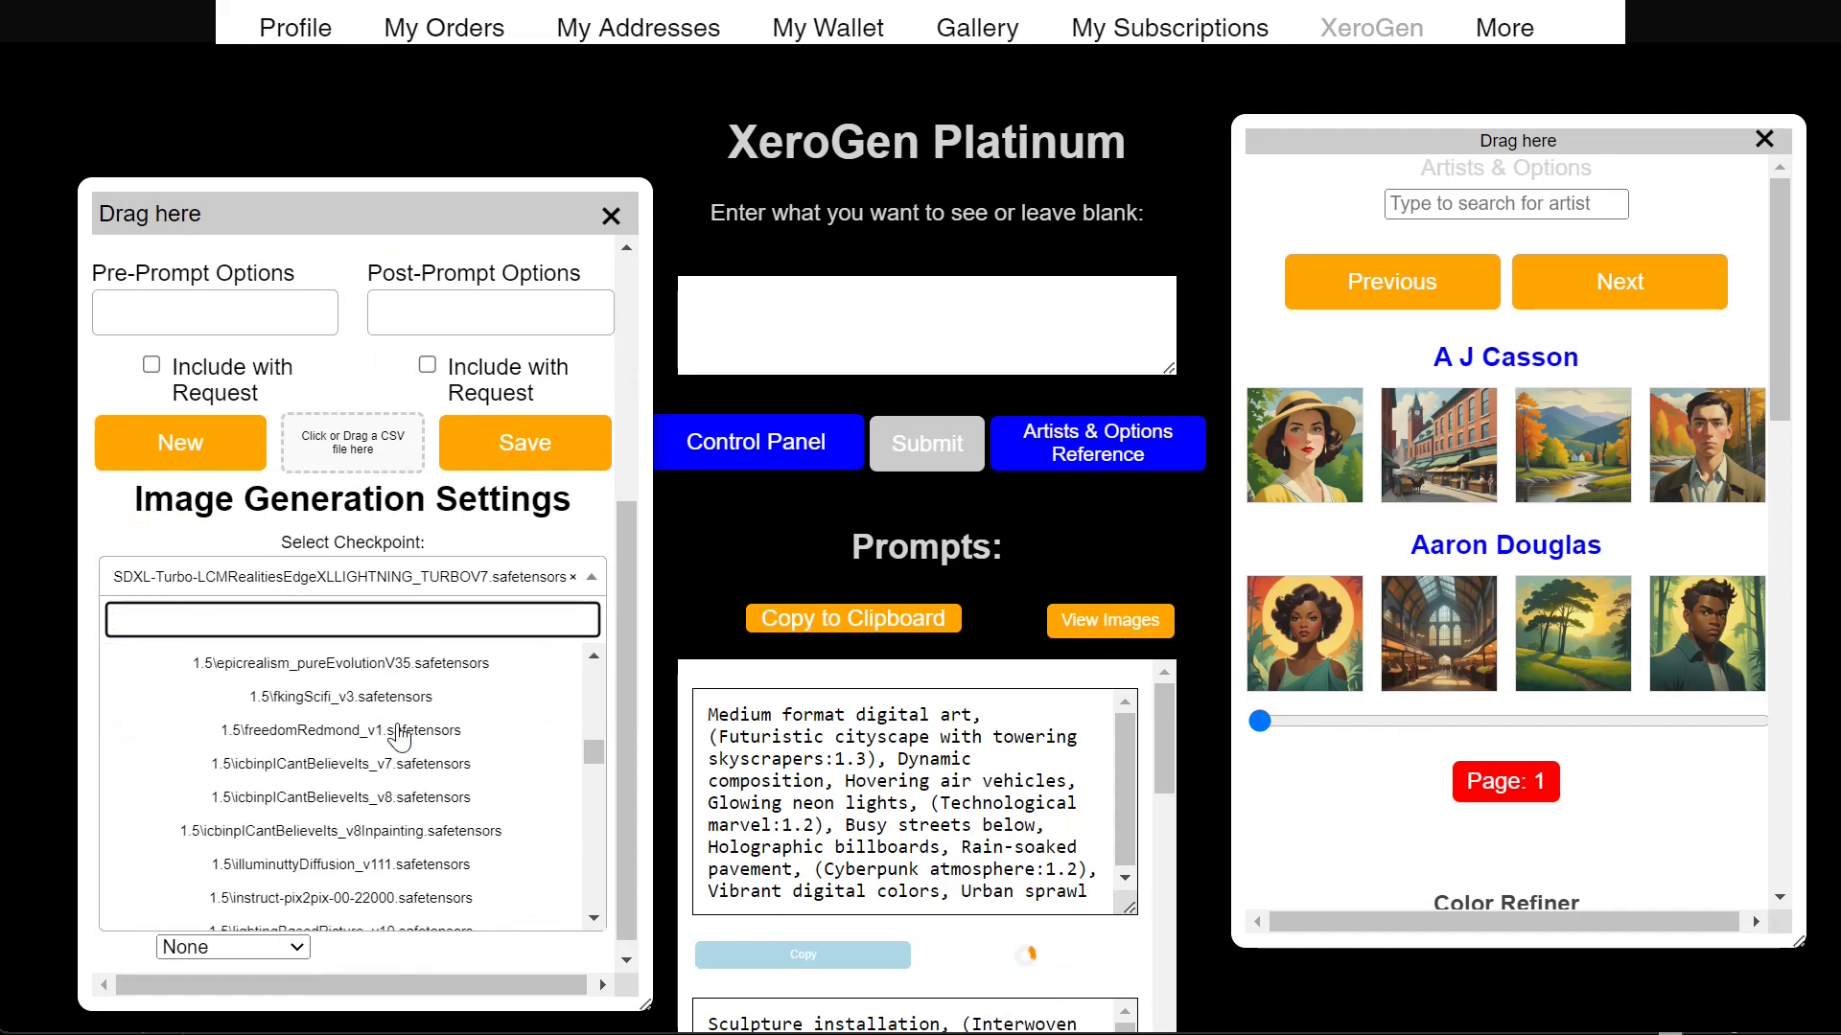
left_click(100, 522)
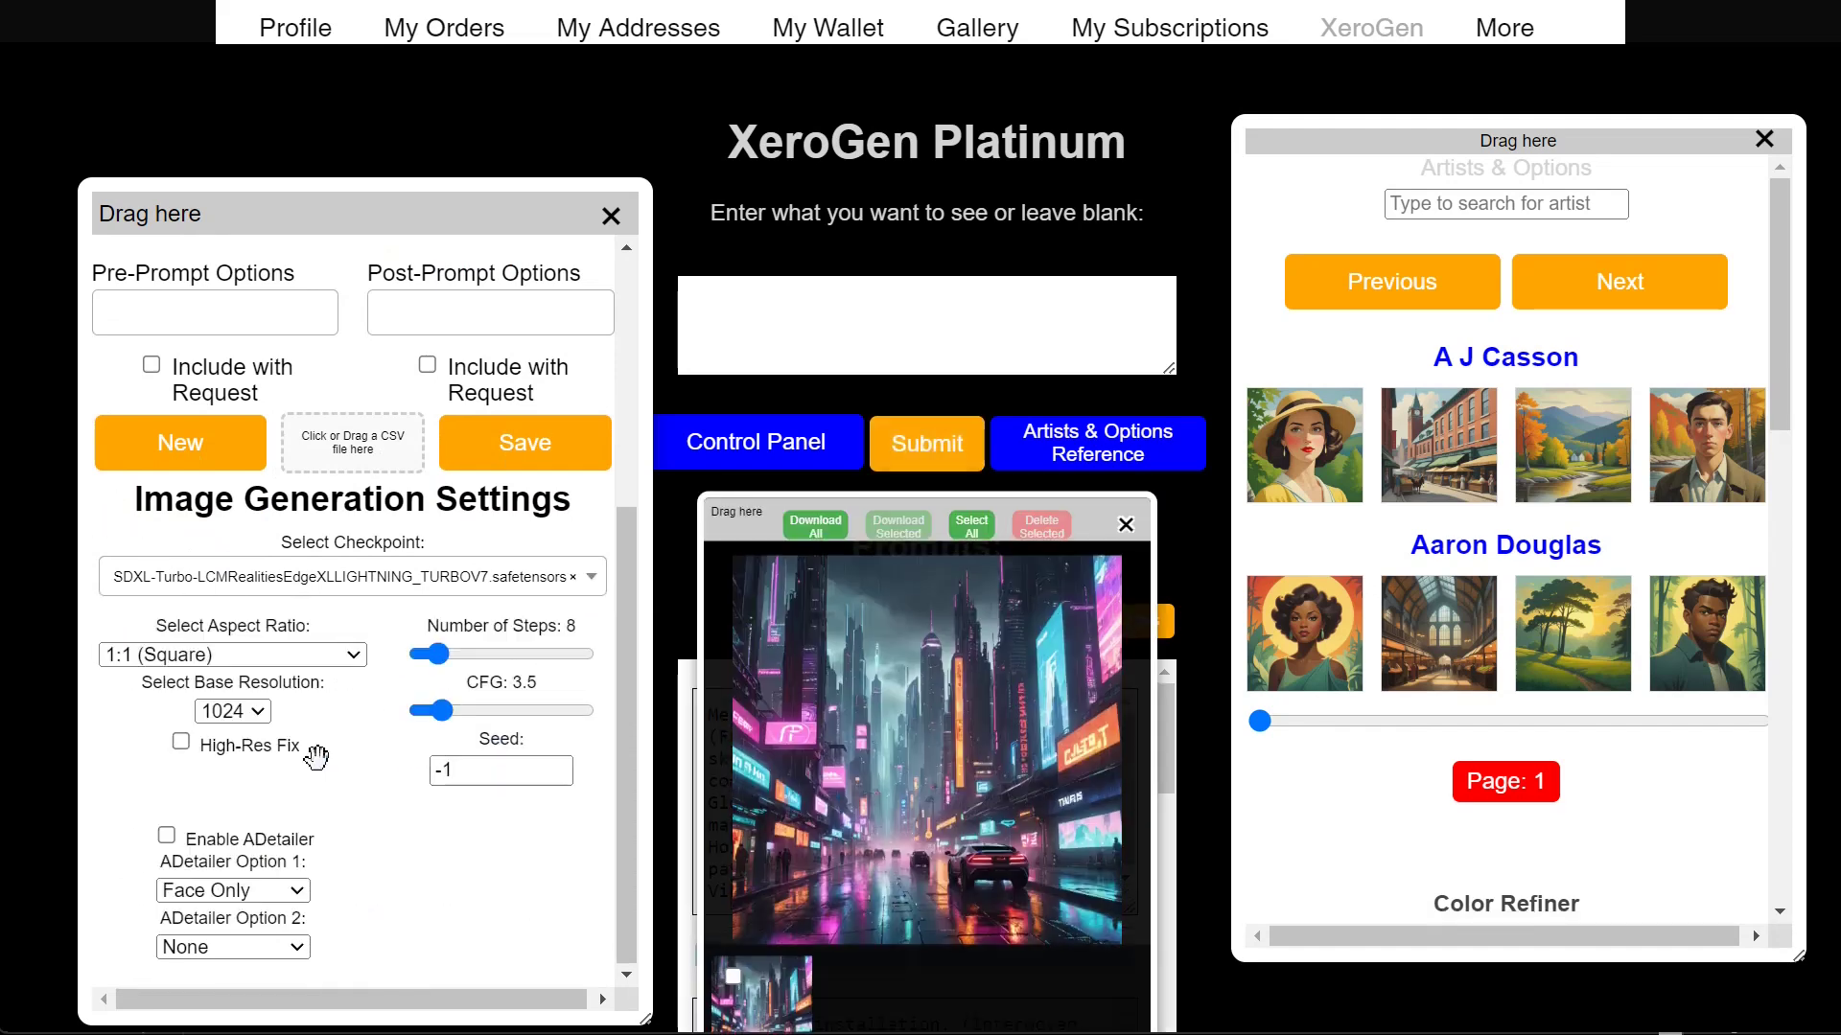
left_click(265, 720)
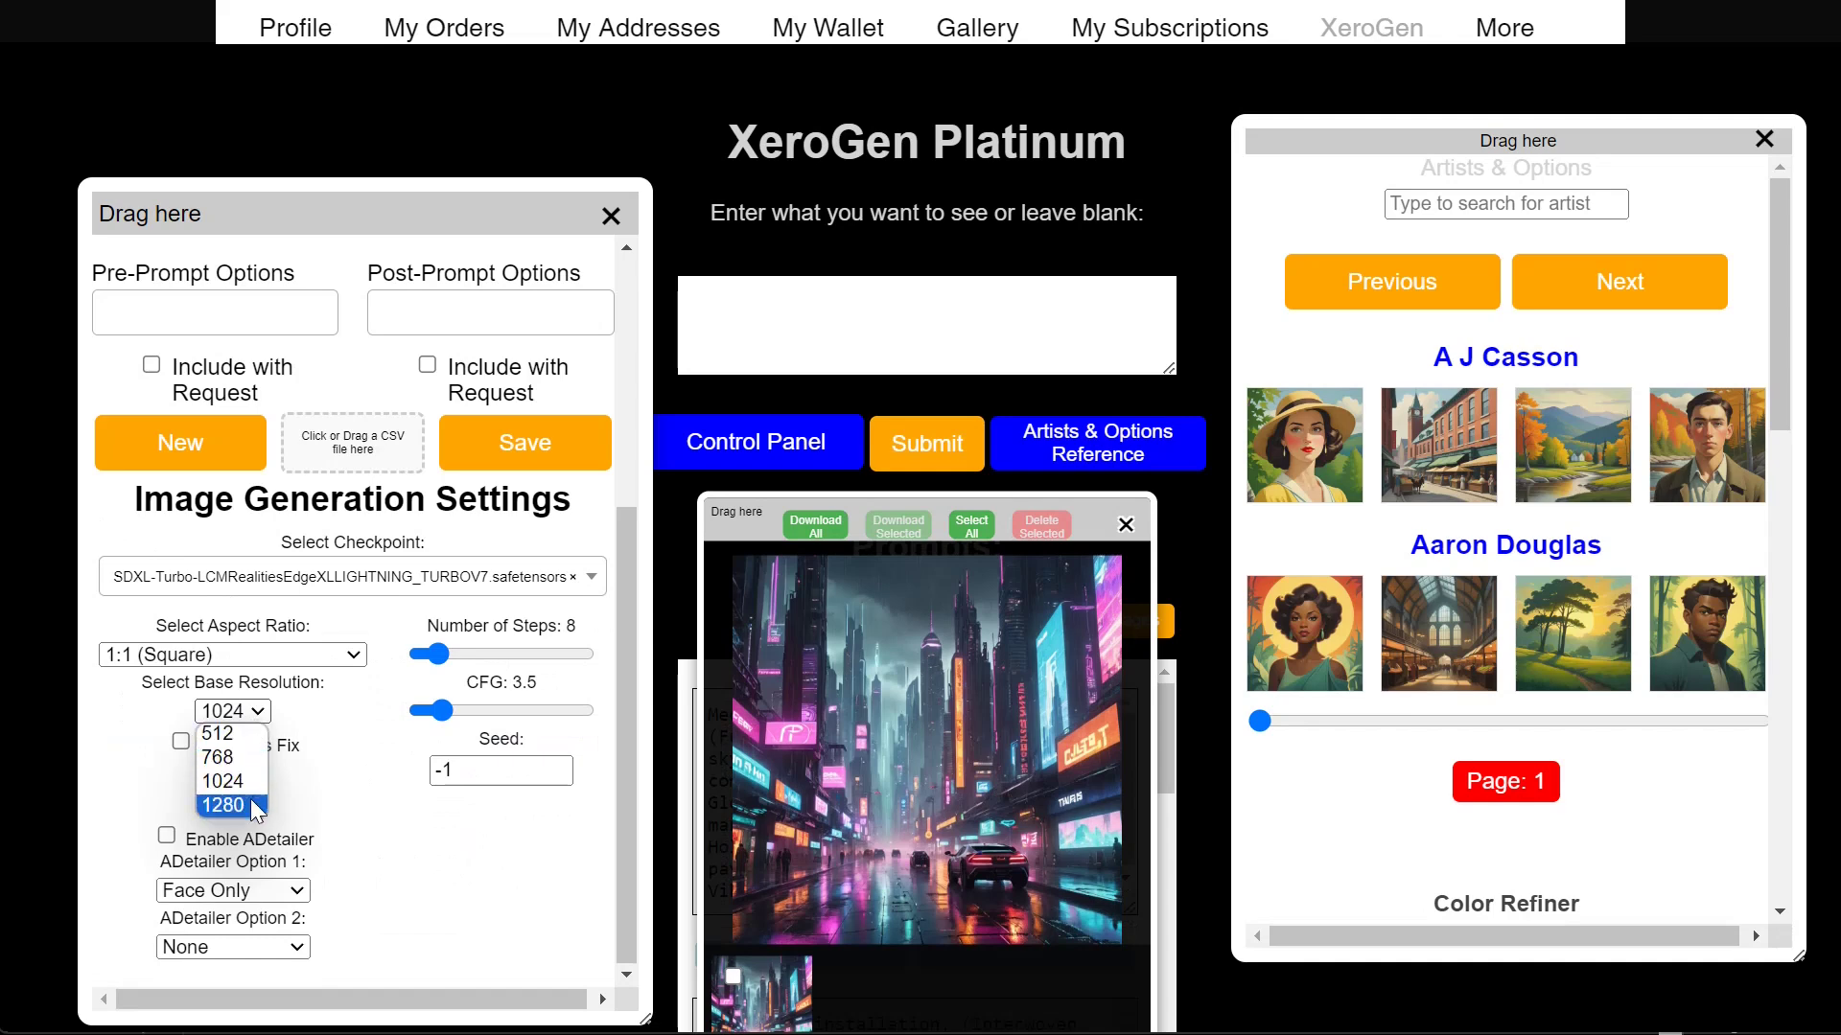
left_click(135, 785)
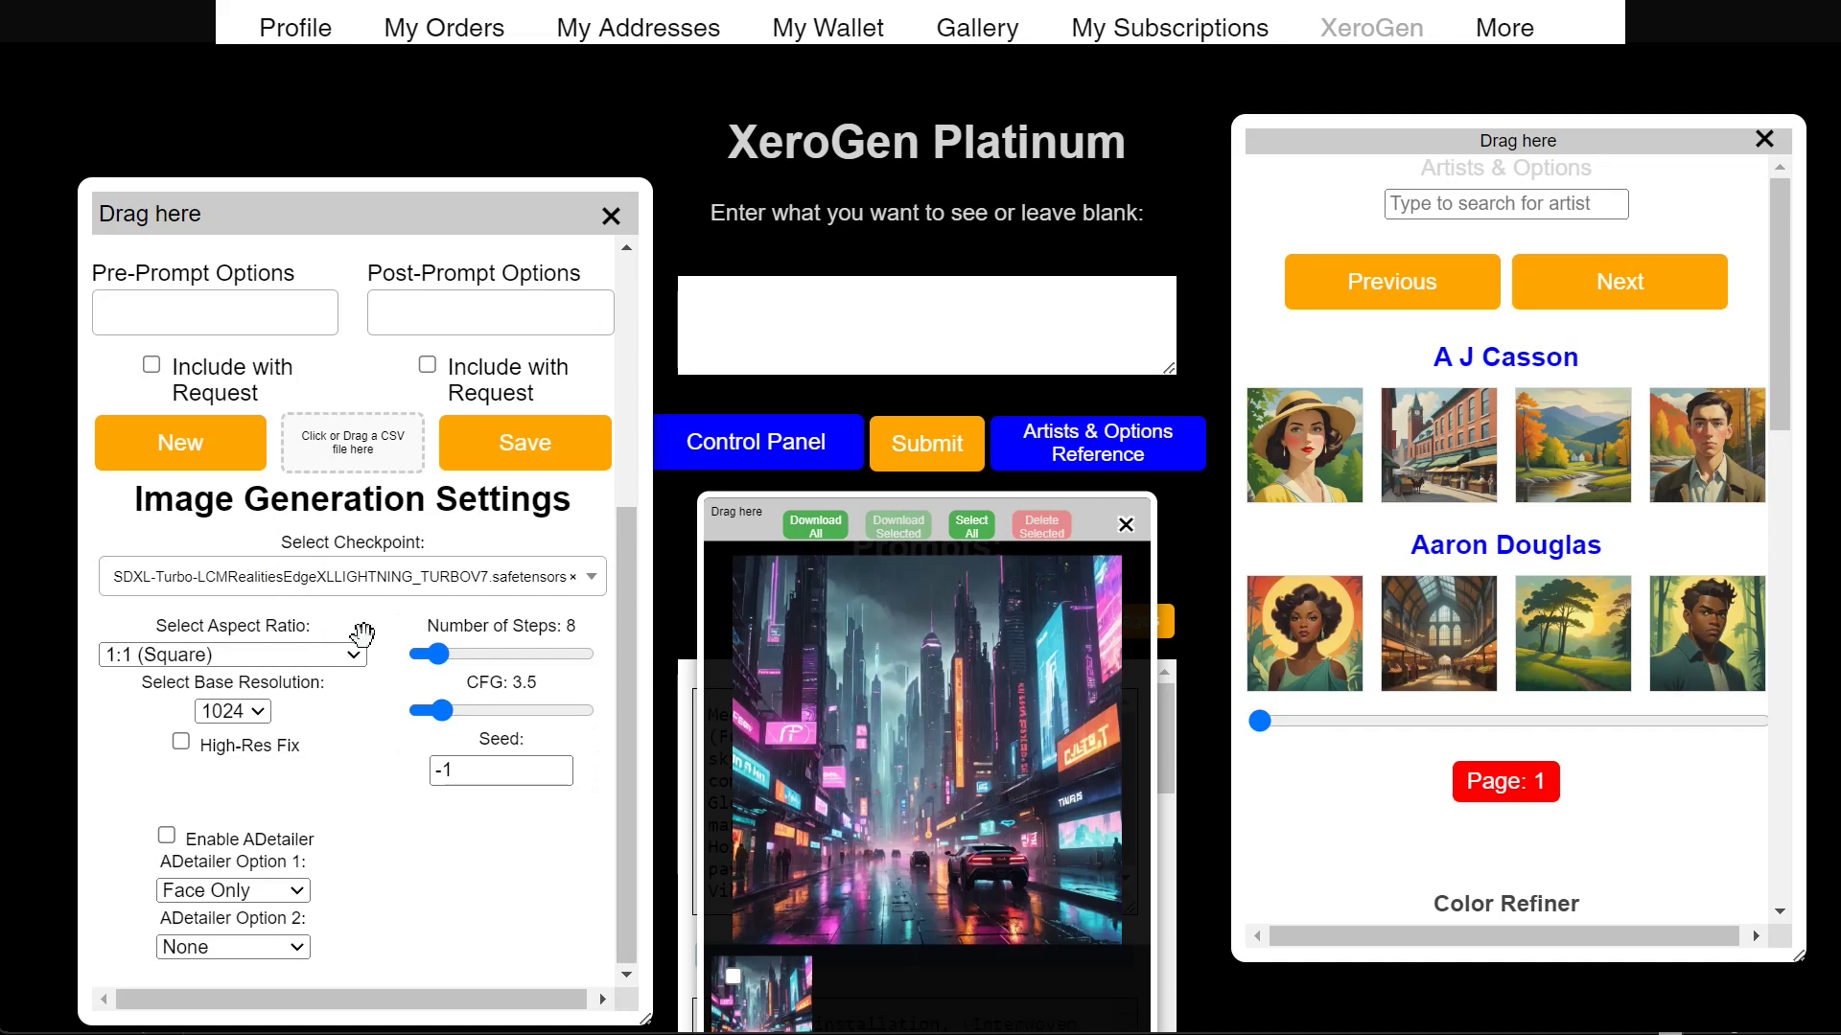
Set the image generation aspect ratio to 9:16 (Vertical)
left_click(236, 660)
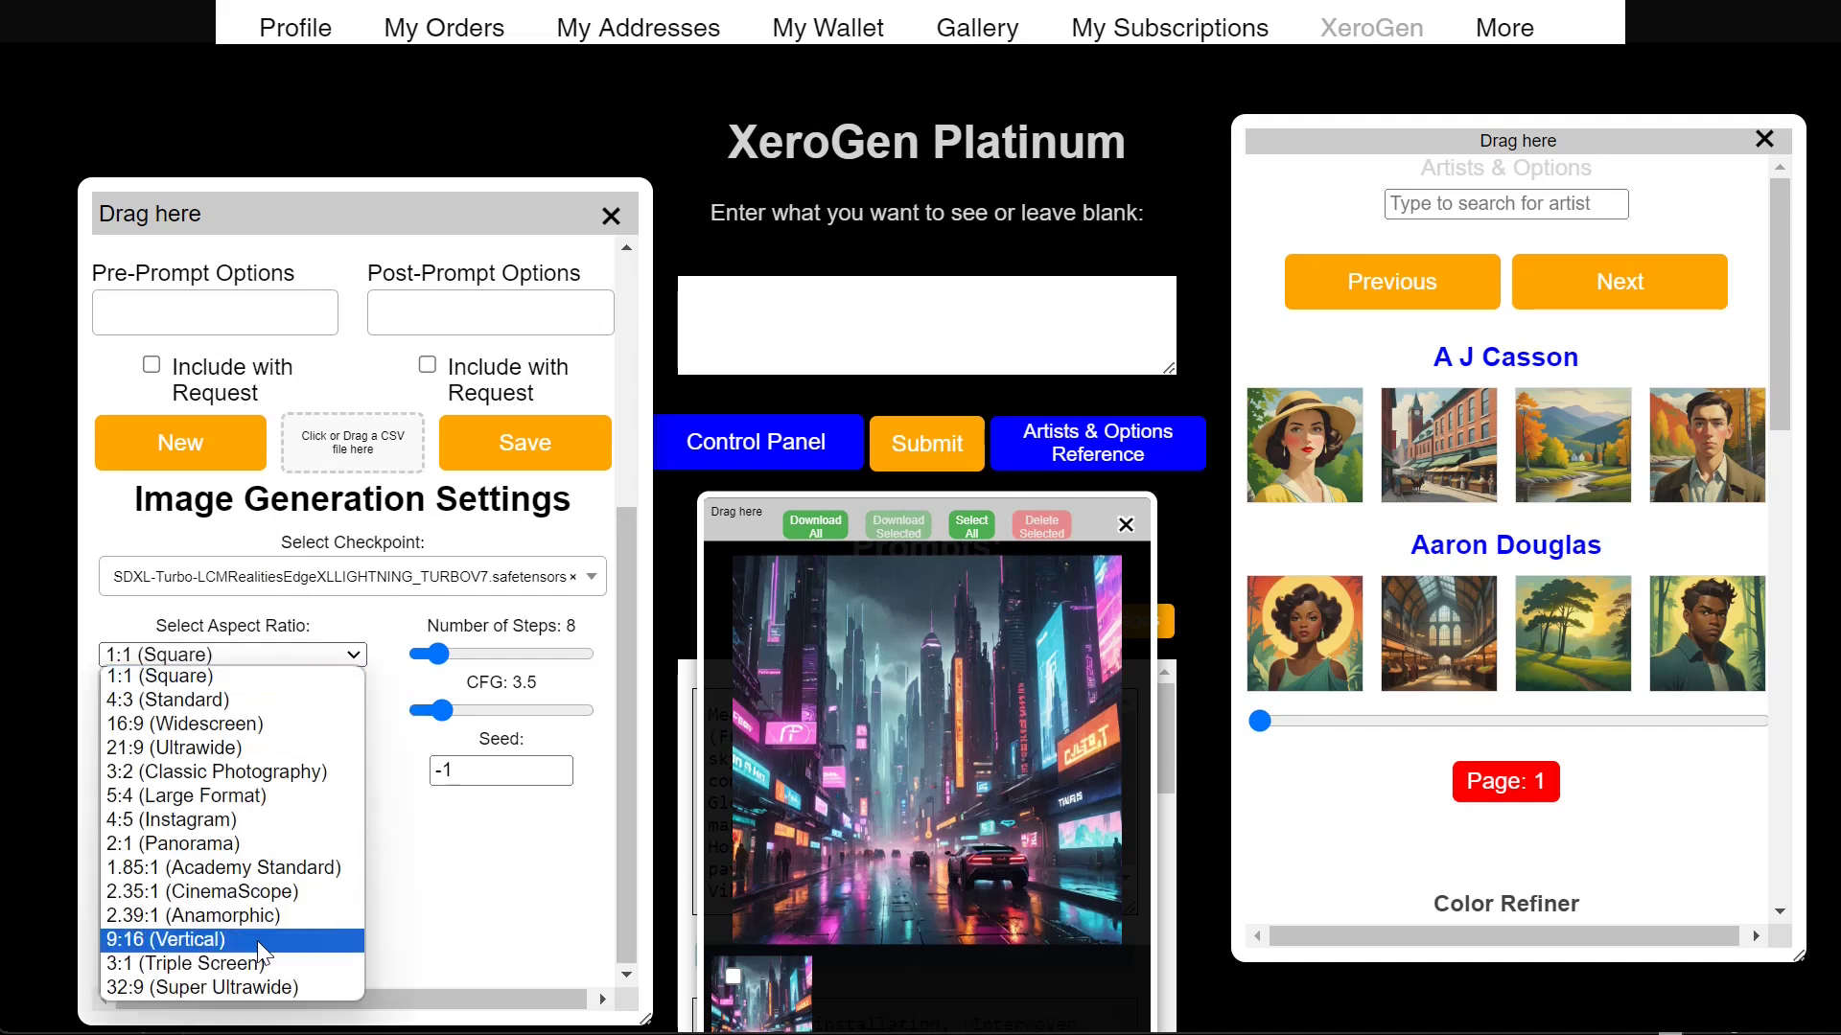
left_click(230, 941)
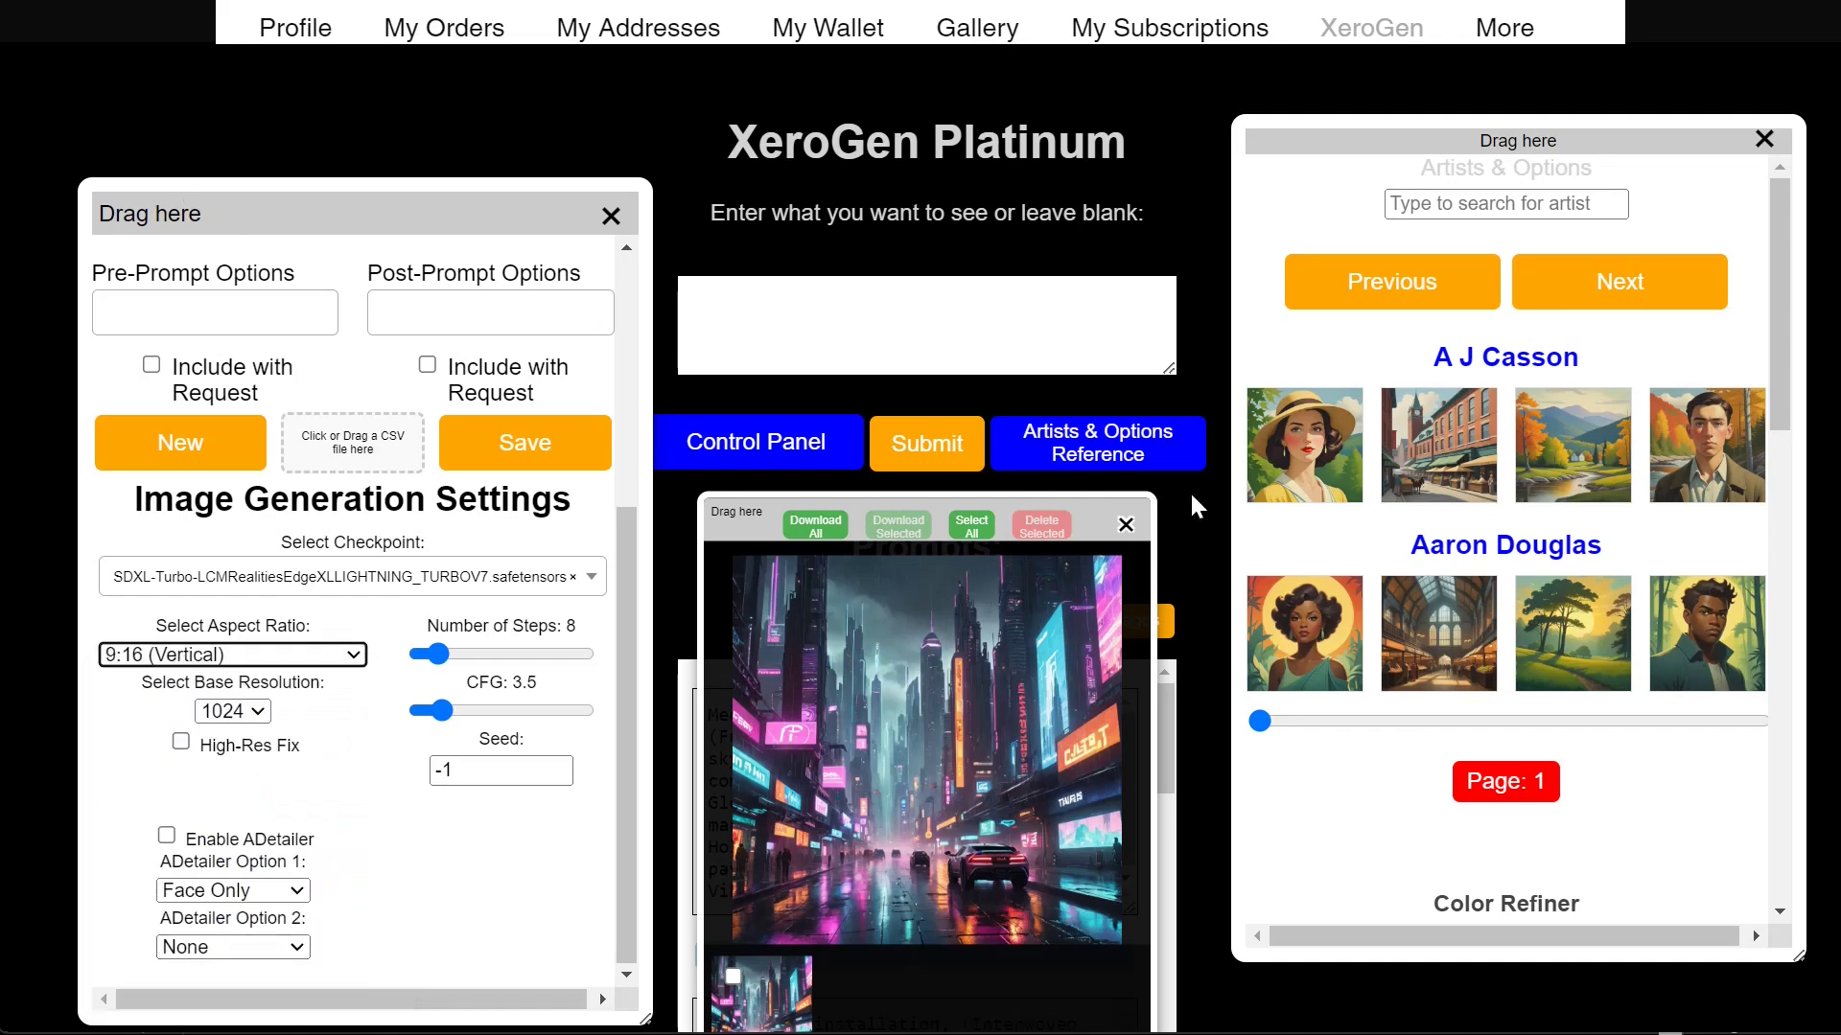
scroll(402, 508, "up", 3)
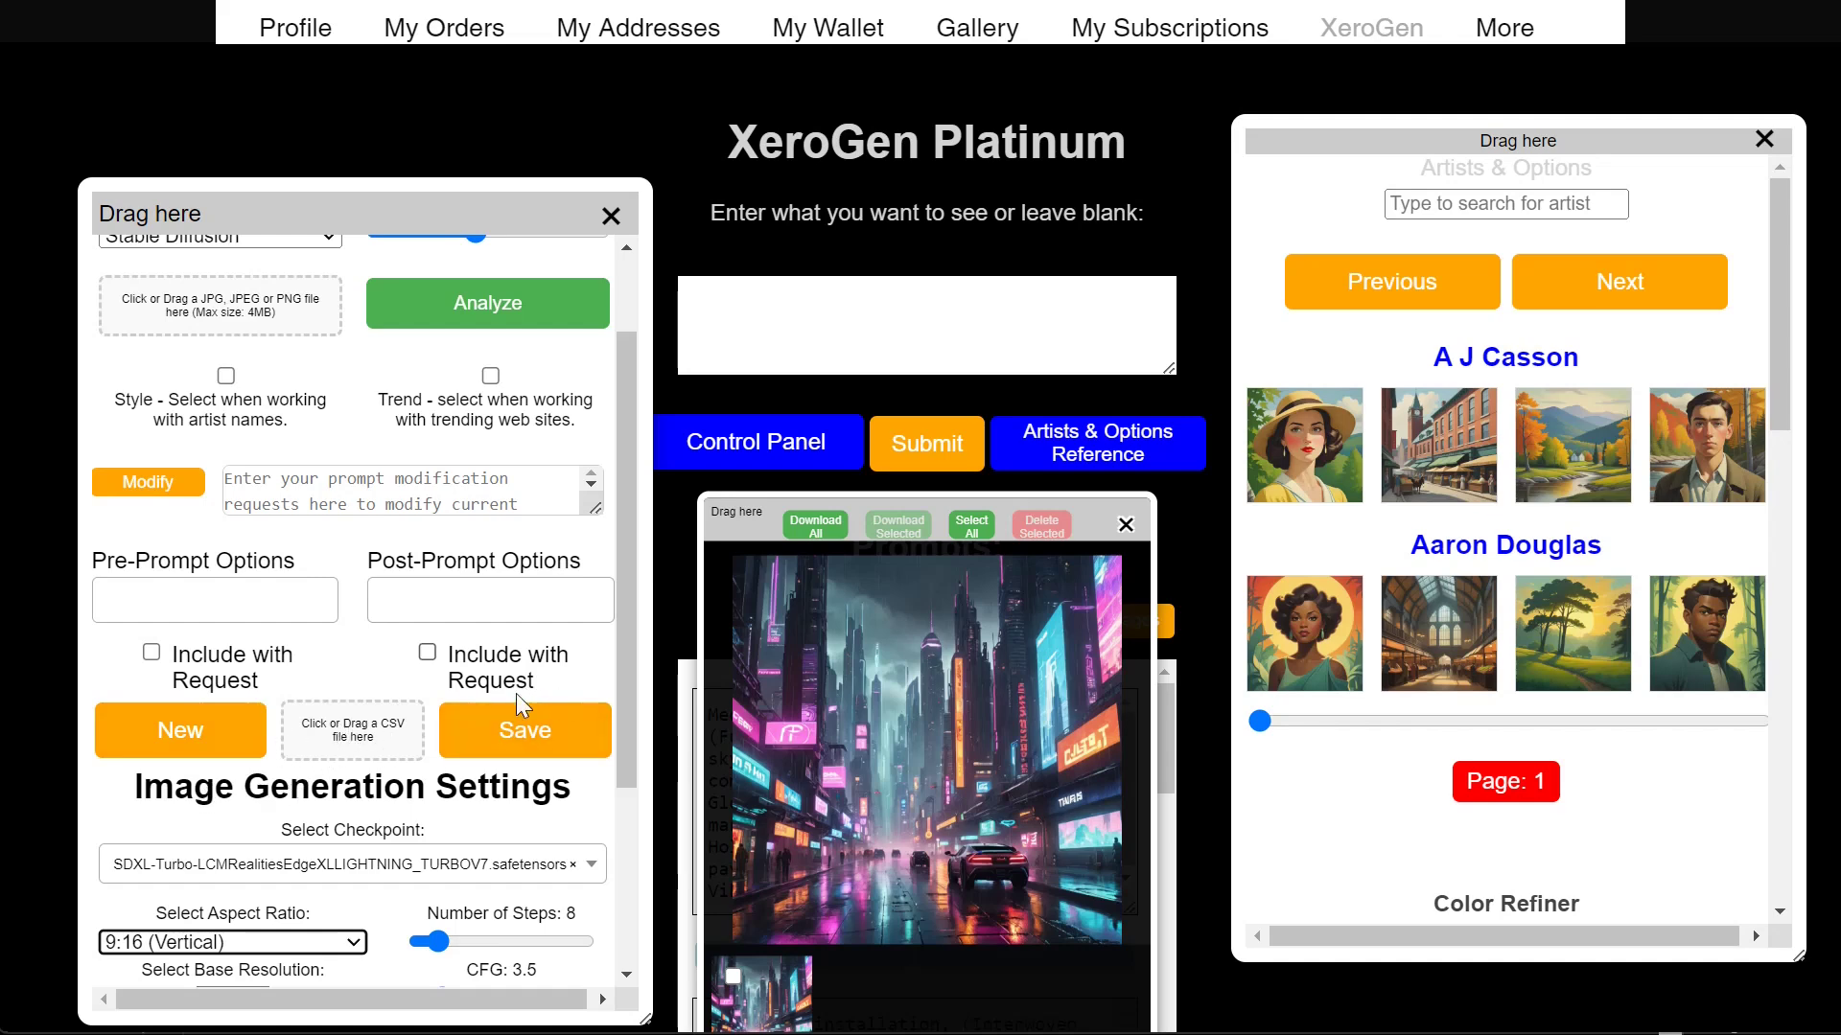
scroll(145, 426, "up", 2)
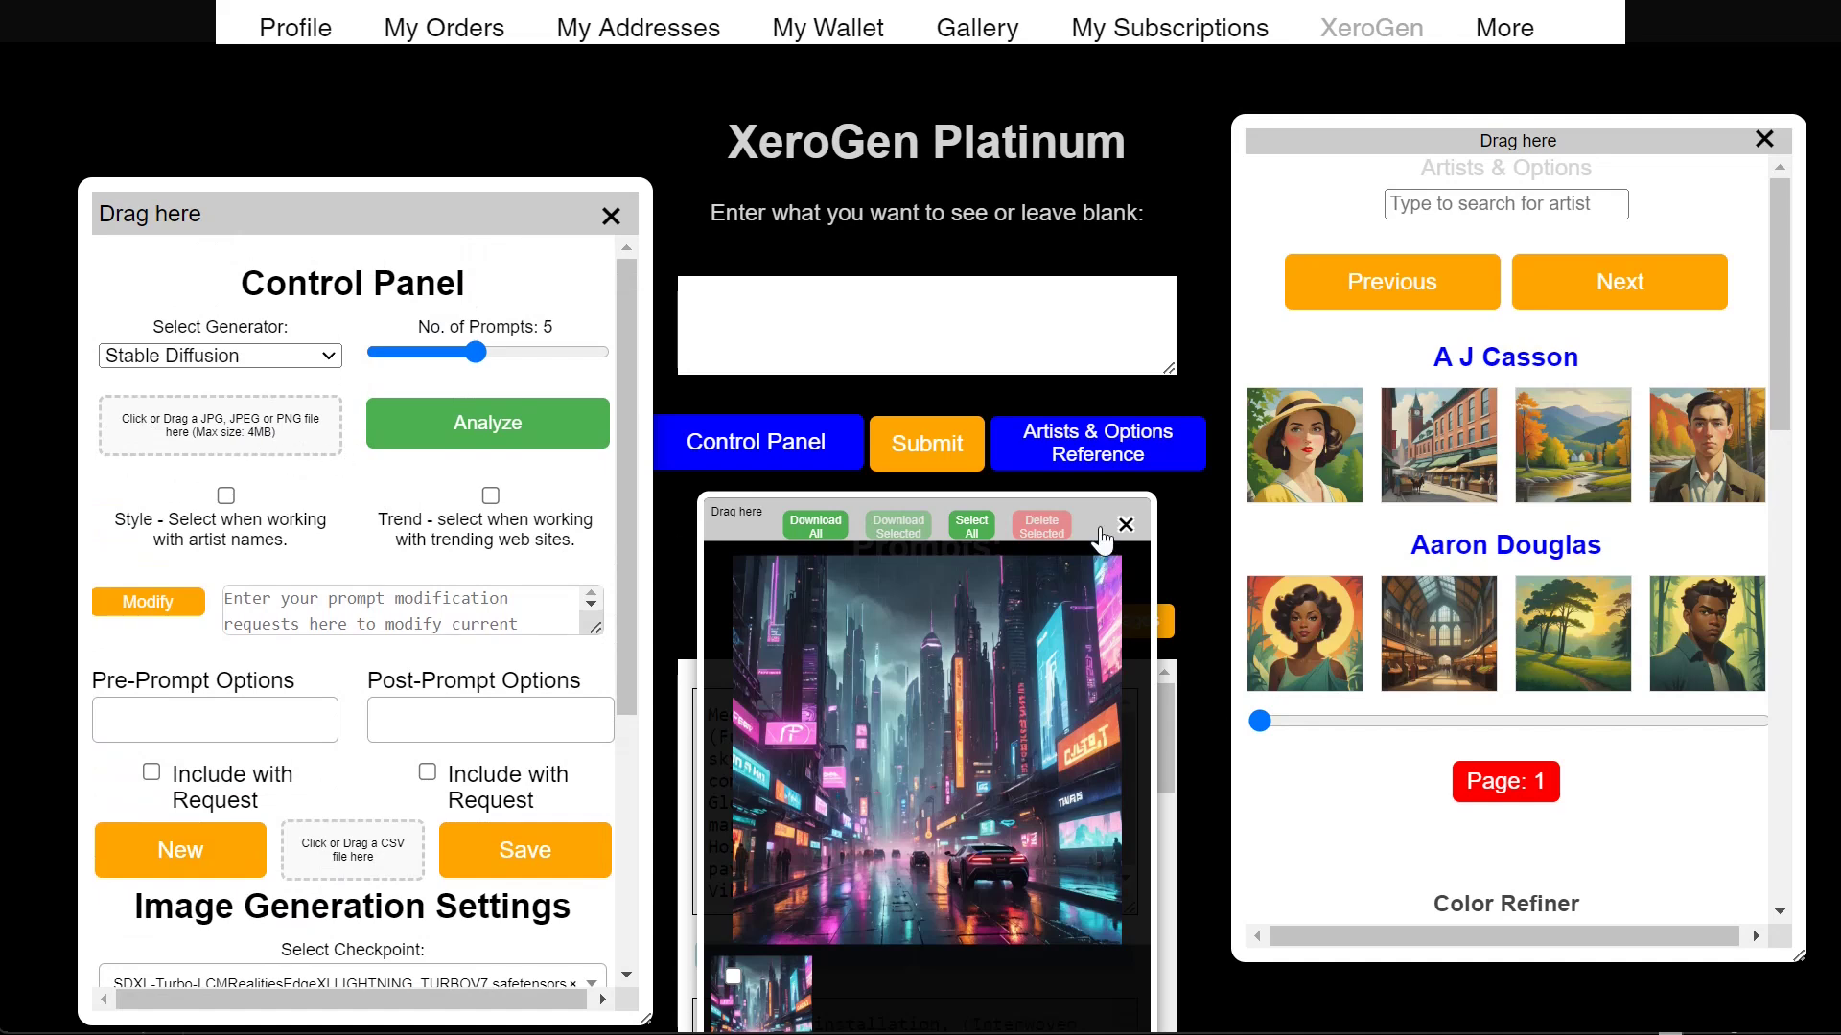
Look through the Artists & Options Reference, from the artist samples and Color Refiner to the option fields, including the Compound Actions choices
scroll(1532, 522, "down", 2)
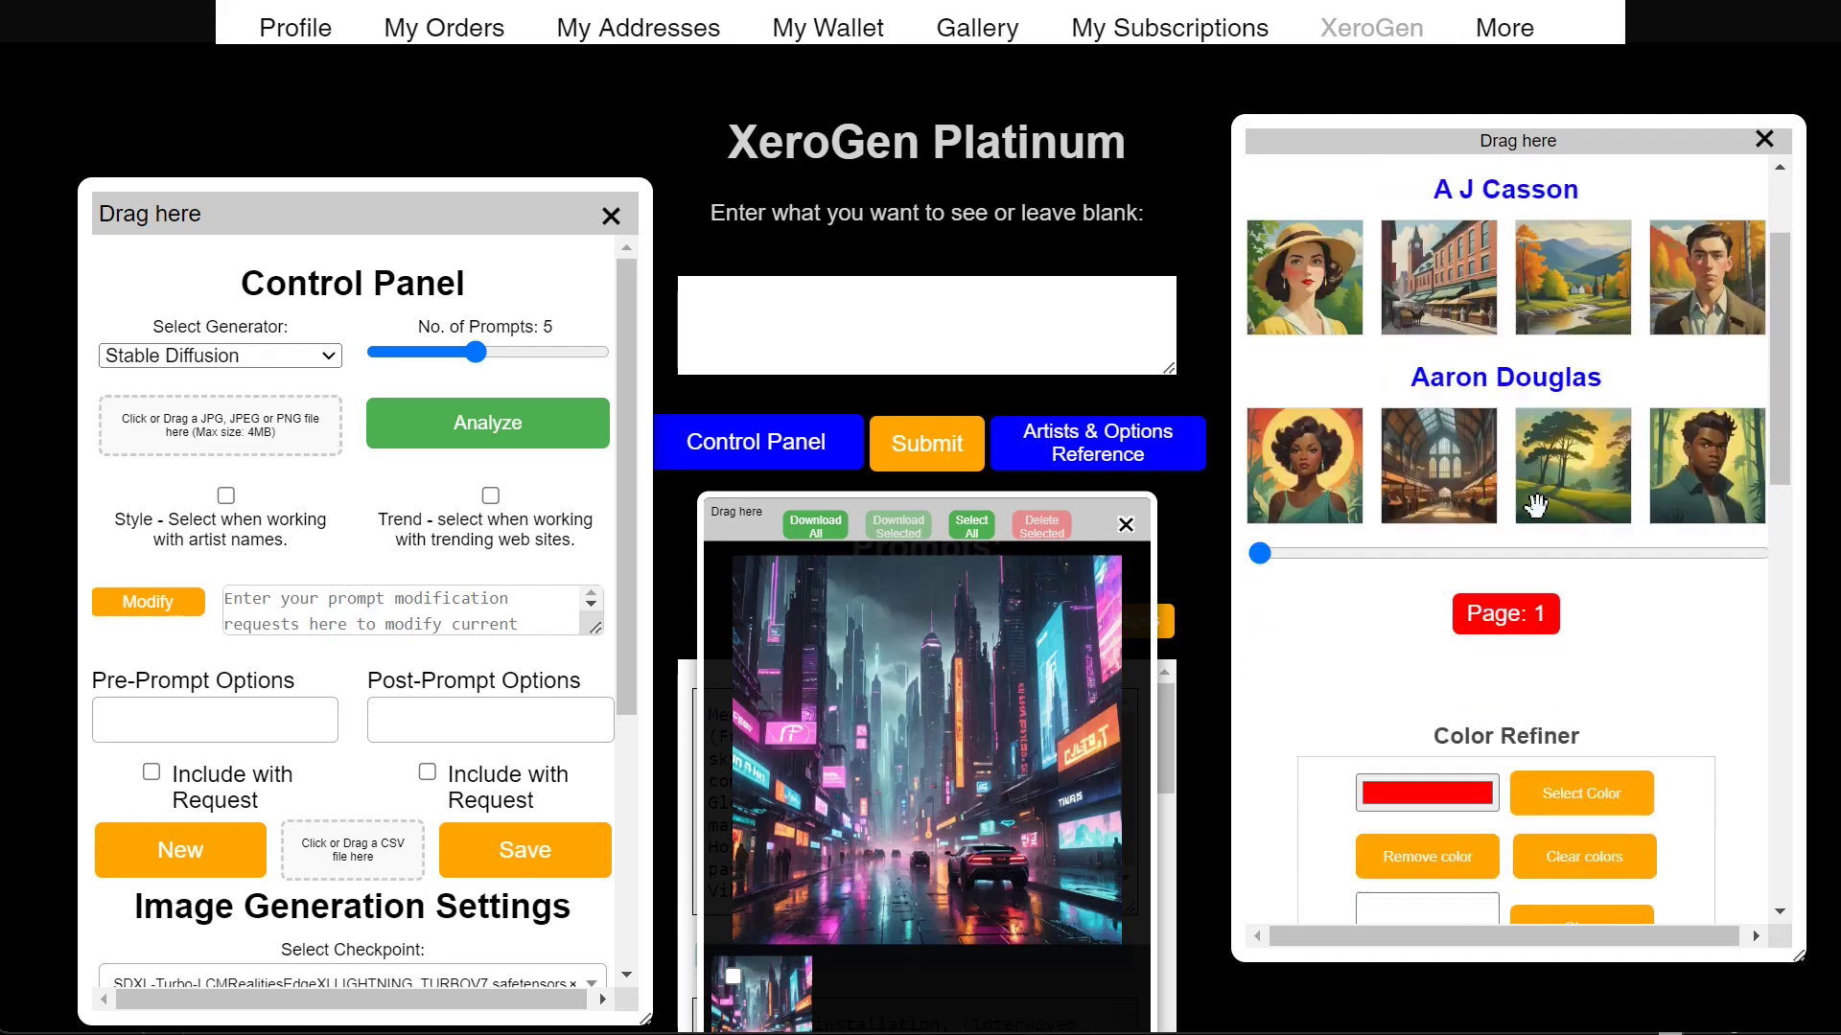
scroll(1530, 512, "up", 2)
scroll(1652, 465, "down", 8)
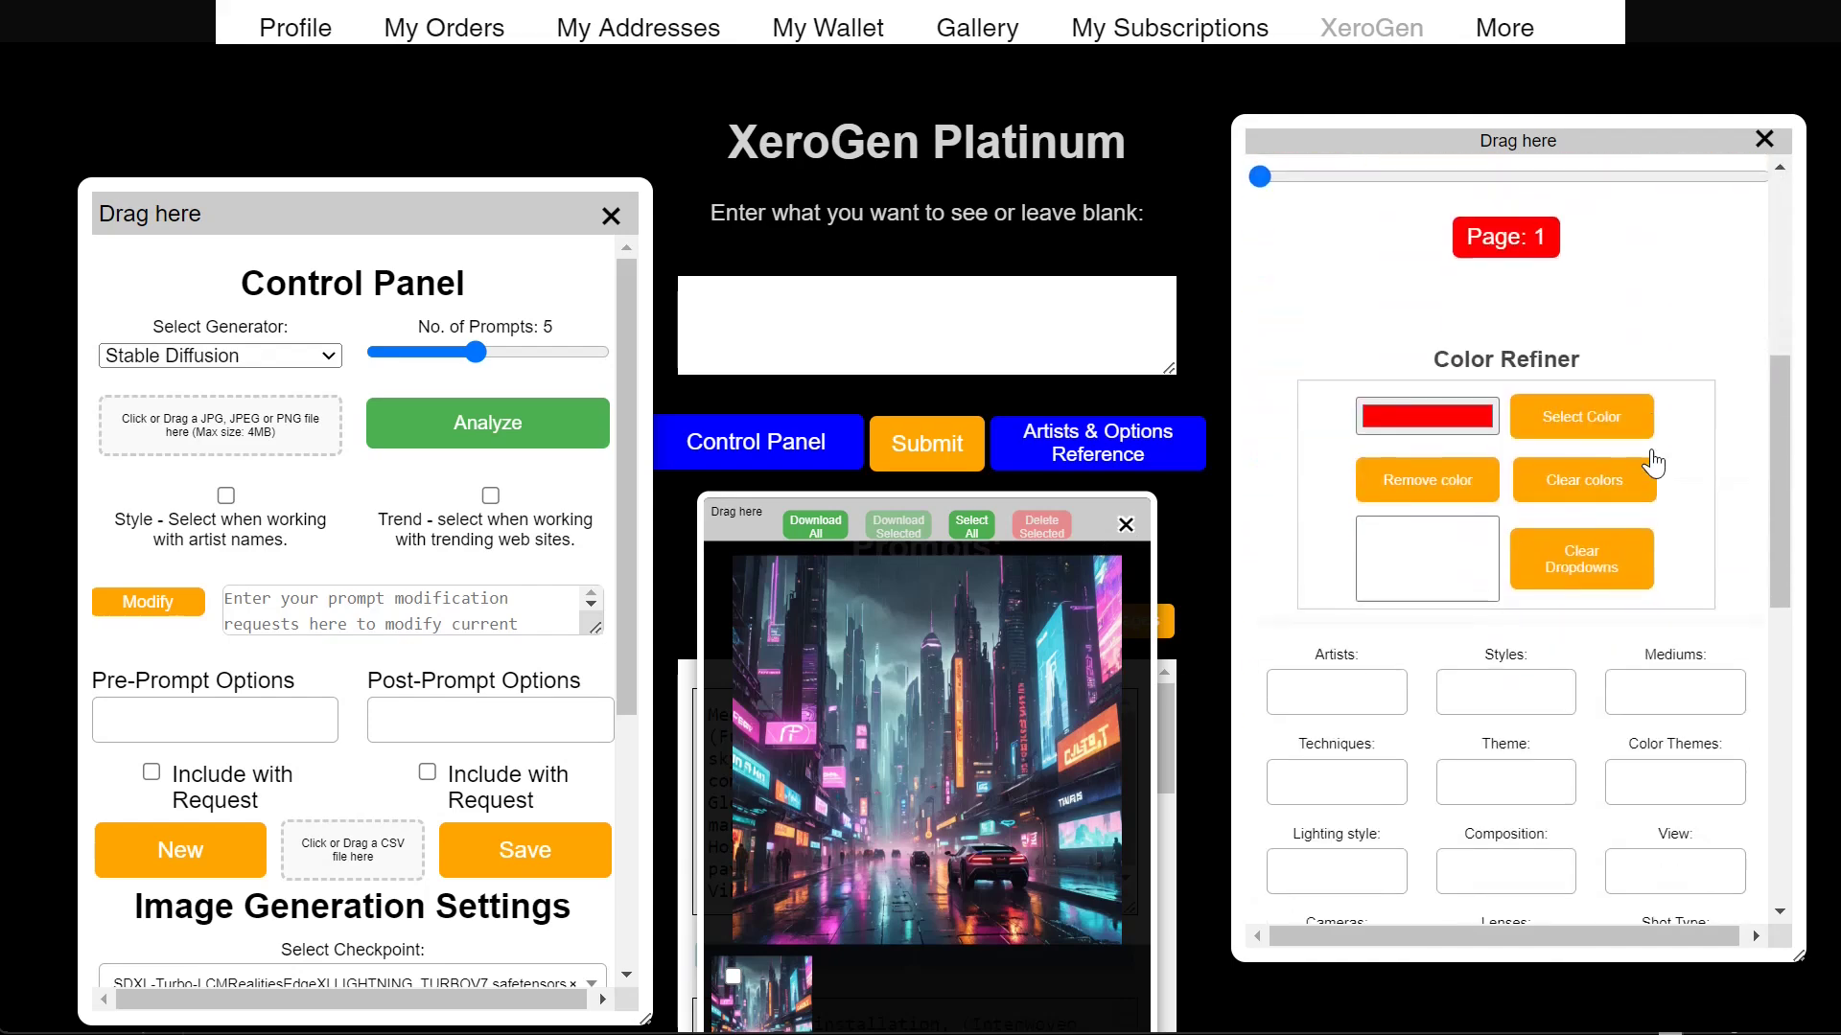
scroll(1652, 465, "down", 6)
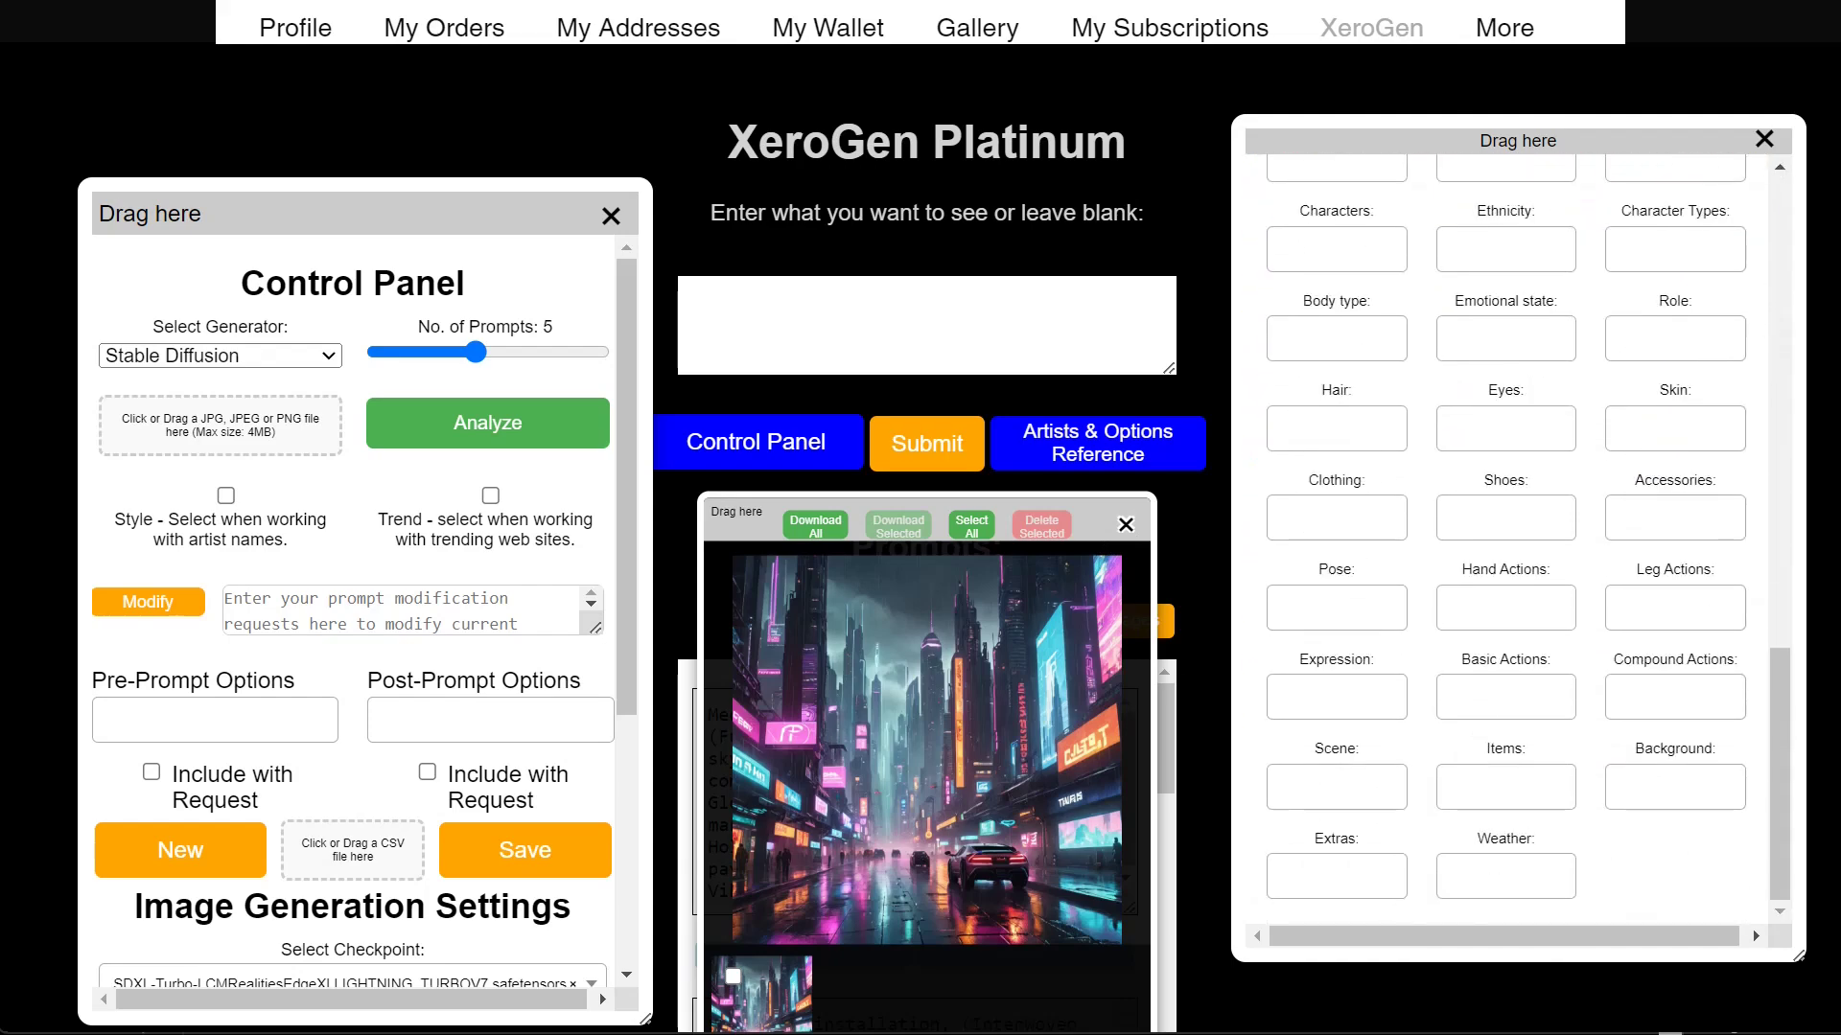
left_click(1726, 683)
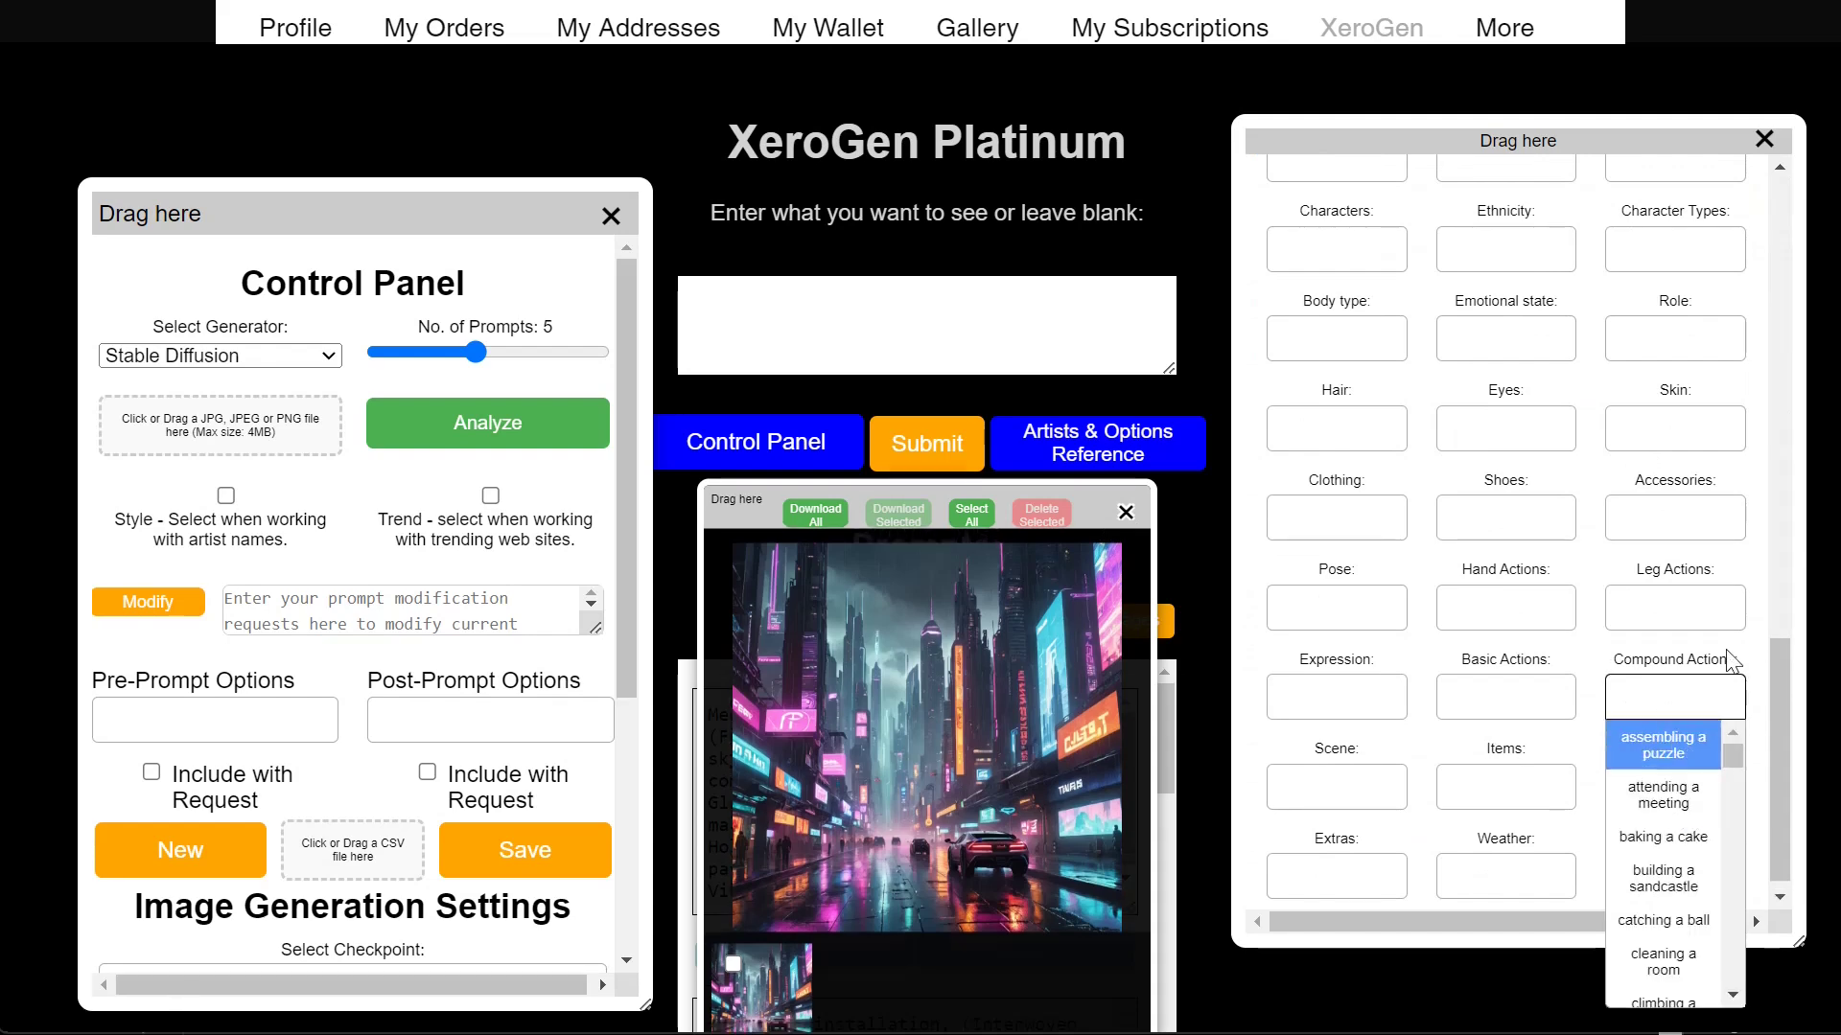
left_click(1743, 568)
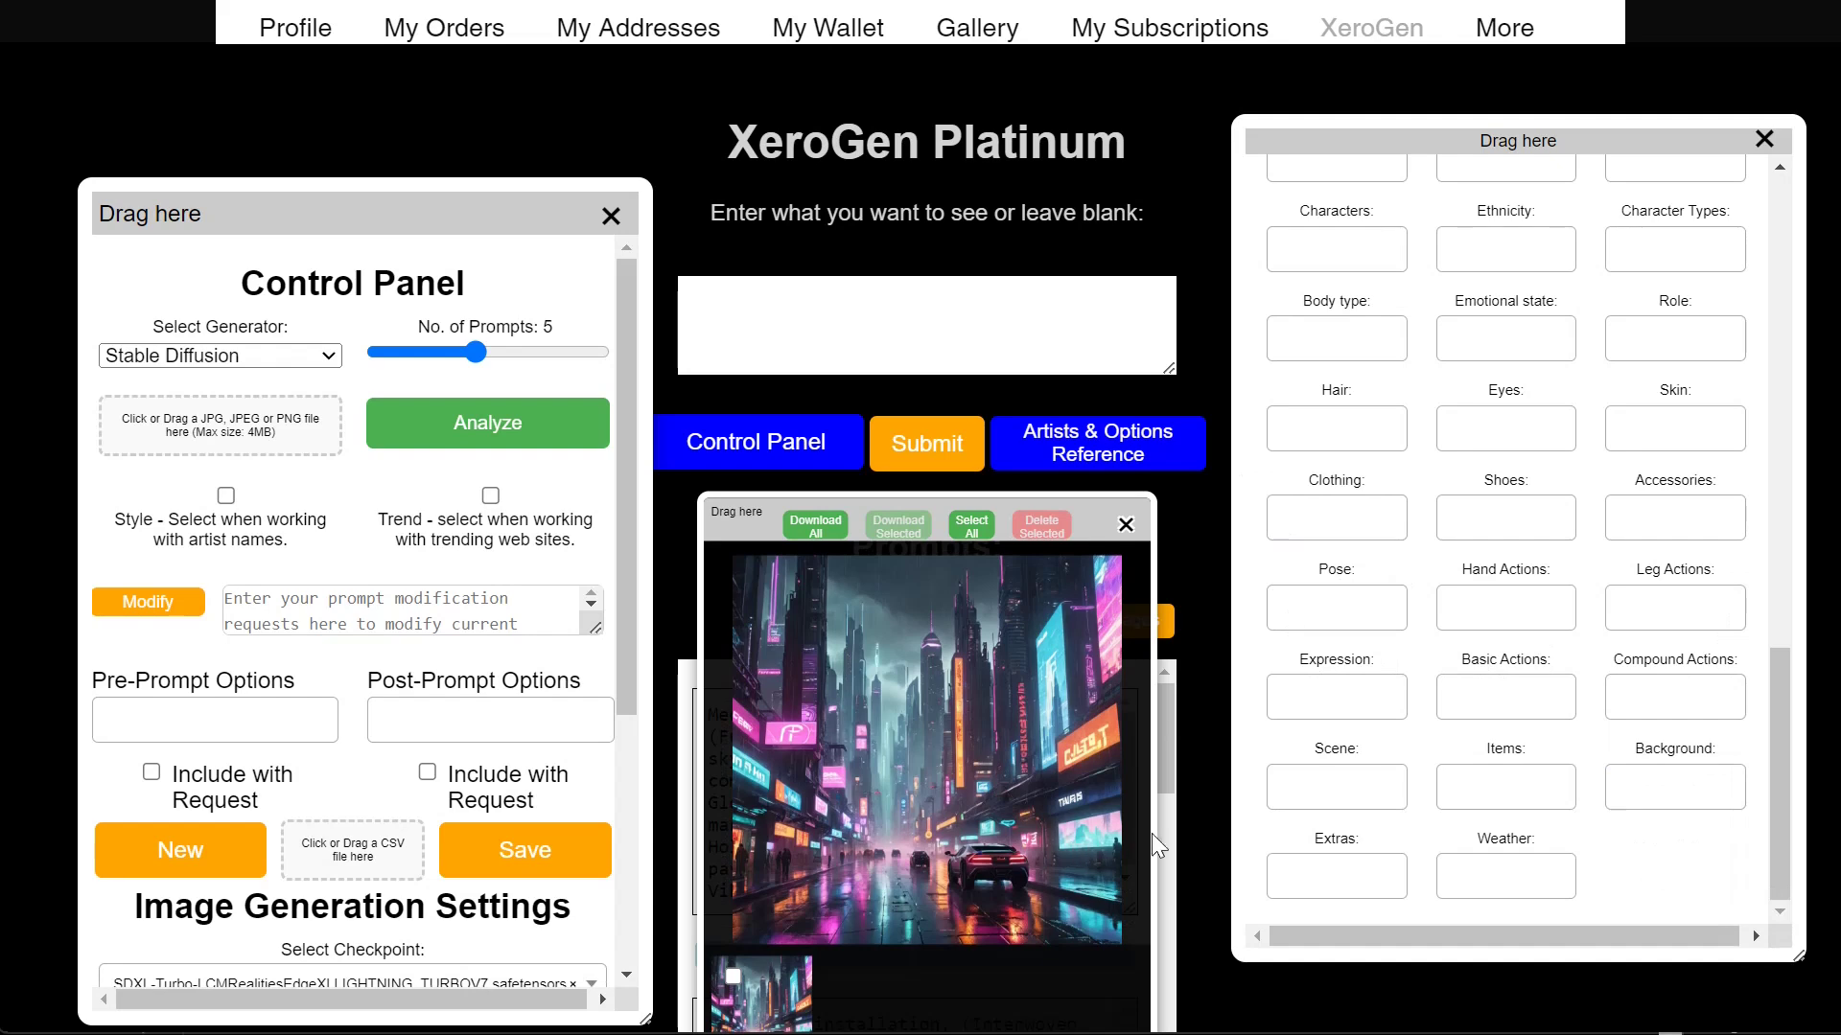
Move the generated image viewer clear of the prompts and generate an image from the interwoven metal gears sculpture prompt
scroll(1078, 853, "down", 2)
left_click_drag(1079, 384, 1711, 299)
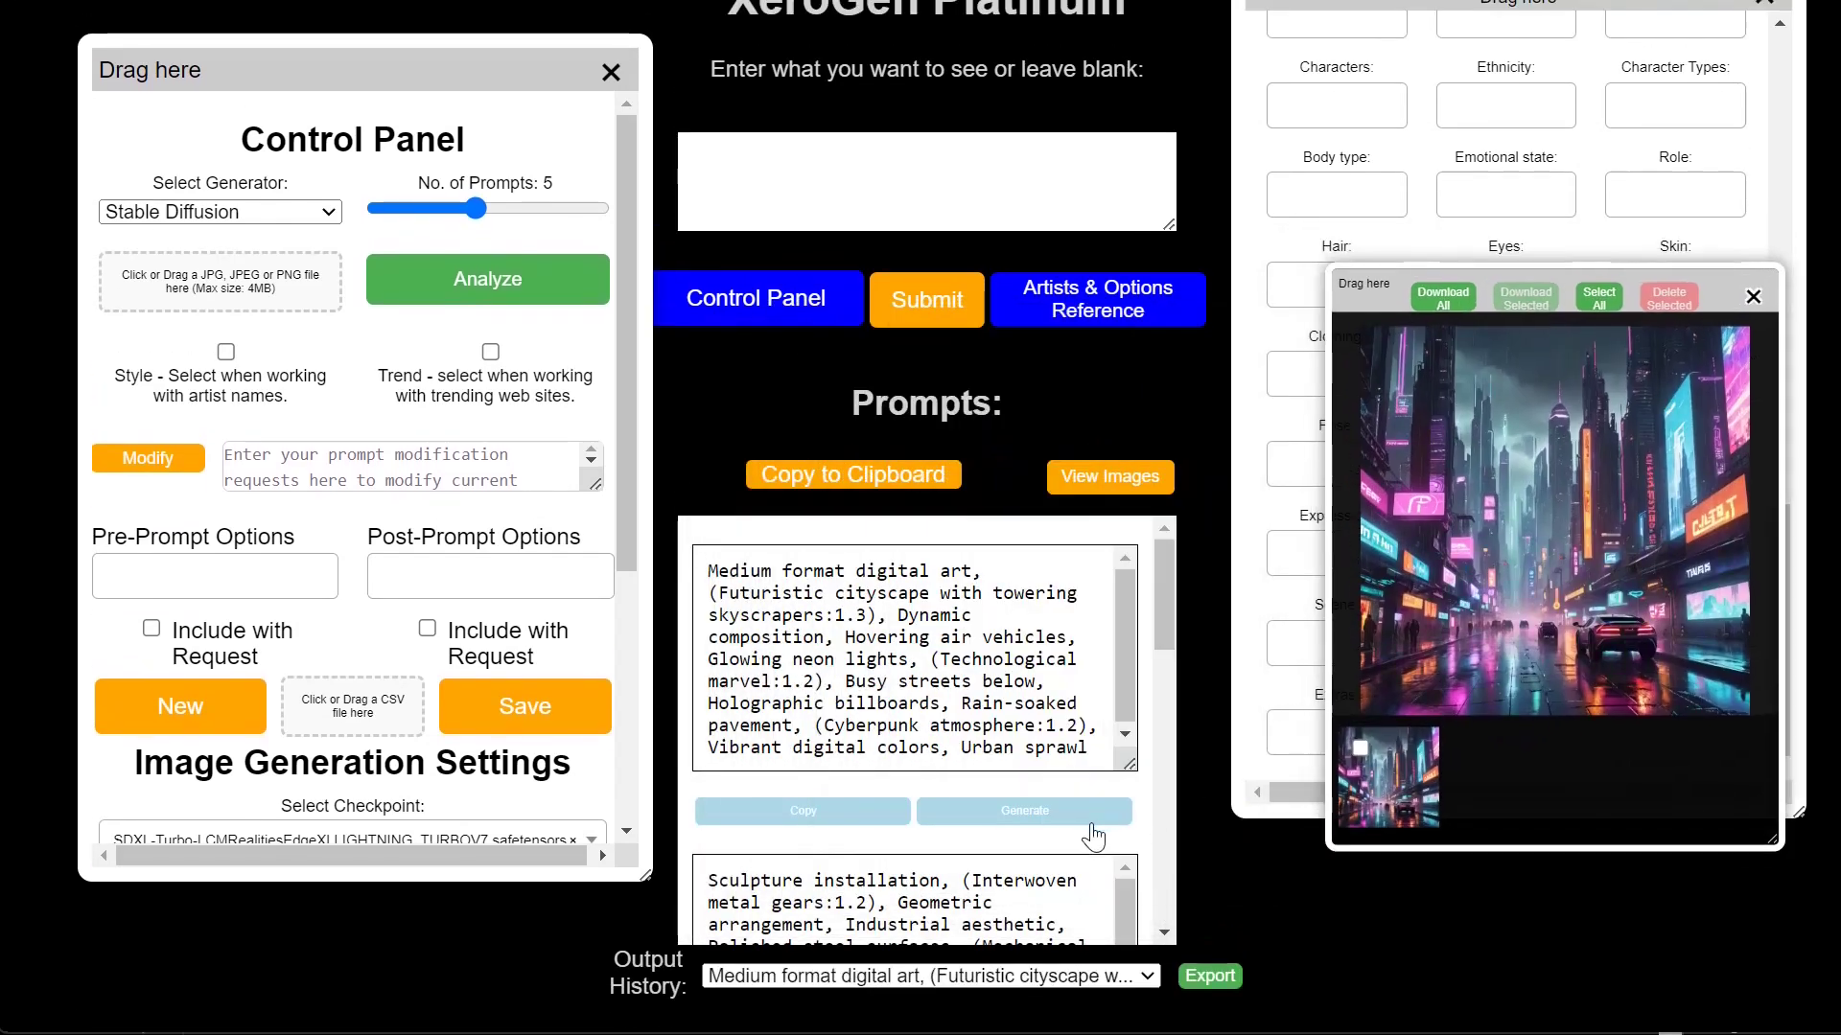
scroll(1093, 834, "down", 3)
scroll(1093, 836, "down", 2)
left_click(1031, 671)
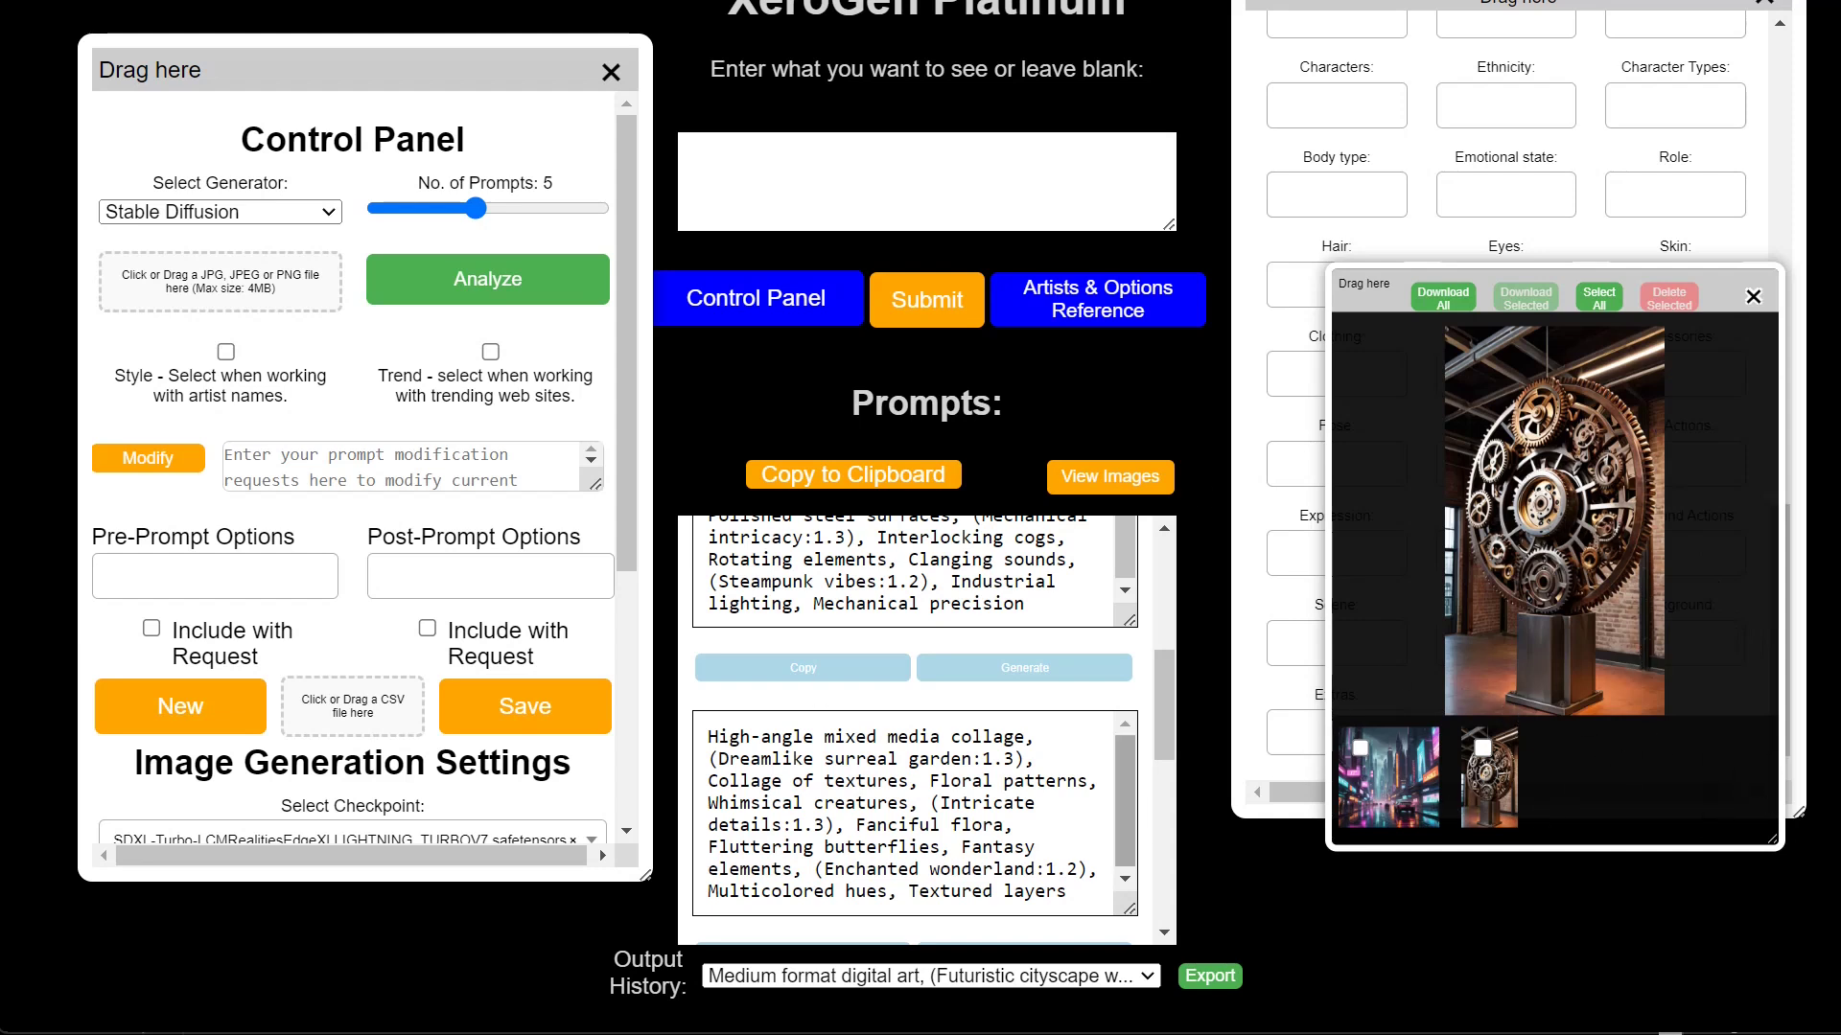
Generate images from the remaining prompts, and generate new versions from the metal gears sculpture and futuristic cityscape prompts
scroll(1156, 901, "down", 2)
scroll(1155, 901, "down", 3)
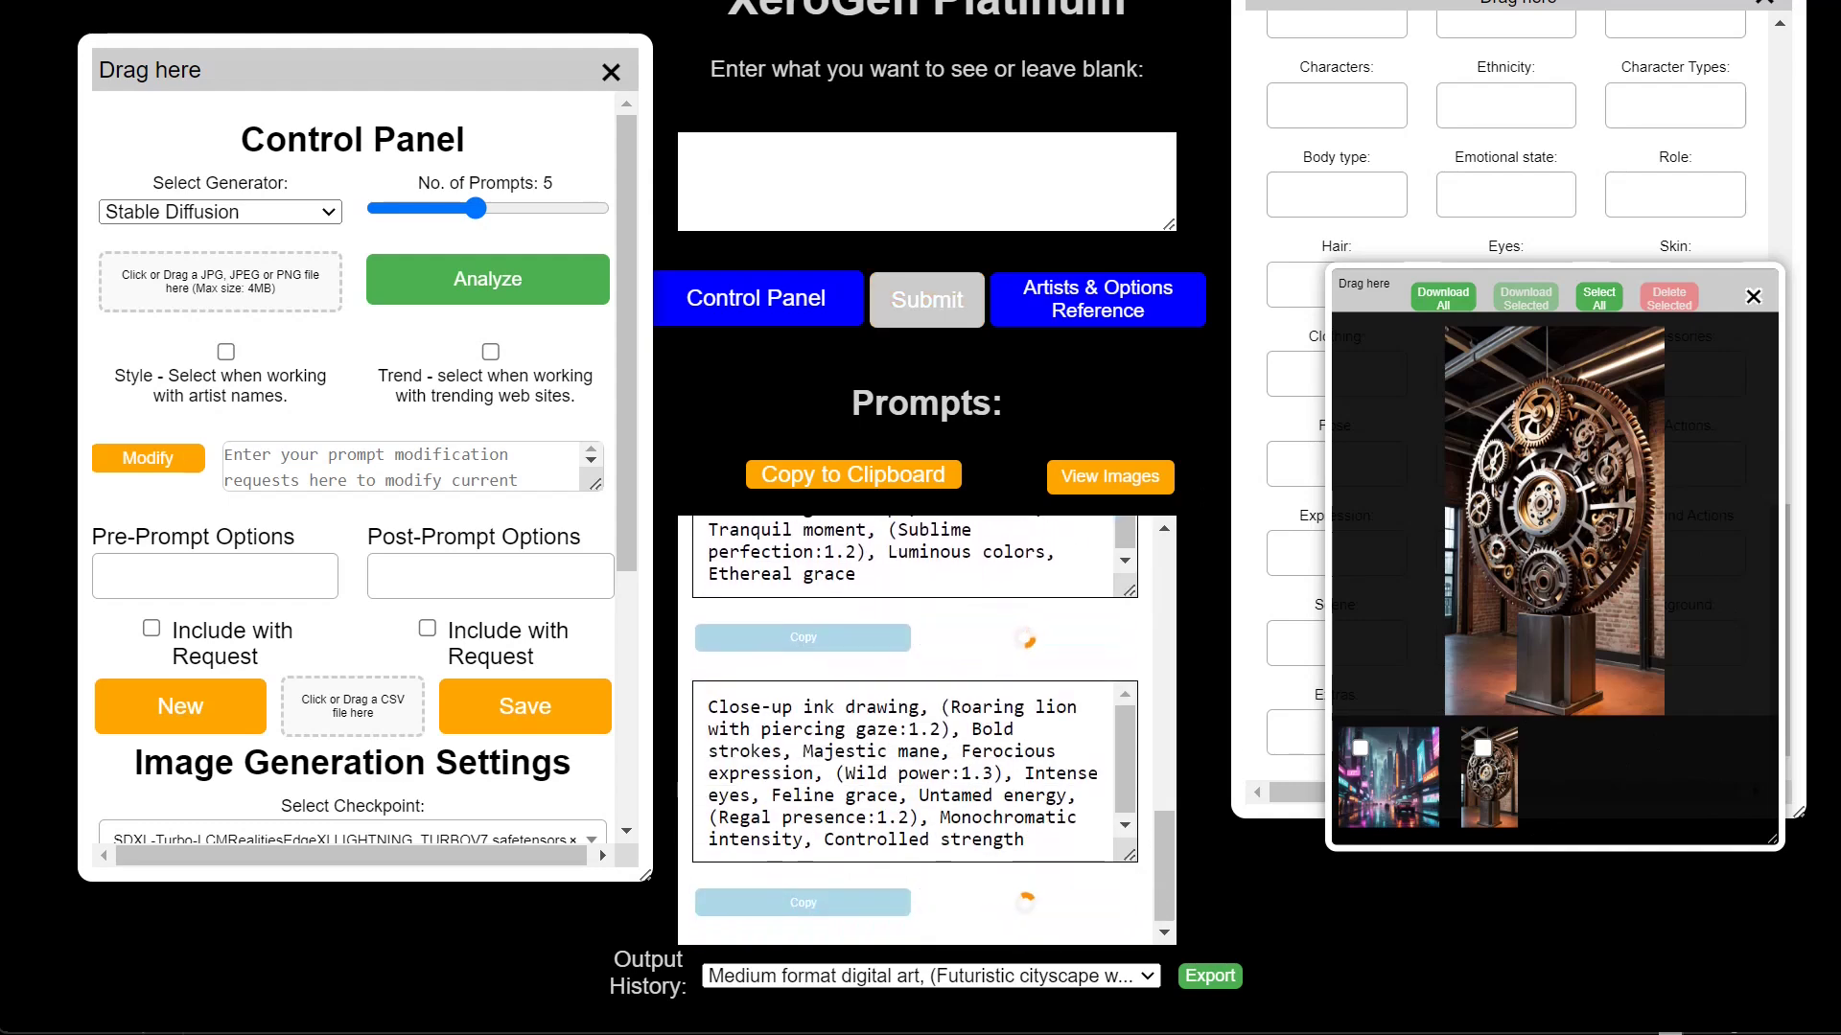
scroll(1073, 760, "up", 2)
left_click(1073, 760)
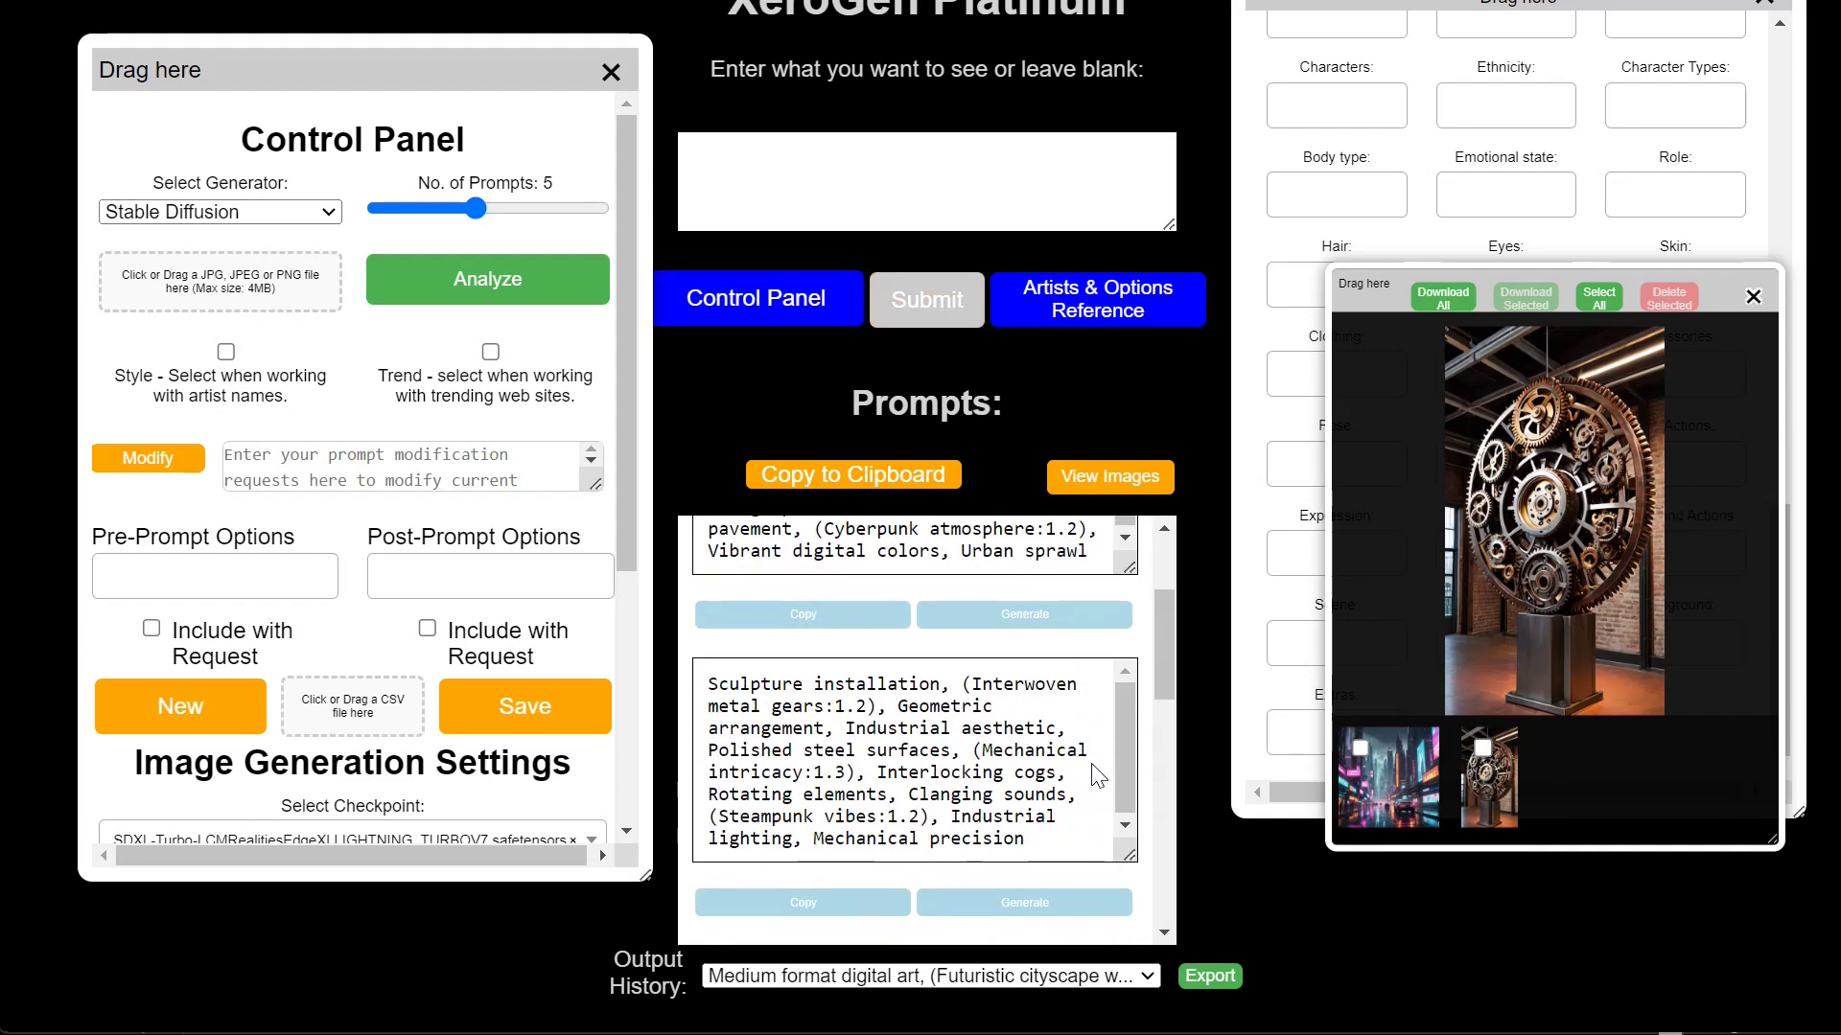
left_click(1086, 623)
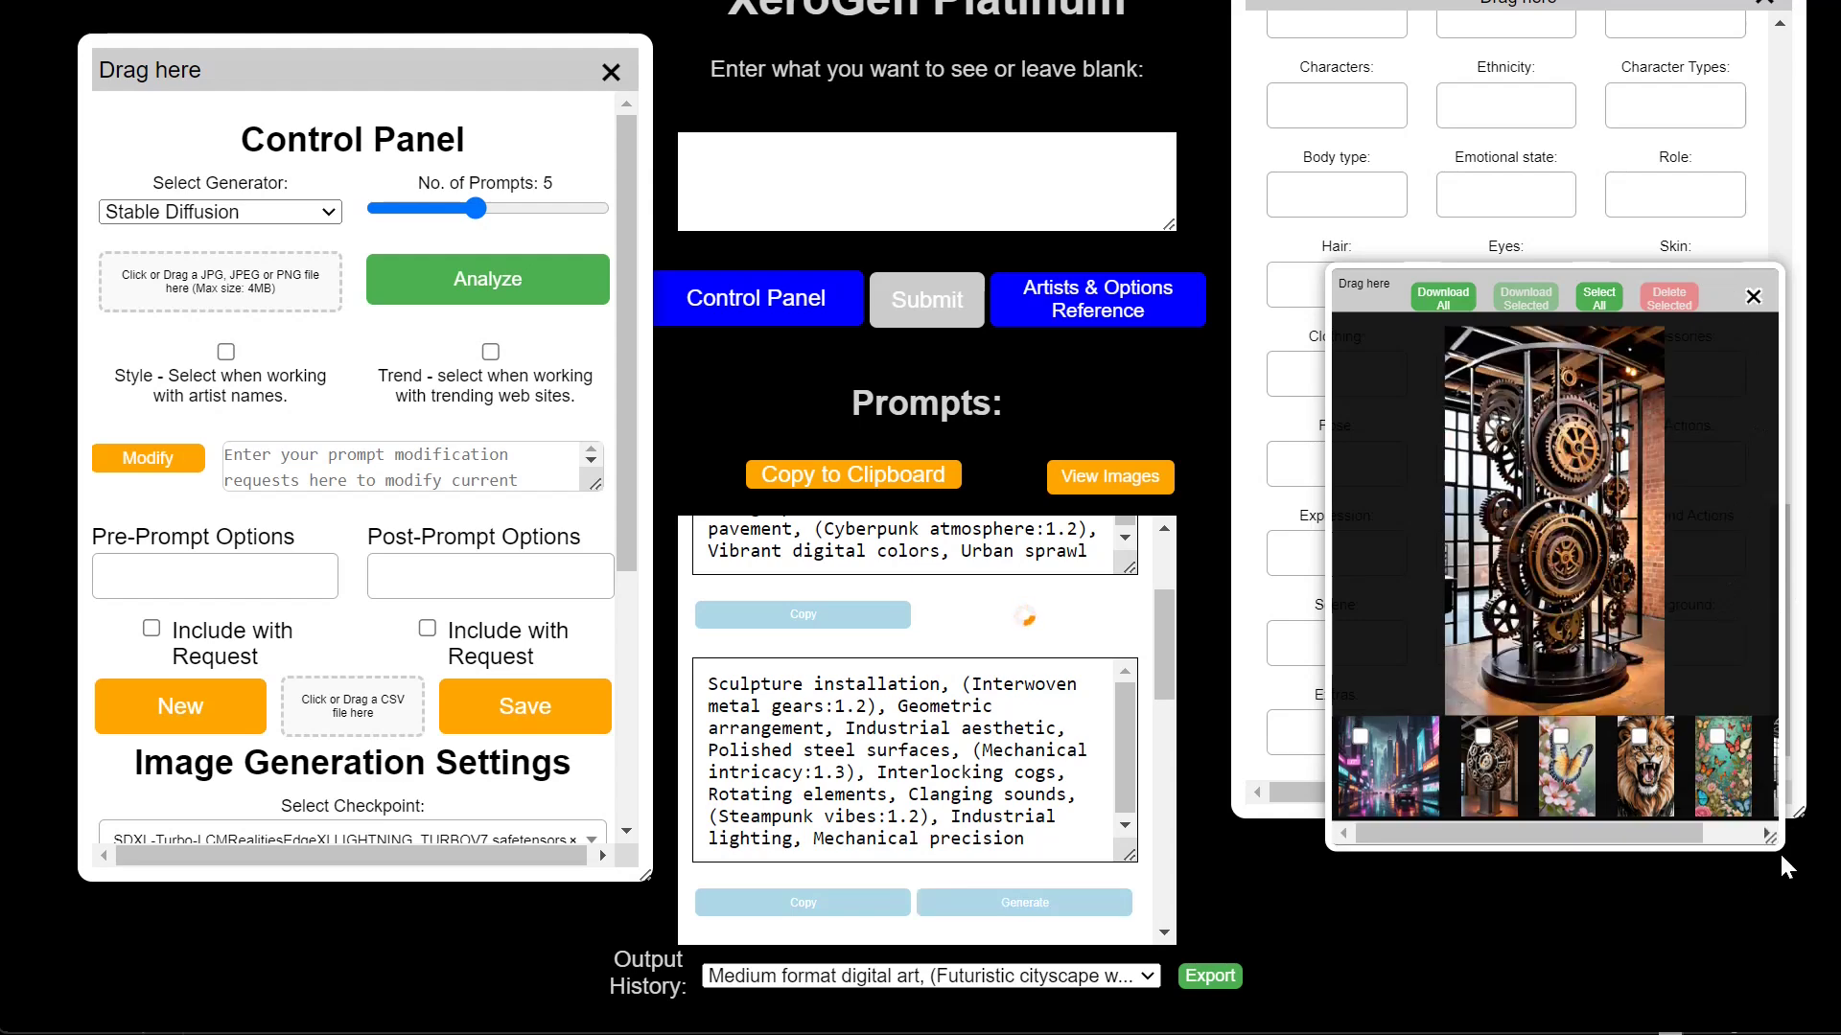
Enlarge the image viewer to nearly the full page height to inspect the vertical cityscape image, and close the viewer
left_click_drag(1779, 853, 1833, 921)
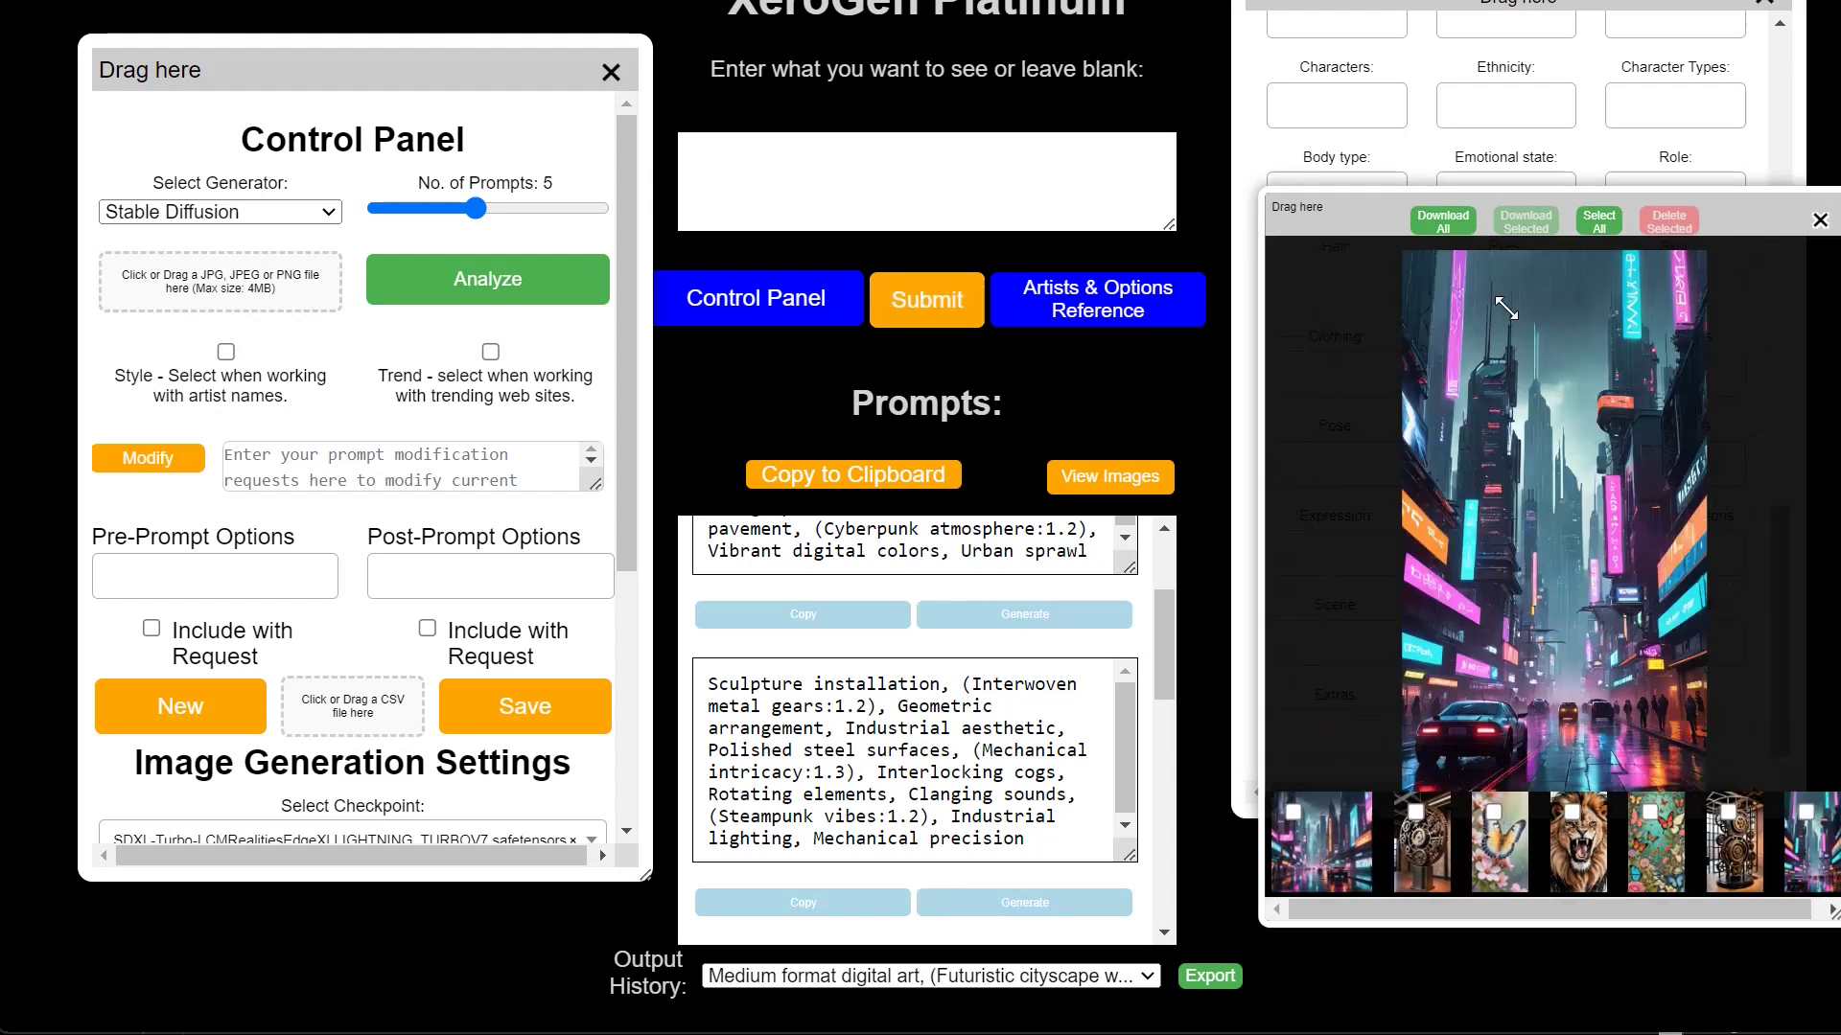
left_click_drag(1363, 231, 1294, 173)
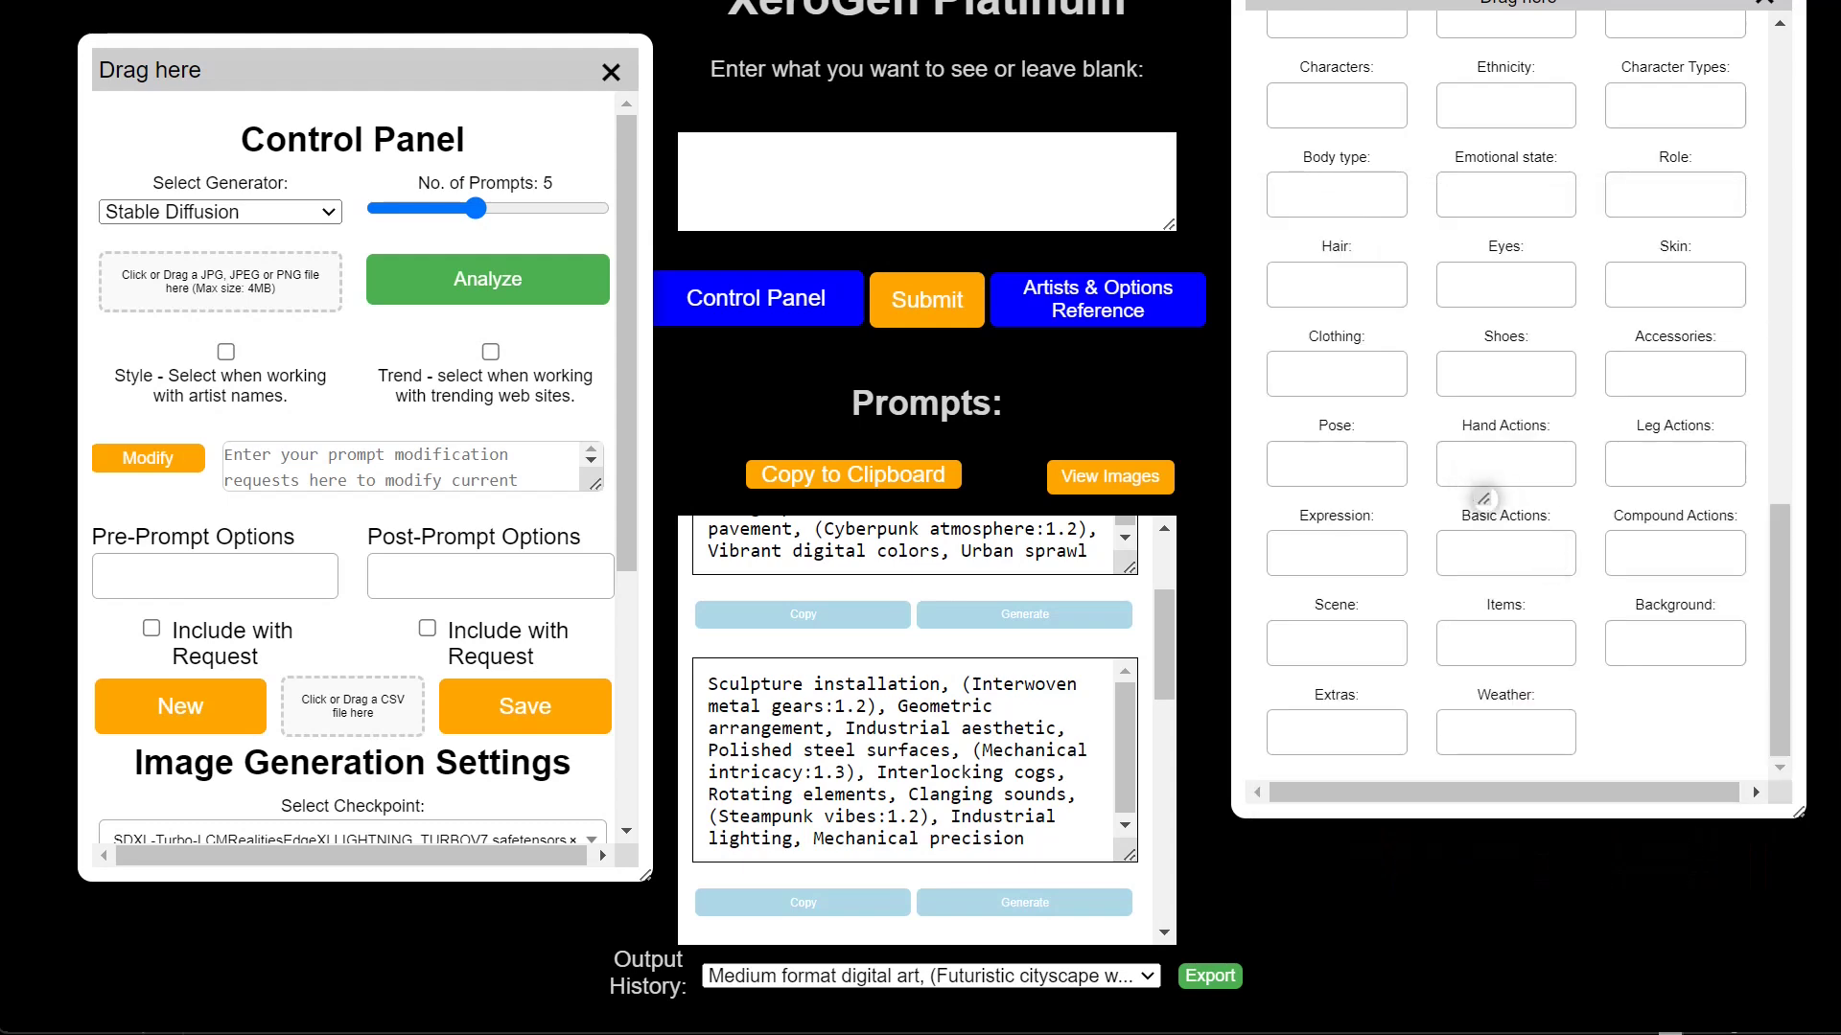
left_click_drag(1481, 499, 1819, 1018)
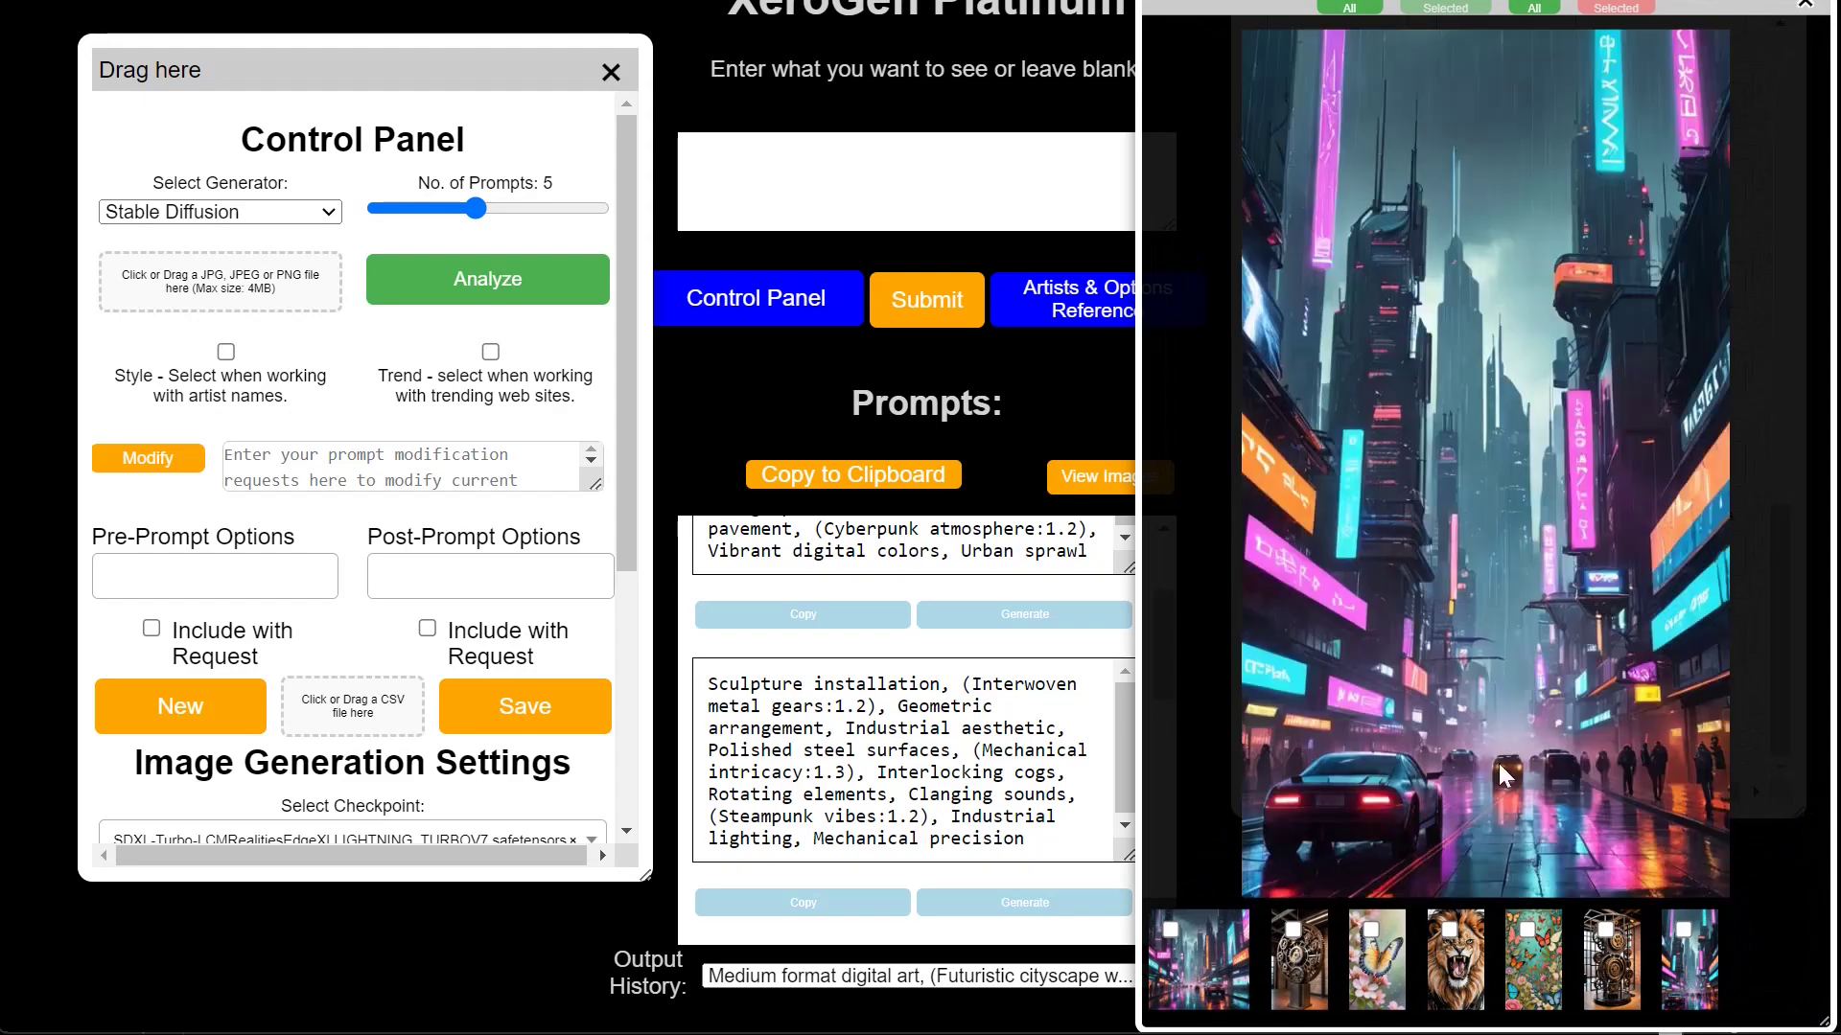
left_click(1798, 23)
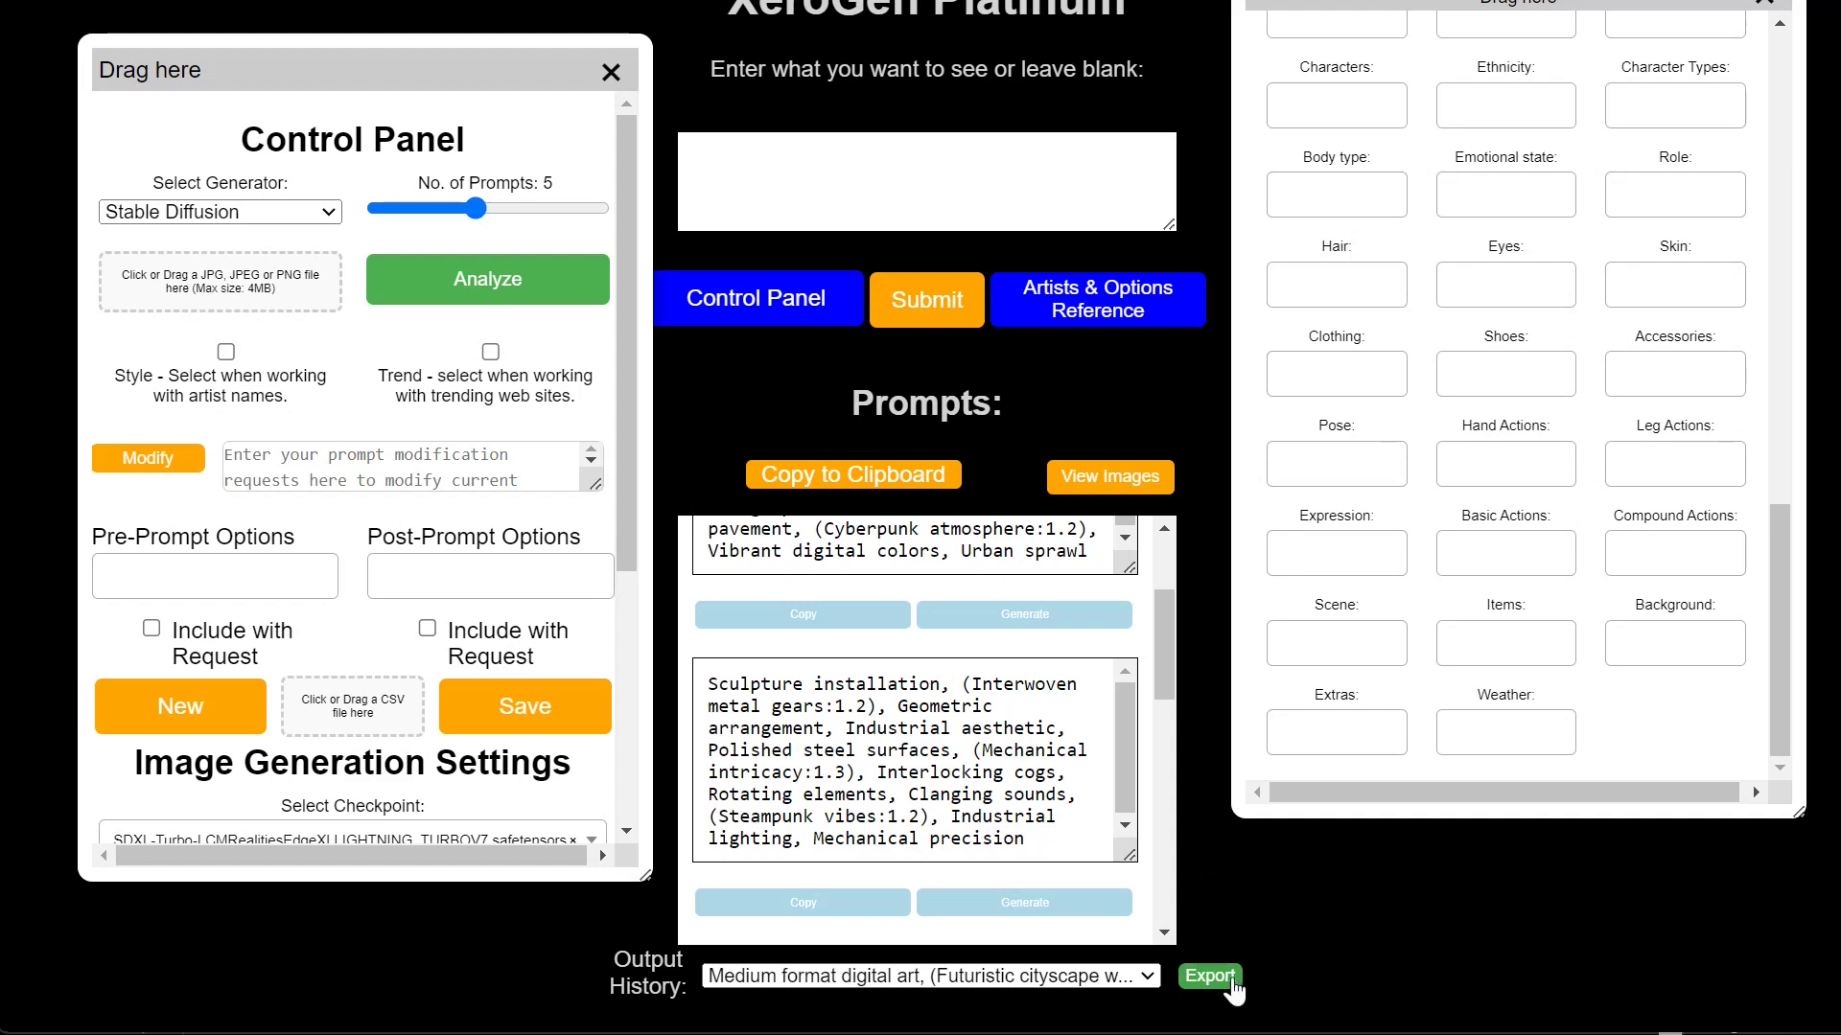
Open the Output History list of earlier prompt outputs
left_click(1148, 973)
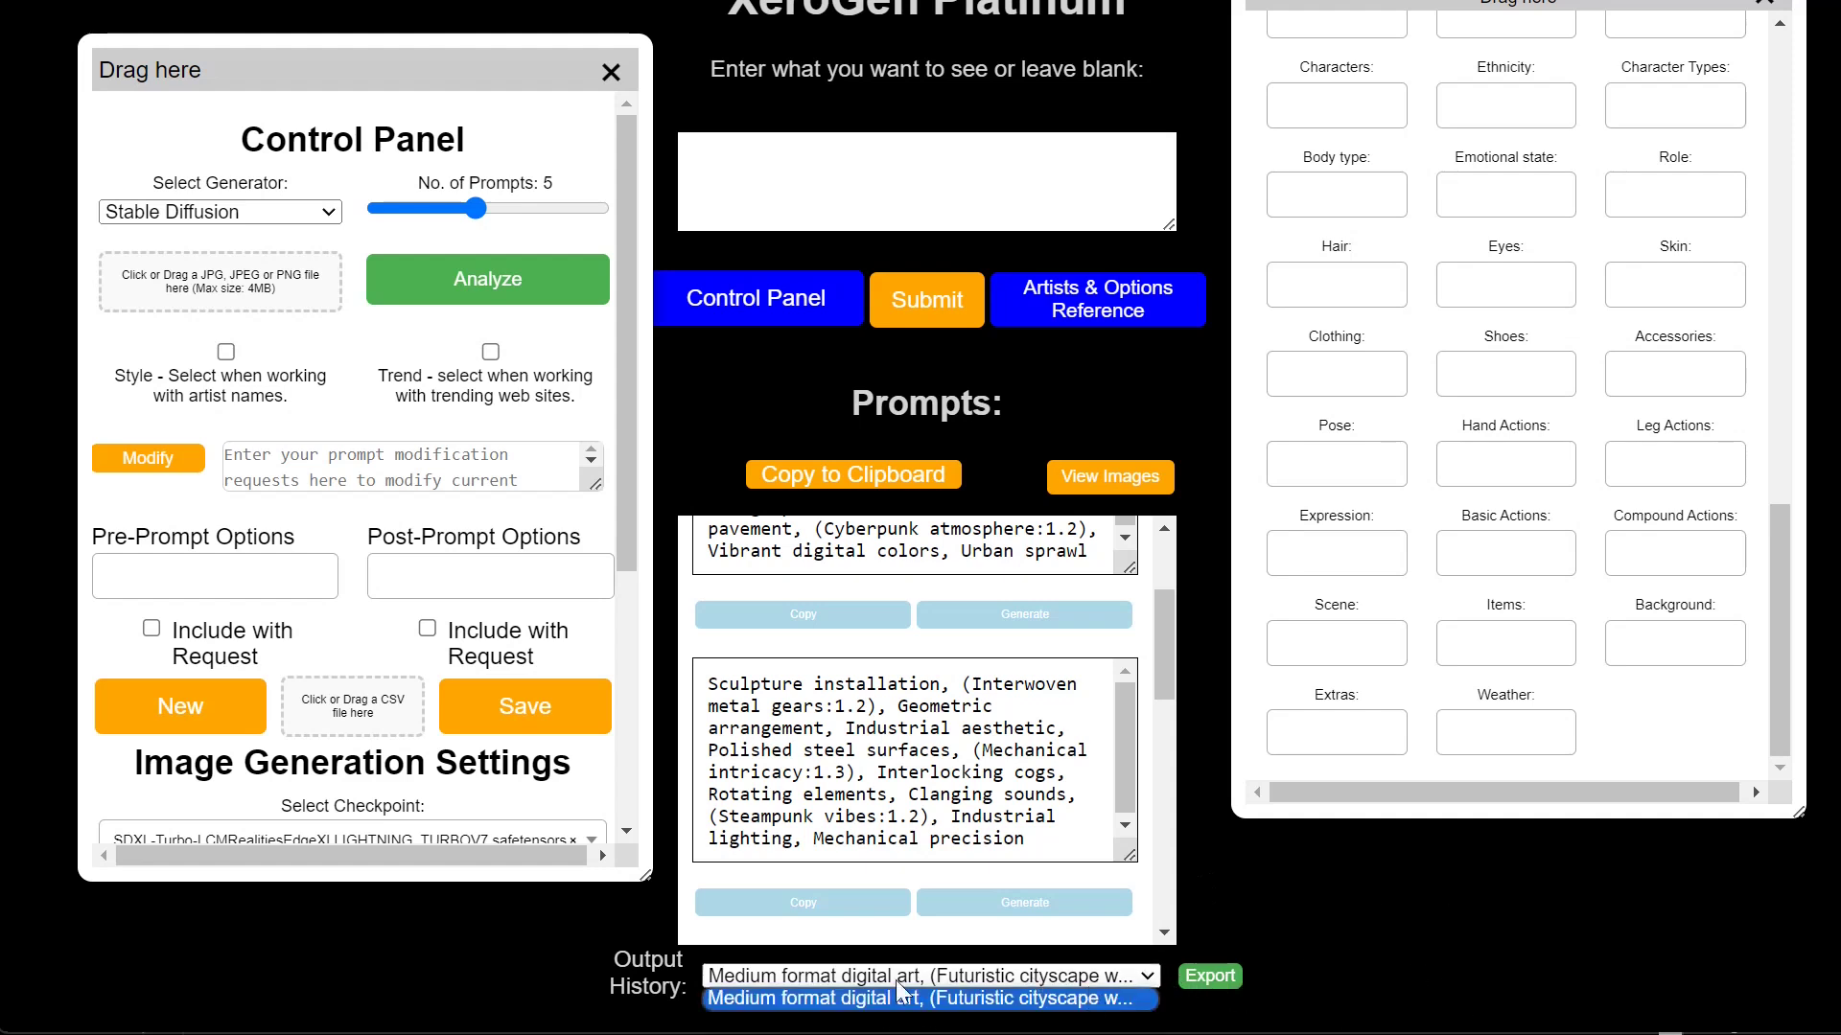